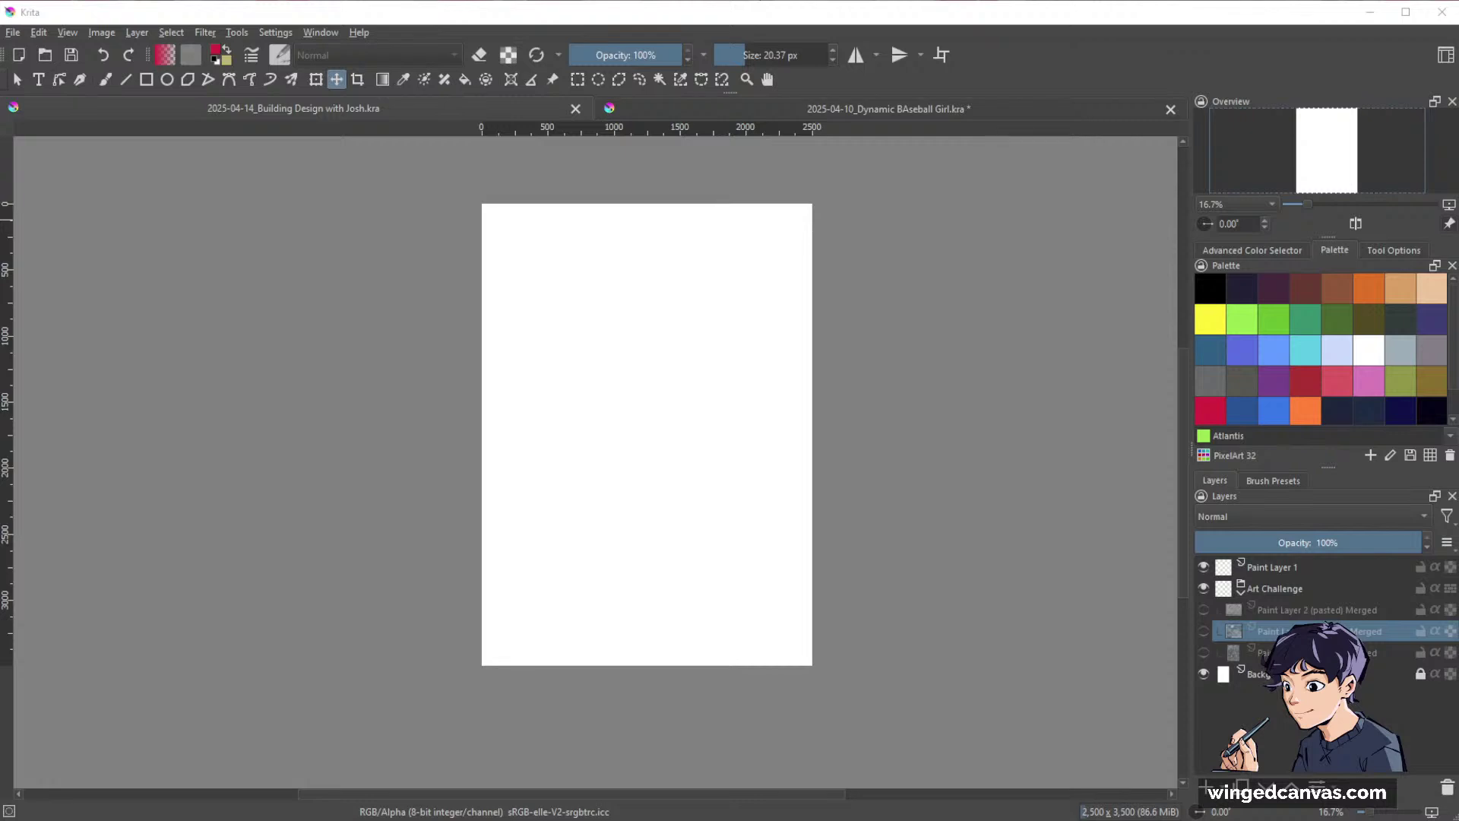
# Collapse the Art Challenge group, switch to the 2025-04-10_Dynamic BAseball Girl document, and examine the kicking figure sketch.
pyautogui.click(1241, 592)
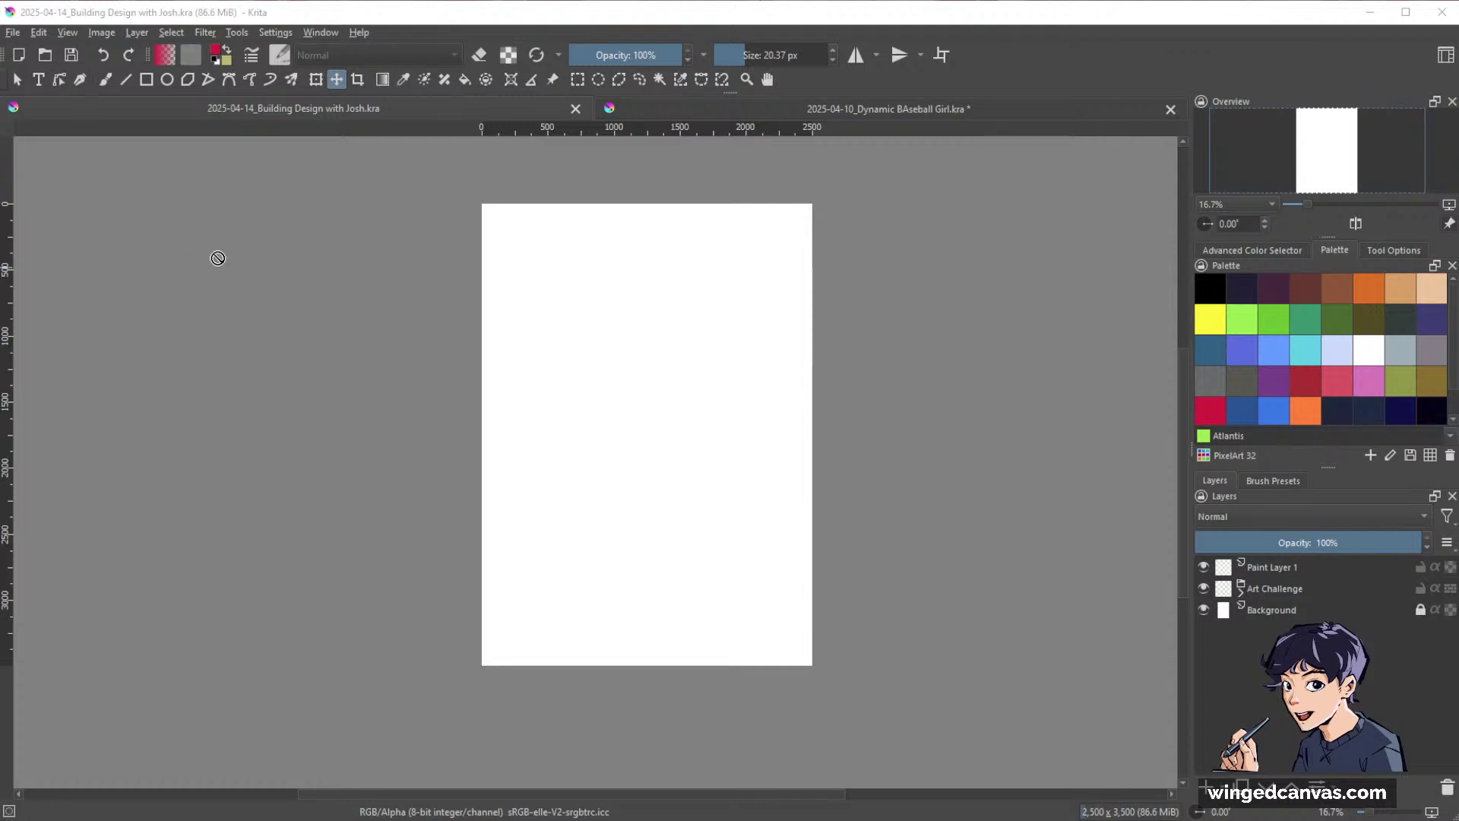
pyautogui.click(905, 111)
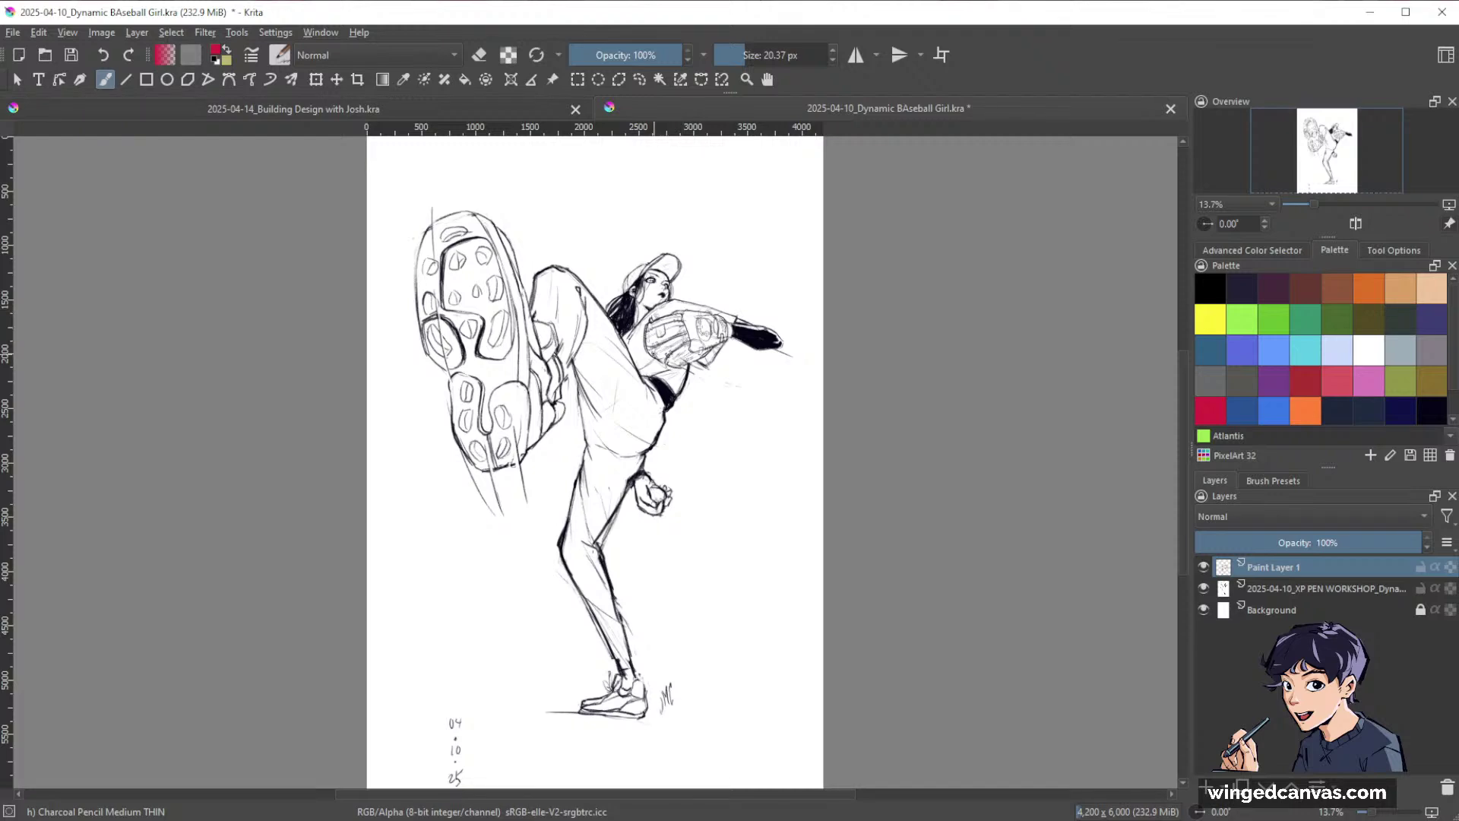
pyautogui.moveTo(617, 350); pyautogui.dragTo(690, 355)
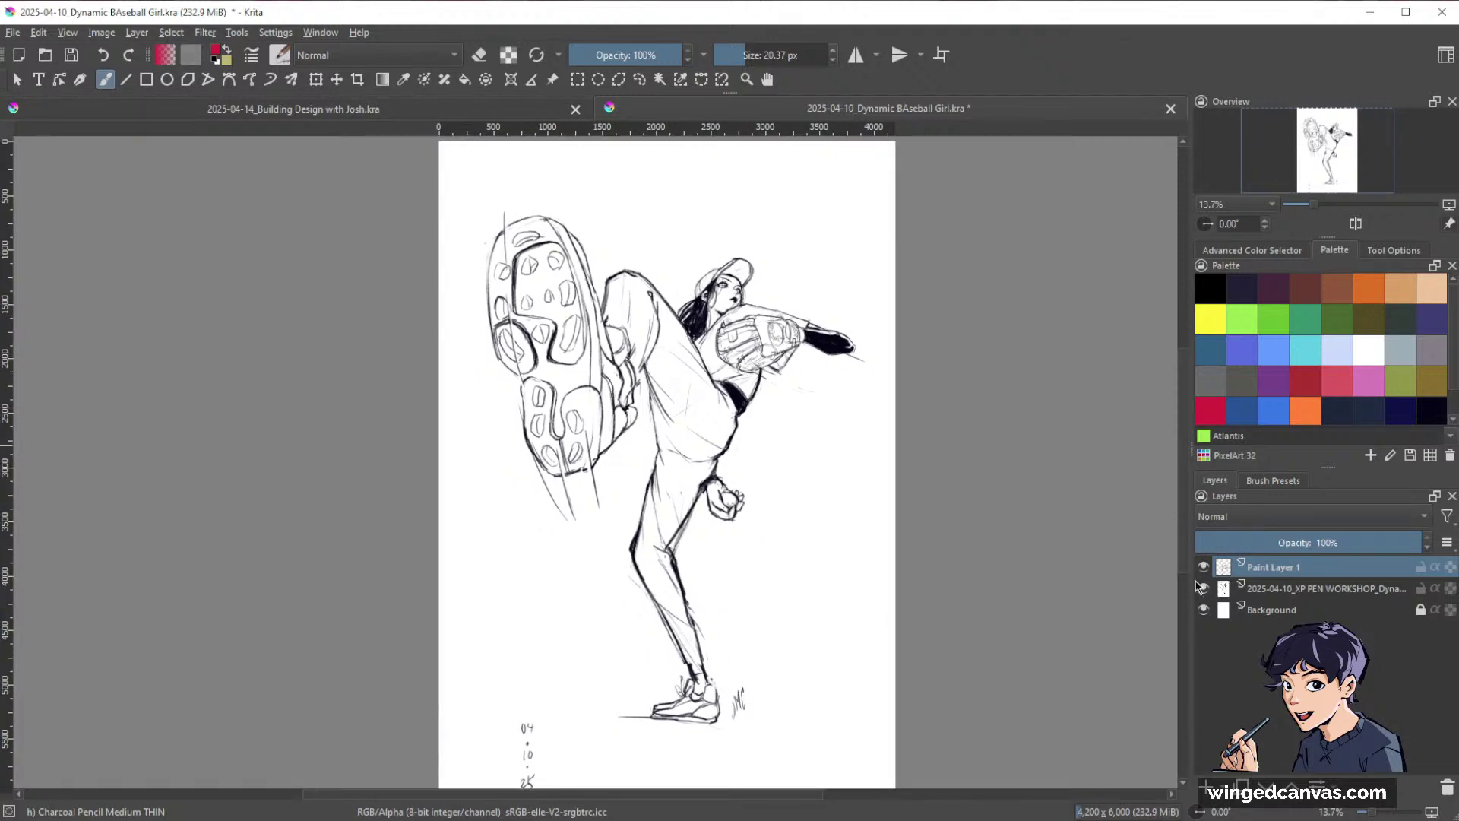
pyautogui.scroll(1, 811, 367)
pyautogui.scroll(3, 777, 349)
pyautogui.scroll(-2, 762, 330)
pyautogui.moveTo(763, 331); pyautogui.dragTo(848, 462)
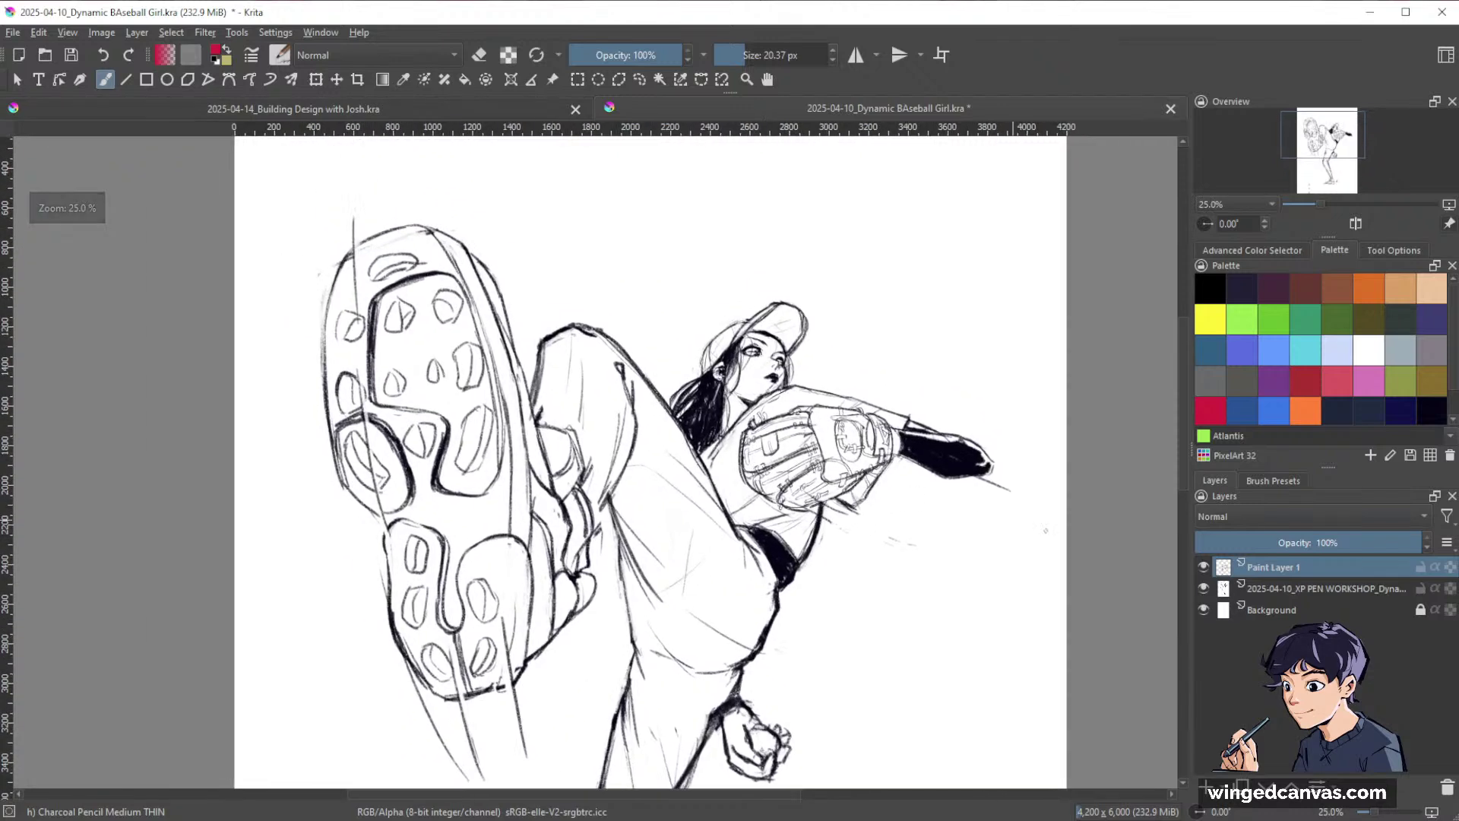
# Turn Paint Layer 1 off and on to compare the baseball glove with and without its detailed linework.
pyautogui.click(1204, 567)
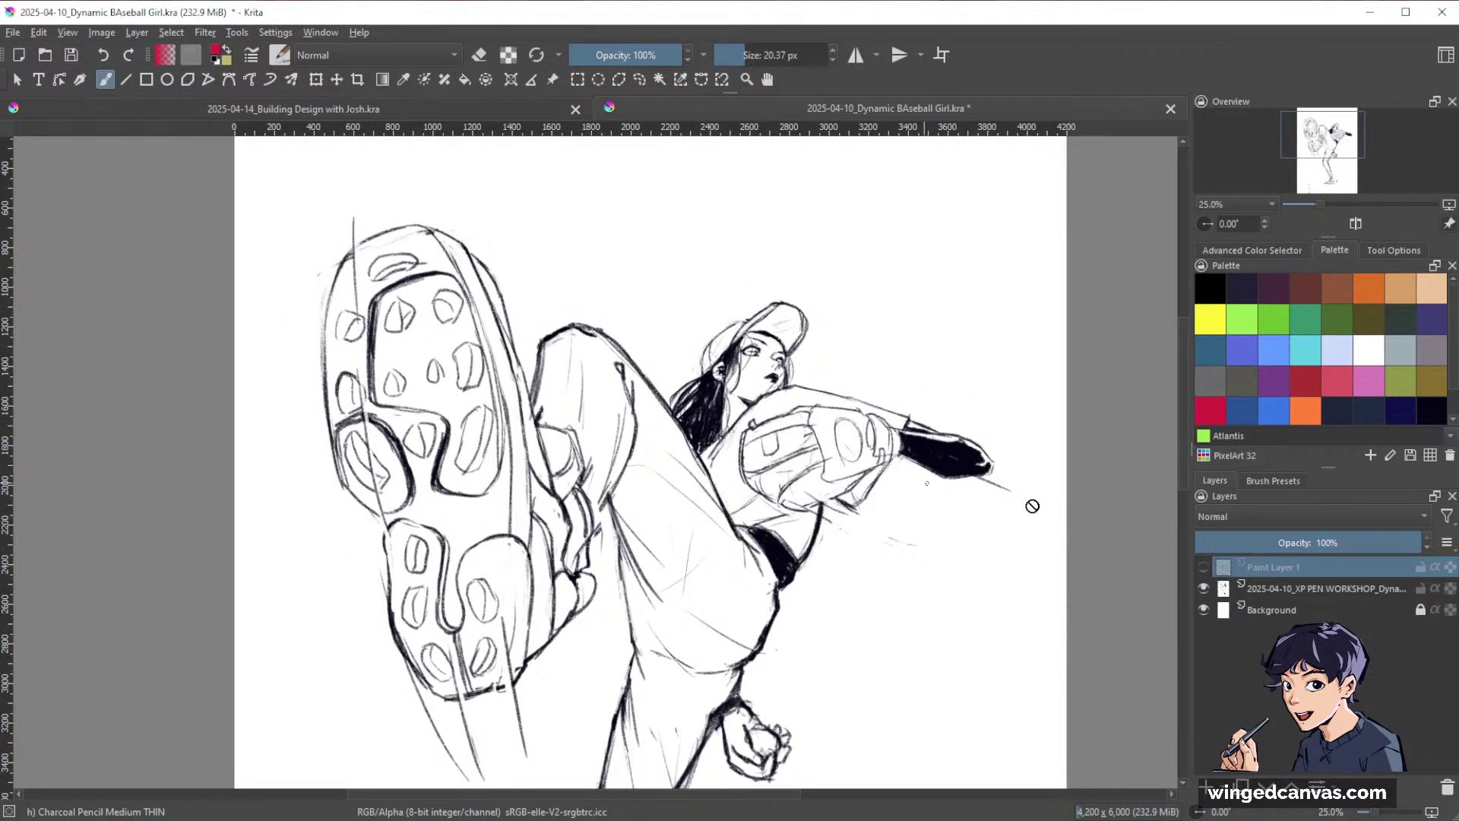
pyautogui.scroll(2, 844, 394)
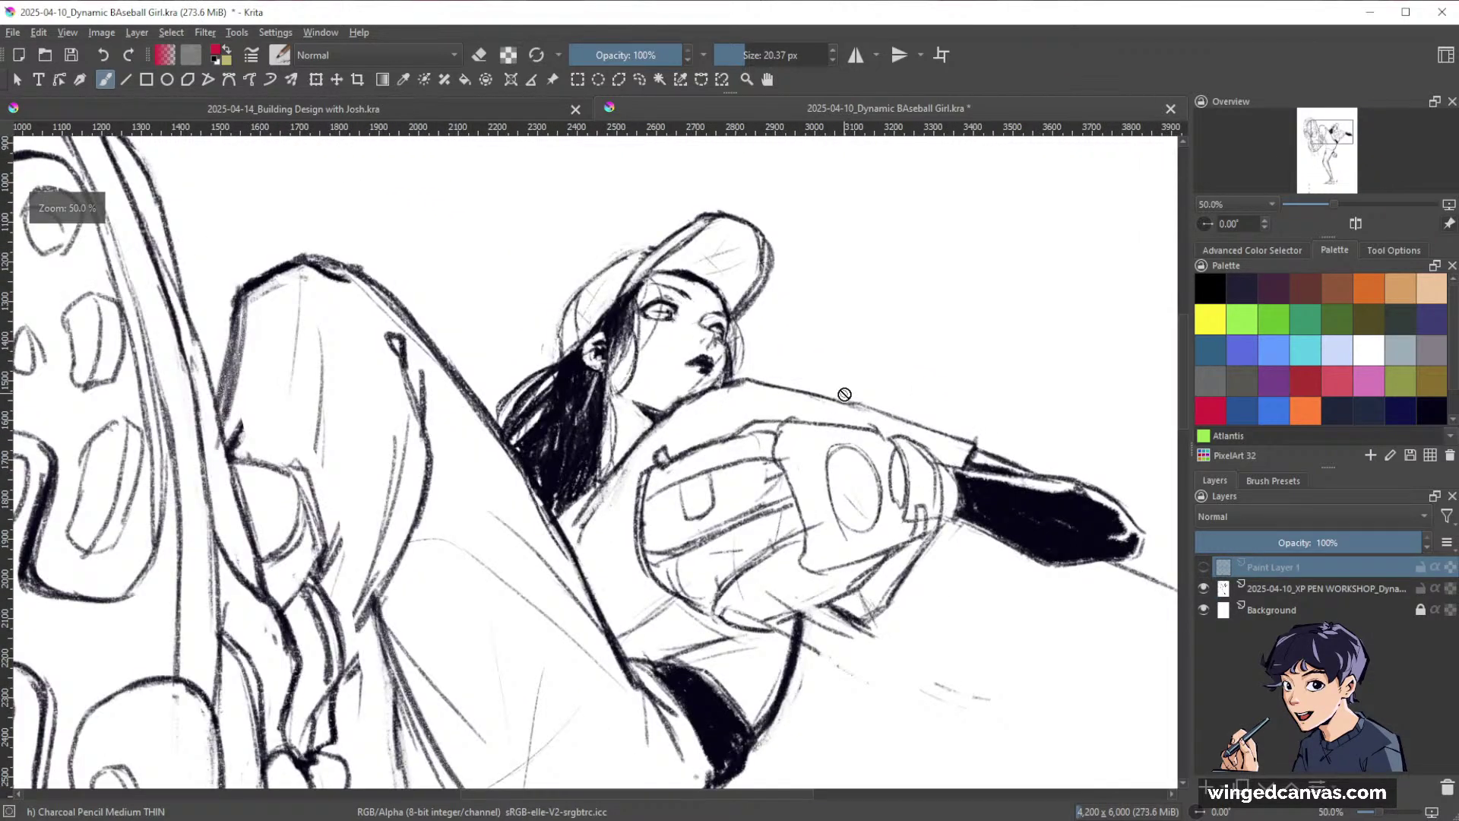
pyautogui.click(1203, 568)
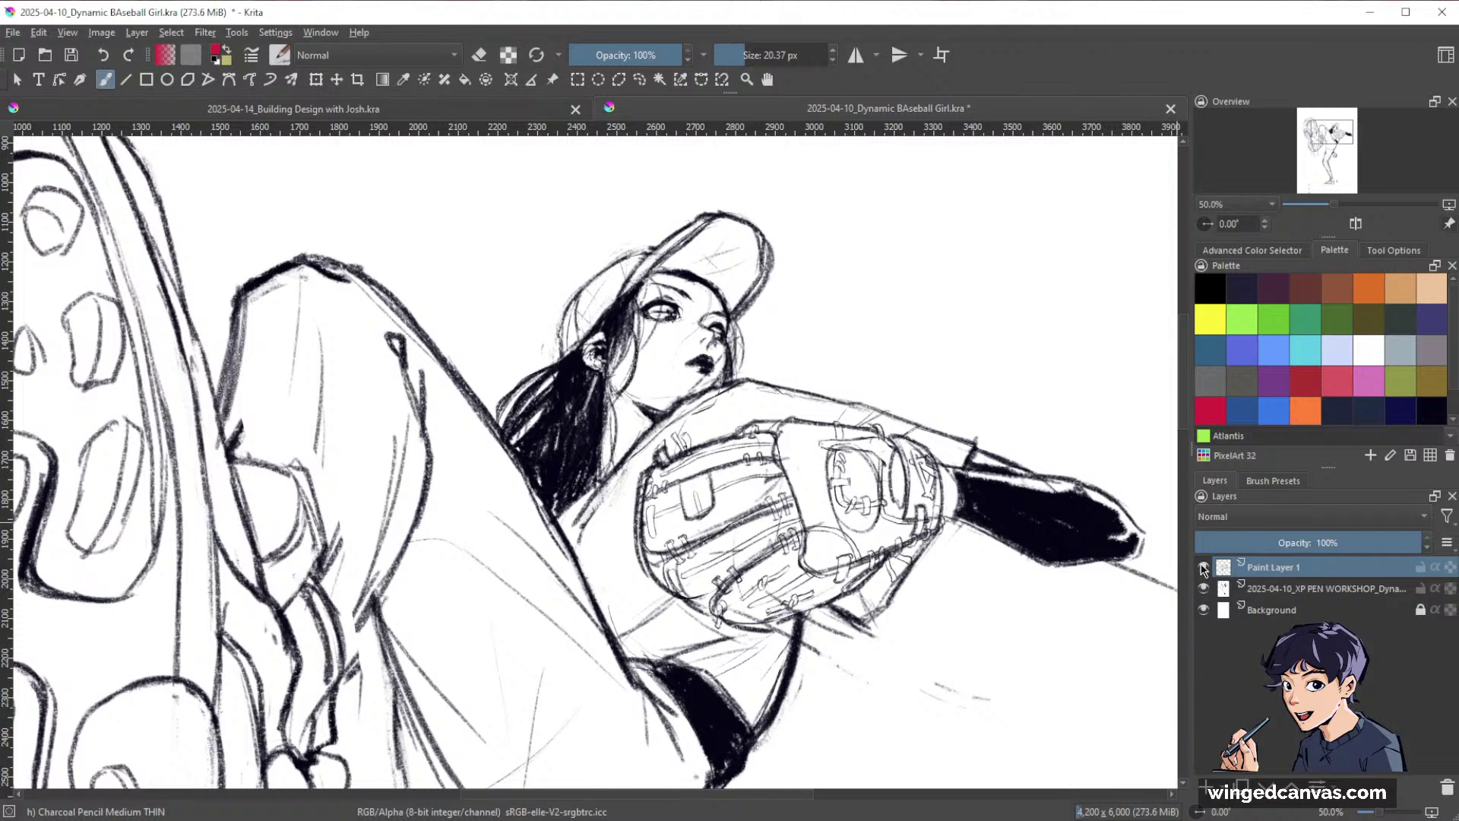
pyautogui.click(1204, 569)
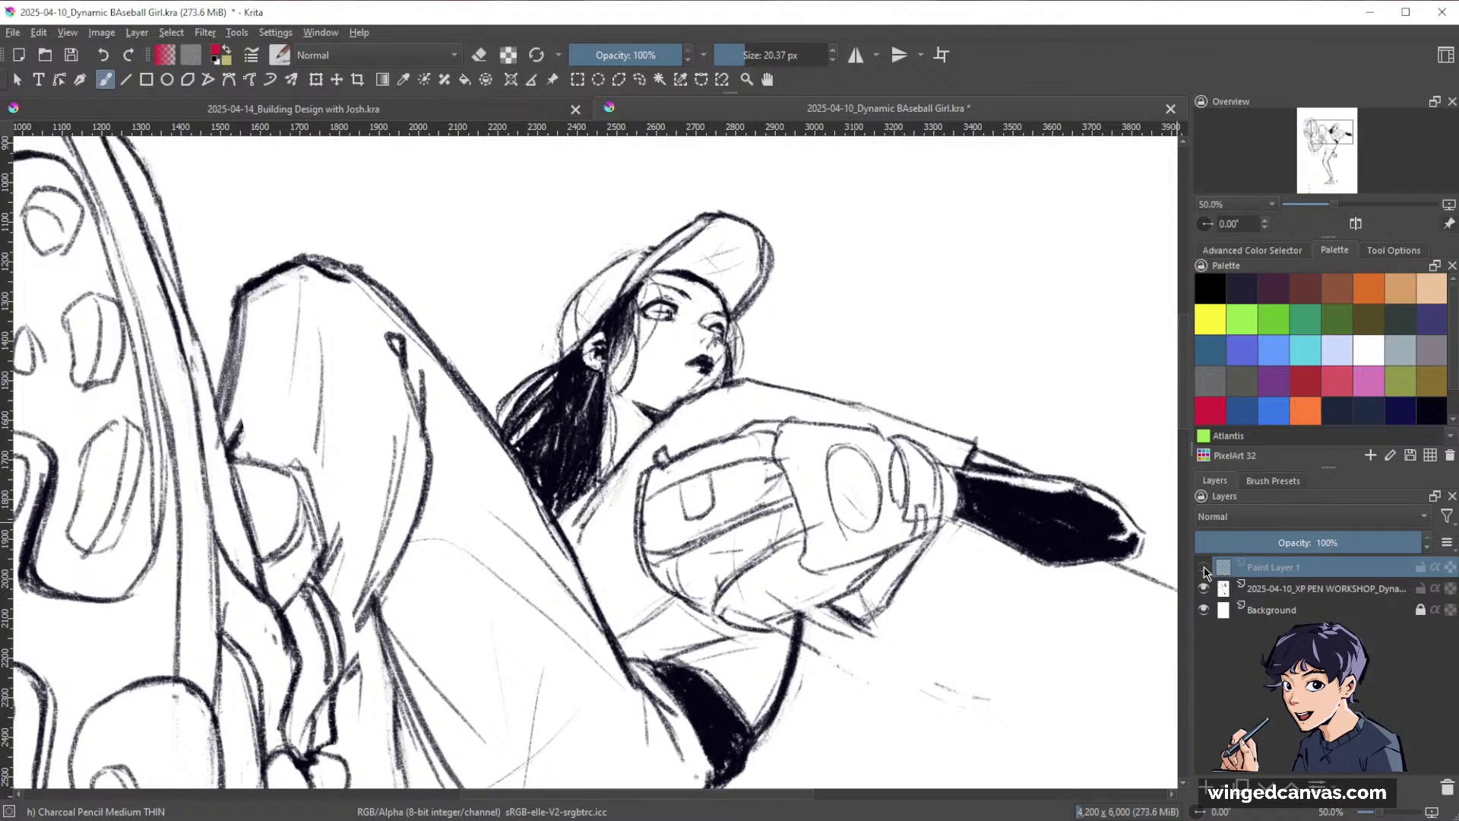
pyautogui.click(1204, 568)
# Hide the rough sketch layer beneath Paint Layer 1 and examine the line art of the head, glove and torso.
pyautogui.click(1204, 589)
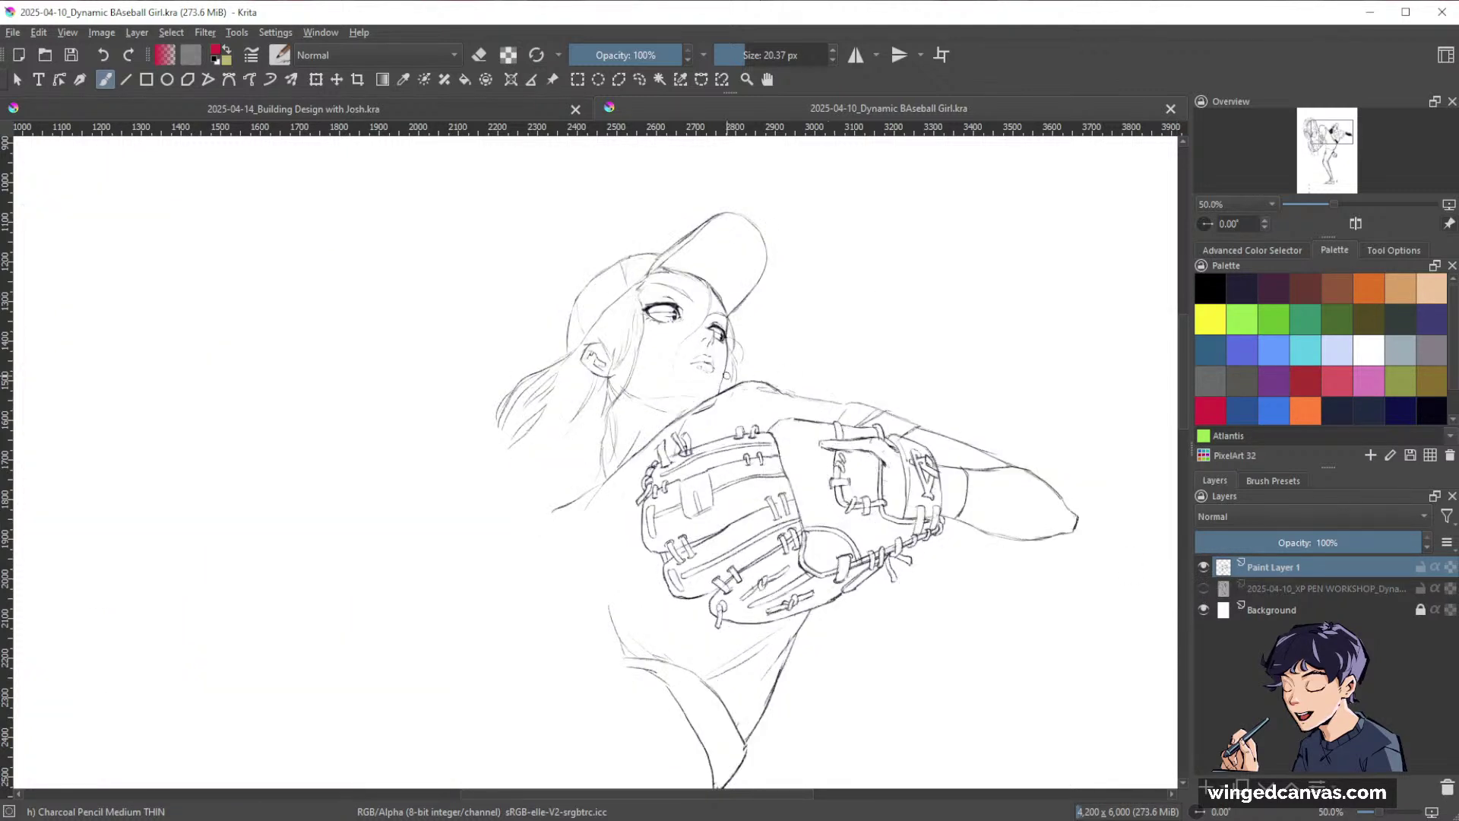
pyautogui.scroll(3, 726, 376)
pyautogui.scroll(-3, 712, 372)
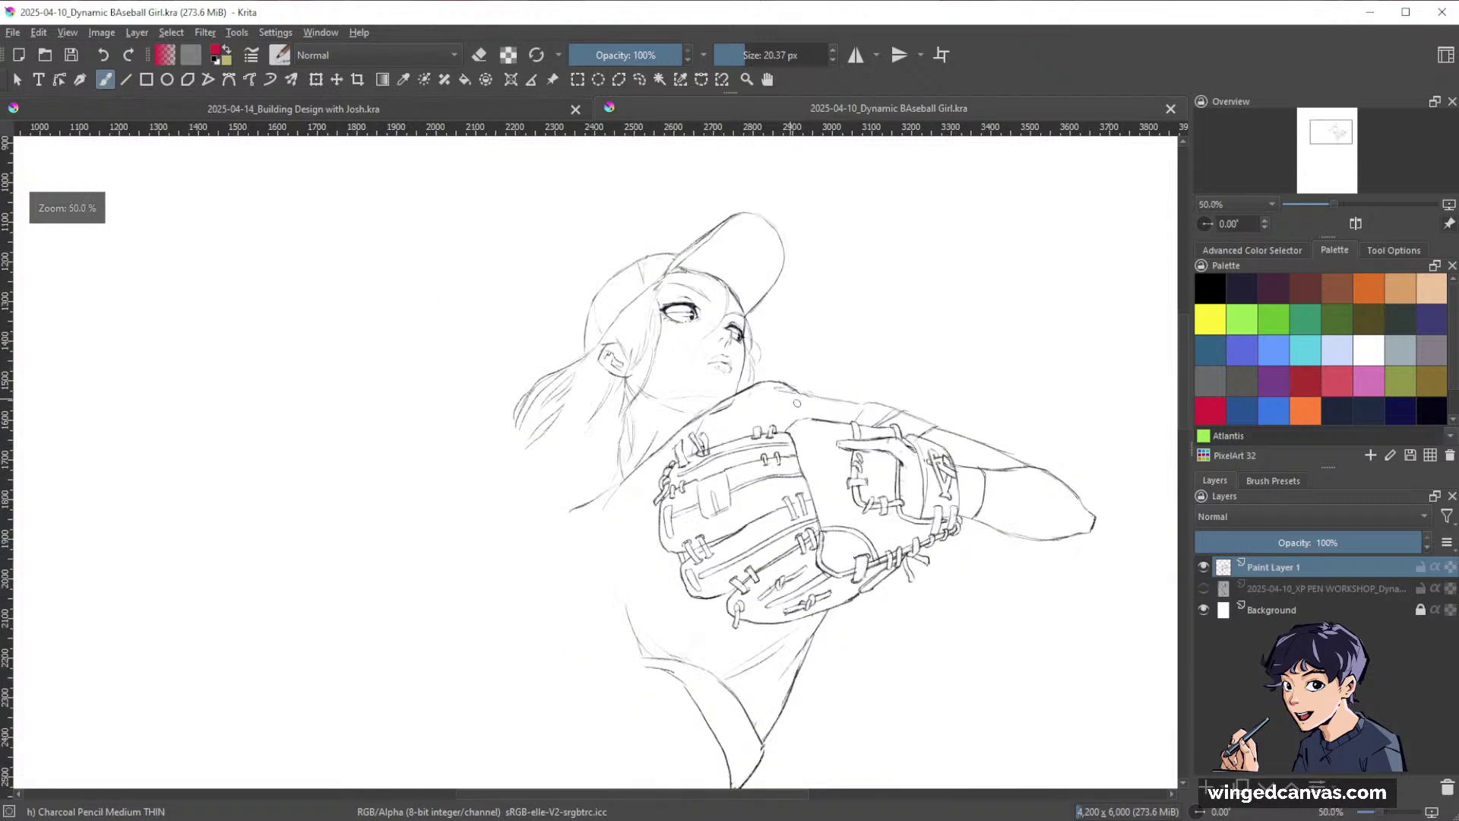
pyautogui.scroll(-1, 1081, 323)
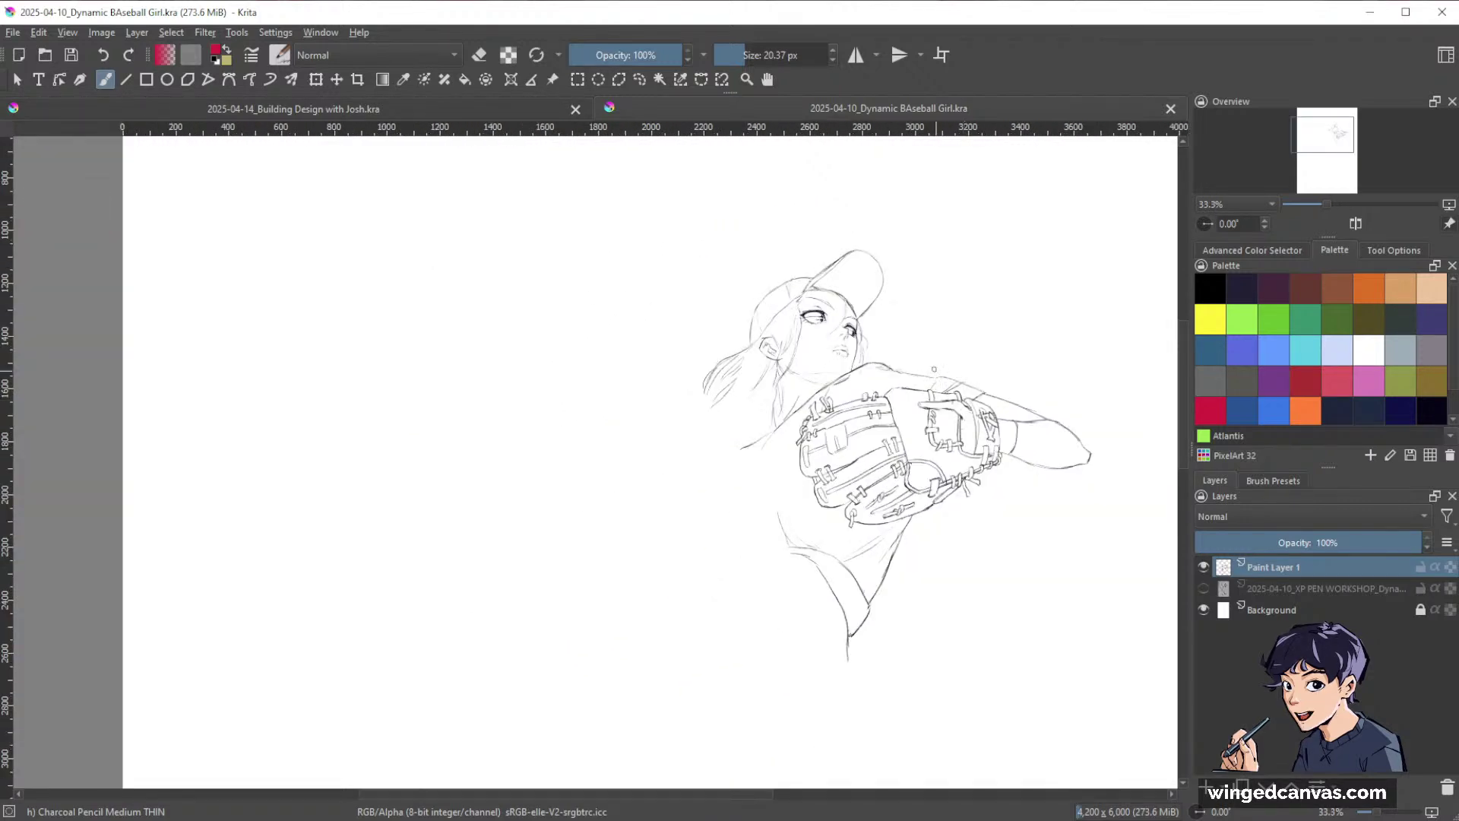
pyautogui.scroll(2, 934, 369)
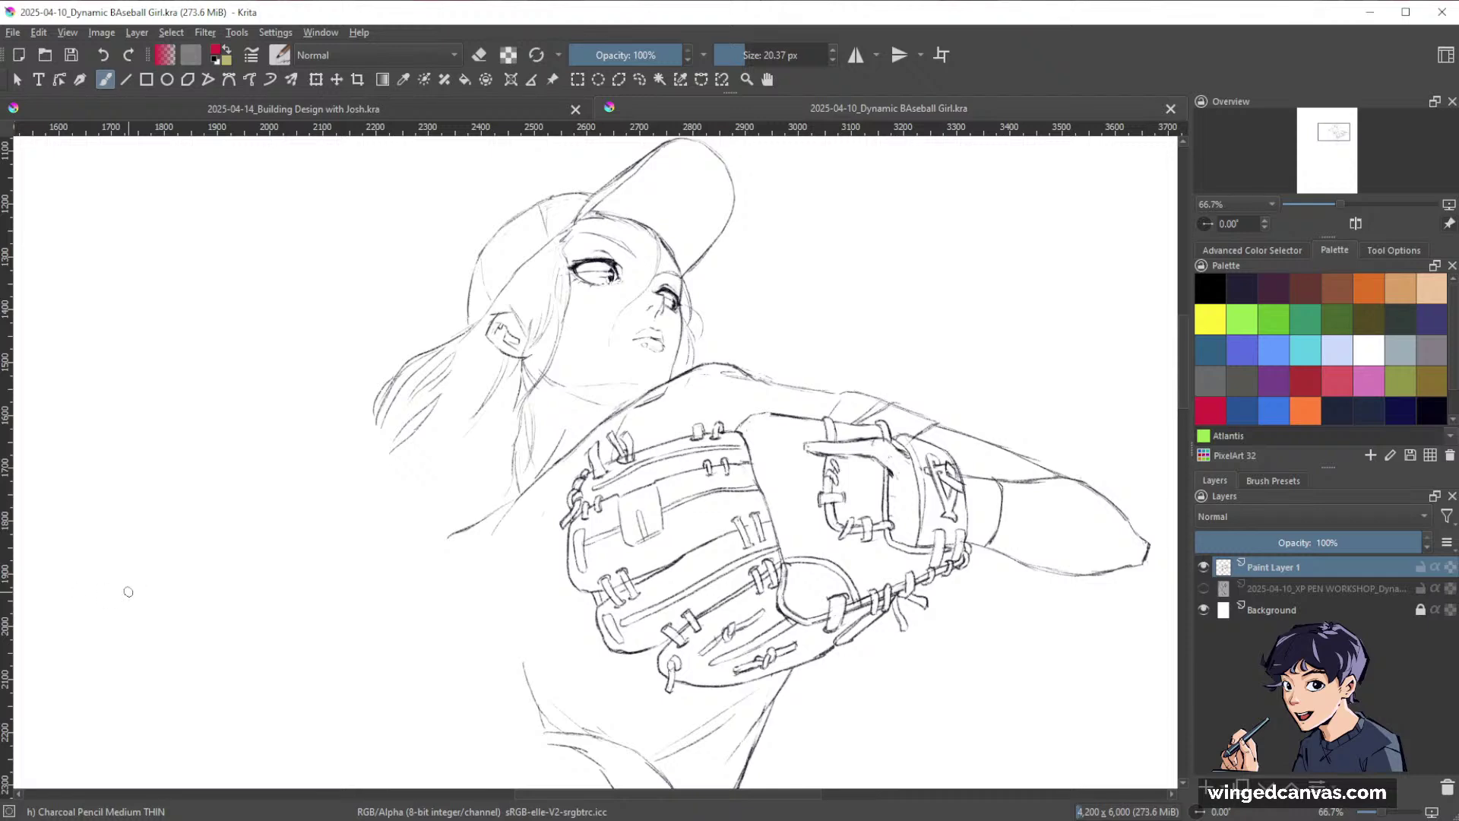
pyautogui.scroll(-2, 541, 497)
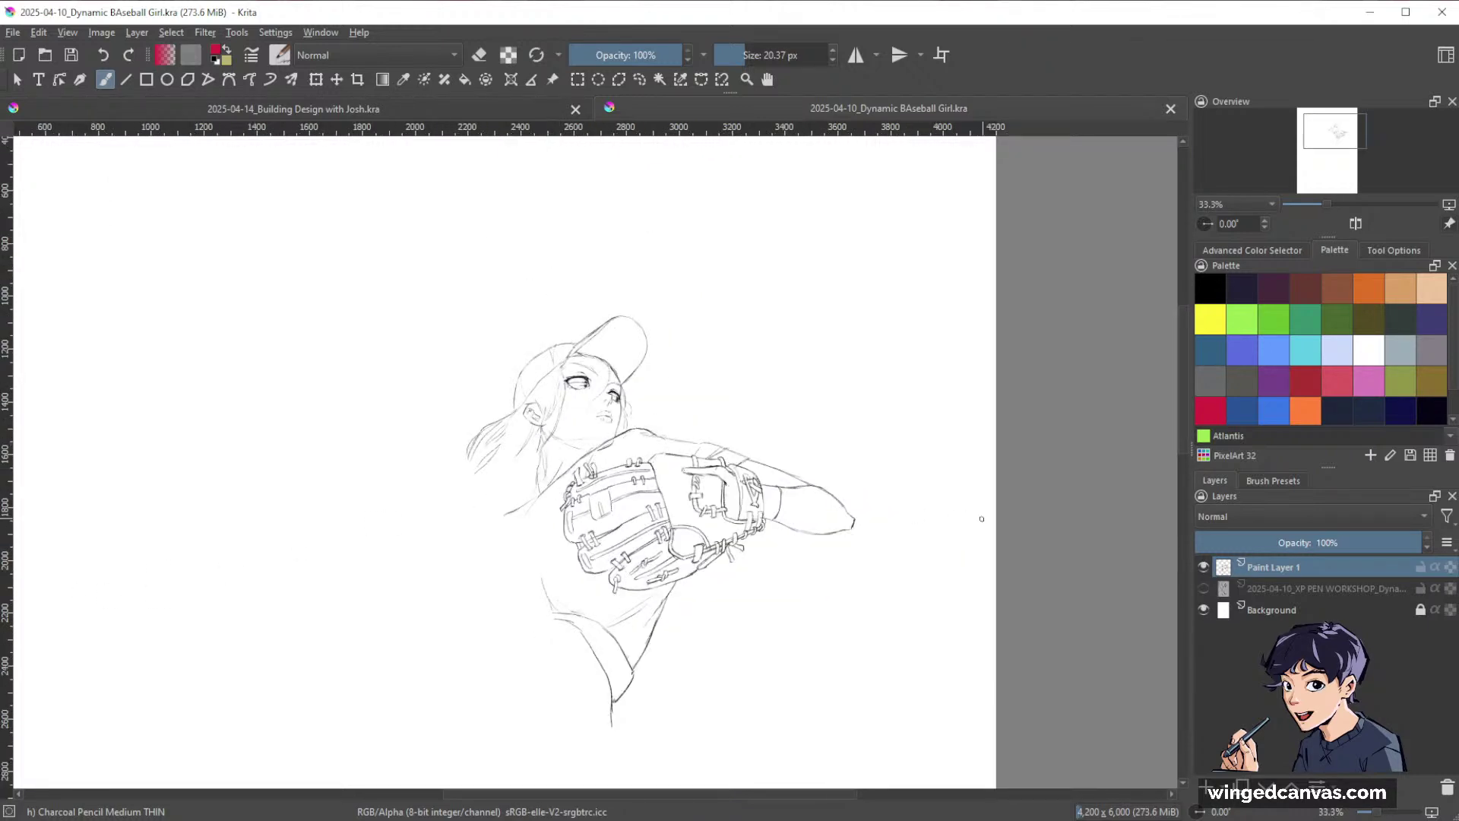
# Show the rough sketch layer again and view the whole baseball figure on the page.
pyautogui.click(1203, 588)
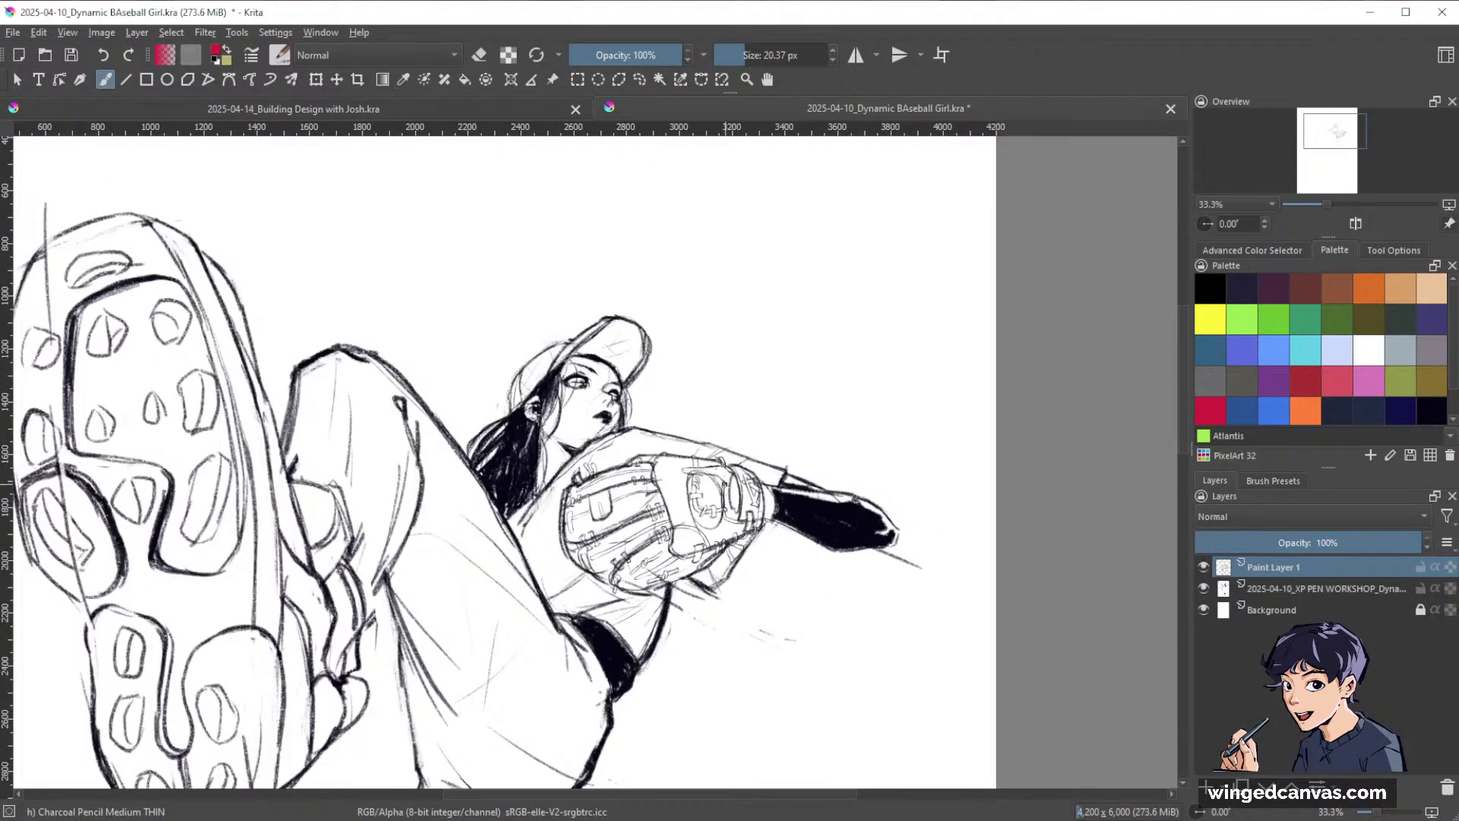
pyautogui.scroll(-1, 722, 483)
pyautogui.moveTo(709, 484); pyautogui.dragTo(854, 377)
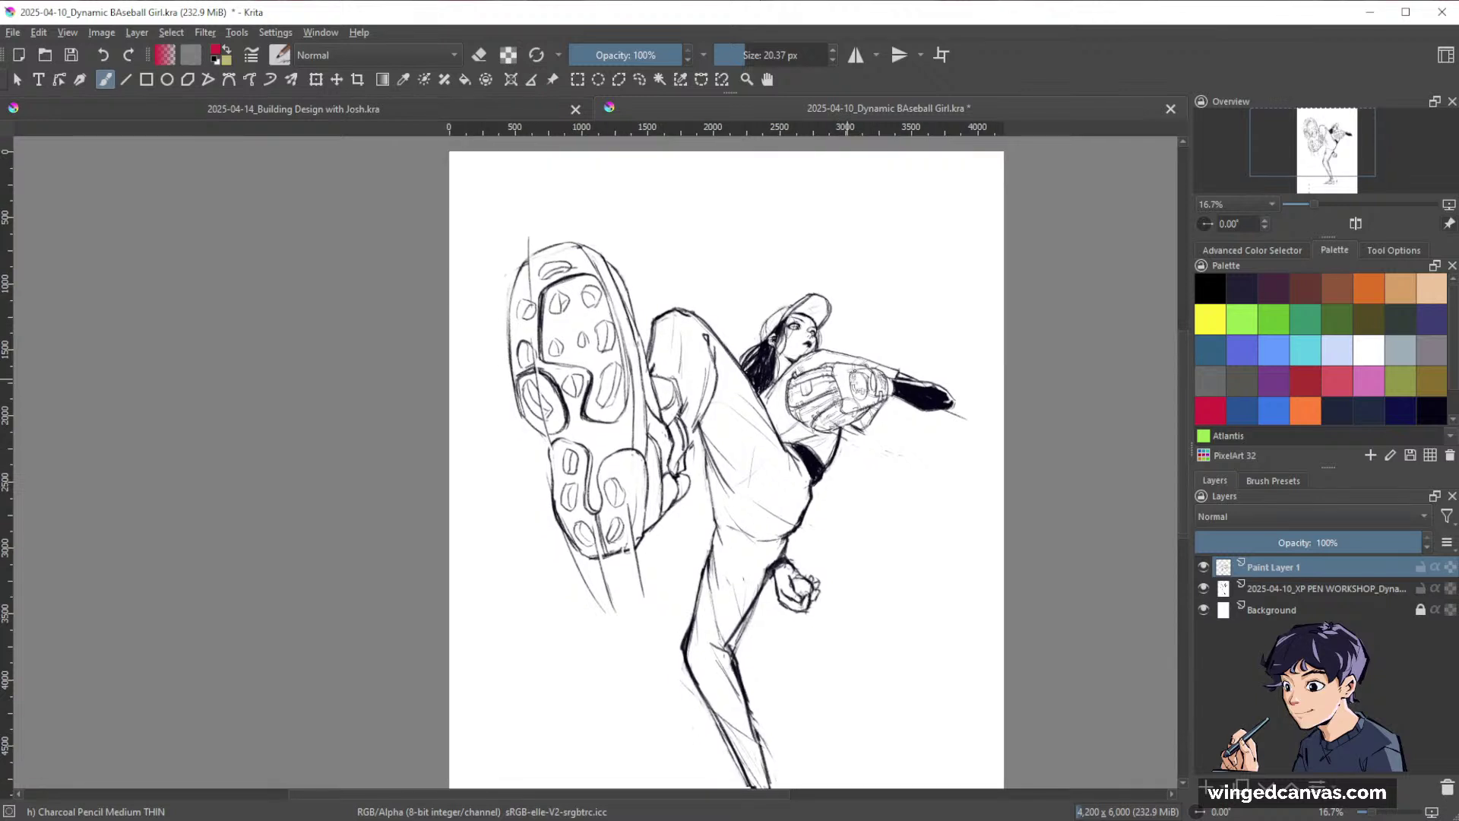
pyautogui.scroll(-1, 854, 373)
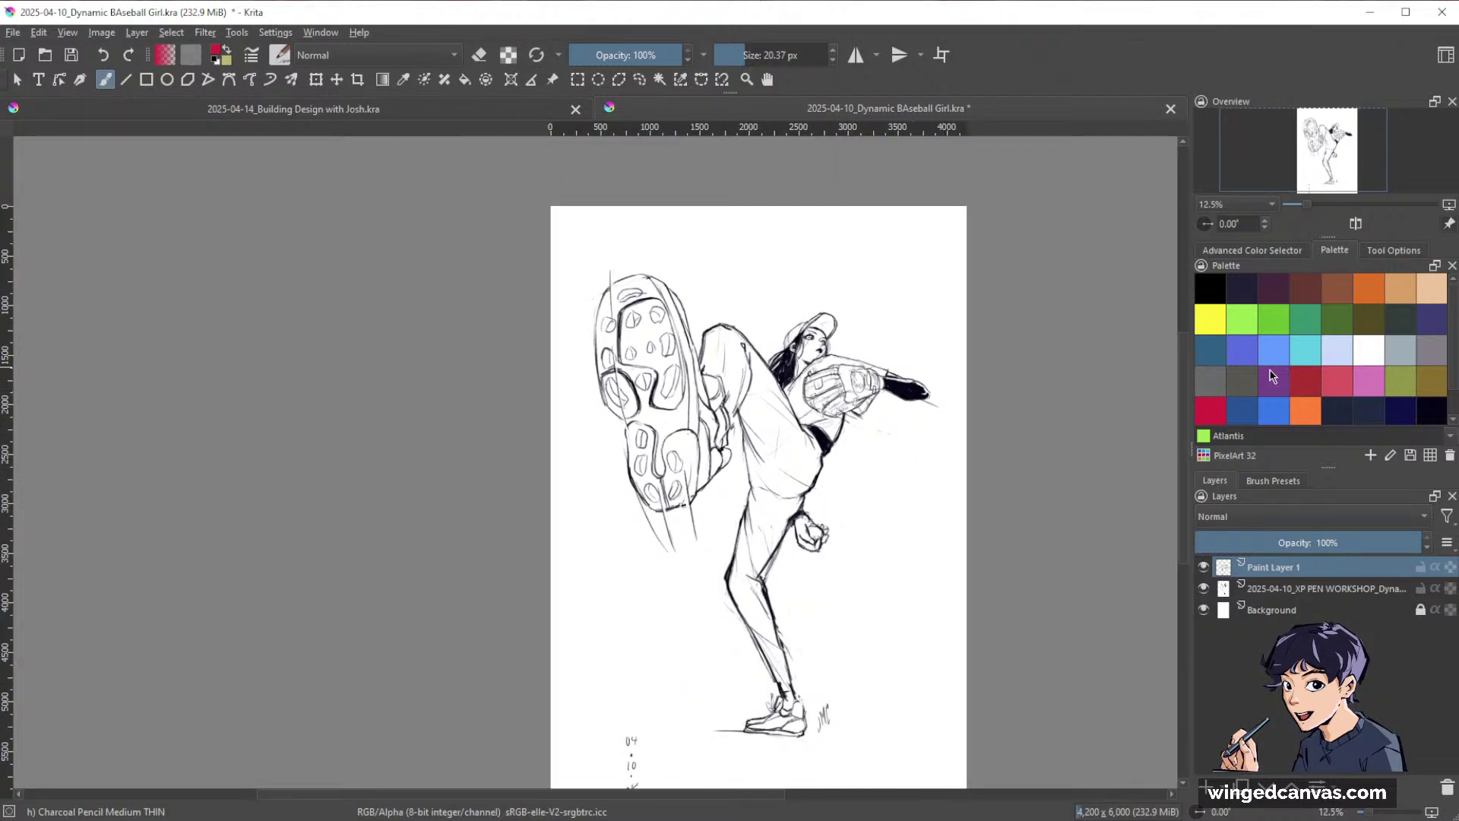
pyautogui.moveTo(942, 444); pyautogui.dragTo(892, 407)
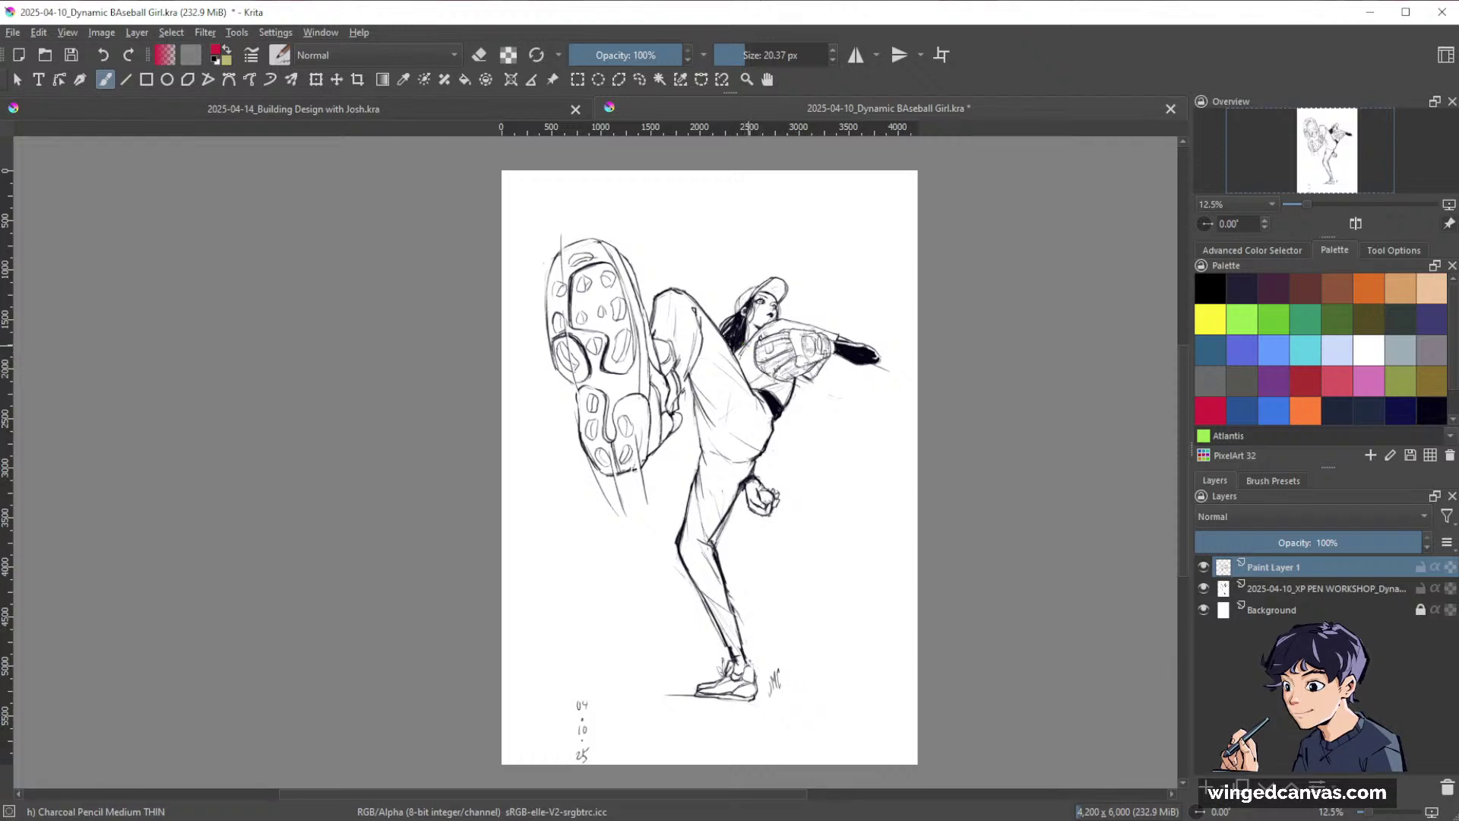
# Return to the 2025-04-14_Building Design with Josh document and display the castle painting layer in the Art Challenge group.
pyautogui.hotkey('ctrl', 'Tab')
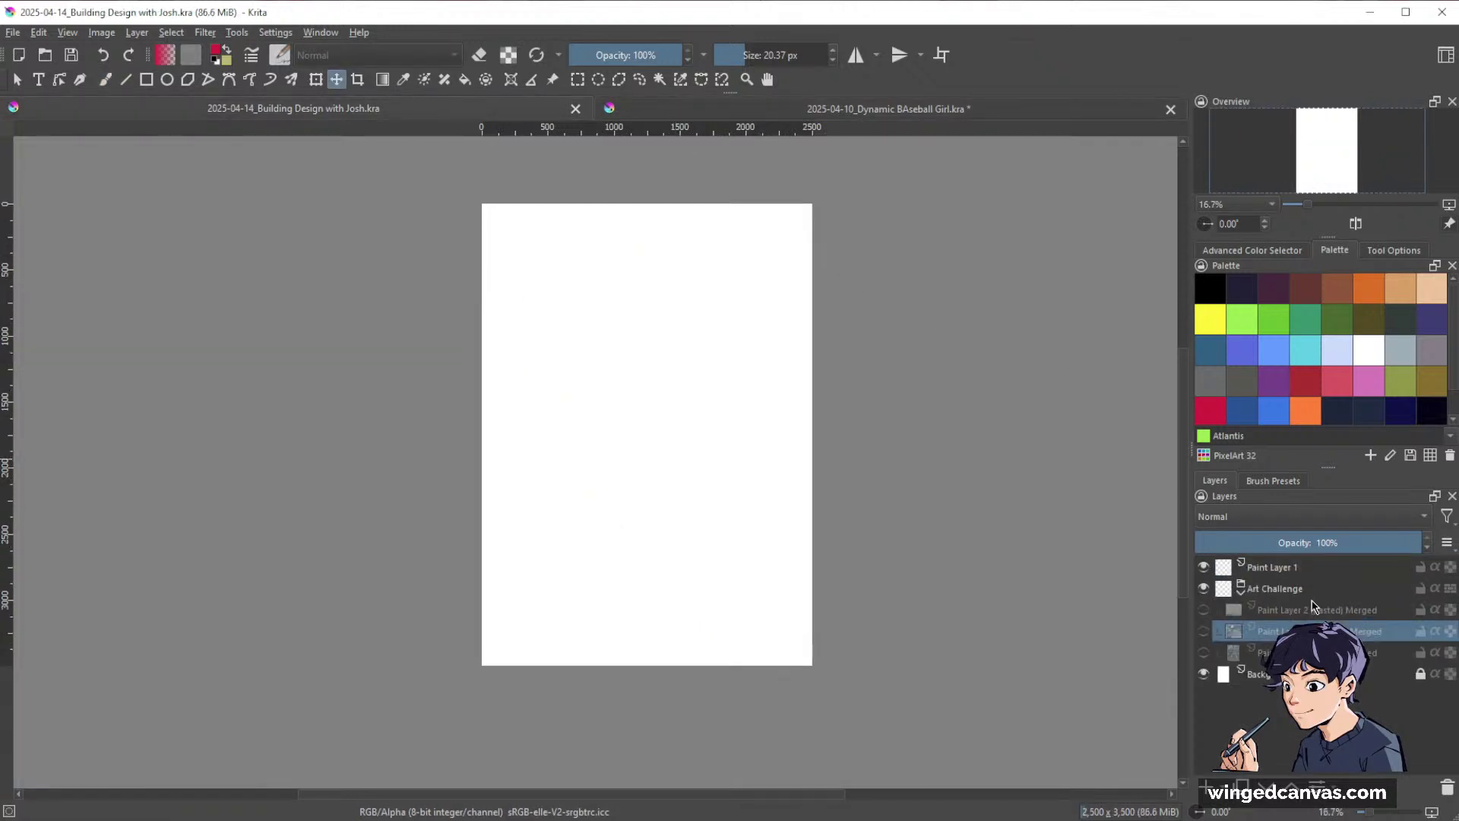
pyautogui.moveTo(1229, 589)
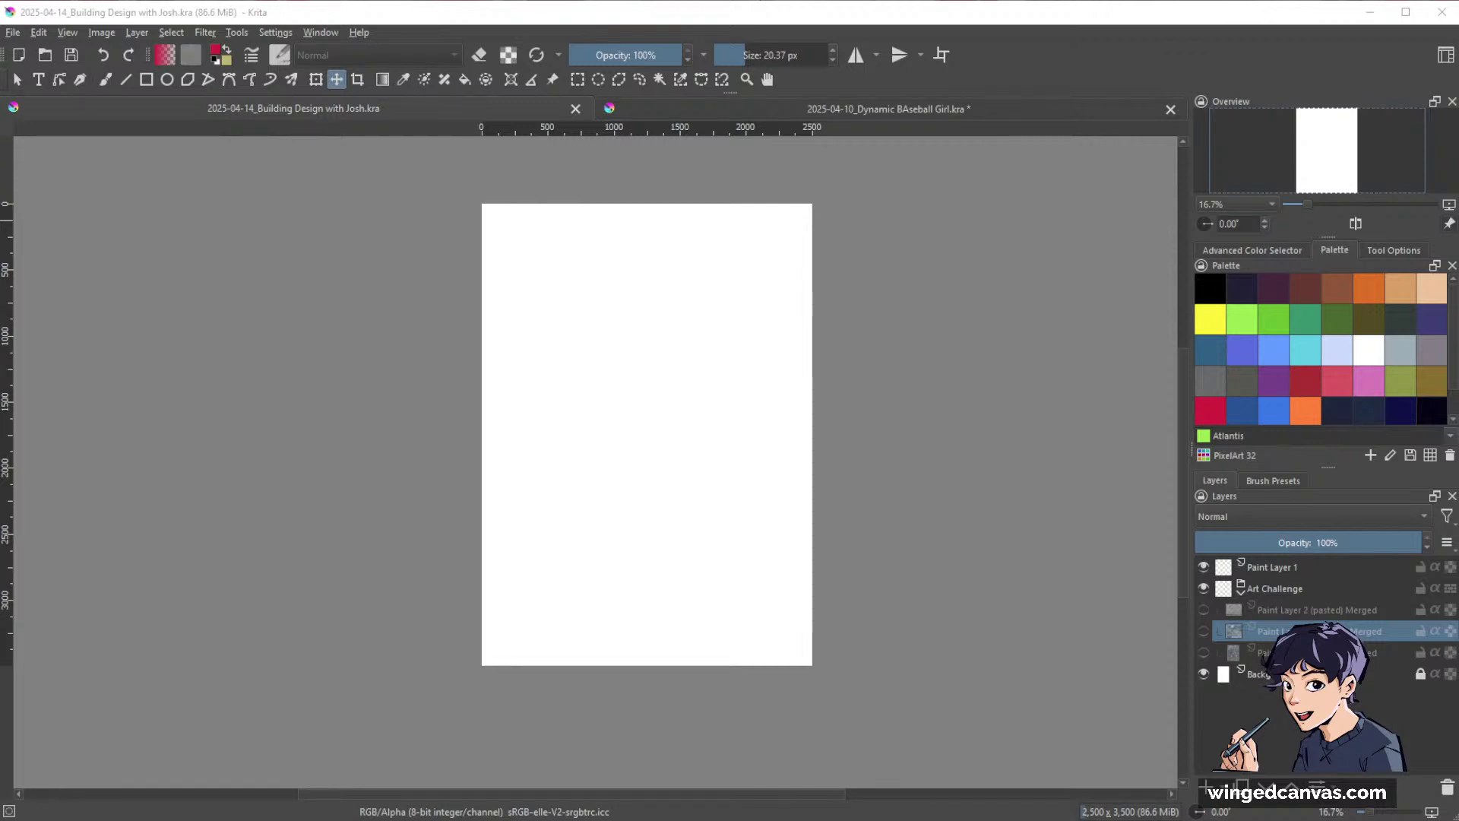
pyautogui.click(1204, 609)
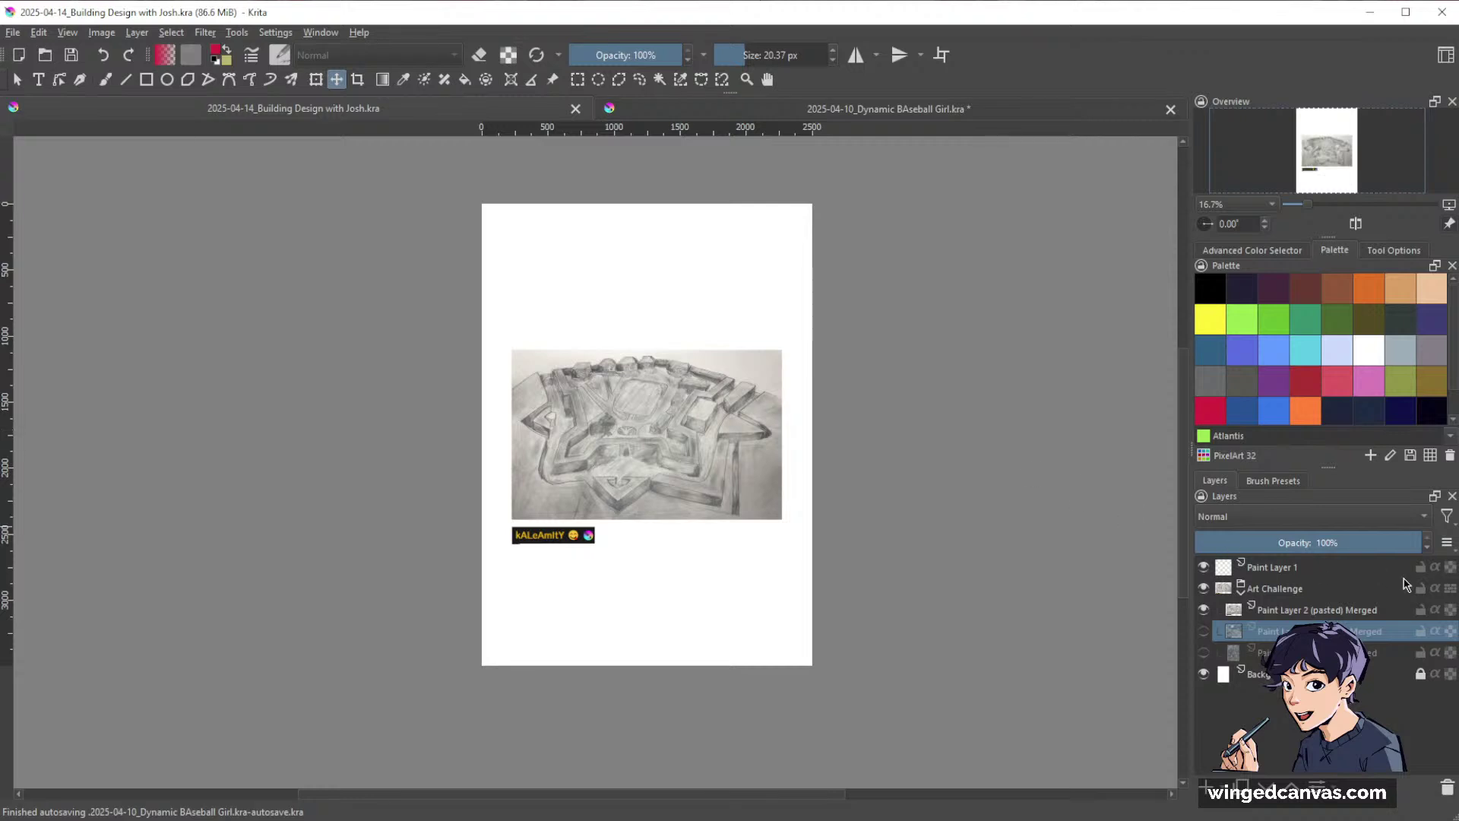
pyautogui.click(1204, 609)
pyautogui.click(1204, 652)
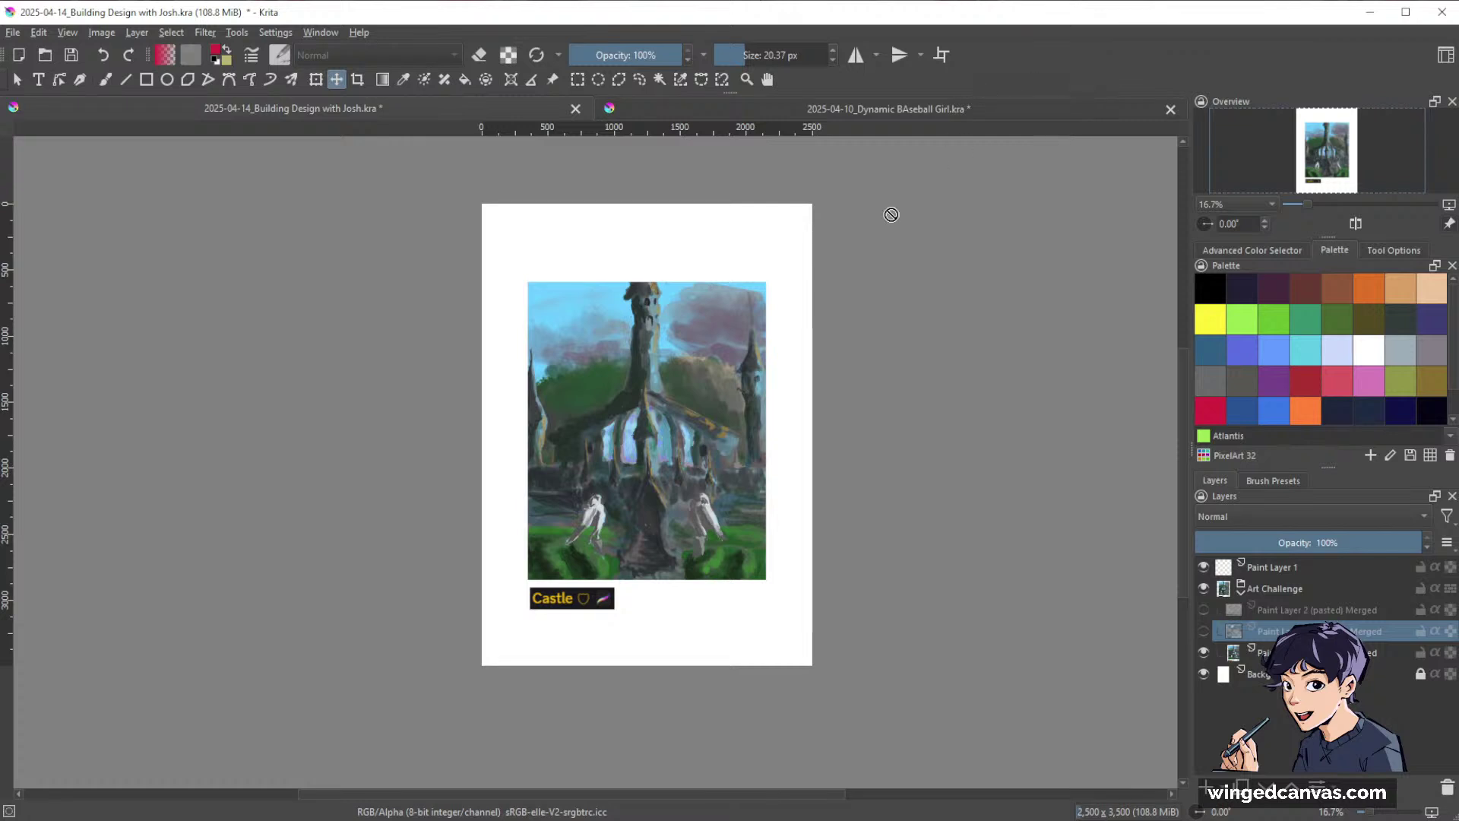
# Examine the castle painting's tower, roof, windows and flanking statues up close and as a whole.
pyautogui.scroll(1, 635, 453)
pyautogui.moveTo(667, 420); pyautogui.dragTo(723, 426)
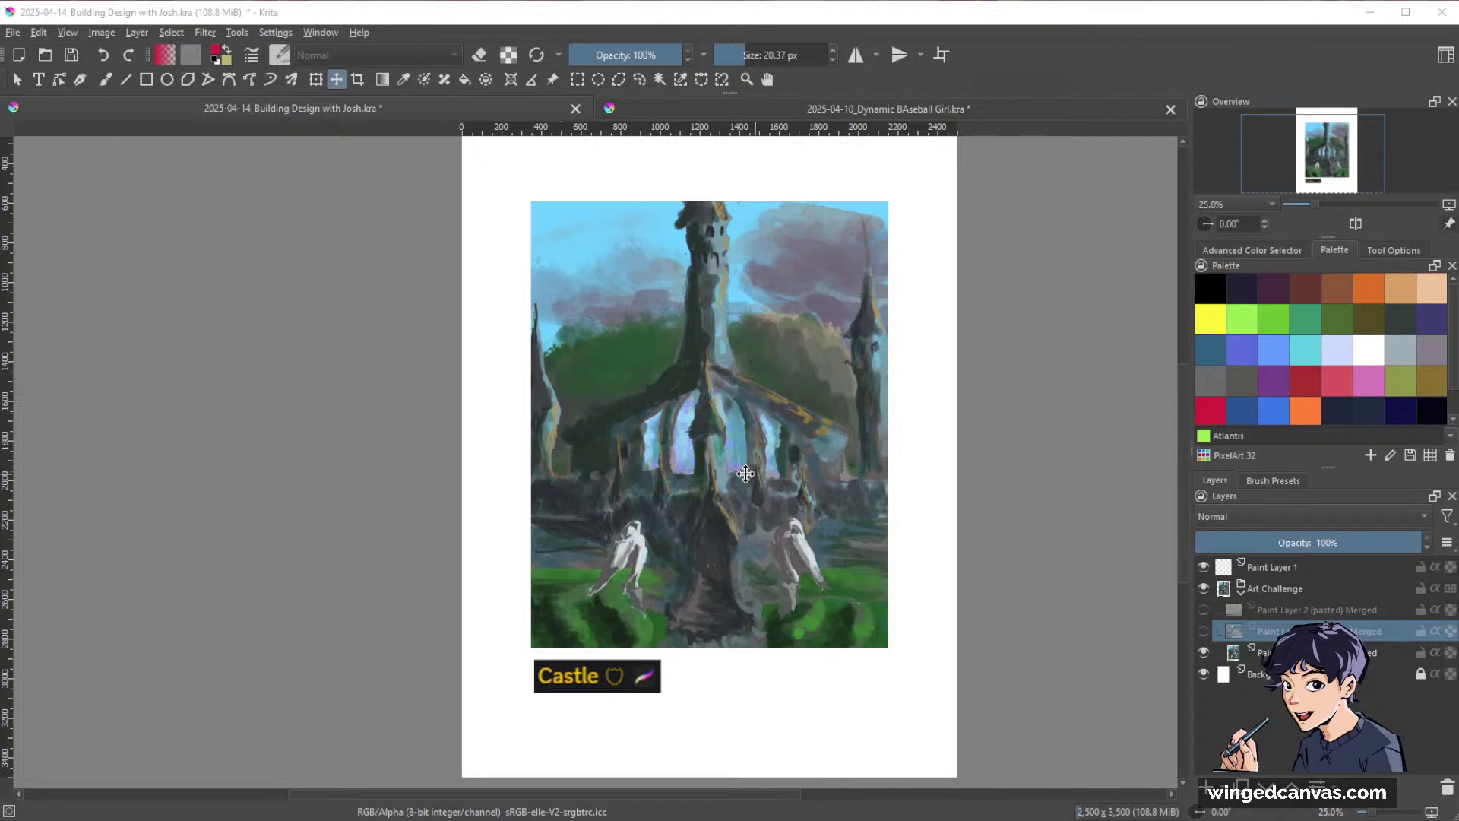
pyautogui.scroll(-1, 722, 455)
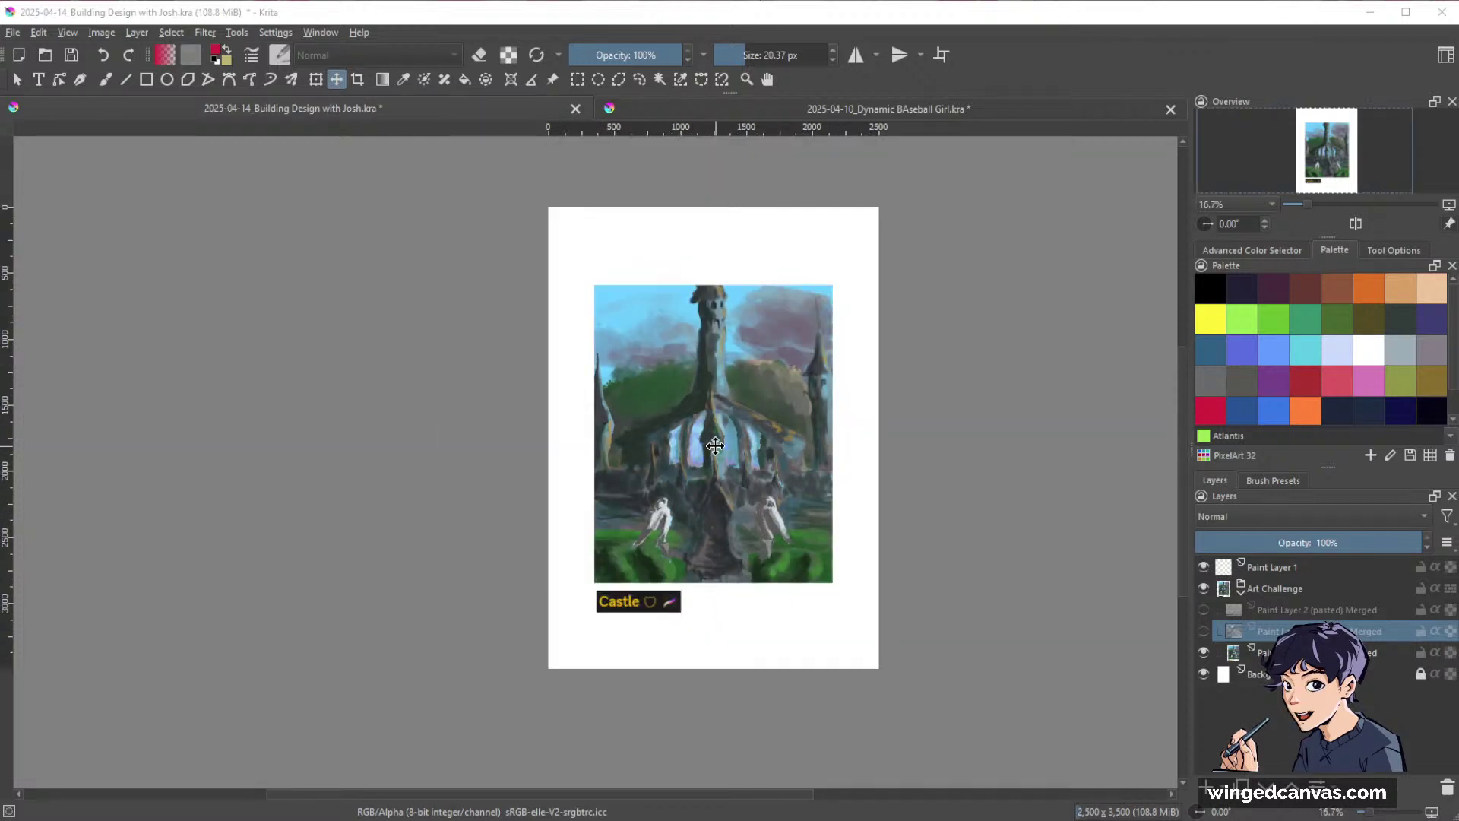
pyautogui.scroll(1, 716, 445)
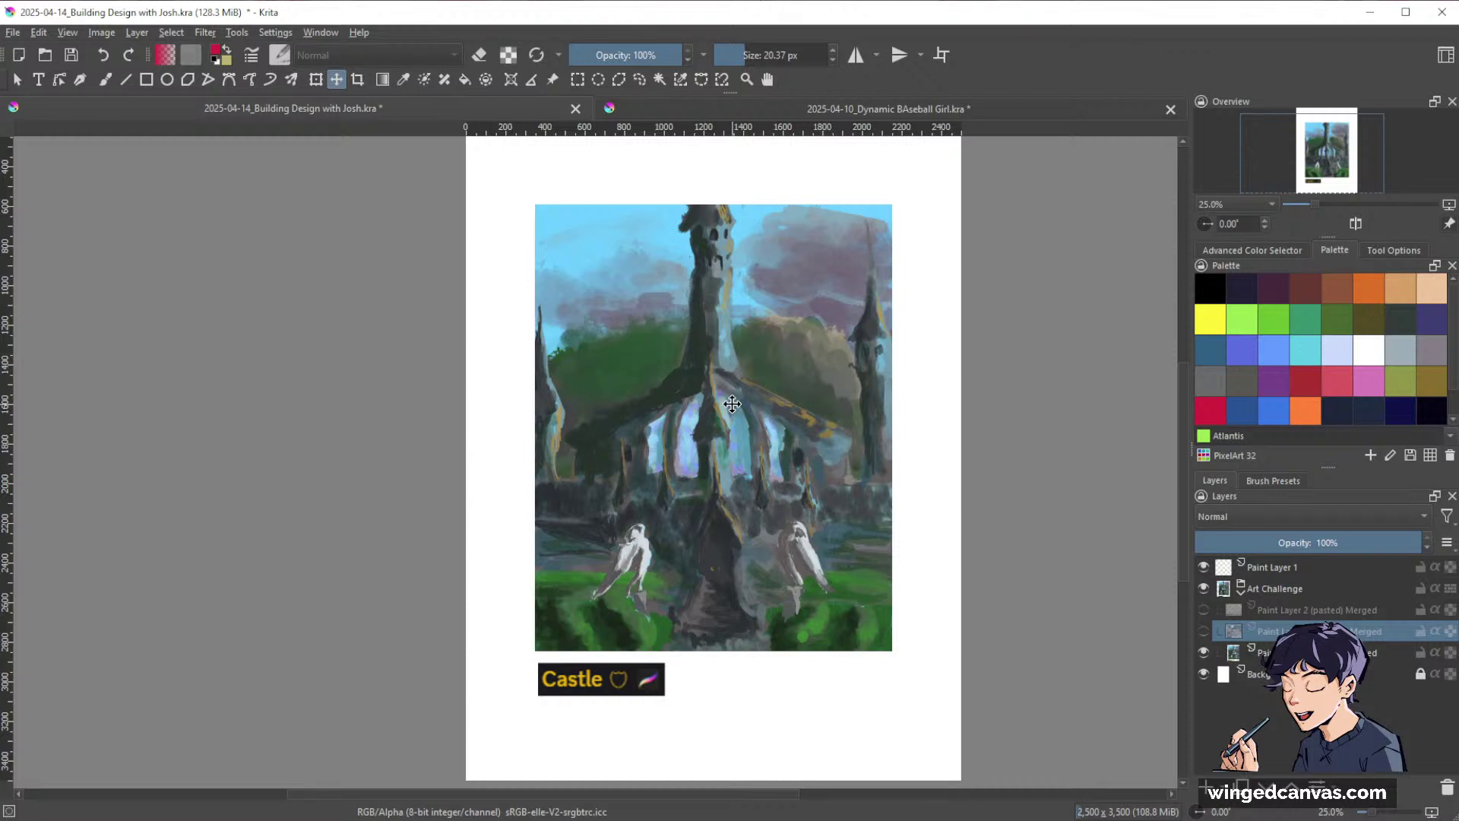
pyautogui.scroll(1, 732, 403)
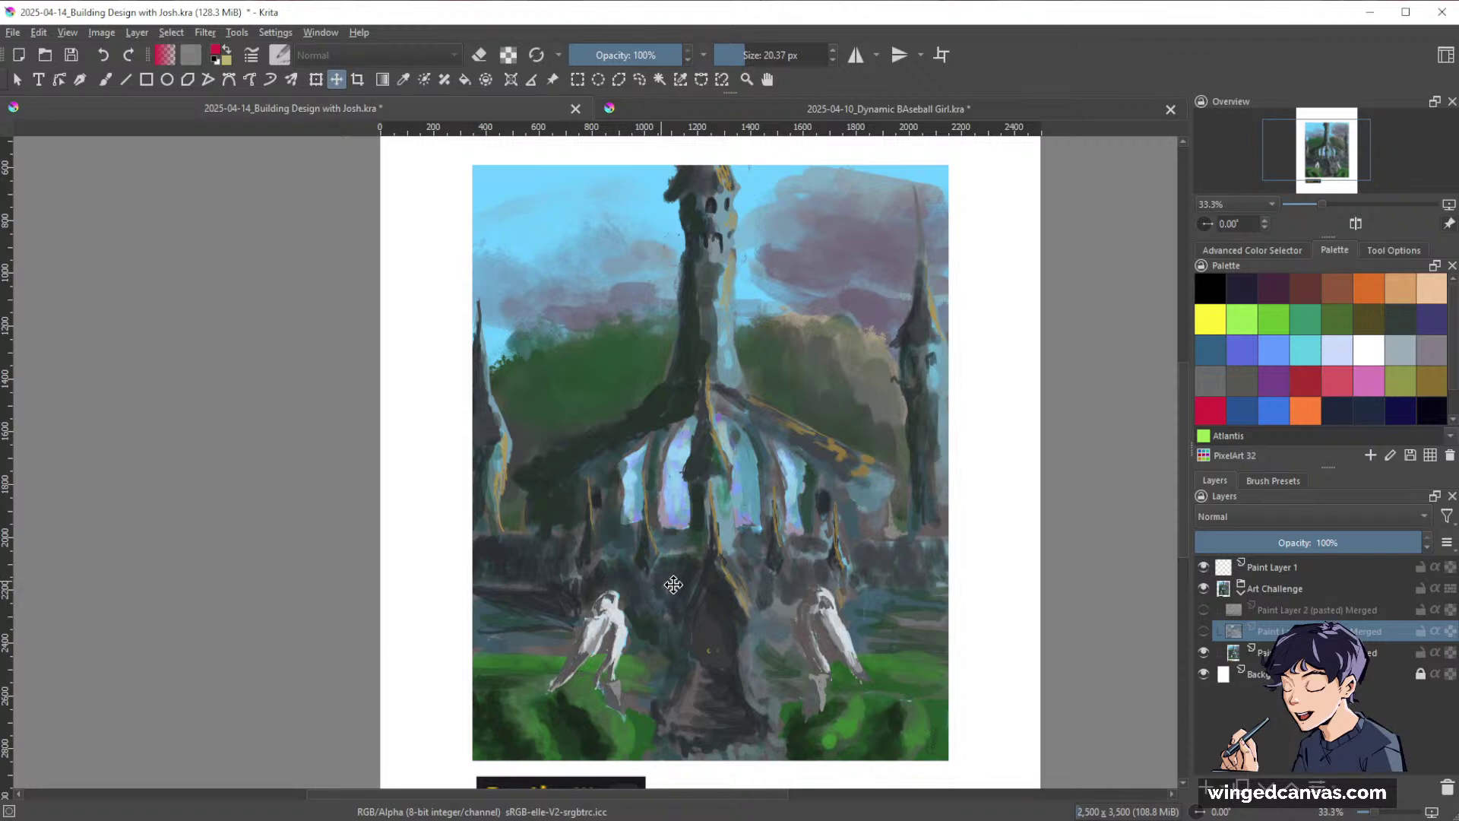
pyautogui.scroll(-1, 816, 507)
pyautogui.moveTo(837, 563); pyautogui.dragTo(808, 530)
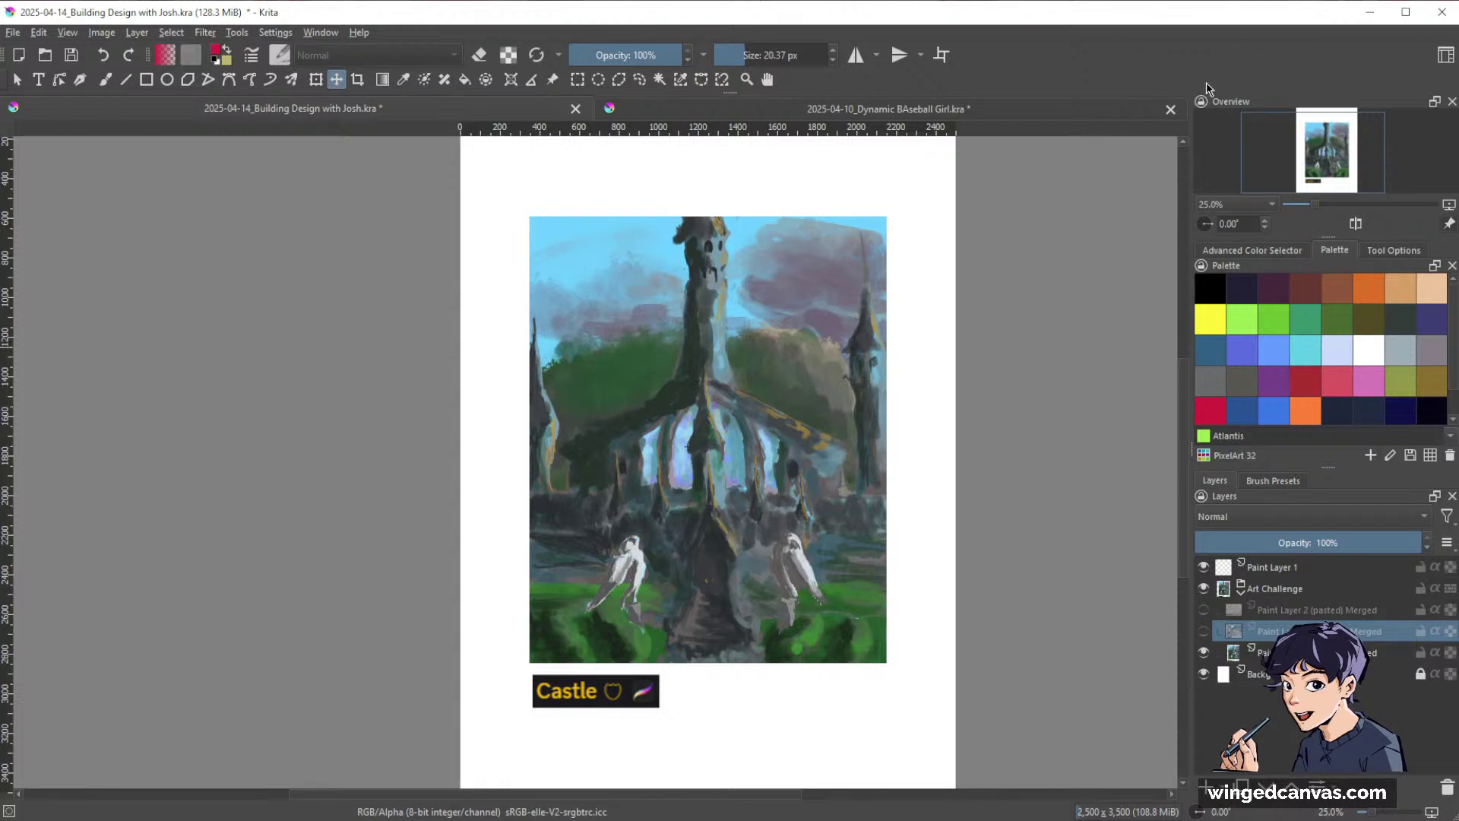
# Close the 2025-04-10_Dynamic BAseball Girl document without saving its changes.
pyautogui.click(1171, 110)
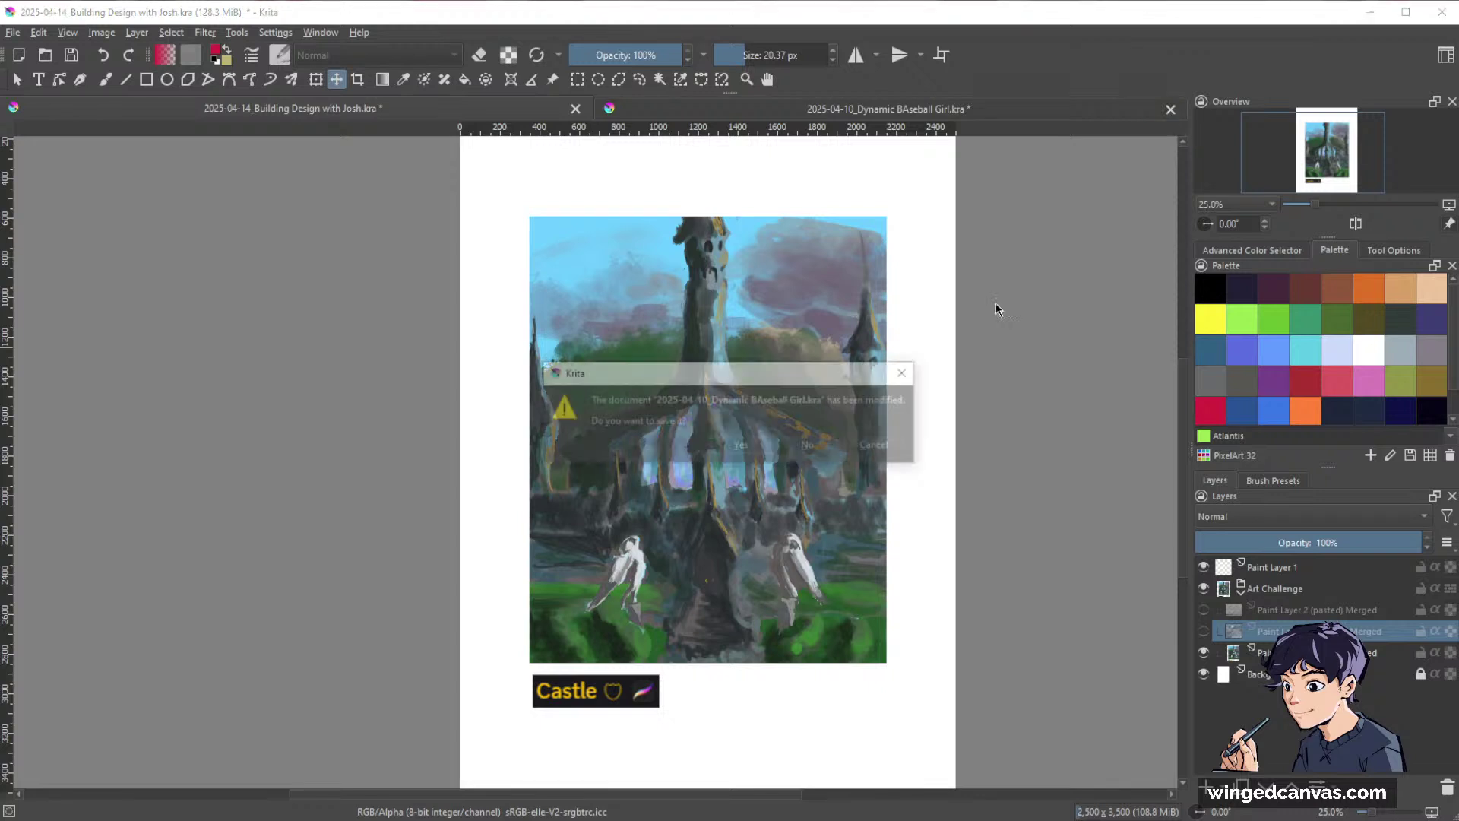
pyautogui.click(806, 446)
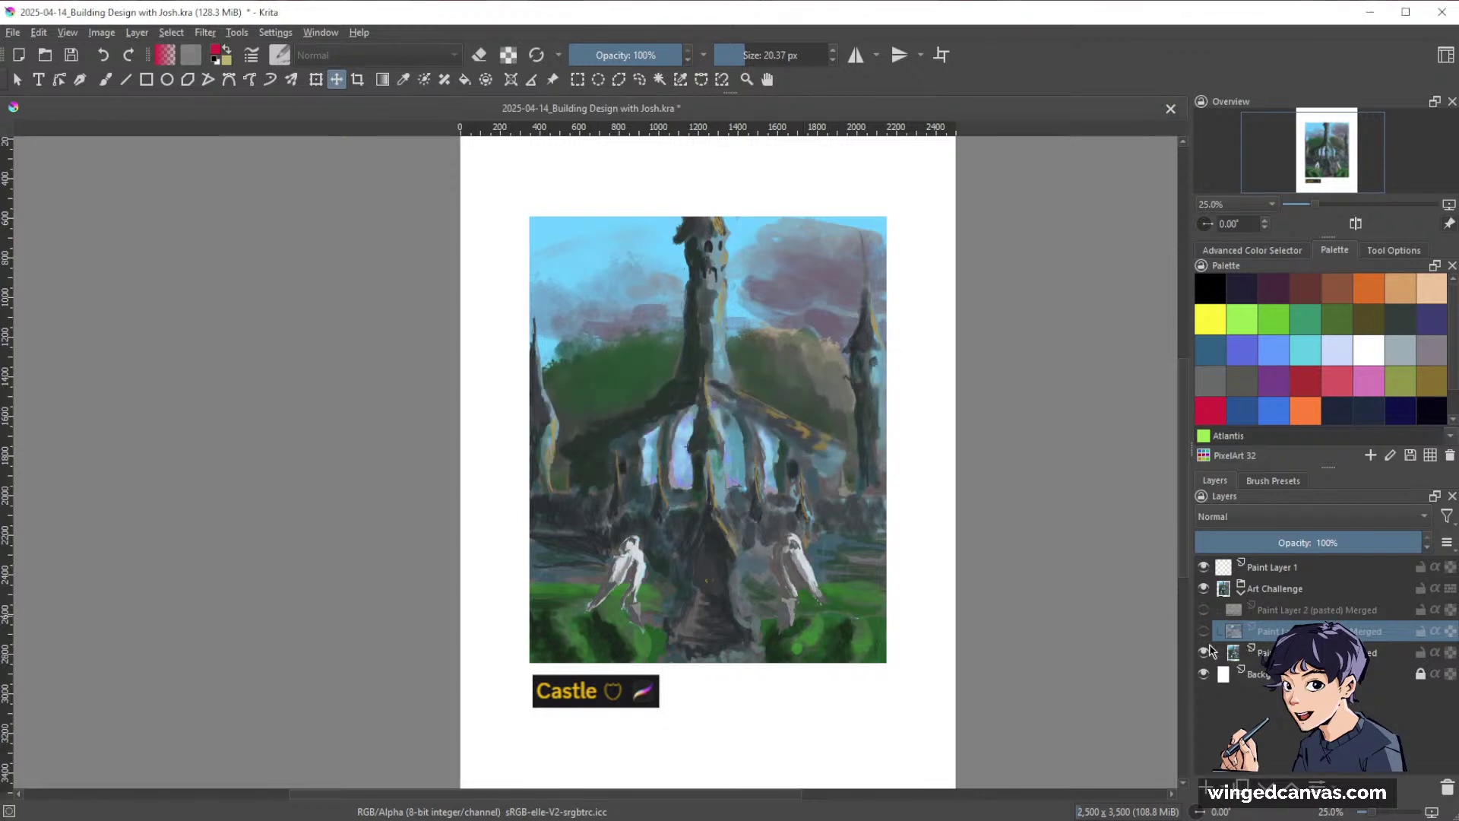
# Hide the castle painting layer, display the moonlit windmill scene layer, and examine that artwork enlarged.
pyautogui.click(1203, 655)
pyautogui.click(1203, 632)
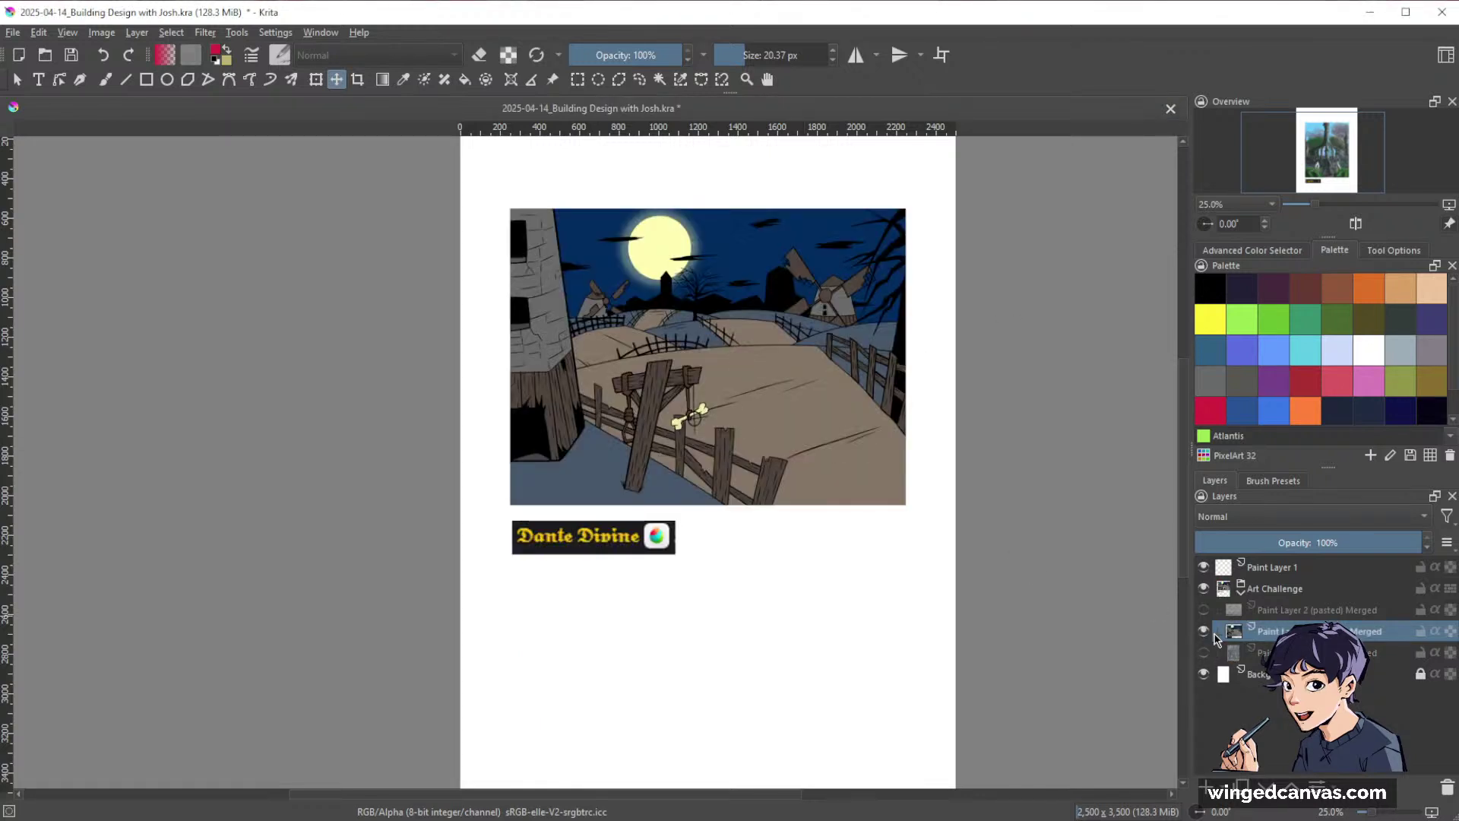
pyautogui.press('+')
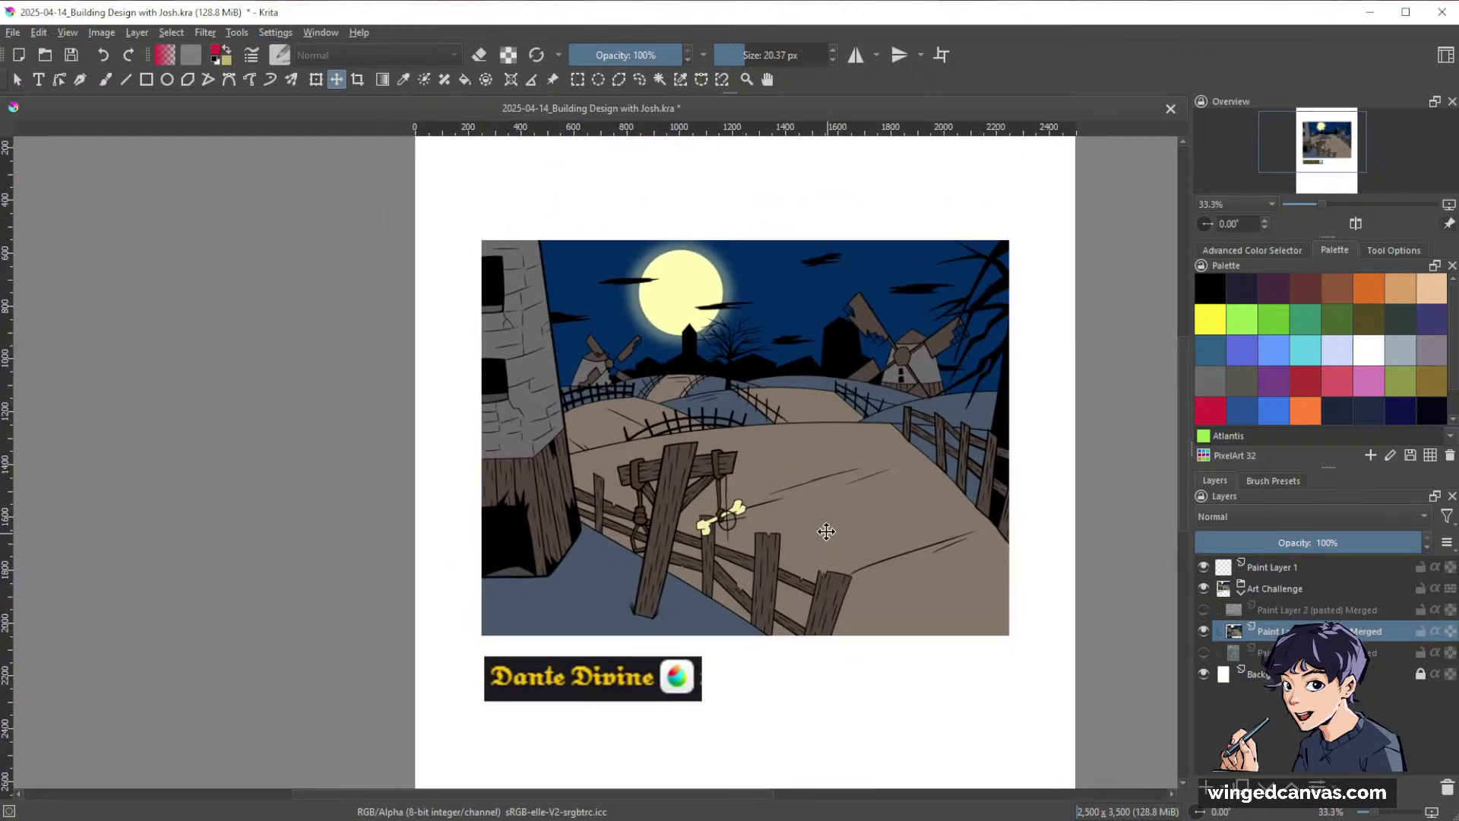
pyautogui.moveTo(821, 522); pyautogui.dragTo(893, 502)
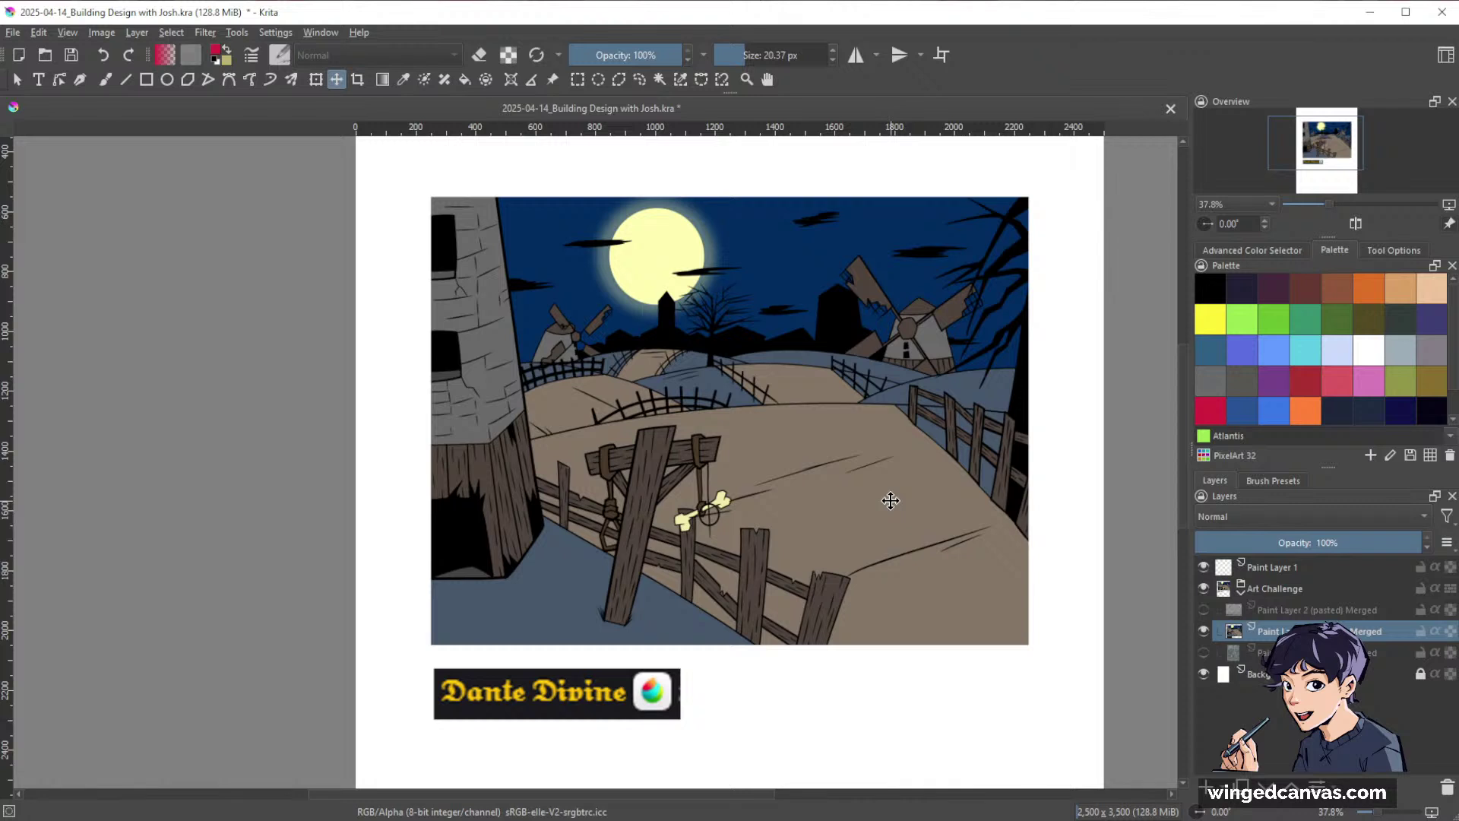
pyautogui.moveTo(880, 499); pyautogui.dragTo(798, 485)
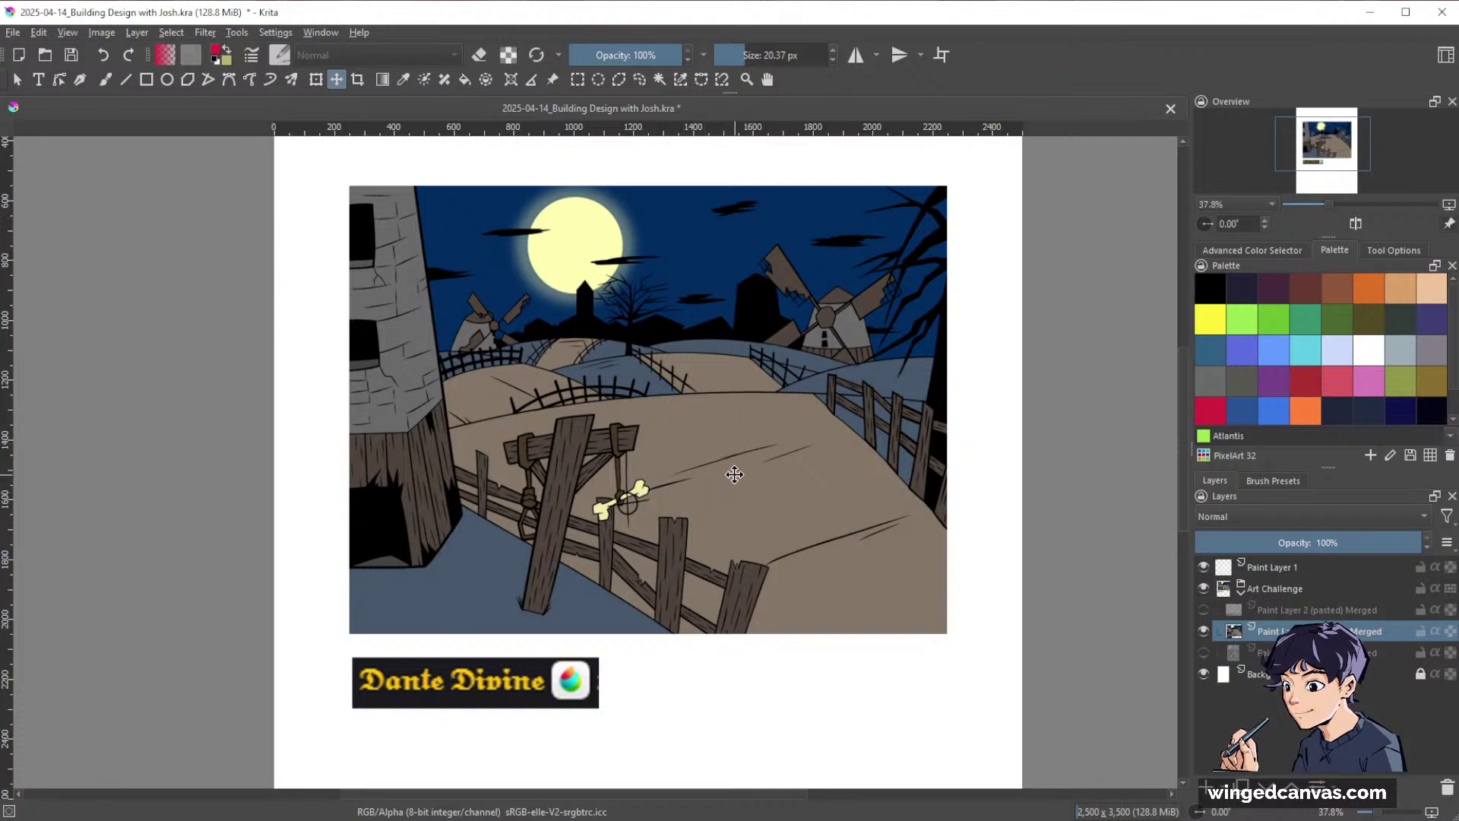
# Hide the windmill scene layer, display the pencil fortress drawing on Paint Layer 2 (pasted) Merged, and examine it.
pyautogui.click(1203, 631)
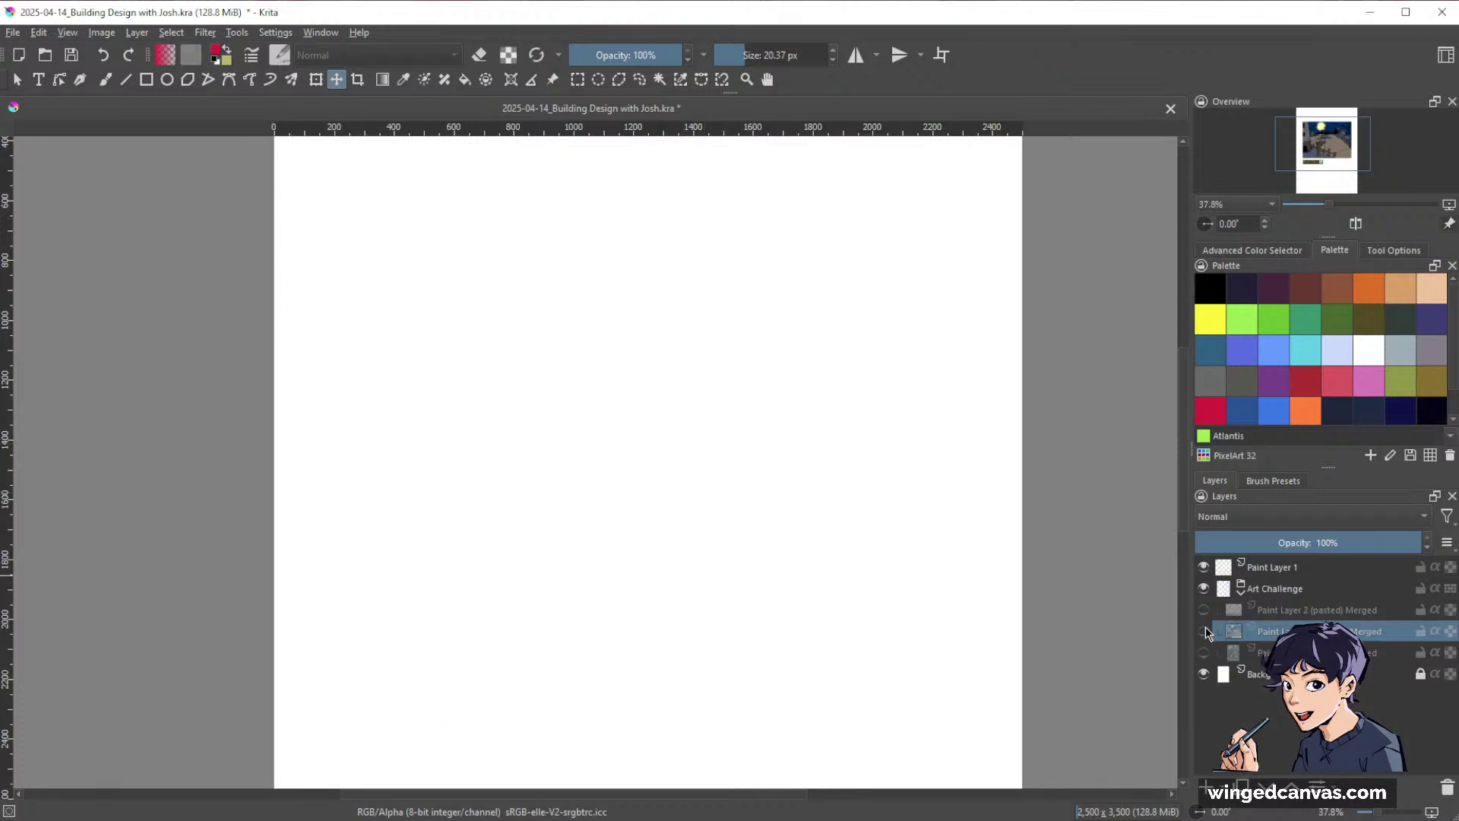
pyautogui.click(1203, 609)
pyautogui.moveTo(867, 566); pyautogui.dragTo(856, 430)
pyautogui.scroll(-2, 856, 431)
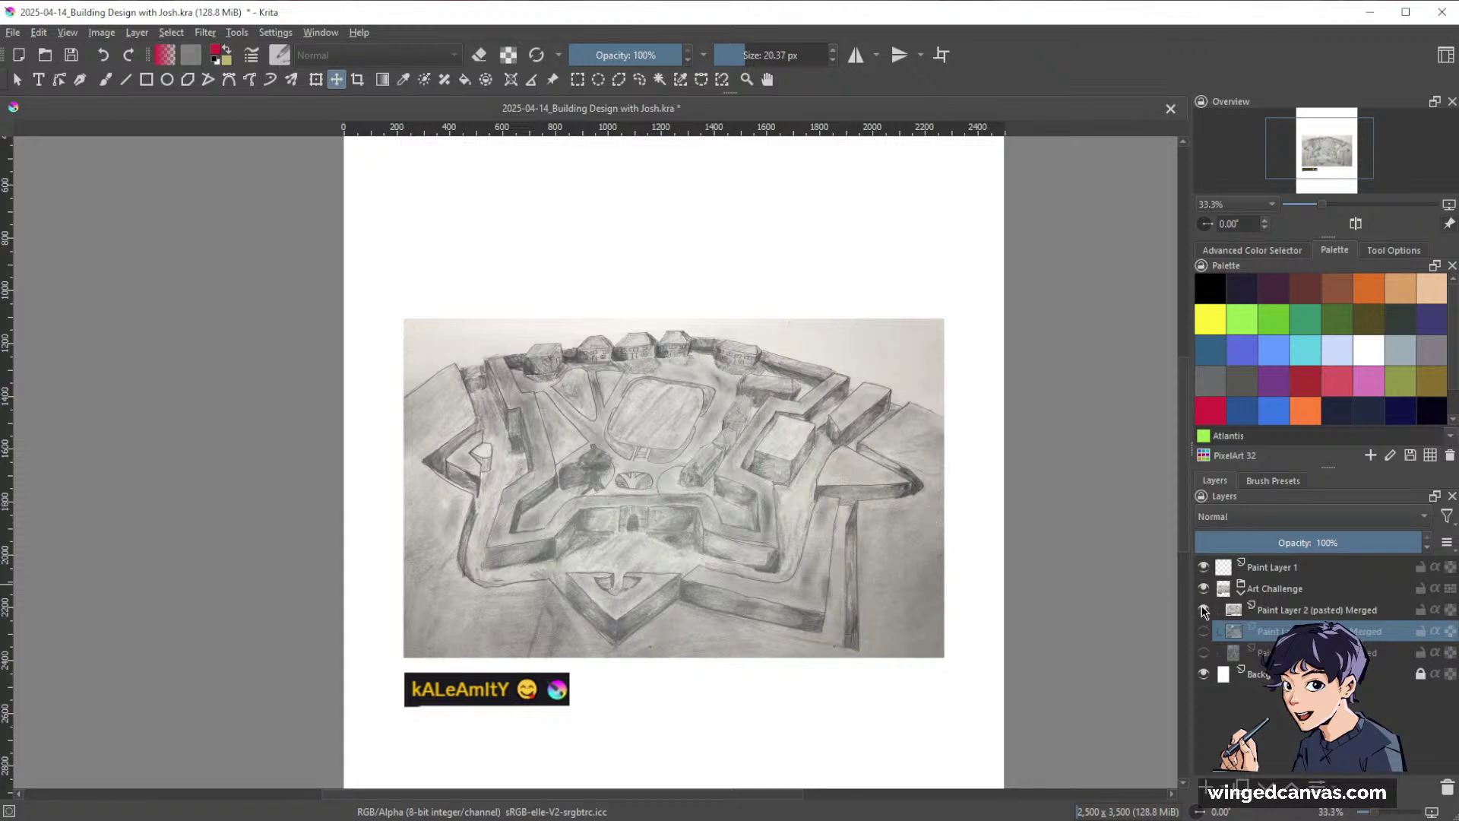
pyautogui.moveTo(1204, 612)
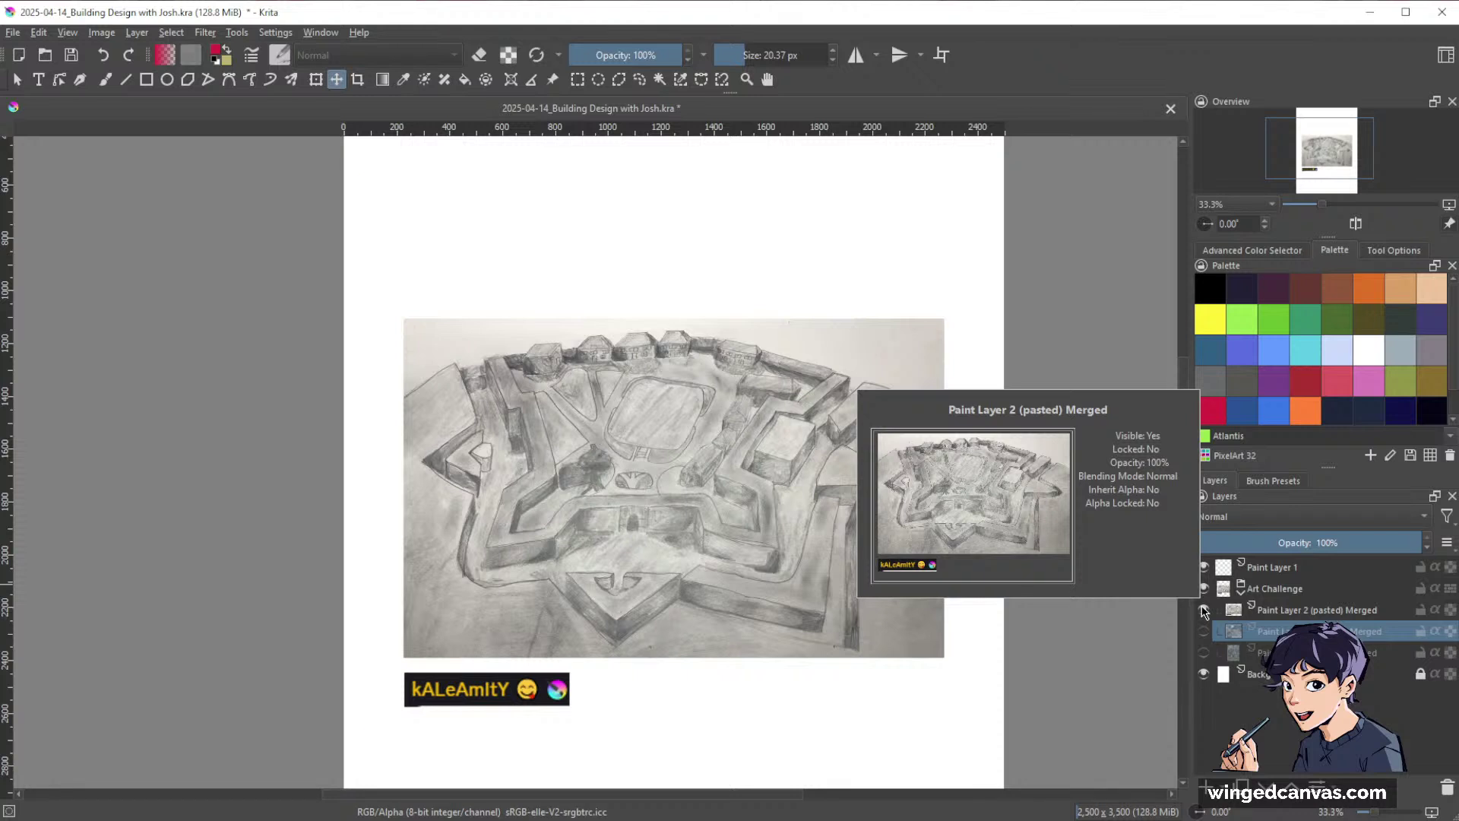
# Hide the pencil fortress drawing layer, redisplay the moonlit windmill scene layer, and view that artwork as a whole.
pyautogui.click(1203, 610)
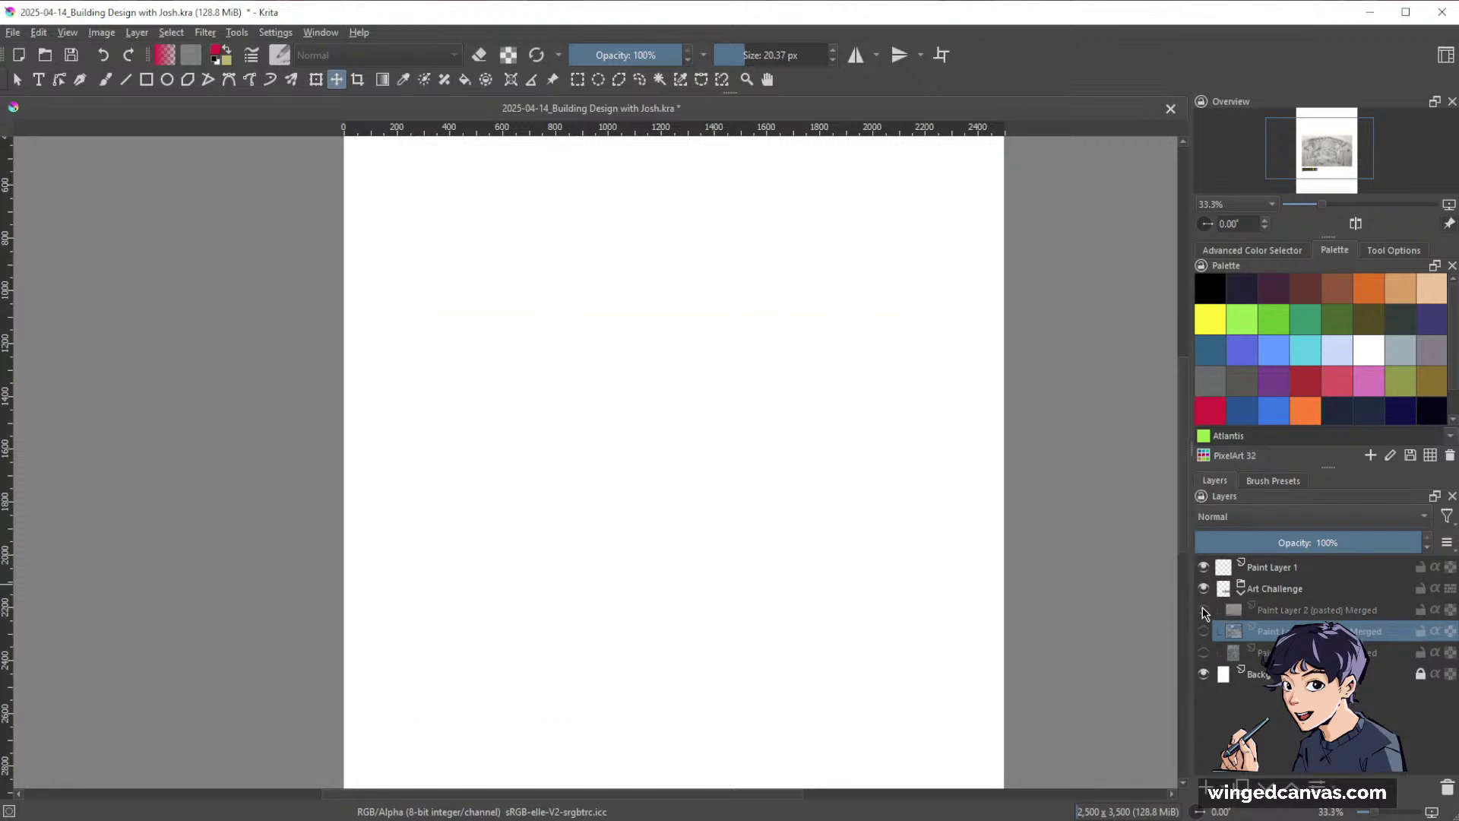
pyautogui.click(1204, 632)
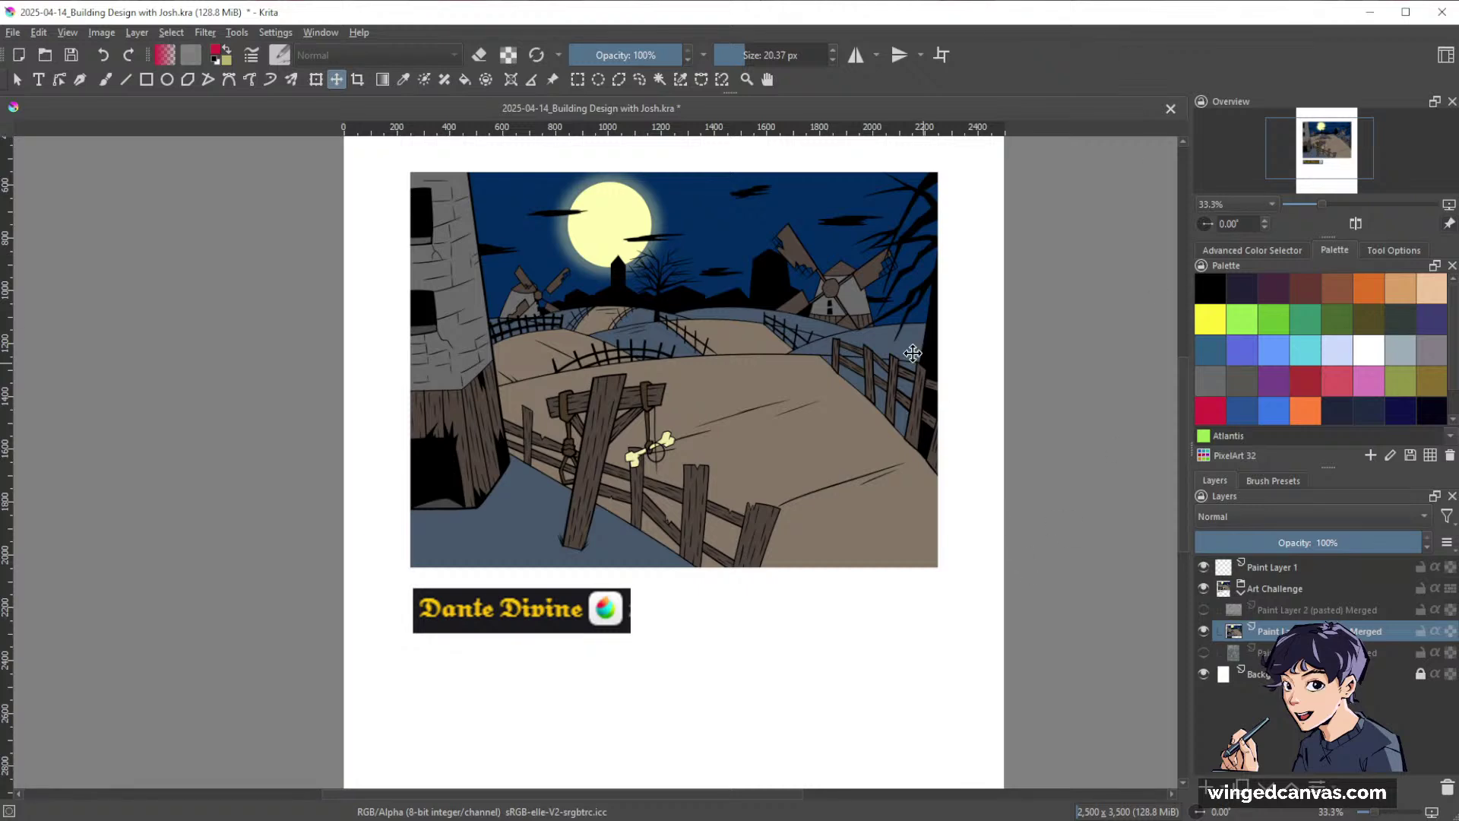
pyautogui.scroll(-1, 912, 354)
# Replace the visible windmill scene with the castle painting layer and view the full picture centred on the canvas.
pyautogui.click(1203, 631)
pyautogui.click(1203, 652)
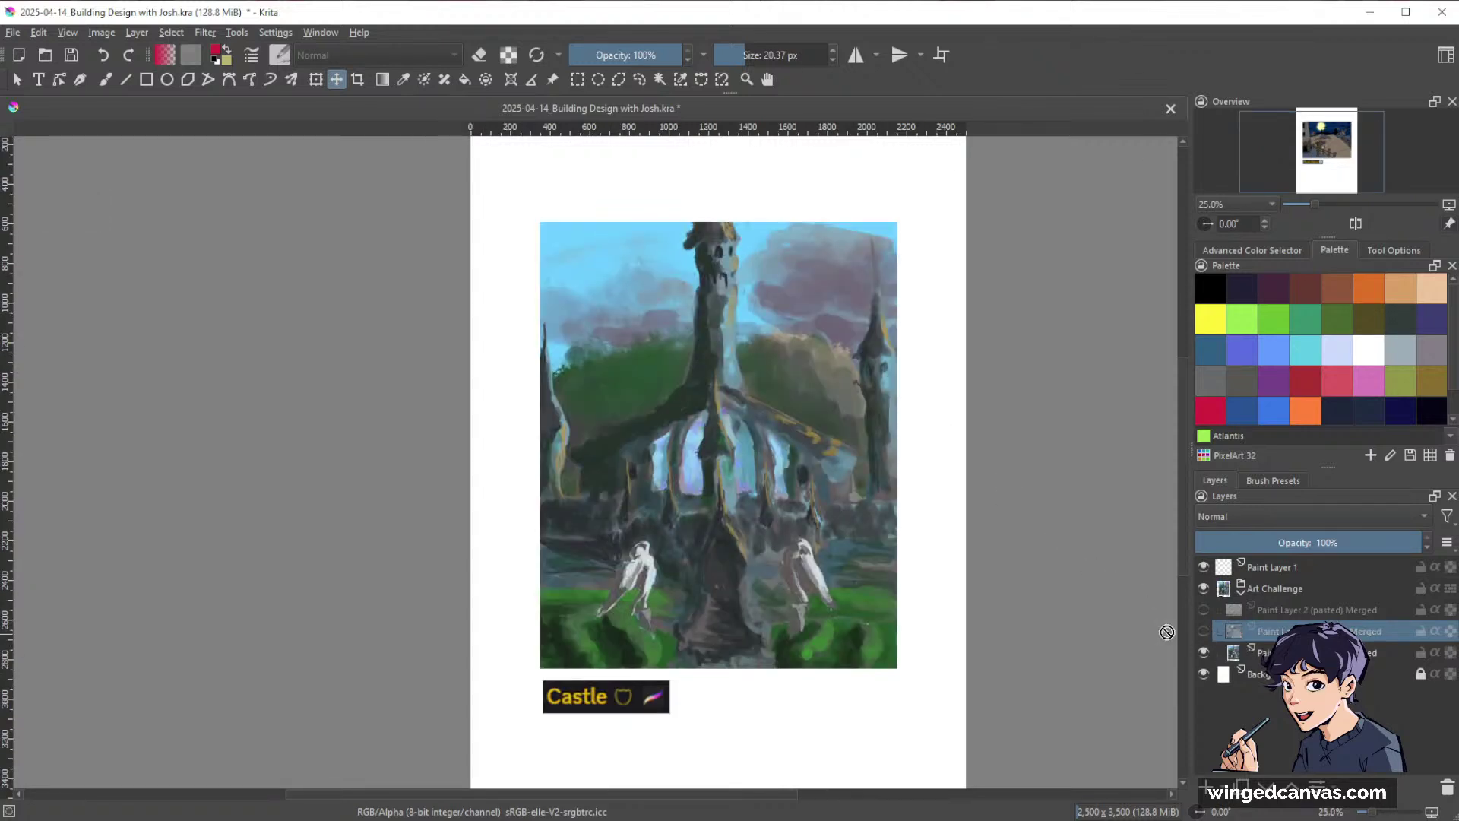
pyautogui.scroll(-1, 909, 462)
pyautogui.scroll(1, 916, 460)
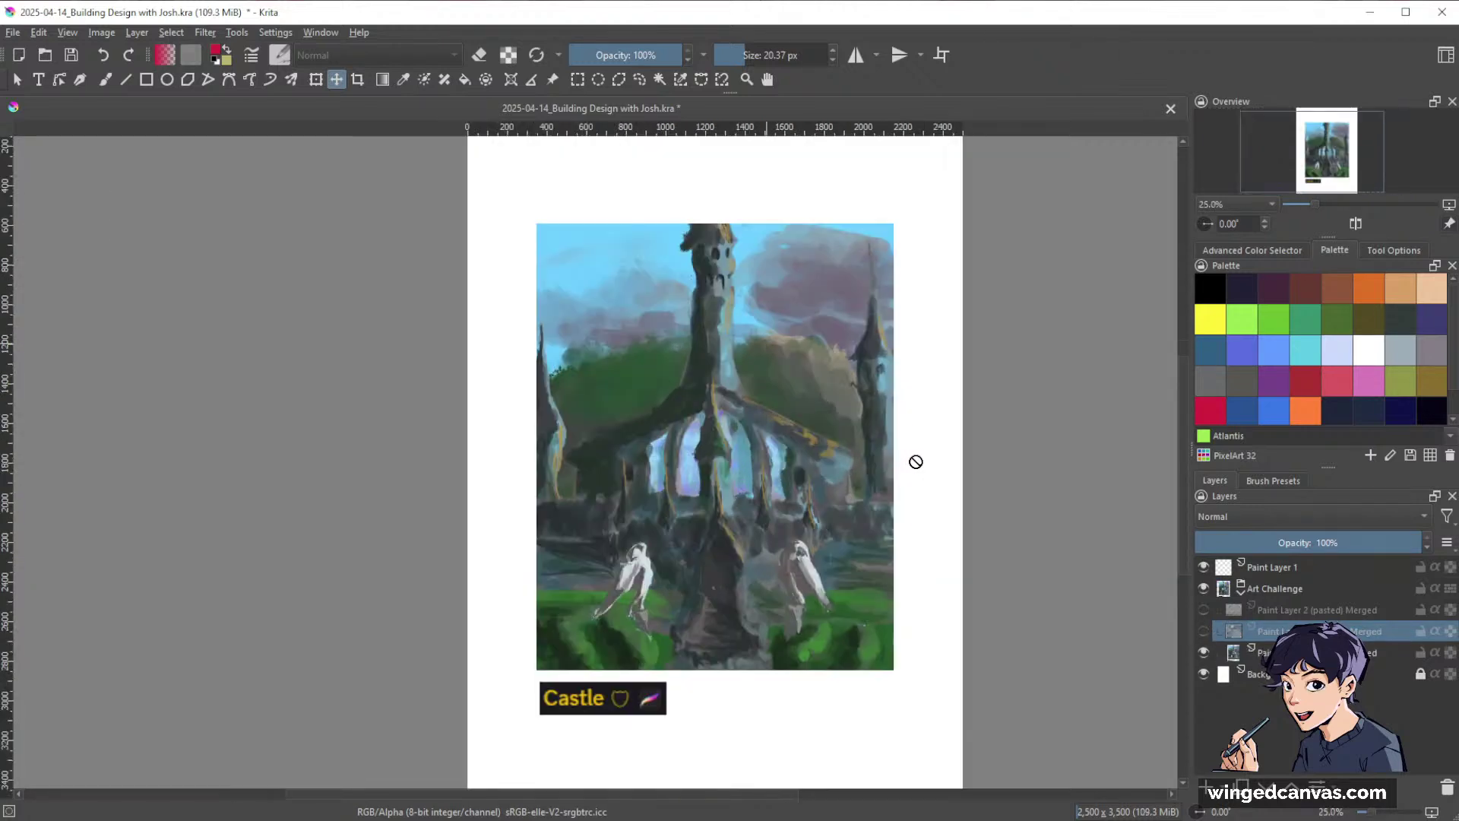
pyautogui.moveTo(936, 493); pyautogui.dragTo(899, 462)
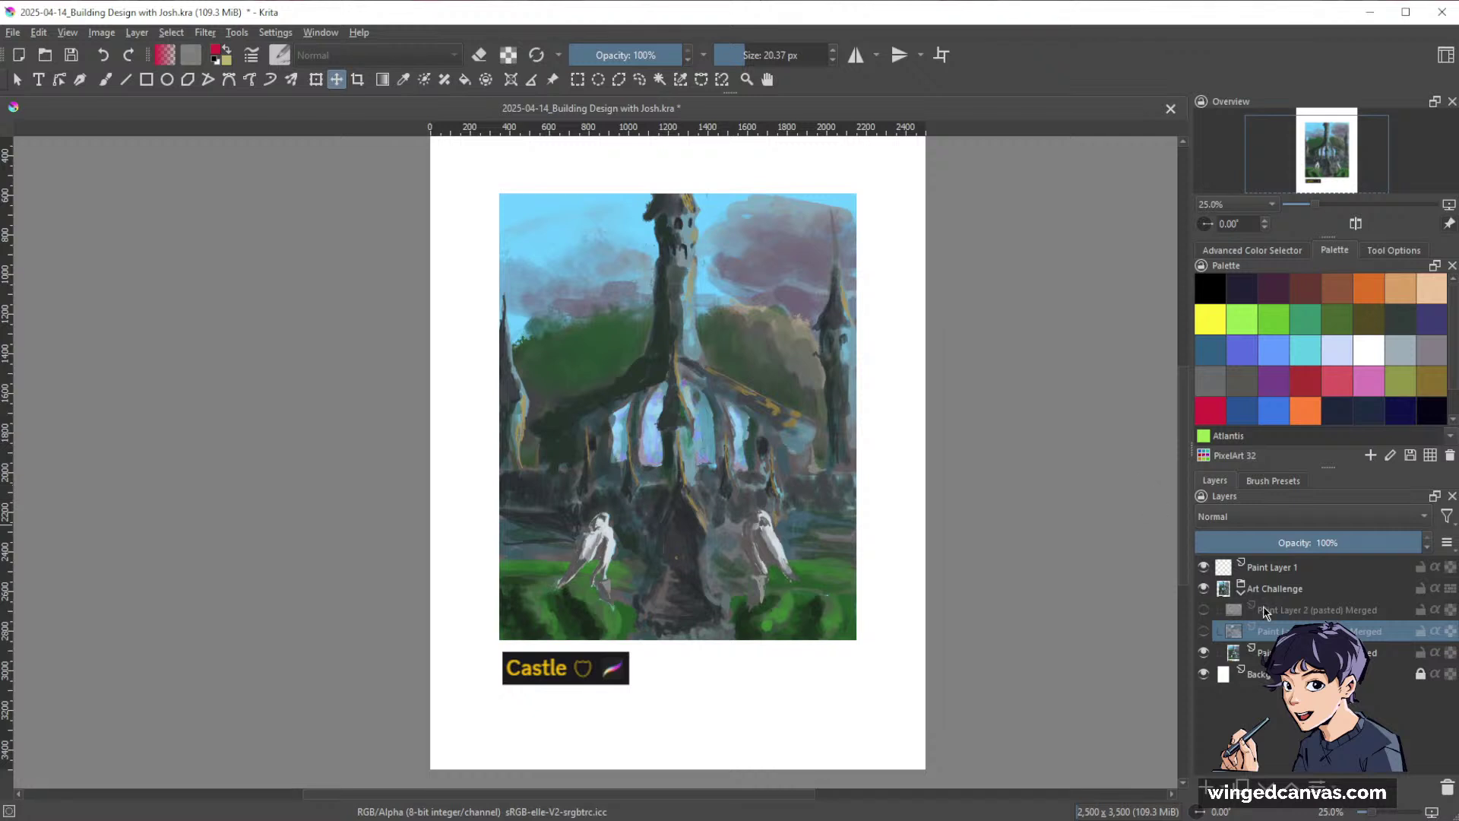
# Hide the castle painting layer, then collapse and hide the Art Challenge group to leave a blank page.
pyautogui.click(1204, 652)
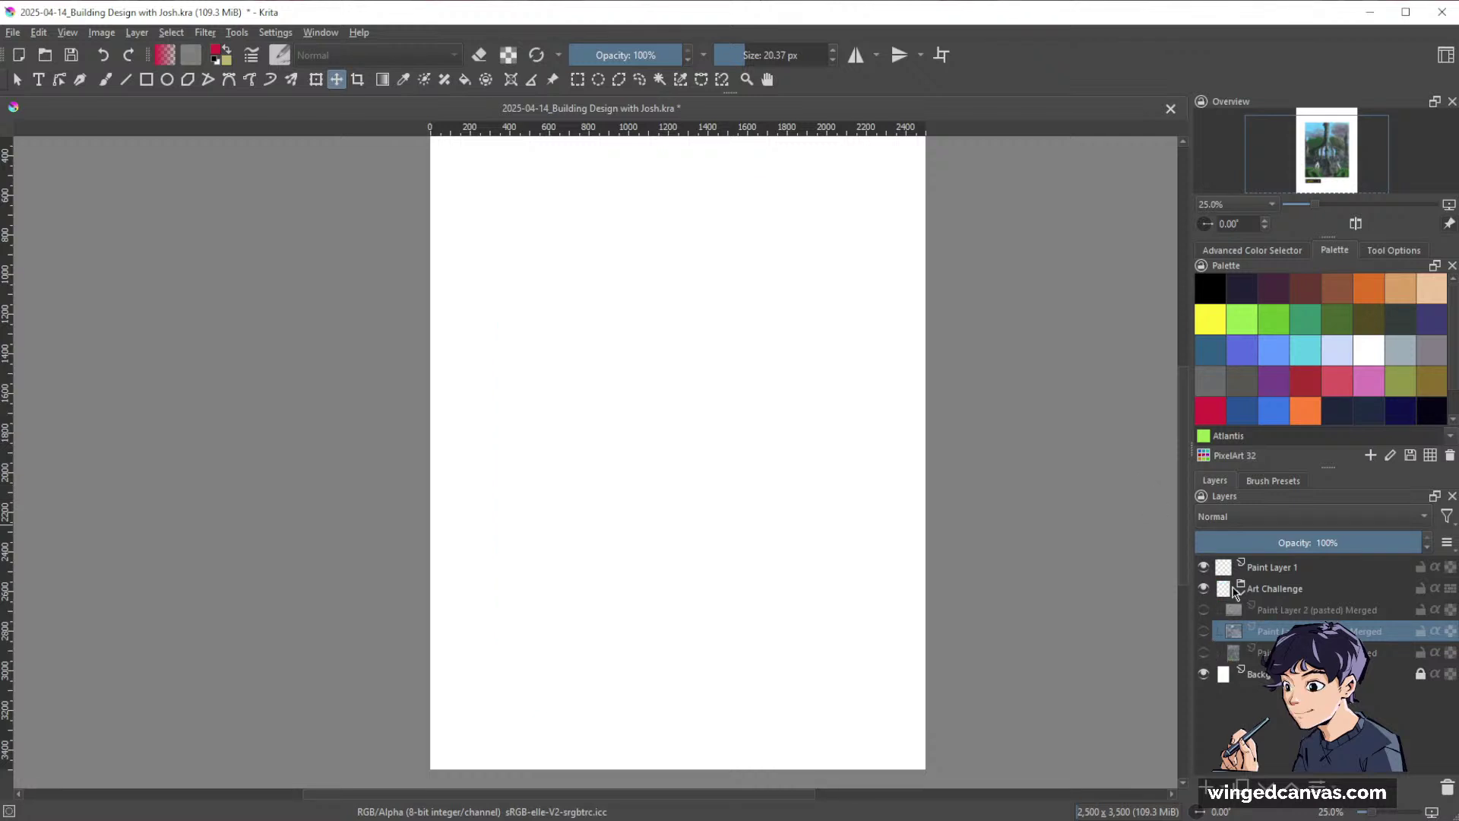
pyautogui.click(1240, 595)
pyautogui.click(1204, 588)
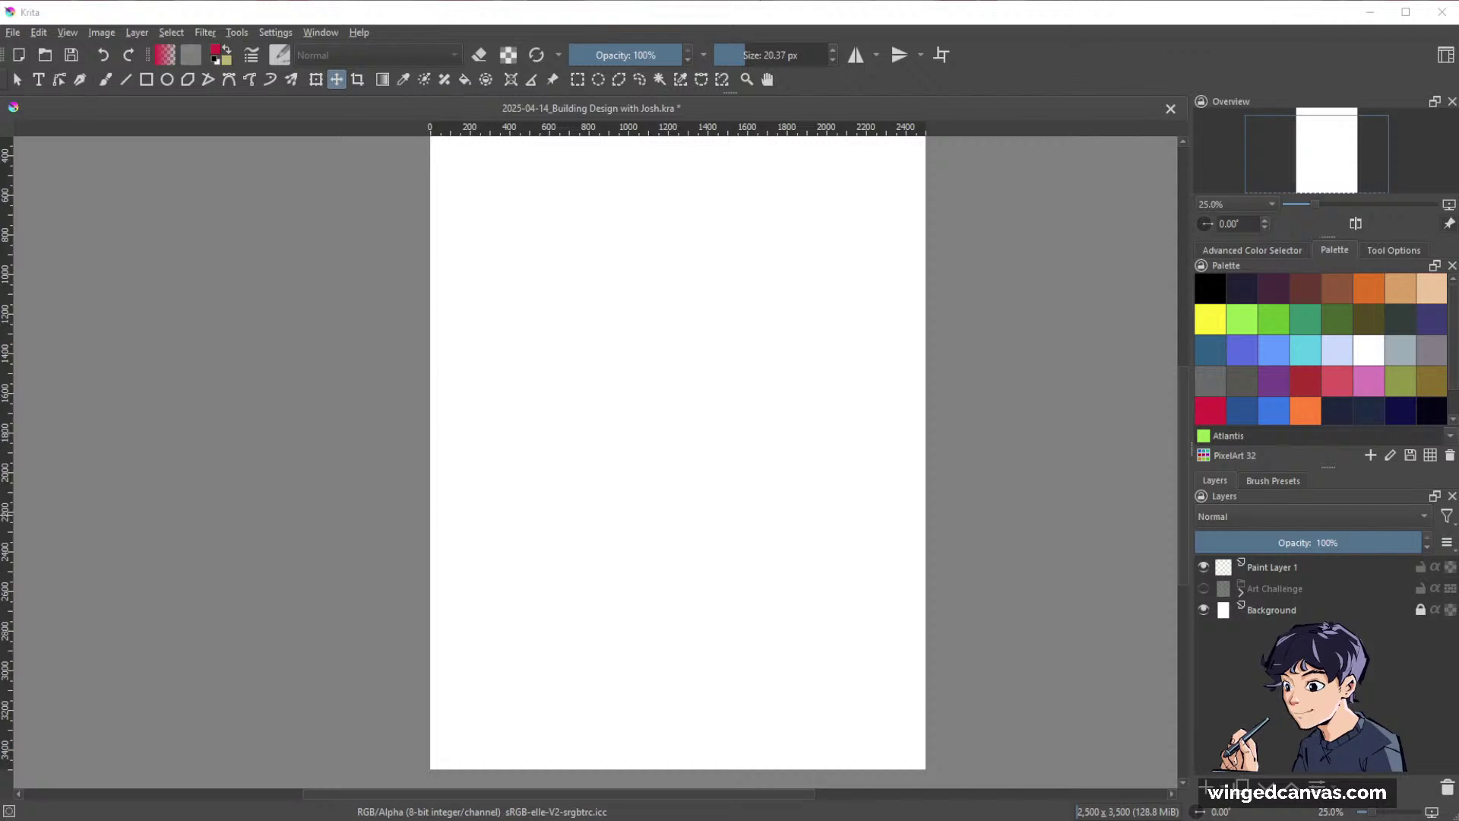
# Switch to the browser with the Winged Canvas YouTube poll, read its building theme votes and comments, and return to Krita.
pyautogui.moveTo(0, 31); pyautogui.dragTo(592, 36)
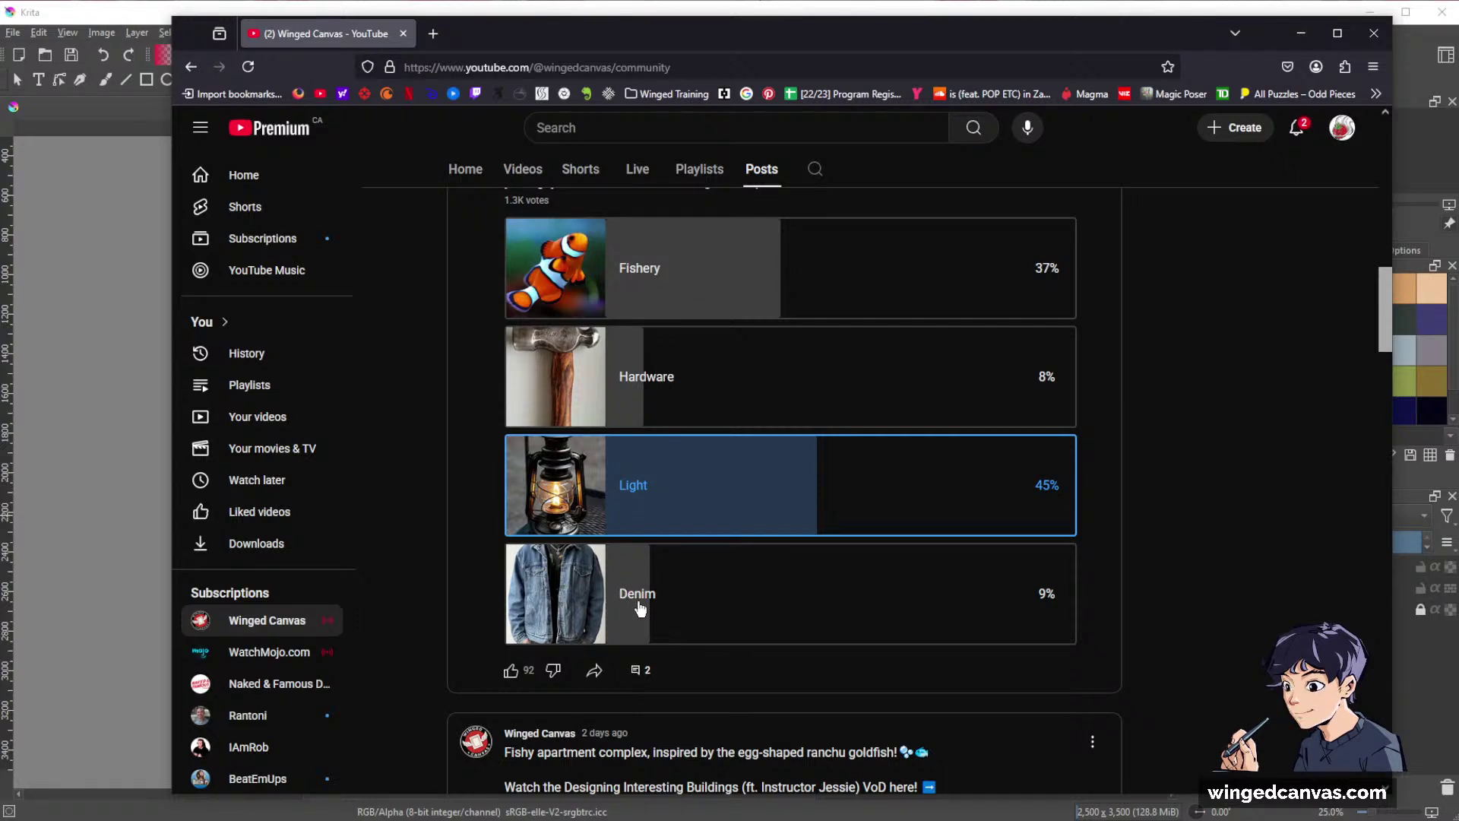
pyautogui.click(643, 670)
pyautogui.scroll(-4, 472, 531)
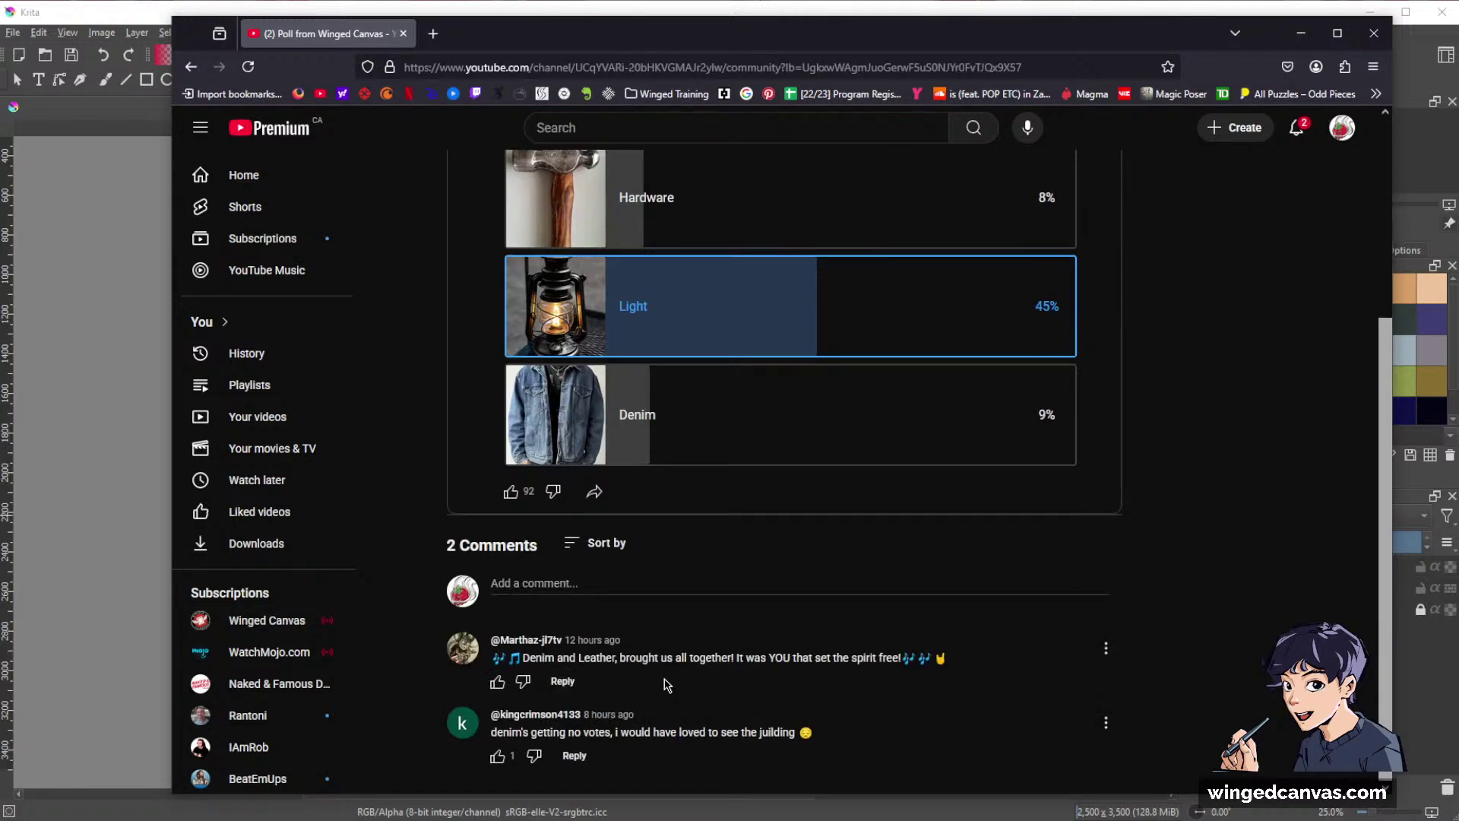
pyautogui.scroll(4, 565, 652)
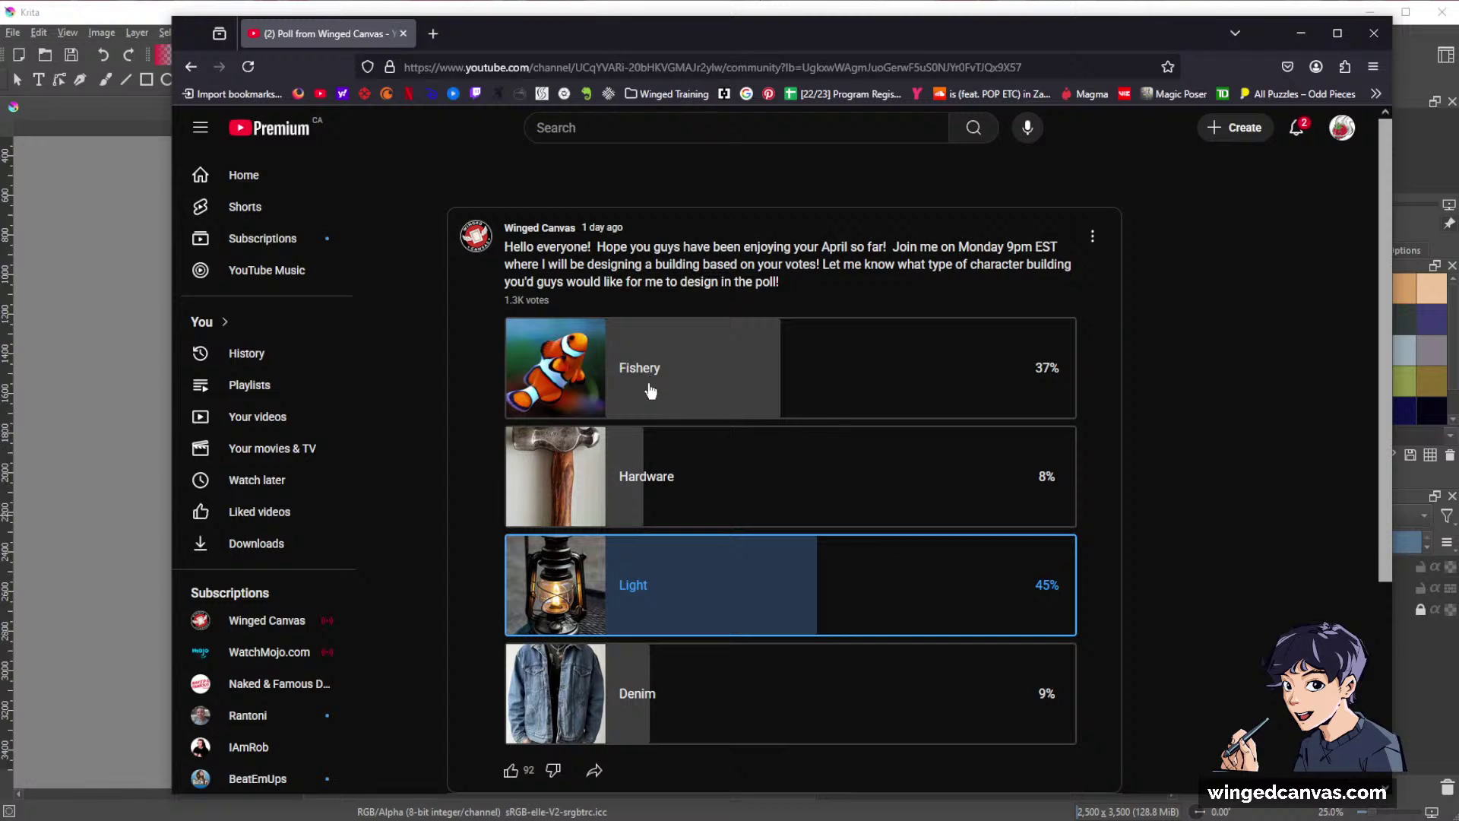
pyautogui.moveTo(508, 38); pyautogui.dragTo(0, 156)
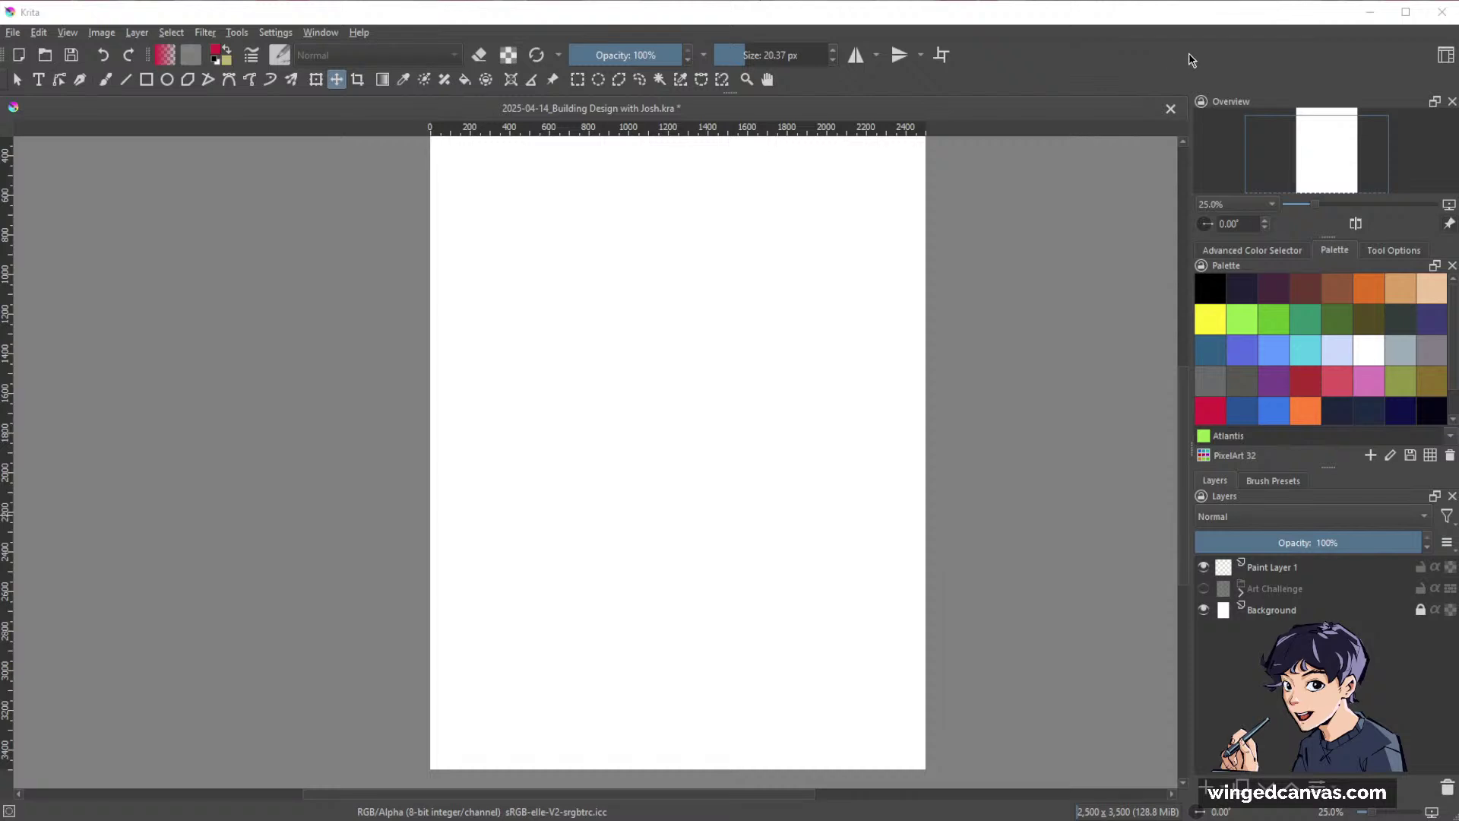
# Make Paint Layer 1 active and choose the Charcoal Pencil Medium THIN preset from the favourite brushes.
pyautogui.click(1291, 569)
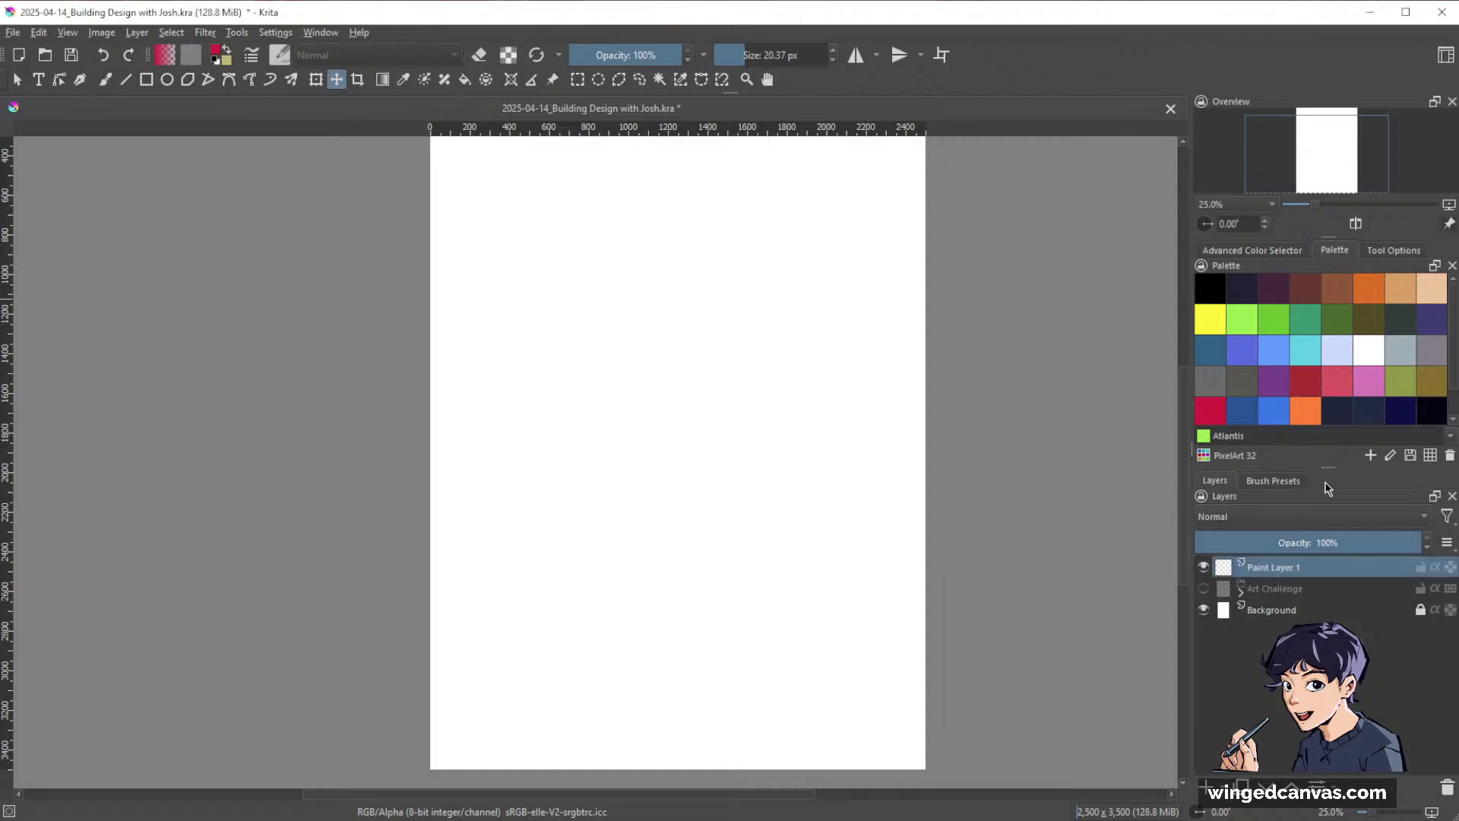
pyautogui.click(1273, 480)
pyautogui.click(1222, 541)
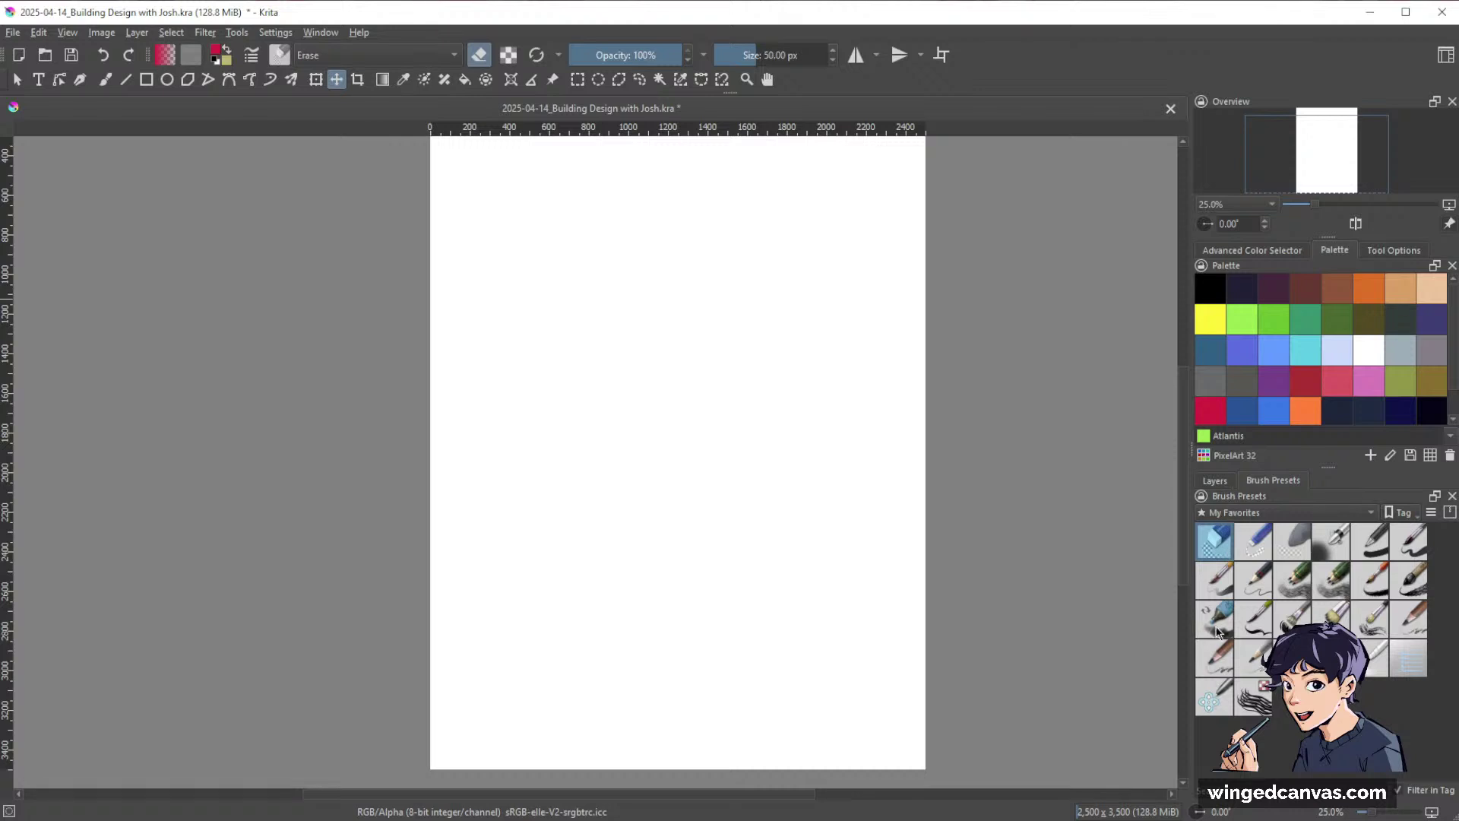
pyautogui.click(1218, 657)
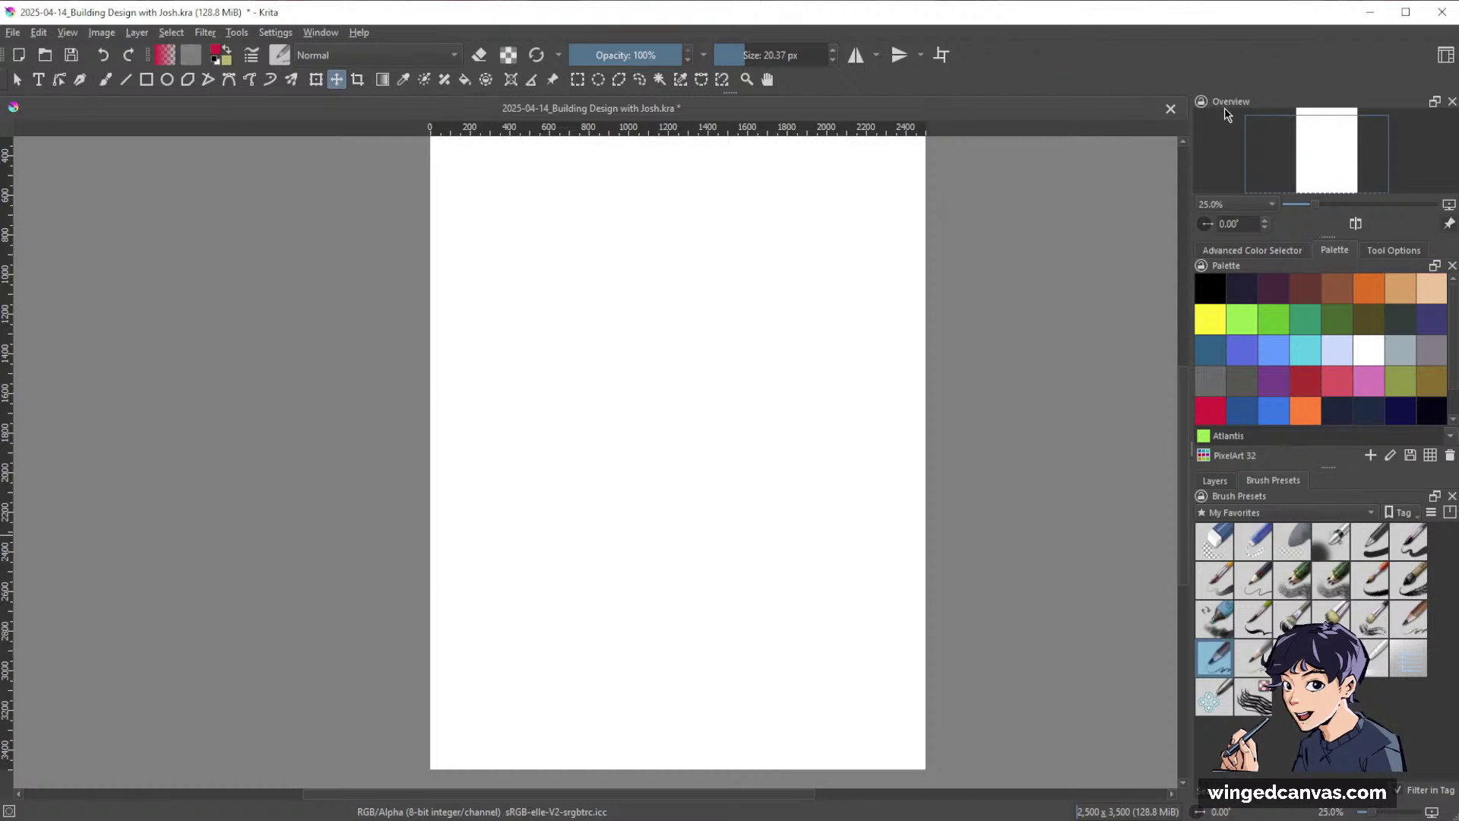
# Dock the Overview panel beside the canvas as a large preview and fit the whole page in the view.
pyautogui.moveTo(1229, 101); pyautogui.dragTo(54, 340)
pyautogui.scroll(-1, 886, 284)
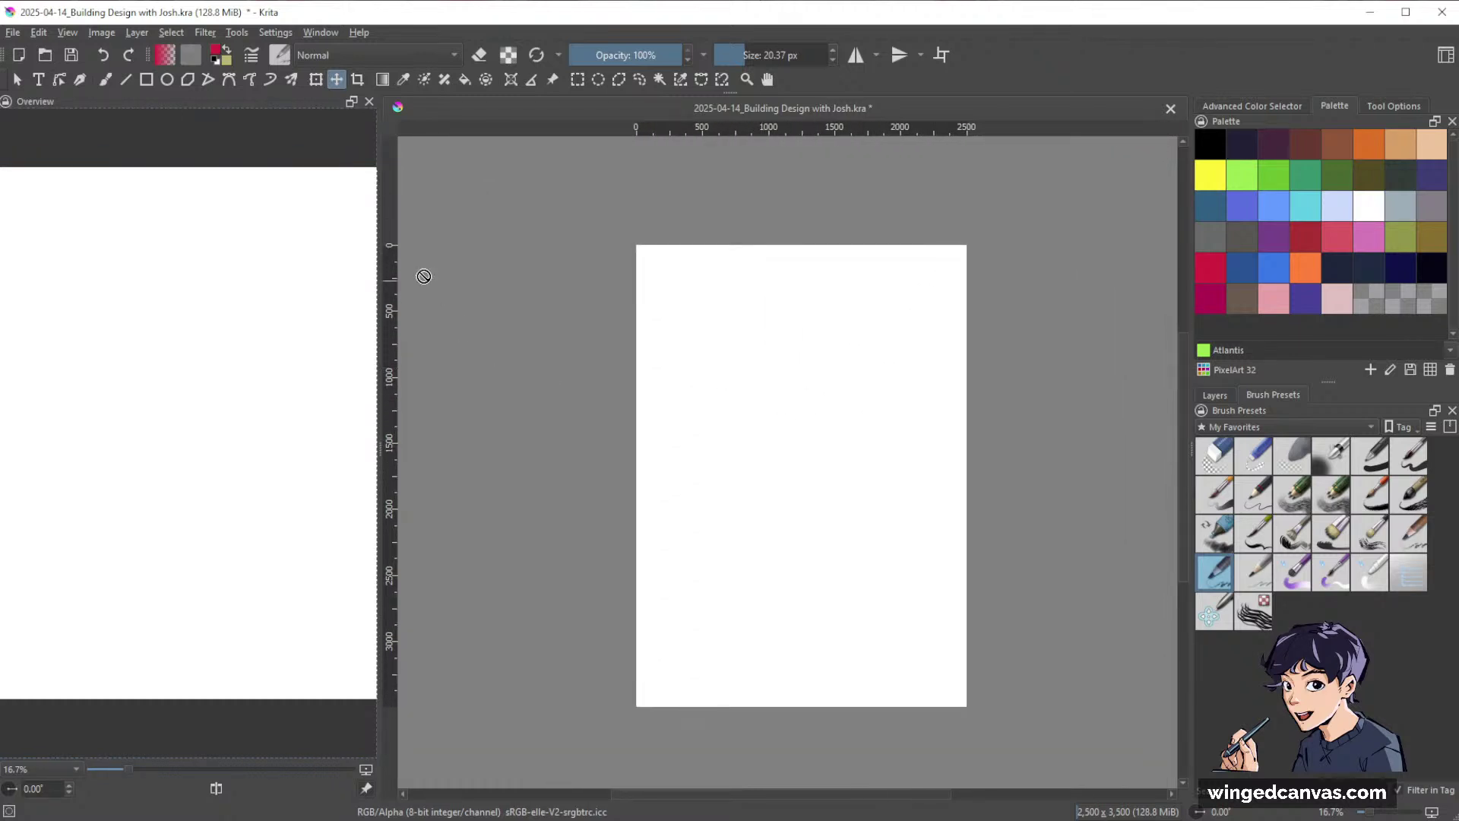
pyautogui.moveTo(716, 436); pyautogui.dragTo(742, 407)
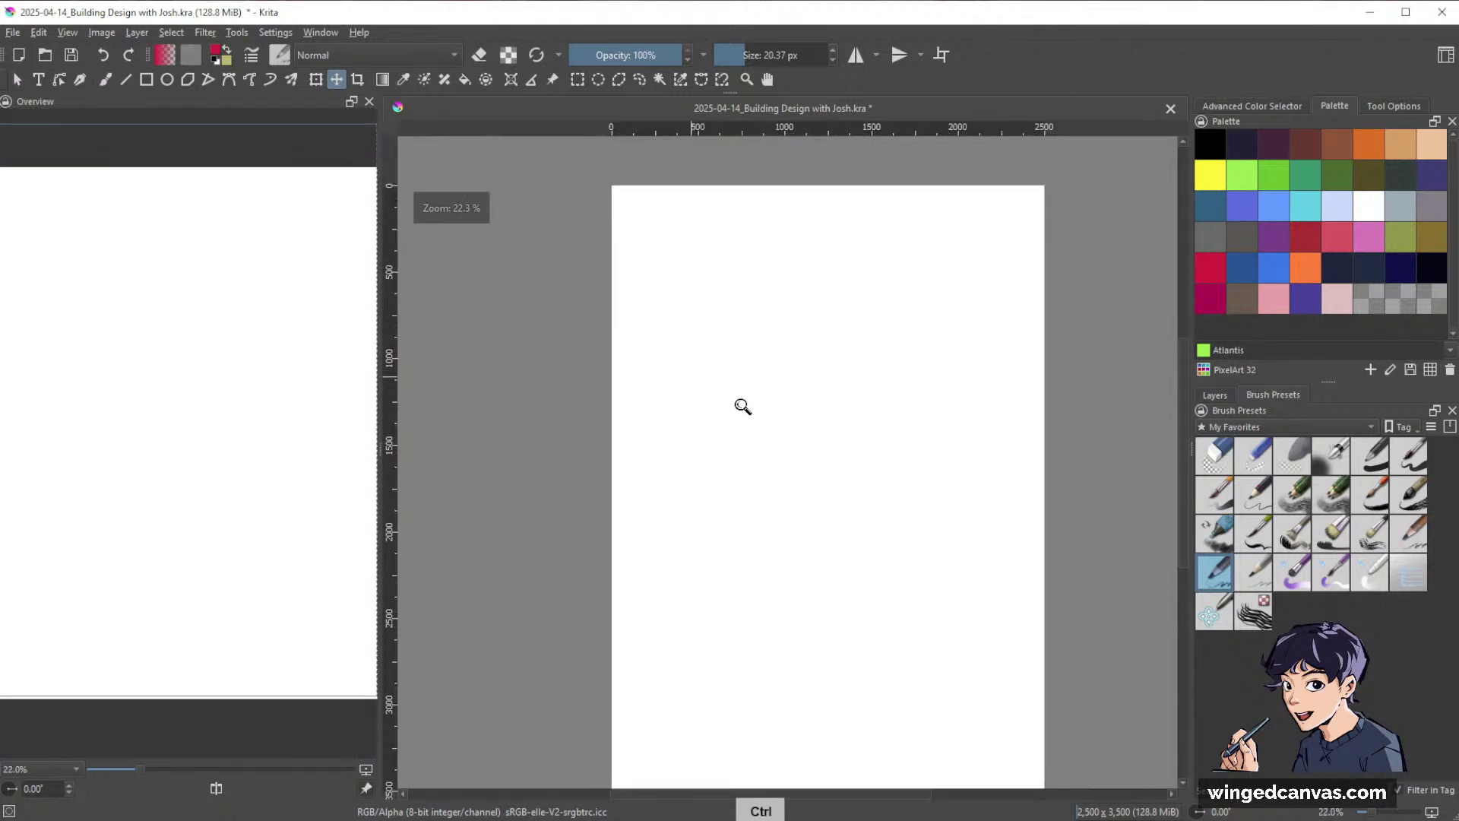
pyautogui.moveTo(896, 448); pyautogui.dragTo(896, 422)
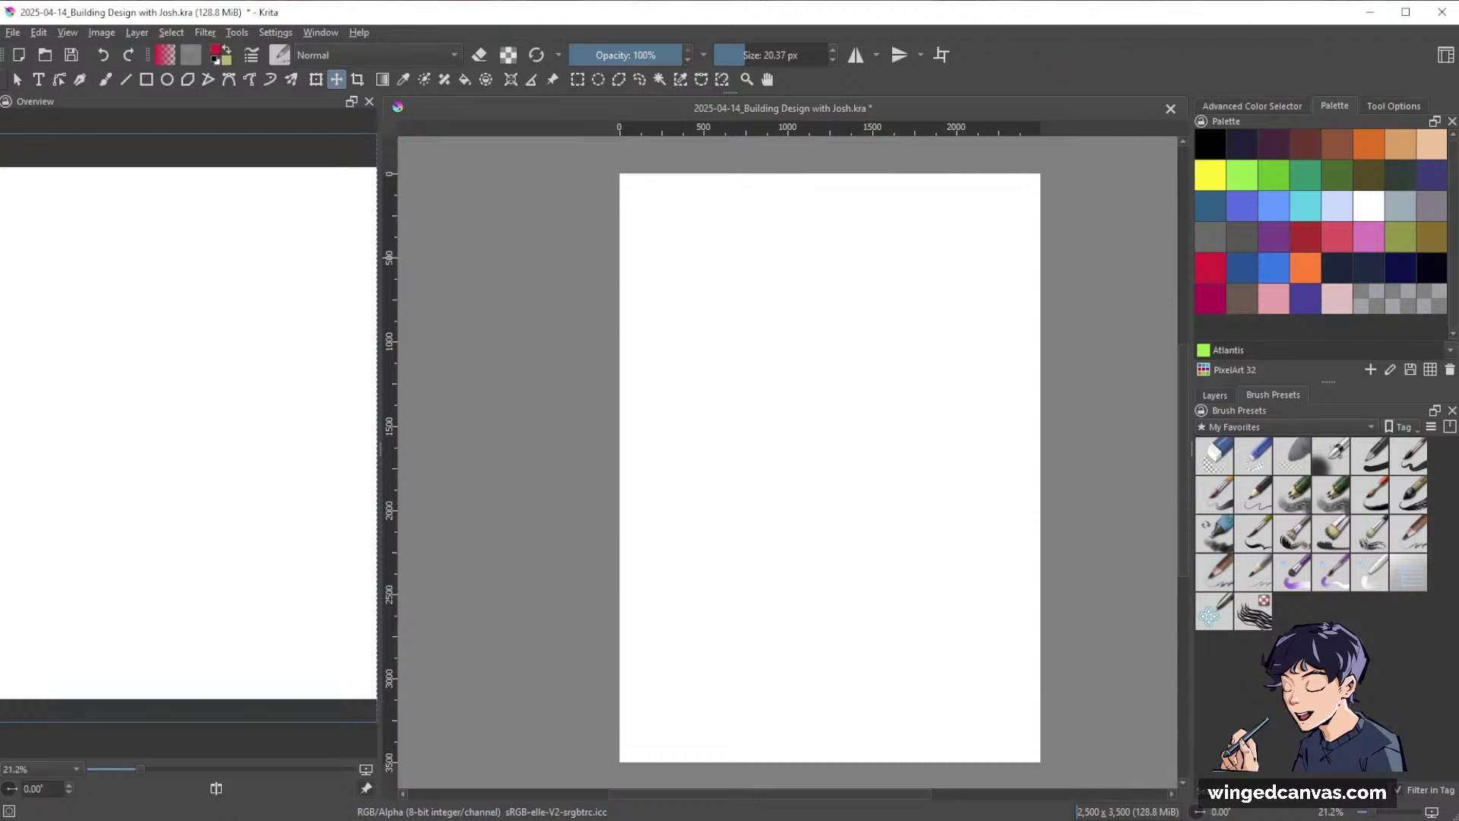
# Activate freehand drawing with the Charcoal Pencil Medium THIN preset and enlarge the brush to 30 px.
pyautogui.click(1225, 570)
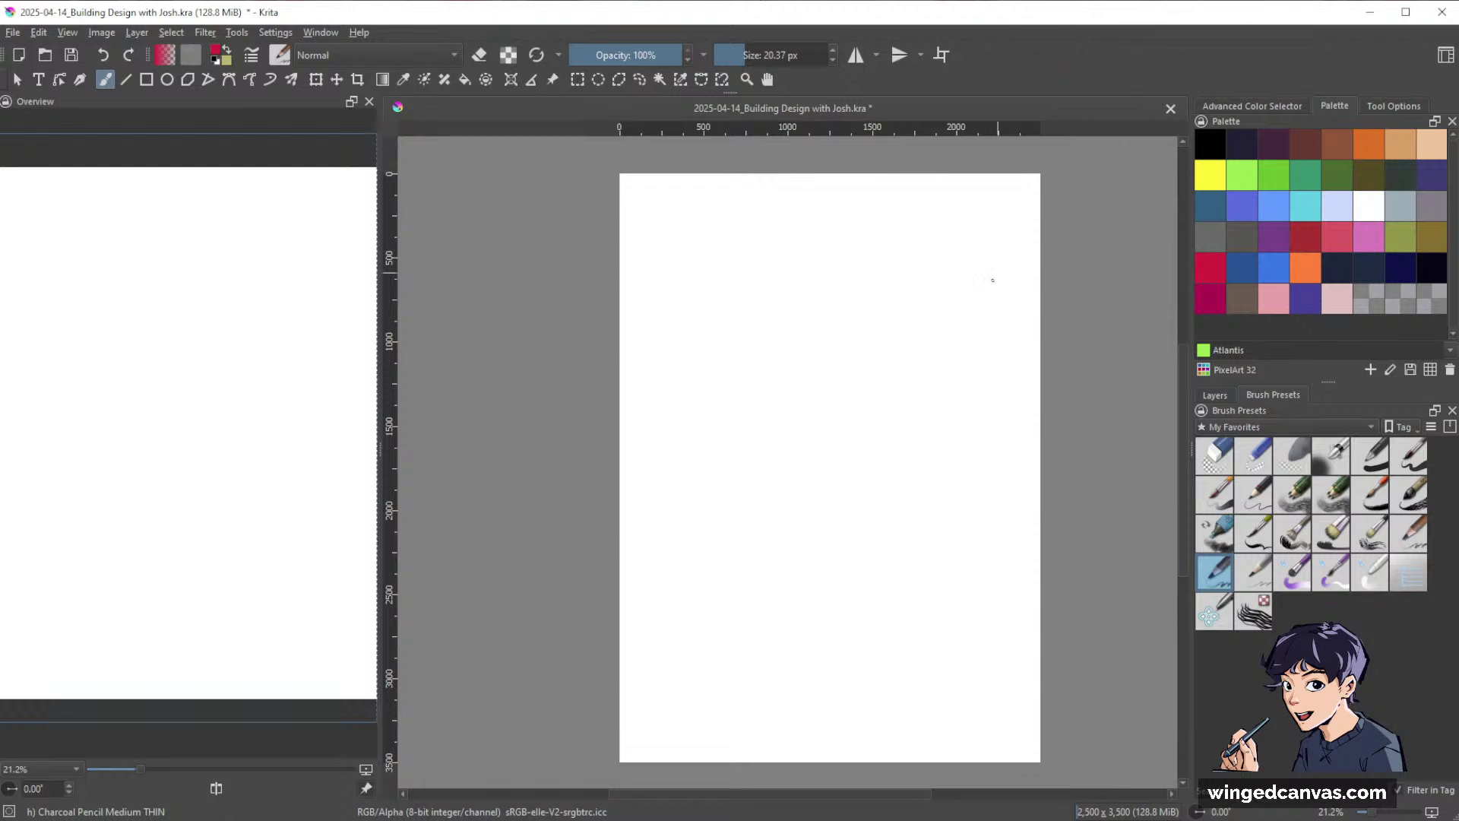
pyautogui.press('space')
pyautogui.moveTo(1047, 495); pyautogui.dragTo(1030, 493)
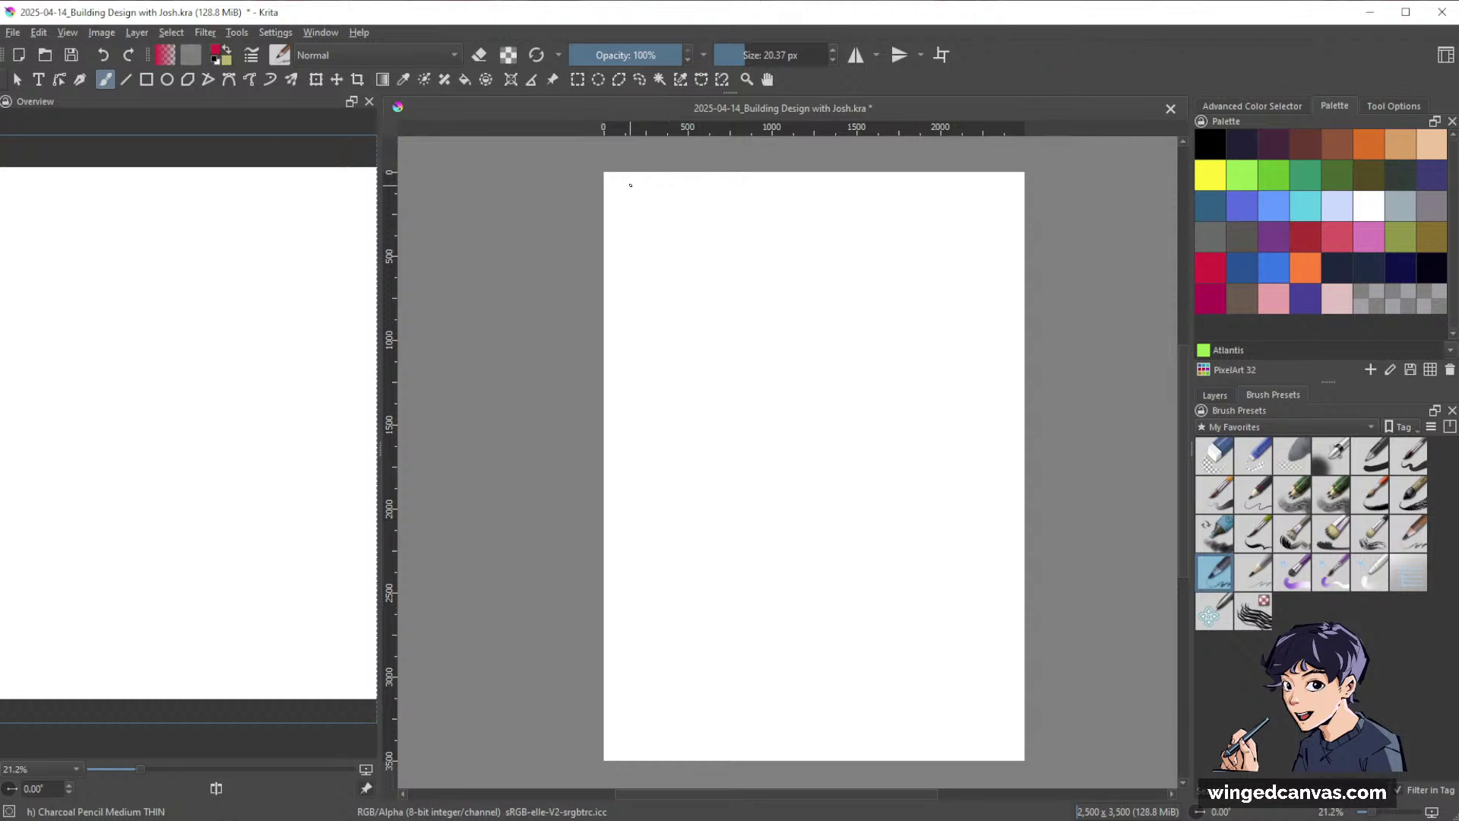
pyautogui.press(']')
pyautogui.press(']')
pyautogui.press(']')
pyautogui.press(']')
pyautogui.press(']')
# Handwrite the heading "Concept art approach" in red across the top of the page and underline it.
pyautogui.moveTo(645, 190)
pyautogui.mouseDown()
pyautogui.moveTo(655, 214)
pyautogui.moveTo(684, 199)
pyautogui.moveTo(691, 216)
pyautogui.mouseUp()
pyautogui.moveTo(703, 202); pyautogui.dragTo(715, 207)
pyautogui.moveTo(722, 191); pyautogui.dragTo(748, 189)
pyautogui.moveTo(740, 182)
pyautogui.mouseDown()
pyautogui.moveTo(743, 214)
pyautogui.moveTo(784, 206)
pyautogui.mouseUp()
pyautogui.moveTo(788, 194)
pyautogui.mouseDown()
pyautogui.moveTo(789, 206)
pyautogui.moveTo(797, 194)
pyautogui.mouseUp()
pyautogui.moveTo(809, 184); pyautogui.dragTo(804, 216)
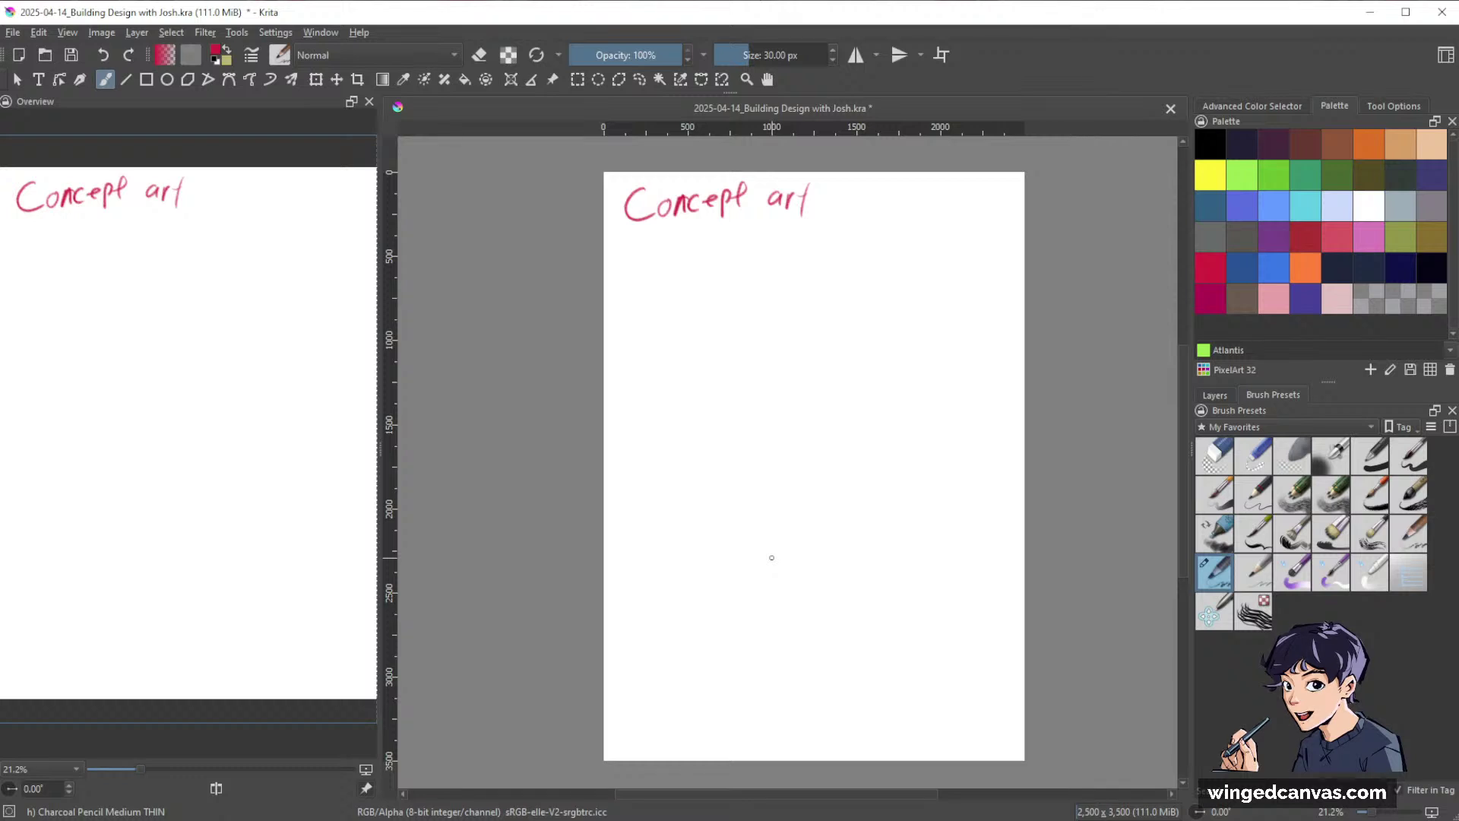
pyautogui.moveTo(848, 192); pyautogui.dragTo(866, 205)
pyautogui.moveTo(870, 190); pyautogui.dragTo(924, 202)
pyautogui.moveTo(932, 183); pyautogui.dragTo(939, 203)
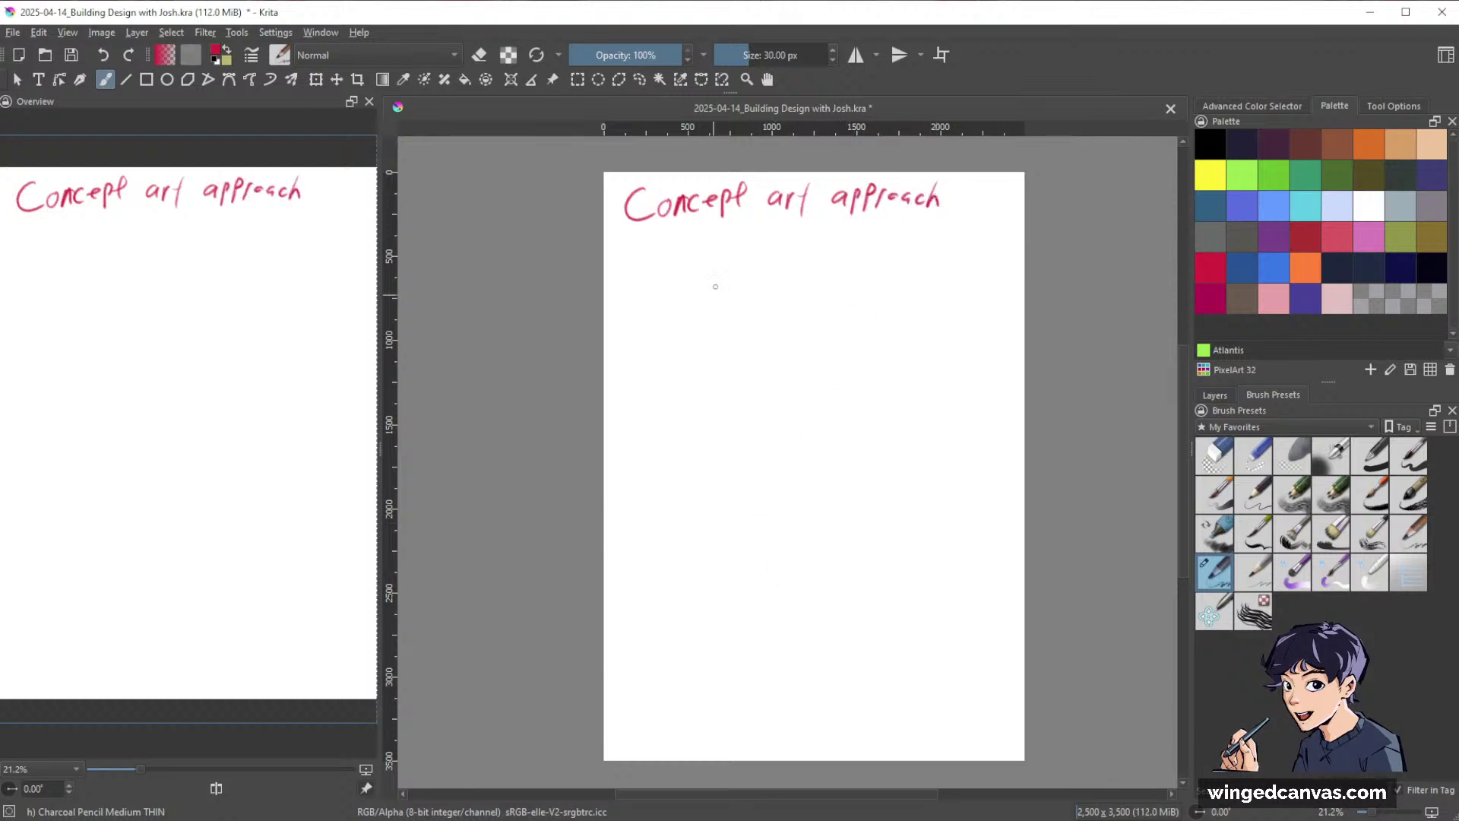
pyautogui.moveTo(625, 234); pyautogui.dragTo(986, 218)
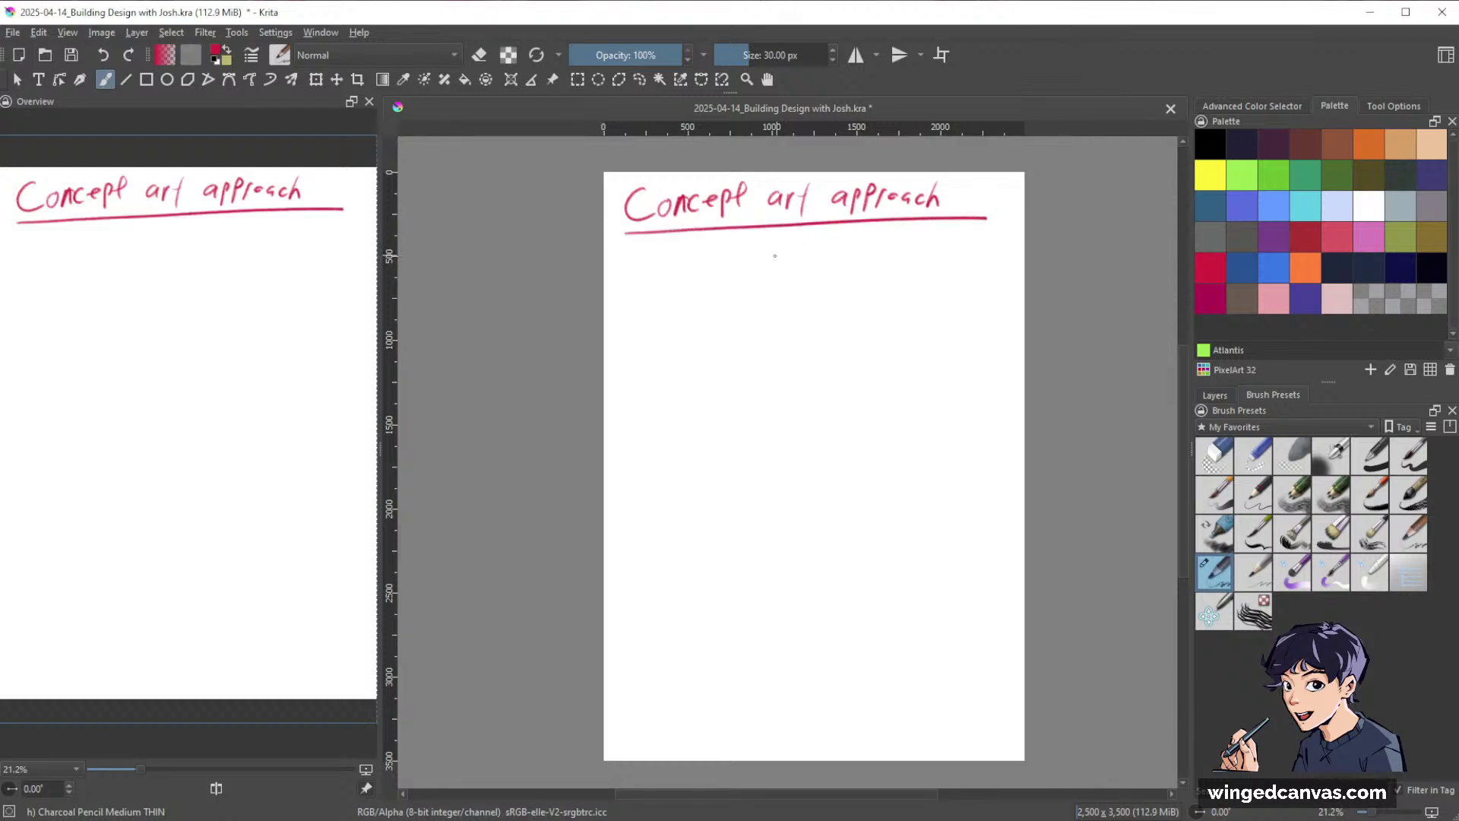
# Sketch a small upright box building standing on a thick, flat diamond-shaped platform, centred below the heading.
pyautogui.moveTo(775, 255)
pyautogui.mouseDown()
pyautogui.moveTo(816, 255)
pyautogui.moveTo(791, 262)
pyautogui.moveTo(815, 258)
pyautogui.moveTo(795, 310)
pyautogui.mouseUp()
pyautogui.moveTo(816, 256); pyautogui.dragTo(817, 304)
pyautogui.moveTo(774, 255)
pyautogui.mouseDown()
pyautogui.moveTo(777, 303)
pyautogui.moveTo(795, 313)
pyautogui.moveTo(776, 307)
pyautogui.moveTo(858, 295)
pyautogui.mouseUp()
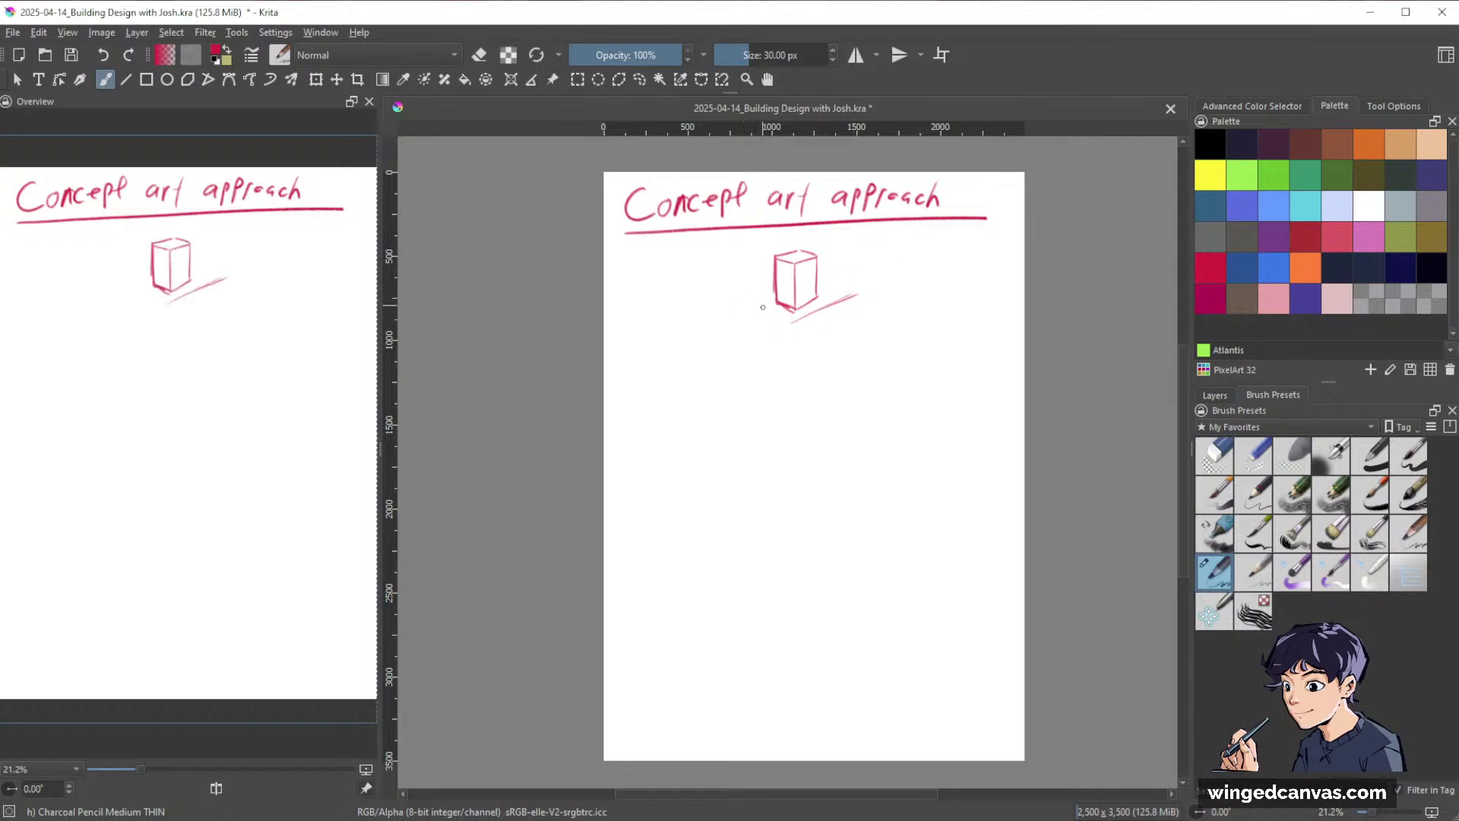
pyautogui.moveTo(742, 302)
pyautogui.mouseDown()
pyautogui.moveTo(784, 321)
pyautogui.moveTo(768, 286)
pyautogui.moveTo(857, 296)
pyautogui.moveTo(818, 320)
pyautogui.mouseUp()
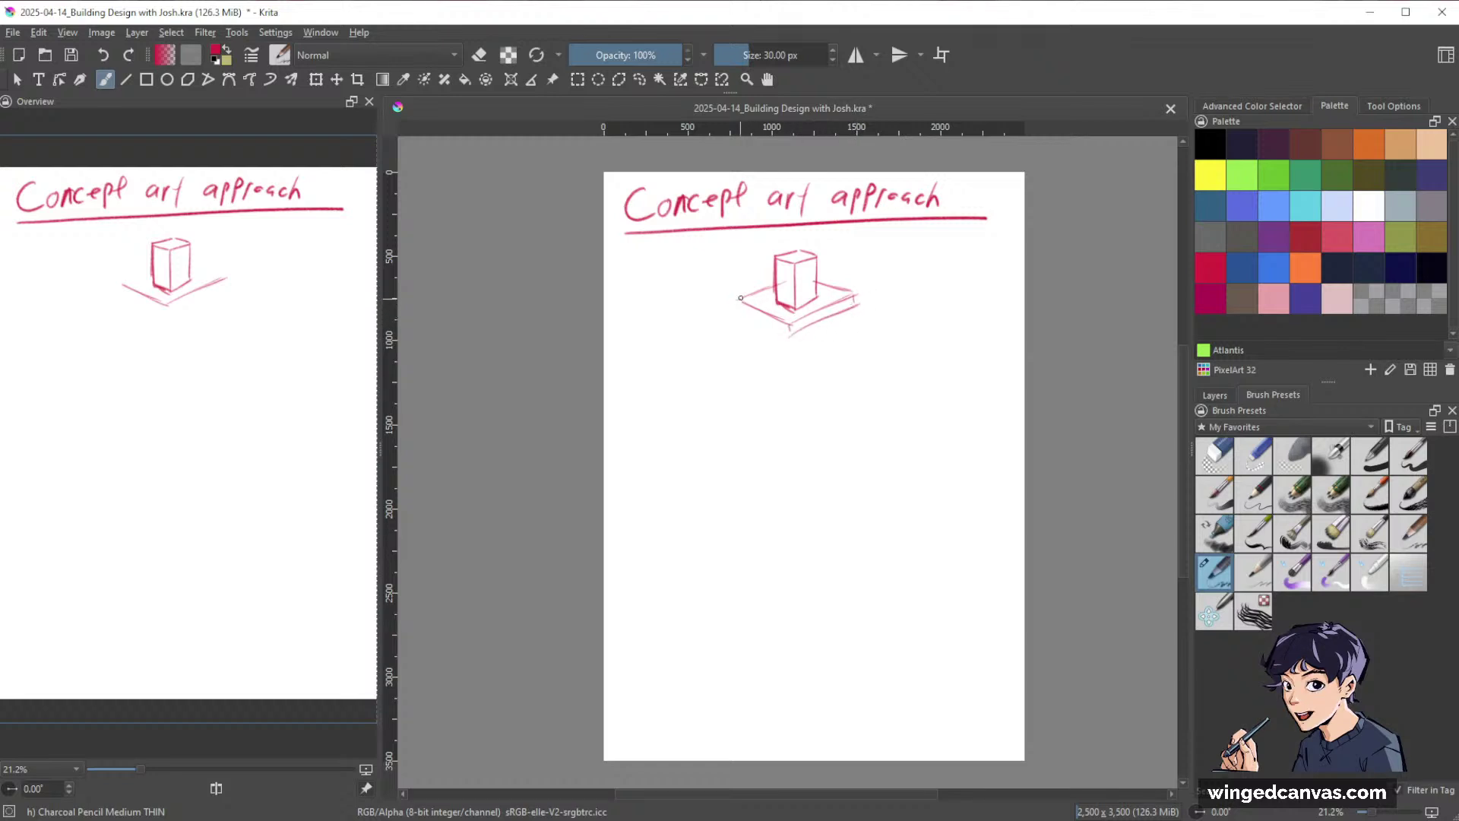
pyautogui.moveTo(740, 295)
pyautogui.mouseDown()
pyautogui.moveTo(736, 307)
pyautogui.moveTo(790, 329)
pyautogui.moveTo(741, 311)
pyautogui.mouseUp()
pyautogui.press('space')
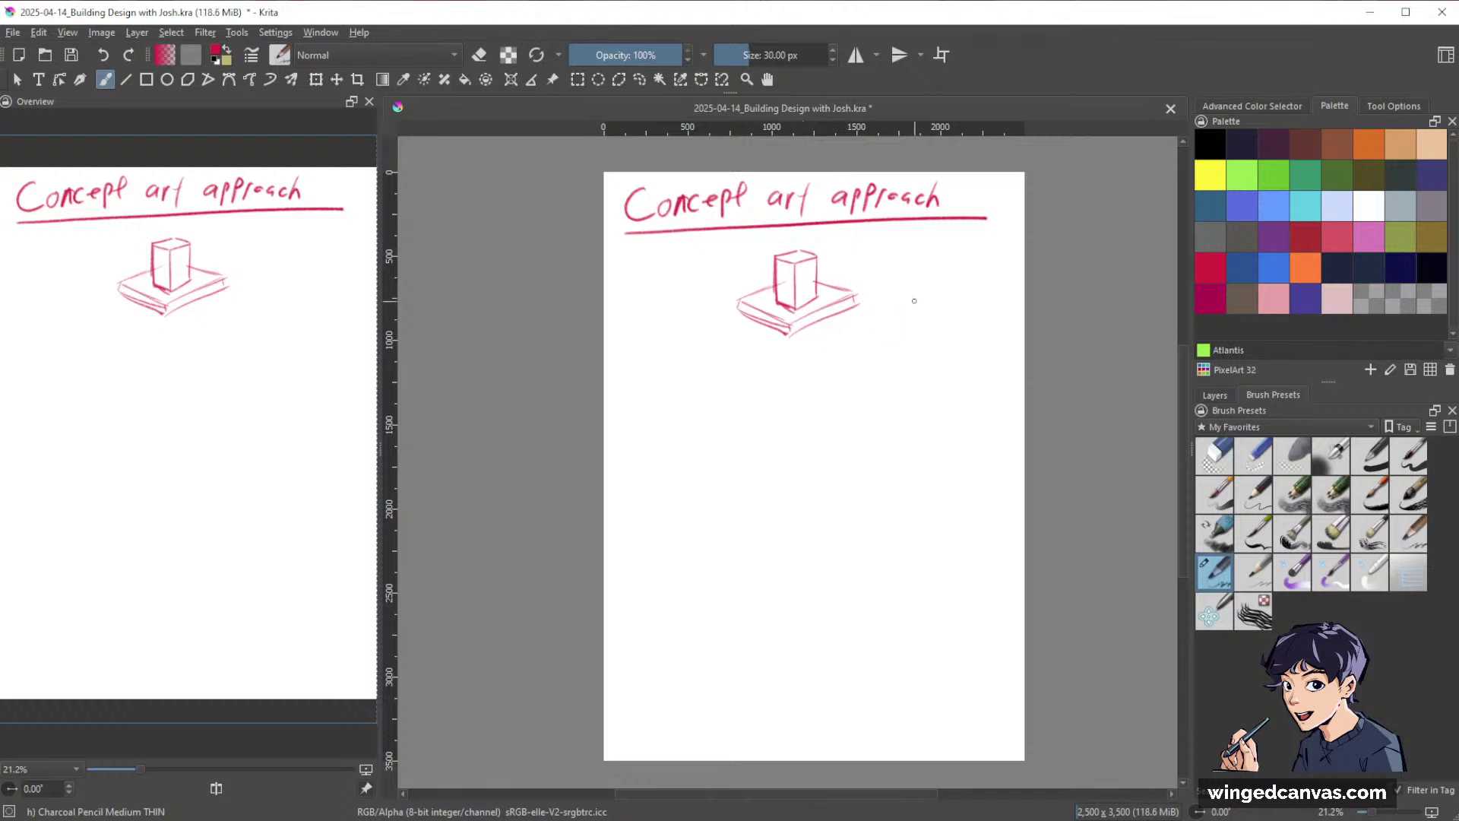
# Label the sketch with arrows and circled numbers, "1 Building" for the box and "2 Platform" for the base.
pyautogui.moveTo(912, 288)
pyautogui.mouseDown()
pyautogui.moveTo(875, 301)
pyautogui.moveTo(942, 287)
pyautogui.moveTo(934, 315)
pyautogui.moveTo(999, 294)
pyautogui.moveTo(1012, 307)
pyautogui.mouseUp()
pyautogui.moveTo(704, 264); pyautogui.dragTo(756, 260)
pyautogui.moveTo(747, 254); pyautogui.dragTo(658, 269)
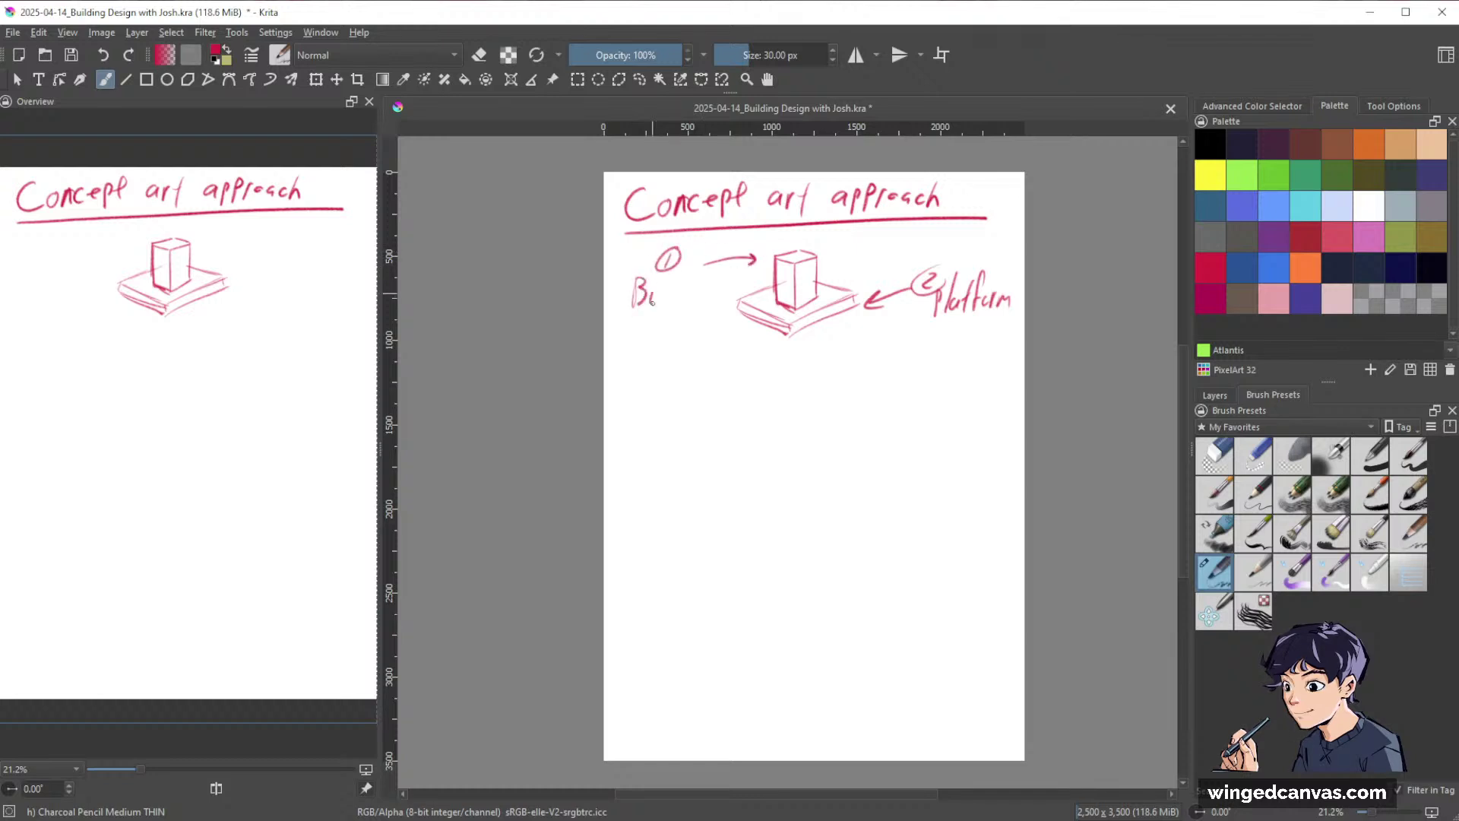
pyautogui.moveTo(674, 293); pyautogui.dragTo(704, 298)
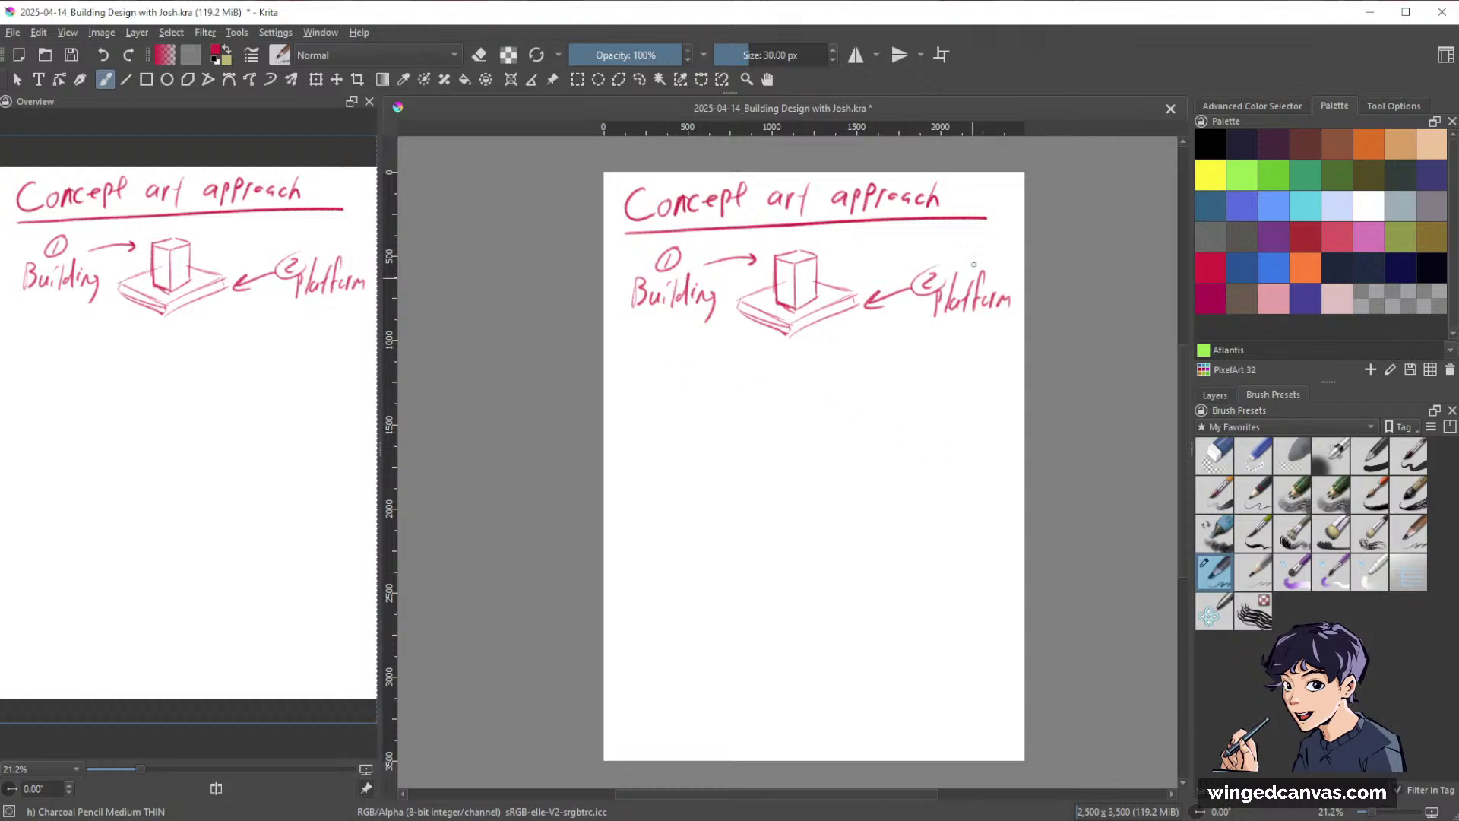
# Draw a square thumbnail frame below the Building label, with three linked circles of different sizes and a horizon line inside.
pyautogui.moveTo(877, 354); pyautogui.dragTo(900, 304)
pyautogui.moveTo(1009, 398); pyautogui.dragTo(1000, 440)
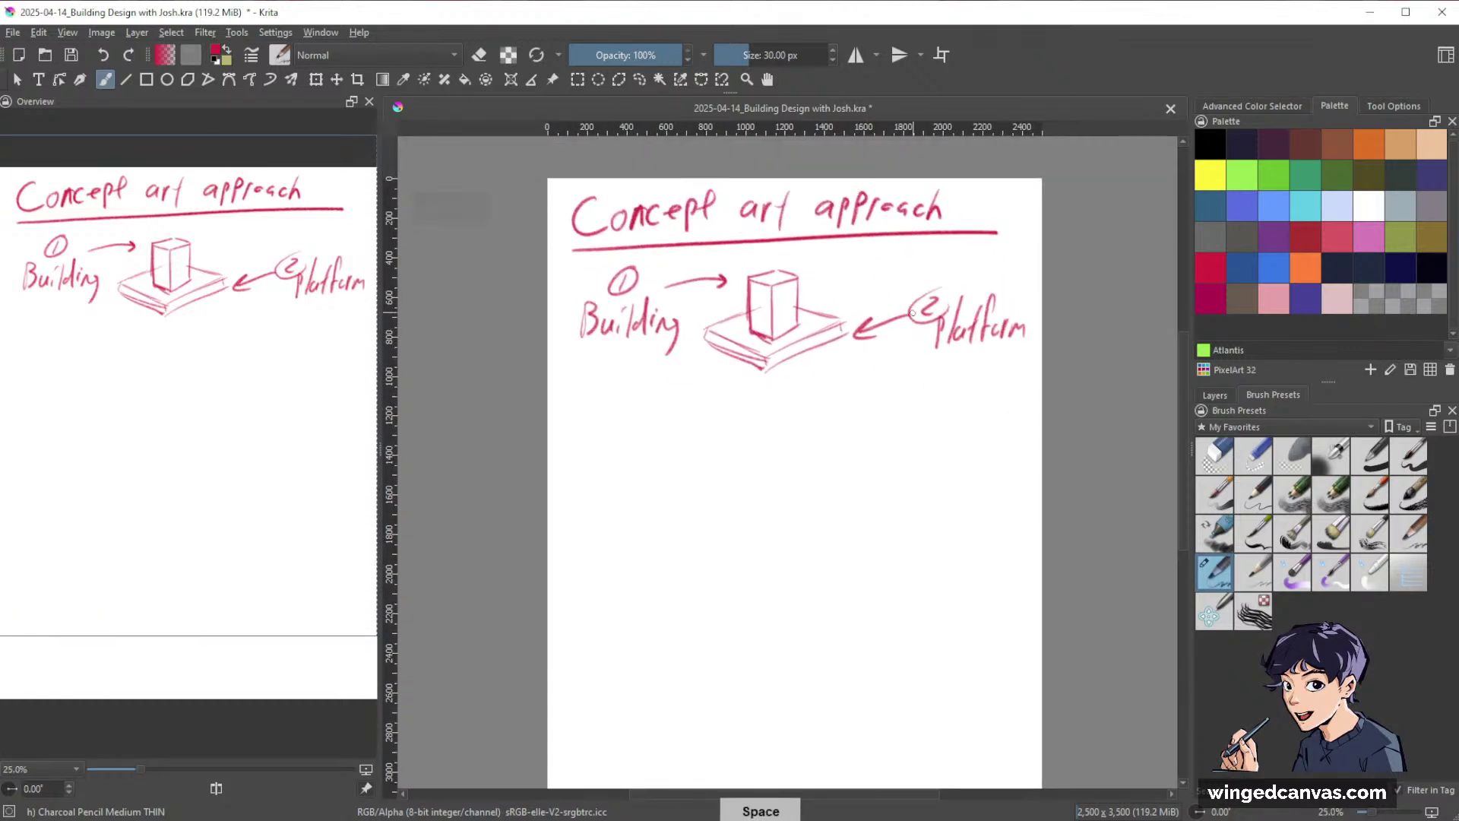
pyautogui.moveTo(1010, 537); pyautogui.dragTo(996, 512)
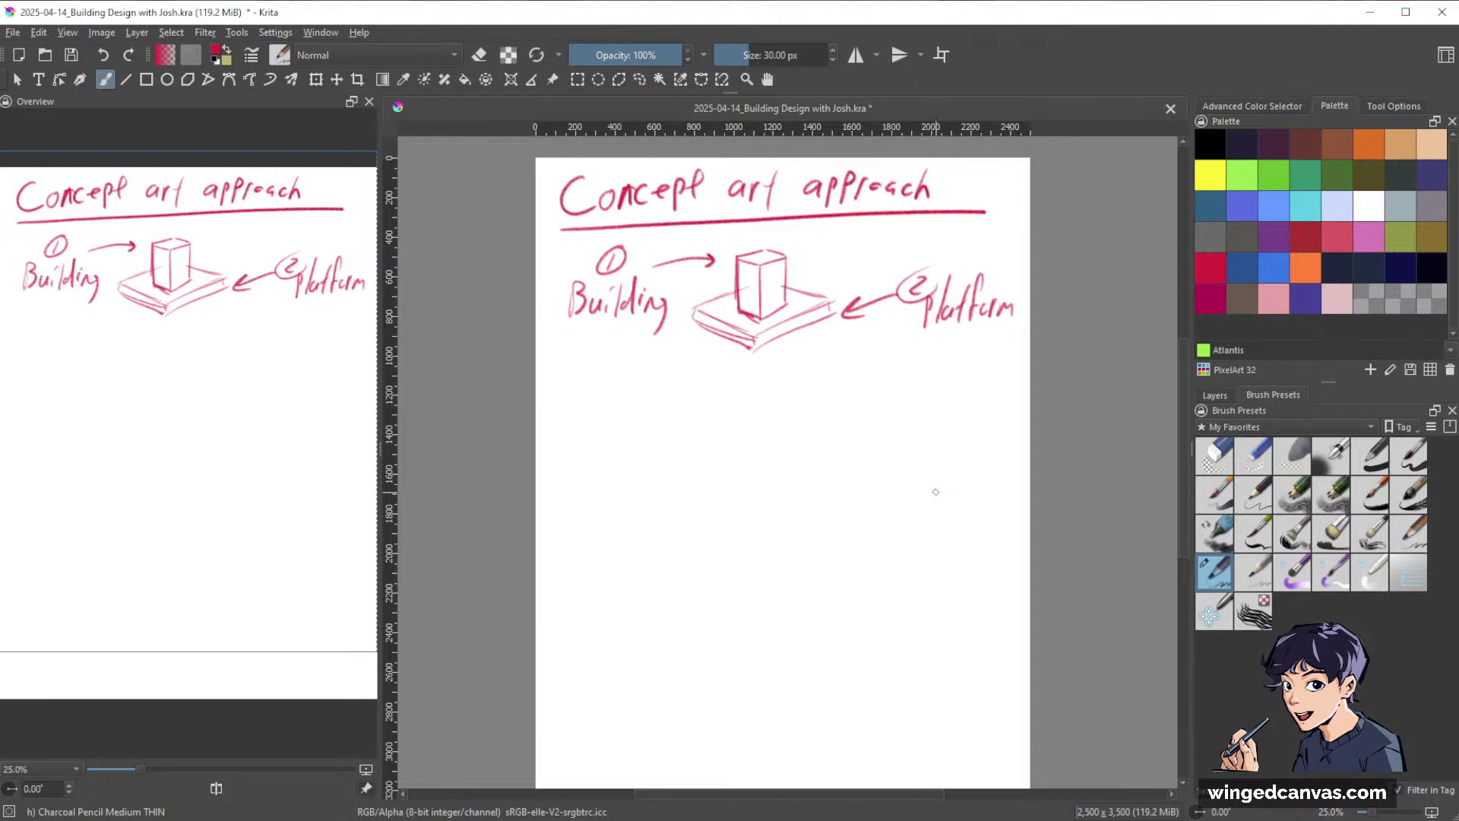
pyautogui.press('e')
pyautogui.press('e')
pyautogui.moveTo(592, 394)
pyautogui.mouseDown()
pyautogui.moveTo(739, 383)
pyautogui.moveTo(742, 537)
pyautogui.moveTo(593, 497)
pyautogui.moveTo(590, 555)
pyautogui.moveTo(752, 546)
pyautogui.mouseUp()
pyautogui.moveTo(757, 384); pyautogui.dragTo(747, 547)
pyautogui.moveTo(674, 473)
pyautogui.mouseDown()
pyautogui.moveTo(666, 525)
pyautogui.moveTo(674, 473)
pyautogui.moveTo(646, 438)
pyautogui.moveTo(703, 413)
pyautogui.moveTo(660, 440)
pyautogui.mouseUp()
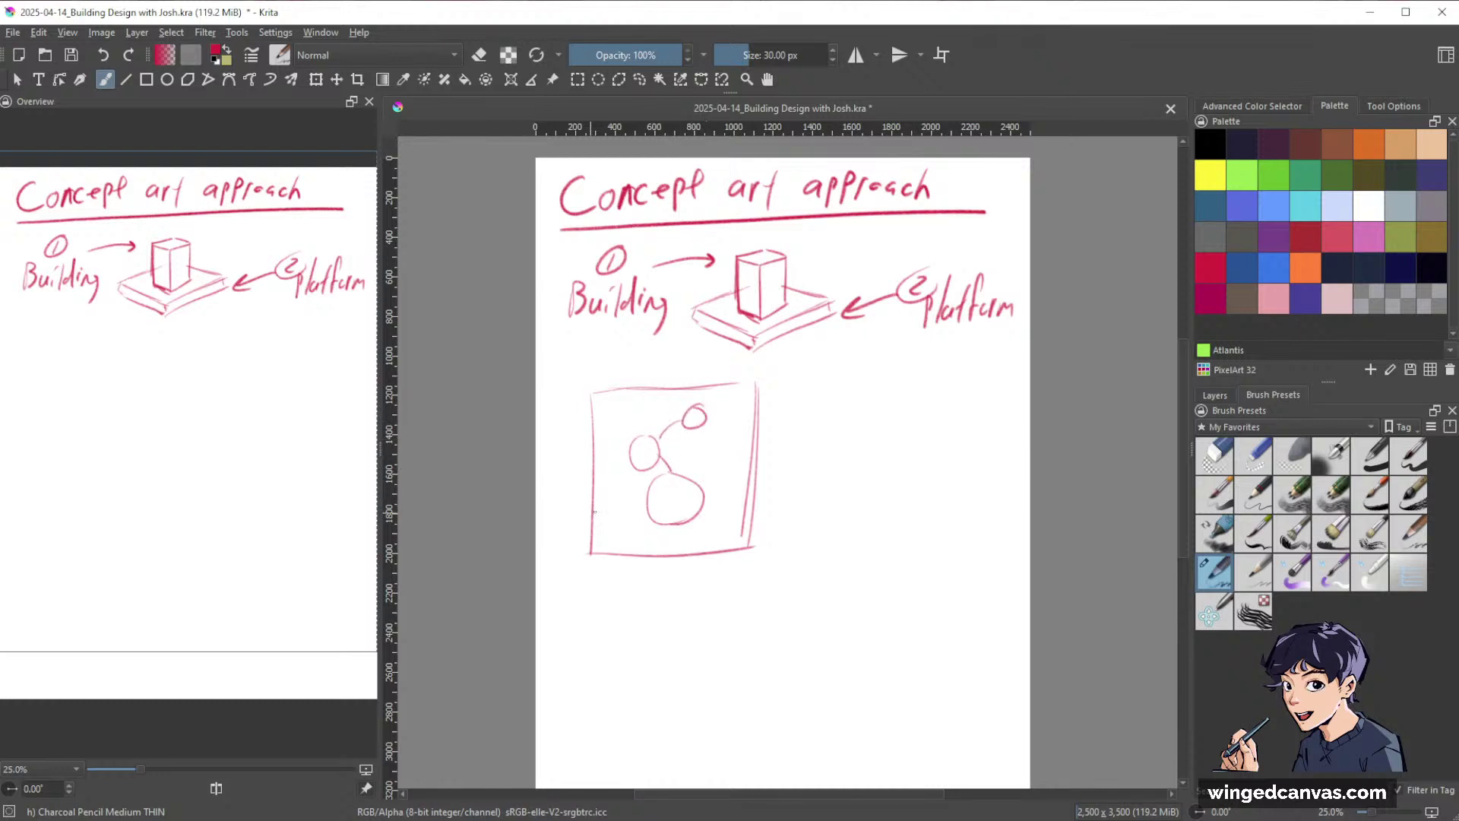
pyautogui.moveTo(594, 511); pyautogui.dragTo(764, 506)
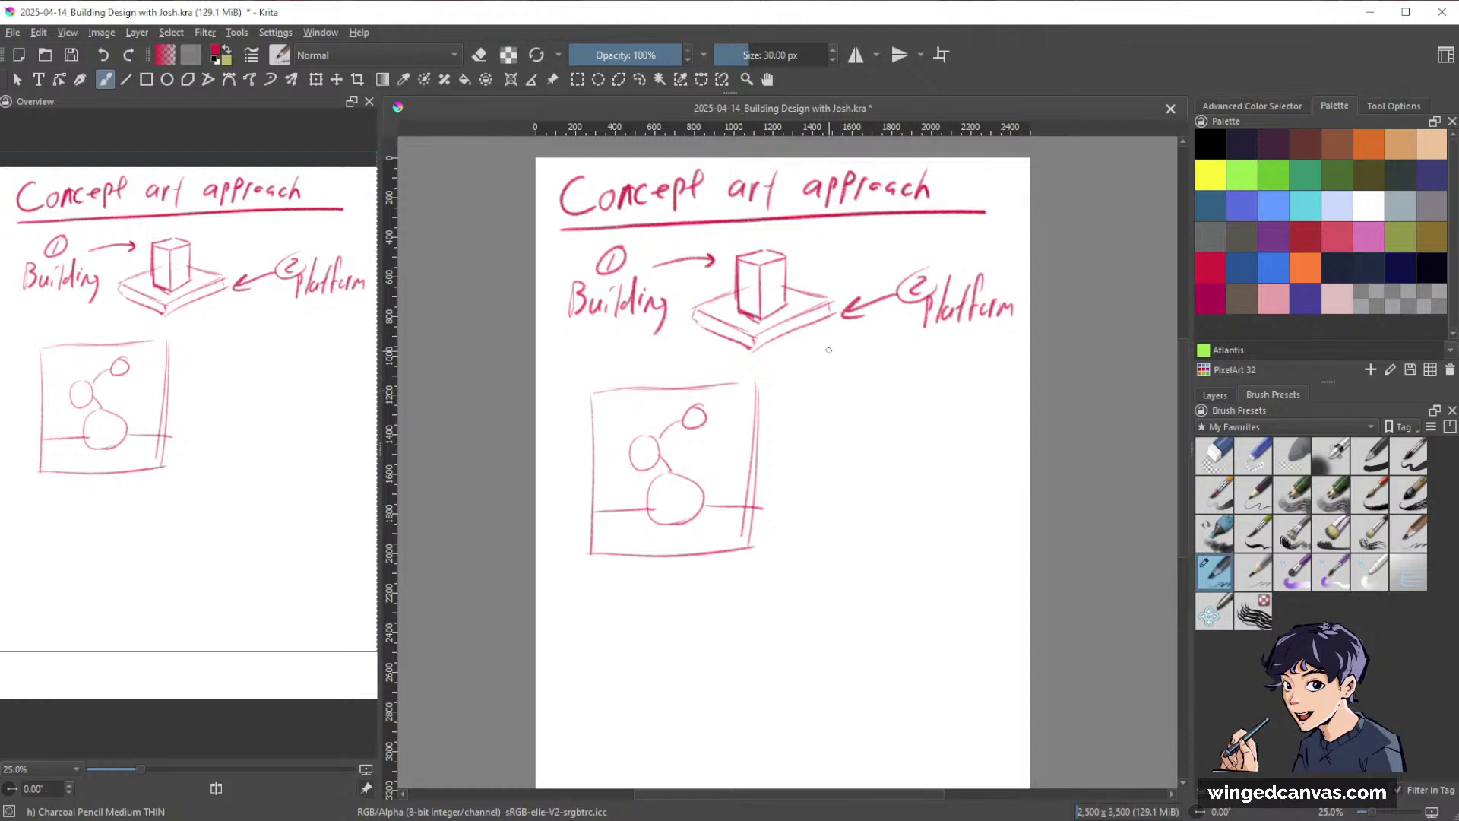
# Draw a second, empty square thumbnail frame beside the one with the linked circles.
pyautogui.moveTo(821, 376)
pyautogui.mouseDown()
pyautogui.moveTo(964, 377)
pyautogui.moveTo(959, 555)
pyautogui.mouseUp()
pyautogui.moveTo(812, 384)
pyautogui.mouseDown()
pyautogui.moveTo(811, 554)
pyautogui.moveTo(958, 553)
pyautogui.mouseUp()
pyautogui.moveTo(874, 376); pyautogui.dragTo(812, 379)
pyautogui.moveTo(963, 404); pyautogui.dragTo(960, 542)
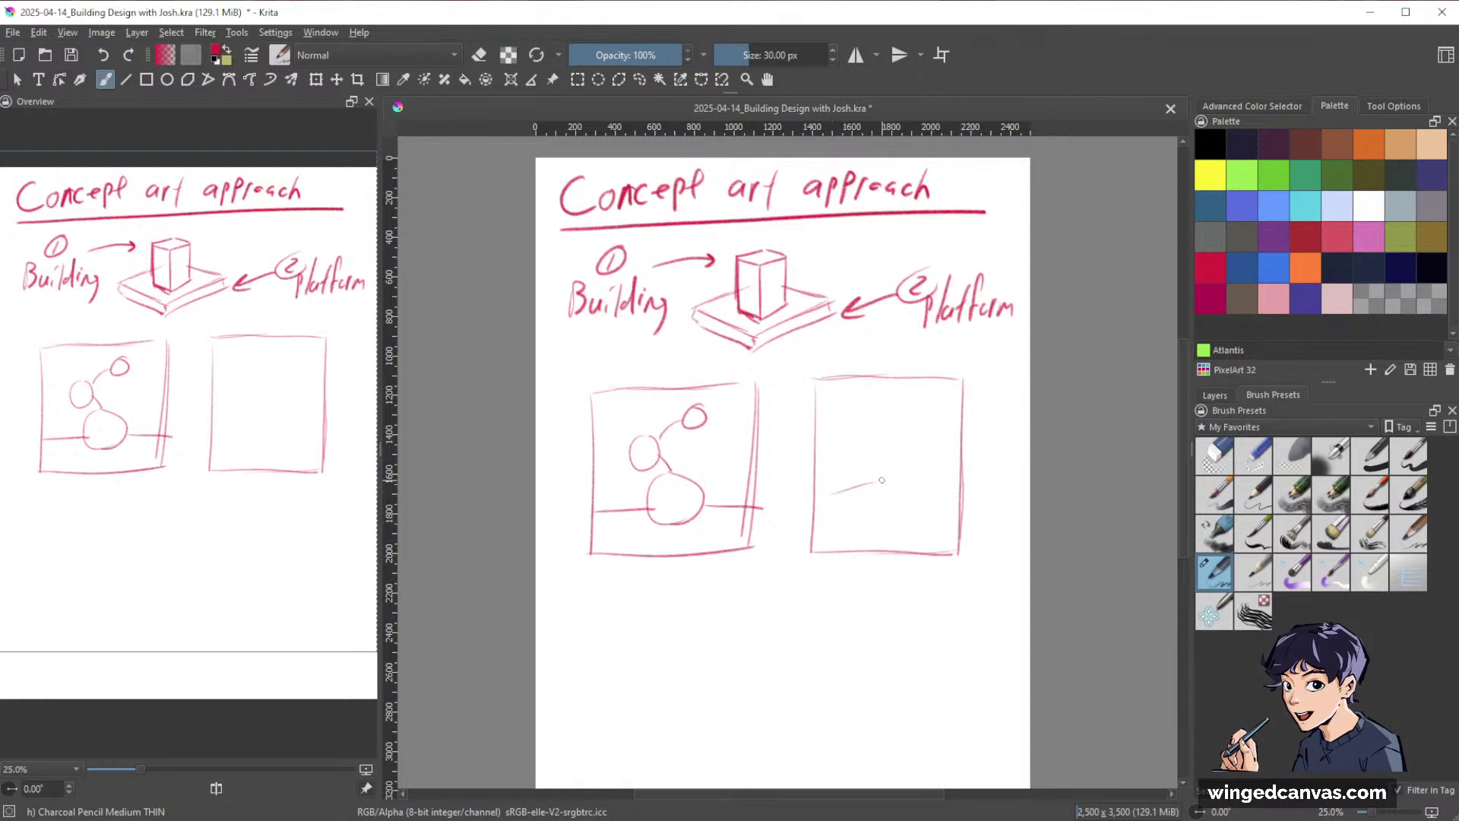
# Sketch a tall rectangular block building on a diamond-shaped ground platform inside the second thumbnail frame.
pyautogui.moveTo(882, 480)
pyautogui.mouseDown()
pyautogui.moveTo(924, 494)
pyautogui.moveTo(873, 525)
pyautogui.moveTo(935, 504)
pyautogui.mouseUp()
pyautogui.moveTo(873, 416)
pyautogui.mouseDown()
pyautogui.moveTo(871, 502)
pyautogui.moveTo(908, 491)
pyautogui.moveTo(918, 402)
pyautogui.moveTo(913, 492)
pyautogui.mouseUp()
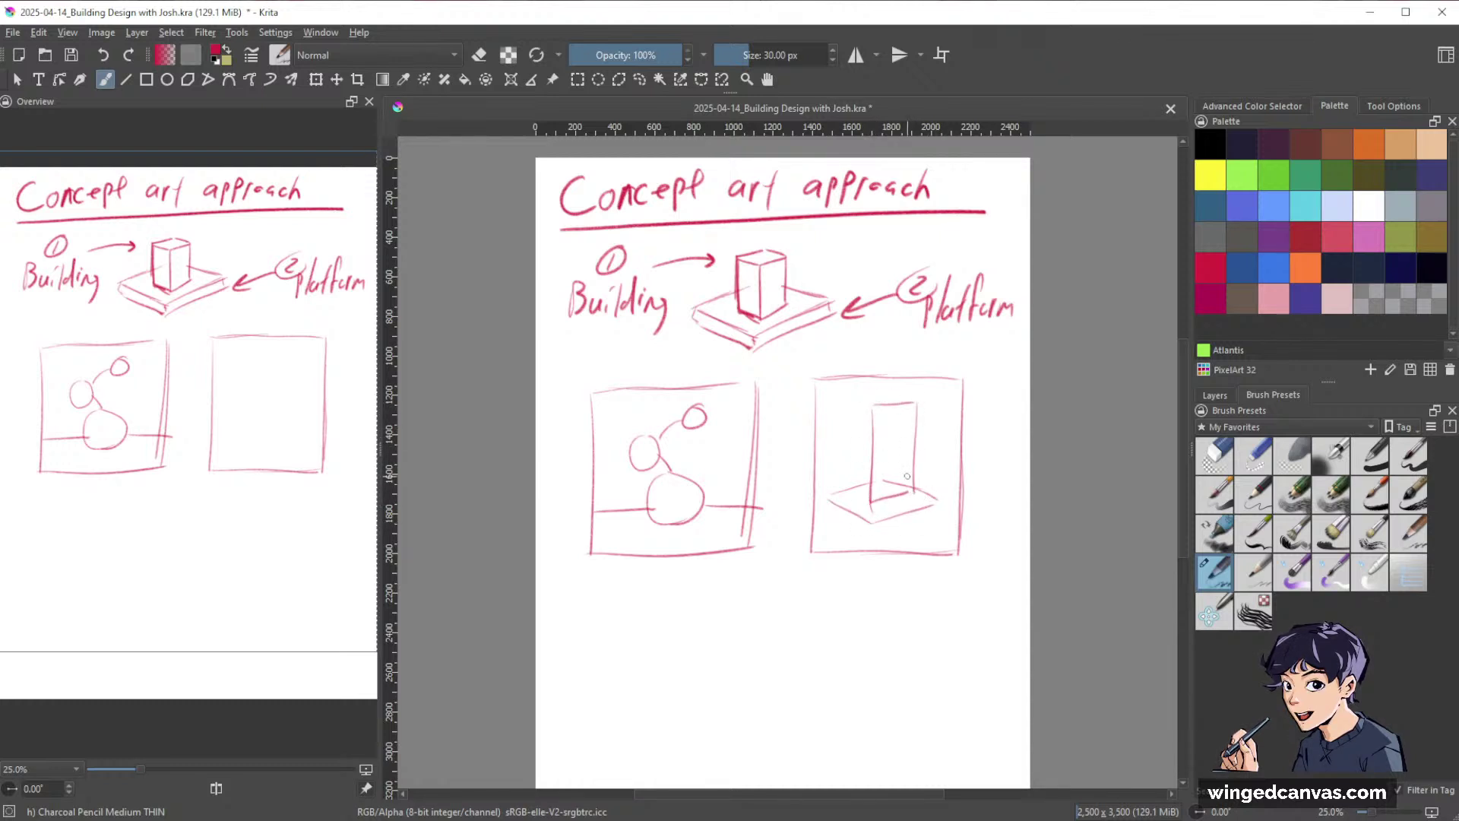
pyautogui.moveTo(874, 403)
pyautogui.mouseDown()
pyautogui.moveTo(841, 404)
pyautogui.moveTo(846, 490)
pyautogui.mouseUp()
pyautogui.moveTo(870, 401); pyautogui.dragTo(903, 398)
pyautogui.moveTo(851, 488)
pyautogui.mouseDown()
pyautogui.moveTo(827, 496)
pyautogui.moveTo(849, 510)
pyautogui.mouseUp()
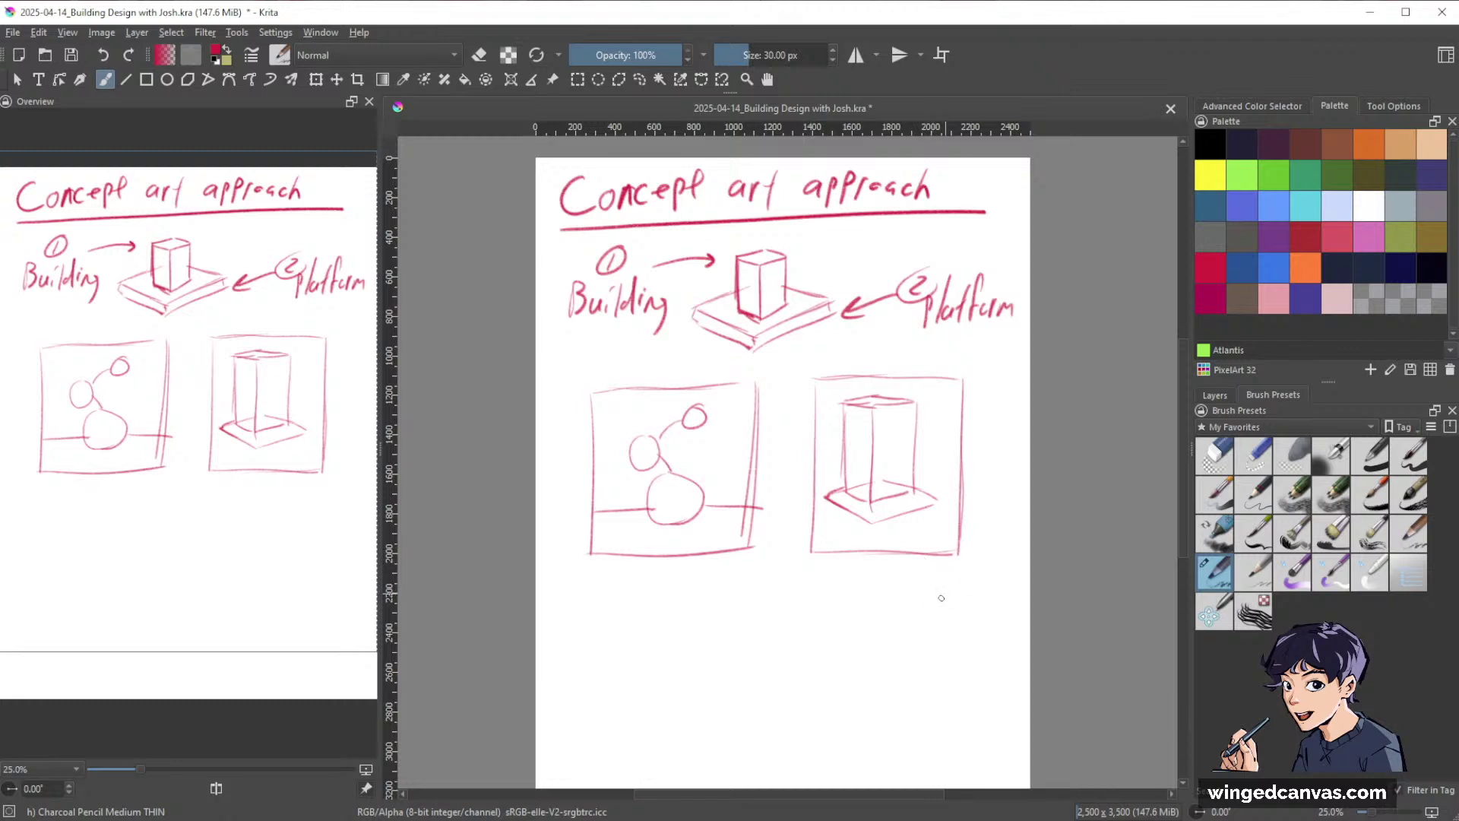
pyautogui.scroll(-2, 1075, 492)
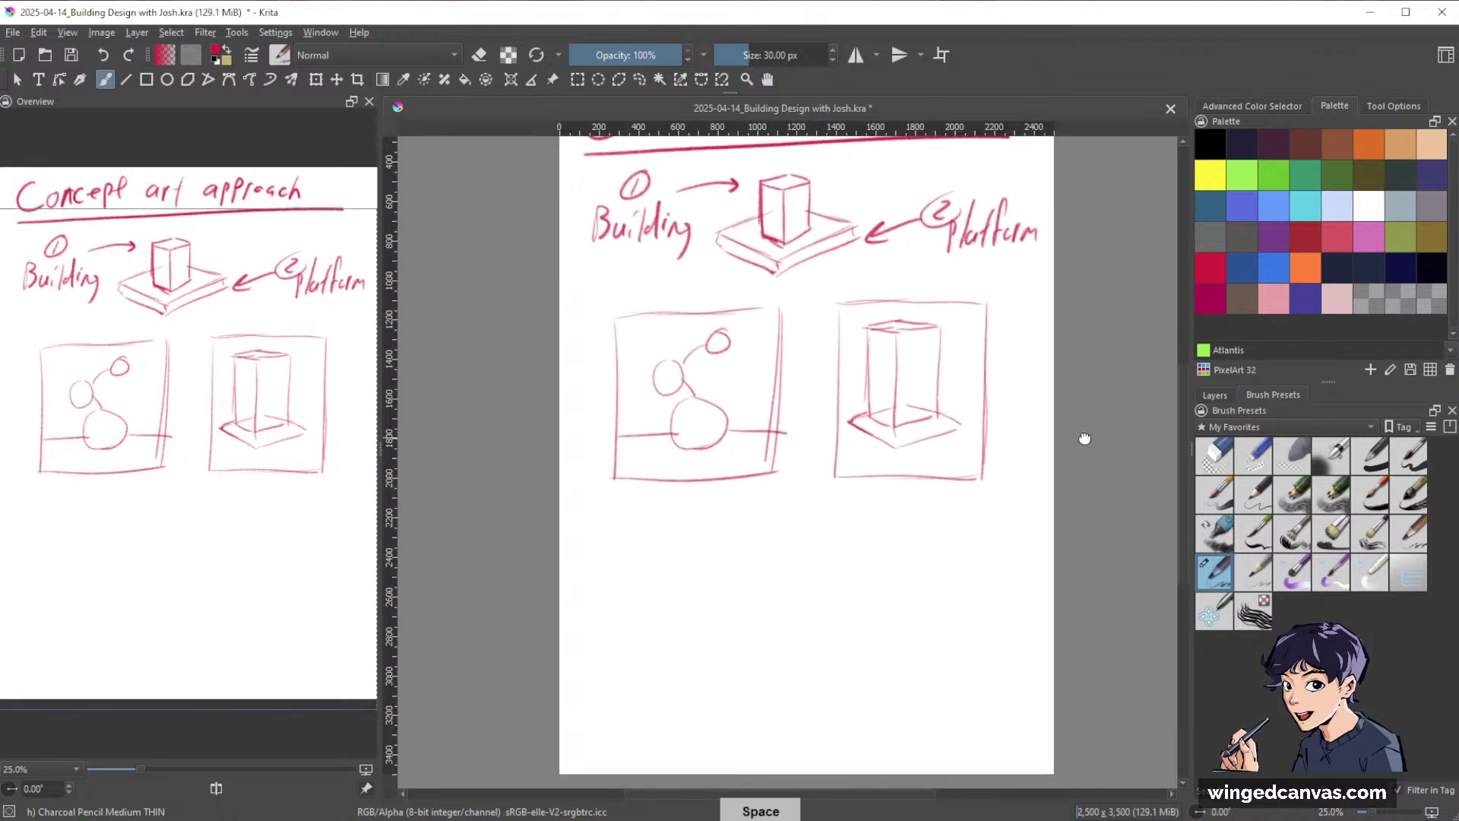
# Draw three empty thumbnail frames in a row below the existing two: a large square, a smaller square and a tall rectangle.
pyautogui.press('space')
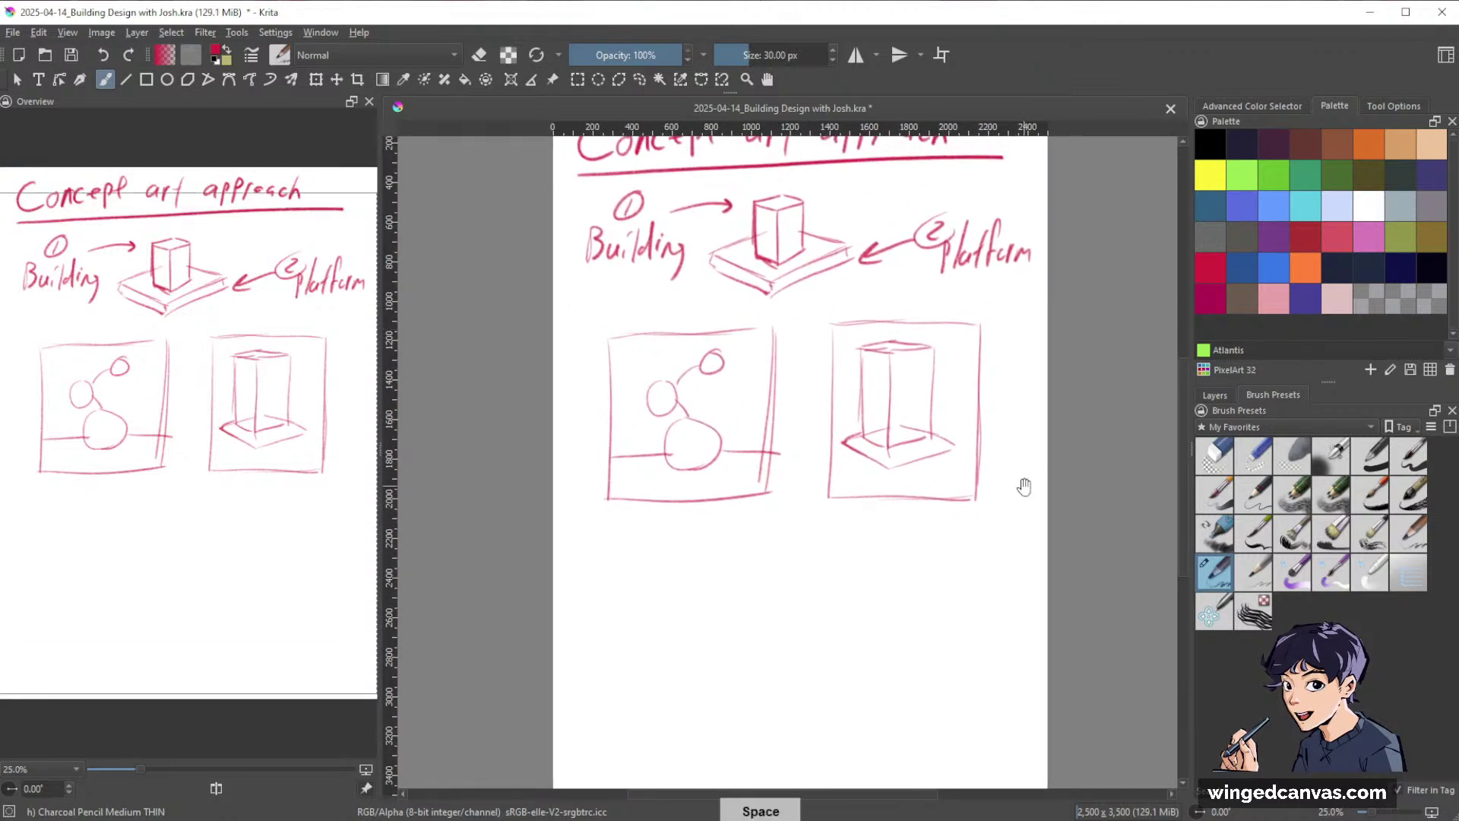
pyautogui.moveTo(1061, 561); pyautogui.dragTo(1055, 535)
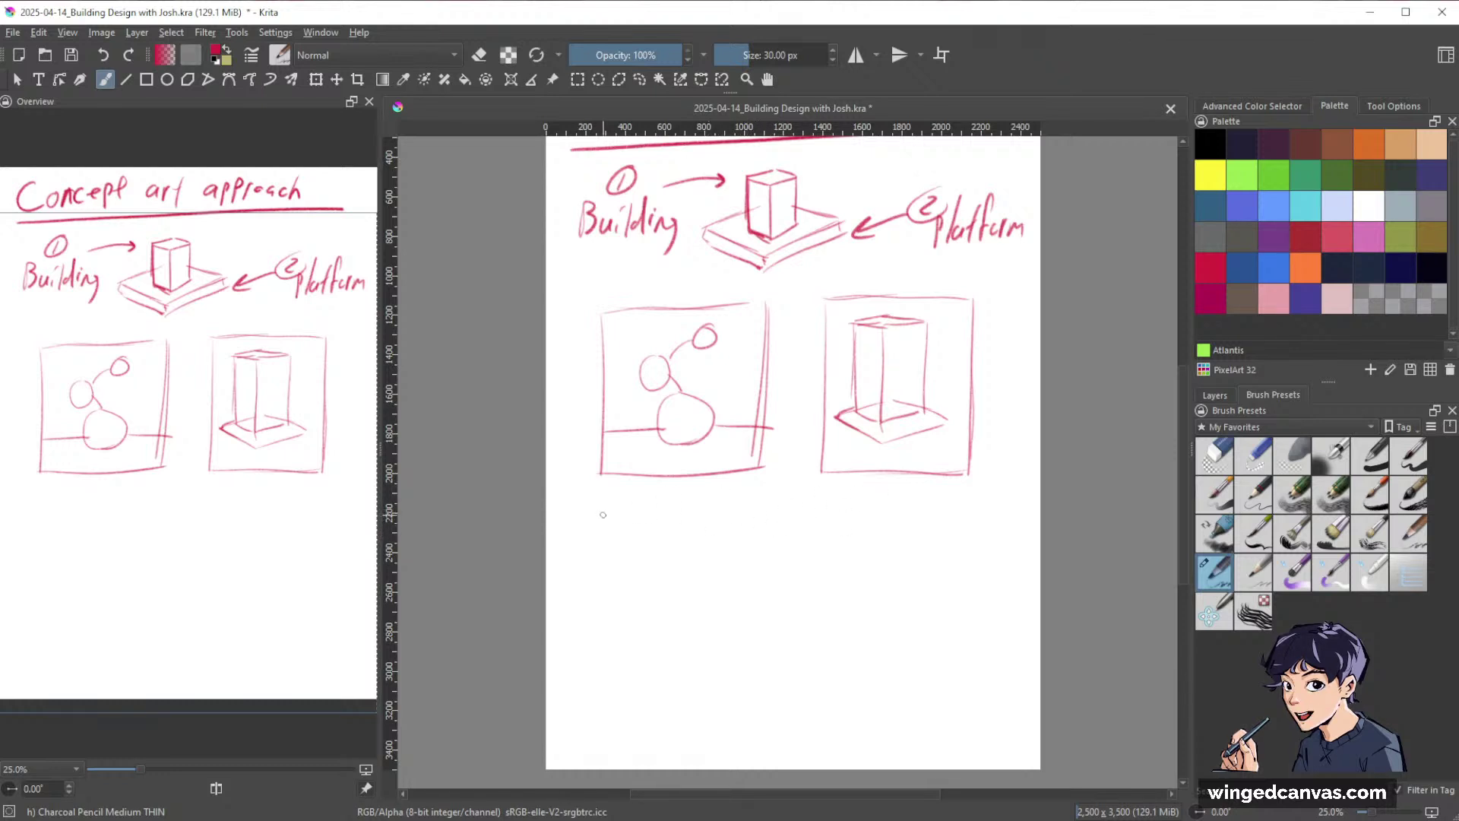
pyautogui.moveTo(601, 514)
pyautogui.mouseDown()
pyautogui.moveTo(741, 502)
pyautogui.moveTo(718, 662)
pyautogui.moveTo(590, 655)
pyautogui.moveTo(731, 654)
pyautogui.mouseUp()
pyautogui.moveTo(764, 508)
pyautogui.mouseDown()
pyautogui.moveTo(758, 629)
pyautogui.moveTo(775, 510)
pyautogui.moveTo(882, 559)
pyautogui.moveTo(854, 652)
pyautogui.mouseUp()
pyautogui.moveTo(760, 636); pyautogui.dragTo(870, 633)
pyautogui.moveTo(917, 513)
pyautogui.mouseDown()
pyautogui.moveTo(911, 647)
pyautogui.moveTo(1020, 493)
pyautogui.moveTo(1002, 729)
pyautogui.moveTo(909, 547)
pyautogui.moveTo(923, 716)
pyautogui.moveTo(1005, 719)
pyautogui.mouseUp()
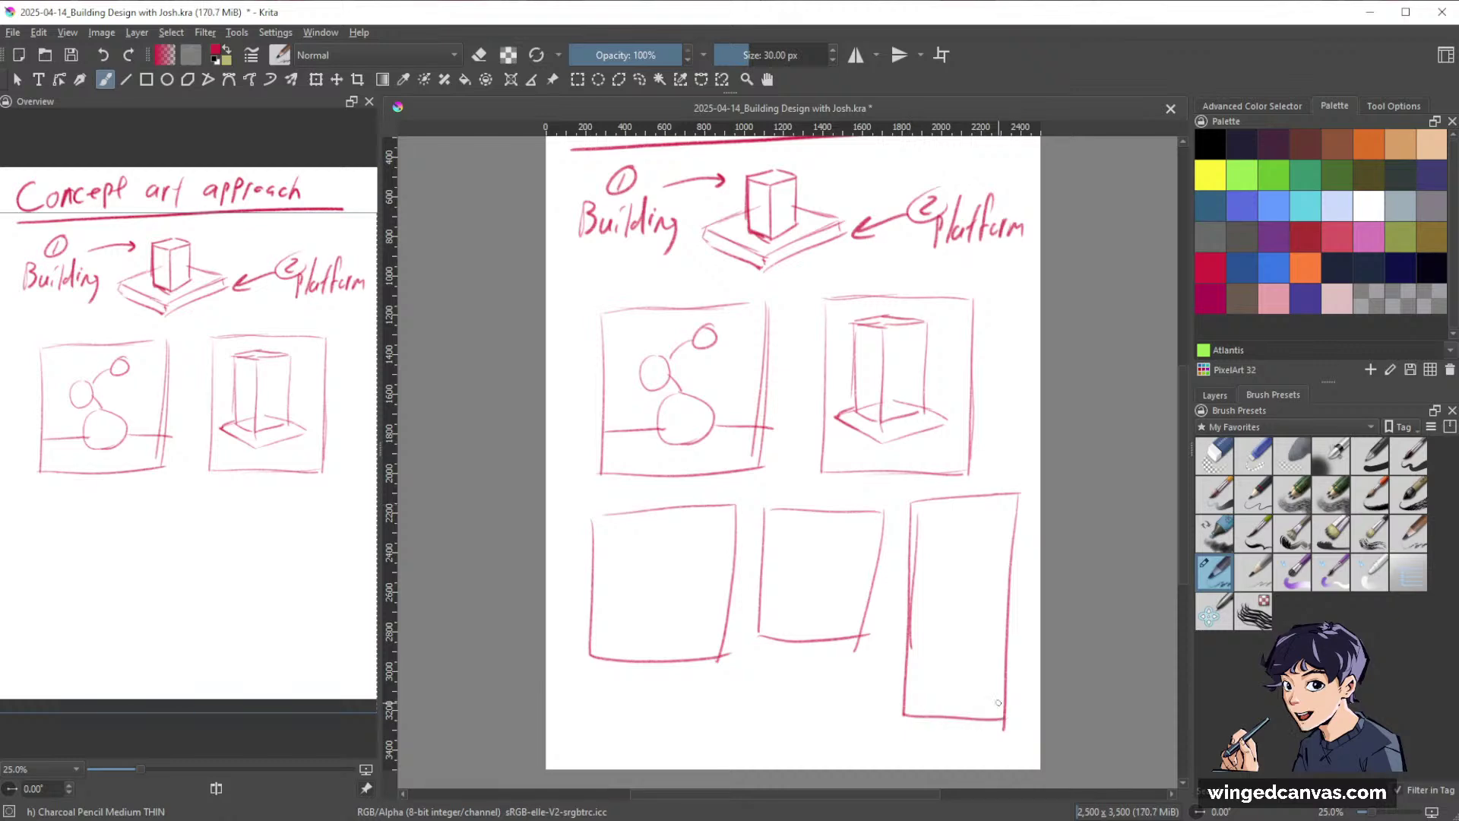
# Sketch a small house with a trapezoid roof in the lower part of the large square frame, with a horizon line above it.
pyautogui.moveTo(1024, 553); pyautogui.dragTo(1057, 499)
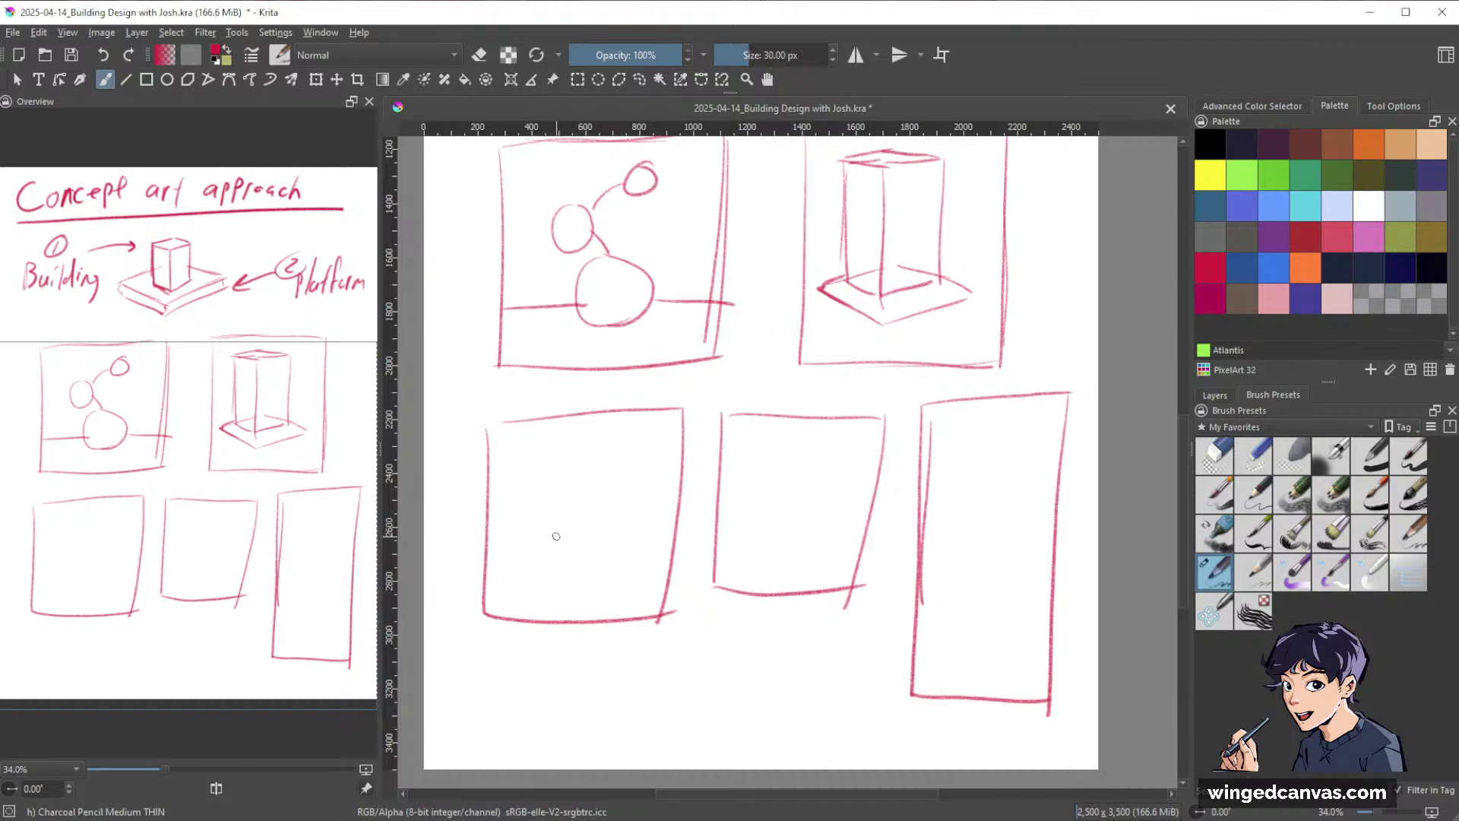
pyautogui.moveTo(555, 534)
pyautogui.mouseDown()
pyautogui.moveTo(606, 534)
pyautogui.moveTo(535, 556)
pyautogui.moveTo(614, 559)
pyautogui.moveTo(537, 599)
pyautogui.mouseUp()
pyautogui.moveTo(613, 560)
pyautogui.mouseDown()
pyautogui.moveTo(614, 587)
pyautogui.moveTo(630, 590)
pyautogui.moveTo(610, 595)
pyautogui.mouseUp()
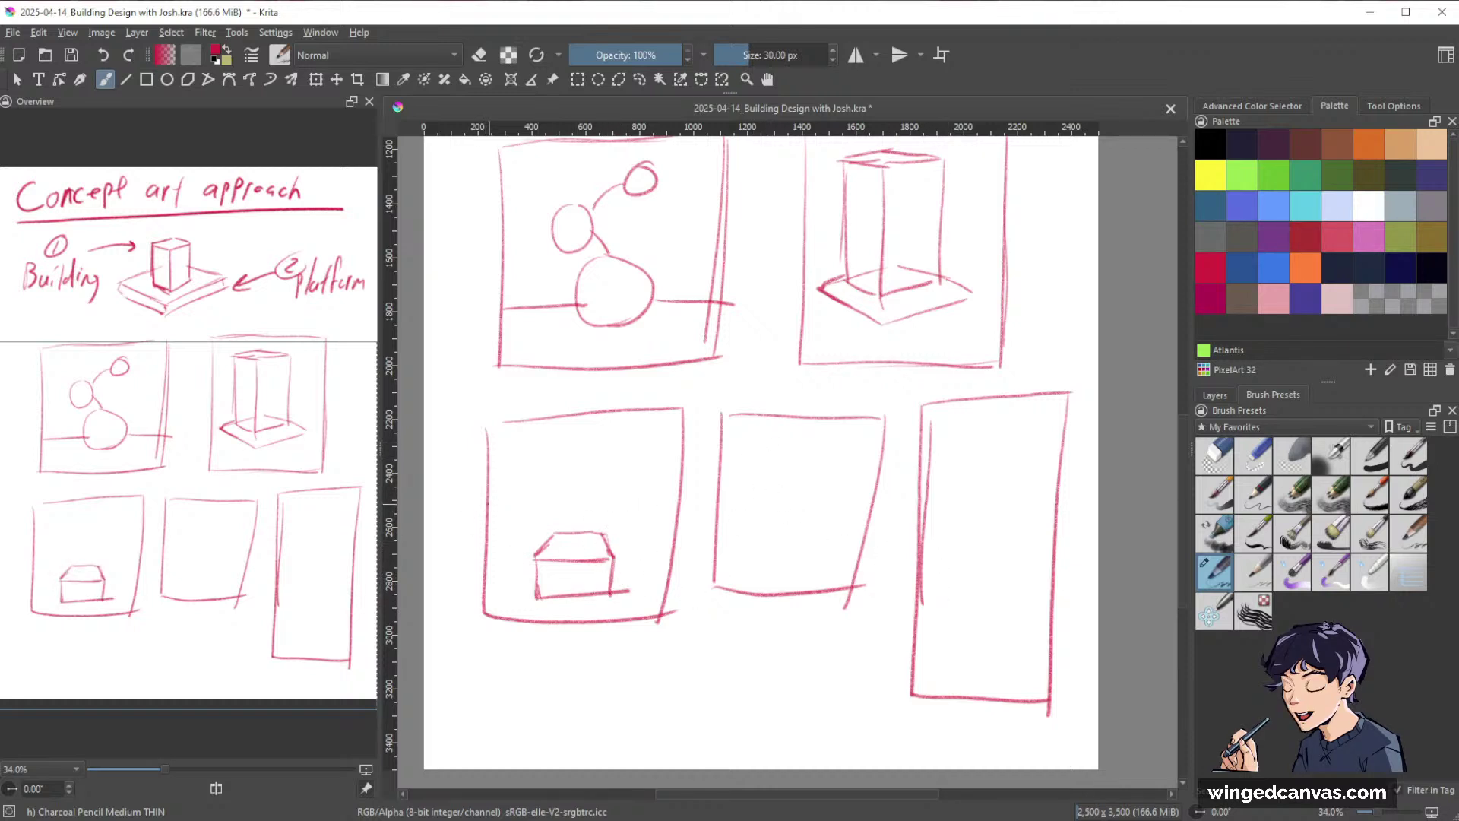
pyautogui.moveTo(488, 503); pyautogui.dragTo(677, 493)
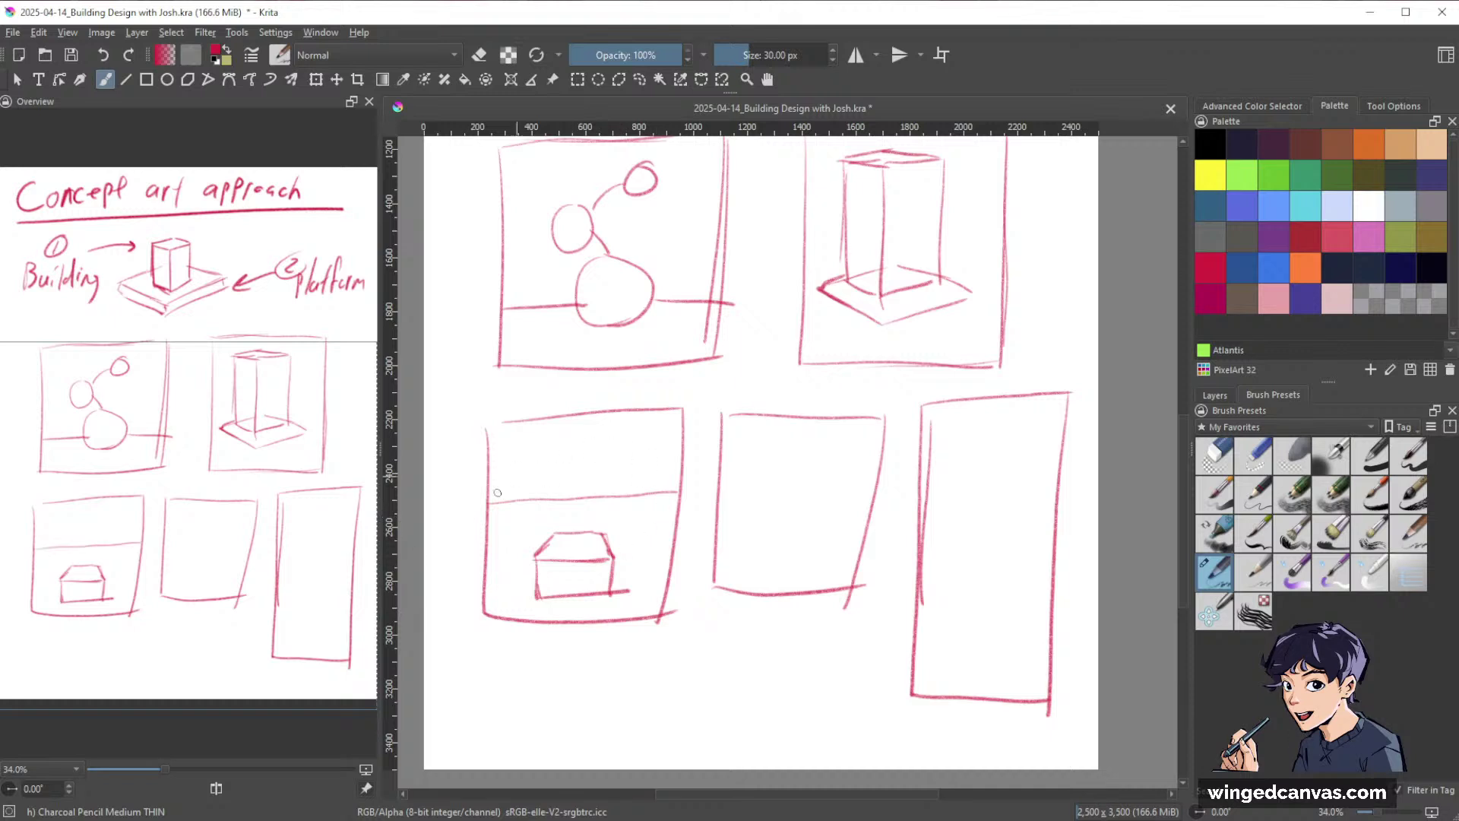
# Redraw the slanted right edge of the middle lower frame as a near-vertical line and erase the old edge.
pyautogui.moveTo(882, 421); pyautogui.dragTo(872, 590)
pyautogui.press('/')
pyautogui.moveTo(871, 511); pyautogui.dragTo(848, 586)
pyautogui.press('/')
pyautogui.moveTo(887, 414); pyautogui.dragTo(885, 477)
pyautogui.press('/')
pyautogui.press('/')
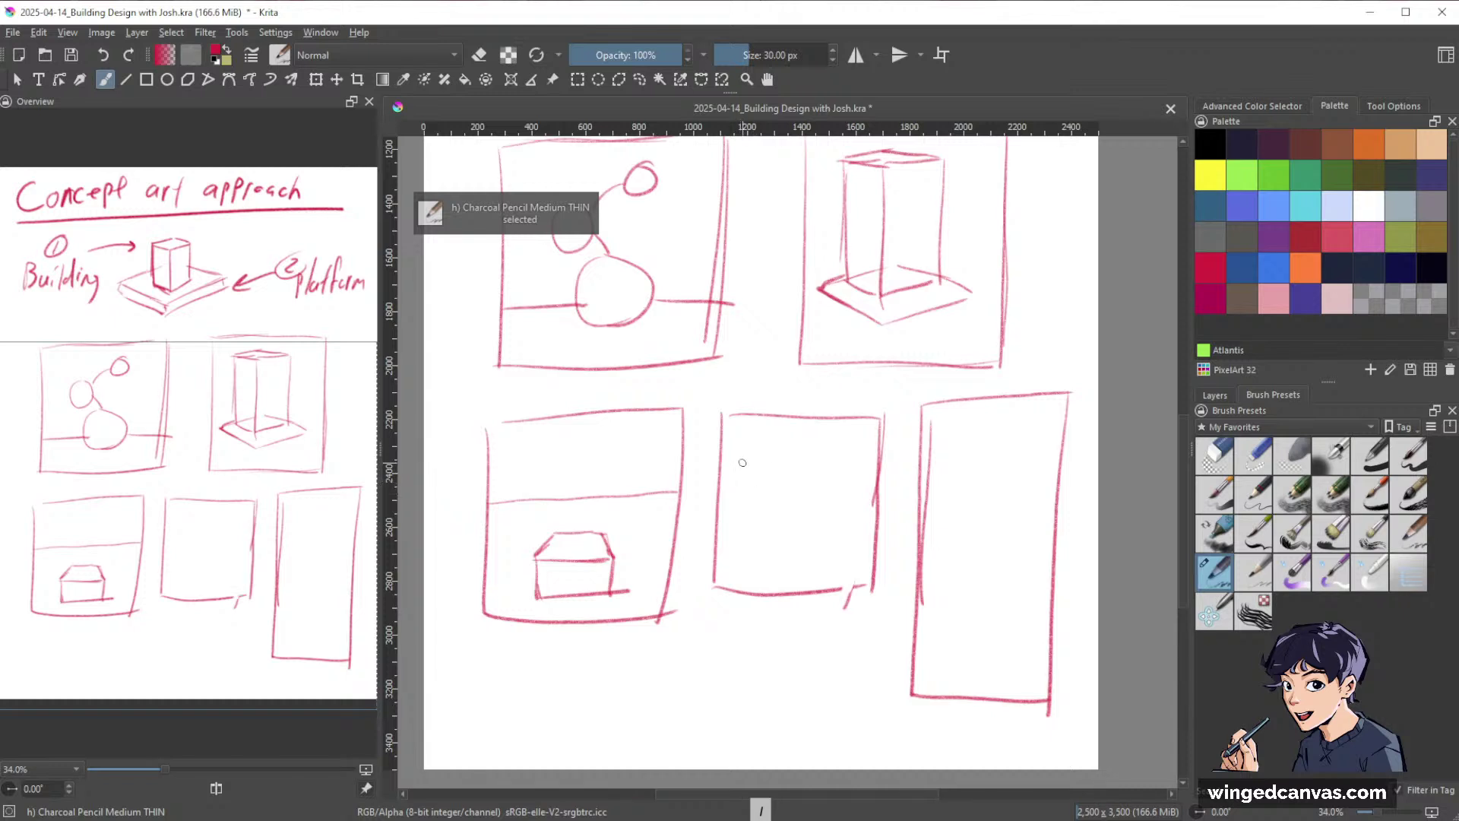
# Sketch three perspective boxes in the middle frame, one at each side and one low between them, with a light horizon line.
pyautogui.moveTo(735, 448)
pyautogui.mouseDown()
pyautogui.moveTo(783, 459)
pyautogui.moveTo(780, 520)
pyautogui.mouseUp()
pyautogui.moveTo(726, 450)
pyautogui.mouseDown()
pyautogui.moveTo(737, 500)
pyautogui.moveTo(749, 531)
pyautogui.moveTo(781, 523)
pyautogui.mouseUp()
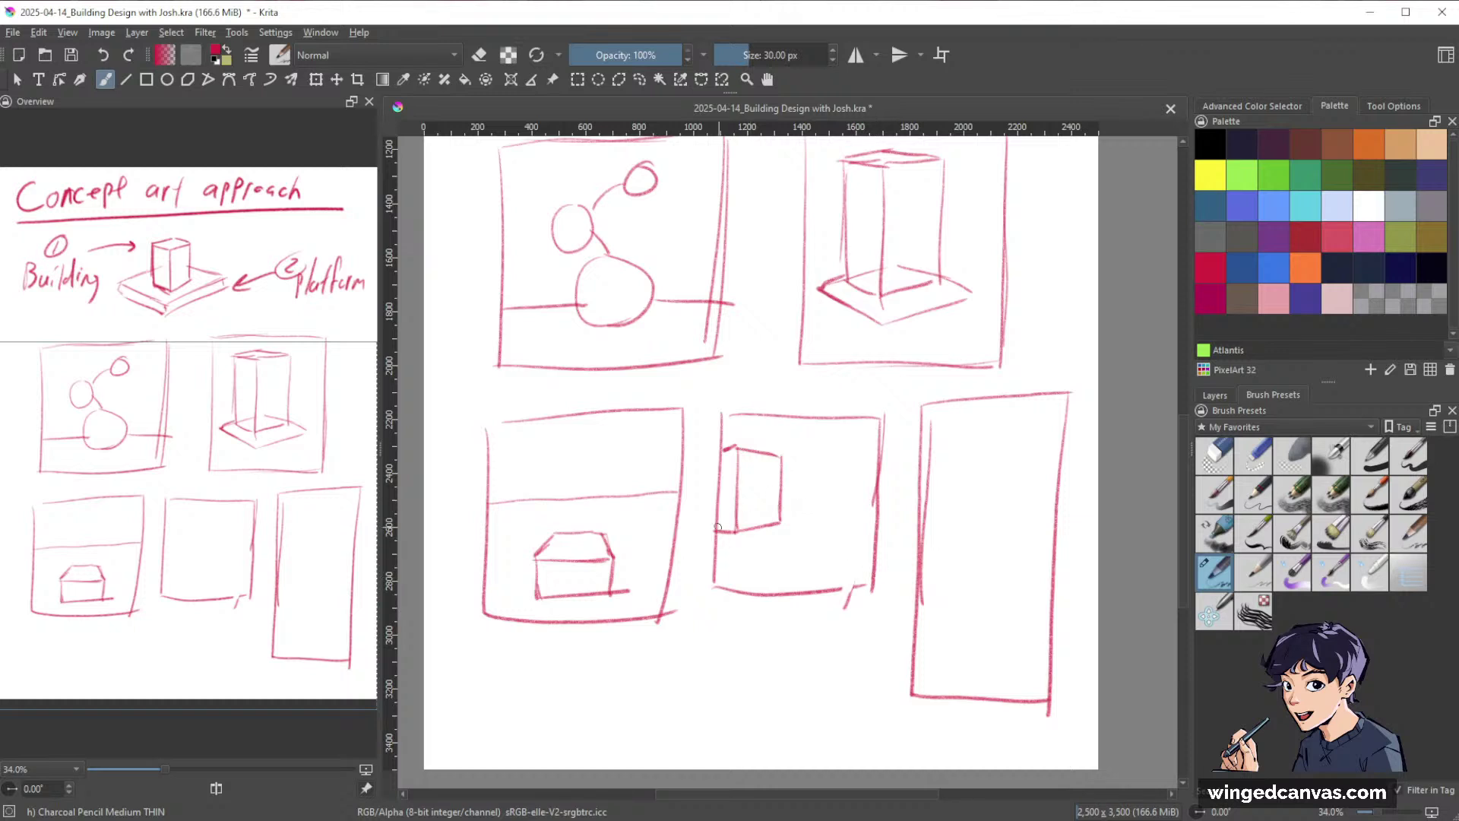
pyautogui.moveTo(724, 451); pyautogui.dragTo(738, 449)
pyautogui.moveTo(824, 493); pyautogui.dragTo(825, 520)
pyautogui.moveTo(827, 494)
pyautogui.mouseDown()
pyautogui.moveTo(850, 478)
pyautogui.moveTo(849, 528)
pyautogui.moveTo(869, 476)
pyautogui.mouseUp()
pyautogui.moveTo(848, 525); pyautogui.dragTo(872, 525)
pyautogui.moveTo(852, 476); pyautogui.dragTo(881, 480)
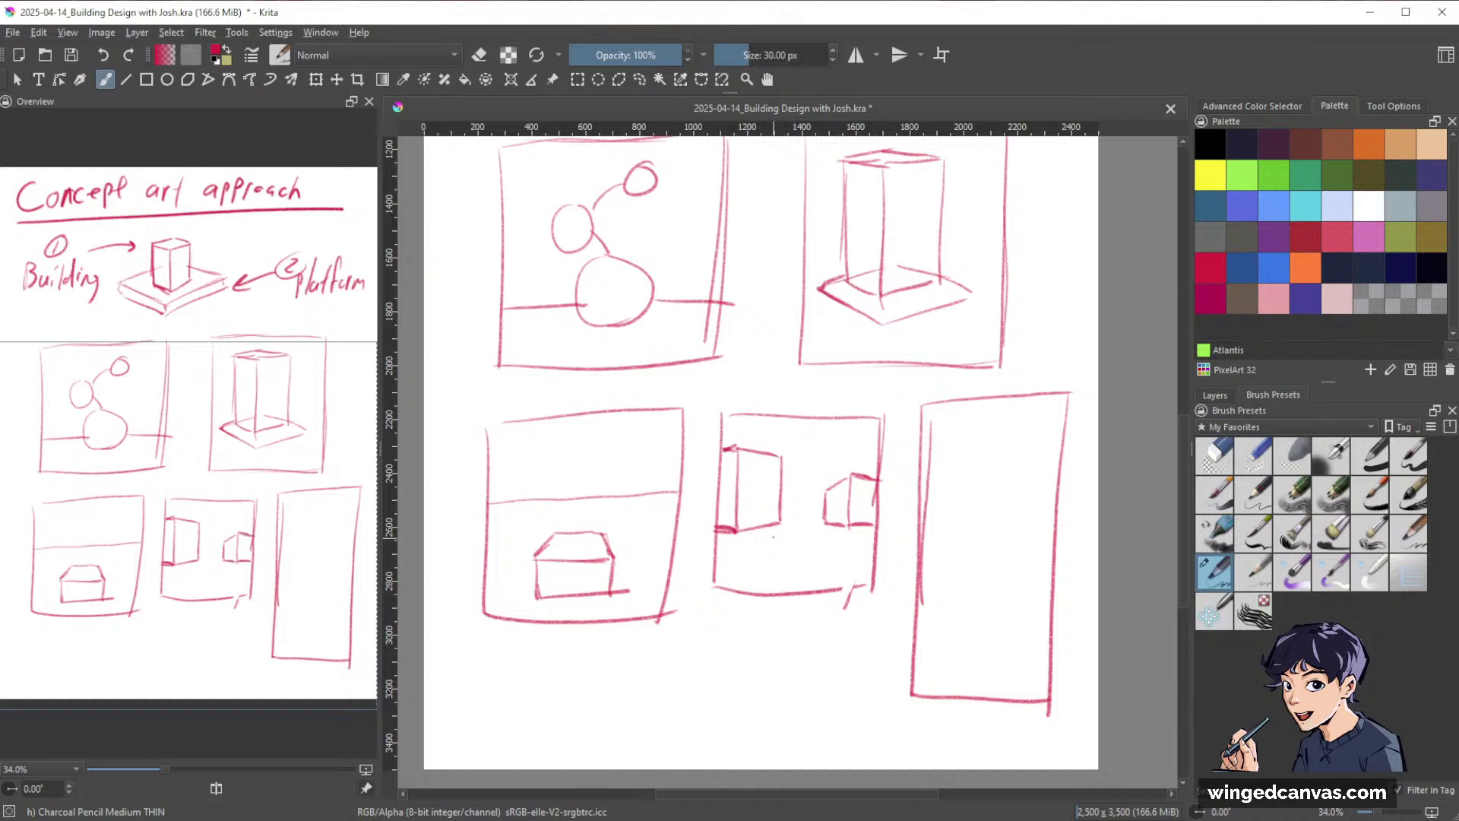
pyautogui.moveTo(765, 544)
pyautogui.mouseDown()
pyautogui.moveTo(744, 560)
pyautogui.moveTo(782, 567)
pyautogui.moveTo(773, 590)
pyautogui.moveTo(747, 581)
pyautogui.mouseUp()
pyautogui.moveTo(722, 504); pyautogui.dragTo(839, 502)
# Sketch a box building seen from above in the tall frame, with a diamond-shaped top face and three vertical edges.
pyautogui.press('space')
pyautogui.moveTo(1064, 640); pyautogui.dragTo(990, 631)
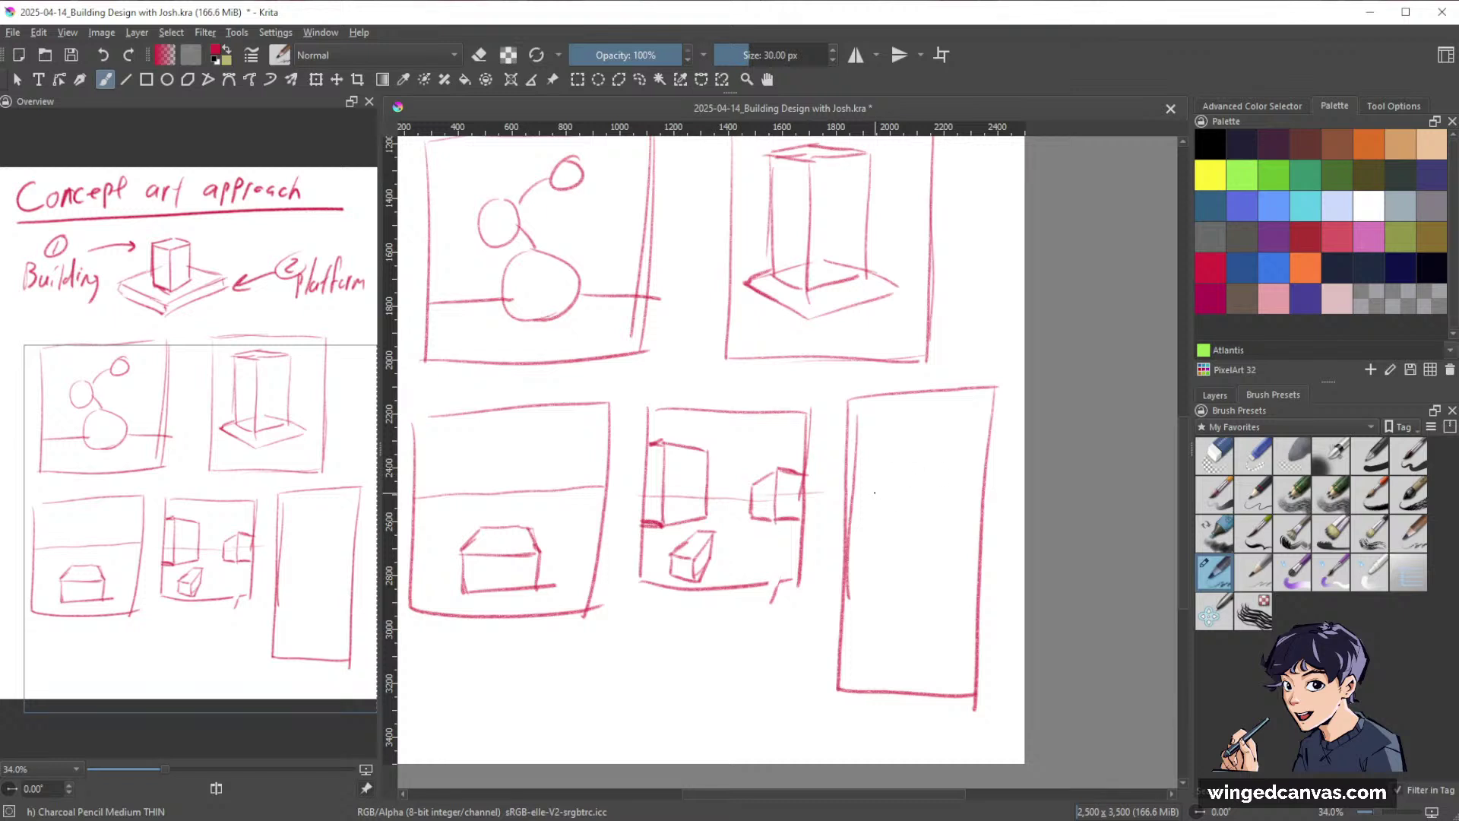
pyautogui.moveTo(875, 493)
pyautogui.mouseDown()
pyautogui.moveTo(915, 478)
pyautogui.moveTo(957, 492)
pyautogui.moveTo(914, 510)
pyautogui.moveTo(964, 492)
pyautogui.moveTo(908, 603)
pyautogui.mouseUp()
pyautogui.moveTo(911, 536); pyautogui.dragTo(908, 589)
pyautogui.moveTo(960, 497); pyautogui.dragTo(950, 578)
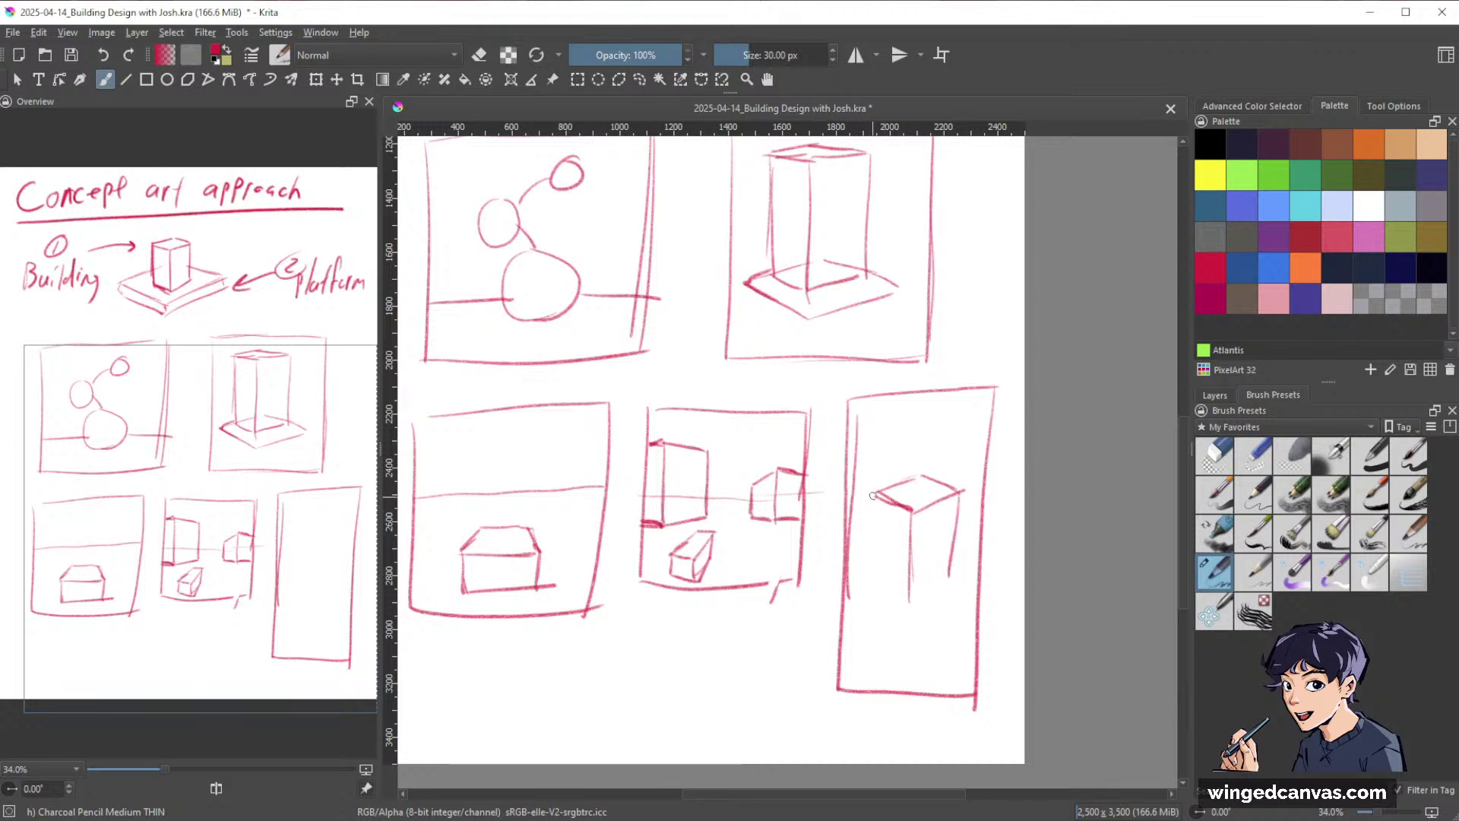
pyautogui.moveTo(874, 491)
pyautogui.mouseDown()
pyautogui.moveTo(879, 570)
pyautogui.moveTo(954, 571)
pyautogui.moveTo(918, 510)
pyautogui.mouseUp()
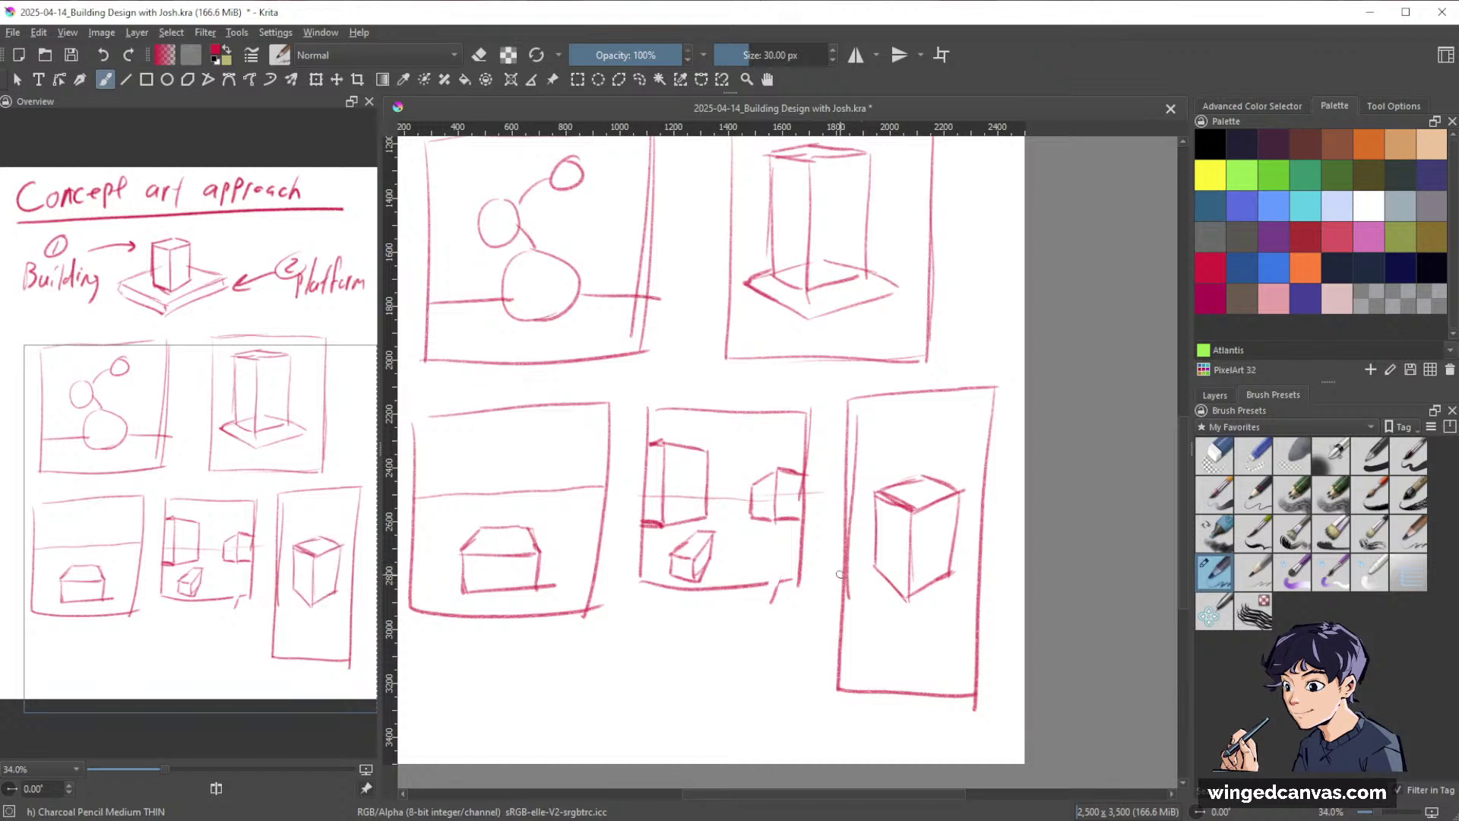
# Add ground platform lines around the box in the tall frame, meeting in a point below it and extending behind it.
pyautogui.moveTo(839, 574)
pyautogui.mouseDown()
pyautogui.moveTo(899, 638)
pyautogui.moveTo(980, 593)
pyautogui.mouseUp()
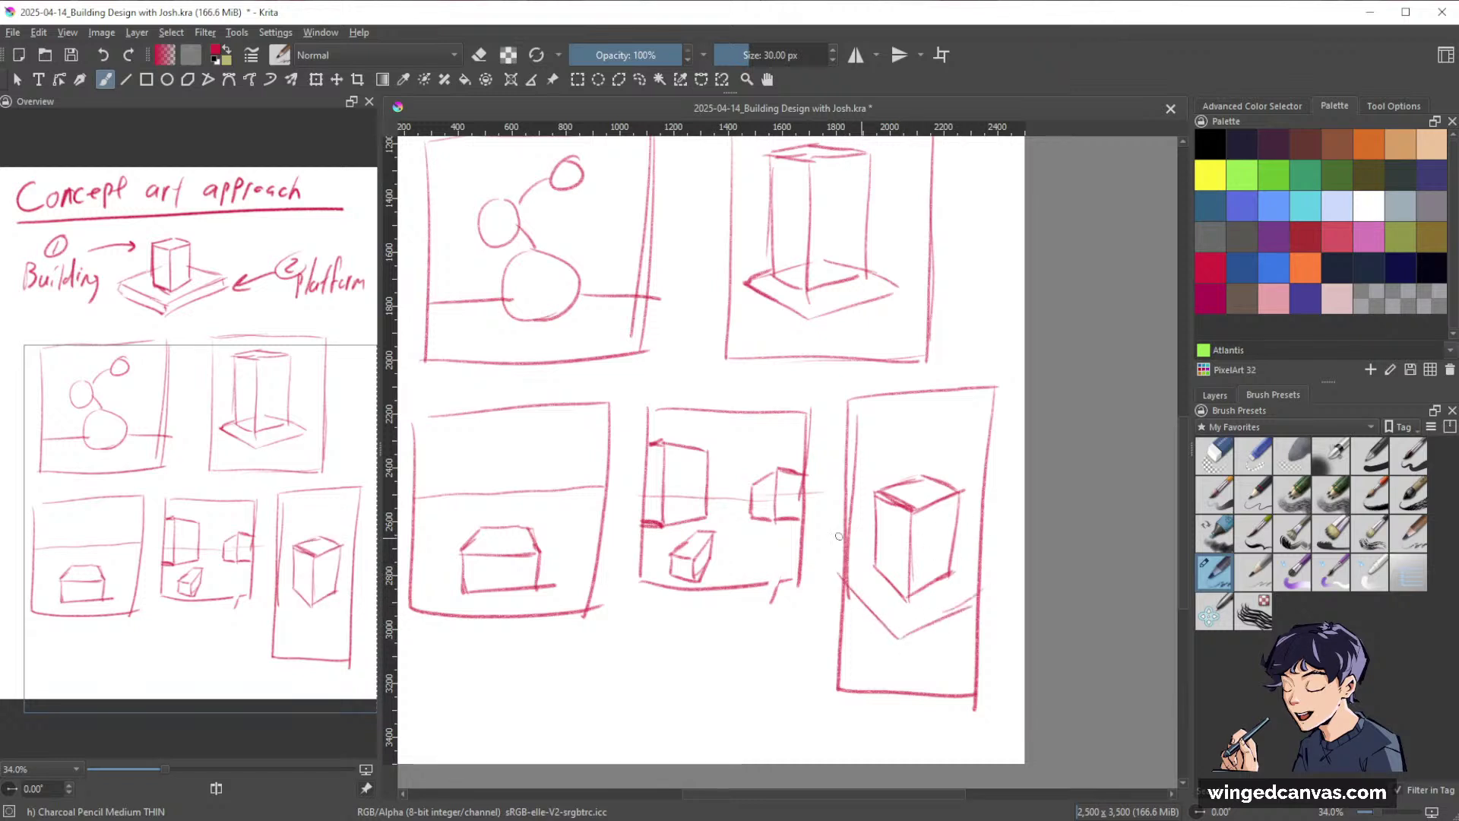
pyautogui.moveTo(837, 539); pyautogui.dragTo(874, 525)
pyautogui.moveTo(959, 526); pyautogui.dragTo(996, 549)
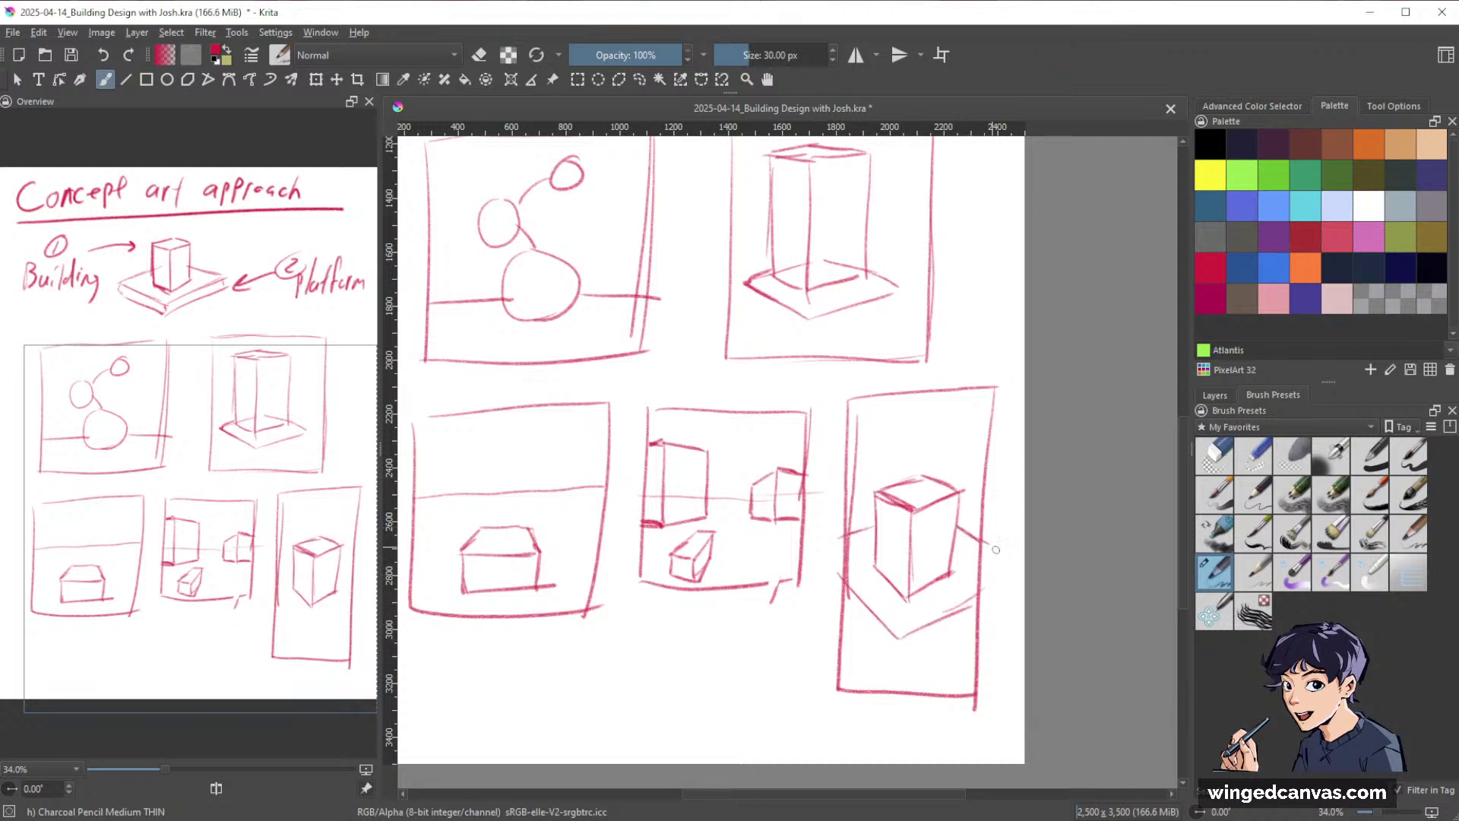
pyautogui.press('e')
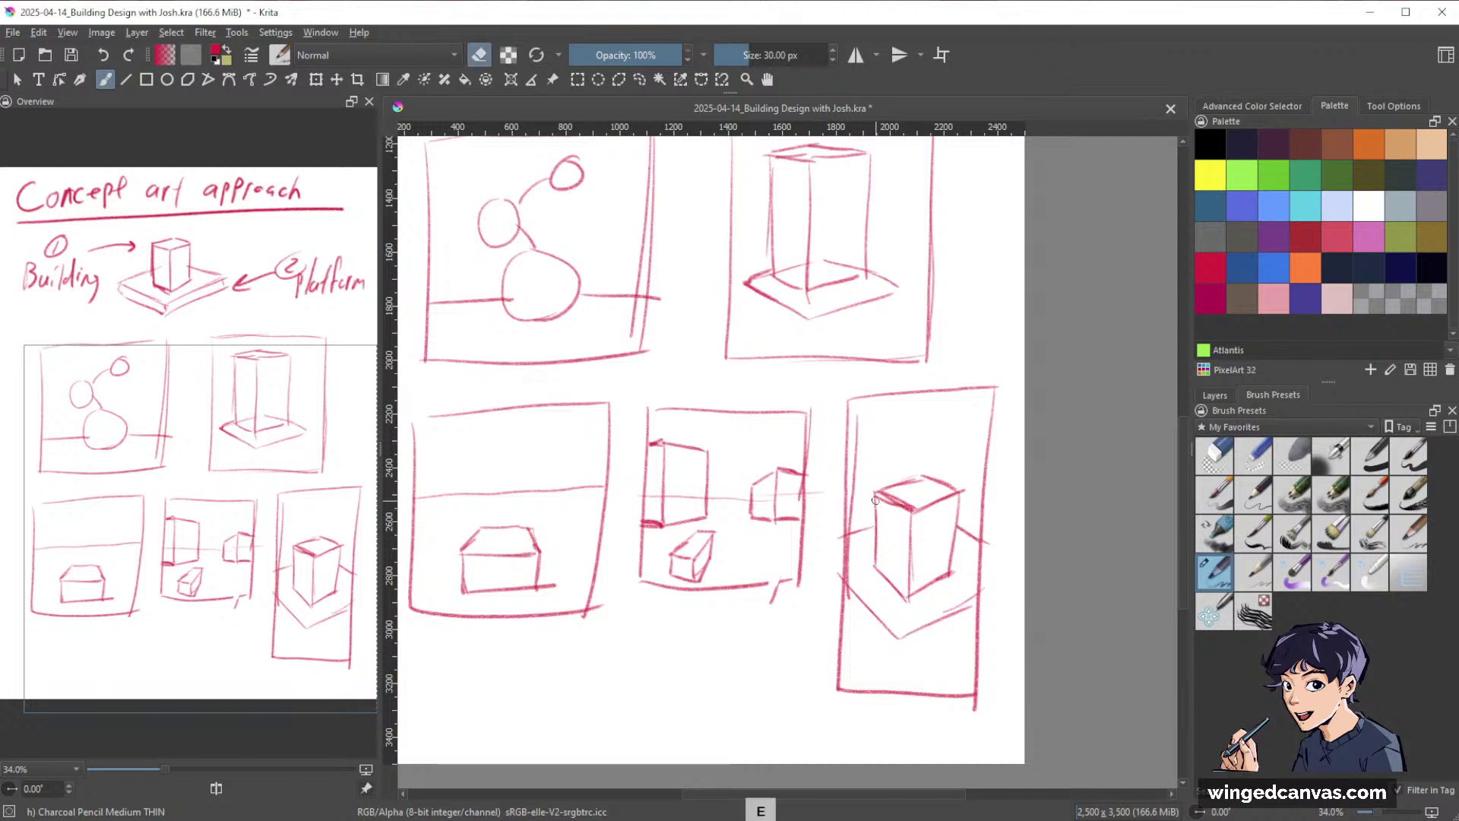
pyautogui.press('e')
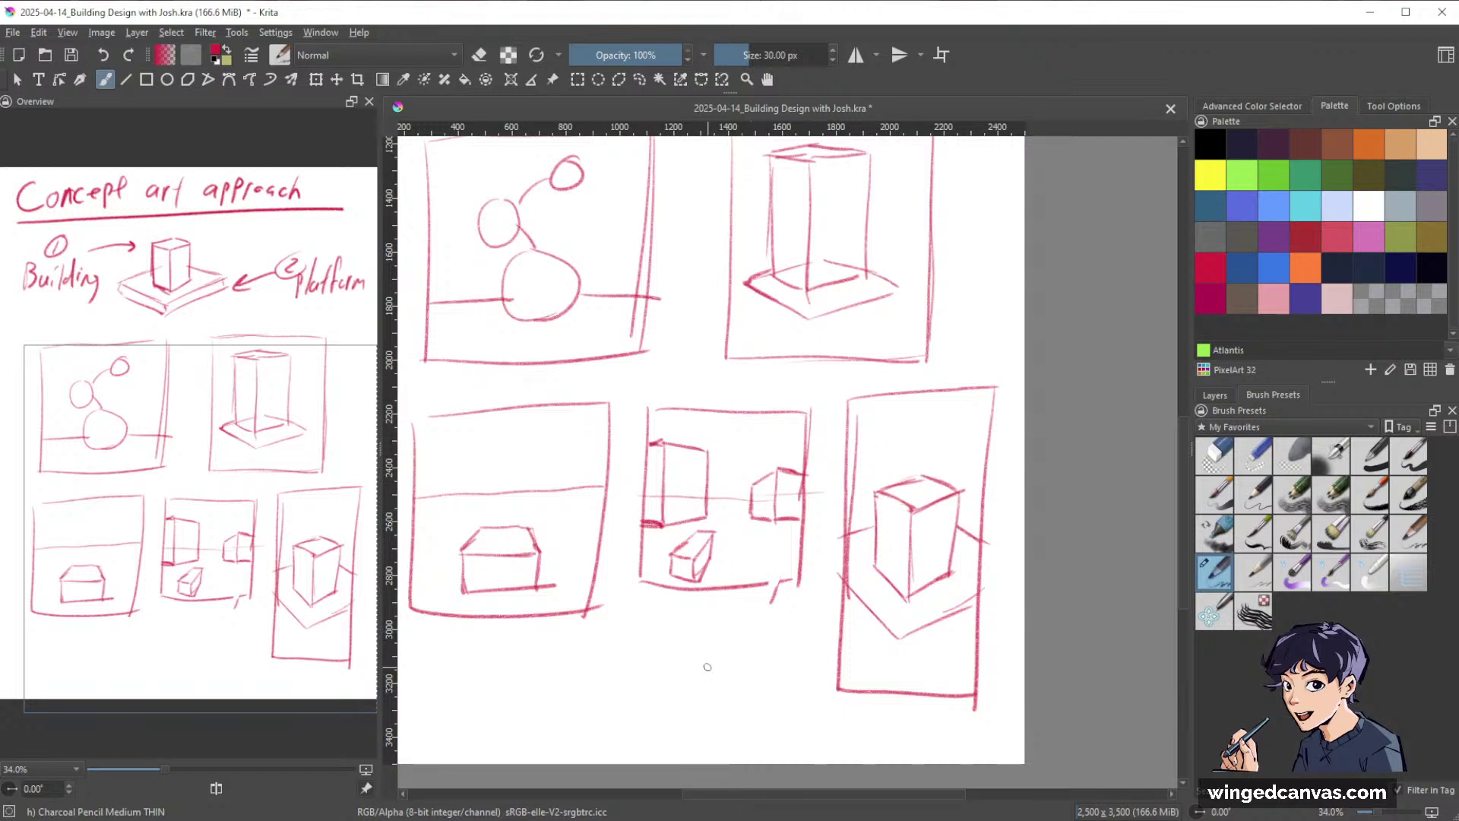
# Hide Paint Layer 1 with the thumbnail sketches and add a new, empty paint layer above it.
pyautogui.moveTo(963, 556)
pyautogui.mouseDown()
pyautogui.moveTo(1094, 579)
pyautogui.moveTo(985, 618)
pyautogui.mouseUp()
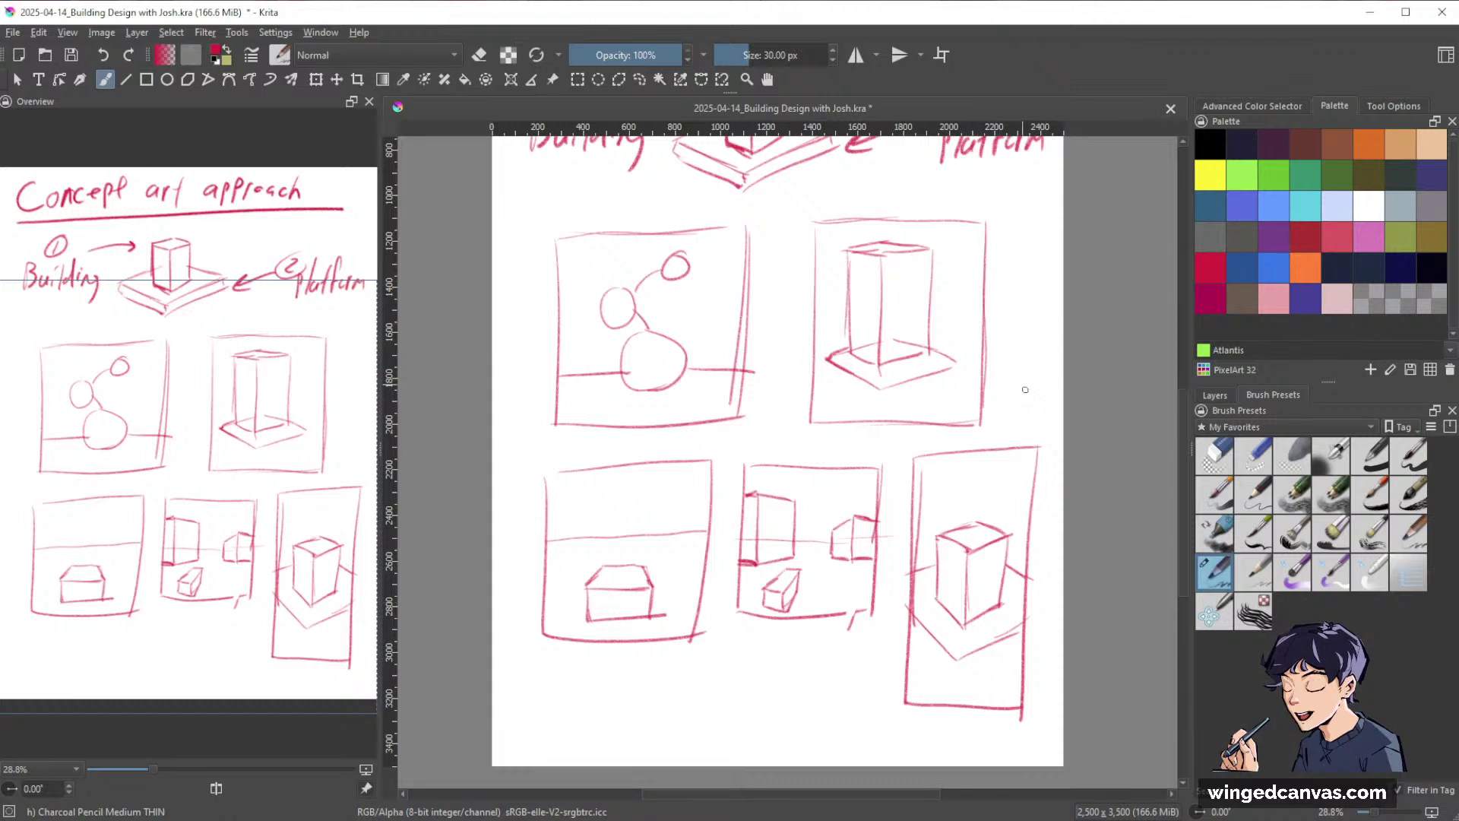
pyautogui.moveTo(1073, 430); pyautogui.dragTo(1068, 624)
pyautogui.moveTo(1075, 498); pyautogui.dragTo(984, 552)
pyautogui.moveTo(984, 553); pyautogui.dragTo(1018, 487)
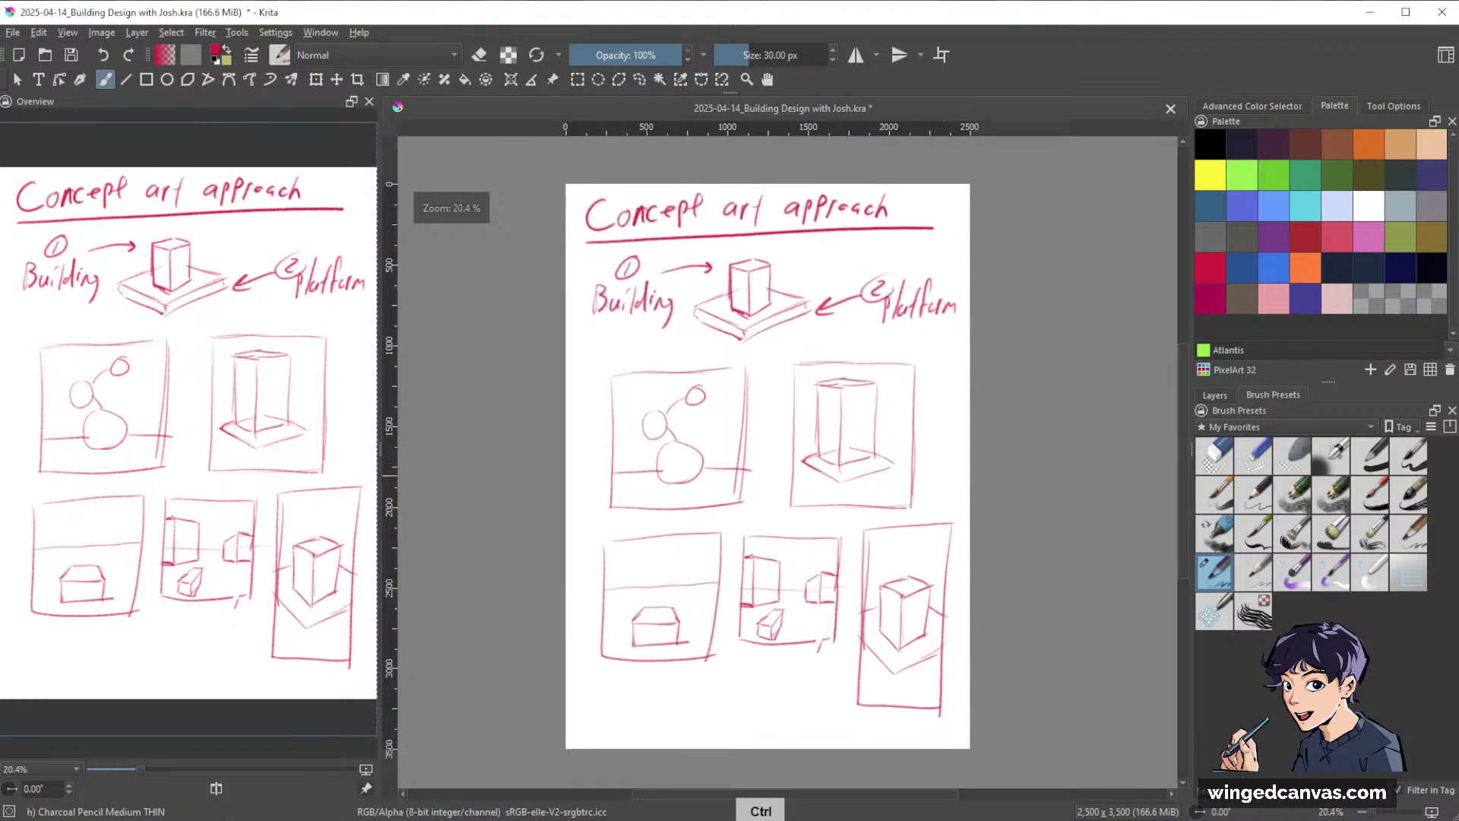
pyautogui.click(1214, 395)
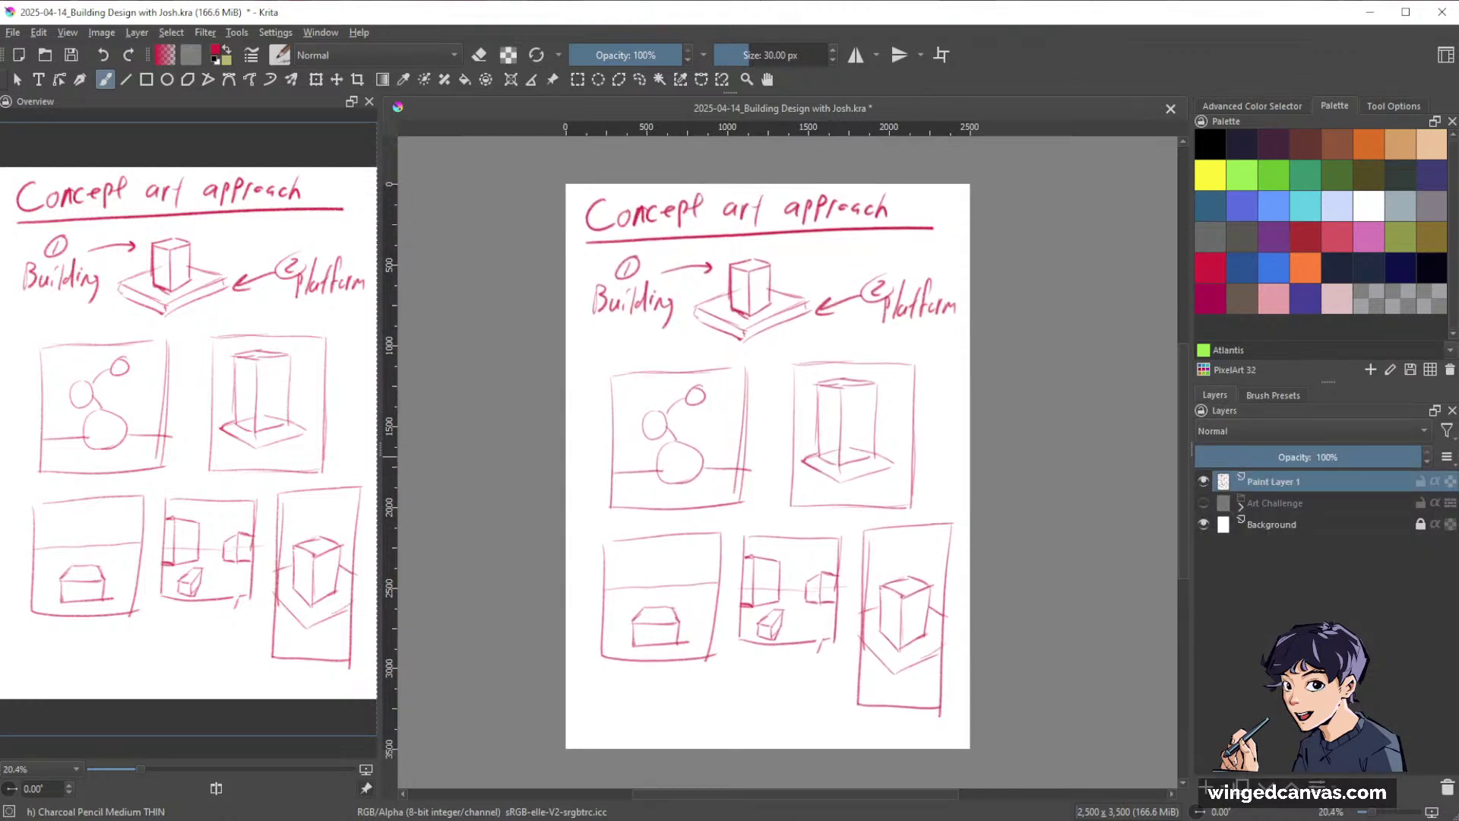
pyautogui.press('space')
pyautogui.click(1205, 481)
pyautogui.click(1206, 787)
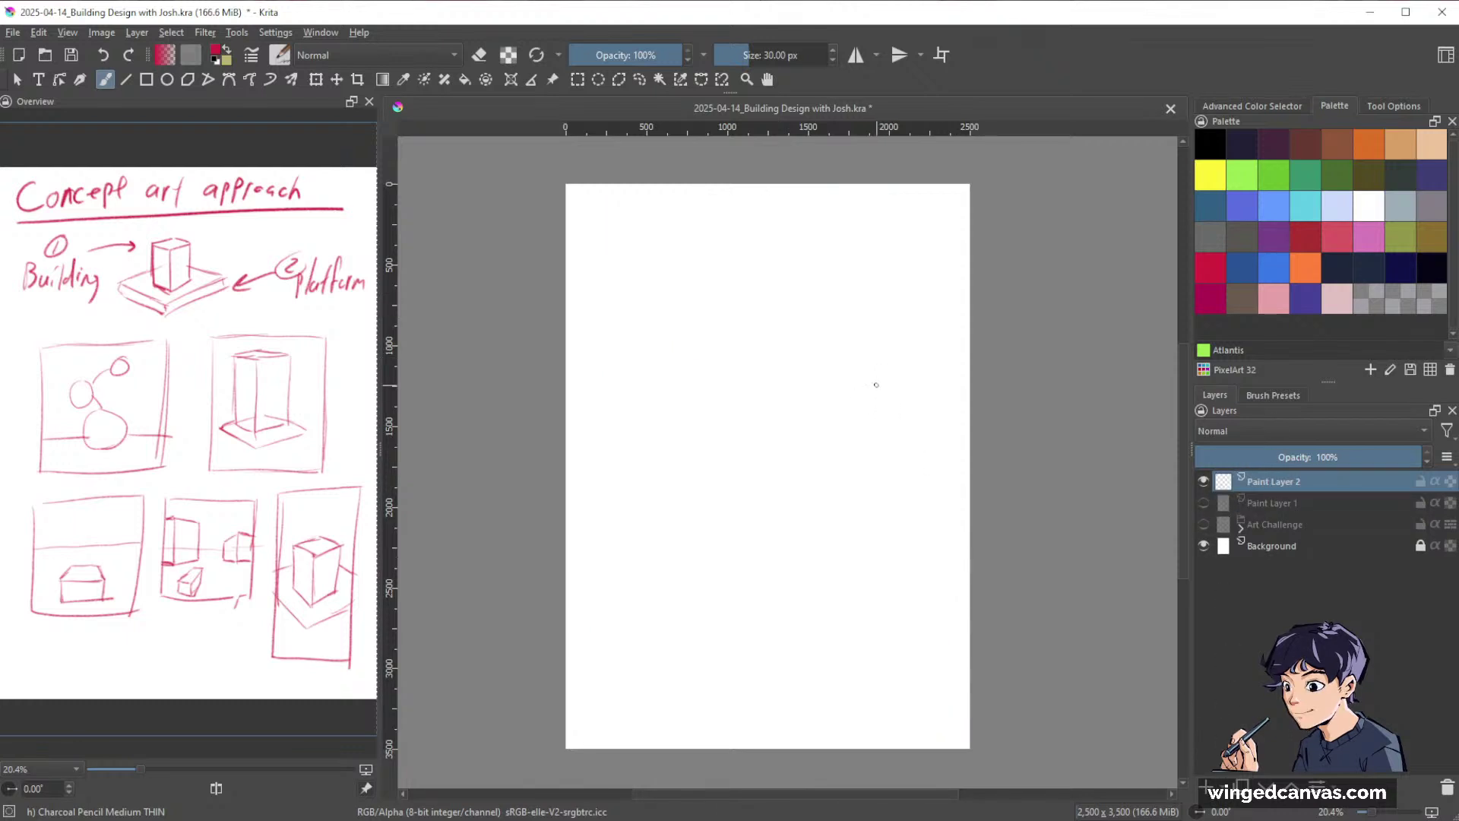
# Sketch a figure's round head, long veil and bent forearm in the upper part of the blank page.
pyautogui.moveTo(898, 434)
pyautogui.mouseDown()
pyautogui.moveTo(912, 421)
pyautogui.moveTo(915, 443)
pyautogui.mouseUp()
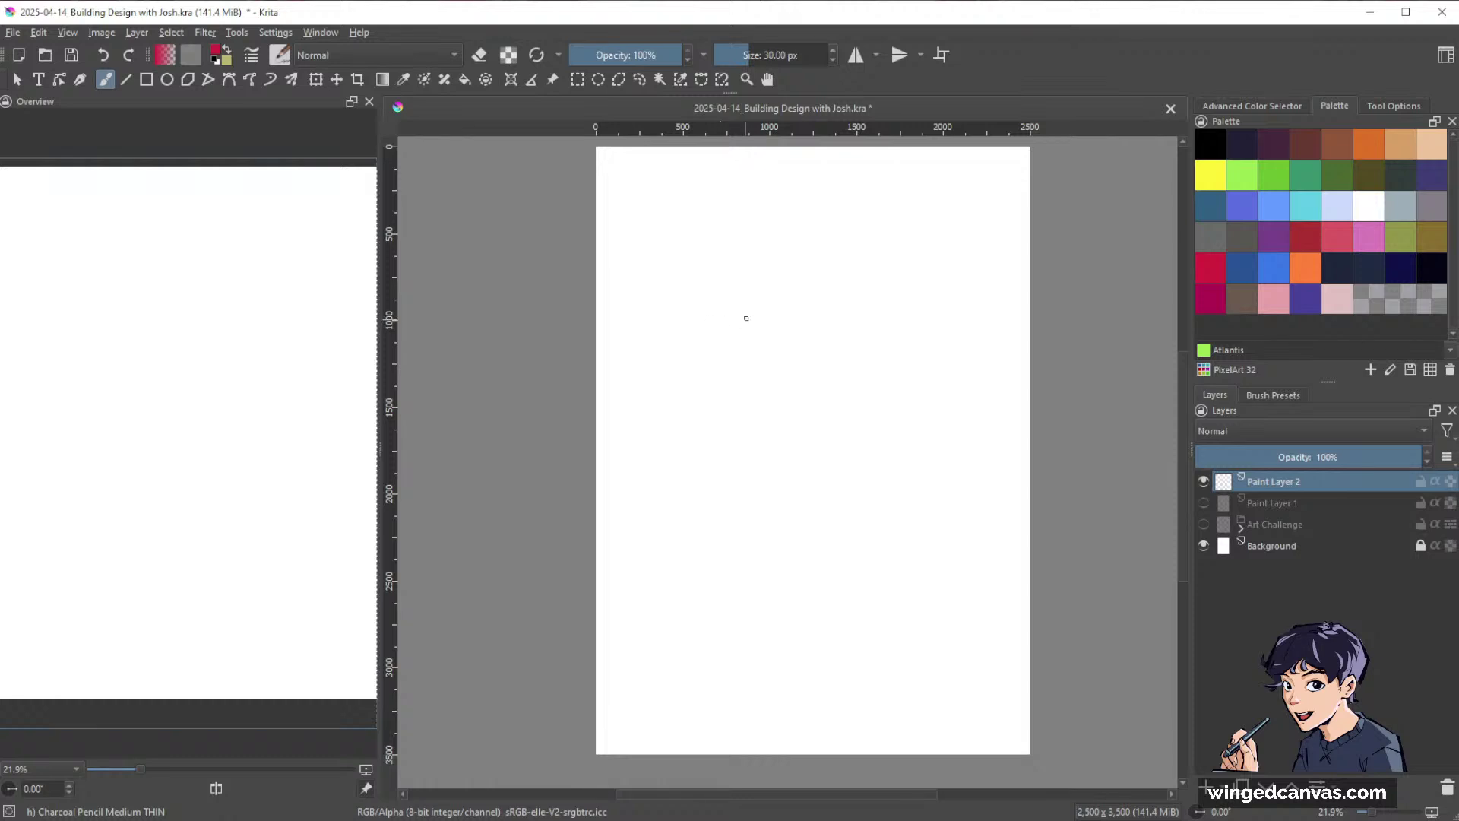
pyautogui.moveTo(836, 304); pyautogui.dragTo(876, 230)
pyautogui.moveTo(895, 315); pyautogui.dragTo(960, 537)
pyautogui.moveTo(925, 443); pyautogui.dragTo(929, 431)
pyautogui.moveTo(1003, 483); pyautogui.dragTo(963, 434)
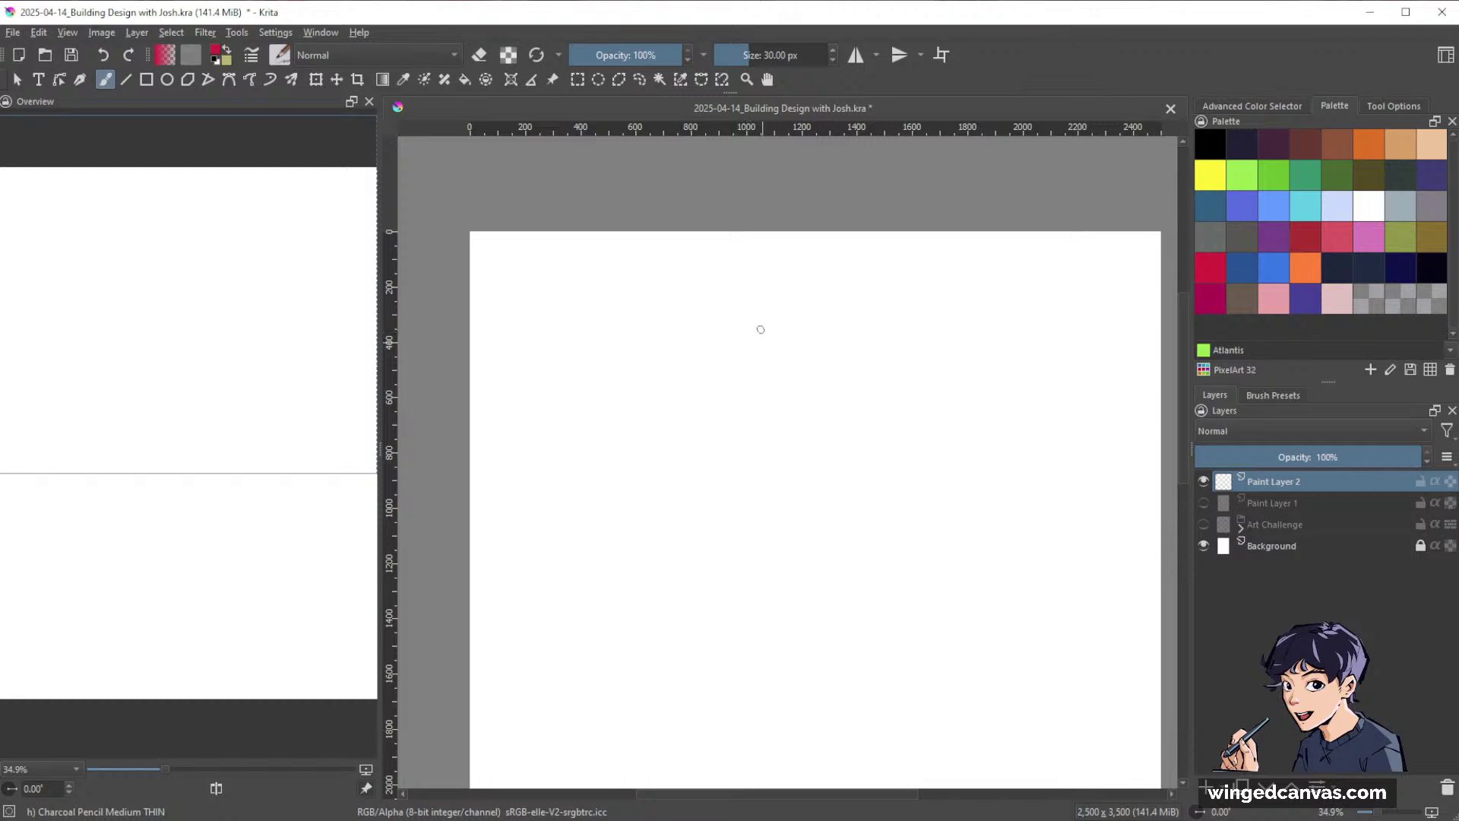
pyautogui.moveTo(744, 322)
pyautogui.mouseDown()
pyautogui.moveTo(735, 364)
pyautogui.moveTo(747, 371)
pyautogui.moveTo(766, 339)
pyautogui.moveTo(747, 323)
pyautogui.moveTo(776, 381)
pyautogui.moveTo(756, 351)
pyautogui.moveTo(730, 373)
pyautogui.moveTo(745, 339)
pyautogui.mouseUp()
pyautogui.moveTo(748, 388)
pyautogui.mouseDown()
pyautogui.moveTo(736, 325)
pyautogui.moveTo(753, 338)
pyautogui.moveTo(729, 363)
pyautogui.moveTo(760, 339)
pyautogui.moveTo(733, 351)
pyautogui.moveTo(771, 350)
pyautogui.moveTo(743, 340)
pyautogui.moveTo(720, 430)
pyautogui.mouseUp()
pyautogui.moveTo(768, 332)
pyautogui.mouseDown()
pyautogui.moveTo(749, 405)
pyautogui.moveTo(768, 465)
pyautogui.moveTo(718, 465)
pyautogui.moveTo(693, 499)
pyautogui.mouseUp()
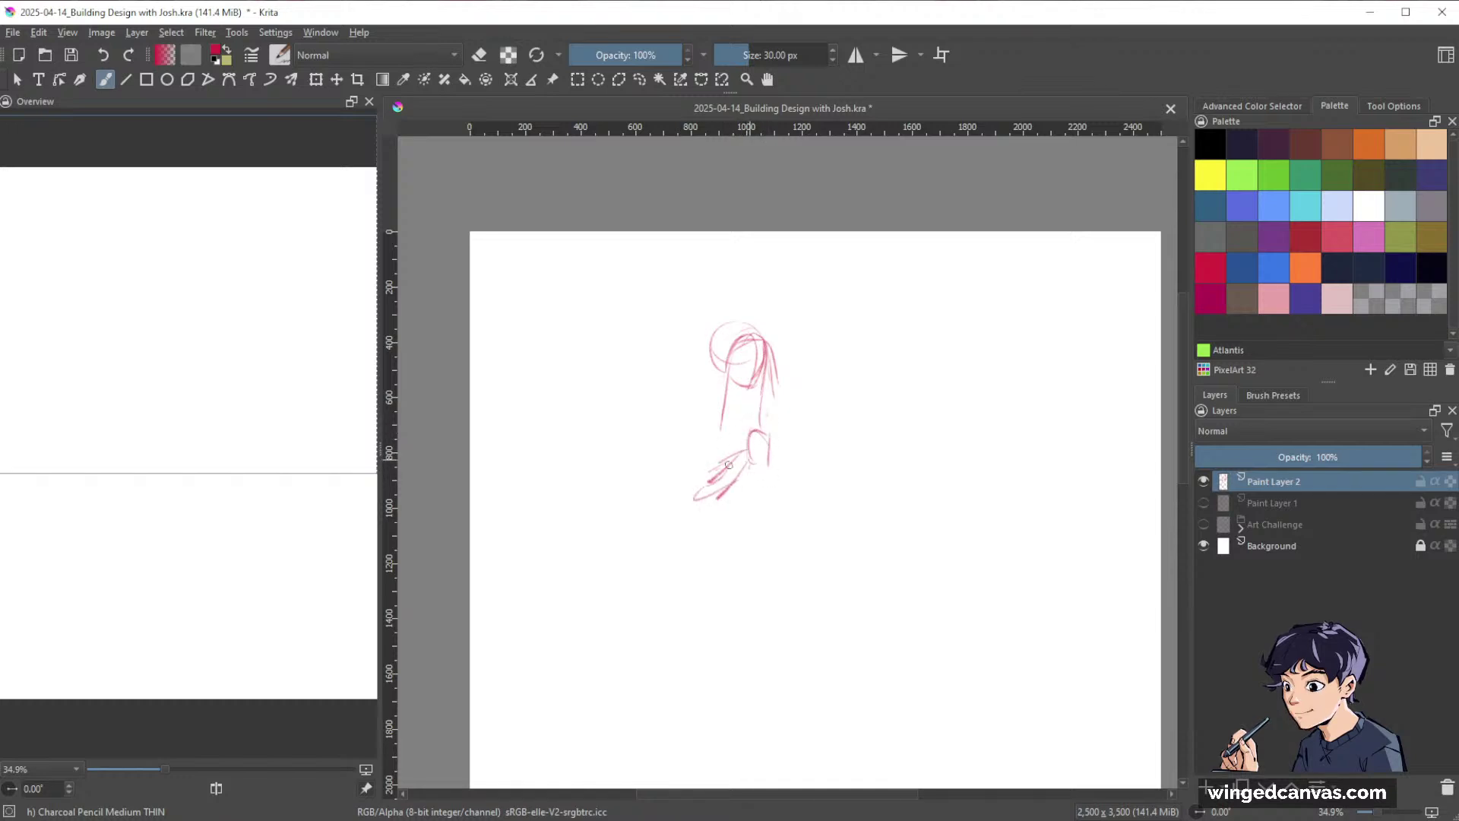
pyautogui.moveTo(713, 332); pyautogui.dragTo(677, 501)
pyautogui.moveTo(775, 386); pyautogui.dragTo(786, 454)
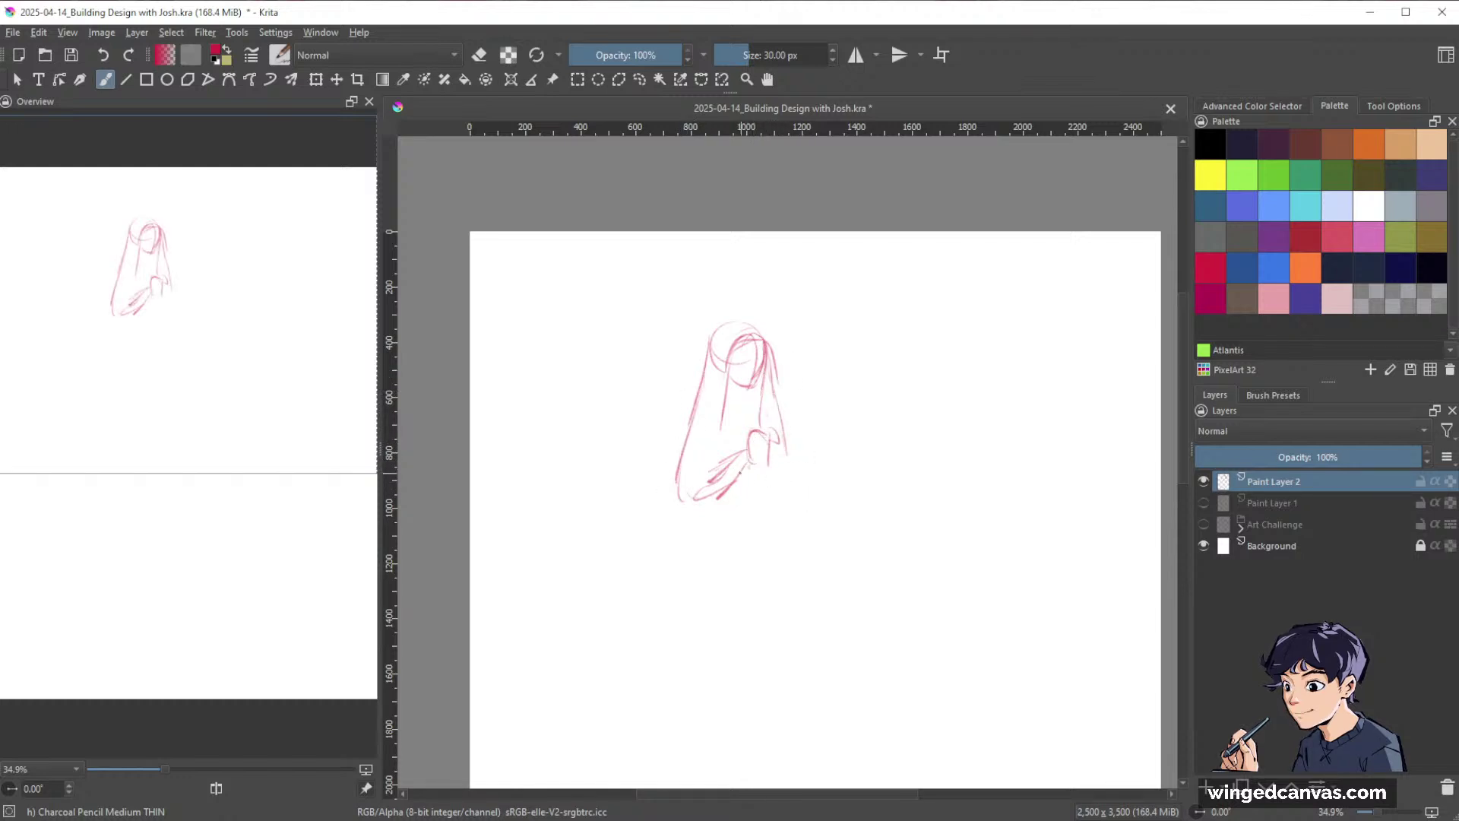
# Define the figure's arms, hands held together at the chest, shoulder and neckline with darker strokes.
pyautogui.moveTo(752, 462); pyautogui.dragTo(704, 499)
pyautogui.moveTo(742, 454)
pyautogui.mouseDown()
pyautogui.moveTo(713, 466)
pyautogui.moveTo(776, 465)
pyautogui.moveTo(750, 444)
pyautogui.moveTo(771, 421)
pyautogui.moveTo(784, 445)
pyautogui.moveTo(761, 422)
pyautogui.moveTo(727, 419)
pyautogui.moveTo(727, 399)
pyautogui.moveTo(706, 481)
pyautogui.mouseUp()
pyautogui.moveTo(707, 391); pyautogui.dragTo(678, 448)
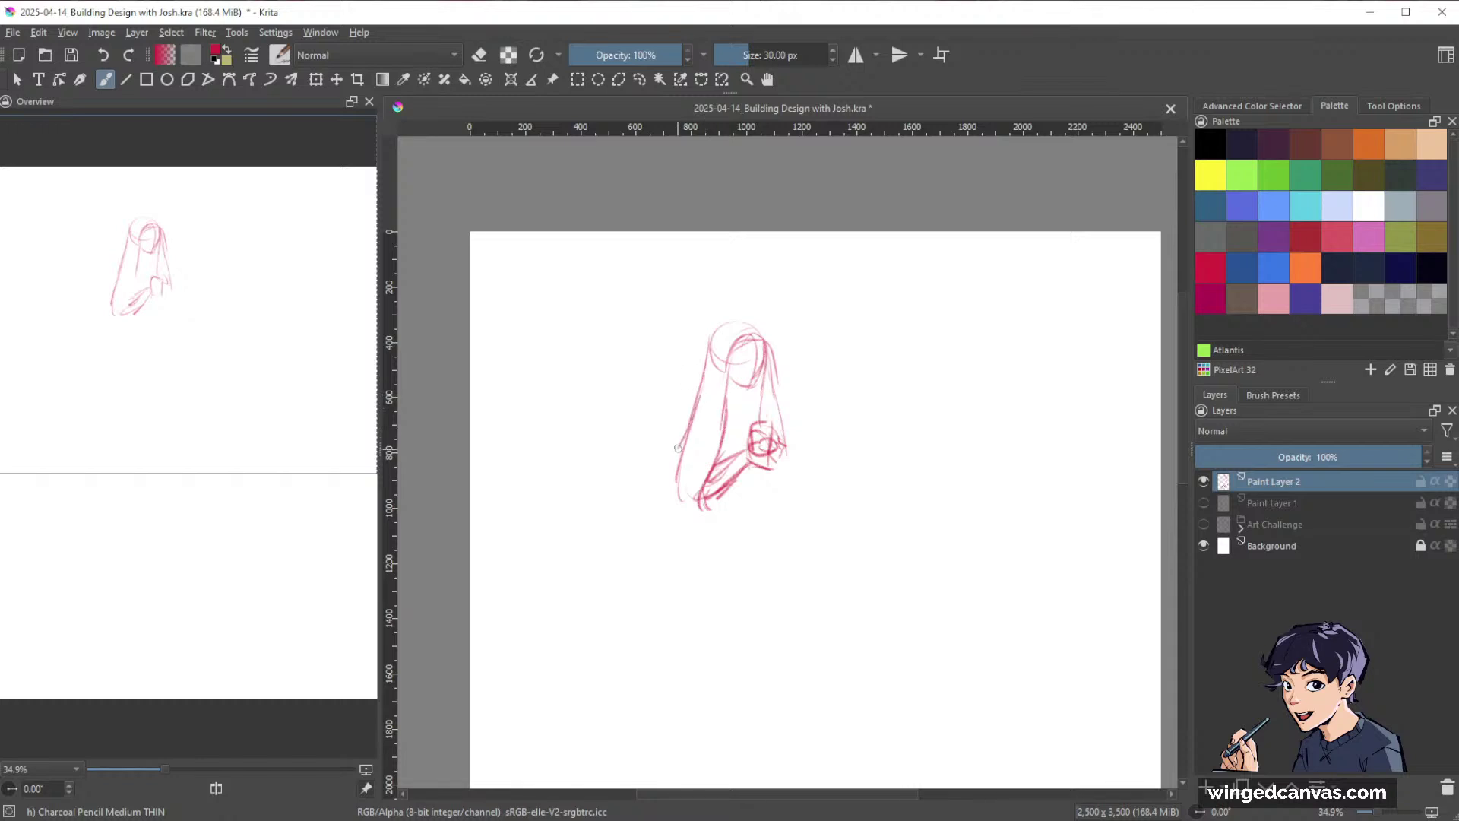
pyautogui.moveTo(706, 372); pyautogui.dragTo(676, 439)
pyautogui.moveTo(781, 402); pyautogui.dragTo(786, 473)
pyautogui.moveTo(749, 397); pyautogui.dragTo(760, 403)
pyautogui.moveTo(755, 395)
pyautogui.mouseDown()
pyautogui.moveTo(771, 427)
pyautogui.moveTo(753, 394)
pyautogui.mouseUp()
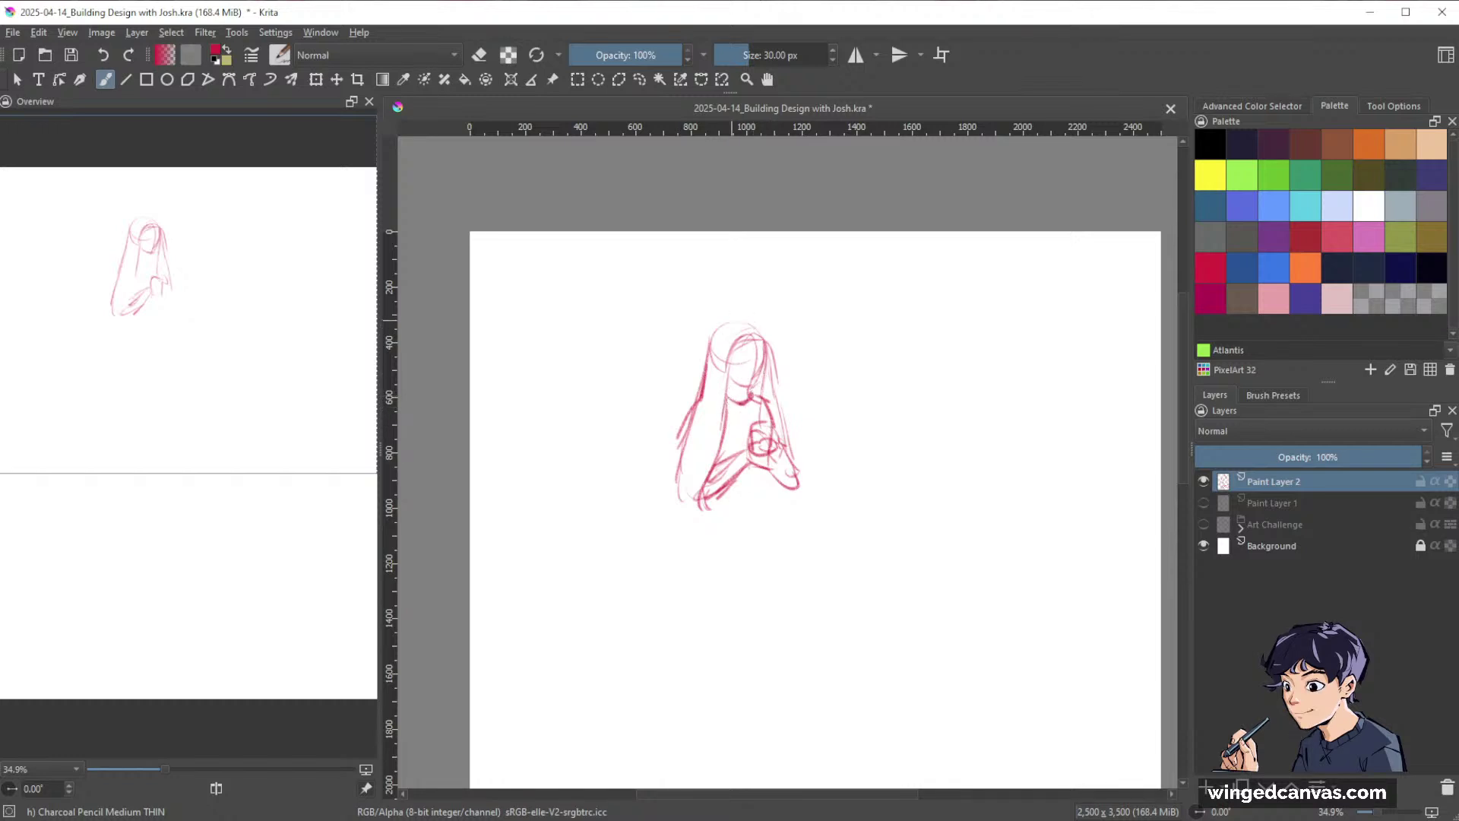
# Outline the top of the figure's head and add billowing scarf shapes on both sides of the shoulders.
pyautogui.moveTo(734, 319); pyautogui.dragTo(768, 335)
pyautogui.moveTo(671, 370)
pyautogui.mouseDown()
pyautogui.moveTo(680, 399)
pyautogui.moveTo(658, 369)
pyautogui.moveTo(689, 402)
pyautogui.moveTo(670, 374)
pyautogui.moveTo(697, 390)
pyautogui.moveTo(699, 347)
pyautogui.moveTo(672, 383)
pyautogui.moveTo(702, 346)
pyautogui.moveTo(626, 402)
pyautogui.mouseUp()
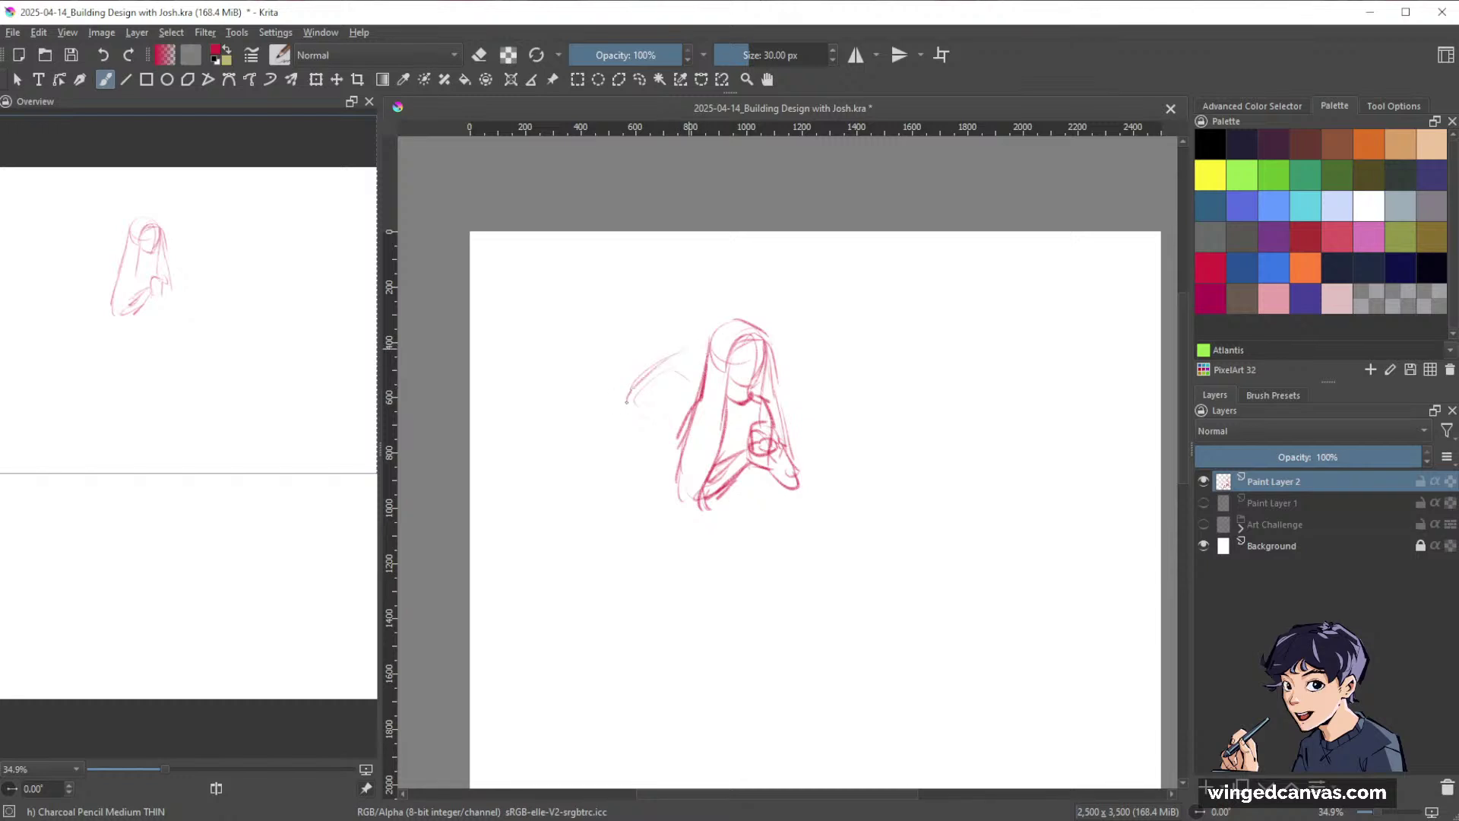
pyautogui.moveTo(775, 352); pyautogui.dragTo(818, 358)
pyautogui.moveTo(764, 399); pyautogui.dragTo(819, 369)
pyautogui.moveTo(649, 365)
pyautogui.mouseDown()
pyautogui.moveTo(628, 400)
pyautogui.moveTo(715, 393)
pyautogui.moveTo(707, 427)
pyautogui.mouseUp()
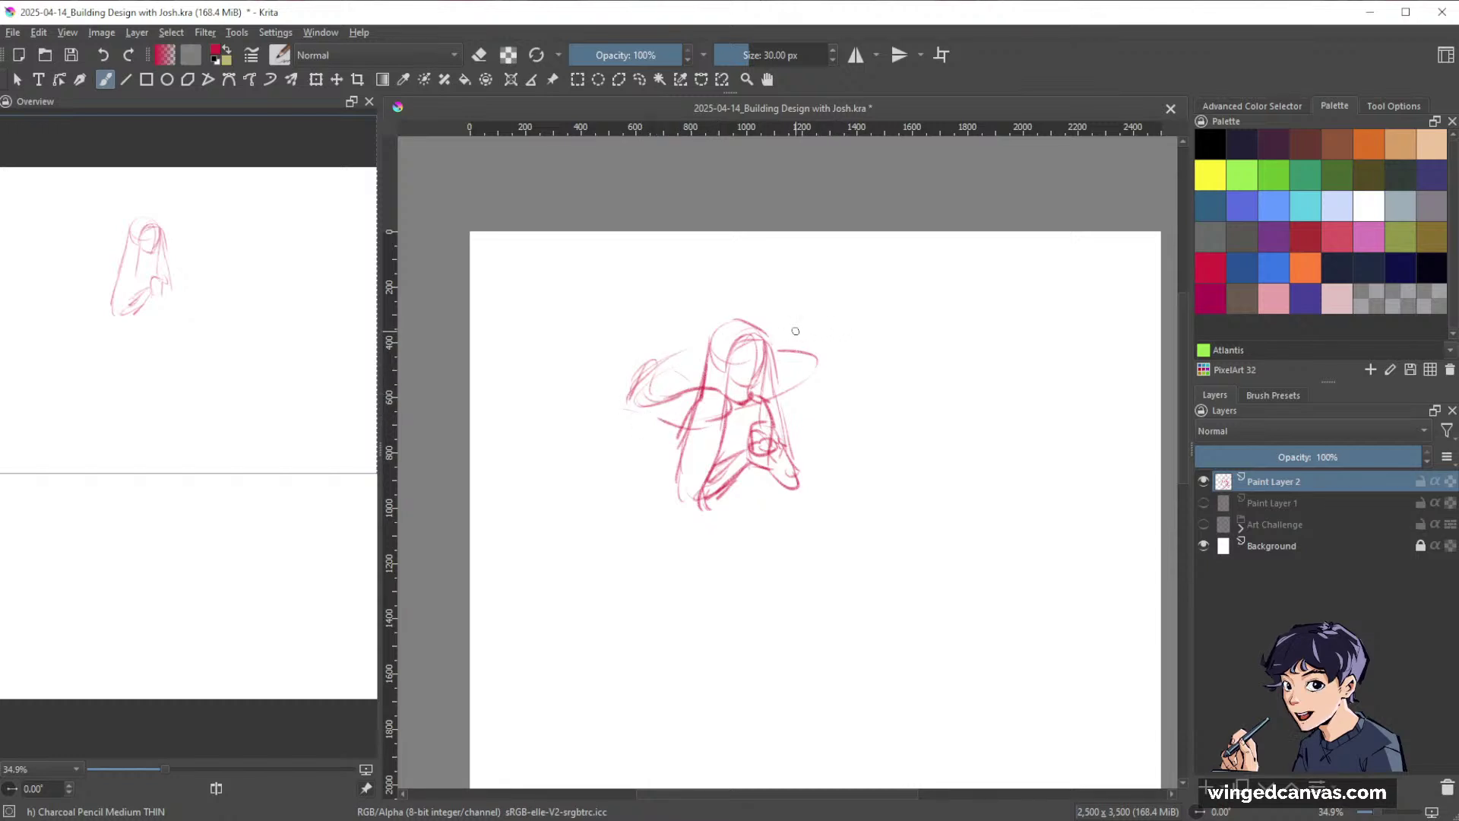
pyautogui.moveTo(826, 344)
pyautogui.mouseDown()
pyautogui.moveTo(827, 377)
pyautogui.moveTo(807, 363)
pyautogui.moveTo(794, 378)
pyautogui.moveTo(801, 367)
pyautogui.moveTo(805, 408)
pyautogui.moveTo(817, 353)
pyautogui.moveTo(799, 340)
pyautogui.moveTo(799, 406)
pyautogui.mouseUp()
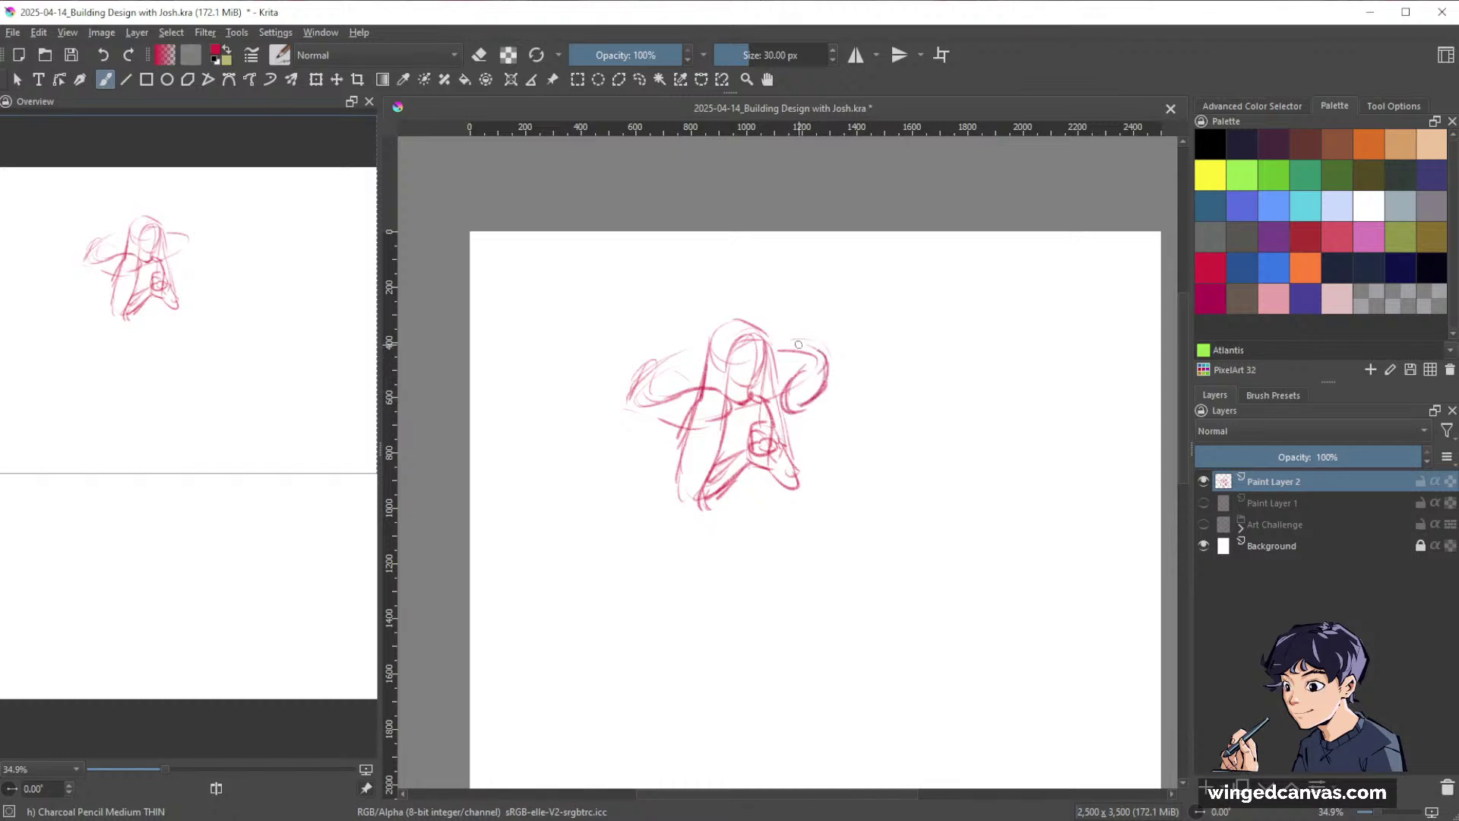
pyautogui.moveTo(799, 344); pyautogui.dragTo(771, 349)
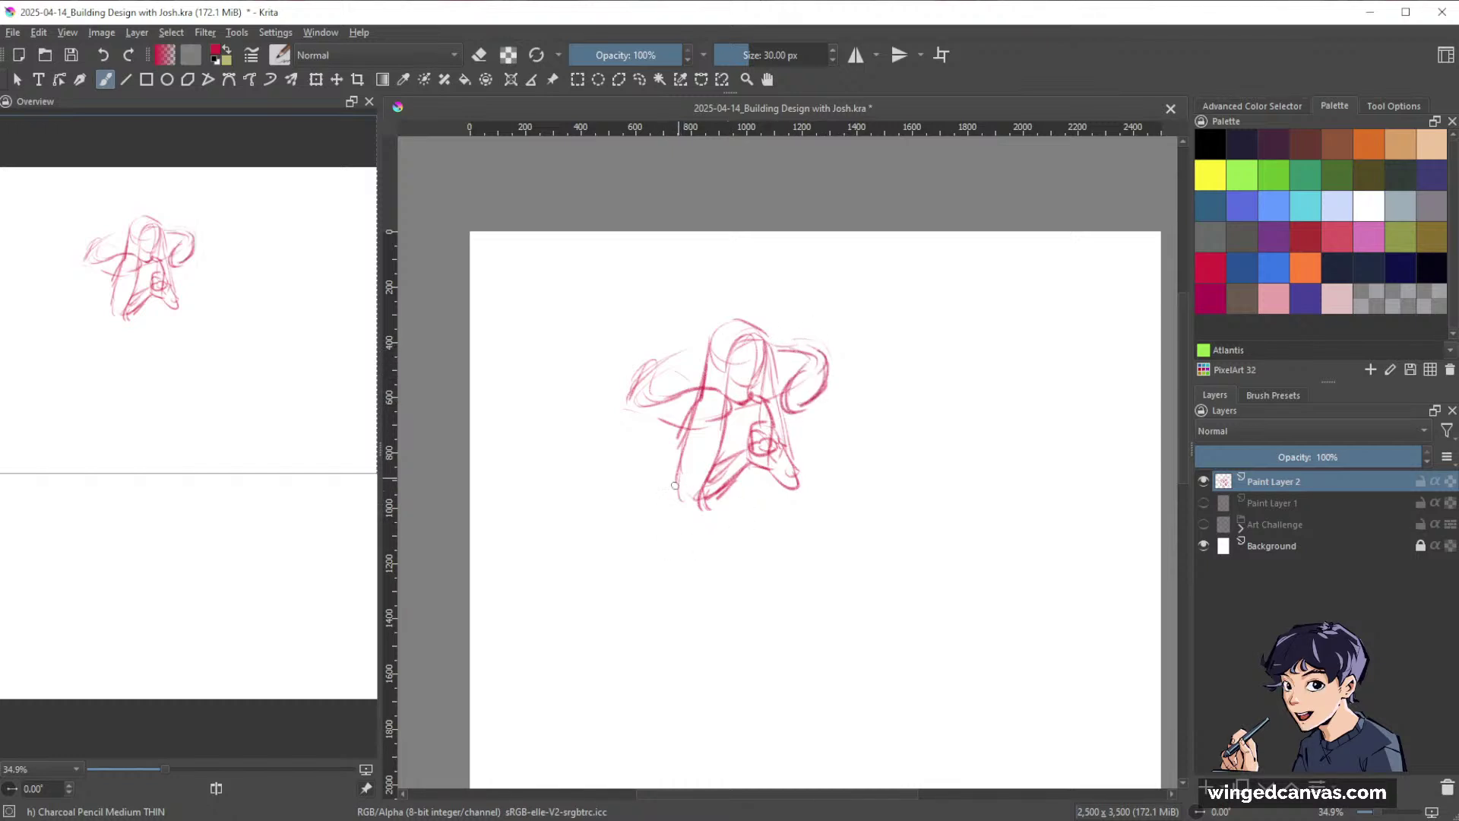
# Darken the sides of the veil and upper arm, and place the first light garment strokes below the elbows.
pyautogui.moveTo(674, 524); pyautogui.dragTo(652, 562)
pyautogui.moveTo(693, 407)
pyautogui.mouseDown()
pyautogui.moveTo(666, 470)
pyautogui.moveTo(687, 406)
pyautogui.moveTo(669, 478)
pyautogui.moveTo(683, 440)
pyautogui.moveTo(691, 499)
pyautogui.moveTo(717, 508)
pyautogui.moveTo(695, 544)
pyautogui.mouseUp()
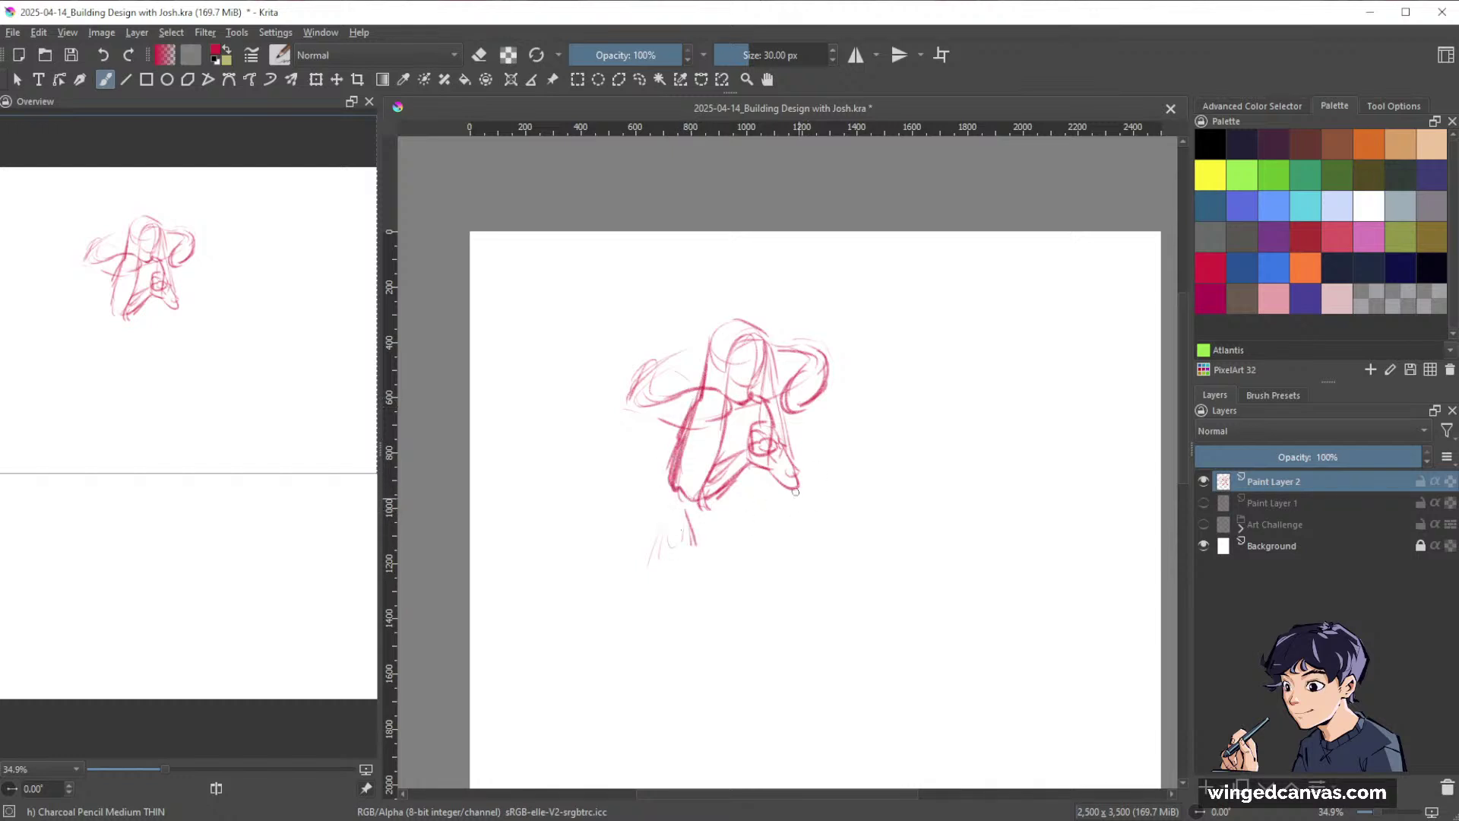
pyautogui.moveTo(801, 517); pyautogui.dragTo(805, 526)
pyautogui.moveTo(768, 341)
pyautogui.mouseDown()
pyautogui.moveTo(759, 381)
pyautogui.moveTo(768, 355)
pyautogui.moveTo(744, 380)
pyautogui.moveTo(738, 360)
pyautogui.moveTo(760, 361)
pyautogui.moveTo(758, 349)
pyautogui.moveTo(774, 369)
pyautogui.moveTo(787, 427)
pyautogui.mouseUp()
pyautogui.moveTo(769, 367); pyautogui.dragTo(801, 465)
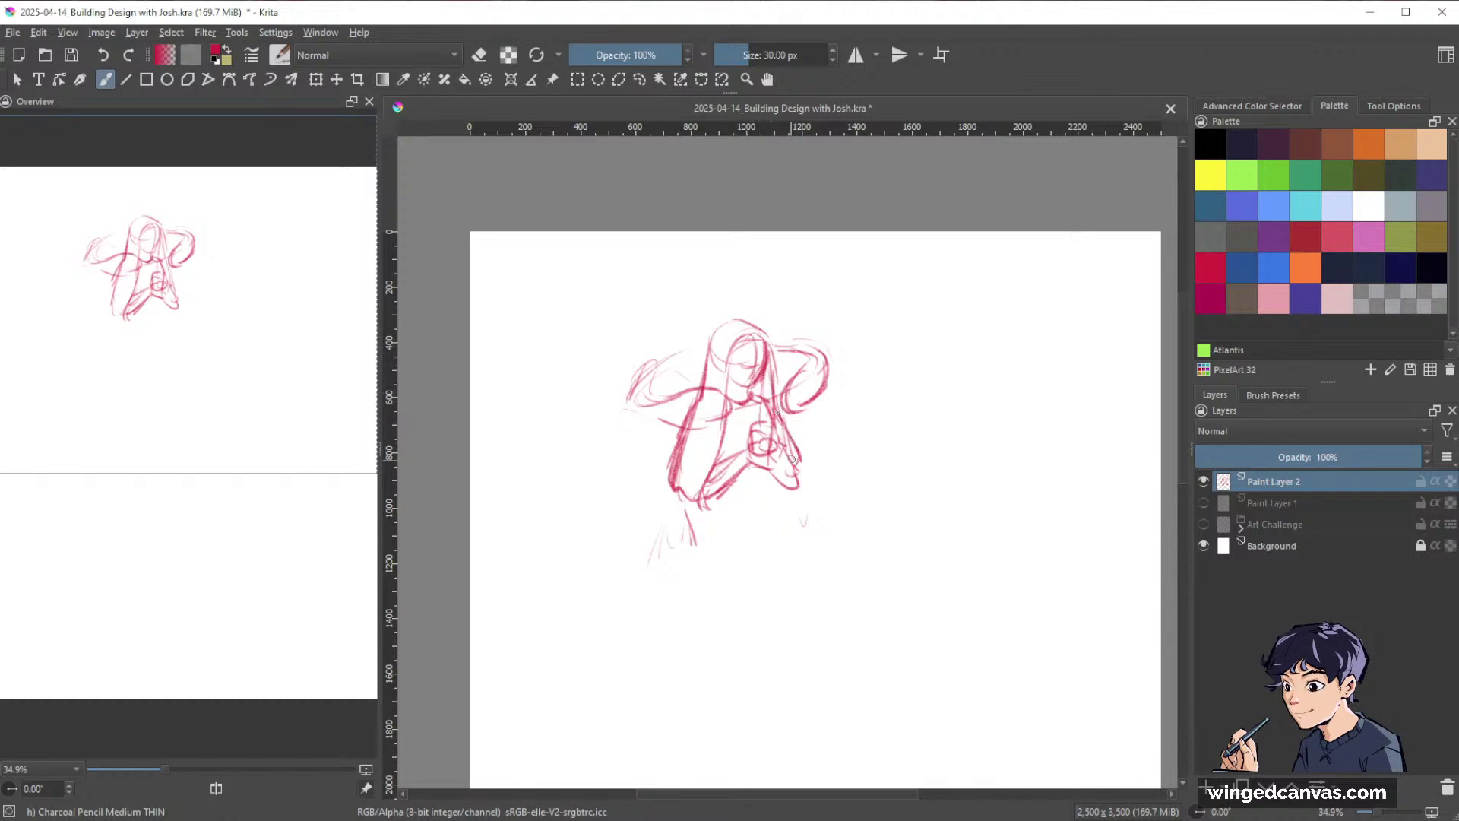
# Strengthen the sleeves and draw a box-shaped lantern hanging on a line below the figure's hands.
pyautogui.moveTo(697, 489); pyautogui.dragTo(801, 478)
pyautogui.moveTo(775, 421)
pyautogui.mouseDown()
pyautogui.moveTo(802, 471)
pyautogui.moveTo(758, 520)
pyautogui.moveTo(790, 506)
pyautogui.moveTo(763, 506)
pyautogui.moveTo(767, 569)
pyautogui.moveTo(744, 555)
pyautogui.moveTo(770, 576)
pyautogui.mouseUp()
pyautogui.moveTo(793, 526); pyautogui.dragTo(792, 563)
pyautogui.moveTo(770, 575); pyautogui.dragTo(789, 561)
# Sketch the robe's front panel flaring from the waist around the lantern, with side folds and a slanted hem.
pyautogui.moveTo(670, 491); pyautogui.dragTo(656, 561)
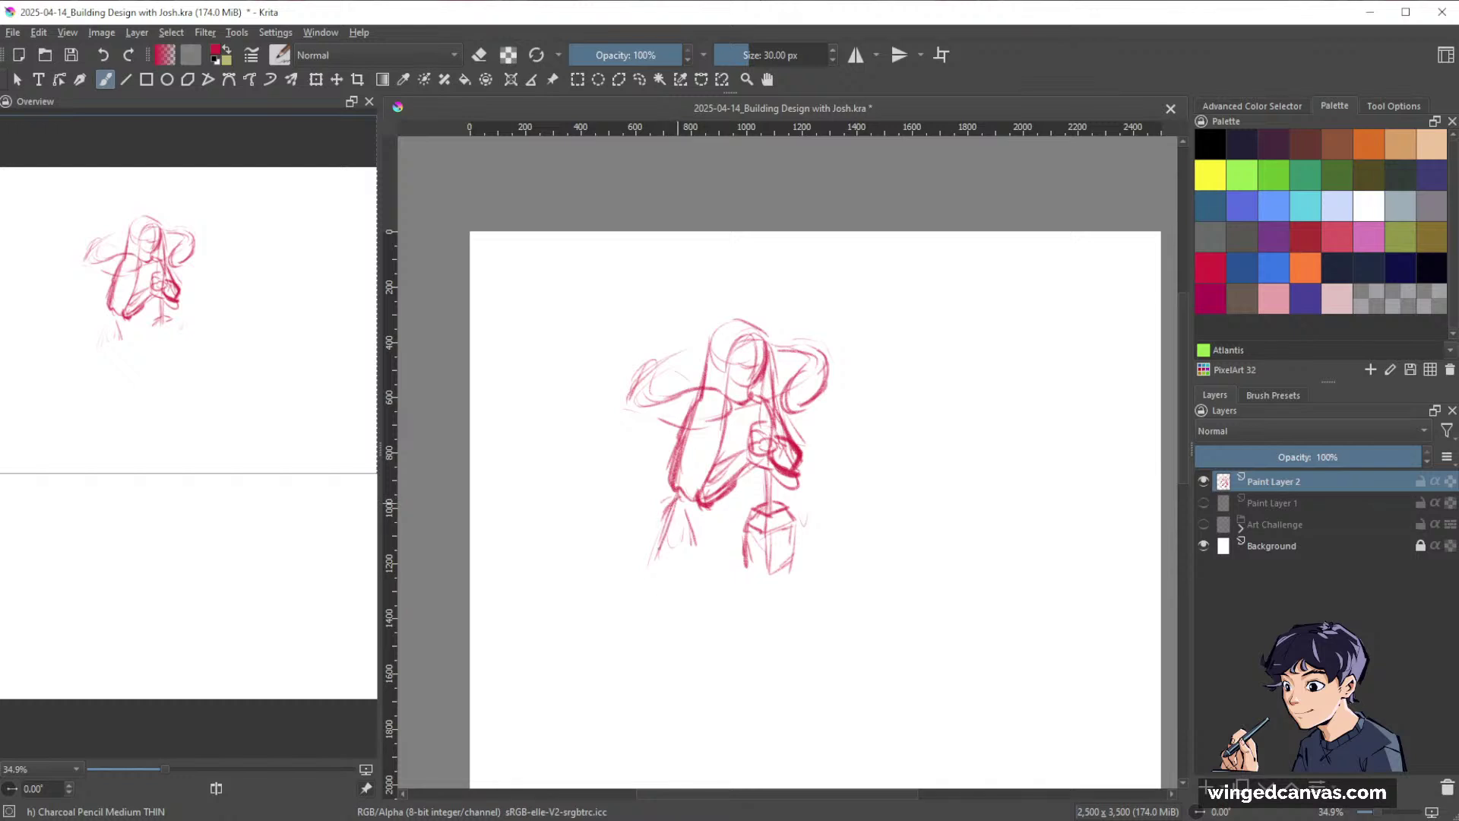
pyautogui.moveTo(676, 498)
pyautogui.mouseDown()
pyautogui.moveTo(693, 507)
pyautogui.moveTo(681, 616)
pyautogui.mouseUp()
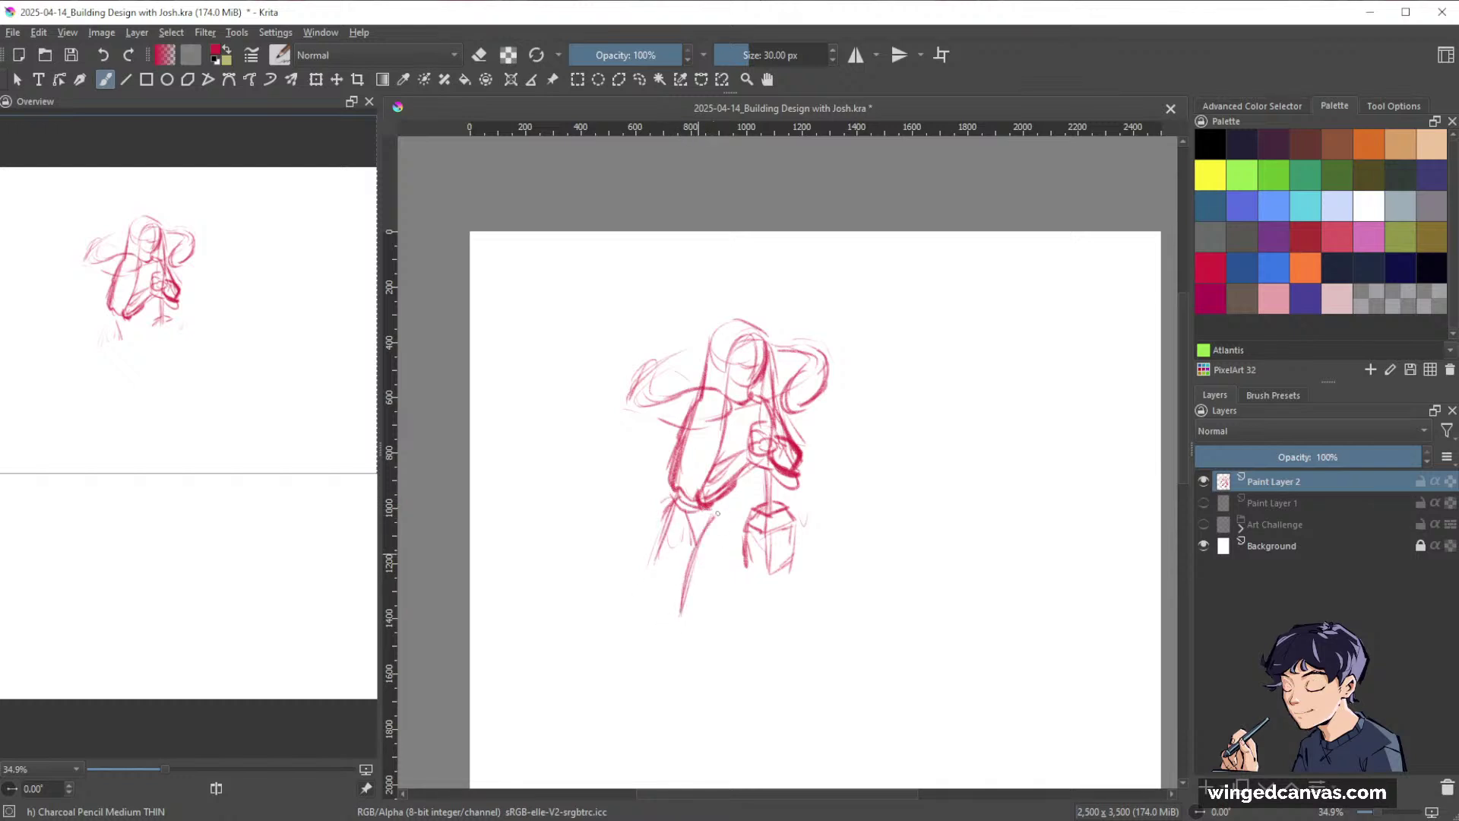
pyautogui.moveTo(743, 502); pyautogui.dragTo(693, 619)
pyautogui.moveTo(754, 490)
pyautogui.mouseDown()
pyautogui.moveTo(695, 600)
pyautogui.moveTo(765, 472)
pyautogui.moveTo(838, 570)
pyautogui.moveTo(794, 515)
pyautogui.moveTo(828, 603)
pyautogui.mouseUp()
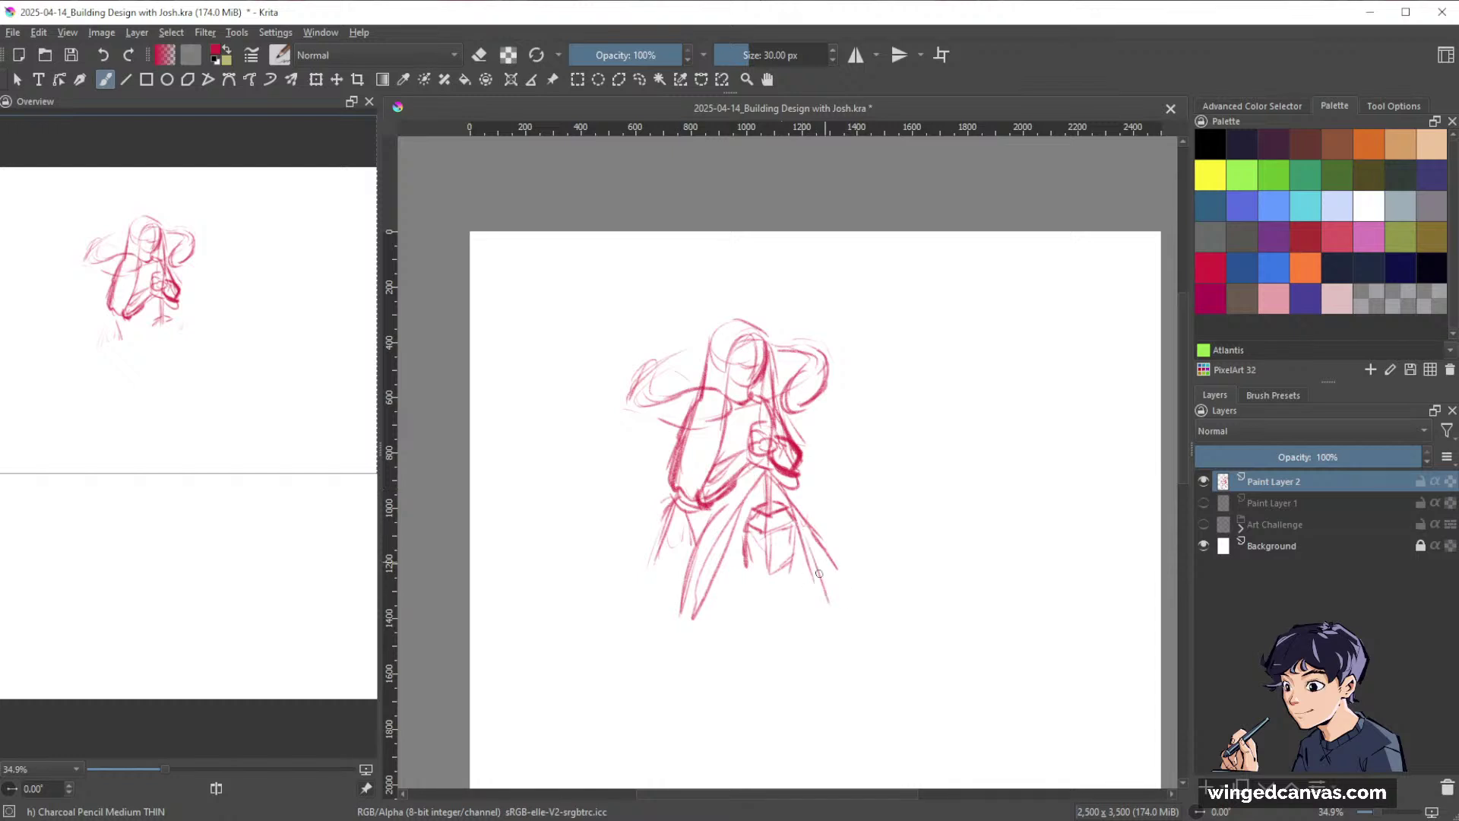
pyautogui.moveTo(744, 553)
pyautogui.mouseDown()
pyautogui.moveTo(764, 570)
pyautogui.moveTo(705, 640)
pyautogui.mouseUp()
pyautogui.moveTo(823, 572); pyautogui.dragTo(692, 638)
pyautogui.moveTo(777, 599); pyautogui.dragTo(688, 636)
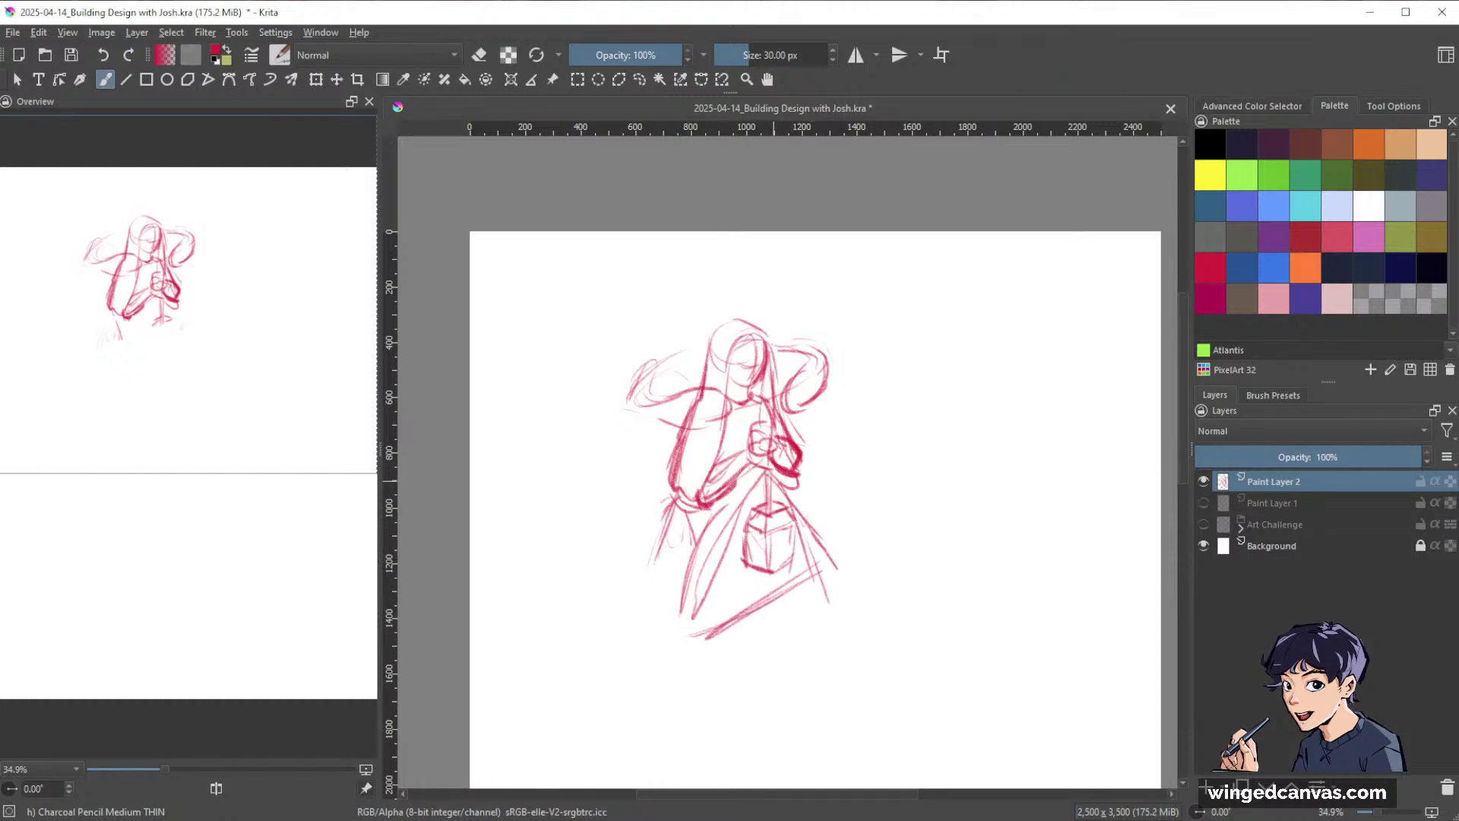
# Darken the front panel's edges and outline a draped flap below the figure's elbow.
pyautogui.moveTo(767, 469); pyautogui.dragTo(817, 552)
pyautogui.moveTo(760, 472)
pyautogui.mouseDown()
pyautogui.moveTo(693, 644)
pyautogui.moveTo(775, 466)
pyautogui.mouseUp()
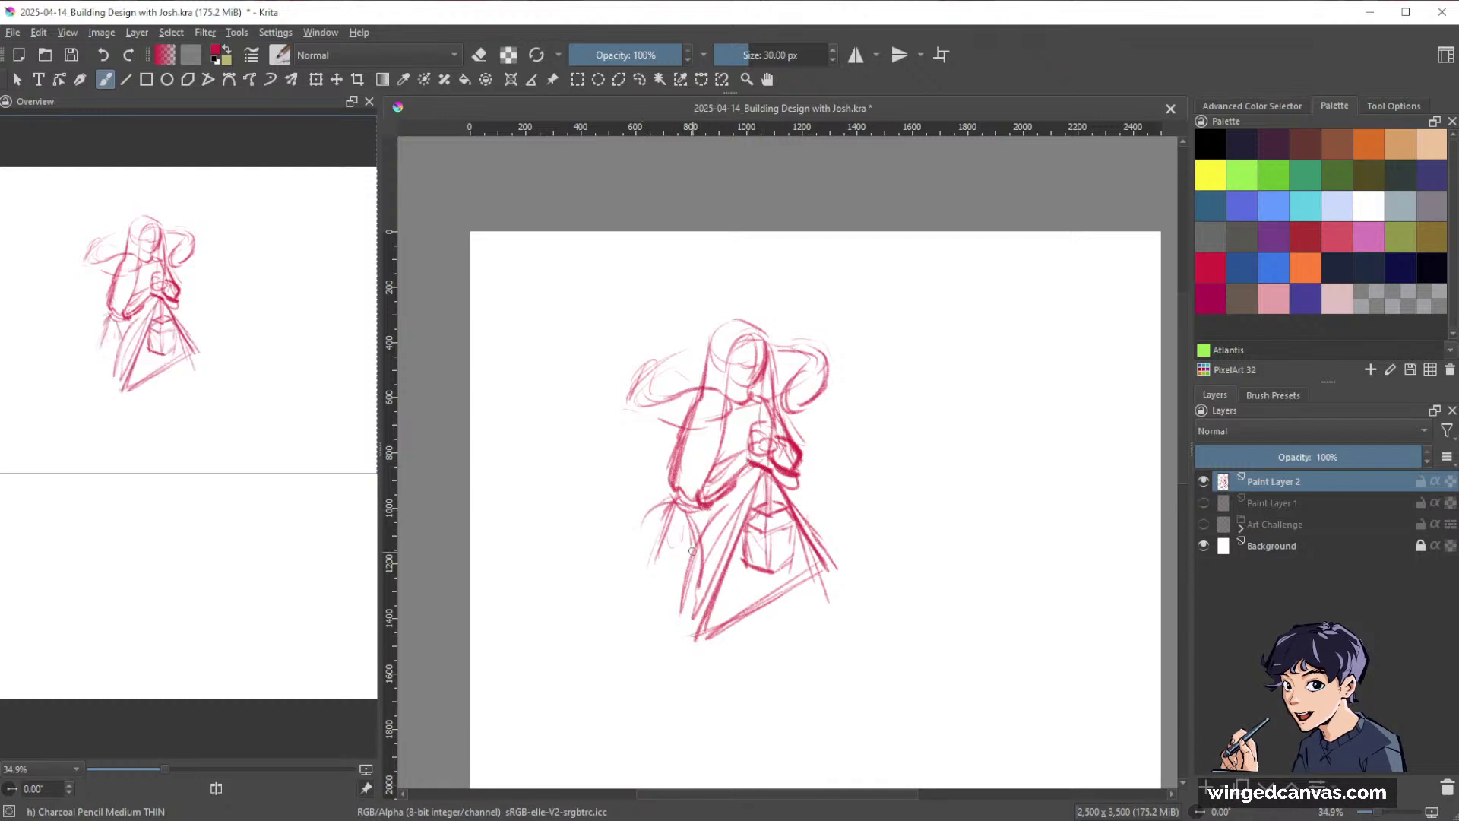
pyautogui.moveTo(703, 516); pyautogui.dragTo(690, 589)
pyautogui.moveTo(640, 524)
pyautogui.mouseDown()
pyautogui.moveTo(662, 500)
pyautogui.moveTo(639, 557)
pyautogui.moveTo(667, 563)
pyautogui.mouseUp()
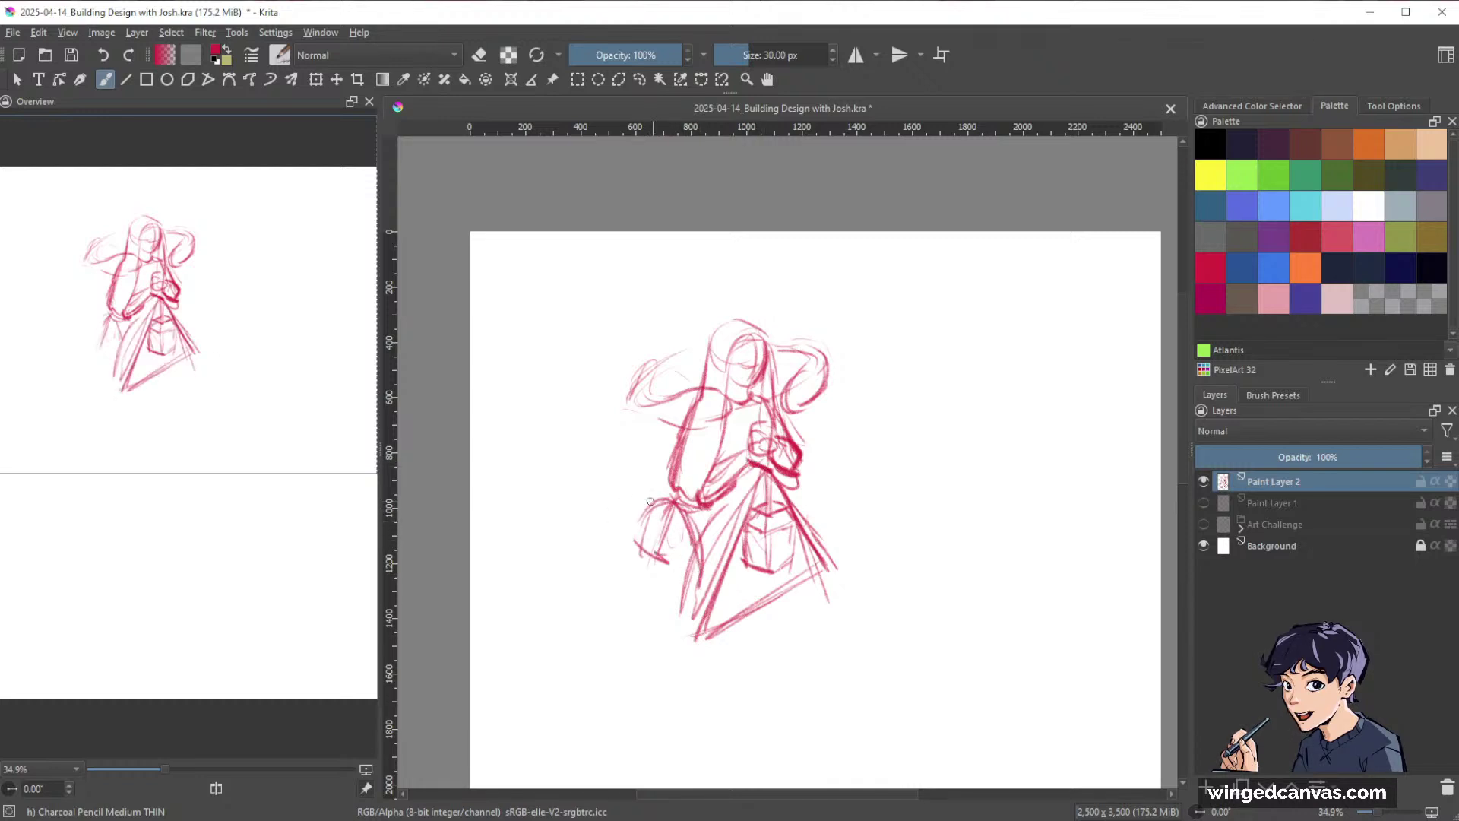
pyautogui.moveTo(642, 507); pyautogui.dragTo(684, 490)
pyautogui.moveTo(672, 492); pyautogui.dragTo(703, 538)
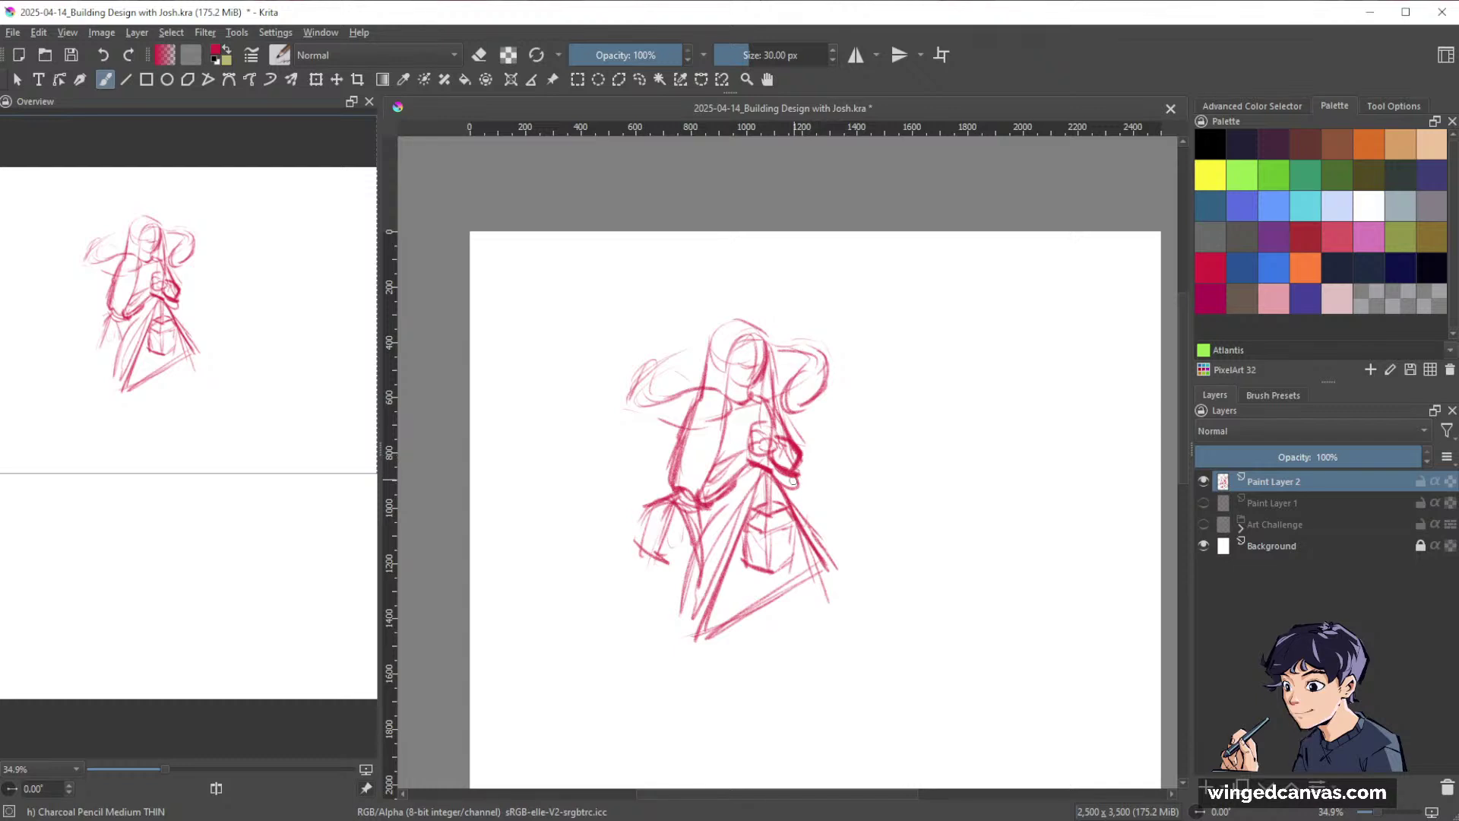
# Strengthen the panel's hem, add a fold below the hands, and draw the wider outer skirt with a banded bottom edge.
pyautogui.moveTo(696, 627); pyautogui.dragTo(766, 603)
pyautogui.moveTo(821, 579)
pyautogui.mouseDown()
pyautogui.moveTo(725, 617)
pyautogui.moveTo(829, 574)
pyautogui.mouseUp()
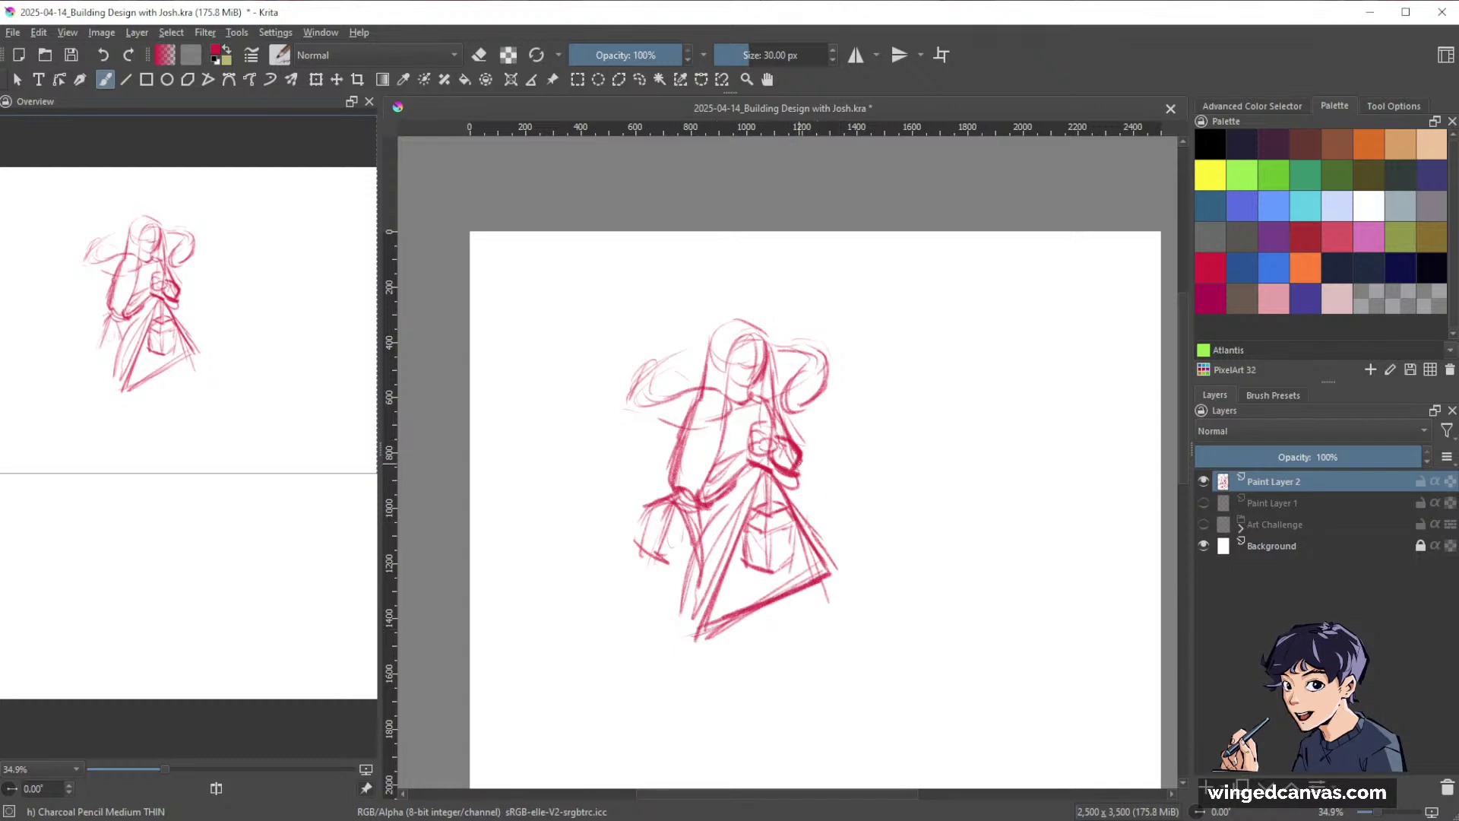
pyautogui.moveTo(805, 456)
pyautogui.mouseDown()
pyautogui.moveTo(818, 498)
pyautogui.moveTo(804, 522)
pyautogui.mouseUp()
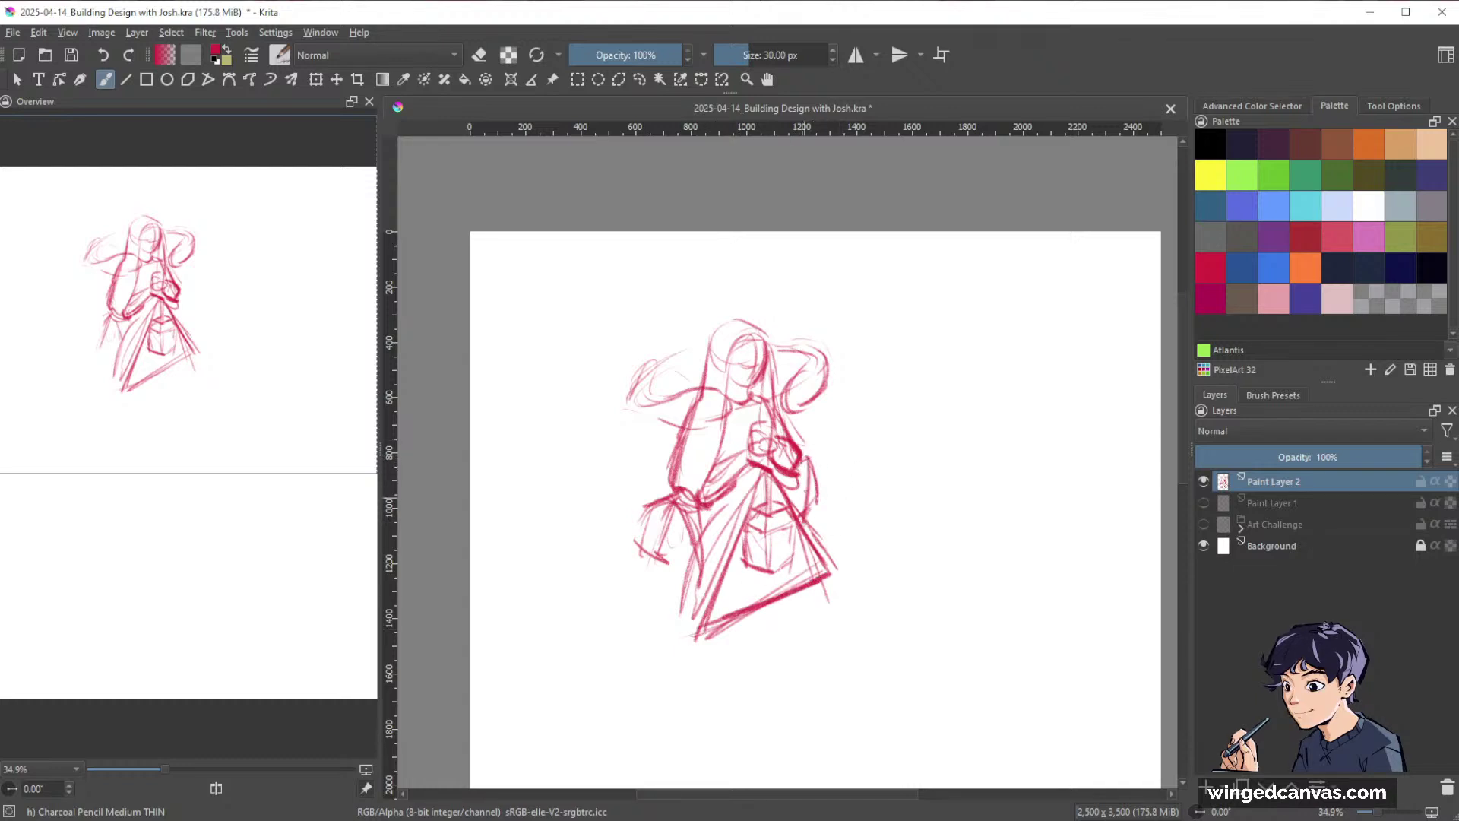
pyautogui.moveTo(661, 499)
pyautogui.mouseDown()
pyautogui.moveTo(642, 555)
pyautogui.moveTo(690, 571)
pyautogui.moveTo(617, 608)
pyautogui.moveTo(669, 639)
pyautogui.mouseUp()
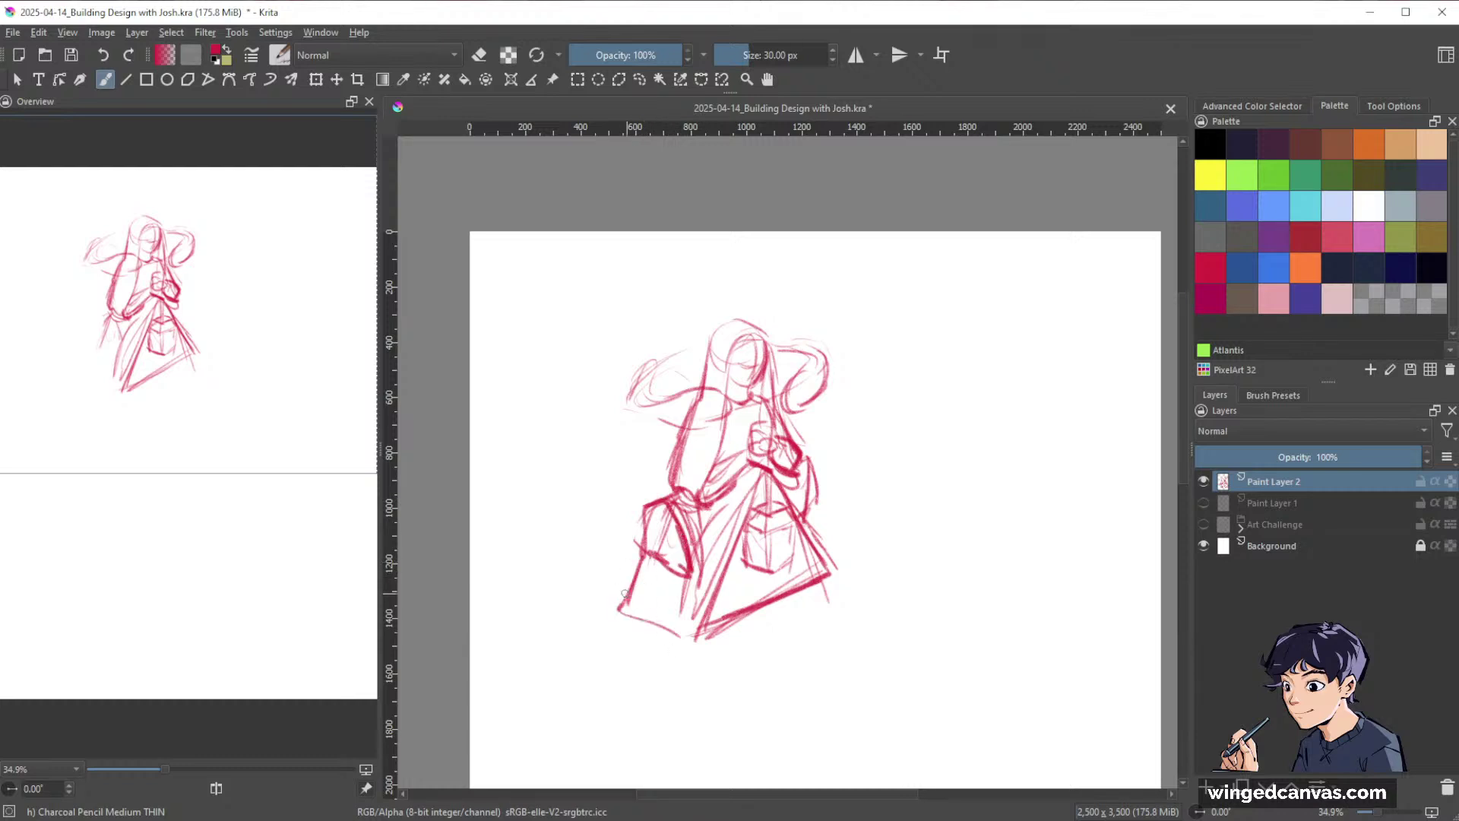
pyautogui.moveTo(621, 597); pyautogui.dragTo(666, 640)
pyautogui.moveTo(740, 558); pyautogui.dragTo(765, 567)
pyautogui.moveTo(619, 606)
pyautogui.mouseDown()
pyautogui.moveTo(697, 643)
pyautogui.moveTo(836, 585)
pyautogui.mouseUp()
pyautogui.moveTo(688, 641)
pyautogui.mouseDown()
pyautogui.moveTo(825, 587)
pyautogui.moveTo(625, 592)
pyautogui.mouseUp()
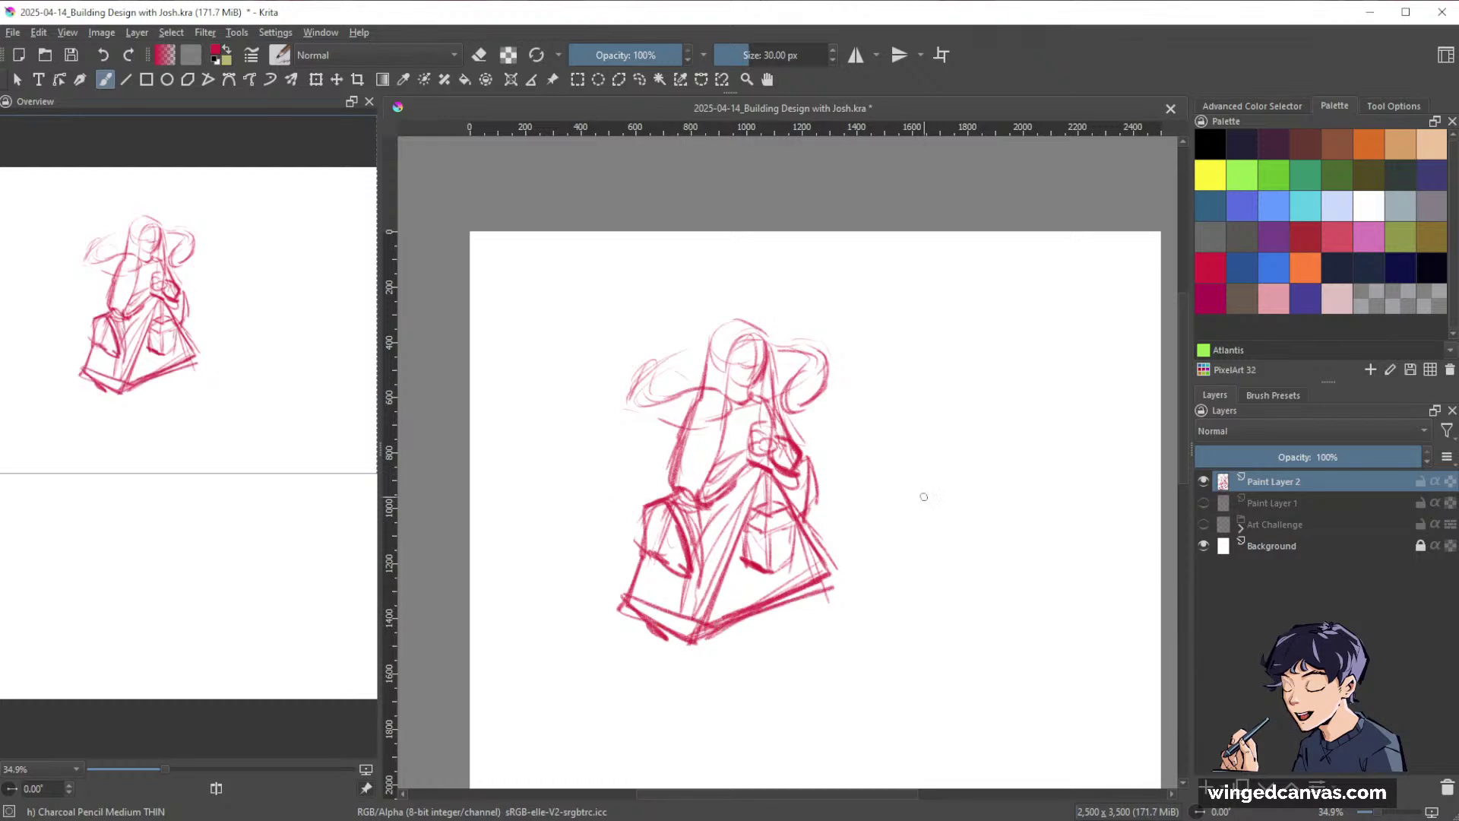
# Curl the loose scarf end, add a light fold beneath it, and flare out the skirt's far edge.
pyautogui.moveTo(924, 496); pyautogui.dragTo(944, 446)
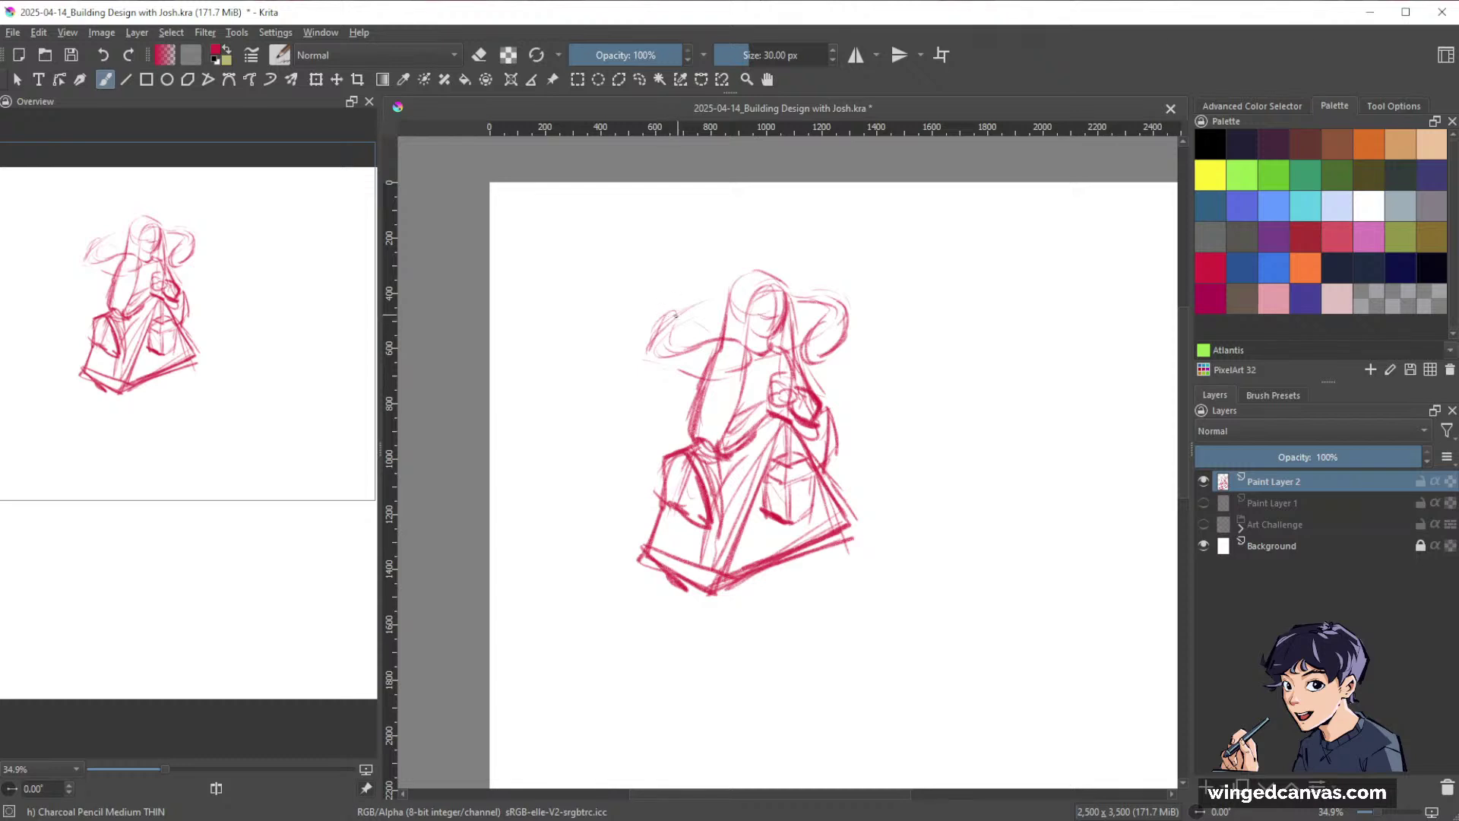
pyautogui.moveTo(656, 335); pyautogui.dragTo(667, 366)
pyautogui.moveTo(978, 394); pyautogui.dragTo(975, 388)
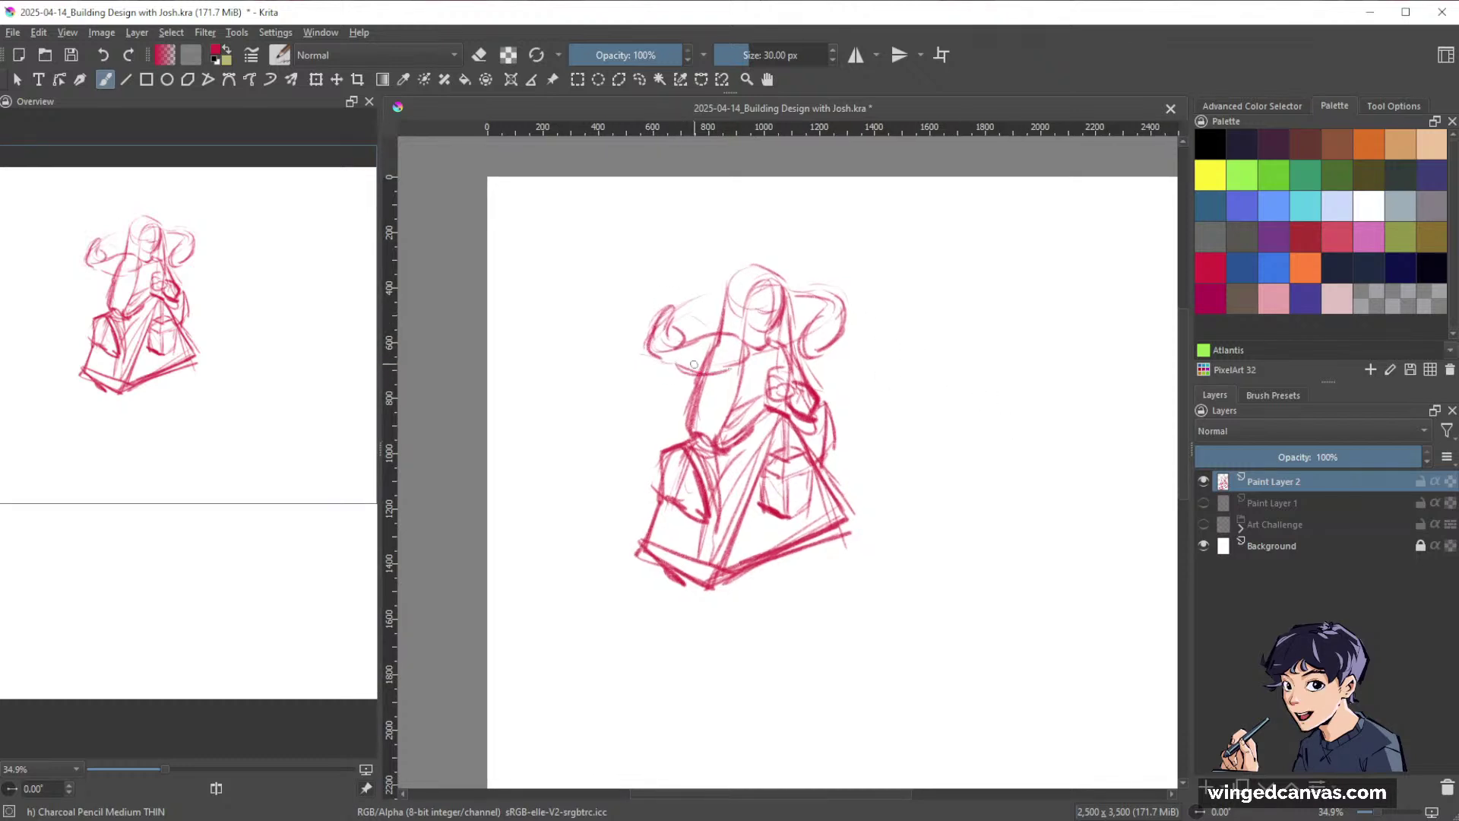
pyautogui.moveTo(693, 377); pyautogui.dragTo(664, 414)
pyautogui.moveTo(823, 448)
pyautogui.mouseDown()
pyautogui.moveTo(862, 511)
pyautogui.moveTo(753, 565)
pyautogui.mouseUp()
# Extend lines below the skirt from its corners, and darken the hem and the back of the sleeve.
pyautogui.moveTo(968, 436); pyautogui.dragTo(985, 404)
pyautogui.moveTo(755, 509); pyautogui.dragTo(700, 613)
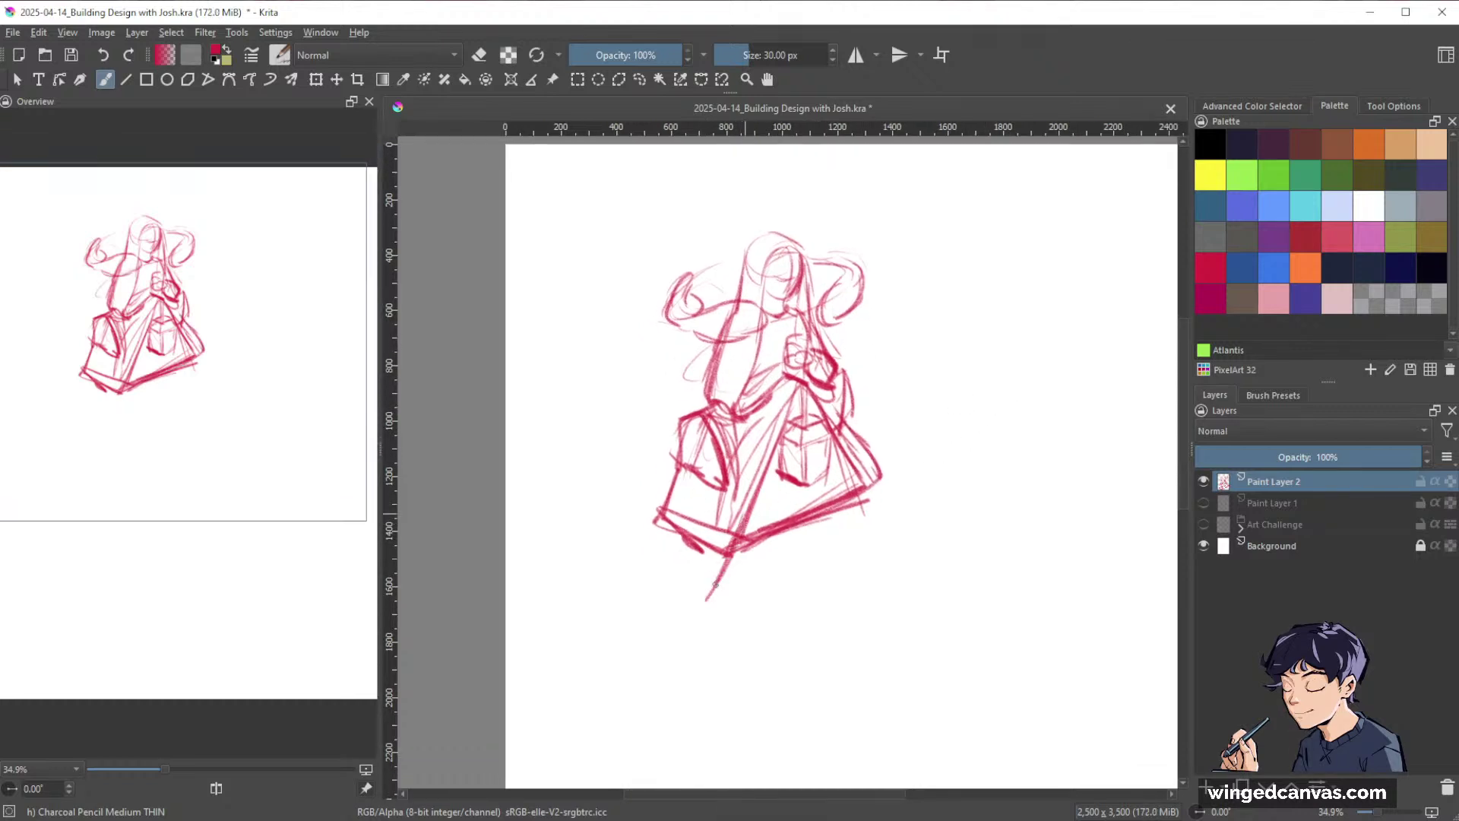
pyautogui.moveTo(744, 563); pyautogui.dragTo(722, 587)
pyautogui.moveTo(874, 498); pyautogui.dragTo(897, 541)
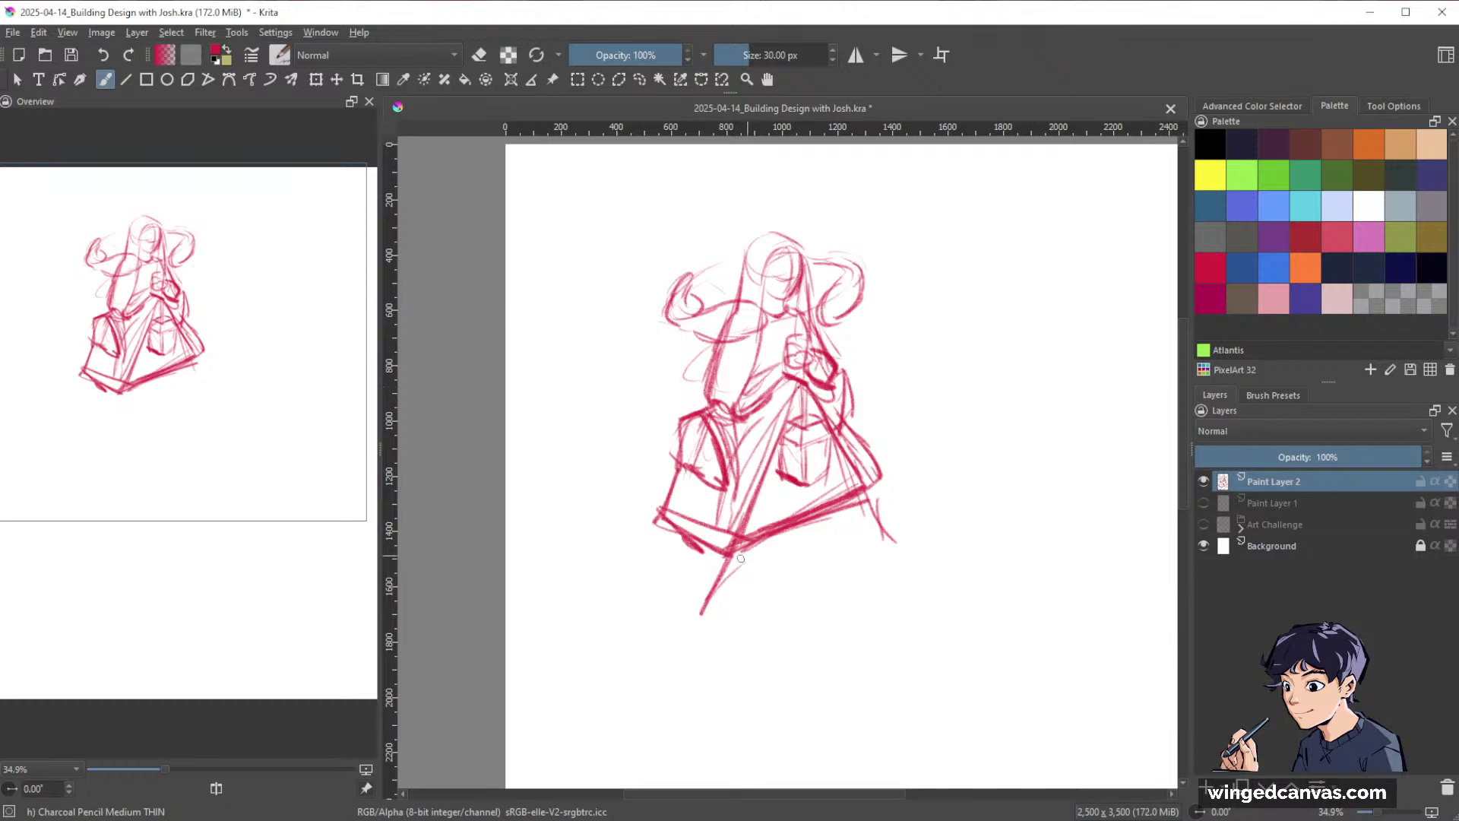
pyautogui.moveTo(751, 547); pyautogui.dragTo(860, 506)
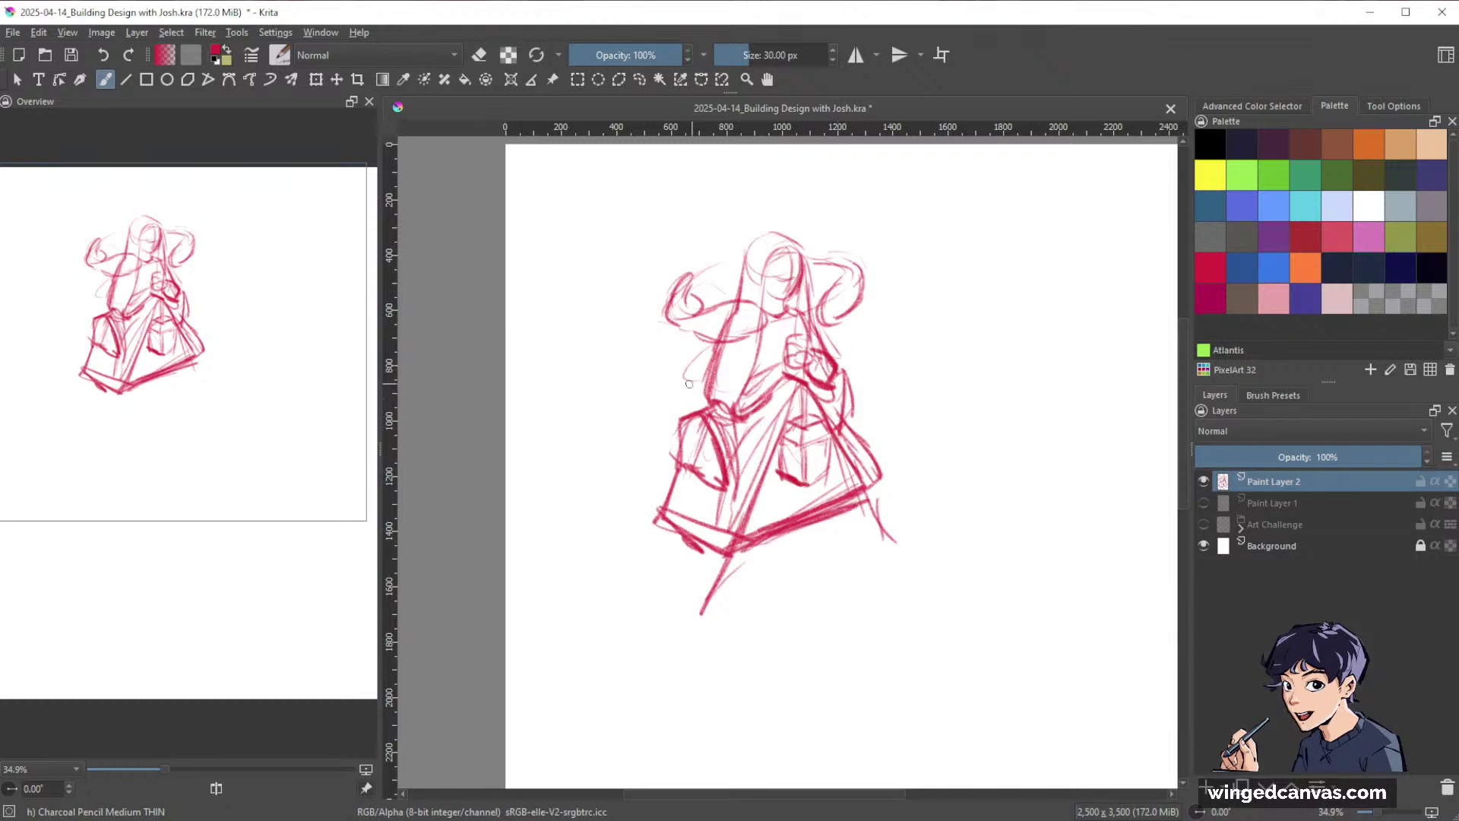
pyautogui.moveTo(698, 396)
pyautogui.mouseDown()
pyautogui.moveTo(710, 350)
pyautogui.moveTo(695, 422)
pyautogui.mouseUp()
# Scale the figure sketch down slightly and move it toward the left edge of the canvas.
pyautogui.press('space')
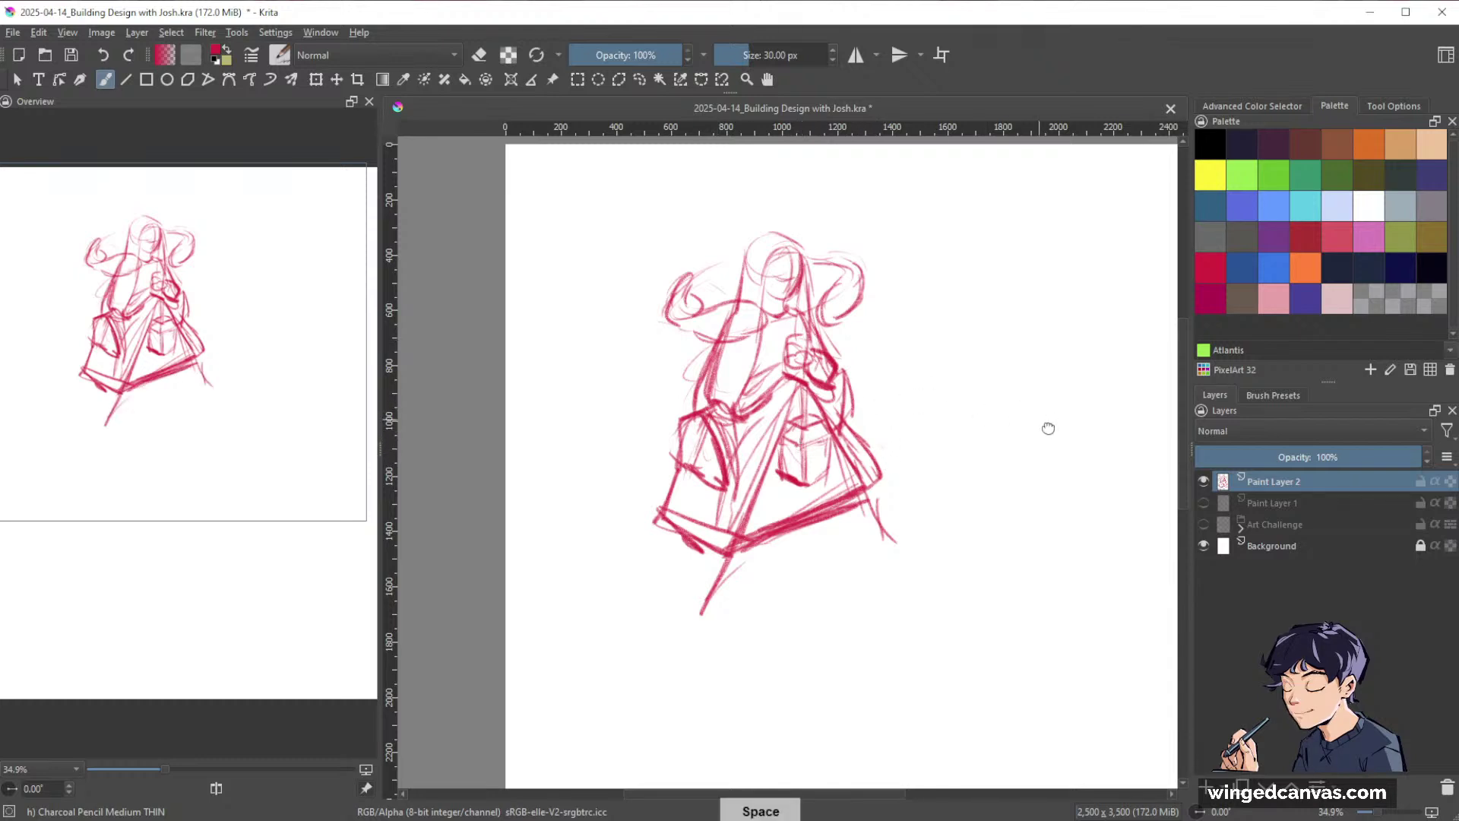
pyautogui.moveTo(1048, 428)
pyautogui.mouseDown()
pyautogui.moveTo(867, 452)
pyautogui.moveTo(948, 433)
pyautogui.mouseUp()
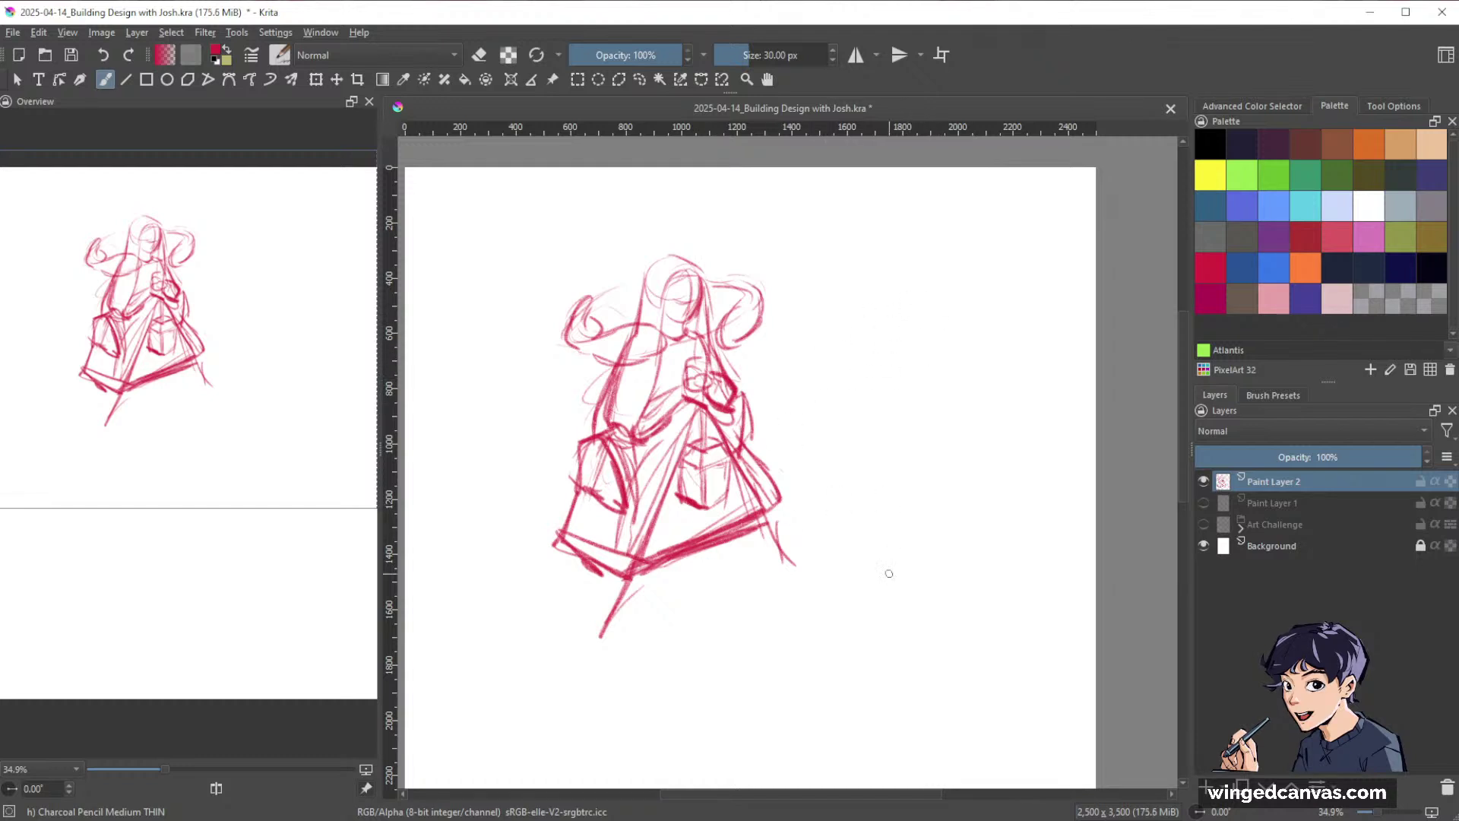
pyautogui.hotkey('ctrl', 't')
pyautogui.moveTo(891, 440)
pyautogui.mouseDown()
pyautogui.moveTo(824, 458)
pyautogui.moveTo(1079, 445)
pyautogui.mouseUp()
pyautogui.press('space')
pyautogui.moveTo(885, 480); pyautogui.dragTo(794, 459)
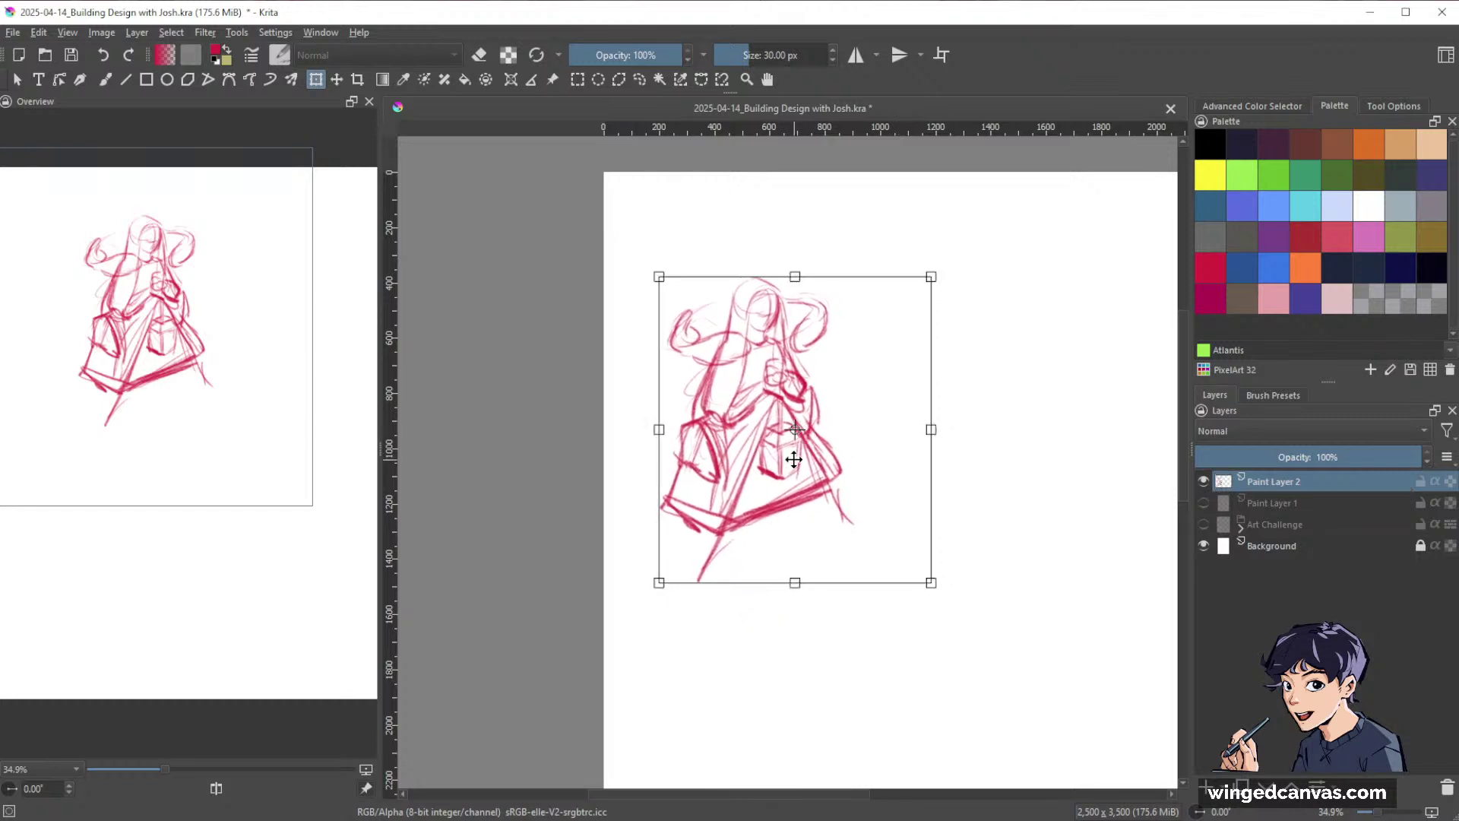
pyautogui.press('Return')
pyautogui.press('b')
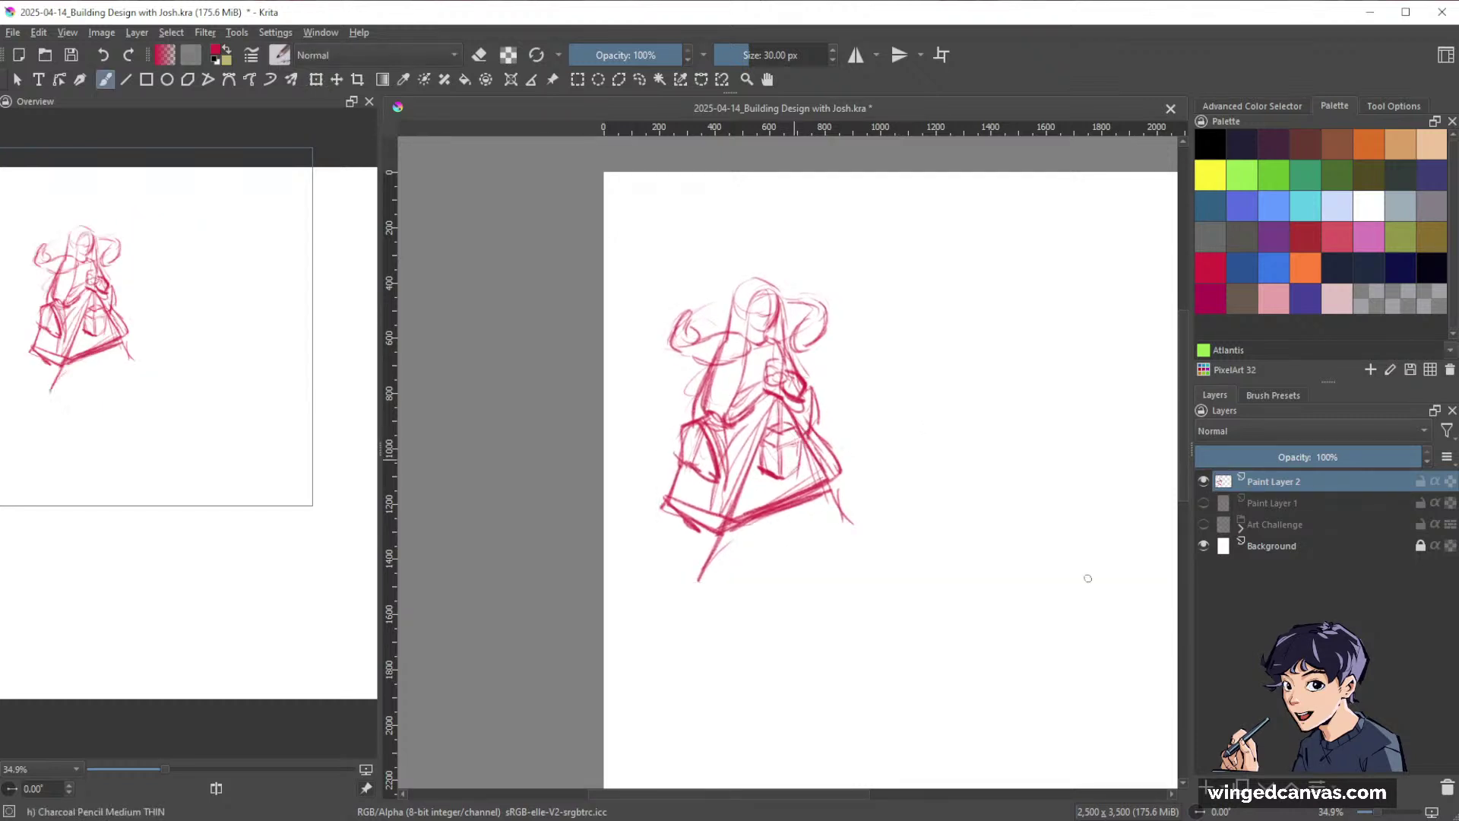
# Label the finished figure with a circled 1 and mark the empty area beside it with a circled 2.
pyautogui.moveTo(641, 216)
pyautogui.mouseDown()
pyautogui.moveTo(643, 257)
pyautogui.moveTo(637, 211)
pyautogui.mouseUp()
pyautogui.press('space')
pyautogui.moveTo(910, 491); pyautogui.dragTo(681, 517)
pyautogui.moveTo(699, 242)
pyautogui.mouseDown()
pyautogui.moveTo(718, 254)
pyautogui.moveTo(739, 239)
pyautogui.mouseUp()
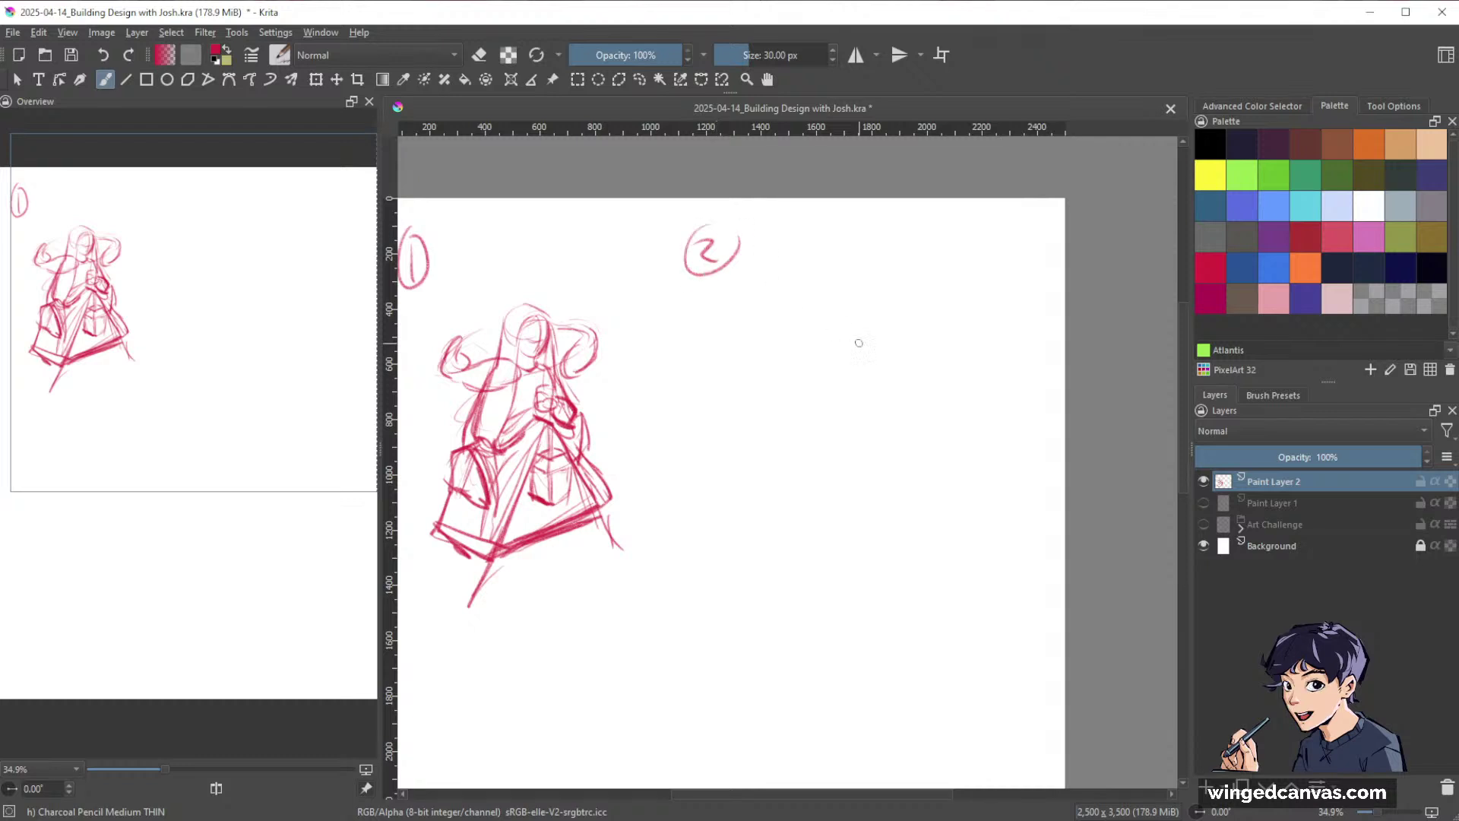
# Sketch the second figure's head with a brimmed hat, the shoulders, and an outstretched arm ending in a hand.
pyautogui.moveTo(790, 320)
pyautogui.mouseDown()
pyautogui.moveTo(836, 325)
pyautogui.moveTo(904, 295)
pyautogui.moveTo(845, 335)
pyautogui.moveTo(879, 316)
pyautogui.moveTo(877, 352)
pyautogui.moveTo(868, 297)
pyautogui.moveTo(819, 324)
pyautogui.moveTo(919, 307)
pyautogui.moveTo(837, 319)
pyautogui.moveTo(879, 292)
pyautogui.moveTo(814, 323)
pyautogui.moveTo(859, 335)
pyautogui.mouseUp()
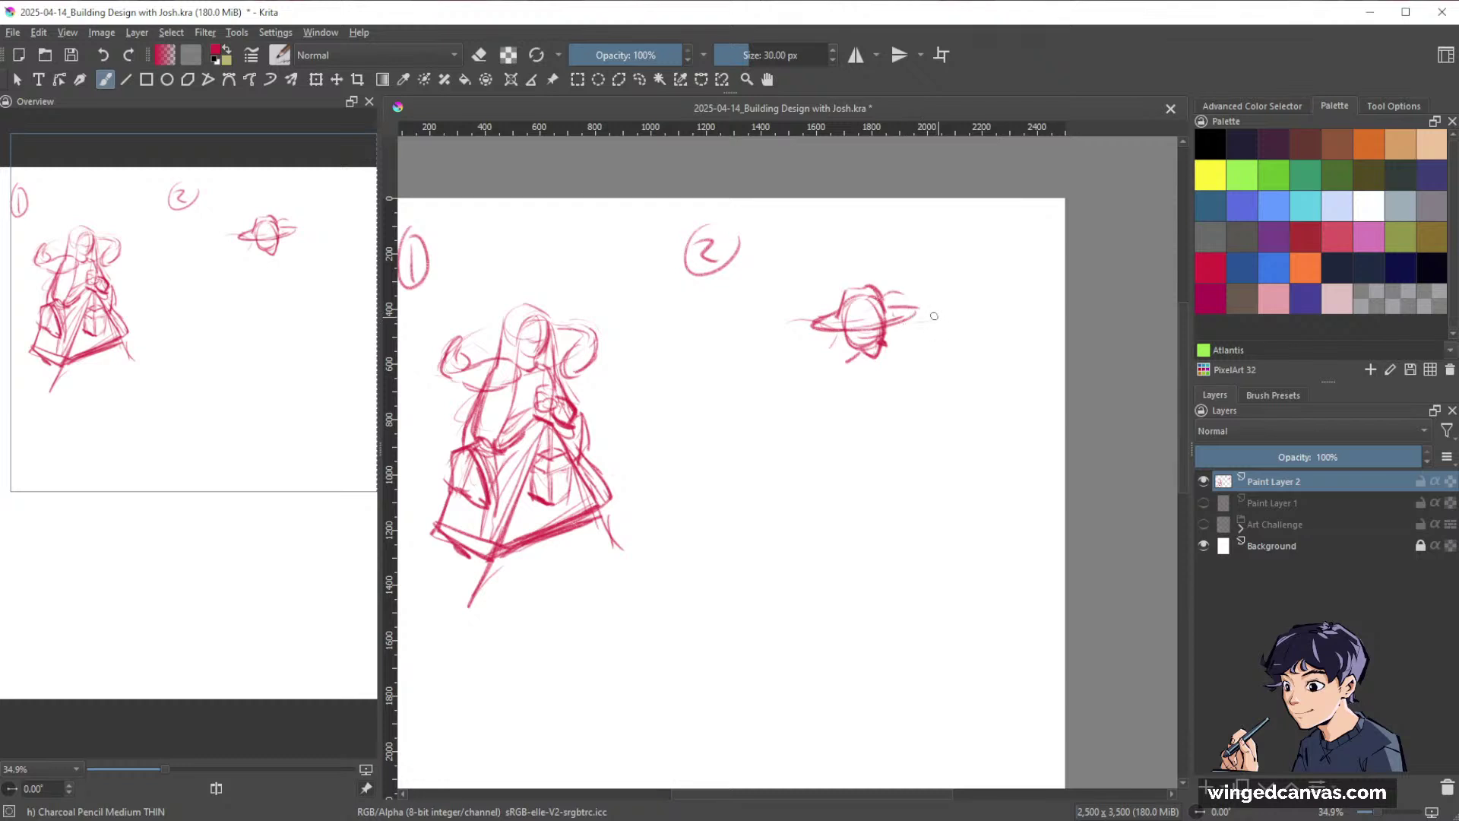
pyautogui.moveTo(884, 312); pyautogui.dragTo(914, 309)
pyautogui.moveTo(831, 340)
pyautogui.mouseDown()
pyautogui.moveTo(858, 354)
pyautogui.moveTo(918, 349)
pyautogui.mouseUp()
pyautogui.moveTo(829, 343)
pyautogui.mouseDown()
pyautogui.moveTo(791, 372)
pyautogui.moveTo(963, 336)
pyautogui.moveTo(961, 348)
pyautogui.mouseUp()
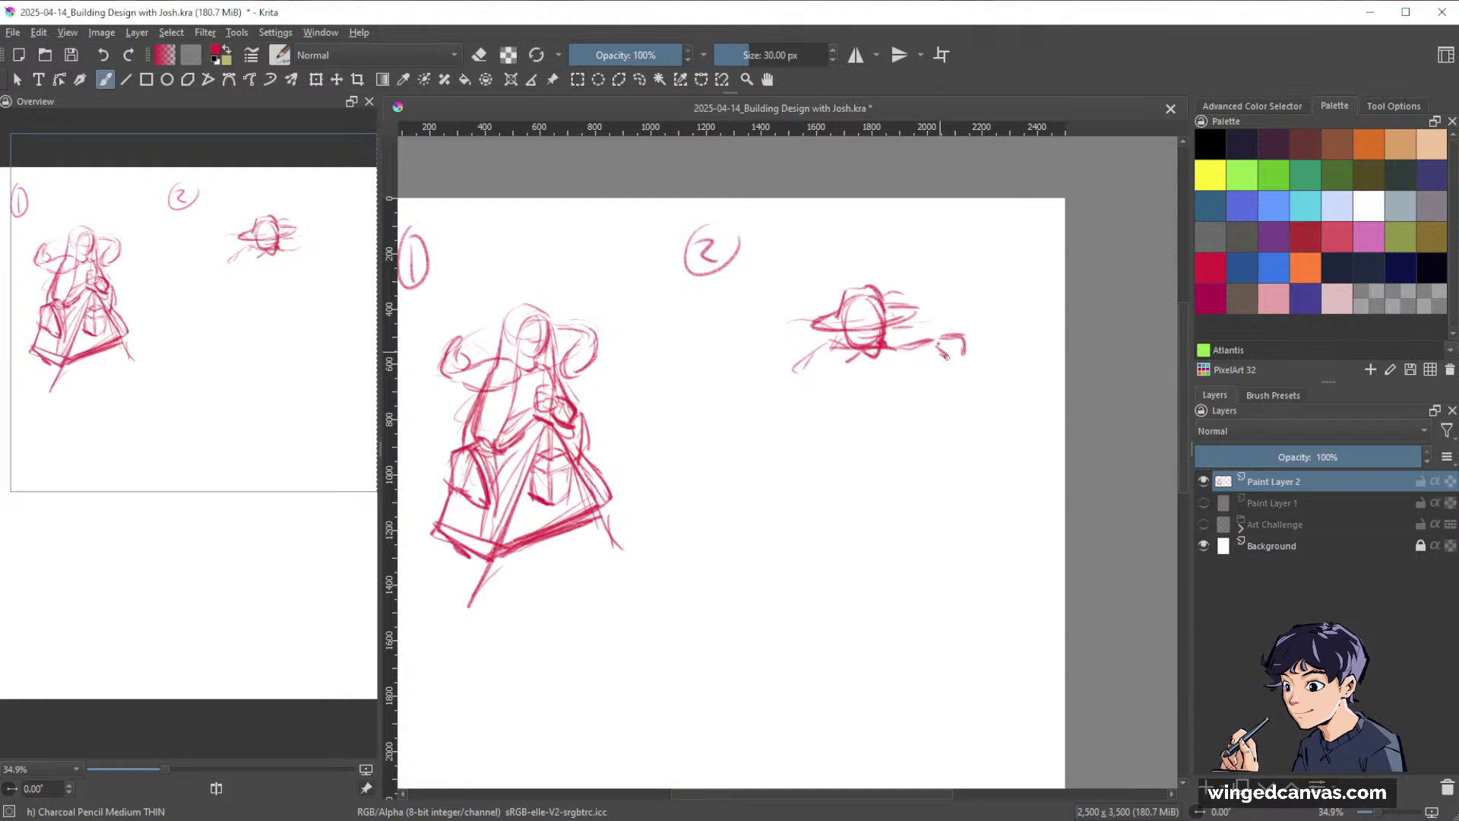
pyautogui.moveTo(946, 355)
pyautogui.mouseDown()
pyautogui.moveTo(850, 374)
pyautogui.moveTo(816, 347)
pyautogui.moveTo(896, 337)
pyautogui.mouseUp()
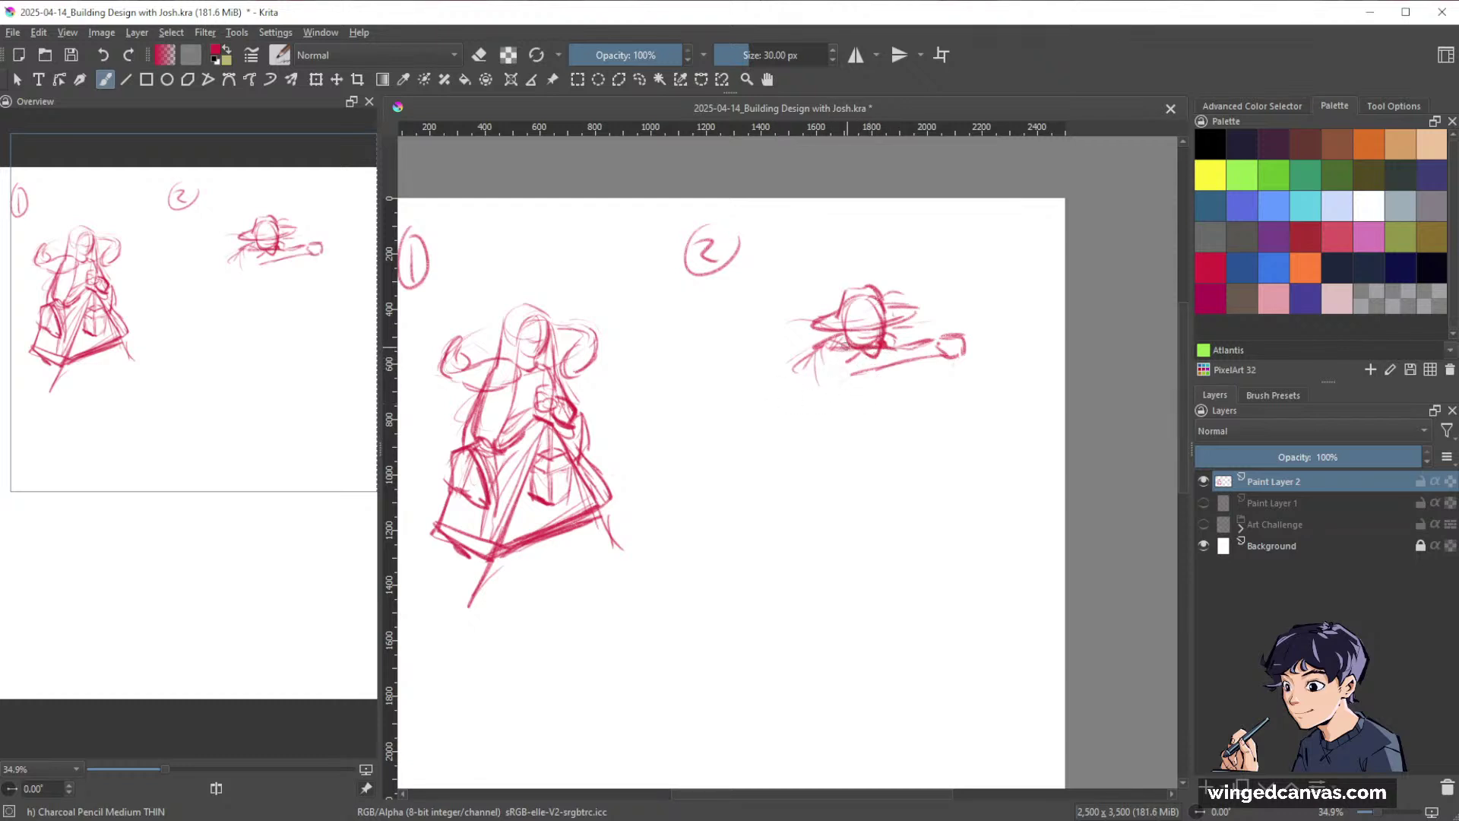
# Draw the second figure's rounded torso, reinforcing the curve of the back down to the waist.
pyautogui.moveTo(839, 340)
pyautogui.mouseDown()
pyautogui.moveTo(811, 377)
pyautogui.moveTo(824, 432)
pyautogui.mouseUp()
pyautogui.moveTo(887, 373)
pyautogui.mouseDown()
pyautogui.moveTo(906, 401)
pyautogui.moveTo(872, 395)
pyautogui.moveTo(829, 432)
pyautogui.moveTo(815, 416)
pyautogui.mouseUp()
pyautogui.moveTo(812, 354); pyautogui.dragTo(820, 429)
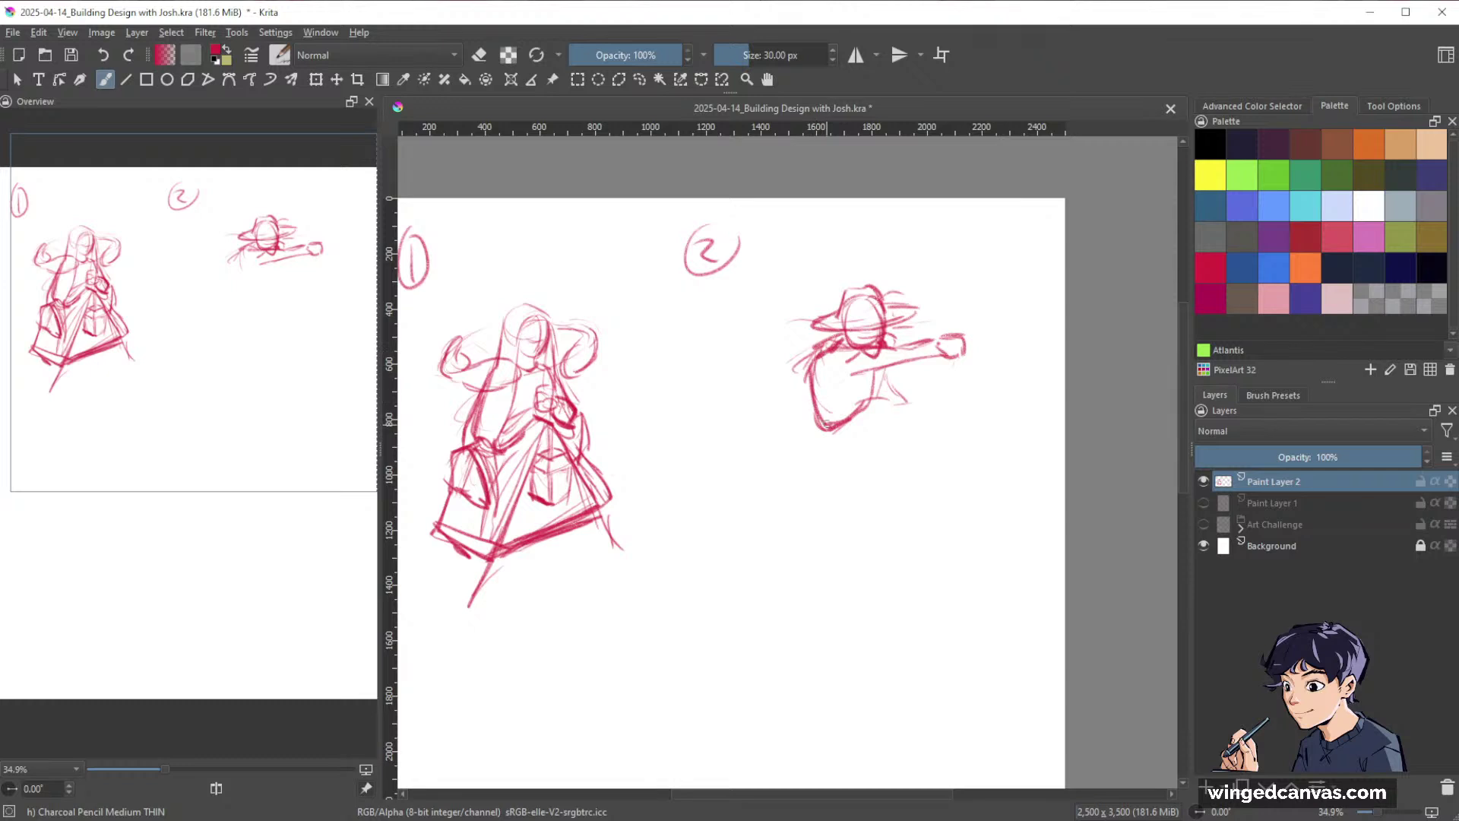
pyautogui.moveTo(814, 363)
pyautogui.mouseDown()
pyautogui.moveTo(820, 426)
pyautogui.moveTo(847, 442)
pyautogui.mouseUp()
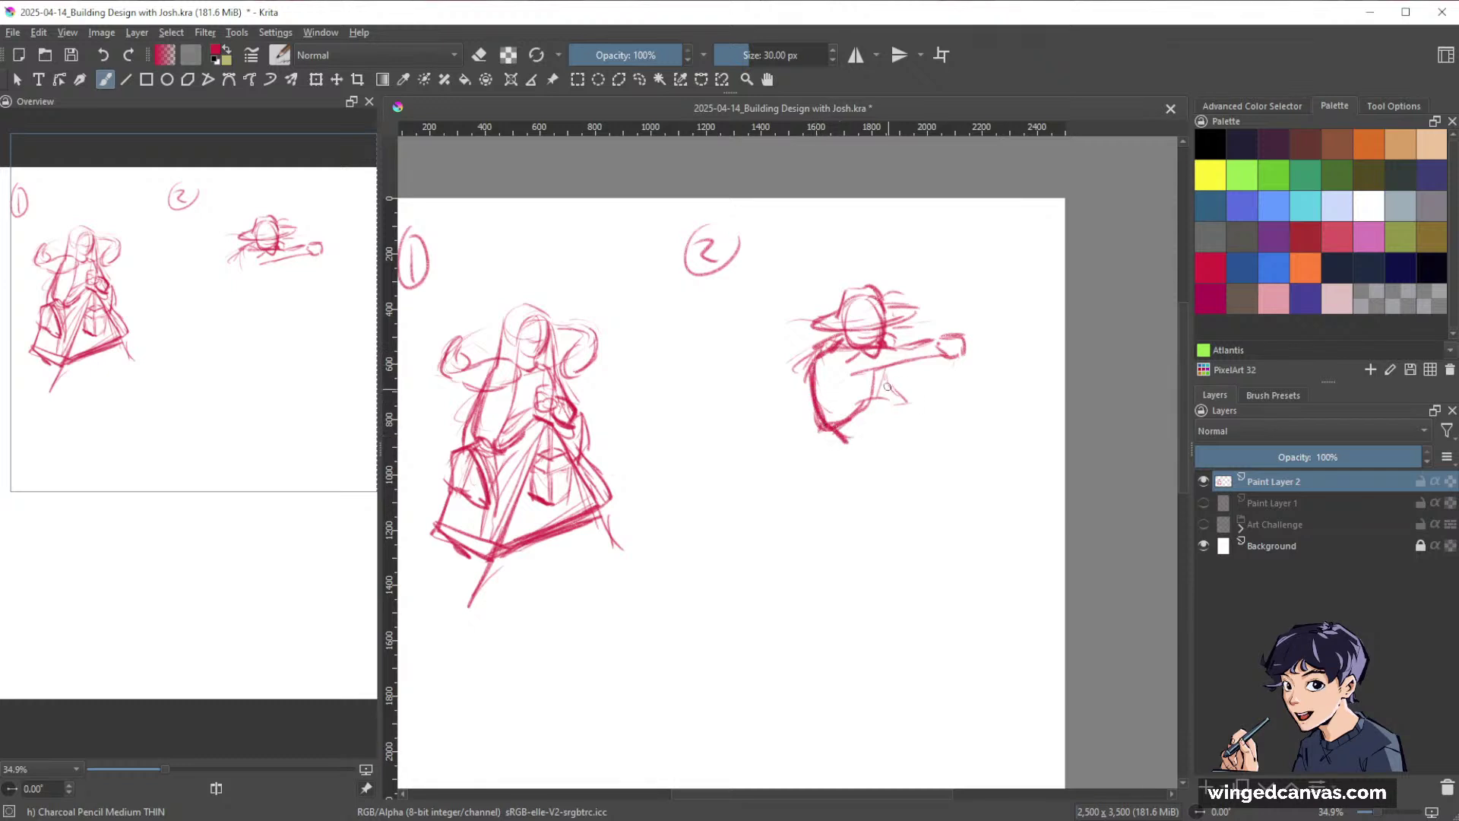
# Add fold lines beneath the outstretched arm, darken the arm's contours, and reinforce the waist corner.
pyautogui.moveTo(885, 365); pyautogui.dragTo(885, 409)
pyautogui.moveTo(886, 406); pyautogui.dragTo(902, 418)
pyautogui.moveTo(885, 339)
pyautogui.mouseDown()
pyautogui.moveTo(861, 357)
pyautogui.moveTo(912, 343)
pyautogui.mouseUp()
pyautogui.moveTo(834, 388)
pyautogui.mouseDown()
pyautogui.moveTo(954, 340)
pyautogui.moveTo(975, 350)
pyautogui.moveTo(962, 349)
pyautogui.moveTo(972, 365)
pyautogui.moveTo(852, 380)
pyautogui.mouseUp()
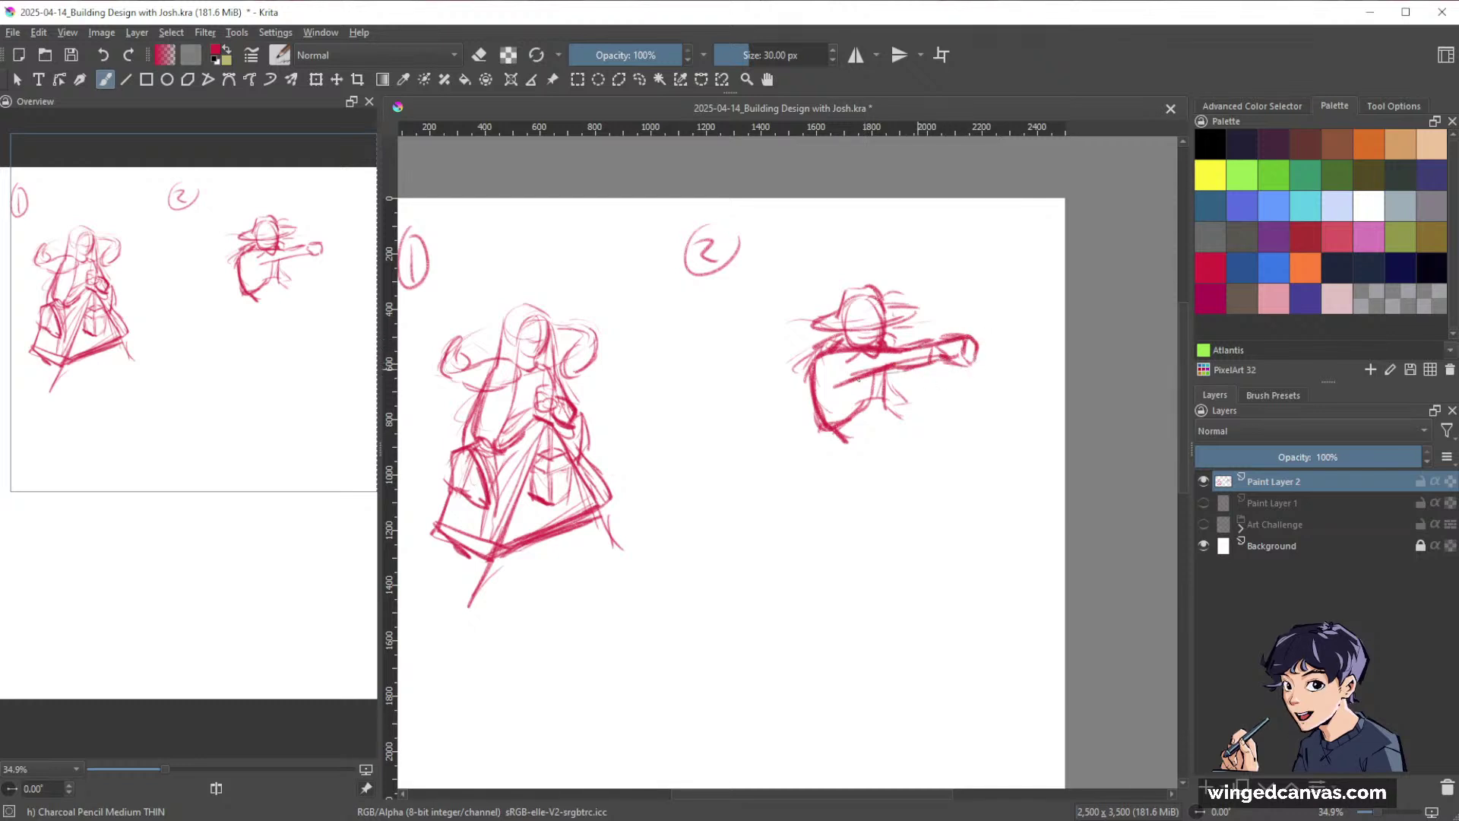
pyautogui.moveTo(832, 429); pyautogui.dragTo(851, 444)
# Mark the waist and angled lap line, and draw a rounded lantern-like shape hanging below the outstretched hand.
pyautogui.moveTo(875, 377)
pyautogui.mouseDown()
pyautogui.moveTo(856, 426)
pyautogui.moveTo(891, 416)
pyautogui.moveTo(899, 381)
pyautogui.moveTo(906, 412)
pyautogui.moveTo(872, 442)
pyautogui.moveTo(900, 431)
pyautogui.moveTo(820, 447)
pyautogui.moveTo(839, 427)
pyautogui.moveTo(811, 475)
pyautogui.moveTo(942, 401)
pyautogui.moveTo(1013, 379)
pyautogui.moveTo(1036, 429)
pyautogui.mouseUp()
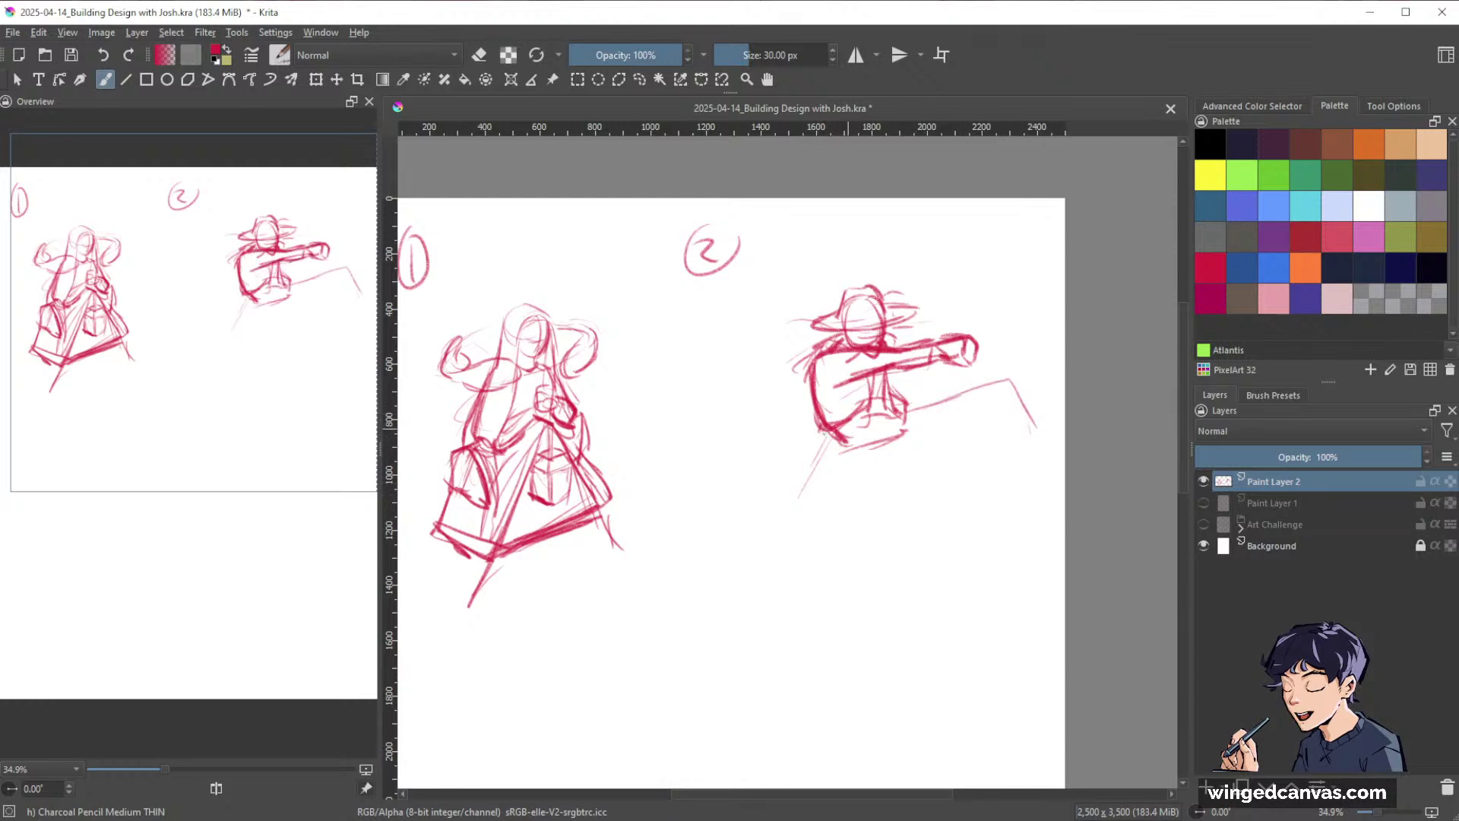
pyautogui.moveTo(827, 439); pyautogui.dragTo(910, 417)
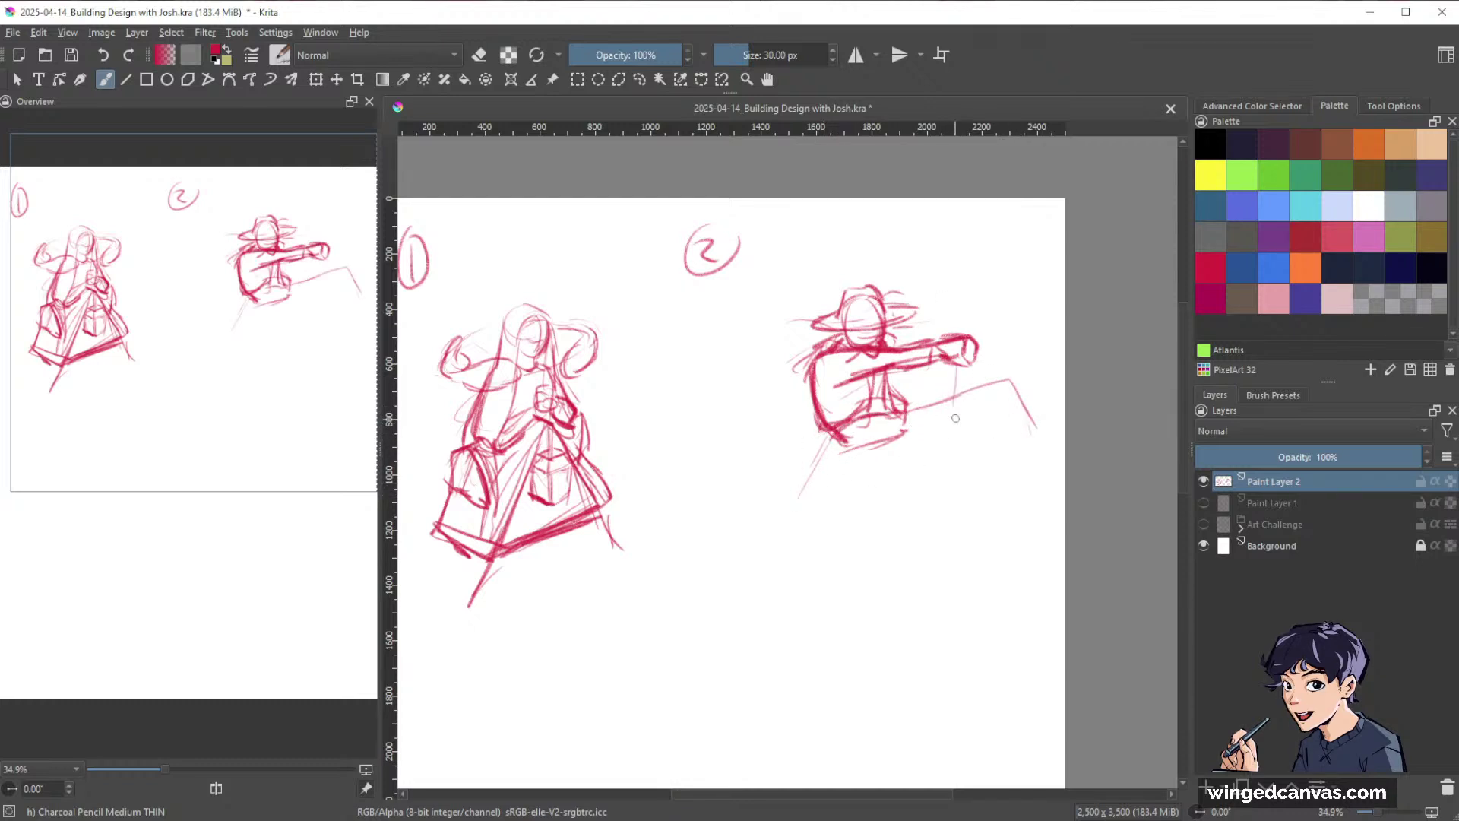
pyautogui.moveTo(954, 360)
pyautogui.mouseDown()
pyautogui.moveTo(941, 411)
pyautogui.moveTo(969, 424)
pyautogui.moveTo(976, 375)
pyautogui.moveTo(977, 415)
pyautogui.mouseUp()
pyautogui.moveTo(943, 422)
pyautogui.mouseDown()
pyautogui.moveTo(970, 415)
pyautogui.moveTo(962, 407)
pyautogui.moveTo(976, 417)
pyautogui.moveTo(943, 437)
pyautogui.moveTo(952, 460)
pyautogui.mouseUp()
pyautogui.moveTo(970, 418)
pyautogui.mouseDown()
pyautogui.moveTo(960, 455)
pyautogui.moveTo(941, 439)
pyautogui.moveTo(954, 470)
pyautogui.mouseUp()
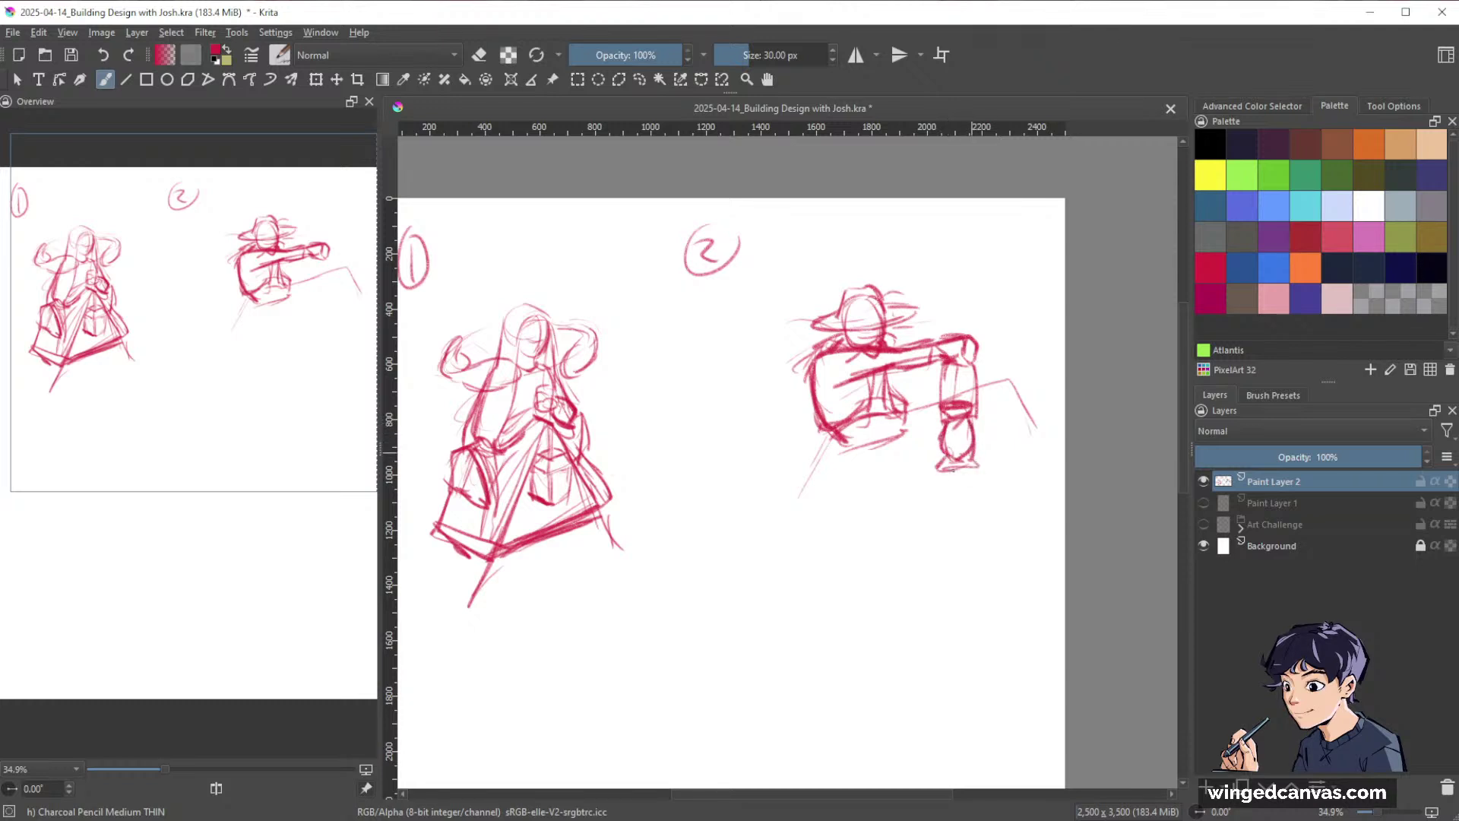
pyautogui.moveTo(935, 386); pyautogui.dragTo(899, 395)
# Draw a tall flared shaft with a boxy top rising above the second figure's outstretched hand.
pyautogui.moveTo(948, 237)
pyautogui.mouseDown()
pyautogui.moveTo(983, 230)
pyautogui.moveTo(981, 313)
pyautogui.mouseUp()
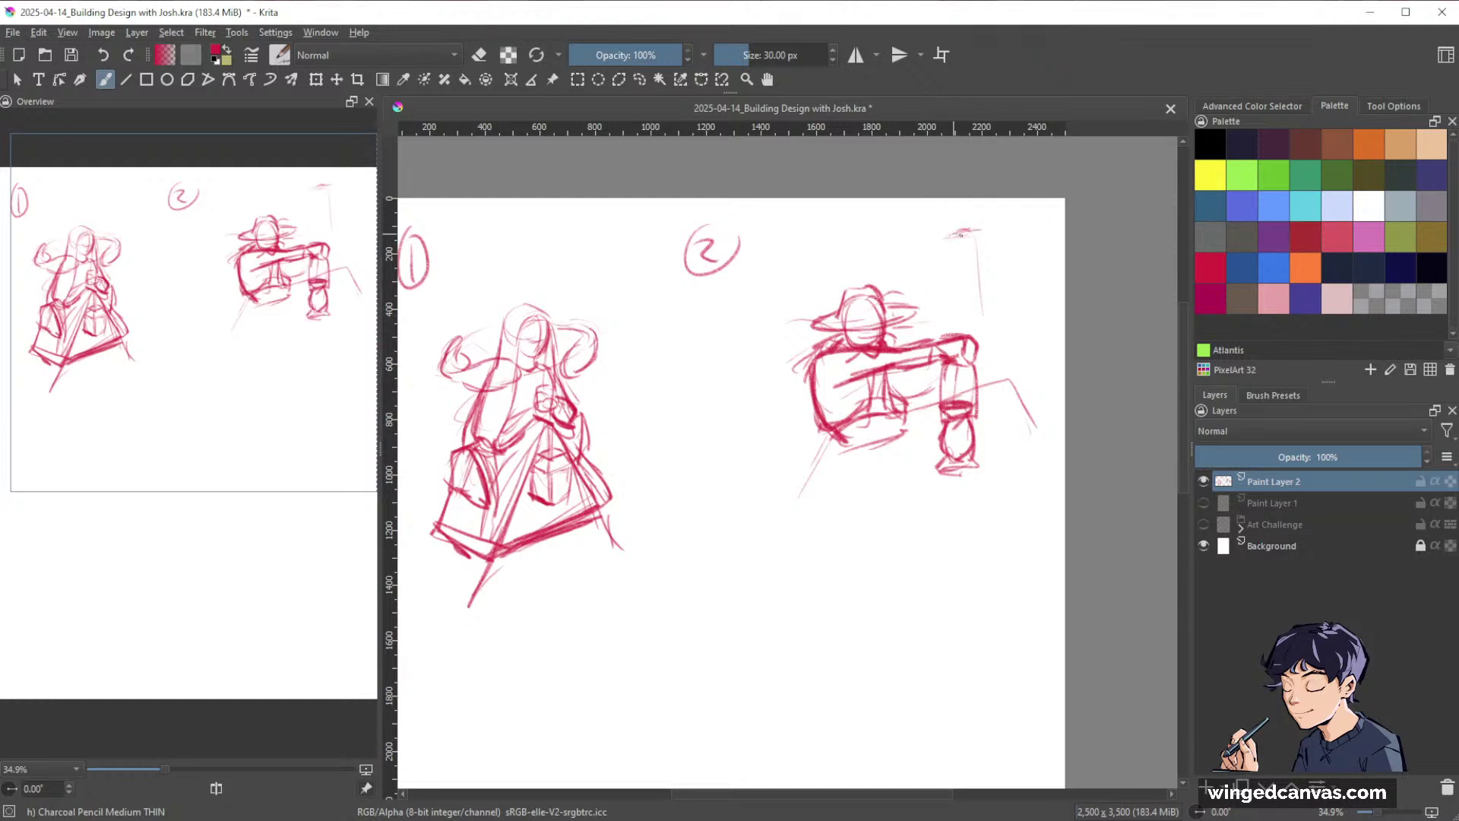
pyautogui.moveTo(978, 232)
pyautogui.mouseDown()
pyautogui.moveTo(987, 358)
pyautogui.moveTo(953, 260)
pyautogui.moveTo(998, 261)
pyautogui.mouseUp()
pyautogui.moveTo(959, 222)
pyautogui.mouseDown()
pyautogui.moveTo(1001, 226)
pyautogui.moveTo(961, 329)
pyautogui.mouseUp()
pyautogui.moveTo(985, 263); pyautogui.dragTo(988, 392)
pyautogui.moveTo(963, 300)
pyautogui.mouseDown()
pyautogui.moveTo(957, 369)
pyautogui.moveTo(938, 394)
pyautogui.moveTo(899, 402)
pyautogui.mouseUp()
# Sketch gathered folds around the second figure's waist and the first edges of the cloth falling below it.
pyautogui.moveTo(925, 393); pyautogui.dragTo(796, 490)
pyautogui.moveTo(827, 442)
pyautogui.mouseDown()
pyautogui.moveTo(812, 469)
pyautogui.moveTo(788, 448)
pyautogui.moveTo(830, 442)
pyautogui.mouseUp()
pyautogui.moveTo(821, 449); pyautogui.dragTo(847, 523)
pyautogui.moveTo(835, 436); pyautogui.dragTo(884, 468)
pyautogui.moveTo(904, 418); pyautogui.dragTo(909, 435)
pyautogui.moveTo(852, 524); pyautogui.dragTo(893, 517)
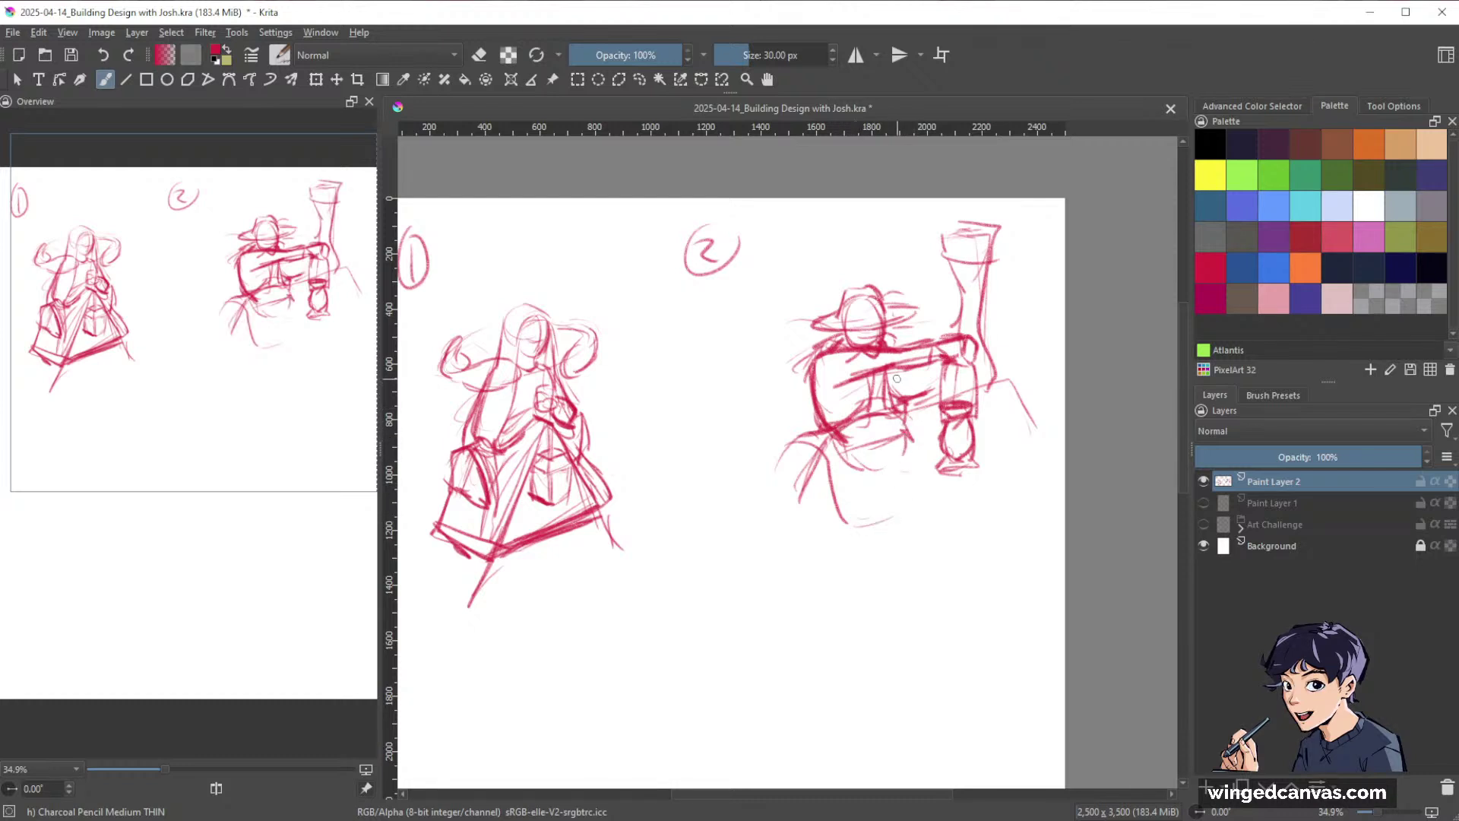
# Outline the second figure's draped lap as a sloping roof, closing its far edge and adding a small gable flap beside it.
pyautogui.moveTo(853, 536); pyautogui.dragTo(1033, 477)
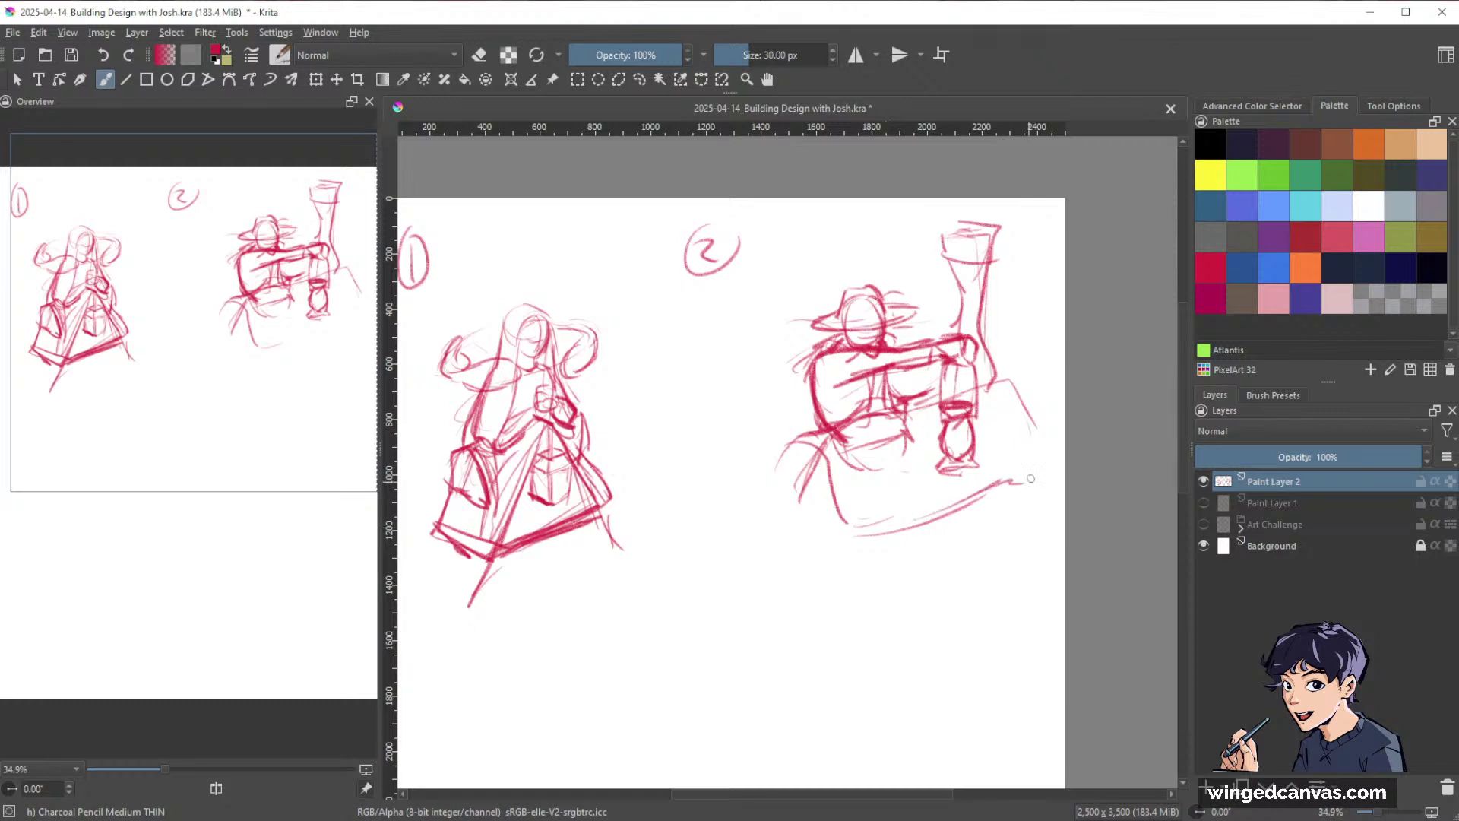
pyautogui.moveTo(1022, 395)
pyautogui.mouseDown()
pyautogui.moveTo(1007, 483)
pyautogui.moveTo(988, 488)
pyautogui.mouseUp()
pyautogui.moveTo(827, 462)
pyautogui.mouseDown()
pyautogui.moveTo(767, 511)
pyautogui.moveTo(817, 501)
pyautogui.mouseUp()
pyautogui.moveTo(807, 444)
pyautogui.mouseDown()
pyautogui.moveTo(836, 532)
pyautogui.moveTo(985, 499)
pyautogui.mouseUp()
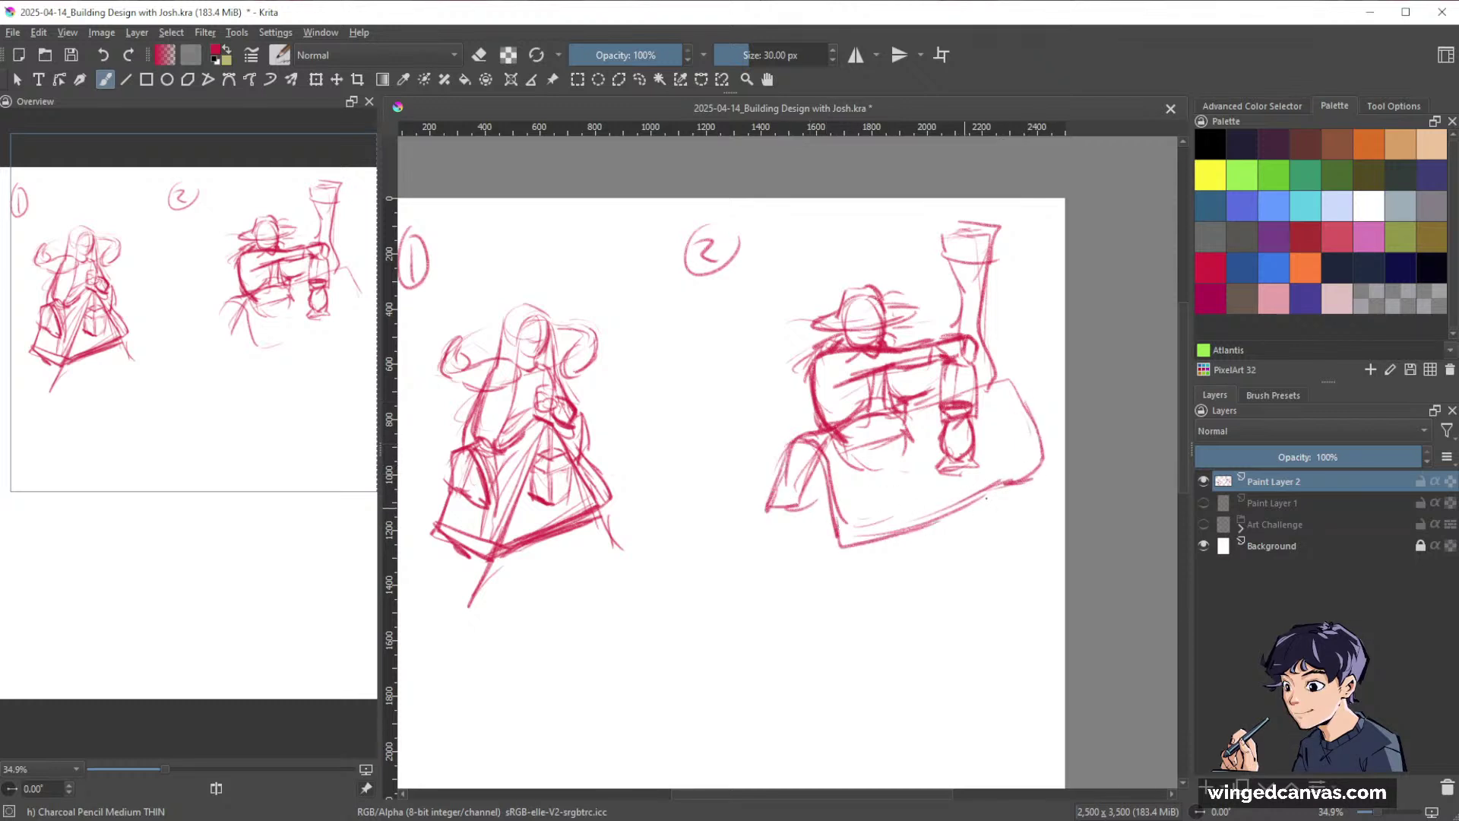
# Draw the building's walls and base beneath the lap-shaped roof, with a front corner line and darkened lower edges.
pyautogui.moveTo(811, 451)
pyautogui.mouseDown()
pyautogui.moveTo(792, 608)
pyautogui.moveTo(923, 596)
pyautogui.mouseUp()
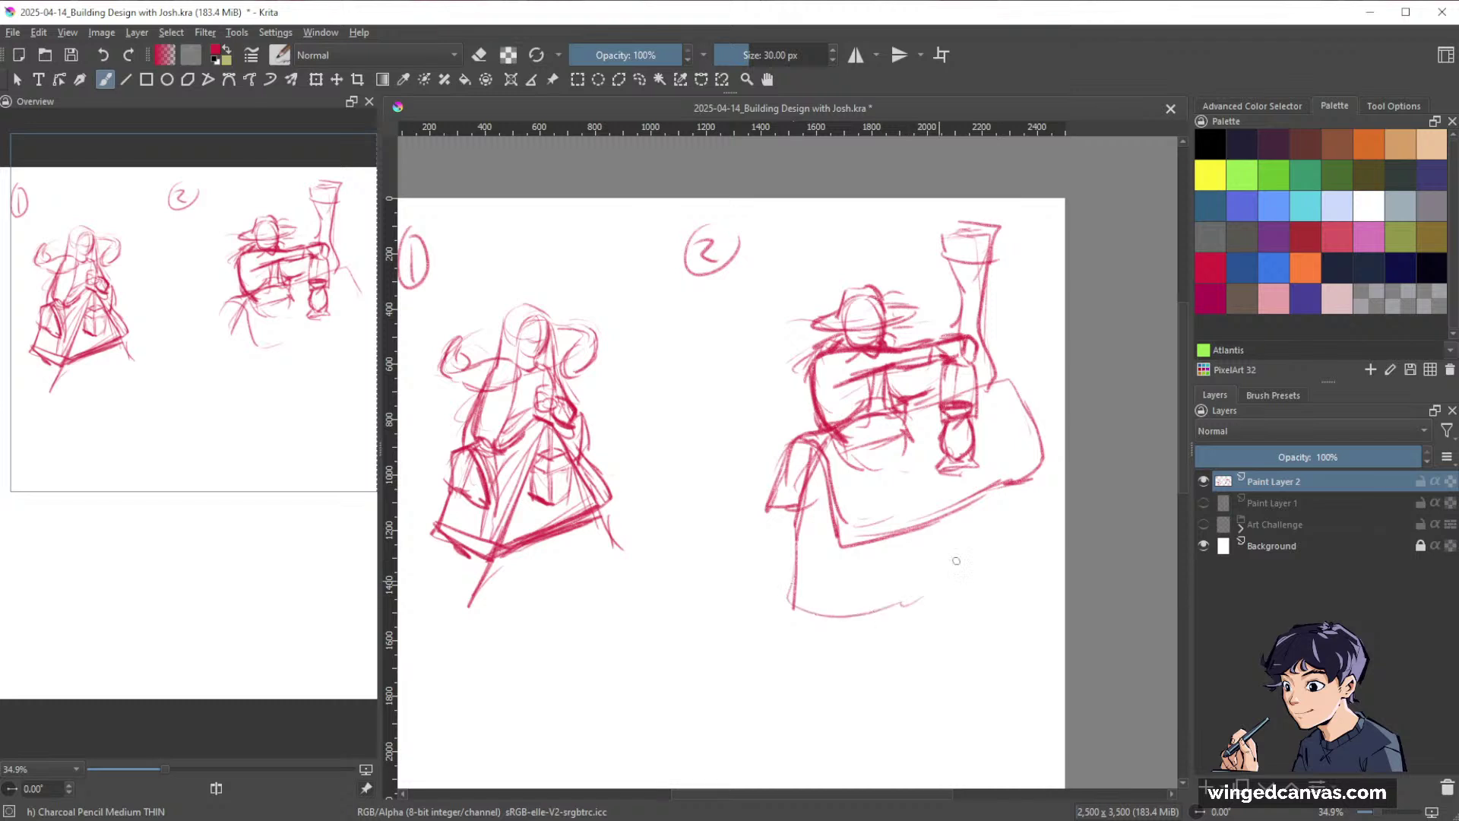
pyautogui.moveTo(1021, 489)
pyautogui.mouseDown()
pyautogui.moveTo(1019, 562)
pyautogui.moveTo(912, 599)
pyautogui.moveTo(988, 578)
pyautogui.mouseUp()
pyautogui.moveTo(1031, 486); pyautogui.dragTo(1031, 514)
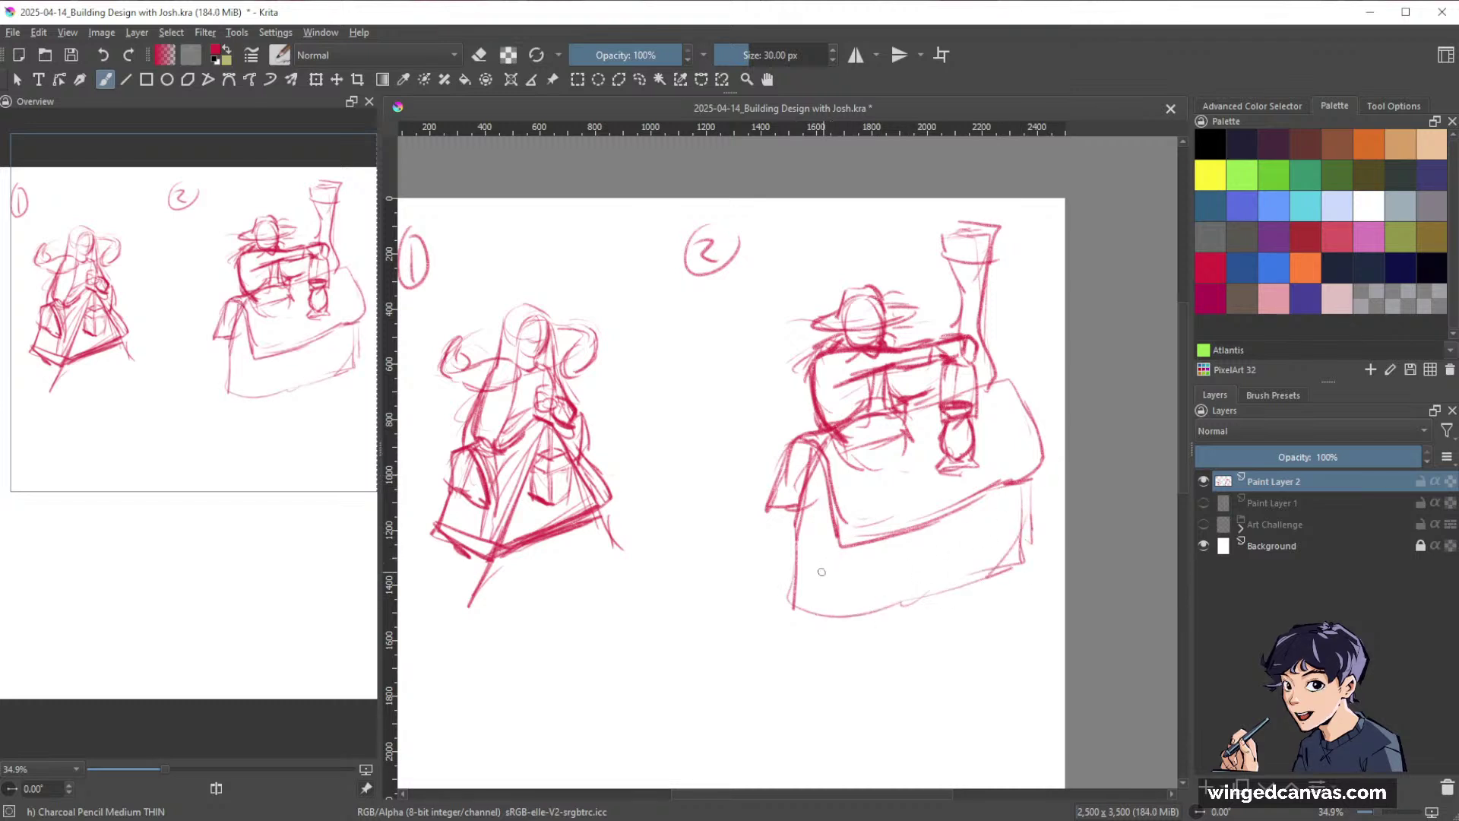
pyautogui.moveTo(805, 459)
pyautogui.mouseDown()
pyautogui.moveTo(787, 577)
pyautogui.moveTo(857, 628)
pyautogui.mouseUp()
pyautogui.moveTo(859, 554)
pyautogui.mouseDown()
pyautogui.moveTo(864, 622)
pyautogui.moveTo(999, 586)
pyautogui.mouseUp()
pyautogui.moveTo(912, 607); pyautogui.dragTo(1026, 570)
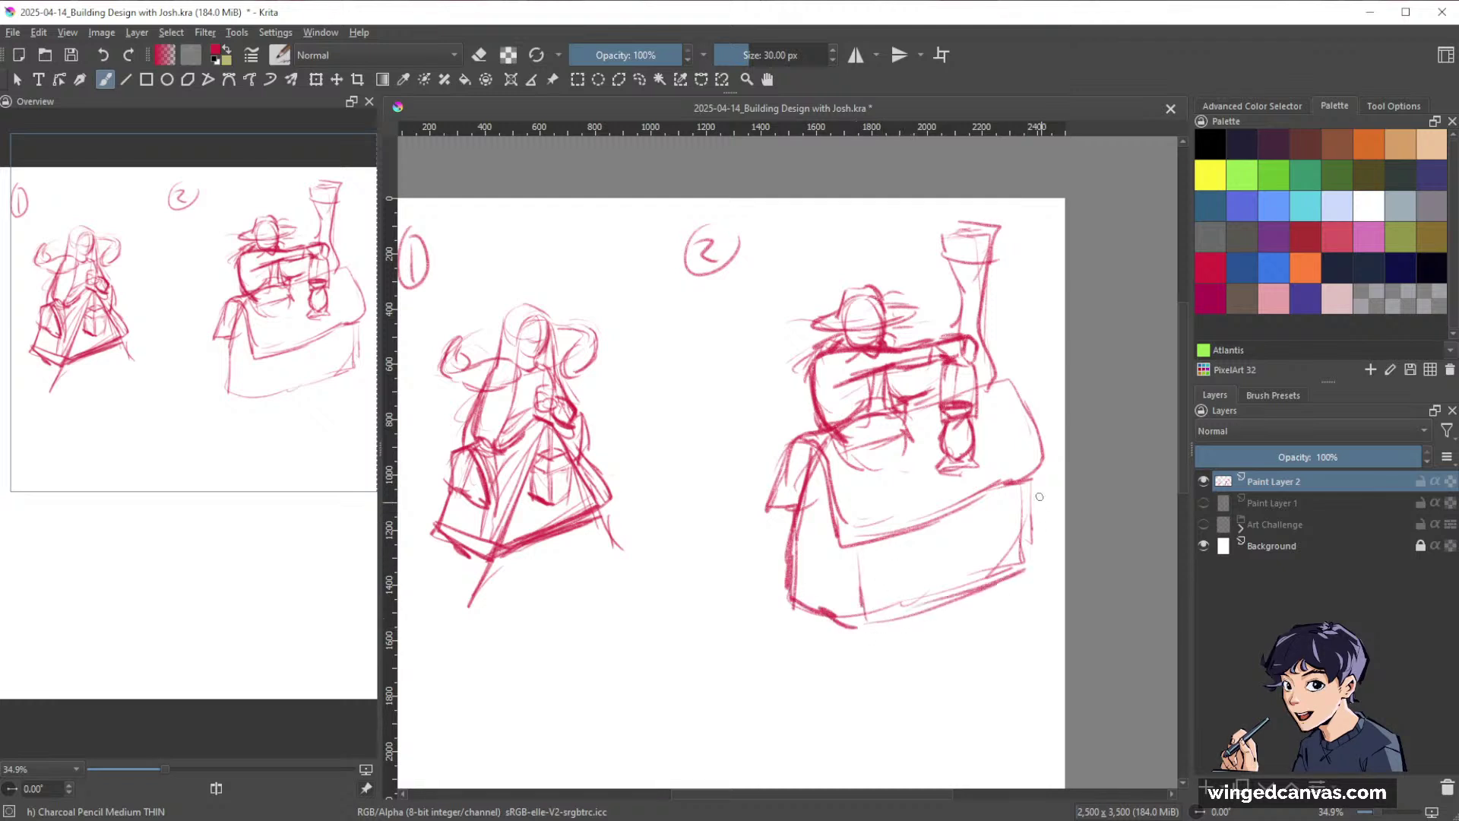
pyautogui.moveTo(1027, 476)
pyautogui.mouseDown()
pyautogui.moveTo(1030, 570)
pyautogui.moveTo(997, 591)
pyautogui.mouseUp()
pyautogui.moveTo(791, 585)
pyautogui.mouseDown()
pyautogui.moveTo(866, 630)
pyautogui.moveTo(1004, 573)
pyautogui.mouseUp()
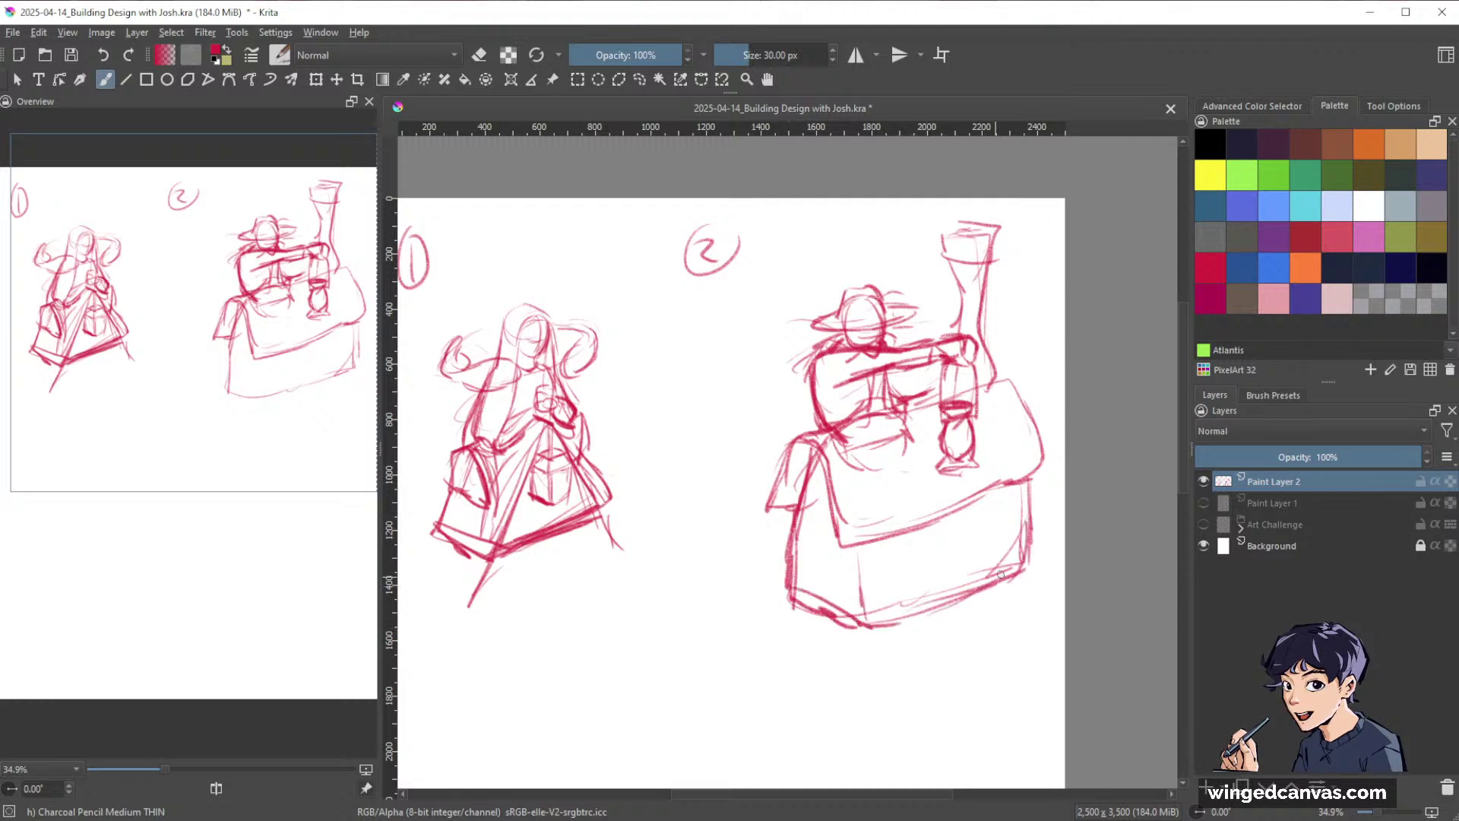
pyautogui.moveTo(893, 621); pyautogui.dragTo(1026, 564)
# Sketch a small gabled roof projecting from the building's far front corner, including its side wall edges.
pyautogui.moveTo(935, 537)
pyautogui.mouseDown()
pyautogui.moveTo(991, 553)
pyautogui.moveTo(1032, 514)
pyautogui.mouseUp()
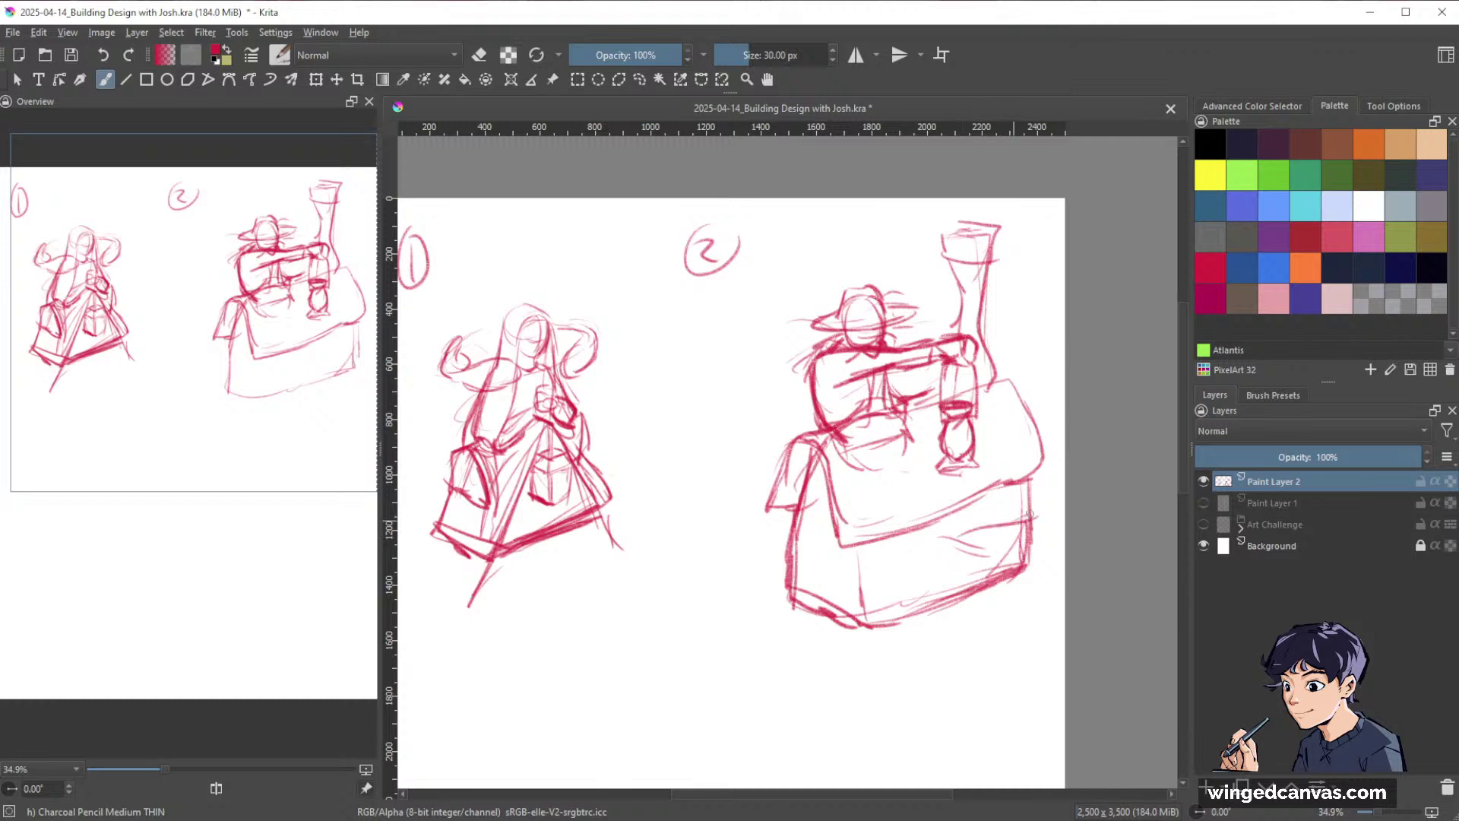
pyautogui.moveTo(909, 530)
pyautogui.mouseDown()
pyautogui.moveTo(950, 520)
pyautogui.moveTo(993, 455)
pyautogui.moveTo(1038, 491)
pyautogui.moveTo(1056, 469)
pyautogui.moveTo(1018, 541)
pyautogui.moveTo(1011, 514)
pyautogui.mouseUp()
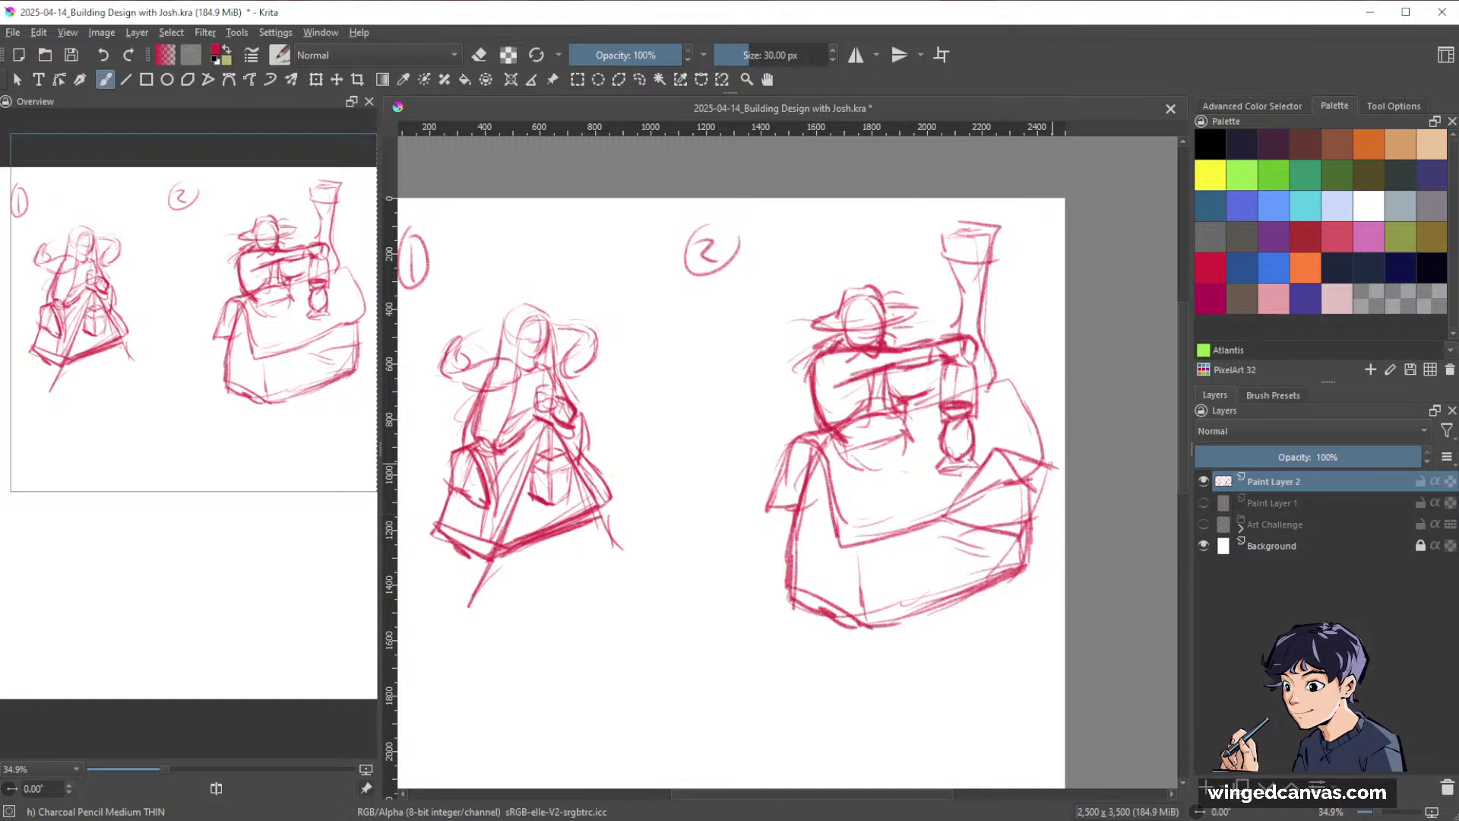
pyautogui.moveTo(1052, 462)
pyautogui.mouseDown()
pyautogui.moveTo(1058, 528)
pyautogui.moveTo(1003, 596)
pyautogui.mouseUp()
pyautogui.moveTo(1055, 523); pyautogui.dragTo(1036, 532)
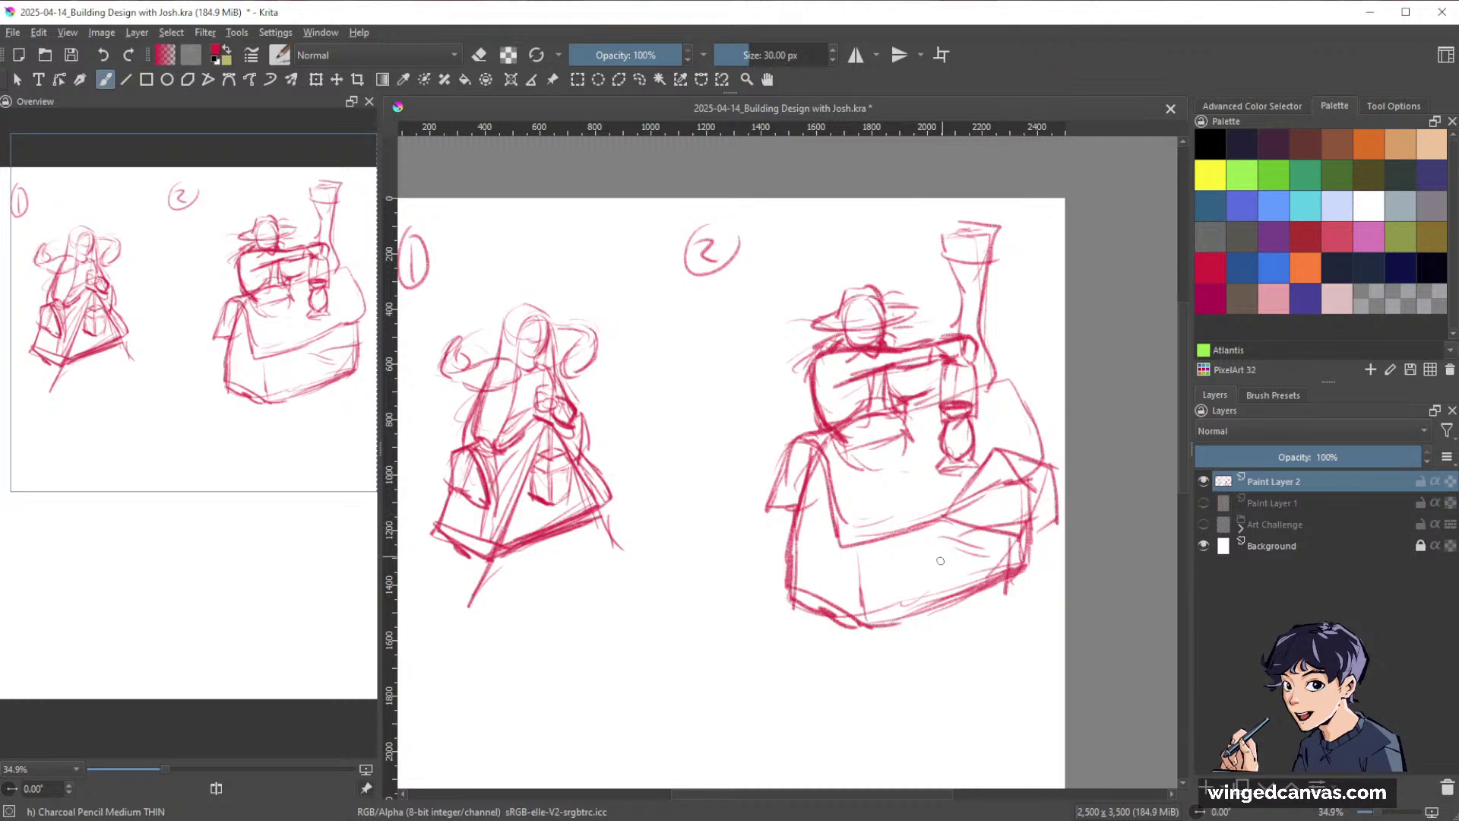
# Draw jagged, stair-like shapes under the small gable and reinforce its lower eave and outer wall line.
pyautogui.moveTo(942, 567)
pyautogui.mouseDown()
pyautogui.moveTo(992, 581)
pyautogui.moveTo(916, 609)
pyautogui.moveTo(954, 602)
pyautogui.moveTo(924, 596)
pyautogui.mouseUp()
pyautogui.moveTo(929, 600)
pyautogui.mouseDown()
pyautogui.moveTo(902, 633)
pyautogui.moveTo(970, 616)
pyautogui.moveTo(950, 630)
pyautogui.mouseUp()
pyautogui.moveTo(904, 631)
pyautogui.mouseDown()
pyautogui.moveTo(947, 638)
pyautogui.moveTo(993, 579)
pyautogui.moveTo(954, 624)
pyautogui.mouseUp()
pyautogui.moveTo(936, 644)
pyautogui.mouseDown()
pyautogui.moveTo(988, 633)
pyautogui.moveTo(956, 648)
pyautogui.mouseUp()
pyautogui.moveTo(949, 515)
pyautogui.mouseDown()
pyautogui.moveTo(901, 541)
pyautogui.moveTo(973, 557)
pyautogui.moveTo(1019, 536)
pyautogui.mouseUp()
pyautogui.moveTo(973, 551); pyautogui.dragTo(1022, 532)
pyautogui.moveTo(1058, 470); pyautogui.dragTo(1028, 622)
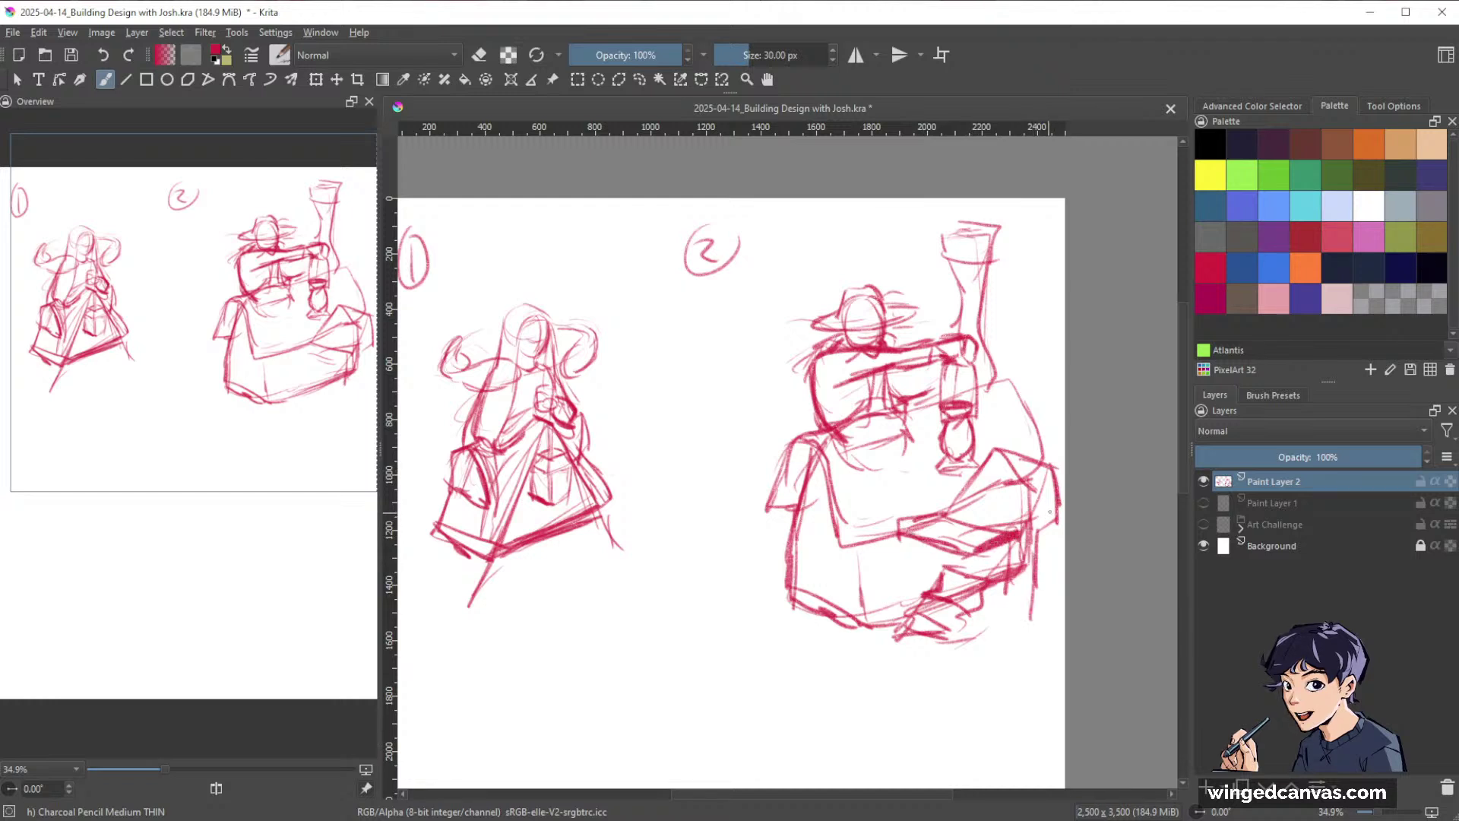
# Add vertical post lines under the small gable, fill out the stepped shapes, and darken the main roof's front corner.
pyautogui.moveTo(1058, 509); pyautogui.dragTo(1048, 601)
pyautogui.moveTo(1013, 537); pyautogui.dragTo(1009, 619)
pyautogui.moveTo(1014, 562); pyautogui.dragTo(1004, 627)
pyautogui.moveTo(955, 574)
pyautogui.mouseDown()
pyautogui.moveTo(997, 560)
pyautogui.moveTo(973, 621)
pyautogui.mouseUp()
pyautogui.moveTo(1000, 614); pyautogui.dragTo(958, 633)
pyautogui.moveTo(821, 524); pyautogui.dragTo(866, 552)
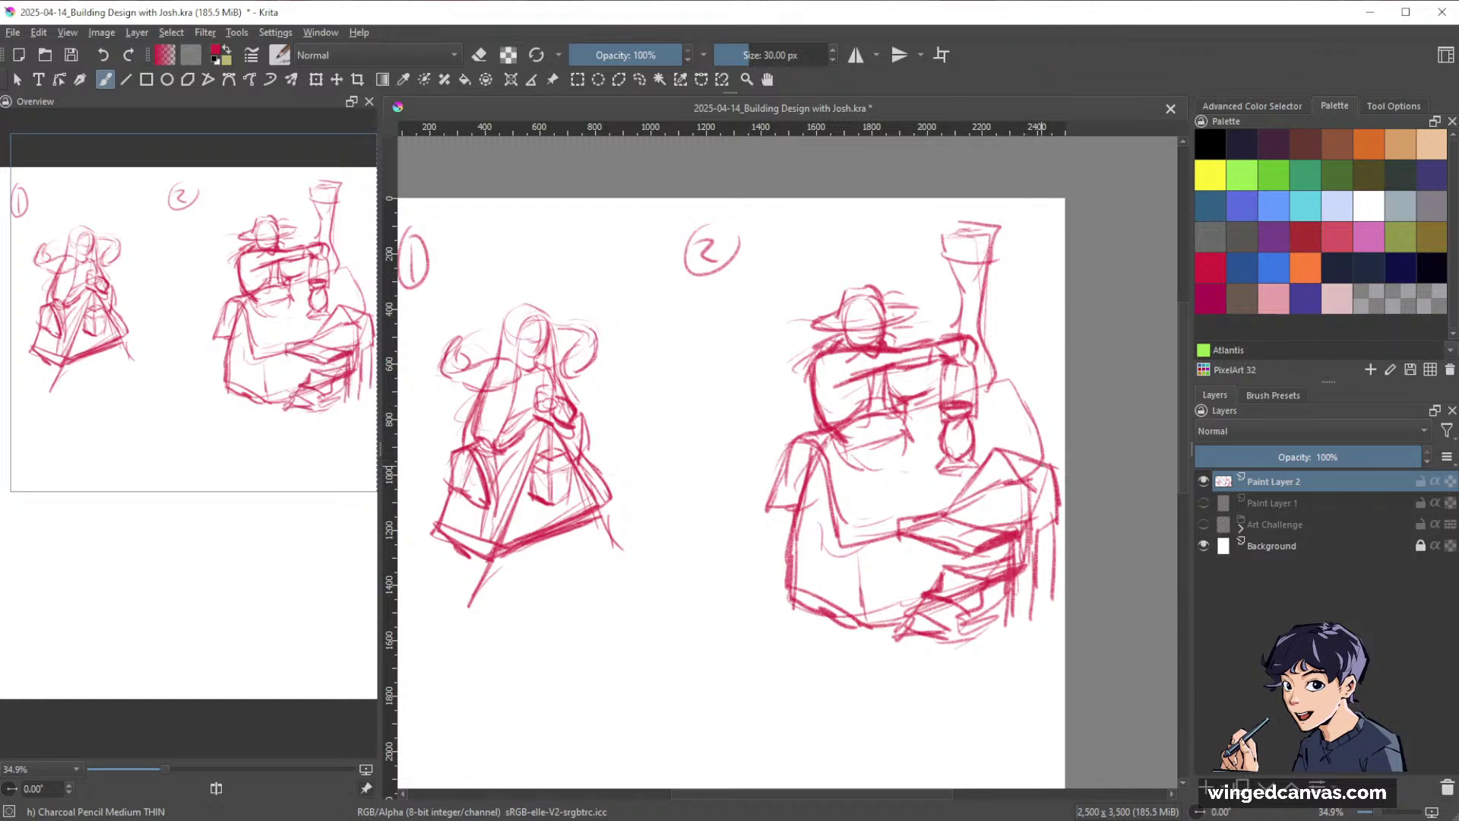
# Define the gabled extension as a solid box with bold roof edges, corner verticals, and a closed base.
pyautogui.moveTo(1041, 466)
pyautogui.mouseDown()
pyautogui.moveTo(1016, 540)
pyautogui.moveTo(1062, 529)
pyautogui.moveTo(1014, 537)
pyautogui.moveTo(997, 447)
pyautogui.moveTo(1056, 468)
pyautogui.mouseUp()
pyautogui.moveTo(946, 513); pyautogui.dragTo(905, 527)
pyautogui.moveTo(896, 521)
pyautogui.mouseDown()
pyautogui.moveTo(944, 541)
pyautogui.moveTo(900, 634)
pyautogui.mouseUp()
pyautogui.moveTo(966, 554)
pyautogui.mouseDown()
pyautogui.moveTo(970, 654)
pyautogui.moveTo(1020, 629)
pyautogui.mouseUp()
pyautogui.moveTo(1022, 540); pyautogui.dragTo(1013, 640)
pyautogui.moveTo(973, 650); pyautogui.dragTo(1001, 633)
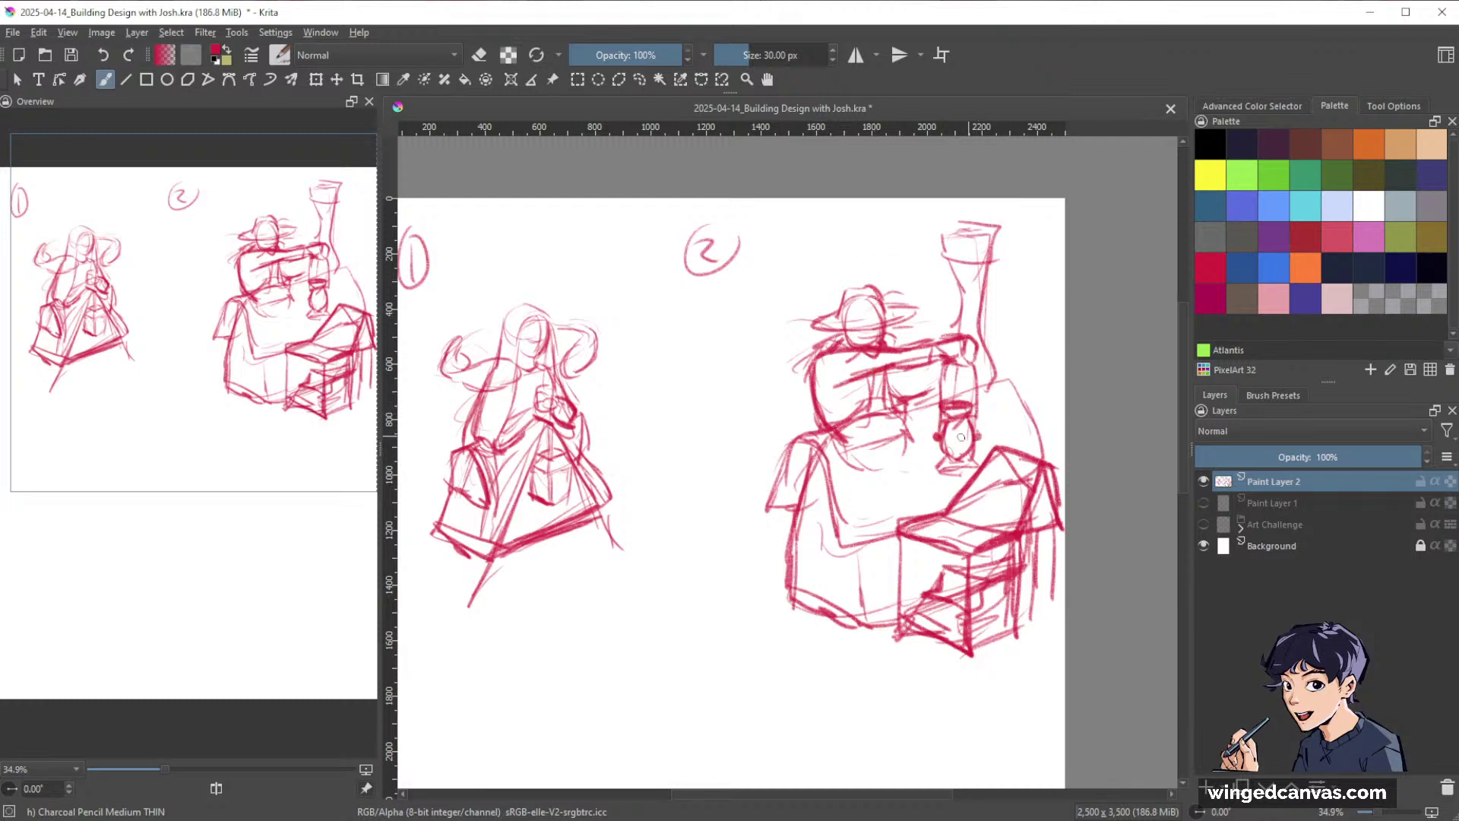
# Refine the hanging lantern by adding a band, erasing stray lines around its body, and redrawing its base.
pyautogui.moveTo(937, 441); pyautogui.dragTo(980, 428)
pyautogui.press('e')
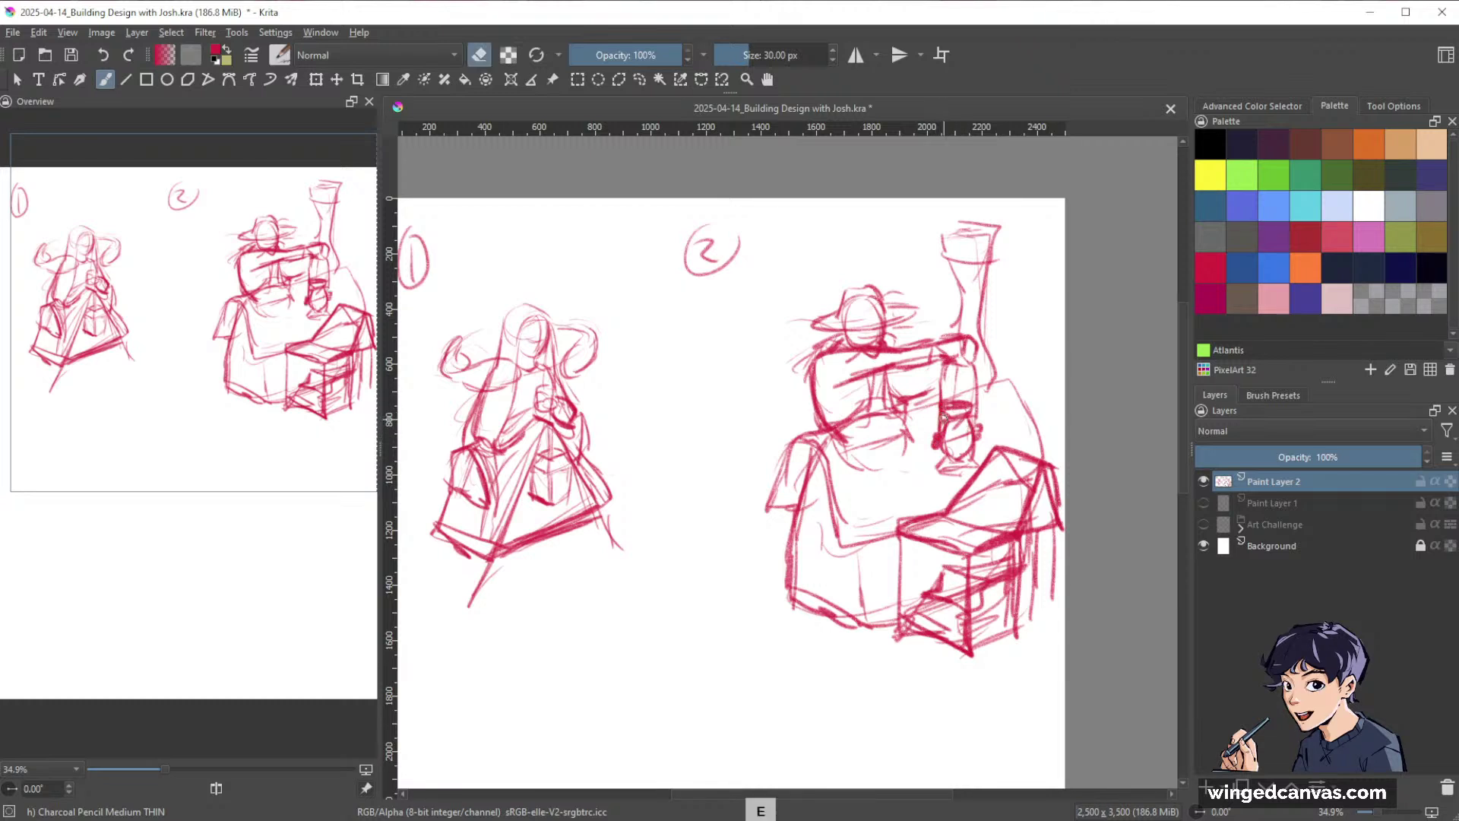
pyautogui.moveTo(939, 414)
pyautogui.mouseDown()
pyautogui.moveTo(965, 404)
pyautogui.moveTo(959, 462)
pyautogui.mouseUp()
pyautogui.press('e')
pyautogui.moveTo(940, 473); pyautogui.dragTo(962, 469)
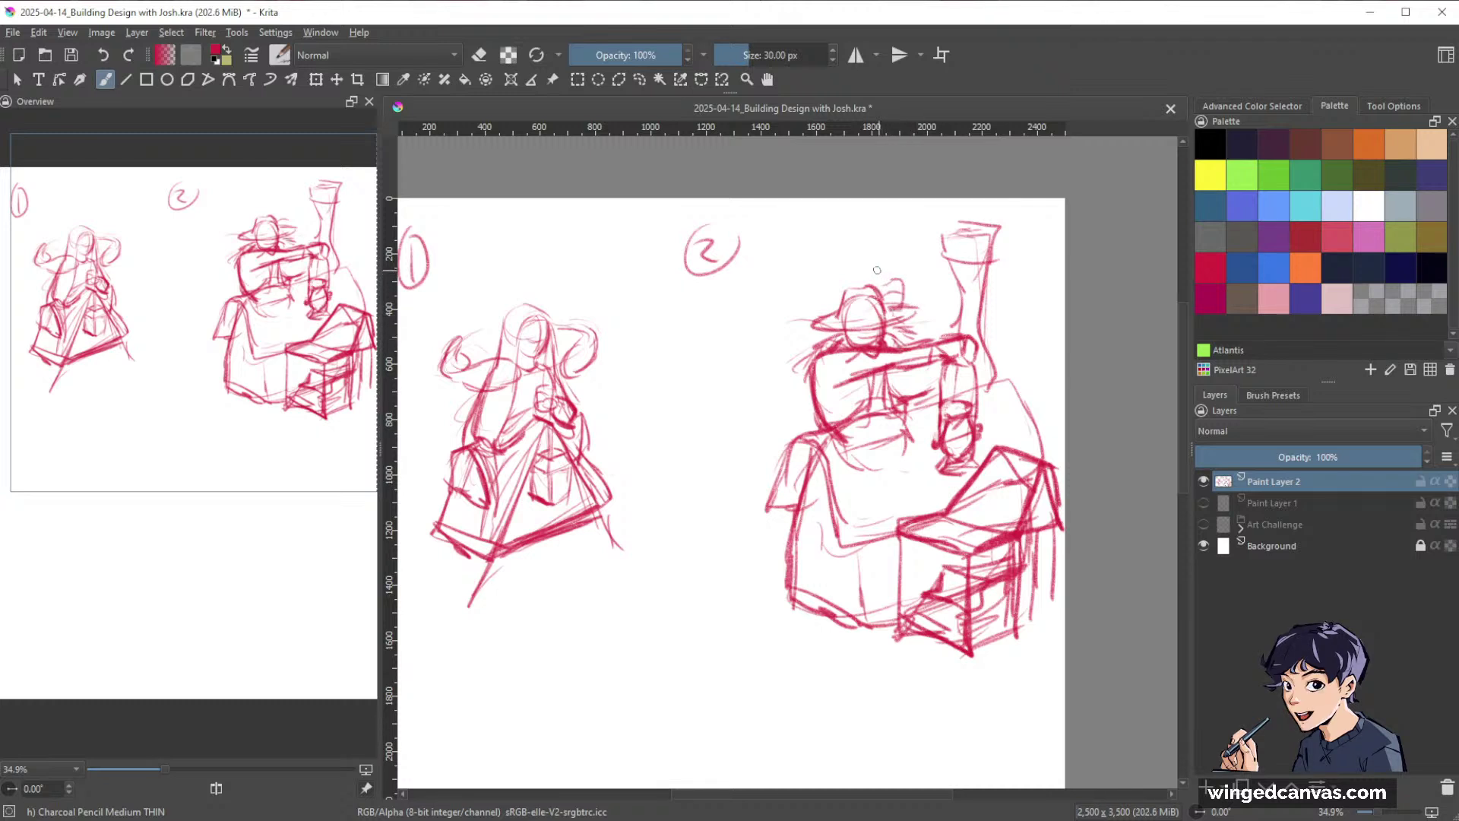
# Sketch a clustered ornament with two slanted rods on the figure's hat, and add strokes to the tall shaft's boxy top.
pyautogui.moveTo(861, 278)
pyautogui.mouseDown()
pyautogui.moveTo(837, 245)
pyautogui.moveTo(891, 301)
pyautogui.mouseUp()
pyautogui.moveTo(886, 295); pyautogui.dragTo(852, 248)
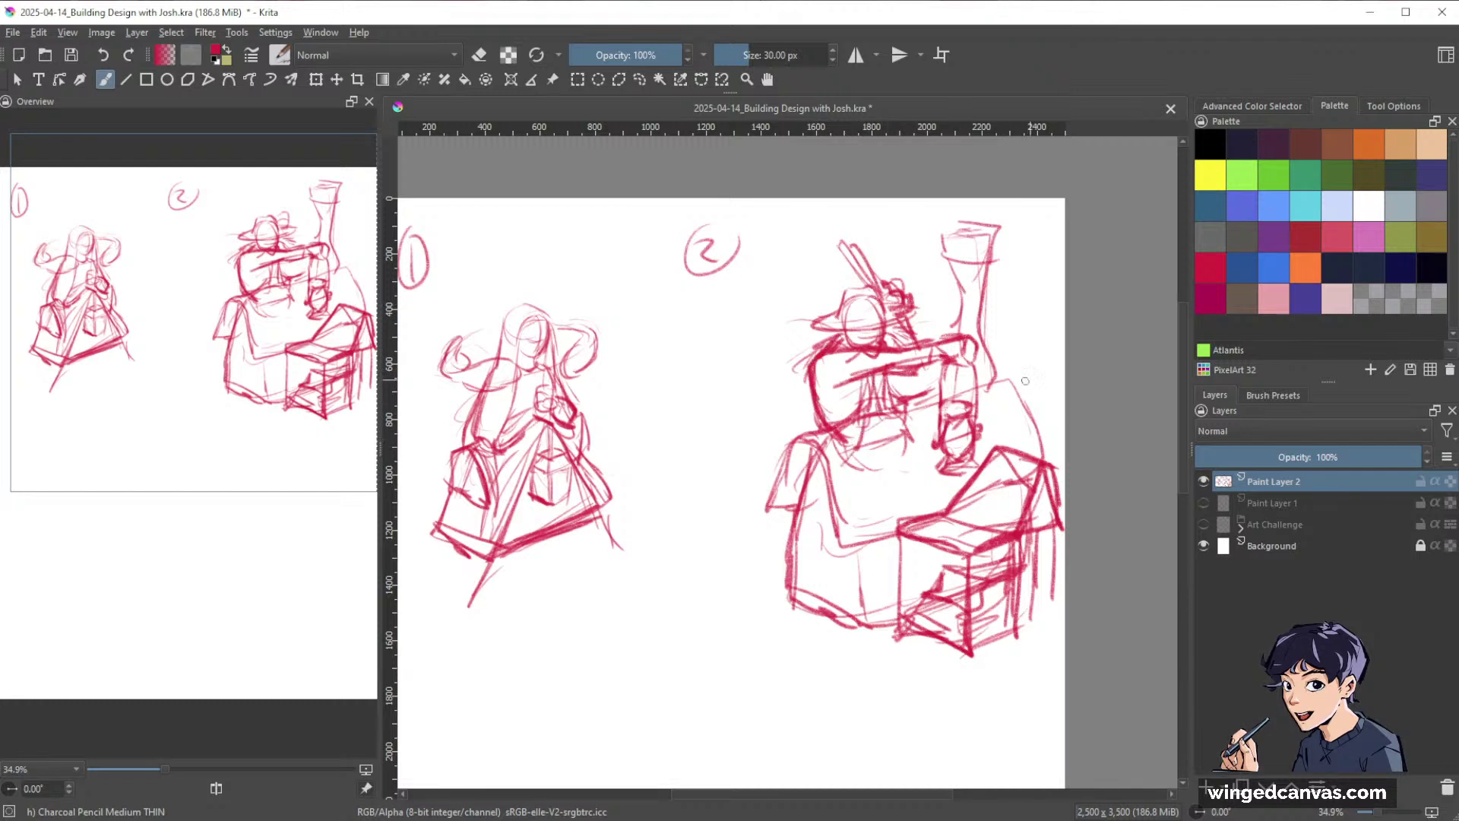
pyautogui.moveTo(955, 260)
pyautogui.mouseDown()
pyautogui.moveTo(961, 339)
pyautogui.moveTo(981, 243)
pyautogui.moveTo(1029, 259)
pyautogui.mouseUp()
# Draw an arched opening below the figure's waist, and reinforce the lantern's base and the main roof's far edge.
pyautogui.moveTo(948, 455)
pyautogui.mouseDown()
pyautogui.moveTo(939, 471)
pyautogui.moveTo(970, 466)
pyautogui.moveTo(969, 441)
pyautogui.moveTo(964, 456)
pyautogui.mouseUp()
pyautogui.moveTo(806, 488); pyautogui.dragTo(797, 553)
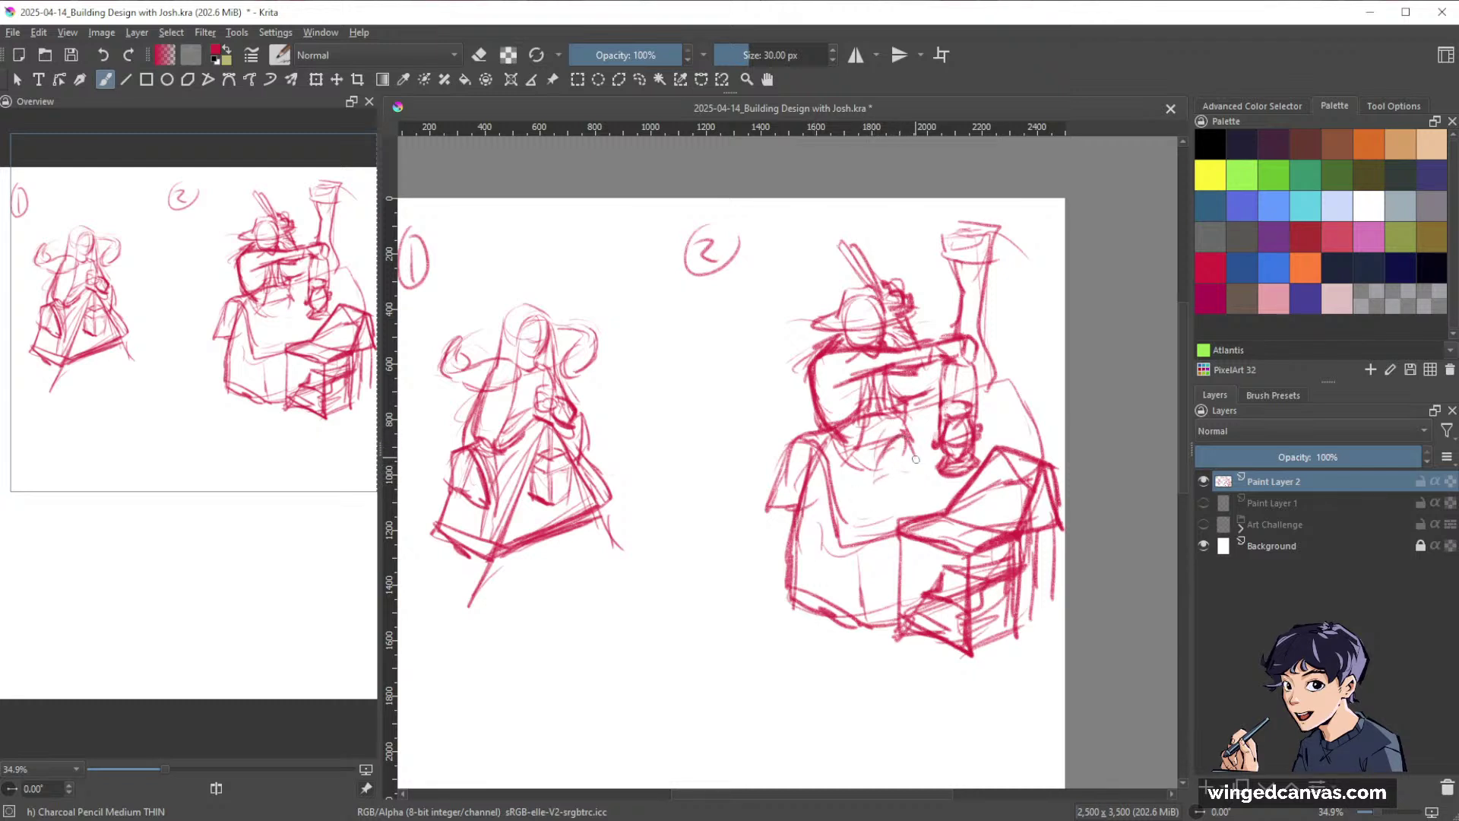
pyautogui.moveTo(899, 485)
pyautogui.mouseDown()
pyautogui.moveTo(881, 456)
pyautogui.moveTo(924, 471)
pyautogui.moveTo(875, 479)
pyautogui.moveTo(916, 453)
pyautogui.moveTo(916, 467)
pyautogui.moveTo(912, 441)
pyautogui.moveTo(876, 483)
pyautogui.mouseUp()
pyautogui.moveTo(898, 408)
pyautogui.mouseDown()
pyautogui.moveTo(1033, 378)
pyautogui.moveTo(1017, 386)
pyautogui.moveTo(1051, 455)
pyautogui.mouseUp()
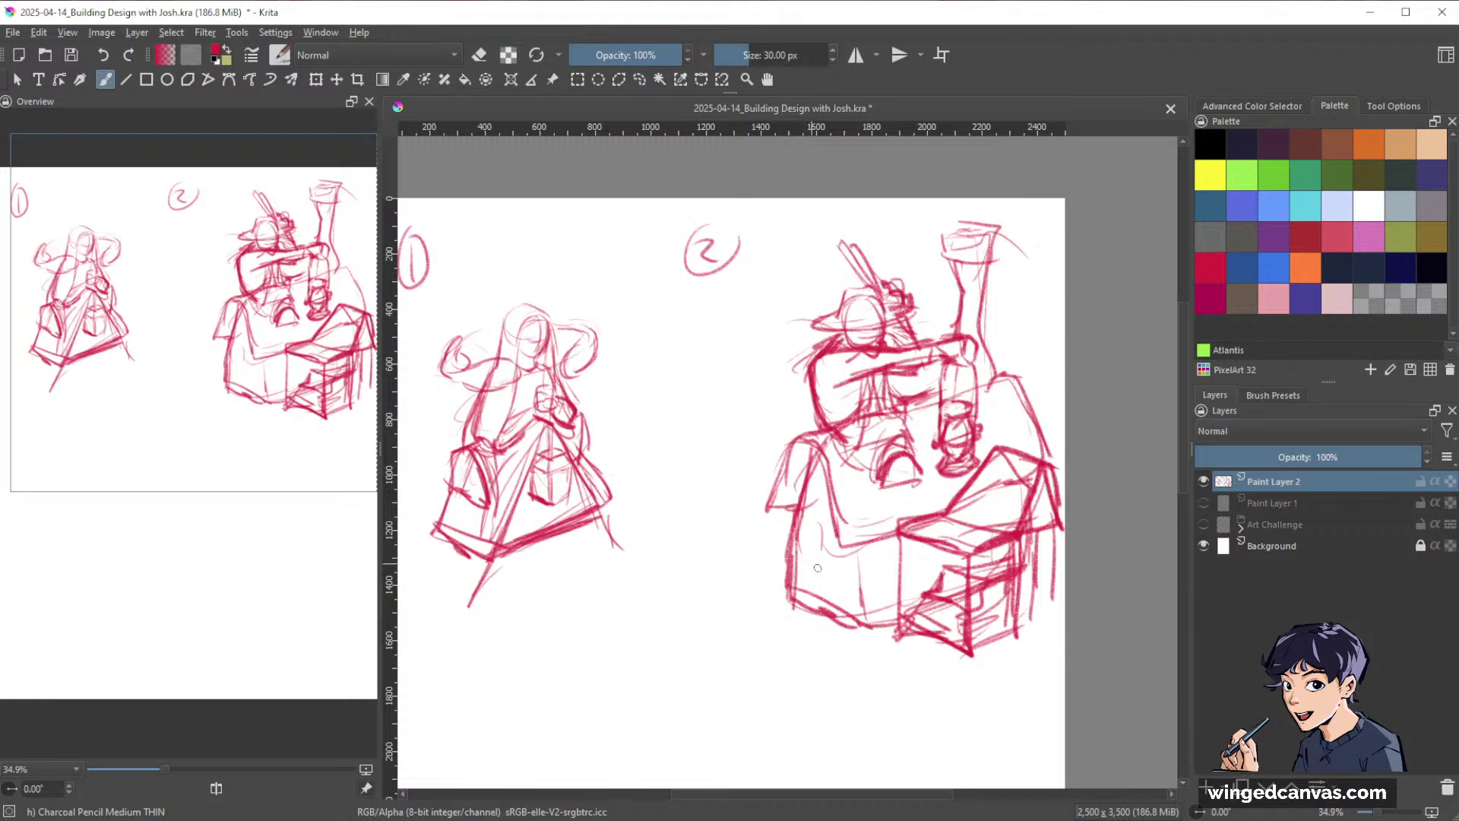
# Sketch ground guidelines and a low bench in front of the building's side wall, with an arched doorway behind it.
pyautogui.moveTo(740, 567)
pyautogui.mouseDown()
pyautogui.moveTo(781, 555)
pyautogui.moveTo(724, 568)
pyautogui.moveTo(887, 675)
pyautogui.mouseUp()
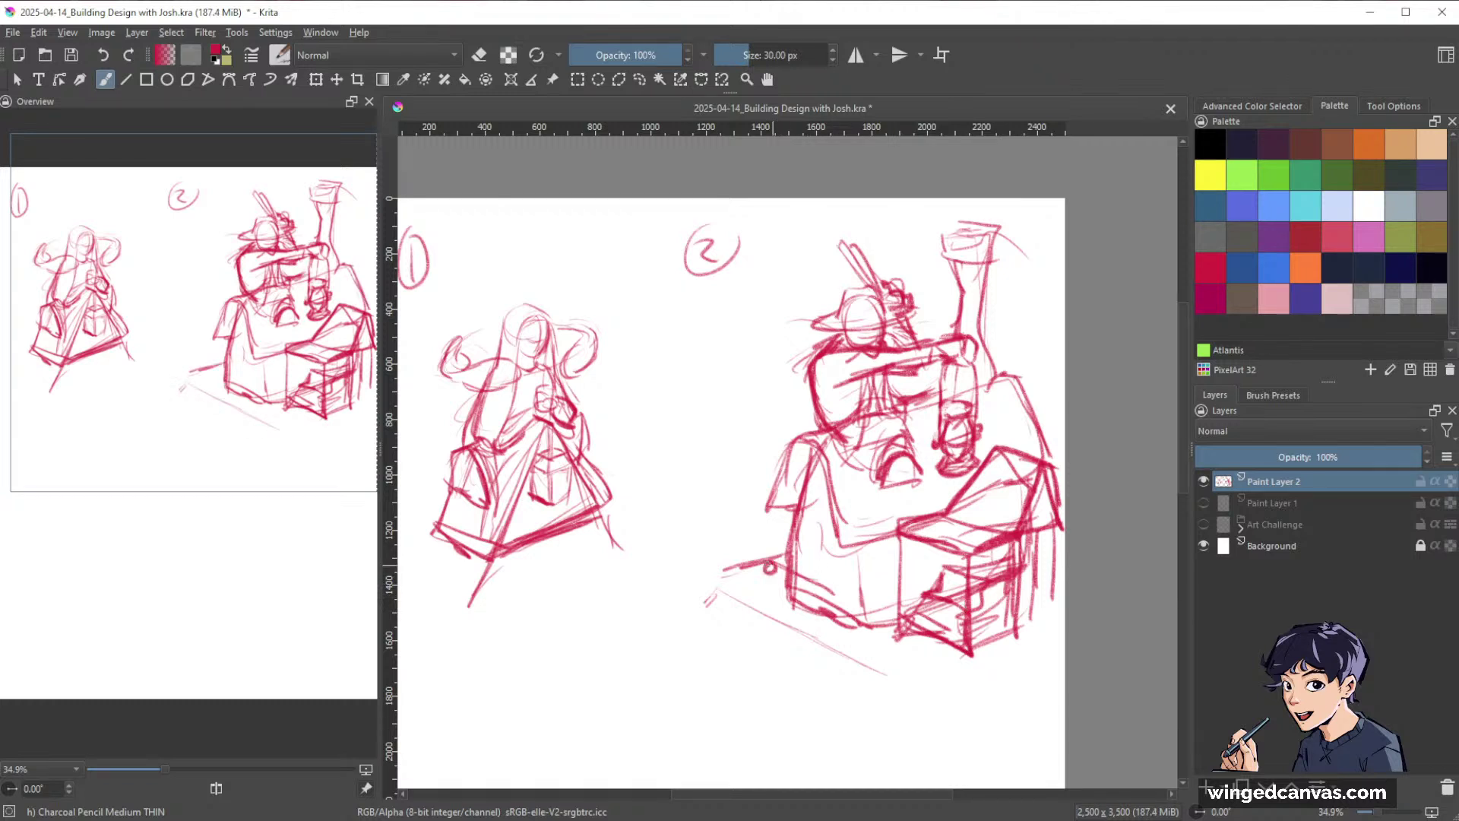
pyautogui.moveTo(773, 566); pyautogui.dragTo(766, 564)
pyautogui.moveTo(776, 563)
pyautogui.mouseDown()
pyautogui.moveTo(844, 600)
pyautogui.moveTo(771, 574)
pyautogui.mouseUp()
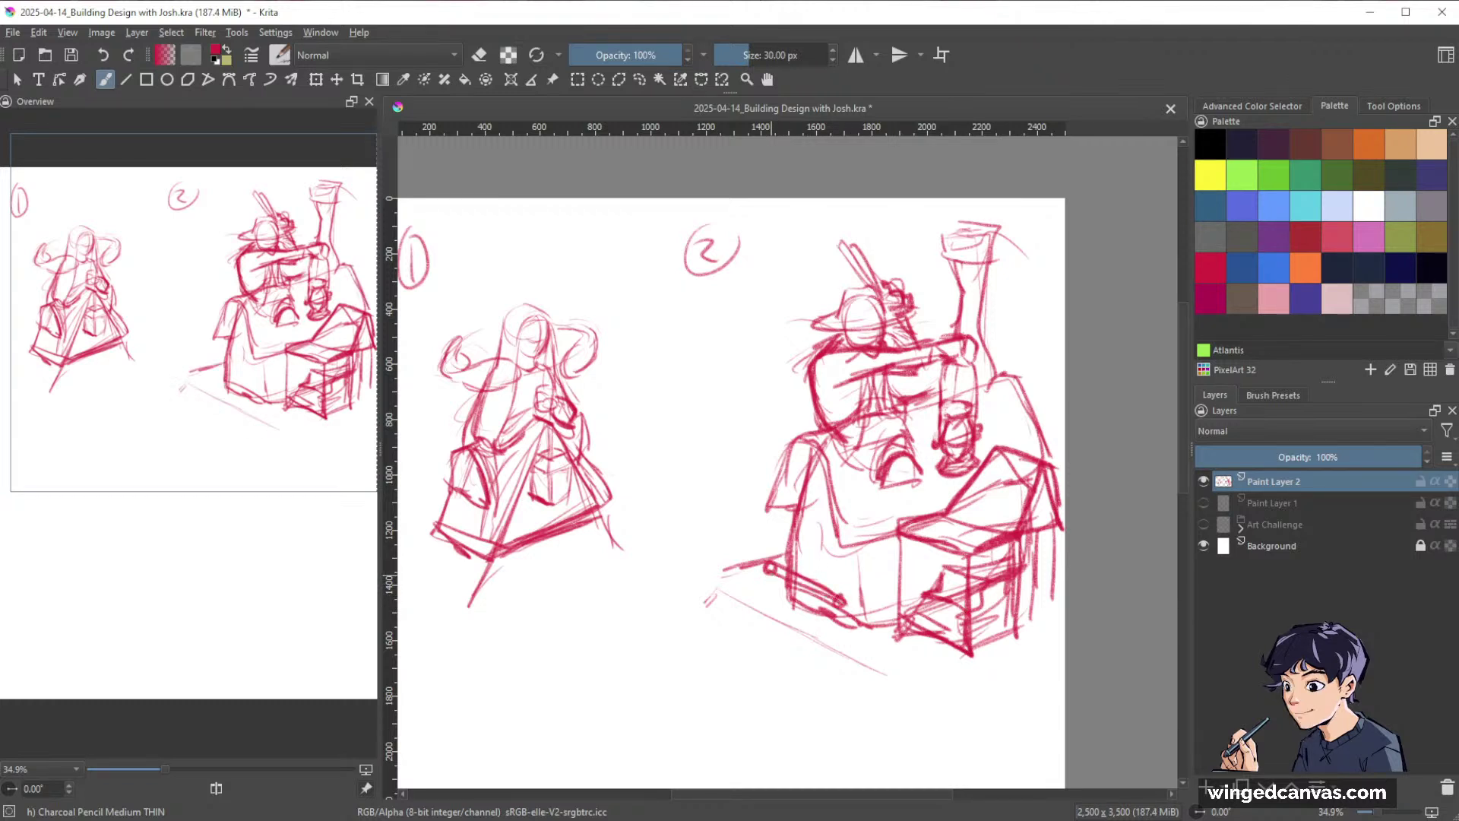
pyautogui.moveTo(829, 637); pyautogui.dragTo(788, 613)
pyautogui.moveTo(811, 518)
pyautogui.mouseDown()
pyautogui.moveTo(811, 562)
pyautogui.moveTo(818, 504)
pyautogui.moveTo(811, 522)
pyautogui.moveTo(858, 554)
pyautogui.moveTo(870, 622)
pyautogui.mouseUp()
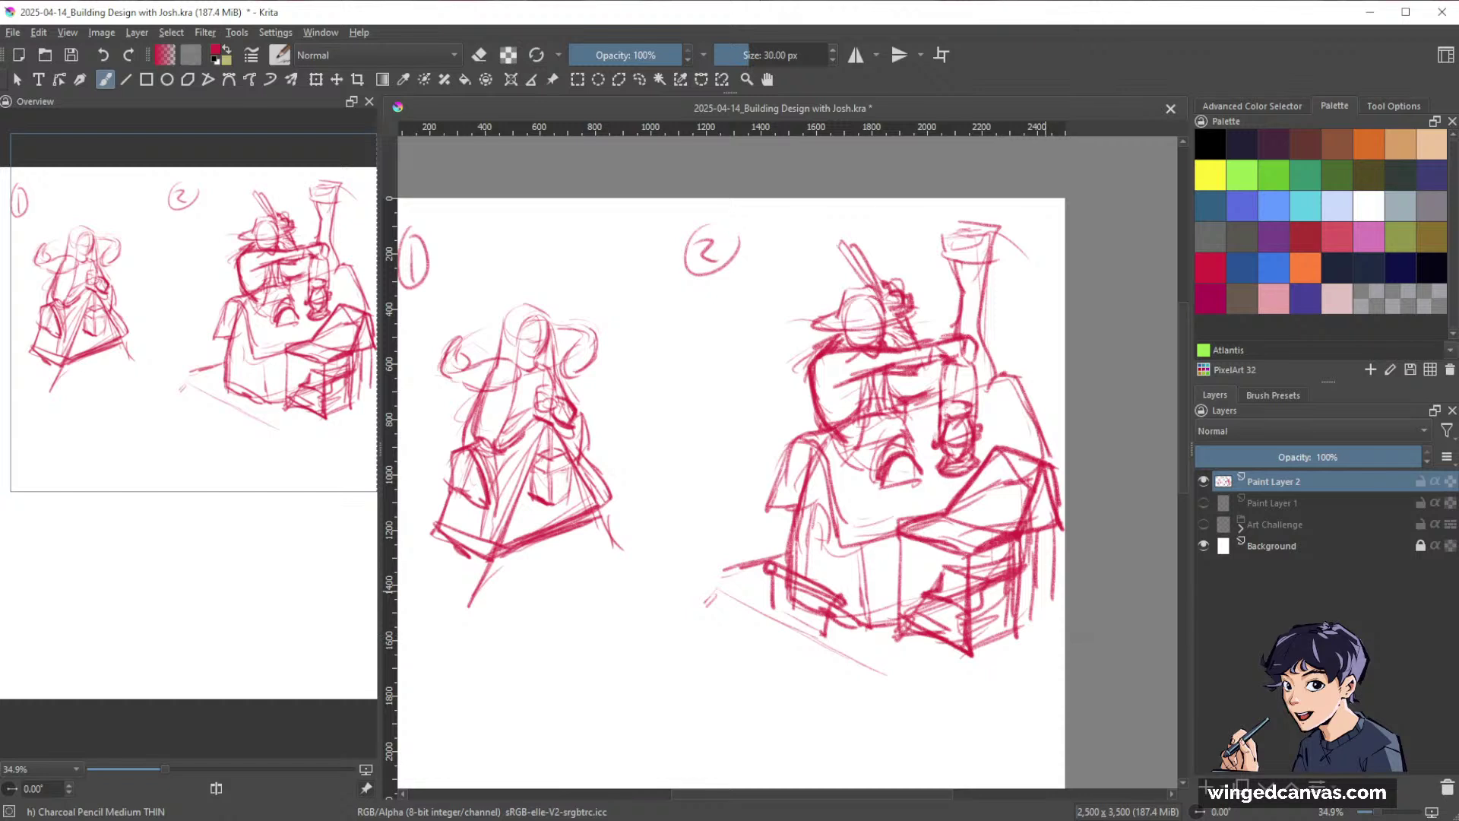
# Draw a wide angular platform beneath the building, giving its two front edges a visible thickness.
pyautogui.moveTo(1059, 612); pyautogui.dragTo(929, 683)
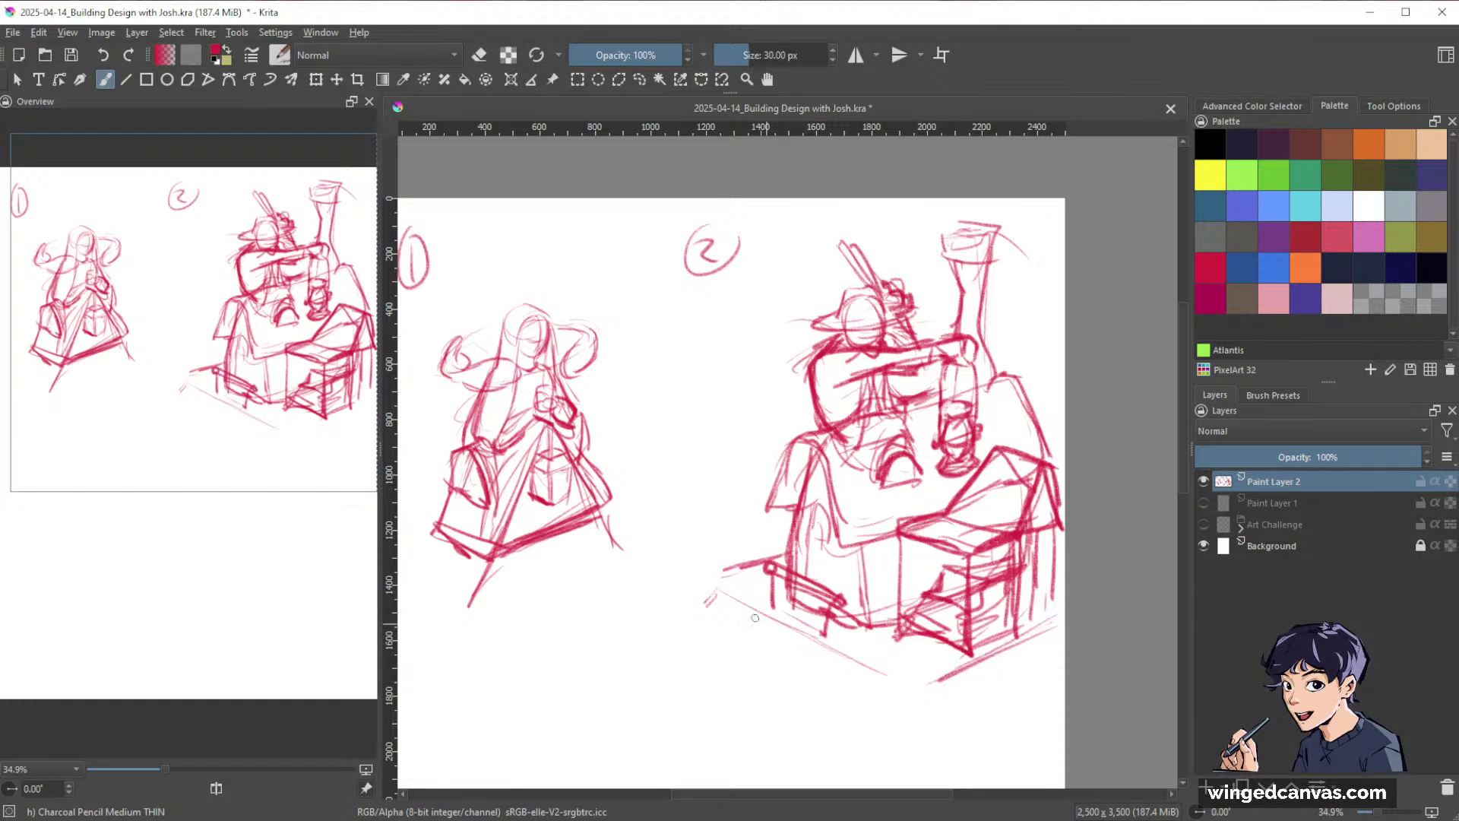
pyautogui.moveTo(739, 566)
pyautogui.mouseDown()
pyautogui.moveTo(687, 579)
pyautogui.moveTo(945, 703)
pyautogui.mouseUp()
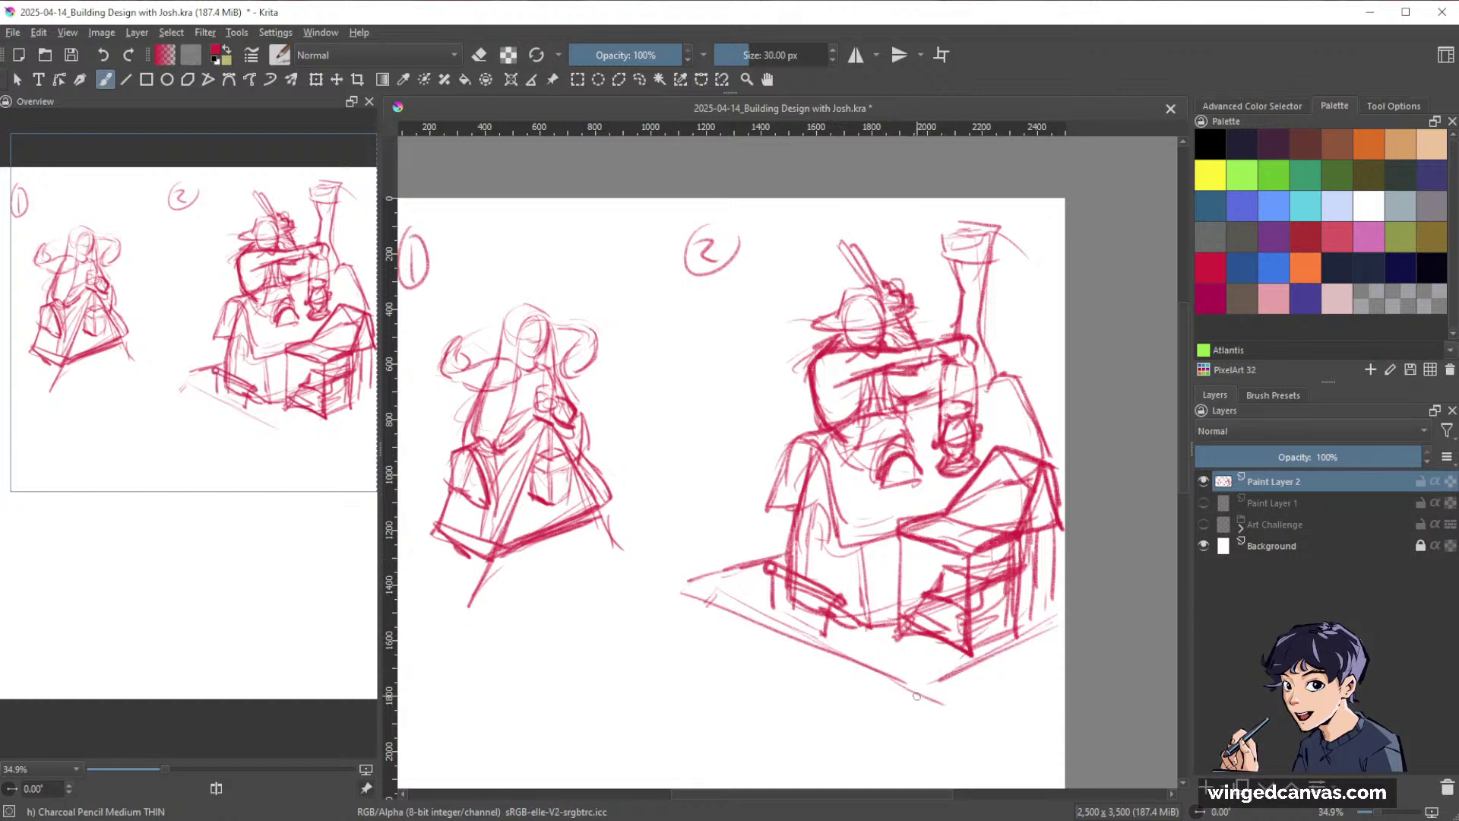
pyautogui.moveTo(1064, 625); pyautogui.dragTo(929, 693)
pyautogui.moveTo(693, 582)
pyautogui.mouseDown()
pyautogui.moveTo(664, 607)
pyautogui.moveTo(929, 725)
pyautogui.moveTo(1055, 660)
pyautogui.mouseUp()
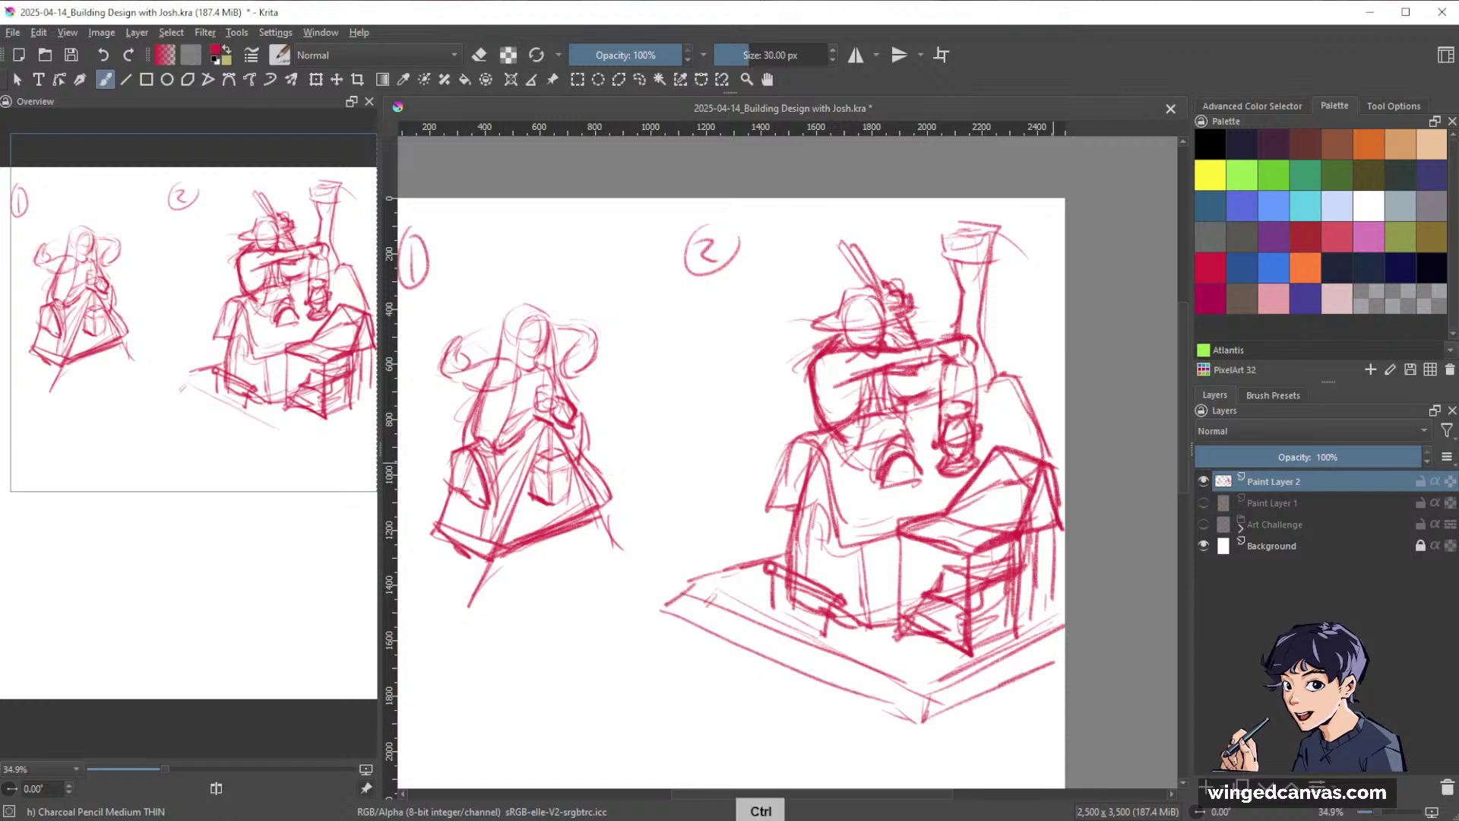
# Select the entire second design with a freehand selection, then scale it down and shift it fully inside the page.
pyautogui.moveTo(1079, 496); pyautogui.dragTo(1017, 578)
pyautogui.press('l')
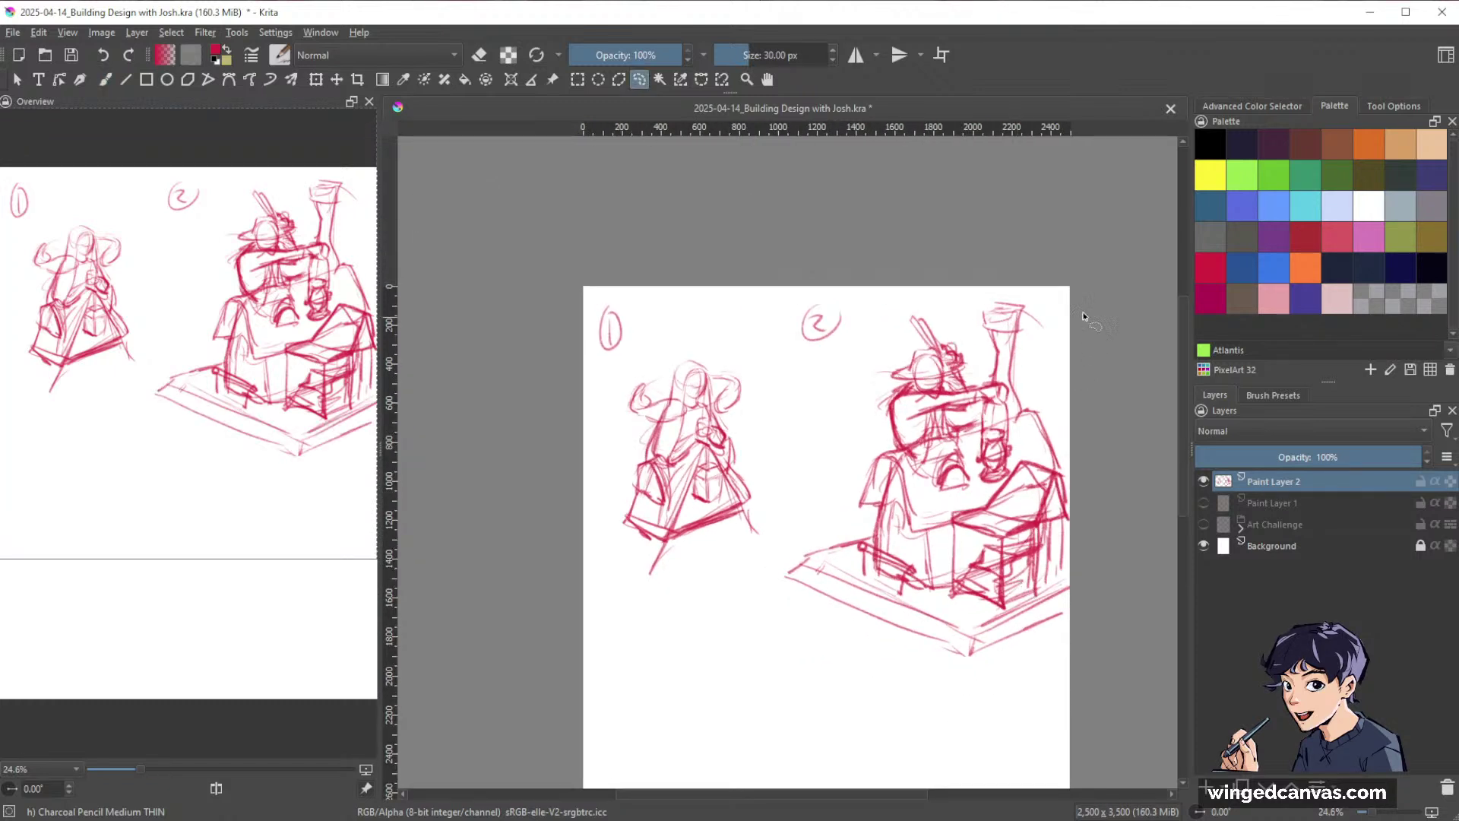
pyautogui.moveTo(1080, 300)
pyautogui.mouseDown()
pyautogui.moveTo(837, 421)
pyautogui.moveTo(1115, 536)
pyautogui.mouseUp()
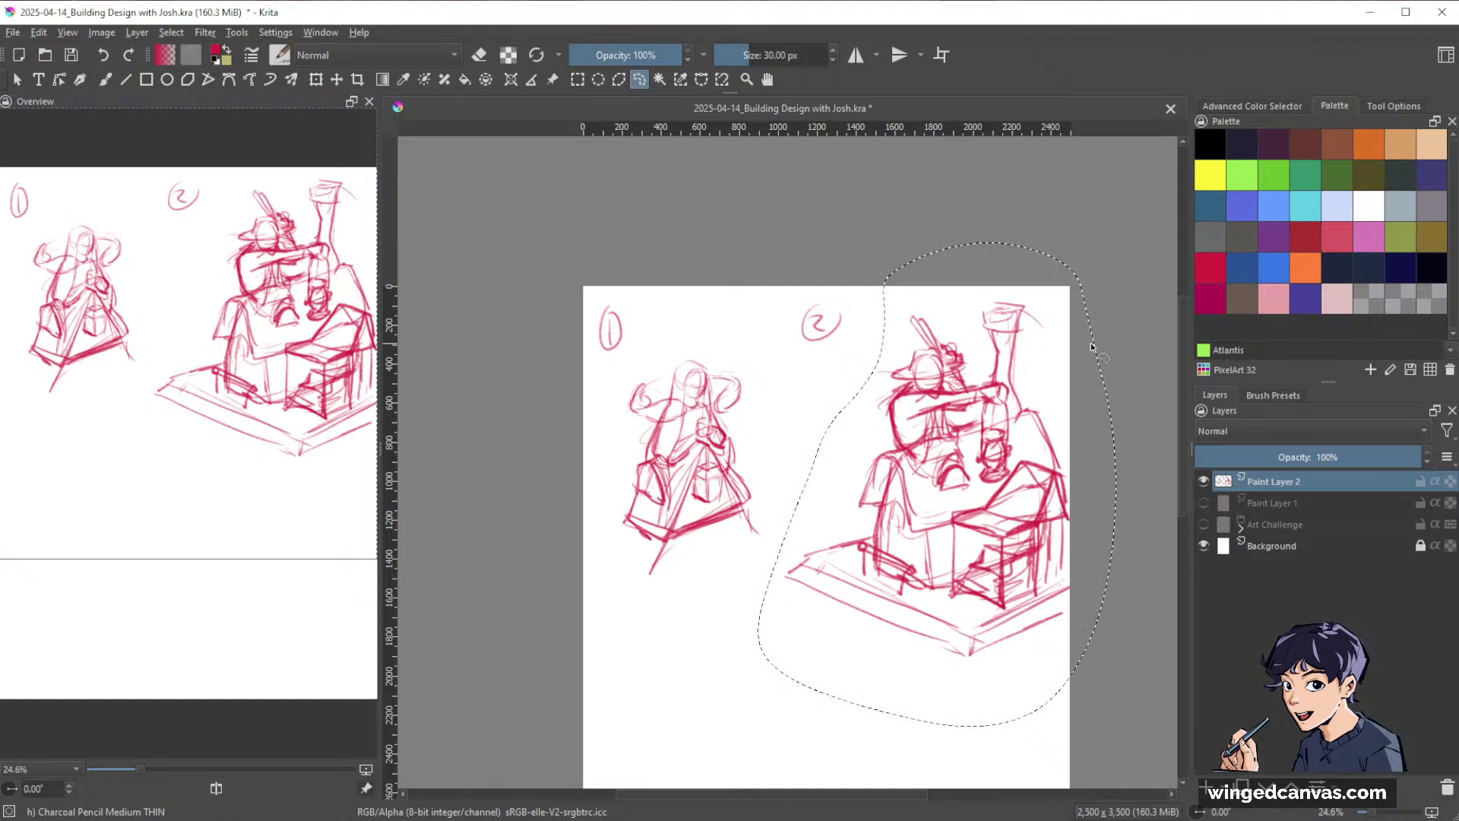
pyautogui.hotkey('ctrl', 't')
pyautogui.moveTo(934, 729); pyautogui.dragTo(943, 663)
pyautogui.moveTo(987, 550); pyautogui.dragTo(947, 563)
pyautogui.moveTo(887, 673); pyautogui.dragTo(898, 627)
pyautogui.hotkey('ctrl', 'z')
pyautogui.press('Return')
pyautogui.press('b')
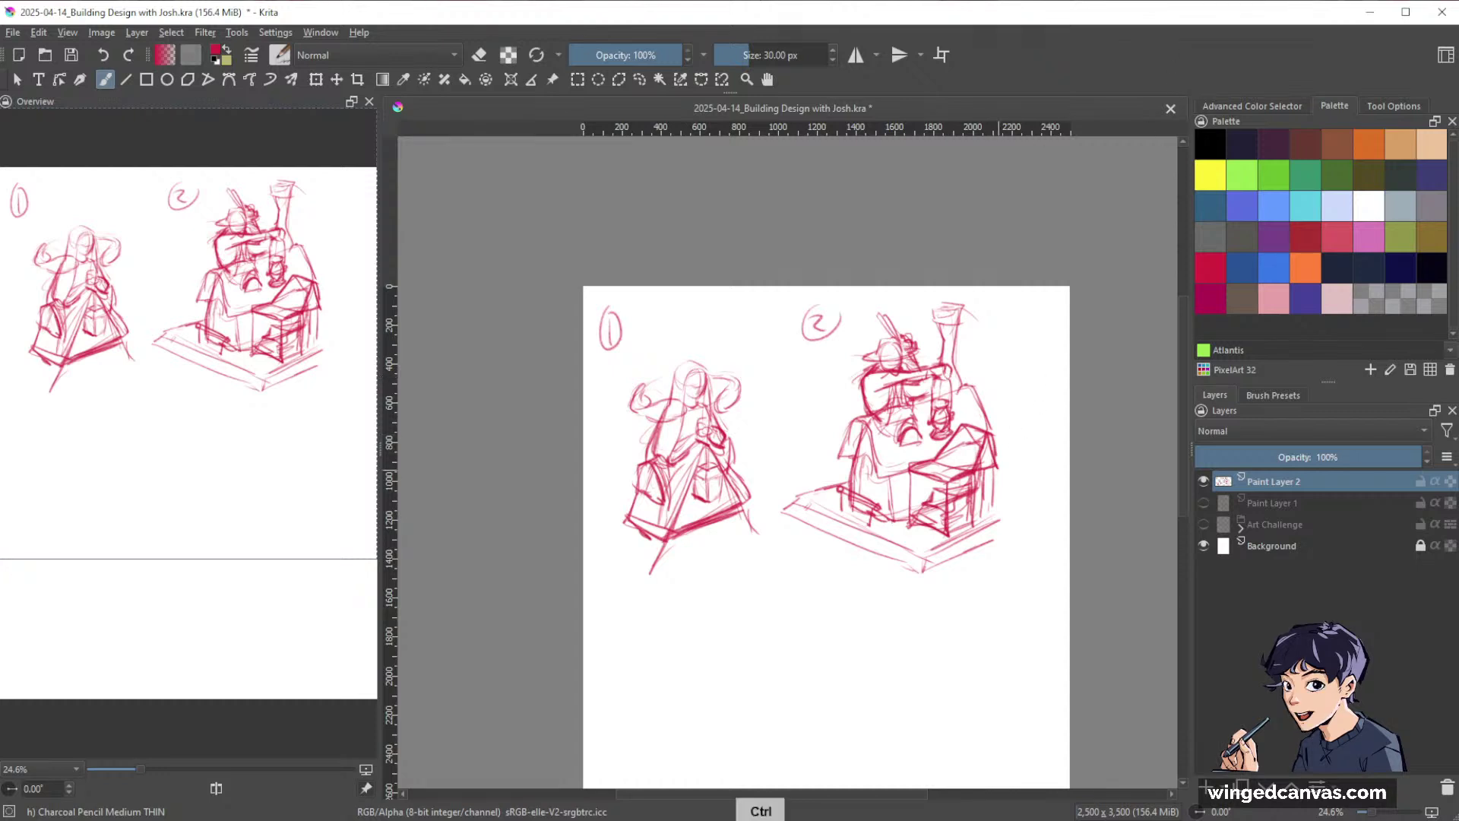
# Extend the platform to its far corner and reinforce both front edges and the front corner with darker lines.
pyautogui.moveTo(1019, 498)
pyautogui.mouseDown()
pyautogui.moveTo(1039, 450)
pyautogui.moveTo(1029, 502)
pyautogui.moveTo(950, 544)
pyautogui.moveTo(1034, 506)
pyautogui.moveTo(1018, 528)
pyautogui.moveTo(886, 604)
pyautogui.mouseUp()
pyautogui.moveTo(1049, 525)
pyautogui.mouseDown()
pyautogui.moveTo(870, 589)
pyautogui.moveTo(866, 624)
pyautogui.mouseUp()
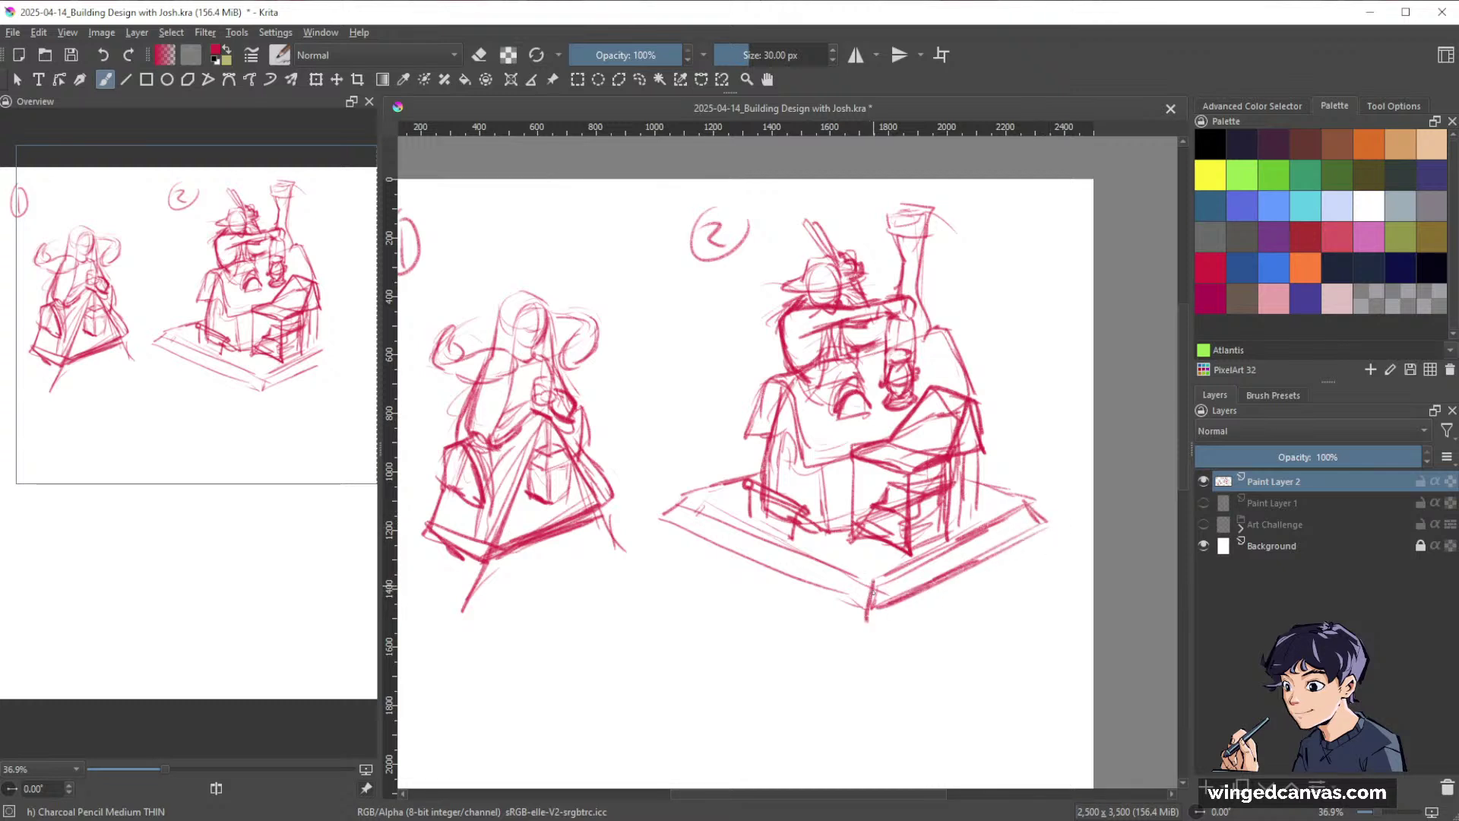
pyautogui.moveTo(688, 504); pyautogui.dragTo(886, 595)
pyautogui.moveTo(690, 494)
pyautogui.mouseDown()
pyautogui.moveTo(664, 521)
pyautogui.moveTo(882, 619)
pyautogui.mouseUp()
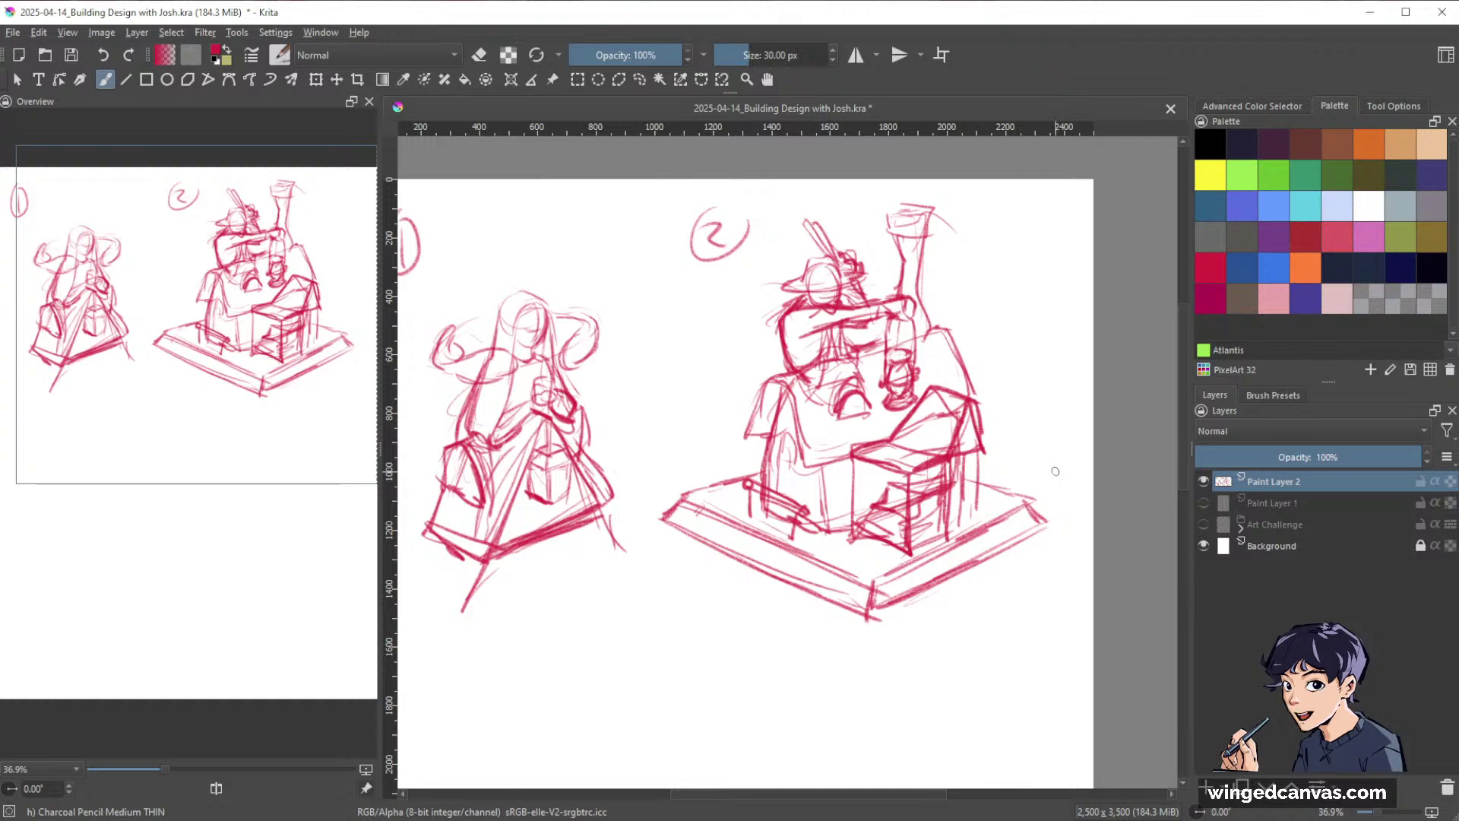
pyautogui.moveTo(988, 555)
pyautogui.mouseDown()
pyautogui.moveTo(1070, 557)
pyautogui.moveTo(1020, 557)
pyautogui.mouseUp()
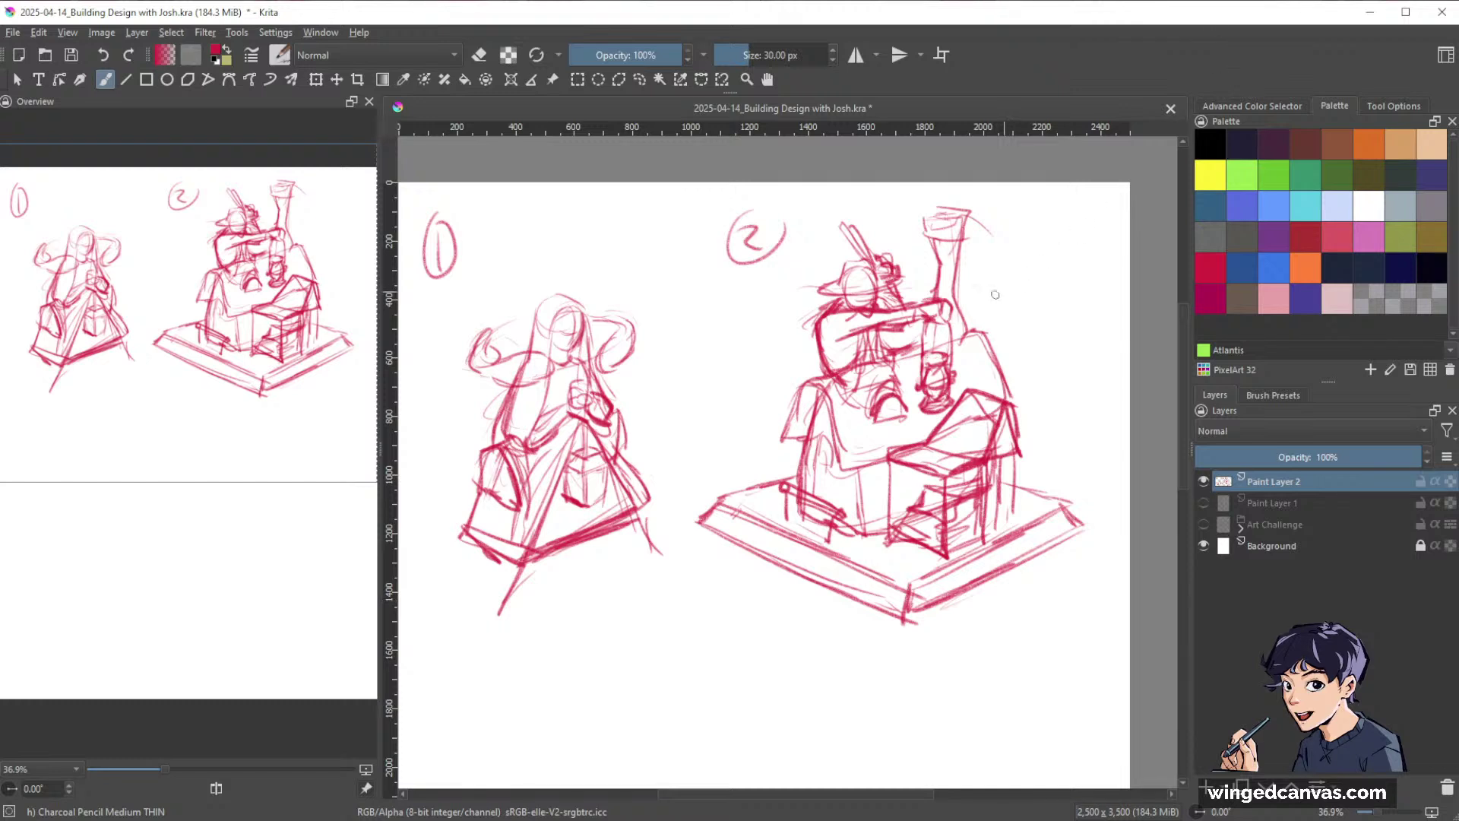
# Add the platform's rear edge behind the gabled extension and reinforce its outer corners.
pyautogui.press('space')
pyautogui.moveTo(657, 535); pyautogui.dragTo(785, 532)
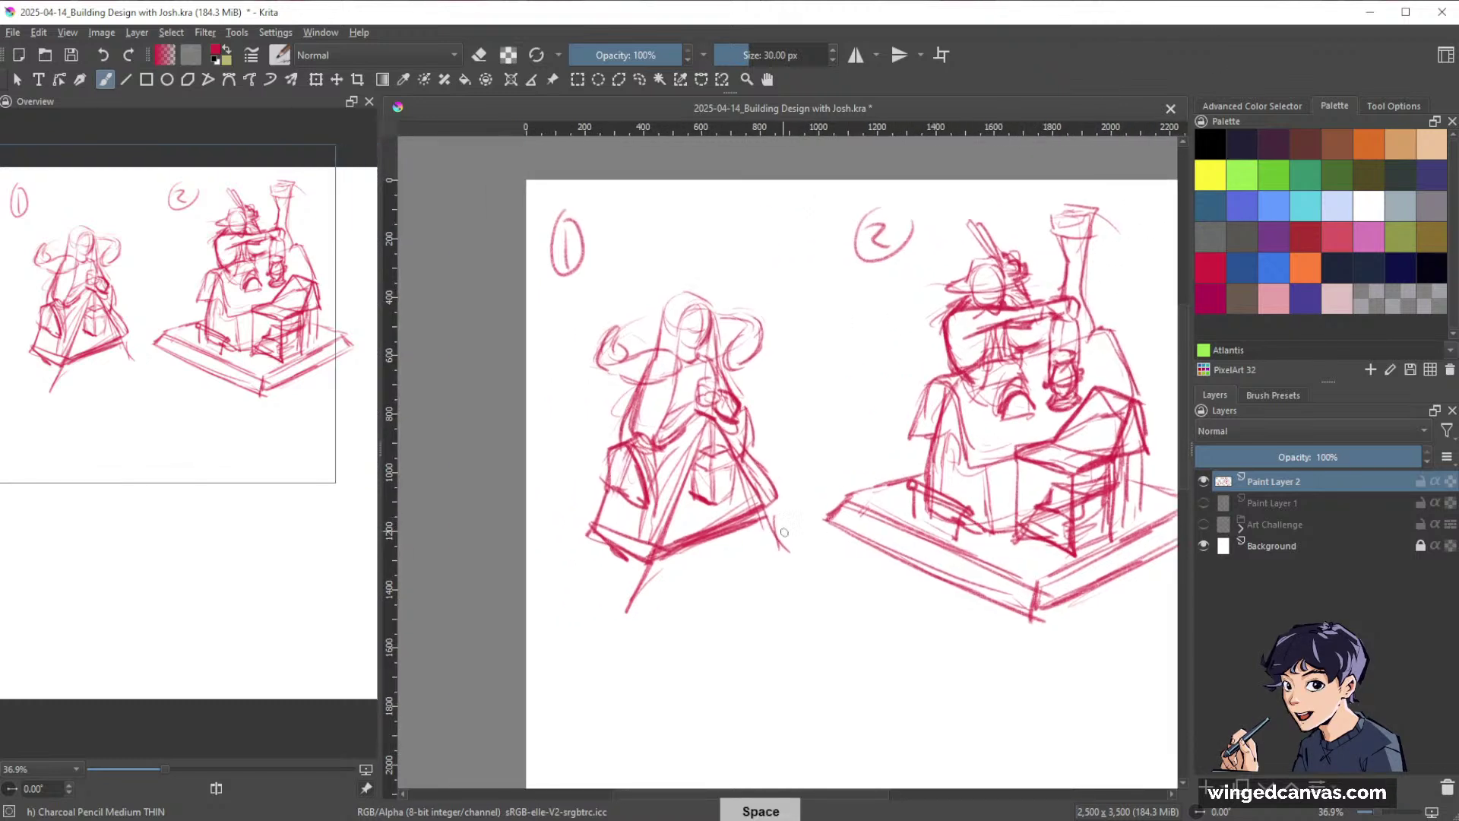
pyautogui.press('space')
pyautogui.moveTo(1081, 598); pyautogui.dragTo(1008, 600)
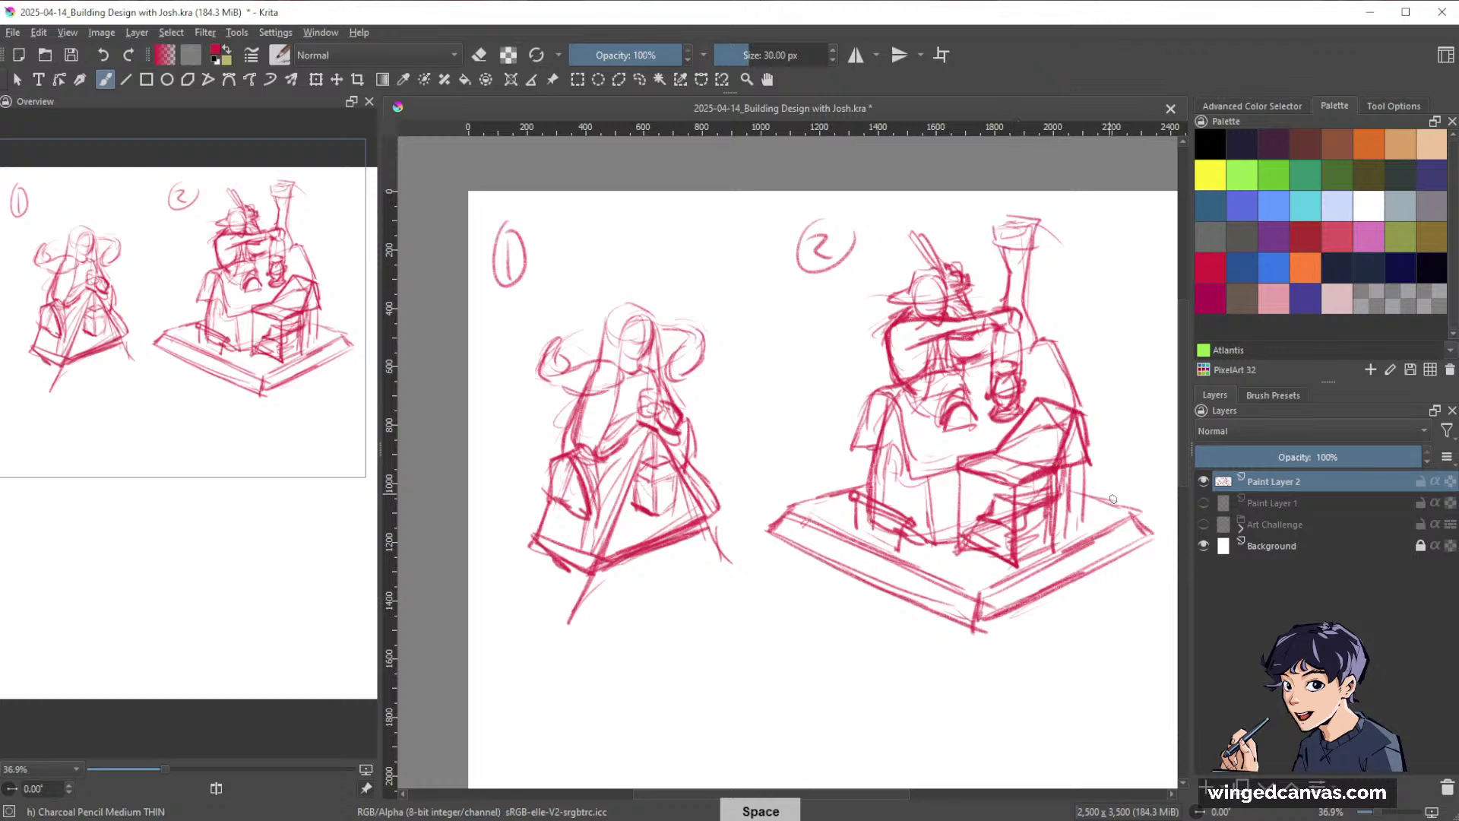
pyautogui.moveTo(1127, 567); pyautogui.dragTo(1058, 558)
pyautogui.moveTo(792, 482)
pyautogui.mouseDown()
pyautogui.moveTo(744, 499)
pyautogui.moveTo(806, 480)
pyautogui.moveTo(710, 527)
pyautogui.mouseUp()
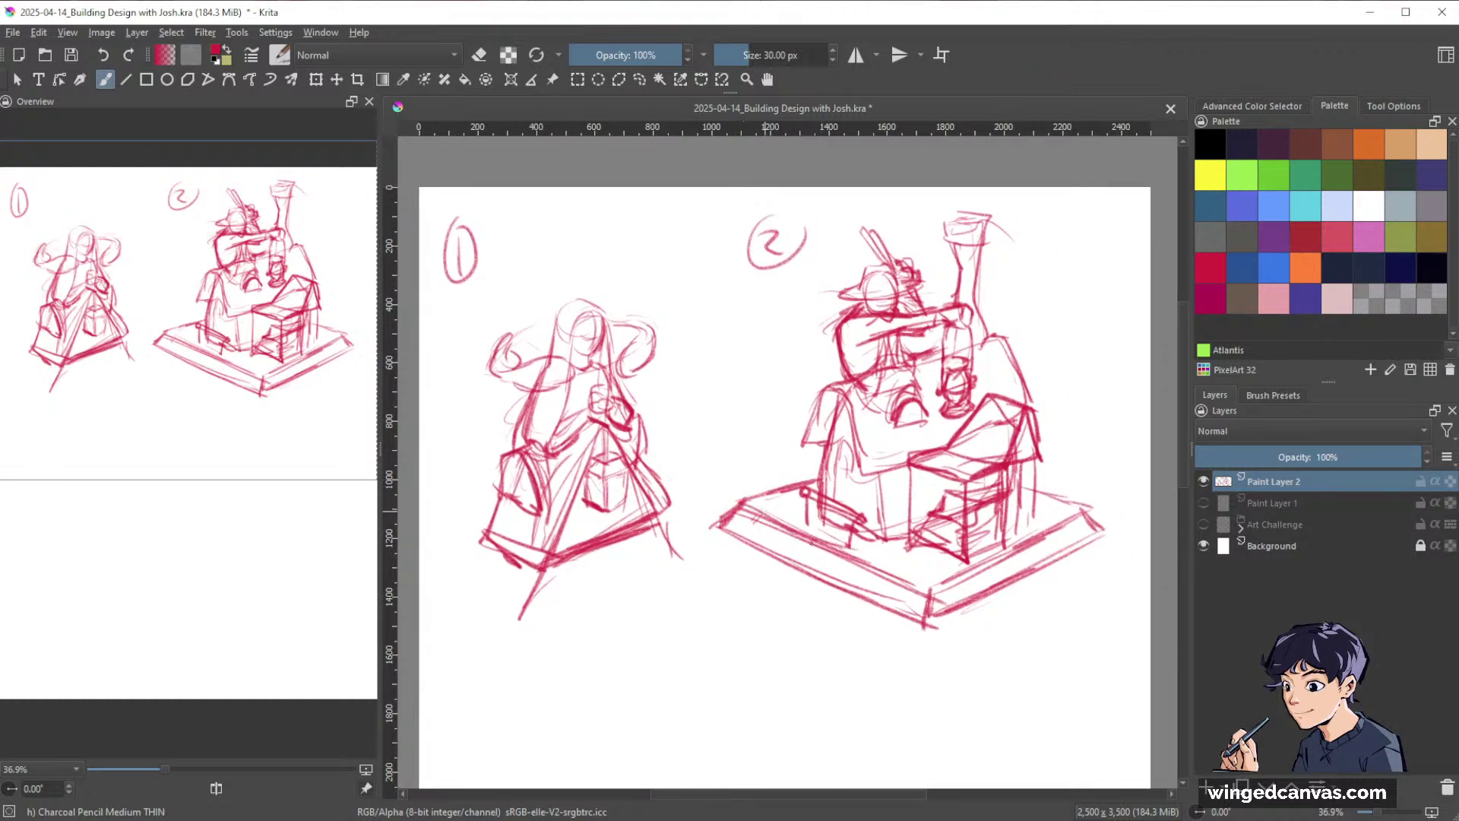
pyautogui.moveTo(1032, 492)
pyautogui.mouseDown()
pyautogui.moveTo(1097, 509)
pyautogui.moveTo(1109, 537)
pyautogui.mouseUp()
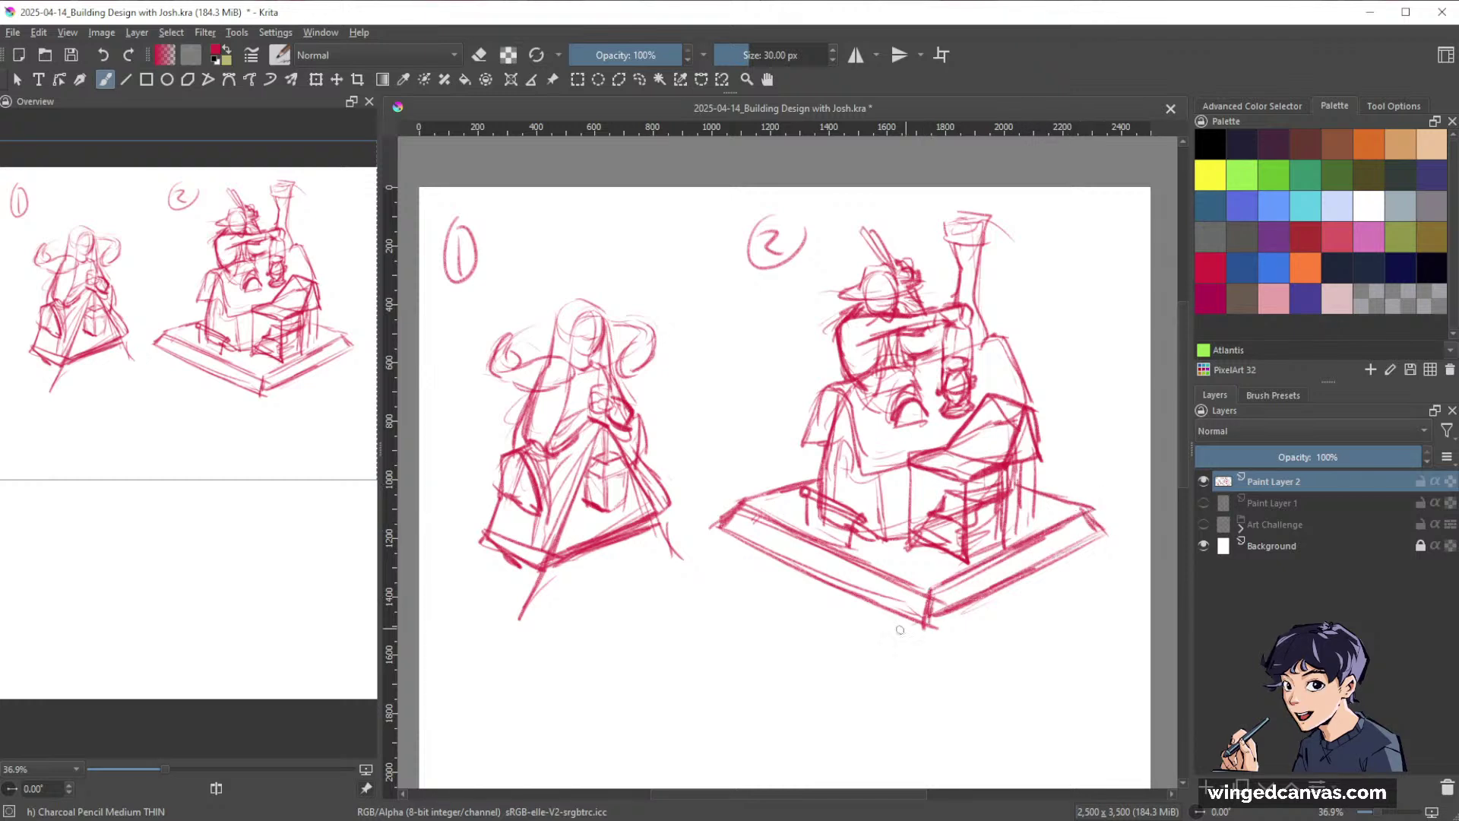
# Add long hair strands flowing from the first figure's head down past its shoulder toward the roof.
pyautogui.press('space')
pyautogui.moveTo(684, 571)
pyautogui.mouseDown()
pyautogui.moveTo(869, 558)
pyautogui.moveTo(824, 621)
pyautogui.mouseUp()
pyautogui.press('space')
pyautogui.scroll(1, 806, 304)
pyautogui.moveTo(863, 378); pyautogui.dragTo(896, 398)
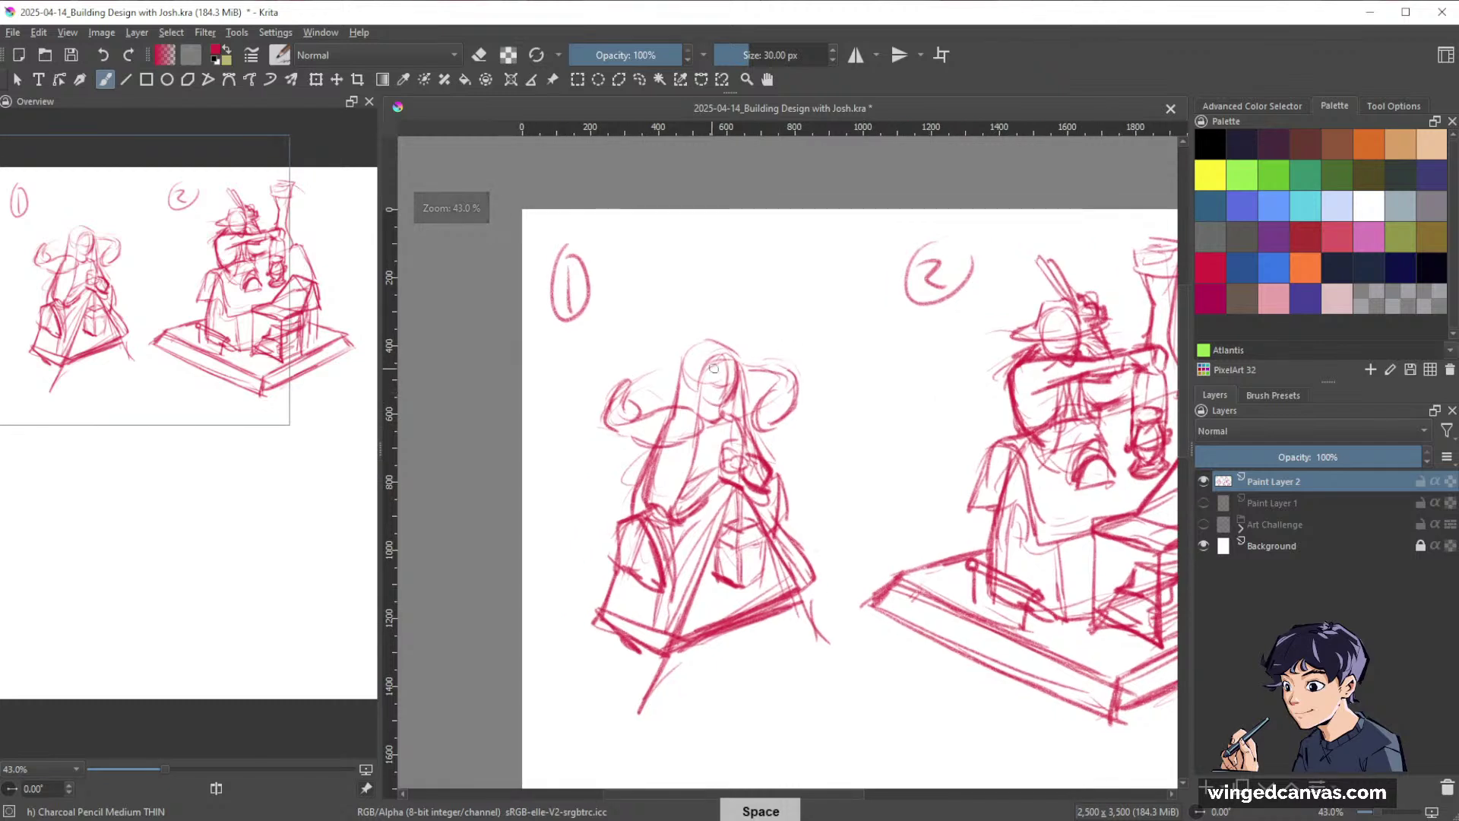
pyautogui.moveTo(705, 361); pyautogui.dragTo(666, 453)
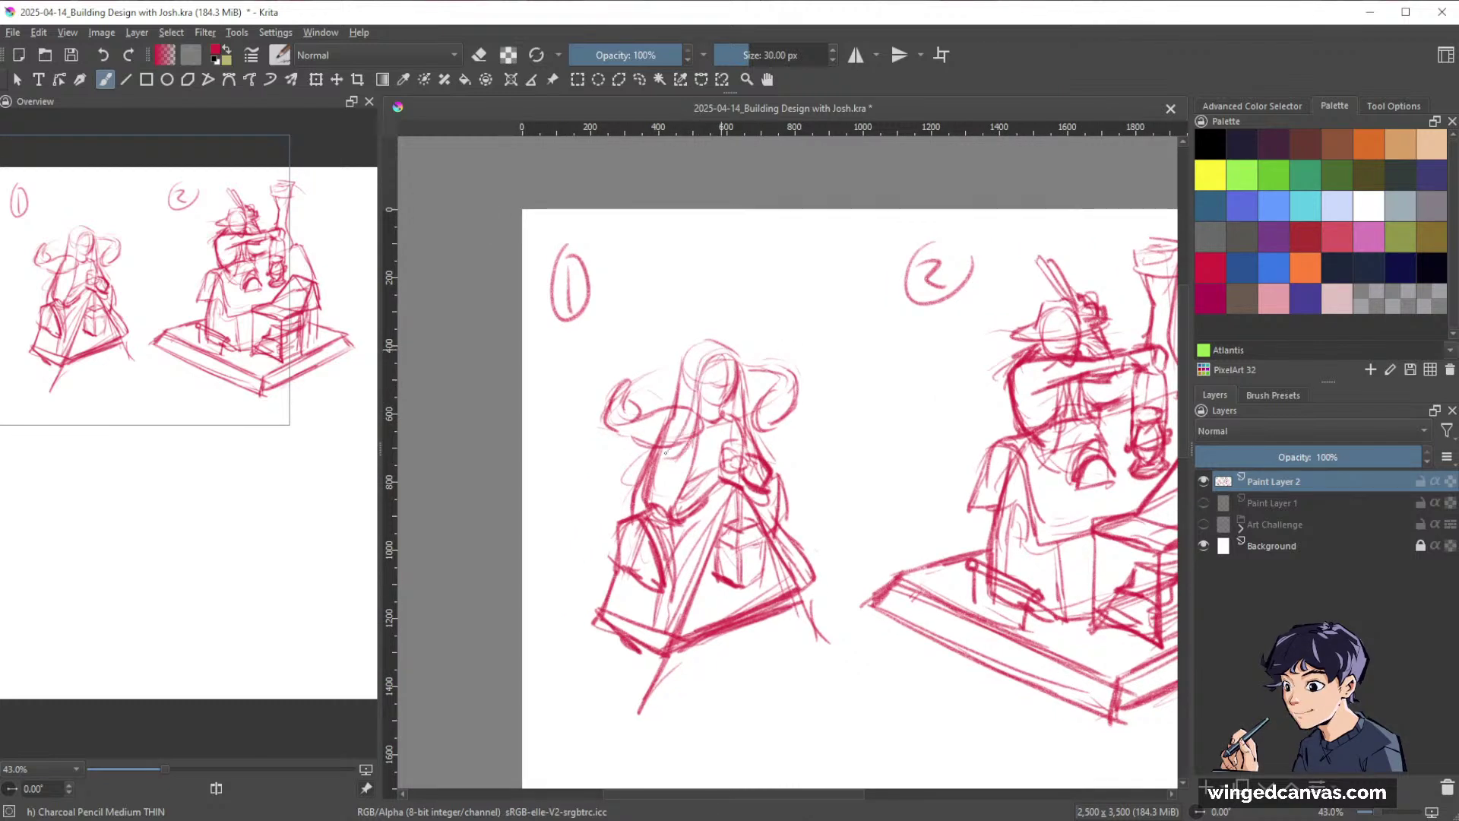
pyautogui.moveTo(742, 403)
pyautogui.mouseDown()
pyautogui.moveTo(737, 433)
pyautogui.moveTo(650, 498)
pyautogui.moveTo(654, 510)
pyautogui.mouseUp()
pyautogui.moveTo(710, 357); pyautogui.dragTo(667, 424)
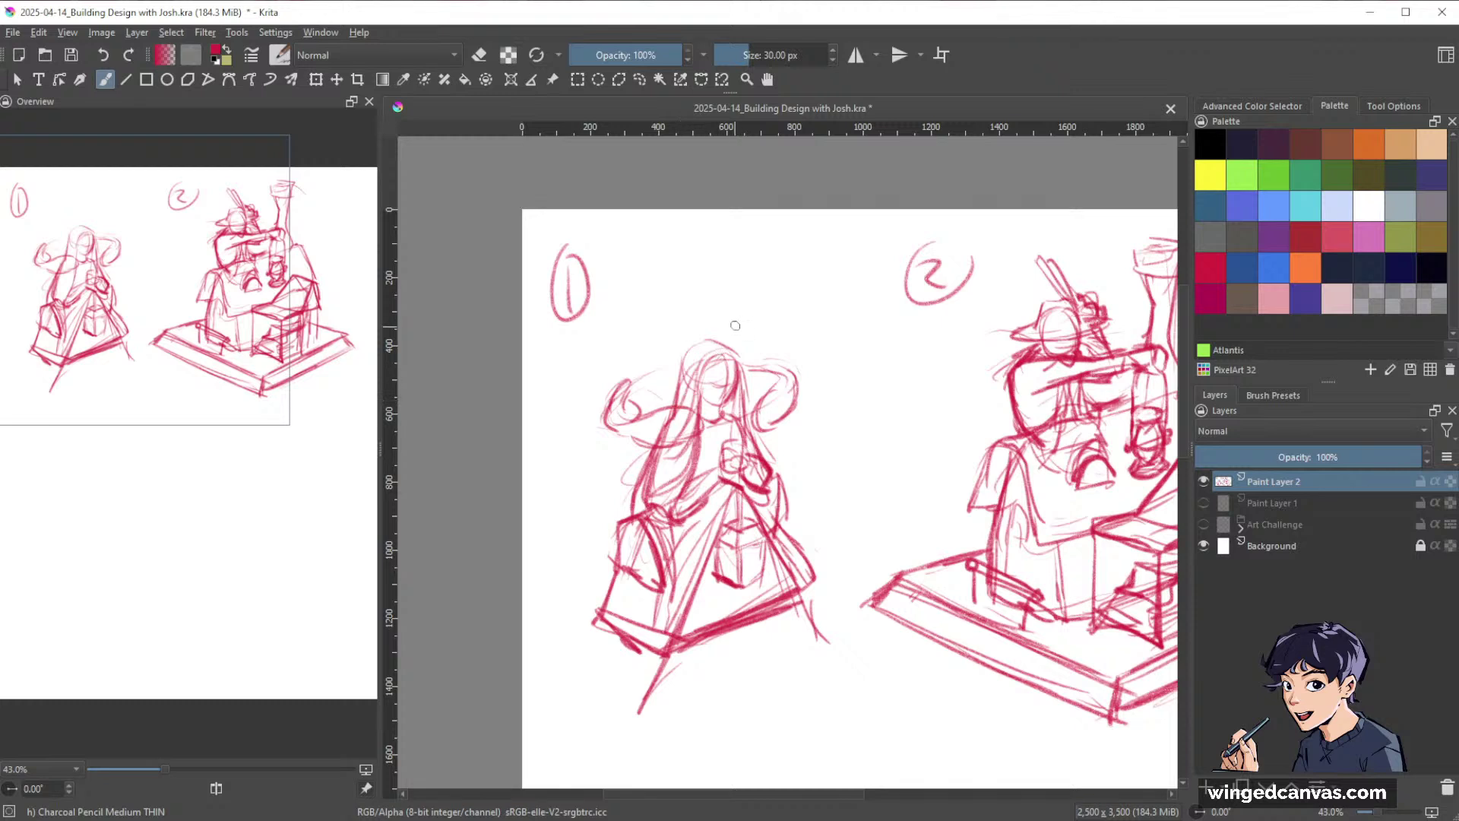
# Draw a round bun on top of the first figure's head and darken the hair framing its face.
pyautogui.moveTo(707, 342)
pyautogui.mouseDown()
pyautogui.moveTo(727, 300)
pyautogui.moveTo(717, 340)
pyautogui.moveTo(728, 337)
pyautogui.moveTo(725, 298)
pyautogui.moveTo(729, 334)
pyautogui.moveTo(712, 346)
pyautogui.moveTo(721, 301)
pyautogui.moveTo(683, 324)
pyautogui.moveTo(709, 347)
pyautogui.mouseUp()
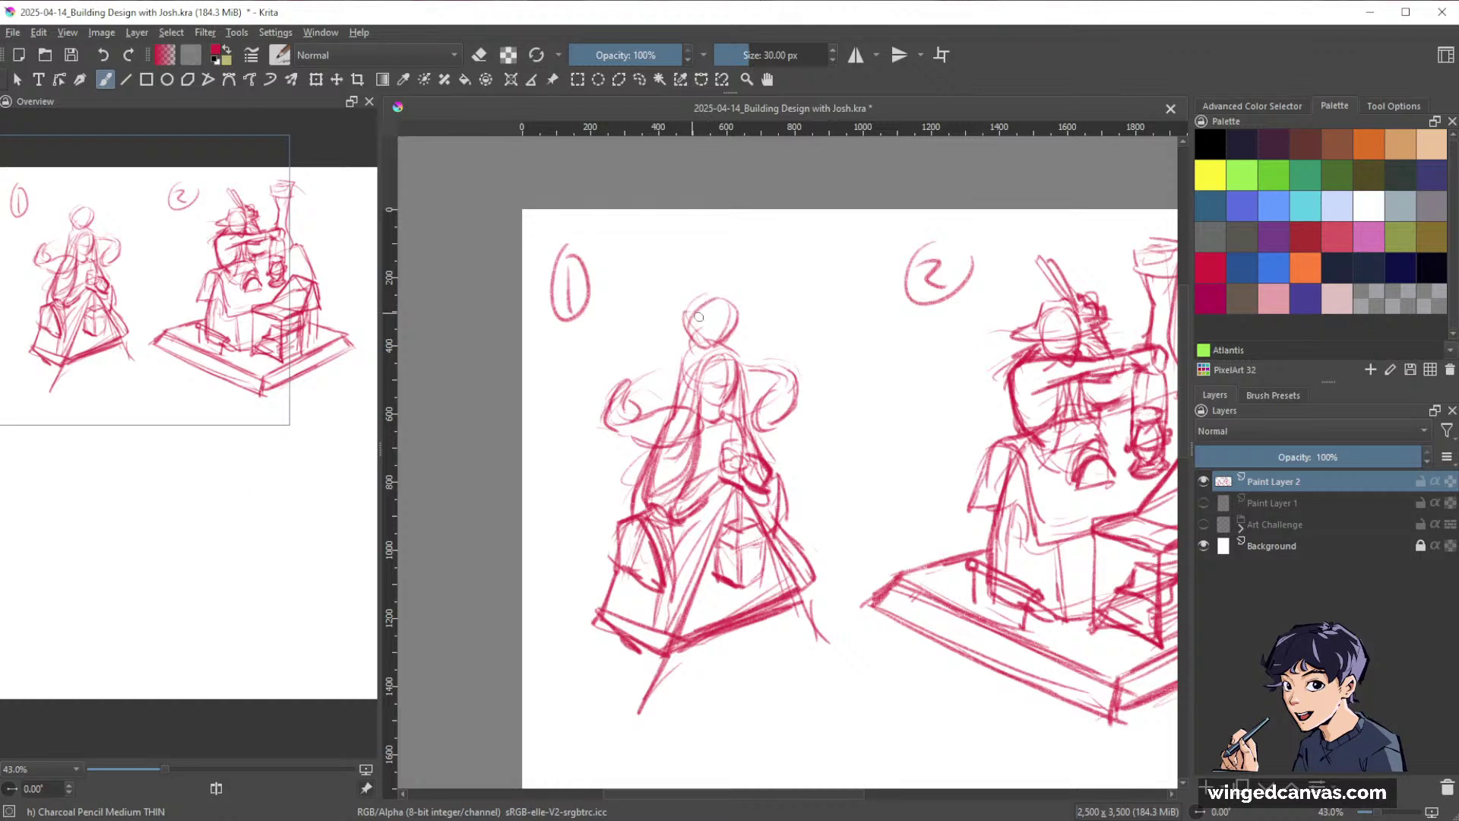
pyautogui.moveTo(688, 337)
pyautogui.mouseDown()
pyautogui.moveTo(738, 359)
pyautogui.moveTo(698, 347)
pyautogui.moveTo(688, 389)
pyautogui.moveTo(745, 361)
pyautogui.moveTo(700, 371)
pyautogui.moveTo(710, 351)
pyautogui.moveTo(729, 355)
pyautogui.moveTo(688, 391)
pyautogui.moveTo(698, 374)
pyautogui.moveTo(736, 403)
pyautogui.moveTo(756, 452)
pyautogui.mouseUp()
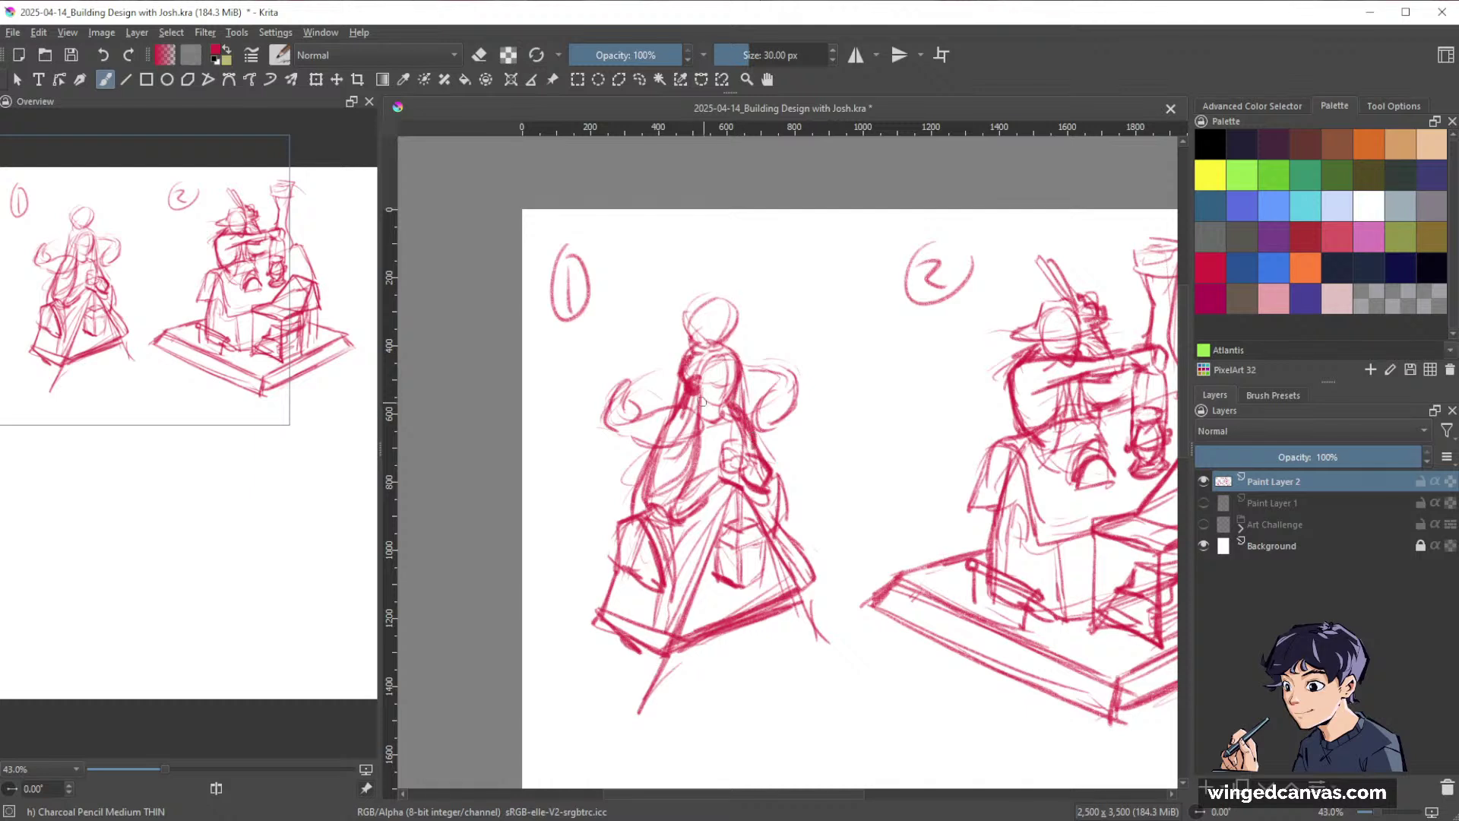
pyautogui.moveTo(694, 394); pyautogui.dragTo(710, 429)
pyautogui.moveTo(711, 418)
pyautogui.mouseDown()
pyautogui.moveTo(689, 493)
pyautogui.moveTo(745, 450)
pyautogui.mouseUp()
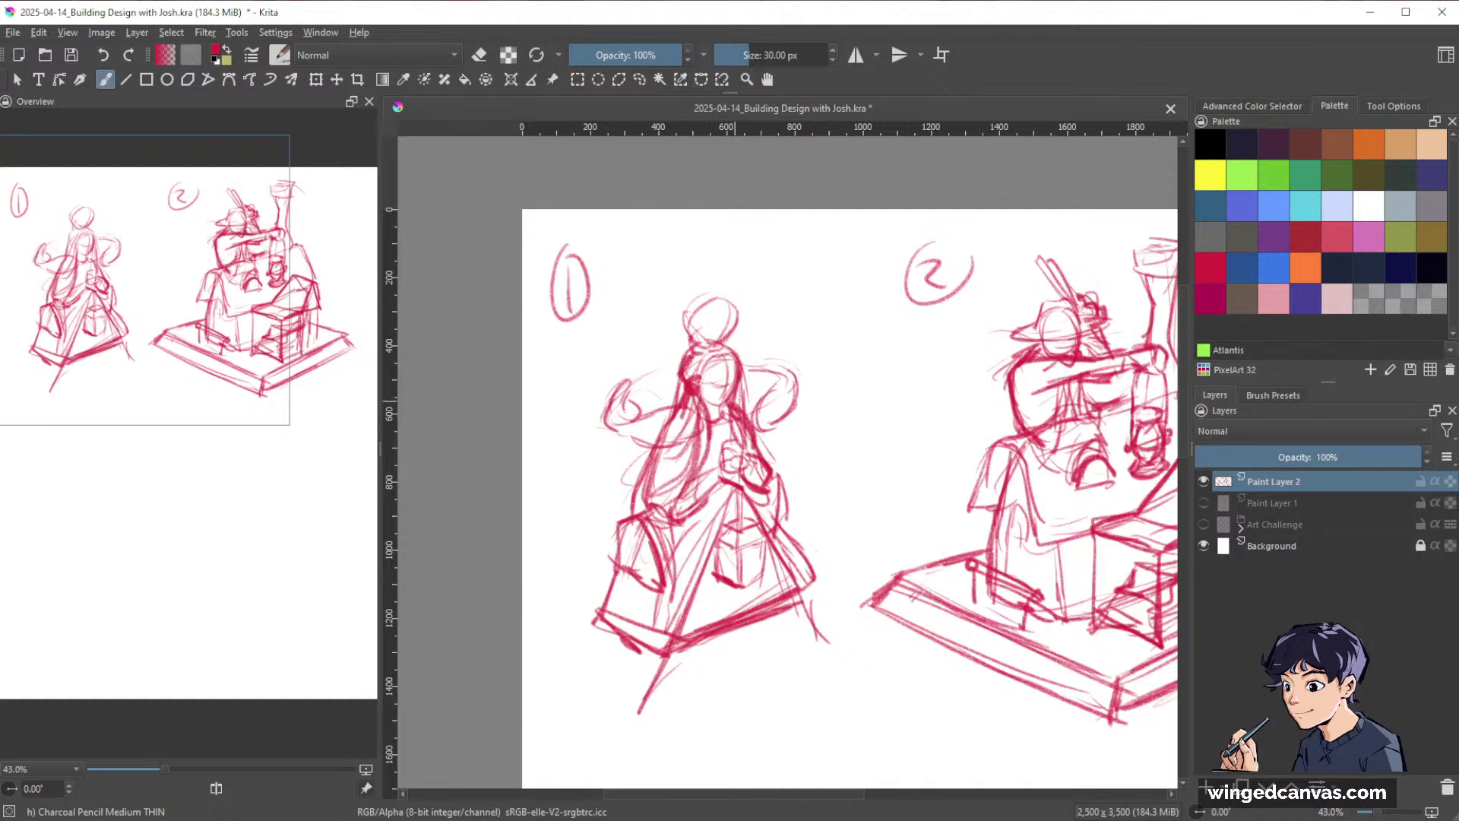
# Sketch a rounded, bowl-shaped body hanging beneath the first design's angular roof edge.
pyautogui.moveTo(946, 481)
pyautogui.mouseDown()
pyautogui.moveTo(1026, 563)
pyautogui.moveTo(947, 549)
pyautogui.moveTo(1014, 523)
pyautogui.moveTo(1029, 589)
pyautogui.moveTo(987, 580)
pyautogui.mouseUp()
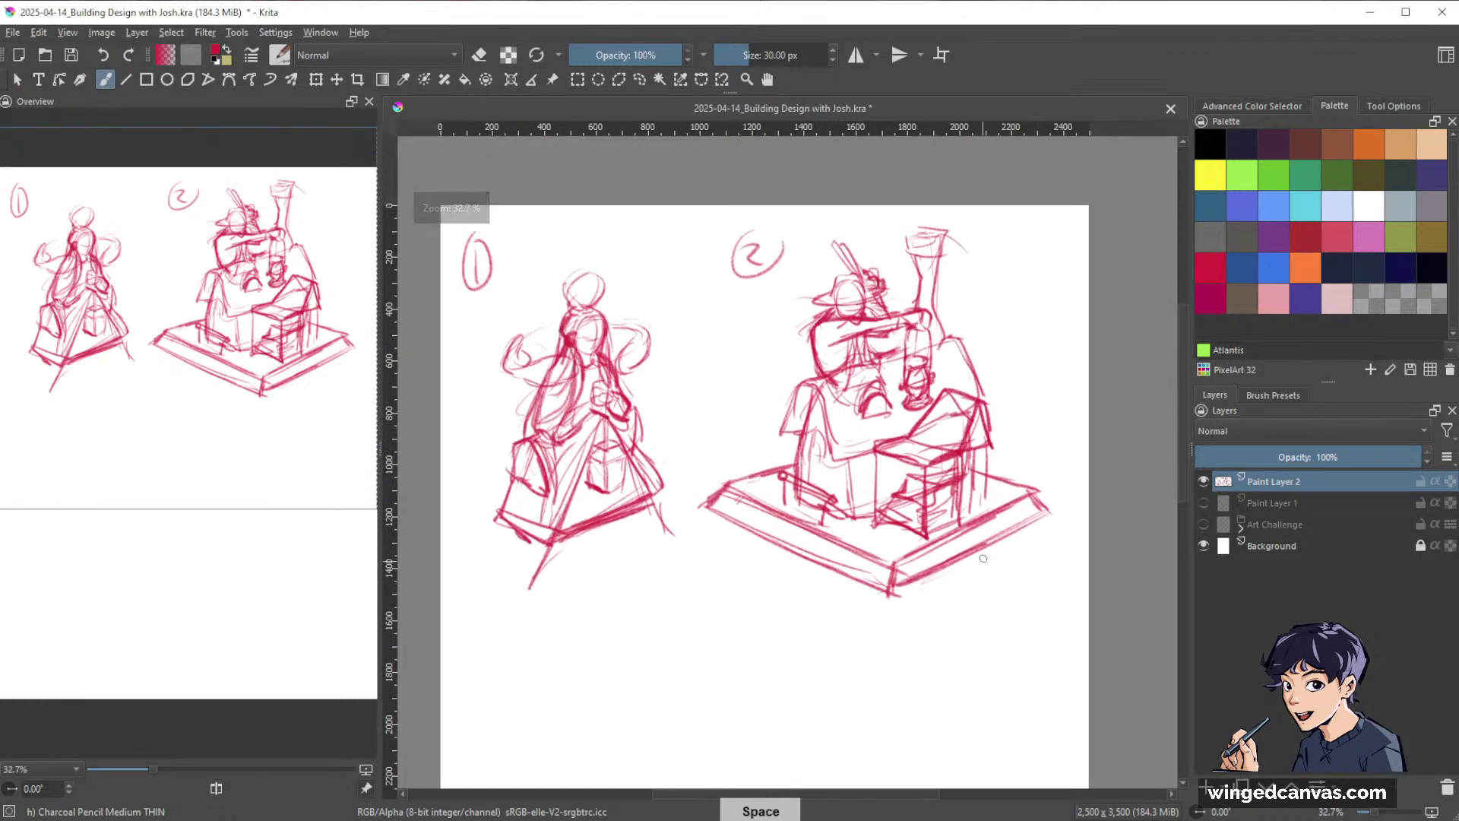
pyautogui.moveTo(553, 546); pyautogui.dragTo(552, 584)
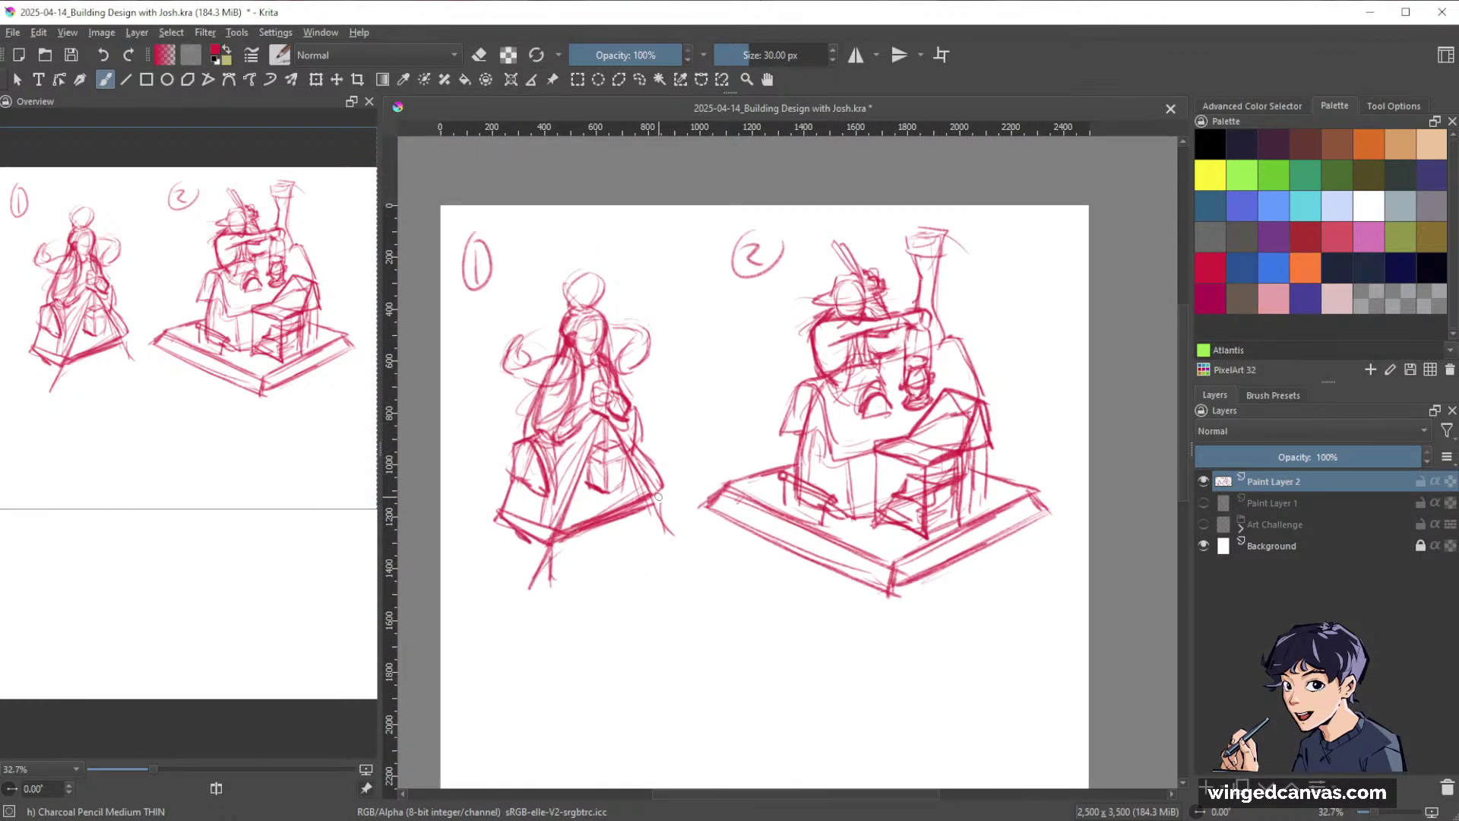
pyautogui.moveTo(656, 492); pyautogui.dragTo(664, 544)
pyautogui.moveTo(643, 435); pyautogui.dragTo(626, 541)
pyautogui.moveTo(636, 466)
pyautogui.mouseDown()
pyautogui.moveTo(652, 532)
pyautogui.moveTo(578, 575)
pyautogui.mouseUp()
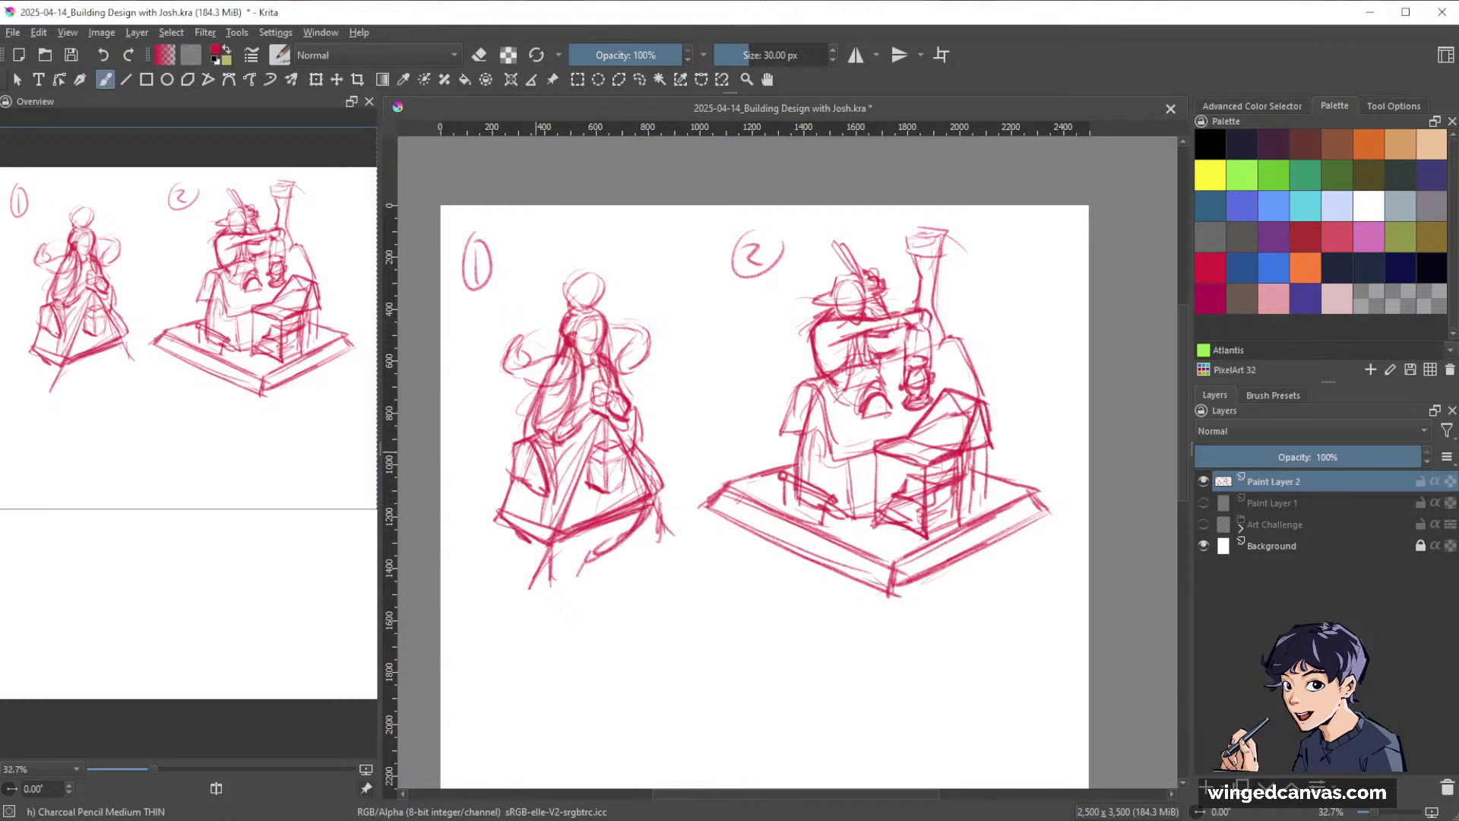
pyautogui.moveTo(532, 450); pyautogui.dragTo(520, 506)
pyautogui.moveTo(499, 523)
pyautogui.mouseDown()
pyautogui.moveTo(523, 557)
pyautogui.moveTo(503, 523)
pyautogui.moveTo(538, 561)
pyautogui.moveTo(575, 572)
pyautogui.moveTo(611, 556)
pyautogui.moveTo(650, 500)
pyautogui.moveTo(610, 562)
pyautogui.mouseUp()
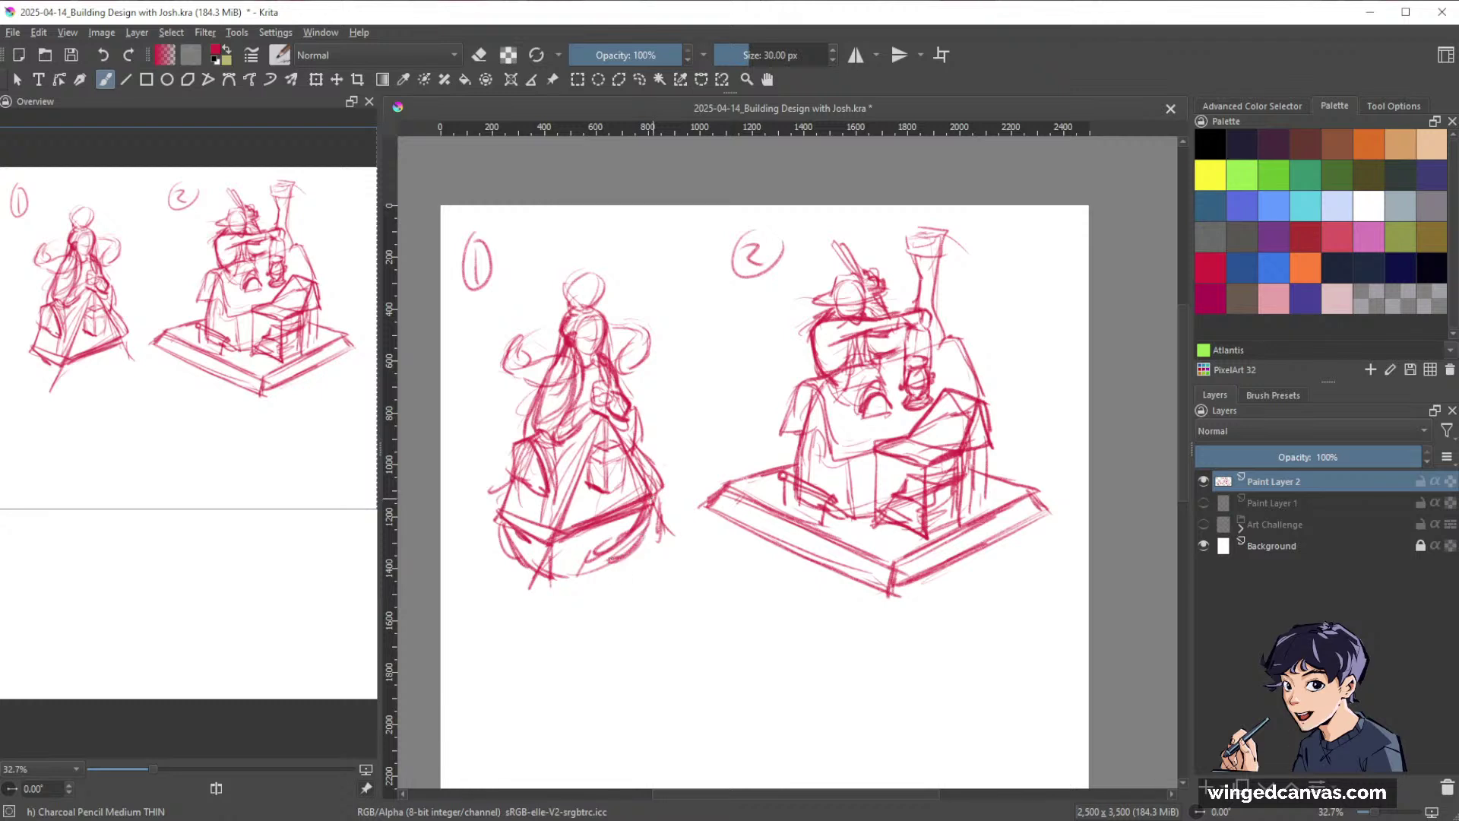
# Strengthen the bowl's curved outline and add a narrow rounded base under it.
pyautogui.moveTo(653, 507); pyautogui.dragTo(608, 564)
pyautogui.moveTo(621, 558); pyautogui.dragTo(582, 576)
pyautogui.moveTo(503, 525)
pyautogui.mouseDown()
pyautogui.moveTo(540, 580)
pyautogui.moveTo(599, 563)
pyautogui.moveTo(650, 524)
pyautogui.moveTo(610, 560)
pyautogui.moveTo(555, 576)
pyautogui.moveTo(562, 590)
pyautogui.moveTo(601, 585)
pyautogui.moveTo(538, 578)
pyautogui.moveTo(601, 584)
pyautogui.mouseUp()
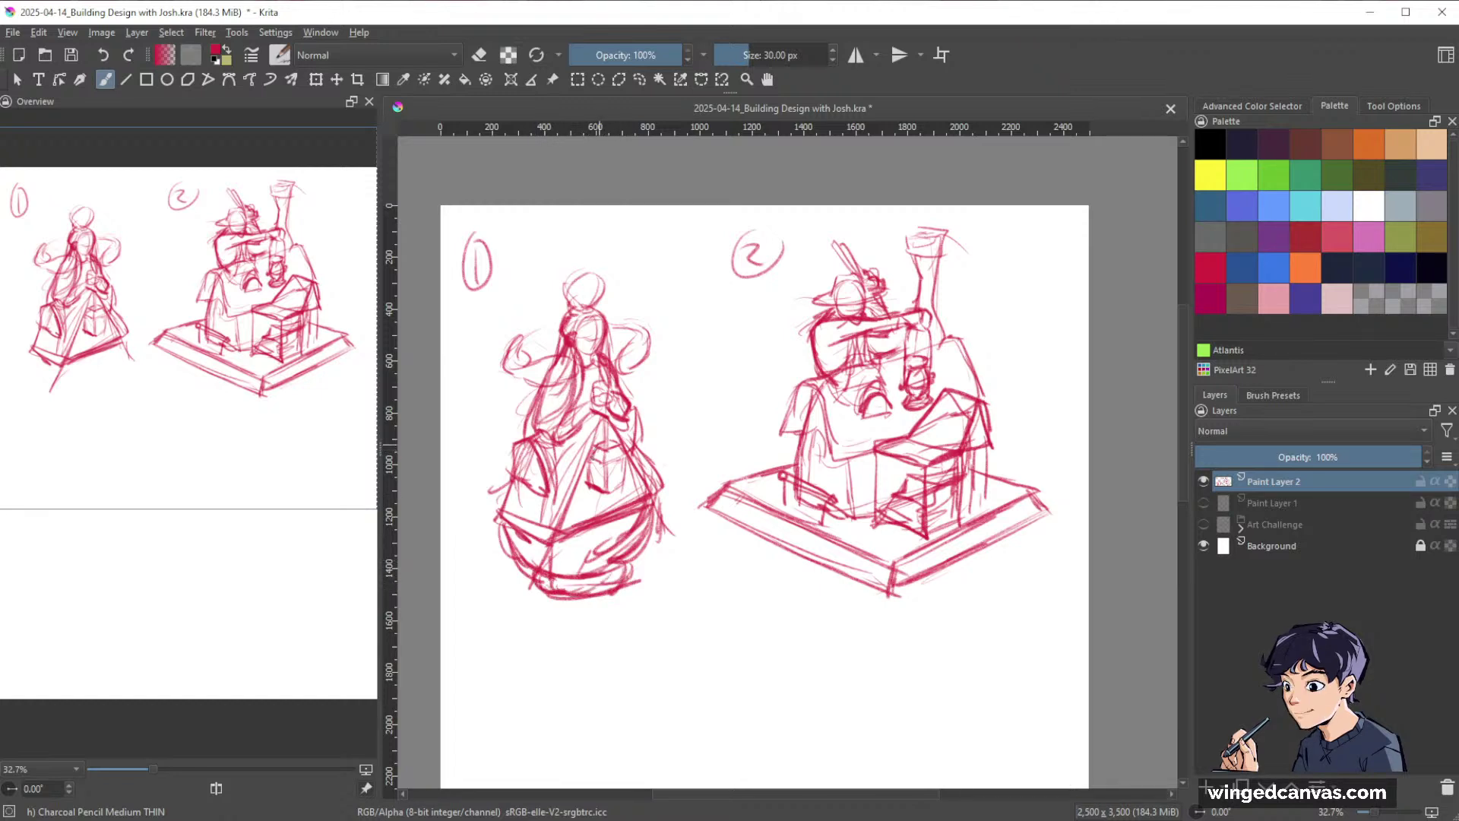
# Reinforce the bowl's sides and extend the first design's two outer roof corners into pointed eaves.
pyautogui.moveTo(597, 450)
pyautogui.mouseDown()
pyautogui.moveTo(592, 485)
pyautogui.moveTo(707, 465)
pyautogui.mouseUp()
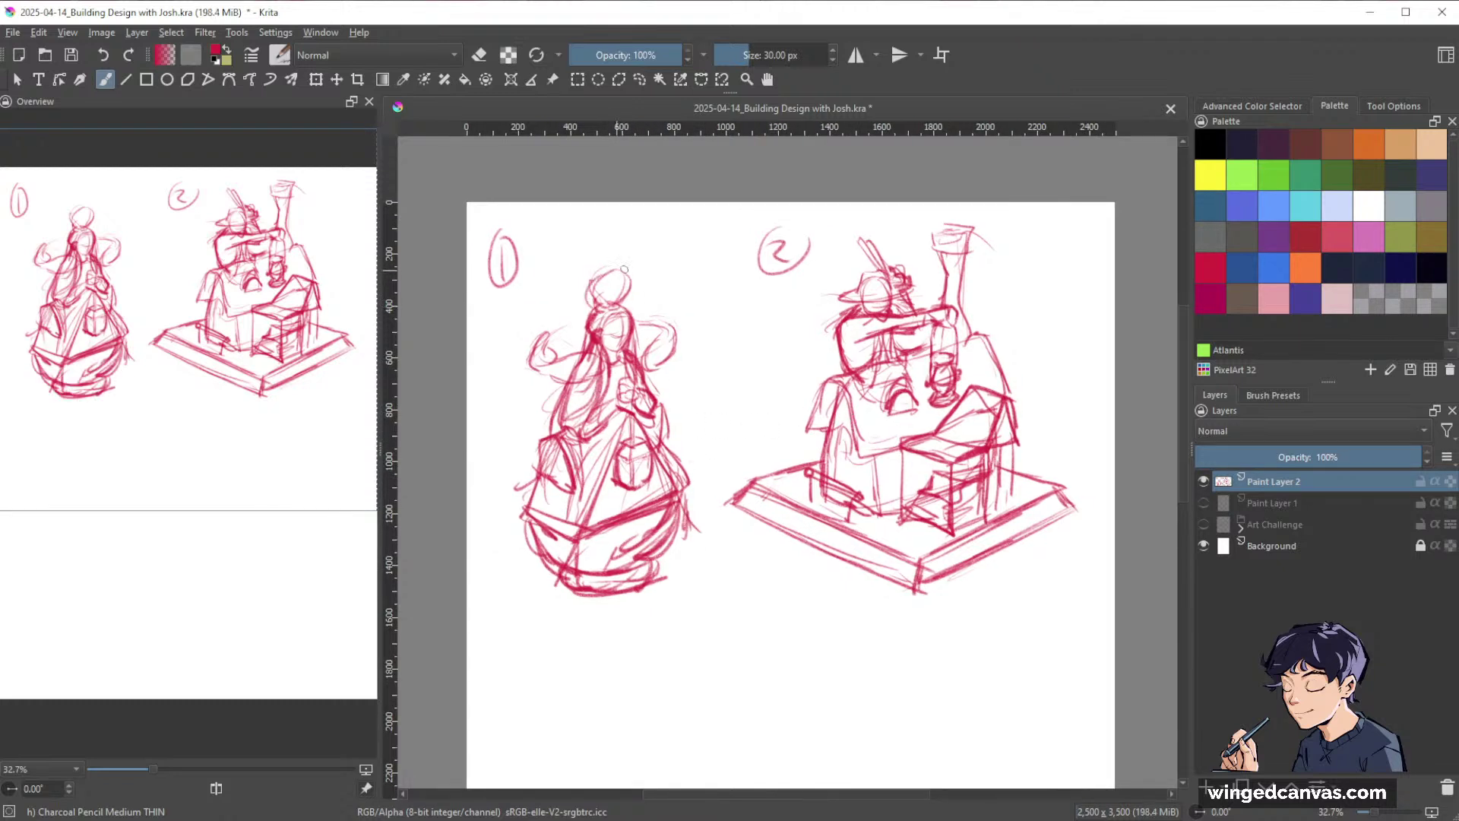
pyautogui.moveTo(682, 513); pyautogui.dragTo(635, 583)
pyautogui.moveTo(536, 522); pyautogui.dragTo(561, 555)
pyautogui.moveTo(539, 465); pyautogui.dragTo(512, 517)
pyautogui.moveTo(509, 509); pyautogui.dragTo(543, 522)
pyautogui.moveTo(684, 452); pyautogui.dragTo(705, 490)
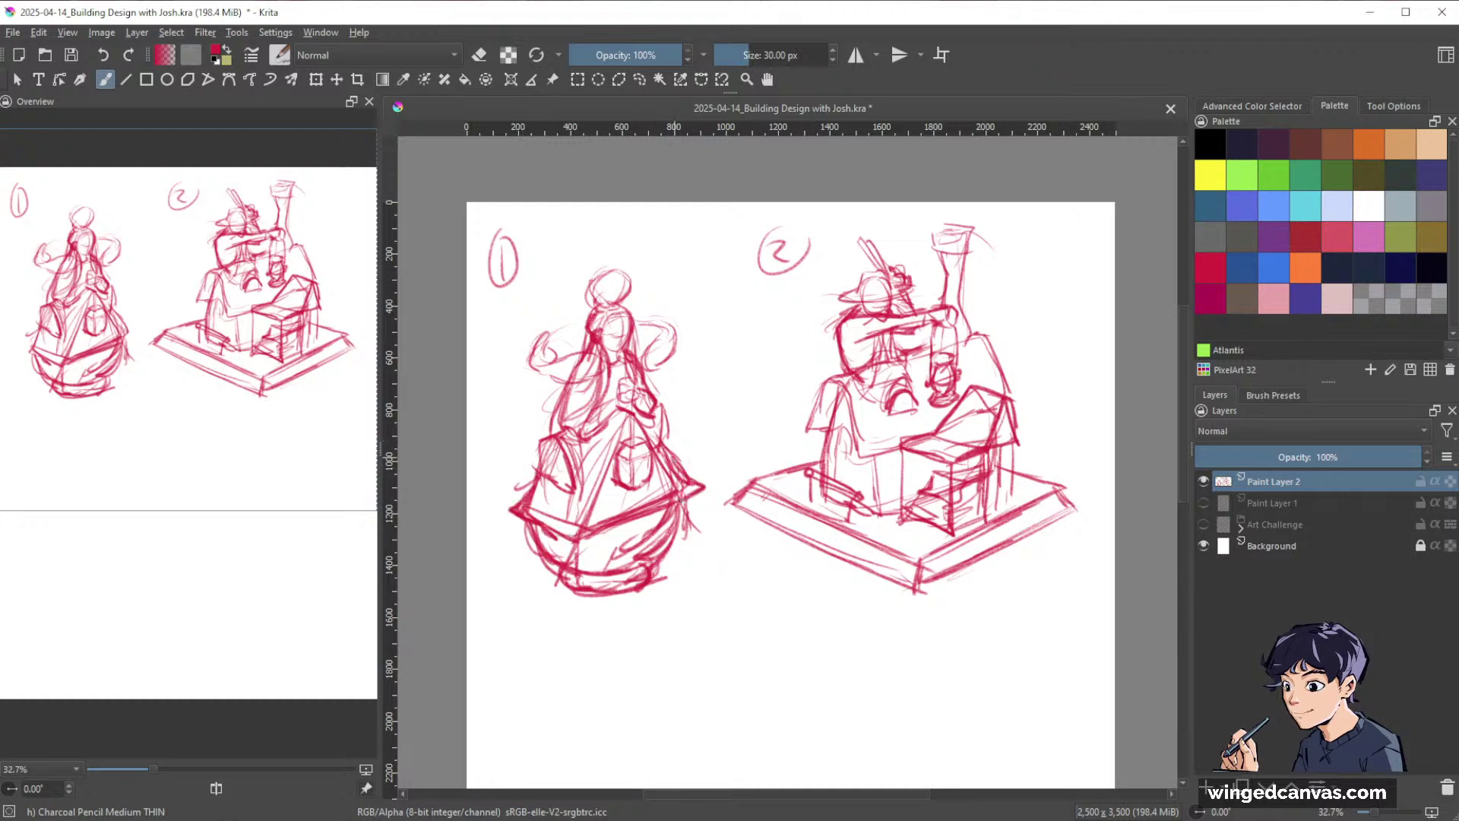
# Darken the roof's front lower edge and strengthen the bowl's side beneath the eave.
pyautogui.moveTo(572, 537)
pyautogui.mouseDown()
pyautogui.moveTo(686, 491)
pyautogui.moveTo(613, 531)
pyautogui.mouseUp()
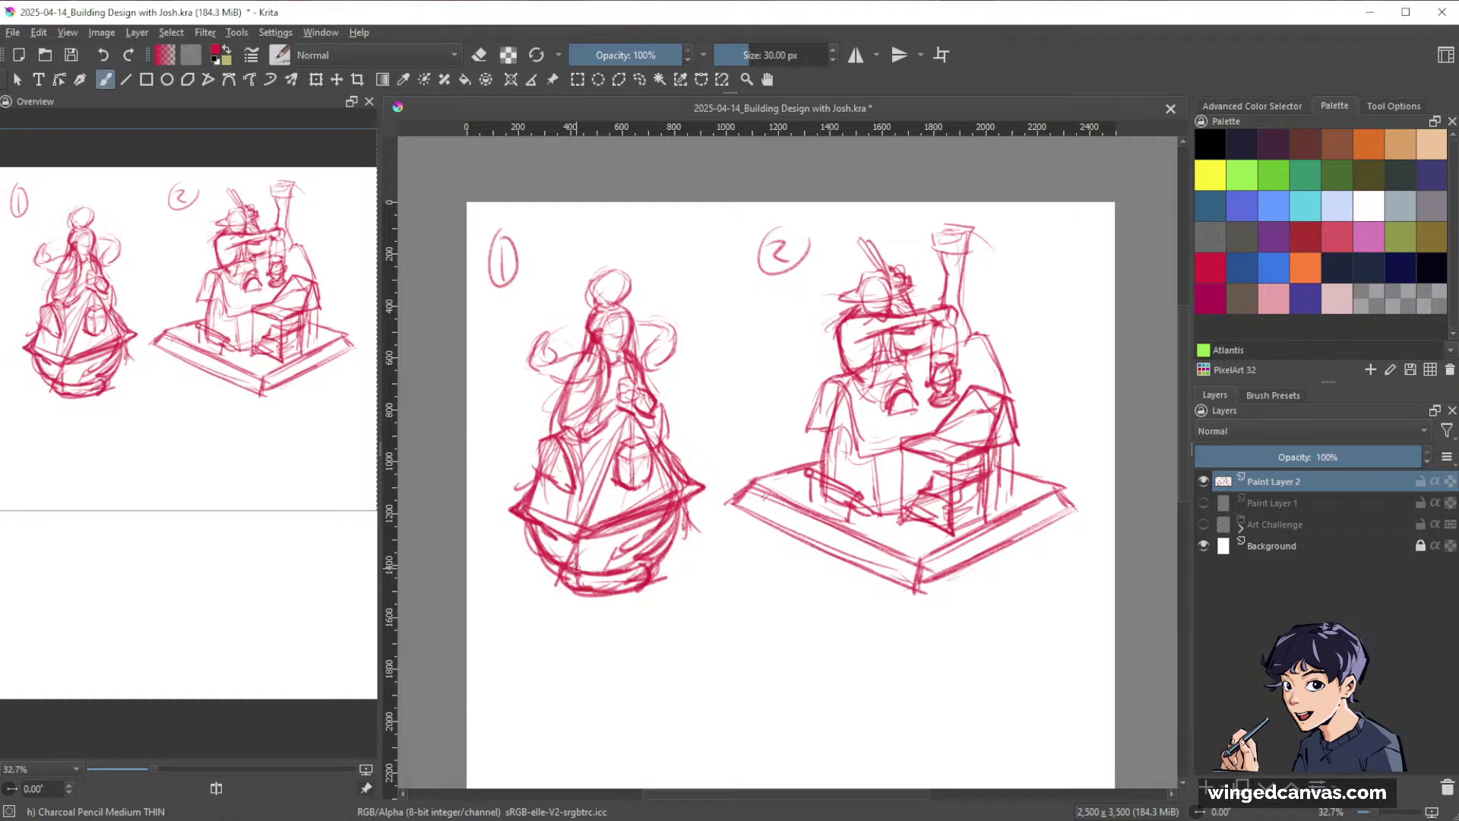
pyautogui.moveTo(681, 503)
pyautogui.mouseDown()
pyautogui.moveTo(649, 563)
pyautogui.moveTo(579, 559)
pyautogui.moveTo(640, 538)
pyautogui.mouseUp()
pyautogui.moveTo(684, 541); pyautogui.dragTo(668, 555)
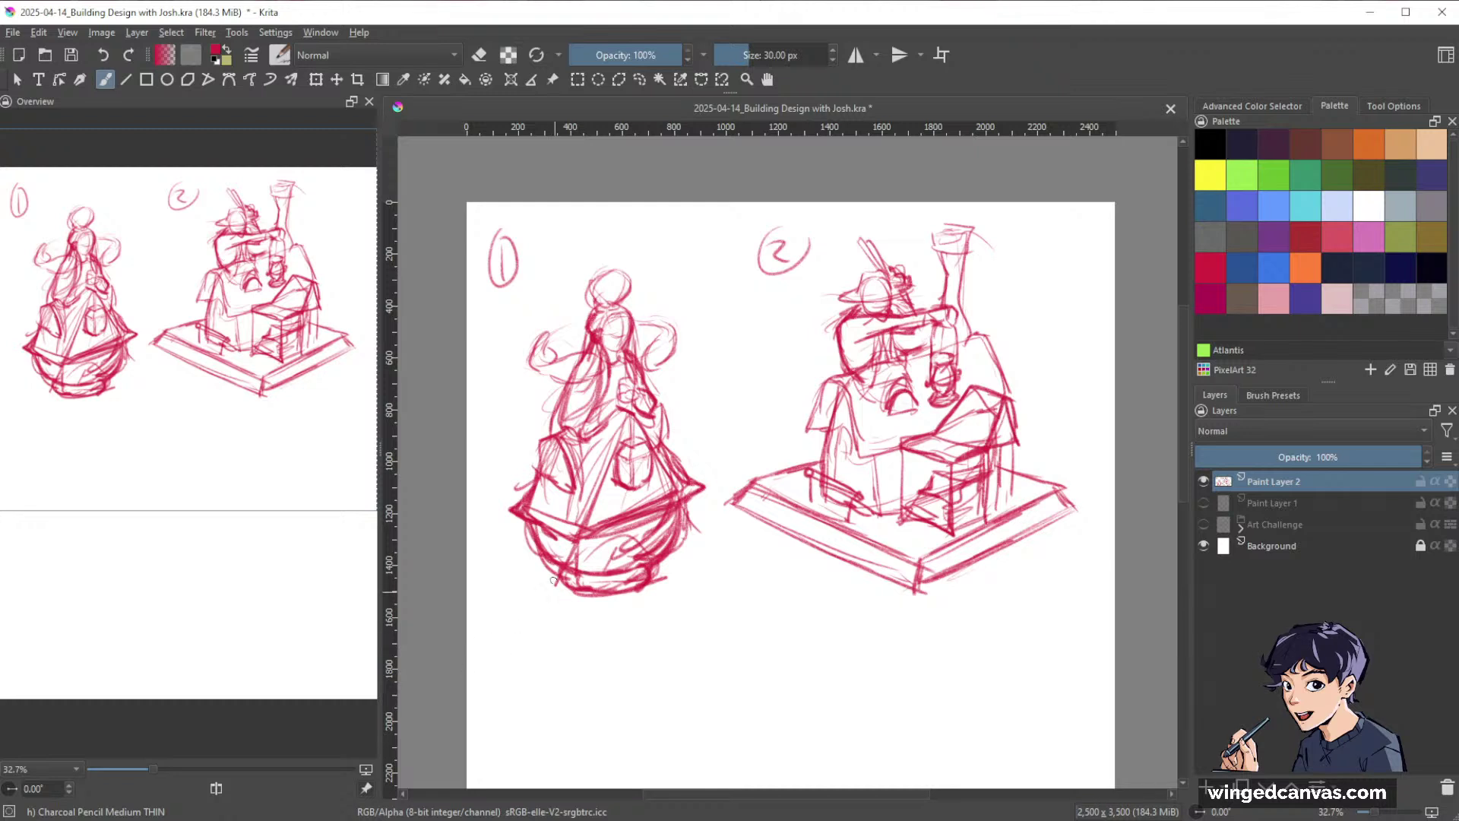
# Clean up the bowl's lower sides with the eraser and redraw the short flared ends of its base.
pyautogui.press('e')
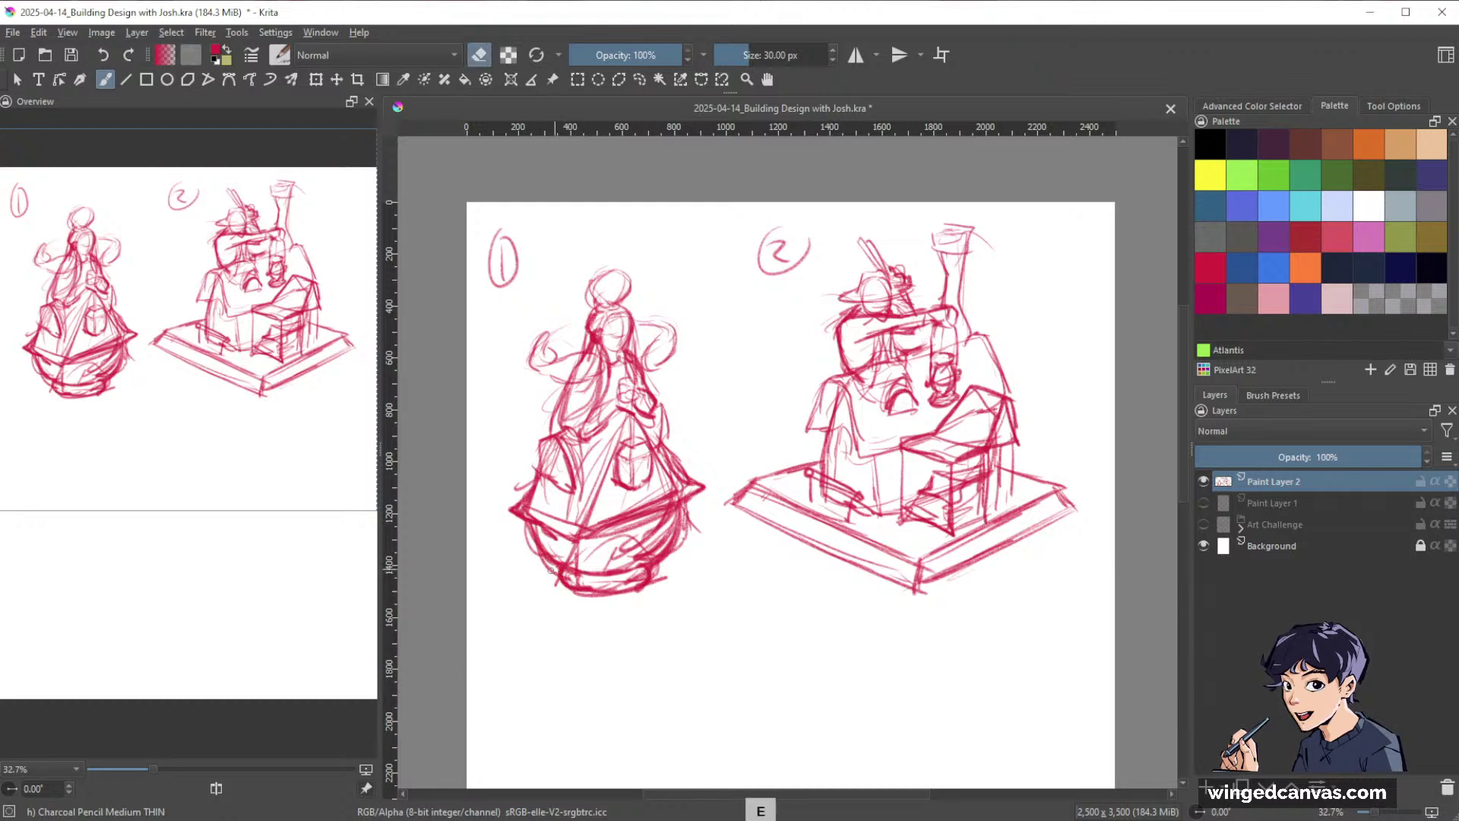
pyautogui.moveTo(536, 554); pyautogui.dragTo(545, 564)
pyautogui.press('e')
pyautogui.moveTo(660, 565); pyautogui.dragTo(653, 587)
pyautogui.press('e')
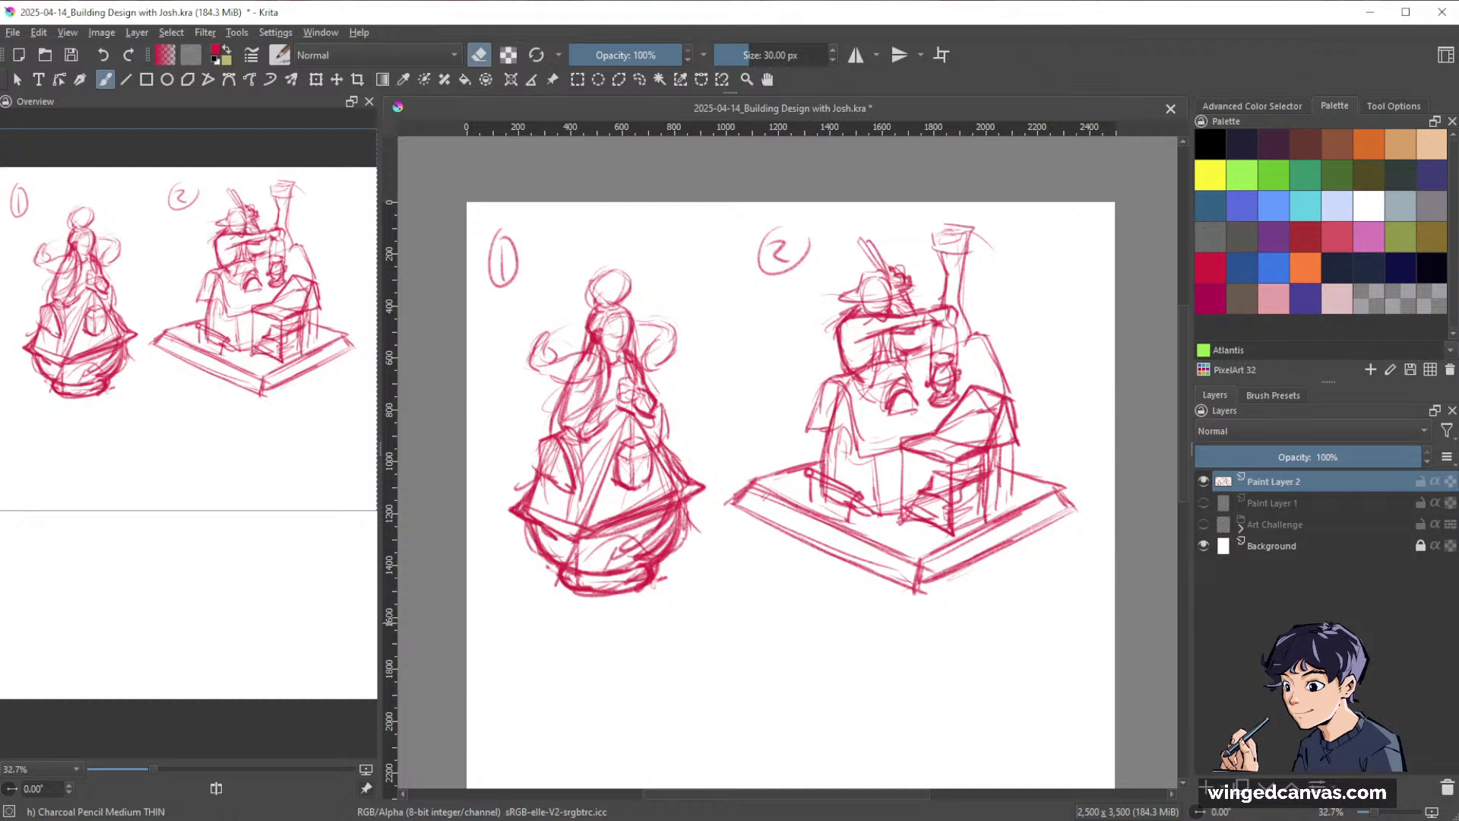
pyautogui.press('space')
pyautogui.moveTo(933, 597); pyautogui.dragTo(962, 579)
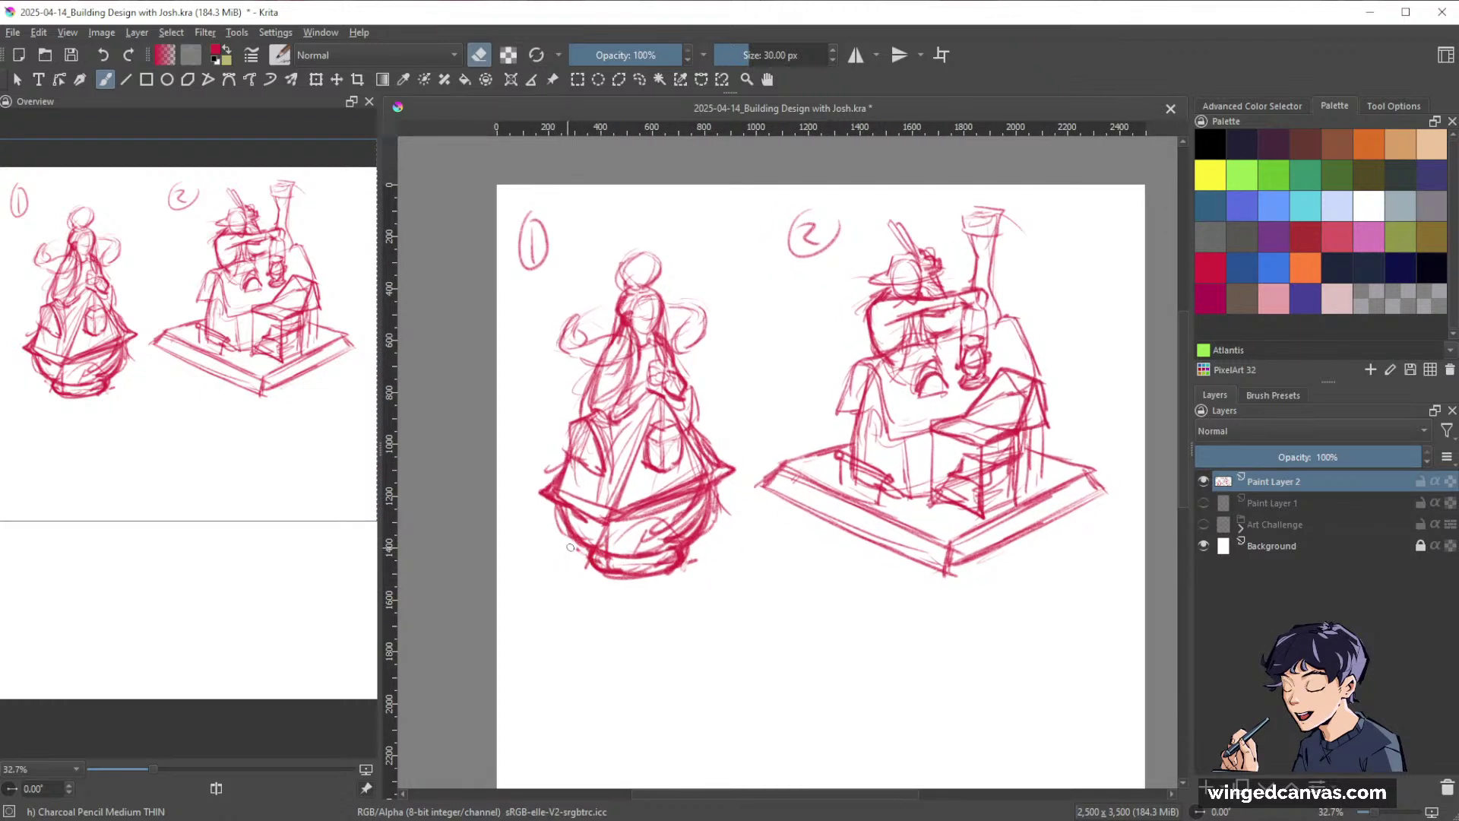
pyautogui.press('e')
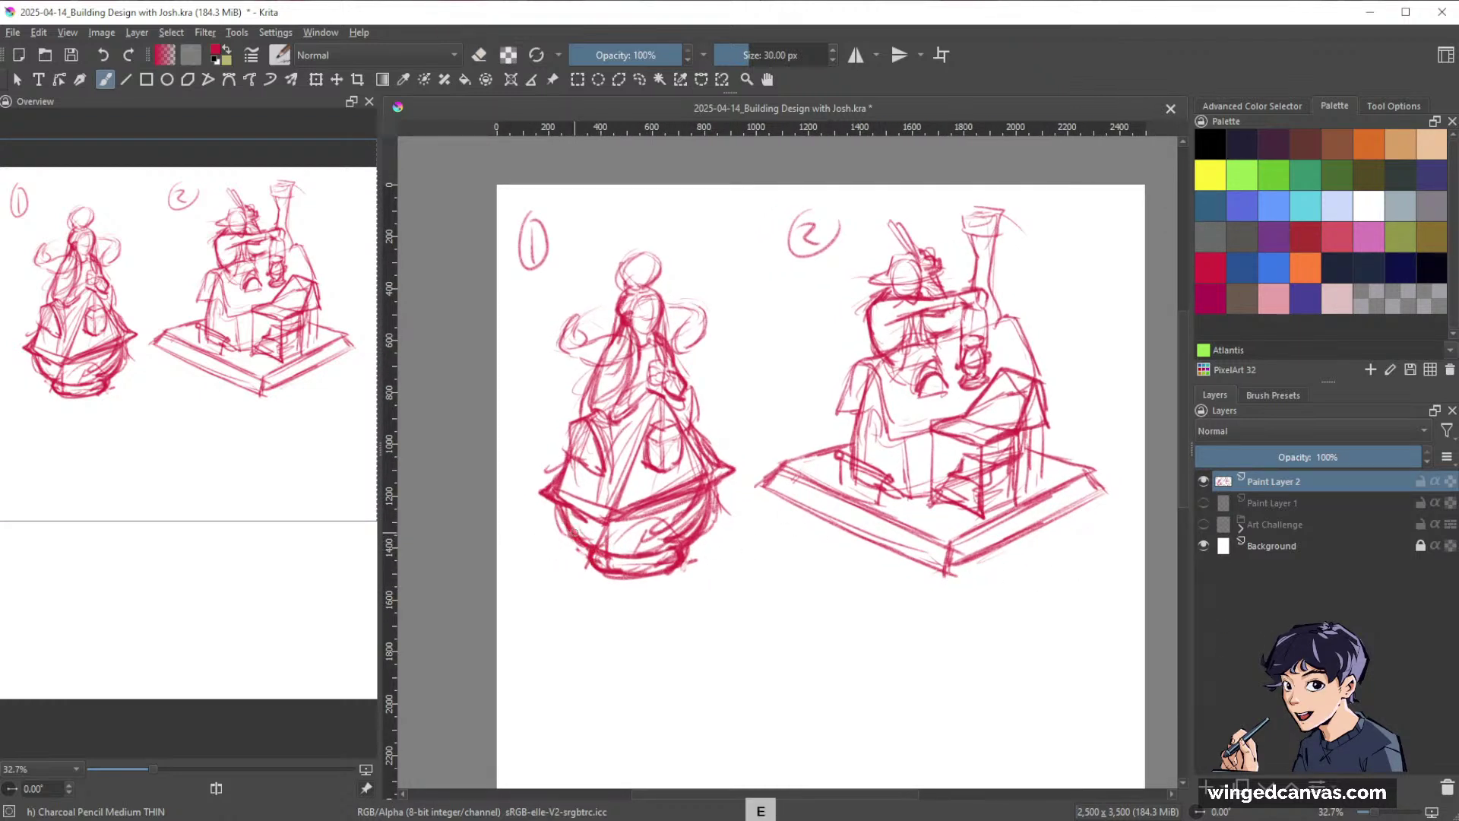
# Draw a wide ground ellipse around the first design with a smaller ring around its base, reinforcing the outer one.
pyautogui.moveTo(568, 535)
pyautogui.mouseDown()
pyautogui.moveTo(522, 539)
pyautogui.moveTo(509, 561)
pyautogui.moveTo(550, 564)
pyautogui.moveTo(524, 596)
pyautogui.moveTo(675, 601)
pyautogui.mouseUp()
pyautogui.moveTo(707, 531)
pyautogui.mouseDown()
pyautogui.moveTo(741, 541)
pyautogui.moveTo(745, 587)
pyautogui.moveTo(679, 602)
pyautogui.mouseUp()
pyautogui.moveTo(720, 529)
pyautogui.mouseDown()
pyautogui.moveTo(762, 580)
pyautogui.moveTo(650, 602)
pyautogui.mouseUp()
pyautogui.moveTo(589, 559); pyautogui.dragTo(601, 576)
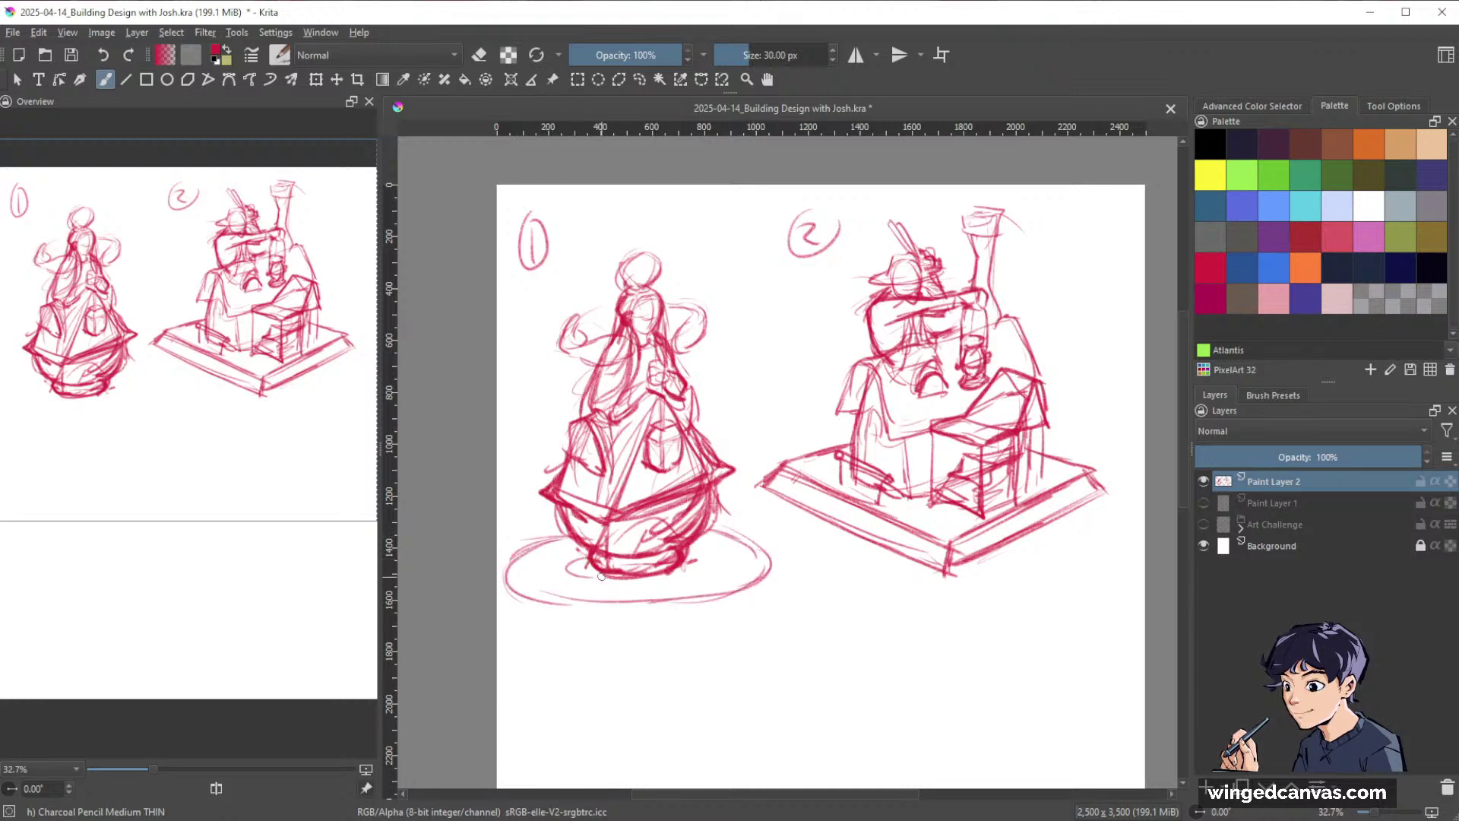
pyautogui.moveTo(709, 569); pyautogui.dragTo(653, 582)
pyautogui.moveTo(565, 537)
pyautogui.mouseDown()
pyautogui.moveTo(512, 567)
pyautogui.moveTo(532, 597)
pyautogui.moveTo(518, 580)
pyautogui.moveTo(576, 603)
pyautogui.mouseUp()
pyautogui.moveTo(711, 524)
pyautogui.mouseDown()
pyautogui.moveTo(753, 542)
pyautogui.moveTo(722, 590)
pyautogui.mouseUp()
pyautogui.moveTo(549, 601); pyautogui.dragTo(726, 594)
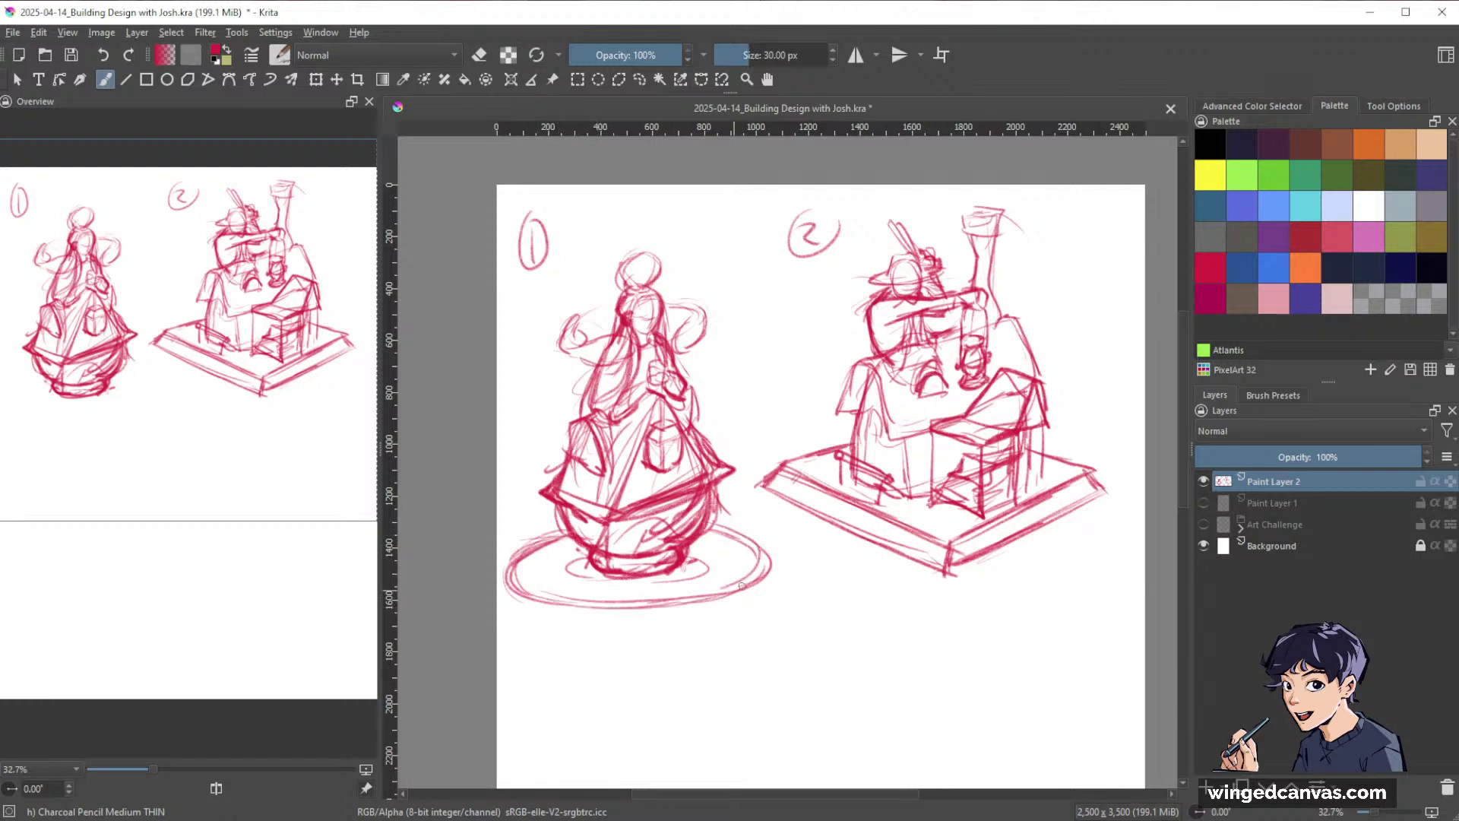
# Add a middle ring between the two ellipses and a larger outermost ring around the first design.
pyautogui.moveTo(568, 562)
pyautogui.mouseDown()
pyautogui.moveTo(654, 577)
pyautogui.moveTo(603, 573)
pyautogui.moveTo(641, 581)
pyautogui.moveTo(695, 555)
pyautogui.moveTo(675, 581)
pyautogui.moveTo(695, 574)
pyautogui.moveTo(581, 551)
pyautogui.moveTo(539, 564)
pyautogui.moveTo(597, 594)
pyautogui.moveTo(708, 576)
pyautogui.moveTo(566, 542)
pyautogui.moveTo(520, 584)
pyautogui.moveTo(616, 608)
pyautogui.mouseUp()
pyautogui.moveTo(718, 515)
pyautogui.mouseDown()
pyautogui.moveTo(771, 537)
pyautogui.moveTo(760, 617)
pyautogui.moveTo(764, 606)
pyautogui.moveTo(623, 626)
pyautogui.mouseUp()
pyautogui.moveTo(568, 518); pyautogui.dragTo(498, 550)
pyautogui.moveTo(497, 614)
pyautogui.mouseDown()
pyautogui.moveTo(543, 631)
pyautogui.moveTo(678, 630)
pyautogui.mouseUp()
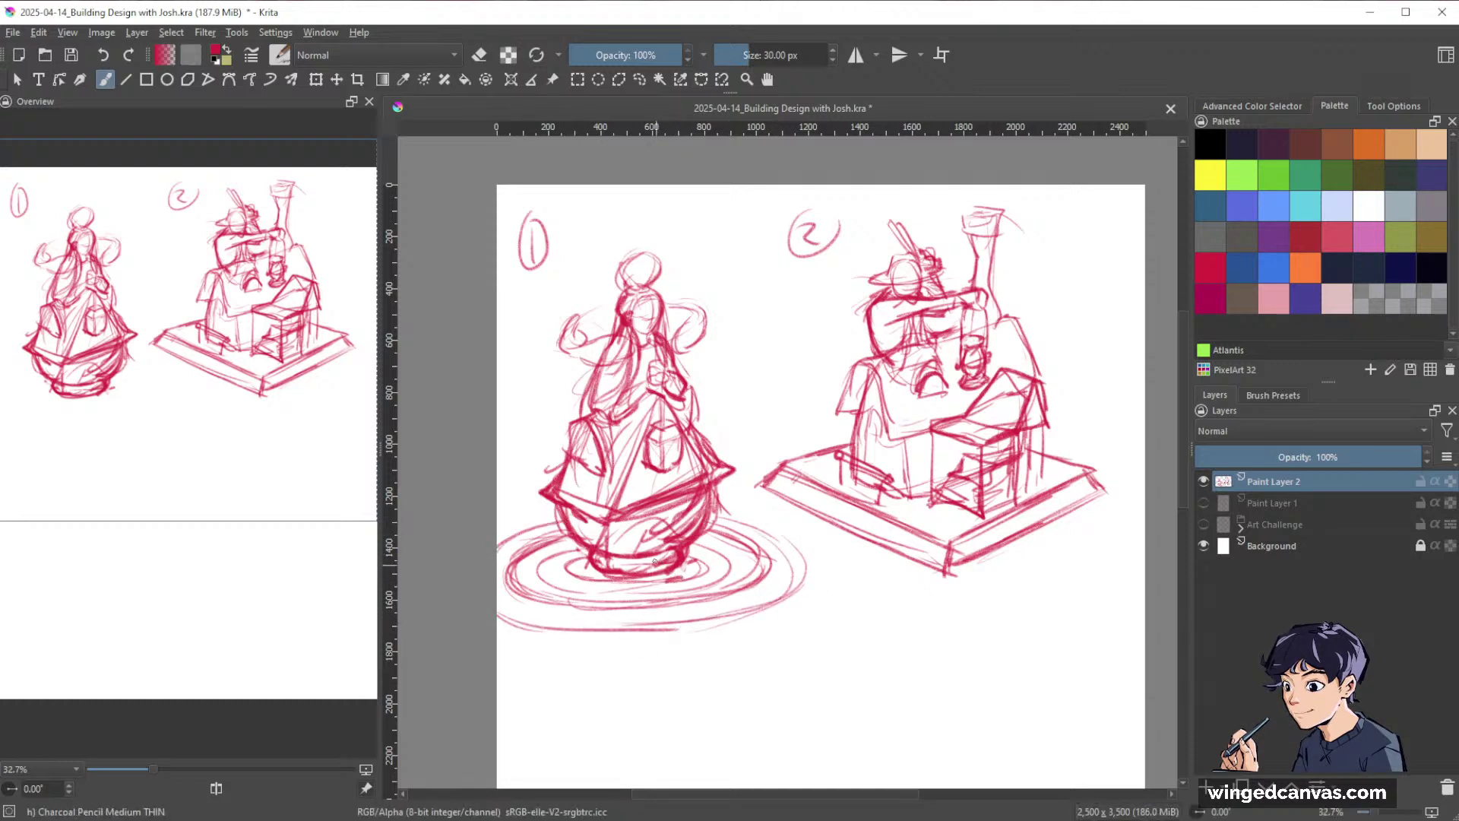
# Draw a small arched doorway at the bowl's base with filled stepping stones leading diagonally across the rings.
pyautogui.moveTo(656, 560); pyautogui.dragTo(752, 623)
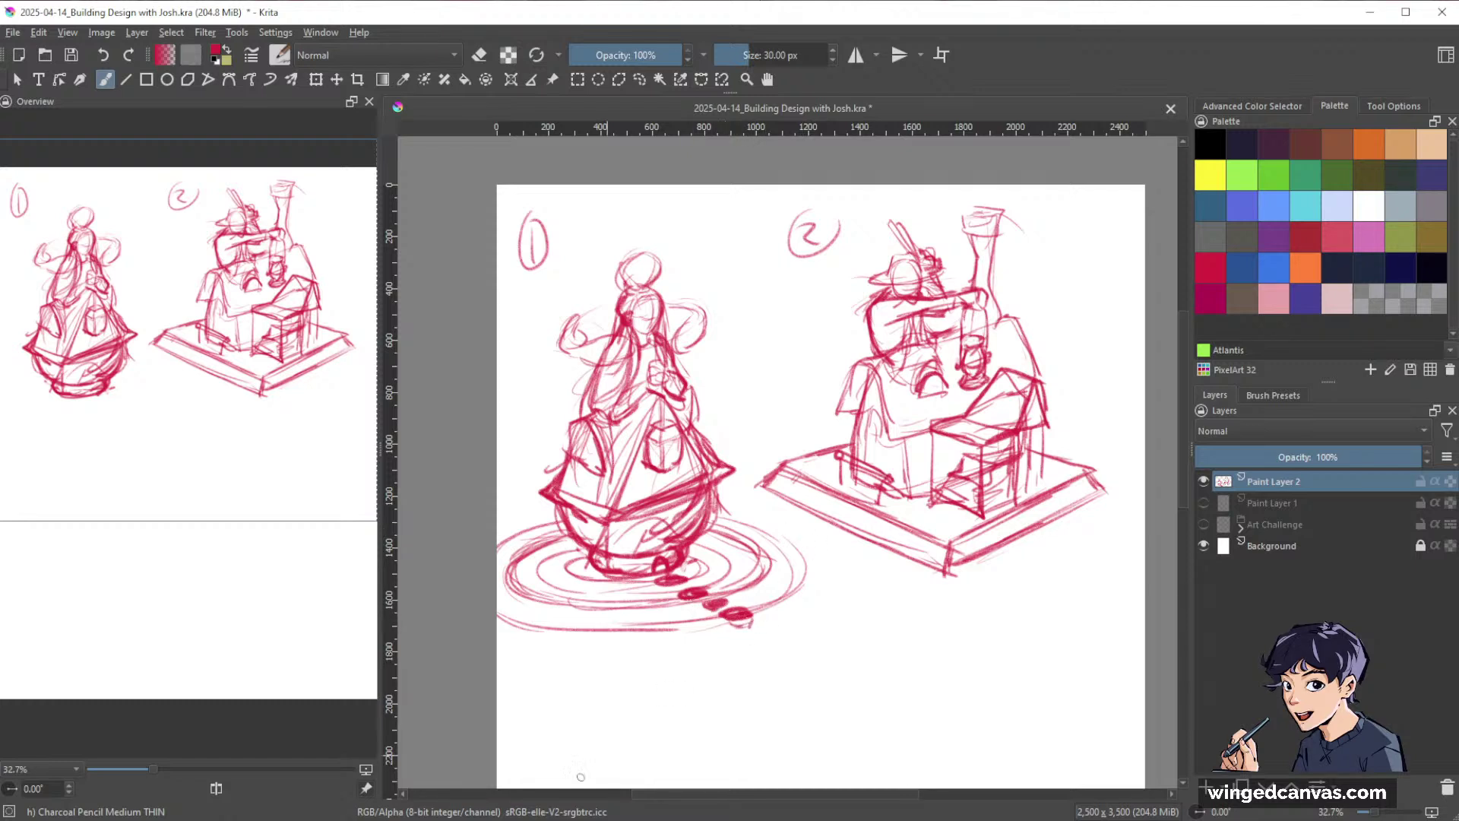
pyautogui.moveTo(1077, 580); pyautogui.dragTo(1014, 565)
pyautogui.moveTo(1052, 576); pyautogui.dragTo(1040, 548)
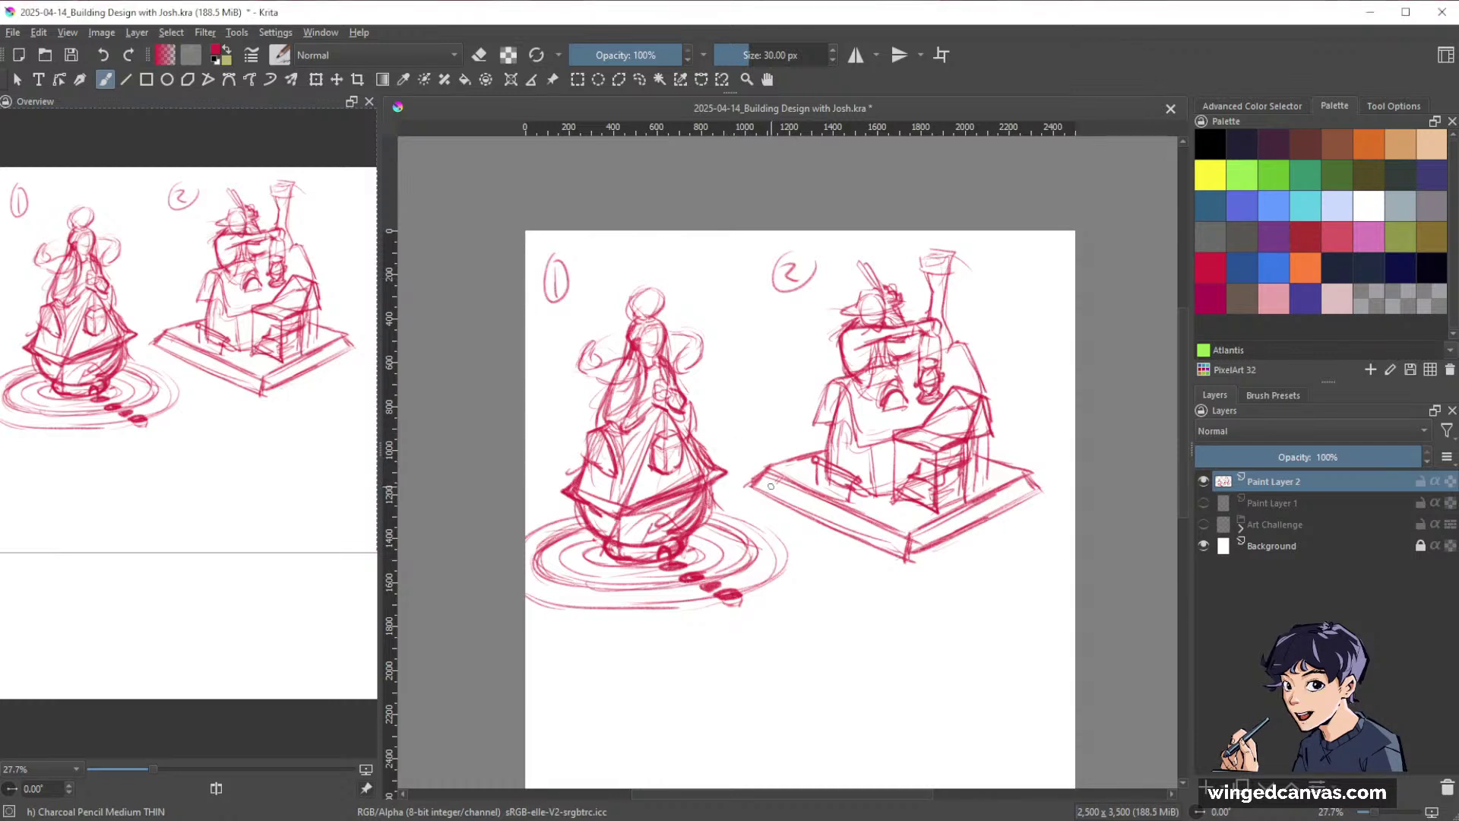
# Select the entire first design with a freehand selection and scale it down slightly.
pyautogui.press('l')
pyautogui.moveTo(738, 439)
pyautogui.mouseDown()
pyautogui.moveTo(723, 266)
pyautogui.moveTo(492, 278)
pyautogui.moveTo(464, 643)
pyautogui.moveTo(799, 704)
pyautogui.moveTo(834, 557)
pyautogui.moveTo(741, 504)
pyautogui.moveTo(773, 409)
pyautogui.mouseUp()
pyautogui.hotkey('ctrl', 't')
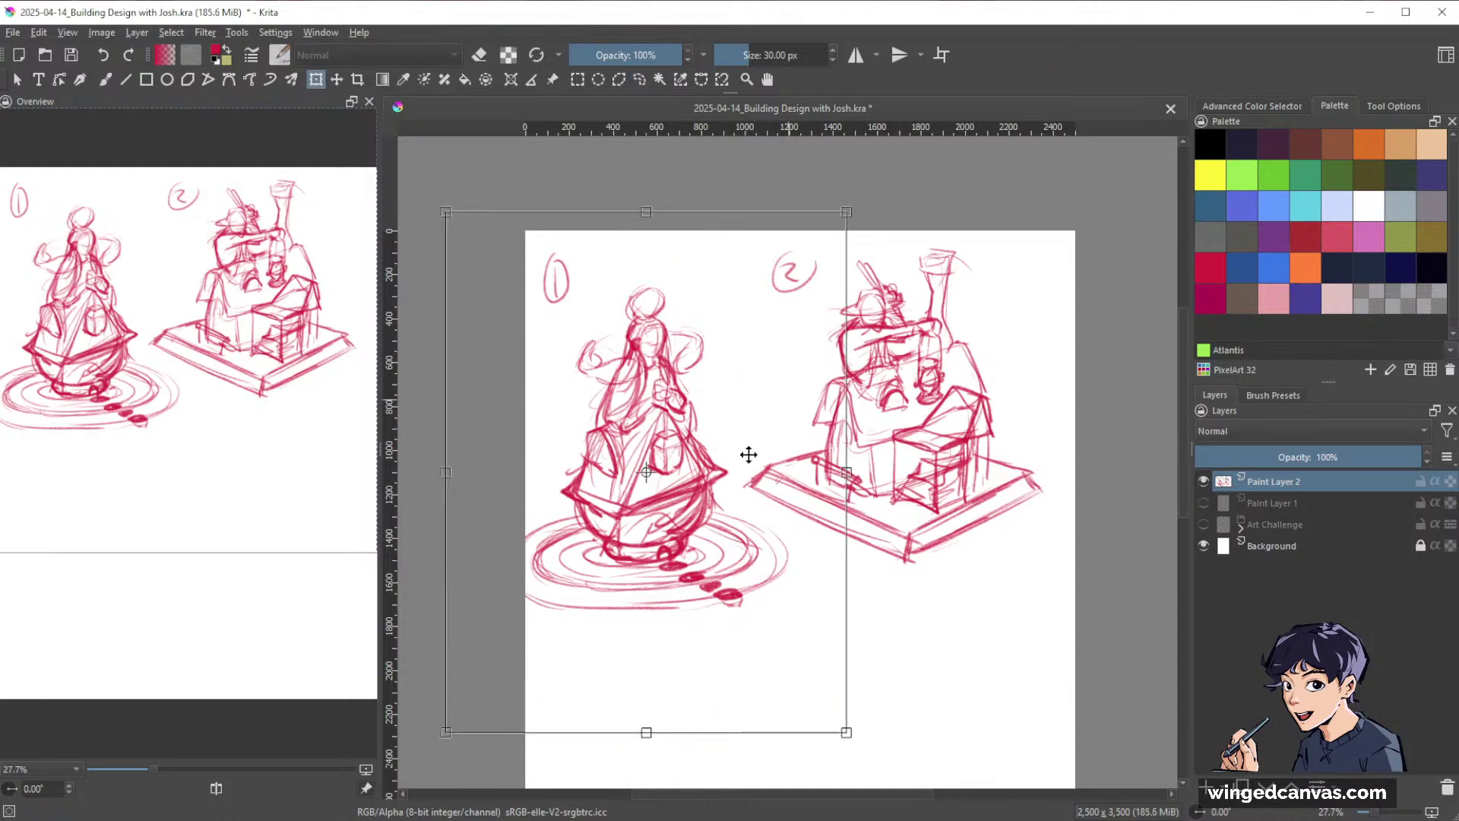
pyautogui.moveTo(646, 734); pyautogui.dragTo(646, 689)
pyautogui.press('Return')
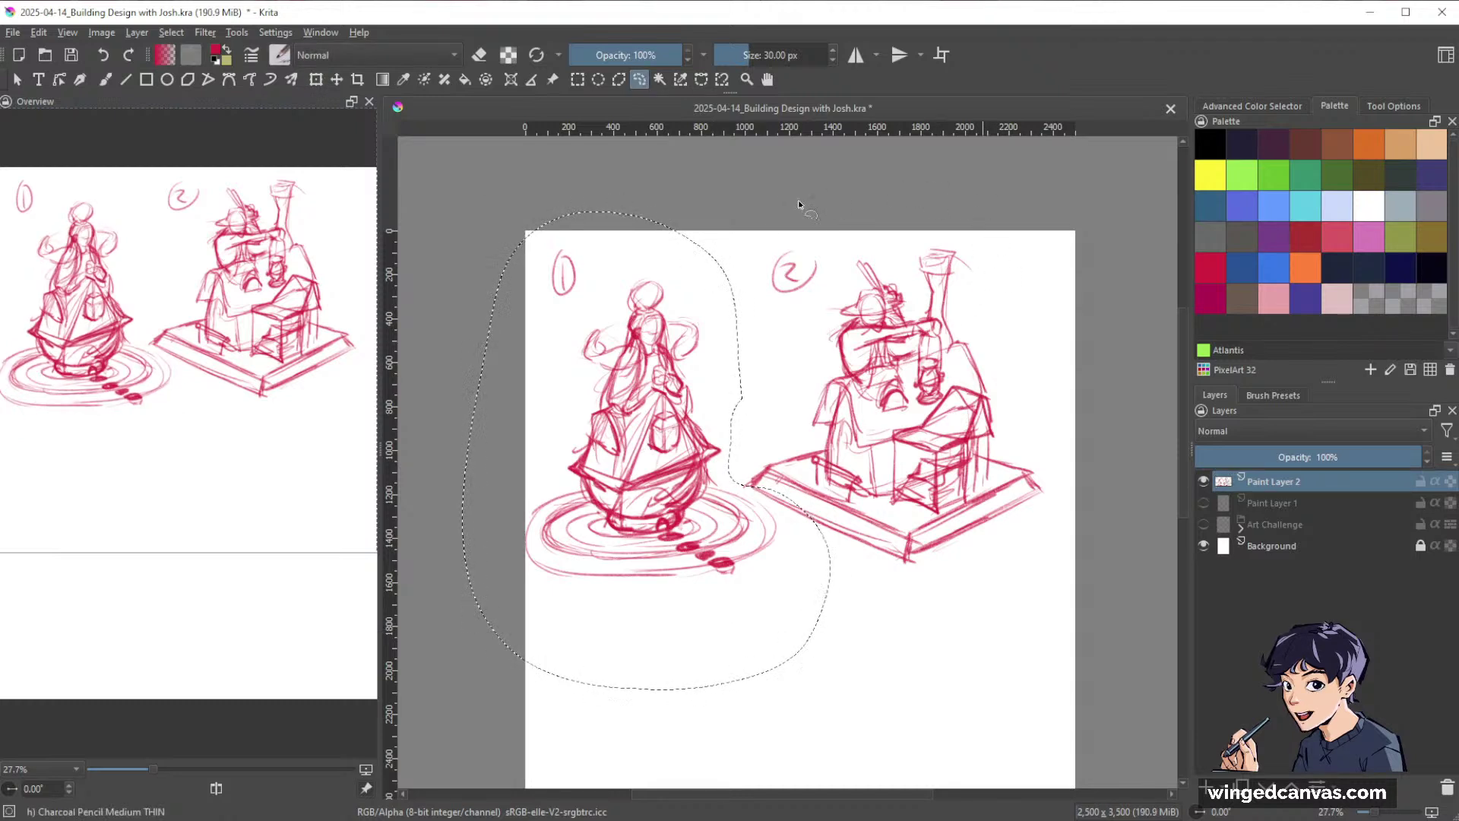
# Select the entire second design with a freehand selection, scale it down and shift it away from the first design.
pyautogui.moveTo(731, 235)
pyautogui.mouseDown()
pyautogui.moveTo(756, 410)
pyautogui.moveTo(791, 517)
pyautogui.moveTo(1031, 580)
pyautogui.moveTo(1036, 326)
pyautogui.mouseUp()
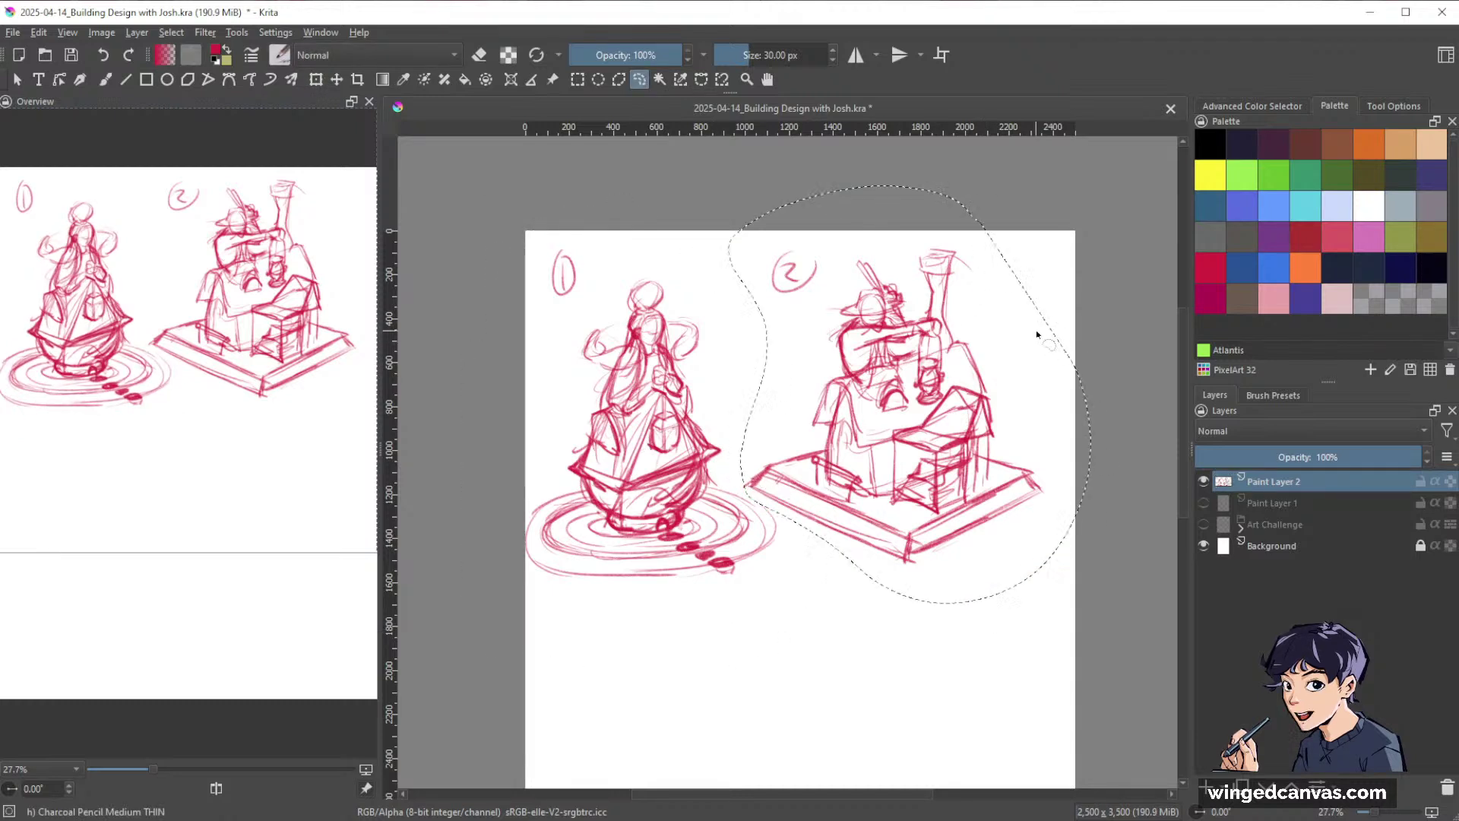
pyautogui.hotkey('ctrl', 't')
pyautogui.moveTo(910, 186); pyautogui.dragTo(910, 214)
pyautogui.moveTo(965, 432); pyautogui.dragTo(978, 422)
pyautogui.moveTo(1007, 490); pyautogui.dragTo(1013, 491)
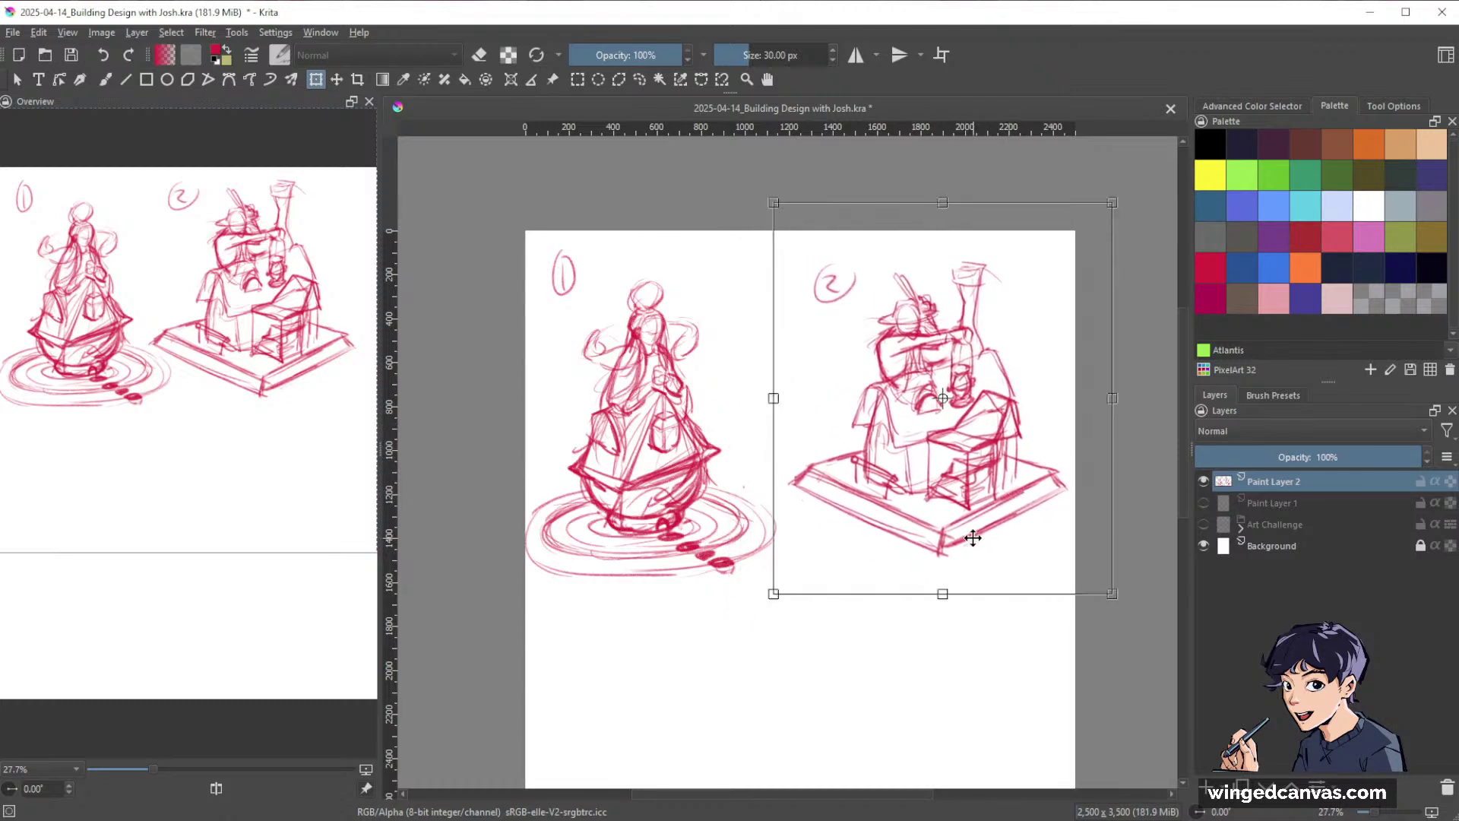
pyautogui.press('Return')
# Select the first design freehand and move it inward from the page's edge, then deselect and save the document.
pyautogui.press('l')
pyautogui.moveTo(751, 281)
pyautogui.mouseDown()
pyautogui.moveTo(701, 212)
pyautogui.moveTo(554, 684)
pyautogui.moveTo(754, 465)
pyautogui.mouseUp()
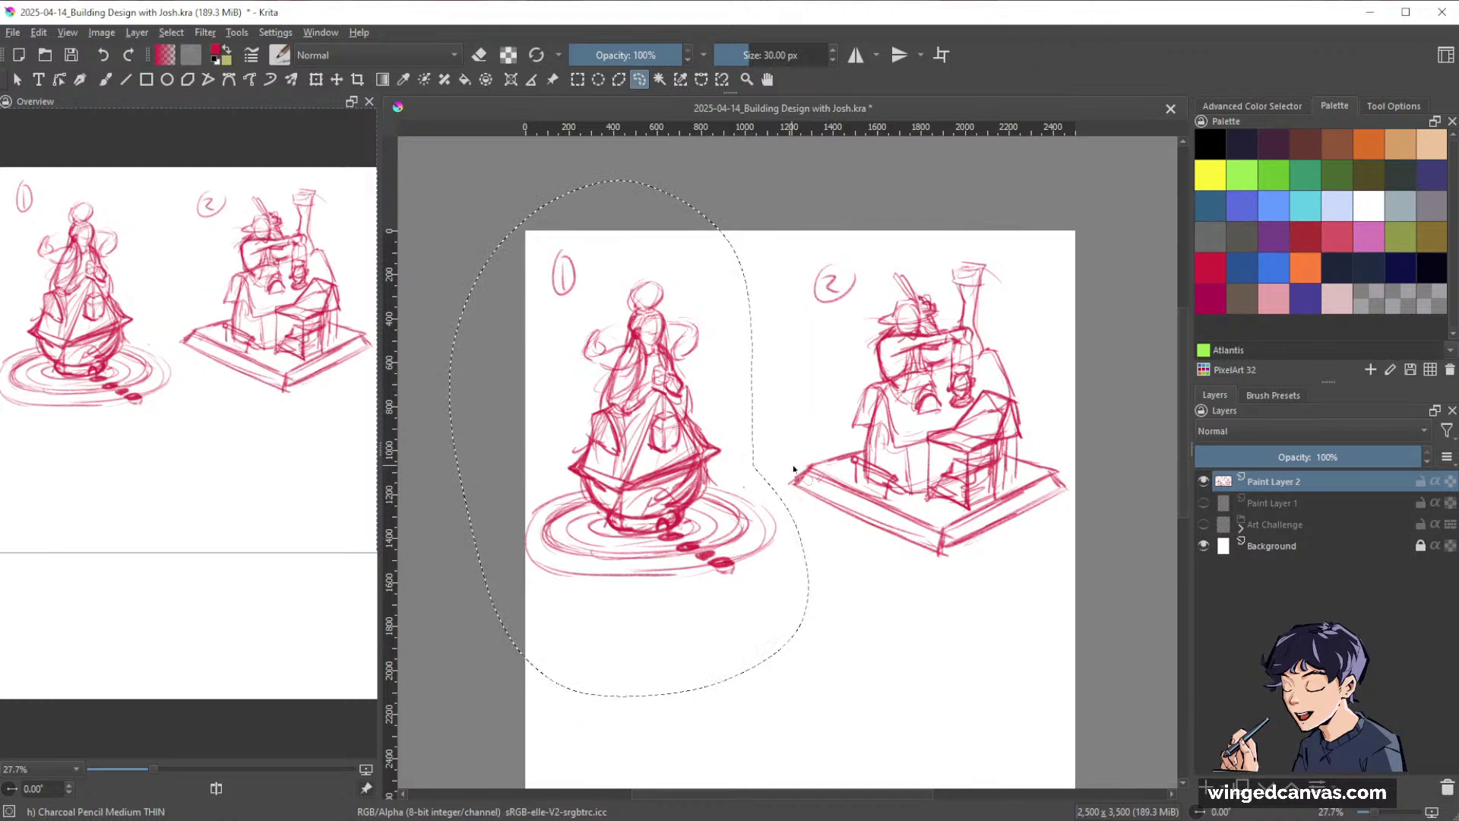
pyautogui.hotkey('ctrl', 't')
pyautogui.moveTo(681, 408)
pyautogui.mouseDown()
pyautogui.moveTo(710, 403)
pyautogui.moveTo(698, 417)
pyautogui.mouseUp()
pyautogui.press('Return')
pyautogui.hotkey('ctrl', 'shift', 'a')
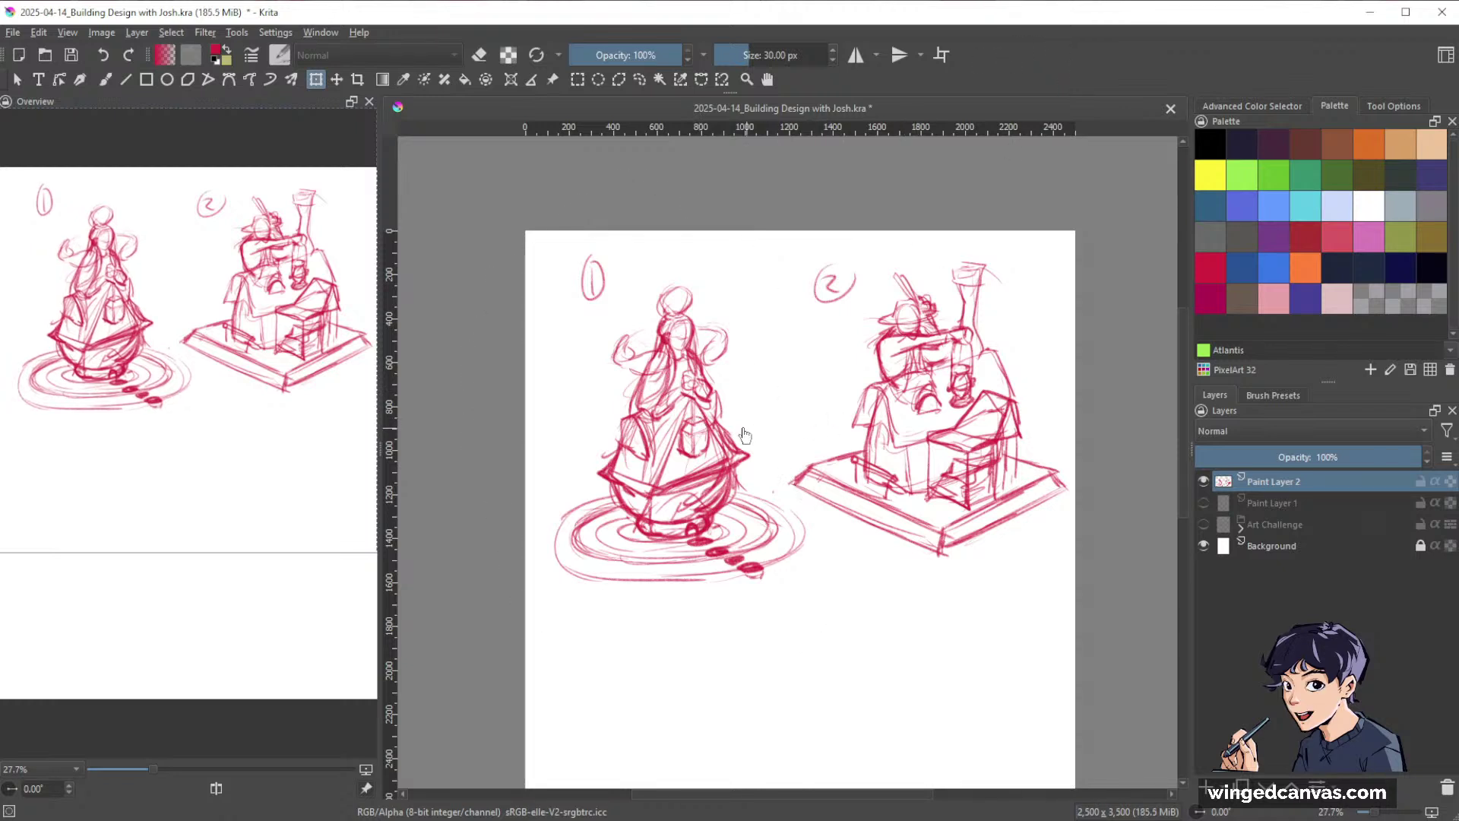
pyautogui.scroll(2, 830, 429)
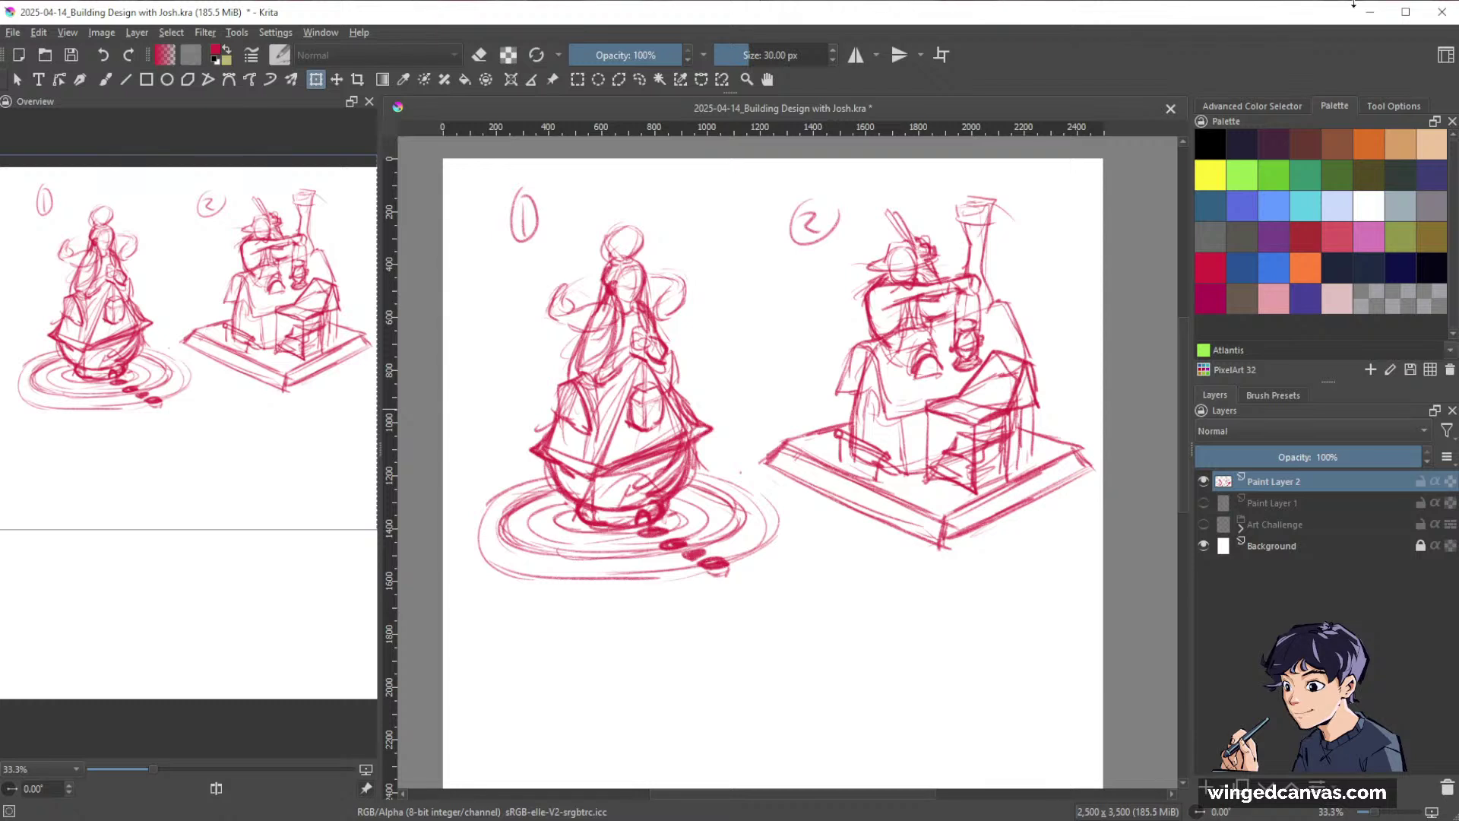
pyautogui.hotkey('ctrl', 's')
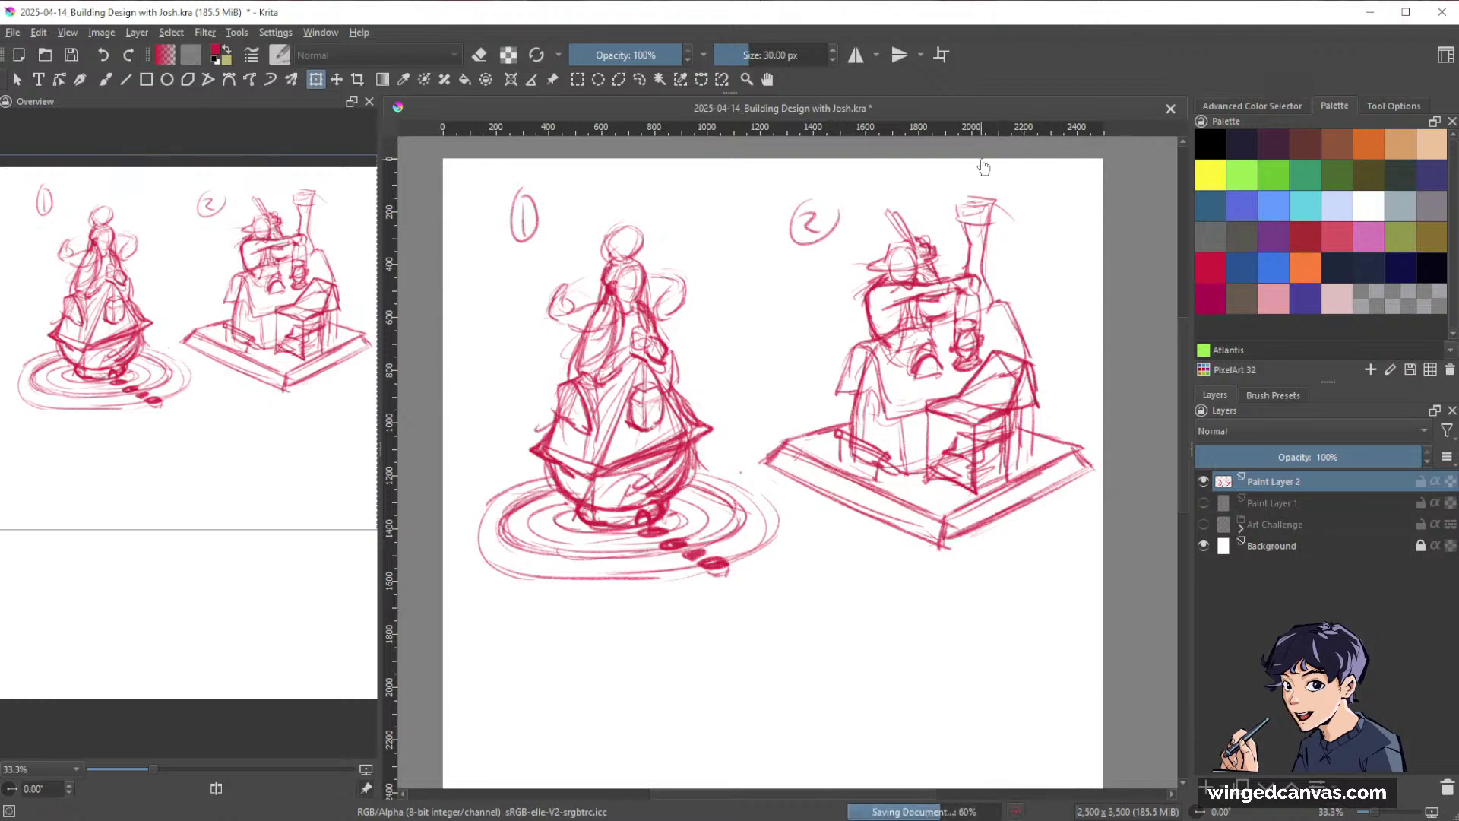
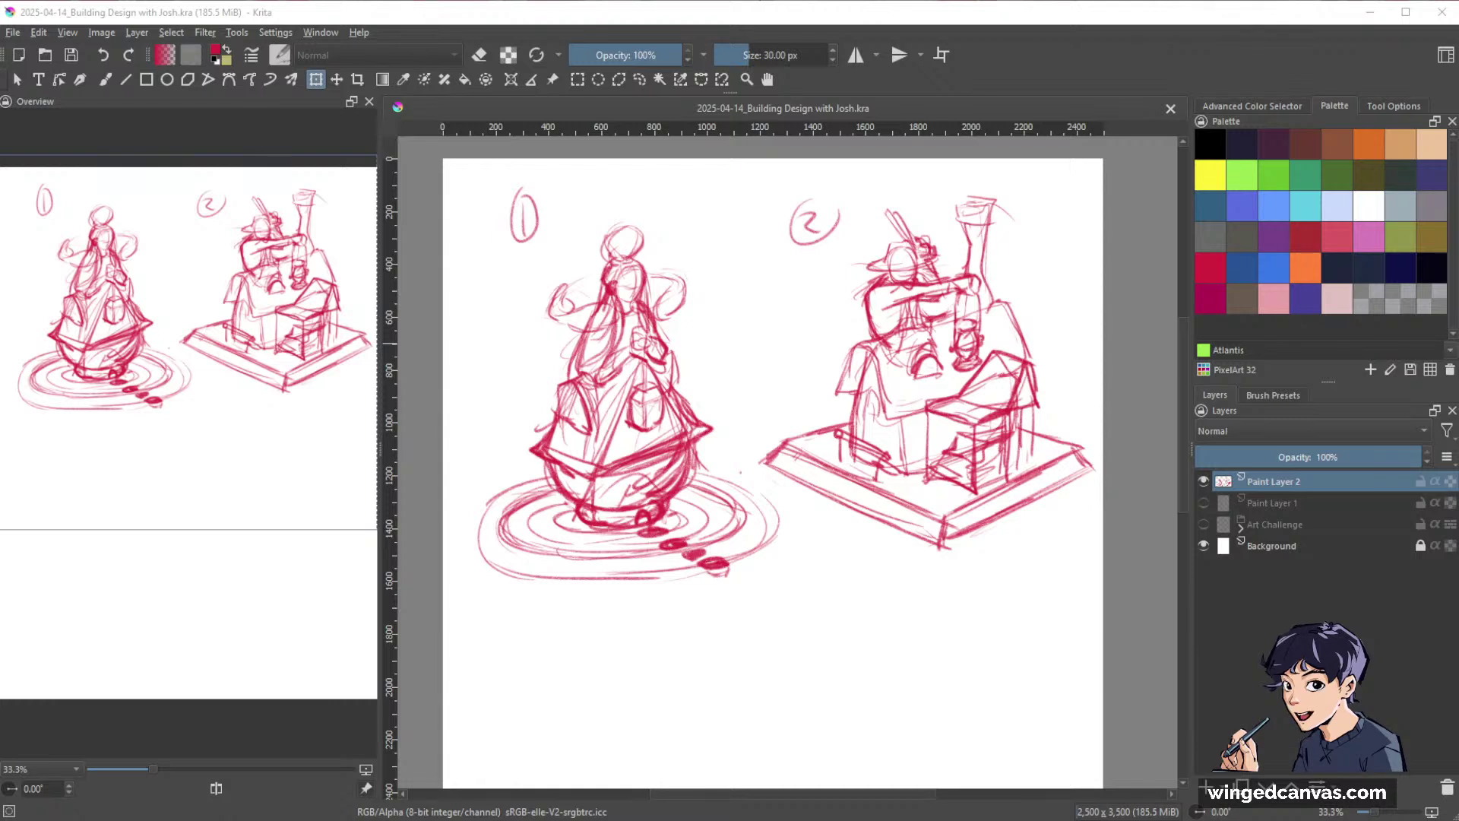
pyautogui.scroll(-3, 999, 560)
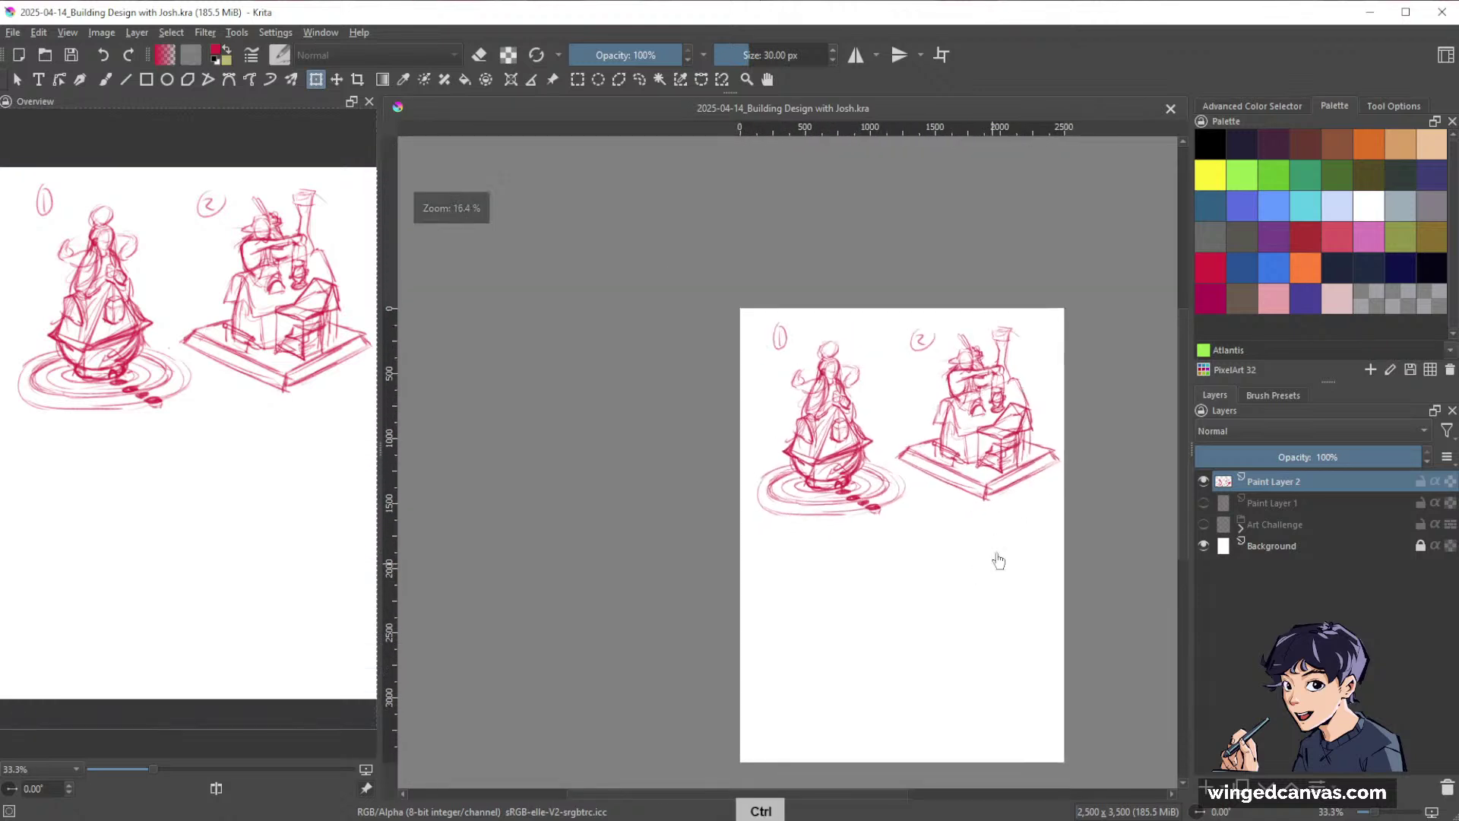
pyautogui.moveTo(1056, 566); pyautogui.dragTo(889, 536)
pyautogui.moveTo(977, 582); pyautogui.dragTo(983, 517)
pyautogui.moveTo(1025, 604); pyautogui.dragTo(1030, 535)
pyautogui.moveTo(1031, 553); pyautogui.dragTo(1031, 552)
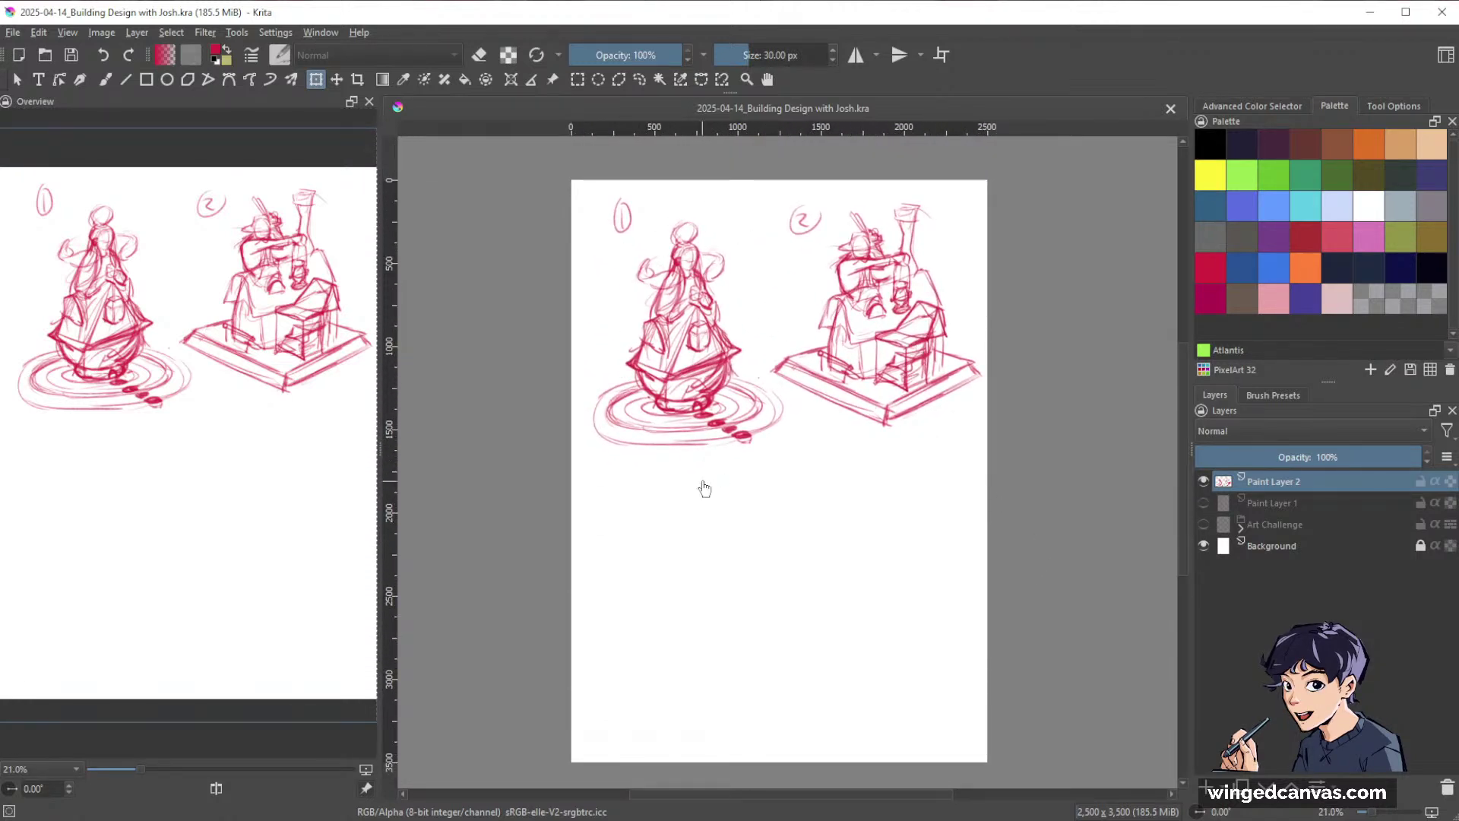
# Select the entire first design freehand, copy it to a new layer, deselect, and hide the original sketch layer.
pyautogui.press('l')
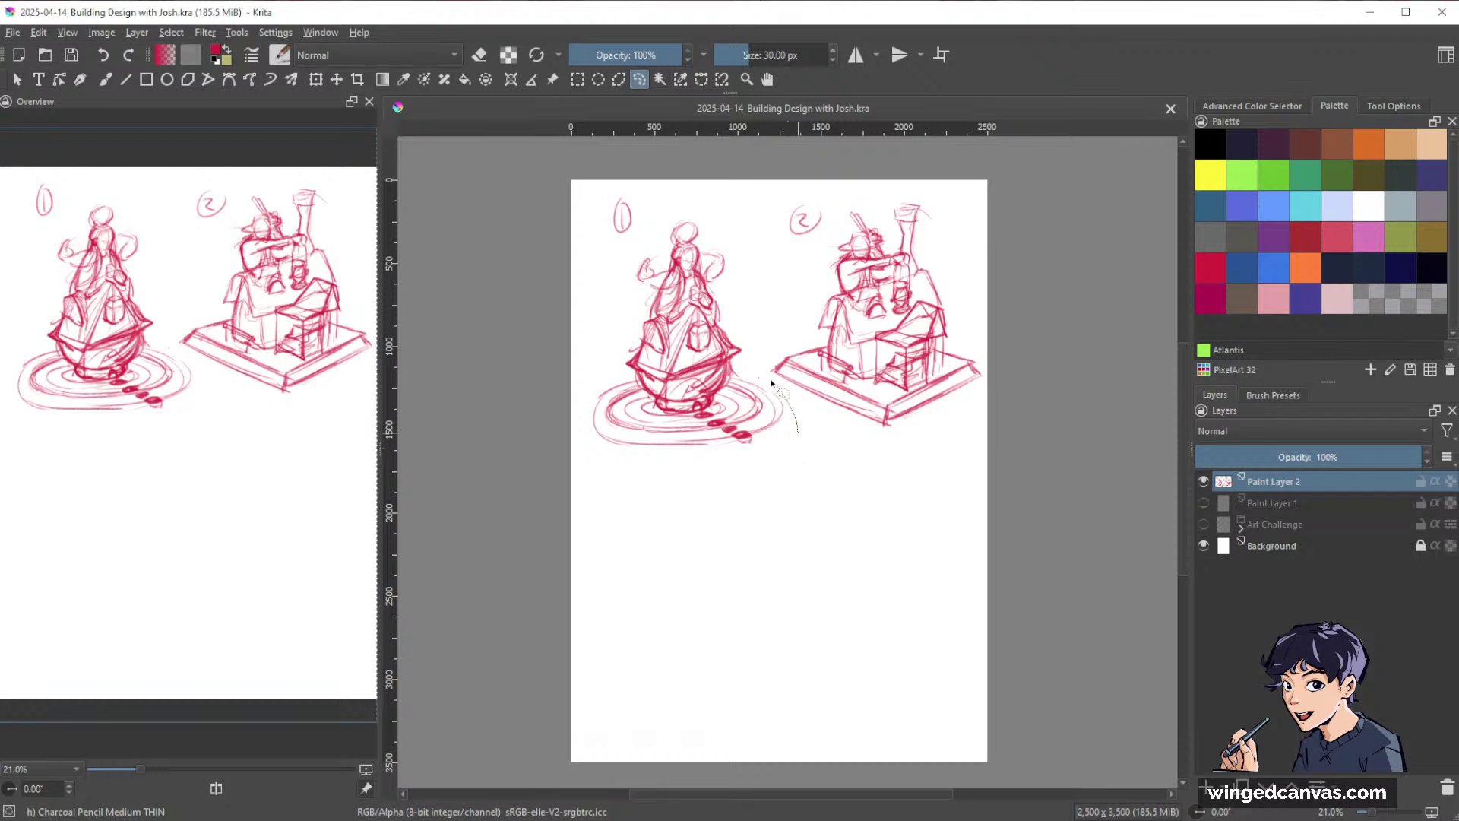
pyautogui.moveTo(771, 384)
pyautogui.mouseDown()
pyautogui.moveTo(617, 172)
pyautogui.moveTo(523, 396)
pyautogui.moveTo(652, 554)
pyautogui.moveTo(798, 500)
pyautogui.mouseUp()
pyautogui.hotkey('ctrl', 'alt', 'j')
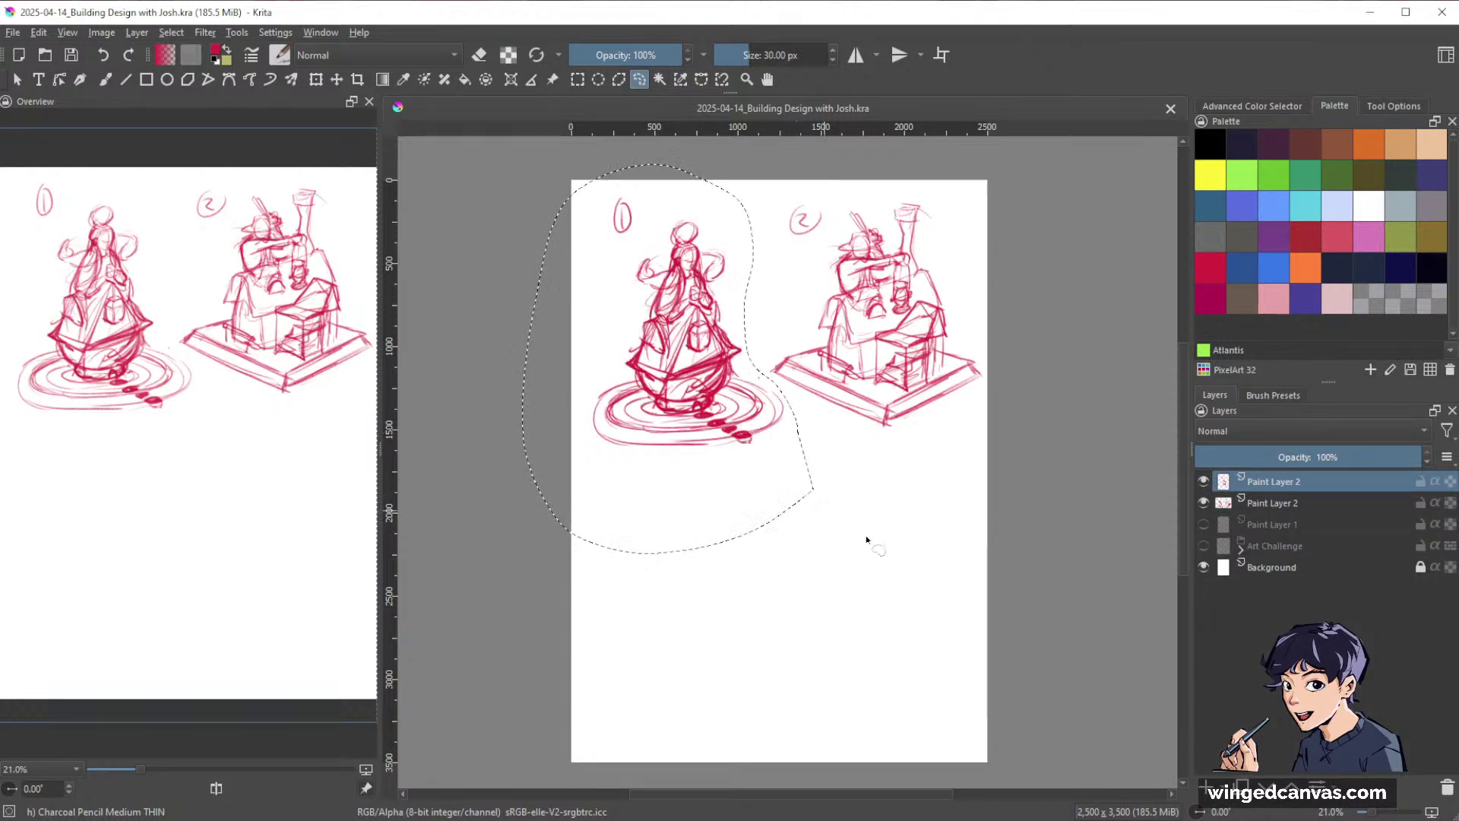
pyautogui.hotkey('ctrl', 'shift', 'a')
pyautogui.click(1203, 502)
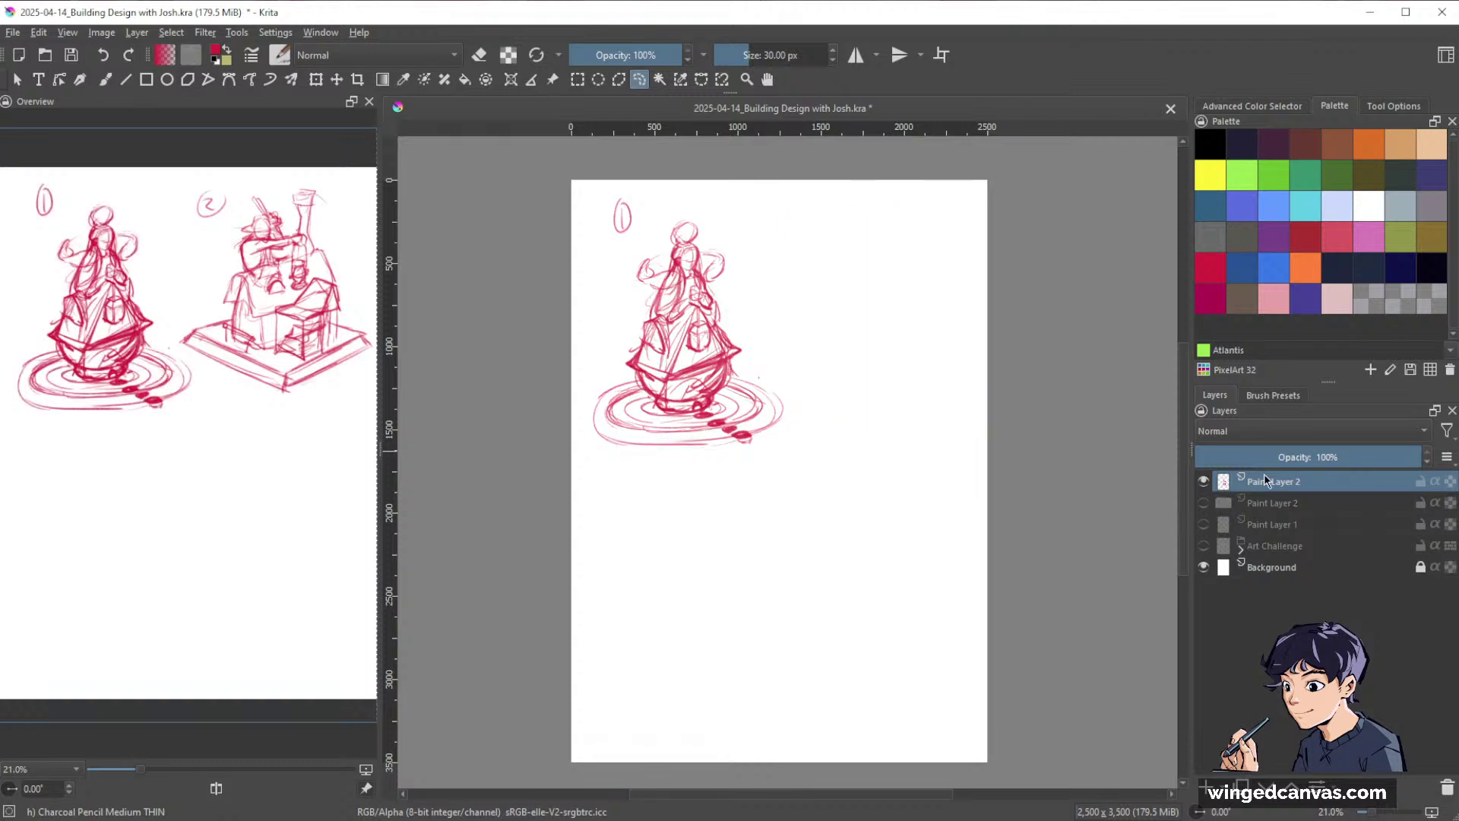
# Scale the copied first design up to nearly fill the page's width and center it on the page.
pyautogui.hotkey('ctrl', 't')
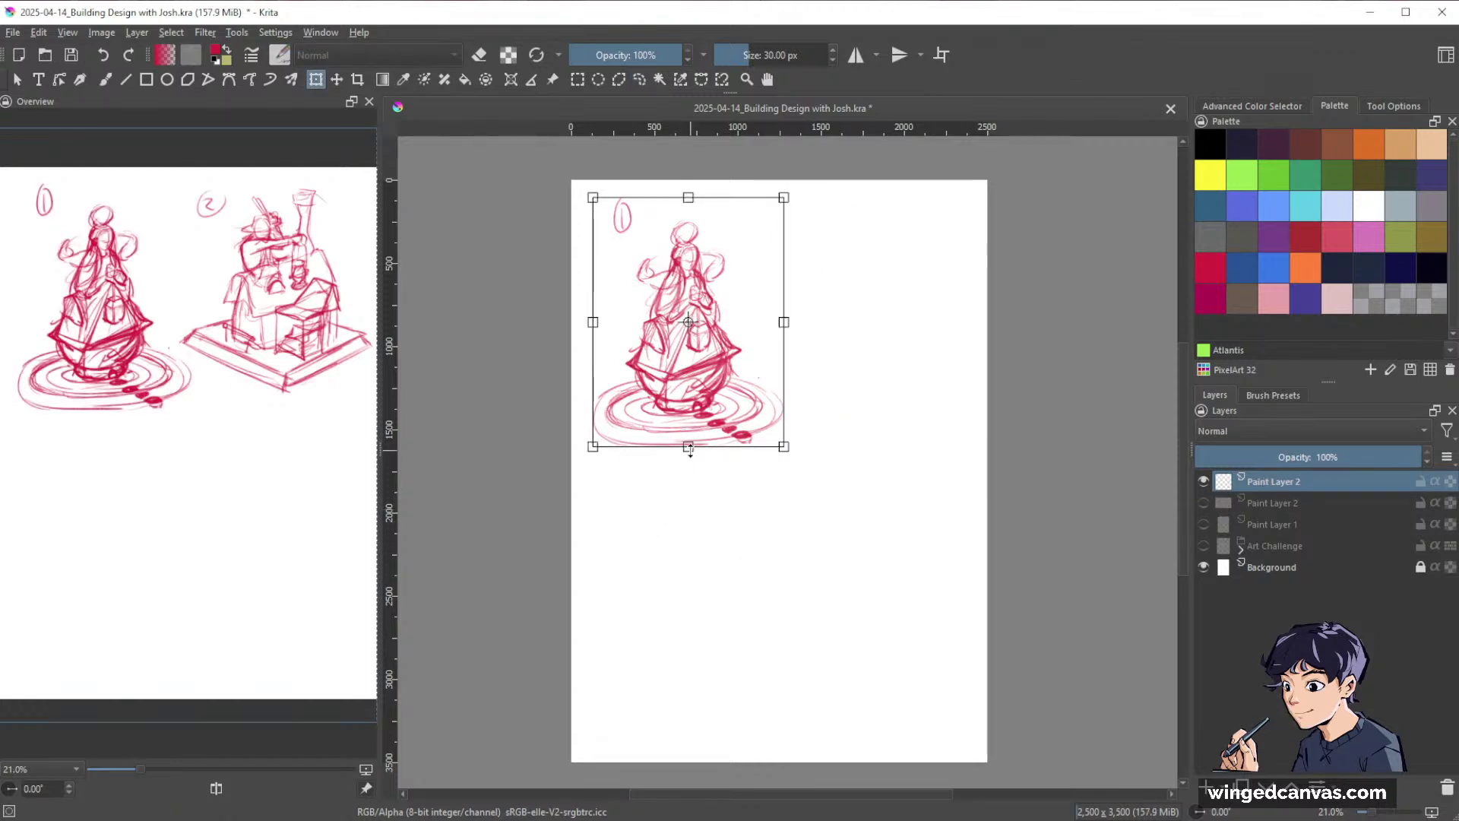
pyautogui.moveTo(690, 450); pyautogui.dragTo(696, 629)
pyautogui.moveTo(703, 531)
pyautogui.mouseDown()
pyautogui.moveTo(818, 576)
pyautogui.moveTo(786, 620)
pyautogui.mouseUp()
pyautogui.moveTo(773, 283)
pyautogui.mouseDown()
pyautogui.moveTo(772, 218)
pyautogui.moveTo(774, 266)
pyautogui.moveTo(775, 235)
pyautogui.mouseUp()
pyautogui.moveTo(803, 475); pyautogui.dragTo(805, 447)
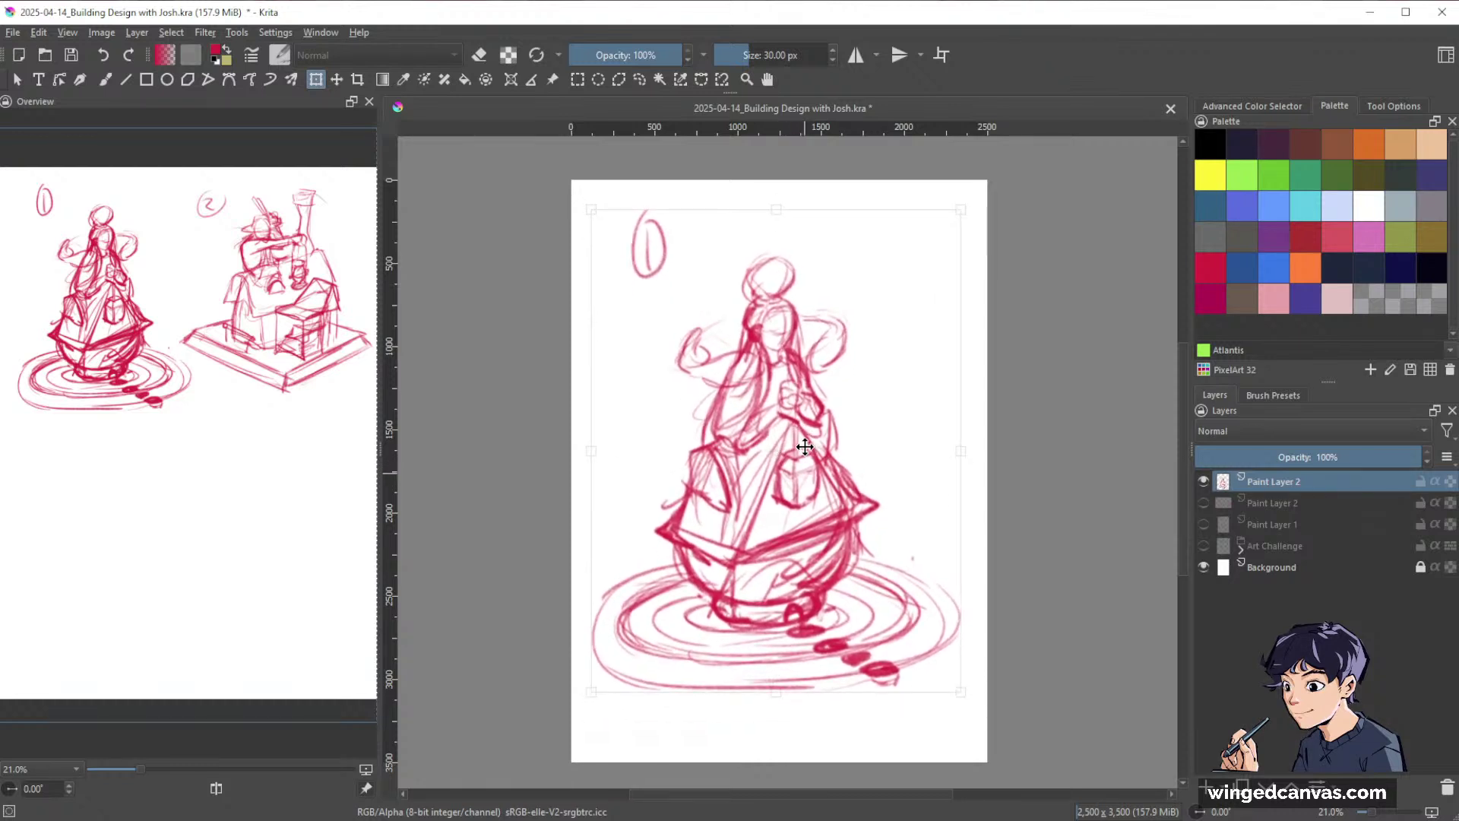
pyautogui.press('Return')
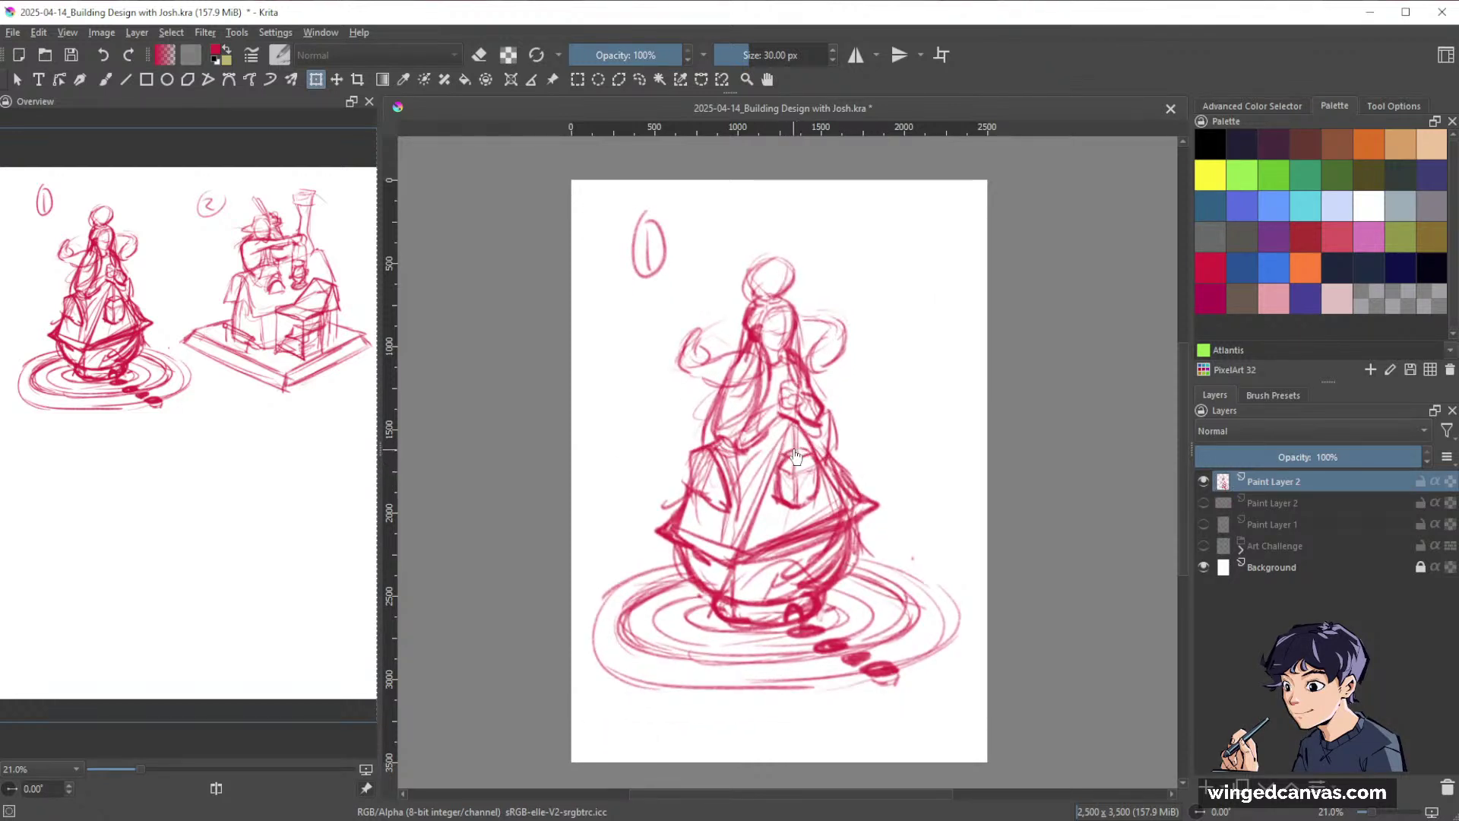
# Lower the enlarged sketch layer's opacity to 16% and add a new paint layer above it for brush drawing.
pyautogui.click(1259, 459)
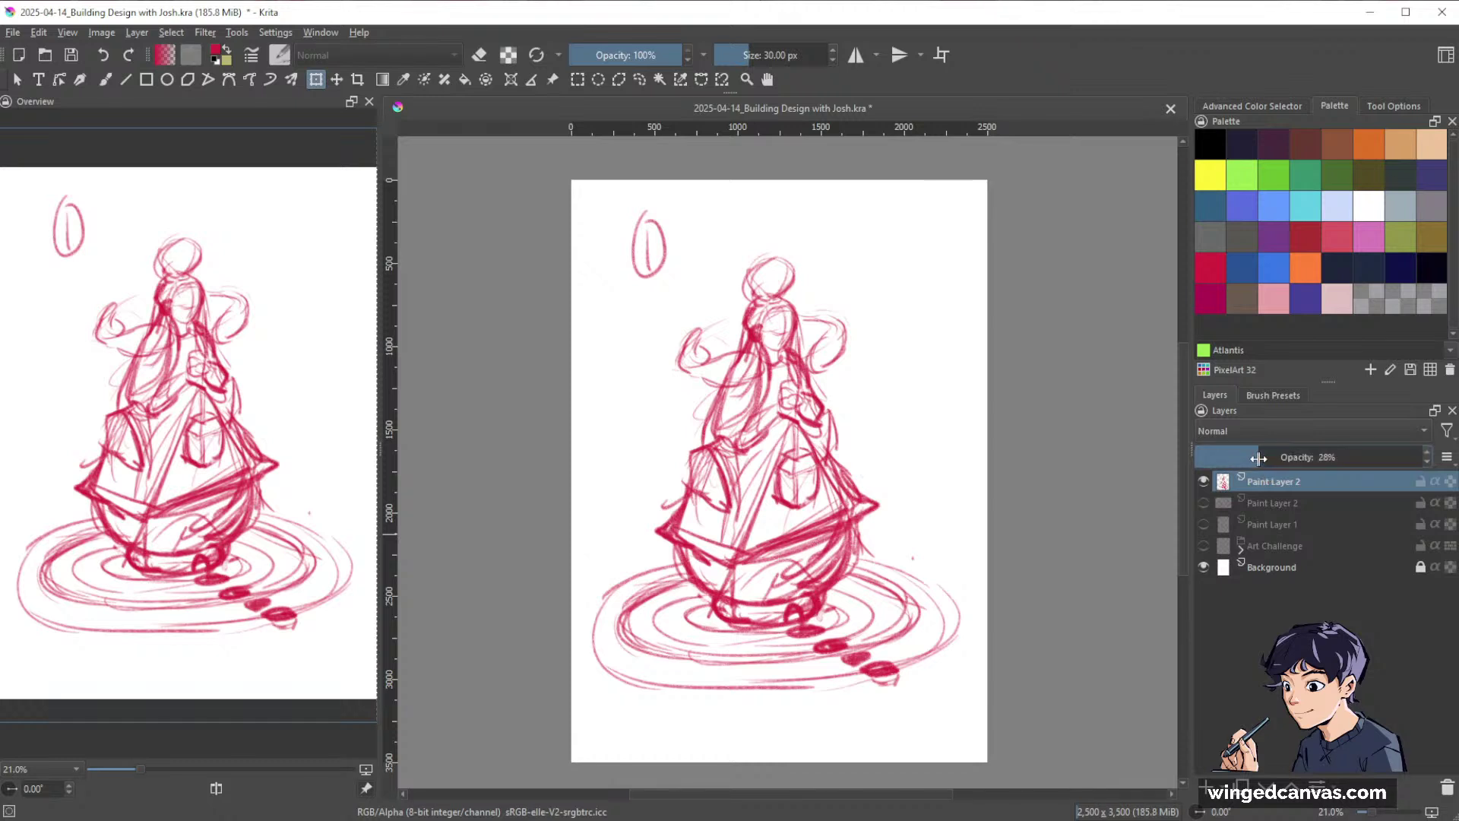
pyautogui.moveTo(1258, 458); pyautogui.dragTo(1232, 457)
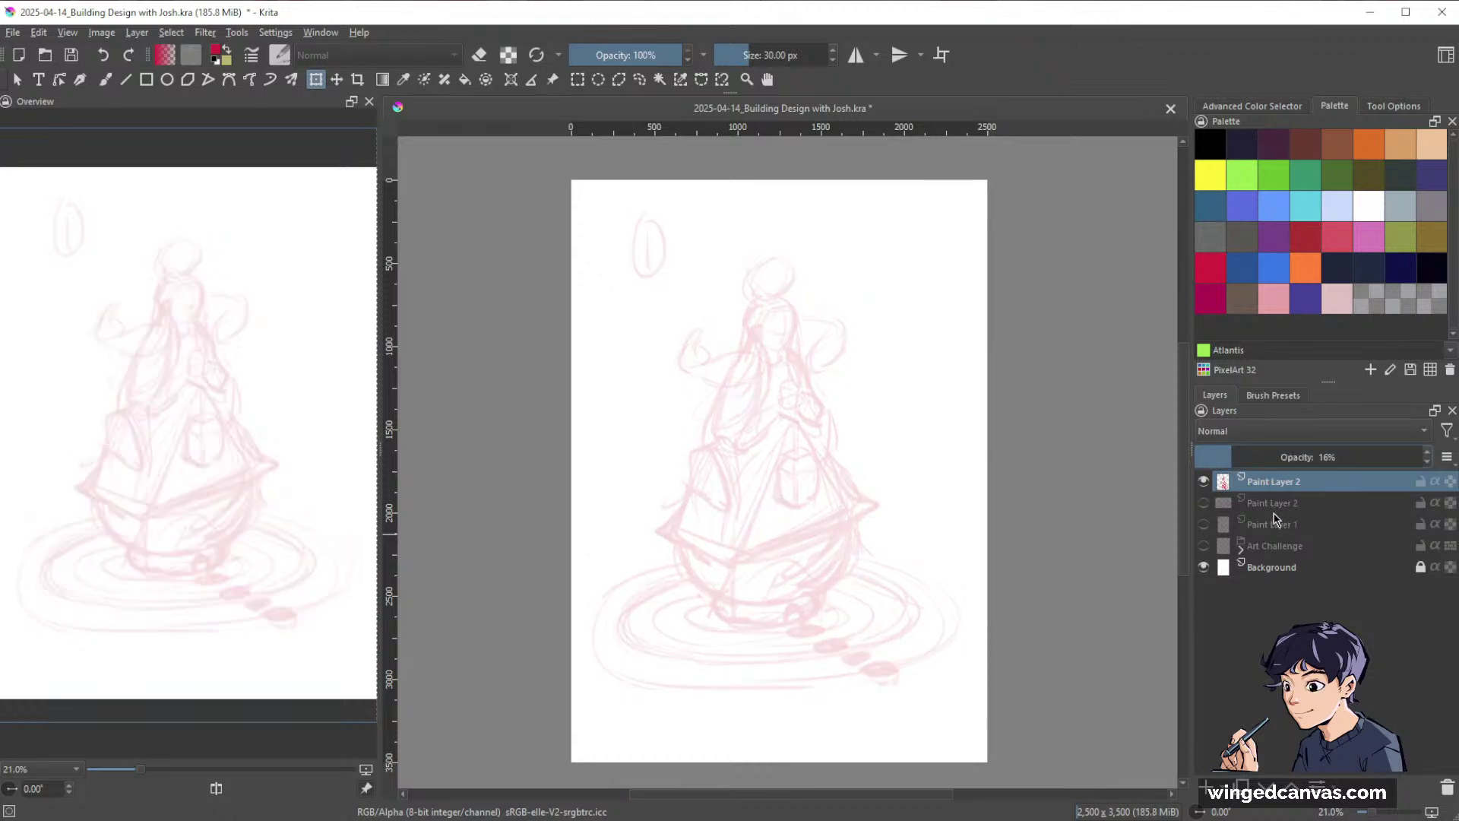
pyautogui.click(1208, 791)
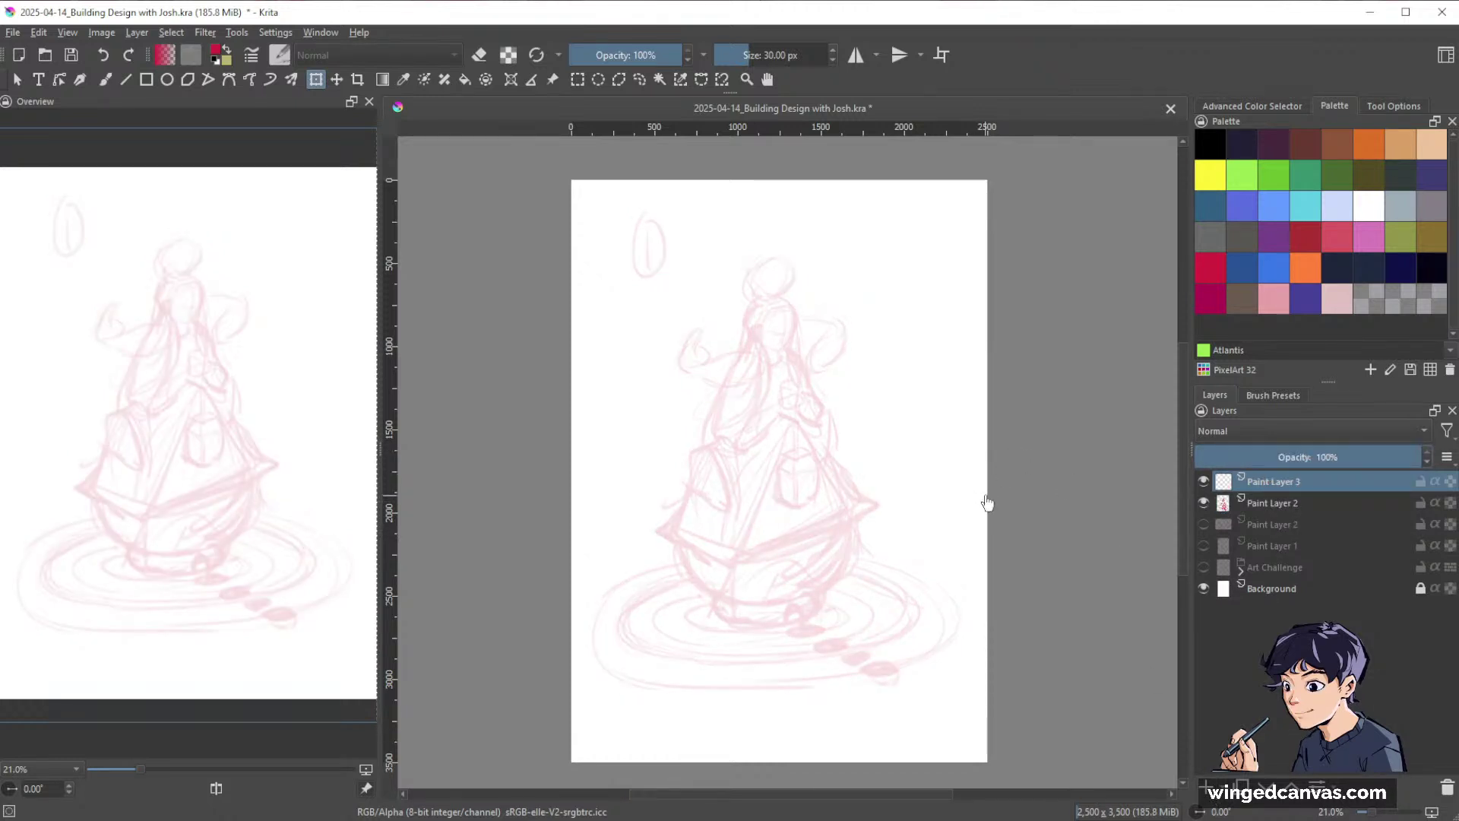
pyautogui.press('b')
pyautogui.scroll(1, 740, 496)
pyautogui.scroll(-1, 740, 497)
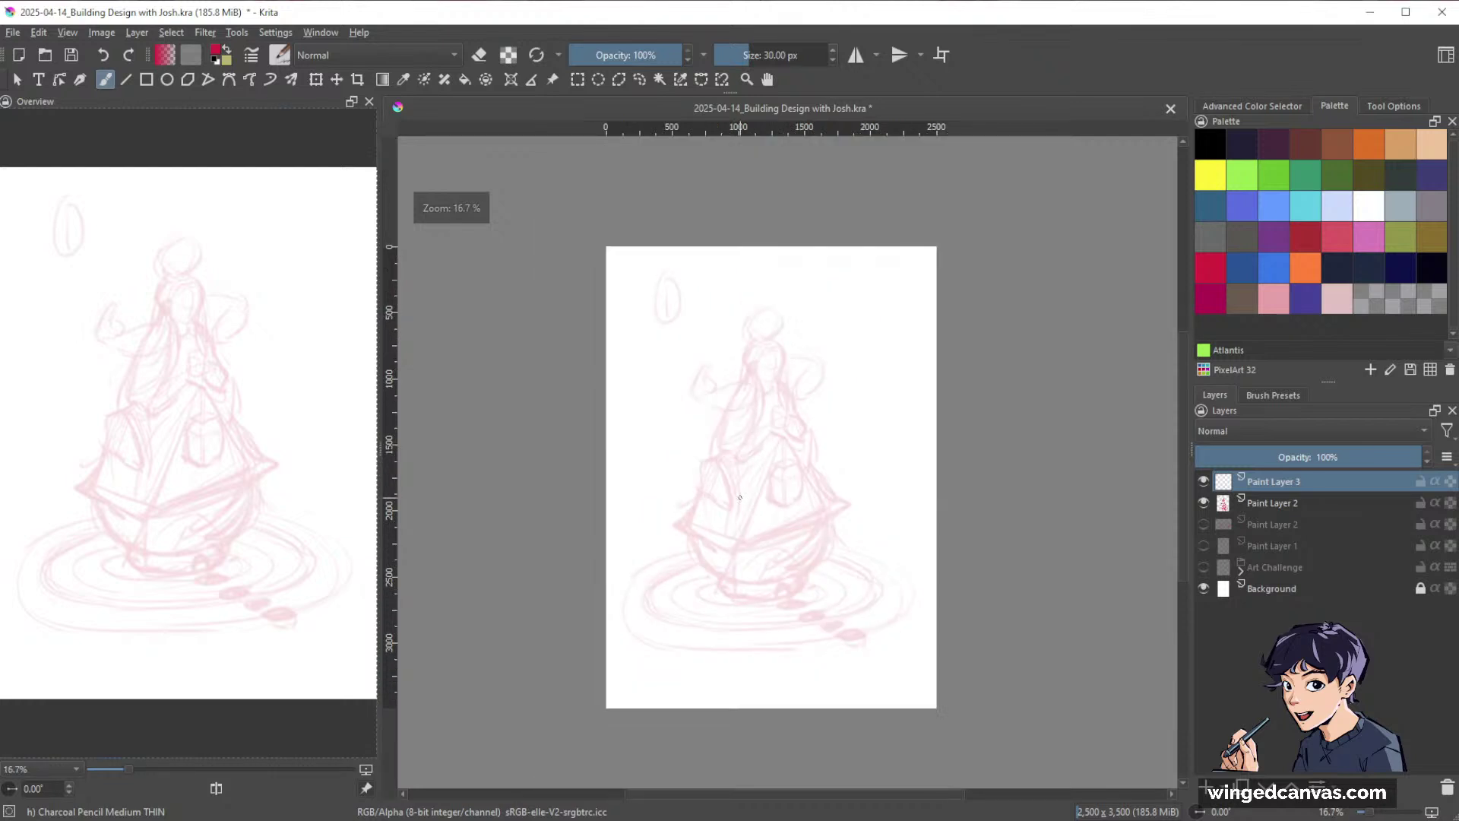
pyautogui.scroll(2, 740, 496)
pyautogui.scroll(-1, 741, 496)
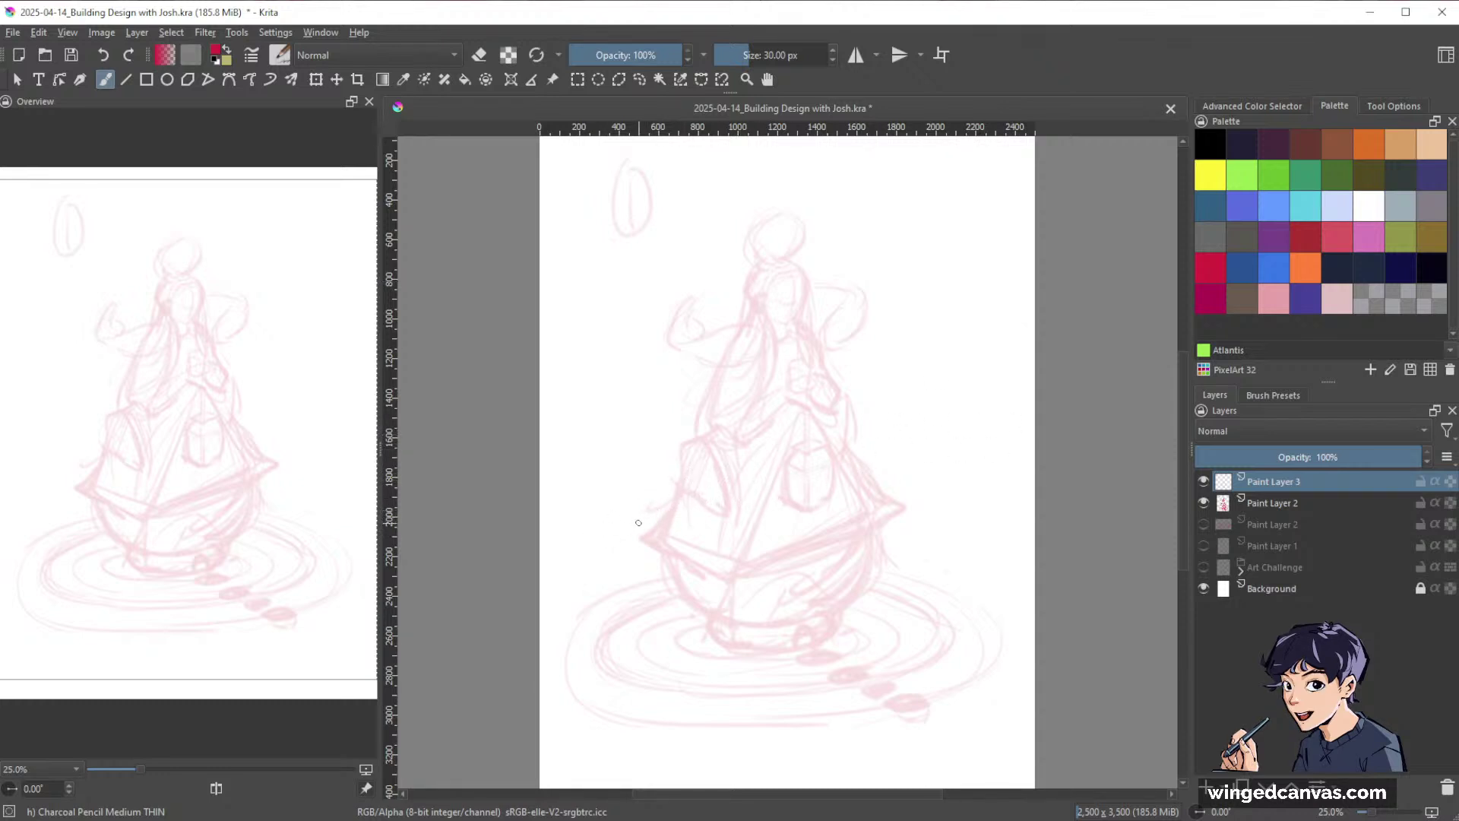
# Draw a slanted guide line across the roof, then the tall box's front top edges, left vertical and near corner edge over the faded design.
pyautogui.moveTo(639, 523); pyautogui.dragTo(836, 459)
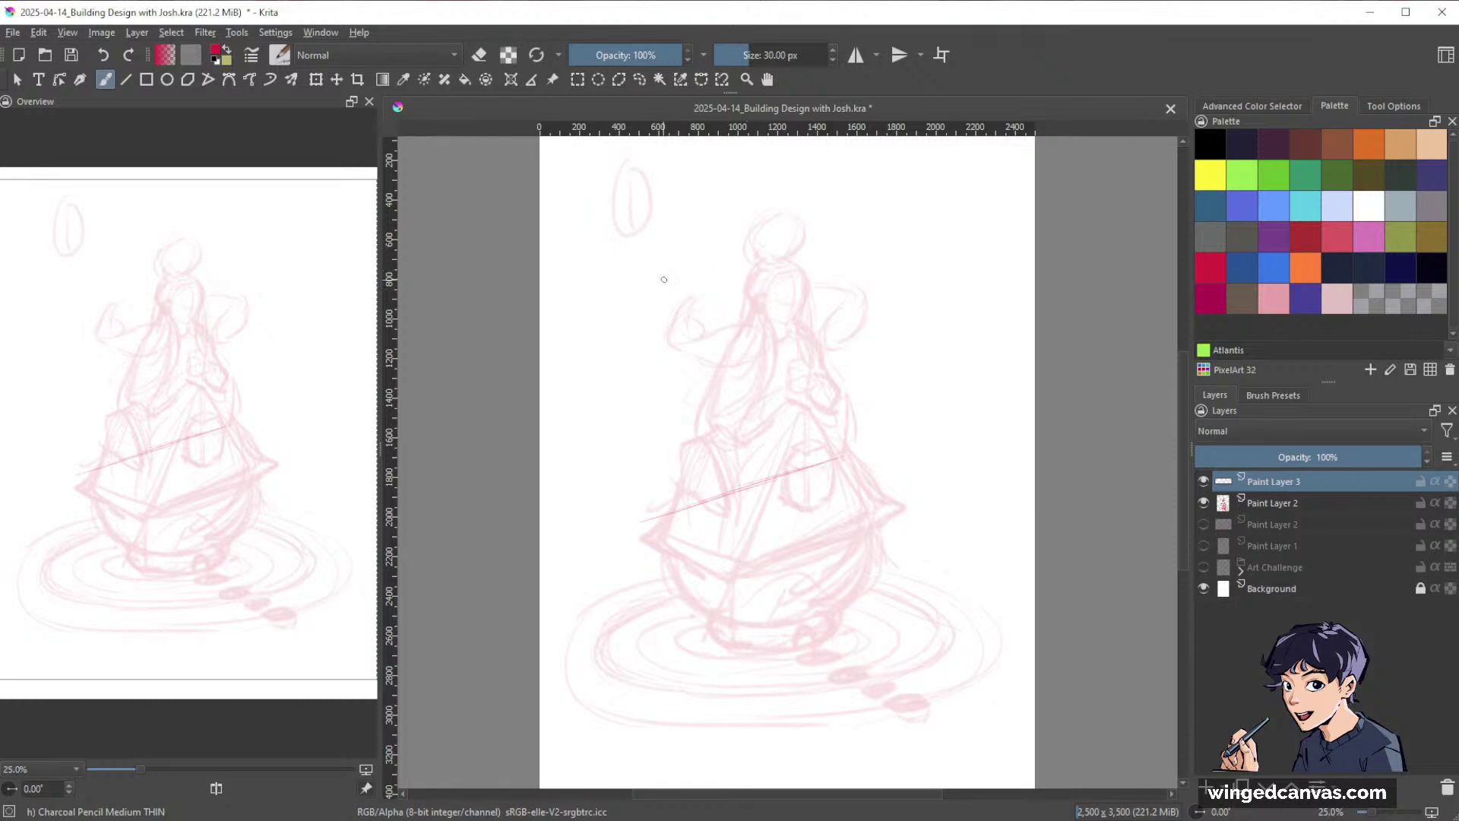
pyautogui.moveTo(679, 287); pyautogui.dragTo(749, 294)
pyautogui.moveTo(662, 284); pyautogui.dragTo(658, 629)
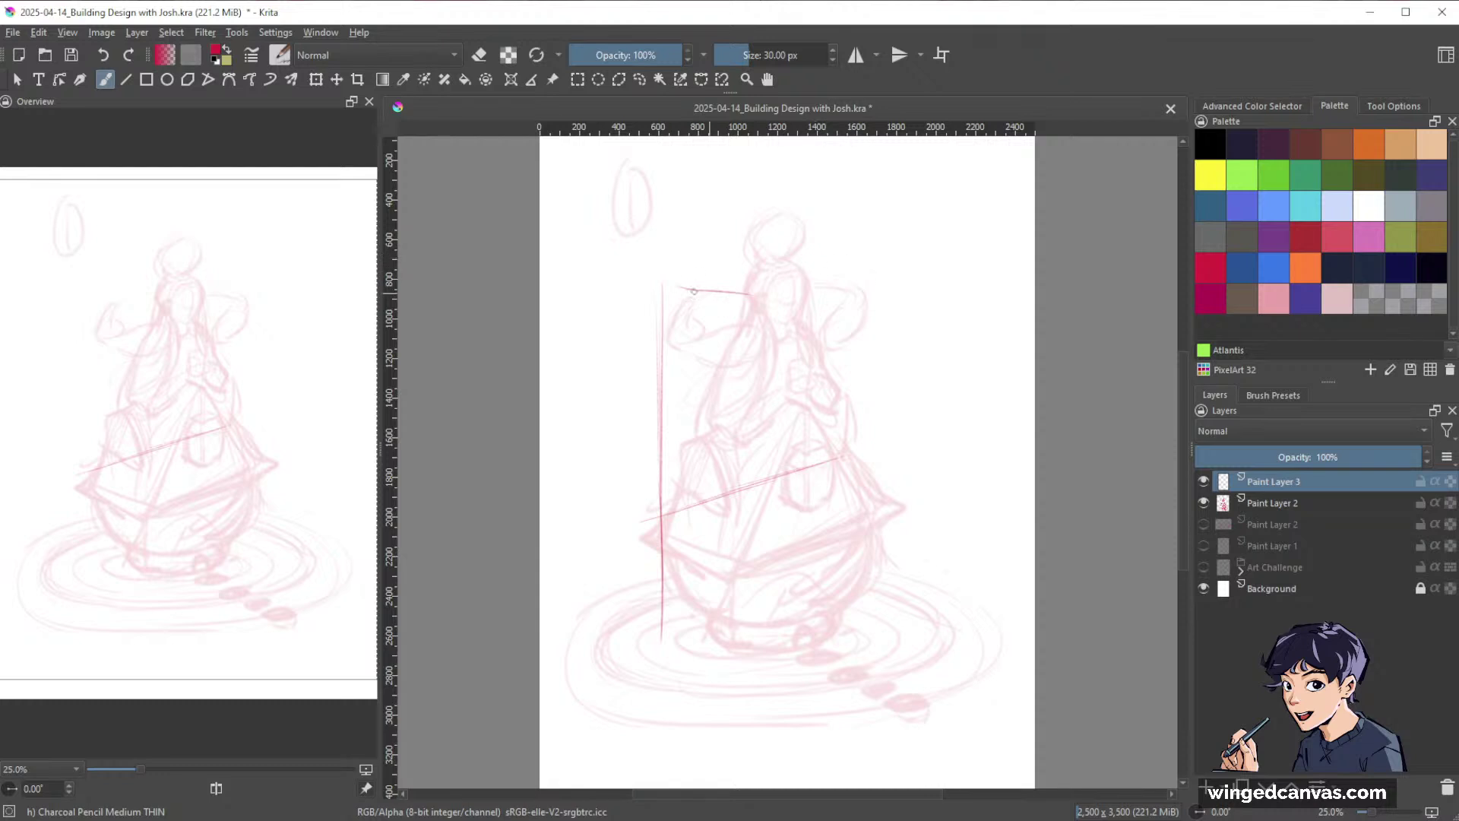
pyautogui.moveTo(662, 285)
pyautogui.mouseDown()
pyautogui.moveTo(759, 300)
pyautogui.moveTo(897, 276)
pyautogui.mouseUp()
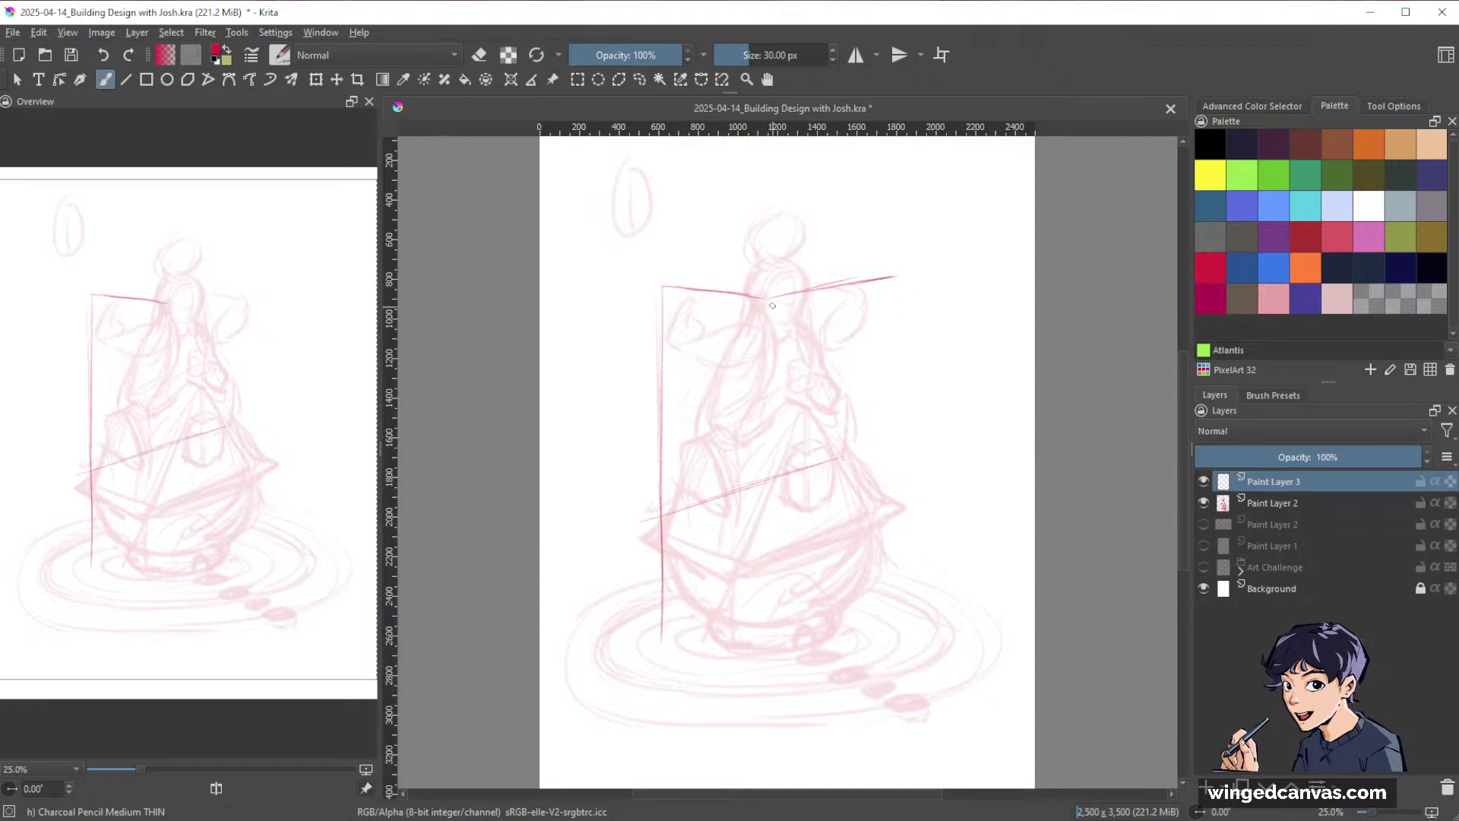
pyautogui.moveTo(766, 300); pyautogui.dragTo(763, 544)
pyautogui.moveTo(768, 300)
pyautogui.mouseDown()
pyautogui.moveTo(760, 674)
pyautogui.moveTo(672, 634)
pyautogui.mouseUp()
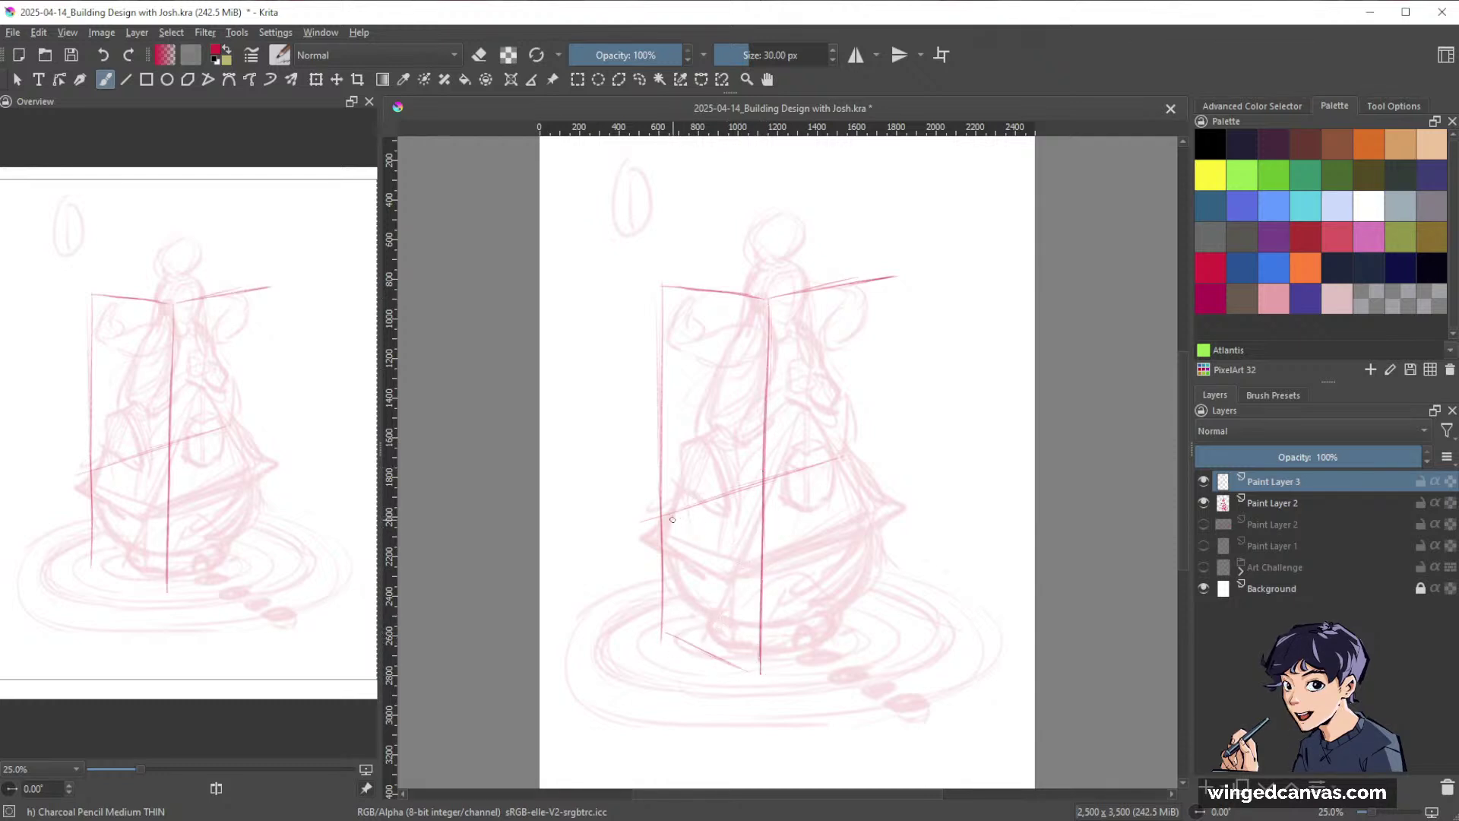
# Complete the box's two front faces with the right vertical and bottom edges, adding a divider on the left face at the roof's base.
pyautogui.moveTo(658, 524); pyautogui.dragTo(730, 555)
pyautogui.moveTo(892, 278); pyautogui.dragTo(871, 617)
pyautogui.moveTo(880, 552); pyautogui.dragTo(878, 630)
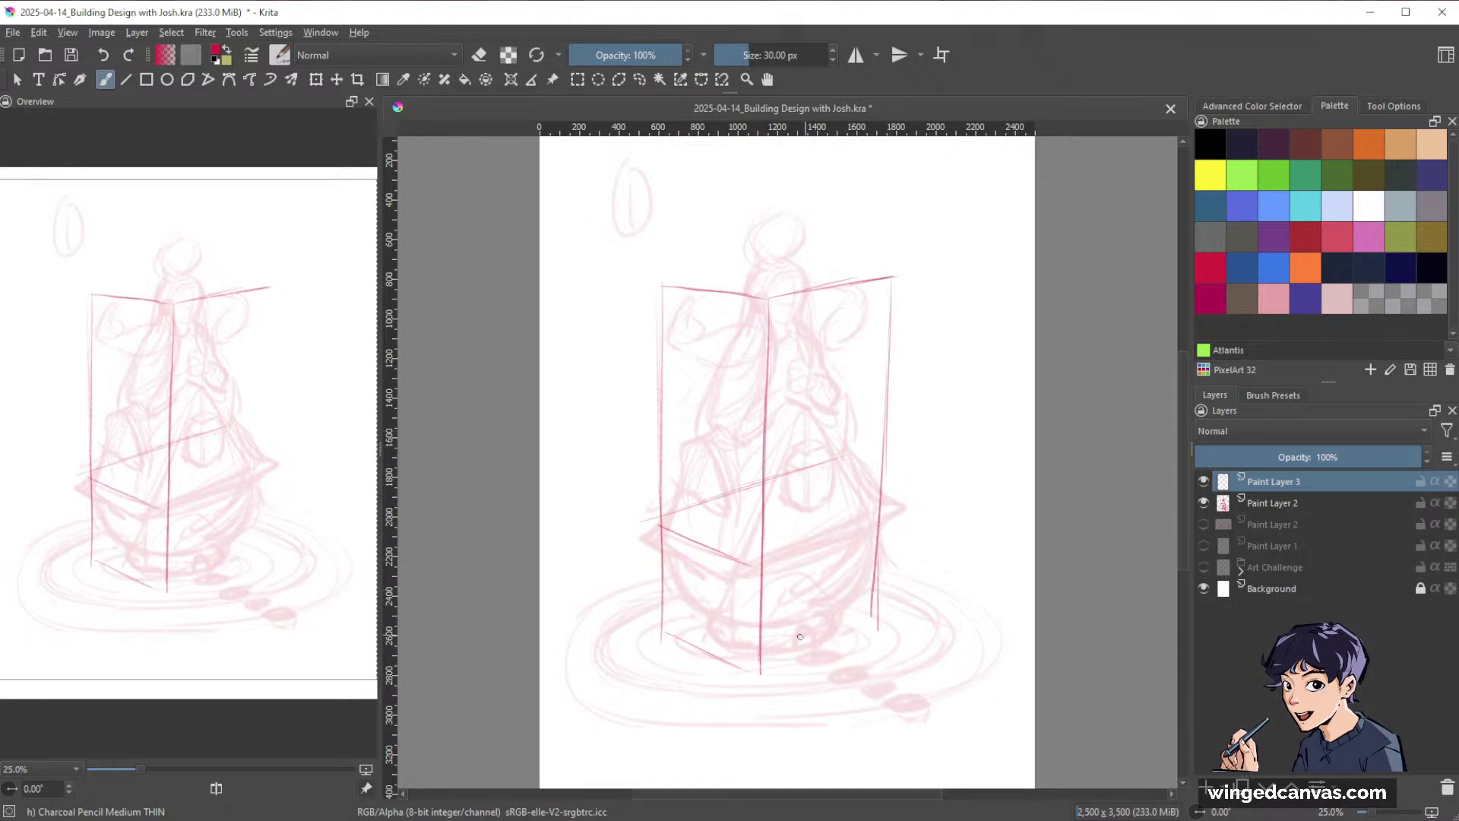
pyautogui.moveTo(766, 669); pyautogui.dragTo(866, 630)
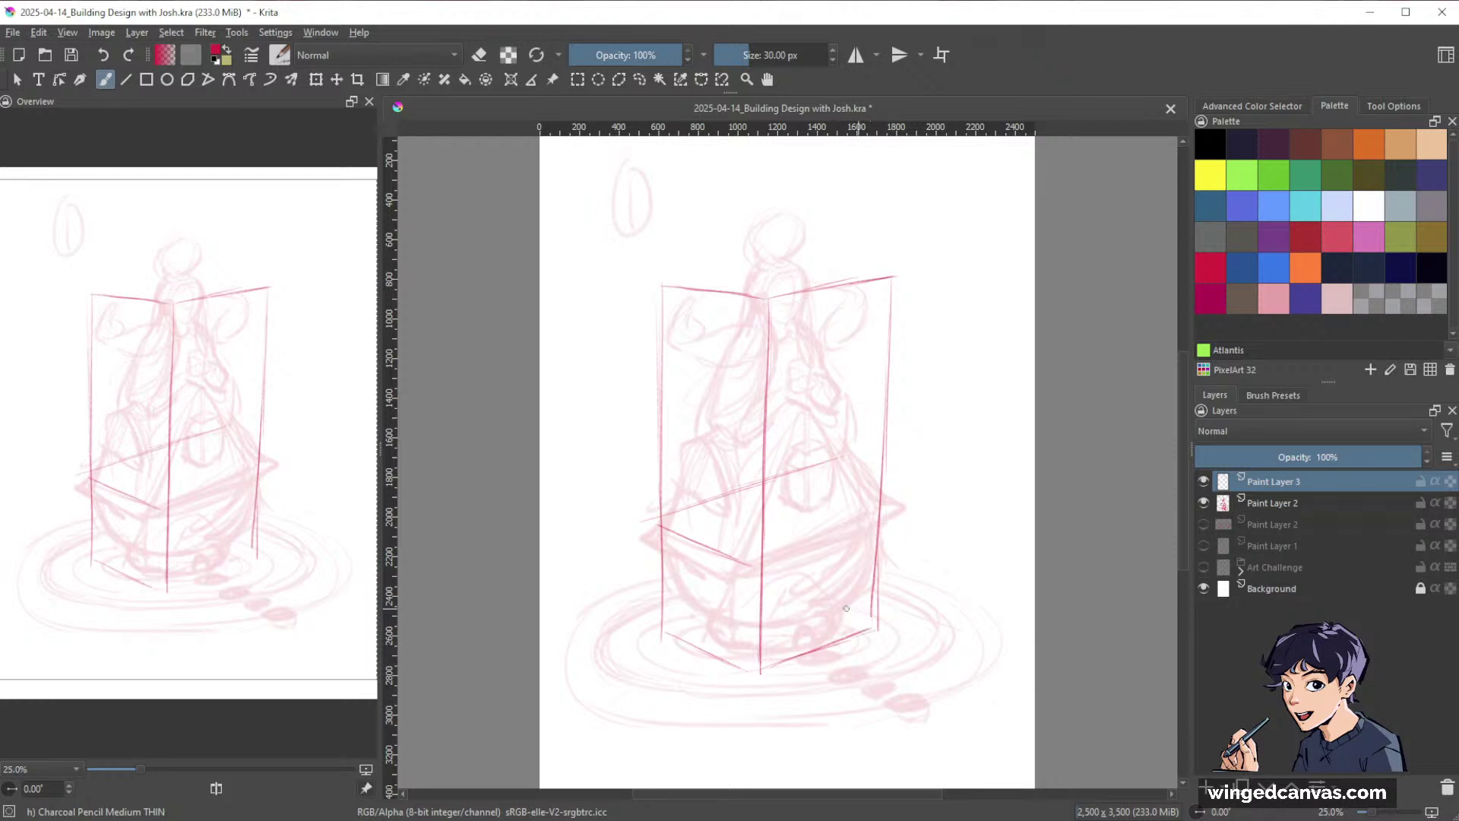
pyautogui.moveTo(660, 629); pyautogui.dragTo(760, 674)
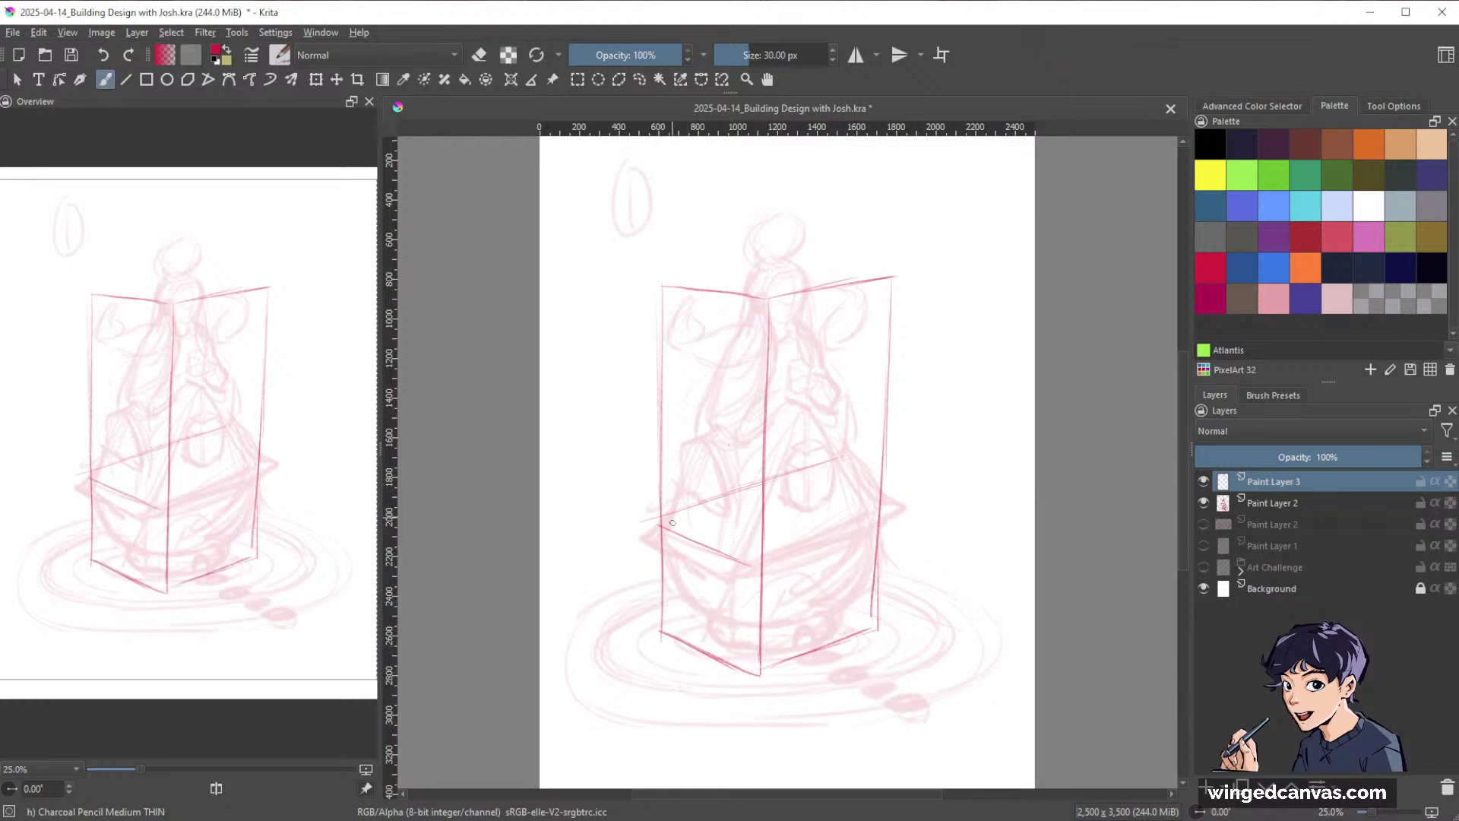
# Divide the box's left face into four stacked sections and continue the lowest divider across the right face.
pyautogui.moveTo(675, 535); pyautogui.dragTo(760, 563)
pyautogui.moveTo(663, 421); pyautogui.dragTo(747, 444)
pyautogui.moveTo(666, 342); pyautogui.dragTo(763, 364)
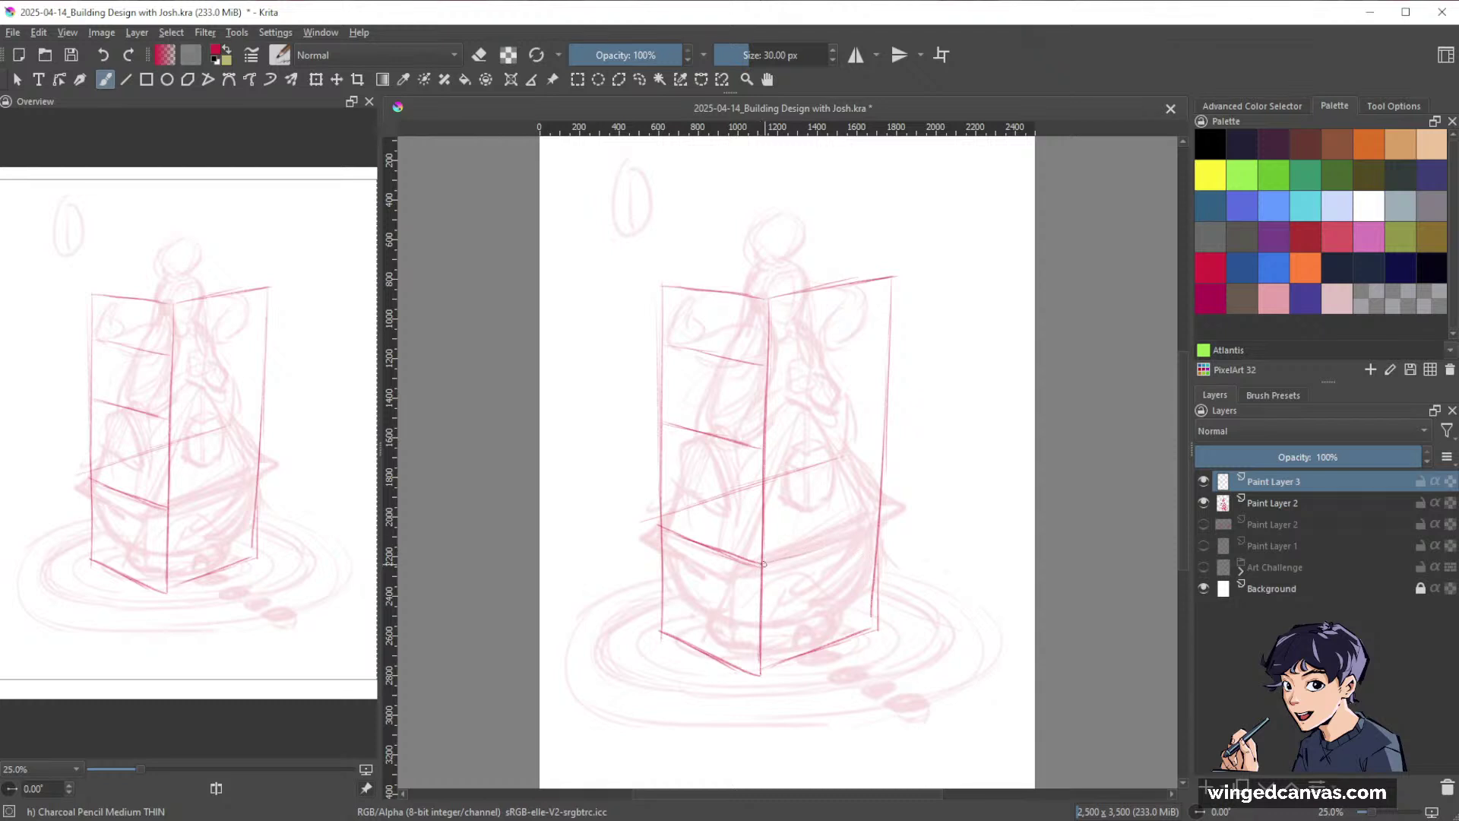
pyautogui.moveTo(764, 563); pyautogui.dragTo(871, 532)
pyautogui.hotkey('ctrl', 'z')
pyautogui.moveTo(763, 563); pyautogui.dragTo(875, 529)
# Redraw the bottom edge of the box's right face as a clean, darker line meeting the near corner.
pyautogui.moveTo(756, 675); pyautogui.dragTo(881, 621)
pyautogui.moveTo(791, 659); pyautogui.dragTo(873, 622)
pyautogui.hotkey('ctrl', 'z')
pyautogui.moveTo(752, 681); pyautogui.dragTo(887, 622)
pyautogui.hotkey('ctrl', 'z')
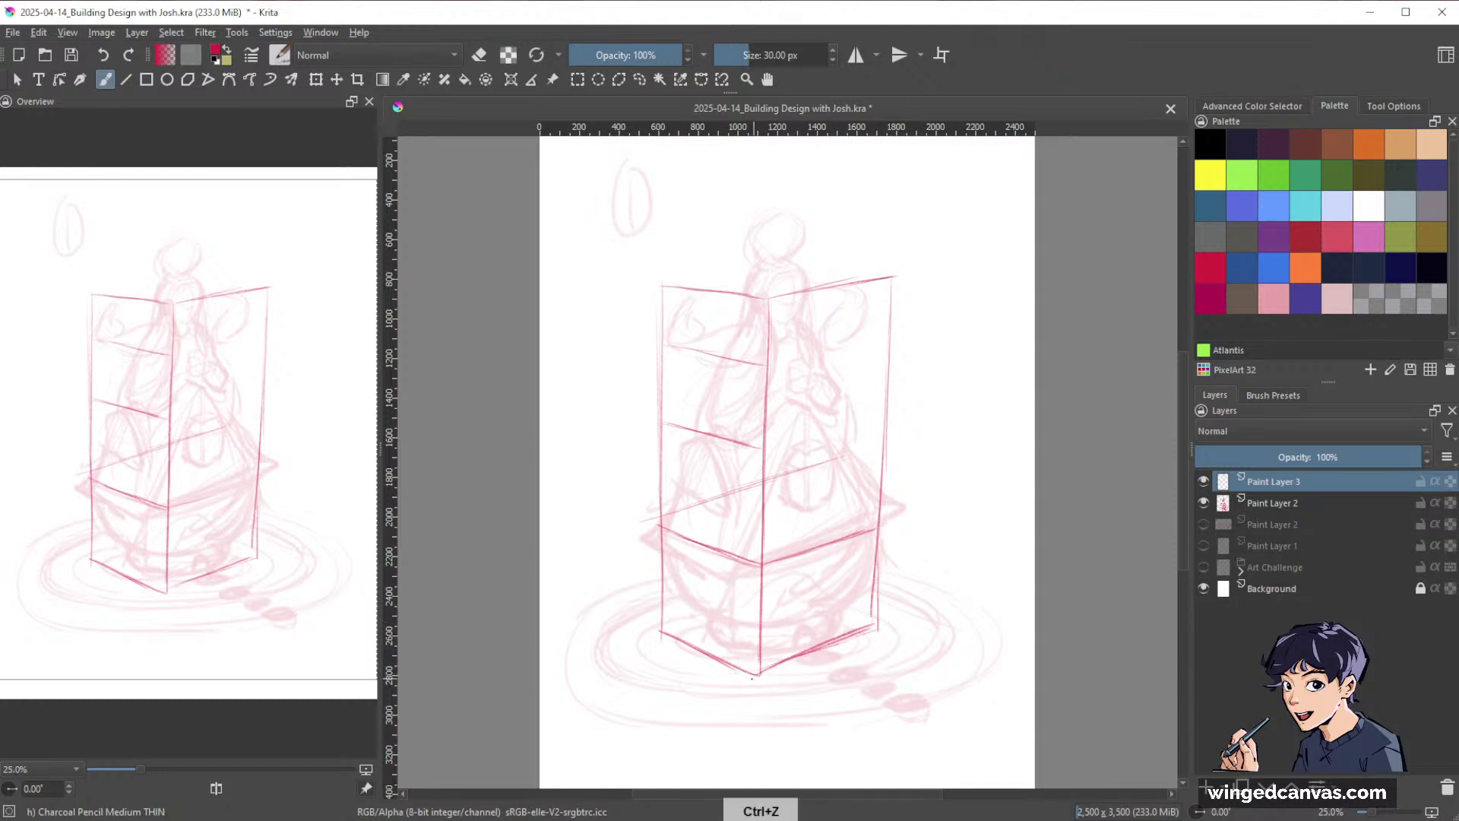
pyautogui.moveTo(755, 678); pyautogui.dragTo(877, 625)
pyautogui.moveTo(795, 665)
pyautogui.mouseDown()
pyautogui.moveTo(885, 624)
pyautogui.moveTo(766, 670)
pyautogui.mouseUp()
pyautogui.press('/')
pyautogui.press('/')
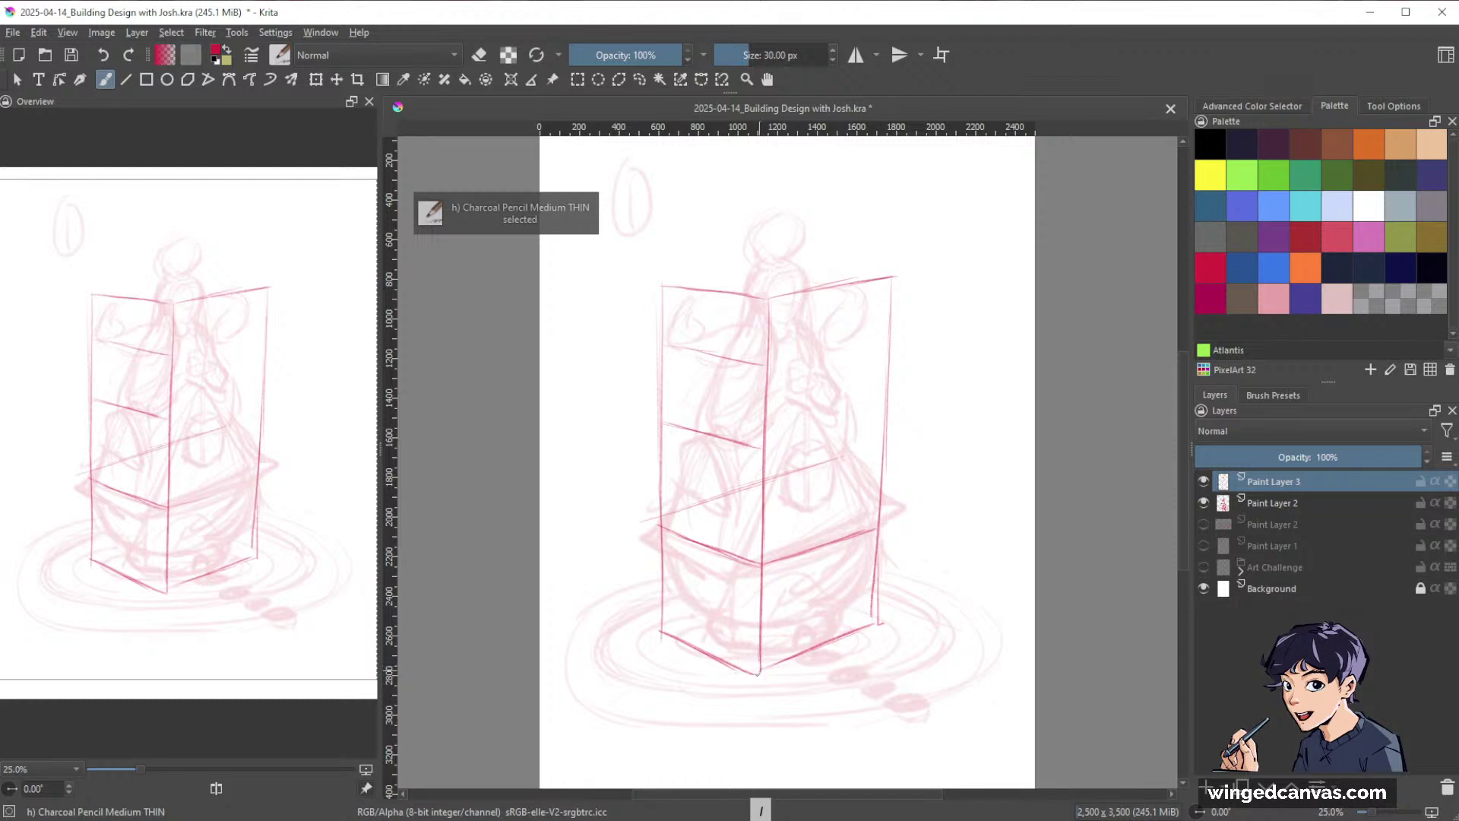
pyautogui.moveTo(766, 672); pyautogui.dragTo(880, 623)
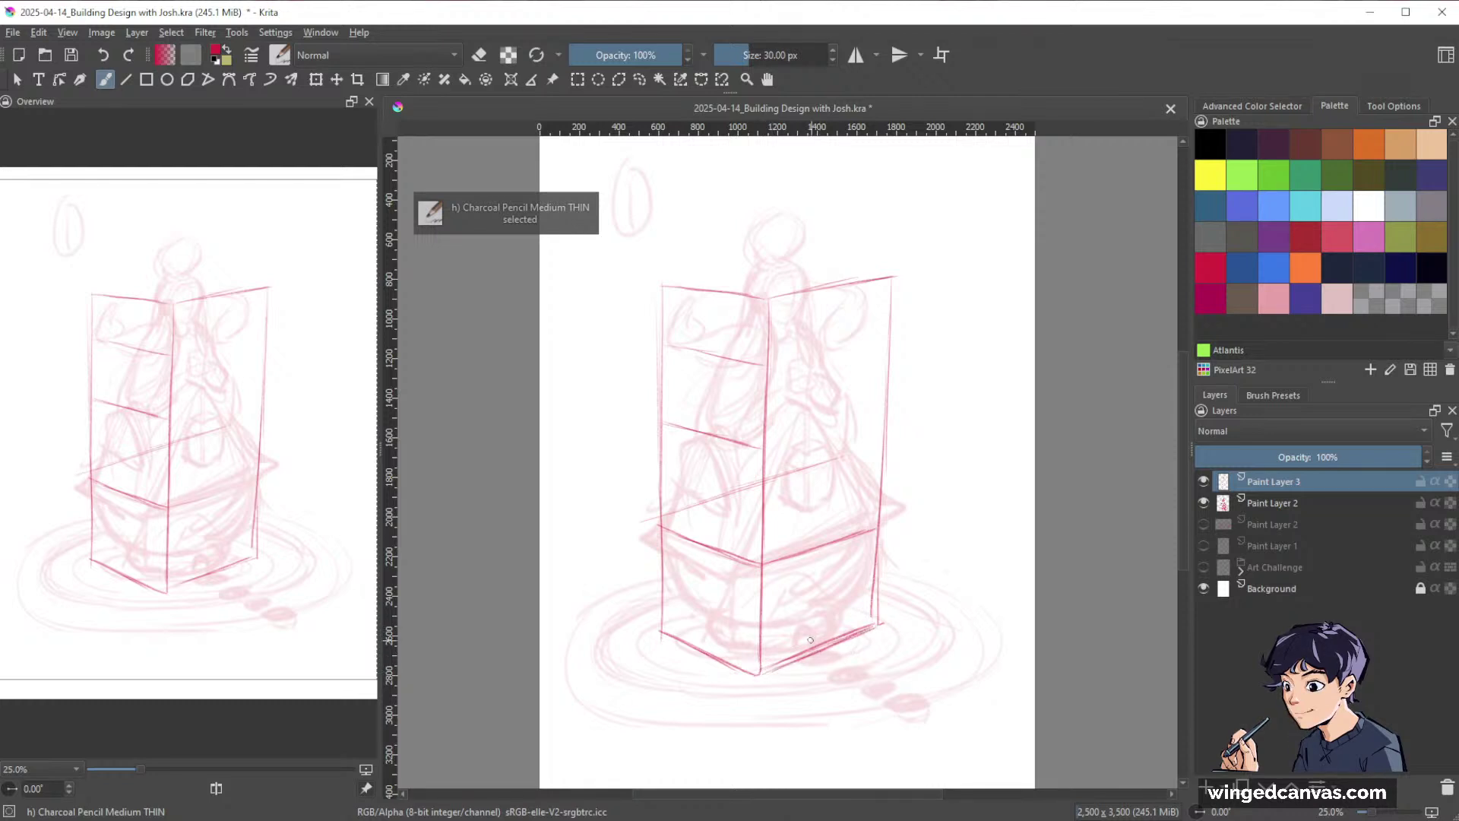
# Erase and redraw the lower part of the box's right vertical edge, and strengthen its upper part.
pyautogui.press('/')
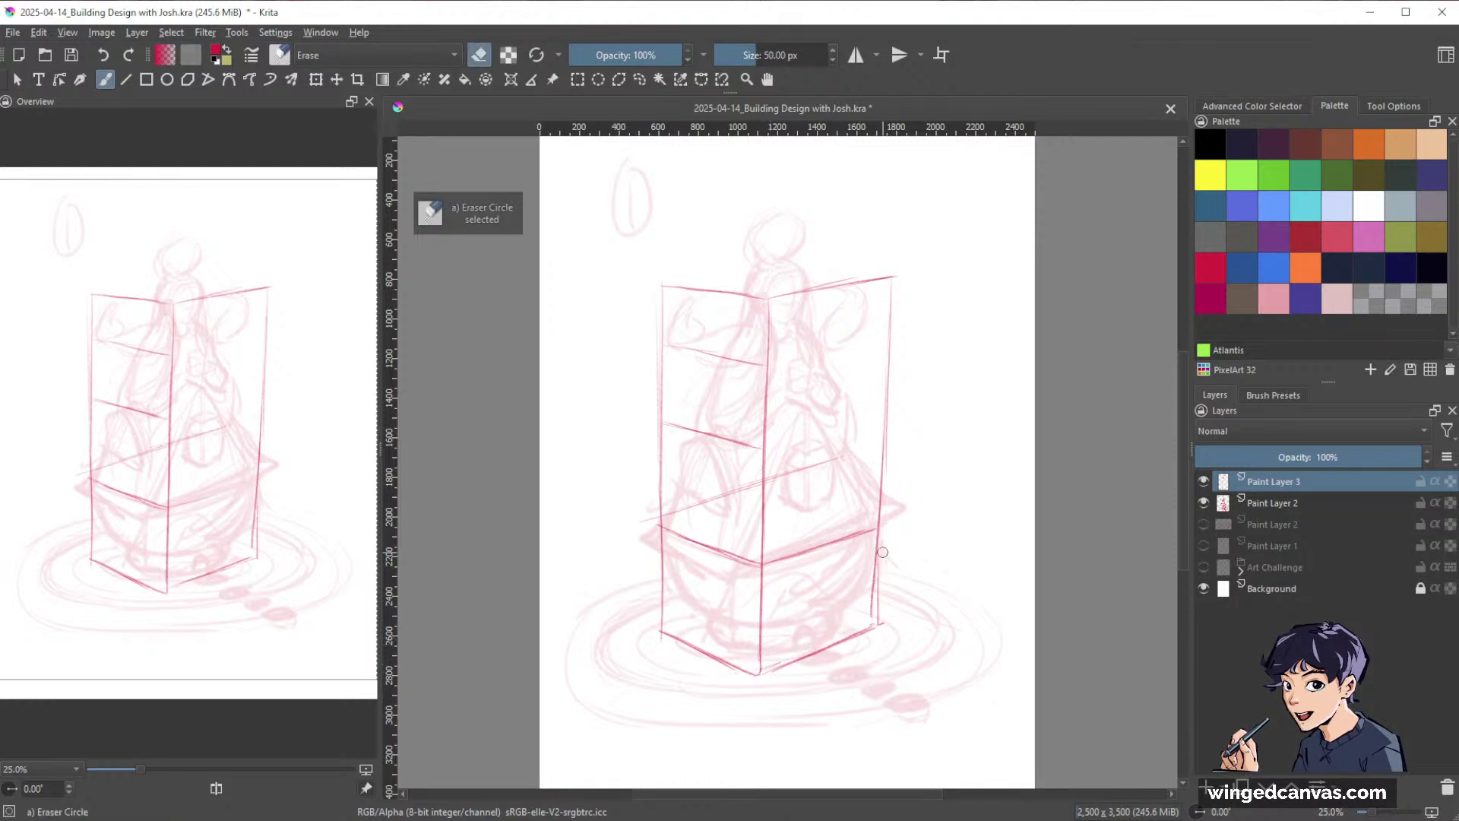
pyautogui.moveTo(876, 613); pyautogui.dragTo(879, 536)
pyautogui.press('/')
pyautogui.moveTo(880, 624); pyautogui.dragTo(879, 532)
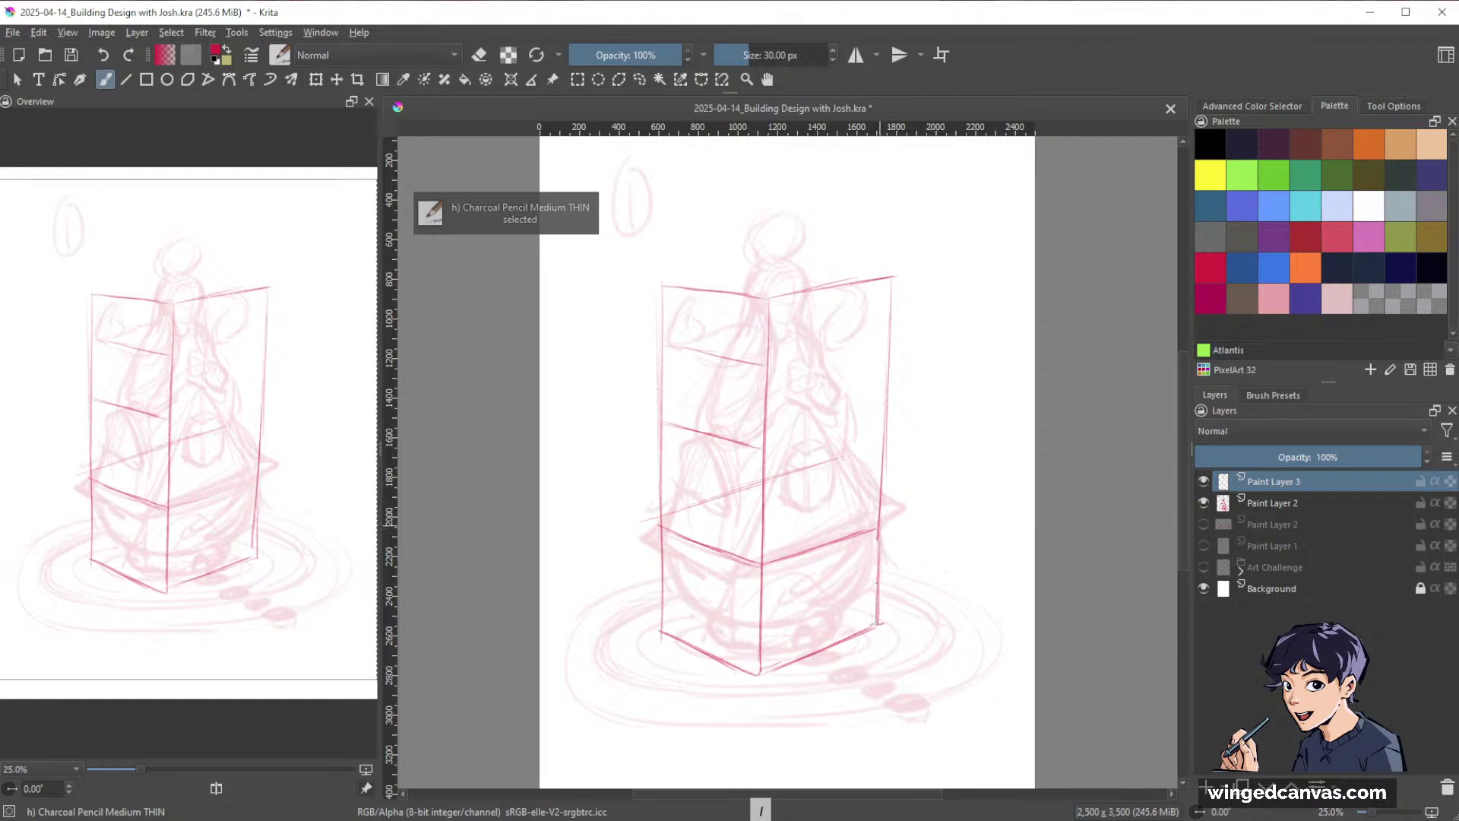
pyautogui.moveTo(890, 278); pyautogui.dragTo(886, 378)
pyautogui.moveTo(889, 303); pyautogui.dragTo(884, 431)
# Darken the lowest divider around both faces, continue the upper two dividers across the right face, and reinforce its top edge.
pyautogui.moveTo(766, 569); pyautogui.dragTo(874, 529)
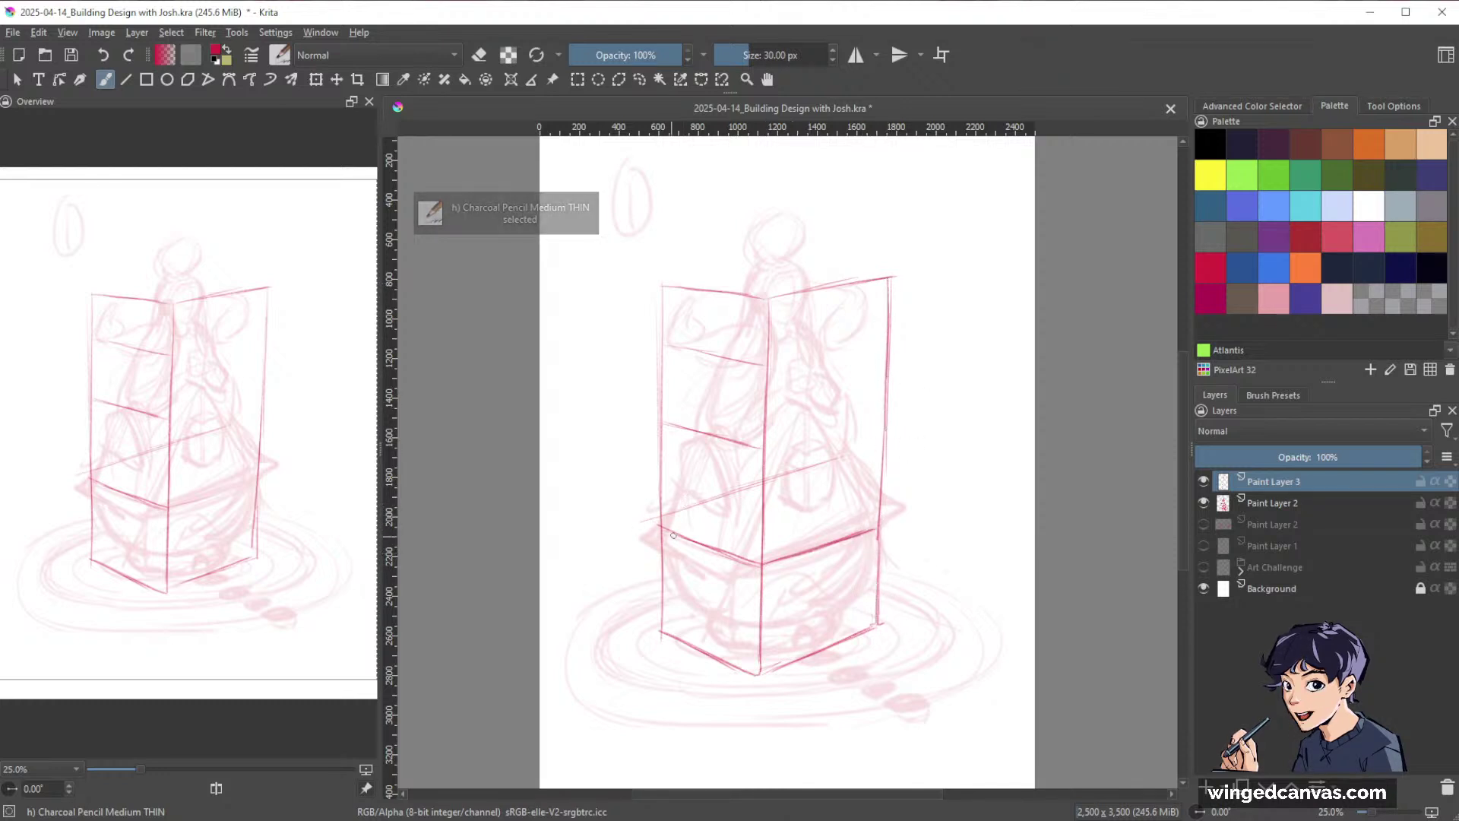
pyautogui.moveTo(657, 525); pyautogui.dragTo(760, 566)
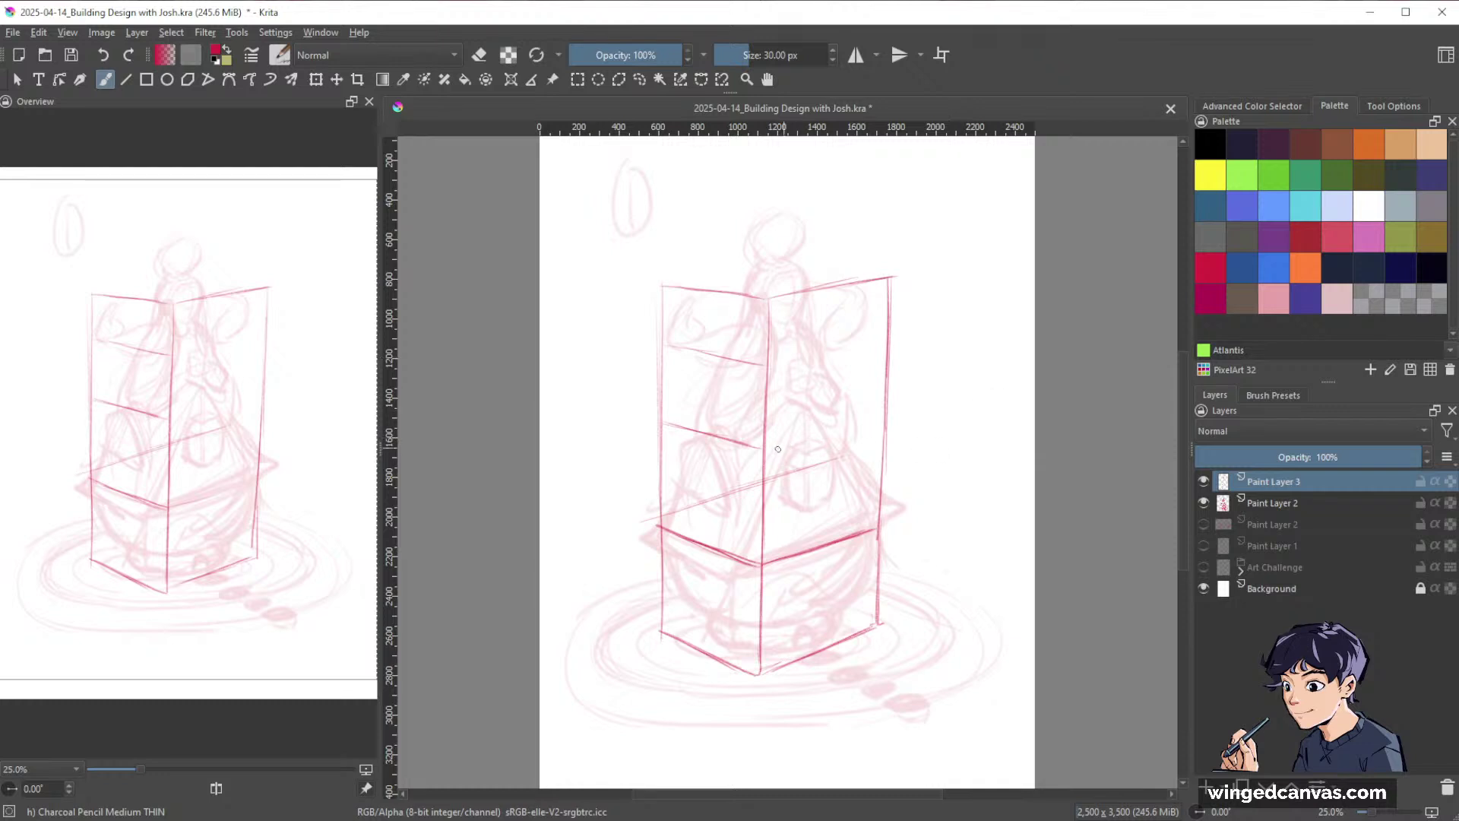
pyautogui.moveTo(768, 448); pyautogui.dragTo(885, 419)
pyautogui.moveTo(812, 355); pyautogui.dragTo(878, 343)
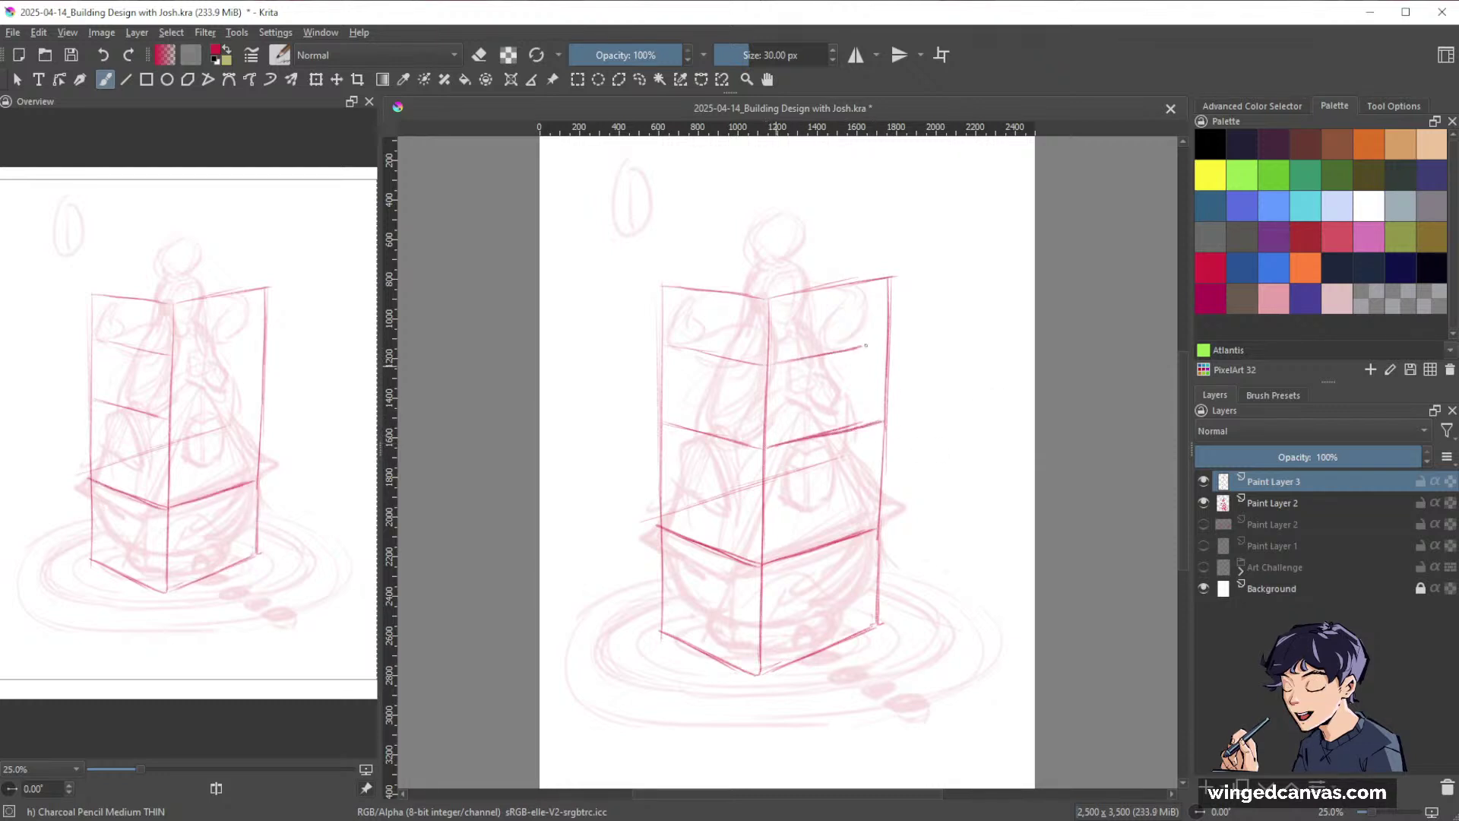
pyautogui.moveTo(767, 298); pyautogui.dragTo(881, 279)
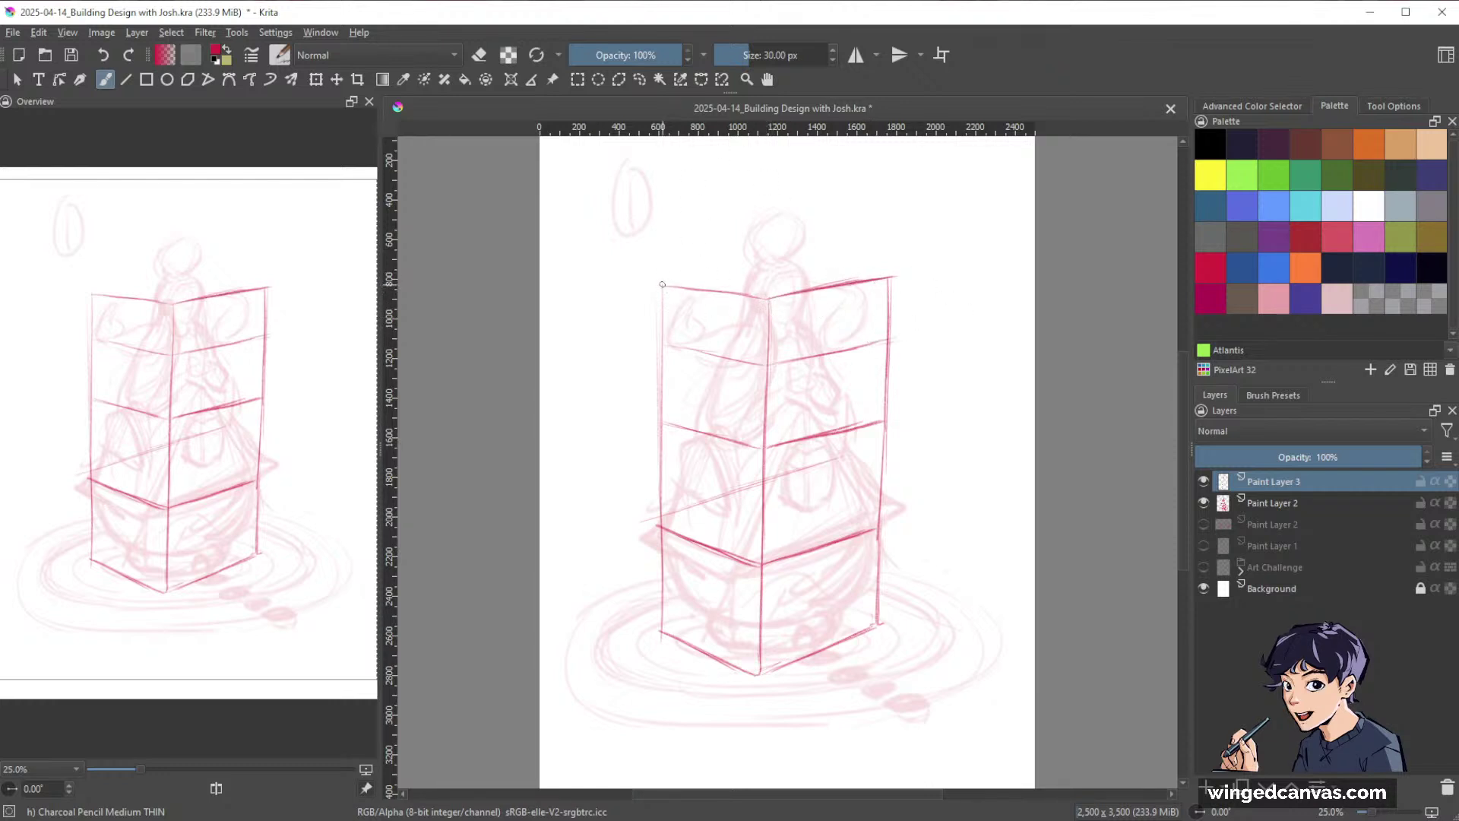
# Strengthen the box's left vertical edge and draw the back edges of its top and base to make it see-through.
pyautogui.moveTo(662, 288); pyautogui.dragTo(660, 495)
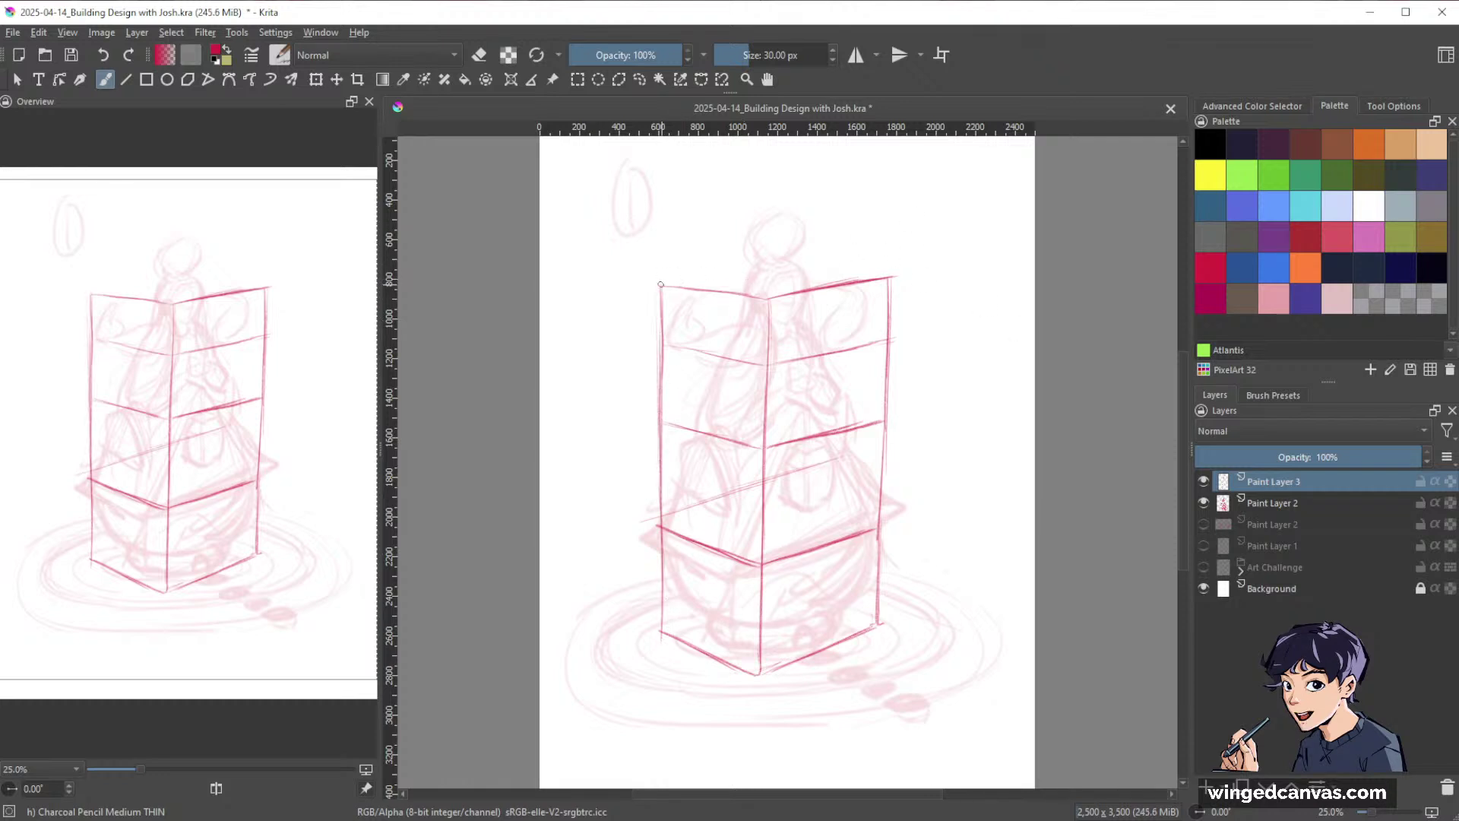
pyautogui.moveTo(719, 274); pyautogui.dragTo(789, 266)
pyautogui.moveTo(769, 586)
pyautogui.mouseDown()
pyautogui.moveTo(662, 625)
pyautogui.moveTo(766, 587)
pyautogui.mouseUp()
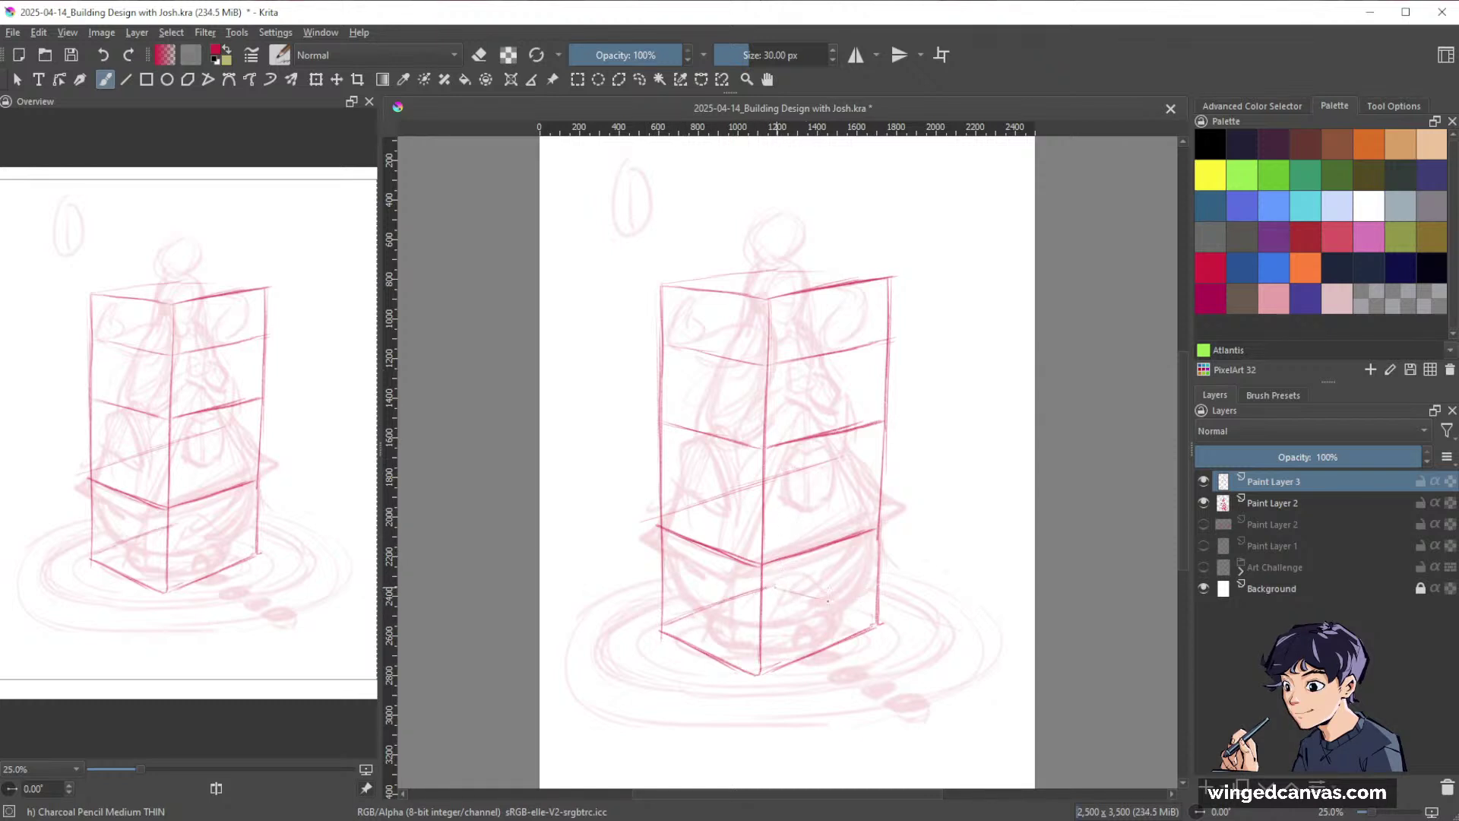
pyautogui.moveTo(776, 587); pyautogui.dragTo(868, 620)
pyautogui.moveTo(775, 274); pyautogui.dragTo(775, 295)
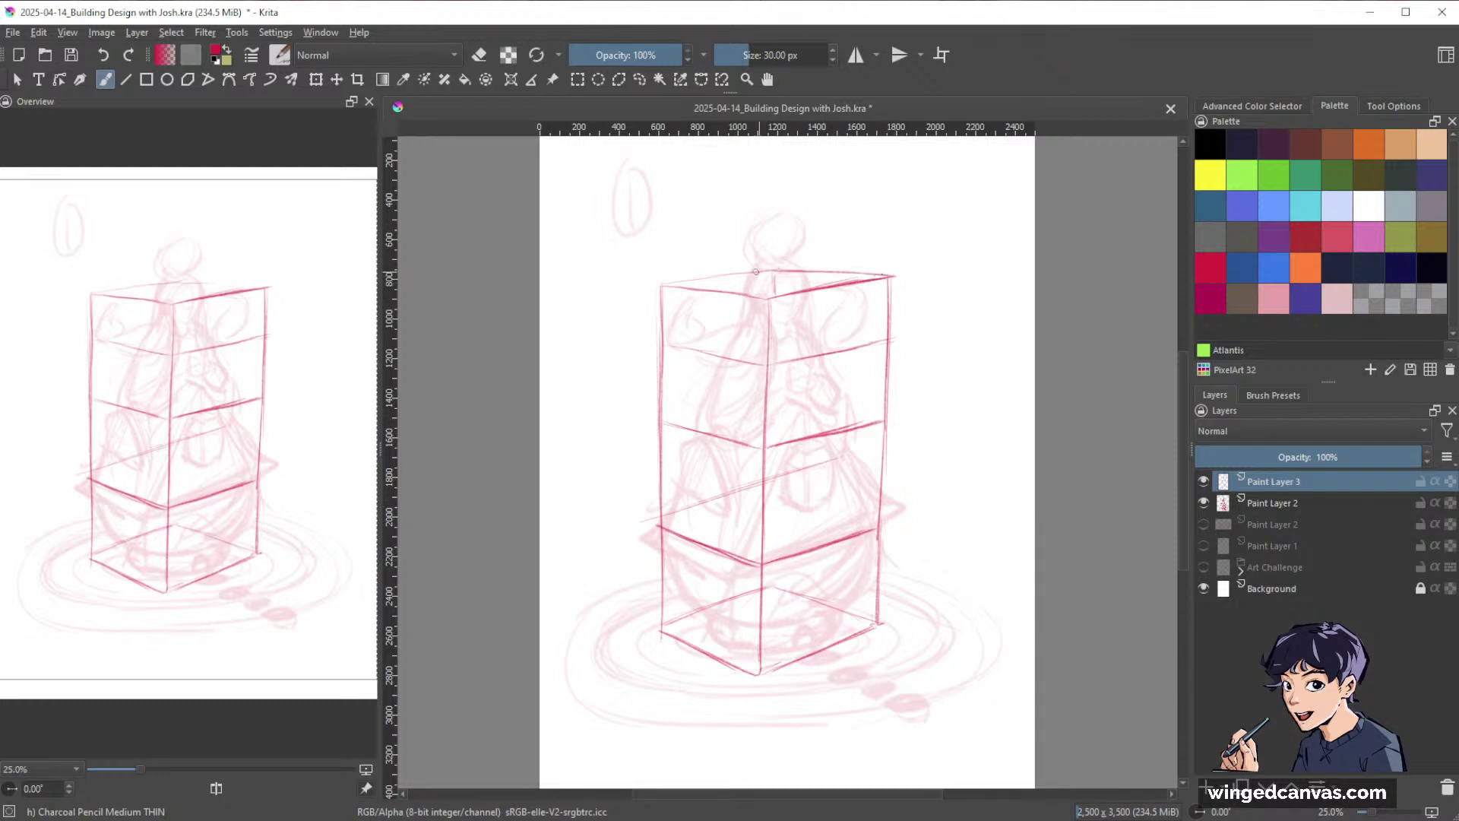
pyautogui.moveTo(774, 269)
pyautogui.mouseDown()
pyautogui.moveTo(693, 280)
pyautogui.moveTo(860, 283)
pyautogui.mouseUp()
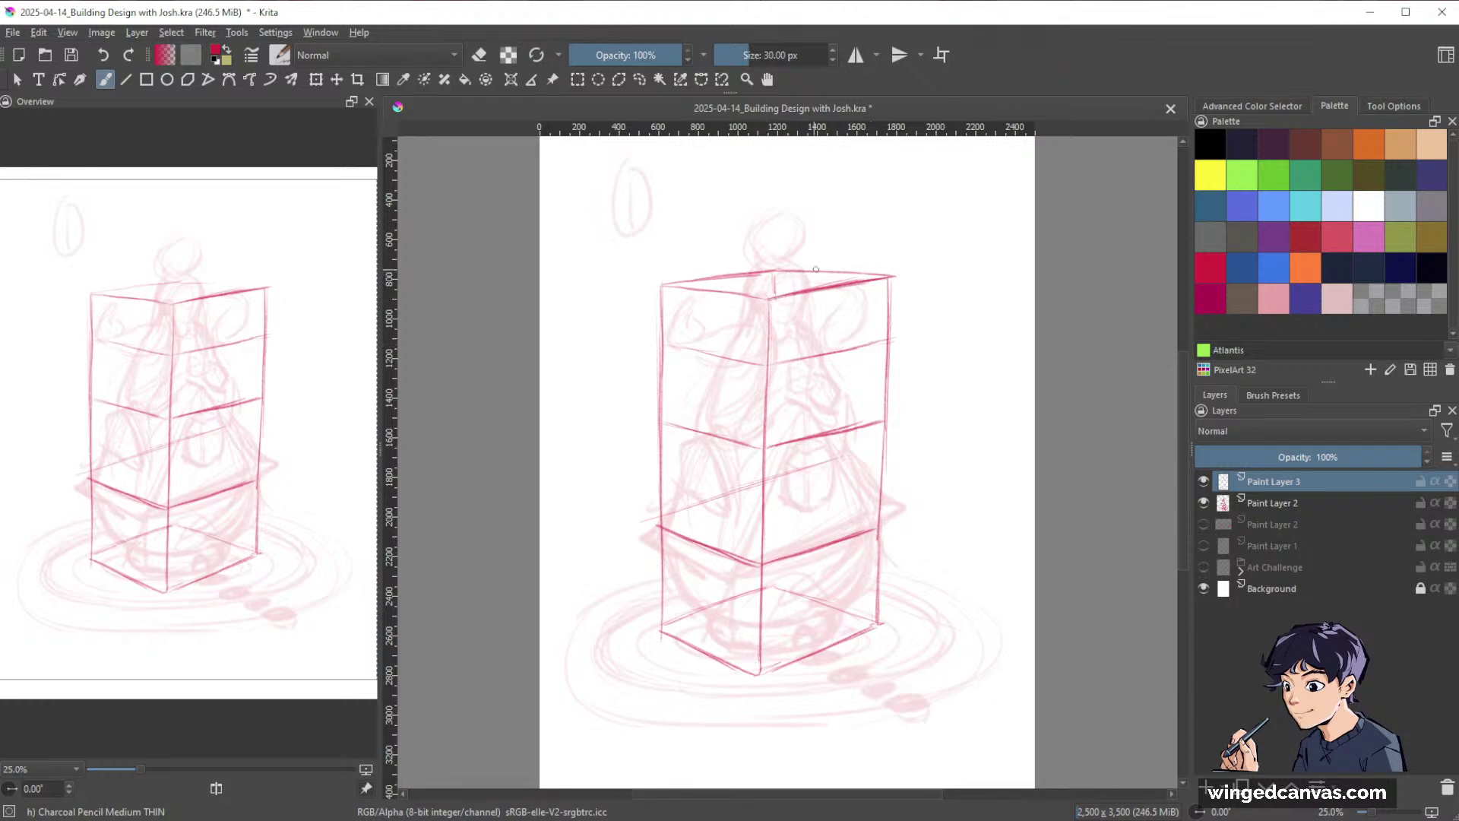
# Erase the stray lines around the back corner of the box's top and redraw its back edges cleanly.
pyautogui.press('/')
pyautogui.moveTo(731, 273)
pyautogui.mouseDown()
pyautogui.moveTo(785, 271)
pyautogui.moveTo(707, 279)
pyautogui.moveTo(824, 273)
pyautogui.mouseUp()
pyautogui.press('/')
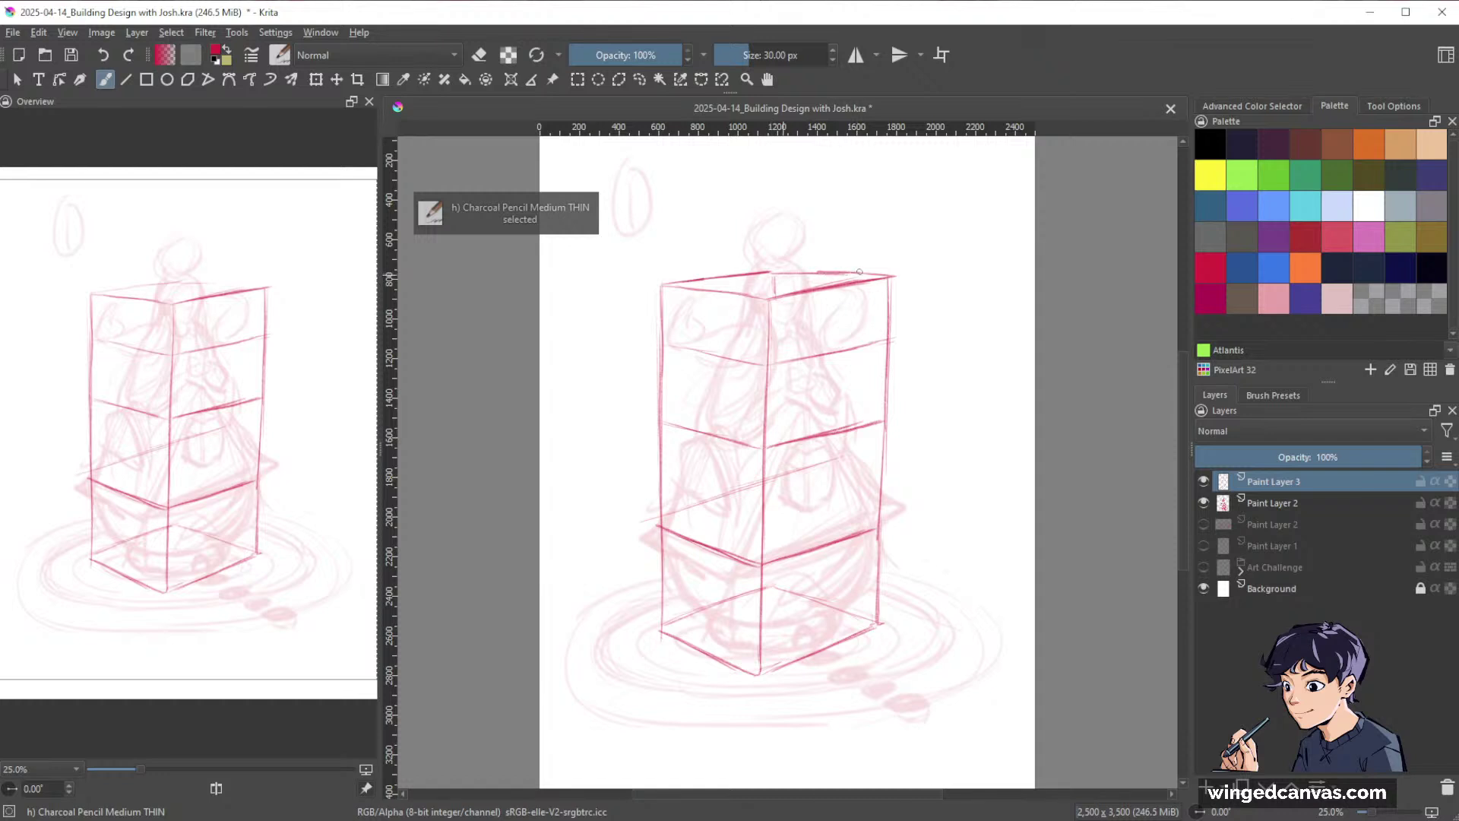
pyautogui.press('/')
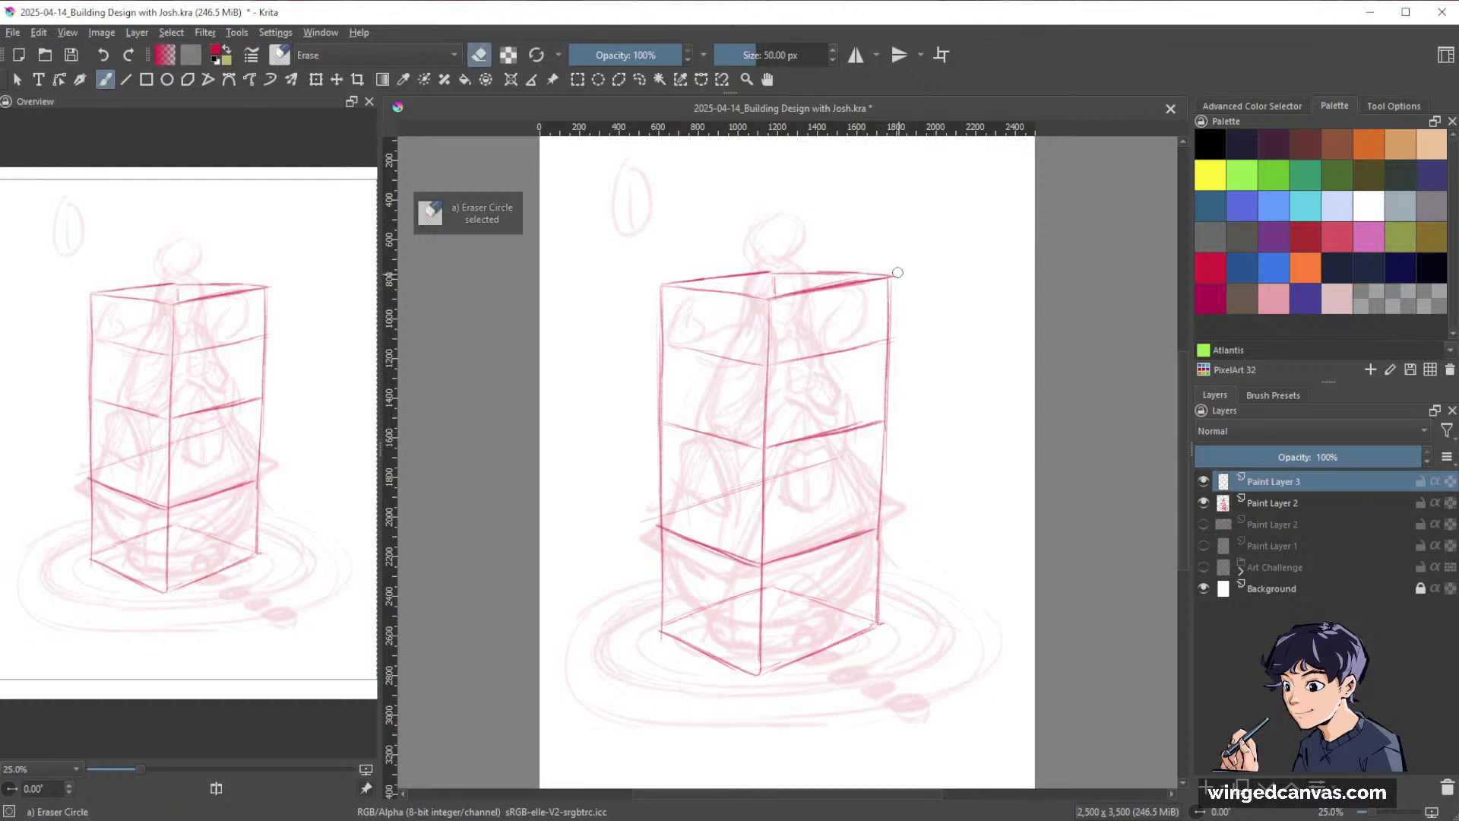
pyautogui.press('/')
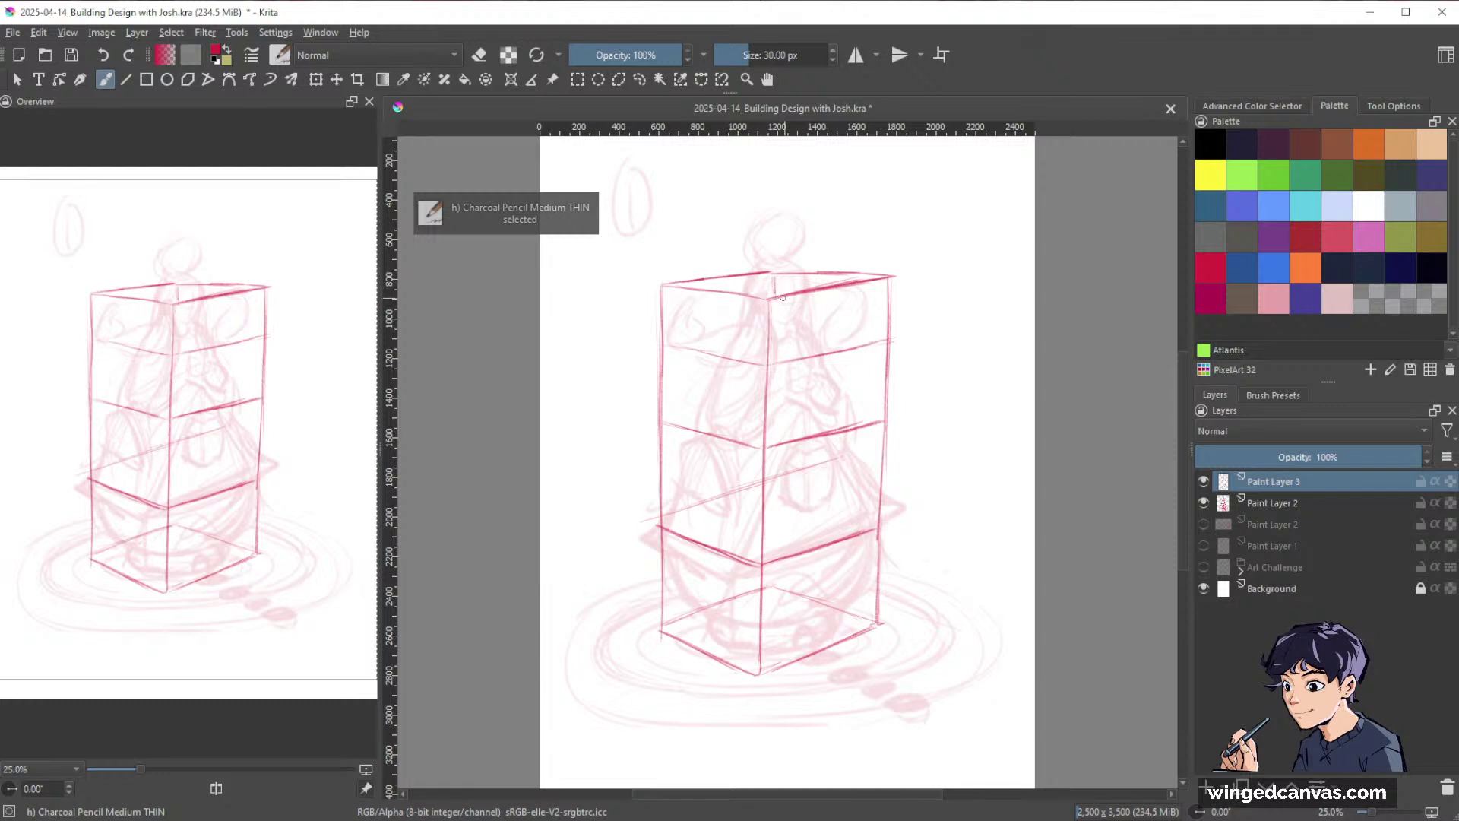
# Clean up the front edges of the box's top and redraw both with darker, straighter lines.
pyautogui.press('/')
pyautogui.moveTo(786, 290); pyautogui.dragTo(862, 281)
pyautogui.press('/')
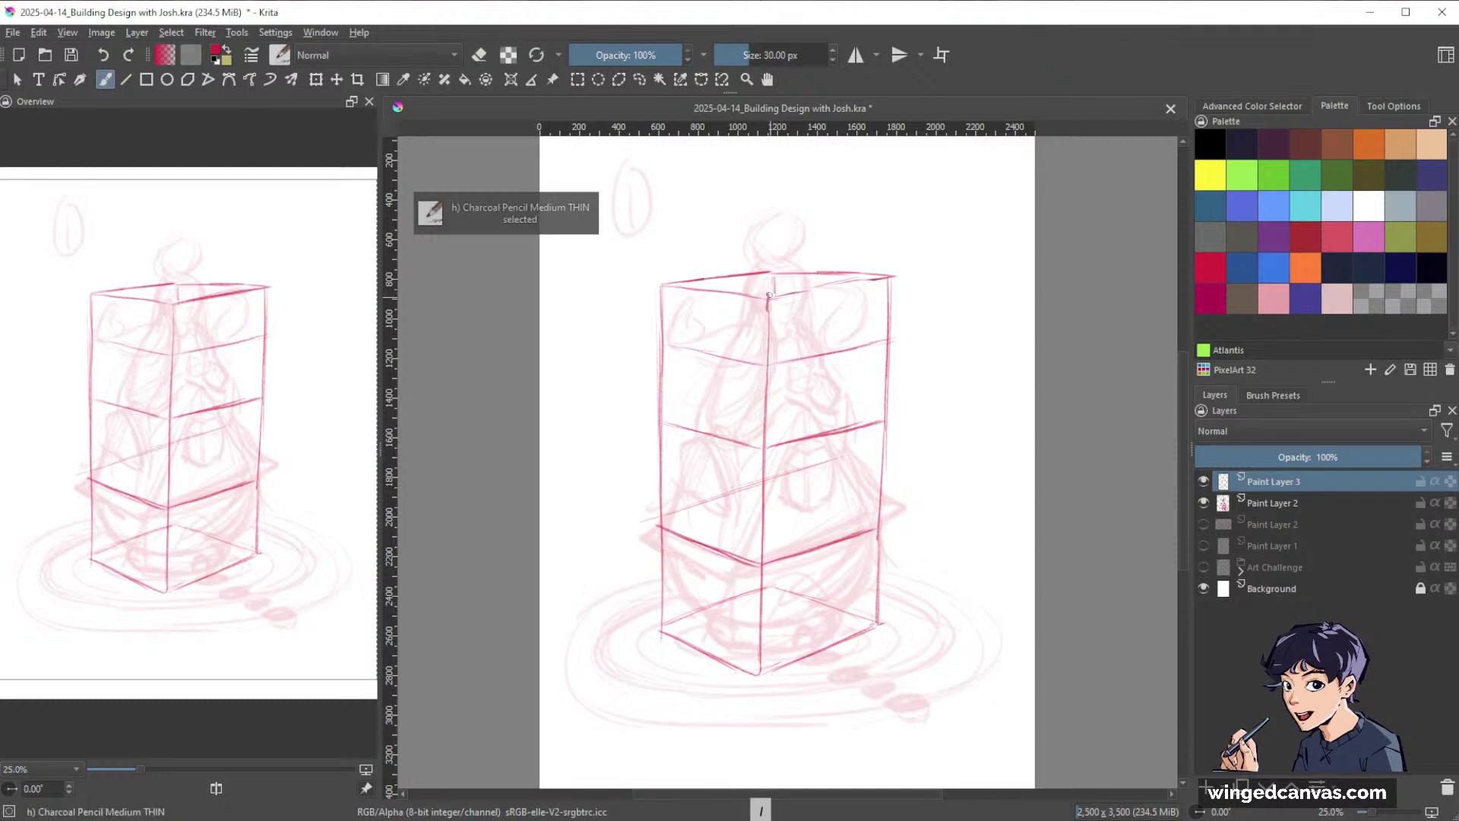
pyautogui.moveTo(768, 295); pyautogui.dragTo(885, 279)
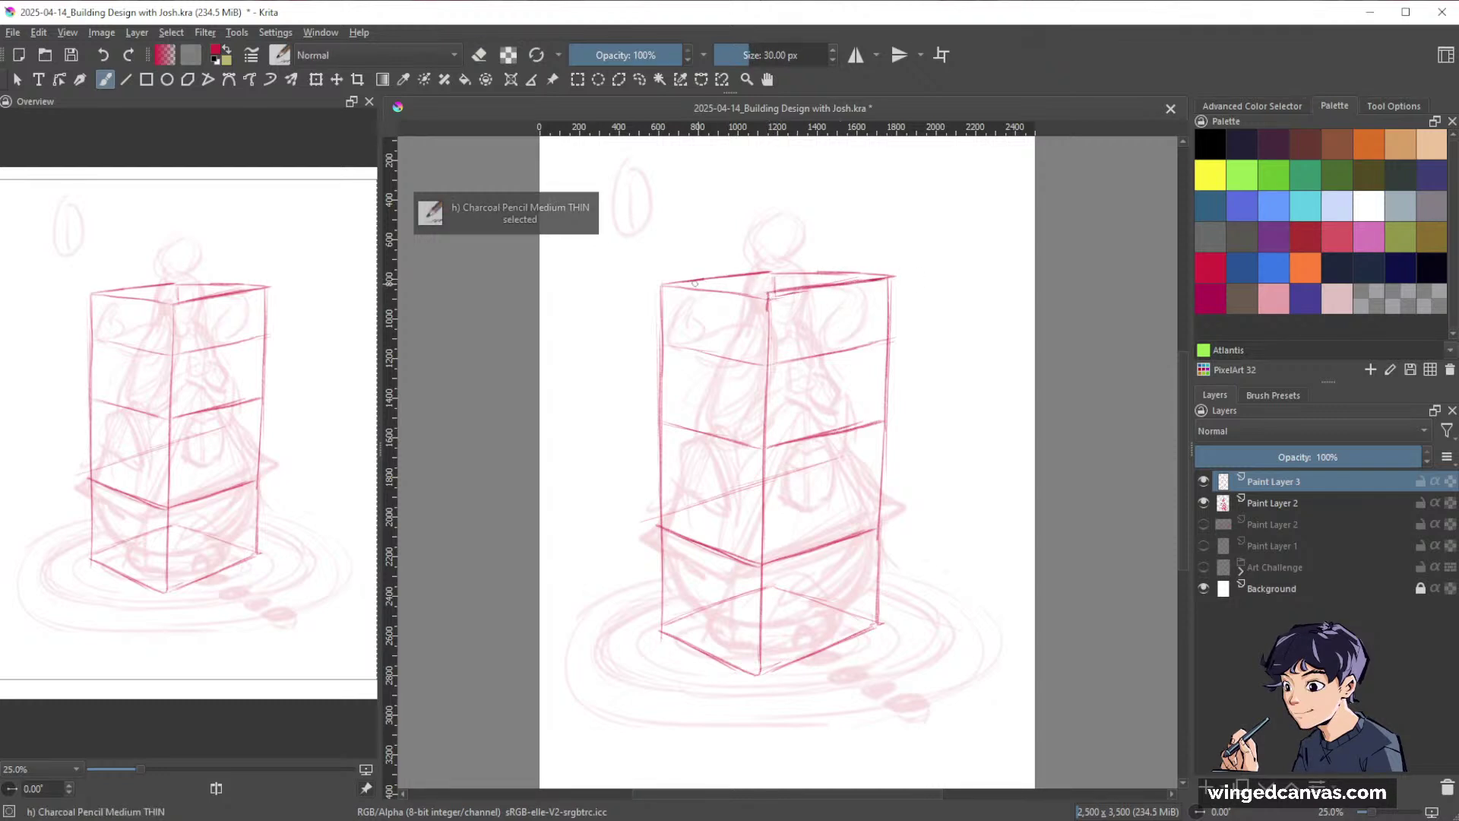
pyautogui.moveTo(661, 286); pyautogui.dragTo(781, 296)
pyautogui.press('/')
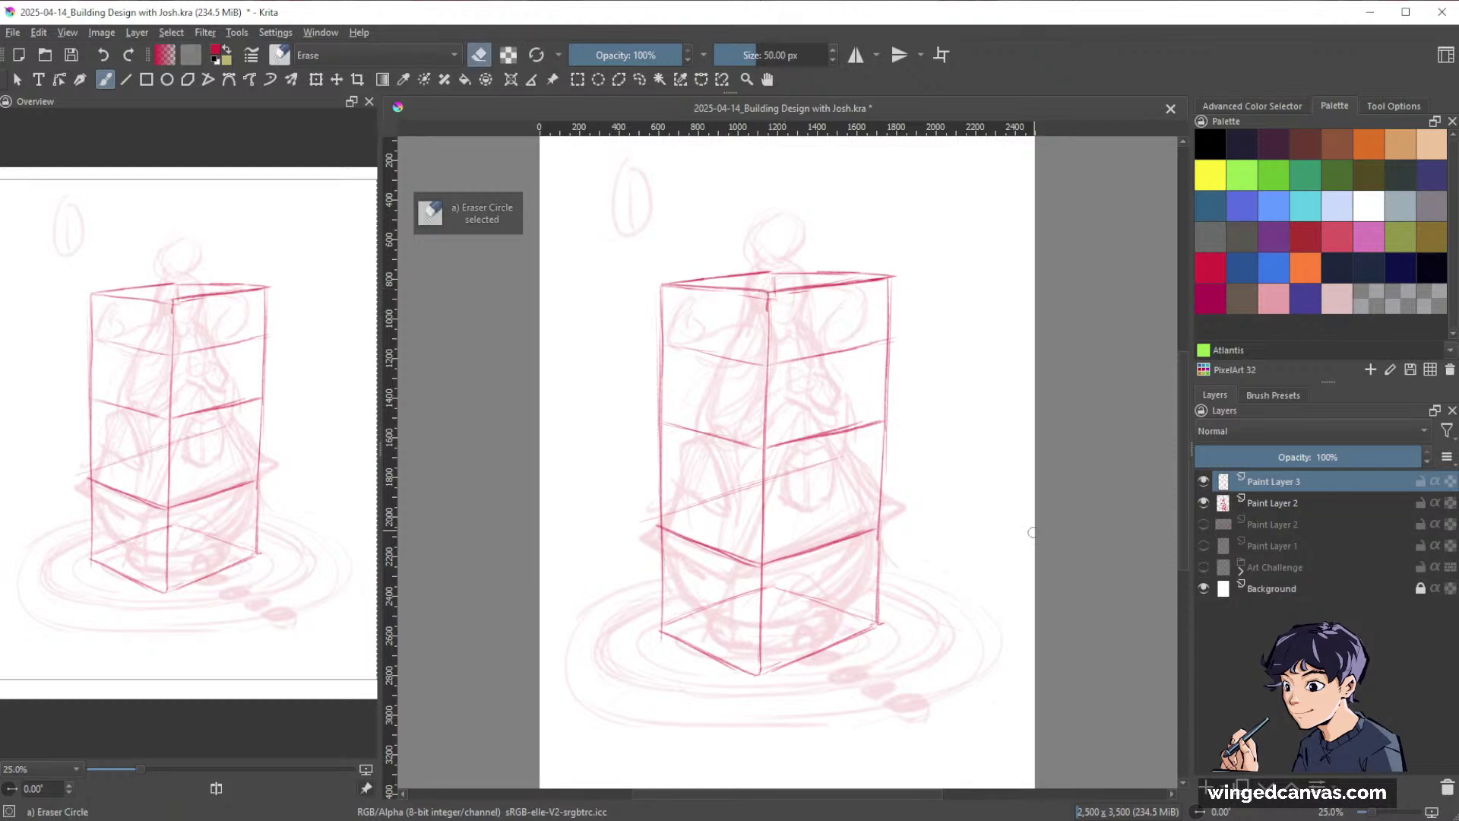
# Mirror the view to check the box's symmetry, and erase and redraw the front-right edge of its top there.
pyautogui.press('m')
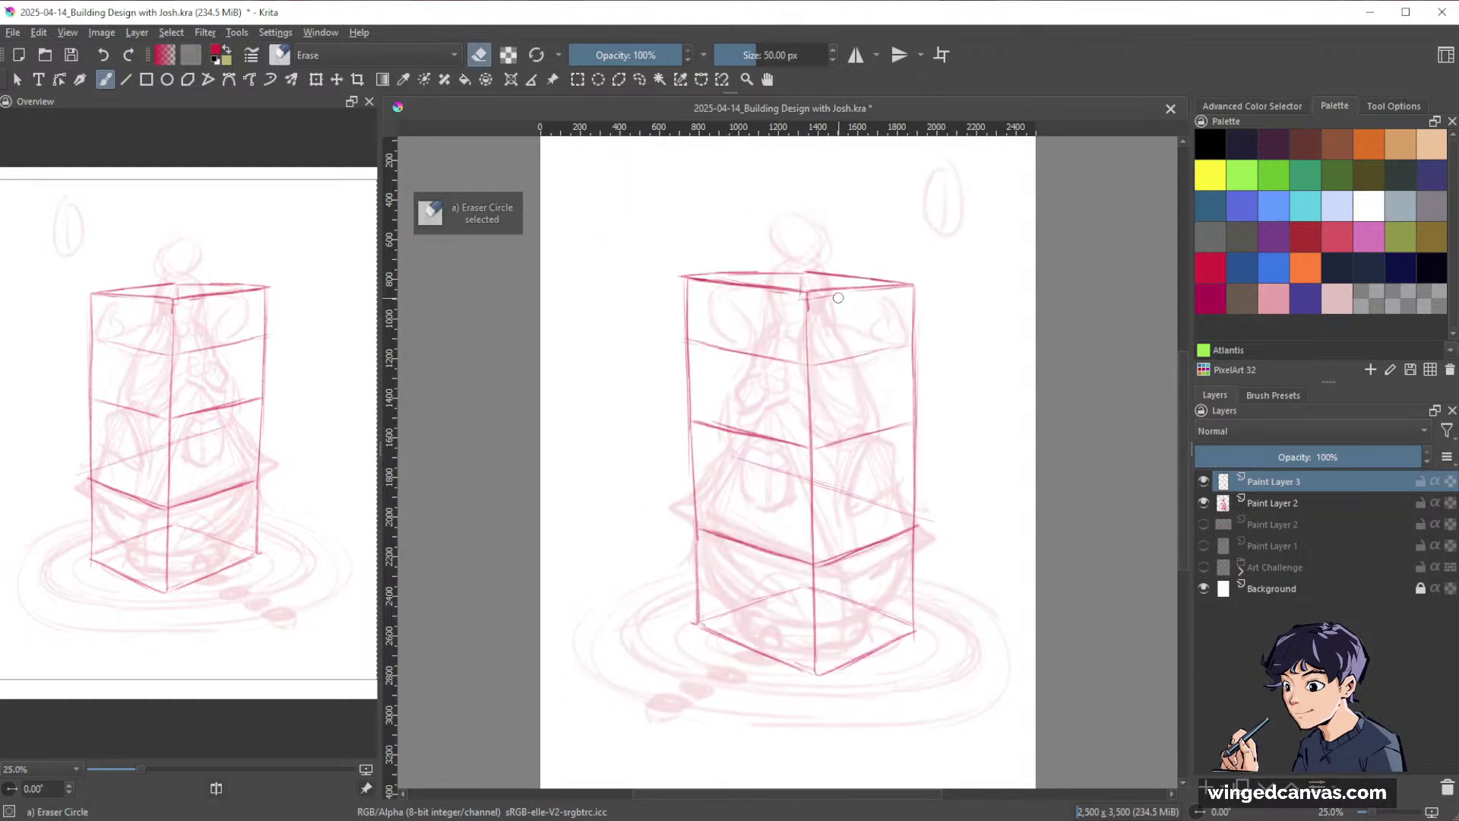
pyautogui.press('m')
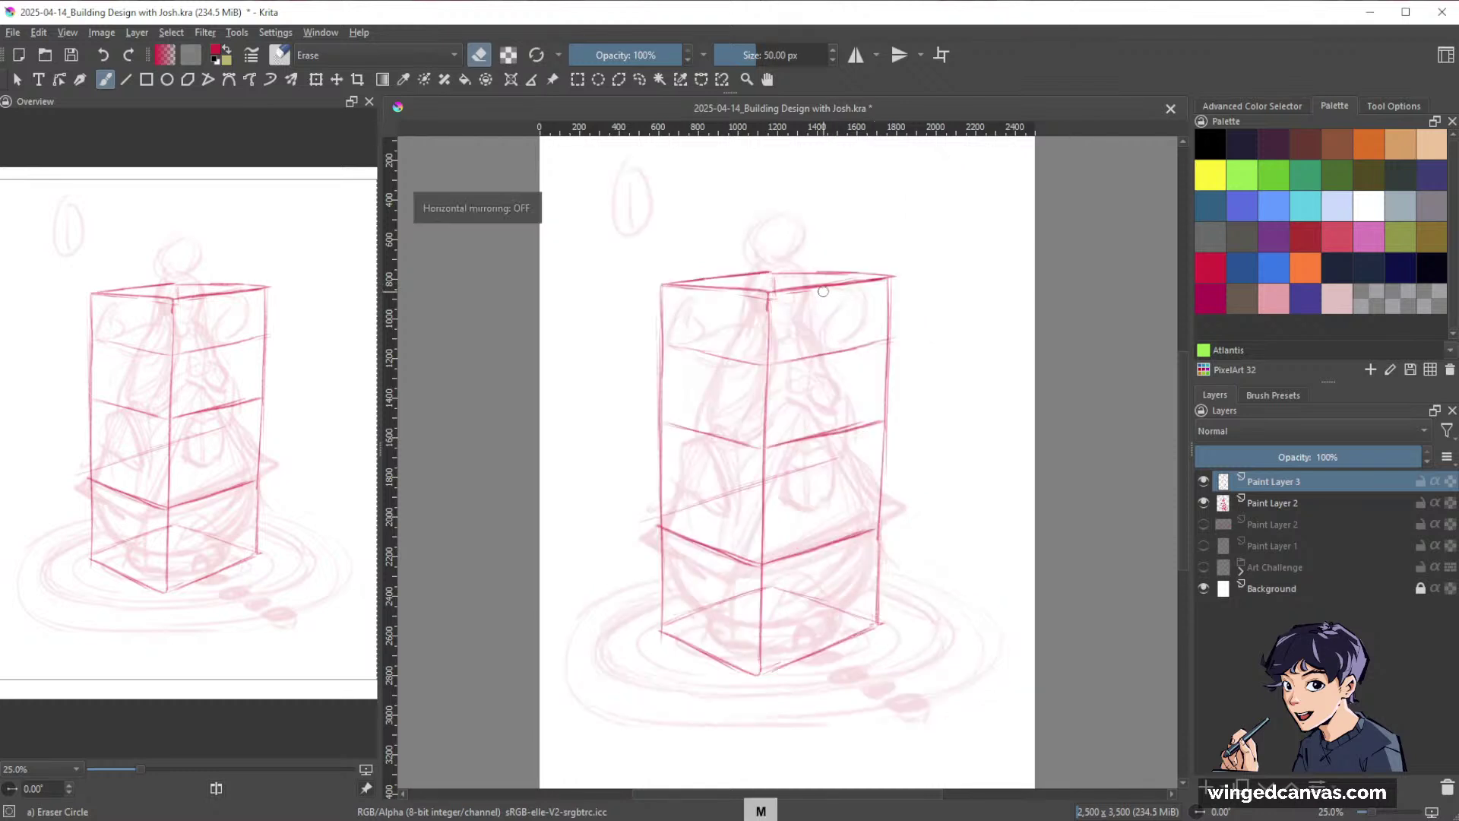
pyautogui.press('m')
pyautogui.press('/')
pyautogui.moveTo(821, 294); pyautogui.dragTo(904, 283)
pyautogui.press('/')
pyautogui.press('/')
pyautogui.moveTo(810, 291); pyautogui.dragTo(905, 282)
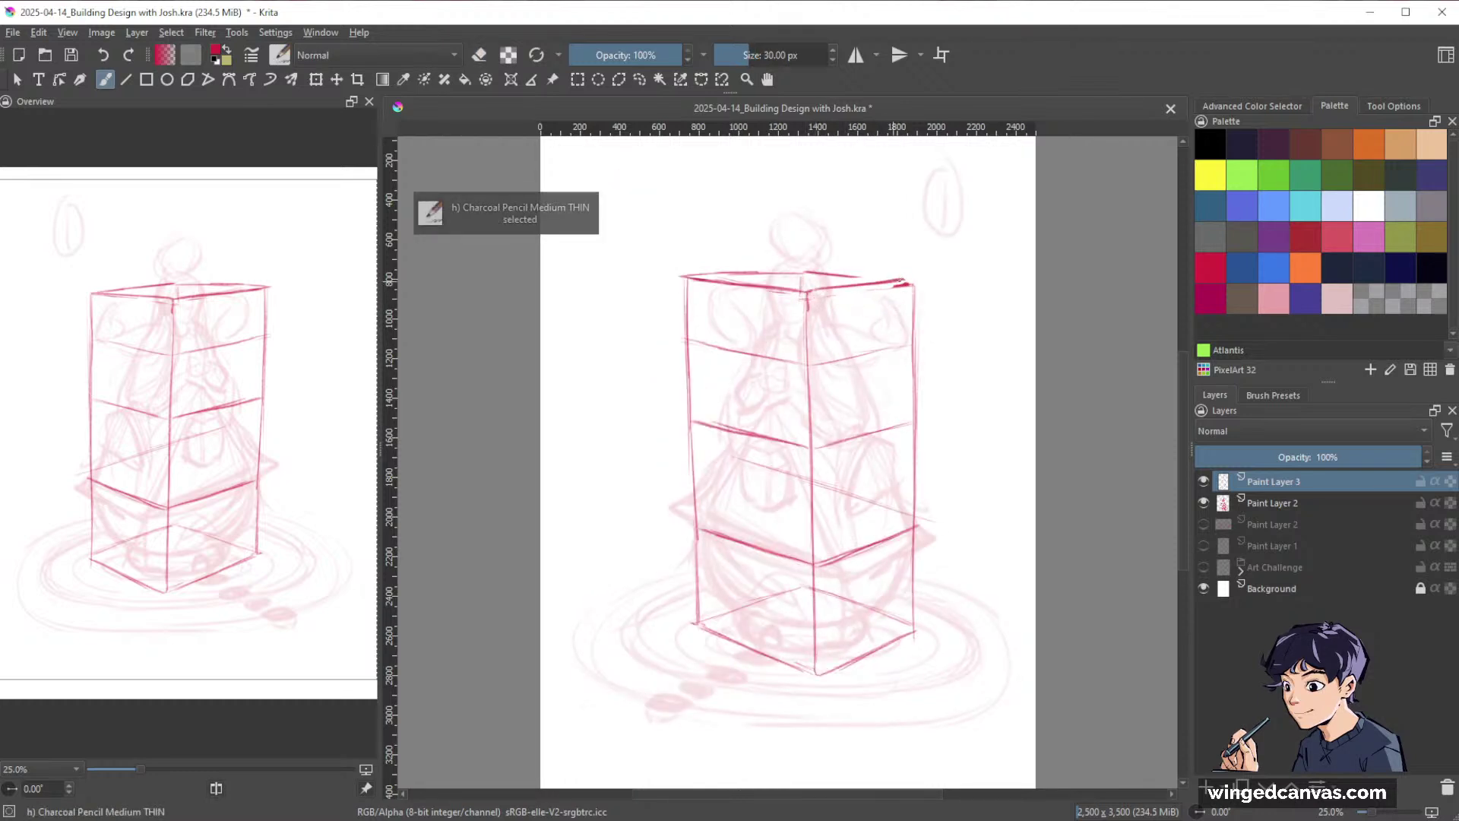
# Erase the back edges around the top's back corner and redraw the upper part of the mirrored box's left vertical edge slightly inward.
pyautogui.press('/')
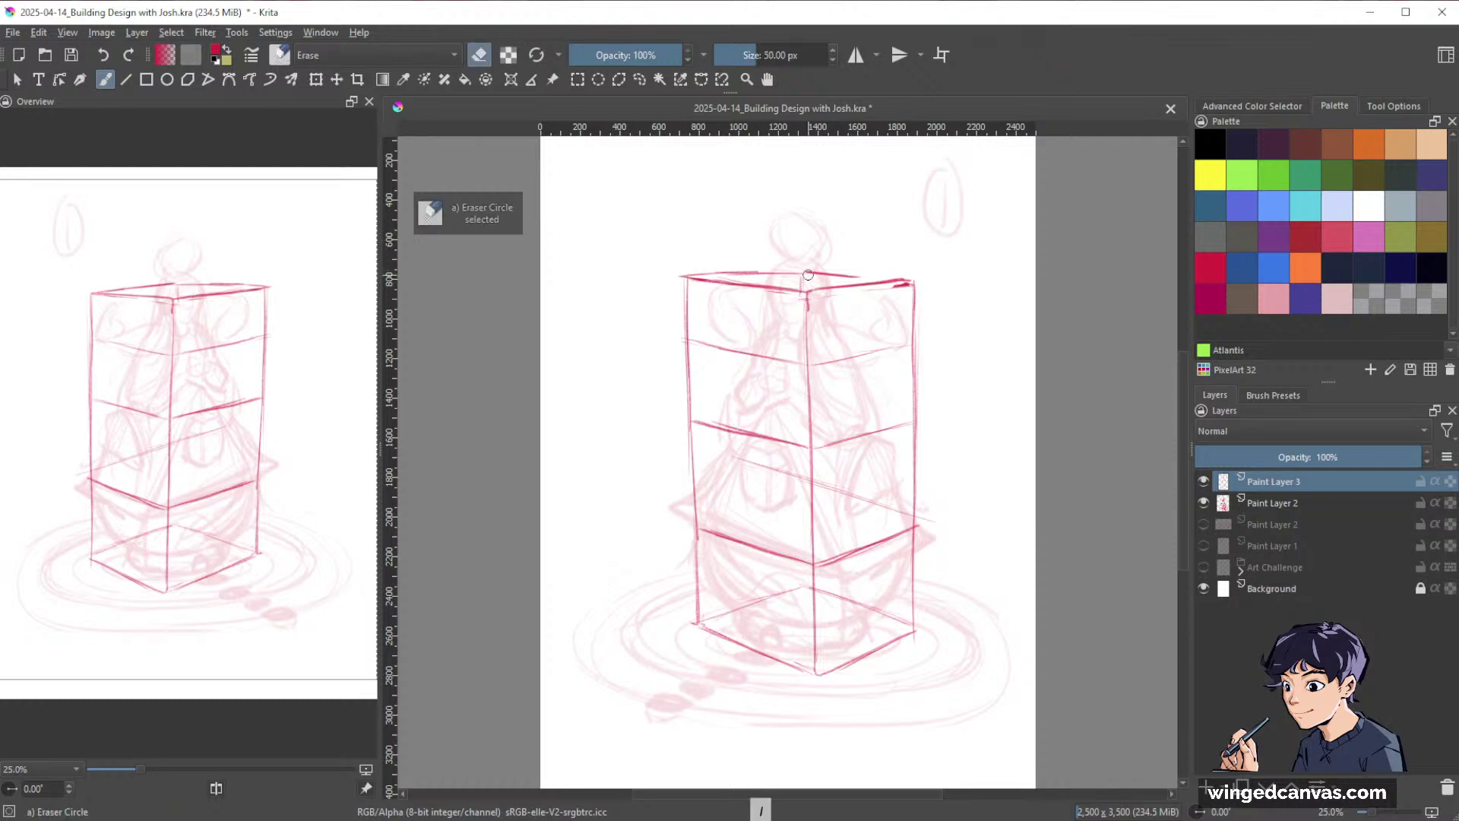
pyautogui.moveTo(809, 275)
pyautogui.mouseDown()
pyautogui.moveTo(734, 272)
pyautogui.moveTo(694, 354)
pyautogui.moveTo(696, 459)
pyautogui.mouseUp()
pyautogui.press('/')
pyautogui.press('/')
pyautogui.press('/')
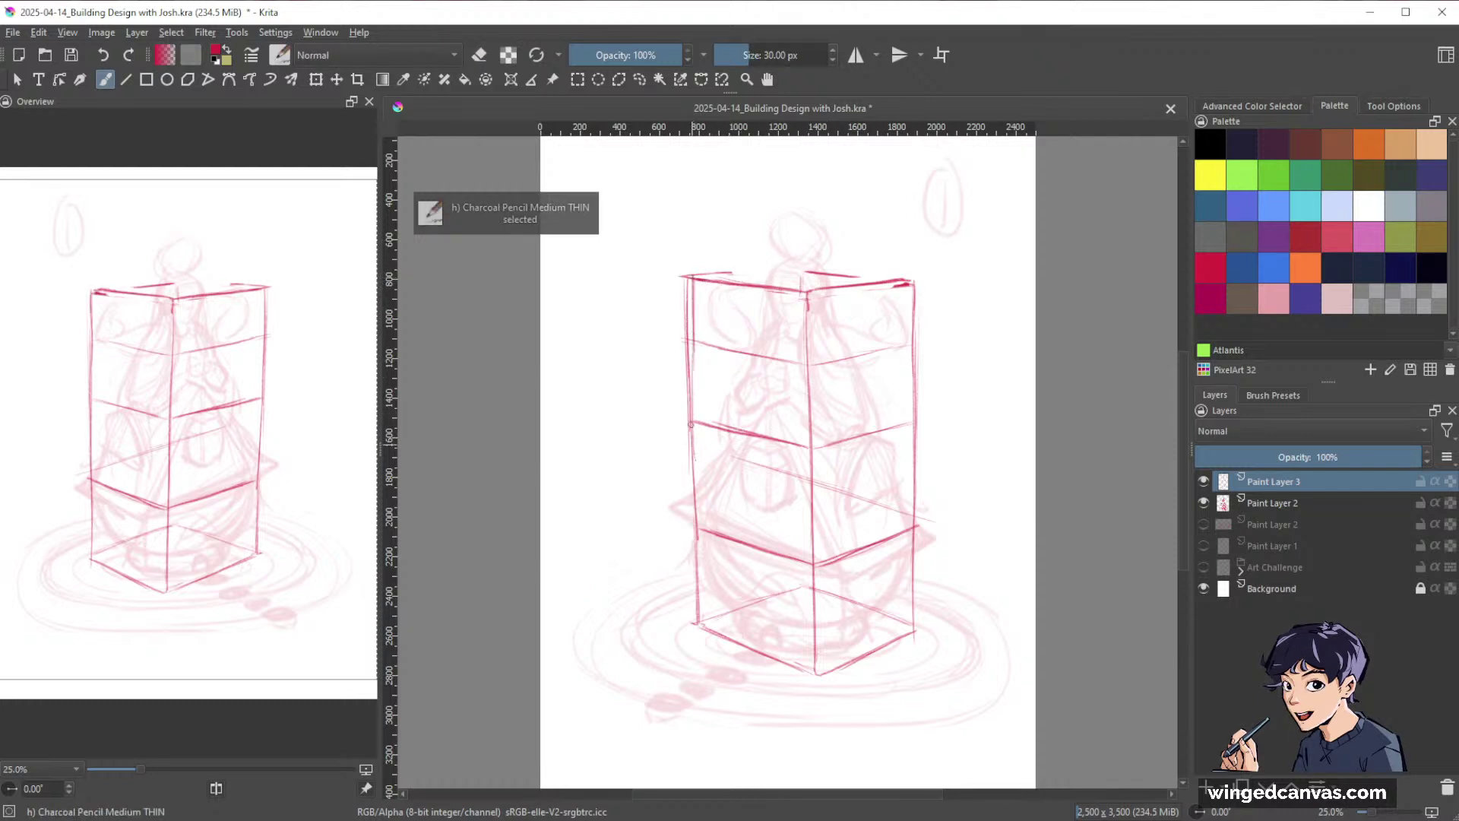
pyautogui.press('/')
pyautogui.moveTo(686, 258); pyautogui.dragTo(685, 420)
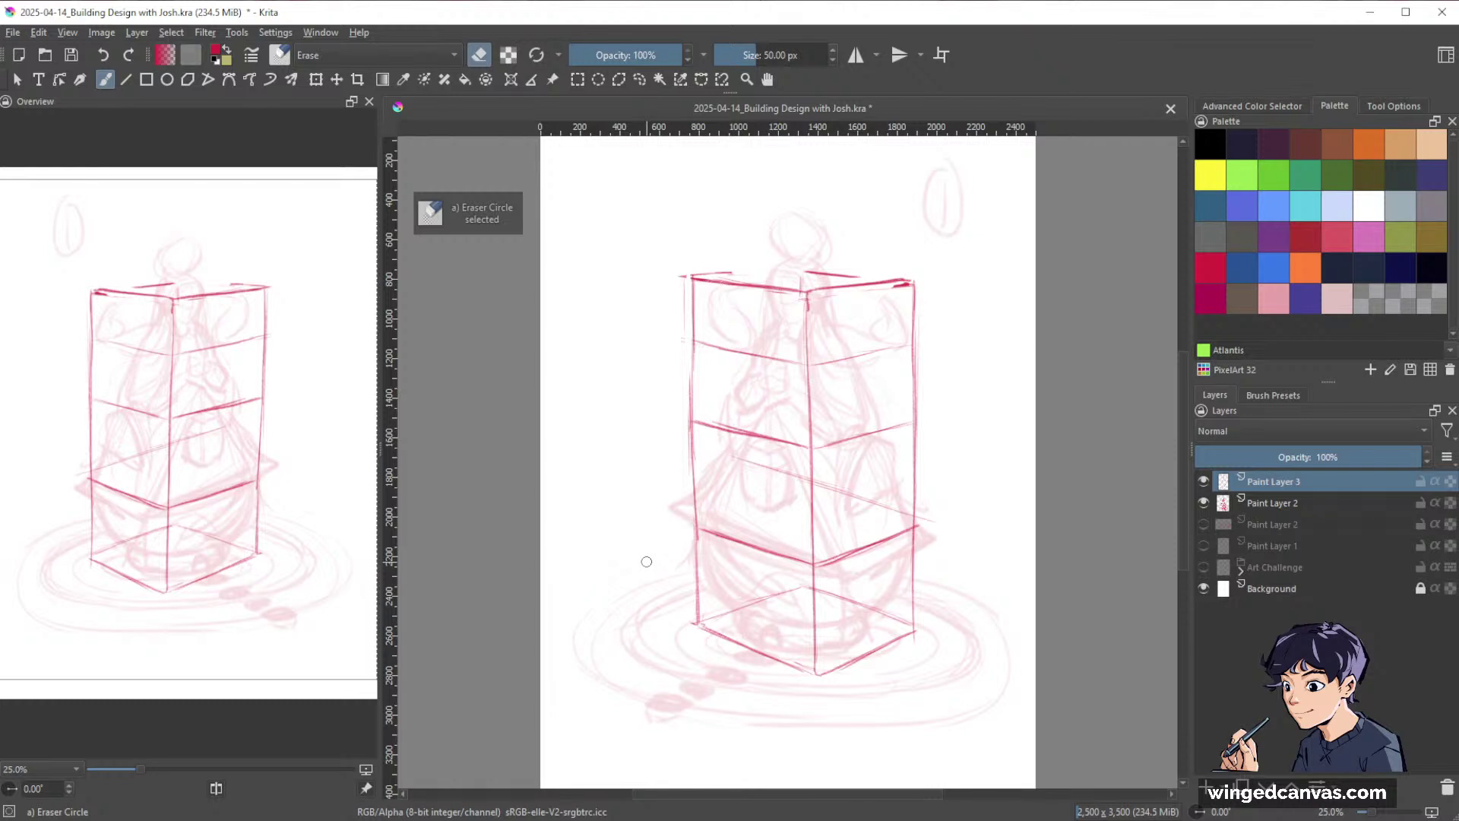
# Redraw the back edges of the box's top, strengthen the mirrored right vertical edge, and return the view to normal.
pyautogui.press('/')
pyautogui.moveTo(708, 274)
pyautogui.mouseDown()
pyautogui.moveTo(916, 275)
pyautogui.moveTo(914, 406)
pyautogui.mouseUp()
pyautogui.press('e')
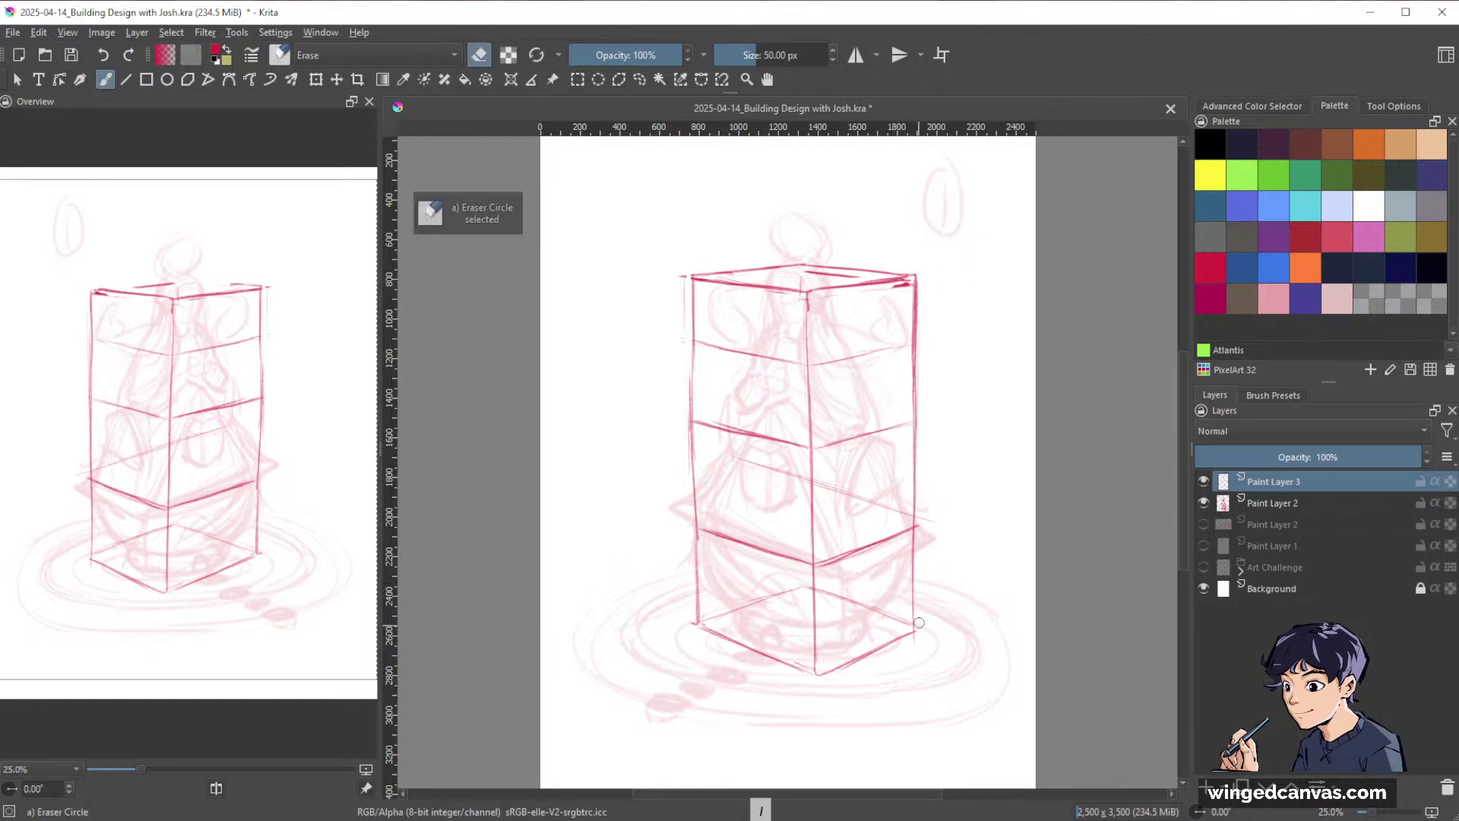
pyautogui.press('m')
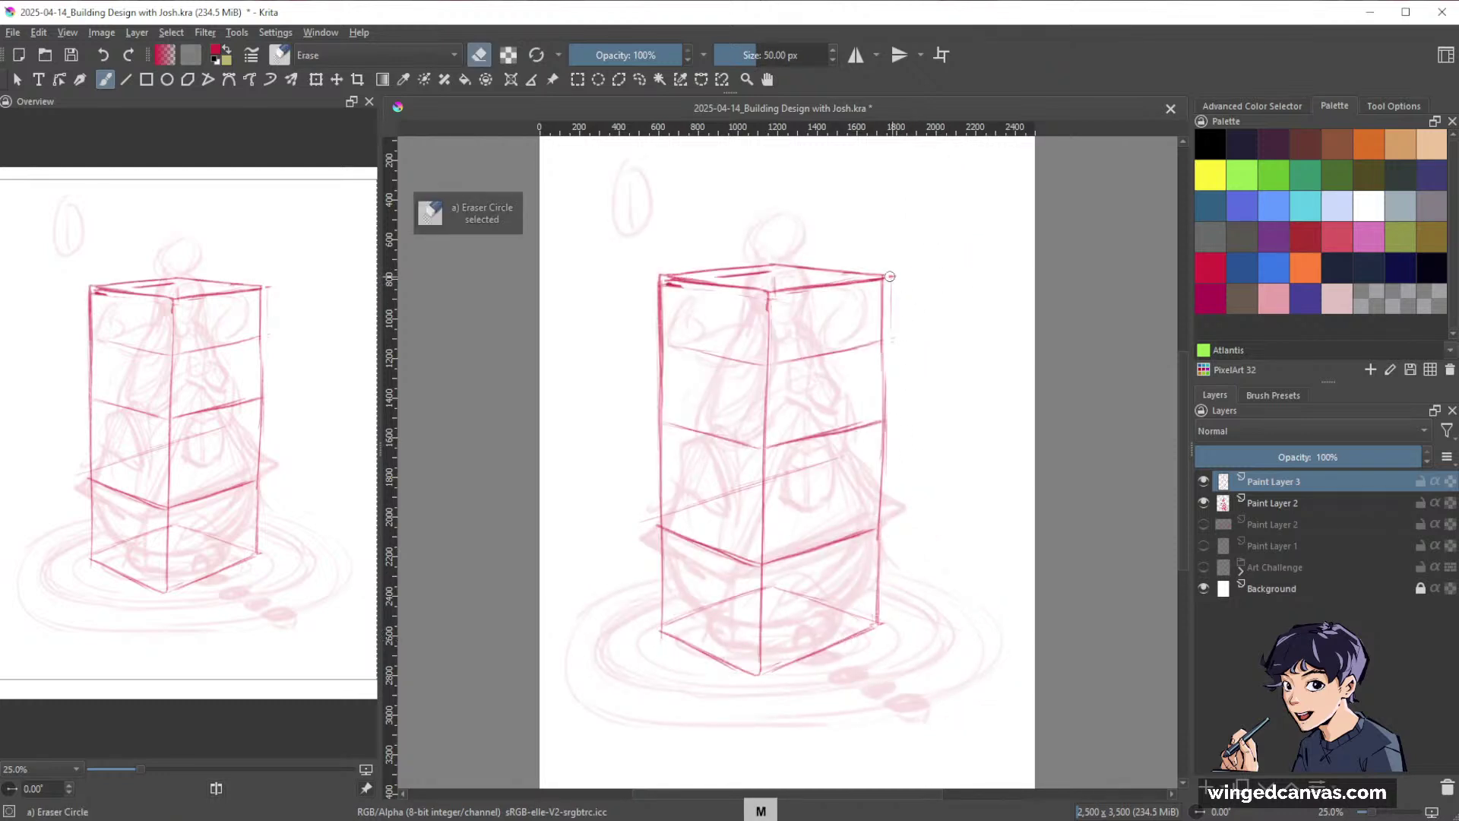
# Clean up stray lines on the box's top and right side, and draw the hidden back vertical edge down to the base.
pyautogui.moveTo(886, 374)
pyautogui.mouseDown()
pyautogui.moveTo(886, 292)
pyautogui.moveTo(885, 351)
pyautogui.mouseUp()
pyautogui.press('/')
pyautogui.press('/')
pyautogui.moveTo(719, 275)
pyautogui.mouseDown()
pyautogui.moveTo(760, 272)
pyautogui.moveTo(661, 281)
pyautogui.moveTo(767, 268)
pyautogui.moveTo(767, 590)
pyautogui.mouseUp()
pyautogui.press('/')
# Draw the hidden back edges of all three dividers so each becomes a complete see-through slice of the box.
pyautogui.moveTo(669, 339); pyautogui.dragTo(760, 326)
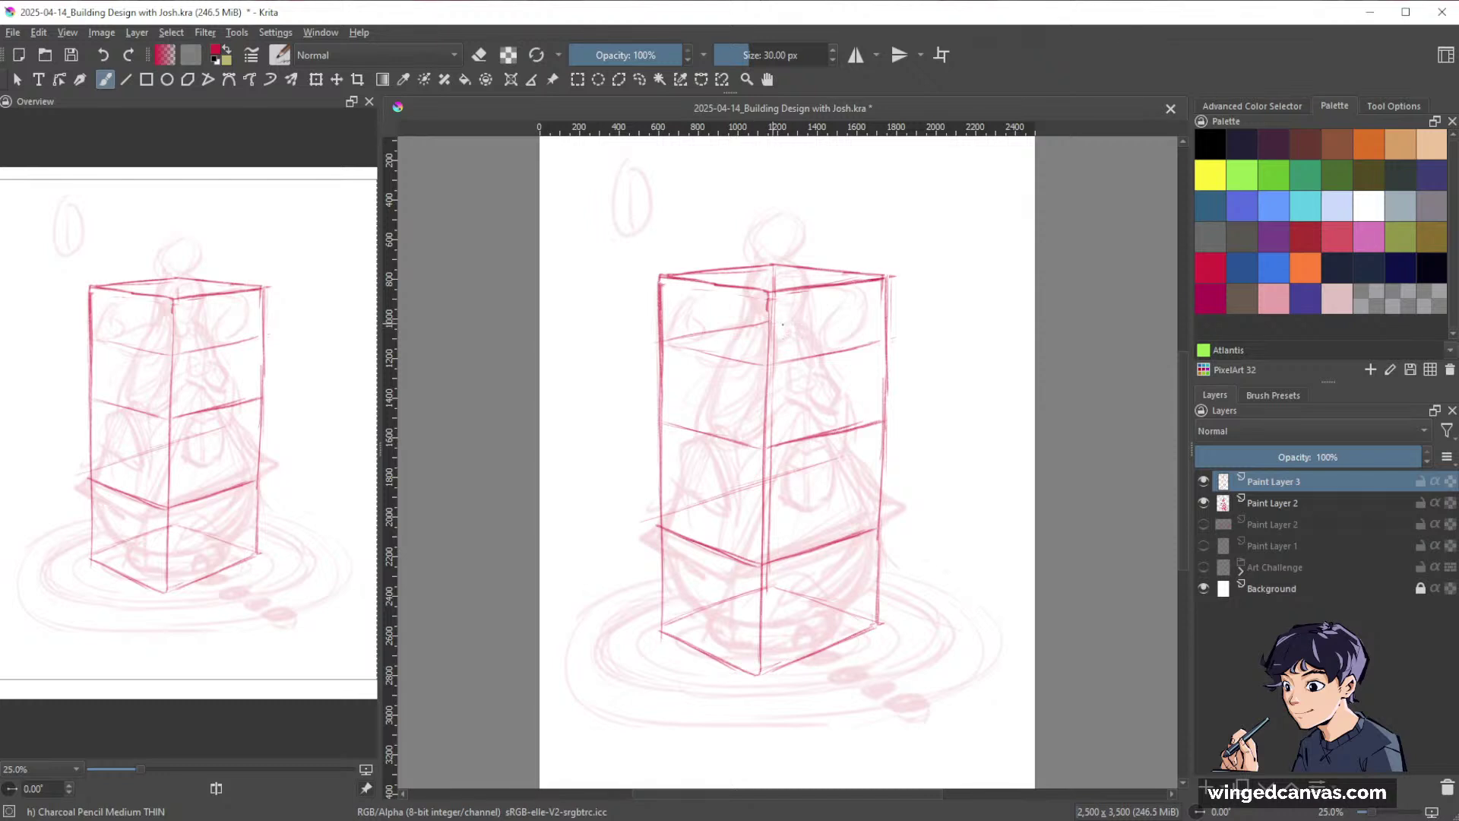
pyautogui.moveTo(665, 419); pyautogui.dragTo(759, 394)
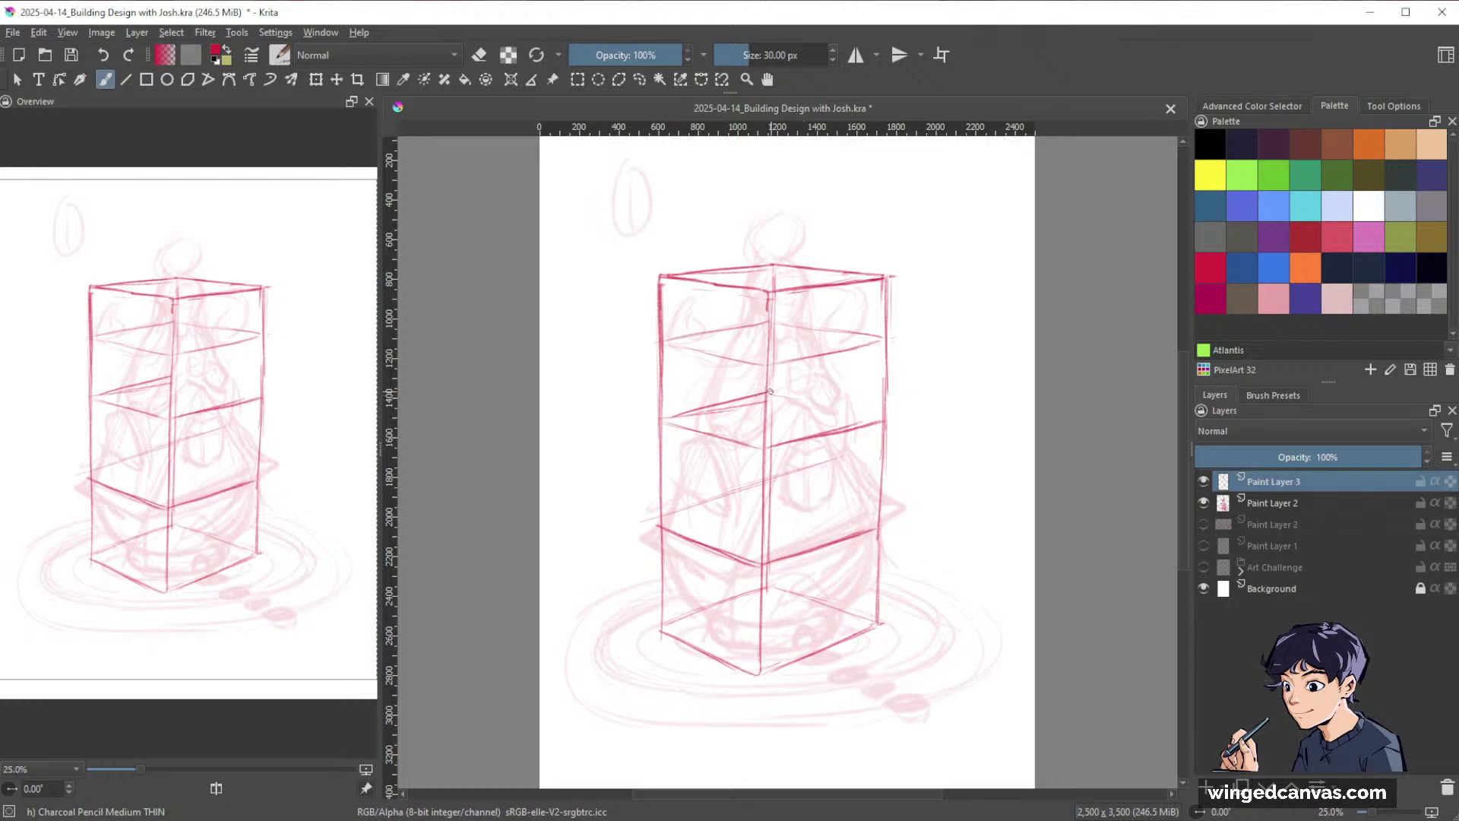
pyautogui.moveTo(770, 392); pyautogui.dragTo(882, 416)
pyautogui.moveTo(657, 522)
pyautogui.mouseDown()
pyautogui.moveTo(817, 486)
pyautogui.moveTo(672, 519)
pyautogui.moveTo(761, 487)
pyautogui.moveTo(869, 525)
pyautogui.mouseUp()
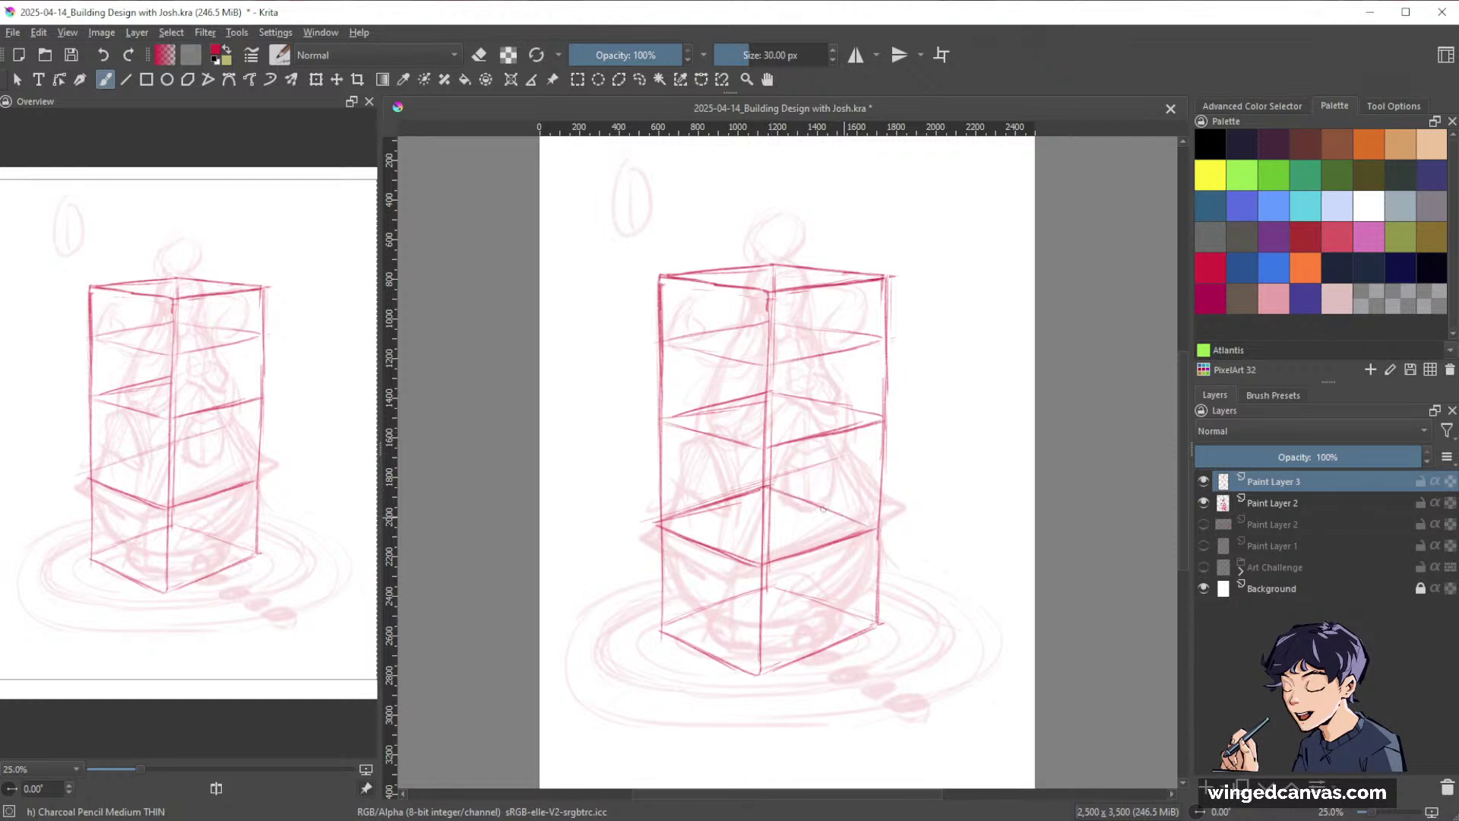
pyautogui.moveTo(789, 496); pyautogui.dragTo(876, 531)
# Erase and redraw the back-left edge of the lowest divider, tidying the overlapping lines around its back corner.
pyautogui.press('e')
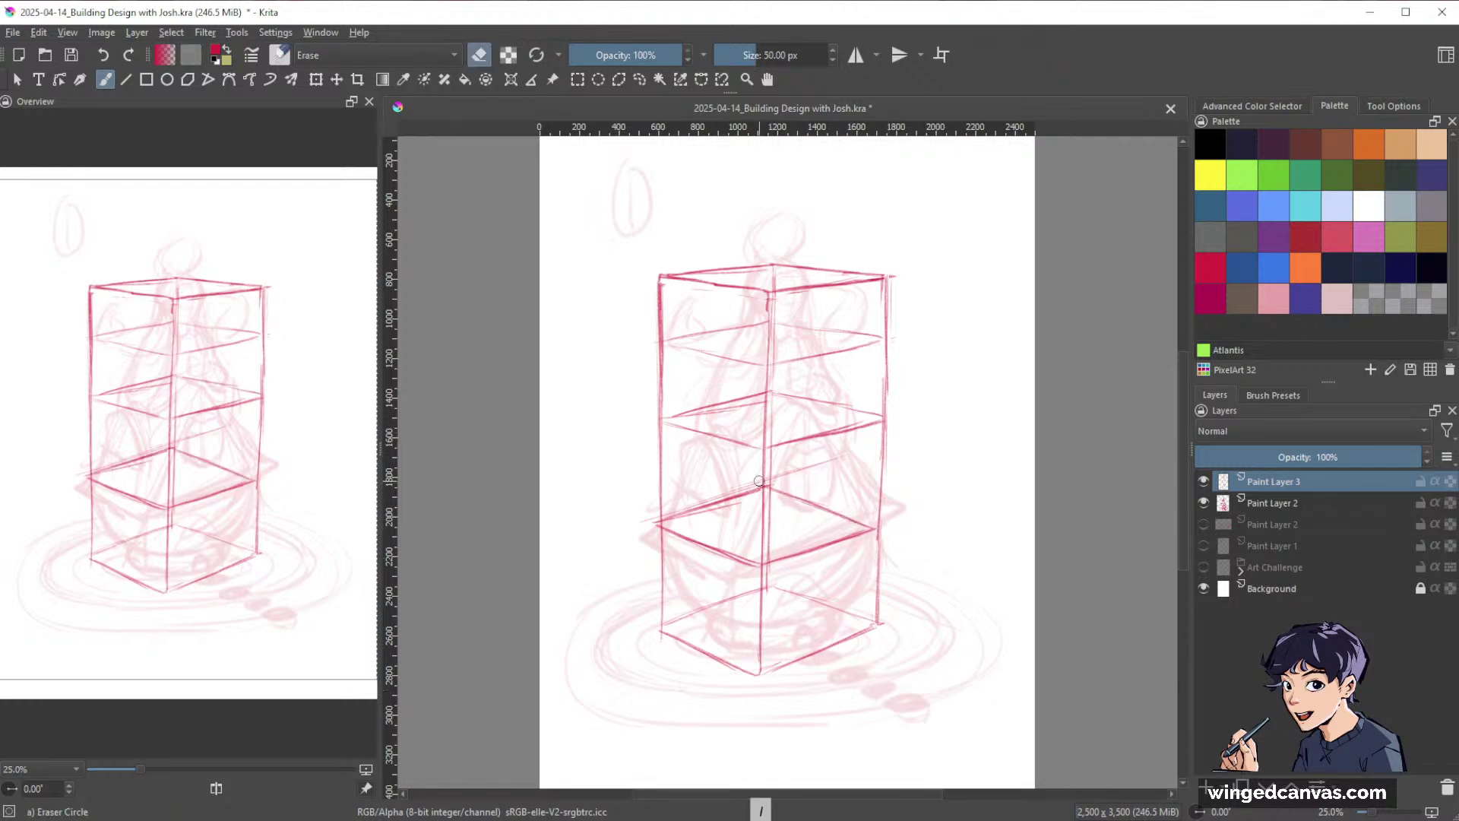
pyautogui.press('e')
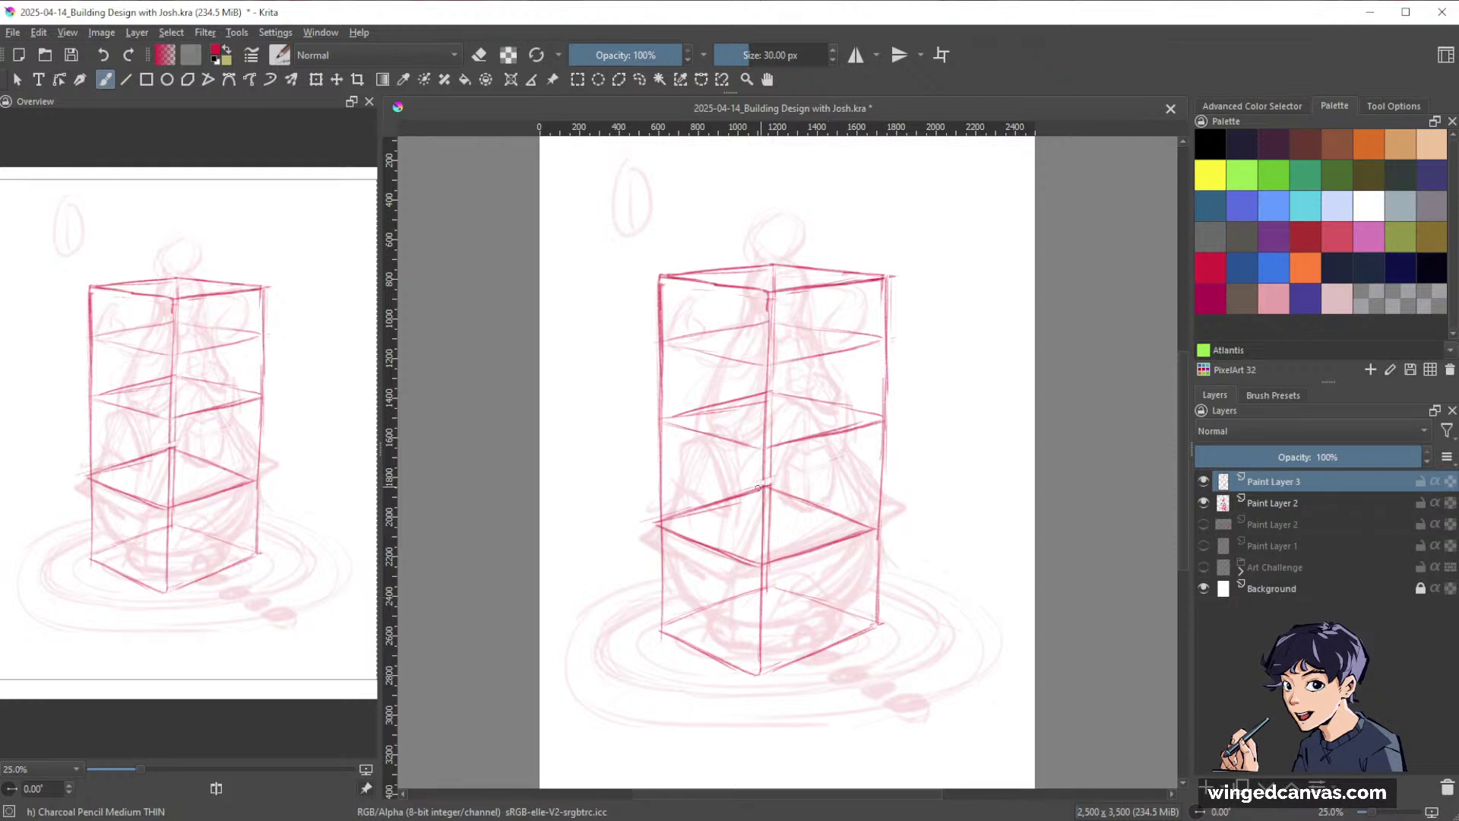
pyautogui.press('e')
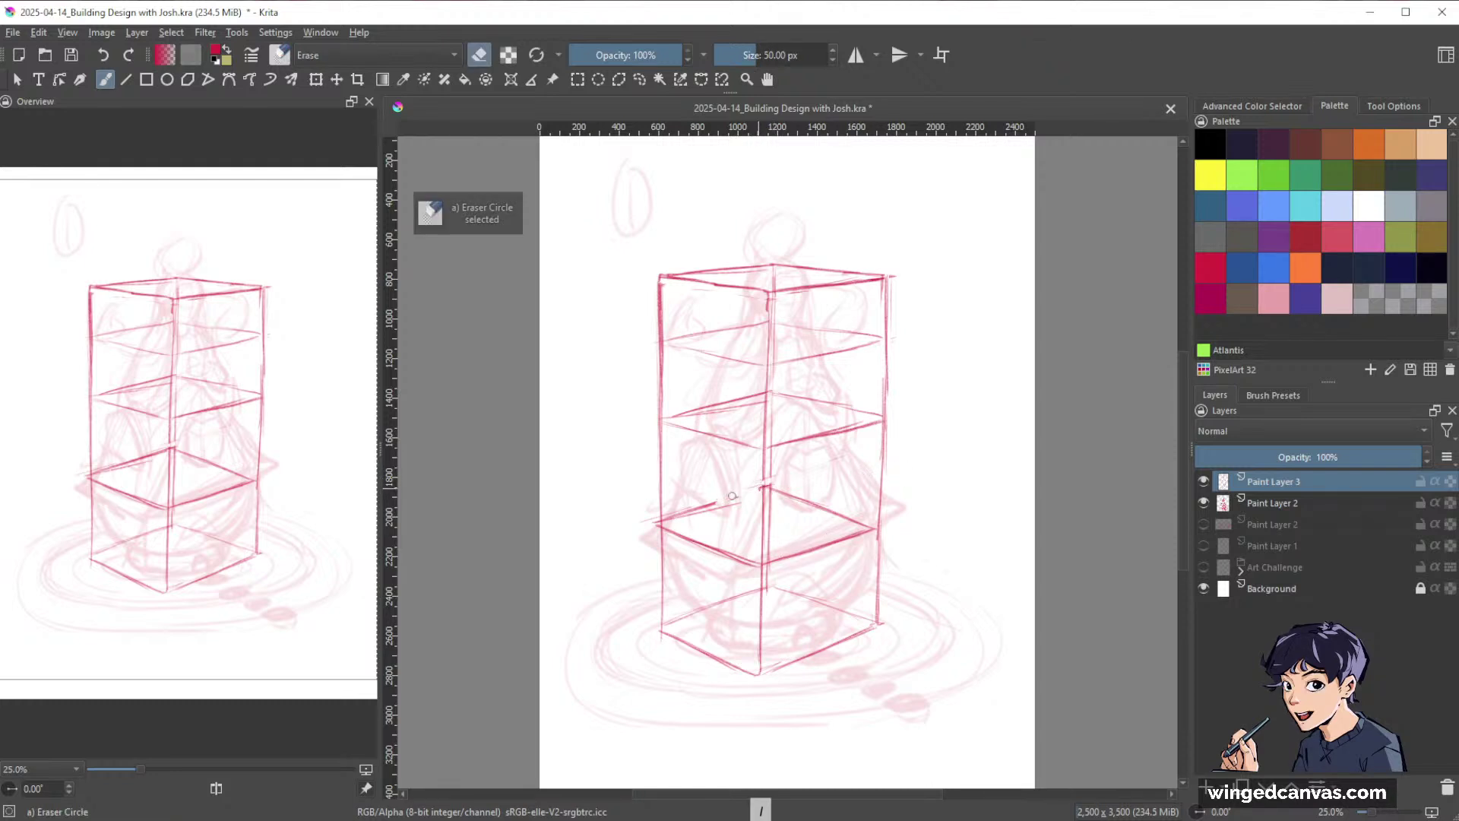
pyautogui.press('e')
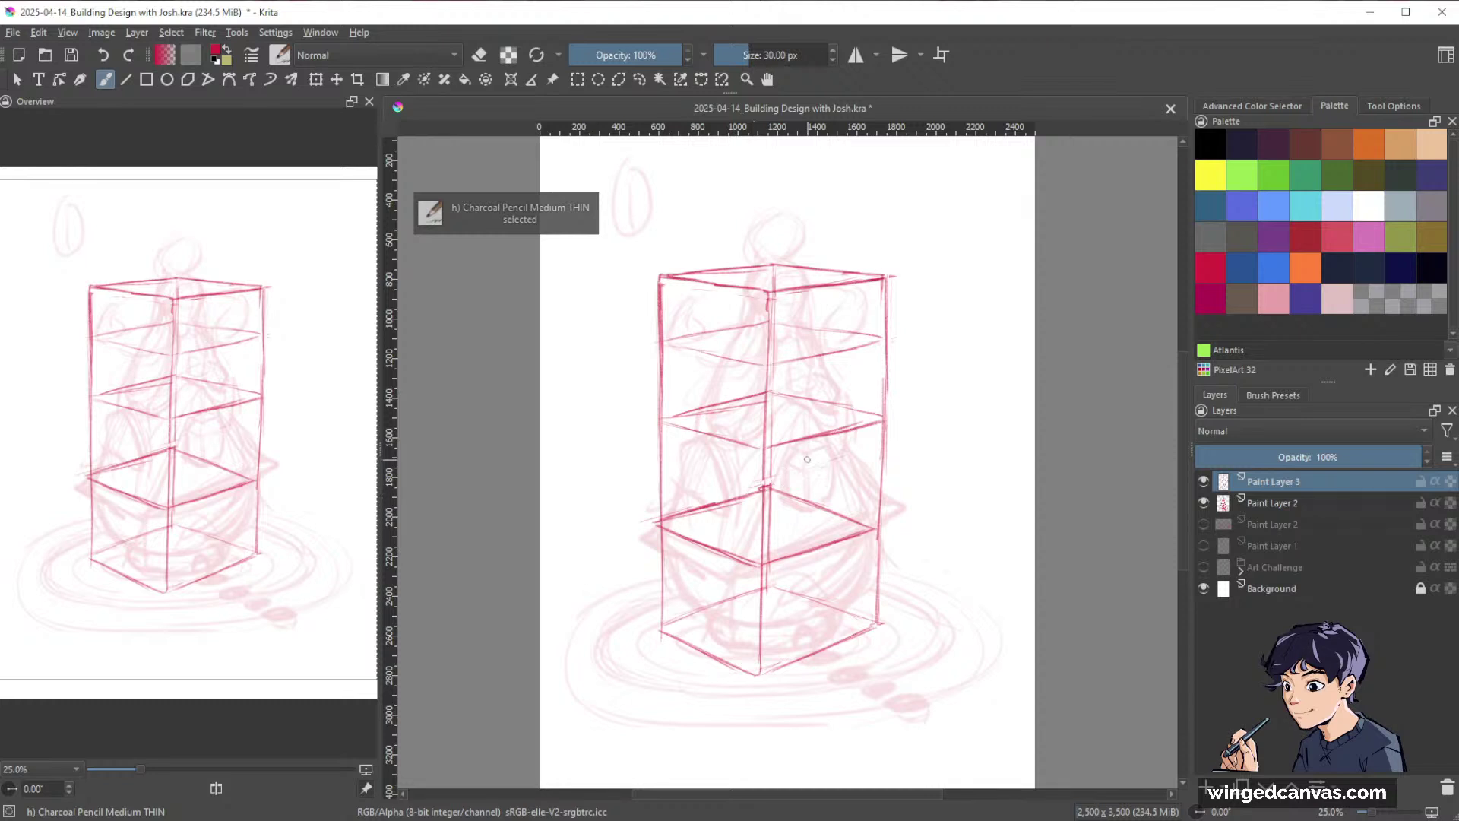
pyautogui.press('e')
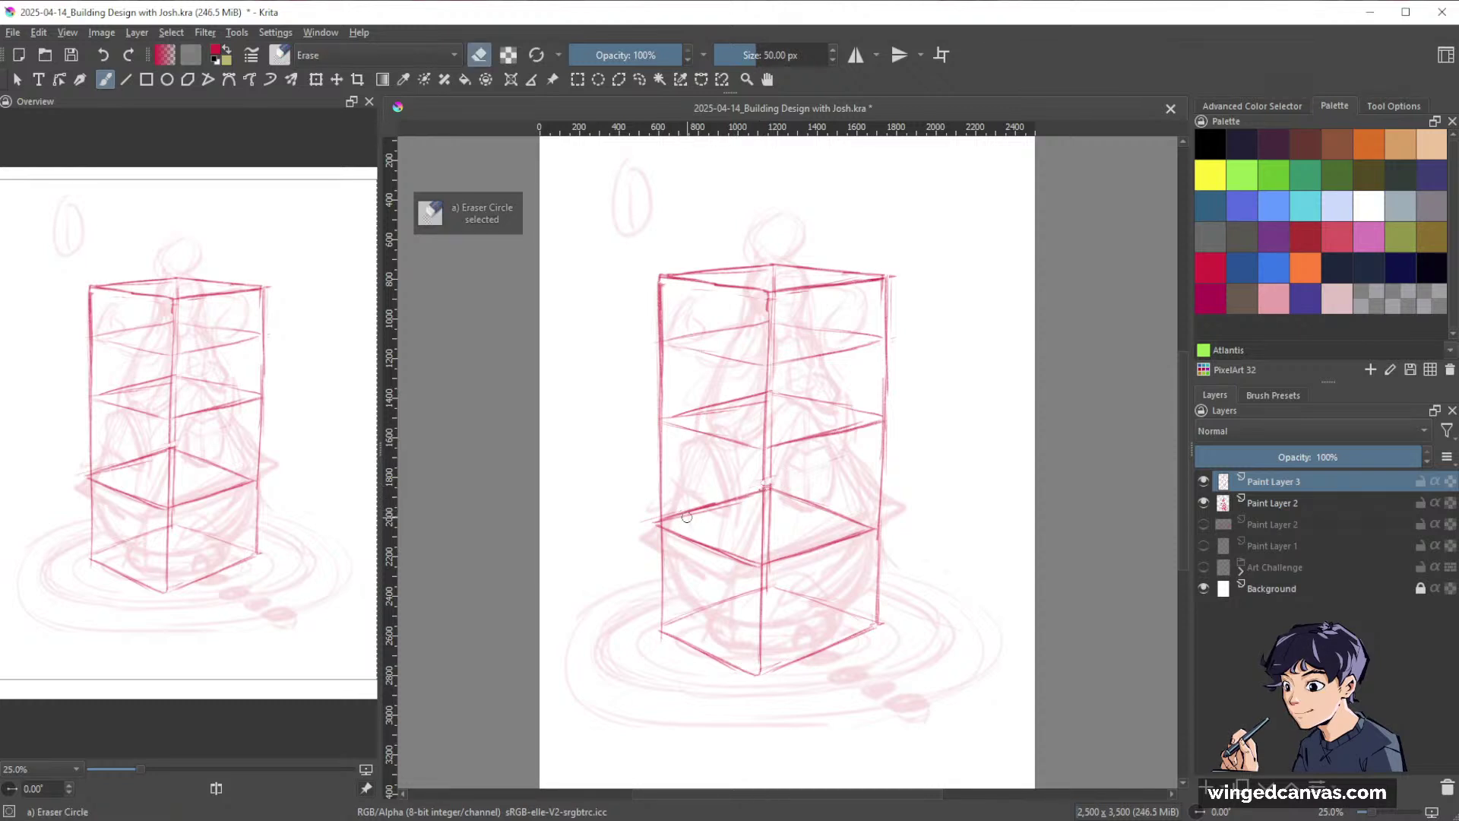
pyautogui.press('e')
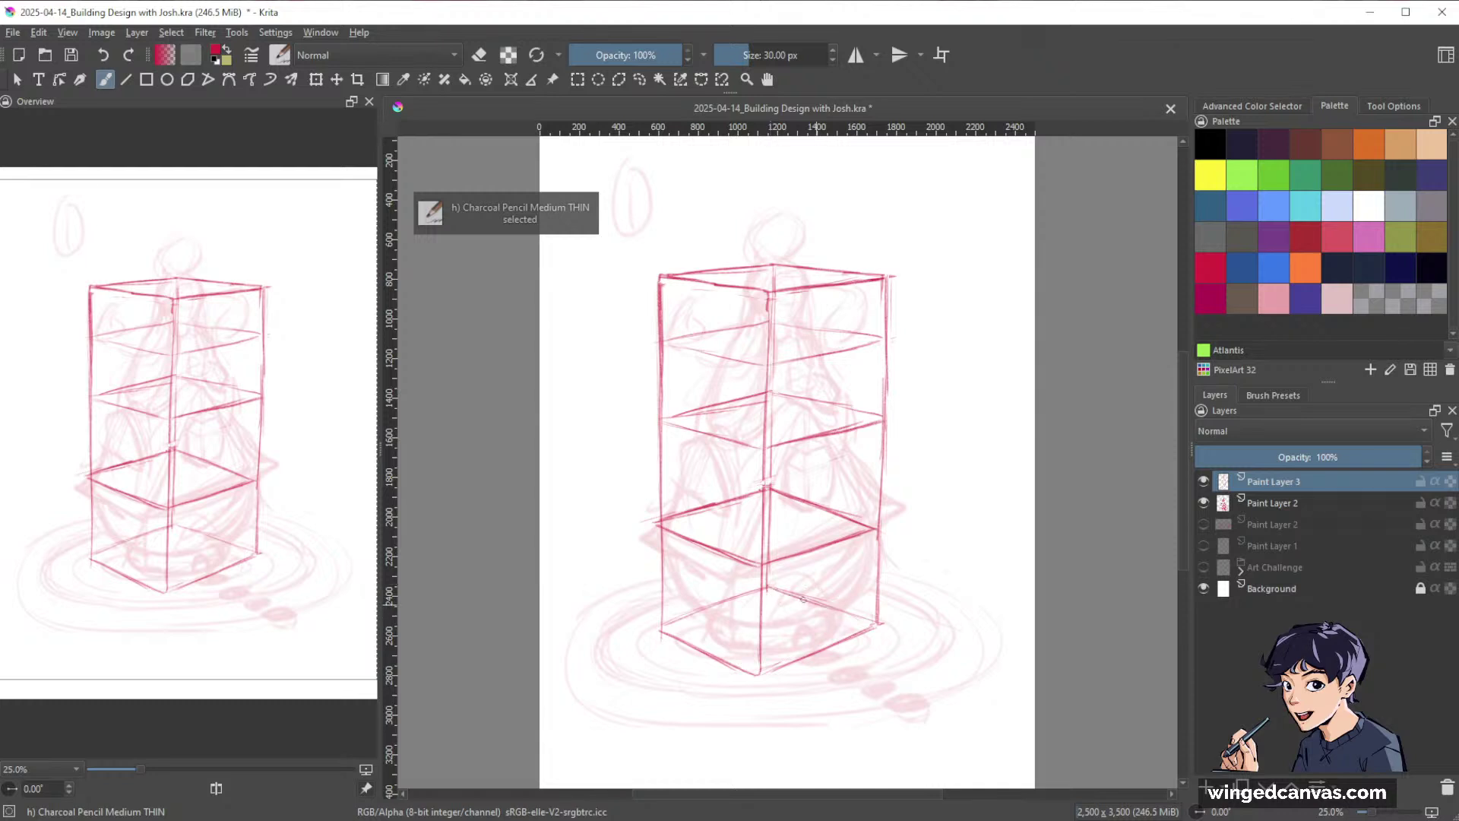
# Draw a large ground plane in perspective around the box's base, sketching two back edges and two front edges meeting below the box.
pyautogui.moveTo(1018, 598); pyautogui.dragTo(1054, 475)
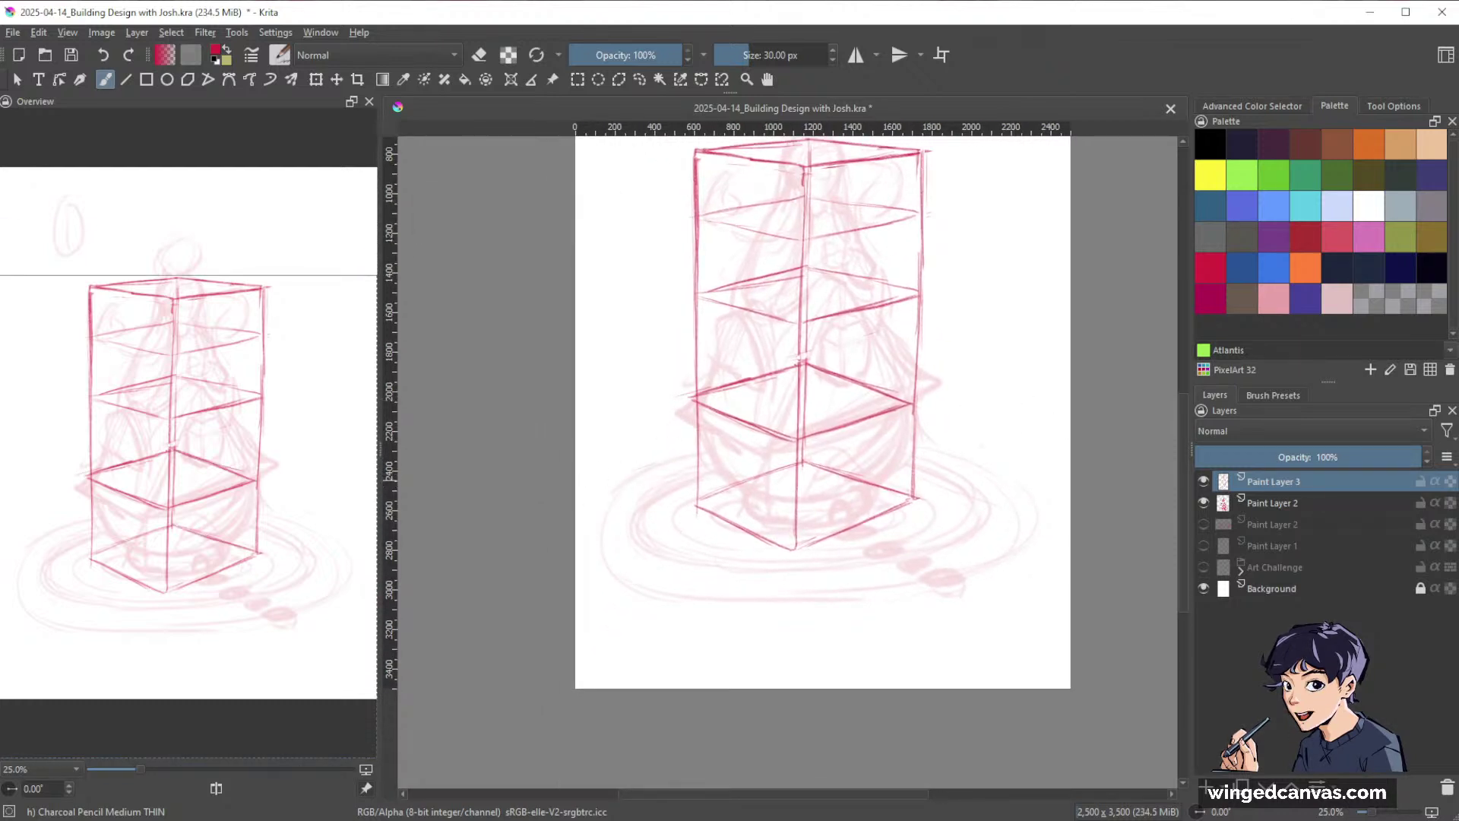
pyautogui.moveTo(576, 481); pyautogui.dragTo(693, 439)
pyautogui.moveTo(867, 411); pyautogui.dragTo(1061, 481)
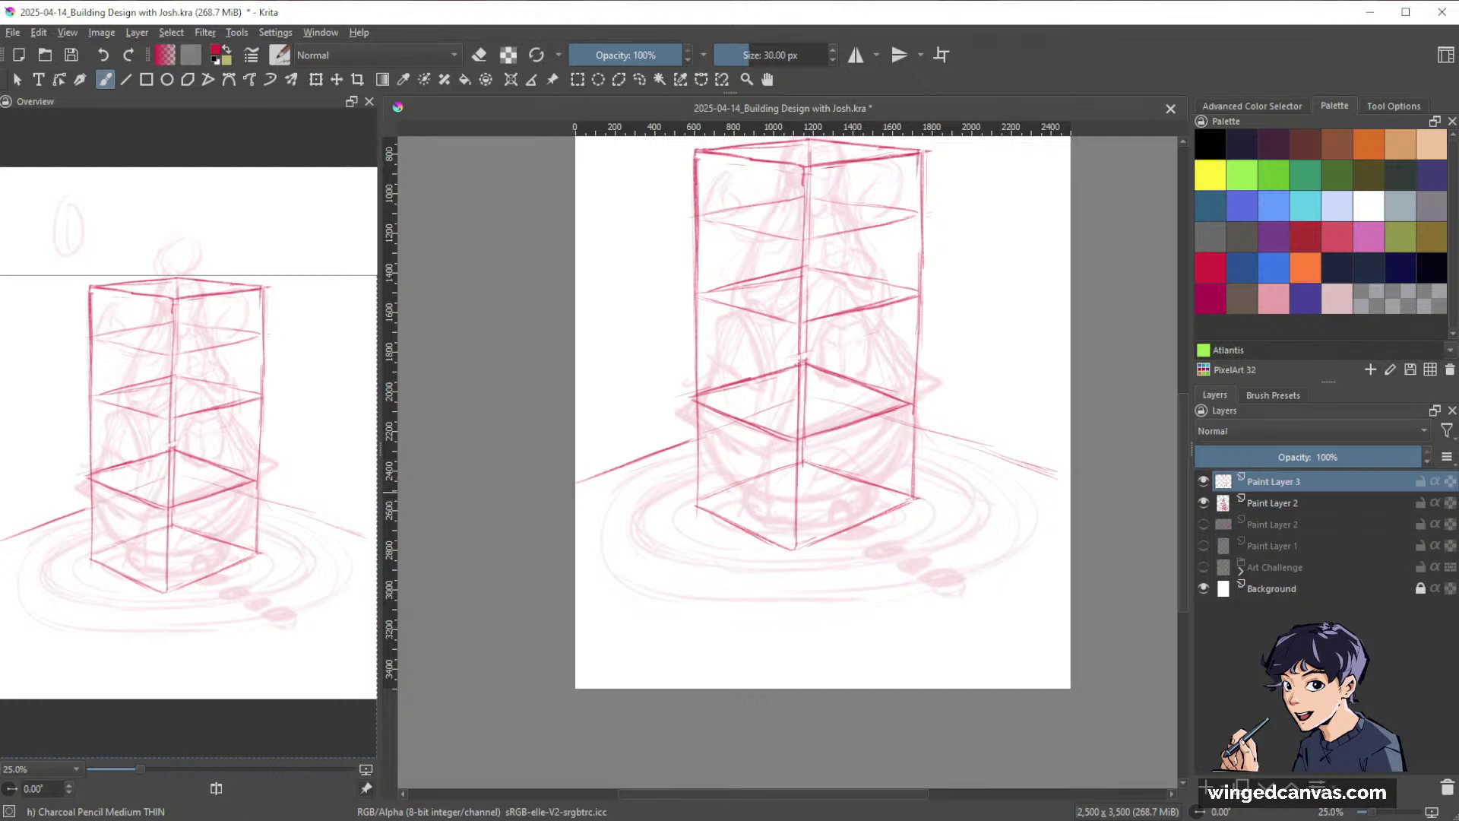
pyautogui.moveTo(1069, 506); pyautogui.dragTo(857, 637)
pyautogui.moveTo(975, 570); pyautogui.dragTo(835, 652)
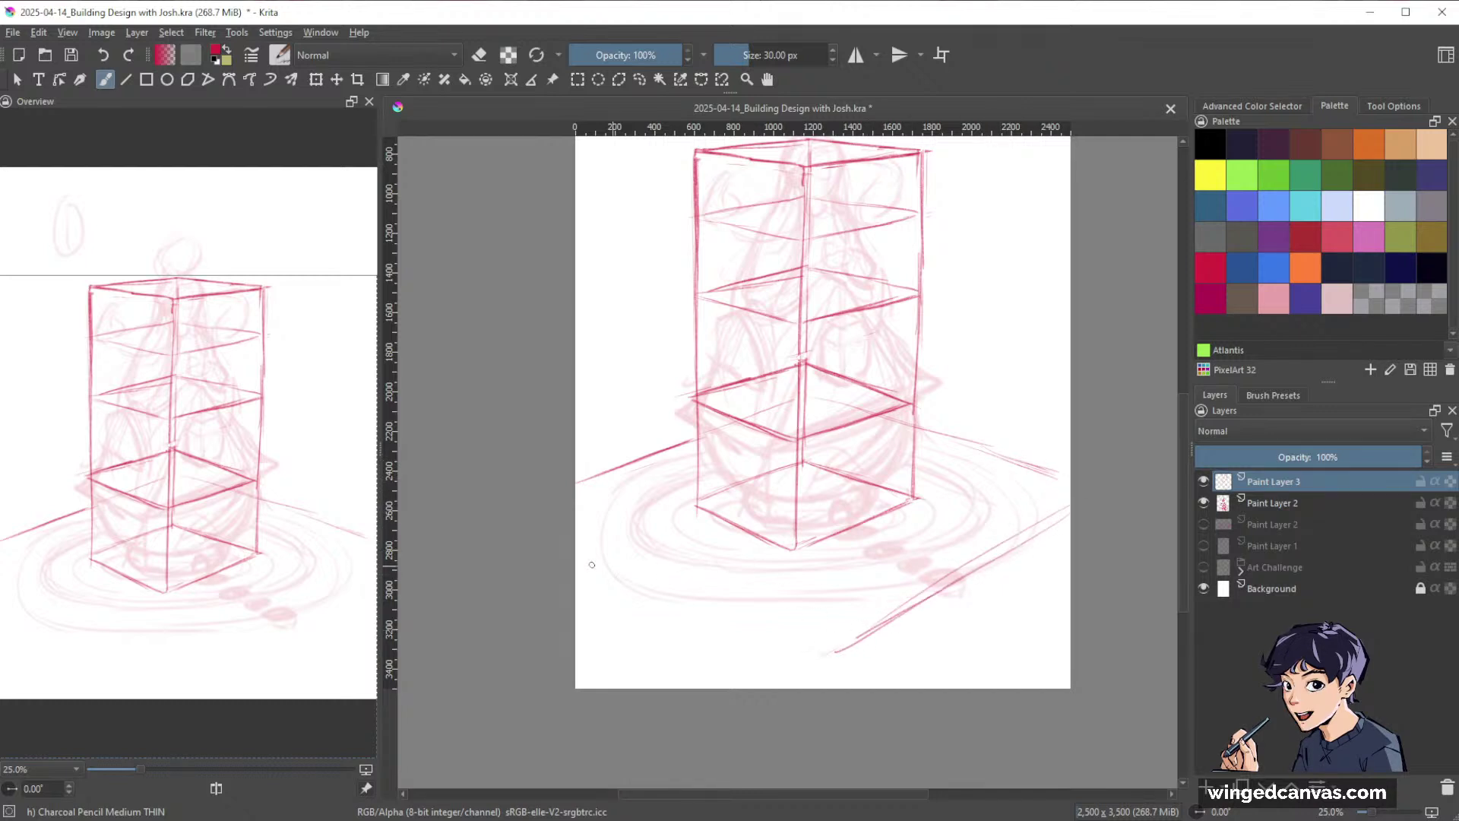
pyautogui.moveTo(581, 537); pyautogui.dragTo(752, 618)
pyautogui.moveTo(619, 559); pyautogui.dragTo(827, 654)
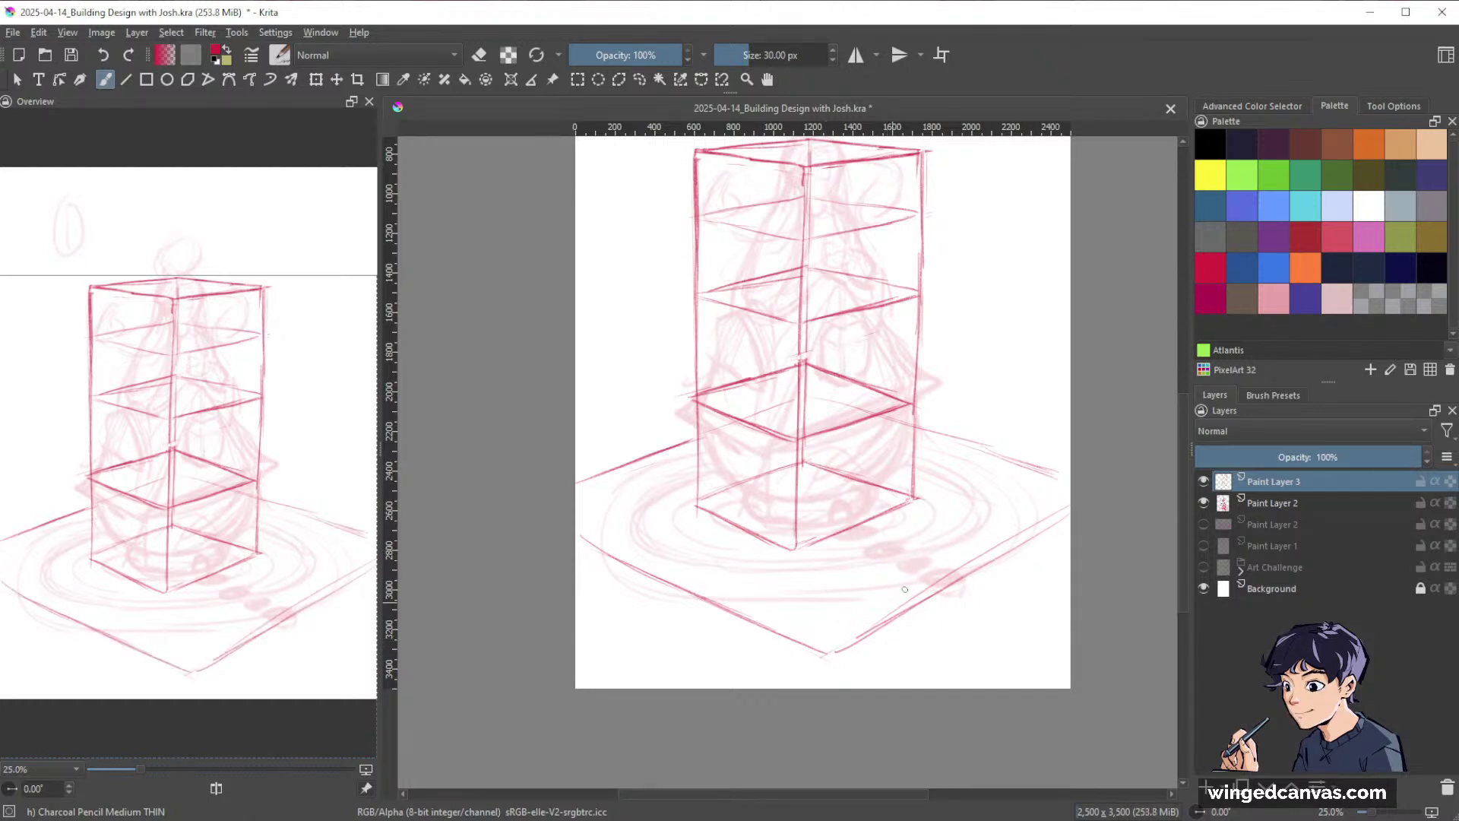
# Darken the two front edges of the ground plane and erase the stray lines along them.
pyautogui.moveTo(852, 648); pyautogui.dragTo(1017, 554)
pyautogui.moveTo(830, 662); pyautogui.dragTo(988, 565)
pyautogui.moveTo(863, 643); pyautogui.dragTo(1070, 513)
pyautogui.moveTo(982, 565); pyautogui.dragTo(1070, 509)
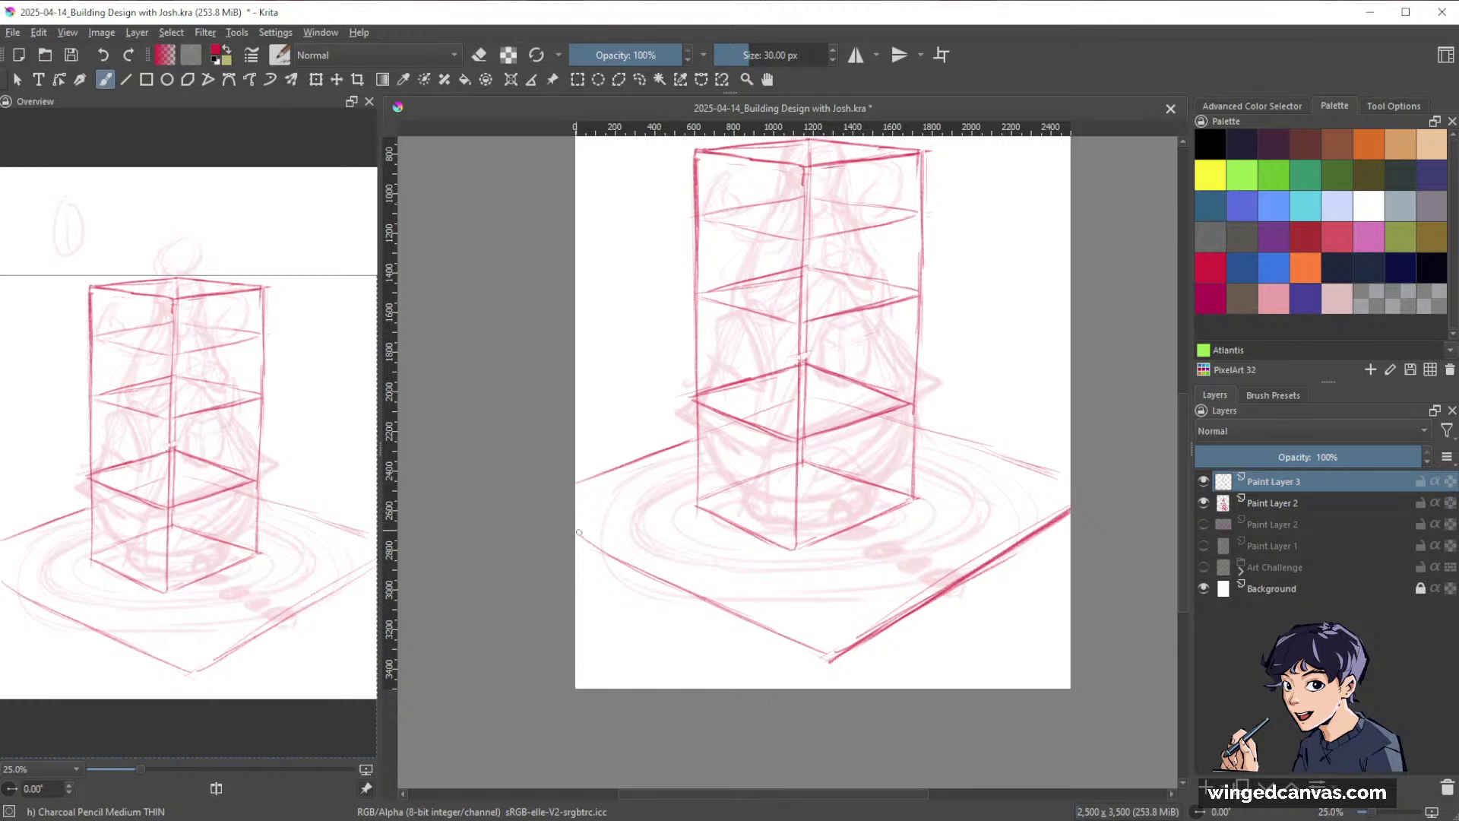
pyautogui.moveTo(579, 536); pyautogui.dragTo(782, 647)
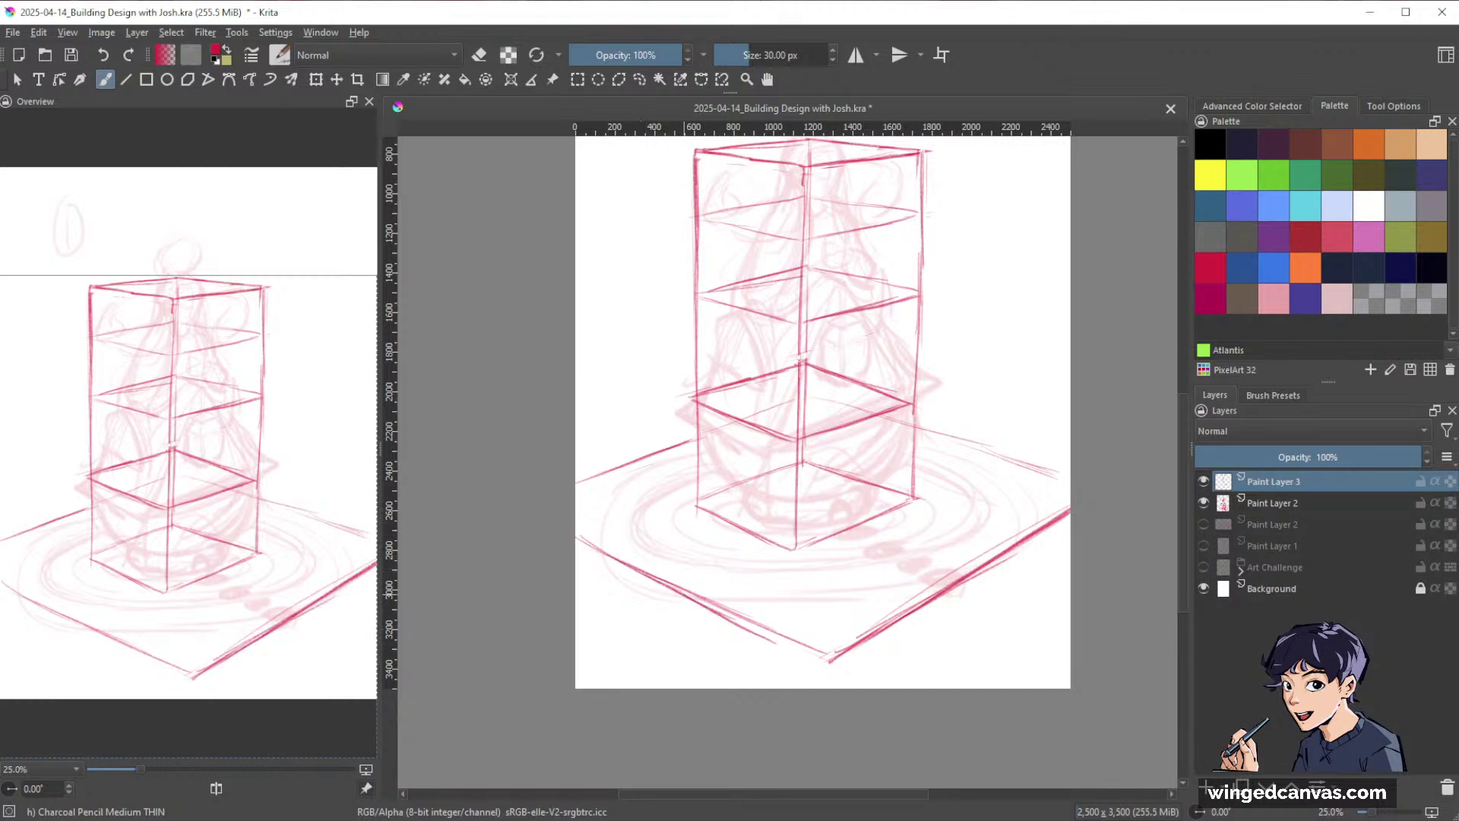
pyautogui.press('e')
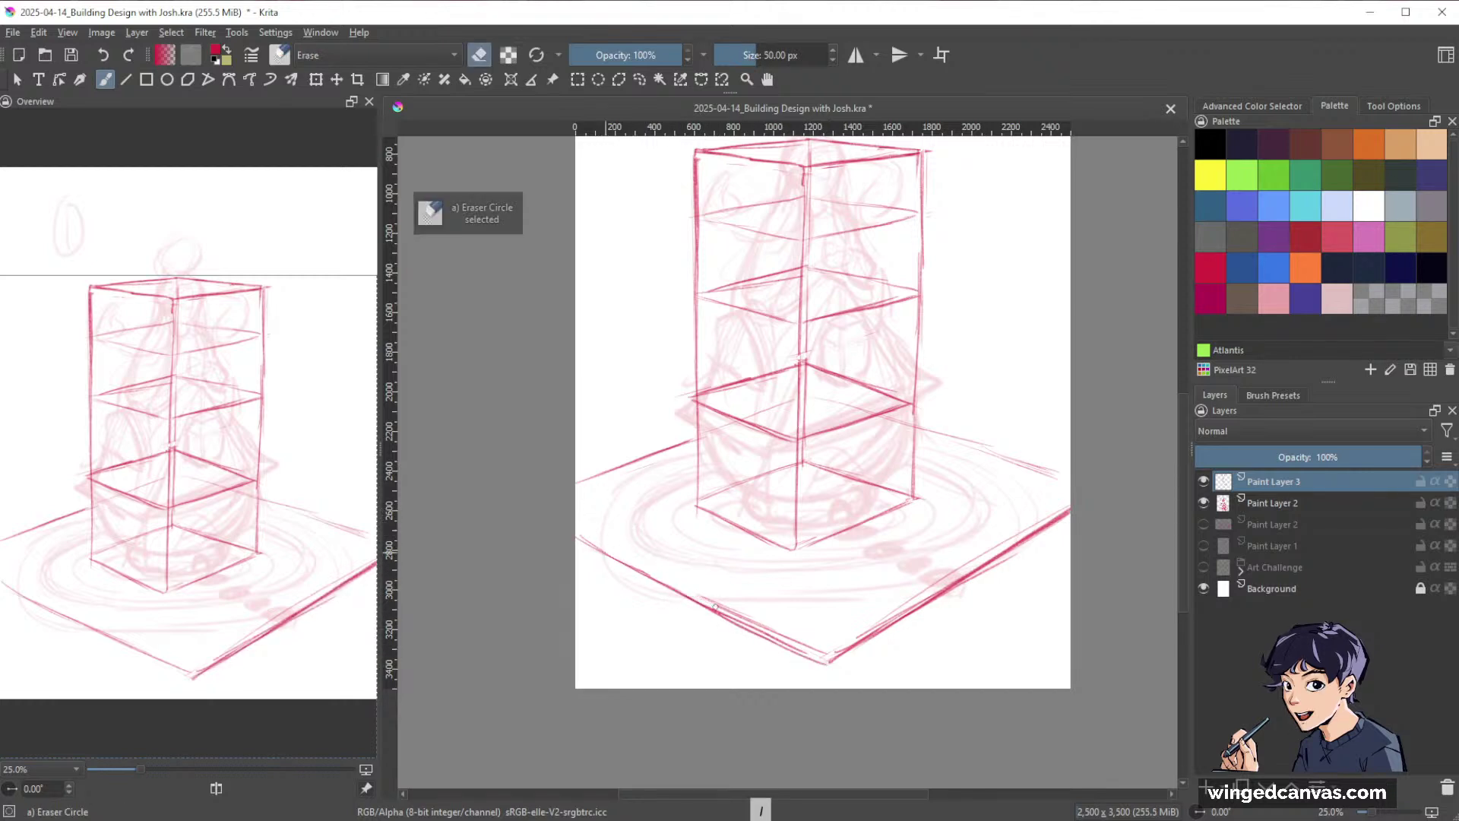
pyautogui.moveTo(714, 608); pyautogui.dragTo(792, 641)
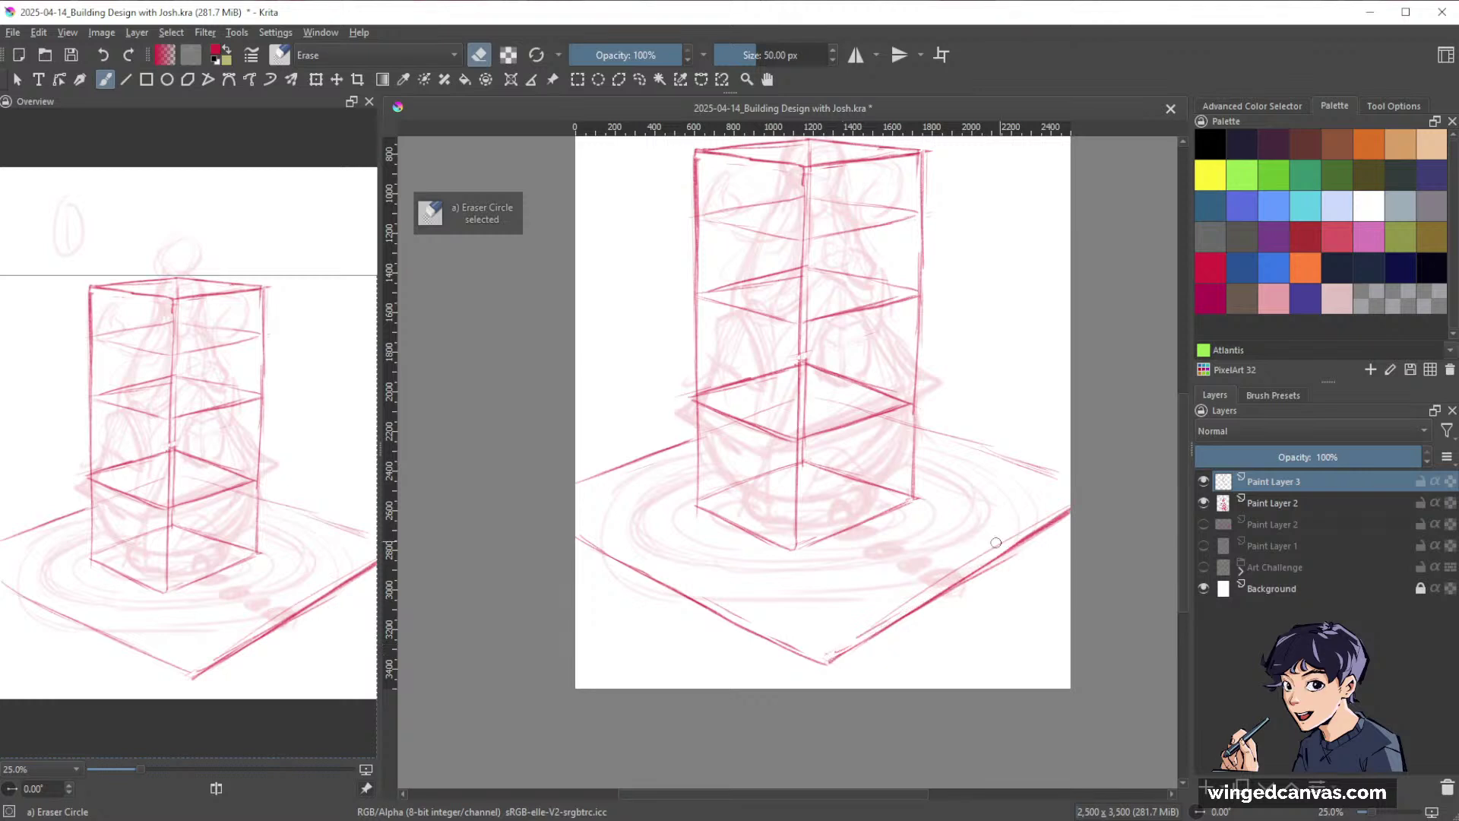
pyautogui.press('e')
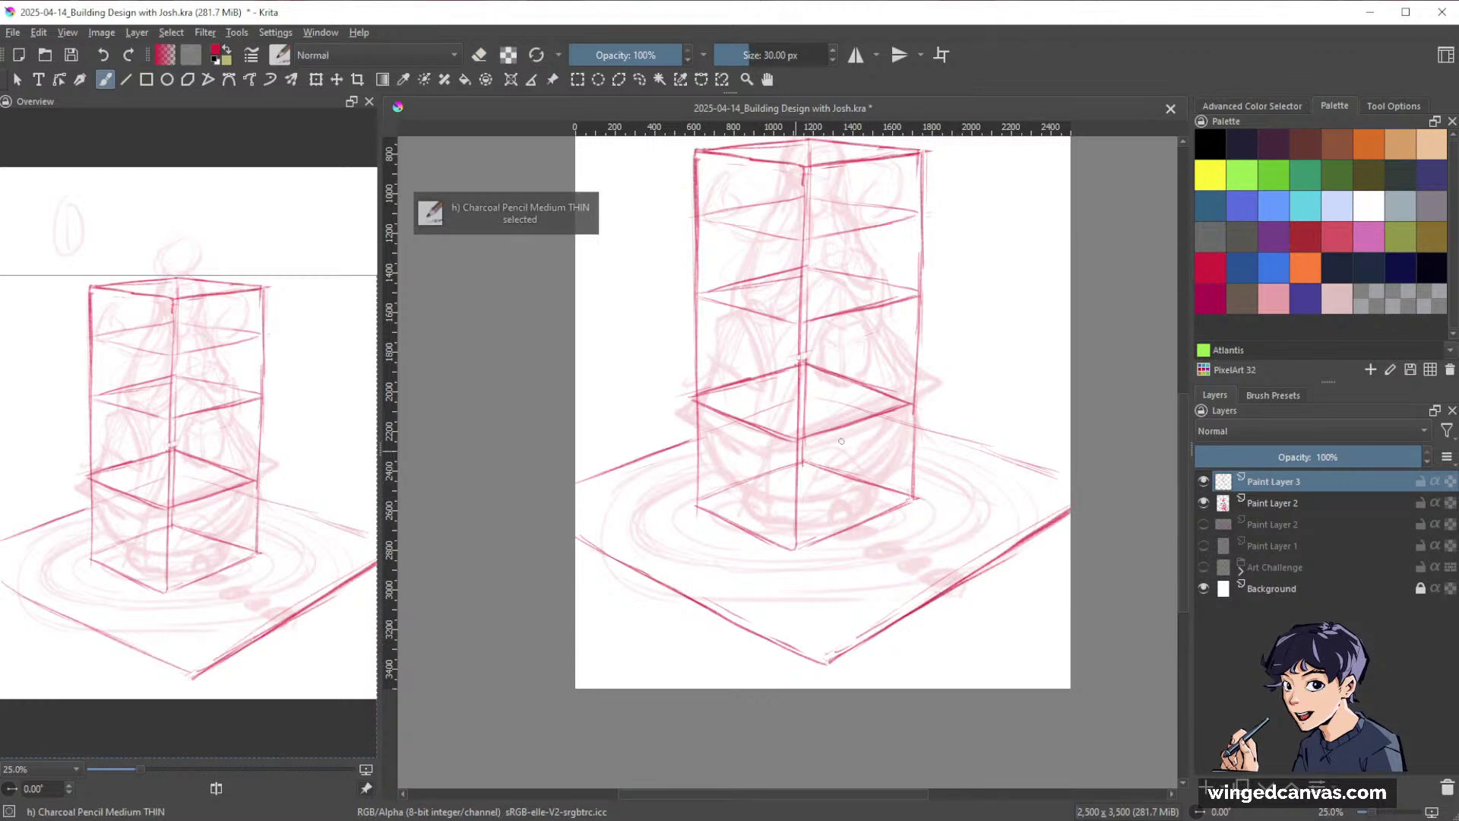
# Strengthen the ground plane's back-left edge up to the box and erase the excess line above it.
pyautogui.moveTo(695, 435)
pyautogui.mouseDown()
pyautogui.moveTo(594, 471)
pyautogui.moveTo(688, 435)
pyautogui.mouseUp()
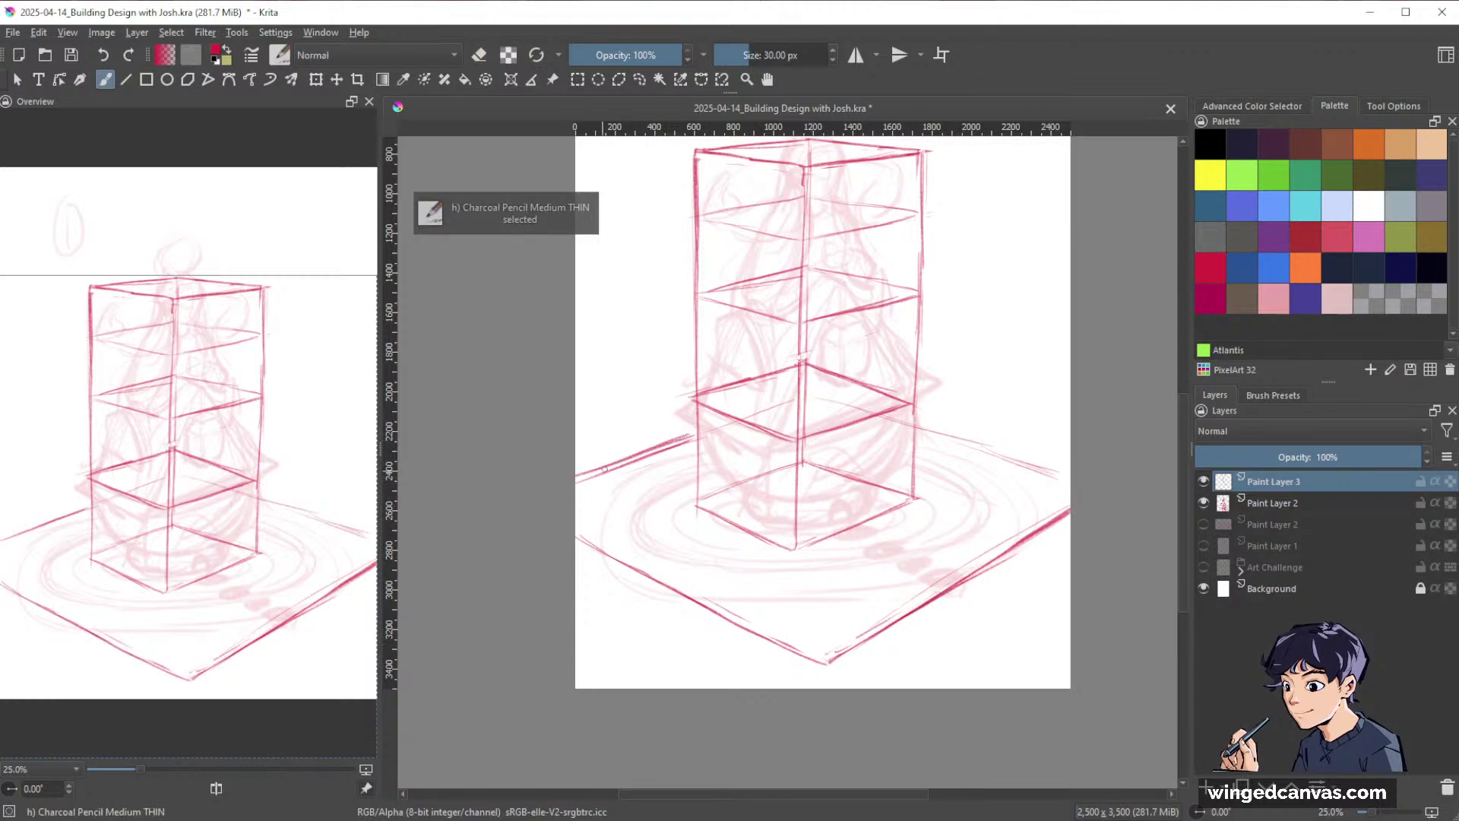
pyautogui.press('/')
pyautogui.moveTo(582, 479); pyautogui.dragTo(706, 428)
pyautogui.press('/')
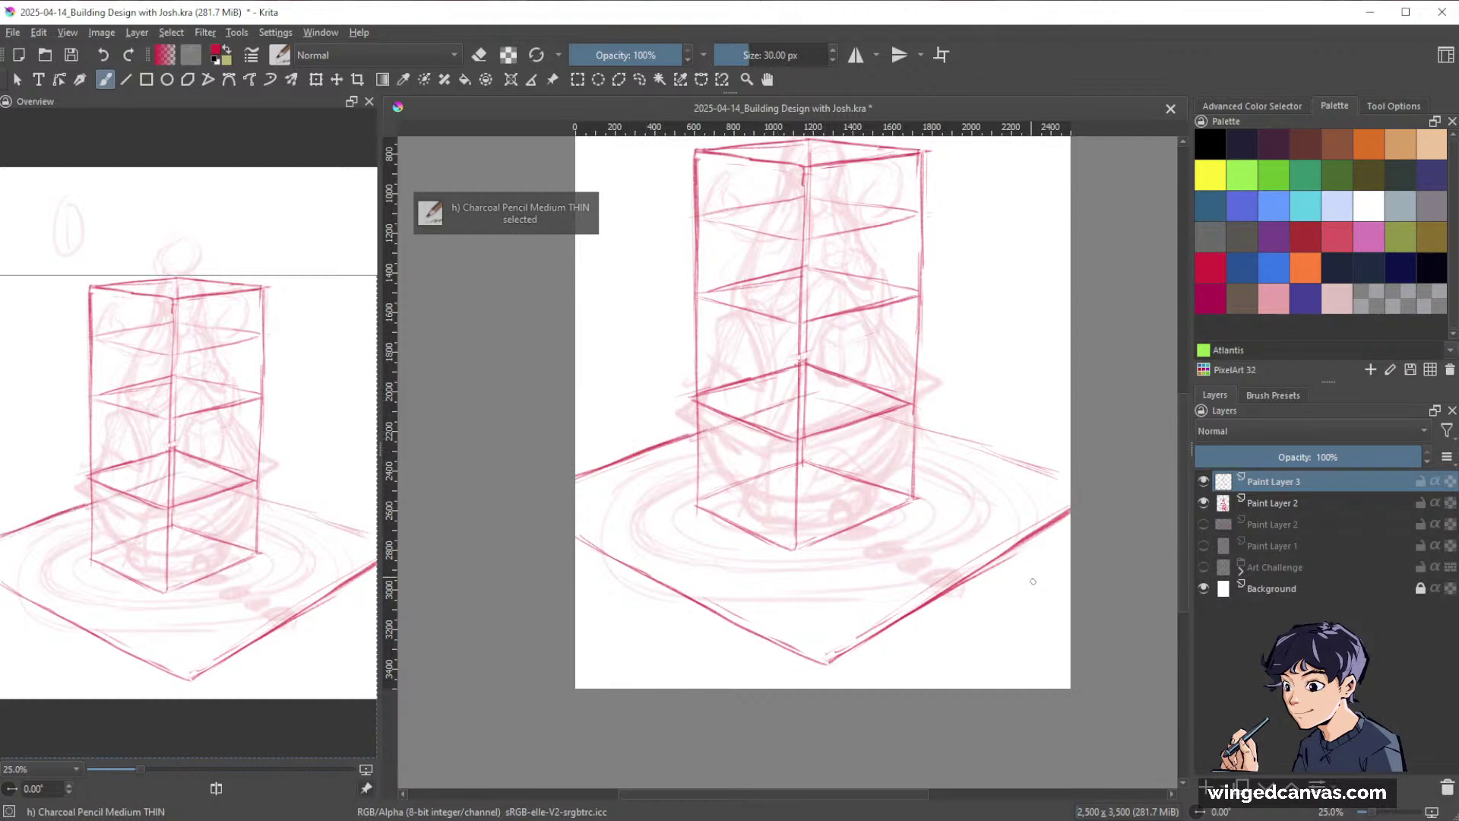
# Darken the ground plane's back-right edge with repeated strokes running from behind the box to the plane's outer corner.
pyautogui.moveTo(1067, 599); pyautogui.dragTo(1123, 297)
pyautogui.moveTo(752, 394); pyautogui.dragTo(971, 261)
pyautogui.moveTo(893, 304); pyautogui.dragTo(980, 257)
pyautogui.moveTo(752, 390); pyautogui.dragTo(983, 258)
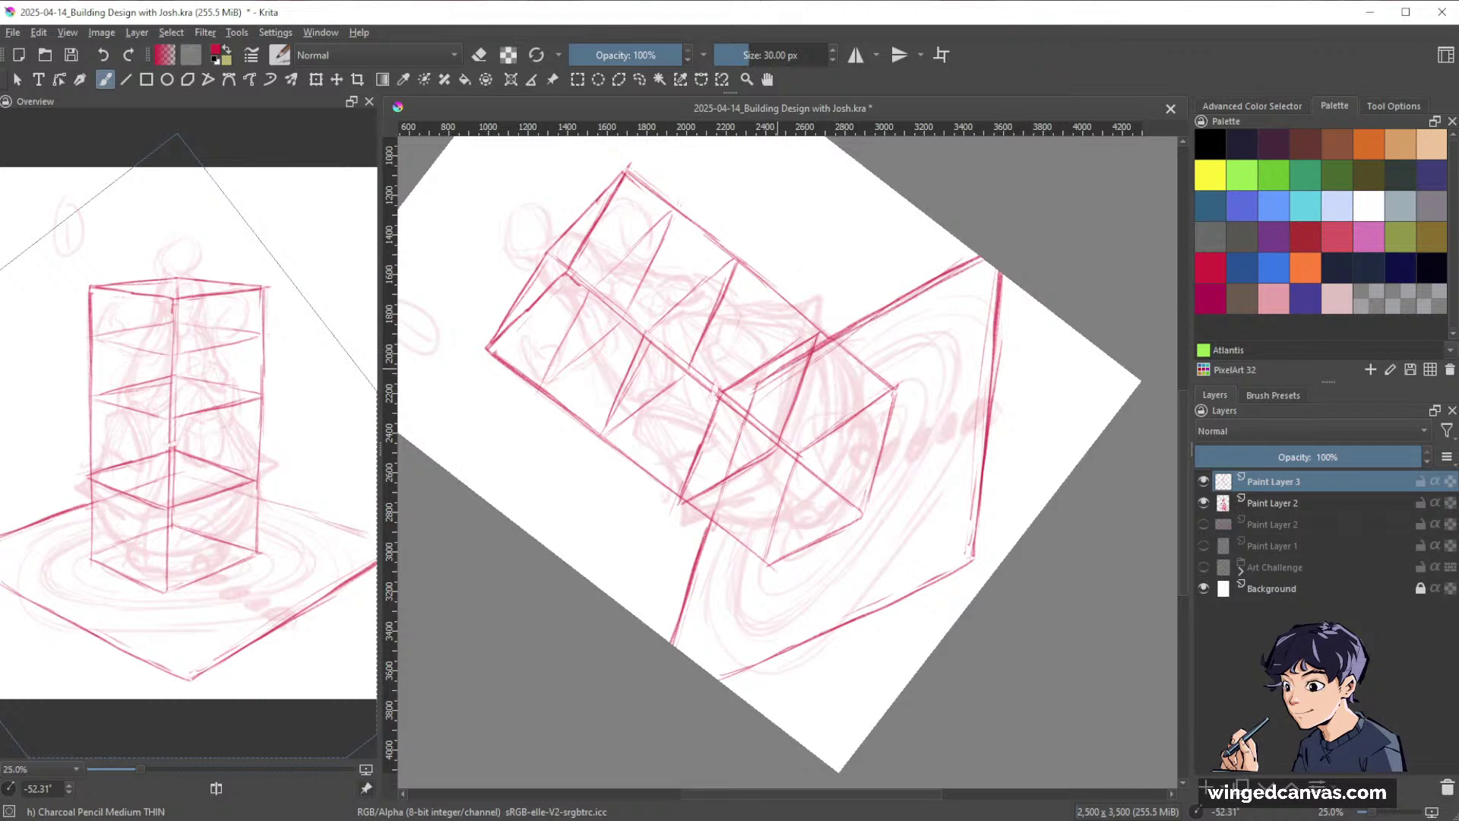
# Erase the thickened outer part of the ground plane's back-right edge and redraw it as a thinner line.
pyautogui.press('e')
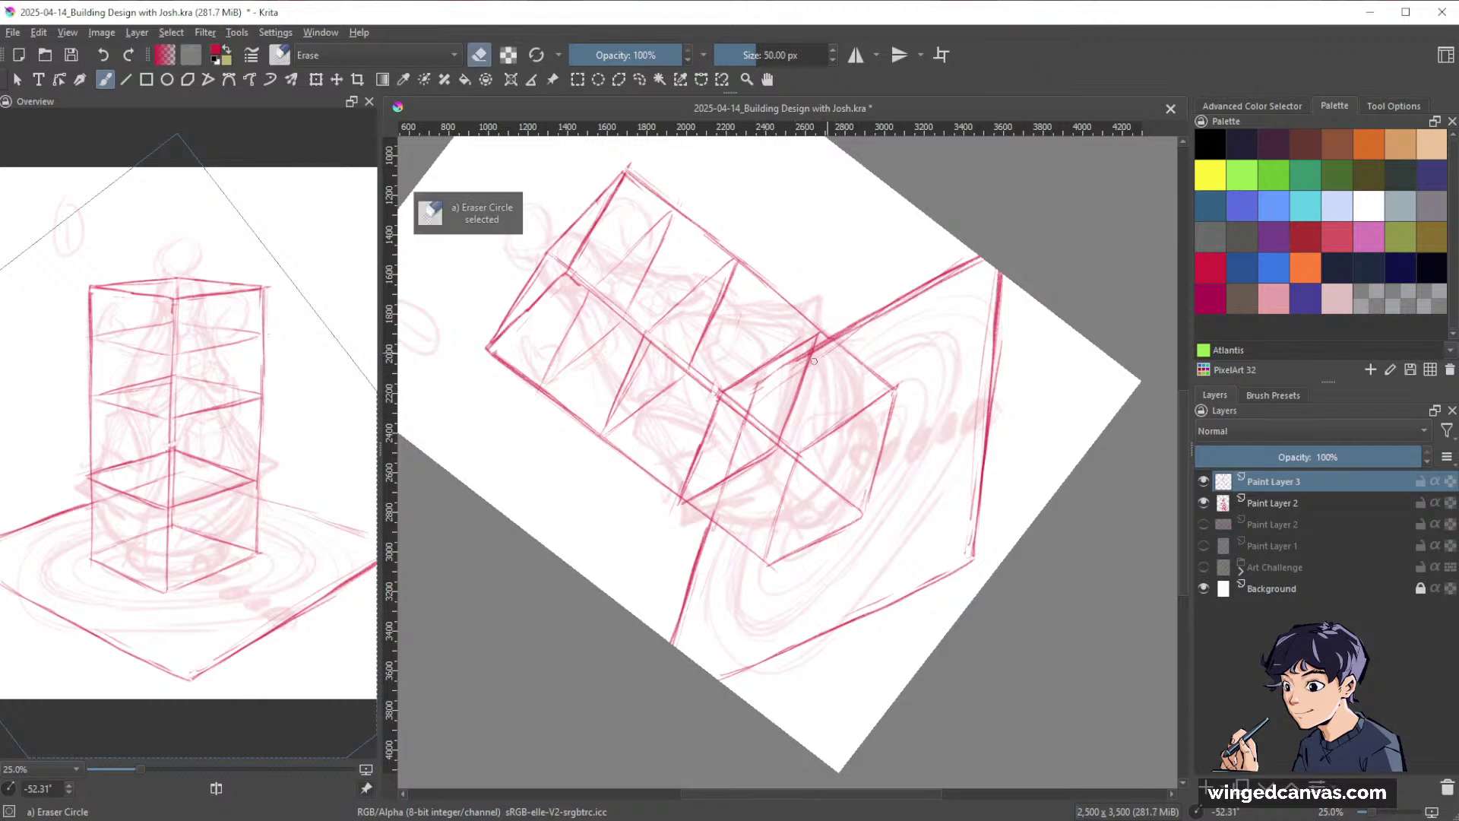
pyautogui.moveTo(836, 336); pyautogui.dragTo(983, 257)
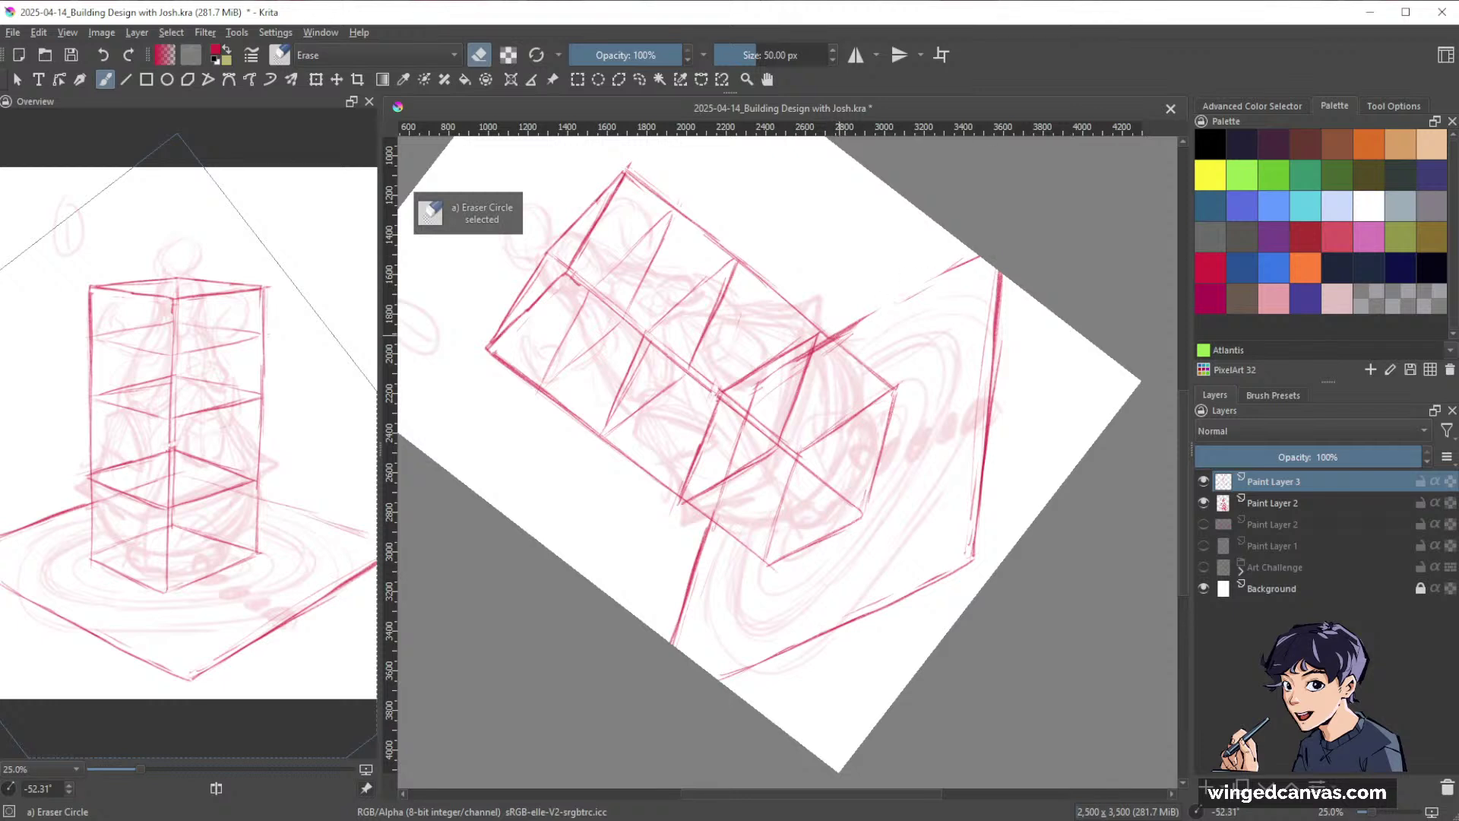
pyautogui.moveTo(840, 336); pyautogui.dragTo(876, 316)
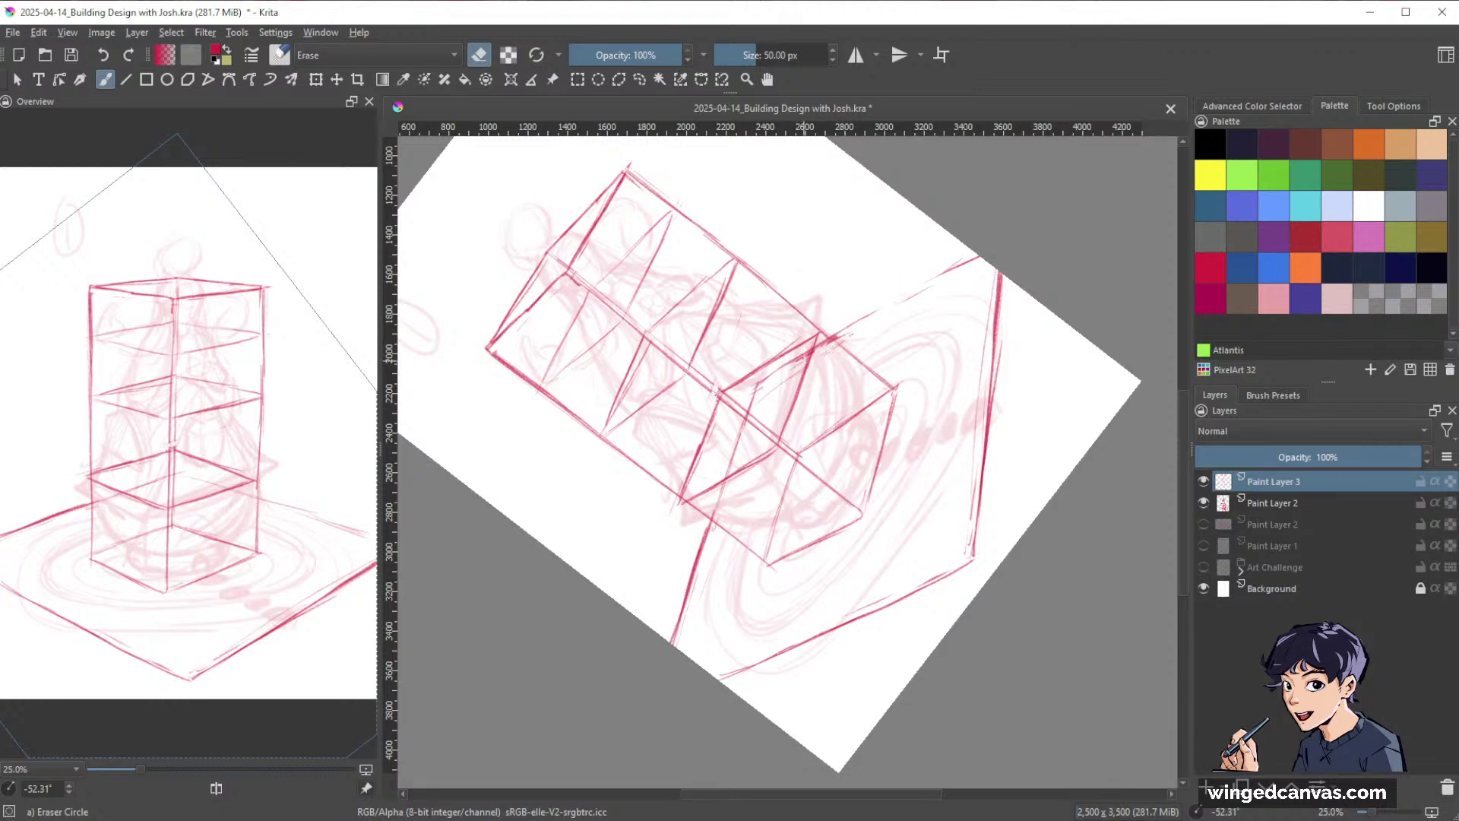
pyautogui.press('/')
pyautogui.moveTo(763, 379); pyautogui.dragTo(973, 260)
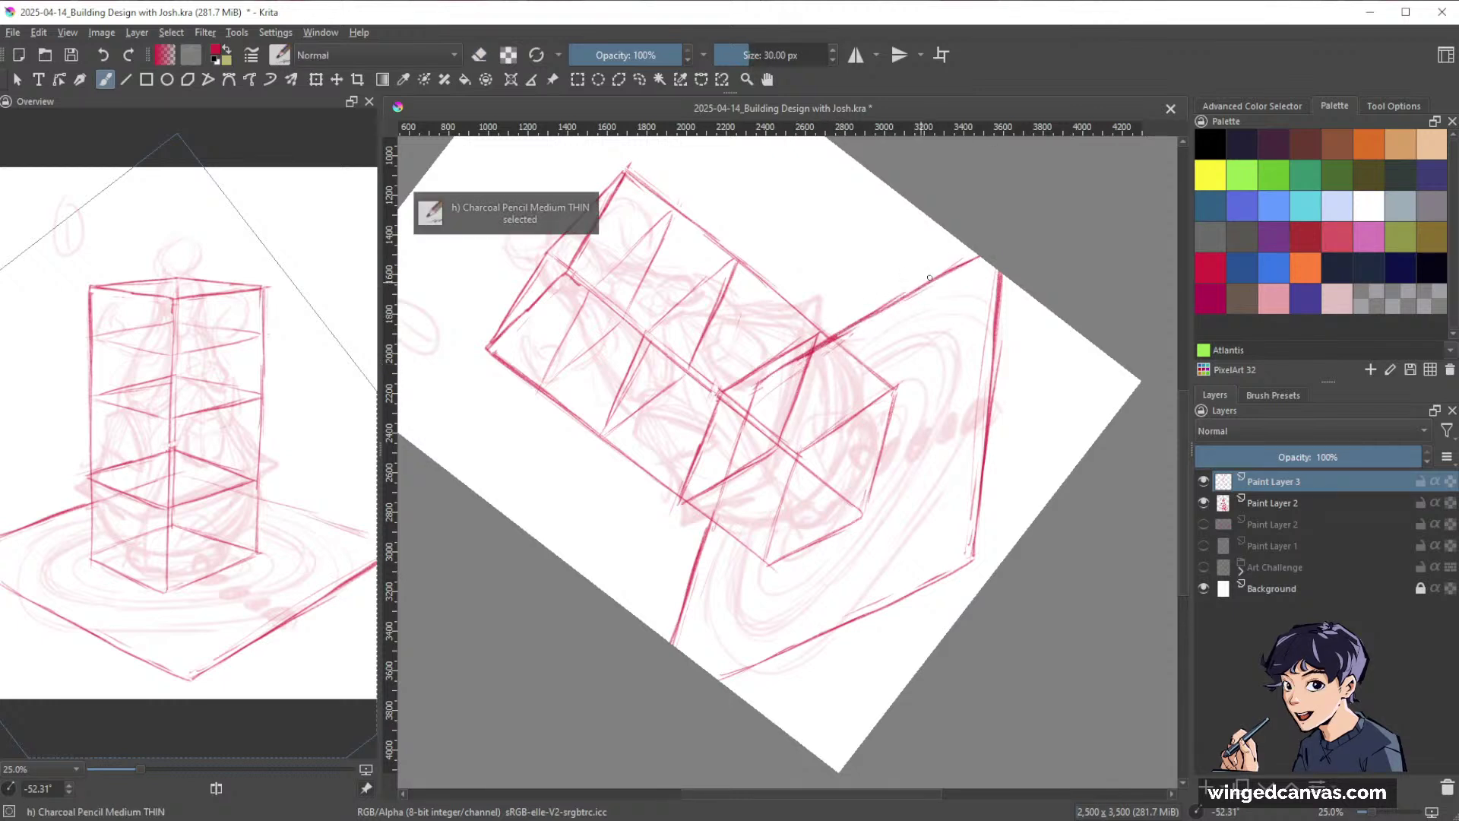
pyautogui.moveTo(892, 299); pyautogui.dragTo(978, 254)
pyautogui.press('space')
pyautogui.moveTo(1051, 315); pyautogui.dragTo(1006, 544)
pyautogui.hotkey('ctrl', 'space')
pyautogui.moveTo(1043, 467); pyautogui.dragTo(1003, 468)
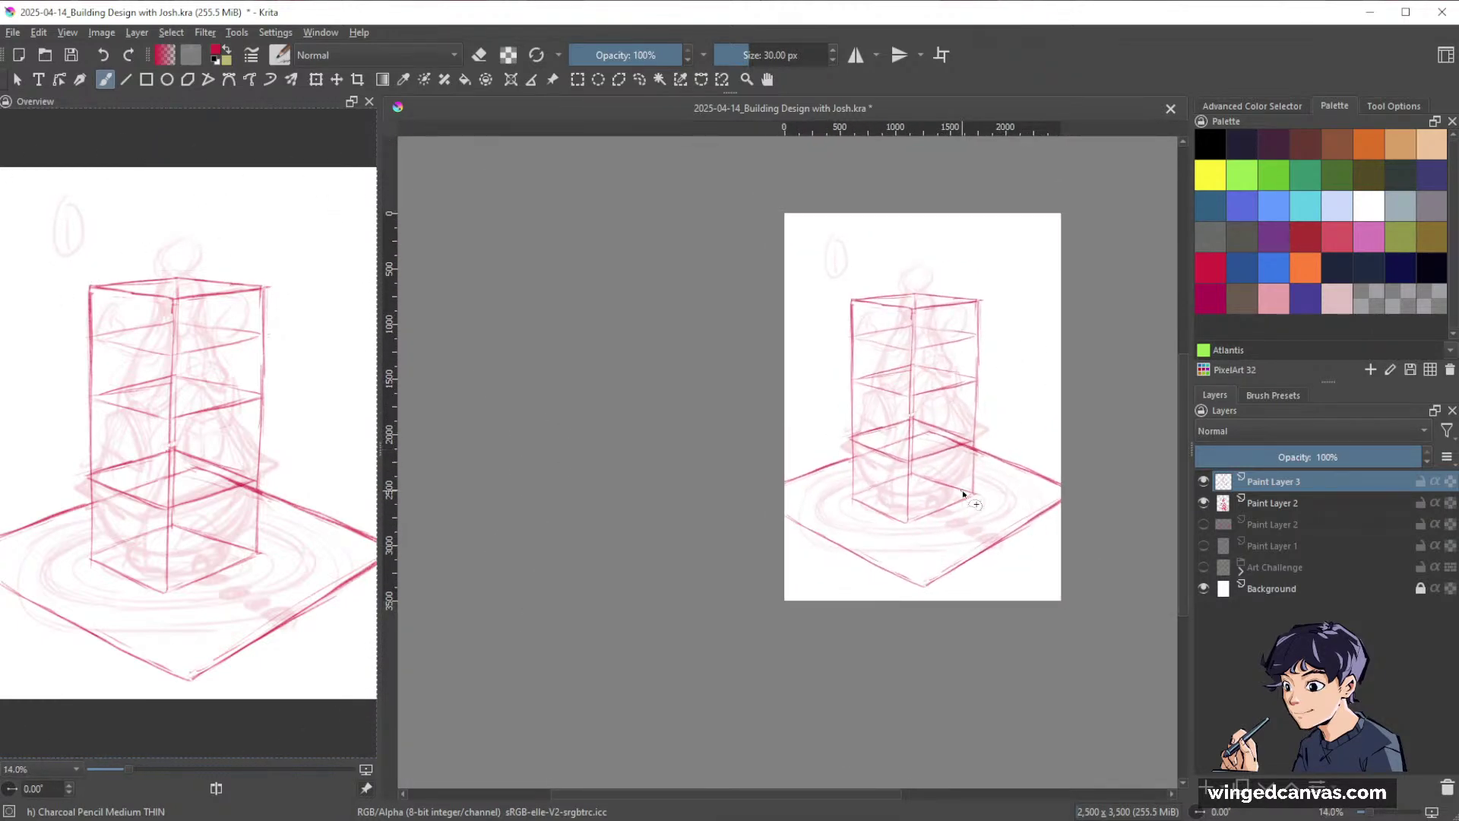
pyautogui.press('l')
pyautogui.moveTo(981, 497)
pyautogui.mouseDown()
pyautogui.moveTo(988, 308)
pyautogui.moveTo(860, 266)
pyautogui.moveTo(843, 346)
pyautogui.moveTo(851, 506)
pyautogui.moveTo(890, 542)
pyautogui.moveTo(947, 509)
pyautogui.mouseUp()
pyautogui.press('t')
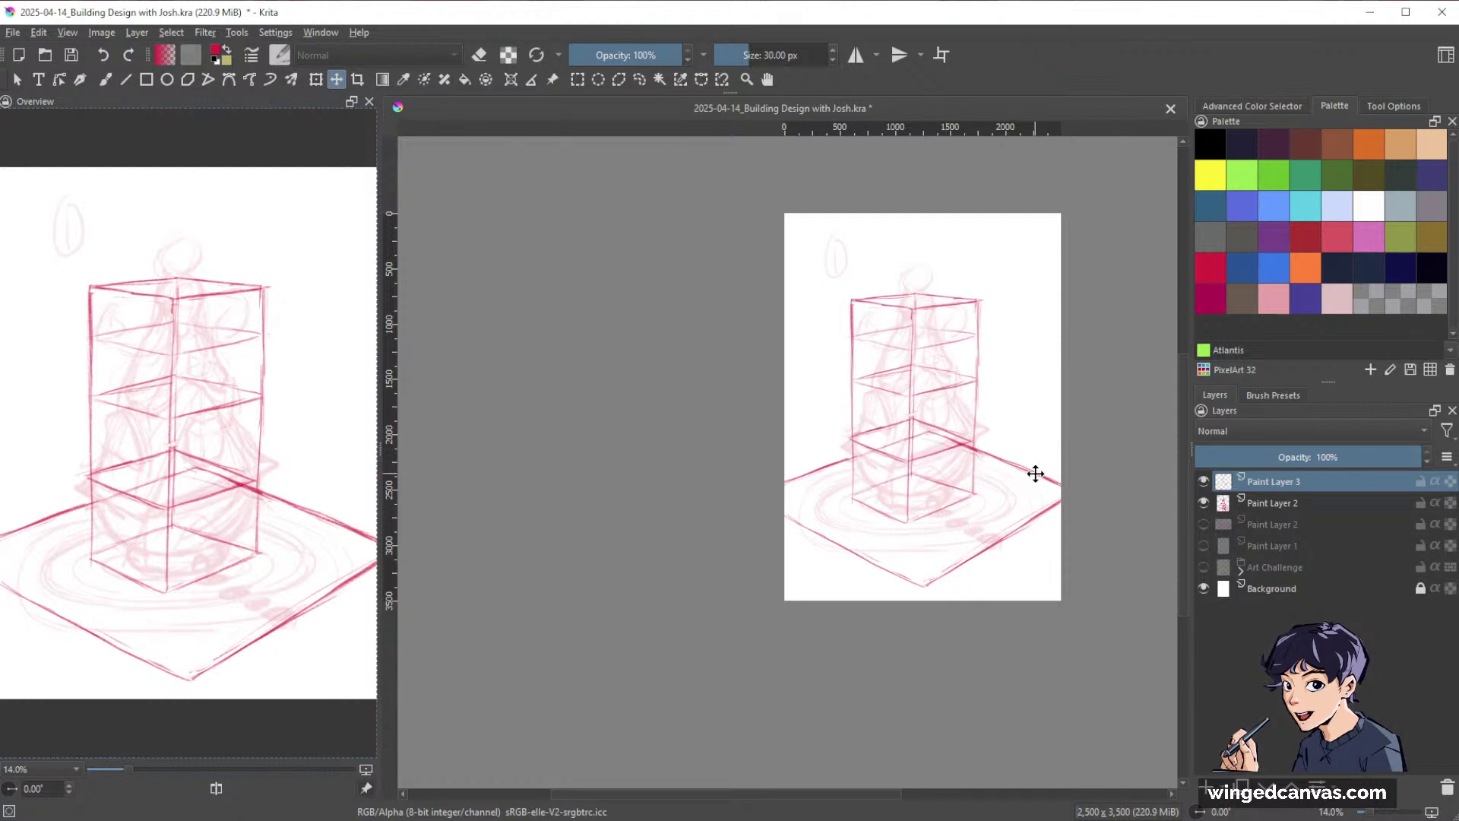
pyautogui.press('b')
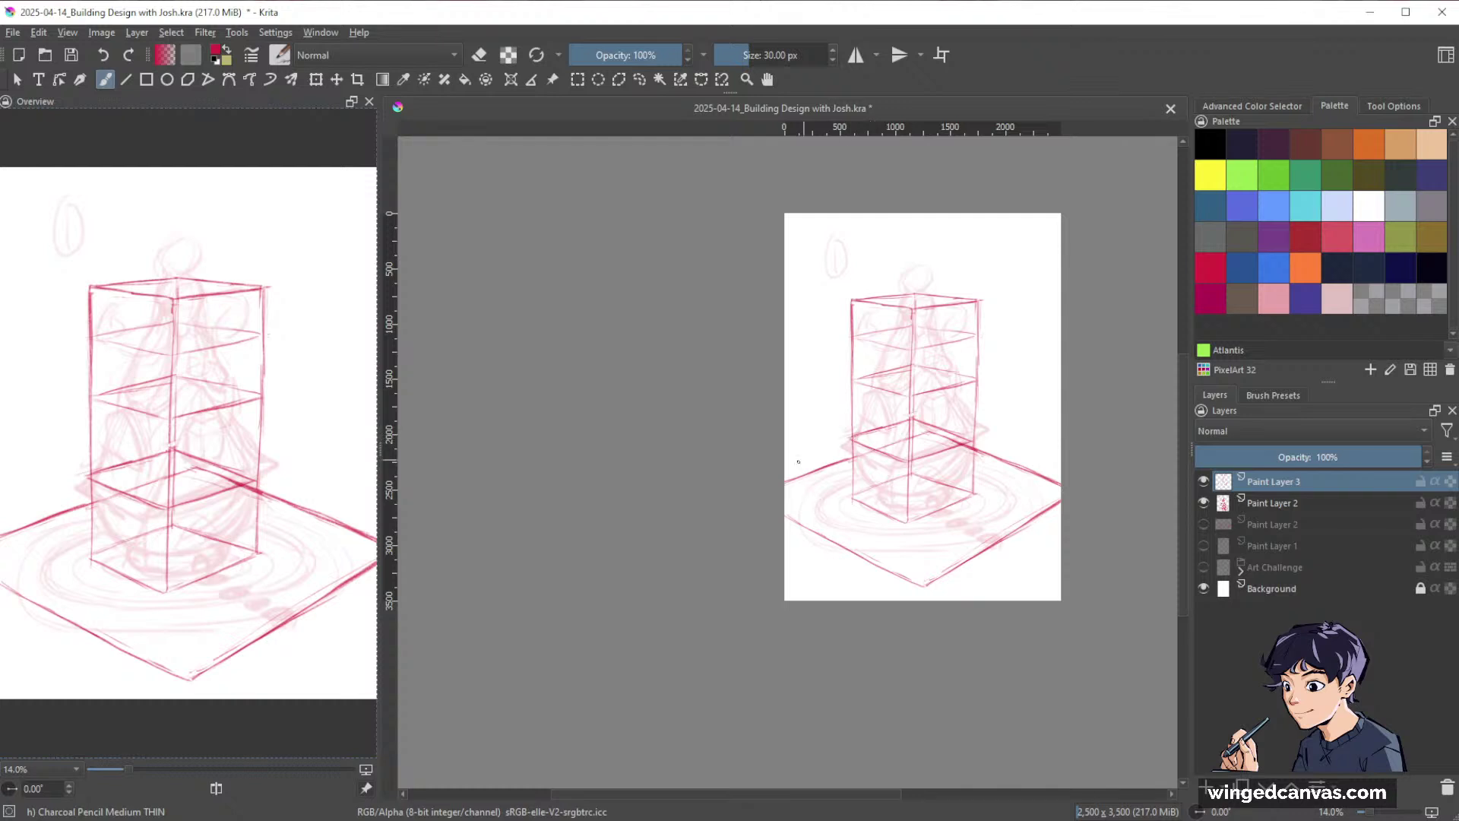
# Redraw the ground plane's back-left and front-right edges at a corrected angle, erasing the old front-right line.
pyautogui.moveTo(874, 436); pyautogui.dragTo(786, 465)
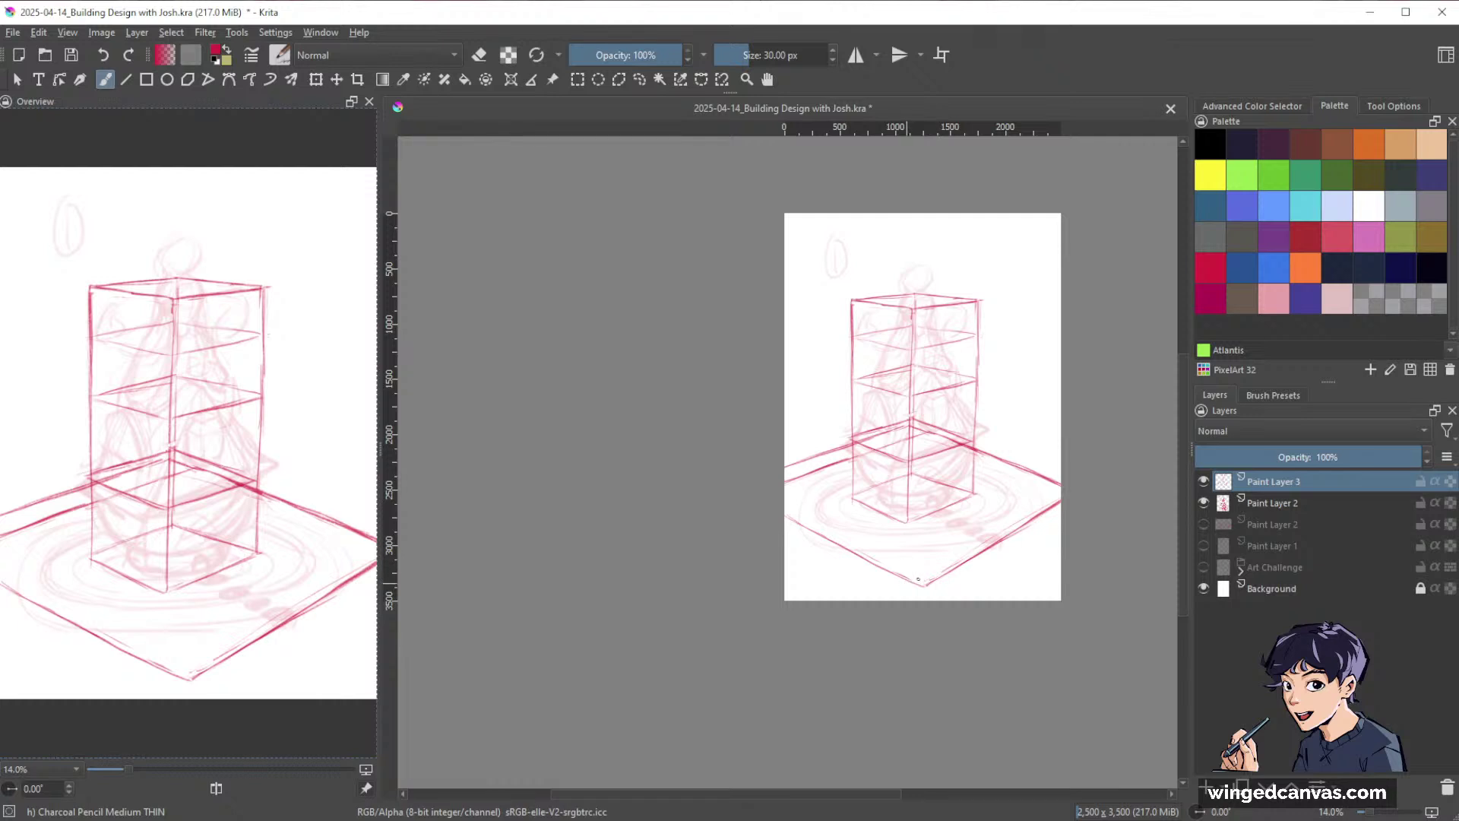
pyautogui.moveTo(914, 579); pyautogui.dragTo(1058, 498)
pyautogui.moveTo(915, 583); pyautogui.dragTo(1027, 514)
pyautogui.moveTo(947, 560); pyautogui.dragTo(1061, 488)
pyautogui.press('e')
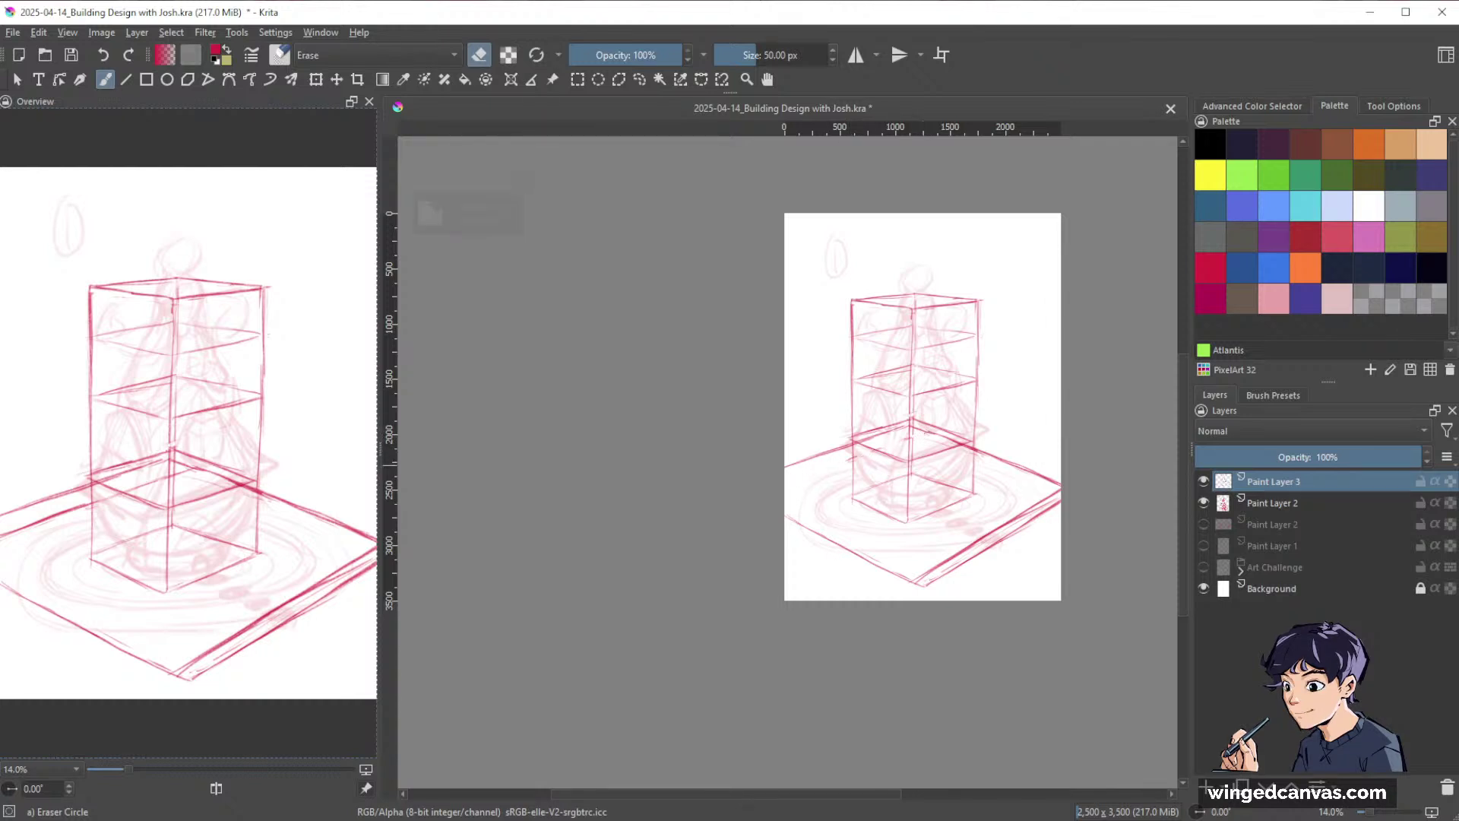
pyautogui.moveTo(1062, 499); pyautogui.dragTo(922, 587)
pyautogui.moveTo(1054, 505); pyautogui.dragTo(959, 567)
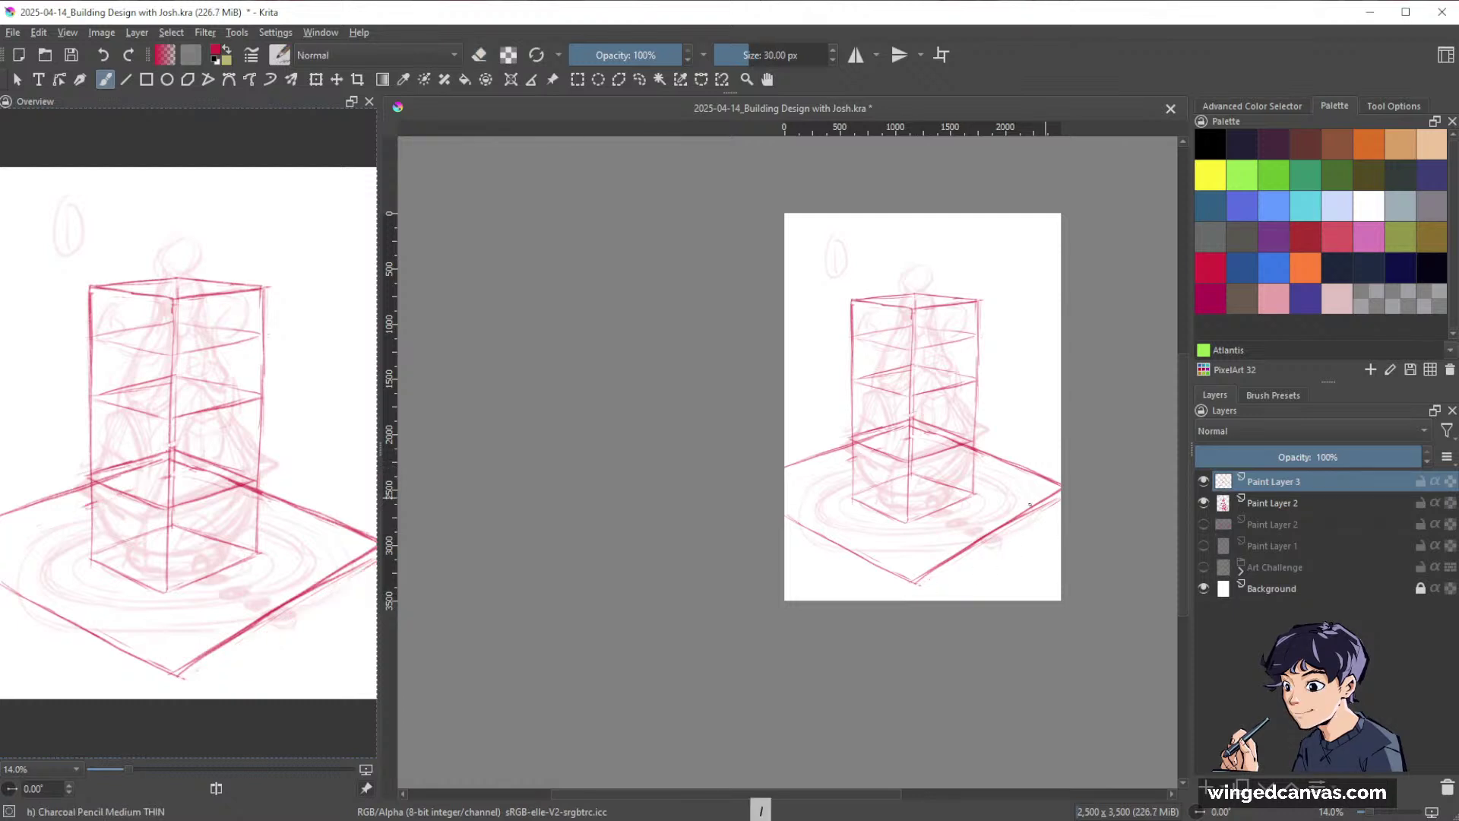
pyautogui.press('/')
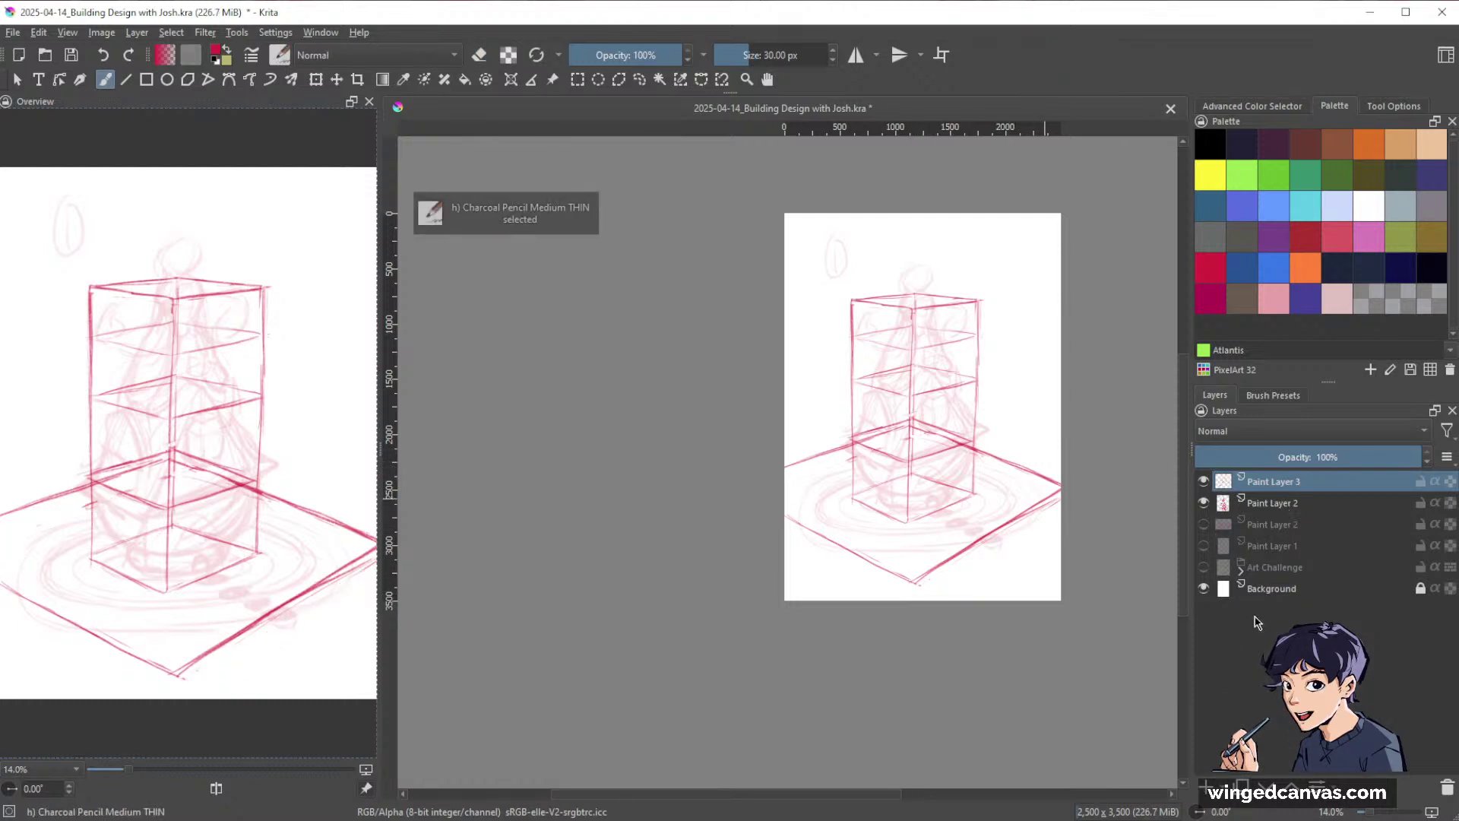
# Add a new paint layer directly above the faded sketch on the visible Paint Layer 2 and enlarge the pencil to 47 px.
pyautogui.click(1287, 503)
pyautogui.click(1205, 785)
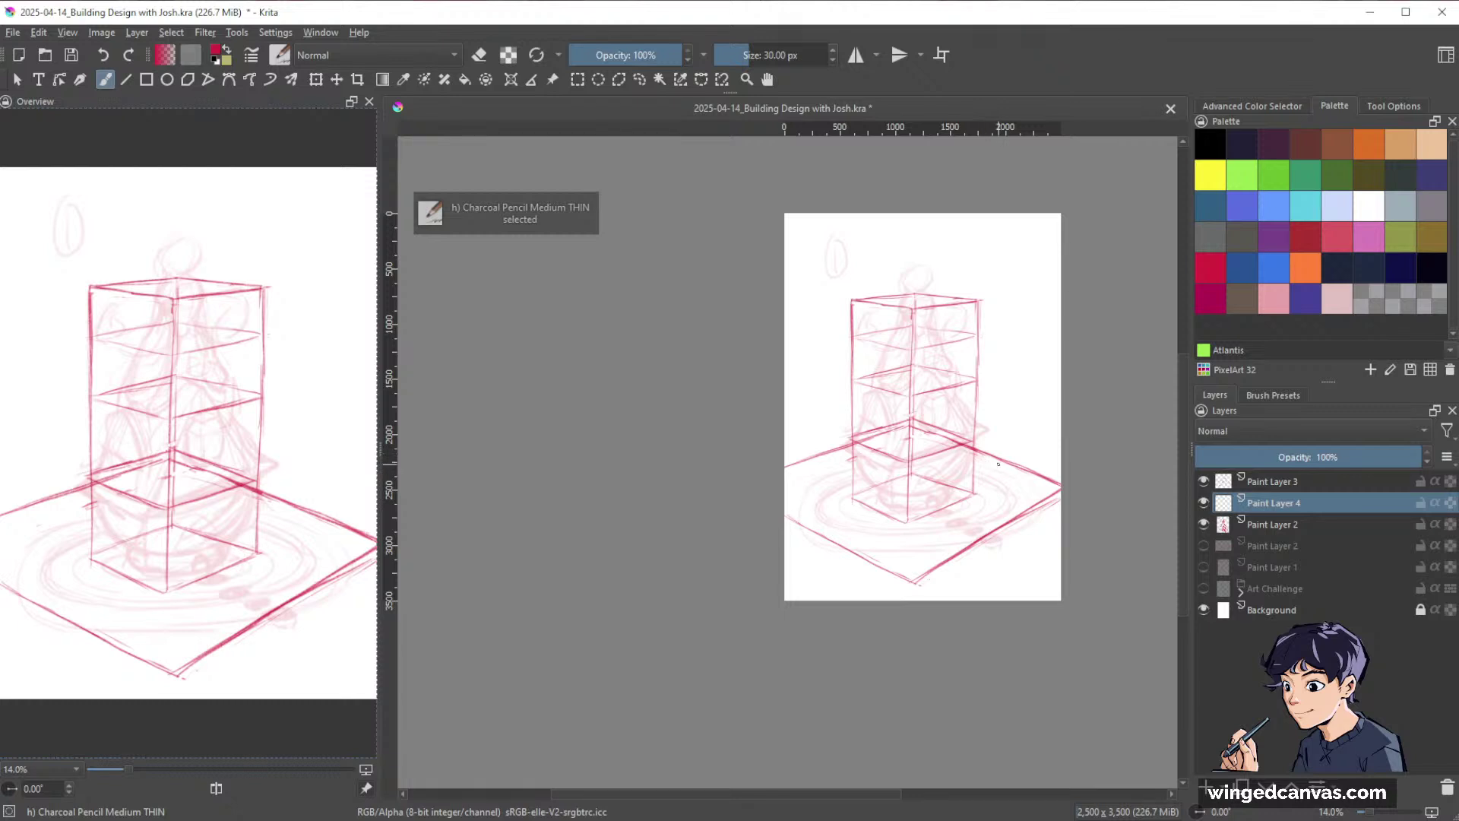
pyautogui.press(']')
pyautogui.press(']')
pyautogui.press(']')
pyautogui.press(']')
pyautogui.press(']')
pyautogui.press(']')
pyautogui.press('space')
pyautogui.moveTo(998, 521); pyautogui.dragTo(1003, 506)
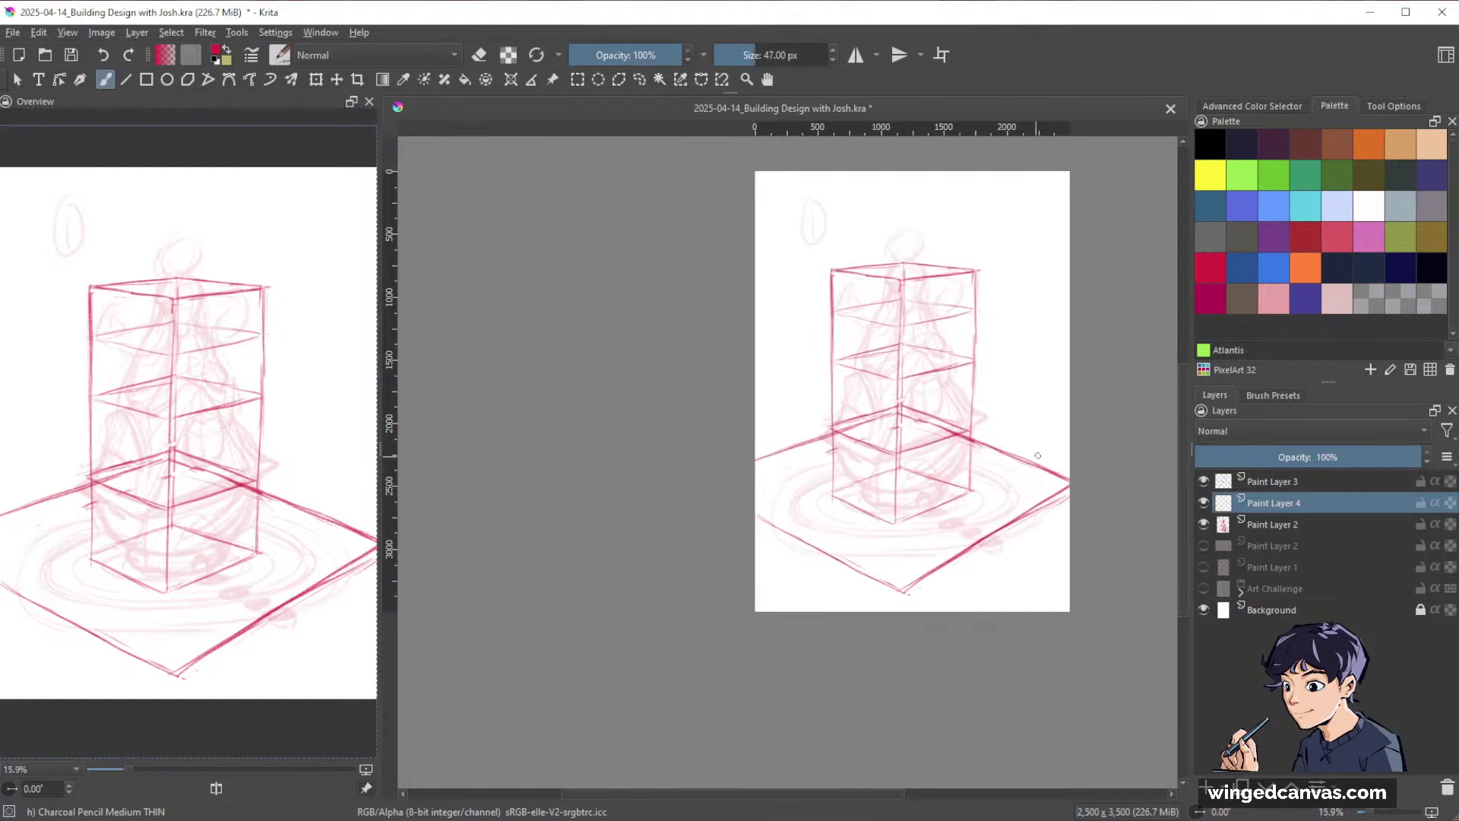
# Sketch a large Royal blue ellipse around the box's base, fitting it within the perspective ground plane.
pyautogui.click(1283, 272)
pyautogui.moveTo(878, 430); pyautogui.dragTo(832, 432)
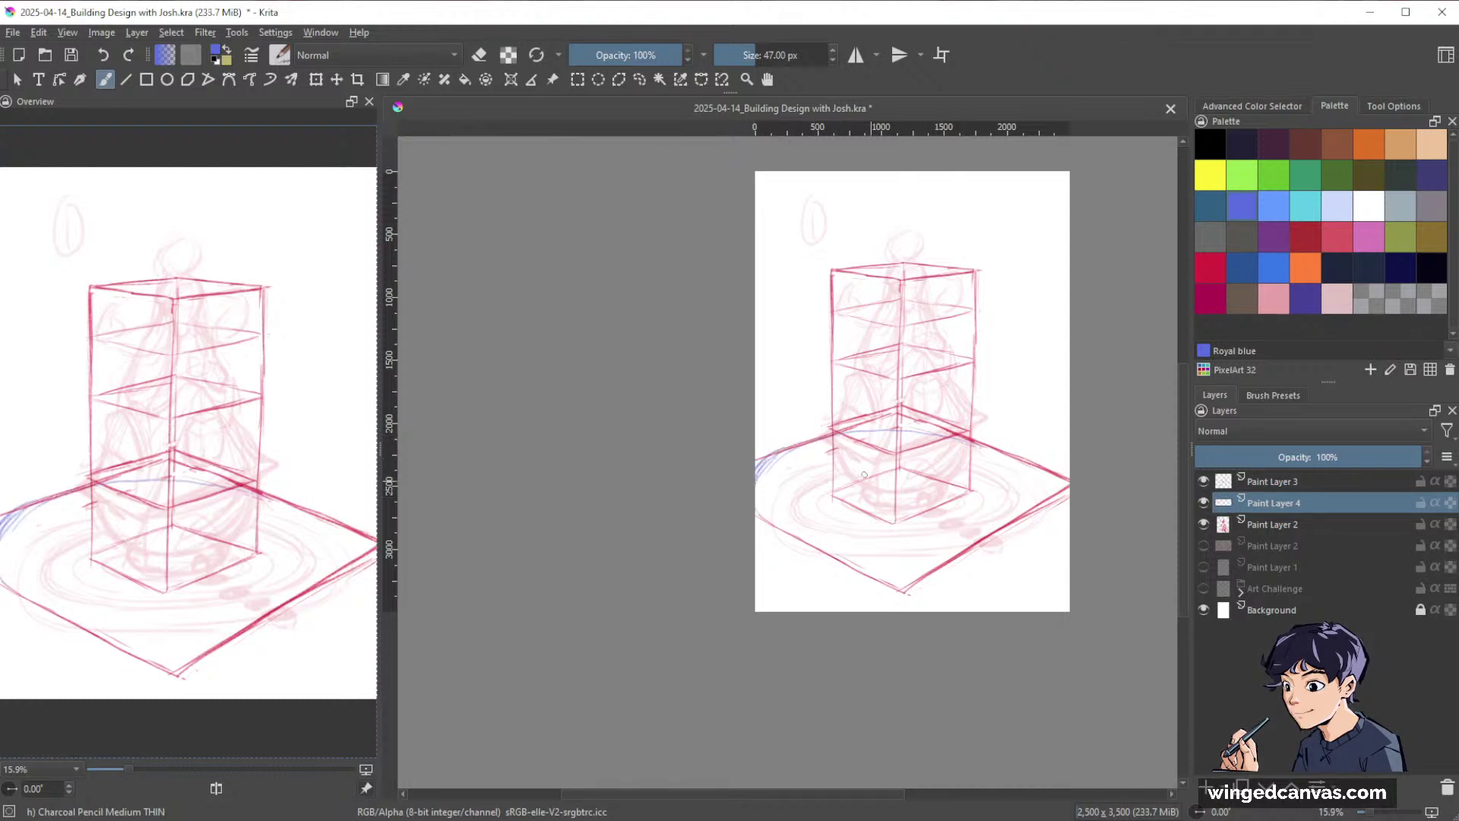
pyautogui.moveTo(757, 498)
pyautogui.mouseDown()
pyautogui.moveTo(794, 453)
pyautogui.moveTo(965, 450)
pyautogui.moveTo(1041, 487)
pyautogui.moveTo(933, 558)
pyautogui.mouseUp()
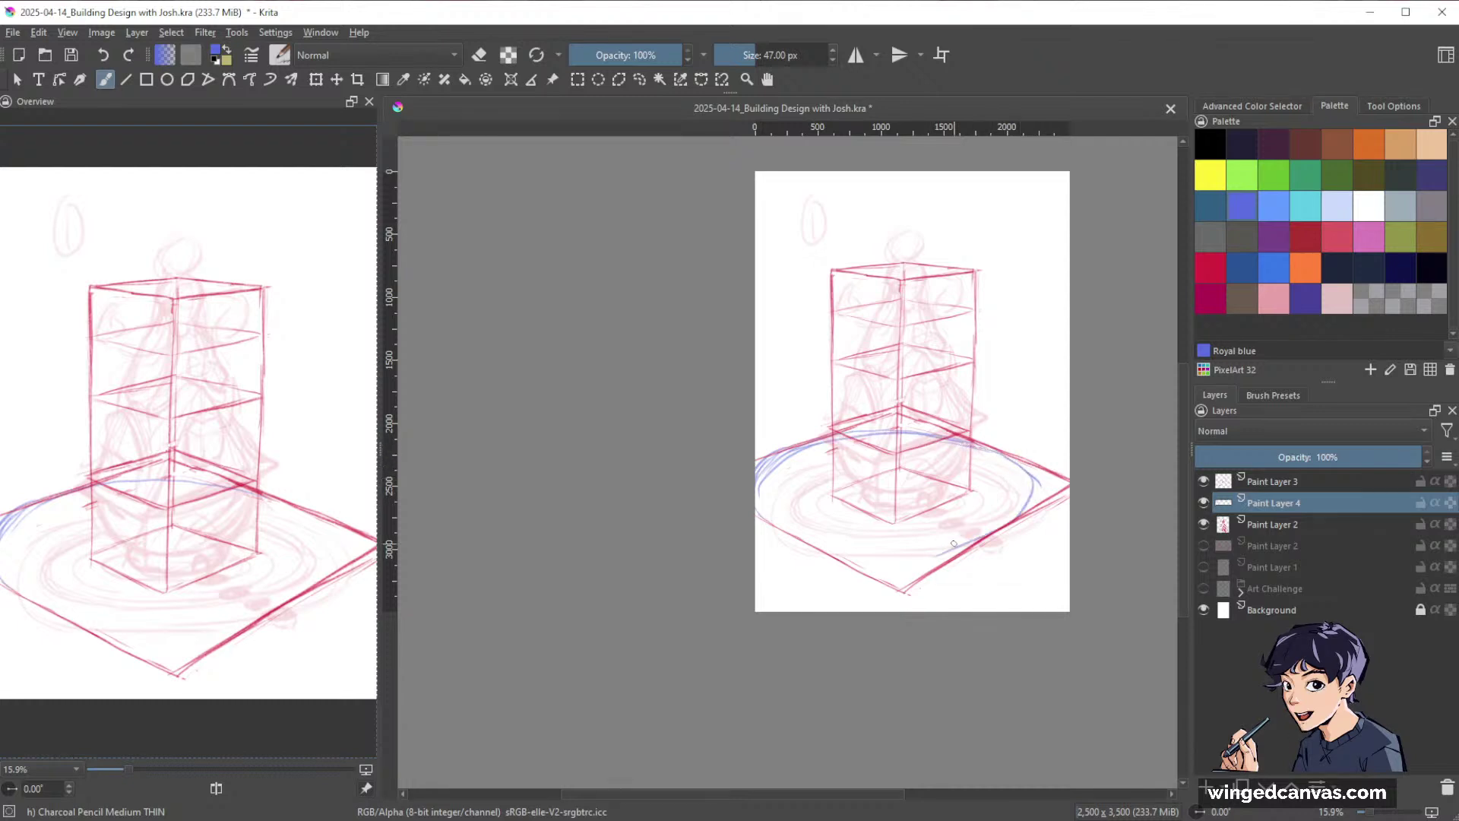
pyautogui.moveTo(1030, 501)
pyautogui.mouseDown()
pyautogui.moveTo(908, 560)
pyautogui.moveTo(893, 435)
pyautogui.moveTo(764, 473)
pyautogui.moveTo(783, 527)
pyautogui.moveTo(928, 555)
pyautogui.moveTo(1017, 522)
pyautogui.moveTo(986, 450)
pyautogui.moveTo(894, 430)
pyautogui.moveTo(758, 478)
pyautogui.moveTo(786, 454)
pyautogui.moveTo(783, 523)
pyautogui.moveTo(851, 549)
pyautogui.moveTo(991, 527)
pyautogui.mouseUp()
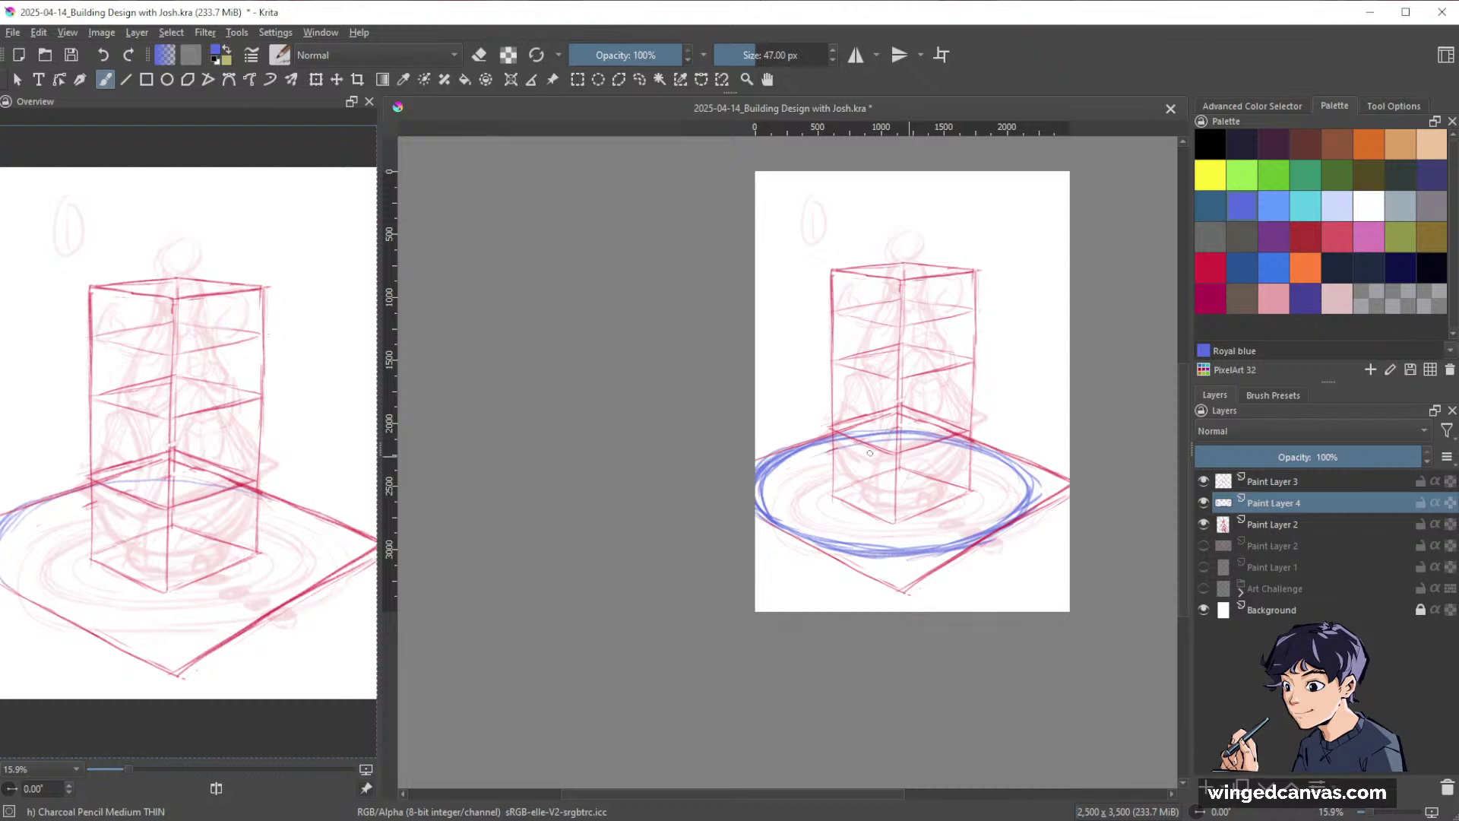
# Erase the overlapping blue lines along the inside of the ellipse's left end.
pyautogui.press('e')
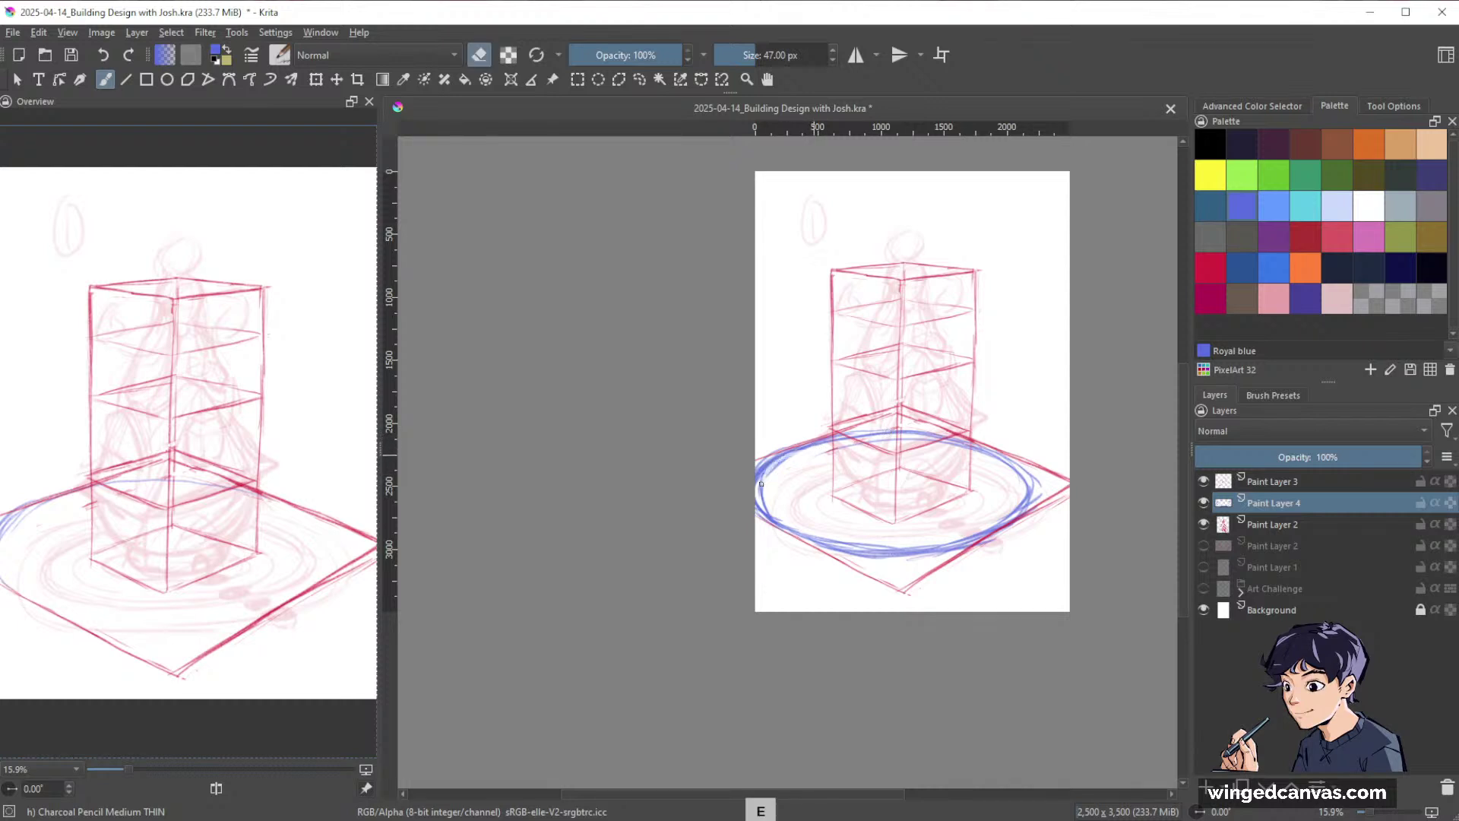
pyautogui.moveTo(766, 474); pyautogui.dragTo(763, 507)
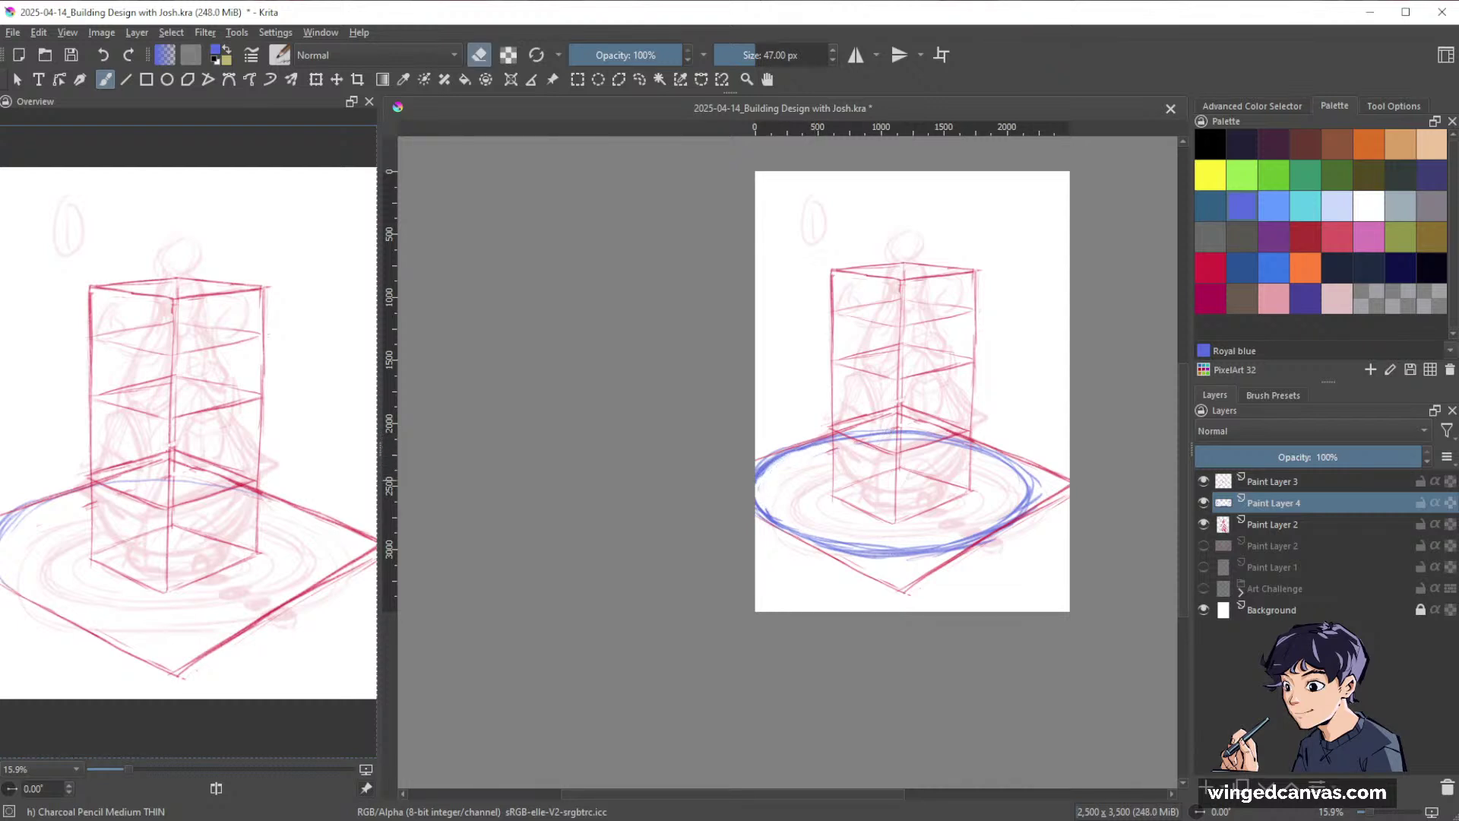
pyautogui.press('e')
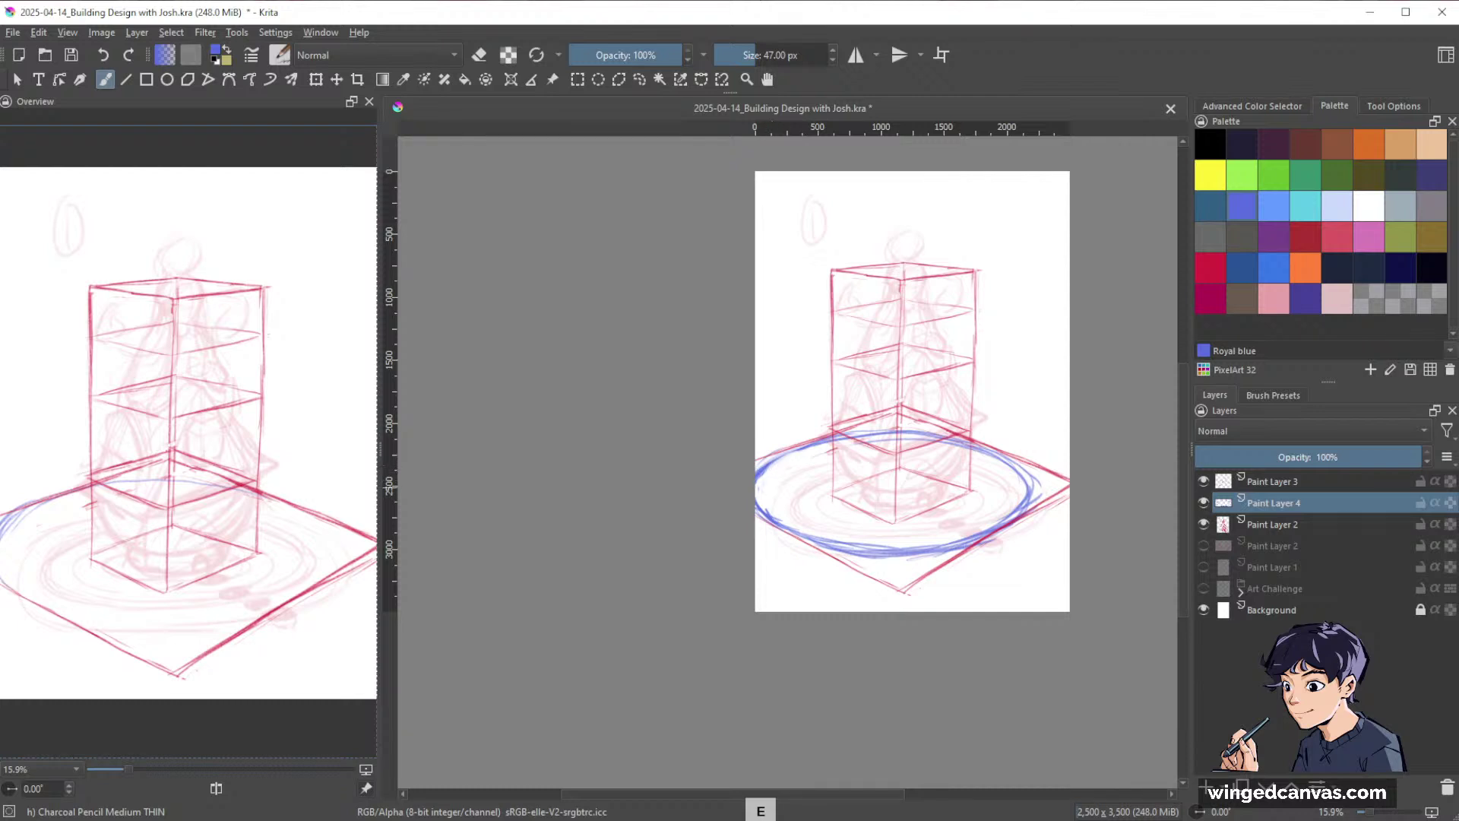
# Clean up the ellipse's front curve by erasing its loose lines and restating the blue outline.
pyautogui.press('e')
pyautogui.moveTo(804, 538)
pyautogui.mouseDown()
pyautogui.moveTo(920, 549)
pyautogui.moveTo(827, 541)
pyautogui.moveTo(900, 556)
pyautogui.moveTo(837, 551)
pyautogui.moveTo(973, 546)
pyautogui.mouseUp()
pyautogui.press('e')
pyautogui.press('e')
pyautogui.press('e')
pyautogui.press('e')
pyautogui.moveTo(994, 541); pyautogui.dragTo(932, 558)
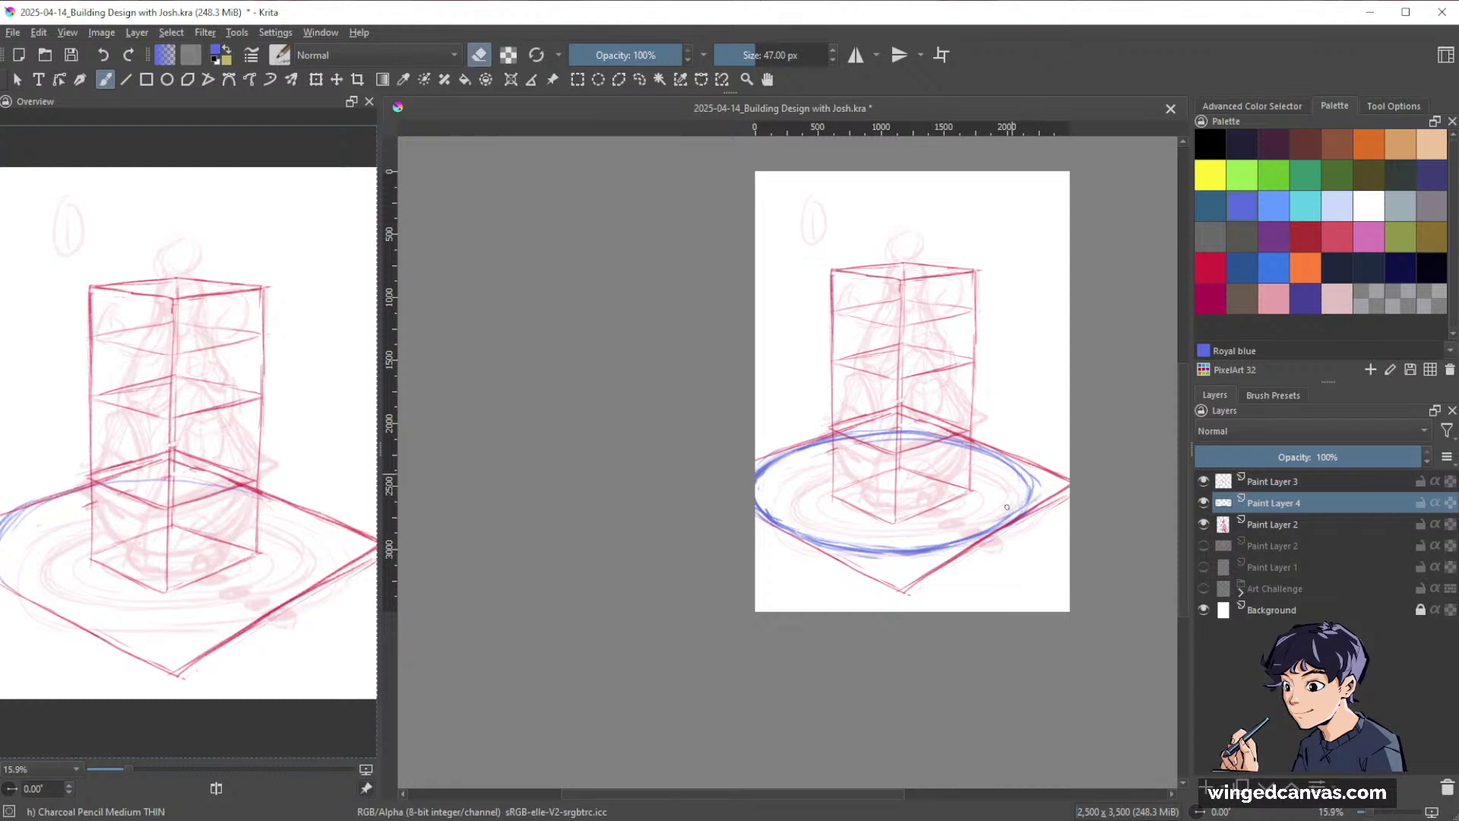
# Strengthen the ellipse's right end and erase the loose blue lines around it.
pyautogui.press('e')
pyautogui.press('e')
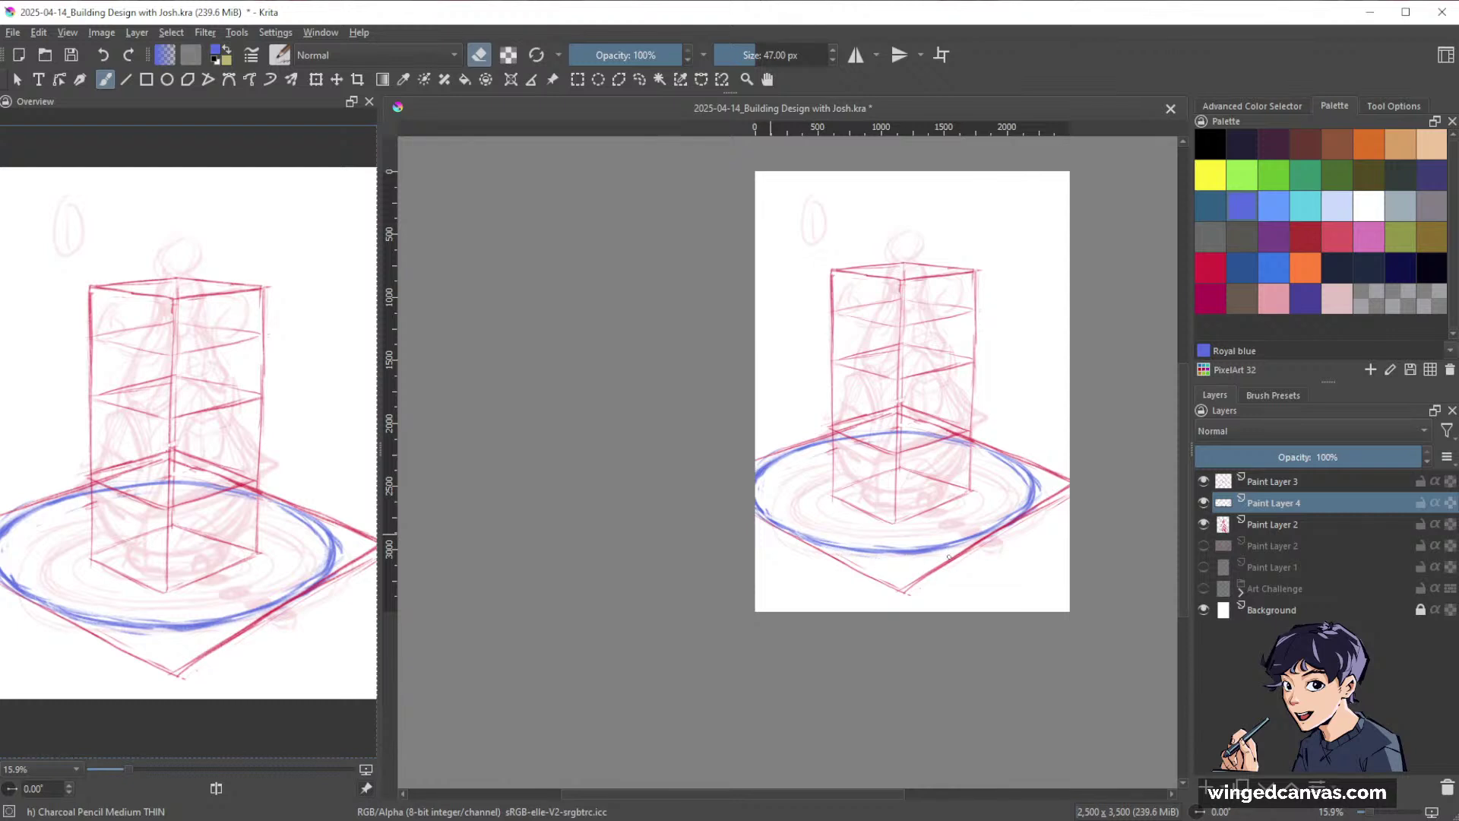
pyautogui.press('e')
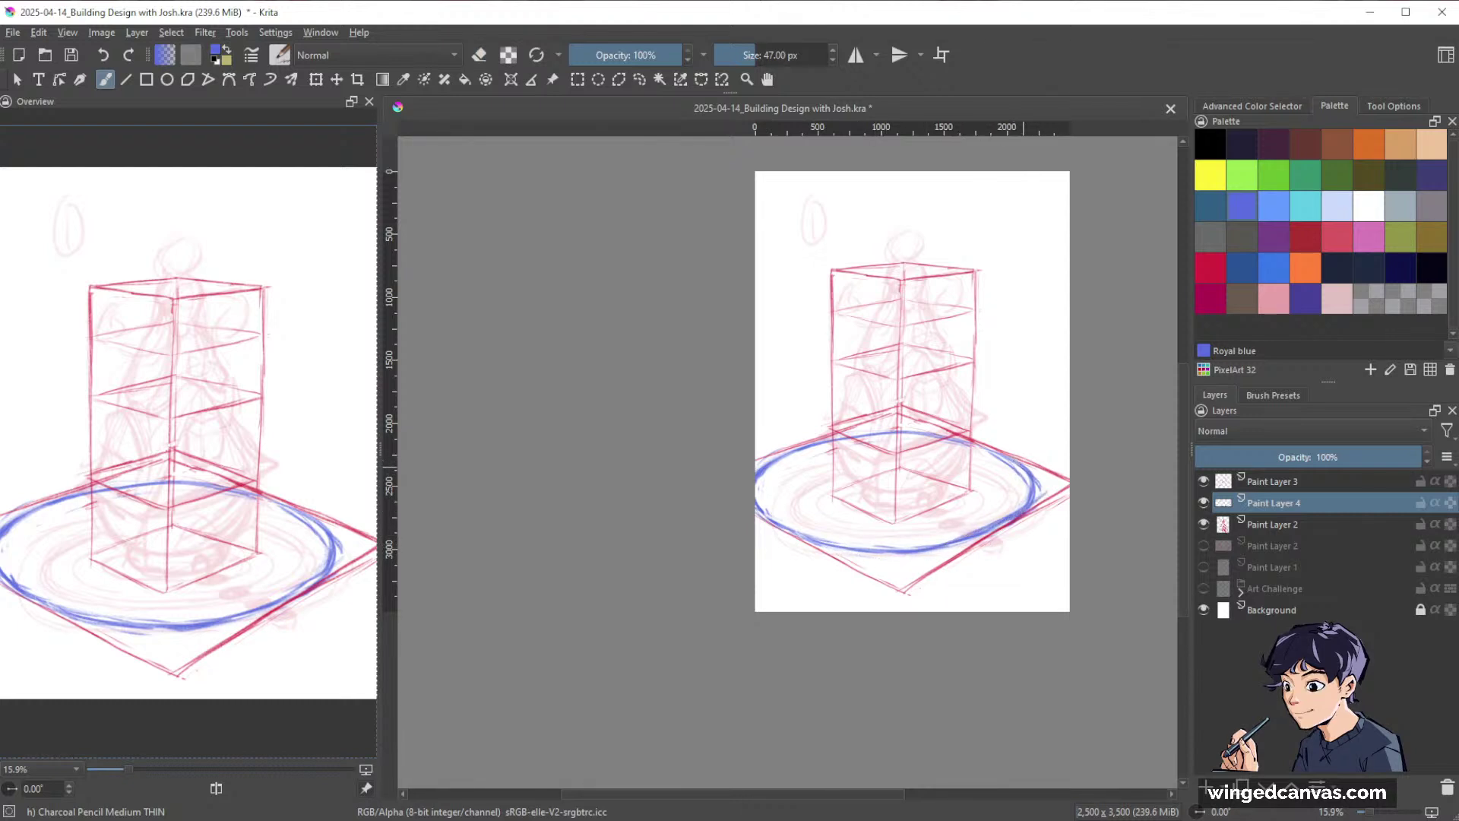
pyautogui.press('e')
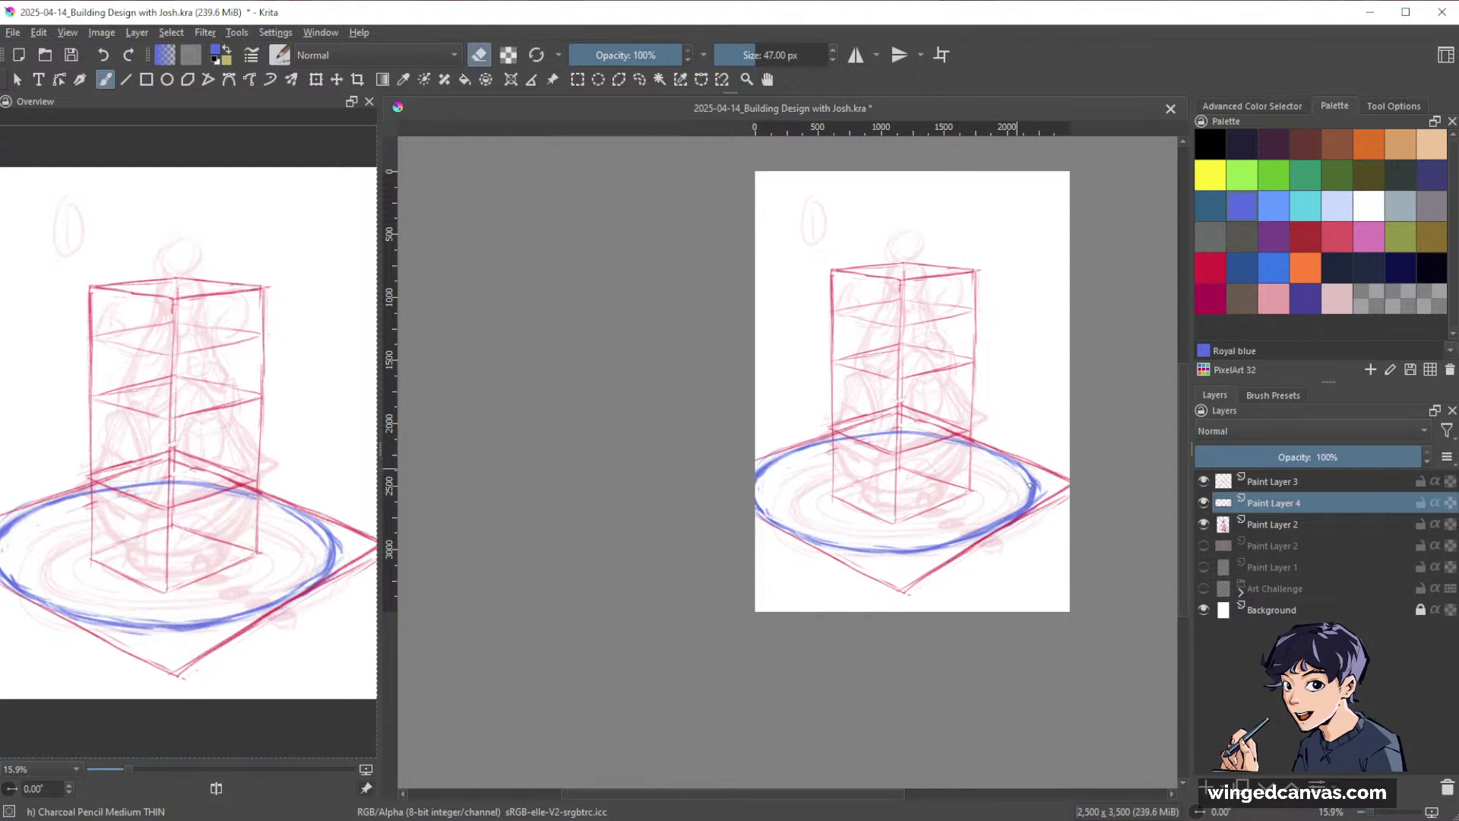
# Draw an arrow to the ellipse's right end and a sharp-cornered ellipse example below it, marked with an X and a small arrow.
pyautogui.press('e')
pyautogui.moveTo(1055, 557); pyautogui.dragTo(1034, 510)
pyautogui.press('e')
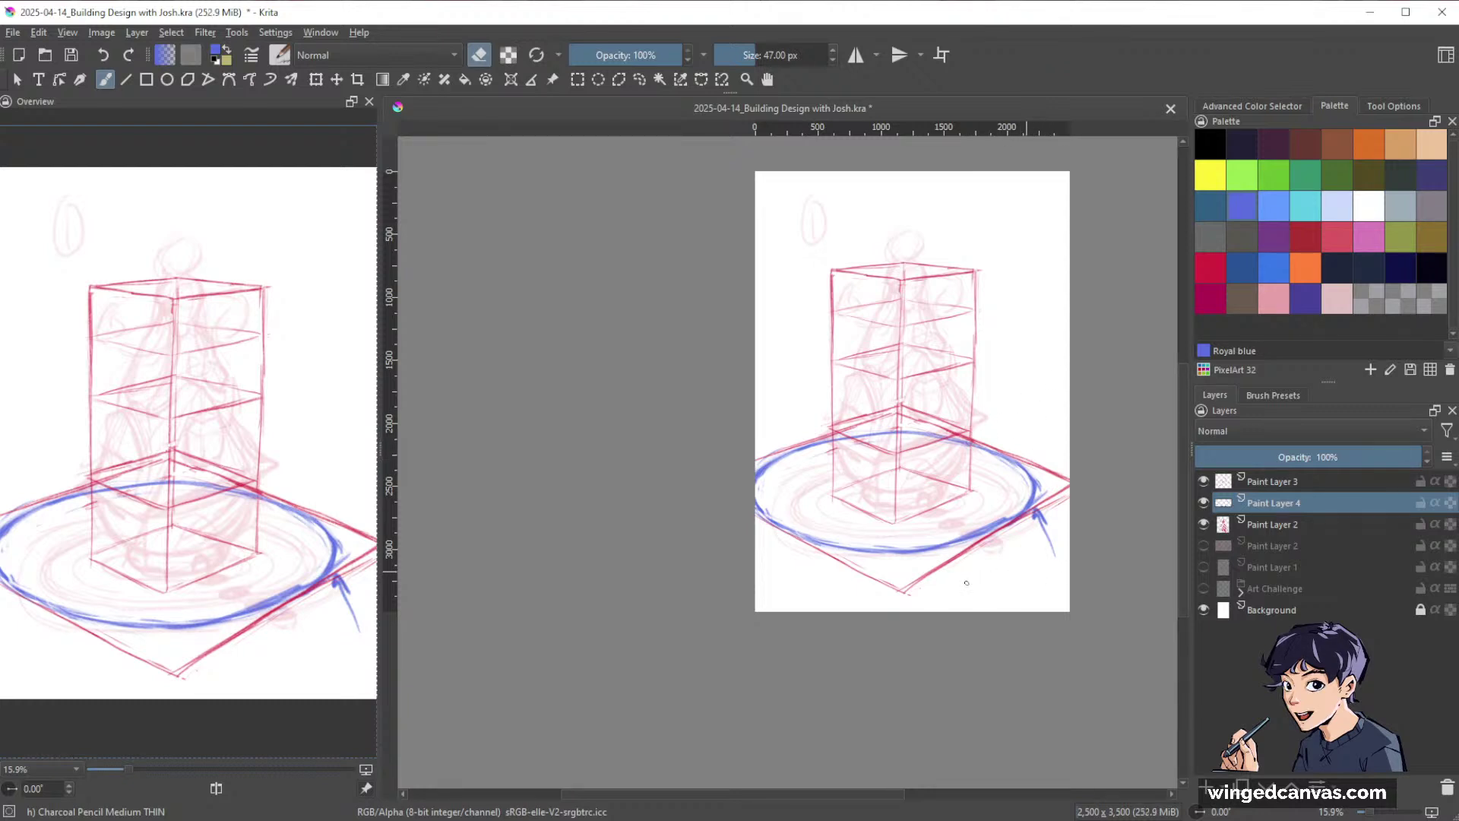
pyautogui.press('e')
pyautogui.moveTo(965, 587); pyautogui.dragTo(1042, 575)
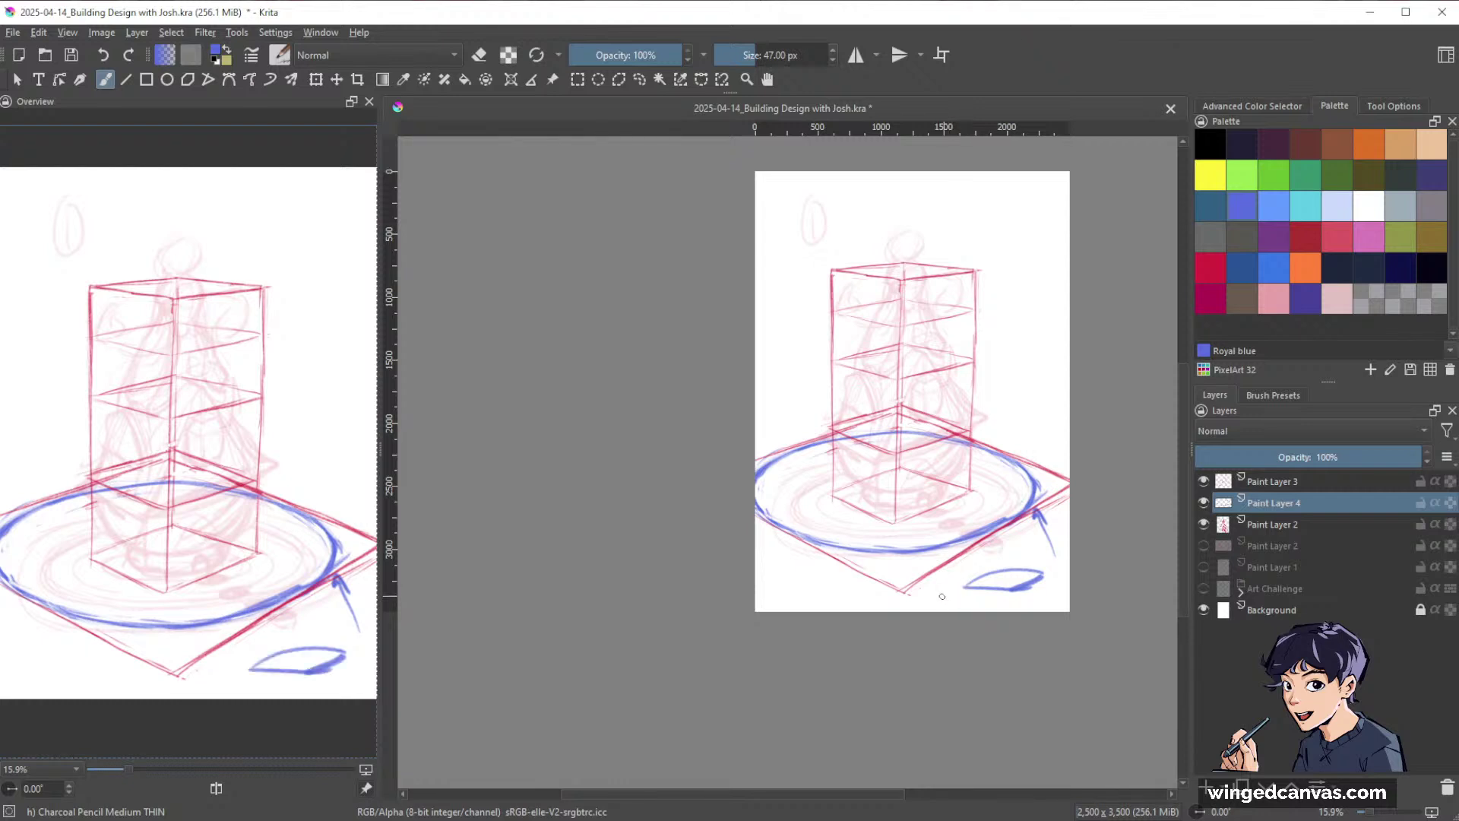
pyautogui.moveTo(939, 599); pyautogui.dragTo(955, 595)
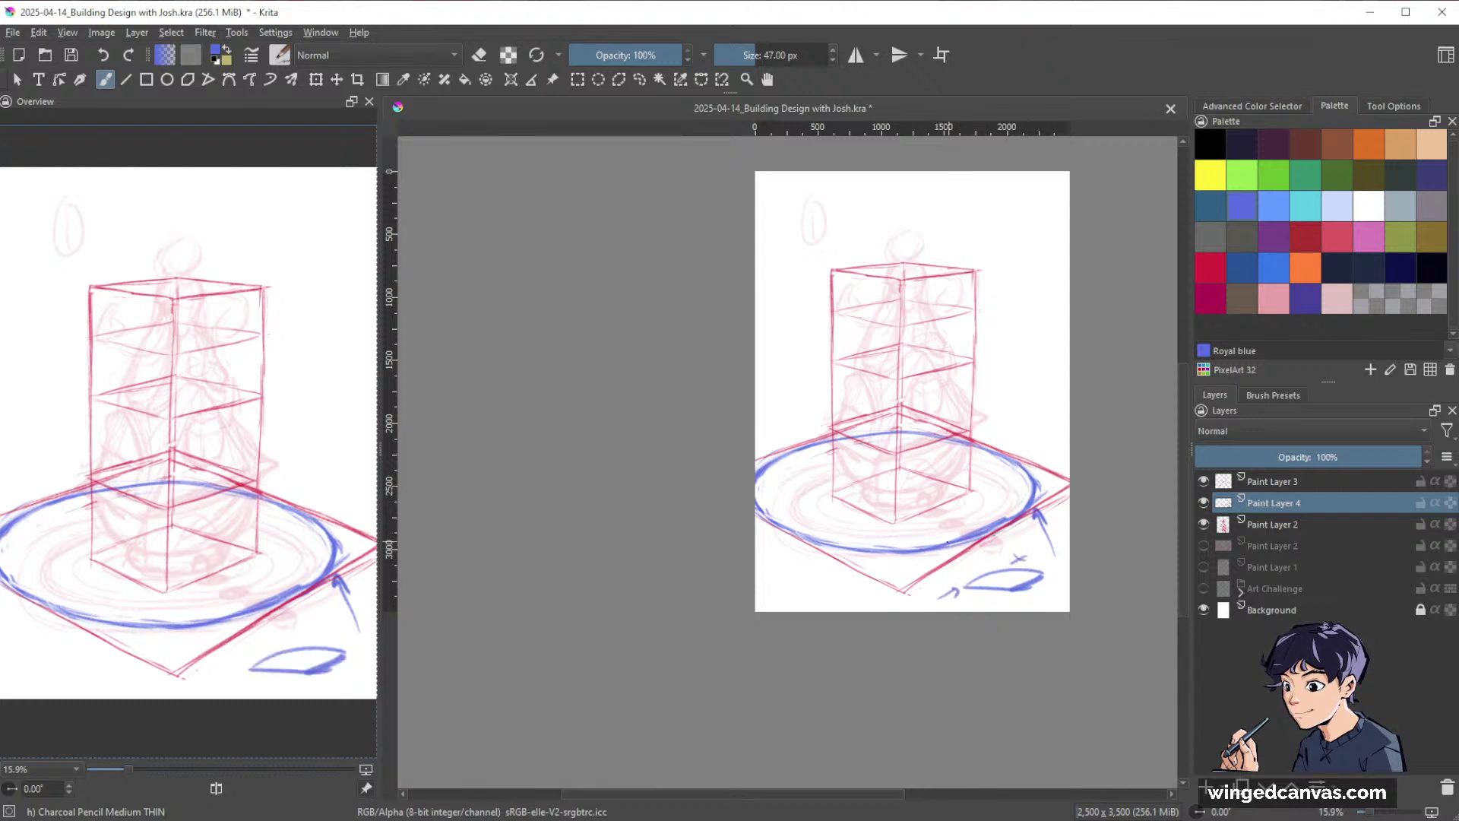
# Erase the sharp corner at the ellipse's right end with a 63 px brush and redraw it as a smooth rounded curve.
pyautogui.press('e')
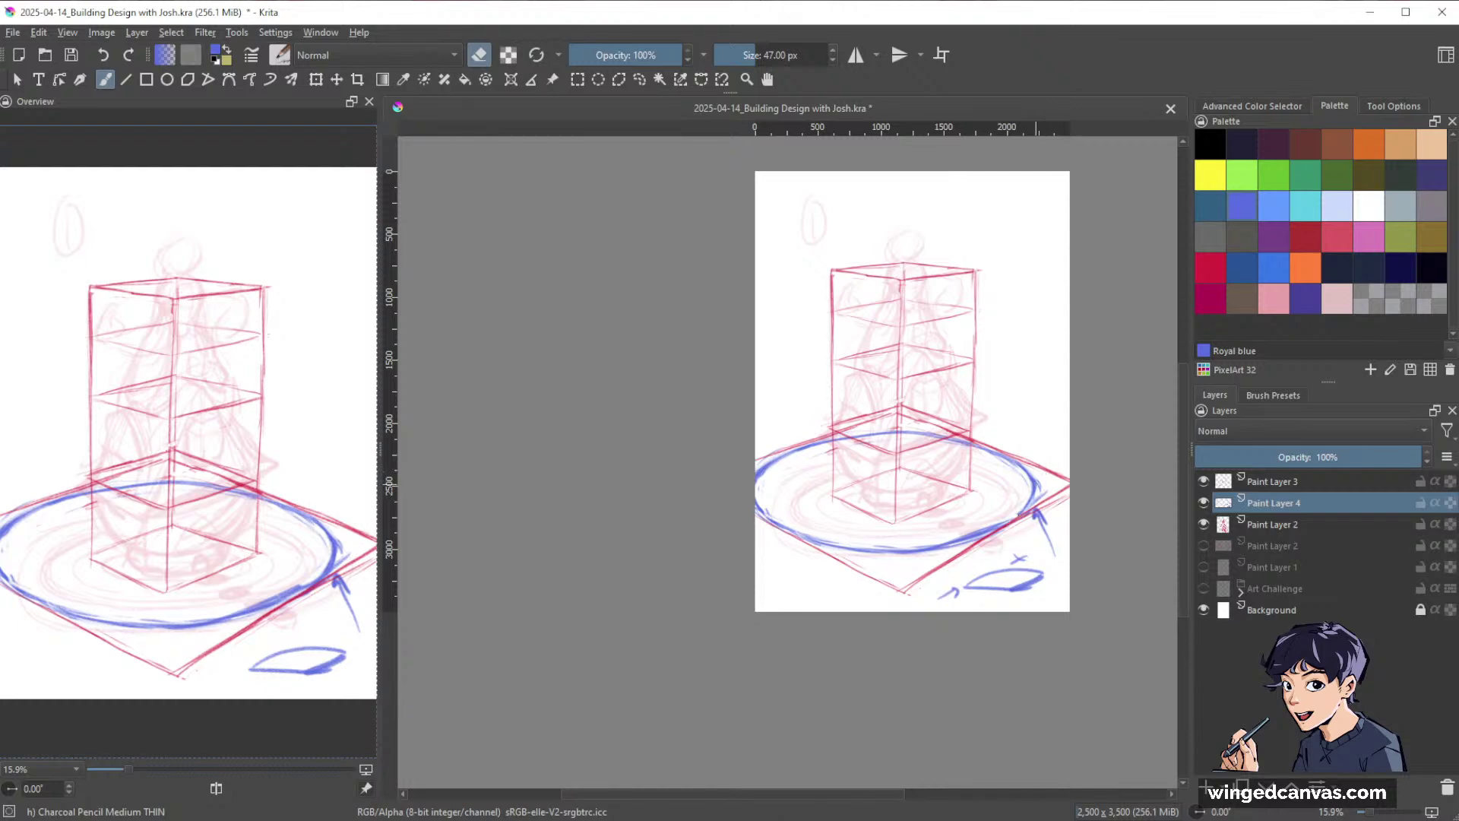
pyautogui.press('e')
pyautogui.press('e')
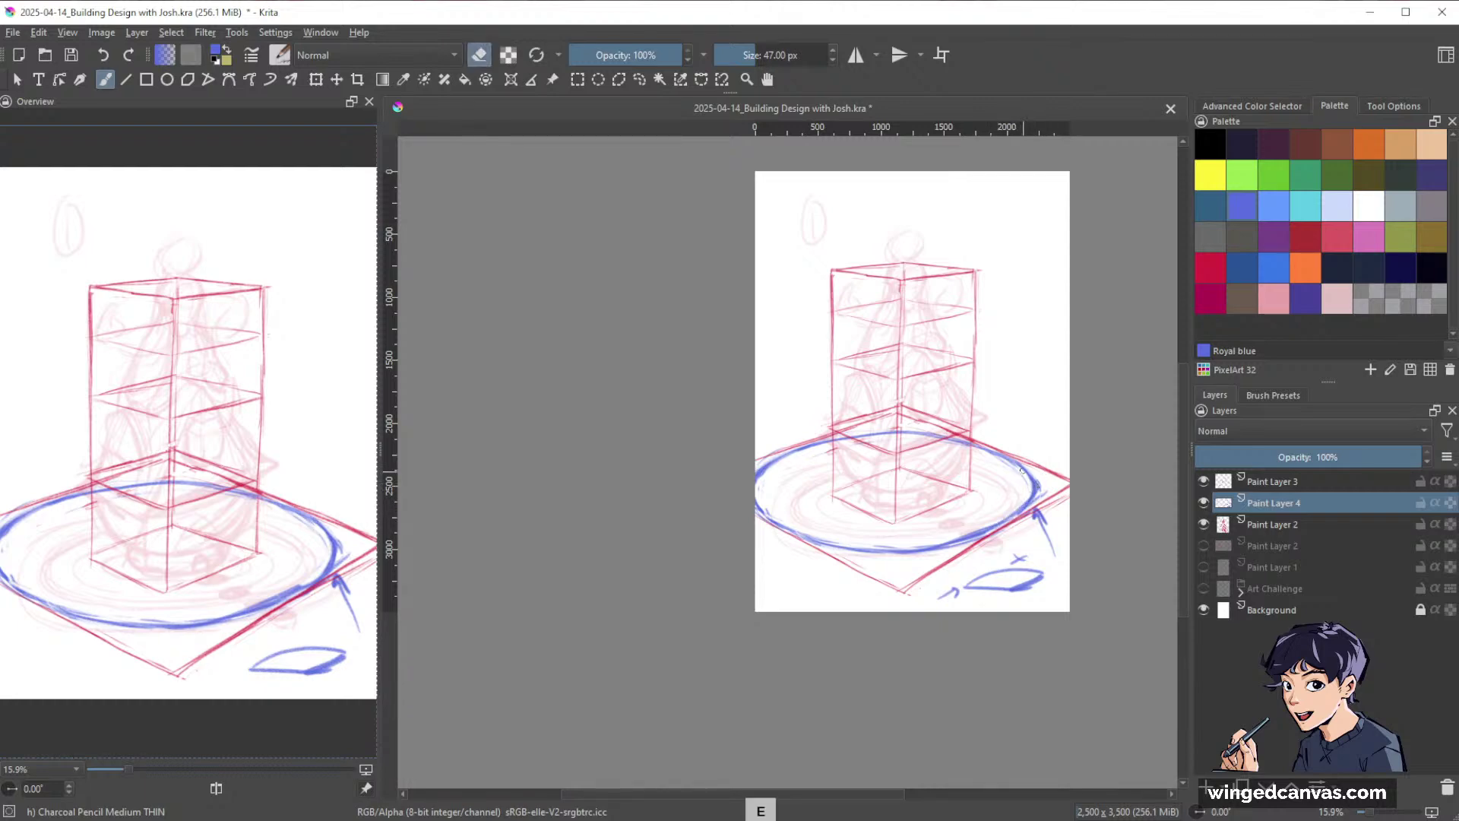
pyautogui.press(']')
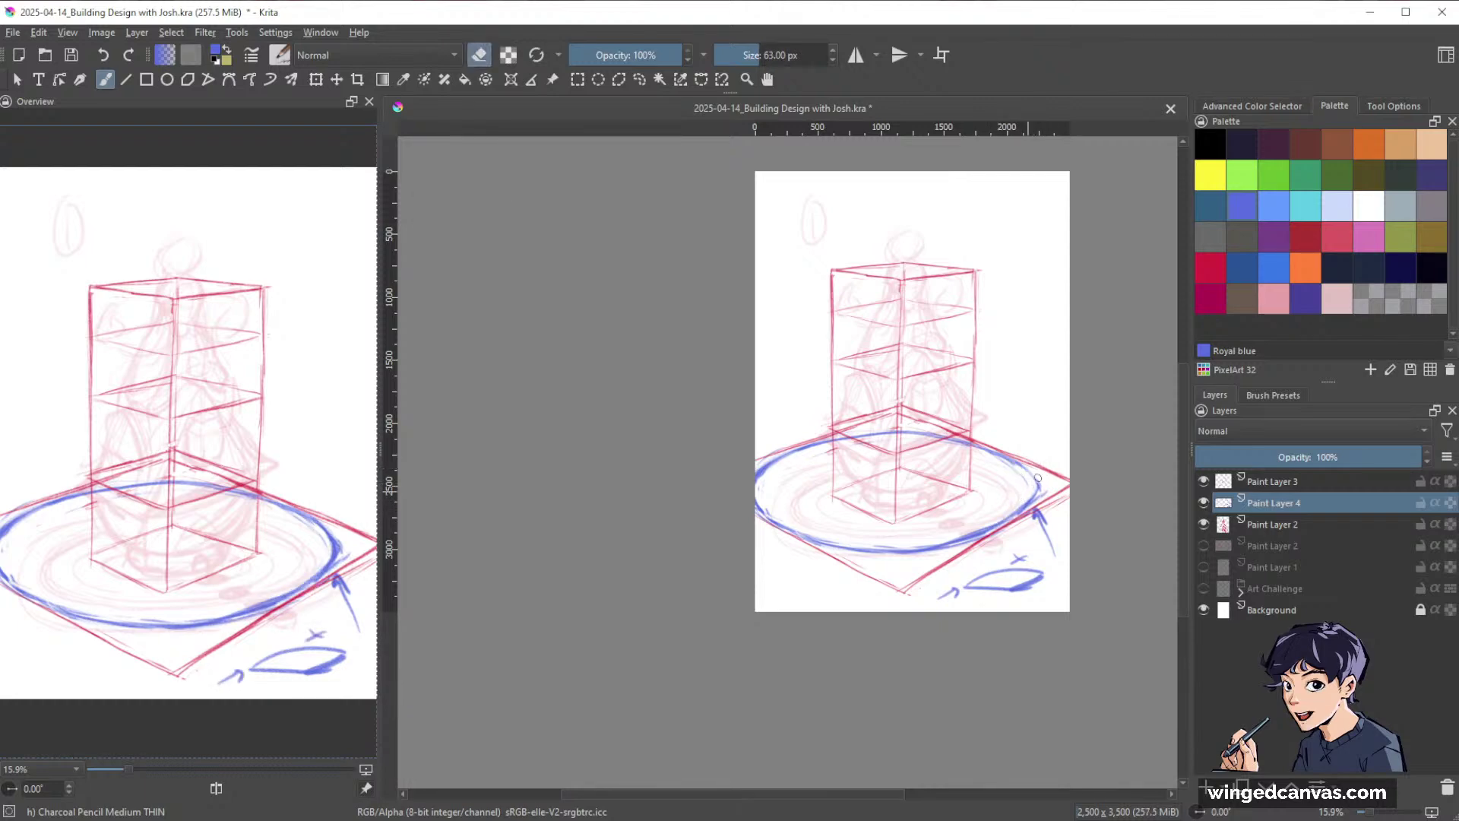
pyautogui.moveTo(1053, 646); pyautogui.dragTo(632, 452)
pyautogui.press('e')
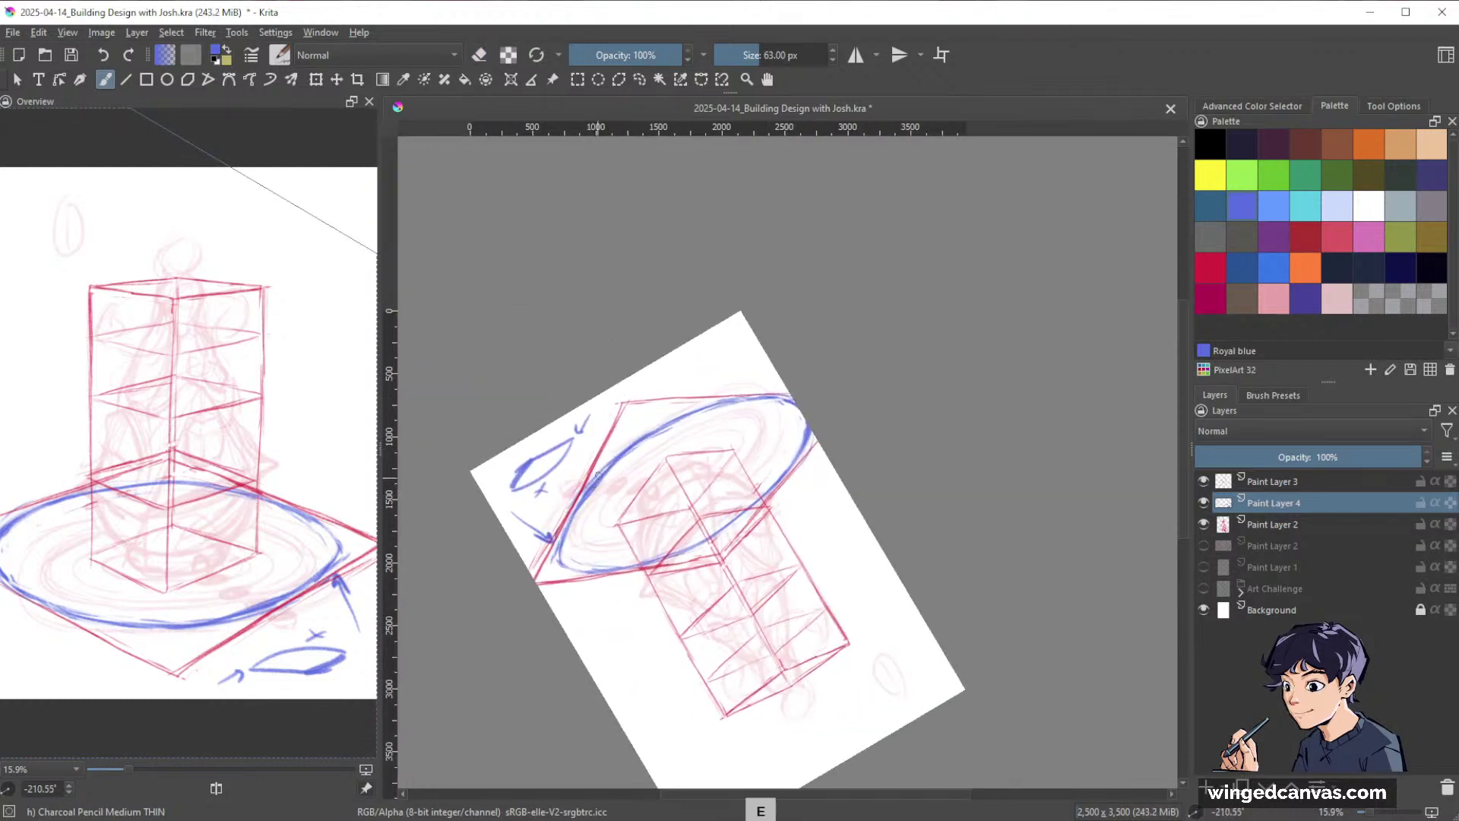
pyautogui.moveTo(581, 500)
pyautogui.mouseDown()
pyautogui.moveTo(563, 560)
pyautogui.moveTo(567, 540)
pyautogui.moveTo(576, 568)
pyautogui.moveTo(625, 569)
pyautogui.mouseUp()
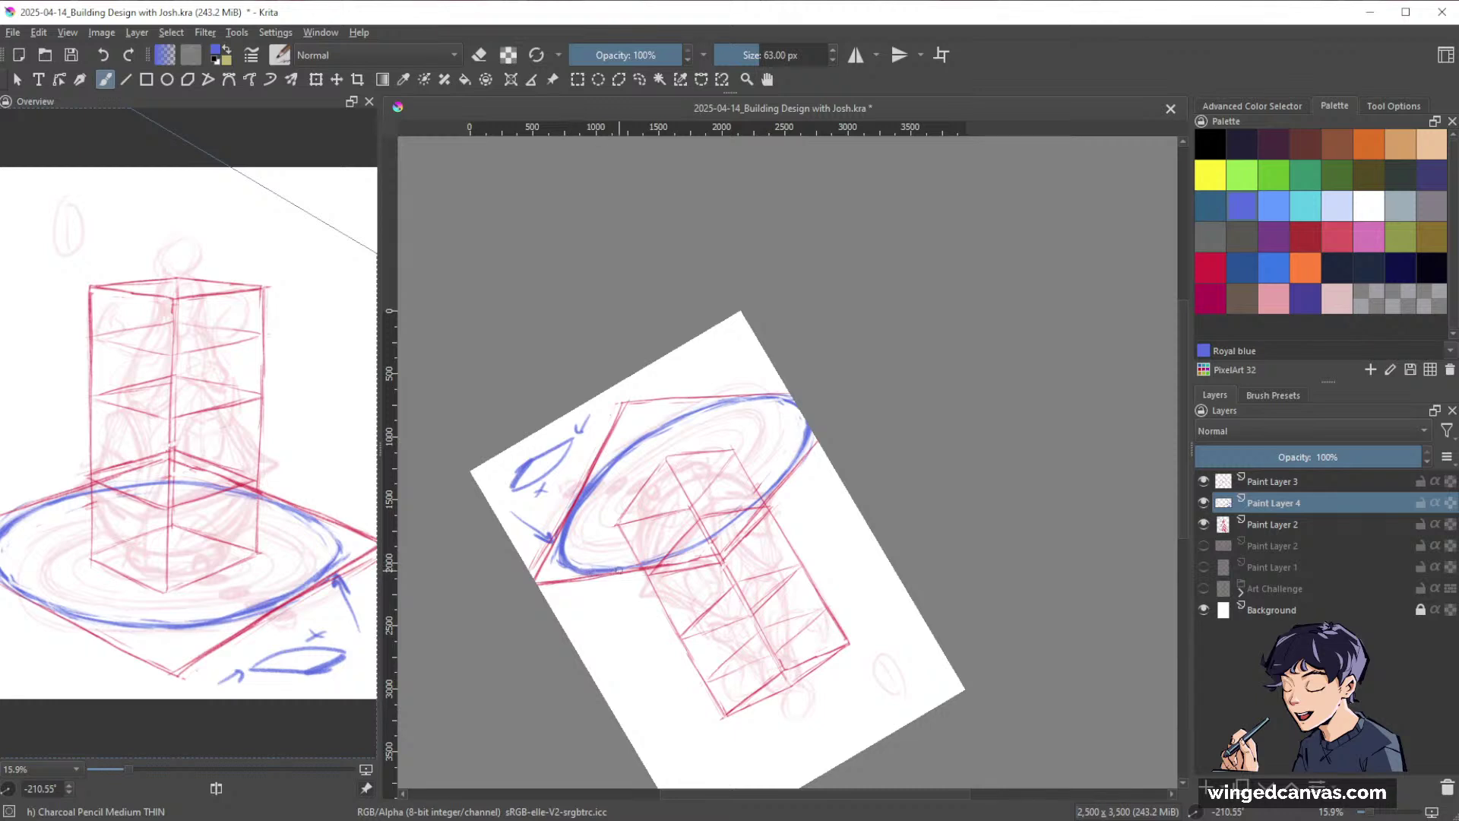
# Trim the outer edge of the ellipse's back curve near its right end.
pyautogui.press('e')
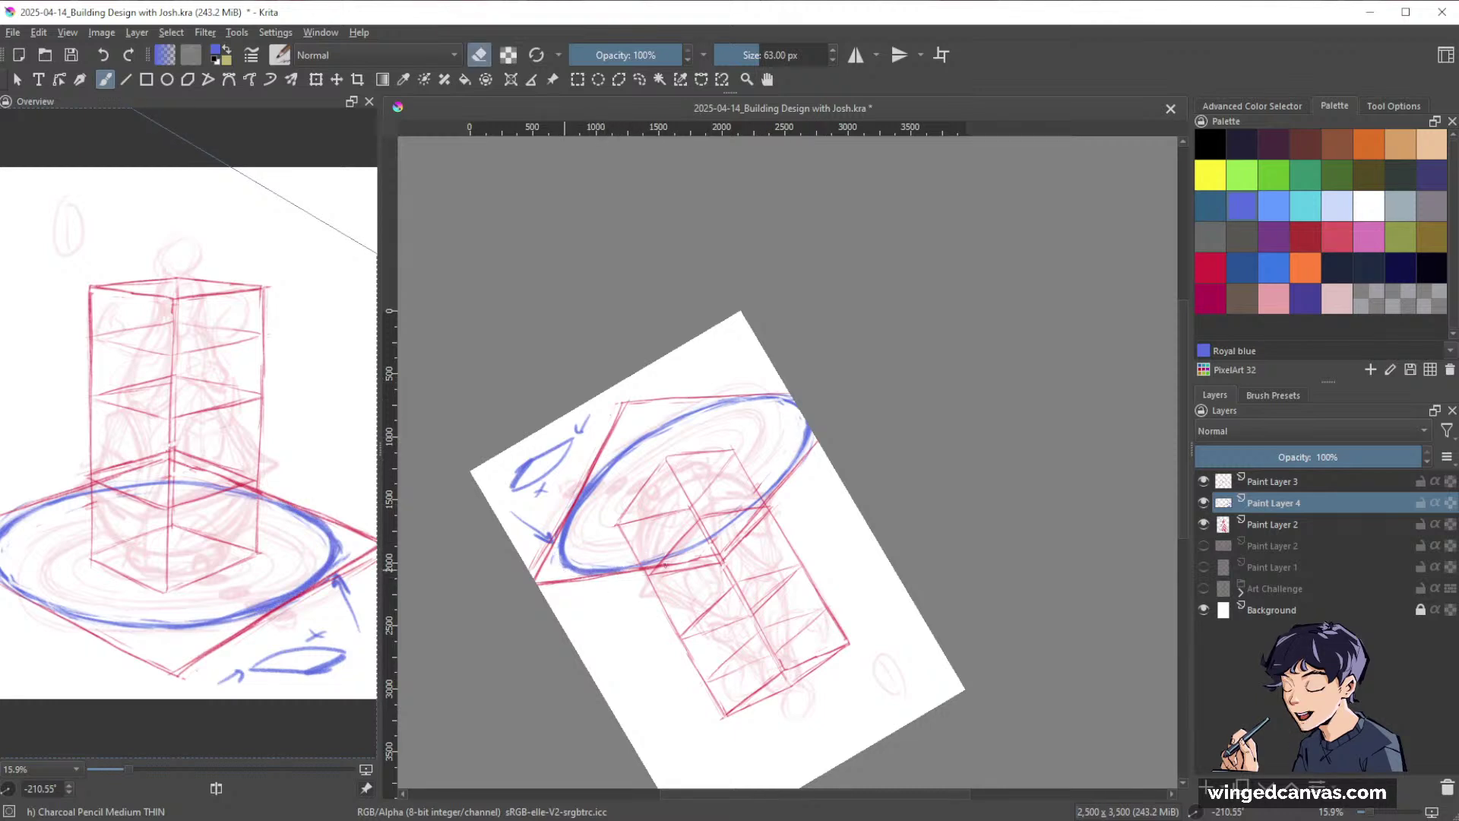
pyautogui.moveTo(585, 574); pyautogui.dragTo(624, 573)
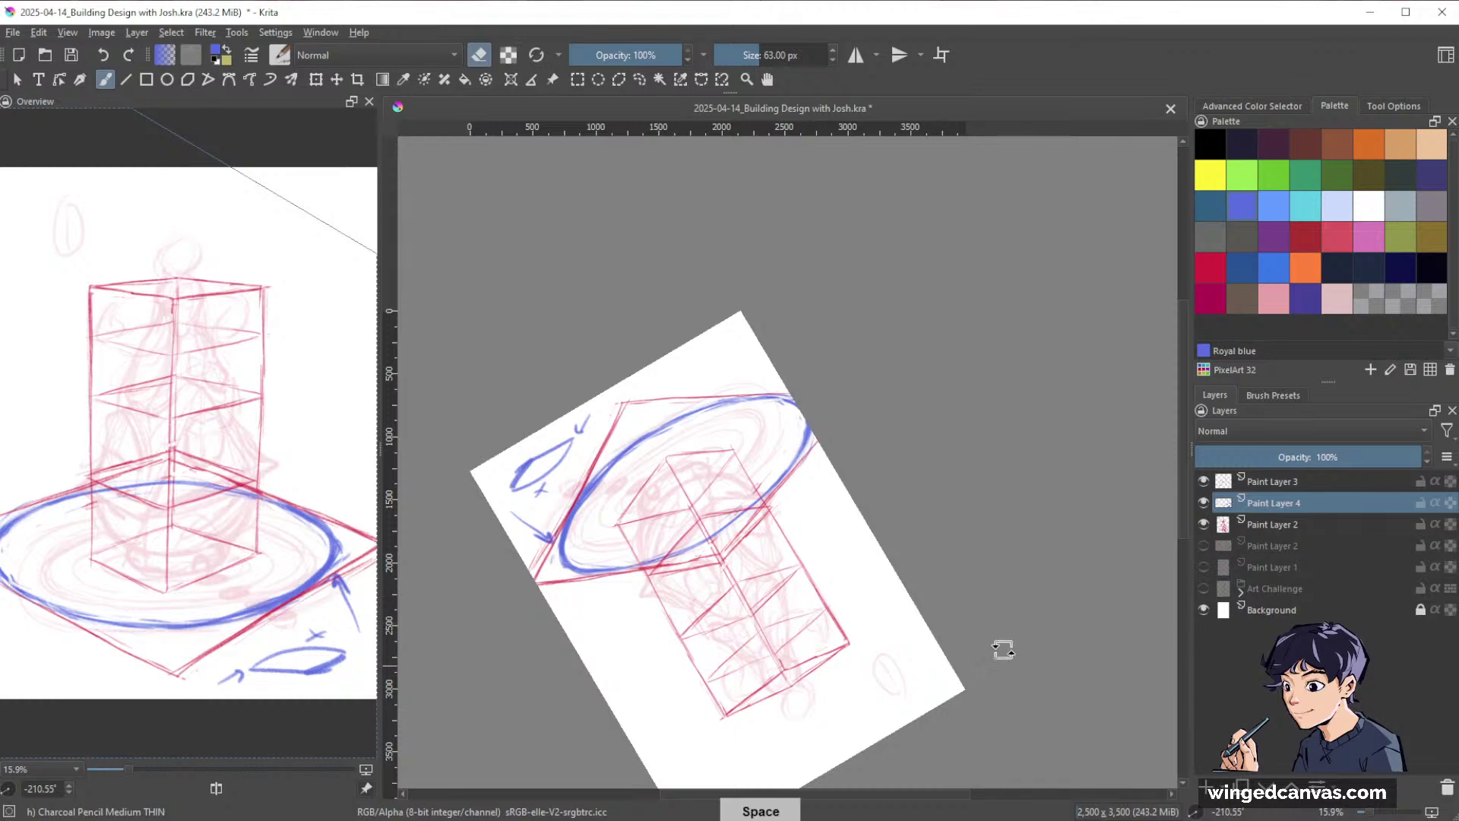
pyautogui.moveTo(1004, 649); pyautogui.dragTo(741, 251)
pyautogui.moveTo(1082, 547); pyautogui.dragTo(974, 636)
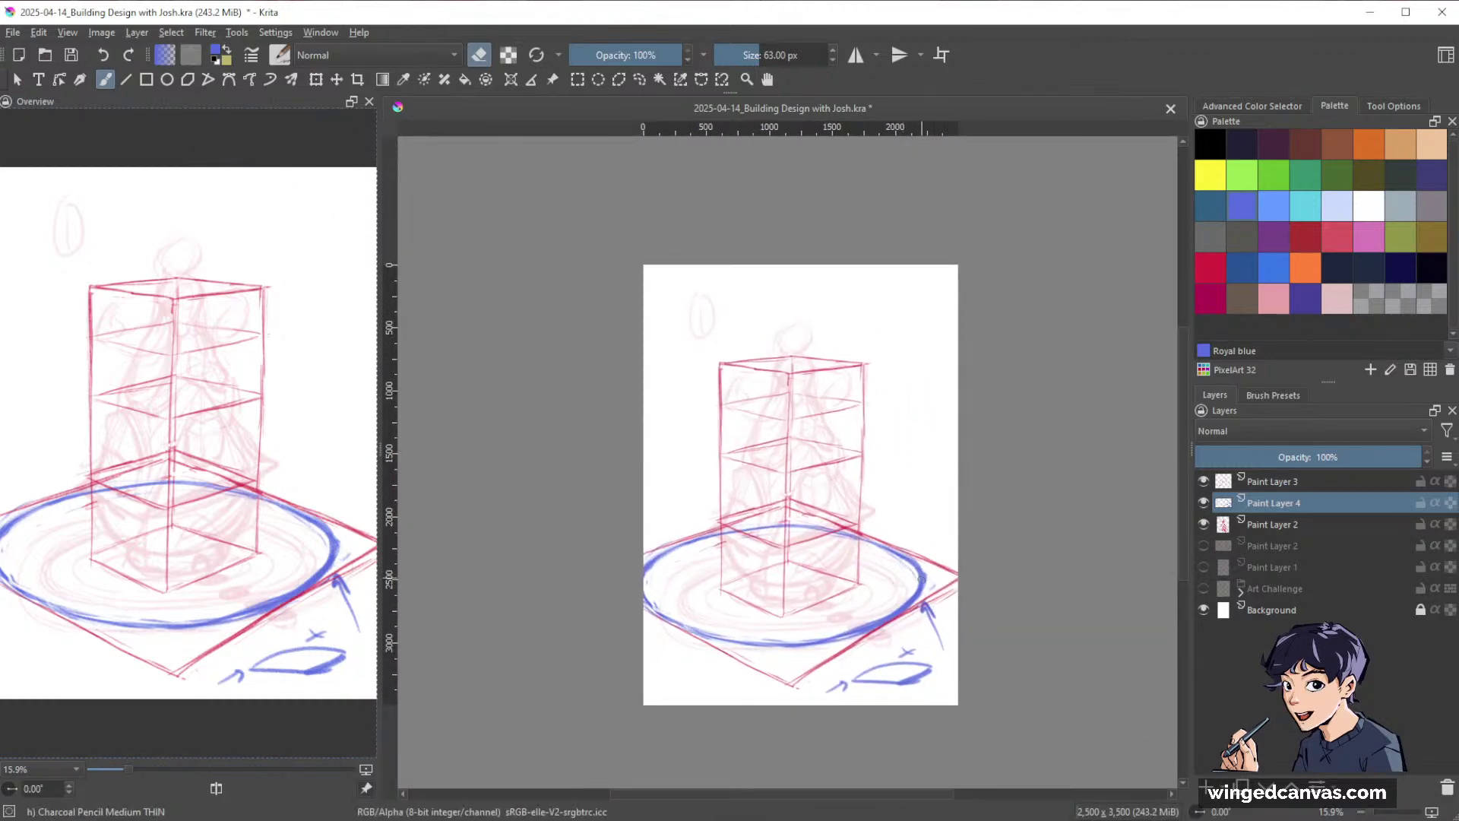
# Group Paint Layer 3, Paint Layer 4 and the visible Paint Layer 2 into one layer group.
pyautogui.press('space')
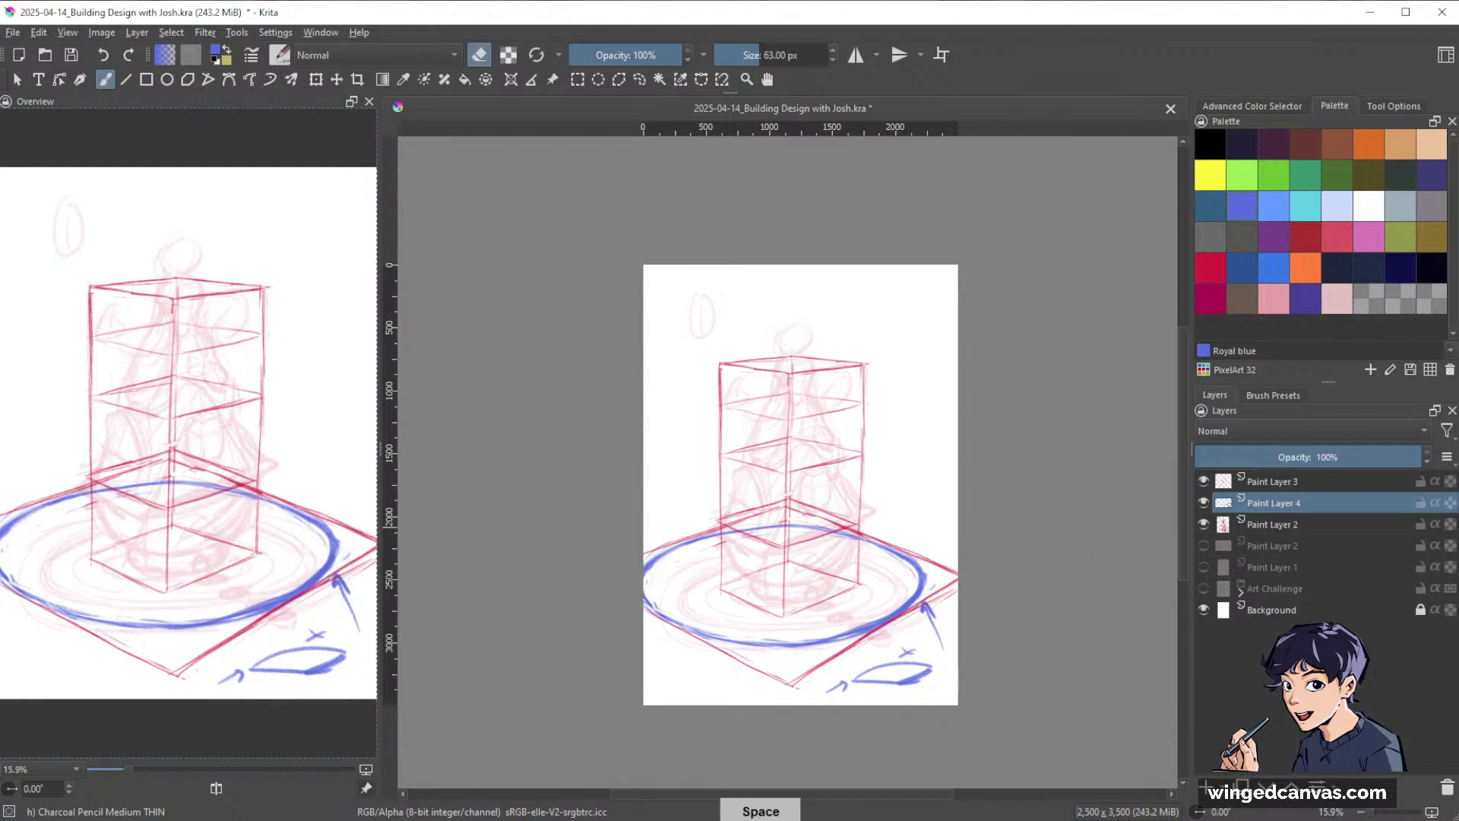
pyautogui.click(1323, 487)
pyautogui.keyDown('shift'); pyautogui.click(1342, 526); pyautogui.keyUp('shift')
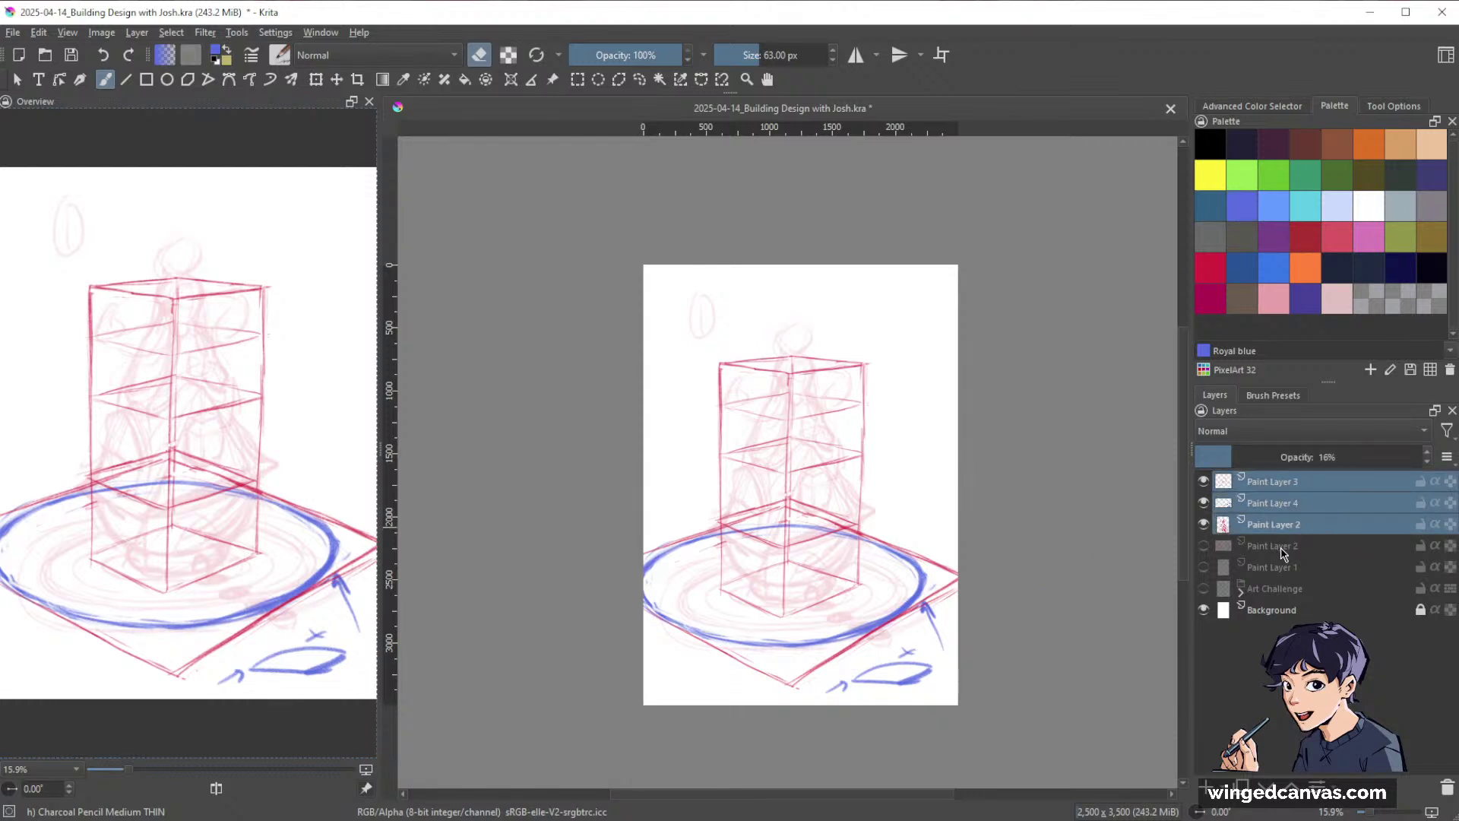
pyautogui.hotkey('ctrl', 'g')
pyautogui.click(1298, 477)
# Scale the grouped drawing down slightly and reposition it so the whole ellipse fits on the canvas.
pyautogui.hotkey('ctrl', 't')
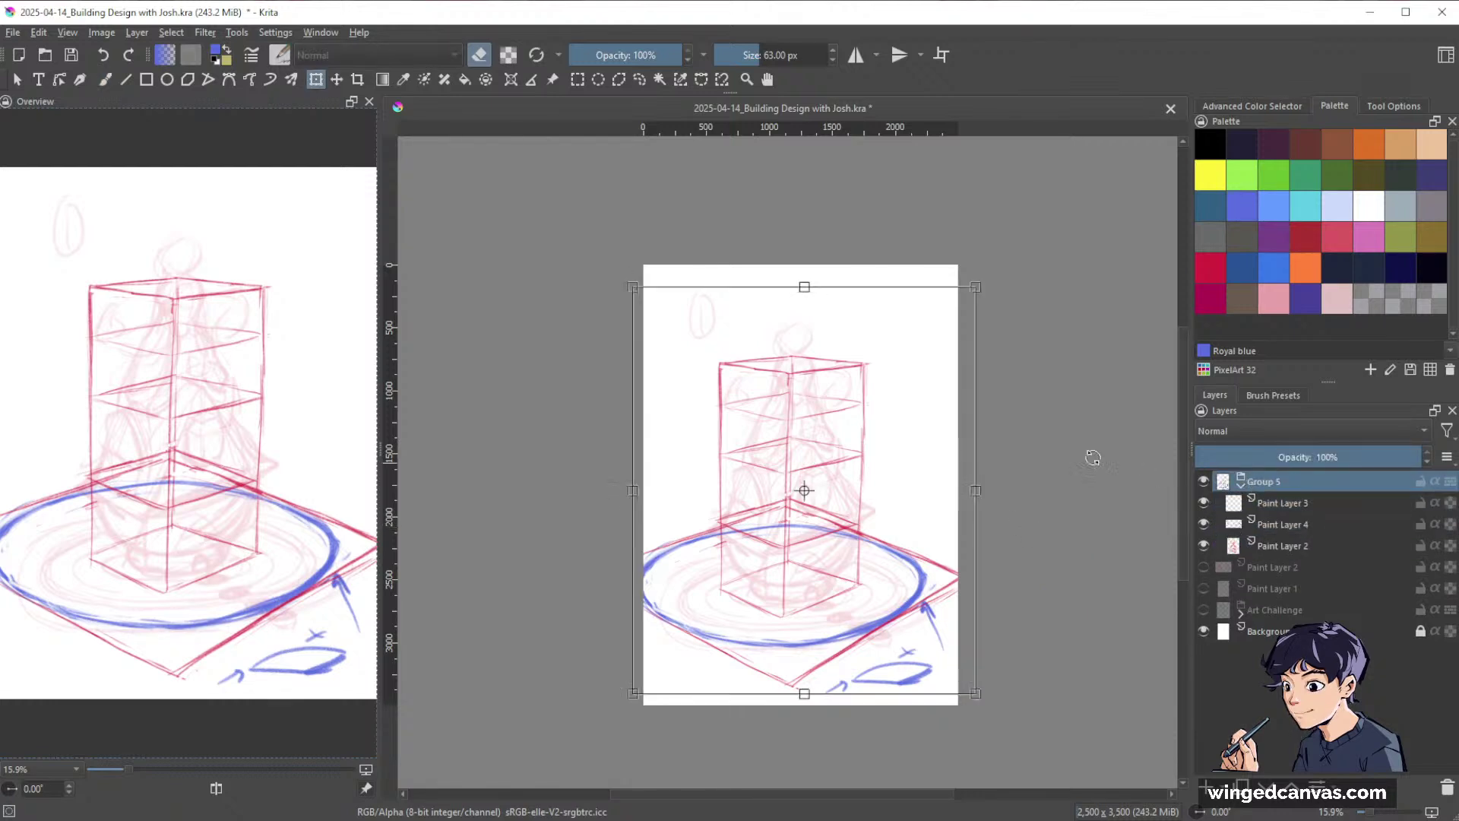
pyautogui.moveTo(884, 521); pyautogui.dragTo(893, 511)
pyautogui.moveTo(815, 684); pyautogui.dragTo(820, 655)
pyautogui.moveTo(925, 599); pyautogui.dragTo(908, 617)
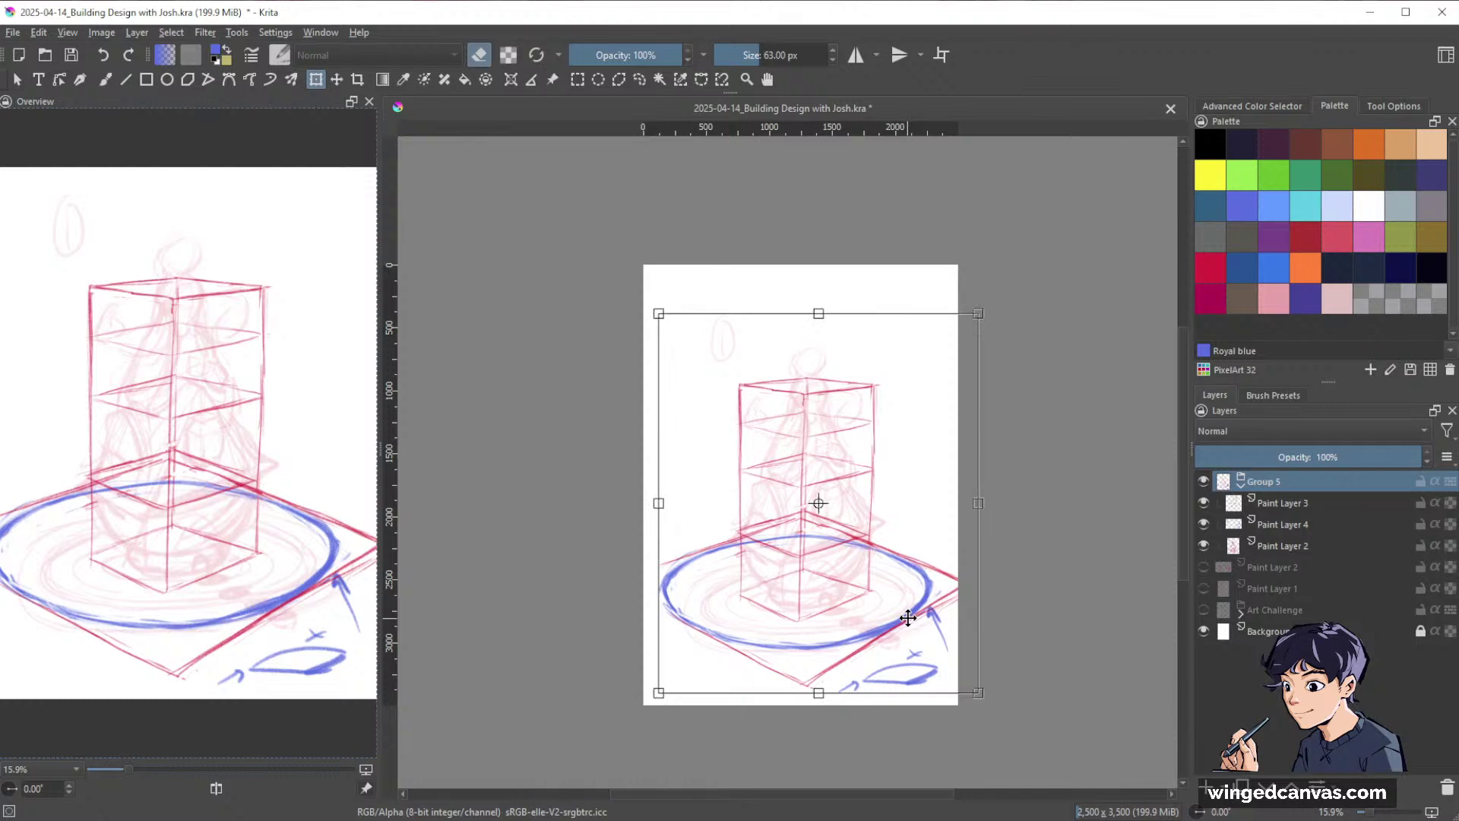
pyautogui.press('Return')
pyautogui.press('b')
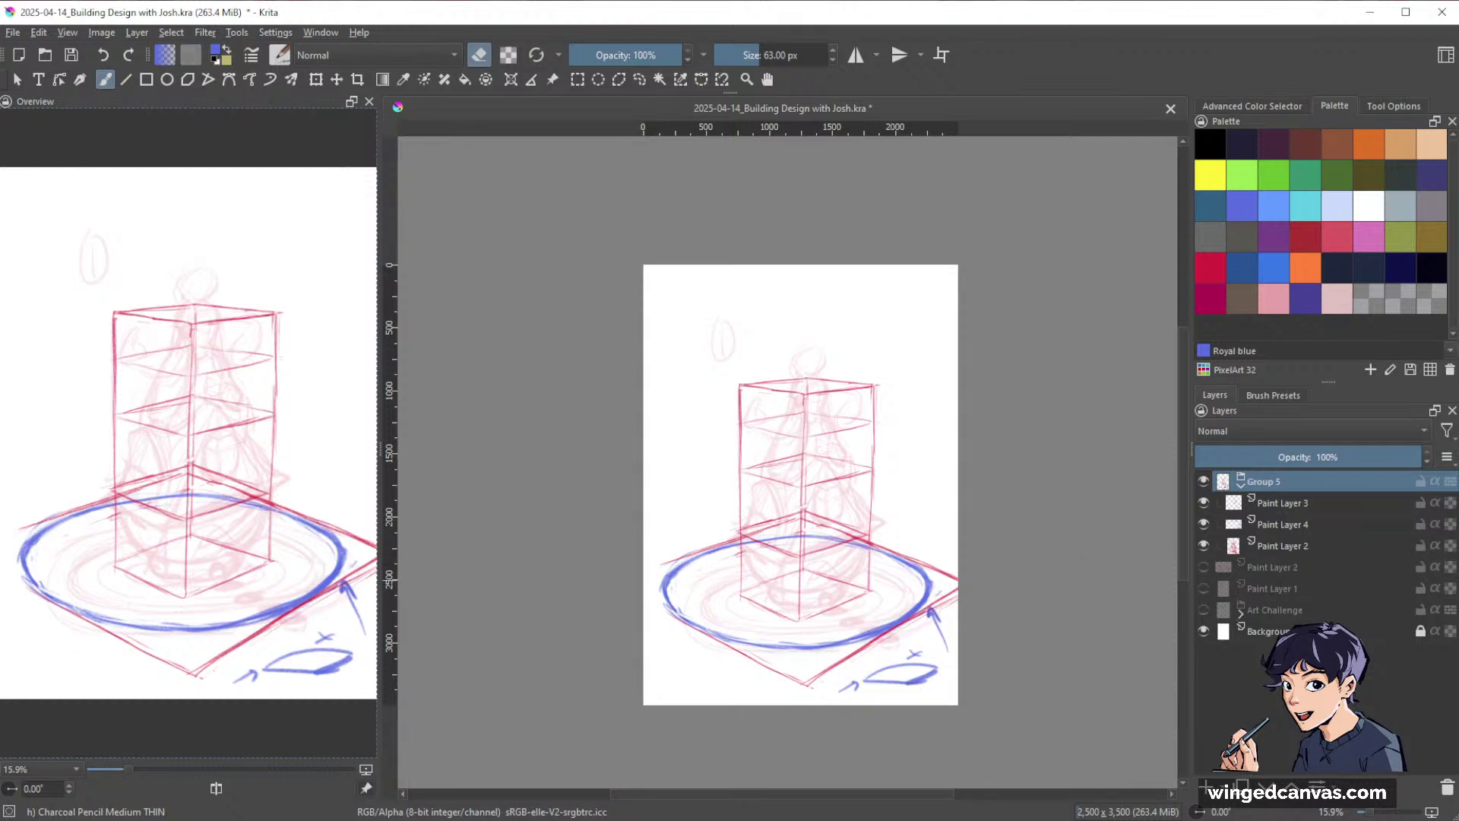
# On Paint Layer 4, erase the rough line at the ellipse's left end and redraw it as a cleaner curve.
pyautogui.click(1287, 503)
pyautogui.click(1206, 525)
pyautogui.click(1207, 524)
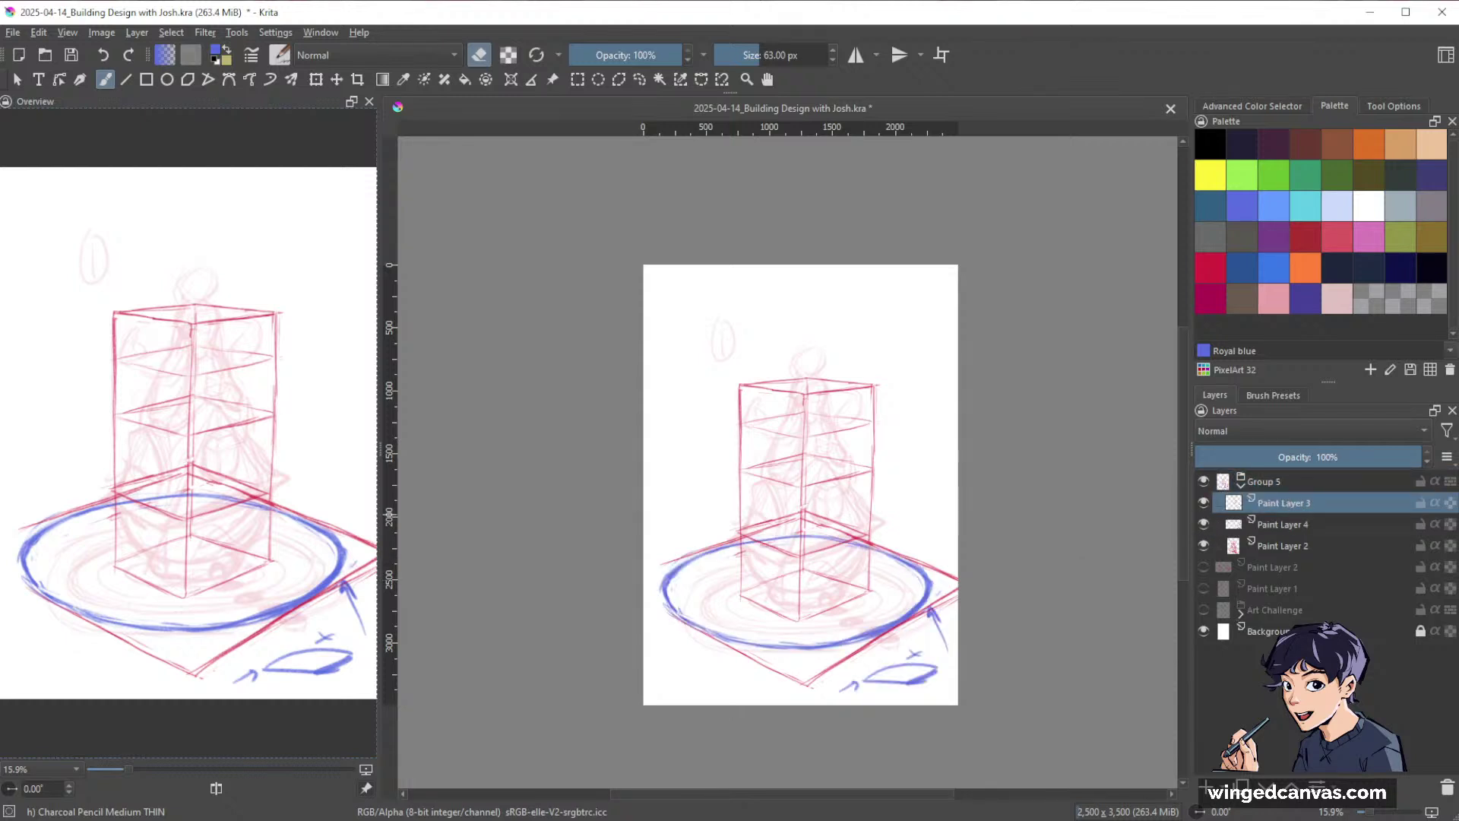
pyautogui.moveTo(815, 570); pyautogui.dragTo(825, 531)
pyautogui.moveTo(959, 550); pyautogui.dragTo(1002, 540)
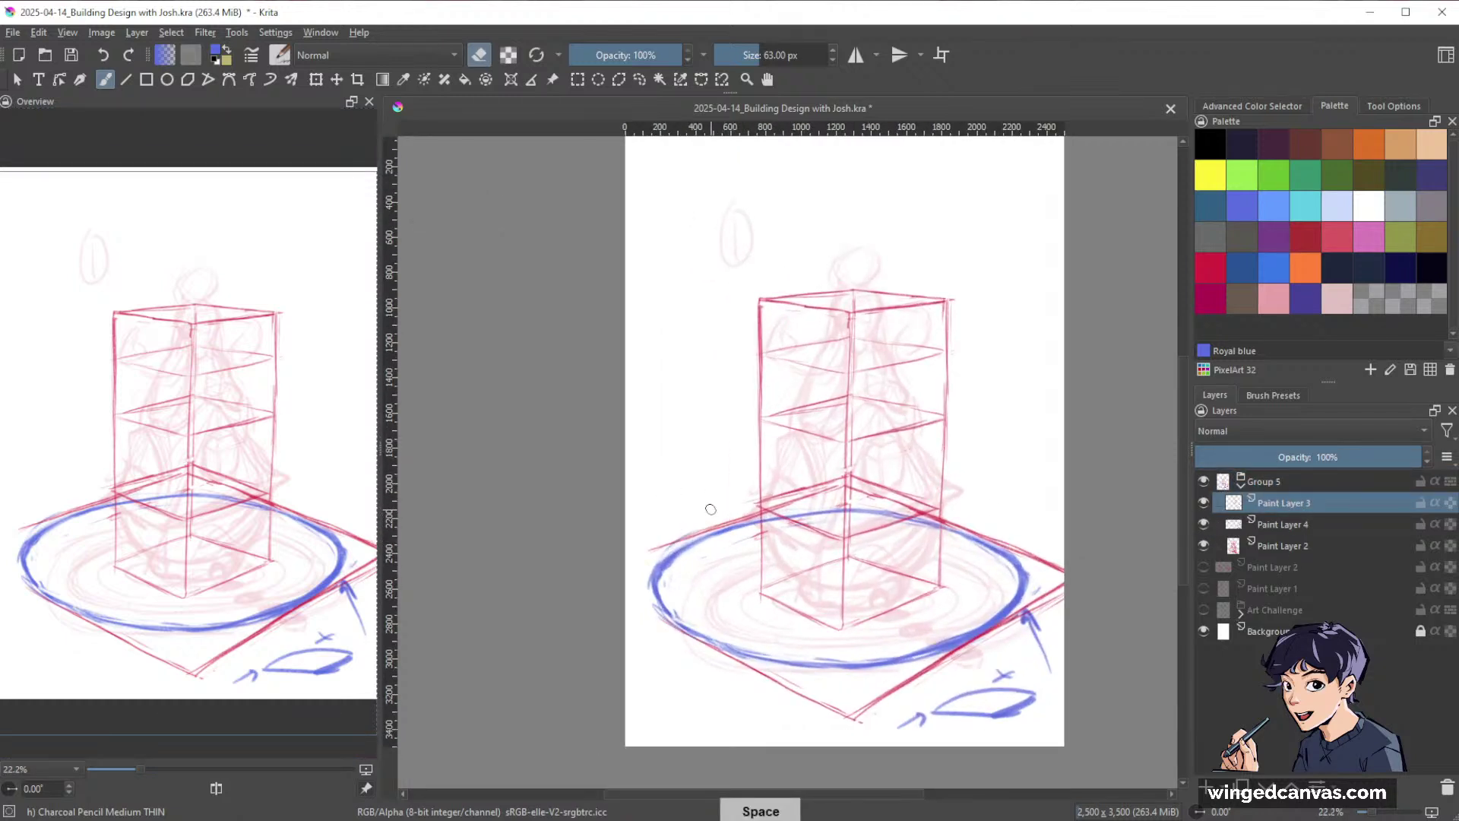
pyautogui.press('/')
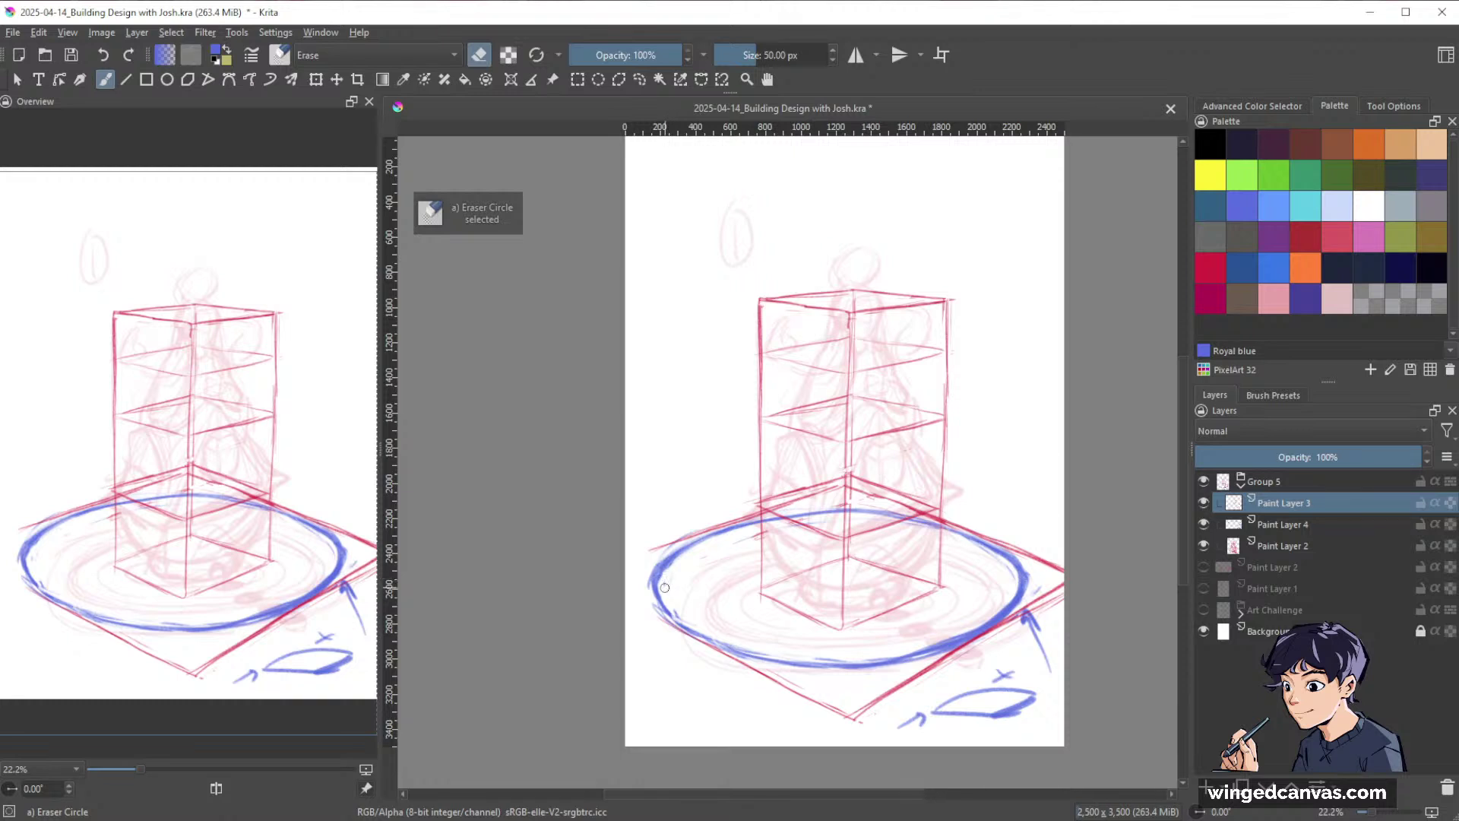
pyautogui.click(1224, 523)
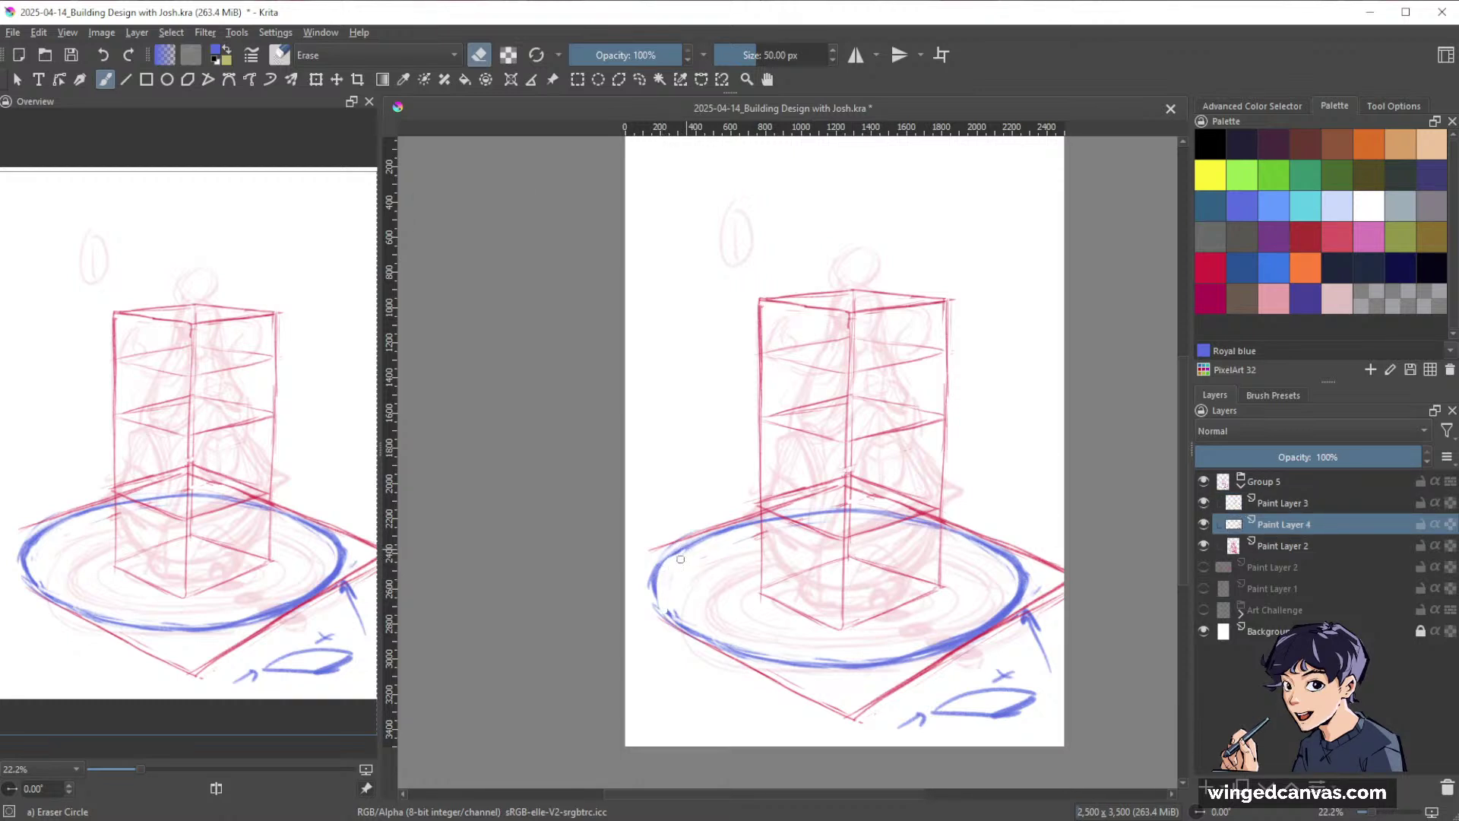
pyautogui.press('/')
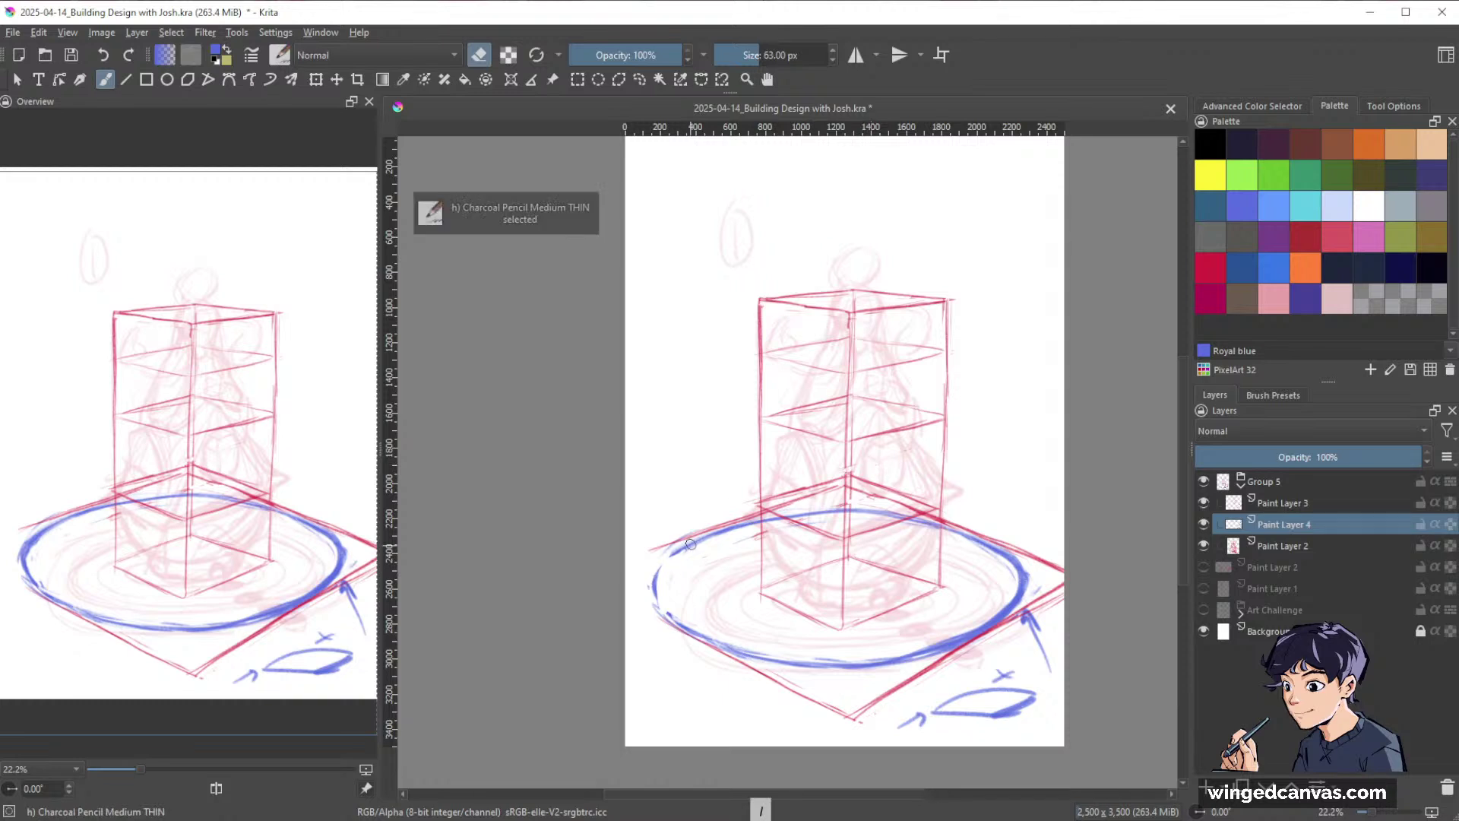
pyautogui.press('e')
pyautogui.moveTo(689, 549)
pyautogui.mouseDown()
pyautogui.moveTo(653, 570)
pyautogui.moveTo(697, 540)
pyautogui.moveTo(649, 581)
pyautogui.moveTo(667, 558)
pyautogui.moveTo(657, 608)
pyautogui.mouseUp()
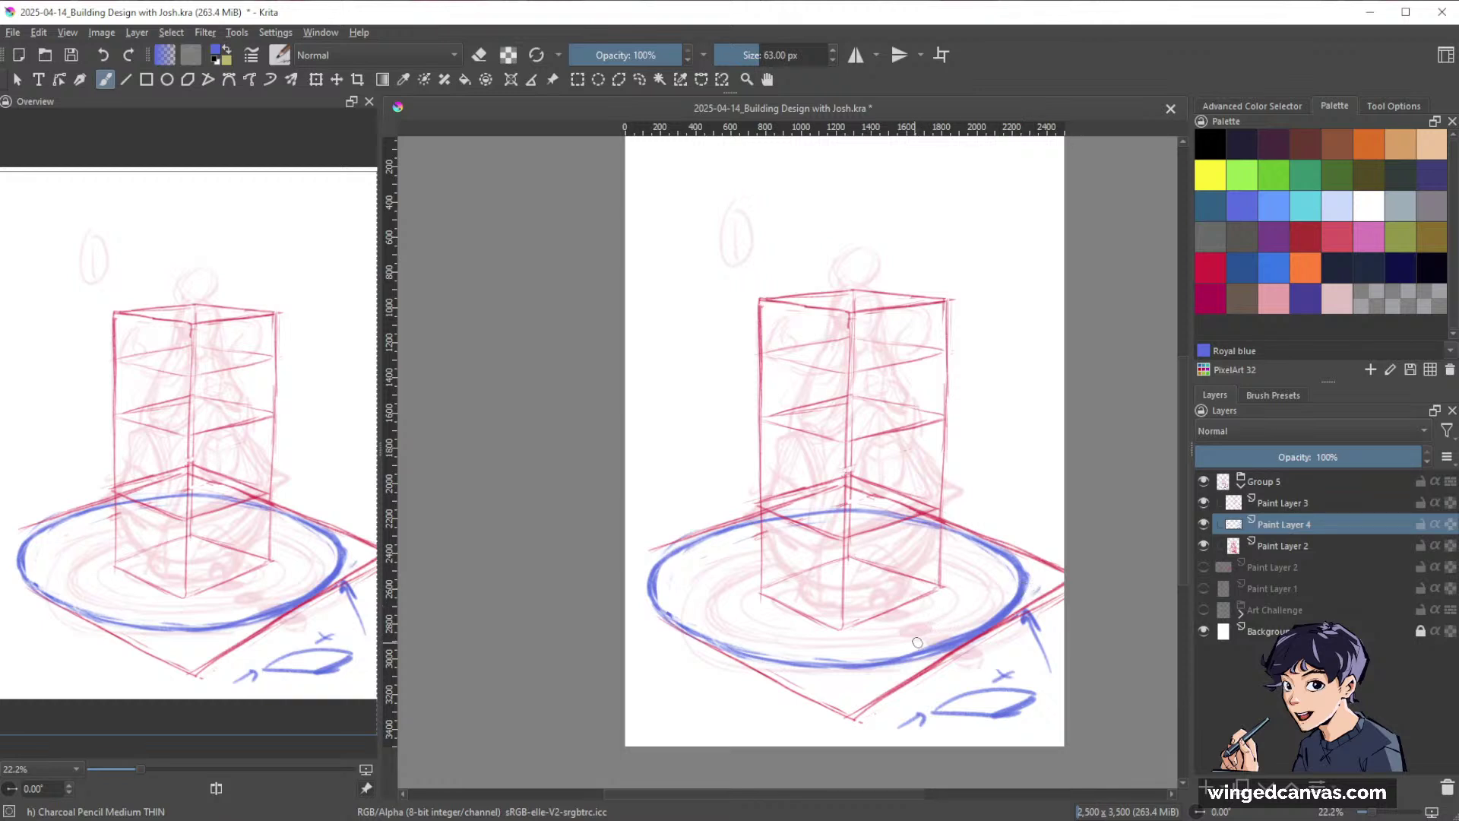
# Trim the outer edge of the ellipse's front-right curve and redraw that stretch with the 63 px charcoal pencil.
pyautogui.press('e')
pyautogui.moveTo(1031, 570)
pyautogui.mouseDown()
pyautogui.moveTo(1017, 605)
pyautogui.moveTo(935, 654)
pyautogui.mouseUp()
pyautogui.press('e')
pyautogui.moveTo(1025, 585); pyautogui.dragTo(948, 651)
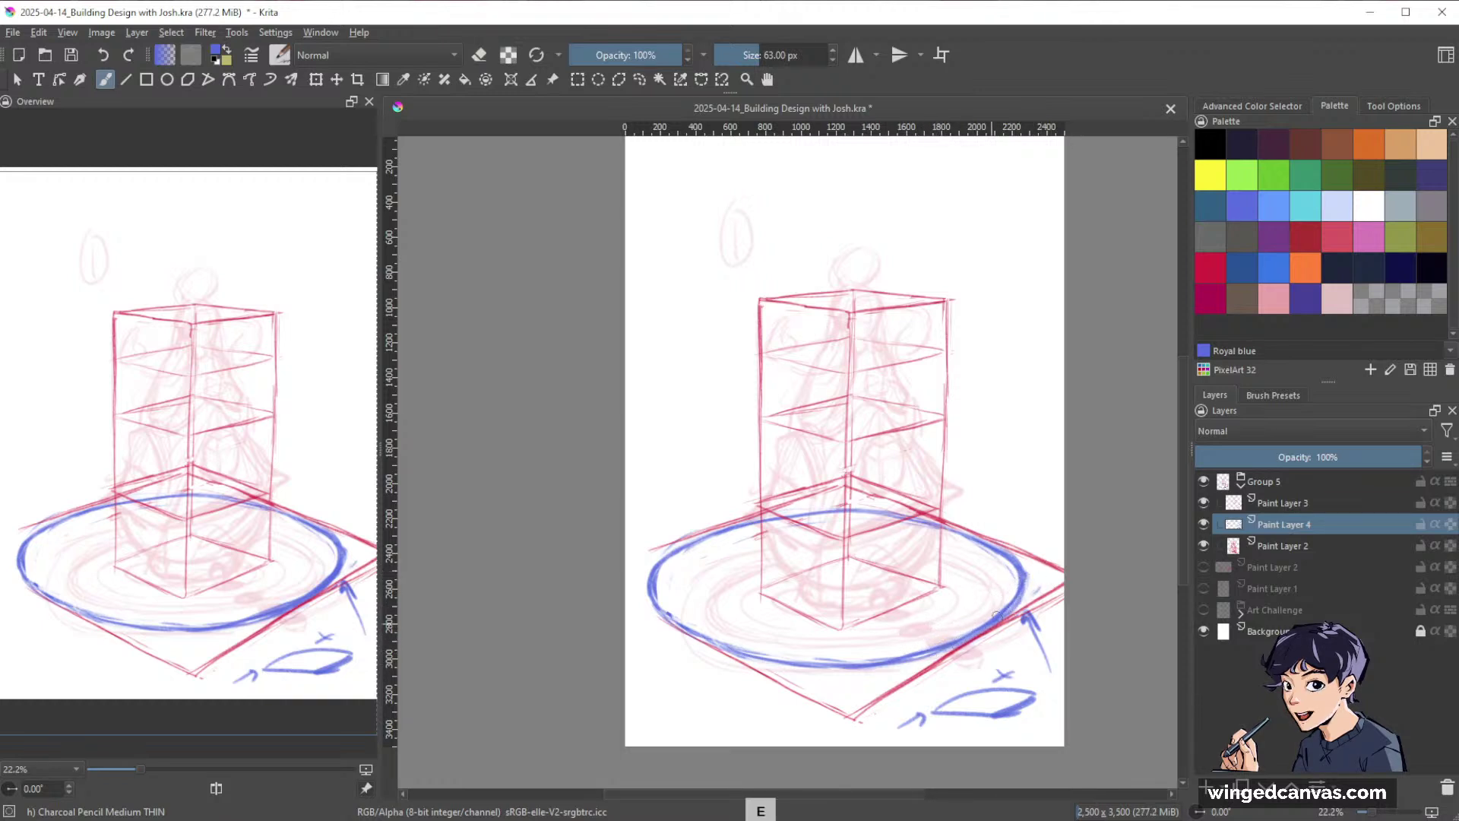
# Thin the ellipse's back-left curve by erasing its edge and reinforce the line around the left end.
pyautogui.press('e')
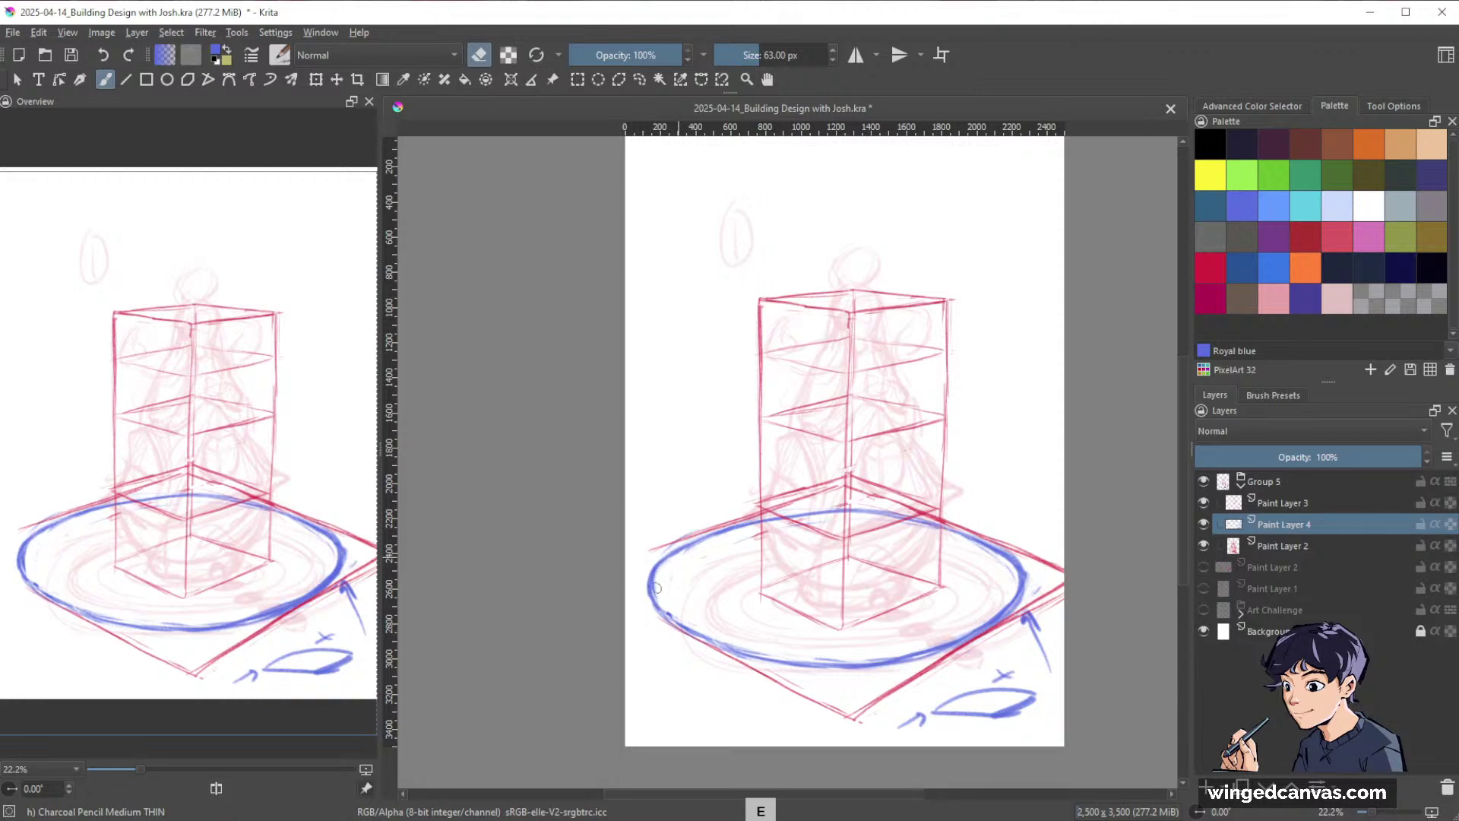
pyautogui.press('e')
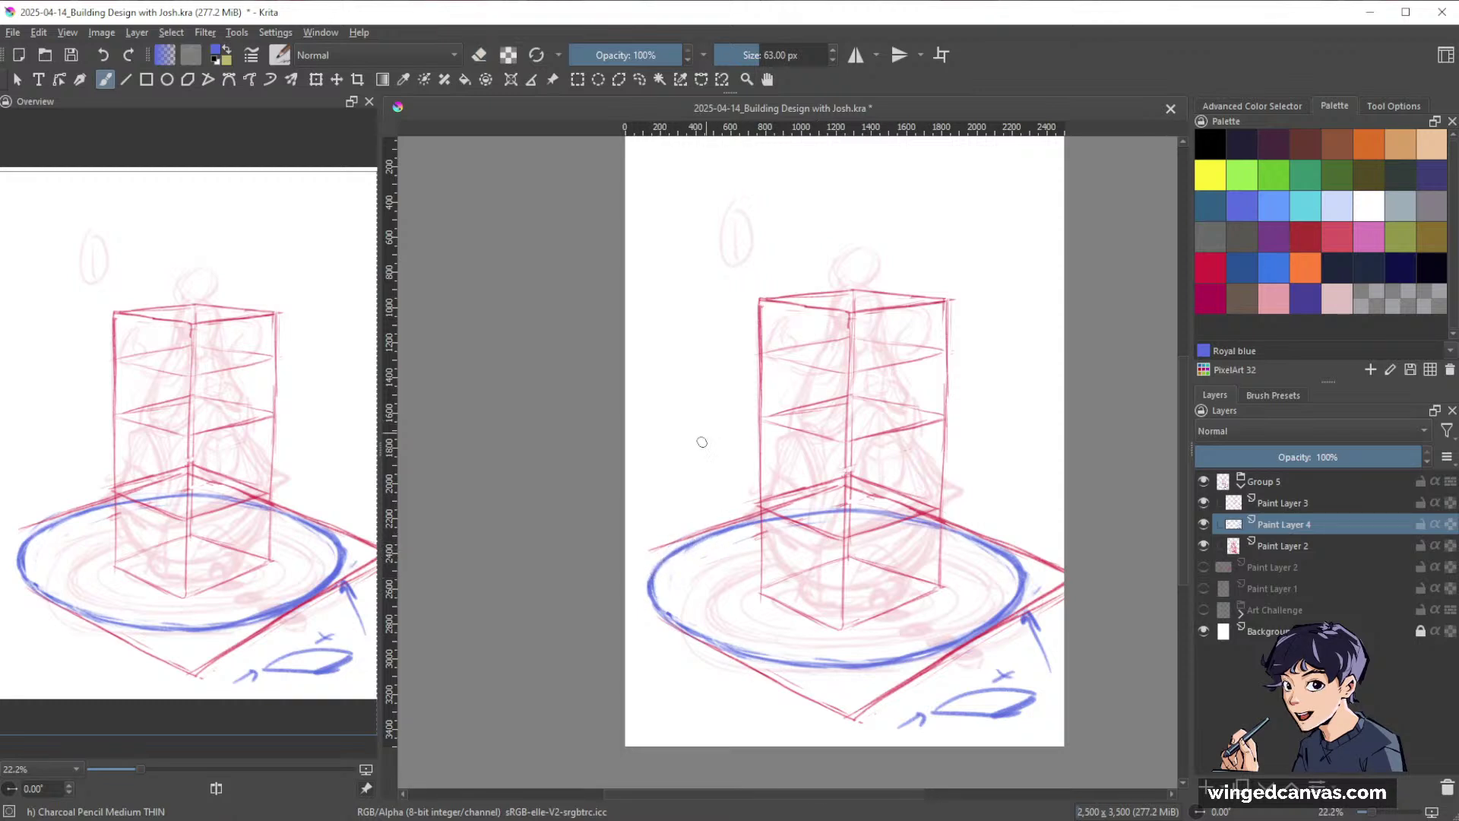
pyautogui.press('e')
pyautogui.moveTo(684, 556)
pyautogui.mouseDown()
pyautogui.moveTo(766, 527)
pyautogui.moveTo(753, 525)
pyautogui.moveTo(854, 511)
pyautogui.mouseUp()
pyautogui.press('e')
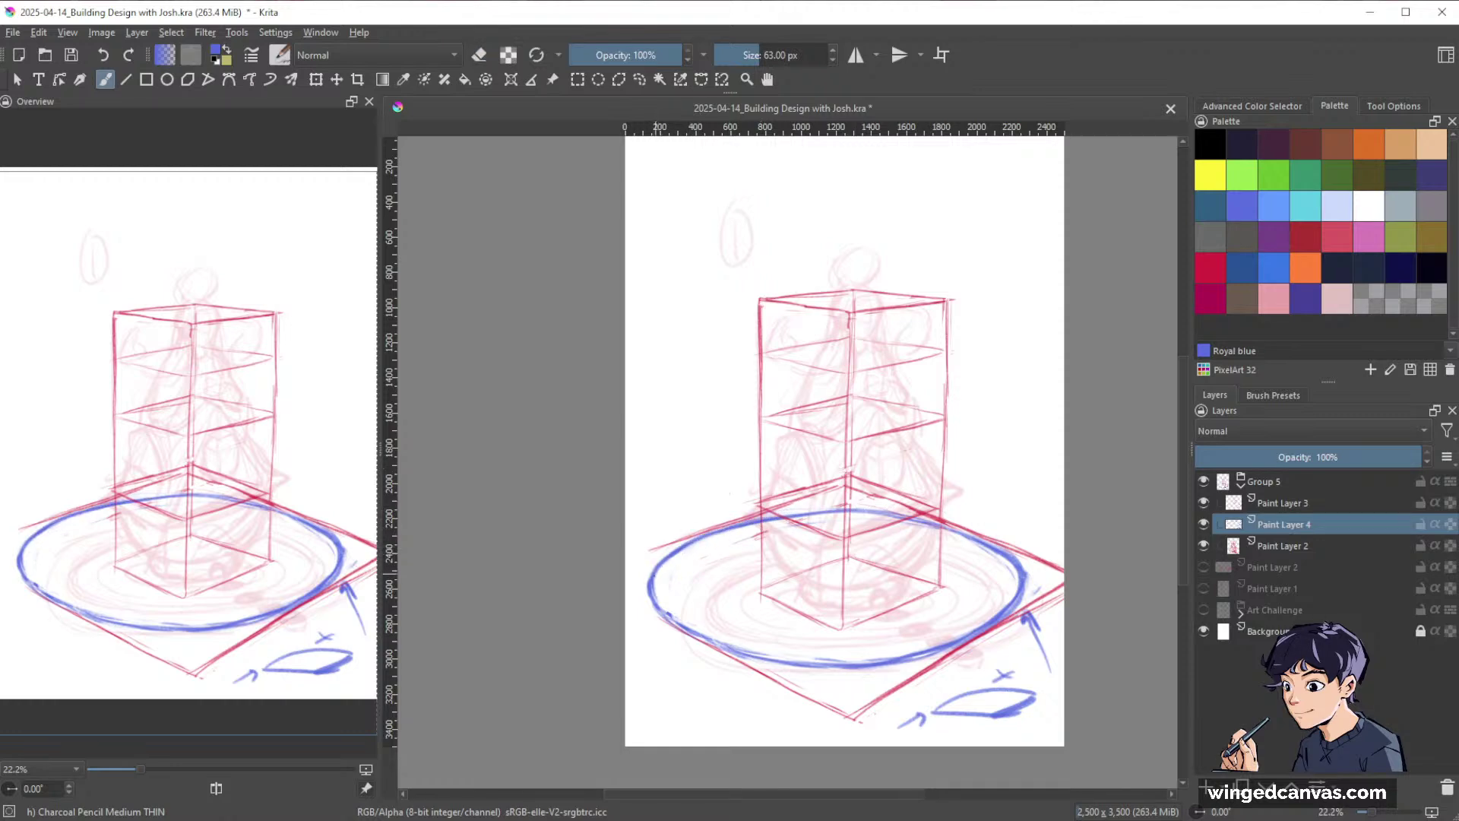
pyautogui.moveTo(655, 573); pyautogui.dragTo(673, 623)
# Rotate the canvas to about 89° and redraw the ellipse's front-left curve, erasing its rough edges.
pyautogui.hotkey('shift', 'space')
pyautogui.moveTo(1005, 371)
pyautogui.mouseDown()
pyautogui.moveTo(768, 729)
pyautogui.moveTo(900, 672)
pyautogui.moveTo(885, 684)
pyautogui.mouseUp()
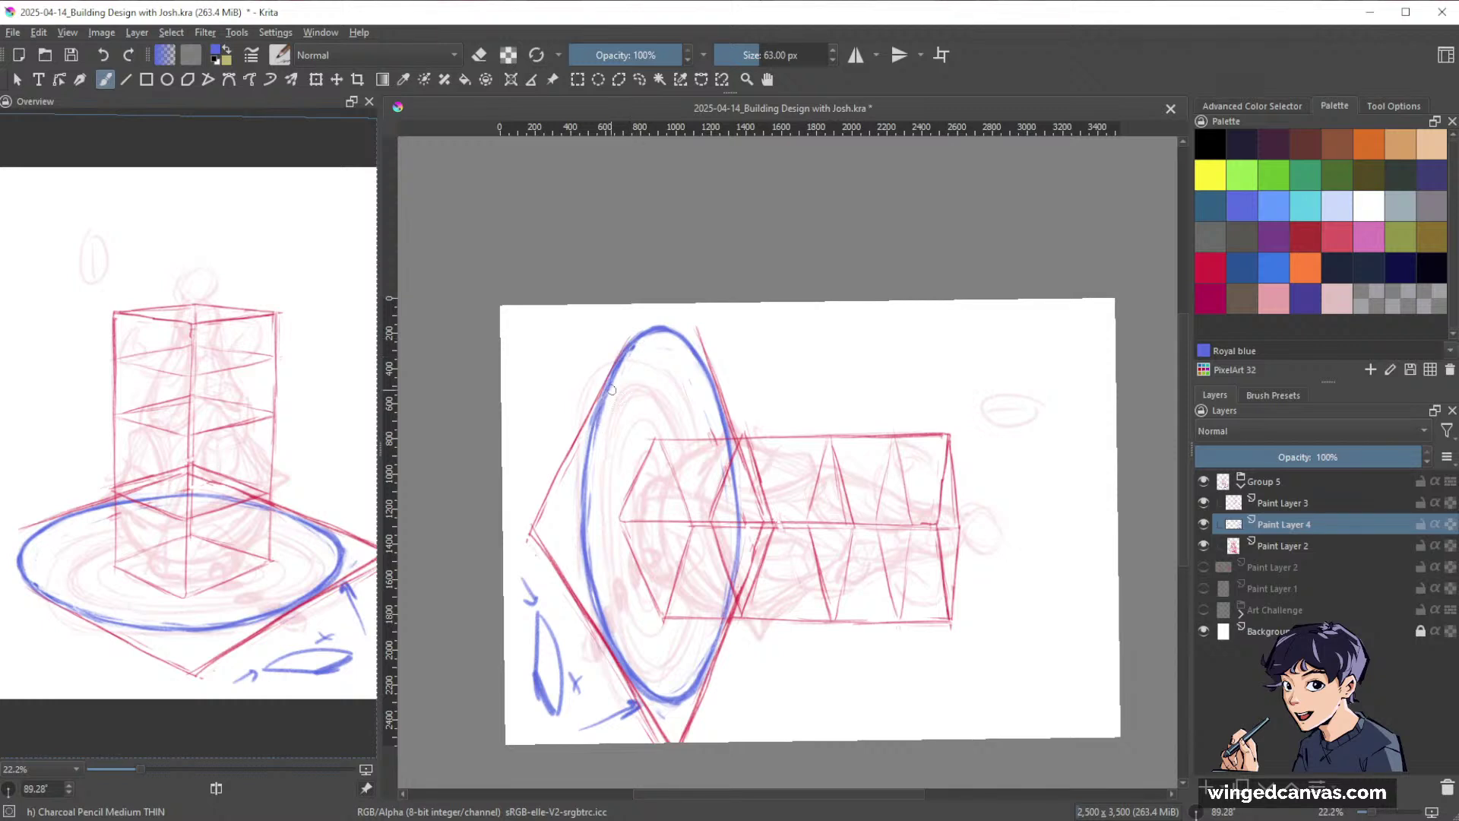
pyautogui.moveTo(612, 379)
pyautogui.mouseDown()
pyautogui.moveTo(586, 525)
pyautogui.moveTo(589, 484)
pyautogui.mouseUp()
pyautogui.press('e')
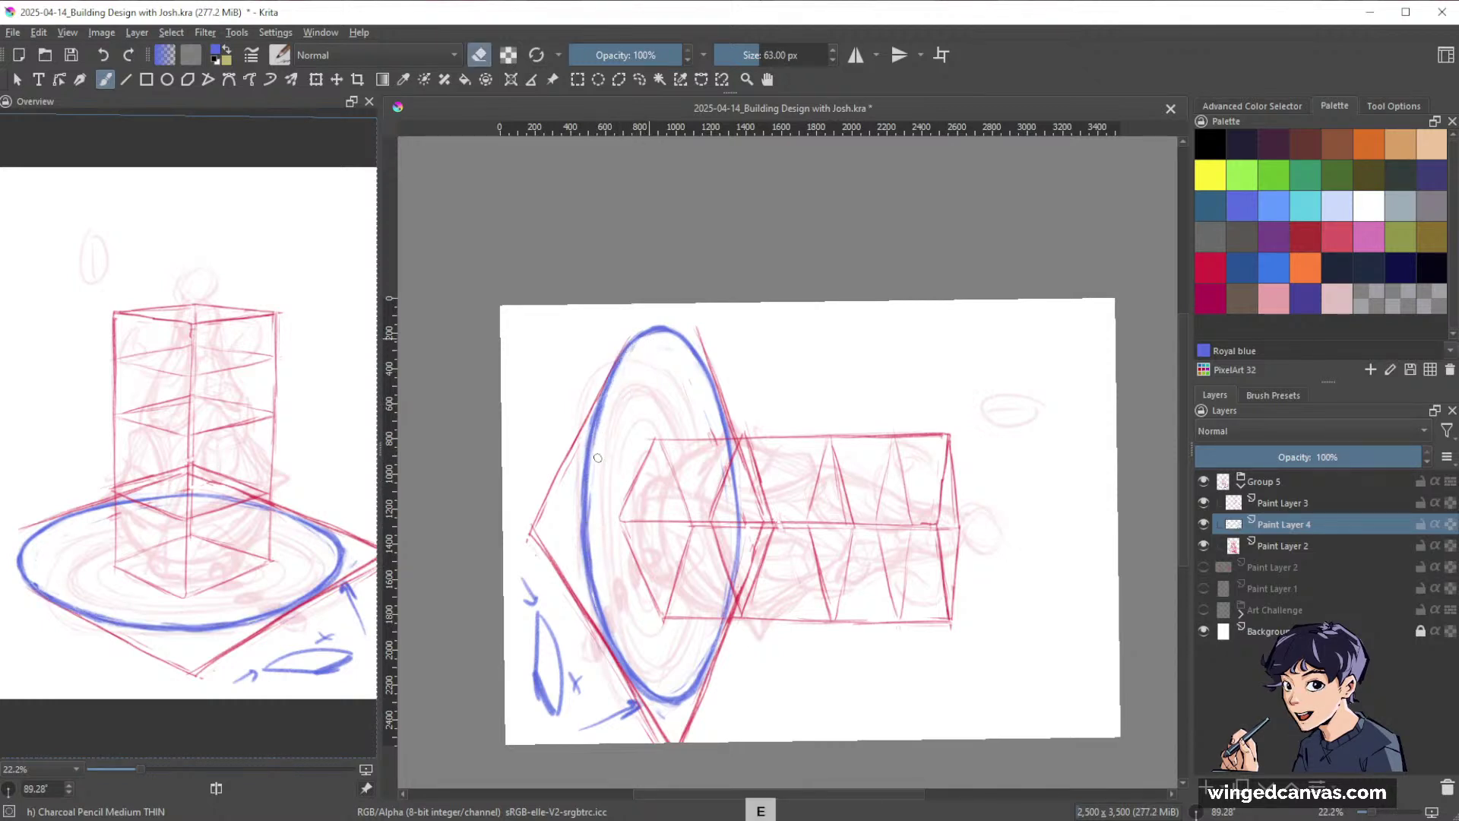
pyautogui.moveTo(655, 323)
pyautogui.mouseDown()
pyautogui.moveTo(607, 360)
pyautogui.moveTo(594, 410)
pyautogui.moveTo(581, 475)
pyautogui.moveTo(614, 376)
pyautogui.moveTo(592, 559)
pyautogui.moveTo(645, 338)
pyautogui.moveTo(576, 512)
pyautogui.moveTo(587, 432)
pyautogui.moveTo(587, 599)
pyautogui.moveTo(594, 404)
pyautogui.moveTo(585, 485)
pyautogui.moveTo(606, 404)
pyautogui.moveTo(593, 560)
pyautogui.moveTo(586, 523)
pyautogui.moveTo(592, 513)
pyautogui.moveTo(604, 605)
pyautogui.moveTo(585, 466)
pyautogui.moveTo(581, 493)
pyautogui.moveTo(595, 613)
pyautogui.moveTo(584, 428)
pyautogui.moveTo(618, 654)
pyautogui.mouseUp()
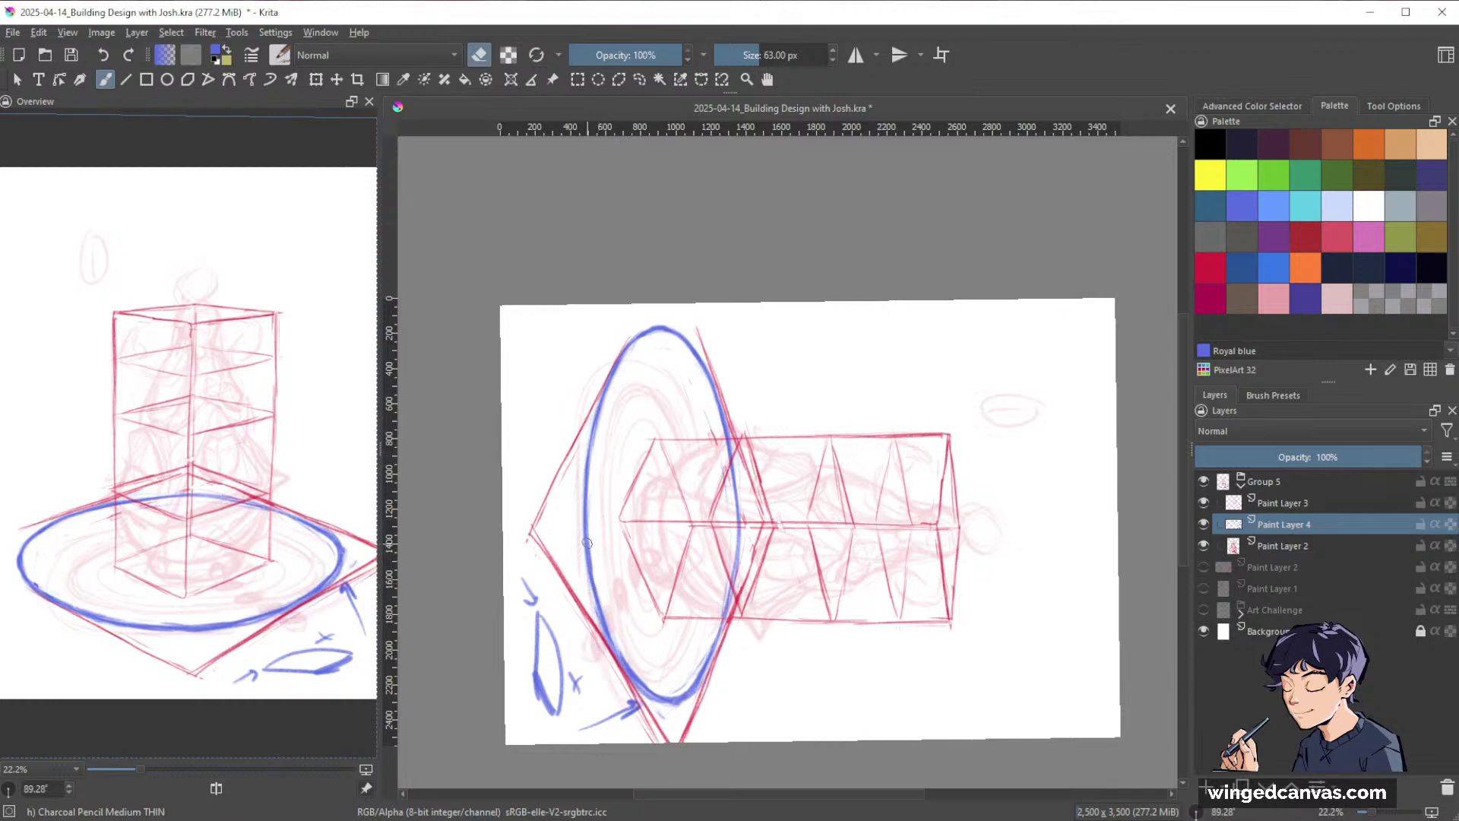
# Erase the uneven outer edge of the ellipse's front-right curve and redraw it smoothly toward the right end.
pyautogui.moveTo(584, 541); pyautogui.dragTo(616, 670)
pyautogui.press('e')
pyautogui.moveTo(591, 552); pyautogui.dragTo(610, 647)
pyautogui.press('e')
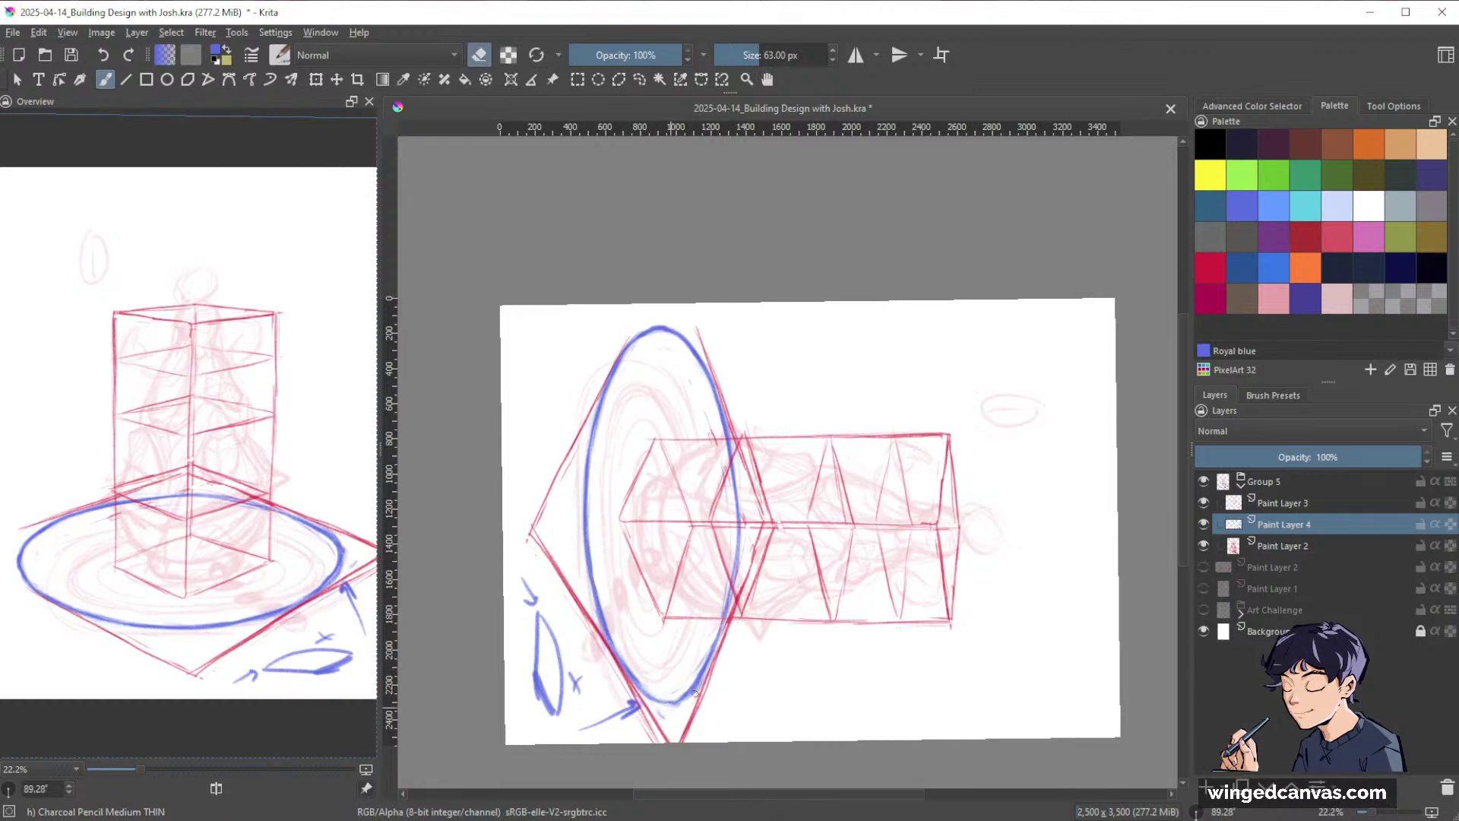
pyautogui.press('e')
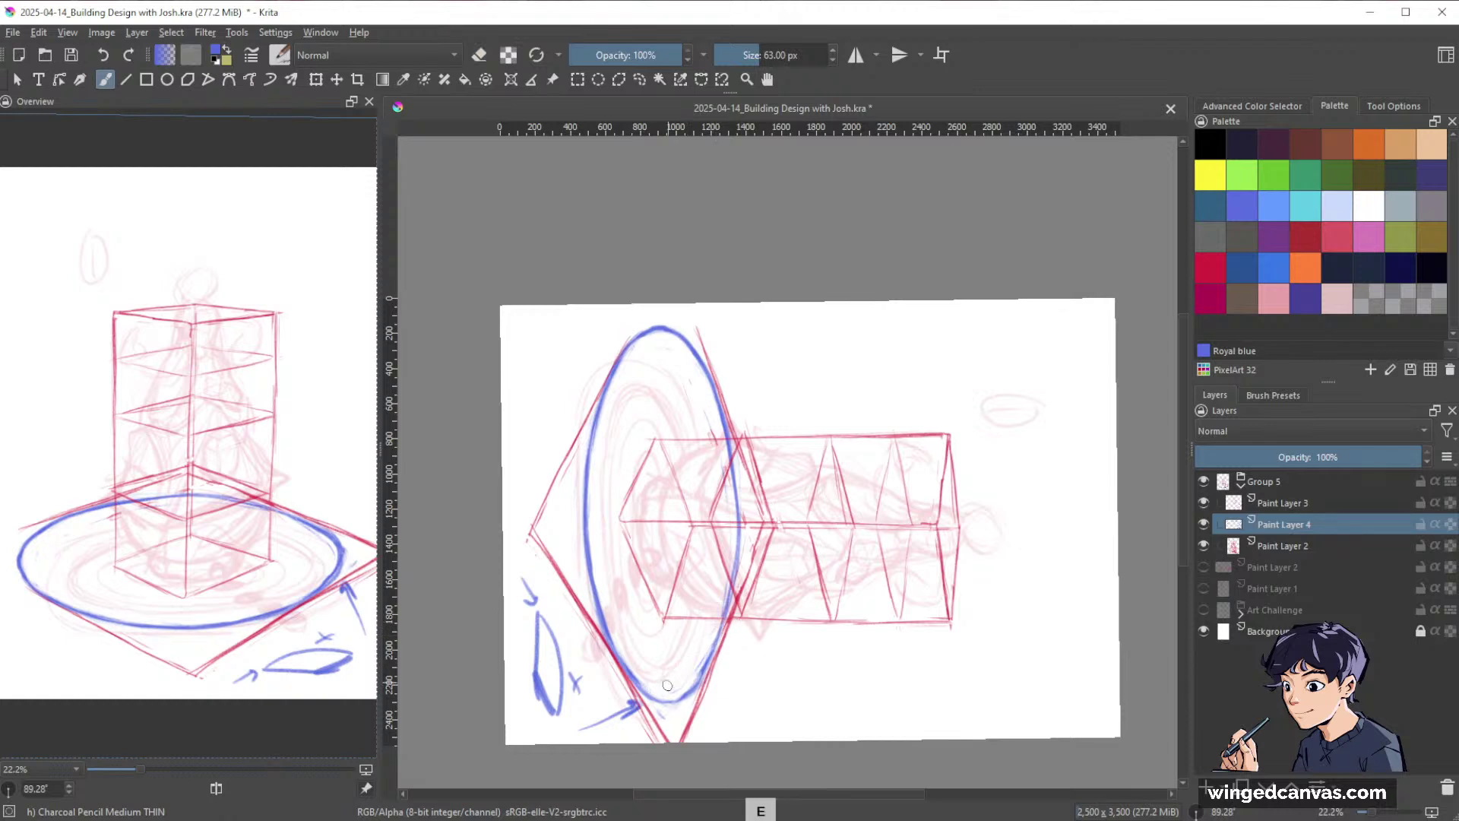
pyautogui.moveTo(609, 641); pyautogui.dragTo(648, 694)
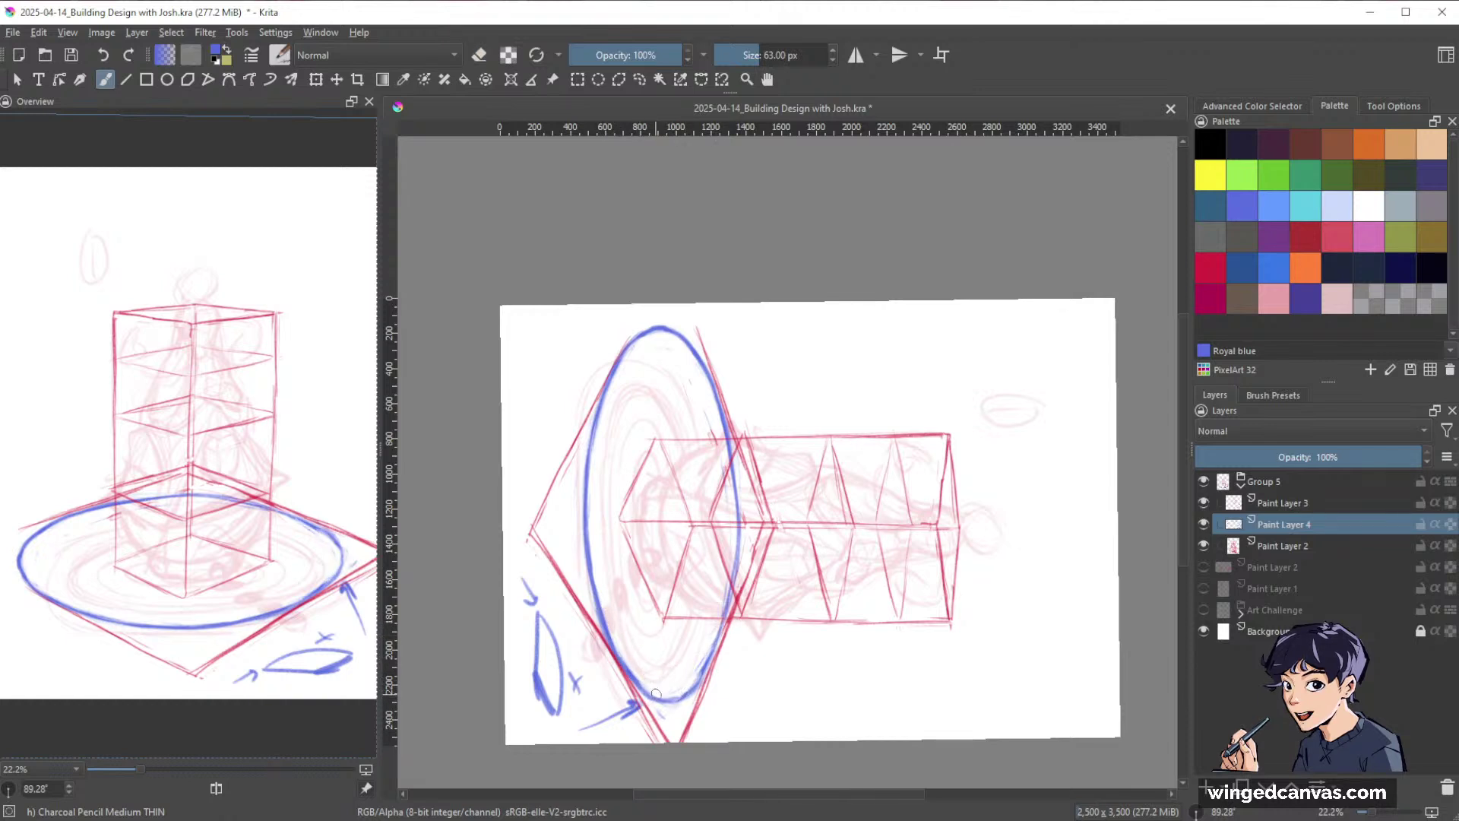
# Round off the ellipse's right end by alternately erasing stray edges and redrawing the line.
pyautogui.press('e')
pyautogui.press('e')
pyautogui.press('e')
pyautogui.press('e')
pyautogui.moveTo(710, 639)
pyautogui.mouseDown()
pyautogui.moveTo(694, 674)
pyautogui.moveTo(711, 641)
pyautogui.mouseUp()
pyautogui.press('e')
pyautogui.press('e')
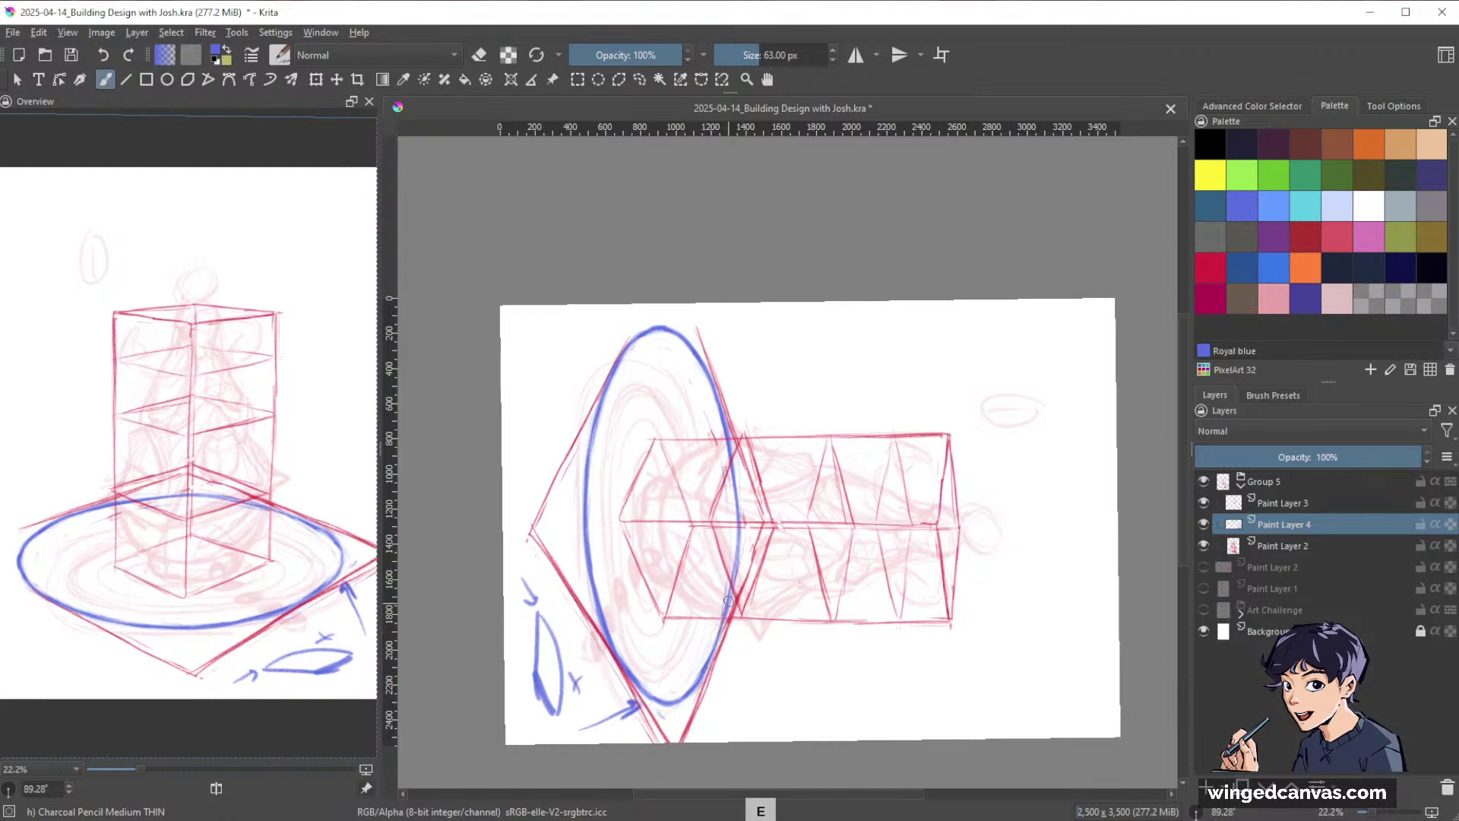
# Rotate the canvas to -30°, touch up the ellipse's back curve and right side, and return the canvas upright.
pyautogui.moveTo(961, 635); pyautogui.dragTo(841, 251)
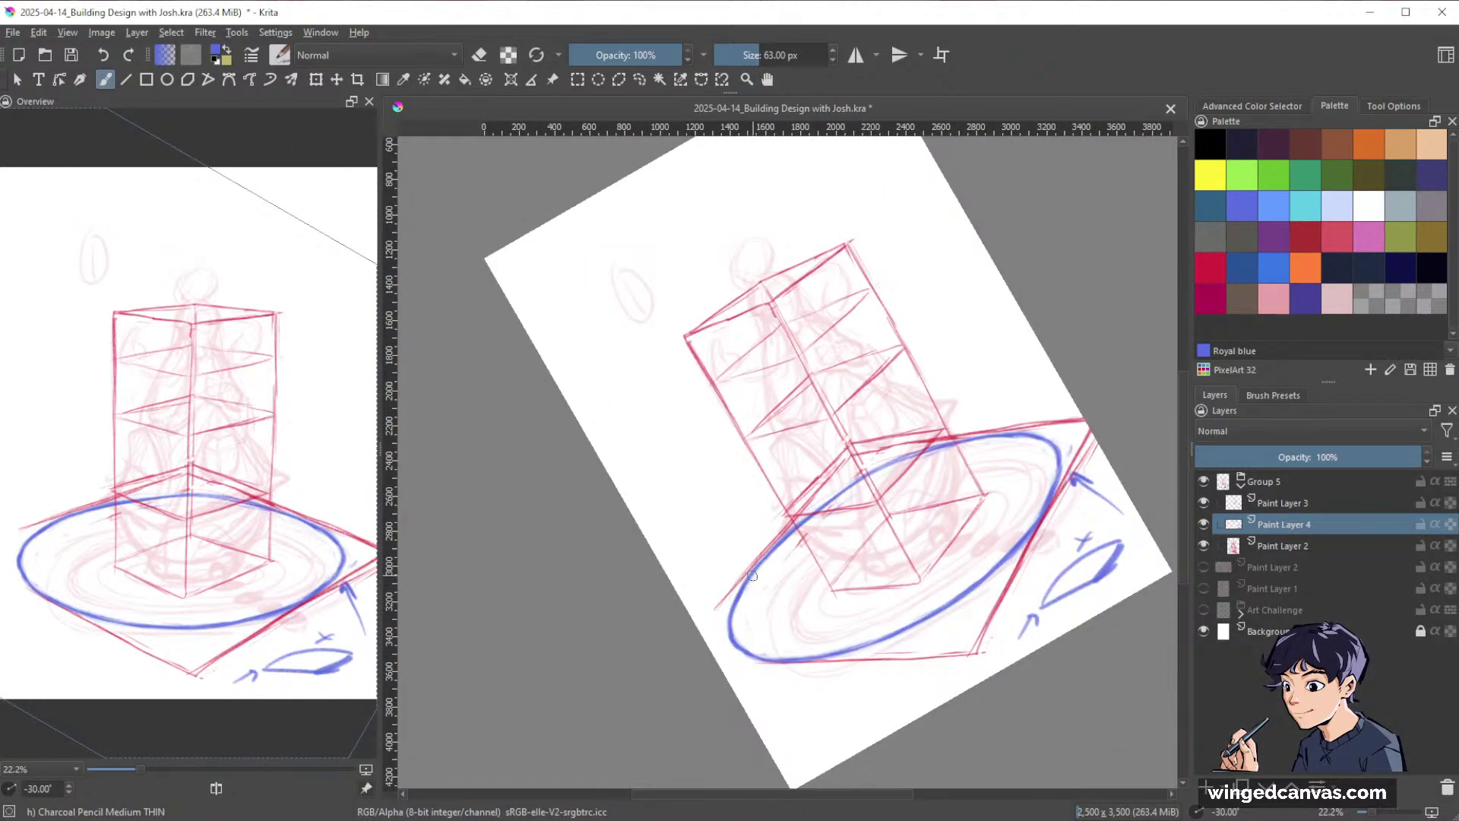
pyautogui.moveTo(810, 511); pyautogui.dragTo(897, 457)
pyautogui.moveTo(1049, 430); pyautogui.dragTo(997, 626)
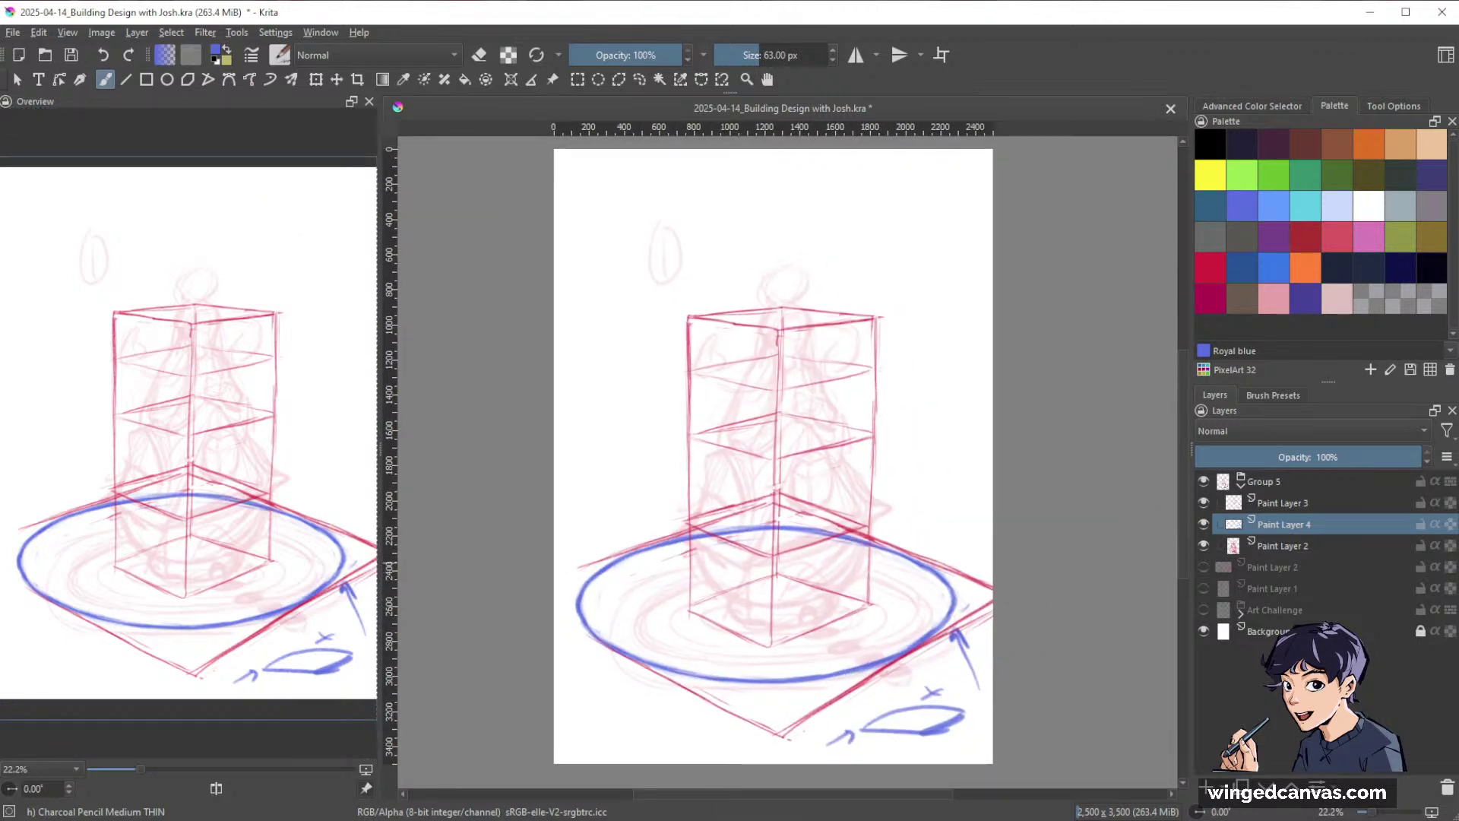
# Lasso the sectioned box on Paint Layer 3 and move it slightly left and up toward the ellipse's centre.
pyautogui.click(1277, 503)
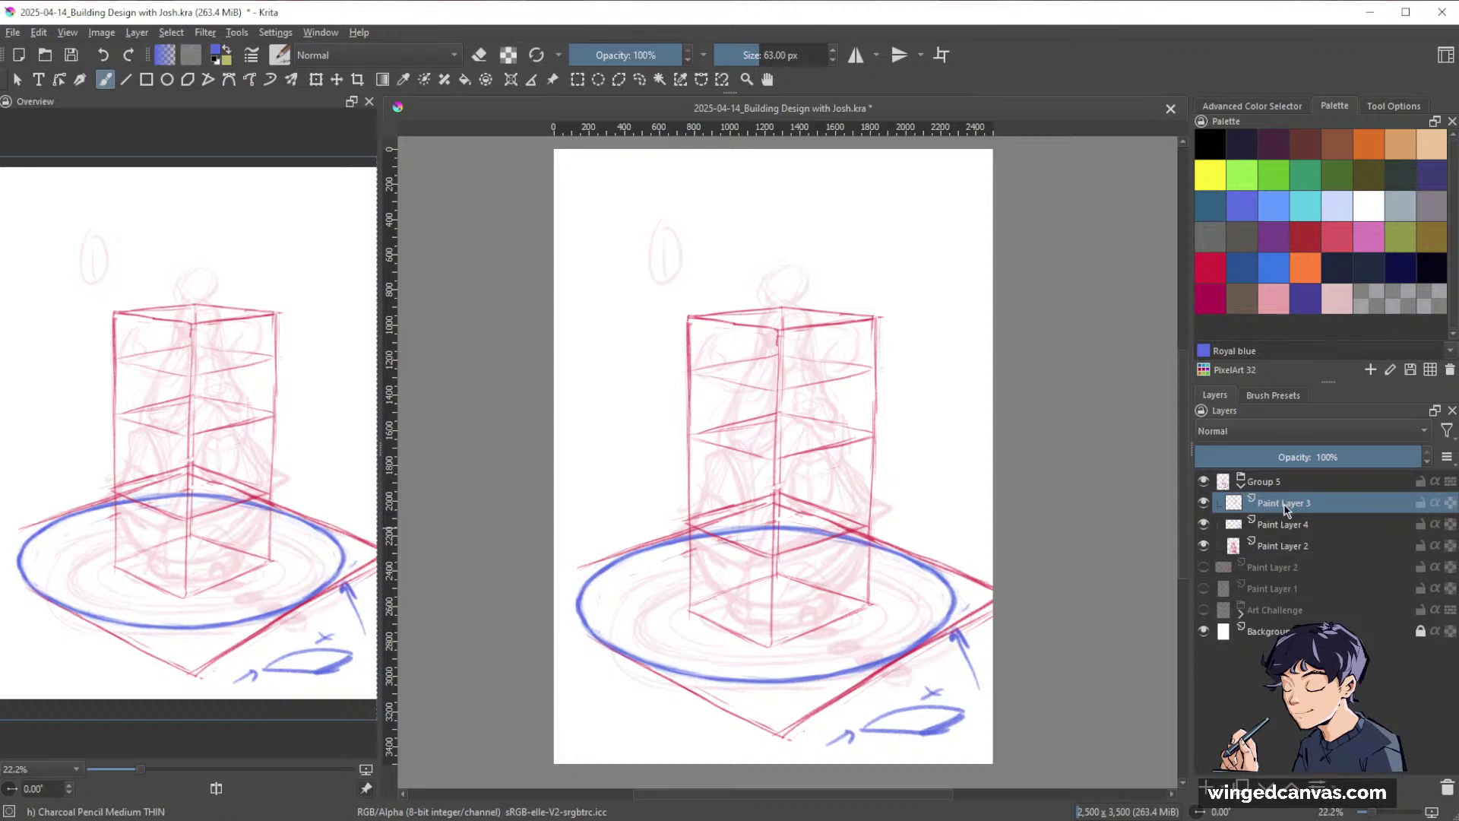
pyautogui.moveTo(1287, 508)
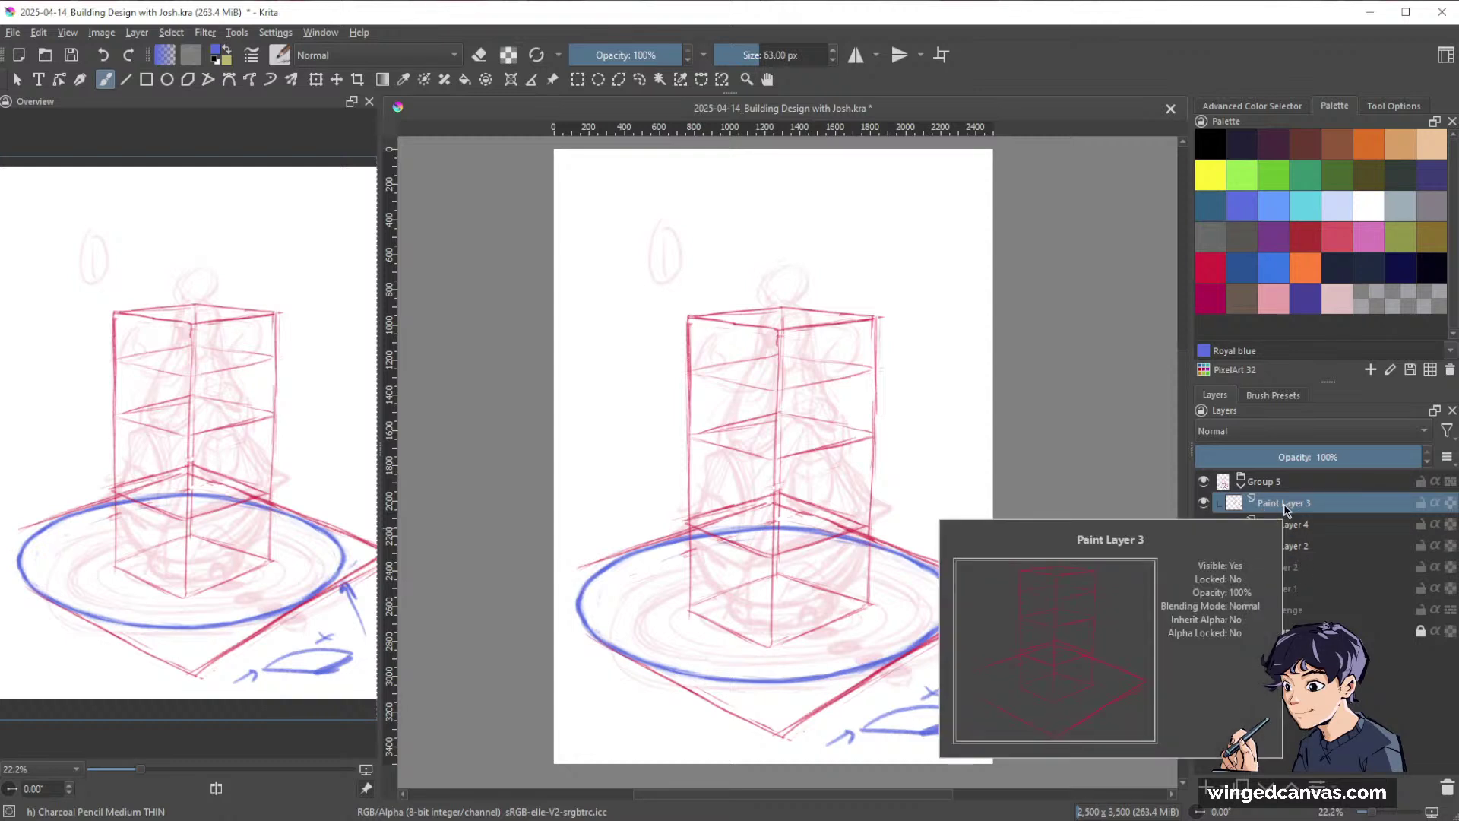
pyautogui.press('l')
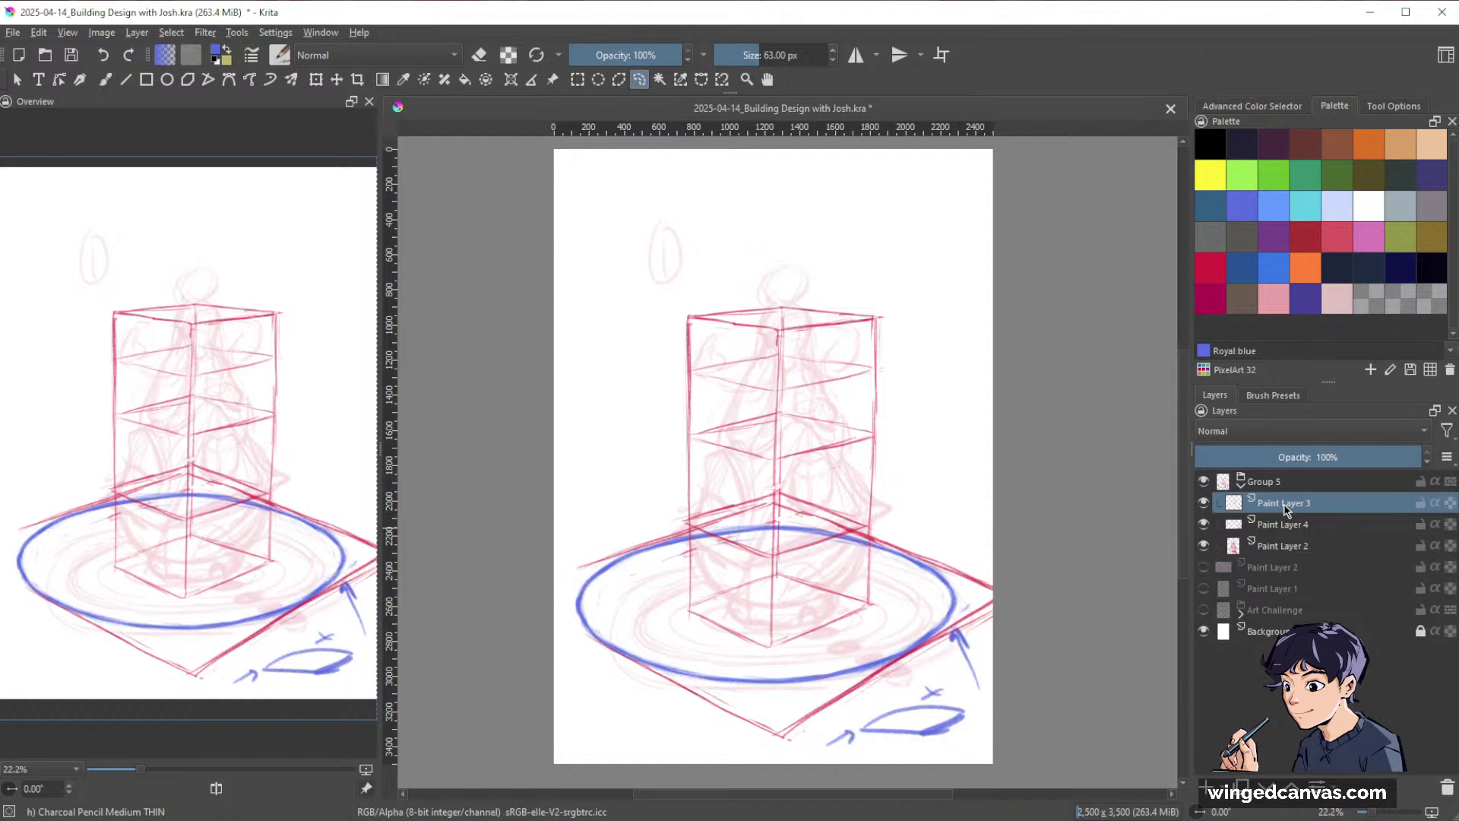
pyautogui.moveTo(795, 643)
pyautogui.mouseDown()
pyautogui.moveTo(883, 594)
pyautogui.moveTo(873, 544)
pyautogui.moveTo(900, 403)
pyautogui.moveTo(744, 261)
pyautogui.moveTo(657, 337)
pyautogui.moveTo(687, 538)
pyautogui.moveTo(680, 611)
pyautogui.moveTo(769, 653)
pyautogui.mouseUp()
pyautogui.hotkey('ctrl', 't')
pyautogui.moveTo(866, 401); pyautogui.dragTo(856, 399)
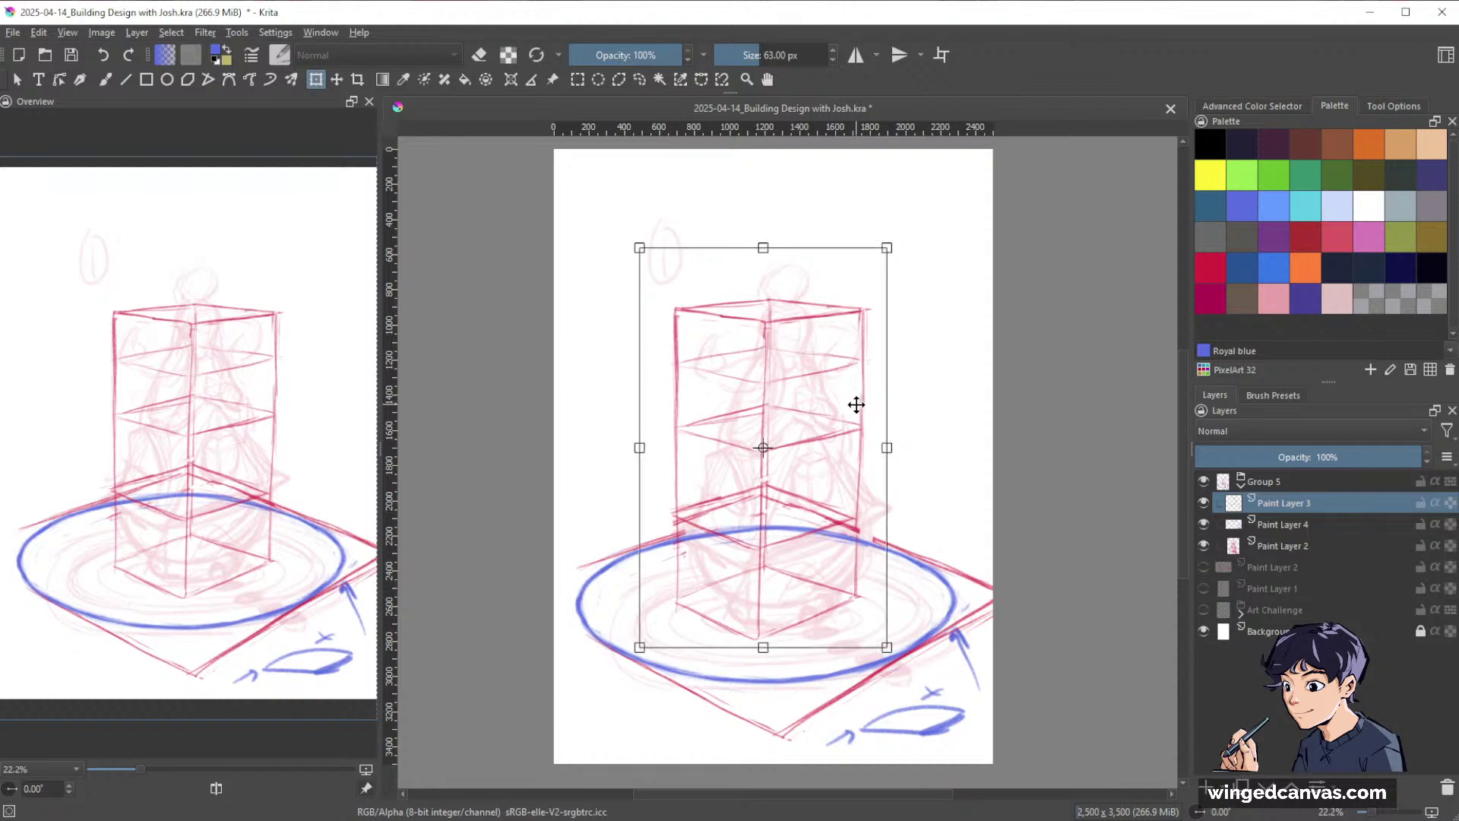
pyautogui.press('Return')
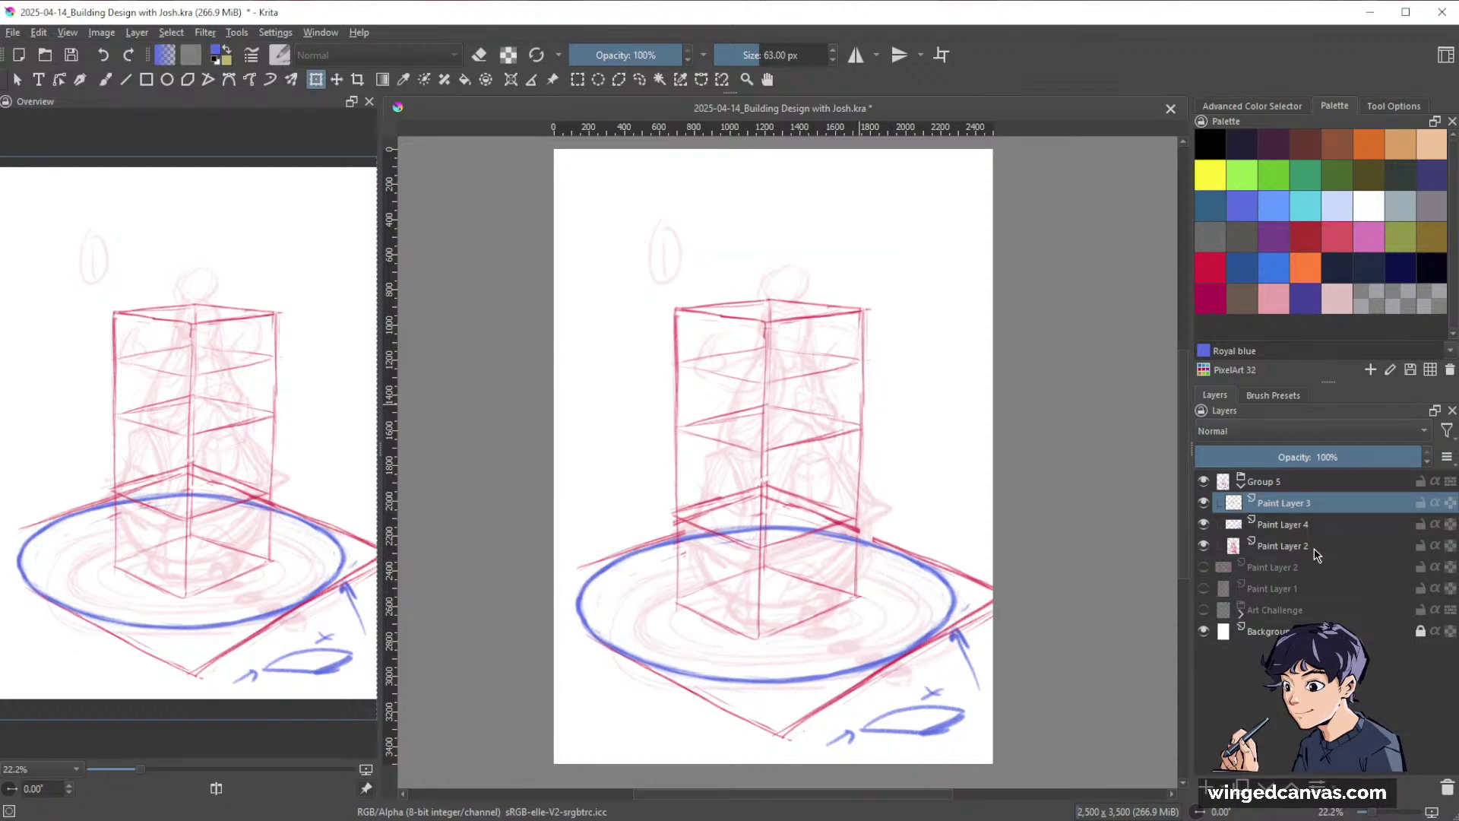
# Move the matching part of the faint building sketch on the group's Paint Layer 2 left to align with the box.
pyautogui.click(1319, 551)
pyautogui.hotkey('ctrl', 't')
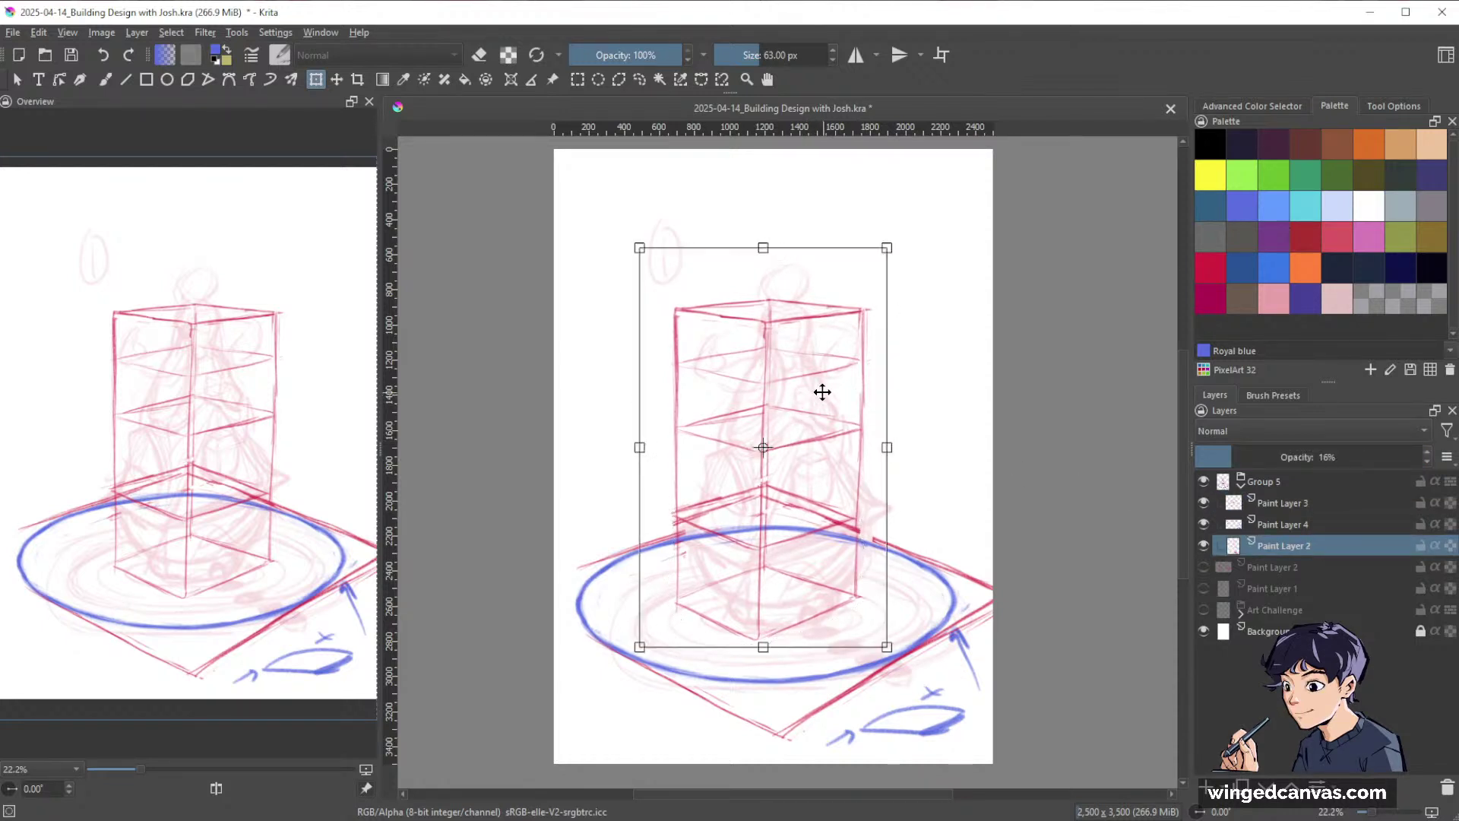
pyautogui.moveTo(821, 390); pyautogui.dragTo(805, 390)
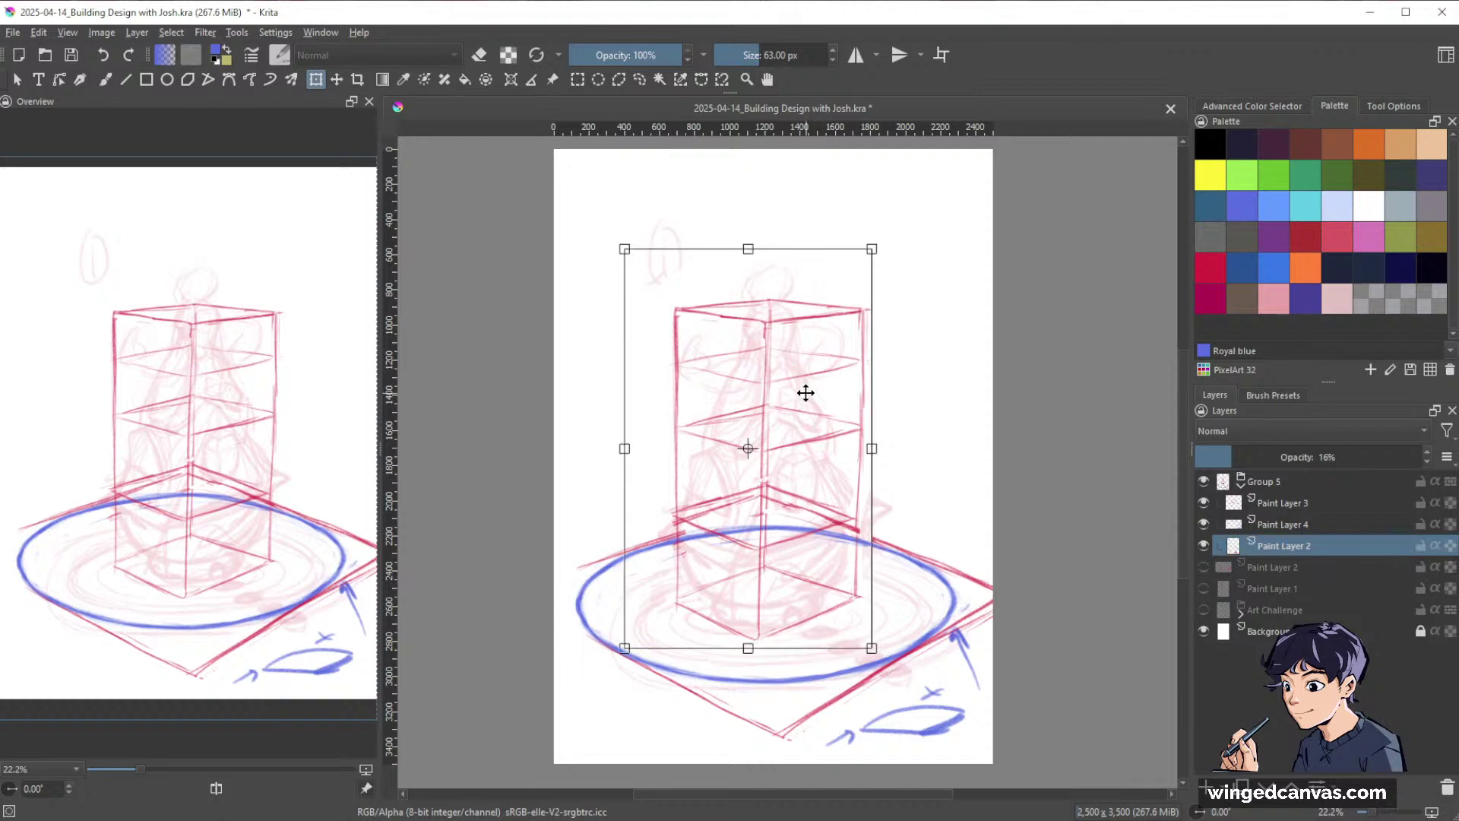
pyautogui.press('Return')
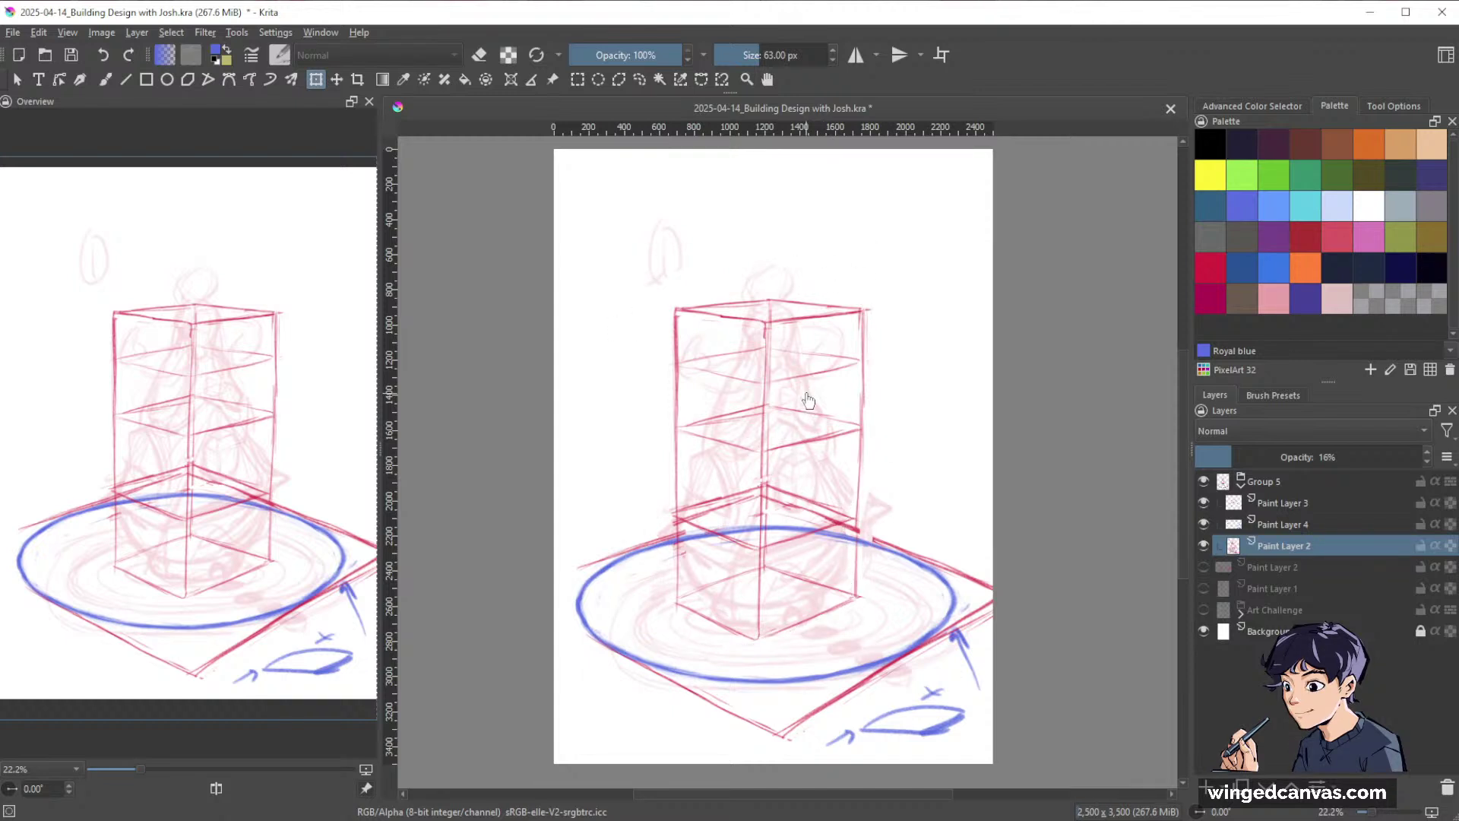
pyautogui.press('b')
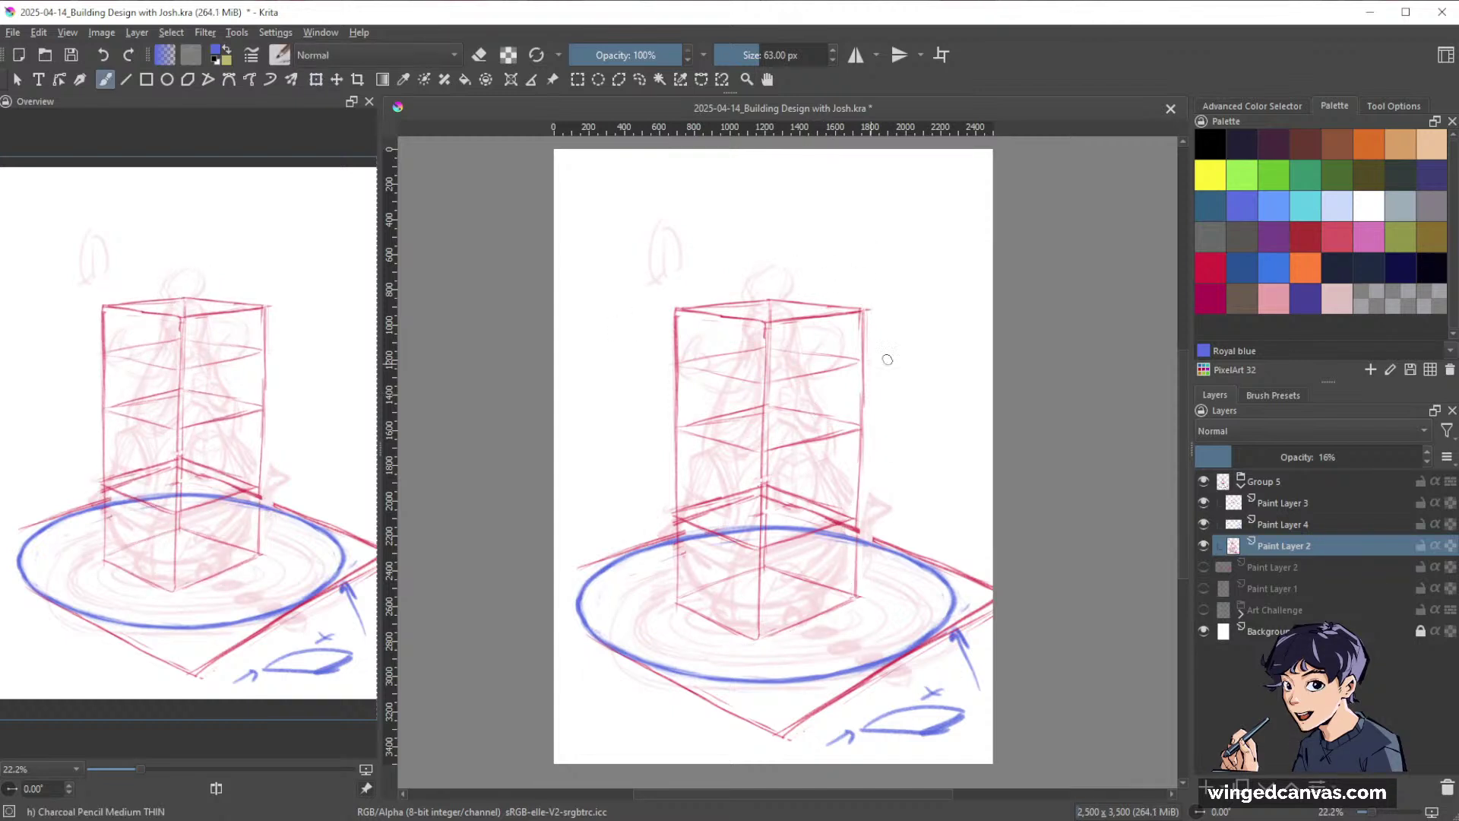
# Lower Paint Layer 3's opacity to 34% and add a new paint layer above it.
pyautogui.click(1274, 449)
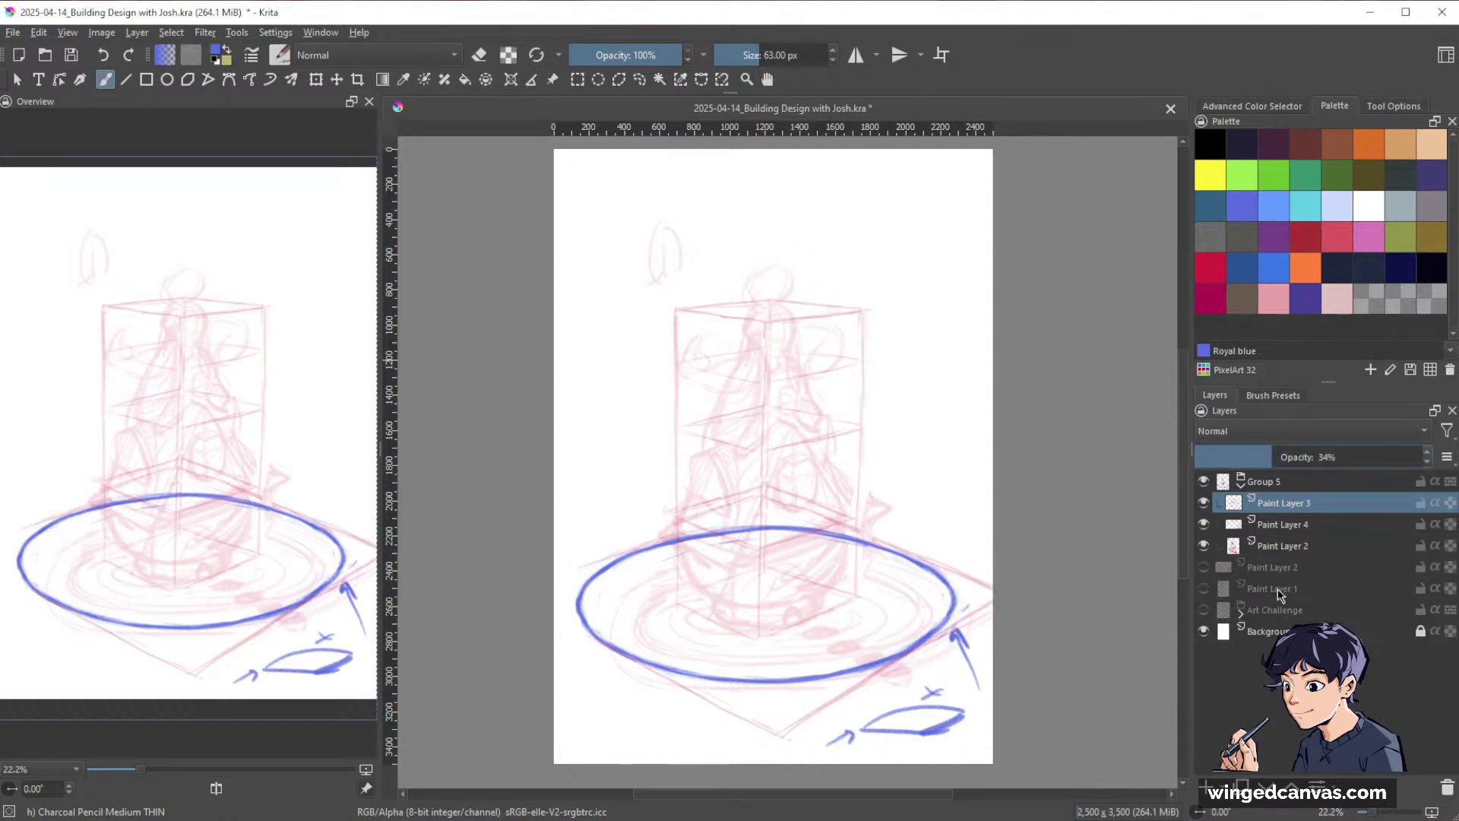
pyautogui.click(1207, 786)
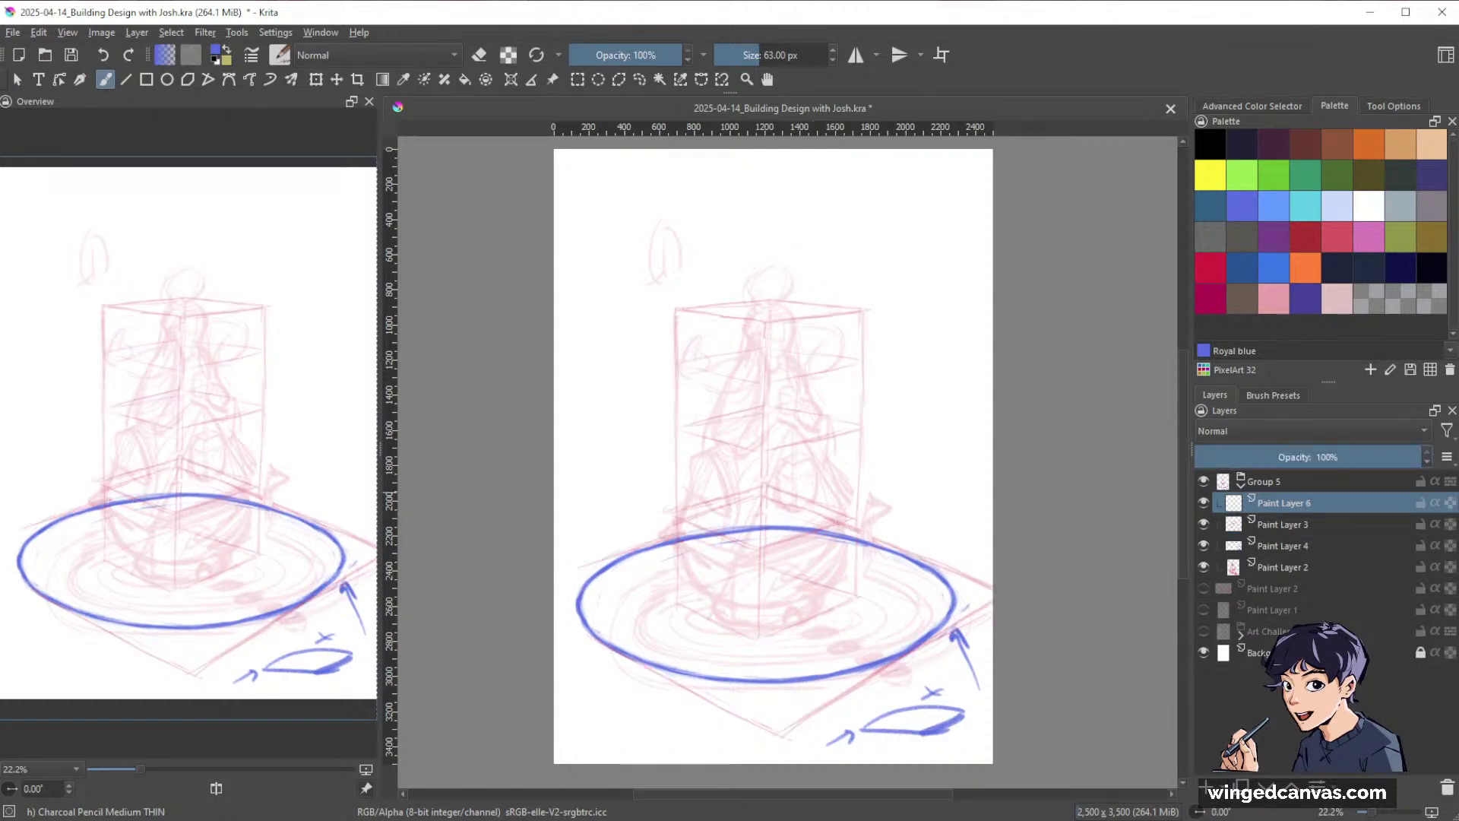
# Set the brush size to 26 px and hide Group 5.
pyautogui.scroll(1, 808, 431)
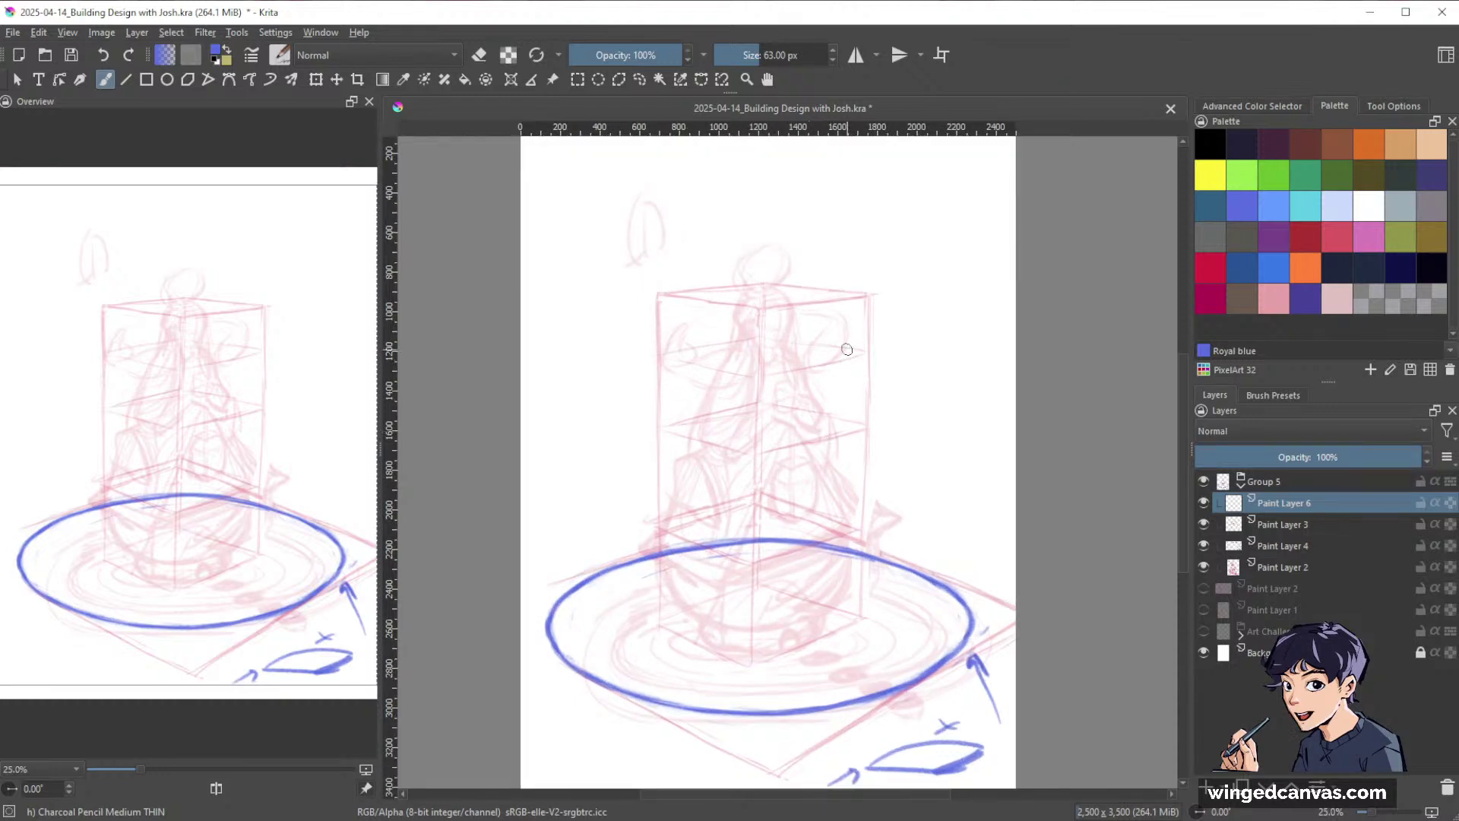
pyautogui.press('[')
pyautogui.press('[')
pyautogui.press('[')
pyautogui.press('[')
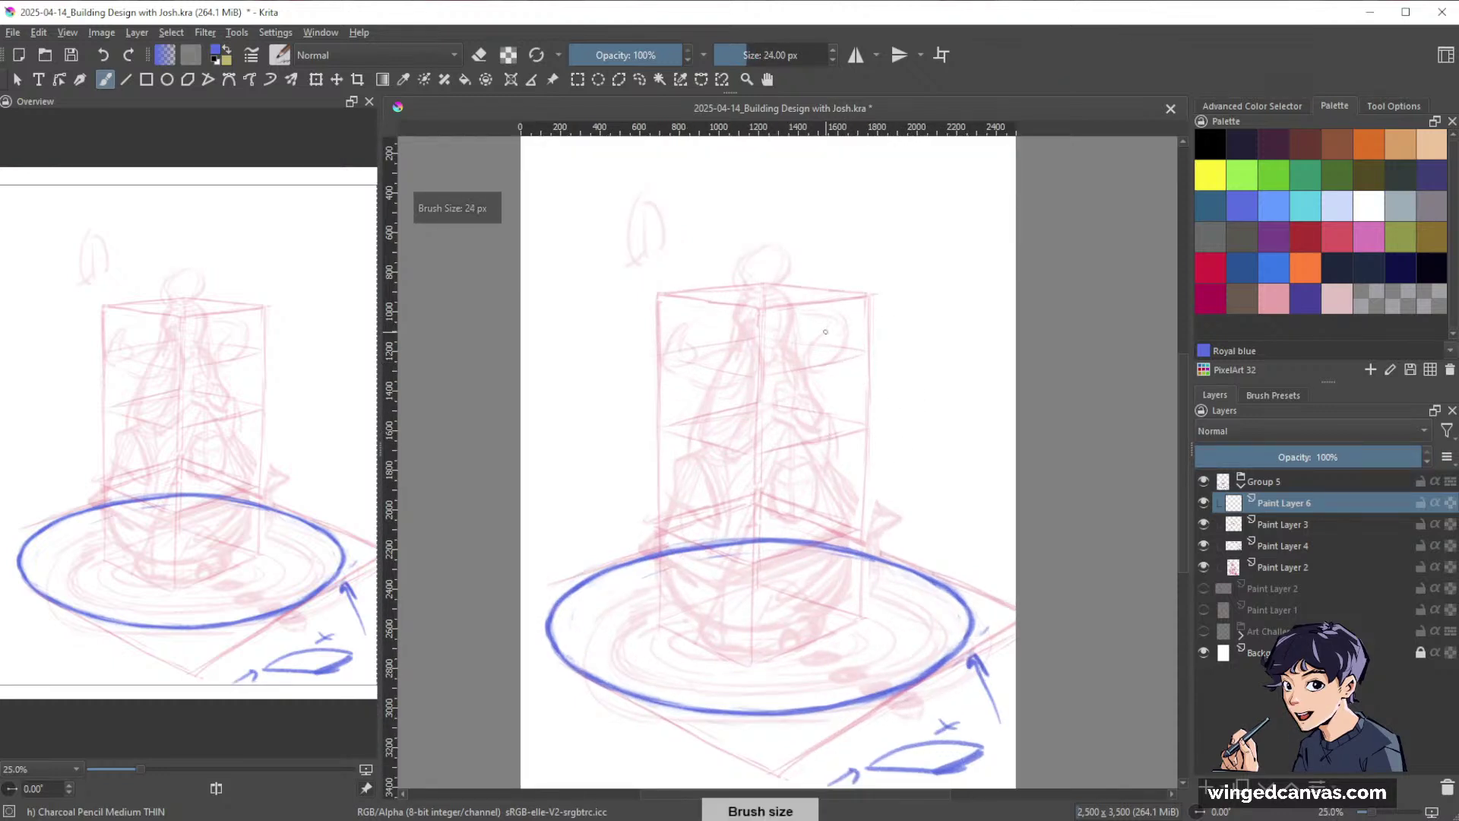
pyautogui.press(']')
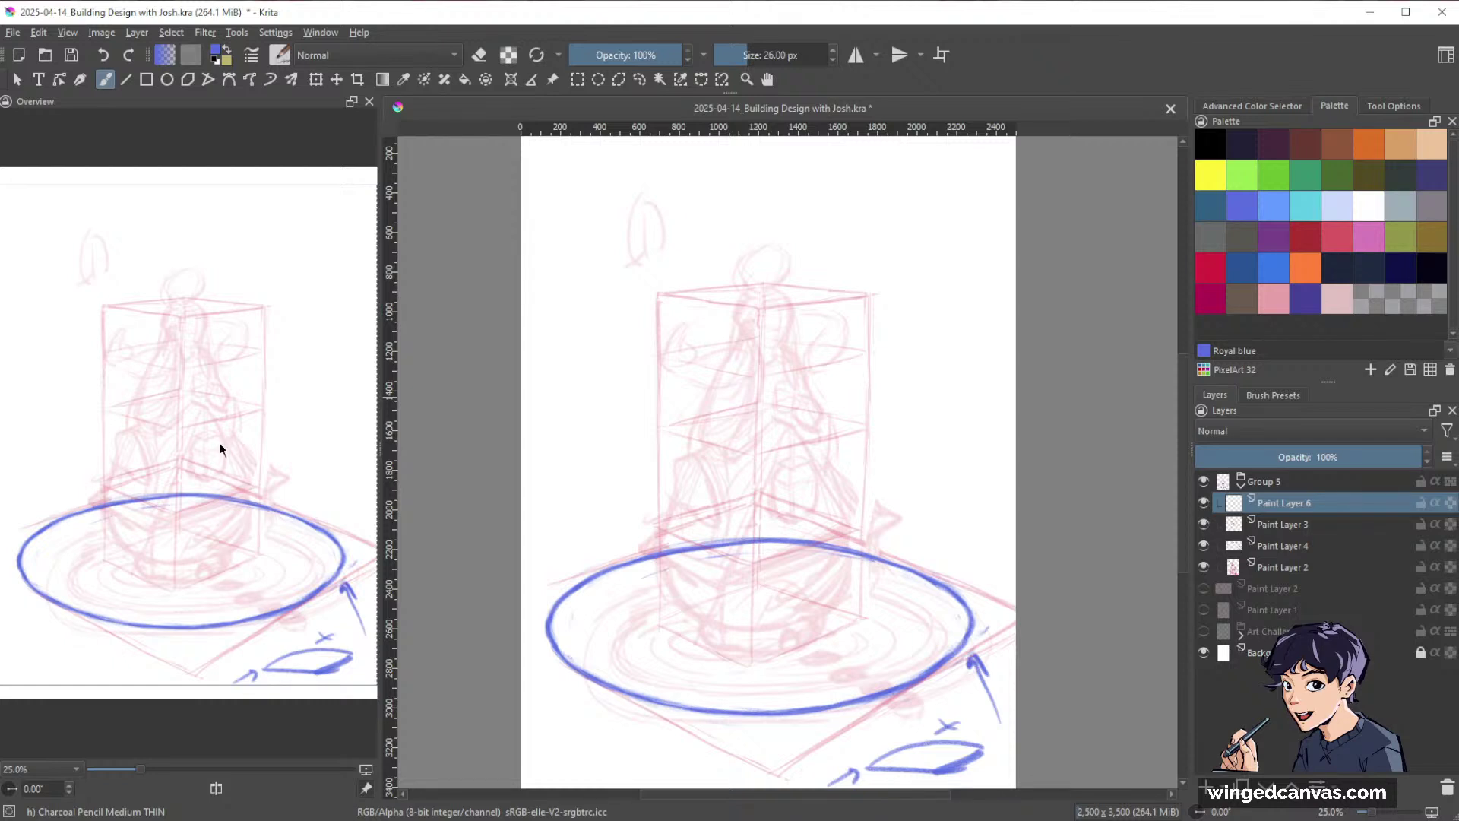
pyautogui.click(1203, 481)
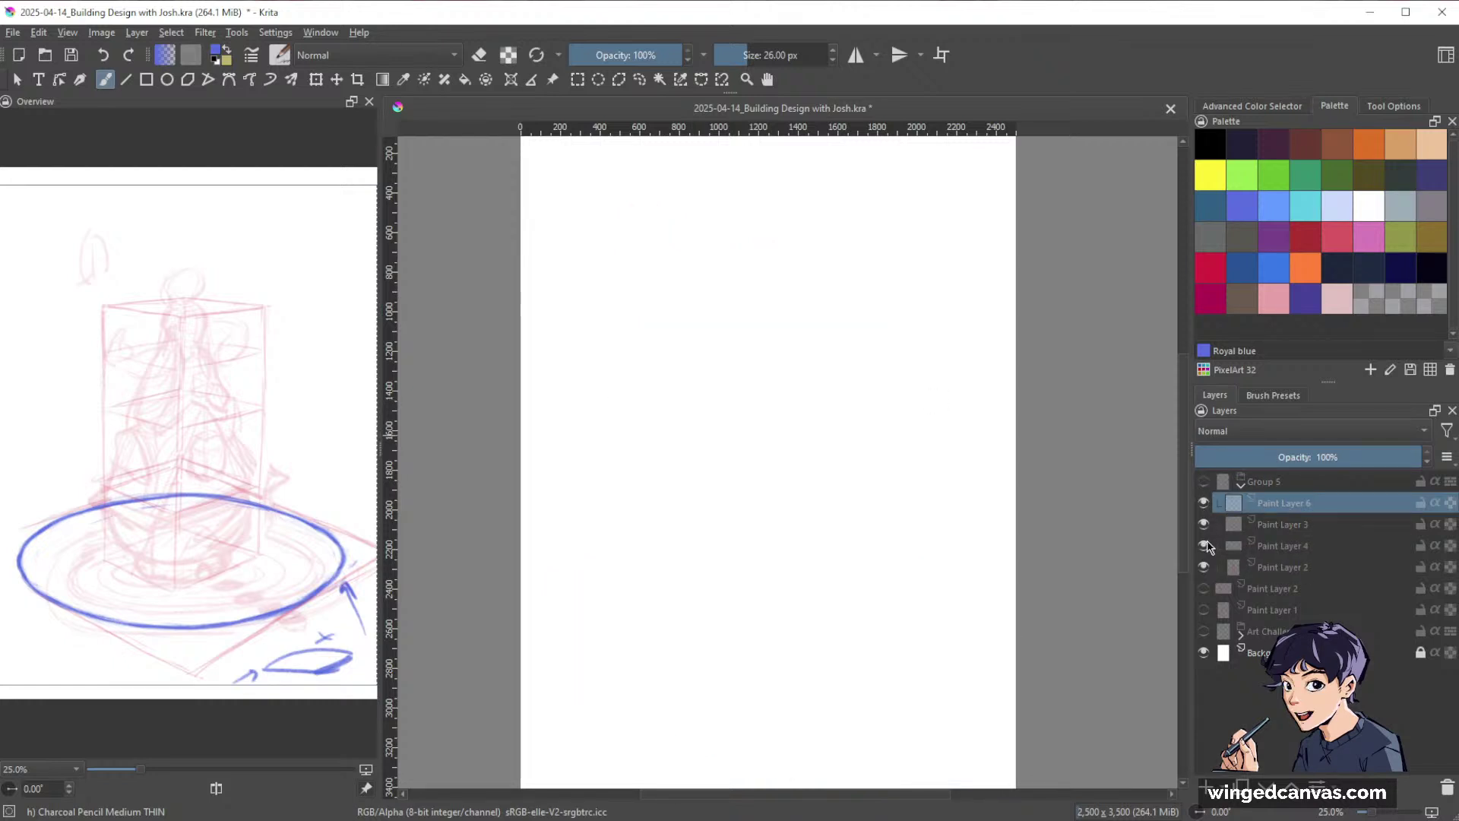
# Review the two numbered thumbnail sketches on the ungrouped Paint Layer 2, hide that layer, and show Group 5.
pyautogui.click(1203, 589)
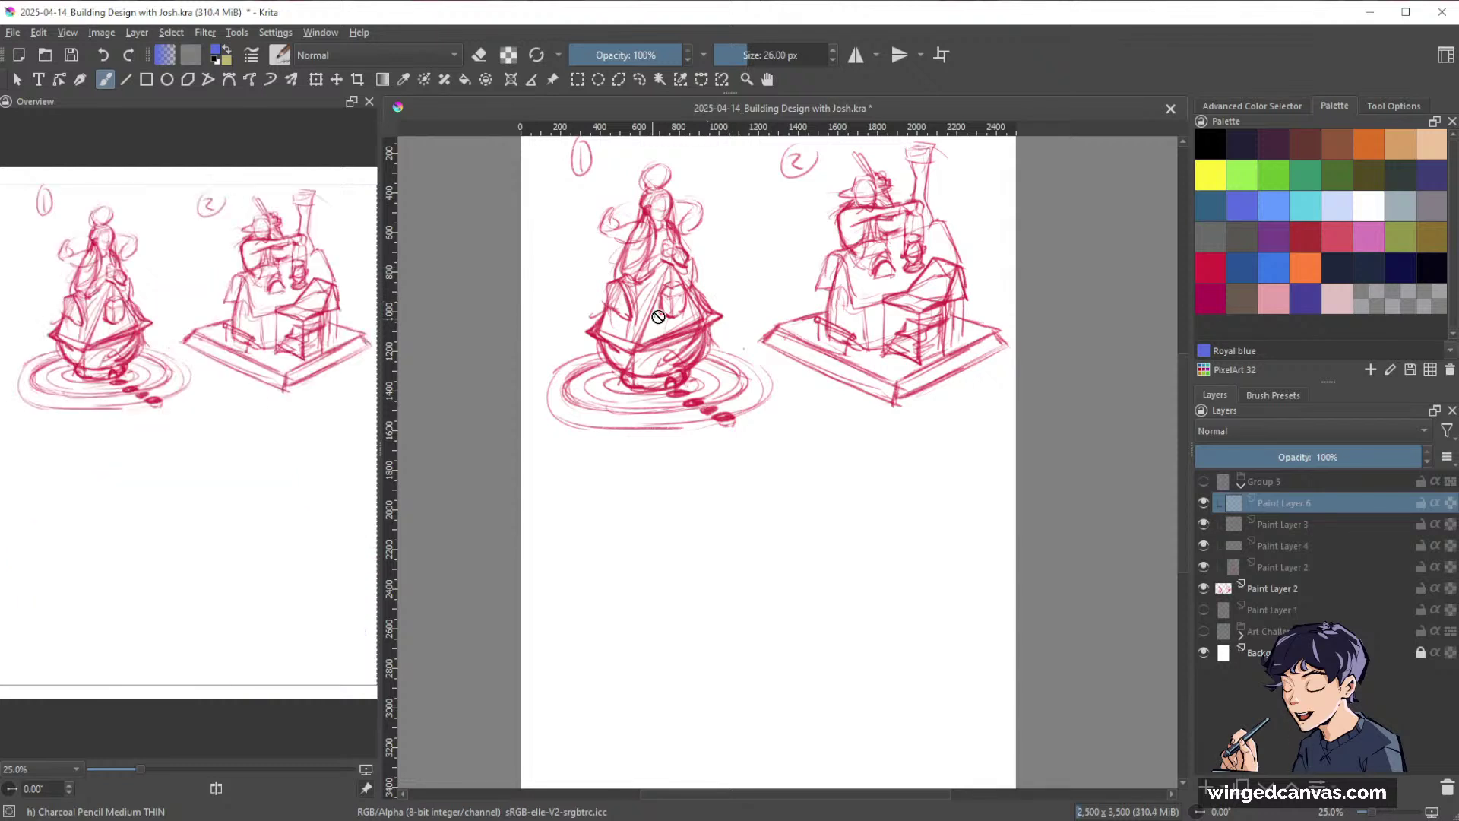
pyautogui.moveTo(690, 265); pyautogui.dragTo(680, 343)
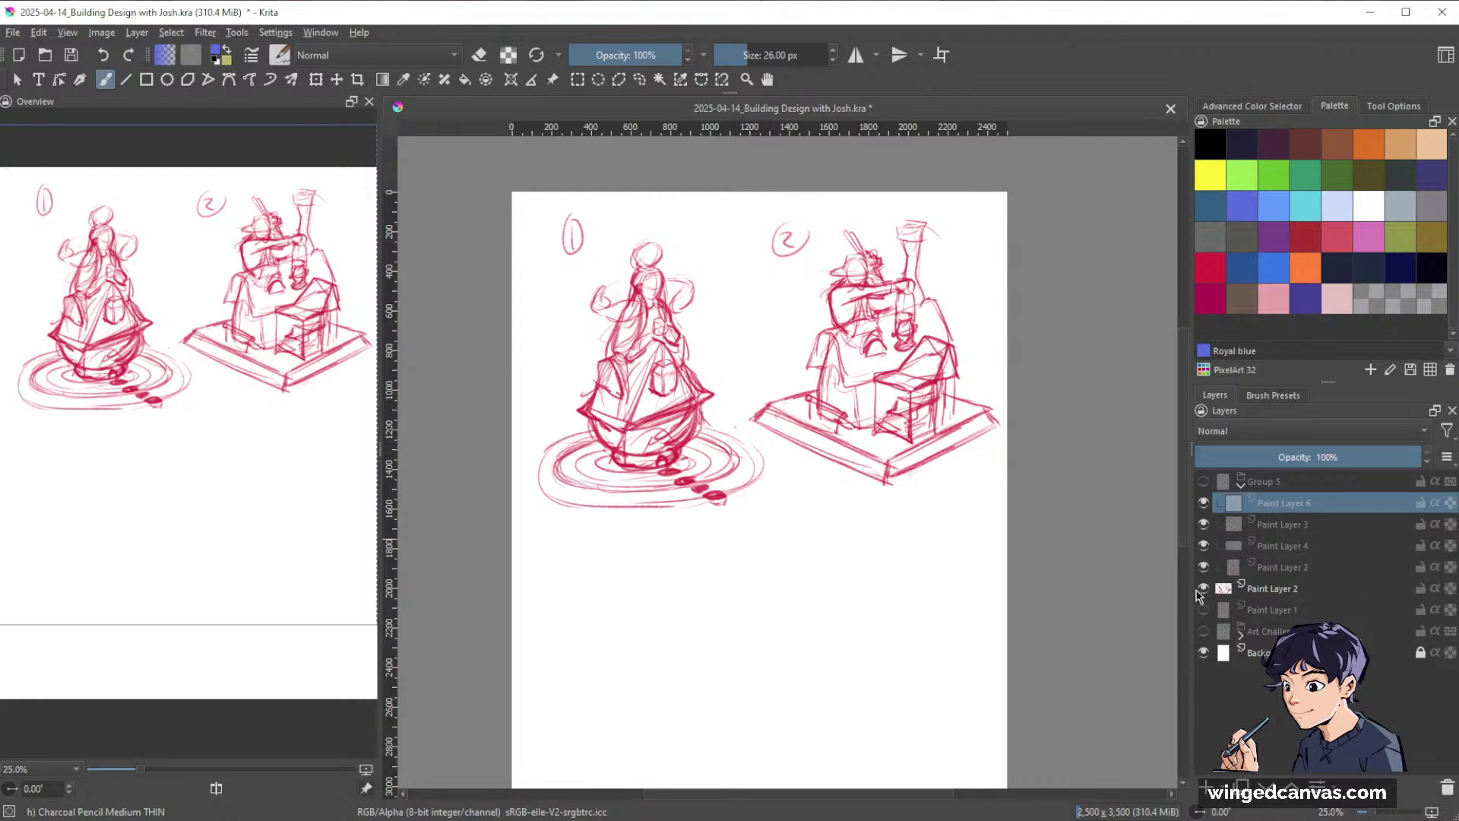
pyautogui.click(1205, 482)
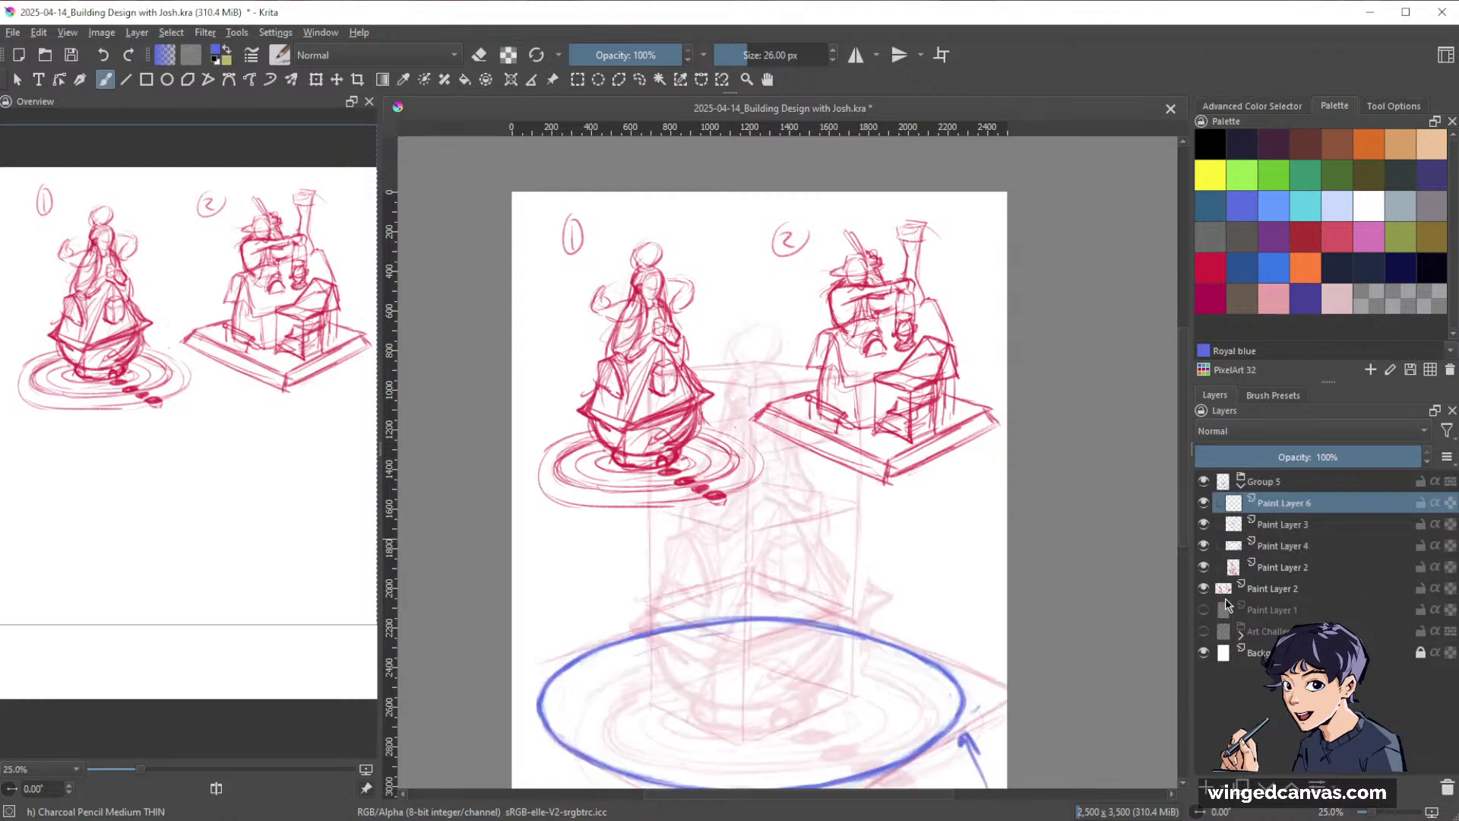
pyautogui.click(1204, 590)
pyautogui.scroll(-3, 766, 459)
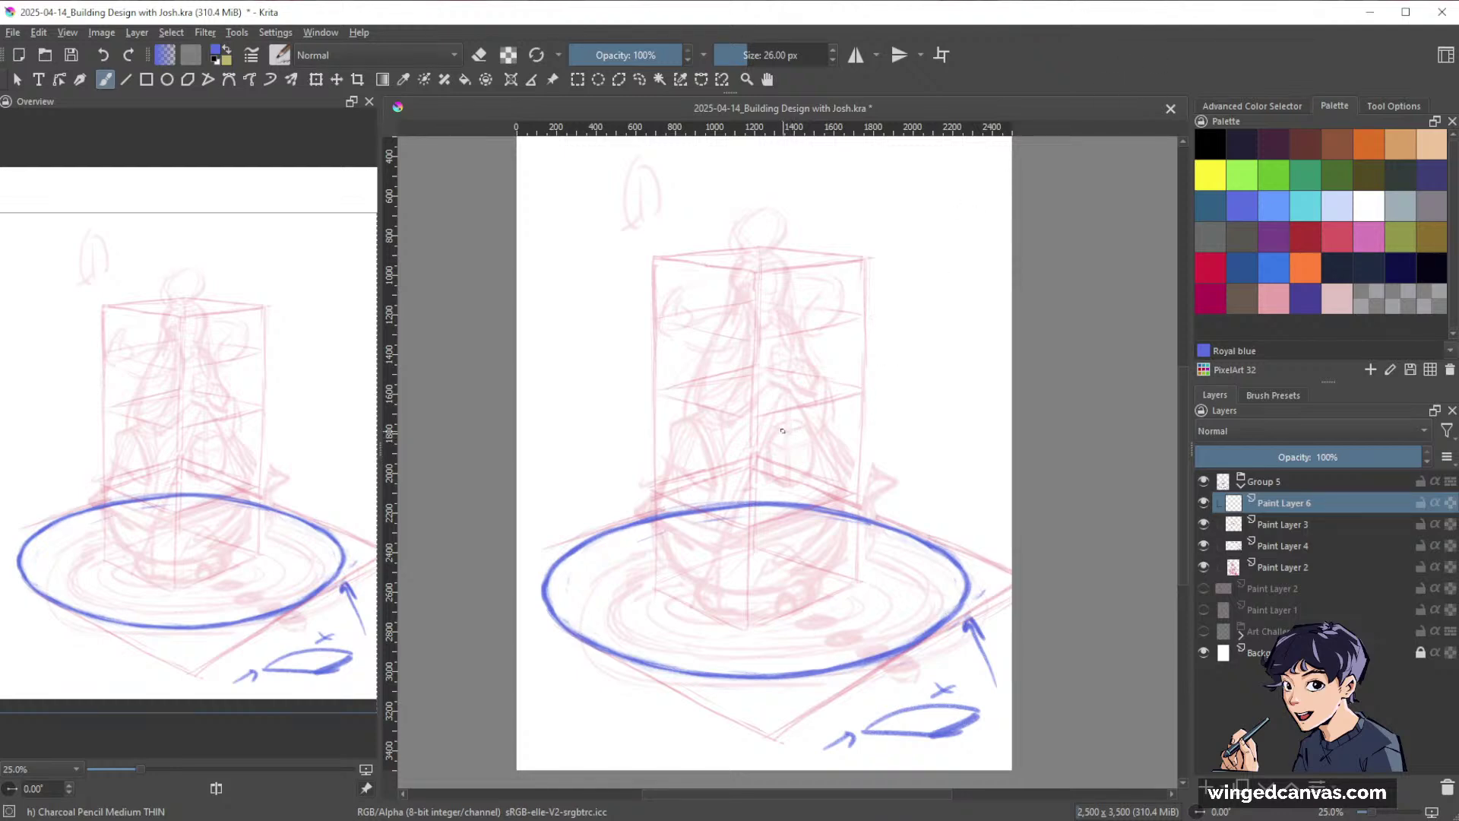
# Fade the rough figure sketch on the Paint Layer 2 inside Group 5 to 10% opacity.
pyautogui.press('+')
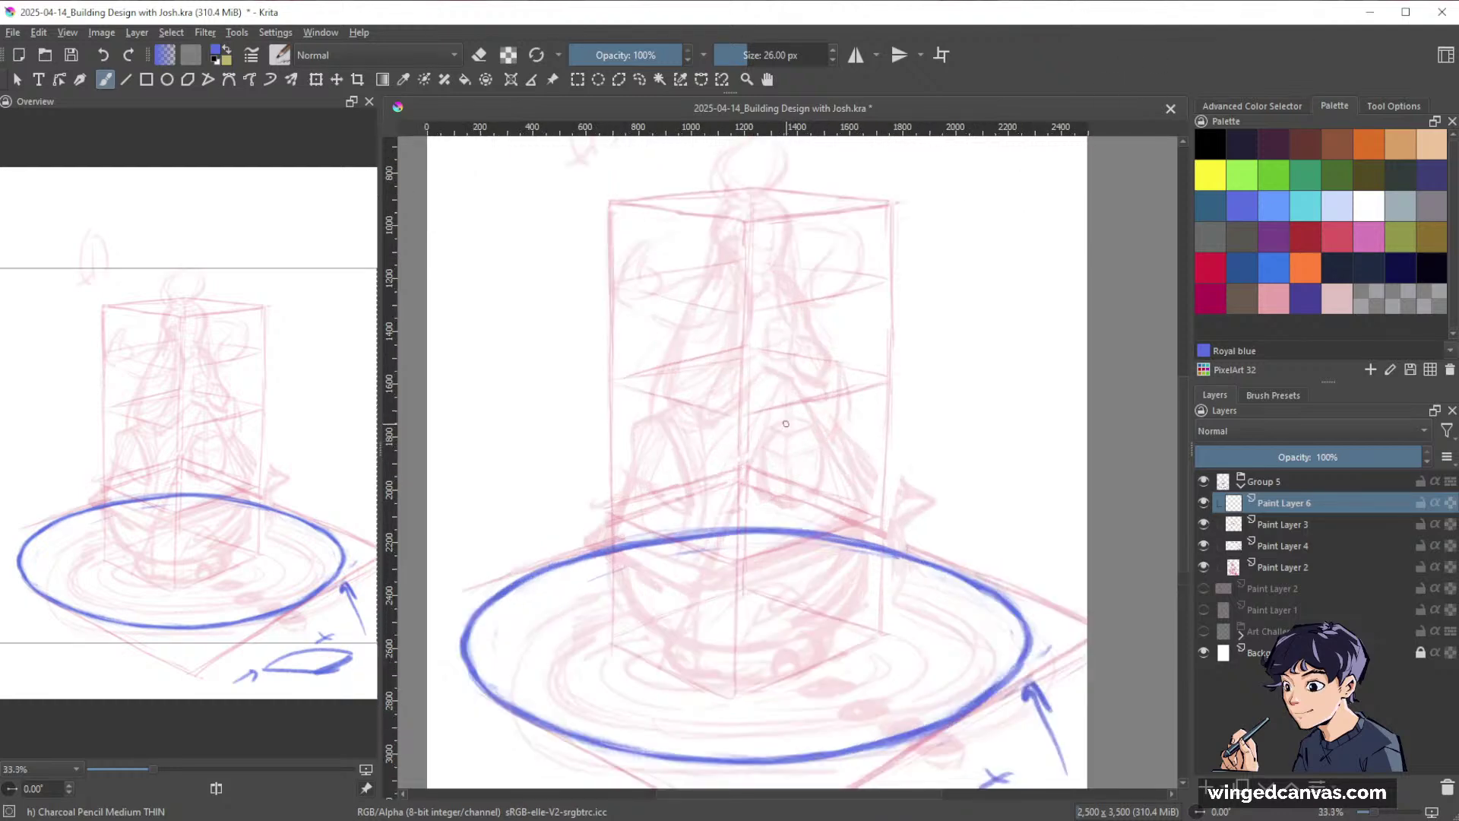
pyautogui.press('+')
pyautogui.moveTo(841, 329); pyautogui.dragTo(938, 437)
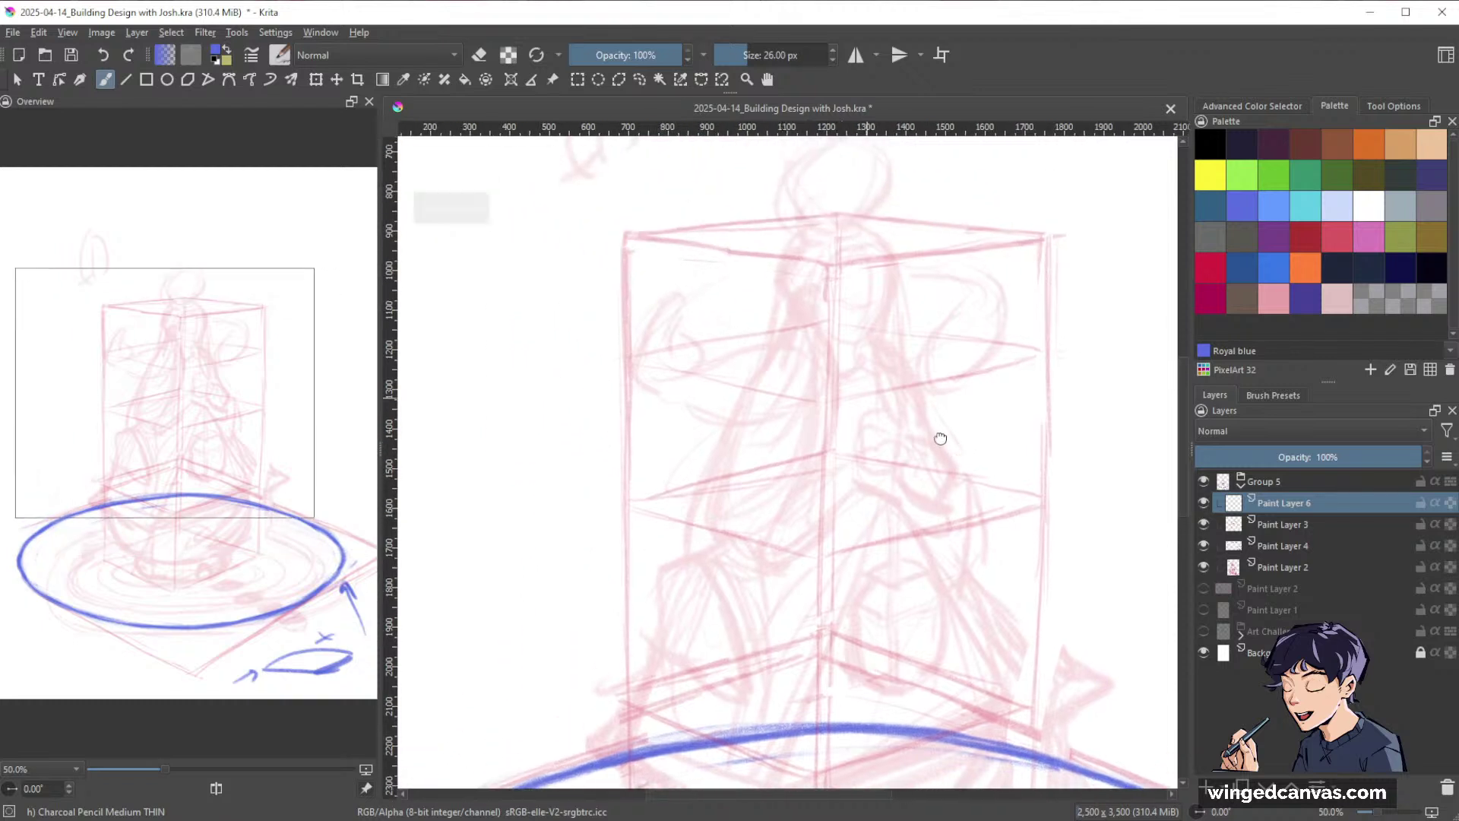
pyautogui.press('+')
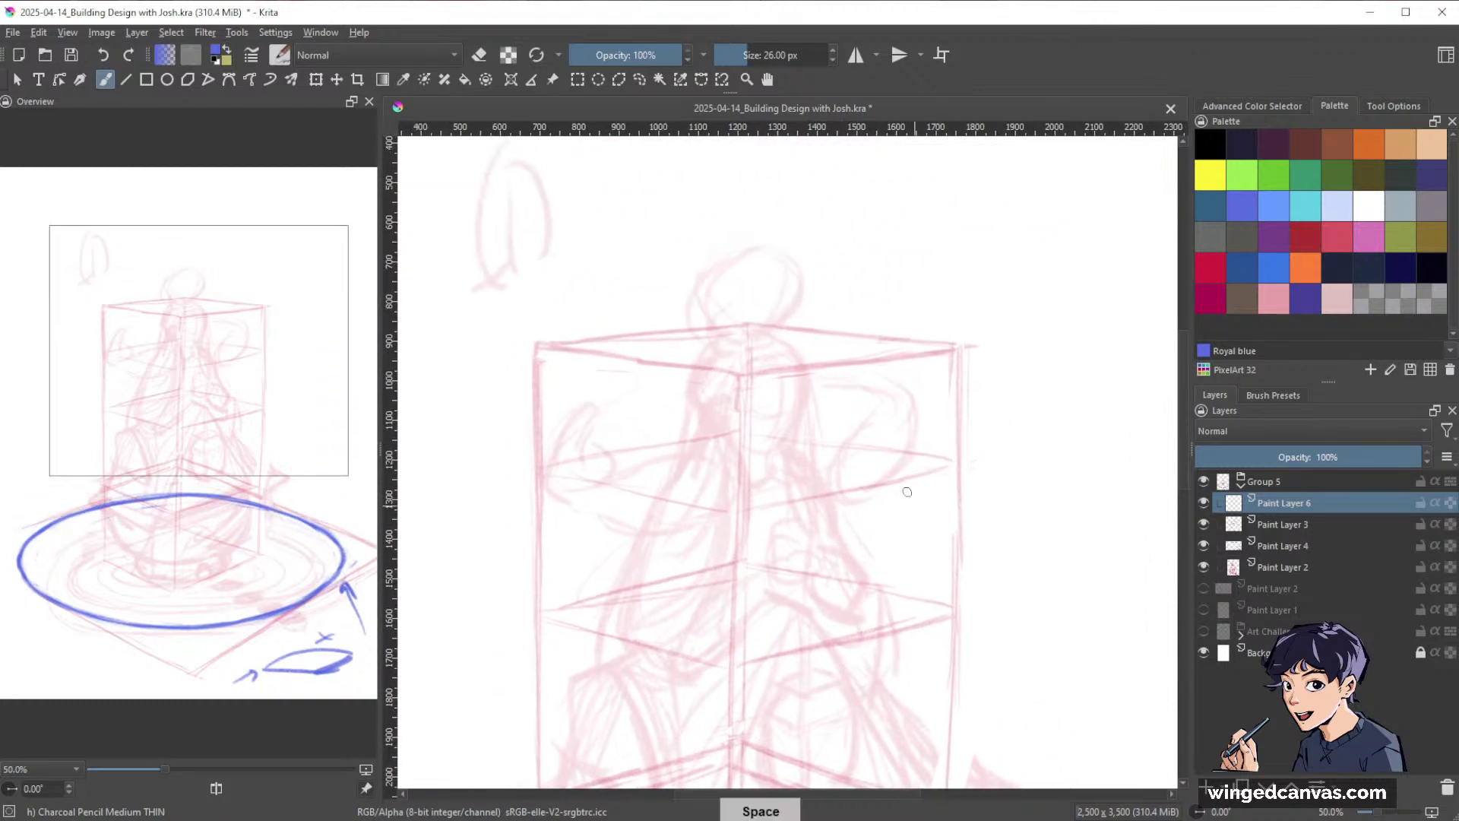
pyautogui.press('+')
pyautogui.click(1269, 566)
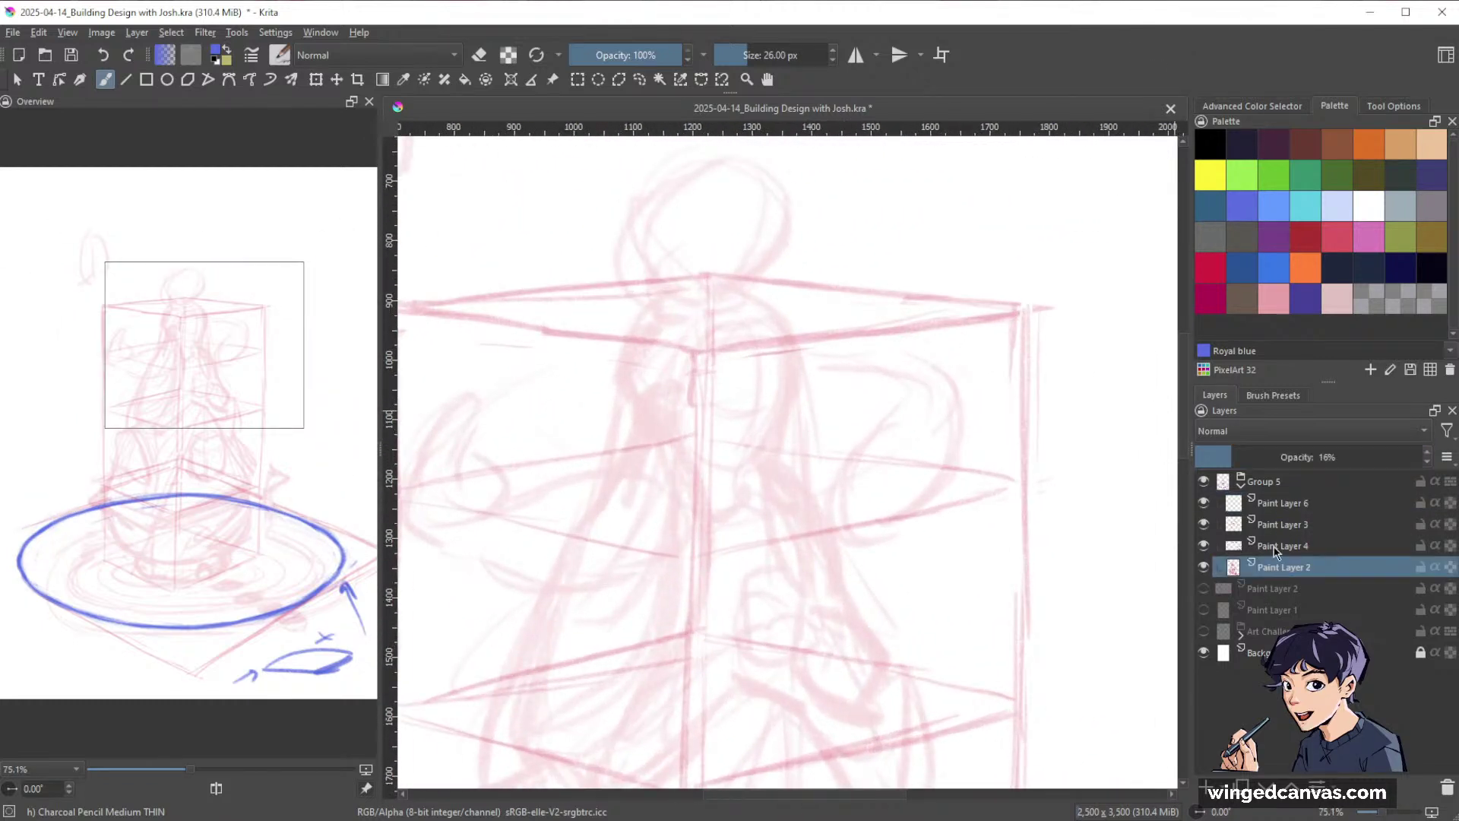
pyautogui.click(1229, 455)
pyautogui.moveTo(1215, 454); pyautogui.dragTo(1209, 456)
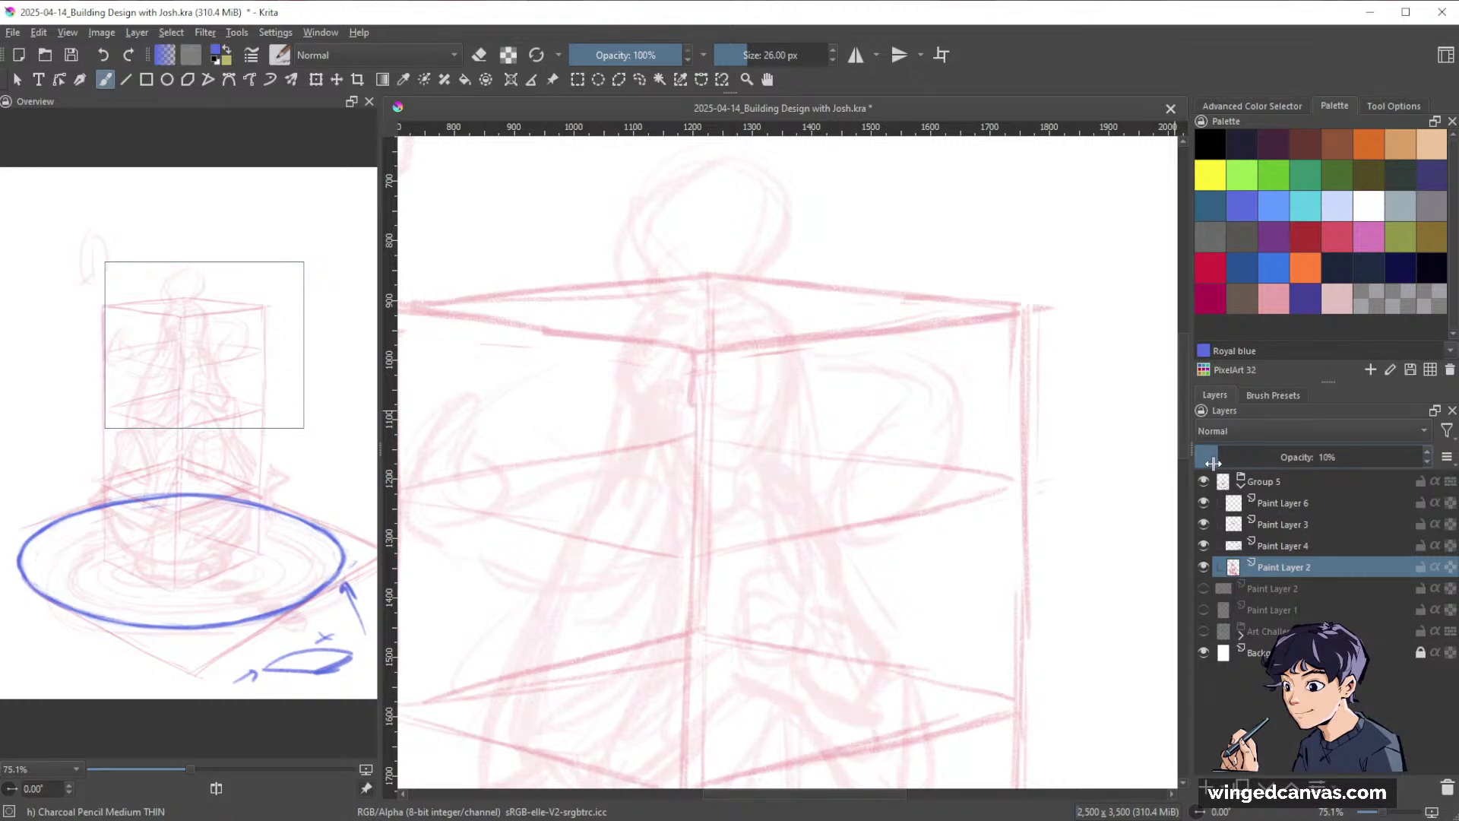
# Identify the perspective box lines on Paint Layer 3 and fade that layer to 10% opacity.
pyautogui.click(1204, 524)
pyautogui.click(1204, 525)
pyautogui.click(1305, 525)
pyautogui.moveTo(1221, 463)
pyautogui.mouseDown()
pyautogui.moveTo(1264, 463)
pyautogui.moveTo(1232, 463)
pyautogui.mouseUp()
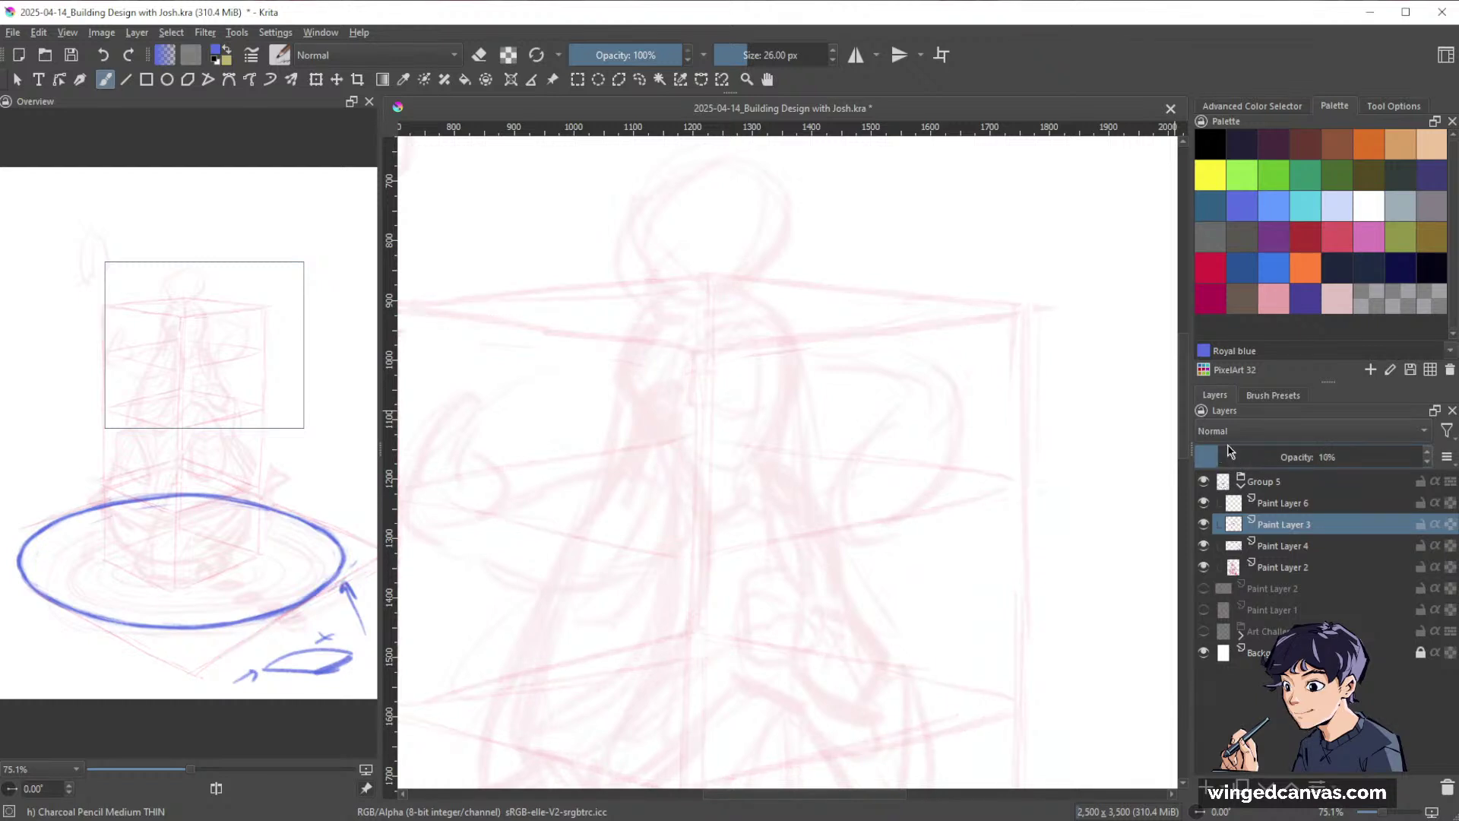
# On Paint Layer 6, reduce the brush size to 20 px and sketch a circle for the figure's head.
pyautogui.click(1298, 500)
pyautogui.moveTo(991, 485)
pyautogui.mouseDown()
pyautogui.moveTo(1074, 375)
pyautogui.moveTo(1056, 471)
pyautogui.moveTo(958, 404)
pyautogui.moveTo(983, 479)
pyautogui.moveTo(925, 385)
pyautogui.moveTo(770, 352)
pyautogui.mouseUp()
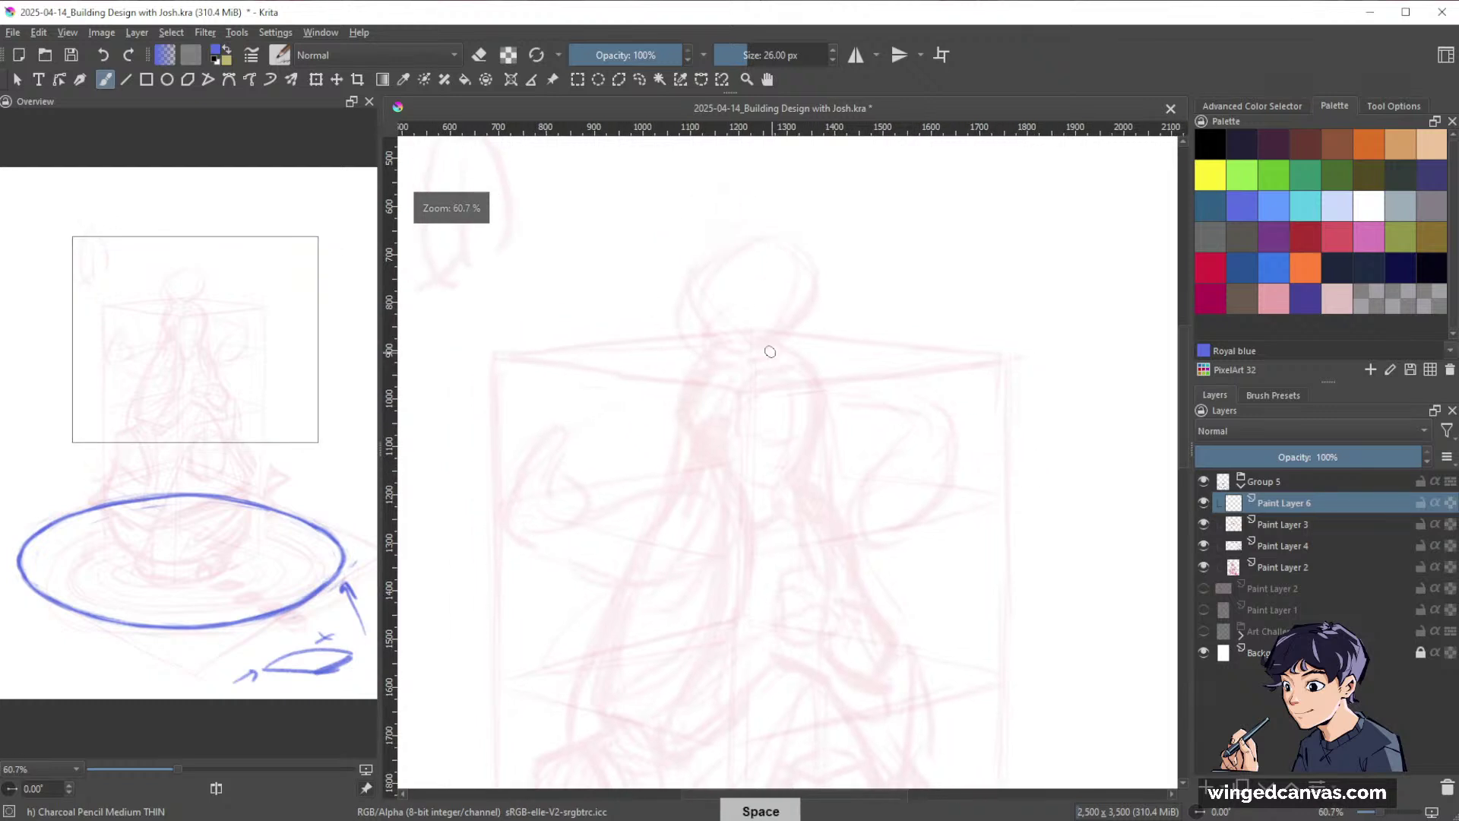
pyautogui.press('[')
pyautogui.press('[')
pyautogui.press('[')
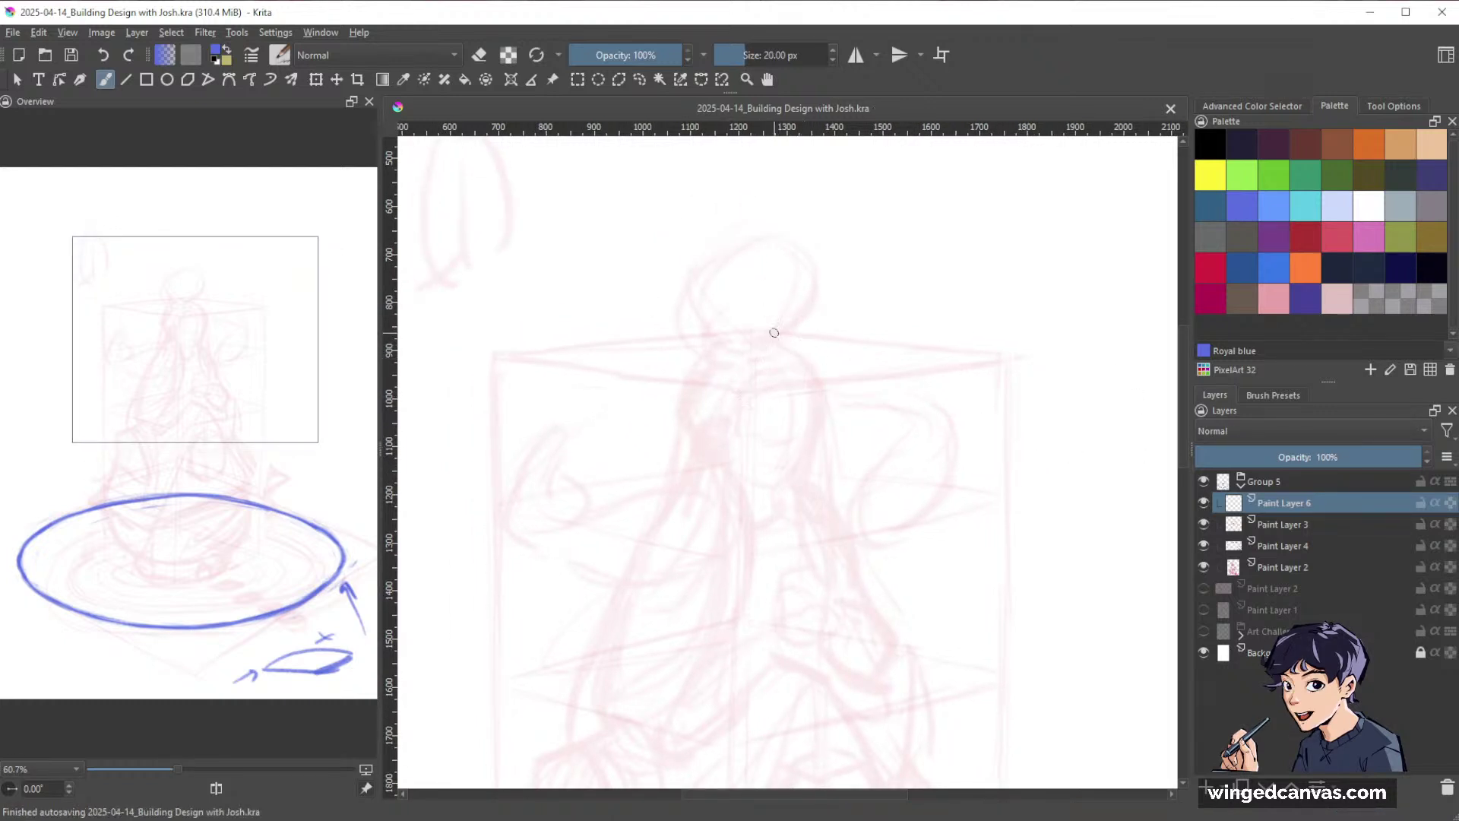
pyautogui.moveTo(701, 363); pyautogui.dragTo(704, 403)
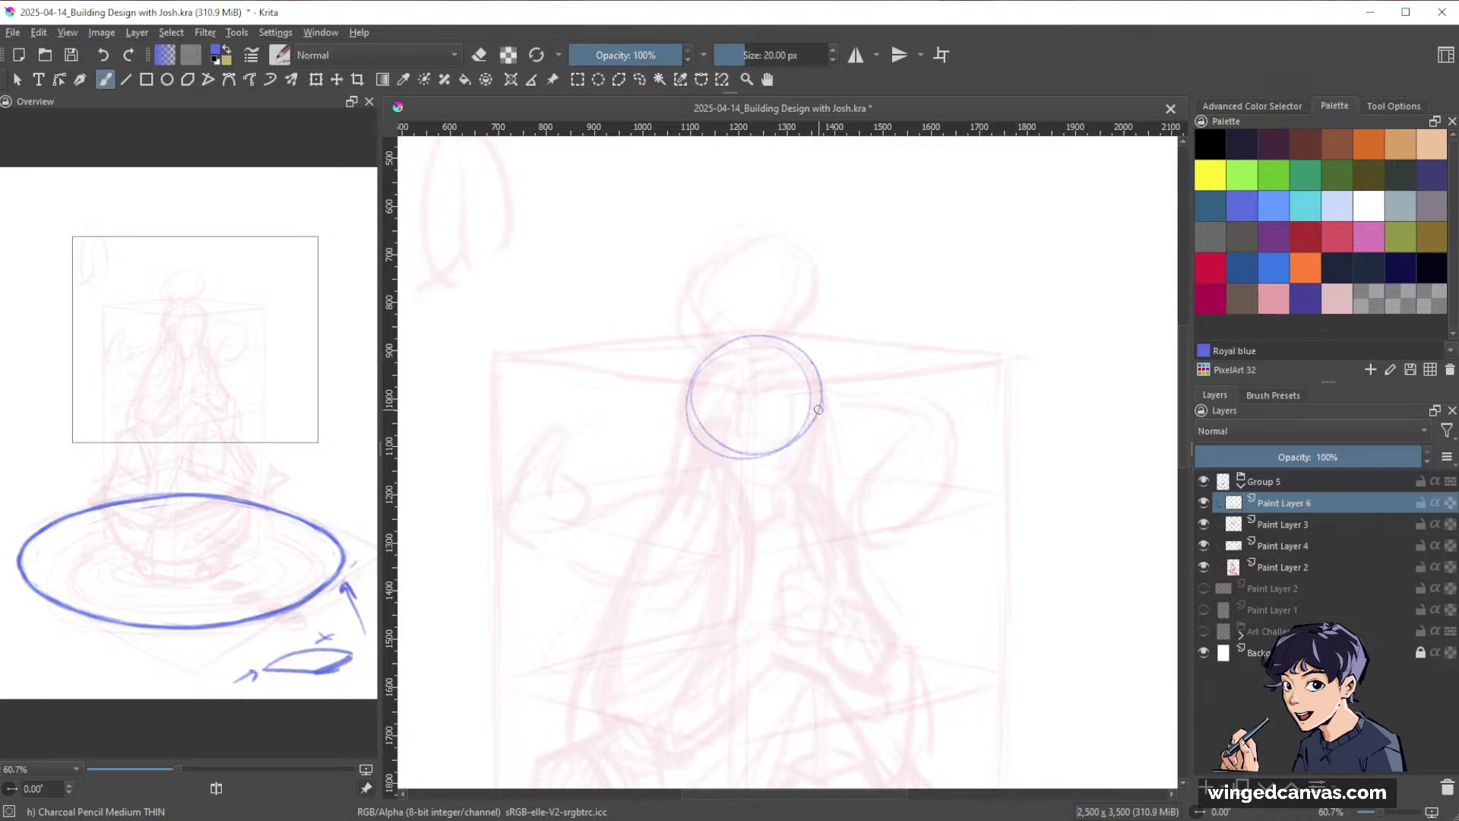
# Sketch both sides of the jaw tapering from the head circle to the chin, erasing the overlapping construction lines.
pyautogui.moveTo(819, 410)
pyautogui.mouseDown()
pyautogui.moveTo(806, 358)
pyautogui.moveTo(812, 430)
pyautogui.moveTo(816, 405)
pyautogui.moveTo(778, 484)
pyautogui.mouseUp()
pyautogui.press('e')
pyautogui.moveTo(807, 433)
pyautogui.mouseDown()
pyautogui.moveTo(813, 373)
pyautogui.moveTo(811, 434)
pyautogui.mouseUp()
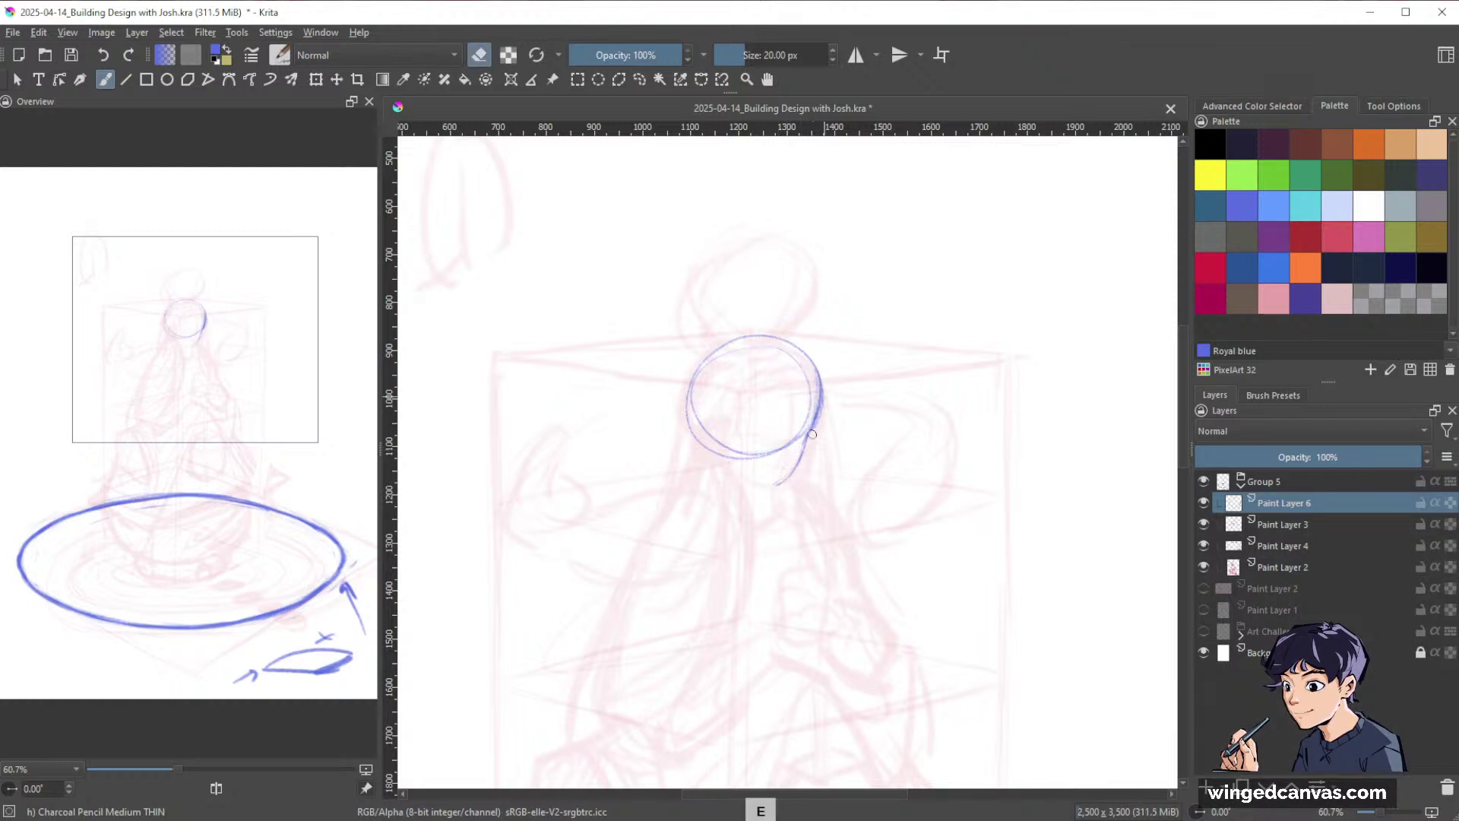
pyautogui.press('e')
pyautogui.moveTo(821, 384); pyautogui.dragTo(801, 448)
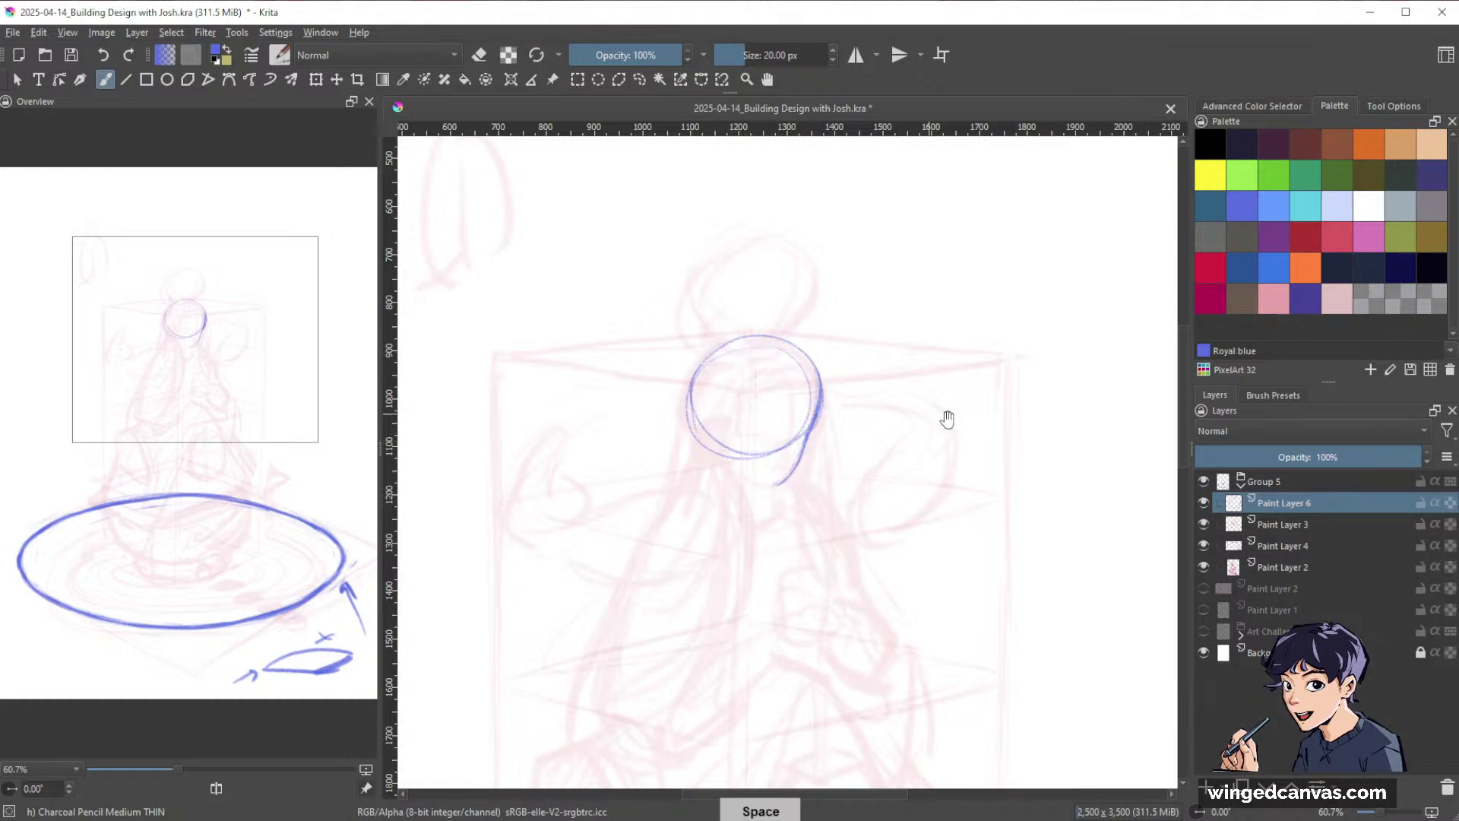
pyautogui.moveTo(948, 418); pyautogui.dragTo(953, 362)
pyautogui.moveTo(988, 315)
pyautogui.mouseDown()
pyautogui.moveTo(997, 447)
pyautogui.moveTo(795, 454)
pyautogui.moveTo(841, 304)
pyautogui.moveTo(668, 287)
pyautogui.moveTo(648, 347)
pyautogui.moveTo(664, 382)
pyautogui.mouseUp()
pyautogui.moveTo(641, 310)
pyautogui.mouseDown()
pyautogui.moveTo(672, 393)
pyautogui.moveTo(690, 373)
pyautogui.moveTo(668, 375)
pyautogui.moveTo(688, 406)
pyautogui.moveTo(745, 429)
pyautogui.mouseUp()
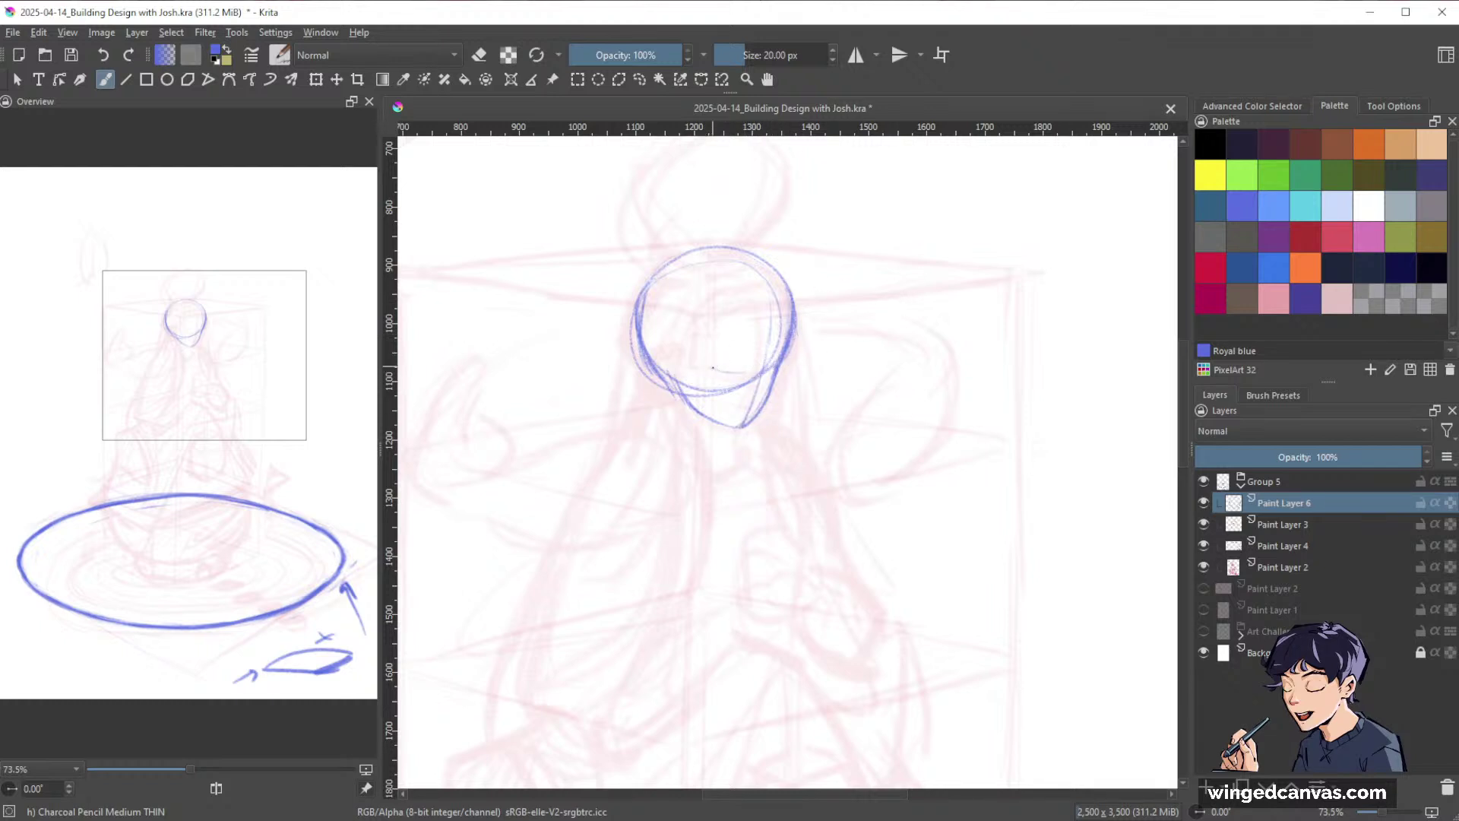
# Sketch the facial guide lines across the lower part of the head circle, undoing and erasing the stray strokes.
pyautogui.moveTo(710, 368); pyautogui.dragTo(775, 368)
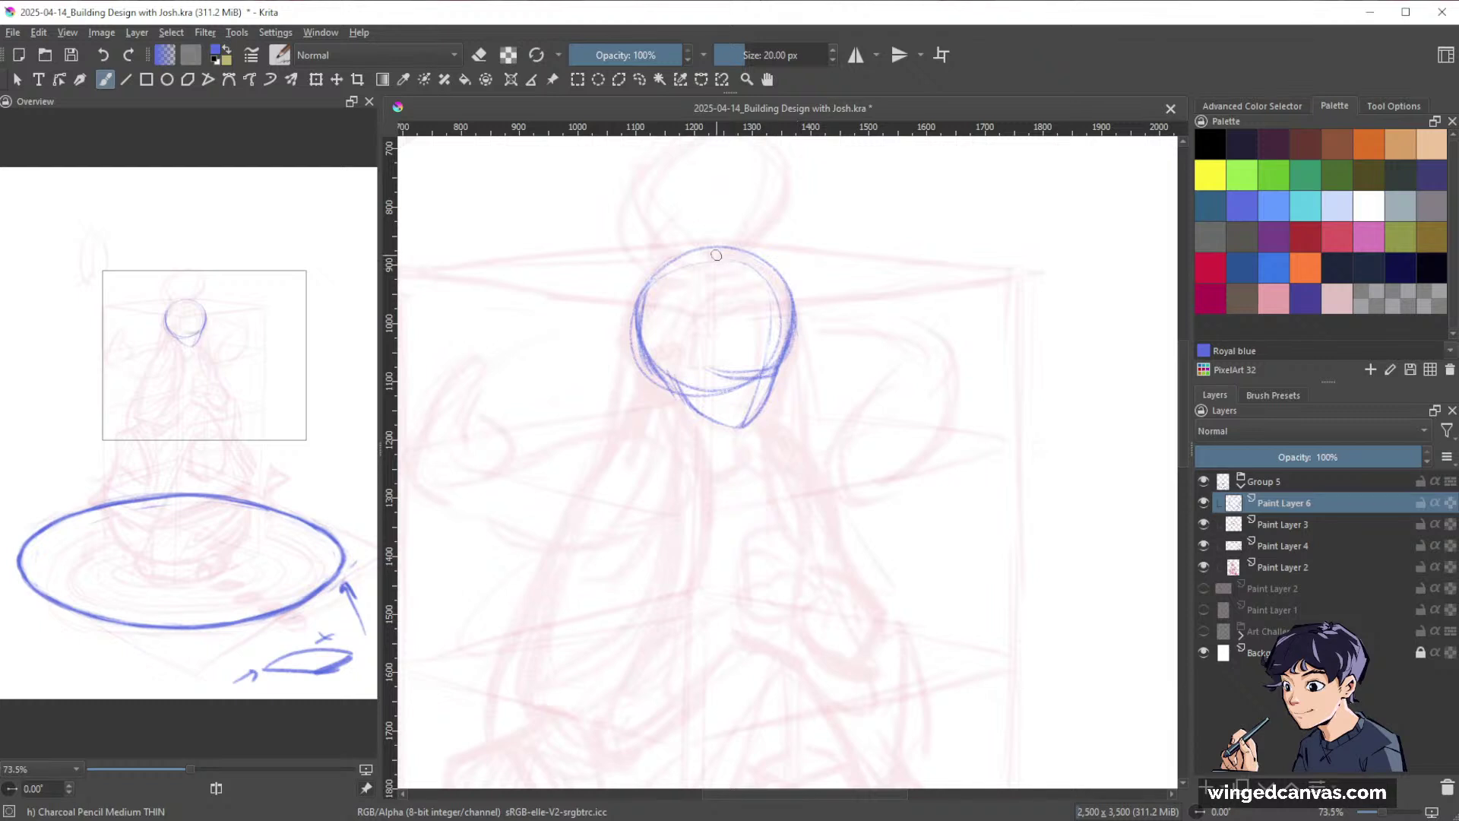
pyautogui.moveTo(745, 263); pyautogui.dragTo(775, 304)
pyautogui.hotkey('ctrl', 'z')
pyautogui.moveTo(726, 375); pyautogui.dragTo(758, 373)
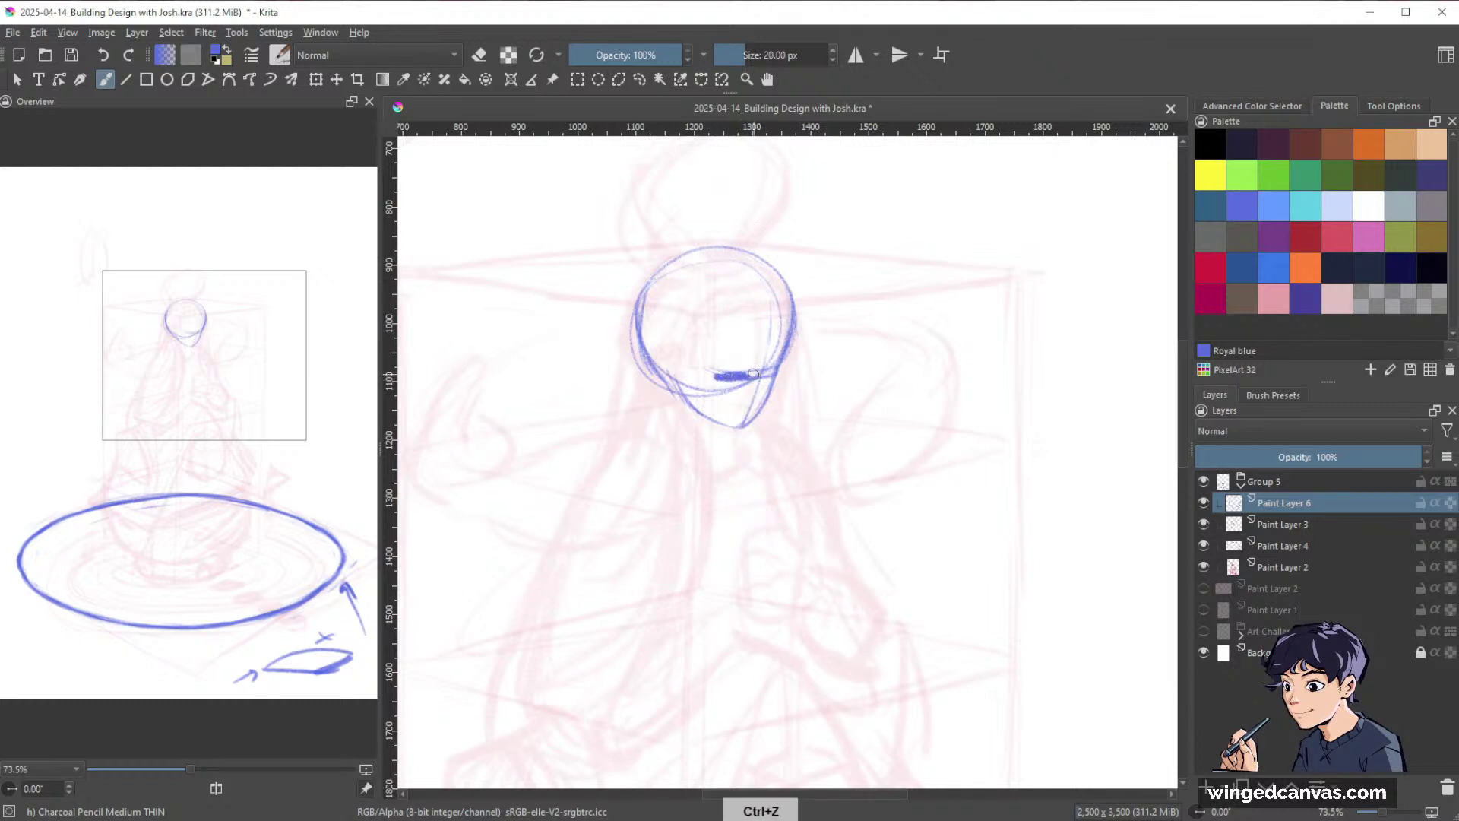
pyautogui.hotkey('ctrl', 'z')
pyautogui.press('e')
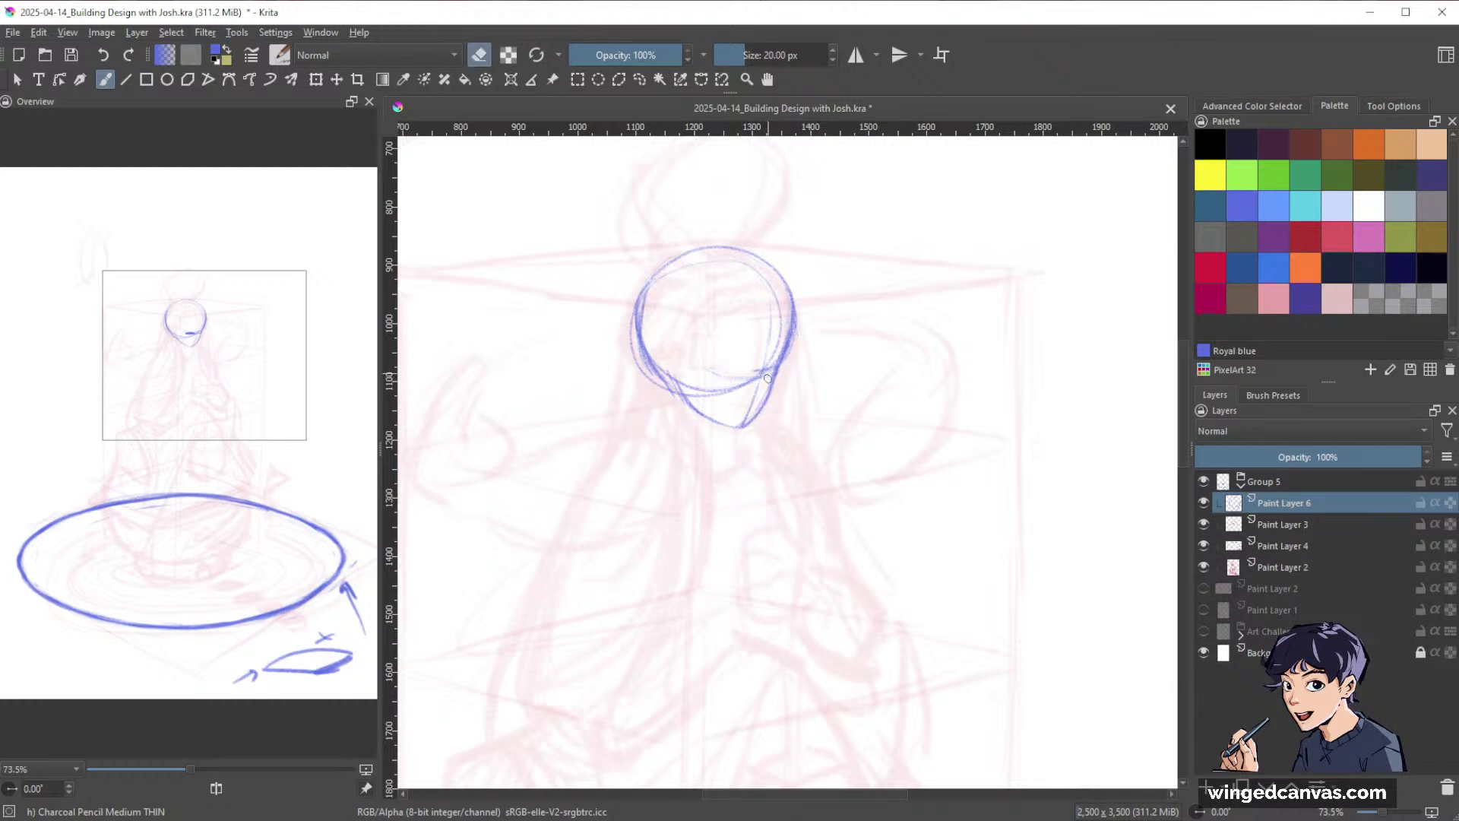
pyautogui.press('e')
pyautogui.moveTo(720, 373)
pyautogui.mouseDown()
pyautogui.moveTo(765, 369)
pyautogui.moveTo(738, 355)
pyautogui.moveTo(759, 357)
pyautogui.moveTo(708, 371)
pyautogui.moveTo(731, 380)
pyautogui.mouseUp()
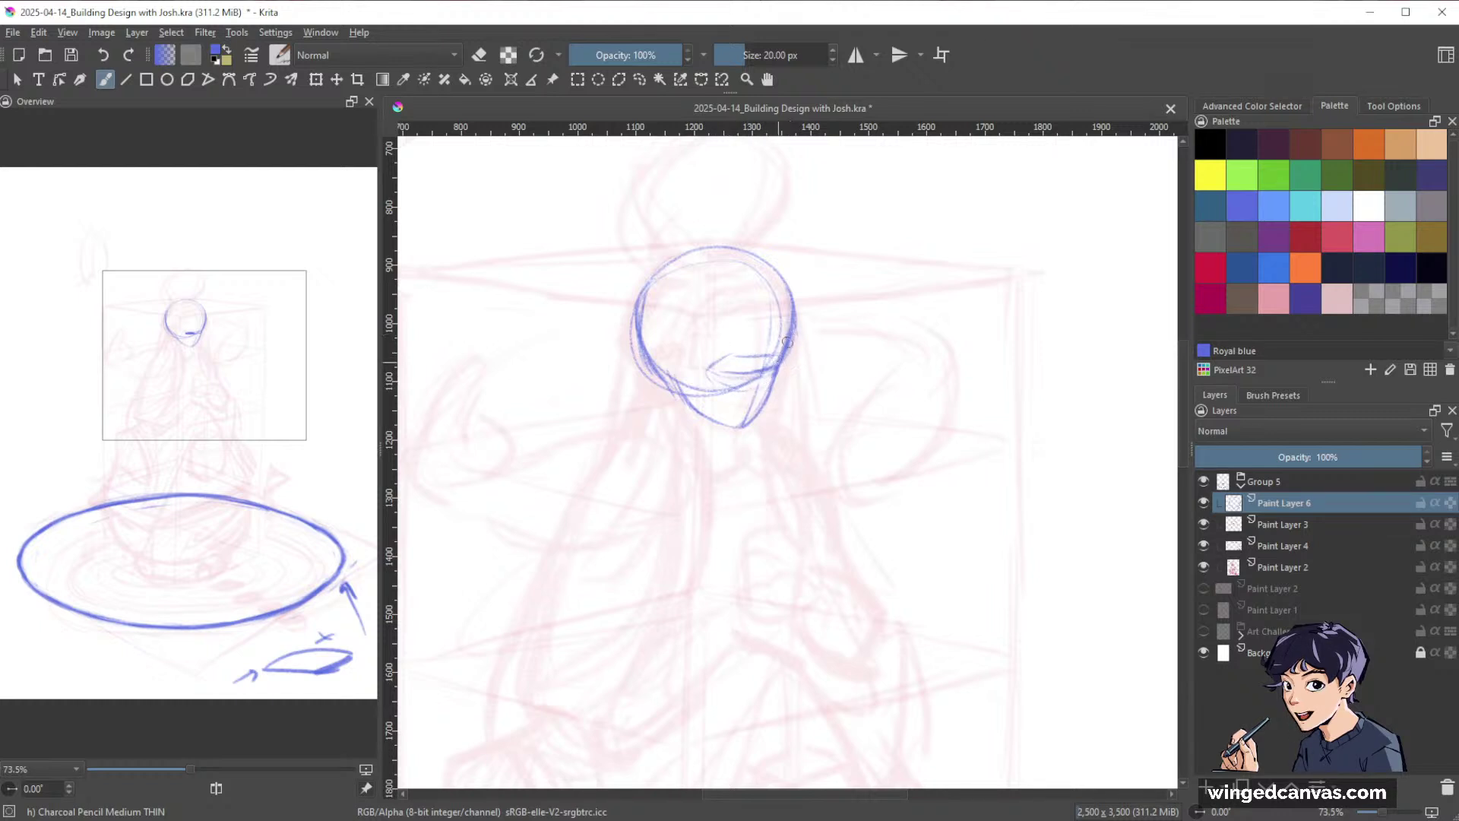
# Refine the right side of the jaw down to the chin and erase the excess lines.
pyautogui.press('e')
pyautogui.press('e')
pyautogui.moveTo(771, 401); pyautogui.dragTo(750, 426)
pyautogui.press('e')
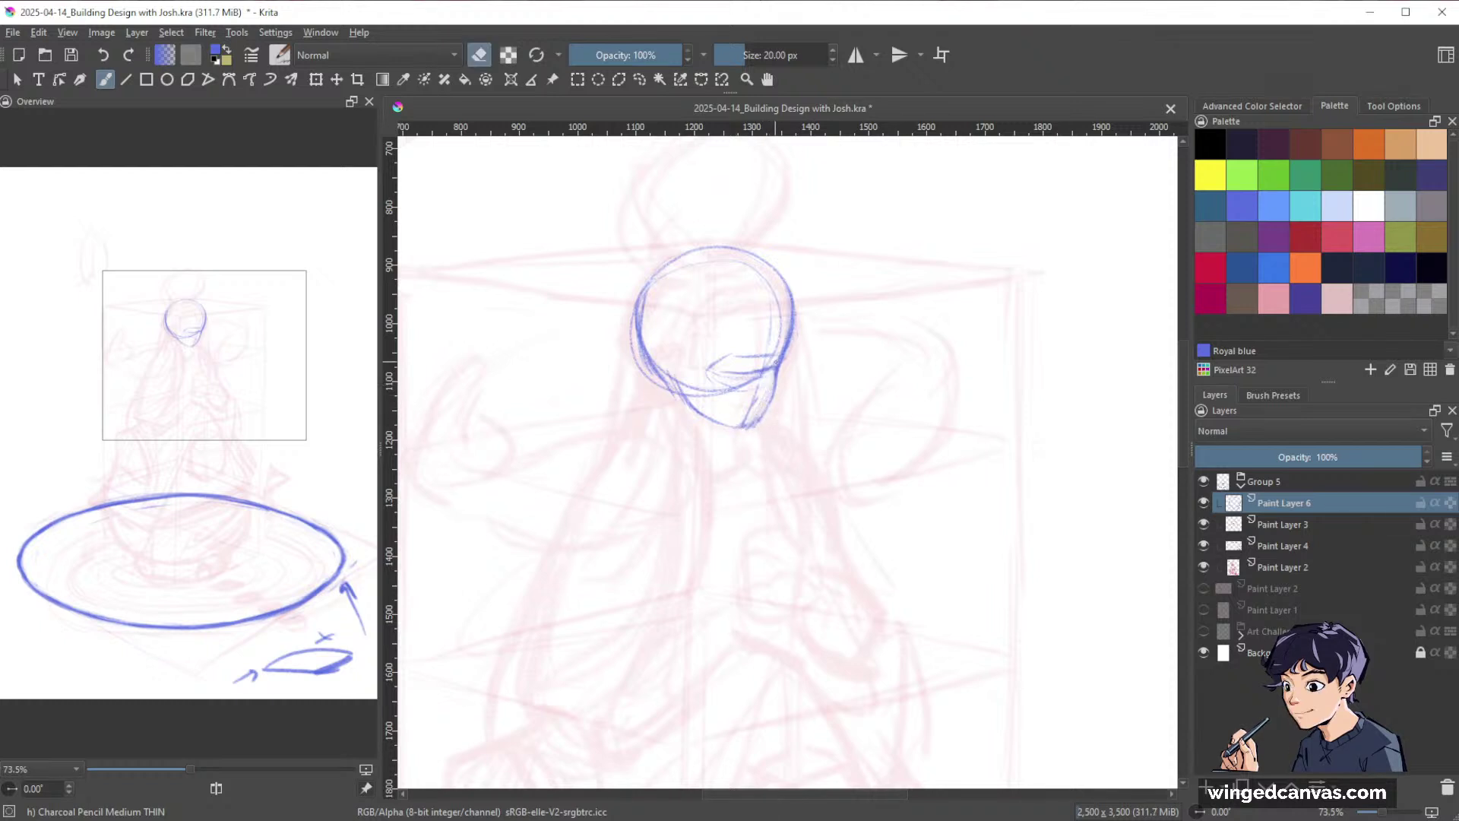
pyautogui.press('e')
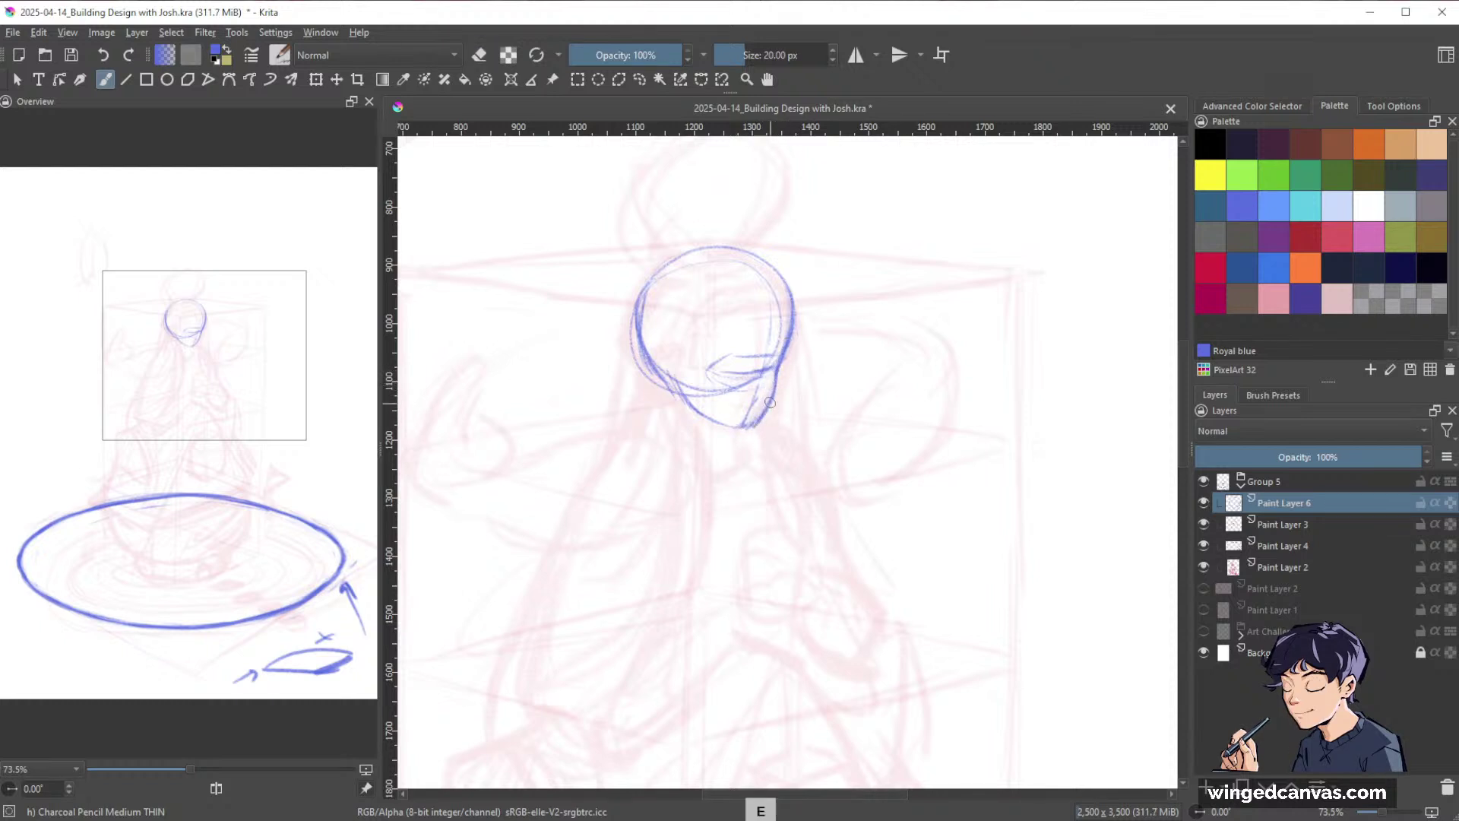
# Reduce the brush size to 14 px, darken the left jawline to the chin, and clean up the chin.
pyautogui.press('[')
pyautogui.press('[')
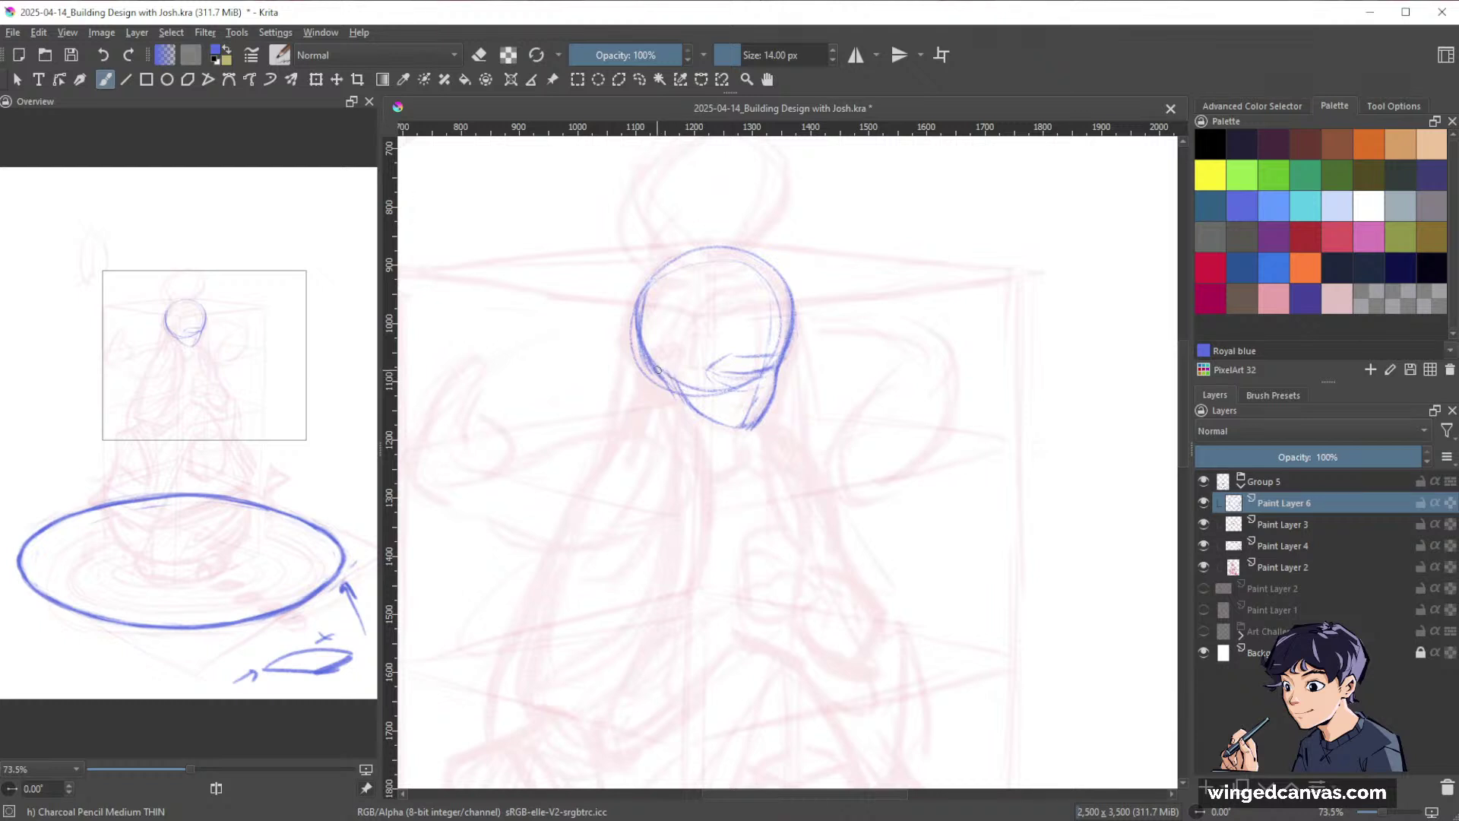
pyautogui.moveTo(671, 377); pyautogui.dragTo(743, 426)
pyautogui.press('e')
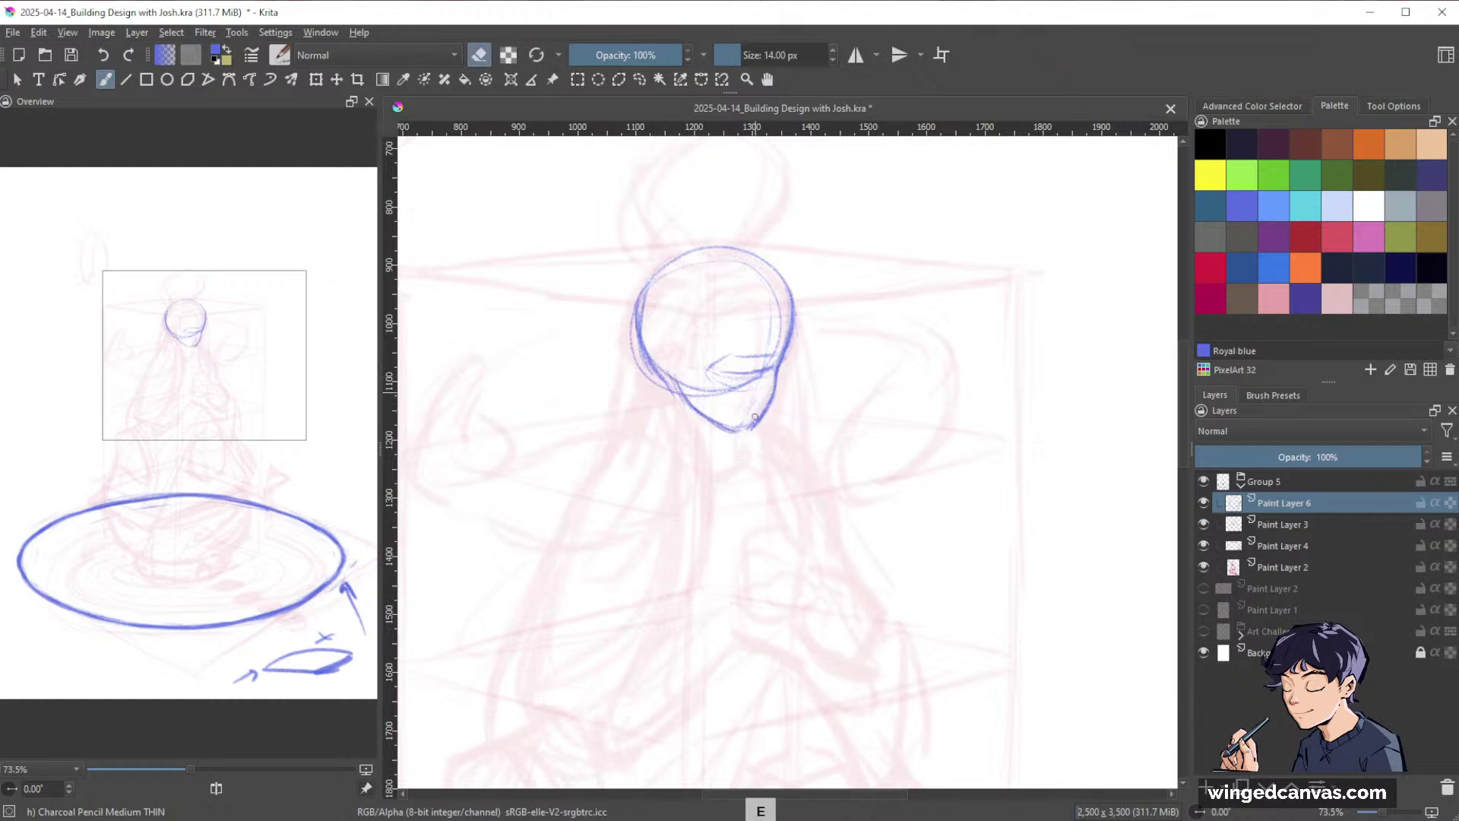
pyautogui.press('e')
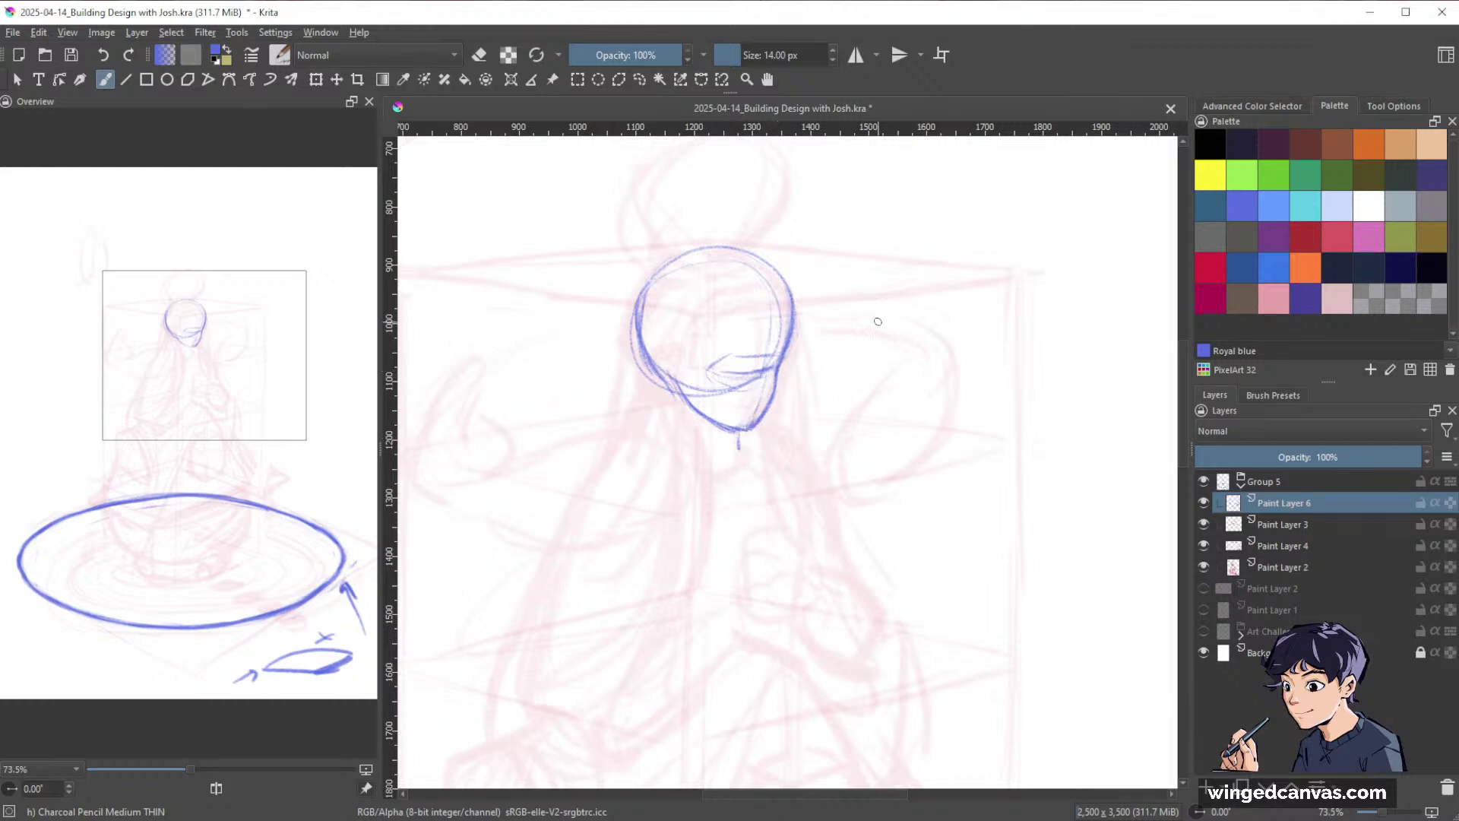
pyautogui.press('space')
pyautogui.moveTo(744, 437); pyautogui.dragTo(780, 428)
pyautogui.scroll(-1, 969, 407)
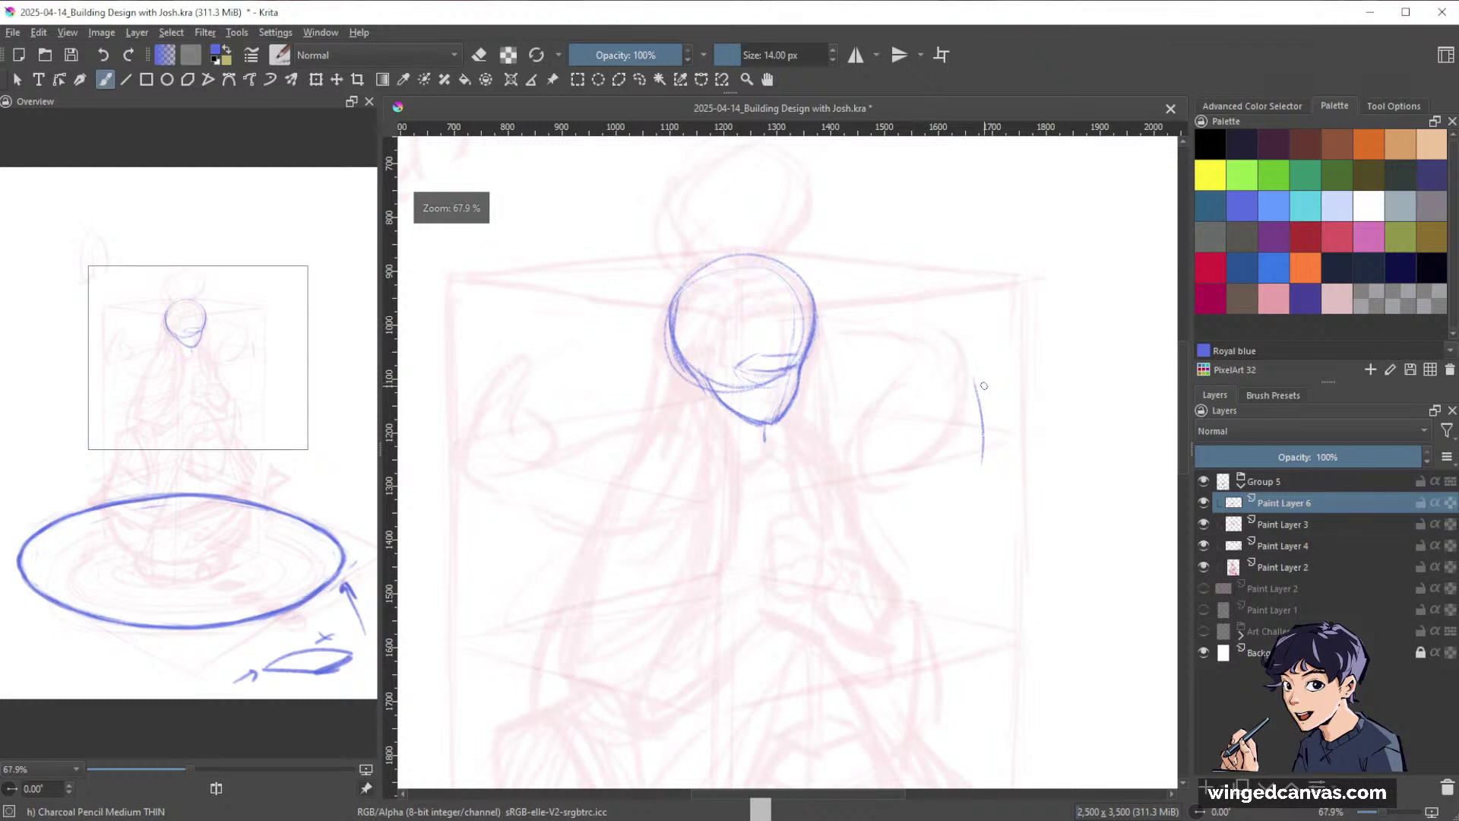
pyautogui.press('/')
pyautogui.press('/')
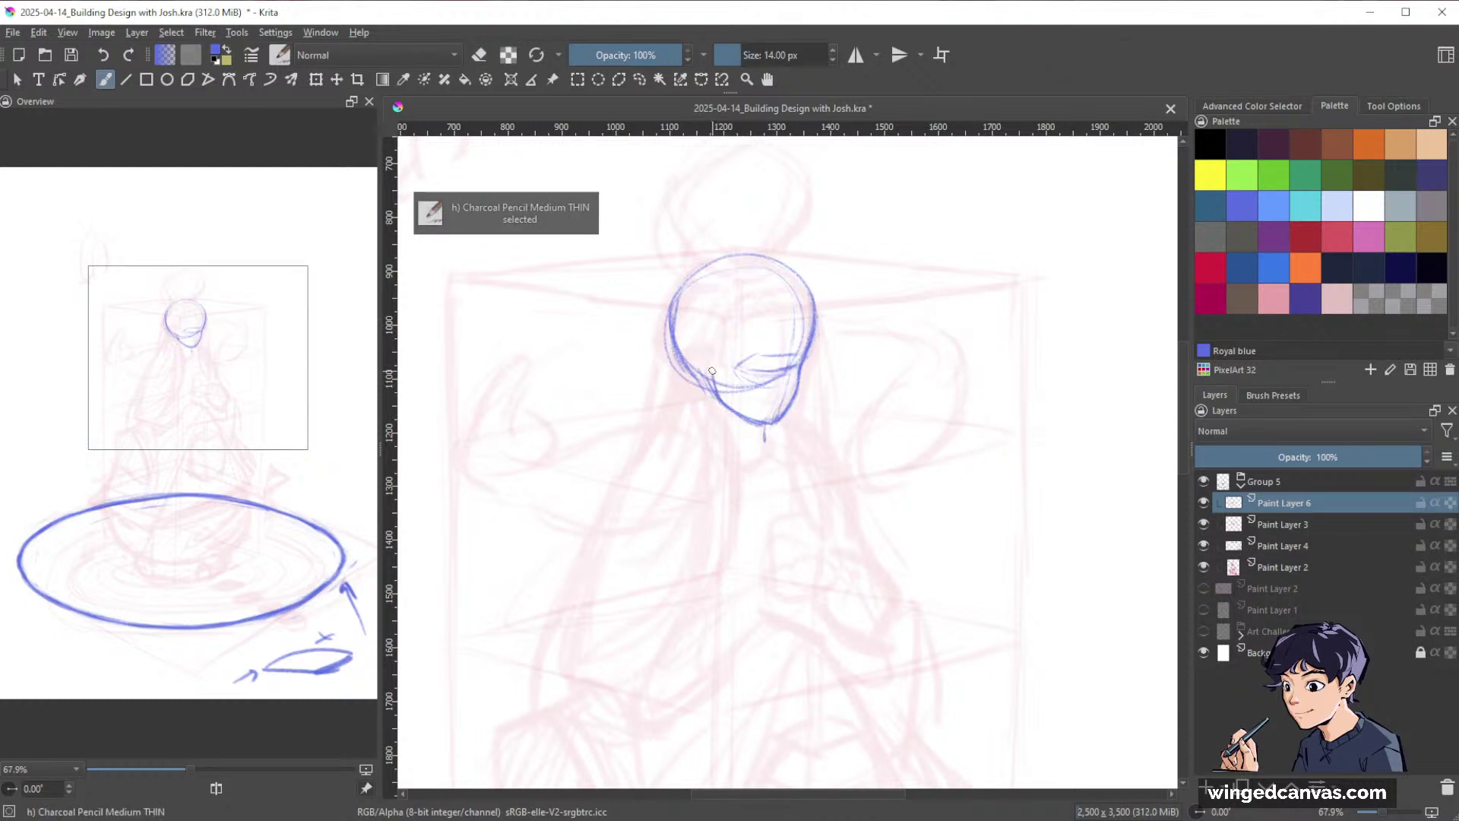
# Draw the curved outline of the ear at the upper left end of the jaw and clean it up.
pyautogui.press('e')
pyautogui.press('e')
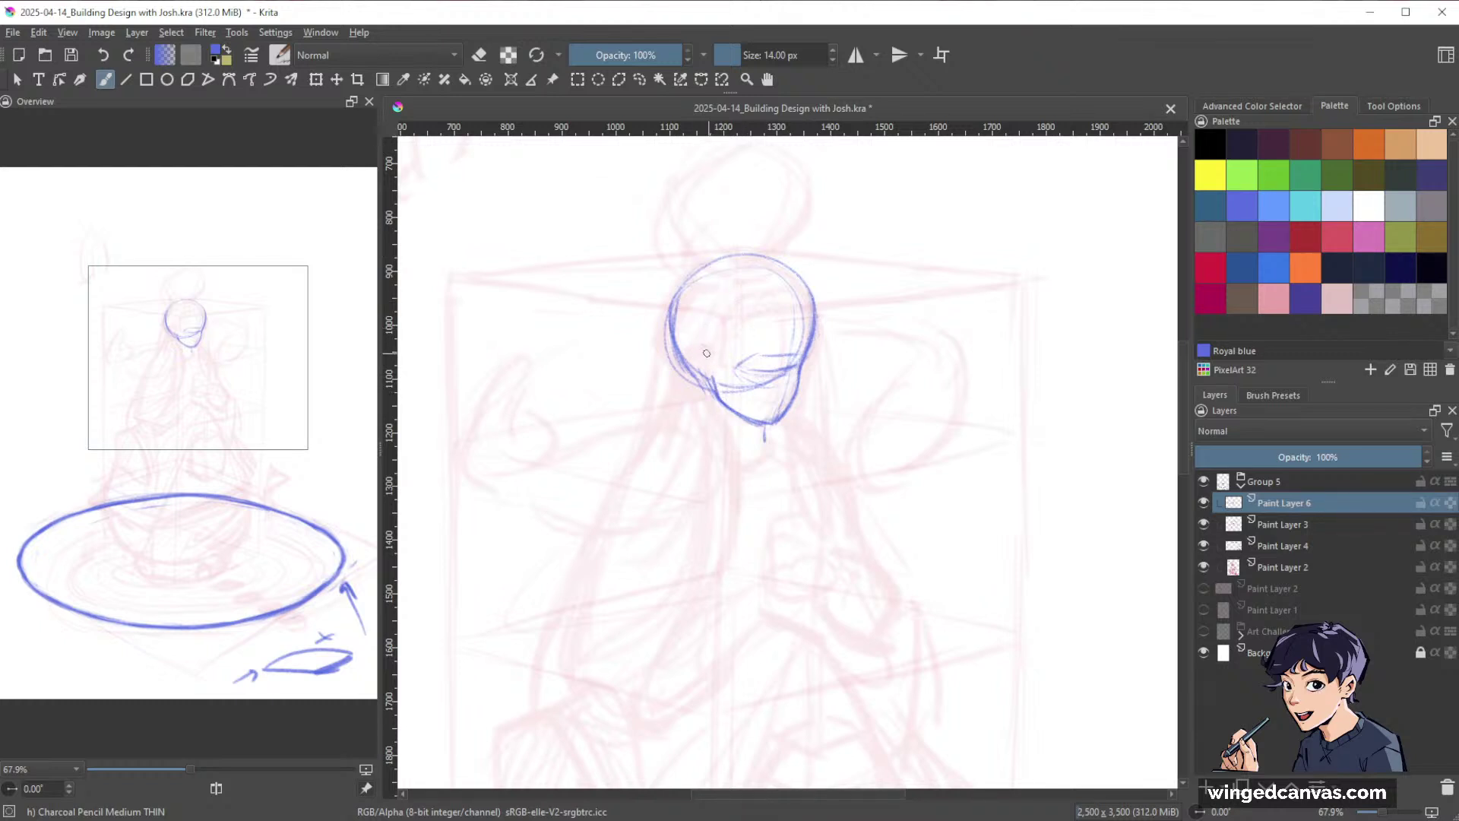
pyautogui.moveTo(704, 347); pyautogui.dragTo(690, 367)
pyautogui.press('e')
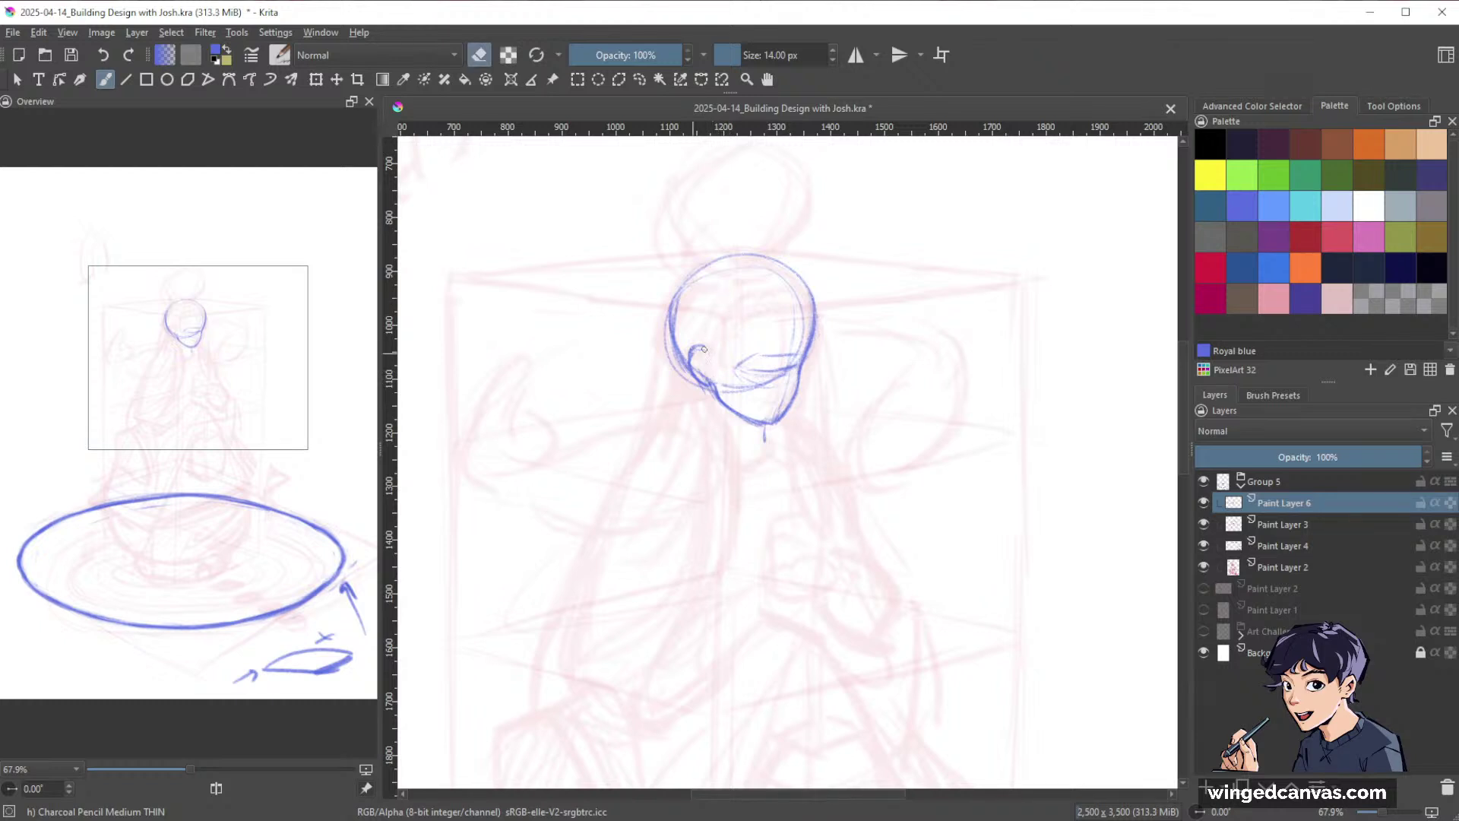
pyautogui.press('e')
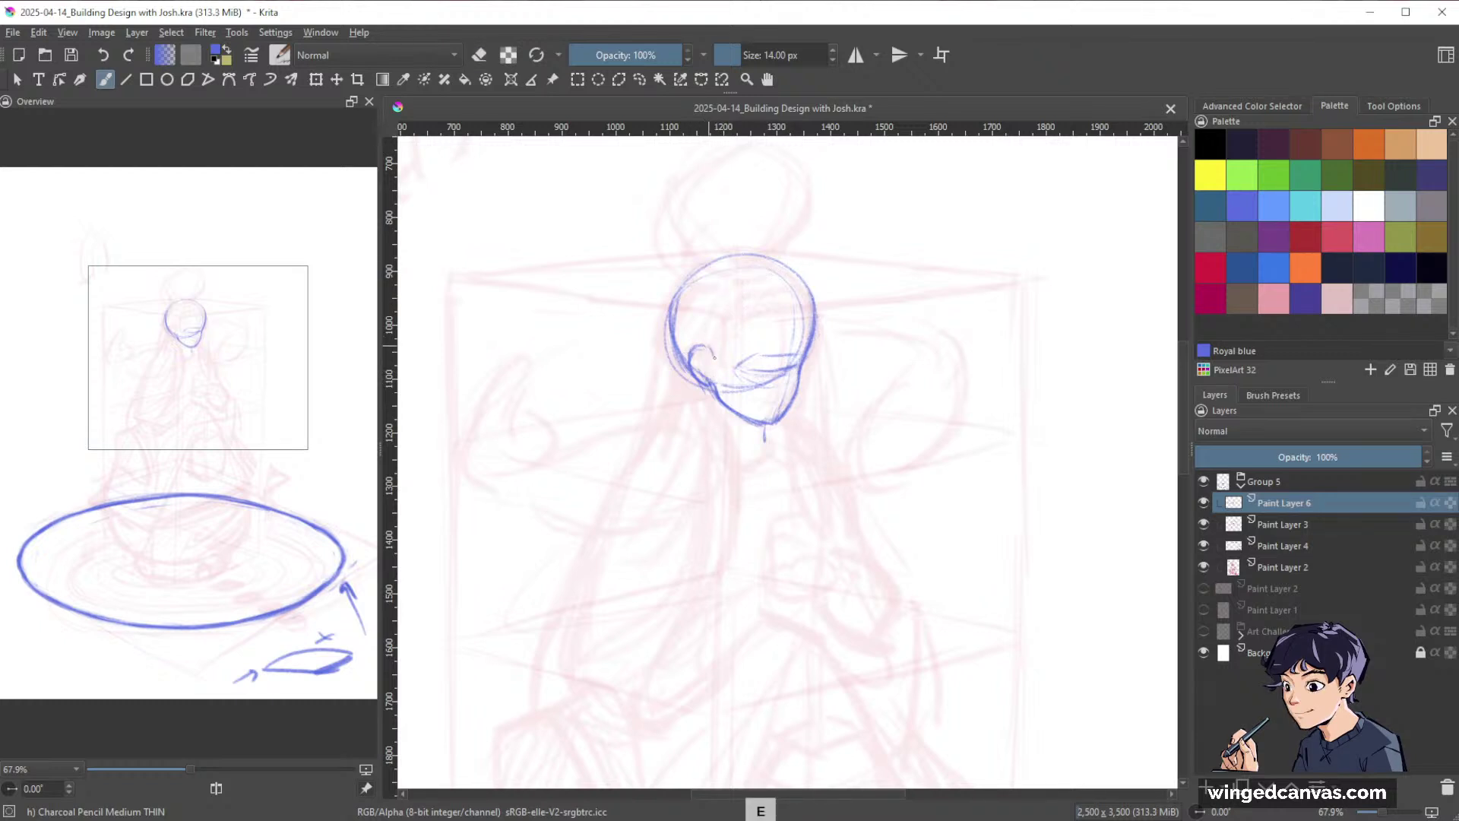
# Sketch the hairline across the forehead and the first hair contours around the sides of the head.
pyautogui.moveTo(1001, 396); pyautogui.dragTo(986, 422)
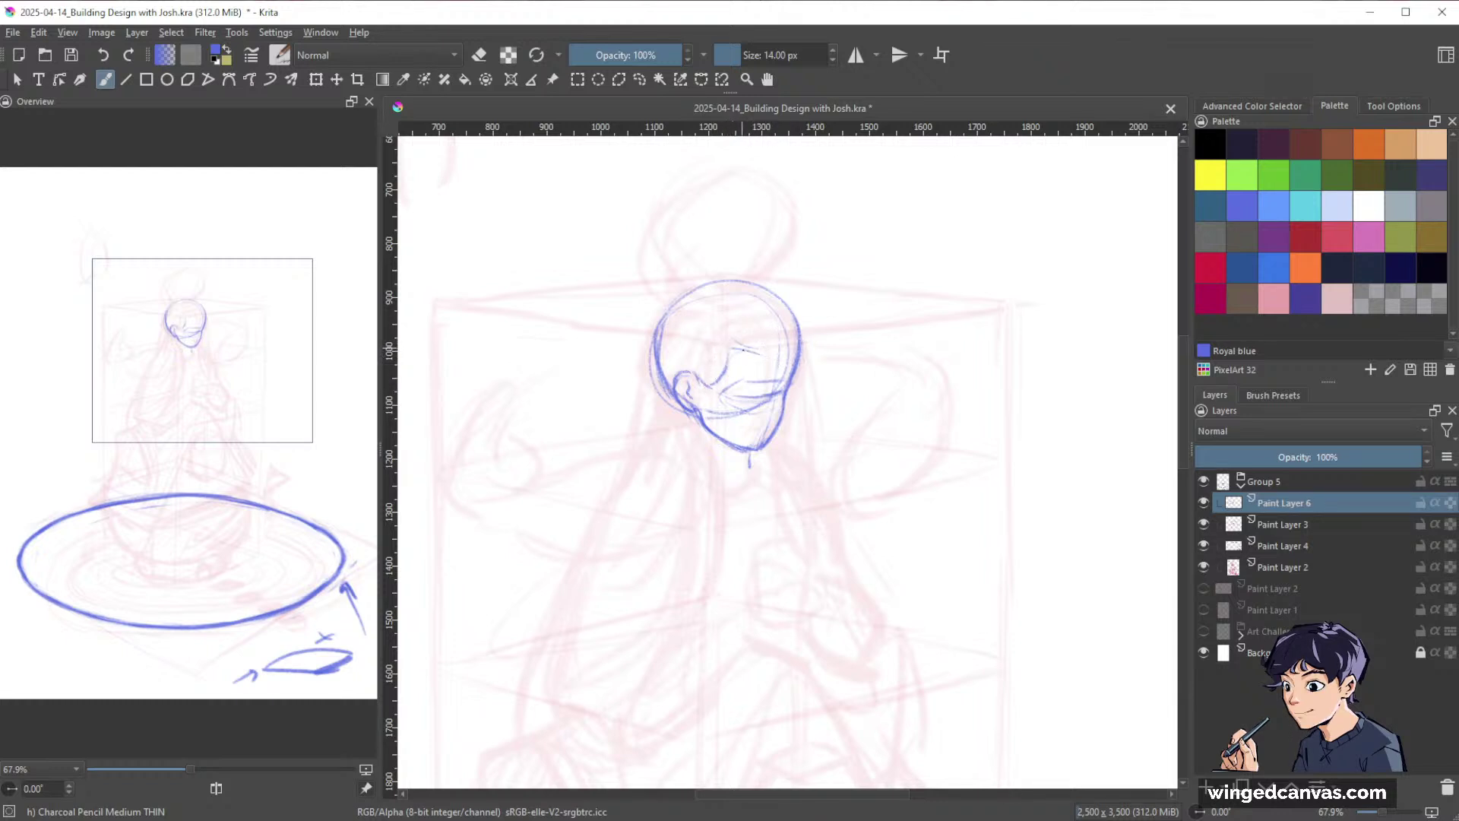
pyautogui.moveTo(752, 354)
pyautogui.mouseDown()
pyautogui.moveTo(789, 351)
pyautogui.moveTo(775, 382)
pyautogui.mouseUp()
pyautogui.moveTo(684, 283)
pyautogui.mouseDown()
pyautogui.moveTo(645, 323)
pyautogui.moveTo(656, 372)
pyautogui.mouseUp()
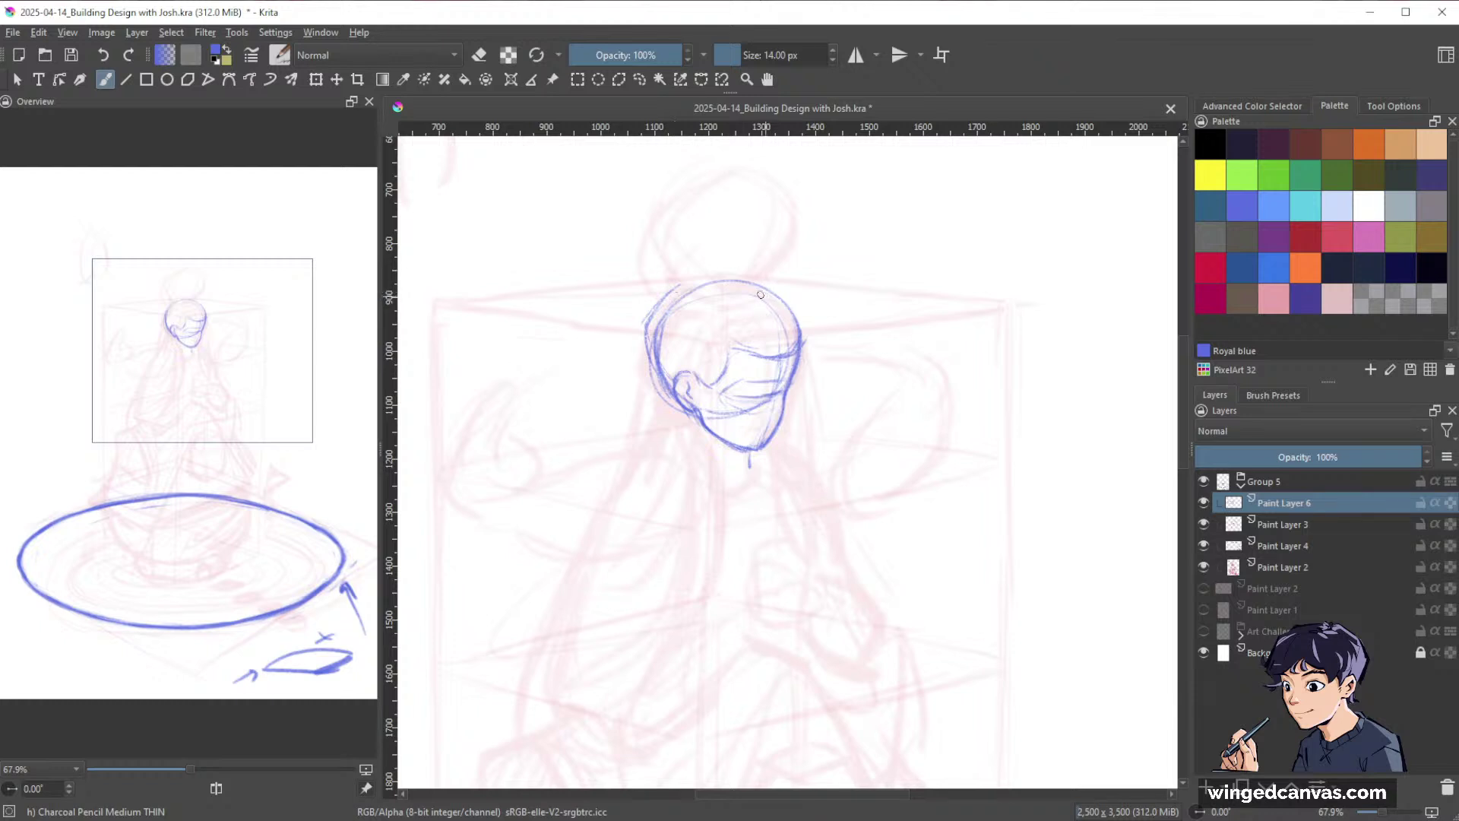
pyautogui.moveTo(717, 385)
pyautogui.mouseDown()
pyautogui.moveTo(726, 416)
pyautogui.moveTo(805, 418)
pyautogui.mouseUp()
pyautogui.moveTo(785, 354)
pyautogui.mouseDown()
pyautogui.moveTo(728, 321)
pyautogui.moveTo(723, 377)
pyautogui.moveTo(805, 322)
pyautogui.moveTo(798, 351)
pyautogui.mouseUp()
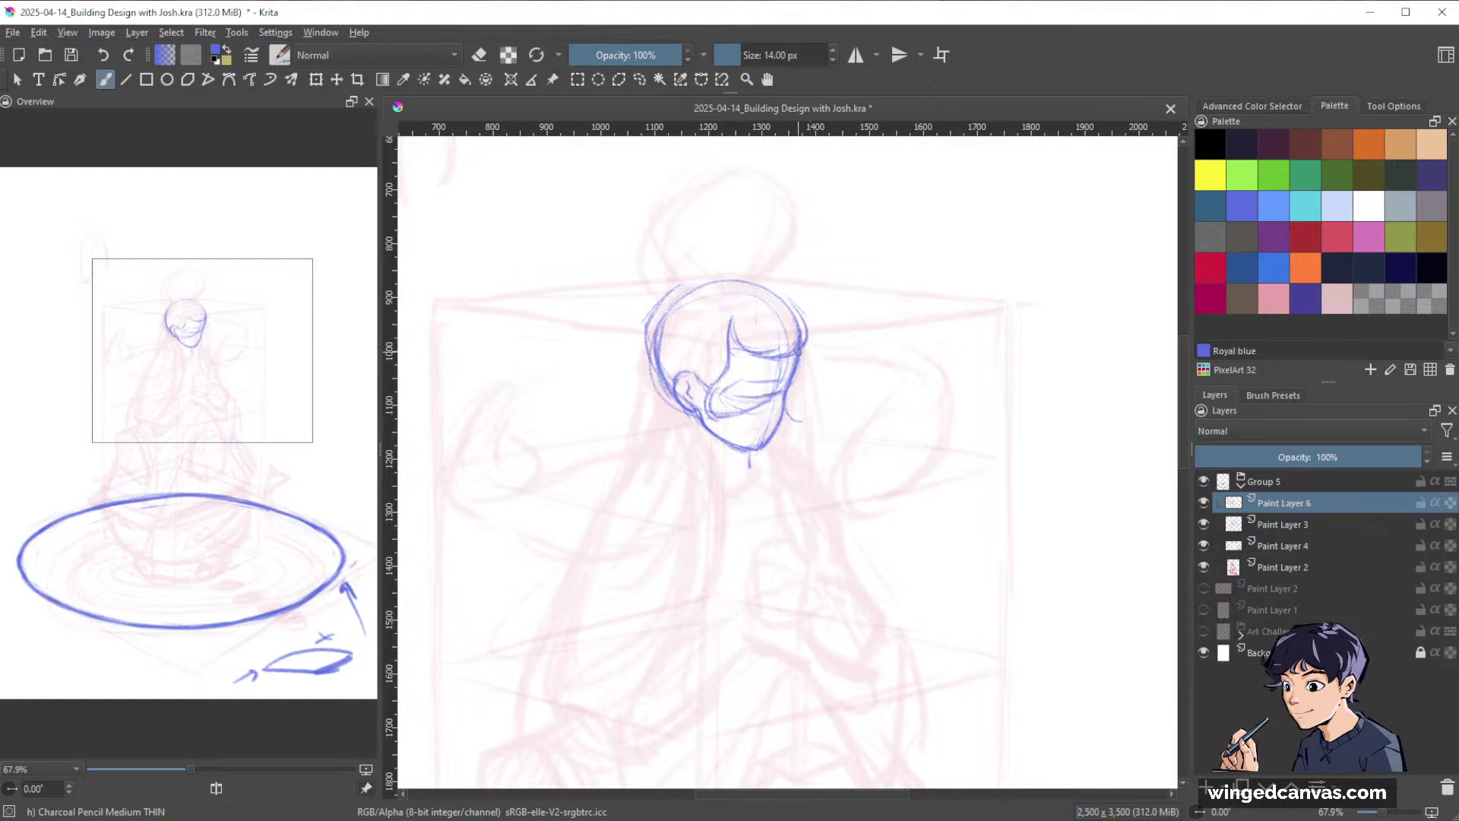
# Strengthen the hair contour along the back of the head and erase the overlapping lines inside it.
pyautogui.moveTo(681, 287)
pyautogui.mouseDown()
pyautogui.moveTo(647, 340)
pyautogui.moveTo(664, 372)
pyautogui.mouseUp()
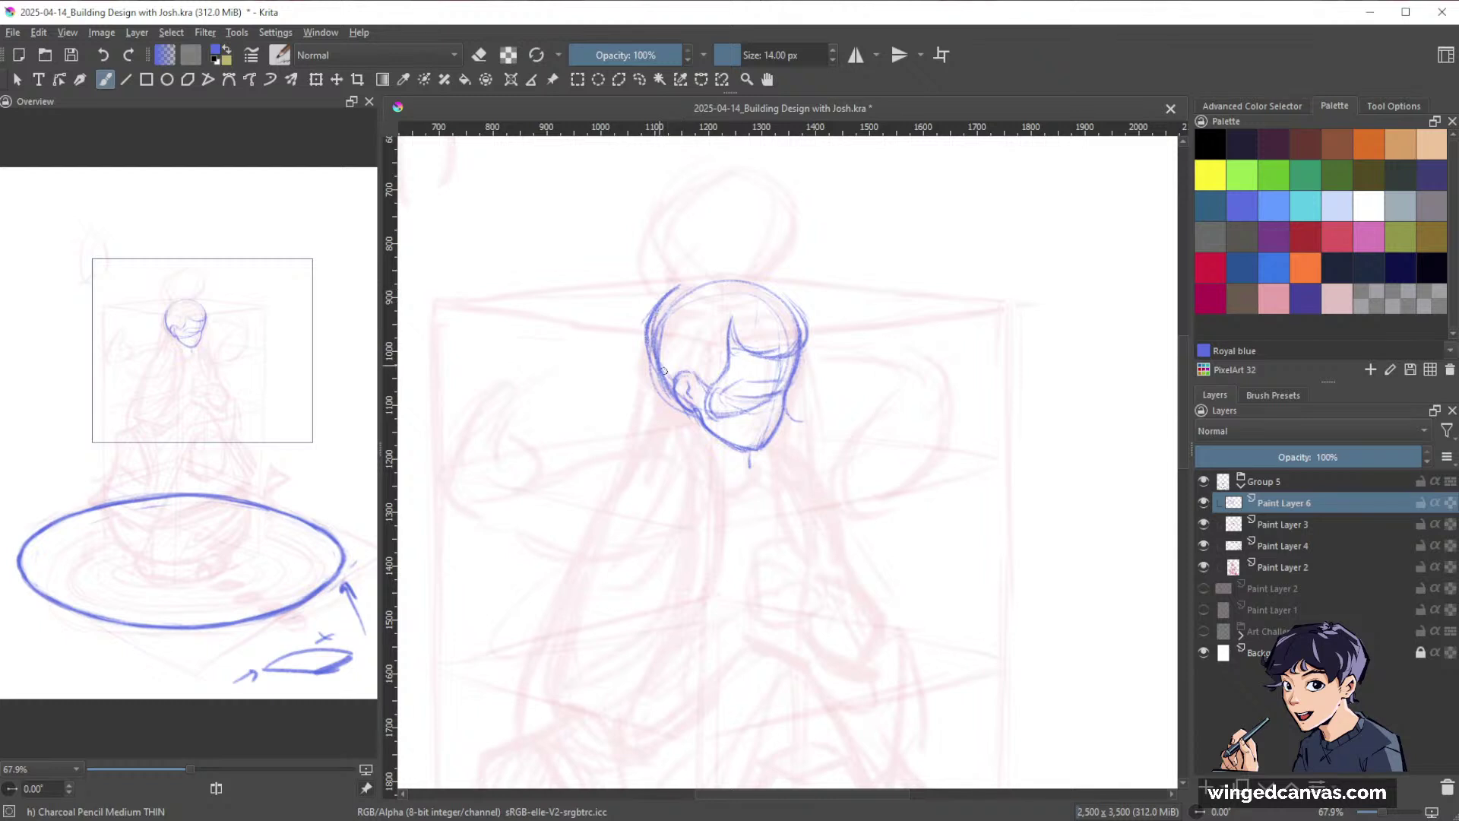
pyautogui.press('e')
pyautogui.moveTo(661, 296); pyautogui.dragTo(656, 384)
pyautogui.moveTo(678, 281)
pyautogui.mouseDown()
pyautogui.moveTo(644, 332)
pyautogui.moveTo(668, 309)
pyautogui.moveTo(644, 355)
pyautogui.moveTo(663, 330)
pyautogui.moveTo(675, 387)
pyautogui.mouseUp()
pyautogui.press('e')
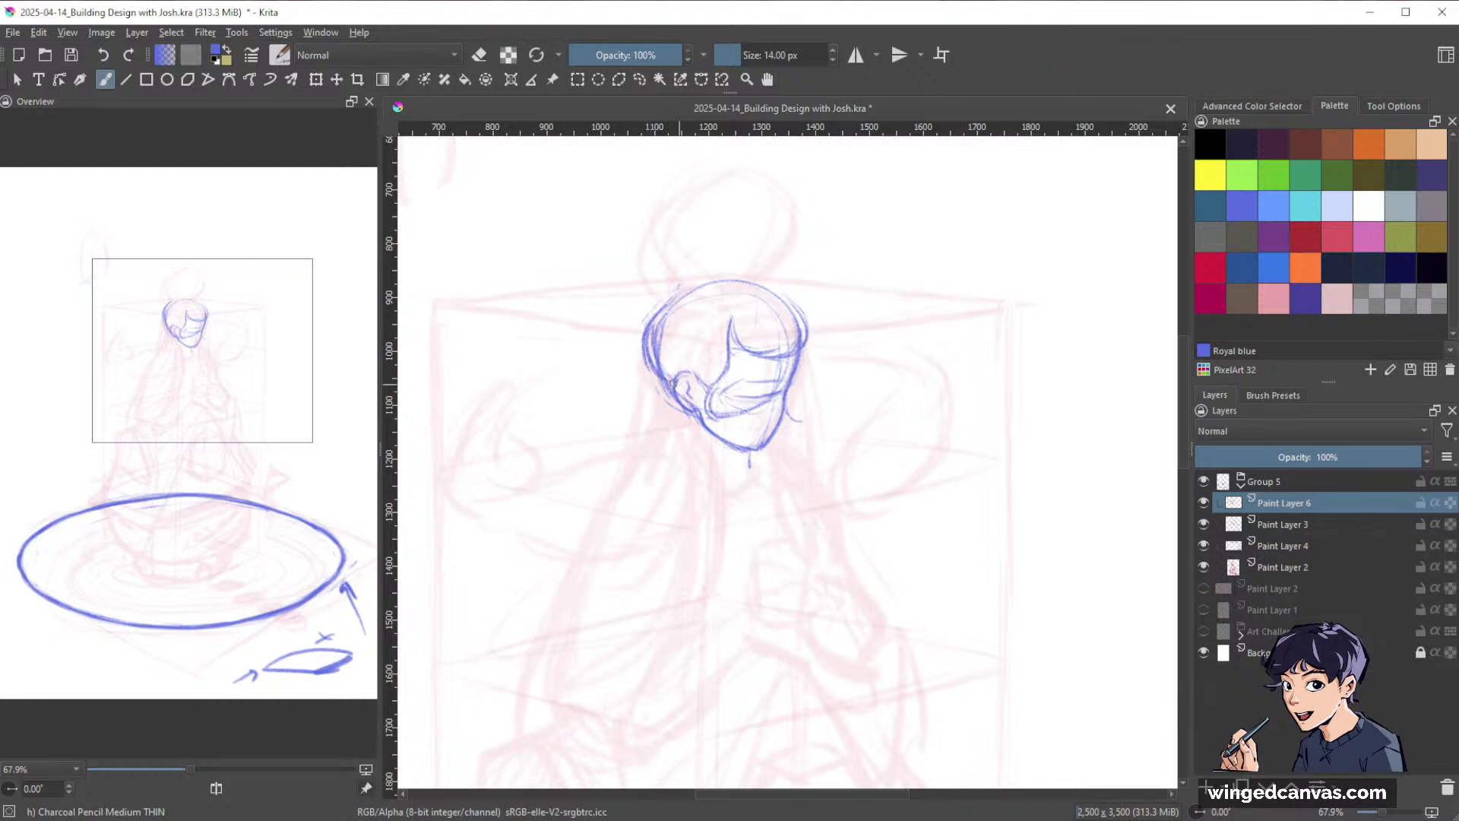
# Sketch the outer veil line falling from behind the ear and the neck line running down into the chest.
pyautogui.moveTo(681, 294); pyautogui.dragTo(644, 333)
pyautogui.moveTo(648, 373); pyautogui.dragTo(606, 497)
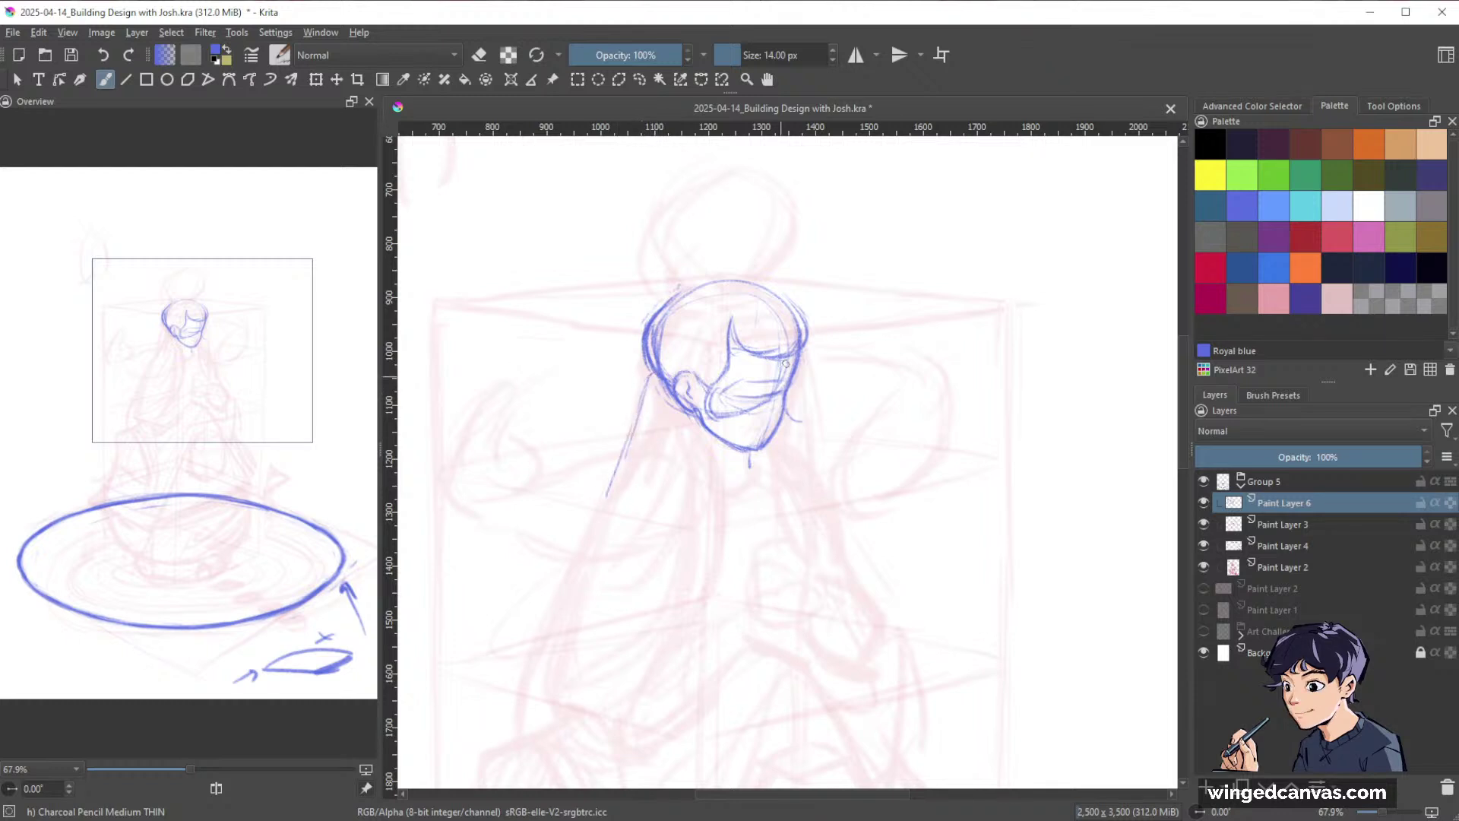
pyautogui.moveTo(657, 381); pyautogui.dragTo(700, 438)
pyautogui.moveTo(720, 541); pyautogui.dragTo(715, 445)
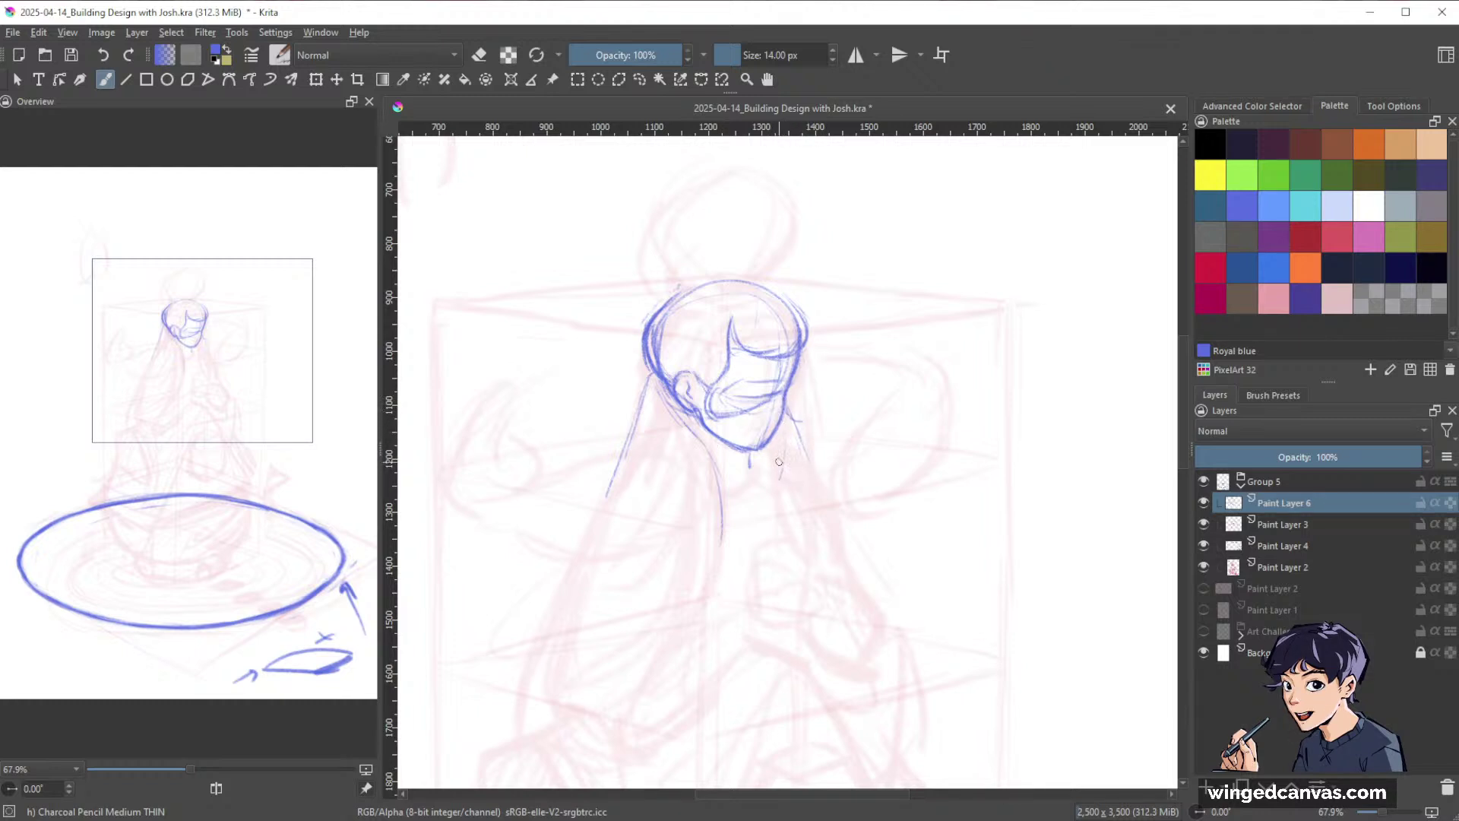
# Sketch, erase and redraw the line falling from the right side of the jaw, and extend the chest line downward.
pyautogui.moveTo(779, 493)
pyautogui.mouseDown()
pyautogui.moveTo(783, 470)
pyautogui.moveTo(791, 560)
pyautogui.mouseUp()
pyautogui.press('e')
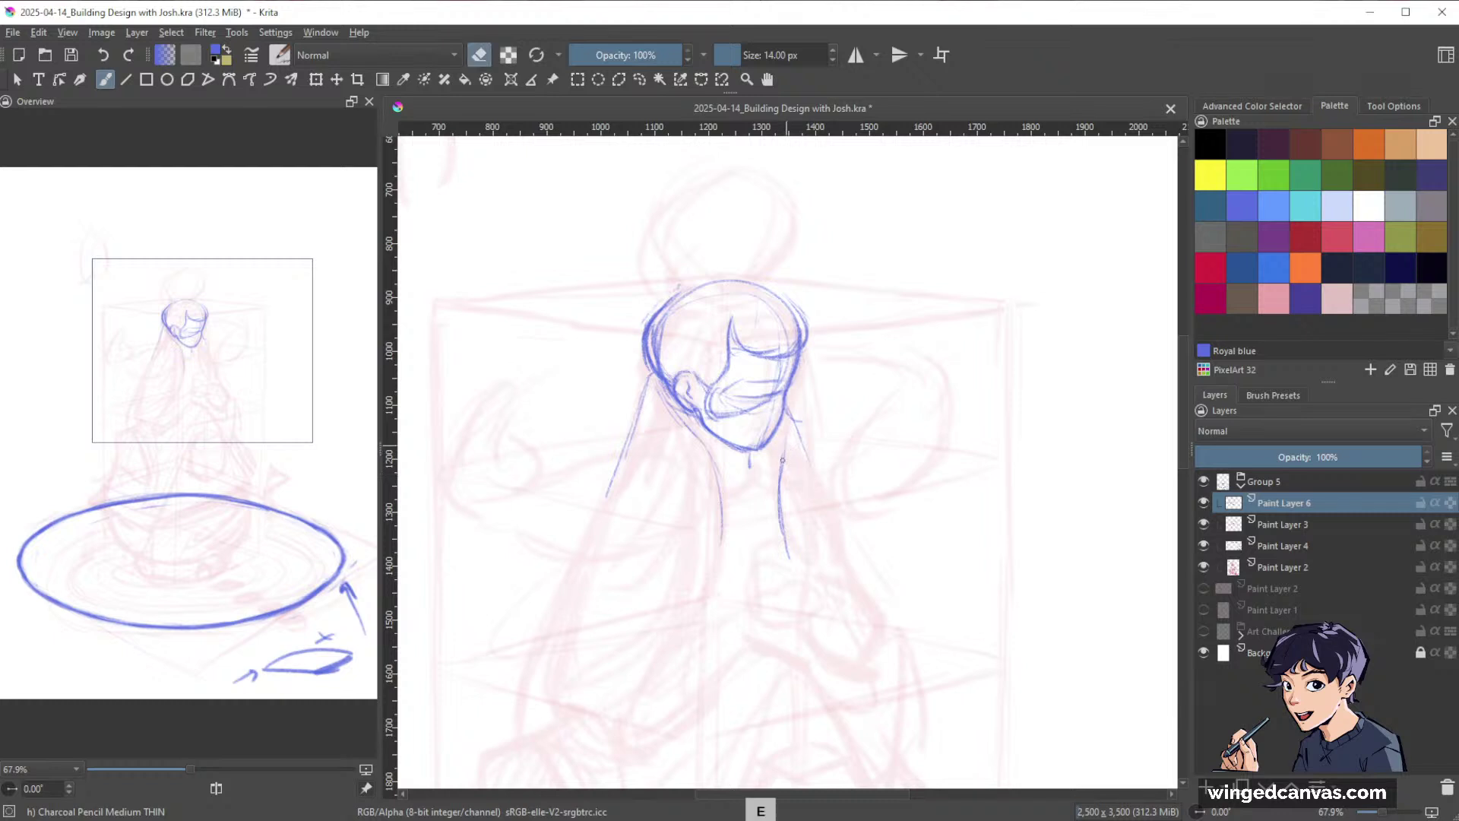
pyautogui.press('e')
pyautogui.press('/')
pyautogui.moveTo(783, 450); pyautogui.dragTo(785, 558)
pyautogui.press('/')
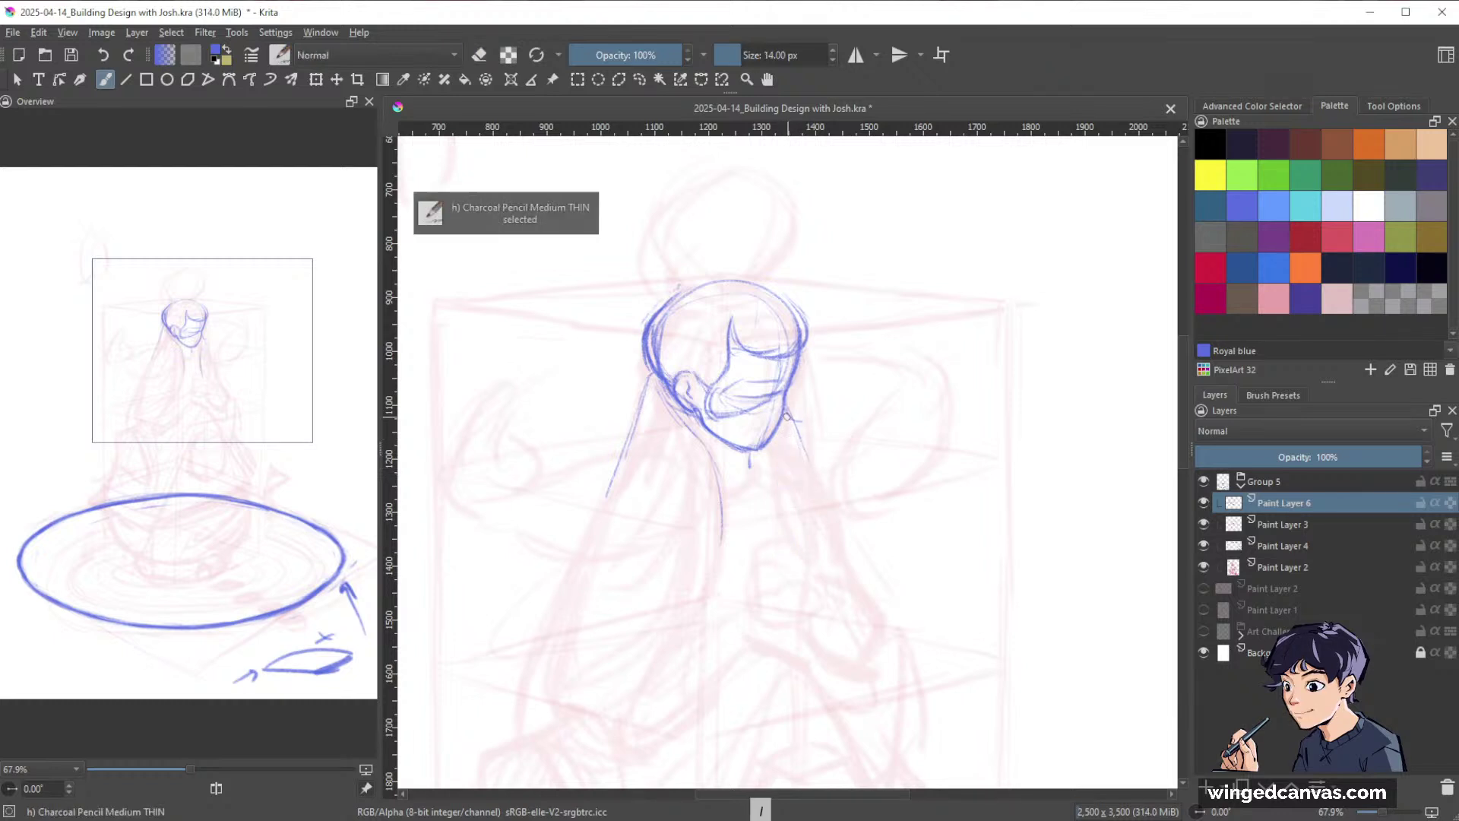
pyautogui.moveTo(789, 427); pyautogui.dragTo(804, 549)
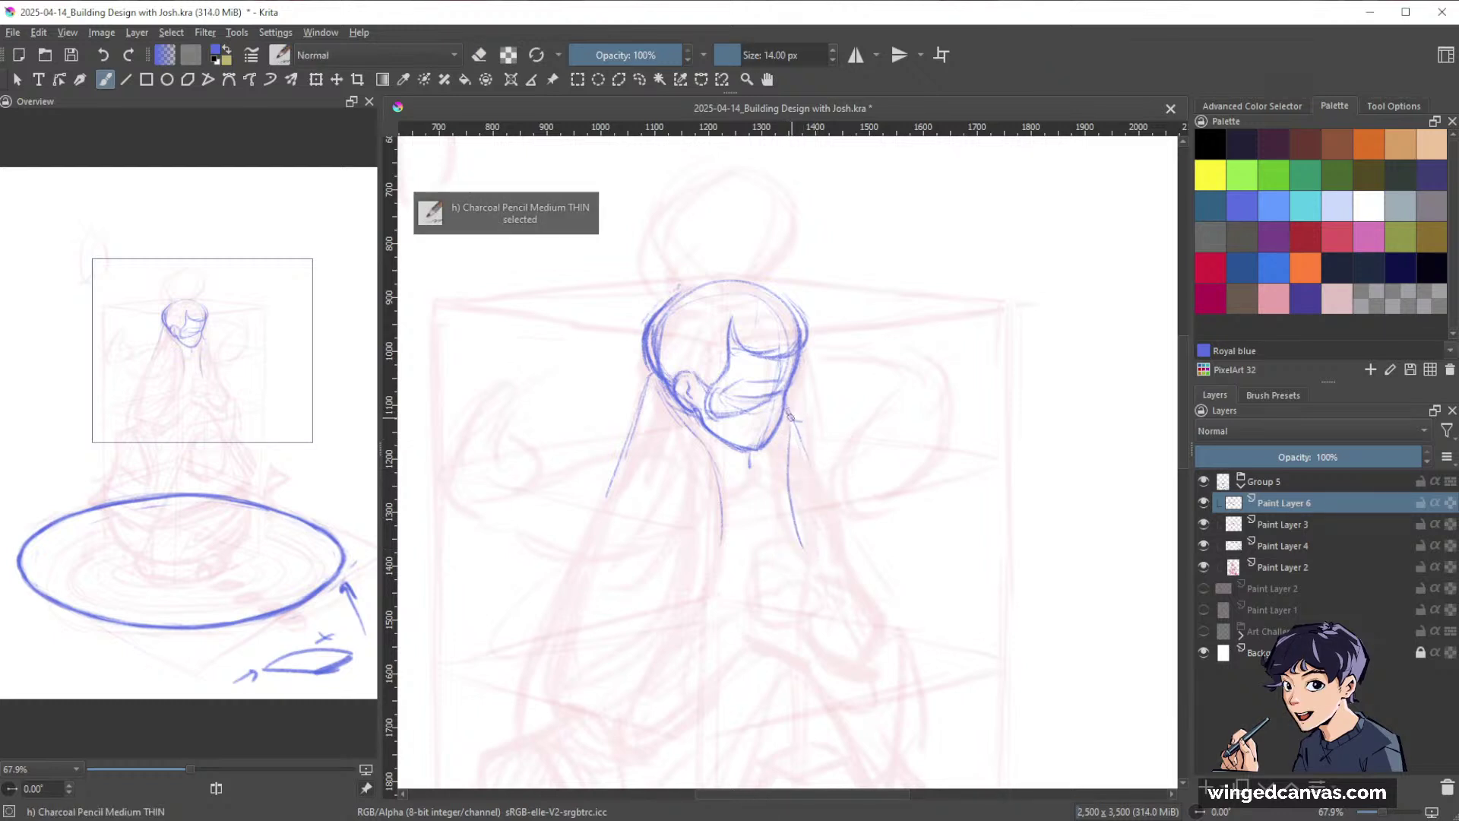
pyautogui.moveTo(736, 493)
pyautogui.mouseDown()
pyautogui.moveTo(720, 466)
pyautogui.moveTo(726, 589)
pyautogui.moveTo(736, 488)
pyautogui.moveTo(715, 560)
pyautogui.moveTo(716, 494)
pyautogui.mouseUp()
pyautogui.press('/')
pyautogui.press('/')
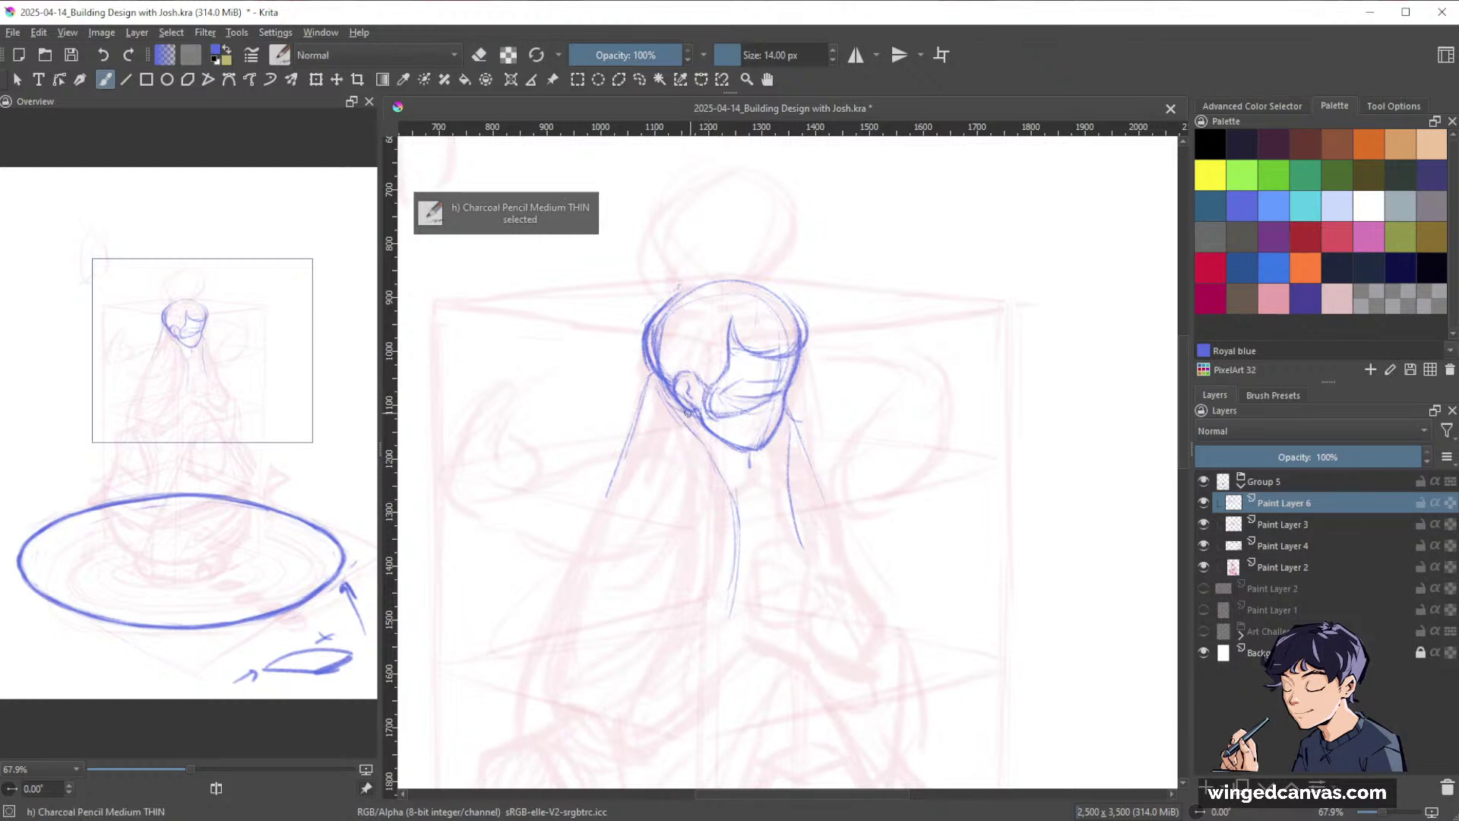
# Draw the large round hair bun on top of the head with a smaller curved contour along its left base.
pyautogui.press('space')
pyautogui.moveTo(870, 346); pyautogui.dragTo(852, 437)
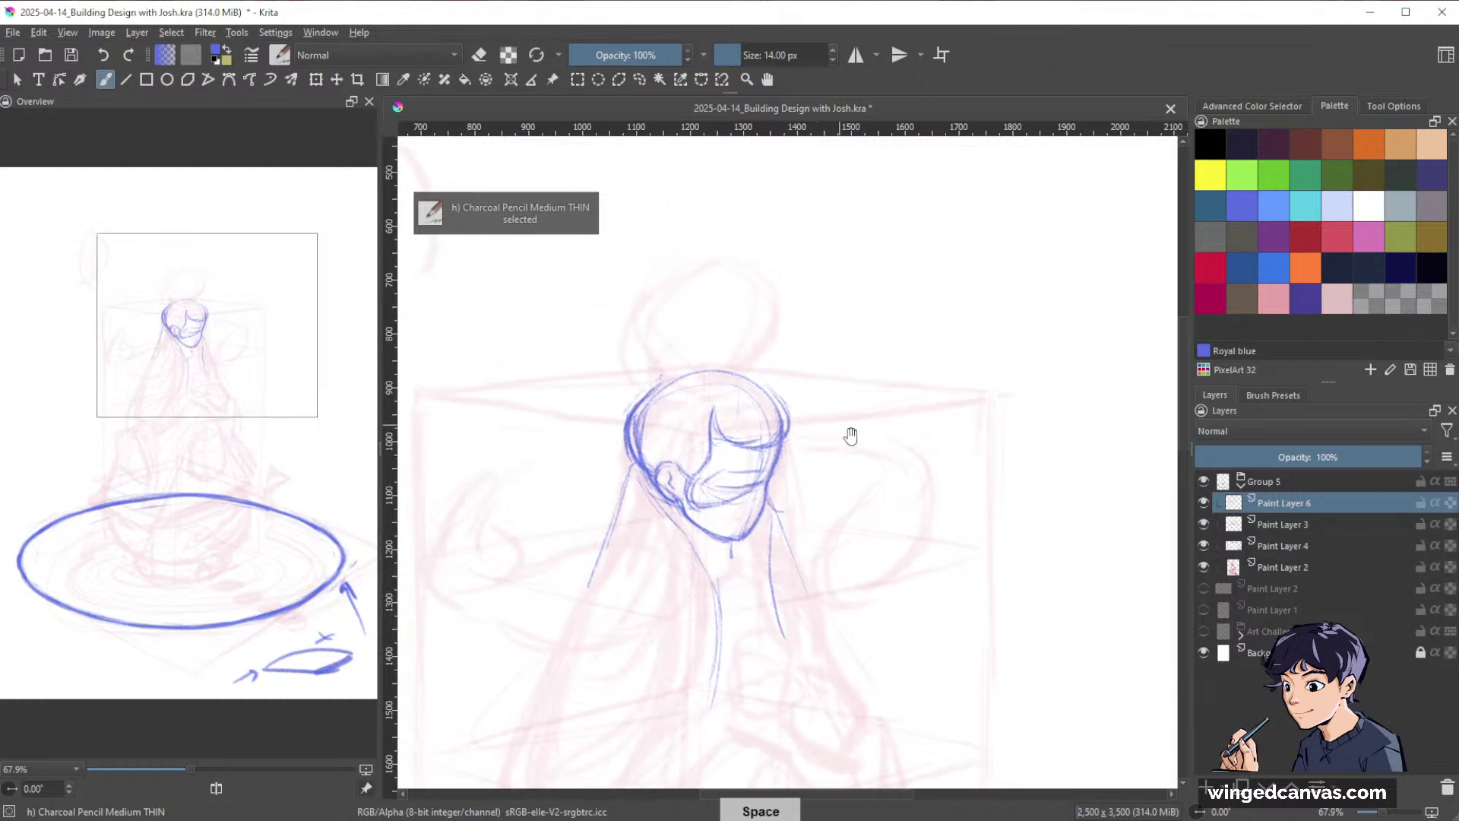
pyautogui.moveTo(668, 378); pyautogui.dragTo(696, 369)
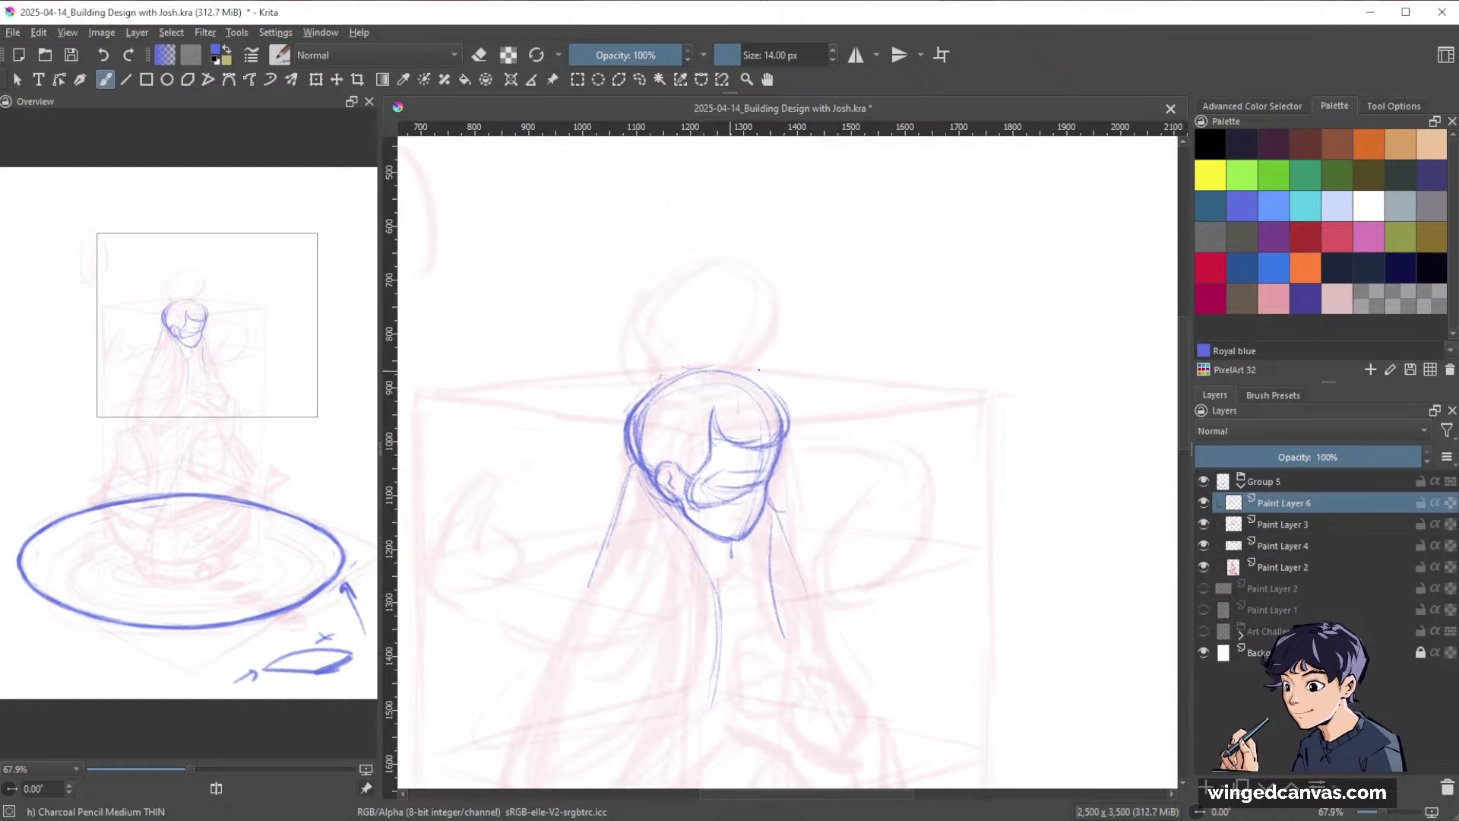
pyautogui.moveTo(761, 278); pyautogui.dragTo(750, 378)
pyautogui.moveTo(673, 264)
pyautogui.mouseDown()
pyautogui.moveTo(646, 357)
pyautogui.moveTo(644, 310)
pyautogui.moveTo(754, 366)
pyautogui.moveTo(738, 387)
pyautogui.moveTo(795, 322)
pyautogui.mouseUp()
pyautogui.moveTo(634, 336)
pyautogui.mouseDown()
pyautogui.moveTo(640, 380)
pyautogui.moveTo(673, 379)
pyautogui.mouseUp()
# Erase the overlapping sketch lines between the ear and the cheek.
pyautogui.press('space')
pyautogui.moveTo(952, 350)
pyautogui.mouseDown()
pyautogui.moveTo(936, 283)
pyautogui.moveTo(905, 380)
pyautogui.moveTo(909, 273)
pyautogui.mouseUp()
pyautogui.hotkey('ctrl', 'space')
pyautogui.press('space')
pyautogui.moveTo(909, 274); pyautogui.dragTo(999, 433)
pyautogui.press('space')
pyautogui.moveTo(945, 500); pyautogui.dragTo(919, 403)
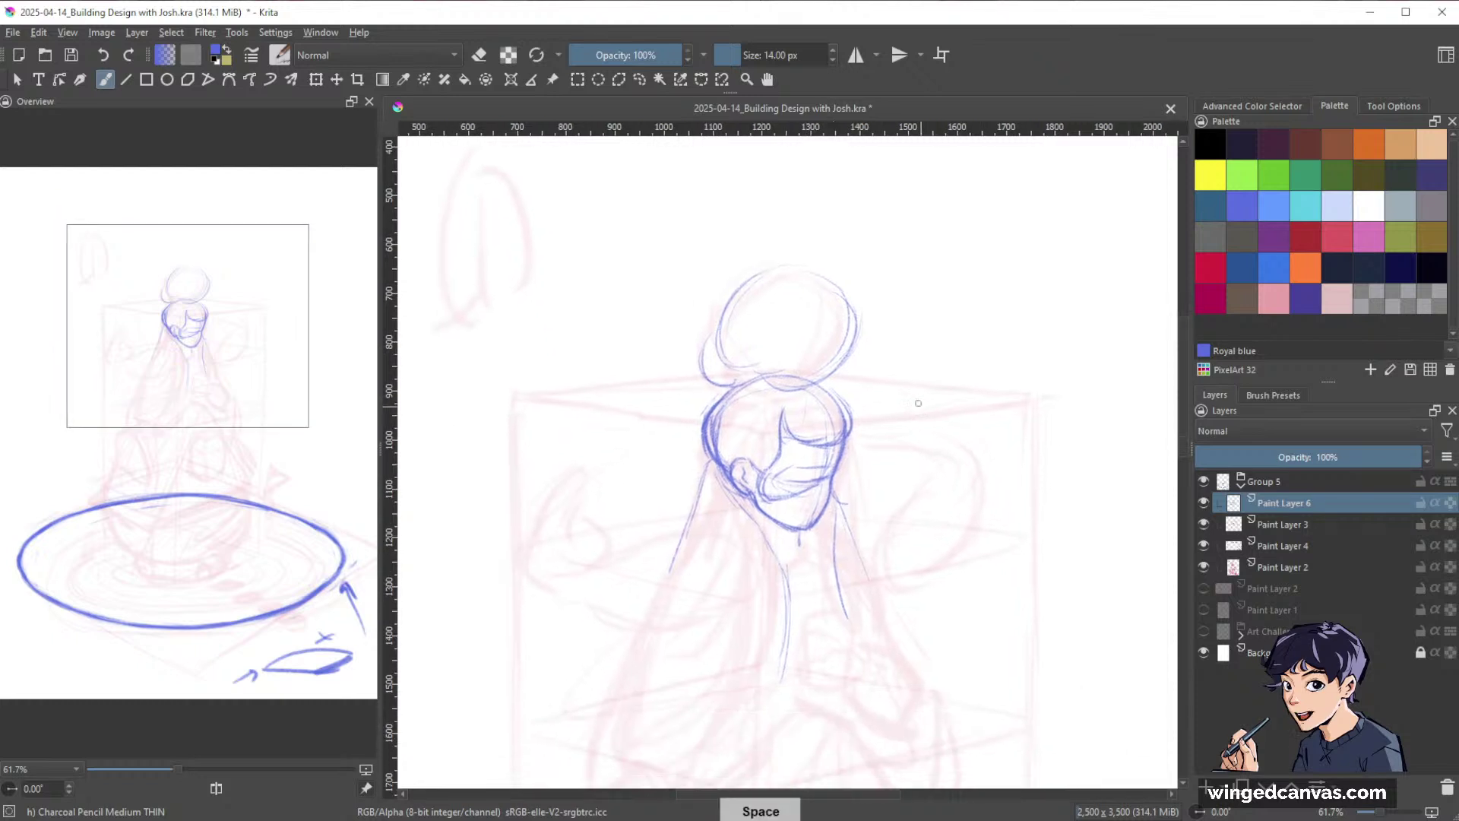
pyautogui.hotkey('ctrl', 'space')
pyautogui.moveTo(877, 494); pyautogui.dragTo(897, 403)
pyautogui.press('e')
pyautogui.moveTo(728, 502); pyautogui.dragTo(781, 485)
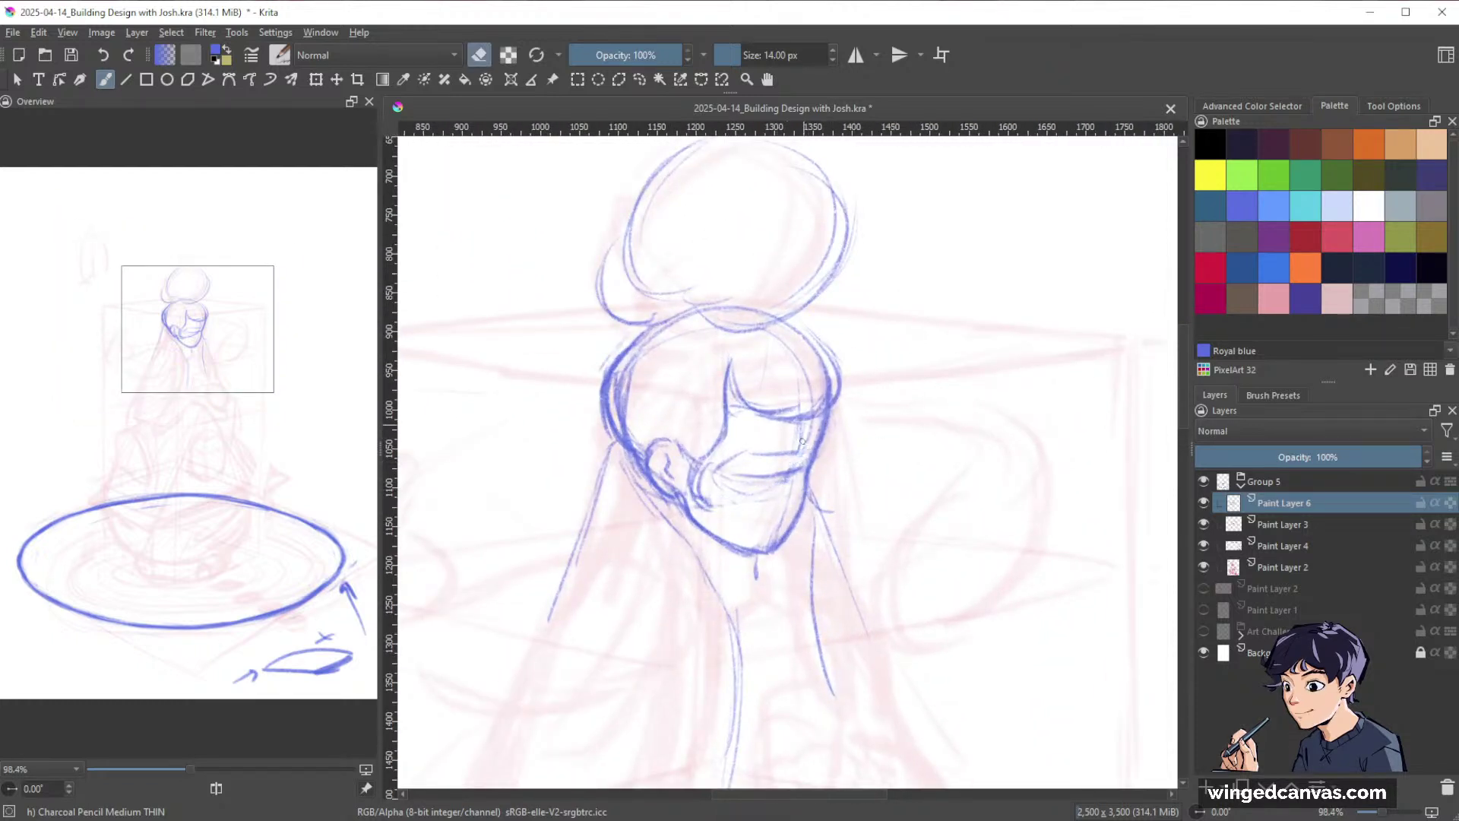
# Draw the neck, the collar line under the chin, and the shoulder slopes on both sides.
pyautogui.press('space')
pyautogui.moveTo(928, 360); pyautogui.dragTo(916, 293)
pyautogui.hotkey('ctrl', 'space')
pyautogui.moveTo(1015, 360); pyautogui.dragTo(854, 355)
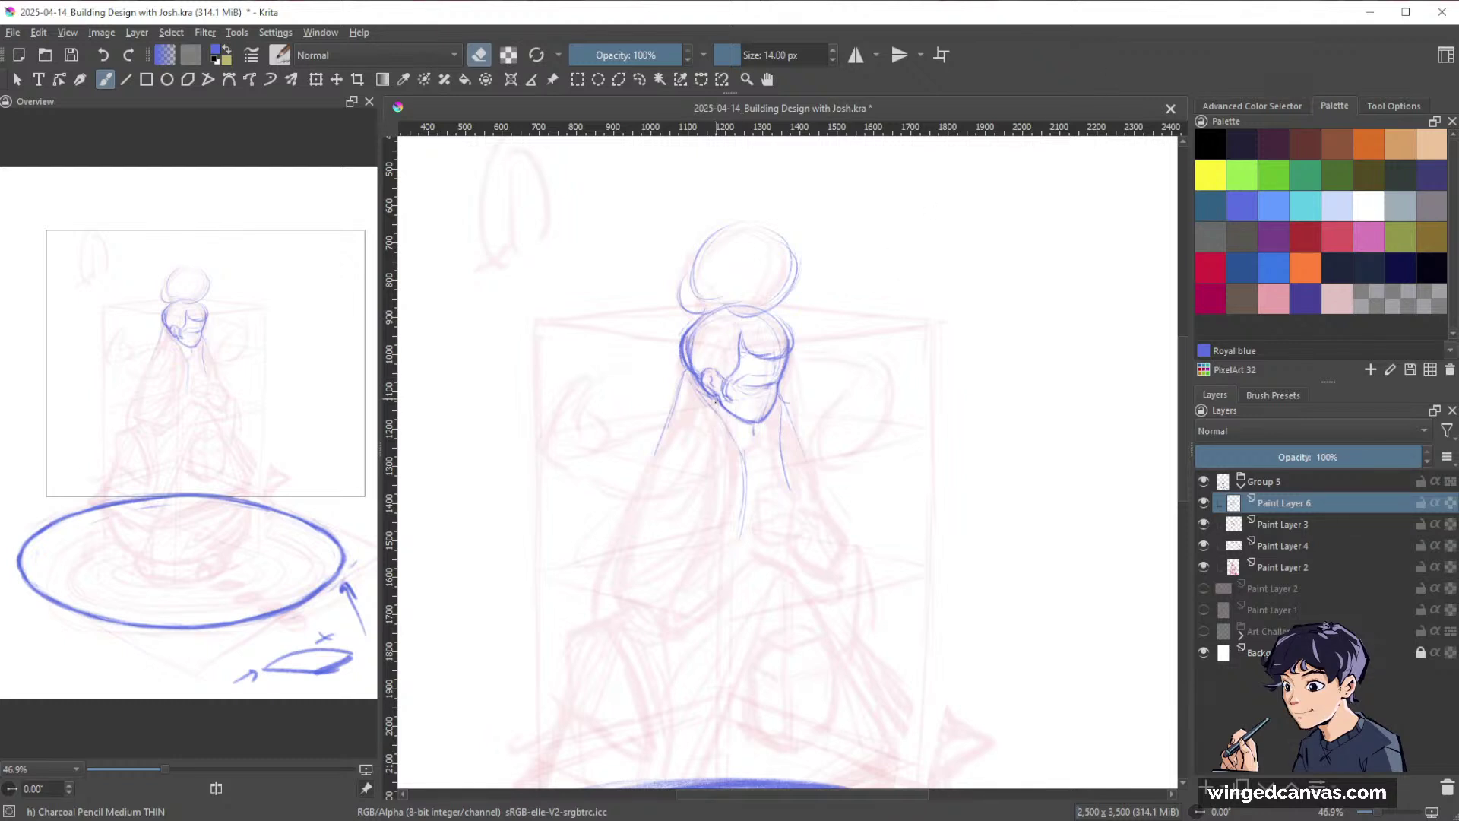
pyautogui.press('e')
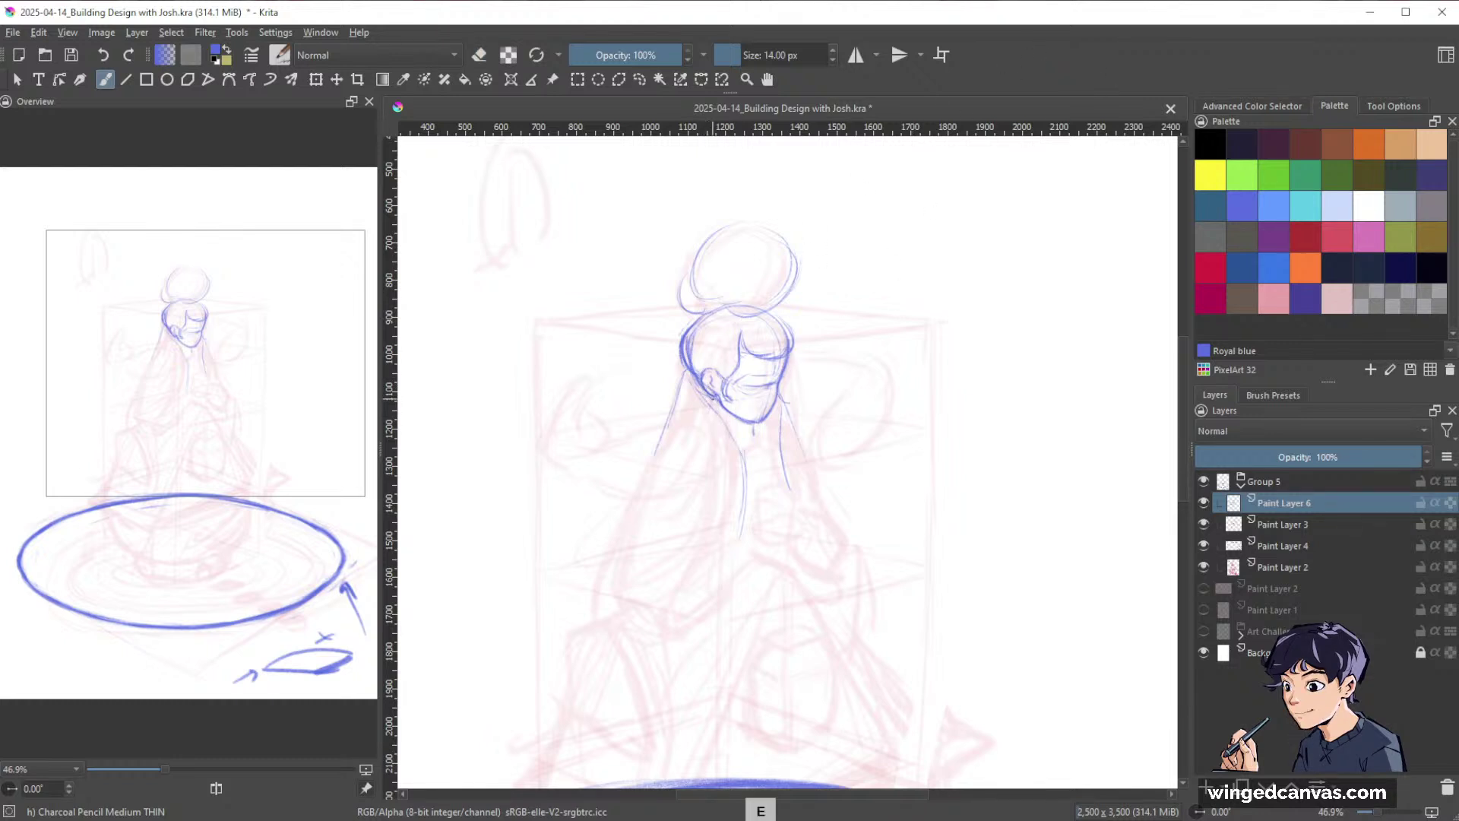
pyautogui.press('e')
pyautogui.press('e')
pyautogui.press('e')
pyautogui.press('e')
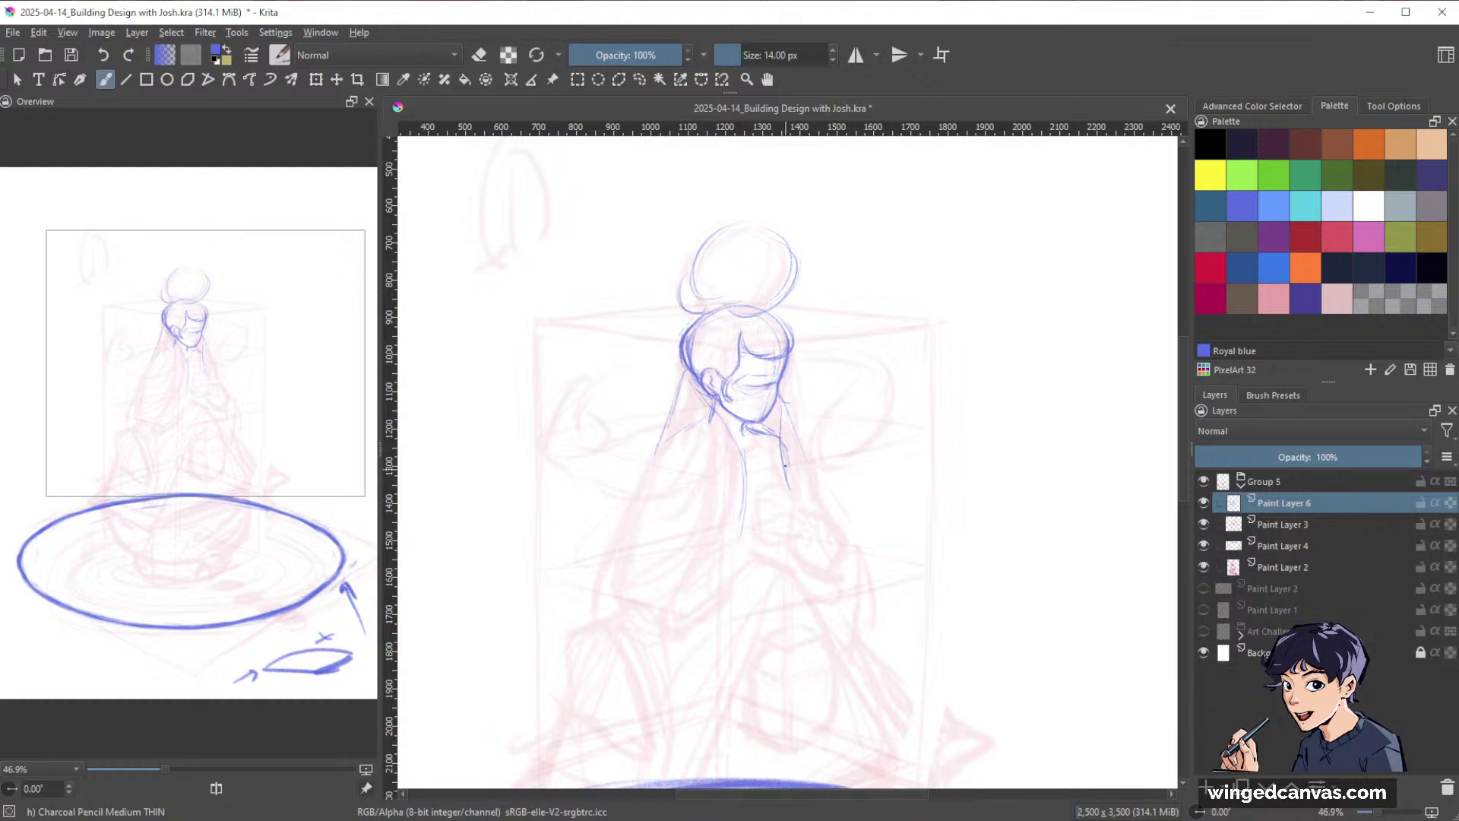
pyautogui.moveTo(711, 418); pyautogui.dragTo(675, 441)
# Sketch a light oval guide for the torso below the neck and strengthen its right edge.
pyautogui.moveTo(956, 494); pyautogui.dragTo(941, 425)
pyautogui.moveTo(831, 372)
pyautogui.mouseDown()
pyautogui.moveTo(864, 416)
pyautogui.moveTo(956, 447)
pyautogui.mouseUp()
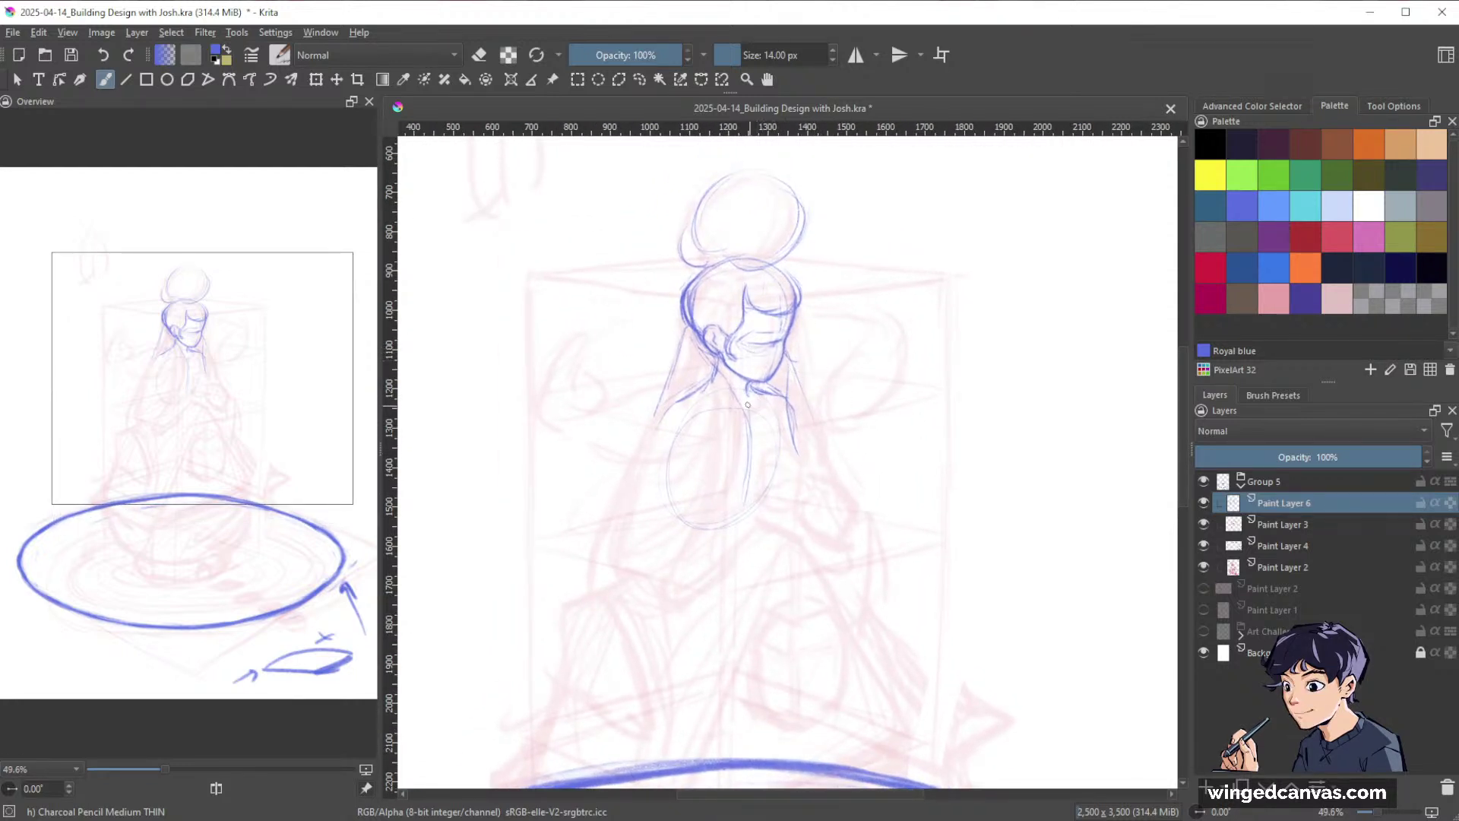
pyautogui.moveTo(769, 438); pyautogui.dragTo(756, 504)
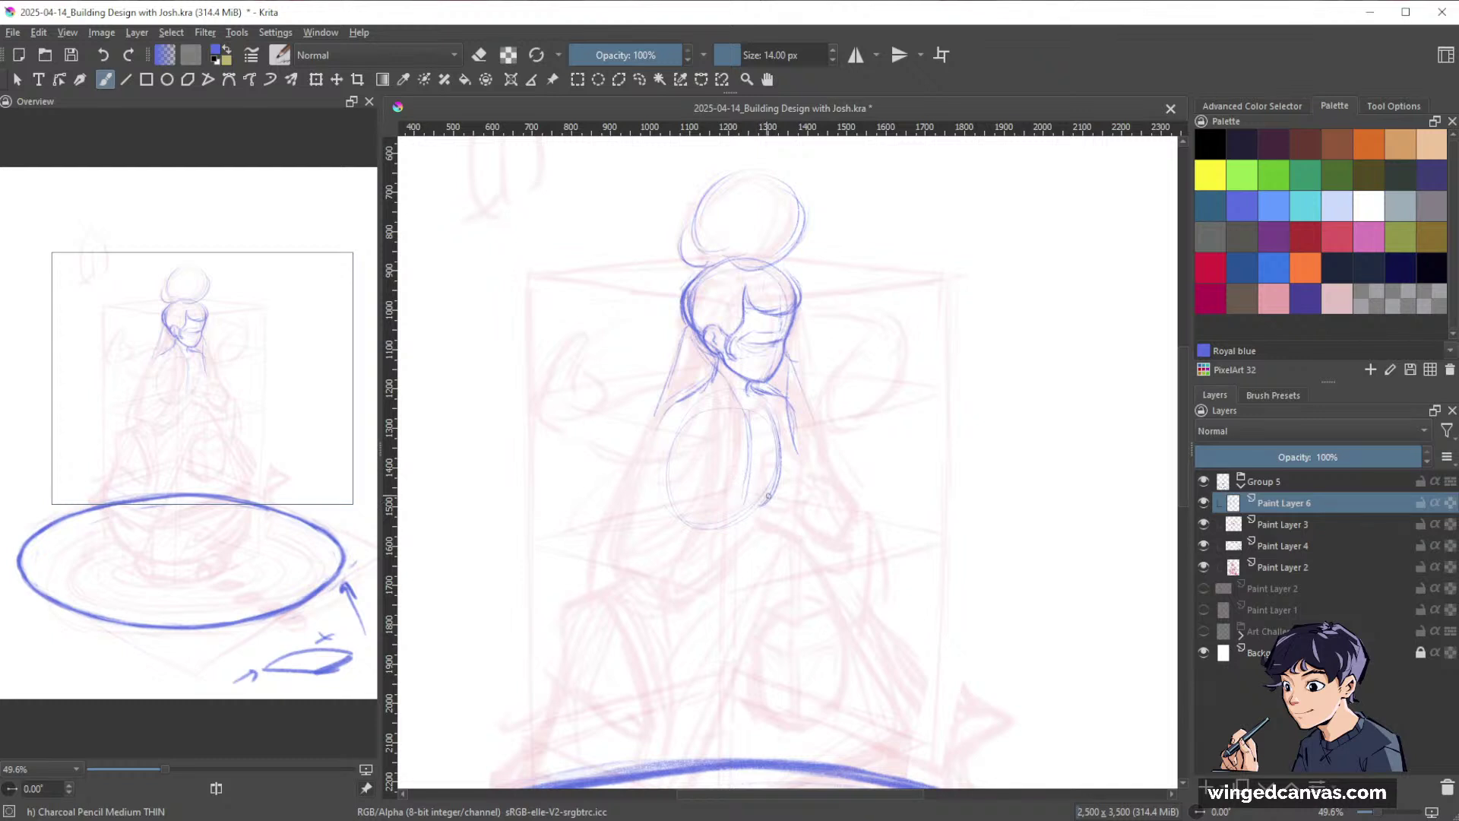
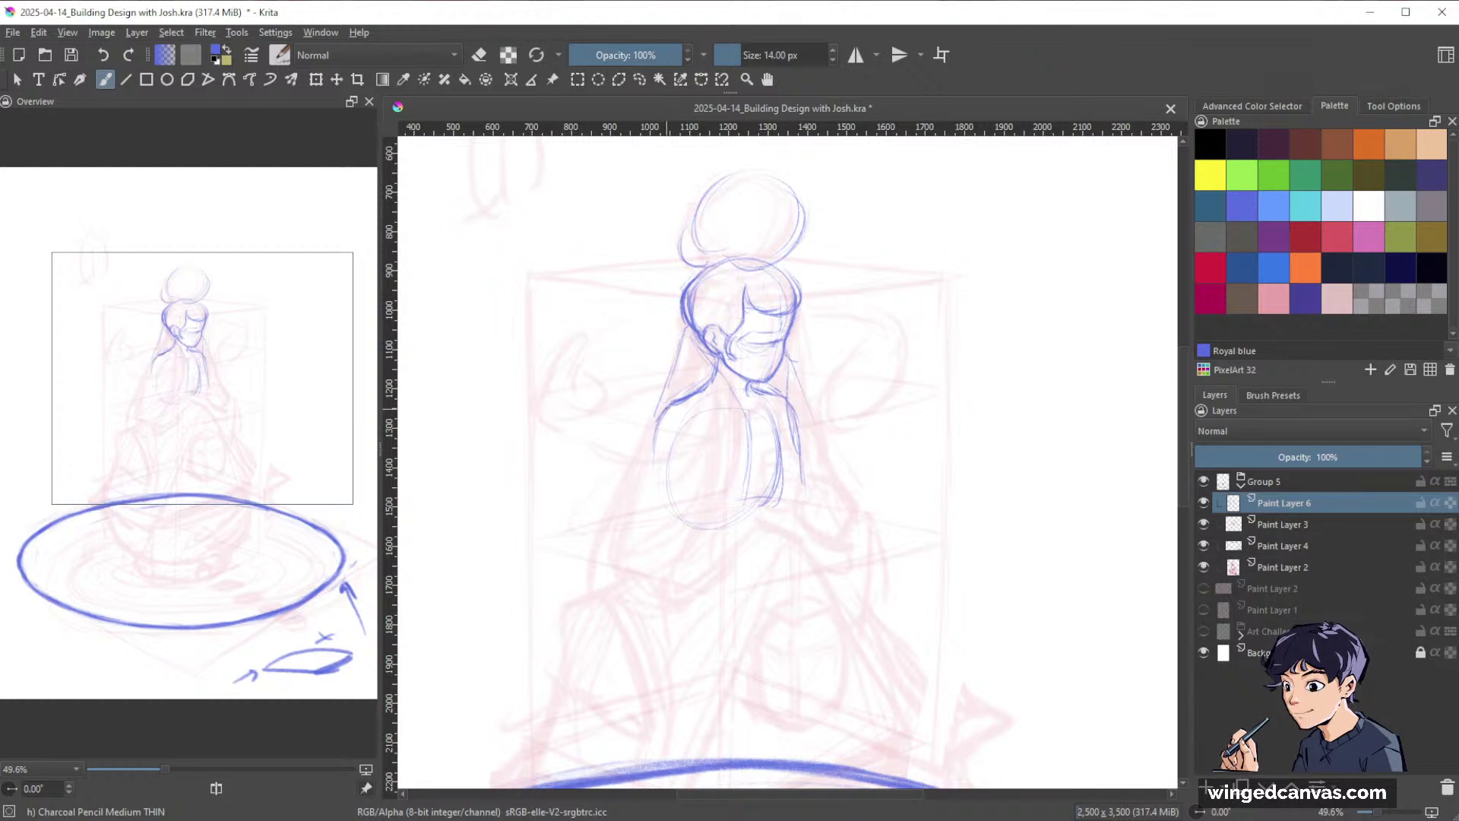
# Draw the left upper arm down to the elbow and the forearm crossing the body to the hand.
pyautogui.moveTo(661, 414); pyautogui.dragTo(626, 525)
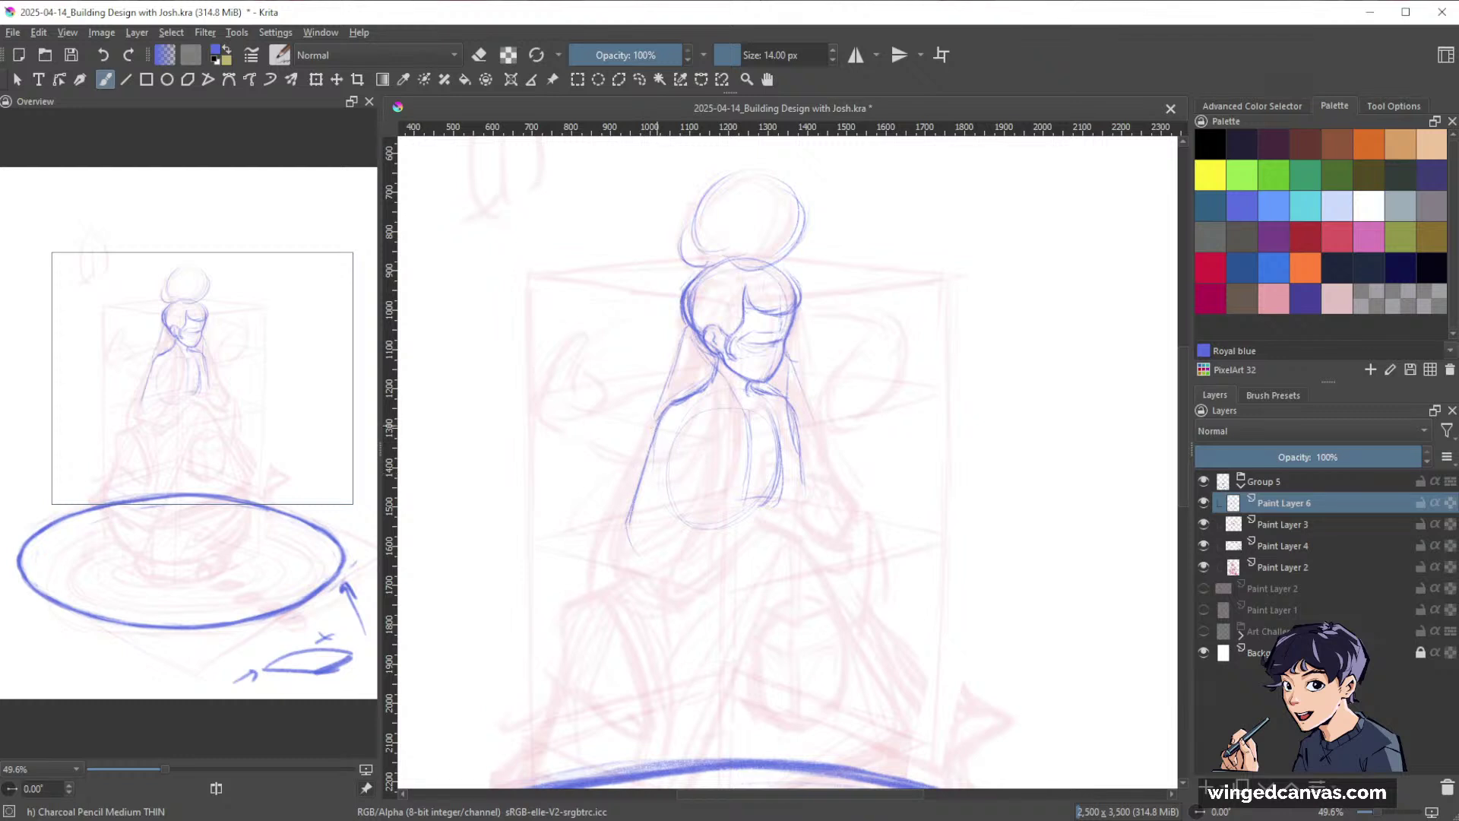
pyautogui.moveTo(643, 481); pyautogui.dragTo(635, 541)
pyautogui.press('space')
pyautogui.moveTo(919, 472)
pyautogui.mouseDown()
pyautogui.moveTo(968, 407)
pyautogui.moveTo(959, 375)
pyautogui.moveTo(1019, 329)
pyautogui.moveTo(1003, 420)
pyautogui.mouseUp()
pyautogui.press('space')
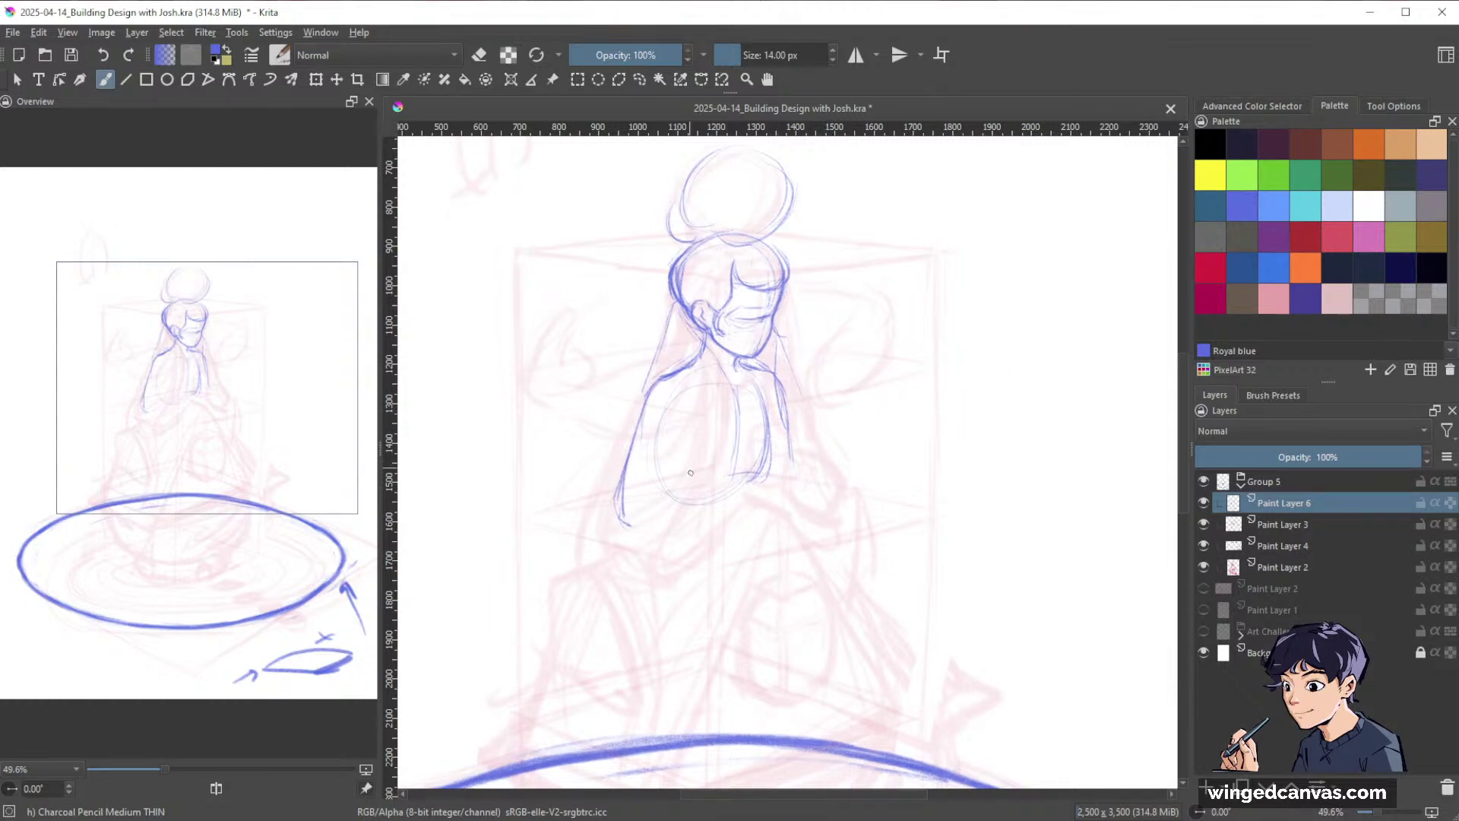
pyautogui.moveTo(658, 488); pyautogui.dragTo(757, 473)
pyautogui.moveTo(625, 524); pyautogui.dragTo(745, 485)
pyautogui.moveTo(631, 521)
pyautogui.mouseDown()
pyautogui.moveTo(761, 471)
pyautogui.moveTo(814, 480)
pyautogui.mouseUp()
pyautogui.press('space')
pyautogui.moveTo(1006, 417); pyautogui.dragTo(1001, 395)
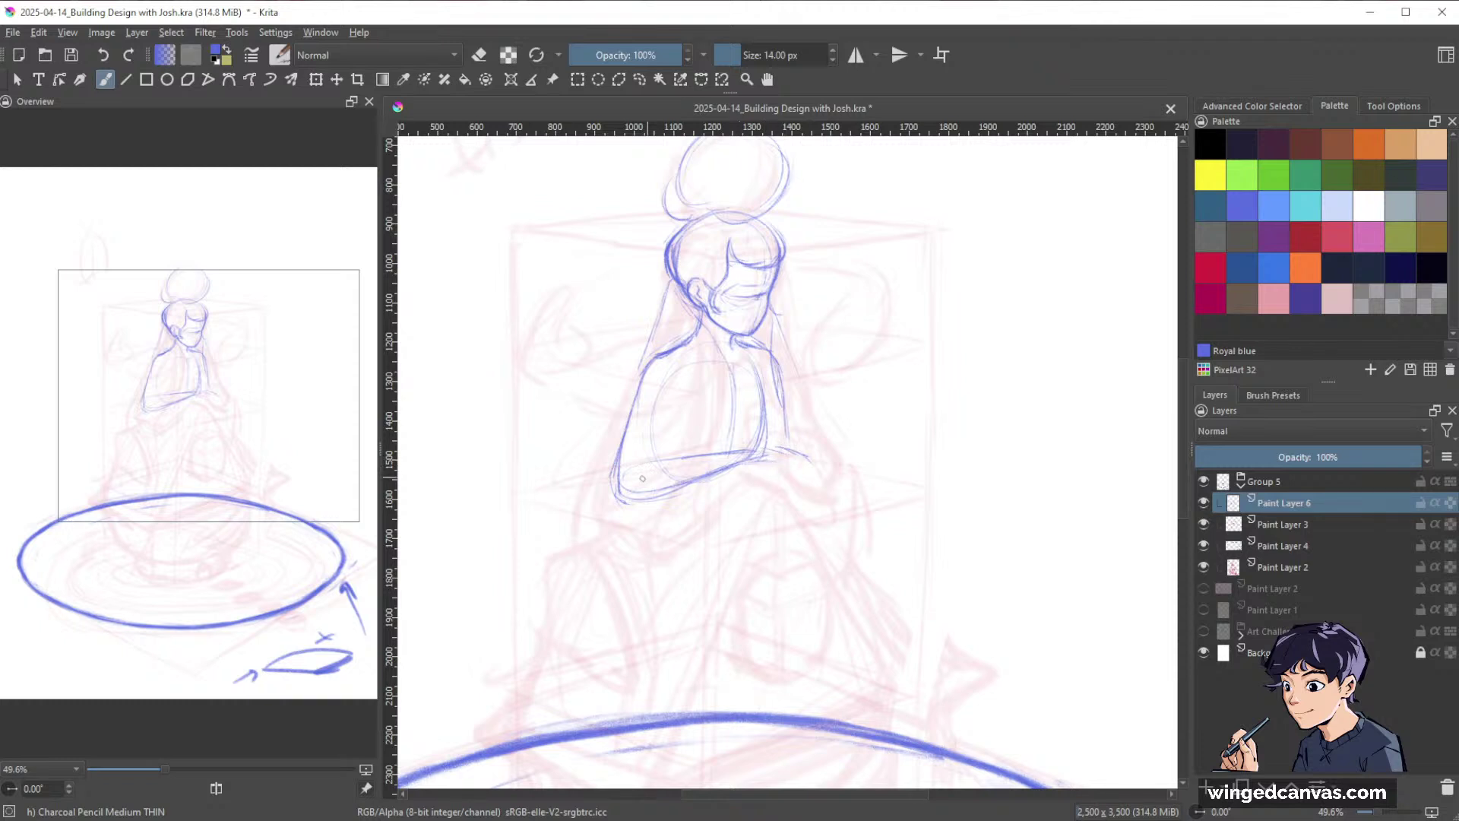
pyautogui.moveTo(613, 476)
pyautogui.mouseDown()
pyautogui.moveTo(699, 484)
pyautogui.moveTo(697, 454)
pyautogui.moveTo(780, 458)
pyautogui.moveTo(762, 453)
pyautogui.moveTo(801, 471)
pyautogui.moveTo(769, 479)
pyautogui.moveTo(796, 482)
pyautogui.mouseUp()
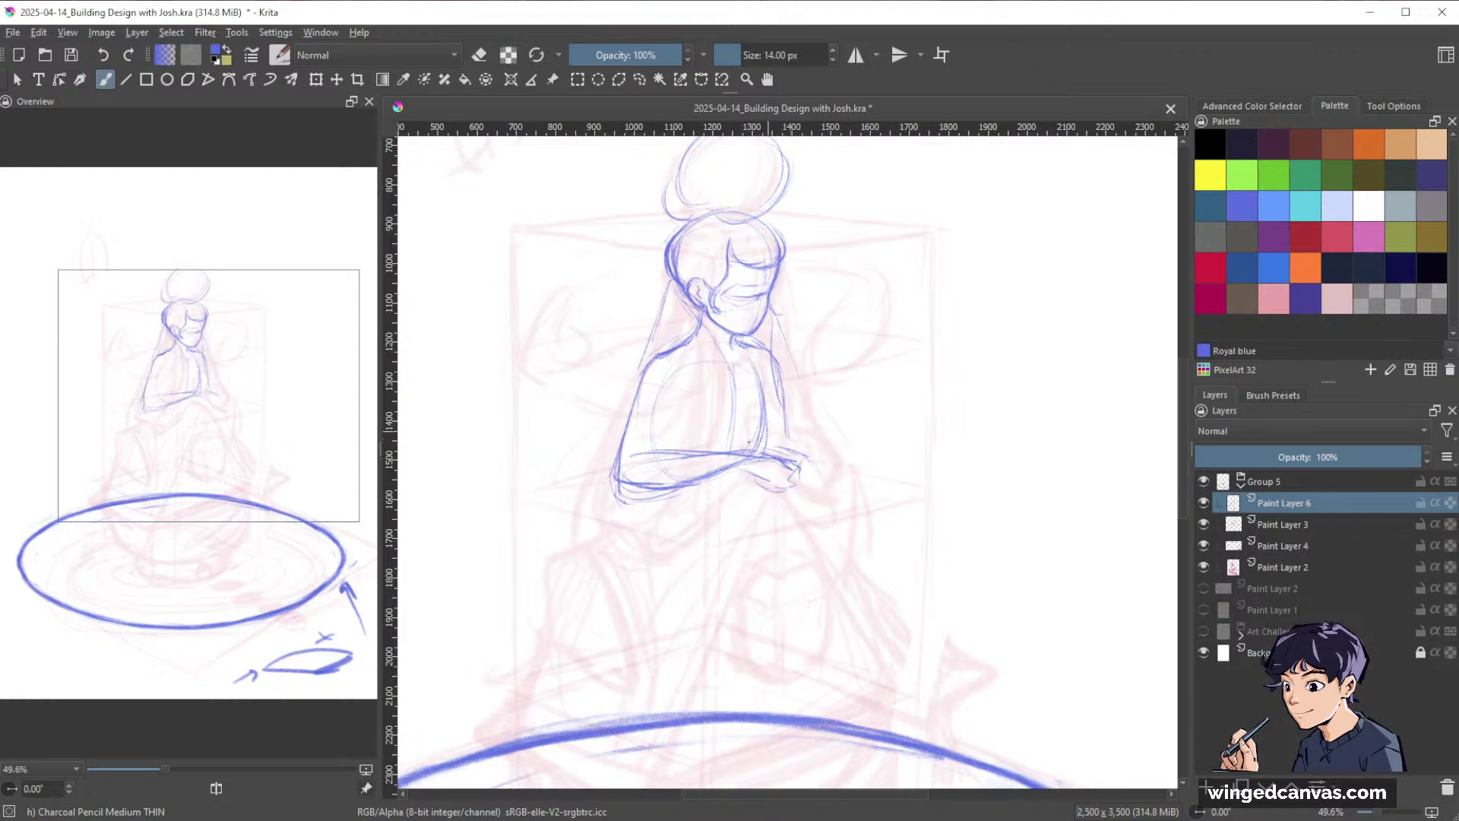
# Draw the other arm folding down to the joined hands and the sleeve cloth sagging under the left forearm.
pyautogui.moveTo(761, 426); pyautogui.dragTo(751, 454)
pyautogui.moveTo(781, 375)
pyautogui.mouseDown()
pyautogui.moveTo(818, 428)
pyautogui.moveTo(768, 357)
pyautogui.moveTo(803, 414)
pyautogui.moveTo(800, 391)
pyautogui.moveTo(812, 440)
pyautogui.moveTo(788, 437)
pyautogui.moveTo(817, 440)
pyautogui.moveTo(820, 463)
pyautogui.moveTo(825, 438)
pyautogui.moveTo(807, 471)
pyautogui.mouseUp()
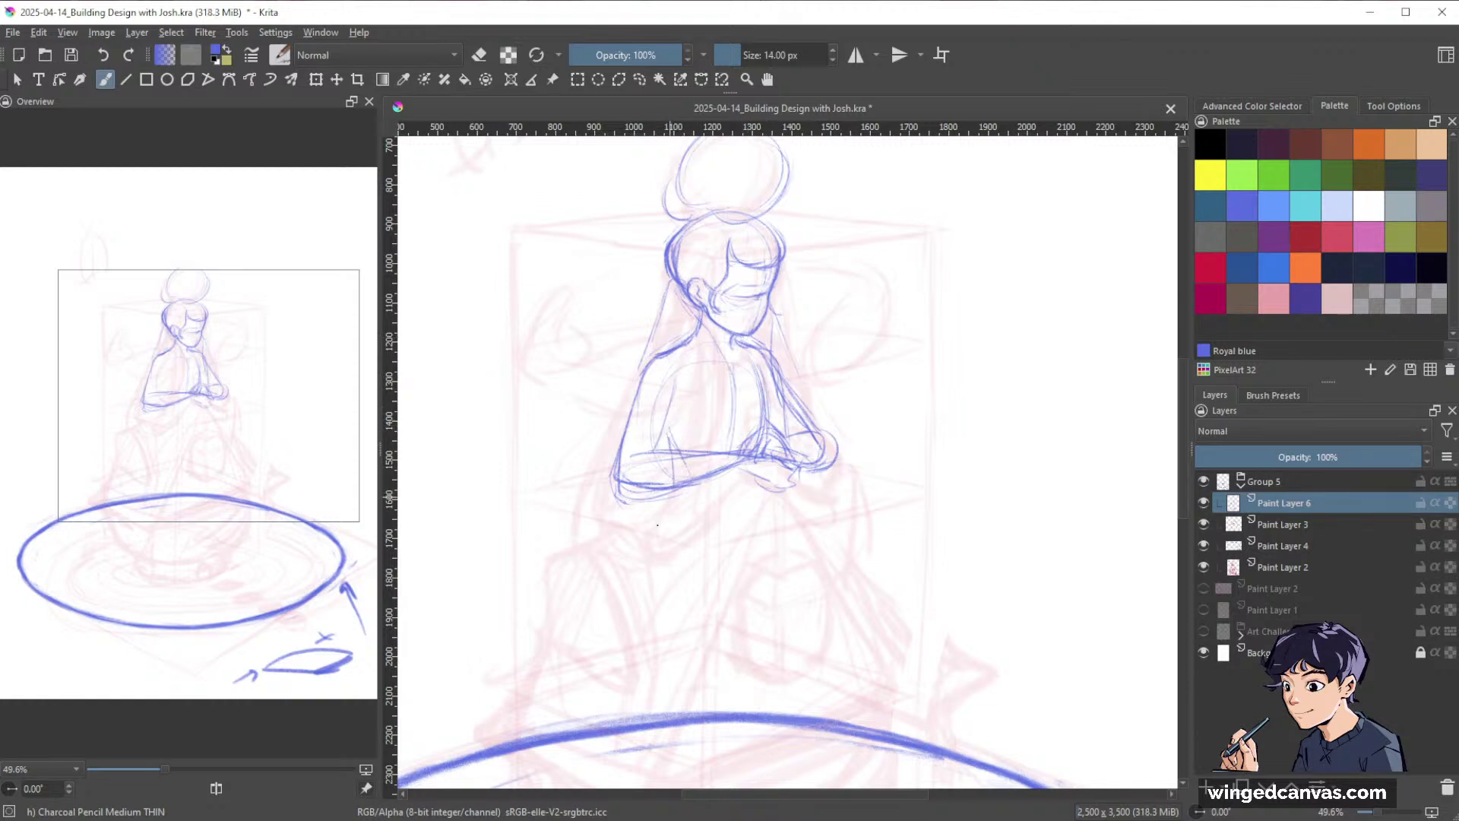
pyautogui.moveTo(675, 535)
pyautogui.mouseDown()
pyautogui.moveTo(643, 543)
pyautogui.moveTo(741, 488)
pyautogui.mouseUp()
pyautogui.moveTo(732, 373); pyautogui.dragTo(741, 443)
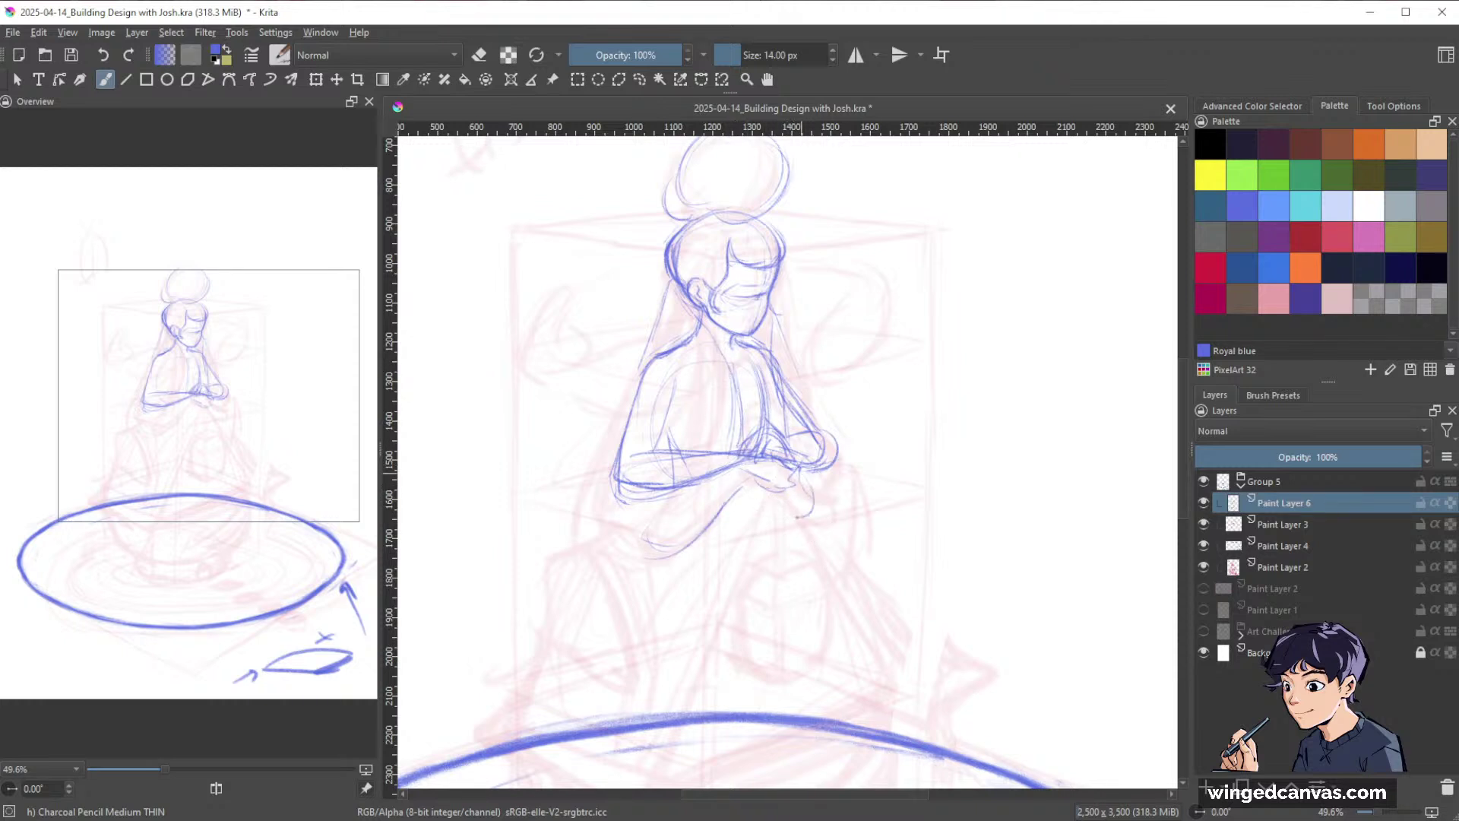
# Draw the veil's outer contour from the head past the left elbow and add long draped folds hanging below the forearm.
pyautogui.moveTo(1042, 392); pyautogui.dragTo(981, 539)
pyautogui.moveTo(982, 540); pyautogui.dragTo(926, 437)
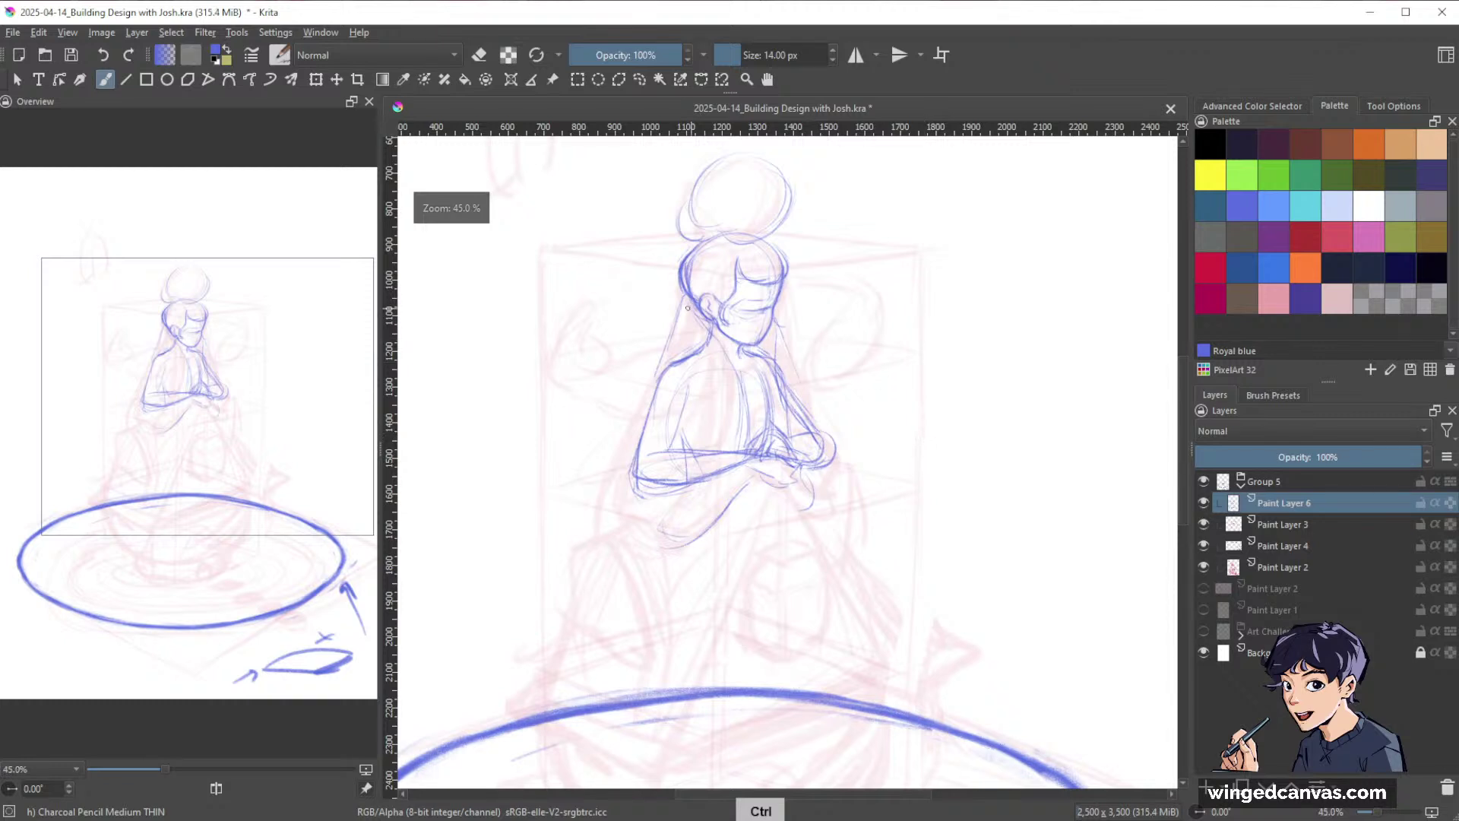
pyautogui.moveTo(679, 312); pyautogui.dragTo(600, 502)
pyautogui.moveTo(622, 448); pyautogui.dragTo(600, 525)
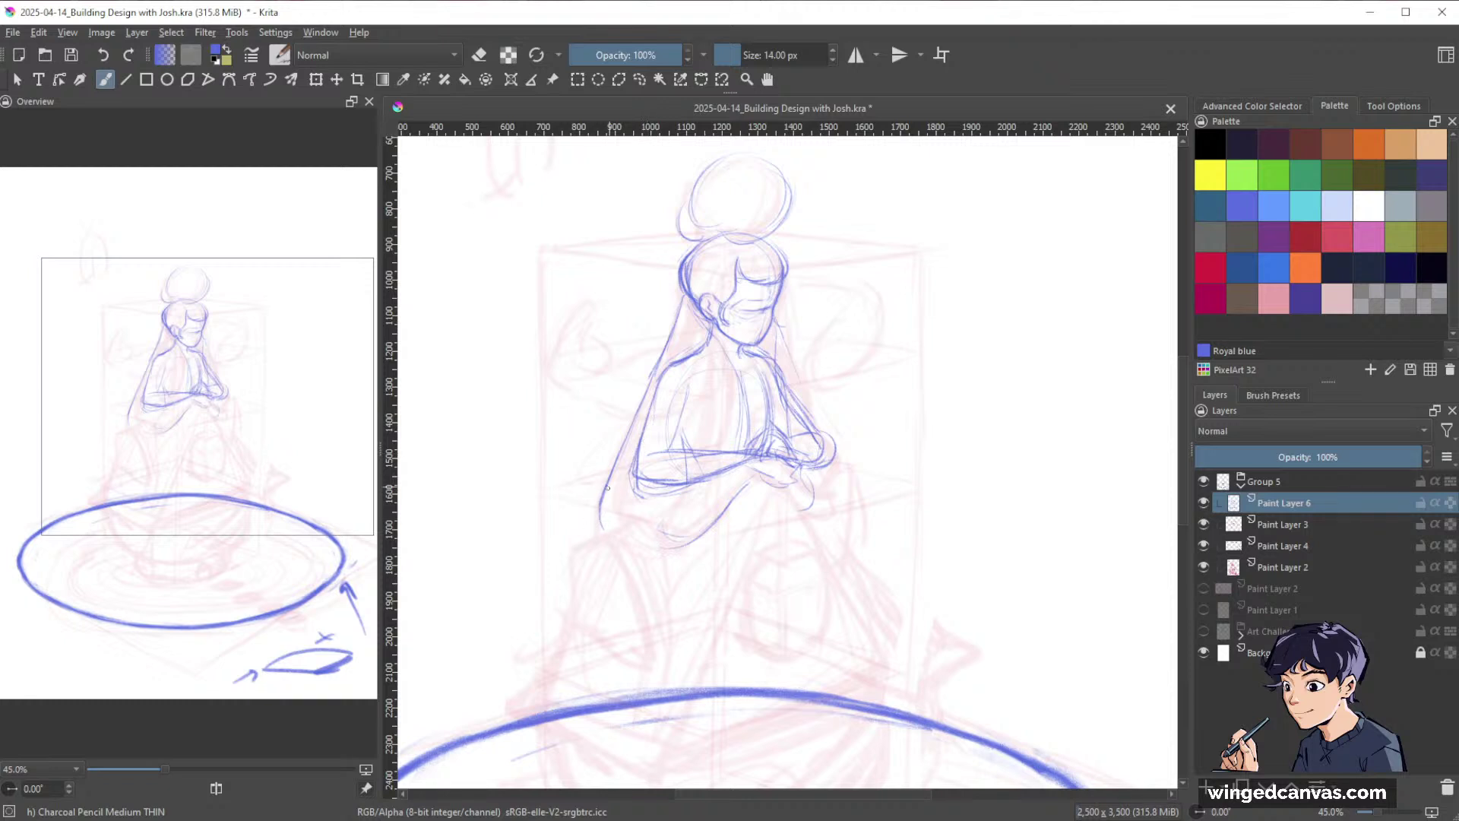
pyautogui.moveTo(600, 503)
pyautogui.mouseDown()
pyautogui.moveTo(584, 534)
pyautogui.moveTo(680, 597)
pyautogui.moveTo(735, 504)
pyautogui.mouseUp()
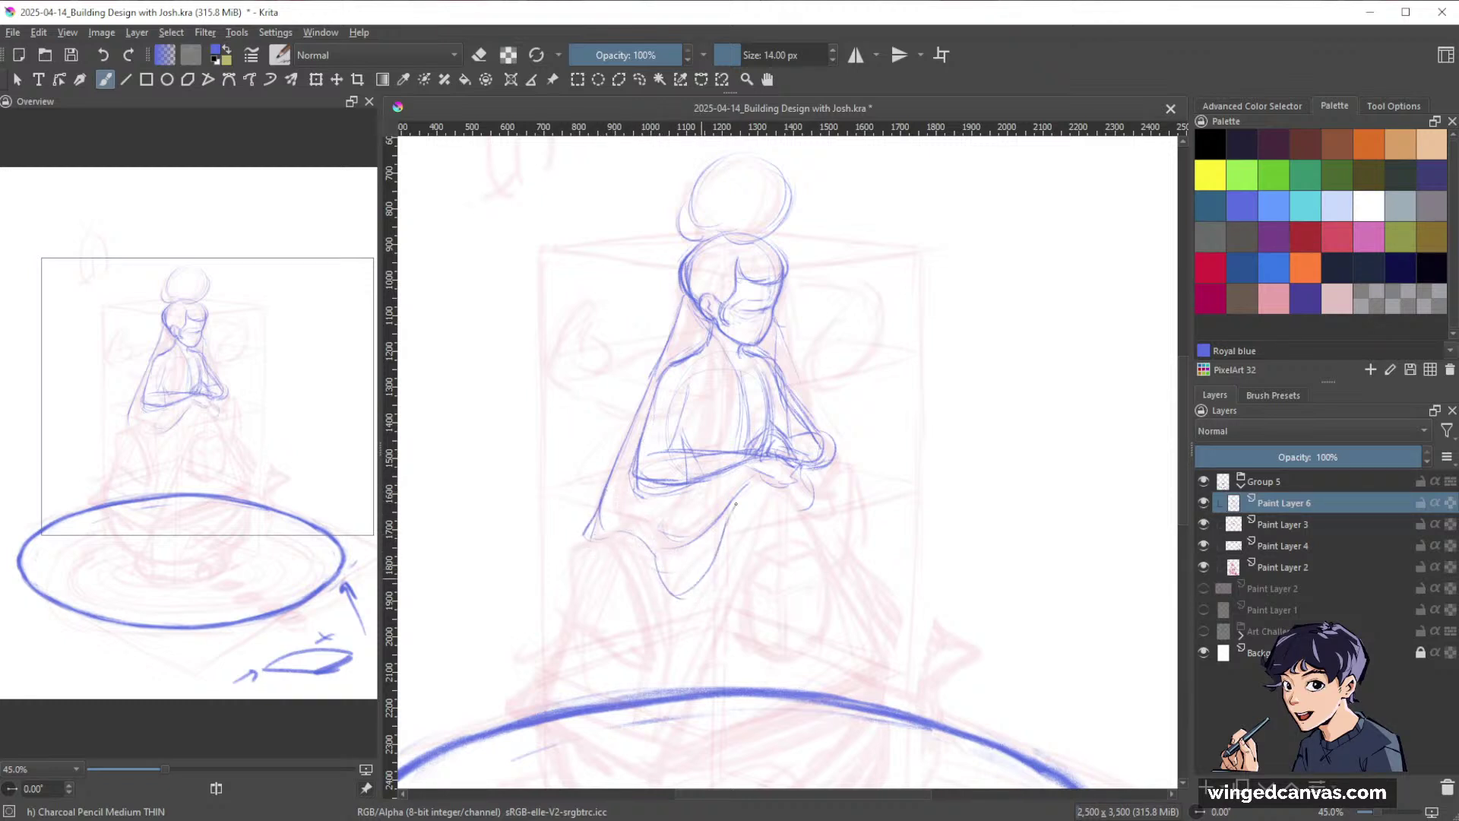
pyautogui.moveTo(654, 565)
pyautogui.mouseDown()
pyautogui.moveTo(654, 641)
pyautogui.moveTo(723, 586)
pyautogui.moveTo(771, 476)
pyautogui.mouseUp()
# Draw the veil's edge down the right side of the arm and the narrow cloth hanging below the right elbow.
pyautogui.moveTo(797, 375)
pyautogui.mouseDown()
pyautogui.moveTo(777, 330)
pyautogui.moveTo(805, 403)
pyautogui.mouseUp()
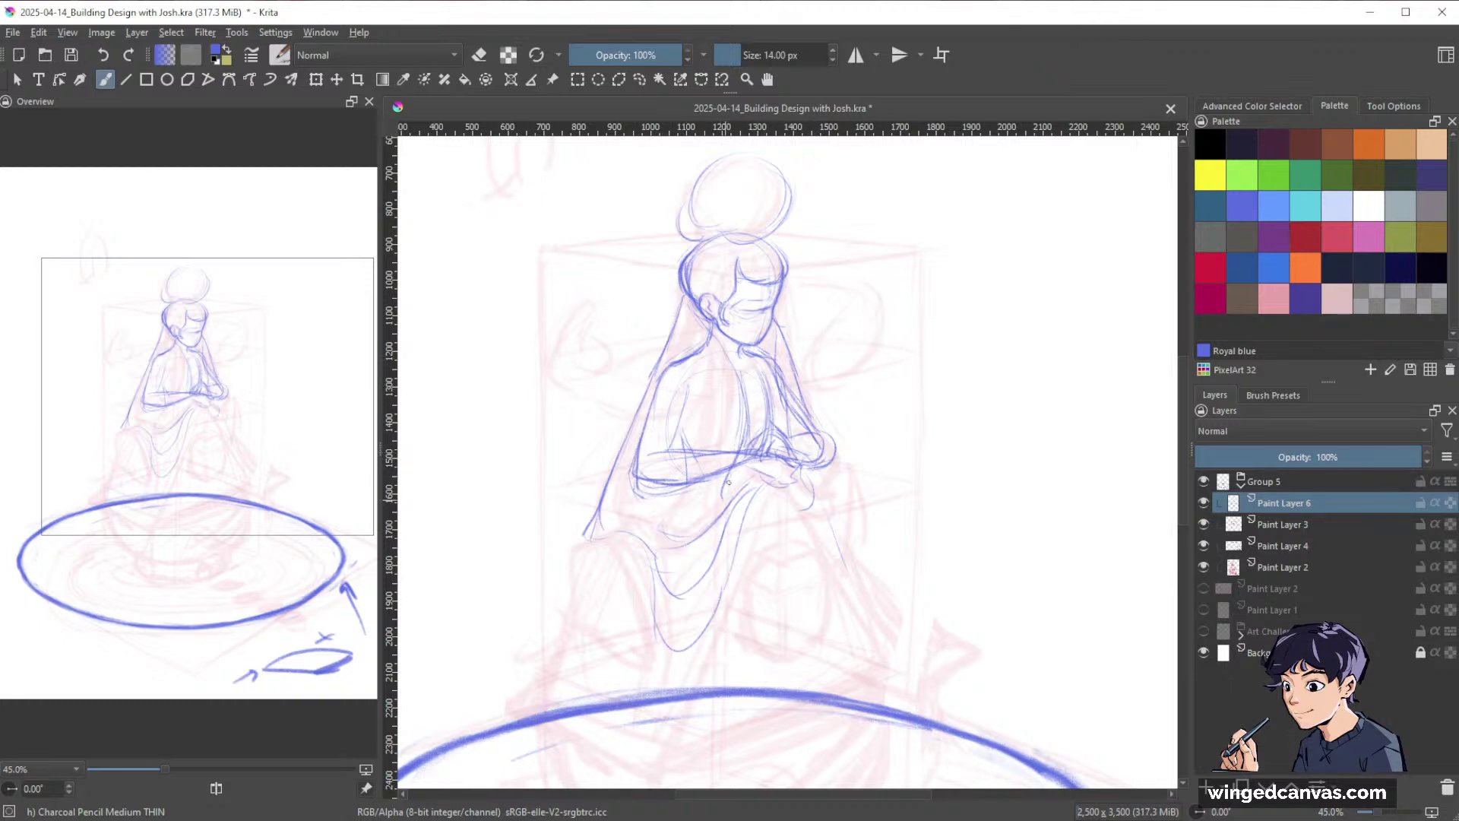
pyautogui.moveTo(728, 483); pyautogui.dragTo(701, 539)
pyautogui.moveTo(780, 372); pyautogui.dragTo(825, 495)
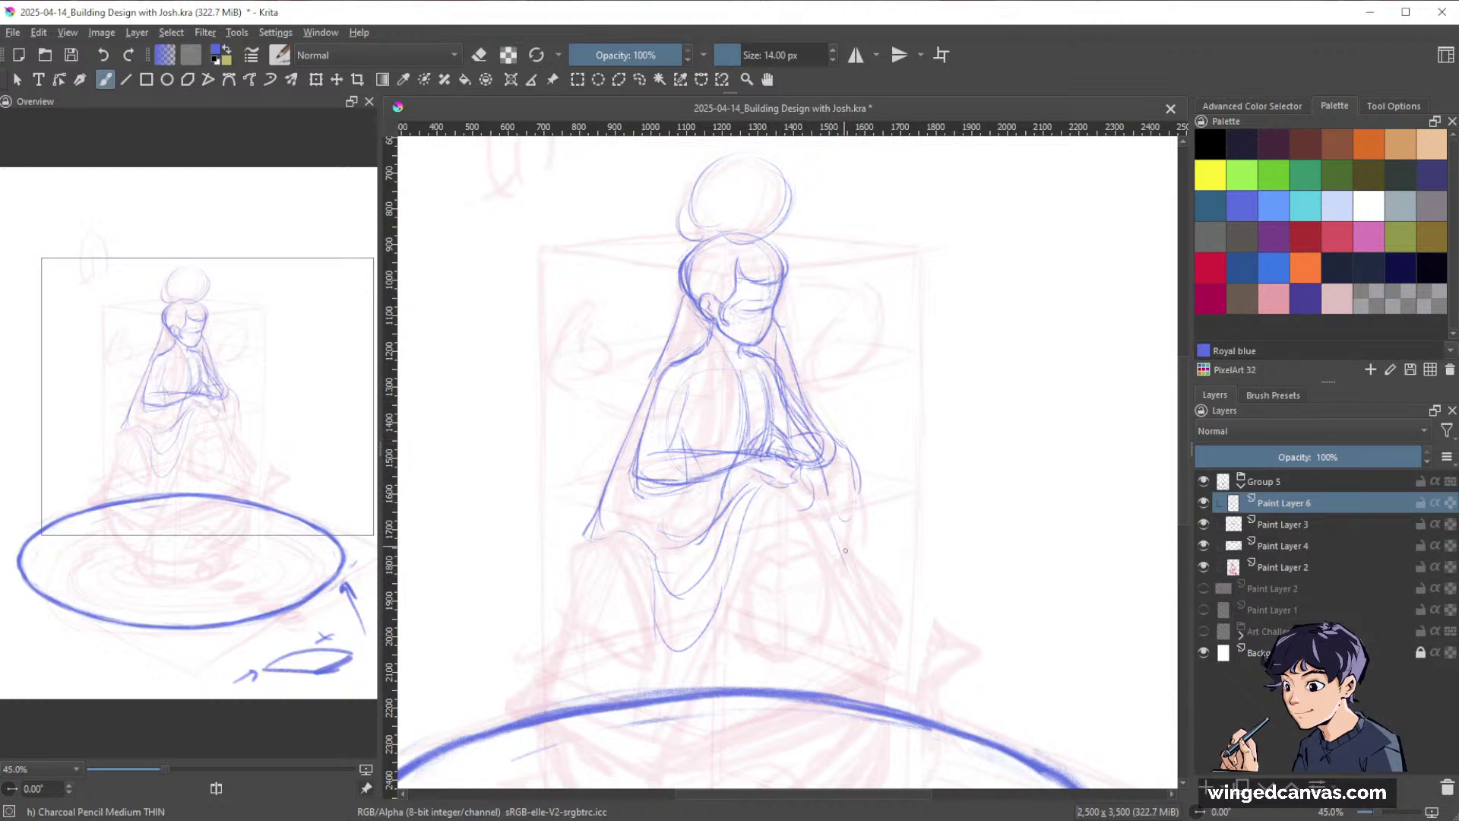
pyautogui.moveTo(874, 555); pyautogui.dragTo(879, 570)
pyautogui.moveTo(847, 521)
pyautogui.mouseDown()
pyautogui.moveTo(842, 504)
pyautogui.moveTo(1006, 306)
pyautogui.moveTo(1029, 375)
pyautogui.moveTo(922, 459)
pyautogui.moveTo(759, 438)
pyautogui.moveTo(751, 416)
pyautogui.moveTo(720, 413)
pyautogui.moveTo(731, 429)
pyautogui.mouseUp()
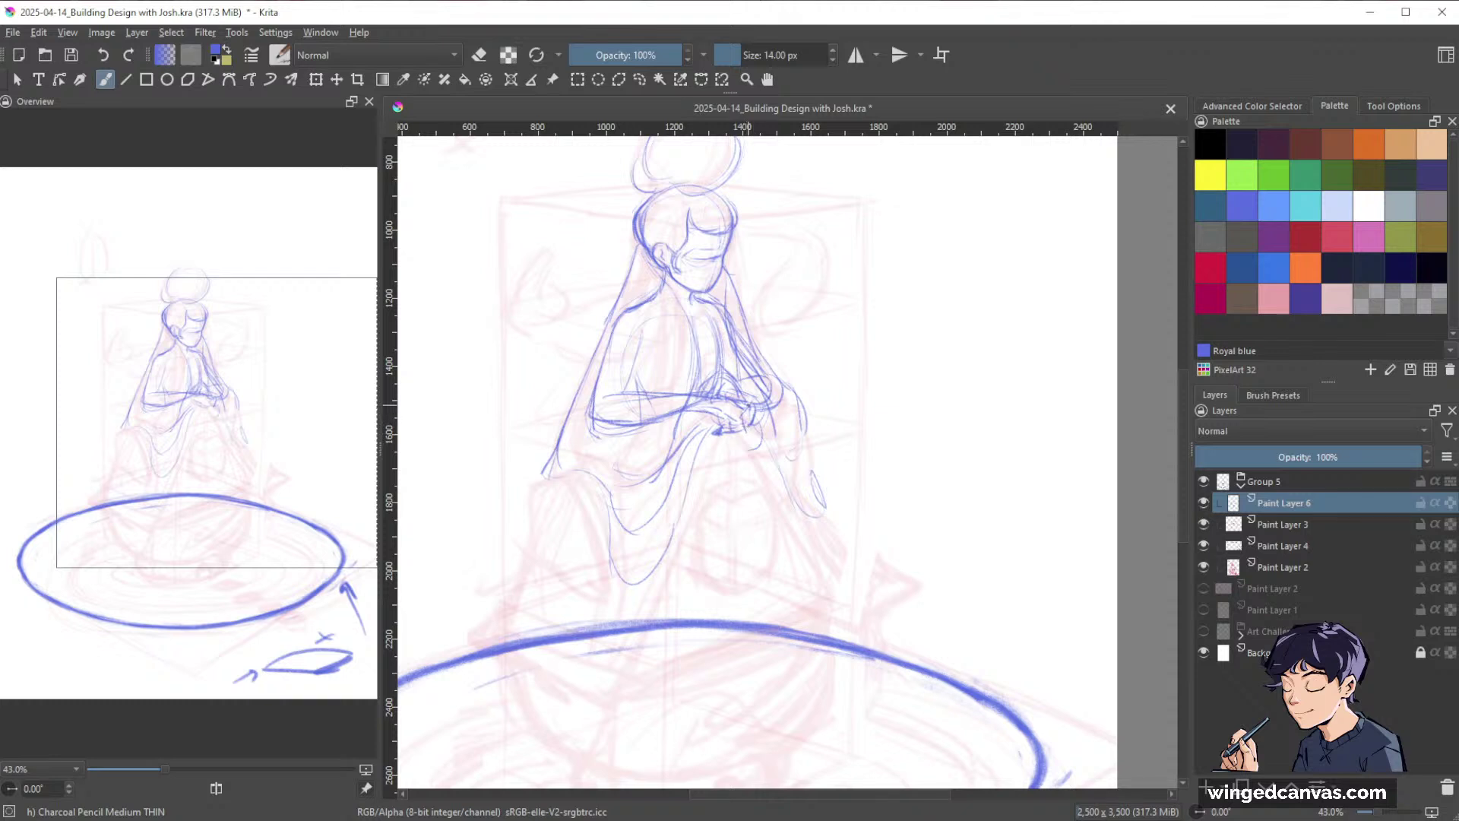
# Draw a round pot held in the hands with a small ring hanging from it, and a wide arch beneath the ring.
pyautogui.moveTo(747, 409)
pyautogui.mouseDown()
pyautogui.moveTo(719, 455)
pyautogui.moveTo(759, 431)
pyautogui.moveTo(751, 458)
pyautogui.moveTo(724, 420)
pyautogui.moveTo(764, 444)
pyautogui.moveTo(730, 434)
pyautogui.mouseUp()
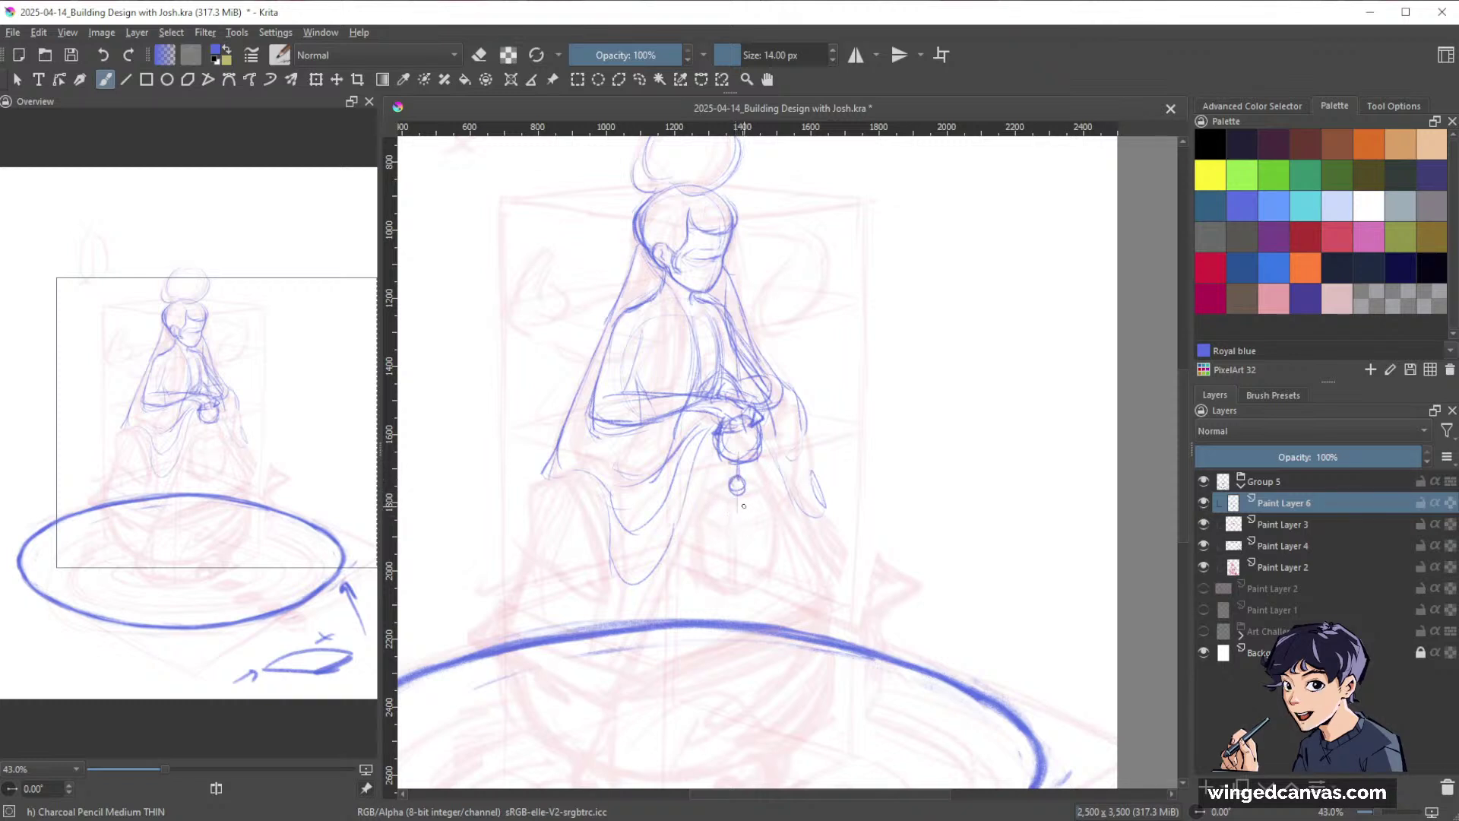
pyautogui.moveTo(736, 503)
pyautogui.mouseDown()
pyautogui.moveTo(702, 541)
pyautogui.moveTo(747, 503)
pyautogui.moveTo(774, 536)
pyautogui.moveTo(751, 505)
pyautogui.mouseUp()
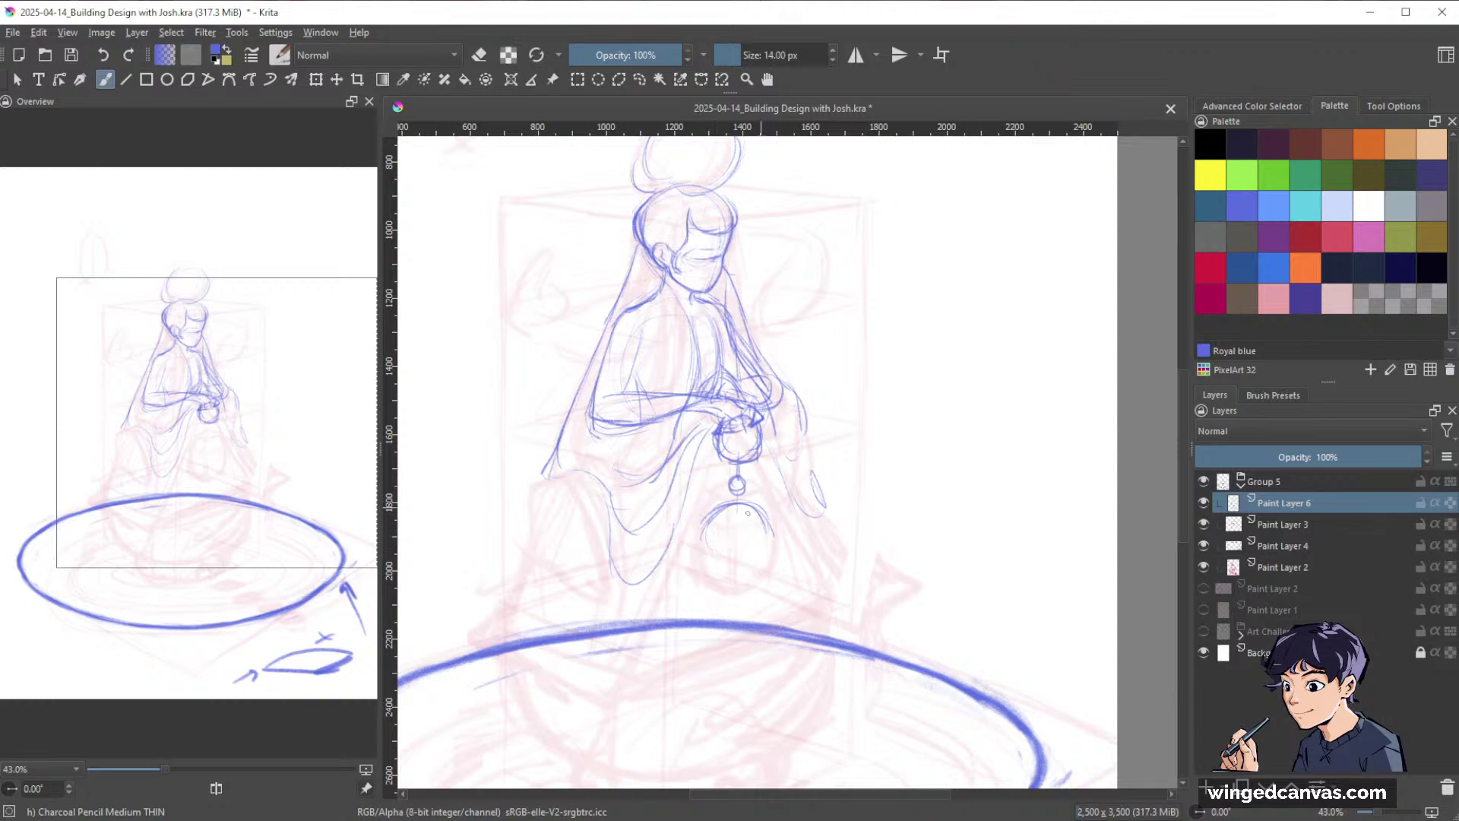
pyautogui.moveTo(701, 539); pyautogui.dragTo(725, 549)
# Complete the hanging bucket below the arch with a curved rim and tapering sides.
pyautogui.press('space')
pyautogui.moveTo(943, 498)
pyautogui.mouseDown()
pyautogui.moveTo(990, 394)
pyautogui.moveTo(979, 431)
pyautogui.mouseUp()
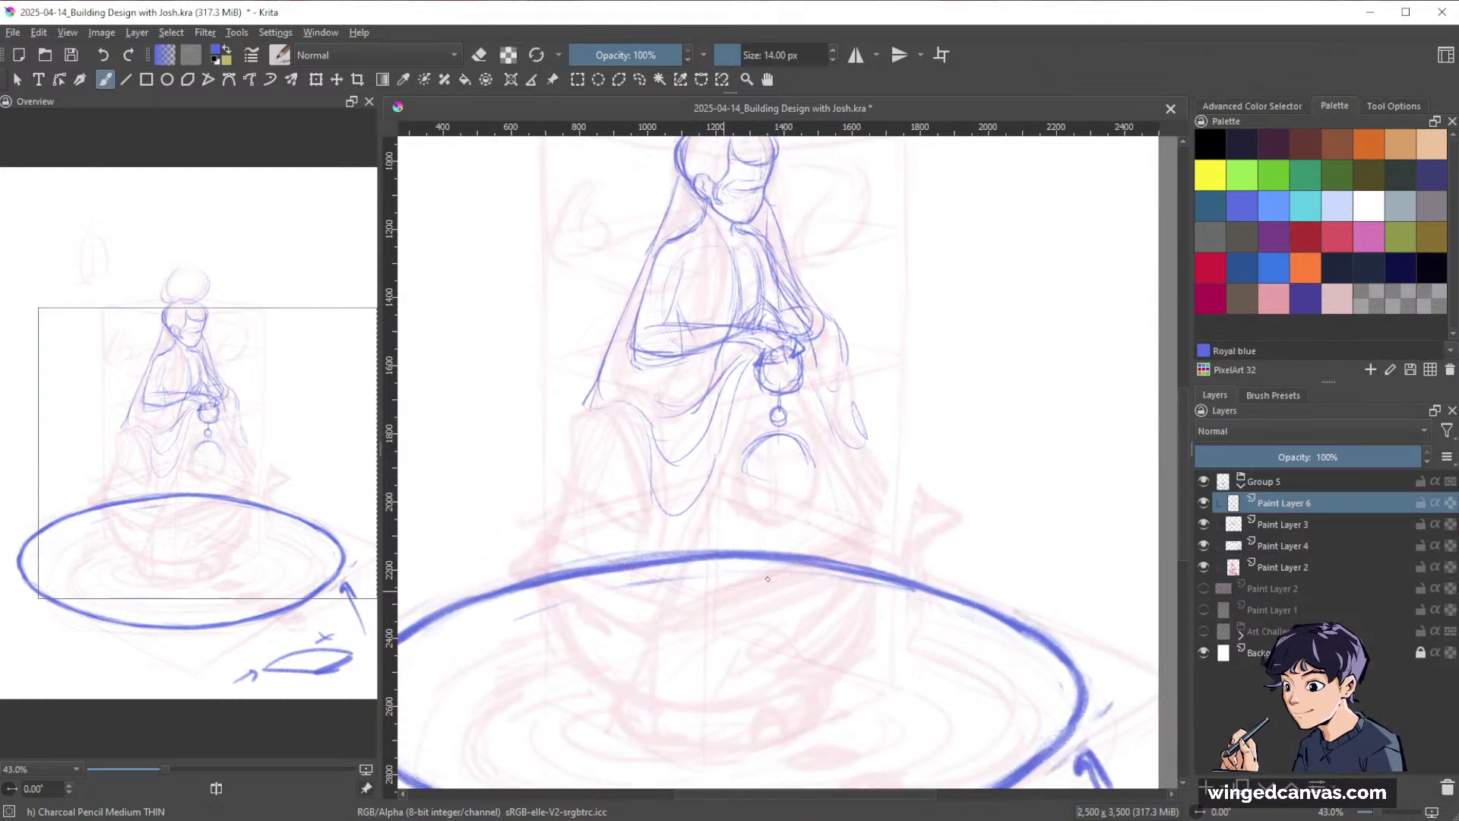
pyautogui.moveTo(805, 469)
pyautogui.mouseDown()
pyautogui.moveTo(751, 472)
pyautogui.moveTo(810, 463)
pyautogui.moveTo(752, 478)
pyautogui.moveTo(748, 515)
pyautogui.moveTo(748, 479)
pyautogui.moveTo(760, 530)
pyautogui.mouseUp()
pyautogui.moveTo(810, 481); pyautogui.dragTo(797, 524)
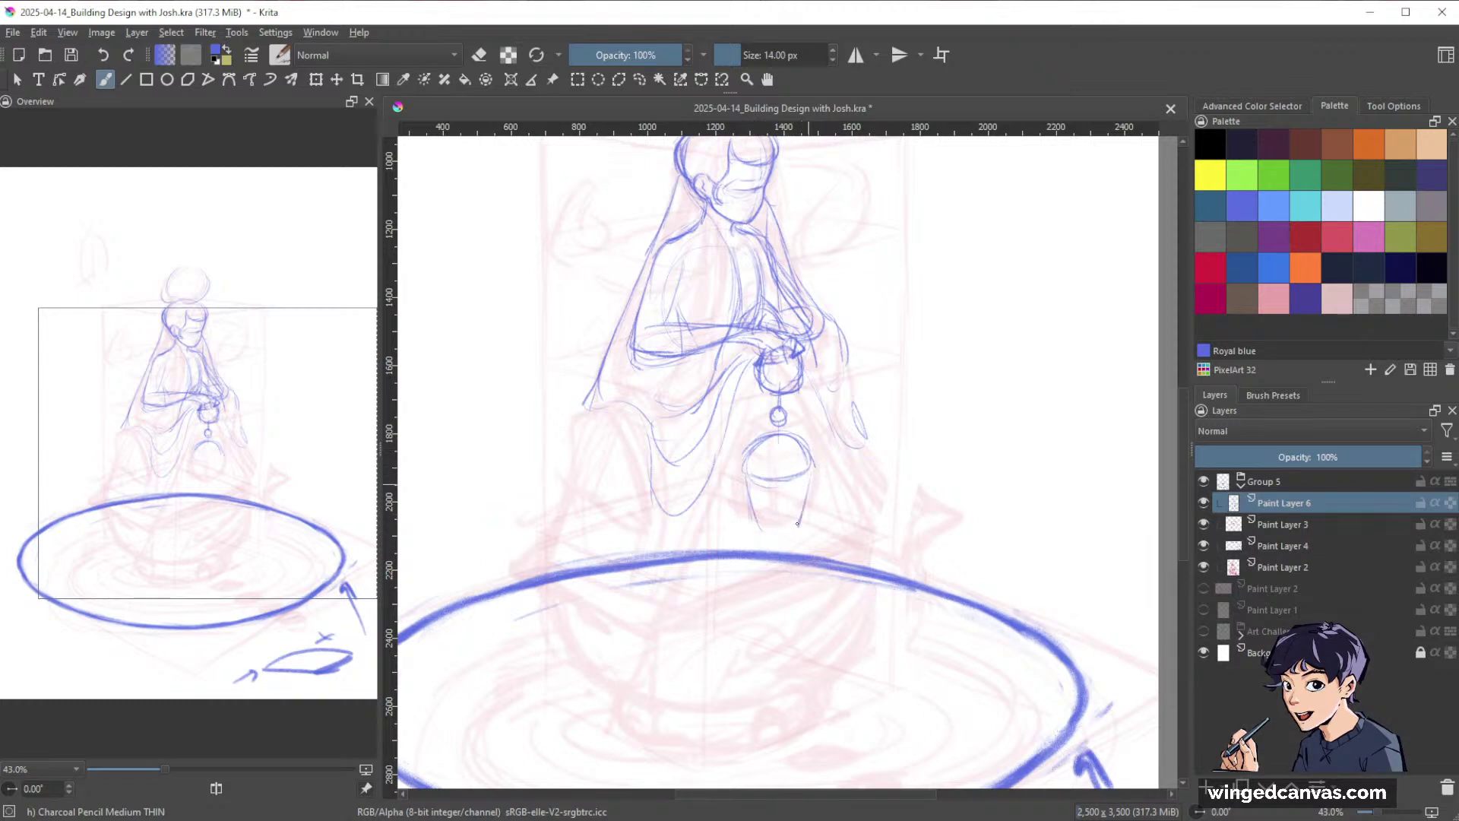
# Extend the long draped fold below the left forearm and tidy its lower edge with the eraser.
pyautogui.moveTo(967, 511)
pyautogui.mouseDown()
pyautogui.moveTo(962, 487)
pyautogui.moveTo(955, 502)
pyautogui.mouseUp()
pyautogui.moveTo(929, 409); pyautogui.dragTo(909, 378)
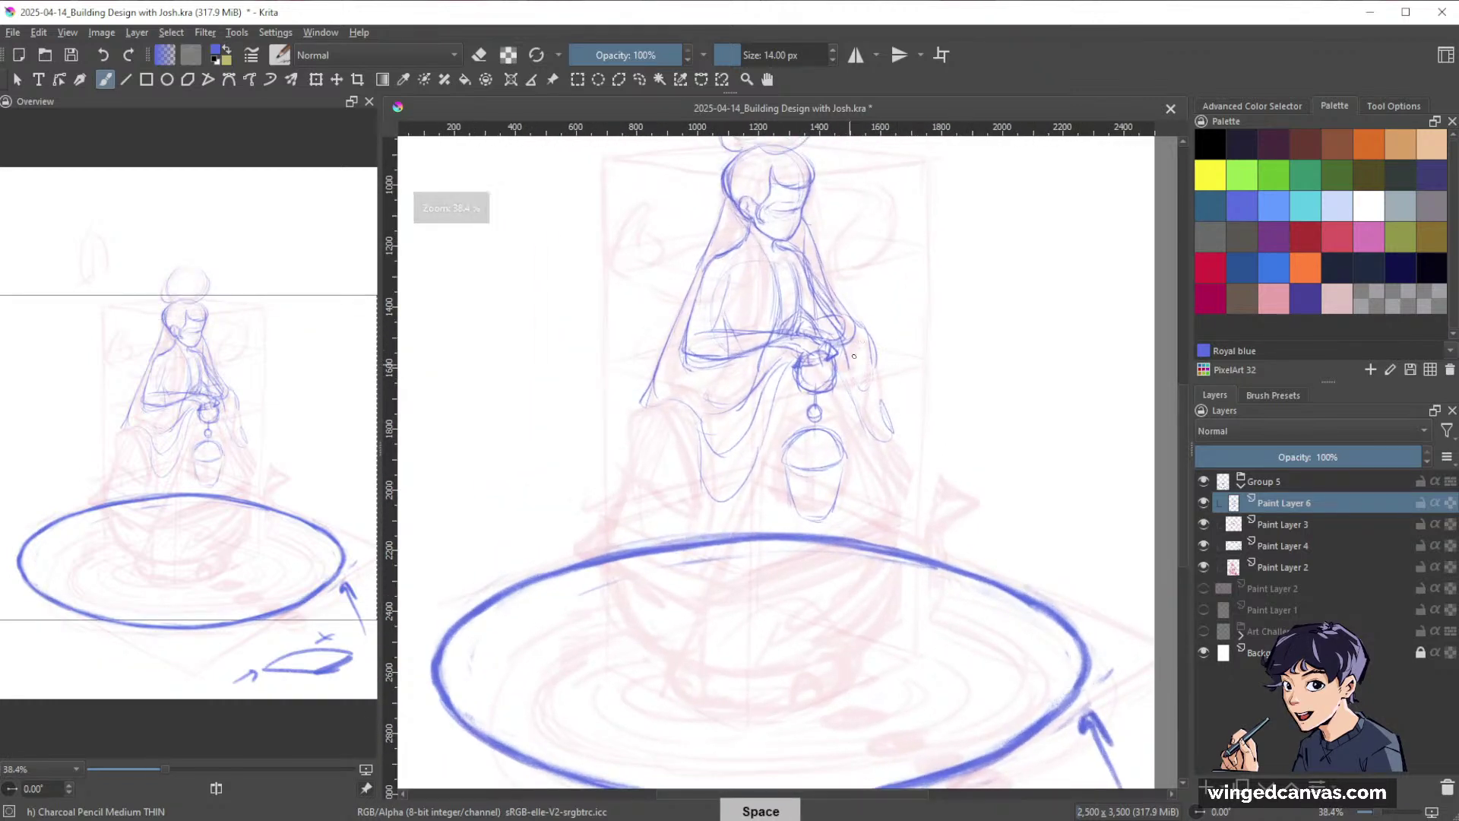
pyautogui.moveTo(694, 429)
pyautogui.mouseDown()
pyautogui.moveTo(698, 512)
pyautogui.moveTo(770, 477)
pyautogui.mouseUp()
pyautogui.moveTo(774, 414); pyautogui.dragTo(734, 521)
pyautogui.moveTo(796, 367); pyautogui.dragTo(769, 446)
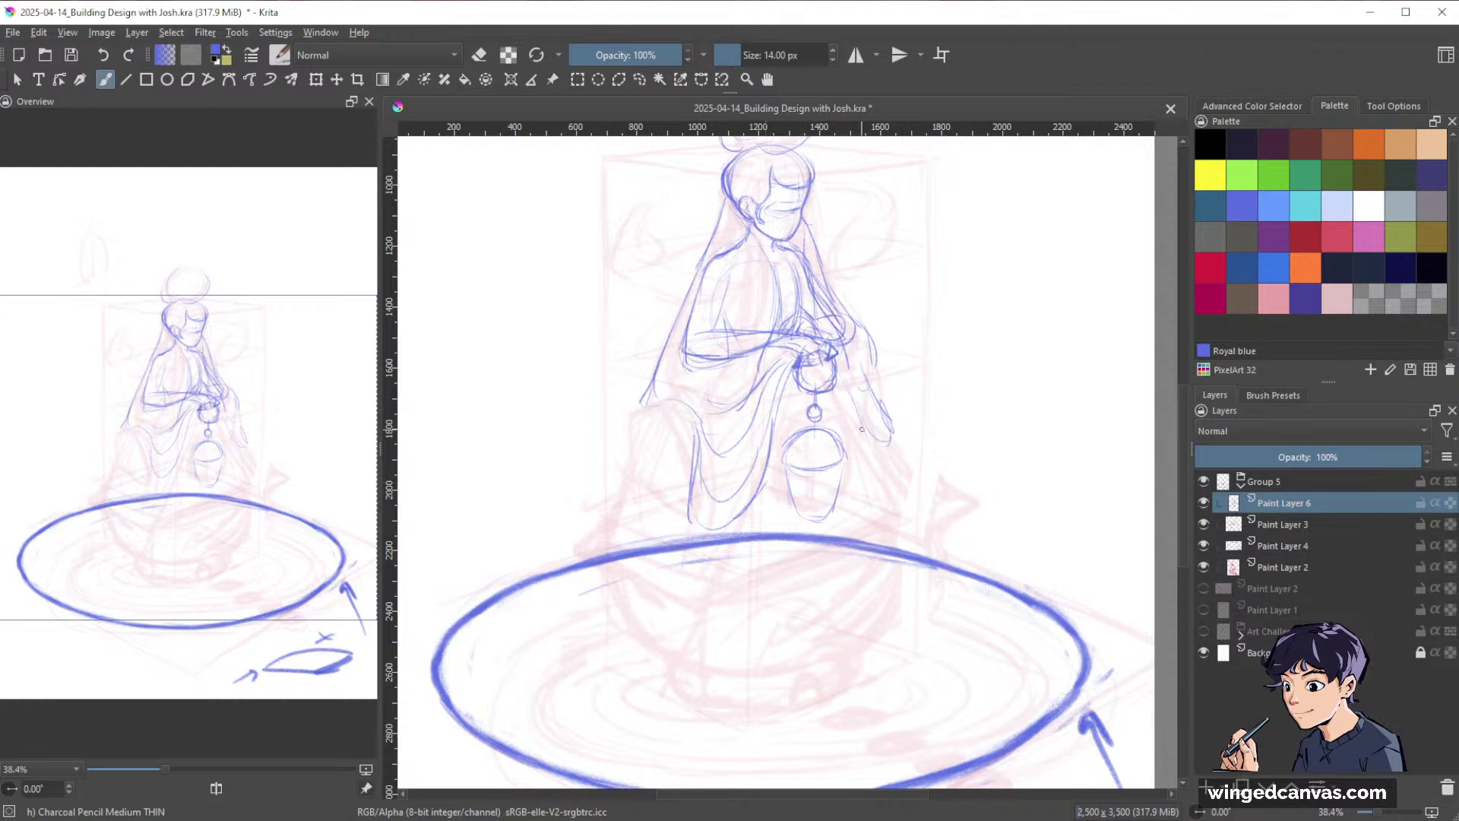
pyautogui.press('e')
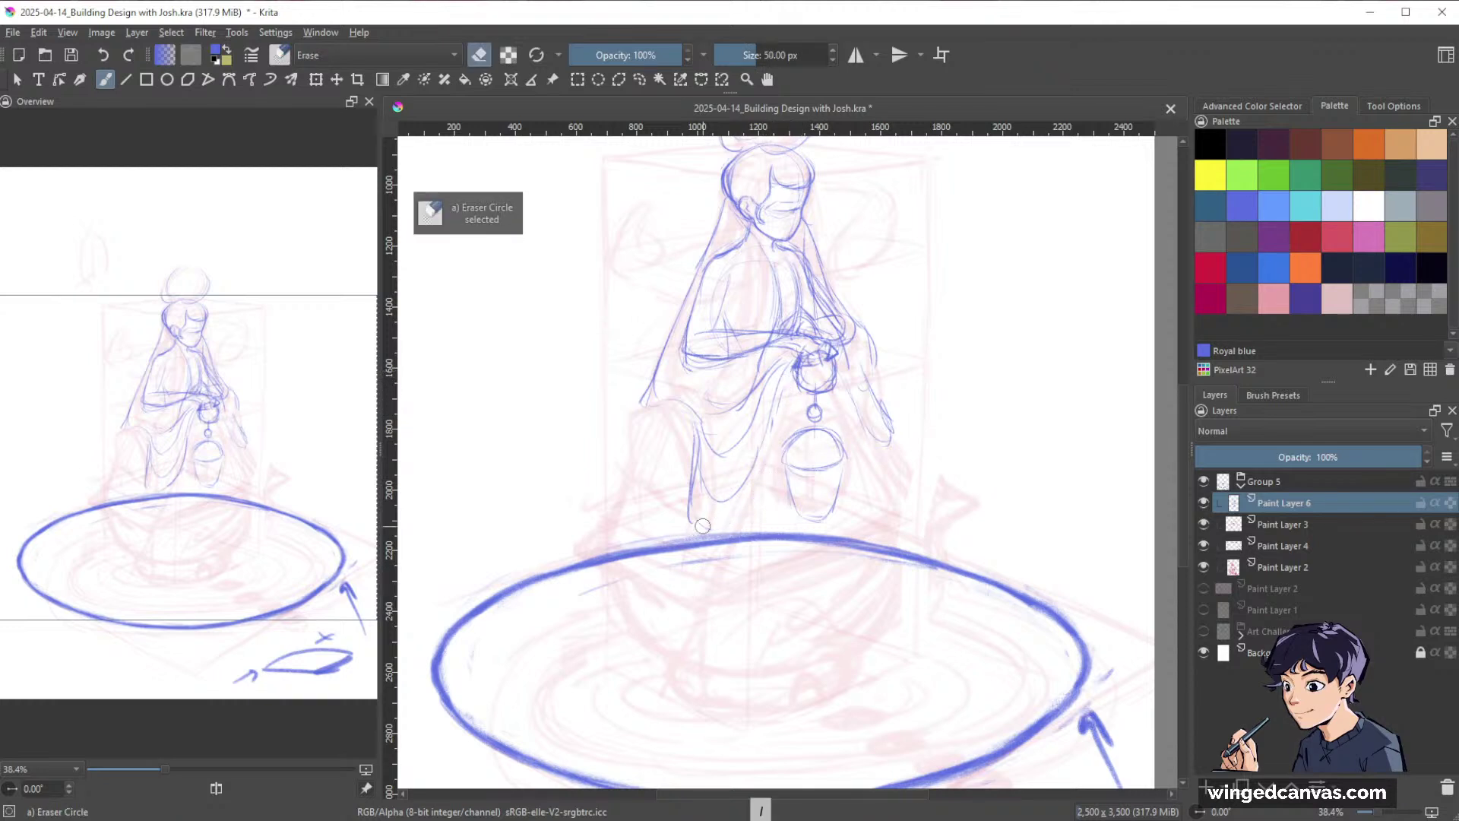
pyautogui.press('e')
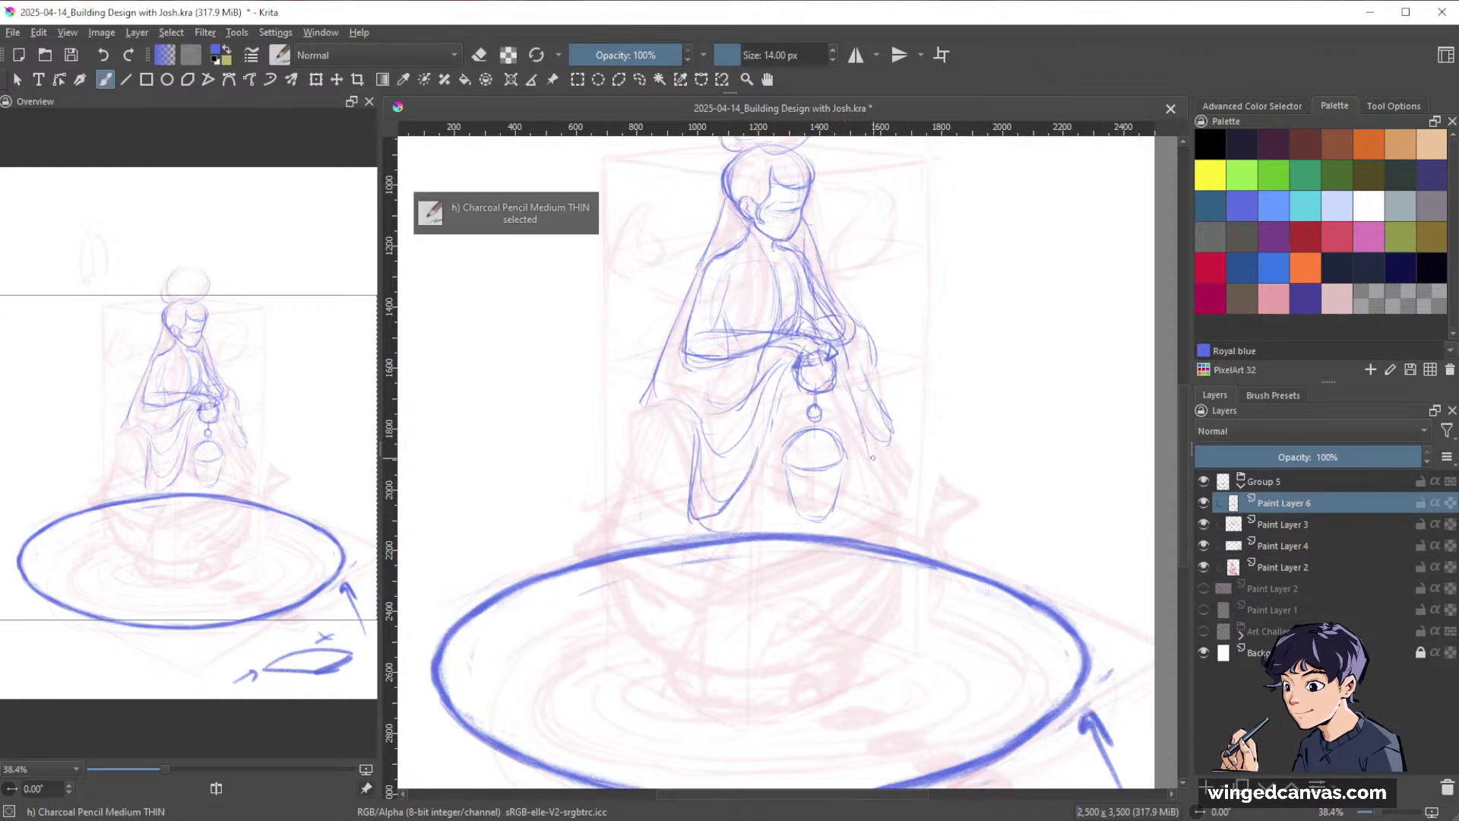
# Draw a slanted base line below the bucket and long robe edges running down from the hands on both sides of it.
pyautogui.moveTo(730, 536)
pyautogui.mouseDown()
pyautogui.moveTo(717, 559)
pyautogui.moveTo(821, 525)
pyautogui.mouseUp()
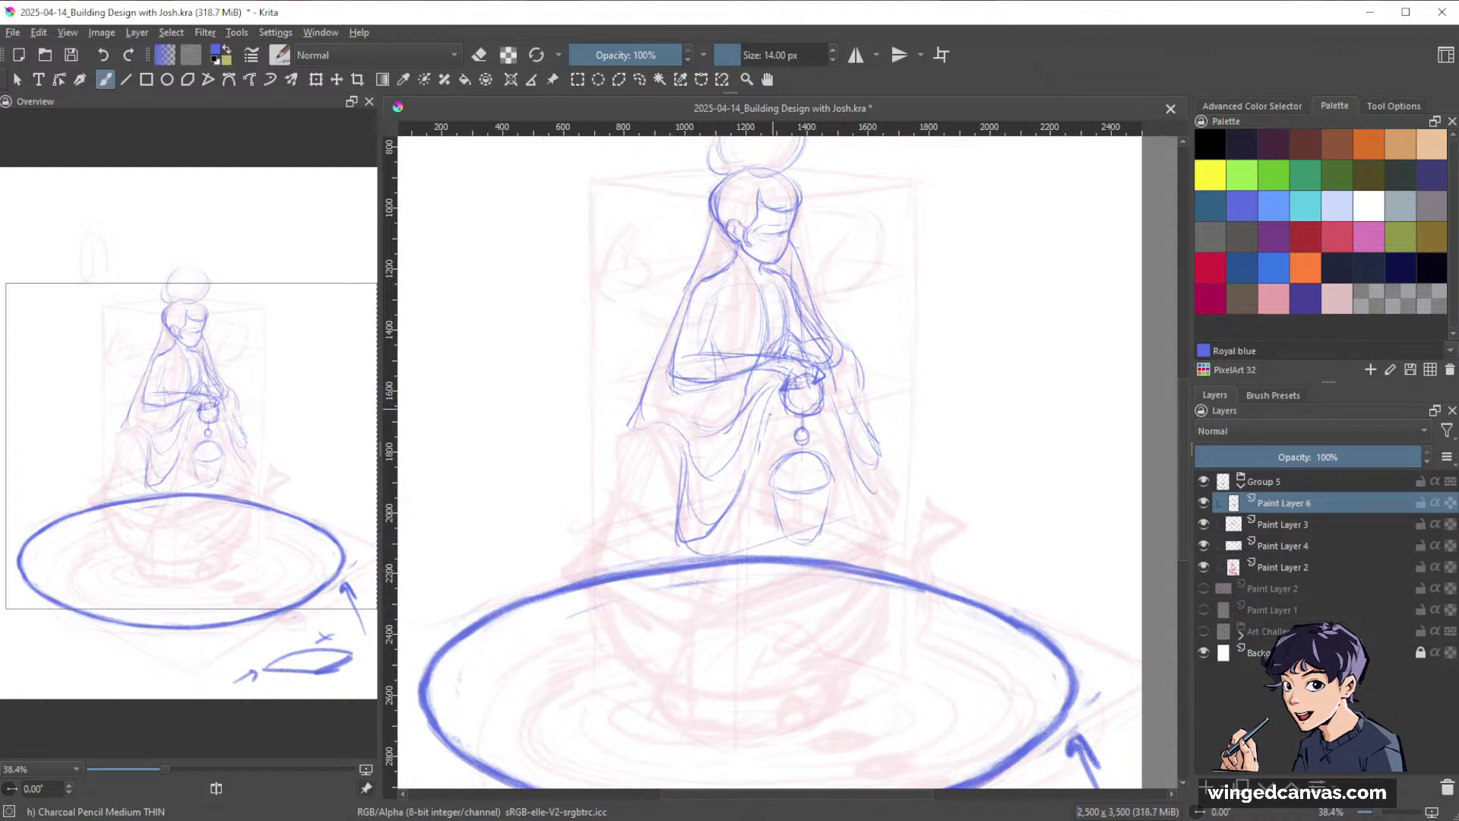
pyautogui.moveTo(771, 412); pyautogui.dragTo(707, 559)
pyautogui.moveTo(781, 388); pyautogui.dragTo(760, 439)
pyautogui.moveTo(829, 388); pyautogui.dragTo(886, 503)
pyautogui.moveTo(833, 407); pyautogui.dragTo(889, 517)
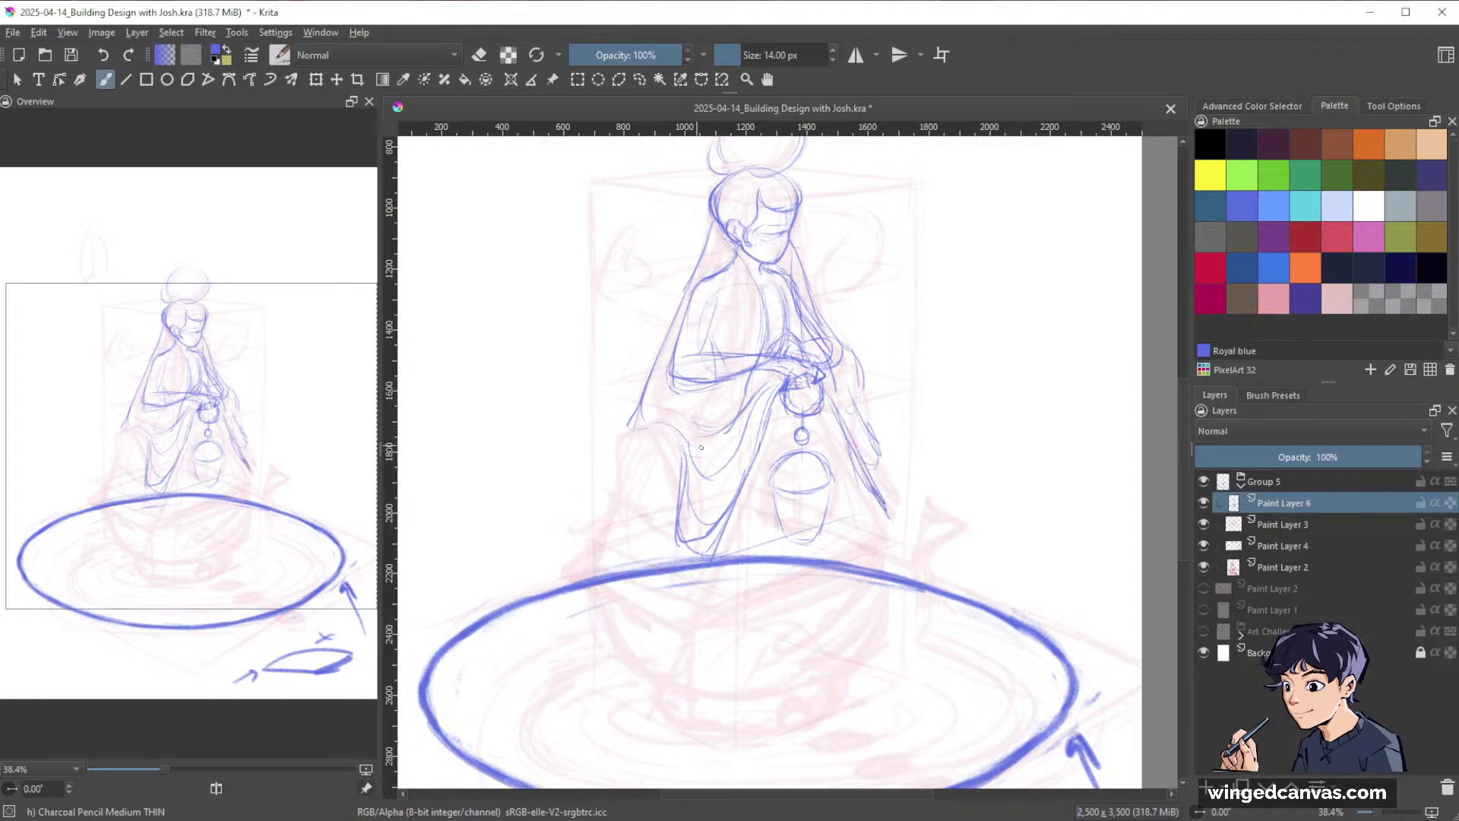
pyautogui.moveTo(728, 523); pyautogui.dragTo(689, 625)
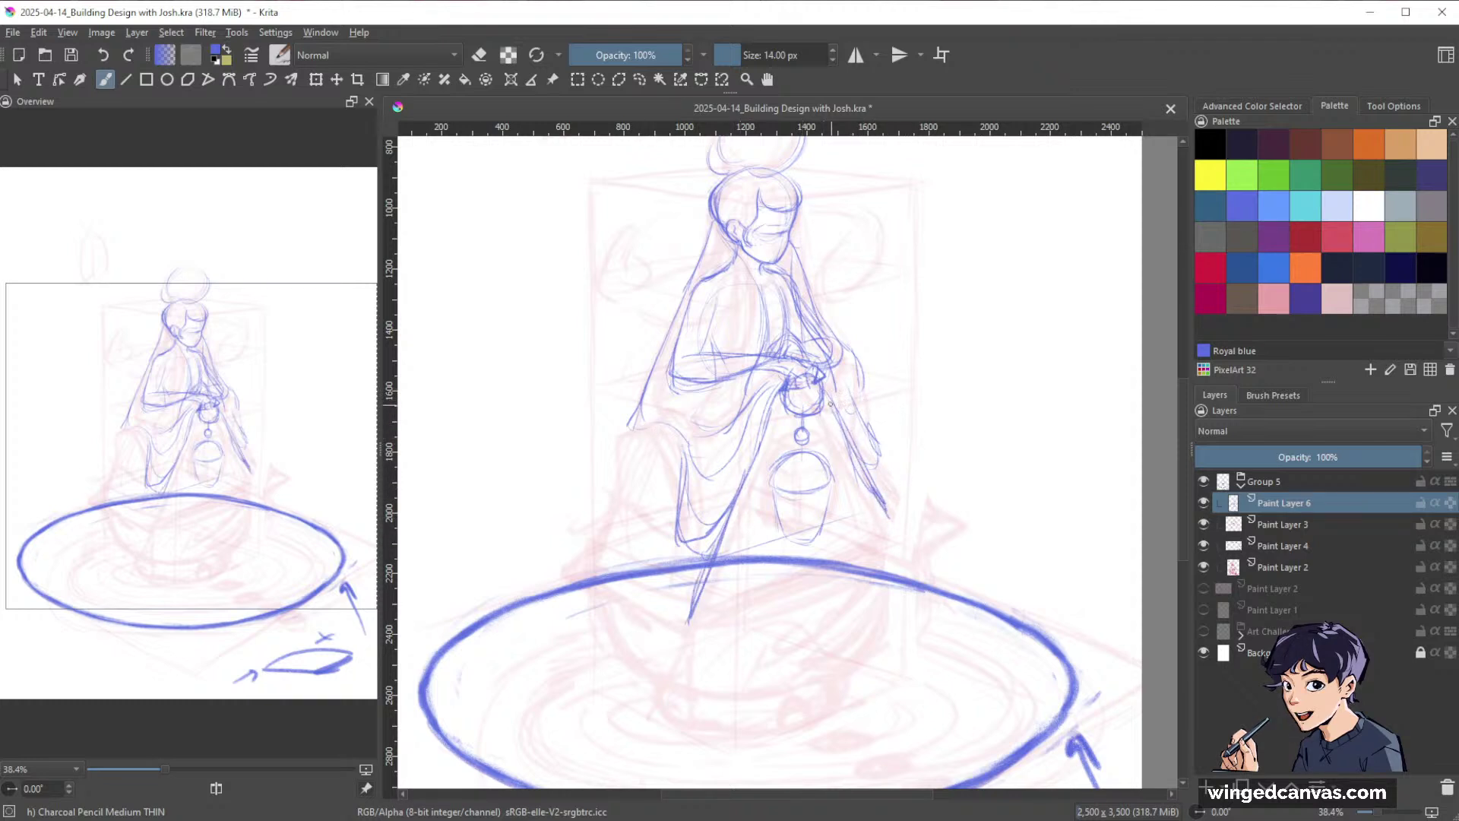
pyautogui.moveTo(841, 435); pyautogui.dragTo(904, 548)
# Add a second slanted edge below the base line and two vertical lines under it to start a box beneath the figure.
pyautogui.press('space')
pyautogui.moveTo(987, 488); pyautogui.dragTo(981, 423)
pyautogui.moveTo(981, 424); pyautogui.dragTo(1011, 524)
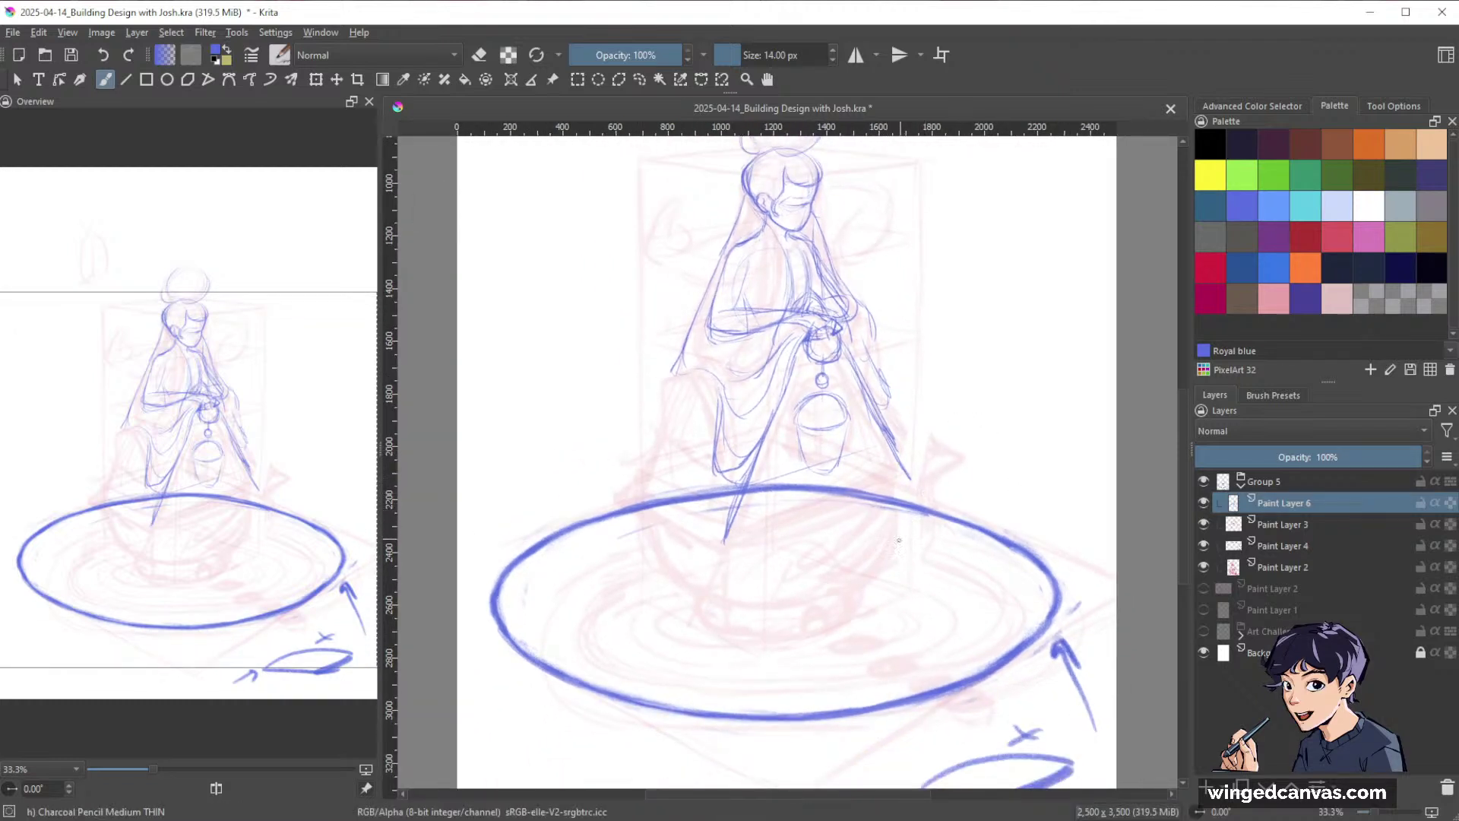
pyautogui.moveTo(772, 506); pyautogui.dragTo(814, 491)
pyautogui.moveTo(730, 518); pyautogui.dragTo(890, 472)
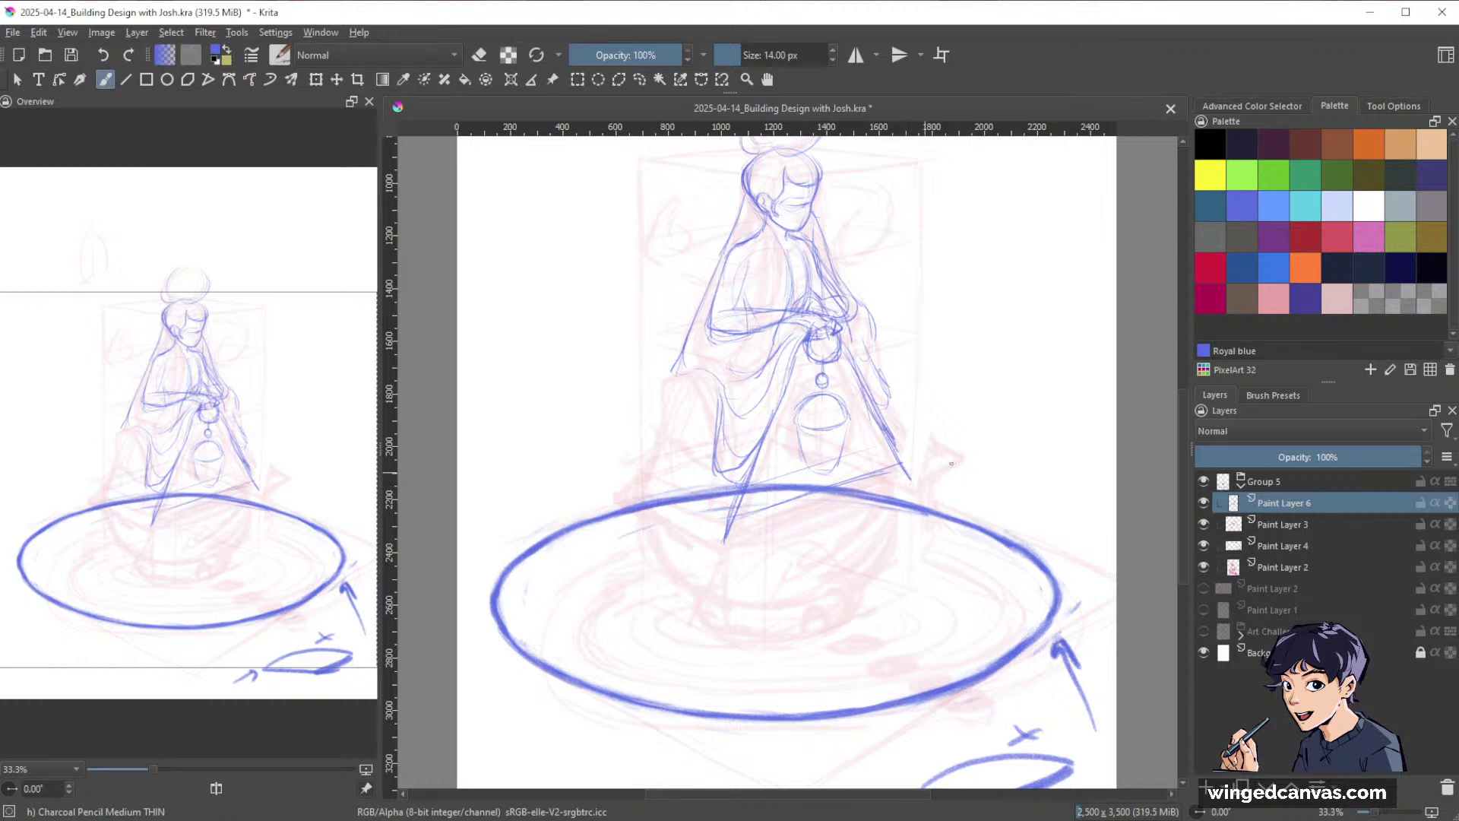
pyautogui.press('space')
pyautogui.moveTo(899, 467); pyautogui.dragTo(893, 600)
pyautogui.moveTo(763, 521); pyautogui.dragTo(758, 632)
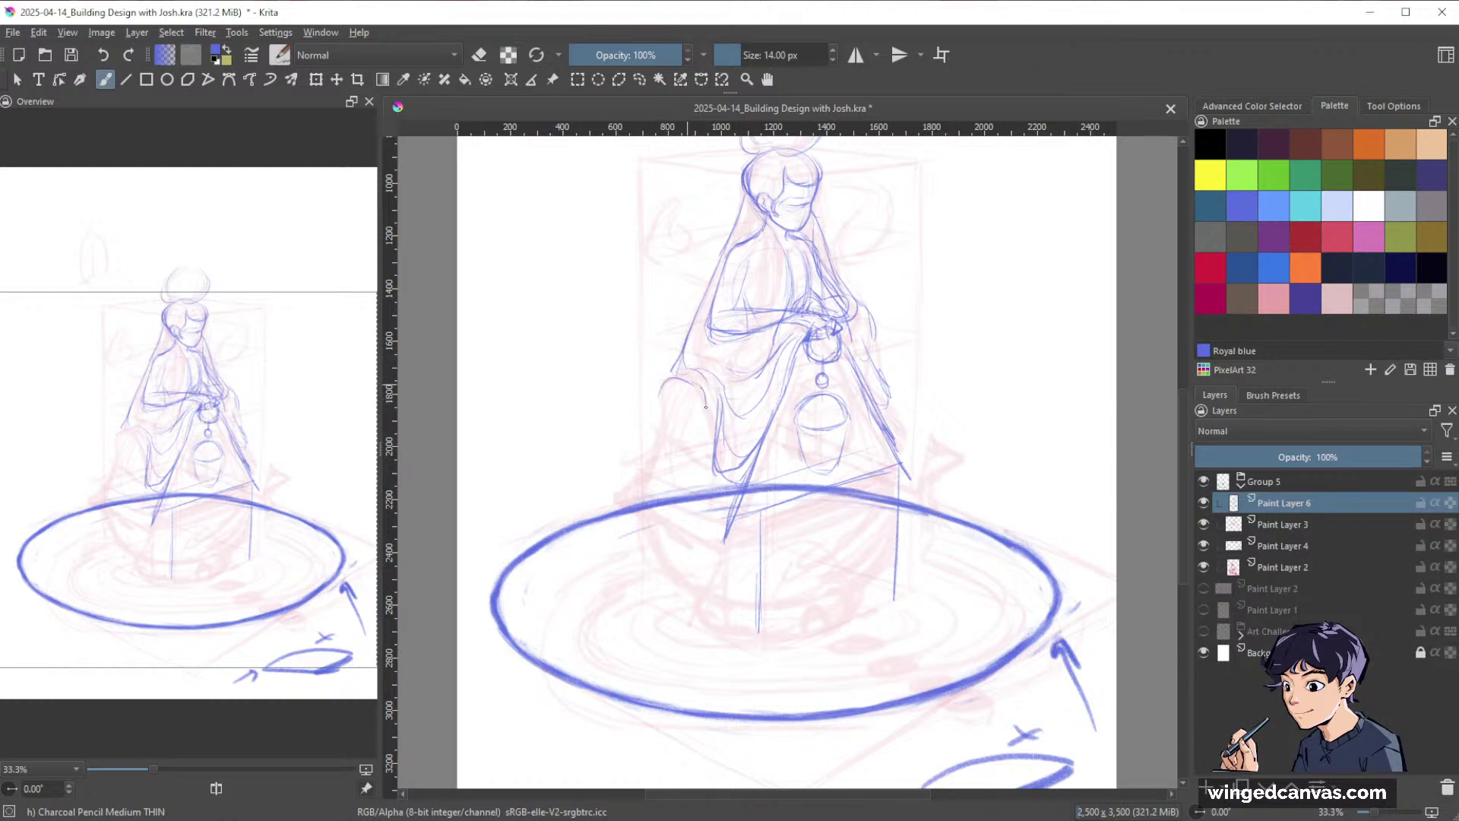
# Draw the cloth folded over the knee on the figure's left and a slanted line down toward the box corner.
pyautogui.moveTo(706, 408); pyautogui.dragTo(725, 464)
pyautogui.moveTo(670, 384)
pyautogui.mouseDown()
pyautogui.moveTo(657, 404)
pyautogui.moveTo(669, 431)
pyautogui.moveTo(692, 409)
pyautogui.moveTo(704, 430)
pyautogui.moveTo(678, 441)
pyautogui.mouseUp()
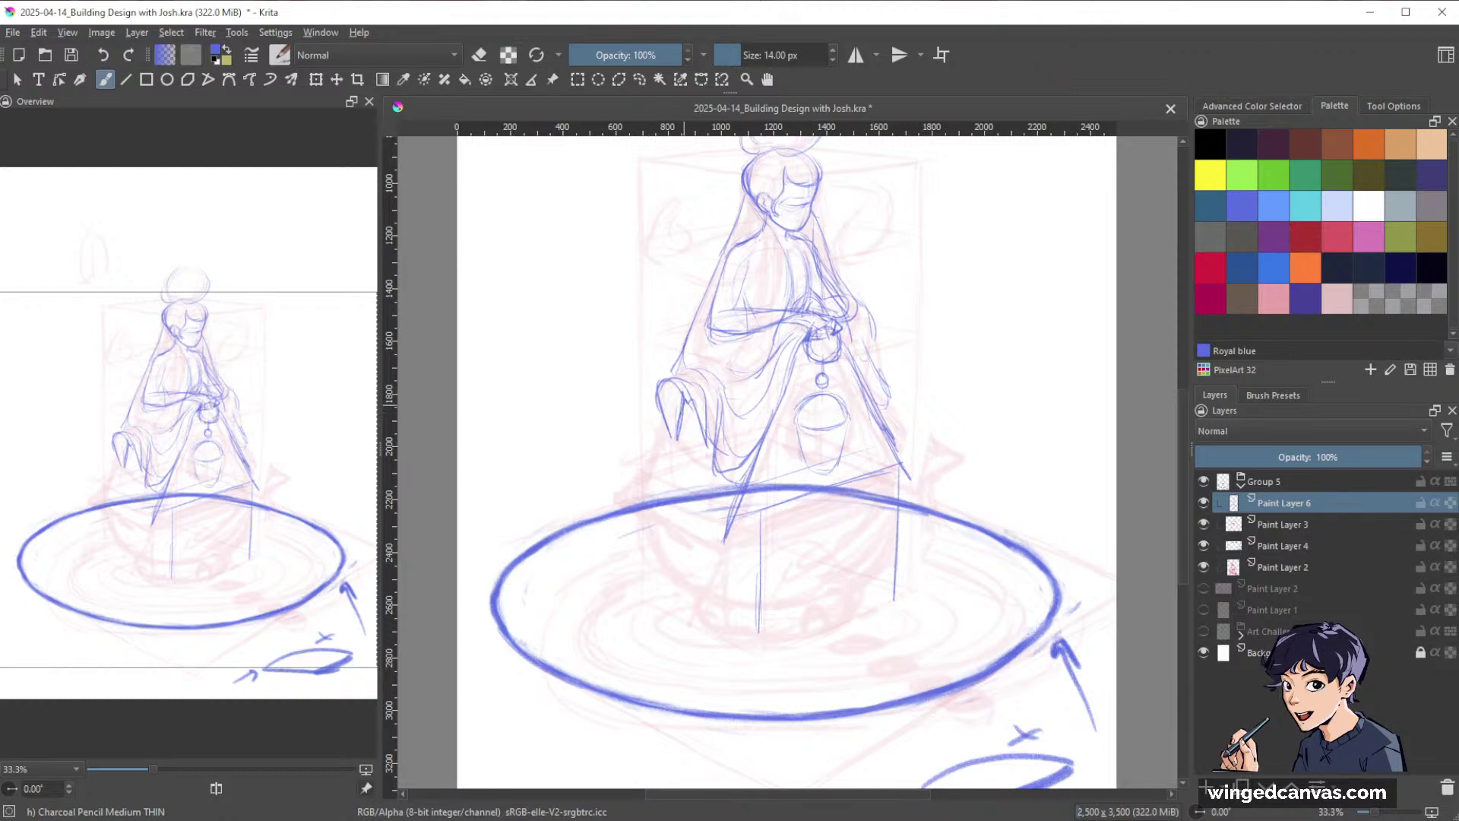
pyautogui.moveTo(667, 424); pyautogui.dragTo(641, 492)
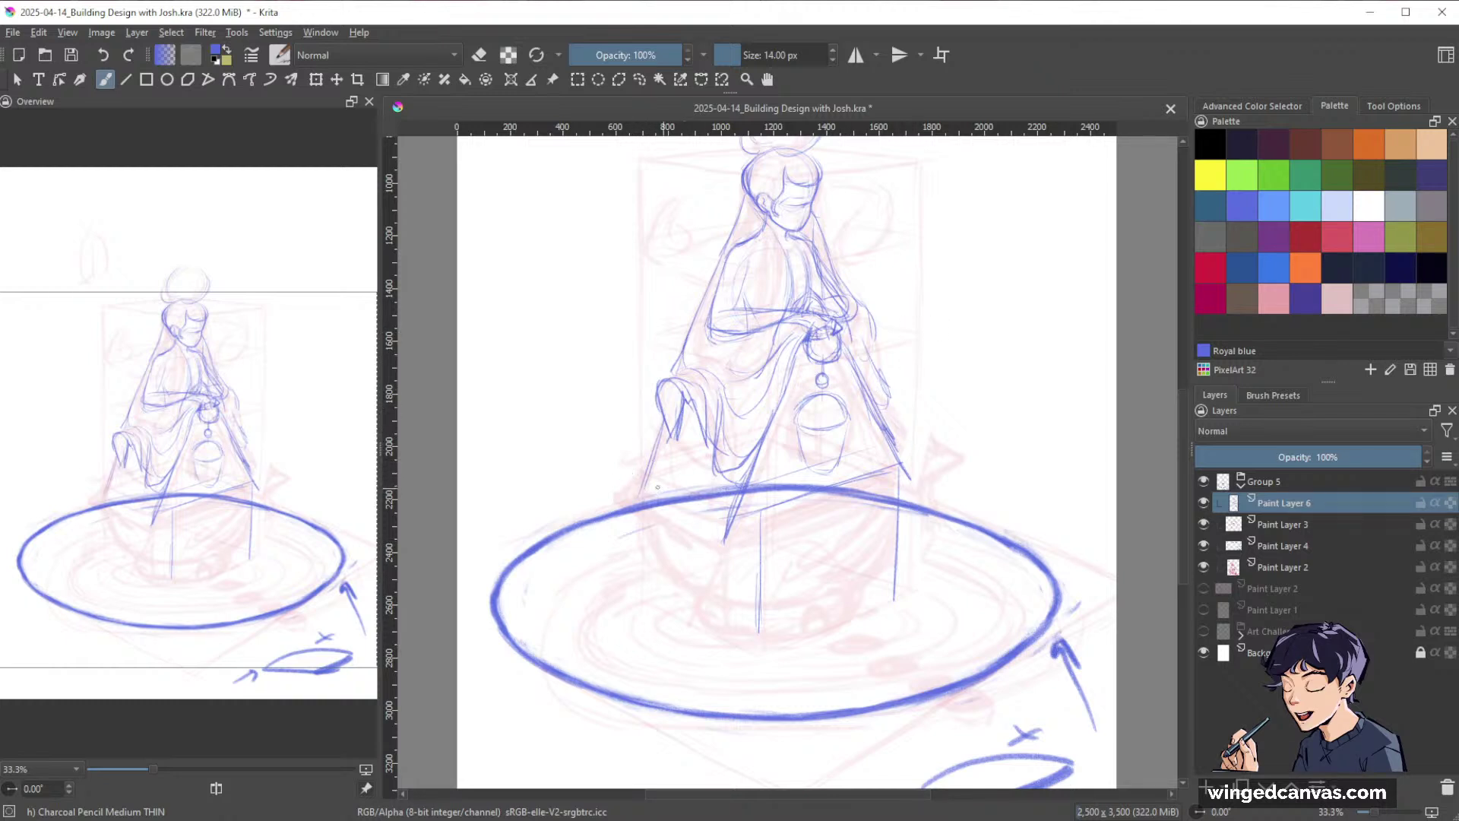
# Complete the box under the figure with its left top edge, front corner, side verticals and lower edges.
pyautogui.moveTo(650, 487); pyautogui.dragTo(718, 512)
pyautogui.moveTo(645, 475)
pyautogui.mouseDown()
pyautogui.moveTo(696, 508)
pyautogui.moveTo(737, 639)
pyautogui.mouseUp()
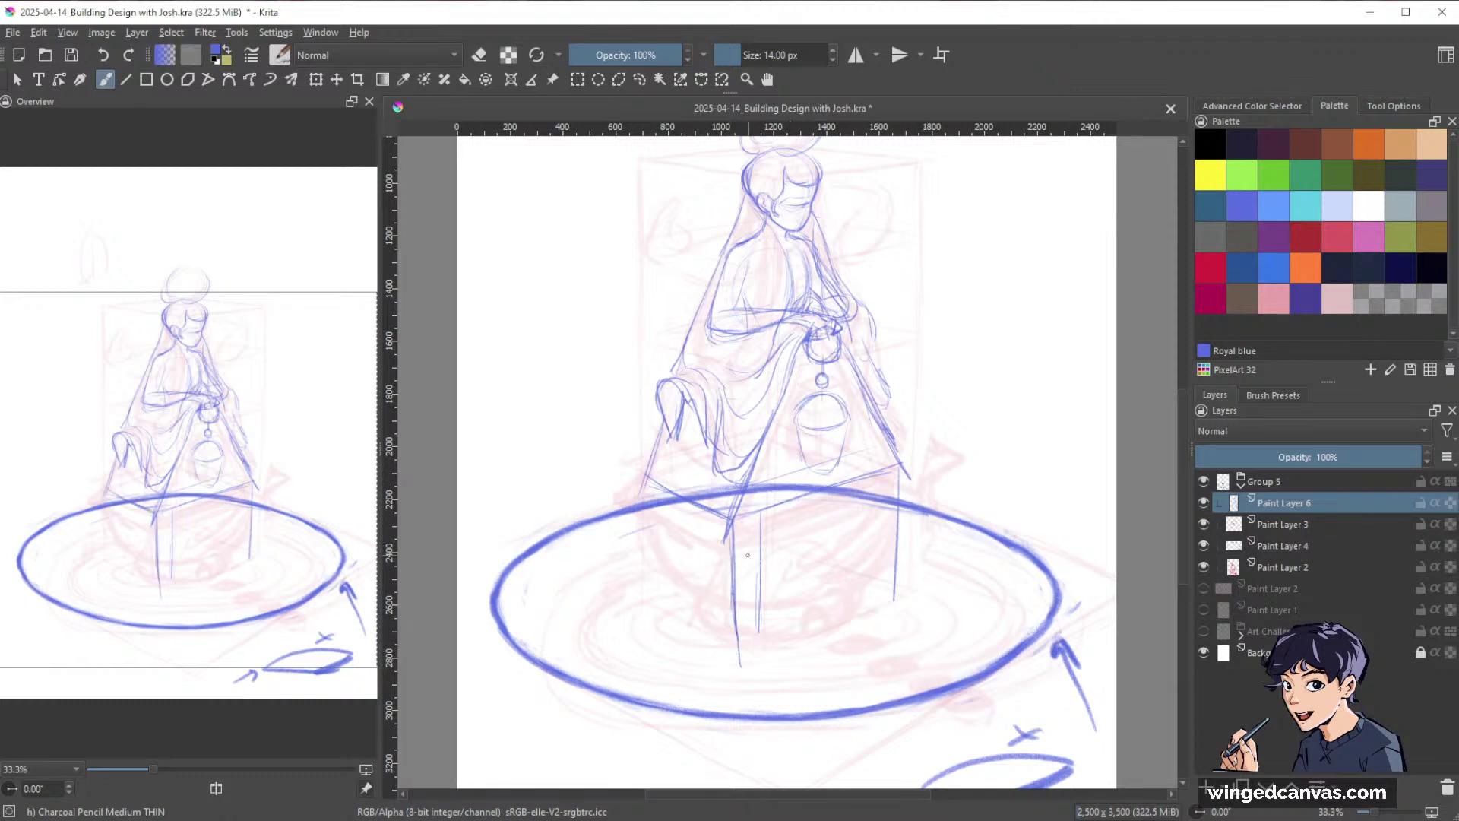
pyautogui.moveTo(734, 521); pyautogui.dragTo(728, 654)
pyautogui.moveTo(733, 574)
pyautogui.mouseDown()
pyautogui.moveTo(728, 661)
pyautogui.moveTo(894, 597)
pyautogui.mouseUp()
pyautogui.moveTo(762, 646); pyautogui.dragTo(891, 598)
pyautogui.moveTo(894, 504); pyautogui.dragTo(893, 579)
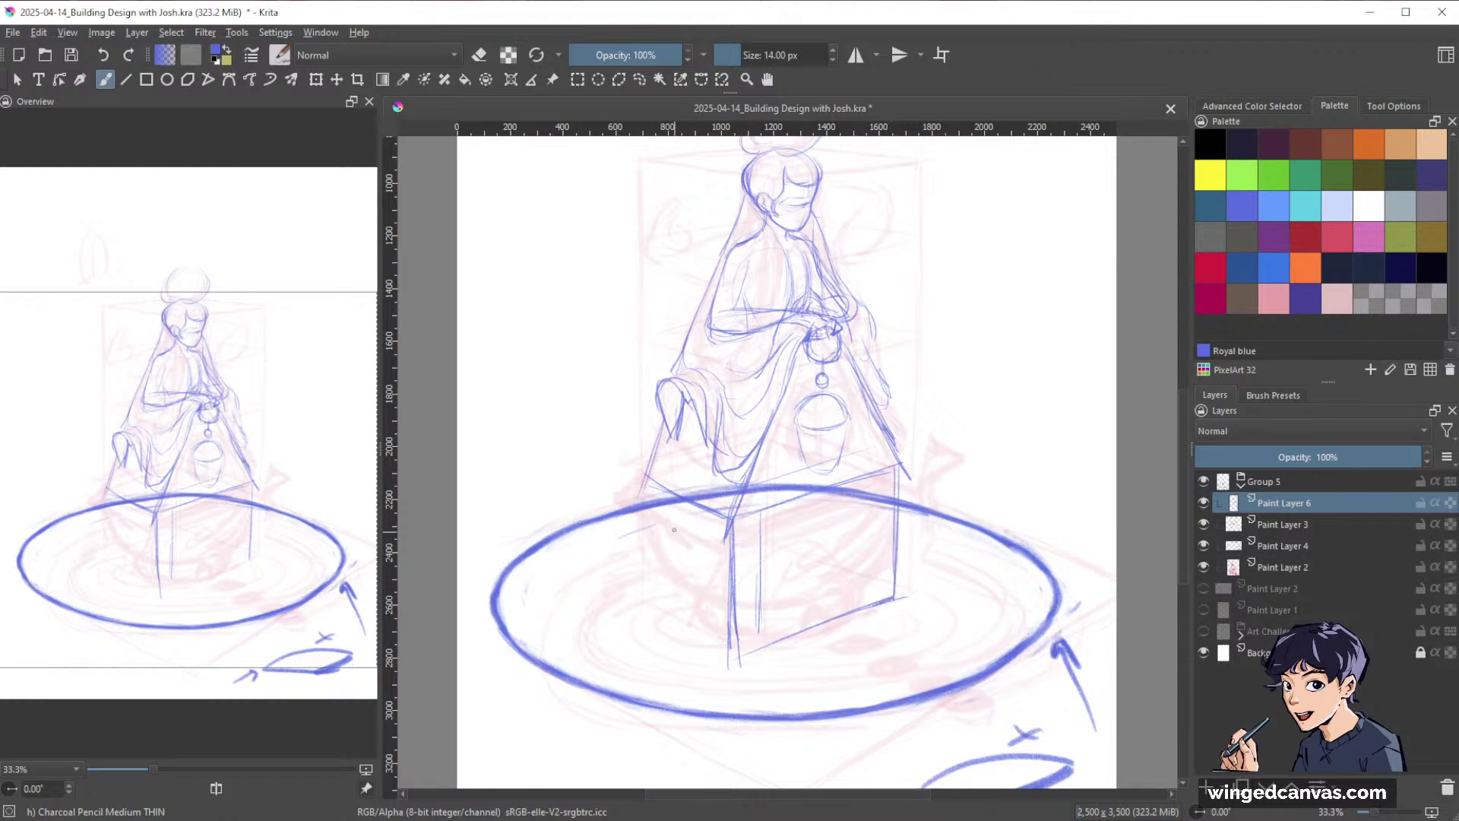
pyautogui.moveTo(649, 507)
pyautogui.mouseDown()
pyautogui.moveTo(648, 613)
pyautogui.moveTo(739, 662)
pyautogui.mouseUp()
# Erase the stray vertical lines on the box and redraw its front corner and lower right edge.
pyautogui.press('e')
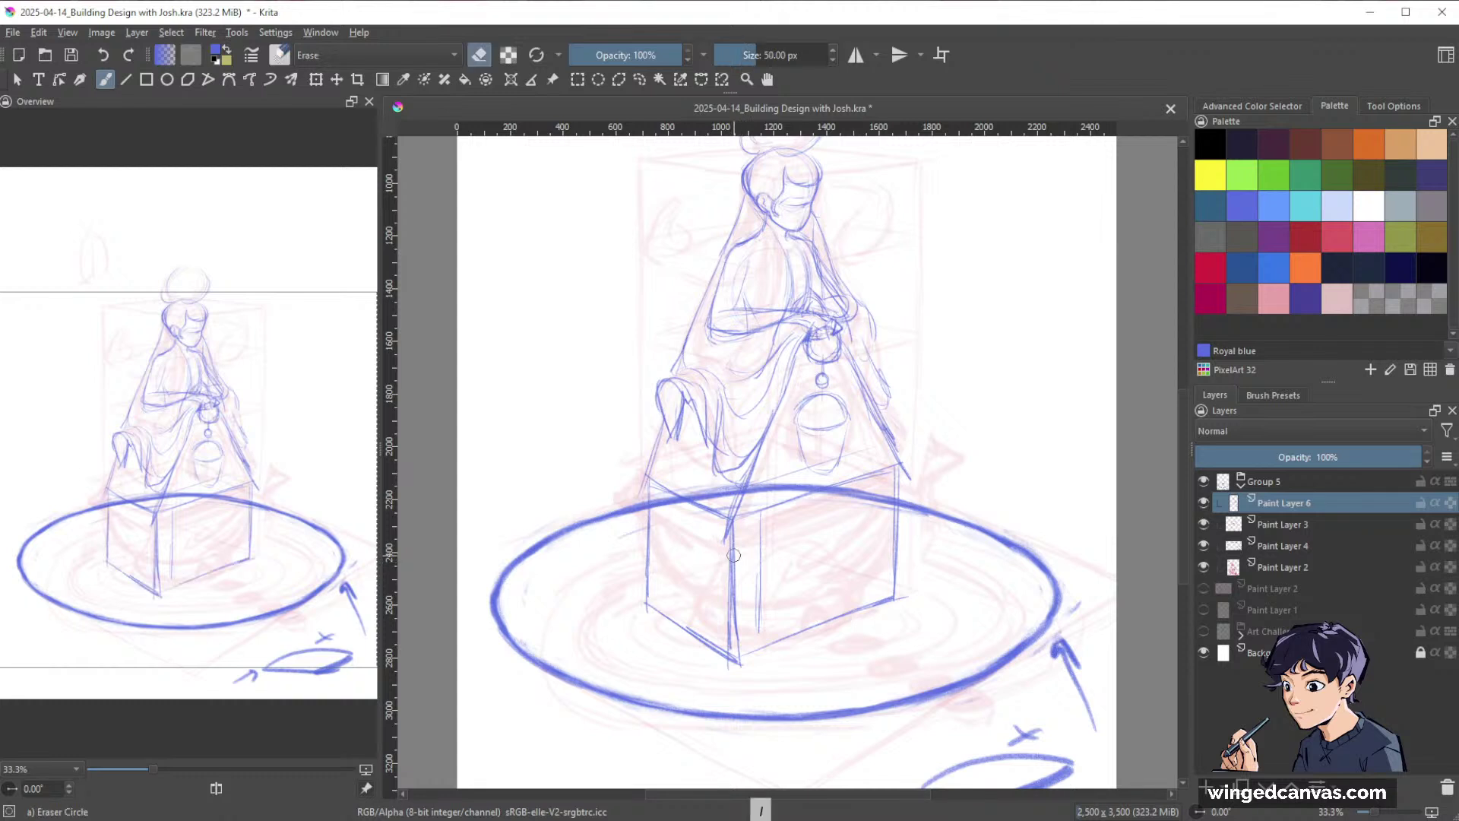
pyautogui.moveTo(733, 555)
pyautogui.mouseDown()
pyautogui.moveTo(728, 624)
pyautogui.moveTo(732, 577)
pyautogui.moveTo(759, 608)
pyautogui.moveTo(739, 555)
pyautogui.moveTo(733, 639)
pyautogui.mouseUp()
pyautogui.press('/')
pyautogui.moveTo(734, 524)
pyautogui.mouseDown()
pyautogui.moveTo(734, 650)
pyautogui.moveTo(873, 591)
pyautogui.mouseUp()
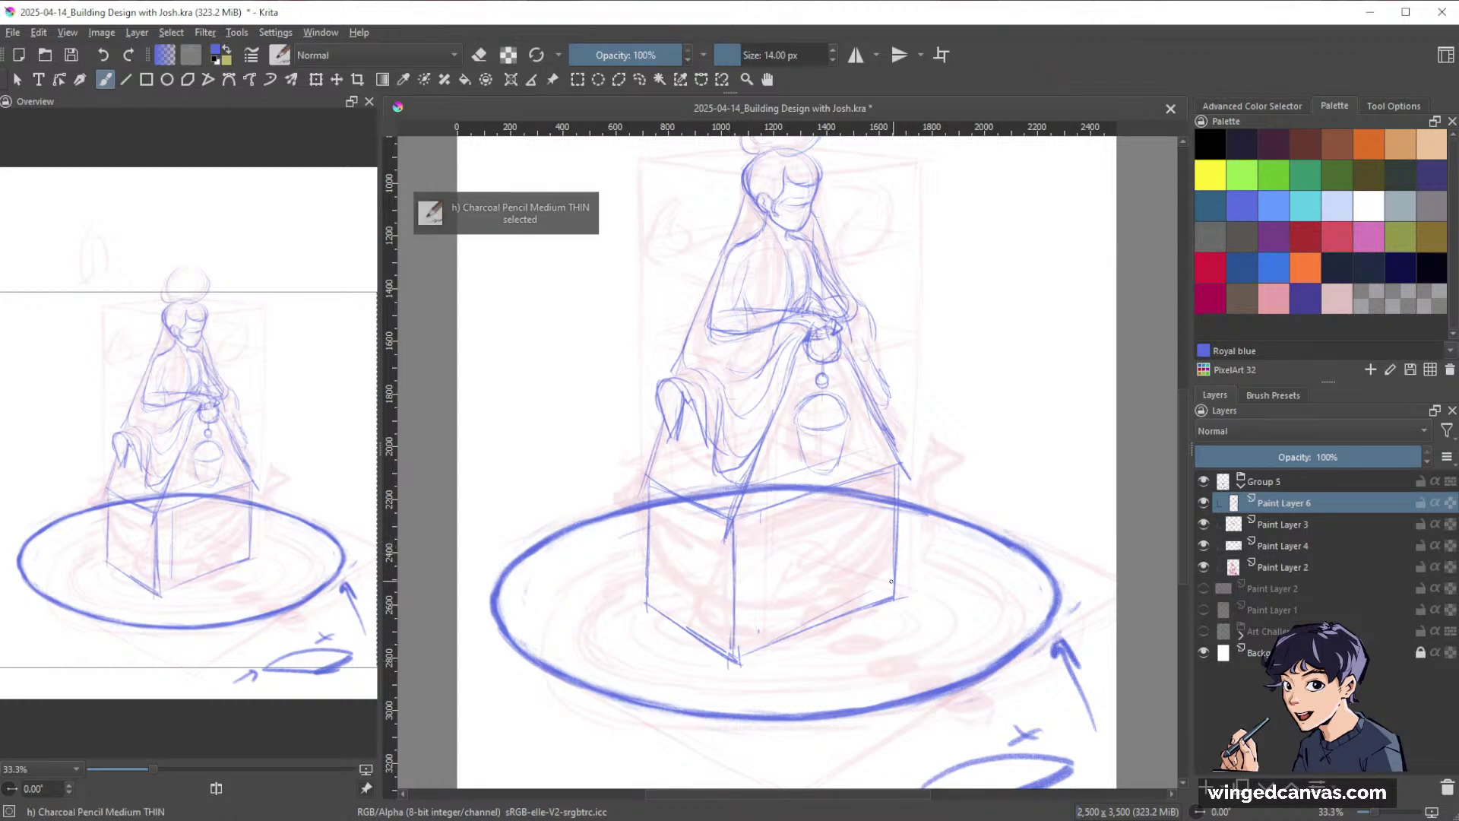
pyautogui.moveTo(792, 633); pyautogui.dragTo(898, 588)
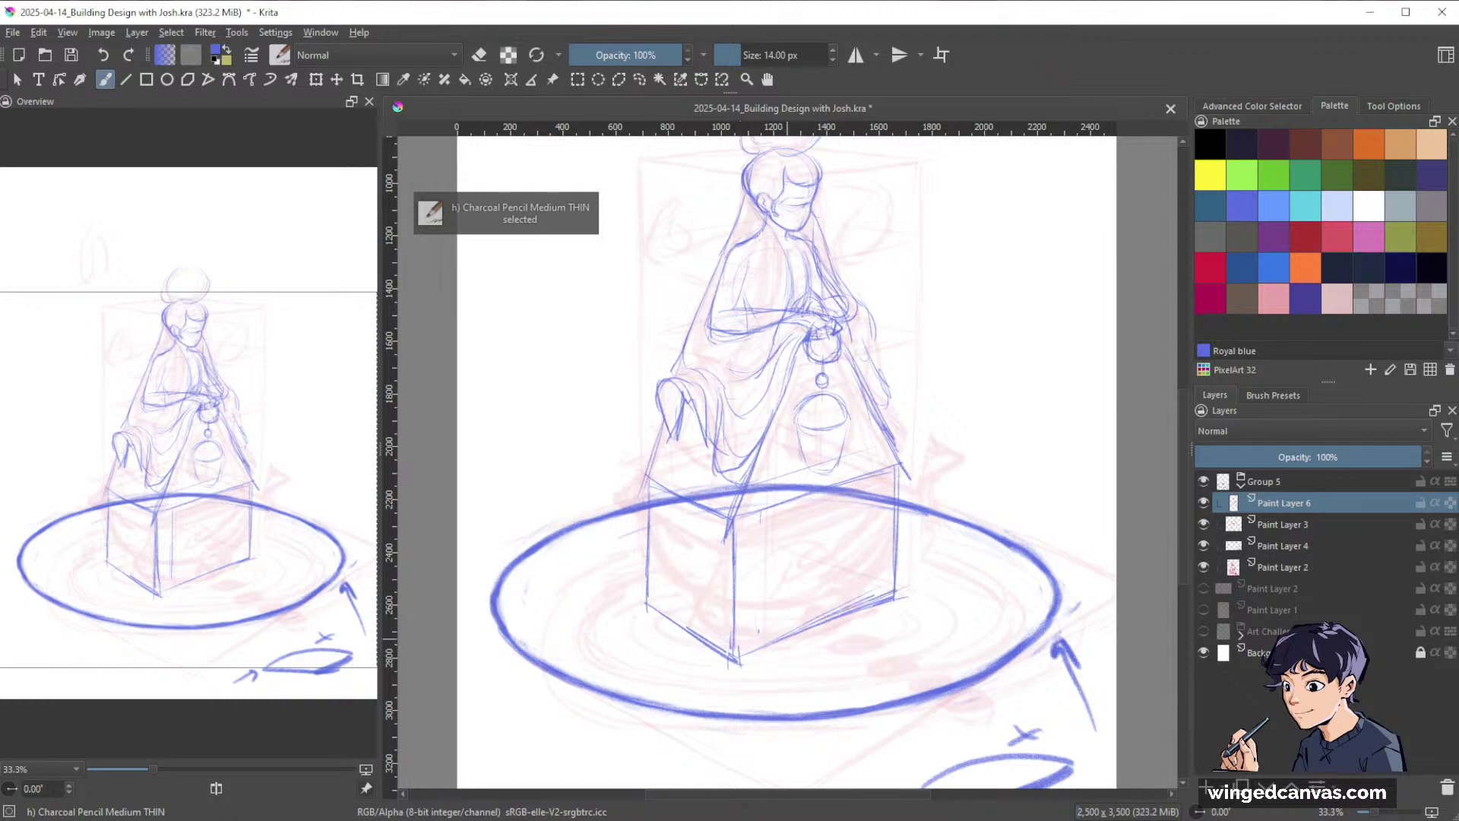
pyautogui.press('/')
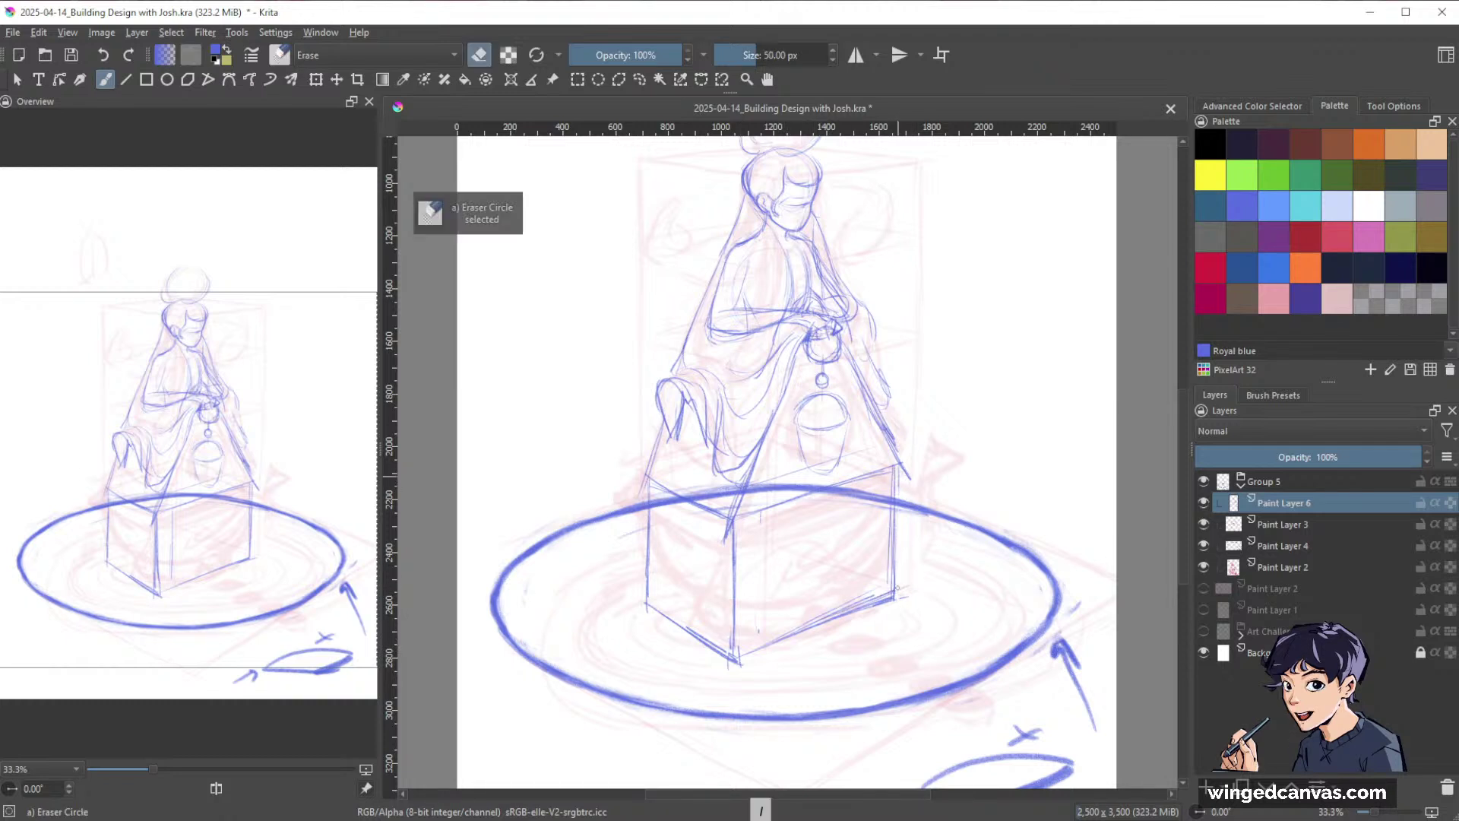
# Draw a wide wavy rim around the top of the box, with rounded lobes on both sides and a sagging front curve.
pyautogui.press('space')
pyautogui.moveTo(1029, 602); pyautogui.dragTo(984, 600)
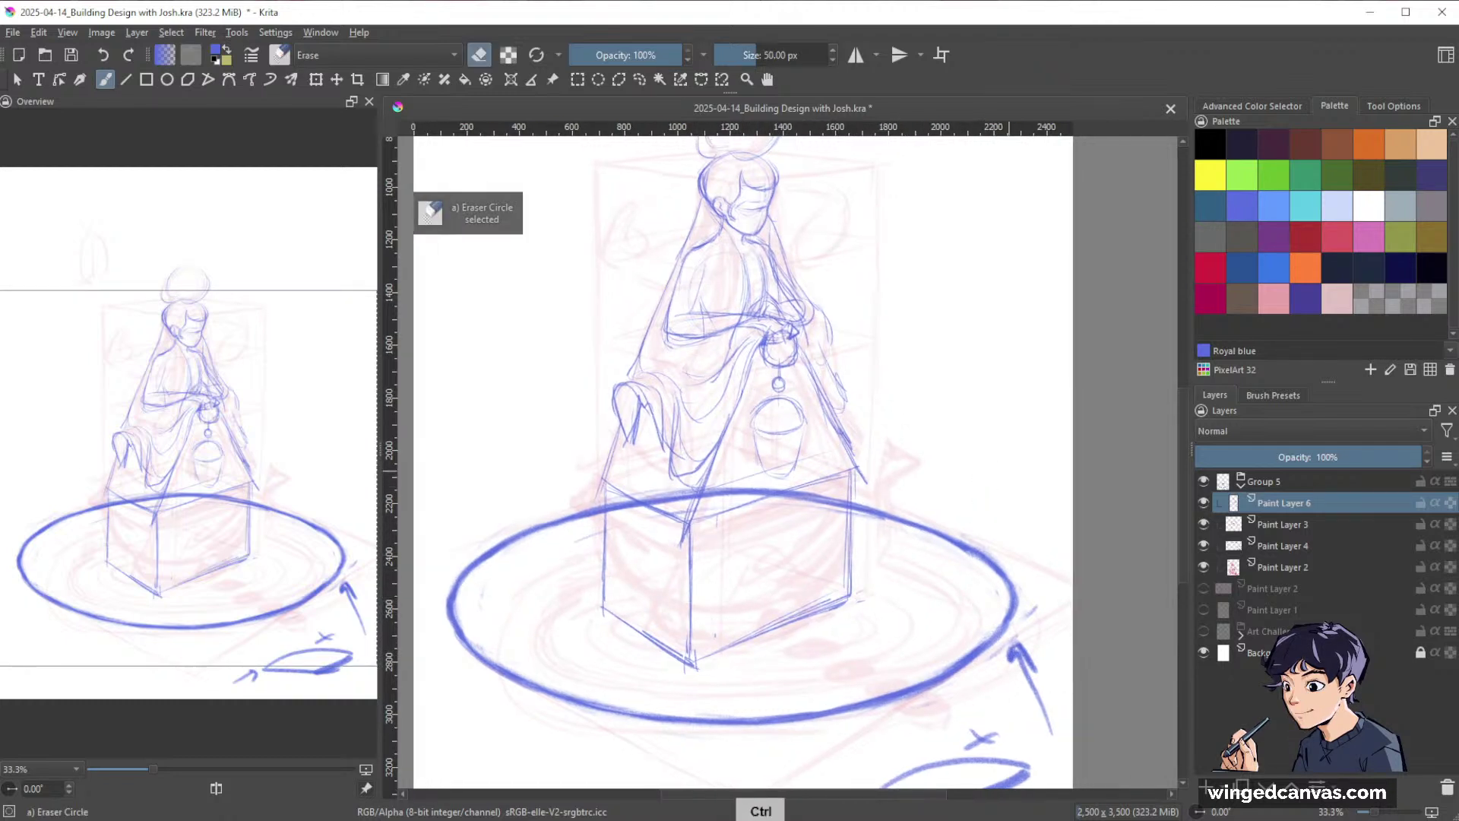
pyautogui.hotkey('ctrl', 'space')
pyautogui.moveTo(1009, 471)
pyautogui.mouseDown()
pyautogui.moveTo(1000, 524)
pyautogui.moveTo(985, 485)
pyautogui.mouseUp()
pyautogui.press('space')
pyautogui.moveTo(934, 439); pyautogui.dragTo(942, 485)
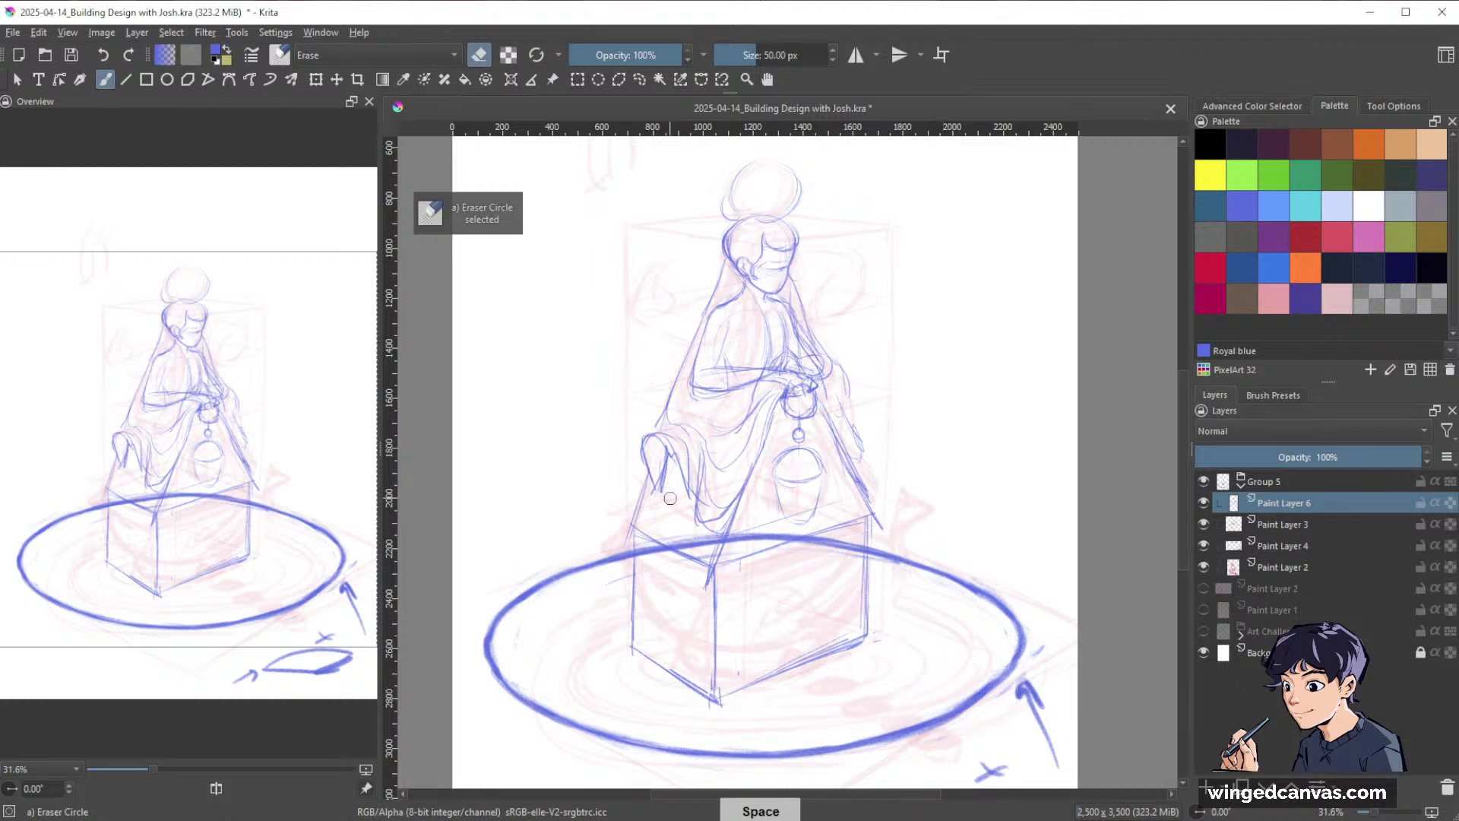
pyautogui.press('space')
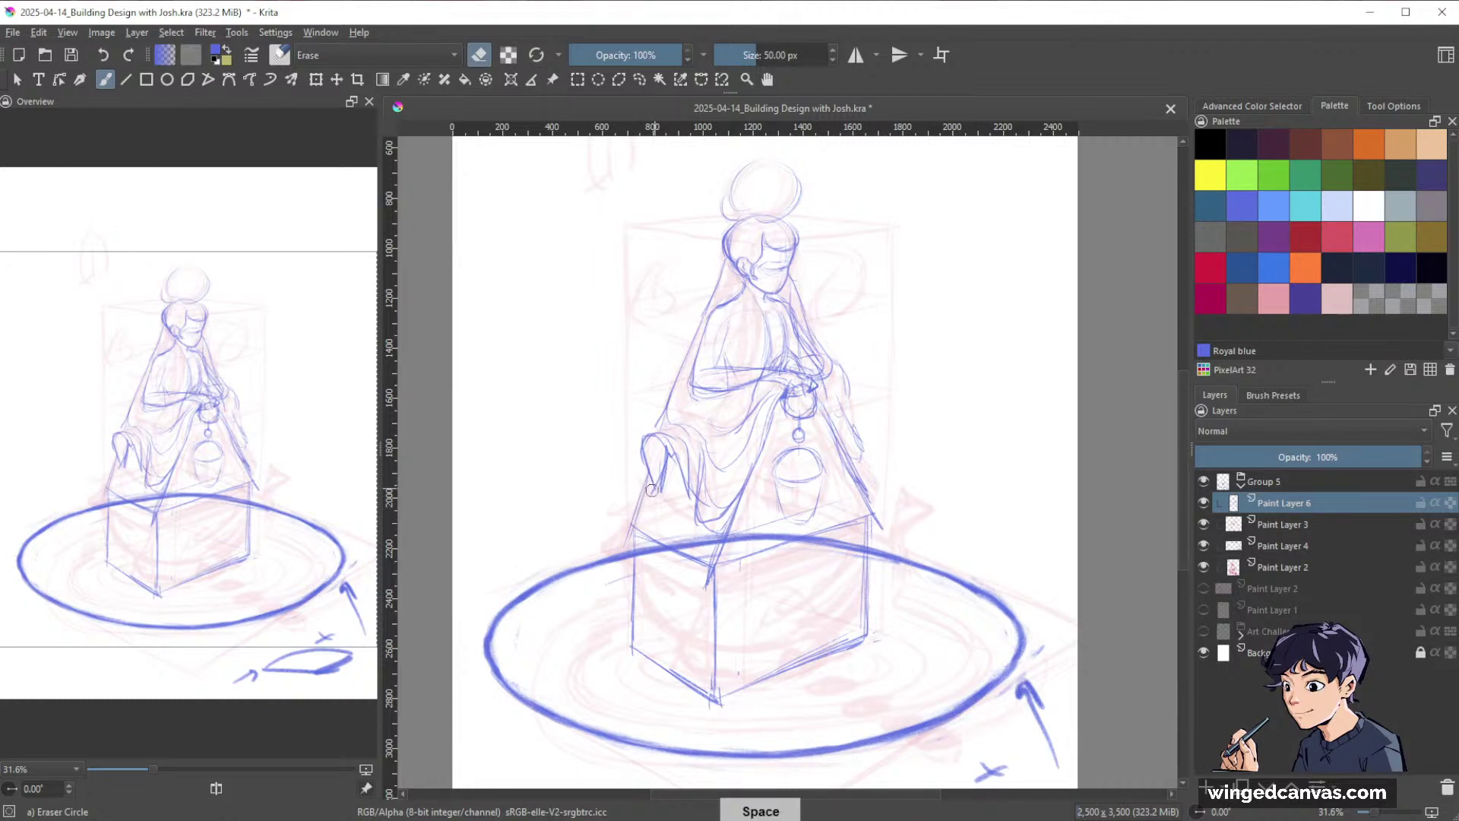
pyautogui.press('/')
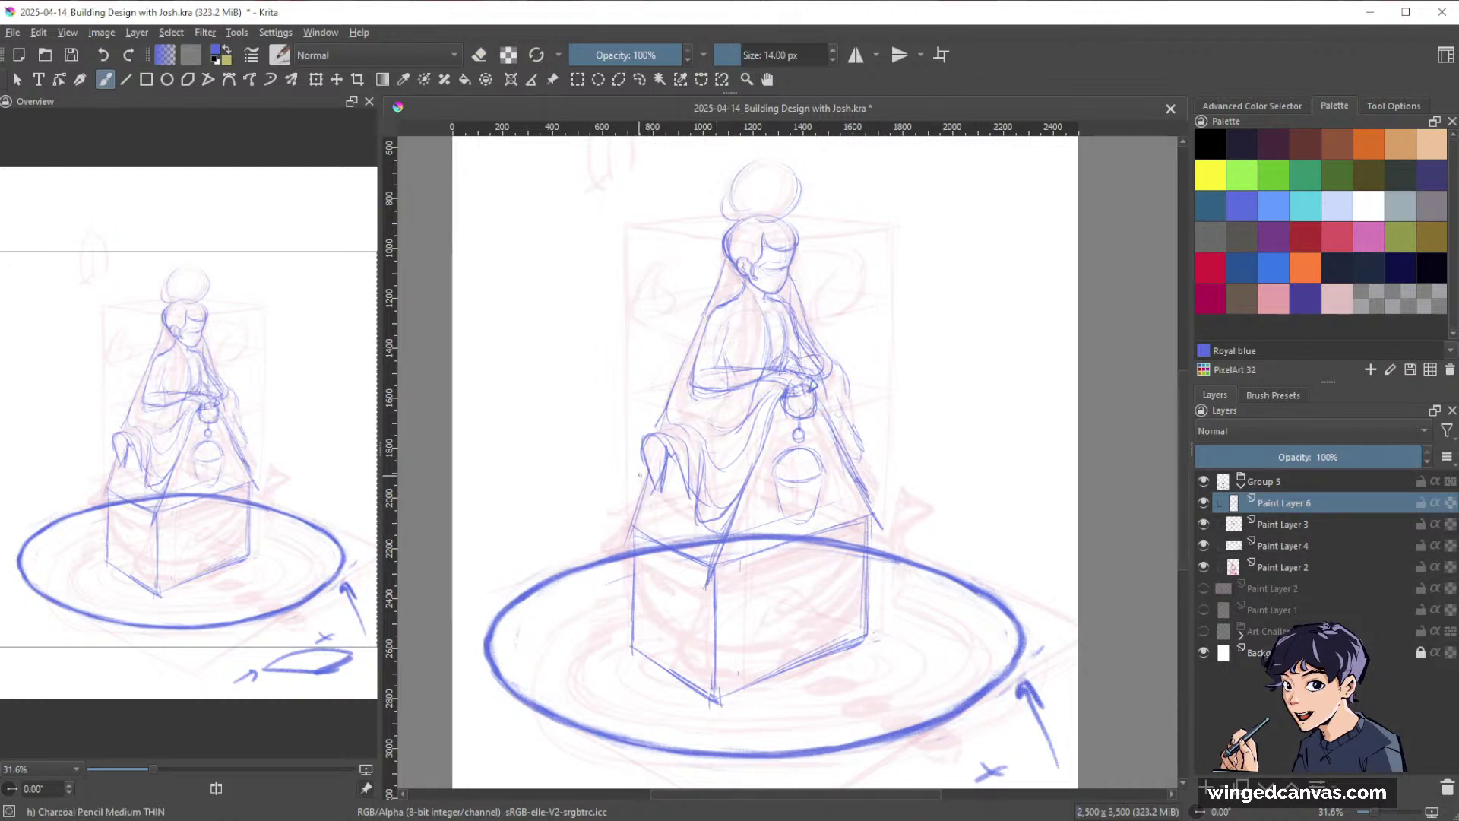
pyautogui.moveTo(641, 491)
pyautogui.mouseDown()
pyautogui.moveTo(616, 519)
pyautogui.moveTo(599, 511)
pyautogui.moveTo(583, 549)
pyautogui.mouseUp()
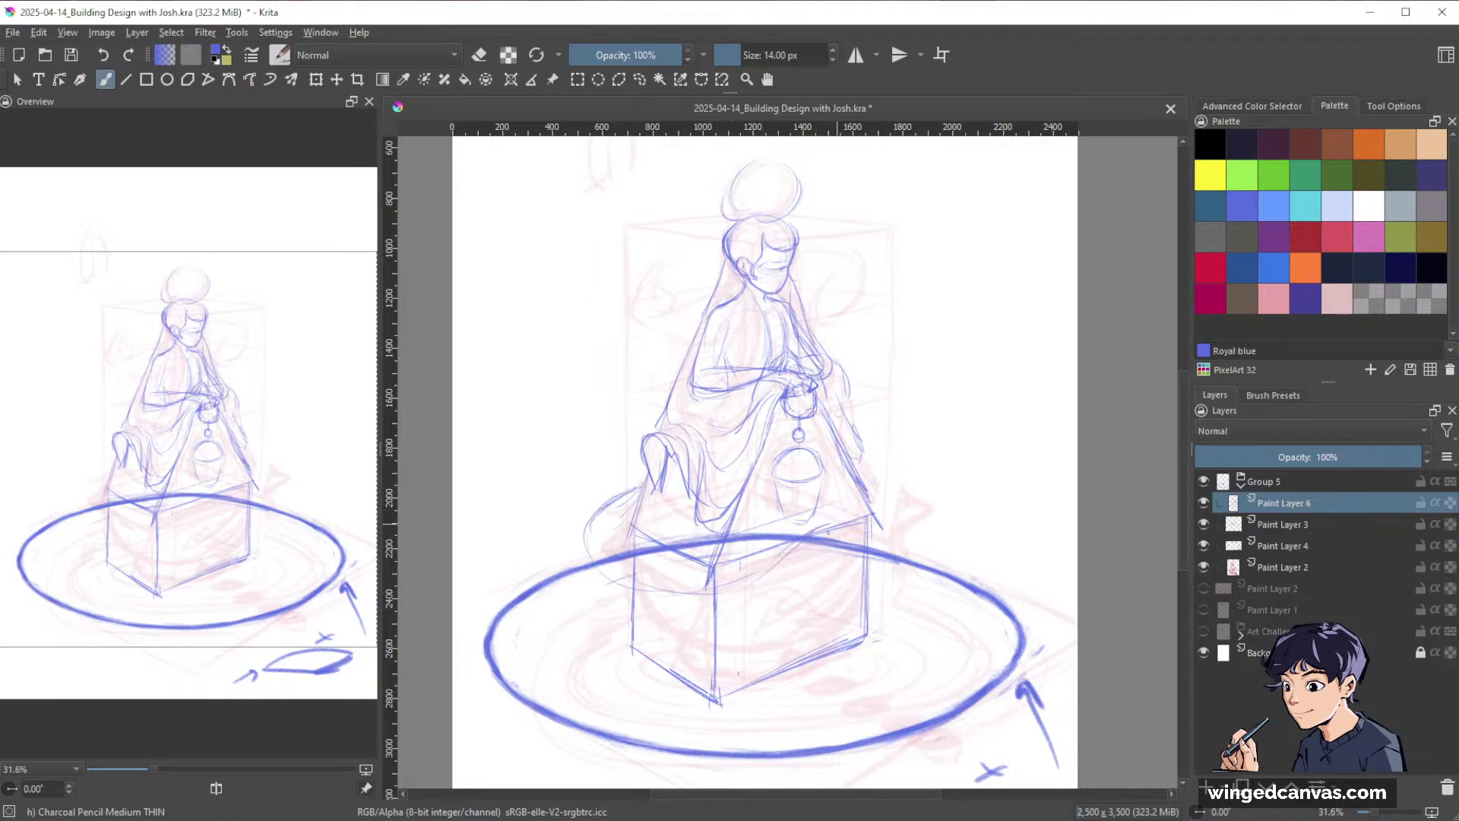
pyautogui.moveTo(807, 535); pyautogui.dragTo(875, 514)
pyautogui.moveTo(603, 505)
pyautogui.mouseDown()
pyautogui.moveTo(586, 559)
pyautogui.moveTo(646, 595)
pyautogui.moveTo(730, 593)
pyautogui.mouseUp()
pyautogui.moveTo(624, 583)
pyautogui.mouseDown()
pyautogui.moveTo(728, 601)
pyautogui.moveTo(831, 514)
pyautogui.moveTo(871, 517)
pyautogui.mouseUp()
pyautogui.moveTo(751, 583)
pyautogui.mouseDown()
pyautogui.moveTo(798, 541)
pyautogui.moveTo(869, 514)
pyautogui.moveTo(932, 526)
pyautogui.mouseUp()
pyautogui.moveTo(882, 468)
pyautogui.mouseDown()
pyautogui.moveTo(919, 479)
pyautogui.moveTo(886, 542)
pyautogui.moveTo(942, 524)
pyautogui.mouseUp()
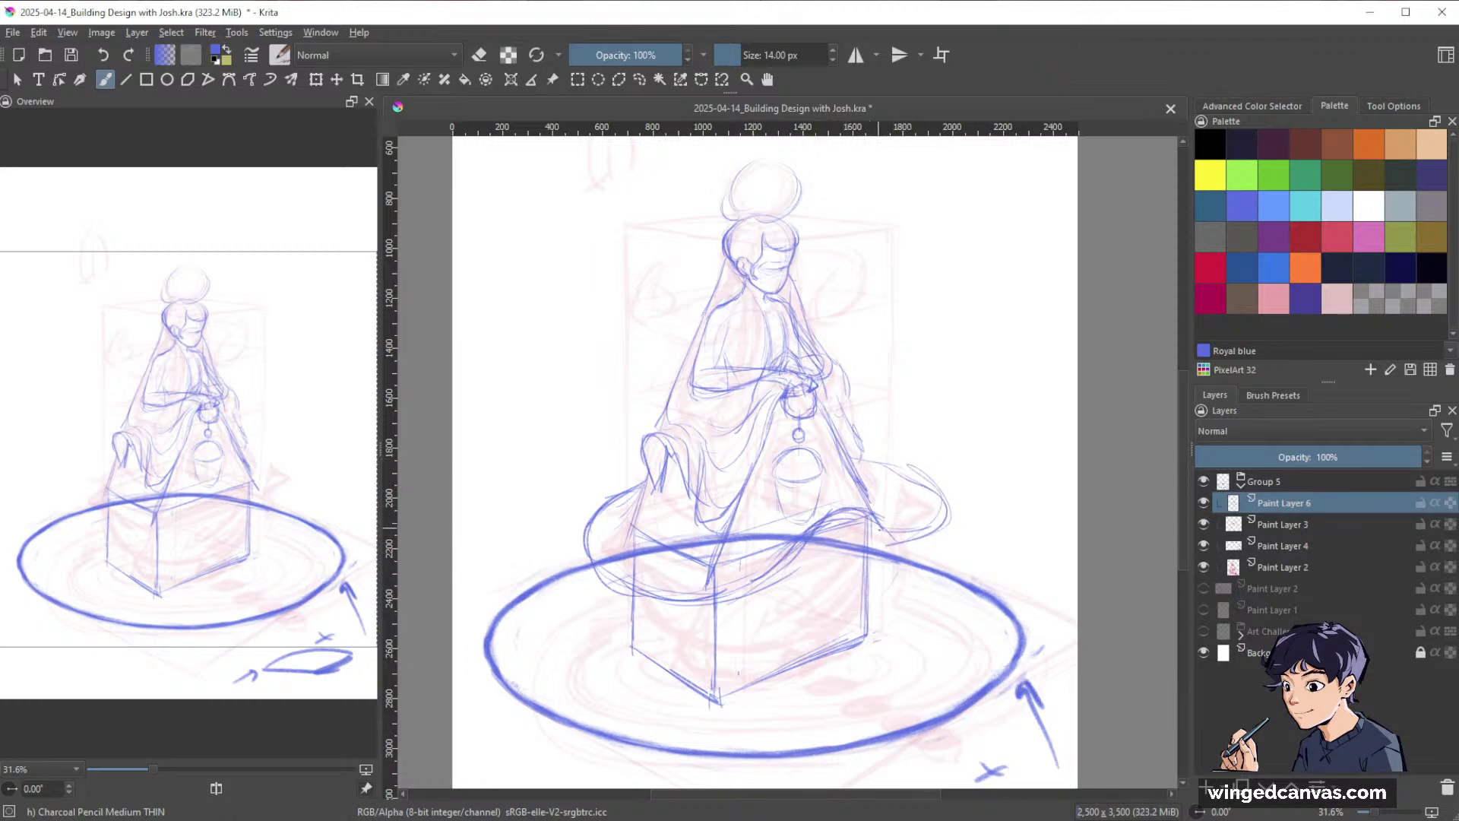
# Draw the rounded bowl-shaped body below the rim, curving down both sides and across the lower part of the box.
pyautogui.moveTo(895, 566)
pyautogui.mouseDown()
pyautogui.moveTo(875, 633)
pyautogui.moveTo(792, 661)
pyautogui.mouseUp()
pyautogui.moveTo(632, 622)
pyautogui.mouseDown()
pyautogui.moveTo(715, 670)
pyautogui.moveTo(781, 653)
pyautogui.mouseUp()
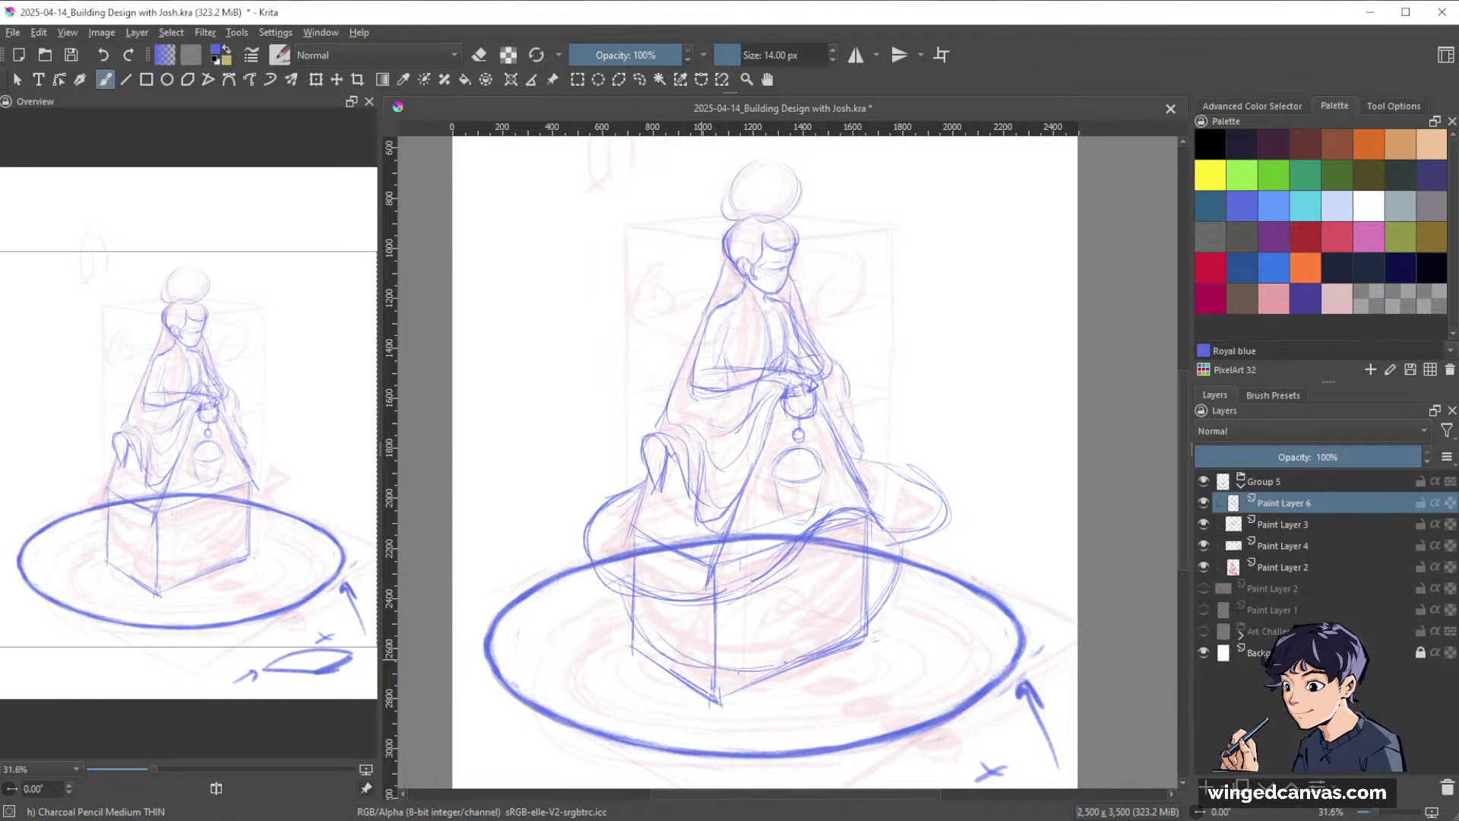
pyautogui.moveTo(618, 578)
pyautogui.mouseDown()
pyautogui.moveTo(644, 625)
pyautogui.moveTo(767, 657)
pyautogui.mouseUp()
# Increase the brush size to 22 px and reinforce the bowl's lower curve and right side.
pyautogui.press(']')
pyautogui.press(']')
pyautogui.press(']')
pyautogui.press(']')
pyautogui.press(']')
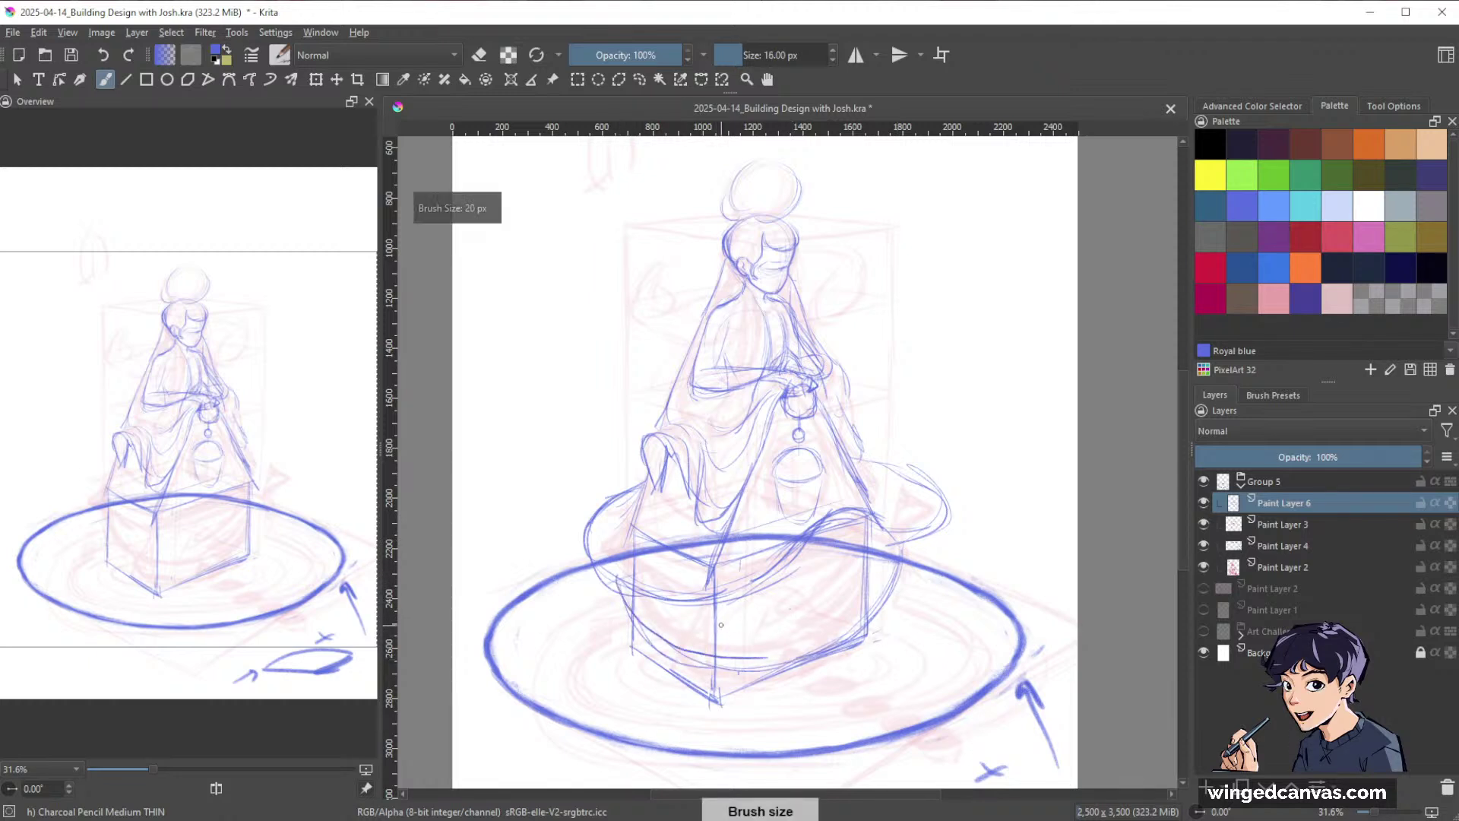
pyautogui.moveTo(624, 583)
pyautogui.mouseDown()
pyautogui.moveTo(635, 637)
pyautogui.moveTo(700, 658)
pyautogui.moveTo(839, 653)
pyautogui.mouseUp()
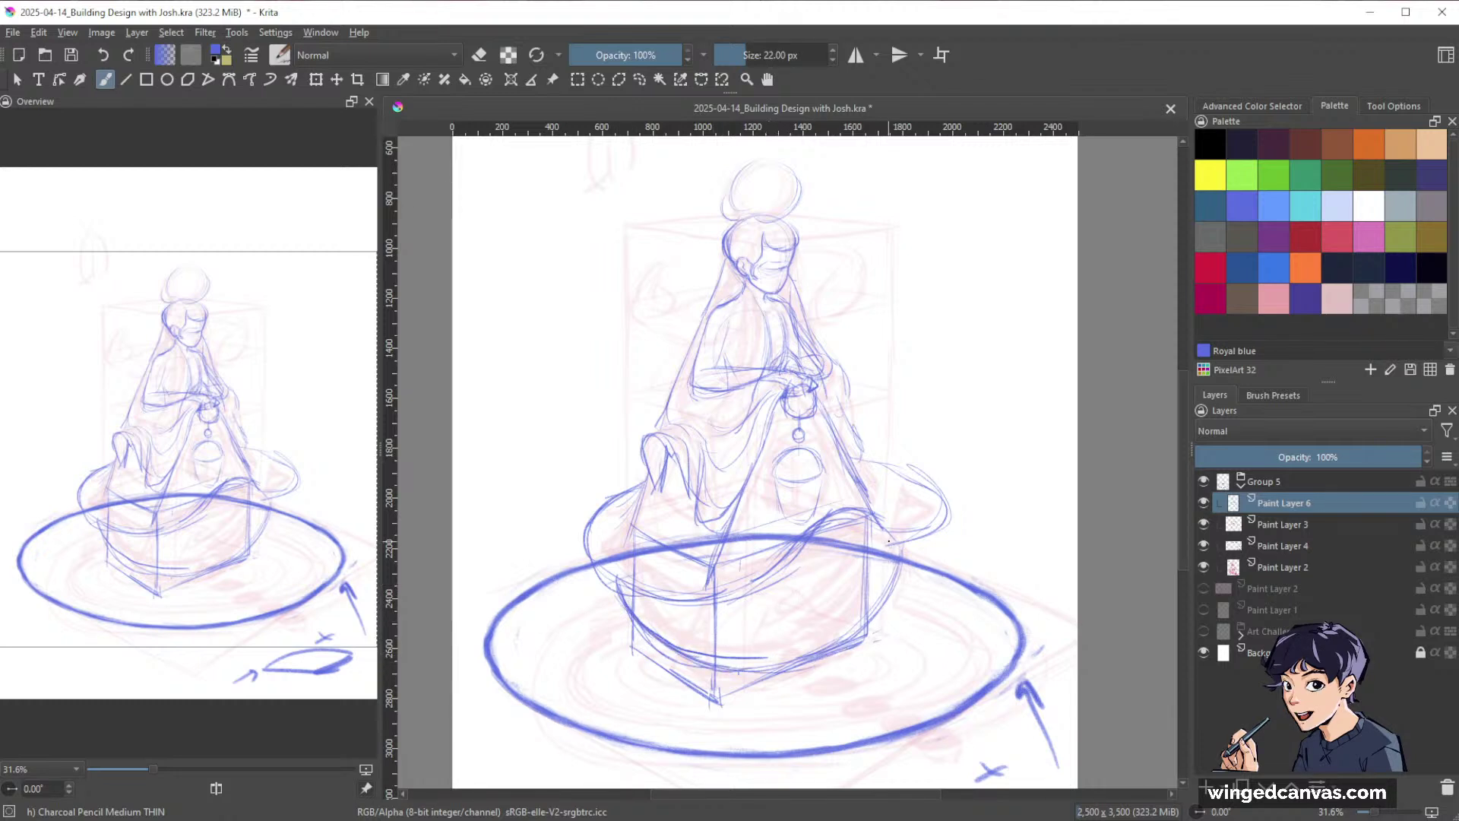
pyautogui.moveTo(889, 561)
pyautogui.mouseDown()
pyautogui.moveTo(846, 644)
pyautogui.moveTo(863, 633)
pyautogui.mouseUp()
# Erase the rim curve between the robe's edges and sweep both edges outward into bold loops at either side of the base.
pyautogui.press('/')
pyautogui.moveTo(845, 508)
pyautogui.mouseDown()
pyautogui.moveTo(792, 561)
pyautogui.moveTo(783, 544)
pyautogui.moveTo(865, 526)
pyautogui.mouseUp()
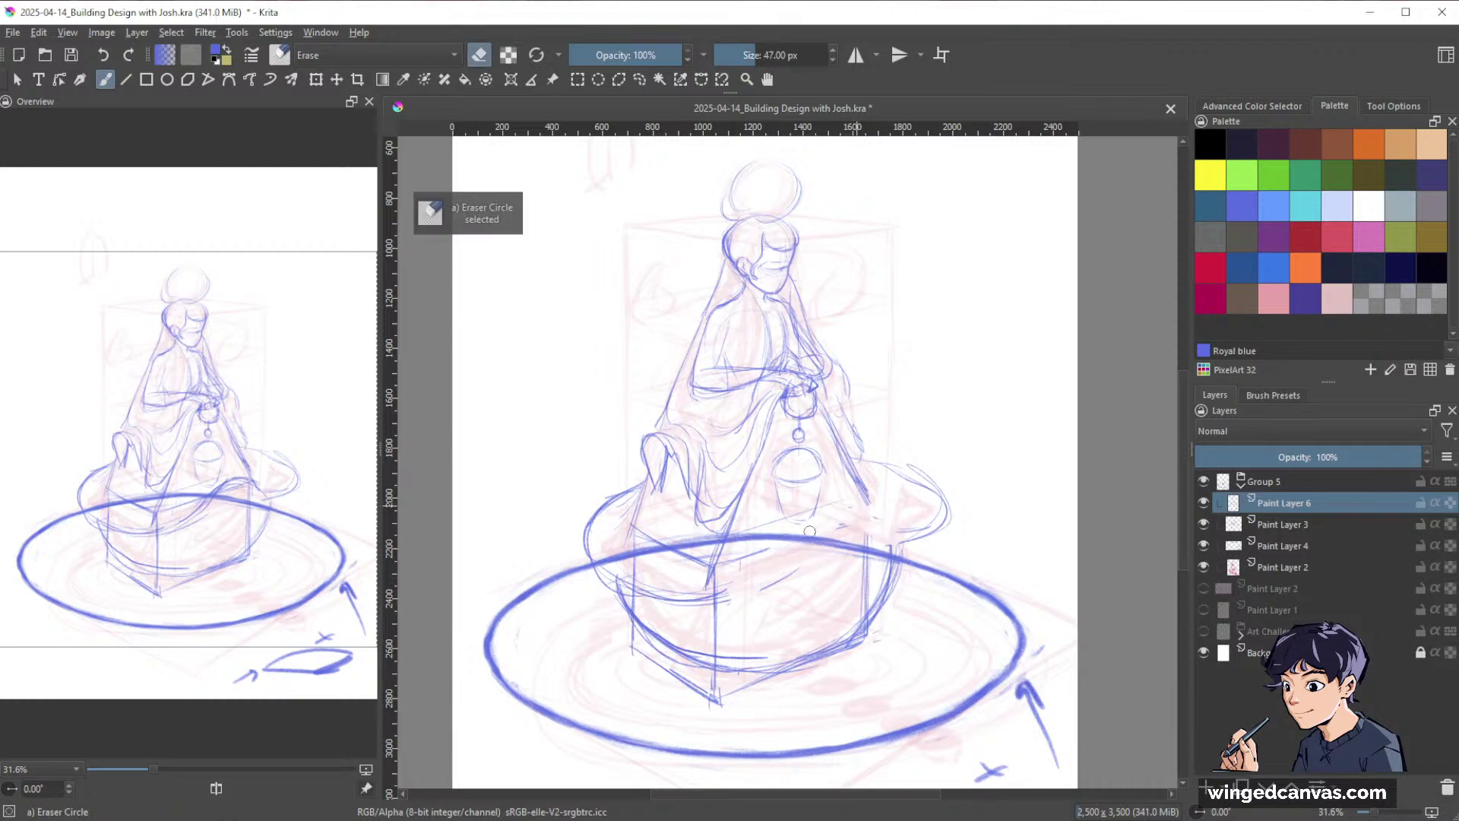
pyautogui.press('/')
pyautogui.moveTo(746, 485)
pyautogui.mouseDown()
pyautogui.moveTo(703, 582)
pyautogui.moveTo(728, 544)
pyautogui.mouseUp()
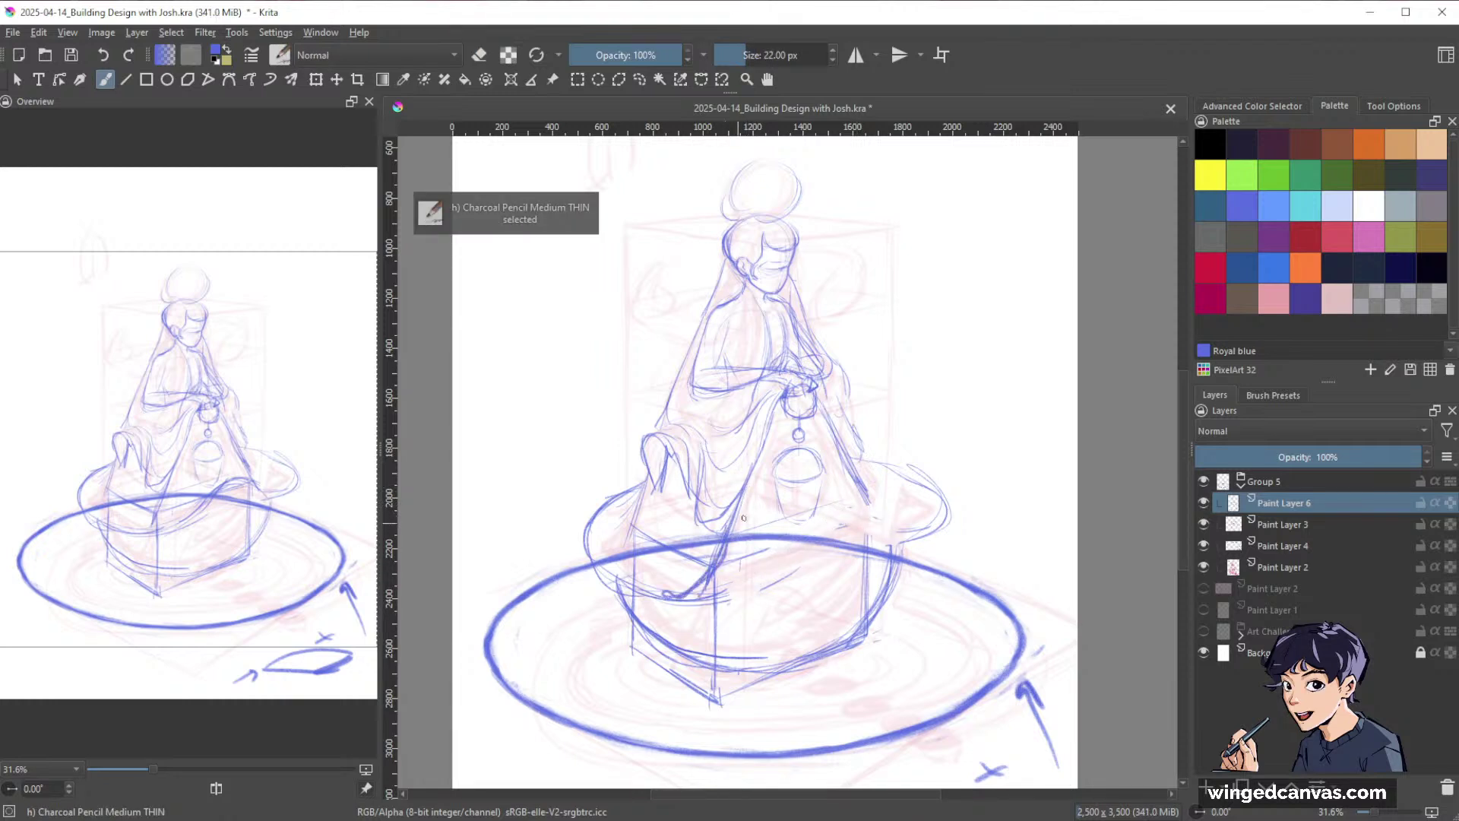
pyautogui.moveTo(850, 450)
pyautogui.mouseDown()
pyautogui.moveTo(892, 536)
pyautogui.moveTo(920, 532)
pyautogui.mouseUp()
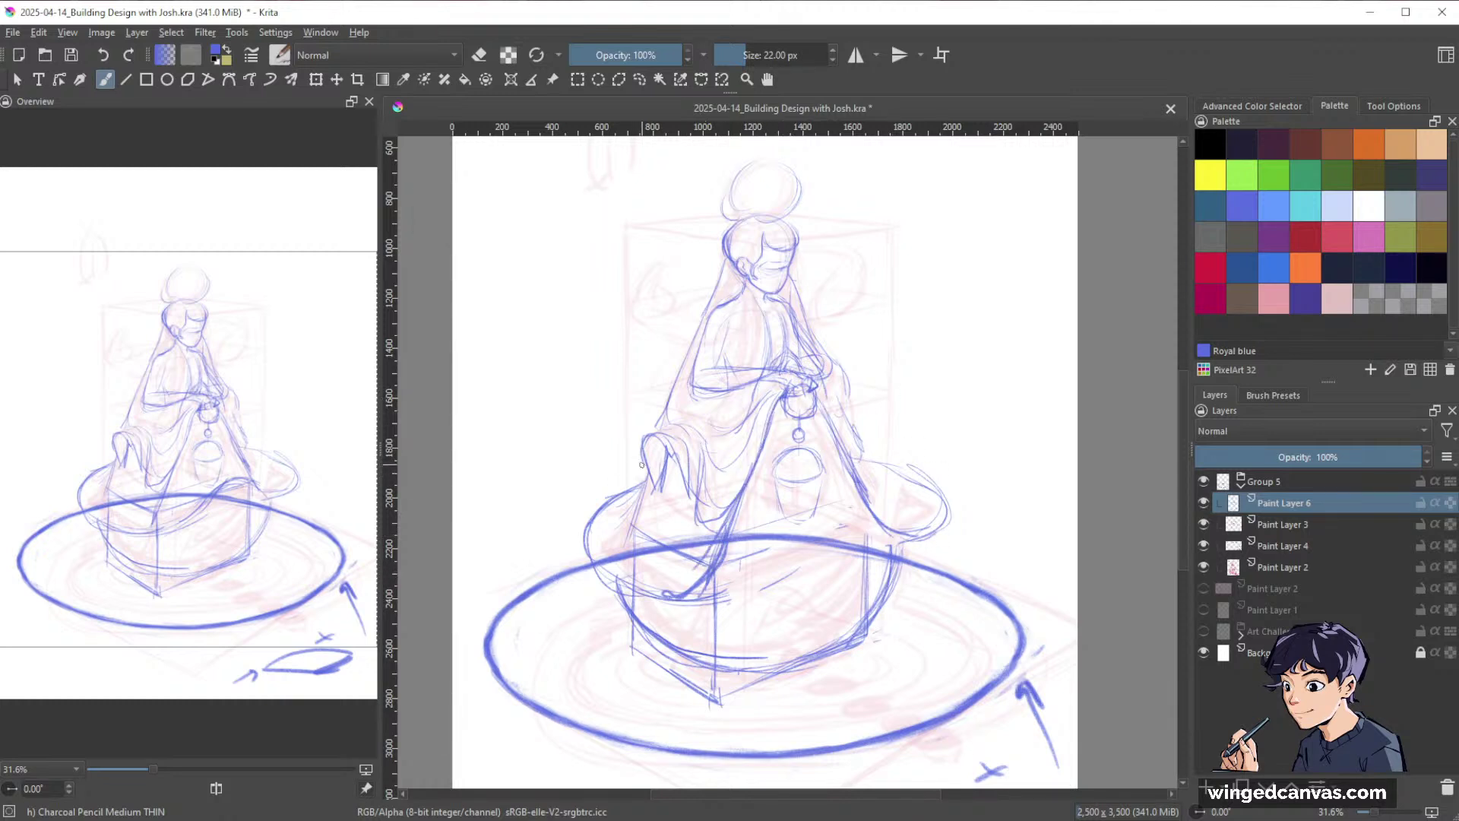
pyautogui.moveTo(647, 461)
pyautogui.mouseDown()
pyautogui.moveTo(598, 498)
pyautogui.moveTo(581, 563)
pyautogui.moveTo(671, 600)
pyautogui.moveTo(704, 568)
pyautogui.mouseUp()
pyautogui.moveTo(854, 465)
pyautogui.mouseDown()
pyautogui.moveTo(934, 485)
pyautogui.moveTo(942, 539)
pyautogui.moveTo(907, 540)
pyautogui.mouseUp()
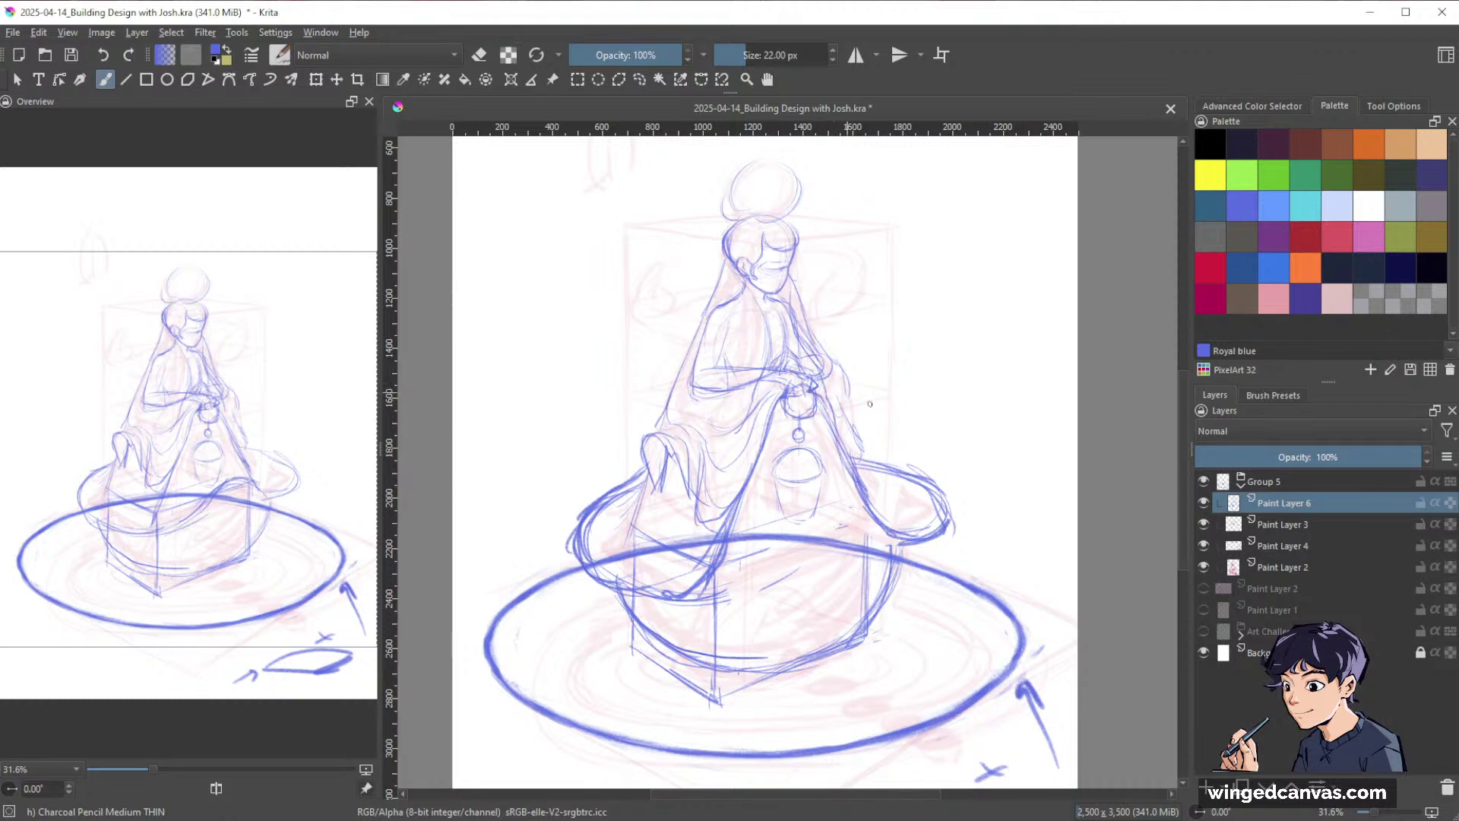
# Lasso the hands' pot and hanging bucket and move them slightly to the right.
pyautogui.press('l')
pyautogui.moveTo(819, 378)
pyautogui.mouseDown()
pyautogui.moveTo(784, 378)
pyautogui.moveTo(763, 490)
pyautogui.moveTo(793, 543)
pyautogui.moveTo(831, 475)
pyautogui.moveTo(825, 407)
pyautogui.mouseUp()
pyautogui.hotkey('ctrl', 't')
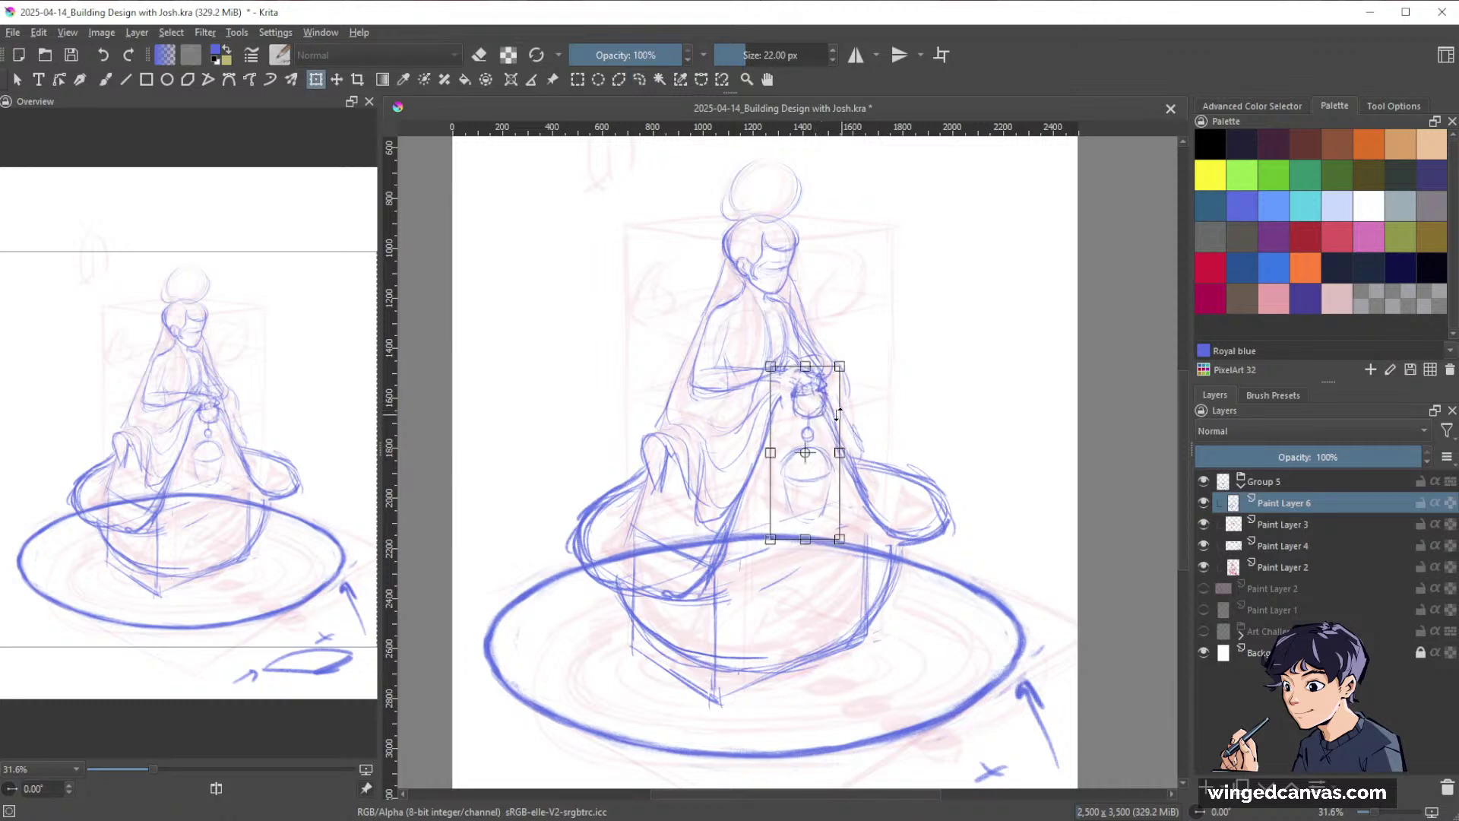
pyautogui.press('Return')
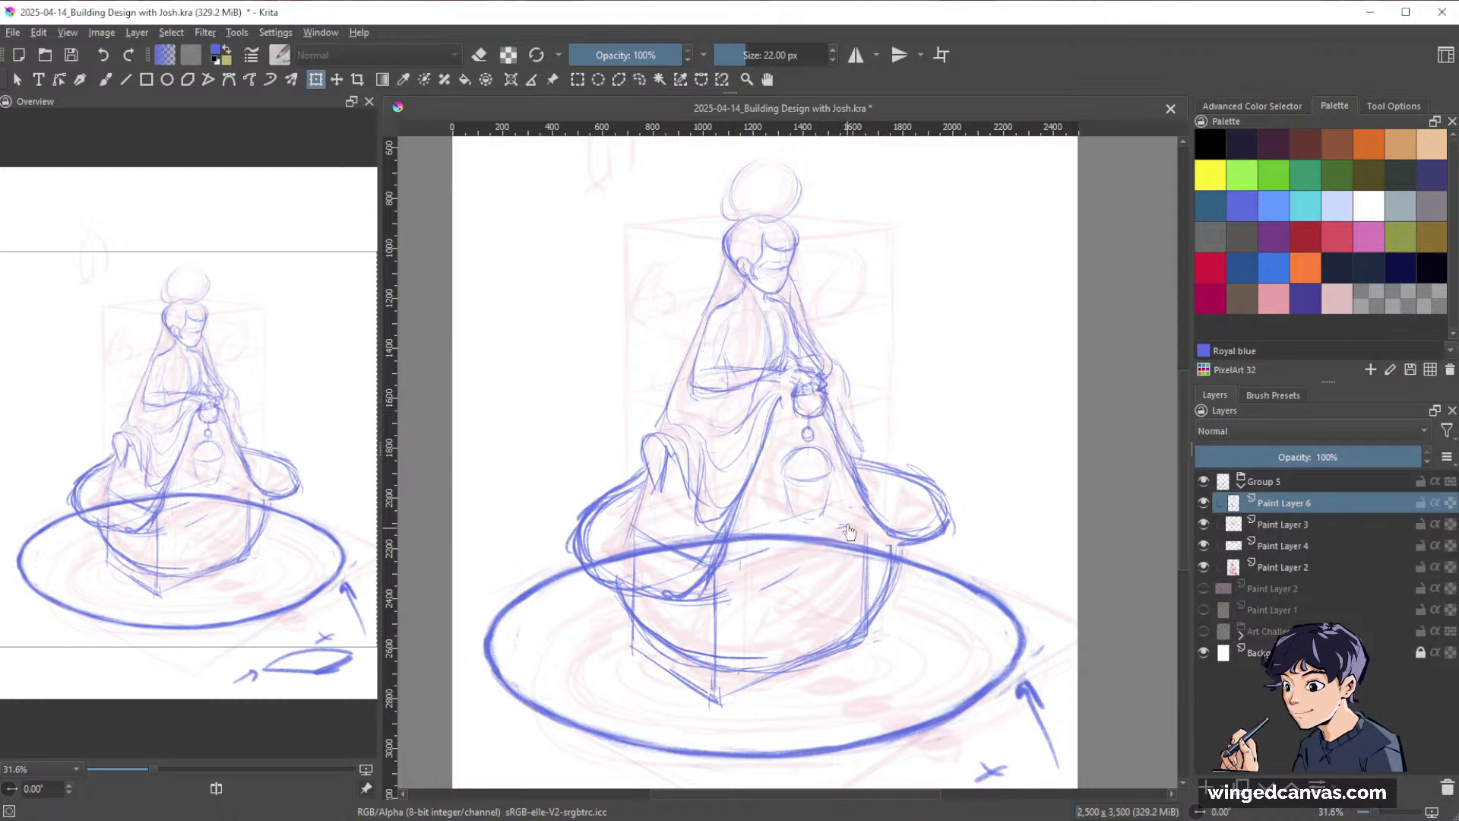
pyautogui.press('b')
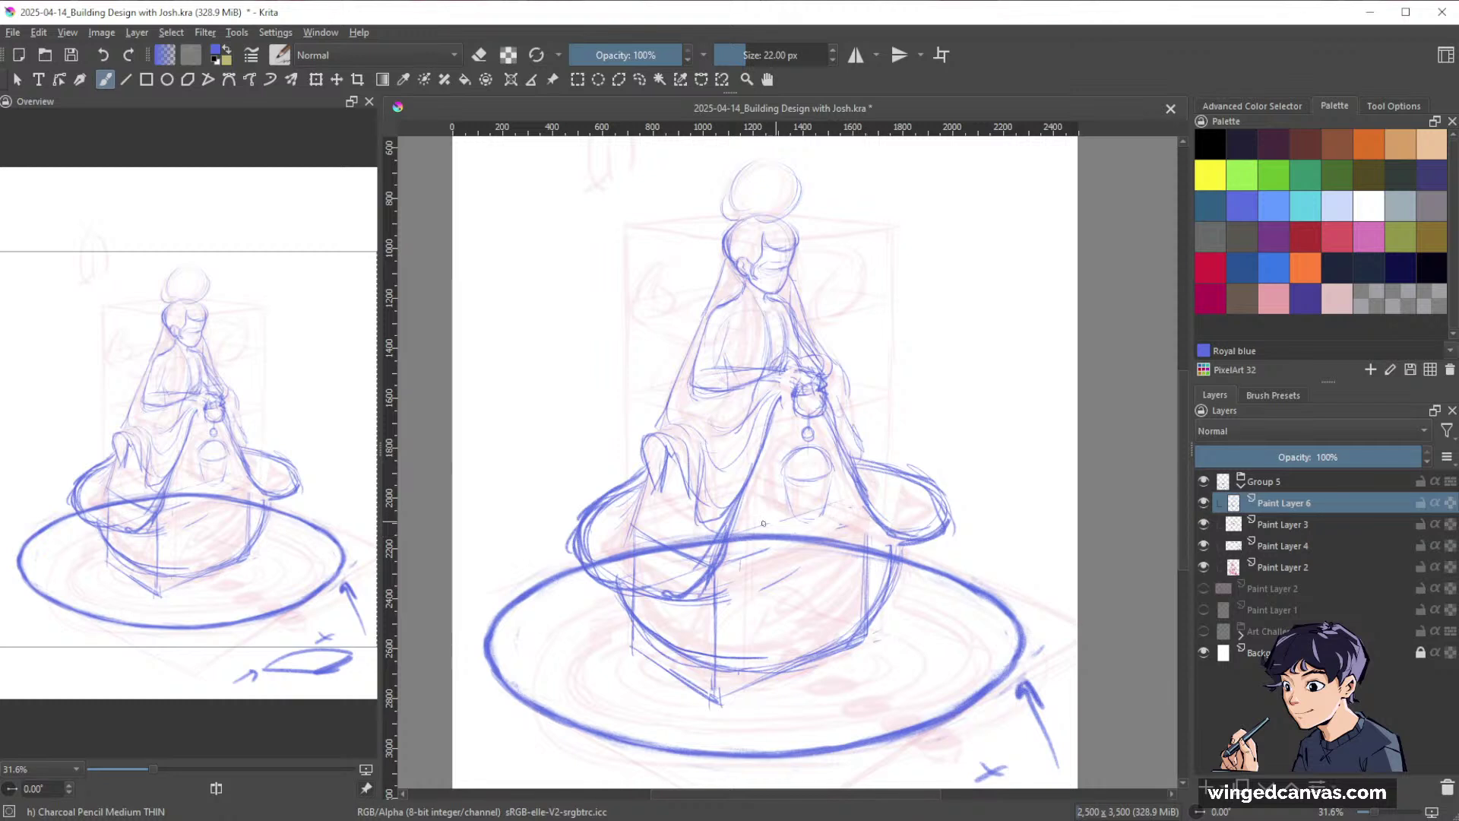
# Draw crossing diagonals and a vertical centre line across the box's right front face as perspective guides.
pyautogui.moveTo(760, 551)
pyautogui.mouseDown()
pyautogui.moveTo(866, 516)
pyautogui.moveTo(716, 695)
pyautogui.mouseUp()
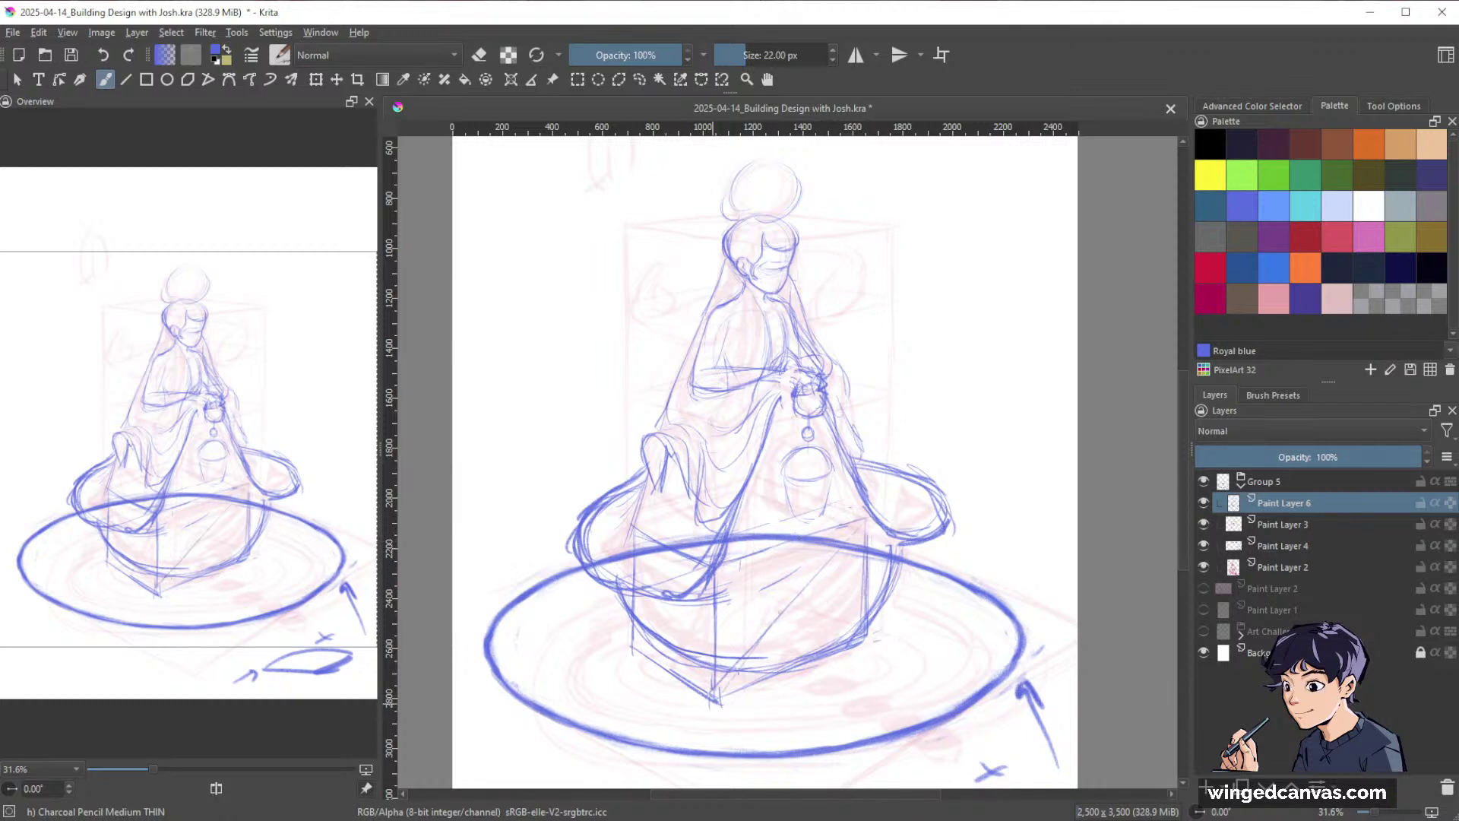
pyautogui.moveTo(757, 644); pyautogui.dragTo(838, 550)
pyautogui.moveTo(762, 587); pyautogui.dragTo(869, 624)
pyautogui.moveTo(790, 488); pyautogui.dragTo(790, 650)
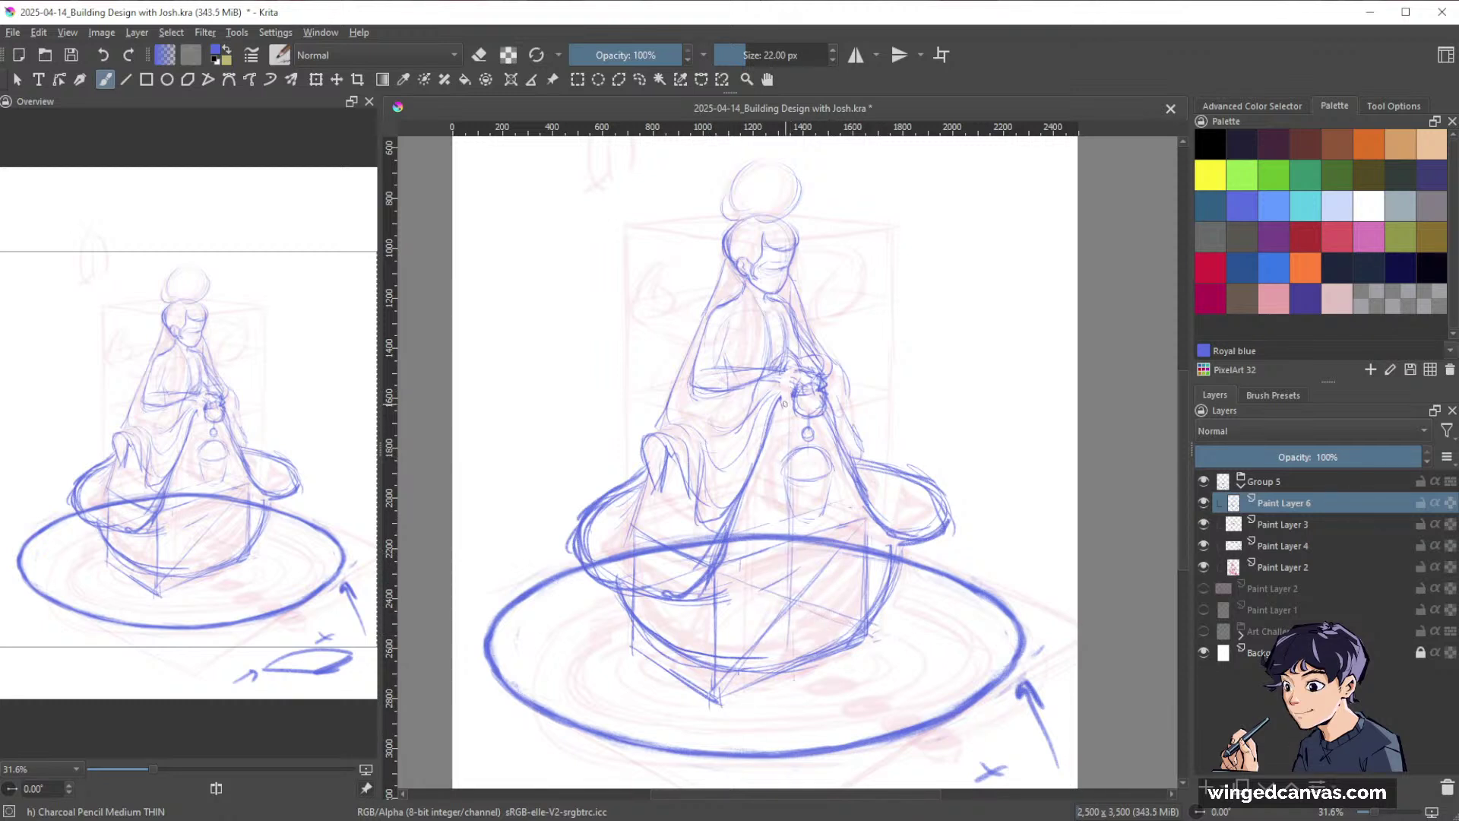
# Darken the robe edges falling from the hands and redraw the hanging bucket with a clear rim and rounded body.
pyautogui.moveTo(783, 395); pyautogui.dragTo(751, 476)
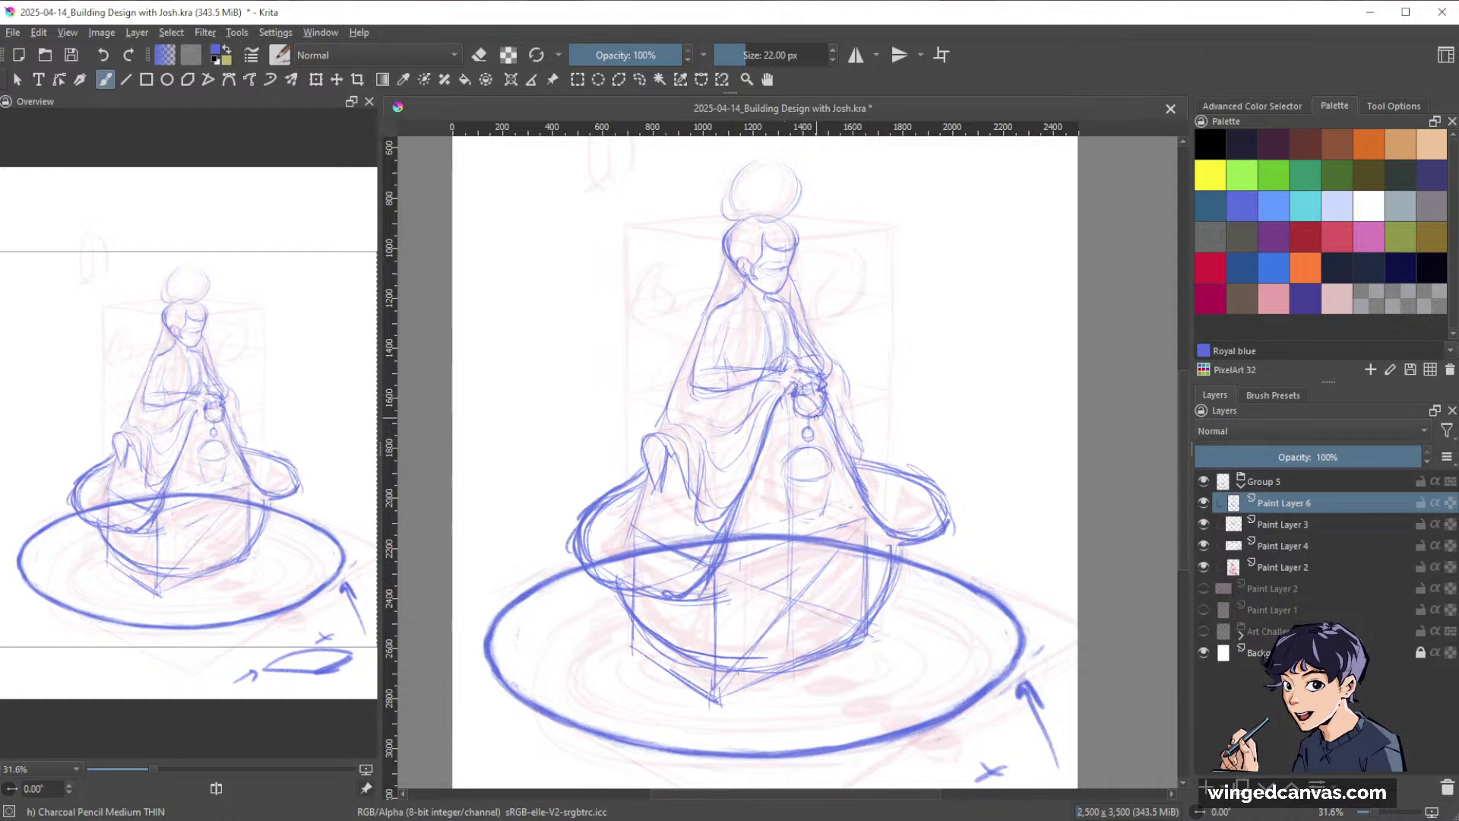
pyautogui.moveTo(821, 399); pyautogui.dragTo(845, 474)
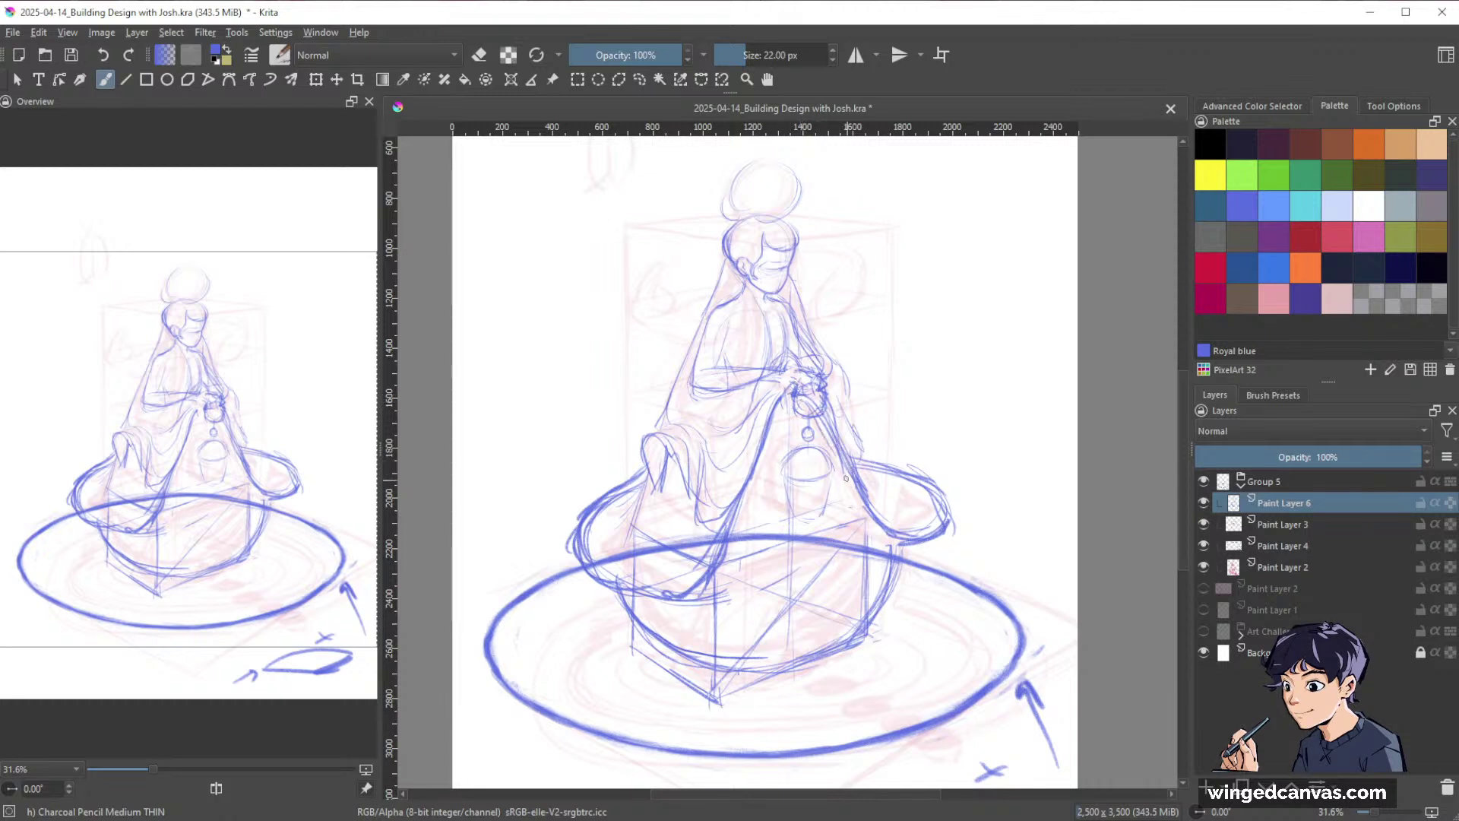
pyautogui.moveTo(818, 410)
pyautogui.mouseDown()
pyautogui.moveTo(850, 507)
pyautogui.moveTo(890, 544)
pyautogui.mouseUp()
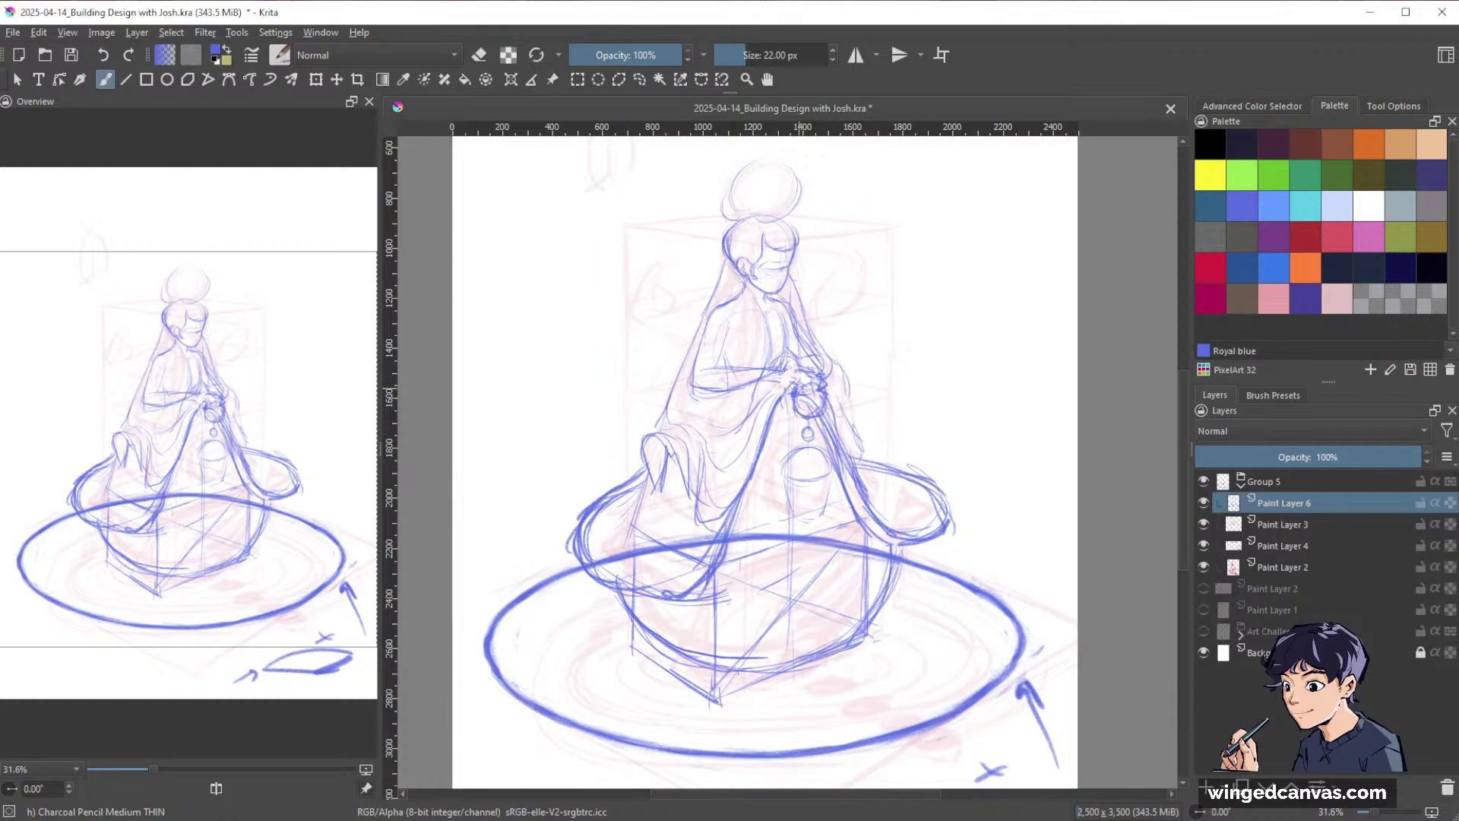
pyautogui.moveTo(804, 449); pyautogui.dragTo(788, 478)
pyautogui.moveTo(786, 472)
pyautogui.mouseDown()
pyautogui.moveTo(834, 472)
pyautogui.moveTo(795, 525)
pyautogui.moveTo(825, 514)
pyautogui.mouseUp()
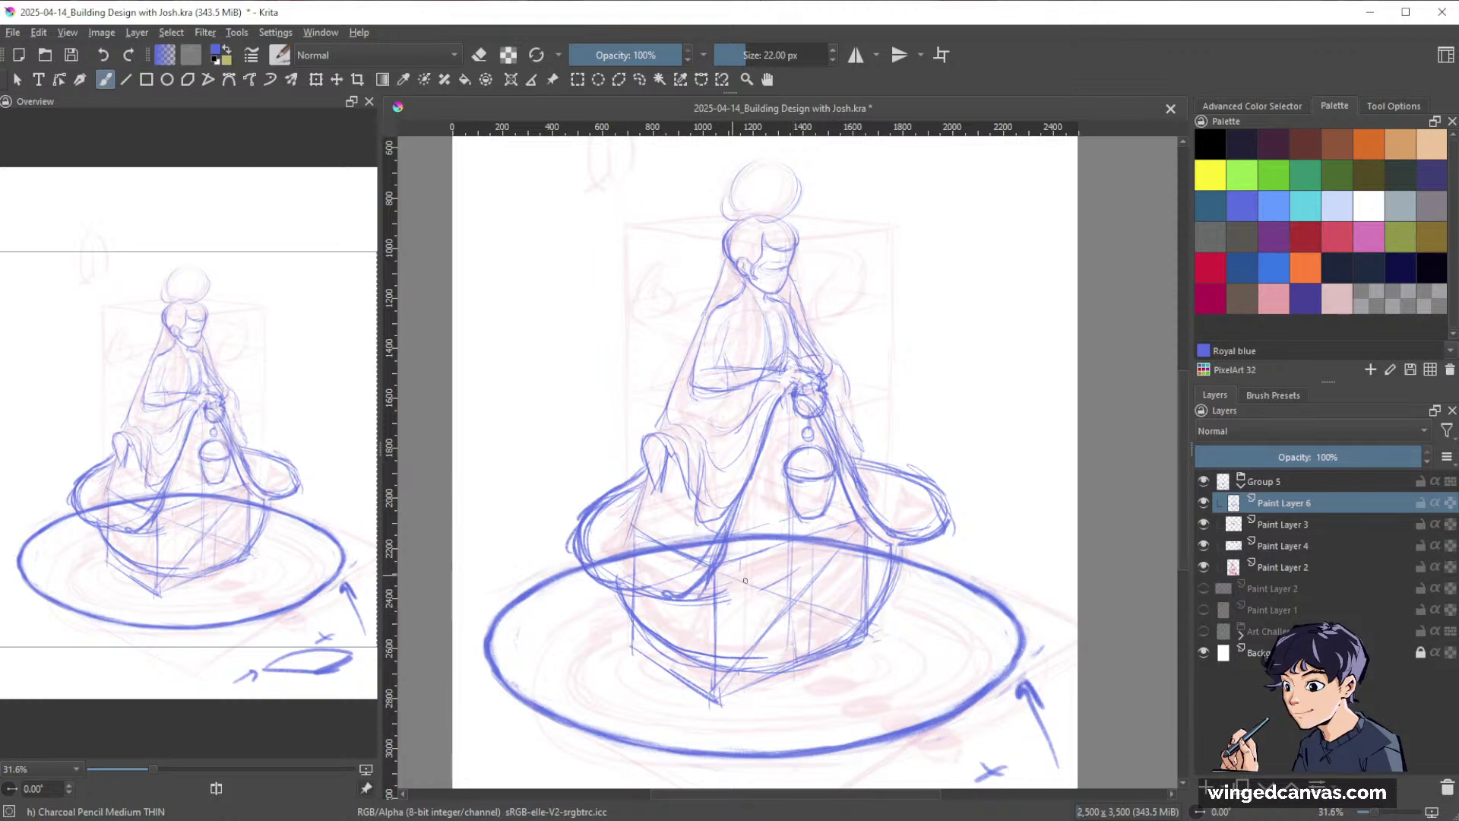
# Sketch a small doorway low on the box and define the bowl with a heavier lower curve and an inner rim ellipse.
pyautogui.moveTo(773, 626); pyautogui.dragTo(777, 669)
pyautogui.moveTo(622, 592)
pyautogui.mouseDown()
pyautogui.moveTo(692, 637)
pyautogui.moveTo(669, 654)
pyautogui.moveTo(772, 672)
pyautogui.moveTo(889, 563)
pyautogui.mouseUp()
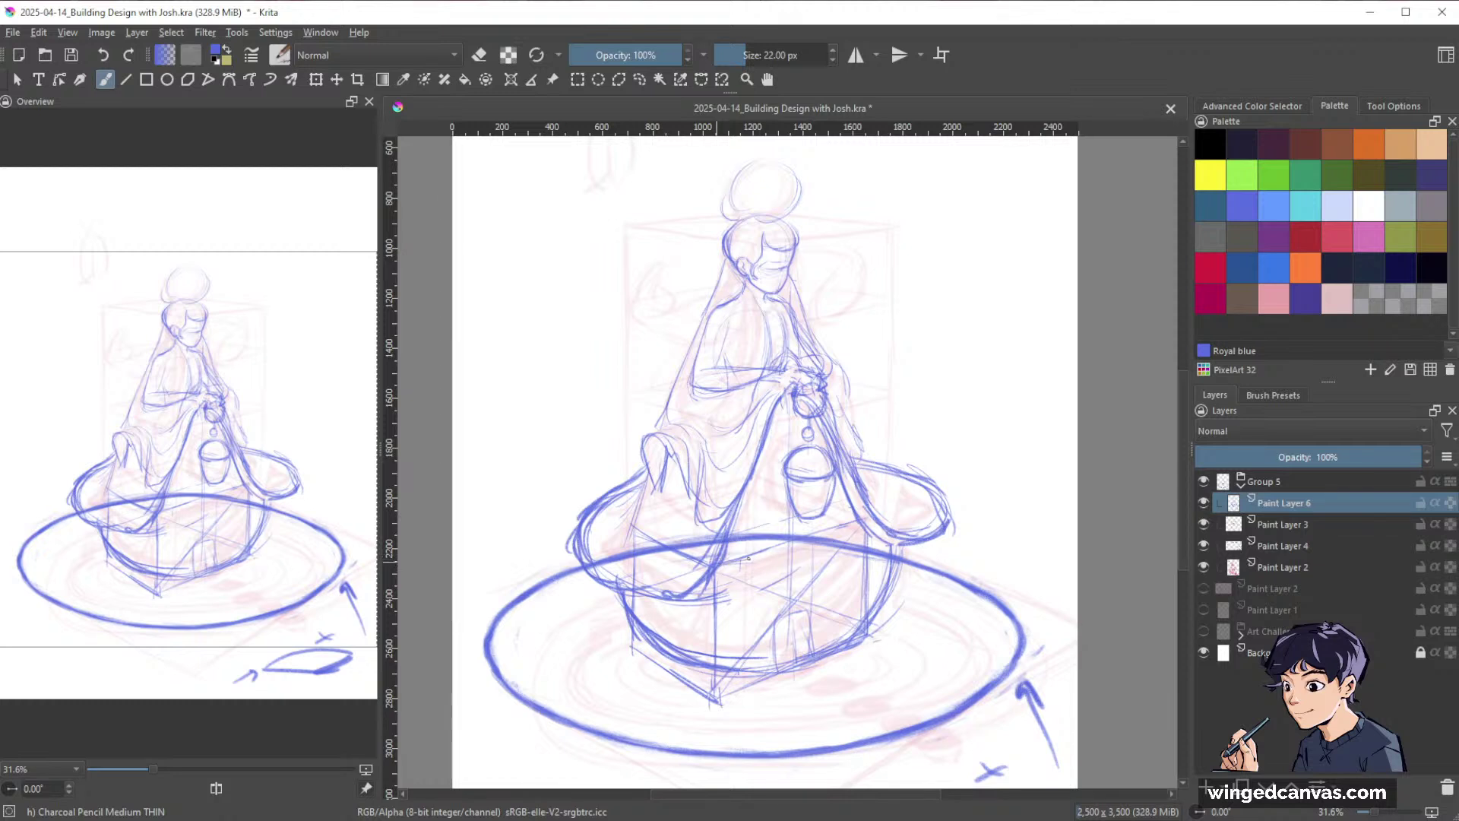
pyautogui.moveTo(725, 574)
pyautogui.mouseDown()
pyautogui.moveTo(790, 566)
pyautogui.moveTo(857, 531)
pyautogui.moveTo(716, 572)
pyautogui.moveTo(863, 531)
pyautogui.moveTo(791, 564)
pyautogui.mouseUp()
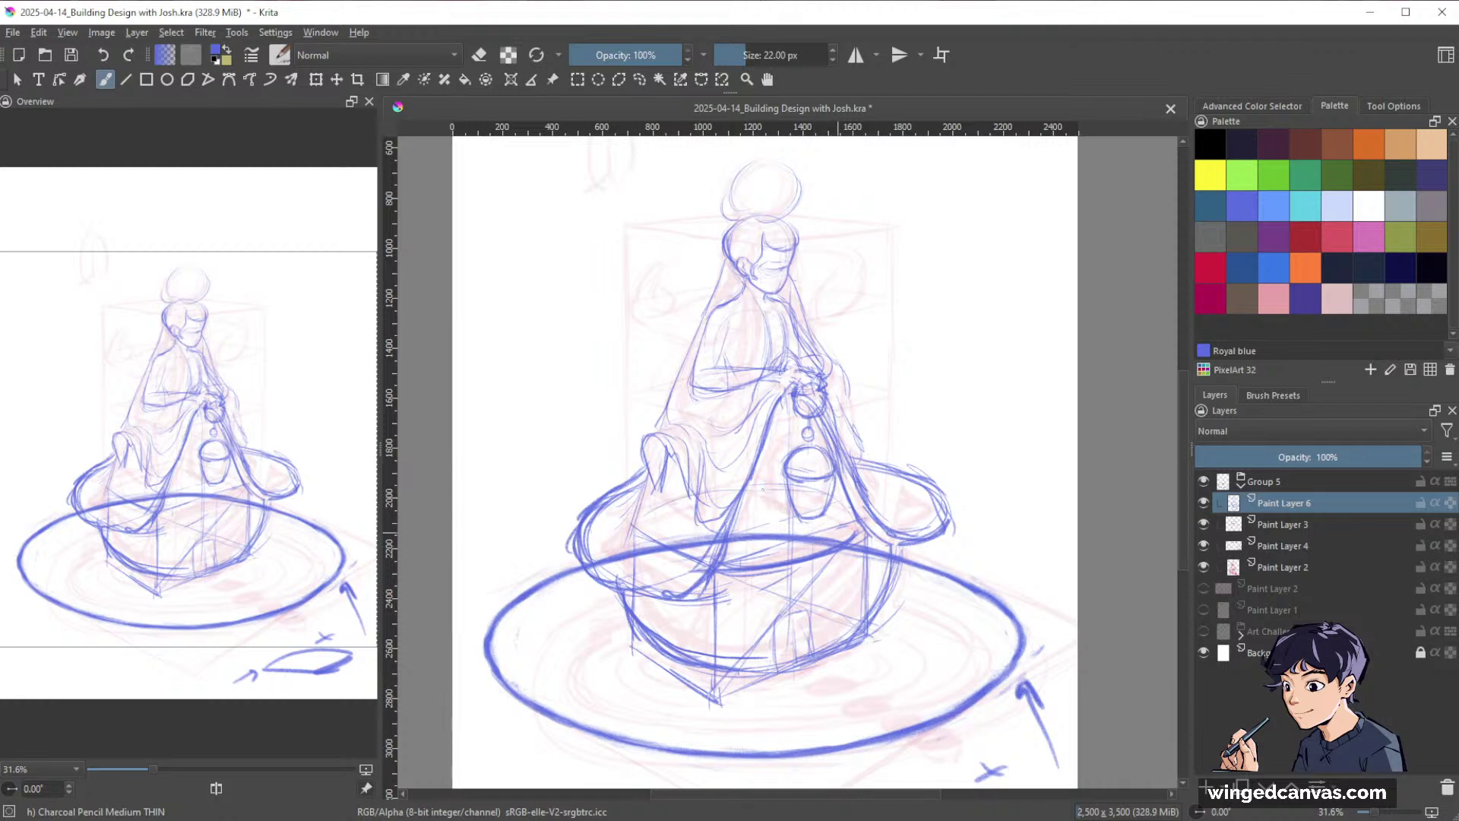
pyautogui.moveTo(663, 505)
pyautogui.mouseDown()
pyautogui.moveTo(669, 547)
pyautogui.moveTo(768, 561)
pyautogui.moveTo(864, 533)
pyautogui.mouseUp()
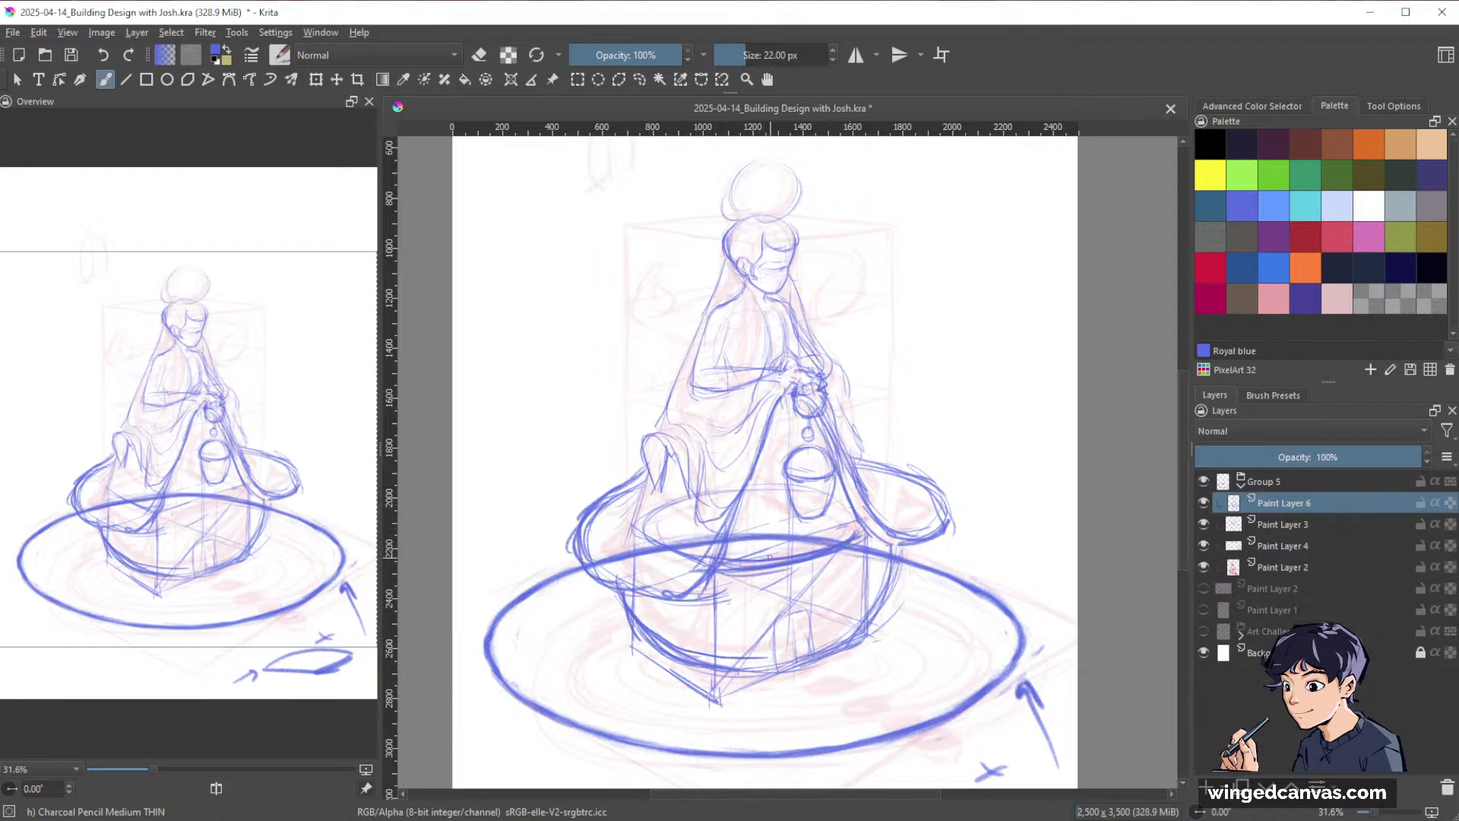
# Erase stray lines around the front of the bowl's inner rim and redraw its front curve across the box.
pyautogui.press('e')
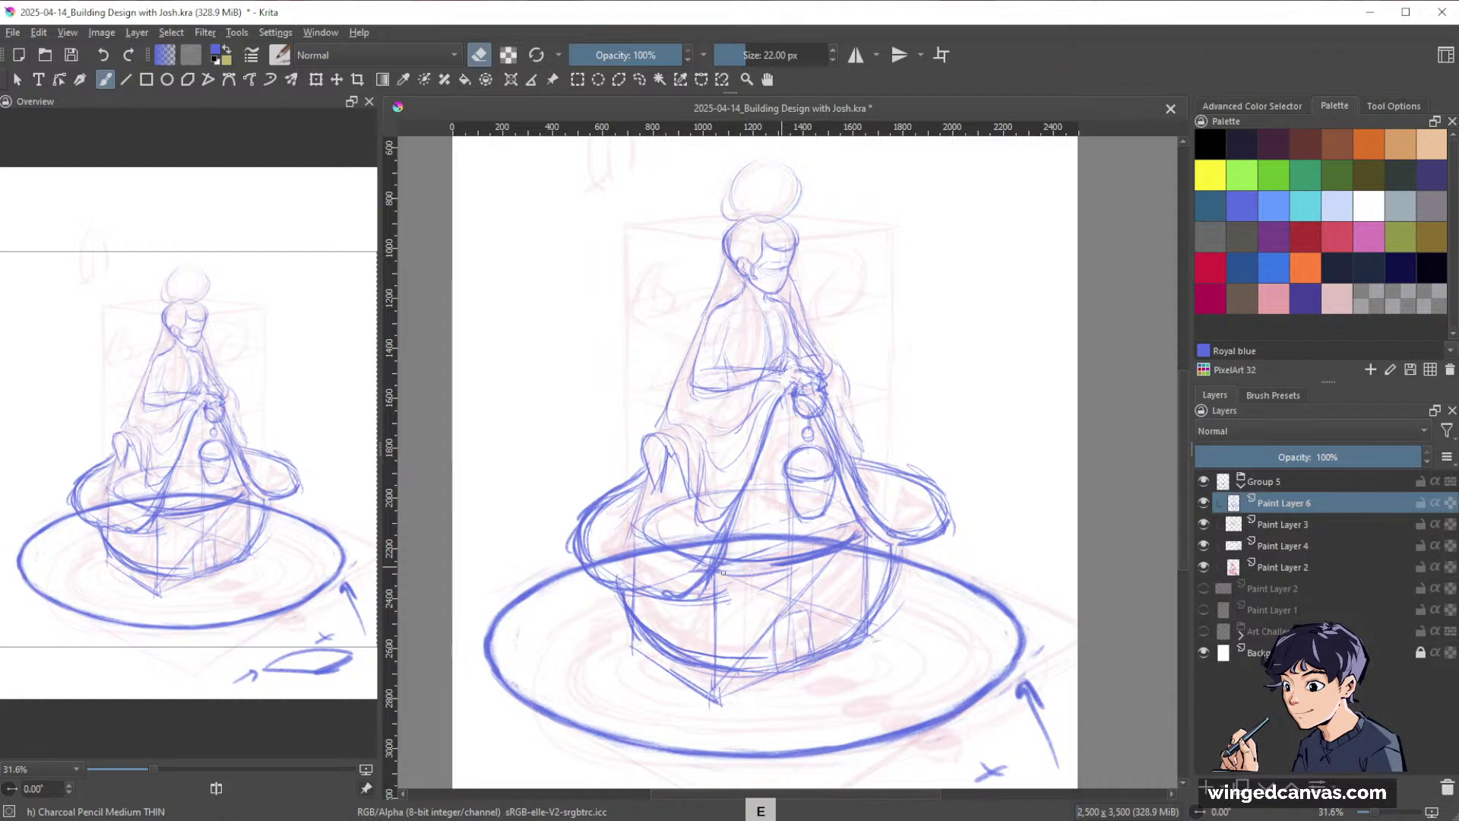
pyautogui.moveTo(773, 567); pyautogui.dragTo(839, 547)
pyautogui.press('e')
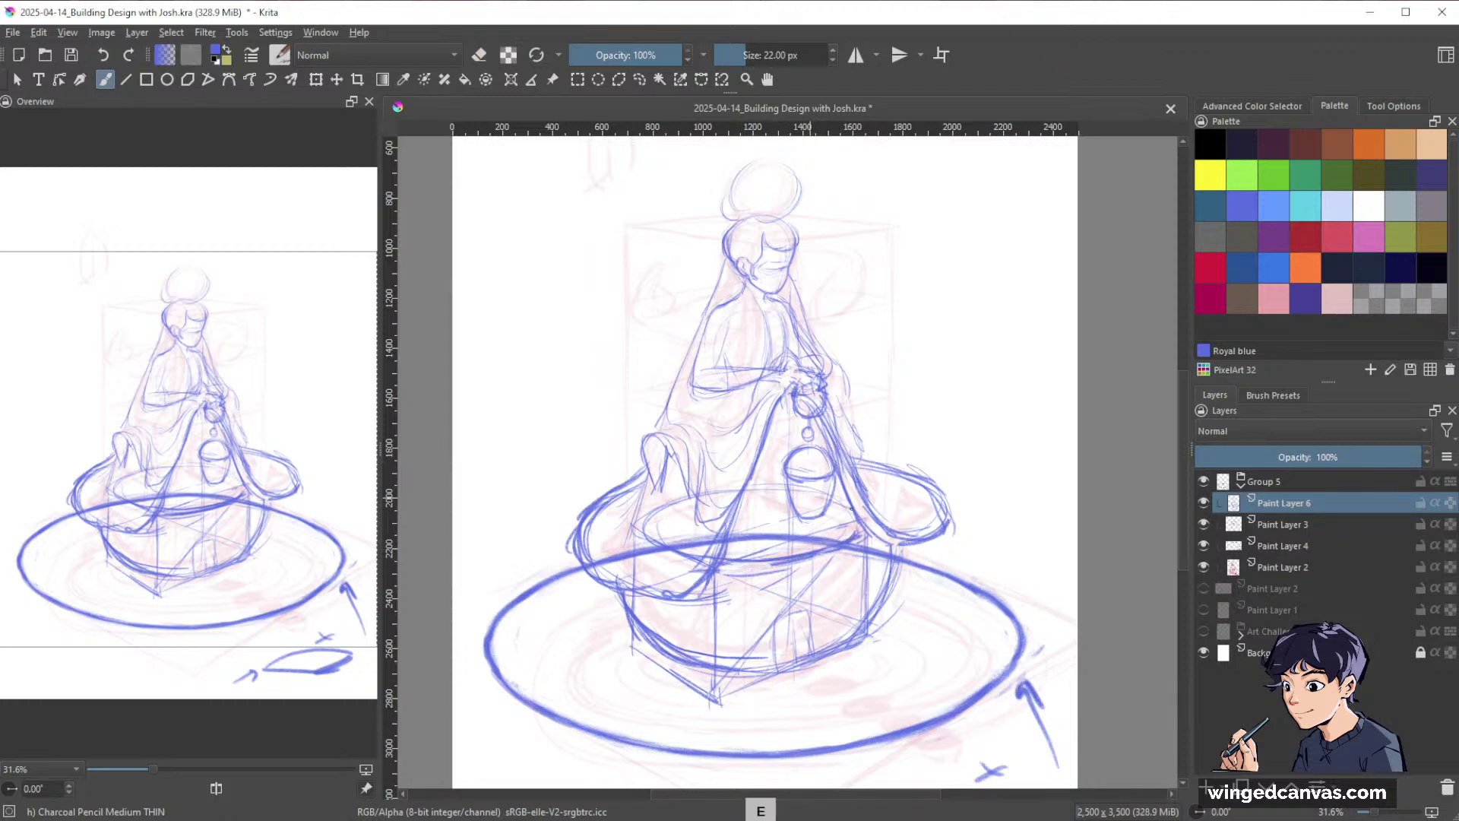
pyautogui.moveTo(719, 560); pyautogui.dragTo(864, 537)
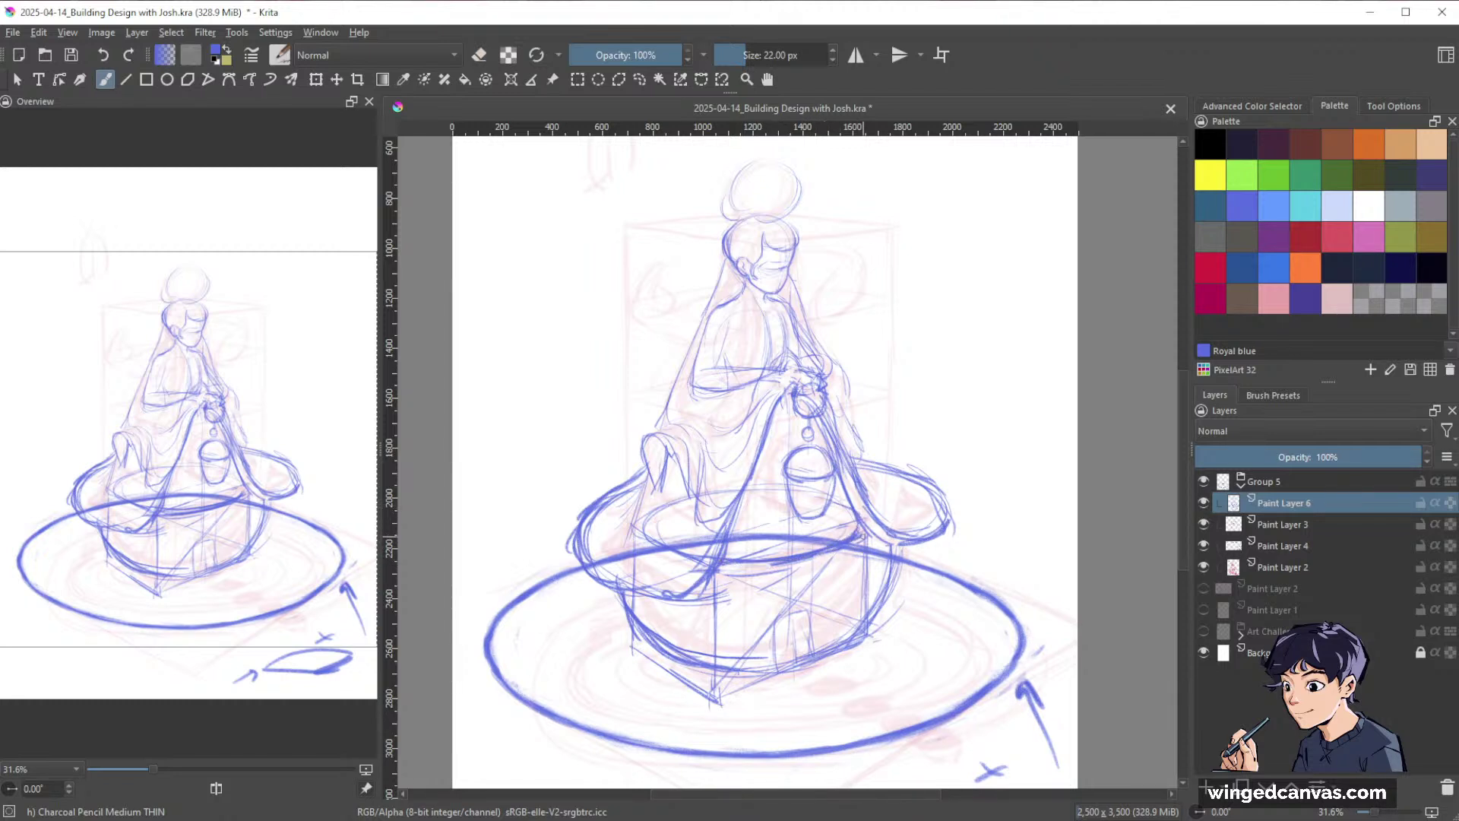
pyautogui.press('e')
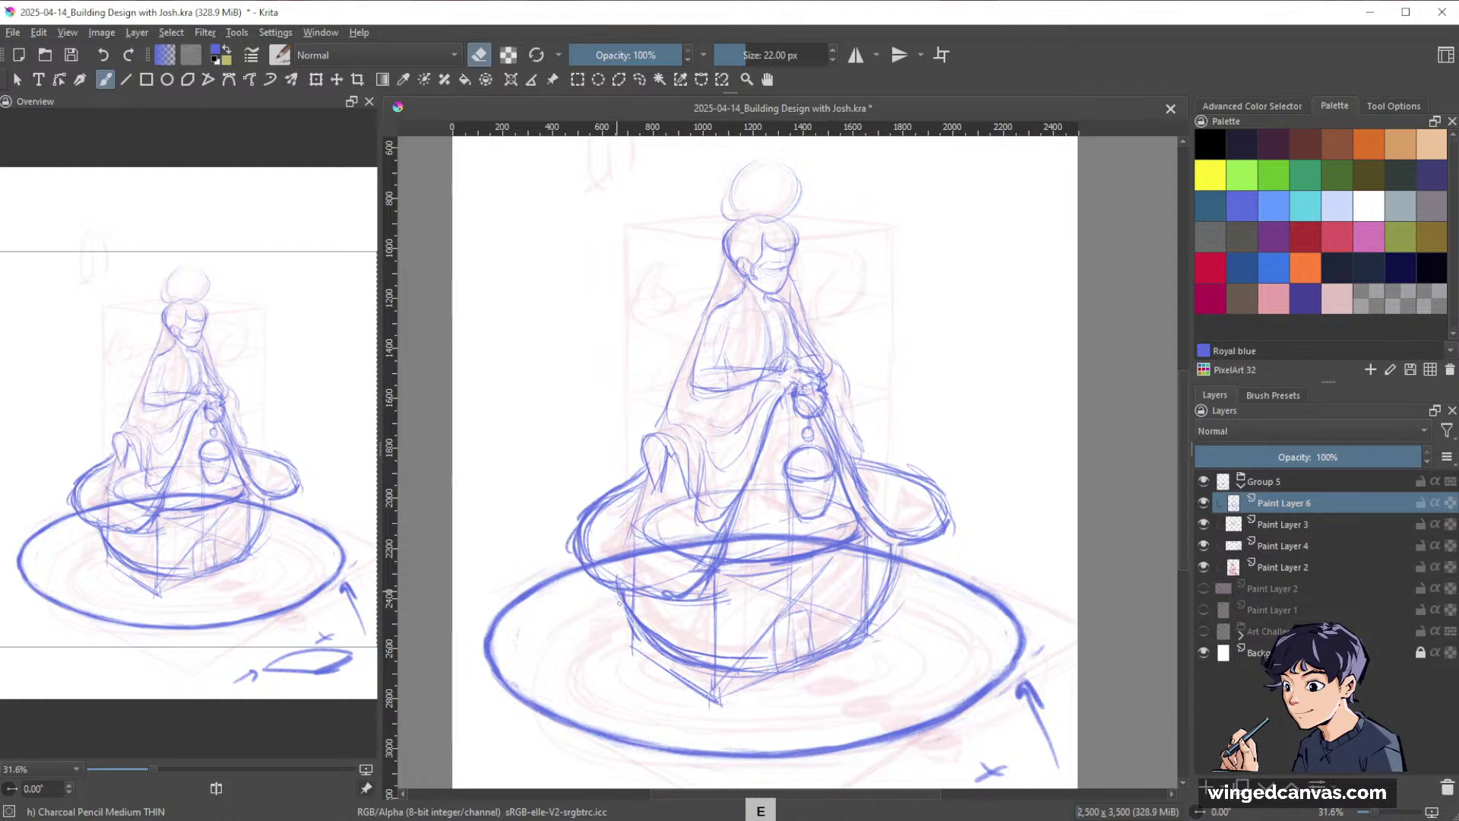
pyautogui.press('e')
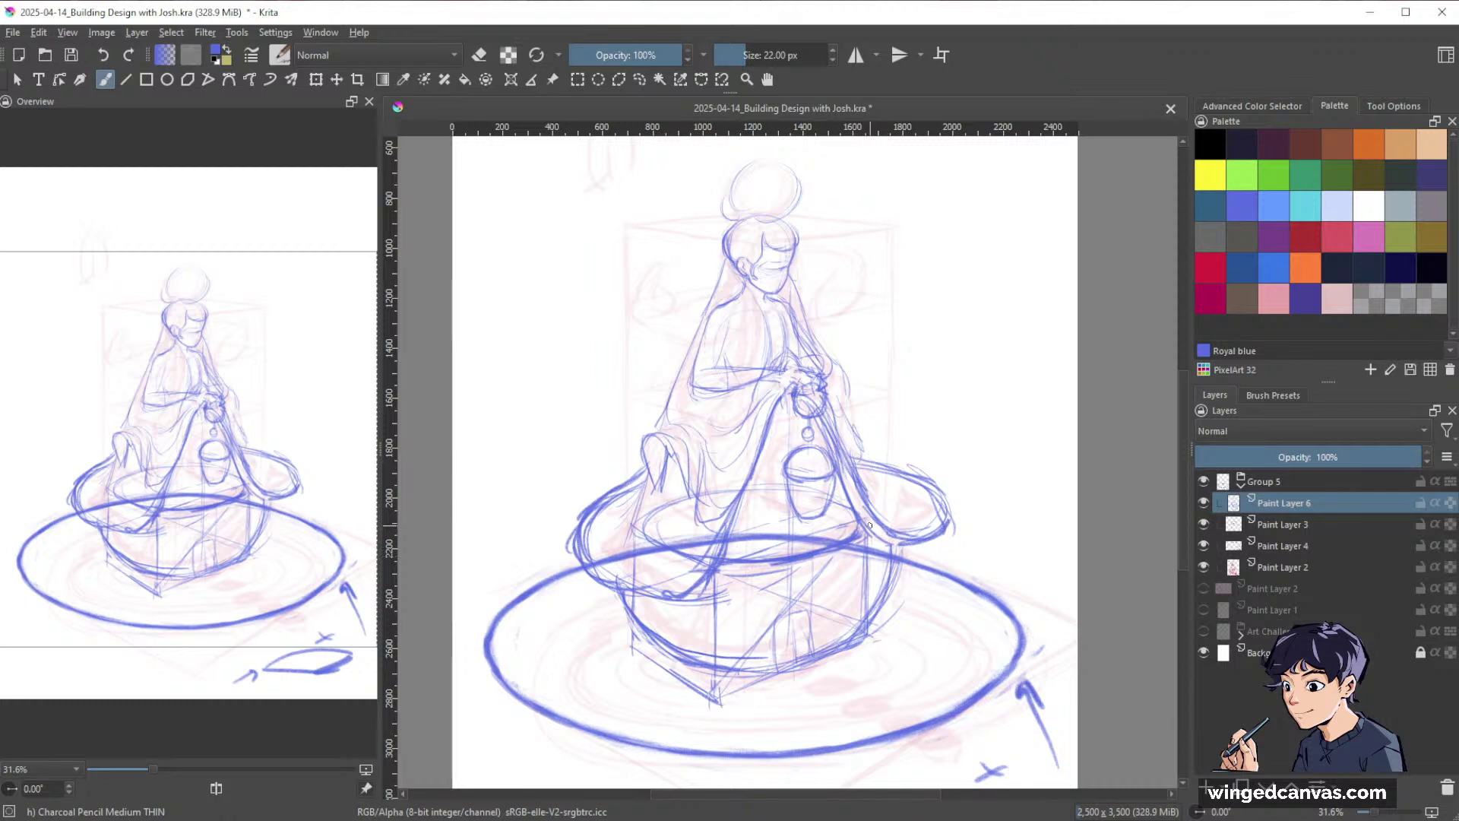
# Clean up the doubled outer edge of the robe's left loop with the eraser.
pyautogui.press('space')
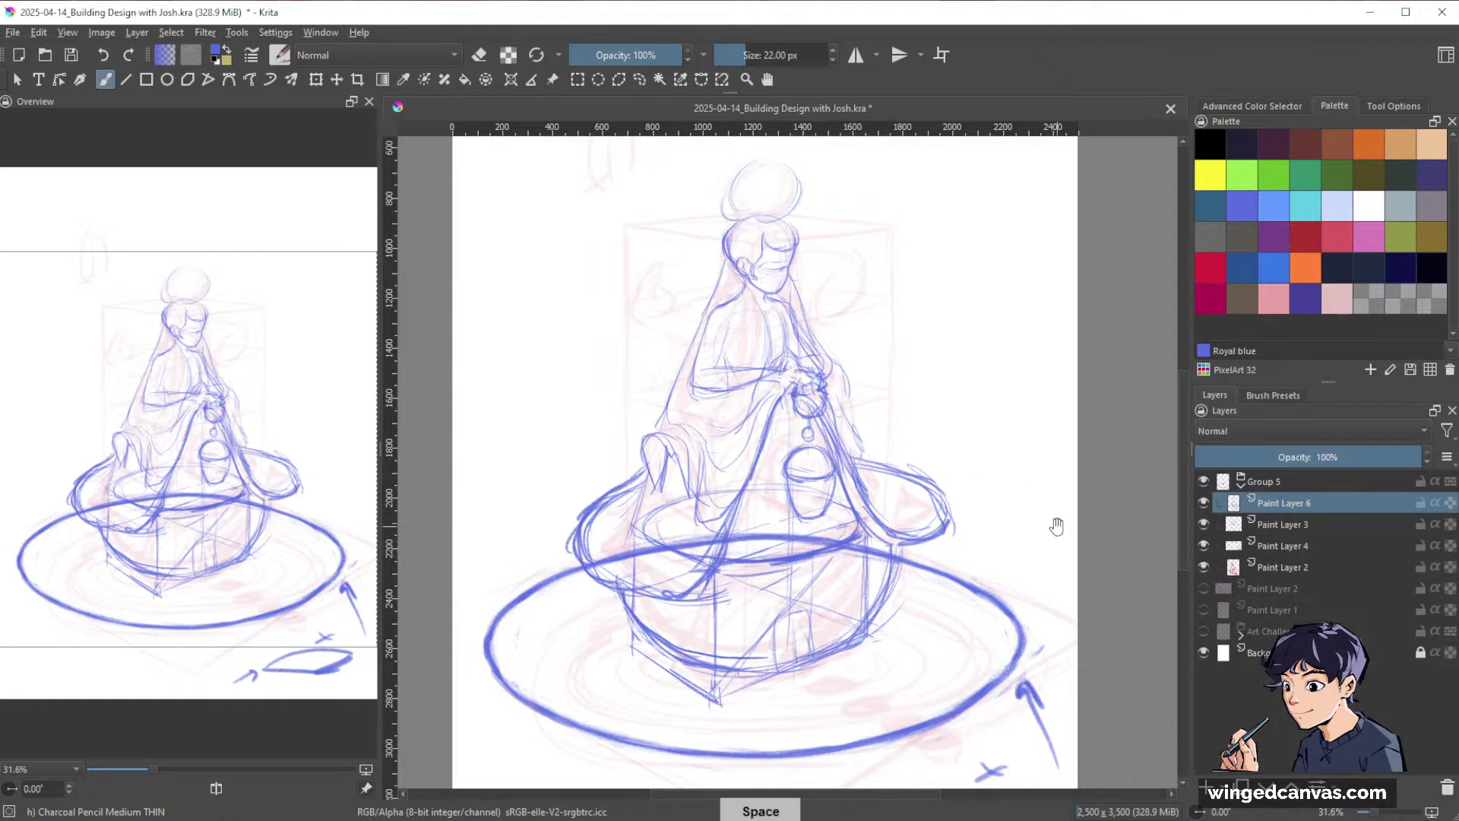
pyautogui.moveTo(1056, 526); pyautogui.dragTo(1035, 549)
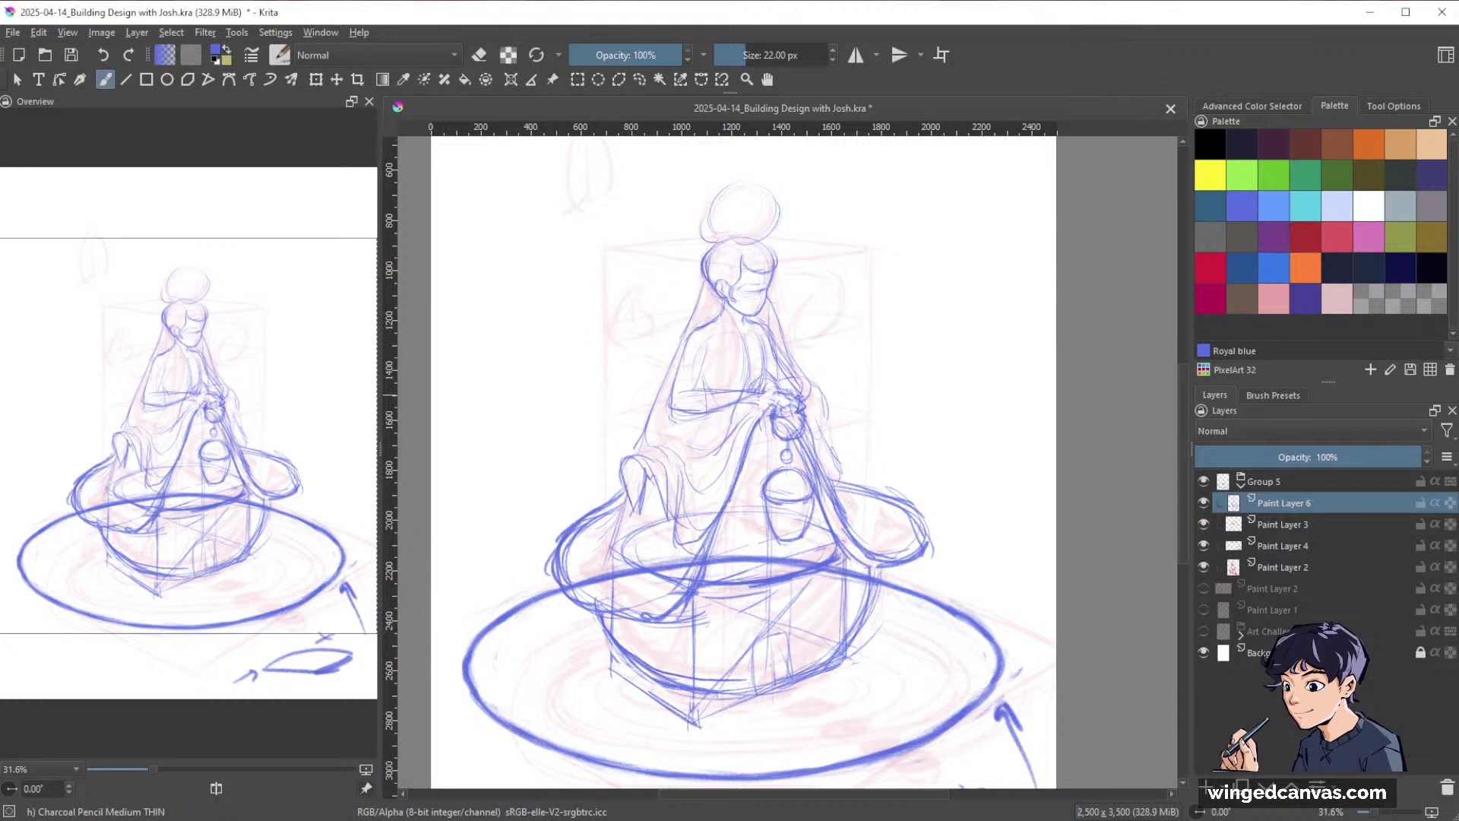
pyautogui.scroll(-1, 1029, 492)
pyautogui.press('e')
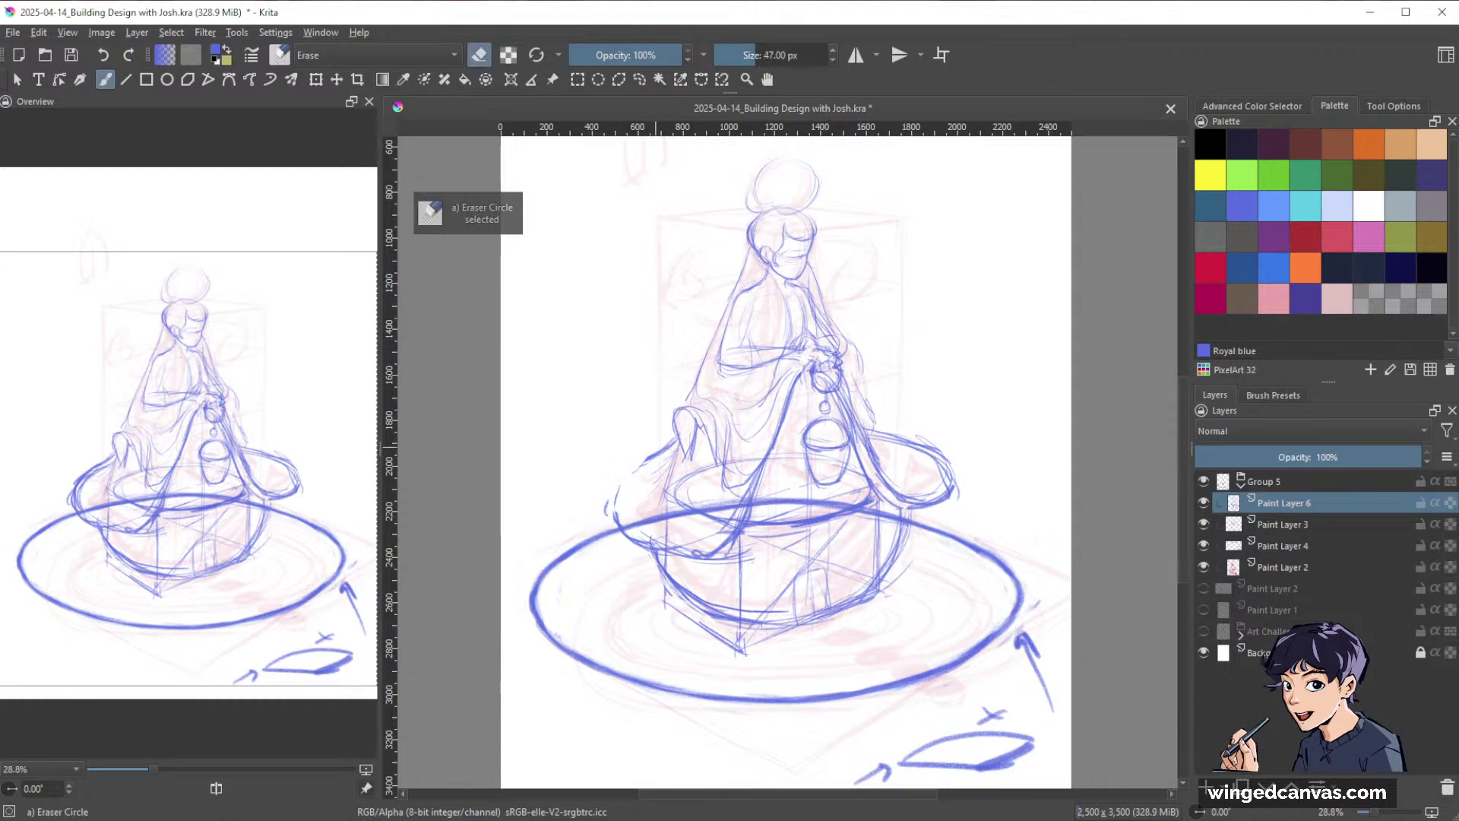
pyautogui.press('e')
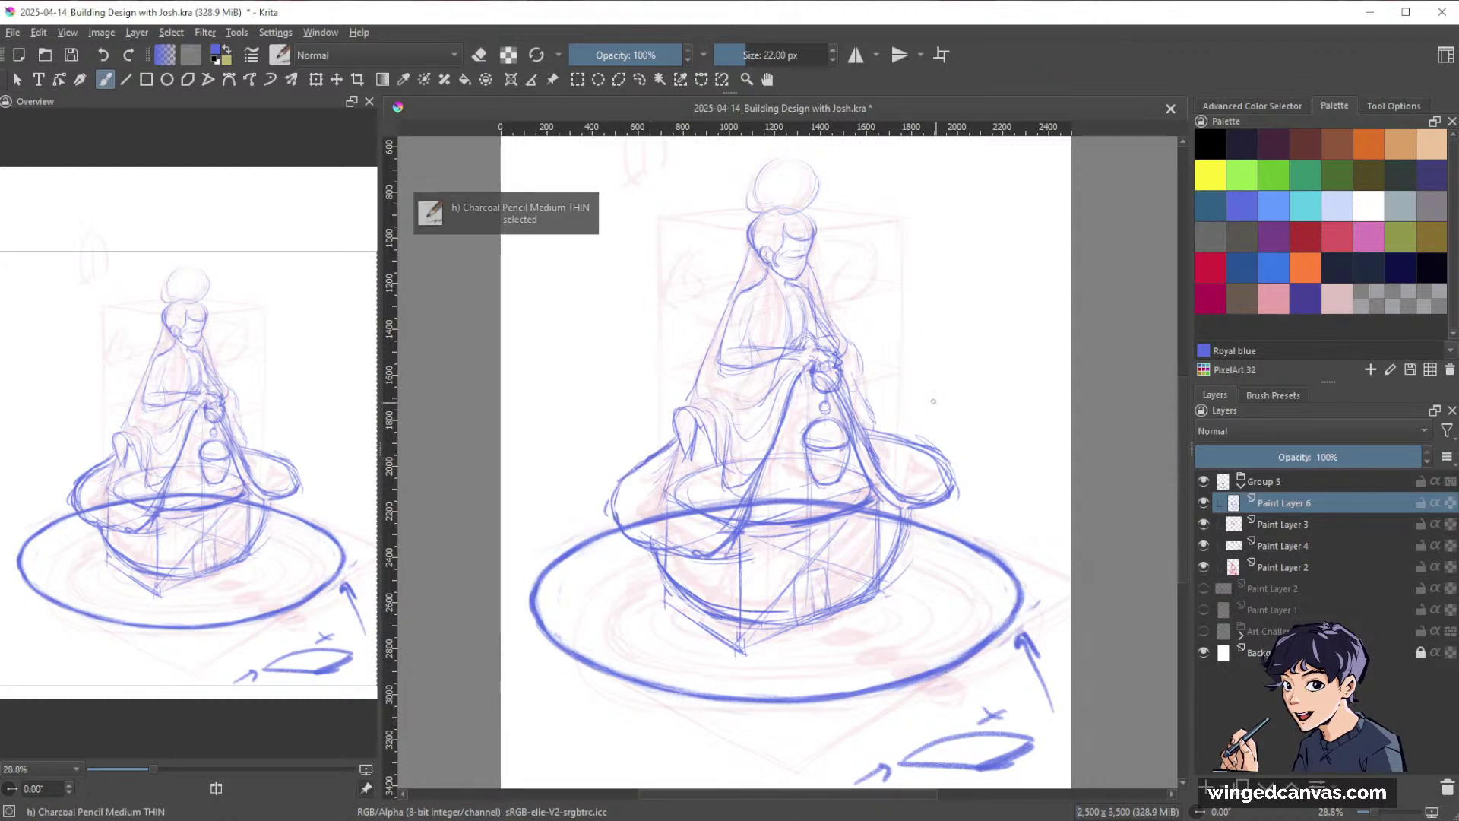
# Erase the outer part of the robe's right loop and redraw it smaller and closer to the bowl.
pyautogui.press('e')
pyautogui.moveTo(904, 441)
pyautogui.mouseDown()
pyautogui.moveTo(948, 502)
pyautogui.moveTo(945, 469)
pyautogui.mouseUp()
pyautogui.press('e')
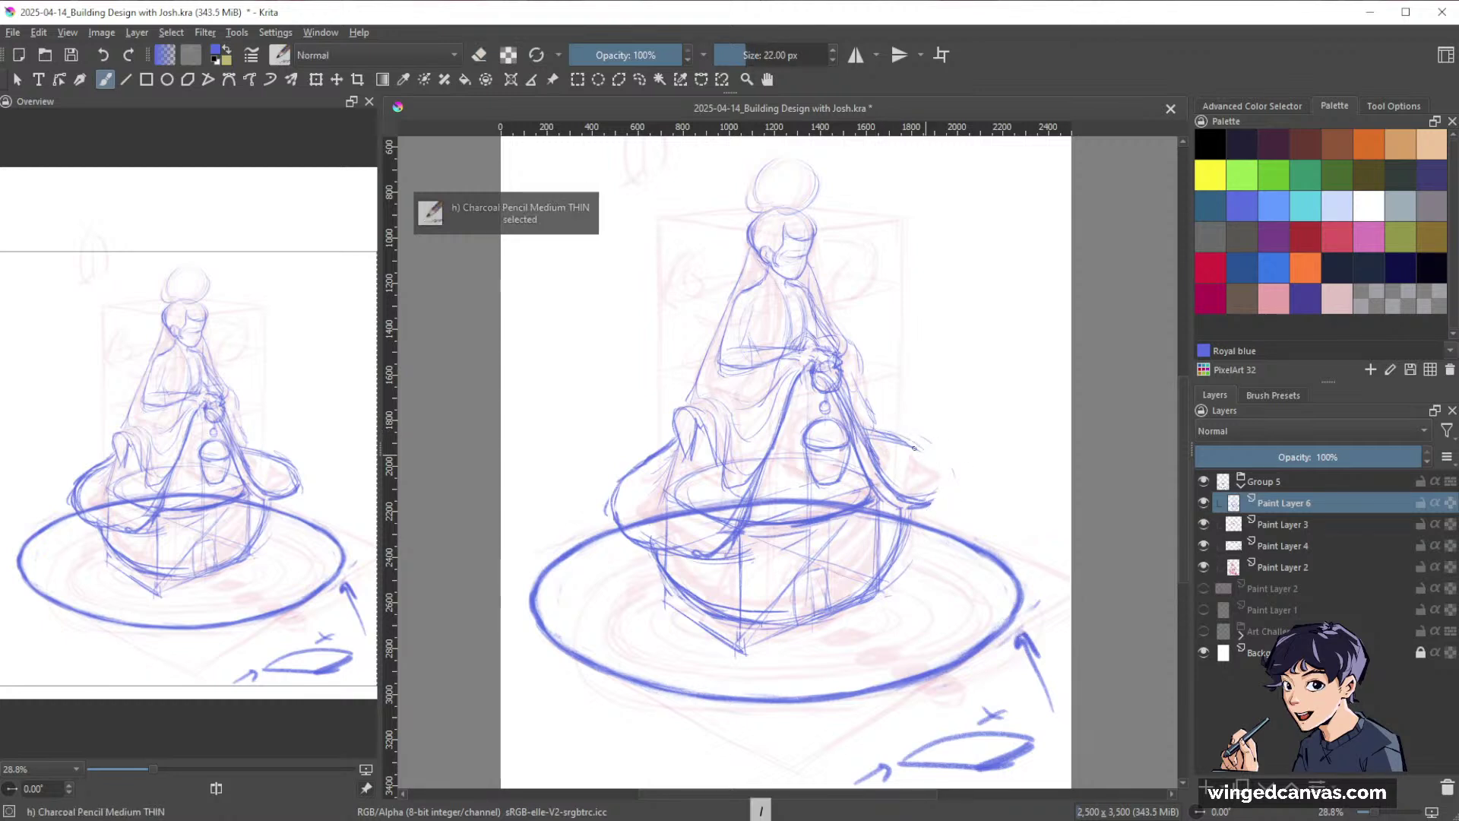
pyautogui.moveTo(872, 437)
pyautogui.mouseDown()
pyautogui.moveTo(938, 464)
pyautogui.moveTo(940, 493)
pyautogui.moveTo(914, 502)
pyautogui.mouseUp()
pyautogui.press('/')
pyautogui.press('/')
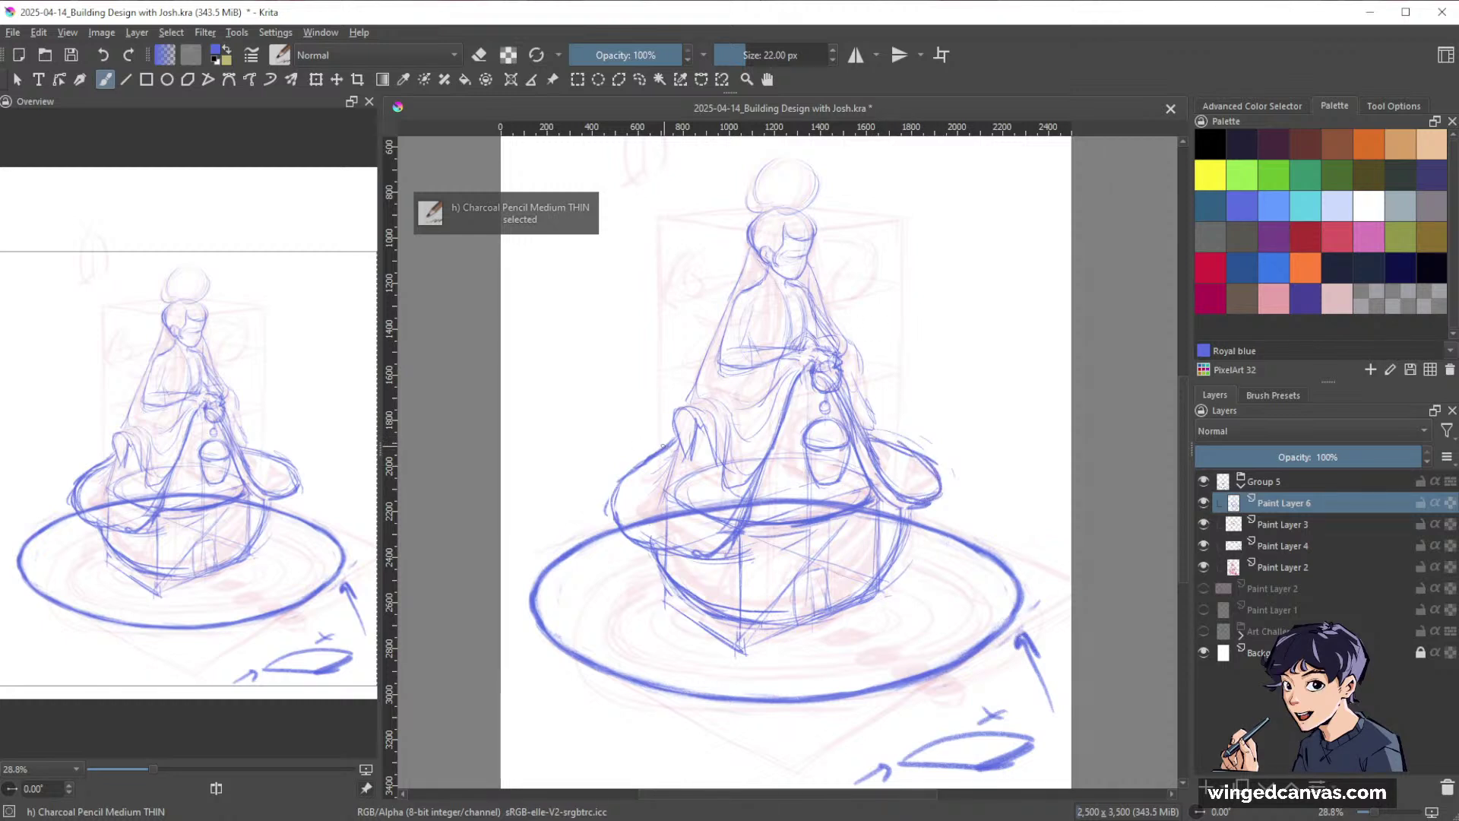
# Redraw the robe's left loop with a bolder outline curving around under the bowl's rim.
pyautogui.moveTo(637, 470)
pyautogui.mouseDown()
pyautogui.moveTo(612, 511)
pyautogui.moveTo(707, 554)
pyautogui.moveTo(730, 538)
pyautogui.moveTo(727, 555)
pyautogui.mouseUp()
pyautogui.press('/')
pyautogui.press('/')
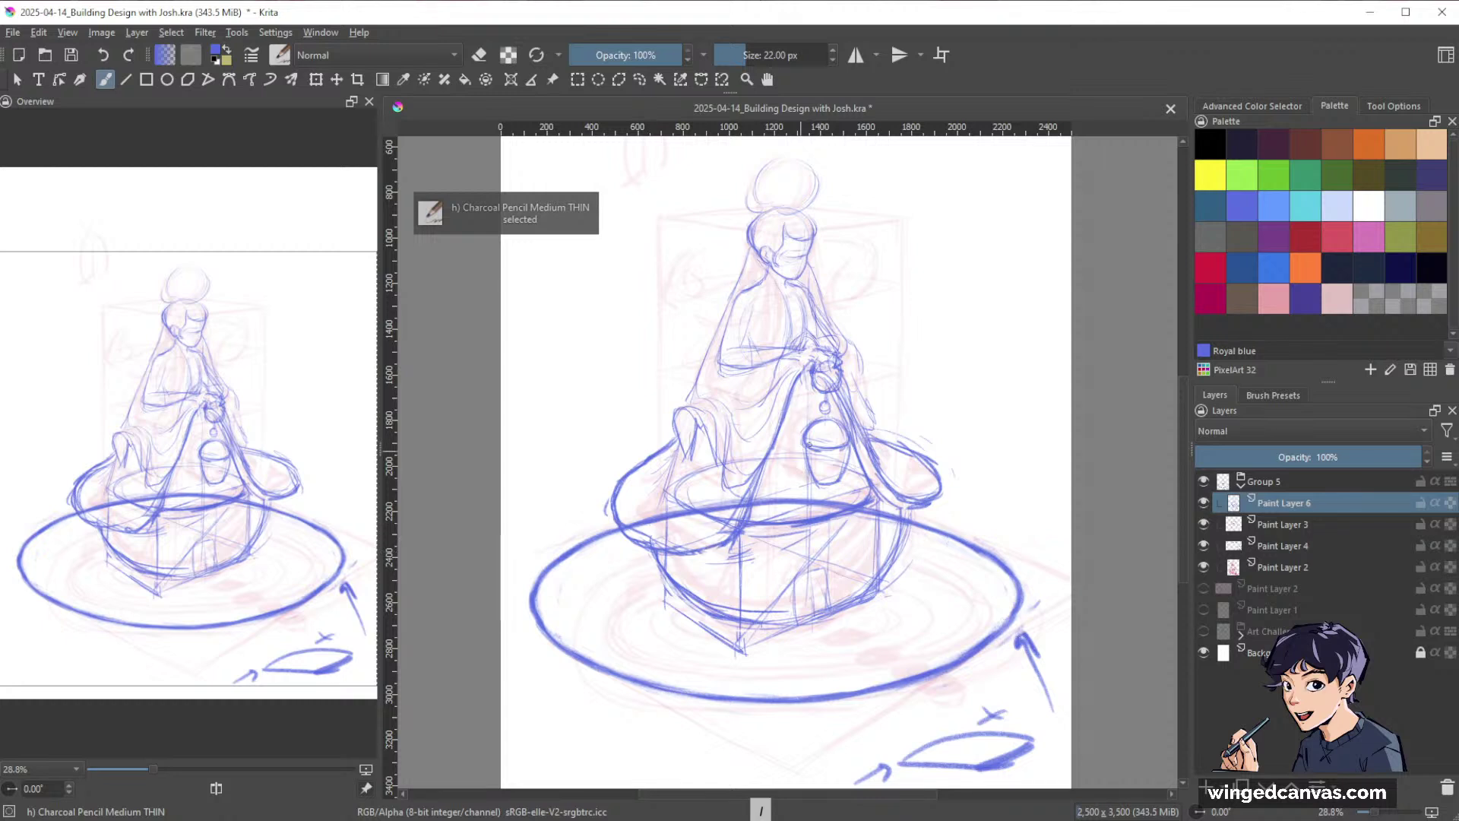
# Strengthen the collar and the veil's right edge from the neck down to the hands.
pyautogui.press('space')
pyautogui.moveTo(836, 269); pyautogui.dragTo(807, 332)
pyautogui.press('space')
pyautogui.moveTo(1008, 493); pyautogui.dragTo(1018, 475)
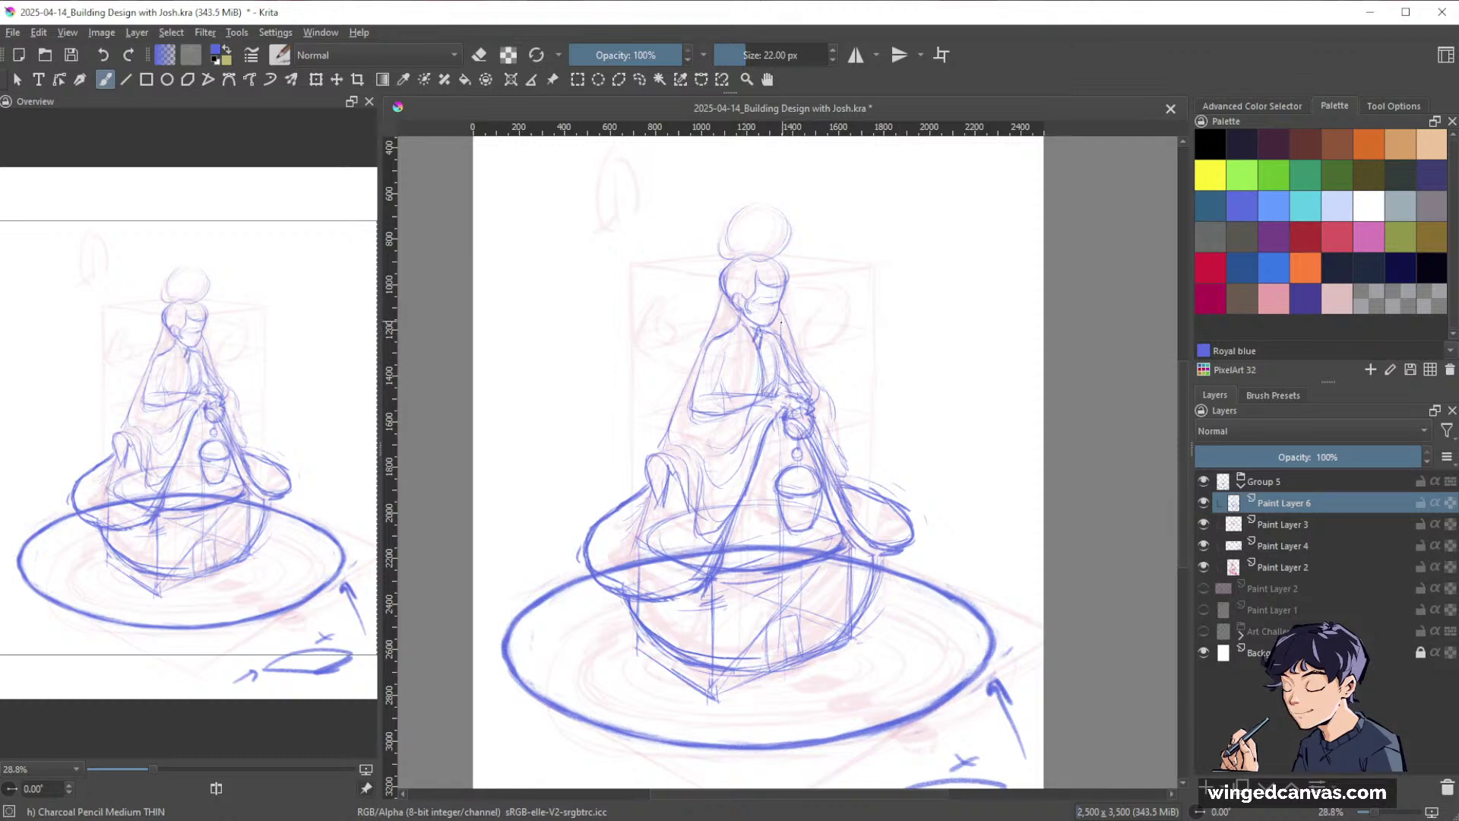
pyautogui.moveTo(782, 337); pyautogui.dragTo(811, 388)
pyautogui.press('/')
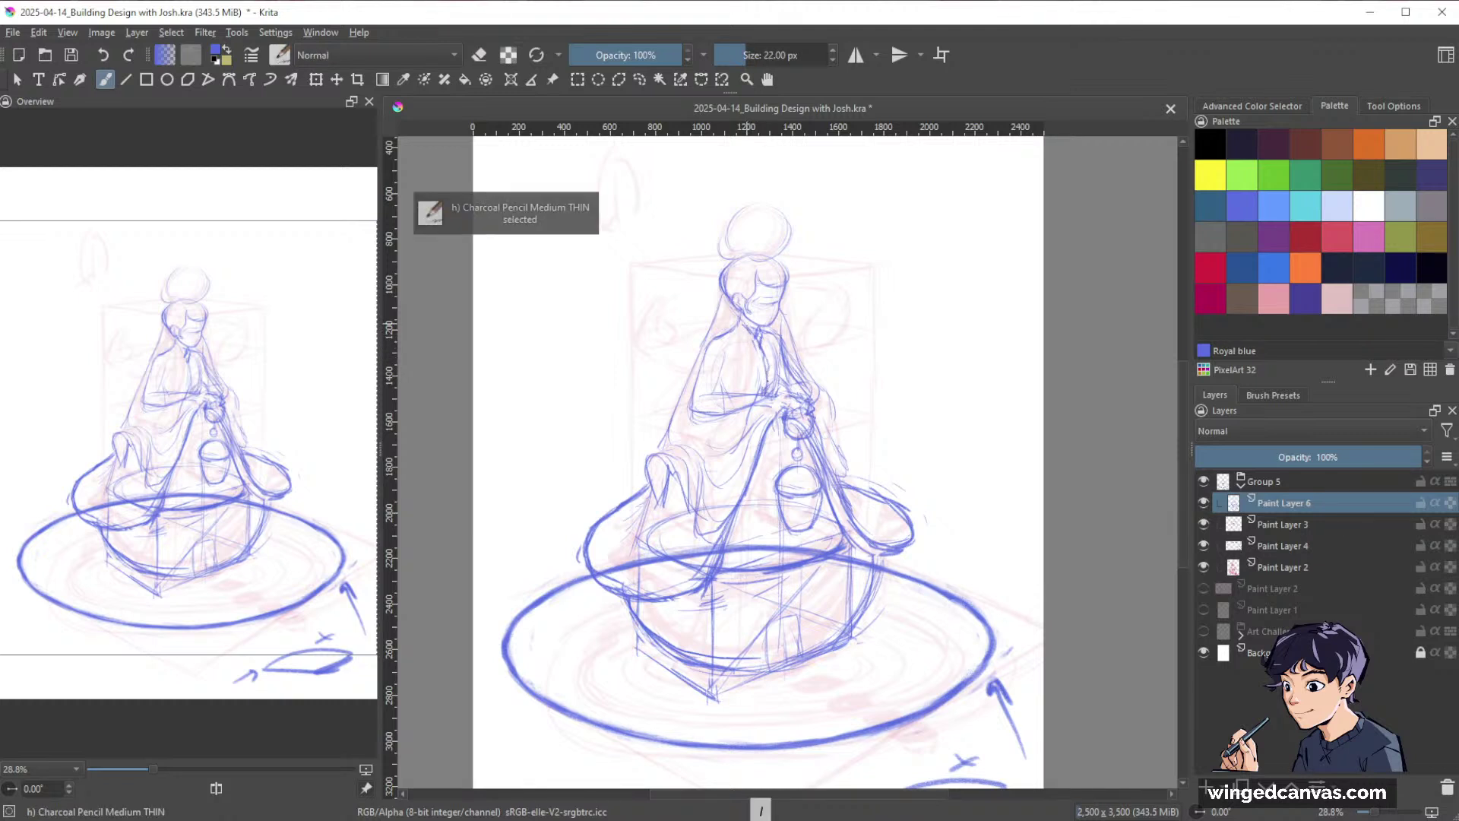
pyautogui.moveTo(1007, 493)
pyautogui.mouseDown()
pyautogui.moveTo(1004, 443)
pyautogui.moveTo(1016, 485)
pyautogui.mouseUp()
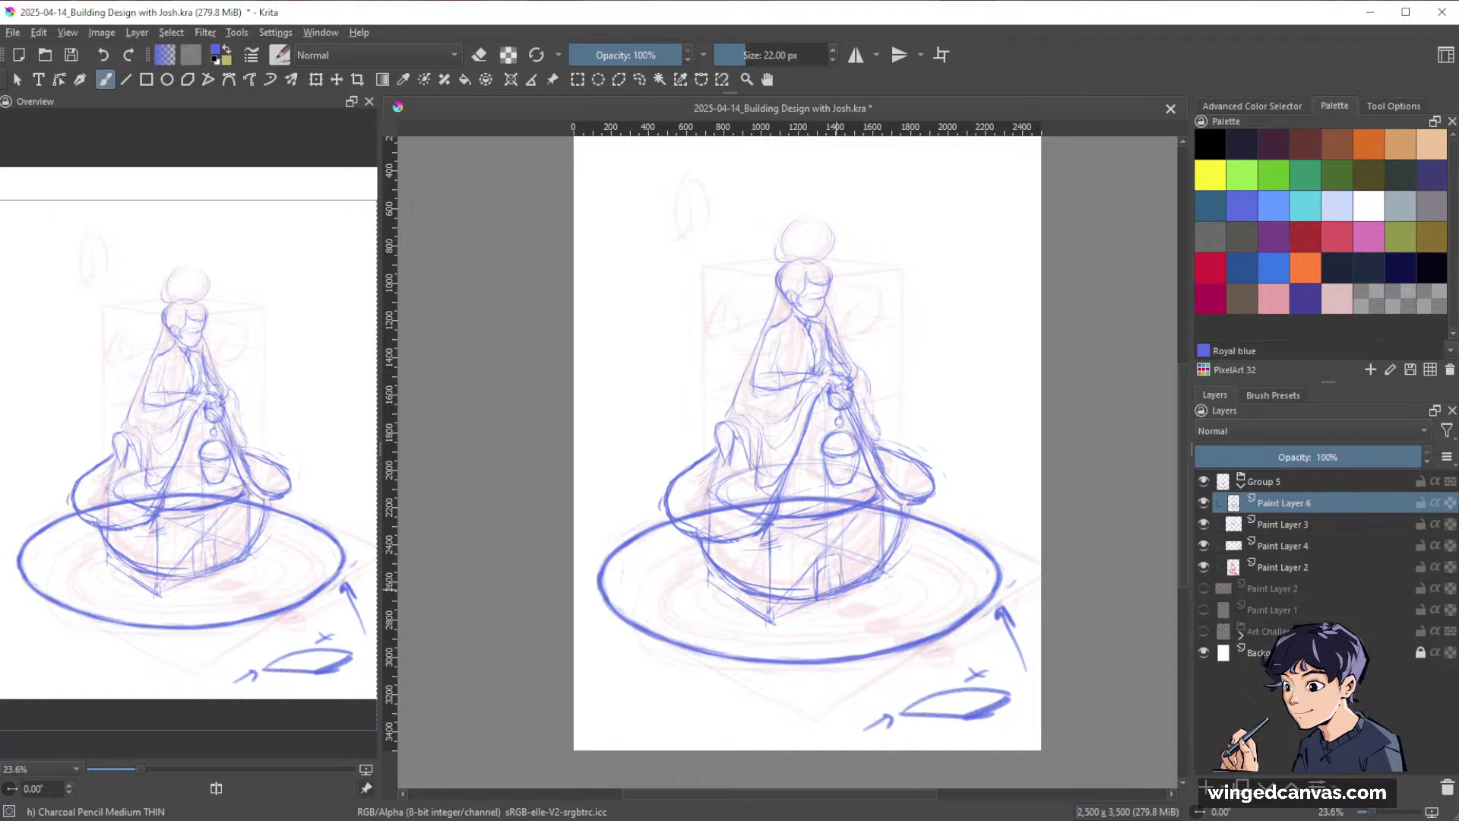
# Round off the bowl's lower right side with a bold curve and erase the box corner outside it.
pyautogui.moveTo(891, 544); pyautogui.dragTo(872, 564)
pyautogui.press('/')
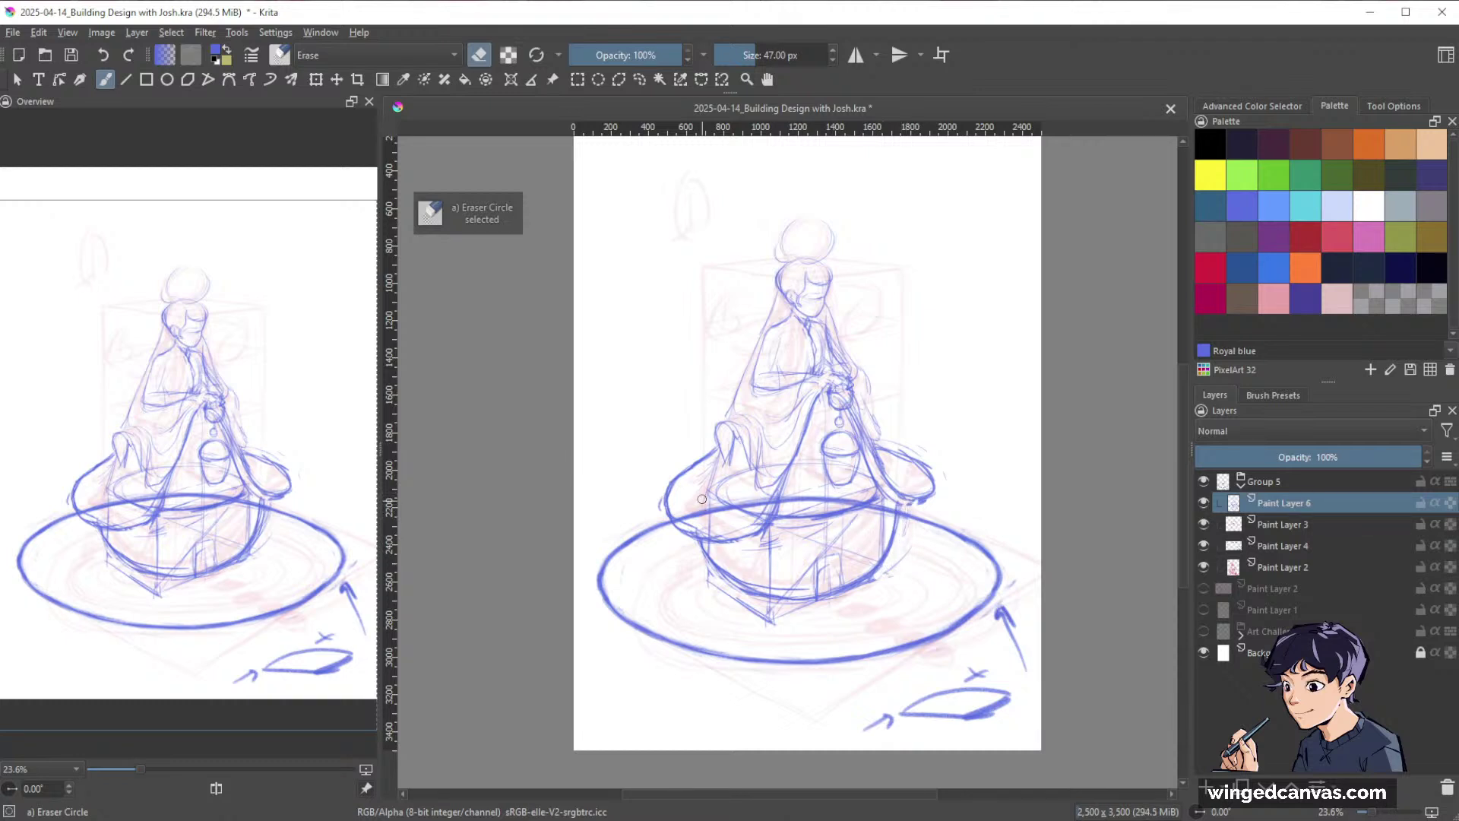
pyautogui.moveTo(888, 566); pyautogui.dragTo(866, 587)
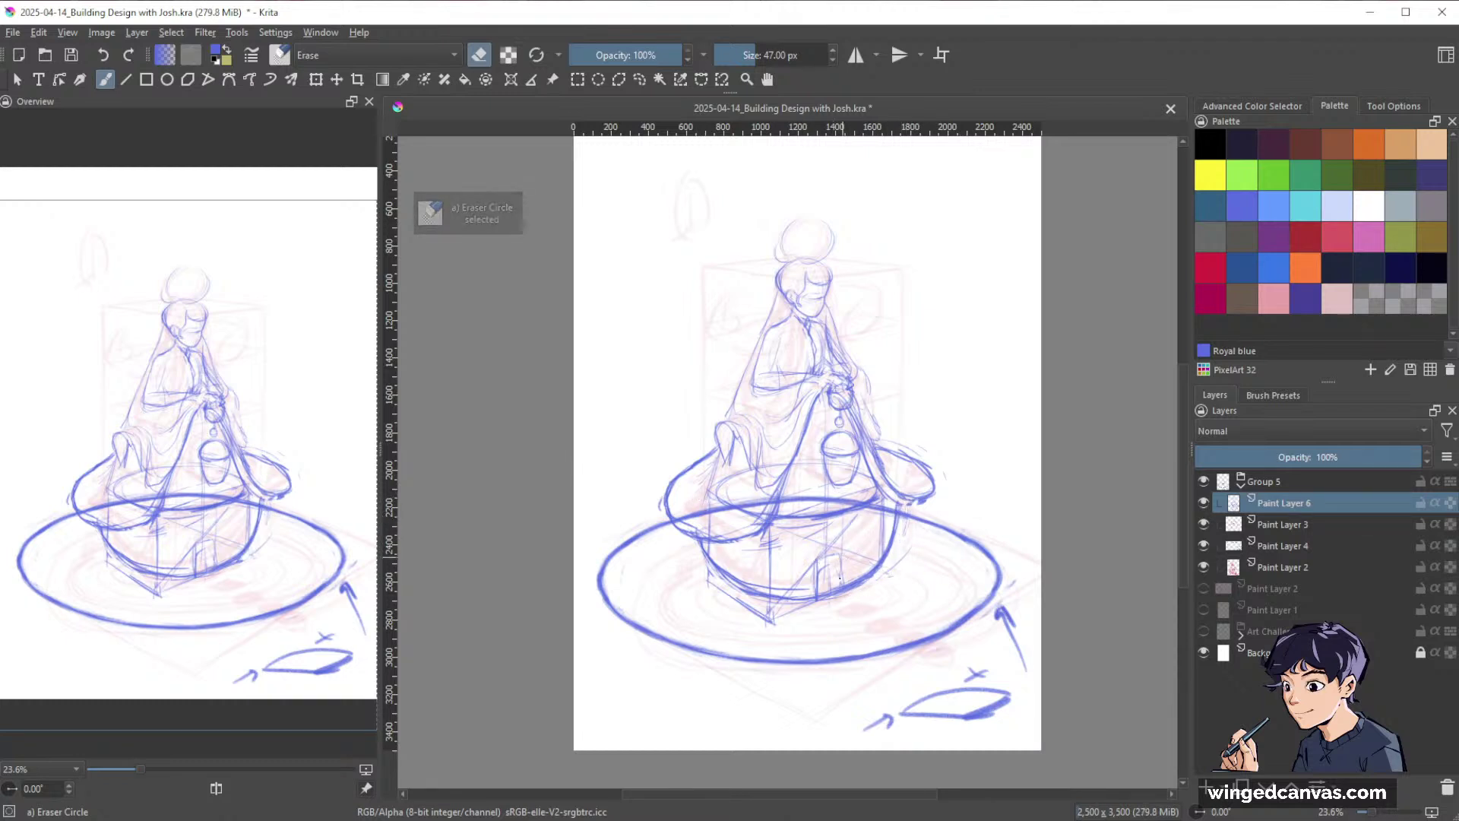
# Draw an arched doorway on the lower right of the bowl, over the rough door sketch.
pyautogui.press('/')
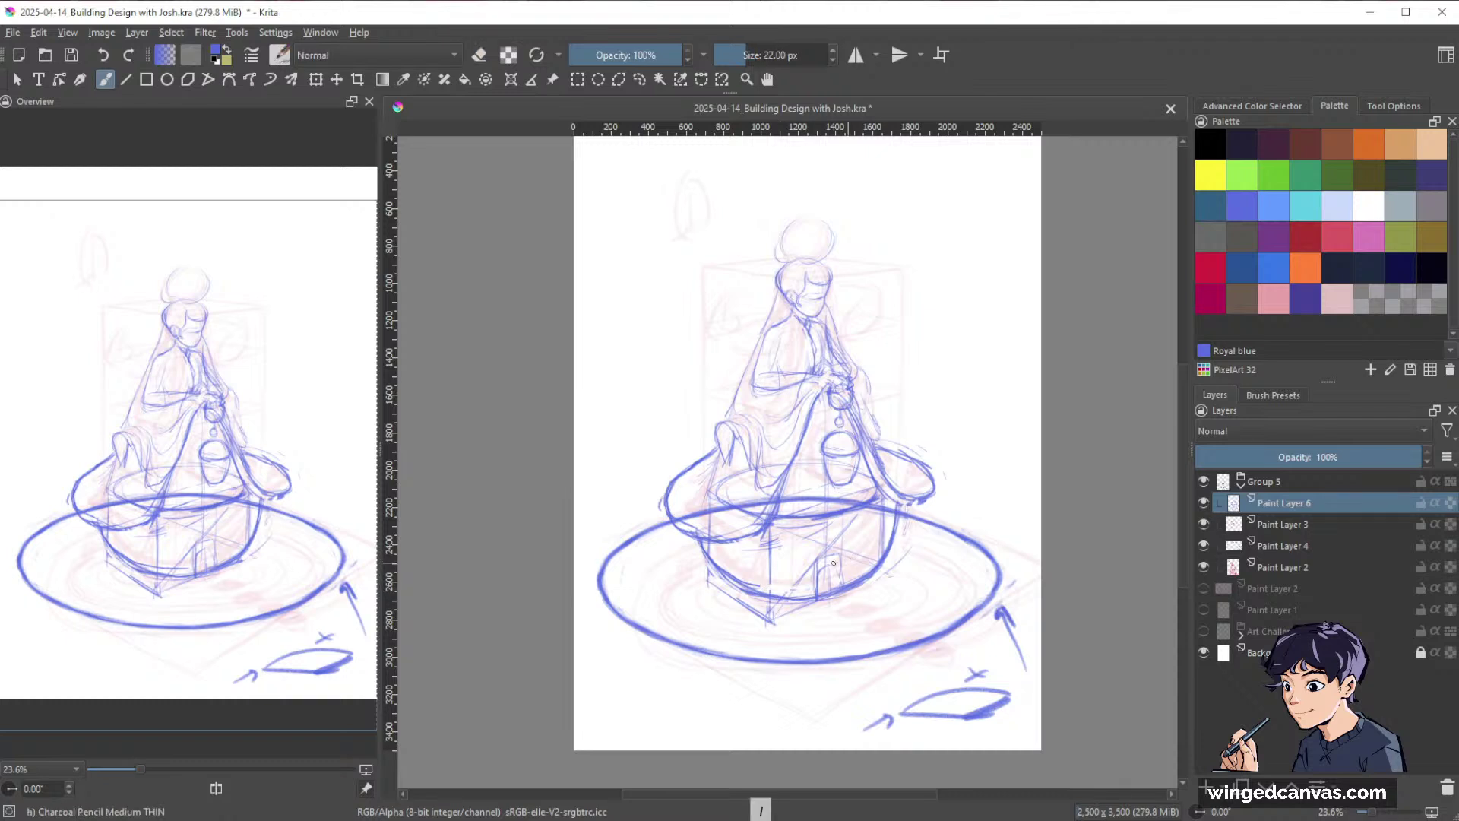
pyautogui.moveTo(819, 567); pyautogui.dragTo(840, 582)
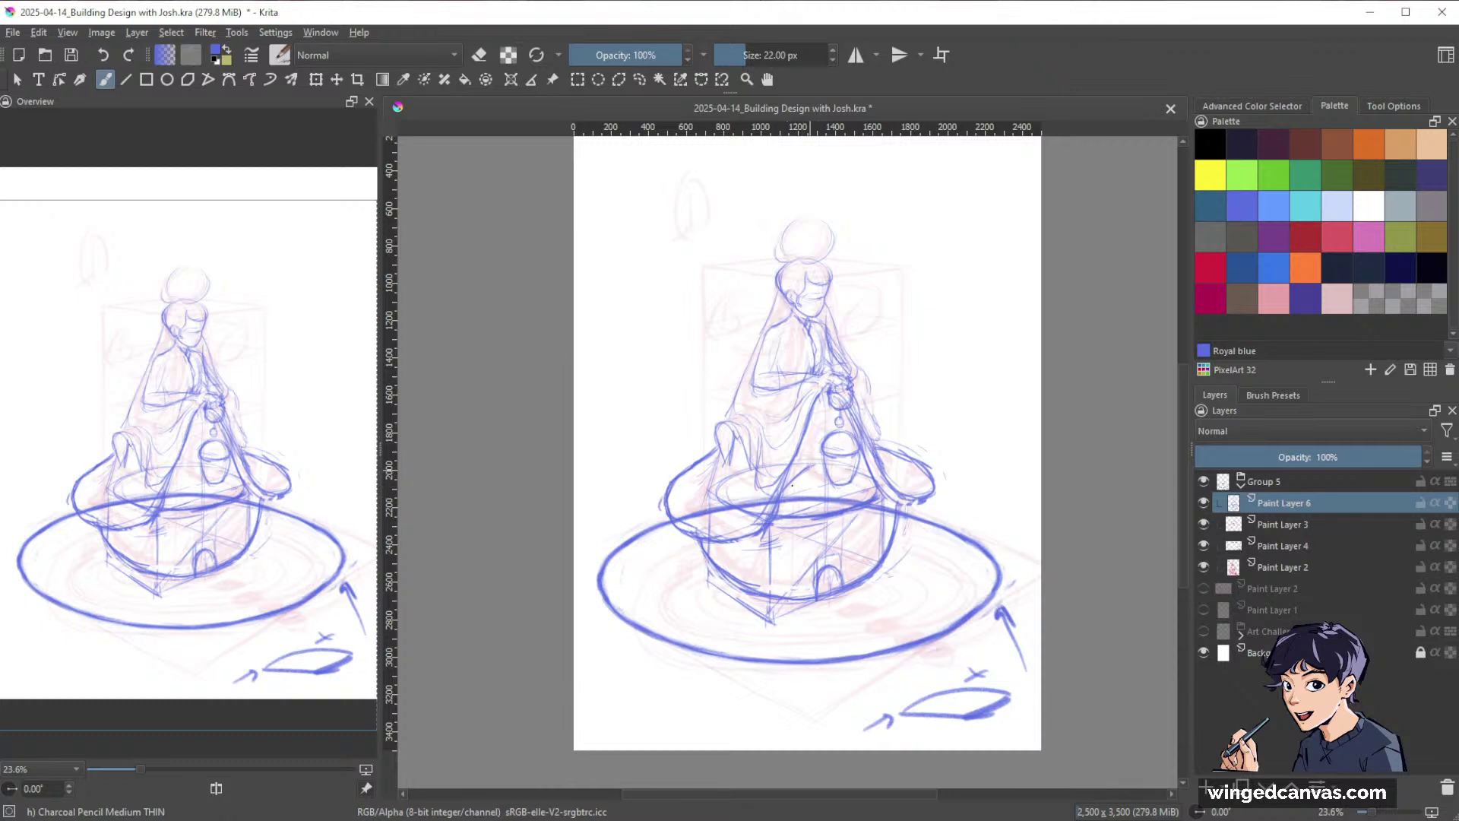
# Reinforce the robe's left front edge from the hands down to the bowl's rim and increase the brush size to 41 px.
pyautogui.moveTo(809, 474); pyautogui.dragTo(788, 496)
pyautogui.moveTo(827, 398); pyautogui.dragTo(795, 507)
pyautogui.moveTo(715, 547)
pyautogui.mouseDown()
pyautogui.moveTo(790, 535)
pyautogui.moveTo(827, 397)
pyautogui.moveTo(766, 531)
pyautogui.moveTo(730, 540)
pyautogui.moveTo(776, 518)
pyautogui.mouseUp()
pyautogui.press(']')
pyautogui.press(']')
pyautogui.press(']')
pyautogui.press(']')
pyautogui.press(']')
pyautogui.press(']')
pyautogui.press(']')
pyautogui.press(']')
# Thicken the robe's right front edge below the hands and refine its left edge with the pencil and eraser.
pyautogui.press('/')
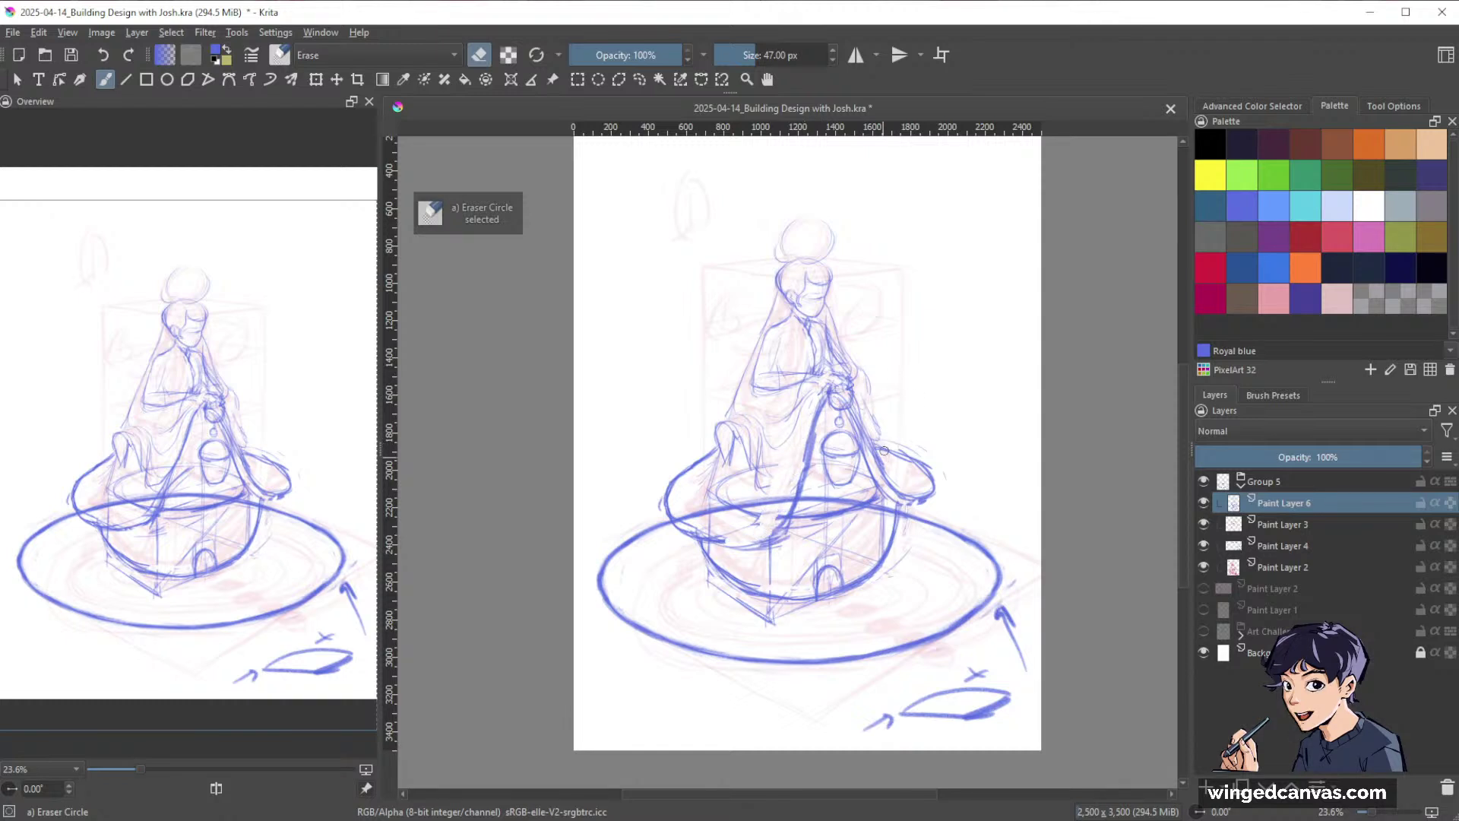
pyautogui.press('/')
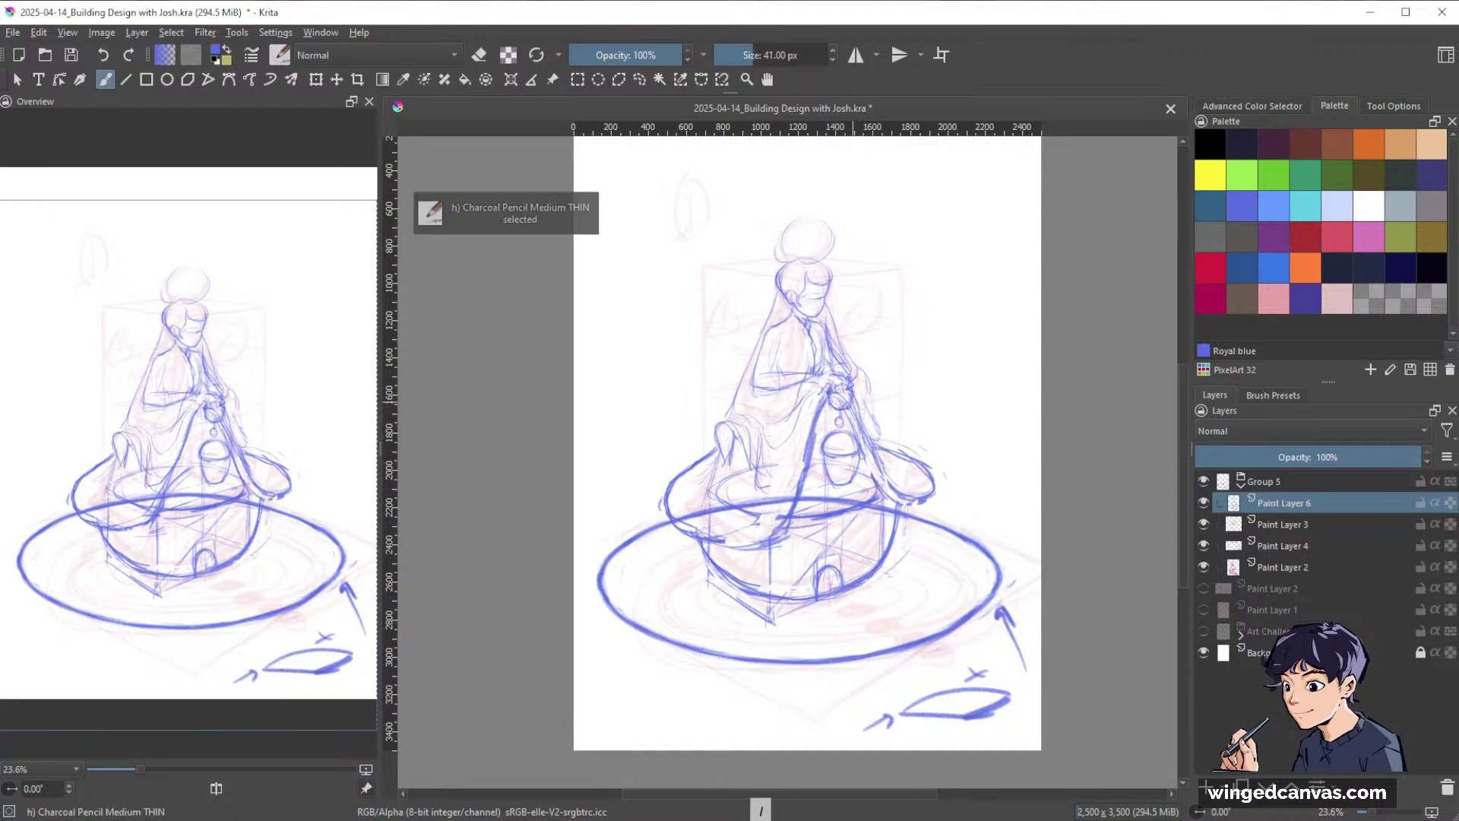
pyautogui.moveTo(853, 403); pyautogui.dragTo(878, 492)
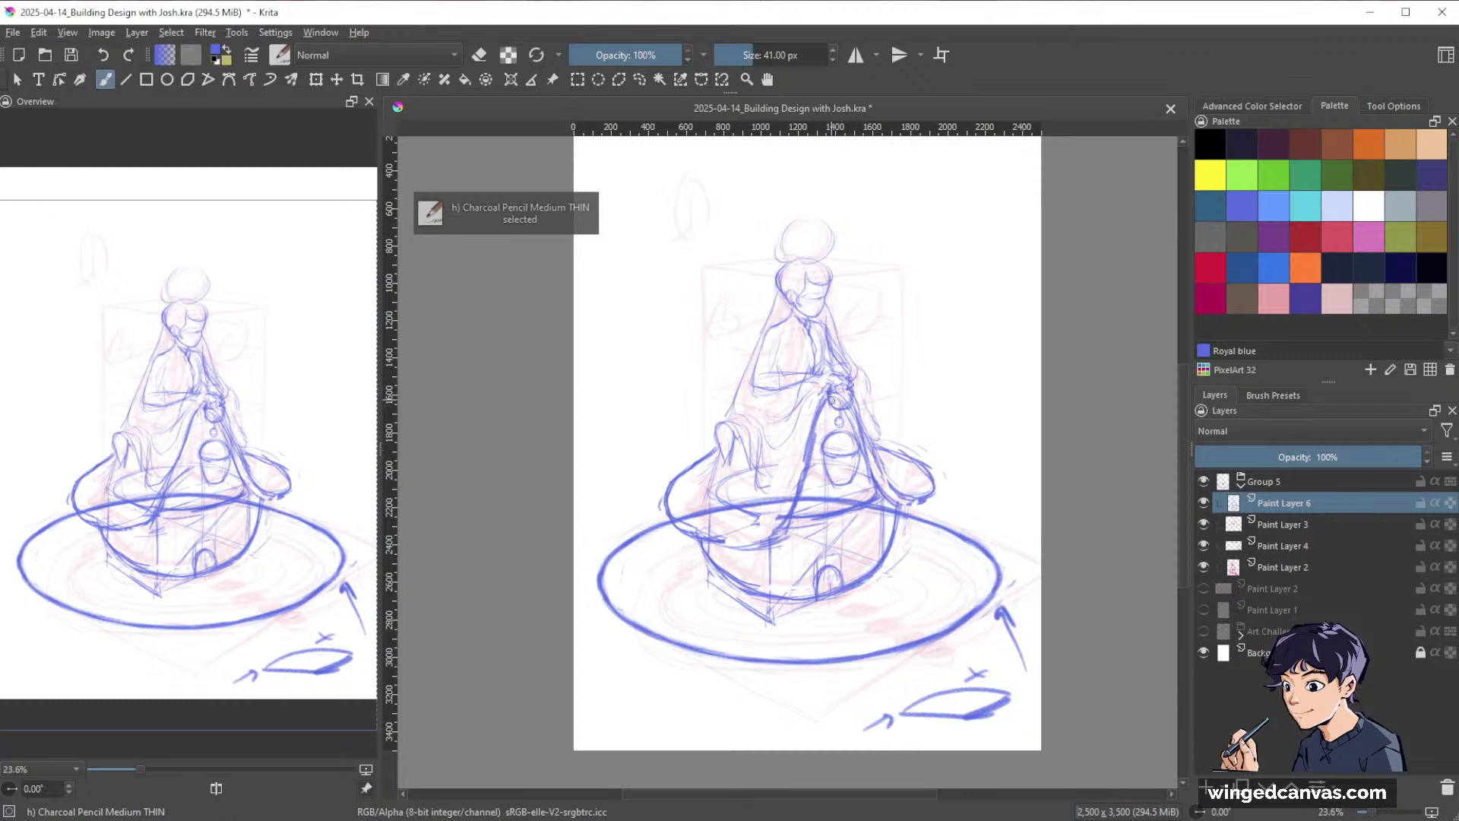
pyautogui.press('/')
pyautogui.press('/')
pyautogui.moveTo(826, 393); pyautogui.dragTo(805, 446)
pyautogui.press('/')
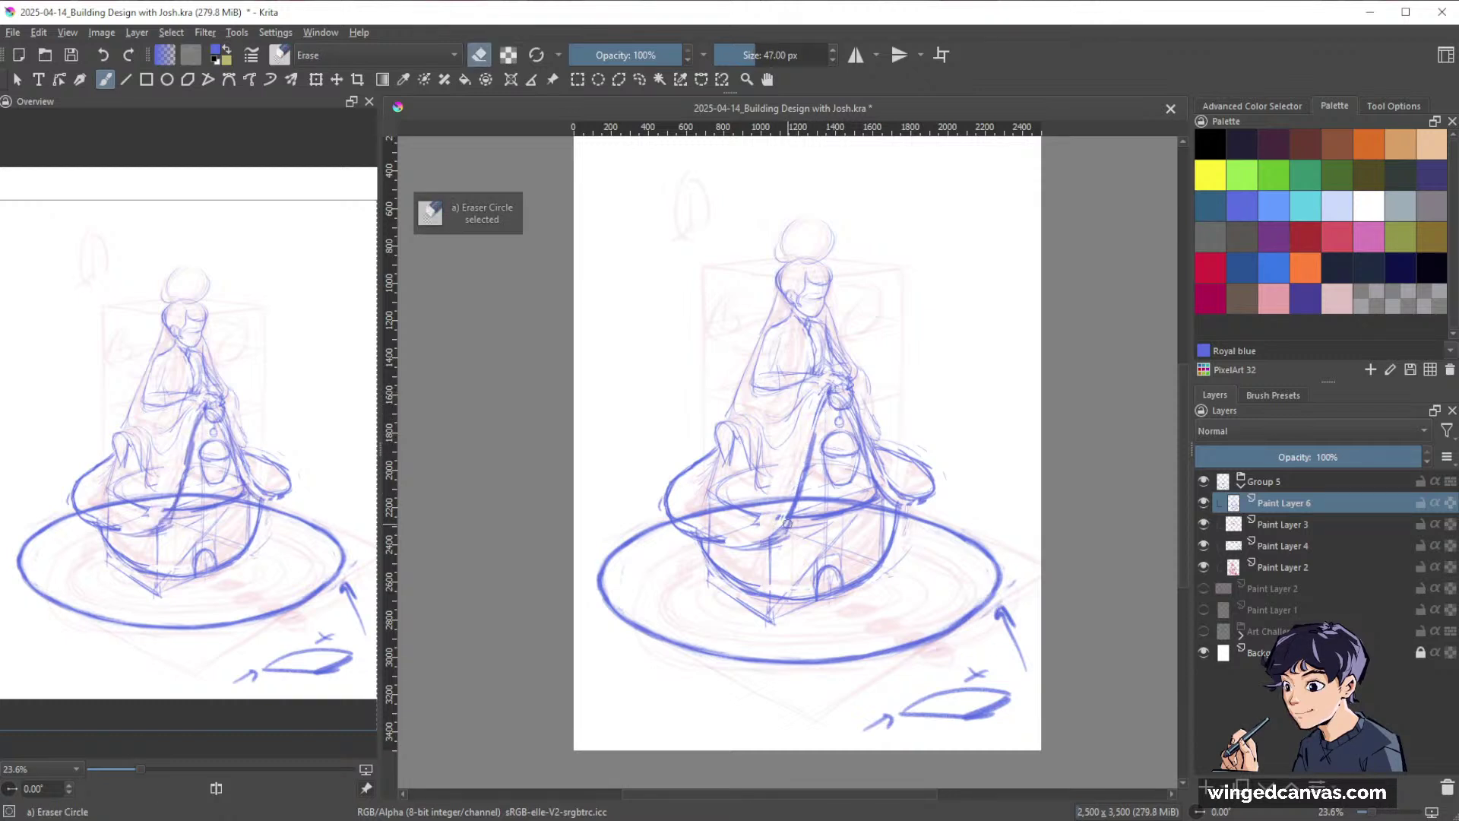
# Darken the left loop's lower edge and replace the arched doorway with a protruding arch farther right on the bowl.
pyautogui.press('/')
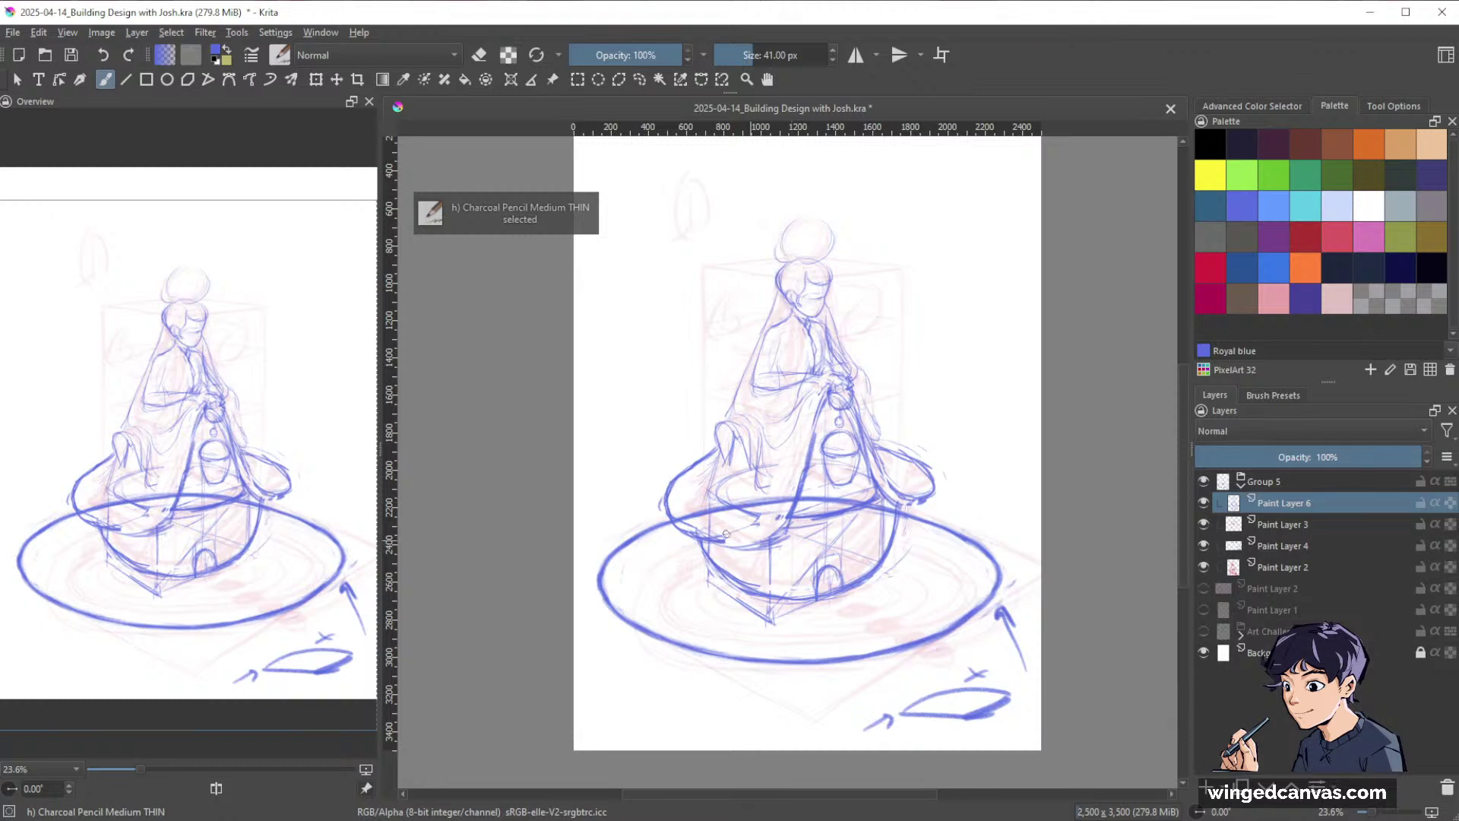
pyautogui.moveTo(700, 535)
pyautogui.mouseDown()
pyautogui.moveTo(776, 531)
pyautogui.moveTo(847, 575)
pyautogui.moveTo(822, 564)
pyautogui.moveTo(804, 584)
pyautogui.moveTo(834, 583)
pyautogui.mouseUp()
pyautogui.press('/')
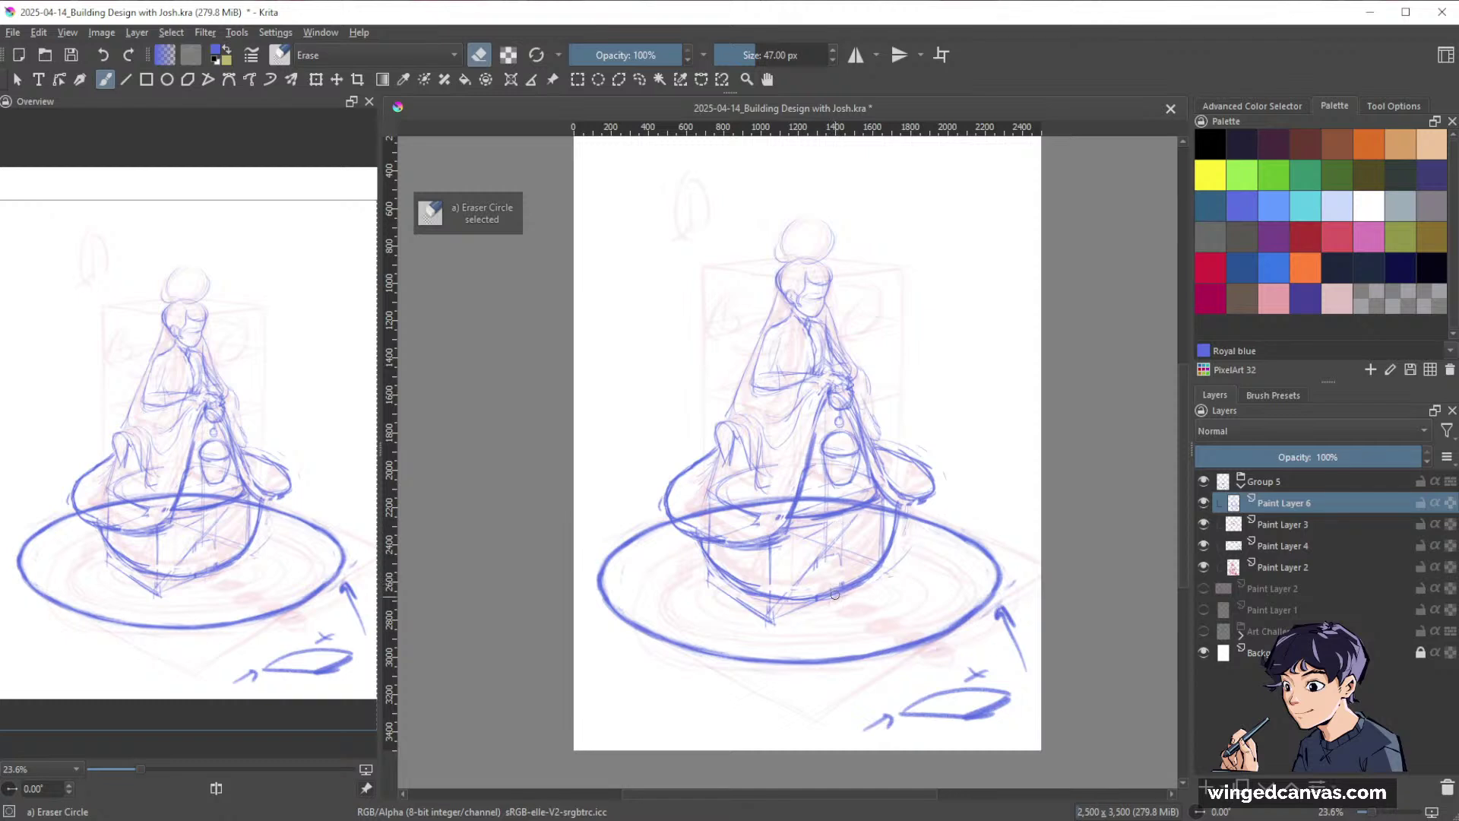
pyautogui.press('/')
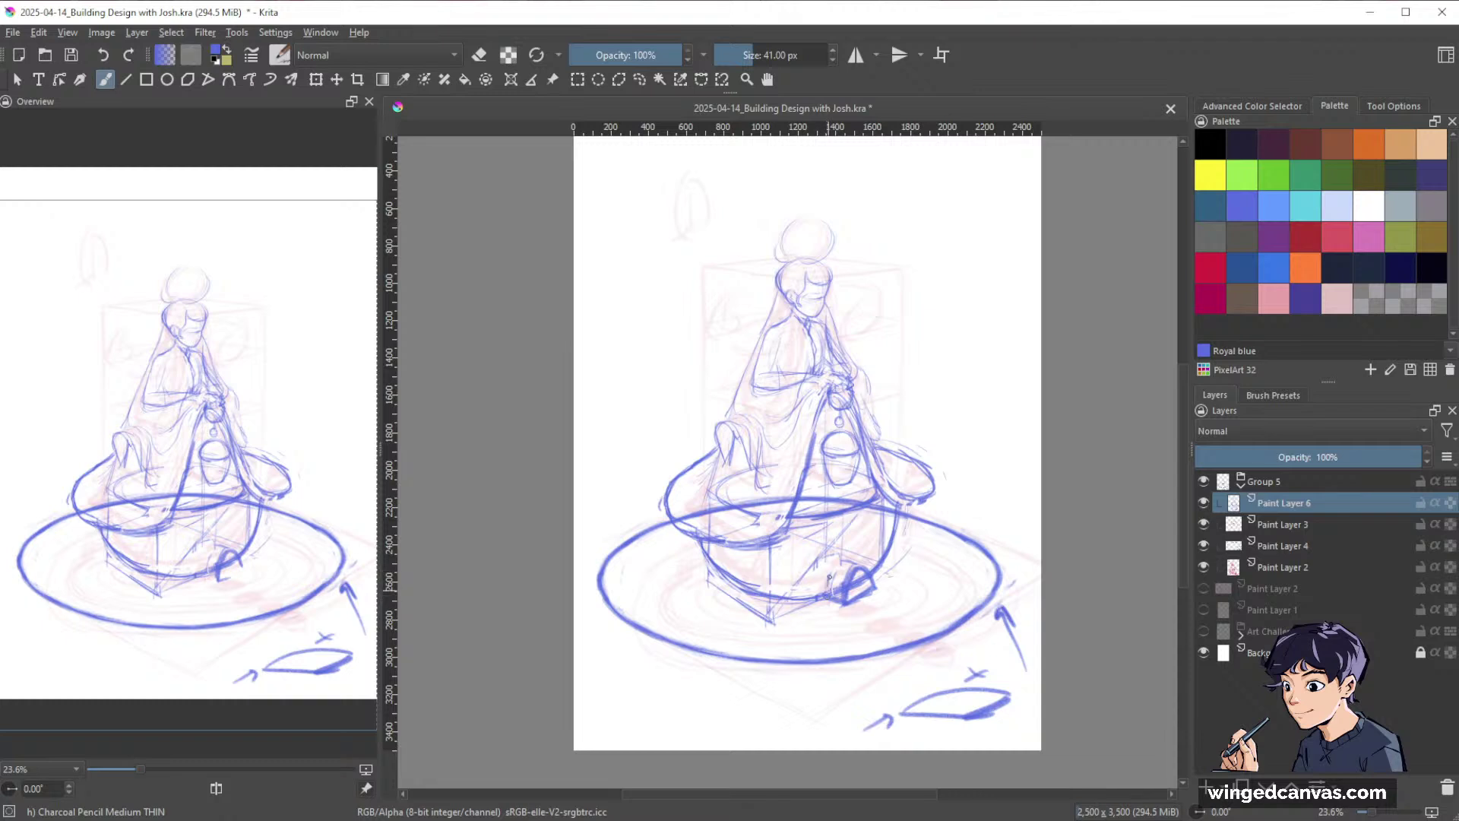
# Extend the protruding arch's left side on the bowl and erase the dark strokes inside its opening.
pyautogui.moveTo(829, 576)
pyautogui.mouseDown()
pyautogui.moveTo(847, 566)
pyautogui.moveTo(825, 592)
pyautogui.mouseUp()
pyautogui.press('e')
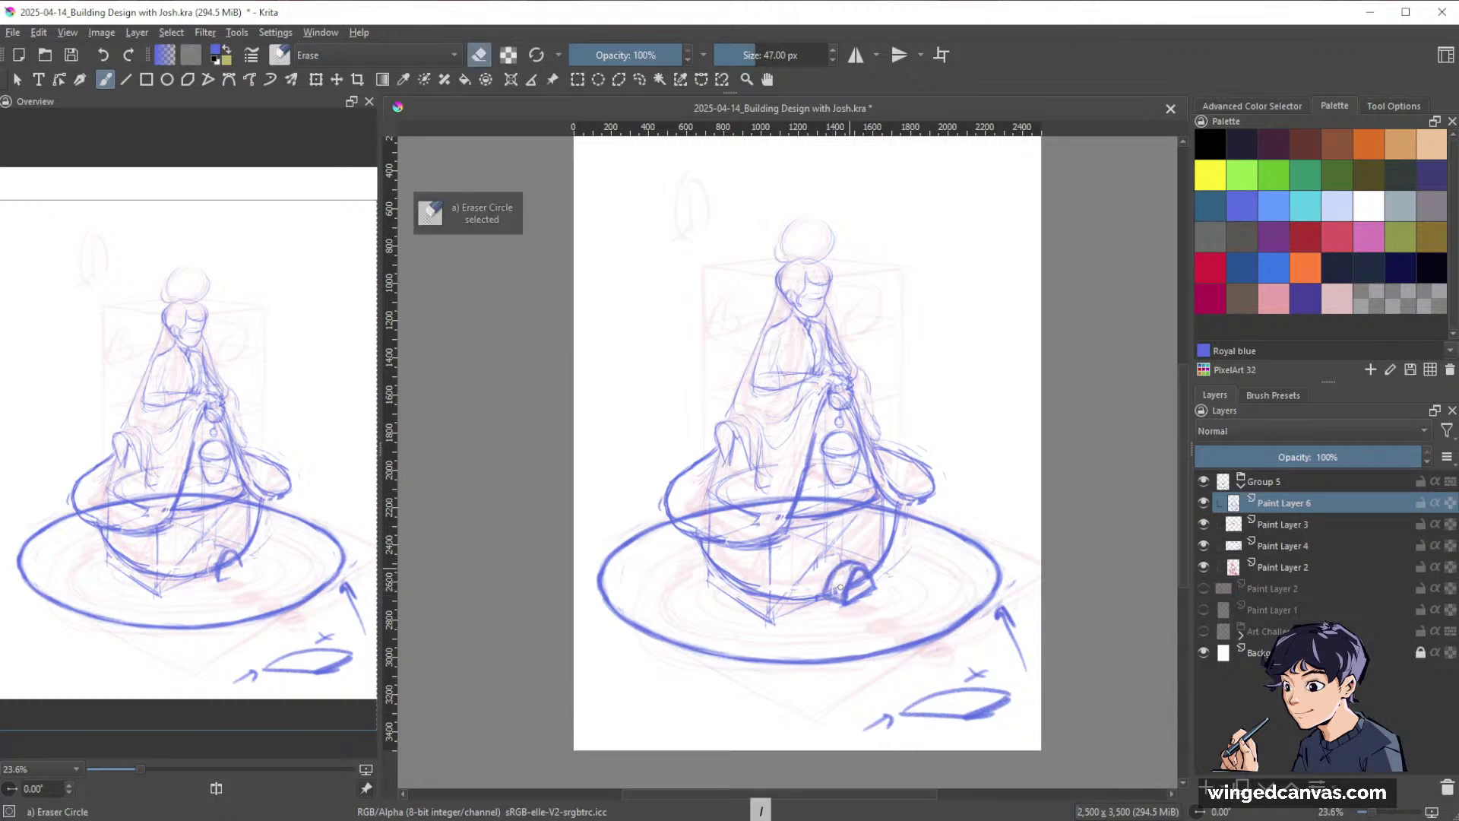
pyautogui.moveTo(852, 579); pyautogui.dragTo(859, 583)
pyautogui.press('e')
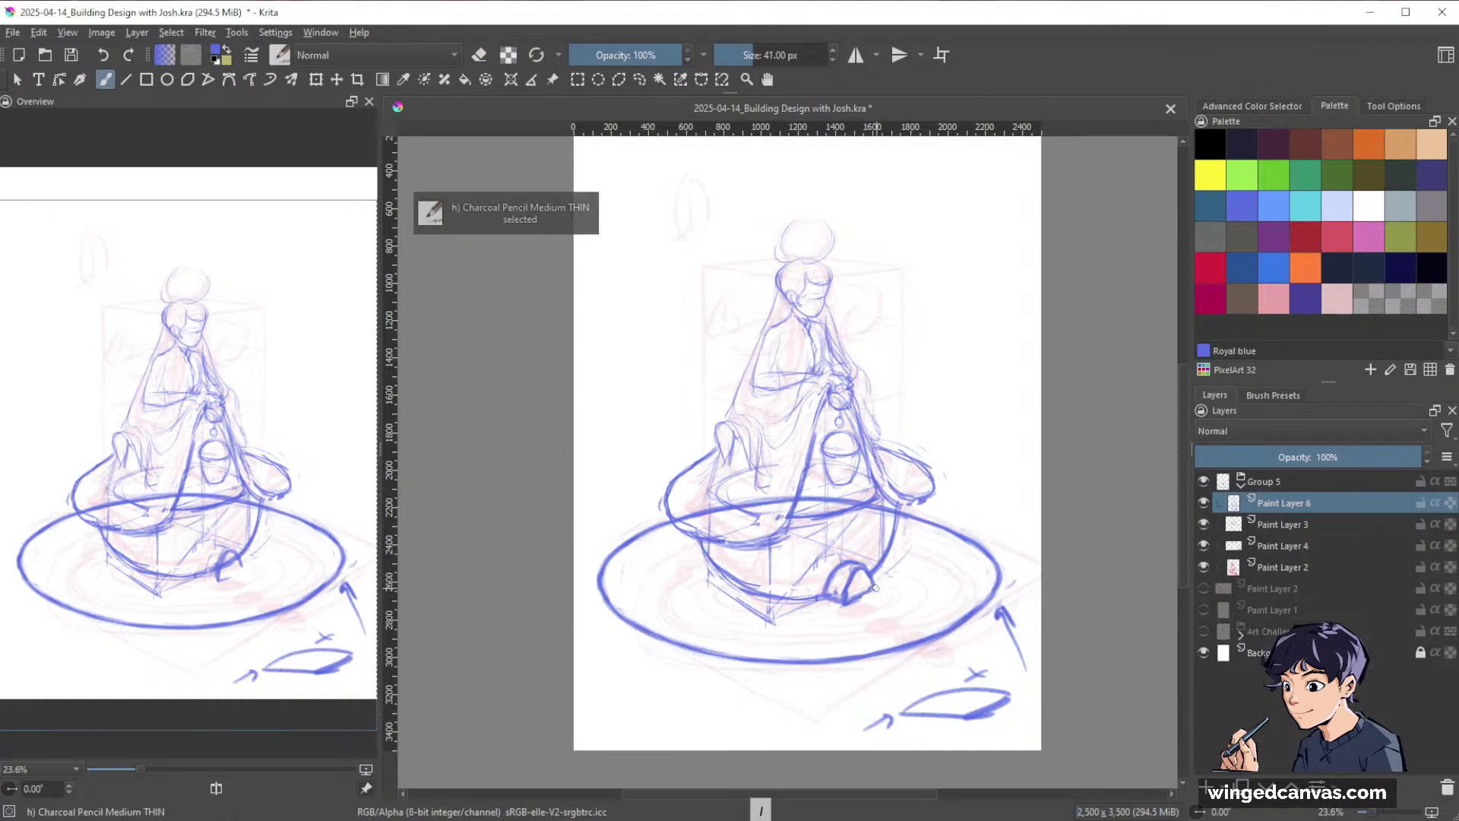
# Draw a trail of small oval stepping stones leading right from the bowl's arched doorway.
pyautogui.moveTo(1026, 505); pyautogui.dragTo(1006, 498)
pyautogui.moveTo(1036, 365); pyautogui.dragTo(1019, 407)
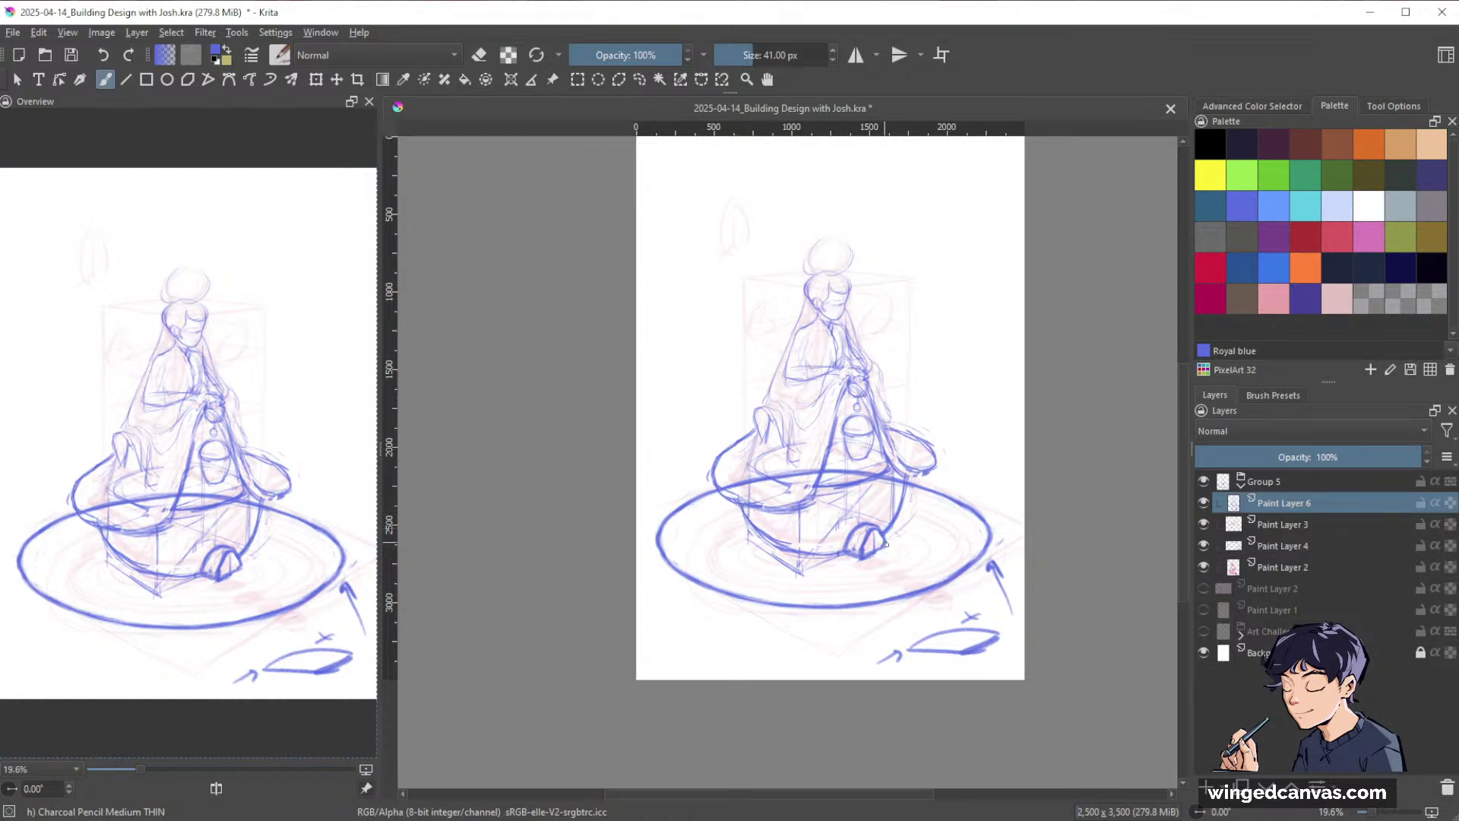
pyautogui.press('e')
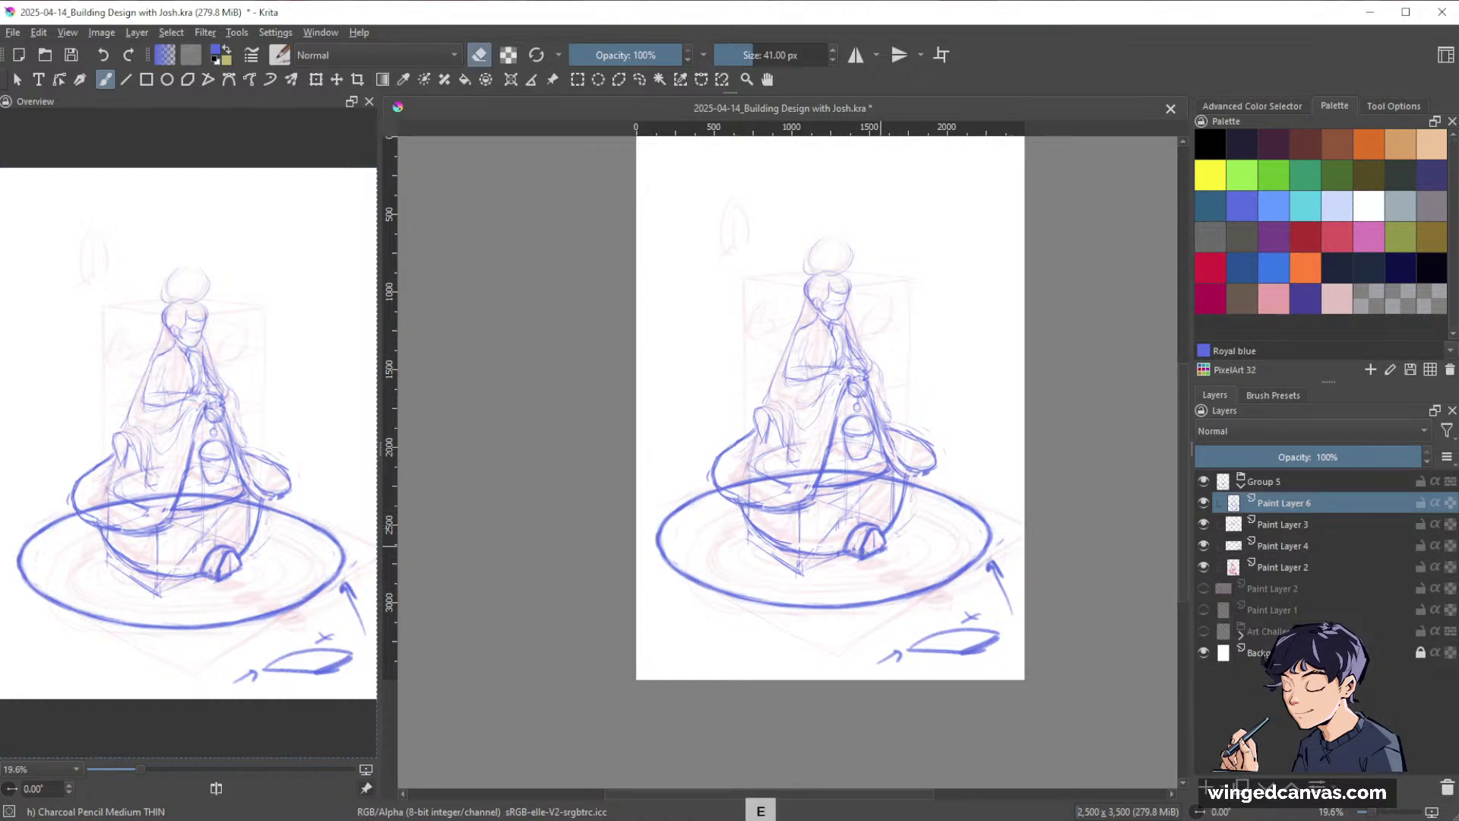
pyautogui.moveTo(884, 546)
pyautogui.mouseDown()
pyautogui.moveTo(865, 554)
pyautogui.moveTo(941, 574)
pyautogui.mouseUp()
pyautogui.press('e')
pyautogui.press('space')
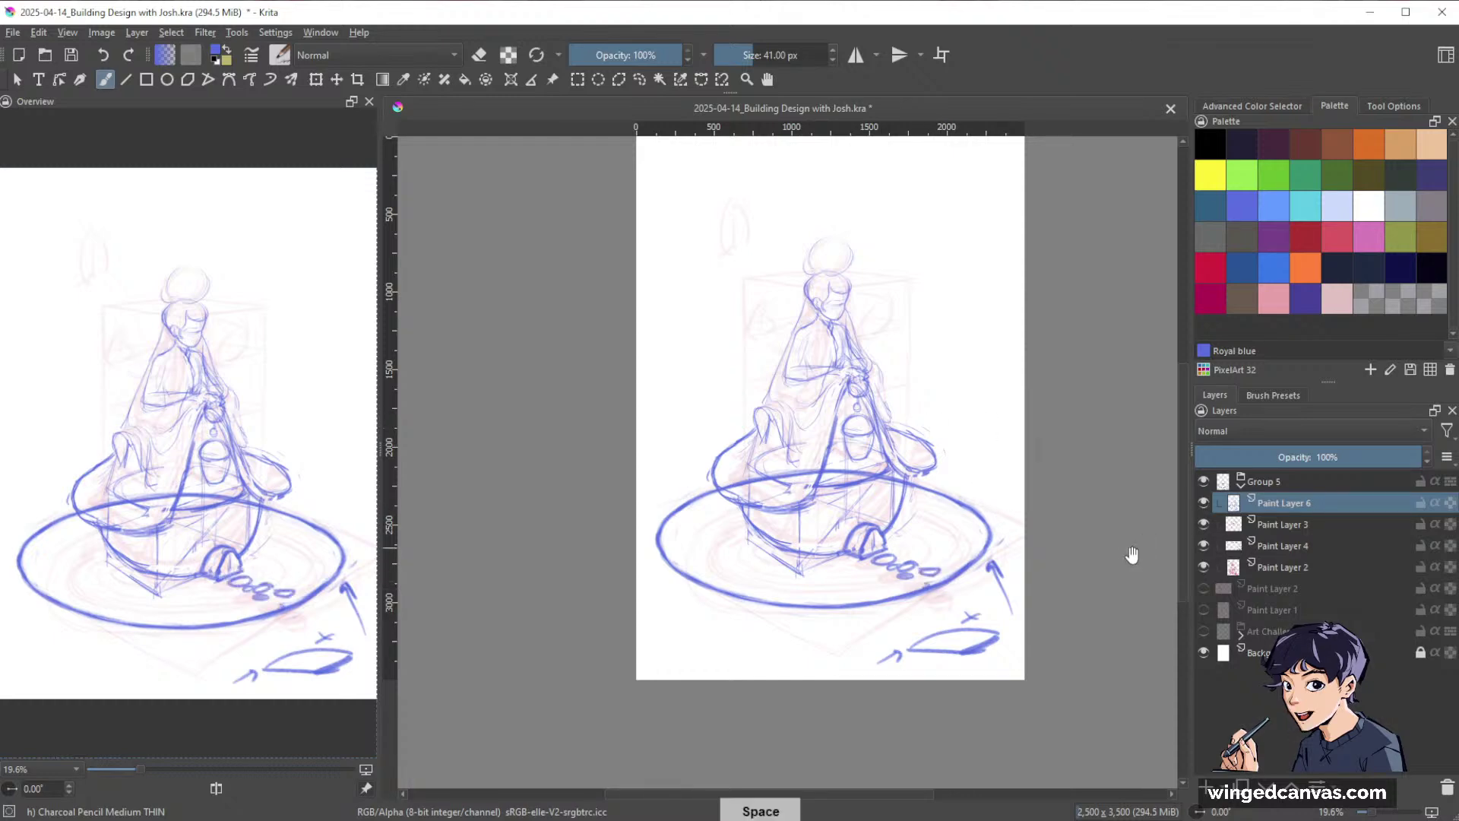
pyautogui.moveTo(1061, 543); pyautogui.dragTo(1008, 553)
# Darken the veil's right edge beside the hands and reinforce the sleeve fold below the forearm.
pyautogui.moveTo(858, 407); pyautogui.dragTo(905, 317)
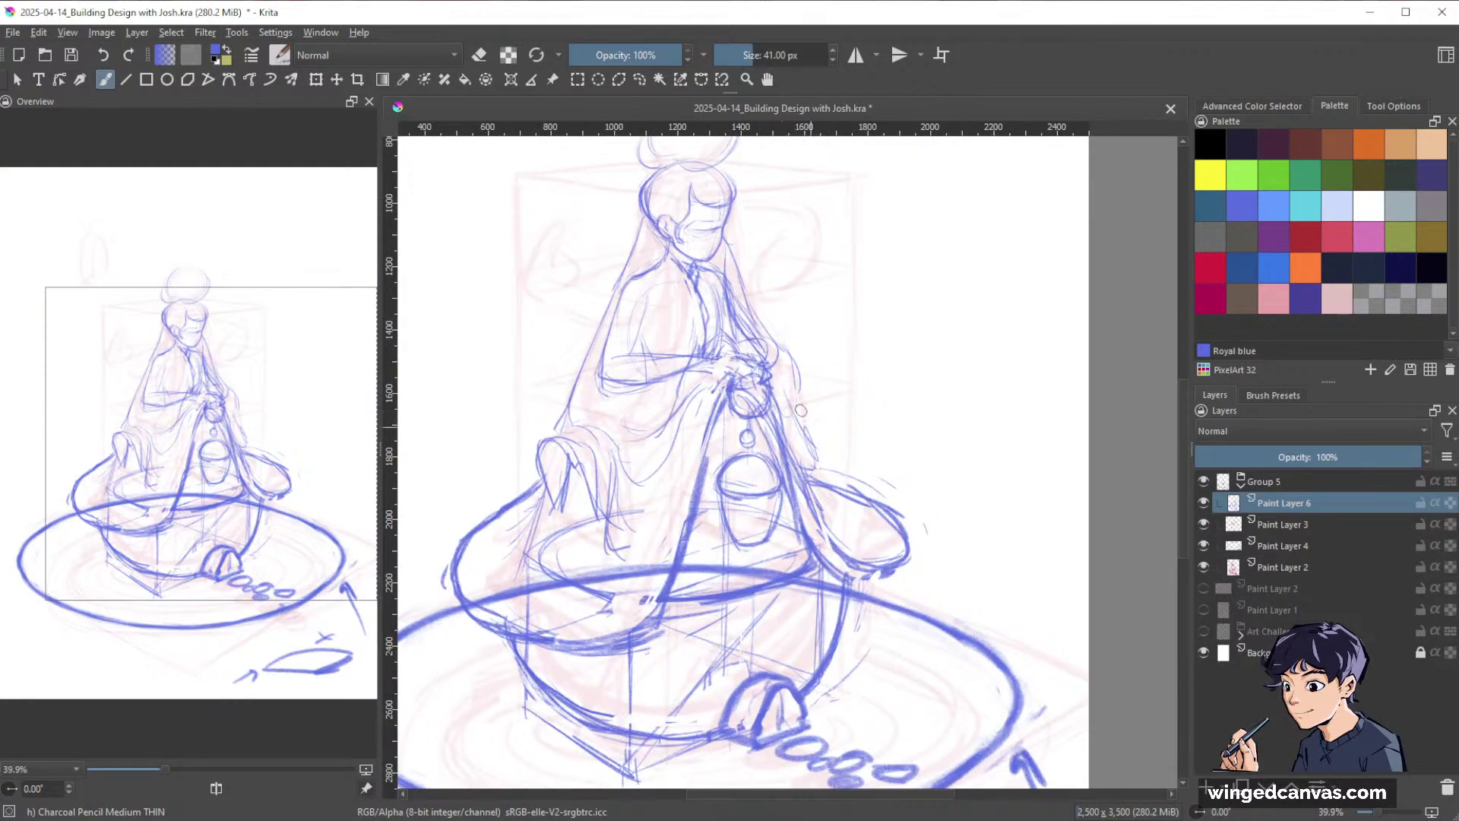
pyautogui.moveTo(808, 422); pyautogui.dragTo(822, 473)
pyautogui.moveTo(768, 341)
pyautogui.mouseDown()
pyautogui.moveTo(795, 370)
pyautogui.moveTo(779, 375)
pyautogui.moveTo(820, 456)
pyautogui.mouseUp()
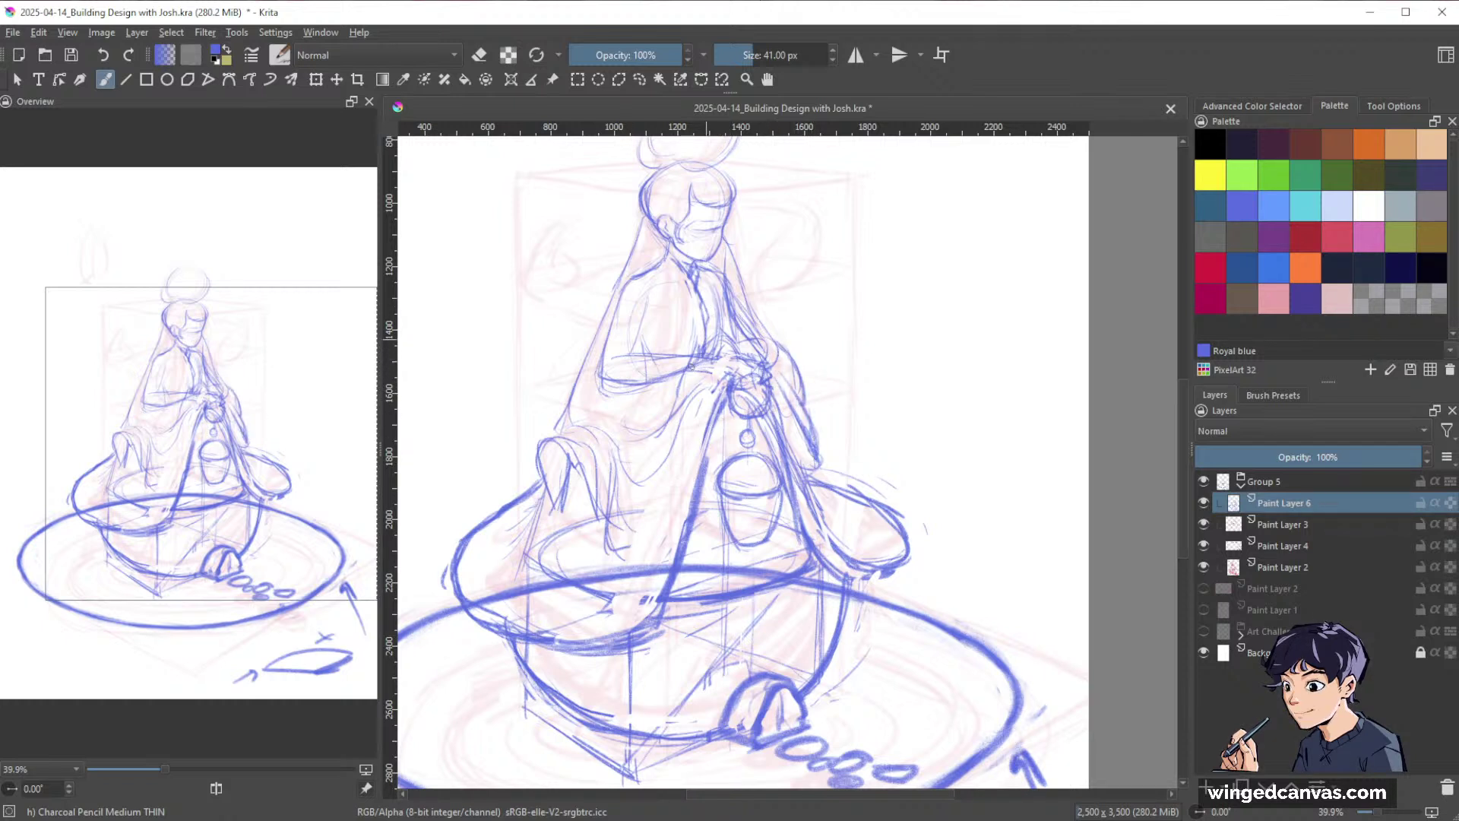
pyautogui.moveTo(691, 365)
pyautogui.mouseDown()
pyautogui.moveTo(646, 450)
pyautogui.moveTo(715, 381)
pyautogui.moveTo(717, 439)
pyautogui.mouseUp()
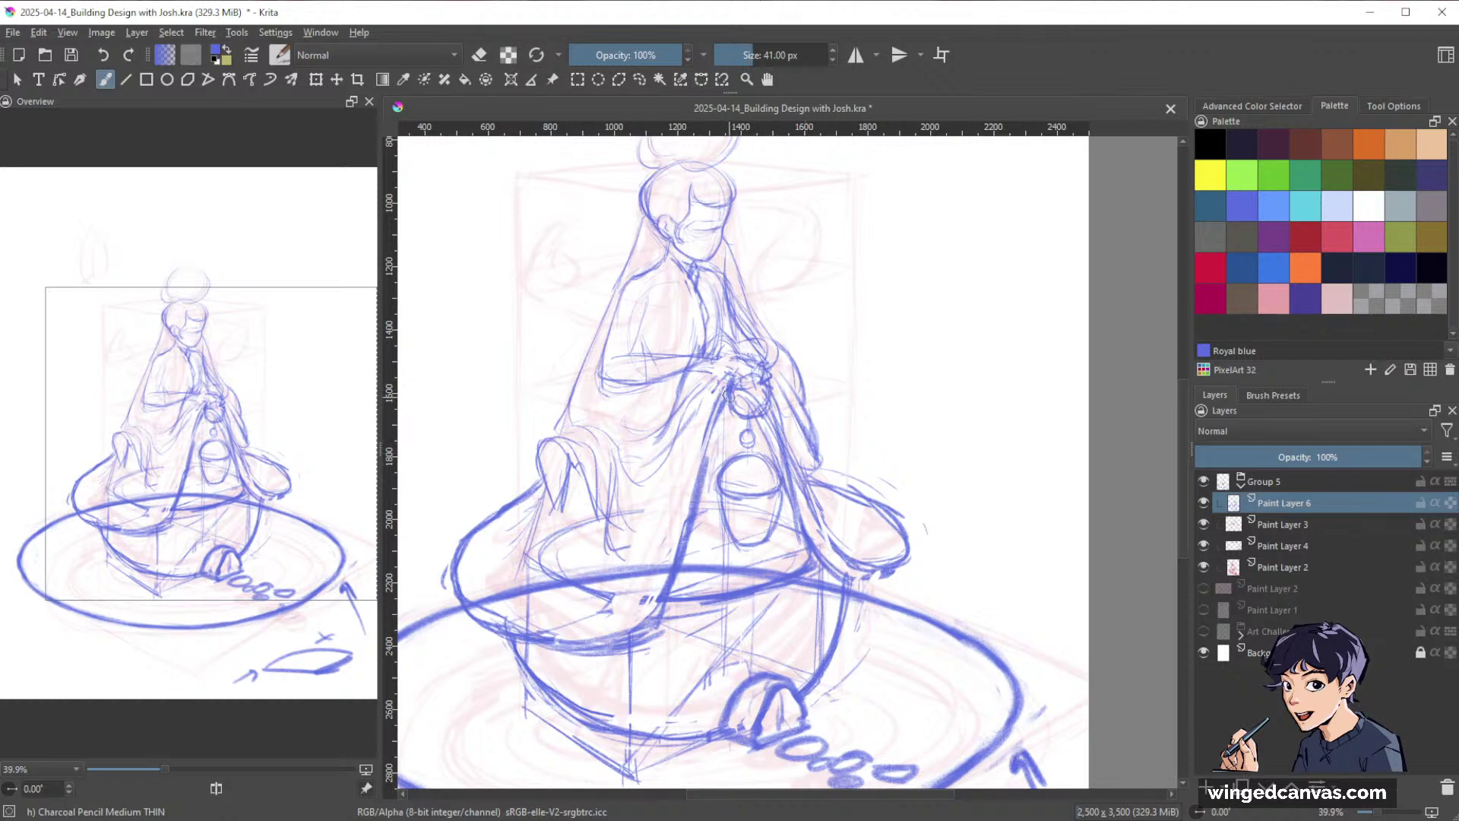
# Erase the robe's long front edges on both sides of the bucket, from the hands down to the bowl's rim.
pyautogui.moveTo(728, 392); pyautogui.dragTo(703, 484)
pyautogui.press('/')
pyautogui.moveTo(725, 399); pyautogui.dragTo(688, 535)
pyautogui.moveTo(773, 443); pyautogui.dragTo(803, 529)
pyautogui.moveTo(773, 419); pyautogui.dragTo(803, 541)
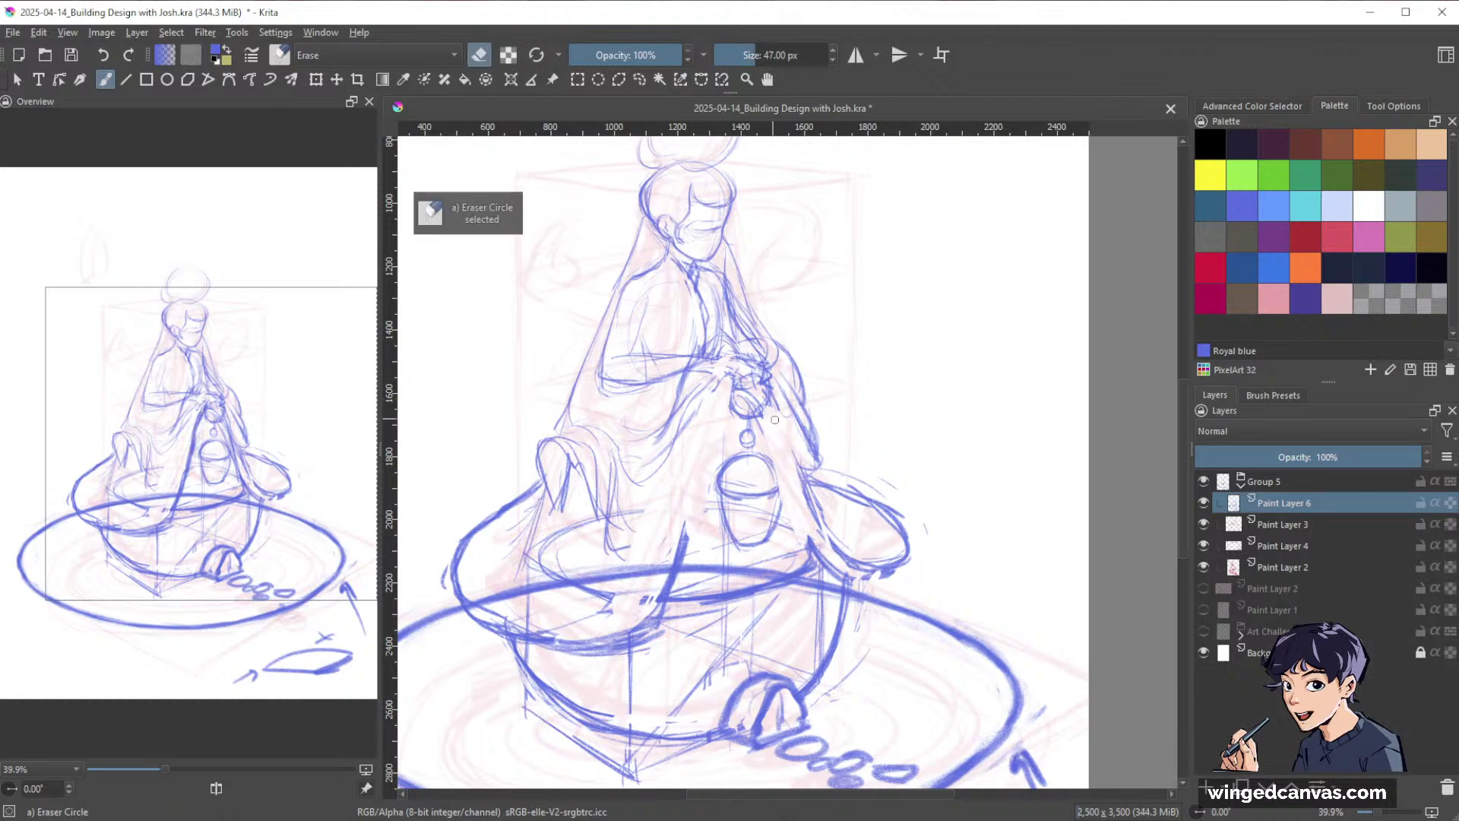
pyautogui.moveTo(688, 524)
pyautogui.mouseDown()
pyautogui.moveTo(681, 564)
pyautogui.moveTo(662, 580)
pyautogui.moveTo(693, 508)
pyautogui.moveTo(647, 608)
pyautogui.mouseUp()
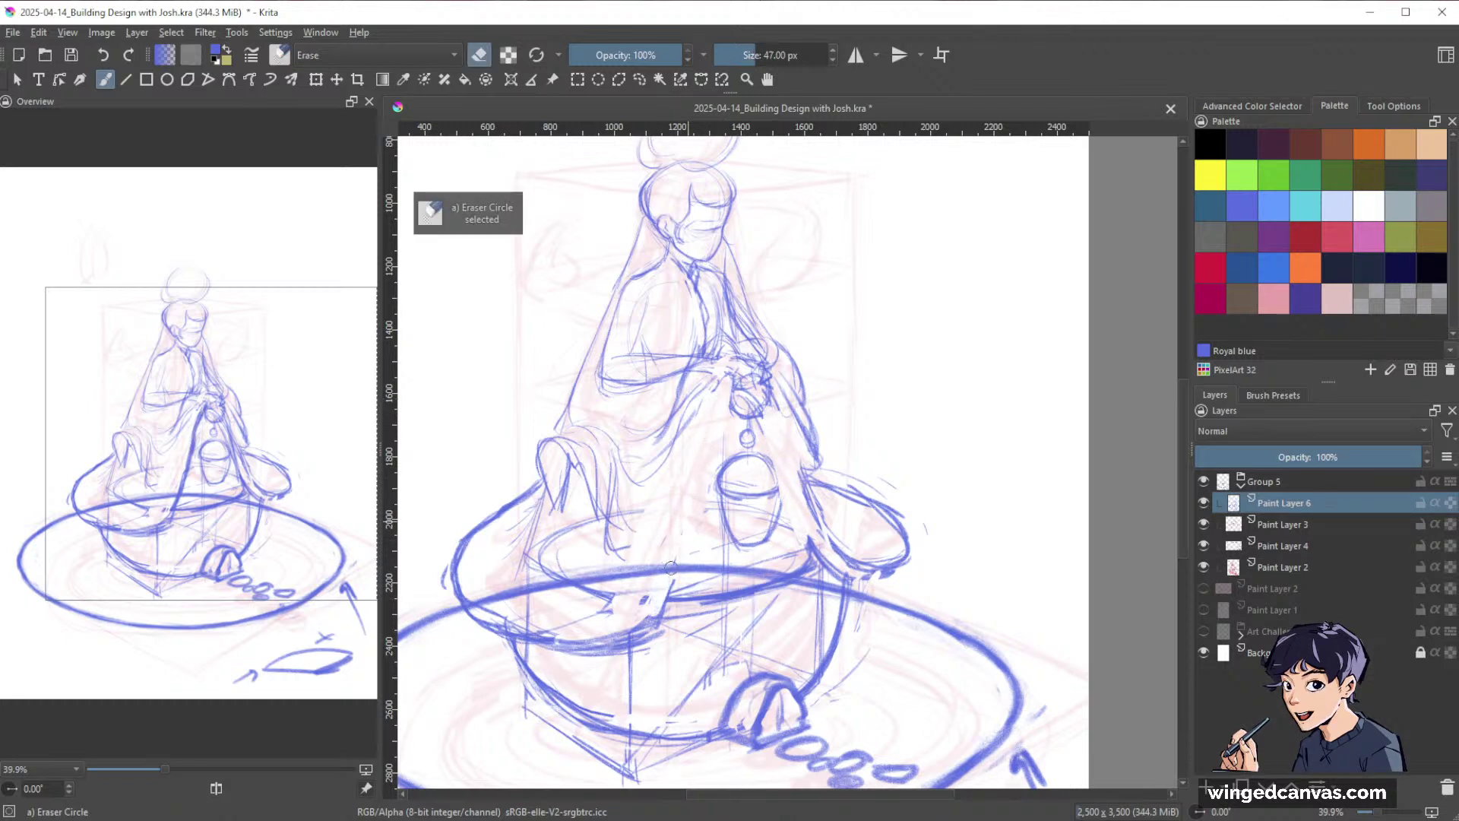
pyautogui.moveTo(682, 559); pyautogui.dragTo(656, 622)
pyautogui.moveTo(804, 477); pyautogui.dragTo(825, 569)
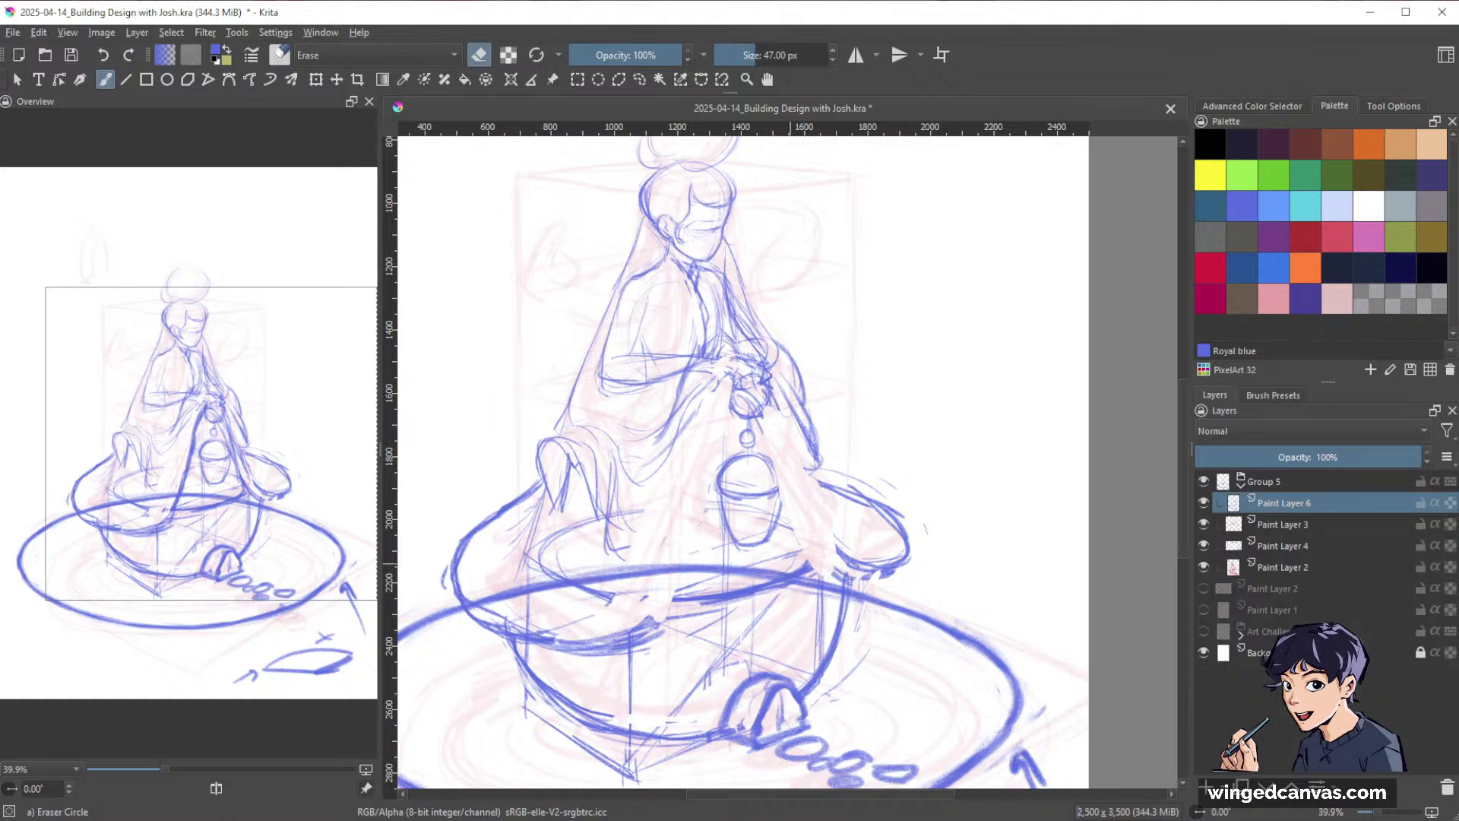
# Draw a sweeping front rim line from the left loop to the right loop and trim the overlapping lines with the eraser.
pyautogui.press('/')
pyautogui.moveTo(646, 627)
pyautogui.mouseDown()
pyautogui.moveTo(798, 567)
pyautogui.moveTo(837, 577)
pyautogui.moveTo(649, 633)
pyautogui.moveTo(744, 567)
pyautogui.moveTo(838, 576)
pyautogui.moveTo(910, 540)
pyautogui.mouseUp()
pyautogui.press('/')
pyautogui.moveTo(722, 575); pyautogui.dragTo(658, 612)
pyautogui.moveTo(668, 606); pyautogui.dragTo(623, 637)
pyautogui.moveTo(798, 557); pyautogui.dragTo(711, 584)
pyautogui.press('/')
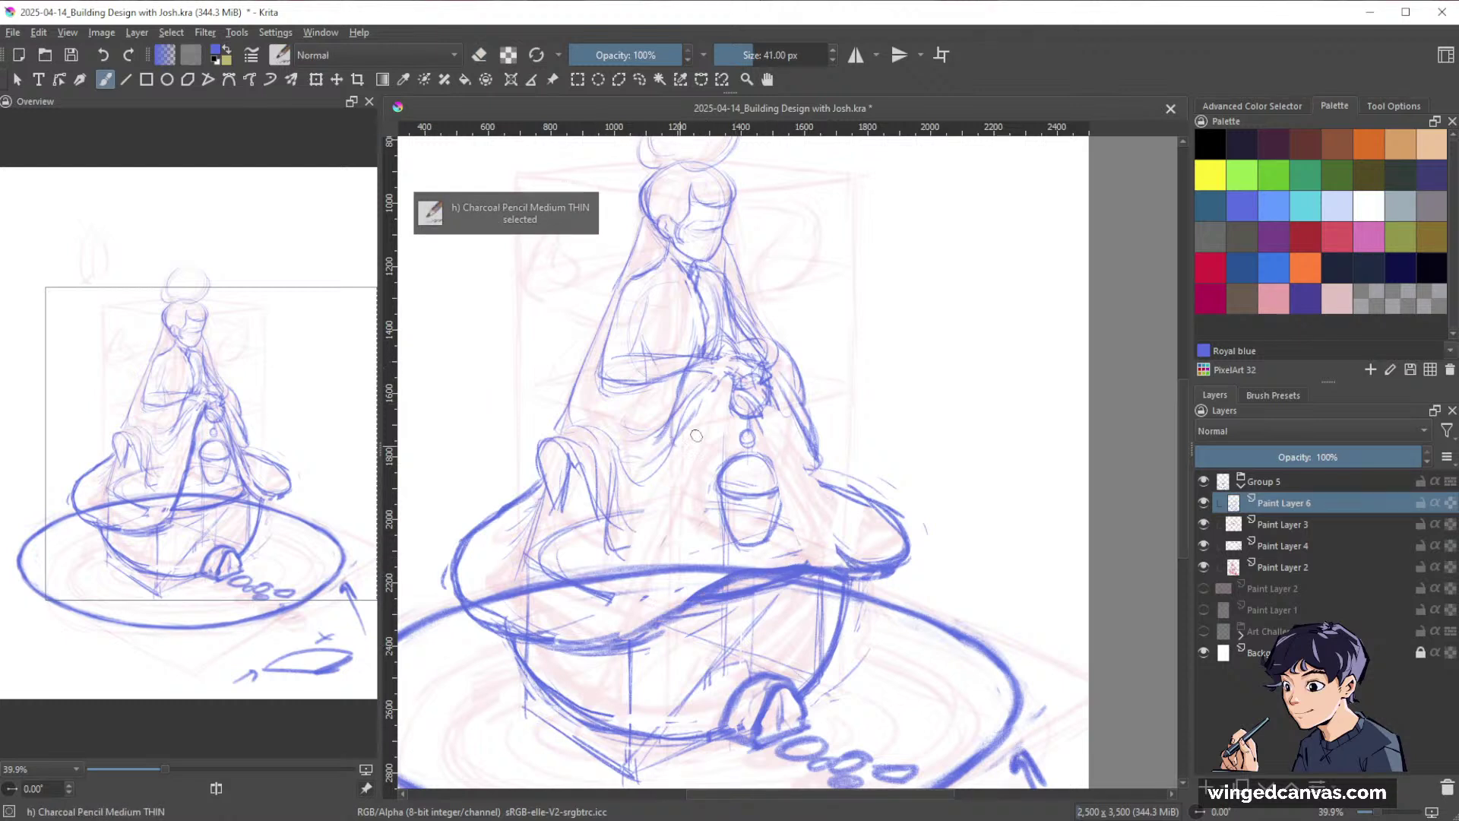
pyautogui.hotkey('ctrl', 'z')
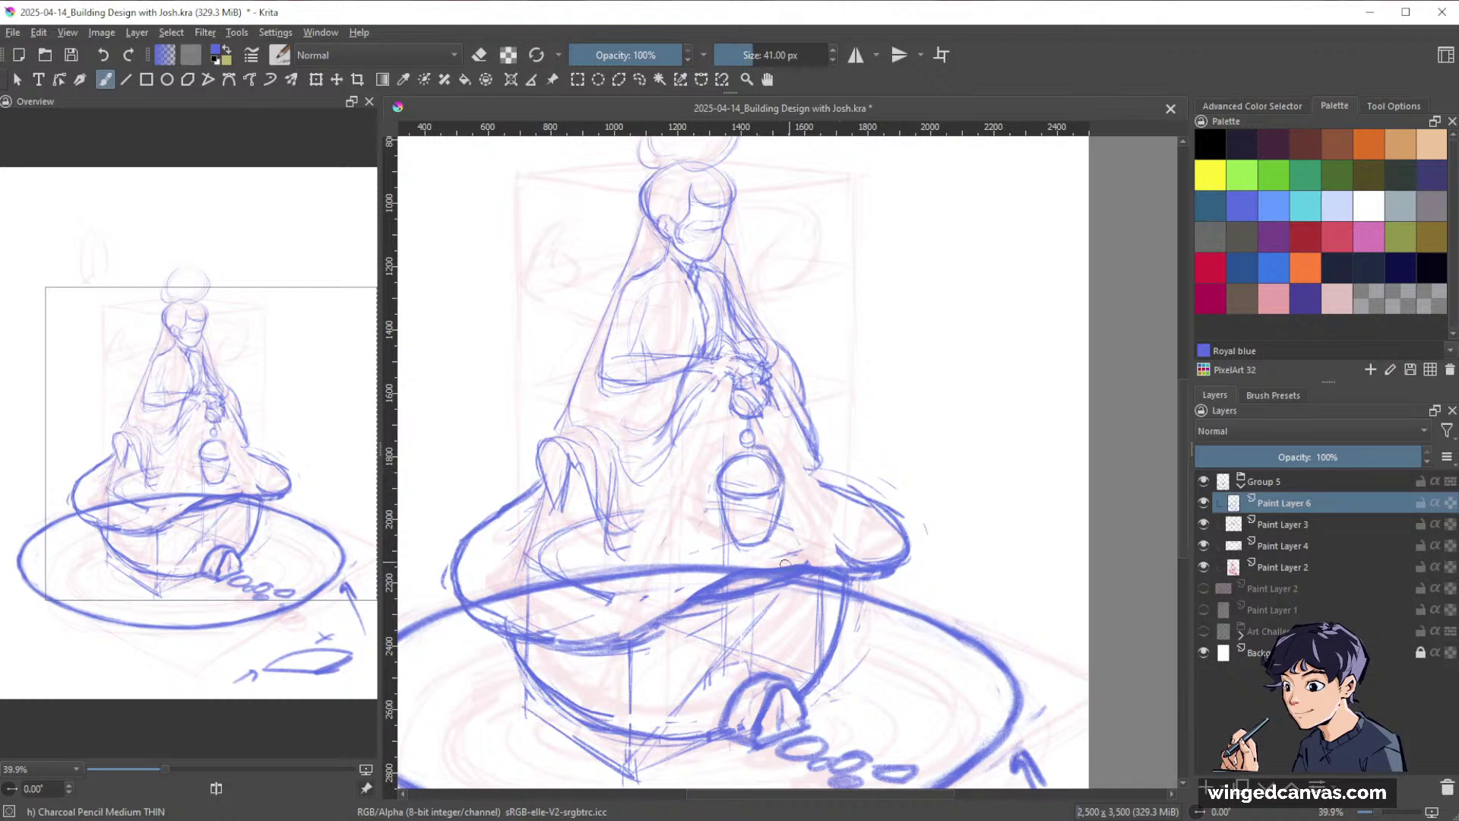
# Darken the veil beside the head's left and soften the arm lines inside it with the eraser at 59 px.
pyautogui.moveTo(1029, 479); pyautogui.dragTo(906, 407)
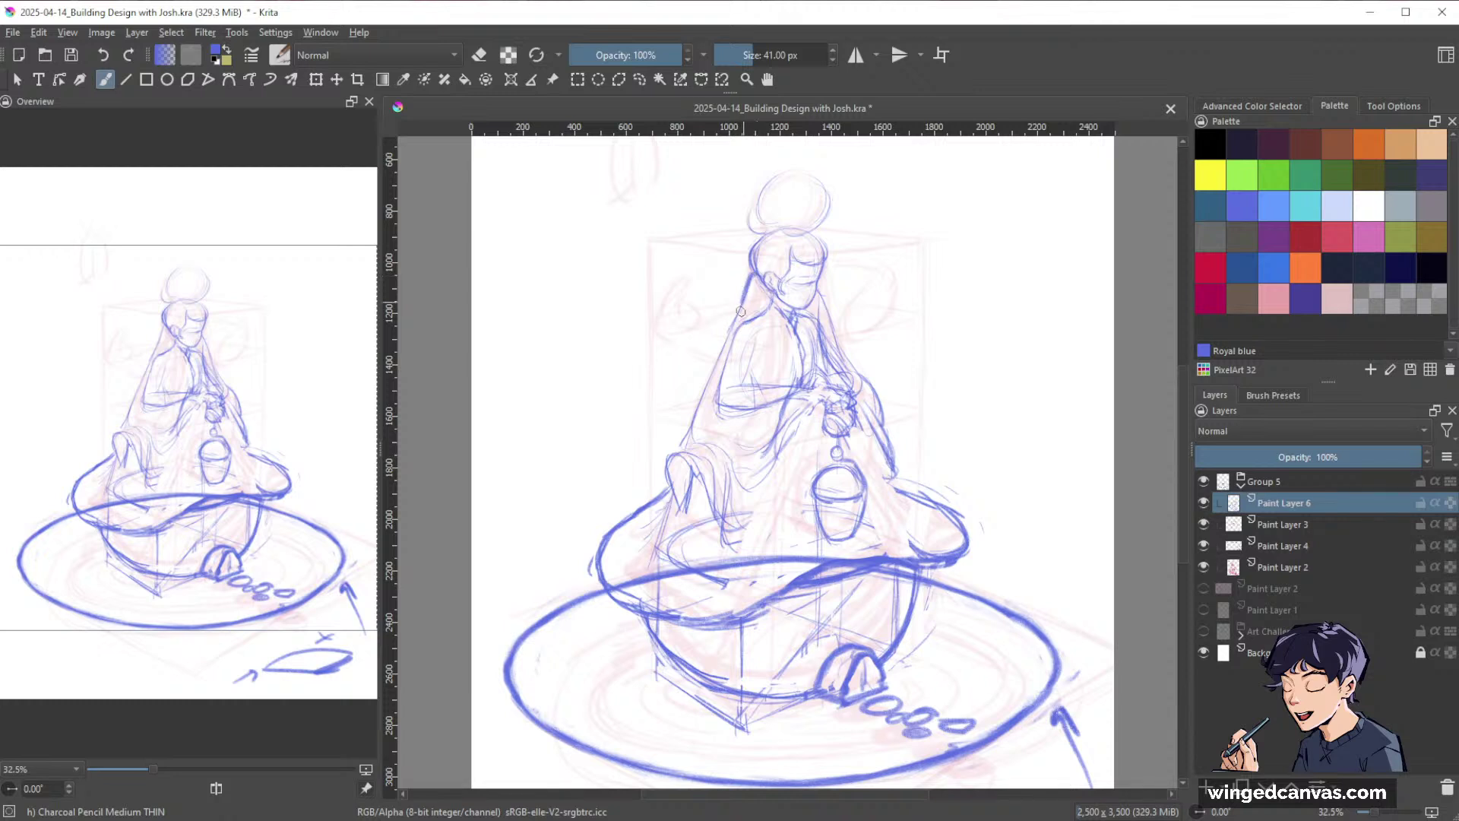
pyautogui.press('e')
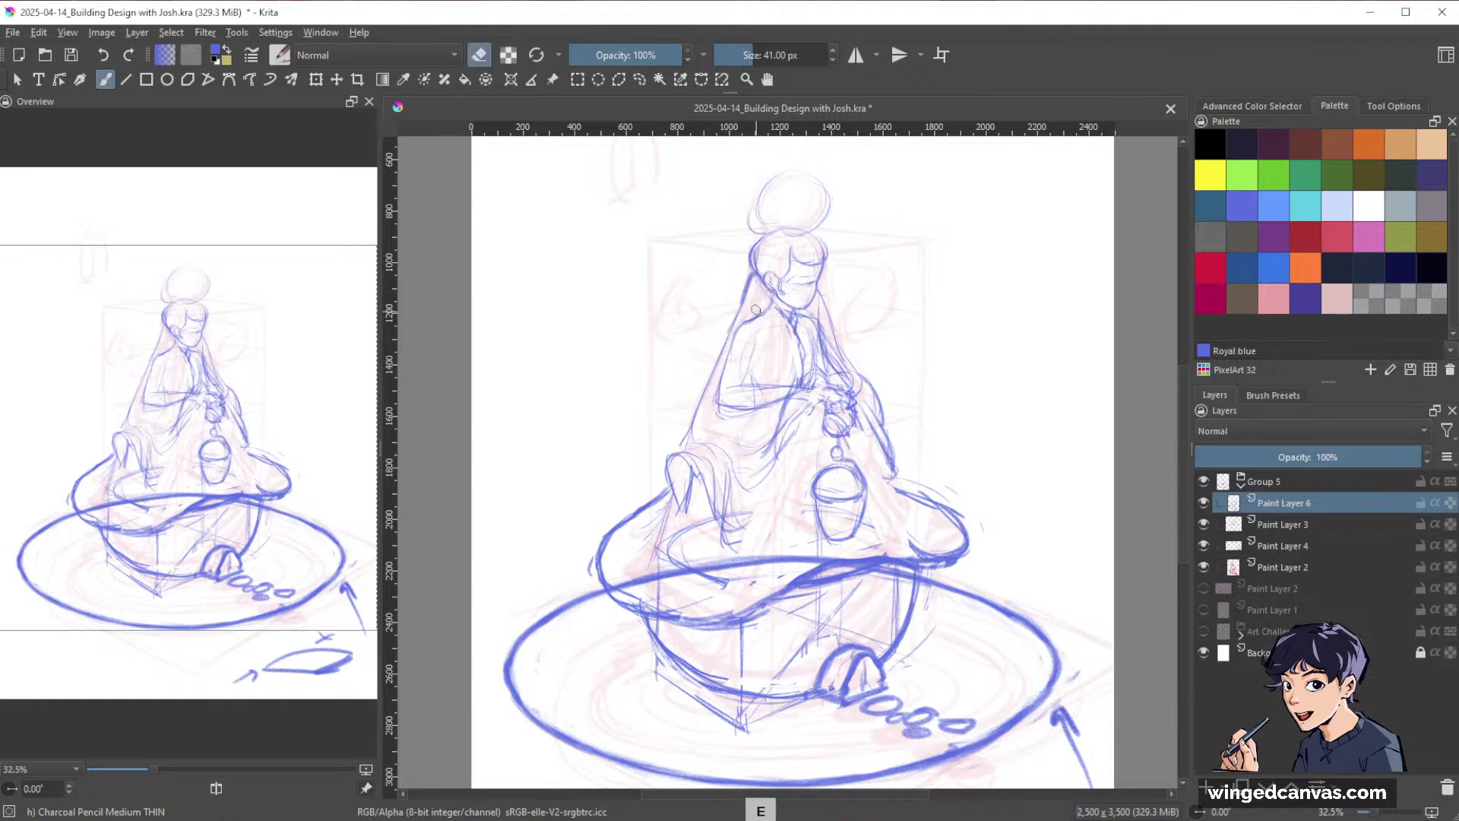
pyautogui.press(']')
pyautogui.press(']')
pyautogui.press(']')
pyautogui.press(']')
pyautogui.press(']')
pyautogui.moveTo(715, 403)
pyautogui.mouseDown()
pyautogui.moveTo(757, 300)
pyautogui.moveTo(779, 409)
pyautogui.moveTo(792, 356)
pyautogui.moveTo(828, 342)
pyautogui.moveTo(827, 357)
pyautogui.moveTo(815, 329)
pyautogui.mouseUp()
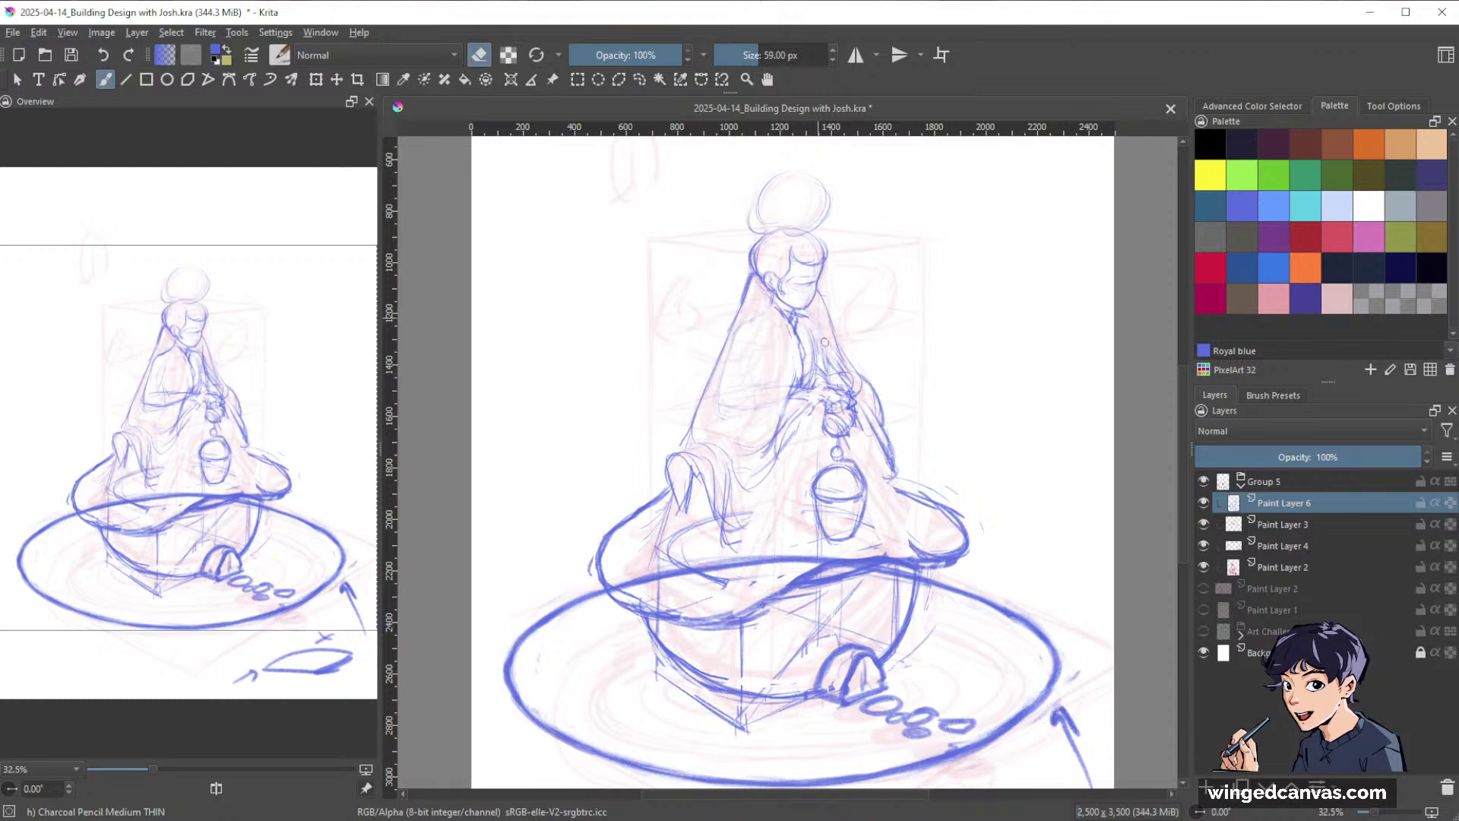
# Draw a thick arch around the bucket, beneath the figure's hands, with the 38 px pencil.
pyautogui.press('space')
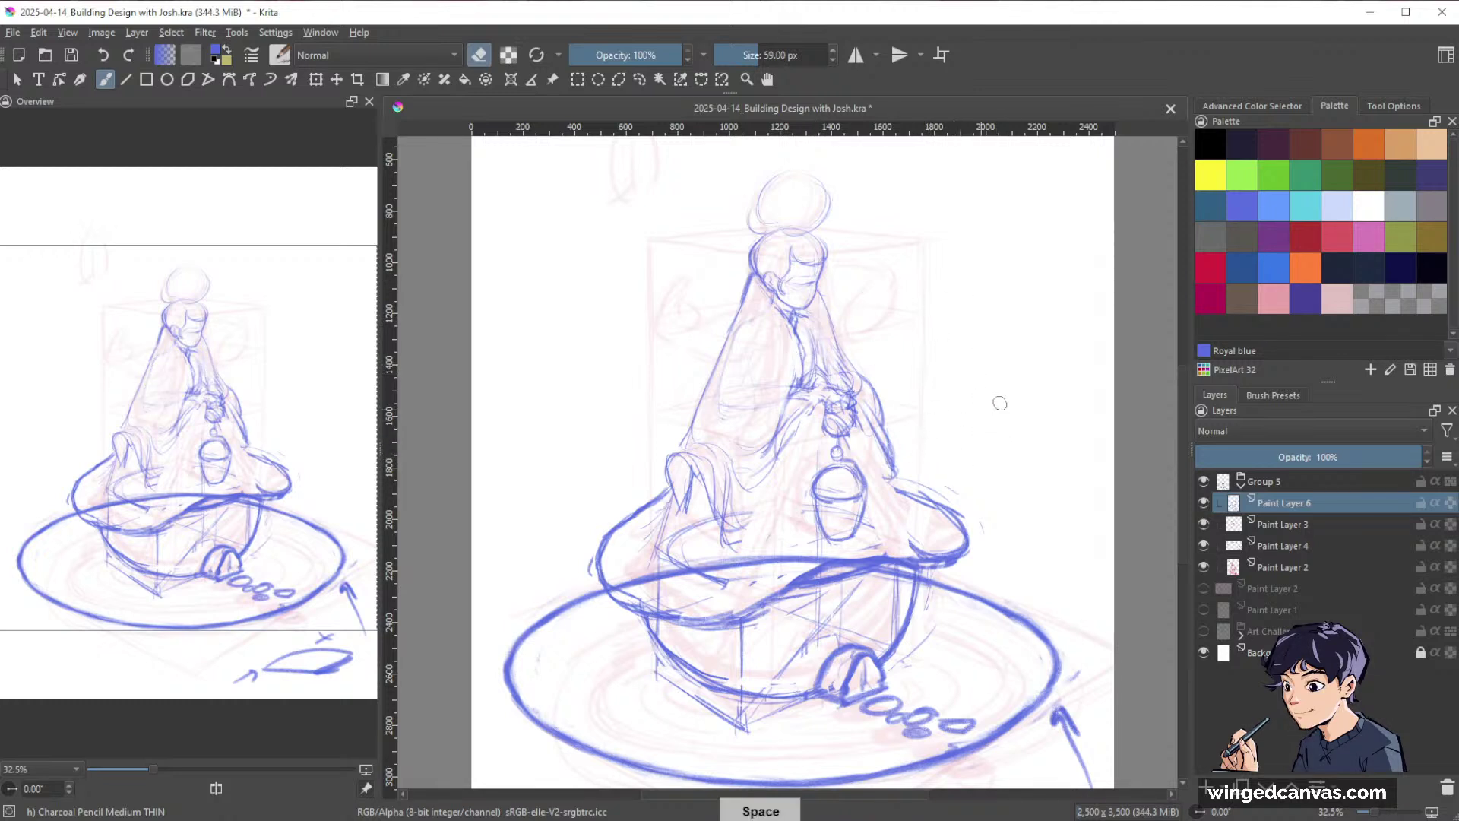
pyautogui.moveTo(1001, 404); pyautogui.dragTo(882, 358)
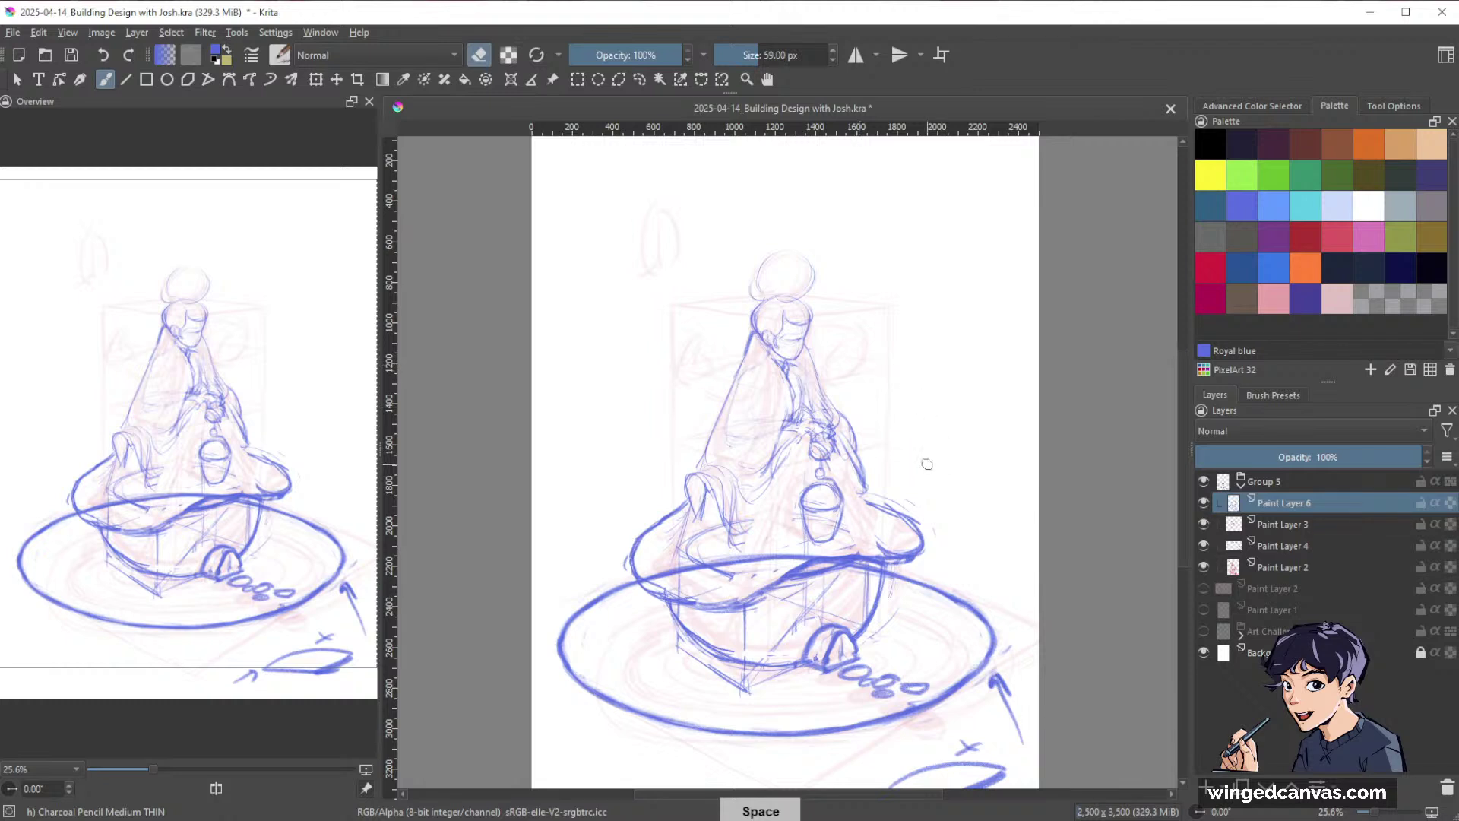
pyautogui.press('e')
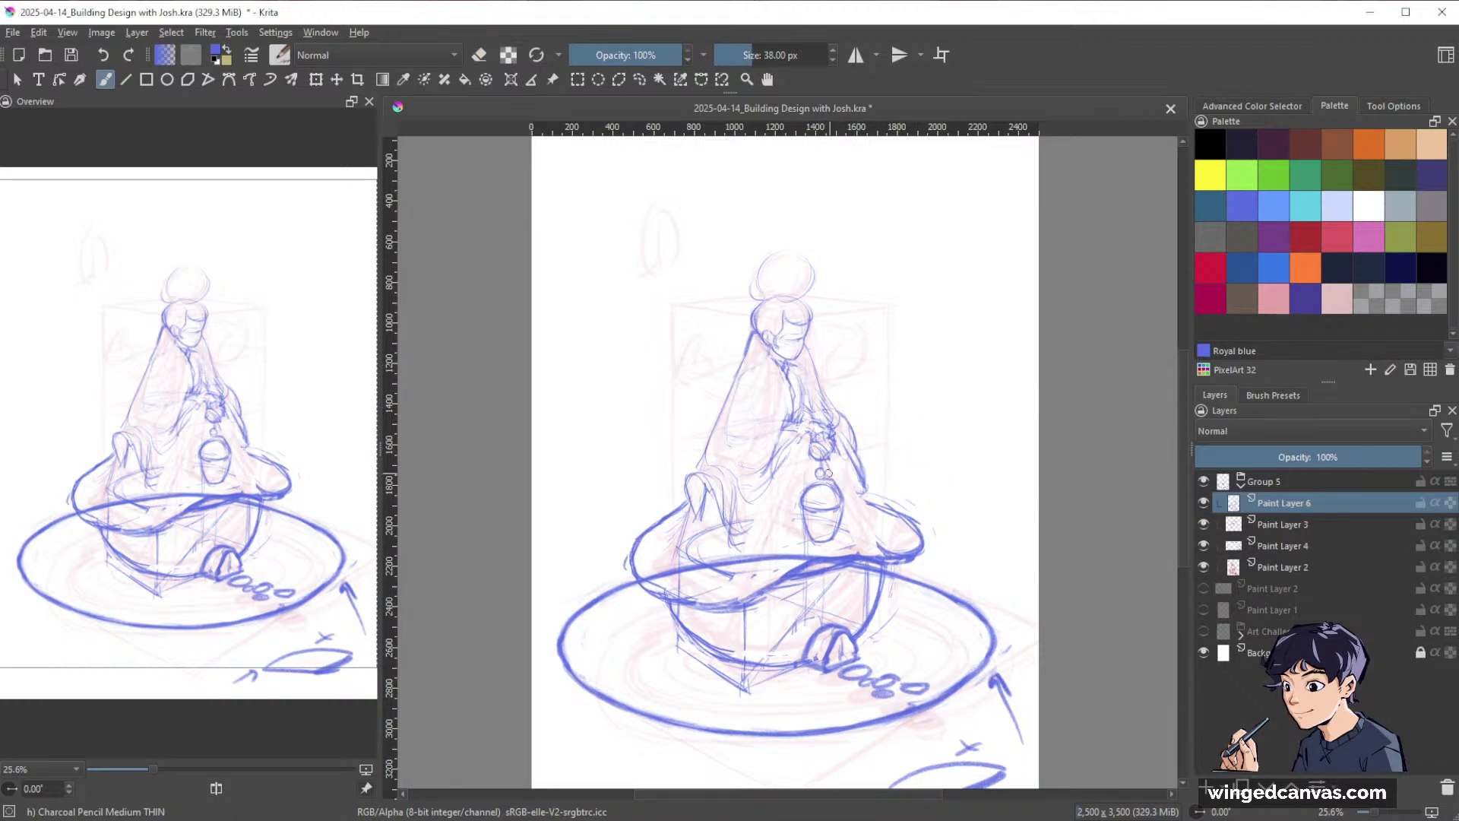
pyautogui.moveTo(819, 453); pyautogui.dragTo(819, 475)
pyautogui.moveTo(798, 462)
pyautogui.mouseDown()
pyautogui.moveTo(773, 524)
pyautogui.moveTo(816, 466)
pyautogui.moveTo(775, 526)
pyautogui.mouseUp()
pyautogui.press('e')
pyautogui.press('e')
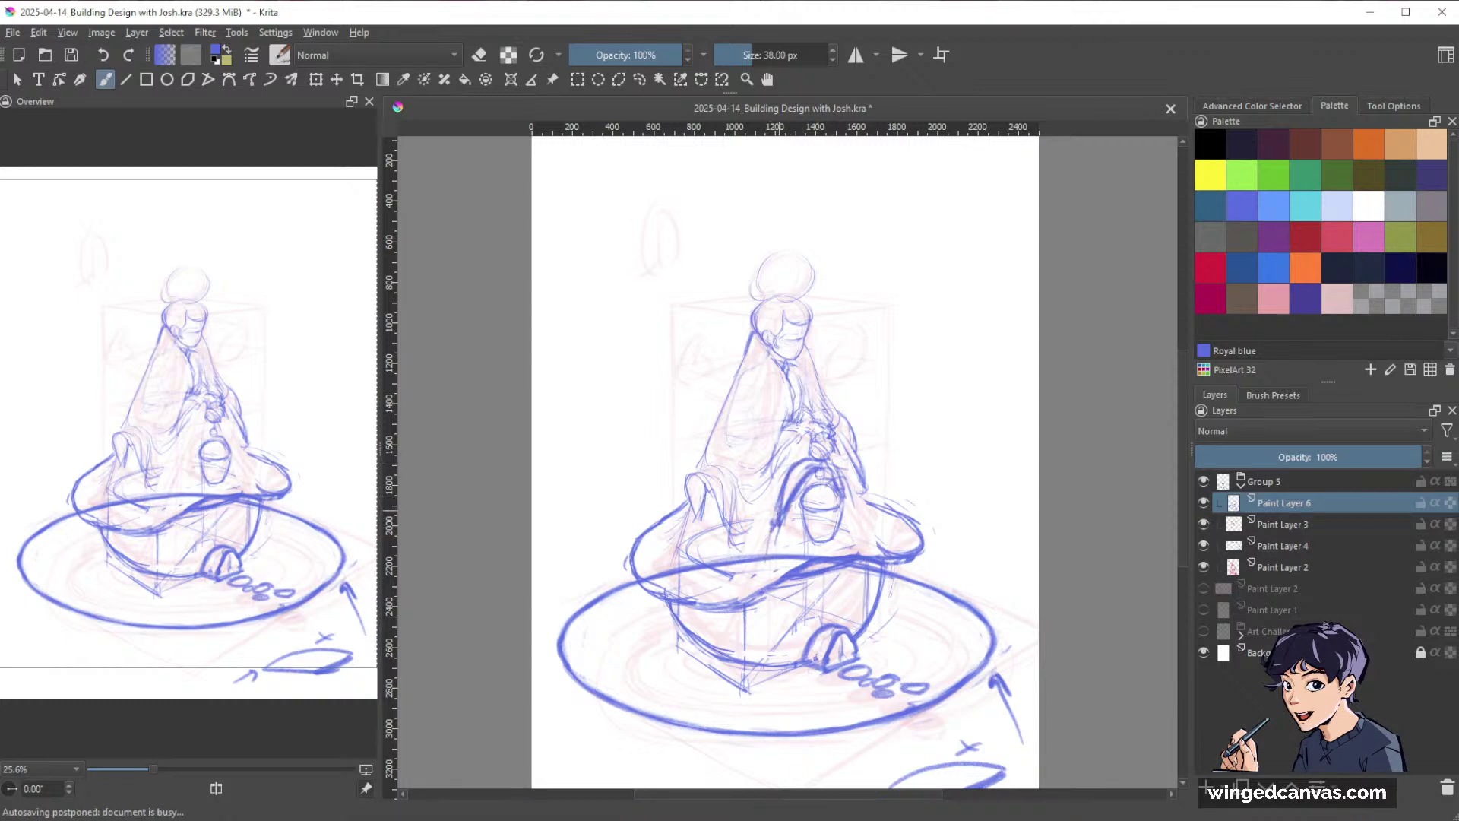
pyautogui.moveTo(823, 464); pyautogui.dragTo(777, 541)
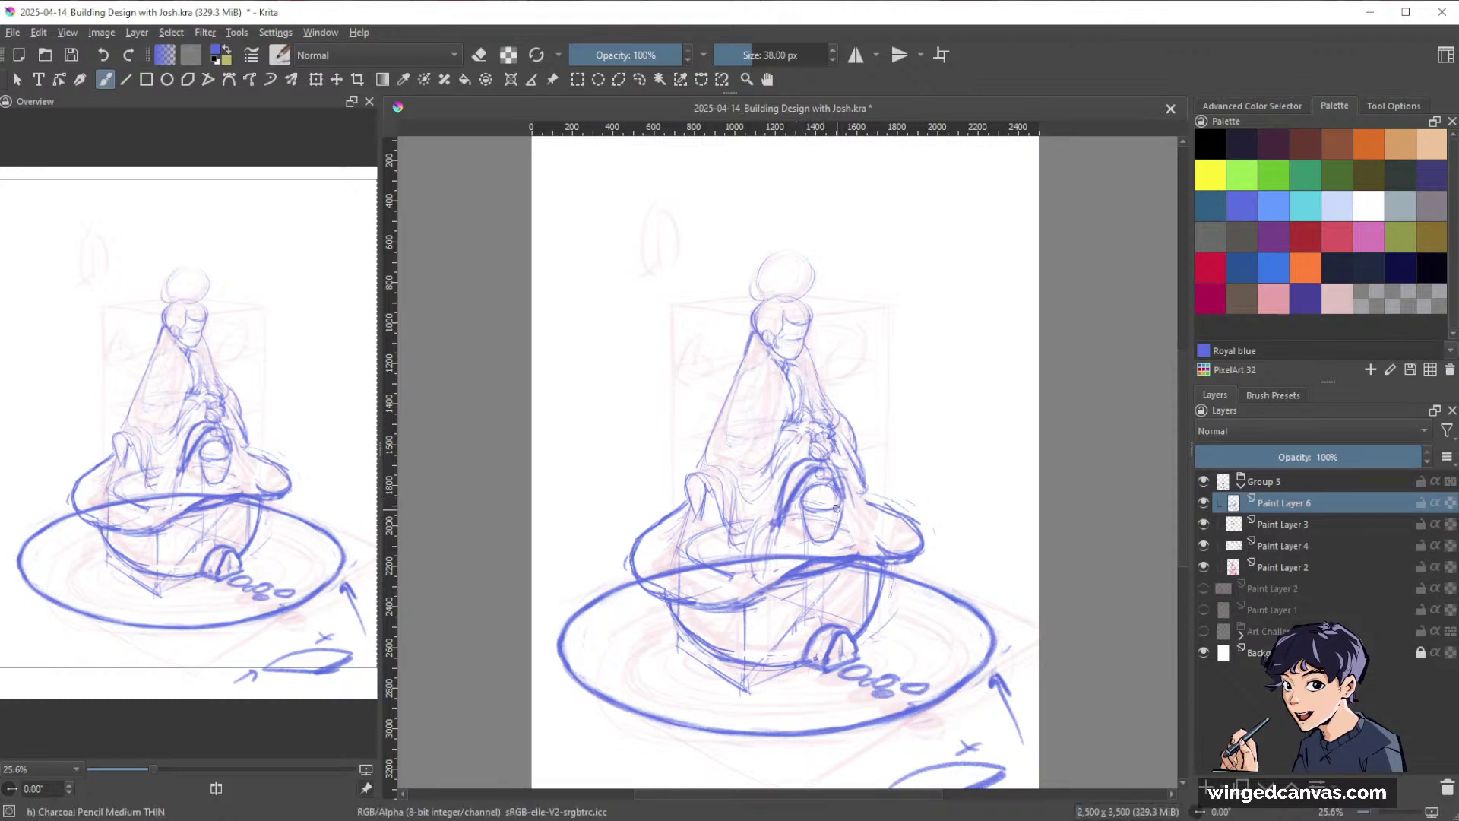
# Sketch a boxy balcony in front of the arch, with left, right and upper edges resting on the bowl's rim.
pyautogui.moveTo(837, 508)
pyautogui.mouseDown()
pyautogui.moveTo(864, 500)
pyautogui.moveTo(866, 542)
pyautogui.moveTo(869, 496)
pyautogui.moveTo(883, 554)
pyautogui.mouseUp()
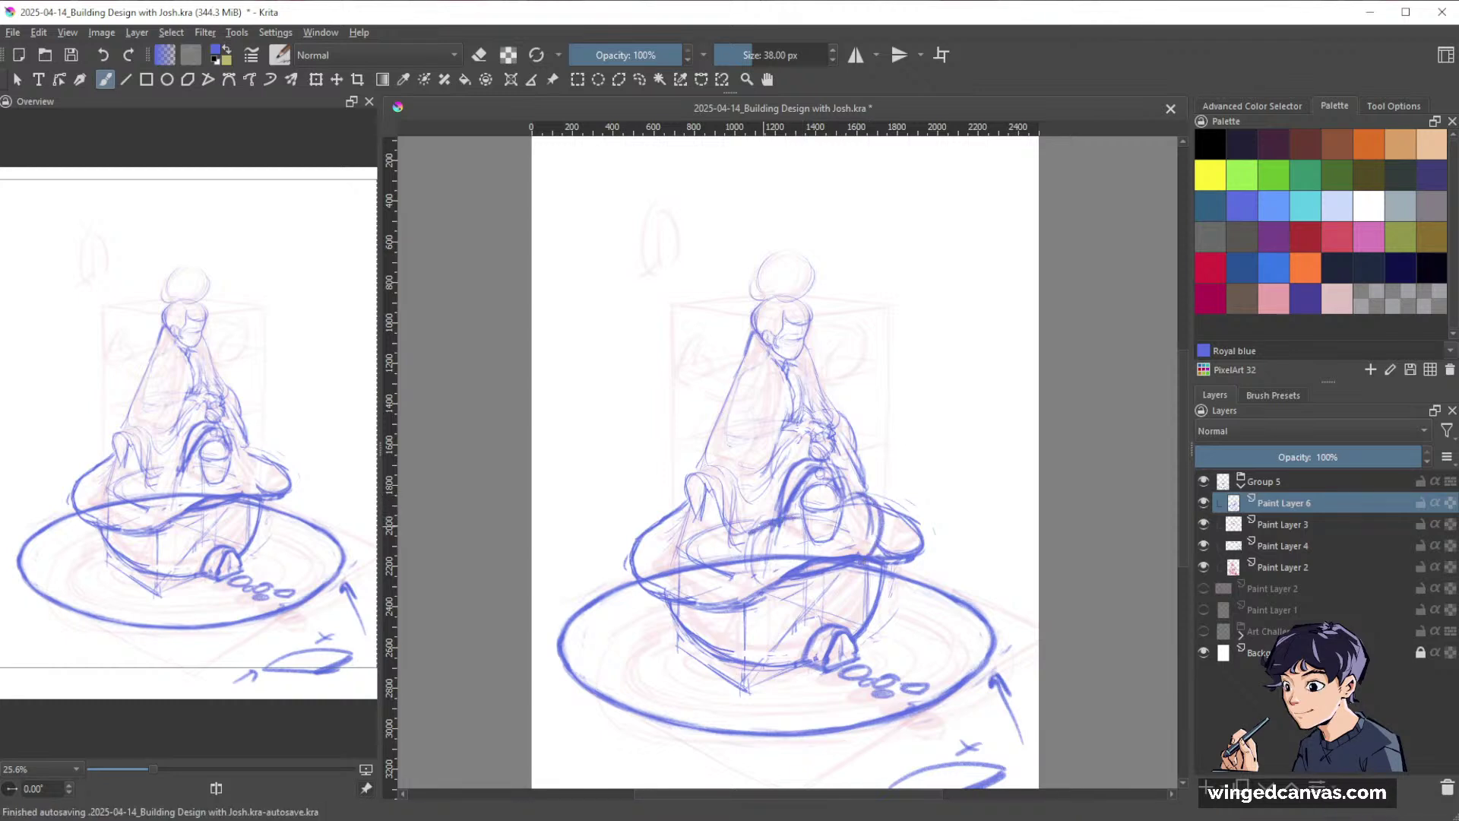
pyautogui.moveTo(766, 525)
pyautogui.mouseDown()
pyautogui.moveTo(748, 561)
pyautogui.moveTo(763, 586)
pyautogui.mouseUp()
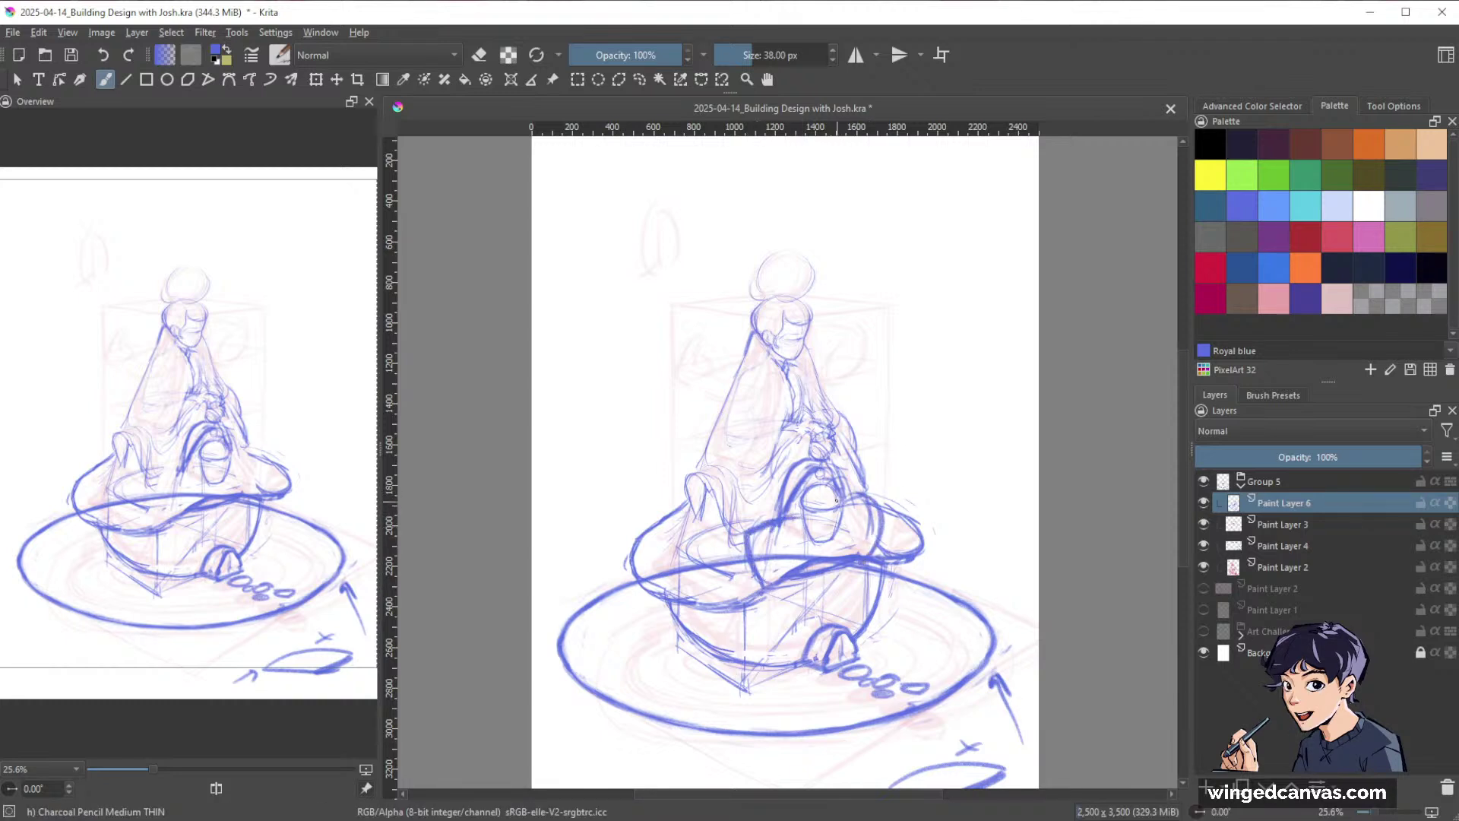
pyautogui.moveTo(836, 501); pyautogui.dragTo(870, 485)
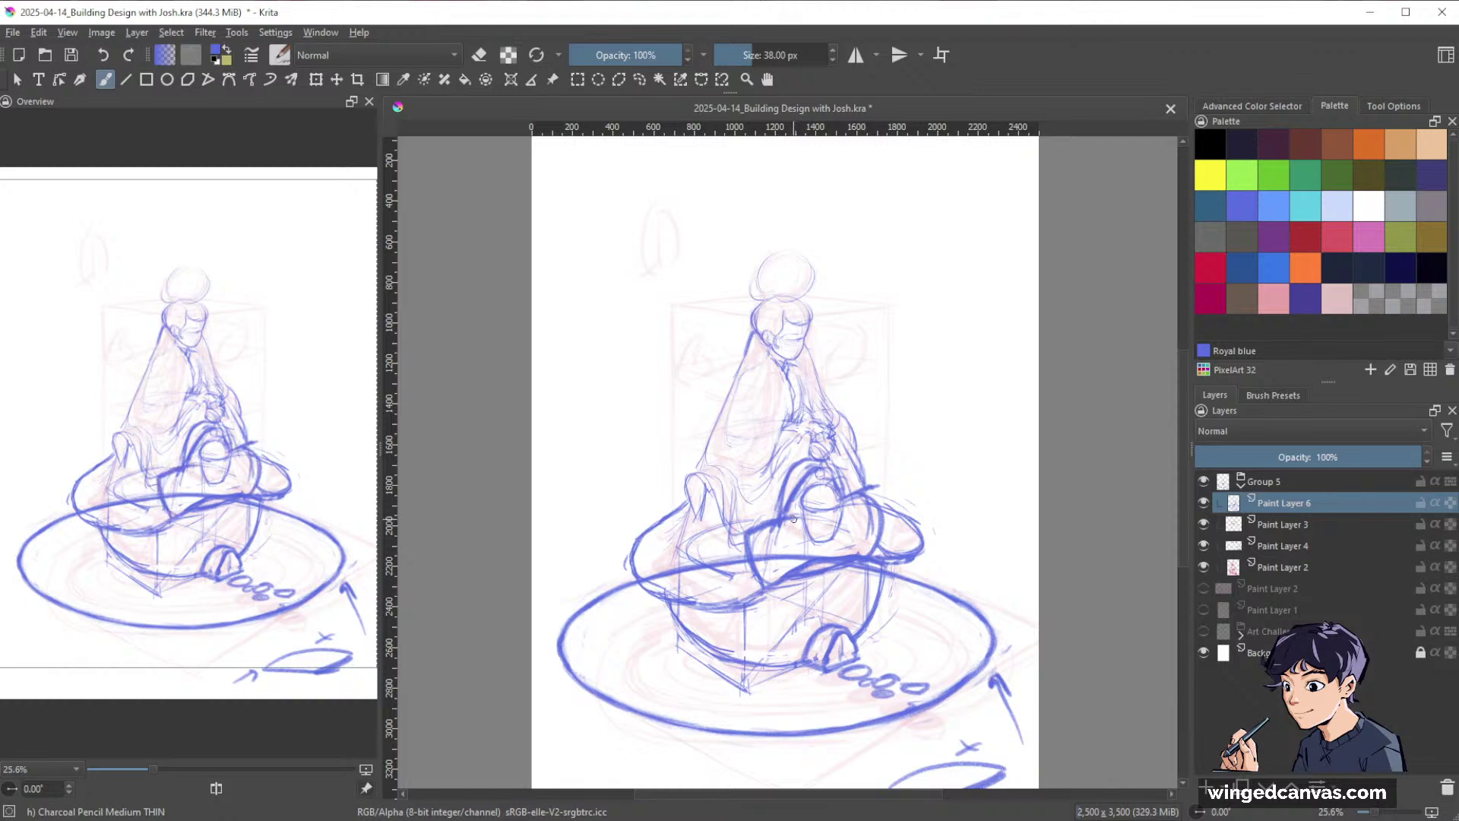
pyautogui.press('e')
pyautogui.moveTo(794, 523)
pyautogui.mouseDown()
pyautogui.moveTo(749, 536)
pyautogui.moveTo(764, 584)
pyautogui.moveTo(791, 518)
pyautogui.mouseUp()
pyautogui.press('e')
pyautogui.press('e')
# Refine the balcony's lower edge and thicken its straight right edge, alternating between pencil and eraser.
pyautogui.moveTo(870, 553)
pyautogui.mouseDown()
pyautogui.moveTo(773, 525)
pyautogui.moveTo(859, 501)
pyautogui.moveTo(848, 536)
pyautogui.moveTo(792, 491)
pyautogui.moveTo(787, 525)
pyautogui.moveTo(758, 525)
pyautogui.moveTo(756, 591)
pyautogui.mouseUp()
pyautogui.press('e')
pyautogui.moveTo(760, 530)
pyautogui.mouseDown()
pyautogui.moveTo(759, 587)
pyautogui.moveTo(757, 536)
pyautogui.moveTo(877, 489)
pyautogui.moveTo(874, 553)
pyautogui.mouseUp()
pyautogui.moveTo(763, 588)
pyautogui.mouseDown()
pyautogui.moveTo(877, 544)
pyautogui.moveTo(870, 493)
pyautogui.moveTo(882, 549)
pyautogui.mouseUp()
pyautogui.press('e')
pyautogui.press('e')
pyautogui.moveTo(870, 496); pyautogui.dragTo(880, 545)
pyautogui.moveTo(881, 500)
pyautogui.mouseDown()
pyautogui.moveTo(882, 552)
pyautogui.moveTo(877, 539)
pyautogui.mouseUp()
pyautogui.moveTo(879, 492); pyautogui.dragTo(886, 502)
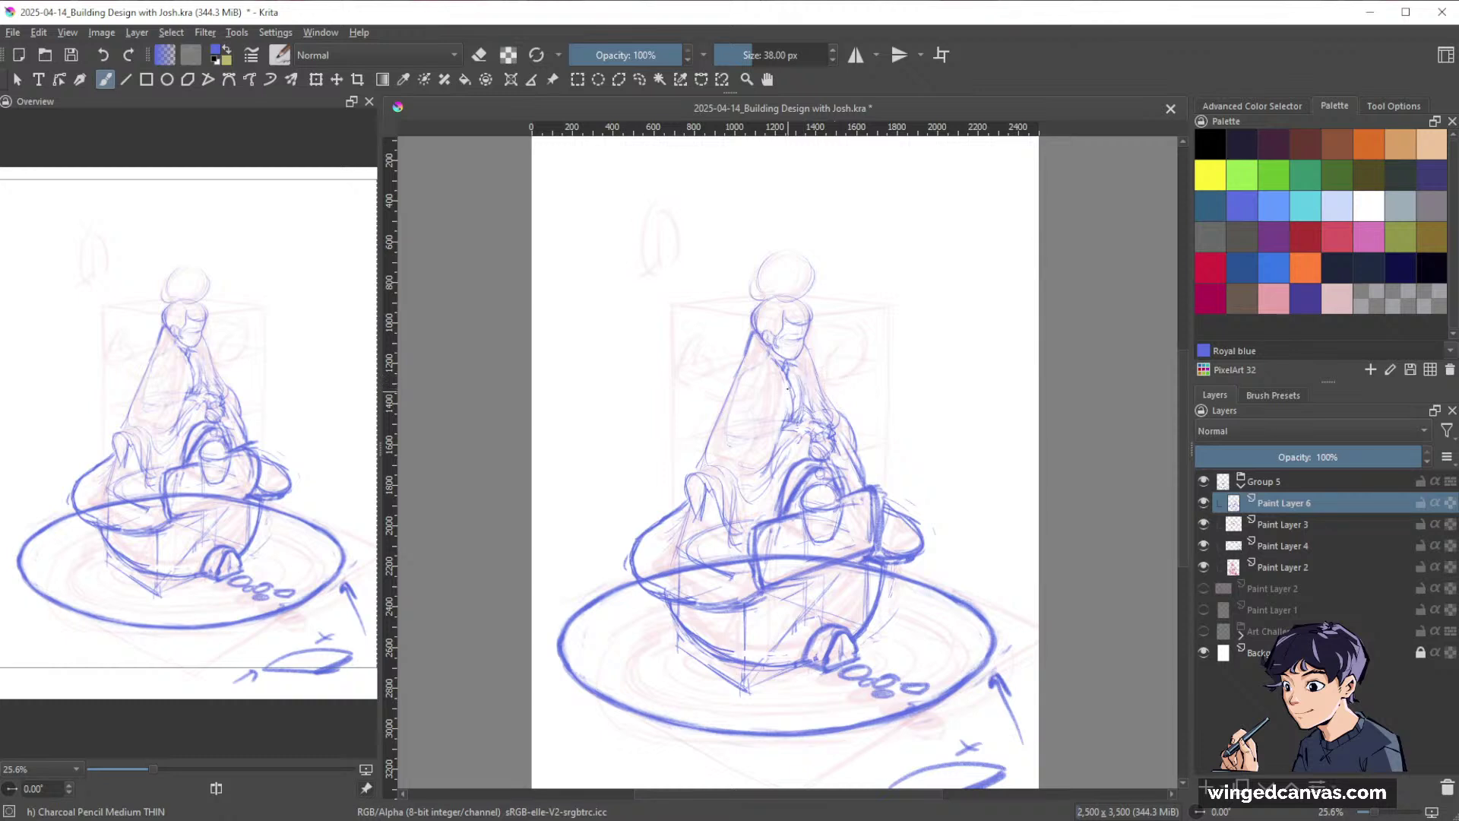
# Redraw the rim's right loop smaller against the balcony and reinforce the left loop's outline.
pyautogui.press('e')
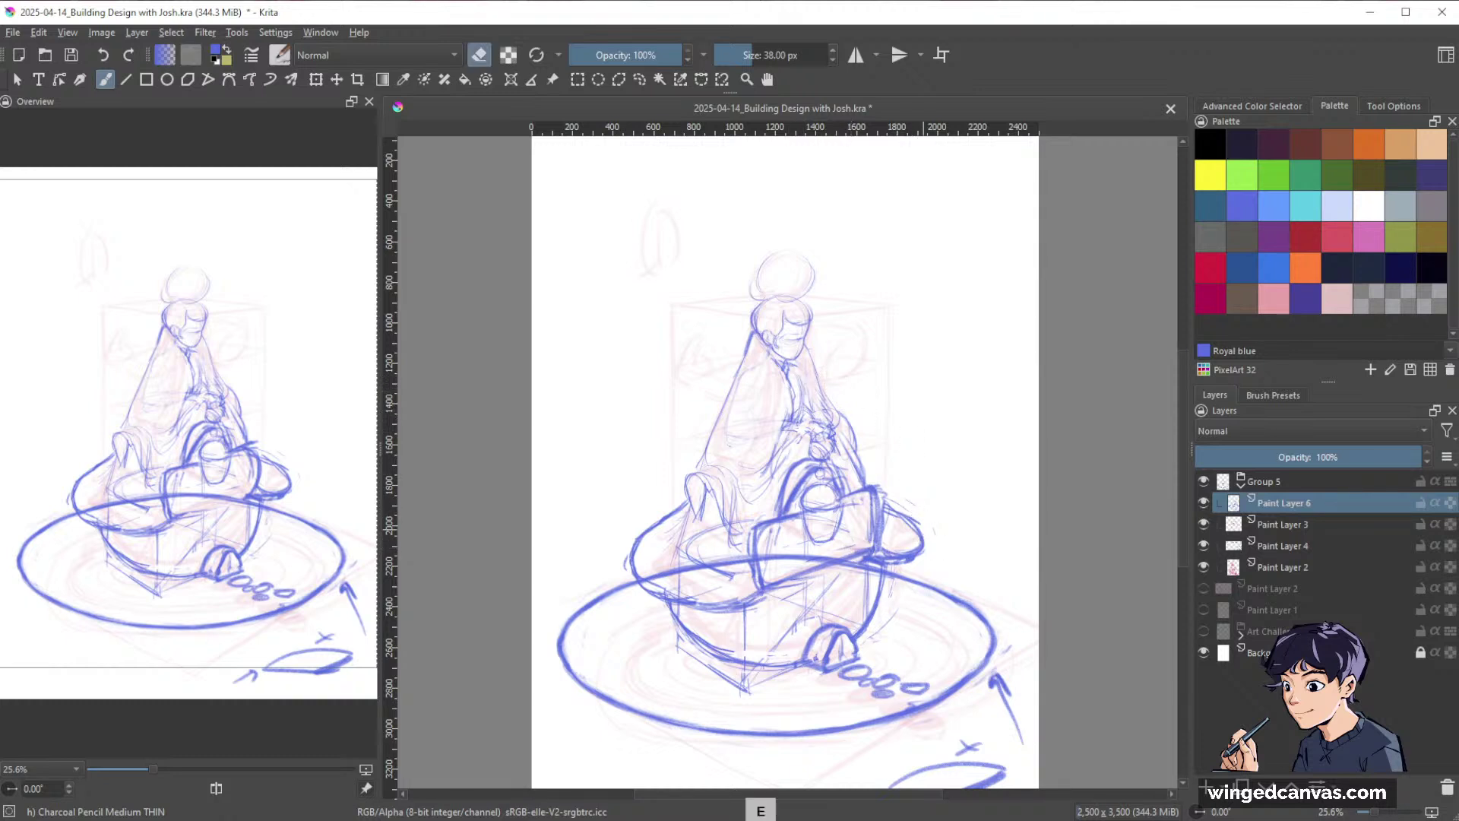
pyautogui.moveTo(920, 538); pyautogui.dragTo(896, 557)
pyautogui.press('e')
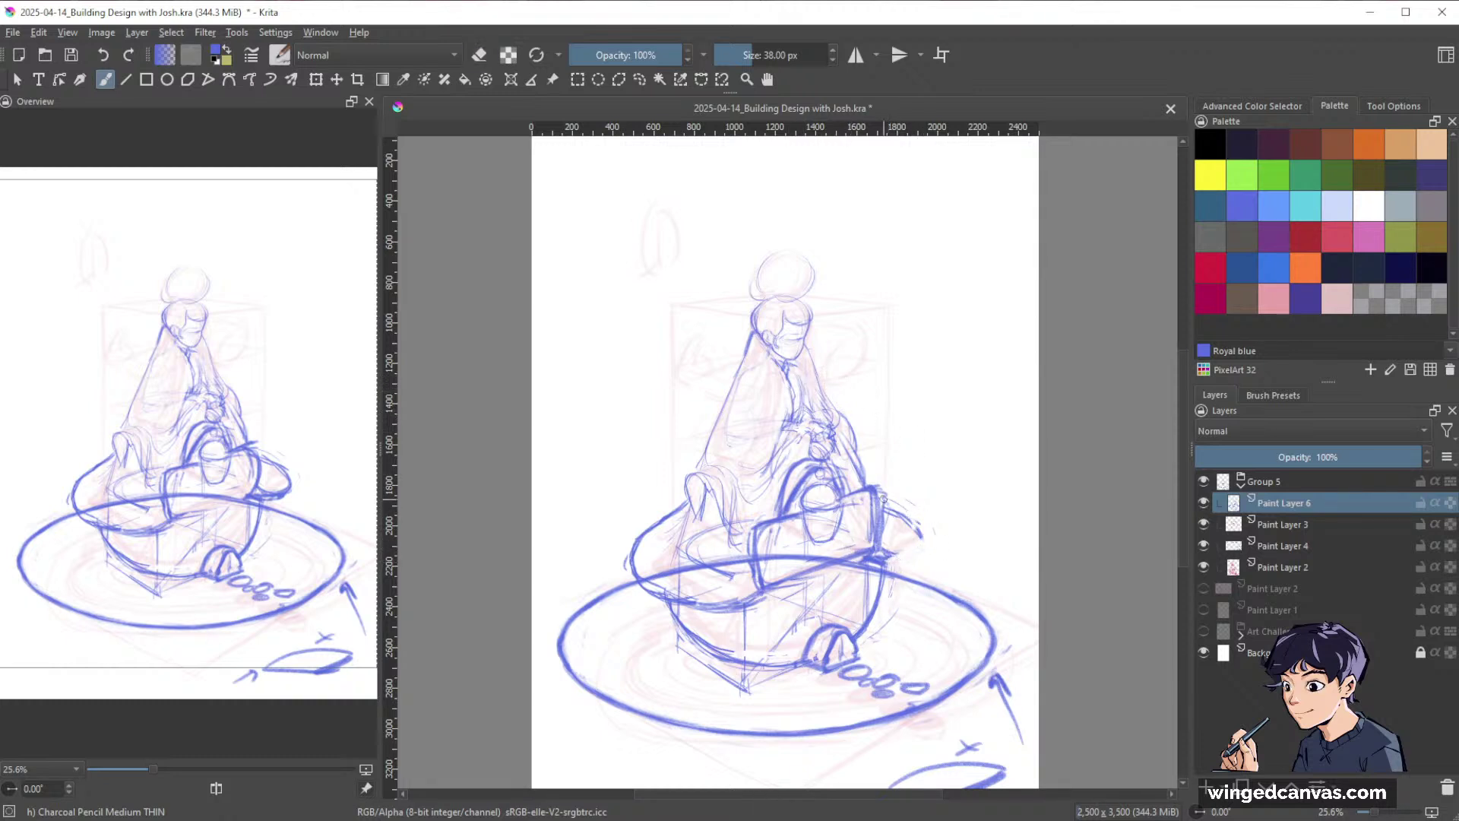
pyautogui.moveTo(880, 497)
pyautogui.mouseDown()
pyautogui.moveTo(910, 529)
pyautogui.moveTo(883, 556)
pyautogui.moveTo(899, 539)
pyautogui.mouseUp()
pyautogui.moveTo(663, 519)
pyautogui.mouseDown()
pyautogui.moveTo(637, 555)
pyautogui.moveTo(725, 598)
pyautogui.mouseUp()
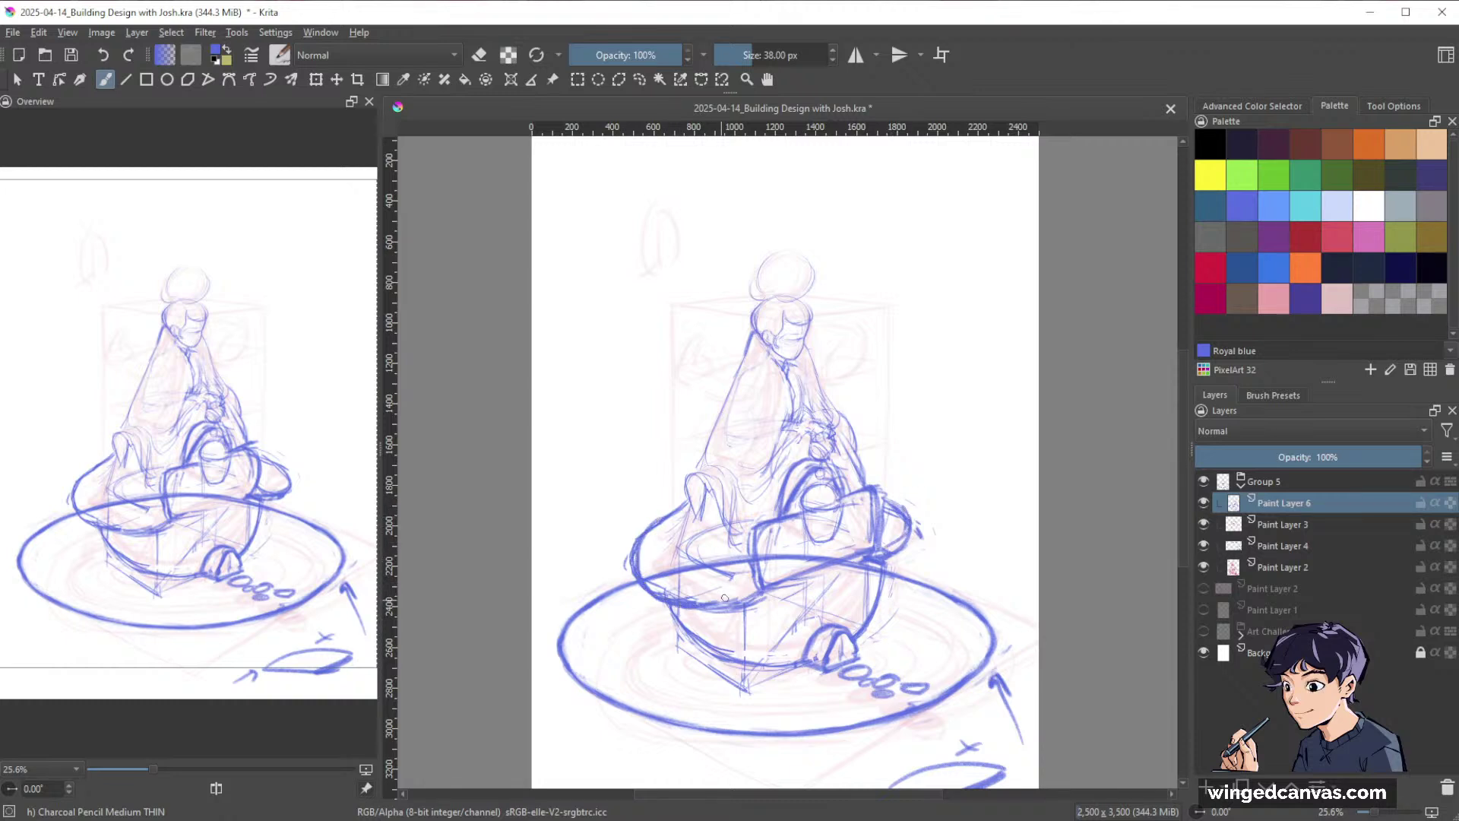
# Erase the stray box construction lines inside the bowl, below the balcony.
pyautogui.press('e')
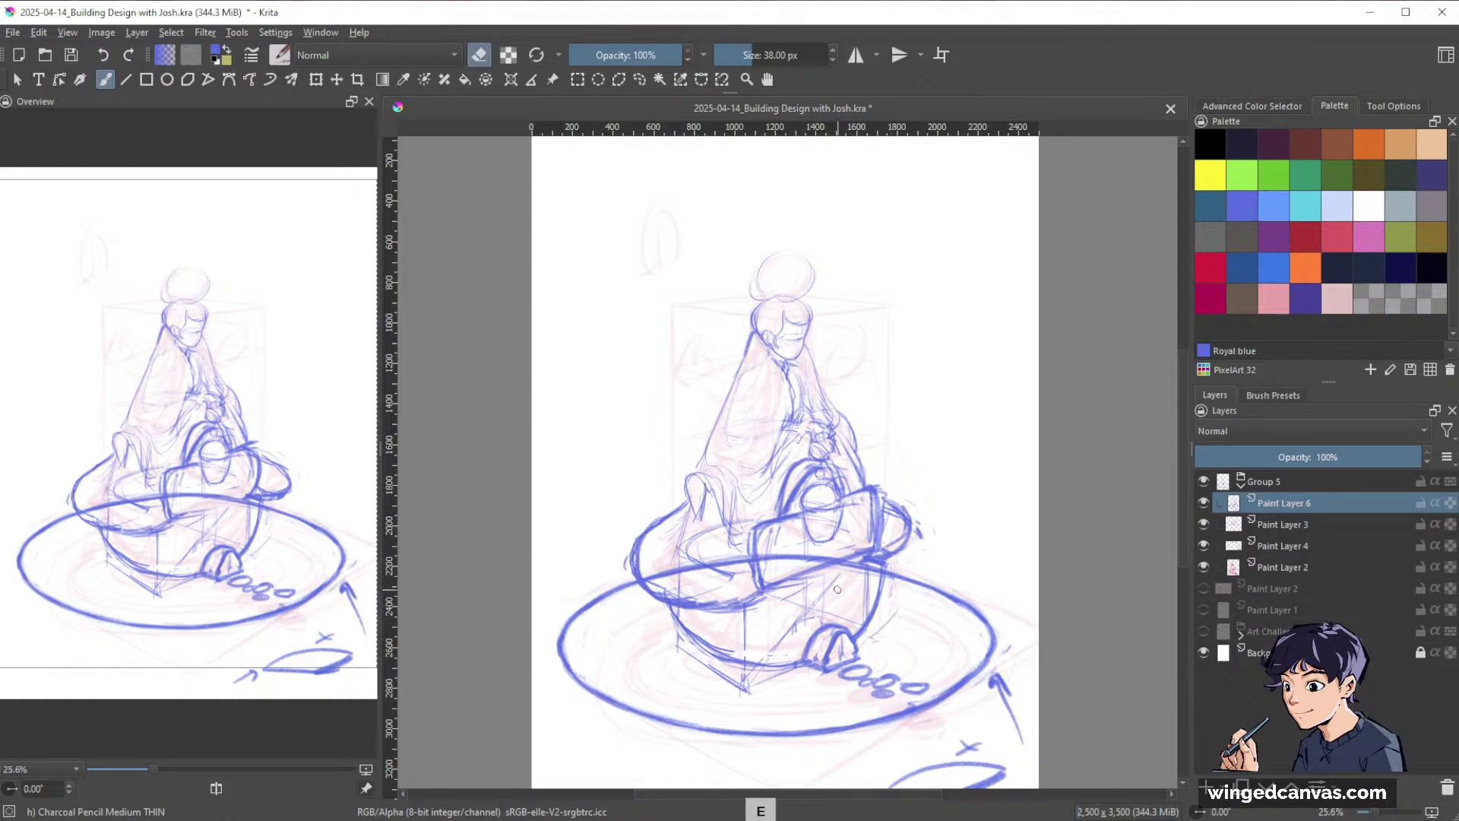
pyautogui.moveTo(788, 599); pyautogui.dragTo(821, 628)
pyautogui.press('e')
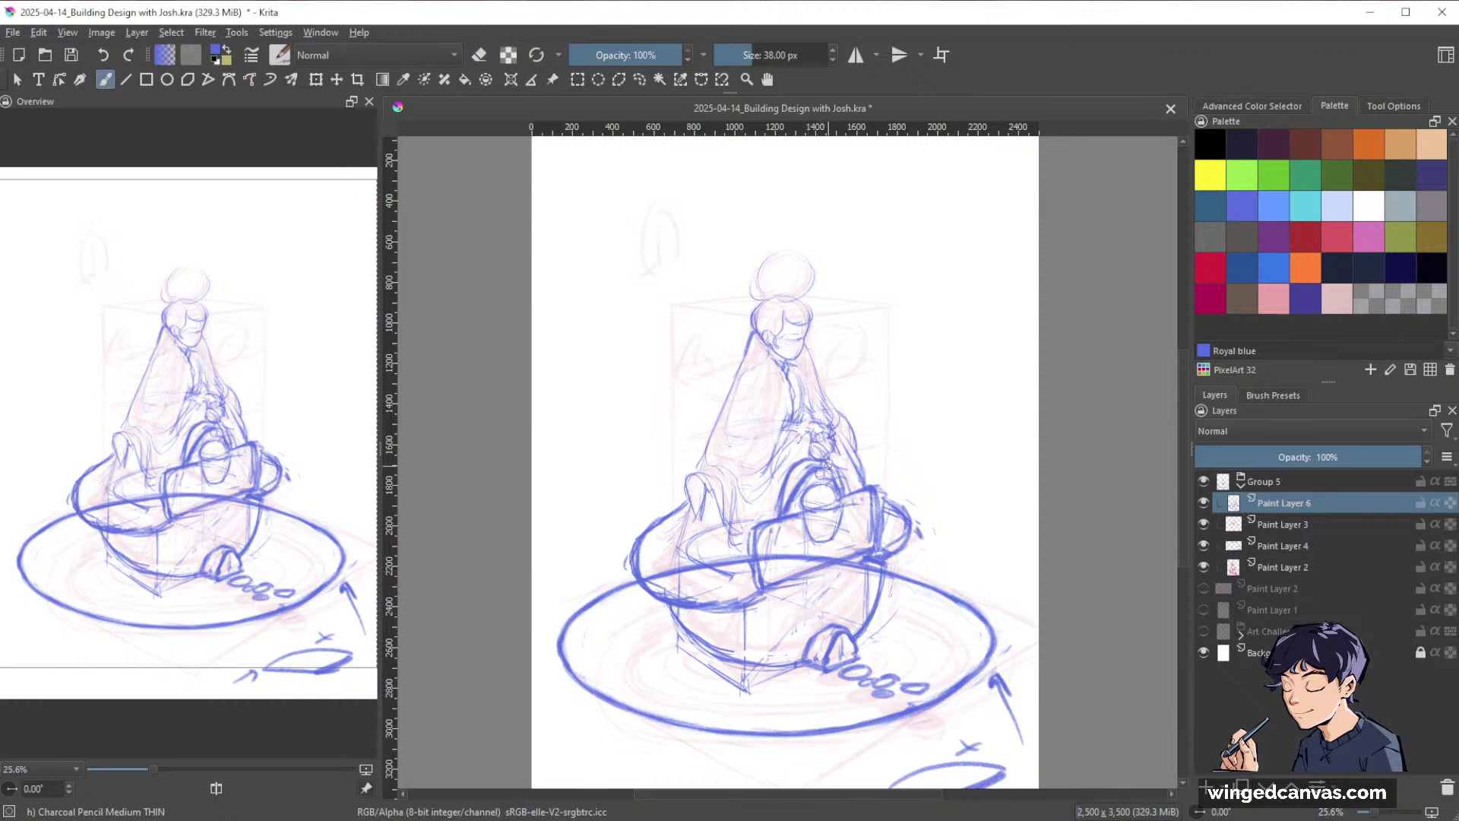
pyautogui.moveTo(798, 580); pyautogui.dragTo(775, 683)
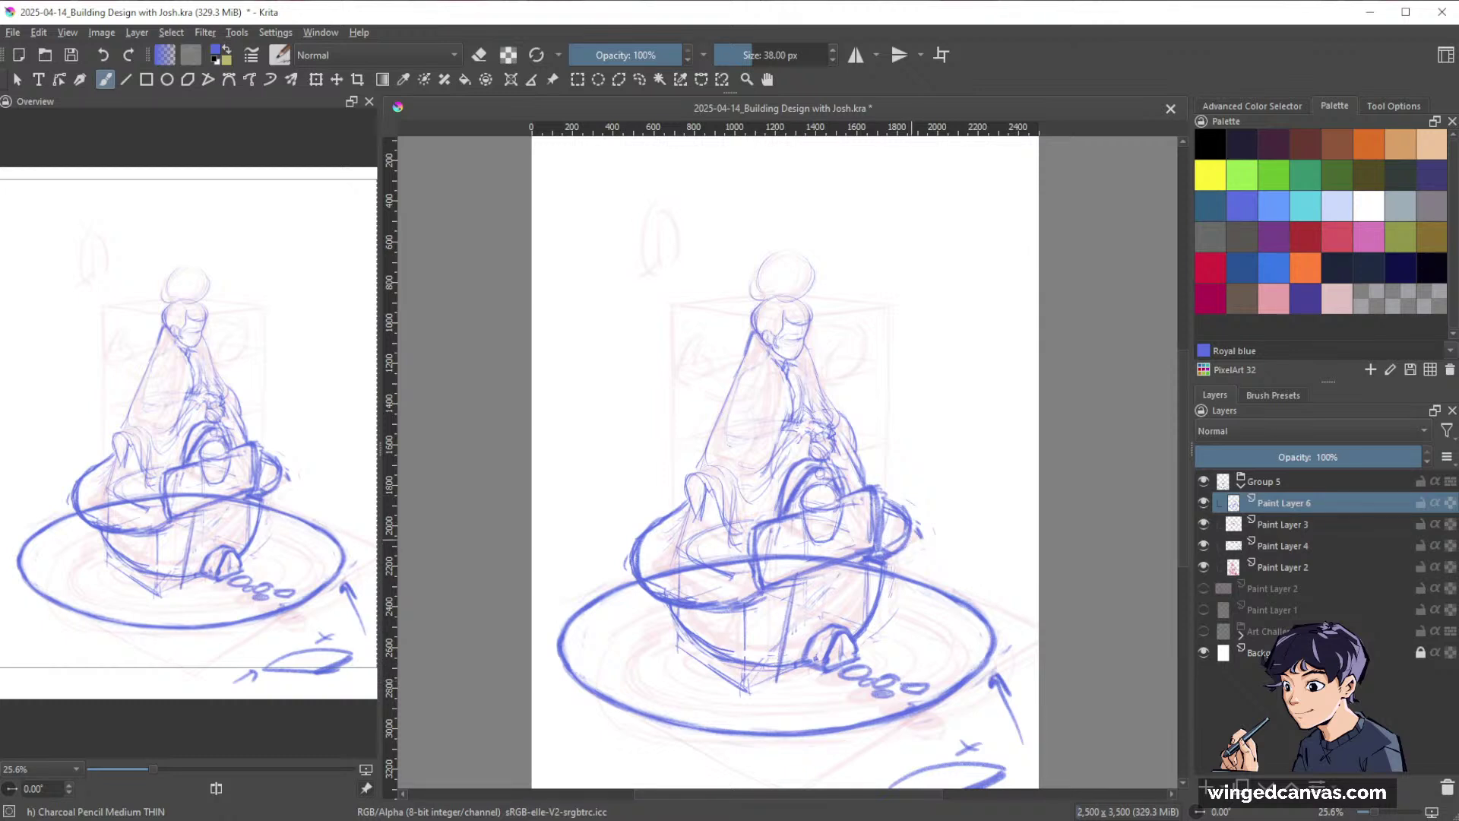
pyautogui.hotkey('ctrl', 'z')
pyautogui.hotkey('ctrl', 'z')
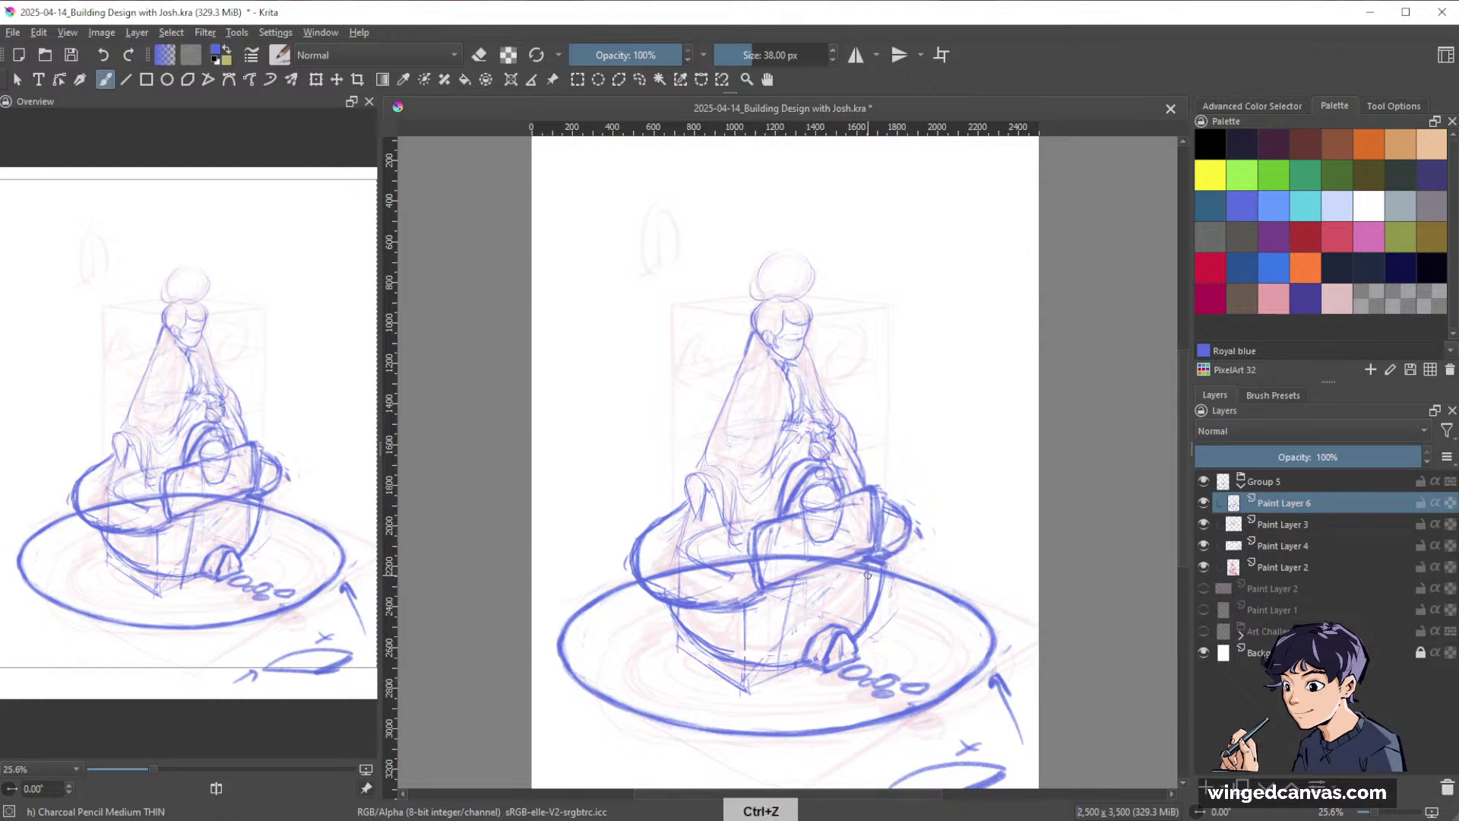
pyautogui.hotkey('ctrl', 'z')
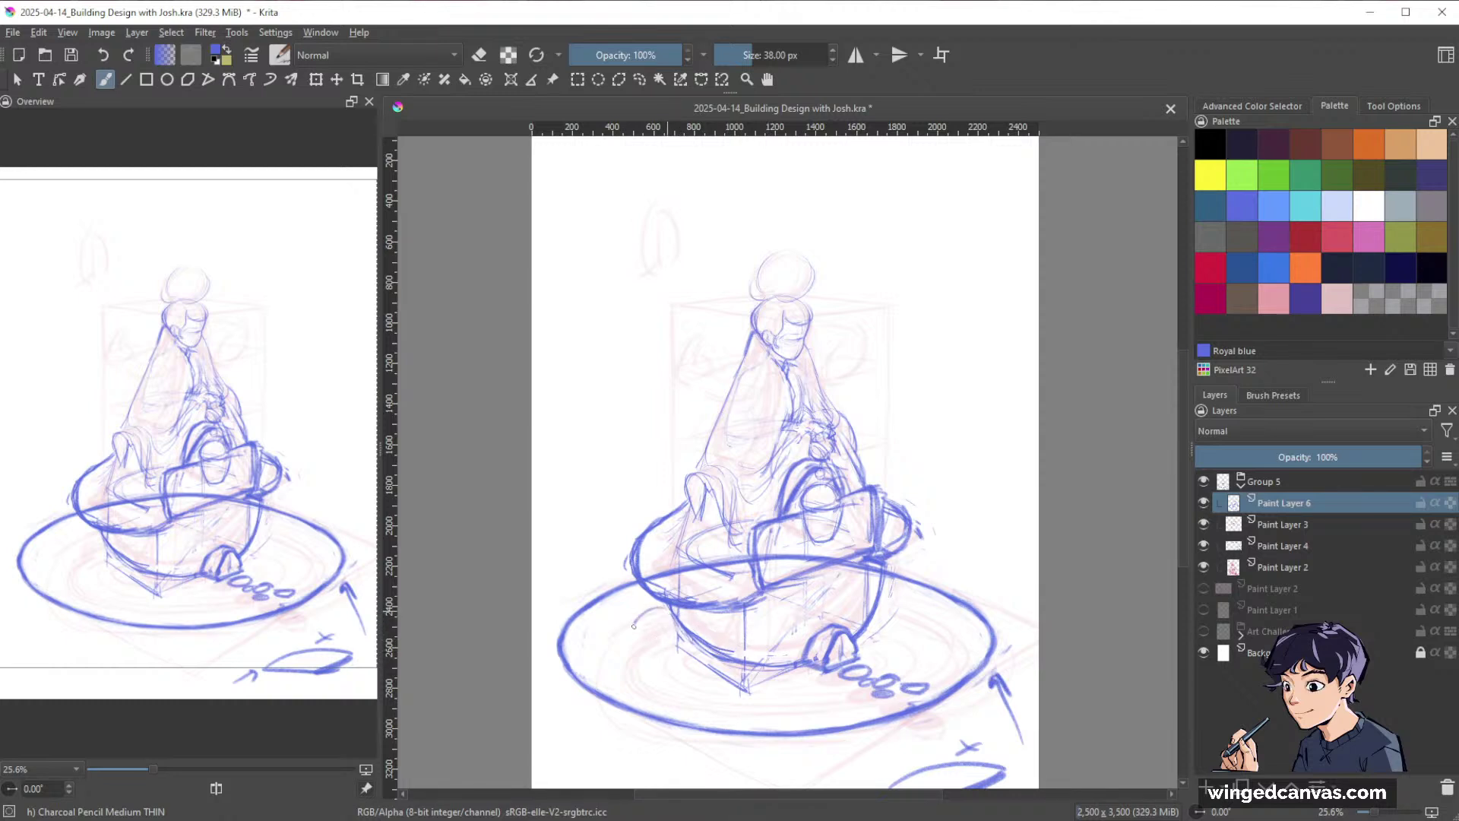
# Sketch curved side forms at the bowl's left and right, and a wide low arch on its lower front.
pyautogui.moveTo(634, 627)
pyautogui.mouseDown()
pyautogui.moveTo(689, 652)
pyautogui.moveTo(796, 634)
pyautogui.mouseUp()
pyautogui.moveTo(902, 582); pyautogui.dragTo(867, 646)
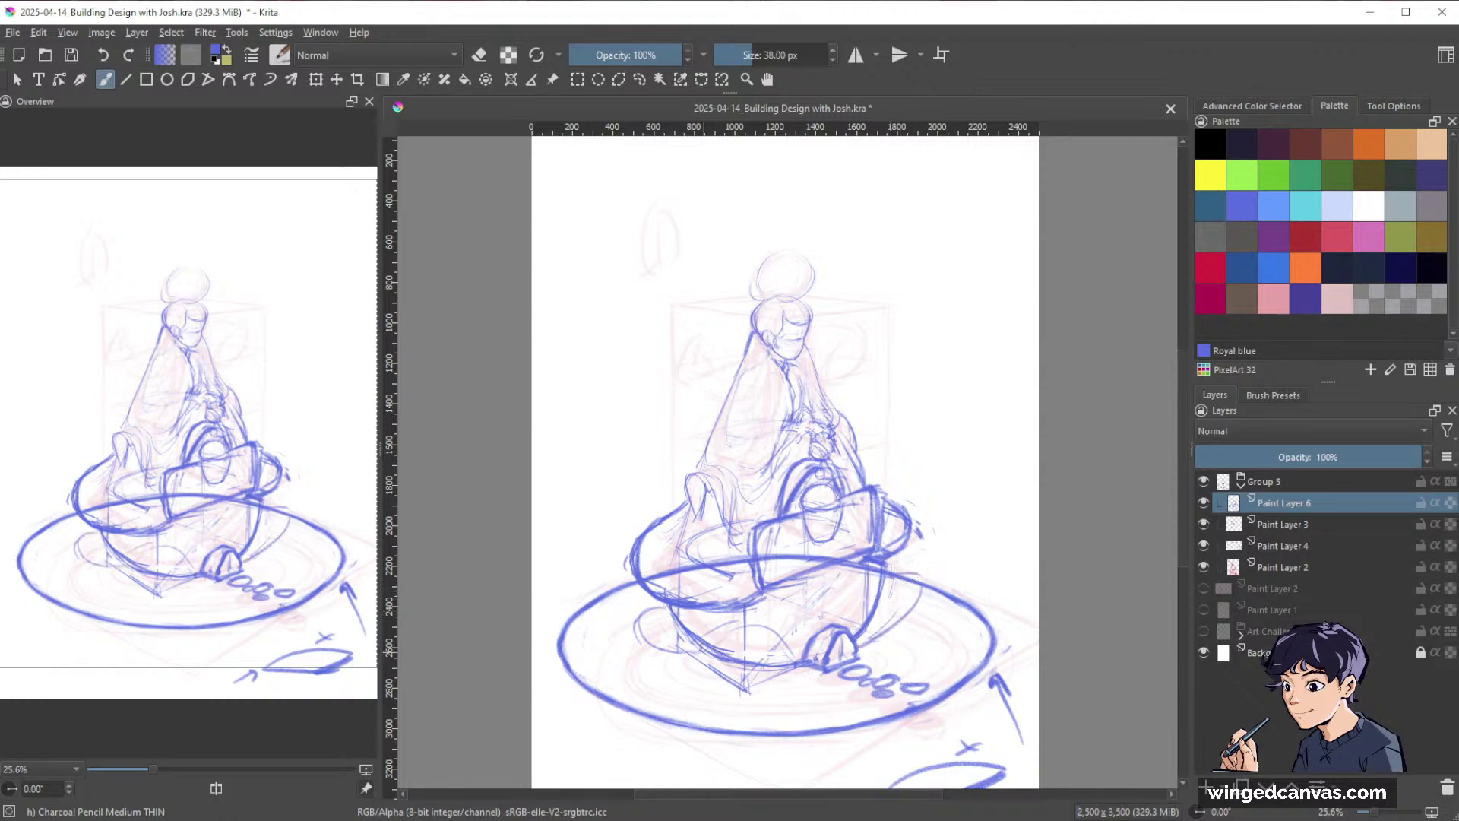
pyautogui.moveTo(696, 650); pyautogui.dragTo(785, 673)
pyautogui.moveTo(692, 645); pyautogui.dragTo(792, 678)
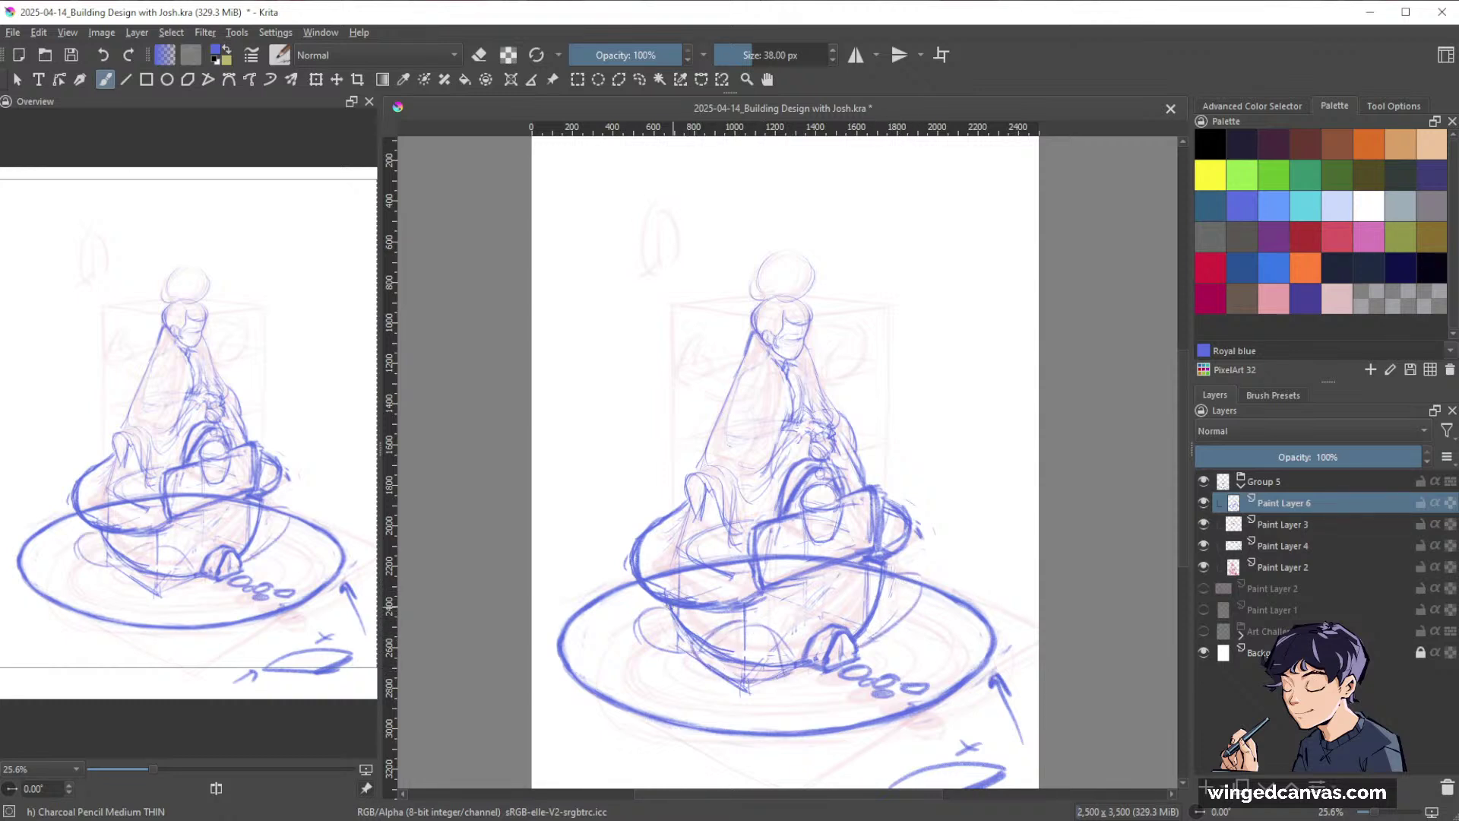
# Redraw the curved side forms flanking the bowl and sketch small round windows on its front.
pyautogui.moveTo(638, 605)
pyautogui.mouseDown()
pyautogui.moveTo(688, 659)
pyautogui.moveTo(720, 647)
pyautogui.mouseUp()
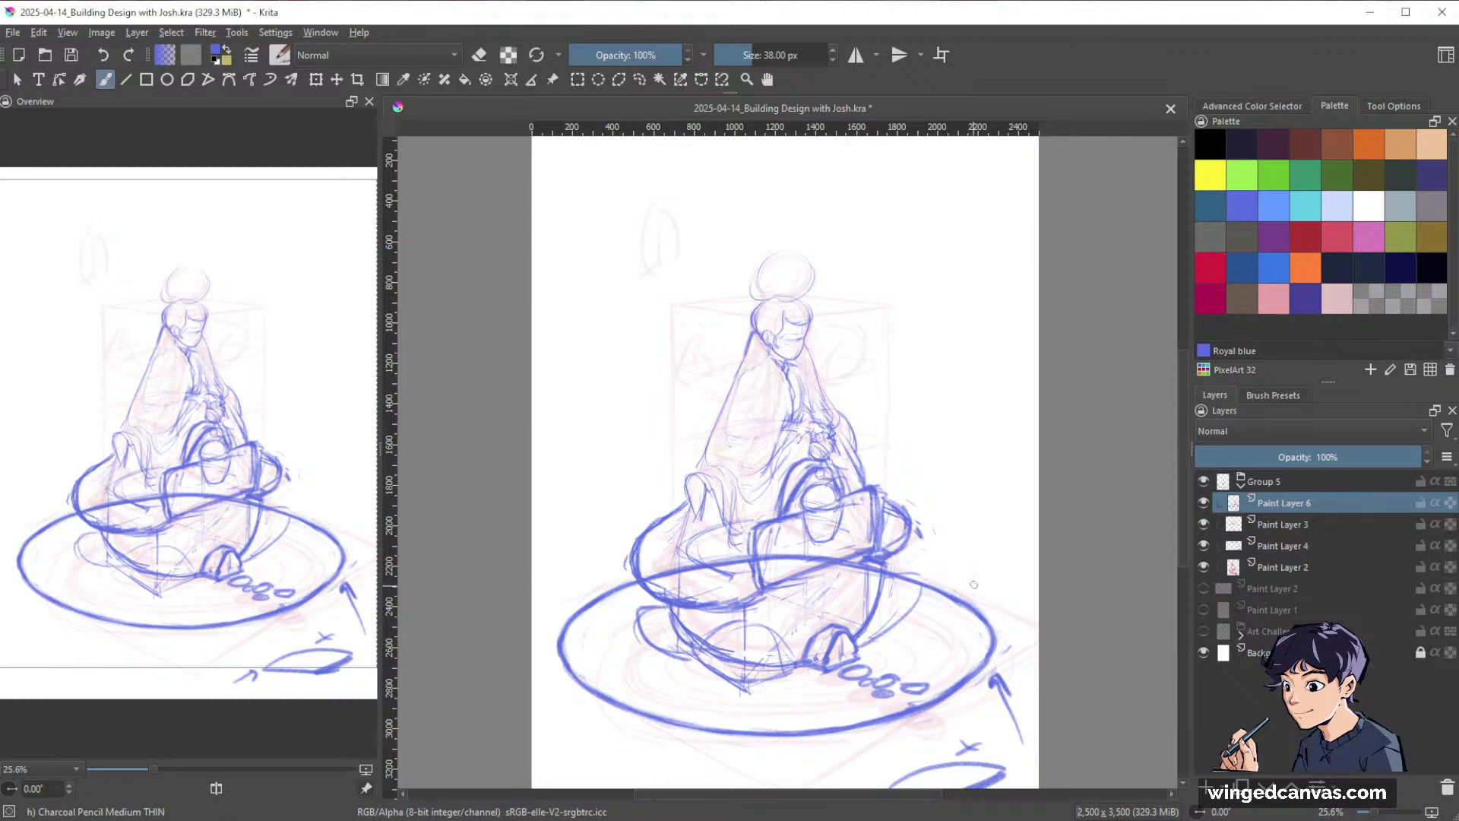
pyautogui.moveTo(905, 569)
pyautogui.mouseDown()
pyautogui.moveTo(923, 611)
pyautogui.moveTo(865, 647)
pyautogui.mouseUp()
pyautogui.moveTo(893, 560); pyautogui.dragTo(879, 594)
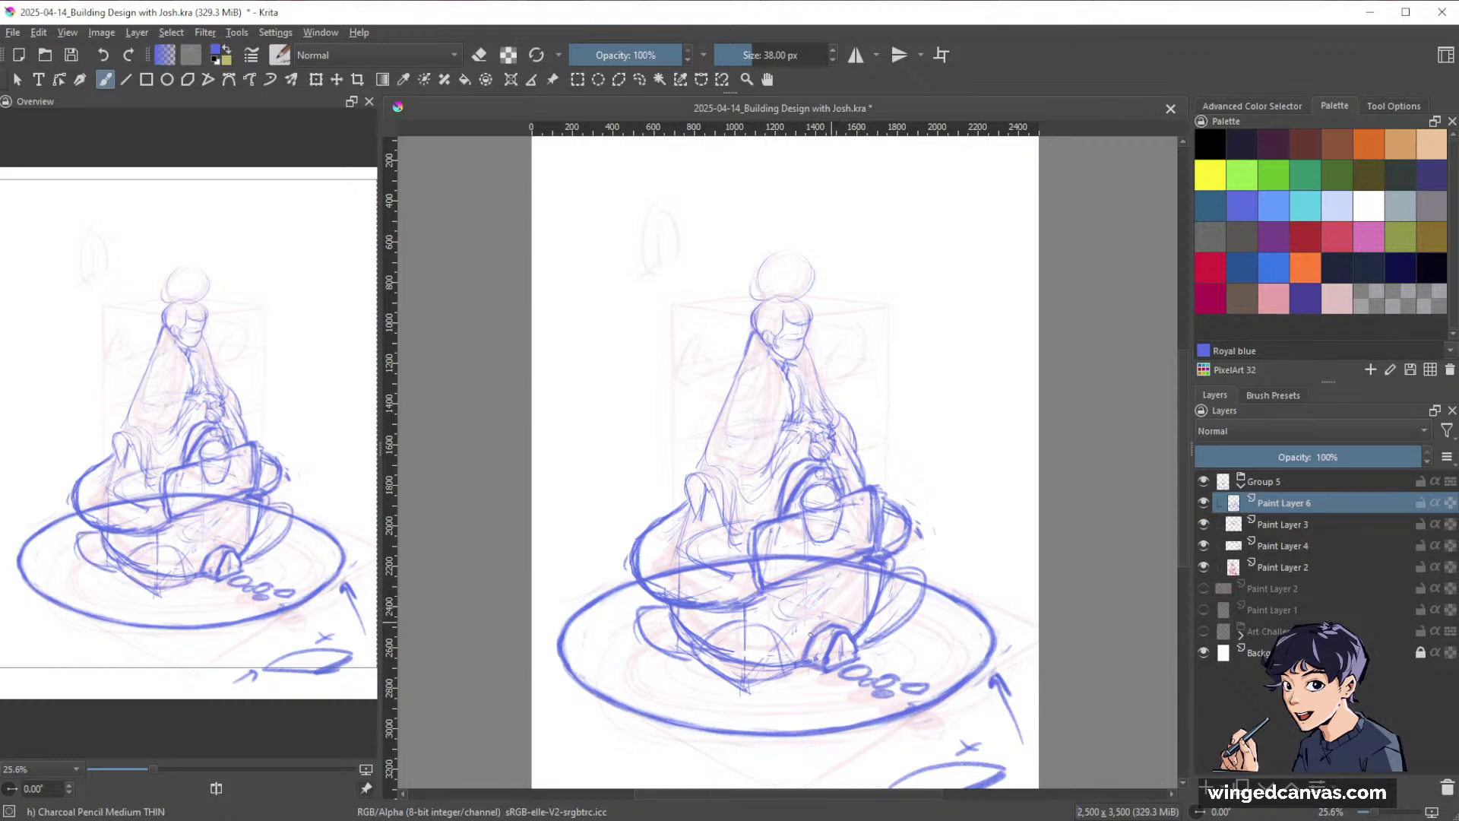
pyautogui.moveTo(862, 579)
pyautogui.mouseDown()
pyautogui.moveTo(781, 611)
pyautogui.moveTo(802, 609)
pyautogui.moveTo(797, 597)
pyautogui.moveTo(818, 618)
pyautogui.moveTo(795, 621)
pyautogui.moveTo(830, 587)
pyautogui.moveTo(793, 608)
pyautogui.mouseUp()
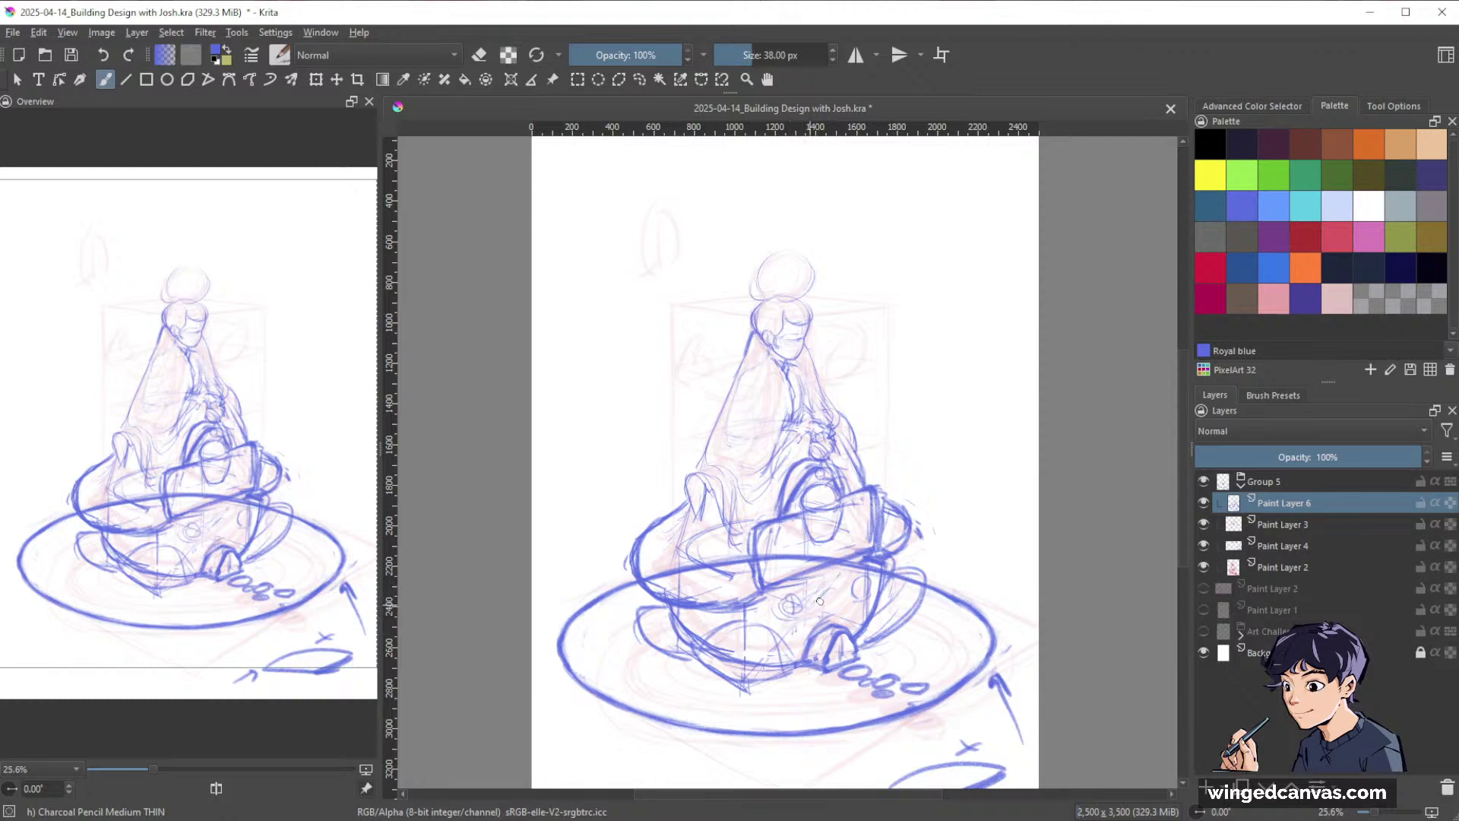
pyautogui.hotkey('ctrl', 'space')
pyautogui.moveTo(974, 547); pyautogui.dragTo(983, 596)
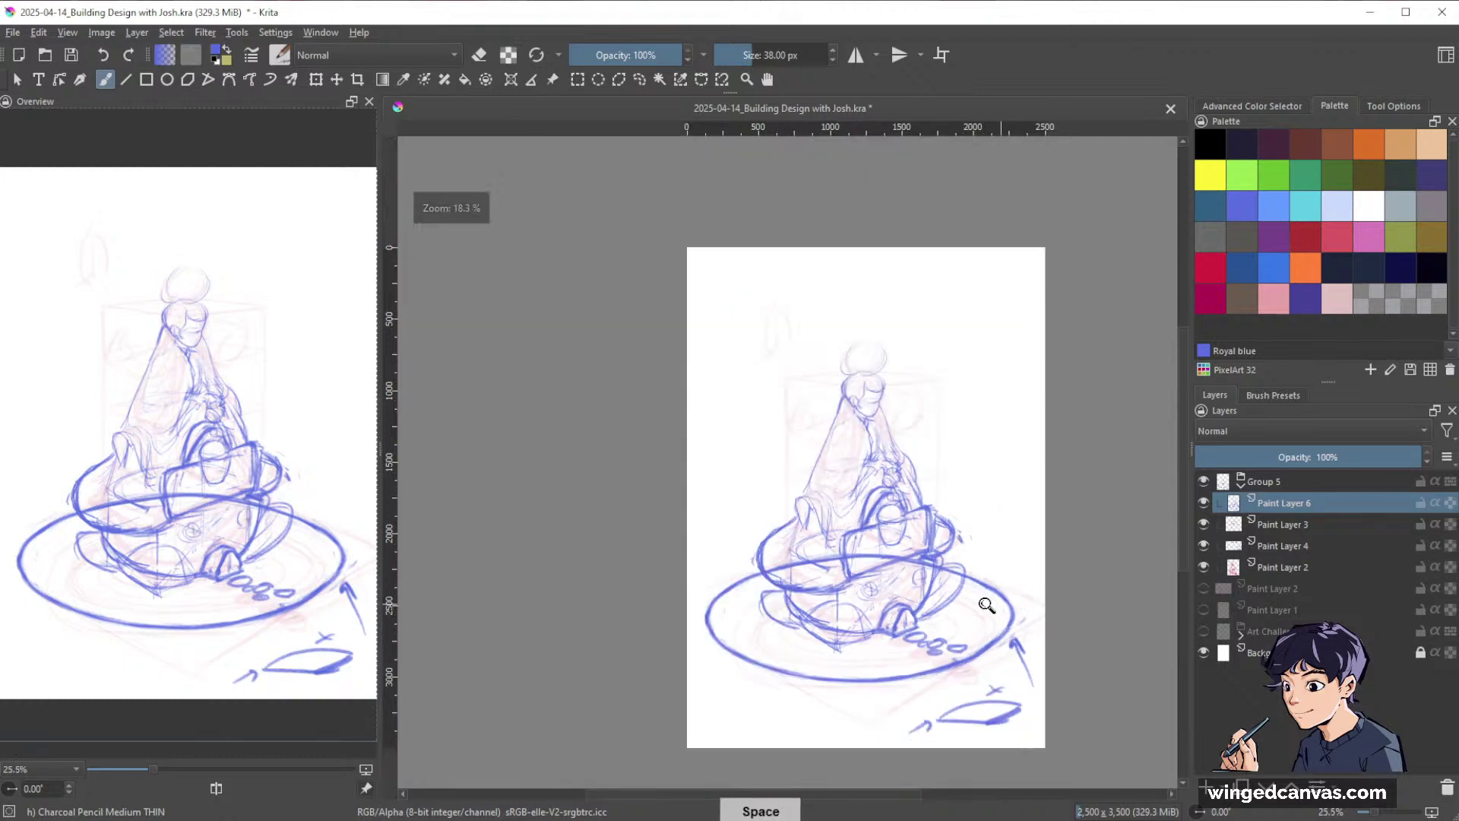
pyautogui.moveTo(941, 421)
pyautogui.mouseDown()
pyautogui.moveTo(995, 336)
pyautogui.moveTo(969, 367)
pyautogui.mouseUp()
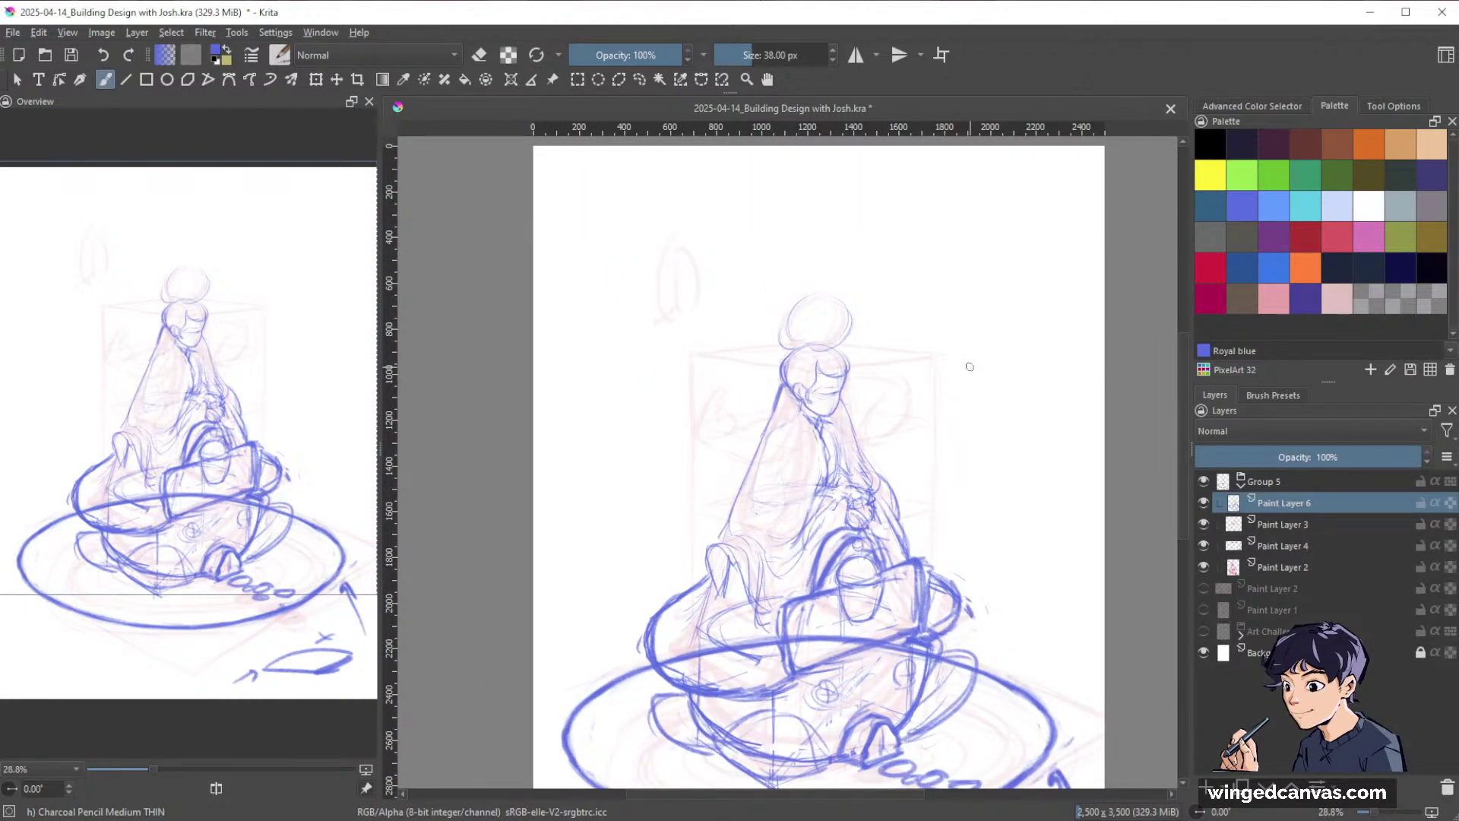
# Handwrite the name "Twighlight Fisheries" in the blank area below the plate's left side, using a 32 px brush.
pyautogui.press('space')
pyautogui.moveTo(1016, 571)
pyautogui.mouseDown()
pyautogui.moveTo(997, 484)
pyautogui.moveTo(1027, 320)
pyautogui.mouseUp()
pyautogui.moveTo(562, 570); pyautogui.dragTo(586, 566)
pyautogui.moveTo(576, 568)
pyautogui.mouseDown()
pyautogui.moveTo(578, 589)
pyautogui.moveTo(643, 590)
pyautogui.mouseUp()
pyautogui.press('[')
pyautogui.moveTo(646, 578)
pyautogui.mouseDown()
pyautogui.moveTo(658, 602)
pyautogui.moveTo(675, 591)
pyautogui.mouseUp()
pyautogui.moveTo(674, 580); pyautogui.dragTo(689, 580)
pyautogui.moveTo(681, 576); pyautogui.dragTo(682, 600)
pyautogui.moveTo(580, 599); pyautogui.dragTo(597, 598)
pyautogui.moveTo(580, 608); pyautogui.dragTo(602, 621)
pyautogui.moveTo(603, 600); pyautogui.dragTo(608, 621)
pyautogui.moveTo(620, 599); pyautogui.dragTo(619, 621)
pyautogui.moveTo(621, 612); pyautogui.dragTo(663, 622)
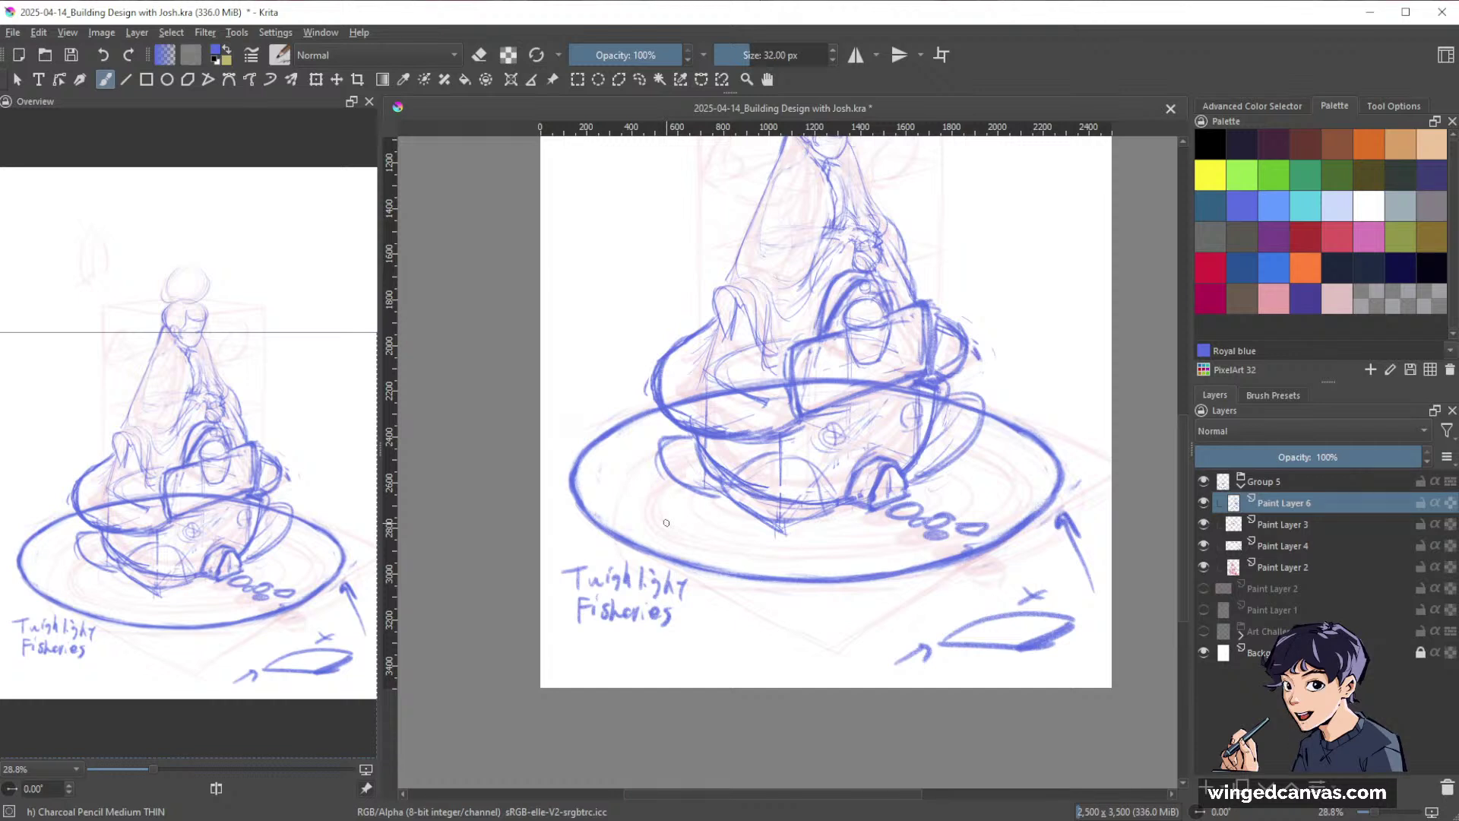
pyautogui.moveTo(660, 507)
pyautogui.mouseDown()
pyautogui.moveTo(667, 572)
pyautogui.moveTo(667, 524)
pyautogui.mouseUp()
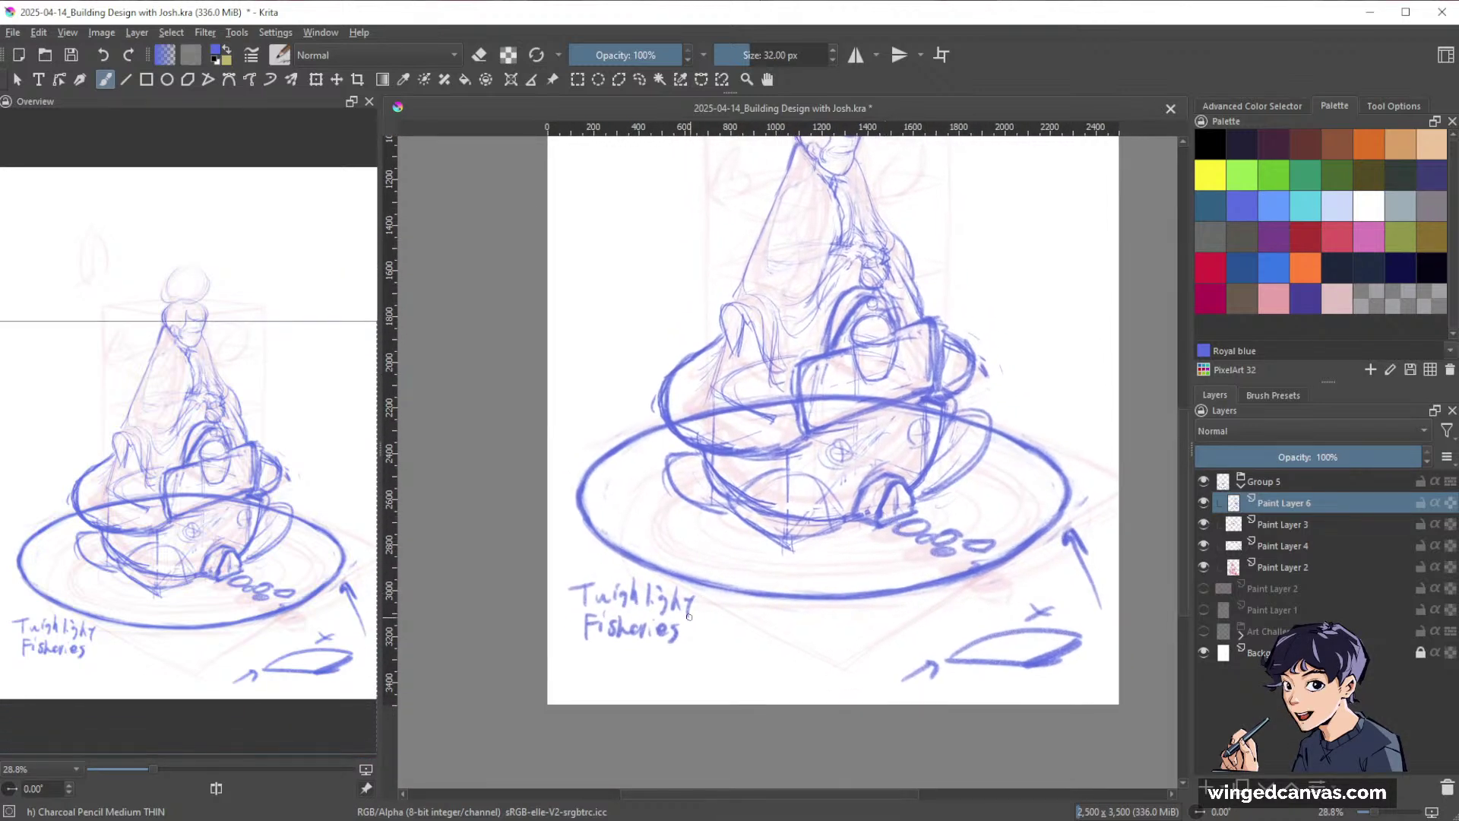
# Add a bullet before the first name and handwrite a second bulleted name, "Lucille's Lanterns", below it.
pyautogui.click(556, 589)
pyautogui.click(564, 668)
pyautogui.moveTo(576, 660); pyautogui.dragTo(600, 676)
pyautogui.moveTo(611, 666); pyautogui.dragTo(768, 675)
pyautogui.moveTo(770, 660); pyautogui.dragTo(771, 687)
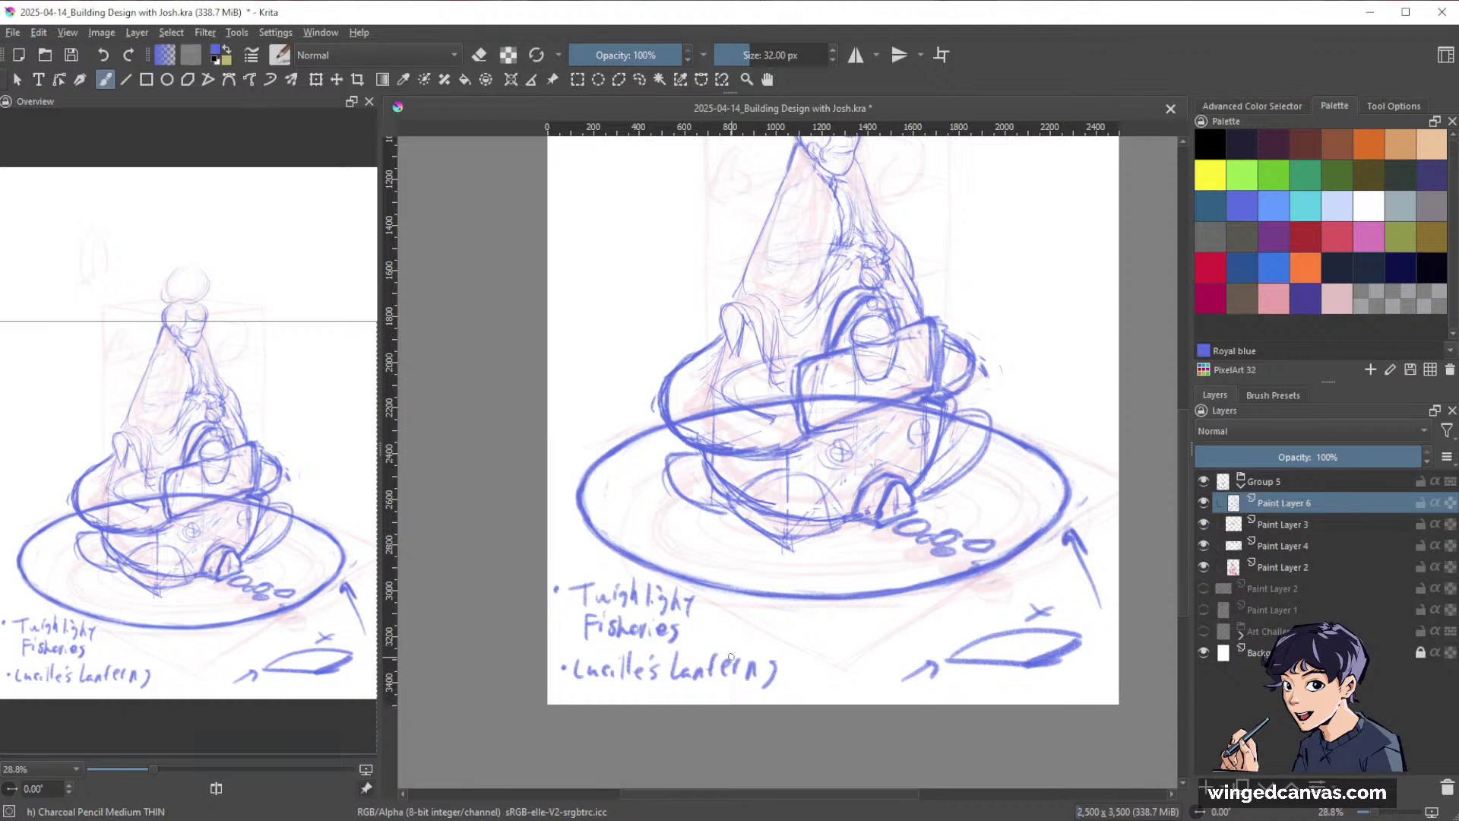
# Handwrite a third bulleted name beginning "ladies of the" and a fourth, "bountiful bay", beside the first two.
pyautogui.press('space')
pyautogui.moveTo(954, 454); pyautogui.dragTo(902, 511)
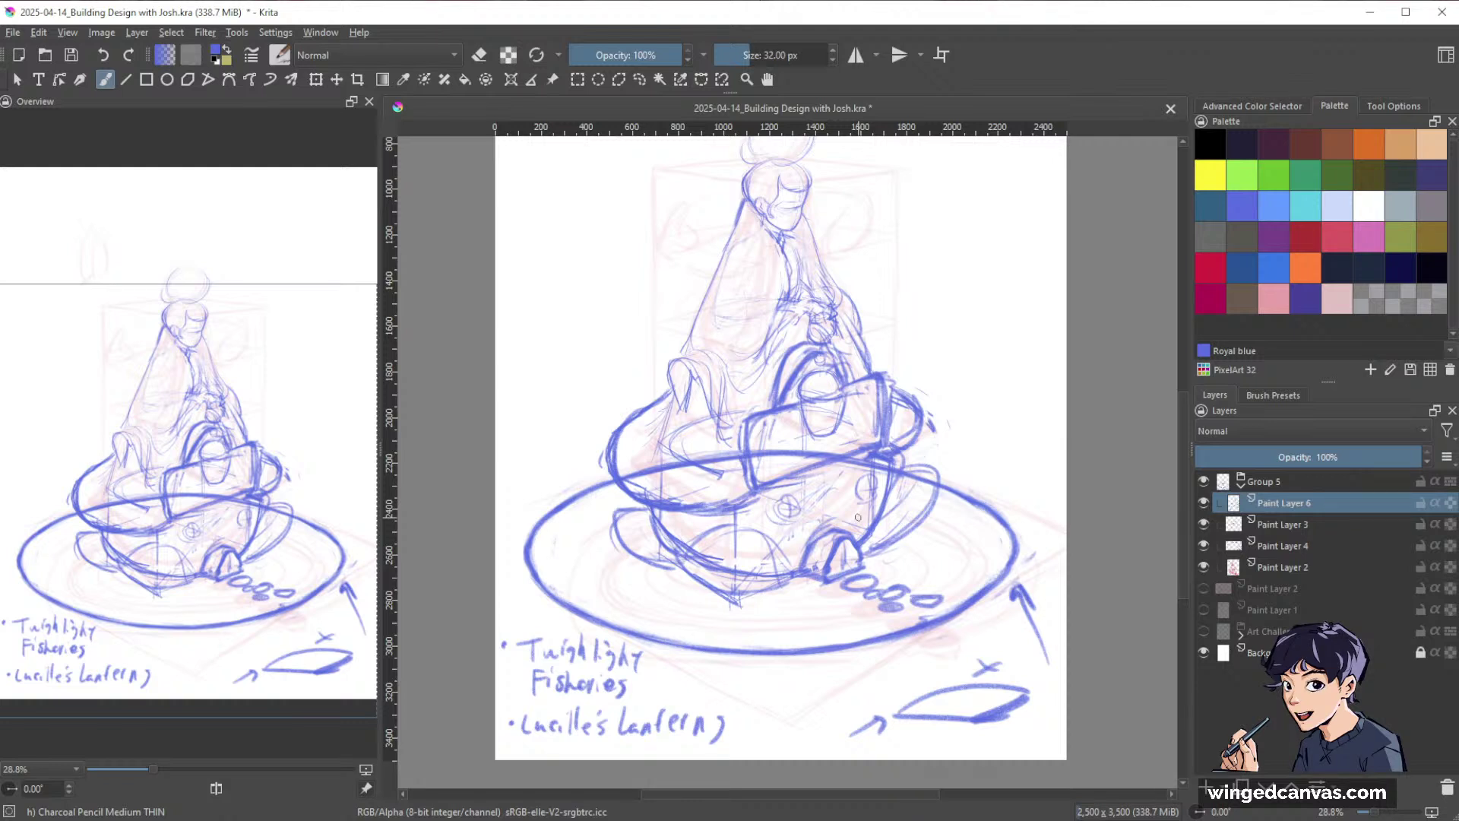
pyautogui.moveTo(709, 660)
pyautogui.mouseDown()
pyautogui.moveTo(712, 675)
pyautogui.moveTo(734, 658)
pyautogui.moveTo(768, 668)
pyautogui.mouseUp()
pyautogui.moveTo(783, 653)
pyautogui.mouseDown()
pyautogui.moveTo(777, 673)
pyautogui.moveTo(833, 662)
pyautogui.moveTo(783, 688)
pyautogui.moveTo(816, 693)
pyautogui.mouseUp()
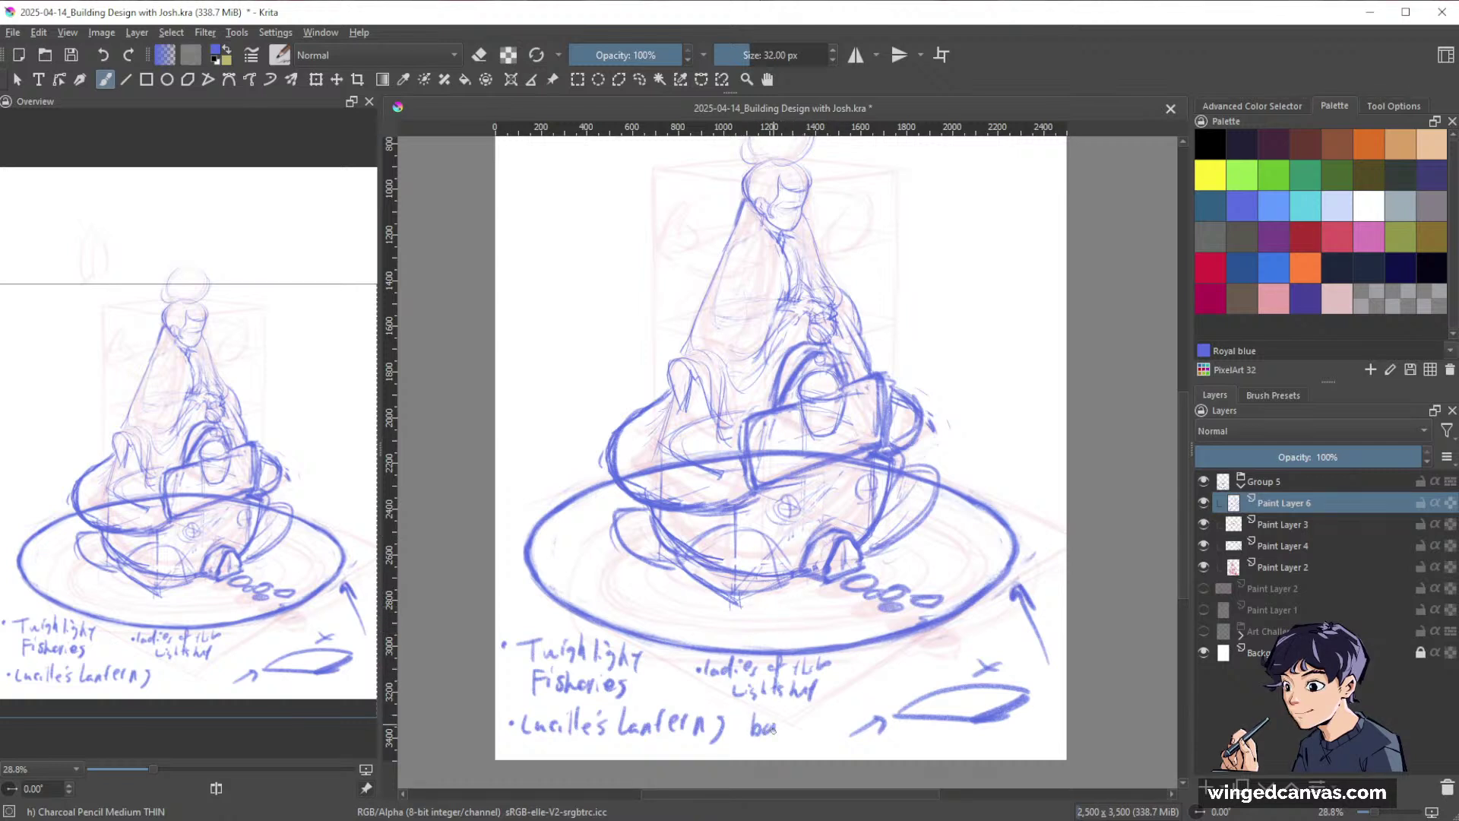
pyautogui.moveTo(769, 722)
pyautogui.mouseDown()
pyautogui.moveTo(804, 734)
pyautogui.moveTo(820, 701)
pyautogui.moveTo(837, 734)
pyautogui.moveTo(794, 748)
pyautogui.mouseUp()
pyautogui.moveTo(800, 640); pyautogui.dragTo(758, 697)
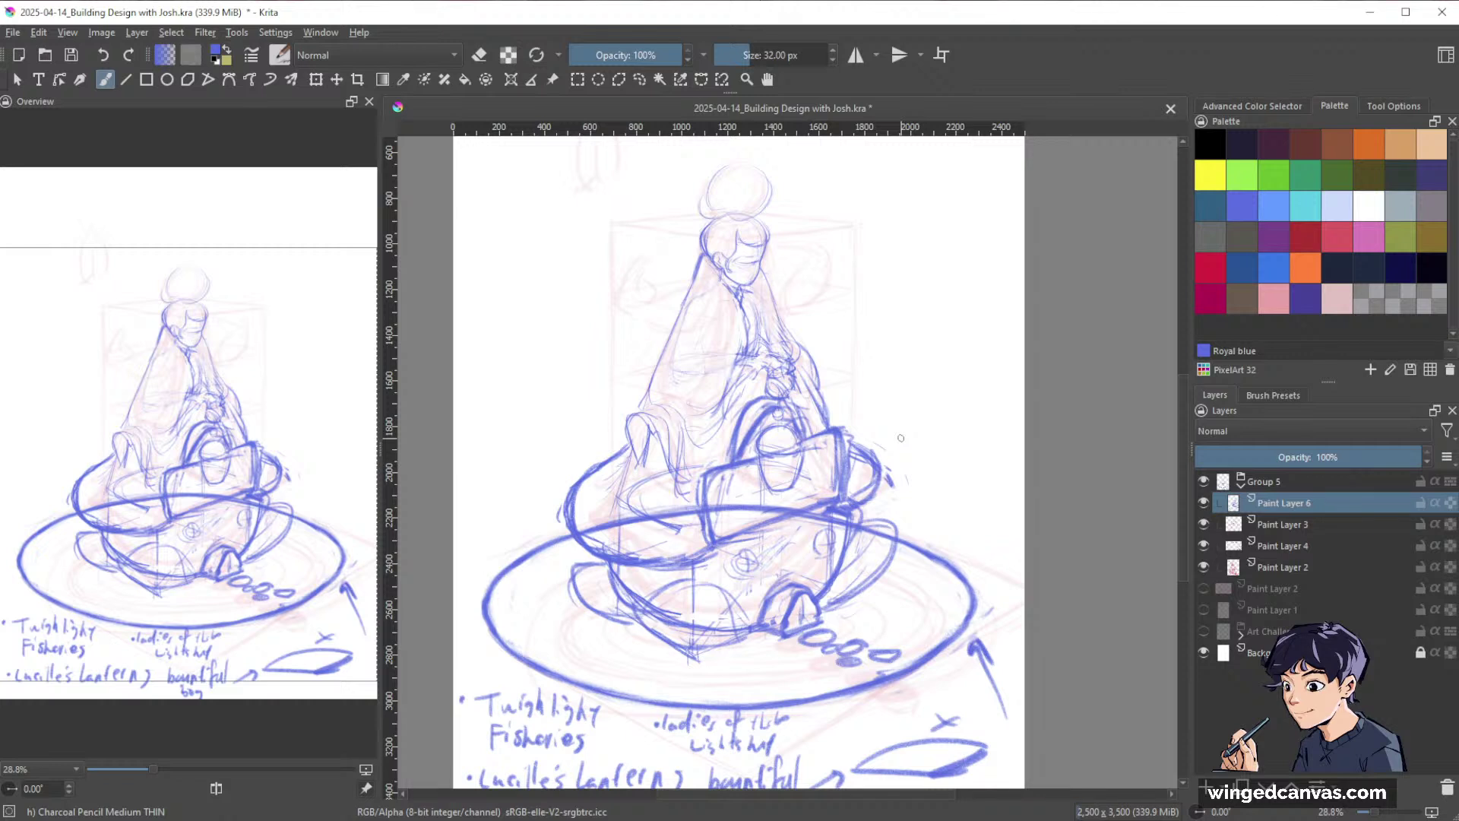
# Erase the small round windows and loose marks from the front of the bowl.
pyautogui.press('/')
pyautogui.moveTo(835, 533)
pyautogui.mouseDown()
pyautogui.moveTo(828, 546)
pyautogui.moveTo(695, 578)
pyautogui.mouseUp()
pyautogui.press('/')
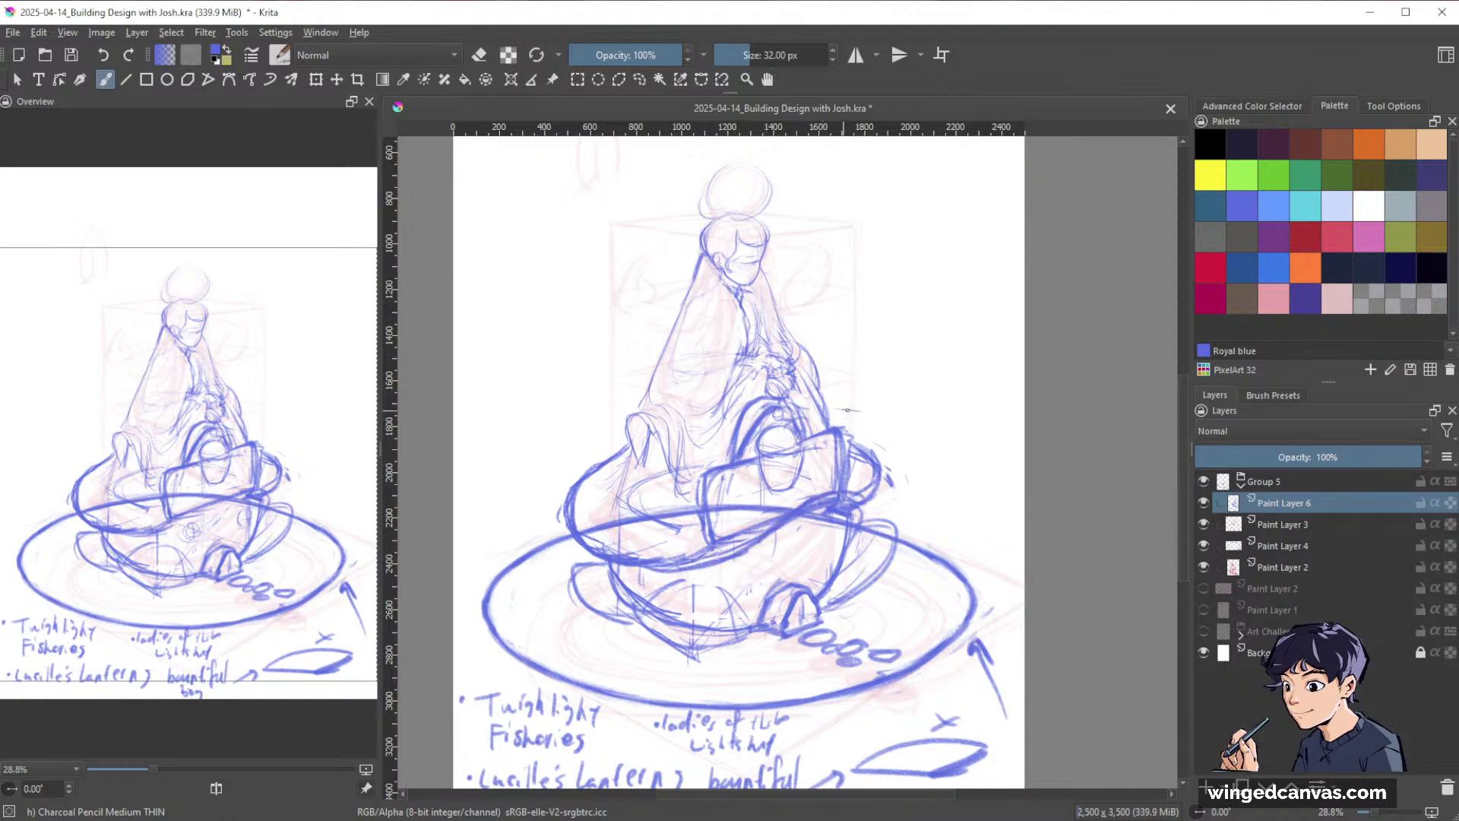
# Sketch rounded loops along both sides of the bowl's rim and small ovals on the left rim and drapery.
pyautogui.moveTo(847, 410)
pyautogui.mouseDown()
pyautogui.moveTo(851, 490)
pyautogui.moveTo(877, 407)
pyautogui.moveTo(884, 460)
pyautogui.mouseUp()
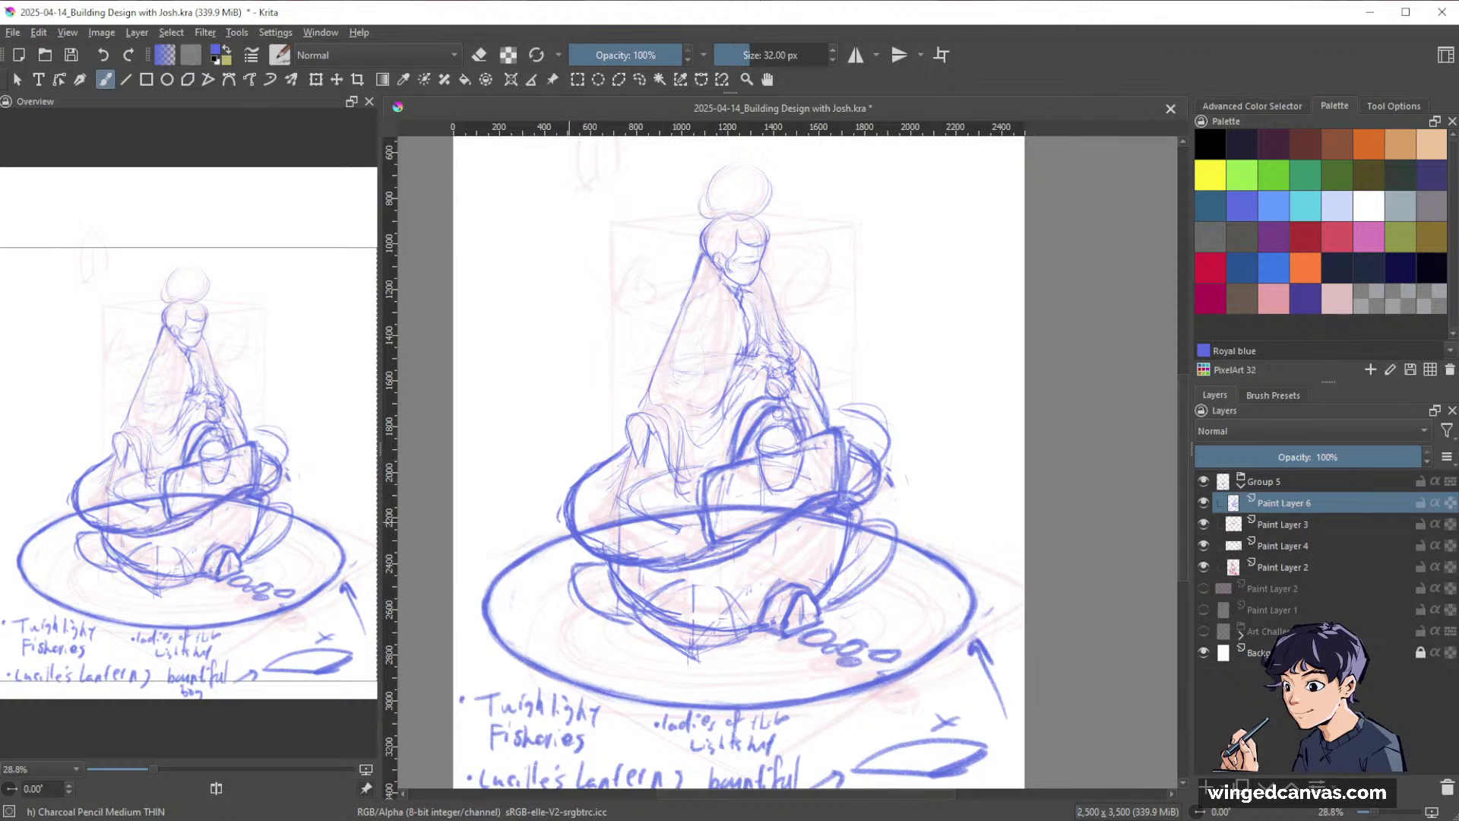
pyautogui.moveTo(612, 524)
pyautogui.mouseDown()
pyautogui.moveTo(600, 498)
pyautogui.moveTo(620, 494)
pyautogui.moveTo(647, 532)
pyautogui.moveTo(622, 528)
pyautogui.mouseUp()
pyautogui.moveTo(653, 442); pyautogui.dragTo(660, 467)
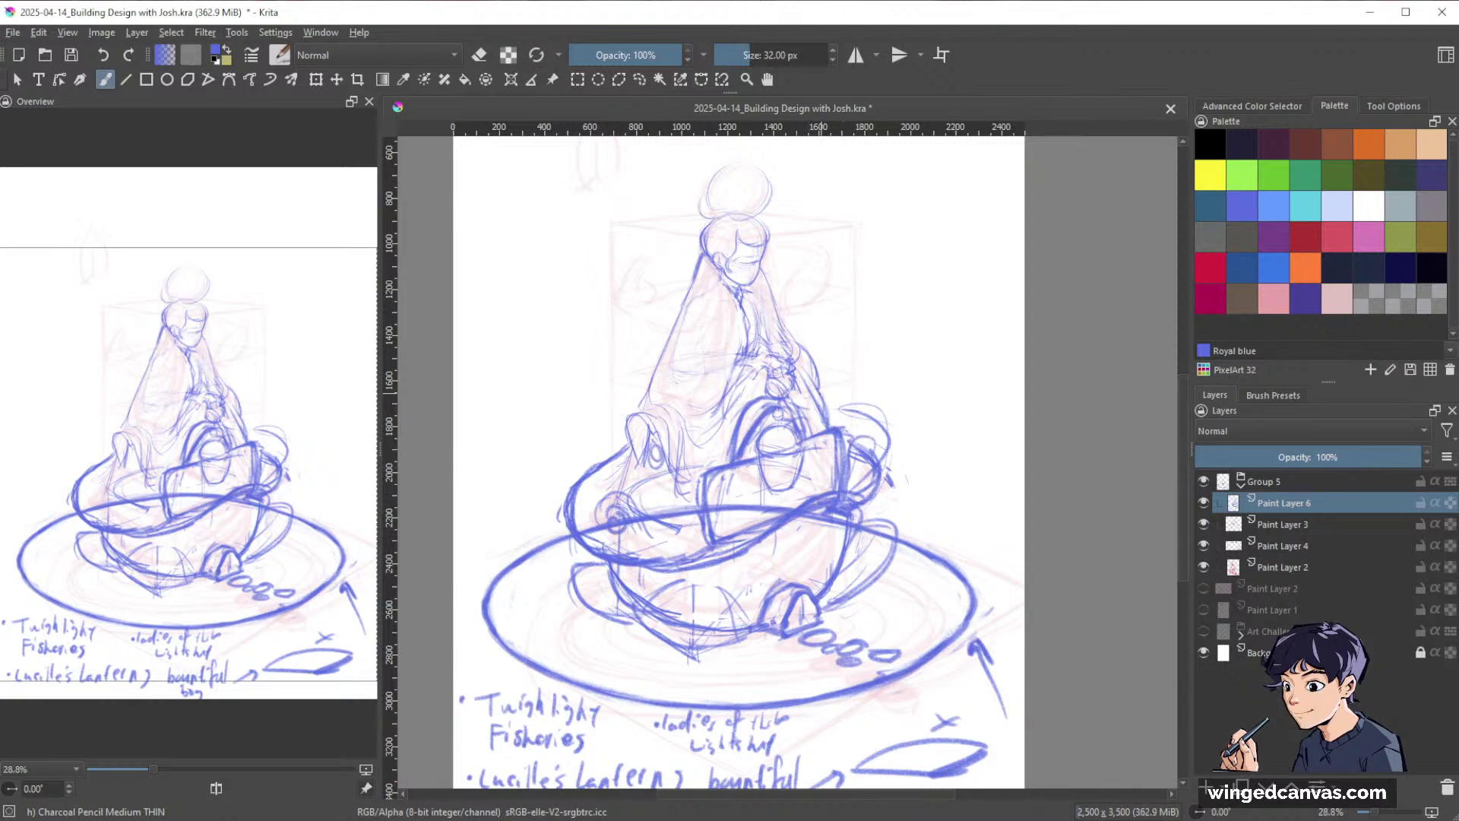
pyautogui.moveTo(821, 393); pyautogui.dragTo(851, 427)
pyautogui.moveTo(642, 404)
pyautogui.mouseDown()
pyautogui.moveTo(620, 385)
pyautogui.moveTo(648, 378)
pyautogui.mouseUp()
pyautogui.moveTo(608, 439)
pyautogui.mouseDown()
pyautogui.moveTo(596, 487)
pyautogui.moveTo(580, 449)
pyautogui.moveTo(620, 448)
pyautogui.moveTo(596, 440)
pyautogui.moveTo(606, 485)
pyautogui.moveTo(594, 439)
pyautogui.moveTo(641, 452)
pyautogui.moveTo(580, 446)
pyautogui.moveTo(594, 490)
pyautogui.mouseUp()
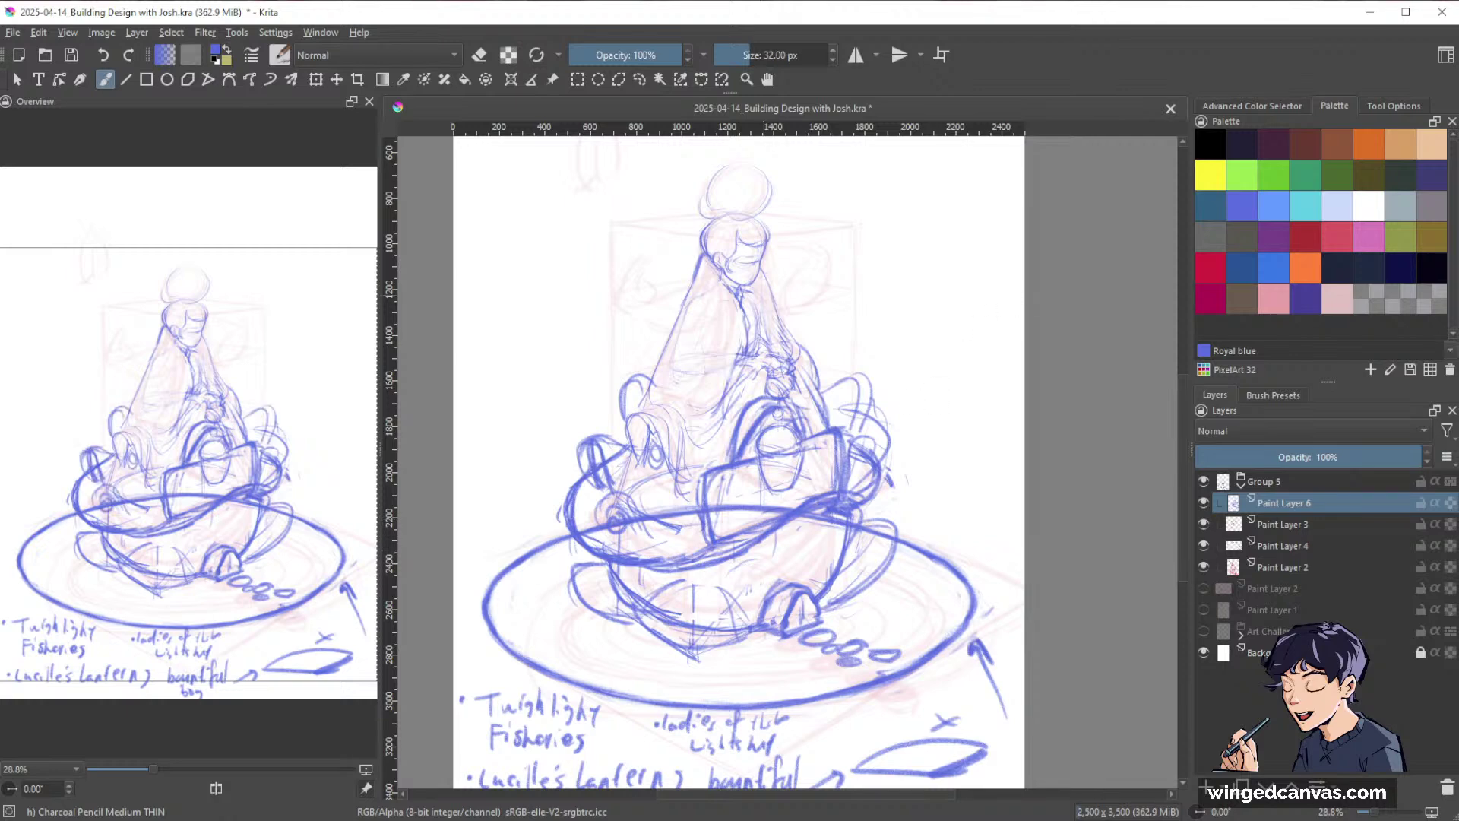
# Draw layered, scalloped folds down the left side of the figure's veil.
pyautogui.moveTo(885, 294); pyautogui.dragTo(954, 433)
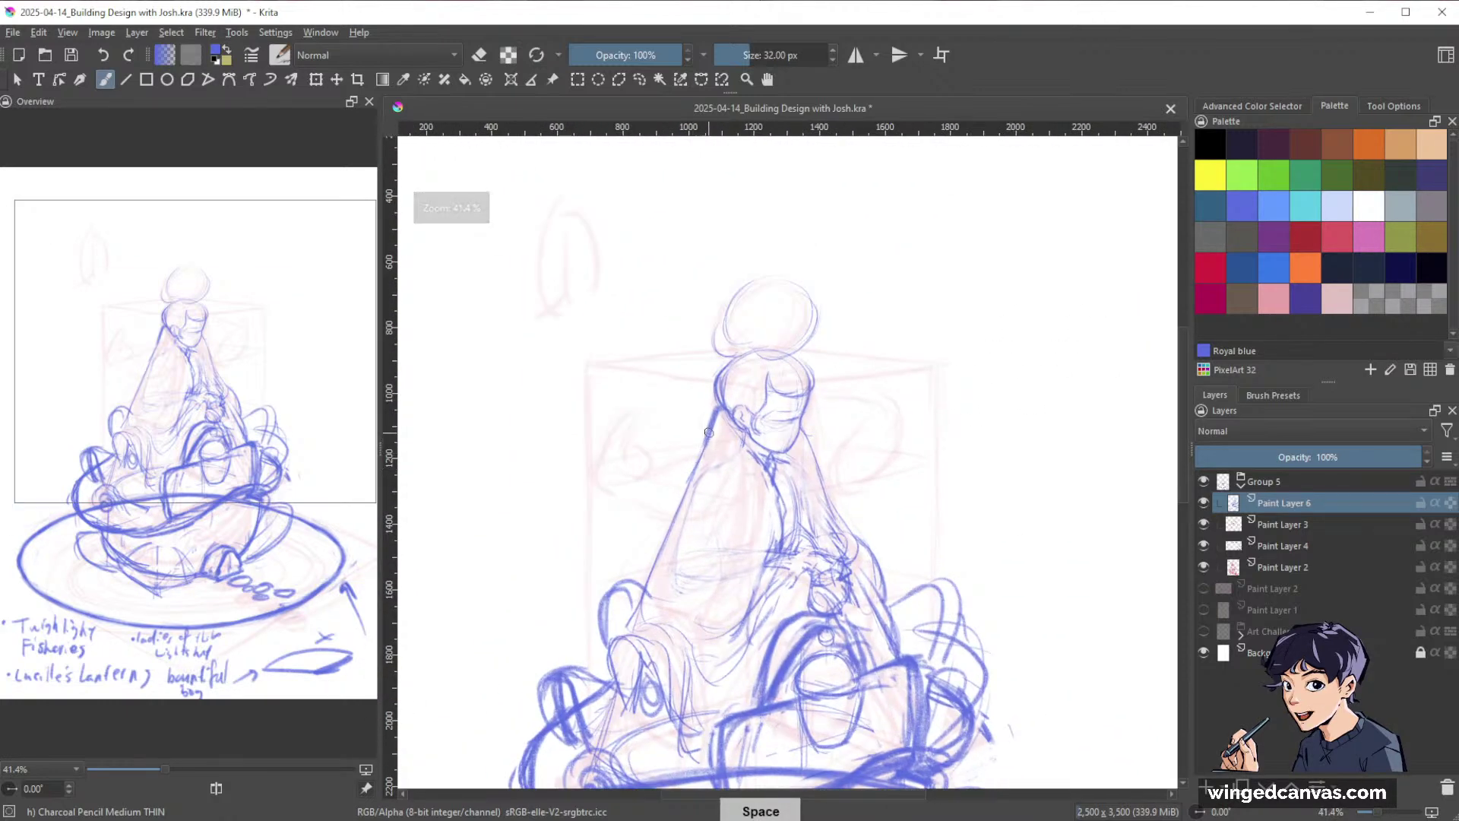
pyautogui.moveTo(693, 482)
pyautogui.mouseDown()
pyautogui.moveTo(735, 469)
pyautogui.moveTo(758, 488)
pyautogui.mouseUp()
pyautogui.moveTo(672, 516)
pyautogui.mouseDown()
pyautogui.moveTo(730, 501)
pyautogui.moveTo(686, 481)
pyautogui.moveTo(665, 521)
pyautogui.moveTo(695, 535)
pyautogui.moveTo(765, 491)
pyautogui.mouseUp()
pyautogui.moveTo(662, 541)
pyautogui.mouseDown()
pyautogui.moveTo(647, 583)
pyautogui.moveTo(714, 561)
pyautogui.mouseUp()
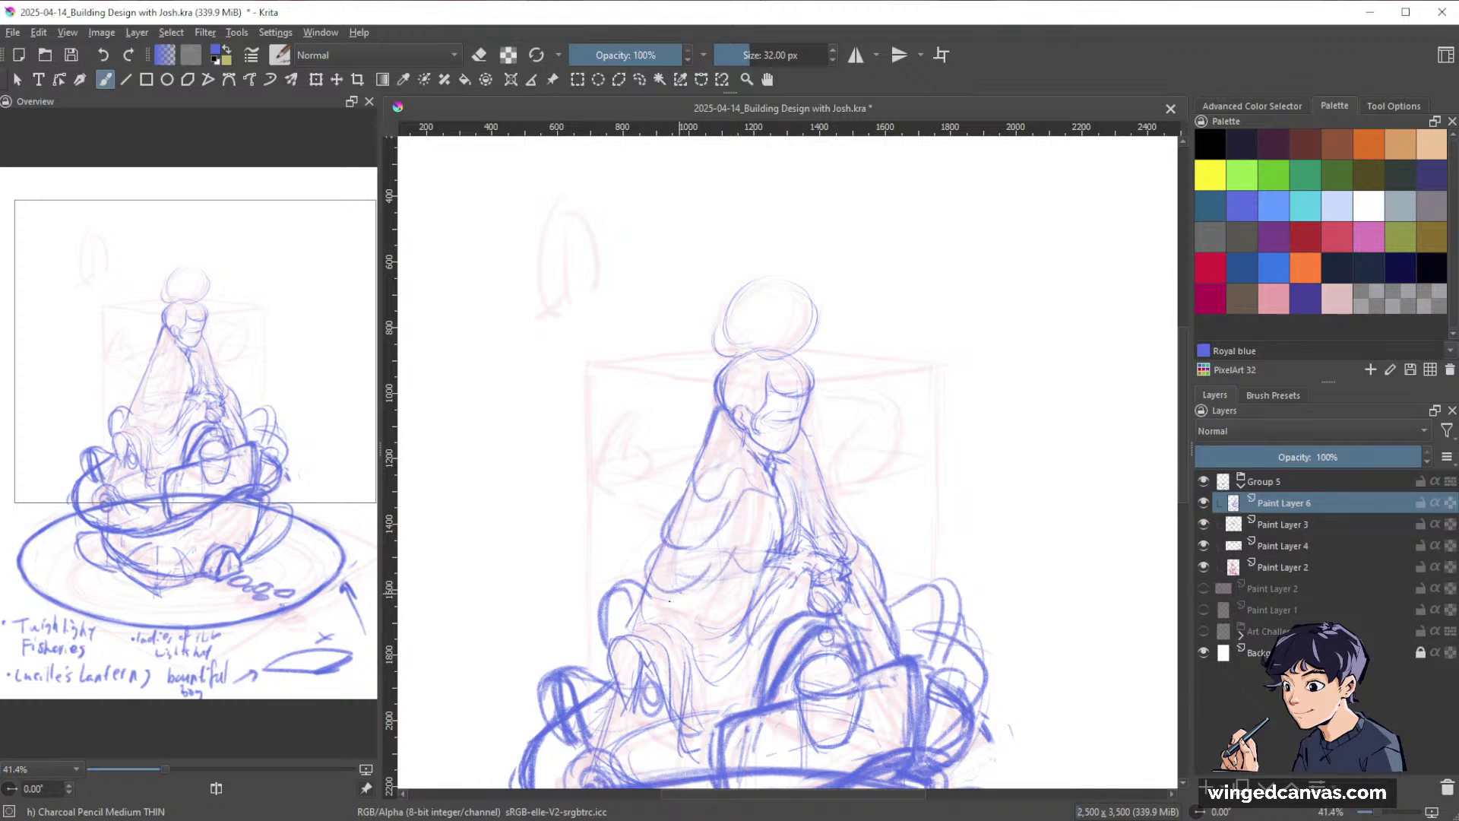
pyautogui.moveTo(671, 612); pyautogui.dragTo(656, 642)
pyautogui.moveTo(651, 570)
pyautogui.mouseDown()
pyautogui.moveTo(649, 630)
pyautogui.moveTo(666, 624)
pyautogui.moveTo(726, 683)
pyautogui.mouseUp()
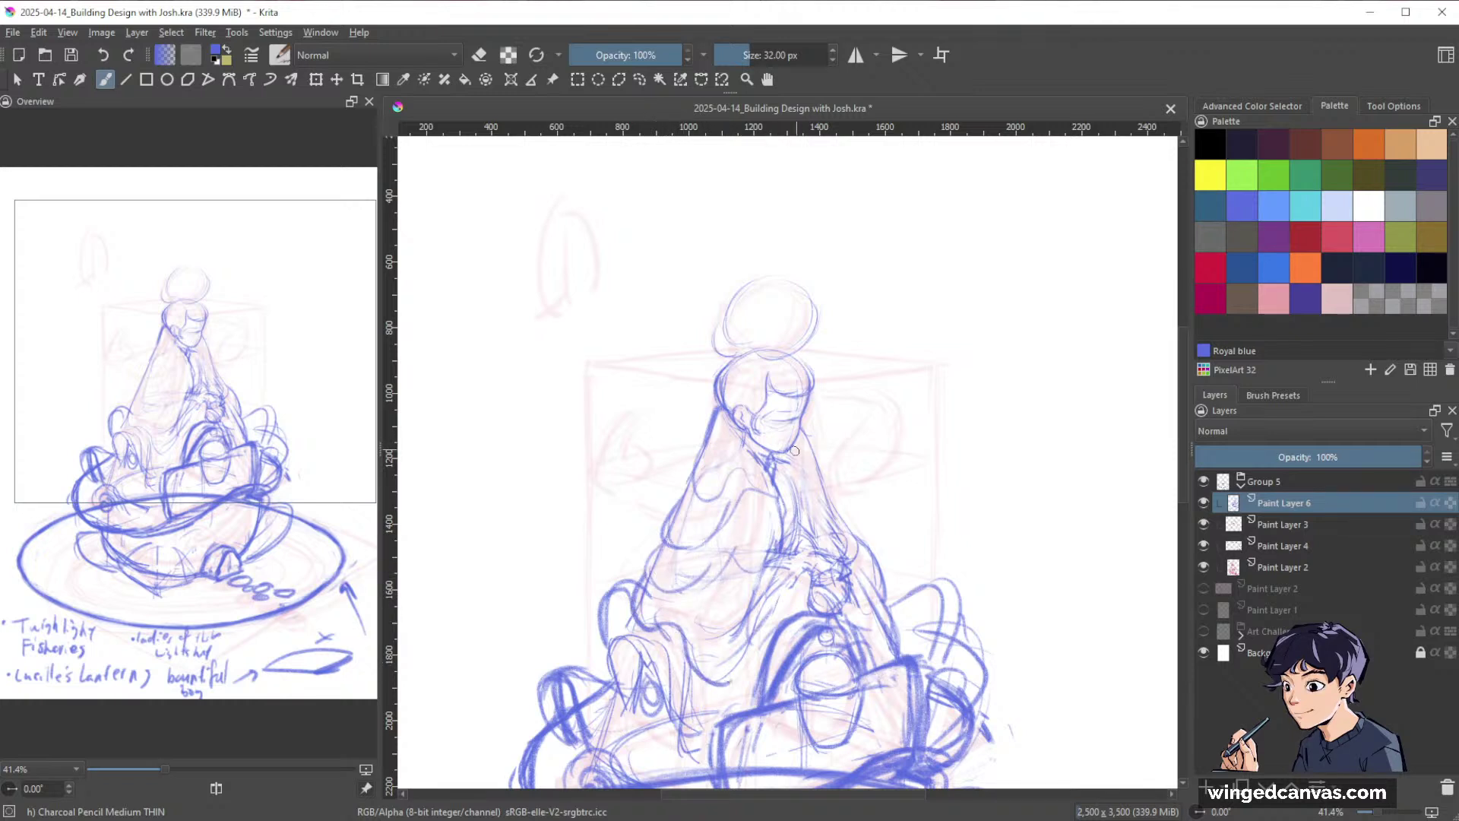
# Add scalloped folds to the veil's right side and darken the collar opening and neck tie.
pyautogui.moveTo(800, 481)
pyautogui.mouseDown()
pyautogui.moveTo(827, 423)
pyautogui.moveTo(810, 412)
pyautogui.moveTo(846, 520)
pyautogui.mouseUp()
pyautogui.moveTo(768, 454); pyautogui.dragTo(787, 546)
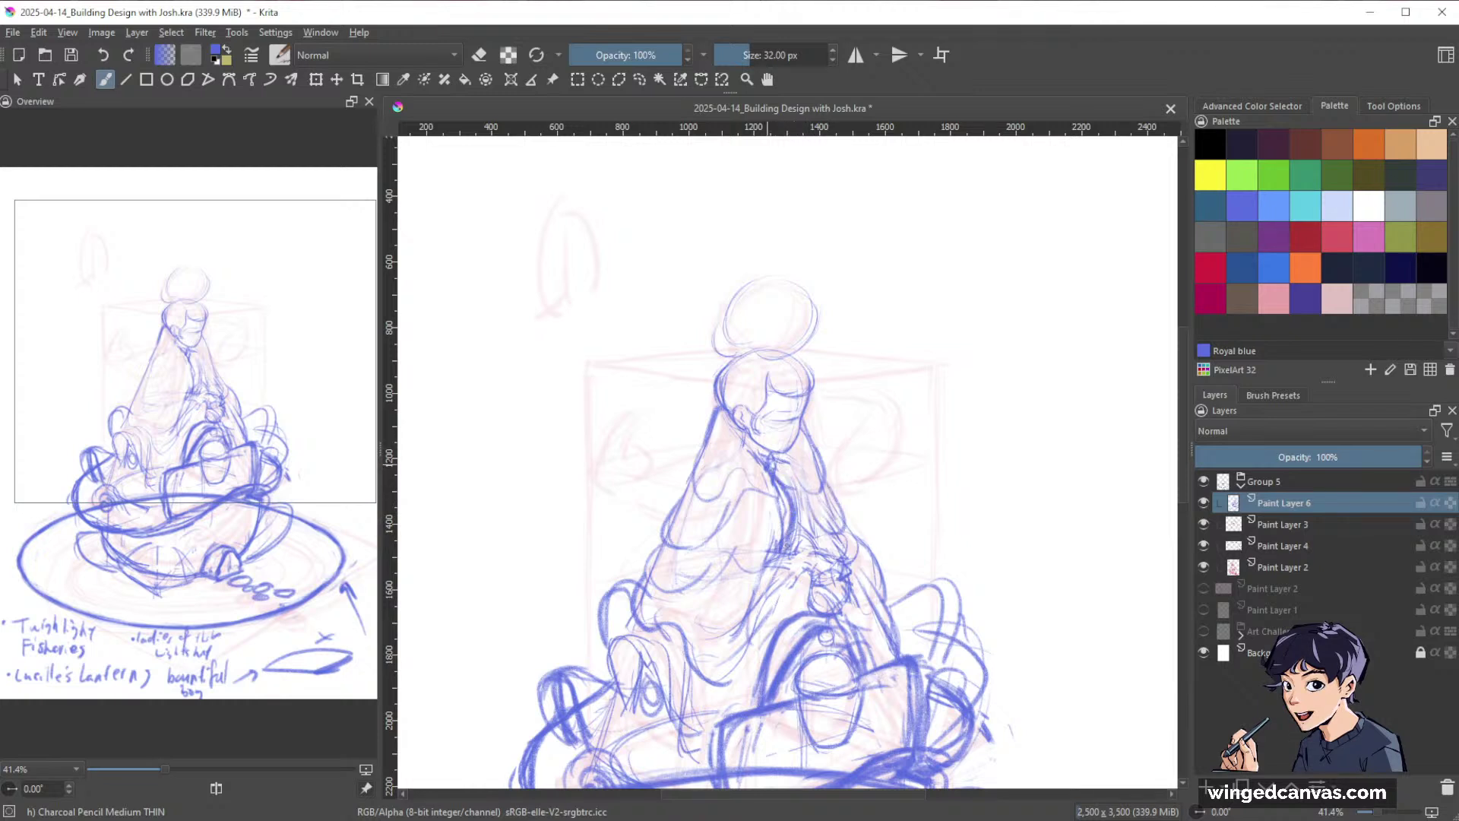
pyautogui.moveTo(788, 454); pyautogui.dragTo(811, 541)
pyautogui.moveTo(821, 530); pyautogui.dragTo(830, 477)
pyautogui.press('space')
pyautogui.moveTo(931, 439); pyautogui.dragTo(936, 420)
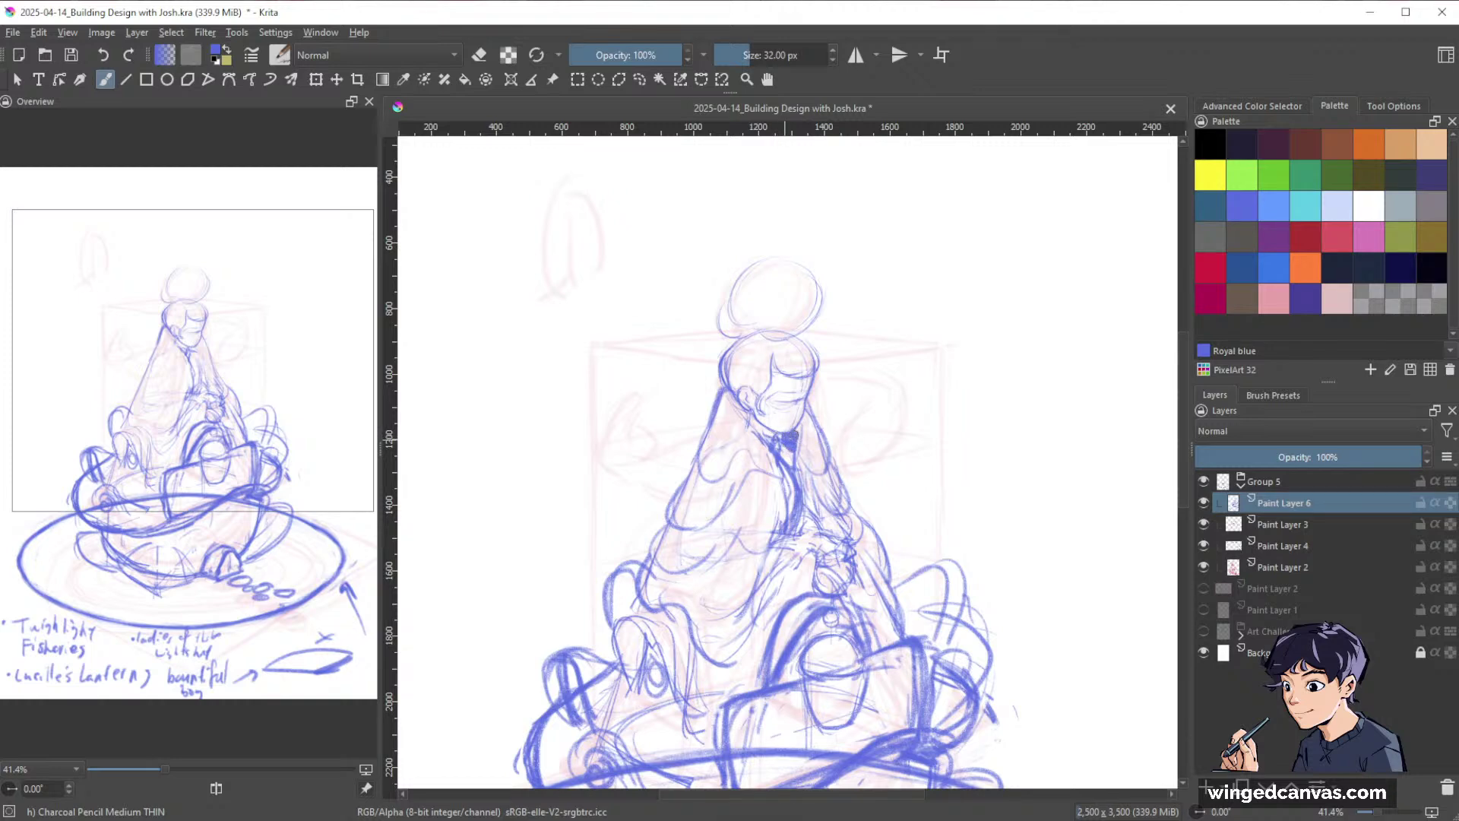
# Draw the figure's eyes and facial marks with a 22 px brush, alternating between pencil and eraser.
pyautogui.hotkey('ctrl', 'space')
pyautogui.moveTo(749, 417); pyautogui.dragTo(946, 196)
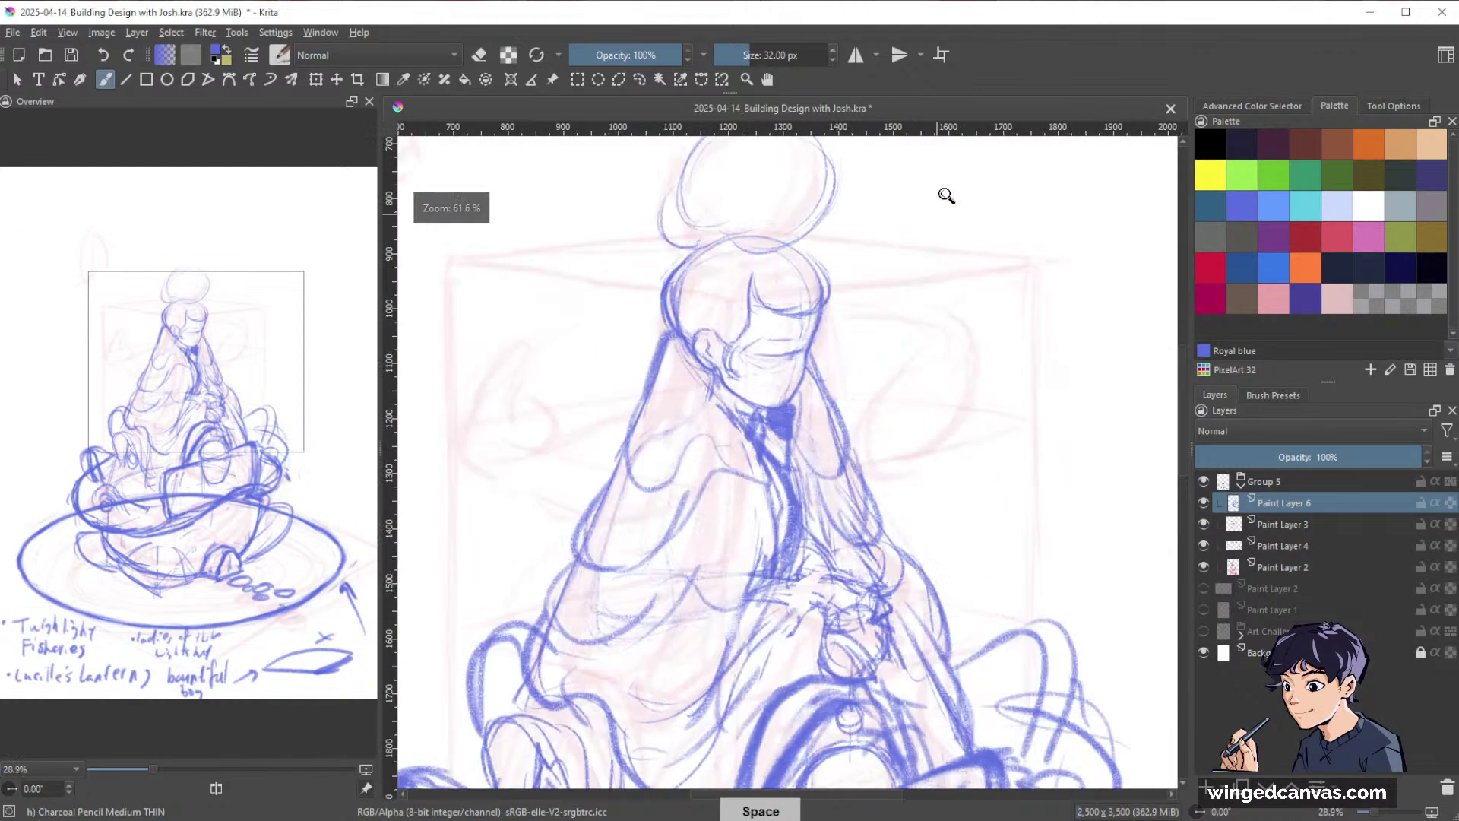
pyautogui.moveTo(911, 344); pyautogui.dragTo(958, 446)
pyautogui.moveTo(840, 424); pyautogui.dragTo(828, 426)
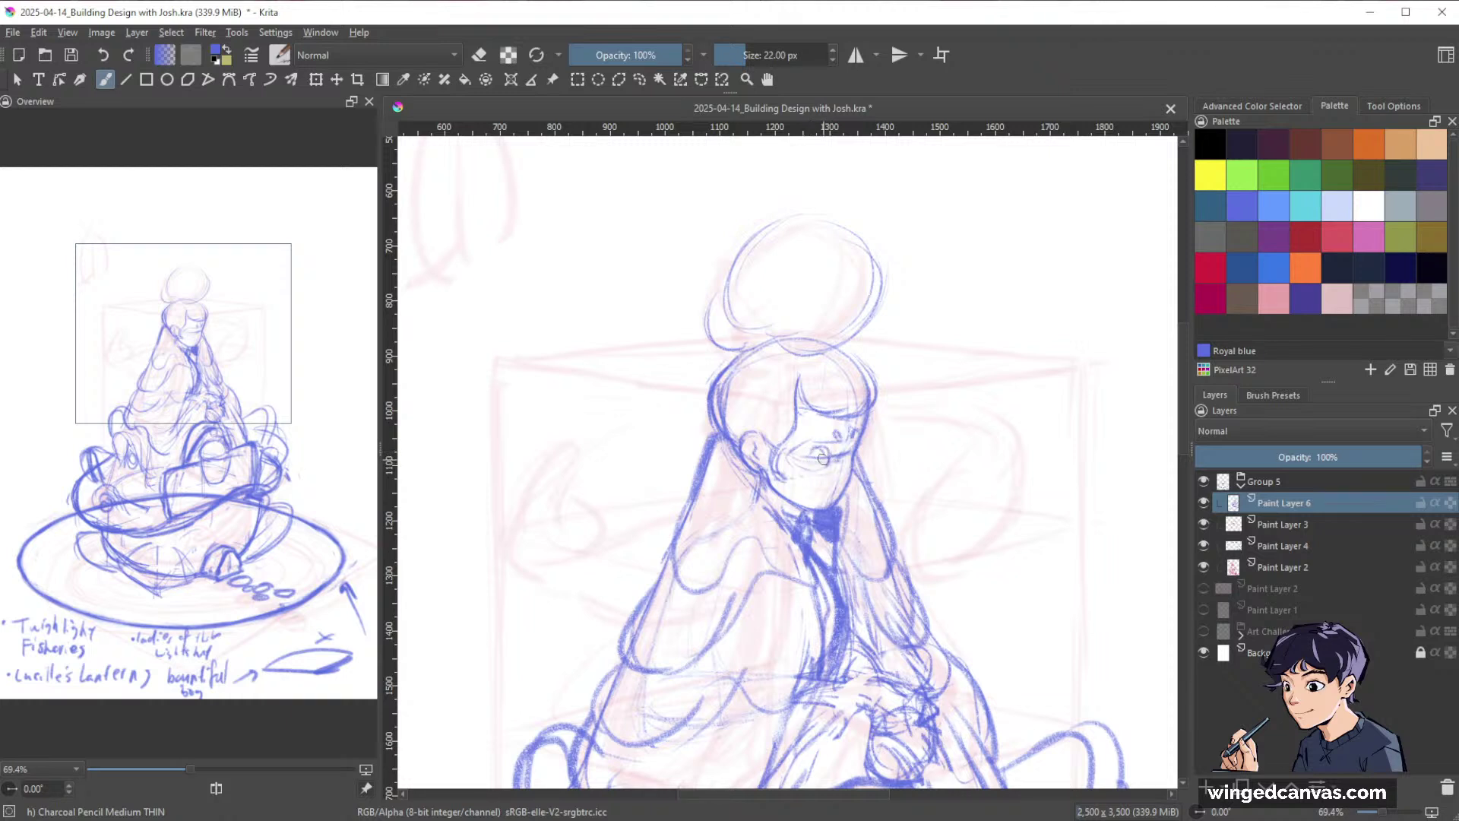
pyautogui.press('e')
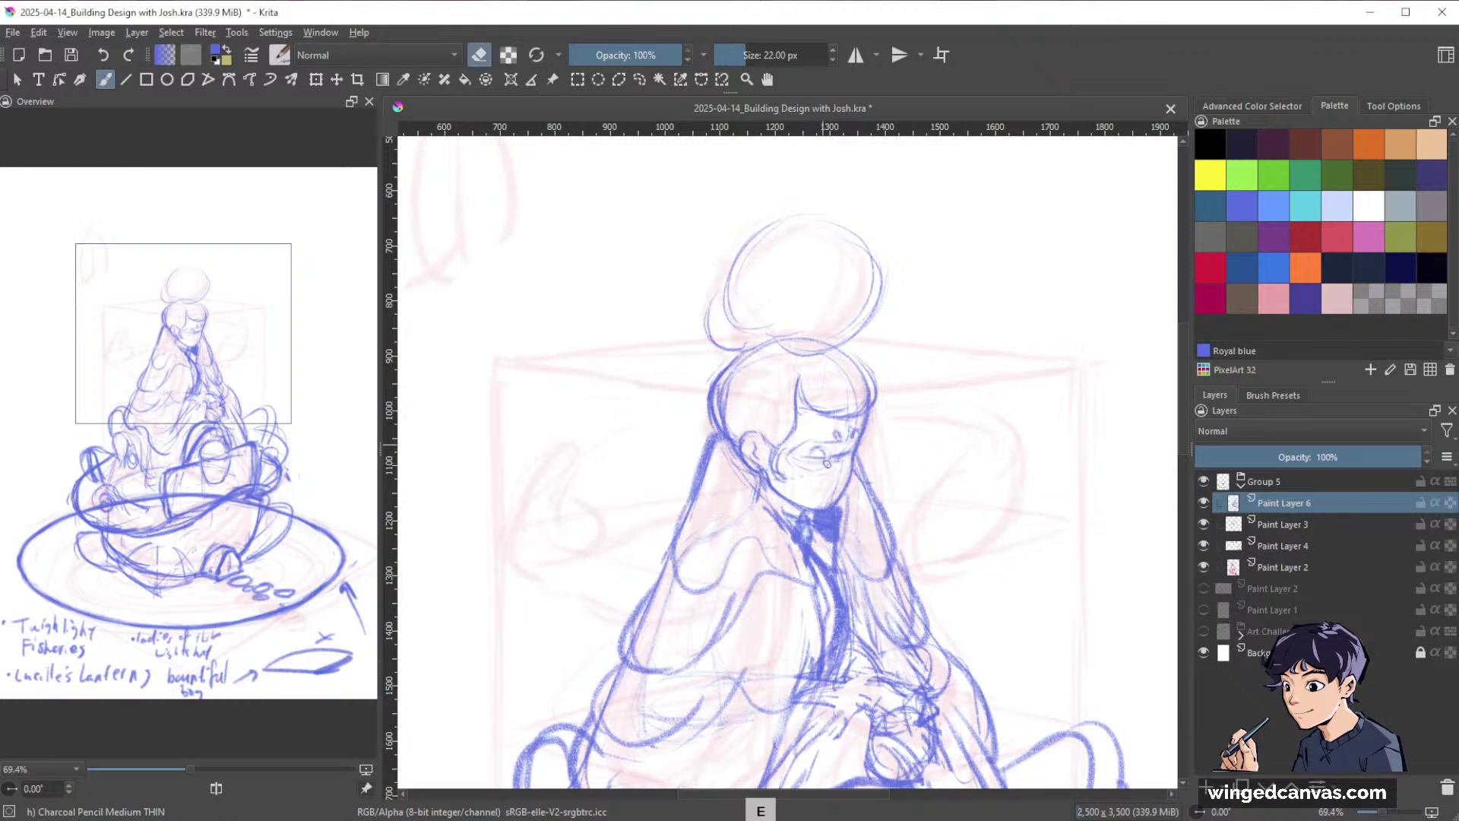
pyautogui.press('e')
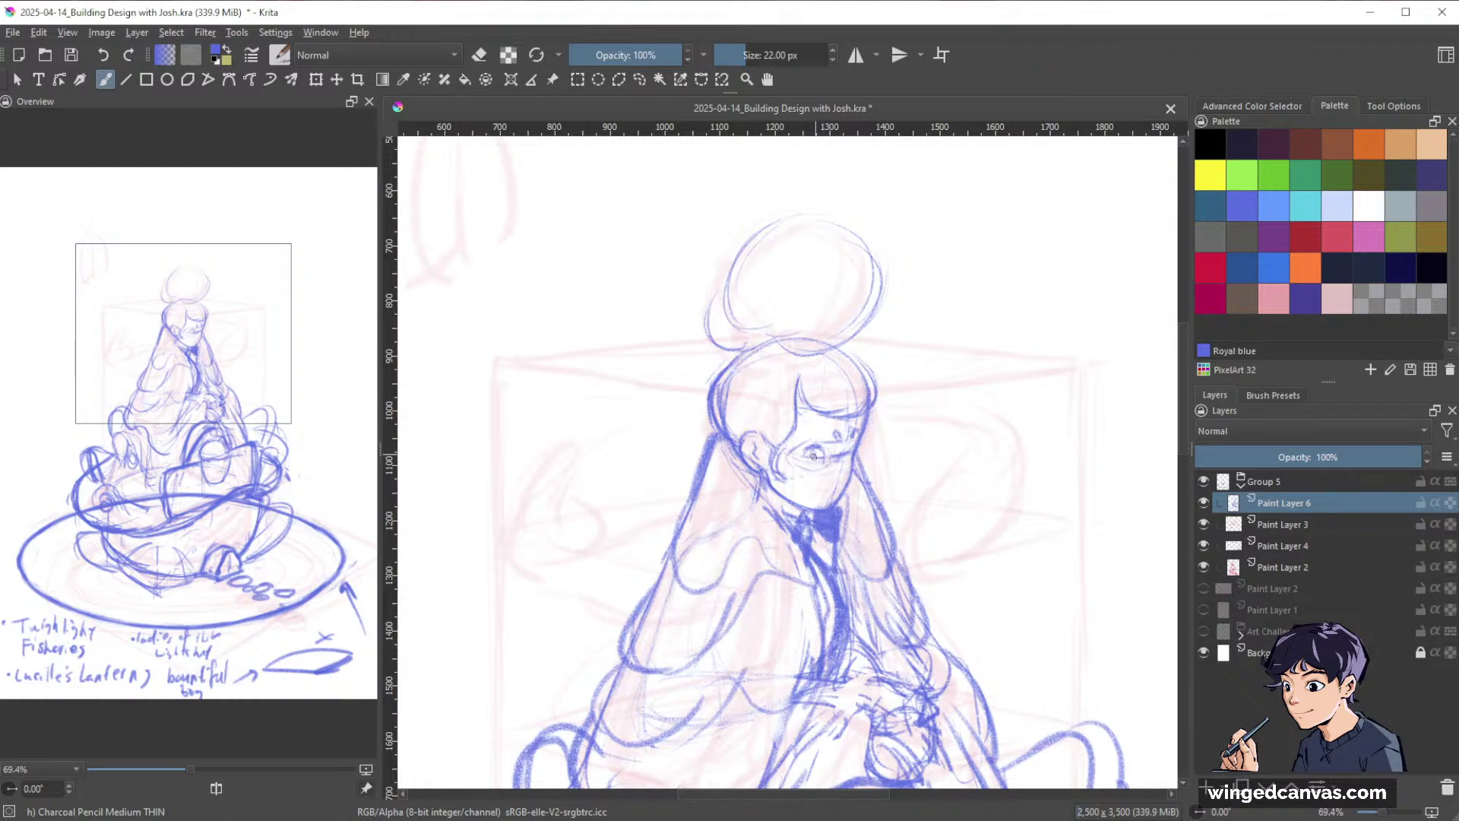
pyautogui.press('e')
pyautogui.press('e')
pyautogui.press('e')
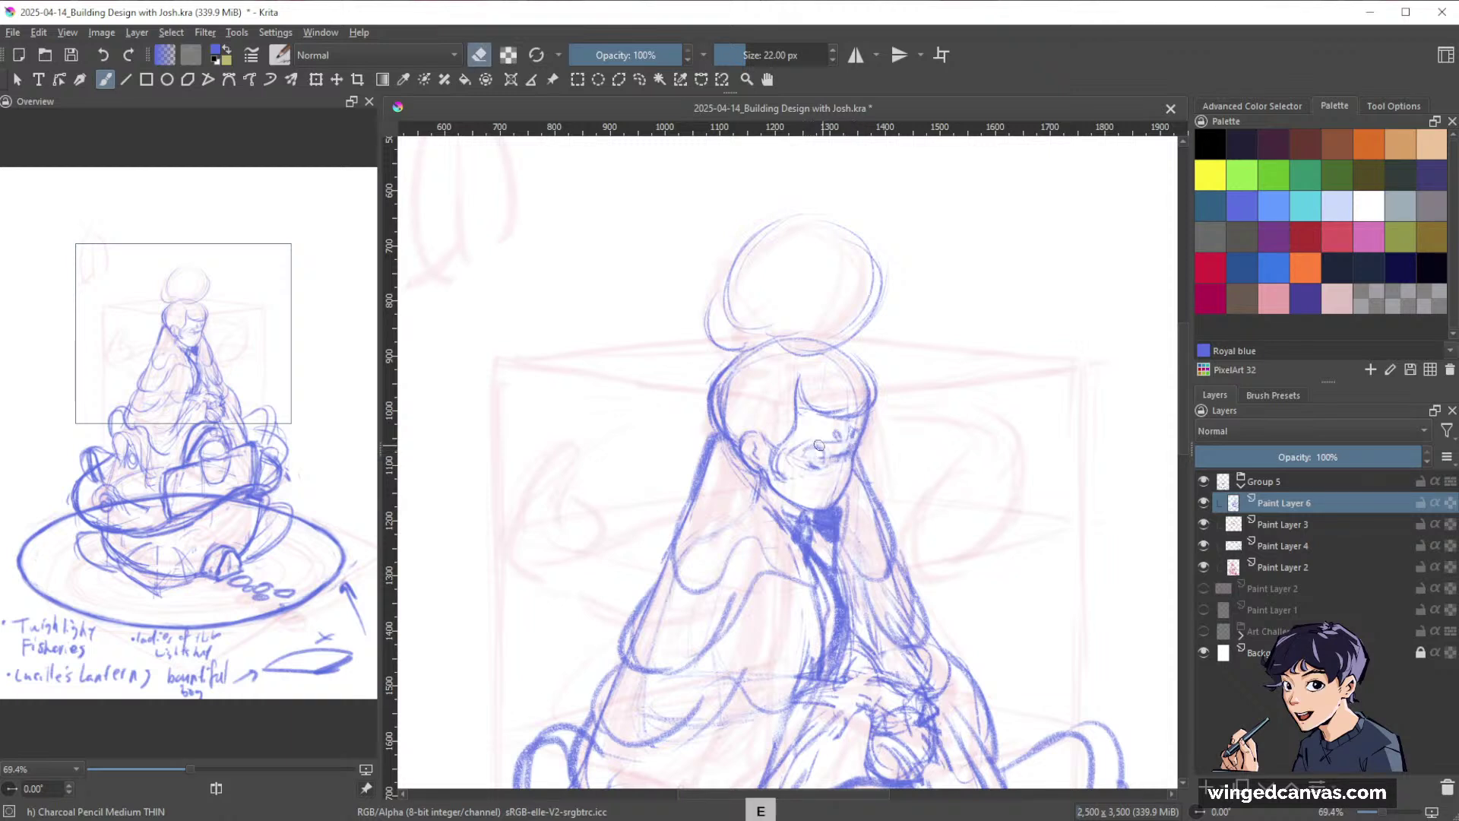
pyautogui.press('e')
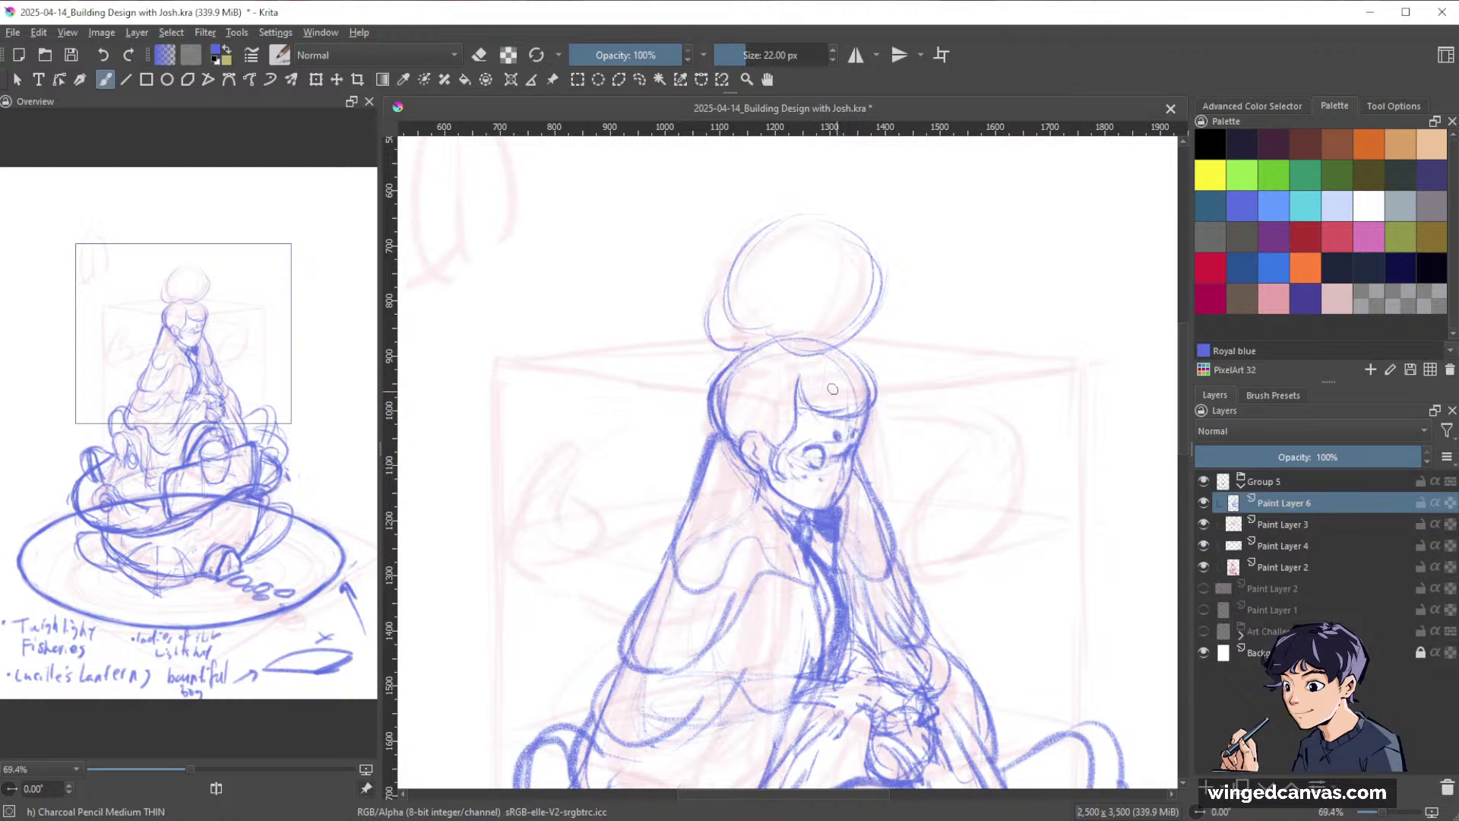
# Reinforce the figure's fringe and face outline, and draw a tilted oval above the hair bun.
pyautogui.moveTo(807, 387)
pyautogui.mouseDown()
pyautogui.moveTo(833, 424)
pyautogui.moveTo(867, 422)
pyautogui.mouseUp()
pyautogui.moveTo(863, 368)
pyautogui.mouseDown()
pyautogui.moveTo(871, 410)
pyautogui.moveTo(769, 472)
pyautogui.moveTo(788, 517)
pyautogui.mouseUp()
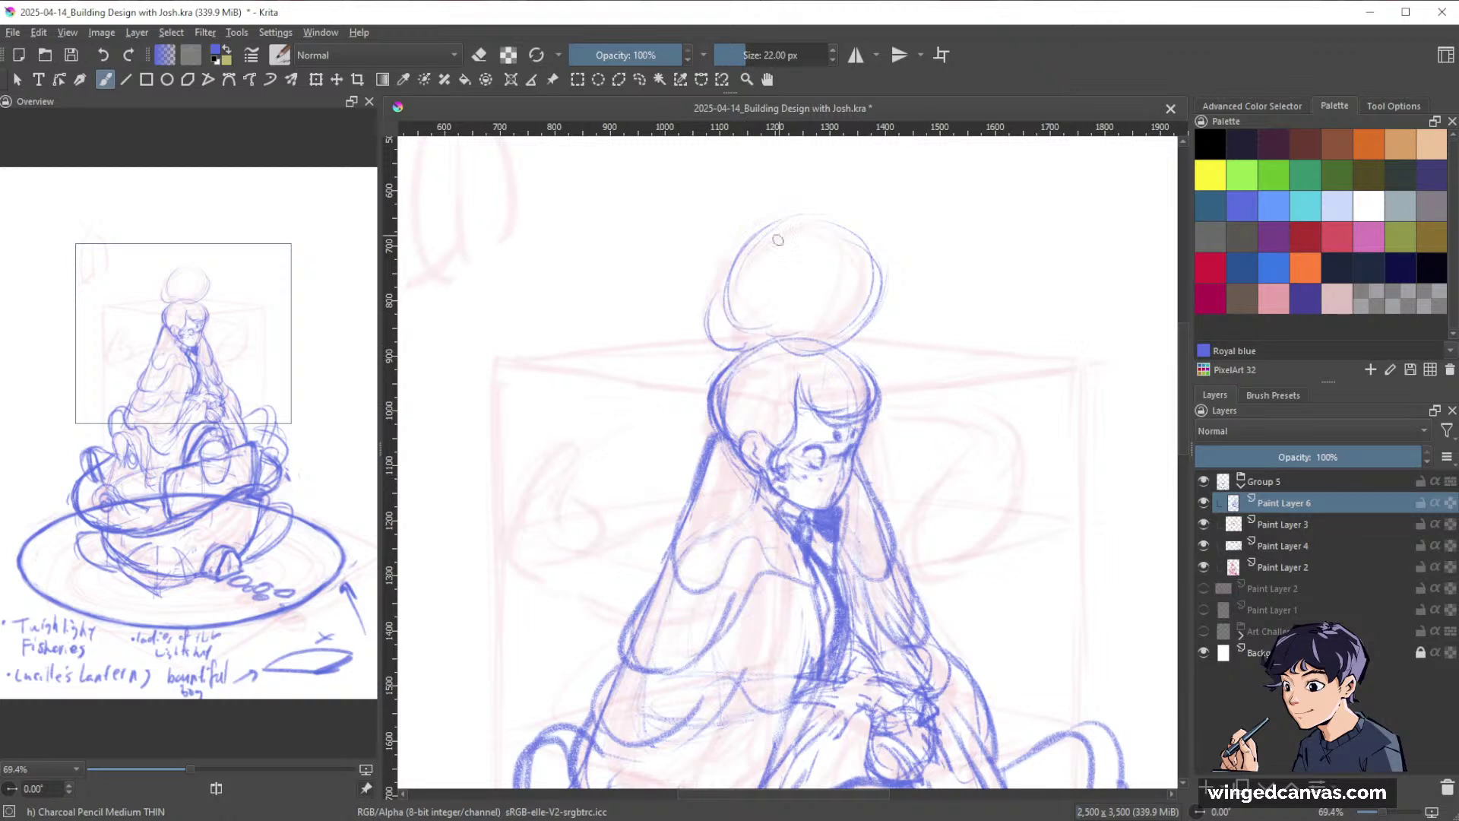
pyautogui.moveTo(707, 186)
pyautogui.mouseDown()
pyautogui.moveTo(697, 251)
pyautogui.moveTo(760, 251)
pyautogui.moveTo(812, 152)
pyautogui.moveTo(821, 212)
pyautogui.mouseUp()
pyautogui.press('ctrl')
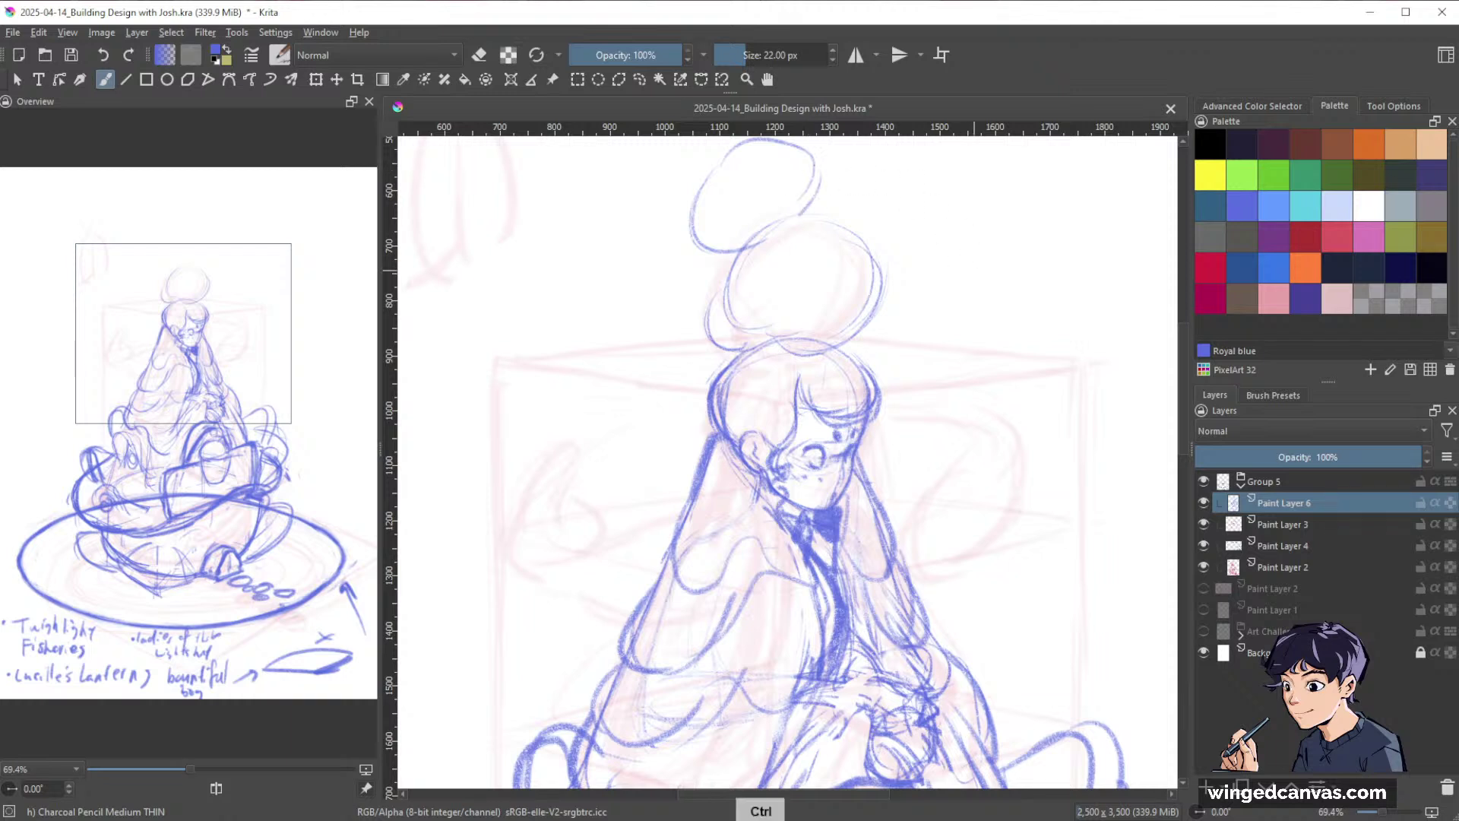
pyautogui.scroll(-3, 857, 441)
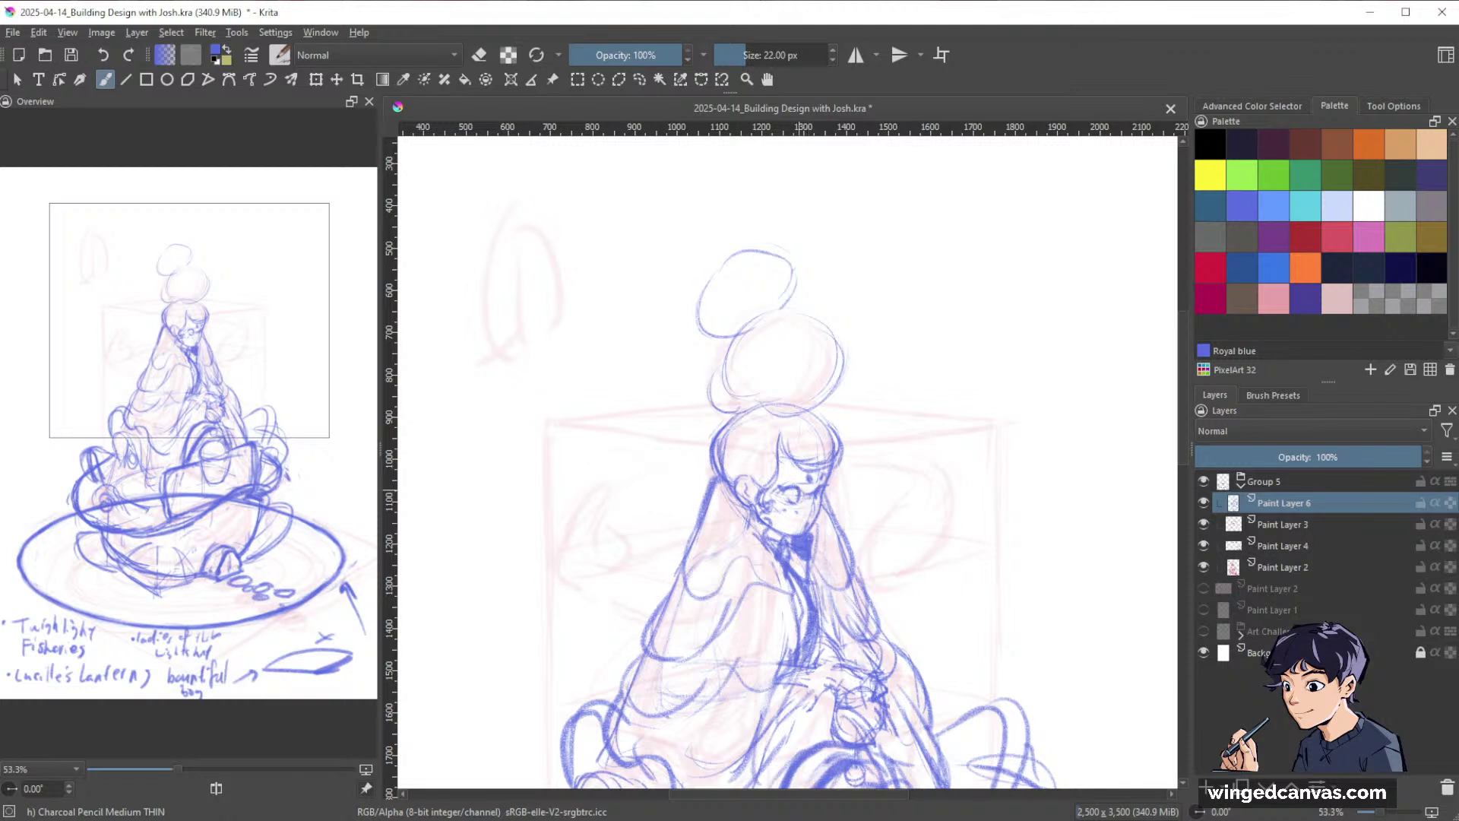
# Clean up the figure's facial features and collar, alternating between pencil and eraser.
pyautogui.press('e')
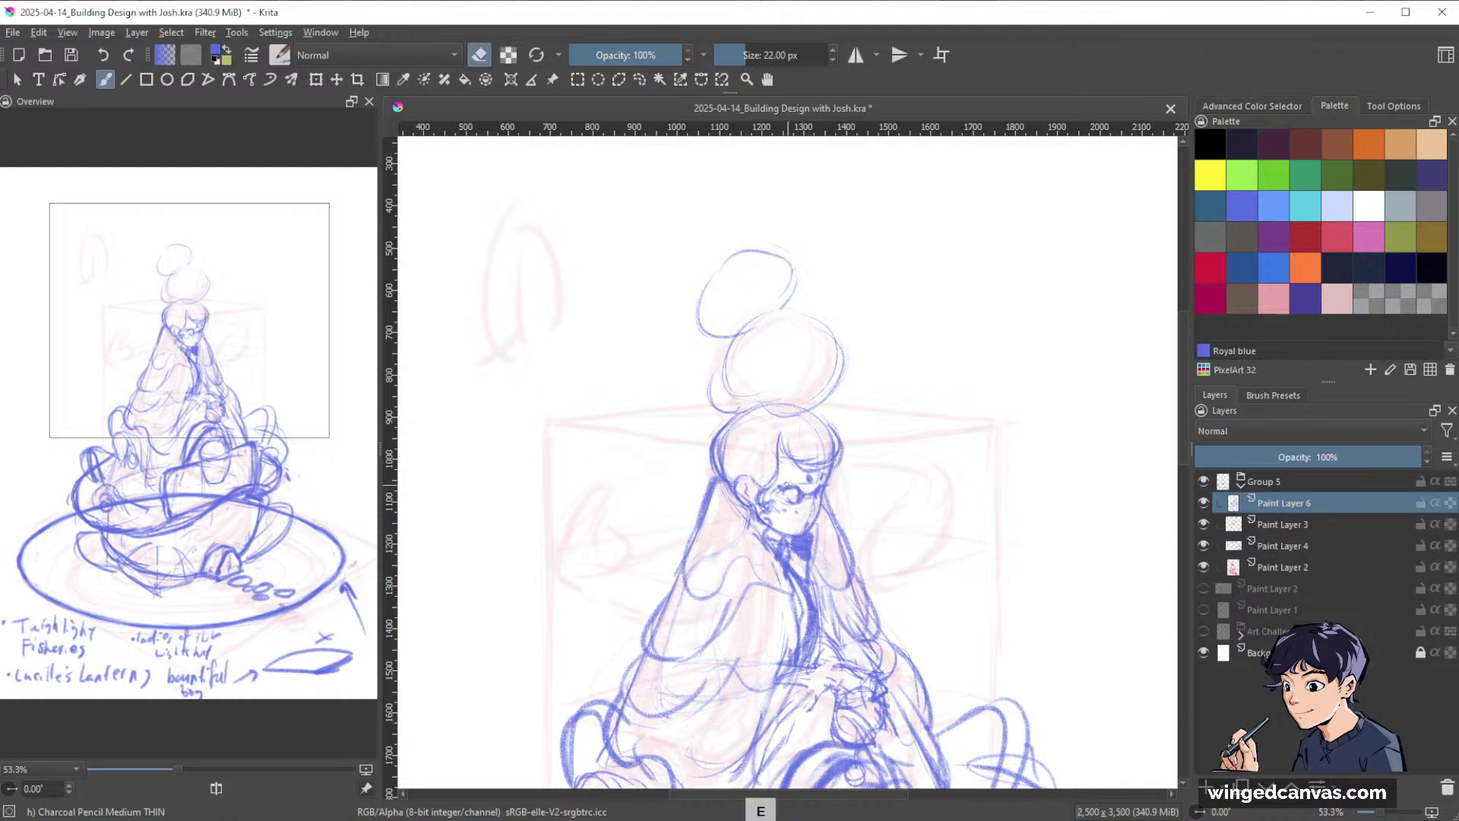
pyautogui.press('e')
pyautogui.press('e')
pyautogui.press('e')
pyautogui.moveTo(924, 368); pyautogui.dragTo(959, 249)
pyautogui.moveTo(960, 250); pyautogui.dragTo(970, 333)
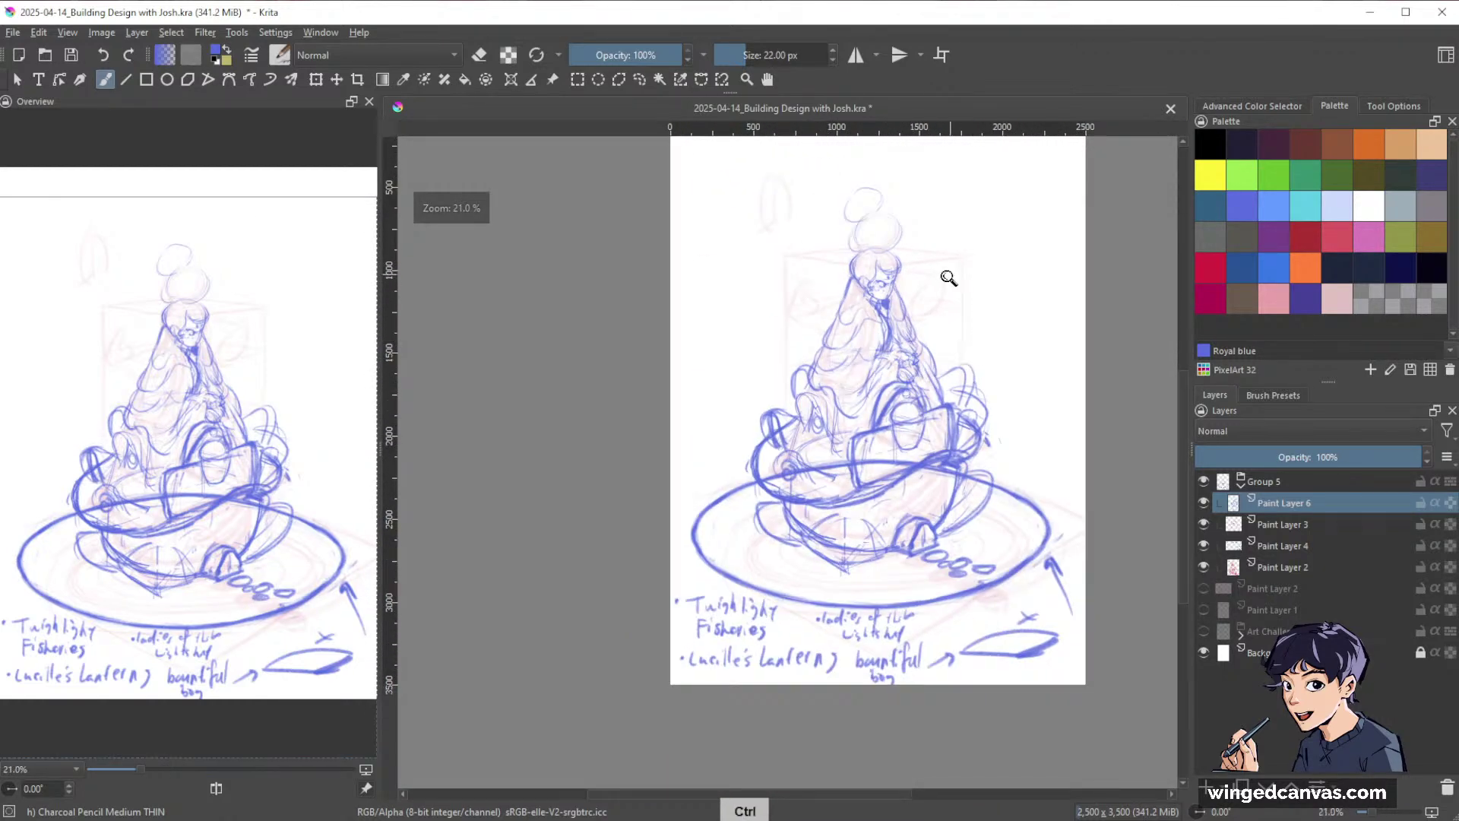
pyautogui.moveTo(948, 276); pyautogui.dragTo(960, 245)
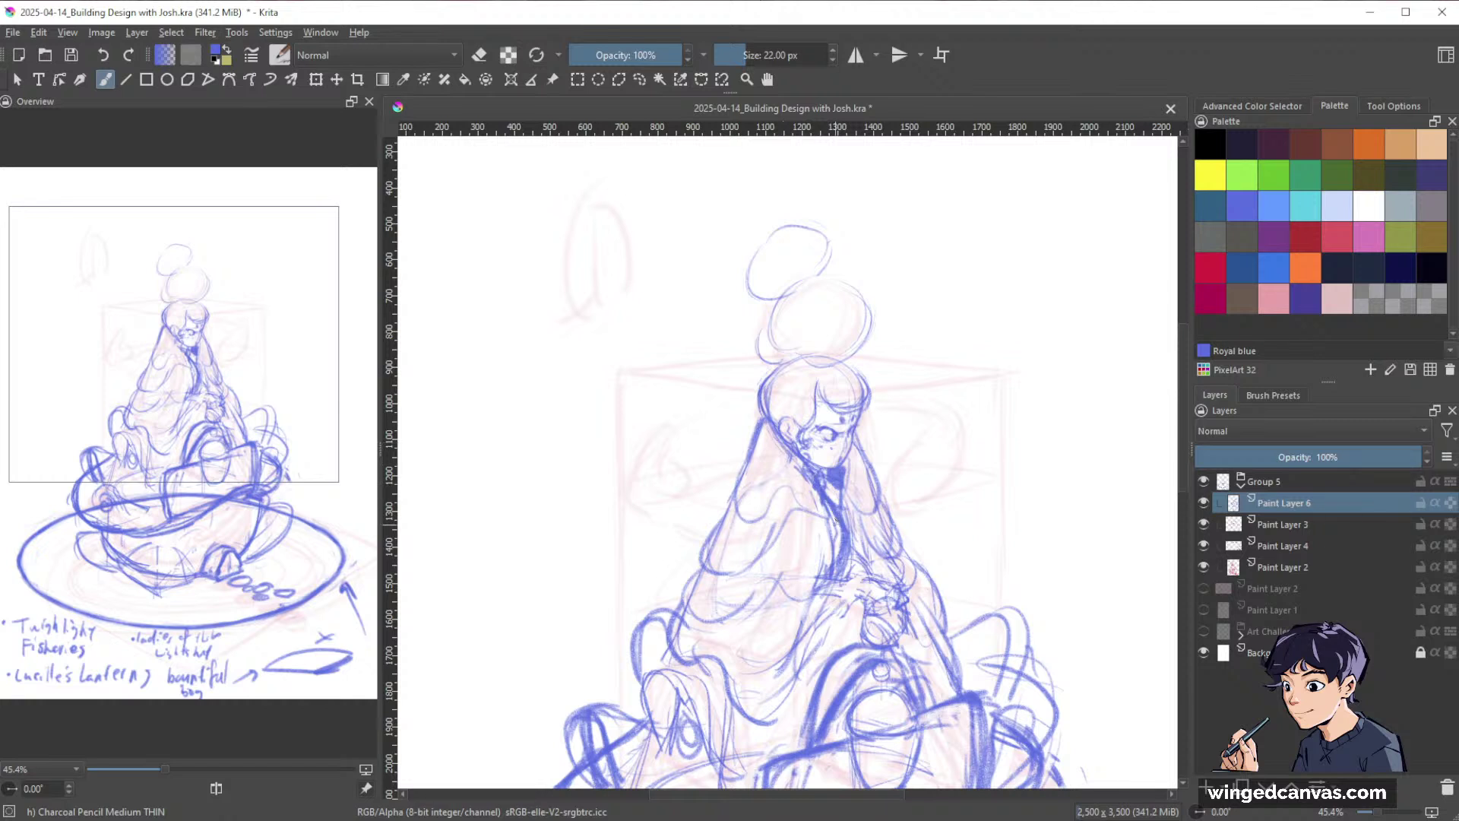
pyautogui.press('e')
pyautogui.moveTo(820, 498)
pyautogui.mouseDown()
pyautogui.moveTo(816, 482)
pyautogui.moveTo(835, 531)
pyautogui.mouseUp()
pyautogui.press('e')
# Draw a small loop beside the tilted oval above the hair bun and erase the stray arc rising over it.
pyautogui.moveTo(877, 263); pyautogui.dragTo(861, 314)
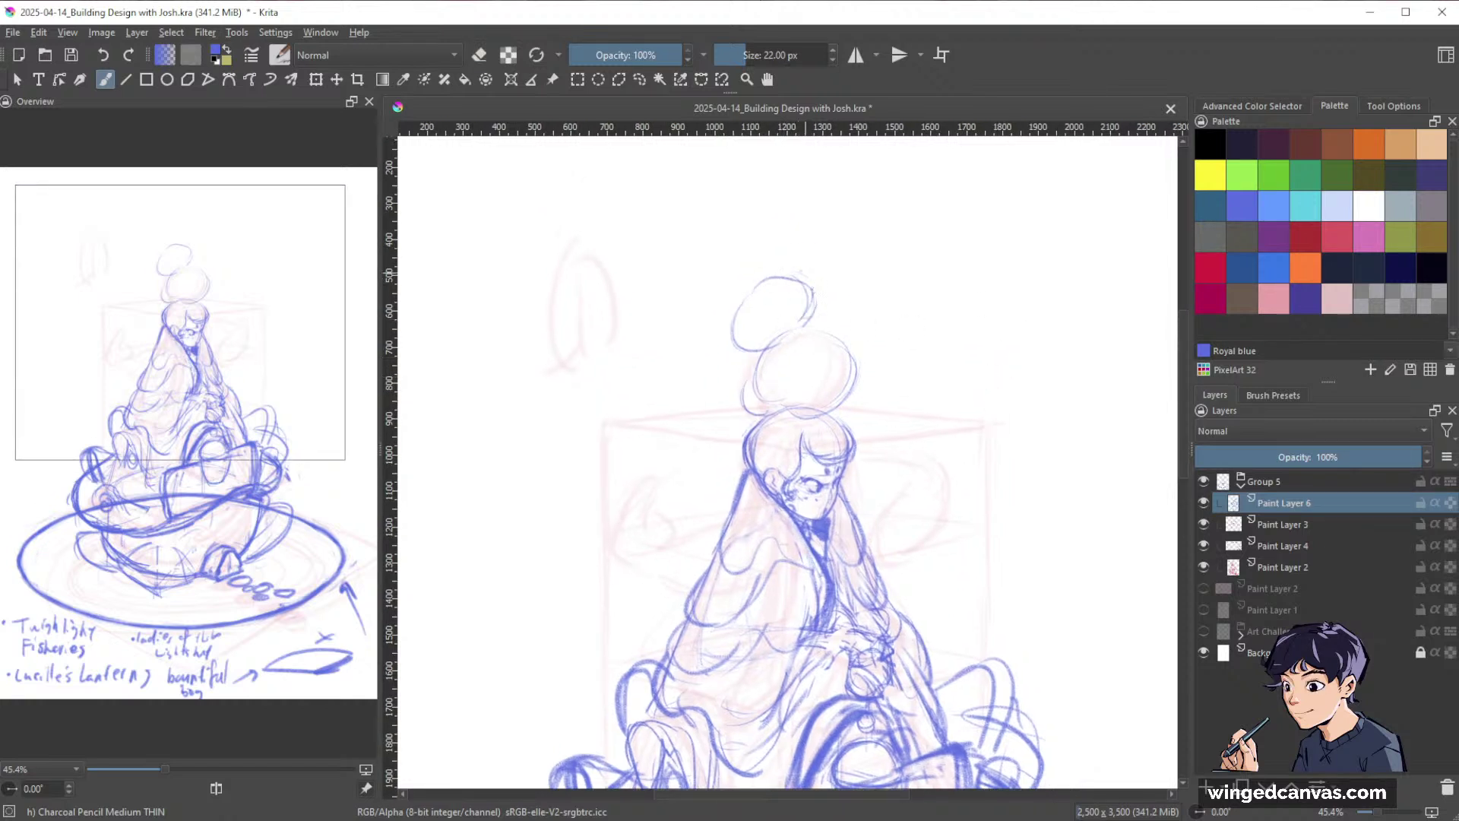
pyautogui.moveTo(793, 270)
pyautogui.mouseDown()
pyautogui.moveTo(801, 214)
pyautogui.moveTo(859, 196)
pyautogui.mouseUp()
pyautogui.moveTo(802, 270)
pyautogui.mouseDown()
pyautogui.moveTo(790, 239)
pyautogui.moveTo(823, 259)
pyautogui.moveTo(829, 247)
pyautogui.moveTo(819, 306)
pyautogui.mouseUp()
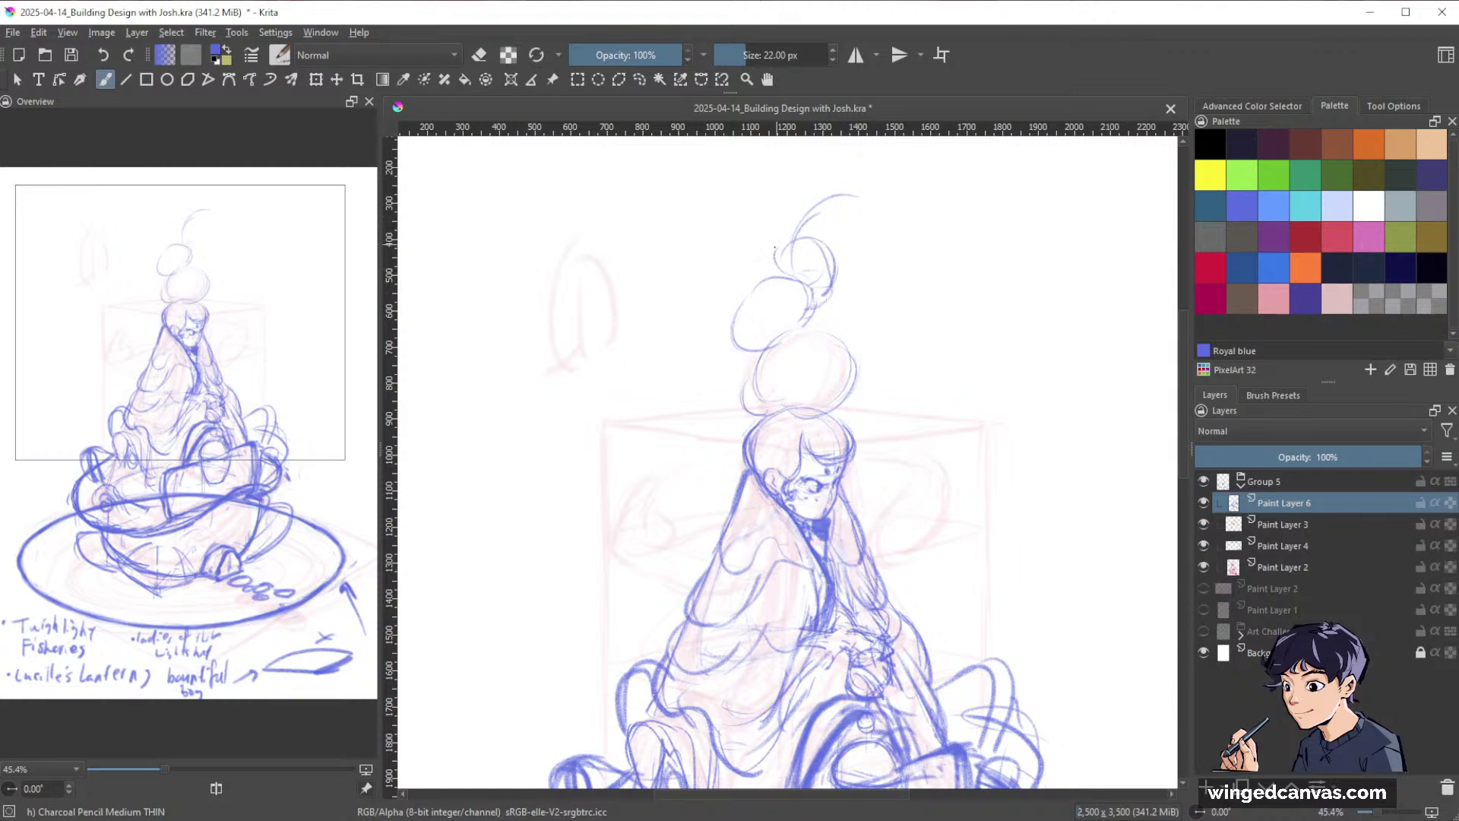
pyautogui.press('/')
pyautogui.moveTo(860, 195); pyautogui.dragTo(812, 216)
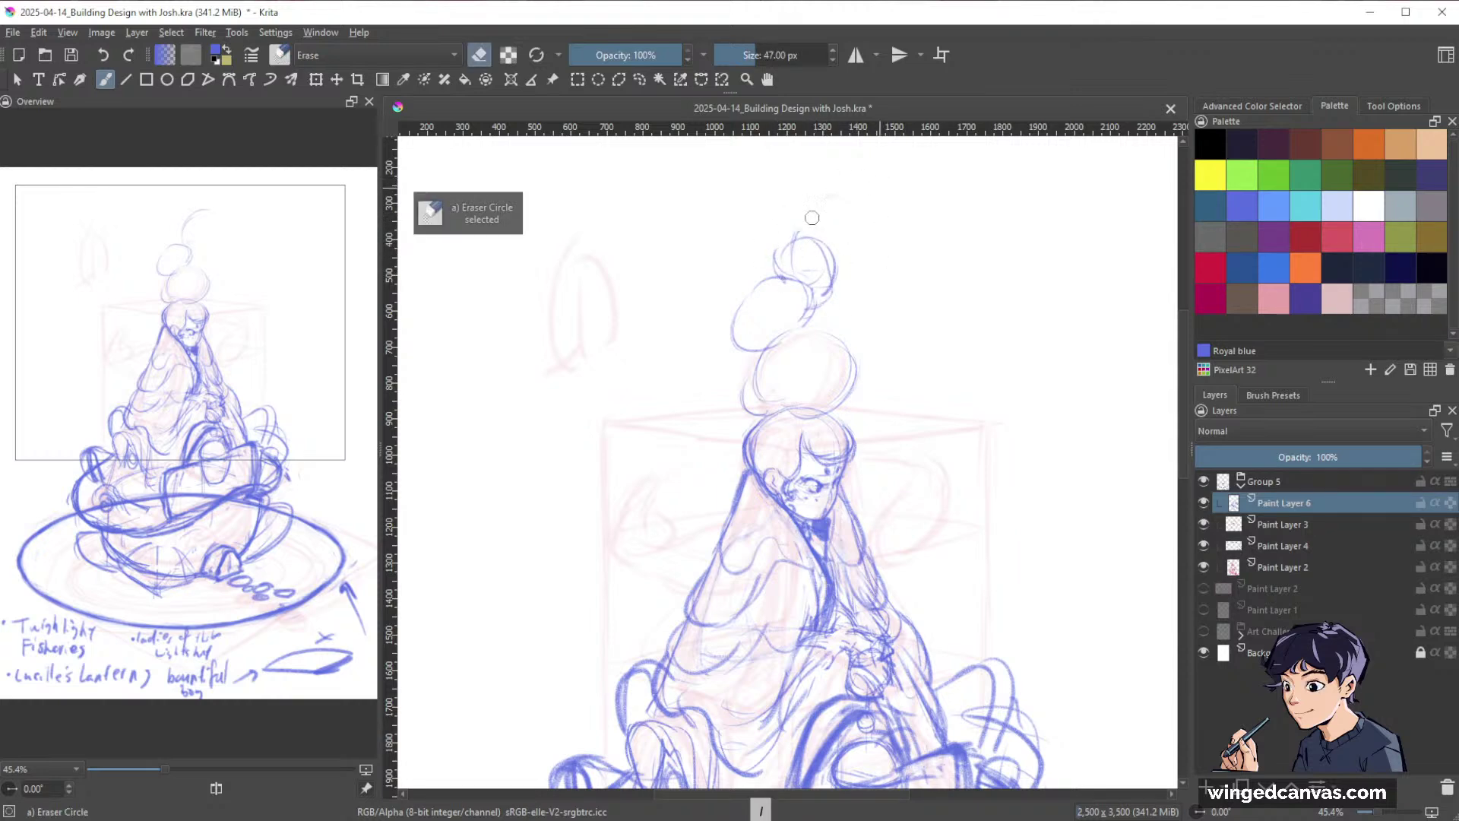
pyautogui.press('/')
# Handwrite the title "Poncho Lighthouse" in blue across the upper-left corner of the page.
pyautogui.press('space')
pyautogui.moveTo(1070, 374); pyautogui.dragTo(944, 392)
pyautogui.hotkey('ctrl', 'space')
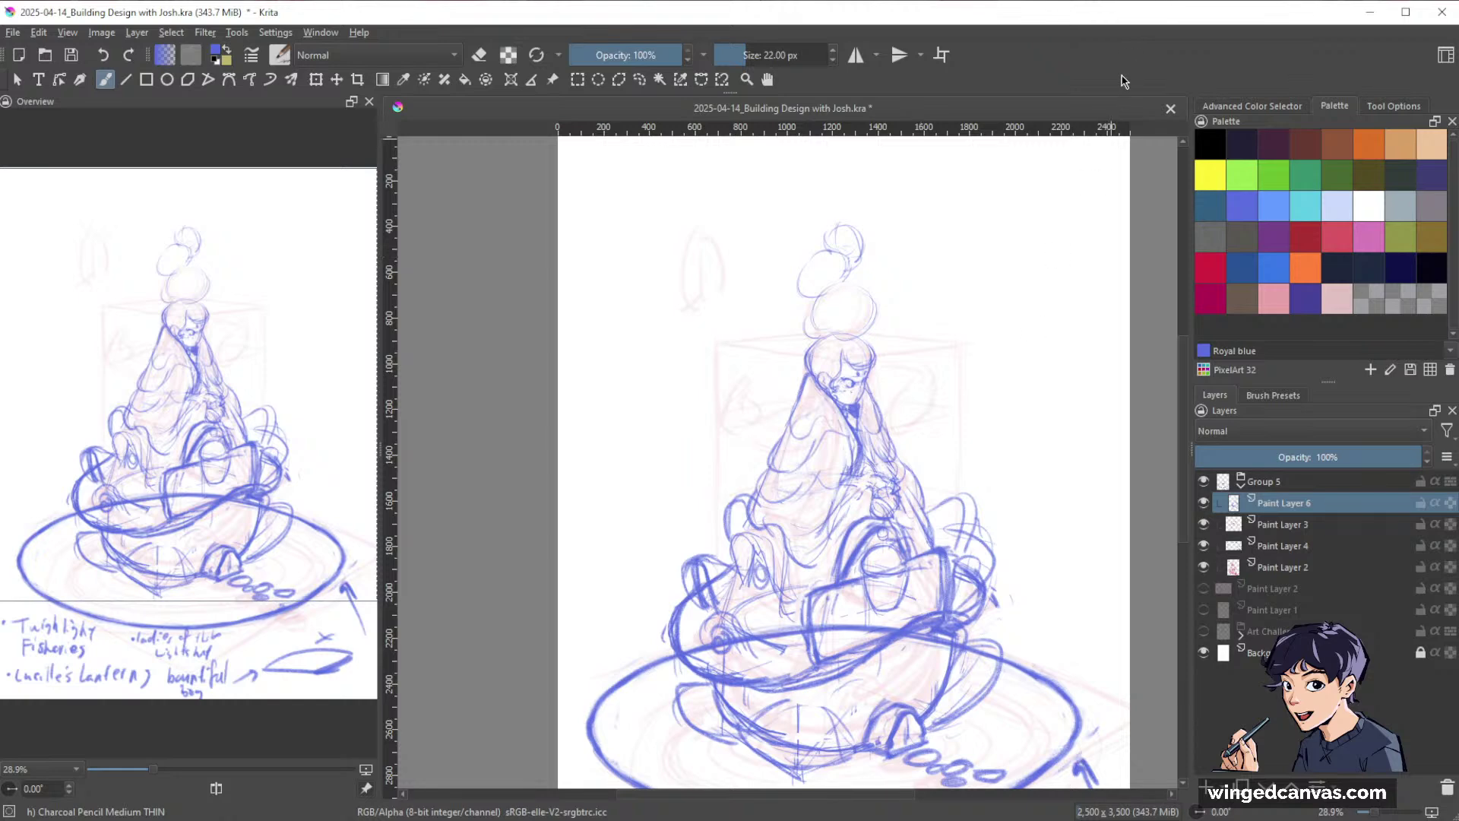
pyautogui.moveTo(954, 501); pyautogui.dragTo(957, 234)
pyautogui.moveTo(980, 413); pyautogui.dragTo(1049, 620)
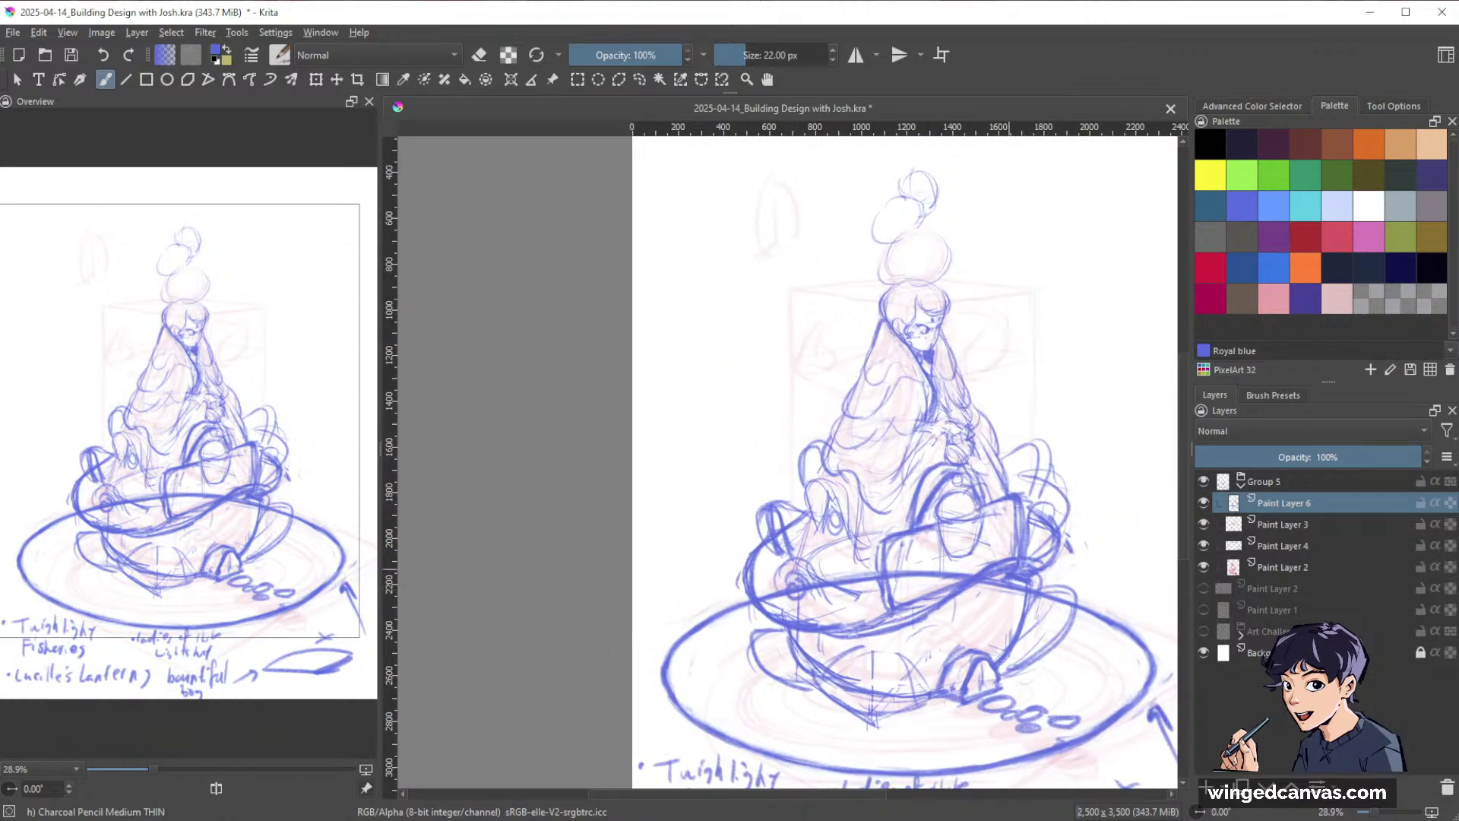
pyautogui.moveTo(881, 326); pyautogui.dragTo(800, 449)
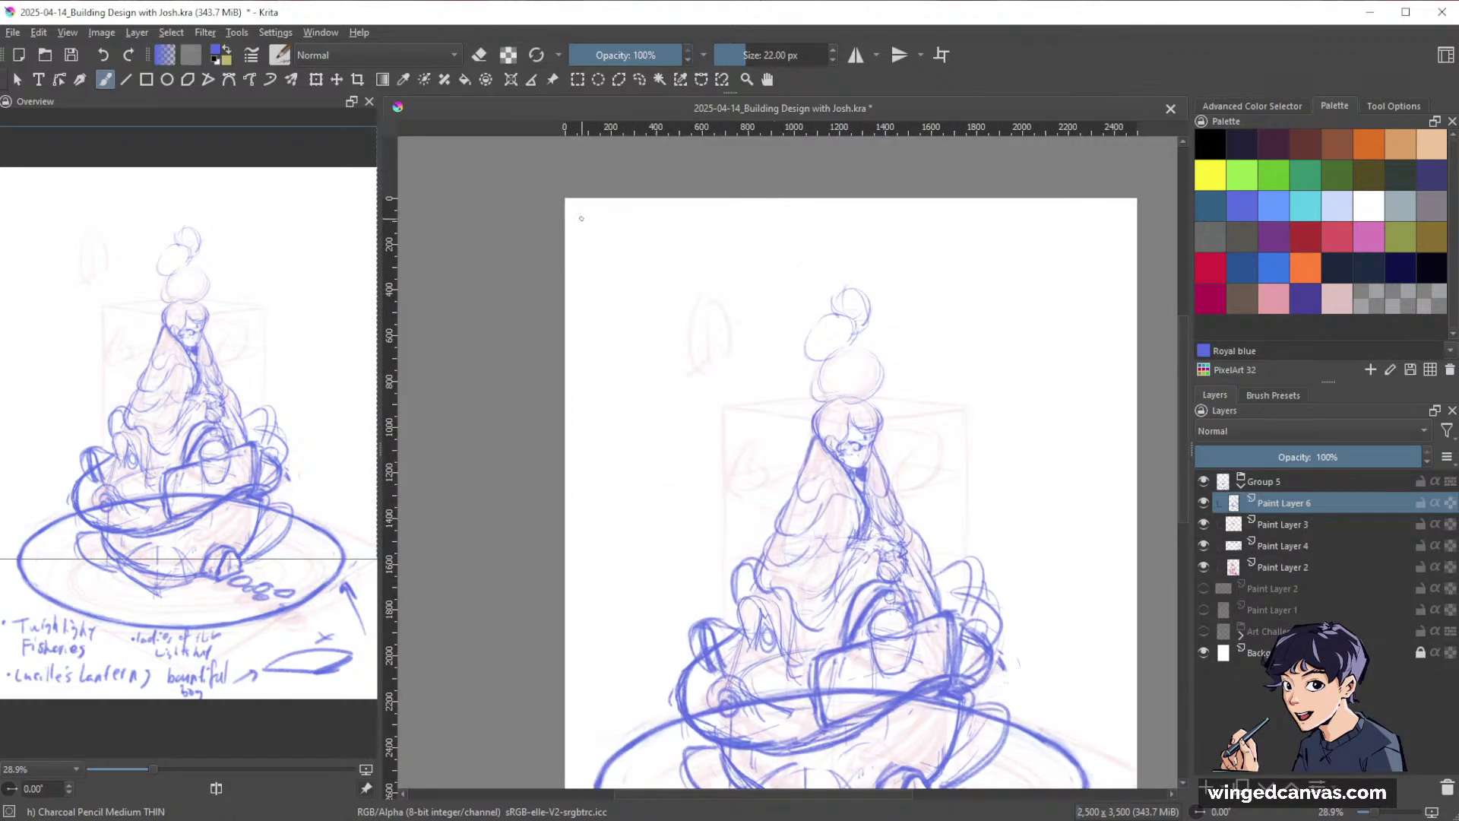
pyautogui.moveTo(581, 218)
pyautogui.mouseDown()
pyautogui.moveTo(680, 215)
pyautogui.moveTo(700, 237)
pyautogui.moveTo(730, 214)
pyautogui.moveTo(738, 232)
pyautogui.moveTo(797, 225)
pyautogui.mouseUp()
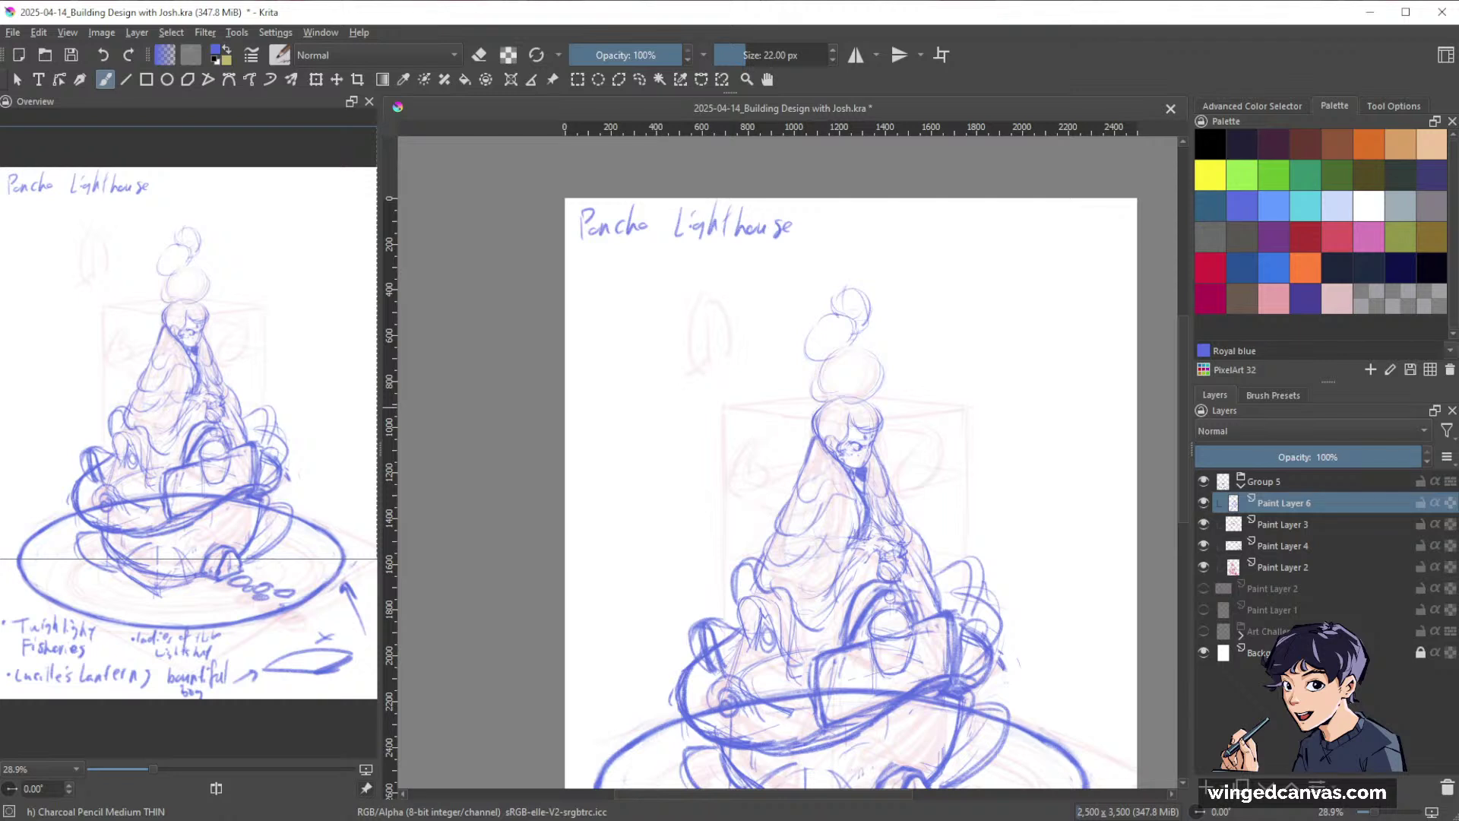
# Handwrite the bulleted name ideas "fireflies rest" and "Bright side" beneath the Poncho Lighthouse title.
pyautogui.moveTo(591, 264)
pyautogui.mouseDown()
pyautogui.moveTo(583, 289)
pyautogui.moveTo(629, 281)
pyautogui.mouseUp()
pyautogui.moveTo(634, 251)
pyautogui.mouseDown()
pyautogui.moveTo(640, 254)
pyautogui.moveTo(646, 279)
pyautogui.moveTo(649, 266)
pyautogui.moveTo(705, 281)
pyautogui.mouseUp()
pyautogui.moveTo(713, 266); pyautogui.dragTo(716, 283)
pyautogui.moveTo(710, 263); pyautogui.dragTo(725, 261)
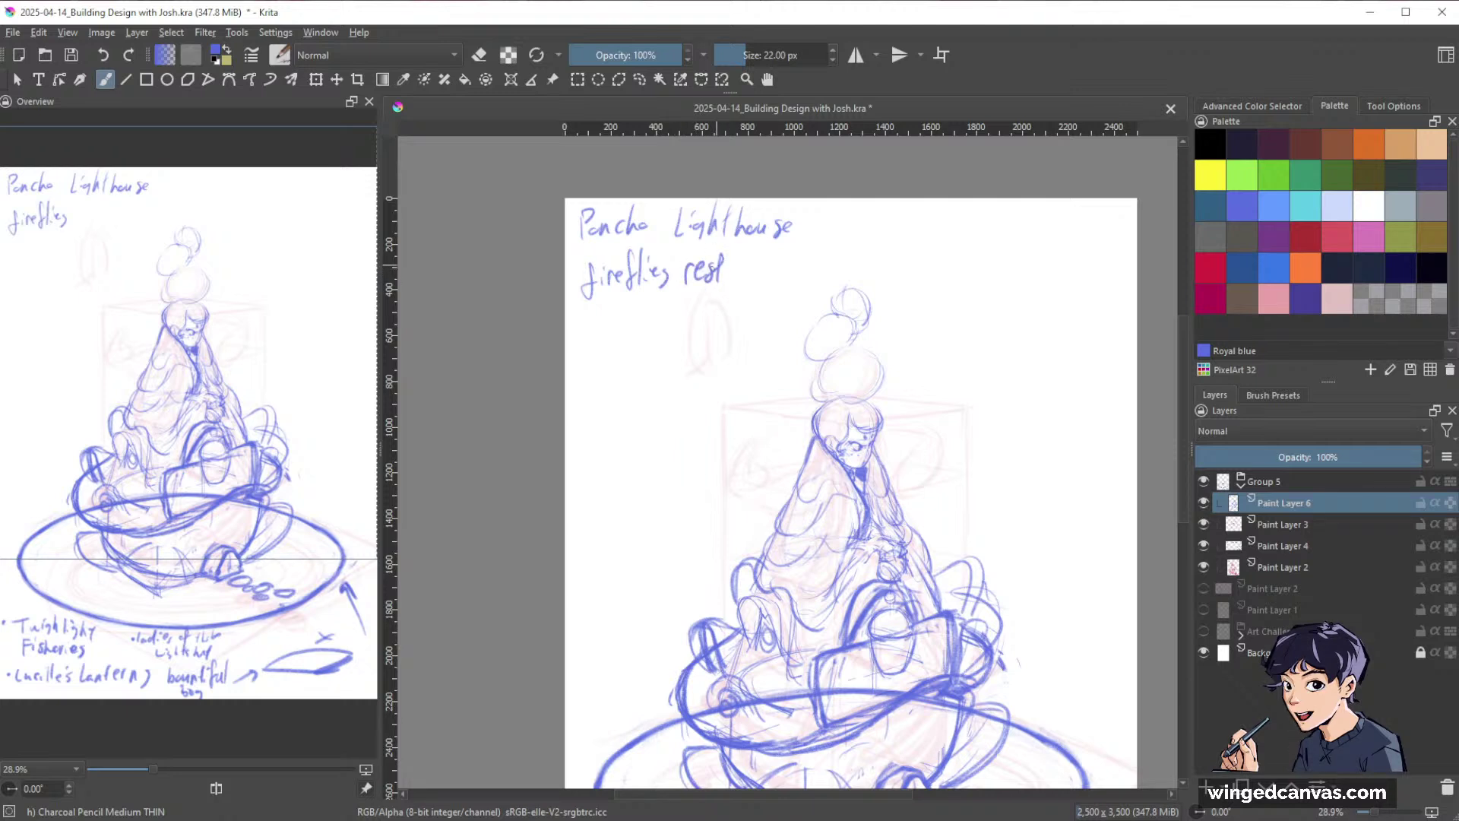
pyautogui.click(575, 269)
pyautogui.moveTo(587, 321)
pyautogui.mouseDown()
pyautogui.moveTo(589, 350)
pyautogui.moveTo(643, 343)
pyautogui.moveTo(690, 313)
pyautogui.mouseUp()
pyautogui.moveTo(574, 333); pyautogui.dragTo(580, 332)
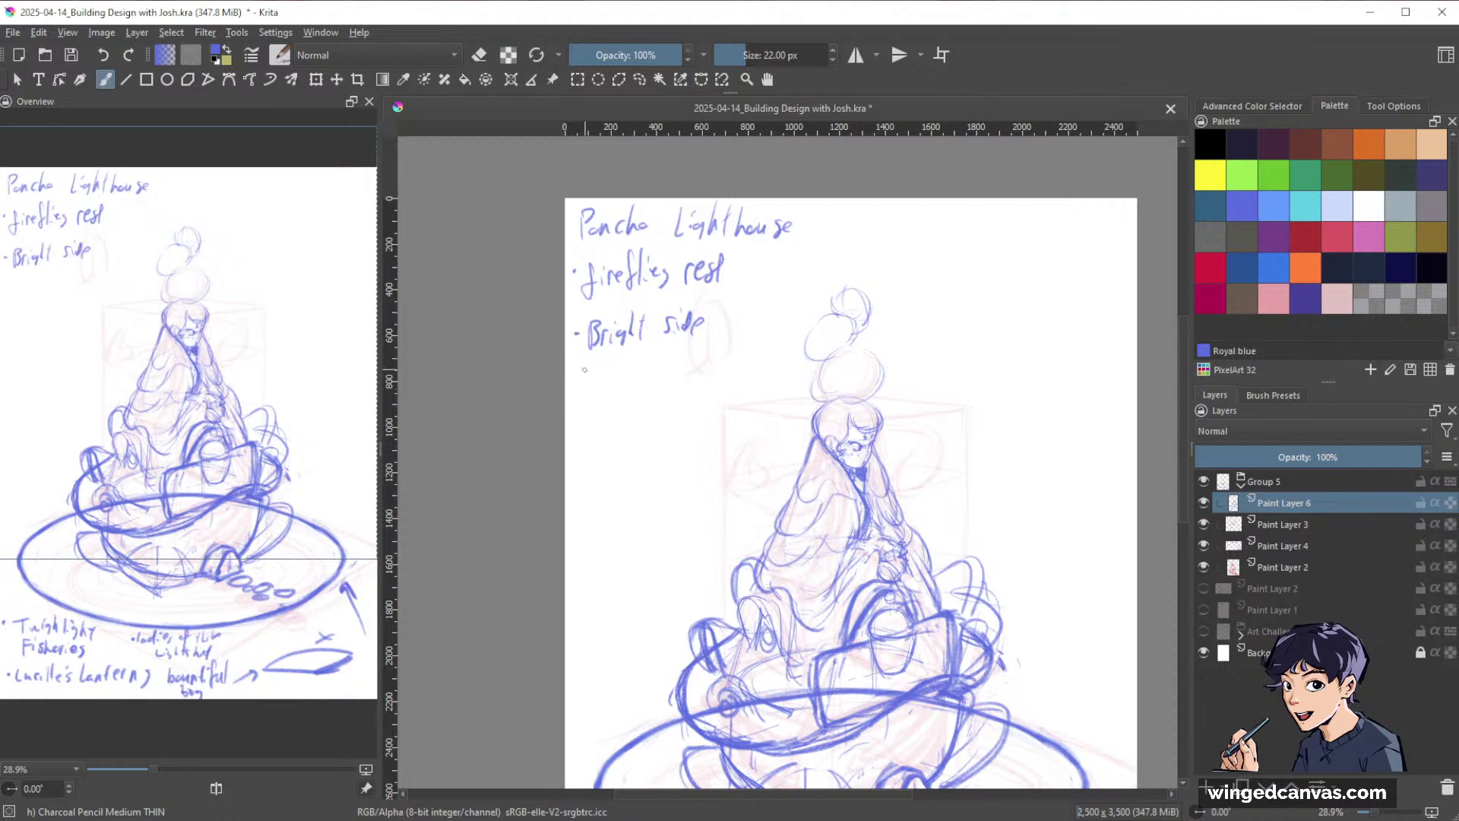
# Rework the loops above the bowl rim on the figure's right-hand side of the canvas into pointed leaf shapes.
pyautogui.moveTo(982, 454); pyautogui.dragTo(923, 342)
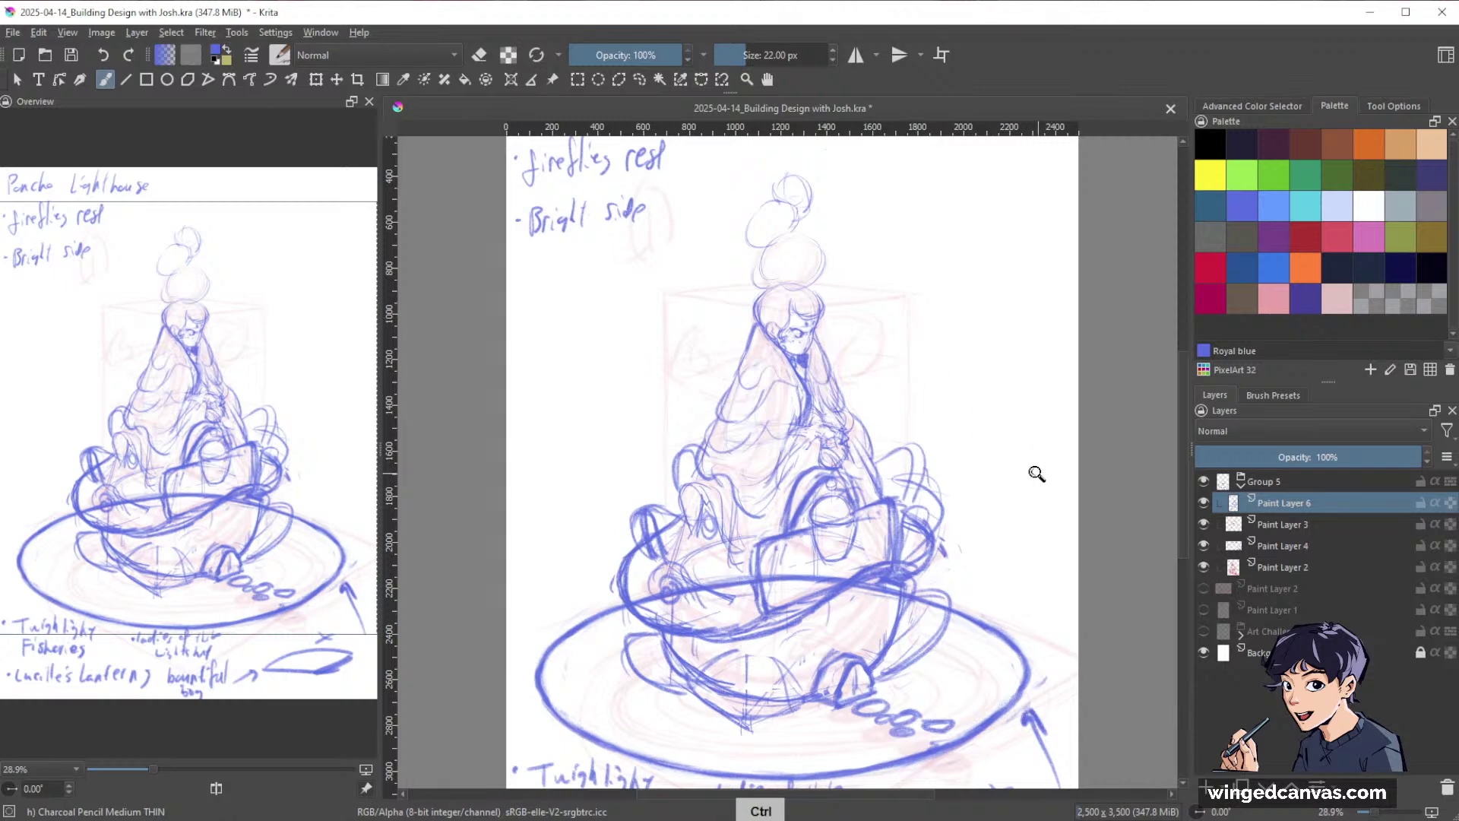
pyautogui.moveTo(1038, 468); pyautogui.dragTo(1015, 501)
pyautogui.moveTo(1088, 557); pyautogui.dragTo(1038, 564)
pyautogui.moveTo(690, 468)
pyautogui.mouseDown()
pyautogui.moveTo(710, 459)
pyautogui.moveTo(700, 449)
pyautogui.mouseUp()
pyautogui.moveTo(859, 458)
pyautogui.mouseDown()
pyautogui.moveTo(901, 480)
pyautogui.moveTo(887, 512)
pyautogui.mouseUp()
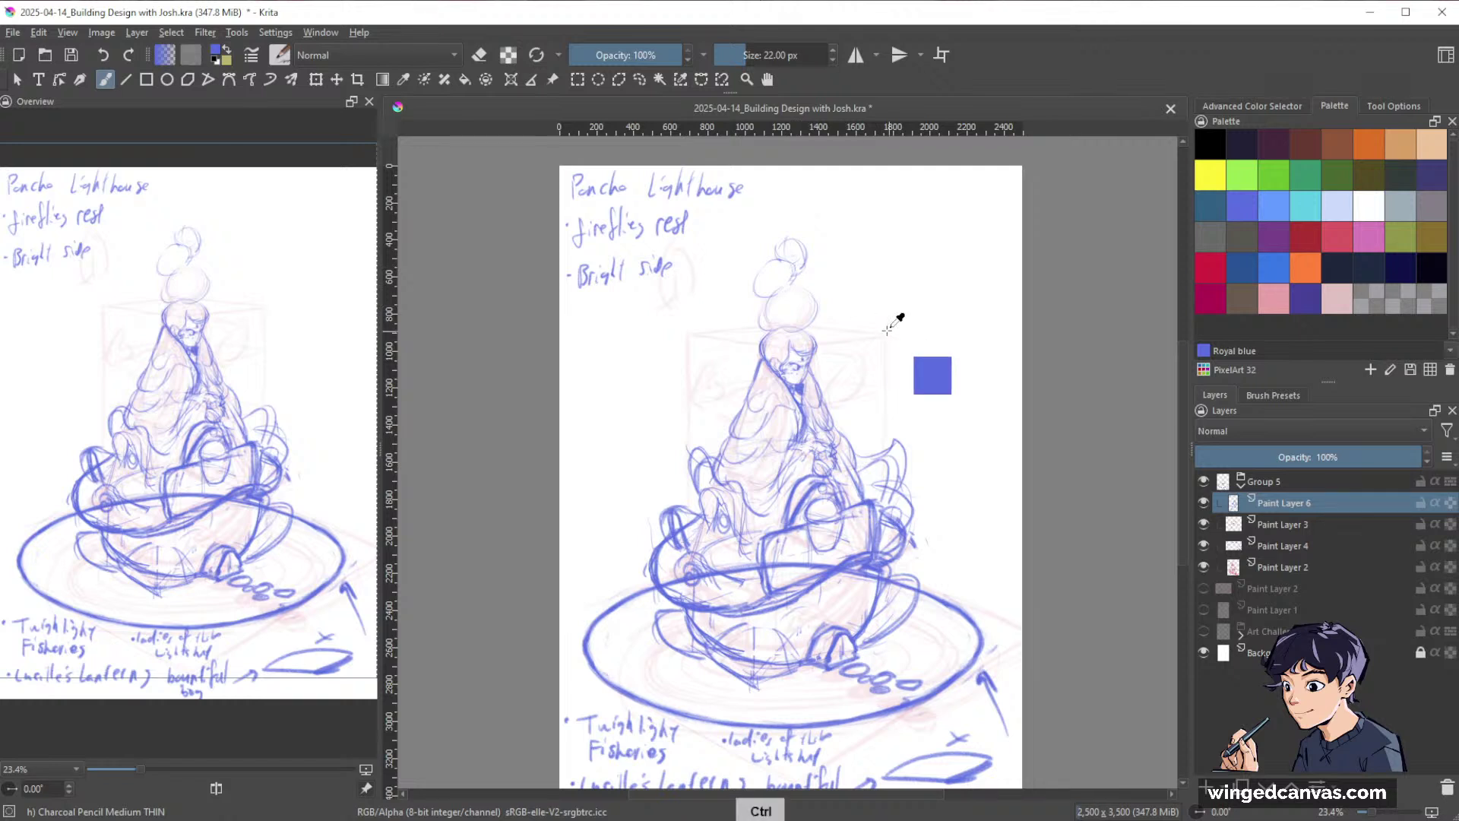
# Draw curled, looping forms extending outward from both sides of the figure's shoulders.
pyautogui.moveTo(890, 333); pyautogui.dragTo(935, 315)
pyautogui.moveTo(1002, 438); pyautogui.dragTo(991, 401)
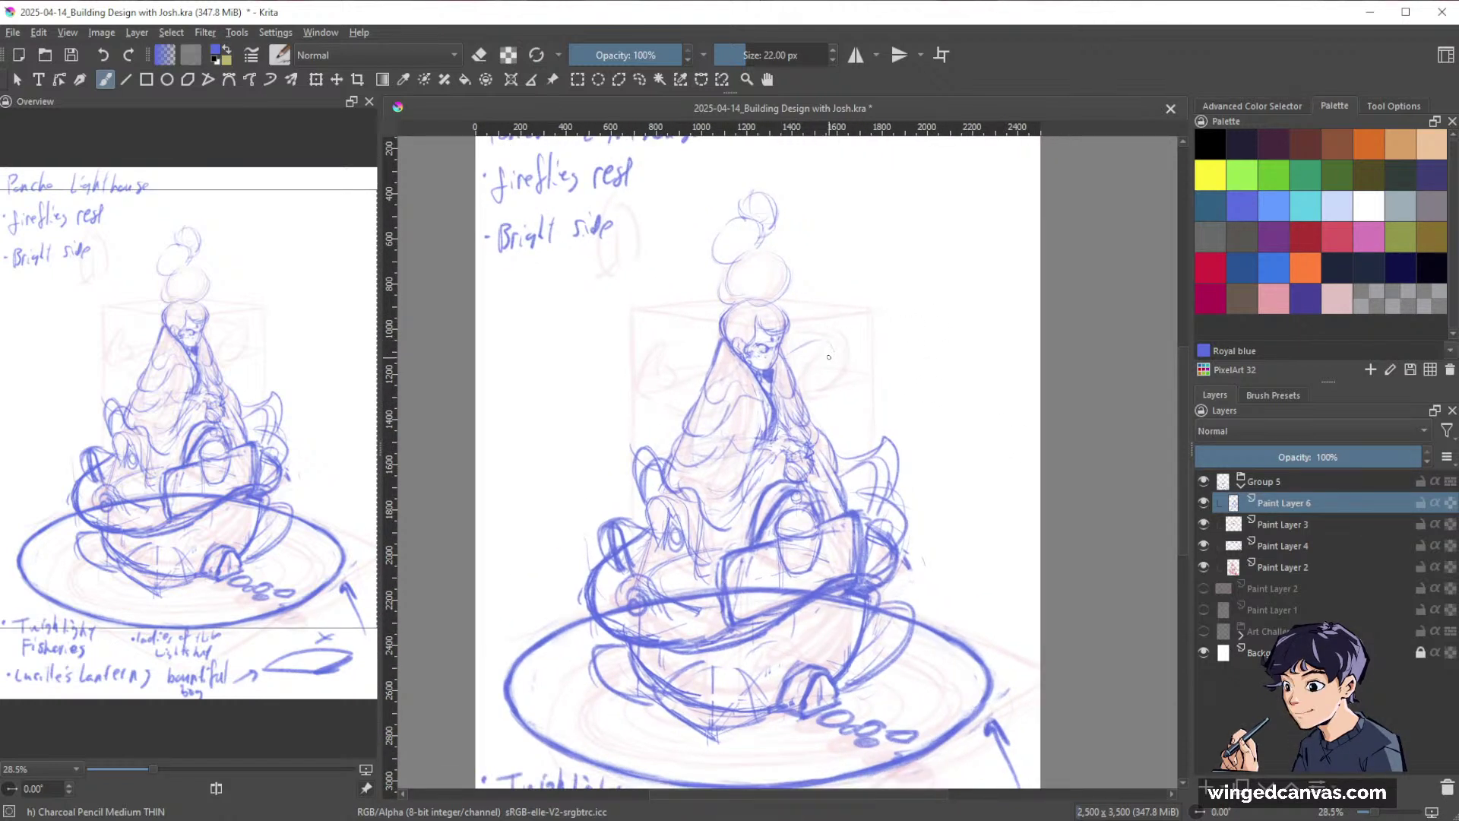
pyautogui.moveTo(831, 344)
pyautogui.mouseDown()
pyautogui.moveTo(790, 383)
pyautogui.moveTo(810, 369)
pyautogui.moveTo(798, 402)
pyautogui.moveTo(838, 369)
pyautogui.moveTo(826, 339)
pyautogui.moveTo(829, 385)
pyautogui.moveTo(787, 348)
pyautogui.mouseUp()
pyautogui.moveTo(814, 383)
pyautogui.mouseDown()
pyautogui.moveTo(830, 326)
pyautogui.moveTo(803, 342)
pyautogui.moveTo(833, 341)
pyautogui.moveTo(834, 385)
pyautogui.moveTo(845, 356)
pyautogui.moveTo(858, 364)
pyautogui.moveTo(817, 351)
pyautogui.mouseUp()
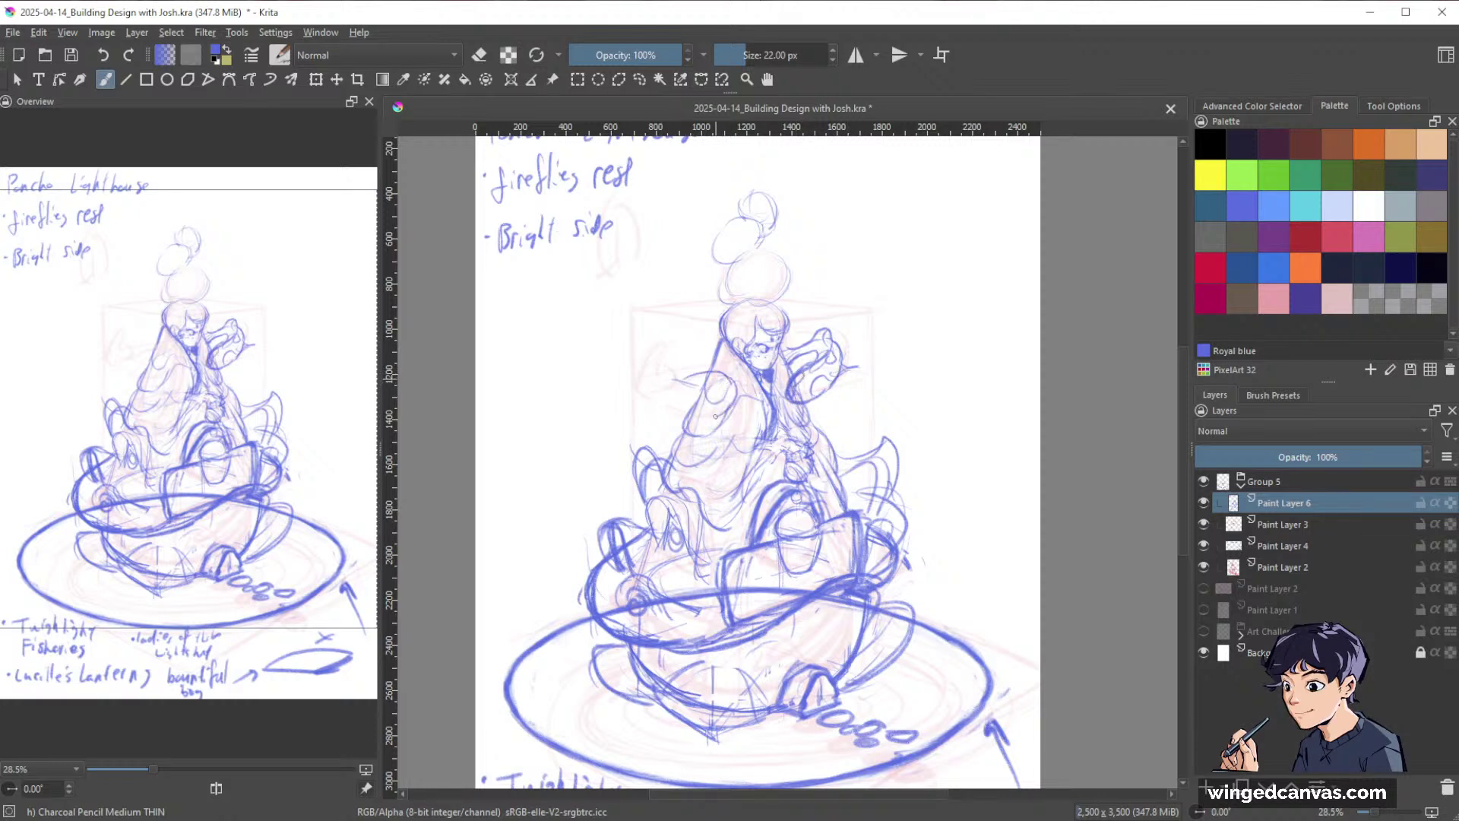
pyautogui.moveTo(679, 380)
pyautogui.mouseDown()
pyautogui.moveTo(713, 391)
pyautogui.moveTo(683, 419)
pyautogui.mouseUp()
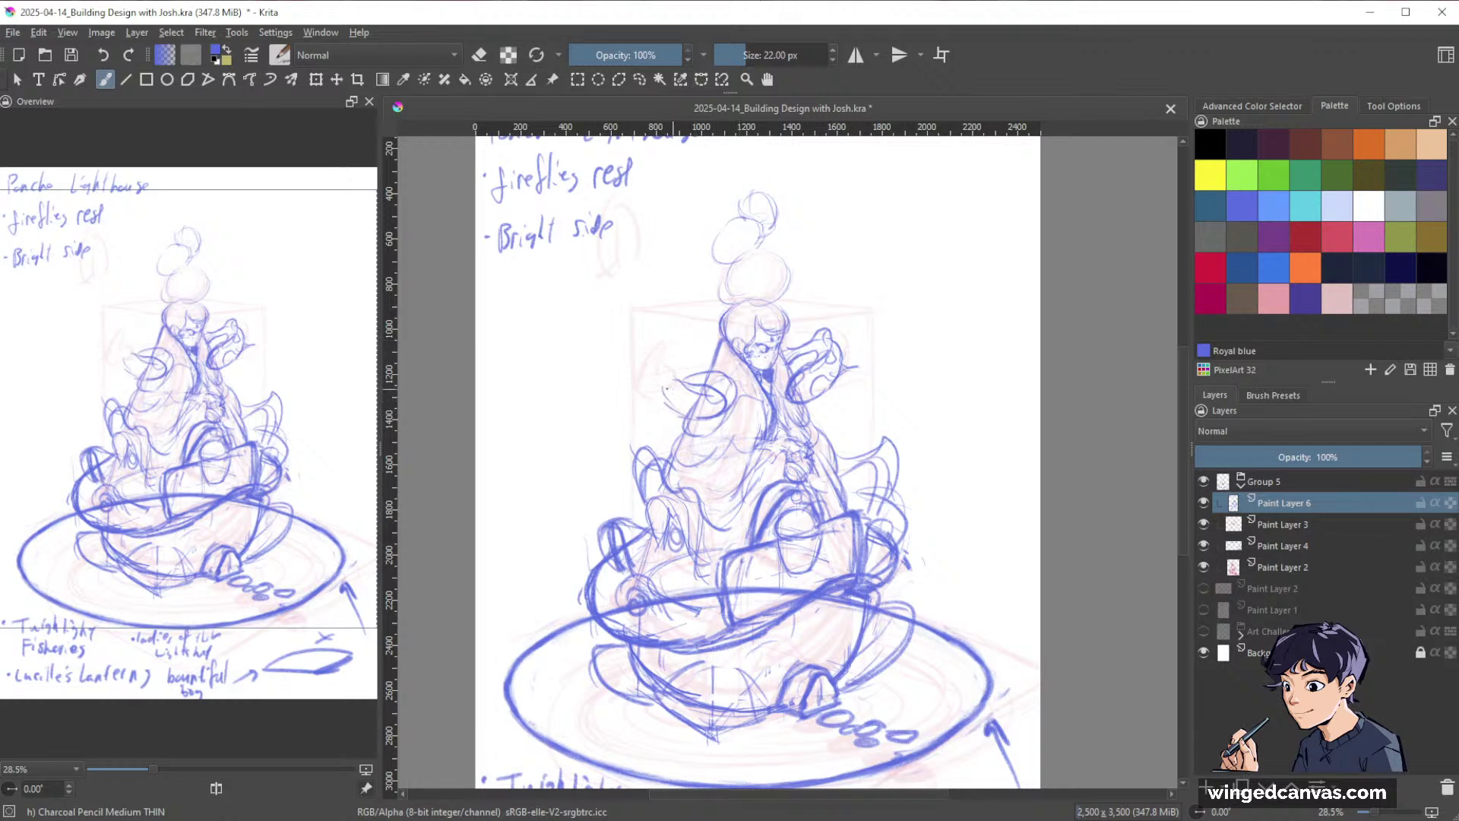
pyautogui.moveTo(660, 386)
pyautogui.mouseDown()
pyautogui.moveTo(680, 344)
pyautogui.moveTo(714, 351)
pyautogui.mouseUp()
pyautogui.moveTo(689, 353)
pyautogui.mouseDown()
pyautogui.moveTo(672, 374)
pyautogui.moveTo(692, 356)
pyautogui.mouseUp()
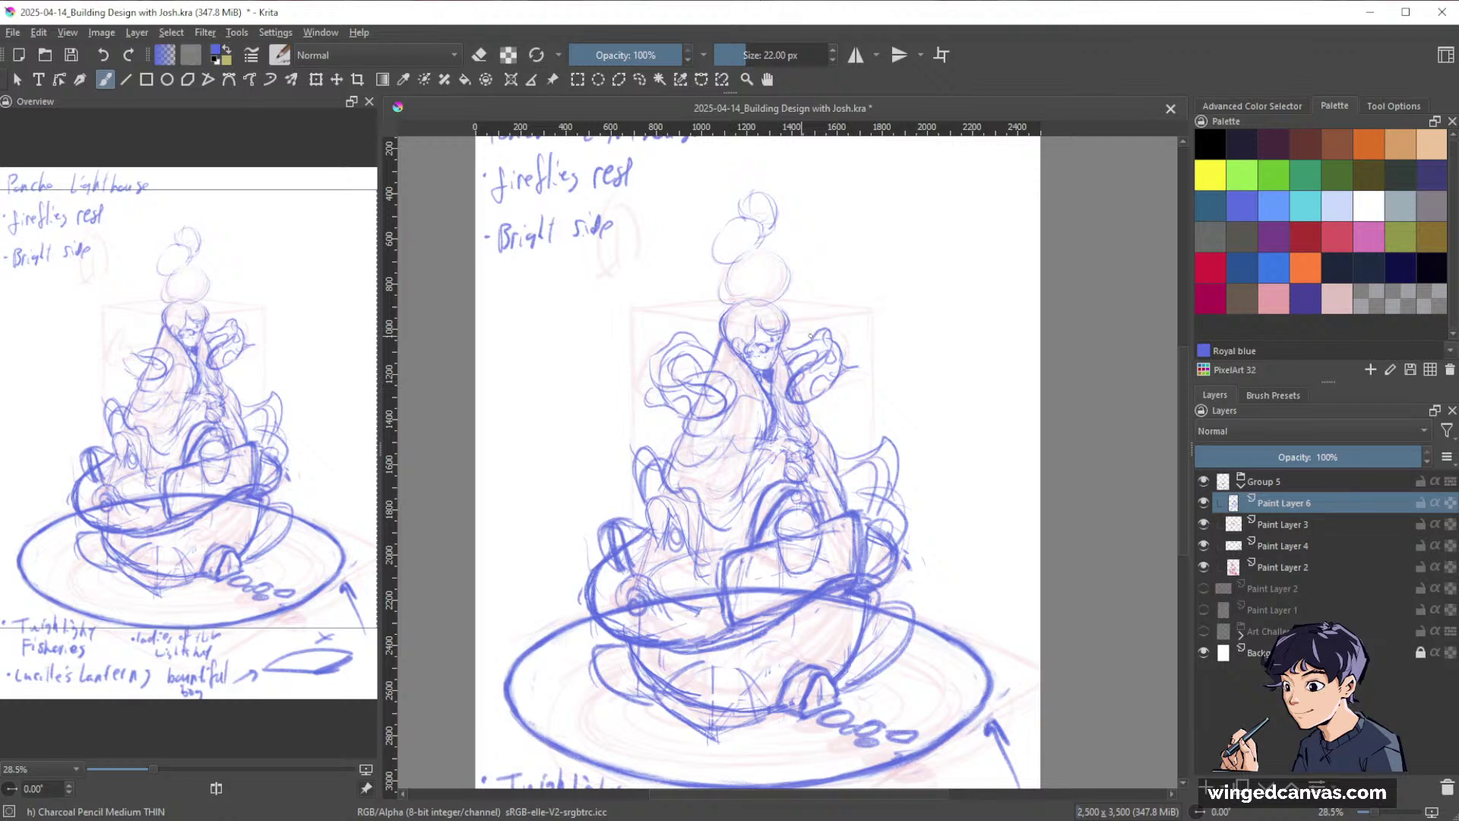
pyautogui.press('/')
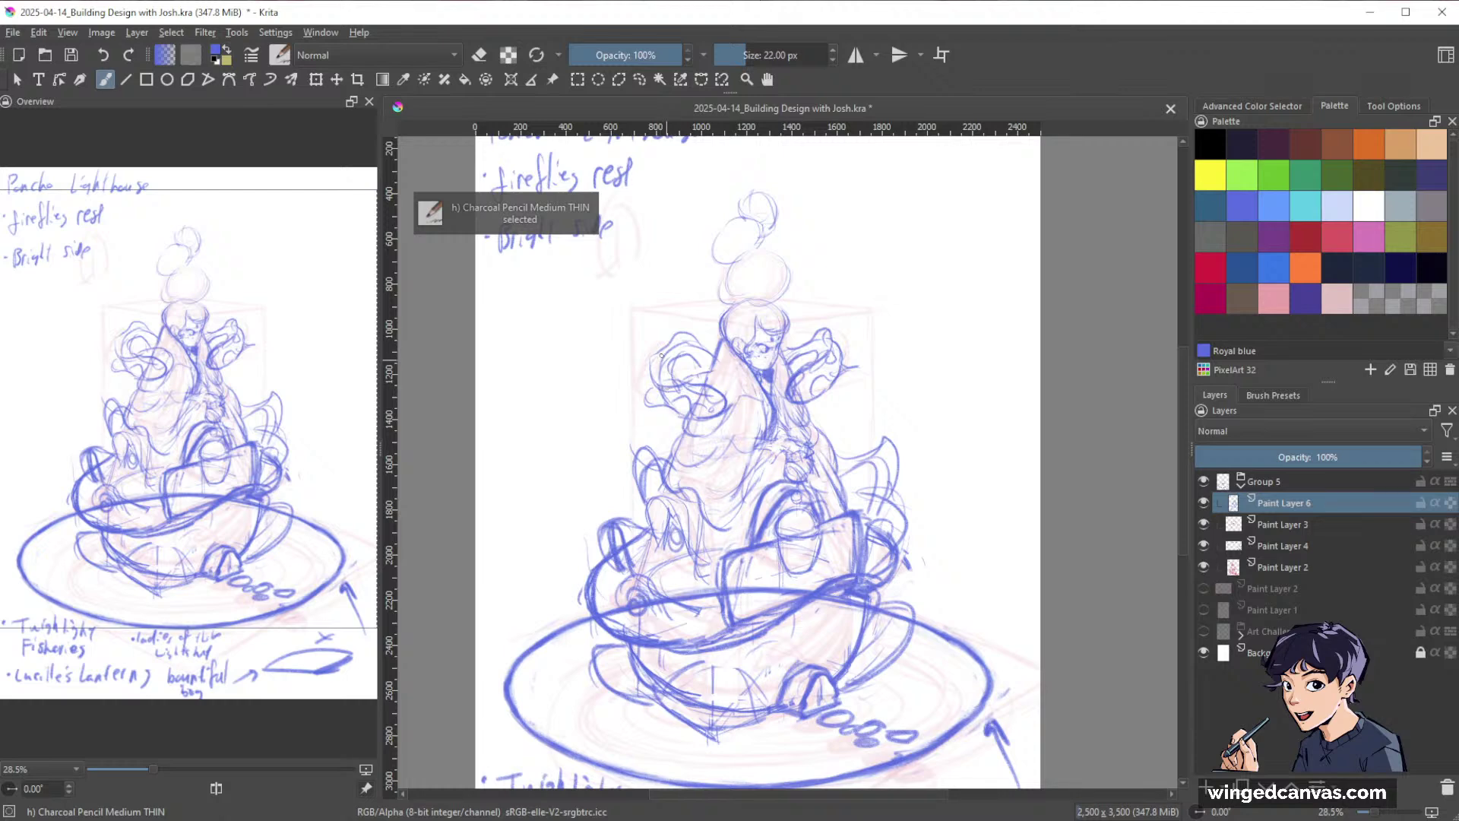
# Draw a folded, leaf-like brim with curled ends around the stacked form above the hair bun.
pyautogui.press('space')
pyautogui.moveTo(966, 442); pyautogui.dragTo(972, 532)
pyautogui.press('space')
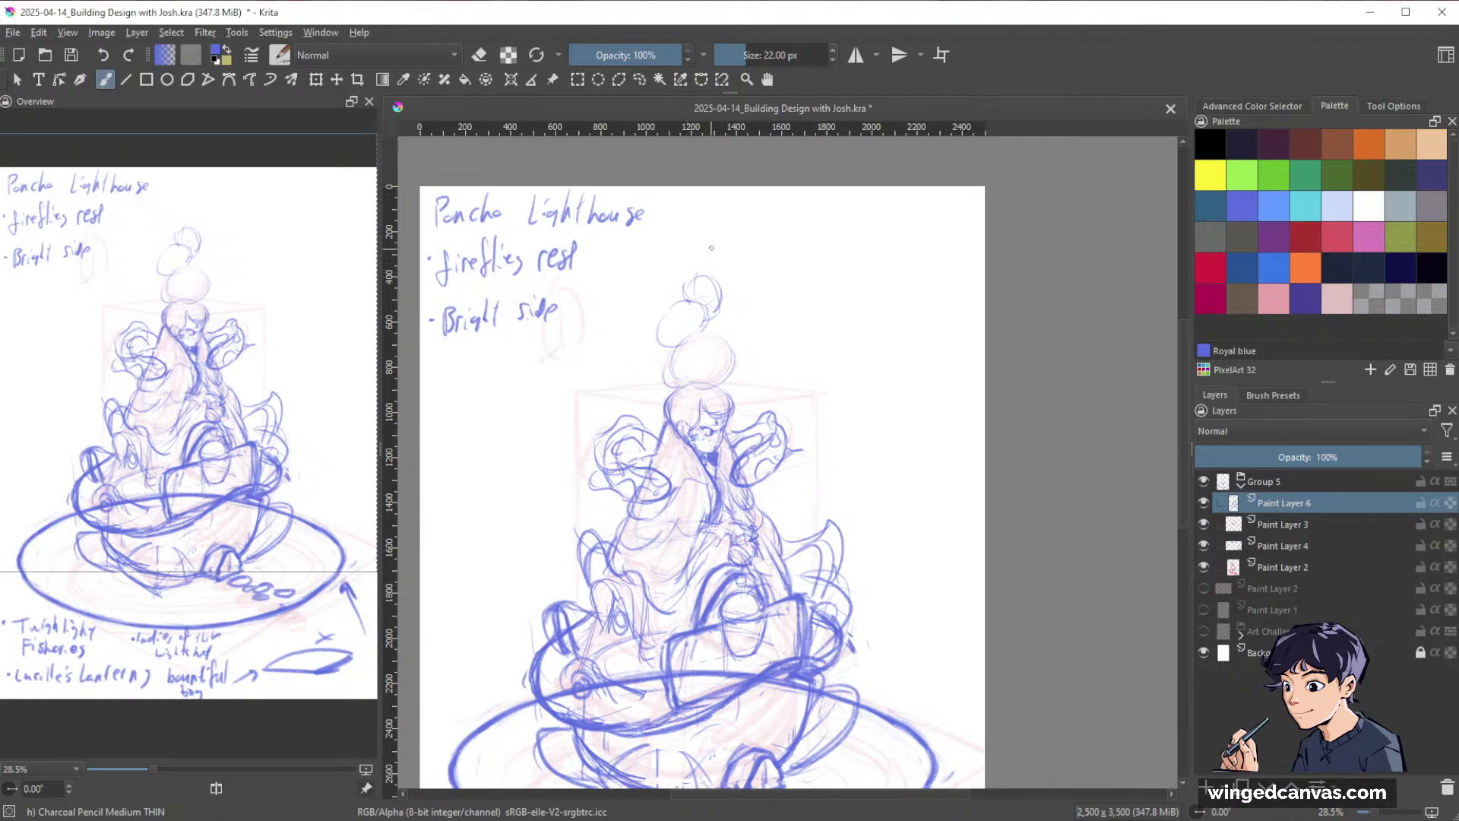
pyautogui.moveTo(715, 311); pyautogui.dragTo(751, 332)
pyautogui.moveTo(679, 304); pyautogui.dragTo(647, 312)
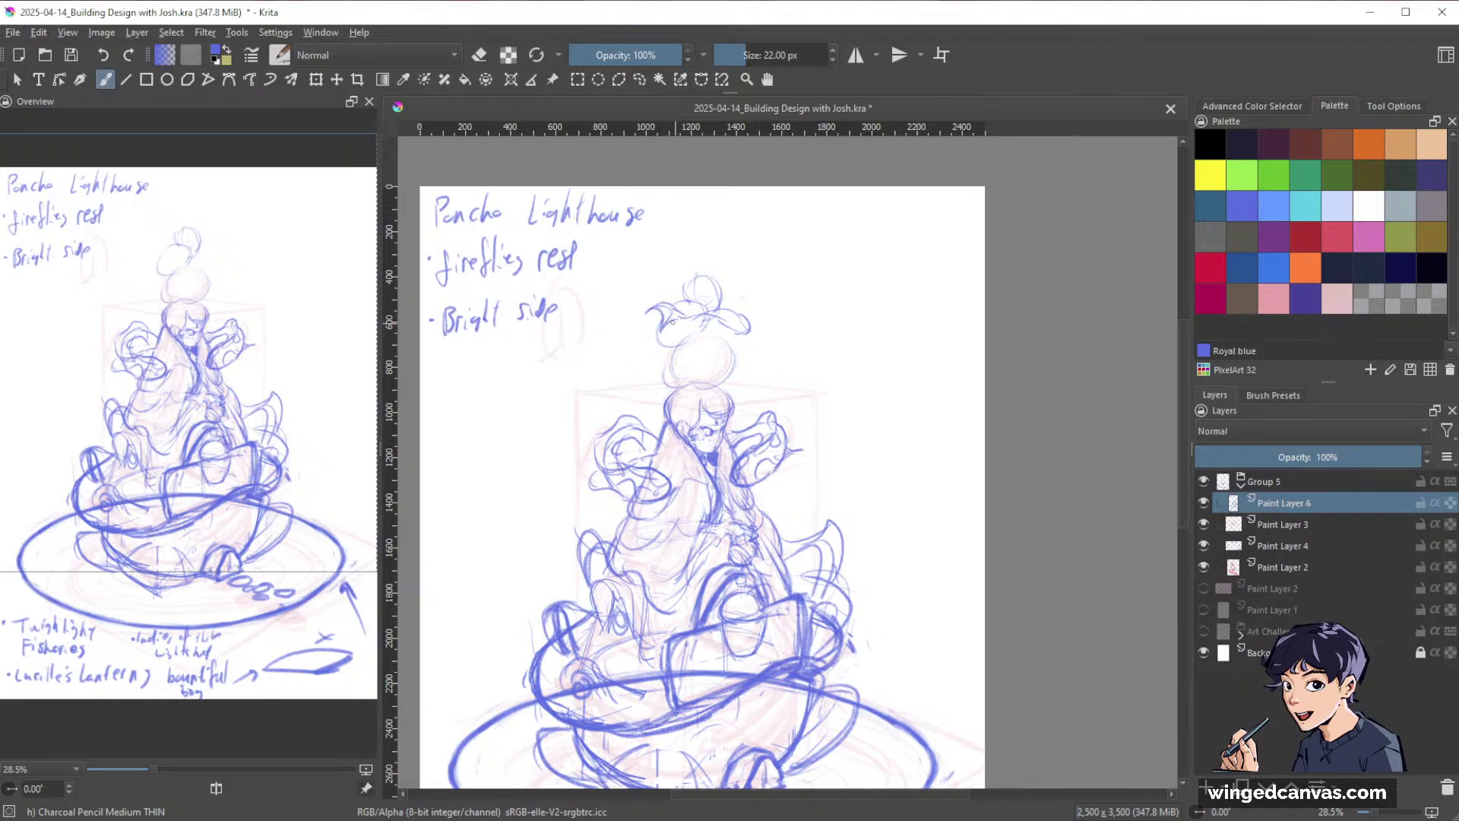
pyautogui.moveTo(662, 331)
pyautogui.mouseDown()
pyautogui.moveTo(736, 312)
pyautogui.moveTo(750, 328)
pyautogui.mouseUp()
pyautogui.moveTo(704, 318); pyautogui.dragTo(745, 334)
pyautogui.moveTo(1014, 450); pyautogui.dragTo(968, 475)
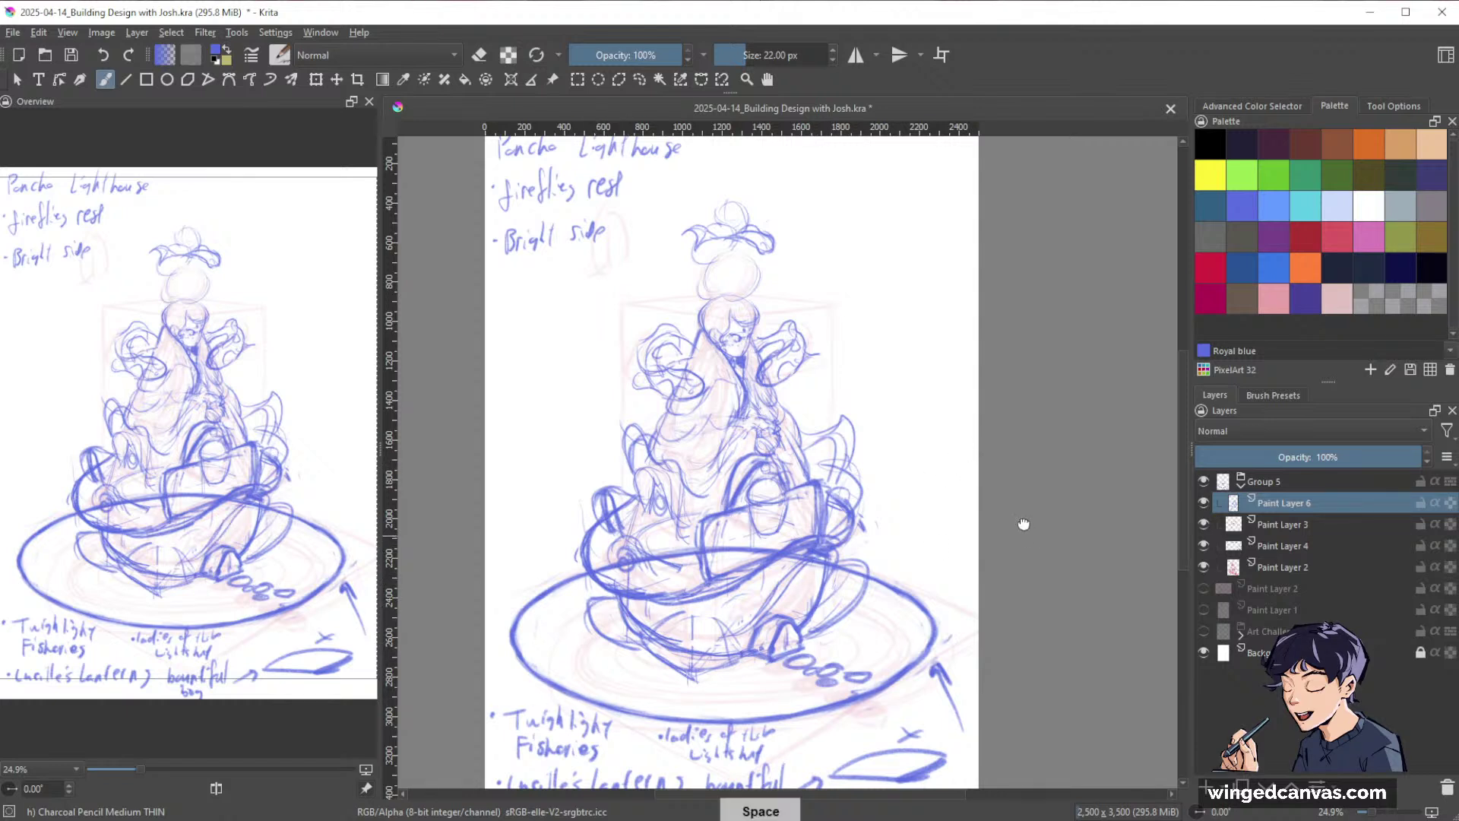
pyautogui.moveTo(1023, 525); pyautogui.dragTo(1041, 442)
pyautogui.moveTo(1041, 441); pyautogui.dragTo(1020, 441)
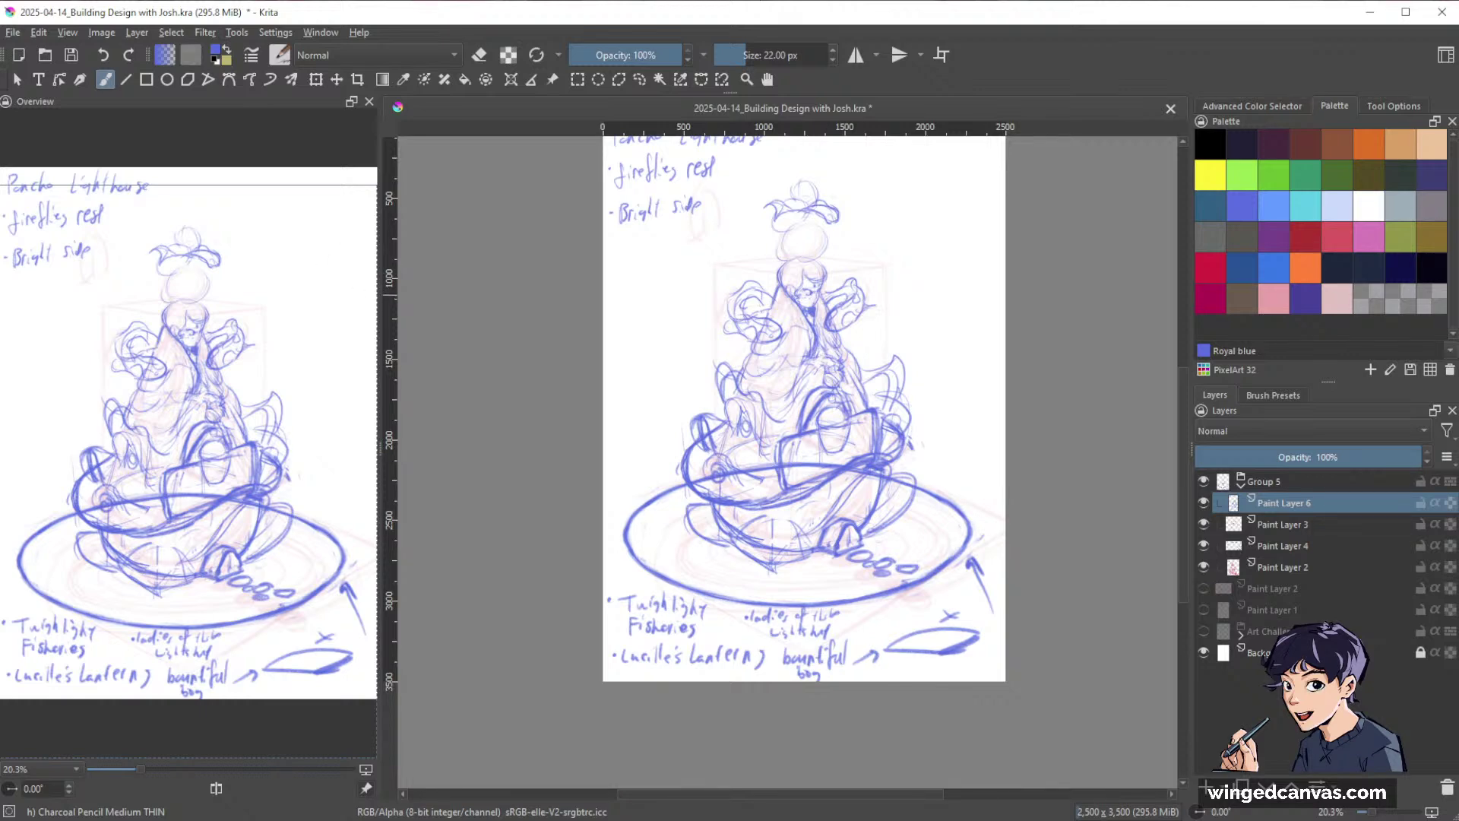
pyautogui.scroll(2, 853, 197)
pyautogui.scroll(-2, 853, 204)
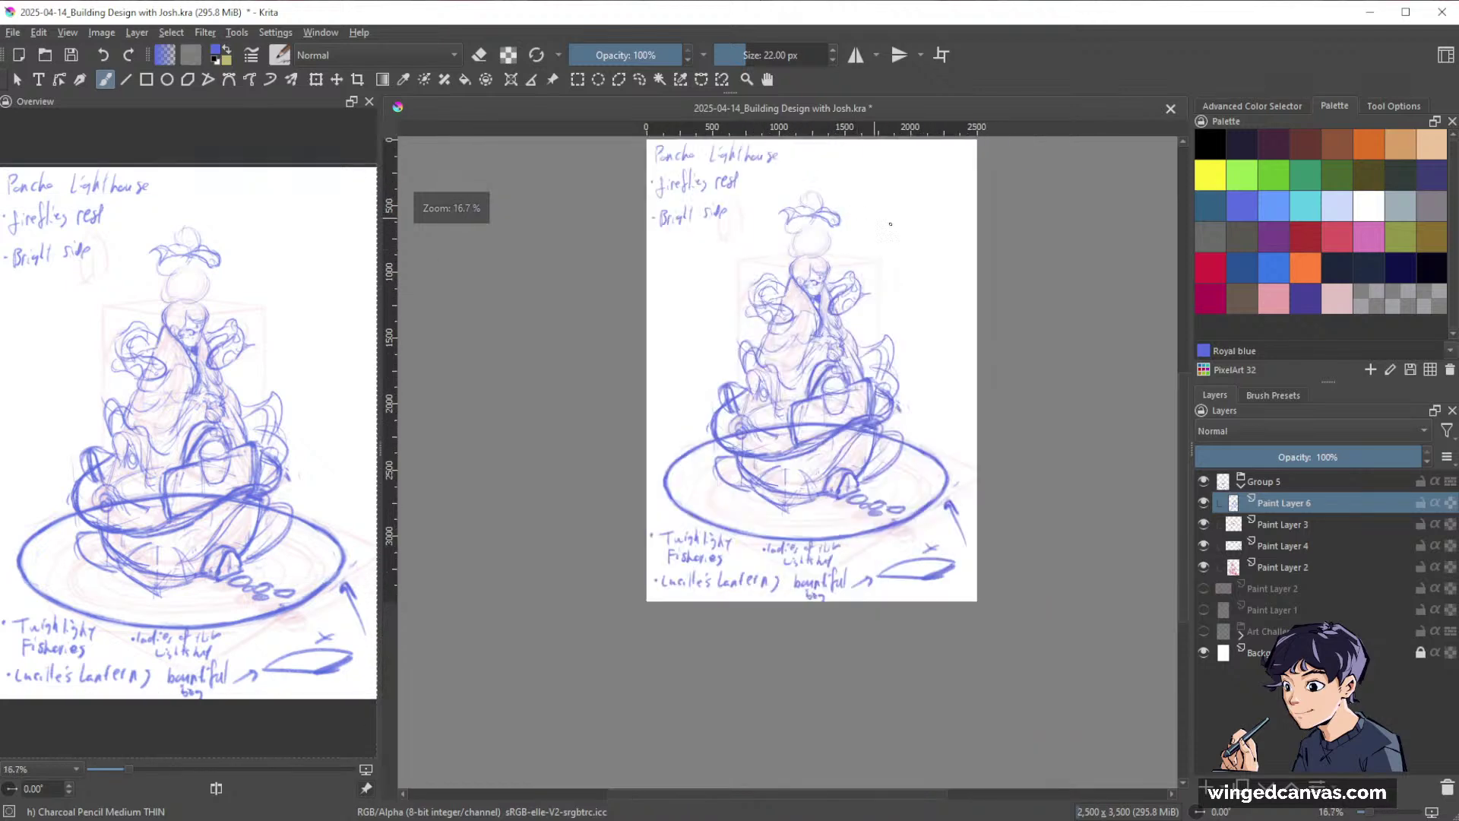
pyautogui.scroll(3, 890, 223)
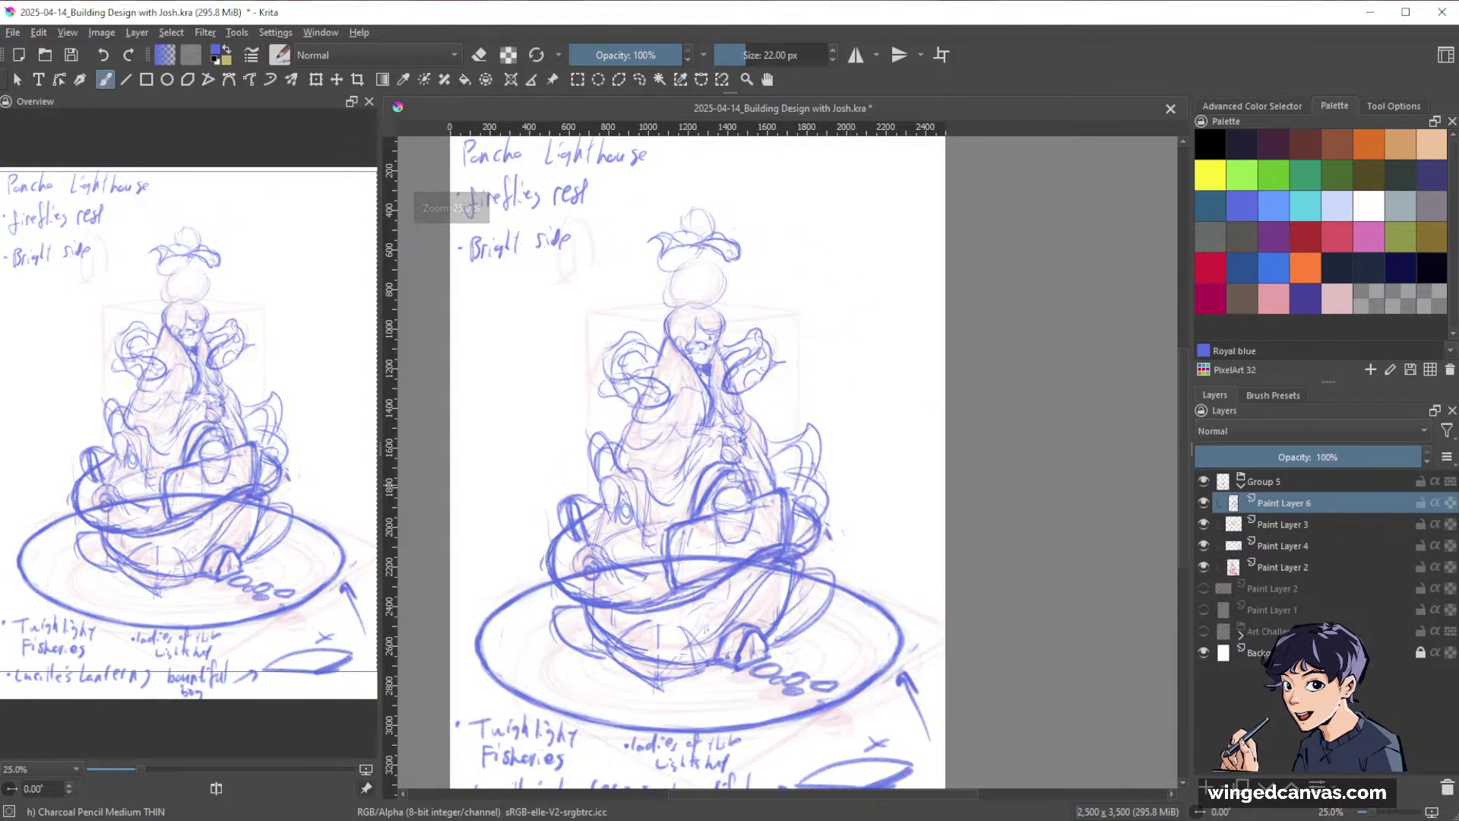
# Toggle Paint Layer 4 to check it, and hide the red underdrawing on Paint Layer 3 and Paint Layer 2.
pyautogui.click(1203, 545)
pyautogui.click(1203, 545)
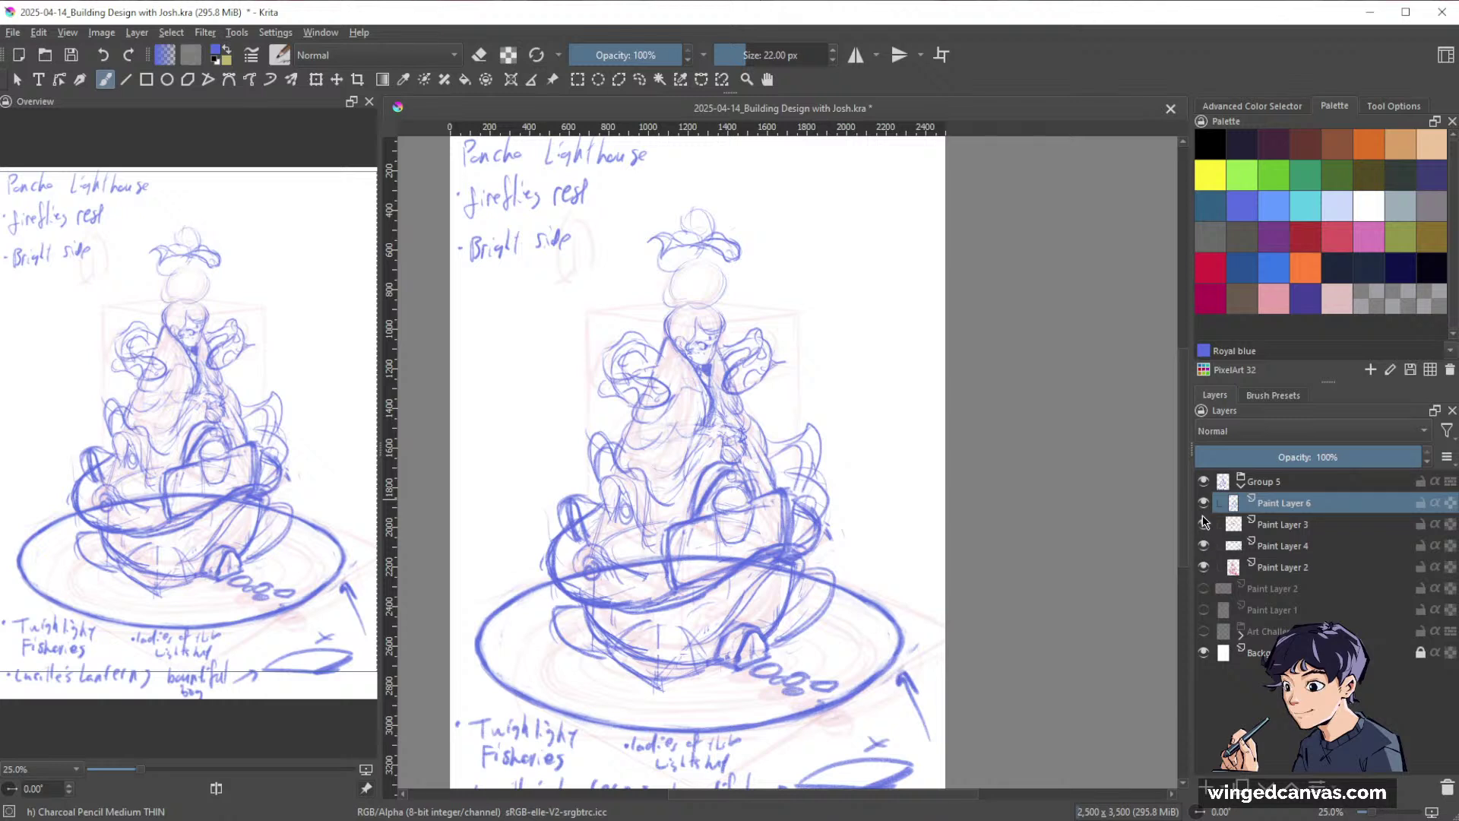
pyautogui.click(1203, 523)
pyautogui.click(1203, 567)
# Fade the blue sketch by lowering Paint Layer 6 to 19% opacity and Paint Layer 4 to 22%.
pyautogui.scroll(-1, 778, 473)
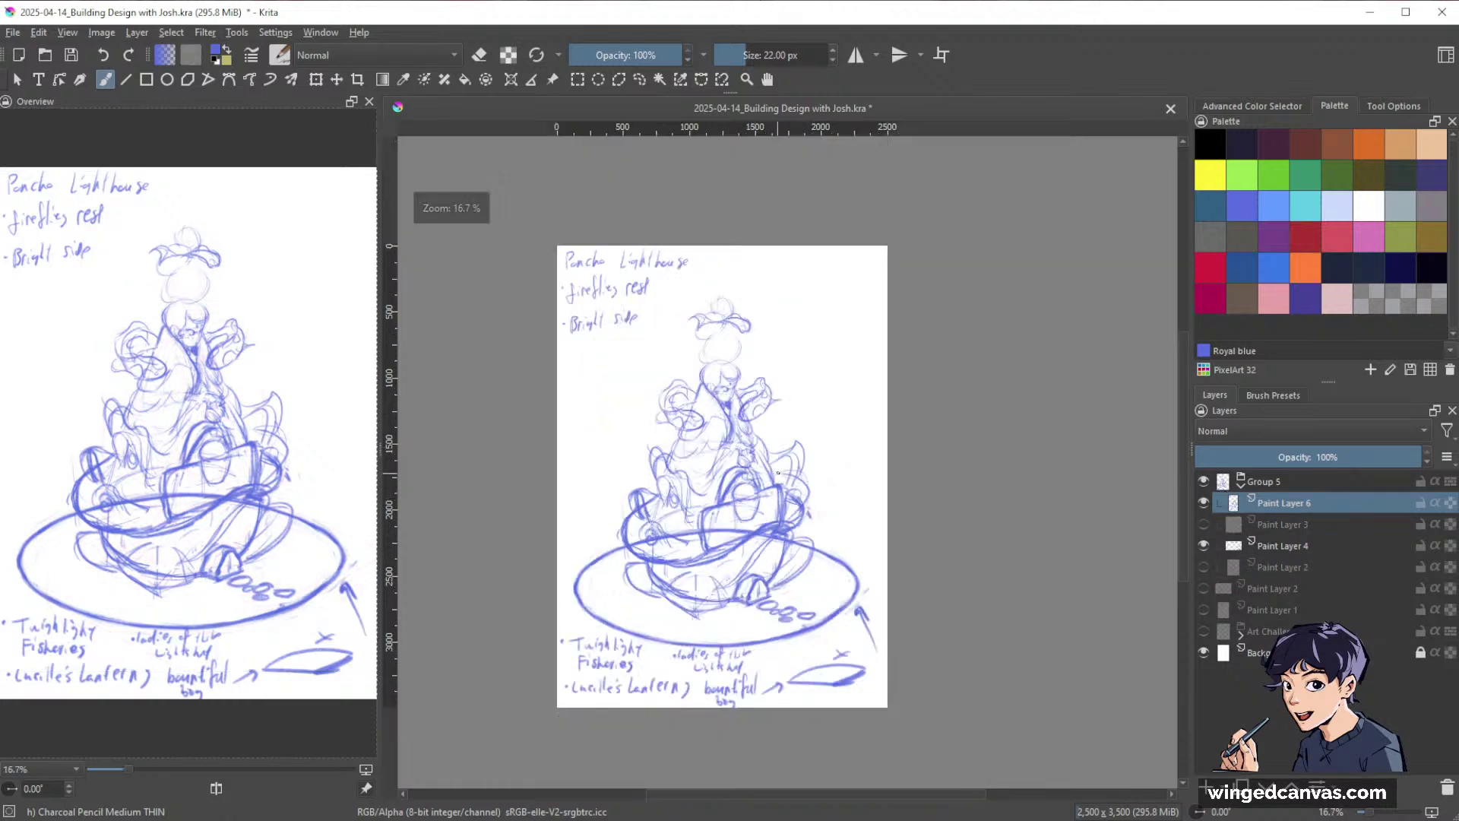
pyautogui.moveTo(1245, 459); pyautogui.dragTo(1209, 461)
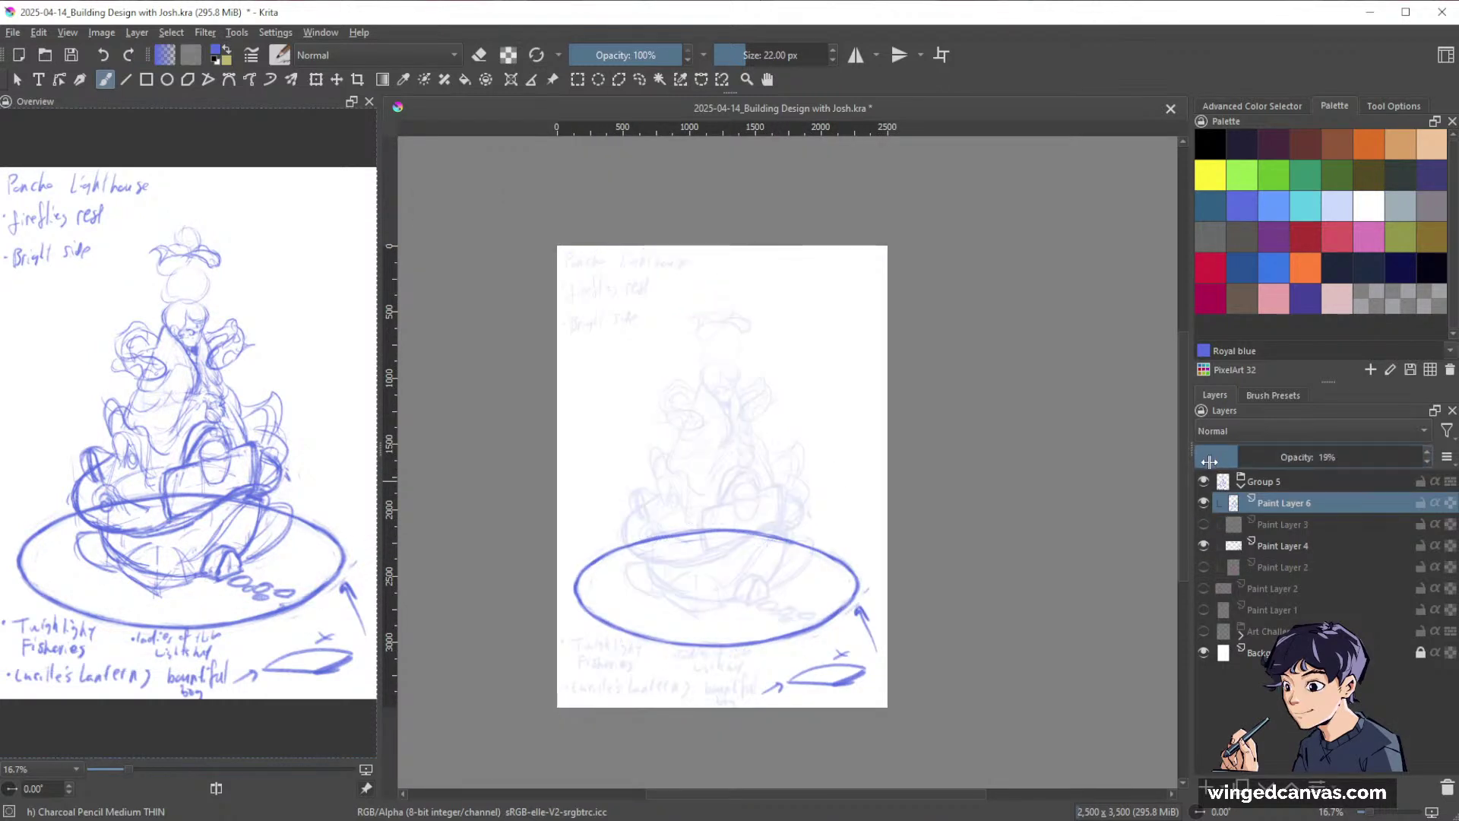
pyautogui.click(1281, 546)
pyautogui.moveTo(1353, 457); pyautogui.dragTo(1245, 458)
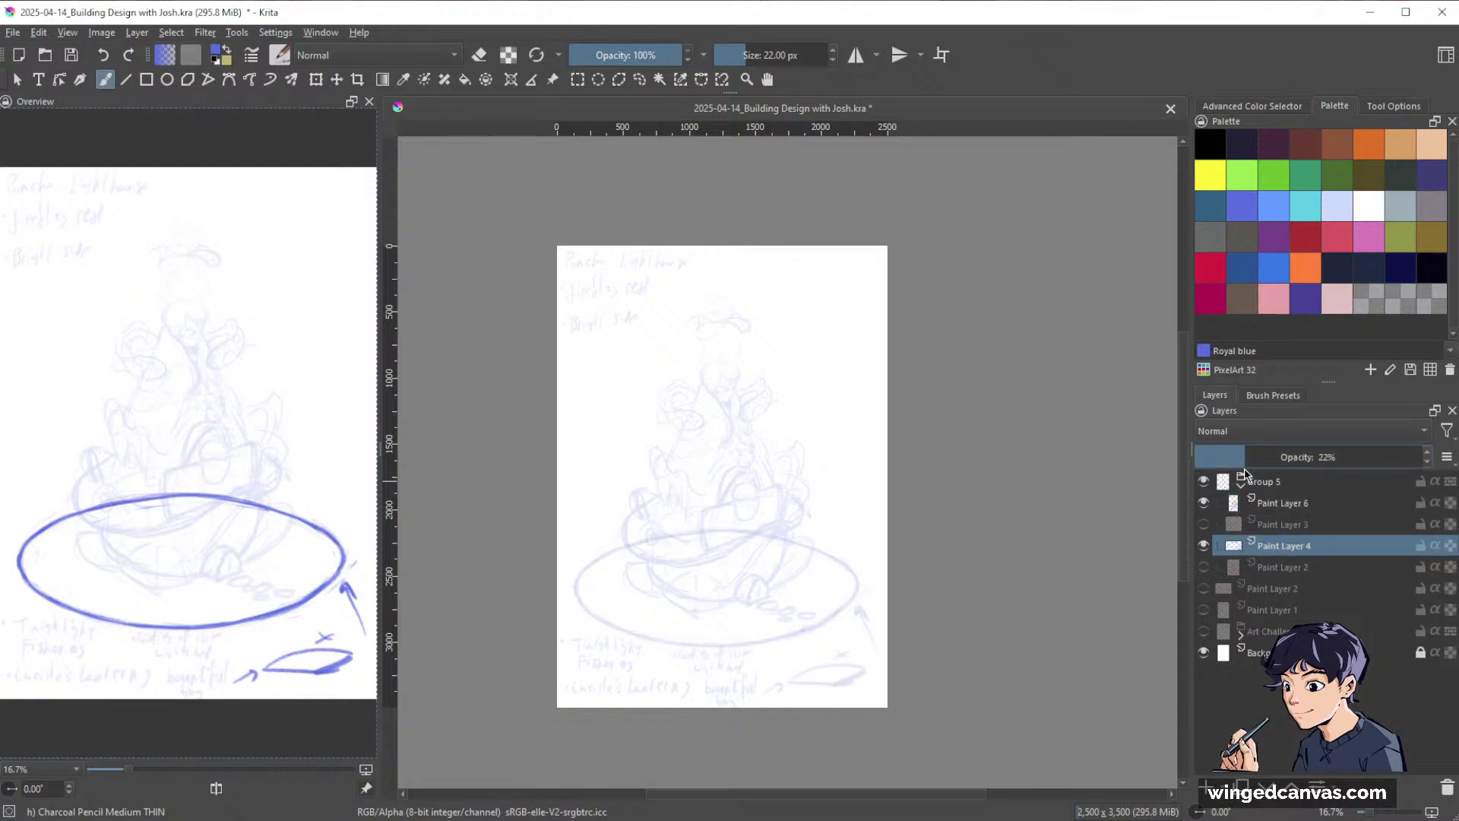
# Add a new paint layer directly above Paint Layer 6 for refining the figure's head.
pyautogui.click(1298, 502)
pyautogui.press('Insert')
pyautogui.scroll(2, 731, 412)
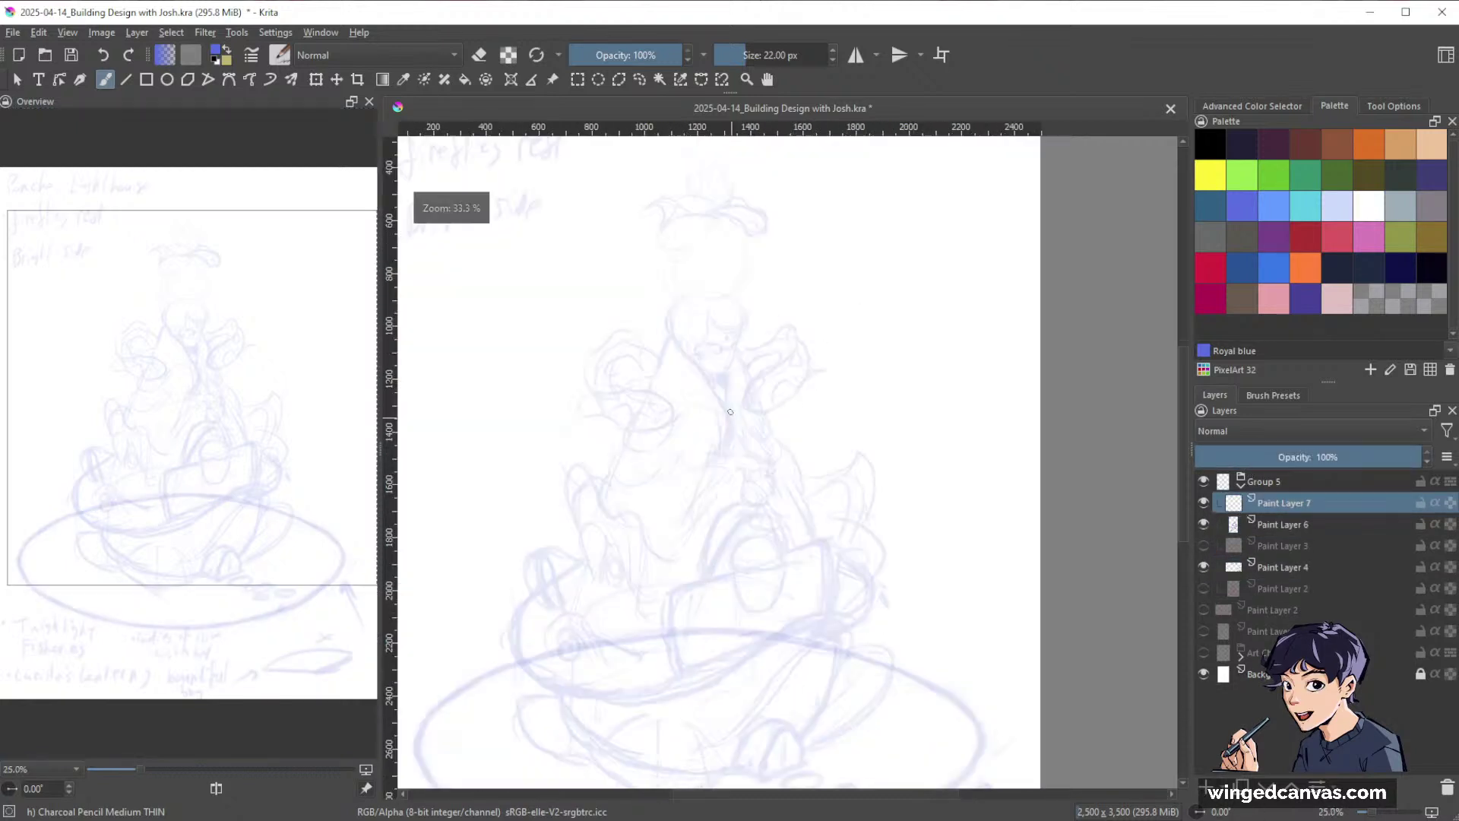
pyautogui.scroll(1, 821, 407)
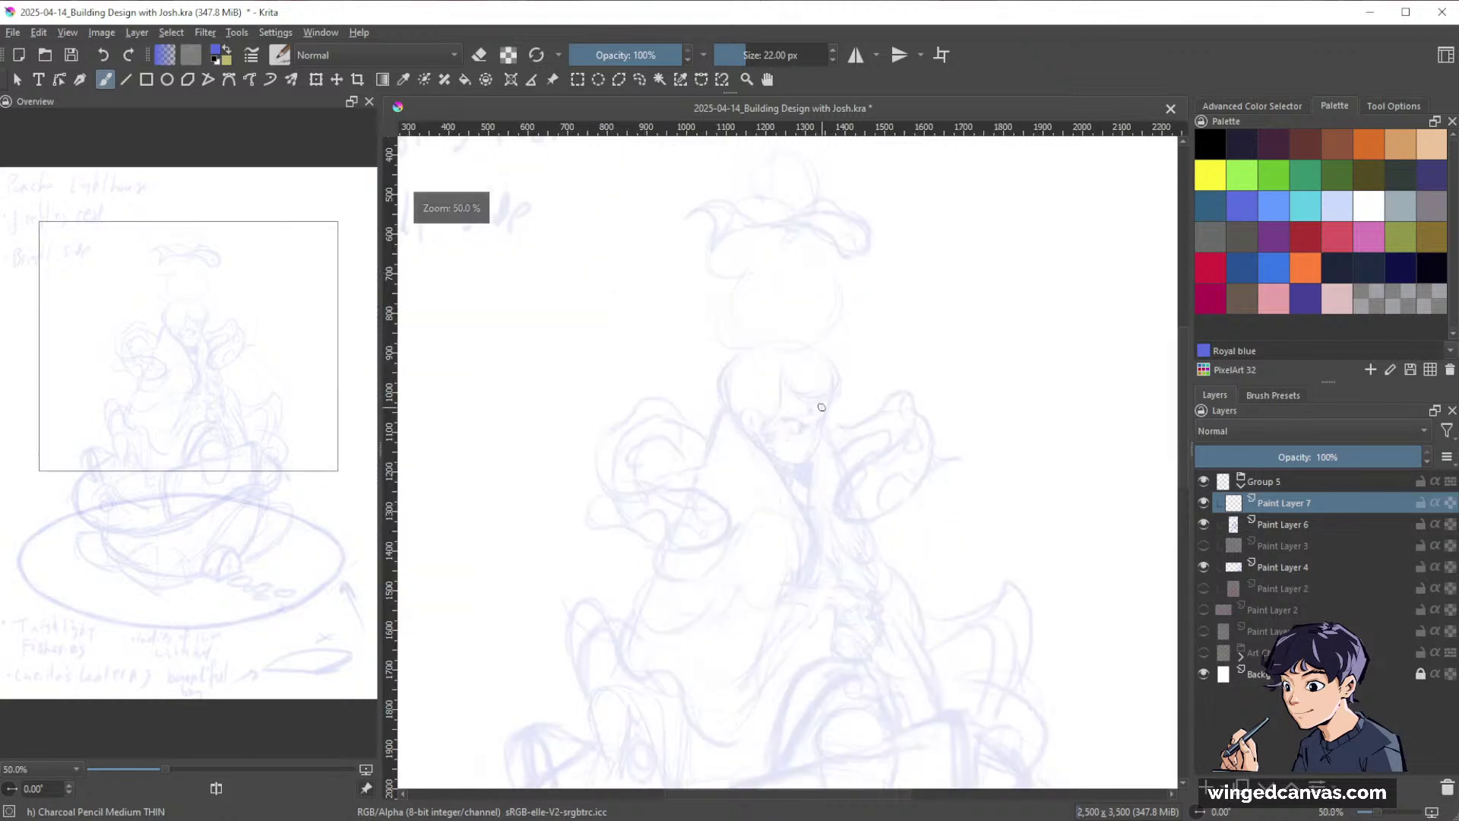
pyautogui.scroll(2, 821, 407)
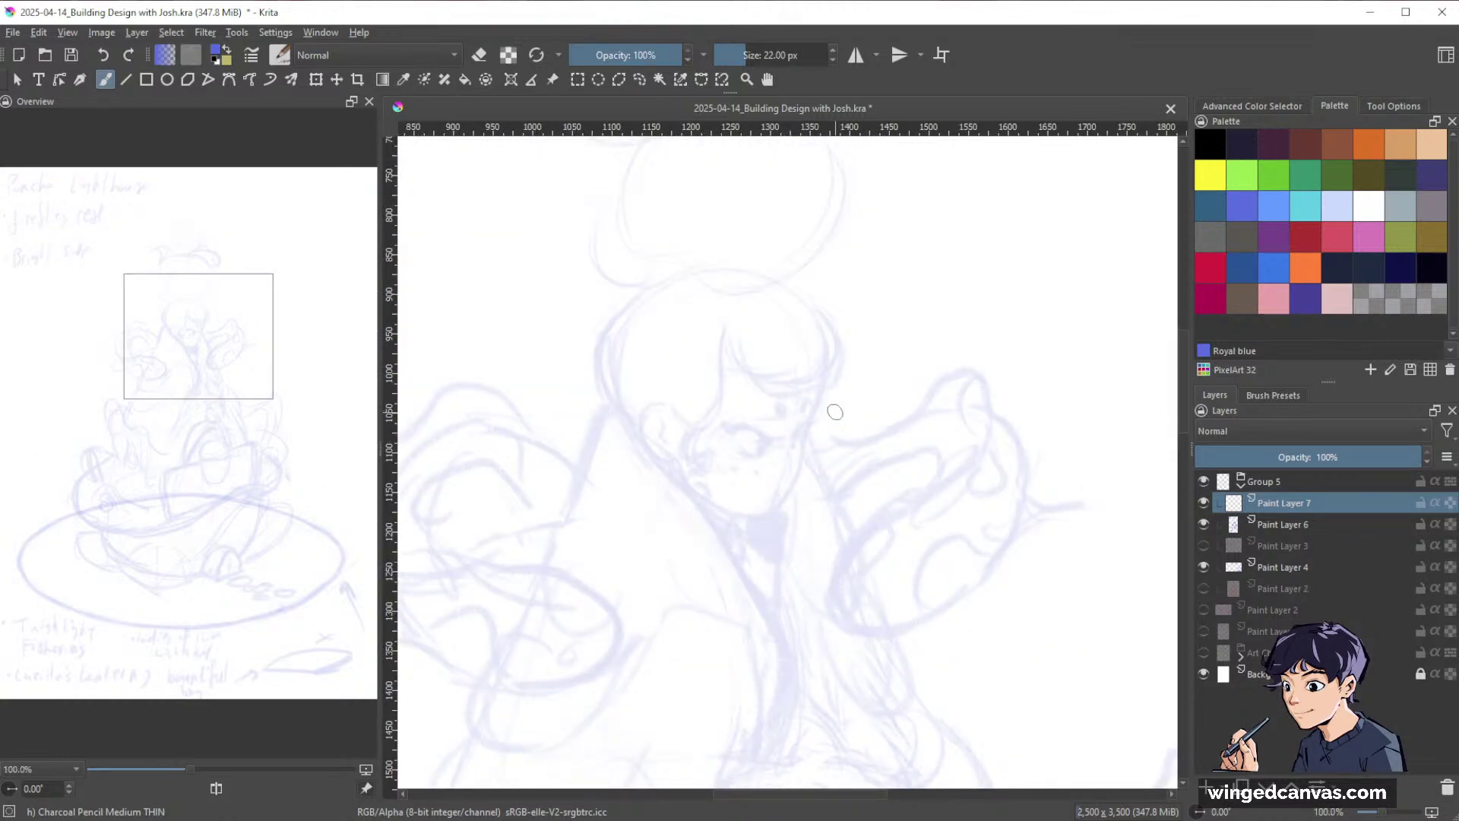
# Reduce the charcoal pencil to 10 px and draw a trial stroke along the figure's fringe.
pyautogui.press('space')
pyautogui.moveTo(902, 455); pyautogui.dragTo(947, 487)
pyautogui.press('[')
pyautogui.press('[')
pyautogui.press('[')
pyautogui.press('[')
pyautogui.press('[')
pyautogui.press('[')
pyautogui.hotkey('ctrl', 'space')
pyautogui.moveTo(882, 408)
pyautogui.mouseDown()
pyautogui.moveTo(894, 410)
pyautogui.moveTo(858, 422)
pyautogui.mouseUp()
pyautogui.press('[')
pyautogui.press('[')
pyautogui.press('[')
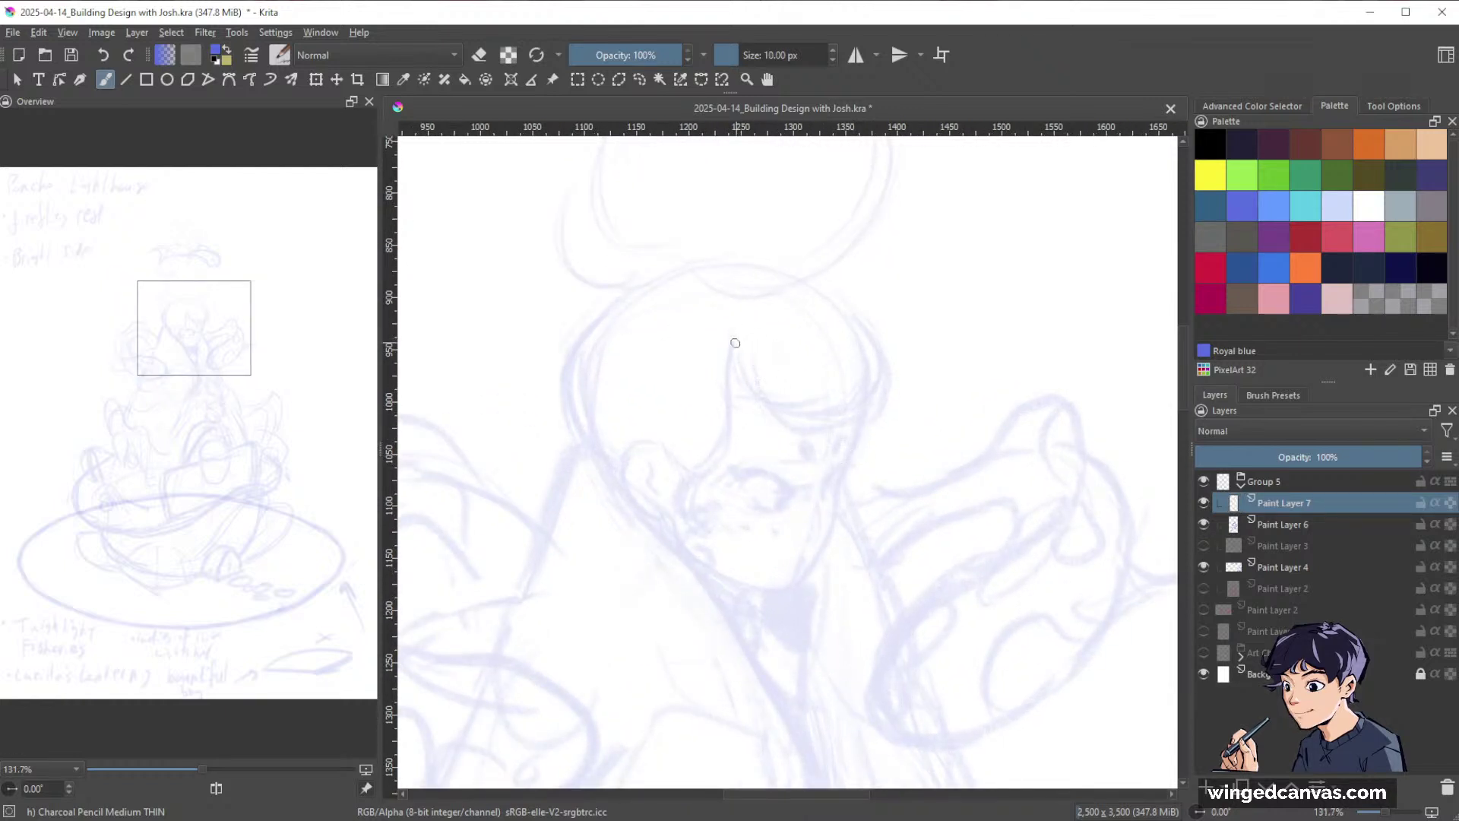
pyautogui.moveTo(733, 357); pyautogui.dragTo(766, 418)
# Draw the lower curve of the fringe in near-black Color 40 with a 14 px pencil.
pyautogui.click(1434, 267)
pyautogui.press(']')
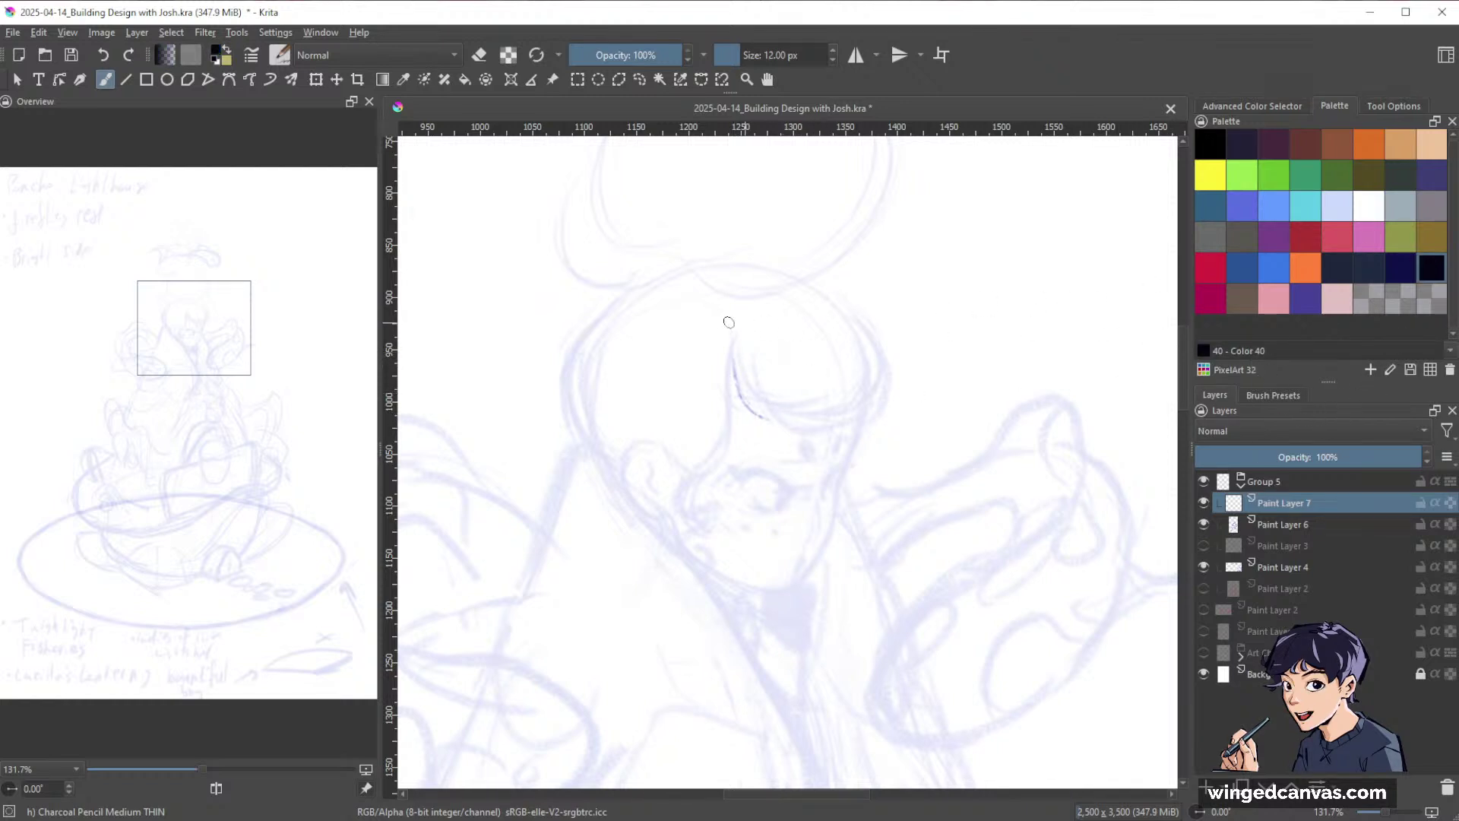
pyautogui.press(']')
pyautogui.moveTo(733, 356)
pyautogui.mouseDown()
pyautogui.moveTo(761, 417)
pyautogui.moveTo(733, 372)
pyautogui.moveTo(791, 421)
pyautogui.mouseUp()
pyautogui.moveTo(794, 420); pyautogui.dragTo(841, 409)
pyautogui.moveTo(850, 323); pyautogui.dragTo(883, 378)
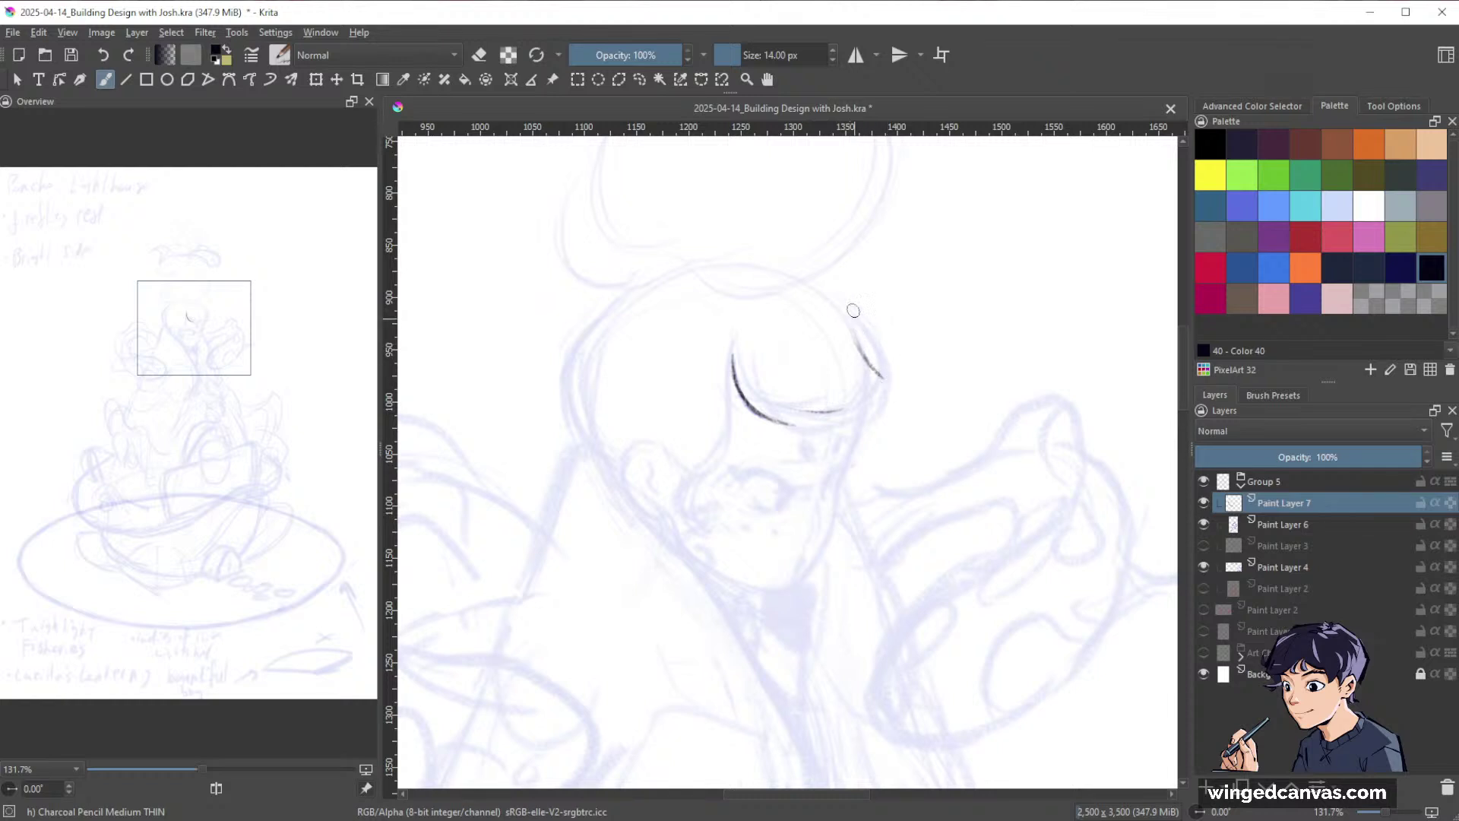
pyautogui.hotkey('ctrl', 'z')
pyautogui.moveTo(846, 322); pyautogui.dragTo(887, 400)
pyautogui.hotkey('ctrl', 'z')
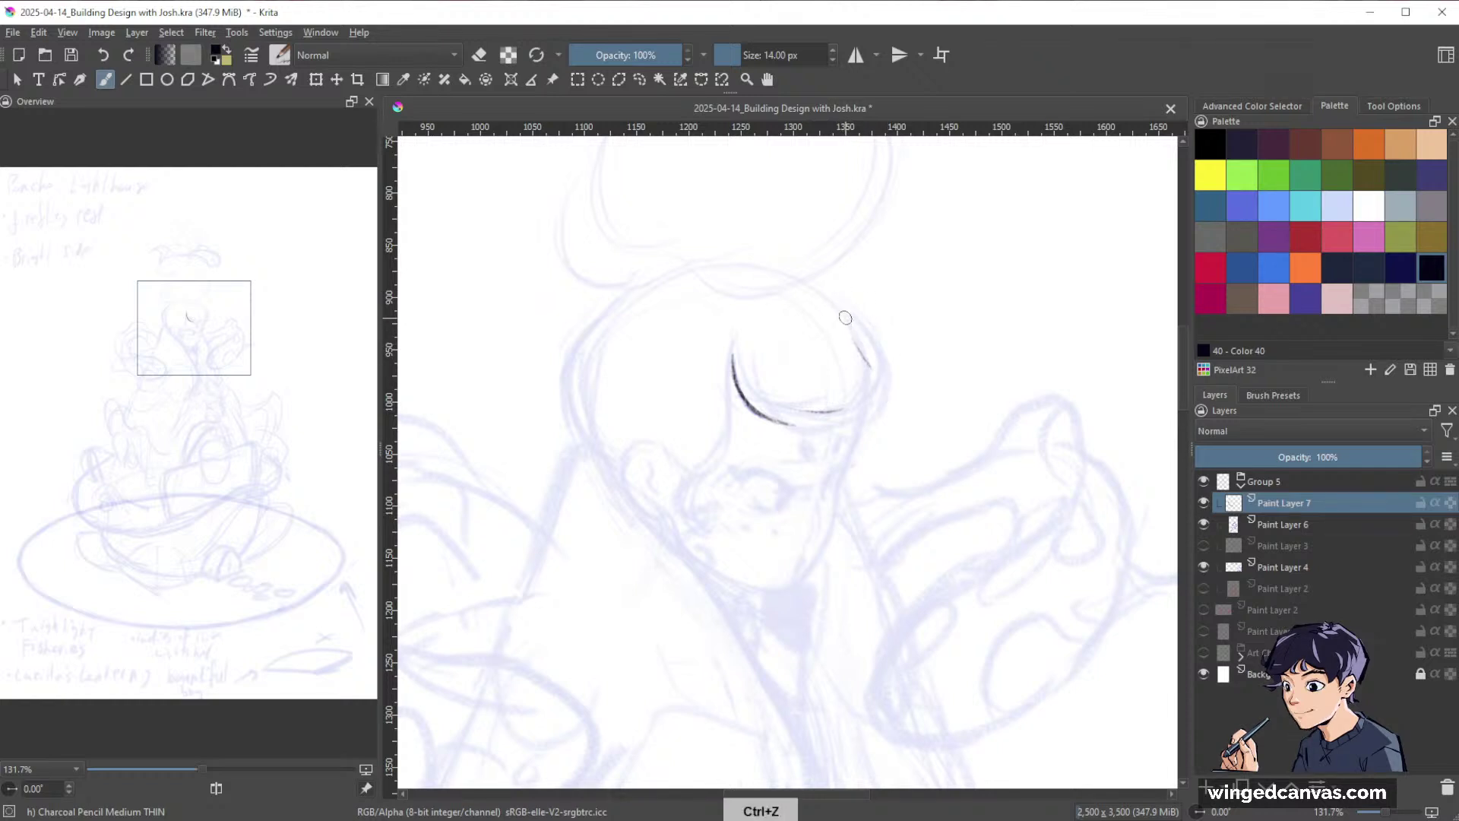
# Draw the outer hair contour beside the fringe, curving down toward the cheek, with a 13 px pencil.
pyautogui.press('/')
pyautogui.moveTo(843, 316); pyautogui.dragTo(873, 374)
pyautogui.press('/')
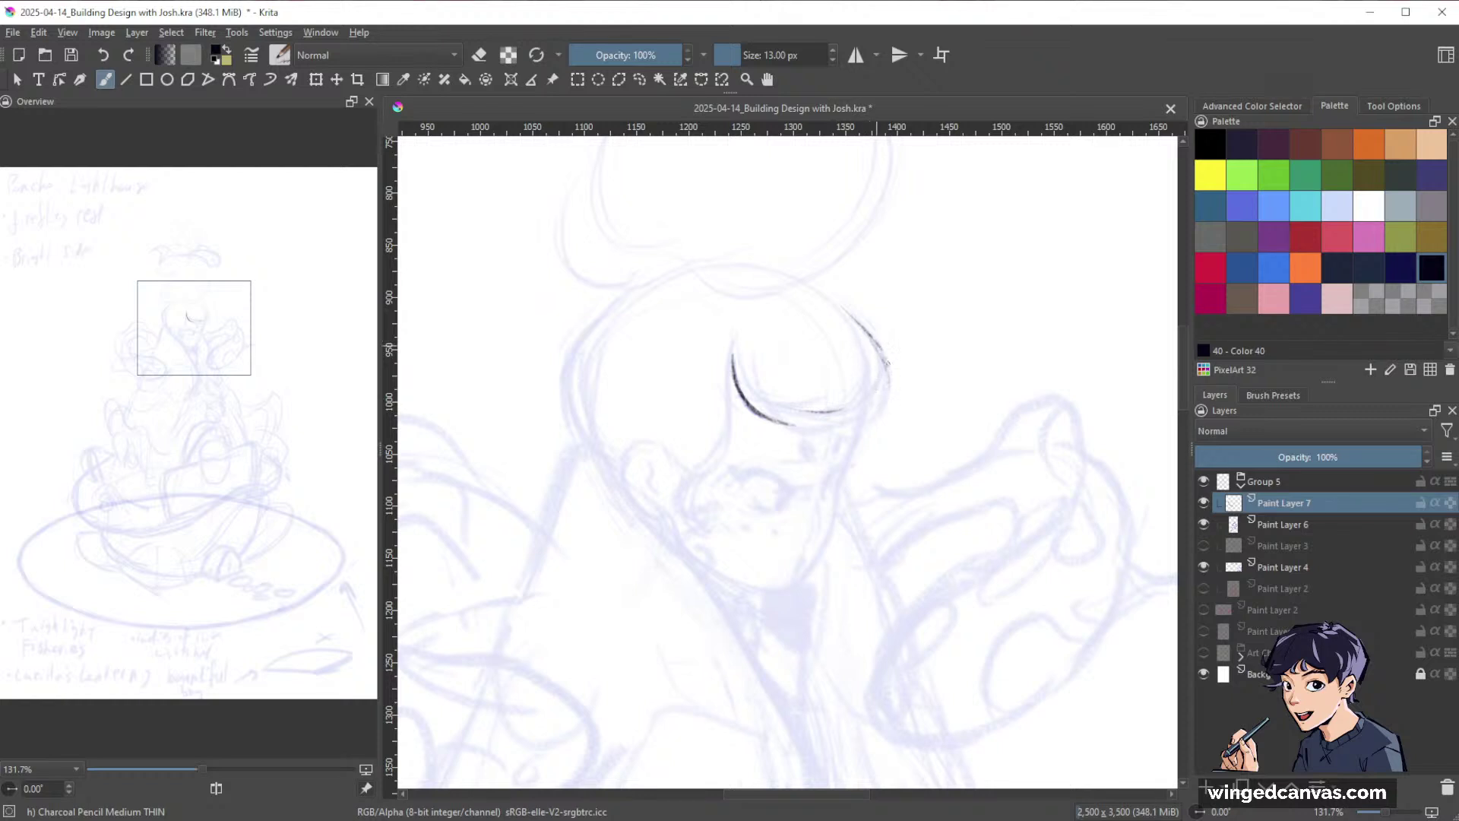
pyautogui.moveTo(886, 363)
pyautogui.mouseDown()
pyautogui.moveTo(885, 424)
pyautogui.moveTo(857, 450)
pyautogui.mouseUp()
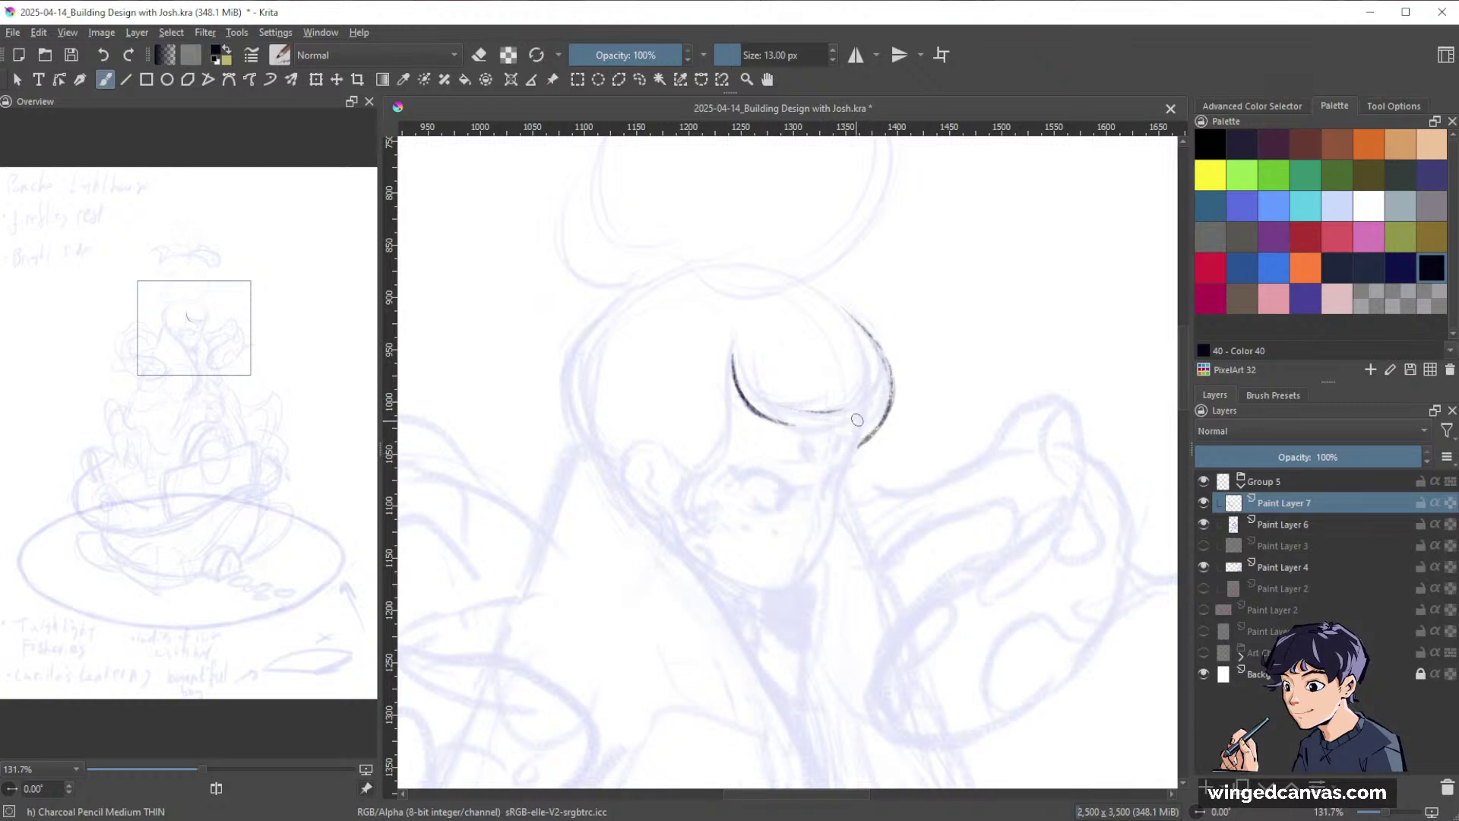
# Draw the far side of the face from the fringe down to the chin with a 10 px pencil.
pyautogui.moveTo(784, 423)
pyautogui.mouseDown()
pyautogui.moveTo(875, 415)
pyautogui.moveTo(851, 434)
pyautogui.moveTo(853, 422)
pyautogui.moveTo(834, 515)
pyautogui.mouseUp()
pyautogui.press('[')
pyautogui.press('e')
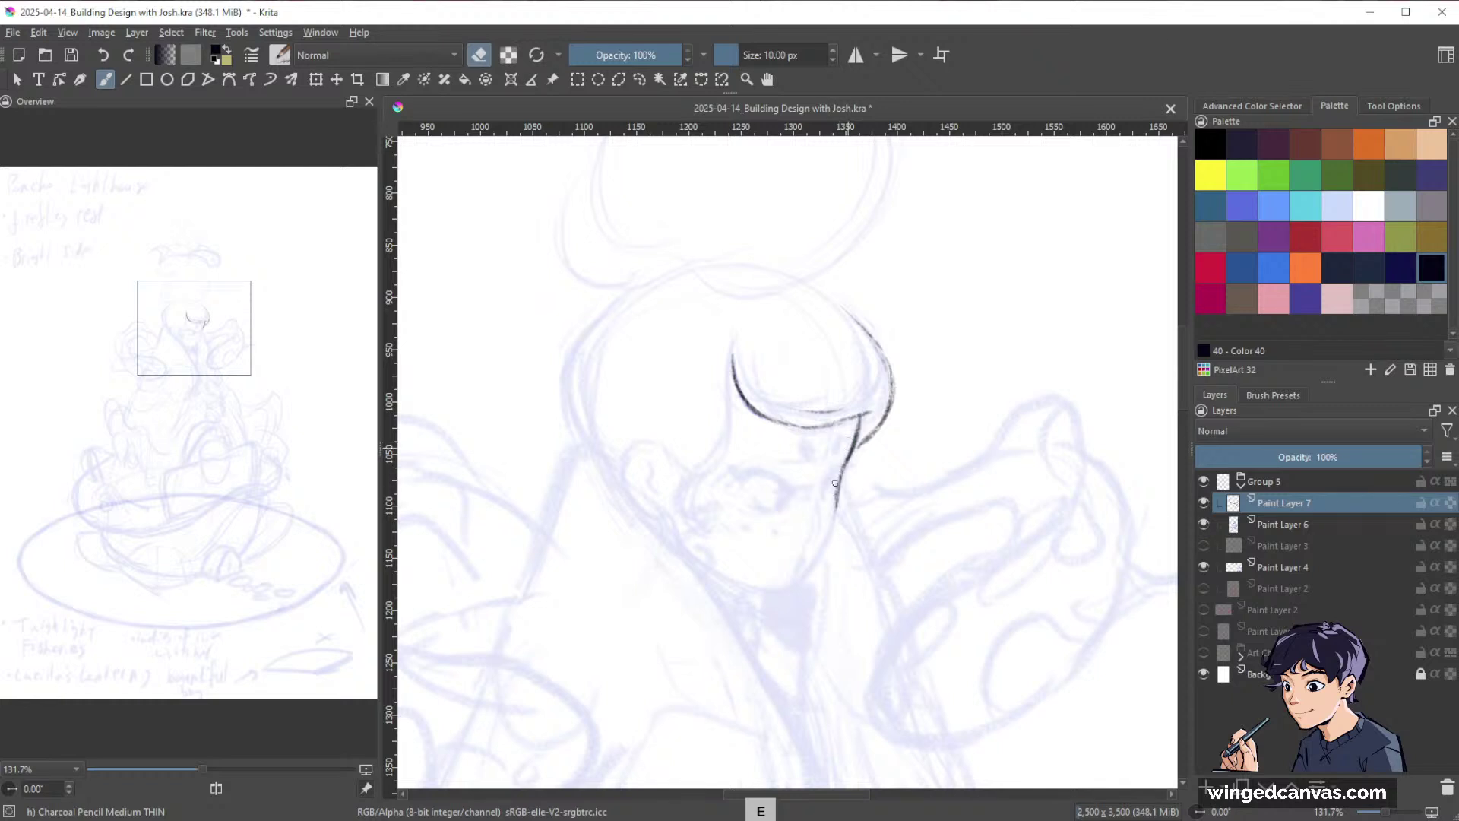
pyautogui.moveTo(850, 445)
pyautogui.mouseDown()
pyautogui.moveTo(829, 532)
pyautogui.moveTo(788, 591)
pyautogui.mouseUp()
pyautogui.press('e')
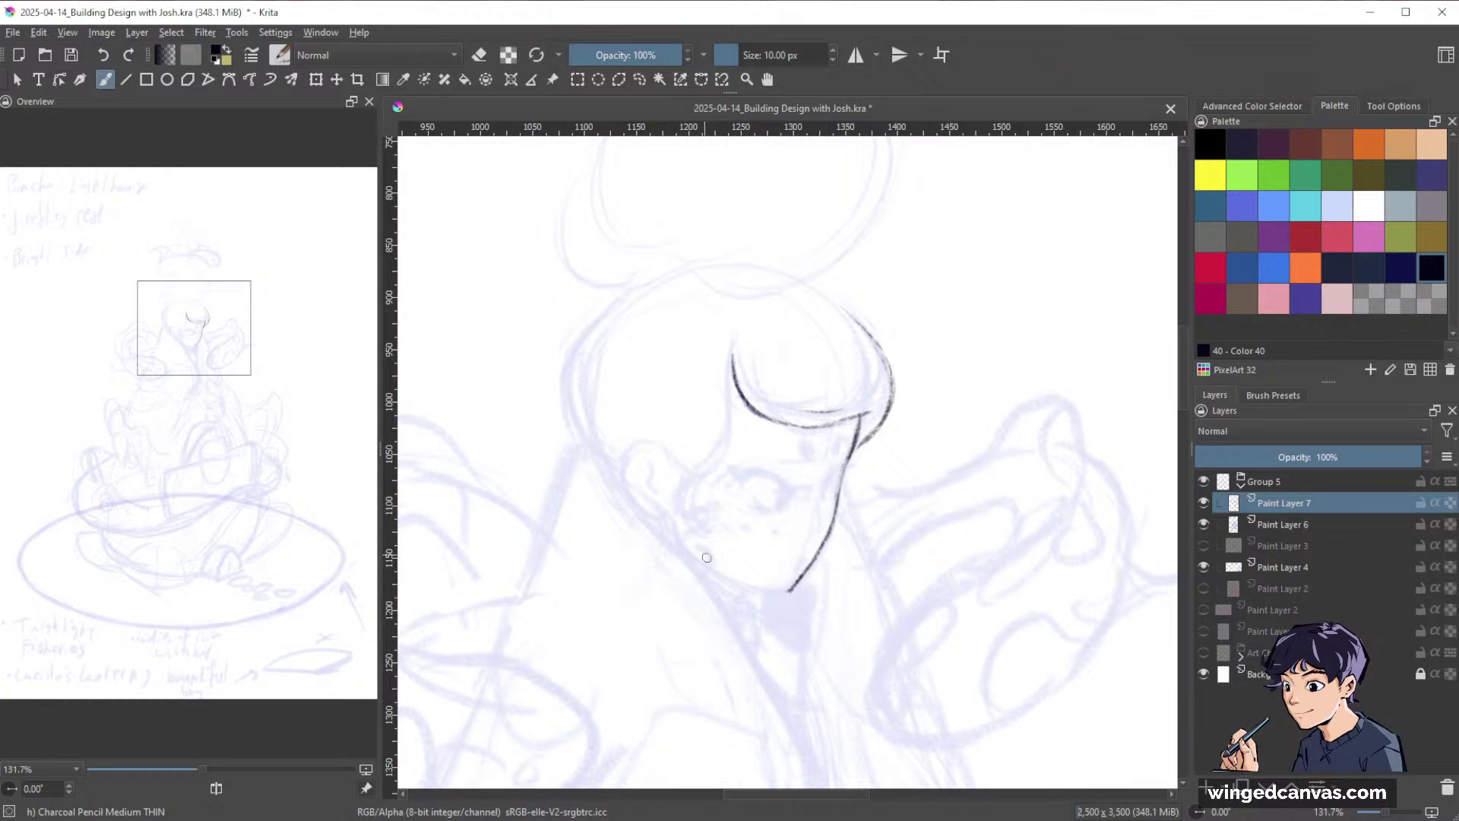
# Draw the near jawline curving into the chin and clean up where the lines meet.
pyautogui.moveTo(684, 526)
pyautogui.mouseDown()
pyautogui.moveTo(714, 566)
pyautogui.moveTo(698, 548)
pyautogui.moveTo(792, 589)
pyautogui.mouseUp()
pyautogui.press('e')
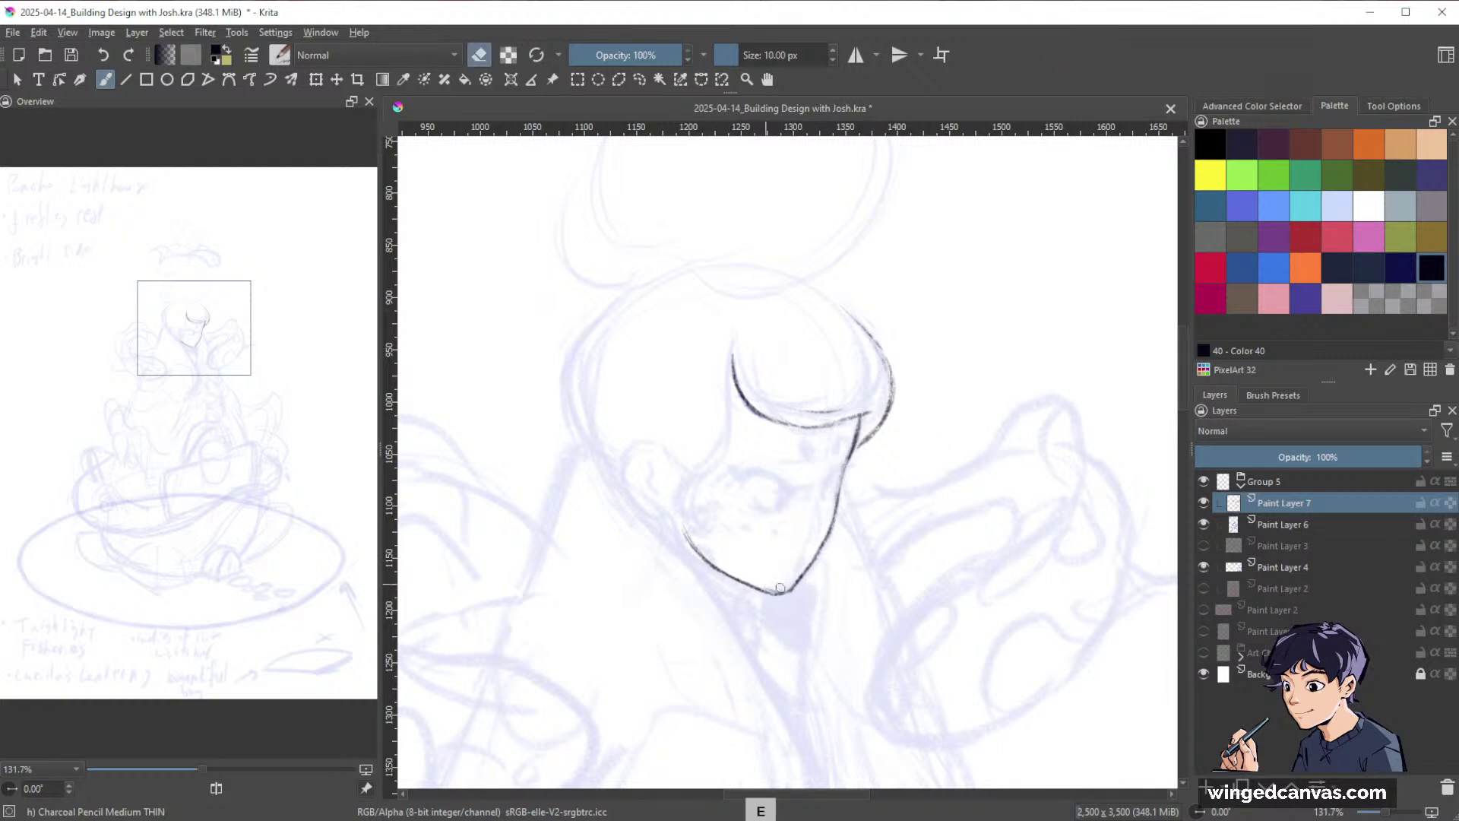
pyautogui.press('e')
# Draw the far eye and two short brow marks under the fringe, cleaning the eye with the eraser.
pyautogui.moveTo(839, 472)
pyautogui.mouseDown()
pyautogui.moveTo(823, 495)
pyautogui.moveTo(845, 470)
pyautogui.mouseUp()
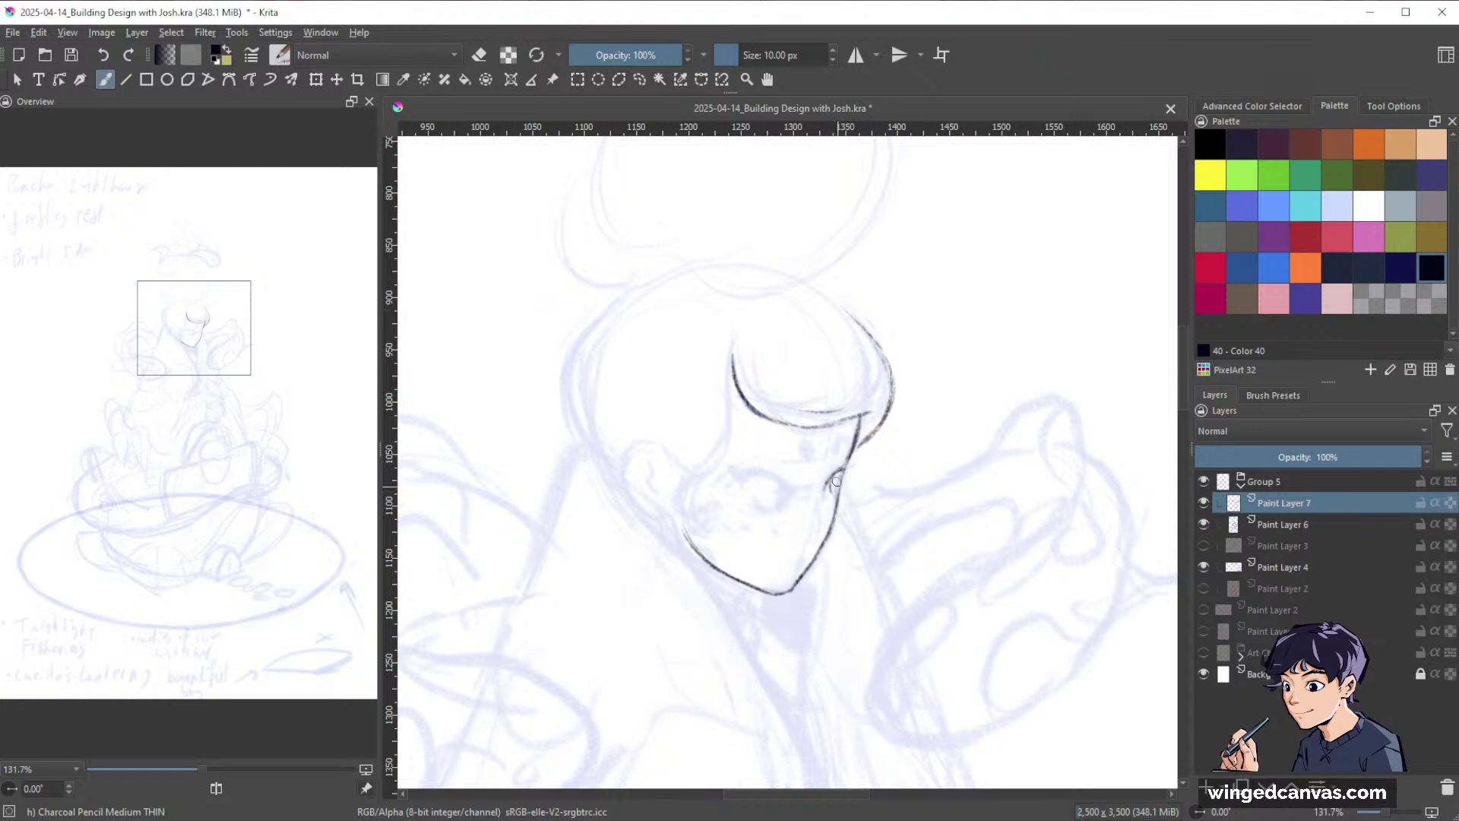
pyautogui.moveTo(840, 476)
pyautogui.mouseDown()
pyautogui.moveTo(850, 469)
pyautogui.moveTo(823, 495)
pyautogui.moveTo(842, 449)
pyautogui.mouseUp()
pyautogui.moveTo(801, 448); pyautogui.dragTo(809, 465)
pyautogui.moveTo(912, 381); pyautogui.dragTo(900, 373)
pyautogui.press('e')
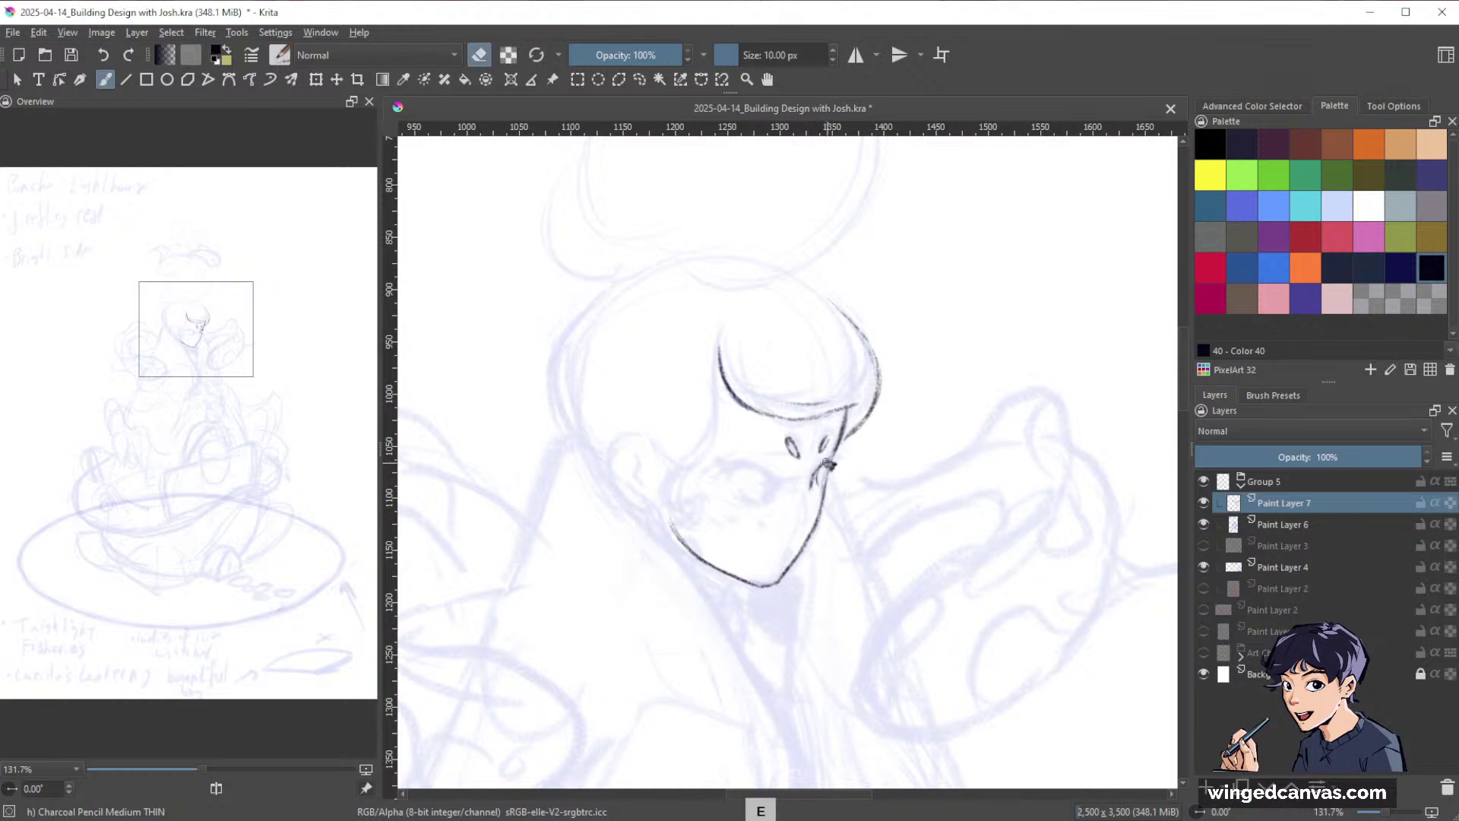
pyautogui.press('e')
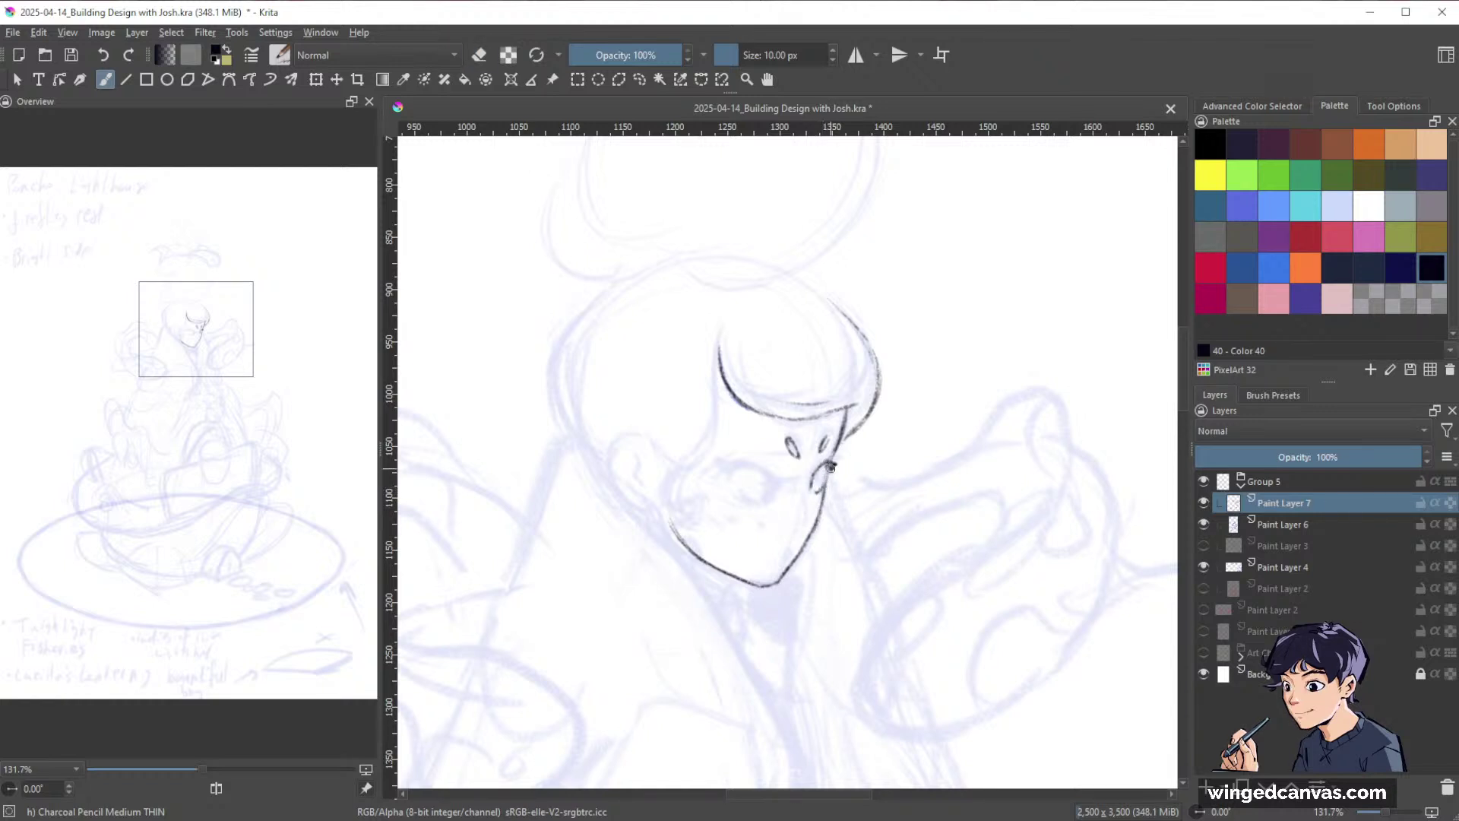
pyautogui.press('e')
pyautogui.press('e')
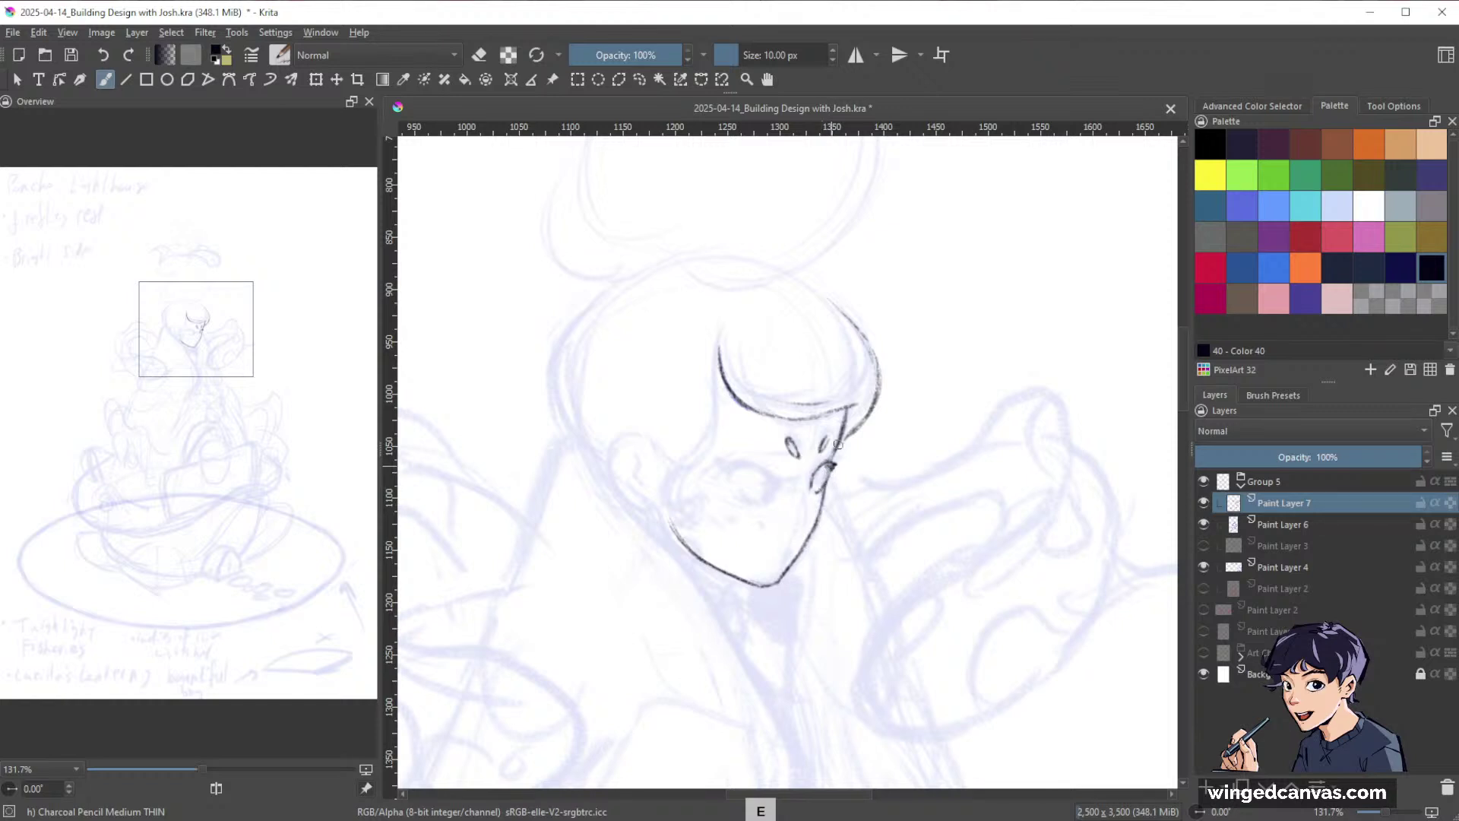
# Add the nose, a small dark mouth and freckle dots on the cheeks.
pyautogui.moveTo(955, 427); pyautogui.dragTo(1013, 400)
pyautogui.press('e')
pyautogui.moveTo(877, 436); pyautogui.dragTo(861, 510)
pyautogui.press('e')
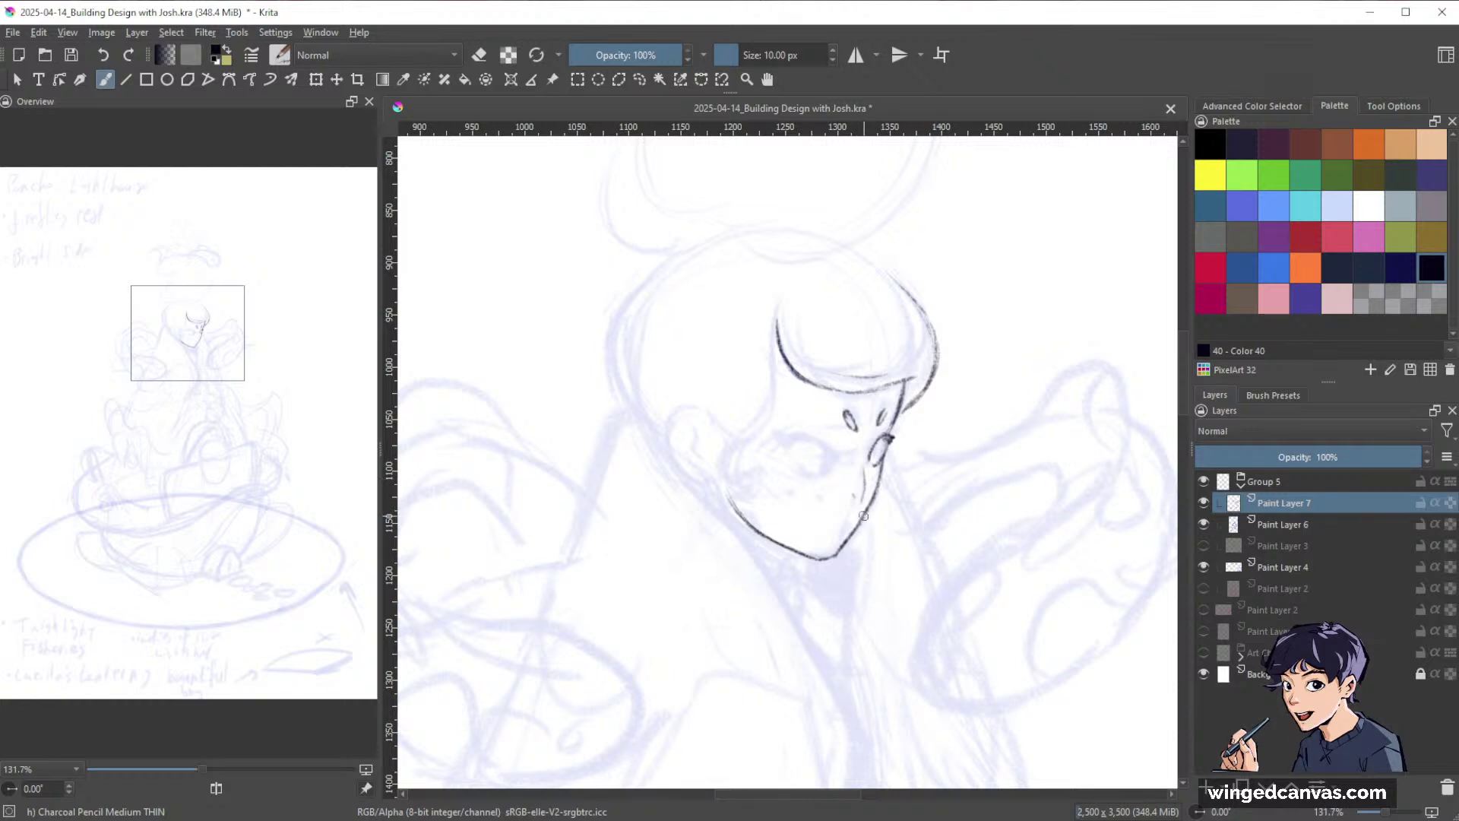
pyautogui.scroll(-4, 1036, 440)
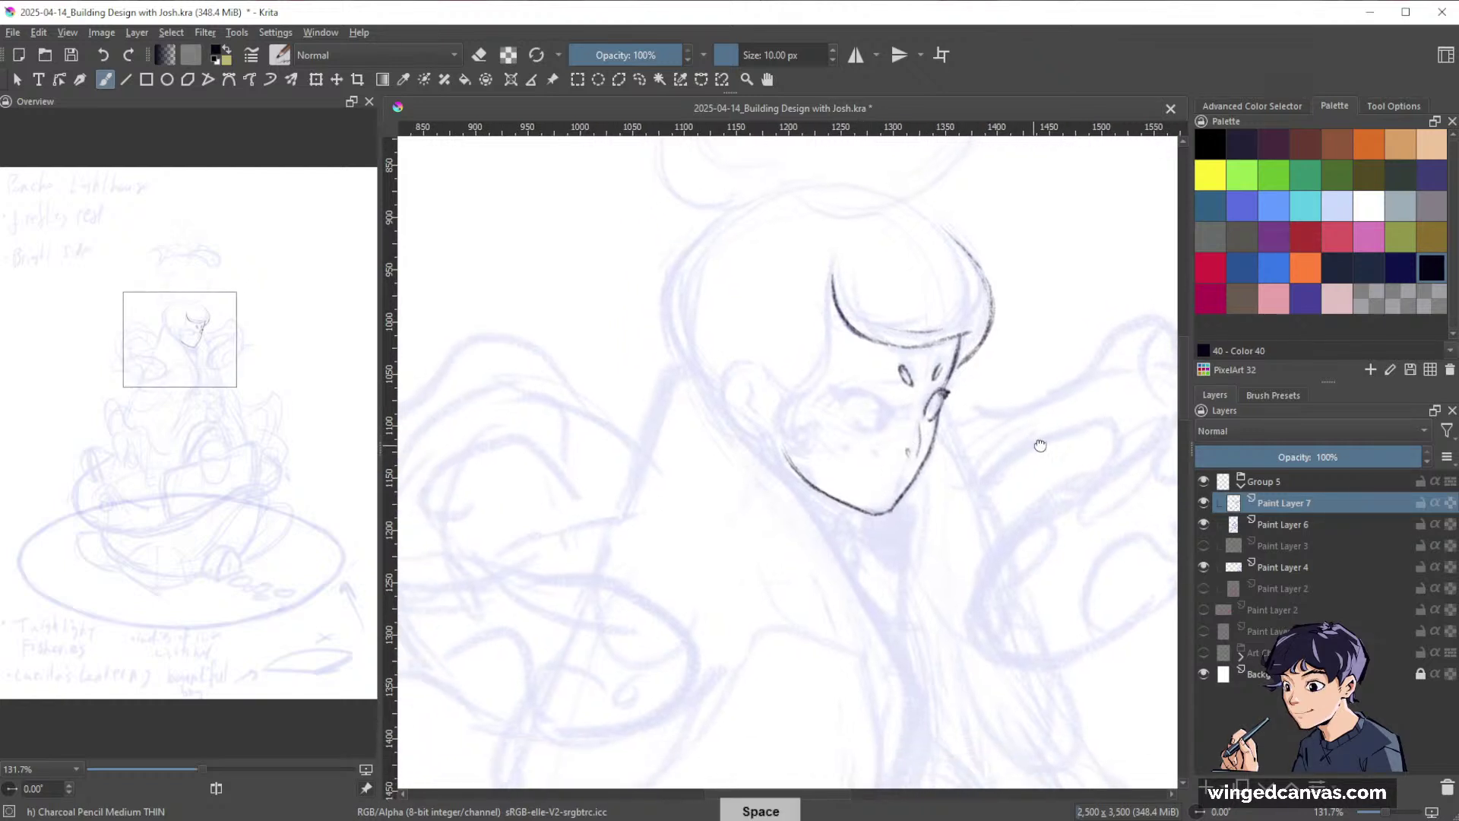
pyautogui.scroll(3, 981, 431)
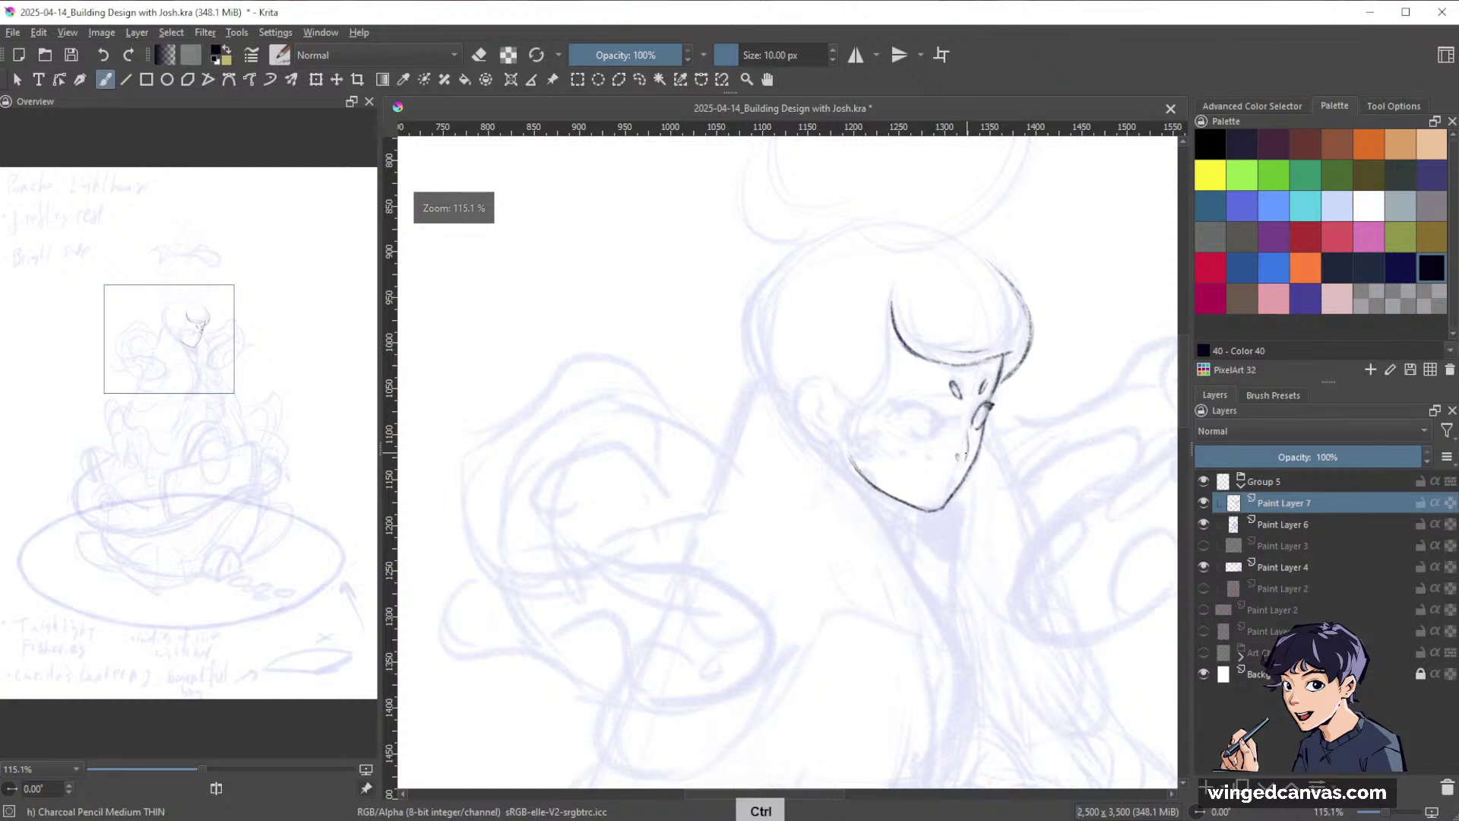
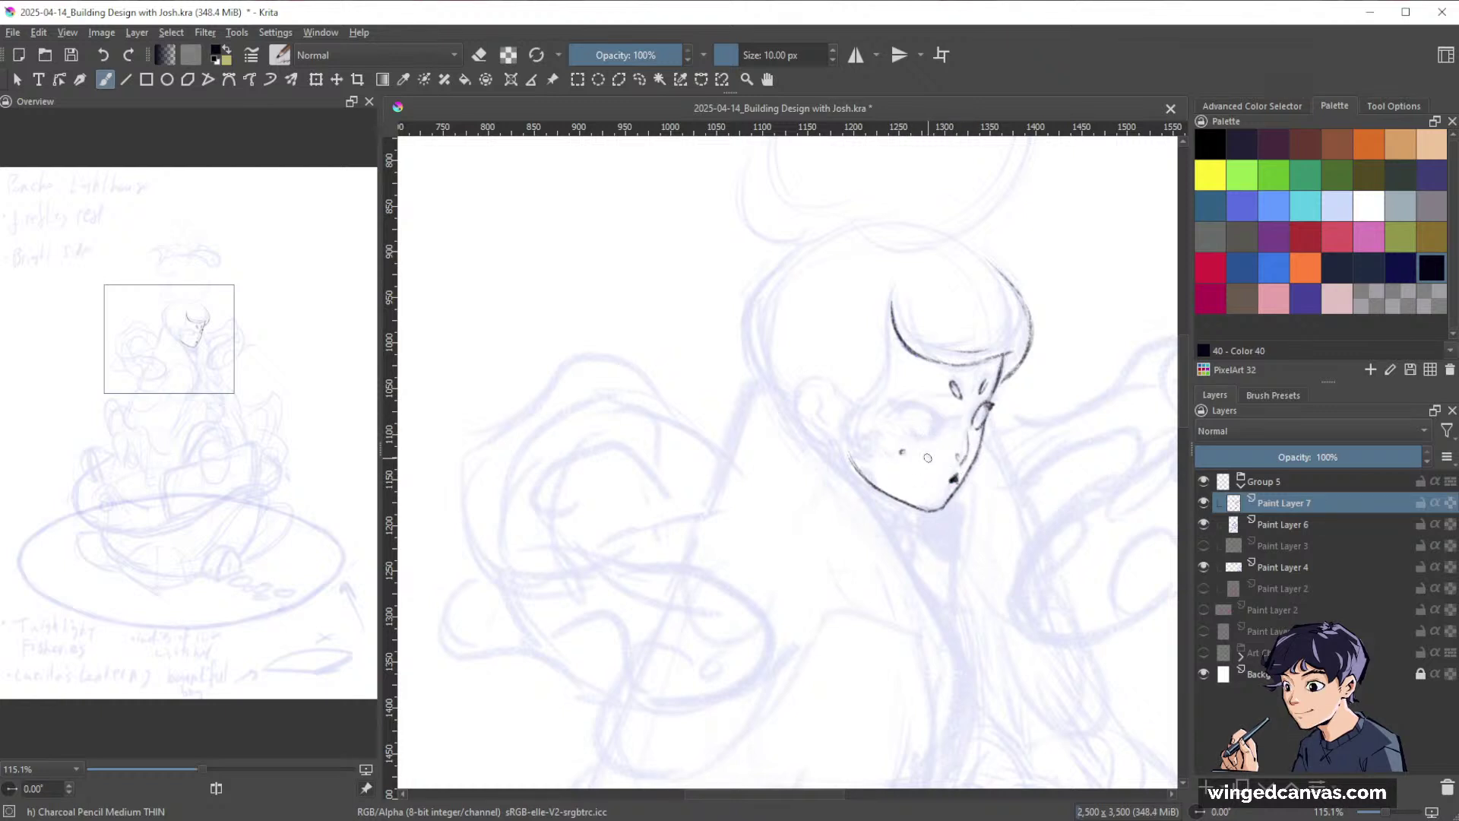
pyautogui.click(928, 458)
pyautogui.press('e')
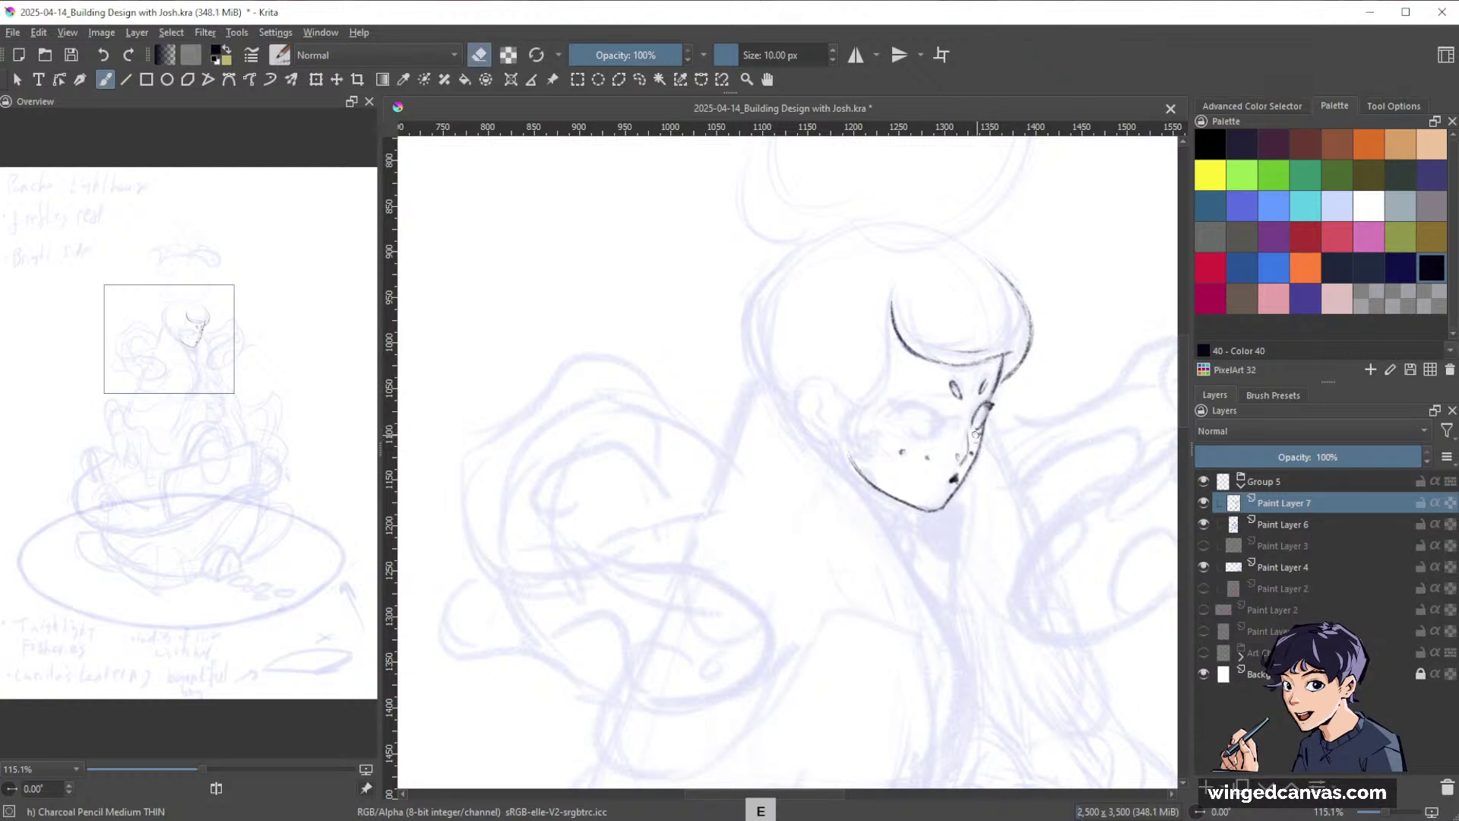
pyautogui.press('e')
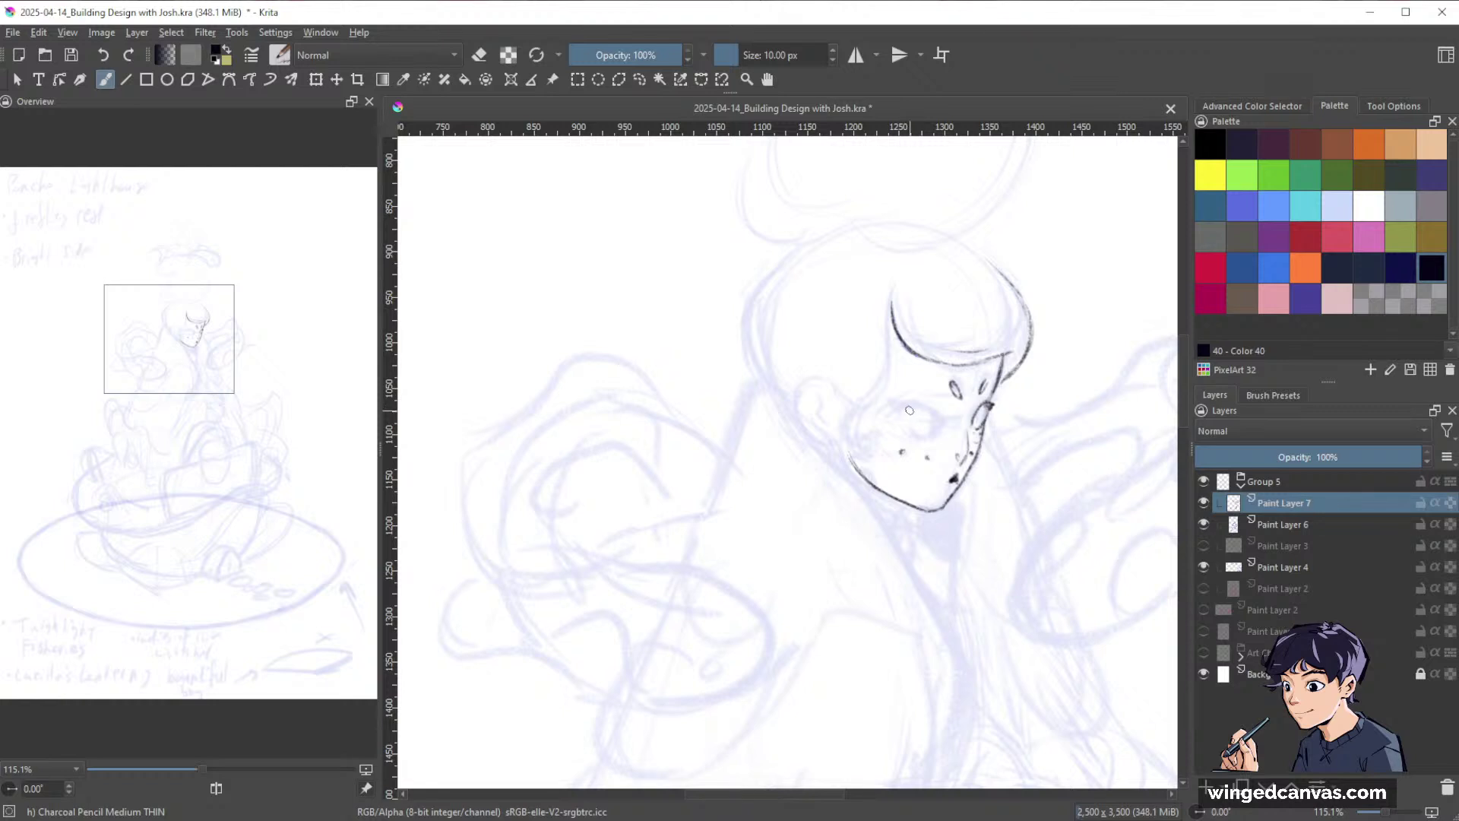
# Draw the near eye with a dark upper lid, rounded outline and outer corner marks.
pyautogui.moveTo(921, 403); pyautogui.dragTo(942, 426)
pyautogui.moveTo(894, 410); pyautogui.dragTo(923, 403)
pyautogui.moveTo(927, 404); pyautogui.dragTo(940, 420)
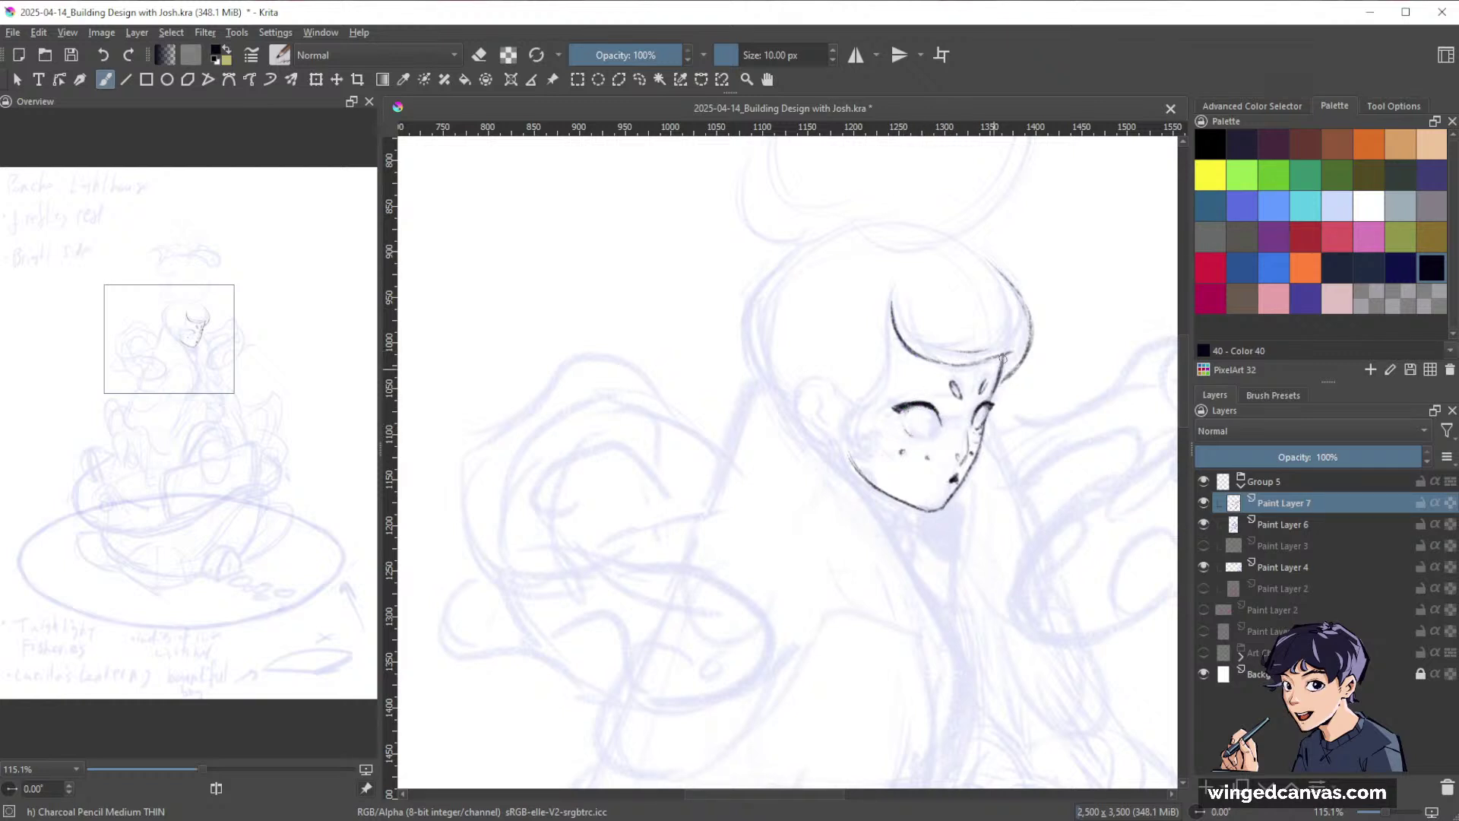
pyautogui.moveTo(899, 423); pyautogui.dragTo(912, 429)
# Refine the far eye by erasing stray marks and redrawing its outline.
pyautogui.press('e')
pyautogui.press('e')
pyautogui.press('e')
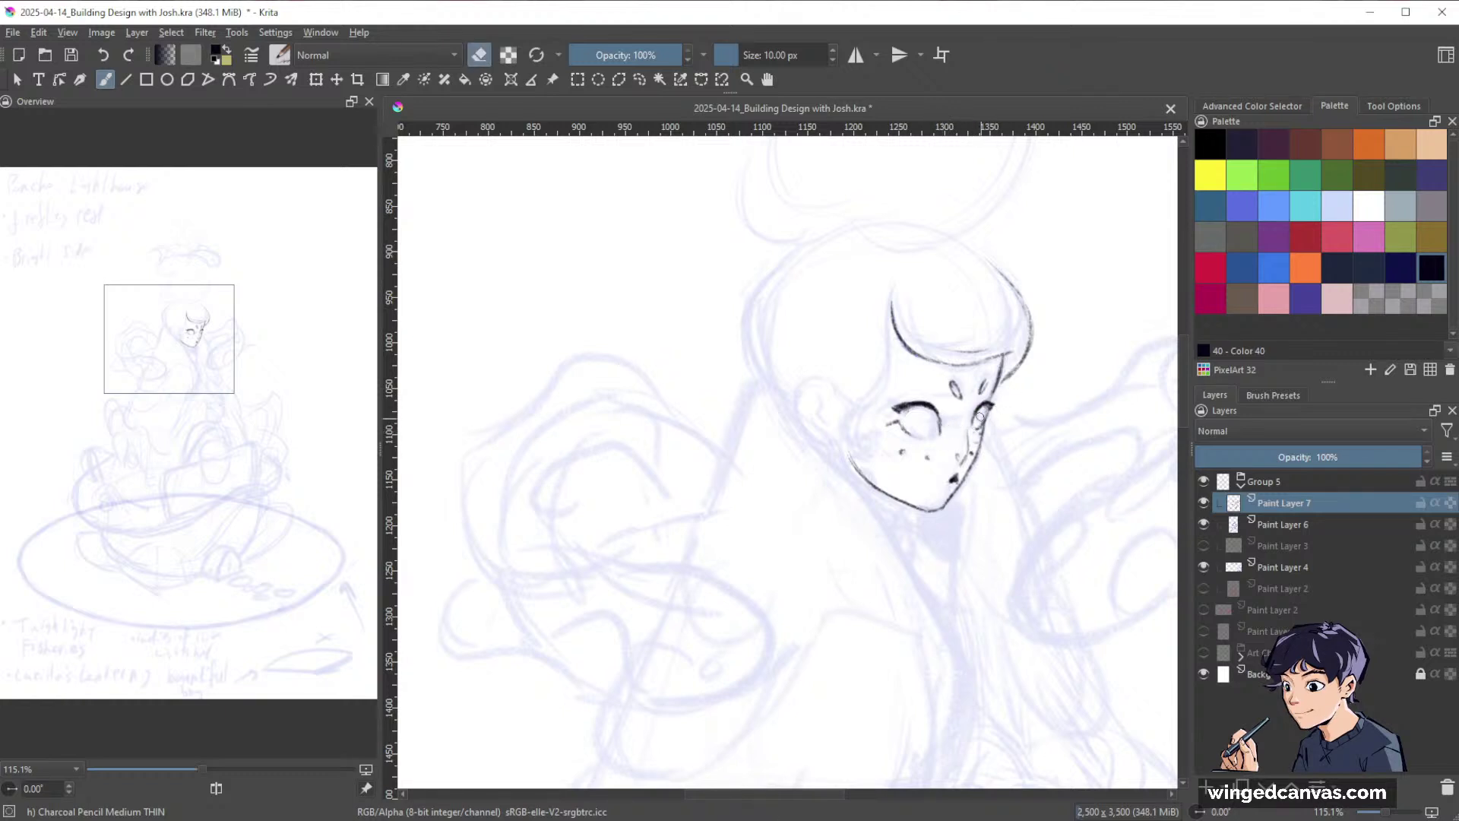
pyautogui.press('e')
pyautogui.press('e')
pyautogui.moveTo(982, 420); pyautogui.dragTo(976, 428)
pyautogui.press('e')
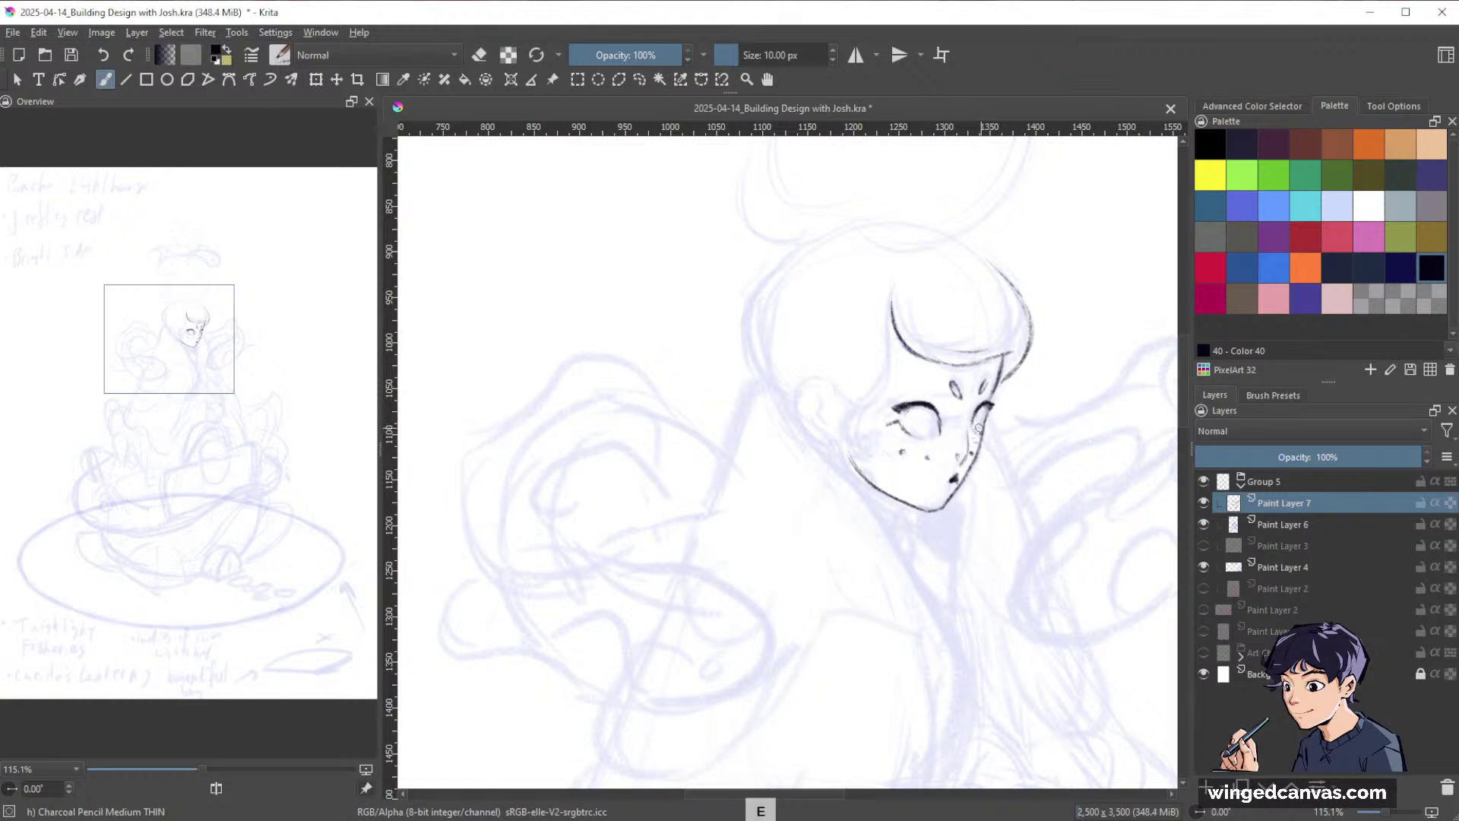
pyautogui.press('e')
pyautogui.moveTo(988, 411); pyautogui.dragTo(983, 429)
pyautogui.press('e')
# Darken the near eye's outline, closing its lower rim and thickening the upper lid and lashes.
pyautogui.press('e')
pyautogui.press('e')
pyautogui.press('e')
pyautogui.moveTo(896, 416)
pyautogui.mouseDown()
pyautogui.moveTo(910, 439)
pyautogui.moveTo(934, 437)
pyautogui.mouseUp()
pyautogui.press('e')
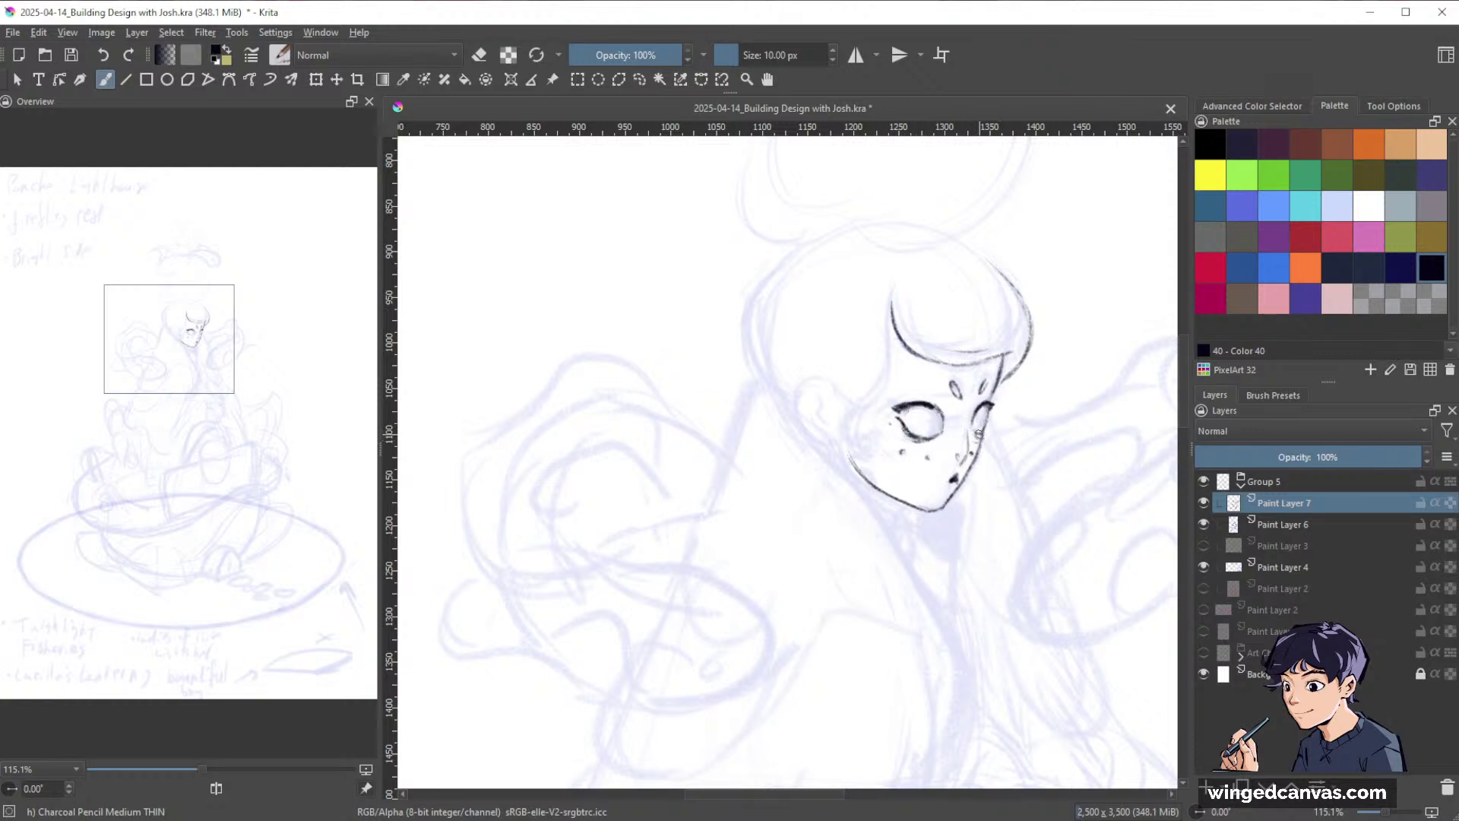
pyautogui.moveTo(930, 405); pyautogui.dragTo(897, 406)
pyautogui.press('e')
pyautogui.press('e')
pyautogui.press('e')
pyautogui.press('e')
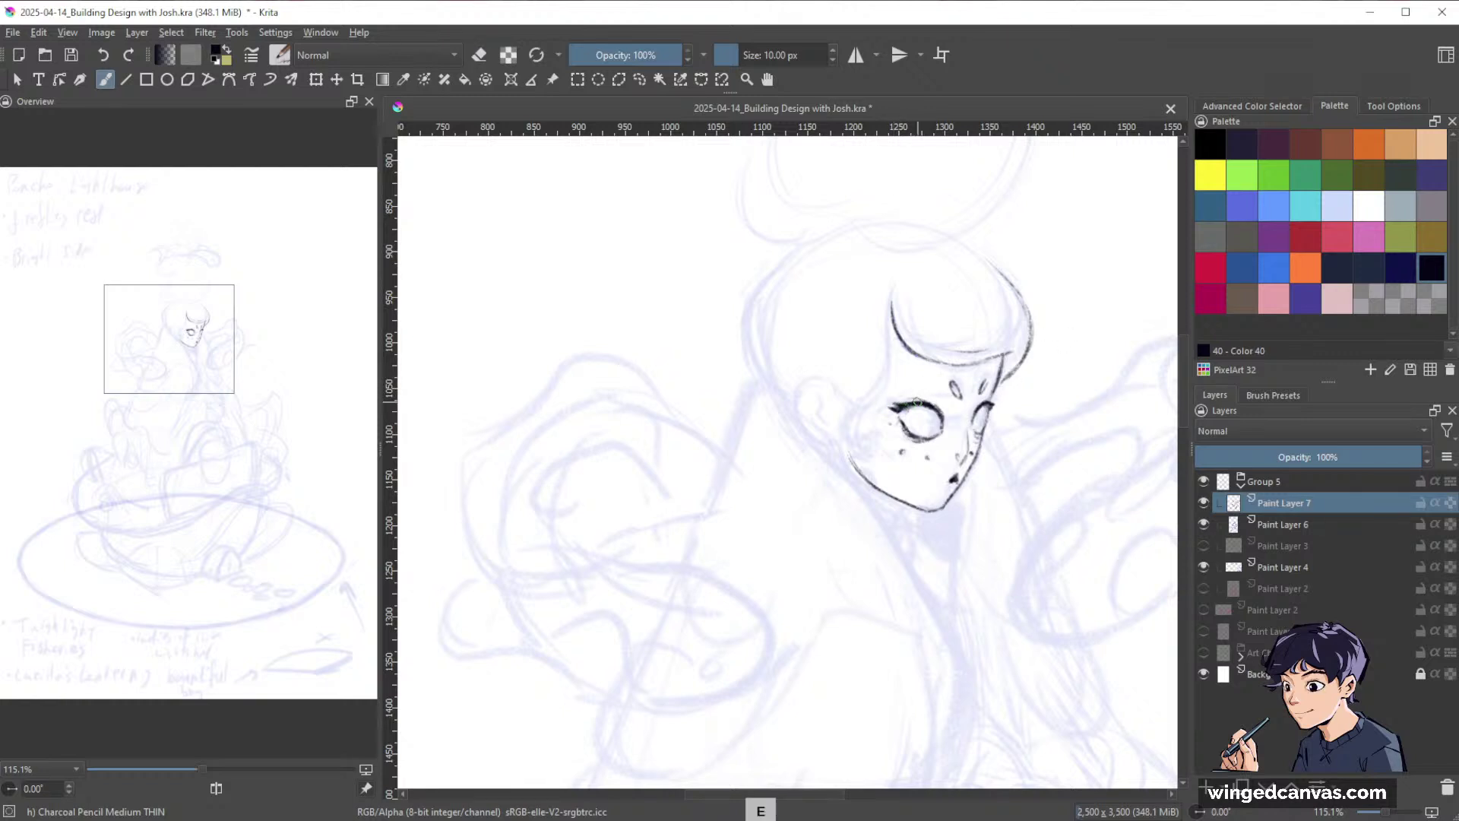
# Erase and redraw the two short brow marks above the eyes.
pyautogui.press('space')
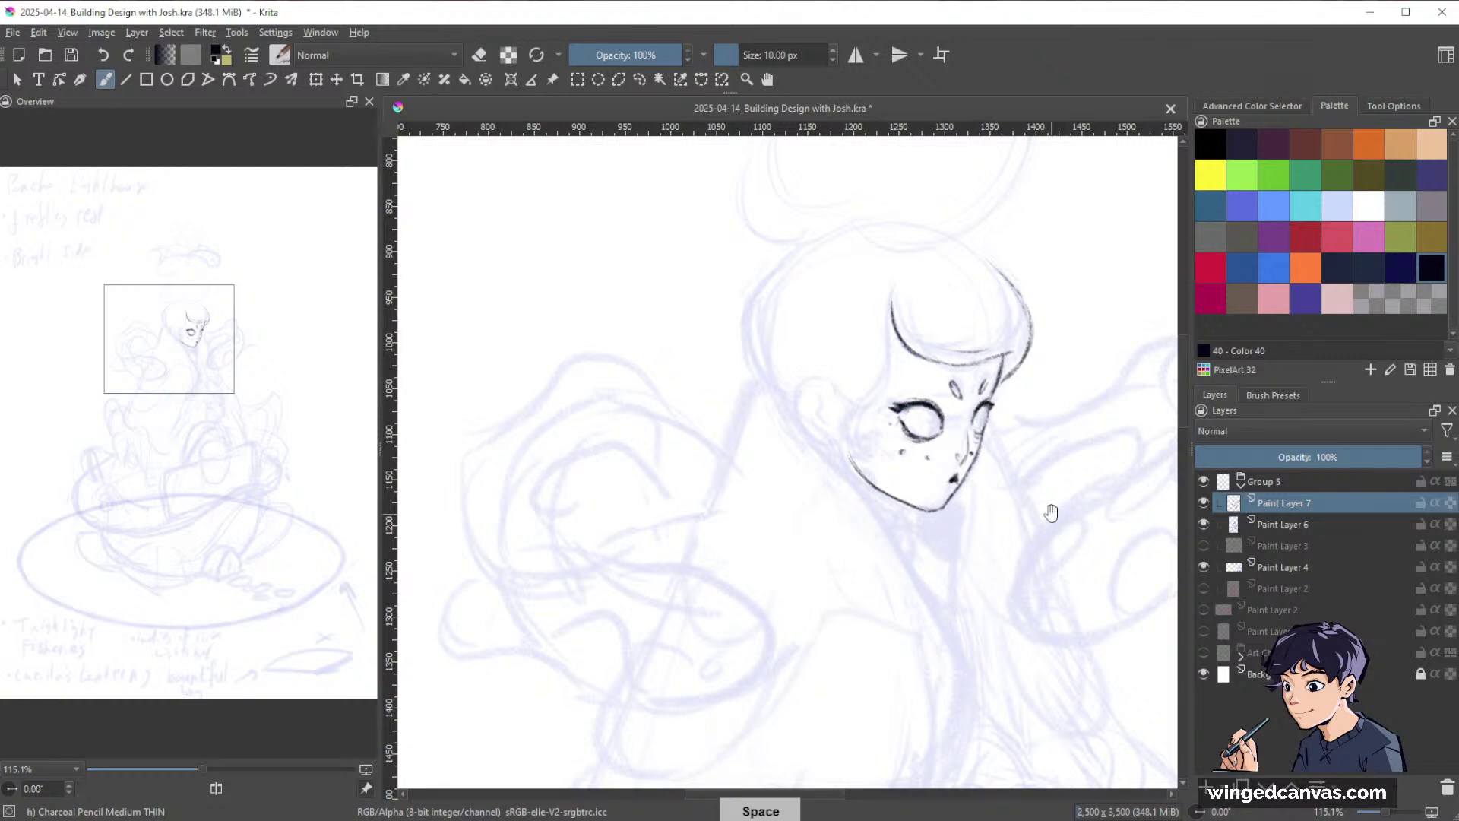
pyautogui.moveTo(966, 376); pyautogui.dragTo(929, 350)
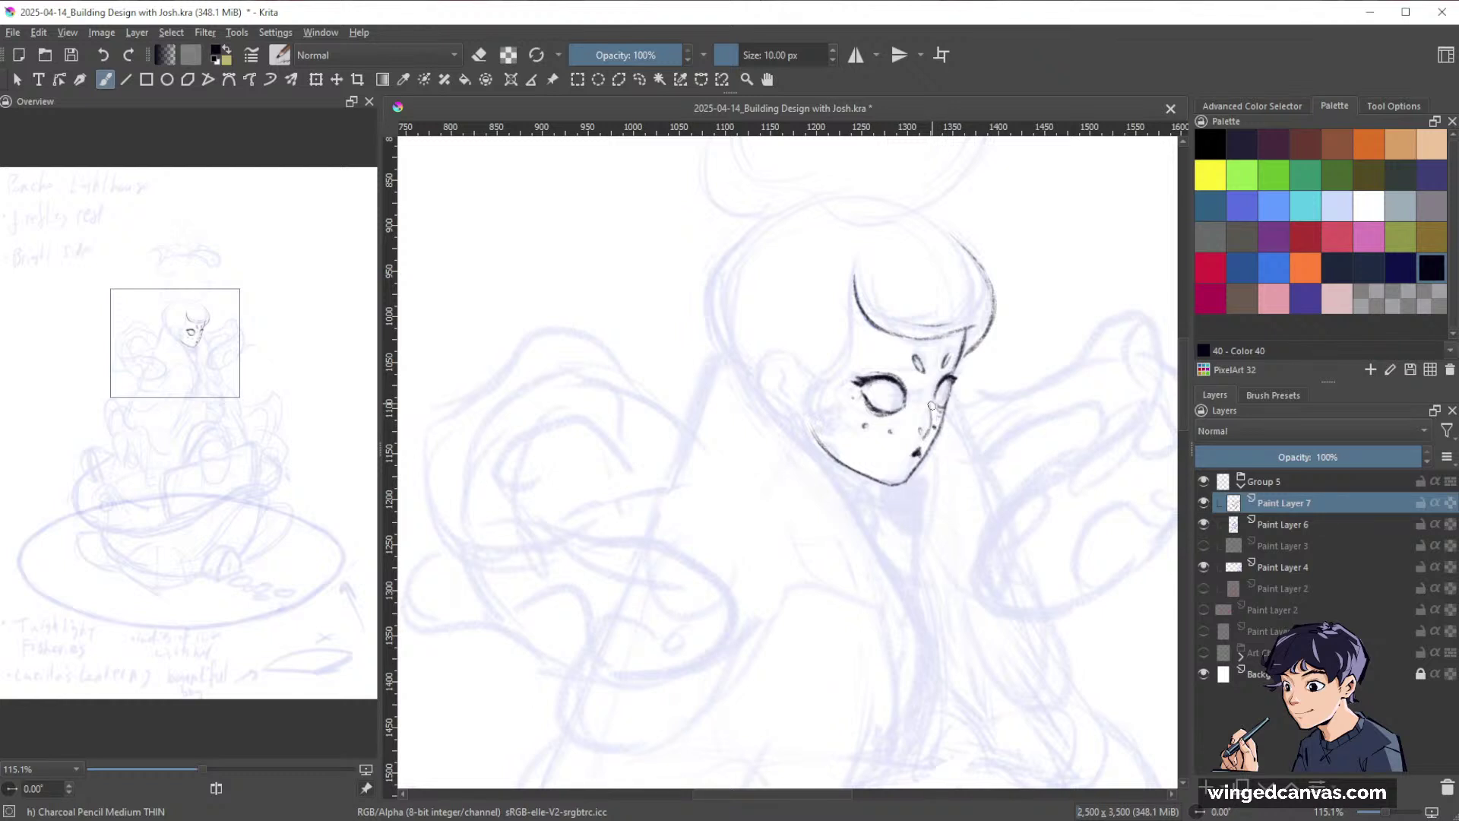
pyautogui.press('e')
pyautogui.press('e')
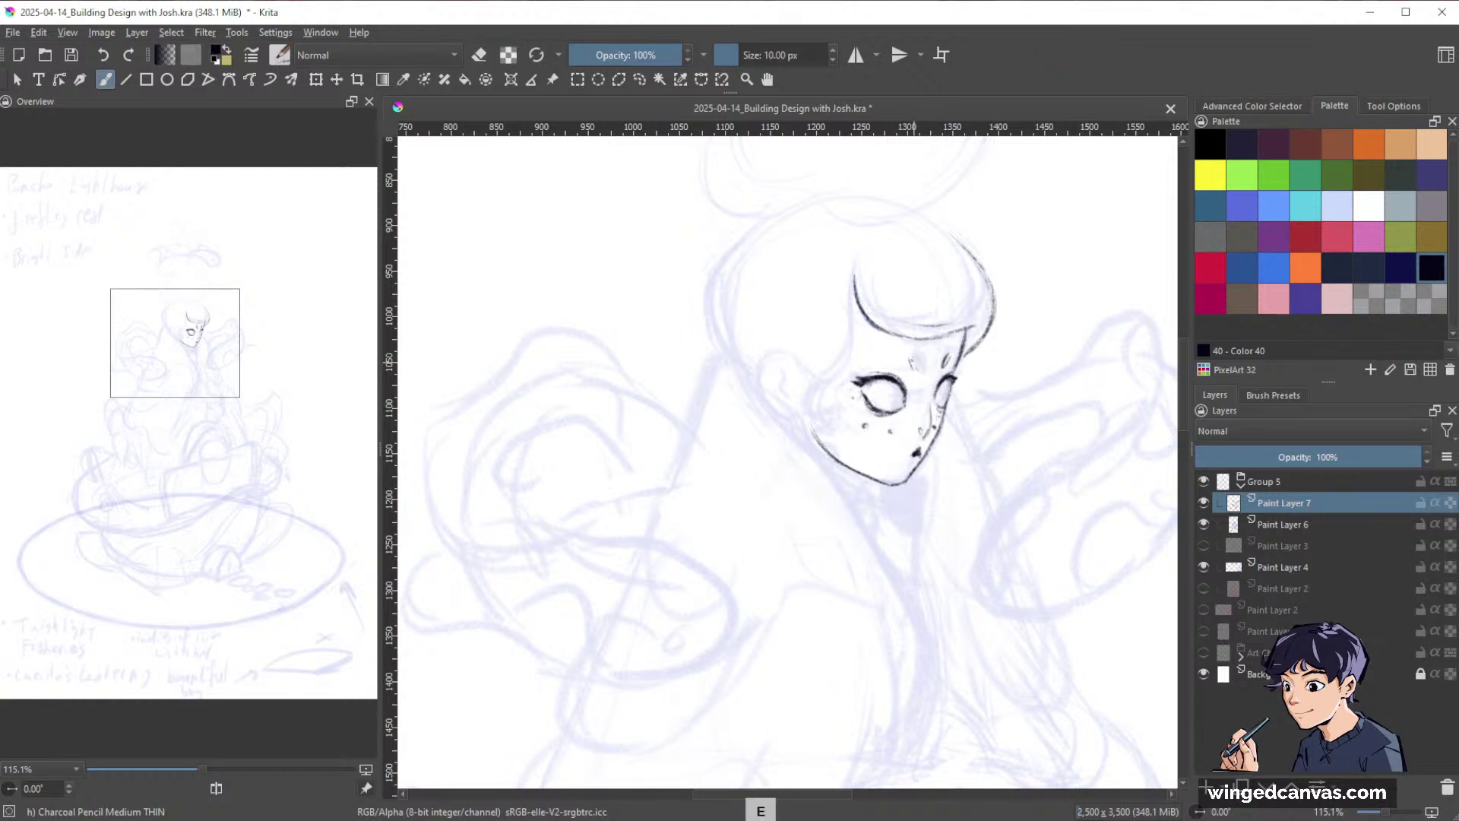
pyautogui.press('e')
pyautogui.moveTo(945, 354); pyautogui.dragTo(942, 367)
pyautogui.press('e')
# Strengthen the fringe's far end and add a second line beneath its lower edge.
pyautogui.moveTo(1065, 432); pyautogui.dragTo(1061, 517)
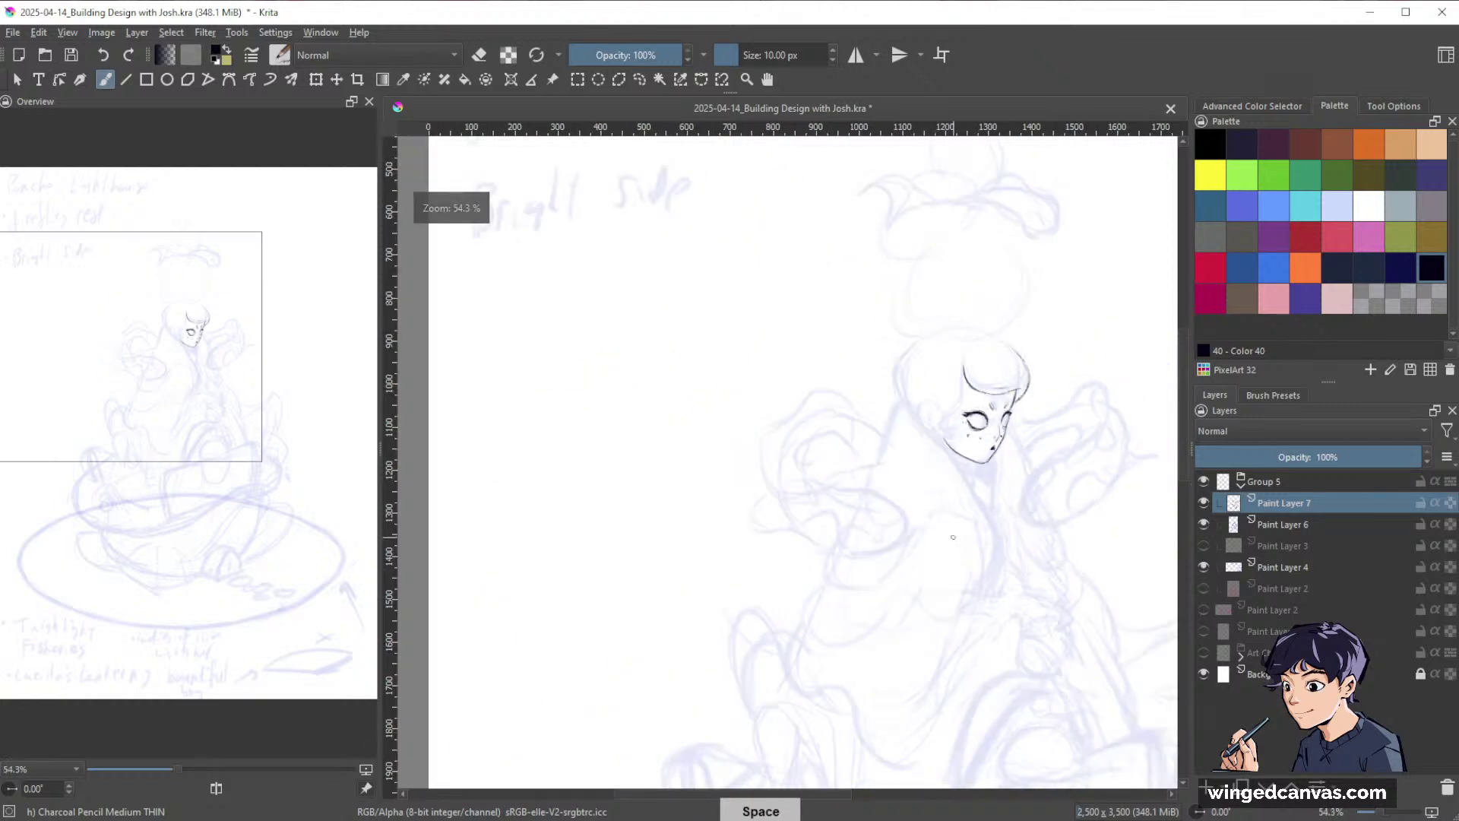
pyautogui.moveTo(1053, 391); pyautogui.dragTo(1042, 257)
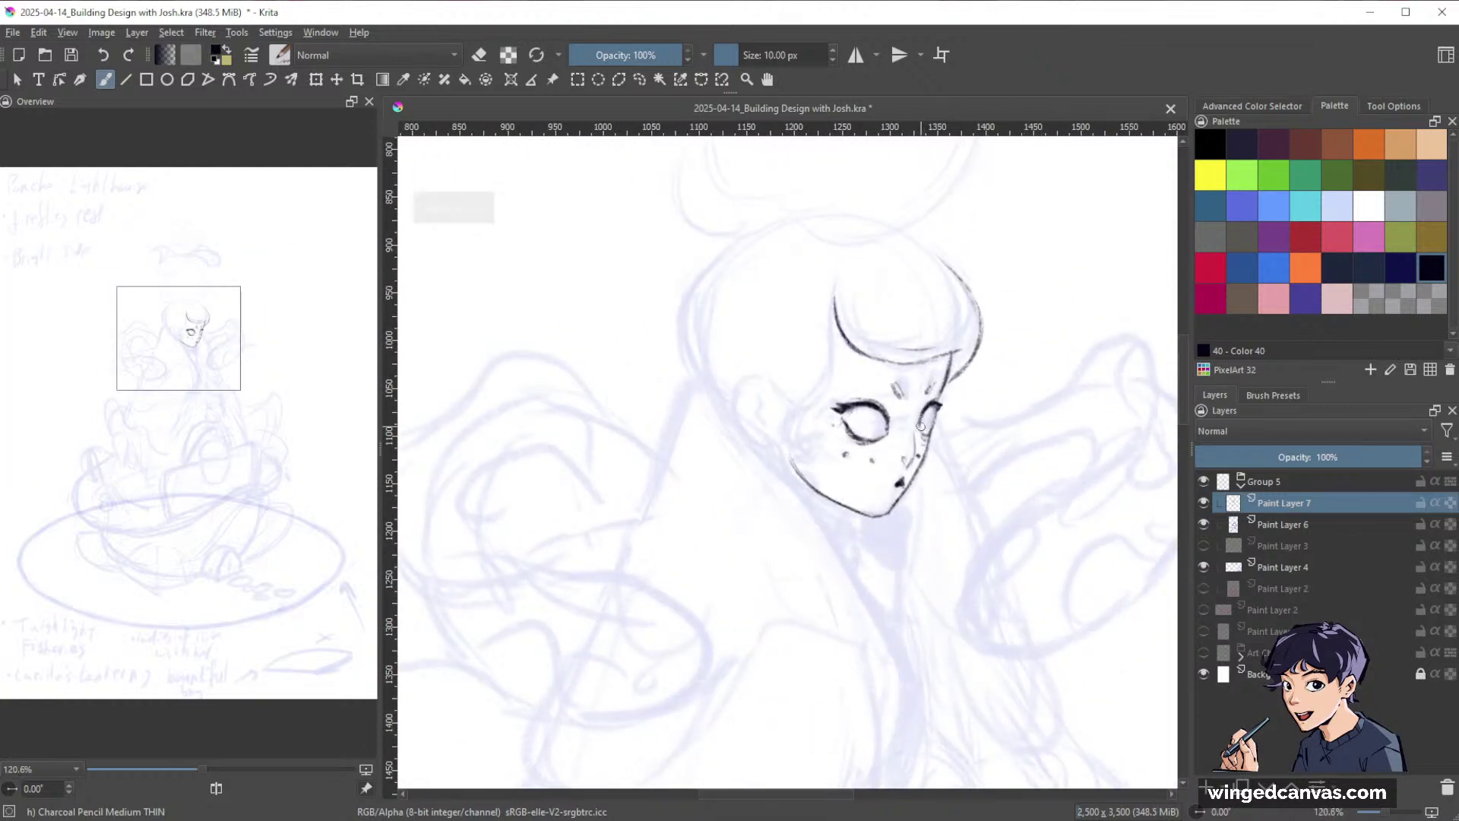
pyautogui.moveTo(935, 411)
pyautogui.mouseDown()
pyautogui.moveTo(957, 353)
pyautogui.moveTo(941, 391)
pyautogui.mouseUp()
pyautogui.press('e')
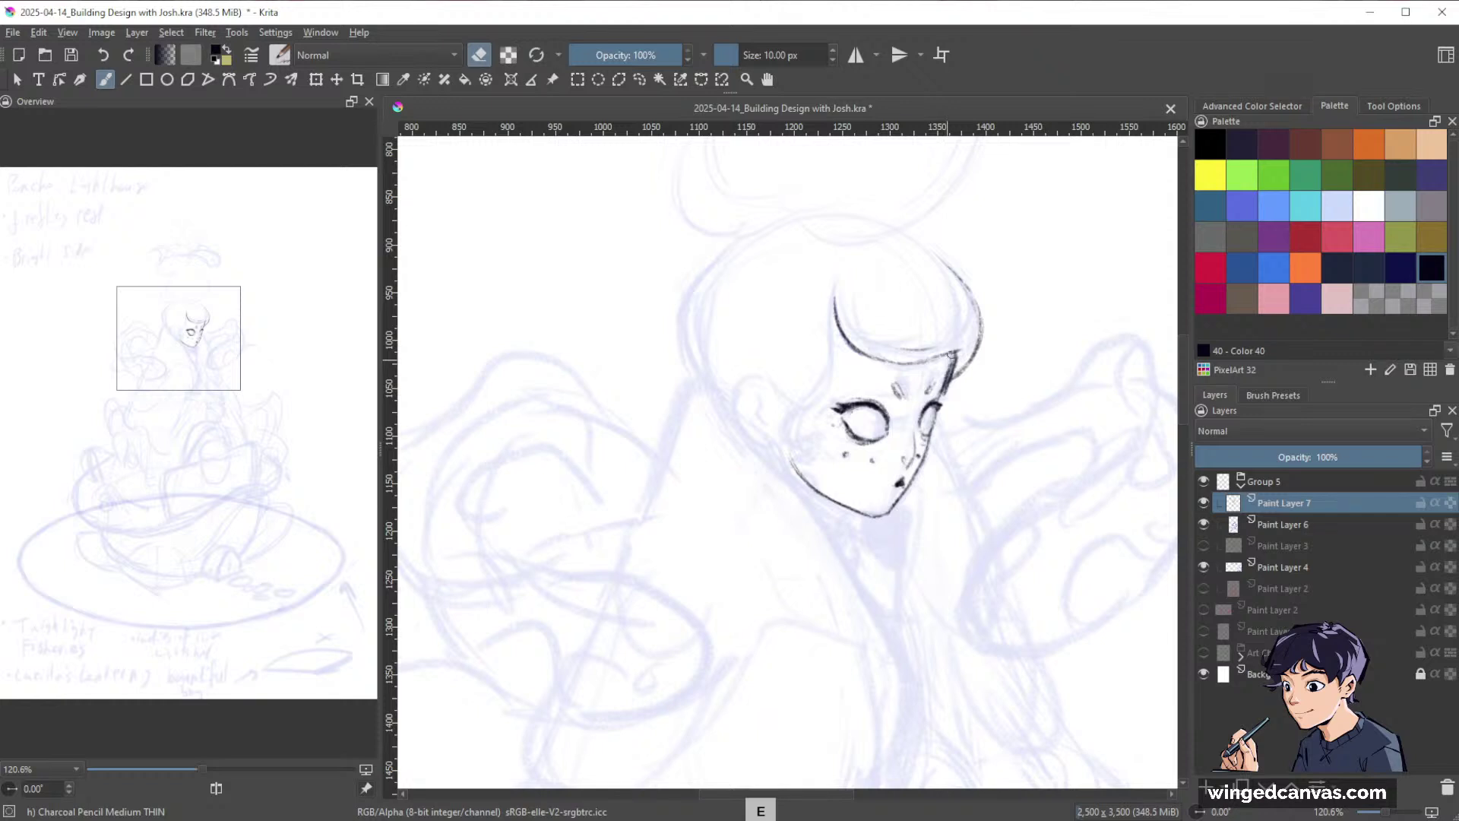
pyautogui.press('e')
pyautogui.press('e')
pyautogui.moveTo(956, 354)
pyautogui.mouseDown()
pyautogui.moveTo(942, 397)
pyautogui.moveTo(956, 354)
pyautogui.moveTo(943, 392)
pyautogui.moveTo(963, 361)
pyautogui.mouseUp()
pyautogui.press('e')
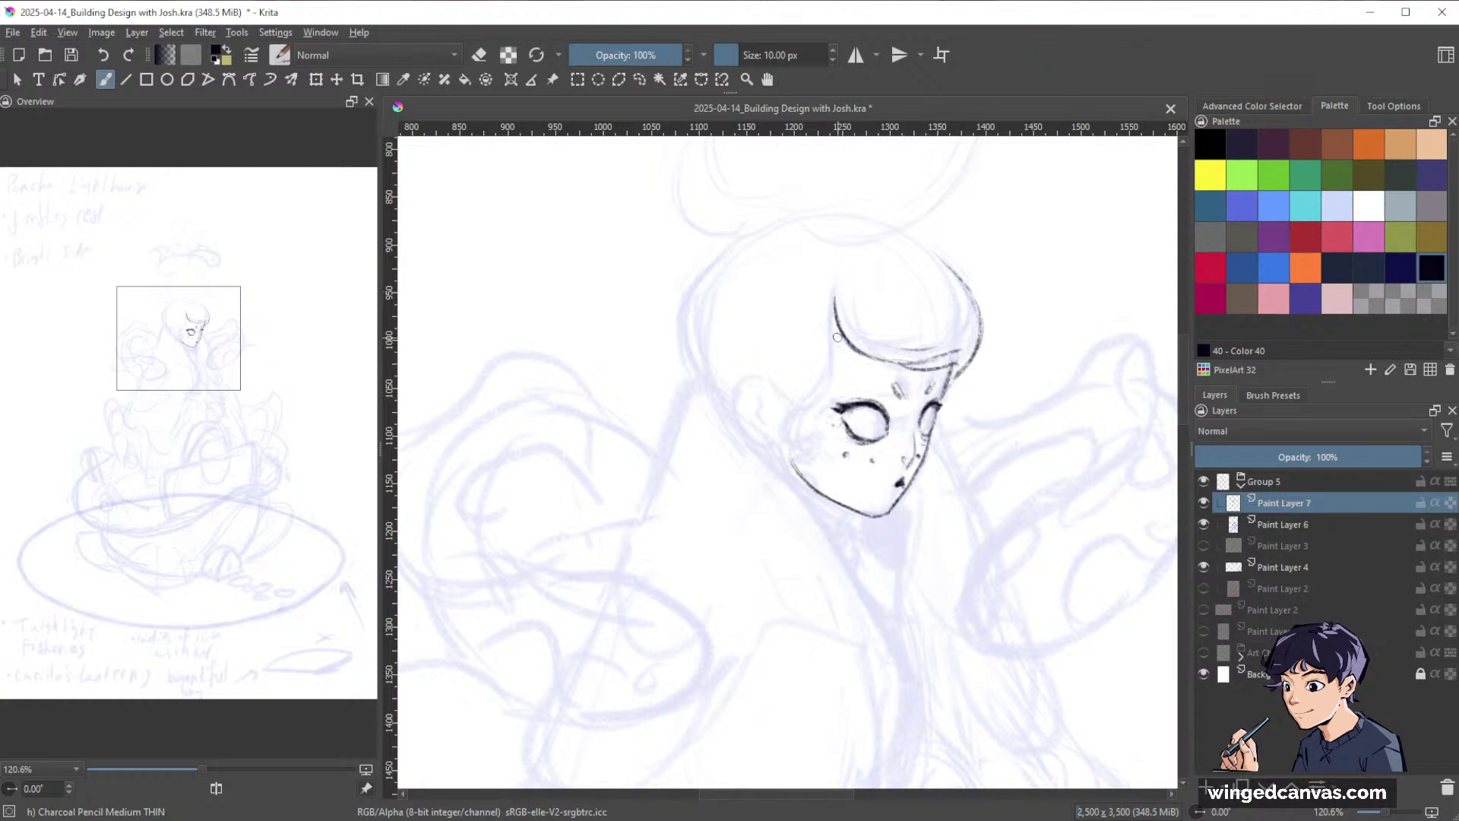
# Draw the side lock running down from the fringe and curling back toward the ear.
pyautogui.moveTo(831, 306)
pyautogui.mouseDown()
pyautogui.moveTo(840, 383)
pyautogui.moveTo(841, 304)
pyautogui.moveTo(830, 374)
pyautogui.moveTo(824, 354)
pyautogui.moveTo(812, 404)
pyautogui.moveTo(790, 405)
pyautogui.moveTo(836, 360)
pyautogui.moveTo(787, 362)
pyautogui.moveTo(798, 402)
pyautogui.moveTo(825, 376)
pyautogui.mouseUp()
pyautogui.press('e')
pyautogui.press('e')
pyautogui.moveTo(1064, 341)
pyautogui.mouseDown()
pyautogui.moveTo(1046, 283)
pyautogui.moveTo(1000, 316)
pyautogui.mouseUp()
pyautogui.moveTo(1029, 243); pyautogui.dragTo(915, 310)
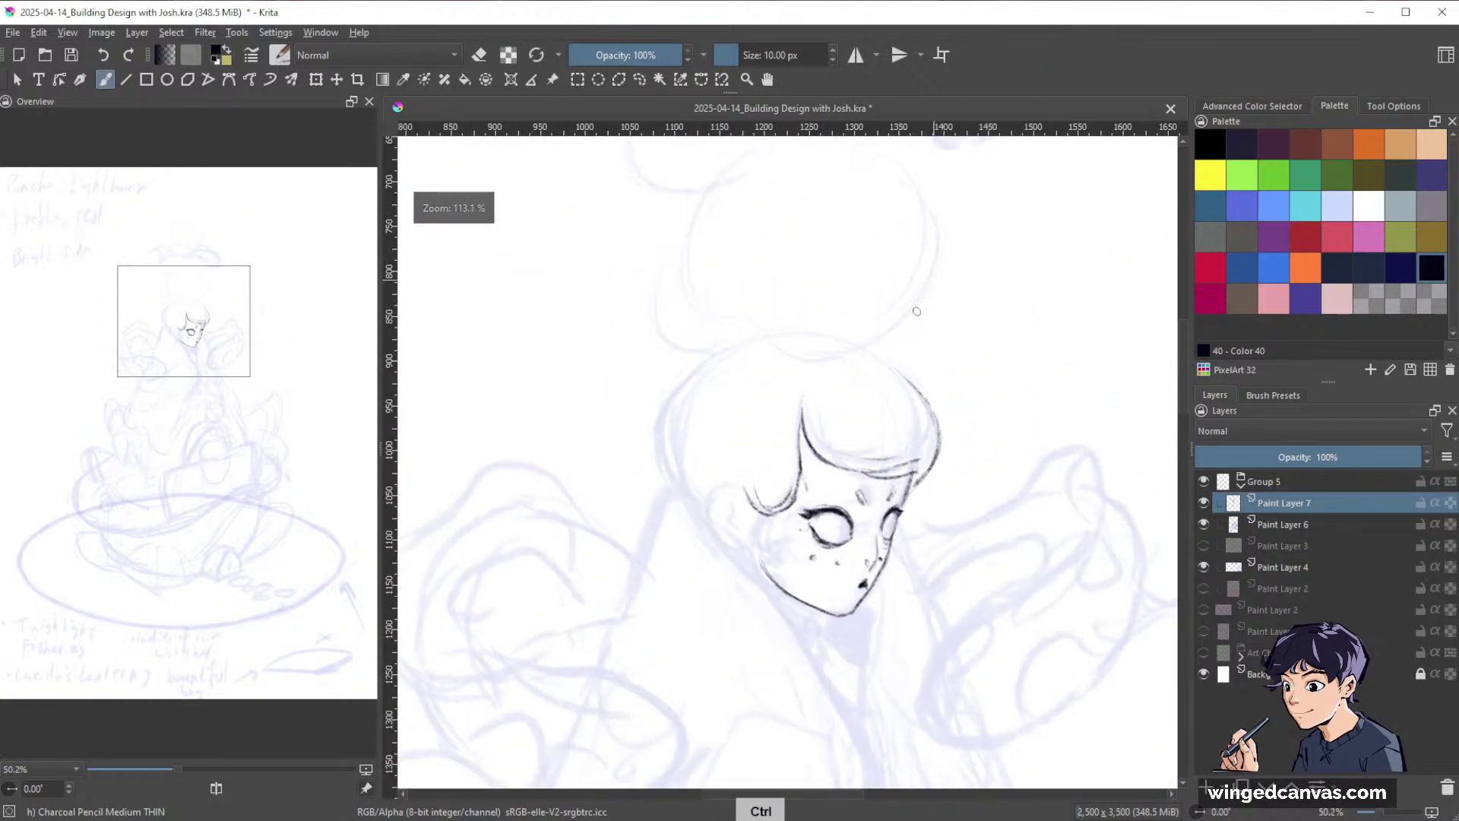
pyautogui.moveTo(846, 518); pyautogui.dragTo(860, 489)
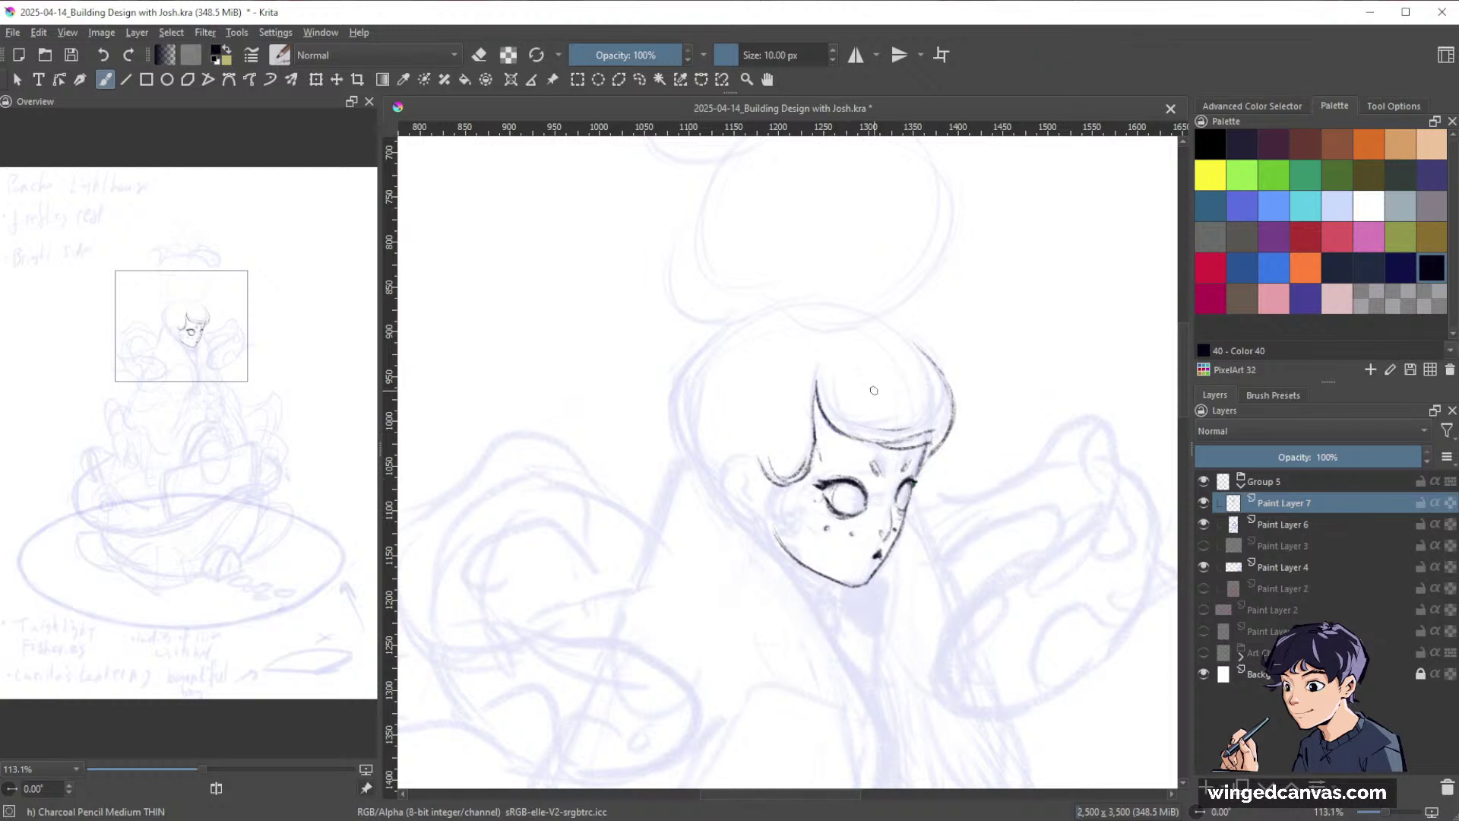
pyautogui.press('space')
pyautogui.moveTo(990, 427); pyautogui.dragTo(994, 425)
pyautogui.press('space')
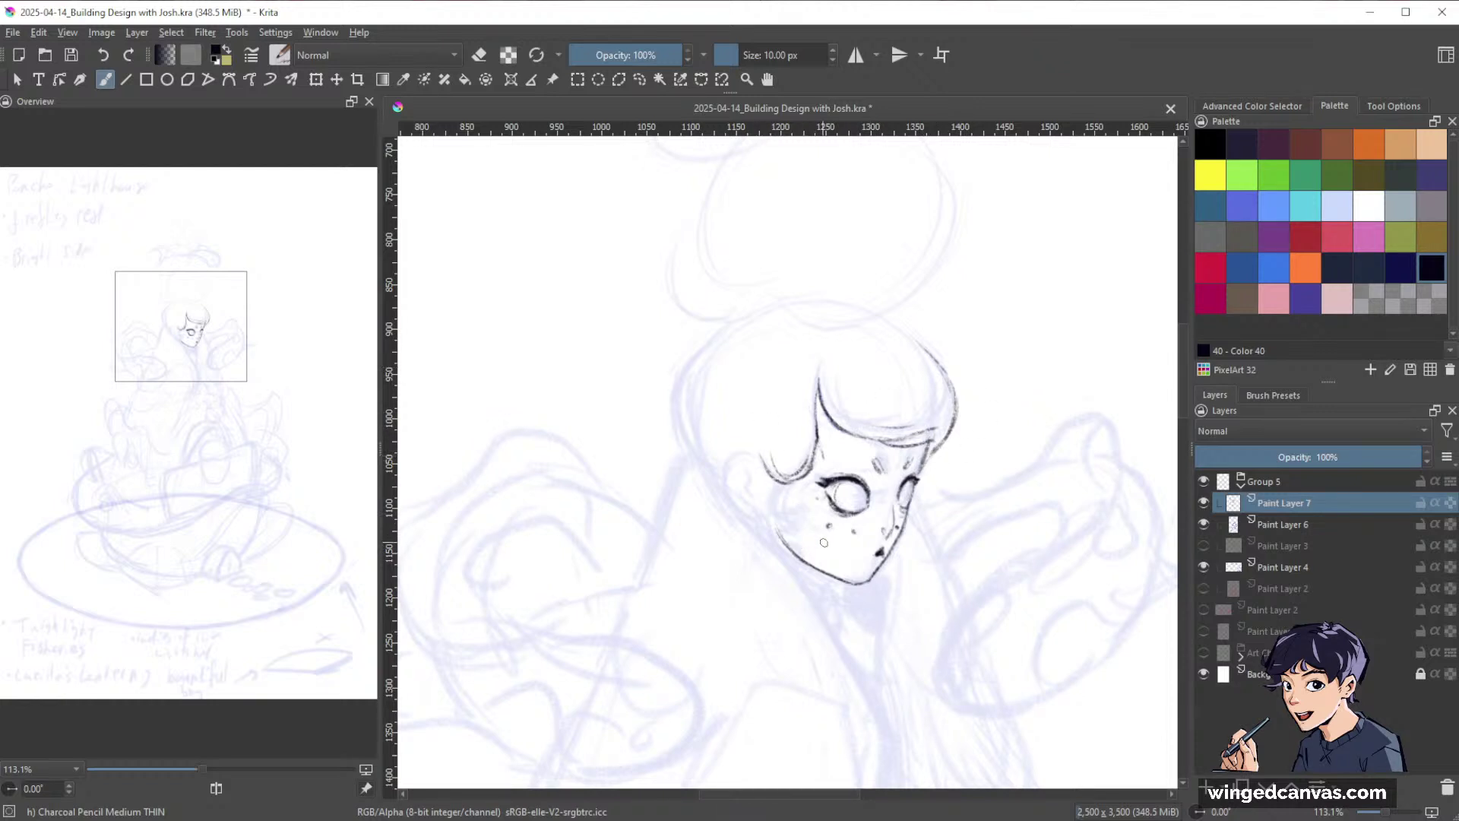
# Rework the near jawline down to the chin with pencil and eraser strokes.
pyautogui.press('e')
pyautogui.moveTo(788, 545)
pyautogui.mouseDown()
pyautogui.moveTo(843, 564)
pyautogui.moveTo(808, 516)
pyautogui.moveTo(770, 523)
pyautogui.moveTo(832, 574)
pyautogui.moveTo(813, 567)
pyautogui.moveTo(869, 584)
pyautogui.moveTo(783, 553)
pyautogui.moveTo(778, 538)
pyautogui.moveTo(853, 583)
pyautogui.mouseUp()
pyautogui.press('e')
pyautogui.press('e')
pyautogui.press('e')
pyautogui.press('e')
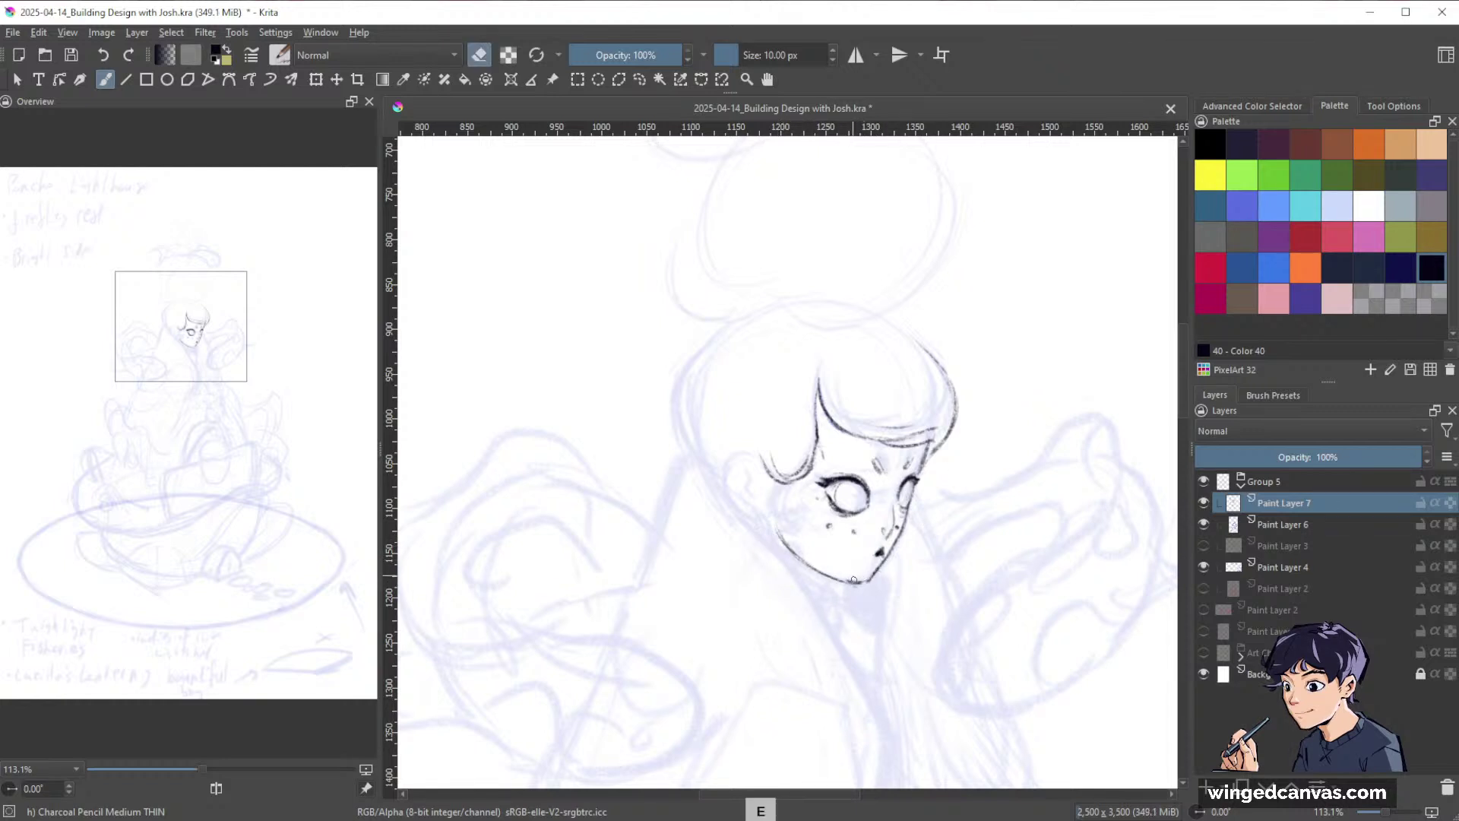
pyautogui.press('e')
# Touch up the lower rim of the far eye with eraser and pencil.
pyautogui.moveTo(1045, 441); pyautogui.dragTo(971, 513)
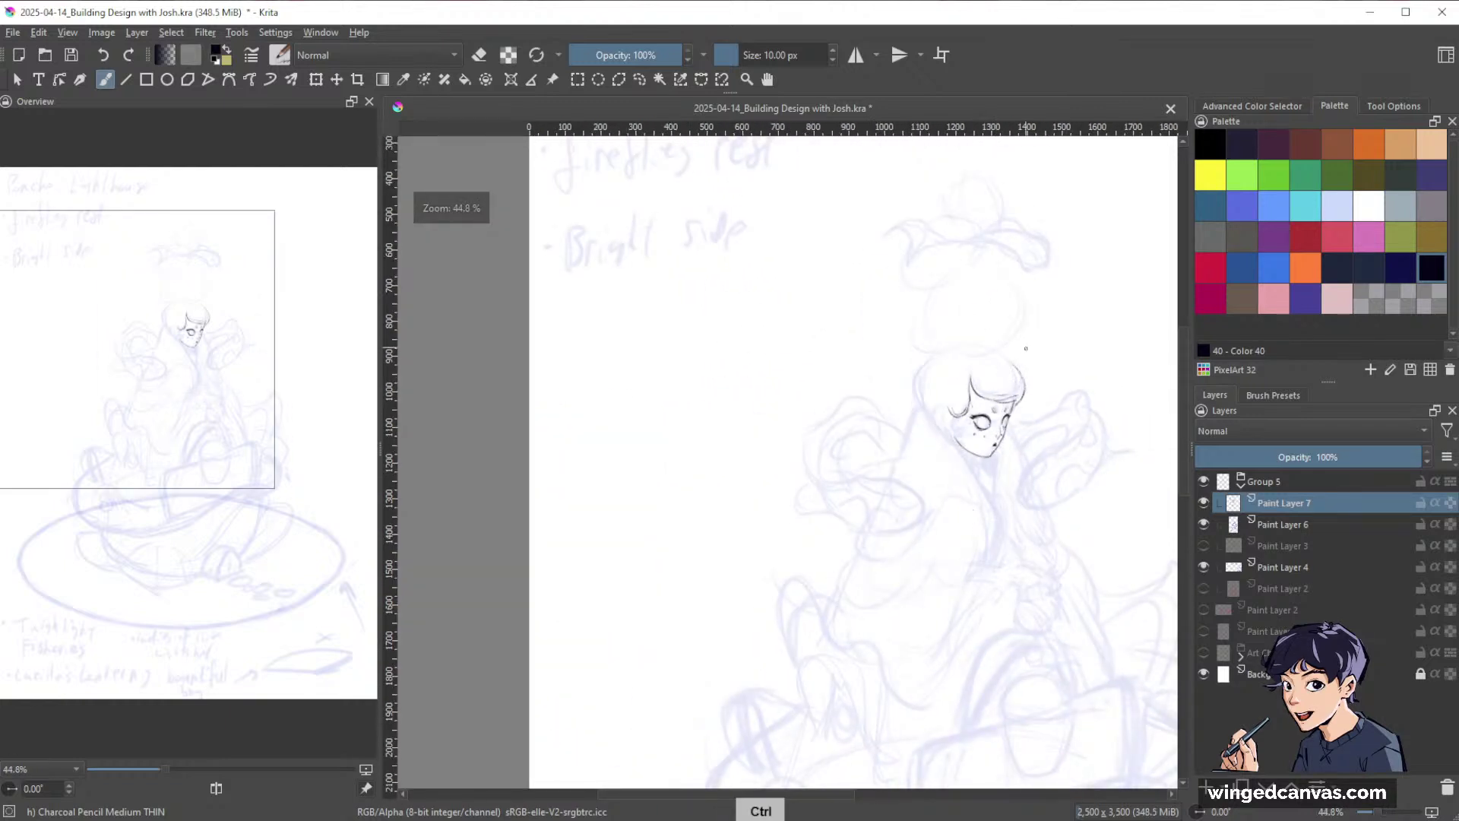
pyautogui.moveTo(1026, 348); pyautogui.dragTo(1057, 312)
pyautogui.moveTo(1008, 461); pyautogui.dragTo(979, 465)
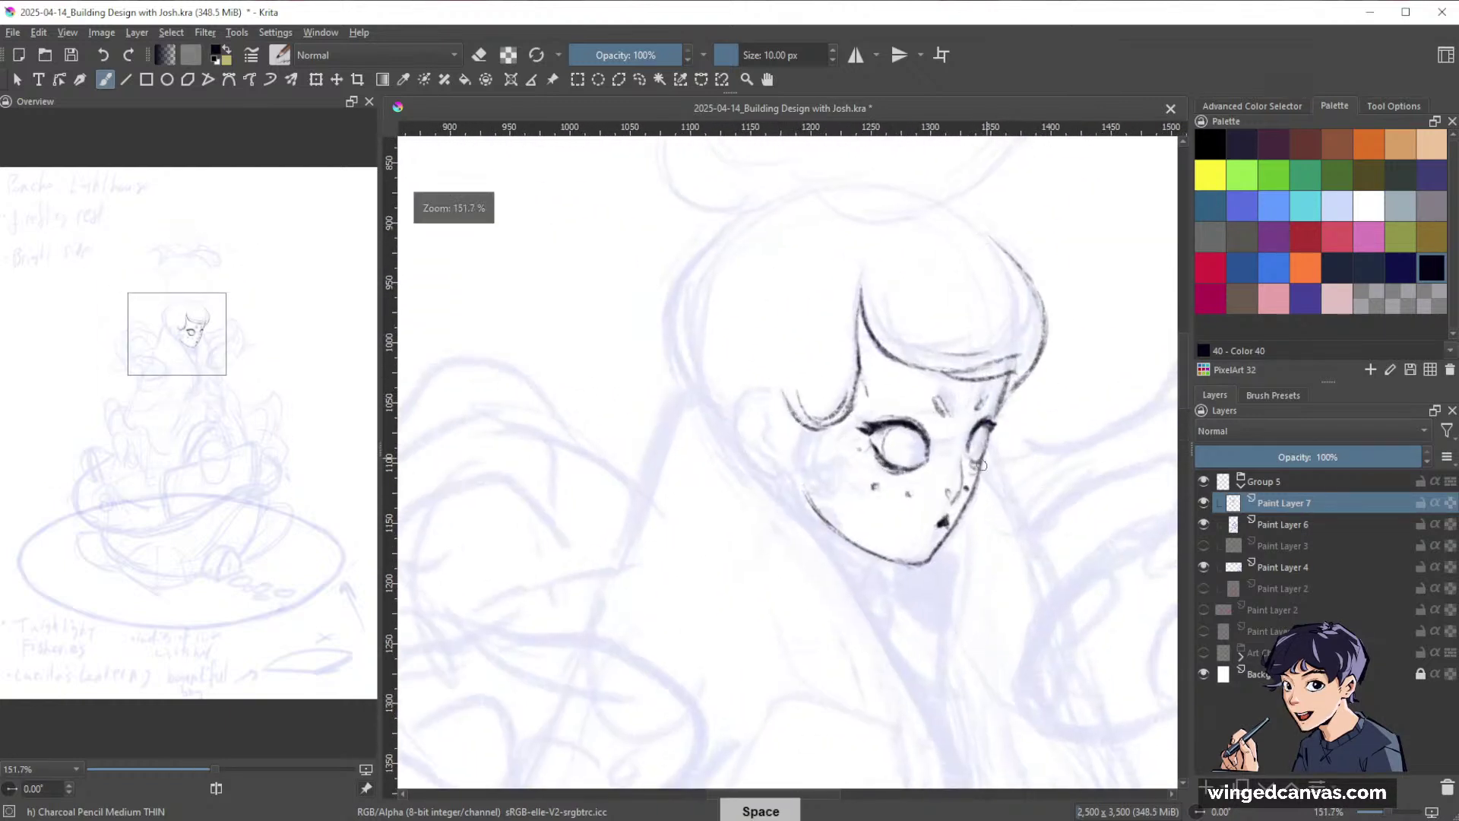
pyautogui.press('e')
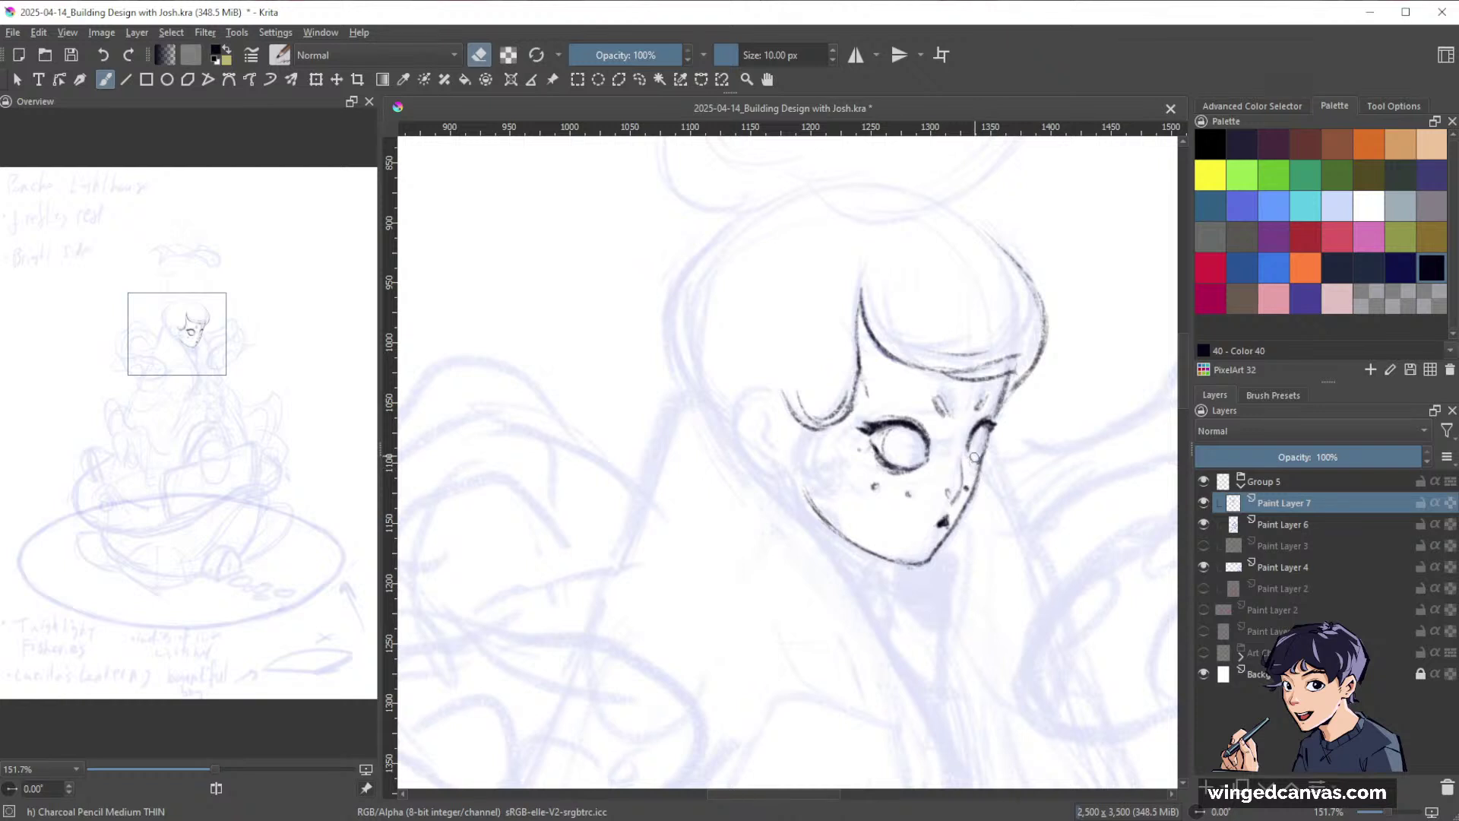
pyautogui.press('e')
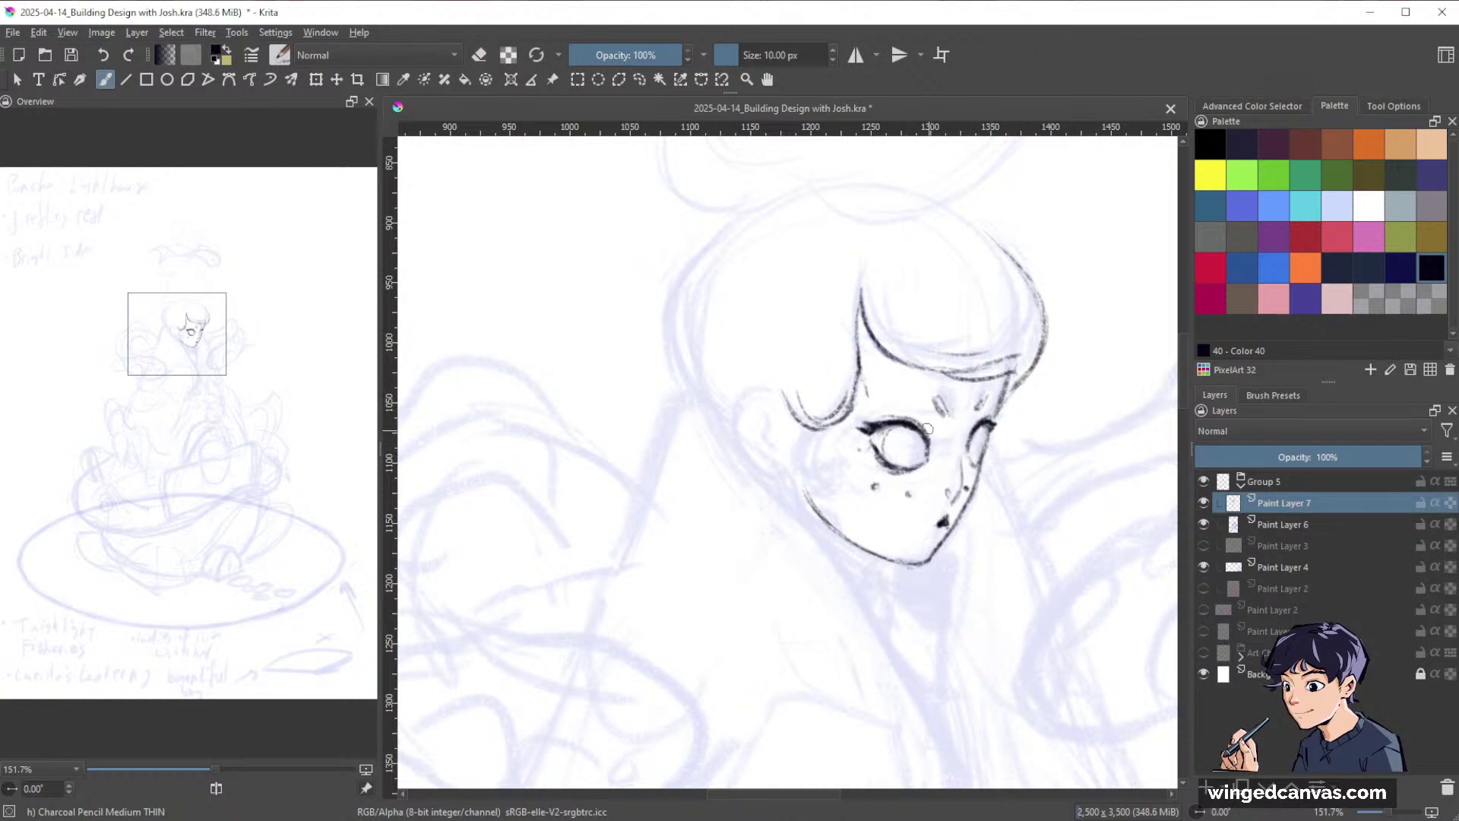
# Draw the ear beside the jawline and a curled hair lock hanging below it.
pyautogui.press('e')
pyautogui.moveTo(808, 488); pyautogui.dragTo(841, 530)
pyautogui.moveTo(835, 429)
pyautogui.mouseDown()
pyautogui.moveTo(797, 469)
pyautogui.moveTo(838, 469)
pyautogui.moveTo(819, 508)
pyautogui.moveTo(849, 488)
pyautogui.moveTo(816, 559)
pyautogui.mouseUp()
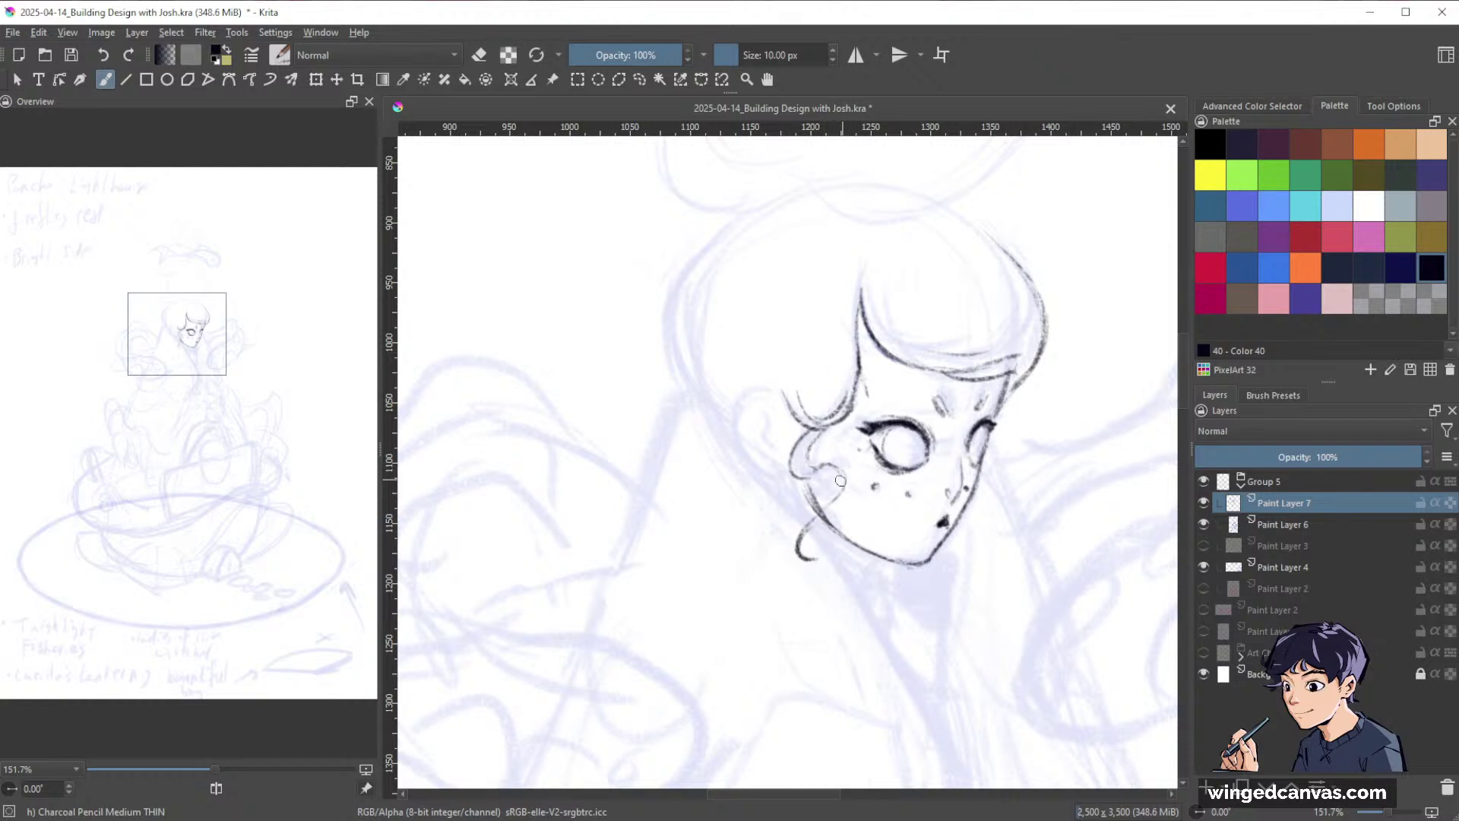
pyautogui.moveTo(842, 481)
pyautogui.mouseDown()
pyautogui.moveTo(803, 516)
pyautogui.moveTo(788, 557)
pyautogui.moveTo(812, 560)
pyautogui.mouseUp()
pyautogui.press('space')
pyautogui.moveTo(1079, 431); pyautogui.dragTo(1029, 462)
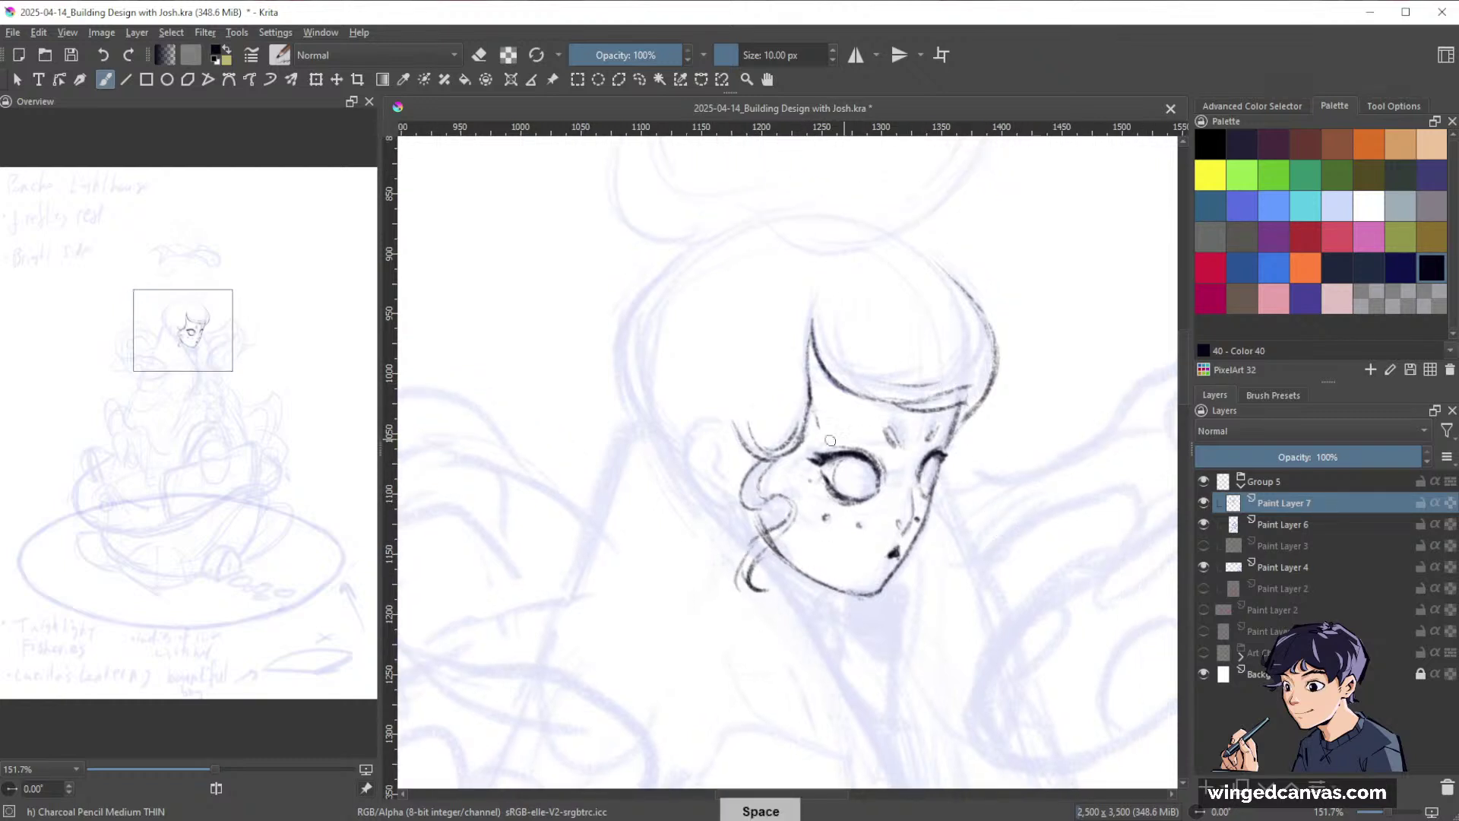
# Draw the rounded outer ear behind the curled side lock and add the dark inner ear mark.
pyautogui.press('e')
pyautogui.press('e')
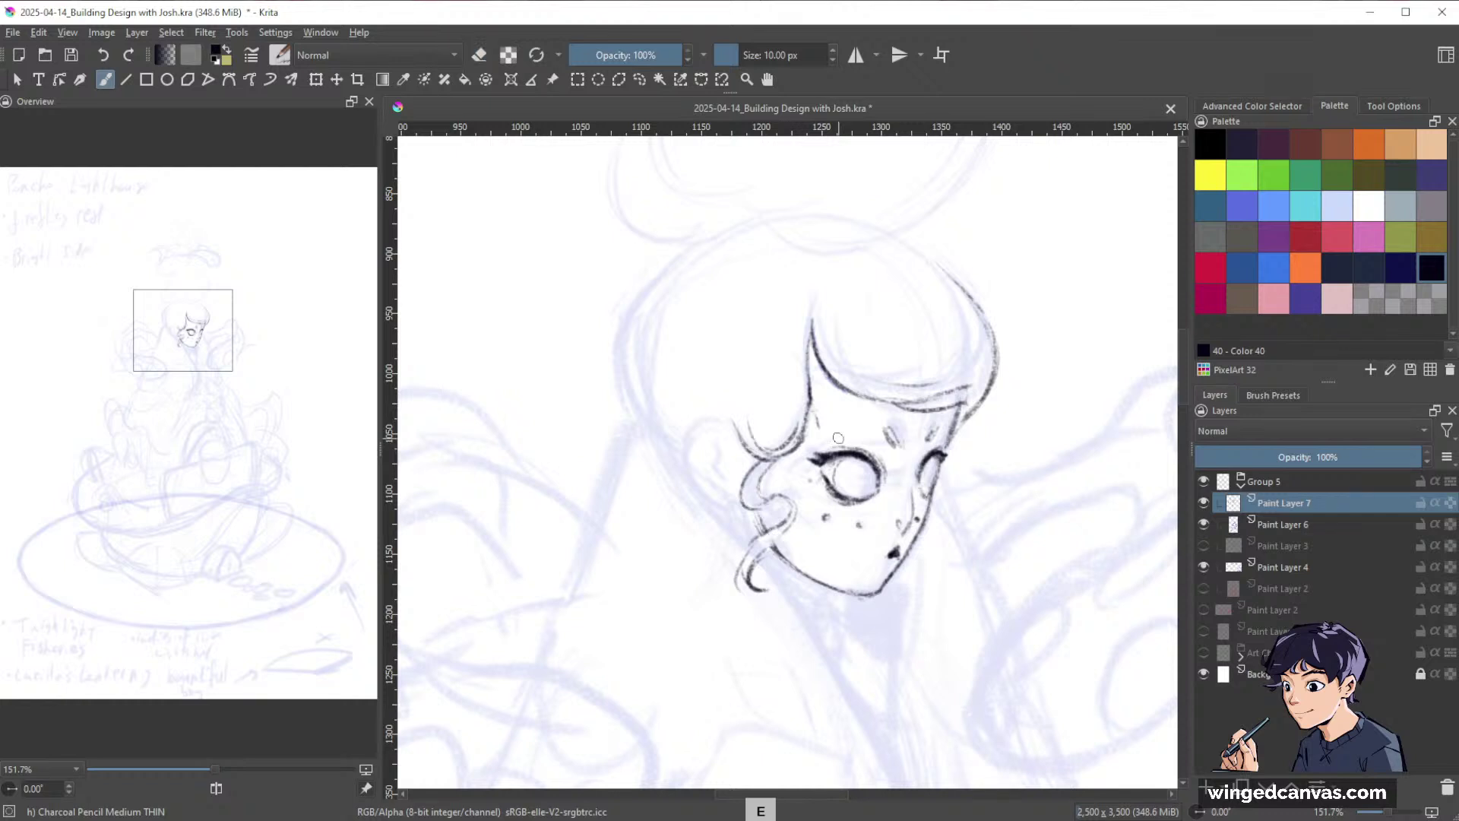
pyautogui.moveTo(744, 442)
pyautogui.mouseDown()
pyautogui.moveTo(727, 427)
pyautogui.moveTo(700, 462)
pyautogui.moveTo(728, 493)
pyautogui.mouseUp()
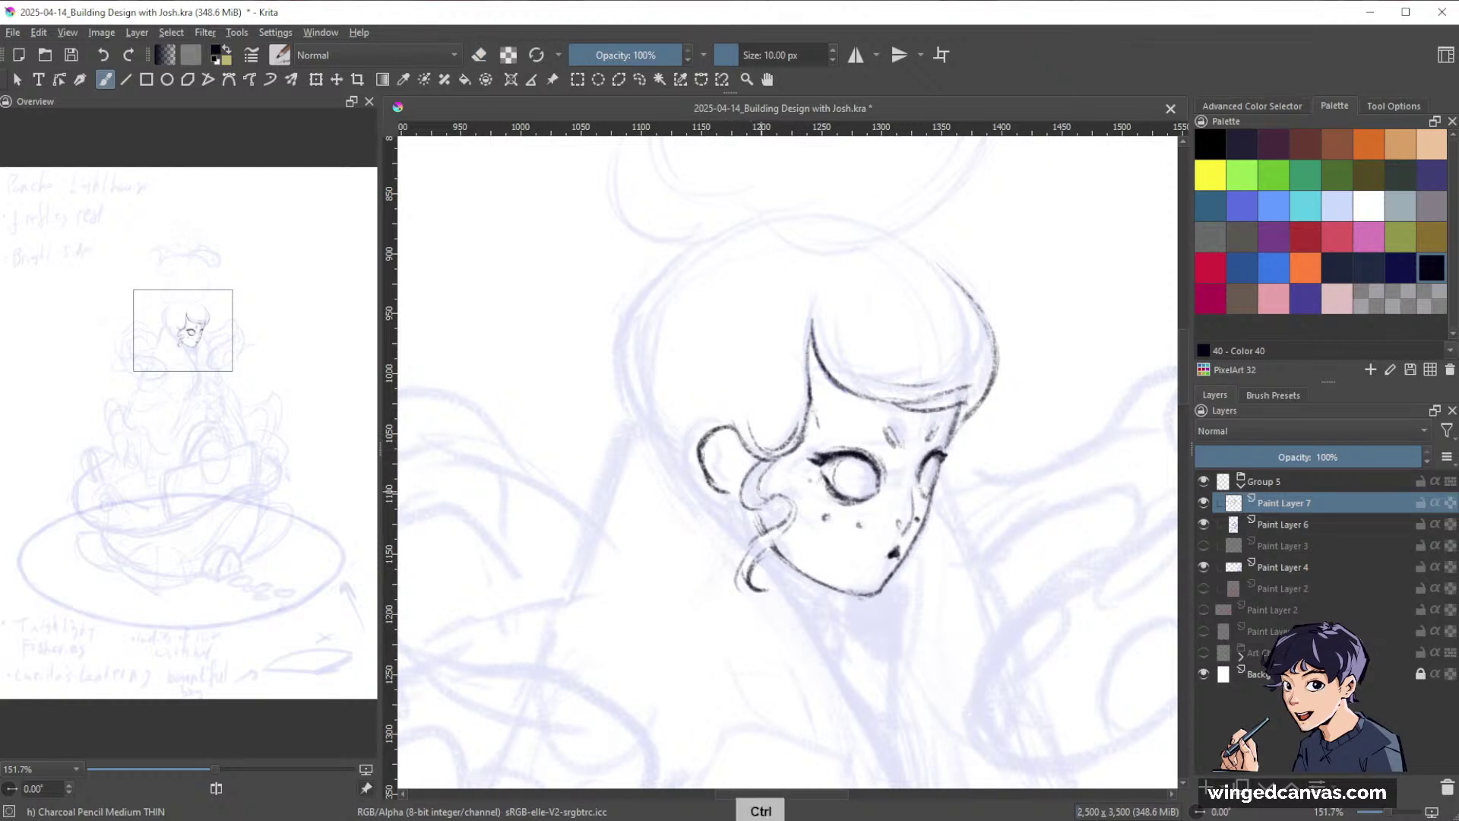
pyautogui.moveTo(954, 389)
pyautogui.mouseDown()
pyautogui.moveTo(988, 436)
pyautogui.moveTo(943, 505)
pyautogui.mouseUp()
pyautogui.moveTo(943, 504); pyautogui.dragTo(870, 362)
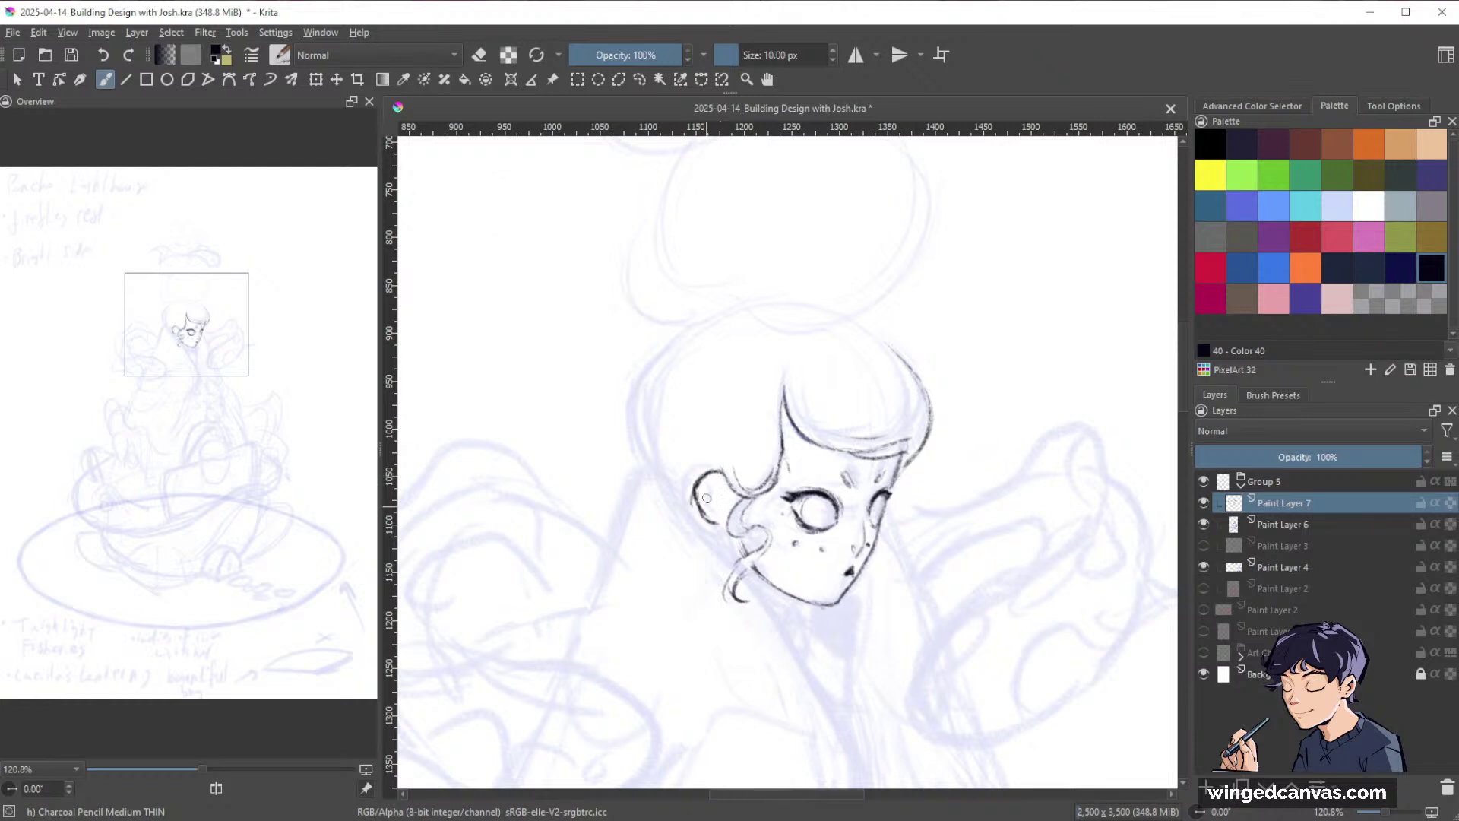
pyautogui.moveTo(707, 476)
pyautogui.mouseDown()
pyautogui.moveTo(714, 522)
pyautogui.moveTo(727, 509)
pyautogui.mouseUp()
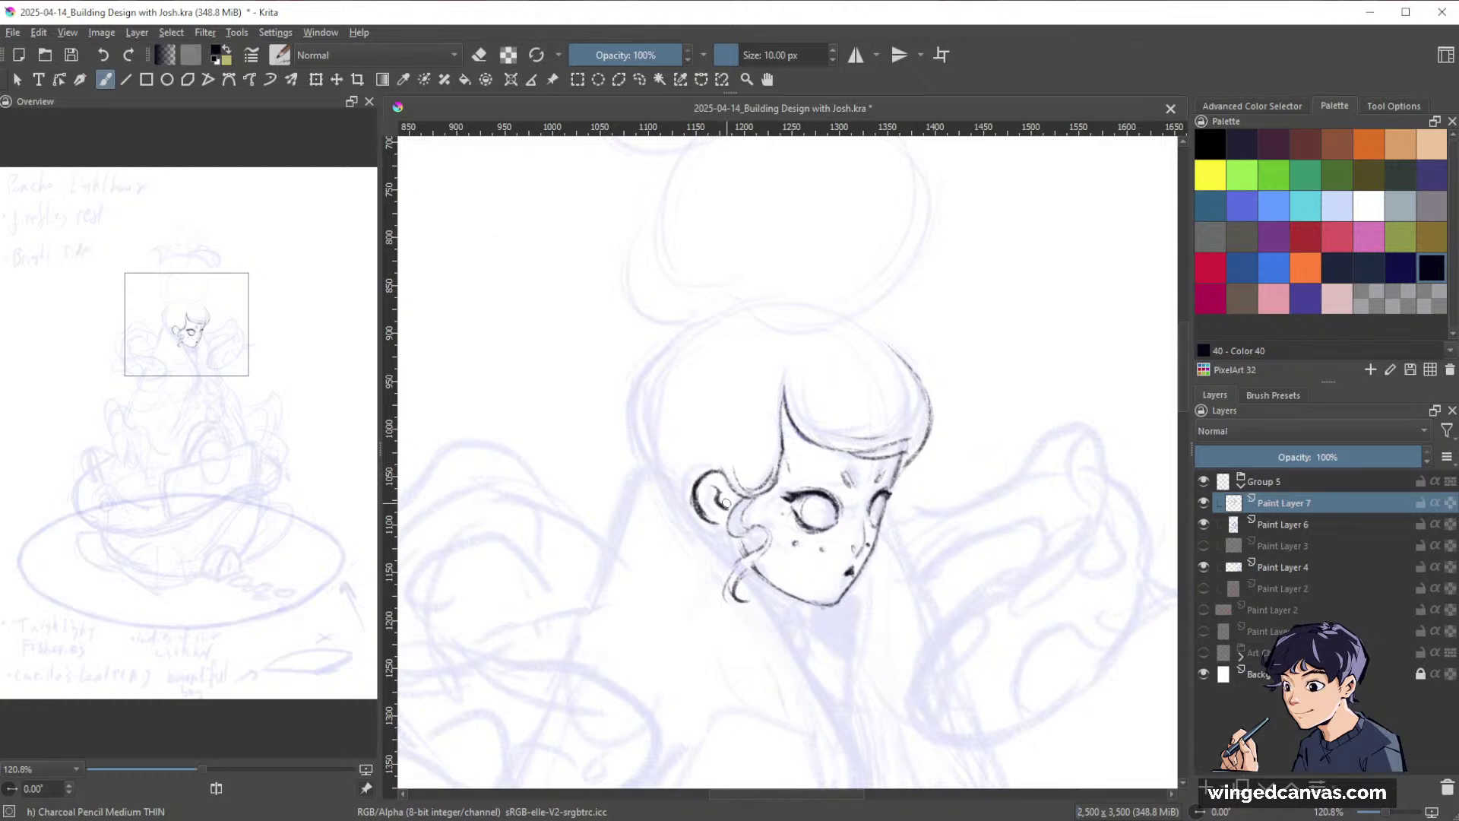
pyautogui.press('e')
pyautogui.press('e')
pyautogui.moveTo(1056, 388); pyautogui.dragTo(963, 532)
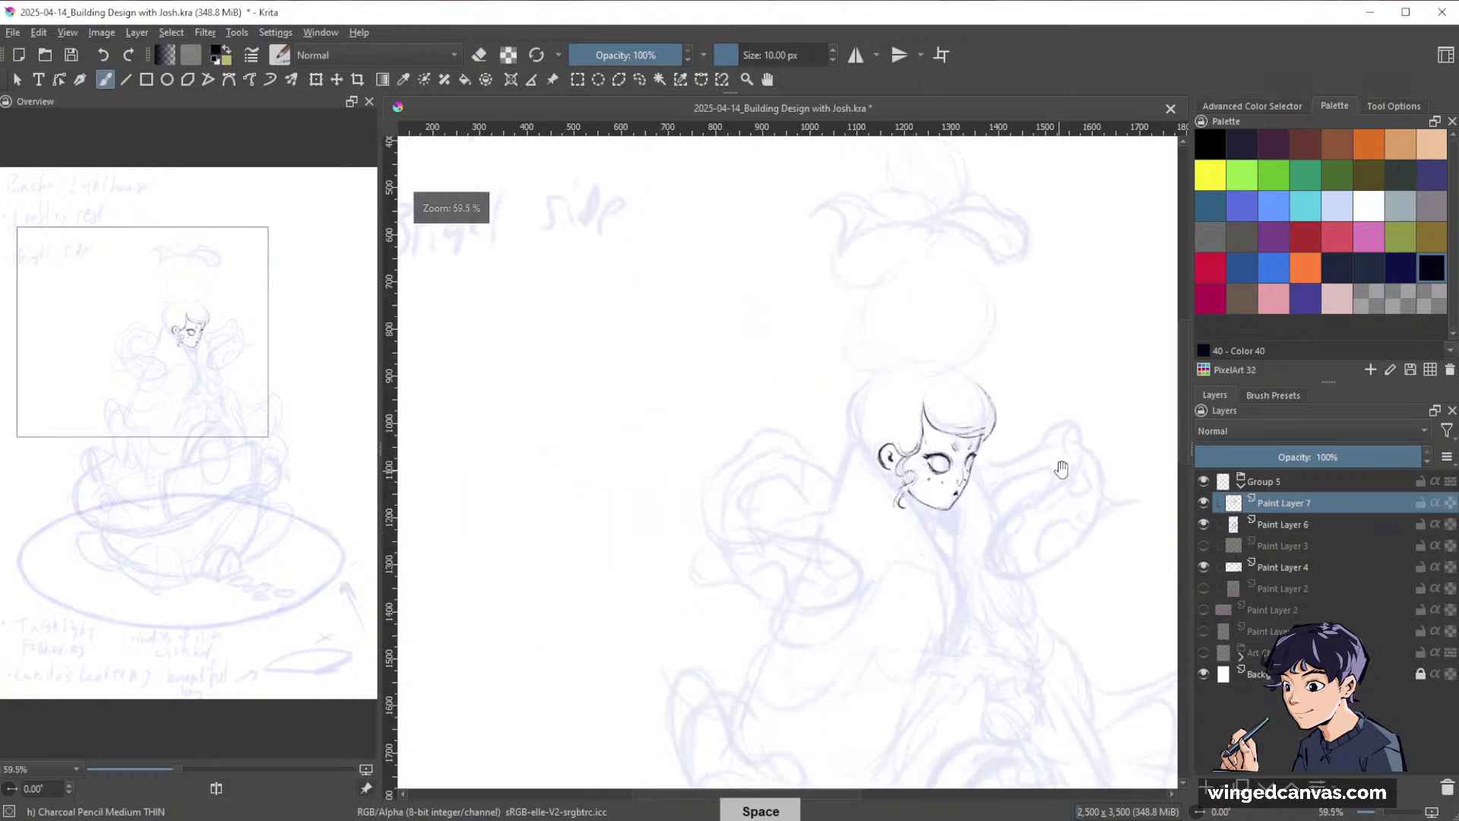
pyautogui.moveTo(1061, 469); pyautogui.dragTo(1055, 380)
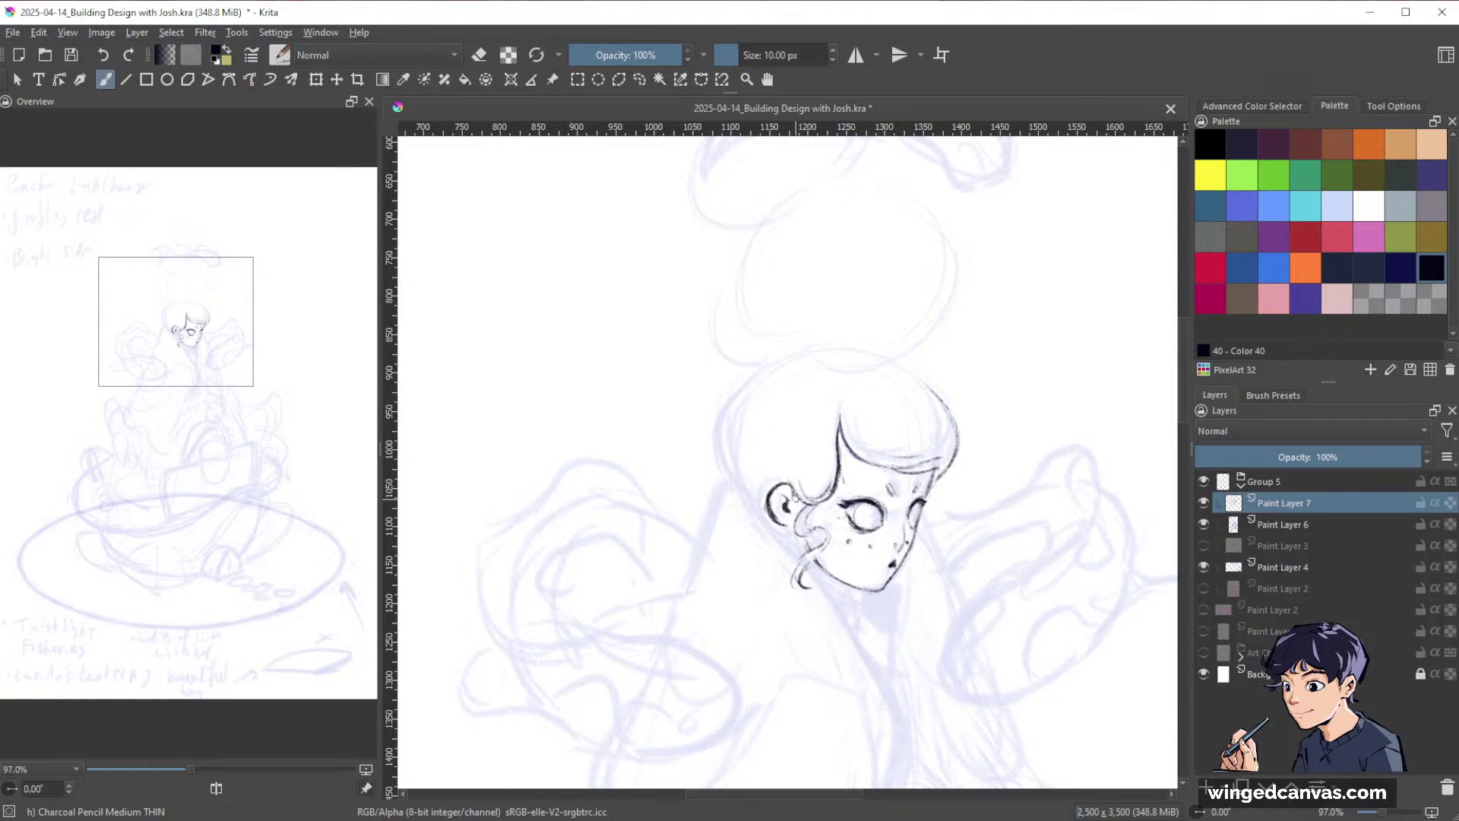
pyautogui.press('e')
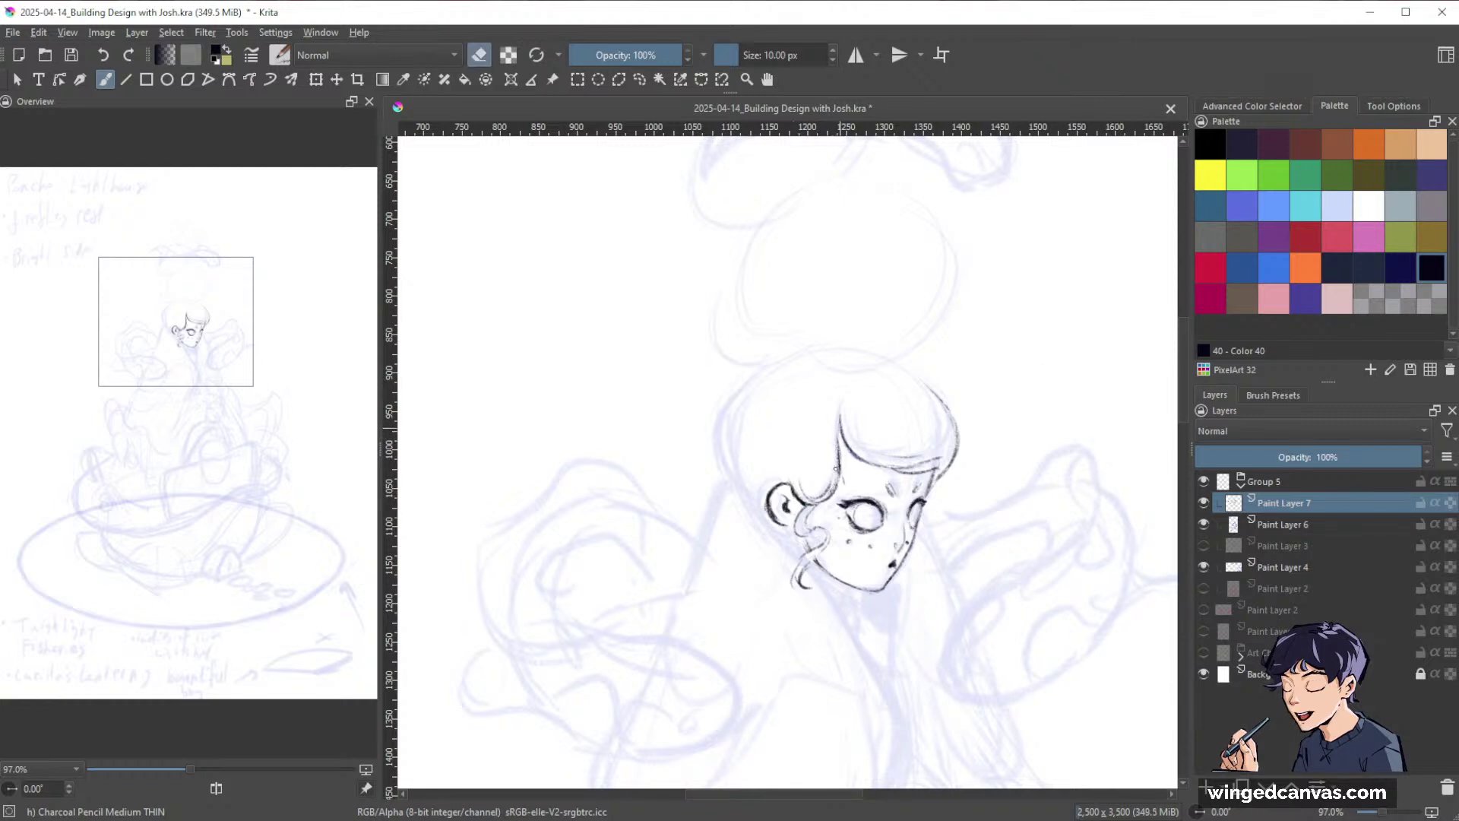
pyautogui.press('e')
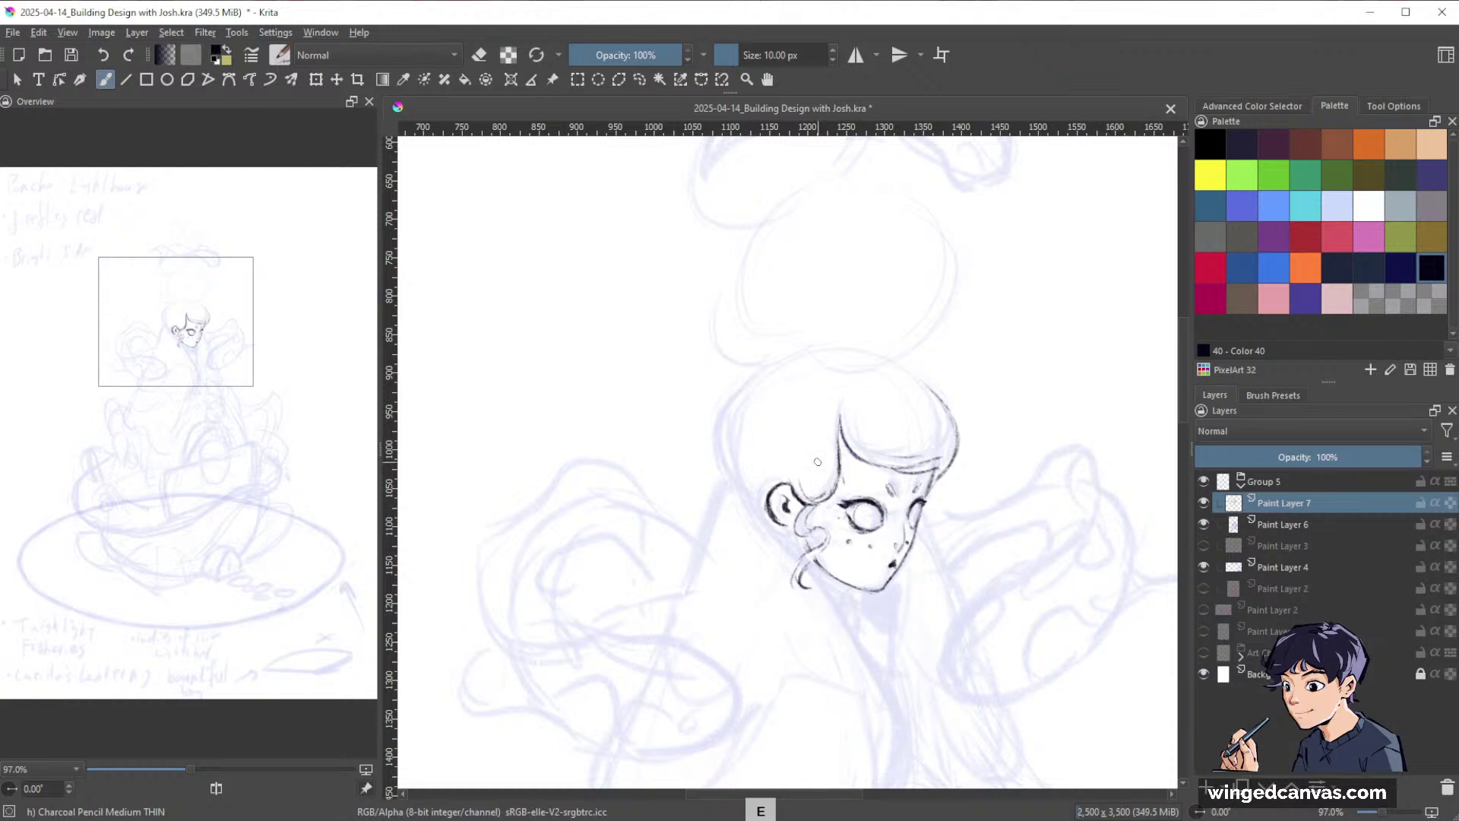
pyautogui.scroll(-3, 777, 437)
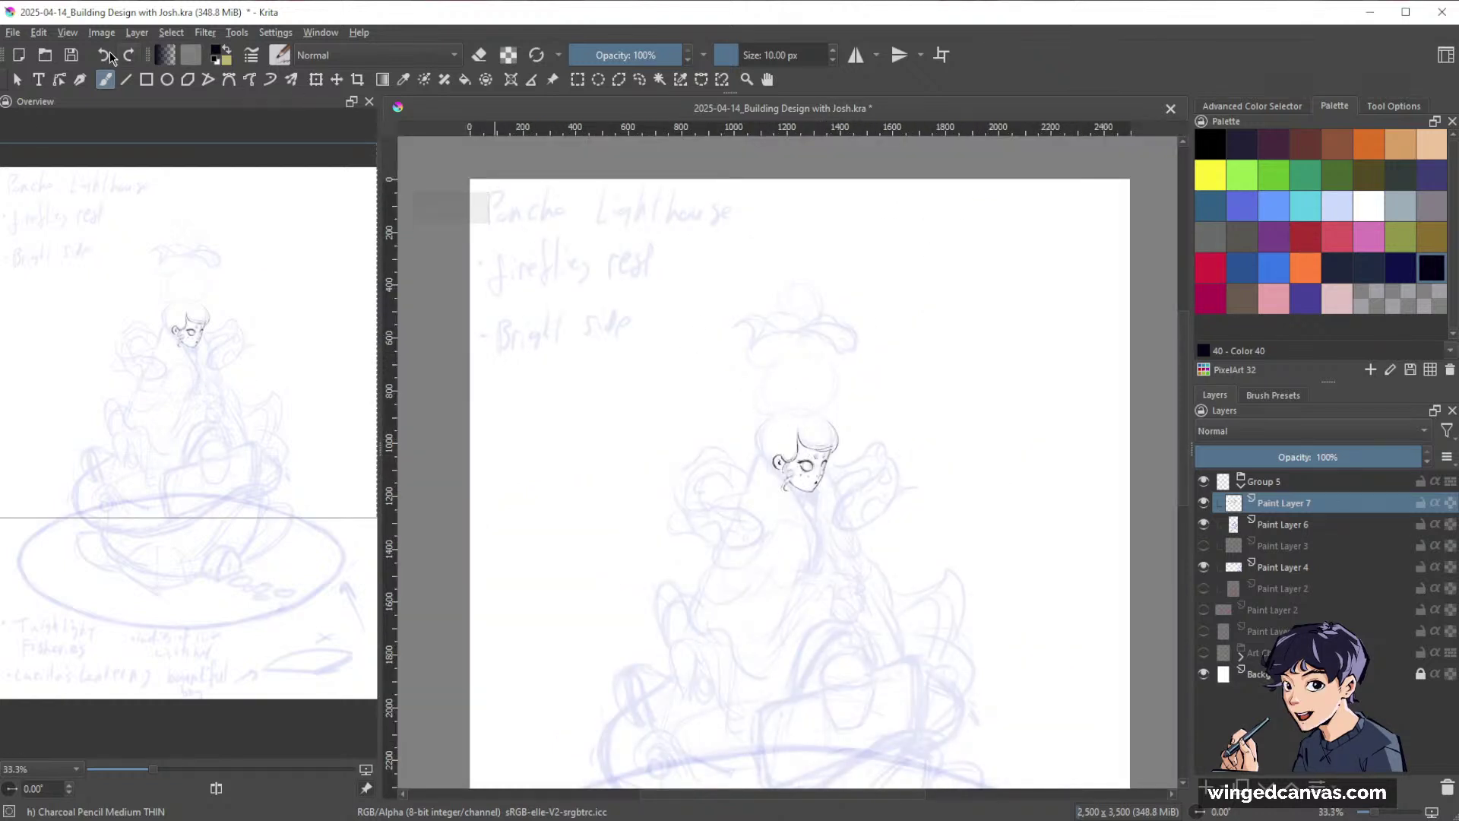
pyautogui.click(102, 36)
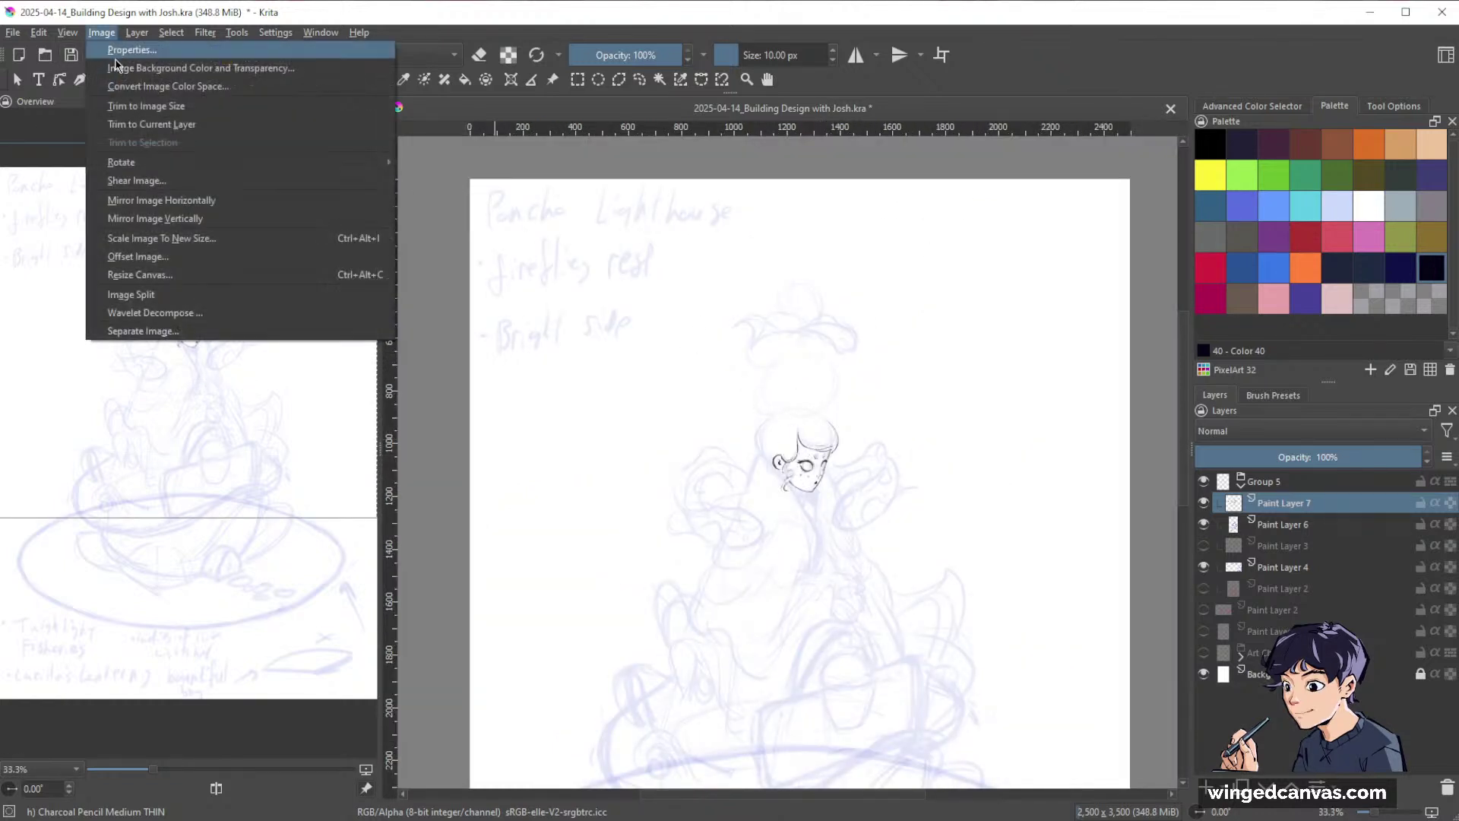
pyautogui.click(180, 287)
pyautogui.click(912, 261)
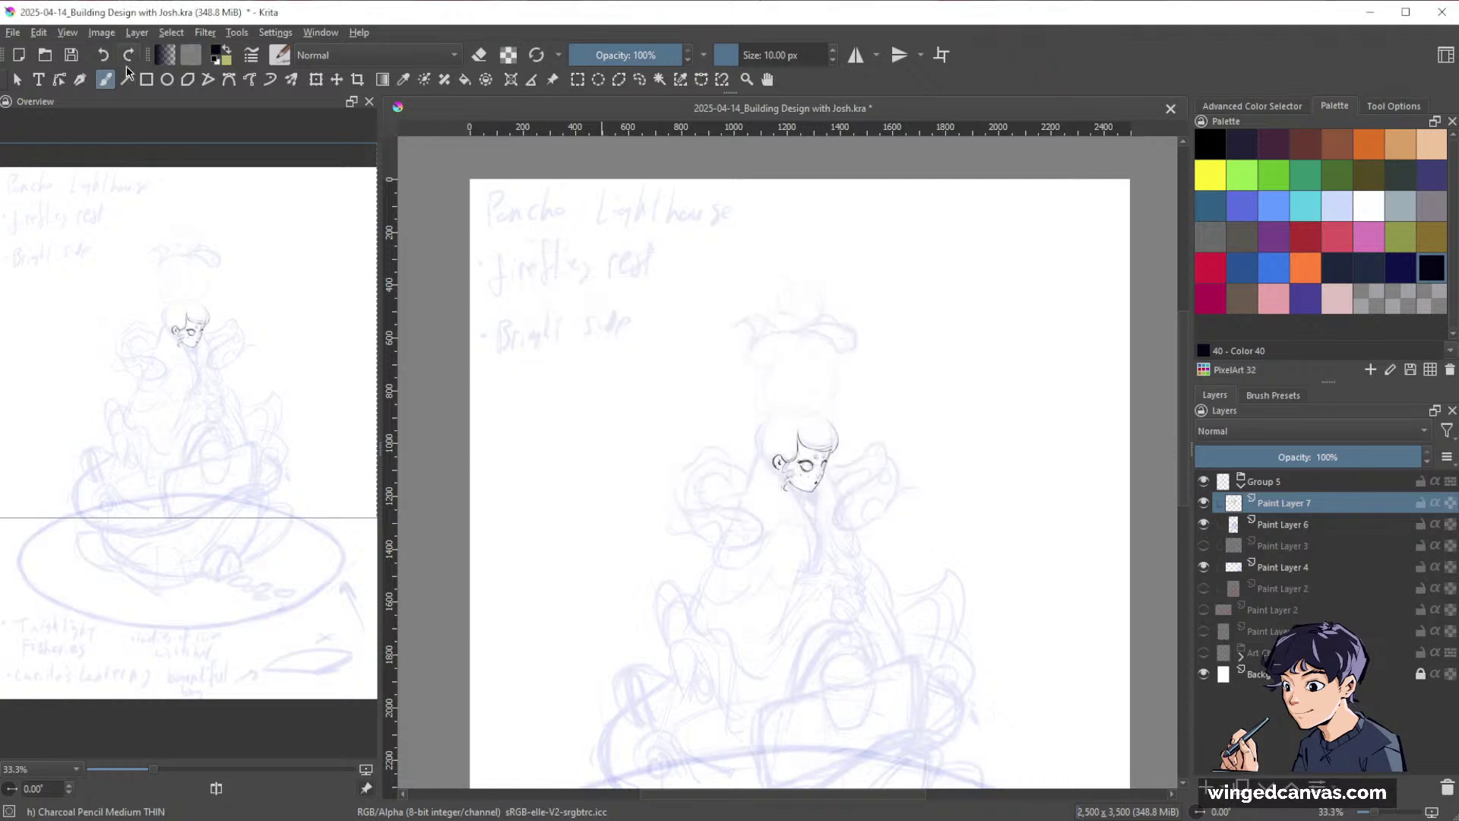
# Scale the whole image to a print resolution of 300 pixels/inch.
pyautogui.click(102, 33)
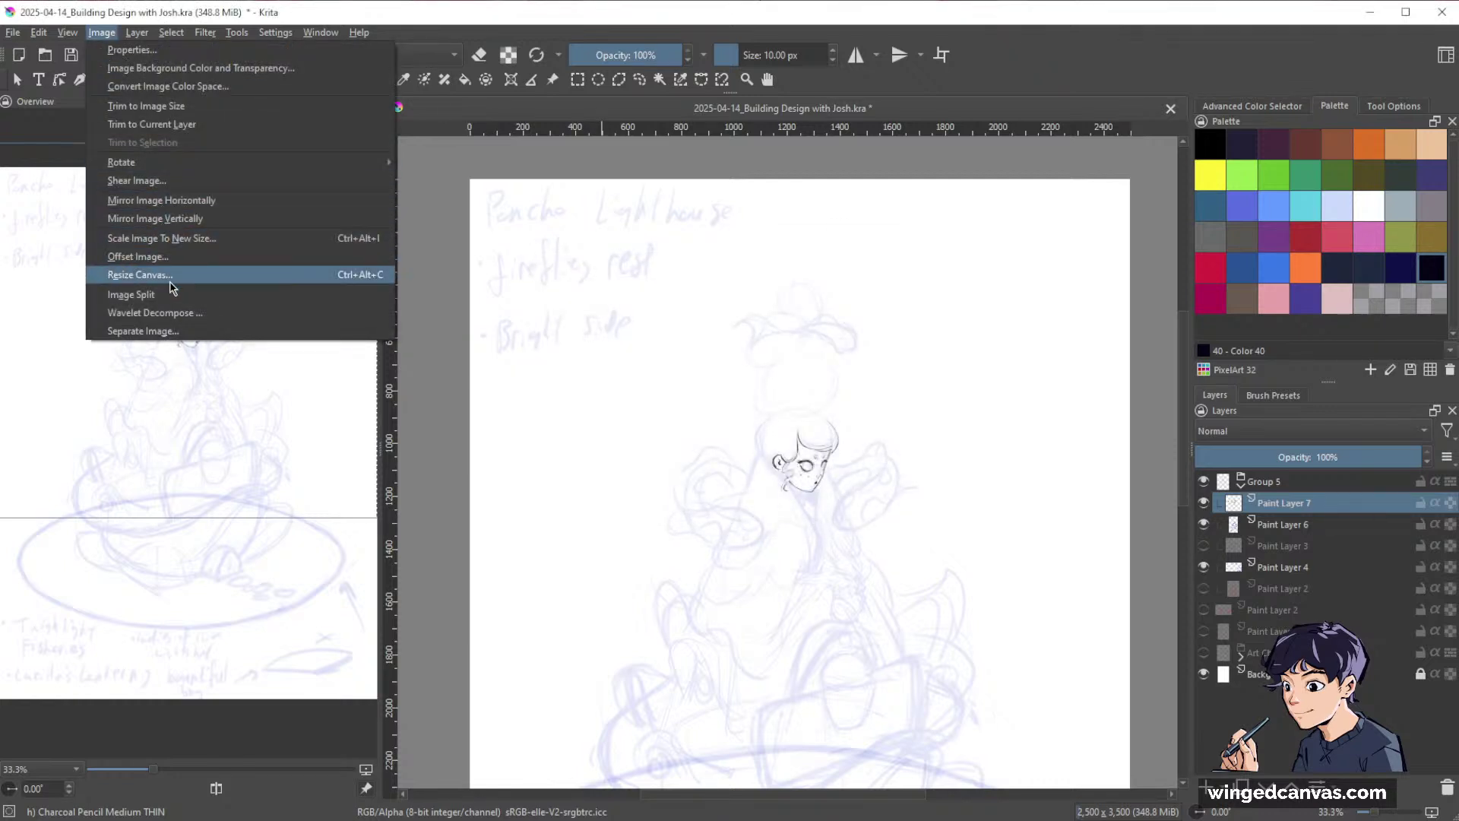
pyautogui.click(162, 238)
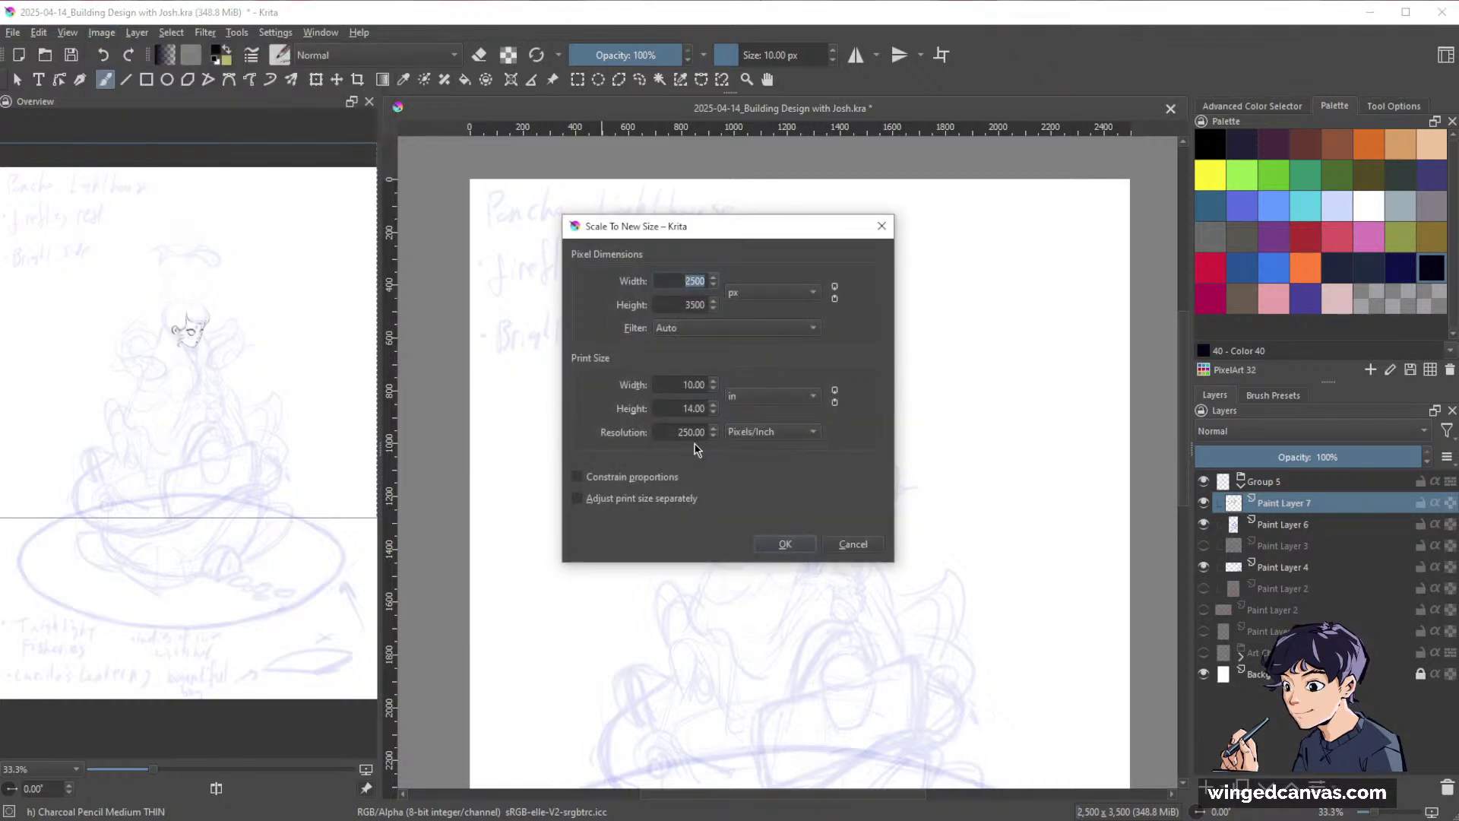
pyautogui.moveTo(676, 433); pyautogui.dragTo(724, 435)
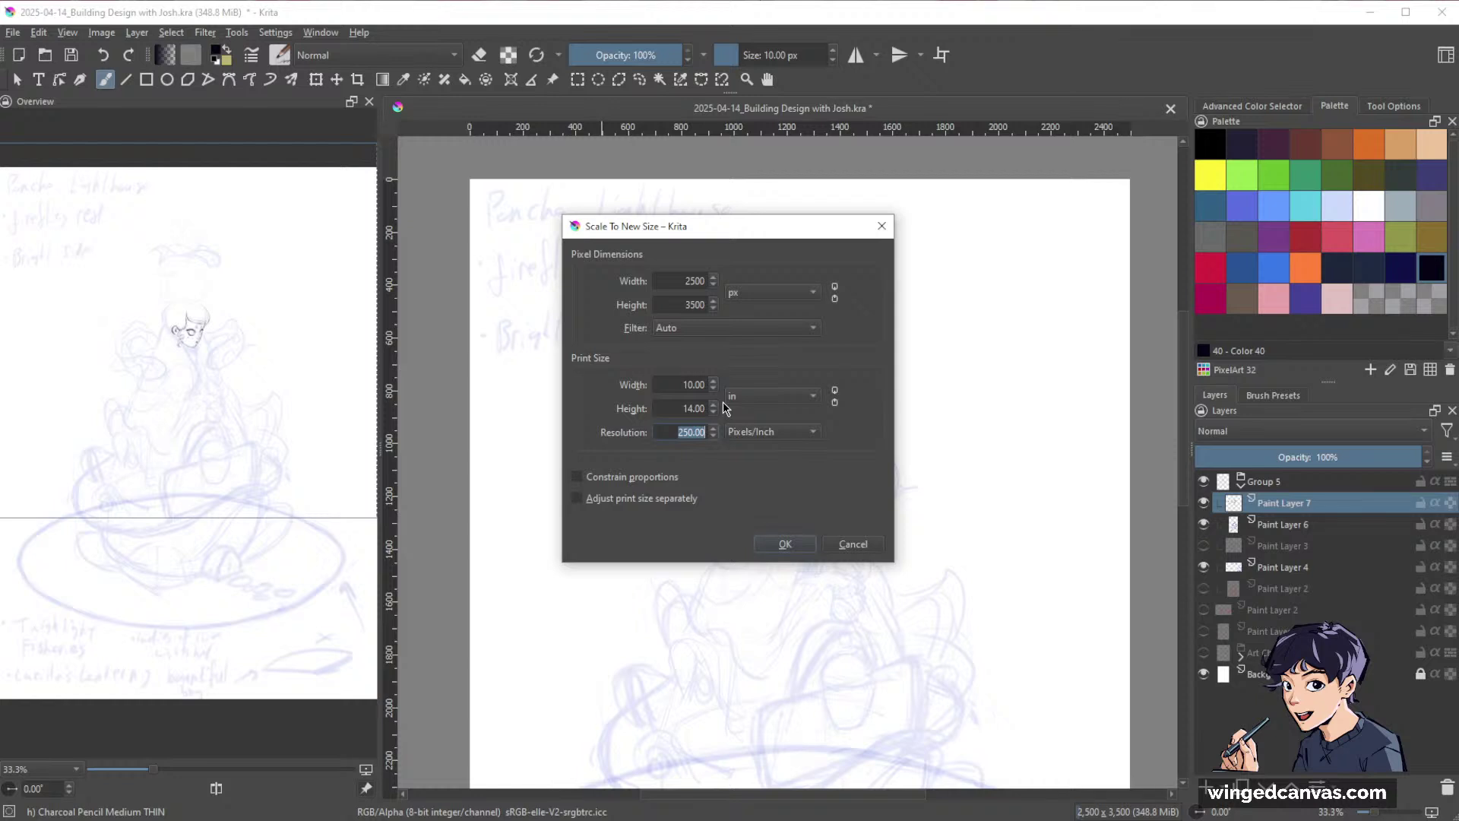
pyautogui.write('300')
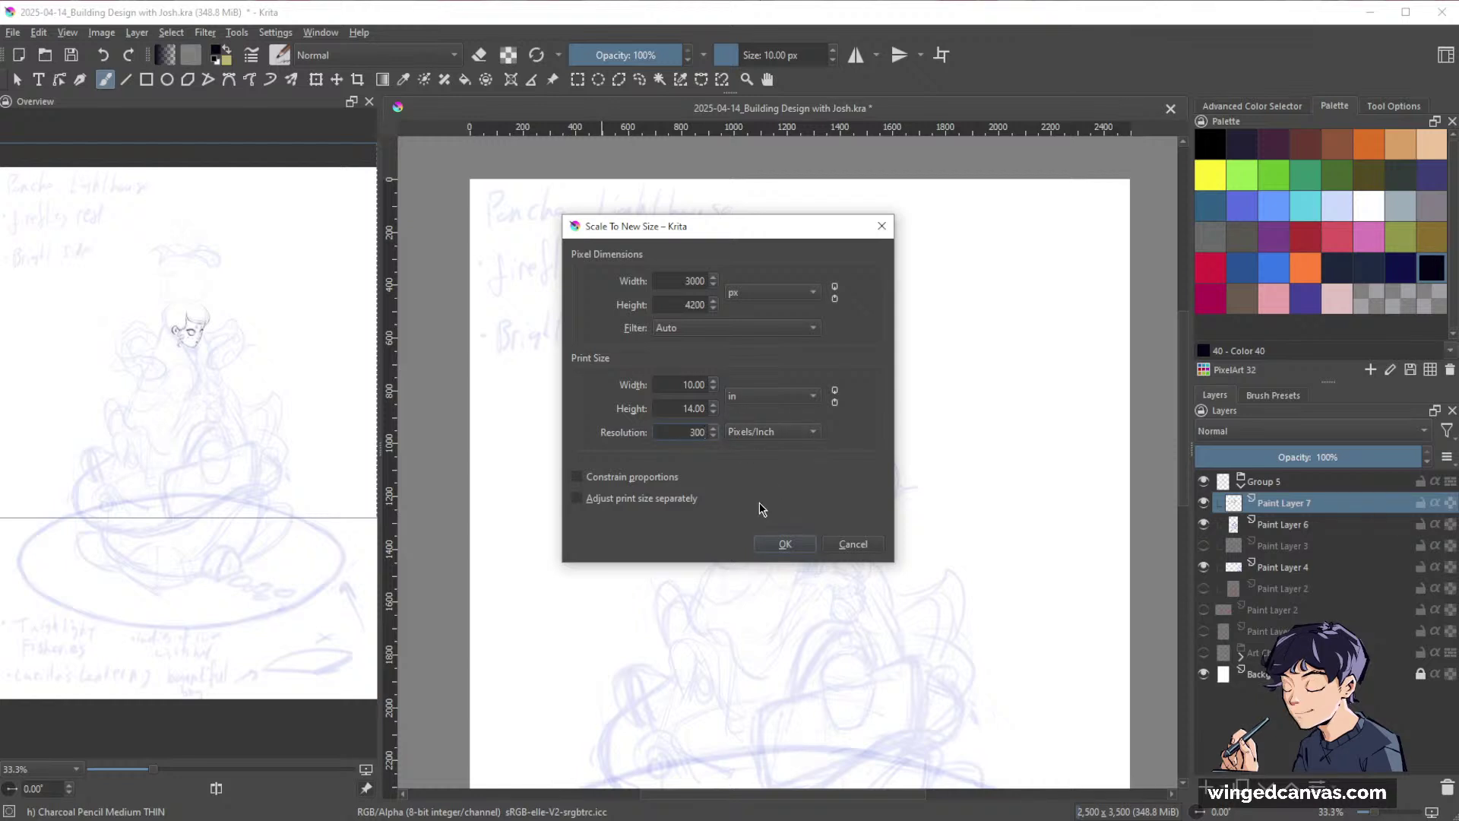
pyautogui.click(783, 544)
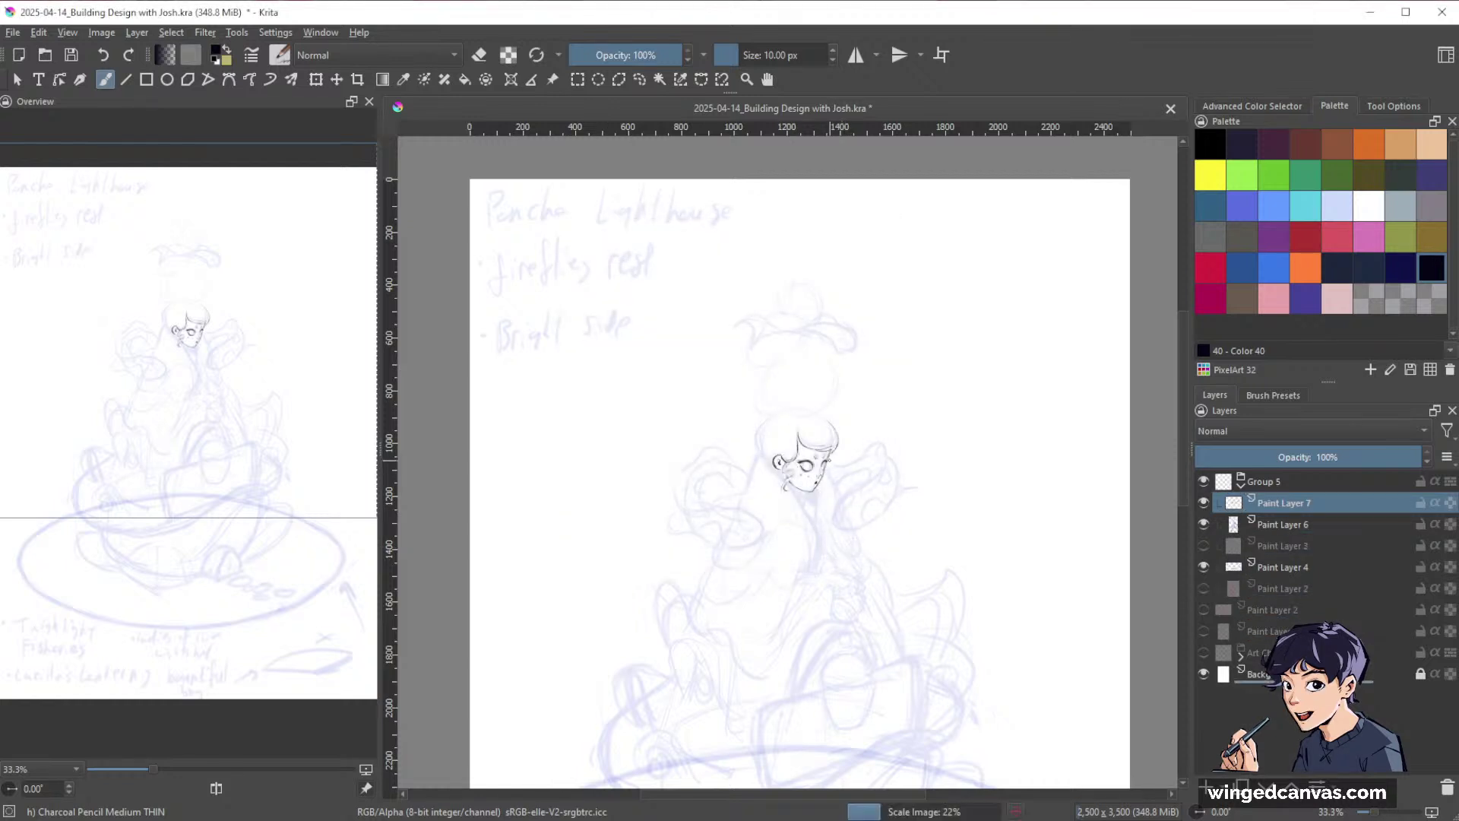
# Darken the corner where the end of the fringe meets the far temple.
pyautogui.scroll(4, 764, 288)
pyautogui.scroll(-2, 837, 367)
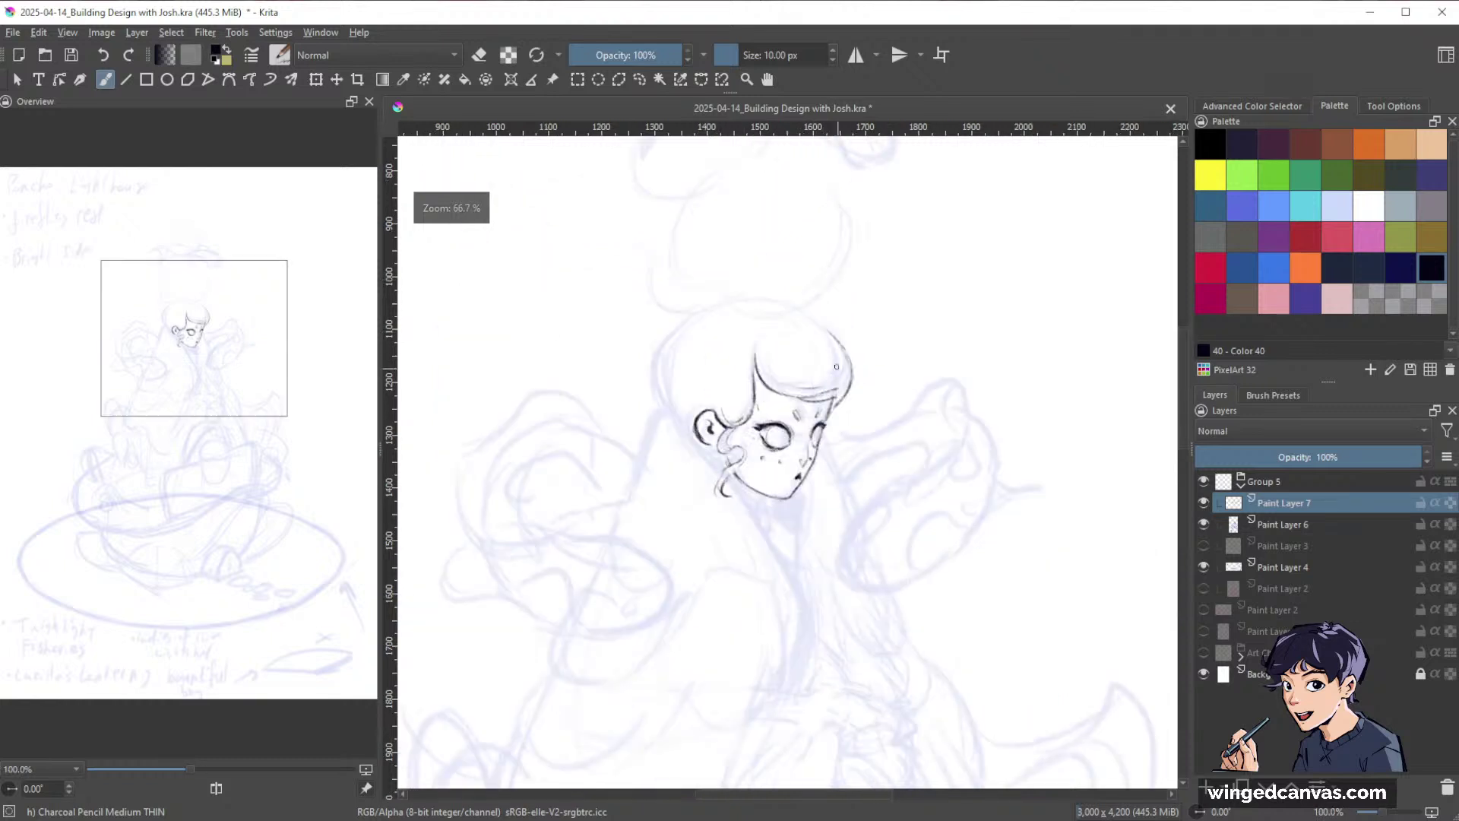
pyautogui.moveTo(881, 386); pyautogui.dragTo(922, 325)
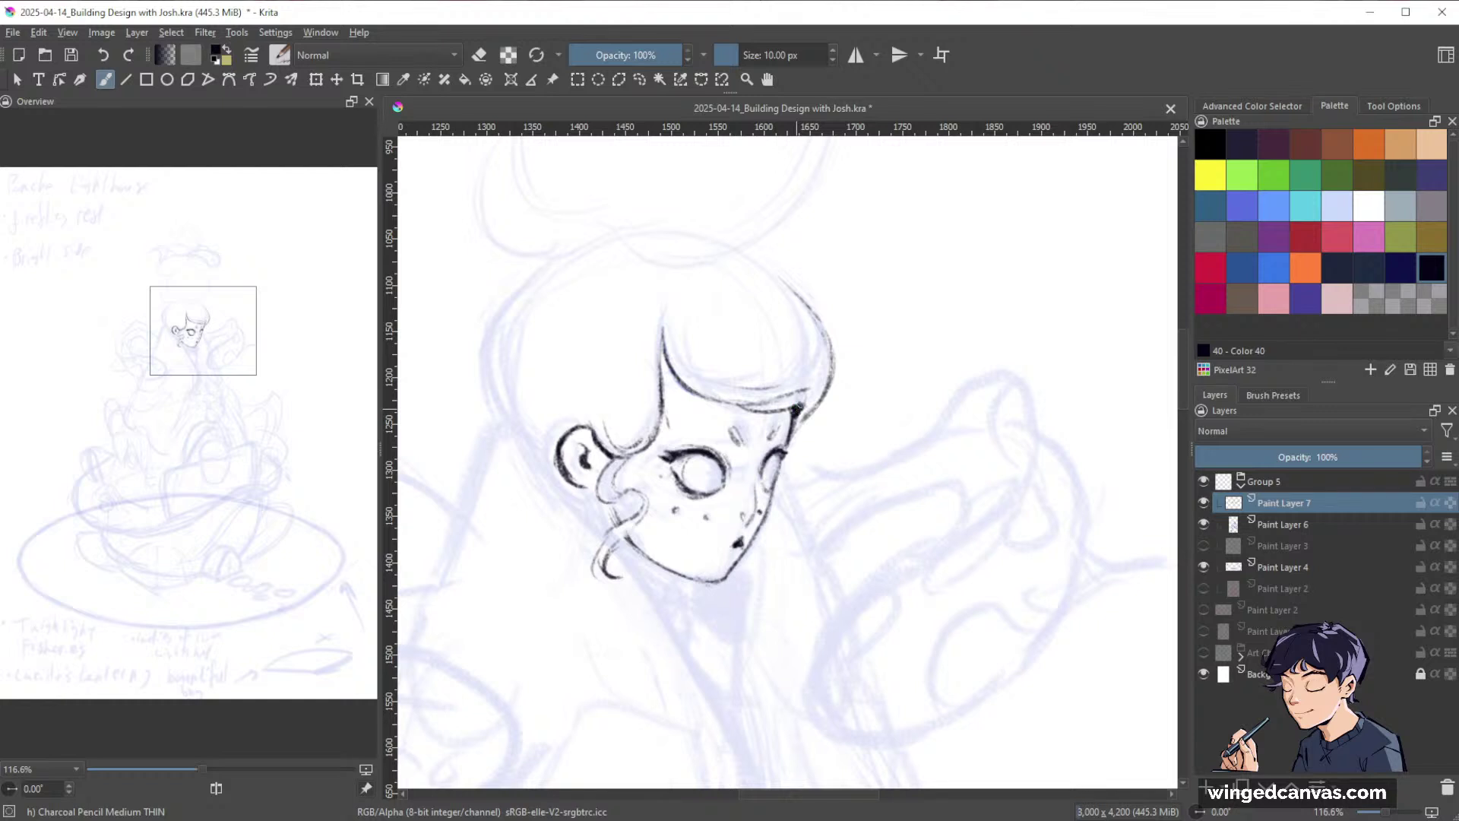
pyautogui.moveTo(796, 408); pyautogui.dragTo(885, 532)
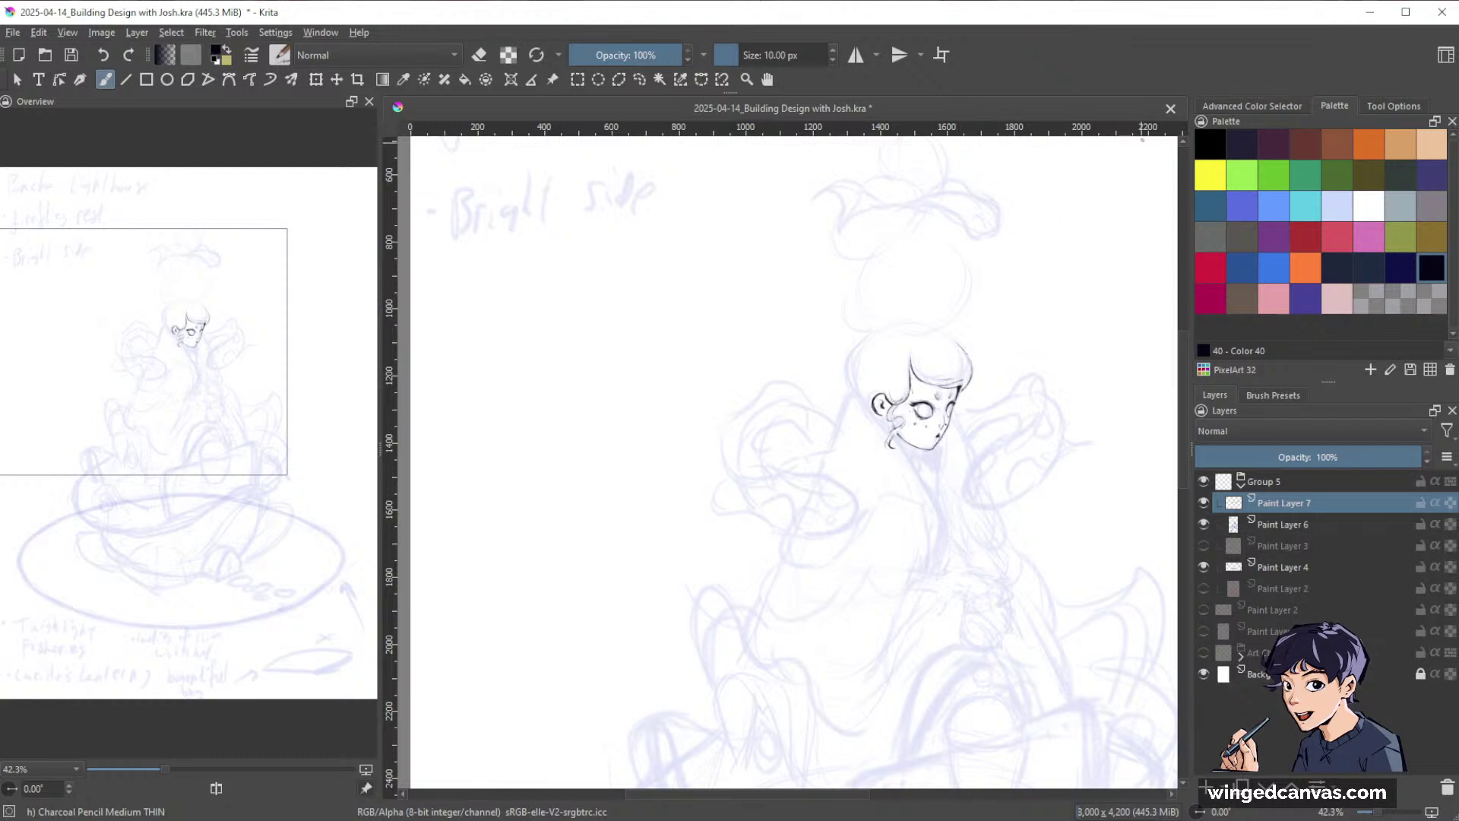
# Extend the far side of the hair outline up toward the crown and sketch its outer curve beside the fringe.
pyautogui.press('space')
pyautogui.moveTo(952, 398); pyautogui.dragTo(1023, 251)
pyautogui.moveTo(1036, 341); pyautogui.dragTo(1003, 415)
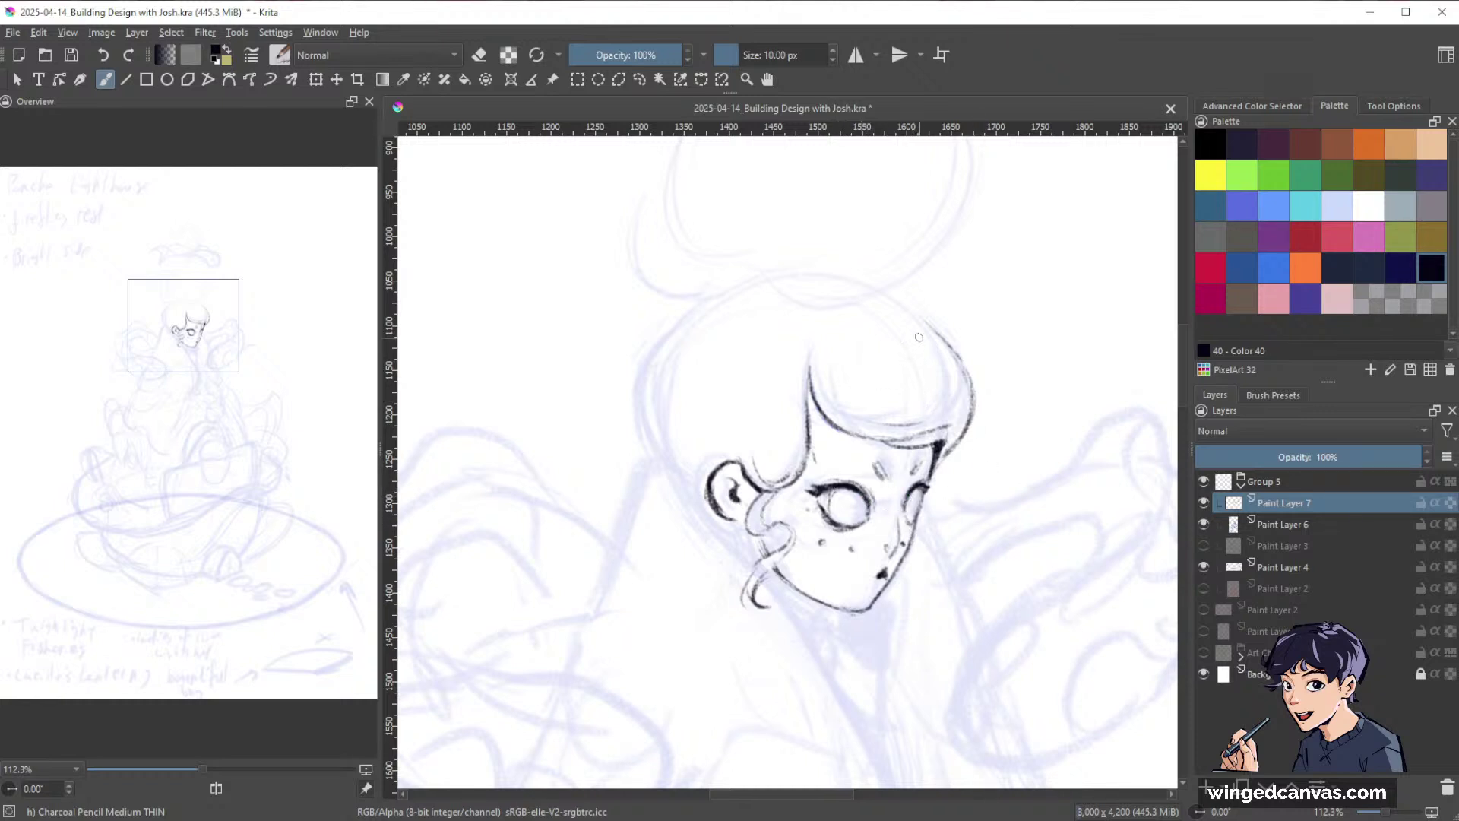
pyautogui.moveTo(882, 289); pyautogui.dragTo(954, 358)
pyautogui.moveTo(871, 438); pyautogui.dragTo(812, 389)
pyautogui.moveTo(960, 376)
pyautogui.mouseDown()
pyautogui.moveTo(947, 441)
pyautogui.moveTo(981, 448)
pyautogui.mouseUp()
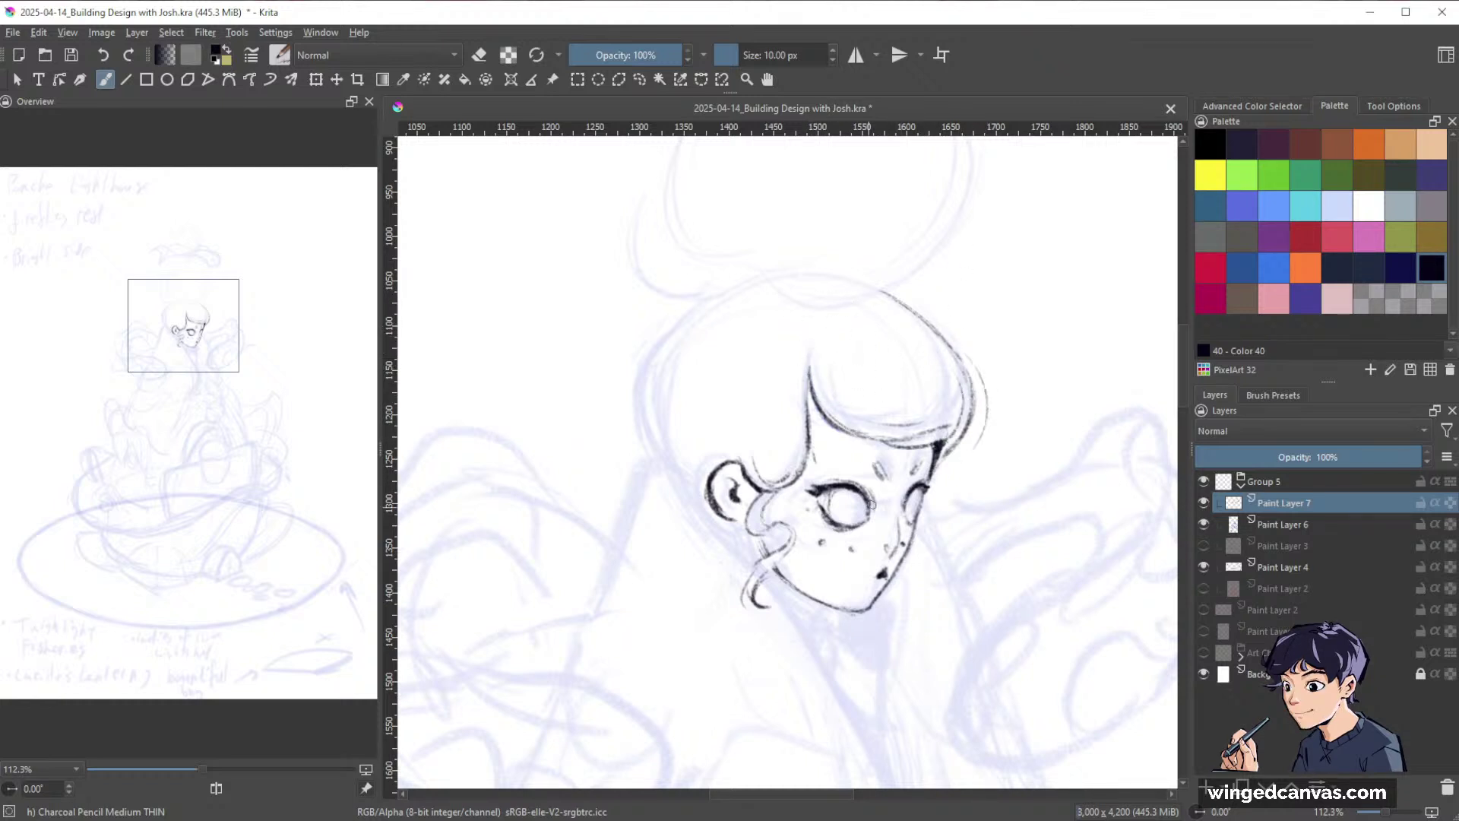
# Erase the stray double line on the far side of the hair and redraw it as one darker contour.
pyautogui.press('/')
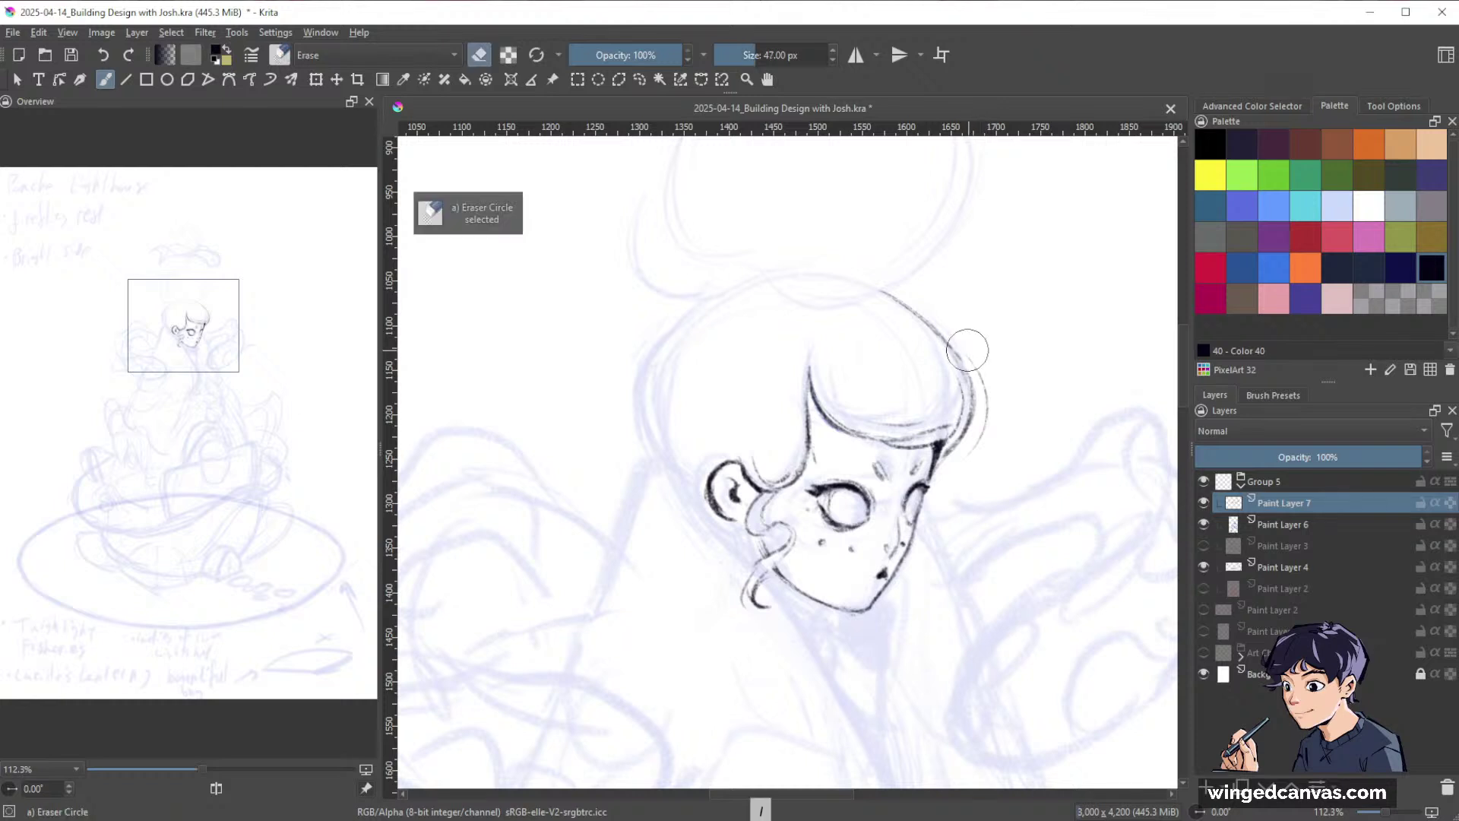
pyautogui.moveTo(971, 350); pyautogui.dragTo(976, 444)
pyautogui.press('/')
pyautogui.moveTo(884, 292)
pyautogui.mouseDown()
pyautogui.moveTo(972, 388)
pyautogui.moveTo(969, 424)
pyautogui.mouseUp()
pyautogui.moveTo(936, 330); pyautogui.dragTo(950, 346)
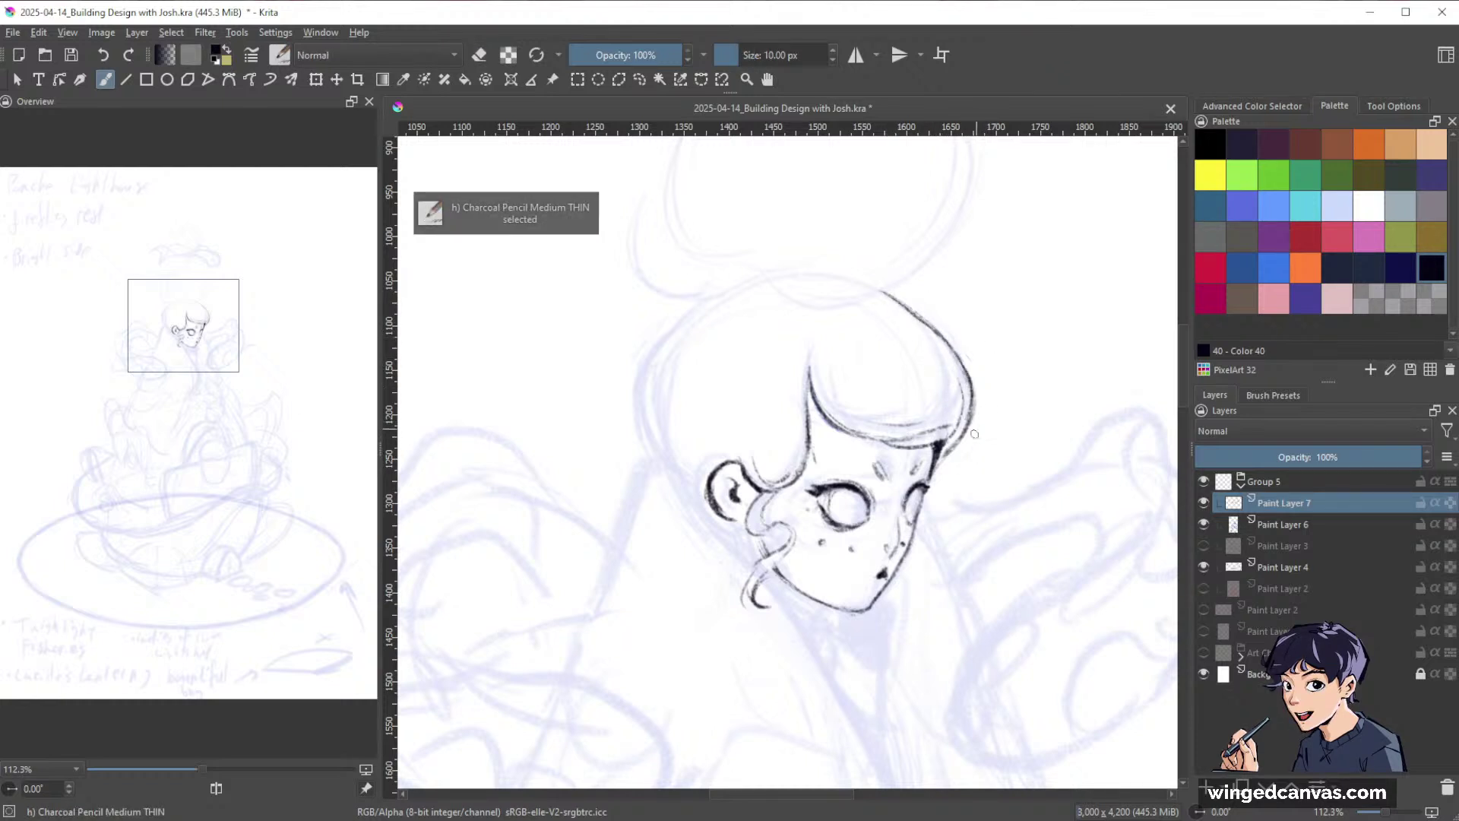
# Refine the hair edge down to the far temple and draw a small curl on the forehead below the fringe.
pyautogui.moveTo(961, 432); pyautogui.dragTo(930, 480)
pyautogui.press('e')
pyautogui.press('e')
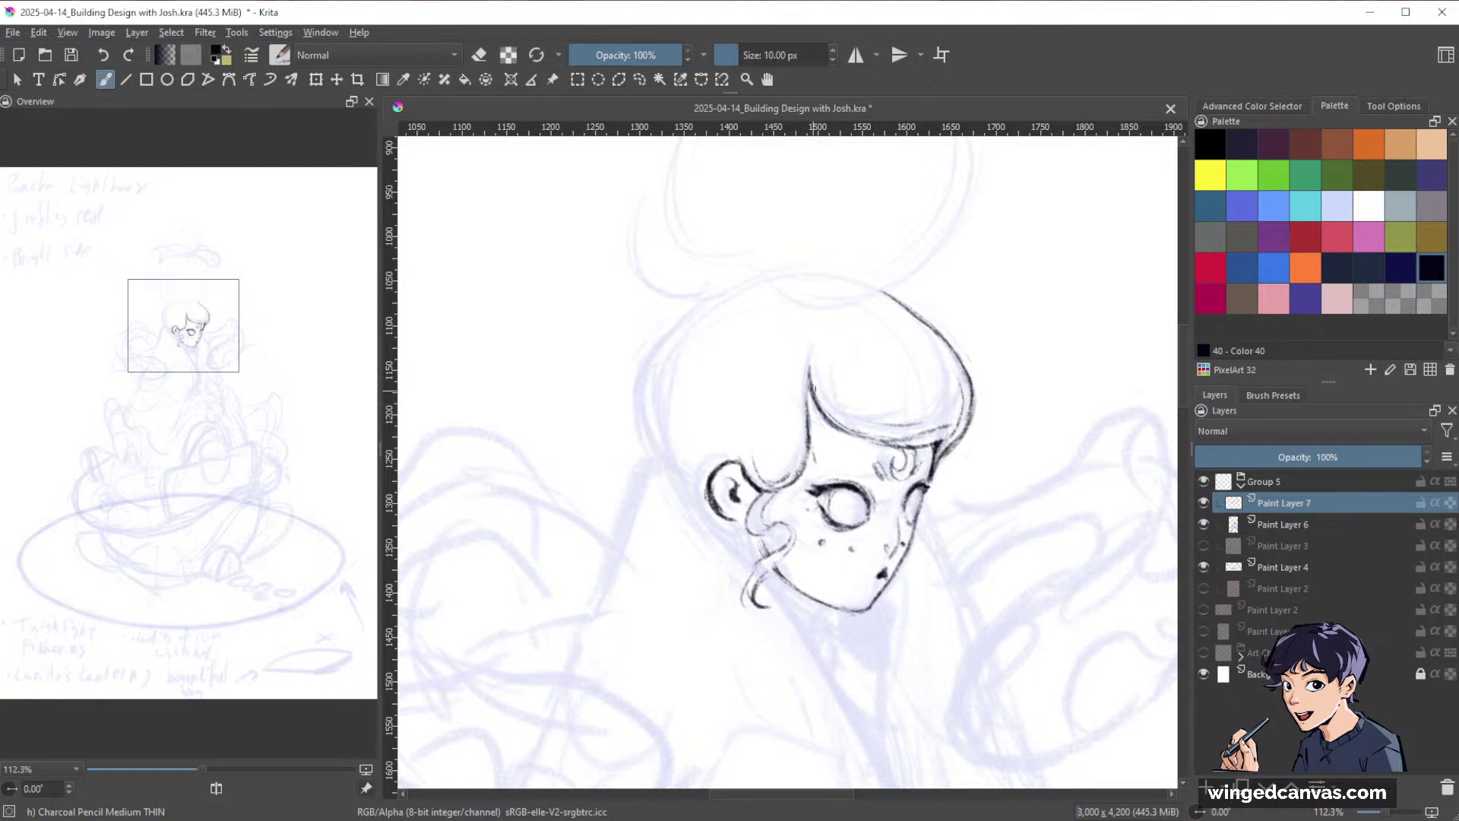
# Darken the side lock next to the ear and fill a dark shadow under the jaw leading to the neck.
pyautogui.moveTo(813, 389)
pyautogui.mouseDown()
pyautogui.moveTo(808, 433)
pyautogui.moveTo(776, 492)
pyautogui.moveTo(761, 490)
pyautogui.mouseUp()
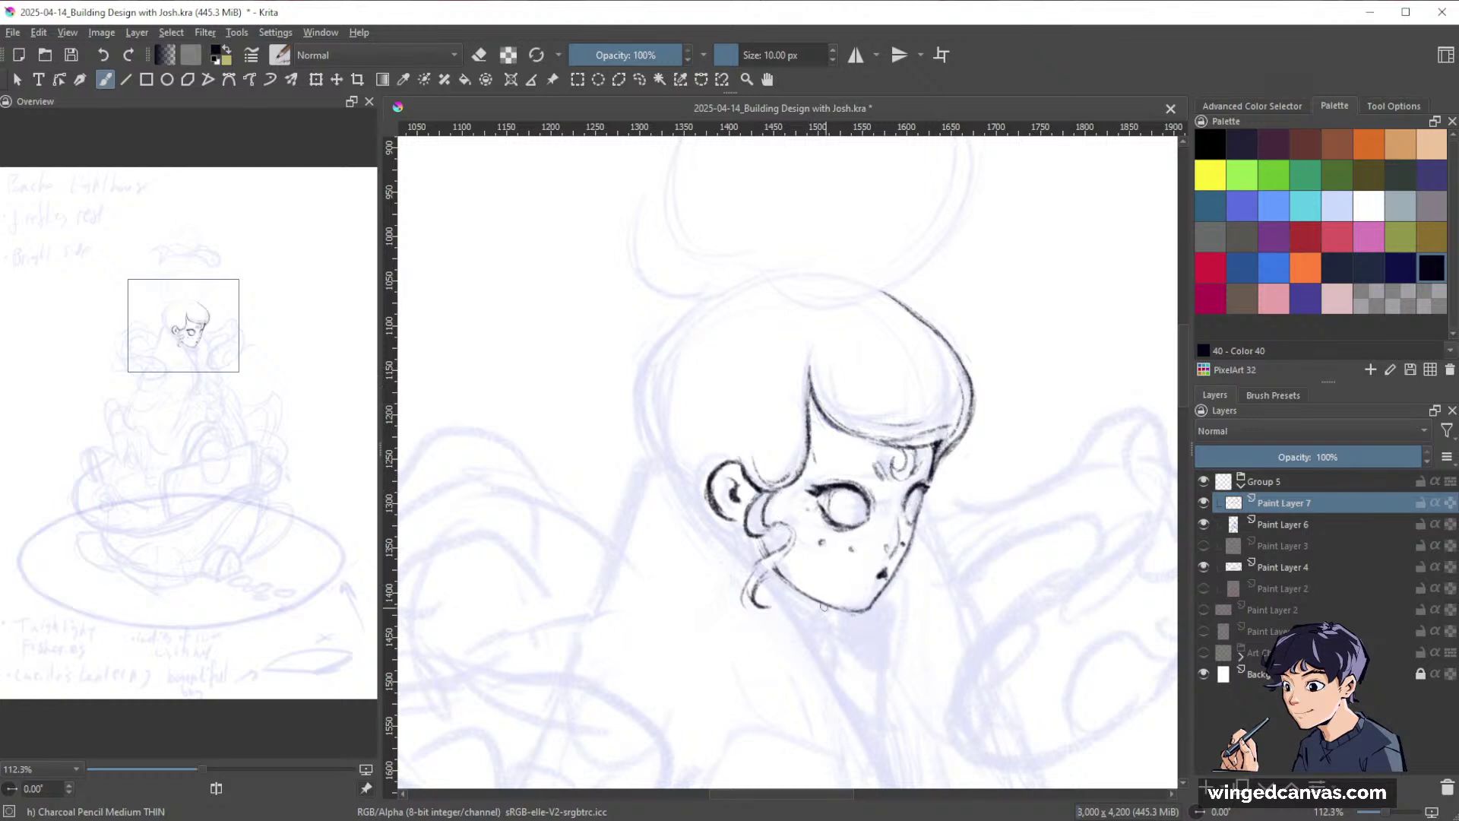
pyautogui.moveTo(779, 579)
pyautogui.mouseDown()
pyautogui.moveTo(847, 612)
pyautogui.moveTo(830, 635)
pyautogui.moveTo(820, 614)
pyautogui.moveTo(830, 651)
pyautogui.mouseUp()
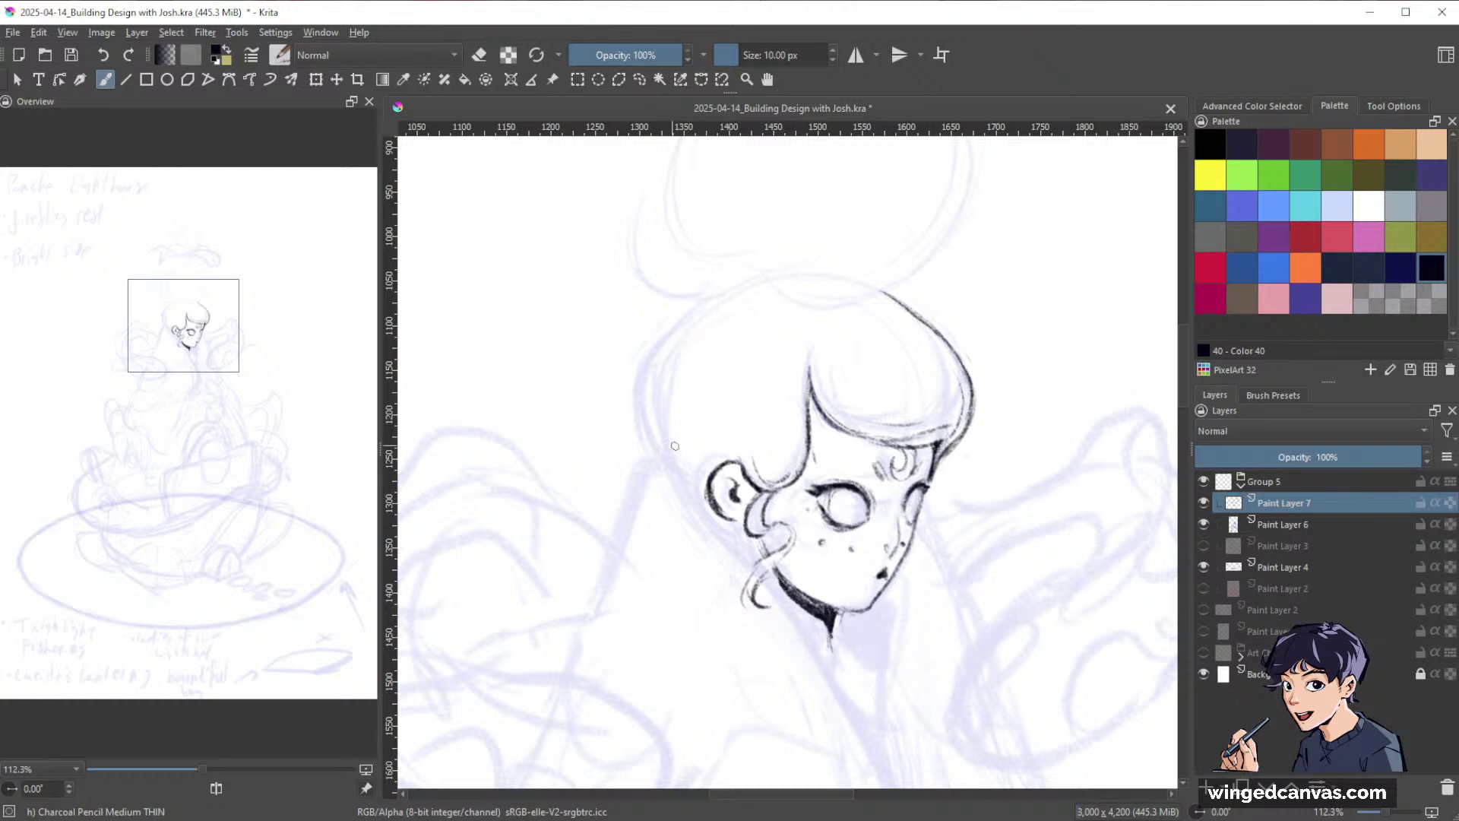
# Draw the back outline of the hair, curving from the crown down to the ear.
pyautogui.moveTo(975, 364); pyautogui.dragTo(1005, 440)
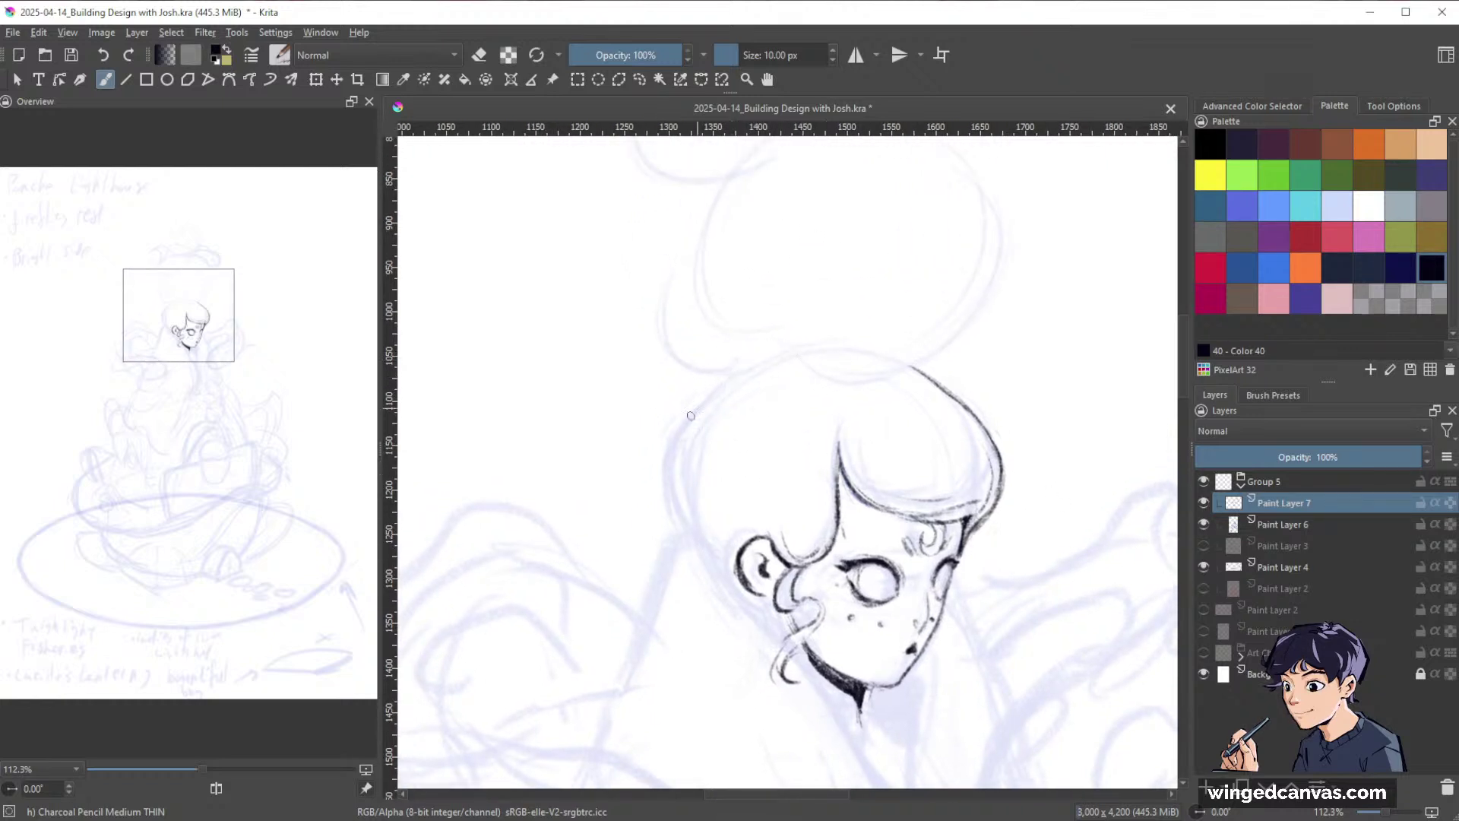
pyautogui.moveTo(735, 380)
pyautogui.mouseDown()
pyautogui.moveTo(674, 433)
pyautogui.moveTo(692, 431)
pyautogui.moveTo(701, 528)
pyautogui.moveTo(671, 465)
pyautogui.moveTo(728, 566)
pyautogui.mouseUp()
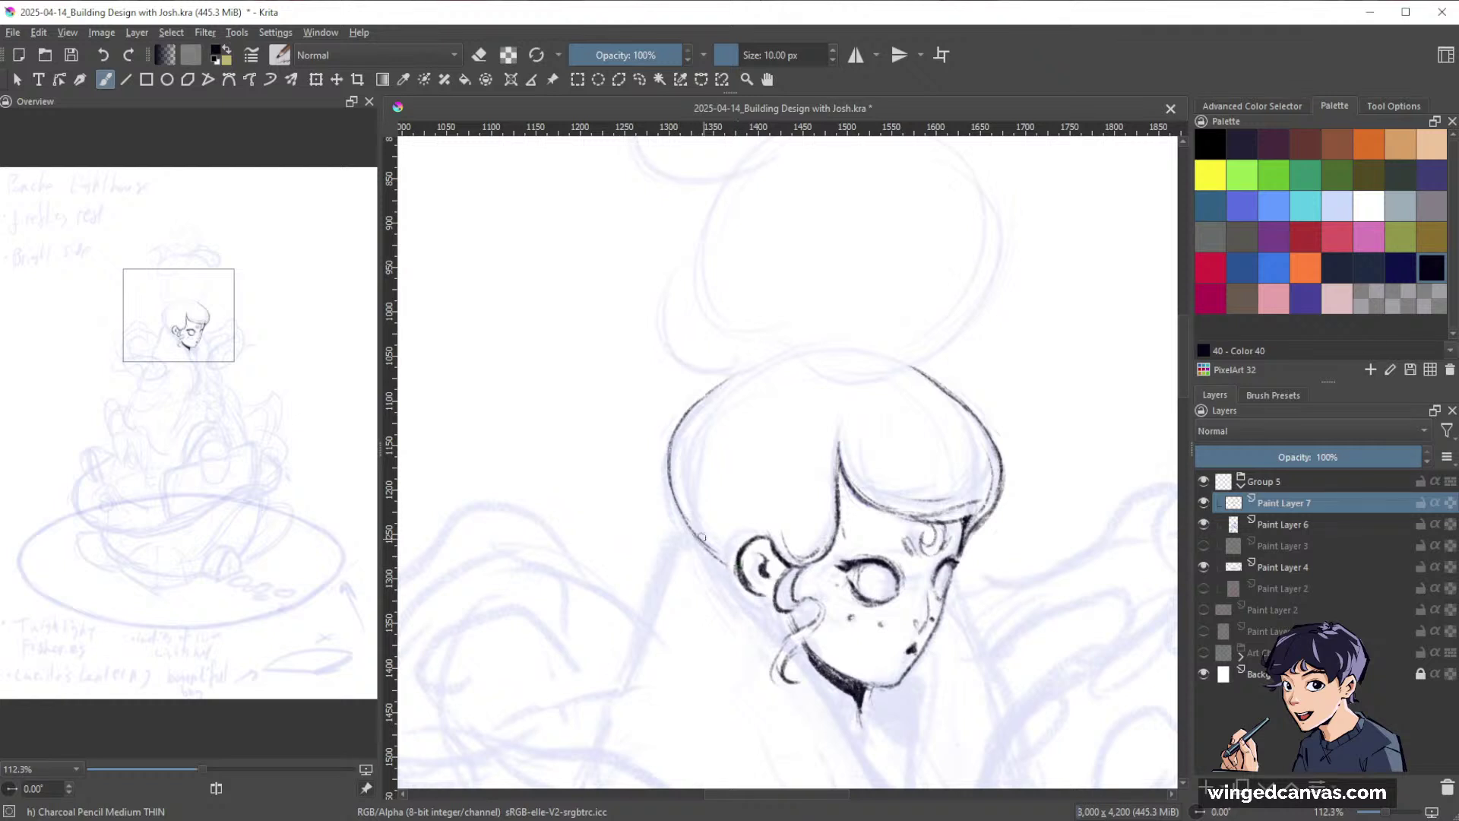
pyautogui.moveTo(1029, 449); pyautogui.dragTo(974, 392)
pyautogui.moveTo(1087, 340); pyautogui.dragTo(982, 531)
pyautogui.moveTo(897, 485); pyautogui.dragTo(916, 456)
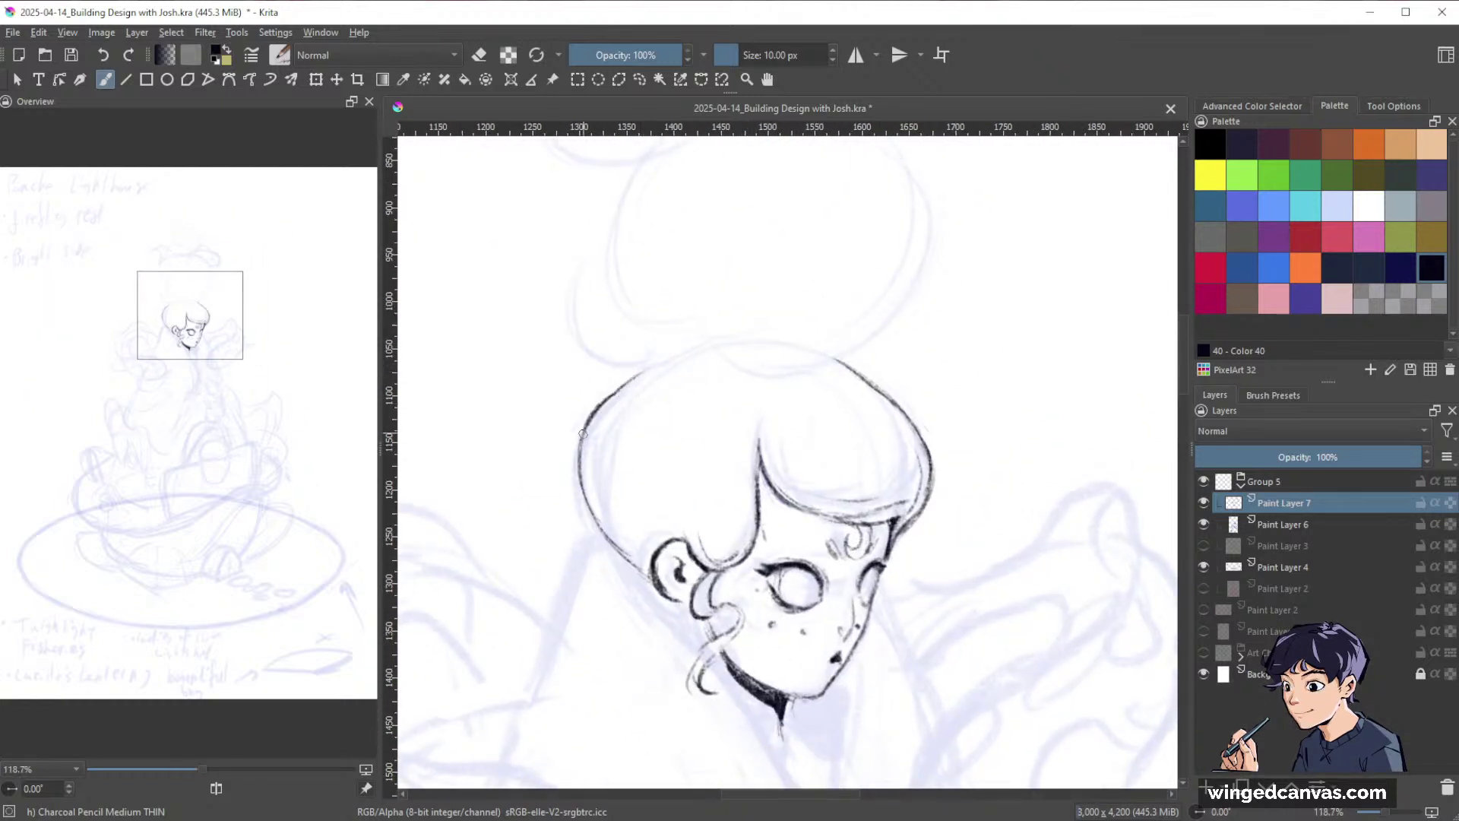
# Add a strand line inside the back hair contour and curved strand strokes near the crown.
pyautogui.moveTo(603, 440); pyautogui.dragTo(641, 537)
pyautogui.moveTo(748, 374); pyautogui.dragTo(661, 436)
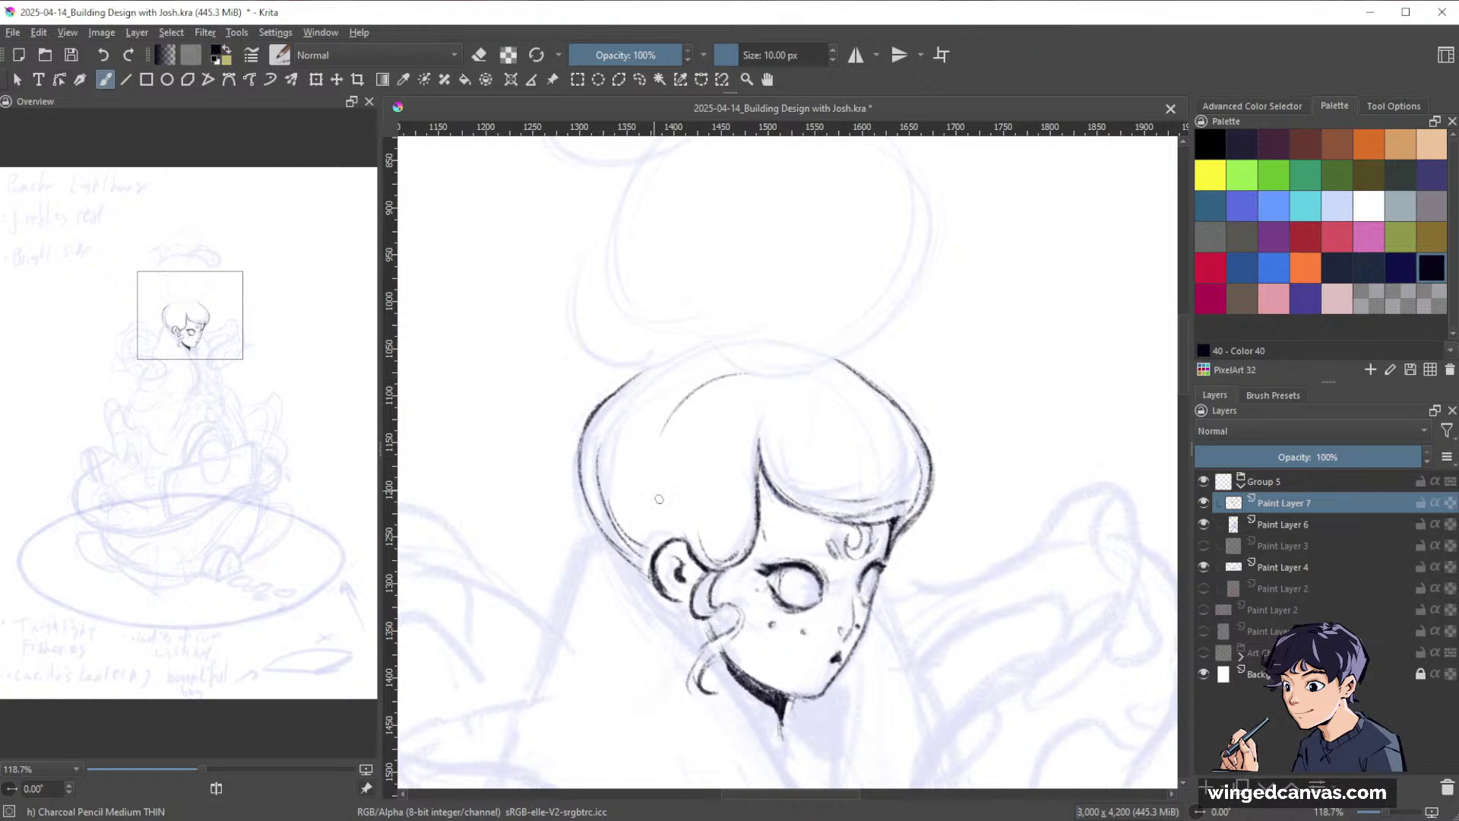
pyautogui.moveTo(723, 369); pyautogui.dragTo(660, 412)
# Draw a small rounded knot on top of the head at the base of the bun.
pyautogui.moveTo(1037, 397); pyautogui.dragTo(965, 484)
pyautogui.moveTo(1023, 442); pyautogui.dragTo(918, 529)
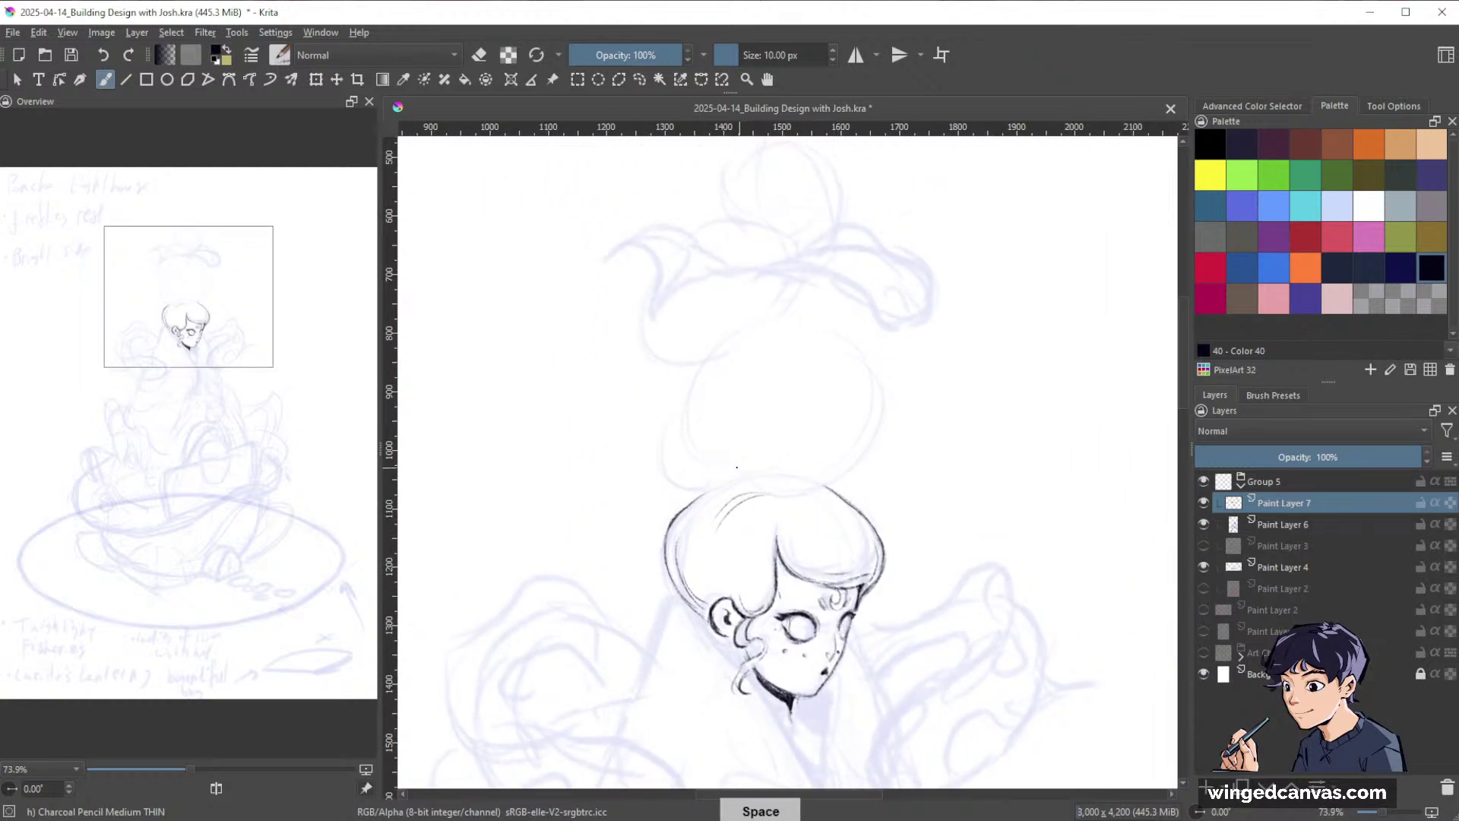
pyautogui.moveTo(737, 468); pyautogui.dragTo(742, 487)
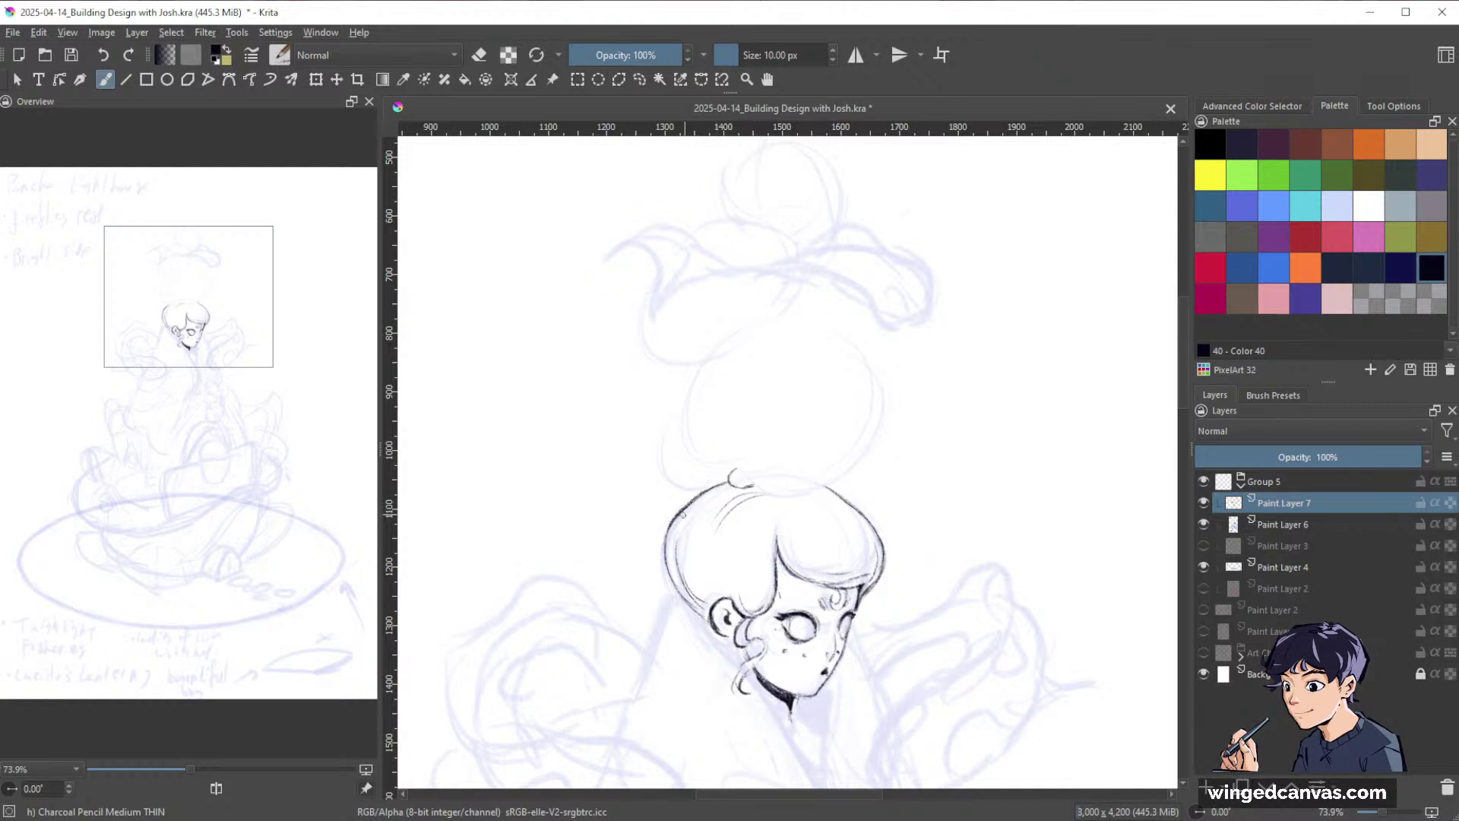
pyautogui.press('space')
# Draw the lower and right contour of the large round bun above the head, thickening it with doubled strokes along its right side.
pyautogui.moveTo(783, 493); pyautogui.dragTo(826, 483)
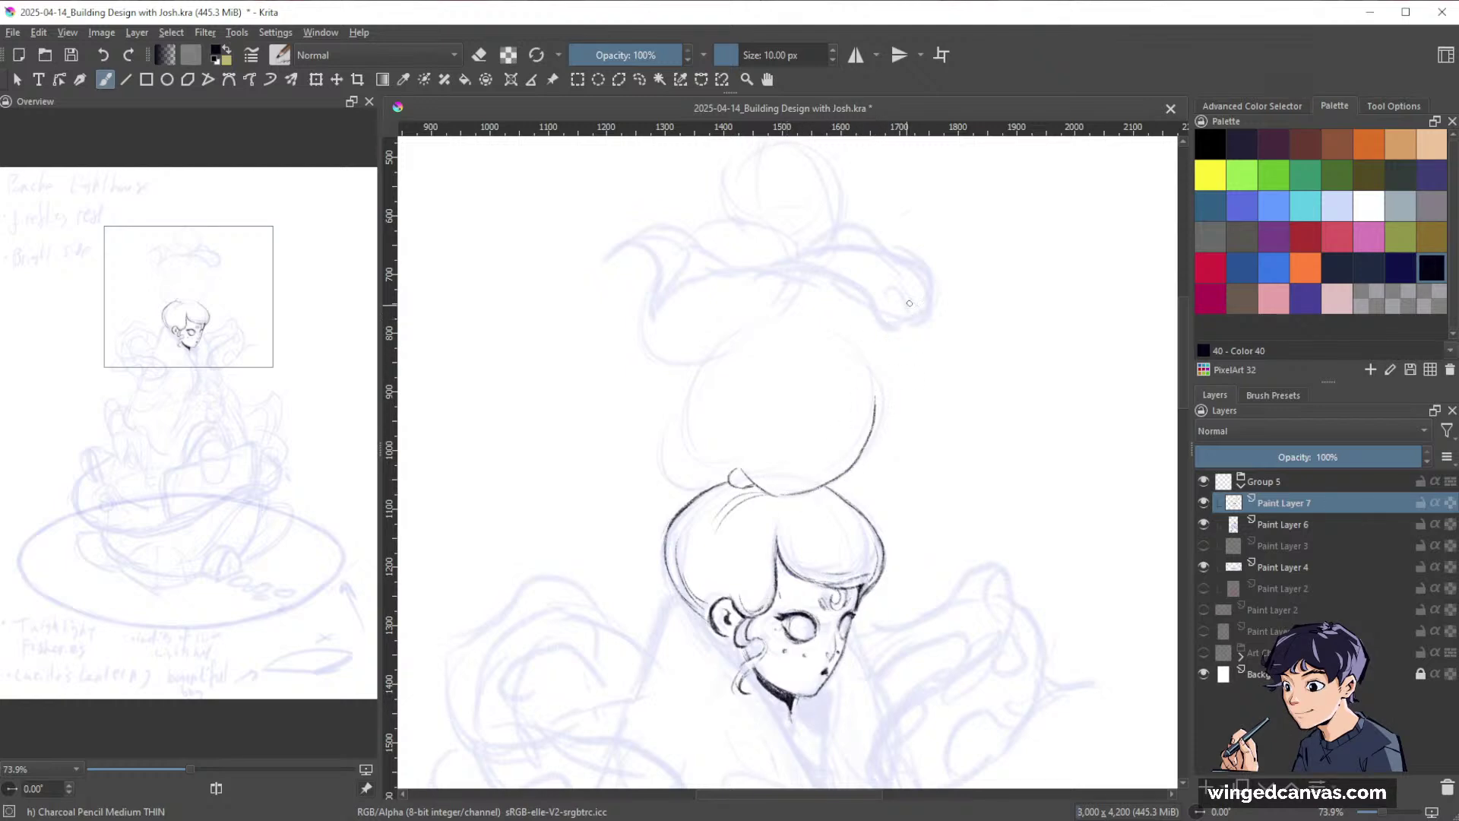
pyautogui.moveTo(910, 304); pyautogui.dragTo(664, 302)
pyautogui.moveTo(753, 488); pyautogui.dragTo(713, 395)
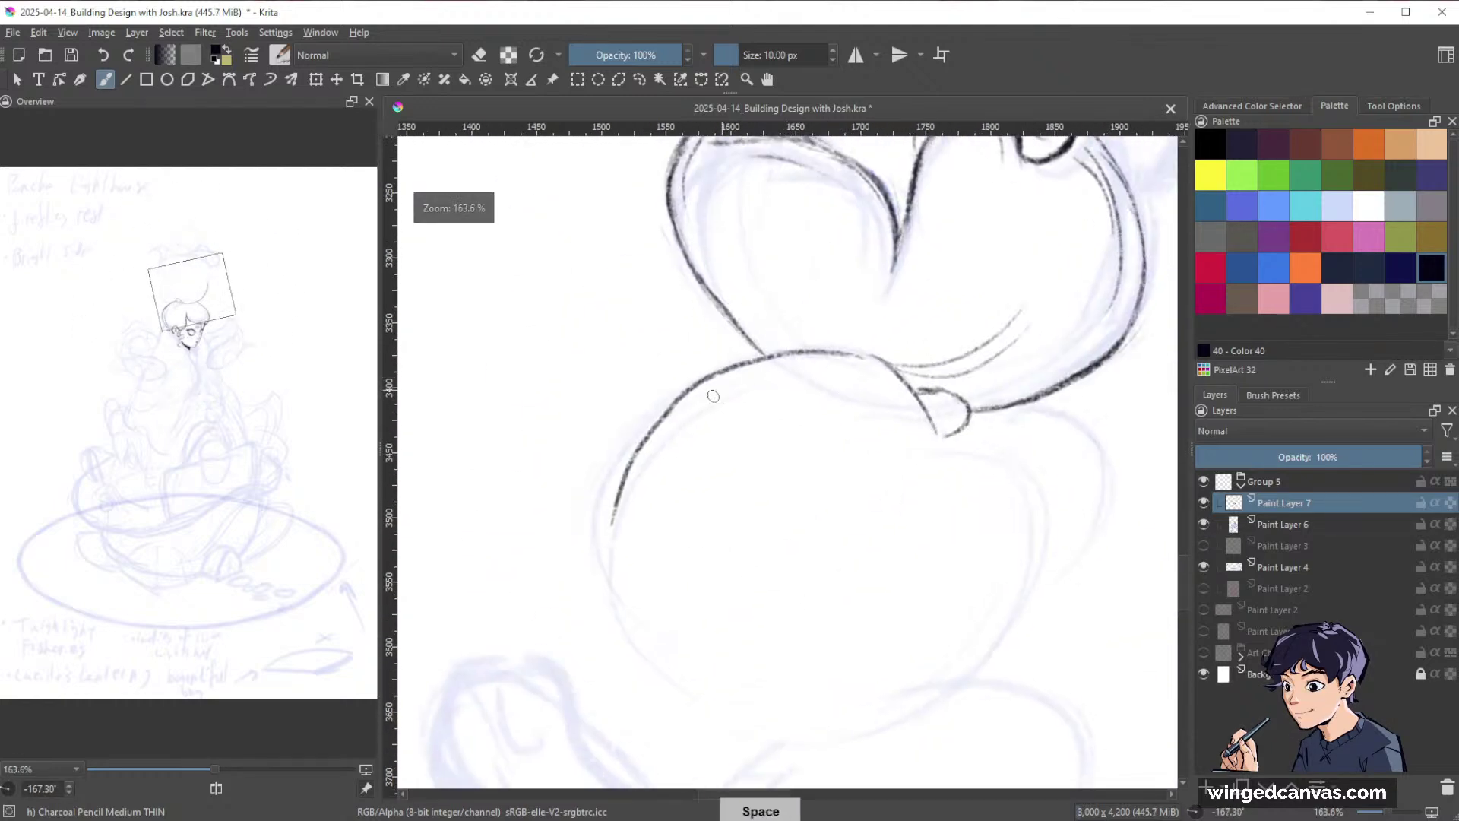
pyautogui.moveTo(611, 586)
pyautogui.mouseDown()
pyautogui.moveTo(625, 477)
pyautogui.moveTo(684, 392)
pyautogui.mouseUp()
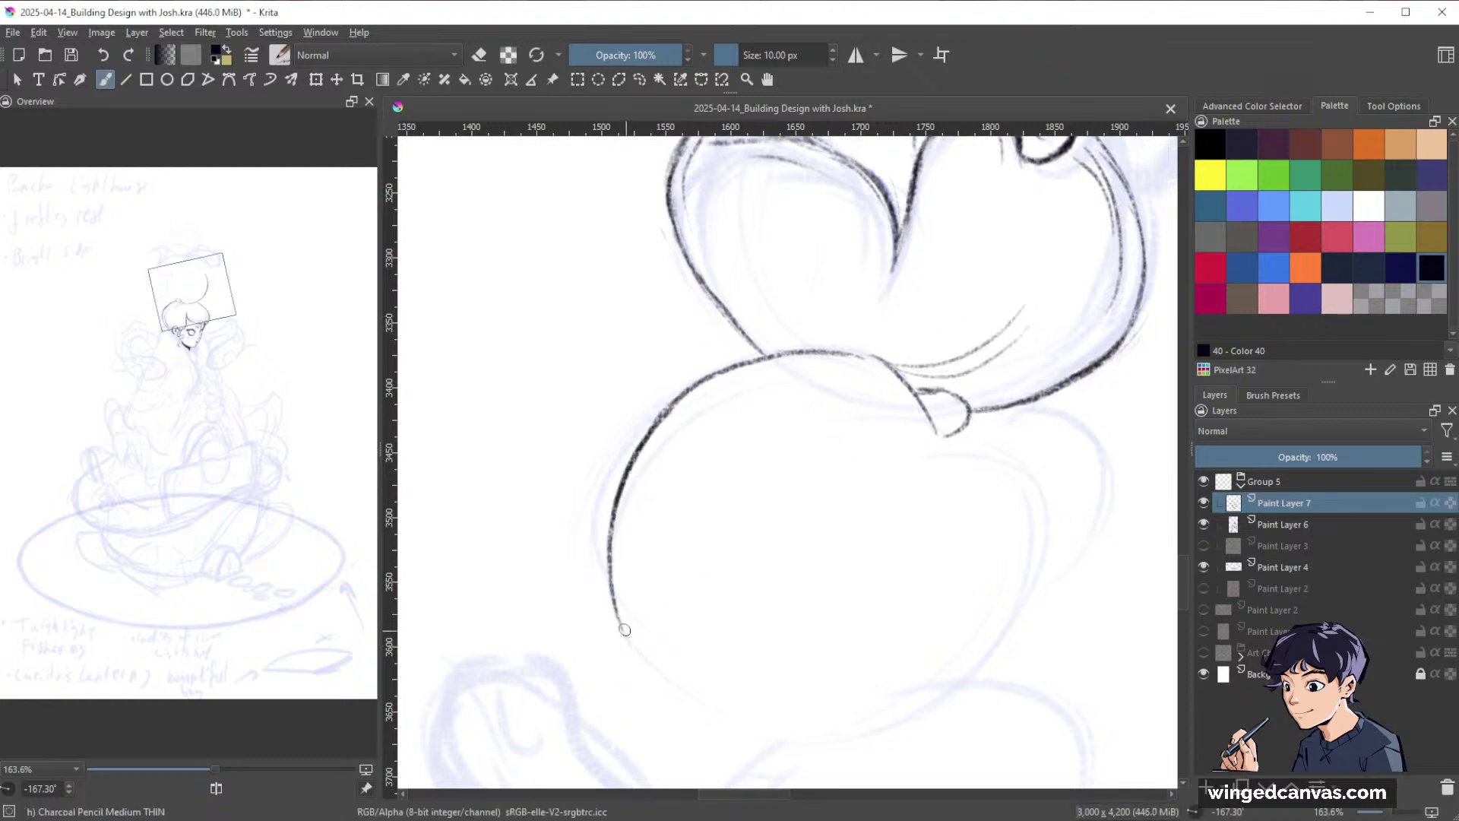
pyautogui.moveTo(597, 543); pyautogui.dragTo(684, 391)
pyautogui.moveTo(631, 478); pyautogui.dragTo(738, 374)
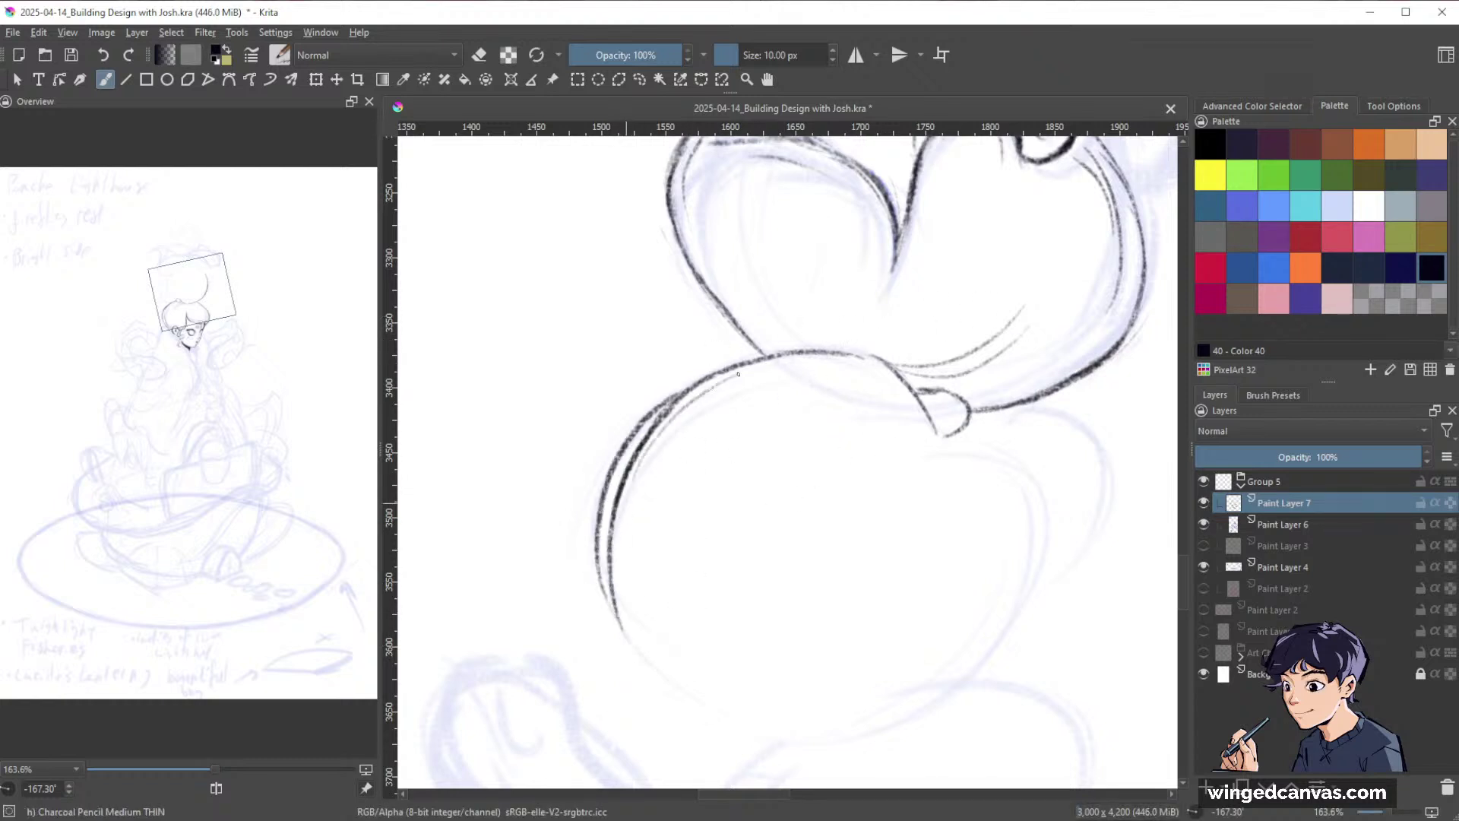
# Fill the small knot at the base of the large bun solid dark and add a short curved stroke above it.
pyautogui.moveTo(1000, 318); pyautogui.dragTo(601, 638)
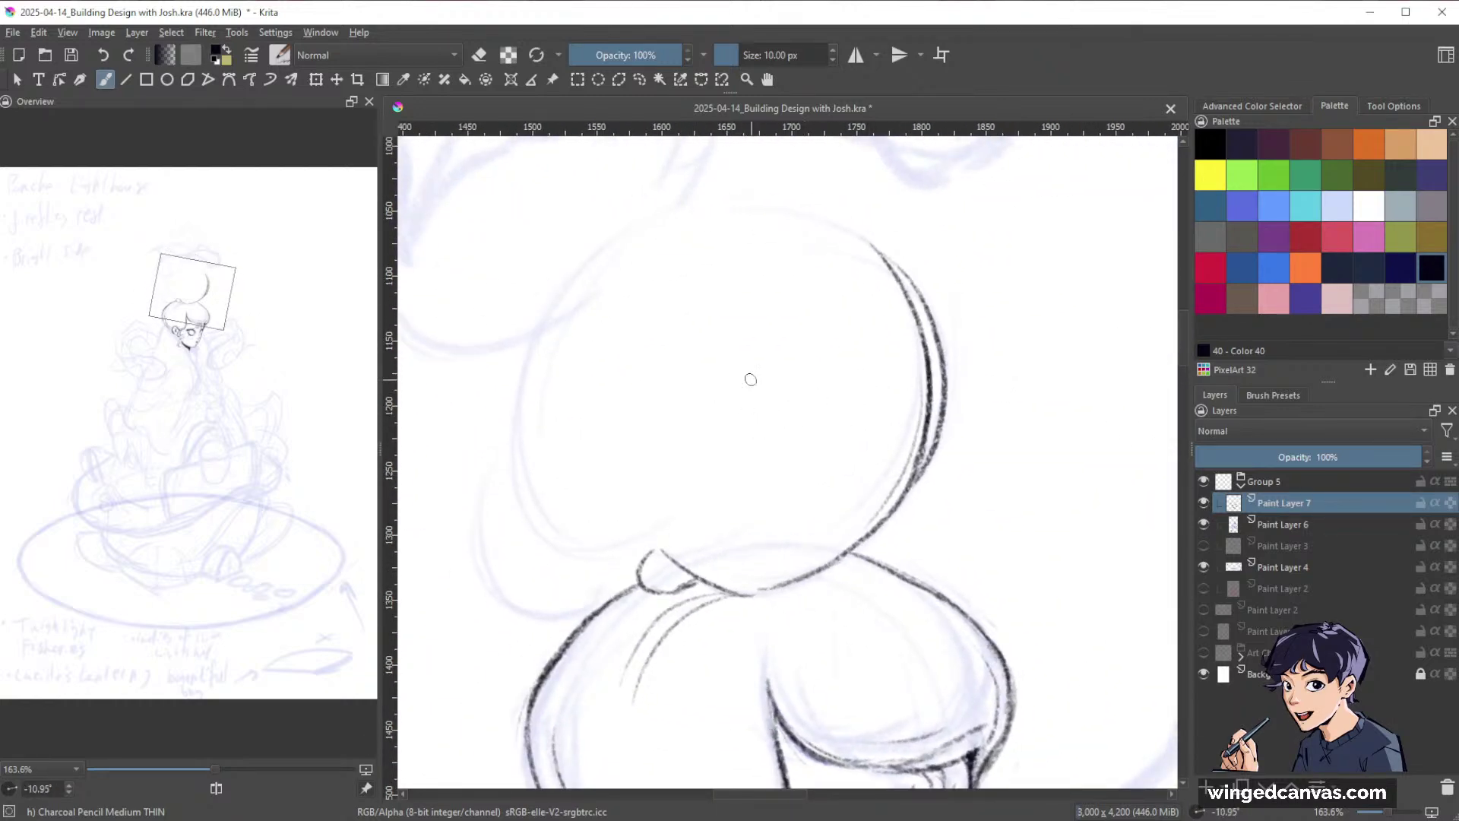
pyautogui.moveTo(882, 388); pyautogui.dragTo(932, 398)
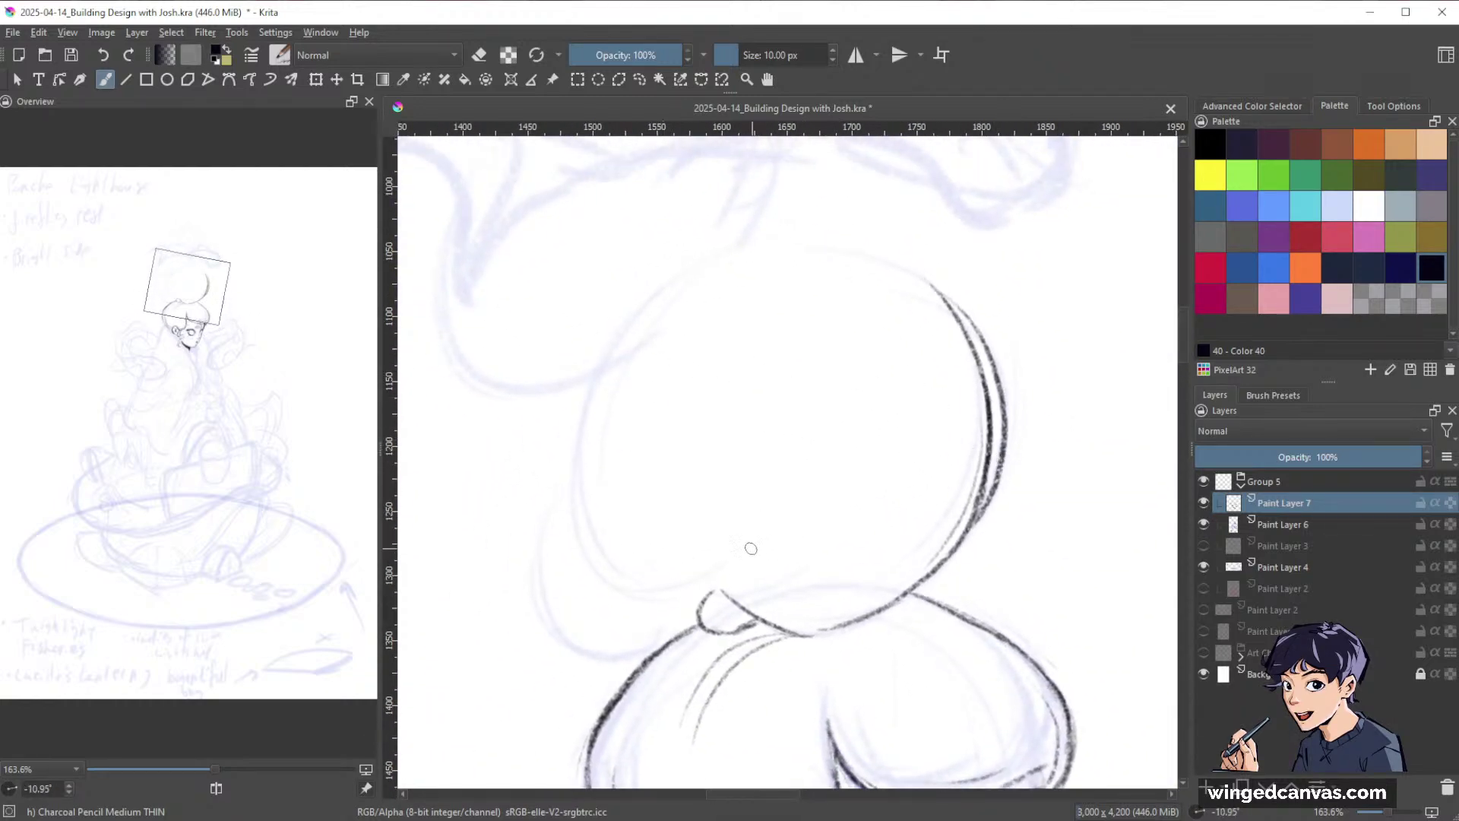
pyautogui.moveTo(679, 605)
pyautogui.mouseDown()
pyautogui.moveTo(714, 589)
pyautogui.moveTo(672, 590)
pyautogui.mouseUp()
pyautogui.moveTo(711, 594)
pyautogui.mouseDown()
pyautogui.moveTo(721, 625)
pyautogui.moveTo(748, 616)
pyautogui.moveTo(723, 627)
pyautogui.moveTo(731, 595)
pyautogui.moveTo(713, 596)
pyautogui.moveTo(748, 608)
pyautogui.mouseUp()
pyautogui.moveTo(1072, 451); pyautogui.dragTo(996, 543)
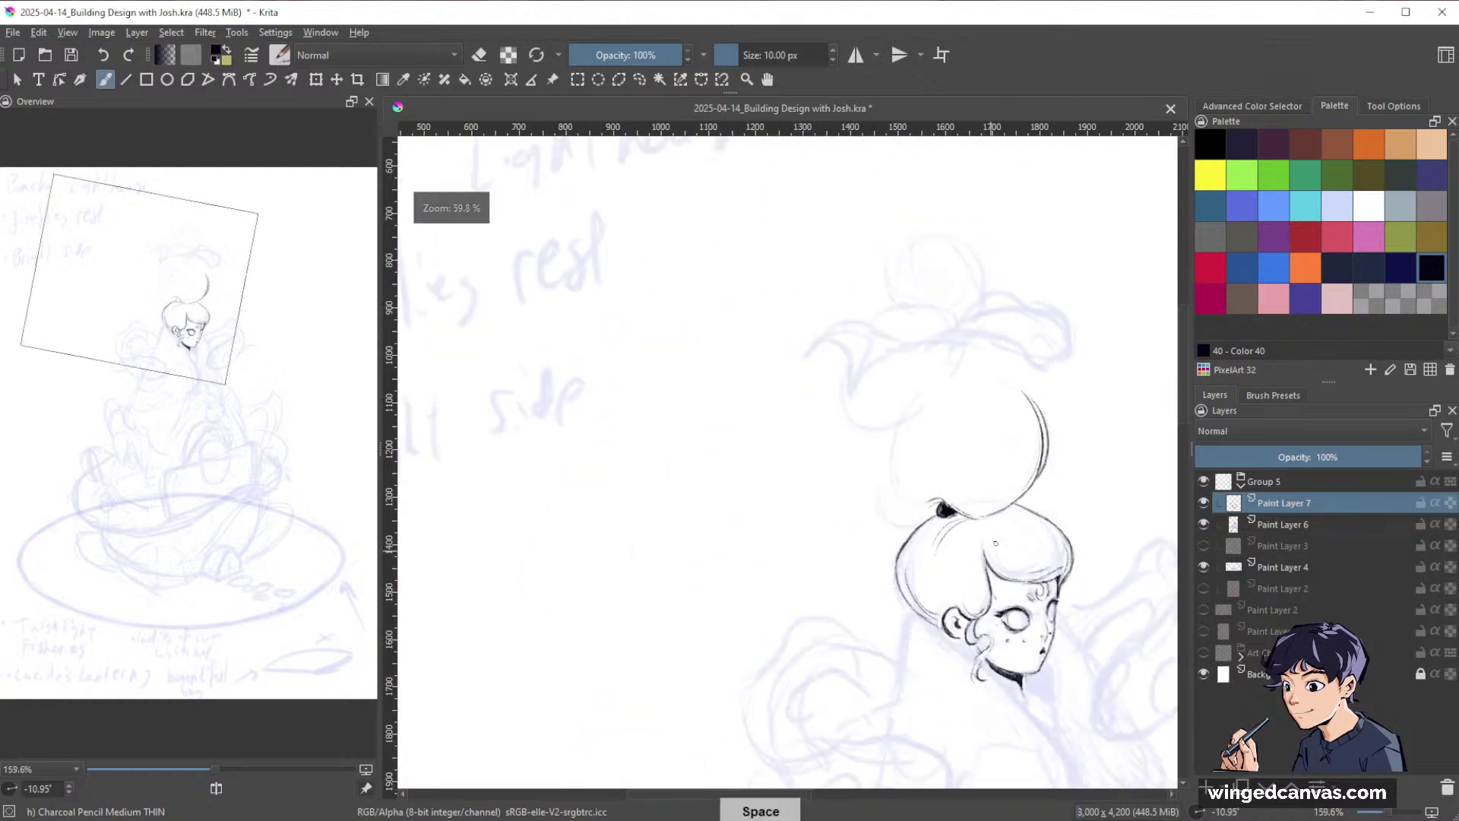
# Draw the left contour of the large bun from its upper side down to the dark knot, erasing and redrawing the curve.
pyautogui.moveTo(970, 424); pyautogui.dragTo(899, 352)
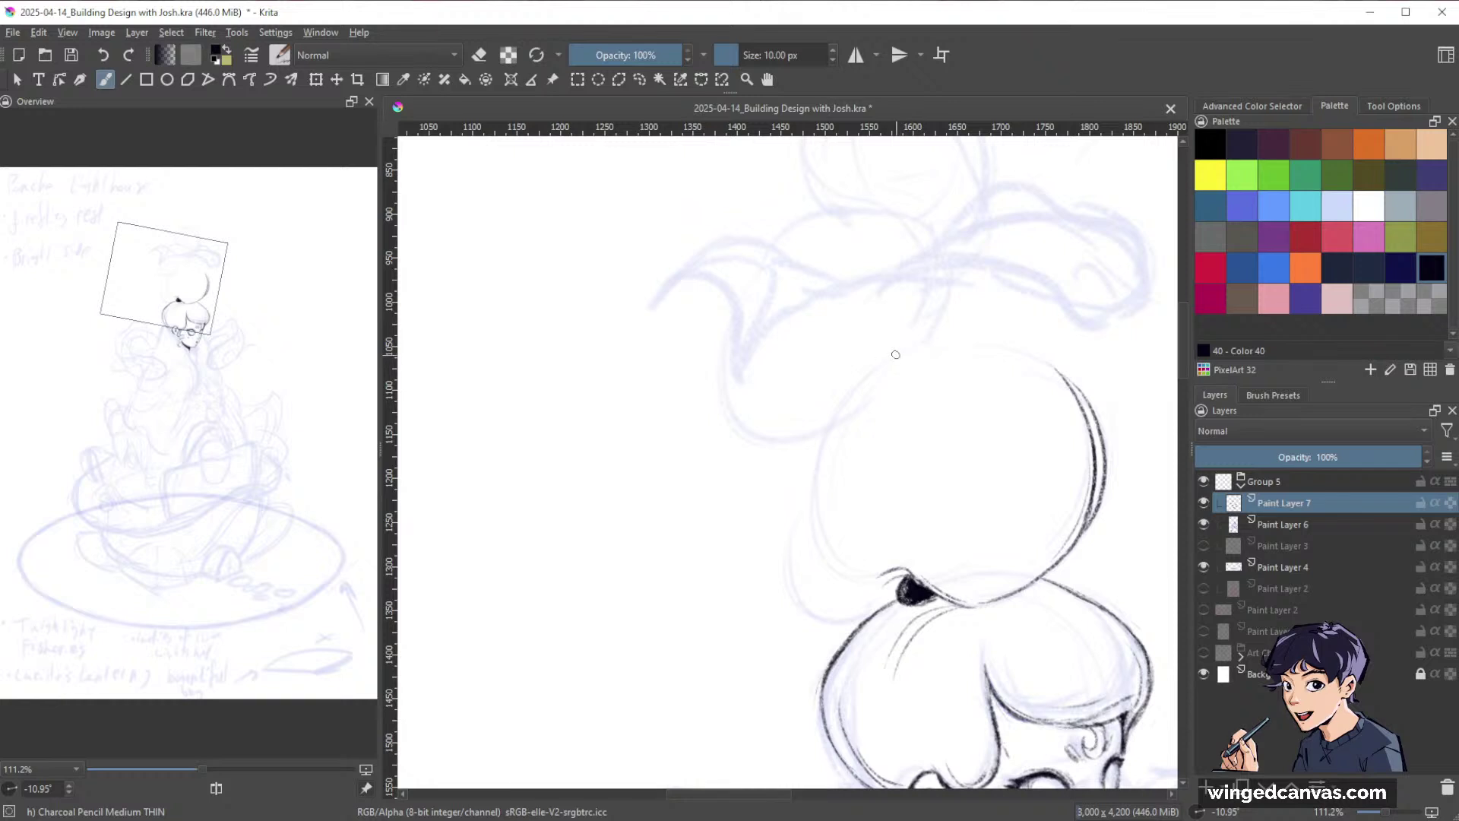
pyautogui.moveTo(1000, 351); pyautogui.dragTo(974, 382)
pyautogui.moveTo(936, 428); pyautogui.dragTo(892, 414)
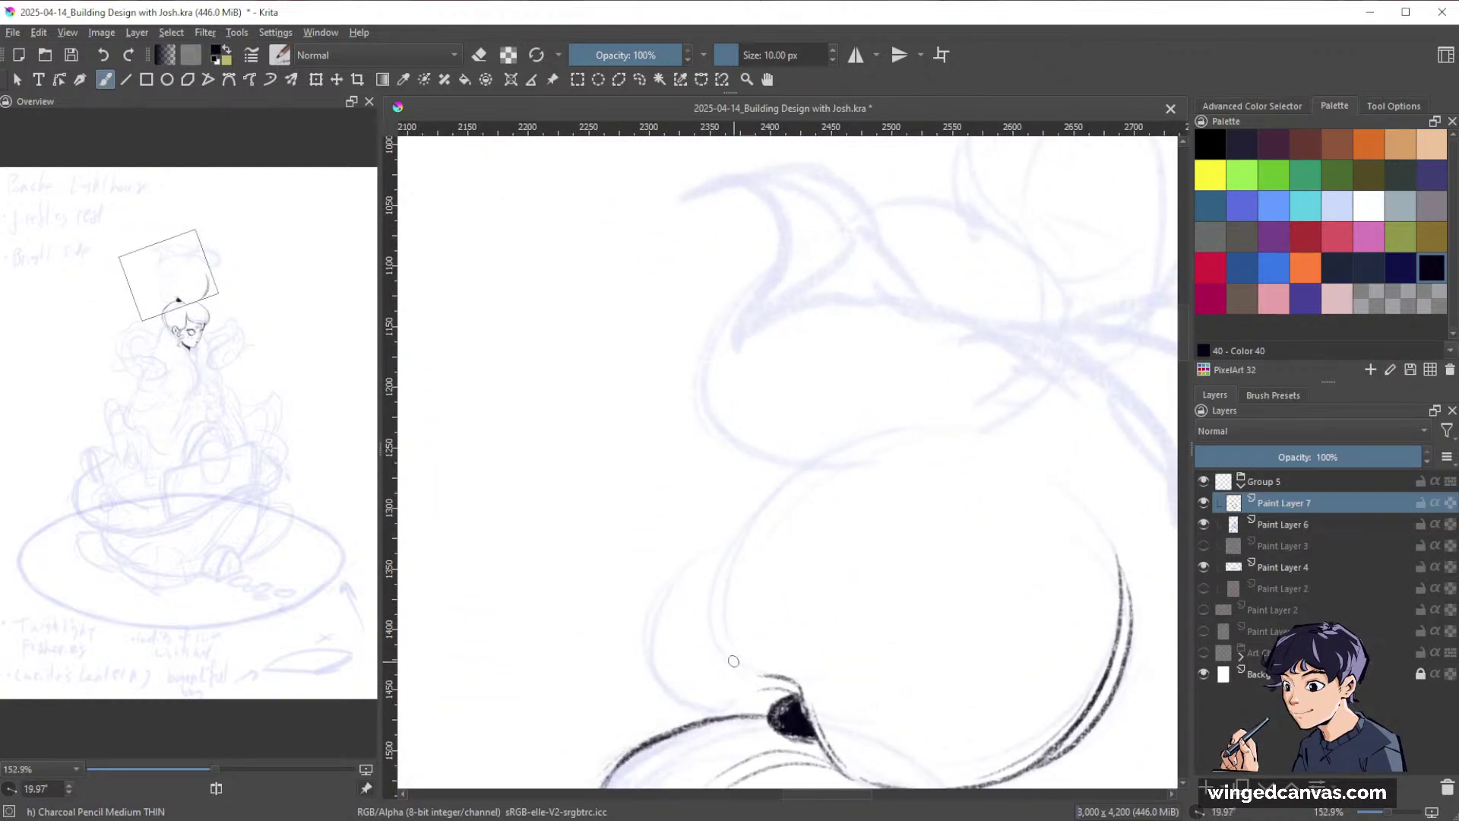
pyautogui.moveTo(724, 565); pyautogui.dragTo(961, 424)
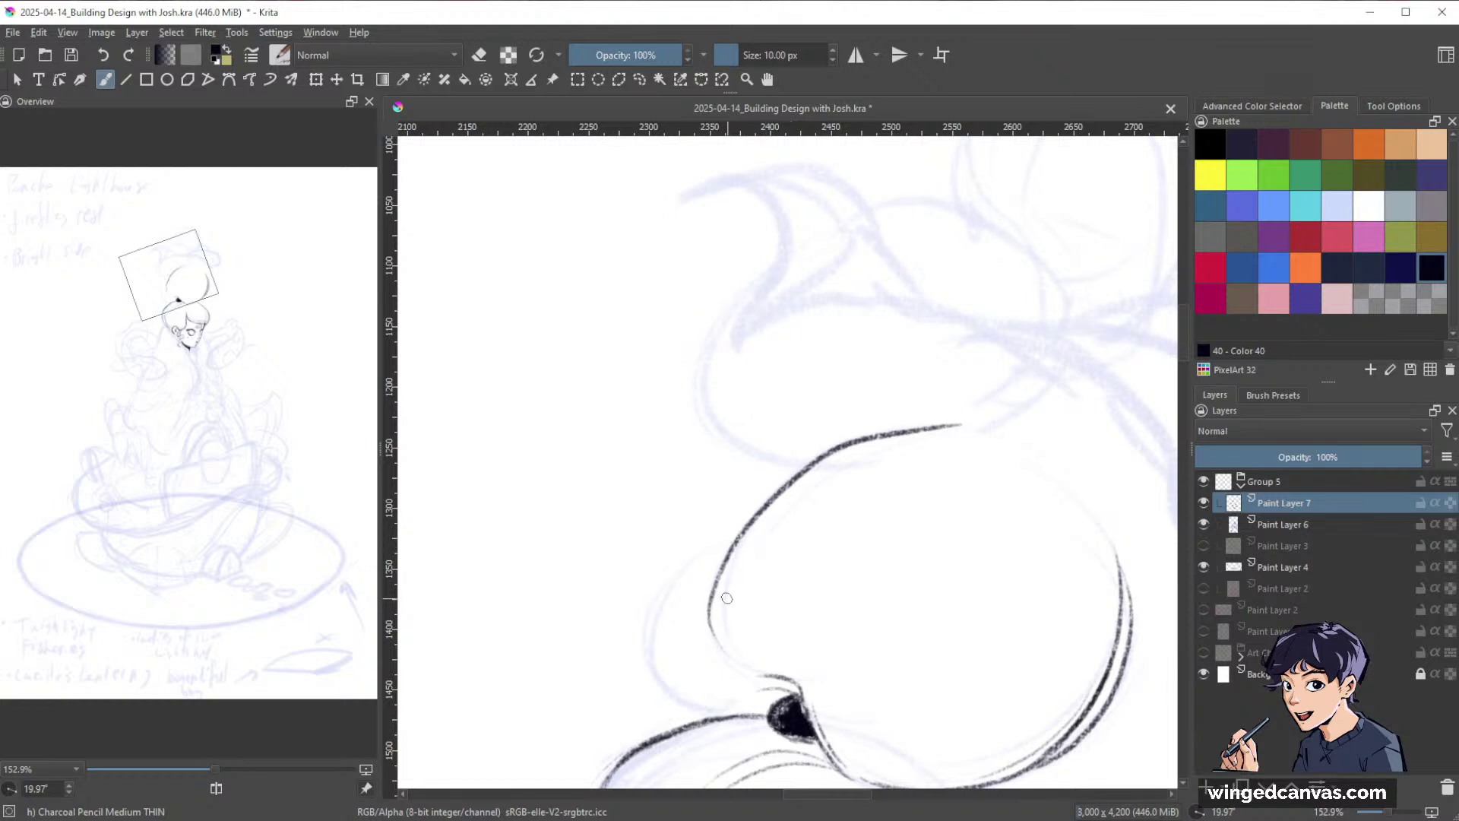
pyautogui.press('/')
pyautogui.moveTo(732, 568)
pyautogui.mouseDown()
pyautogui.moveTo(766, 515)
pyautogui.moveTo(864, 455)
pyautogui.moveTo(980, 449)
pyautogui.mouseUp()
pyautogui.press('/')
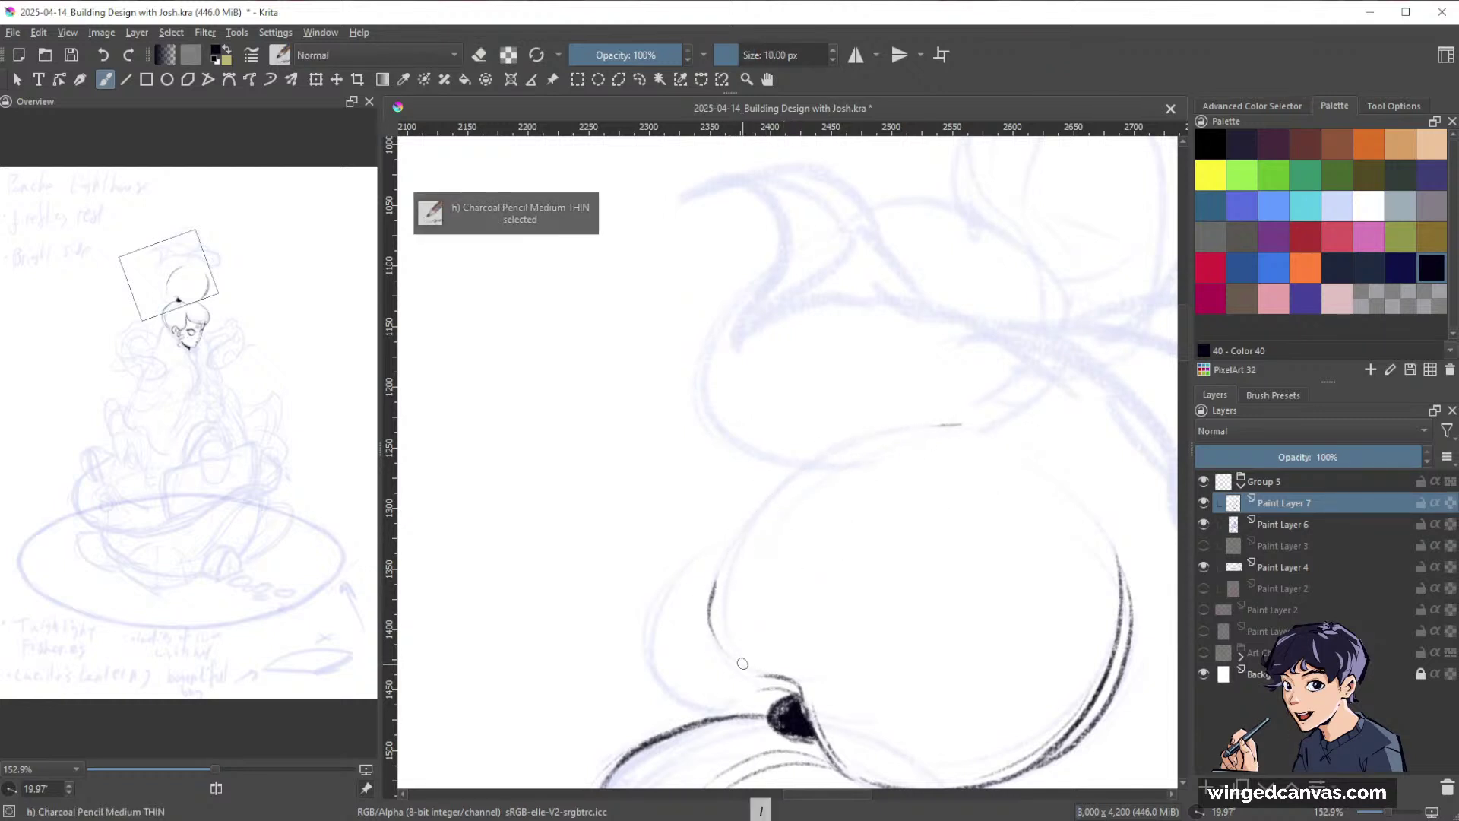
pyautogui.moveTo(713, 633)
pyautogui.mouseDown()
pyautogui.moveTo(756, 508)
pyautogui.moveTo(939, 424)
pyautogui.mouseUp()
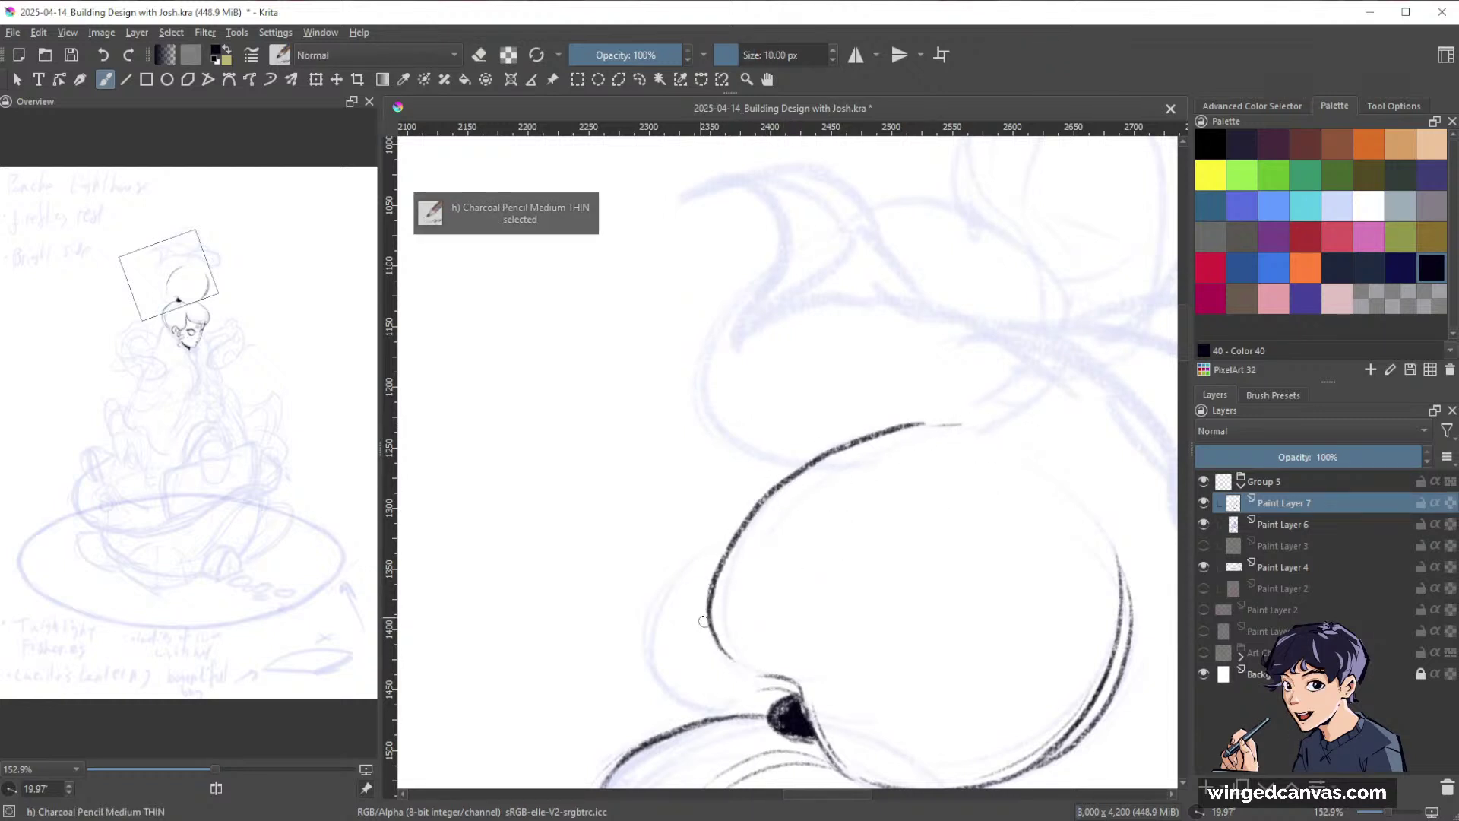
# Thicken the left contour of the large bun and add a thin parallel strand line inside it.
pyautogui.moveTo(703, 620); pyautogui.dragTo(739, 524)
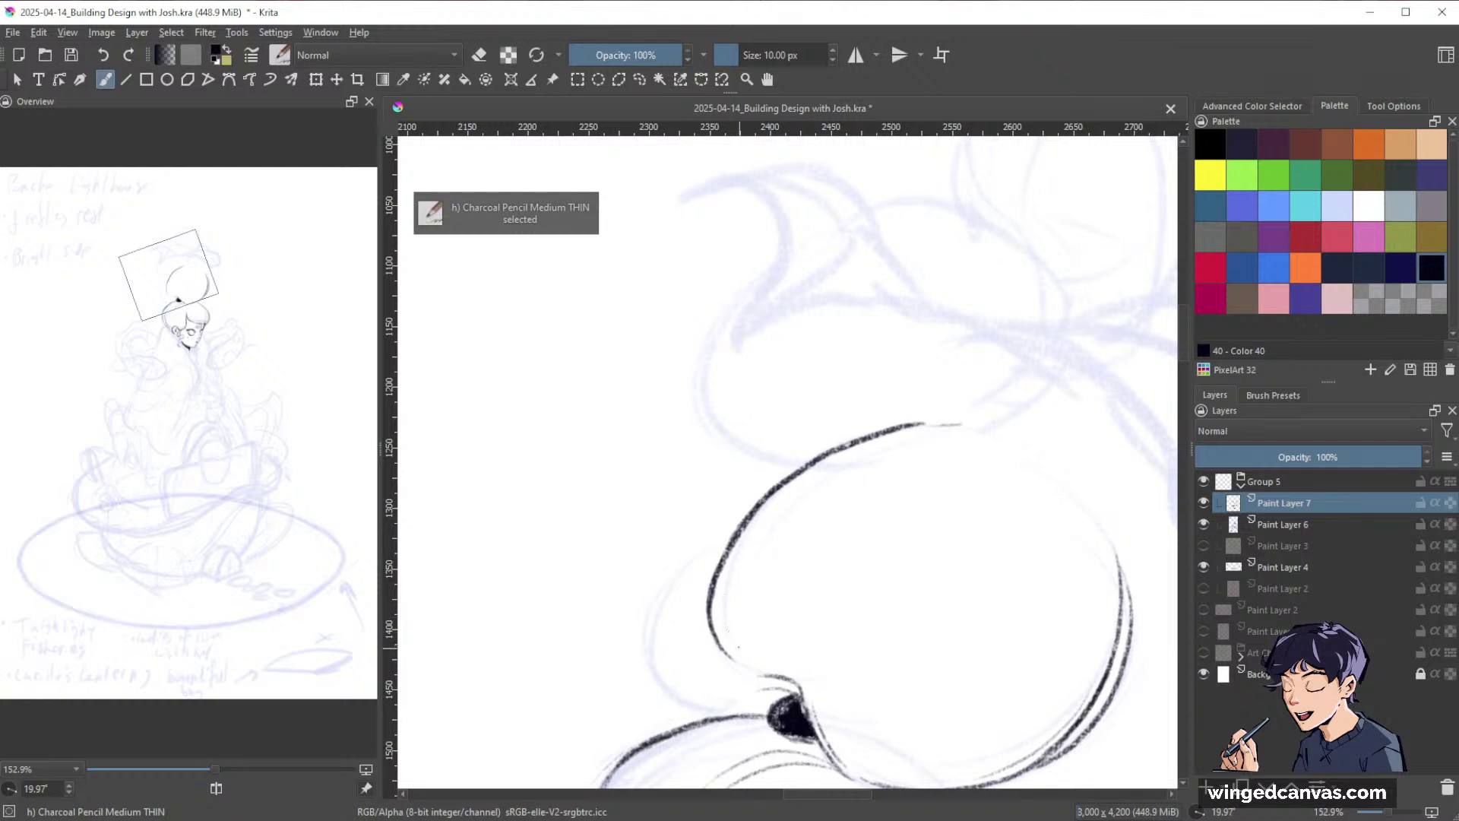
pyautogui.moveTo(732, 644)
pyautogui.mouseDown()
pyautogui.moveTo(794, 499)
pyautogui.moveTo(906, 448)
pyautogui.mouseUp()
pyautogui.press('space')
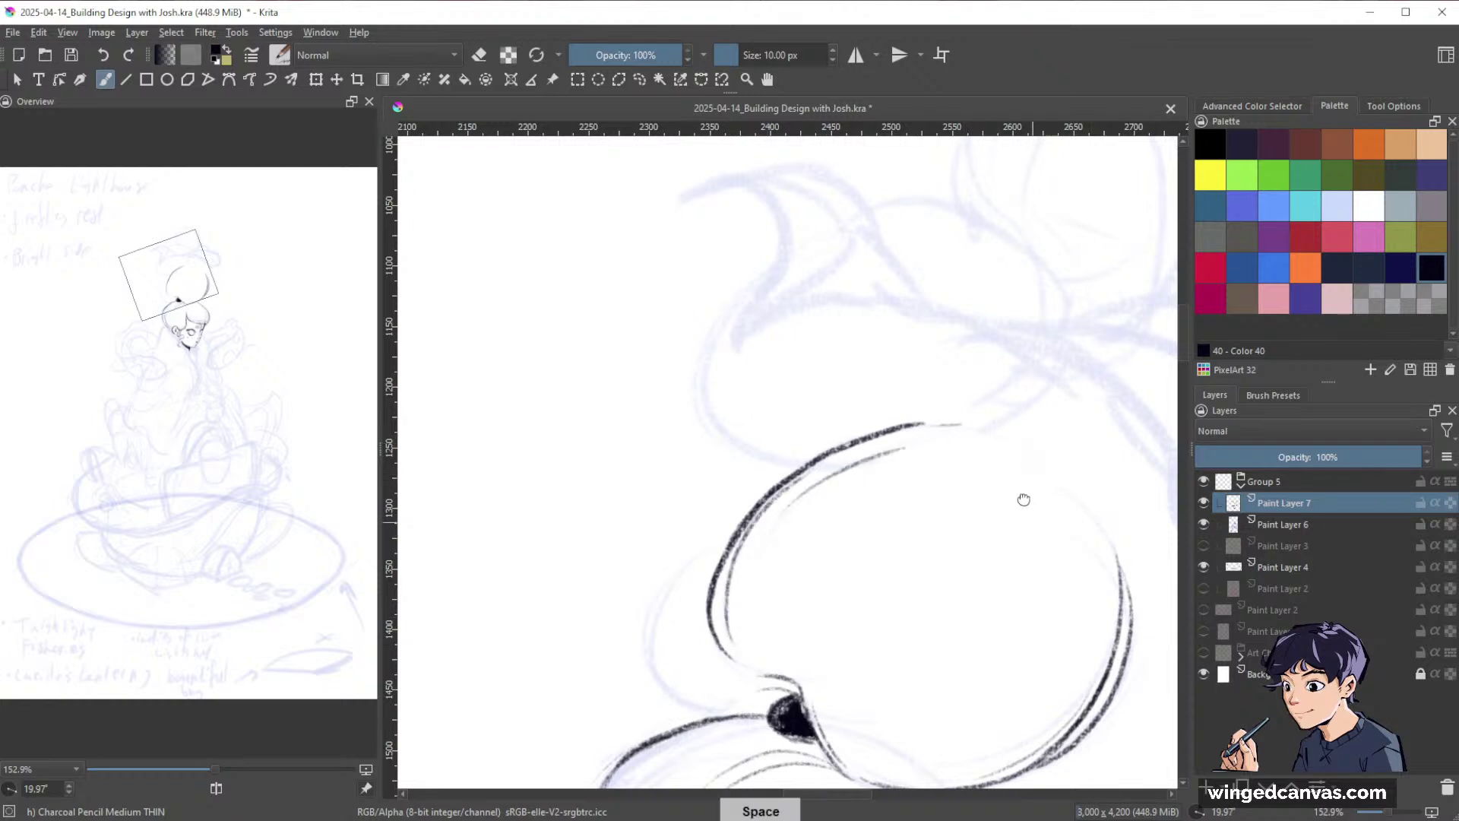
# Draw a small rounded hair lobe behind the lower left of the large bun and thicken its outer edge.
pyautogui.moveTo(1023, 498); pyautogui.dragTo(1030, 449)
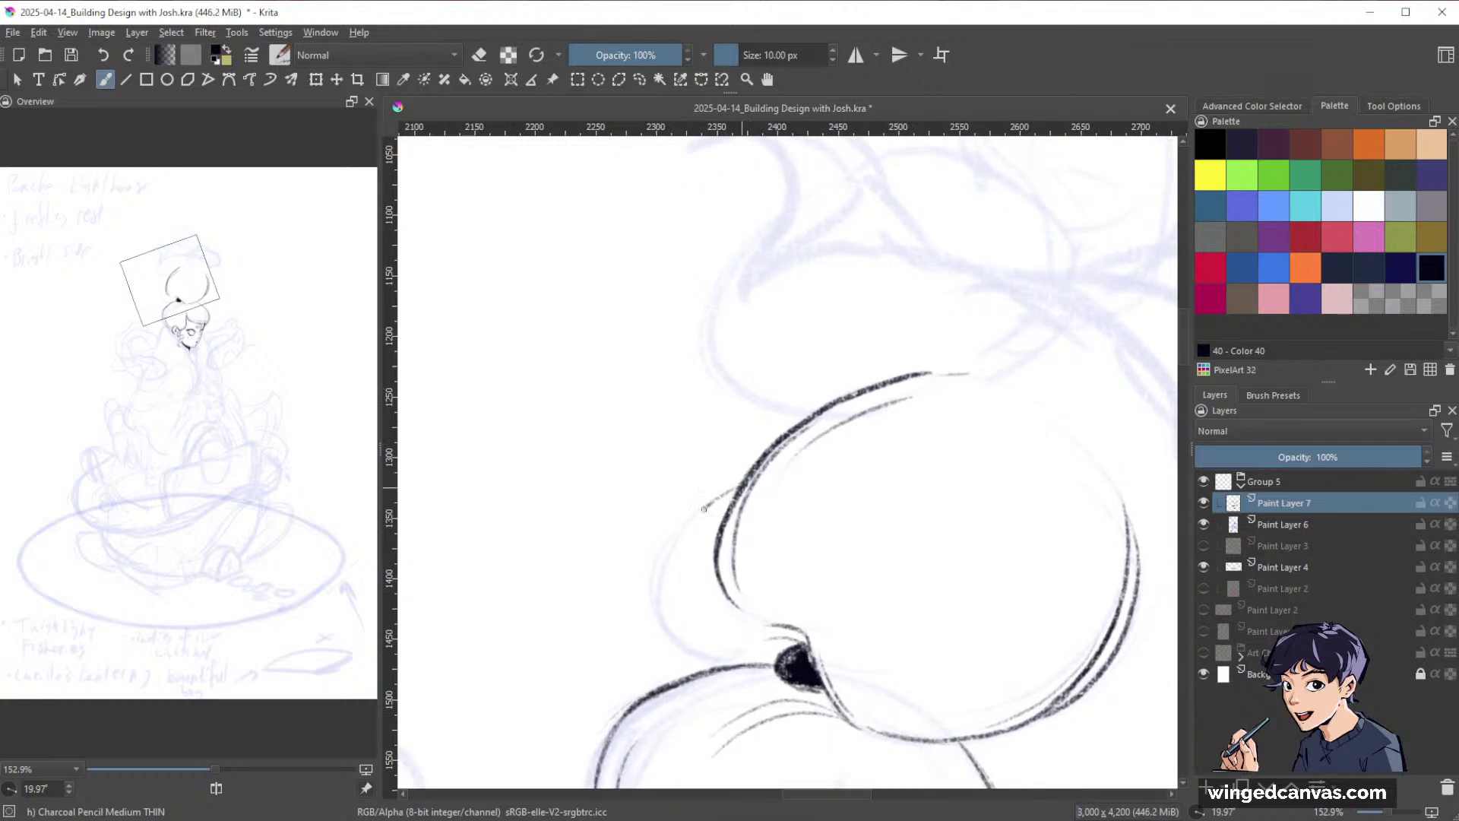
pyautogui.moveTo(704, 508)
pyautogui.mouseDown()
pyautogui.moveTo(663, 614)
pyautogui.moveTo(718, 658)
pyautogui.mouseUp()
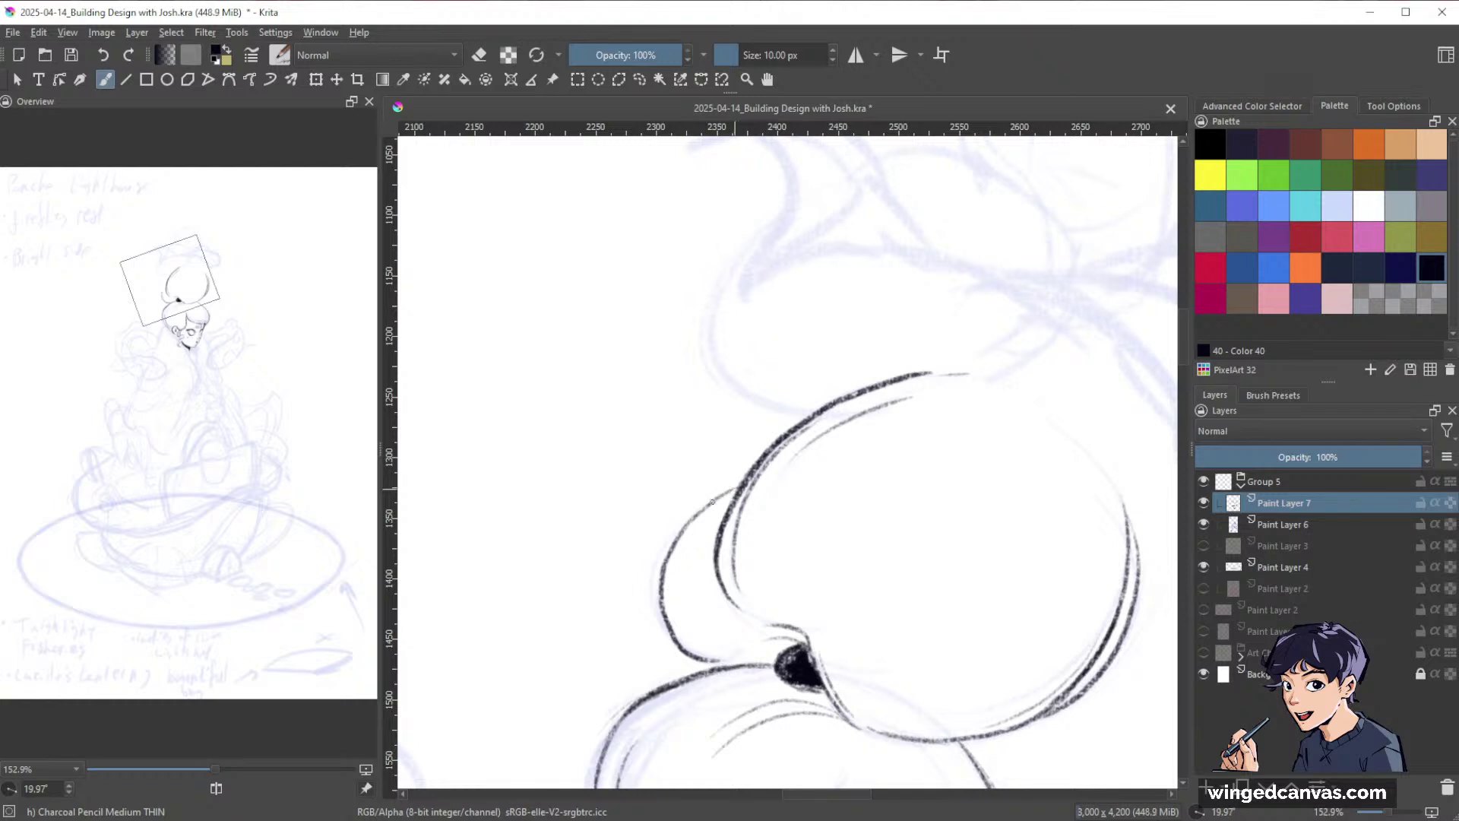
pyautogui.moveTo(673, 536)
pyautogui.mouseDown()
pyautogui.moveTo(676, 632)
pyautogui.moveTo(722, 662)
pyautogui.mouseUp()
# Close the top contour of the large bun by joining its left and right sides, going over the curve twice.
pyautogui.moveTo(1055, 526); pyautogui.dragTo(1008, 364)
pyautogui.moveTo(1054, 437); pyautogui.dragTo(1004, 604)
pyautogui.moveTo(1009, 617); pyautogui.dragTo(857, 621)
pyautogui.moveTo(1007, 420); pyautogui.dragTo(994, 486)
pyautogui.moveTo(910, 464); pyautogui.dragTo(952, 401)
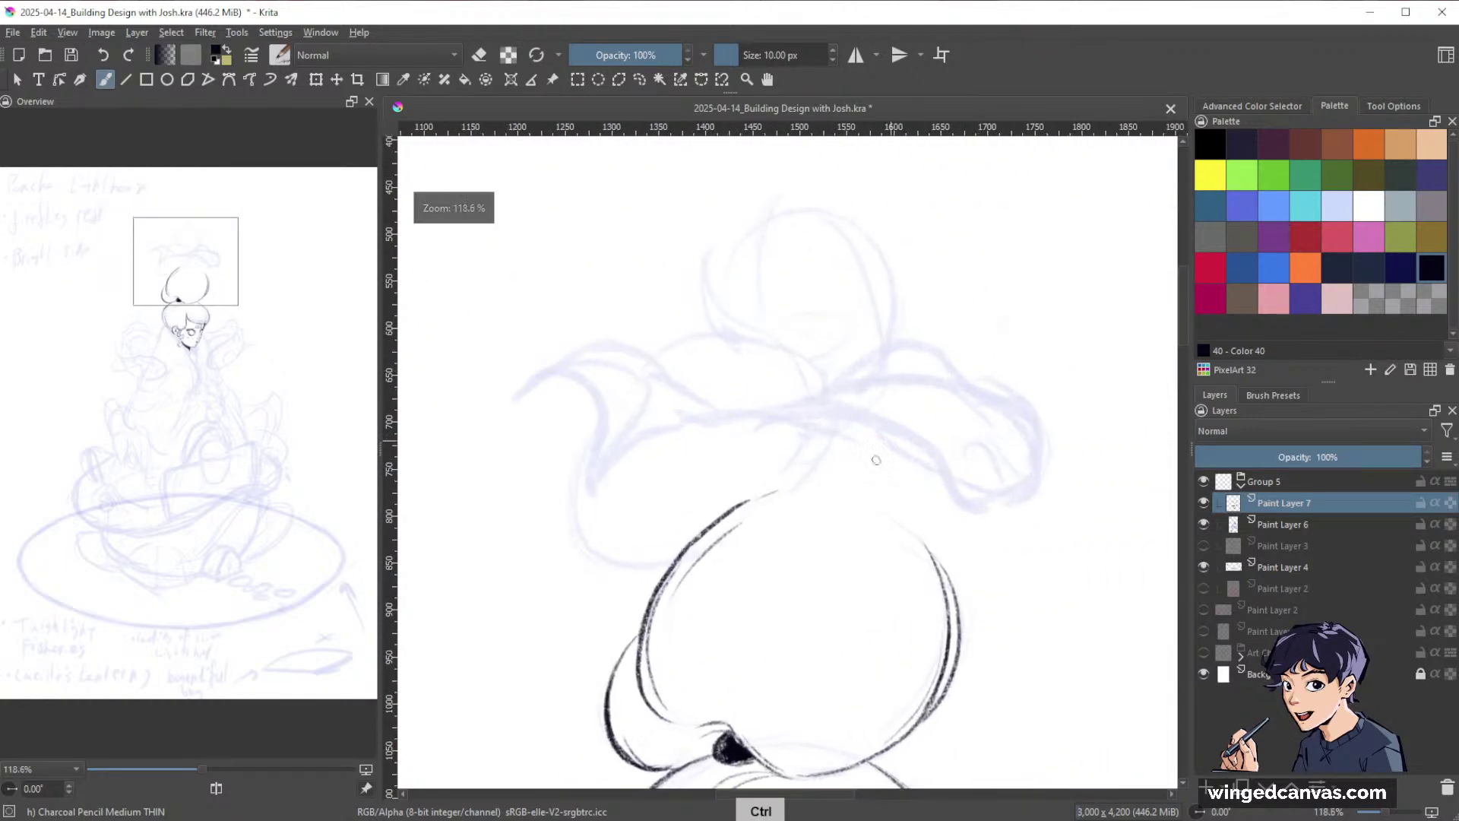
pyautogui.moveTo(954, 542); pyautogui.dragTo(684, 295)
pyautogui.moveTo(873, 283); pyautogui.dragTo(867, 367)
pyautogui.moveTo(990, 284); pyautogui.dragTo(1040, 420)
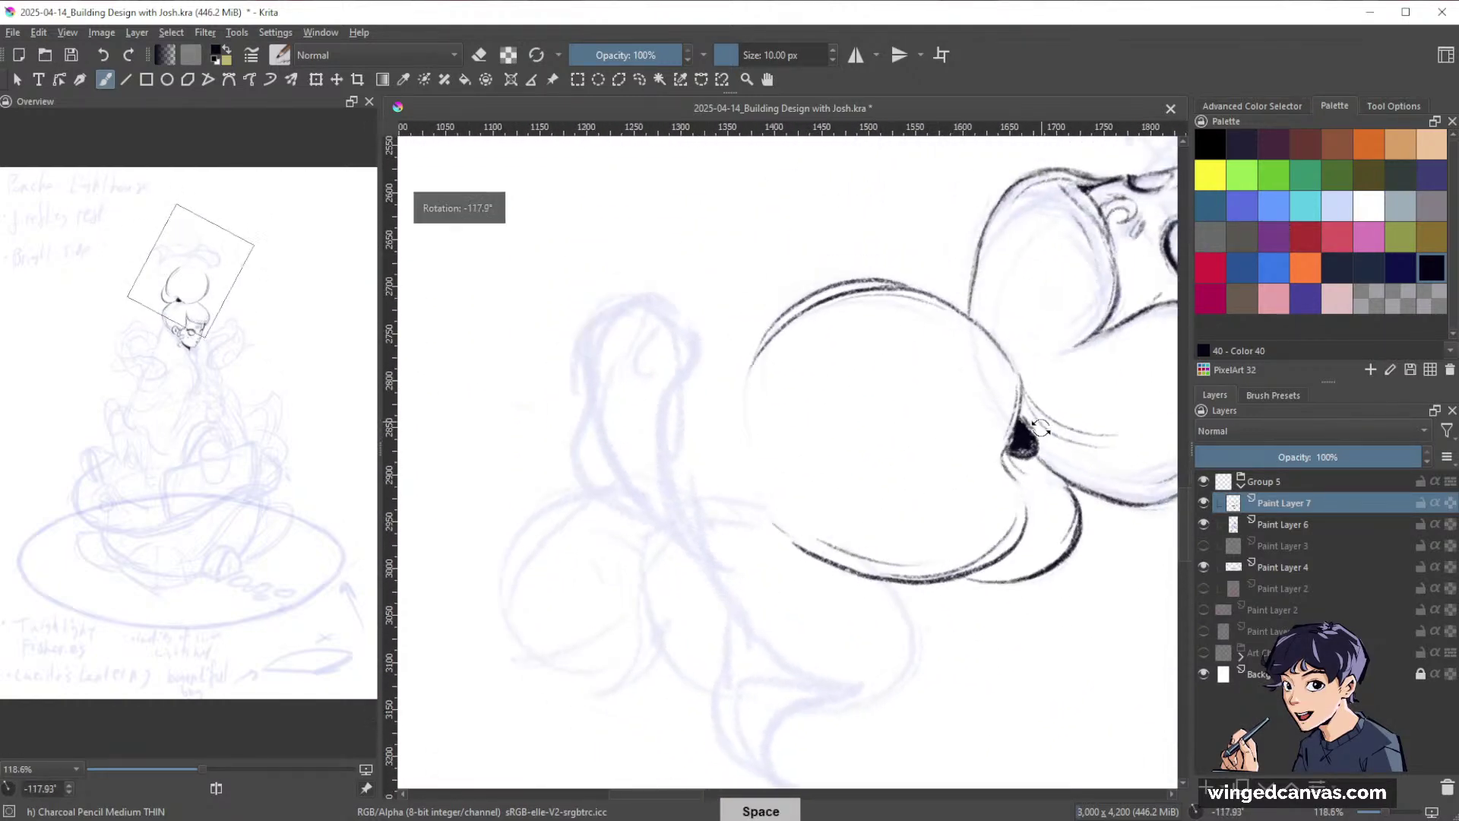
pyautogui.moveTo(865, 377); pyautogui.dragTo(837, 326)
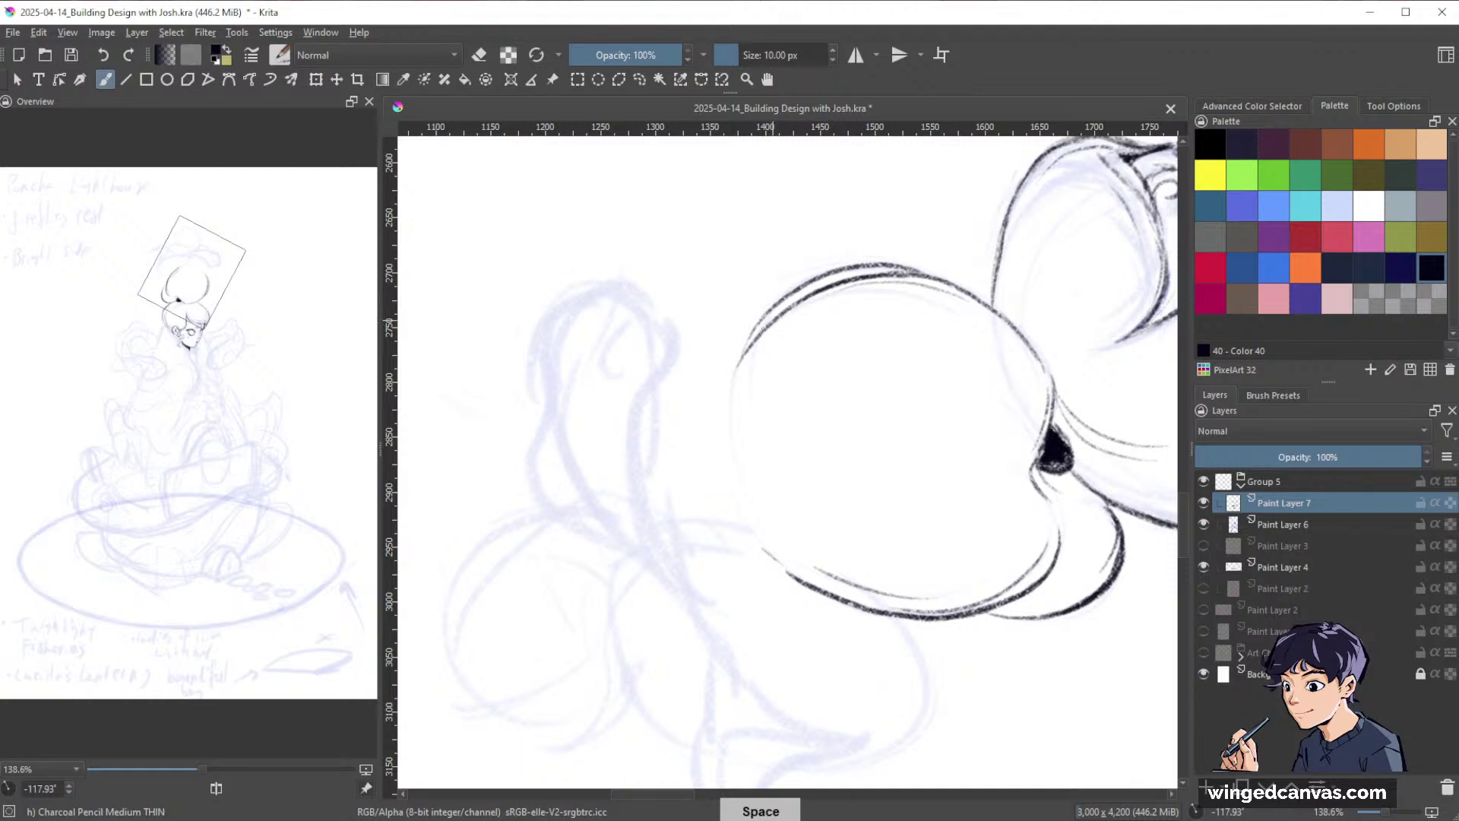
pyautogui.moveTo(751, 344)
pyautogui.mouseDown()
pyautogui.moveTo(731, 404)
pyautogui.moveTo(740, 485)
pyautogui.moveTo(769, 539)
pyautogui.mouseUp()
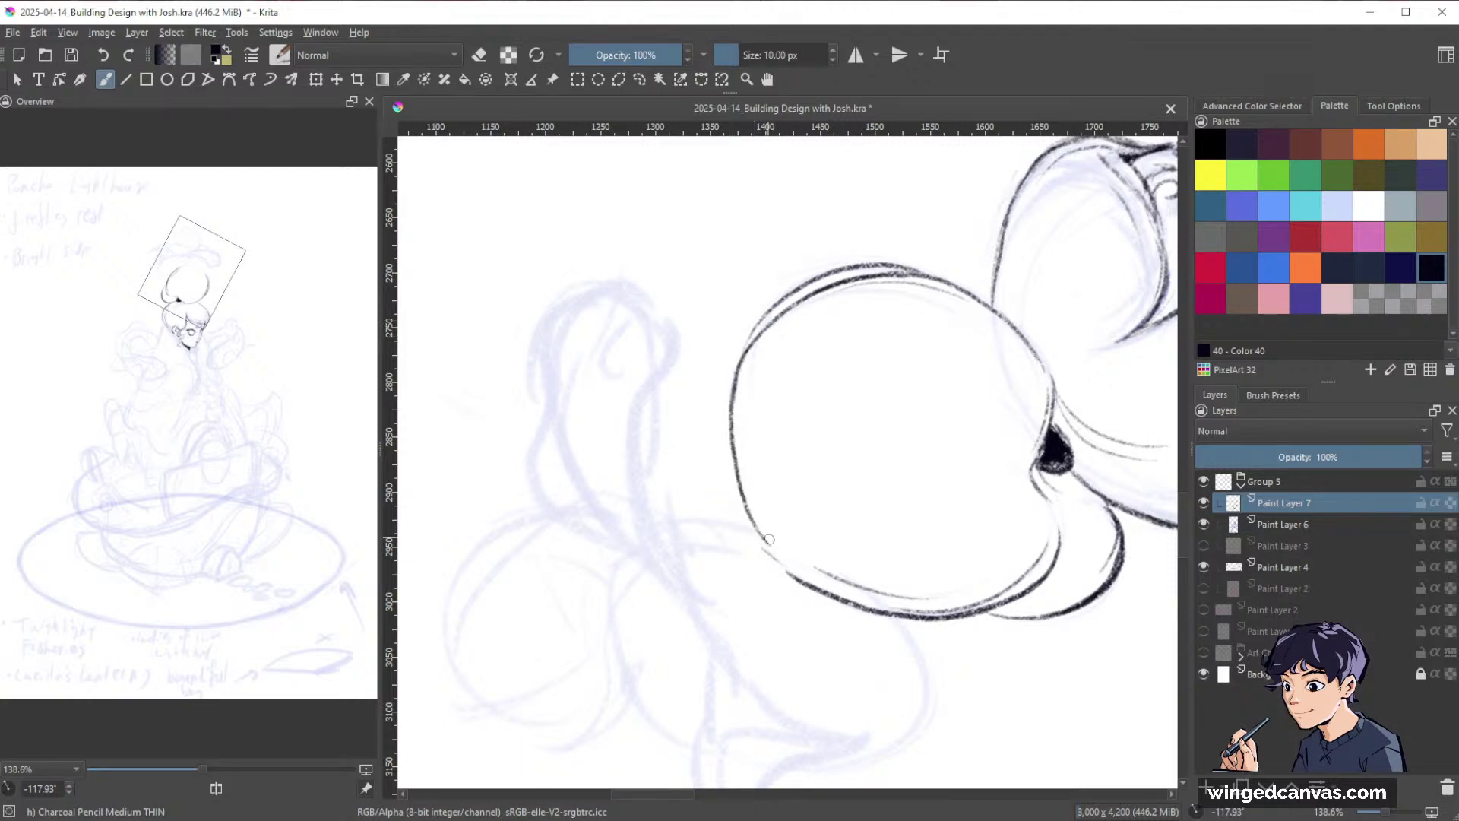
pyautogui.moveTo(758, 344)
pyautogui.mouseDown()
pyautogui.moveTo(762, 543)
pyautogui.moveTo(790, 572)
pyautogui.mouseUp()
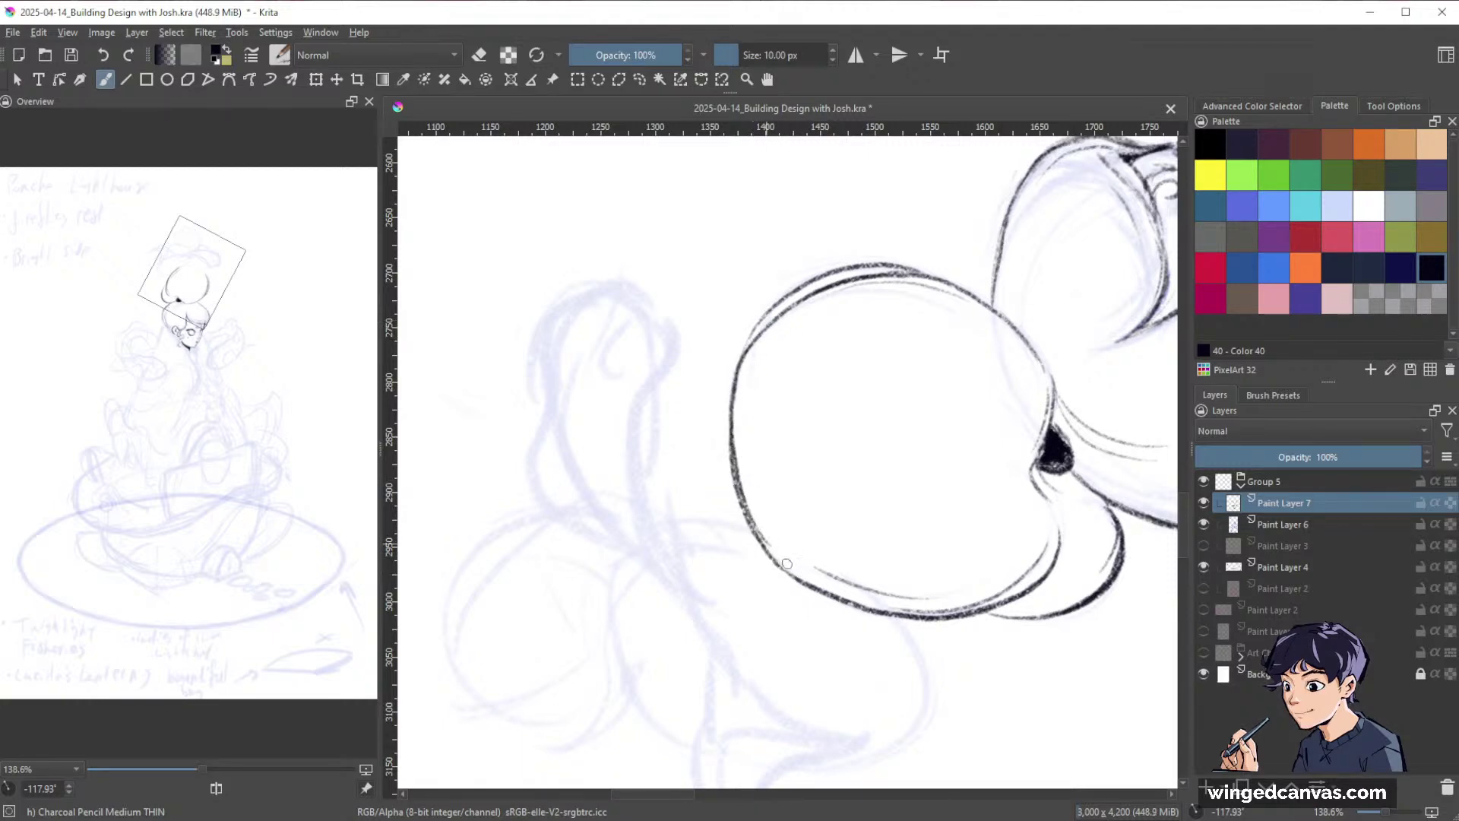
# Draw the left, lower and right sides of a smaller upper bun resting on the large one, with short fold strokes where they meet.
pyautogui.moveTo(990, 313); pyautogui.dragTo(805, 715)
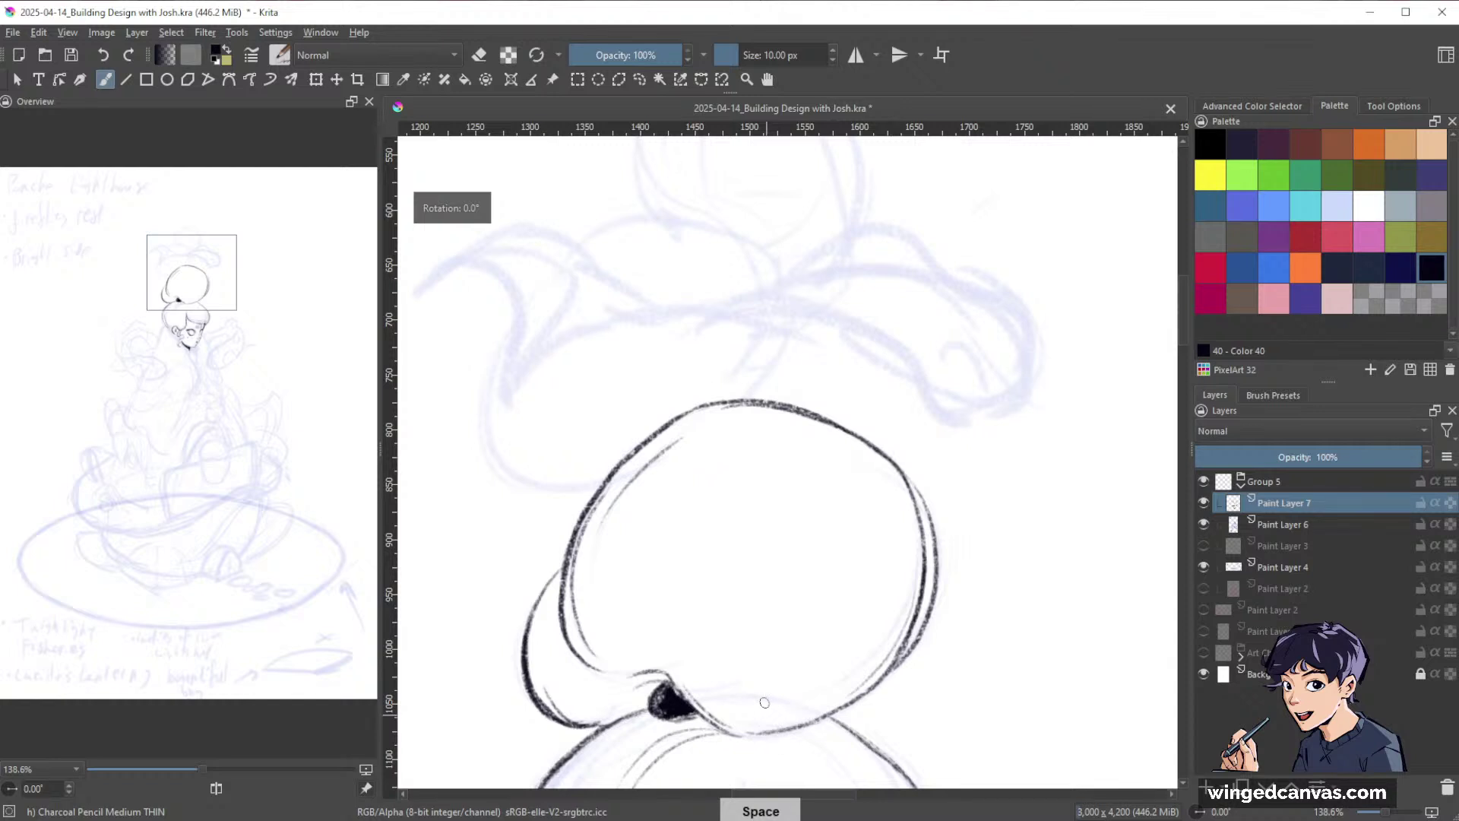
pyautogui.moveTo(922, 466); pyautogui.dragTo(967, 602)
pyautogui.moveTo(814, 371); pyautogui.dragTo(820, 335)
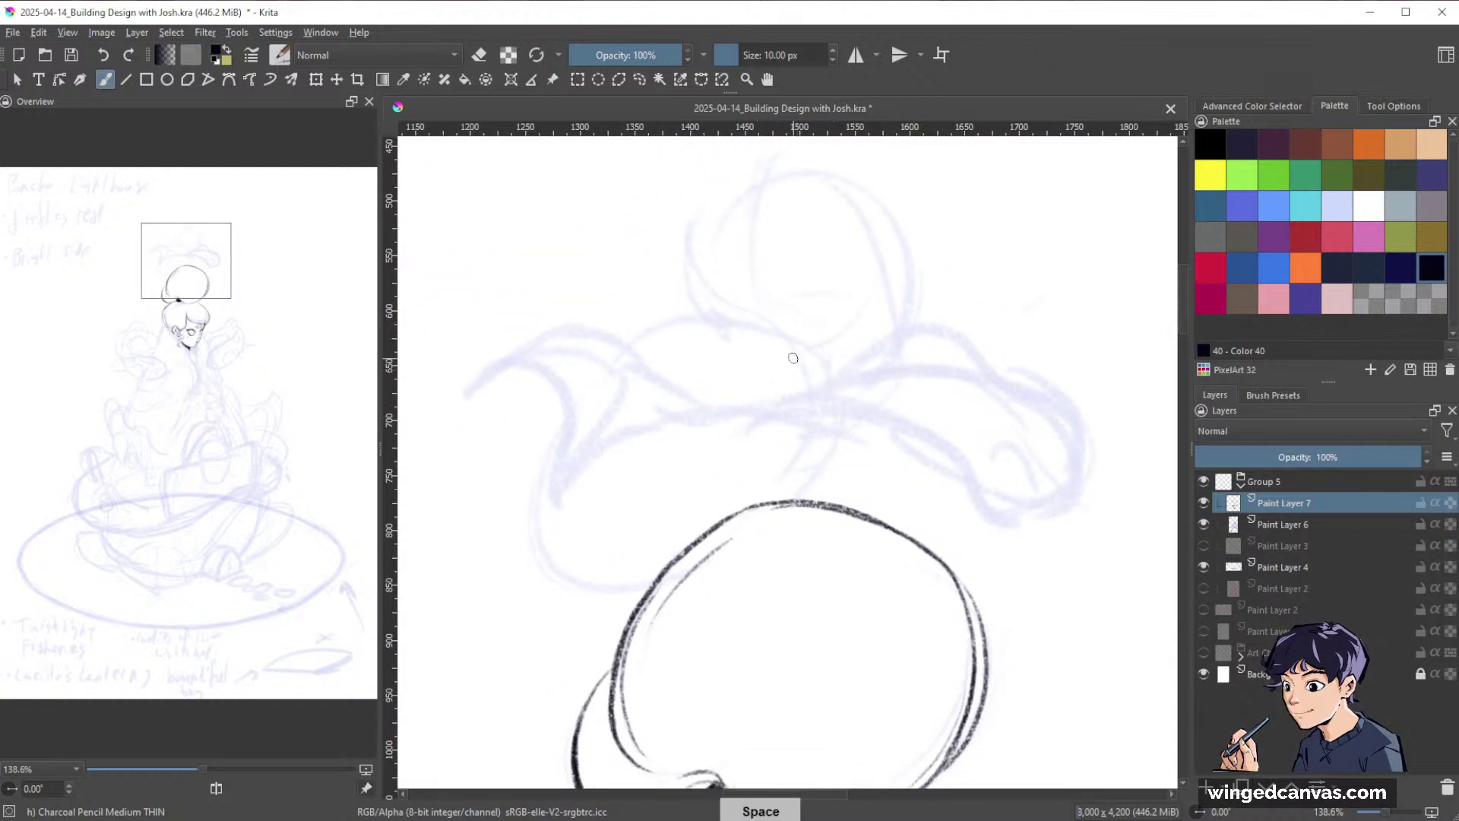
pyautogui.moveTo(563, 430)
pyautogui.mouseDown()
pyautogui.moveTo(541, 467)
pyautogui.moveTo(590, 594)
pyautogui.moveTo(644, 592)
pyautogui.mouseUp()
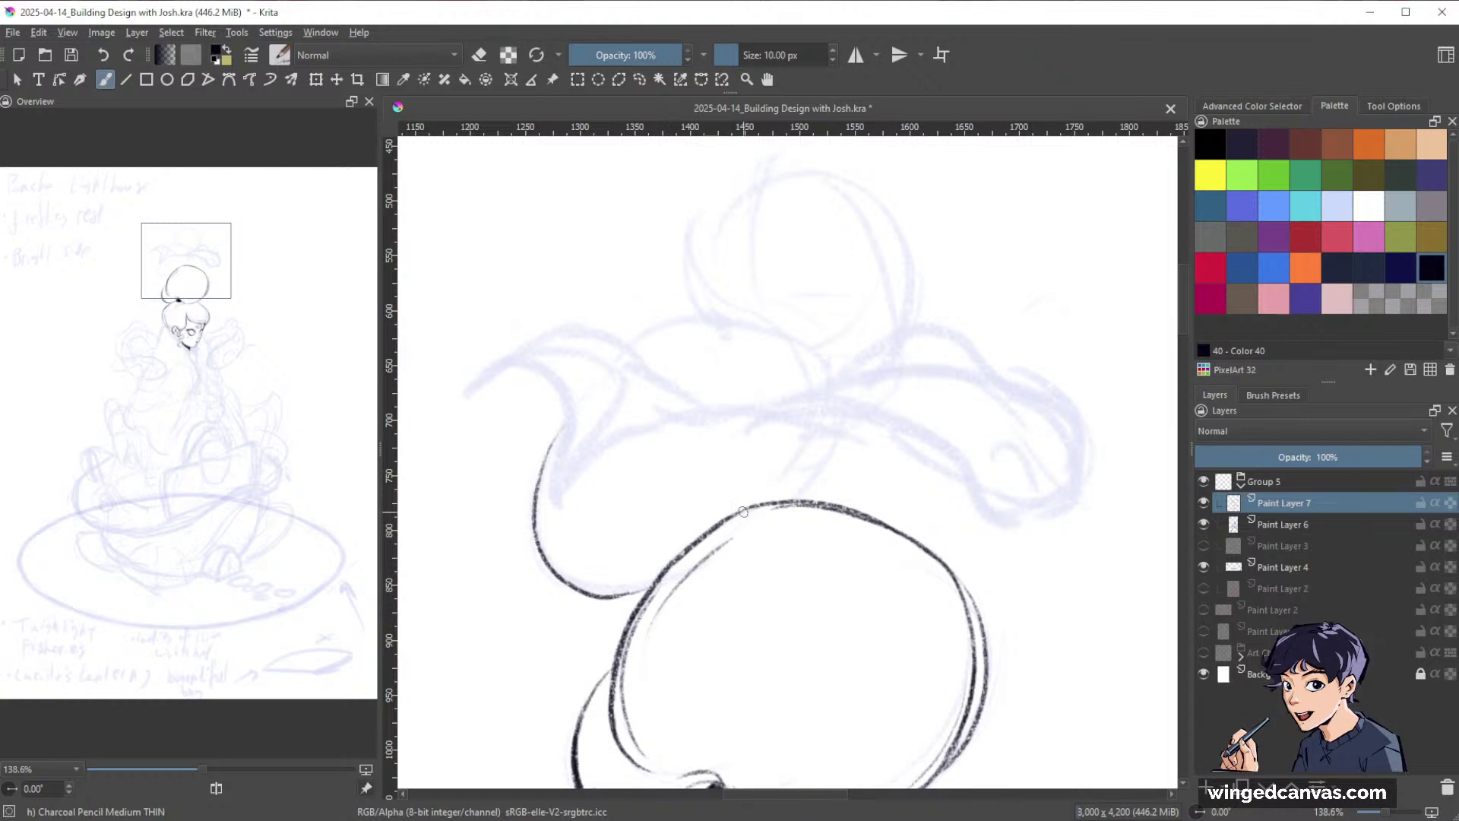
pyautogui.moveTo(688, 533); pyautogui.dragTo(741, 505)
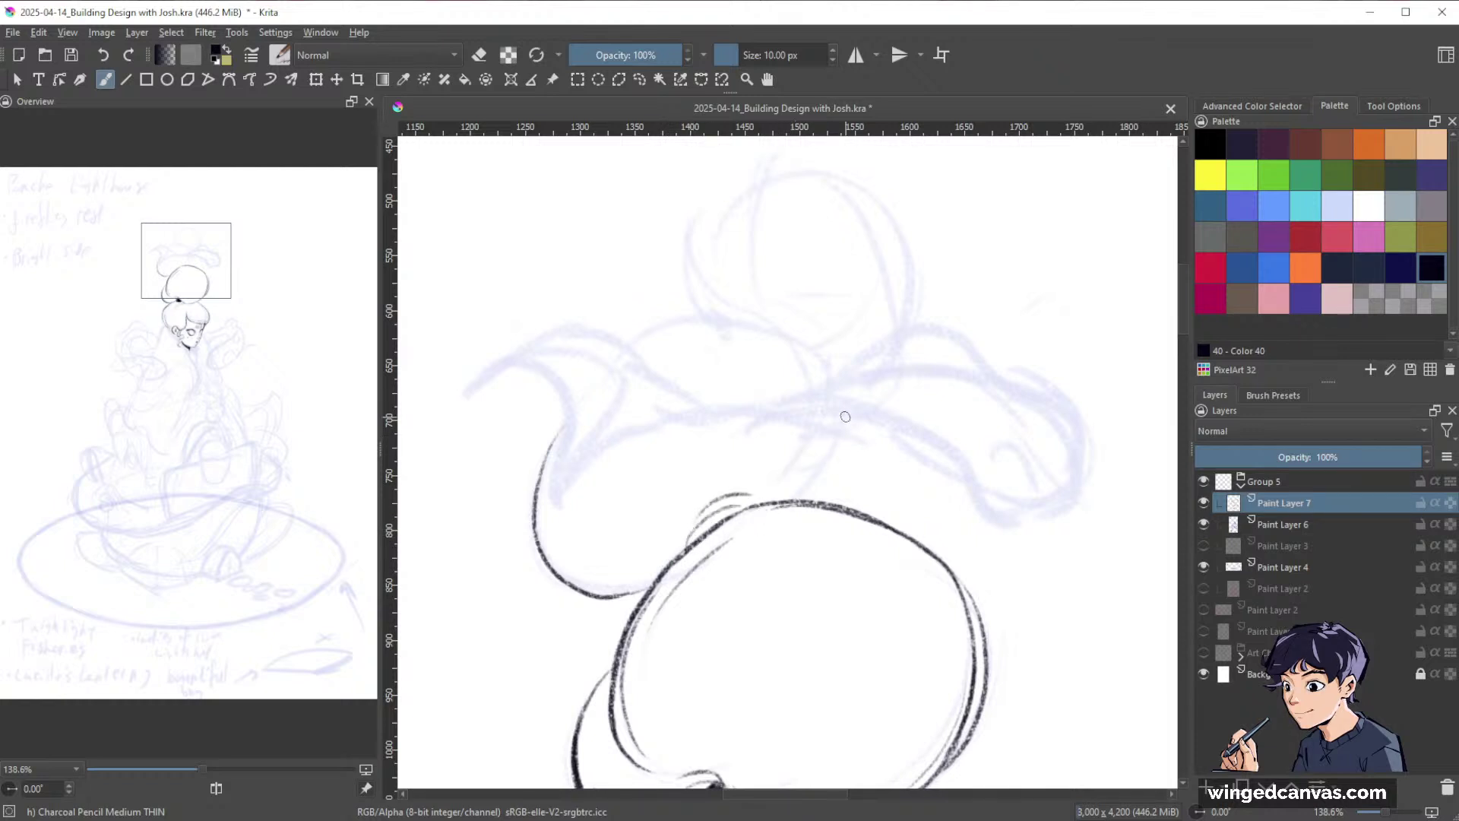
pyautogui.moveTo(844, 417)
pyautogui.mouseDown()
pyautogui.moveTo(791, 501)
pyautogui.moveTo(845, 413)
pyautogui.mouseUp()
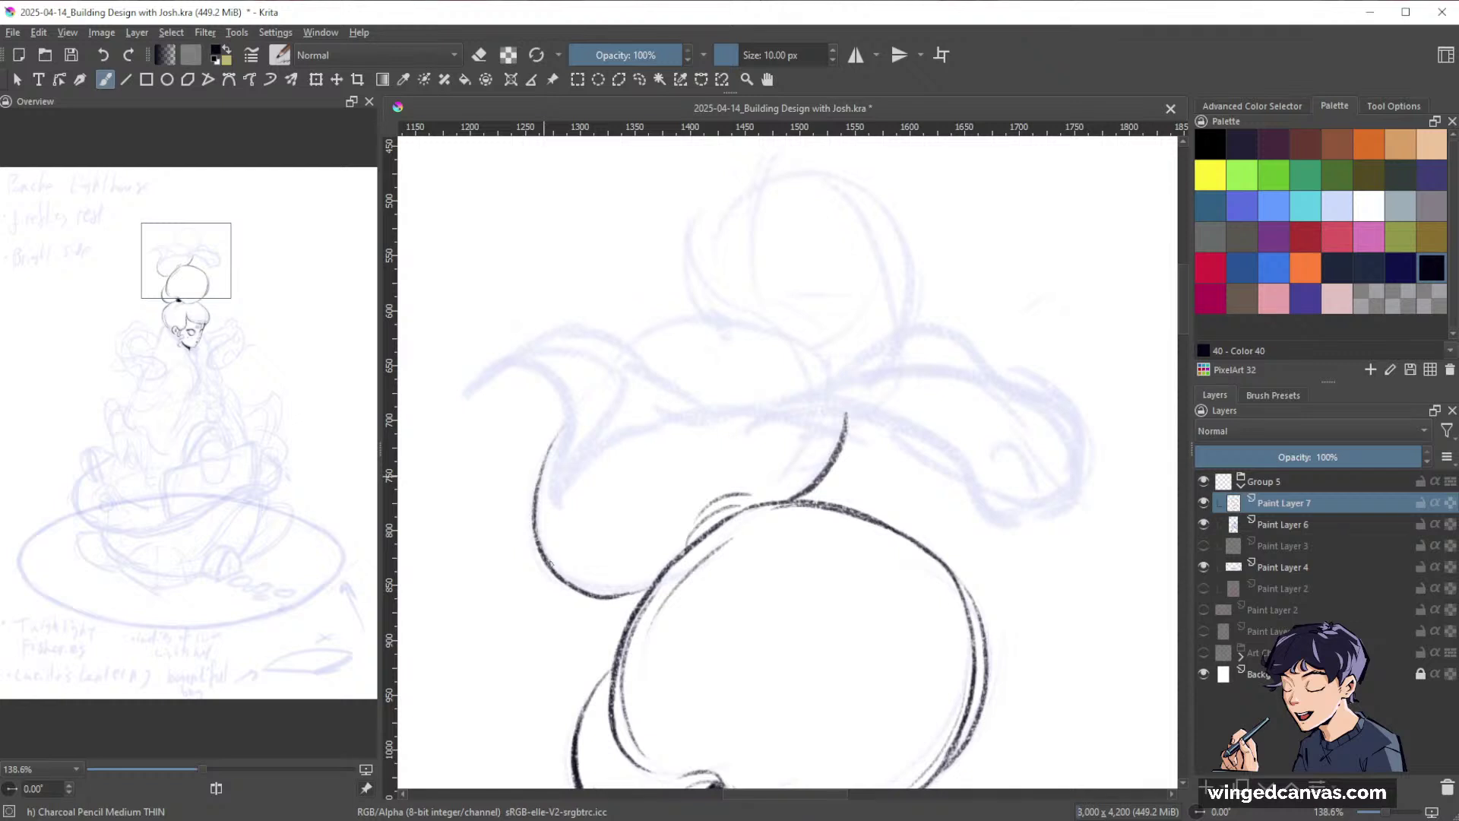
pyautogui.moveTo(549, 563)
pyautogui.mouseDown()
pyautogui.moveTo(578, 585)
pyautogui.moveTo(656, 576)
pyautogui.mouseUp()
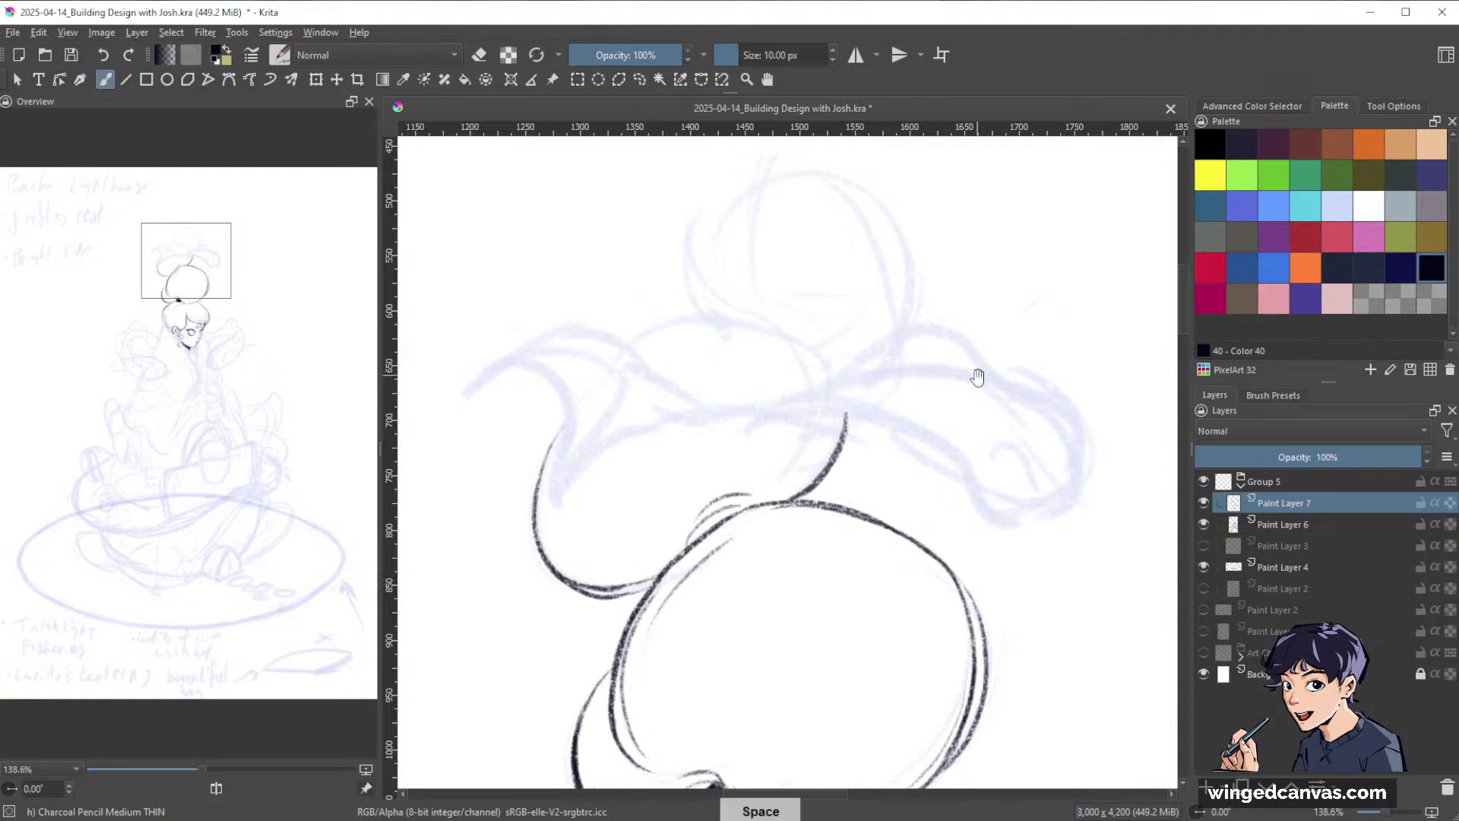
# Draw the rounded top contour of the upper bun and connect it down to its right side.
pyautogui.moveTo(978, 375)
pyautogui.mouseDown()
pyautogui.moveTo(980, 408)
pyautogui.moveTo(1059, 439)
pyautogui.moveTo(1020, 407)
pyautogui.moveTo(1015, 358)
pyautogui.mouseUp()
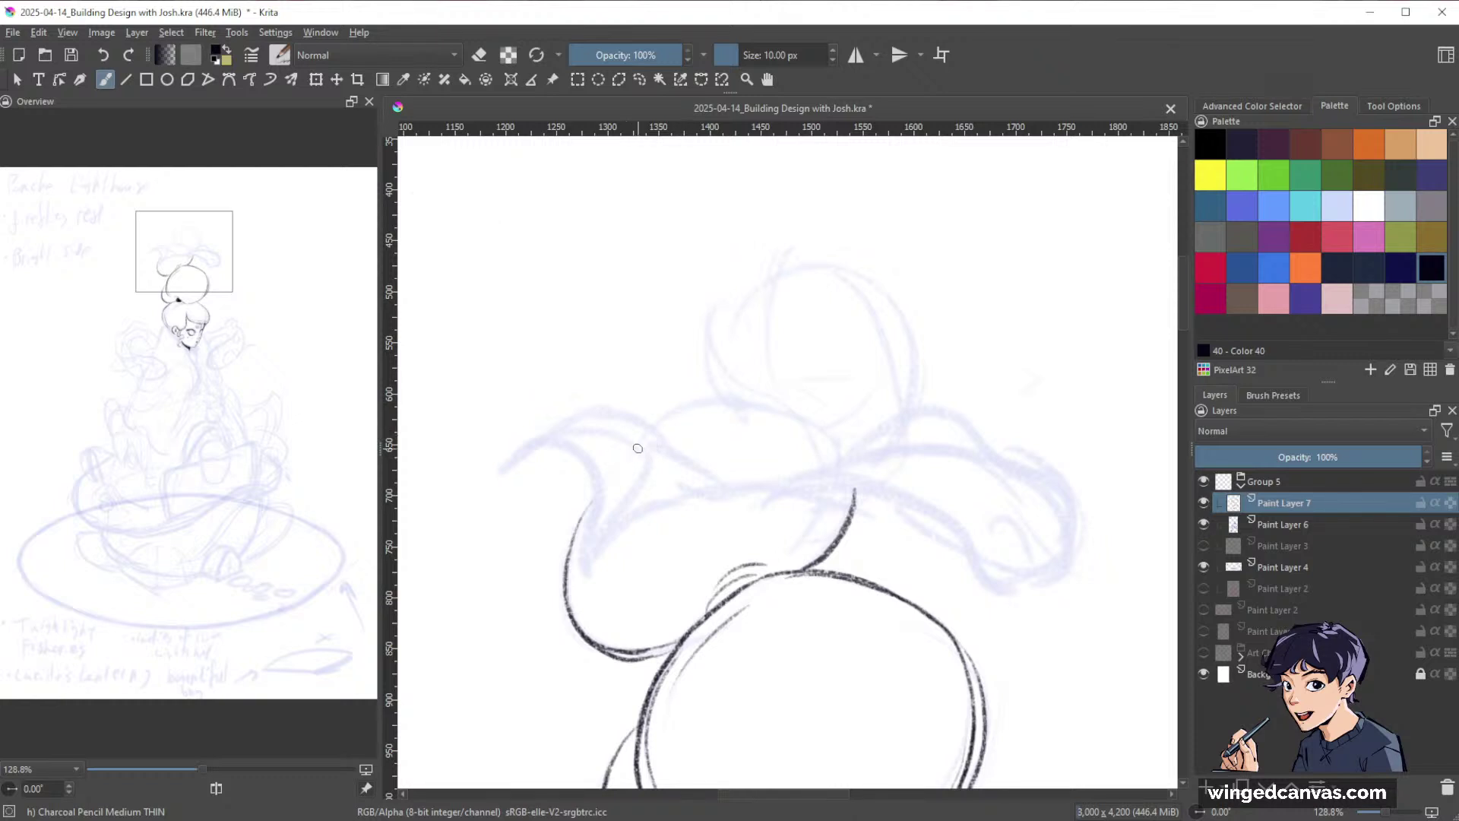
pyautogui.moveTo(633, 448); pyautogui.dragTo(739, 412)
pyautogui.moveTo(632, 451)
pyautogui.mouseDown()
pyautogui.moveTo(719, 416)
pyautogui.moveTo(794, 417)
pyautogui.moveTo(845, 453)
pyautogui.moveTo(855, 480)
pyautogui.mouseUp()
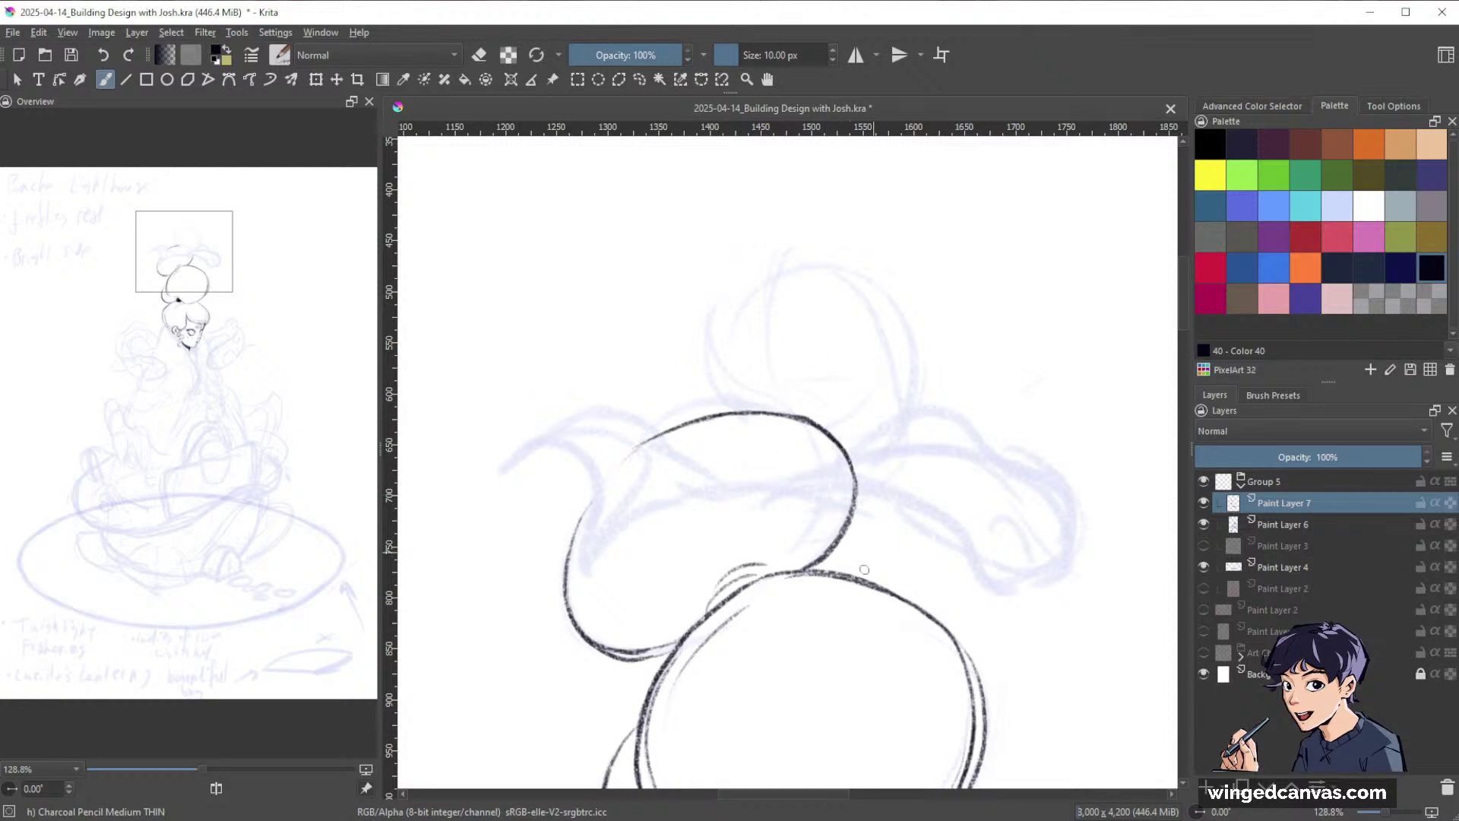
# Thicken the right contour of the upper bun and add an inner line near its junction with the large bun.
pyautogui.moveTo(994, 573); pyautogui.dragTo(733, 239)
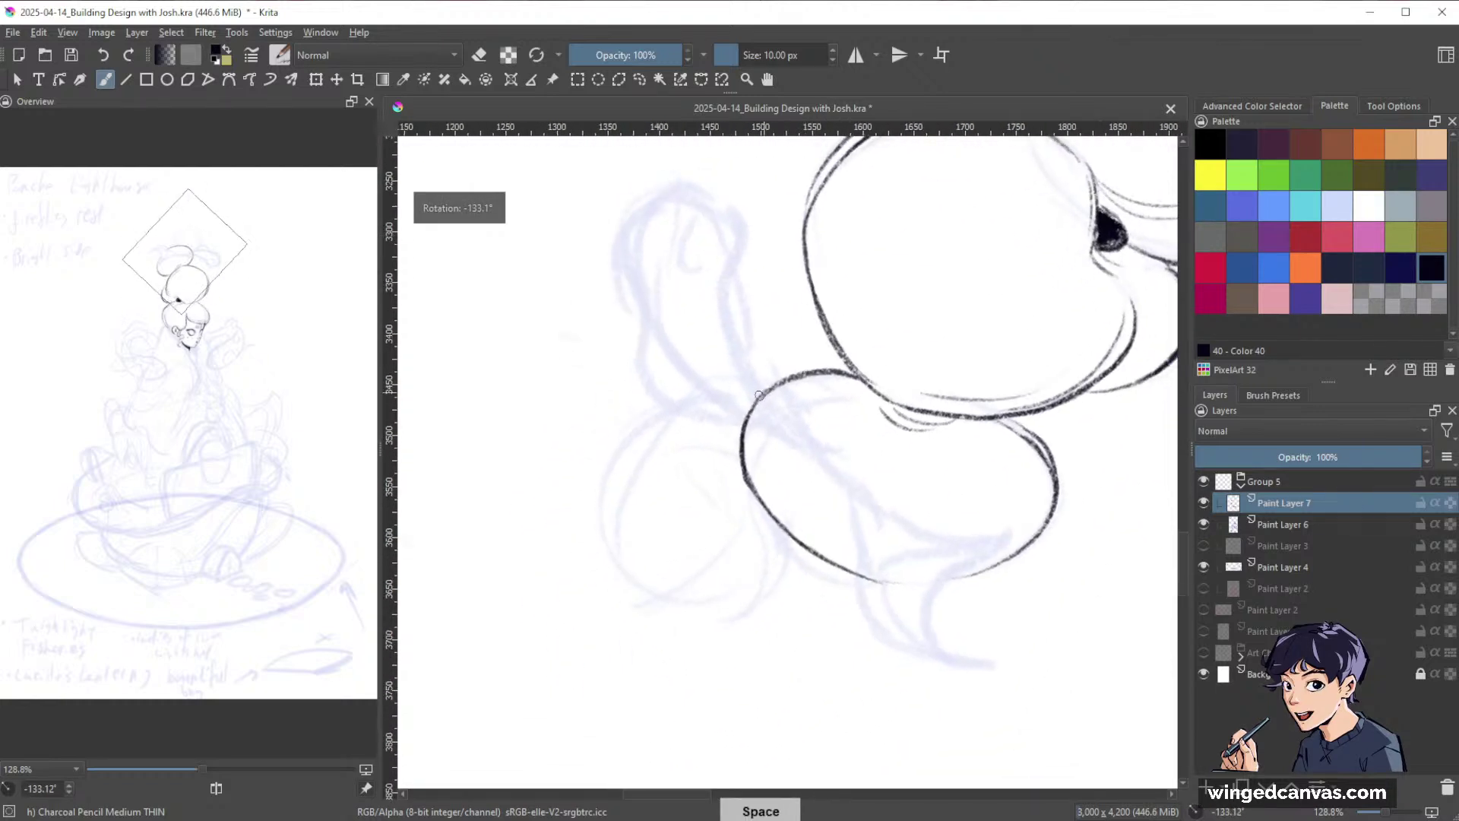
pyautogui.moveTo(802, 395); pyautogui.dragTo(817, 334)
pyautogui.moveTo(716, 498); pyautogui.dragTo(774, 582)
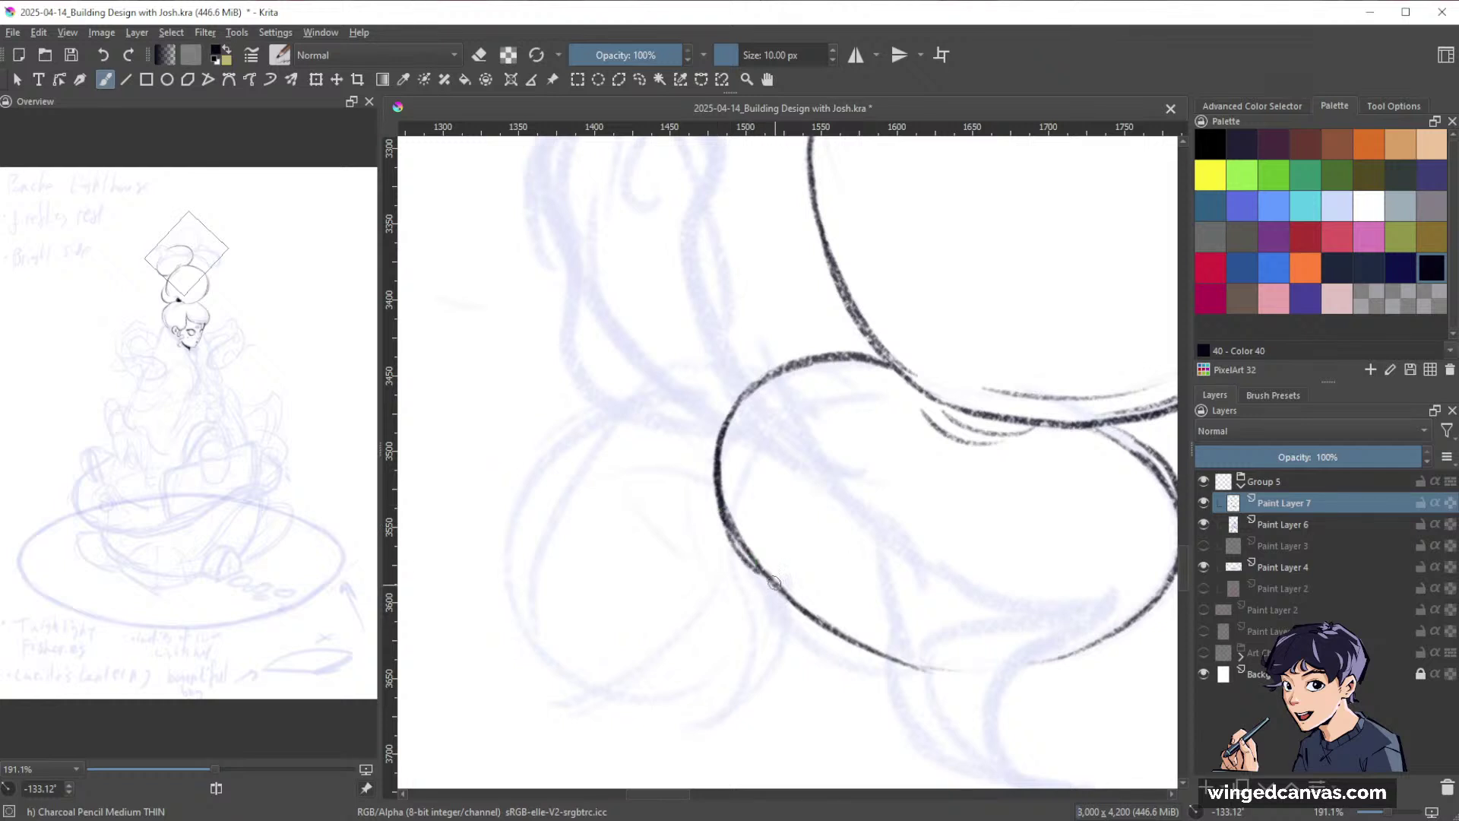
pyautogui.moveTo(731, 537); pyautogui.dragTo(779, 590)
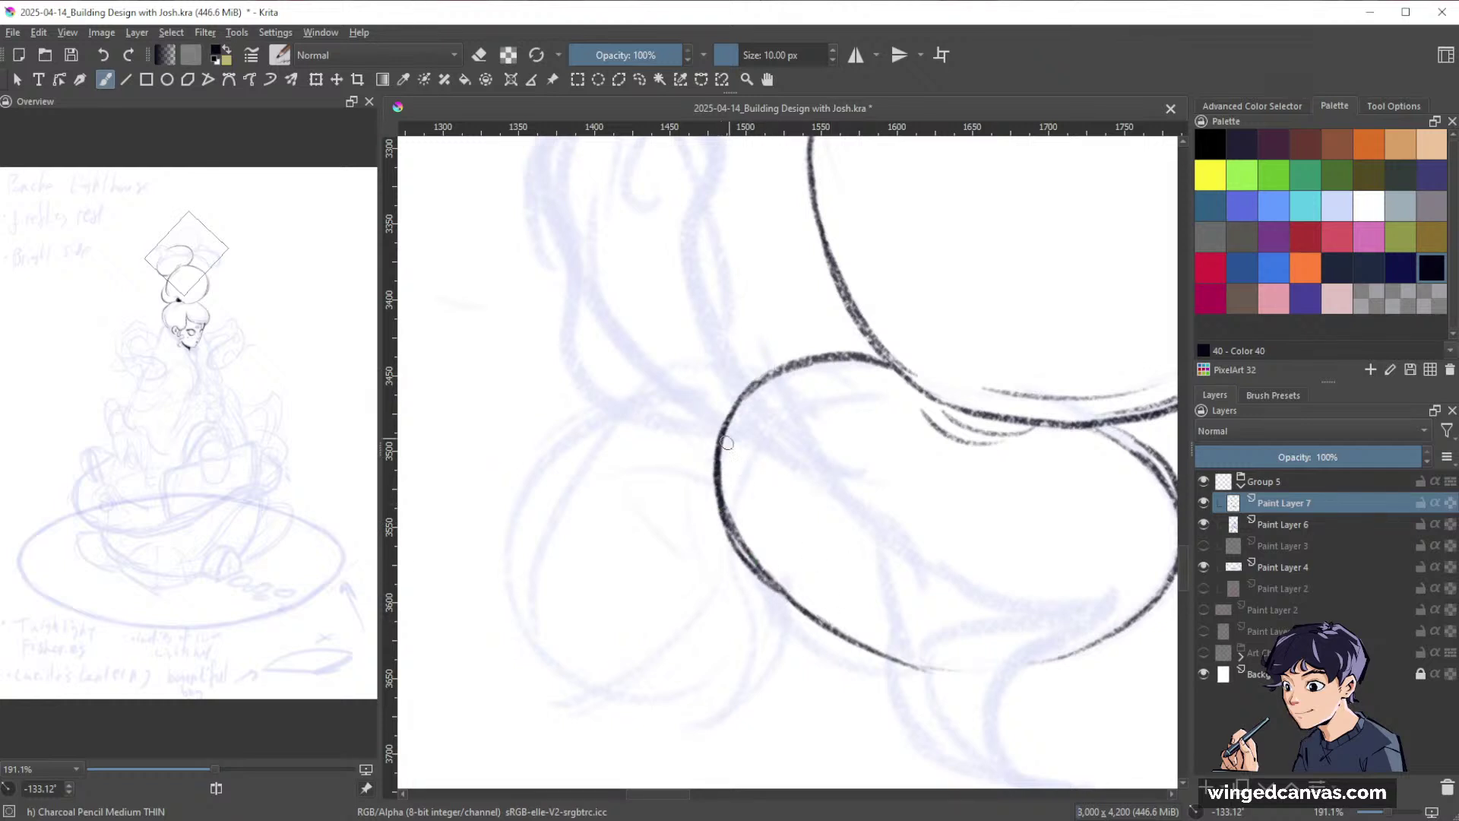
pyautogui.moveTo(727, 428)
pyautogui.mouseDown()
pyautogui.moveTo(765, 391)
pyautogui.moveTo(724, 427)
pyautogui.moveTo(840, 354)
pyautogui.moveTo(771, 376)
pyautogui.moveTo(888, 354)
pyautogui.mouseUp()
# Examine the stacked buns together with the whole head at upright orientation.
pyautogui.press('shift')
pyautogui.hotkey('shift', 'space')
pyautogui.moveTo(1003, 246)
pyautogui.mouseDown()
pyautogui.moveTo(861, 613)
pyautogui.moveTo(737, 616)
pyautogui.moveTo(839, 507)
pyautogui.mouseUp()
pyautogui.hotkey('shift', 'space')
pyautogui.moveTo(1026, 392); pyautogui.dragTo(851, 584)
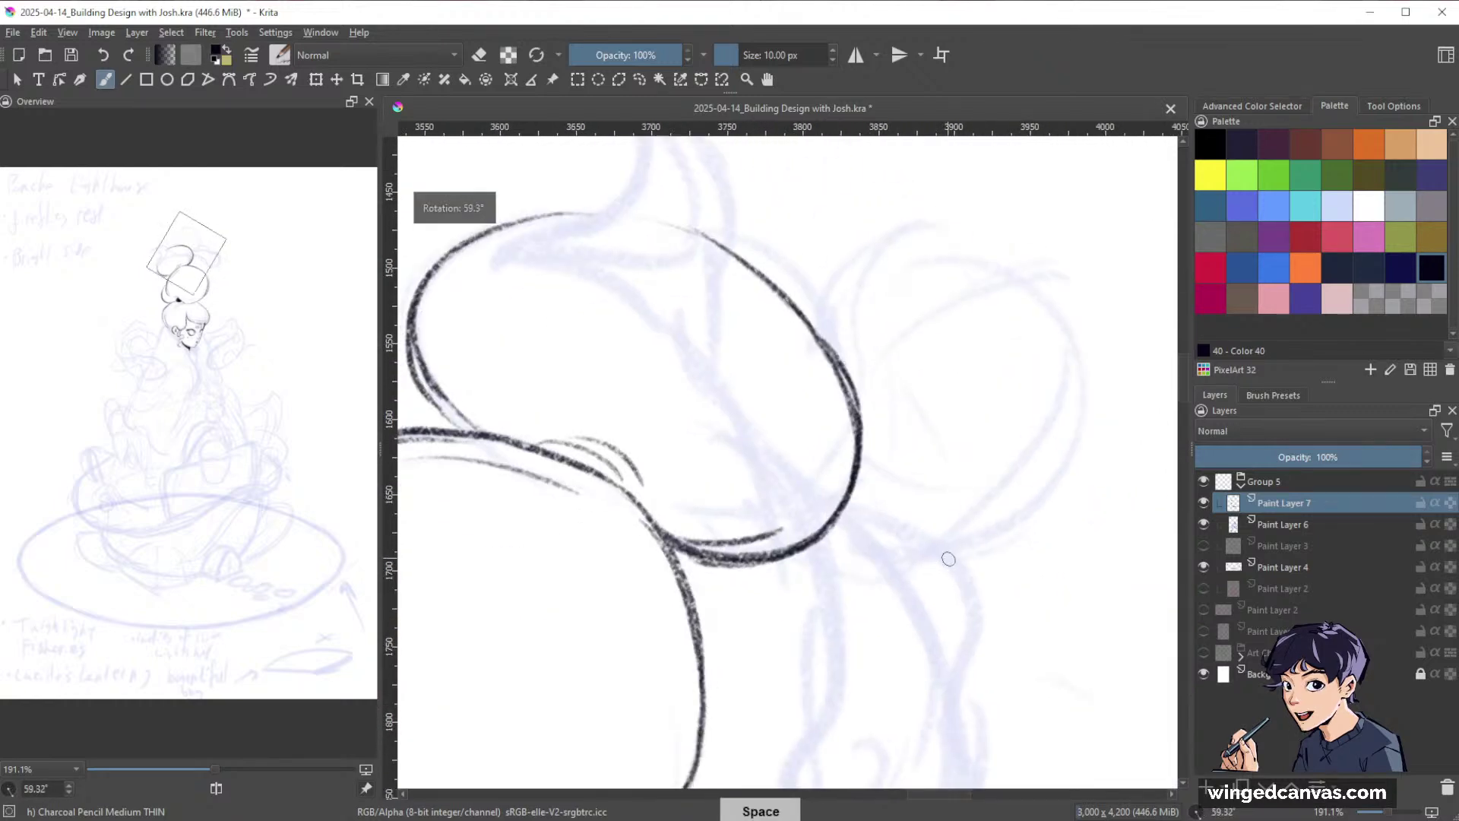
pyautogui.hotkey('shift', 'alt', 'space')
pyautogui.moveTo(964, 616); pyautogui.dragTo(1029, 548)
pyautogui.hotkey('ctrl', 'space')
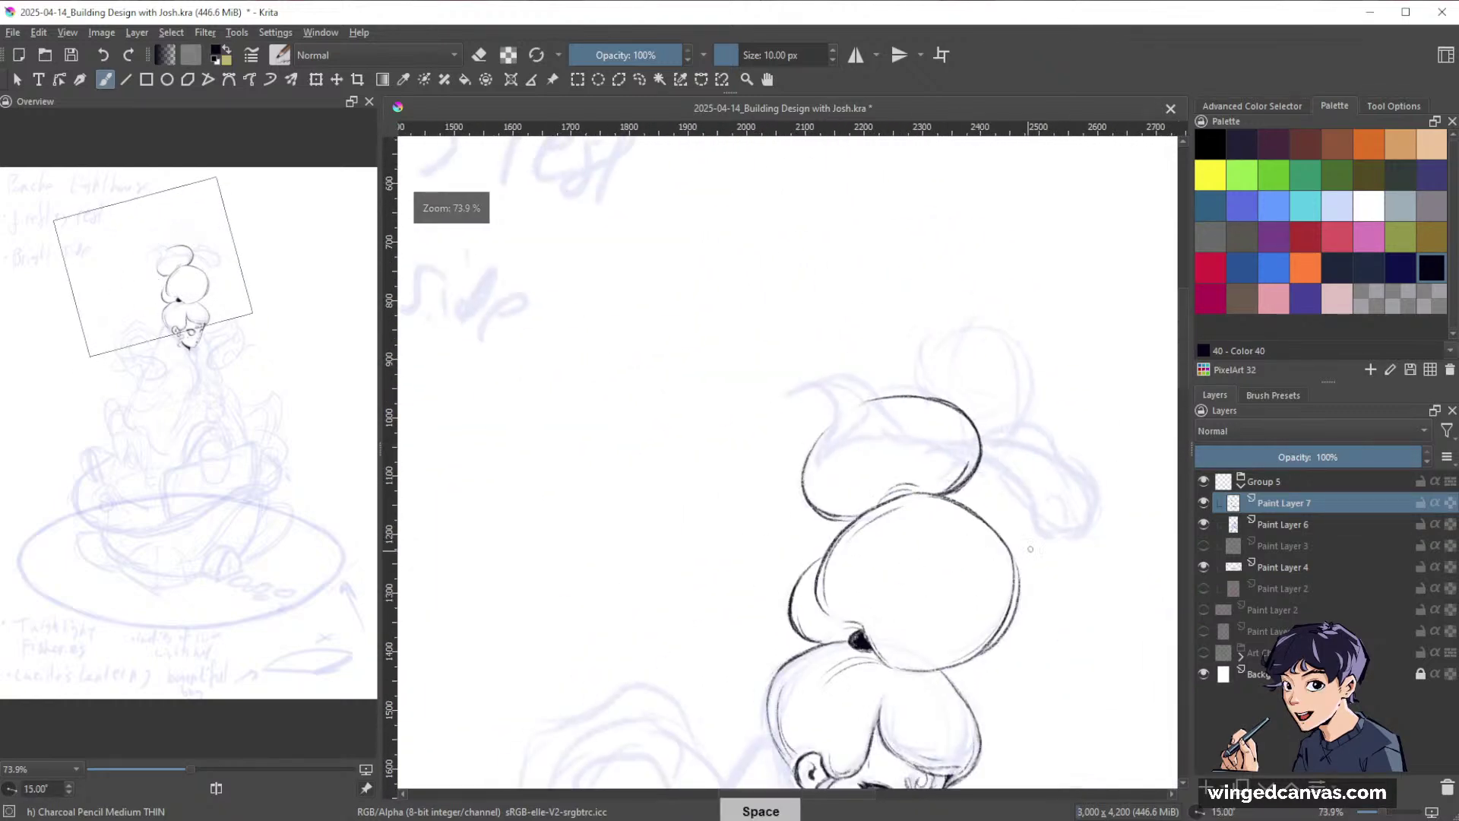
pyautogui.hotkey('shift', 'space')
pyautogui.moveTo(1046, 614); pyautogui.dragTo(1001, 358)
pyautogui.press('space')
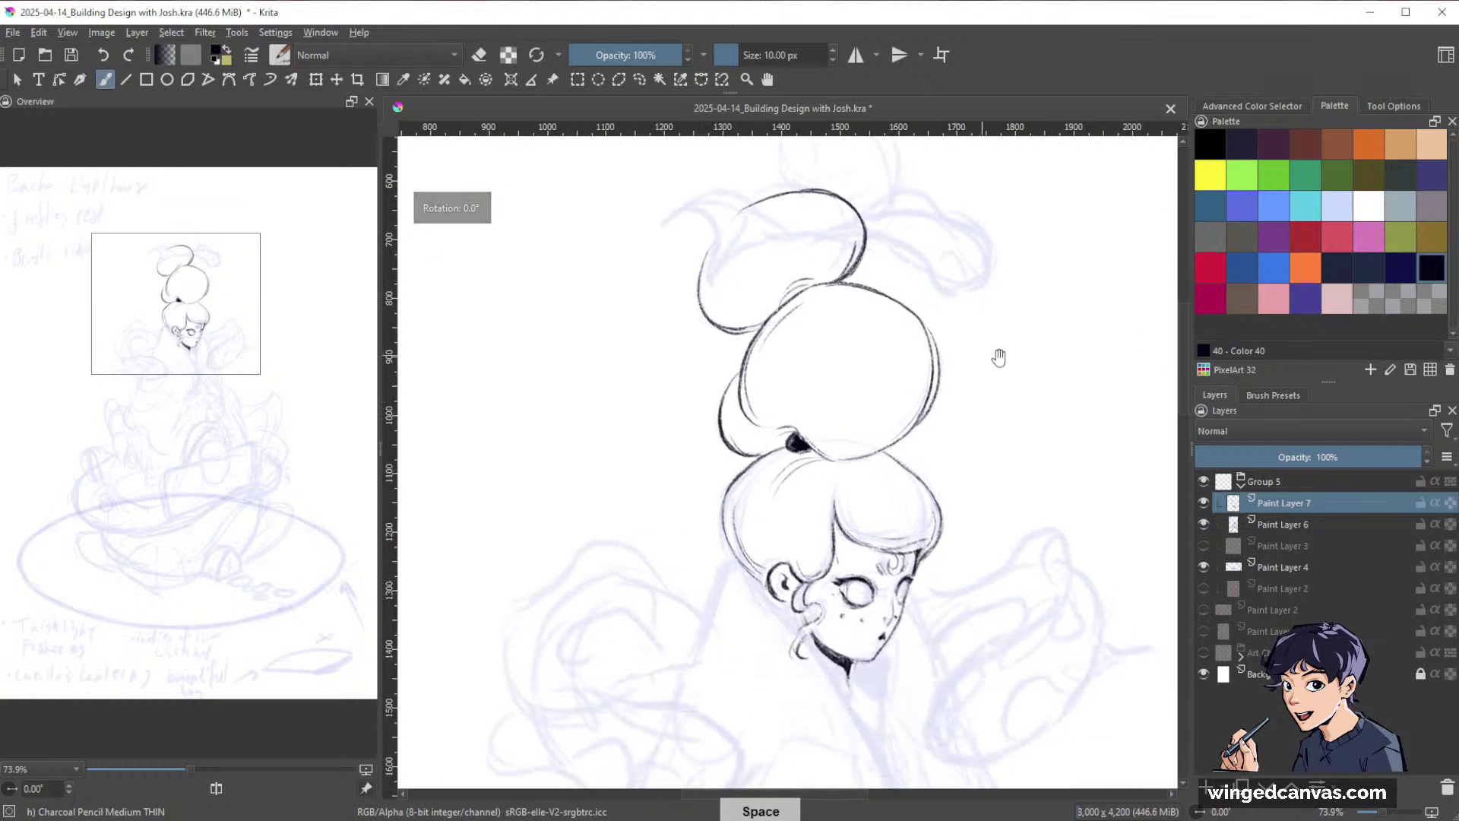
pyautogui.press('space')
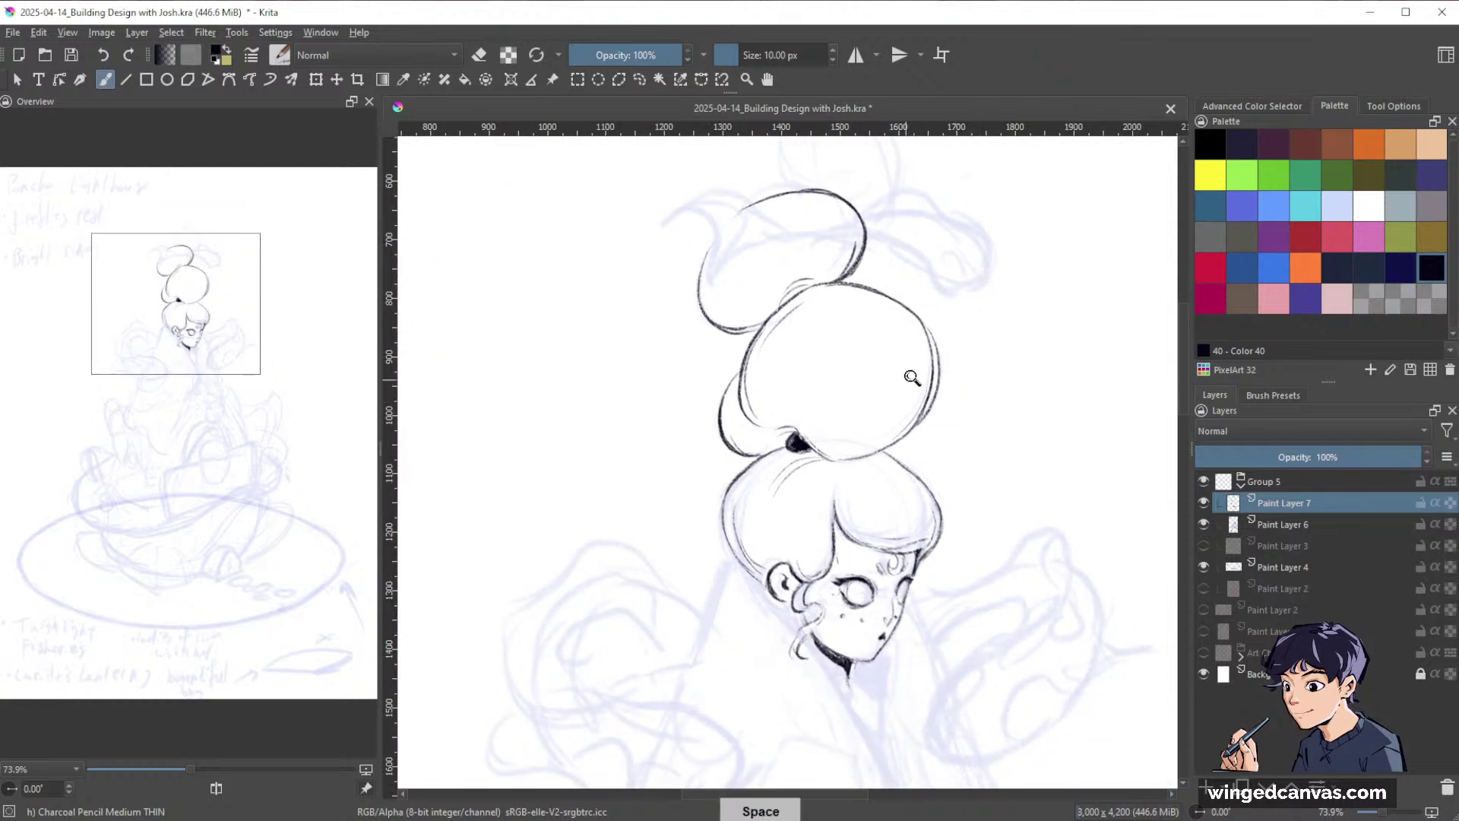
# Ink solid black creases where the large bun meets the small bun behind it and the bun above it.
pyautogui.moveTo(912, 378); pyautogui.dragTo(840, 410)
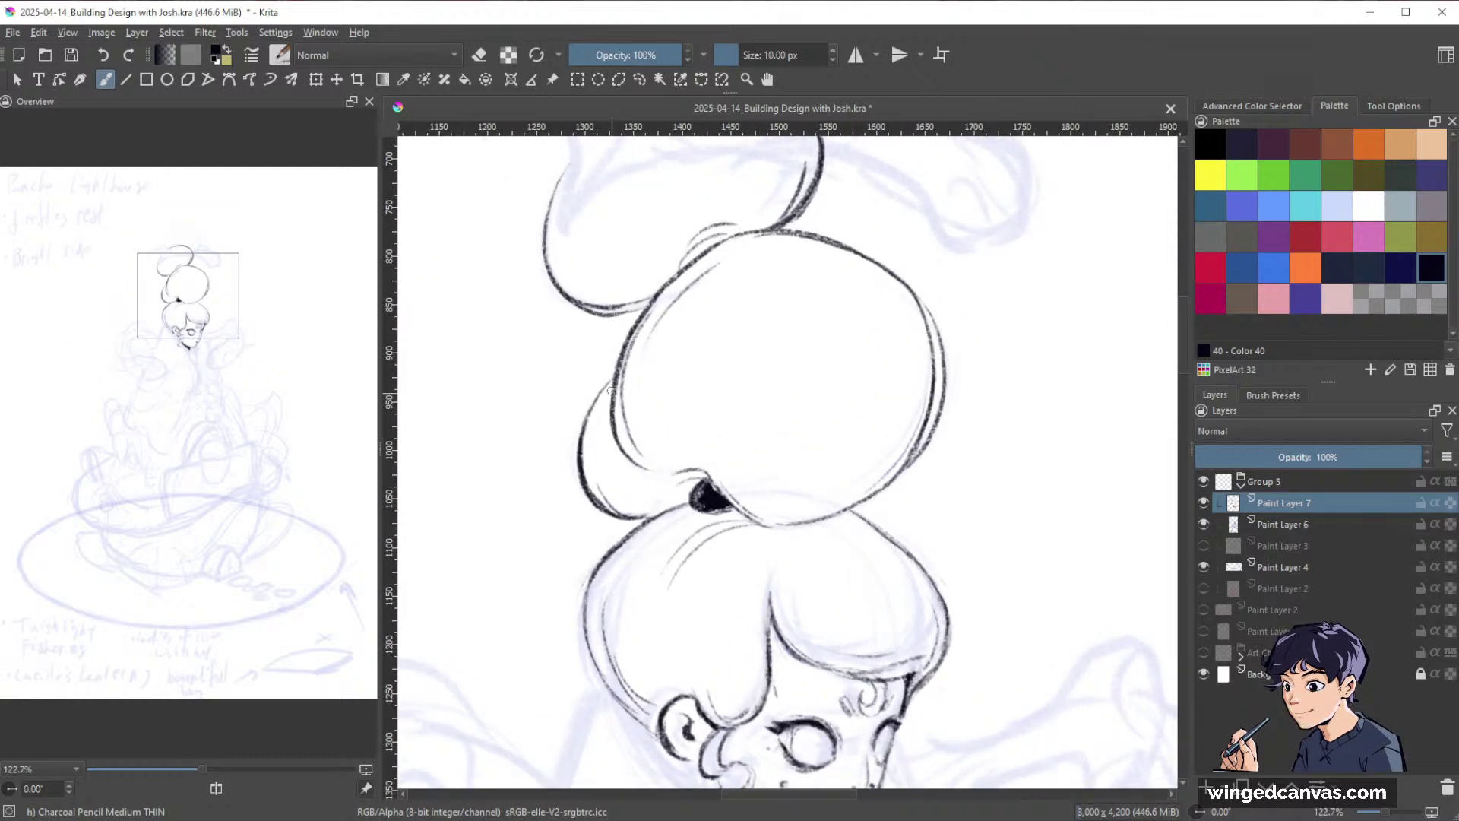
pyautogui.moveTo(609, 396); pyautogui.dragTo(632, 465)
pyautogui.moveTo(610, 413); pyautogui.dragTo(635, 465)
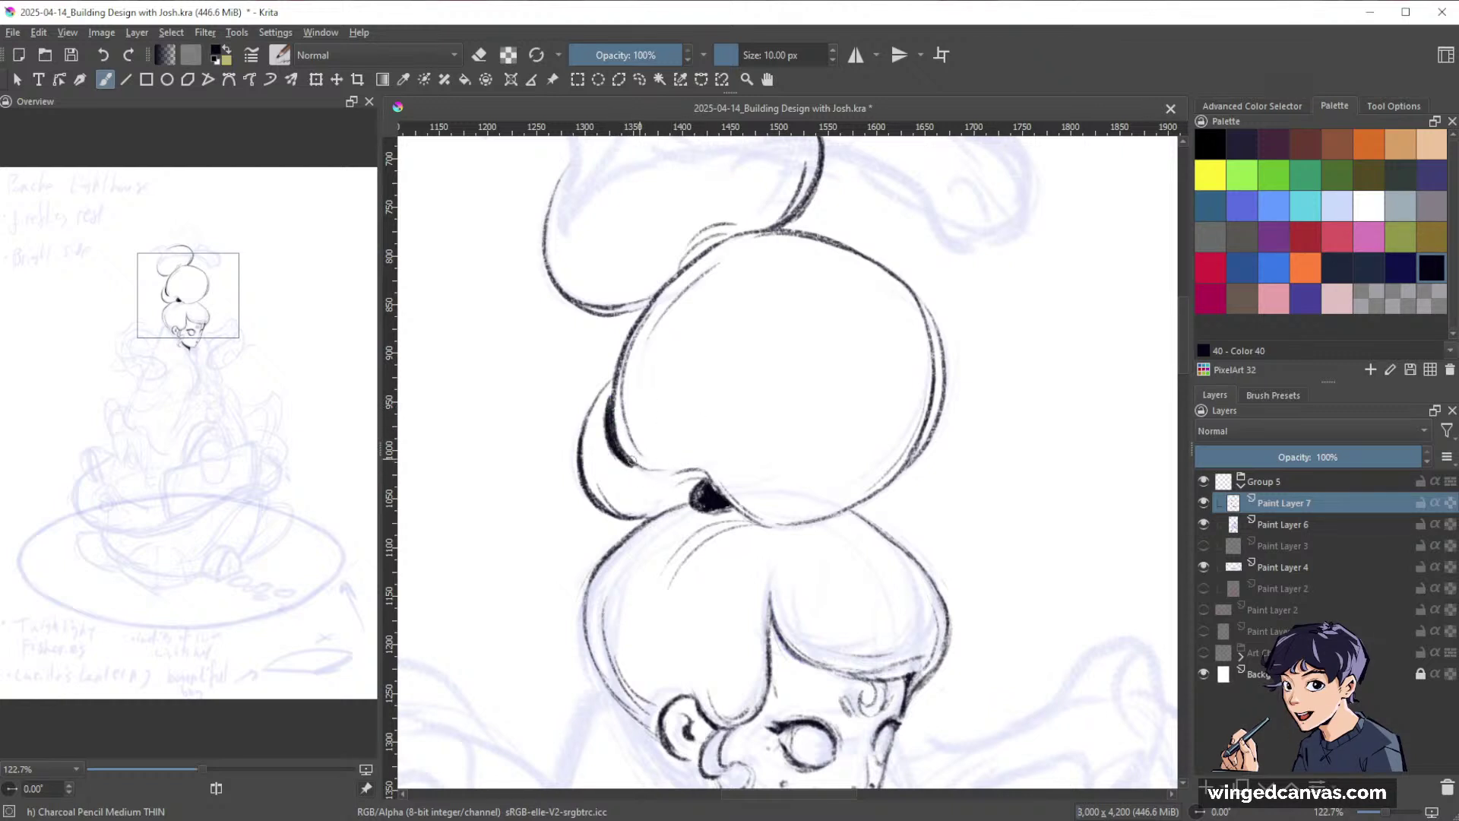
pyautogui.moveTo(657, 472); pyautogui.dragTo(687, 472)
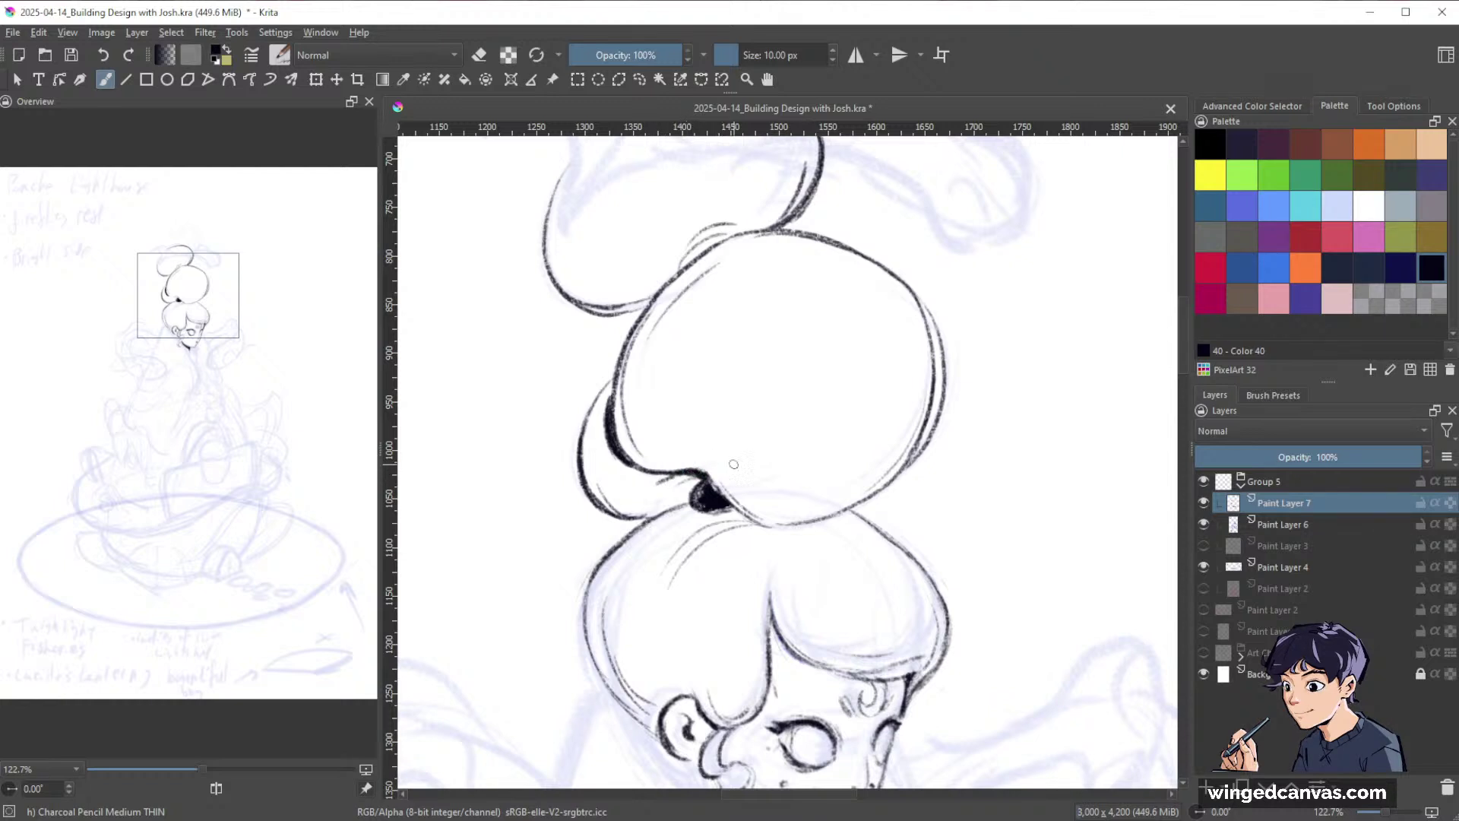
pyautogui.moveTo(904, 433); pyautogui.dragTo(933, 588)
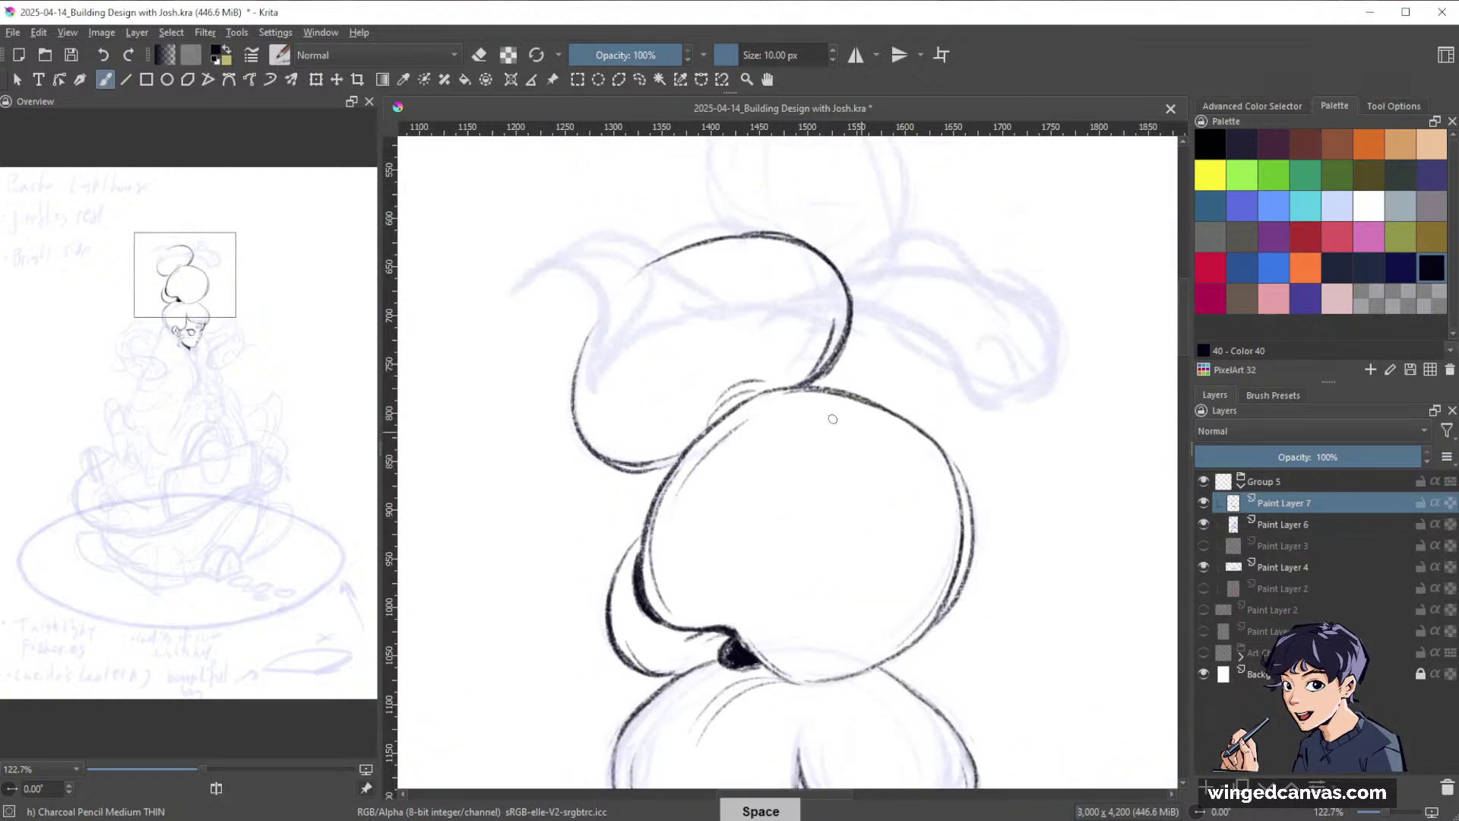
pyautogui.moveTo(710, 425)
pyautogui.mouseDown()
pyautogui.moveTo(760, 396)
pyautogui.moveTo(727, 387)
pyautogui.moveTo(756, 378)
pyautogui.moveTo(715, 405)
pyautogui.mouseUp()
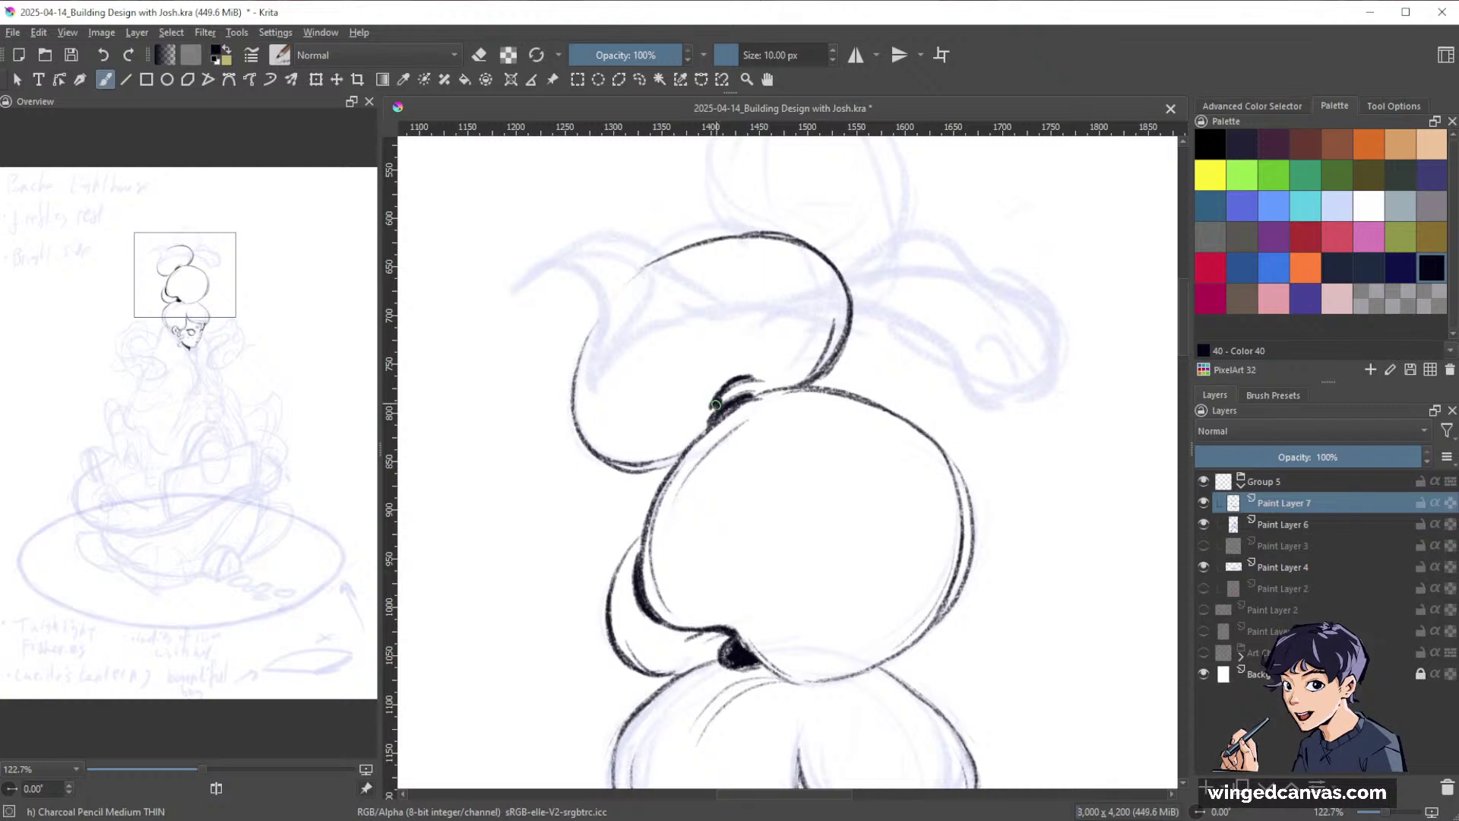
# Set the brush size to 14 px and fill a tall black reflection shape inside the large bun's left side.
pyautogui.moveTo(1039, 382); pyautogui.dragTo(963, 500)
pyautogui.moveTo(908, 460); pyautogui.dragTo(908, 380)
pyautogui.press(']')
pyautogui.press(']')
pyautogui.press(']')
pyautogui.press(']')
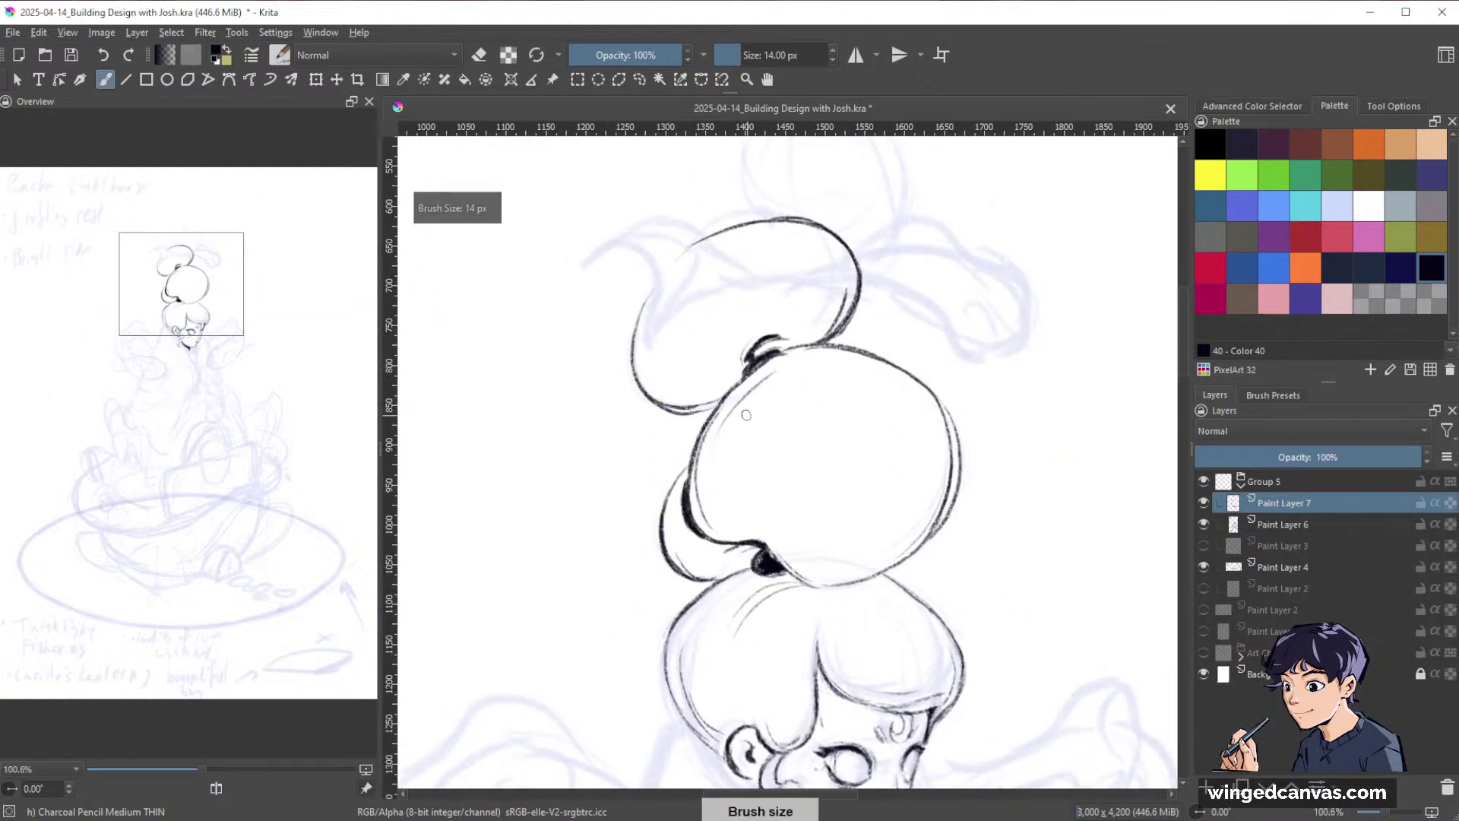
pyautogui.moveTo(748, 410)
pyautogui.mouseDown()
pyautogui.moveTo(734, 421)
pyautogui.moveTo(746, 519)
pyautogui.mouseUp()
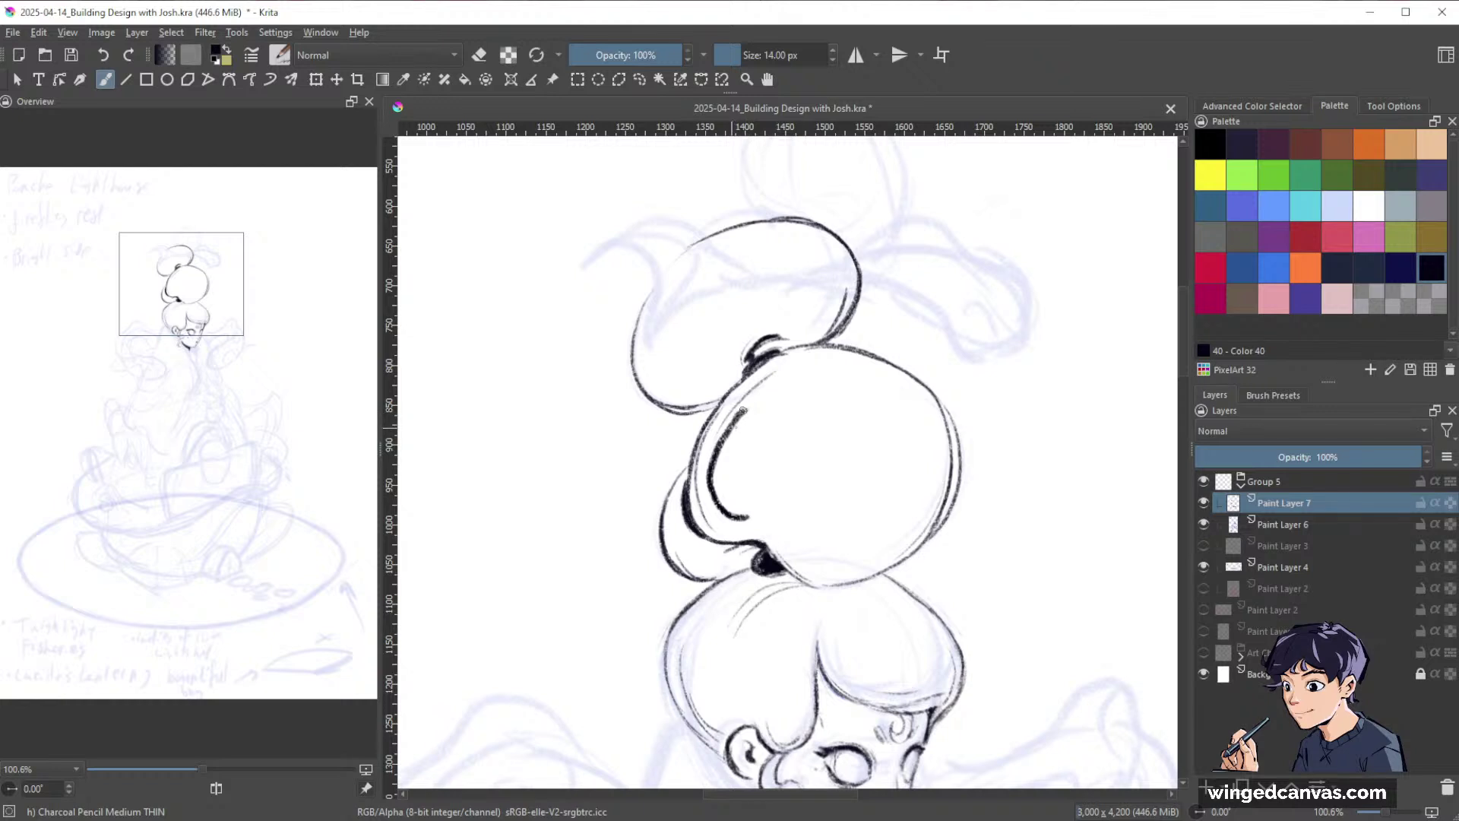
pyautogui.moveTo(752, 413)
pyautogui.mouseDown()
pyautogui.moveTo(753, 517)
pyautogui.moveTo(737, 448)
pyautogui.moveTo(762, 498)
pyautogui.moveTo(749, 519)
pyautogui.moveTo(751, 416)
pyautogui.moveTo(722, 479)
pyautogui.moveTo(735, 501)
pyautogui.moveTo(732, 441)
pyautogui.moveTo(757, 490)
pyautogui.mouseUp()
# Erase a small round highlight inside the tall black shape and clean up its lower edge with Eraser Circle.
pyautogui.press('e')
pyautogui.press('e')
pyautogui.press('/')
pyautogui.press('/')
pyautogui.press('e')
pyautogui.press('e')
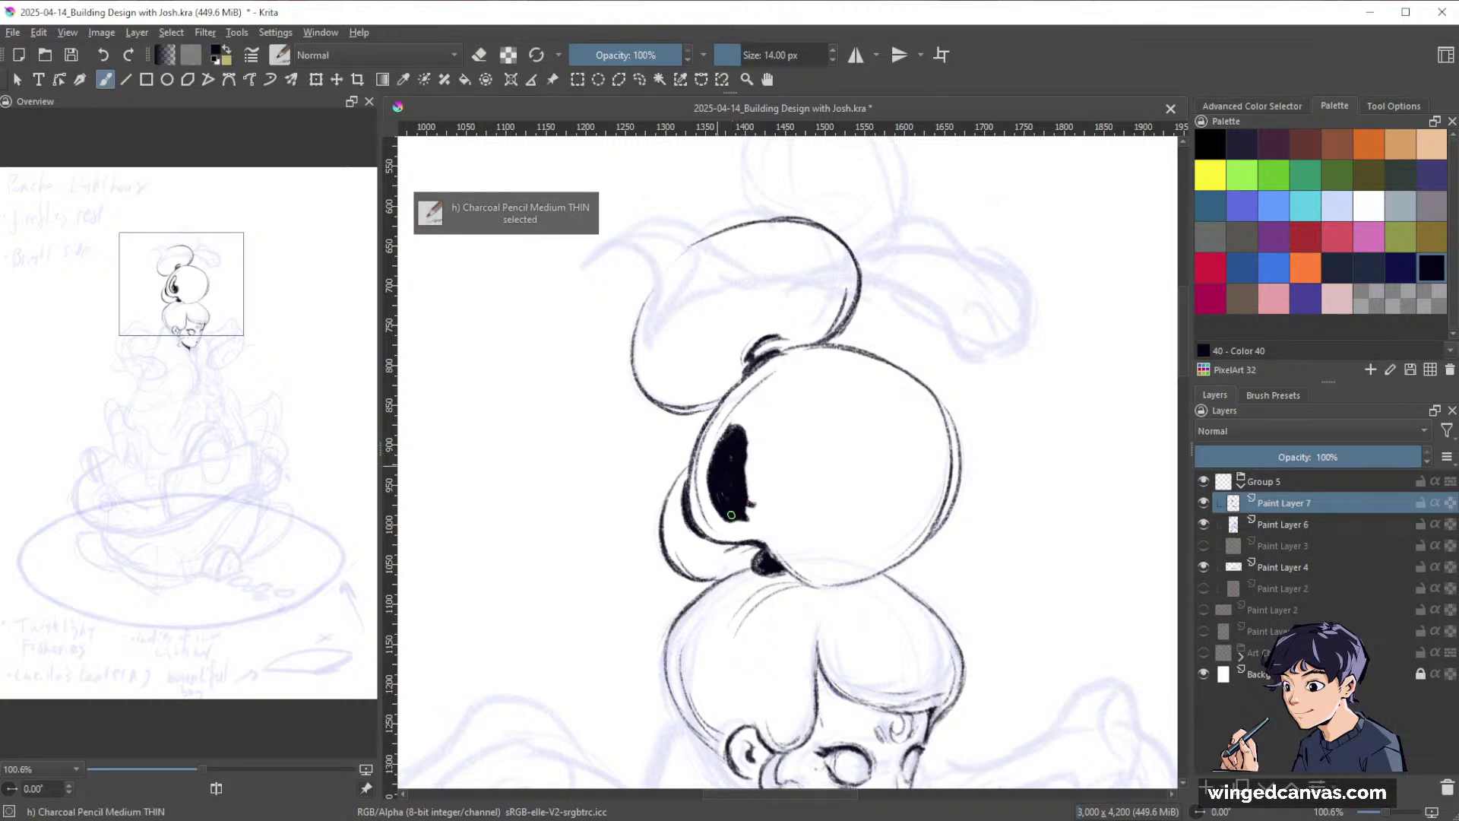
pyautogui.press('/')
pyautogui.click(728, 474)
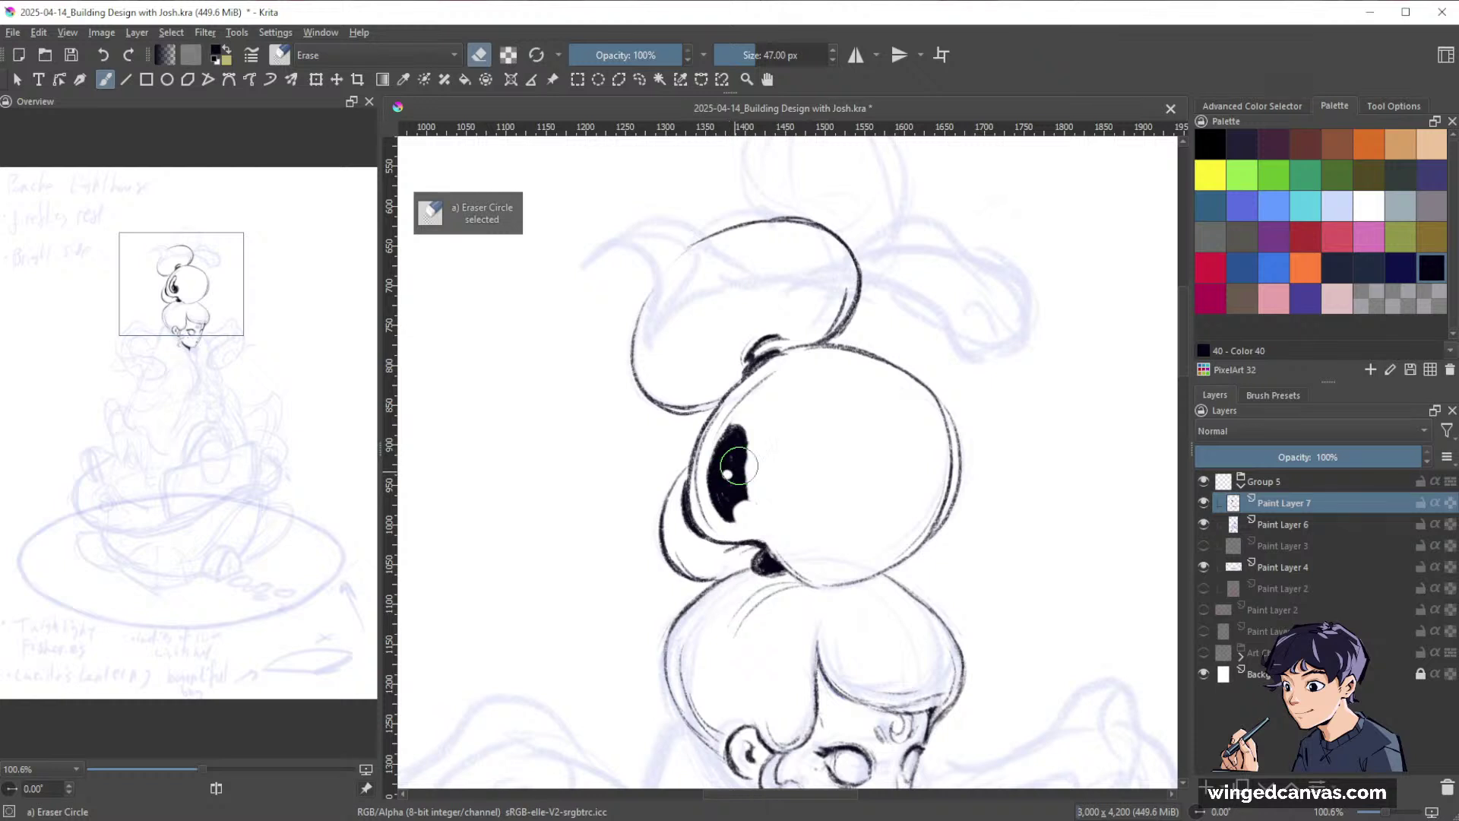
pyautogui.press('/')
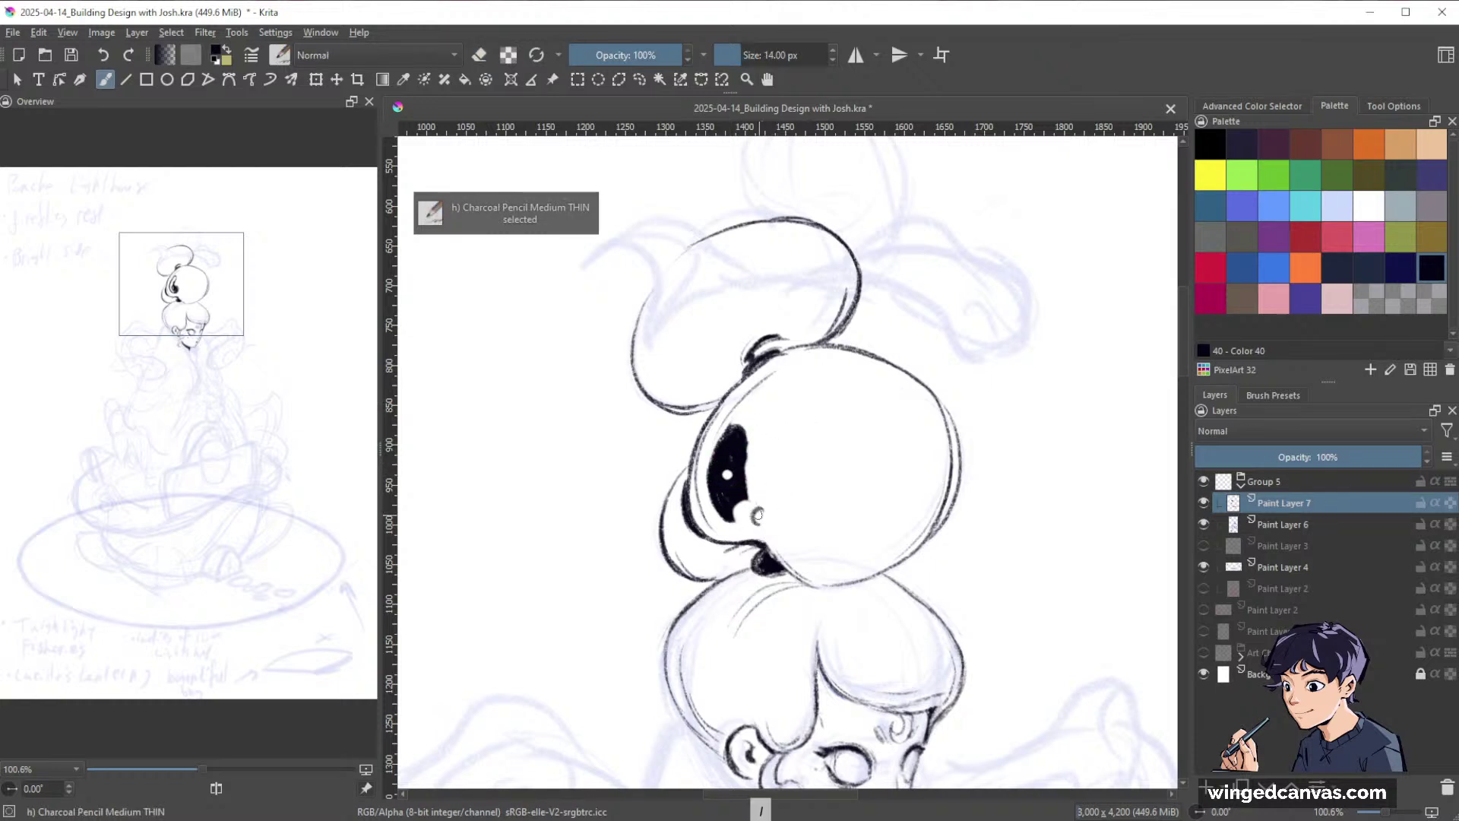
# Fill a small black spot below the large bun's tall shape and more black spots inside the small lower bun.
pyautogui.moveTo(759, 515)
pyautogui.mouseDown()
pyautogui.moveTo(769, 533)
pyautogui.moveTo(785, 526)
pyautogui.mouseUp()
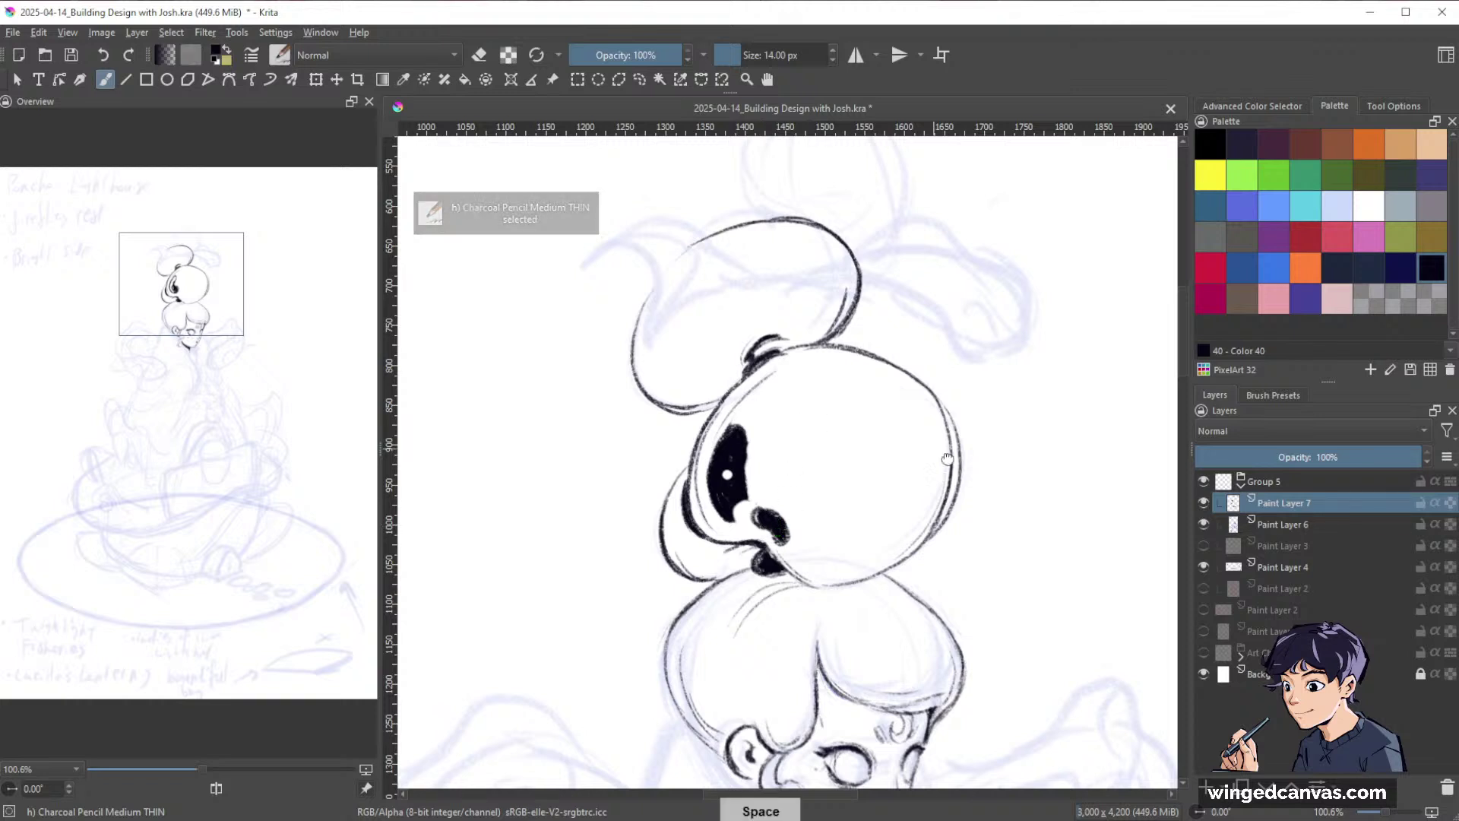
pyautogui.moveTo(723, 467); pyautogui.dragTo(711, 370)
pyautogui.moveTo(679, 453)
pyautogui.mouseDown()
pyautogui.moveTo(677, 468)
pyautogui.moveTo(703, 475)
pyautogui.moveTo(672, 448)
pyautogui.mouseUp()
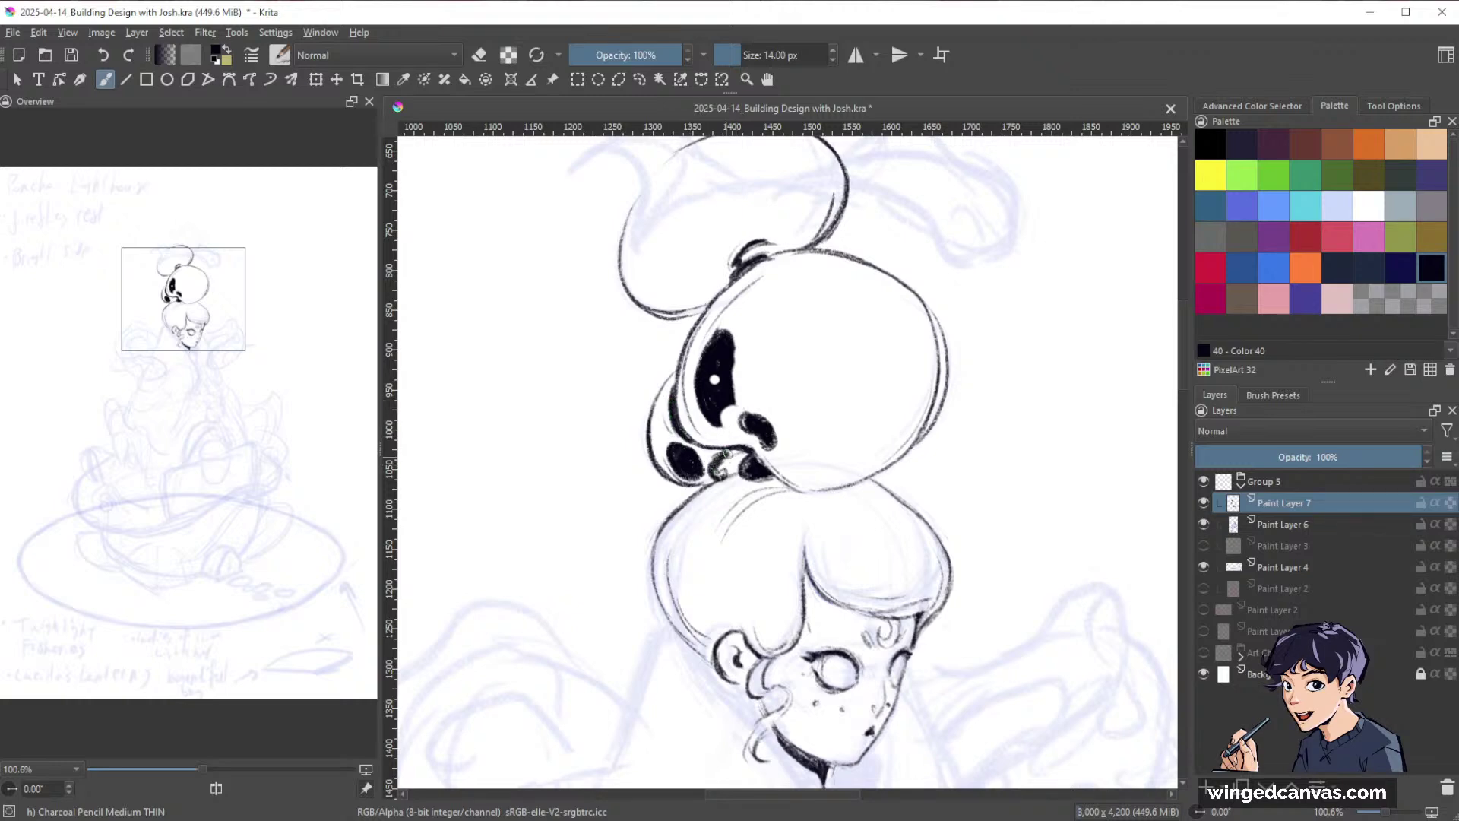
pyautogui.moveTo(724, 461); pyautogui.dragTo(744, 455)
# Fill a curved black shadow along the large bun's underside and a short one along its upper left edge.
pyautogui.moveTo(1003, 336)
pyautogui.mouseDown()
pyautogui.moveTo(933, 456)
pyautogui.moveTo(975, 499)
pyautogui.moveTo(975, 426)
pyautogui.mouseUp()
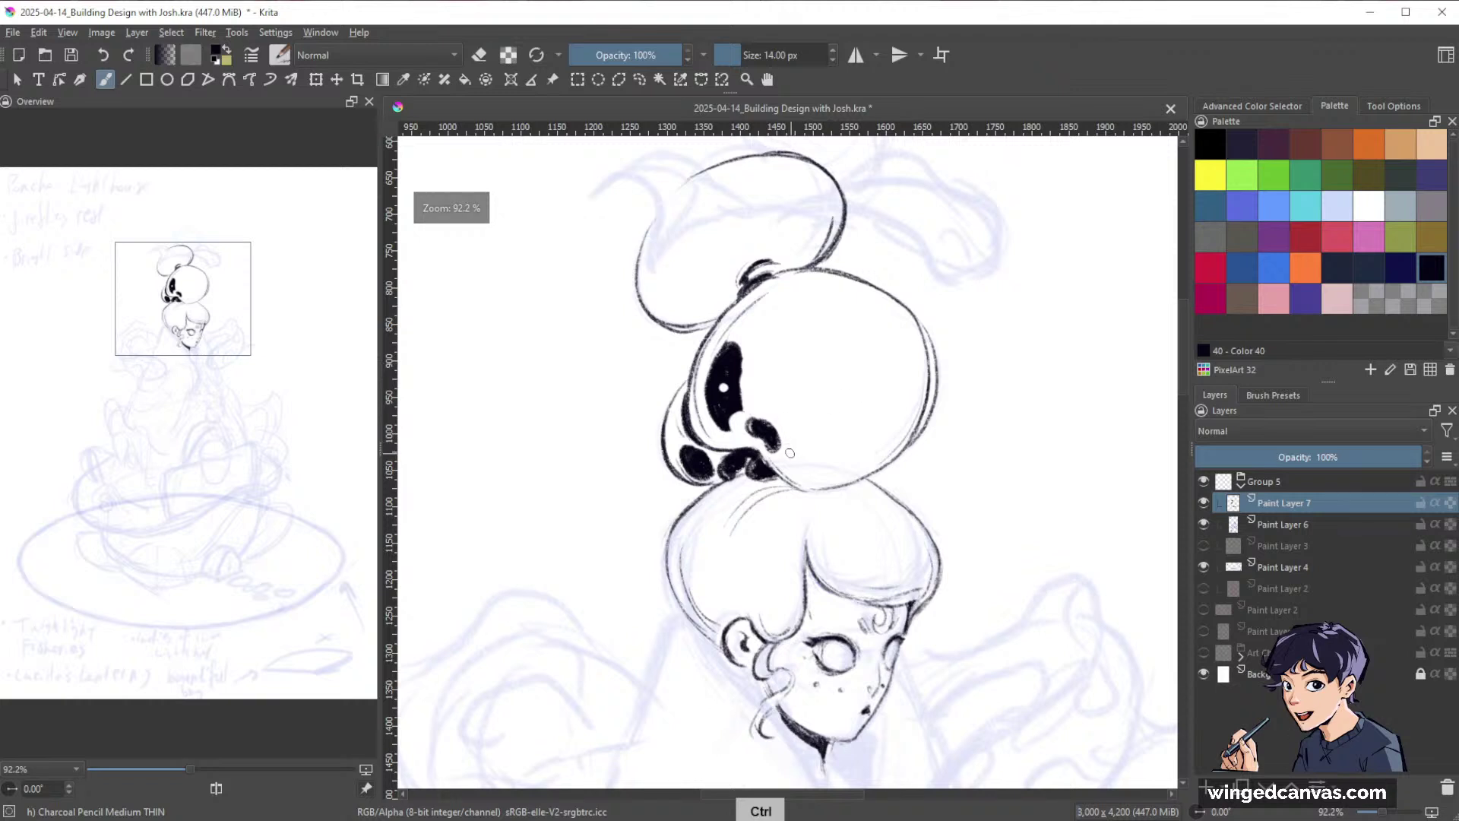
pyautogui.moveTo(790, 459)
pyautogui.mouseDown()
pyautogui.moveTo(816, 480)
pyautogui.moveTo(858, 461)
pyautogui.moveTo(837, 475)
pyautogui.moveTo(808, 466)
pyautogui.moveTo(852, 466)
pyautogui.mouseUp()
pyautogui.moveTo(1034, 415); pyautogui.dragTo(1038, 500)
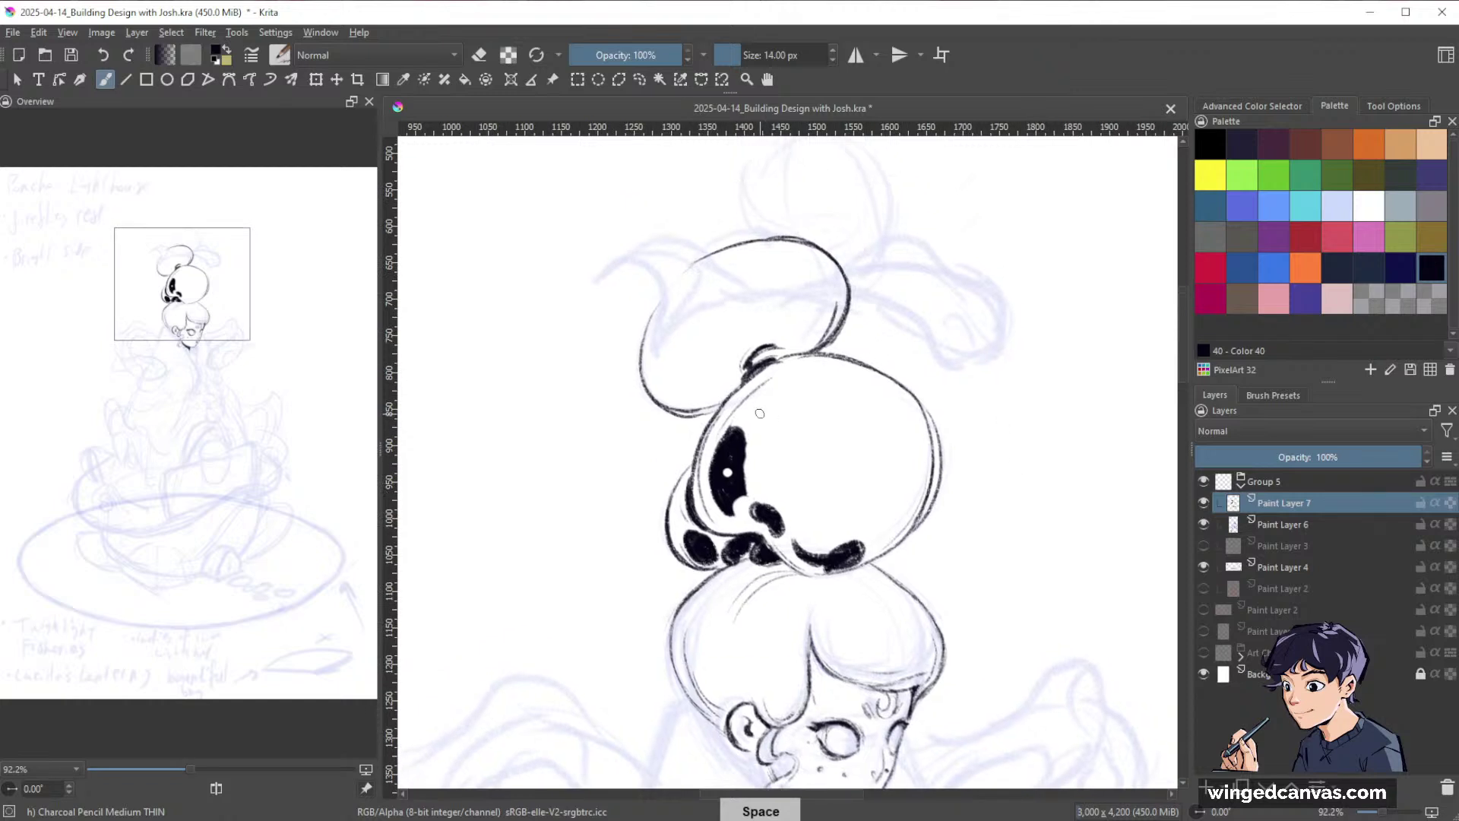
pyautogui.moveTo(744, 413)
pyautogui.mouseDown()
pyautogui.moveTo(773, 377)
pyautogui.moveTo(745, 405)
pyautogui.mouseUp()
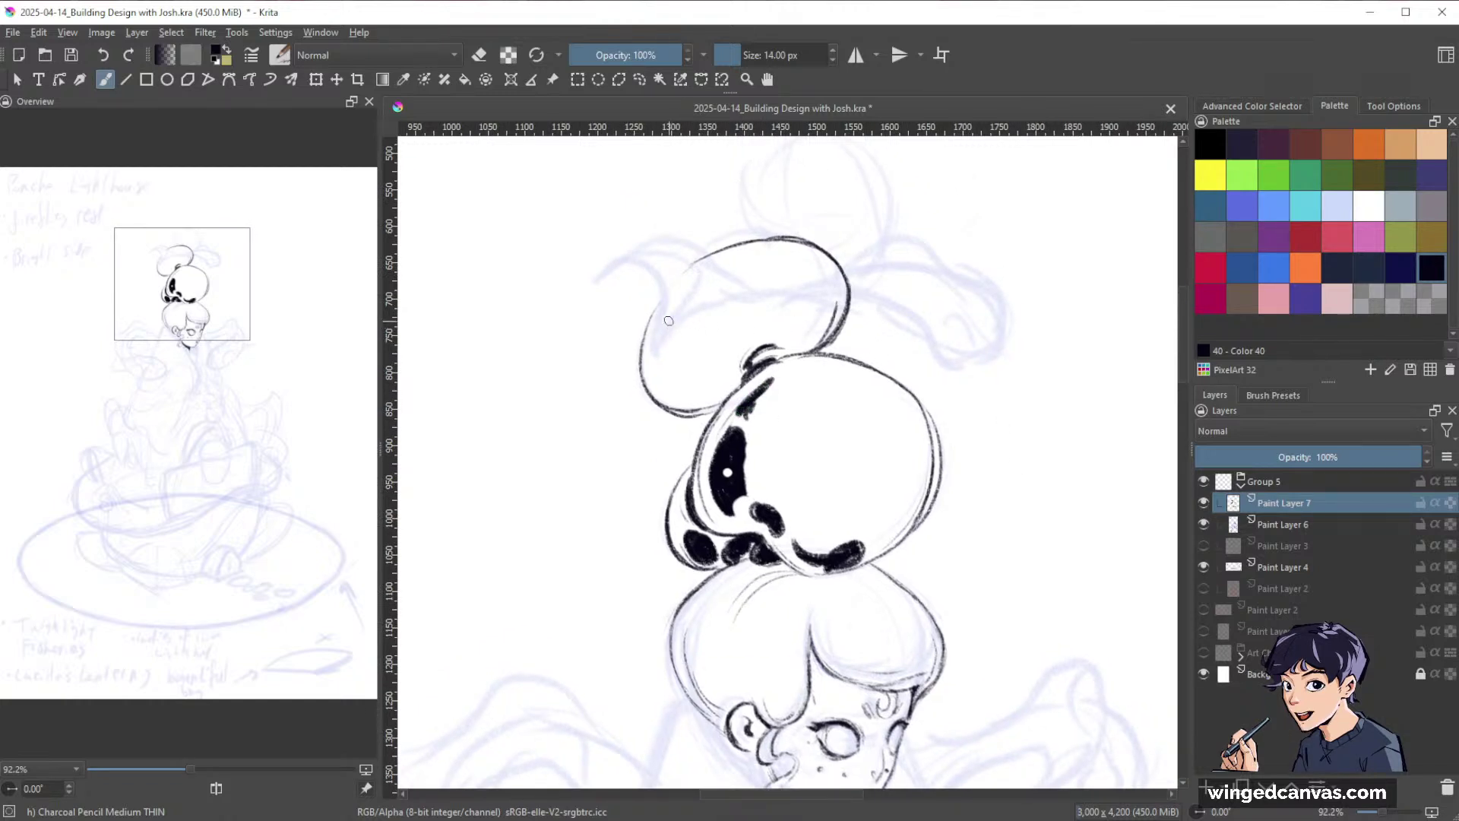
# Set the brush size to 28 px and paint a curved black shadow inside the upper bun's lower left edge.
pyautogui.press(']')
pyautogui.press(']')
pyautogui.press(']')
pyautogui.press(']')
pyautogui.press(']')
pyautogui.press(']')
pyautogui.press(']')
pyautogui.press(']')
pyautogui.moveTo(667, 314)
pyautogui.mouseDown()
pyautogui.moveTo(660, 380)
pyautogui.moveTo(718, 388)
pyautogui.moveTo(663, 380)
pyautogui.moveTo(699, 378)
pyautogui.moveTo(664, 364)
pyautogui.mouseUp()
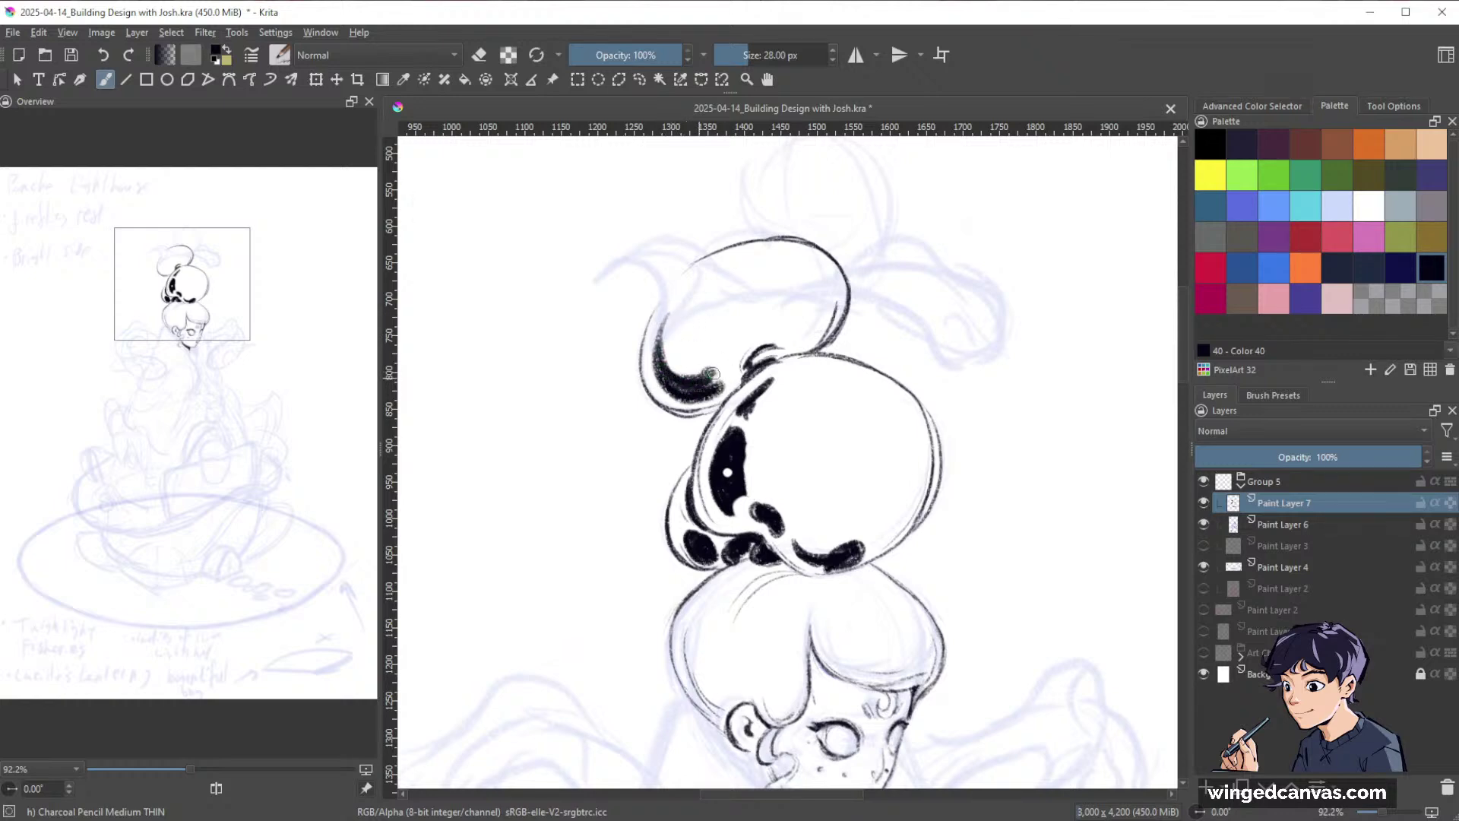
# Close the gap in the upper bun's outline along its upper left side.
pyautogui.press('space')
pyautogui.moveTo(1017, 315); pyautogui.dragTo(874, 443)
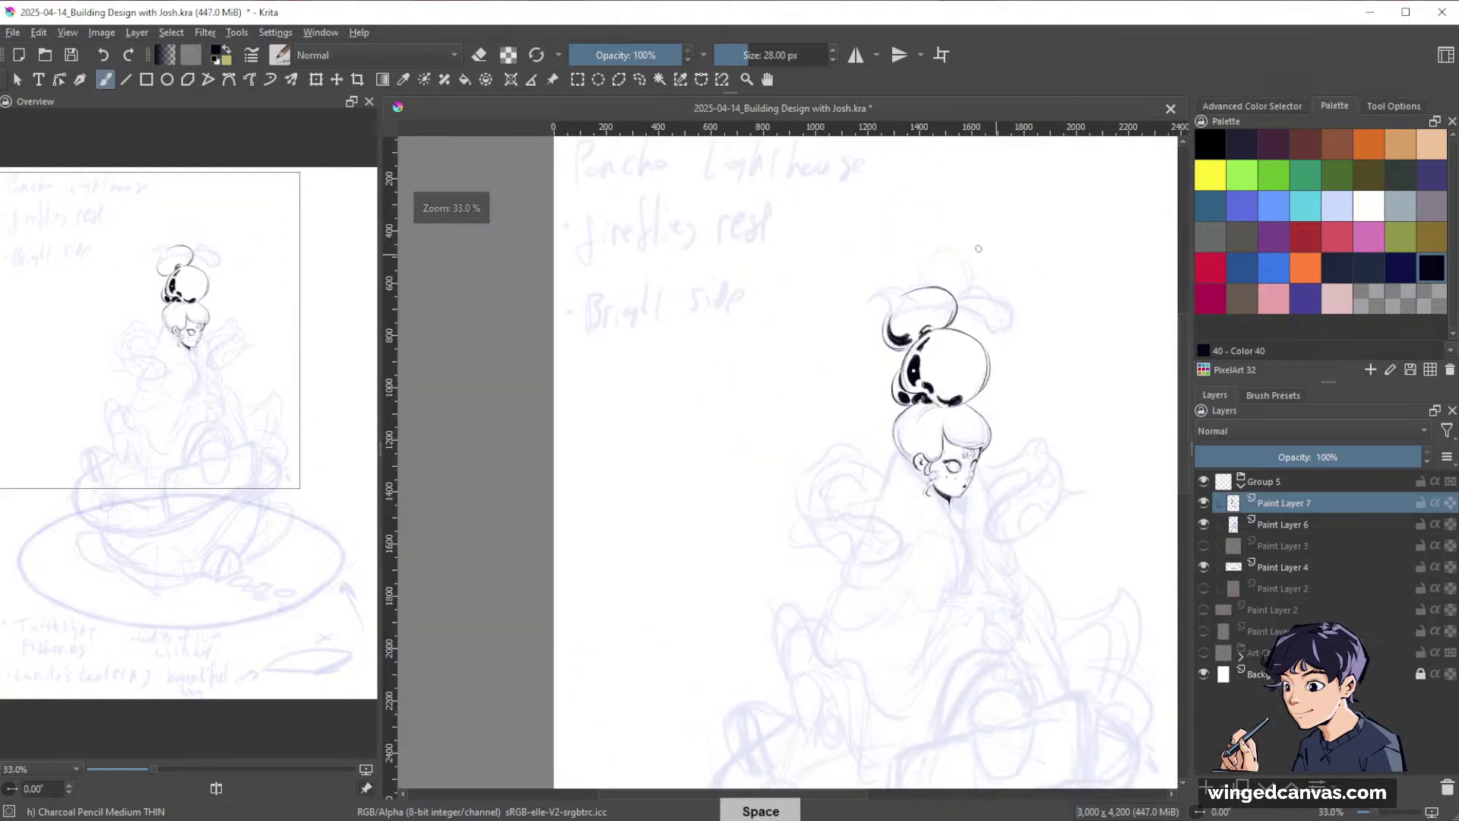
pyautogui.moveTo(953, 298); pyautogui.dragTo(803, 408)
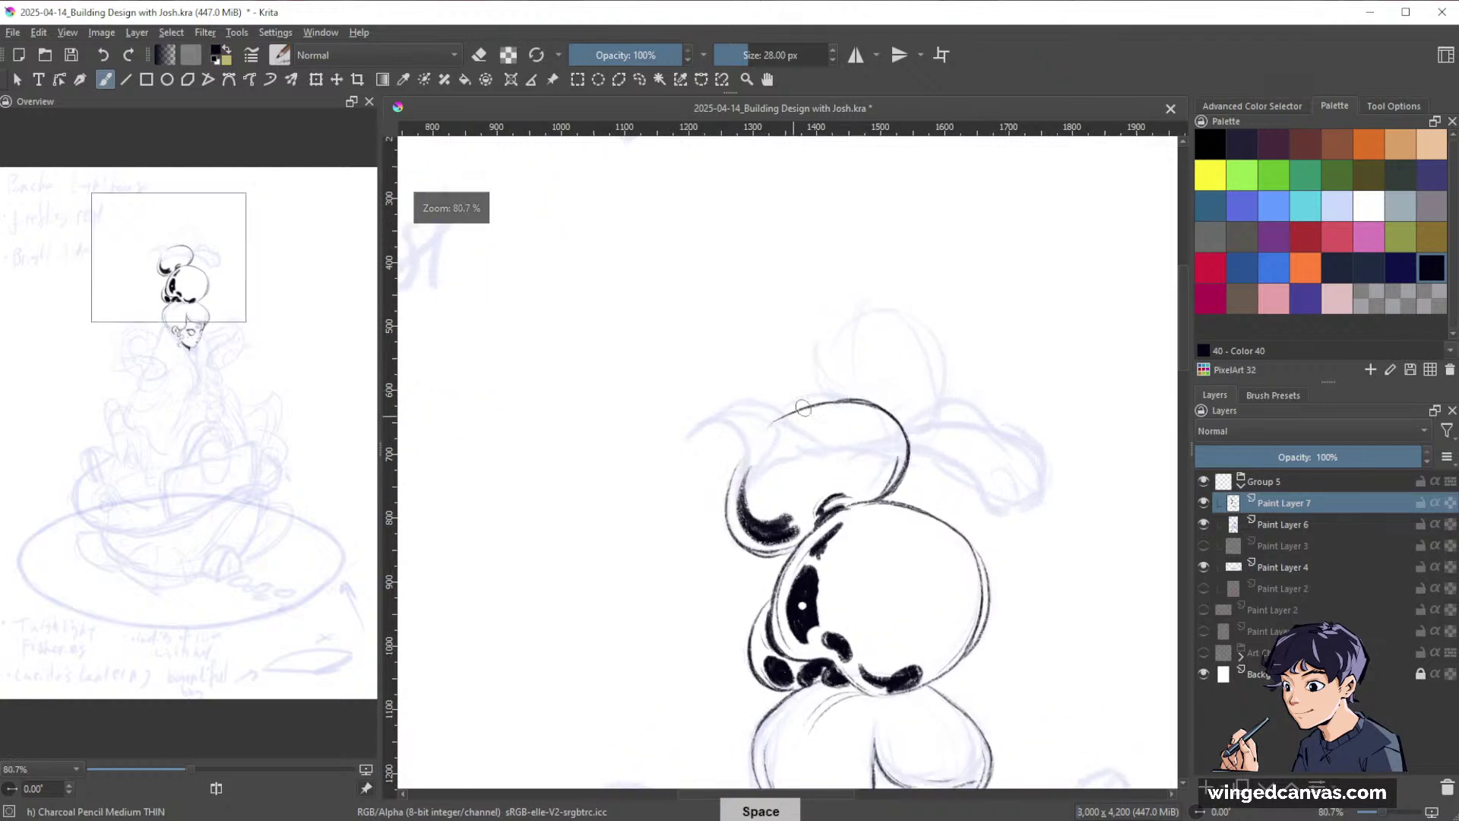
pyautogui.moveTo(743, 462); pyautogui.dragTo(775, 416)
# Draw small nested arcs on top of the upper bun with a 16 px brush.
pyautogui.press(']')
pyautogui.press(']')
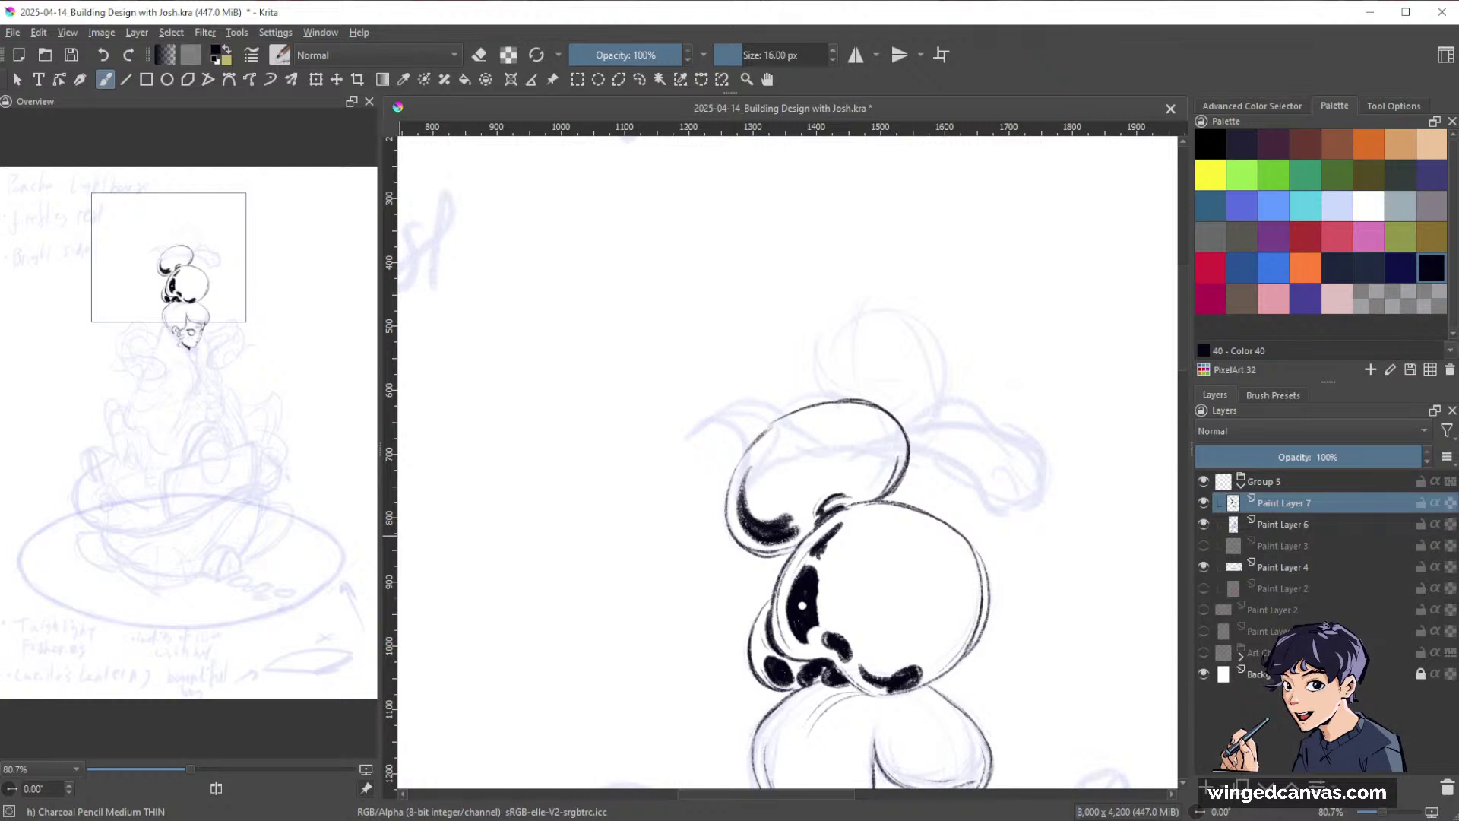
pyautogui.moveTo(1005, 356); pyautogui.dragTo(981, 333)
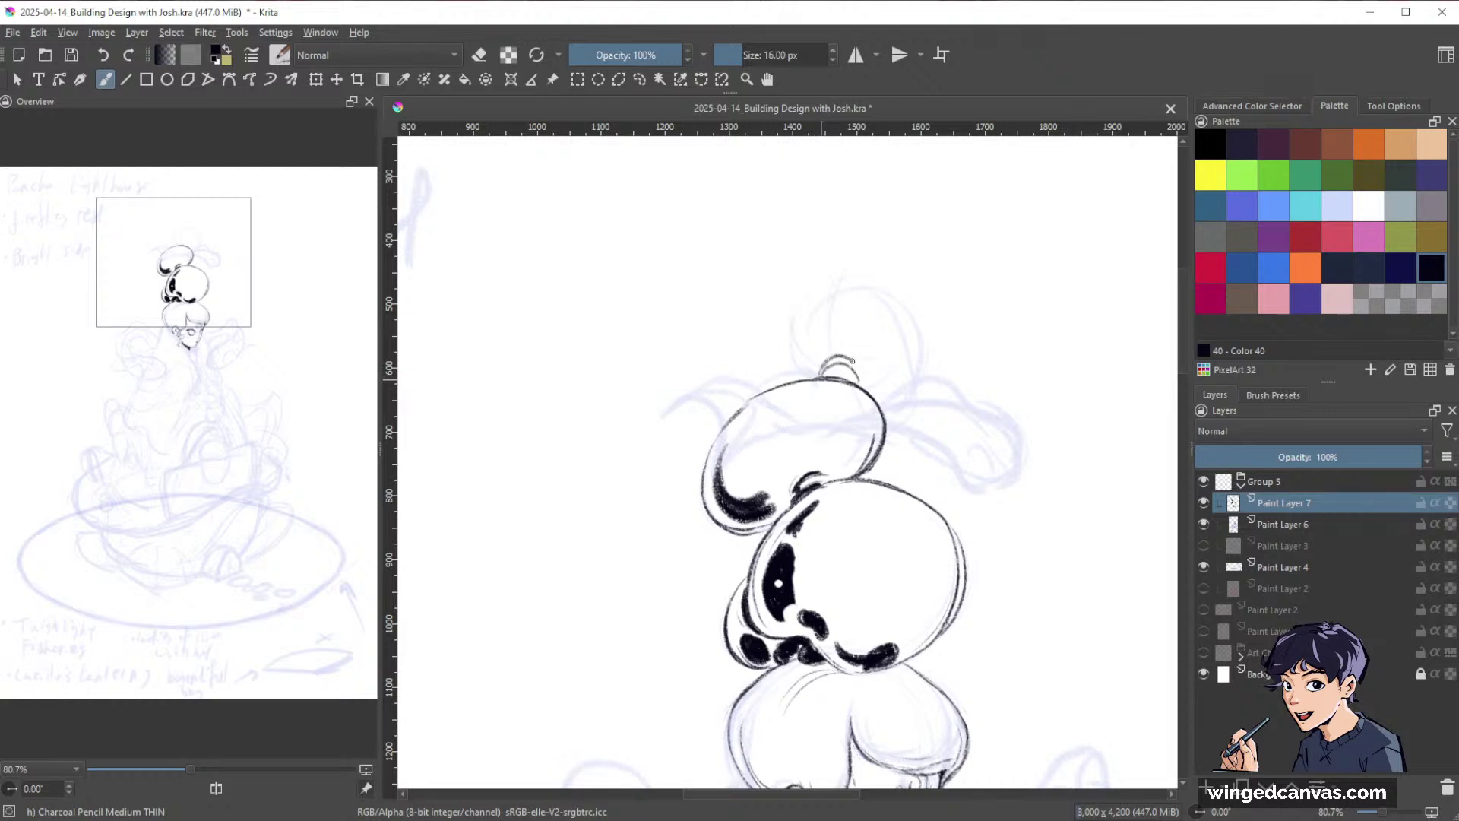
# Thicken the outline of the hair at the back of the character's head.
pyautogui.moveTo(853, 389); pyautogui.dragTo(971, 409)
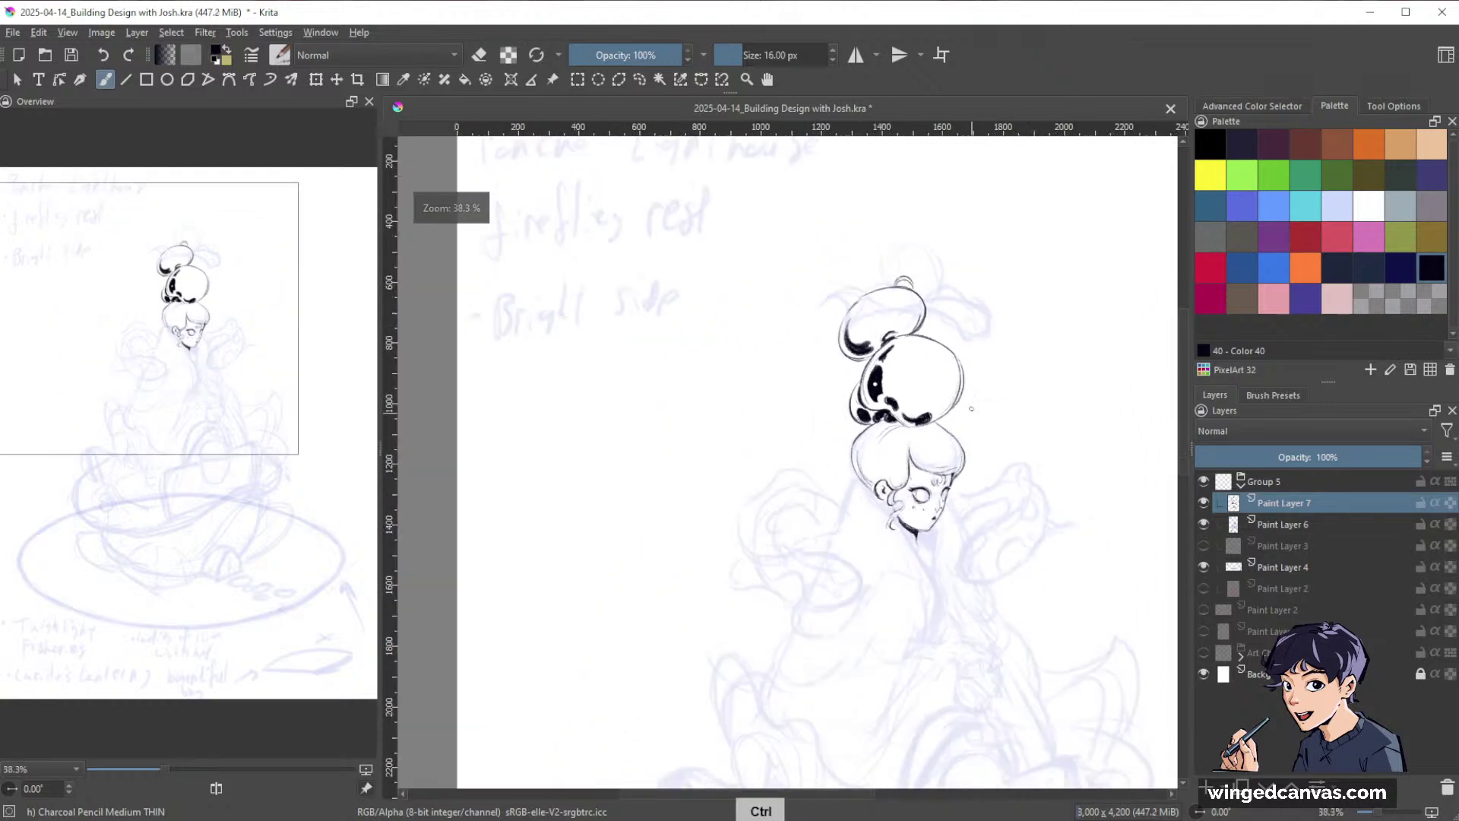
pyautogui.moveTo(943, 301); pyautogui.dragTo(1000, 213)
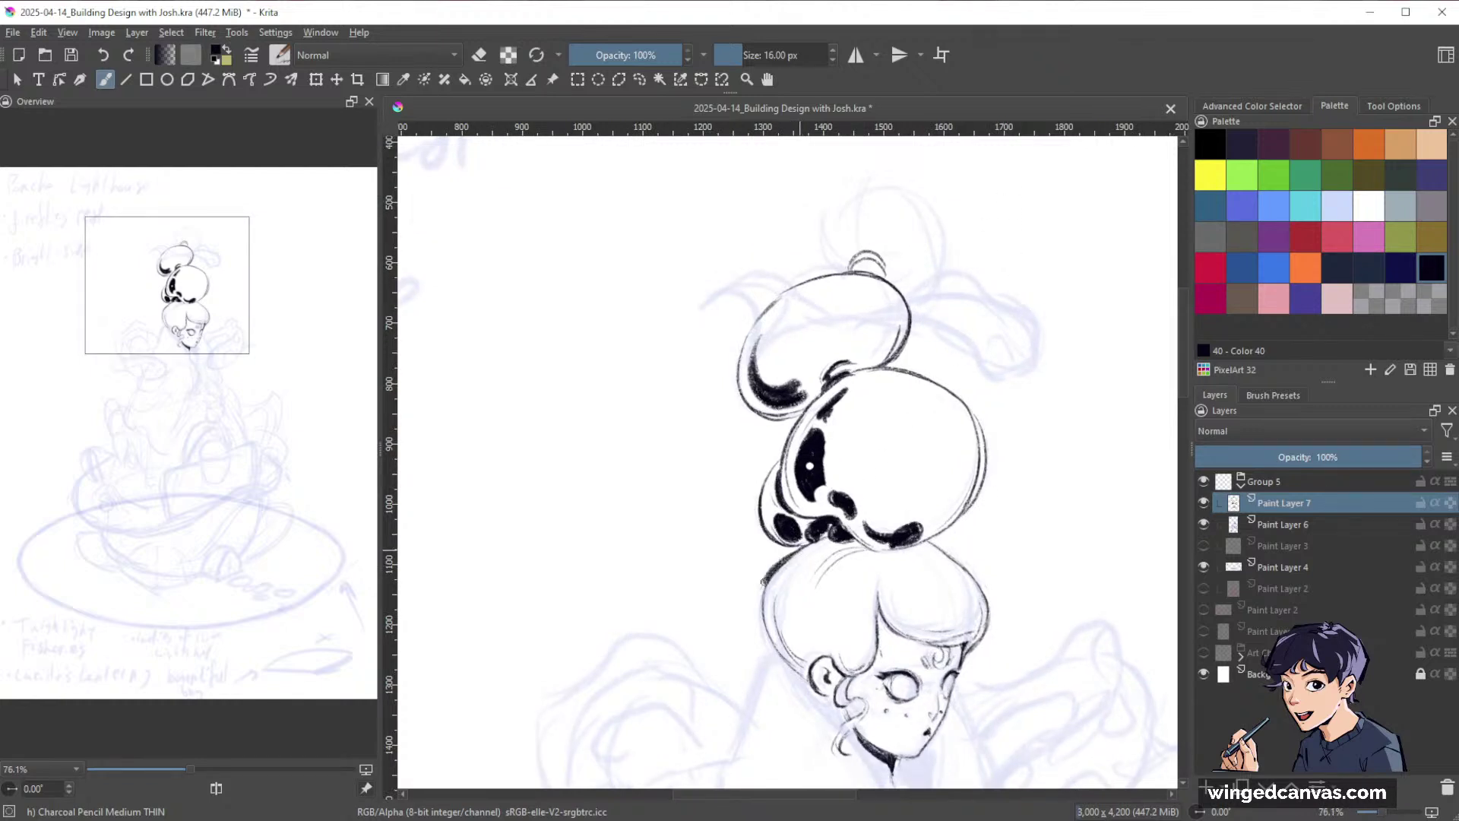
pyautogui.moveTo(1065, 552); pyautogui.dragTo(941, 486)
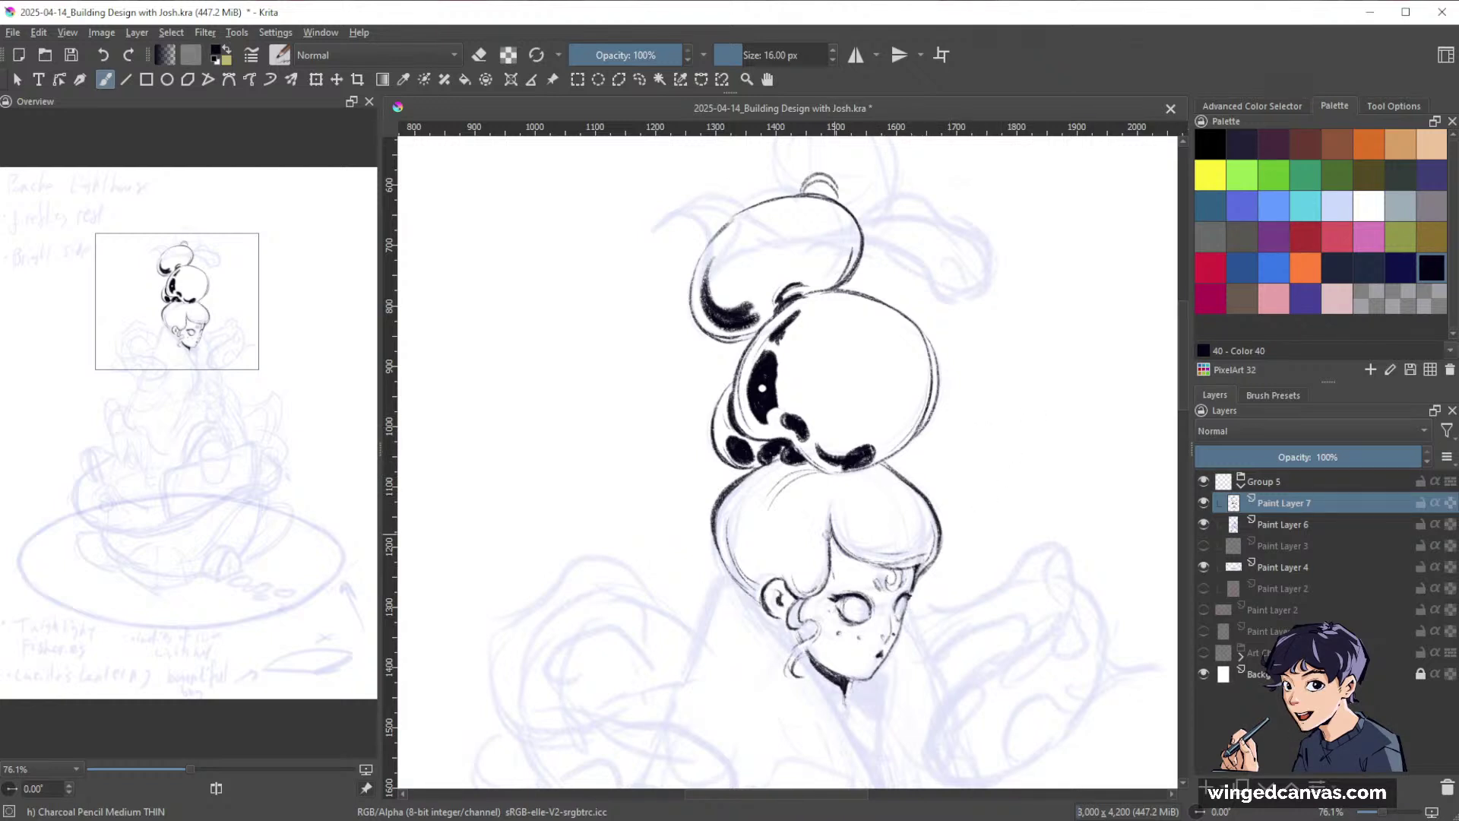
# Reduce the brush size to 9 px and reinforce the outlines of the fringe and the front of the hair.
pyautogui.moveTo(857, 555); pyautogui.dragTo(851, 513)
pyautogui.press('[')
pyautogui.press('[')
pyautogui.press('[')
pyautogui.press('[')
pyautogui.press('[')
pyautogui.press('[')
pyautogui.press('[')
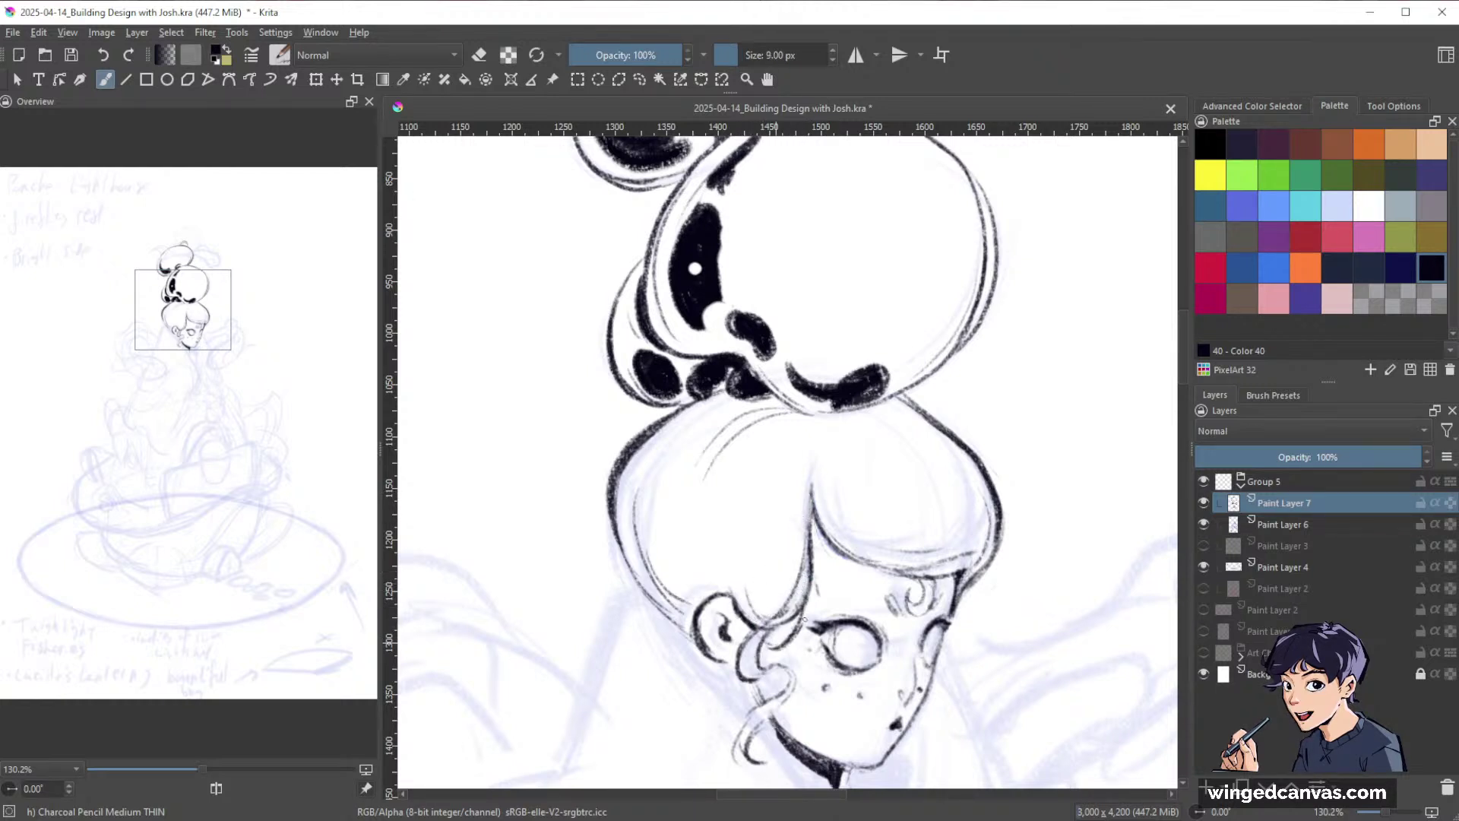
# Paint a long black shadow and two small spots in the hair at the back of the head with a 28 px brush.
pyautogui.moveTo(1031, 494)
pyautogui.mouseDown()
pyautogui.moveTo(992, 611)
pyautogui.moveTo(898, 584)
pyautogui.mouseUp()
pyautogui.moveTo(916, 532); pyautogui.dragTo(900, 448)
pyautogui.moveTo(733, 454)
pyautogui.mouseDown()
pyautogui.moveTo(749, 454)
pyautogui.moveTo(716, 509)
pyautogui.mouseUp()
pyautogui.moveTo(729, 459)
pyautogui.mouseDown()
pyautogui.moveTo(734, 538)
pyautogui.moveTo(762, 548)
pyautogui.moveTo(726, 532)
pyautogui.mouseUp()
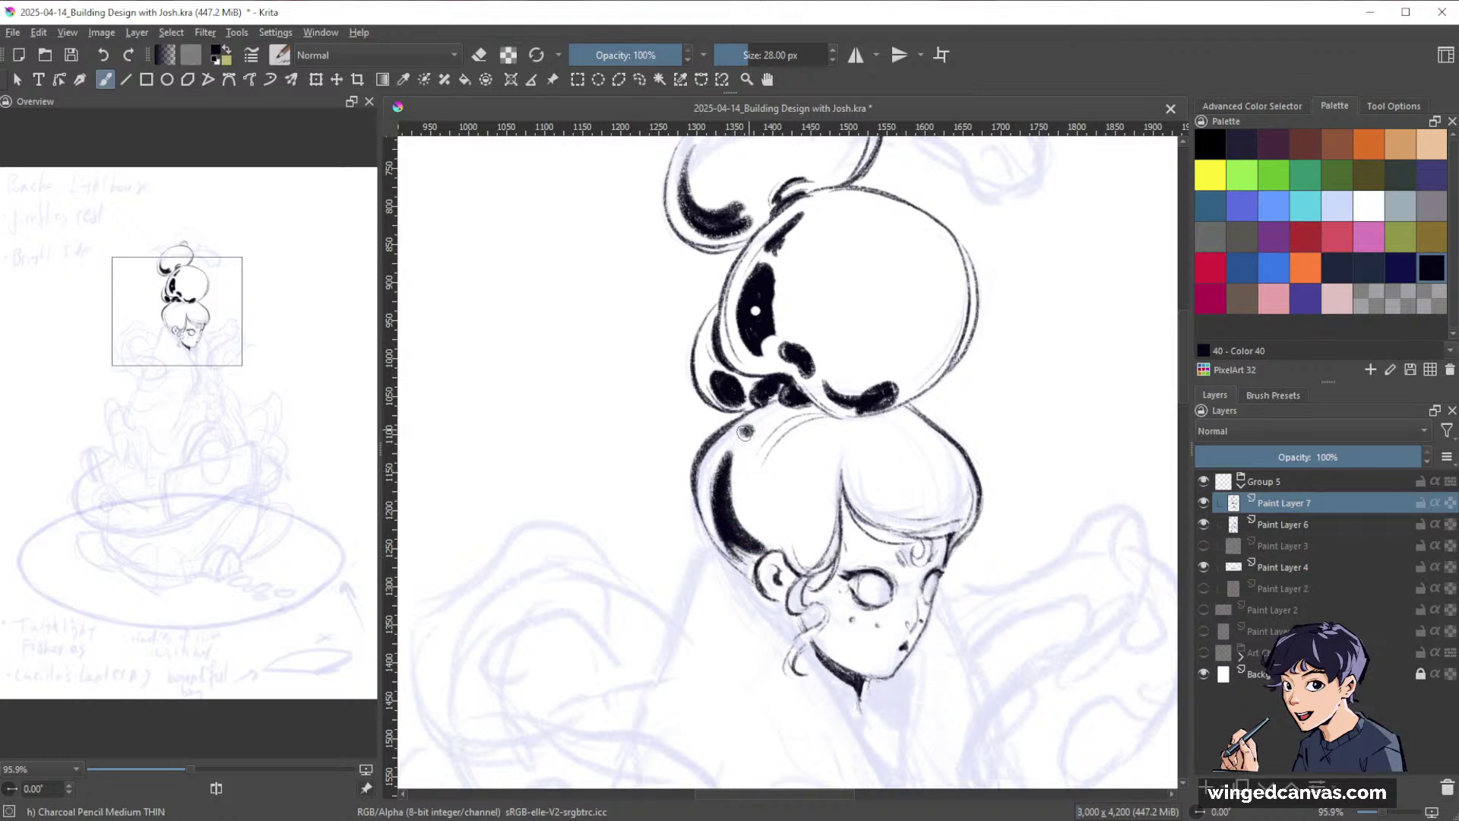
pyautogui.moveTo(764, 517)
pyautogui.mouseDown()
pyautogui.moveTo(766, 504)
pyautogui.moveTo(774, 526)
pyautogui.mouseUp()
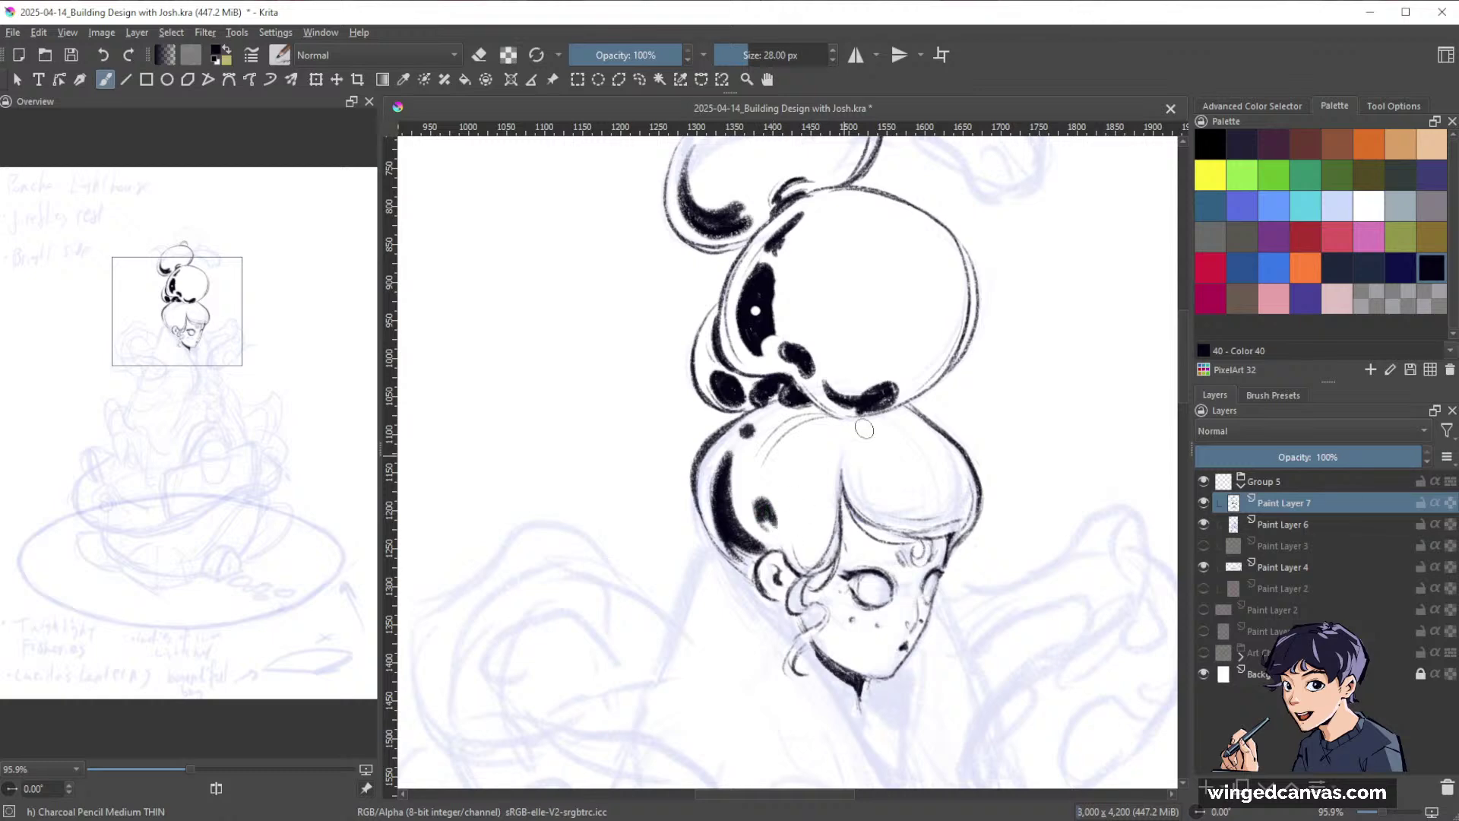
# Paint a tapered black shadow along the lower edge of the fringe.
pyautogui.press('space')
pyautogui.moveTo(1033, 462); pyautogui.dragTo(885, 582)
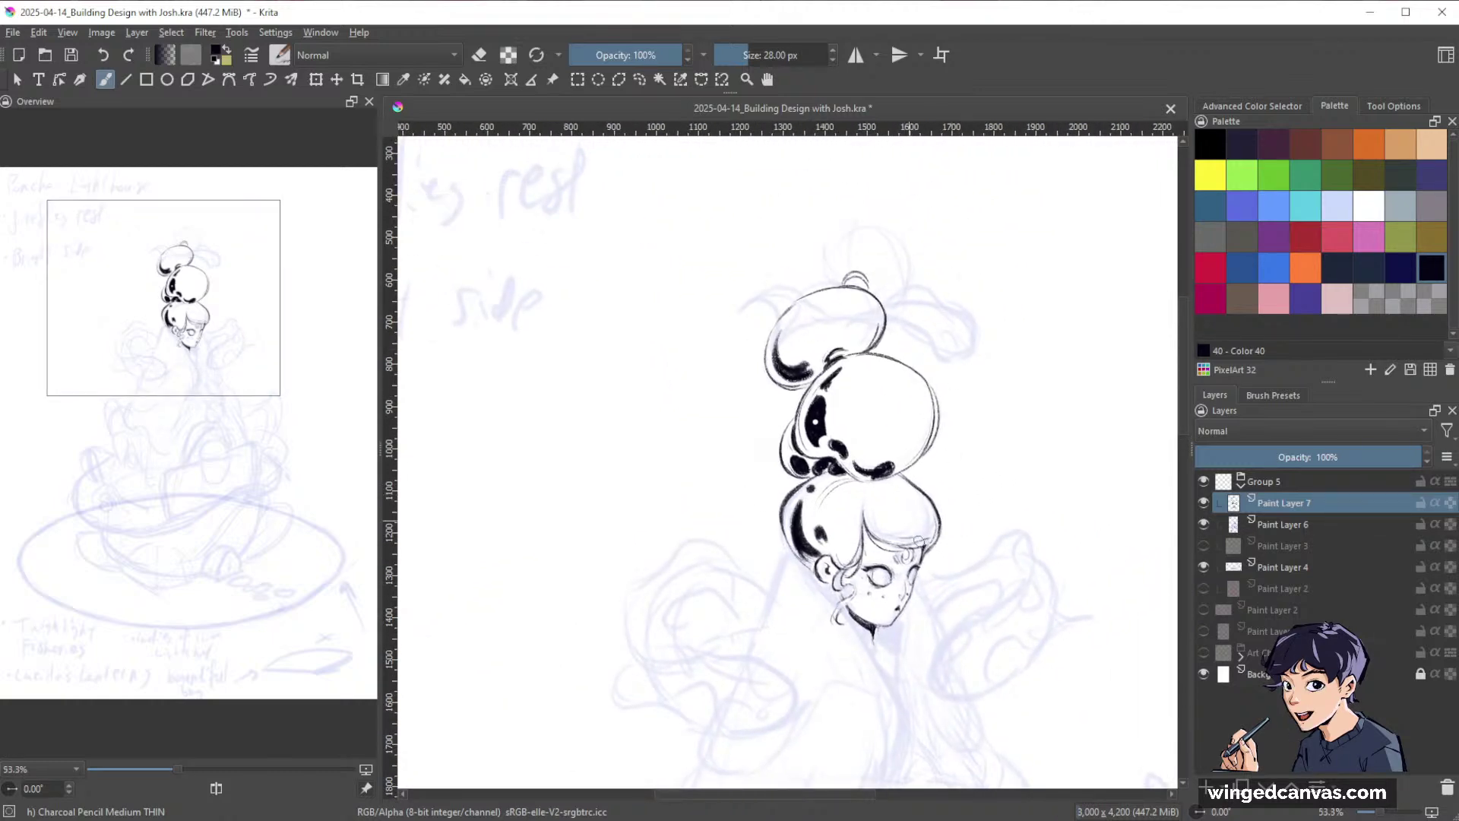
pyautogui.moveTo(916, 484)
pyautogui.mouseDown()
pyautogui.moveTo(839, 543)
pyautogui.moveTo(885, 581)
pyautogui.mouseUp()
pyautogui.moveTo(830, 541)
pyautogui.mouseDown()
pyautogui.moveTo(861, 574)
pyautogui.moveTo(899, 582)
pyautogui.mouseUp()
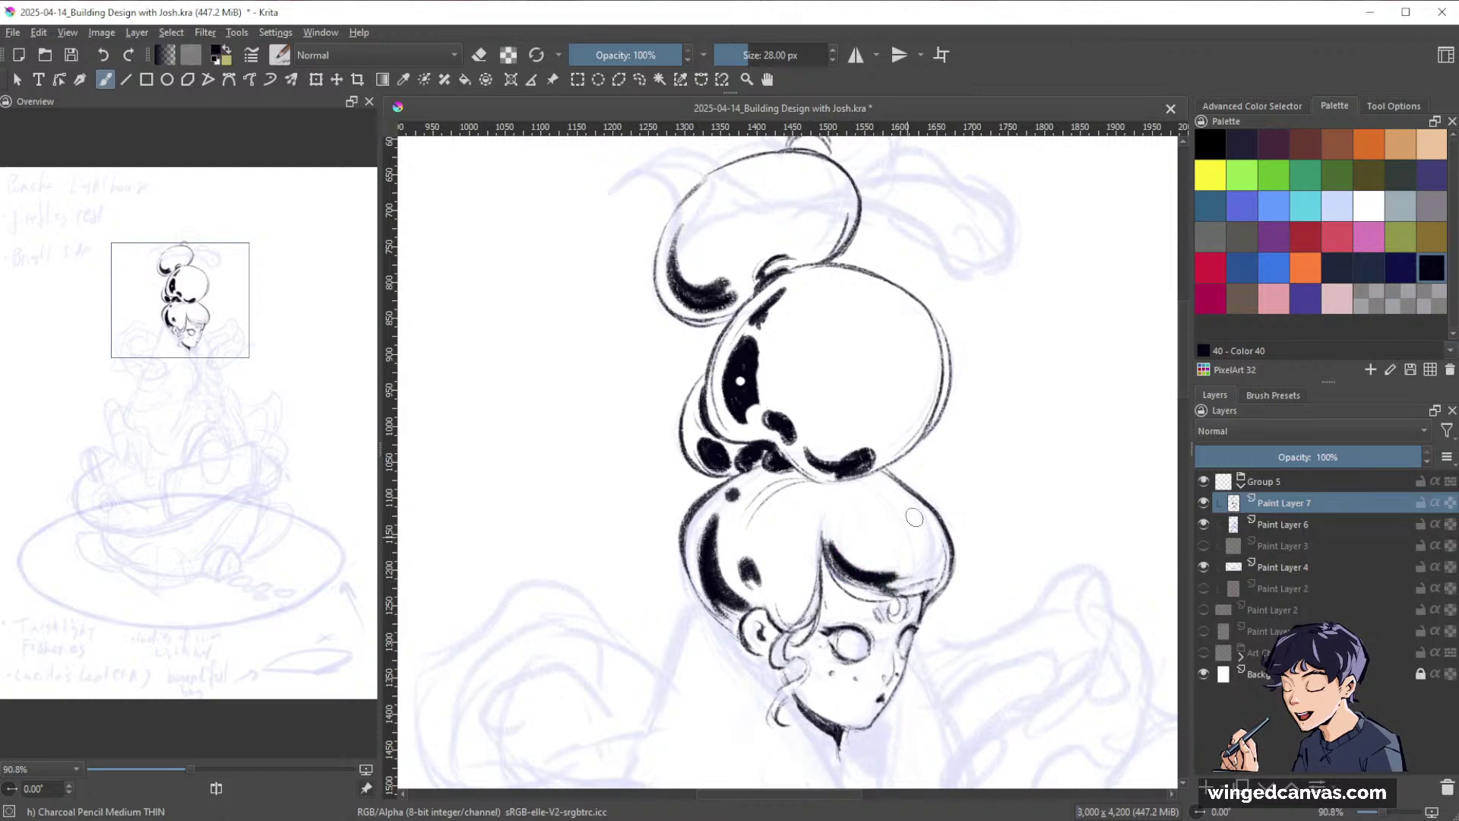
# Join the large bun's lower black shapes into one continuous shadow and add a small black spot to the upper bun.
pyautogui.moveTo(1066, 459)
pyautogui.mouseDown()
pyautogui.moveTo(919, 511)
pyautogui.moveTo(1028, 379)
pyautogui.moveTo(982, 486)
pyautogui.mouseUp()
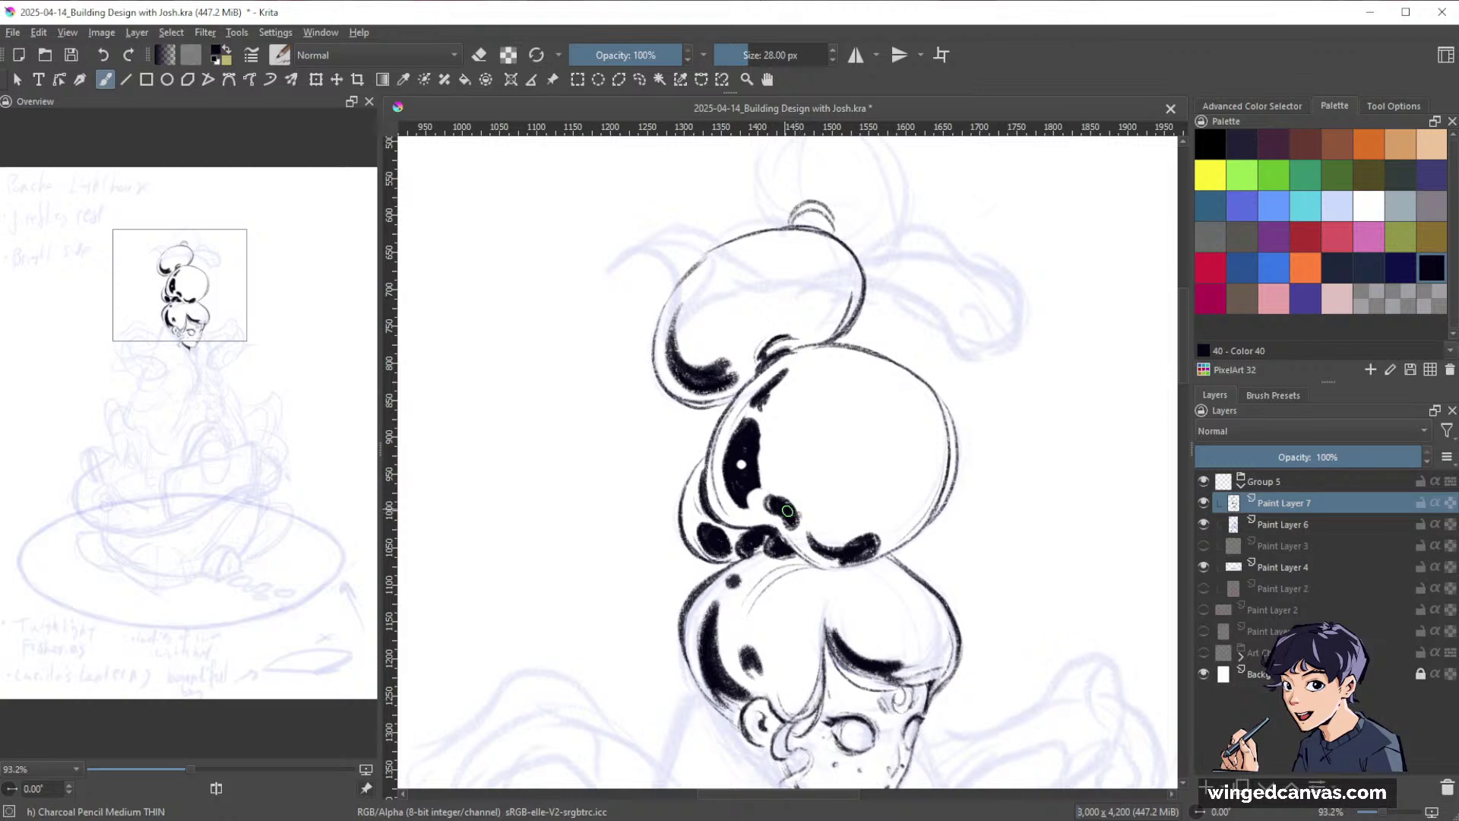
pyautogui.moveTo(783, 508)
pyautogui.mouseDown()
pyautogui.moveTo(805, 537)
pyautogui.moveTo(794, 510)
pyautogui.moveTo(837, 538)
pyautogui.moveTo(823, 526)
pyautogui.moveTo(877, 522)
pyautogui.moveTo(826, 531)
pyautogui.mouseUp()
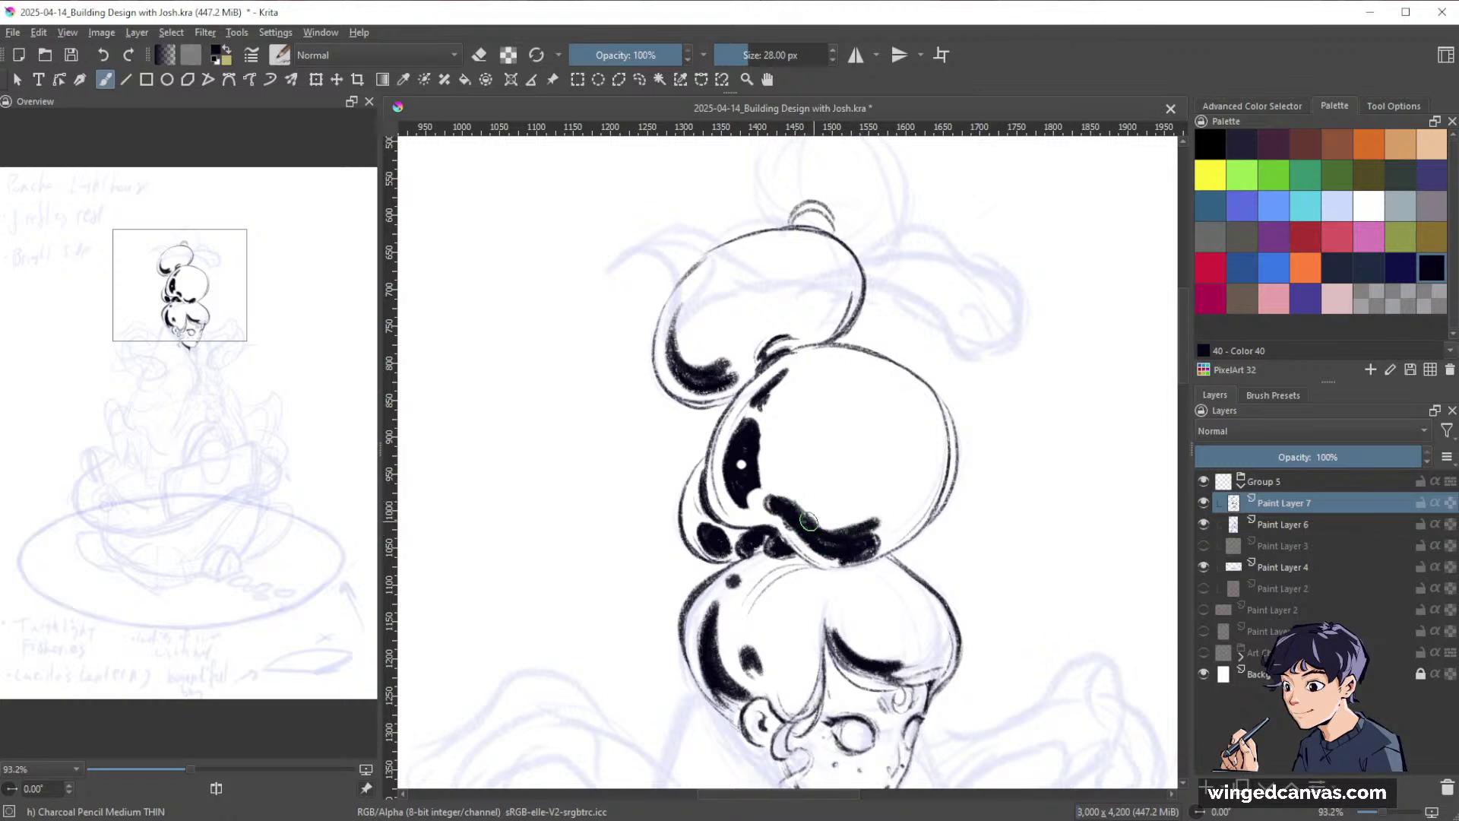
pyautogui.press('space')
pyautogui.moveTo(1028, 405); pyautogui.dragTo(1021, 418)
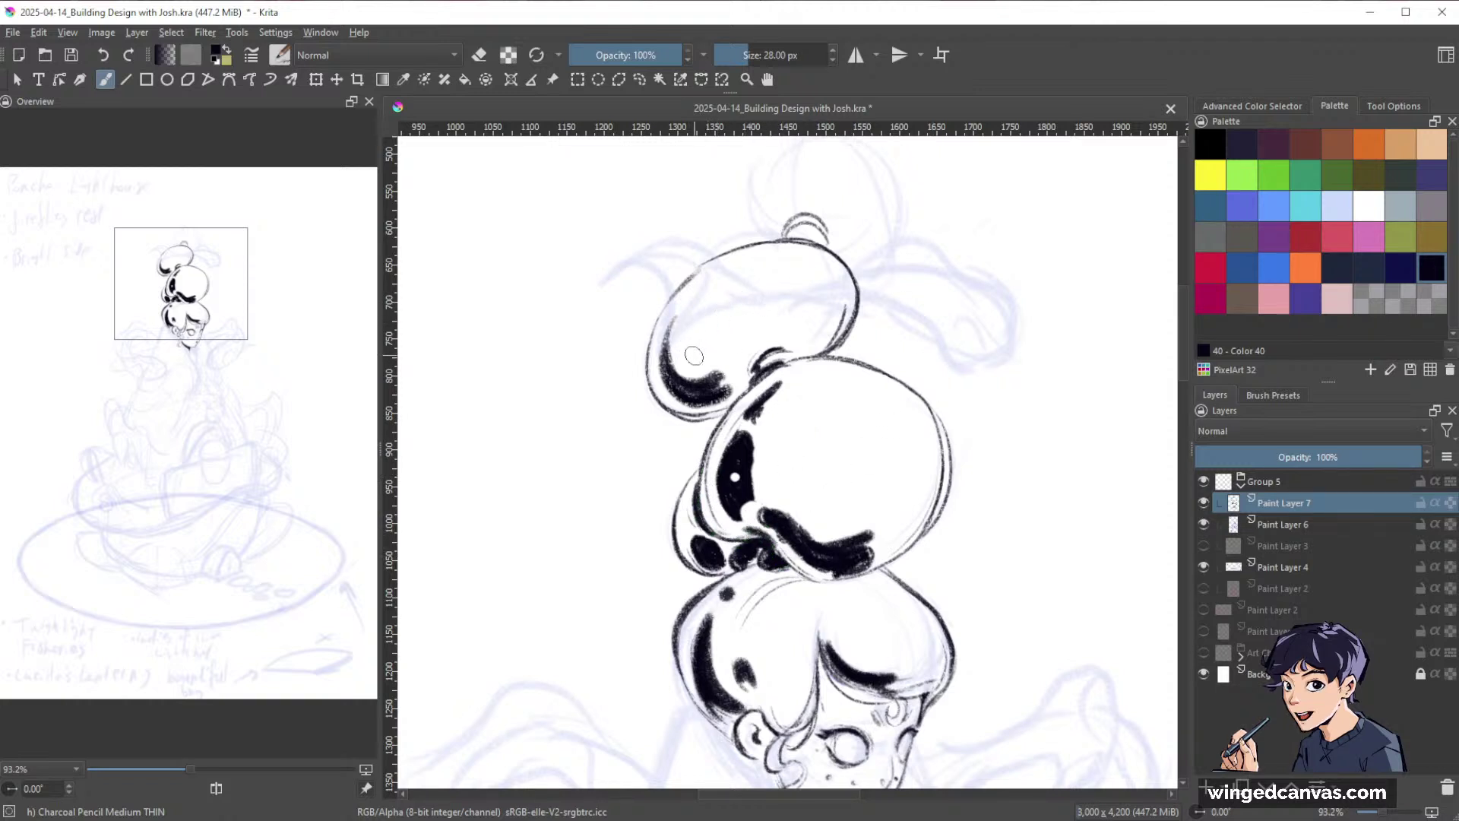
pyautogui.moveTo(691, 296); pyautogui.dragTo(696, 292)
# Reduce the brush size to 15 px and thicken the loose curl of hair below the ear.
pyautogui.moveTo(1026, 306); pyautogui.dragTo(899, 400)
pyautogui.moveTo(1073, 482); pyautogui.dragTo(1005, 453)
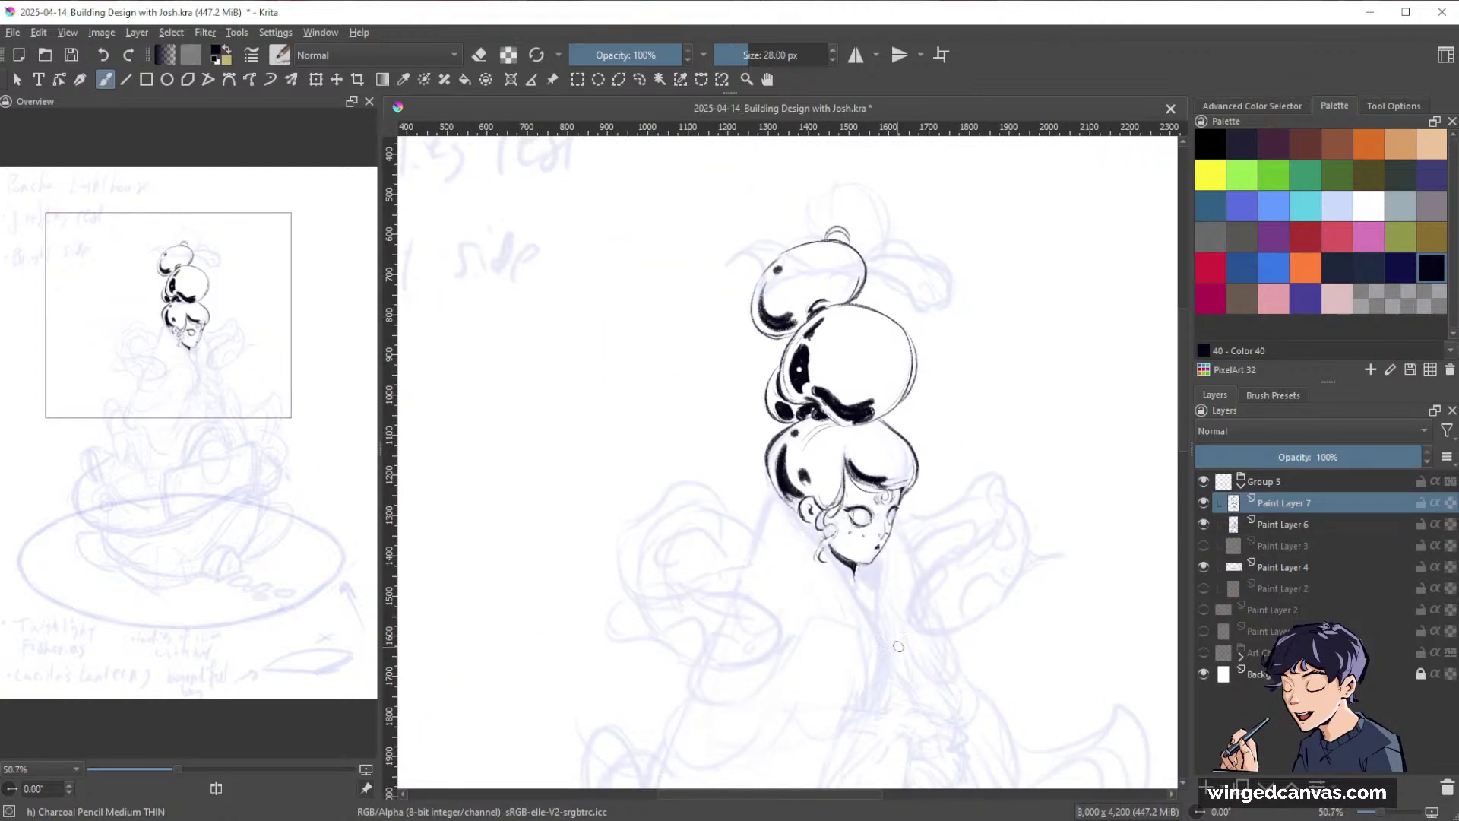
pyautogui.moveTo(927, 480); pyautogui.dragTo(988, 361)
pyautogui.press('[')
pyautogui.press('[')
pyautogui.press('[')
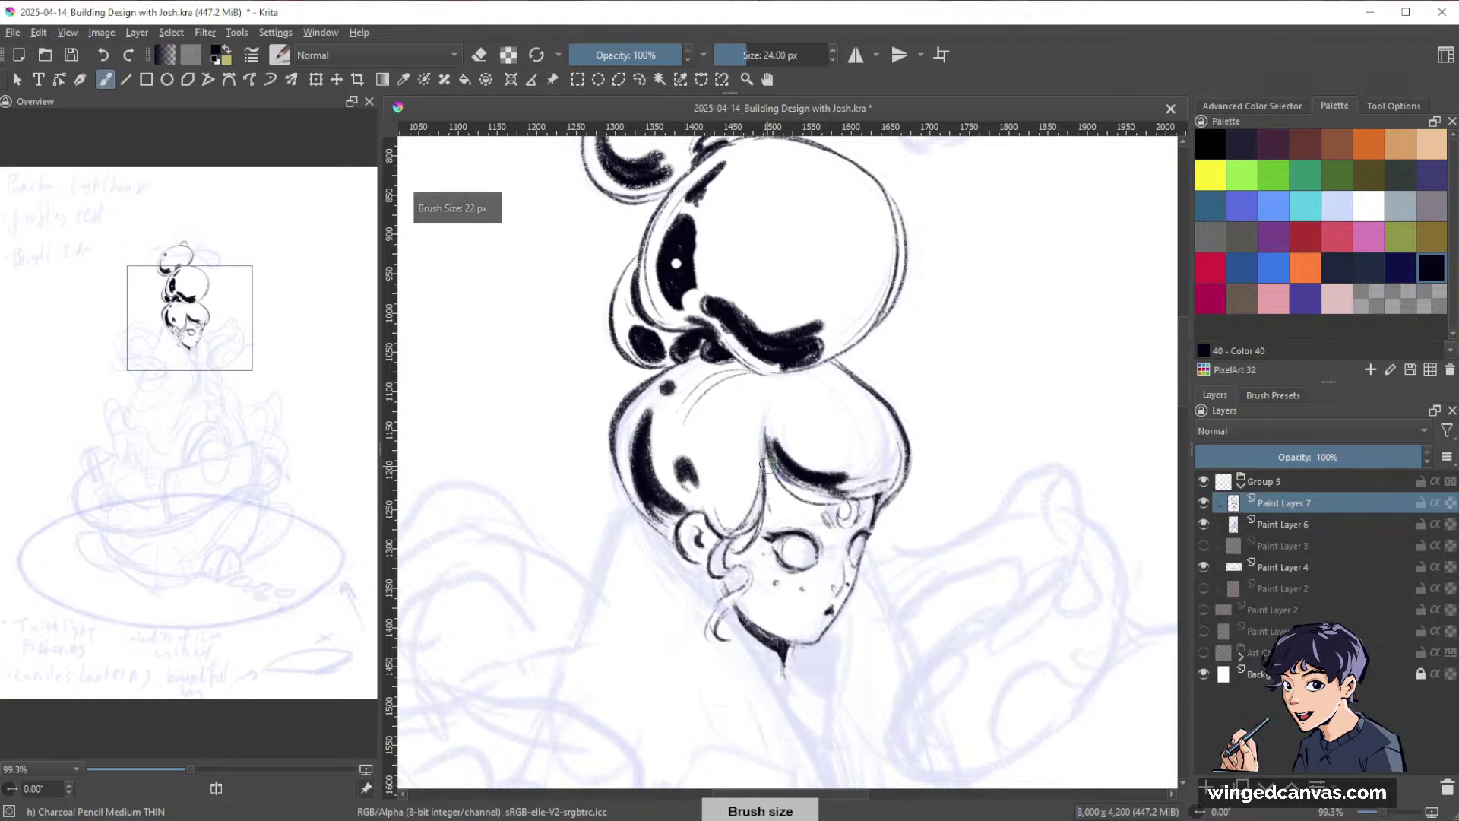
pyautogui.press('e')
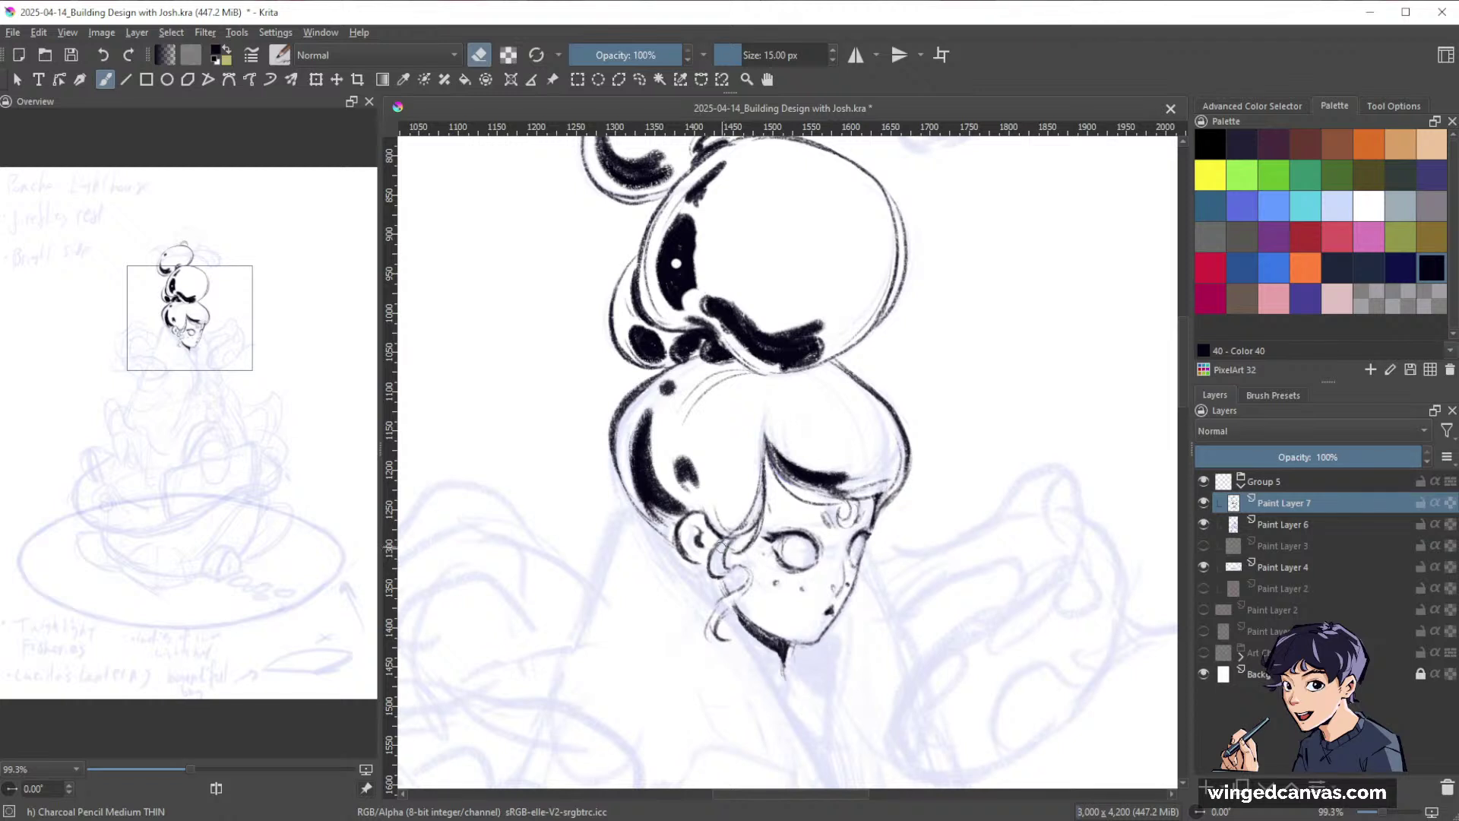
pyautogui.press('[')
pyautogui.press('e')
pyautogui.moveTo(741, 569); pyautogui.dragTo(719, 639)
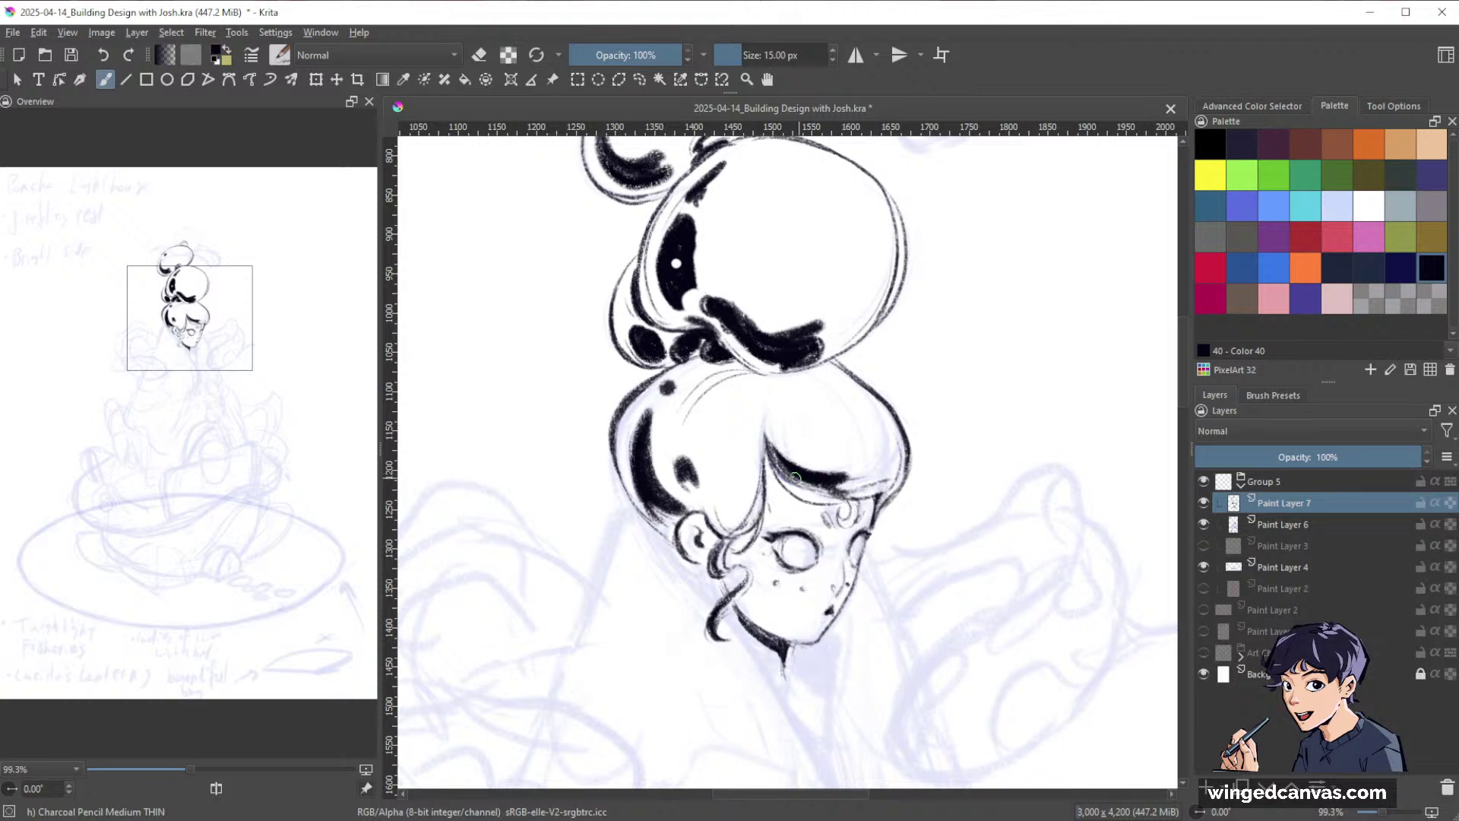
# Ink the small forehead curl beneath the fringe and add small black accents beside it and above the ear.
pyautogui.moveTo(785, 480)
pyautogui.mouseDown()
pyautogui.moveTo(853, 508)
pyautogui.moveTo(830, 521)
pyautogui.mouseUp()
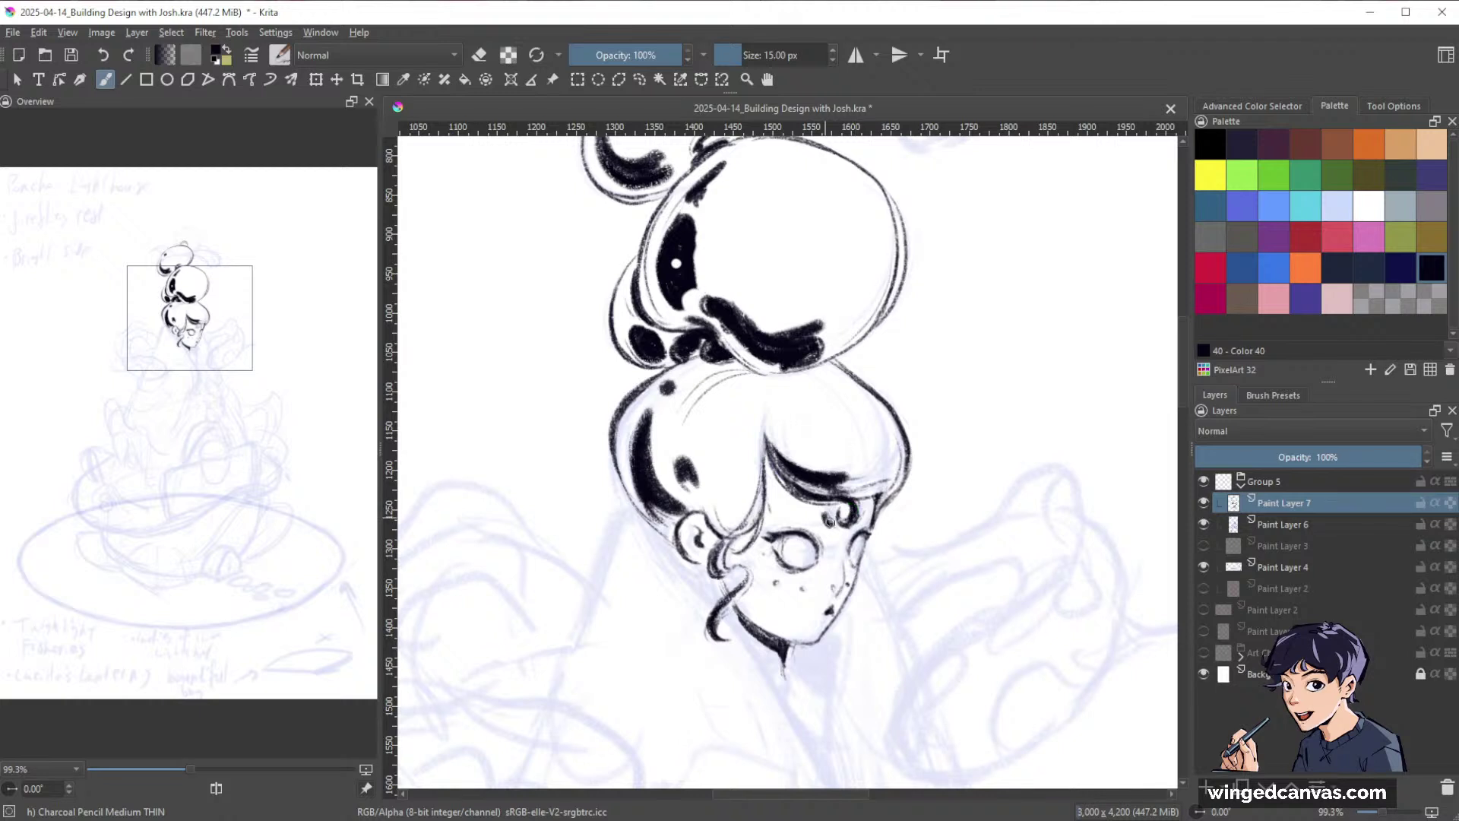
pyautogui.moveTo(887, 481)
pyautogui.mouseDown()
pyautogui.moveTo(839, 490)
pyautogui.moveTo(893, 474)
pyautogui.mouseUp()
pyautogui.moveTo(725, 511)
pyautogui.mouseDown()
pyautogui.moveTo(718, 497)
pyautogui.moveTo(736, 520)
pyautogui.mouseUp()
# Outline the topmost hair bun, thinning its first arc with a 24 px eraser and completing the curve with a 26 px brush.
pyautogui.moveTo(1026, 397)
pyautogui.mouseDown()
pyautogui.moveTo(931, 496)
pyautogui.moveTo(979, 495)
pyautogui.mouseUp()
pyautogui.moveTo(868, 304); pyautogui.dragTo(932, 235)
pyautogui.moveTo(808, 258)
pyautogui.mouseDown()
pyautogui.moveTo(832, 416)
pyautogui.moveTo(819, 341)
pyautogui.moveTo(906, 358)
pyautogui.mouseUp()
pyautogui.press('e')
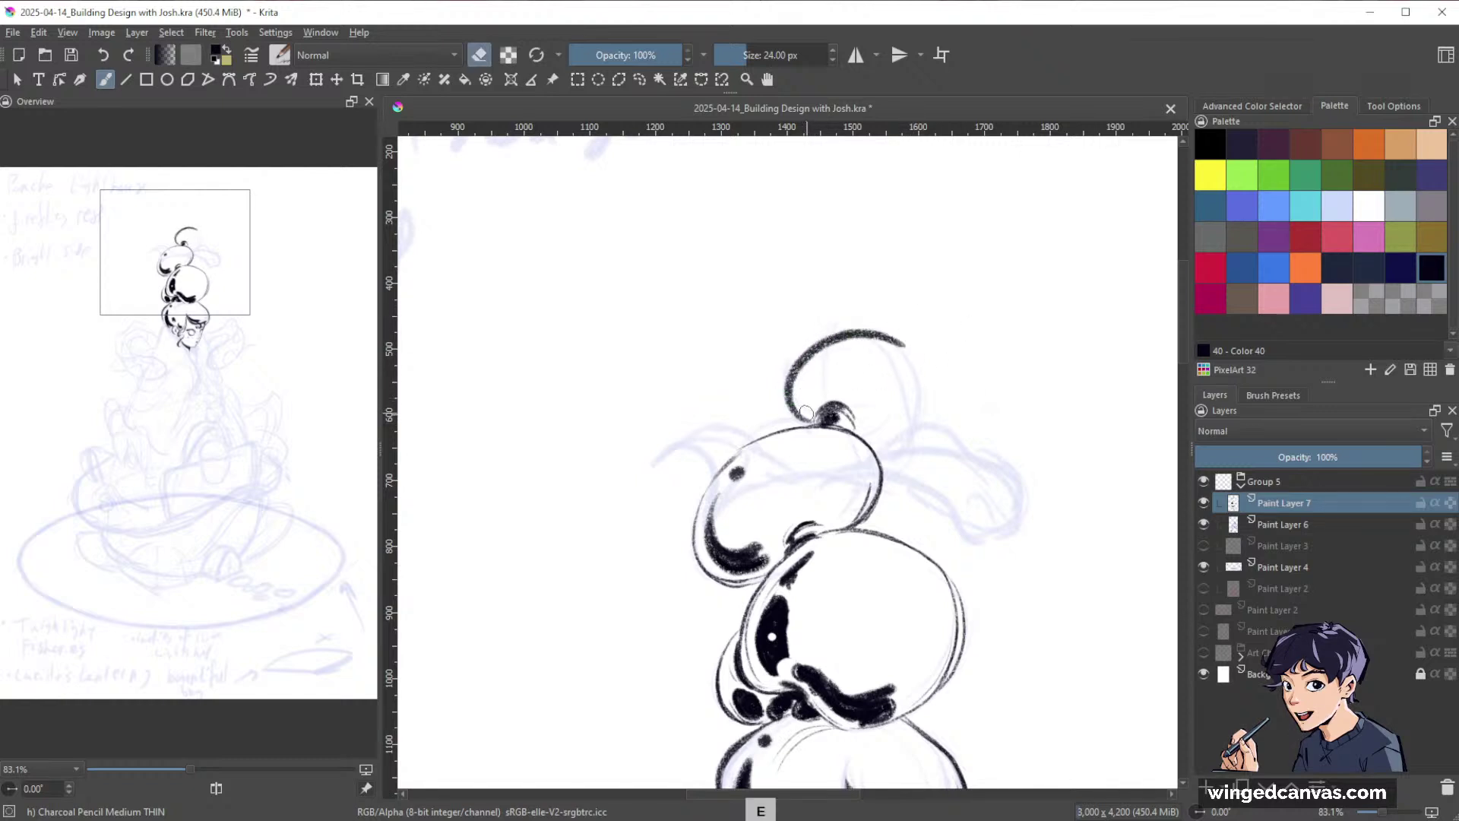
pyautogui.moveTo(795, 403)
pyautogui.mouseDown()
pyautogui.moveTo(807, 361)
pyautogui.moveTo(862, 339)
pyautogui.moveTo(915, 346)
pyautogui.mouseUp()
pyautogui.press('e')
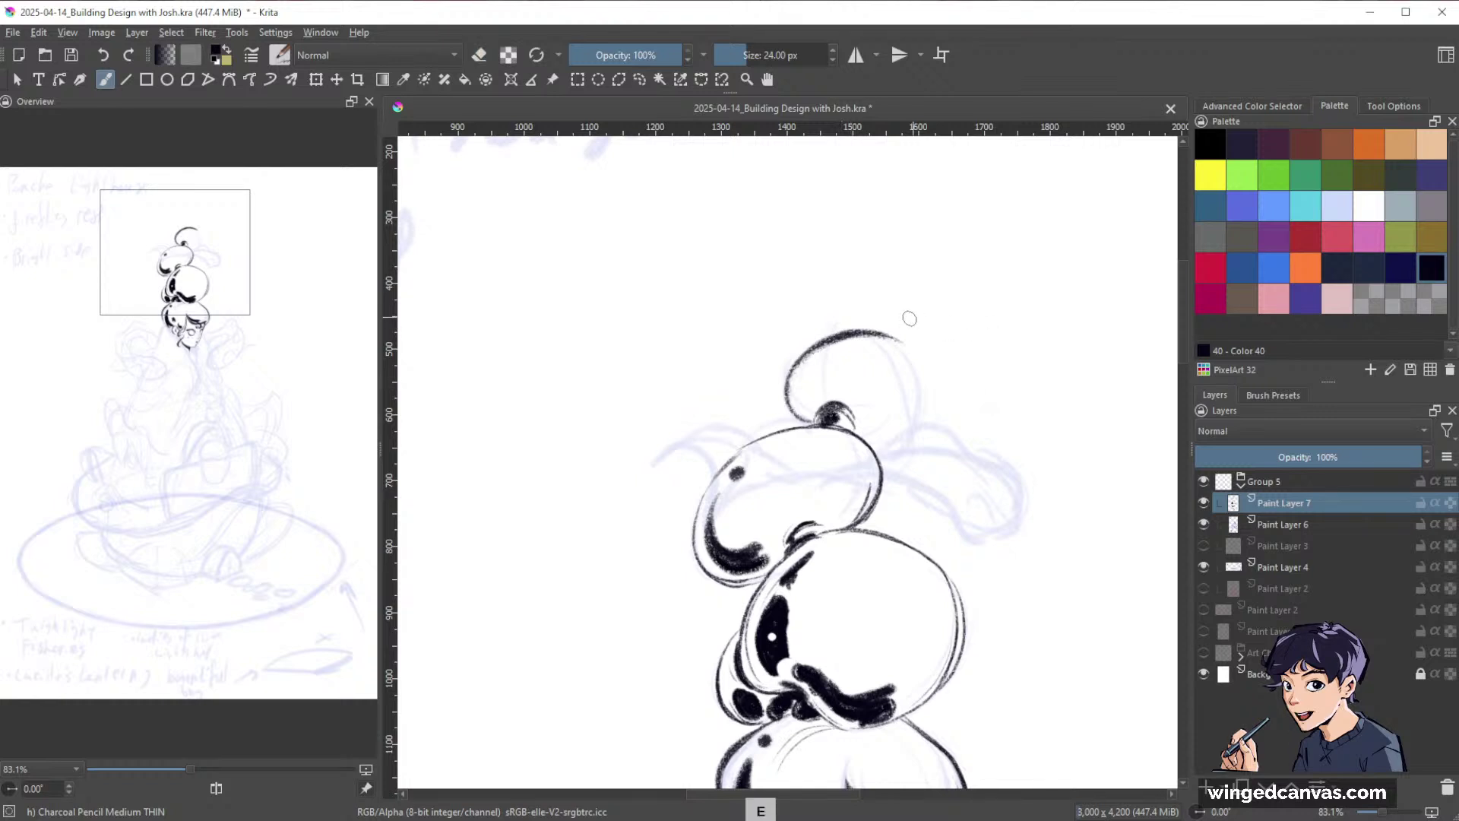
pyautogui.press(']')
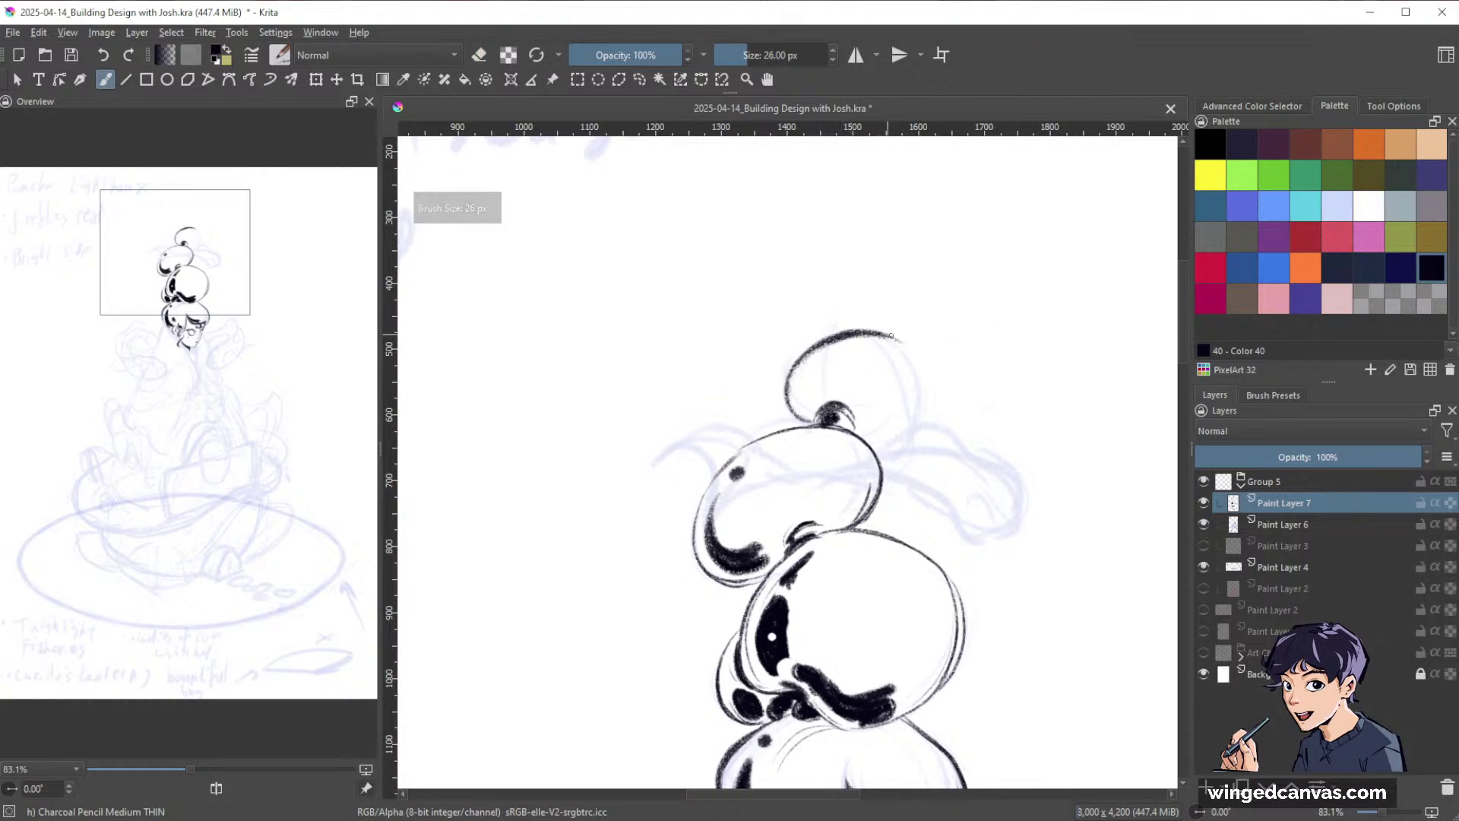
pyautogui.moveTo(890, 335)
pyautogui.mouseDown()
pyautogui.moveTo(924, 392)
pyautogui.moveTo(876, 460)
pyautogui.moveTo(921, 369)
pyautogui.mouseUp()
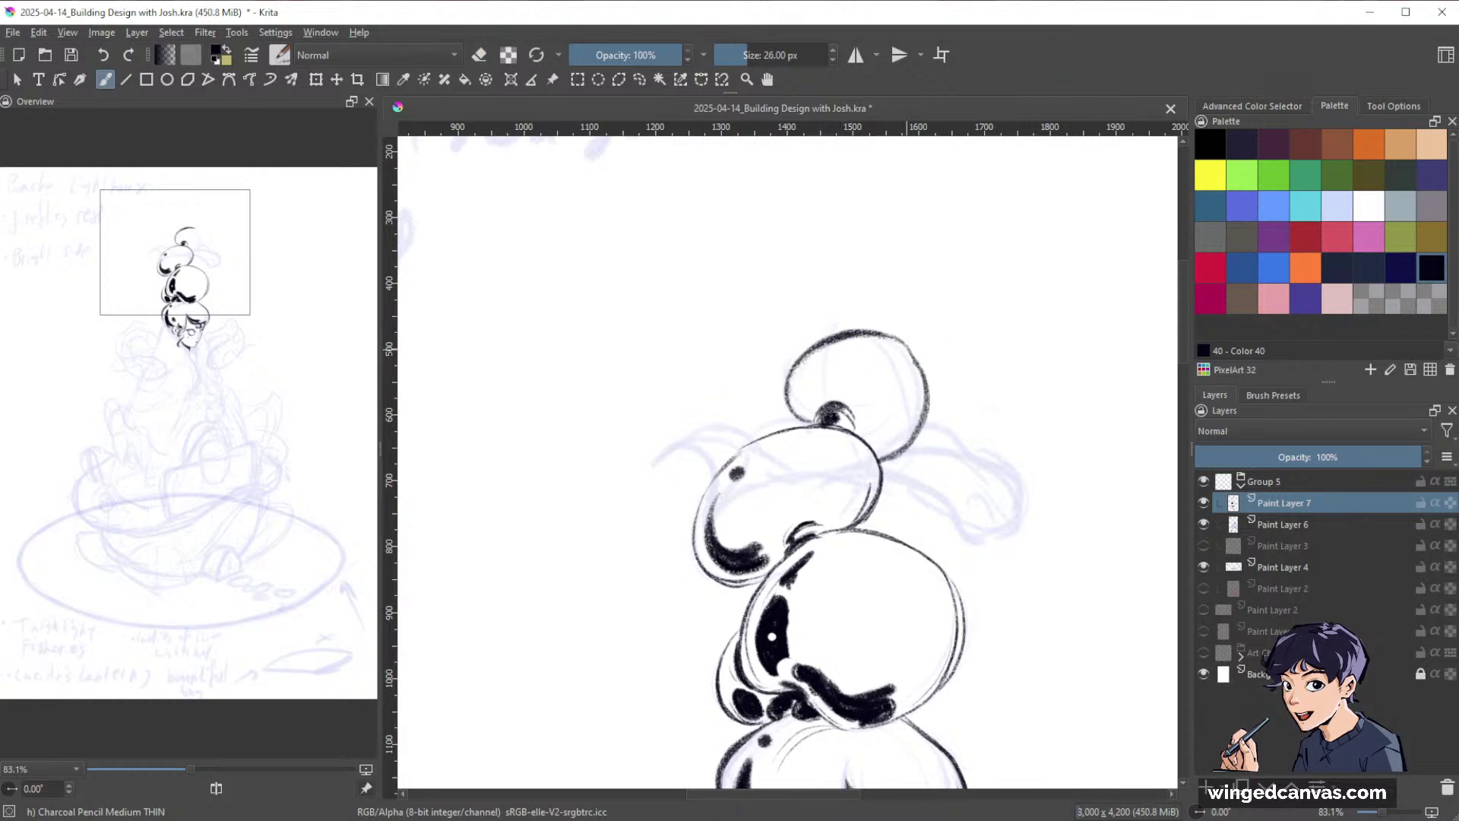
# Paint a curved black shadow and a small spot inside the topmost bun, and save the file.
pyautogui.moveTo(827, 357)
pyautogui.mouseDown()
pyautogui.moveTo(809, 406)
pyautogui.moveTo(836, 354)
pyautogui.moveTo(823, 360)
pyautogui.moveTo(846, 349)
pyautogui.moveTo(845, 389)
pyautogui.moveTo(817, 389)
pyautogui.moveTo(857, 395)
pyautogui.mouseUp()
pyautogui.click(847, 349)
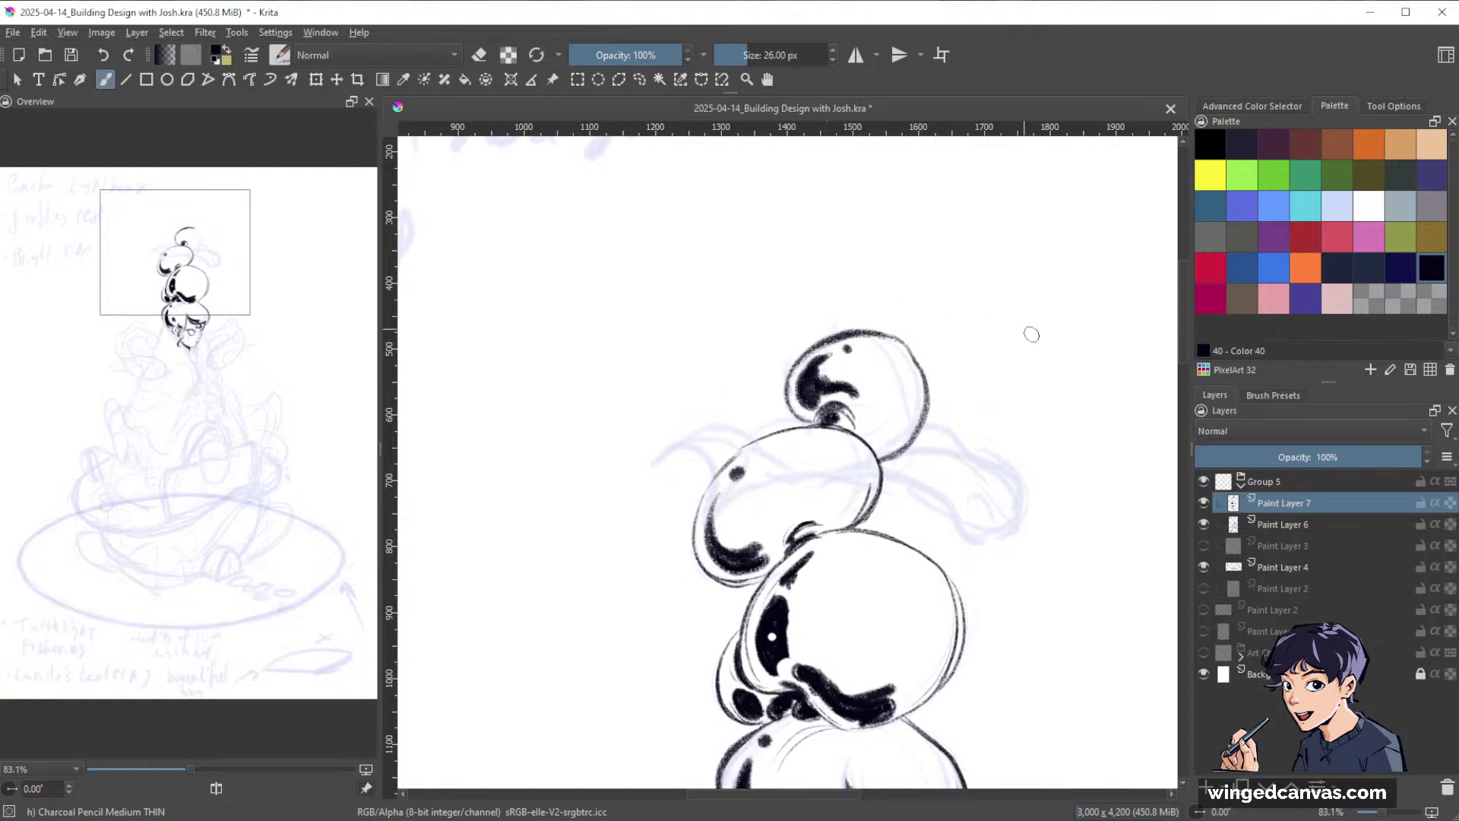
pyautogui.moveTo(1058, 414); pyautogui.dragTo(1055, 485)
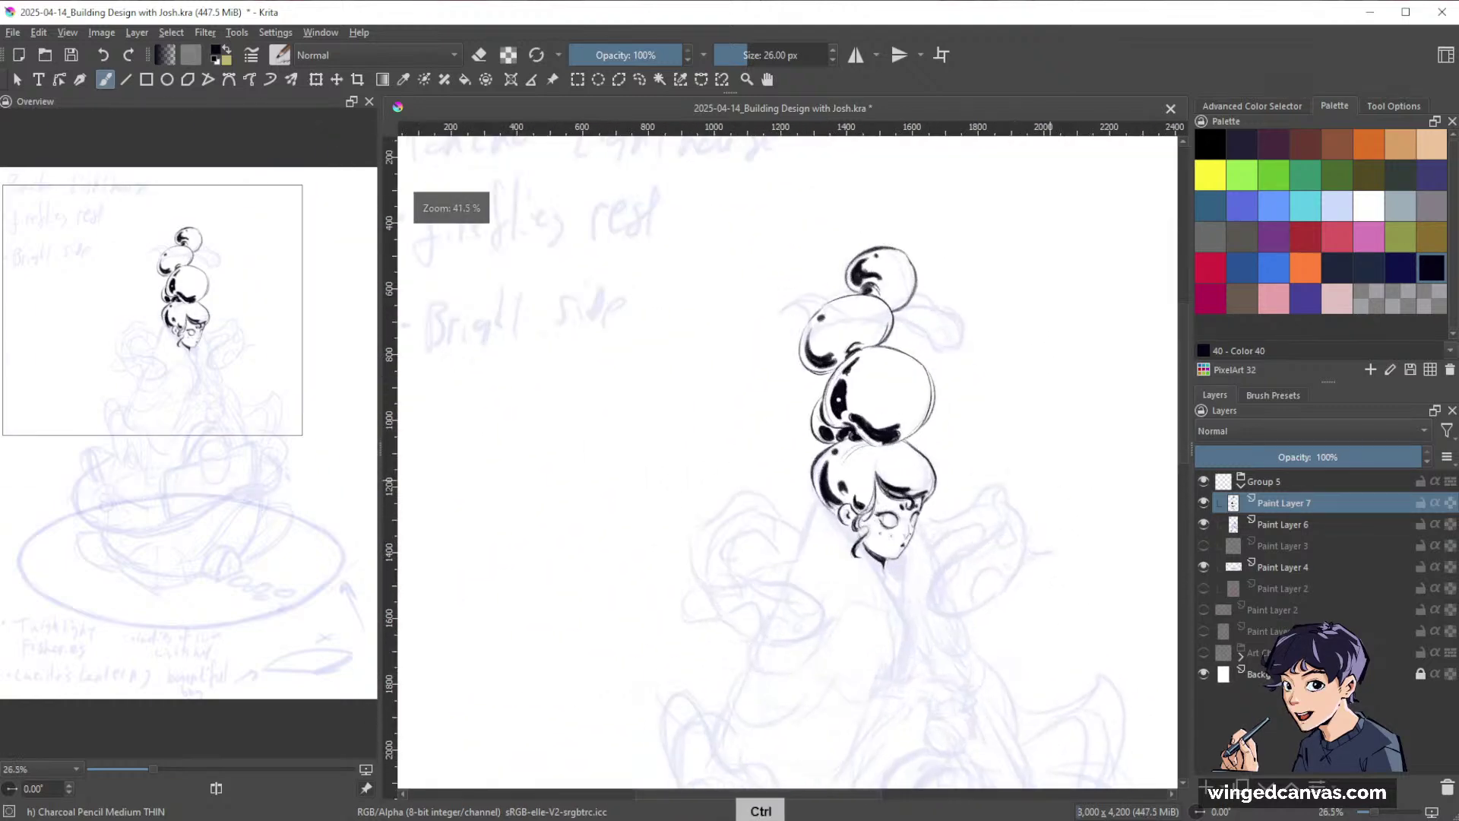
pyautogui.hotkey('ctrl', 's')
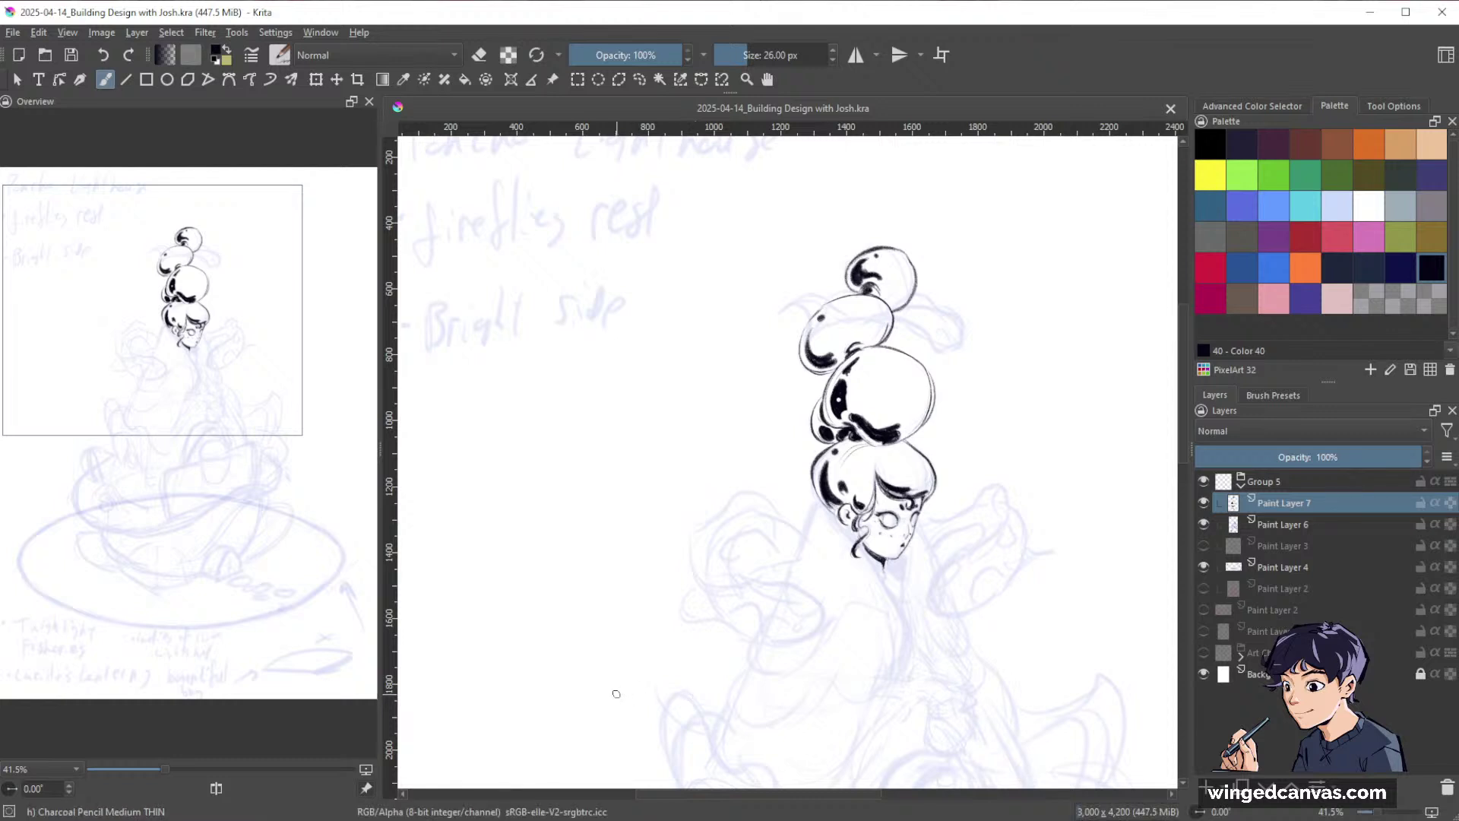
# Compare the Charcoal Pencil Medium and Charcoal Pencil Medium THIN brush presets among the favorites, keeping THIN selected.
pyautogui.click(1288, 396)
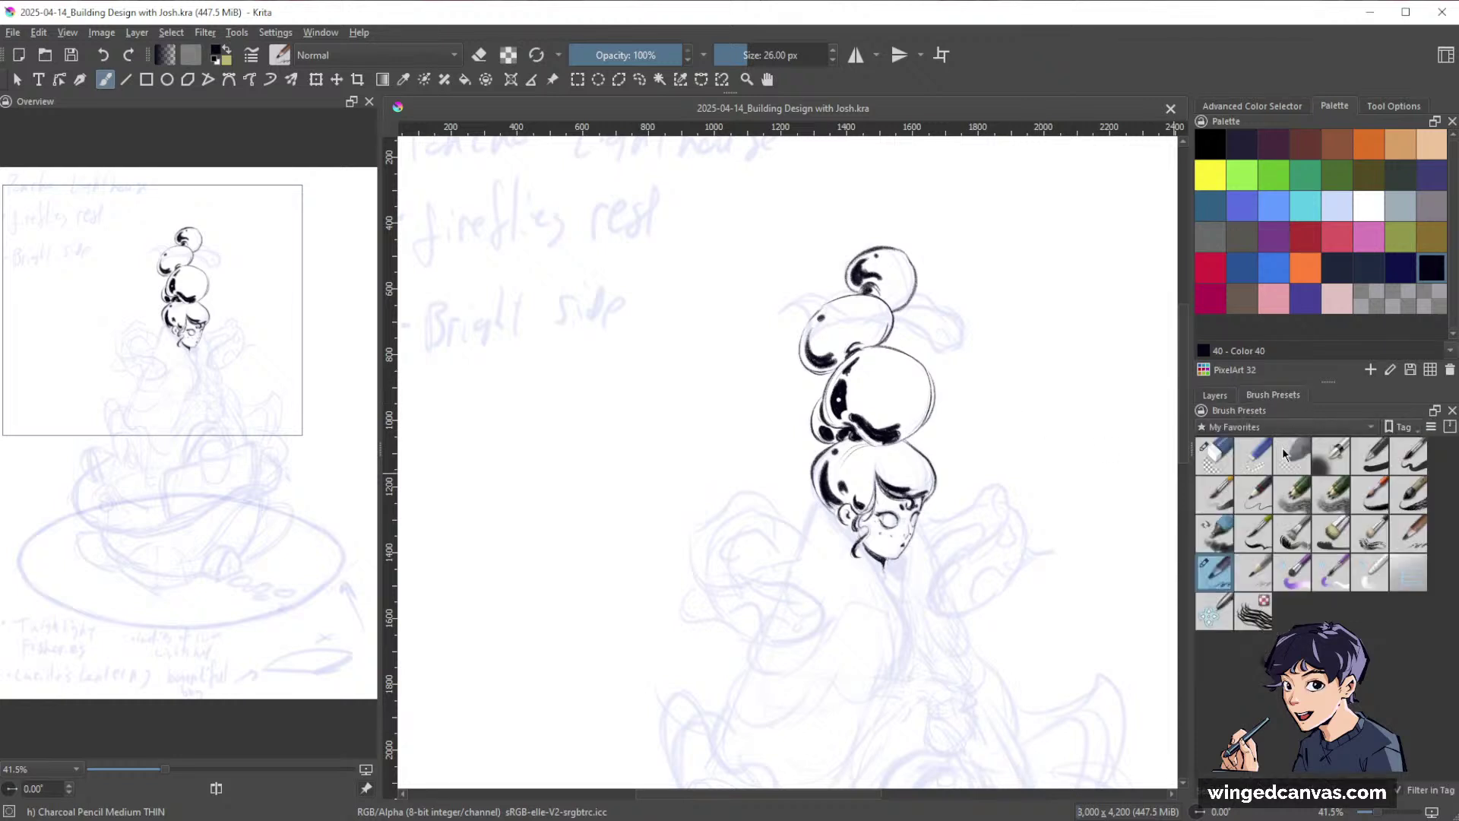
pyautogui.click(1415, 536)
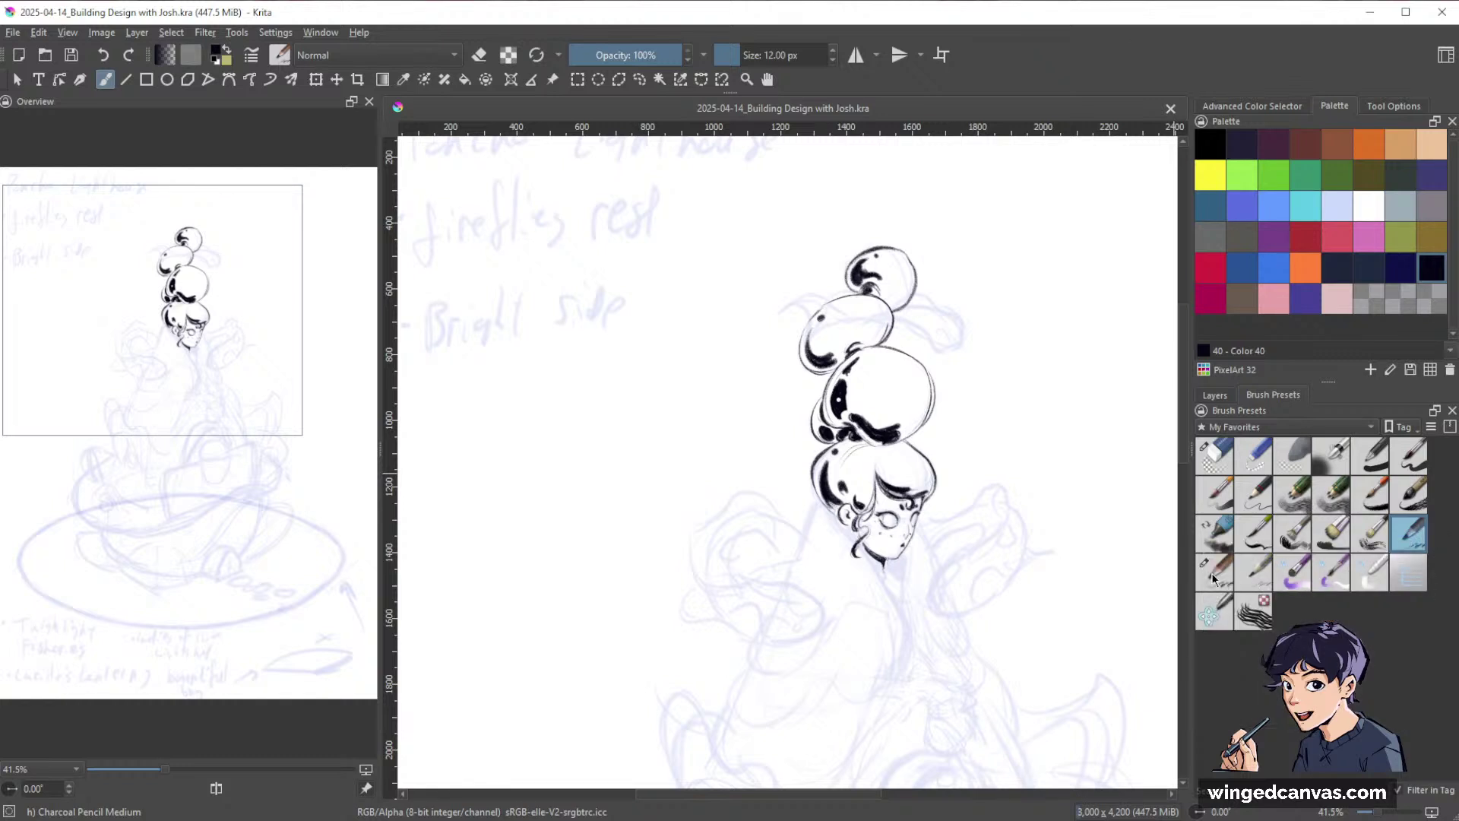
pyautogui.click(1212, 572)
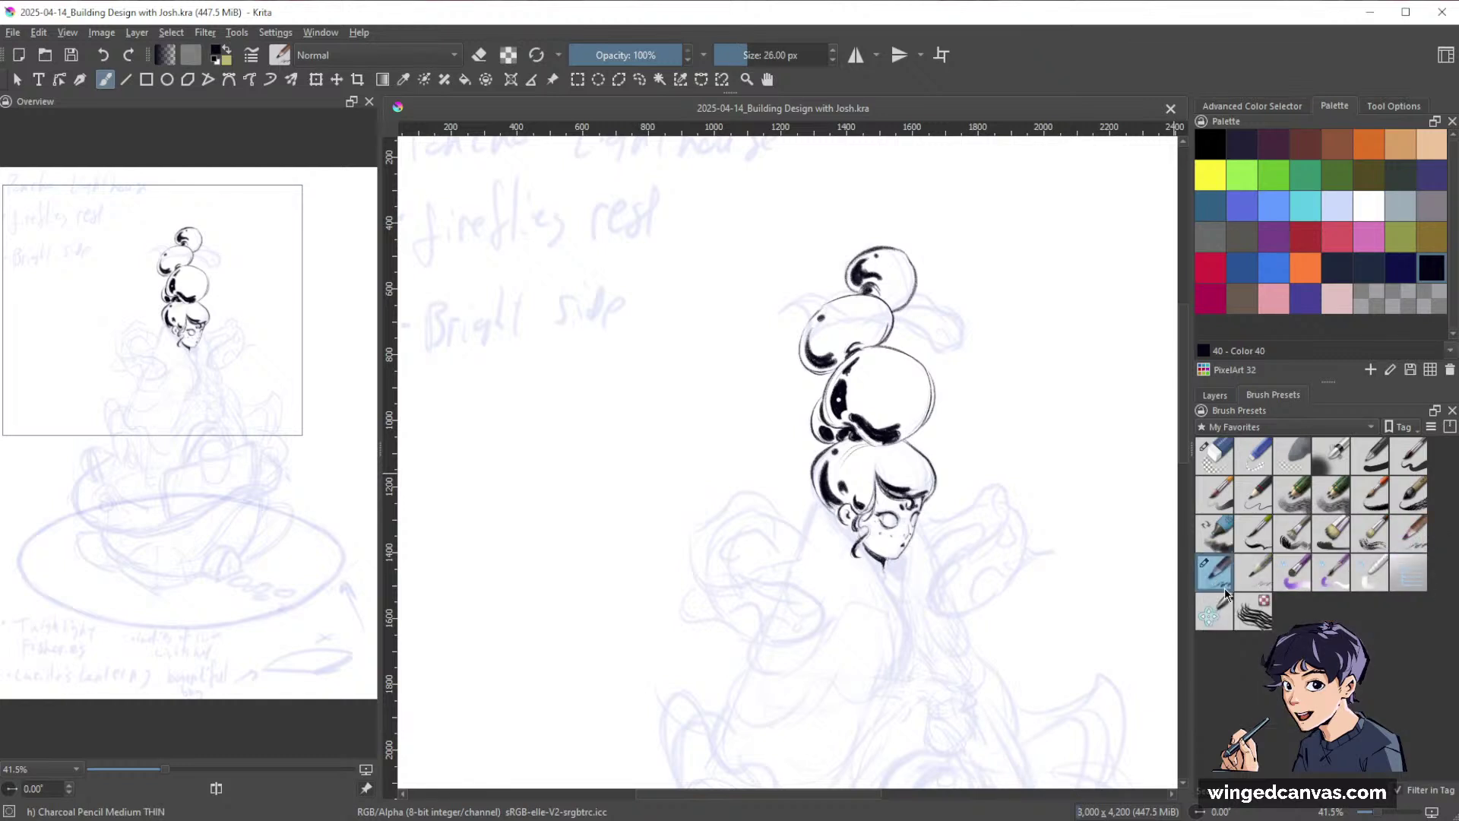
# Examine the Charcoal Pencil Medium THIN brush's tip, blending mode, opacity, flow and size settings in the Brush Editor.
pyautogui.click(246, 58)
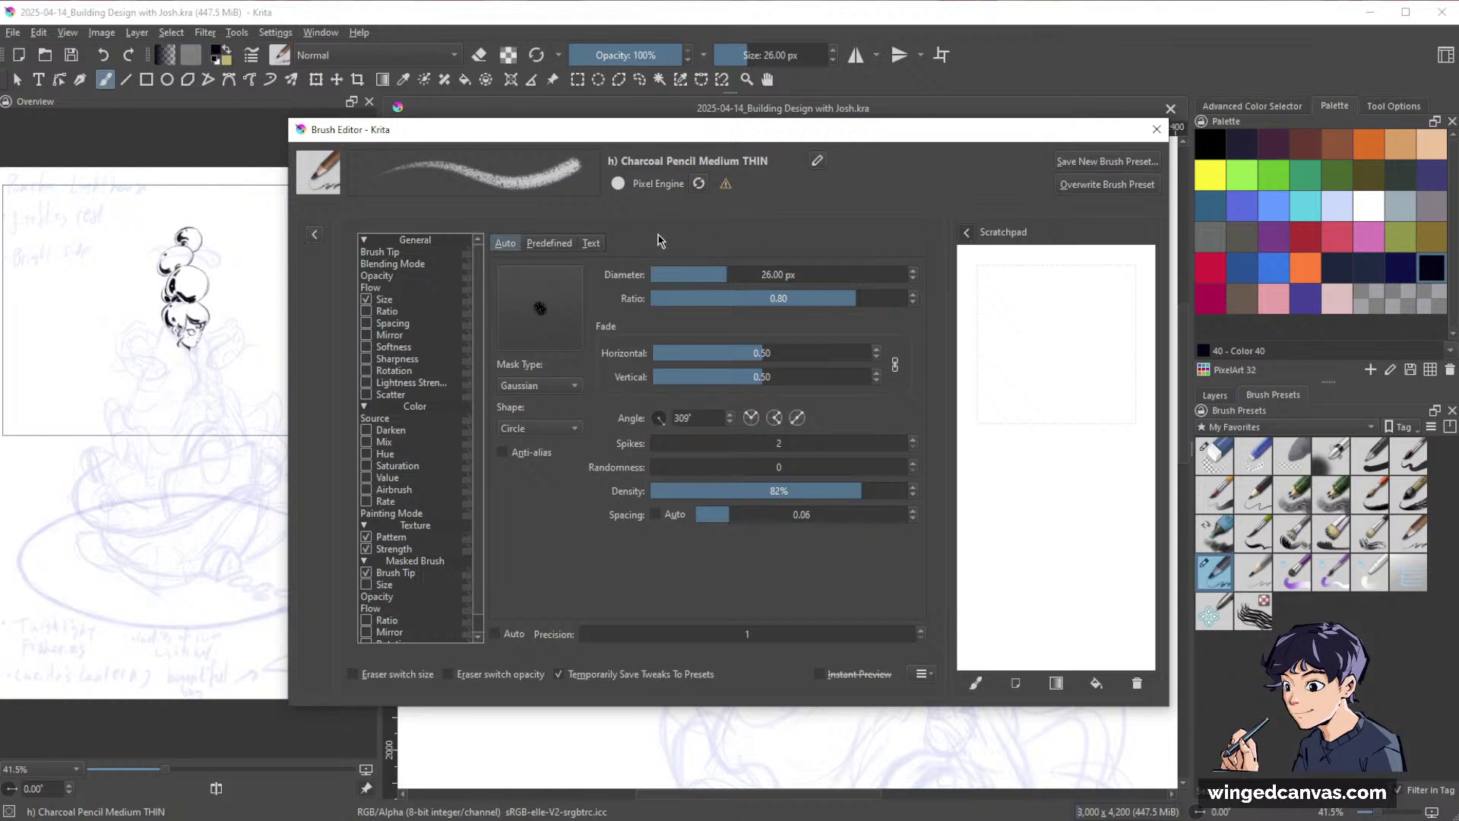
pyautogui.click(460, 252)
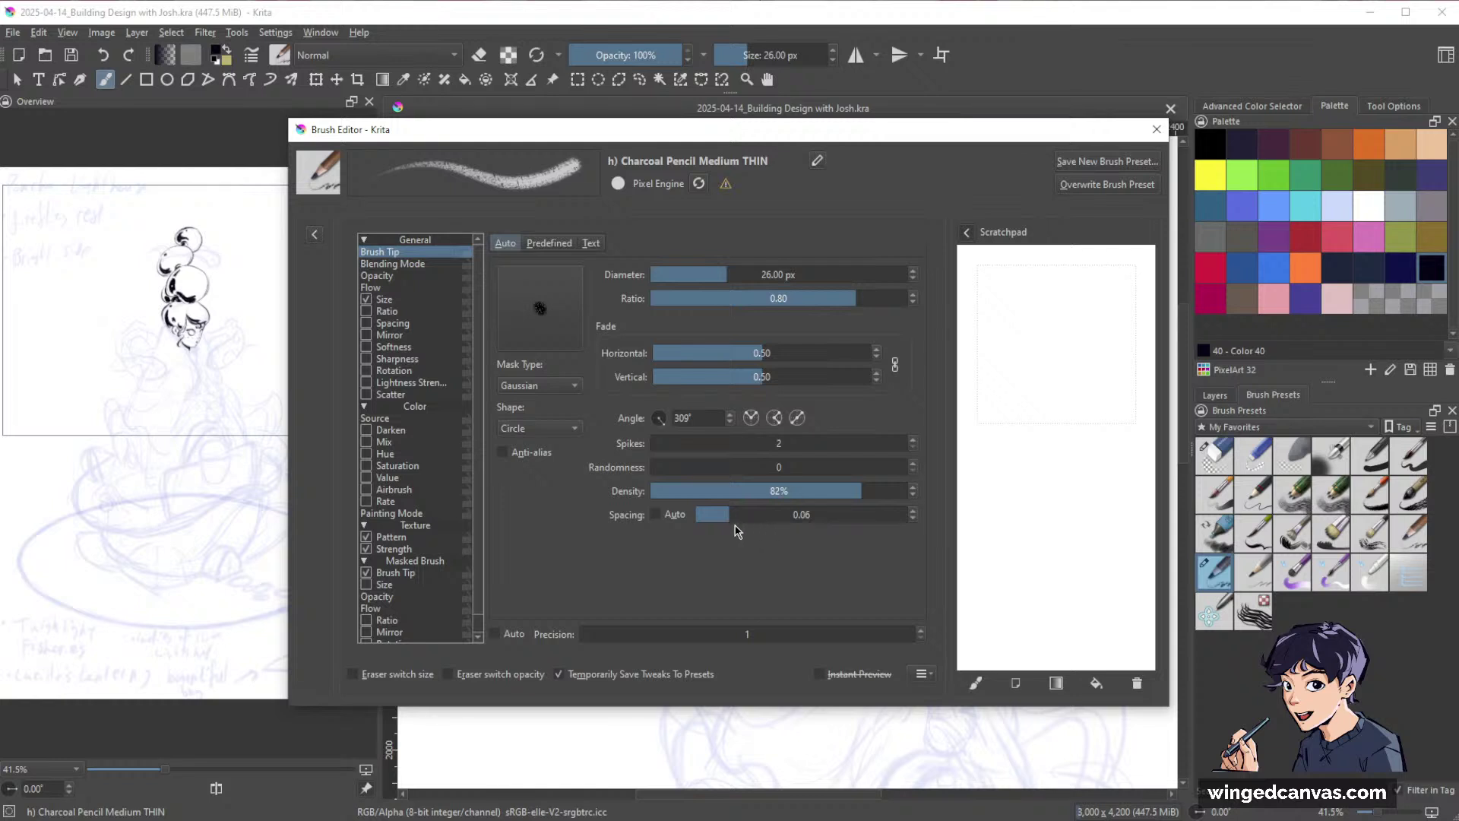
pyautogui.click(410, 264)
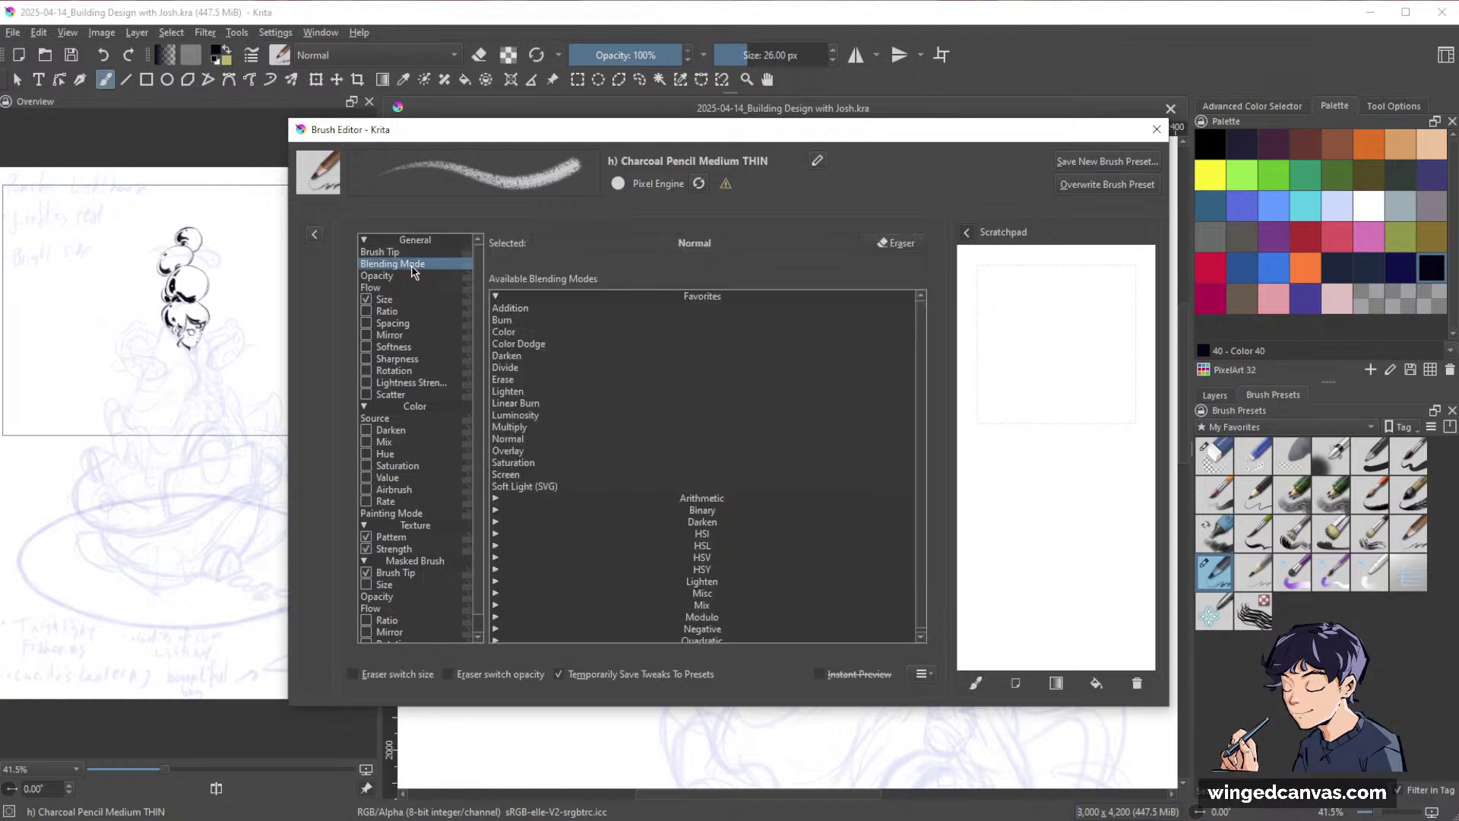
pyautogui.click(407, 275)
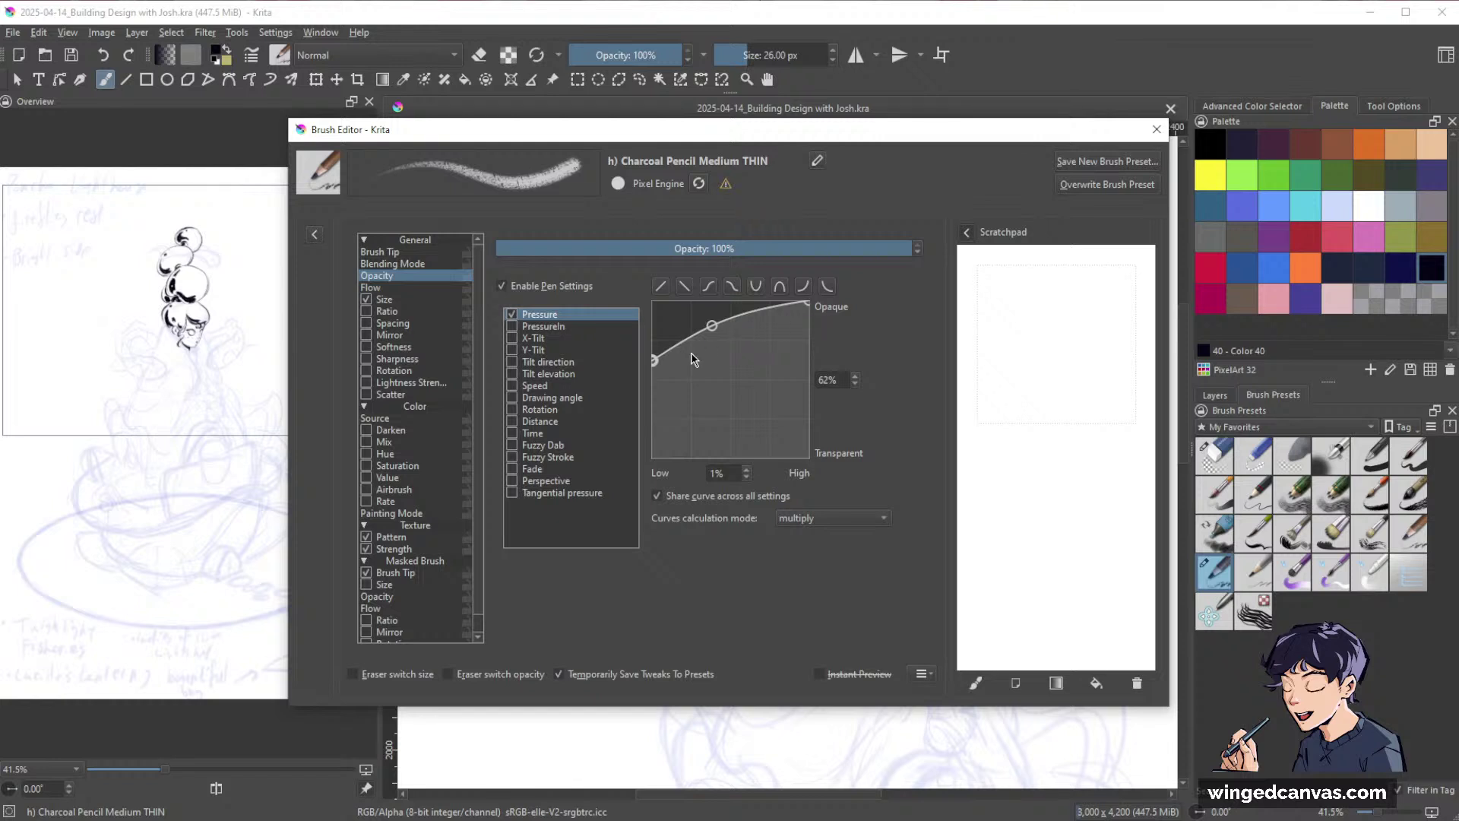
pyautogui.click(411, 288)
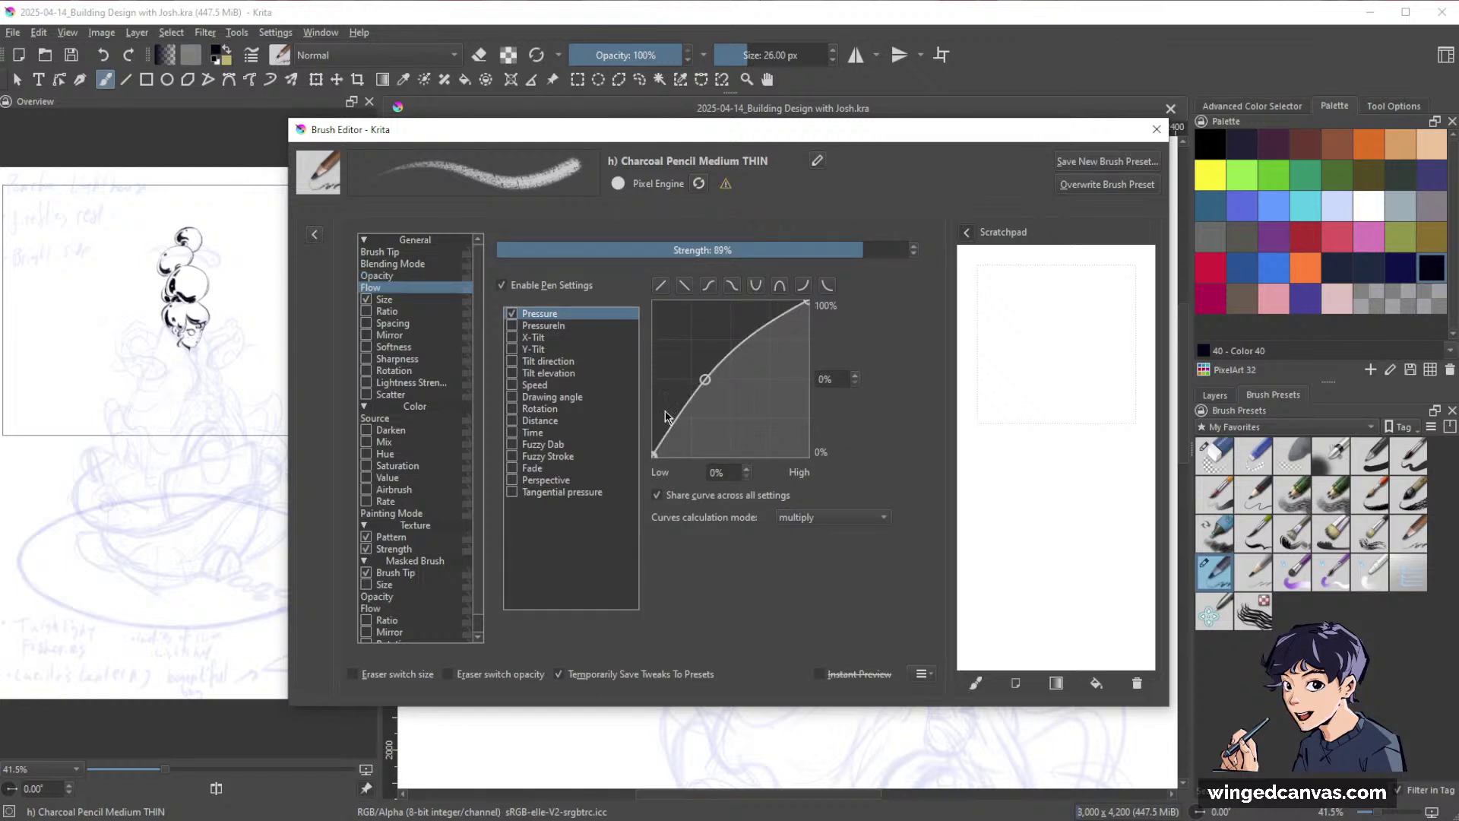
pyautogui.click(410, 303)
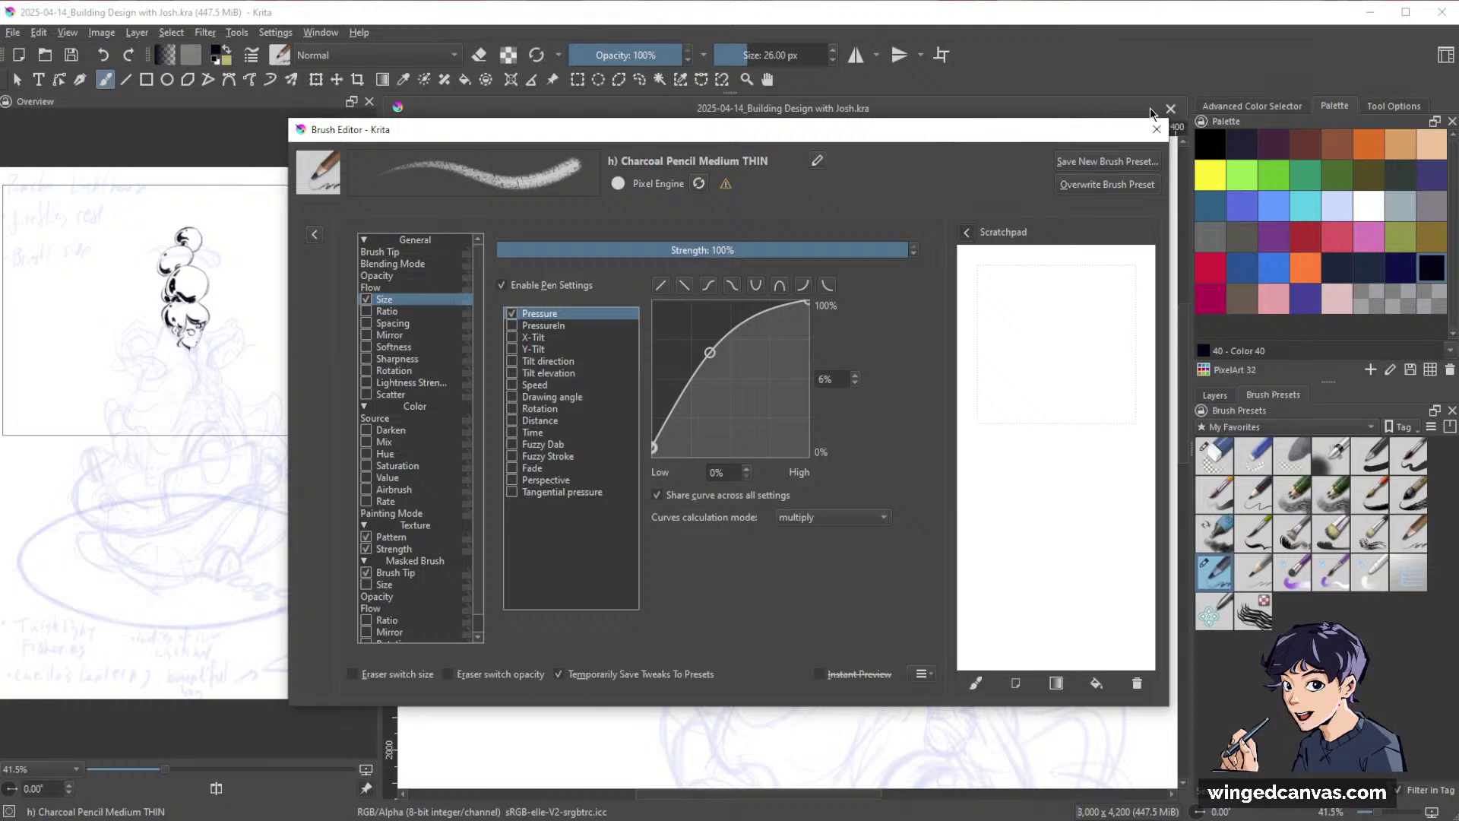
pyautogui.click(1156, 131)
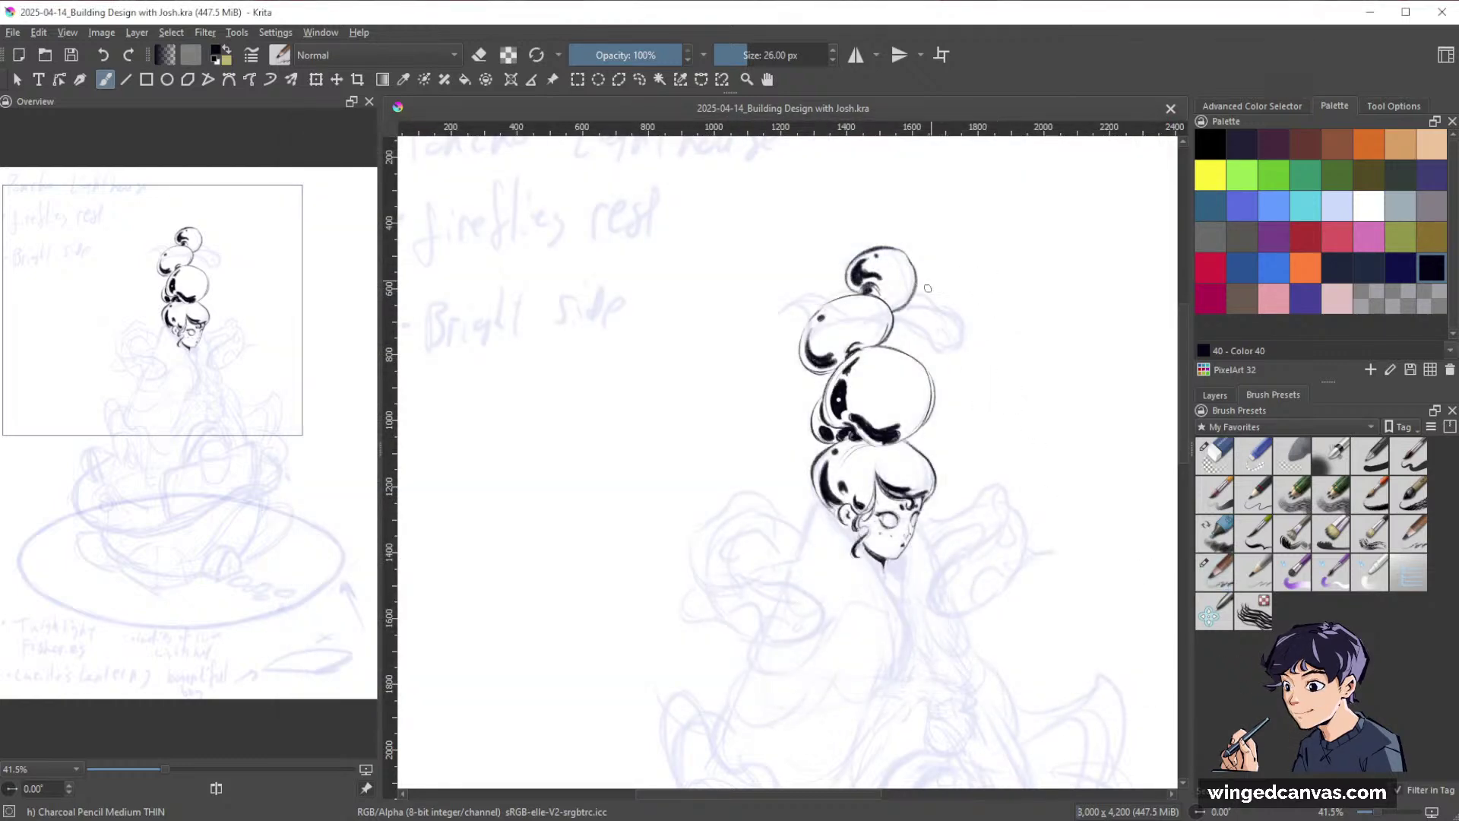
# Reduce the brush size to 15 px and ink the outline of the drooping ribbon-like loop beneath the topmost bun.
pyautogui.moveTo(944, 343); pyautogui.dragTo(983, 276)
pyautogui.moveTo(995, 359); pyautogui.dragTo(1022, 304)
pyautogui.moveTo(1068, 364); pyautogui.dragTo(1035, 442)
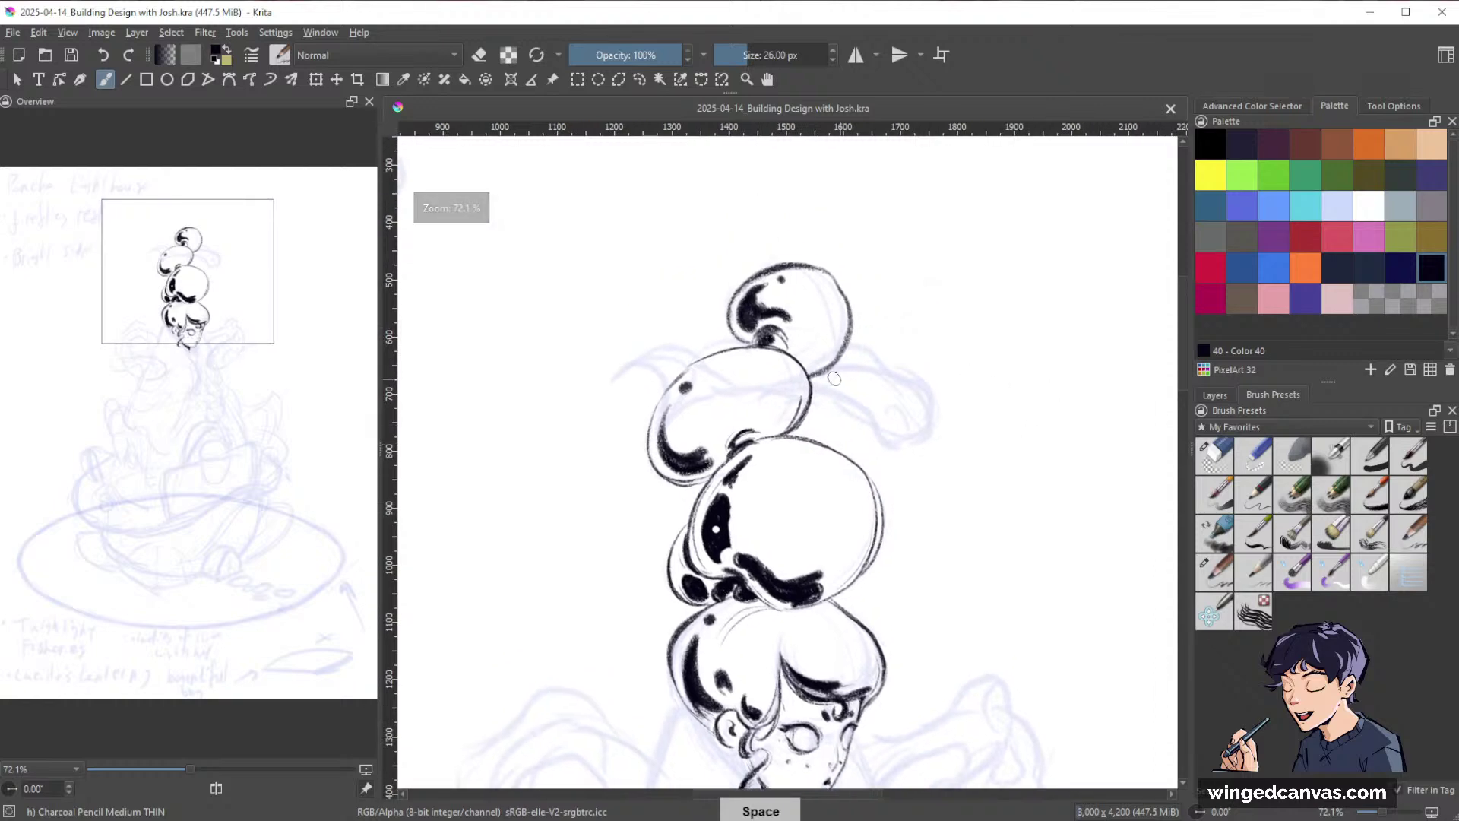
pyautogui.moveTo(858, 371); pyautogui.dragTo(847, 373)
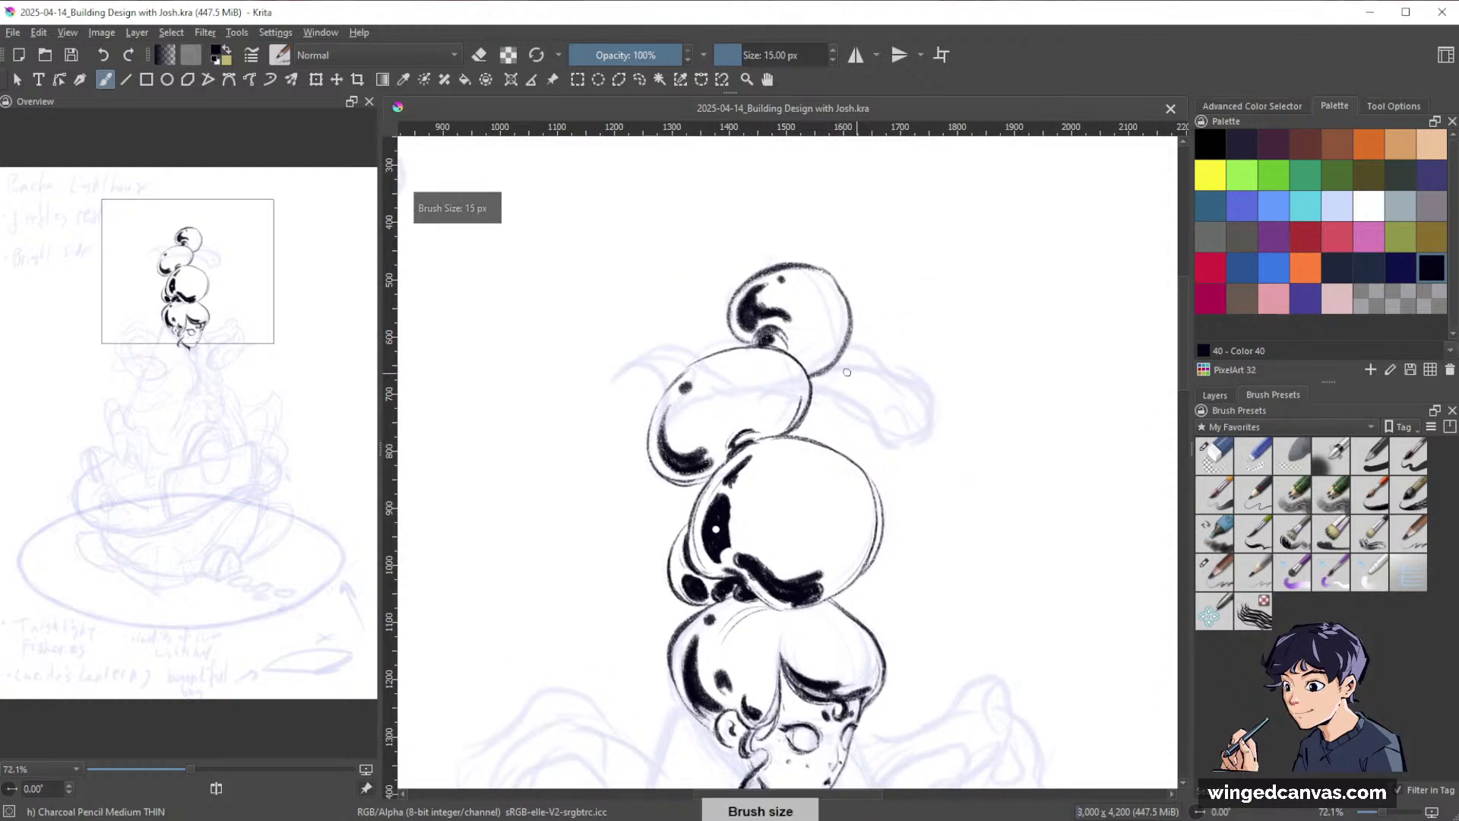
pyautogui.moveTo(1059, 589); pyautogui.dragTo(743, 238)
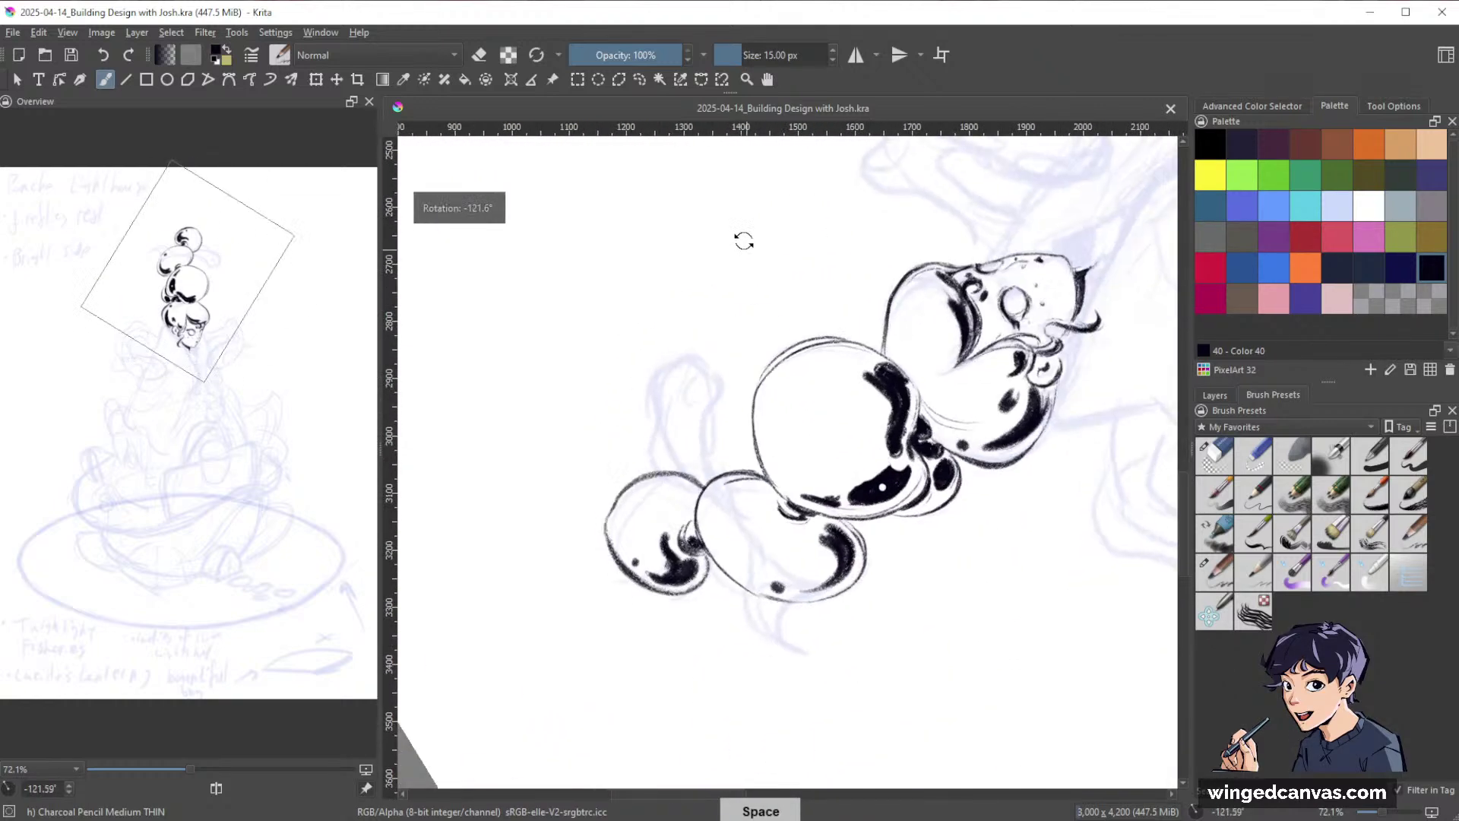
pyautogui.moveTo(793, 451); pyautogui.dragTo(728, 326)
pyautogui.moveTo(704, 261); pyautogui.dragTo(772, 274)
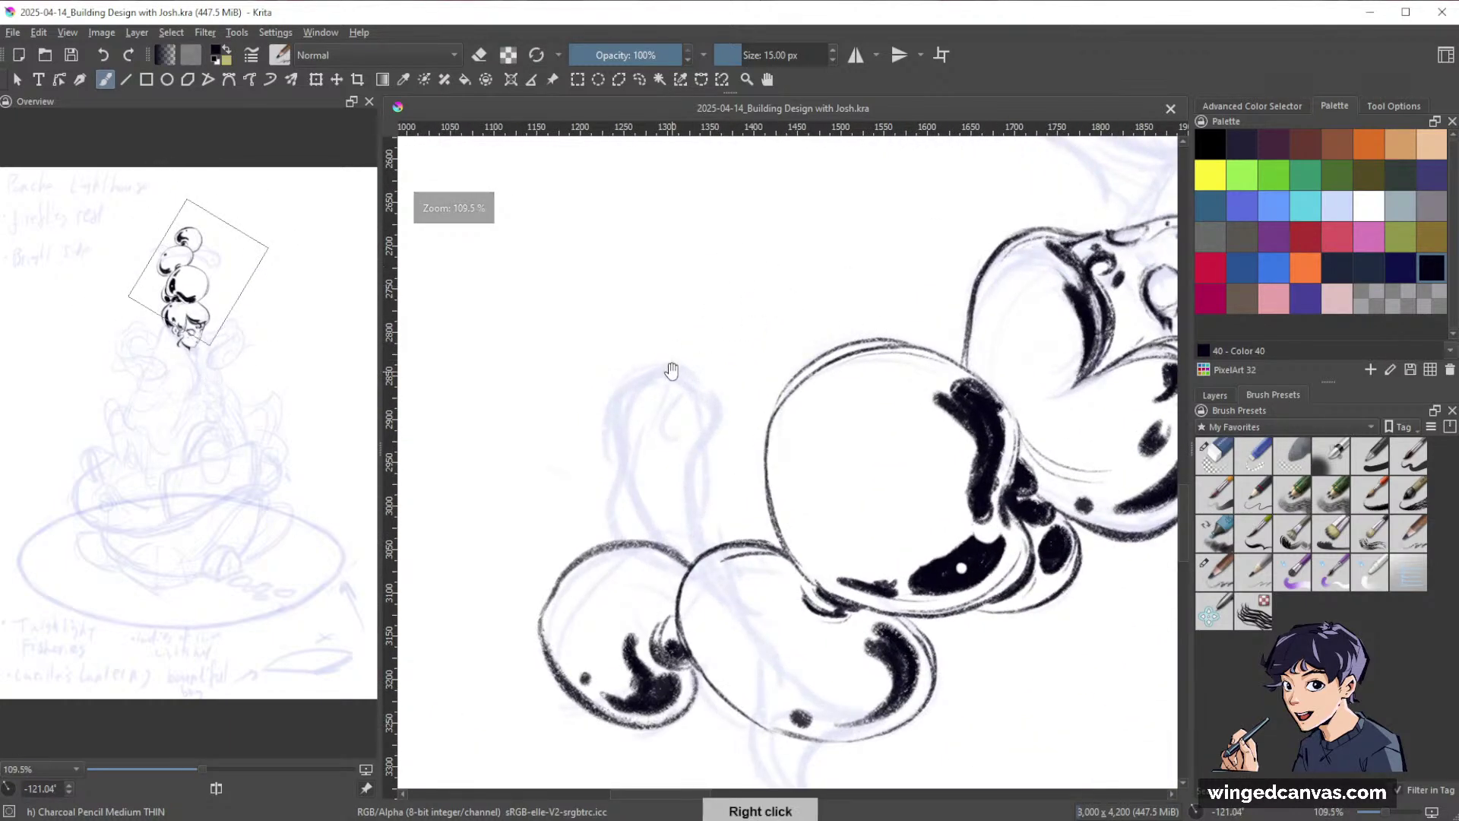
pyautogui.moveTo(699, 386)
pyautogui.mouseDown()
pyautogui.moveTo(679, 367)
pyautogui.moveTo(617, 397)
pyautogui.moveTo(607, 445)
pyautogui.mouseUp()
pyautogui.moveTo(694, 377)
pyautogui.mouseDown()
pyautogui.moveTo(693, 498)
pyautogui.moveTo(687, 486)
pyautogui.moveTo(709, 549)
pyautogui.mouseUp()
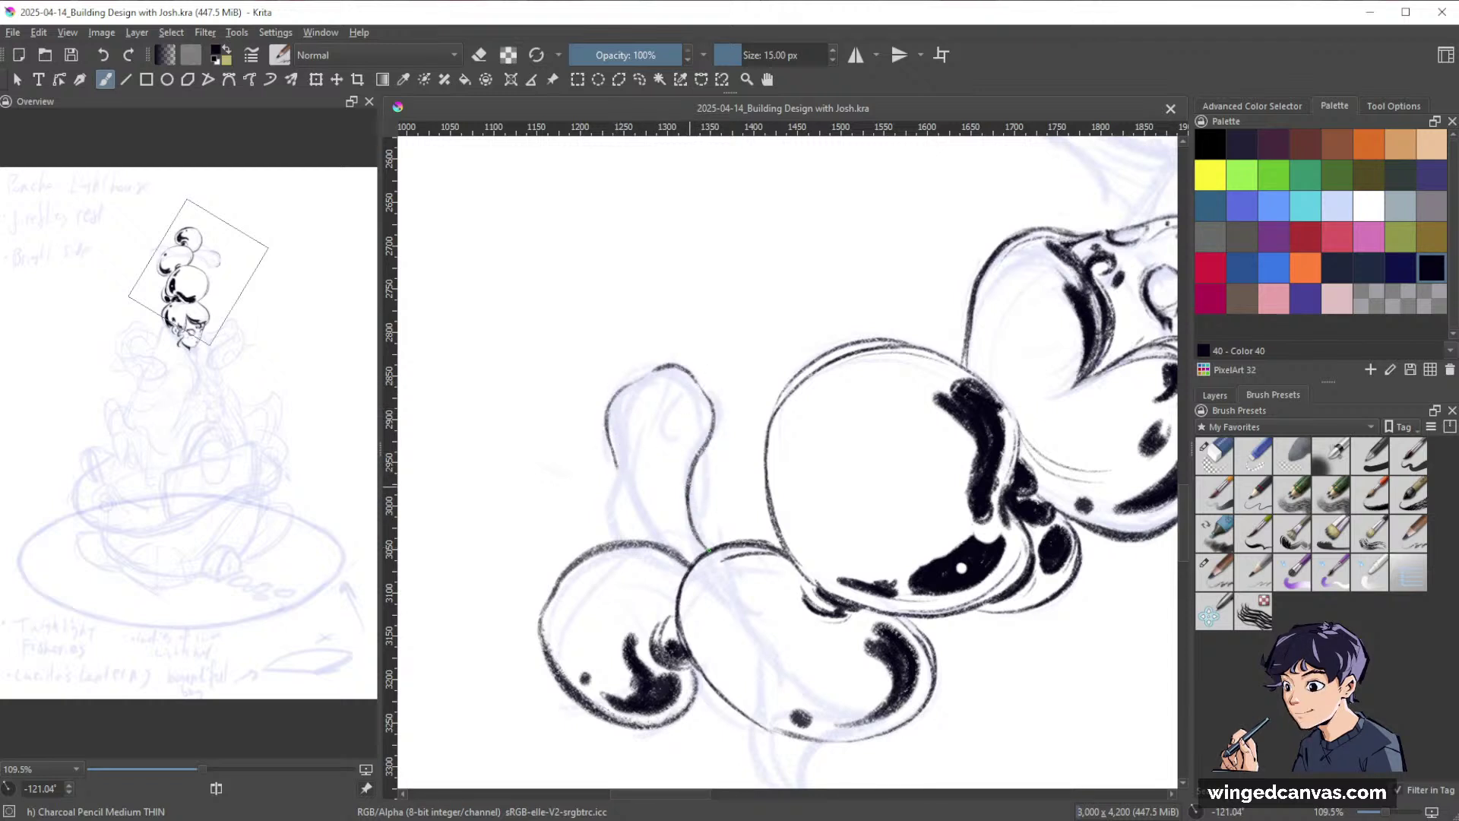
pyautogui.moveTo(701, 456); pyautogui.dragTo(716, 543)
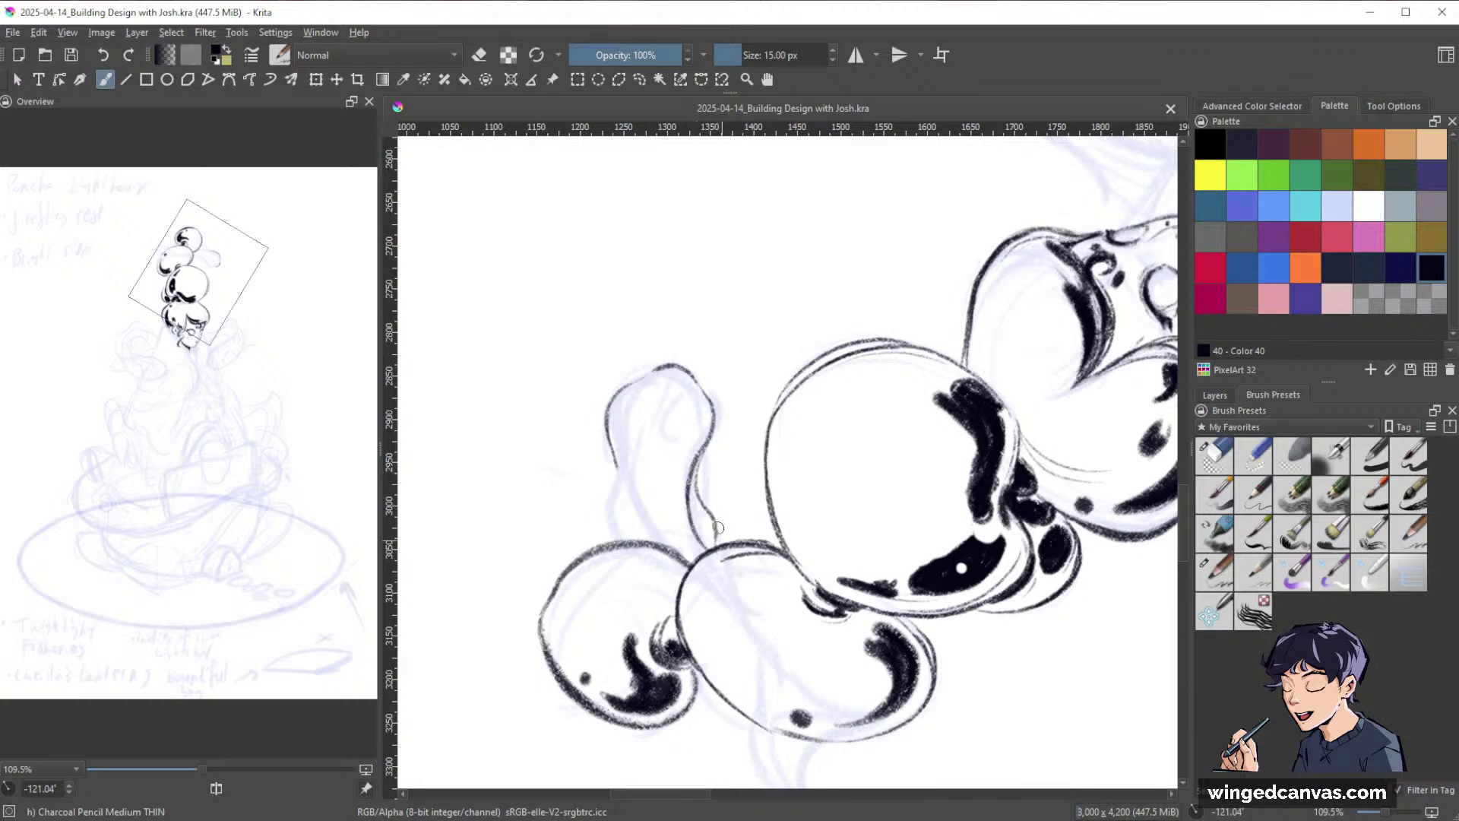
pyautogui.moveTo(646, 393); pyautogui.dragTo(608, 541)
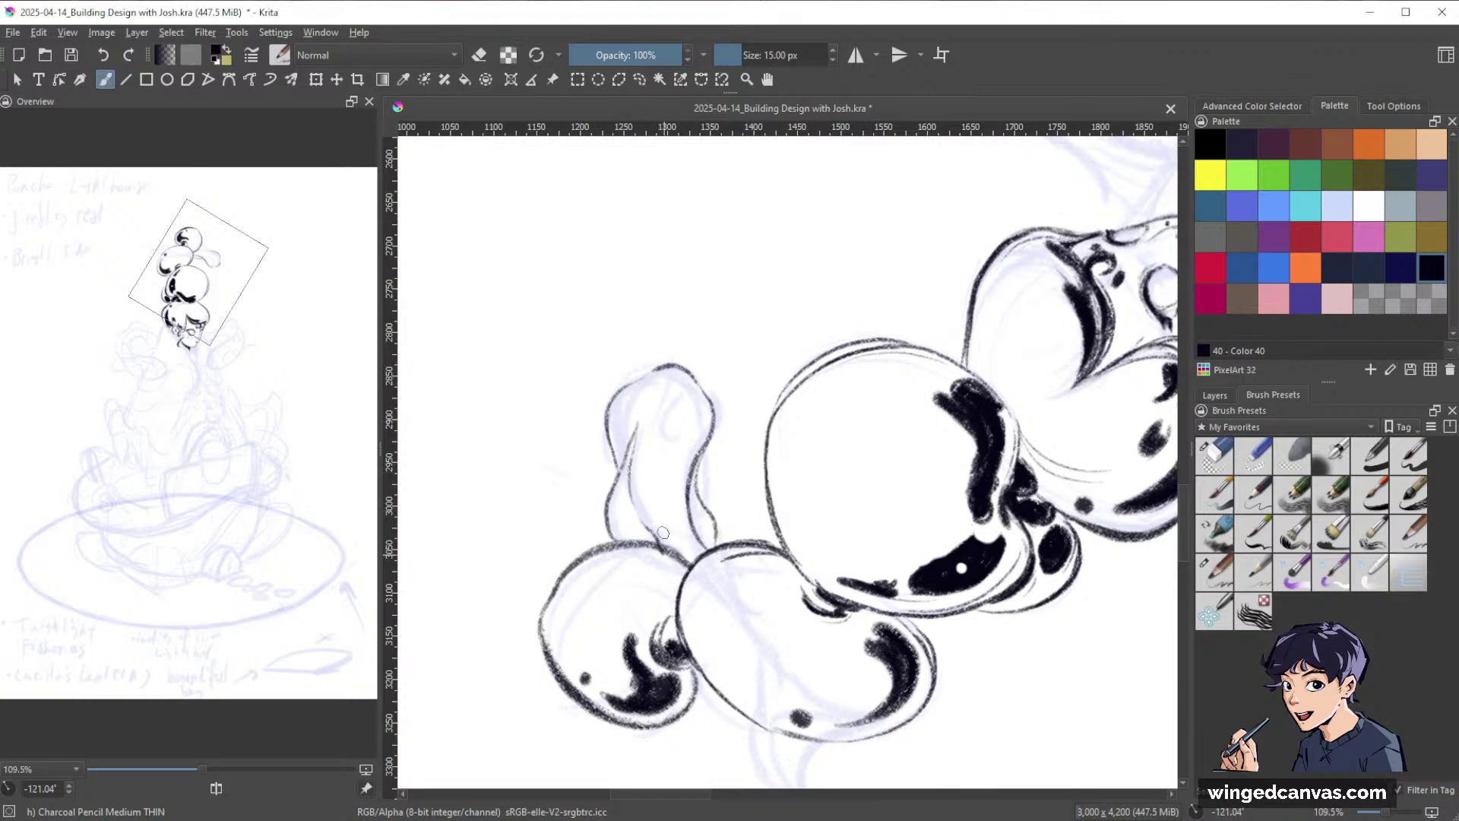
# Paint black shadows at the drooping loop's base and edges, and draw a small highlight contour inside it.
pyautogui.moveTo(867, 276)
pyautogui.mouseDown()
pyautogui.moveTo(798, 570)
pyautogui.moveTo(800, 495)
pyautogui.mouseUp()
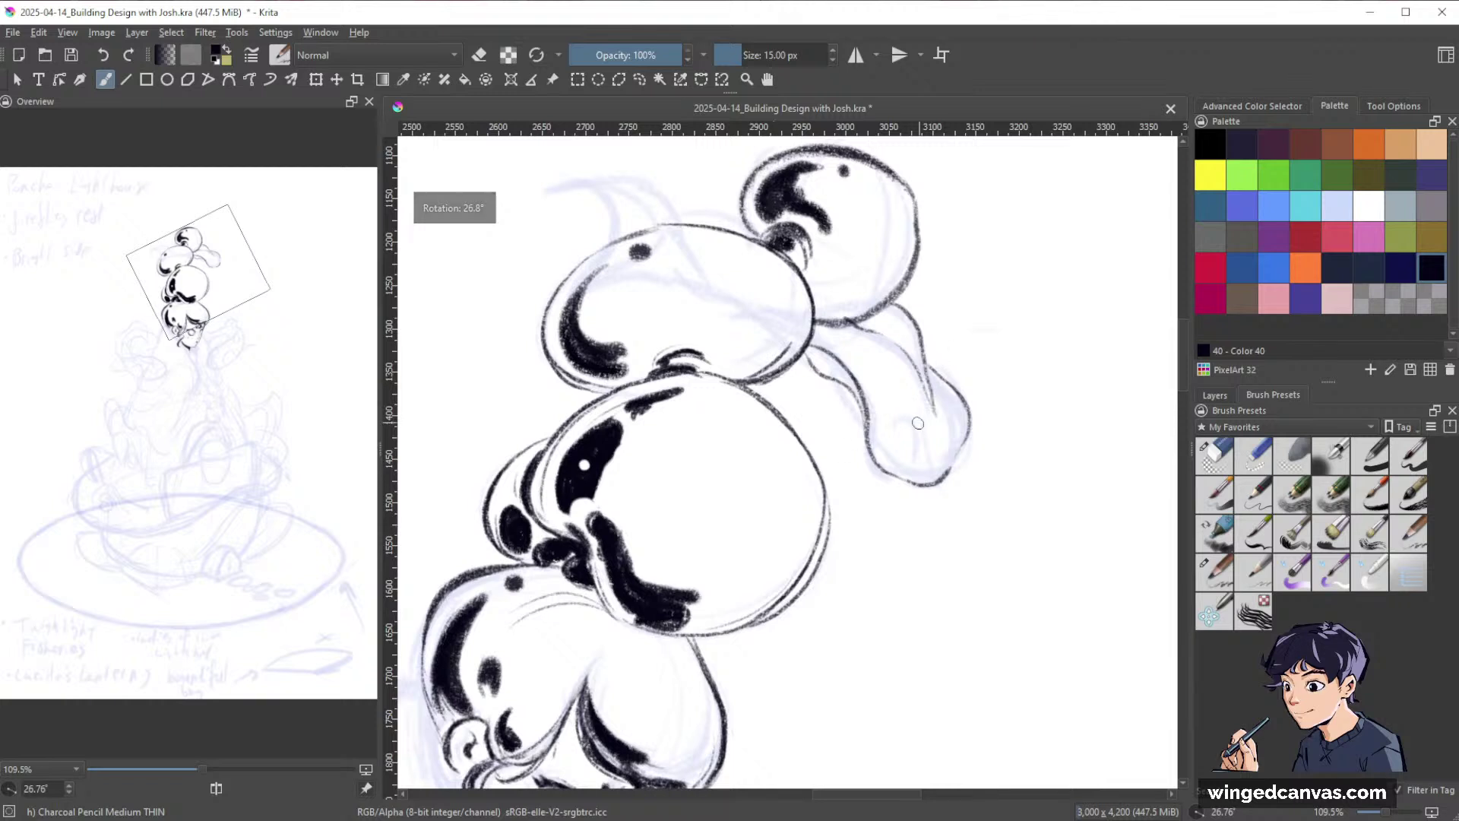
pyautogui.moveTo(874, 415)
pyautogui.mouseDown()
pyautogui.moveTo(879, 456)
pyautogui.moveTo(871, 410)
pyautogui.moveTo(881, 404)
pyautogui.moveTo(889, 428)
pyautogui.moveTo(890, 410)
pyautogui.moveTo(870, 452)
pyautogui.moveTo(893, 429)
pyautogui.mouseUp()
pyautogui.moveTo(867, 347)
pyautogui.mouseDown()
pyautogui.moveTo(903, 370)
pyautogui.moveTo(902, 331)
pyautogui.moveTo(830, 331)
pyautogui.mouseUp()
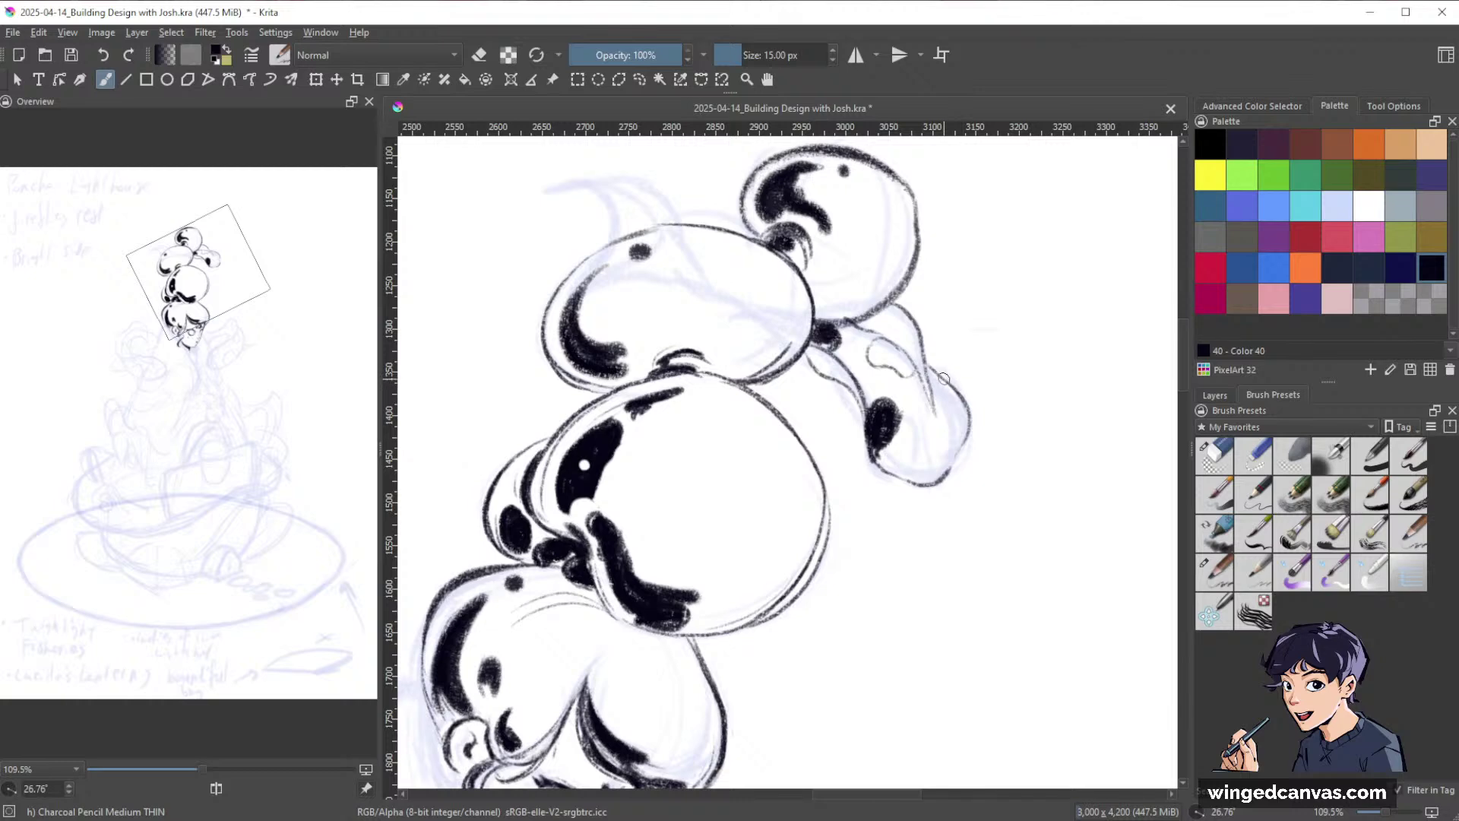
pyautogui.moveTo(863, 370)
pyautogui.mouseDown()
pyautogui.moveTo(870, 395)
pyautogui.moveTo(961, 401)
pyautogui.mouseUp()
pyautogui.press('space')
pyautogui.moveTo(1072, 388); pyautogui.dragTo(1003, 479)
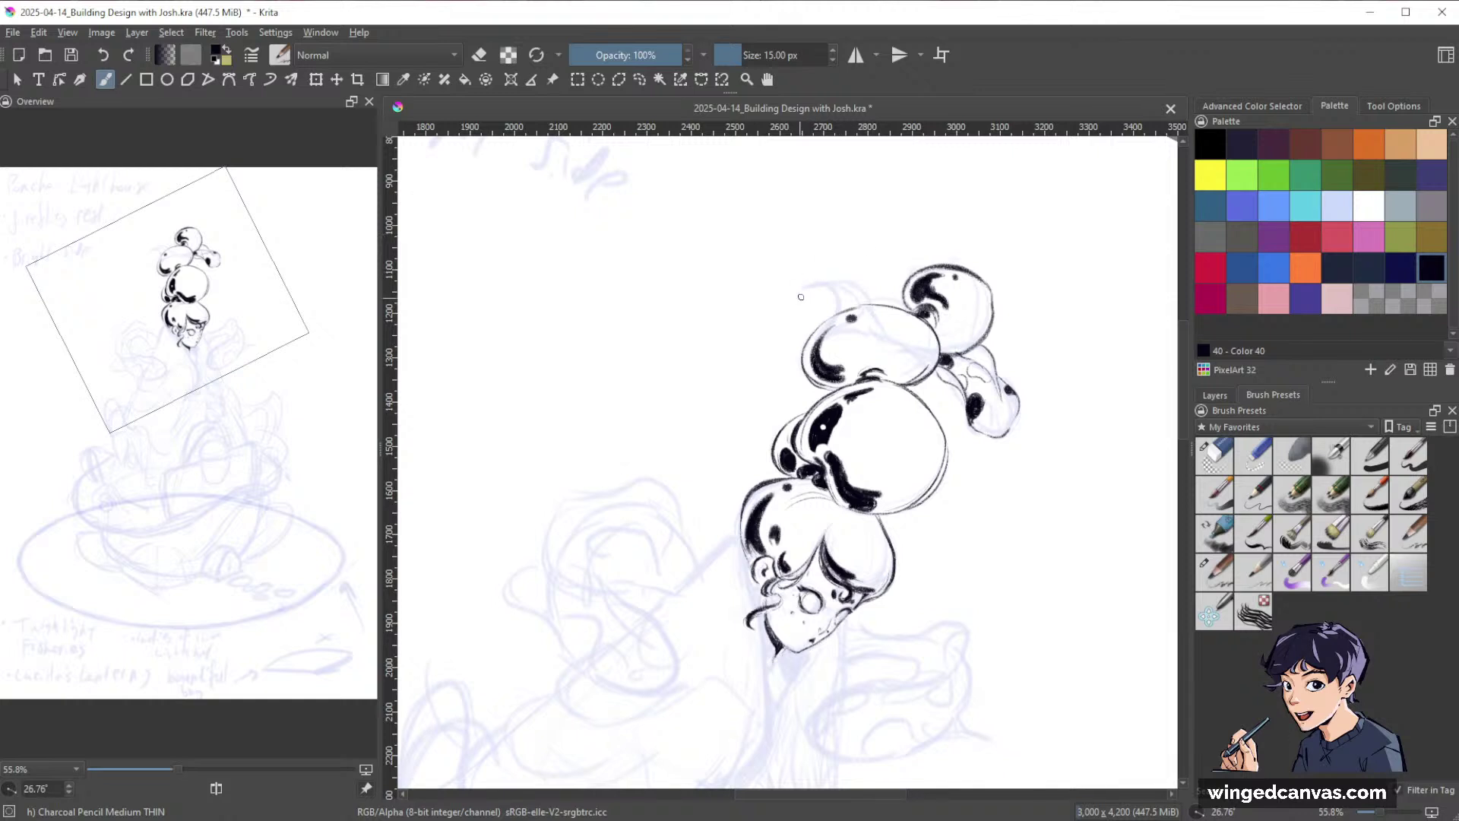
# Ink the thin curved tail sticking out above the second bun, opposite the drooping loop.
pyautogui.moveTo(804, 287); pyautogui.dragTo(832, 286)
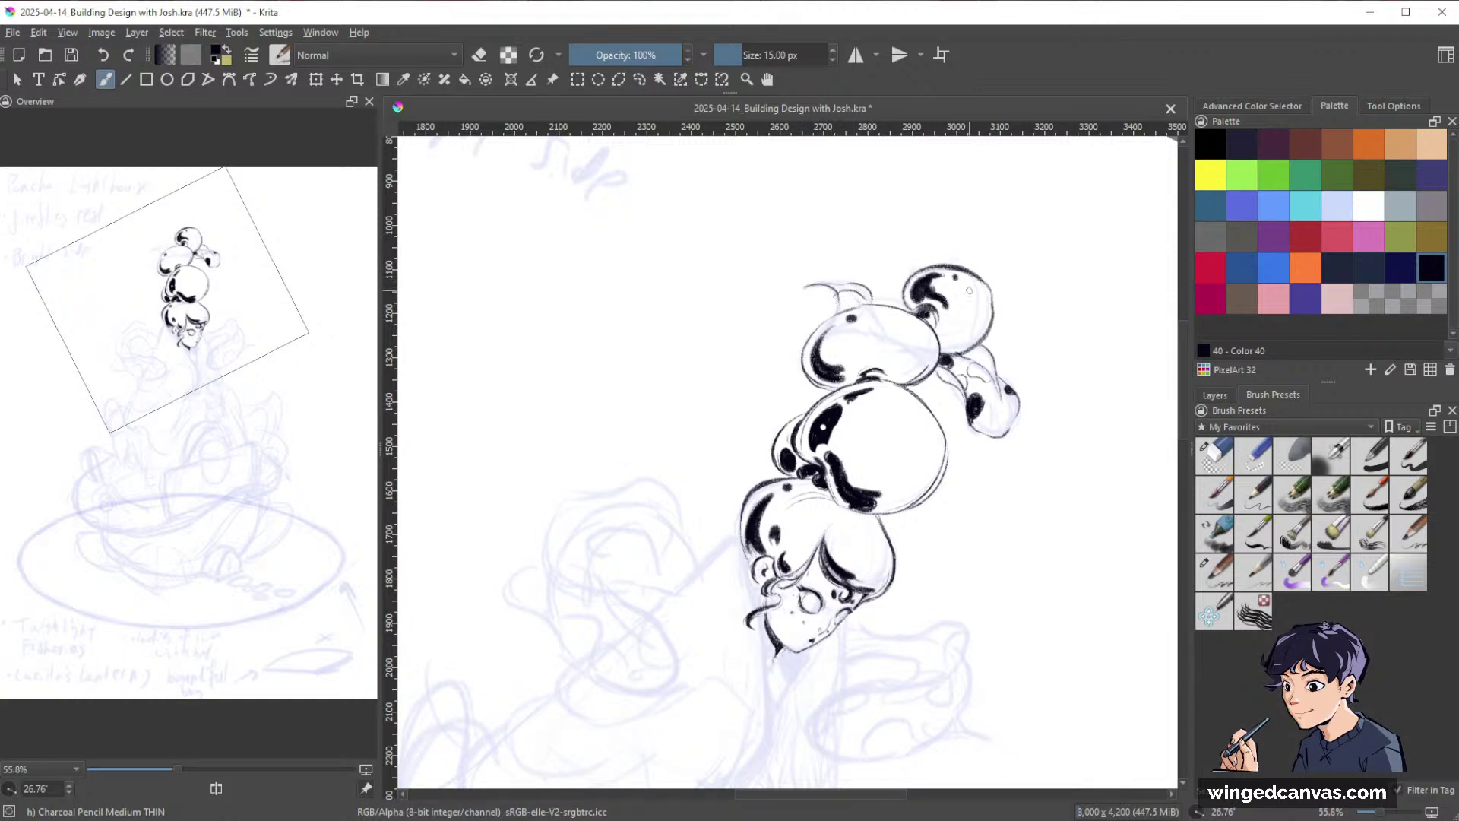
pyautogui.press('space')
pyautogui.moveTo(1094, 401); pyautogui.dragTo(1068, 422)
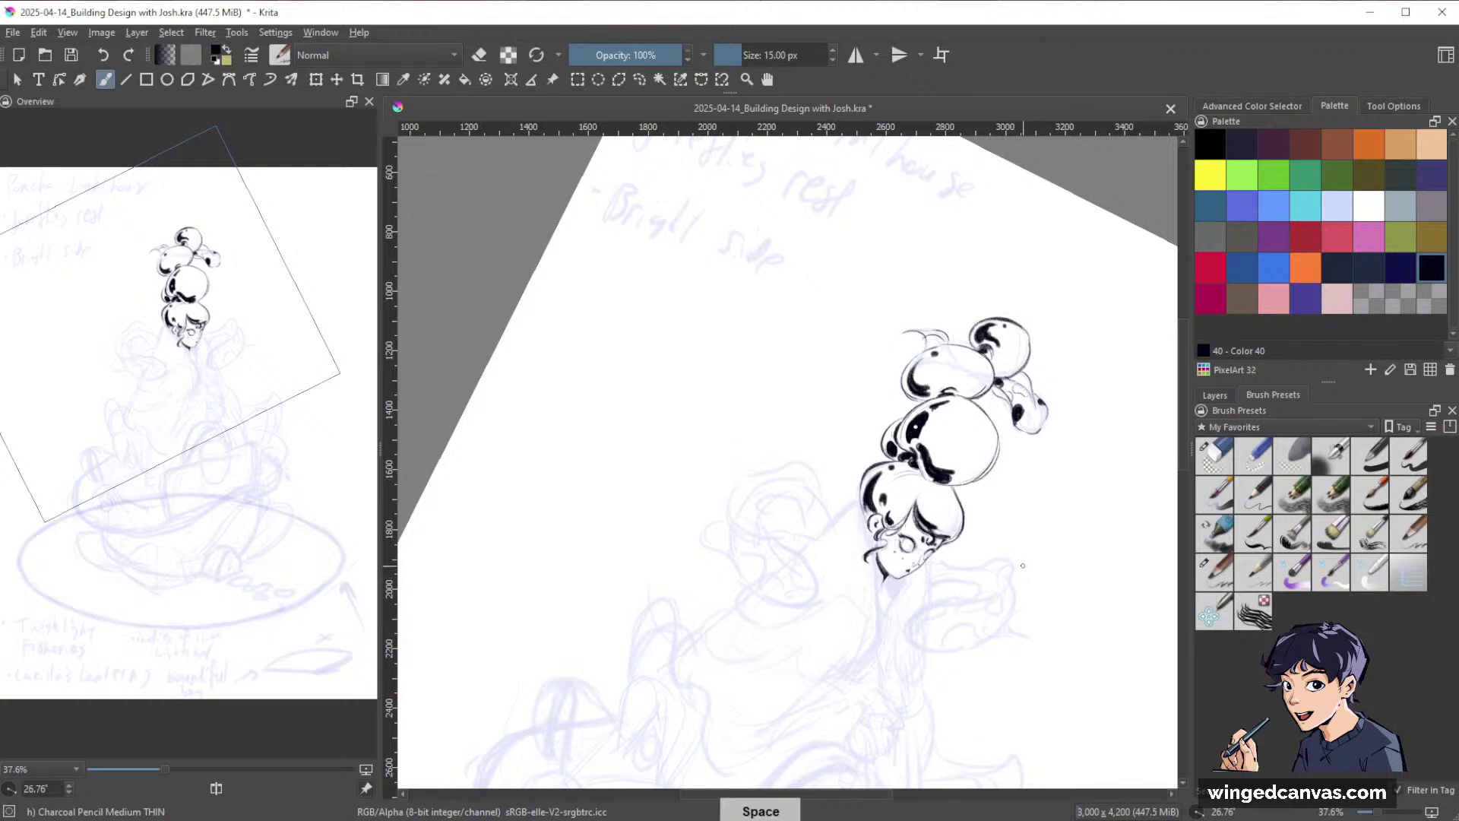
# Strengthen the contact line beneath the large bun where it rests on the hair, and touch up its end.
pyautogui.moveTo(1050, 573); pyautogui.dragTo(1116, 463)
pyautogui.moveTo(921, 440); pyautogui.dragTo(1012, 353)
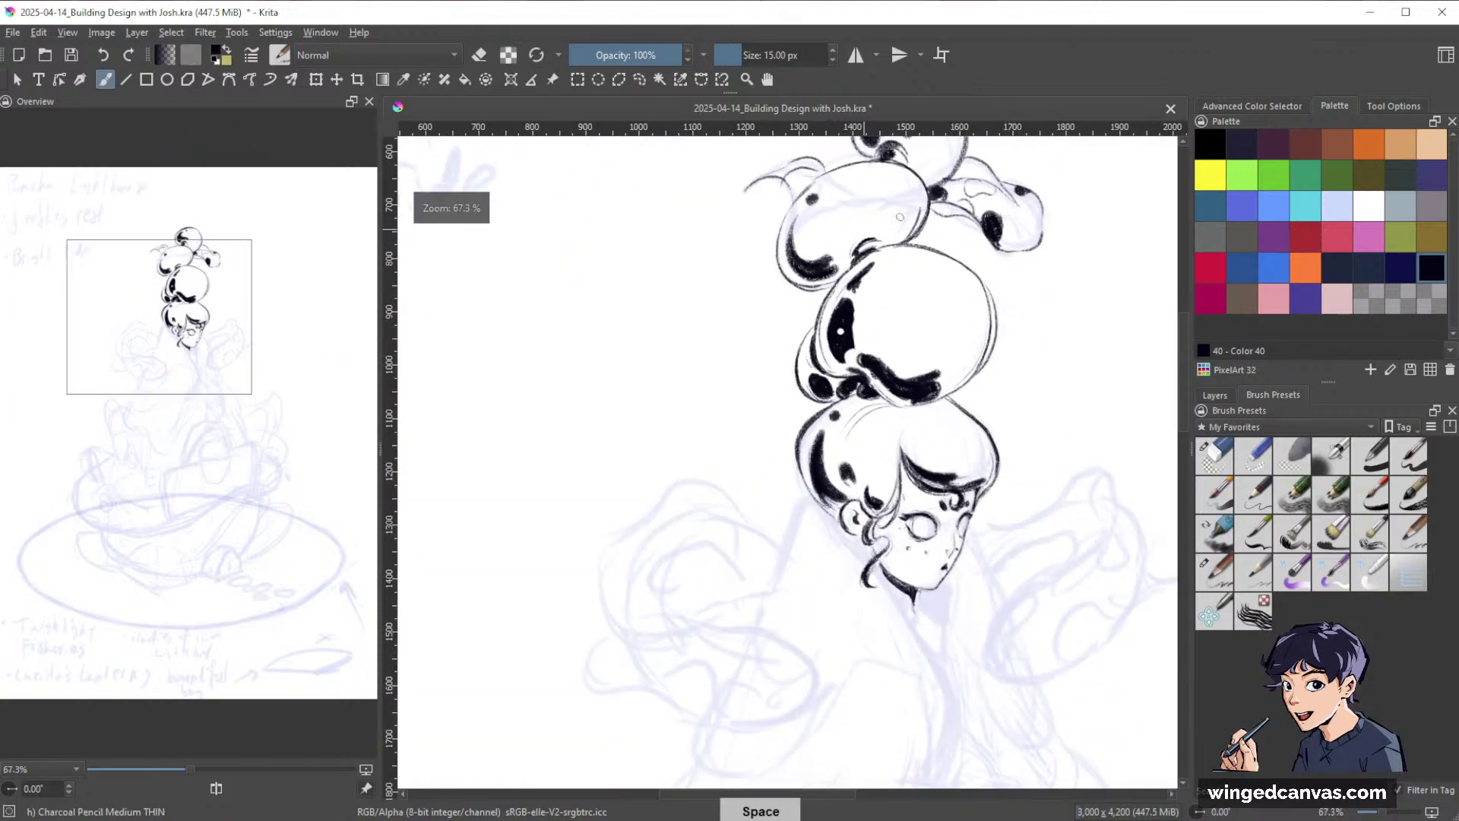
pyautogui.moveTo(938, 274); pyautogui.dragTo(947, 238)
pyautogui.moveTo(991, 322); pyautogui.dragTo(1007, 266)
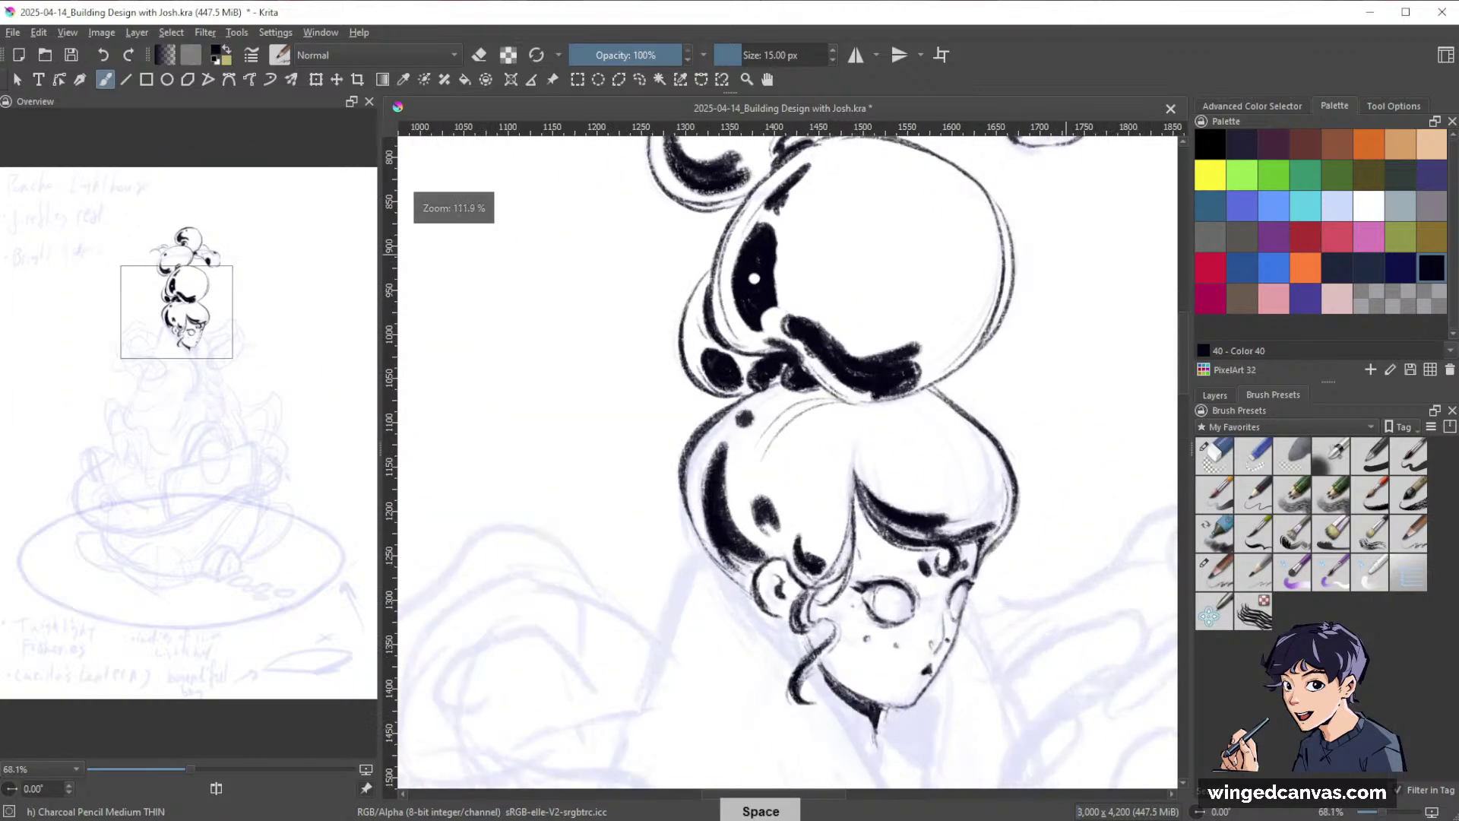
pyautogui.moveTo(871, 404)
pyautogui.mouseDown()
pyautogui.moveTo(905, 404)
pyautogui.moveTo(893, 397)
pyautogui.moveTo(972, 358)
pyautogui.mouseUp()
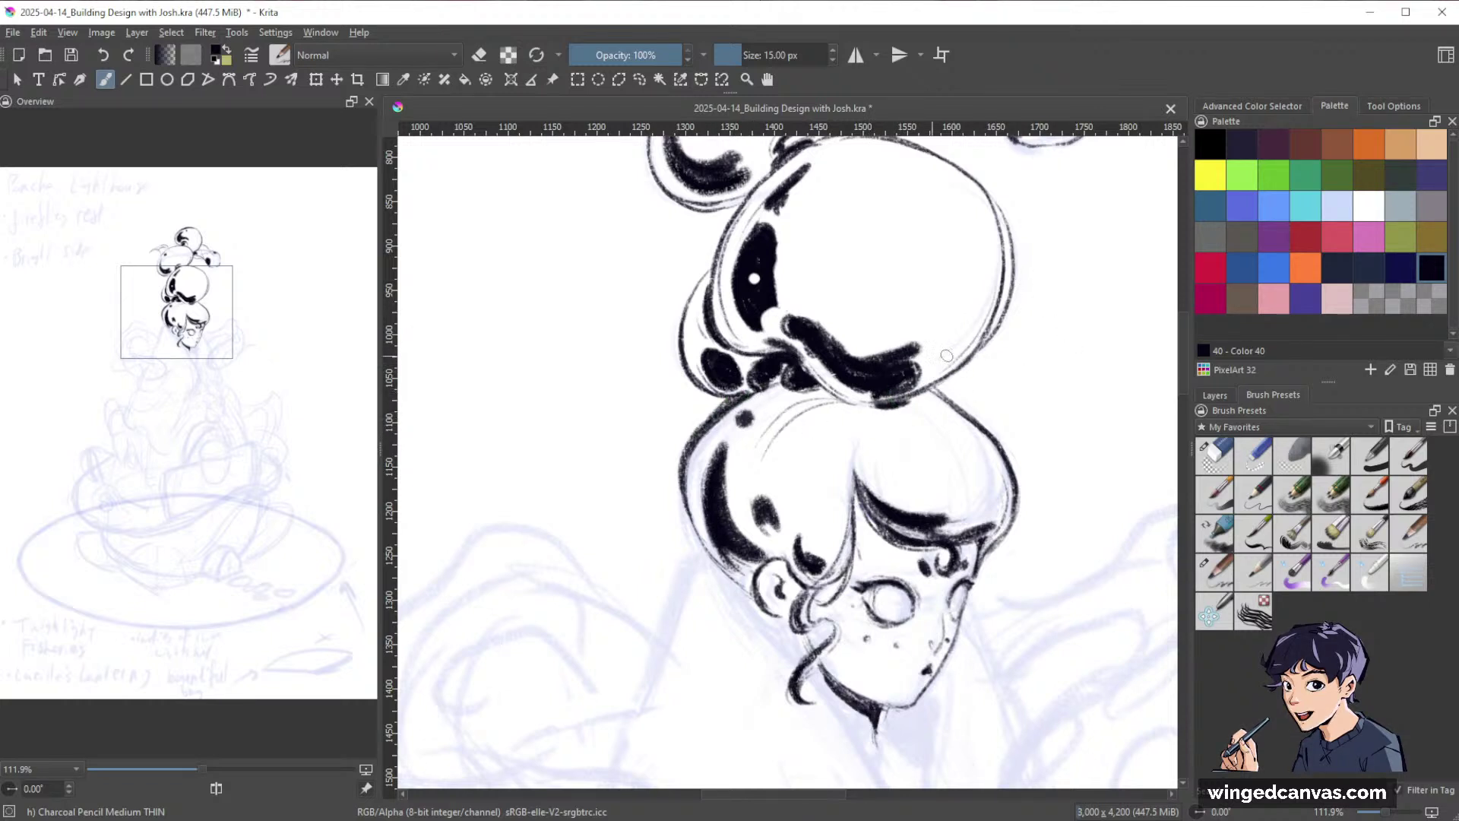
pyautogui.press('e')
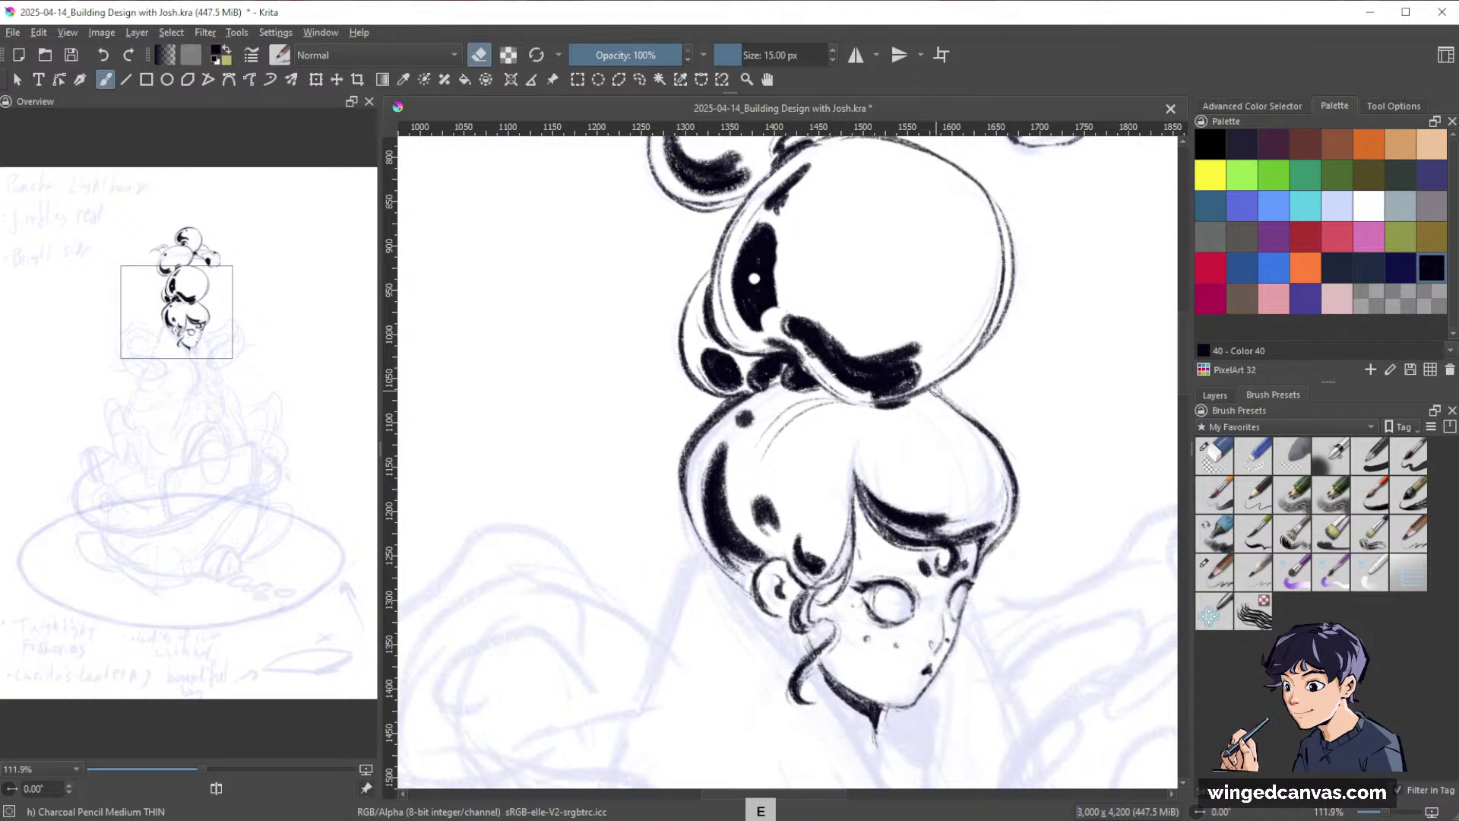
pyautogui.press('e')
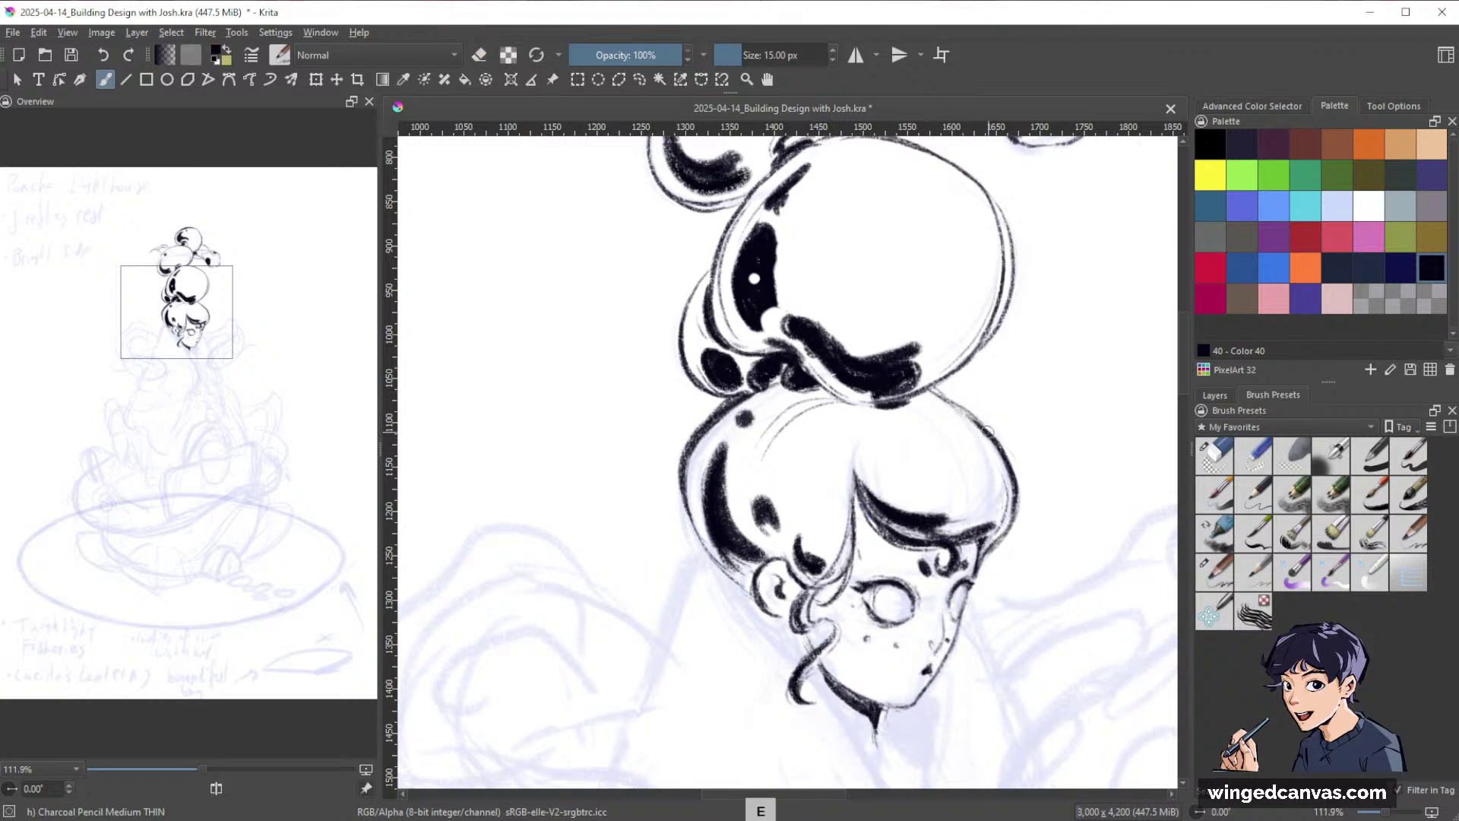
pyautogui.press('e')
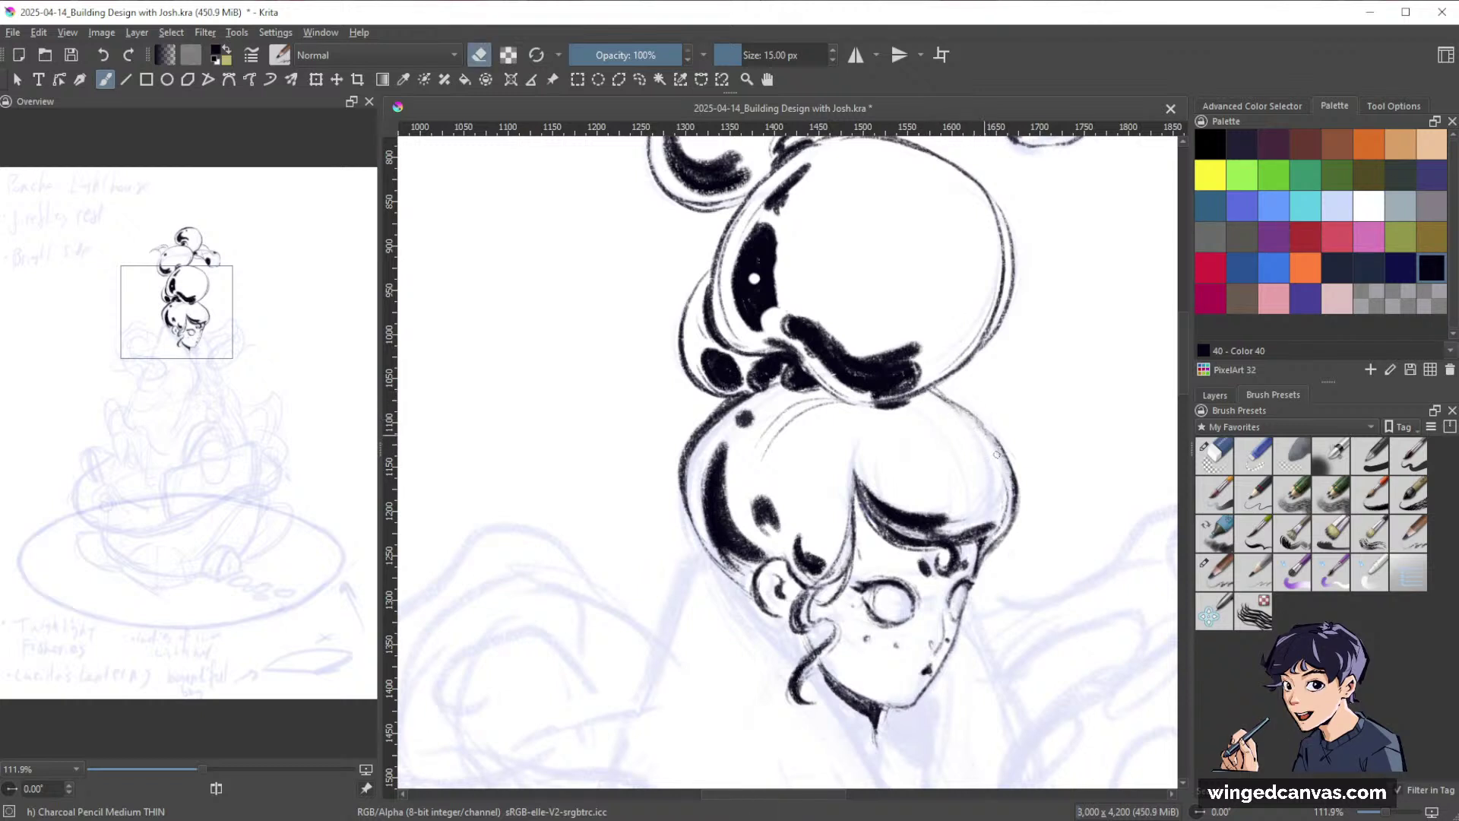
pyautogui.press('e')
pyautogui.moveTo(937, 525); pyautogui.dragTo(610, 677)
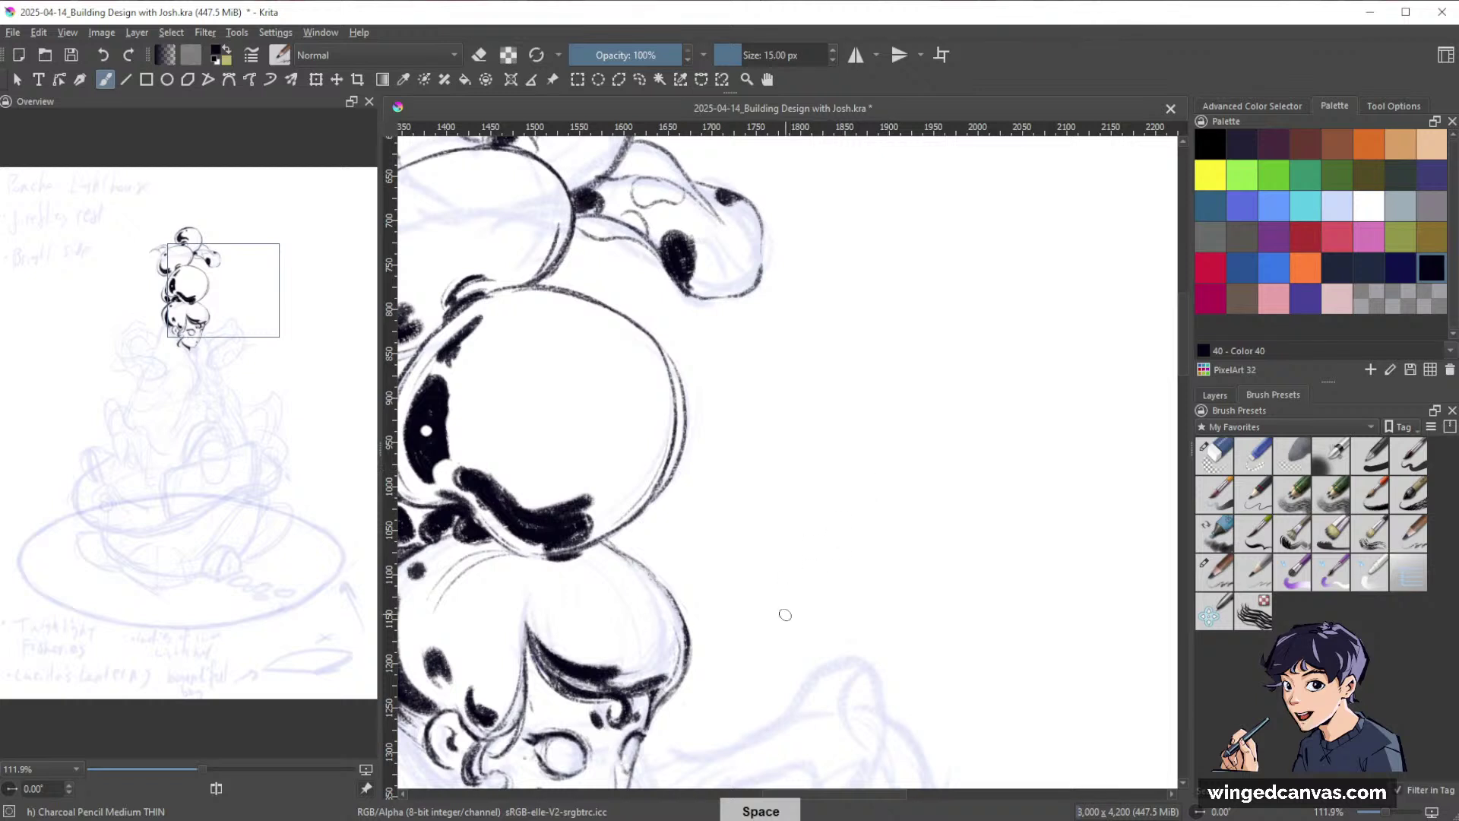
pyautogui.moveTo(785, 606)
pyautogui.mouseDown()
pyautogui.moveTo(886, 423)
pyautogui.moveTo(1089, 330)
pyautogui.mouseUp()
pyautogui.moveTo(851, 490); pyautogui.dragTo(681, 540)
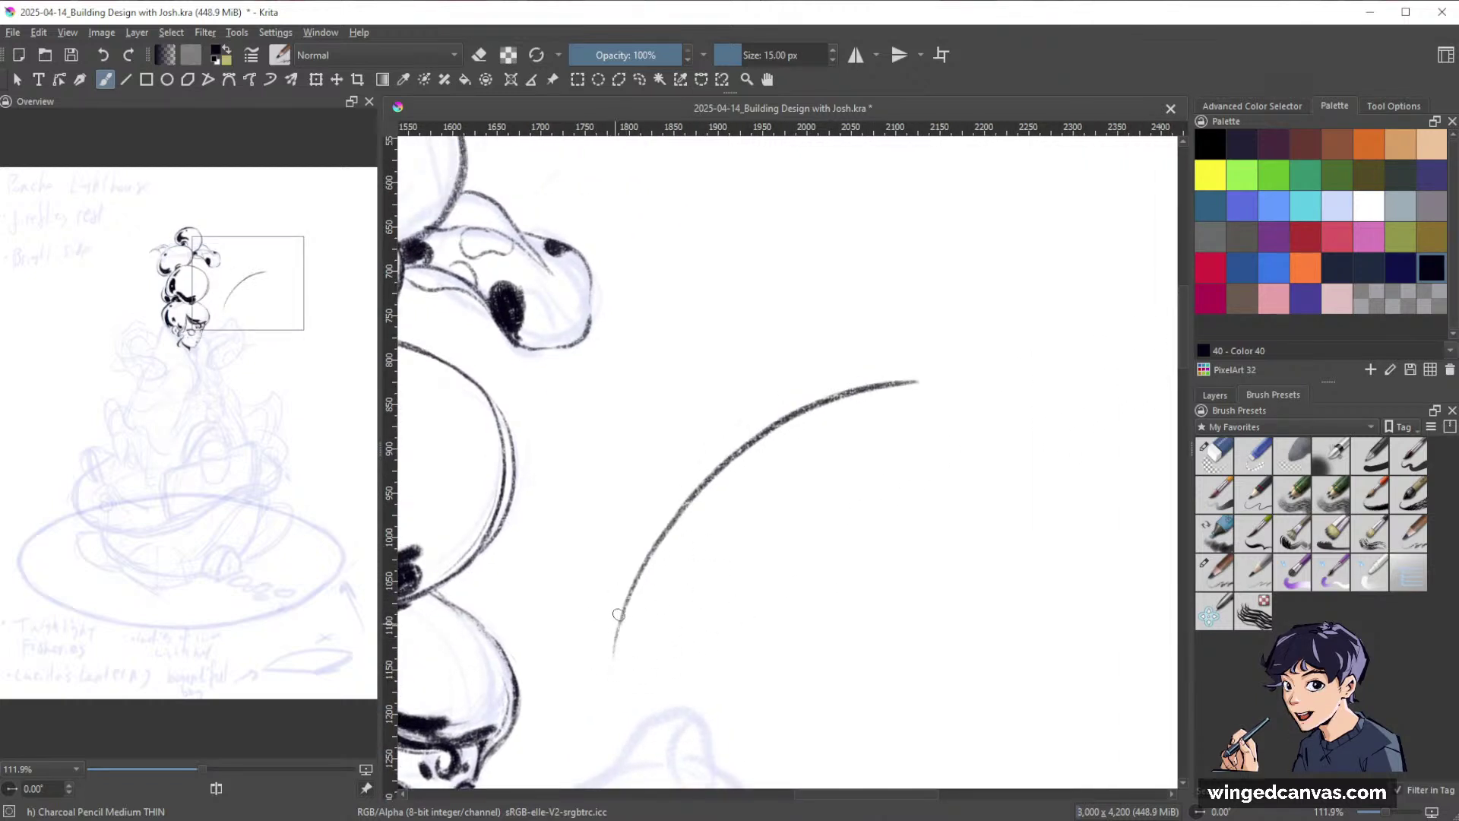
pyautogui.moveTo(786, 711)
pyautogui.mouseDown()
pyautogui.moveTo(751, 591)
pyautogui.moveTo(999, 441)
pyautogui.mouseUp()
pyautogui.moveTo(1068, 499); pyautogui.dragTo(1067, 428)
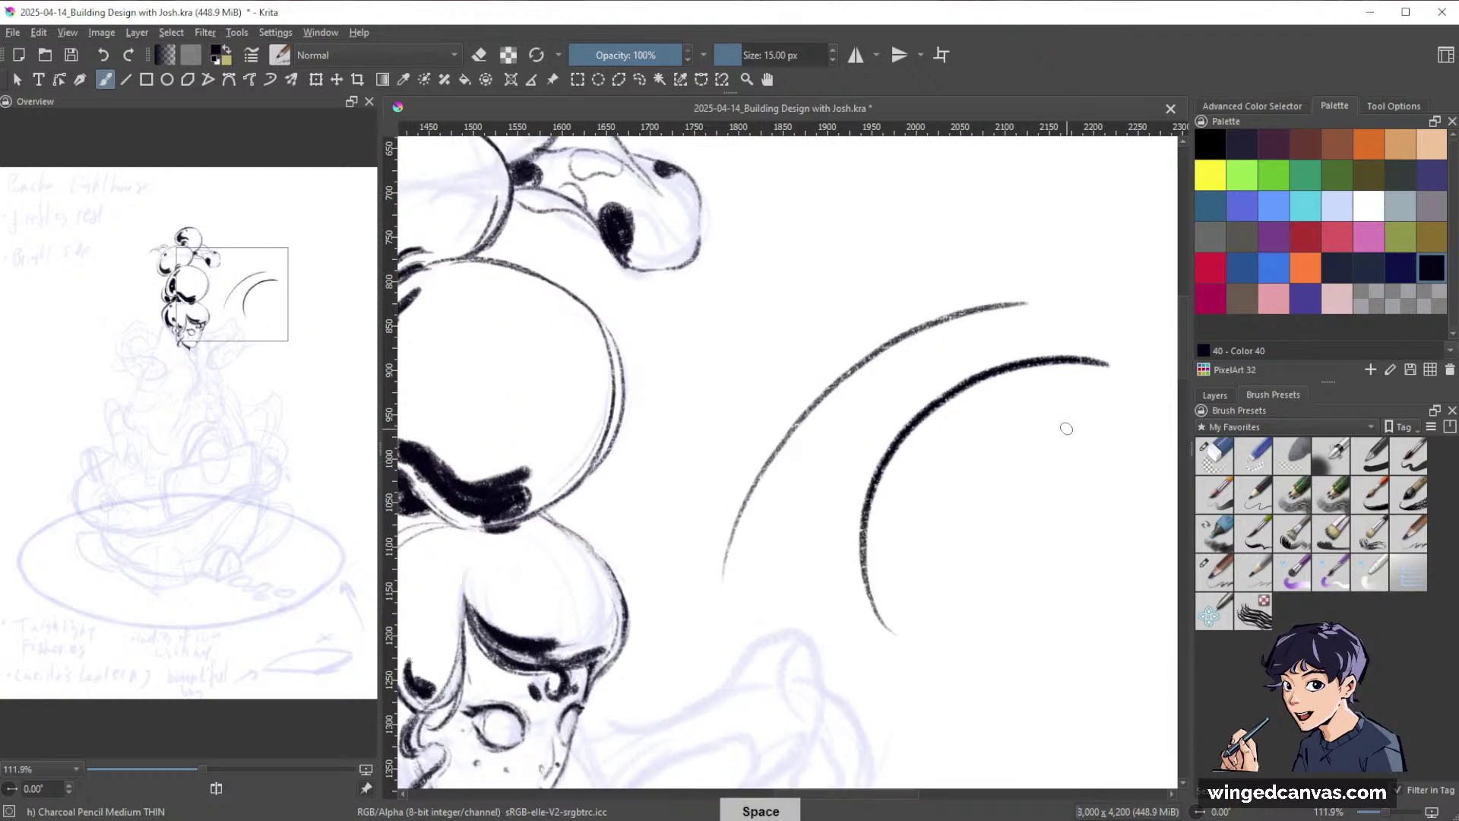
pyautogui.hotkey('ctrl', 'z')
pyautogui.hotkey('ctrl', 'z')
# Reduce the brush size to 8 px and clean up the outer hair outline on the fringe side beneath the large bun.
pyautogui.moveTo(611, 515); pyautogui.dragTo(879, 495)
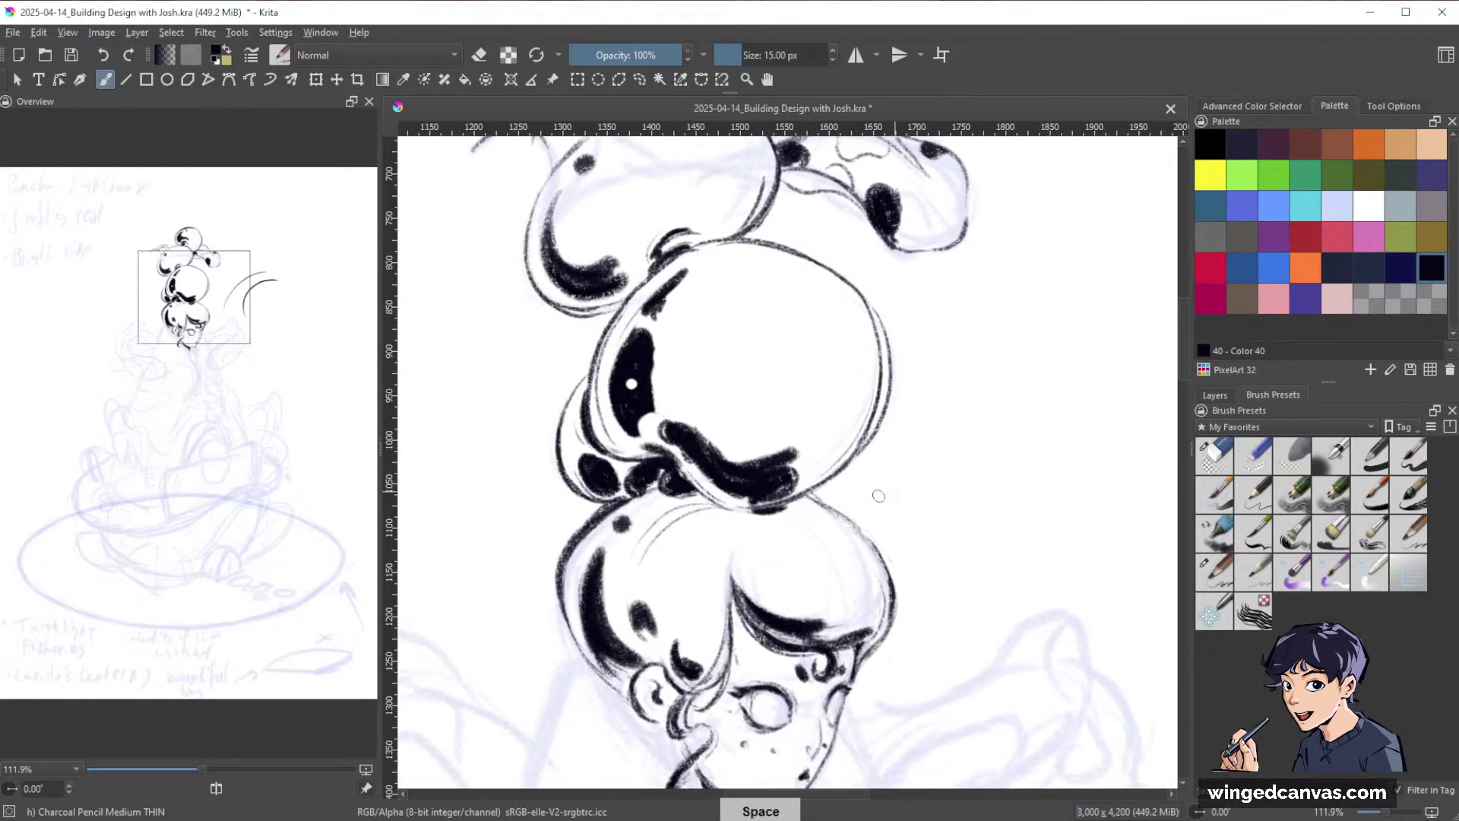
pyautogui.moveTo(944, 694)
pyautogui.mouseDown()
pyautogui.moveTo(1010, 425)
pyautogui.moveTo(852, 292)
pyautogui.moveTo(1003, 315)
pyautogui.mouseUp()
pyautogui.moveTo(830, 301); pyautogui.dragTo(832, 253)
pyautogui.moveTo(892, 344)
pyautogui.mouseDown()
pyautogui.moveTo(897, 390)
pyautogui.moveTo(876, 423)
pyautogui.mouseUp()
pyautogui.hotkey('ctrl', 'z')
pyautogui.press('[')
pyautogui.press('[')
pyautogui.press('[')
pyautogui.press('[')
pyautogui.press('[')
pyautogui.press('[')
pyautogui.press('[')
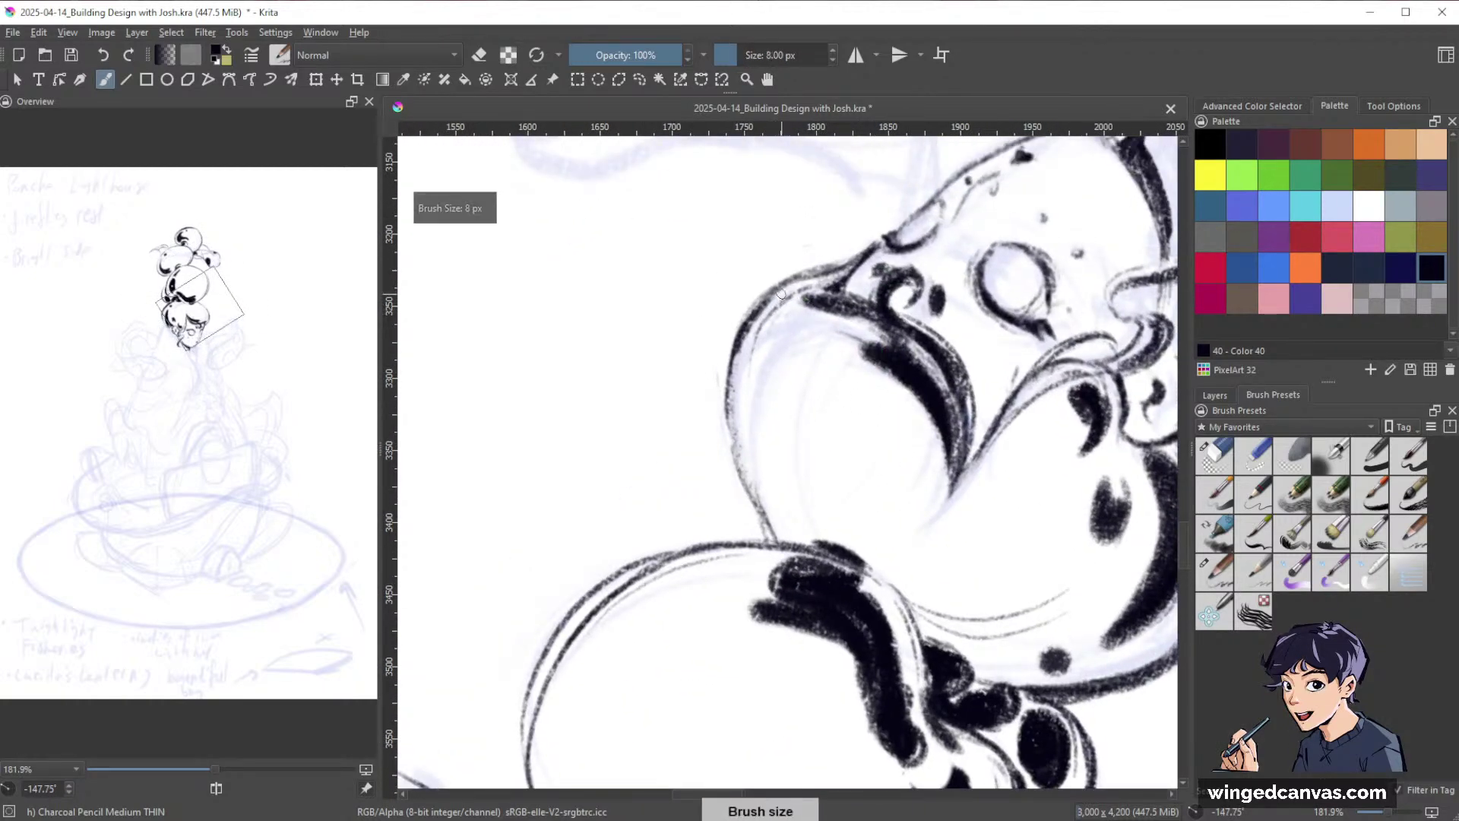
pyautogui.press('e')
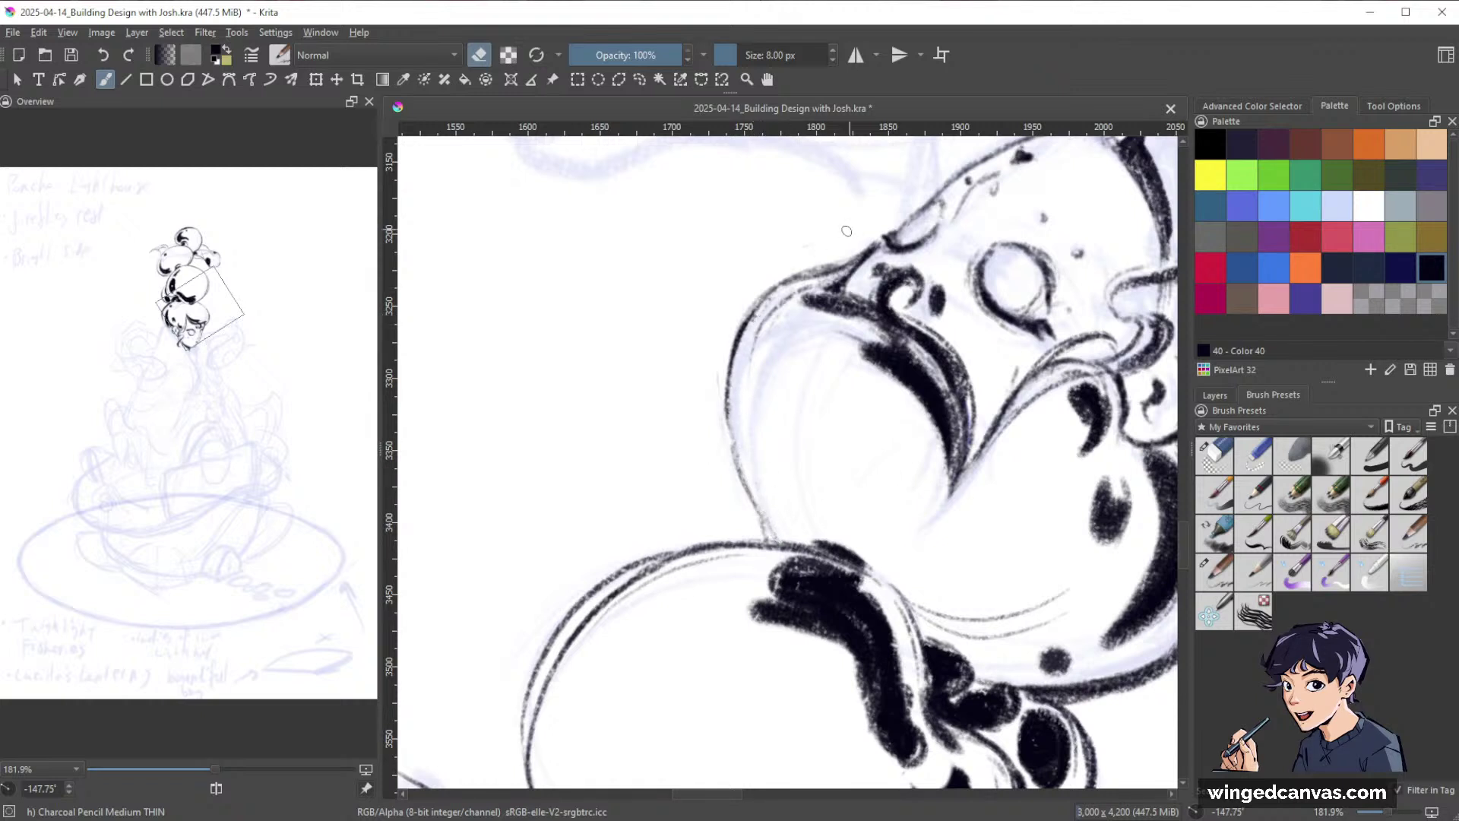
pyautogui.press('e')
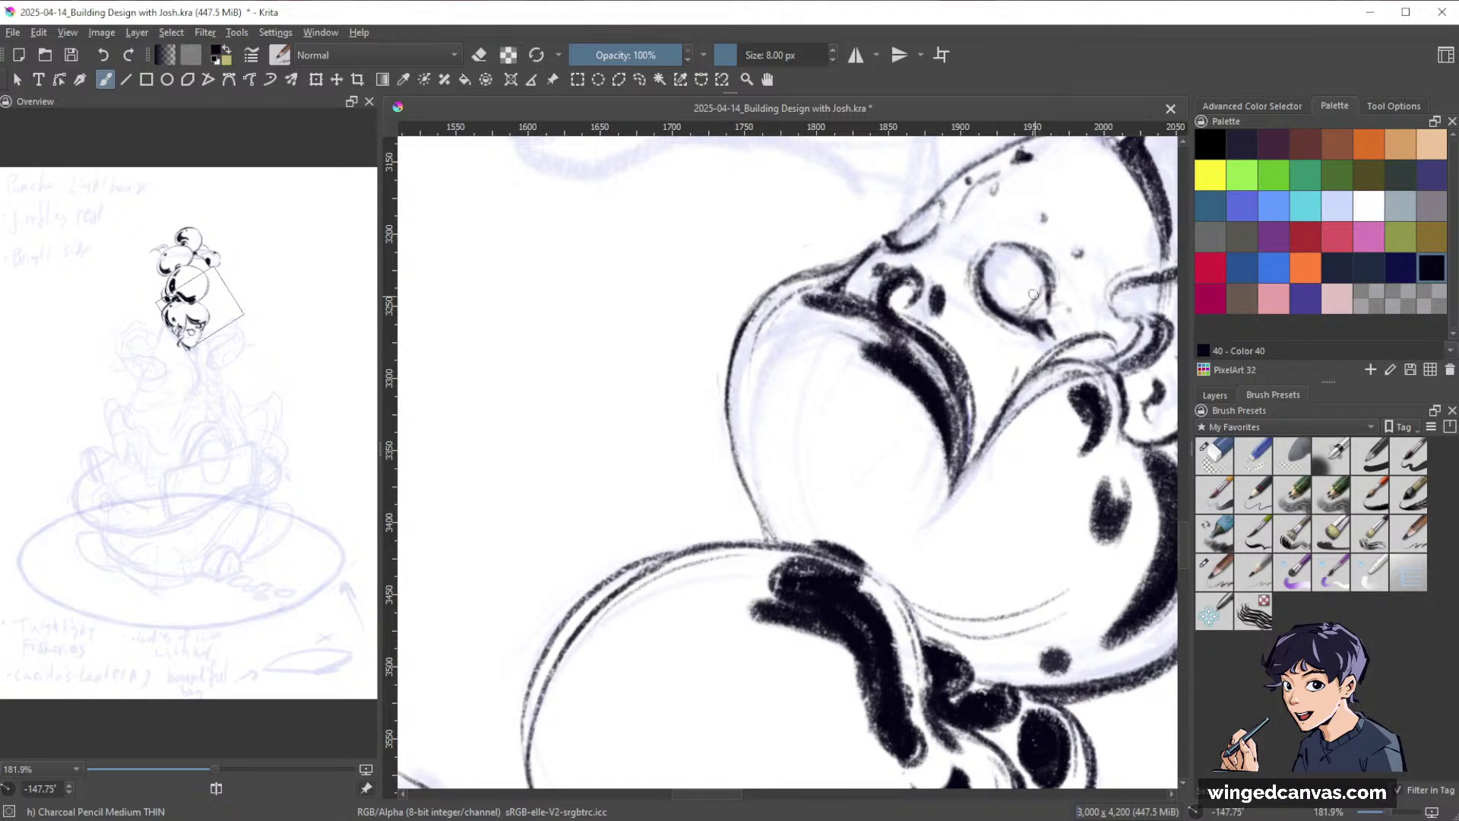
# Touch up the hair's outer contour at the back of the head and along the fringe side.
pyautogui.moveTo(1049, 297); pyautogui.dragTo(683, 676)
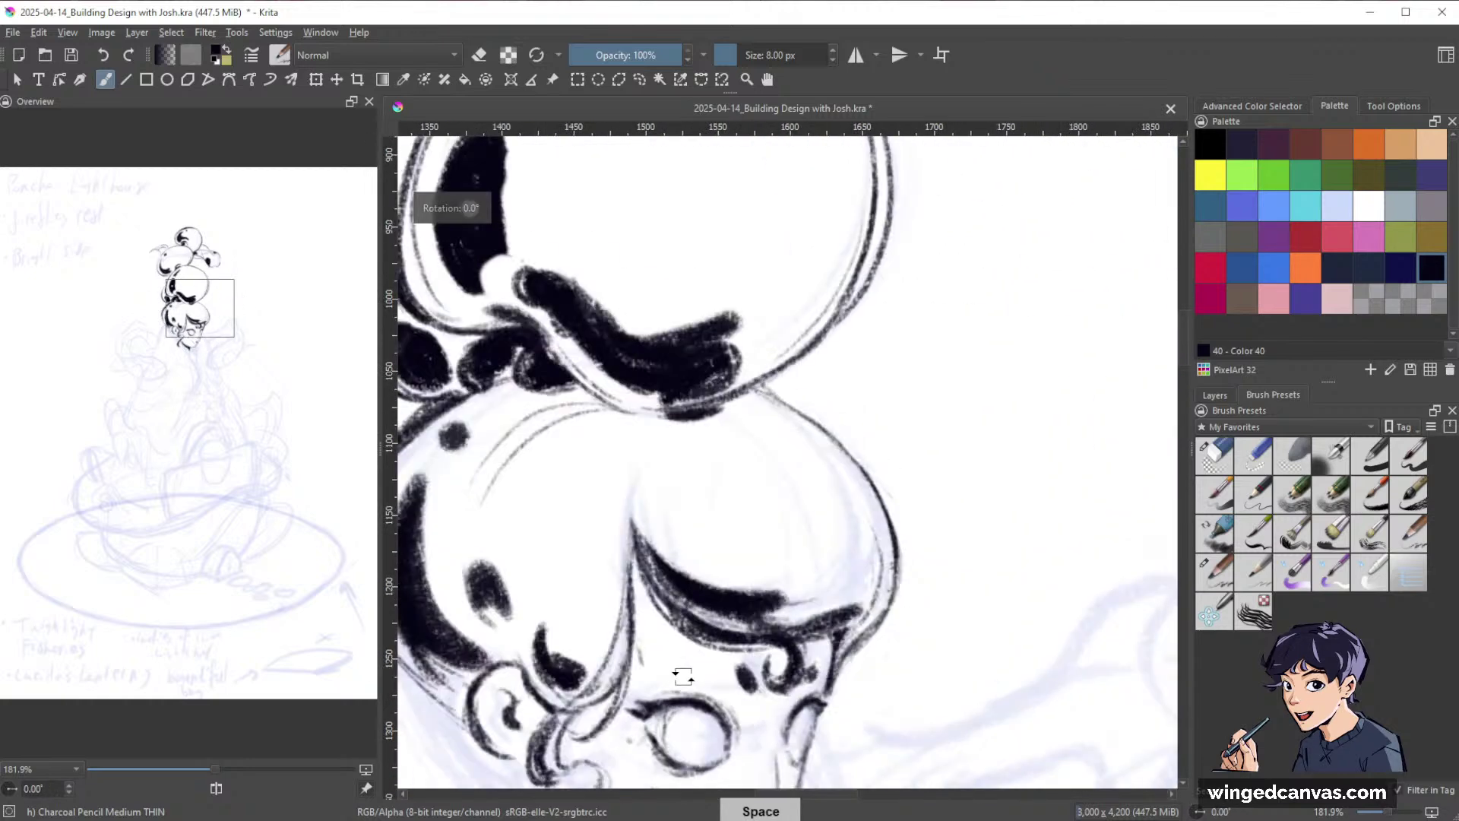
pyautogui.scroll(-5, 939, 469)
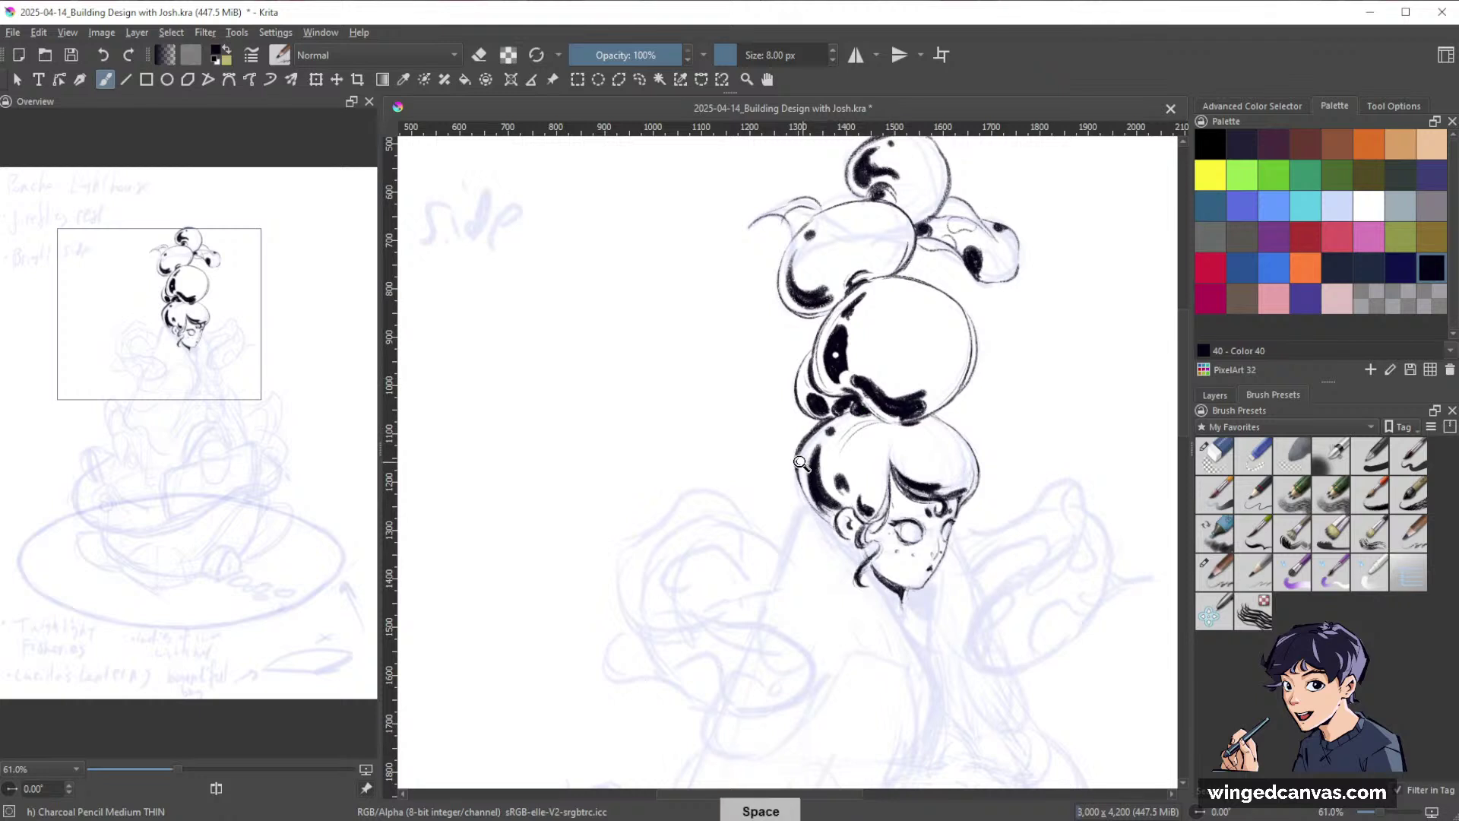
pyautogui.scroll(2, 795, 475)
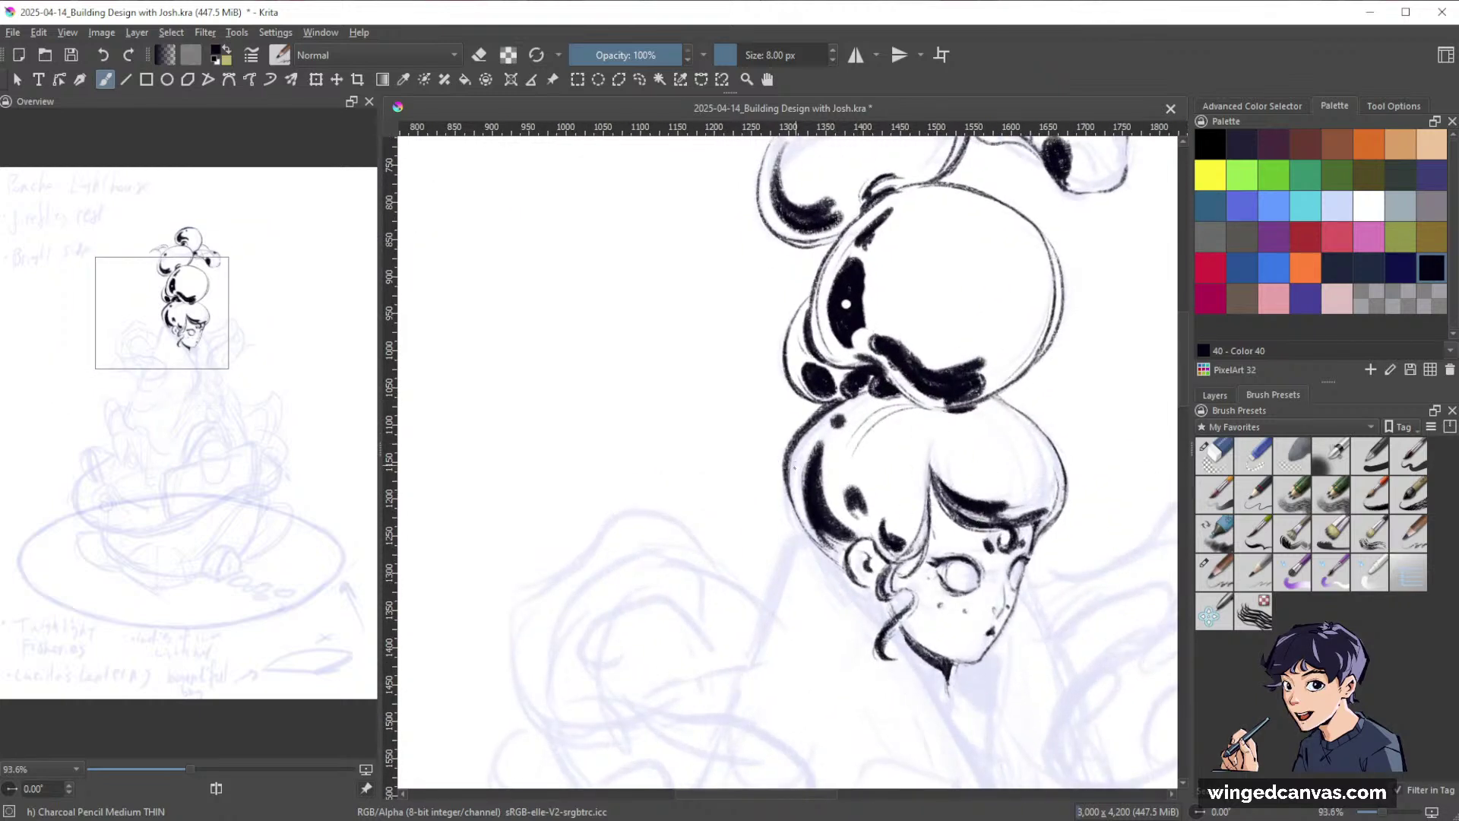
pyautogui.moveTo(792, 516); pyautogui.dragTo(785, 474)
pyautogui.moveTo(1070, 462); pyautogui.dragTo(1019, 536)
pyautogui.moveTo(904, 455); pyautogui.dragTo(993, 366)
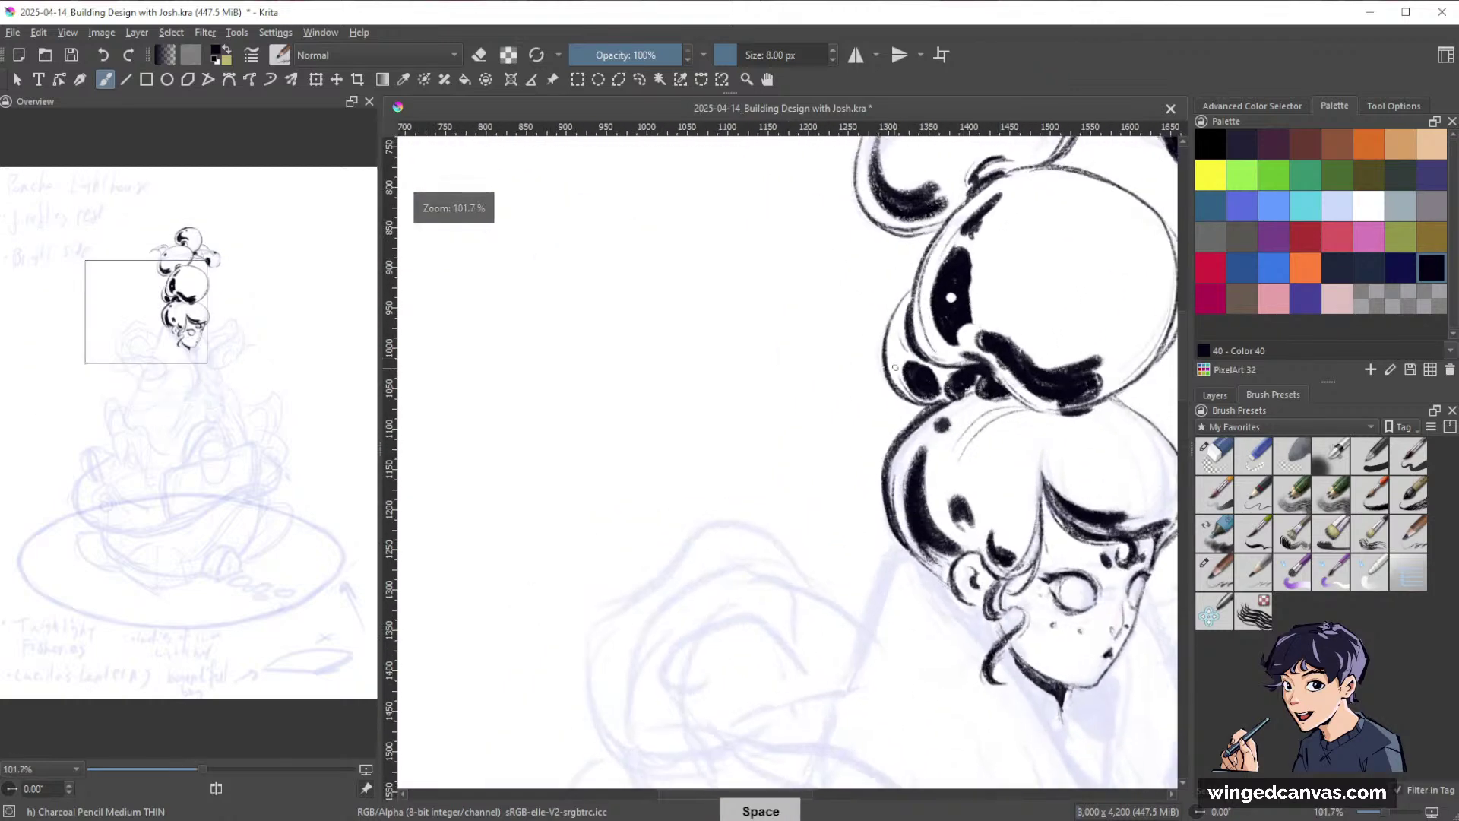
pyautogui.press('e')
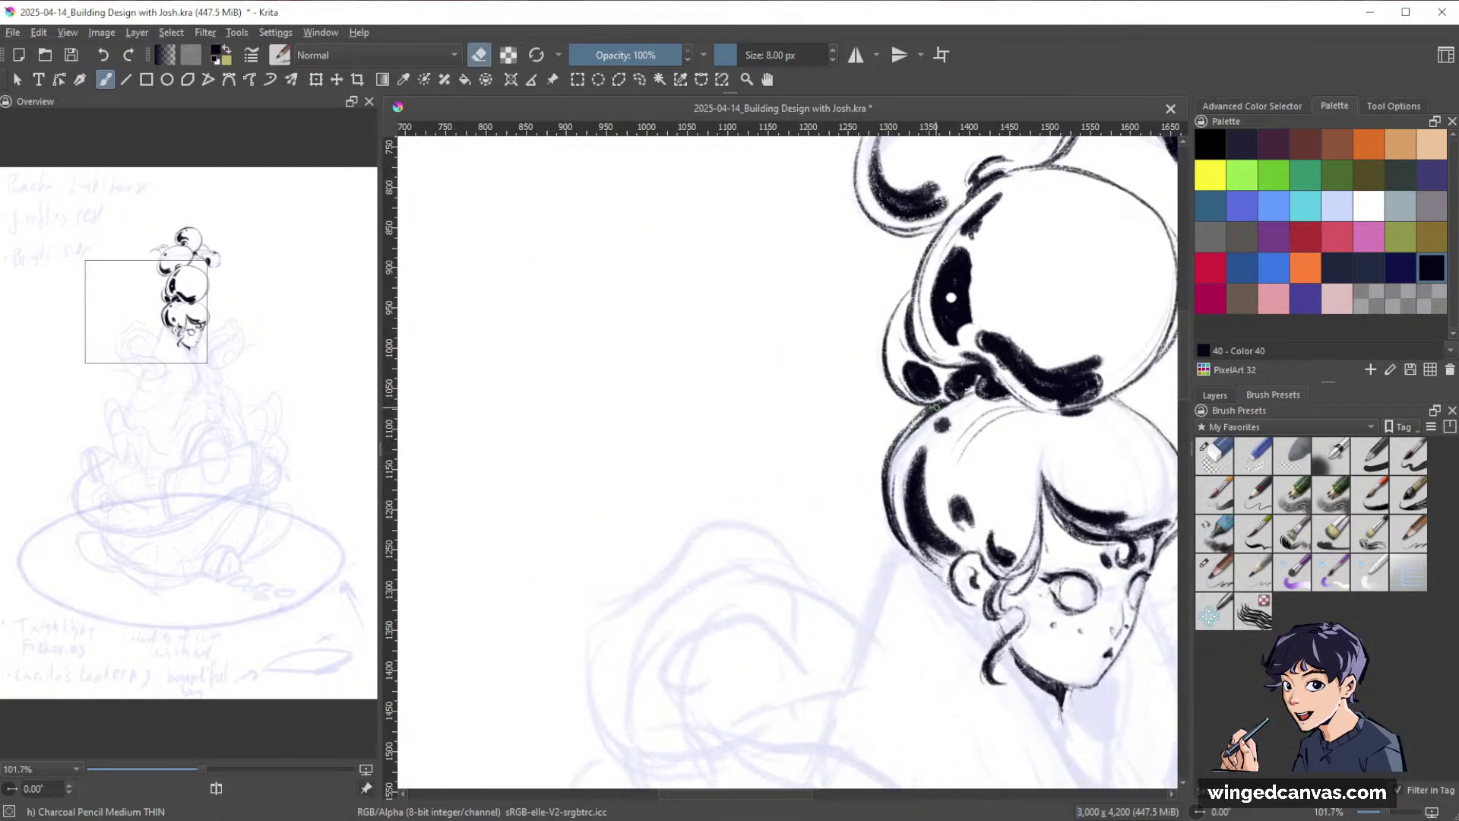
# Set the brush size to 11 px and ink the cloak's back edge sloping down from behind the head.
pyautogui.moveTo(1165, 402); pyautogui.dragTo(941, 370)
pyautogui.moveTo(1064, 374); pyautogui.dragTo(1011, 459)
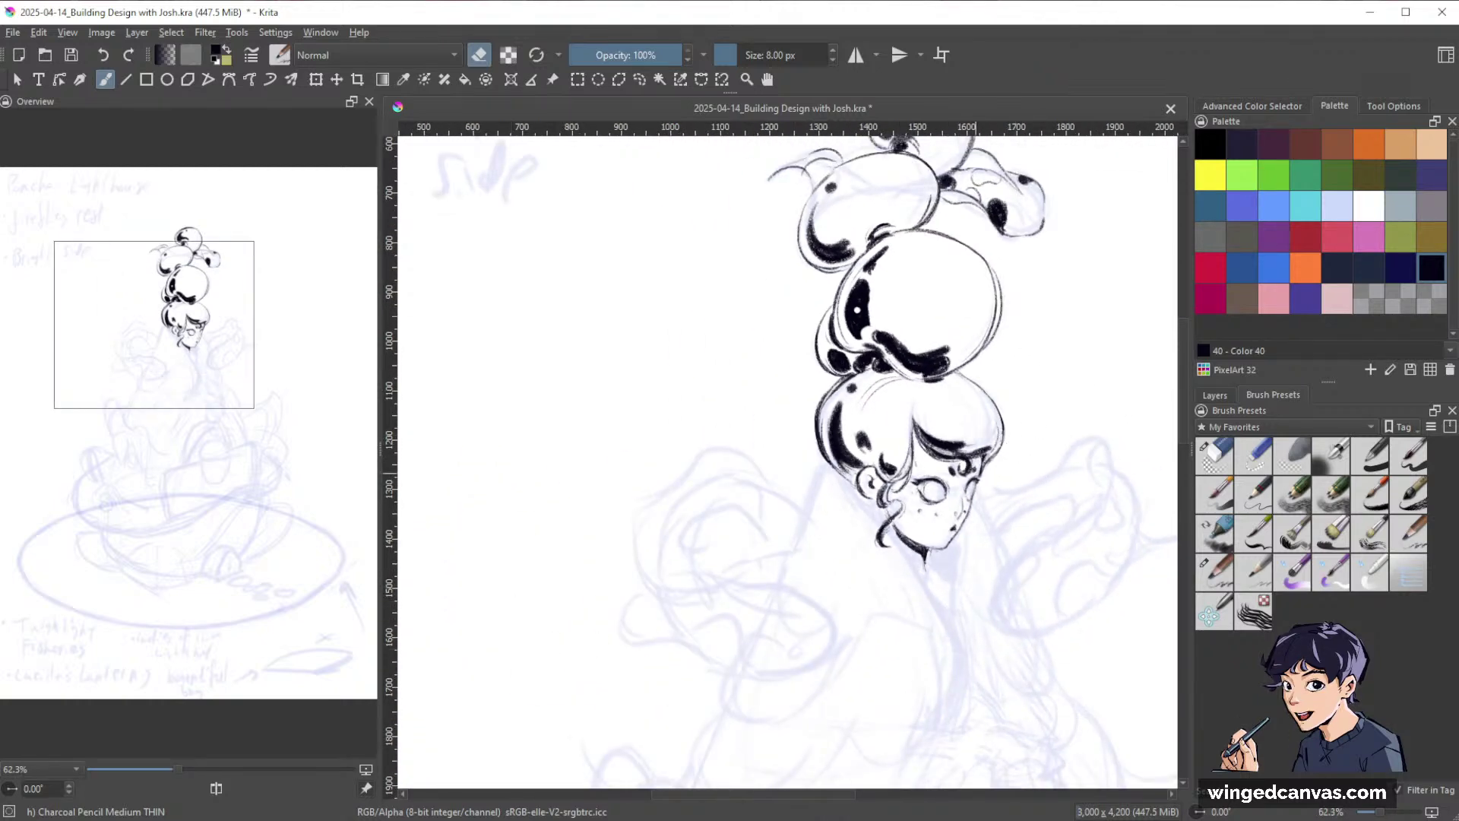
pyautogui.moveTo(1071, 374); pyautogui.dragTo(1022, 283)
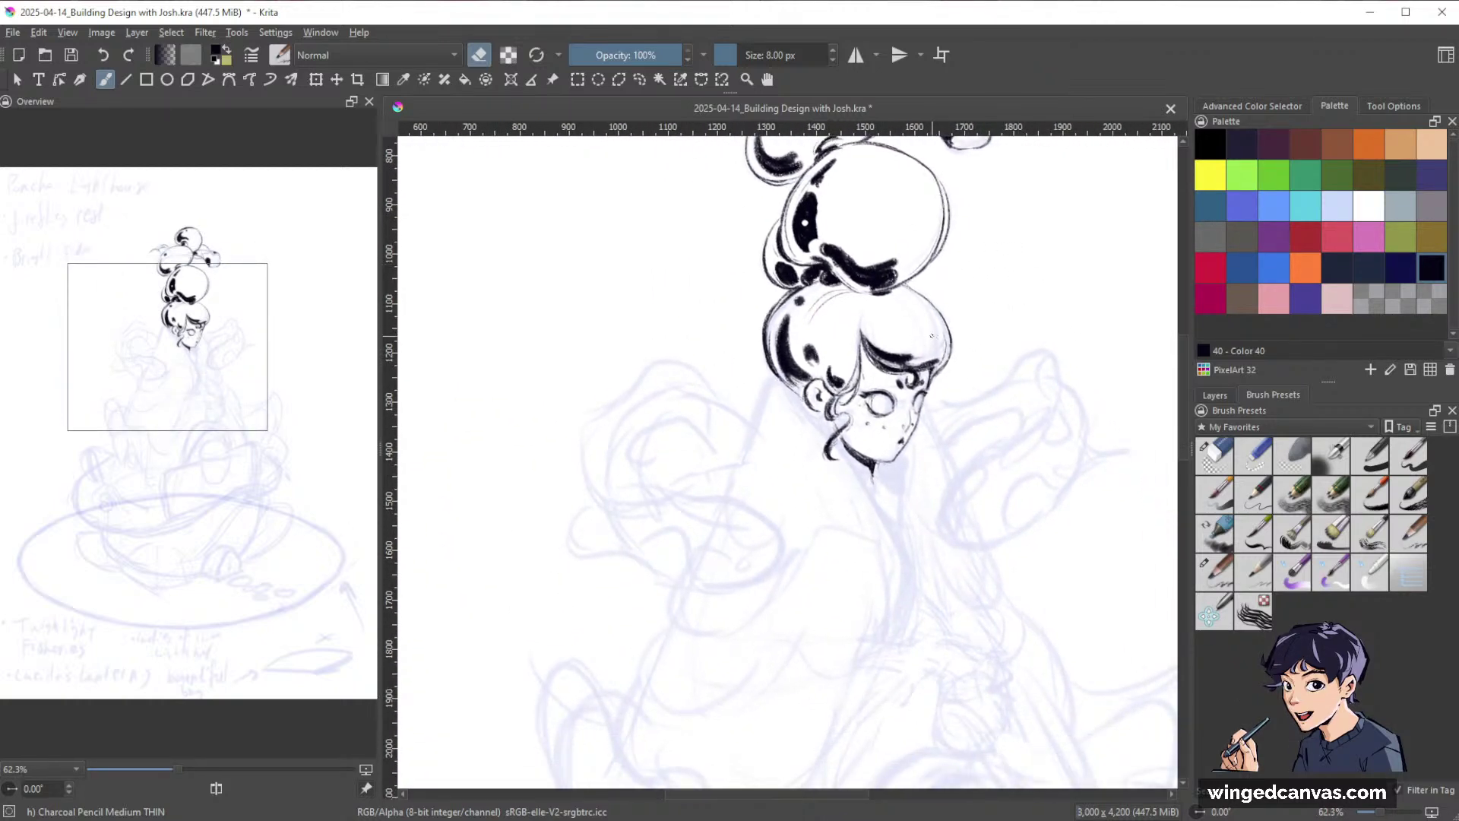
pyautogui.moveTo(775, 377); pyautogui.dragTo(777, 377)
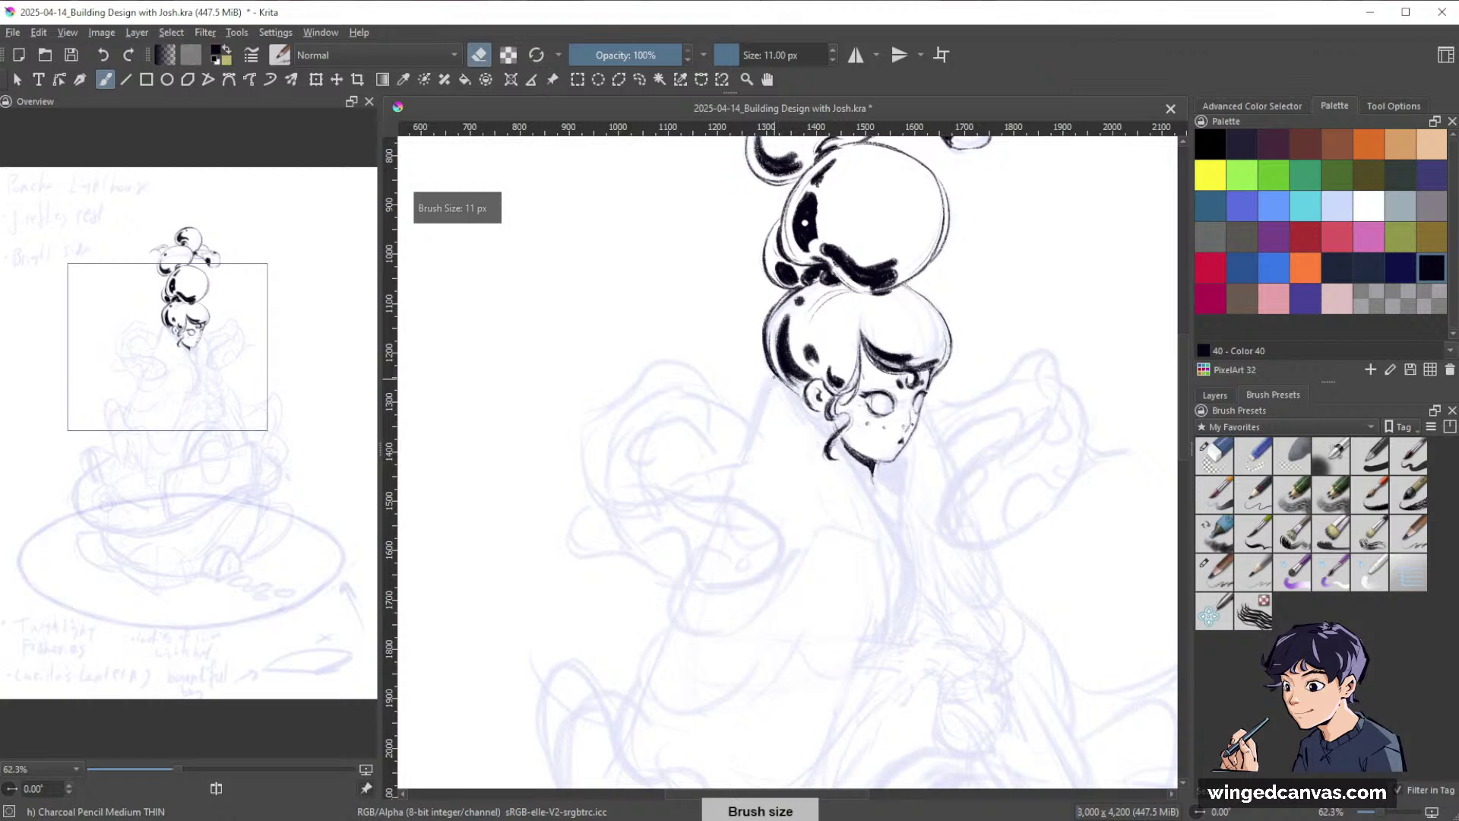
pyautogui.press('e')
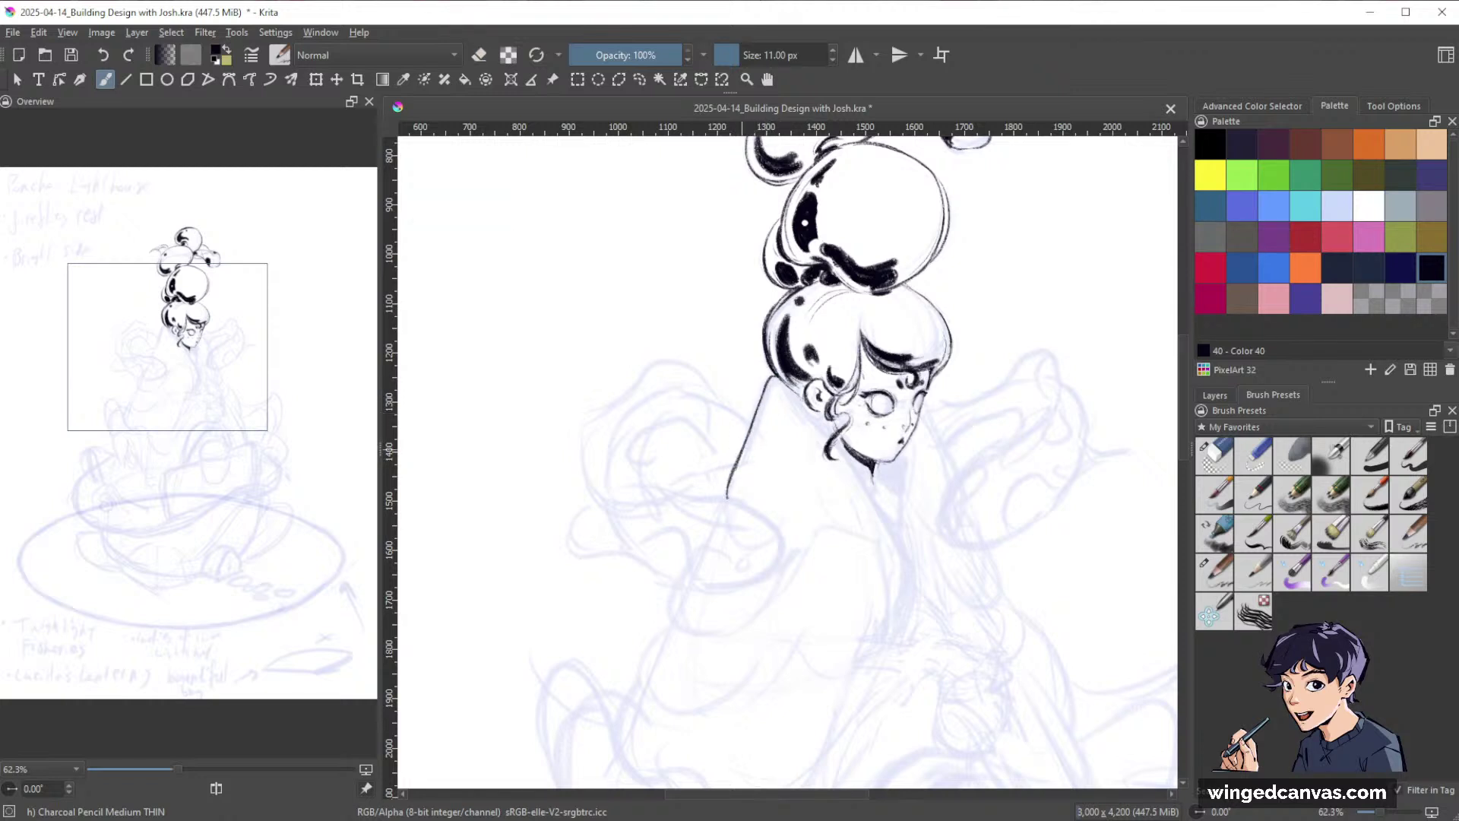
# Ink the cloak's long curved front edge below the chin and the short opposite edge descending beside the face.
pyautogui.press('space')
pyautogui.moveTo(1020, 472); pyautogui.dragTo(928, 449)
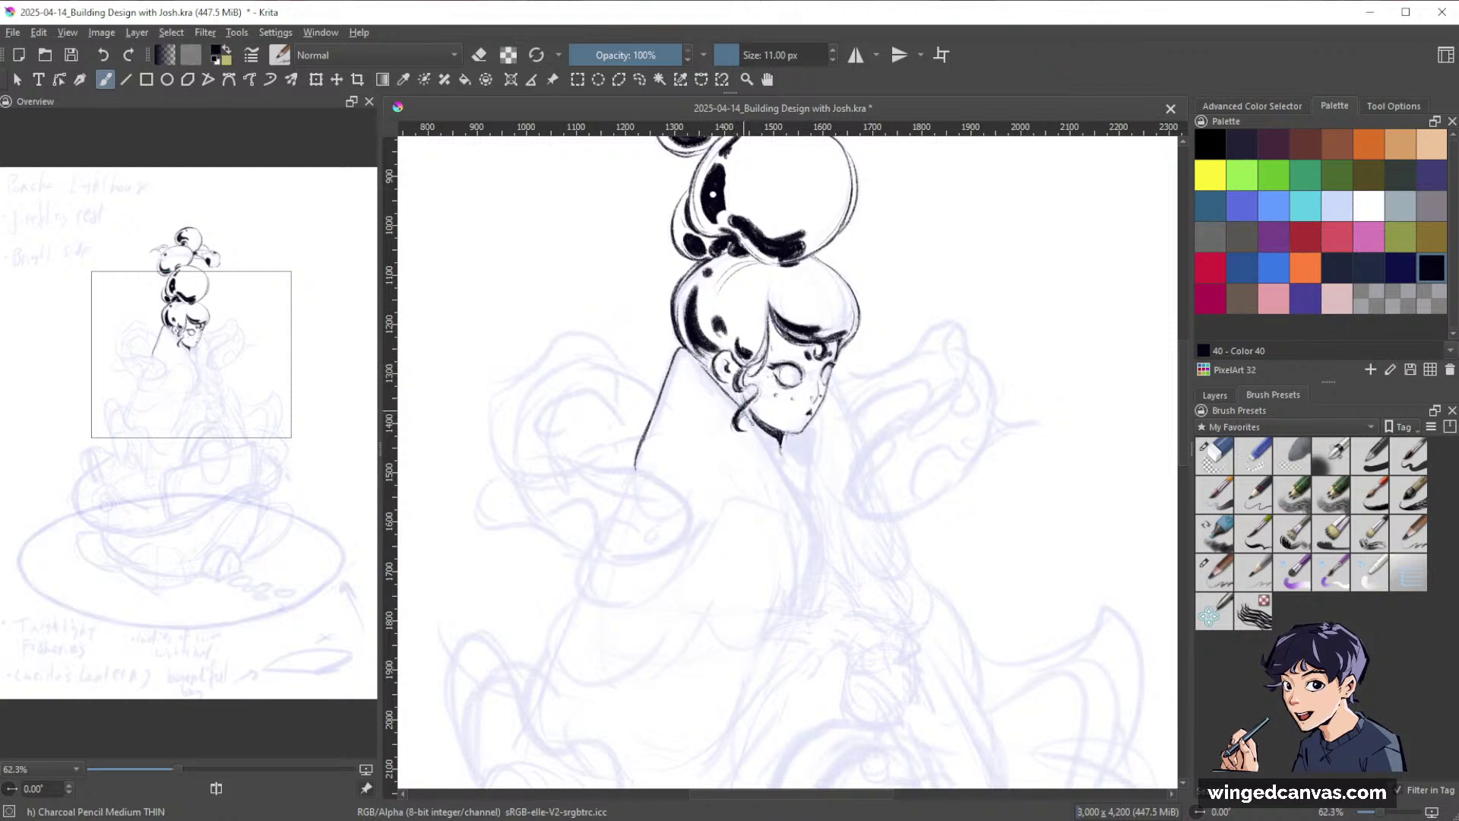
pyautogui.moveTo(786, 476); pyautogui.dragTo(811, 550)
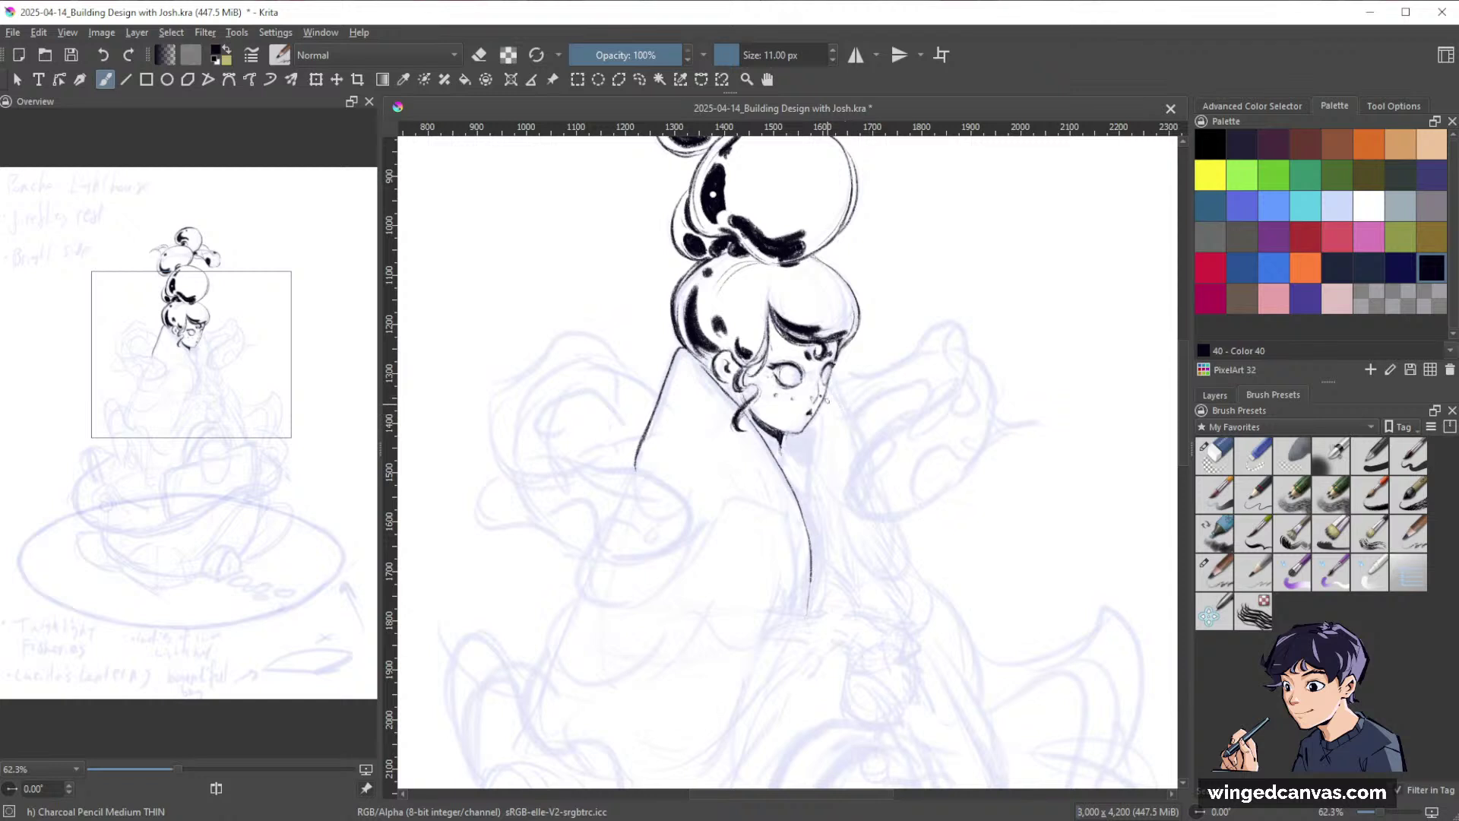
pyautogui.moveTo(837, 375); pyautogui.dragTo(831, 387)
# Increase the brush size to 16 px and fill the neck shadow beneath the chin with solid black.
pyautogui.press('space')
pyautogui.moveTo(1004, 492); pyautogui.dragTo(996, 429)
pyautogui.moveTo(874, 351); pyautogui.dragTo(869, 276)
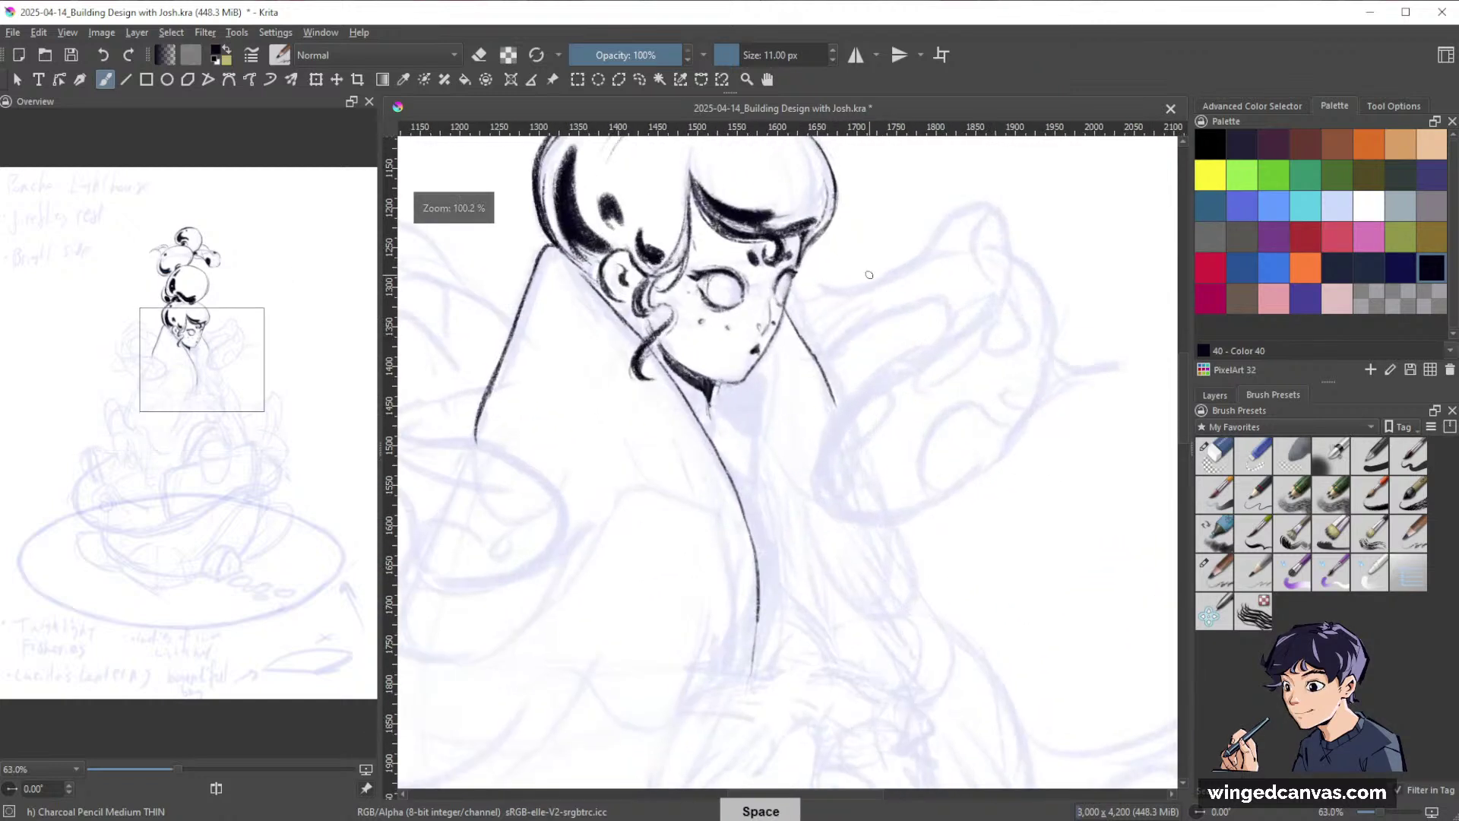
pyautogui.press(']')
pyautogui.press(']')
pyautogui.moveTo(725, 385)
pyautogui.mouseDown()
pyautogui.moveTo(759, 365)
pyautogui.moveTo(741, 430)
pyautogui.moveTo(730, 392)
pyautogui.moveTo(716, 415)
pyautogui.moveTo(744, 434)
pyautogui.moveTo(731, 395)
pyautogui.moveTo(746, 415)
pyautogui.moveTo(759, 382)
pyautogui.moveTo(747, 482)
pyautogui.mouseUp()
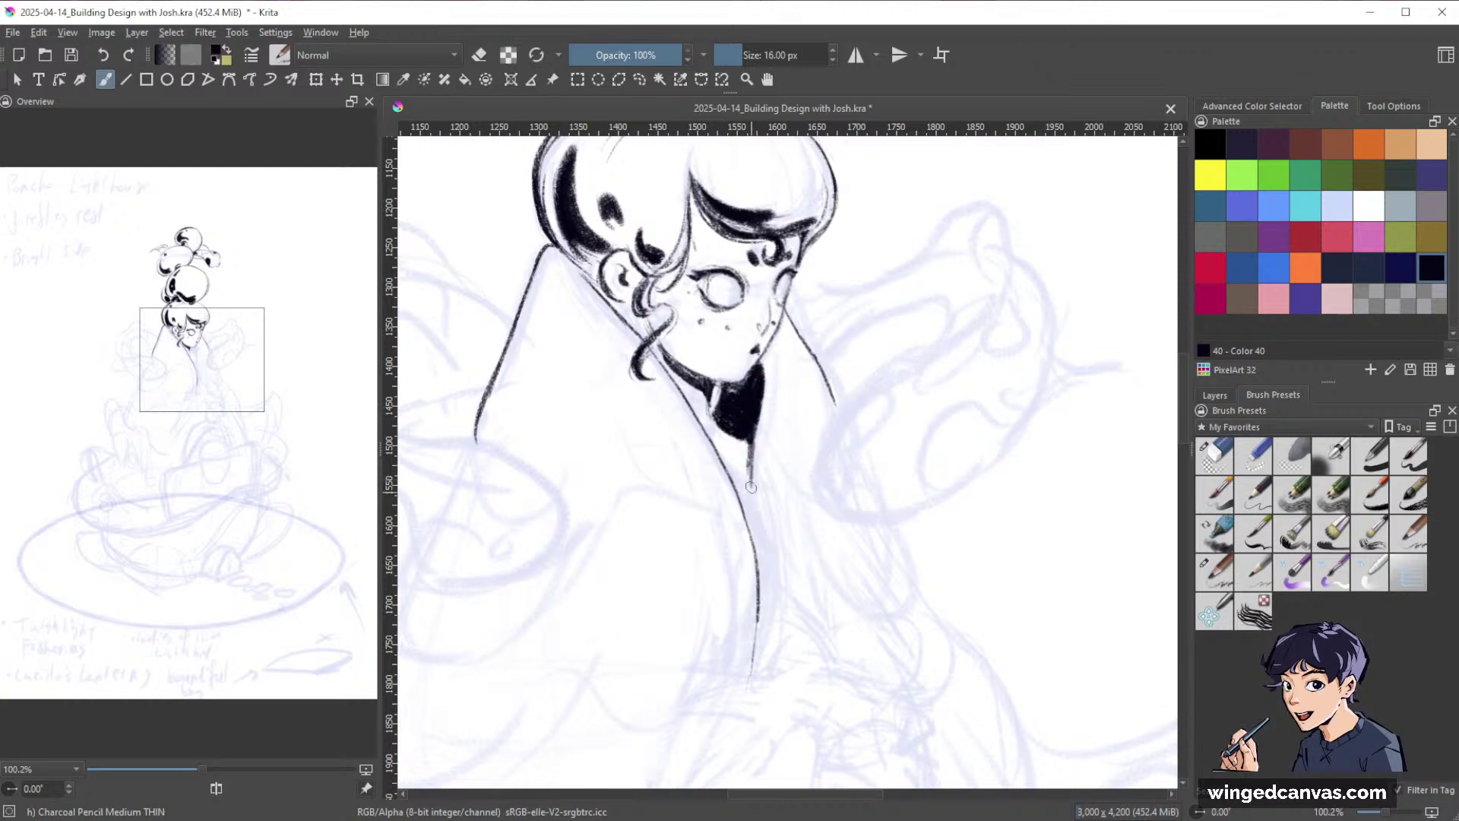
# Refine the pointed lower tip of the black neck shadow where it meets the collar opening.
pyautogui.moveTo(897, 396); pyautogui.dragTo(792, 445)
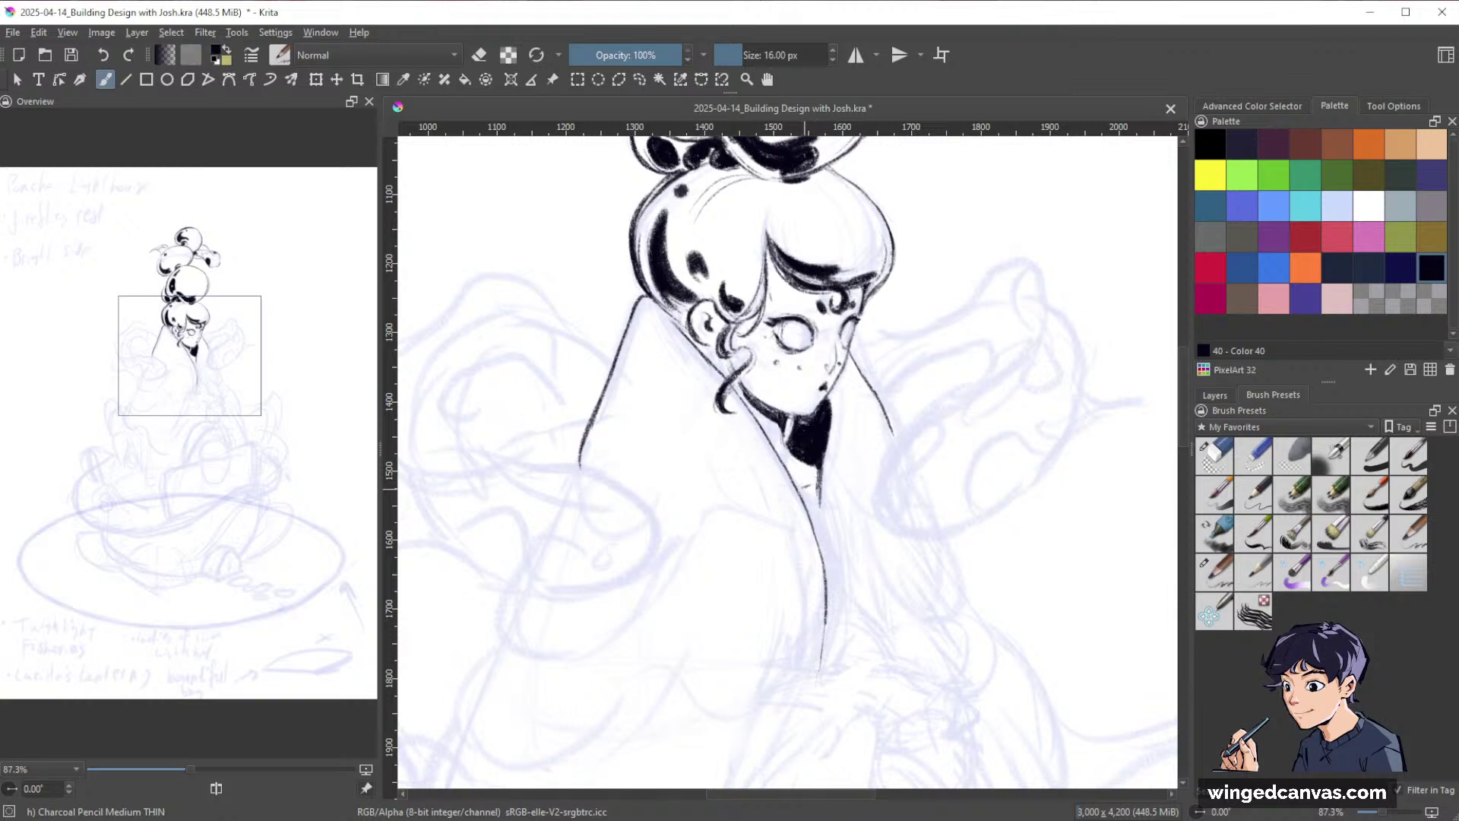
pyautogui.moveTo(804, 487); pyautogui.dragTo(817, 477)
pyautogui.press('e')
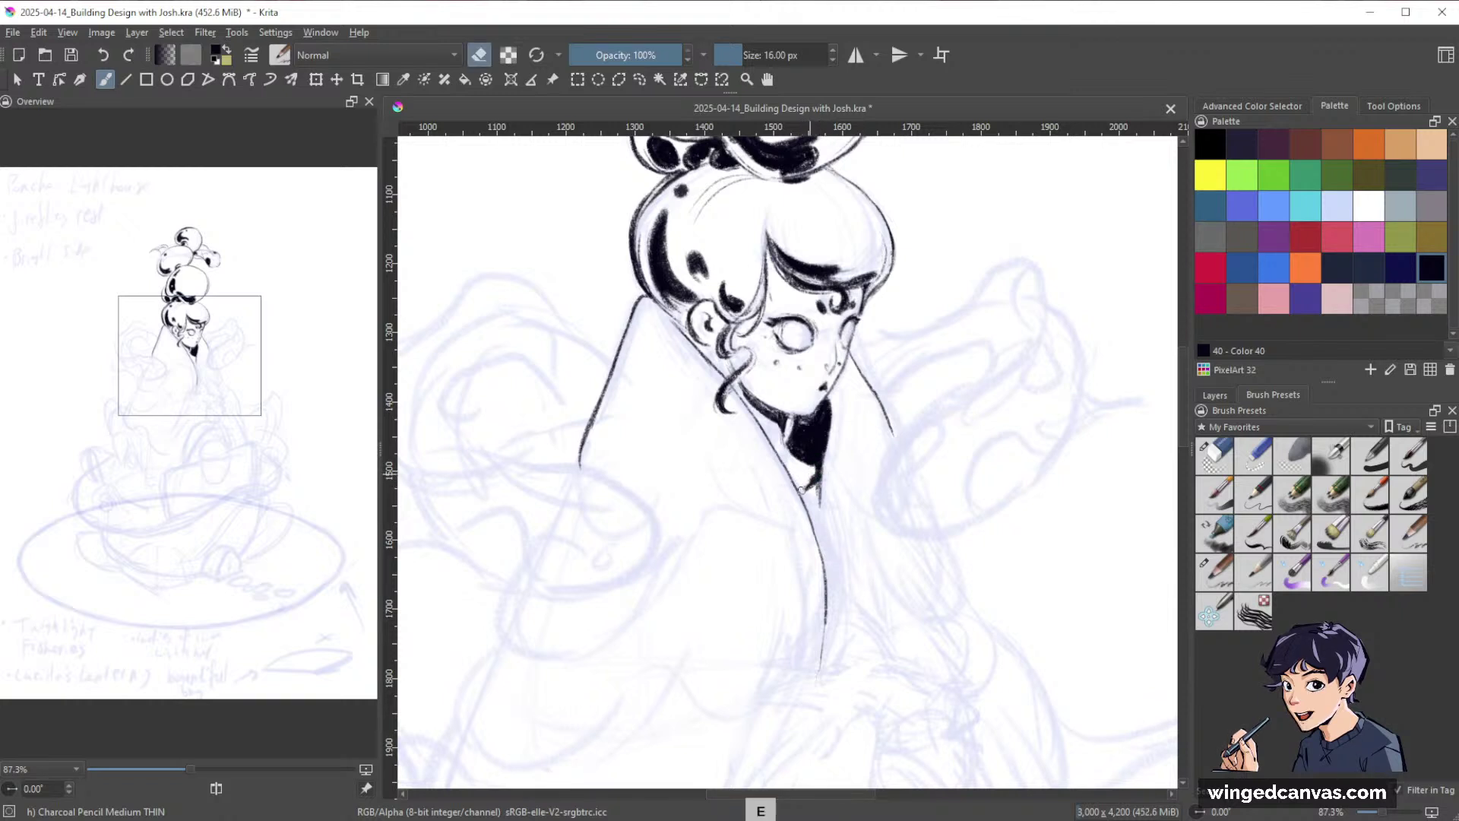
pyautogui.press('e')
pyautogui.press('space')
pyautogui.moveTo(976, 429); pyautogui.dragTo(963, 425)
pyautogui.moveTo(800, 482); pyautogui.dragTo(810, 475)
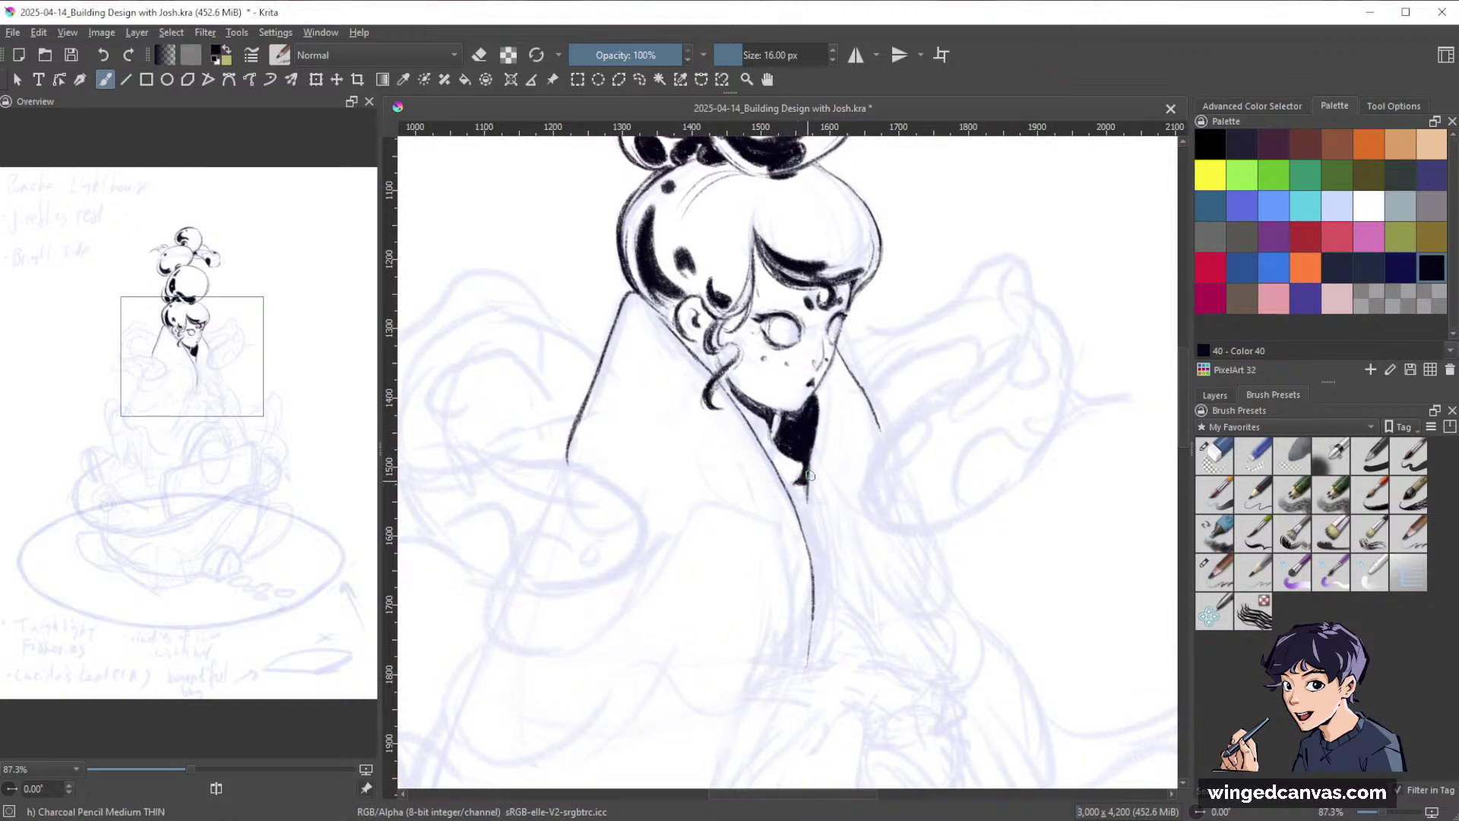
# Extend the black shadow along the inside of the collar, from the neck up behind the curl and ear.
pyautogui.hotkey('ctrl', 'space')
pyautogui.moveTo(1056, 399); pyautogui.dragTo(935, 505)
pyautogui.press('space')
pyautogui.moveTo(1026, 459); pyautogui.dragTo(881, 453)
pyautogui.hotkey('ctrl', 'space')
pyautogui.moveTo(882, 453); pyautogui.dragTo(907, 338)
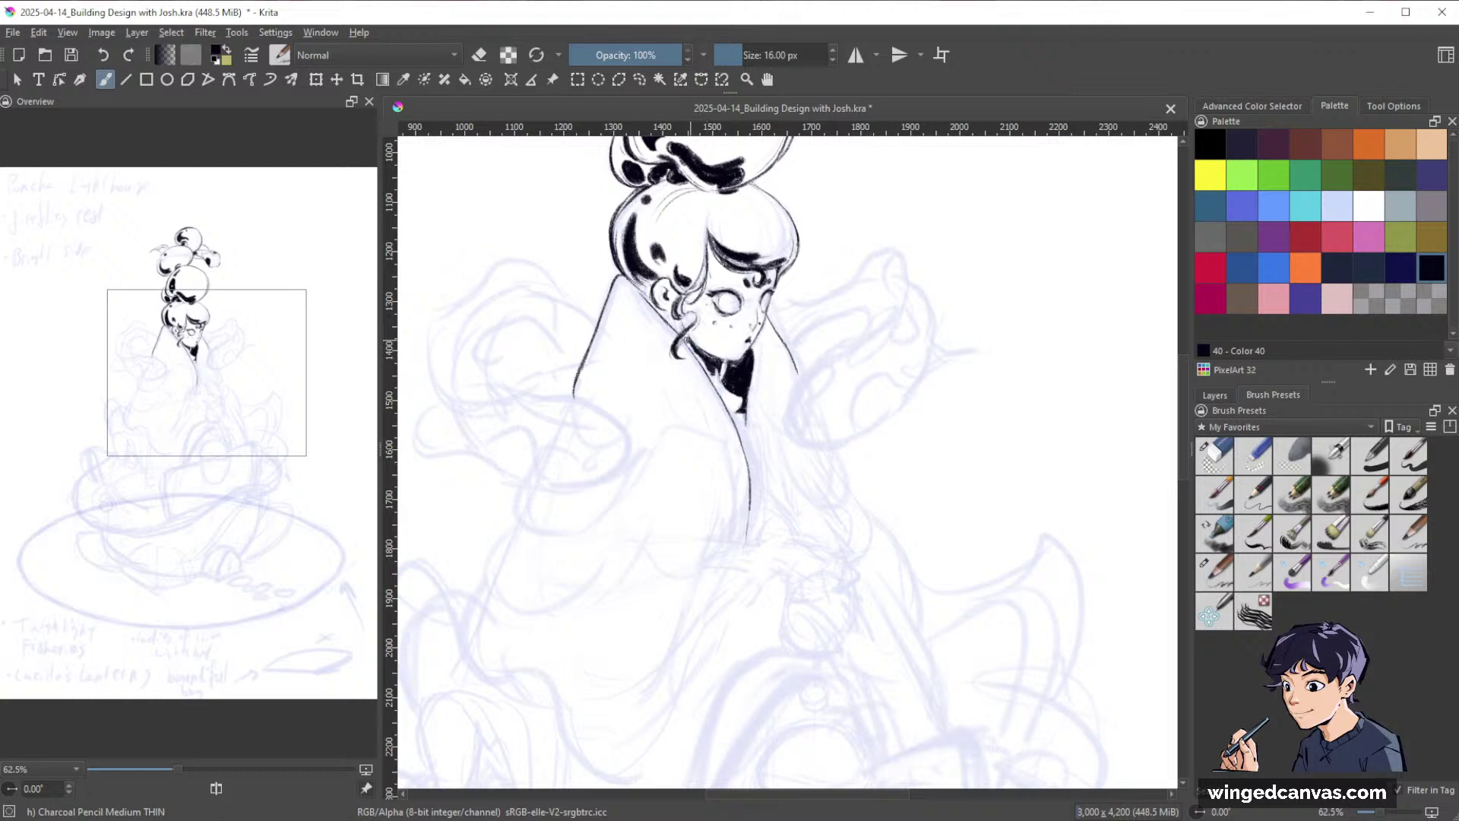
pyautogui.hotkey('ctrl', 'space')
pyautogui.moveTo(735, 304); pyautogui.dragTo(739, 257)
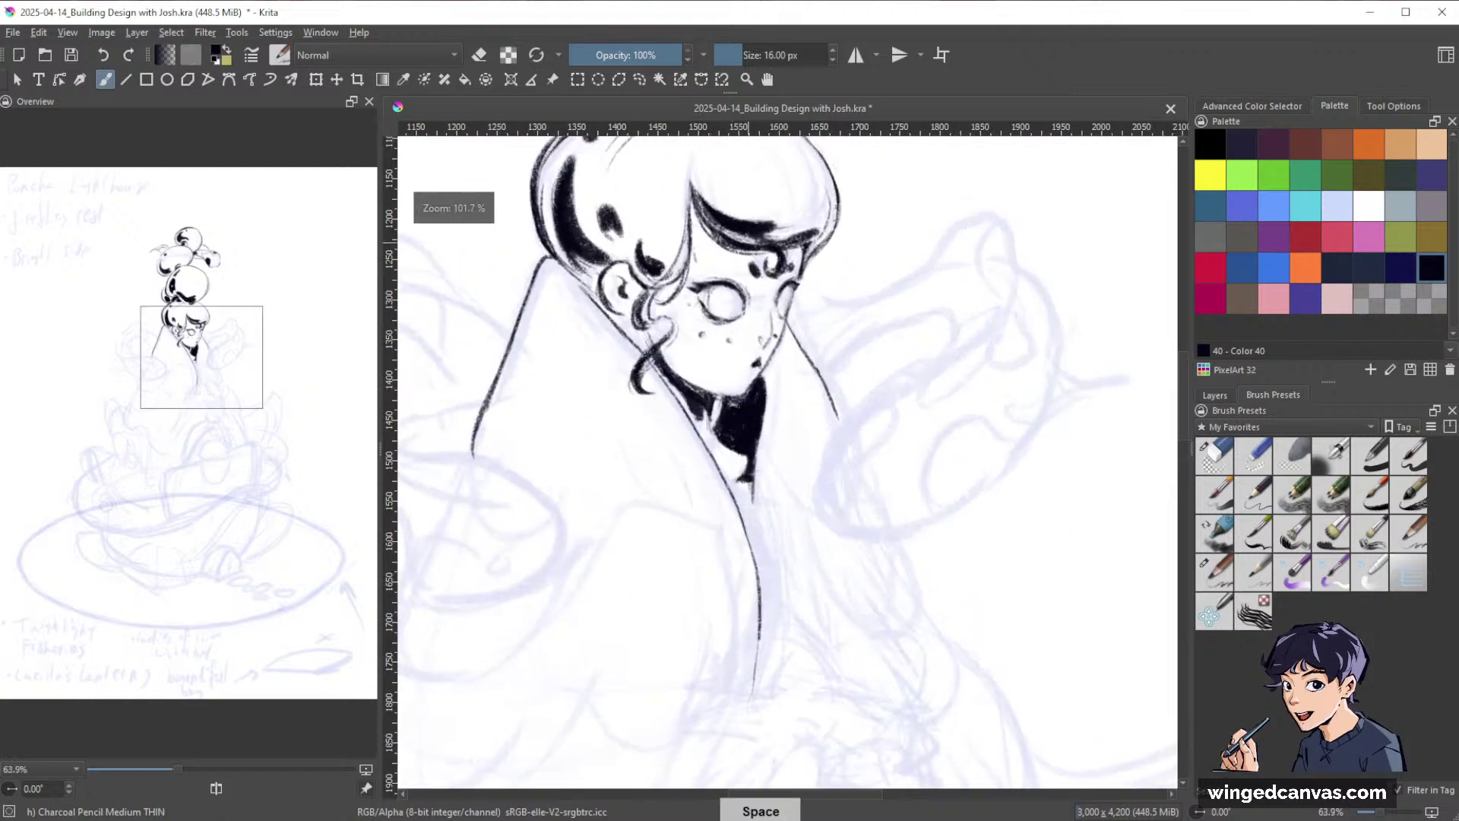
pyautogui.moveTo(658, 363); pyautogui.dragTo(681, 399)
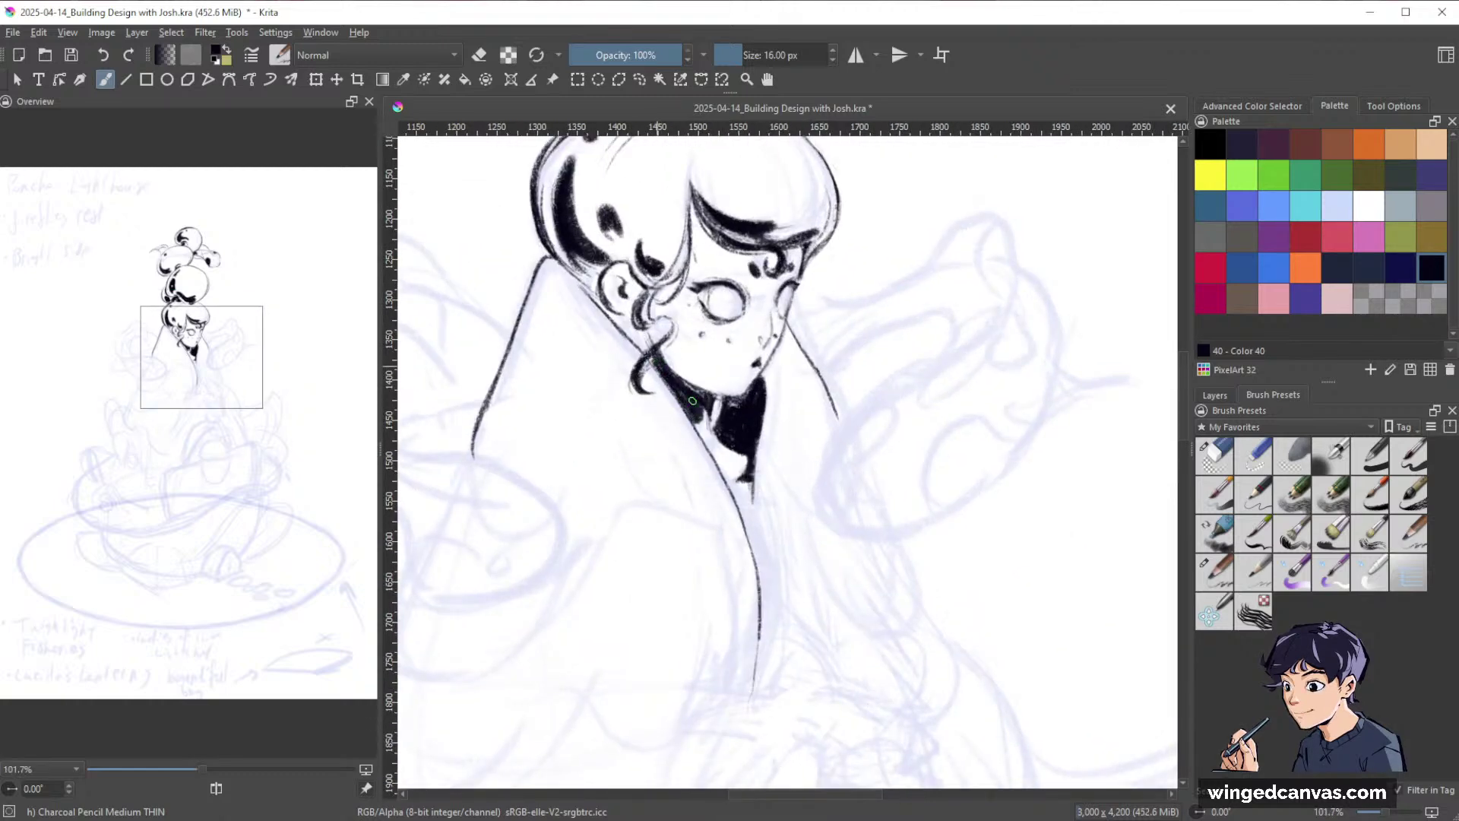
pyautogui.moveTo(681, 317)
pyautogui.mouseDown()
pyautogui.moveTo(672, 393)
pyautogui.moveTo(693, 423)
pyautogui.mouseUp()
pyautogui.moveTo(878, 380); pyautogui.dragTo(941, 410)
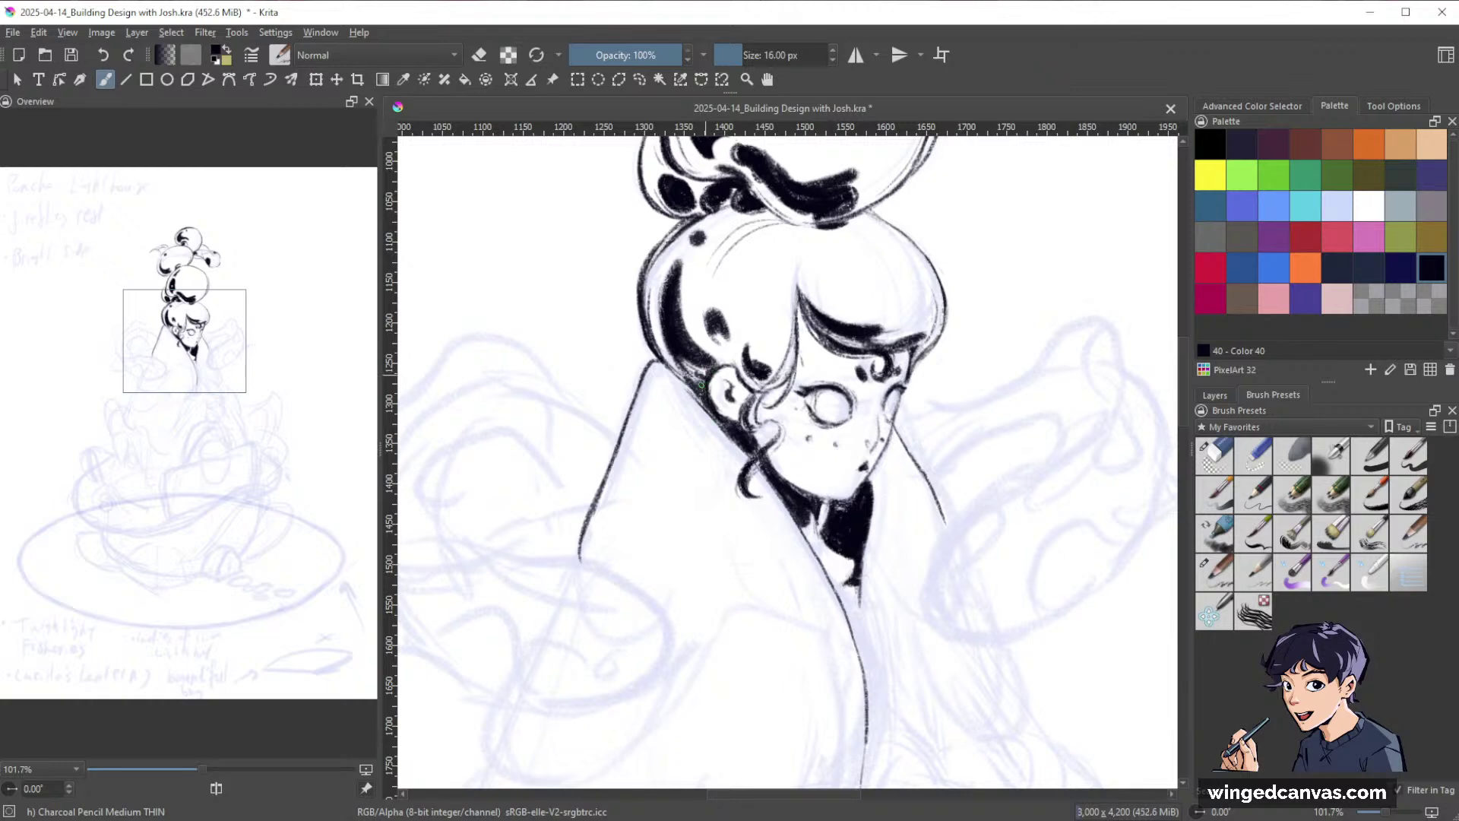
# Ink the rounded drooping fold below the cloak's back edge, thickening its underside with black.
pyautogui.scroll(-5, 1013, 495)
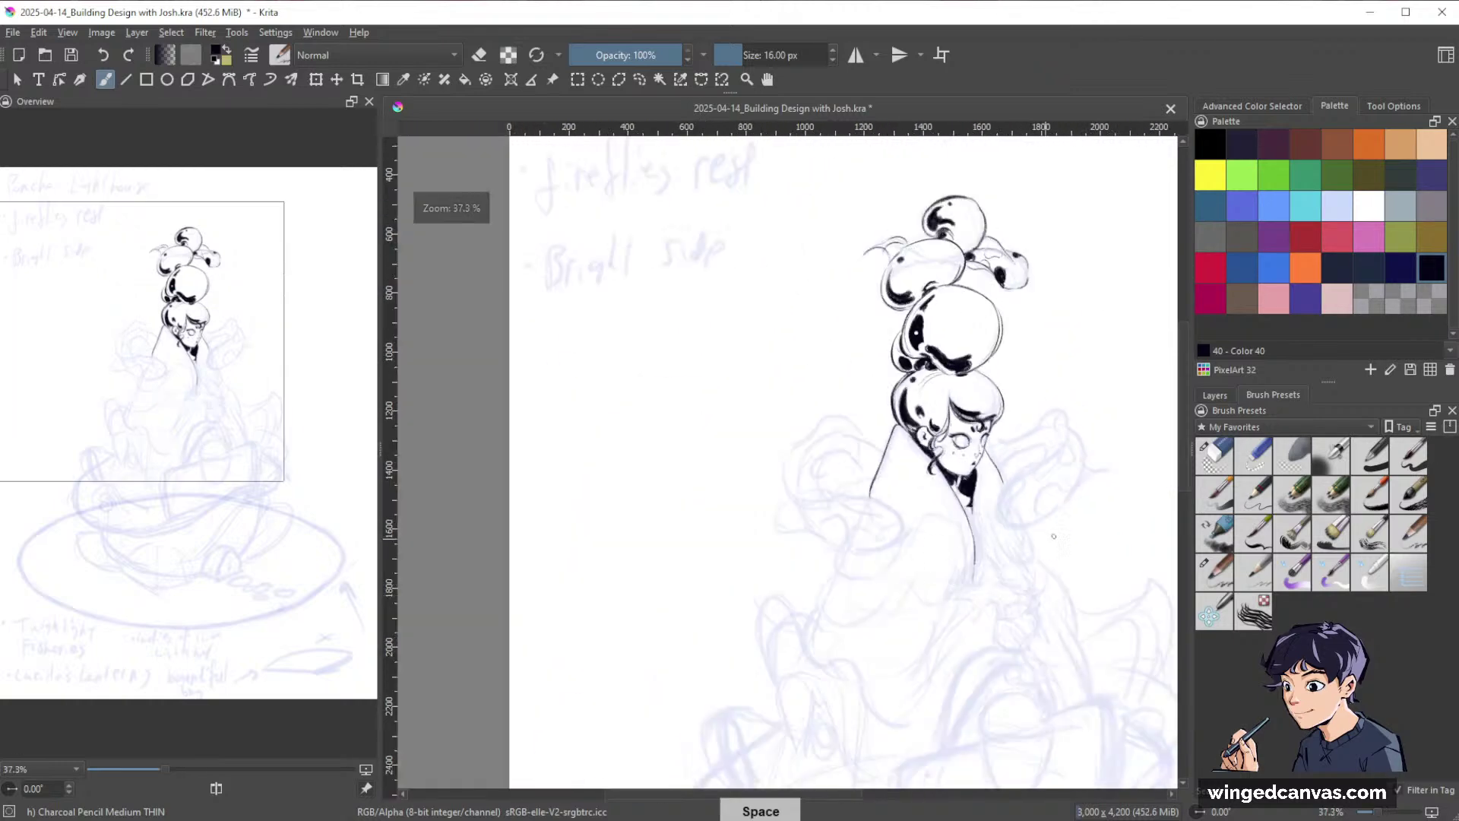
pyautogui.scroll(4, 906, 446)
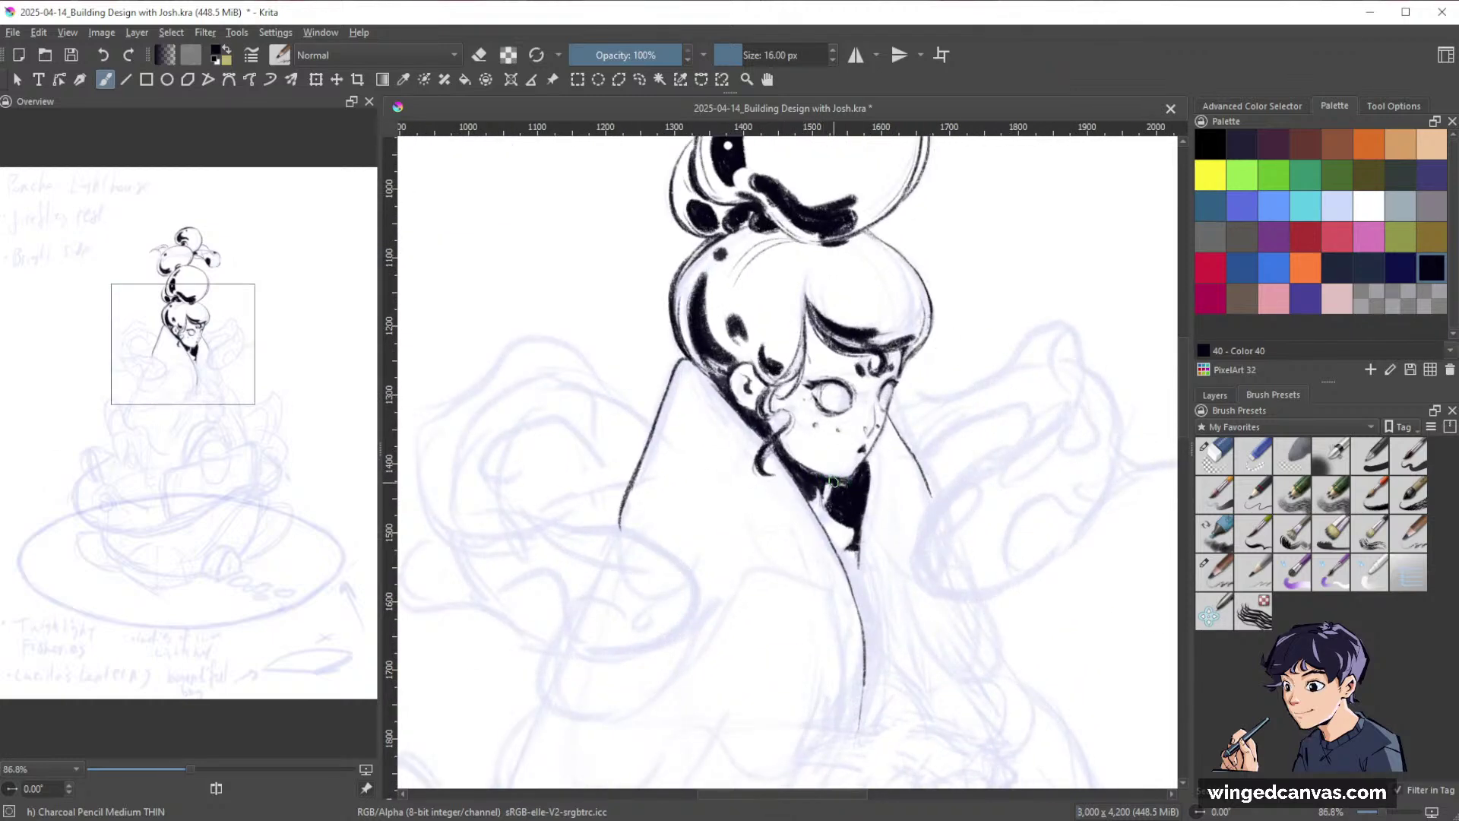
pyautogui.scroll(-5, 1036, 449)
pyautogui.moveTo(1048, 582); pyautogui.dragTo(857, 591)
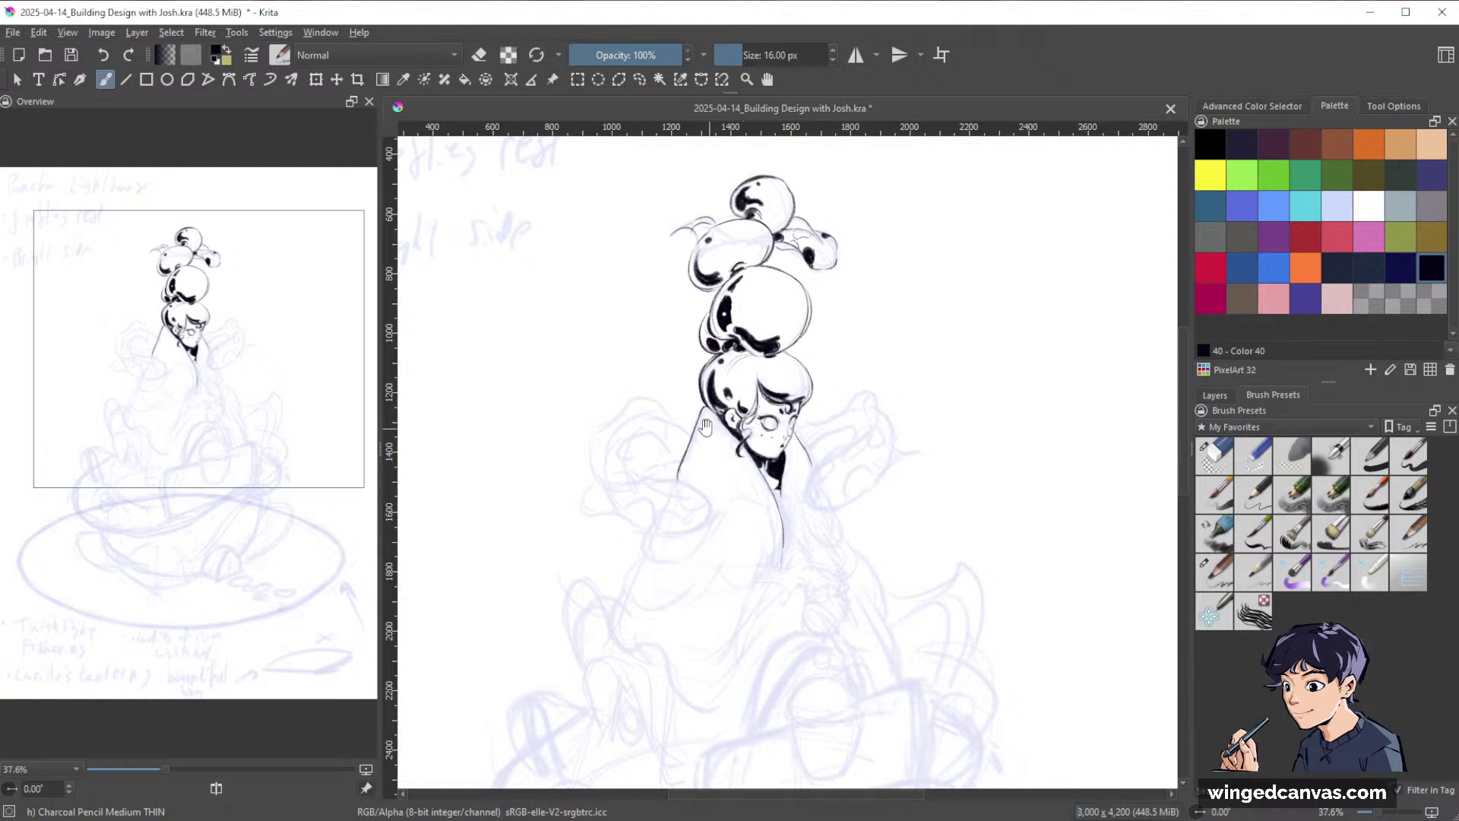
pyautogui.moveTo(963, 415); pyautogui.dragTo(970, 403)
pyautogui.moveTo(892, 453); pyautogui.dragTo(954, 387)
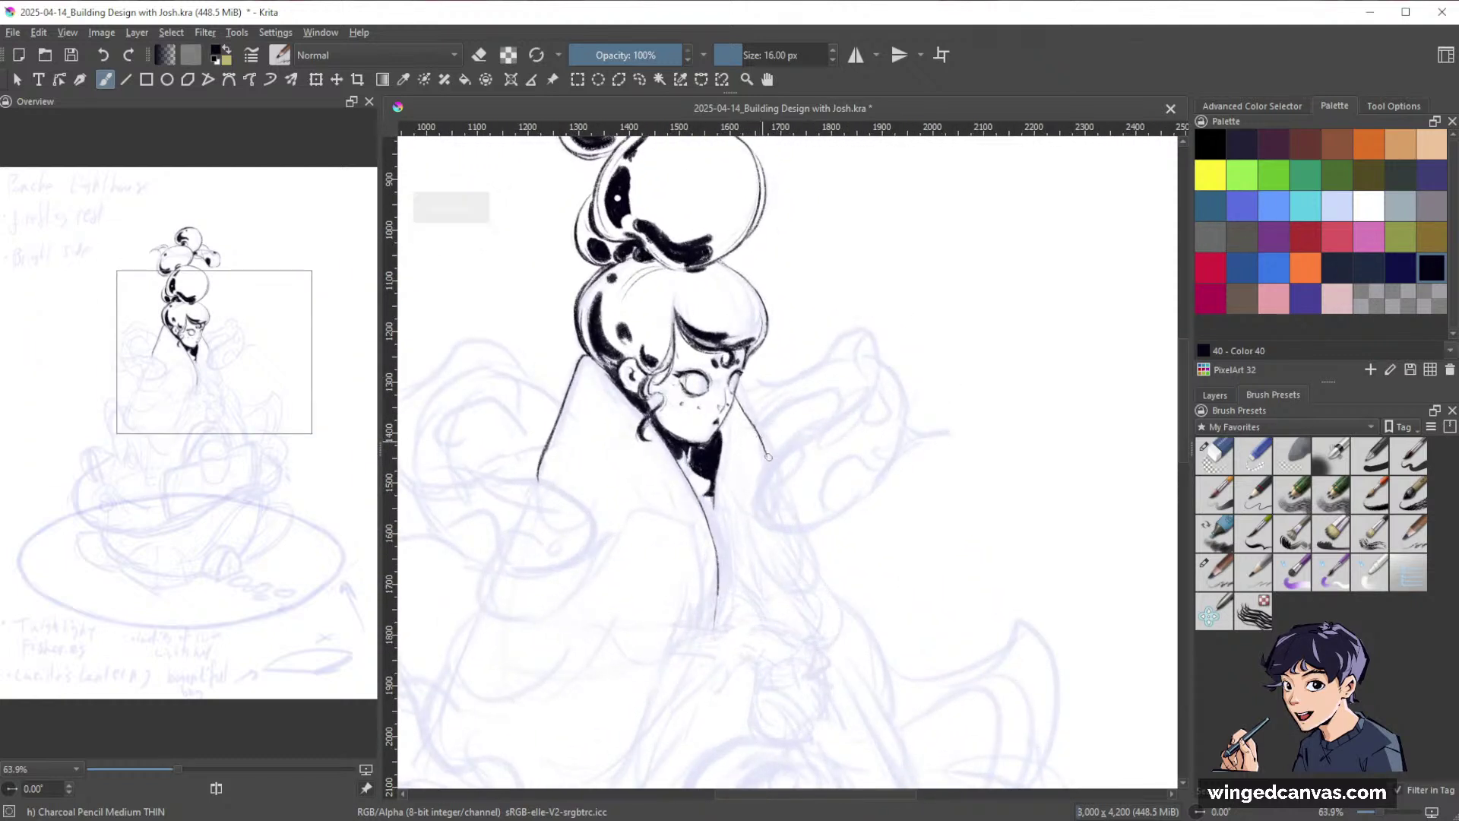
pyautogui.moveTo(907, 454); pyautogui.dragTo(966, 423)
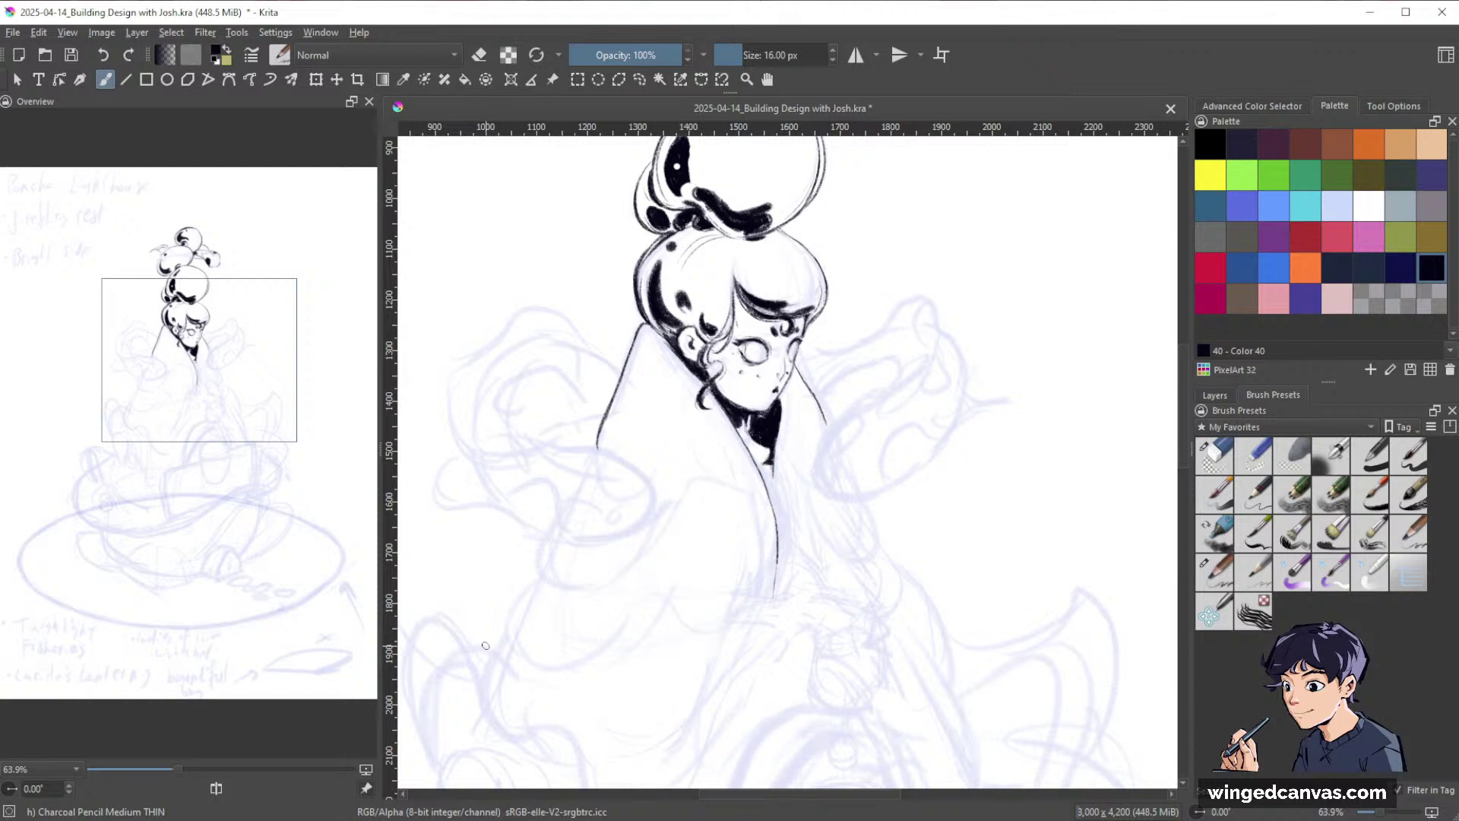
pyautogui.moveTo(932, 376); pyautogui.dragTo(982, 311)
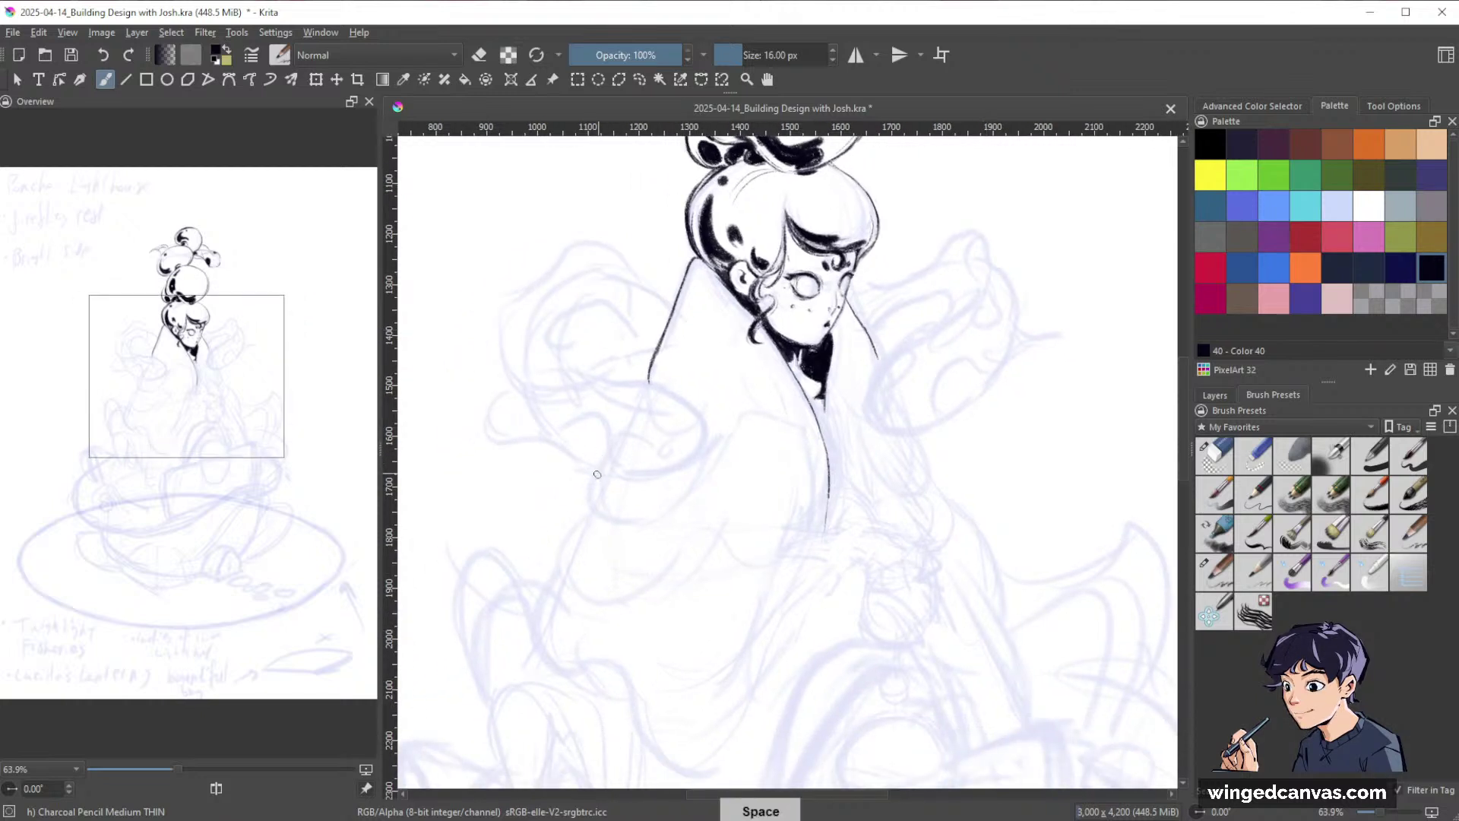
pyautogui.moveTo(598, 471)
pyautogui.mouseDown()
pyautogui.moveTo(588, 509)
pyautogui.moveTo(700, 483)
pyautogui.mouseUp()
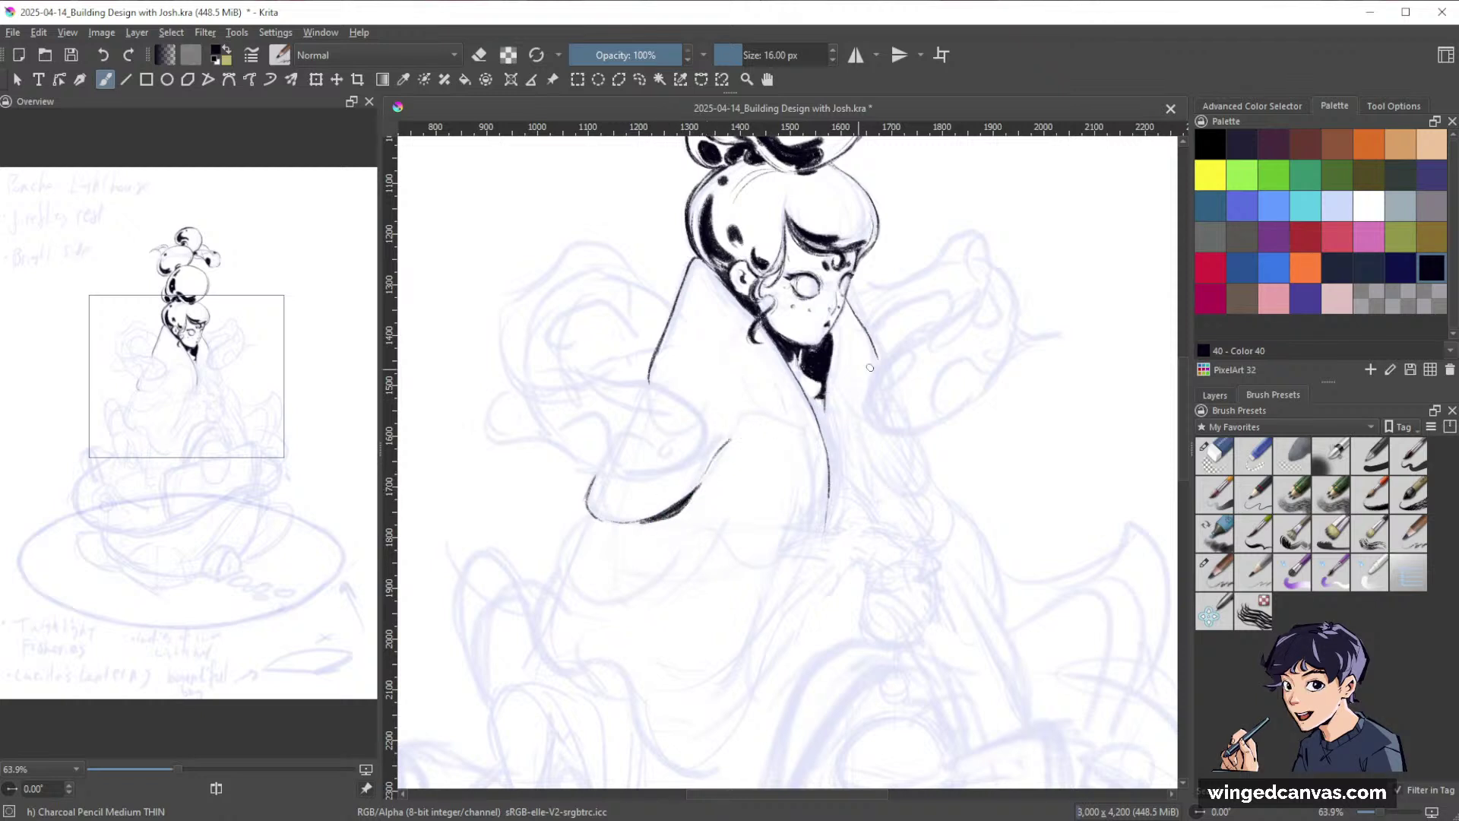
# Ink the upper arched fold across the cloak's near shoulder, thickening the line where it descends toward the front edge.
pyautogui.press('space')
pyautogui.moveTo(984, 448); pyautogui.dragTo(1002, 418)
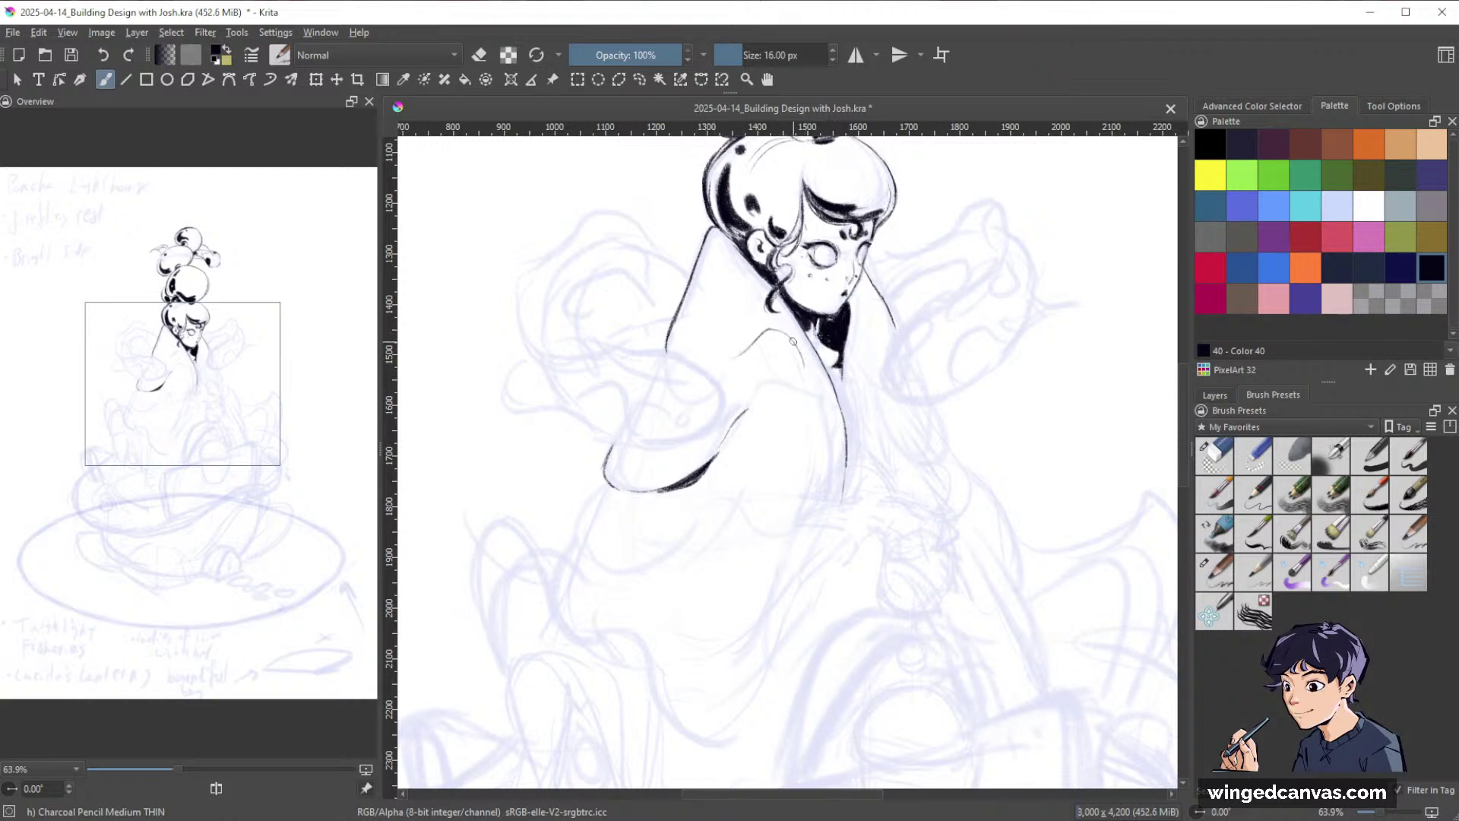
pyautogui.moveTo(794, 342); pyautogui.dragTo(826, 400)
pyautogui.moveTo(719, 367); pyautogui.dragTo(752, 343)
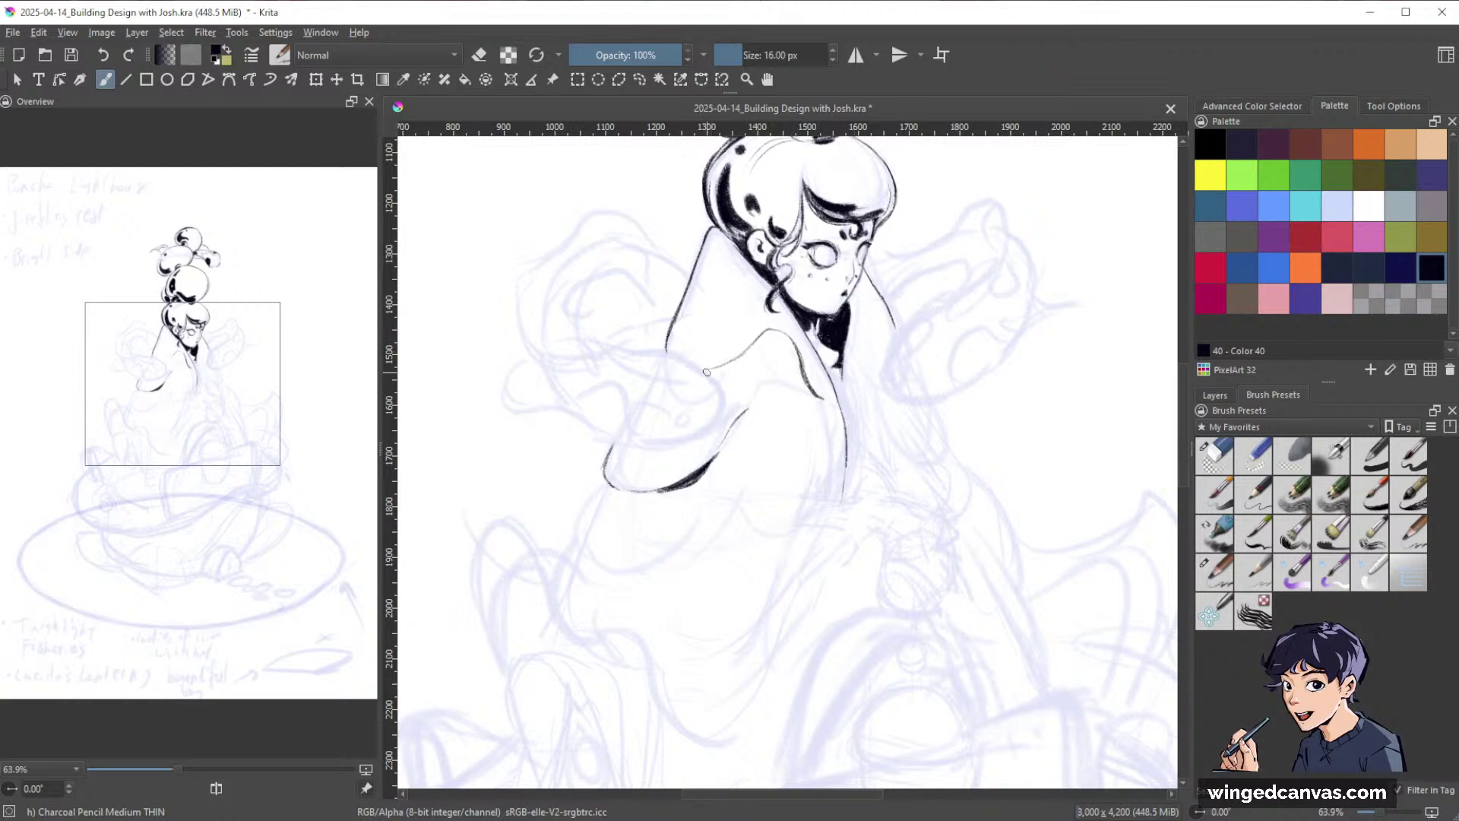
# Increase the brush size to 20 px and add black shadows inside the cloak's back edge and the drooping fold's rounded tip.
pyautogui.moveTo(1018, 415); pyautogui.dragTo(872, 546)
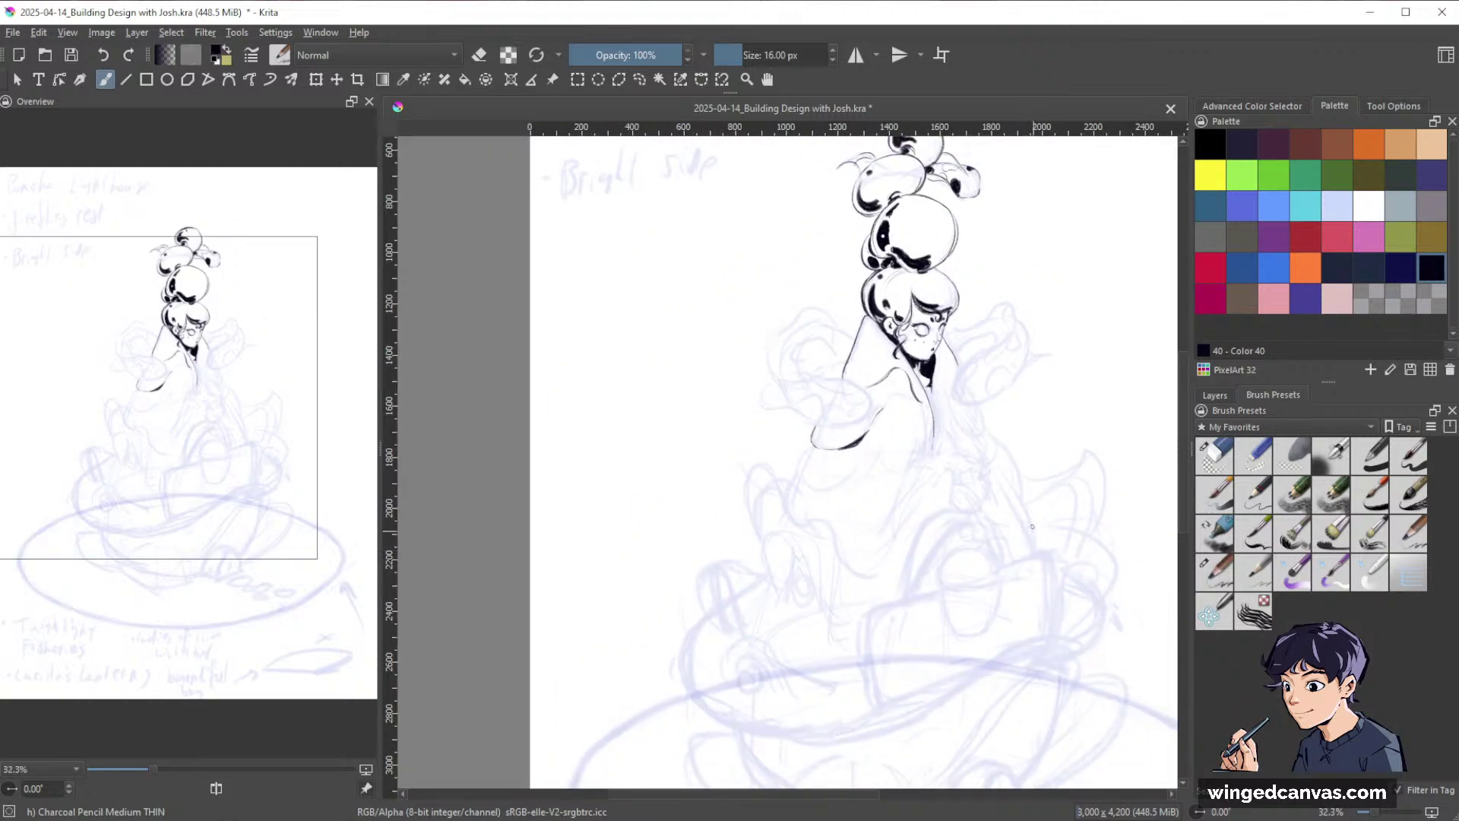
pyautogui.press('space')
pyautogui.moveTo(987, 434); pyautogui.dragTo(918, 477)
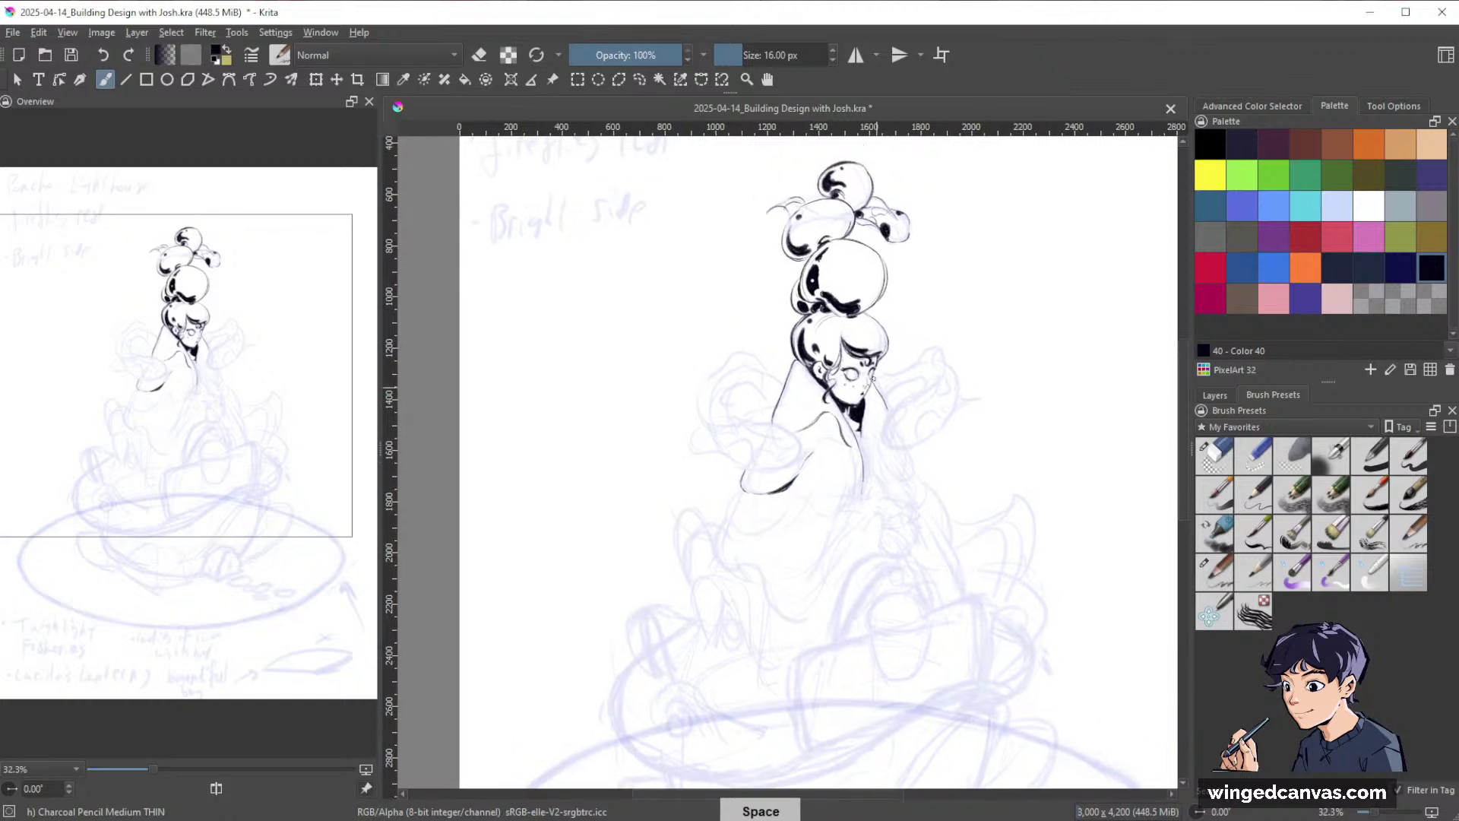
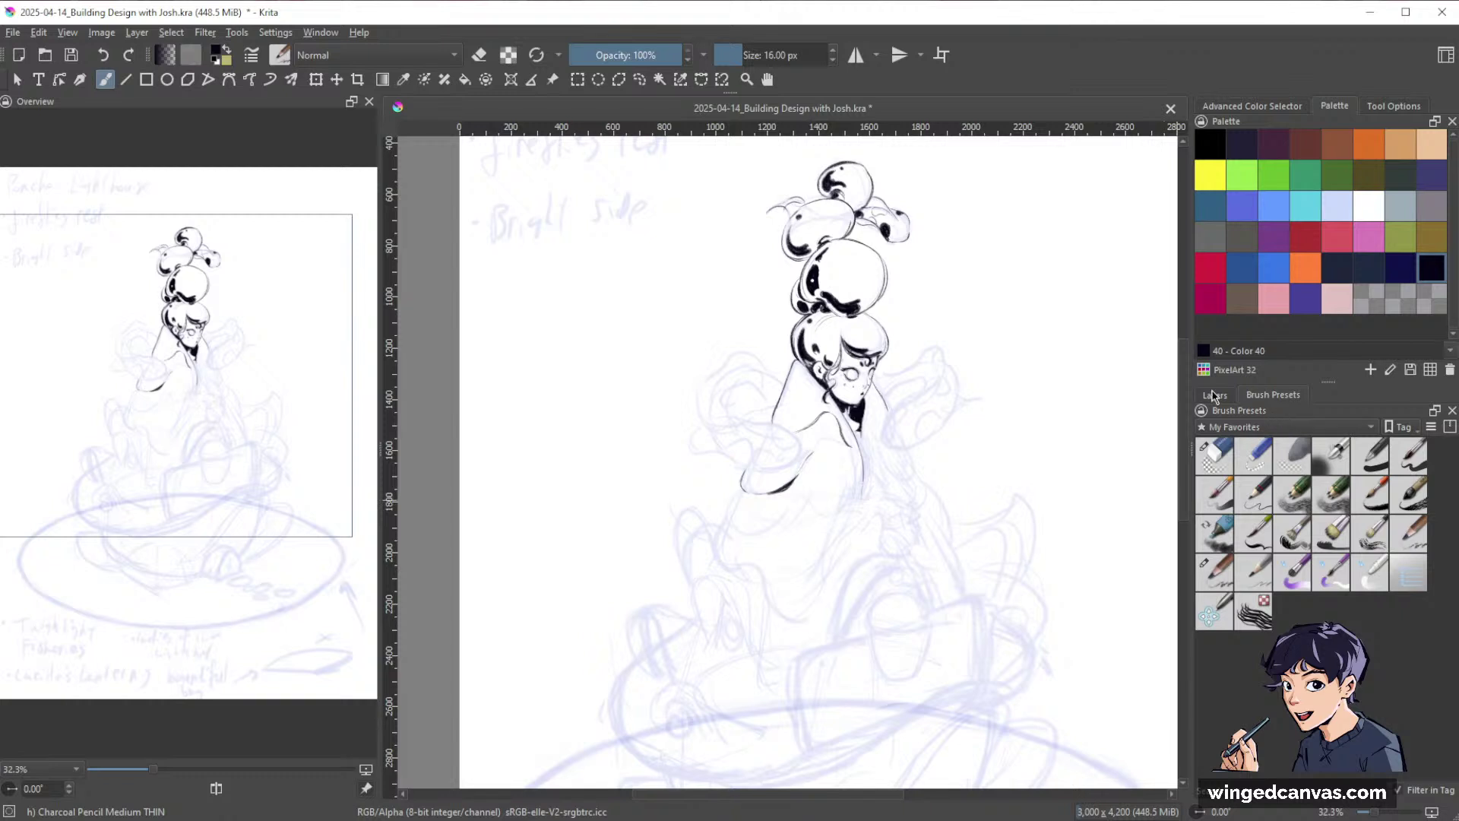
pyautogui.click(1239, 426)
pyautogui.click(1239, 426)
pyautogui.scroll(3, 950, 384)
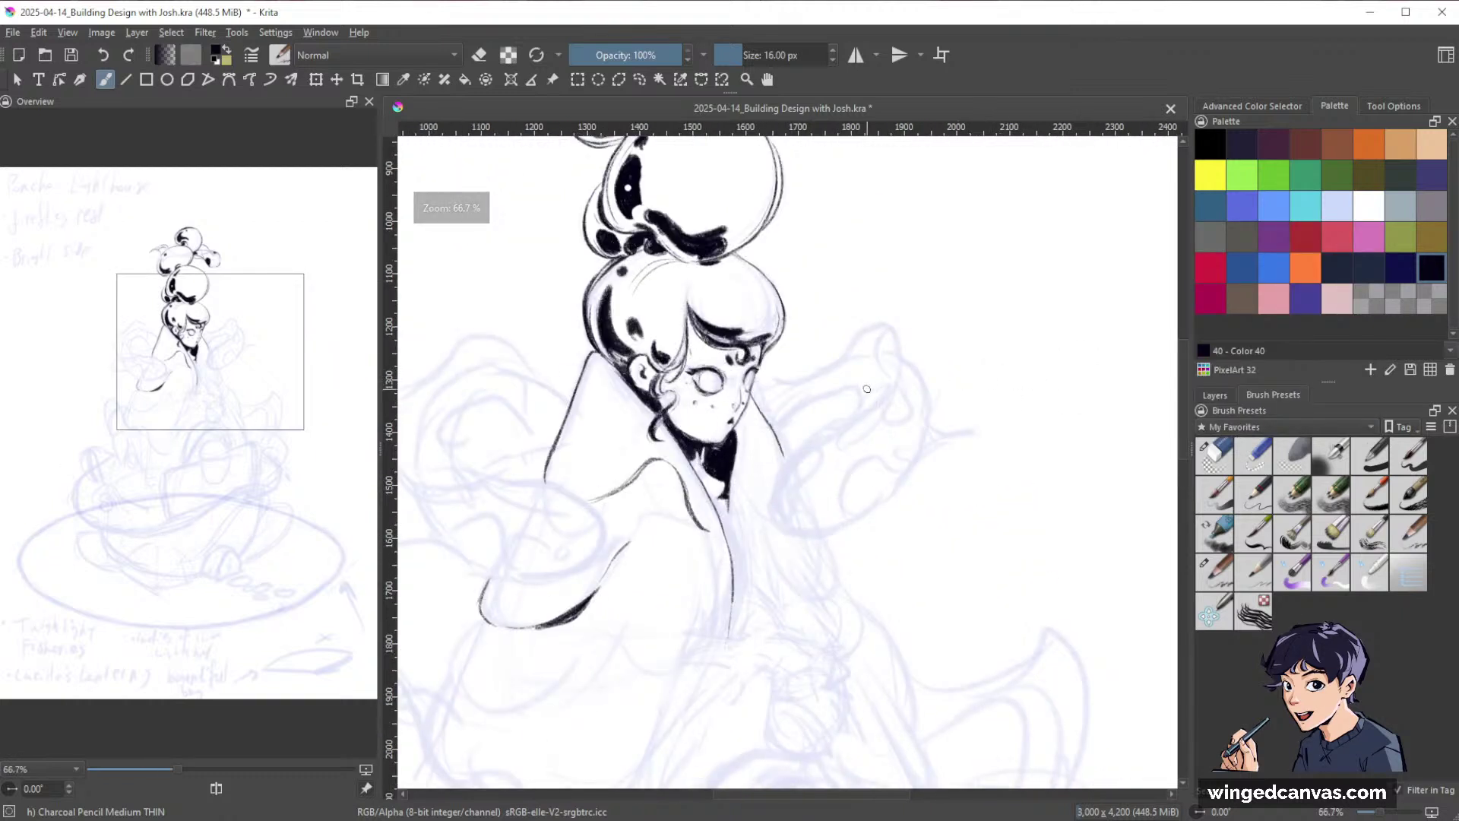
pyautogui.press(']')
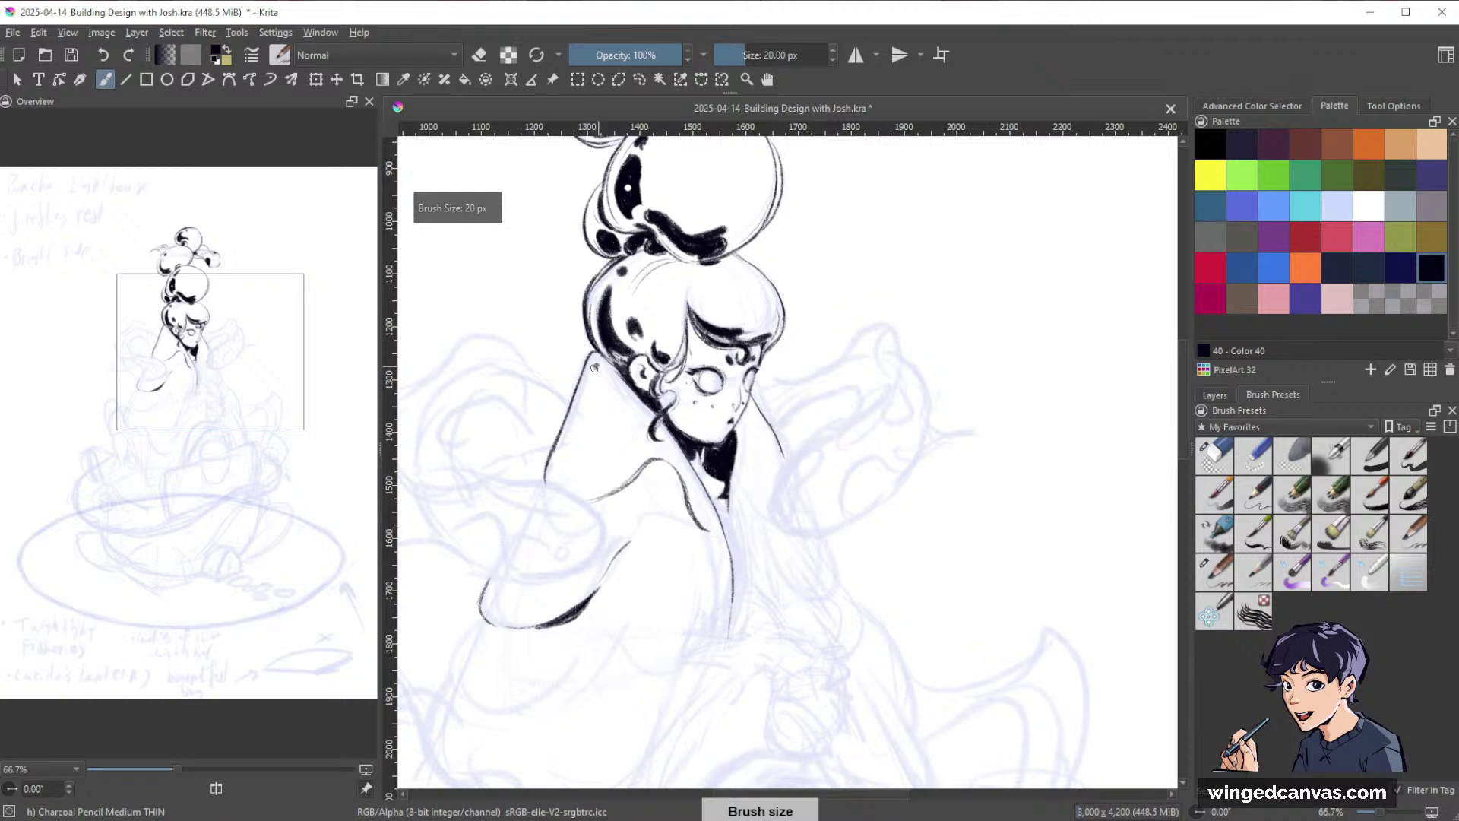
pyautogui.moveTo(597, 366); pyautogui.dragTo(558, 481)
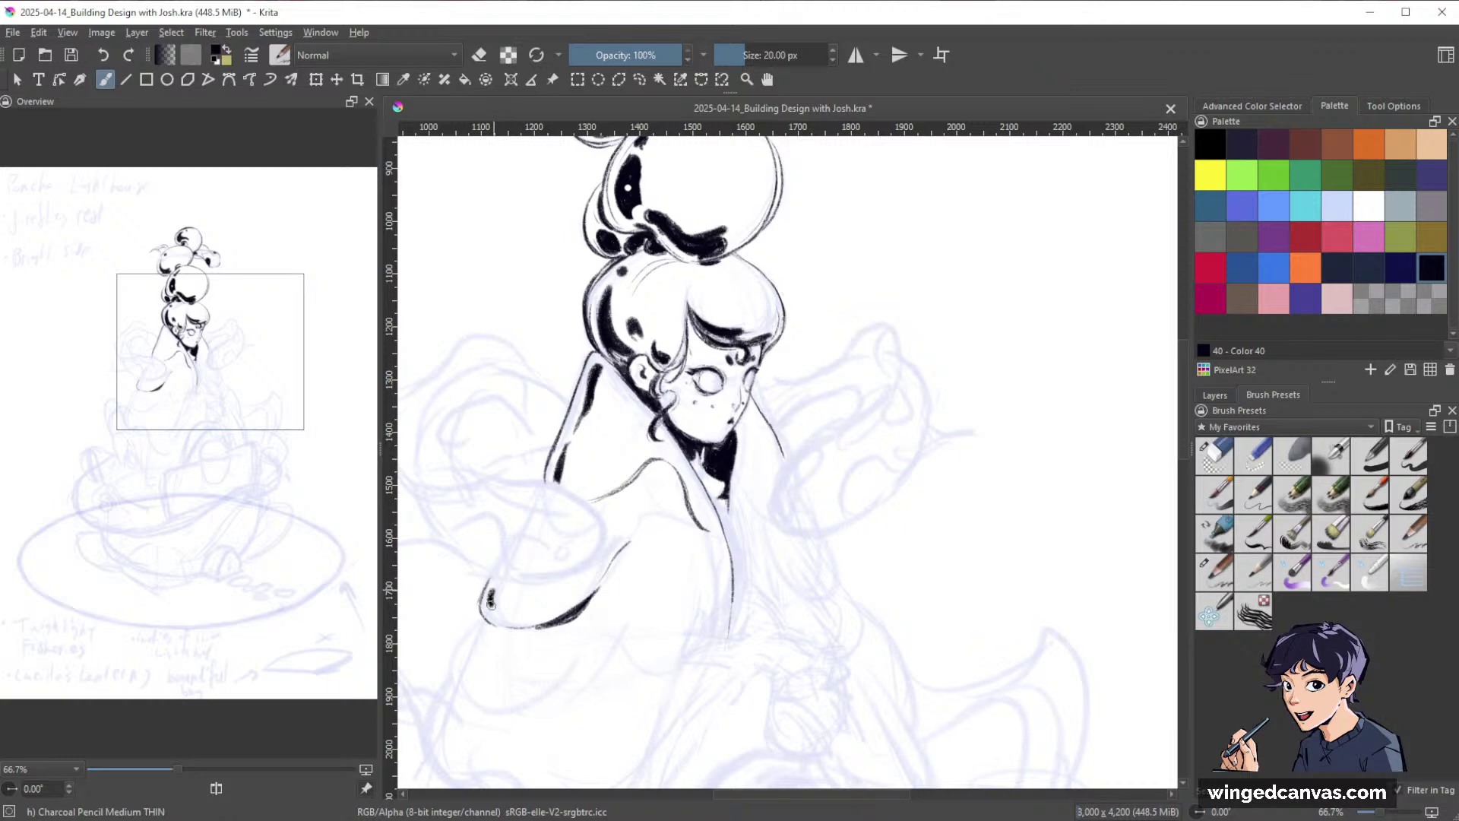
pyautogui.moveTo(488, 594); pyautogui.dragTo(524, 618)
# Ink a second arched fold from the drooping fold's upper end over the arm and down alongside the cloak's front edge.
pyautogui.moveTo(925, 497); pyautogui.dragTo(897, 600)
pyautogui.moveTo(903, 471); pyautogui.dragTo(897, 357)
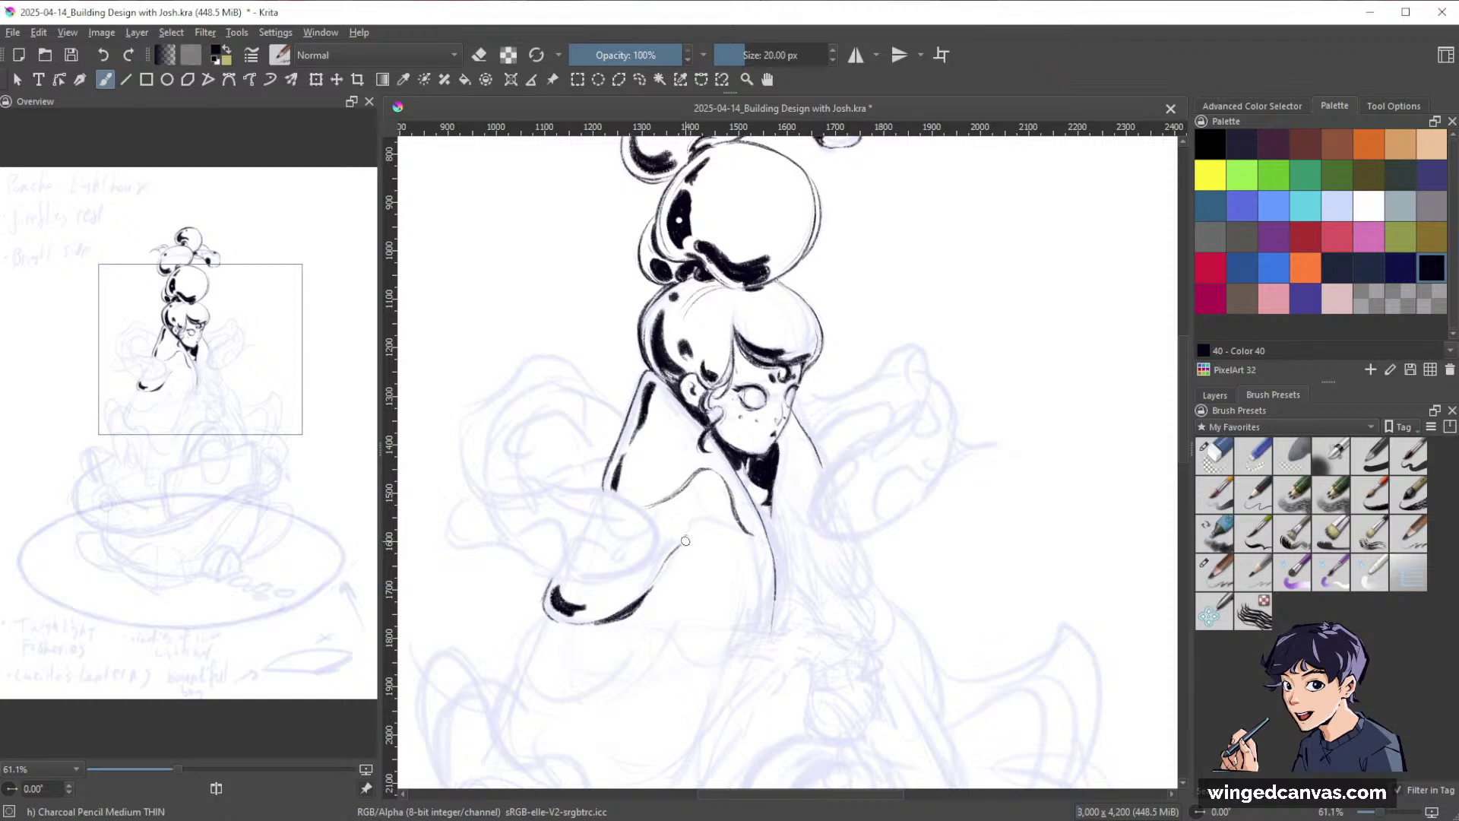
pyautogui.moveTo(703, 521)
pyautogui.mouseDown()
pyautogui.moveTo(758, 540)
pyautogui.moveTo(747, 519)
pyautogui.moveTo(740, 535)
pyautogui.moveTo(731, 495)
pyautogui.moveTo(753, 560)
pyautogui.mouseUp()
pyautogui.hotkey('ctrl', 'z')
pyautogui.moveTo(1033, 500); pyautogui.dragTo(968, 554)
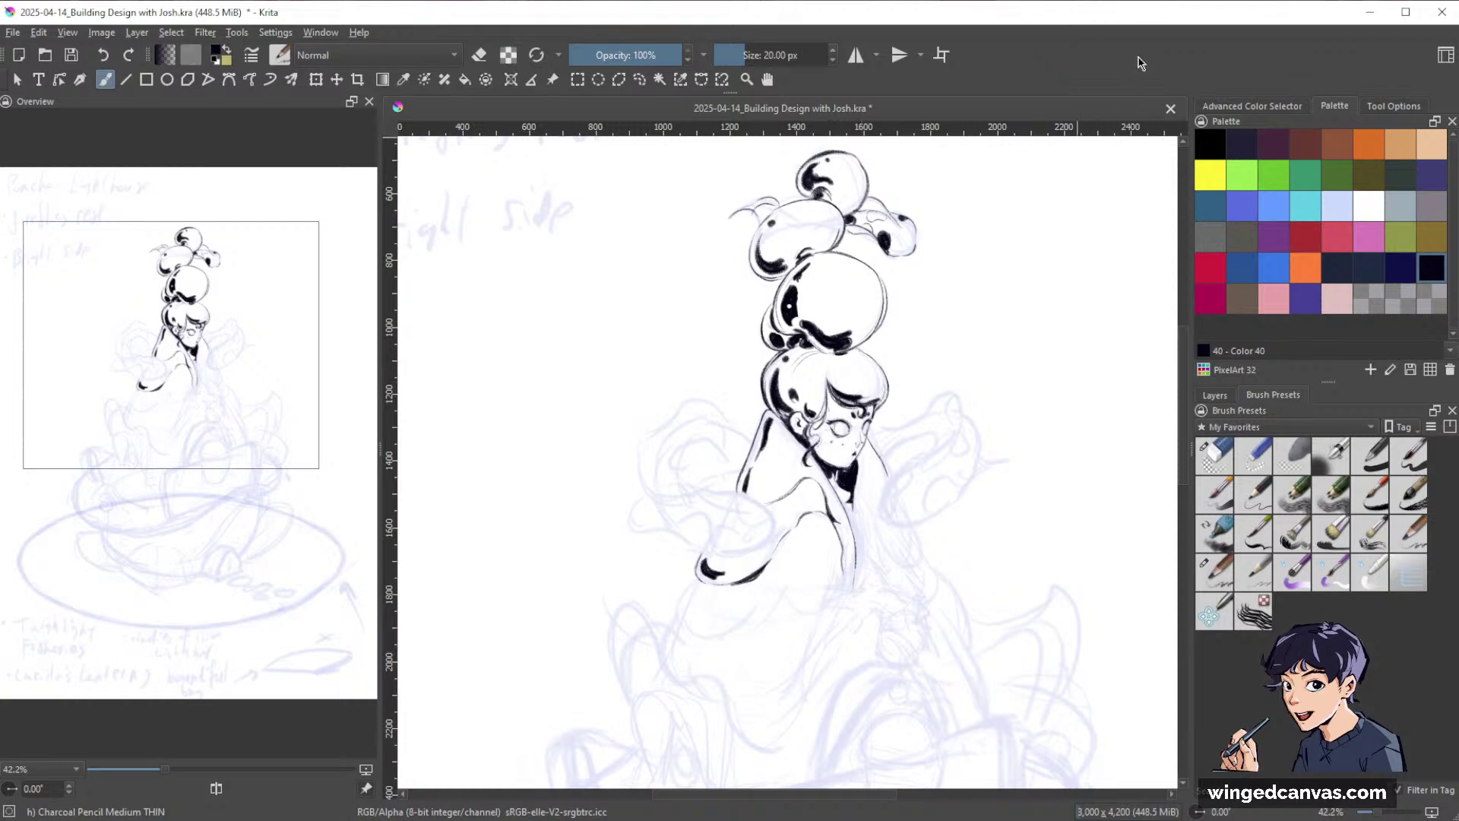
# Rework the cloak's far edge beside the cheek into a thinner, smoother curve.
pyautogui.moveTo(971, 486); pyautogui.dragTo(873, 307)
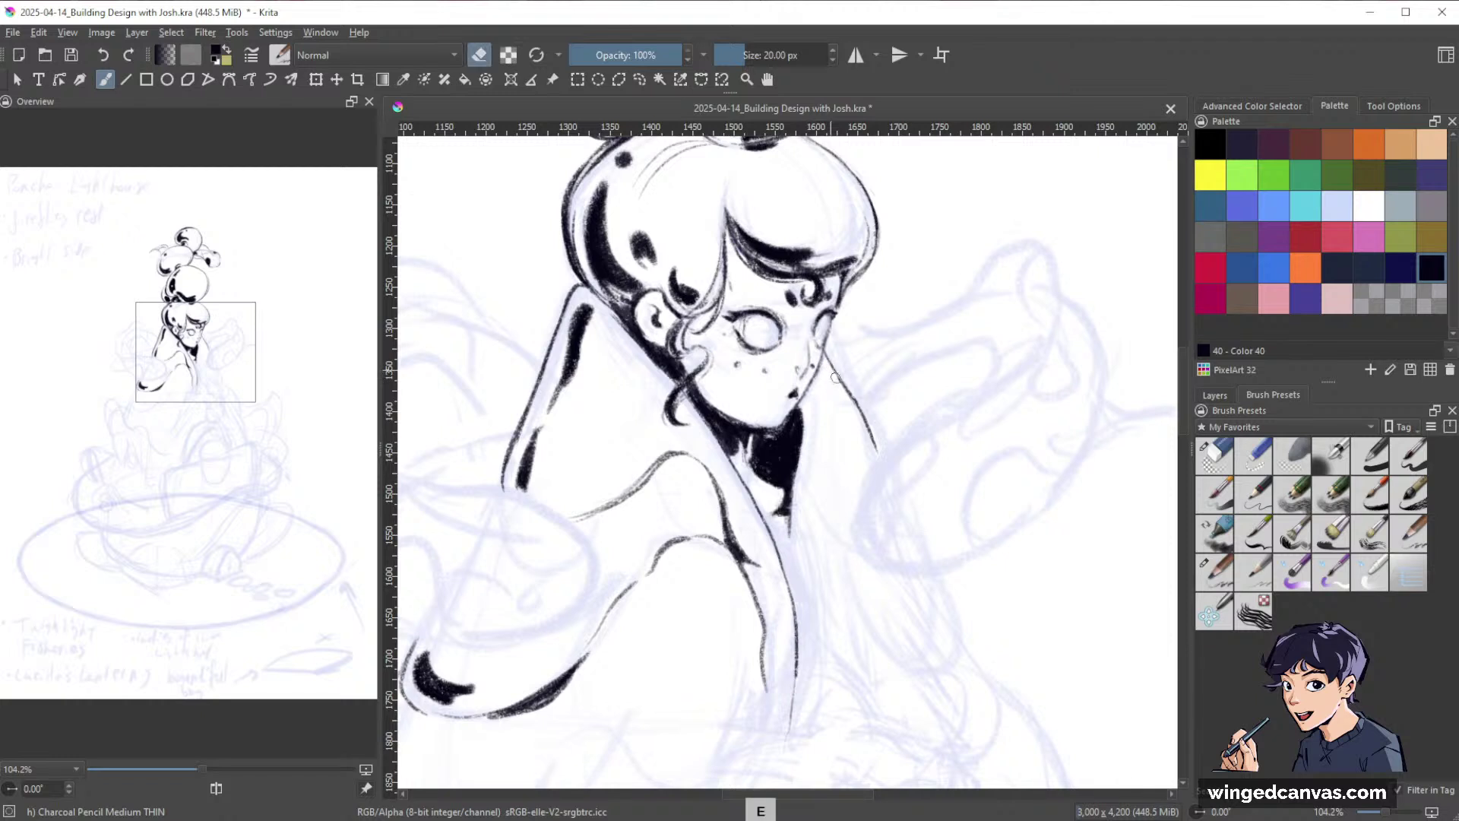
pyautogui.press('e')
pyautogui.moveTo(829, 341); pyautogui.dragTo(876, 448)
pyautogui.press('e')
pyautogui.press('e')
# Reduce the brush size to 10 px and erase into the near eye's rim on the nose side to lighten it.
pyautogui.press('[')
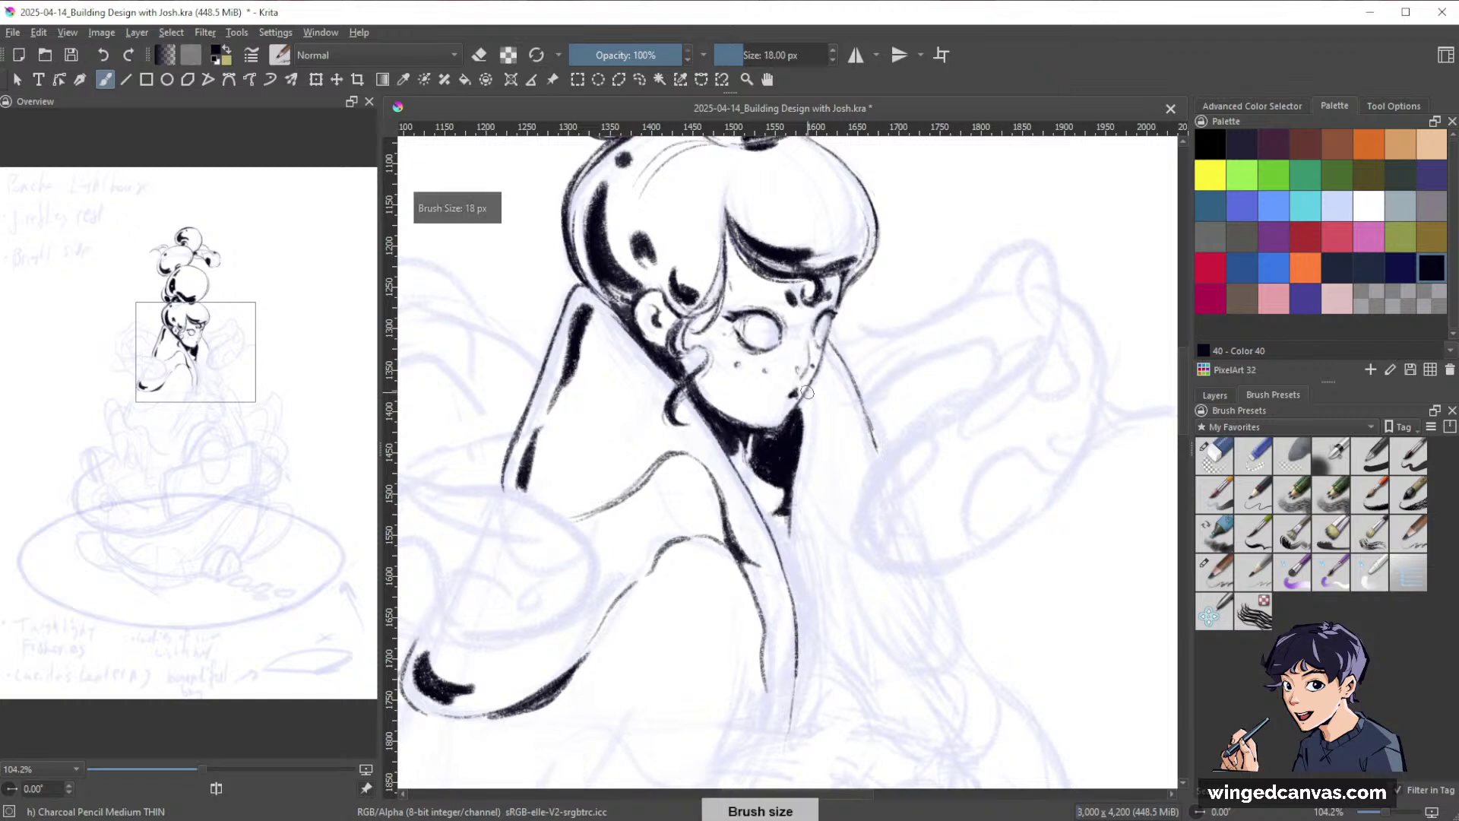
pyautogui.press('[')
pyautogui.press('[')
pyautogui.press('[')
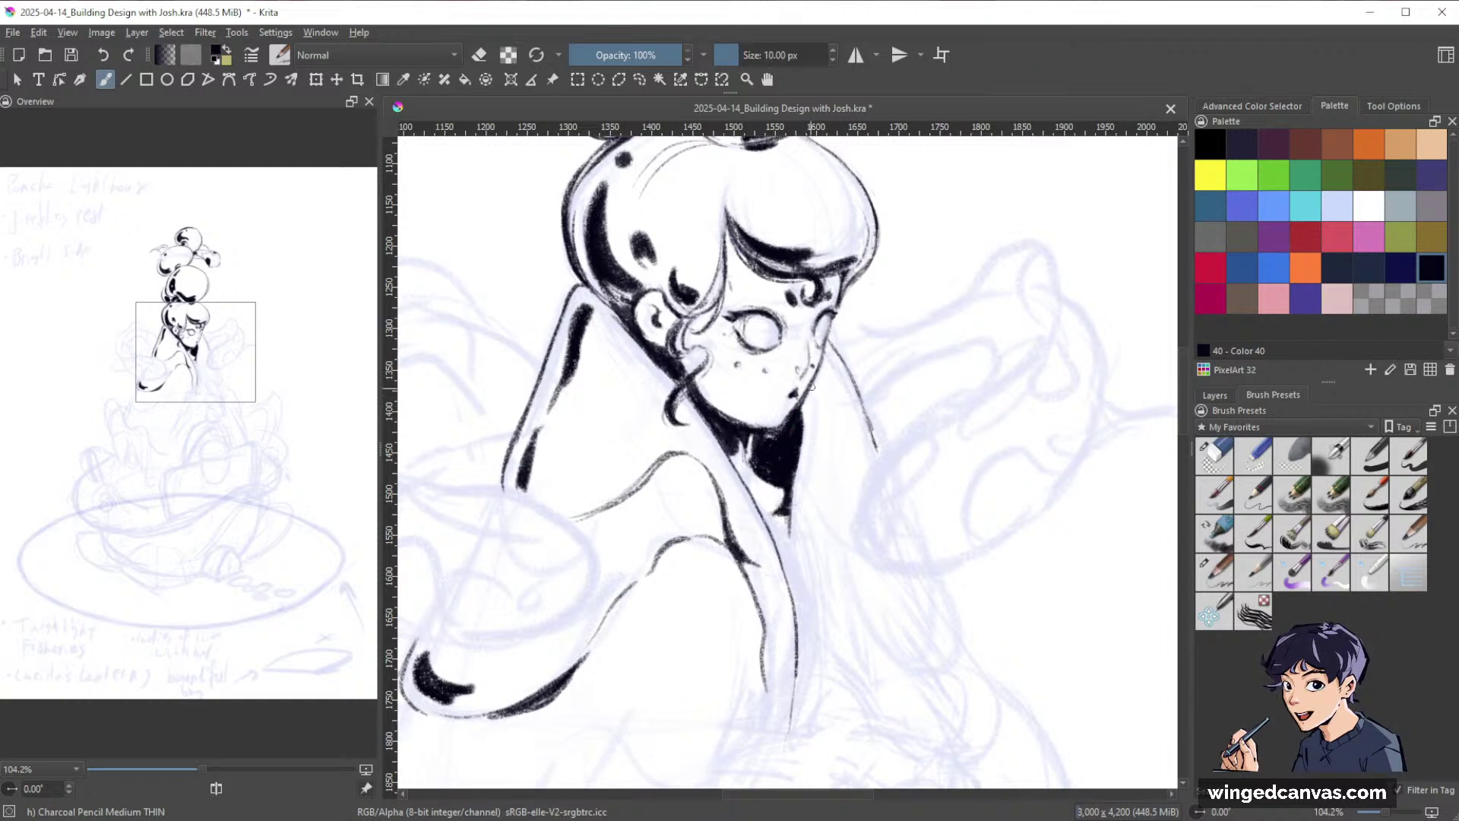
pyautogui.press('space')
pyautogui.moveTo(1016, 337); pyautogui.dragTo(995, 425)
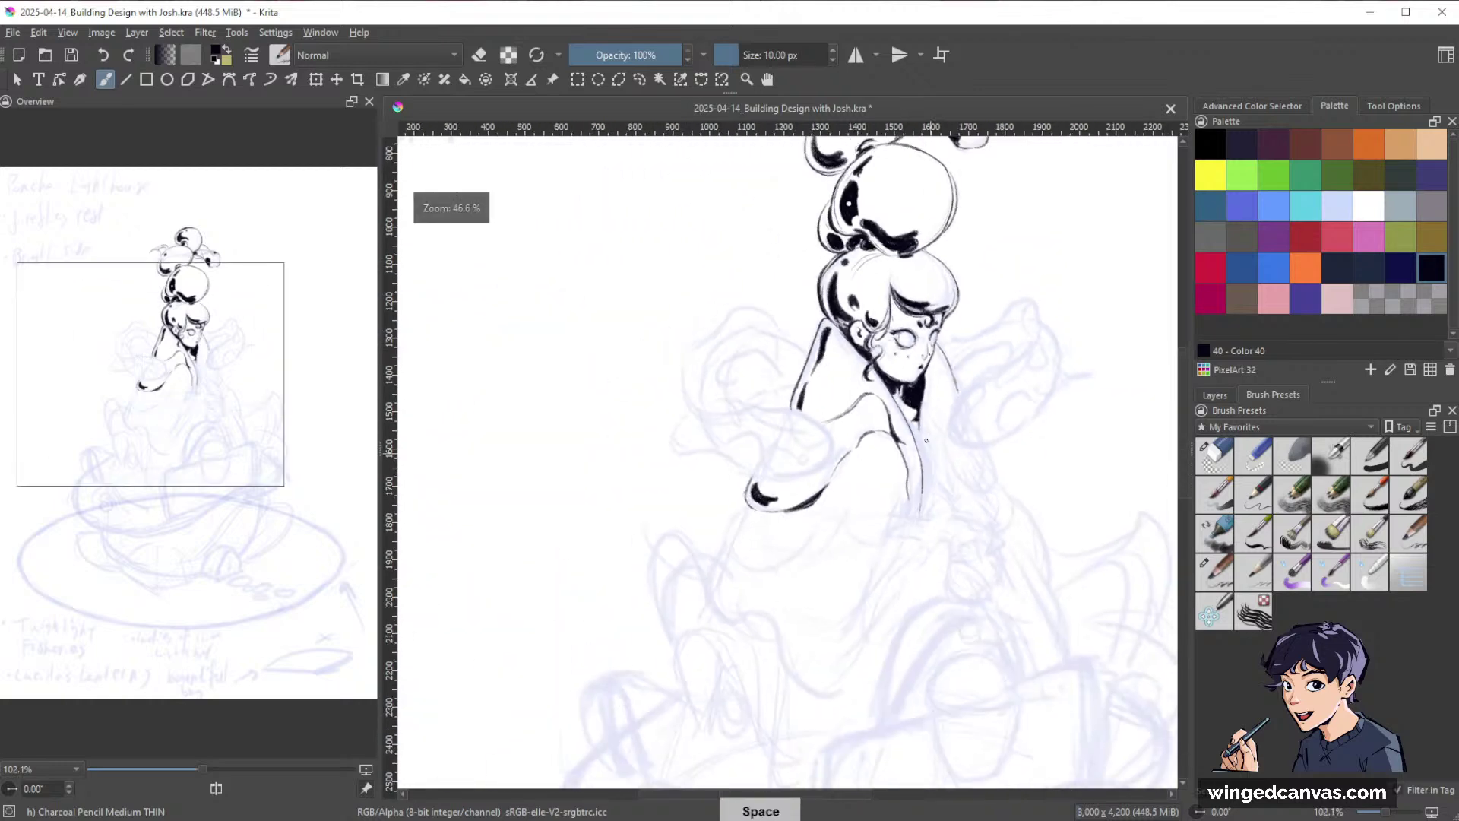
pyautogui.moveTo(979, 319); pyautogui.dragTo(1010, 261)
pyautogui.moveTo(914, 327); pyautogui.dragTo(920, 262)
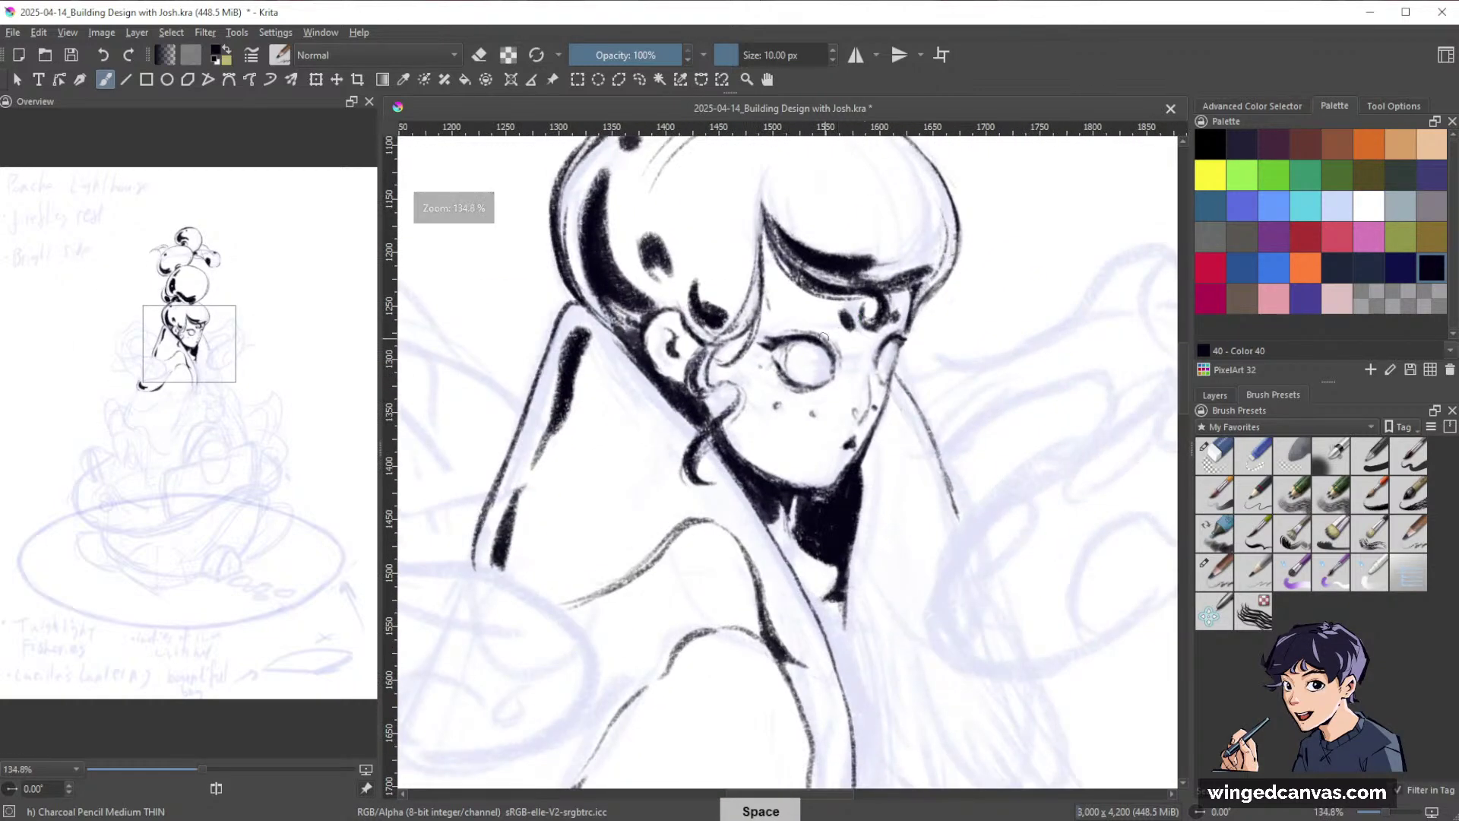
pyautogui.press('e')
pyautogui.press('e')
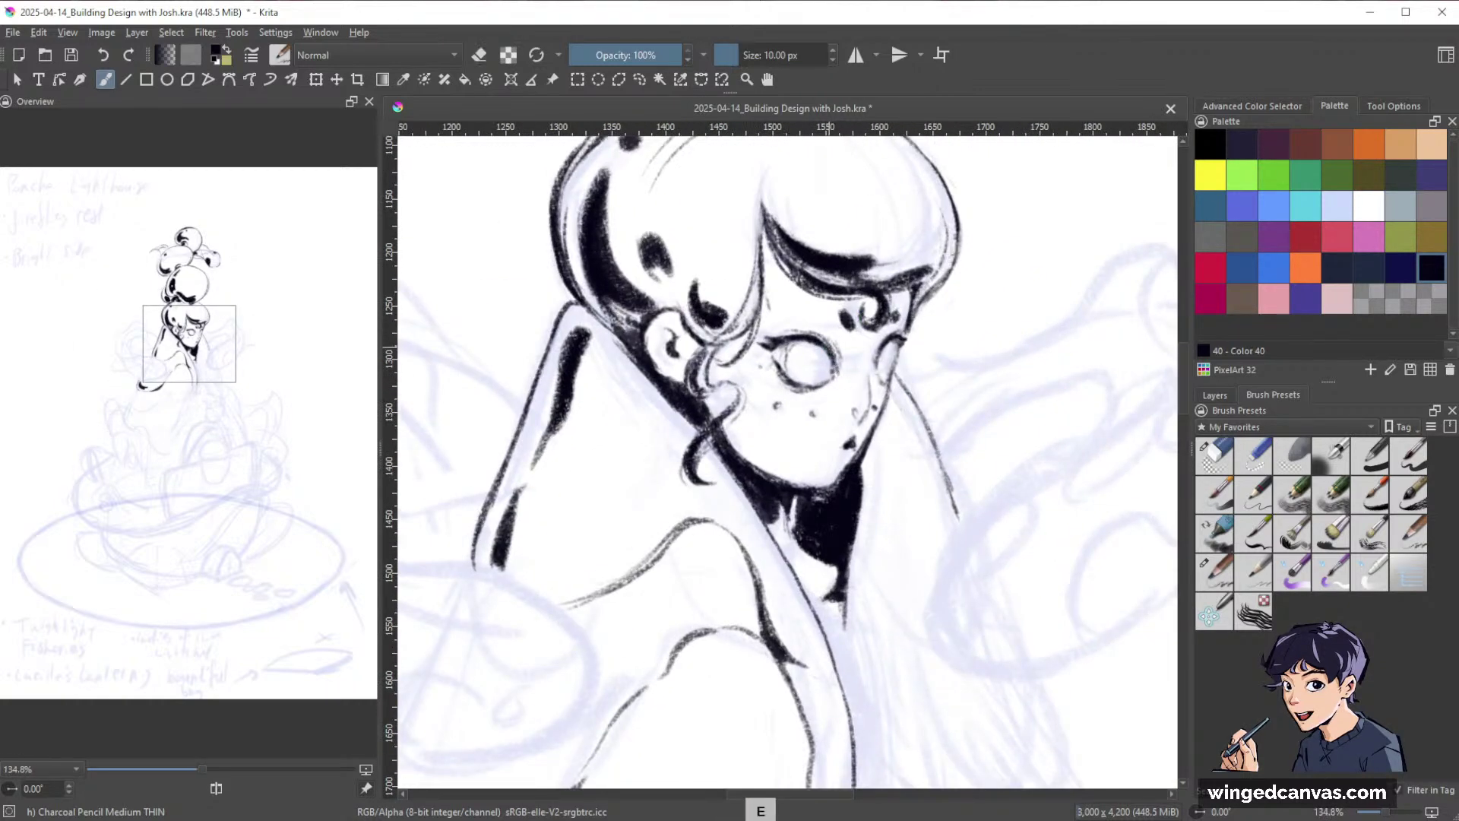
pyautogui.press('e')
pyautogui.moveTo(829, 343); pyautogui.dragTo(837, 368)
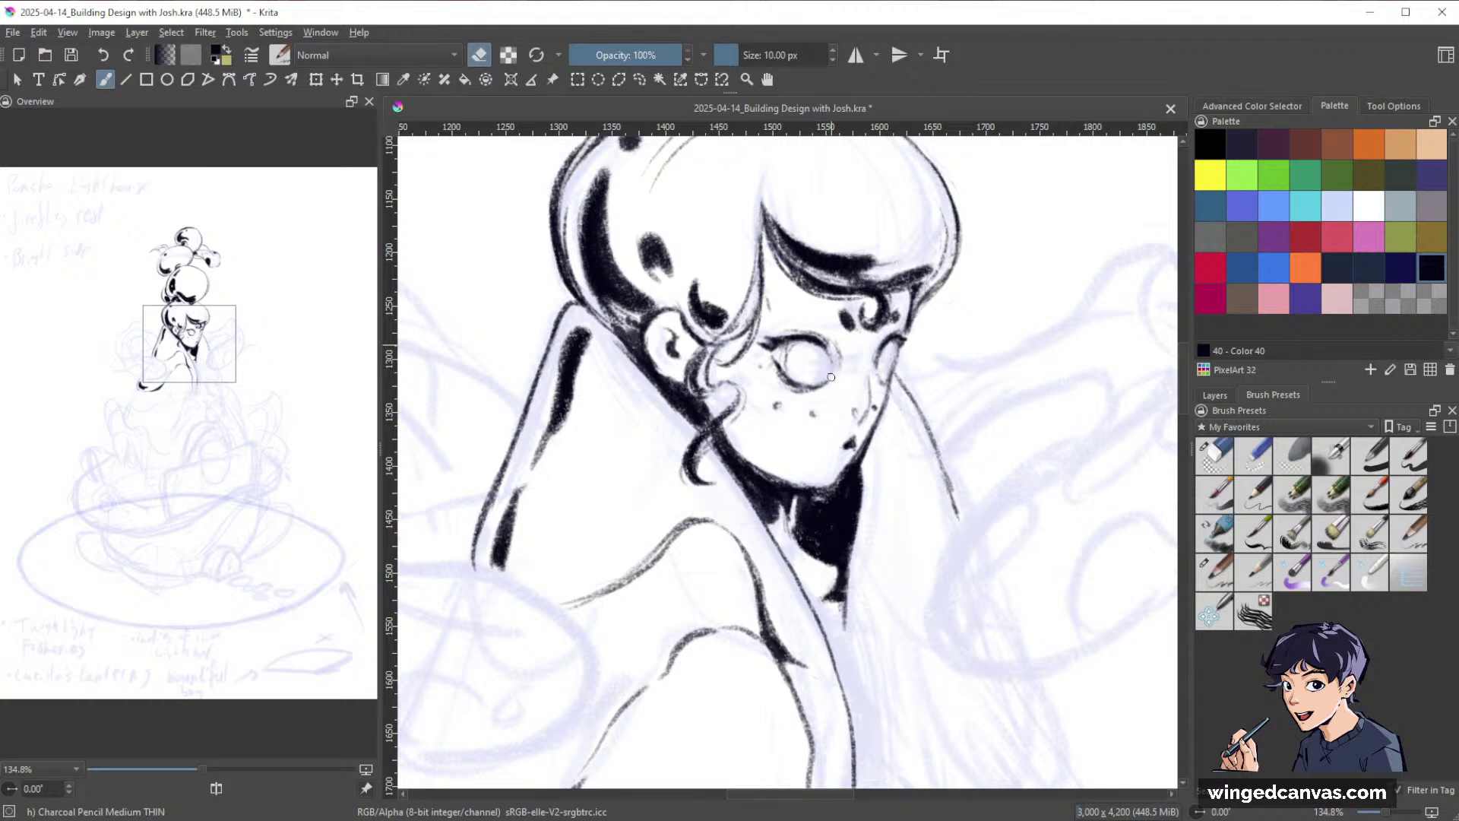
# Refine the outlines of both eyes, redrawing the near eye's rim slightly narrower on the nose side.
pyautogui.press('e')
pyautogui.press('e')
pyautogui.moveTo(882, 341)
pyautogui.mouseDown()
pyautogui.moveTo(874, 377)
pyautogui.moveTo(876, 357)
pyautogui.mouseUp()
pyautogui.press('e')
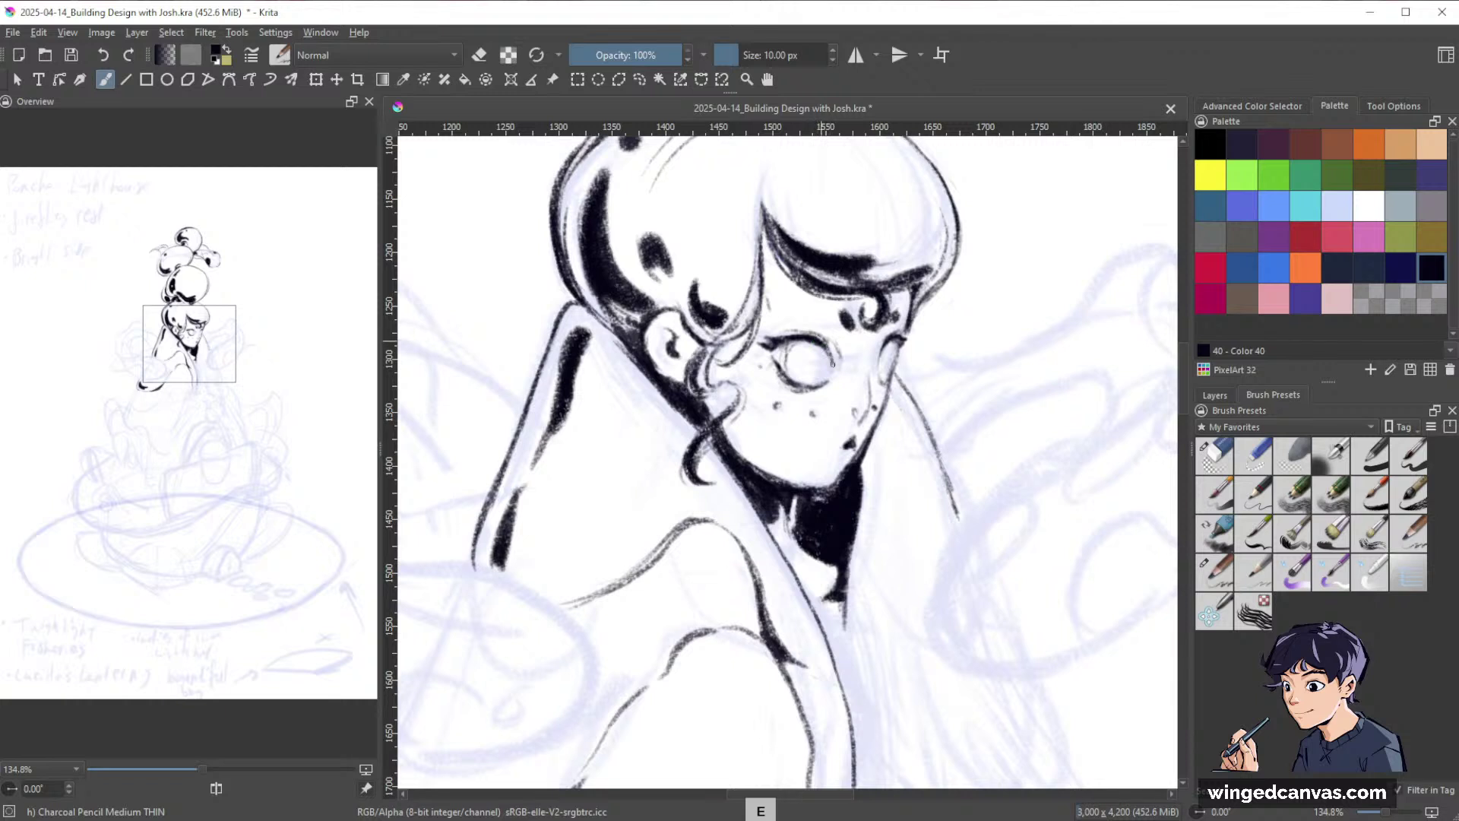
pyautogui.press('e')
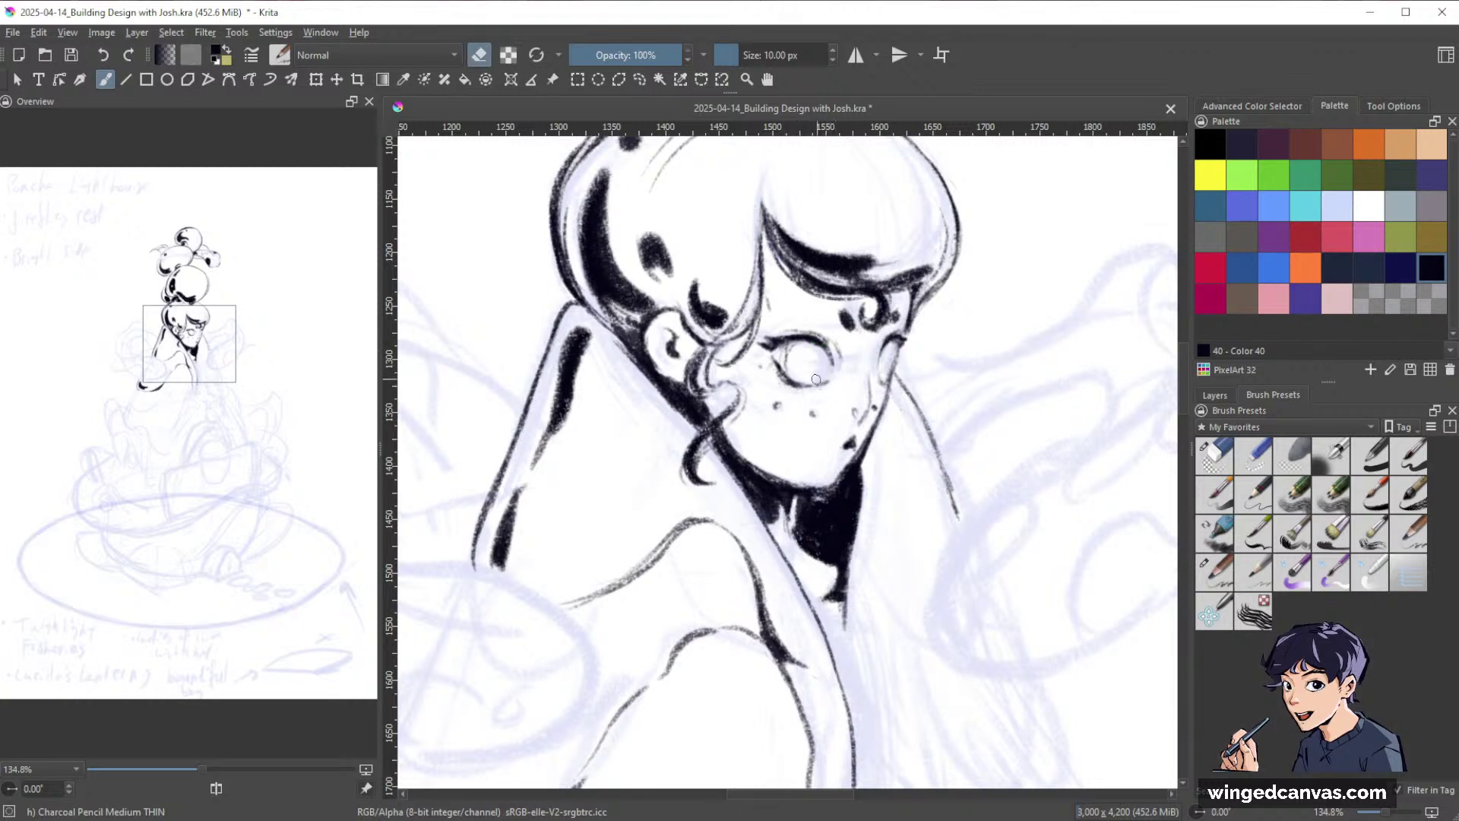
pyautogui.press('e')
pyautogui.press('e')
pyautogui.press('e')
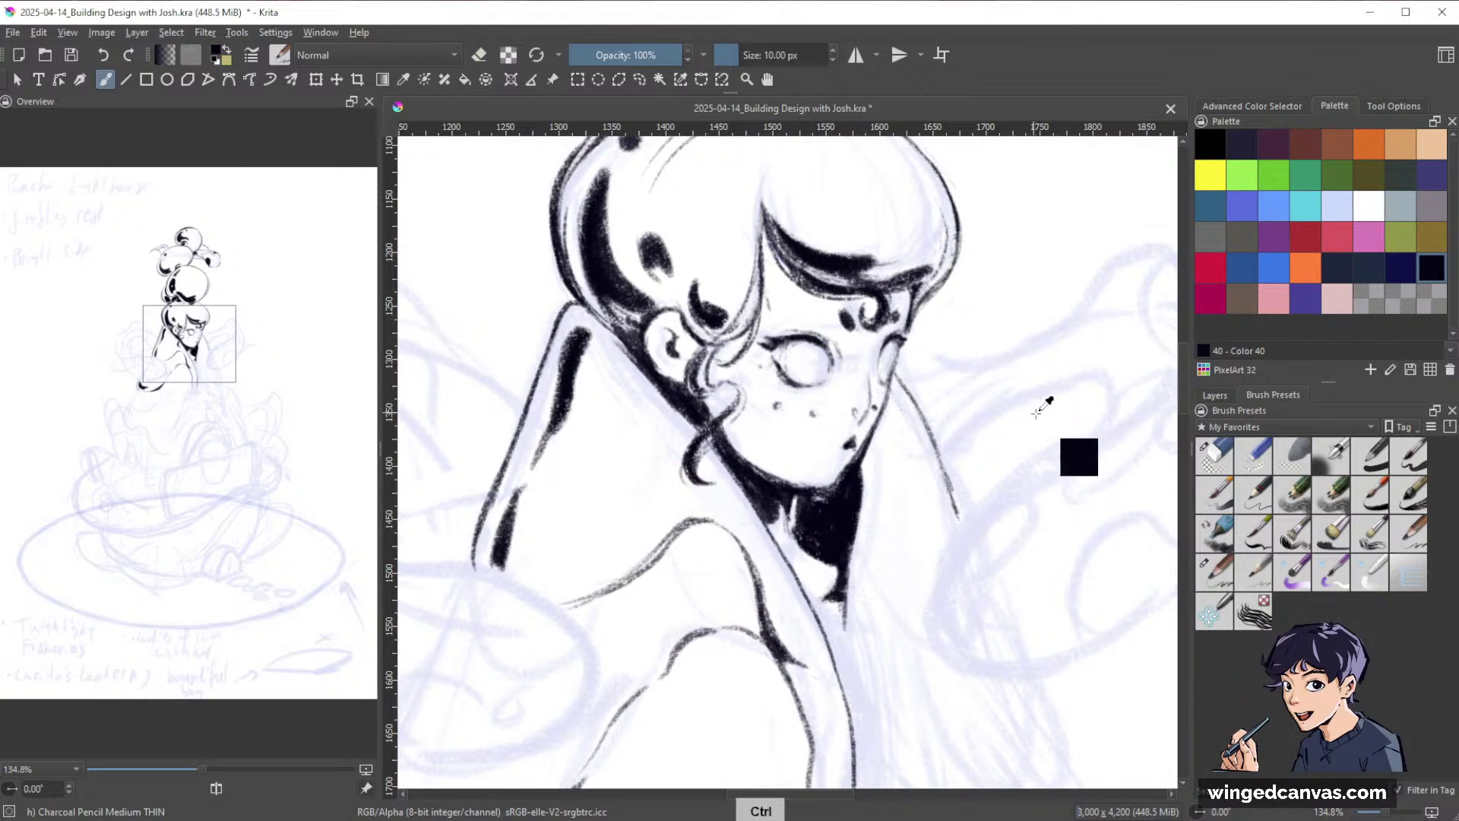
# Erase the small nose mark beside the far cheek and redraw it with a short upward stroke.
pyautogui.moveTo(1045, 418); pyautogui.dragTo(1026, 506)
pyautogui.moveTo(1050, 367); pyautogui.dragTo(1010, 447)
pyautogui.moveTo(998, 368); pyautogui.dragTo(969, 175)
pyautogui.moveTo(918, 404)
pyautogui.mouseDown()
pyautogui.moveTo(913, 448)
pyautogui.moveTo(928, 449)
pyautogui.moveTo(940, 402)
pyautogui.moveTo(944, 456)
pyautogui.mouseUp()
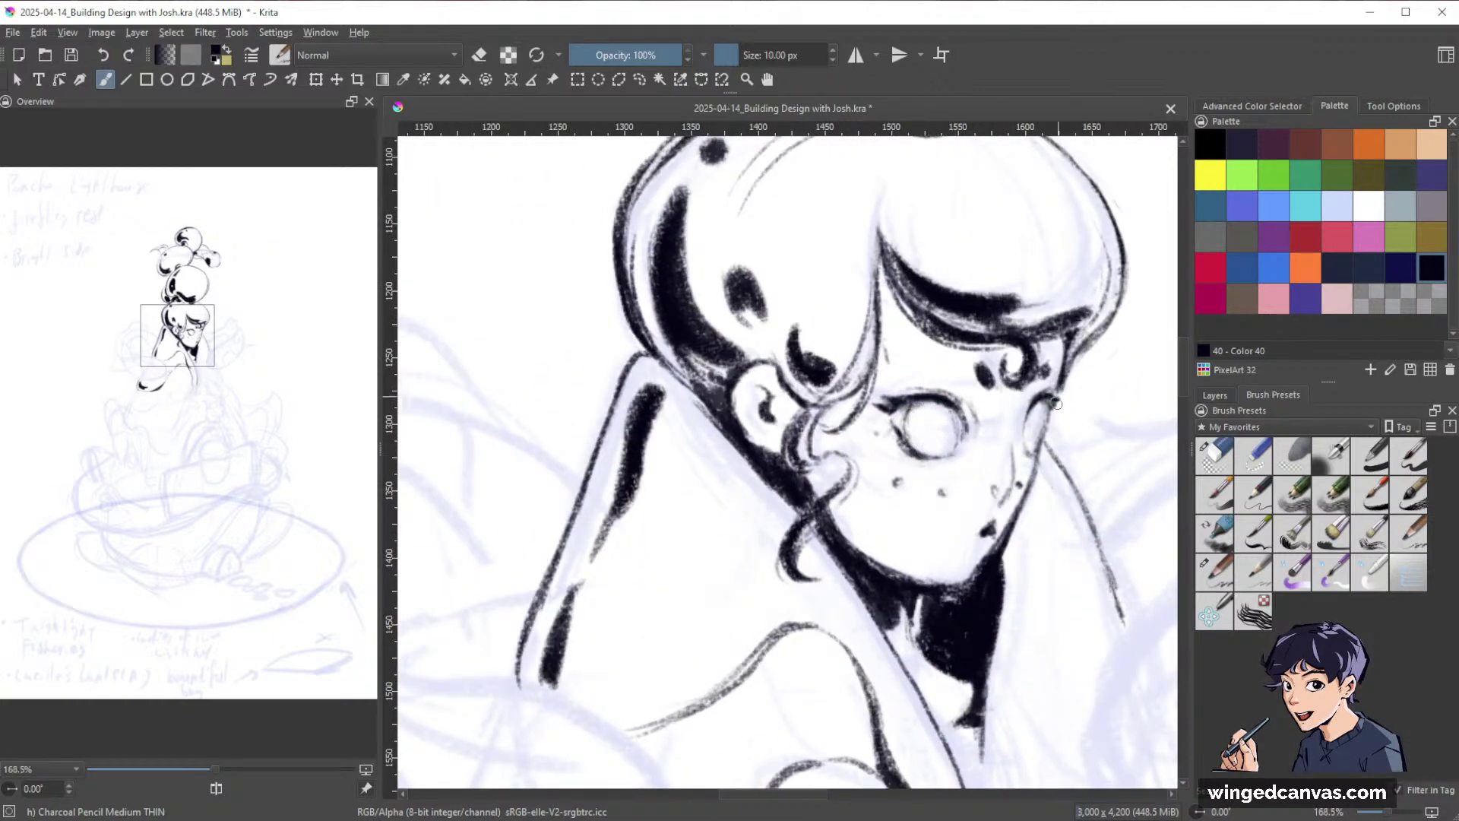
pyautogui.moveTo(1055, 397); pyautogui.dragTo(970, 602)
pyautogui.moveTo(1059, 568); pyautogui.dragTo(959, 426)
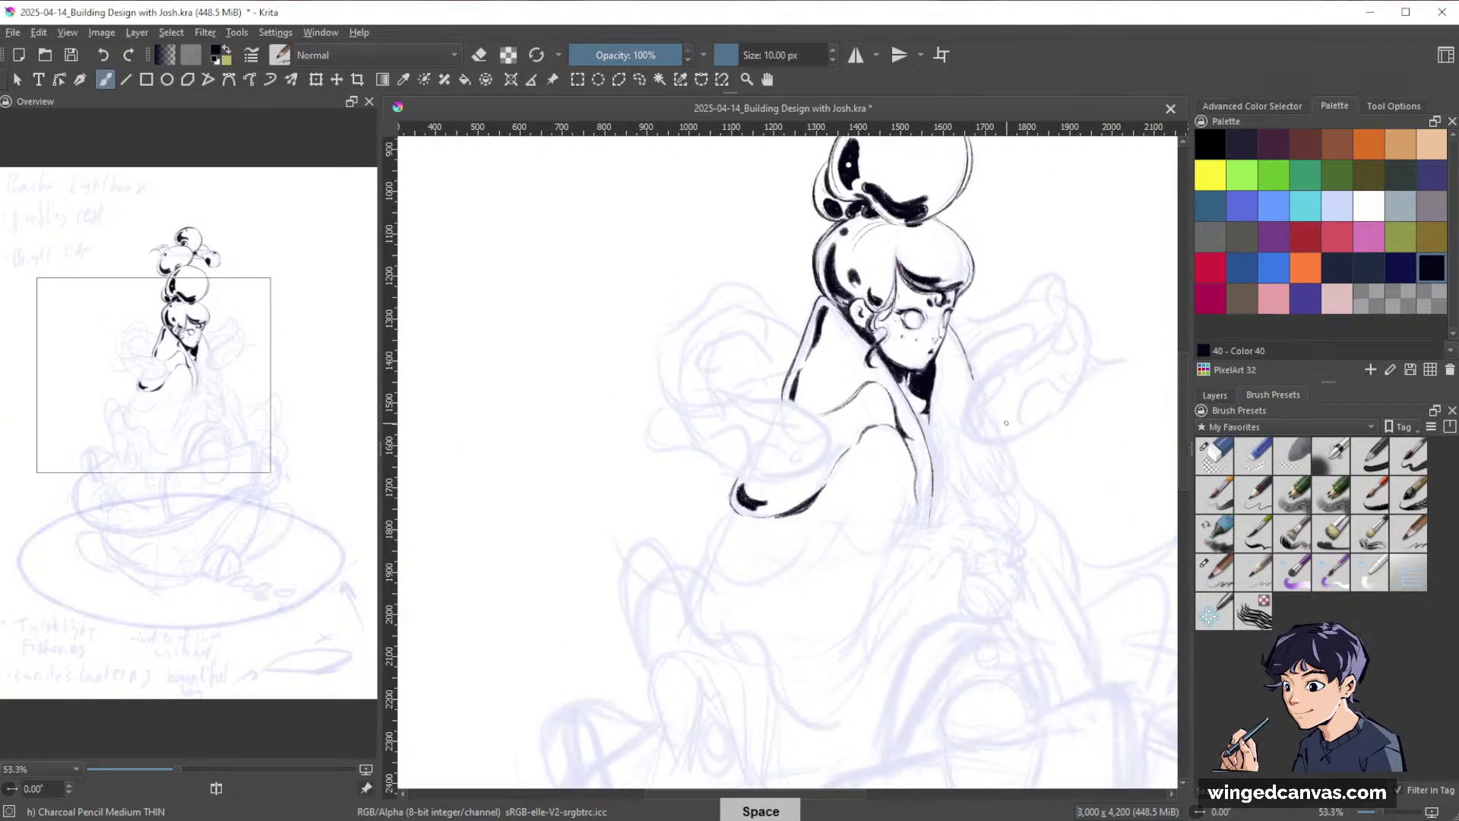
pyautogui.moveTo(965, 334); pyautogui.dragTo(900, 247)
pyautogui.moveTo(908, 306); pyautogui.dragTo(927, 255)
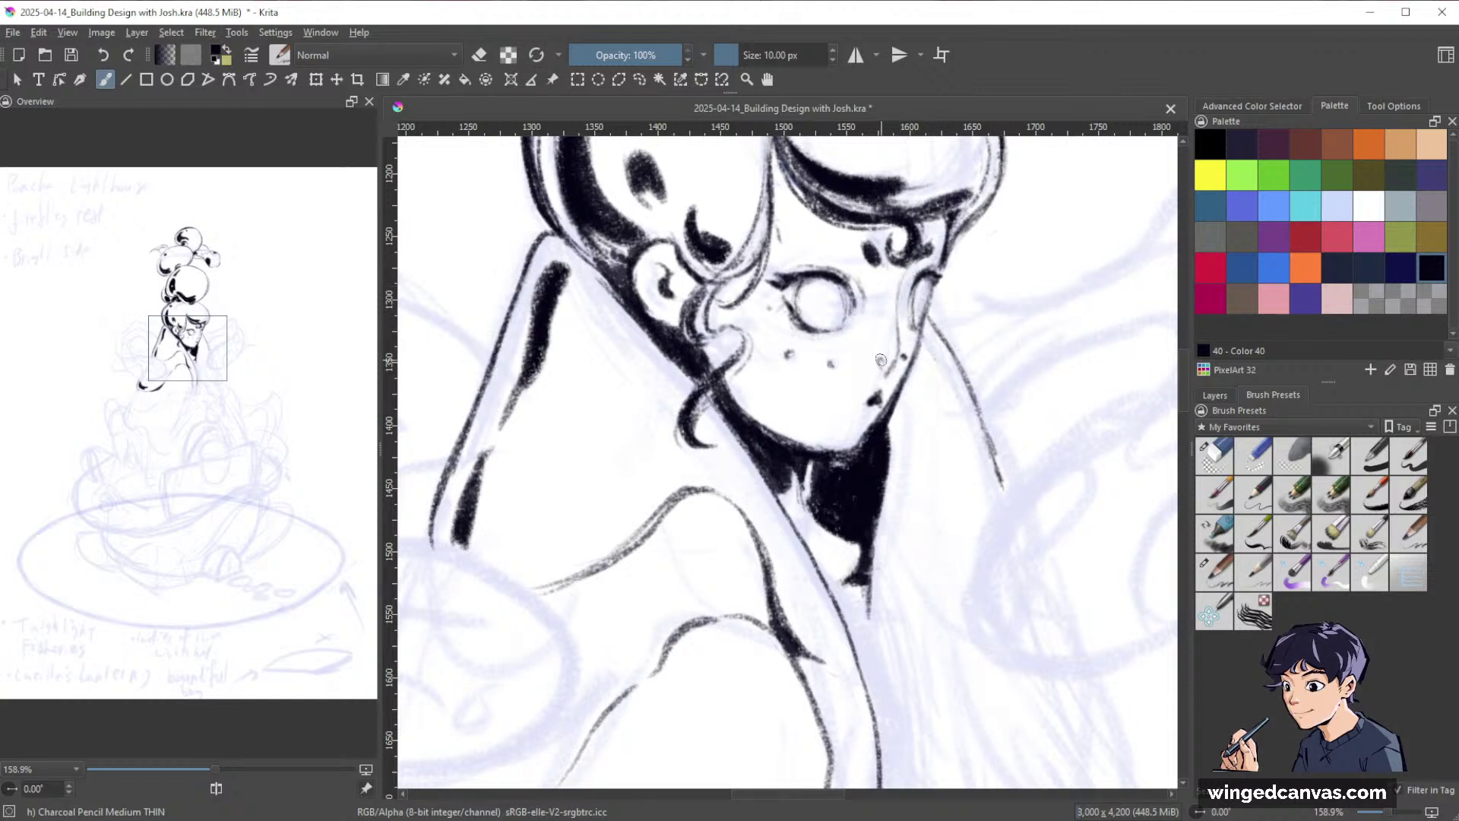
pyautogui.press('e')
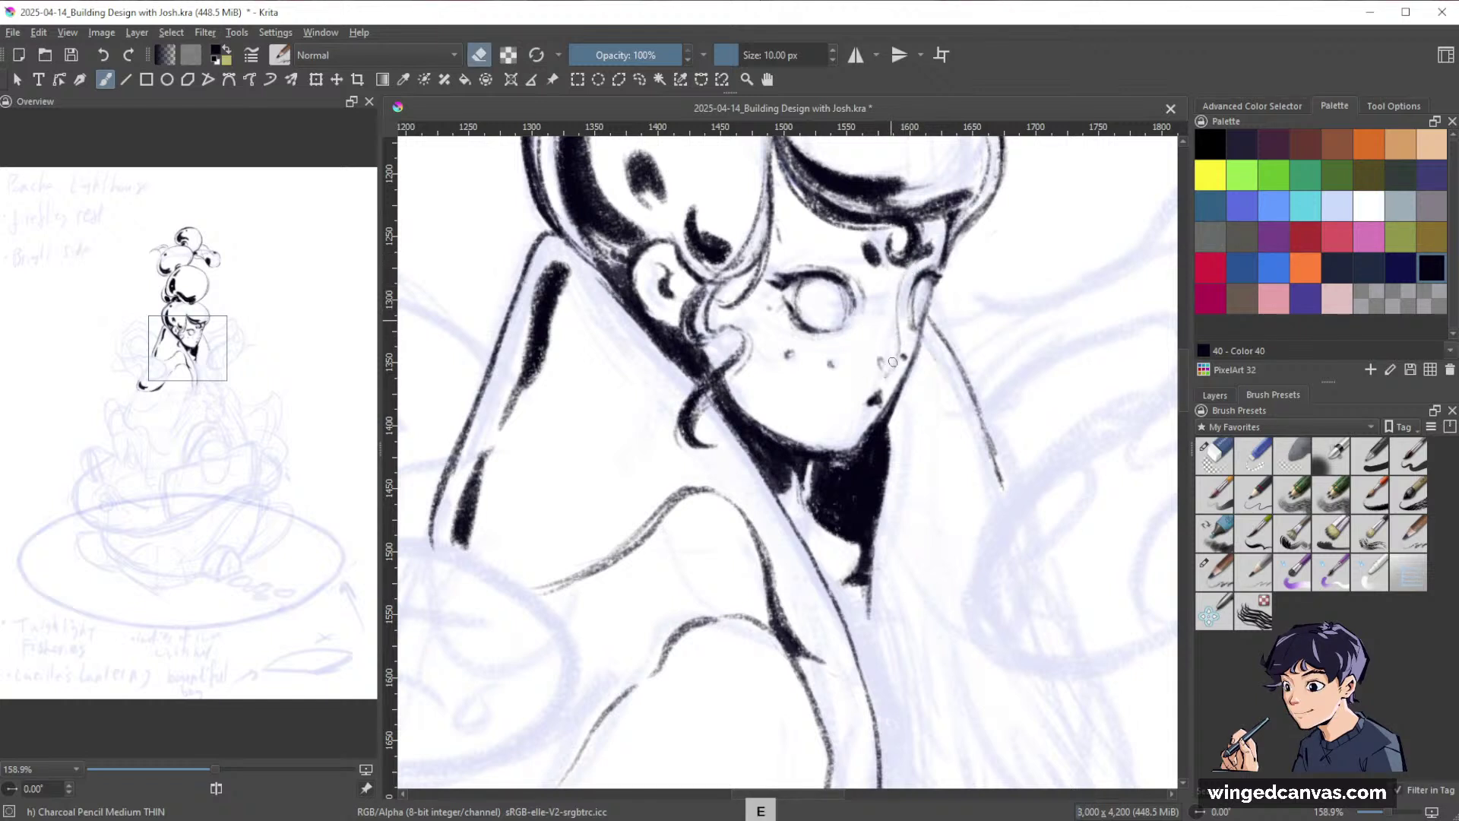
pyautogui.press('e')
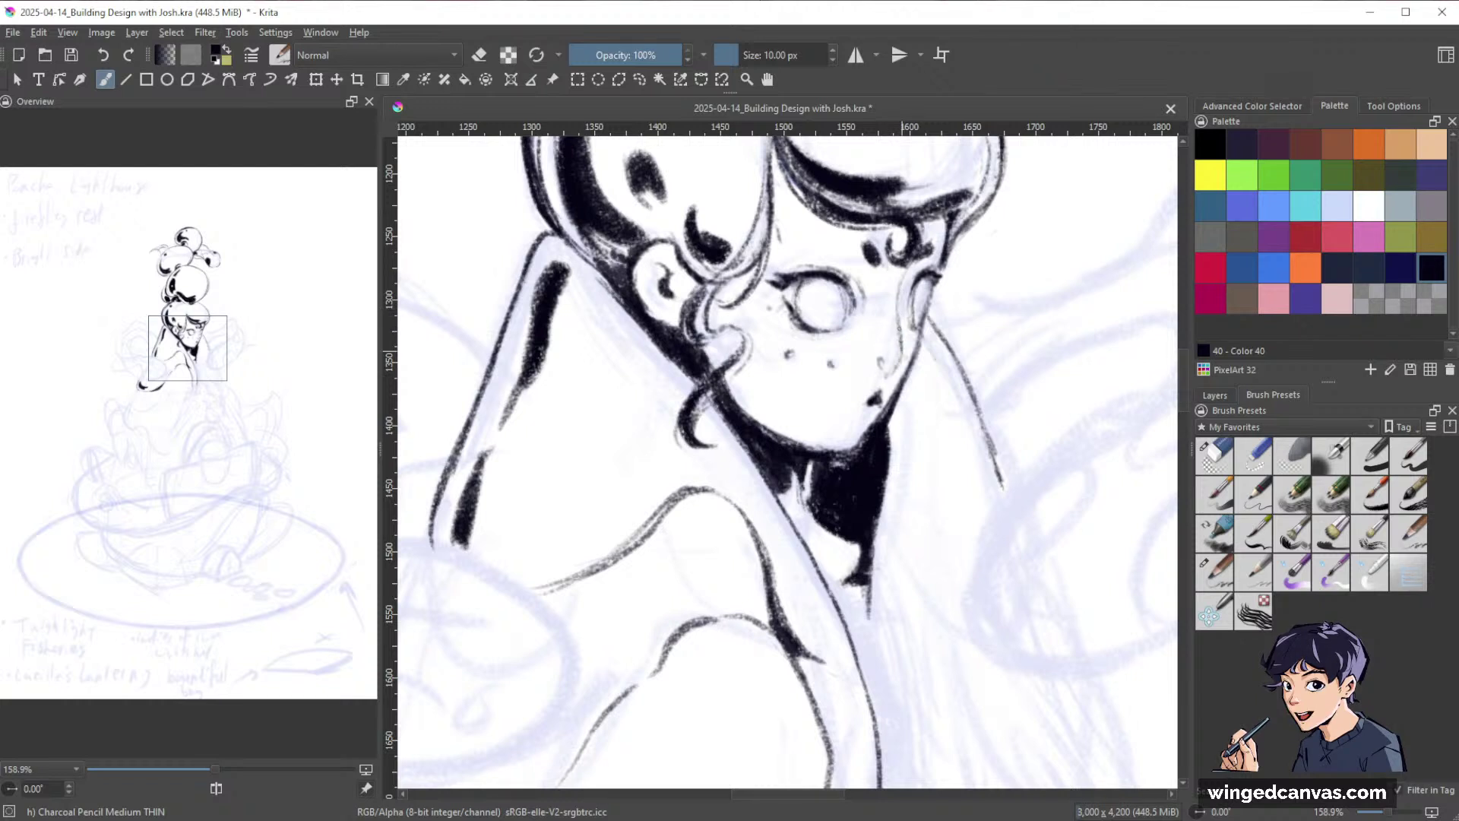
pyautogui.press('e')
pyautogui.press('e')
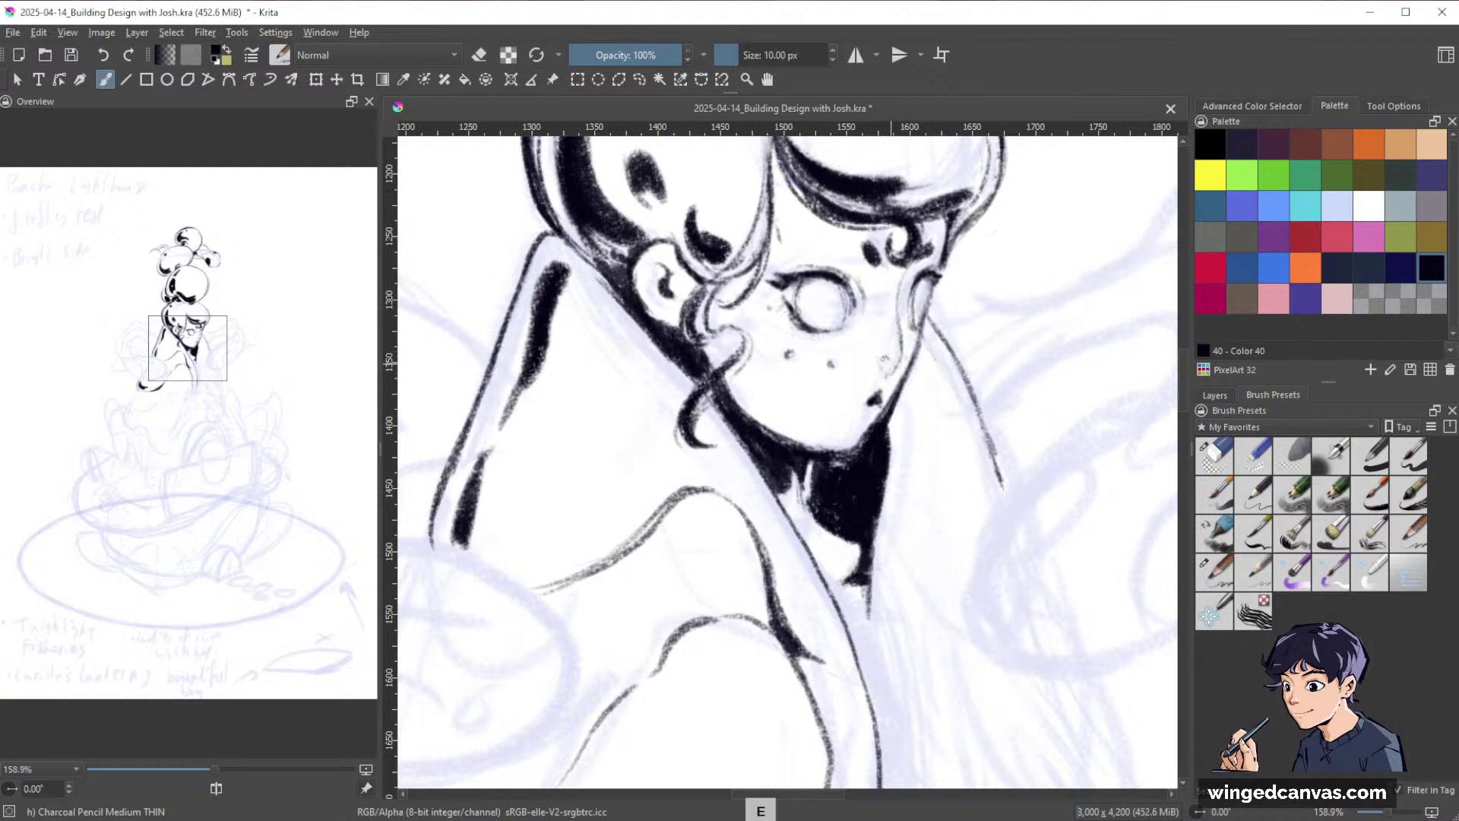
pyautogui.moveTo(893, 369); pyautogui.dragTo(902, 346)
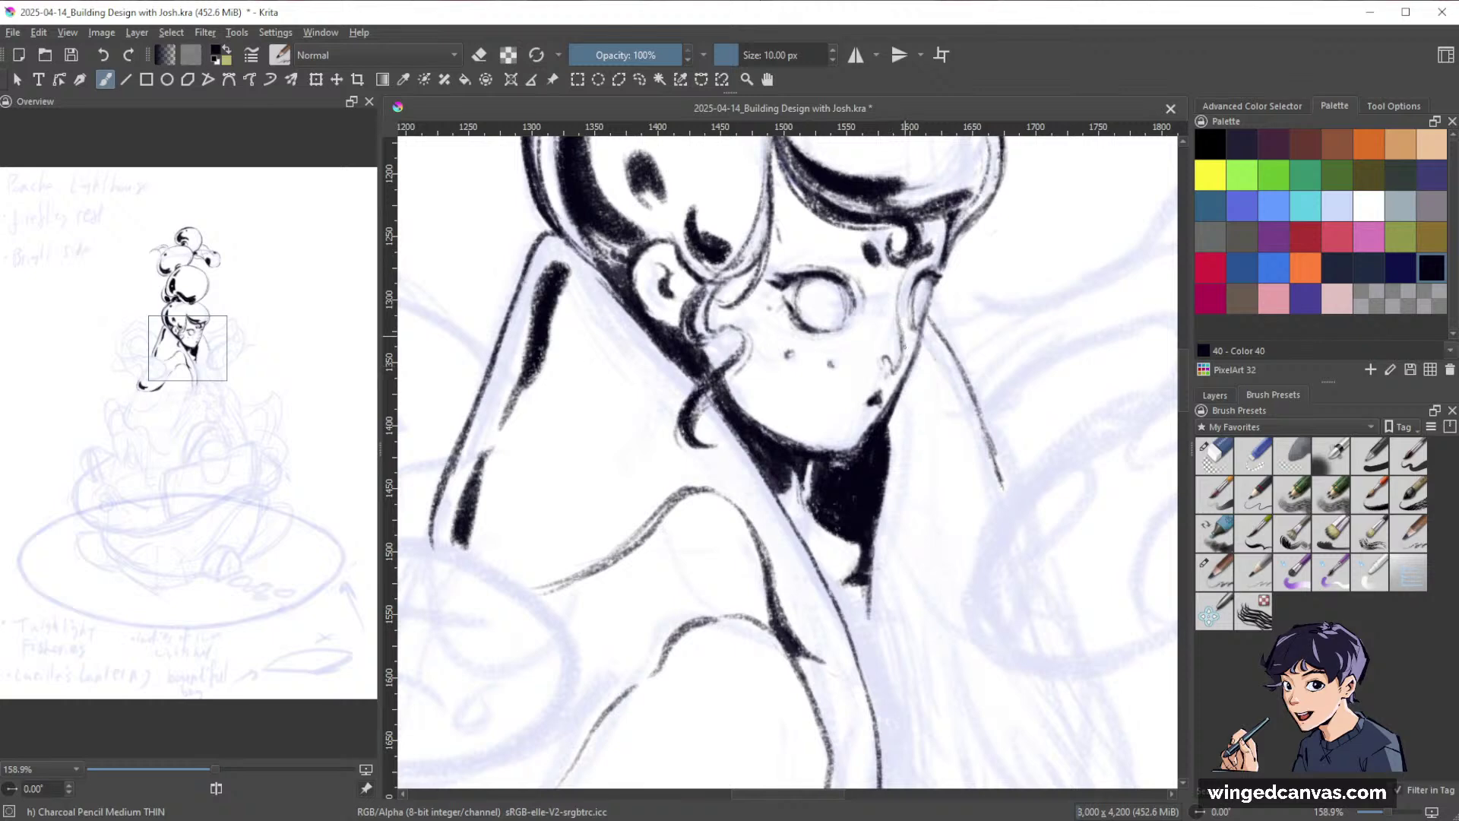
# Mirror the canvas view and clean up the far eye's inner contour by alternately erasing and redrawing it.
pyautogui.press('space')
pyautogui.moveTo(1066, 383); pyautogui.dragTo(962, 498)
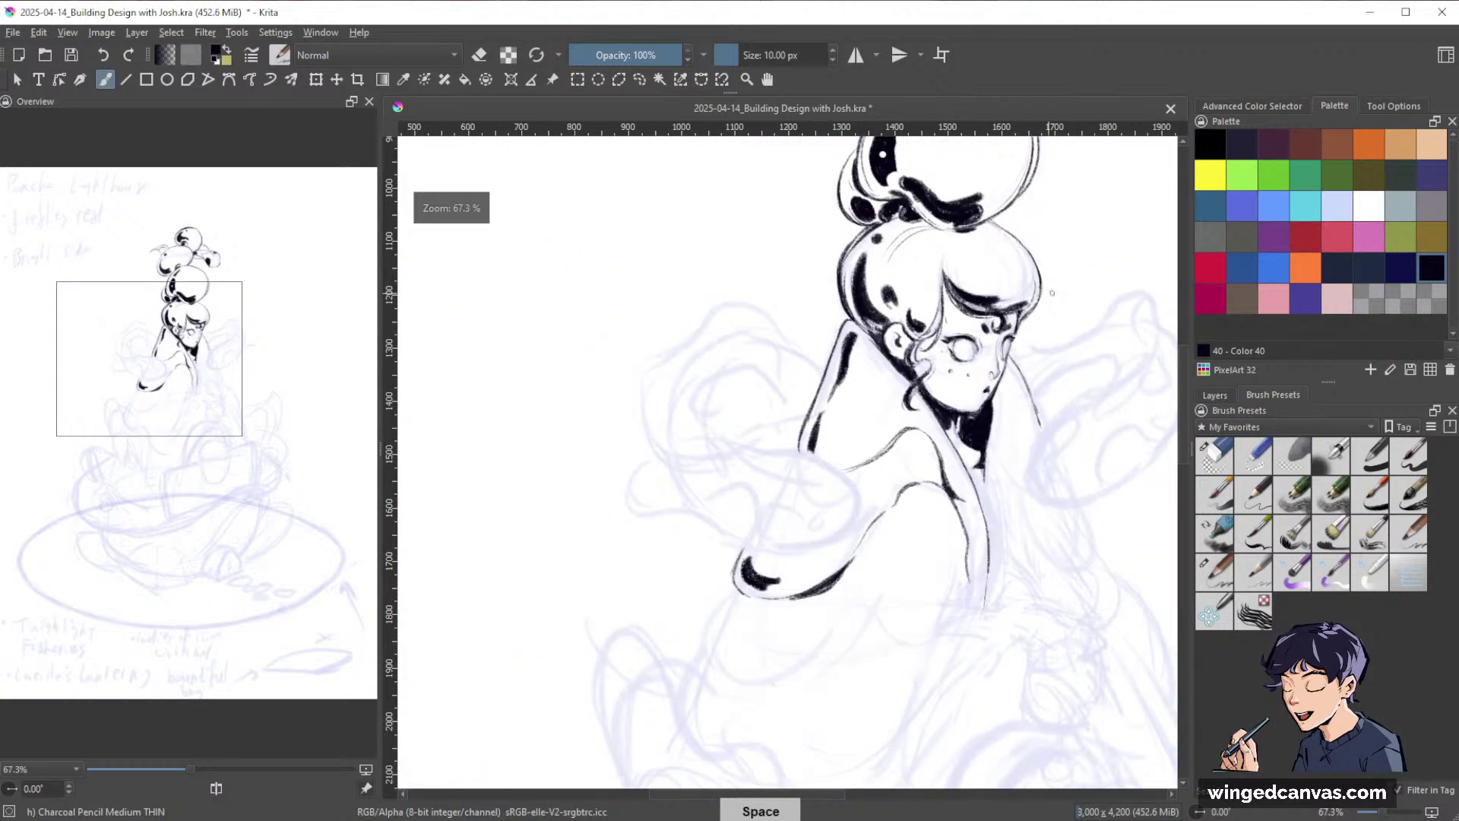
pyautogui.press('m')
pyautogui.press('space')
pyautogui.moveTo(638, 328); pyautogui.dragTo(809, 367)
pyautogui.hotkey('ctrl', 'space')
pyautogui.moveTo(790, 370); pyautogui.dragTo(806, 255)
pyautogui.press('e')
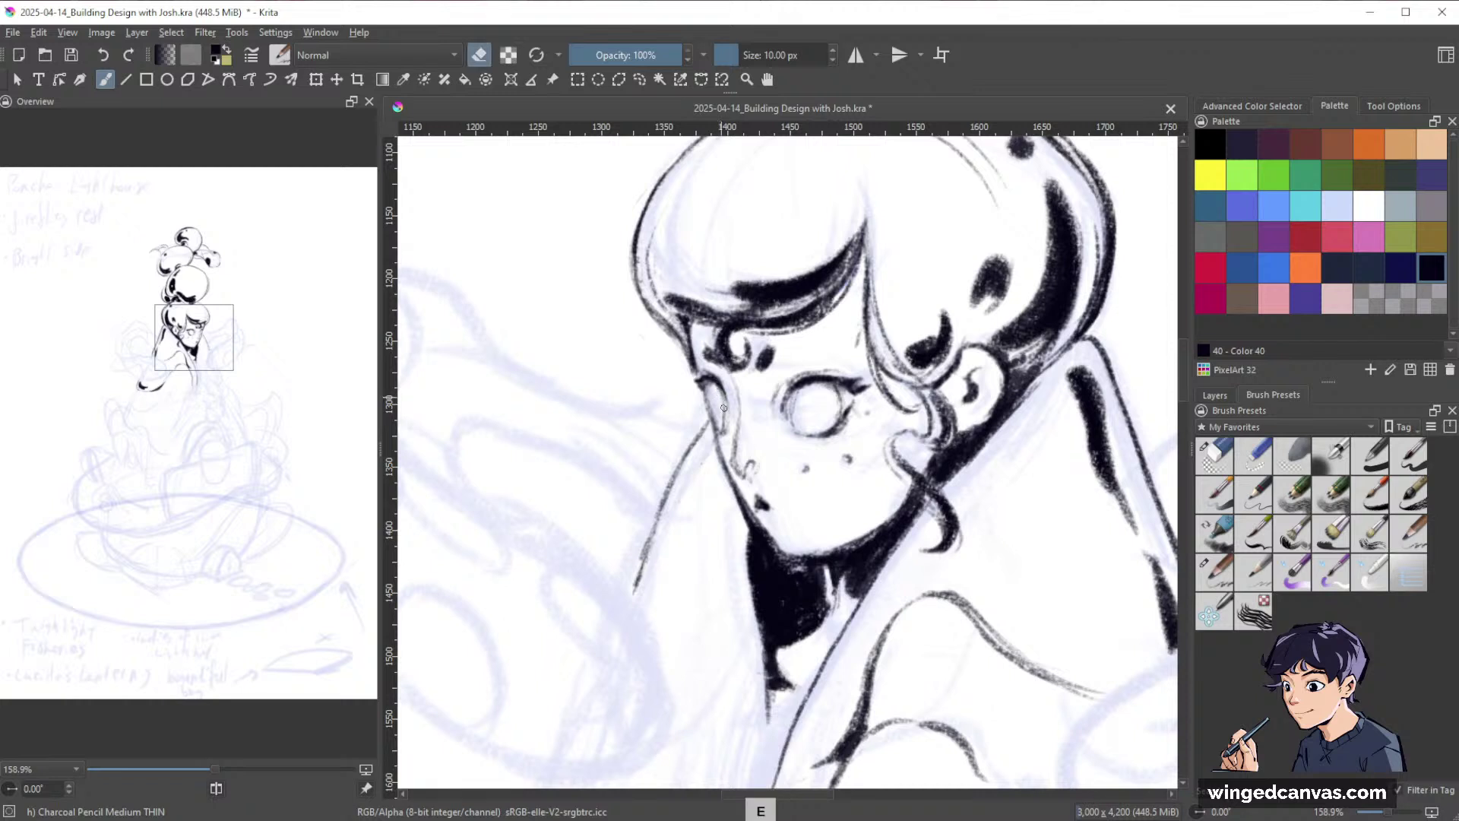
pyautogui.press('e')
pyautogui.press('e')
pyautogui.press('e')
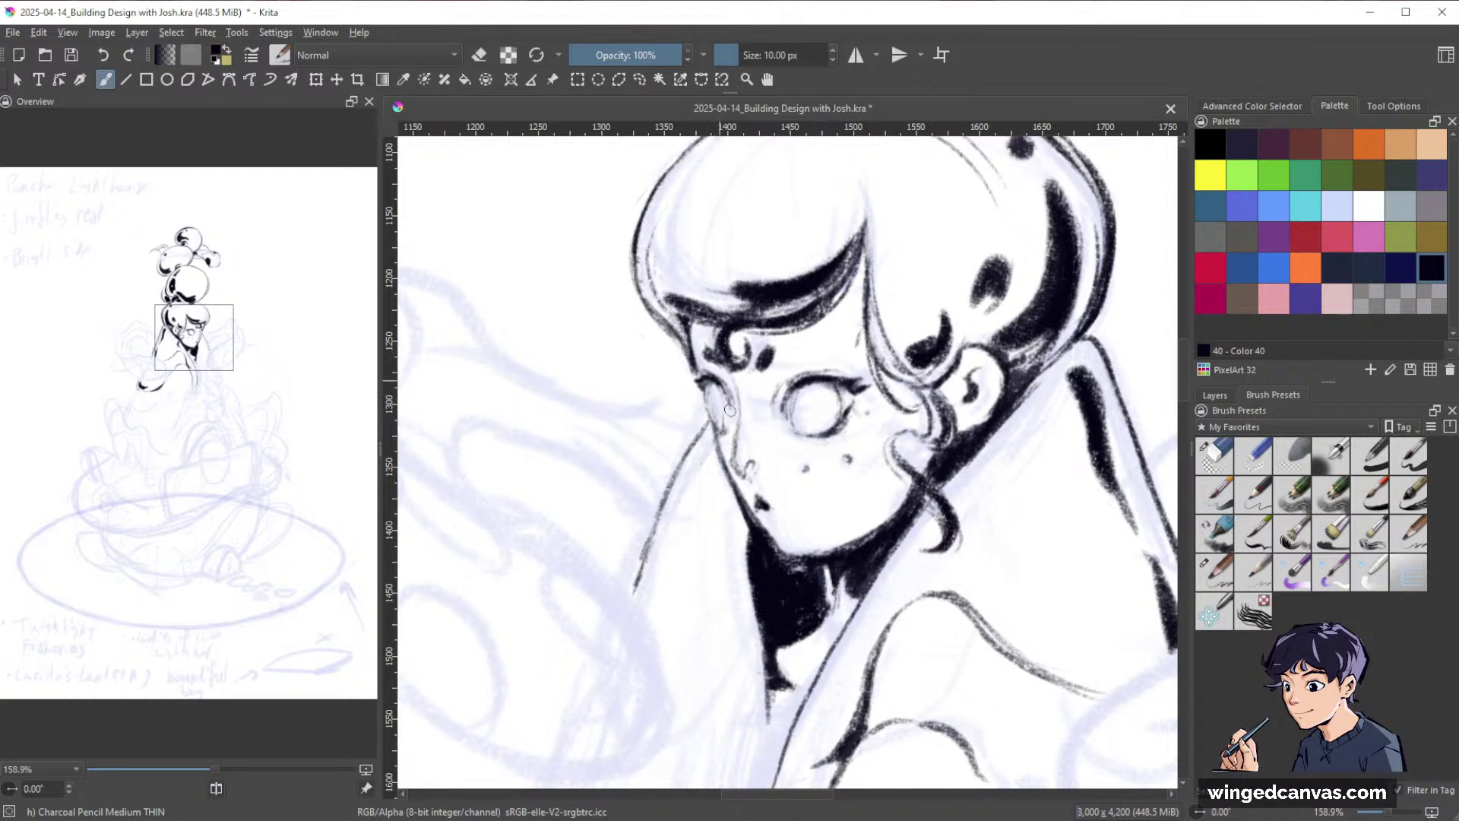
pyautogui.press('e')
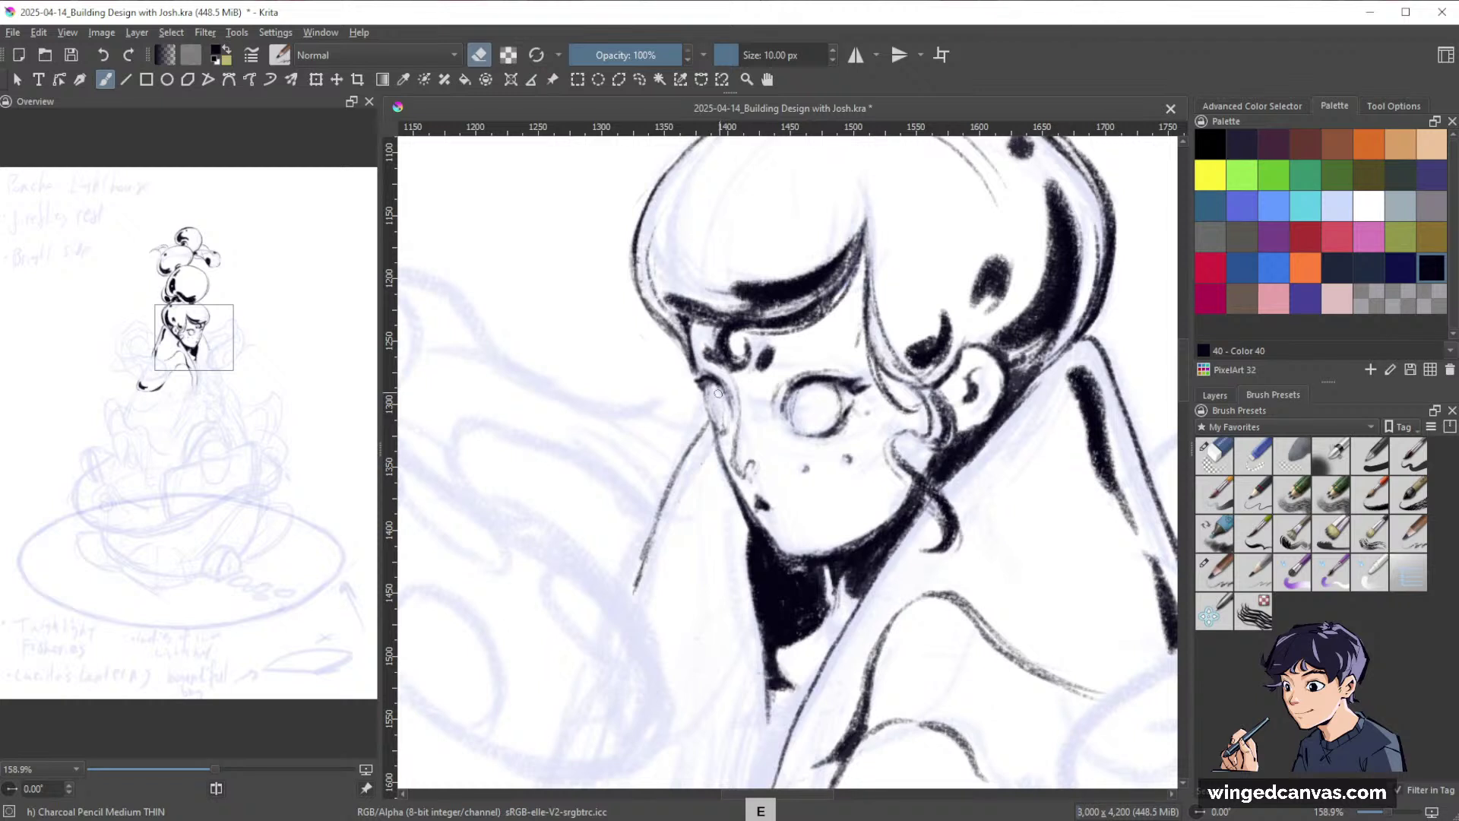
# Redraw the near eye's lower rim with a heavier line toward the outer corner.
pyautogui.press('e')
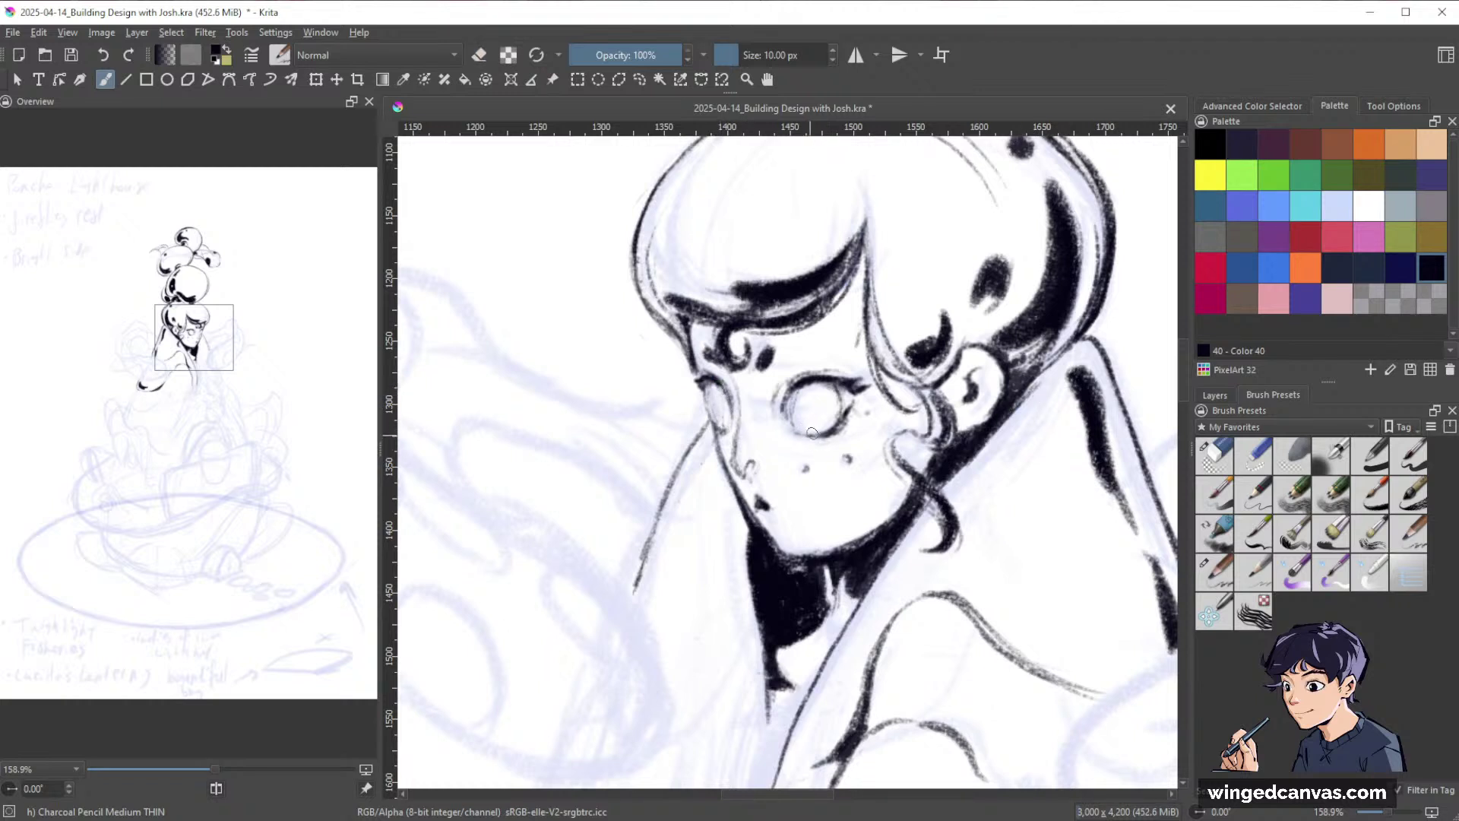
pyautogui.press('e')
pyautogui.press('e')
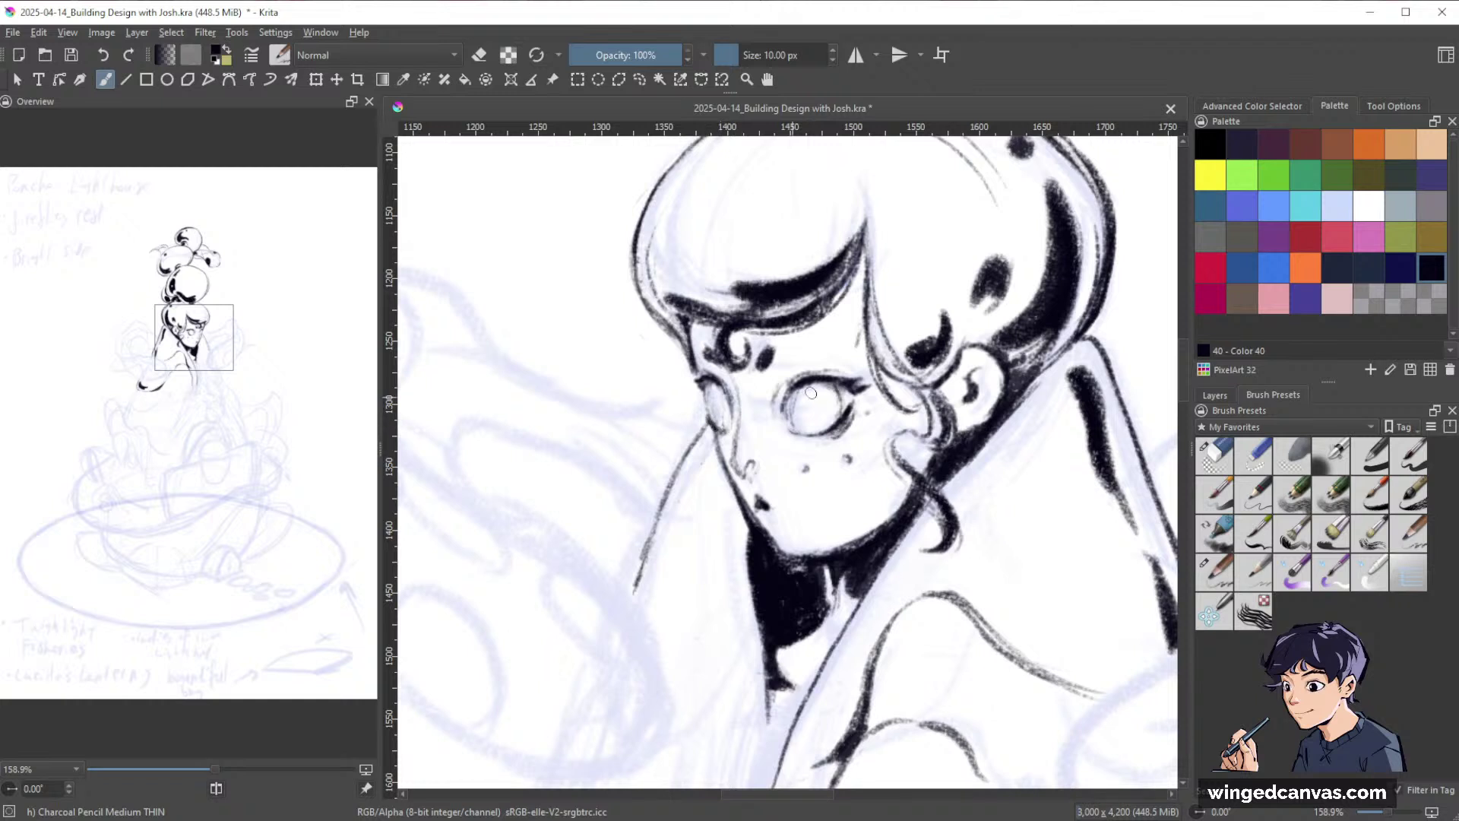
# Refine the far cheek contour from below the eye down toward the mouth.
pyautogui.moveTo(711, 429); pyautogui.dragTo(731, 492)
pyautogui.press('e')
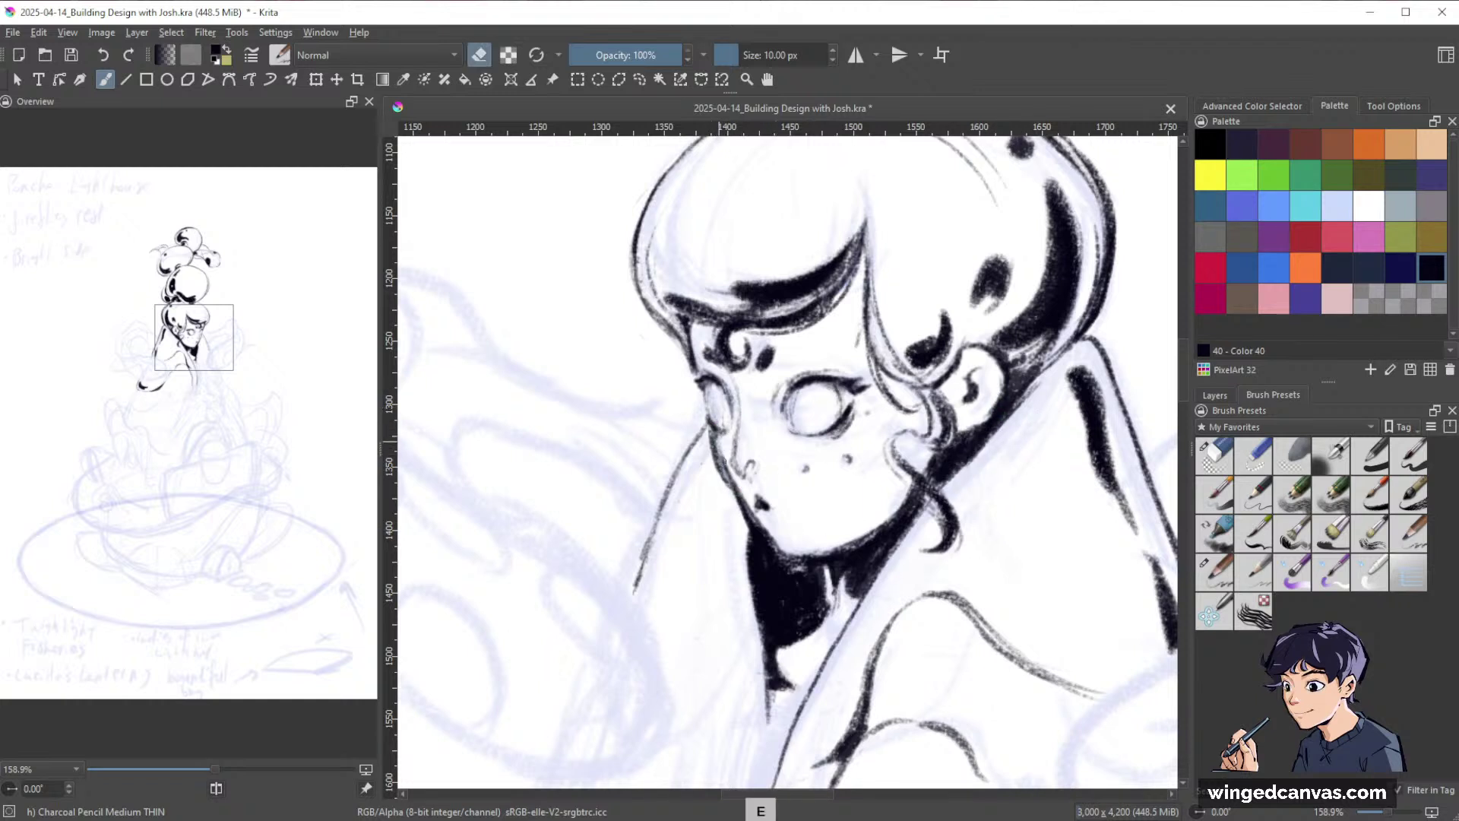
pyautogui.moveTo(758, 521)
pyautogui.mouseDown()
pyautogui.moveTo(782, 551)
pyautogui.moveTo(728, 491)
pyautogui.moveTo(735, 502)
pyautogui.moveTo(716, 445)
pyautogui.moveTo(752, 517)
pyautogui.mouseUp()
pyautogui.press('e')
pyautogui.press('e')
pyautogui.press('e')
# Redraw the face contour from the far cheek down to the chin and trim its edge above the neck shadow.
pyautogui.moveTo(718, 460); pyautogui.dragTo(748, 515)
pyautogui.moveTo(717, 455); pyautogui.dragTo(769, 538)
pyautogui.press('e')
pyautogui.moveTo(738, 490)
pyautogui.mouseDown()
pyautogui.moveTo(762, 537)
pyautogui.moveTo(813, 541)
pyautogui.mouseUp()
pyautogui.press('e')
pyautogui.press('e')
pyautogui.moveTo(1024, 411); pyautogui.dragTo(982, 498)
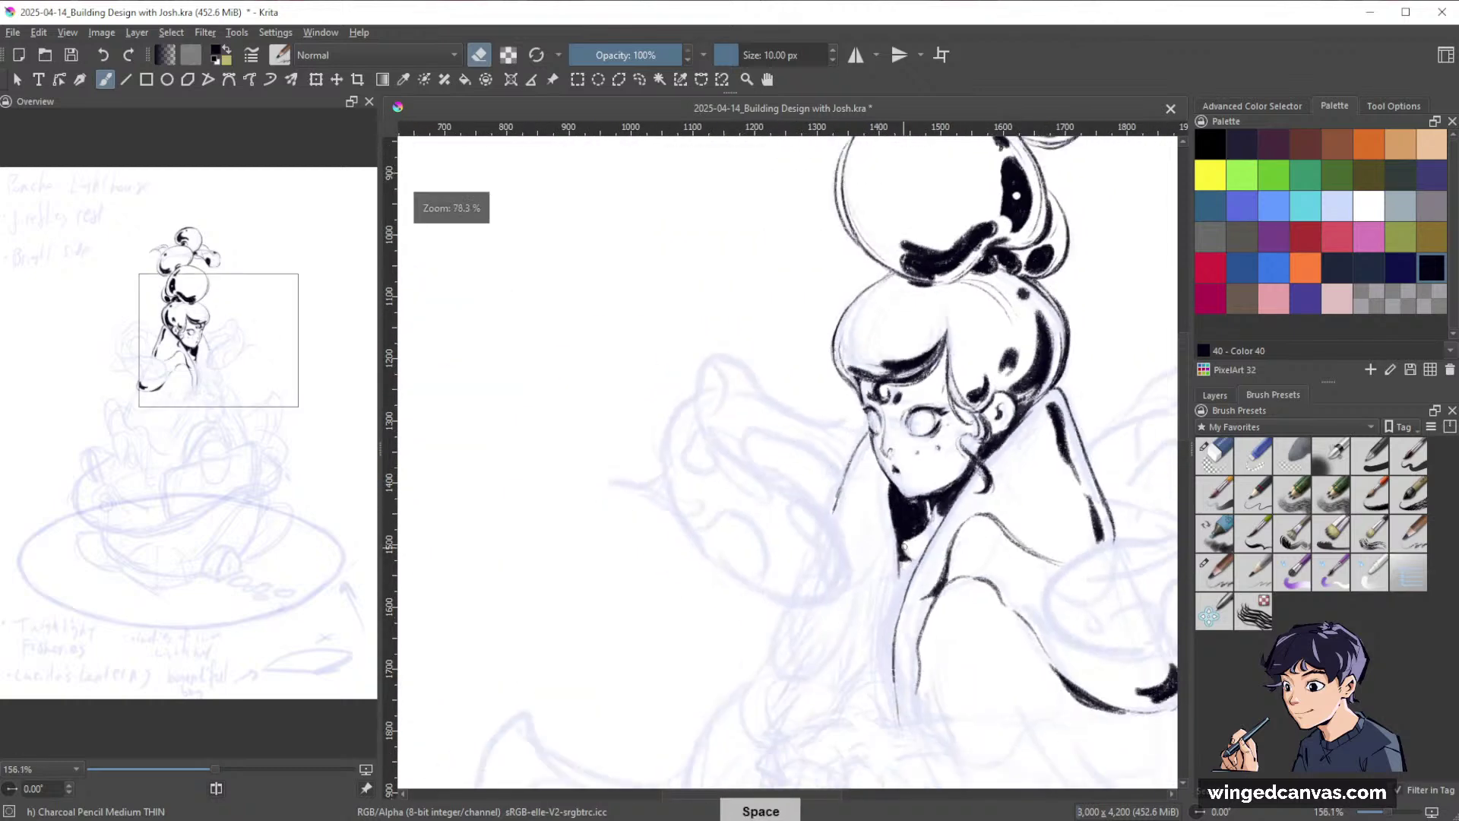
# Return the canvas to its unmirrored view and reinforce the jaw line below the near cheek with the brush.
pyautogui.press('m')
pyautogui.moveTo(834, 463); pyautogui.dragTo(1035, 439)
pyautogui.moveTo(1035, 440); pyautogui.dragTo(988, 449)
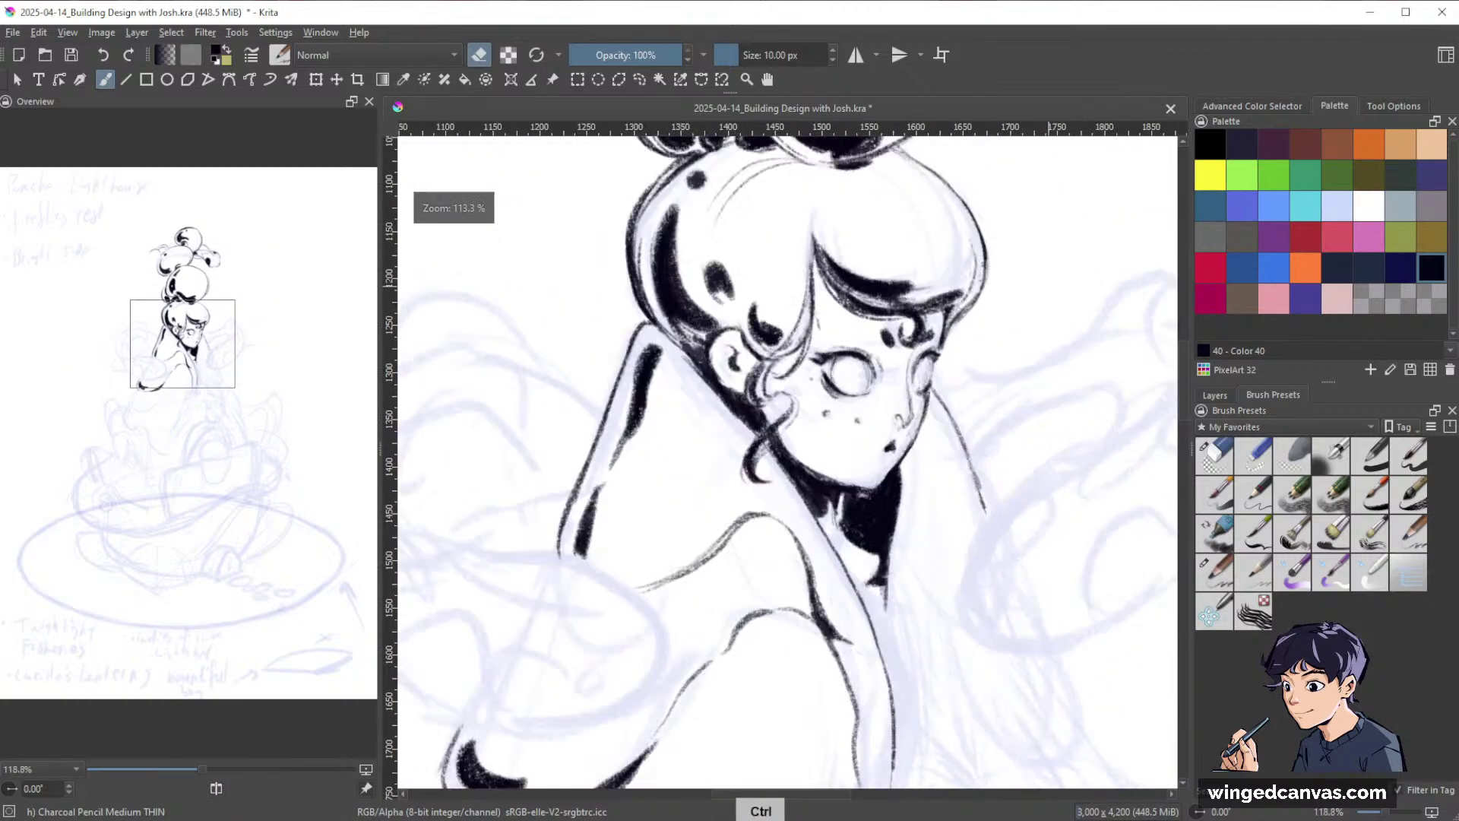
pyautogui.press('e')
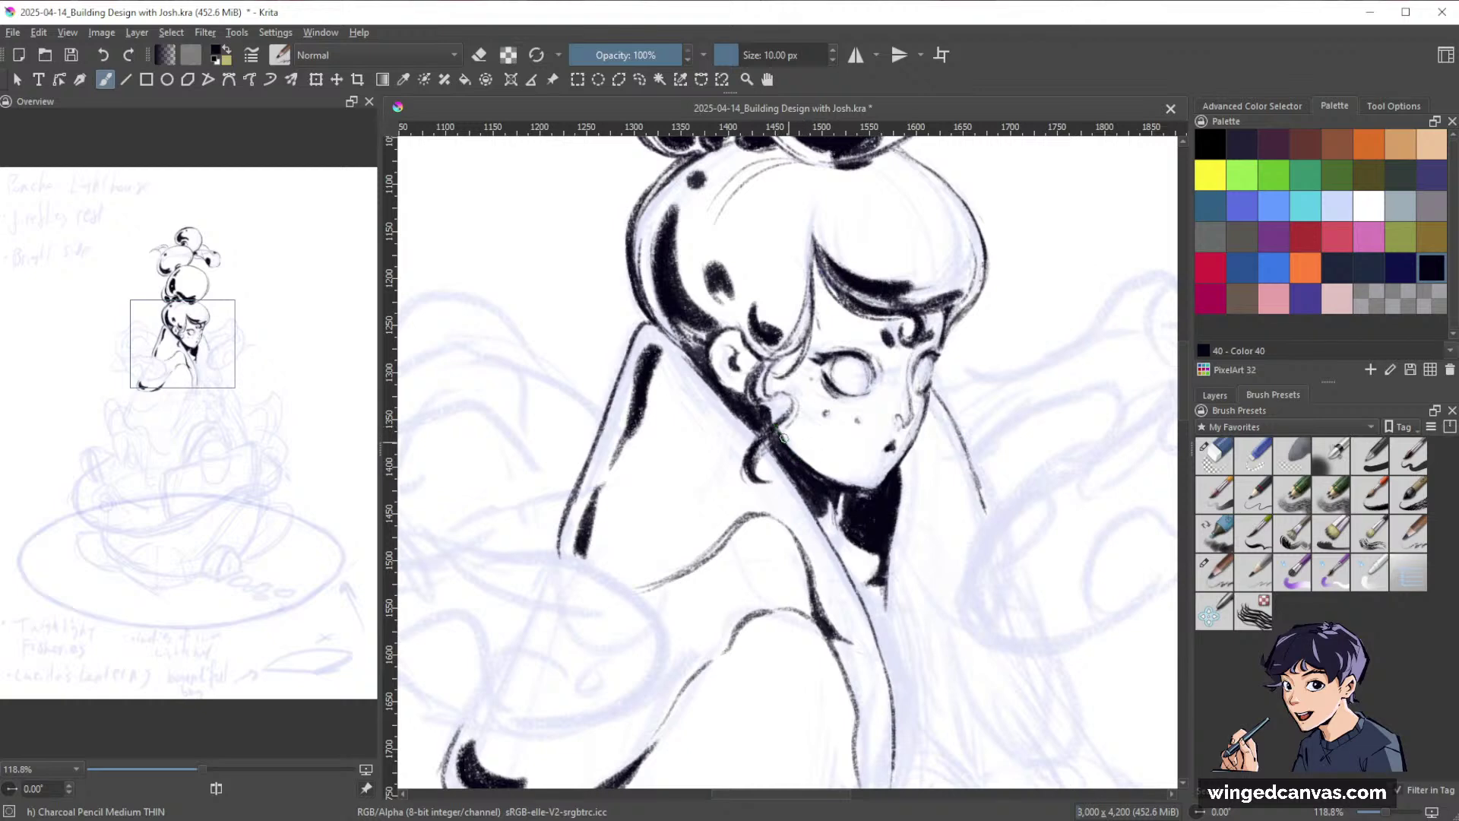
pyautogui.moveTo(784, 439); pyautogui.dragTo(830, 477)
# Ink the cloak's second tier below the shoulder fold, from its rounded outer edge along the wavy hem to the front edge.
pyautogui.moveTo(1029, 472)
pyautogui.mouseDown()
pyautogui.moveTo(990, 518)
pyautogui.moveTo(980, 578)
pyautogui.moveTo(866, 589)
pyautogui.mouseUp()
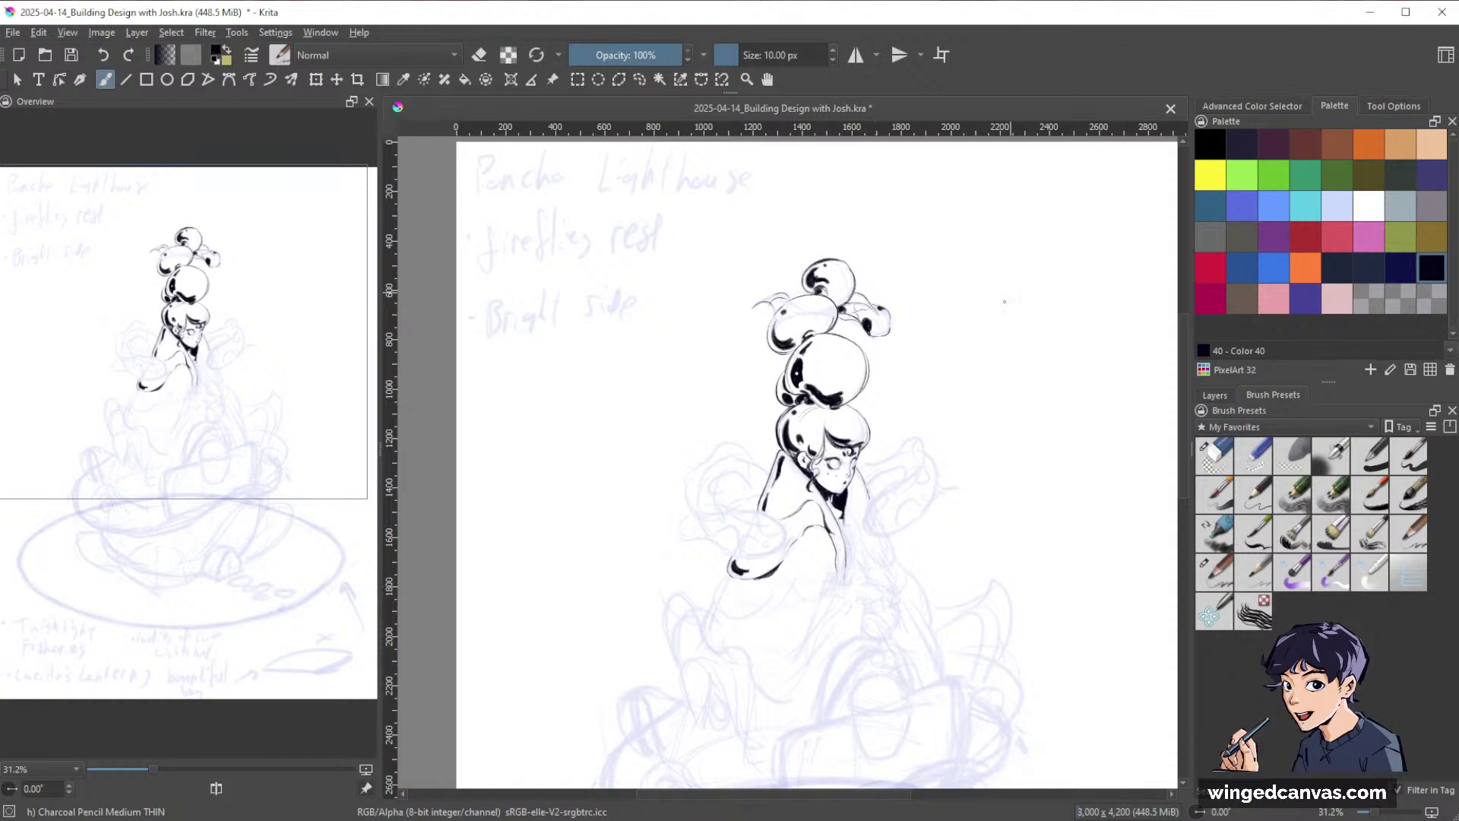
pyautogui.moveTo(874, 586); pyautogui.dragTo(673, 556)
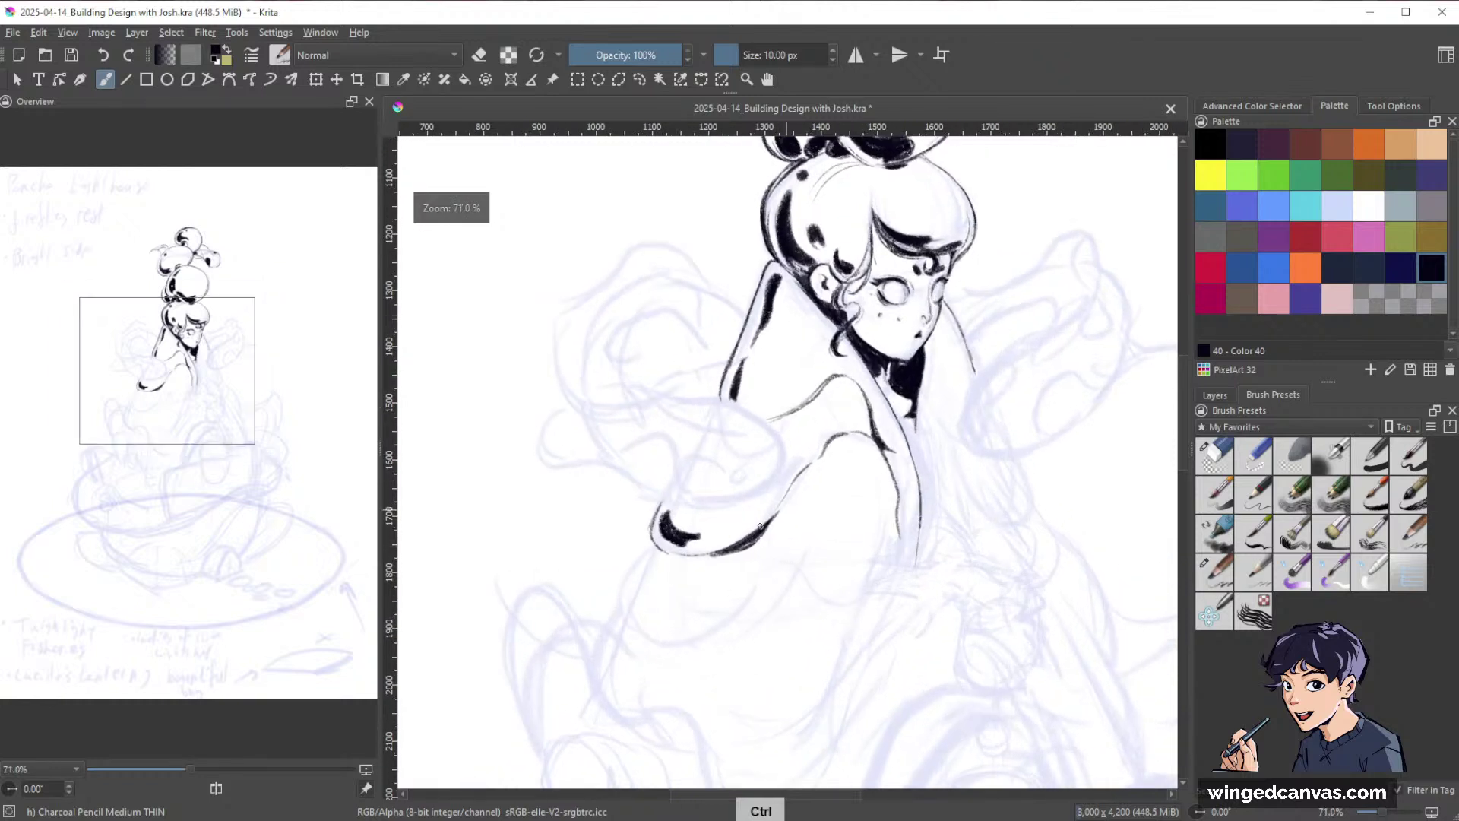
pyautogui.press('space')
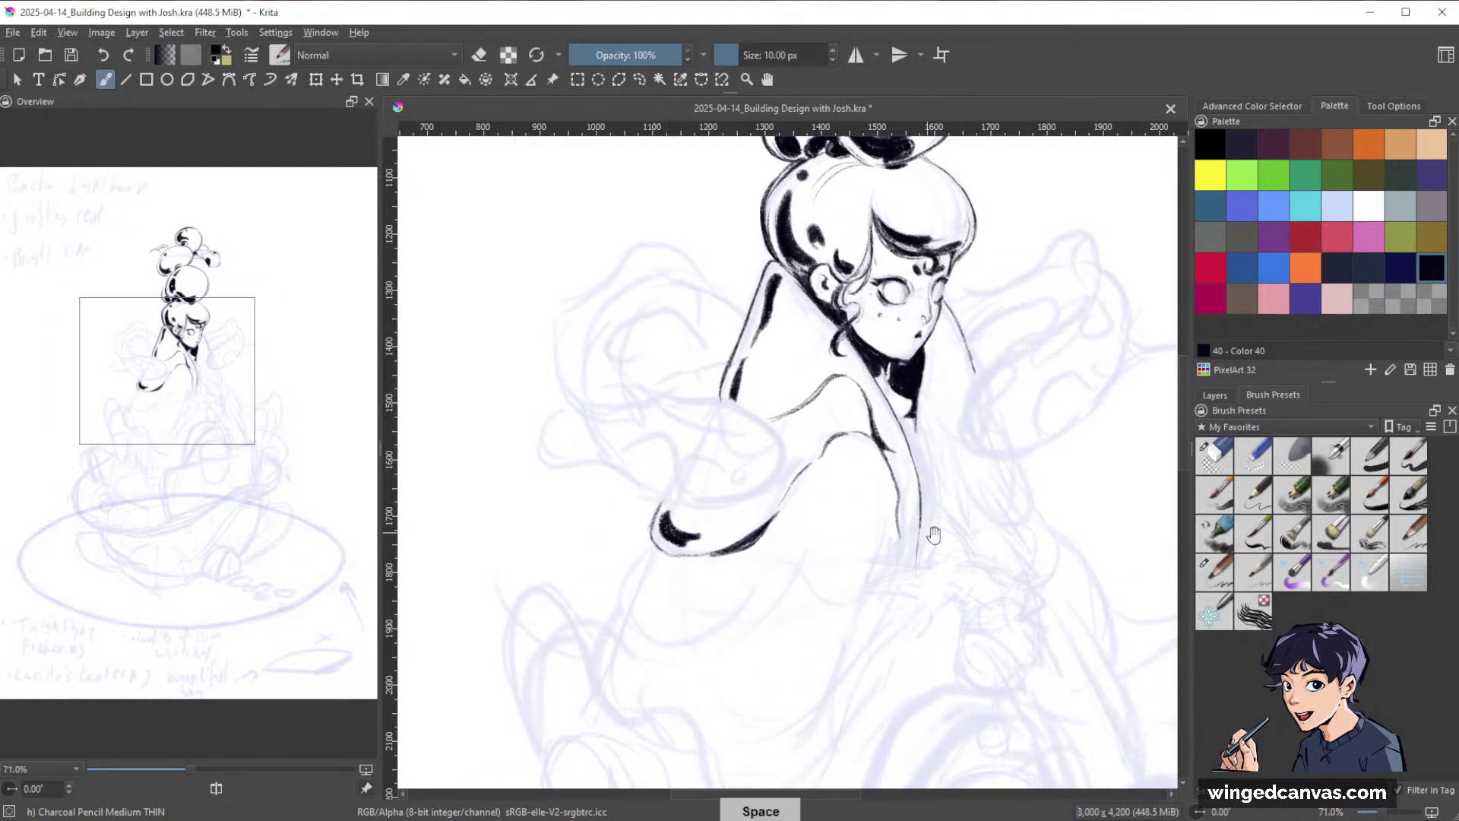
pyautogui.moveTo(747, 515); pyautogui.dragTo(781, 490)
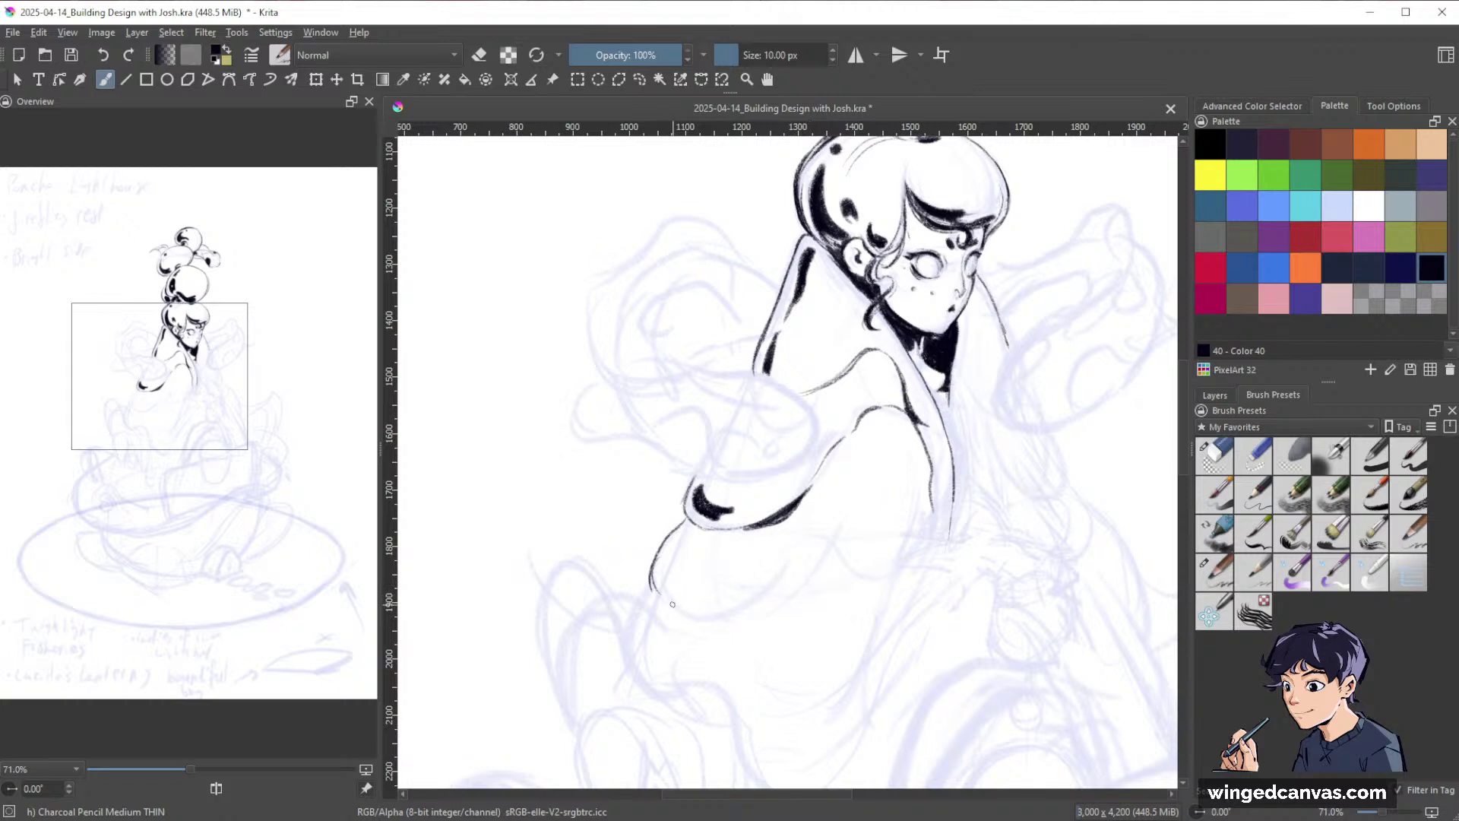
pyautogui.moveTo(651, 585)
pyautogui.mouseDown()
pyautogui.moveTo(658, 599)
pyautogui.moveTo(764, 598)
pyautogui.moveTo(801, 557)
pyautogui.mouseUp()
pyautogui.moveTo(899, 505); pyautogui.dragTo(787, 540)
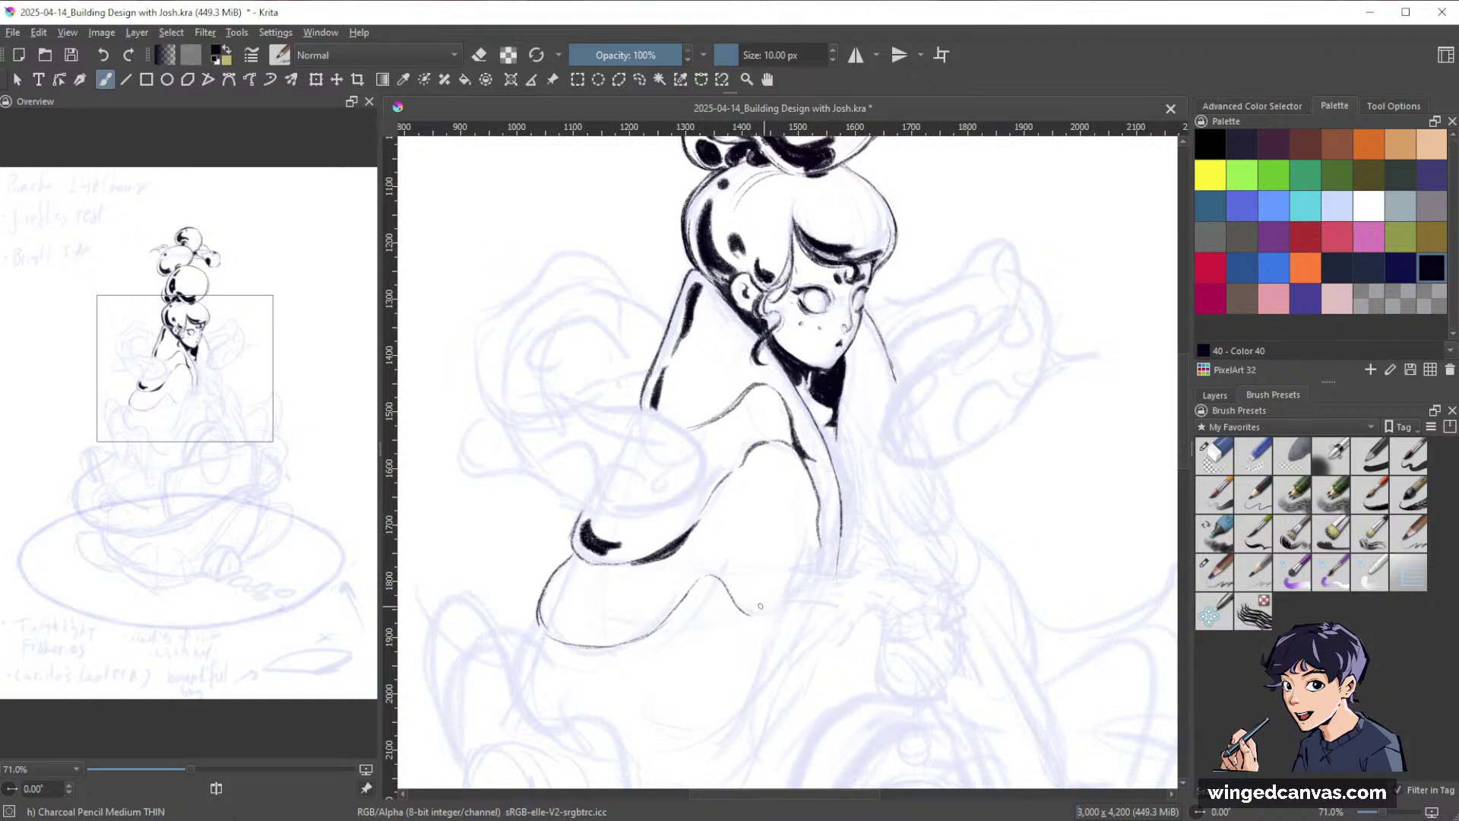
pyautogui.moveTo(840, 512); pyautogui.dragTo(816, 585)
pyautogui.press('space')
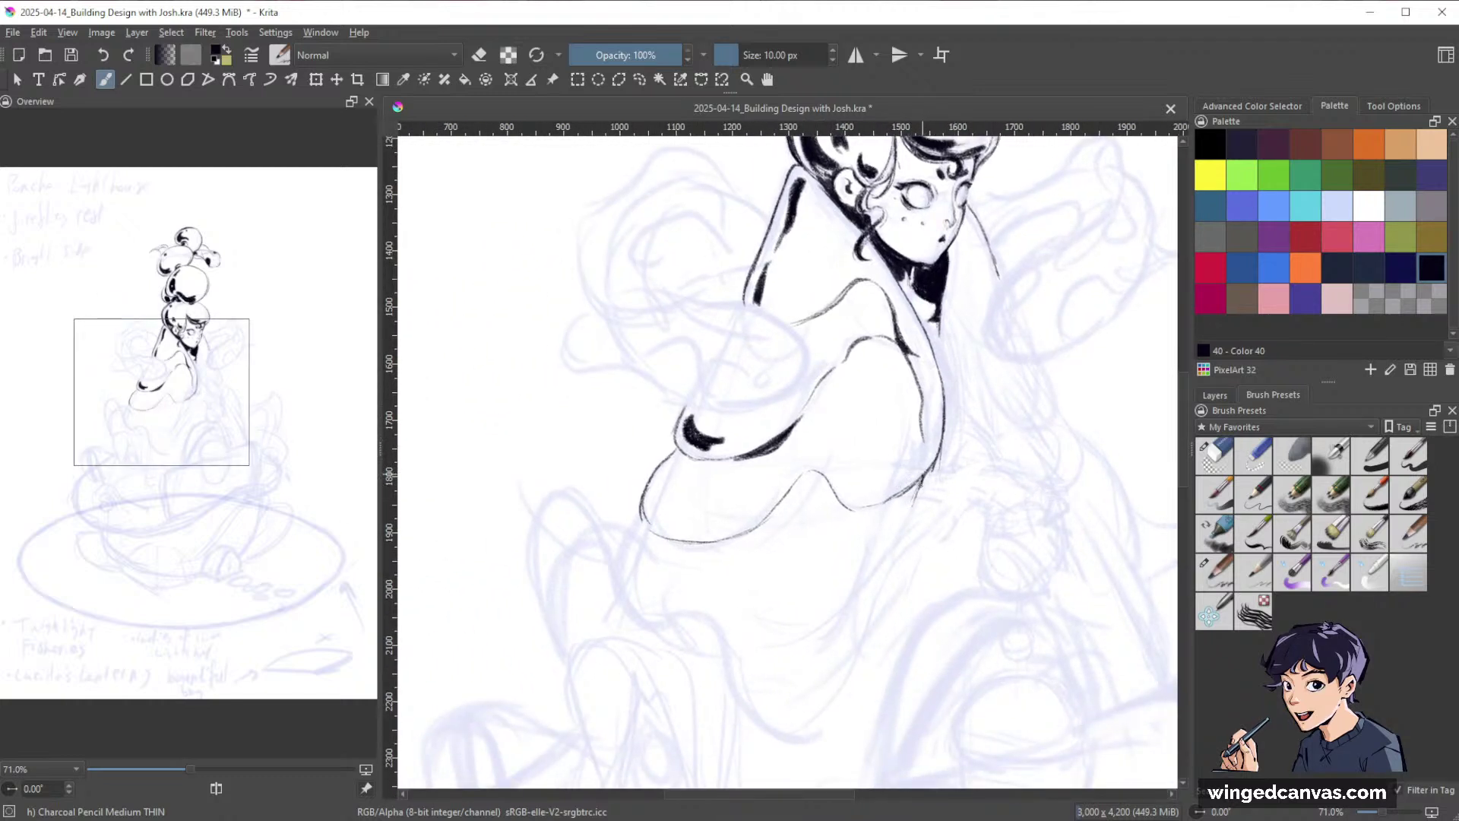
# Ink the next cloak tier with a long front edge, a wavy hem and an upturned flap at its outer end.
pyautogui.moveTo(923, 477)
pyautogui.mouseDown()
pyautogui.moveTo(825, 618)
pyautogui.moveTo(758, 650)
pyautogui.mouseUp()
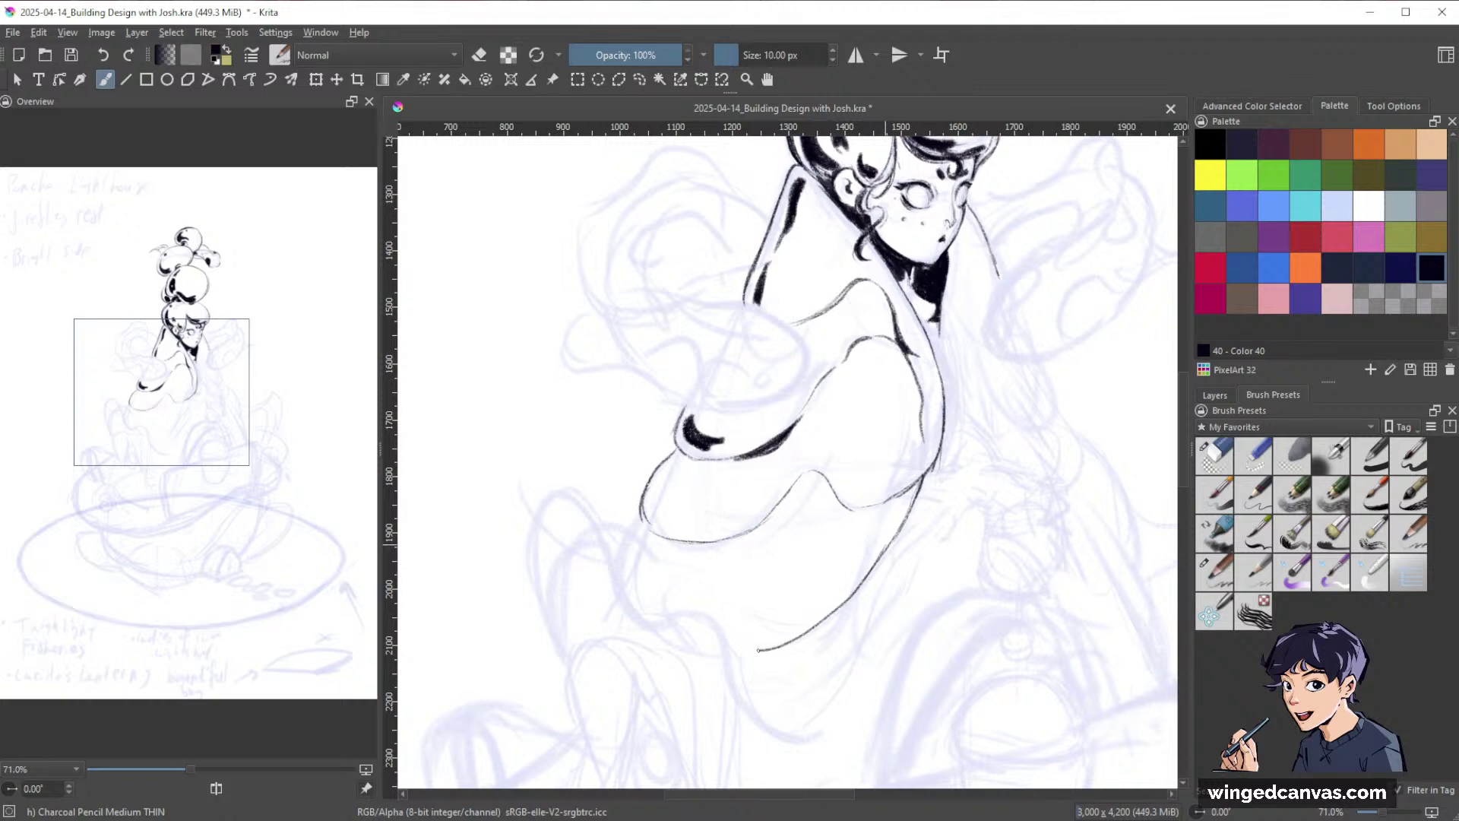
pyautogui.press('space')
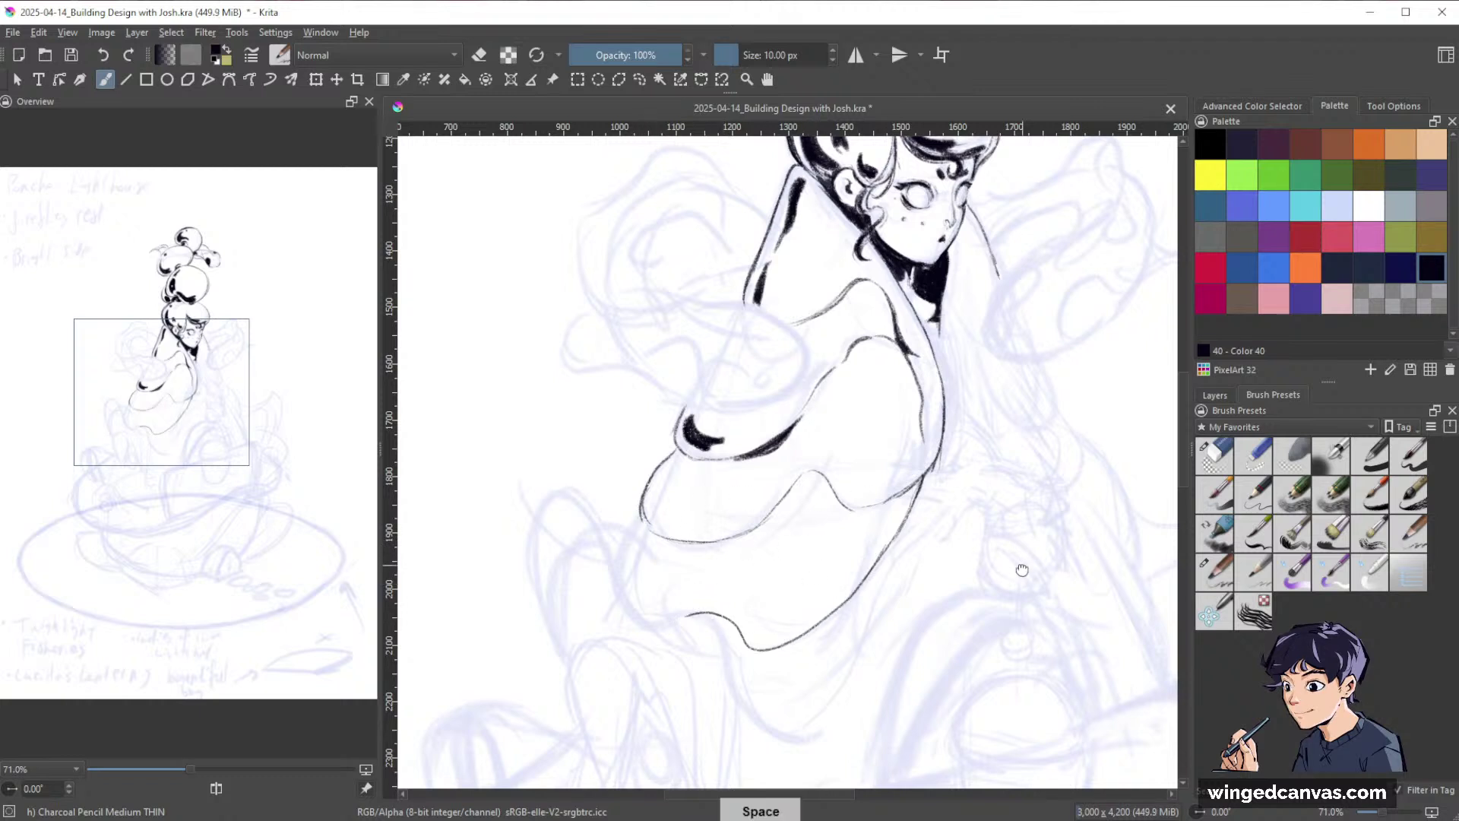
pyautogui.moveTo(1023, 570); pyautogui.dragTo(1010, 563)
pyautogui.moveTo(629, 514)
pyautogui.mouseDown()
pyautogui.moveTo(532, 484)
pyautogui.moveTo(519, 559)
pyautogui.mouseUp()
pyautogui.press('space')
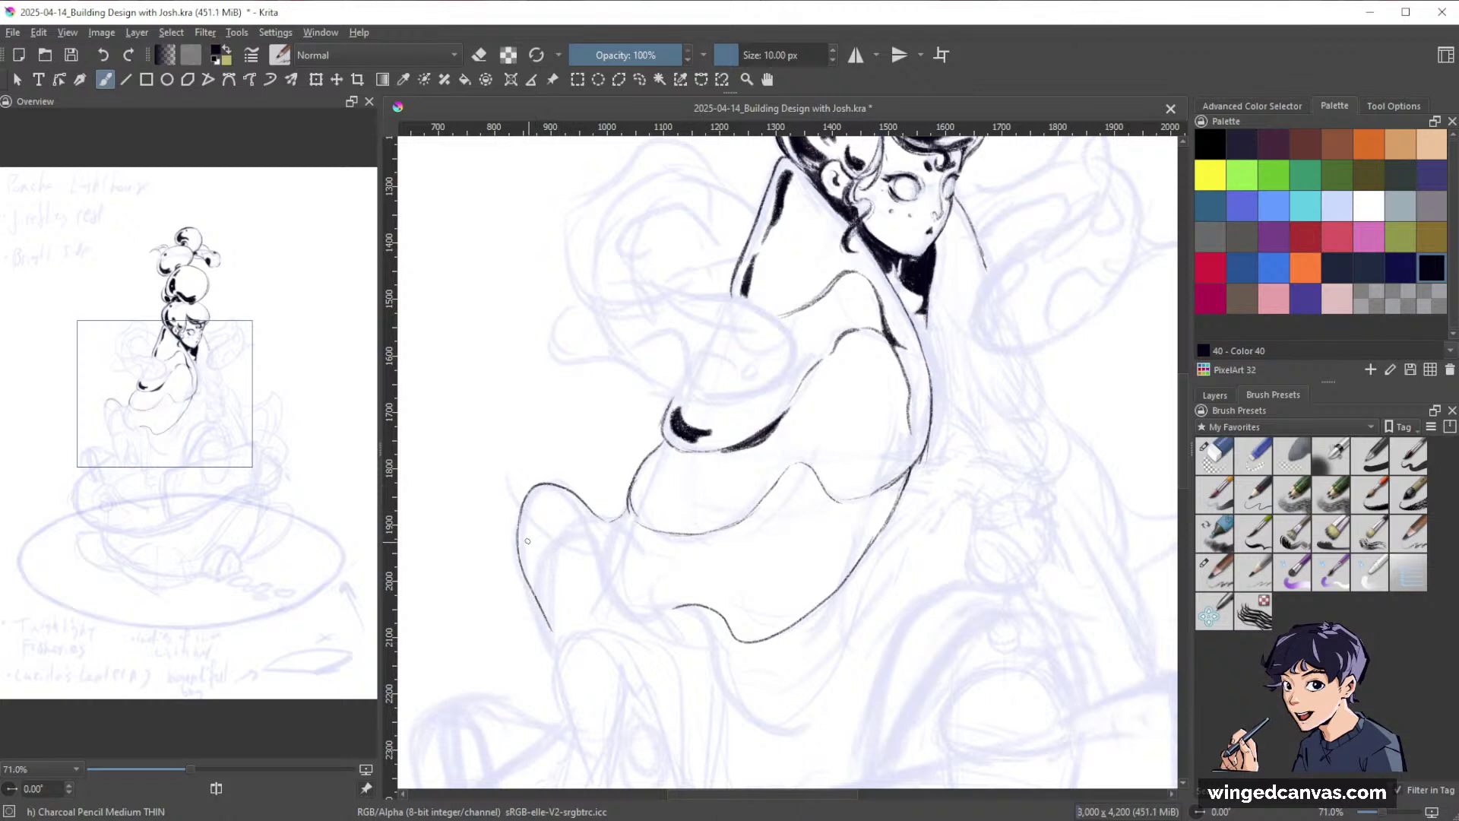
pyautogui.moveTo(536, 505)
pyautogui.mouseDown()
pyautogui.moveTo(610, 616)
pyautogui.moveTo(661, 614)
pyautogui.moveTo(598, 612)
pyautogui.moveTo(658, 610)
pyautogui.mouseUp()
# Enlarge the brush beyond 15 px and paint a curved black shadow inside the outer edge of the cloak's second tier.
pyautogui.moveTo(1075, 468); pyautogui.dragTo(880, 625)
pyautogui.moveTo(843, 502); pyautogui.dragTo(873, 420)
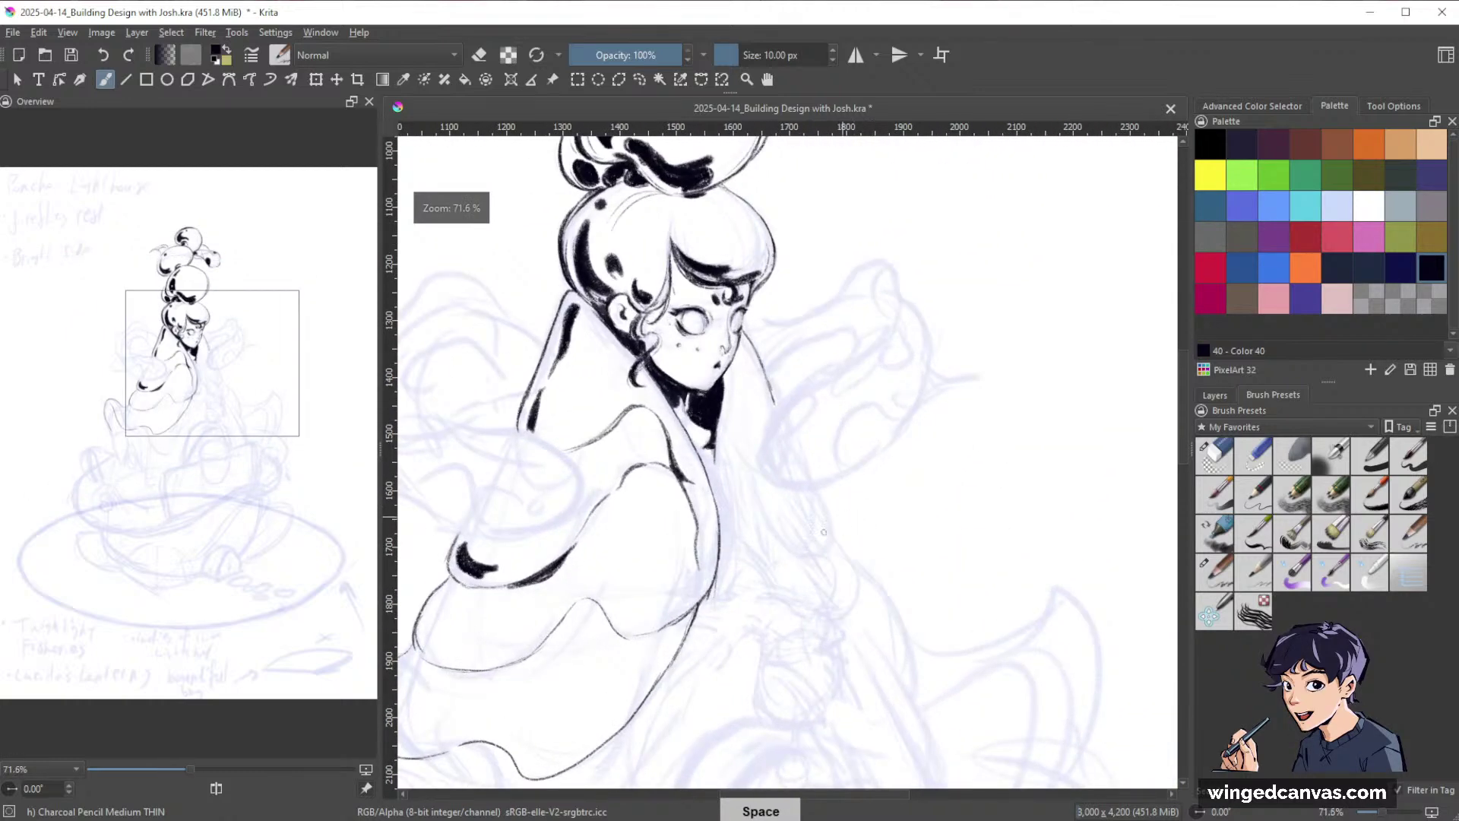
pyautogui.moveTo(824, 532); pyautogui.dragTo(987, 490)
pyautogui.press(']')
pyautogui.press(']')
pyautogui.press(']')
pyautogui.press(']')
pyautogui.press(']')
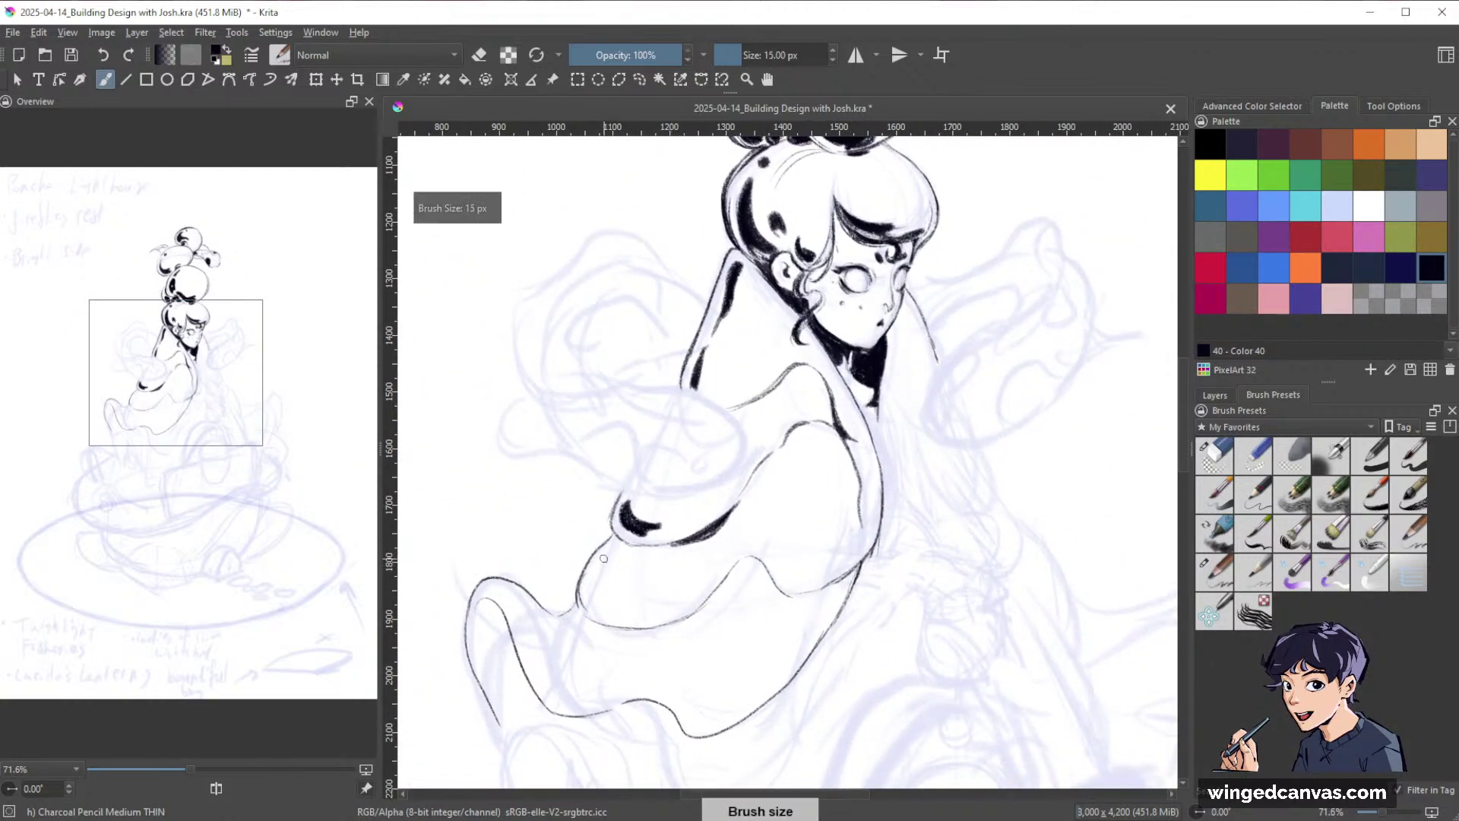
pyautogui.press(']')
pyautogui.press(']')
pyautogui.press(']')
pyautogui.press(']')
pyautogui.moveTo(608, 552)
pyautogui.mouseDown()
pyautogui.moveTo(596, 596)
pyautogui.moveTo(612, 611)
pyautogui.mouseUp()
# Set the brush size to 30 px and extend black shadows under the upper fold and along the second tier's wavy hem.
pyautogui.press(']')
pyautogui.press(']')
pyautogui.press(']')
pyautogui.press(']')
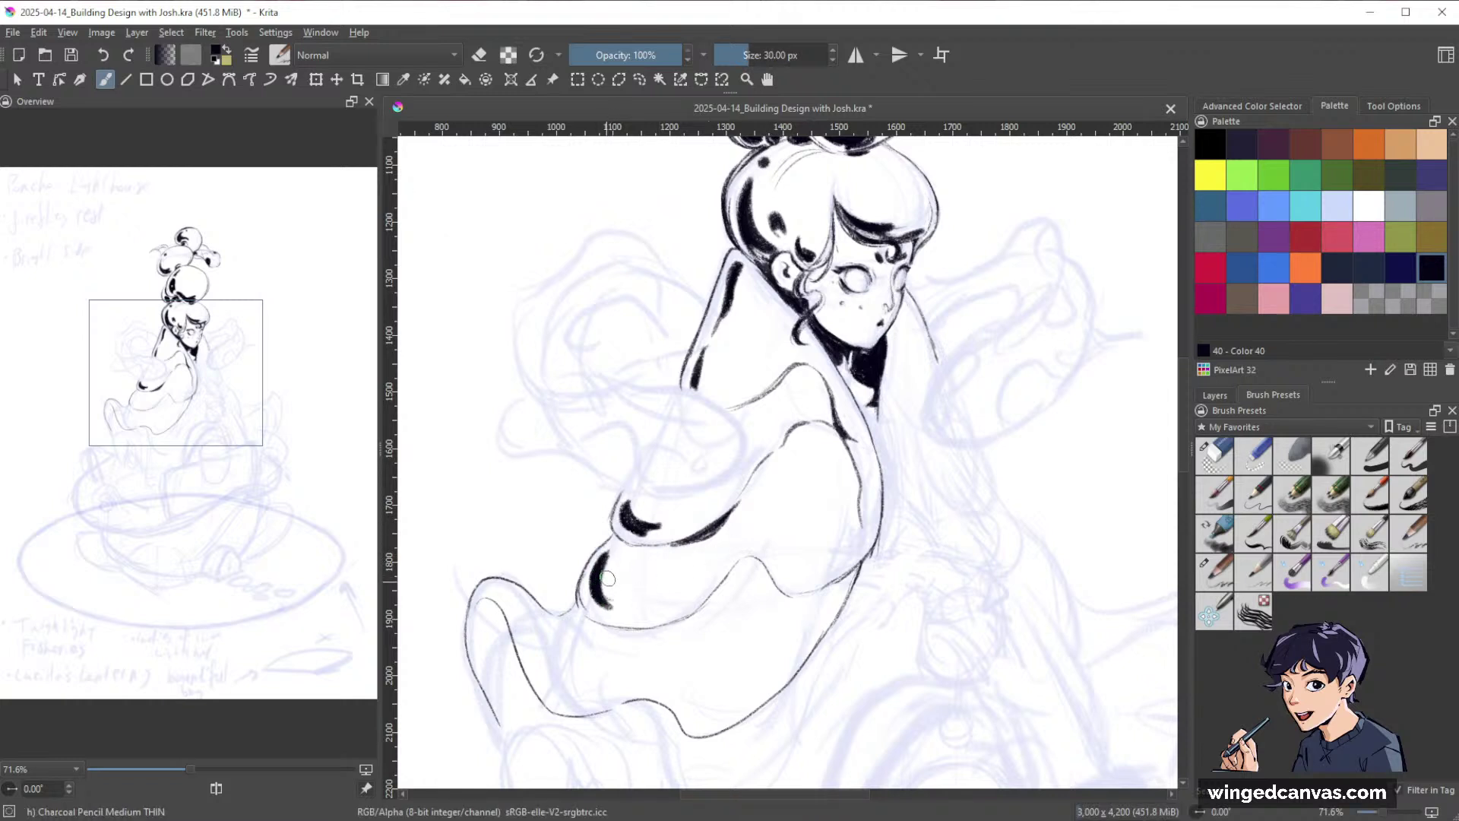
pyautogui.moveTo(614, 540)
pyautogui.mouseDown()
pyautogui.moveTo(657, 548)
pyautogui.moveTo(624, 542)
pyautogui.moveTo(626, 598)
pyautogui.moveTo(609, 596)
pyautogui.moveTo(602, 575)
pyautogui.moveTo(680, 592)
pyautogui.moveTo(619, 610)
pyautogui.moveTo(672, 608)
pyautogui.moveTo(673, 593)
pyautogui.moveTo(660, 609)
pyautogui.moveTo(718, 568)
pyautogui.mouseUp()
pyautogui.moveTo(658, 610)
pyautogui.mouseDown()
pyautogui.moveTo(730, 558)
pyautogui.moveTo(777, 589)
pyautogui.moveTo(820, 571)
pyautogui.moveTo(794, 595)
pyautogui.moveTo(826, 571)
pyautogui.mouseUp()
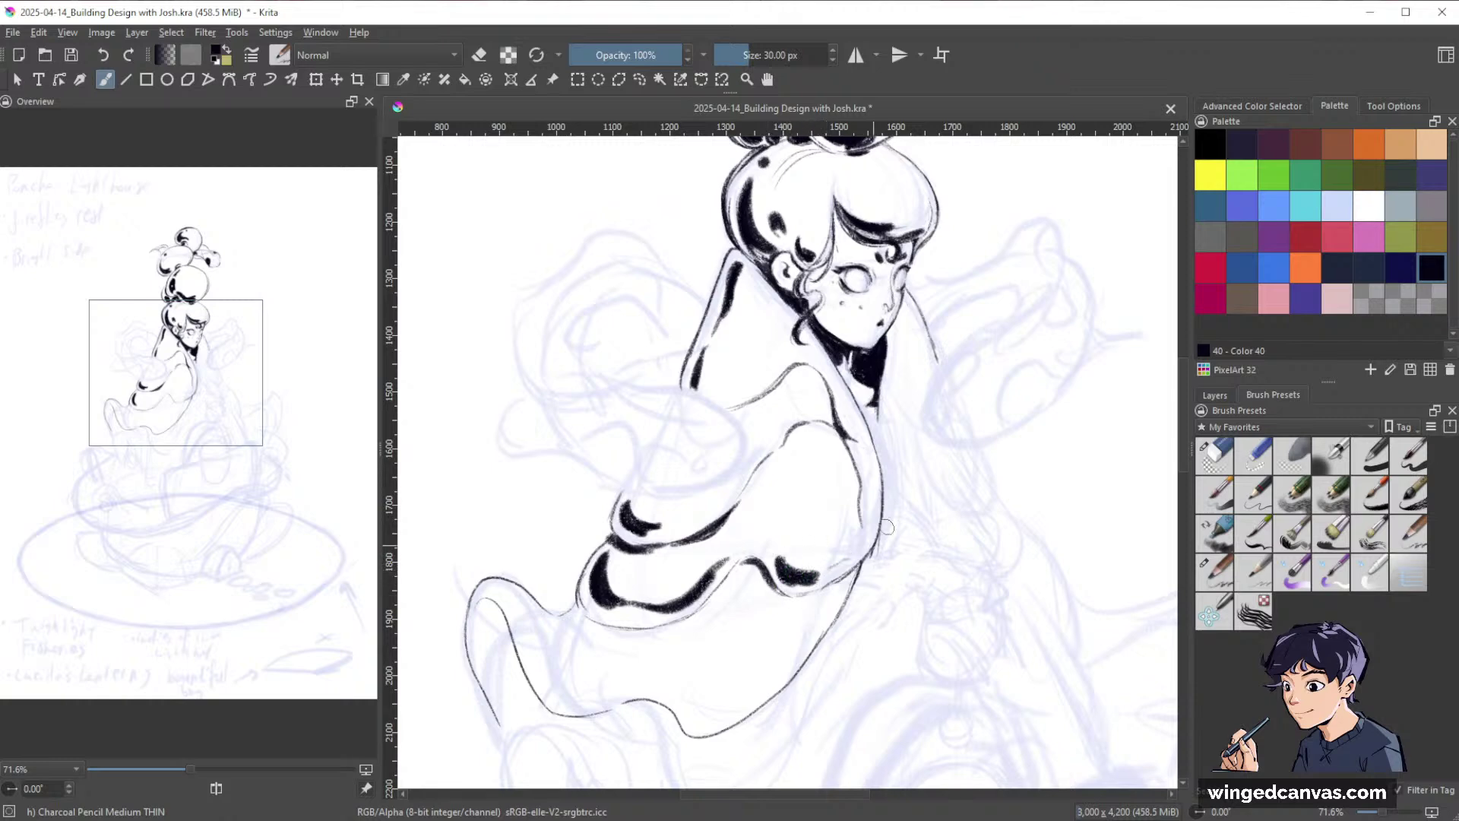
# Add a short black shadow accent near the top of the shoulder fold on the cloak's upper tier.
pyautogui.moveTo(1036, 469); pyautogui.dragTo(929, 602)
pyautogui.moveTo(1019, 509); pyautogui.dragTo(961, 392)
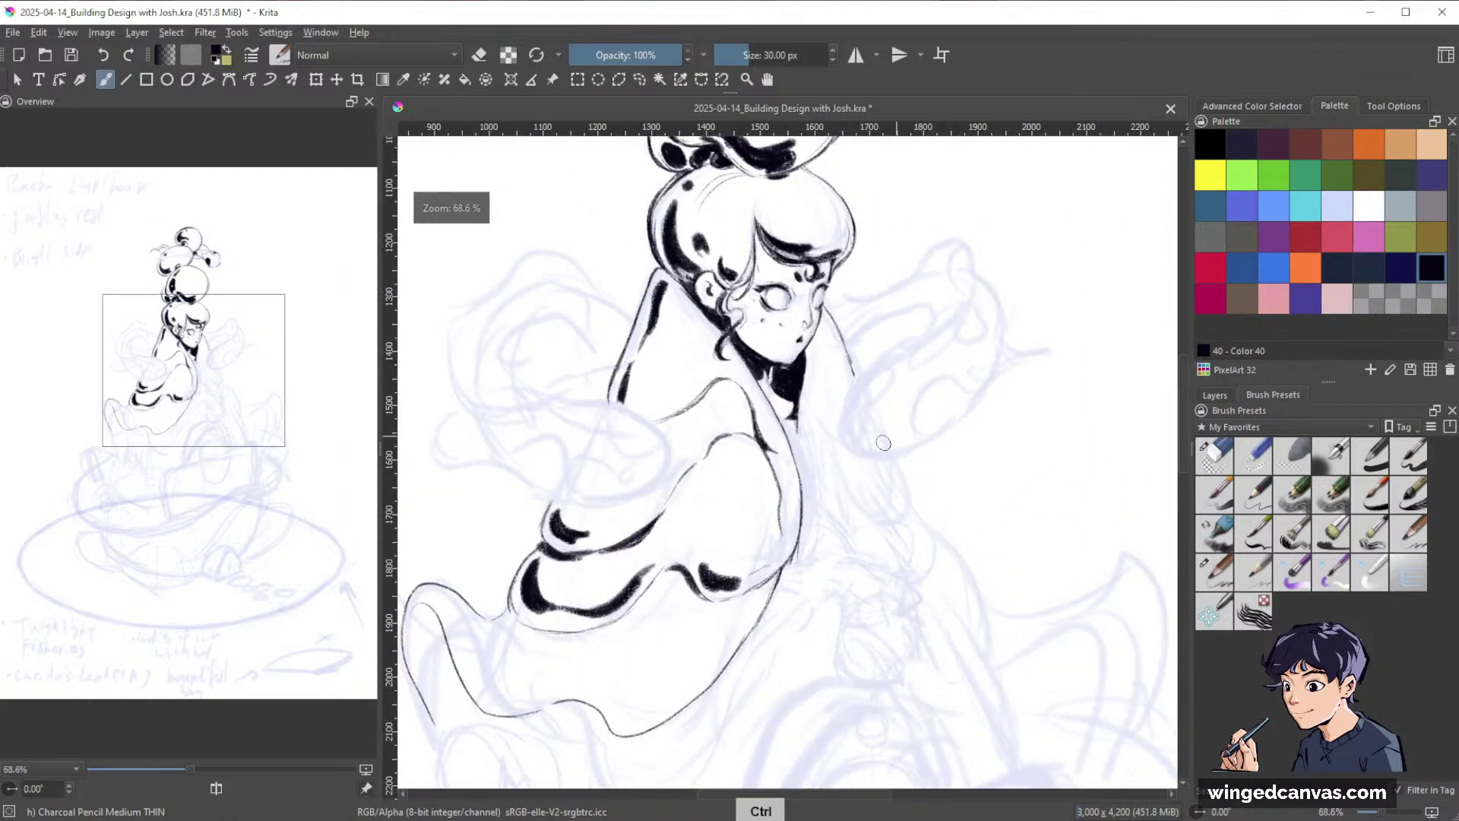
pyautogui.moveTo(858, 465); pyautogui.dragTo(981, 568)
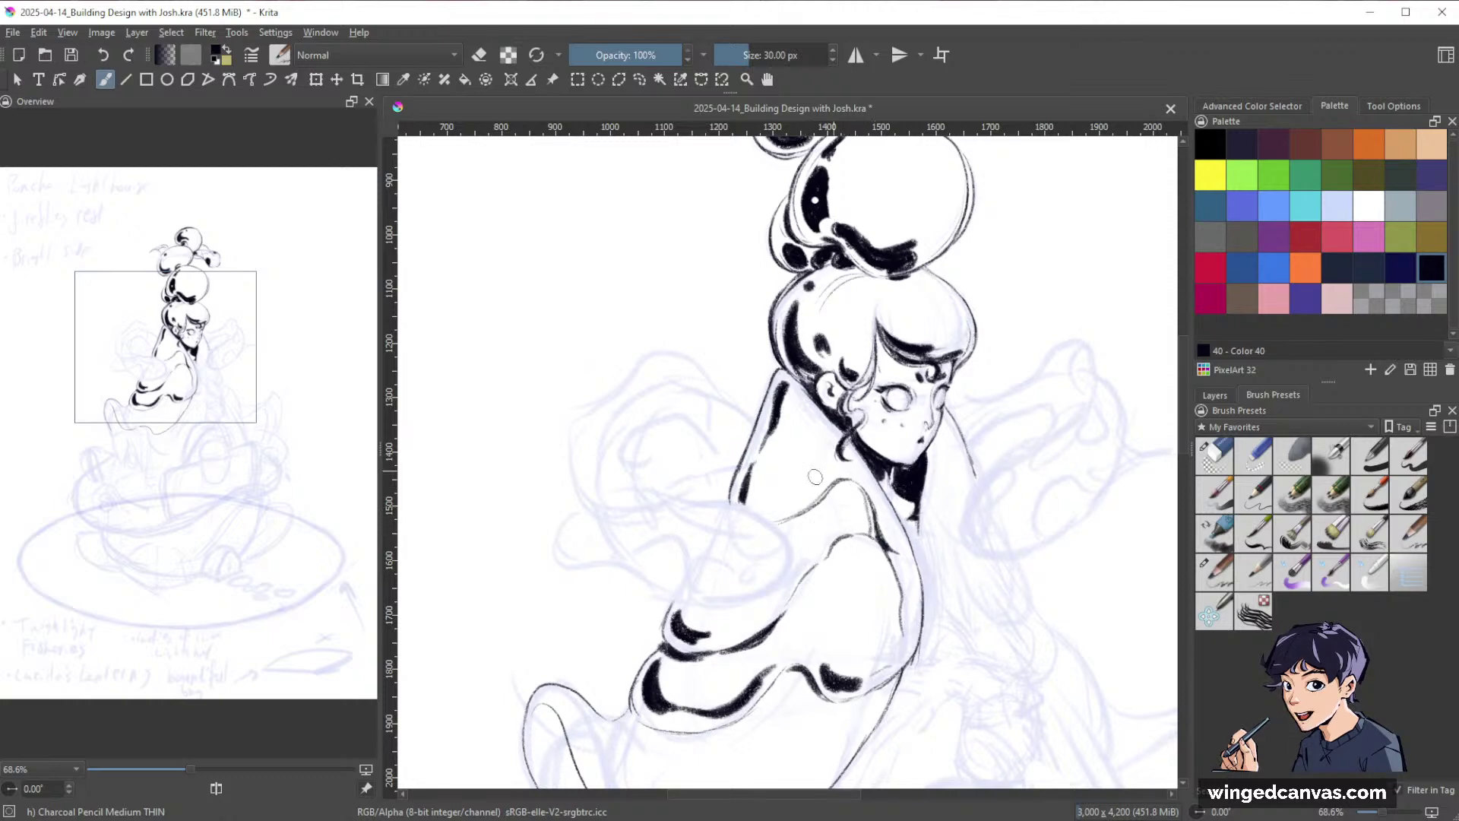
pyautogui.moveTo(819, 571); pyautogui.dragTo(805, 587)
pyautogui.moveTo(1031, 495); pyautogui.dragTo(981, 500)
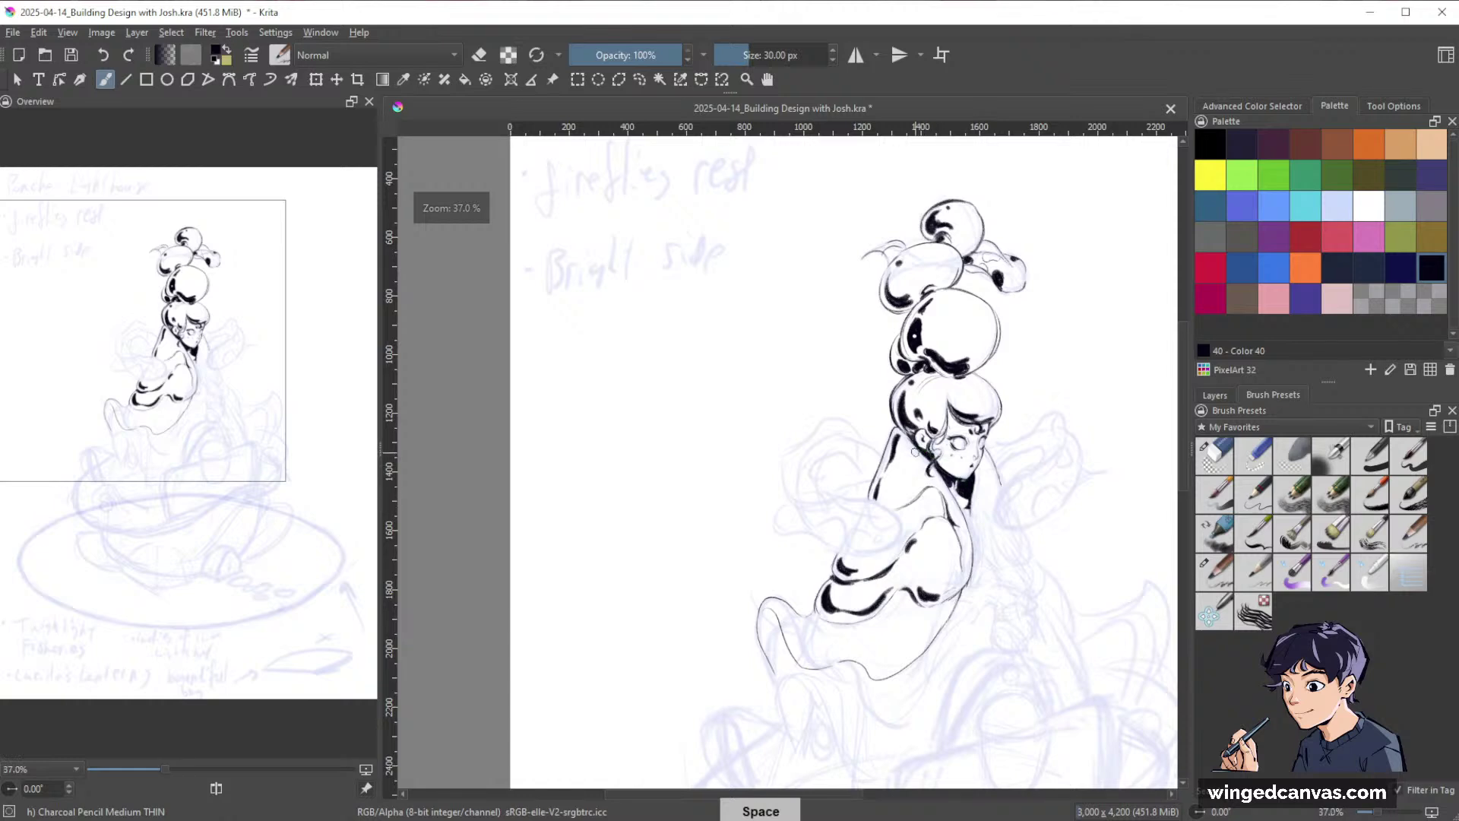
# Set the brush size to 15 px and ink the outer contour of the large ruffle loop behind the cloak collar.
pyautogui.moveTo(915, 451); pyautogui.dragTo(981, 346)
pyautogui.press('[')
pyautogui.press('[')
pyautogui.press('[')
pyautogui.press('[')
pyautogui.press('[')
pyautogui.press('[')
pyautogui.press('[')
pyautogui.press('[')
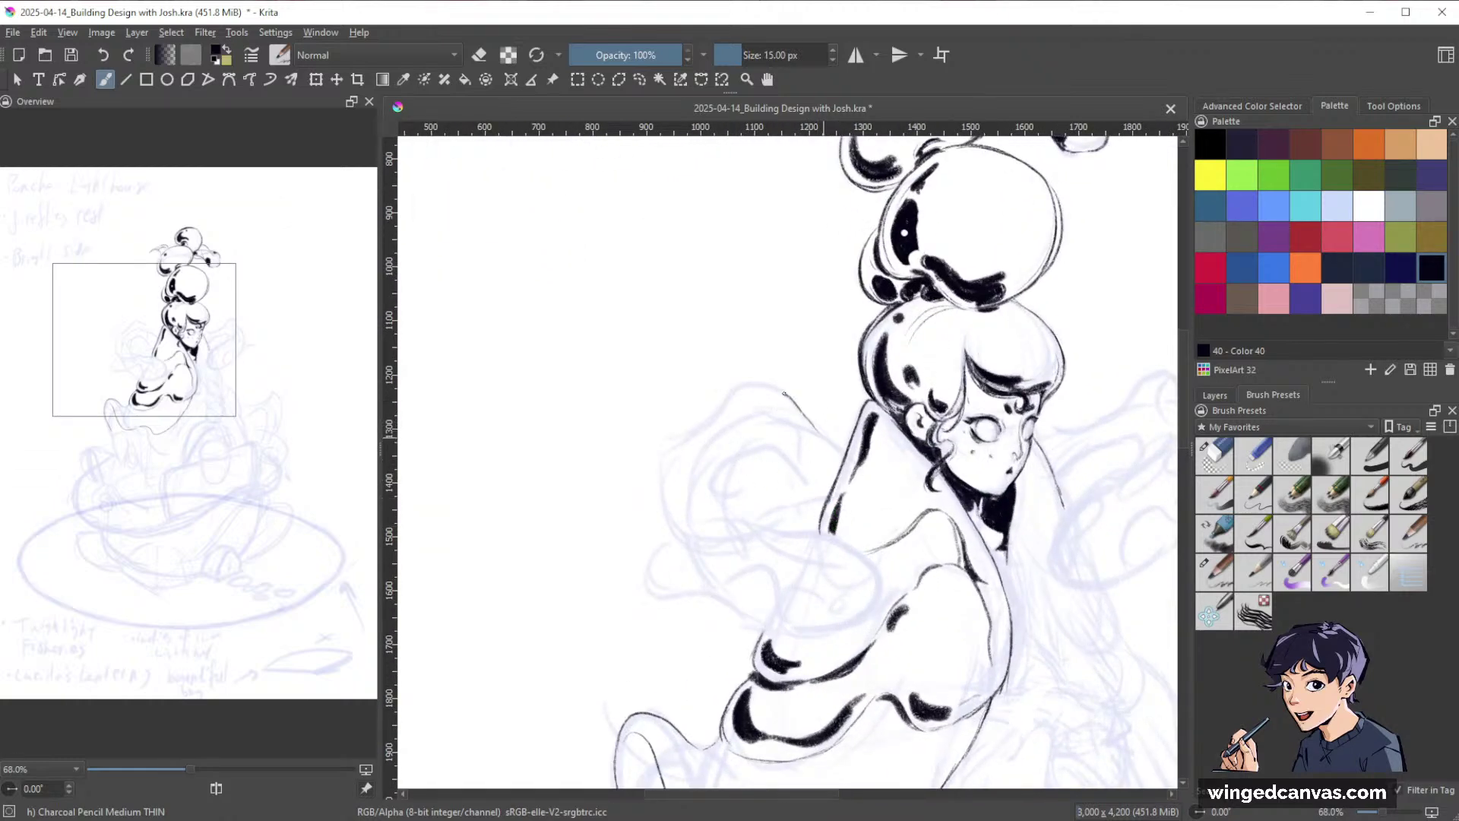
pyautogui.moveTo(713, 422)
pyautogui.mouseDown()
pyautogui.moveTo(666, 459)
pyautogui.moveTo(663, 492)
pyautogui.mouseUp()
pyautogui.moveTo(1016, 412); pyautogui.dragTo(967, 372)
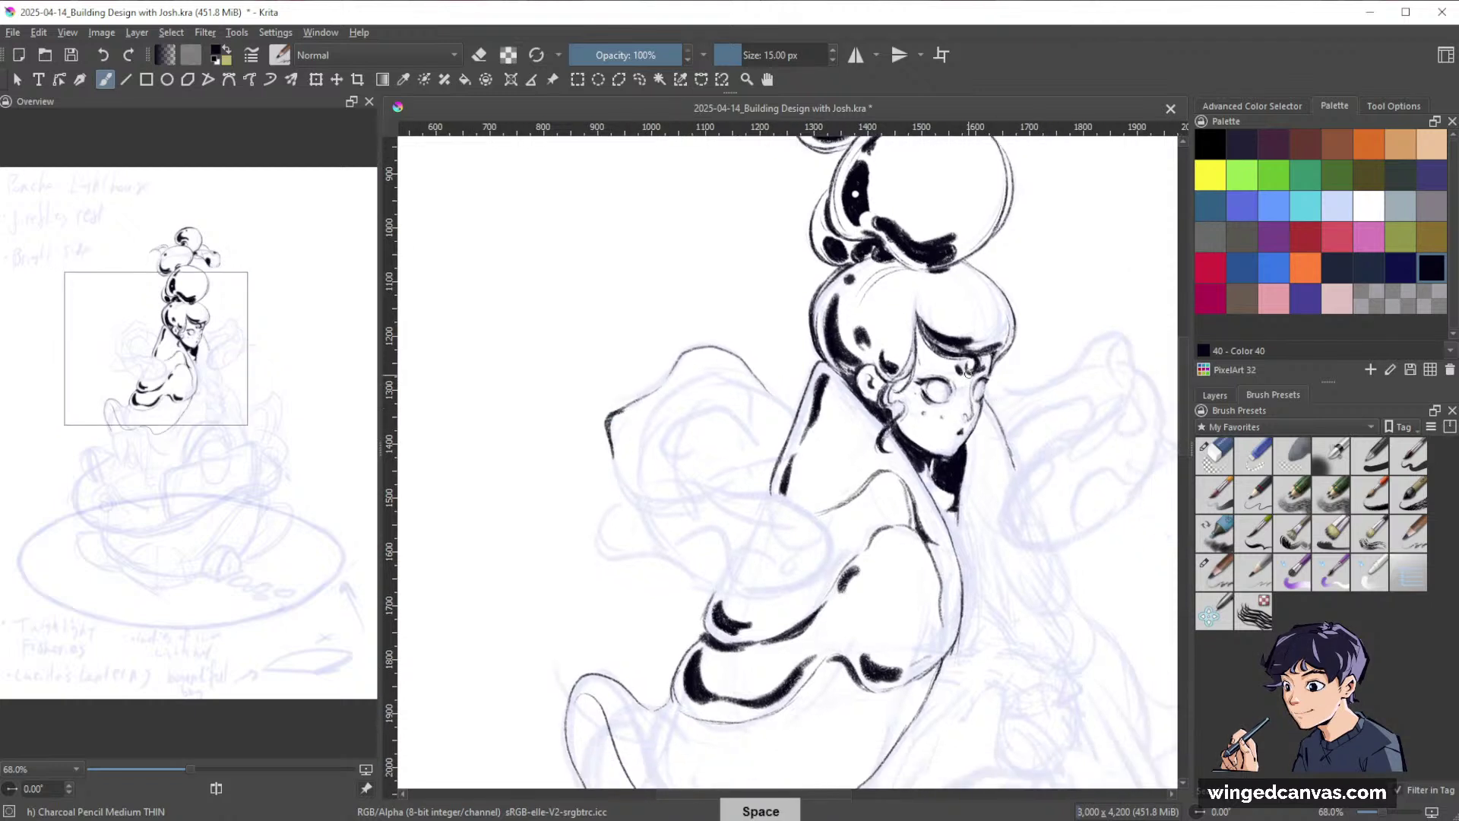
pyautogui.moveTo(620, 458)
pyautogui.mouseDown()
pyautogui.moveTo(655, 503)
pyautogui.moveTo(782, 531)
pyautogui.mouseUp()
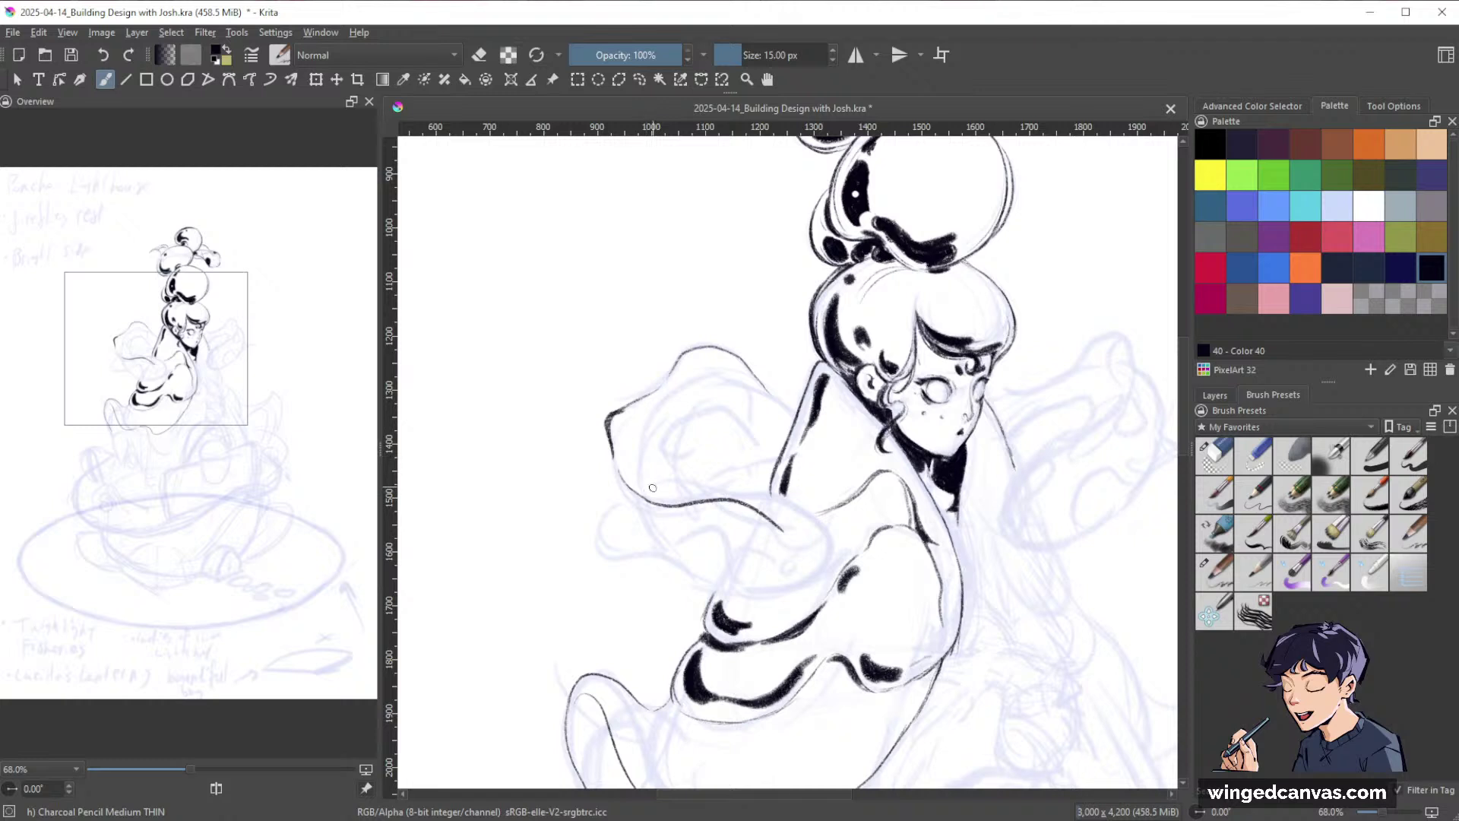
# Ink the ruffle's inner loops and the overlapping lower lobe with its pointed outer tip.
pyautogui.moveTo(644, 484)
pyautogui.mouseDown()
pyautogui.moveTo(693, 376)
pyautogui.moveTo(734, 376)
pyautogui.moveTo(788, 411)
pyautogui.moveTo(710, 404)
pyautogui.moveTo(738, 406)
pyautogui.moveTo(773, 453)
pyautogui.mouseUp()
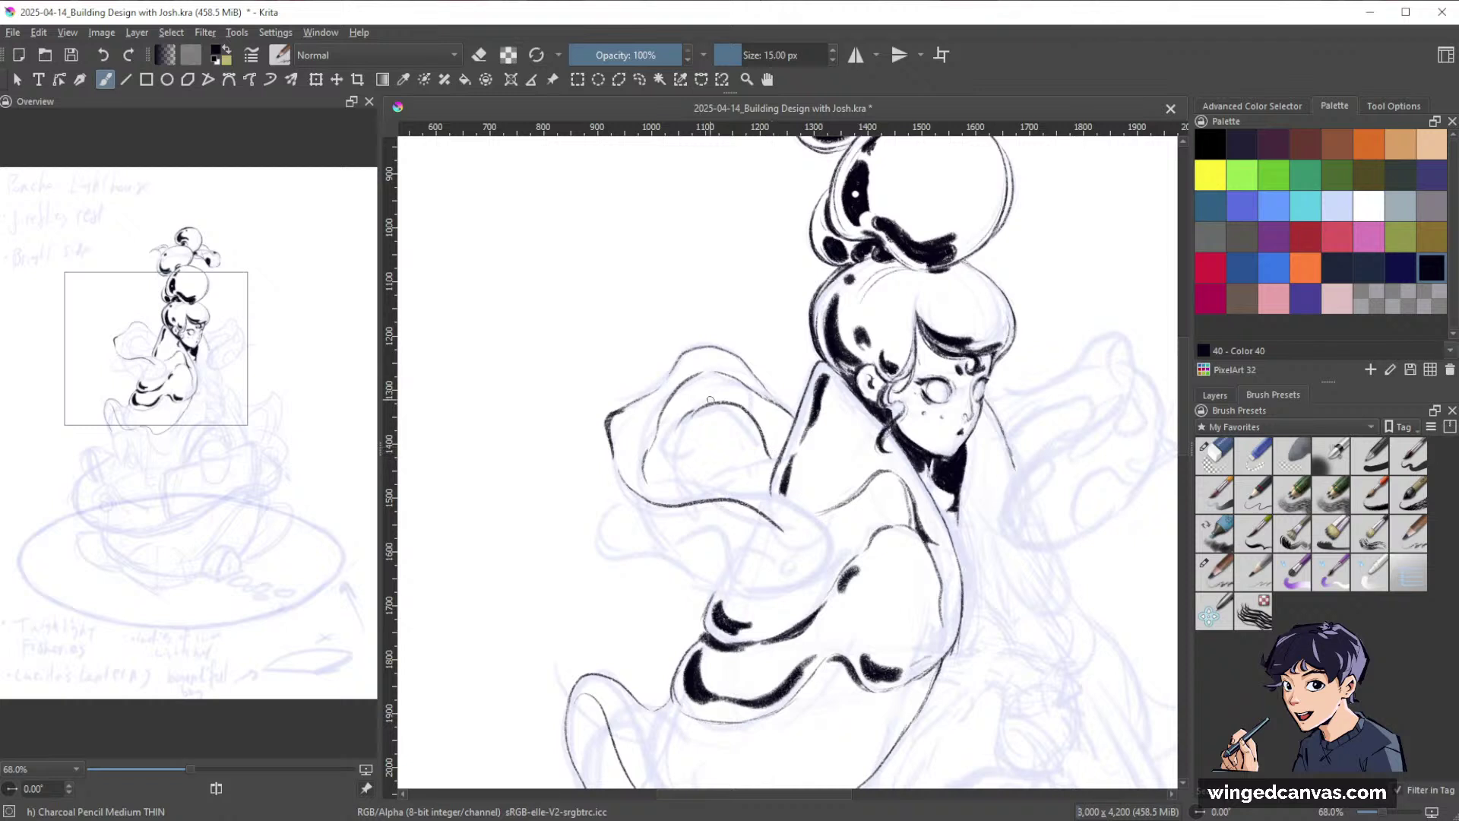
pyautogui.moveTo(693, 411)
pyautogui.mouseDown()
pyautogui.moveTo(681, 476)
pyautogui.moveTo(712, 376)
pyautogui.moveTo(759, 391)
pyautogui.moveTo(626, 494)
pyautogui.moveTo(599, 534)
pyautogui.moveTo(635, 530)
pyautogui.moveTo(679, 563)
pyautogui.mouseUp()
pyautogui.moveTo(640, 515)
pyautogui.mouseDown()
pyautogui.moveTo(691, 585)
pyautogui.moveTo(802, 577)
pyautogui.mouseUp()
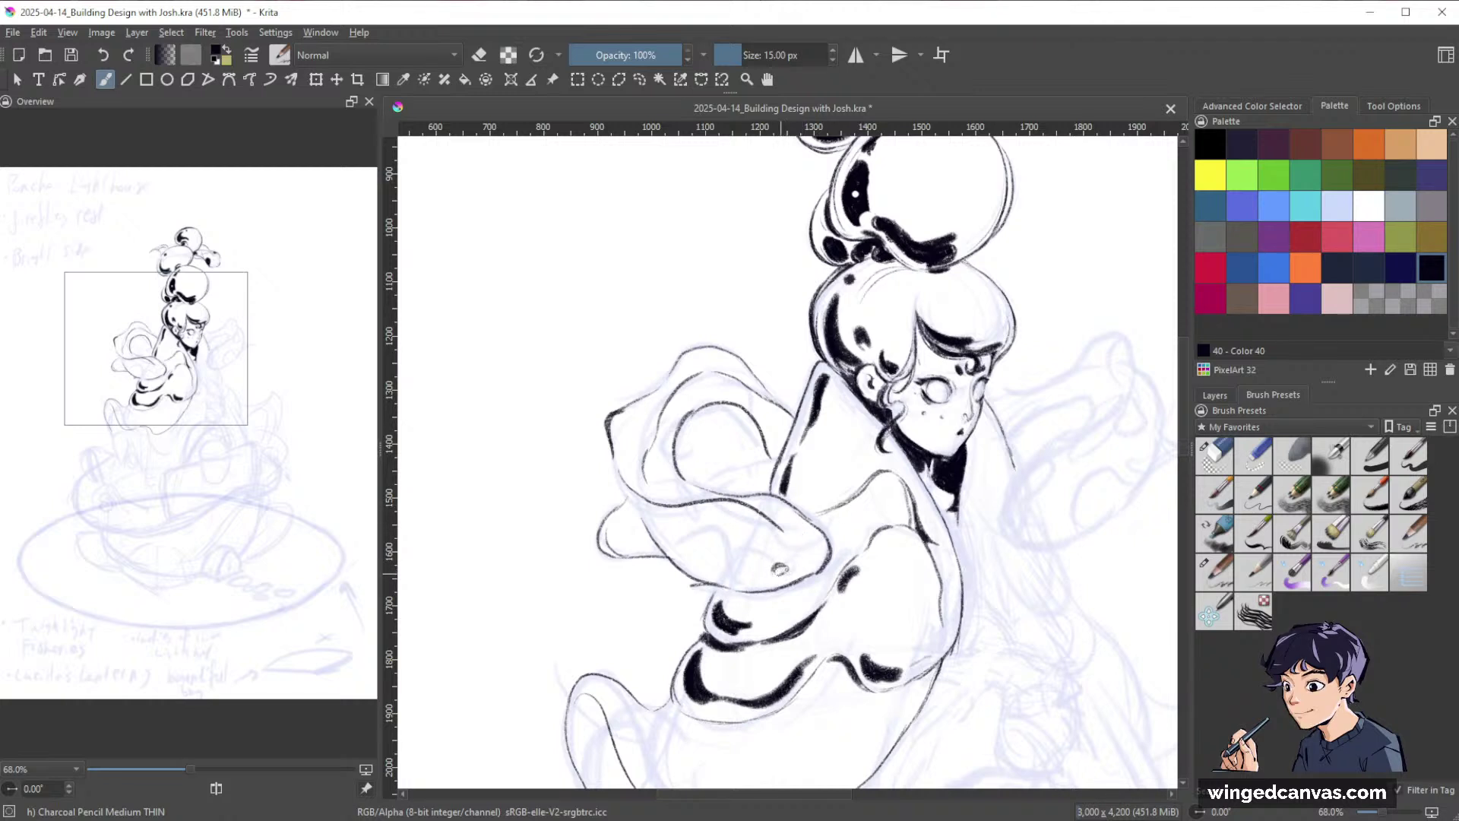
# Outline a large oval hollow in the ruffle's lower lobe and fill it with black using an enlarged brush.
pyautogui.moveTo(677, 542)
pyautogui.mouseDown()
pyautogui.moveTo(714, 531)
pyautogui.moveTo(732, 580)
pyautogui.moveTo(703, 538)
pyautogui.moveTo(678, 551)
pyautogui.moveTo(720, 545)
pyautogui.moveTo(685, 556)
pyautogui.moveTo(719, 577)
pyautogui.moveTo(713, 532)
pyautogui.mouseUp()
pyautogui.press(']')
pyautogui.press(']')
pyautogui.press(']')
pyautogui.press(']')
pyautogui.press(']')
pyautogui.press(']')
# Refine the lower lobe's upper rim with a 13 px brush and add a small black oval above it, filled at 18 px.
pyautogui.press('[')
pyautogui.press('[')
pyautogui.press('[')
pyautogui.press('[')
pyautogui.press('[')
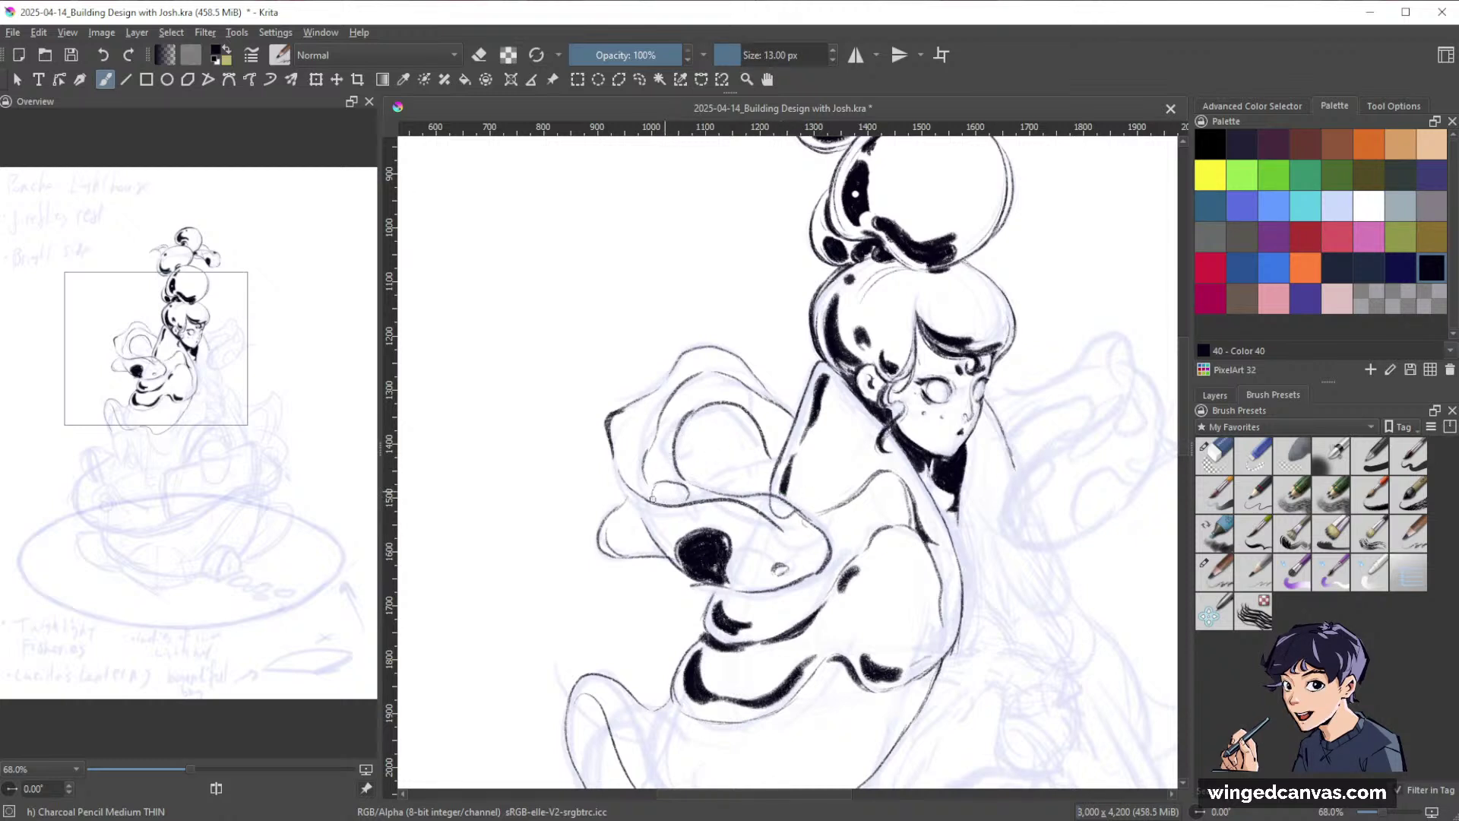
pyautogui.moveTo(707, 510); pyautogui.dragTo(753, 514)
pyautogui.moveTo(652, 523); pyautogui.dragTo(748, 508)
pyautogui.moveTo(657, 485); pyautogui.dragTo(675, 494)
pyautogui.press(']')
pyautogui.press(']')
pyautogui.press(']')
pyautogui.press(']')
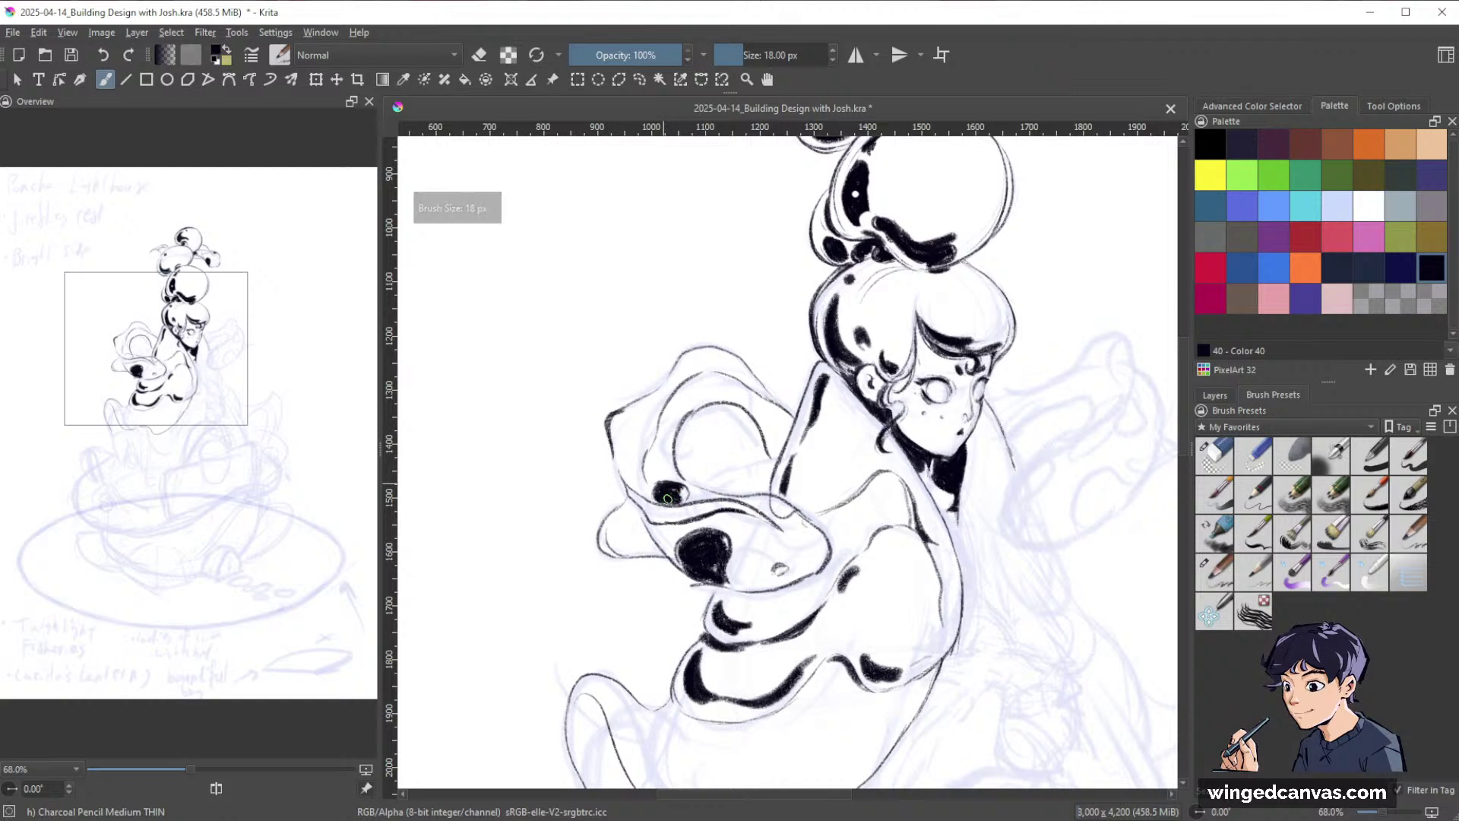
# Set the brush size to 11 px and touch up the ruffle's inner loop where it meets the cloak collar.
pyautogui.press('[')
pyautogui.press('[')
pyautogui.press('[')
pyautogui.press('[')
pyautogui.press('[')
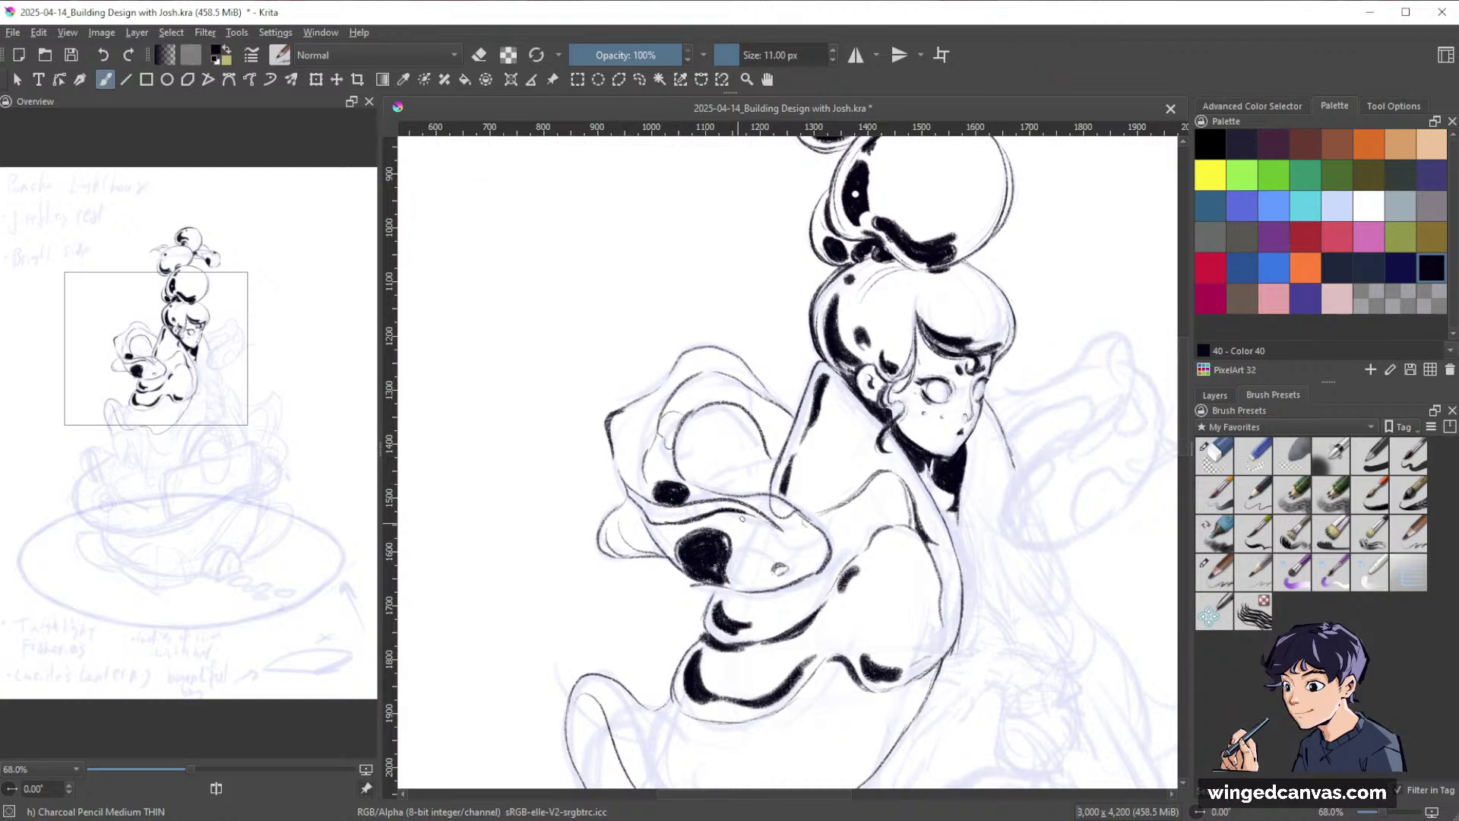
pyautogui.moveTo(769, 449); pyautogui.dragTo(773, 466)
pyautogui.press('space')
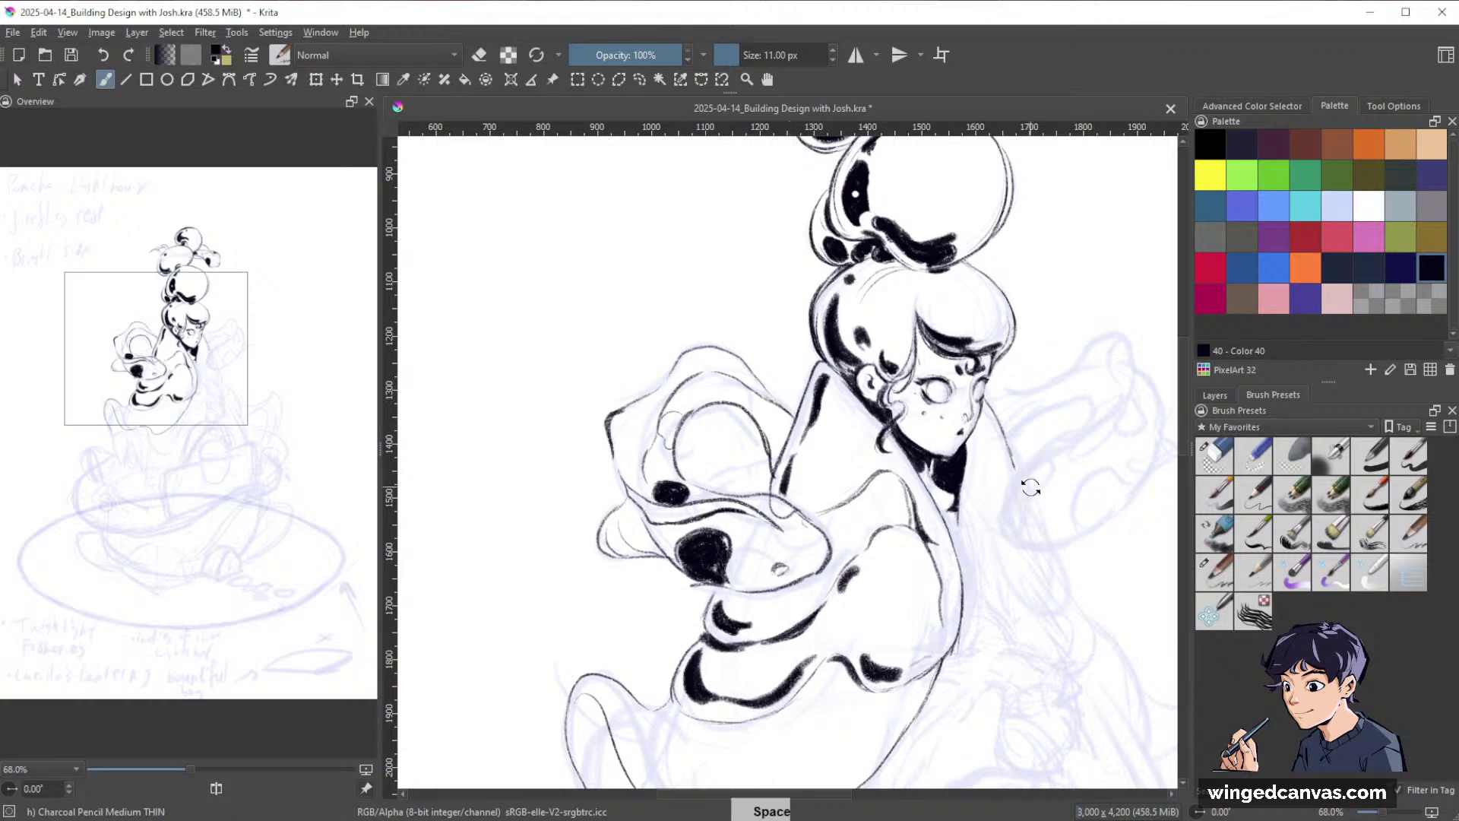
pyautogui.moveTo(1046, 492)
pyautogui.mouseDown()
pyautogui.moveTo(1034, 569)
pyautogui.moveTo(1018, 456)
pyautogui.mouseUp()
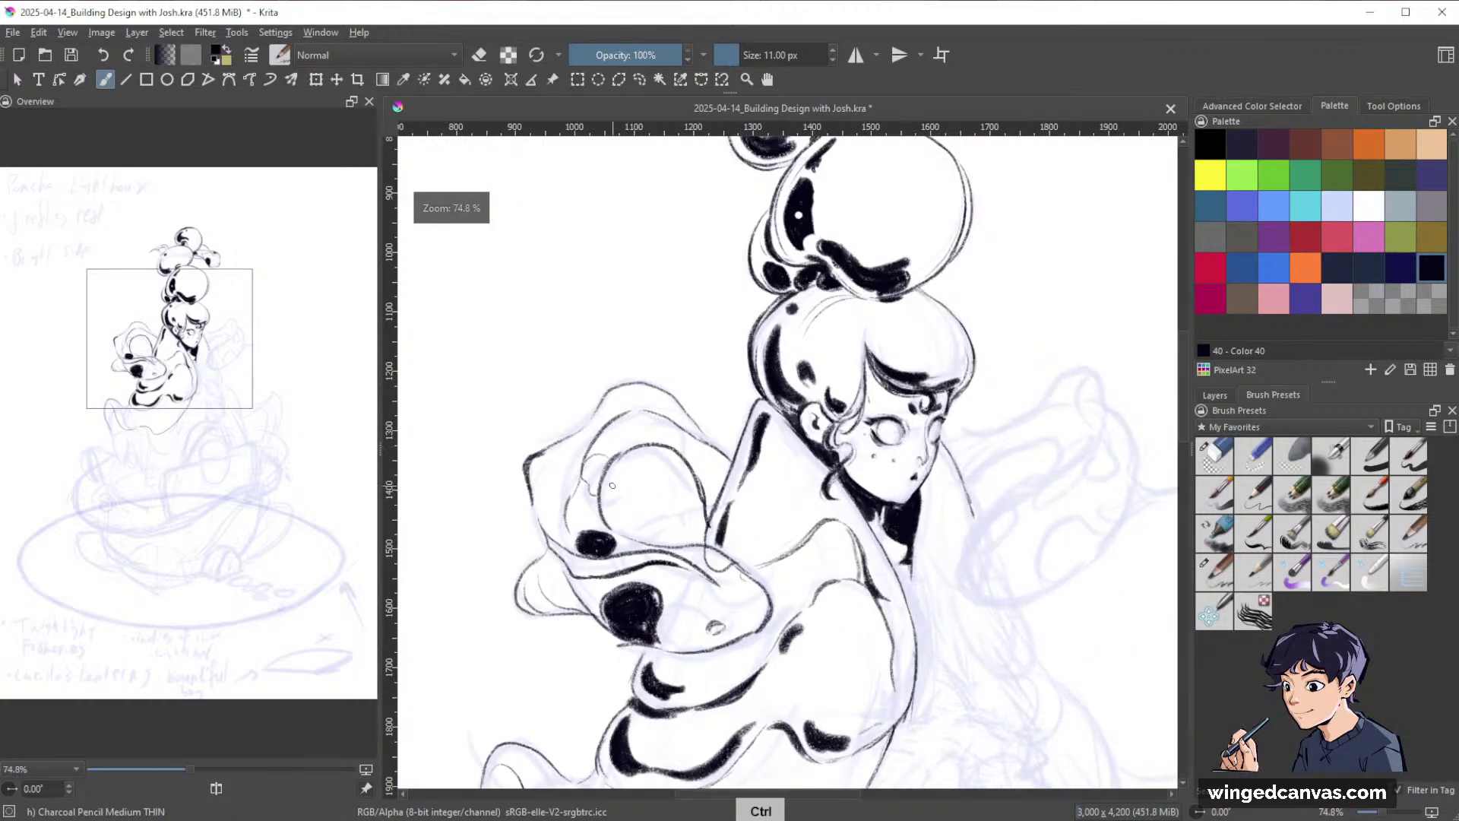
# Set the brush size to 18 px, thicken the top of the ruffle's inner loop and fill the gap beside the collar with black.
pyautogui.press(']')
pyautogui.press(']')
pyautogui.press(']')
pyautogui.press(']')
pyautogui.press(']')
pyautogui.press(']')
pyautogui.moveTo(614, 458)
pyautogui.mouseDown()
pyautogui.moveTo(669, 445)
pyautogui.moveTo(694, 473)
pyautogui.moveTo(707, 427)
pyautogui.moveTo(723, 485)
pyautogui.moveTo(716, 455)
pyautogui.mouseUp()
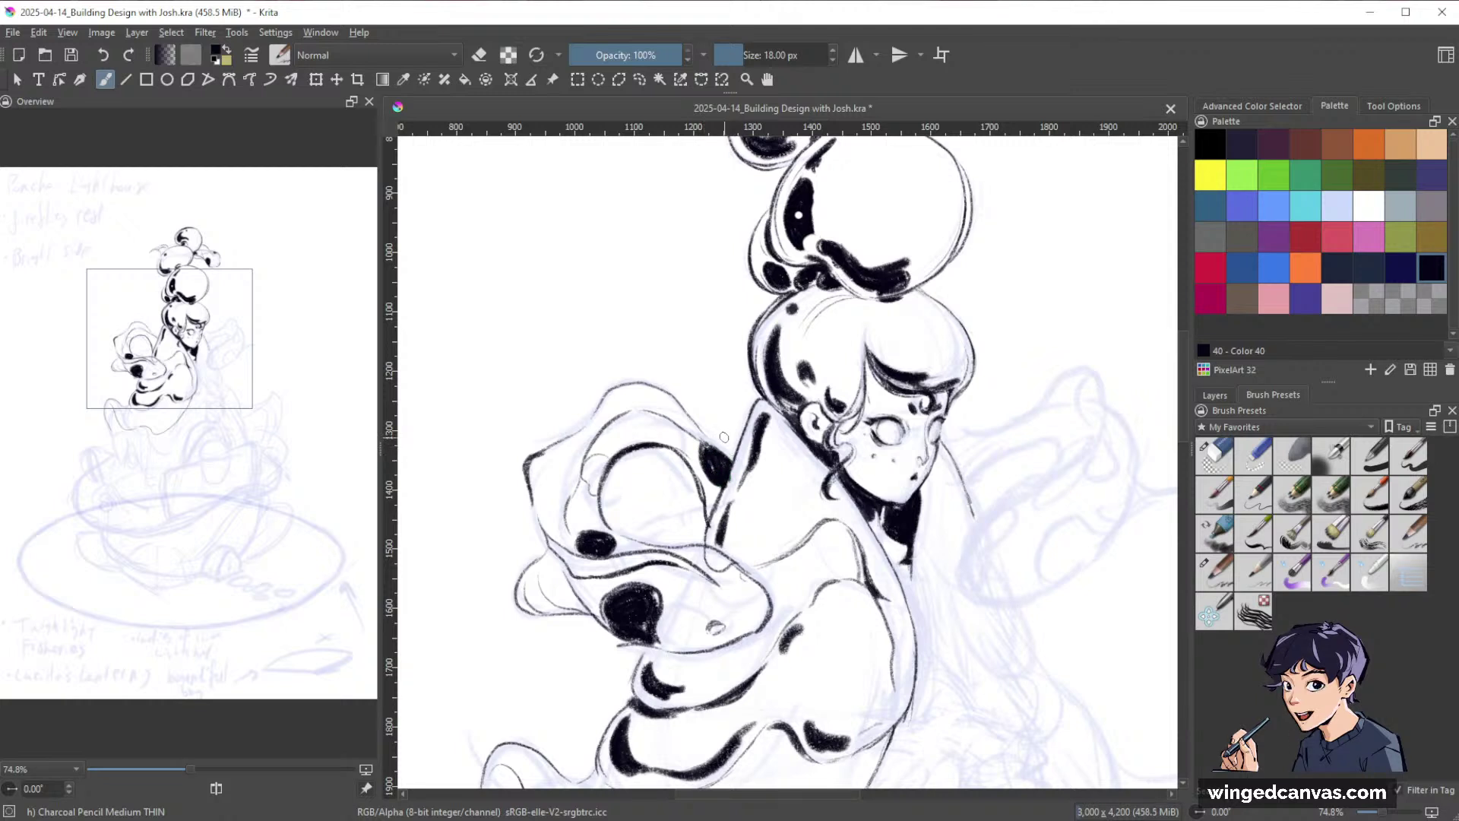
# Erase stray line work where the ruffle's inner loop overlaps the lower edge of the cloak collar.
pyautogui.press('e')
pyautogui.press('e')
pyautogui.press('e')
pyautogui.moveTo(724, 493); pyautogui.dragTo(715, 534)
pyautogui.scroll(-4, 739, 538)
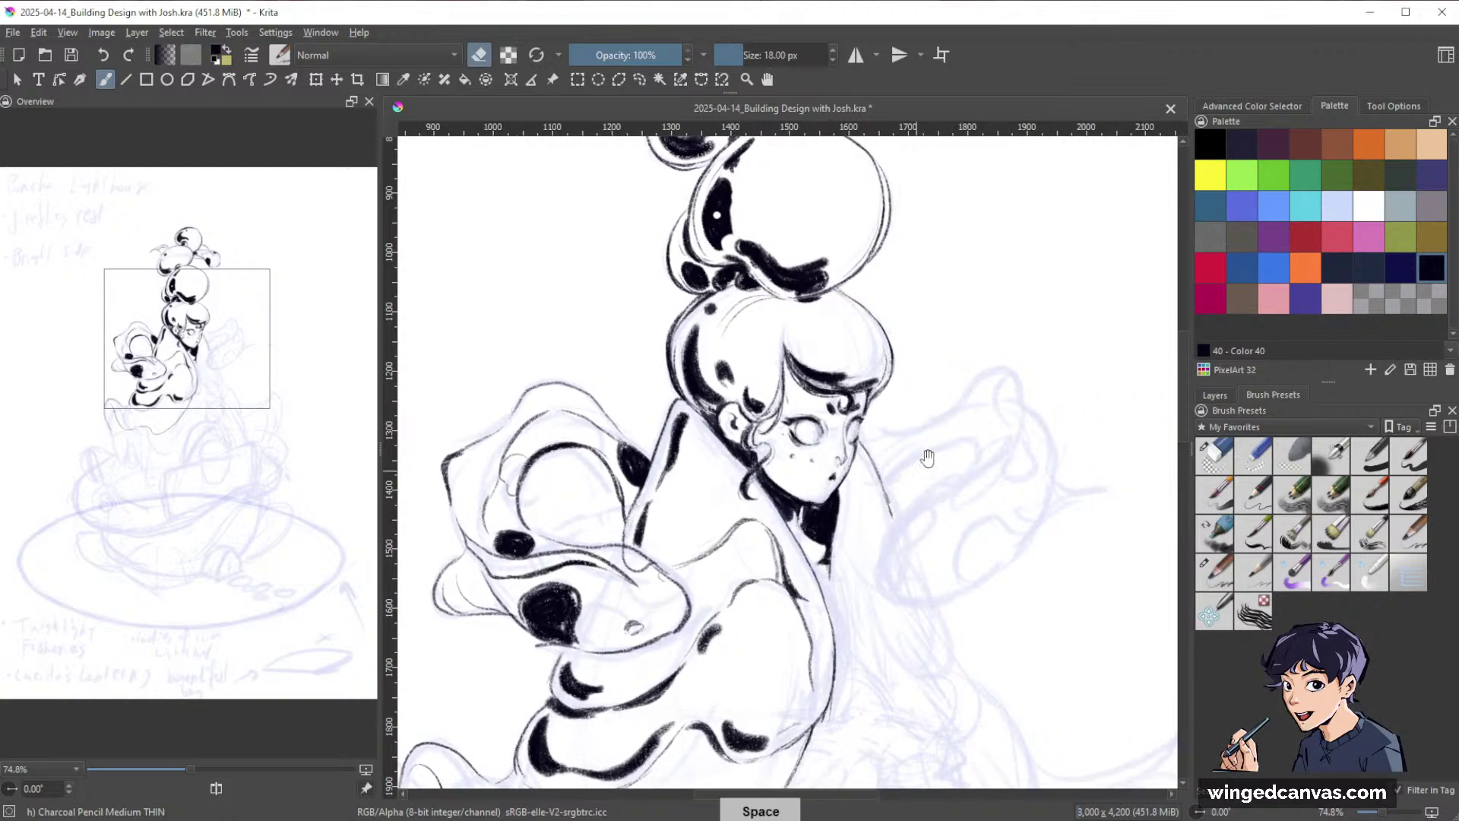
pyautogui.scroll(5, 1056, 526)
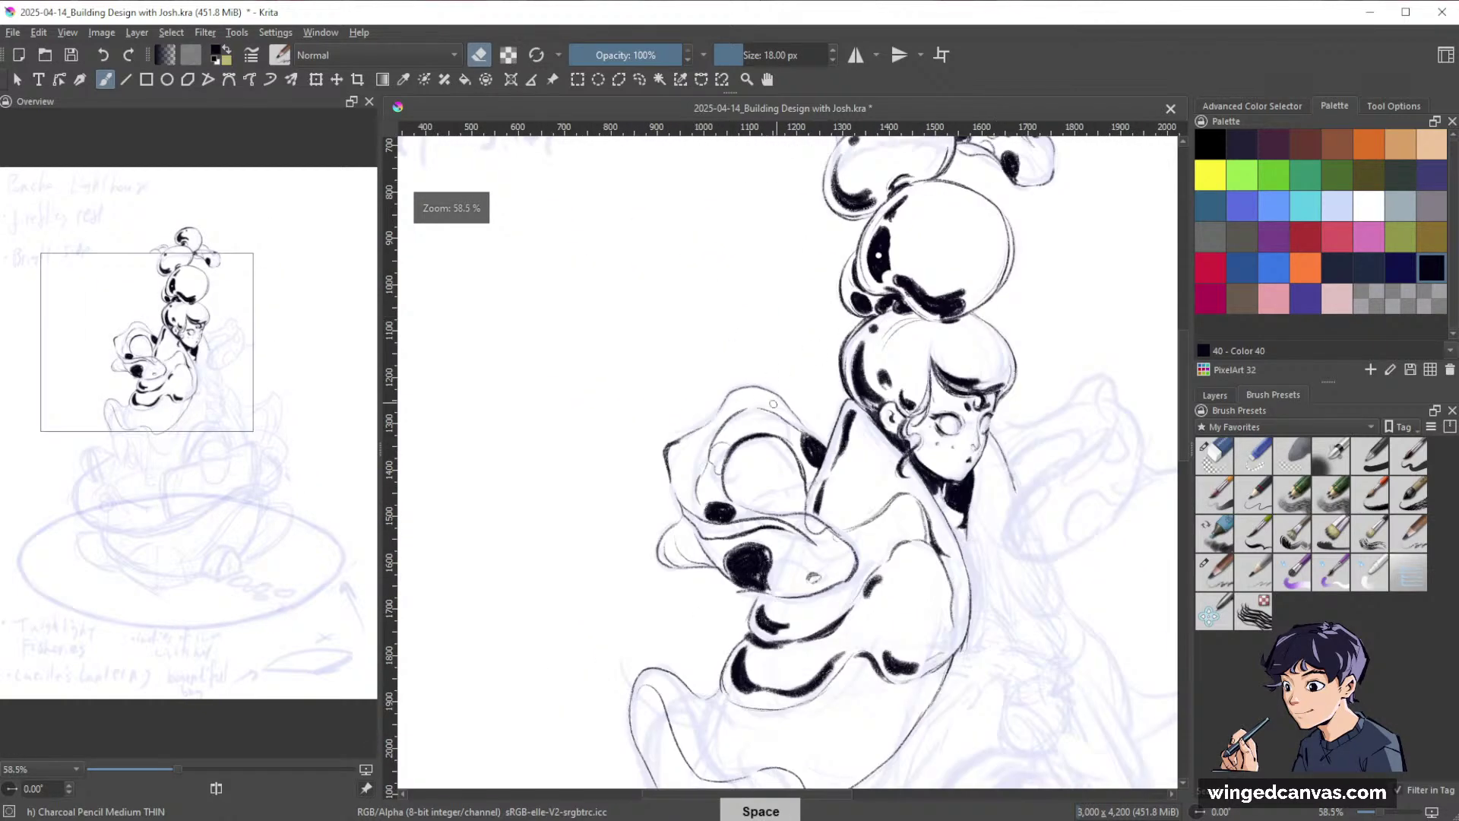
# Switch back to painting and thicken the ruffle's outer contour along the top, the outer tip and the lower lobe's underside.
pyautogui.press('e')
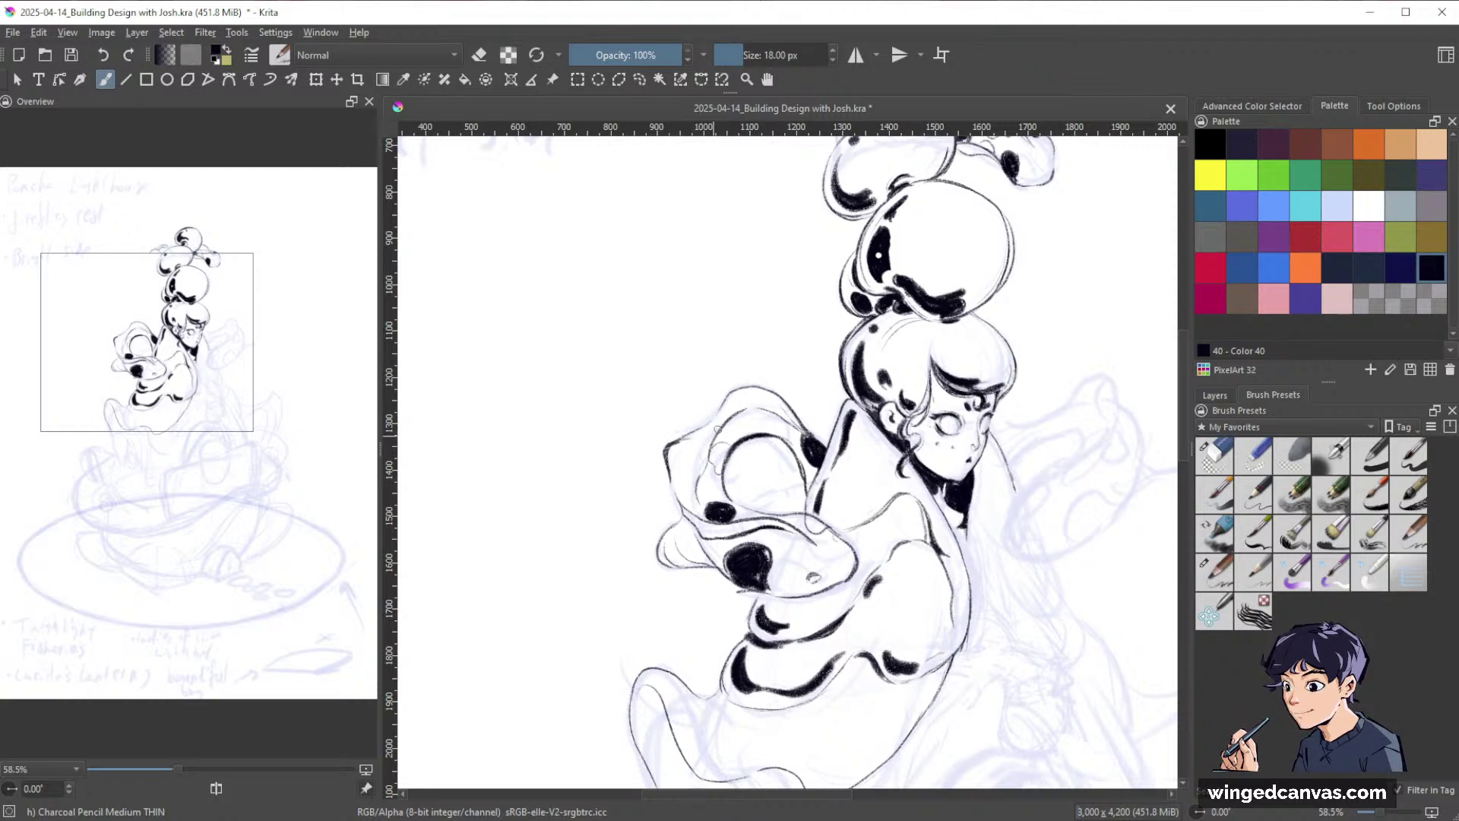
pyautogui.moveTo(724, 395); pyautogui.dragTo(757, 389)
pyautogui.moveTo(752, 598); pyautogui.dragTo(832, 587)
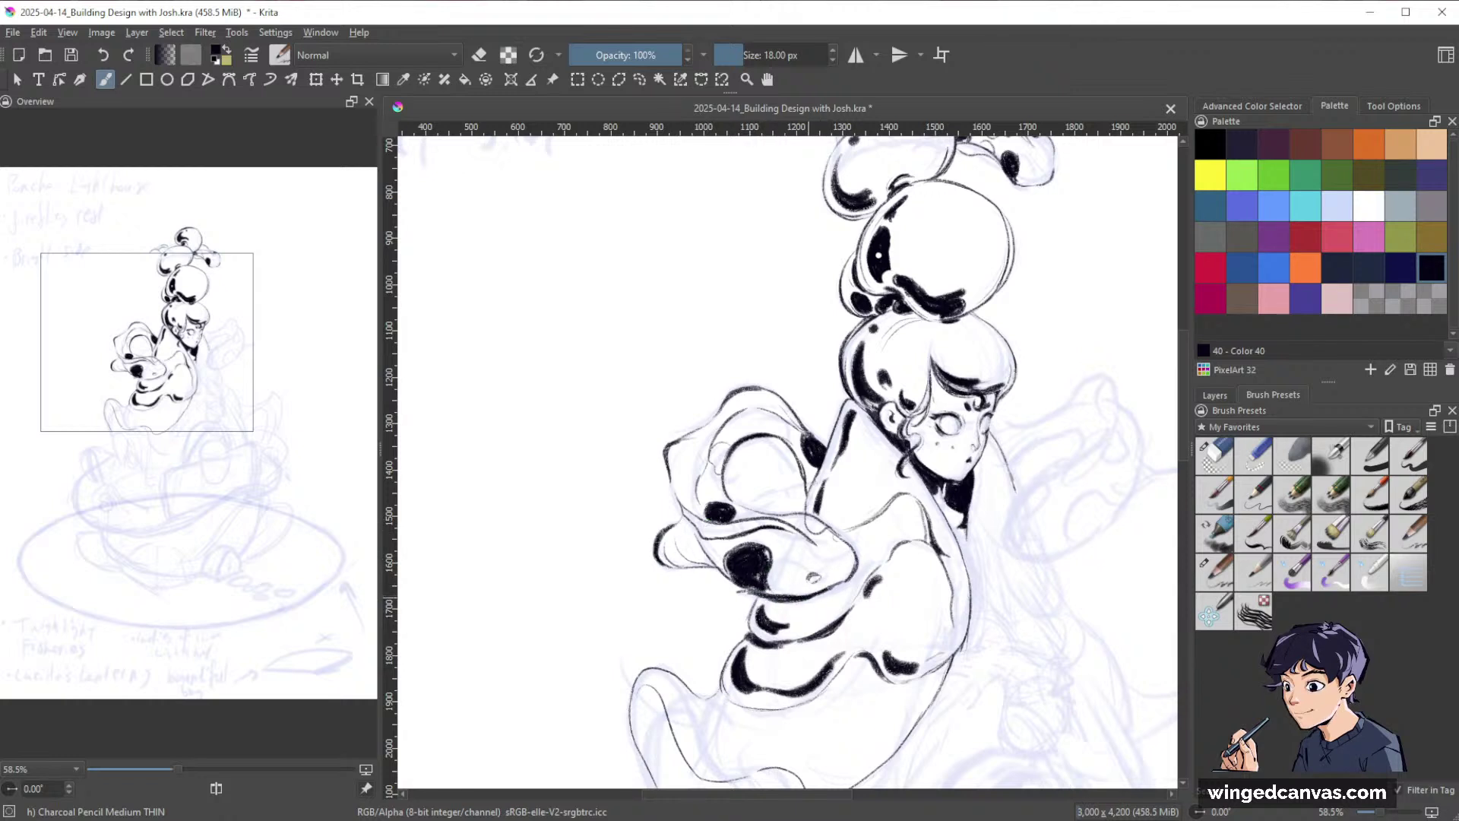
pyautogui.moveTo(1038, 546); pyautogui.dragTo(761, 593)
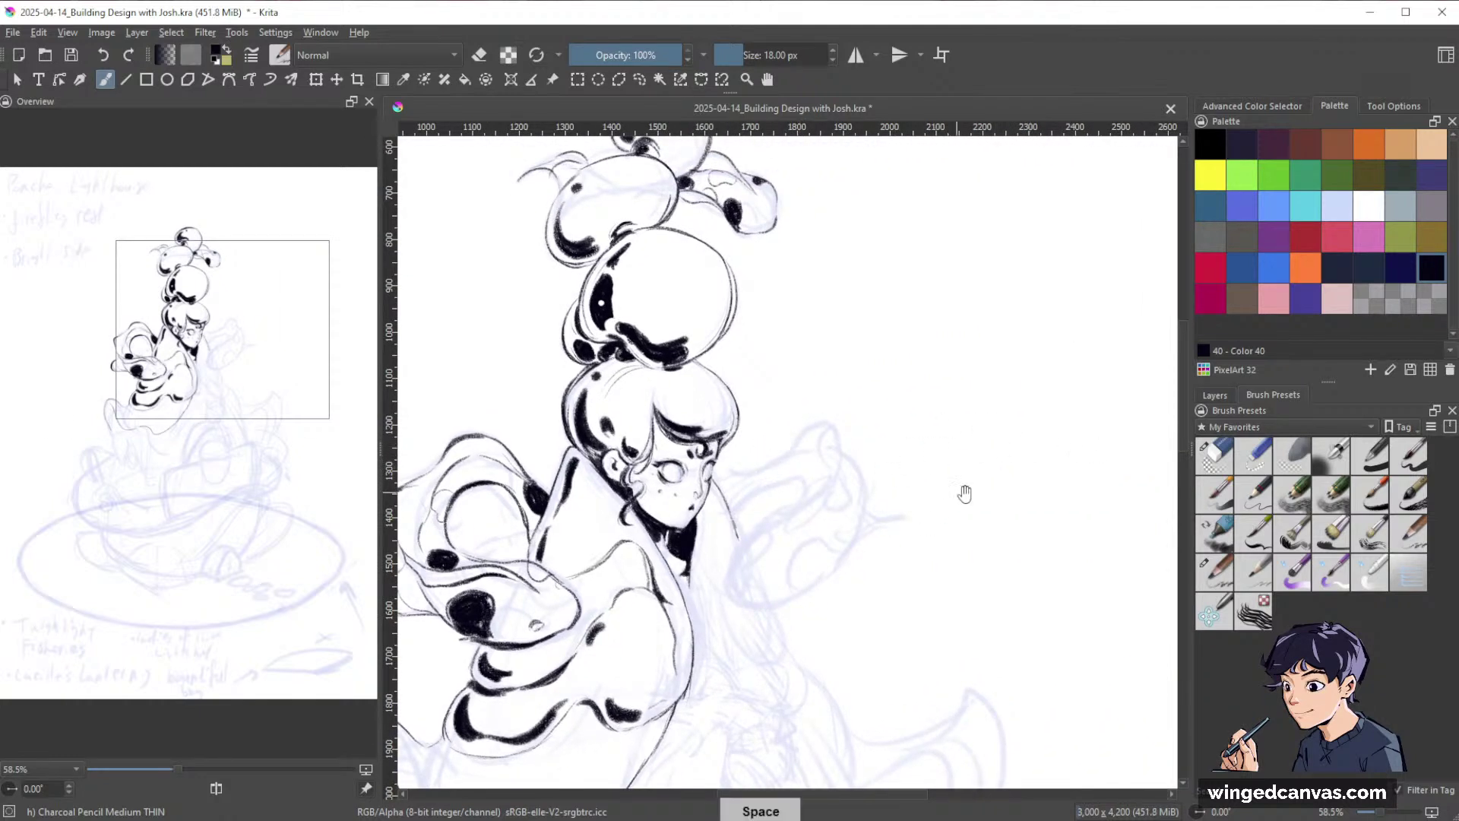
pyautogui.moveTo(938, 444); pyautogui.dragTo(1050, 538)
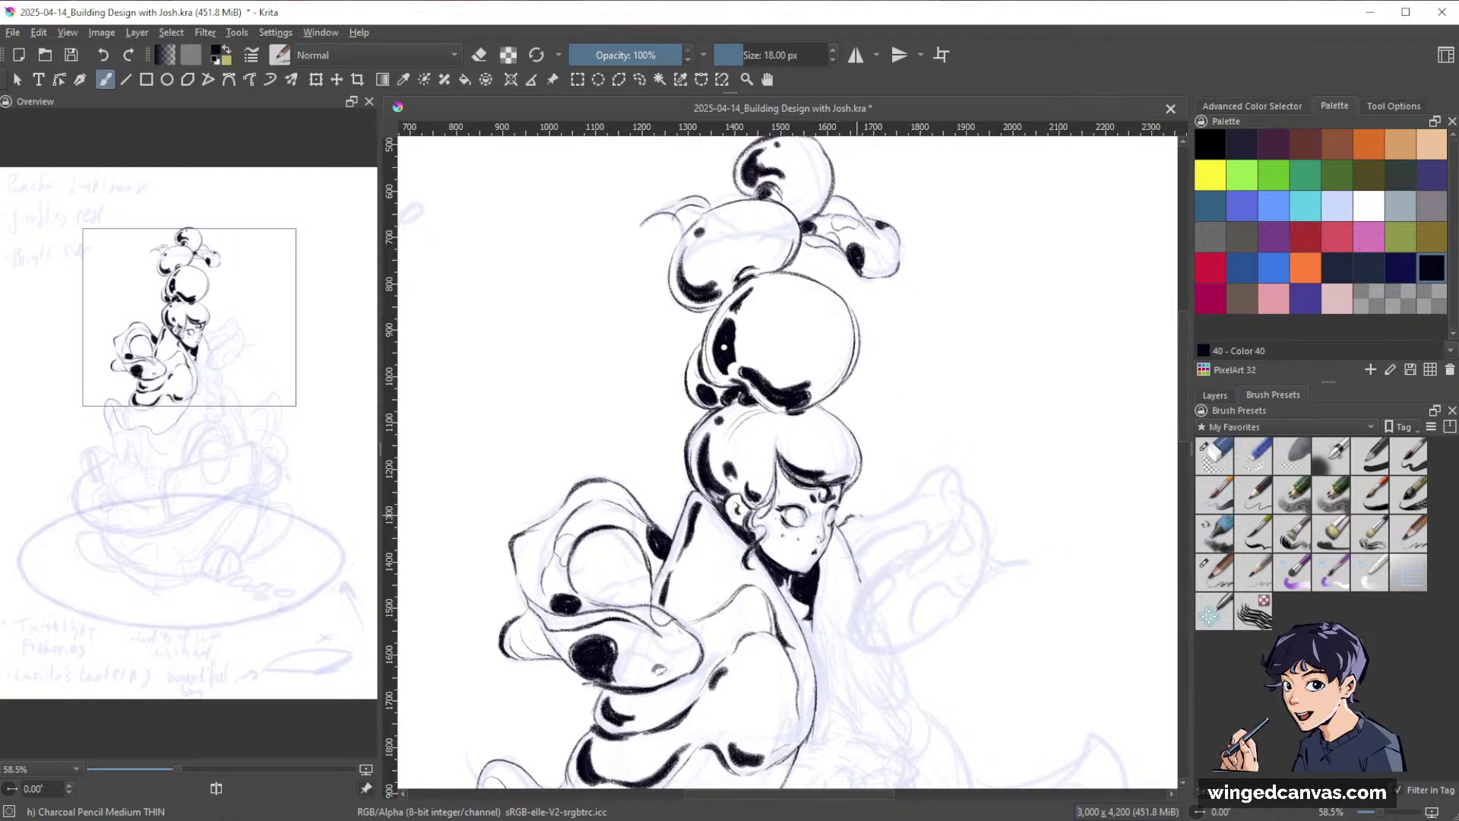
# Ink the upper contour of the second ruffle beside the face, curving over its peak, and outline its inner fold.
pyautogui.moveTo(861, 518); pyautogui.dragTo(962, 476)
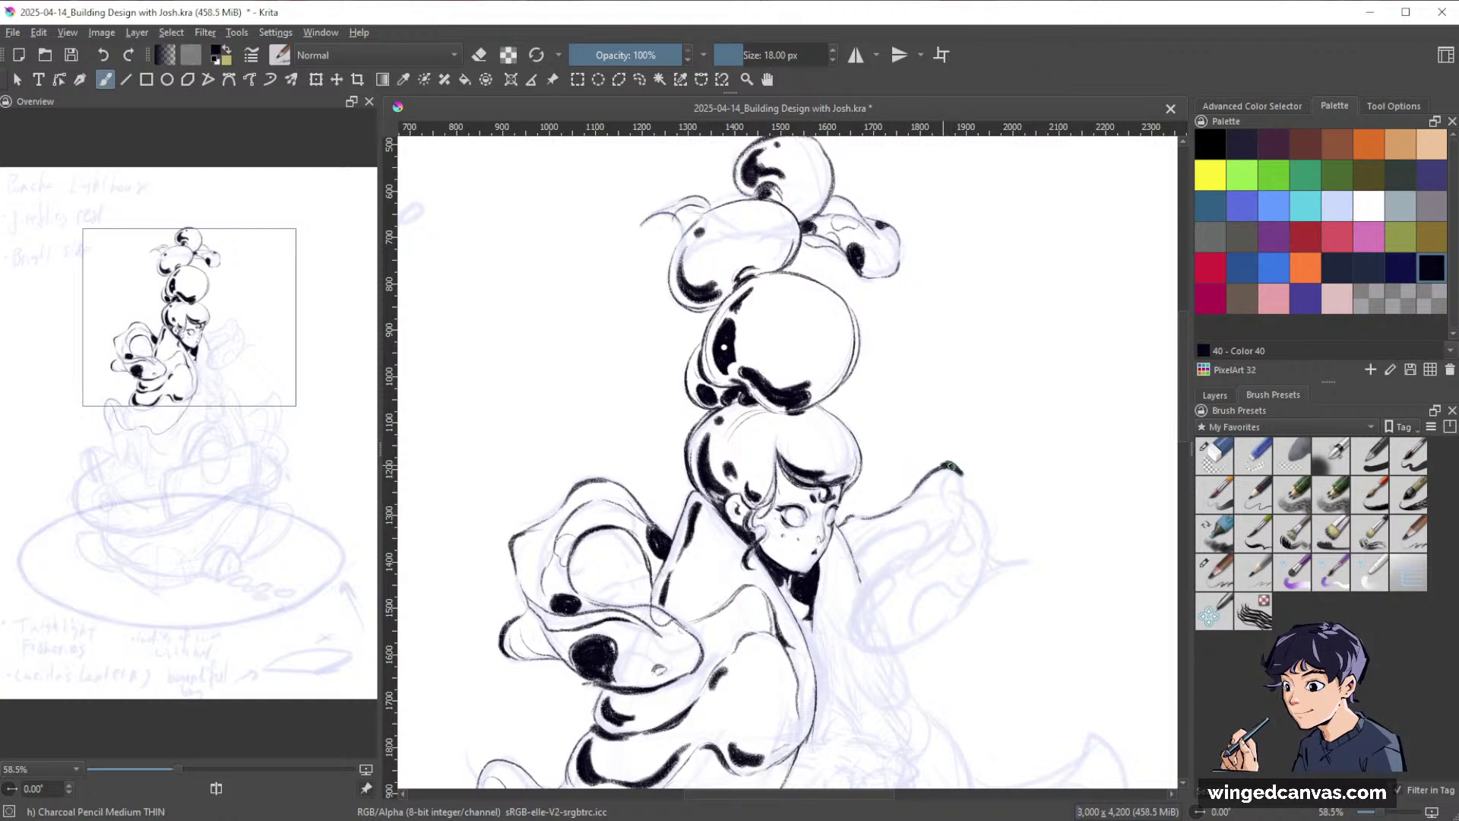
pyautogui.press('e')
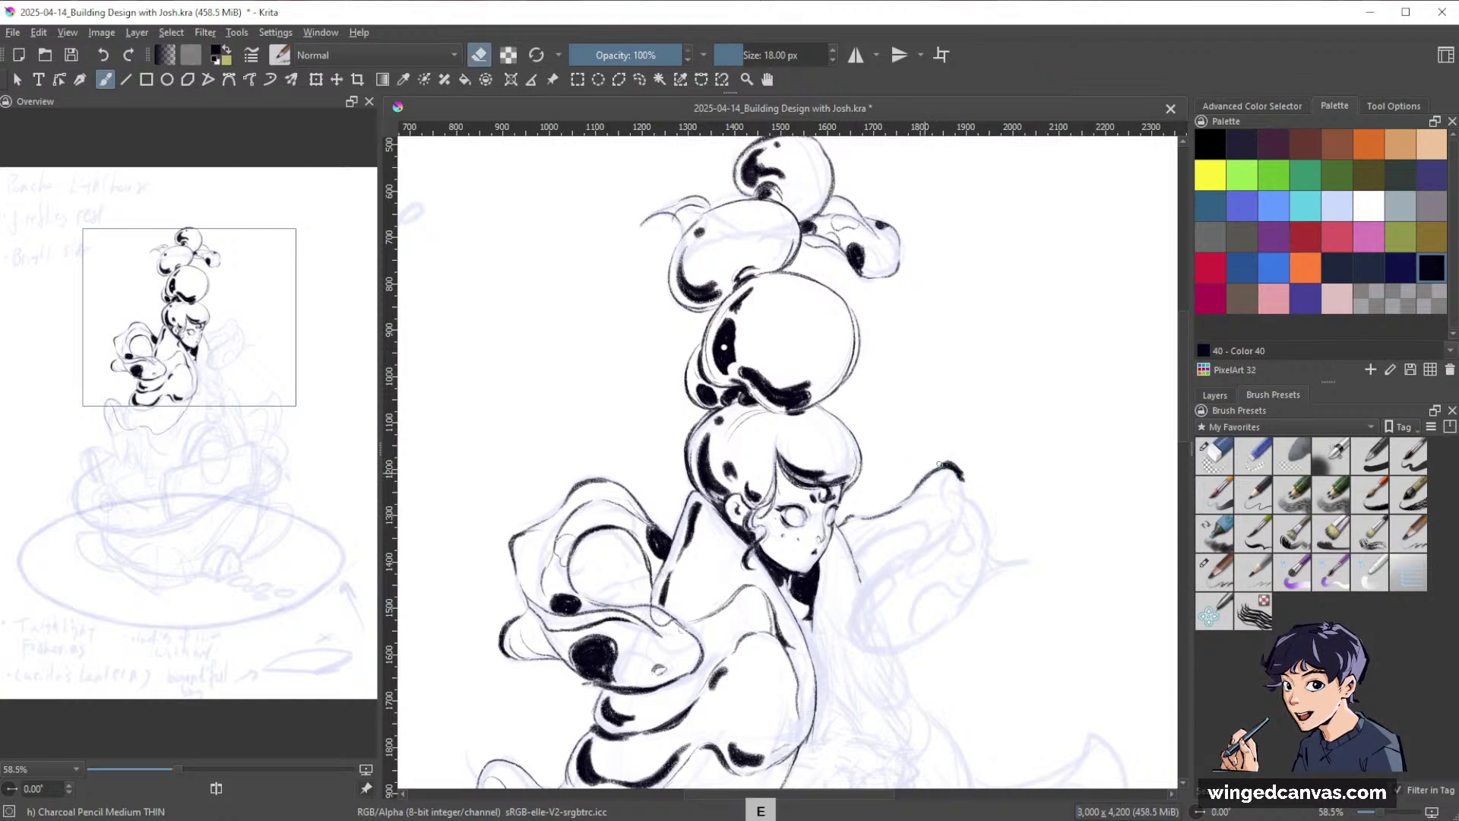
pyautogui.press('e')
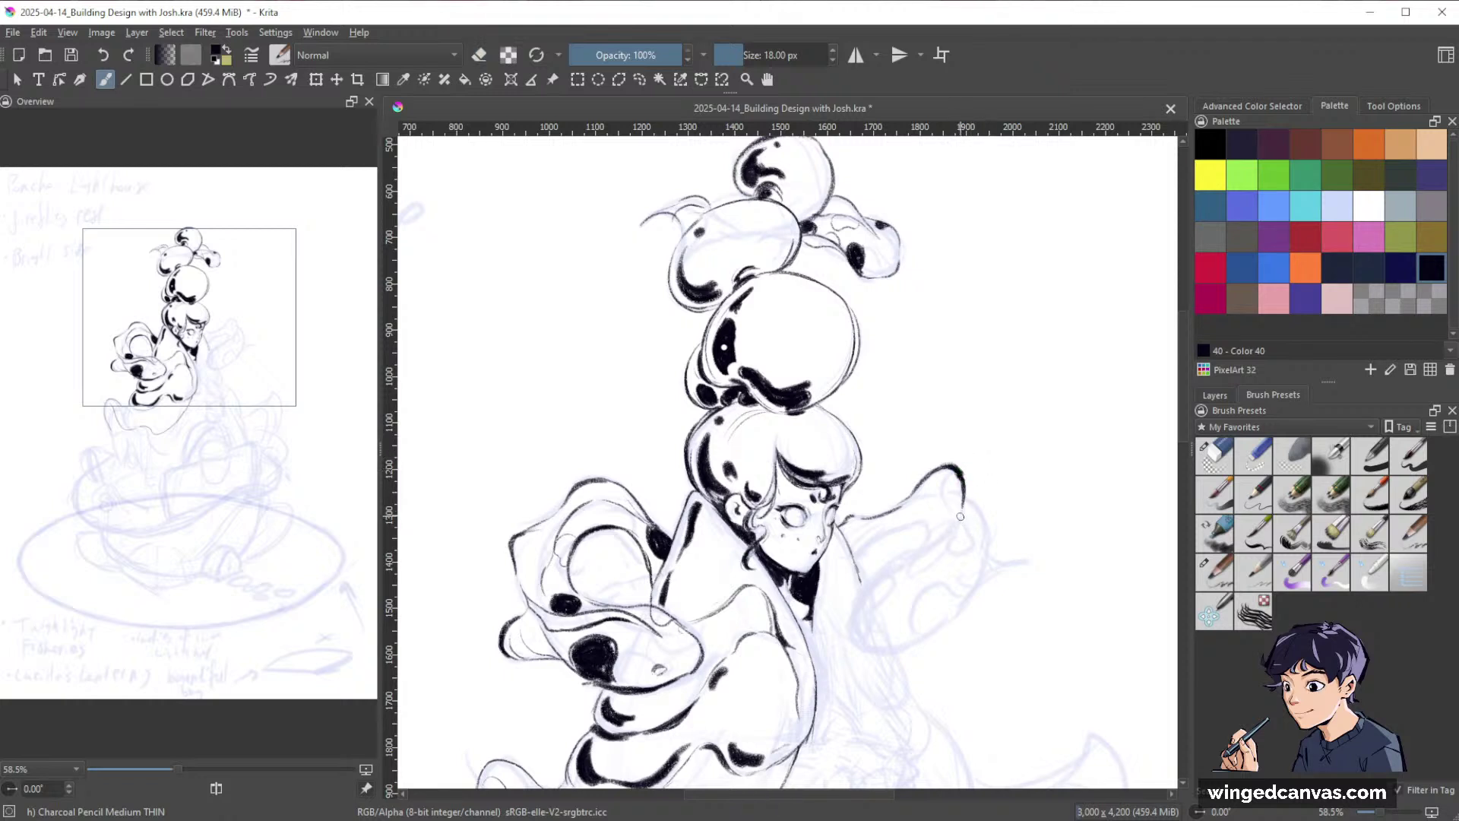
pyautogui.moveTo(904, 554)
pyautogui.mouseDown()
pyautogui.moveTo(887, 586)
pyautogui.moveTo(924, 496)
pyautogui.moveTo(853, 556)
pyautogui.mouseUp()
# Ink the second ruffle's outer edge, rounded lower lobe and pointed outer tip.
pyautogui.press('space')
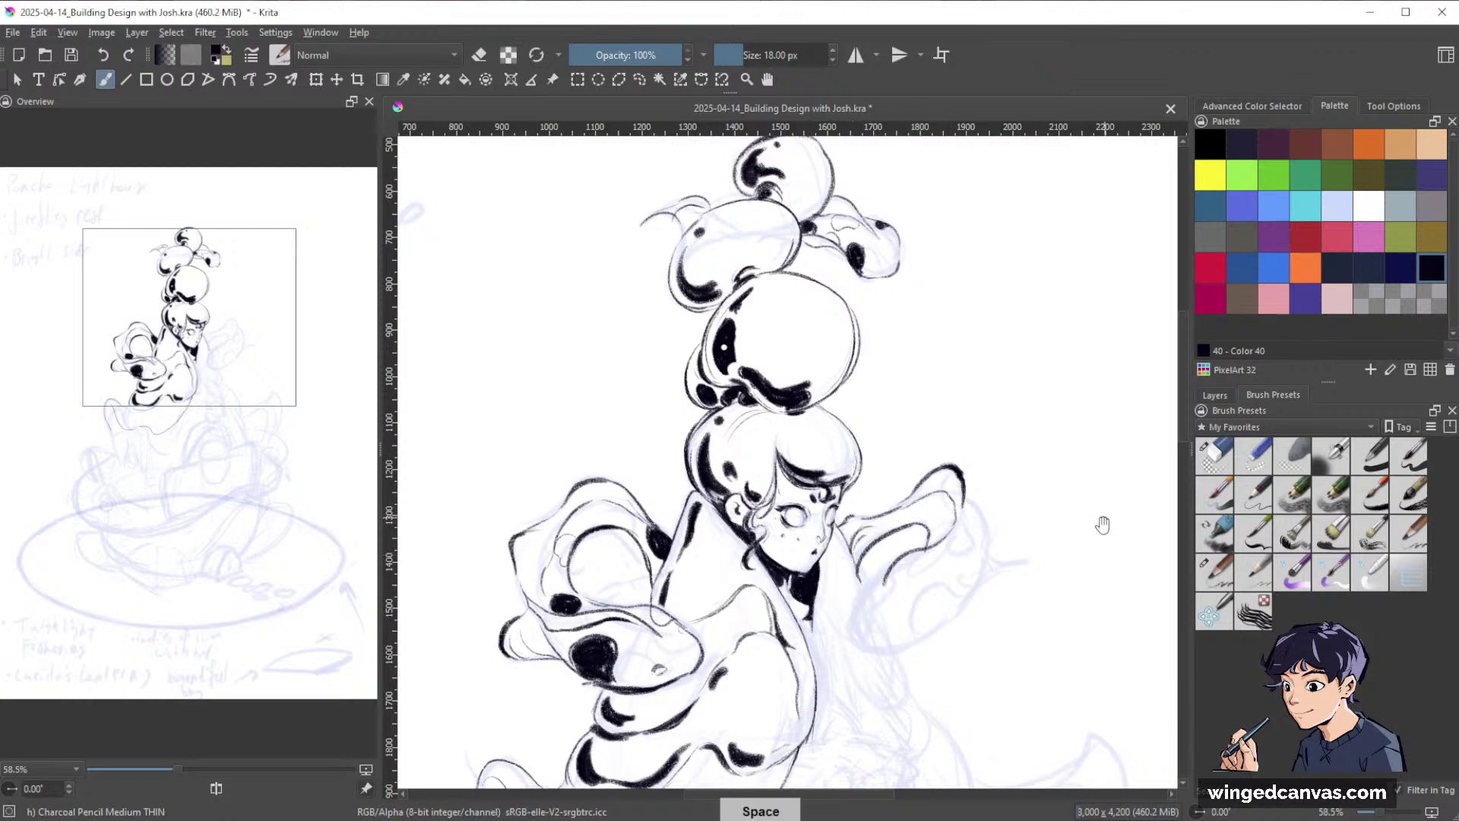
pyautogui.moveTo(1103, 524); pyautogui.dragTo(1073, 445)
pyautogui.moveTo(935, 413); pyautogui.dragTo(960, 483)
pyautogui.moveTo(863, 478)
pyautogui.mouseDown()
pyautogui.moveTo(818, 557)
pyautogui.moveTo(849, 570)
pyautogui.moveTo(942, 525)
pyautogui.moveTo(951, 490)
pyautogui.moveTo(977, 483)
pyautogui.mouseUp()
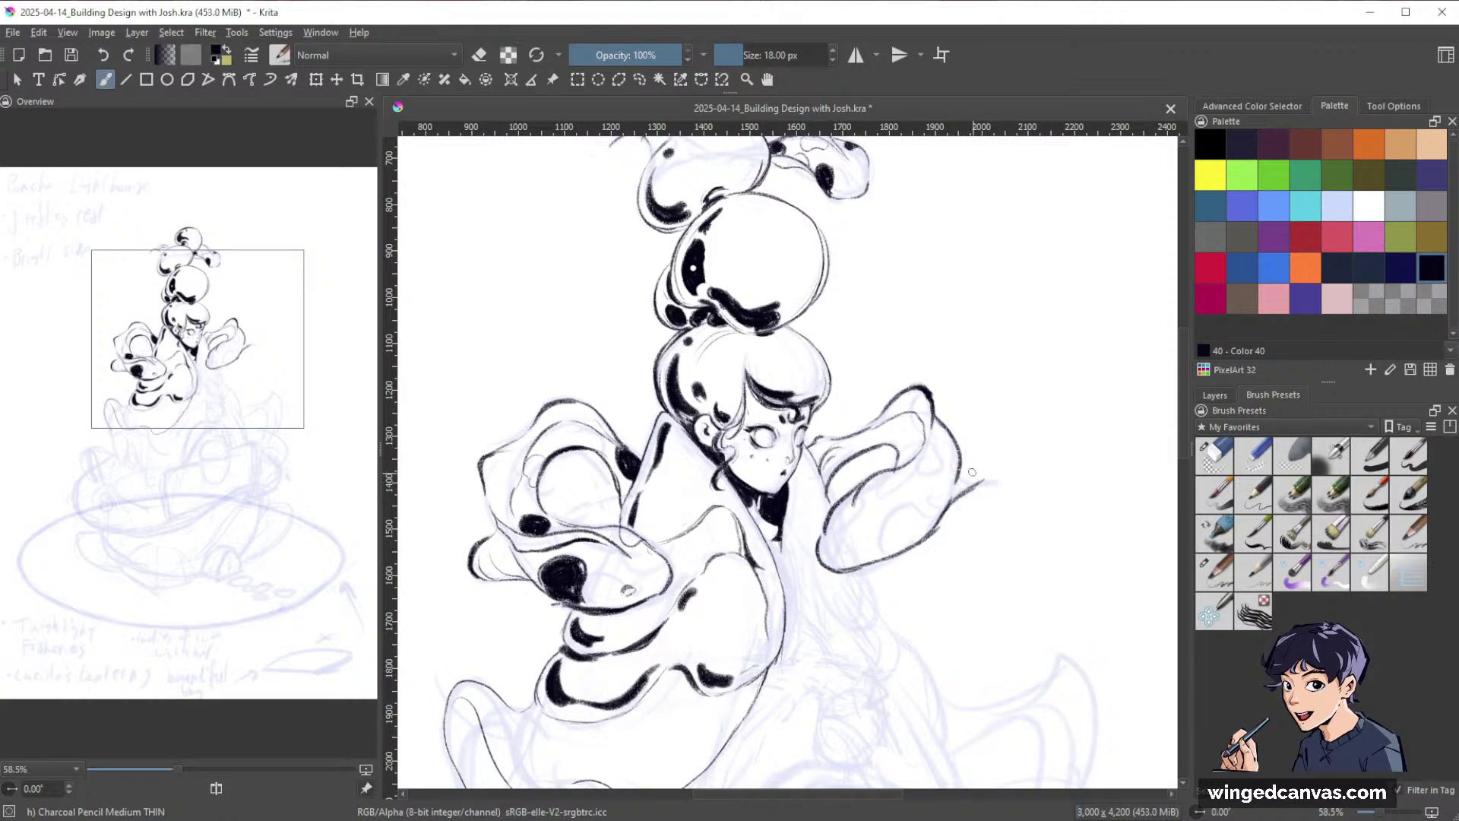
pyautogui.moveTo(982, 475)
pyautogui.mouseDown()
pyautogui.moveTo(959, 485)
pyautogui.moveTo(983, 478)
pyautogui.mouseUp()
# Fill black spots on the second ruffle's lower lobe, inner fold and outer edge, and add fold lines around them.
pyautogui.moveTo(883, 558); pyautogui.dragTo(901, 512)
pyautogui.moveTo(908, 521)
pyautogui.mouseDown()
pyautogui.moveTo(909, 539)
pyautogui.moveTo(909, 515)
pyautogui.moveTo(928, 520)
pyautogui.moveTo(886, 552)
pyautogui.moveTo(921, 529)
pyautogui.mouseUp()
pyautogui.moveTo(828, 517)
pyautogui.mouseDown()
pyautogui.moveTo(855, 483)
pyautogui.moveTo(900, 483)
pyautogui.moveTo(925, 457)
pyautogui.mouseUp()
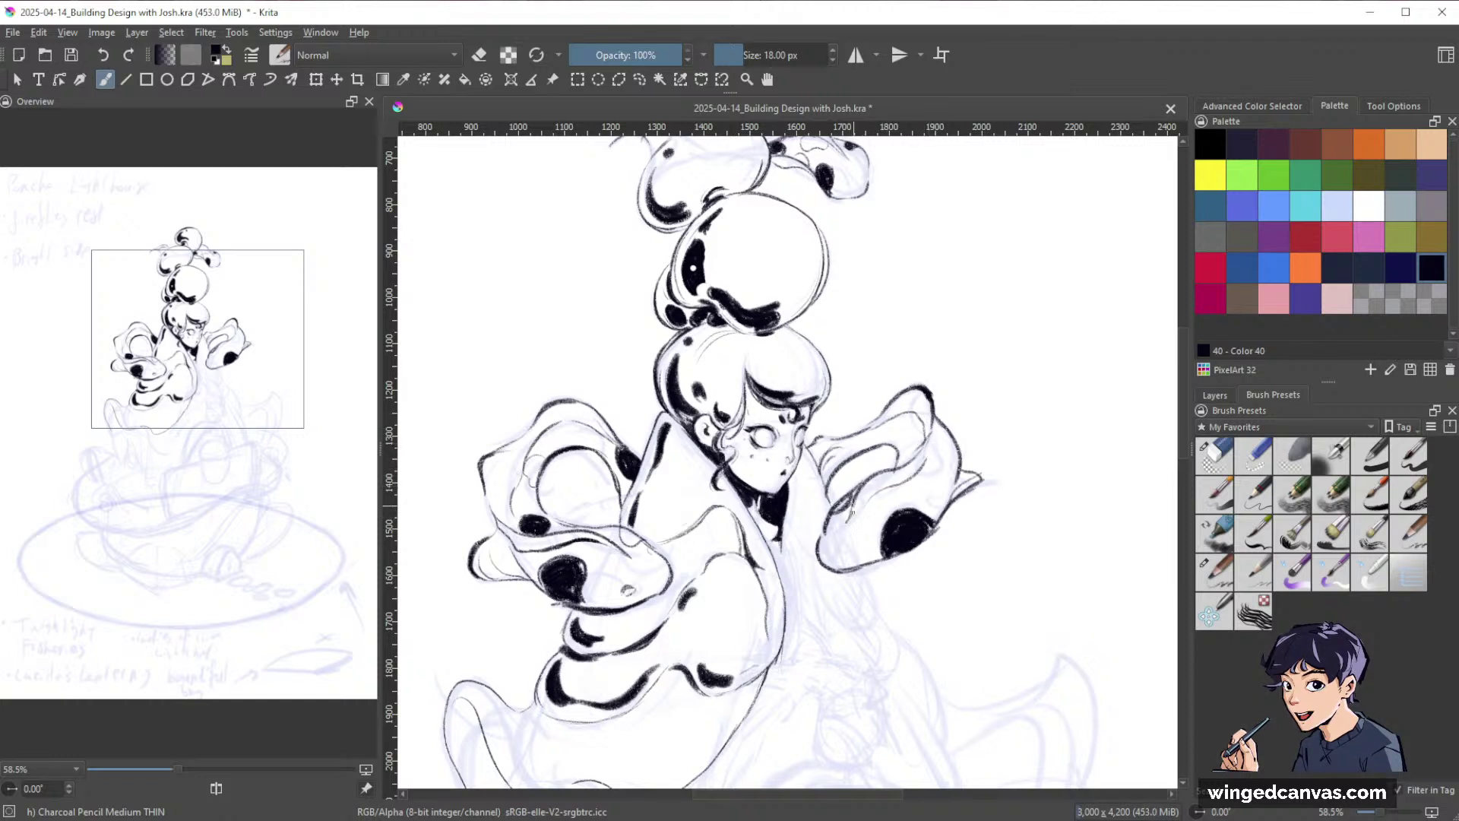
pyautogui.moveTo(851, 513); pyautogui.dragTo(883, 487)
pyautogui.moveTo(939, 446)
pyautogui.mouseDown()
pyautogui.moveTo(935, 419)
pyautogui.moveTo(936, 439)
pyautogui.moveTo(888, 440)
pyautogui.moveTo(909, 438)
pyautogui.mouseUp()
pyautogui.moveTo(949, 485); pyautogui.dragTo(937, 512)
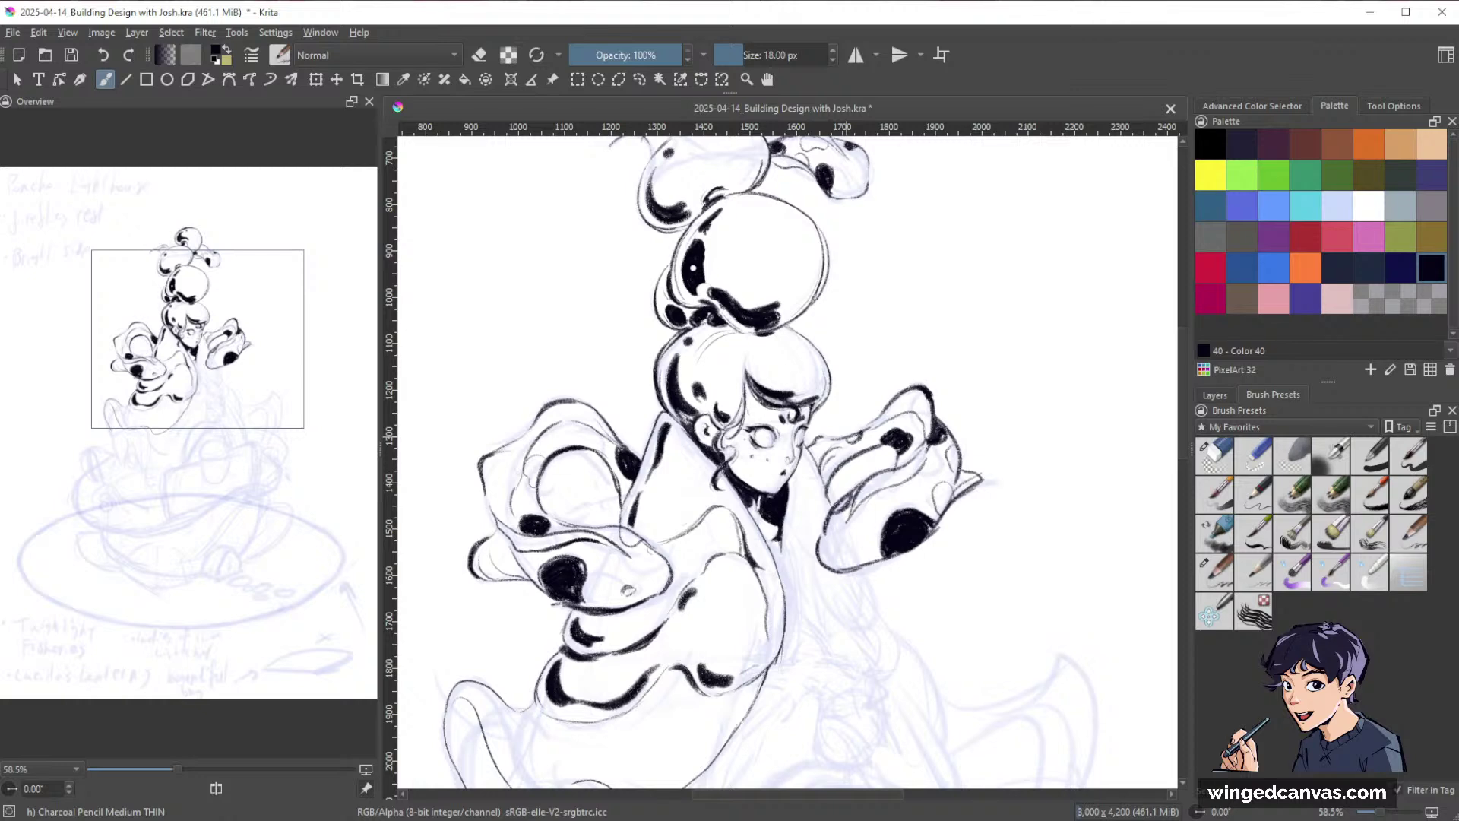
# Strengthen the second ruffle's lower lobe contour and add a small curl mark beside its large black spot.
pyautogui.press('space')
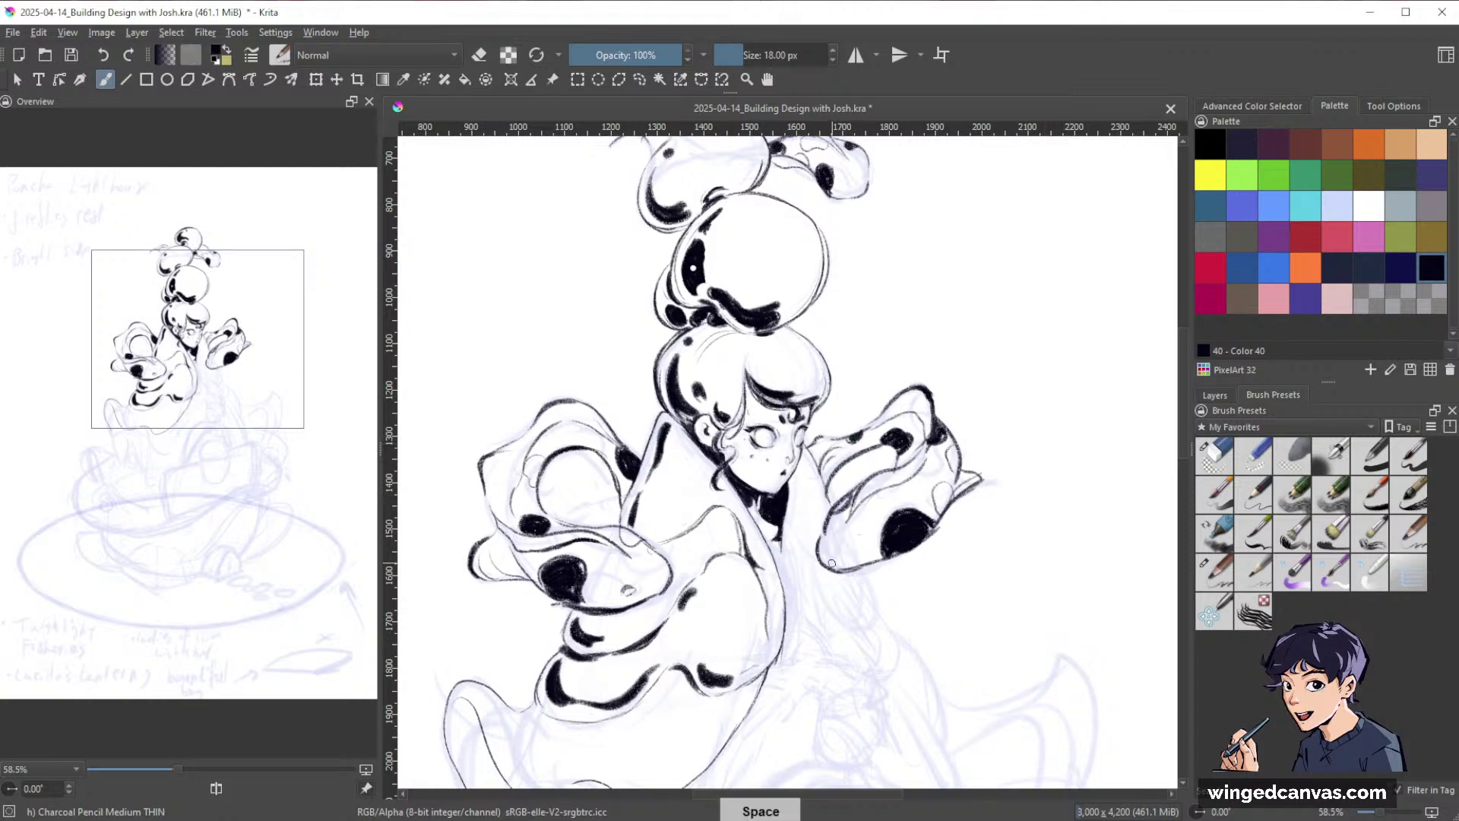
pyautogui.moveTo(824, 557); pyautogui.dragTo(868, 548)
pyautogui.press('space')
pyautogui.moveTo(1047, 465); pyautogui.dragTo(1065, 411)
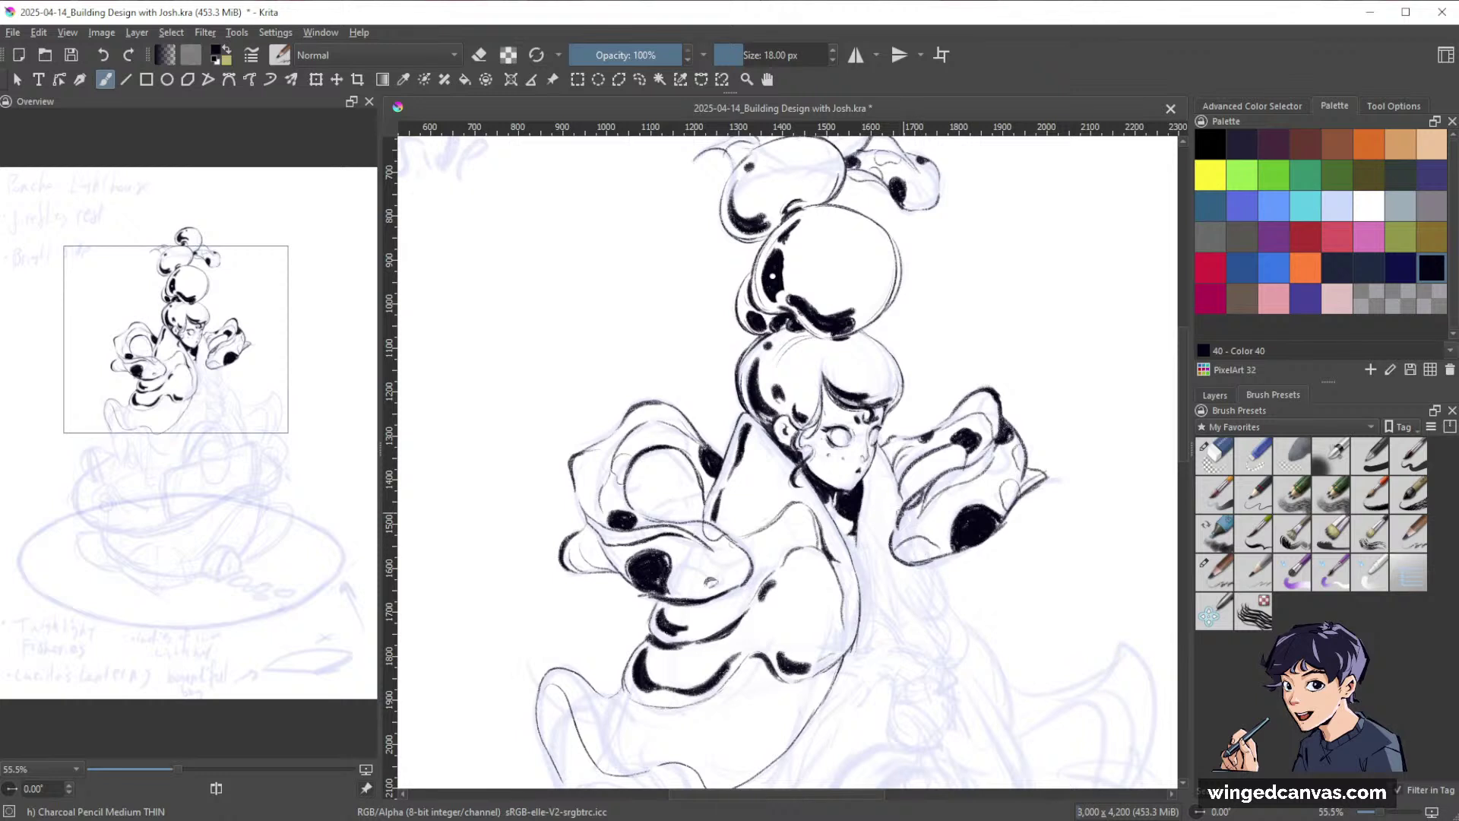
pyautogui.press('e')
pyautogui.press('e')
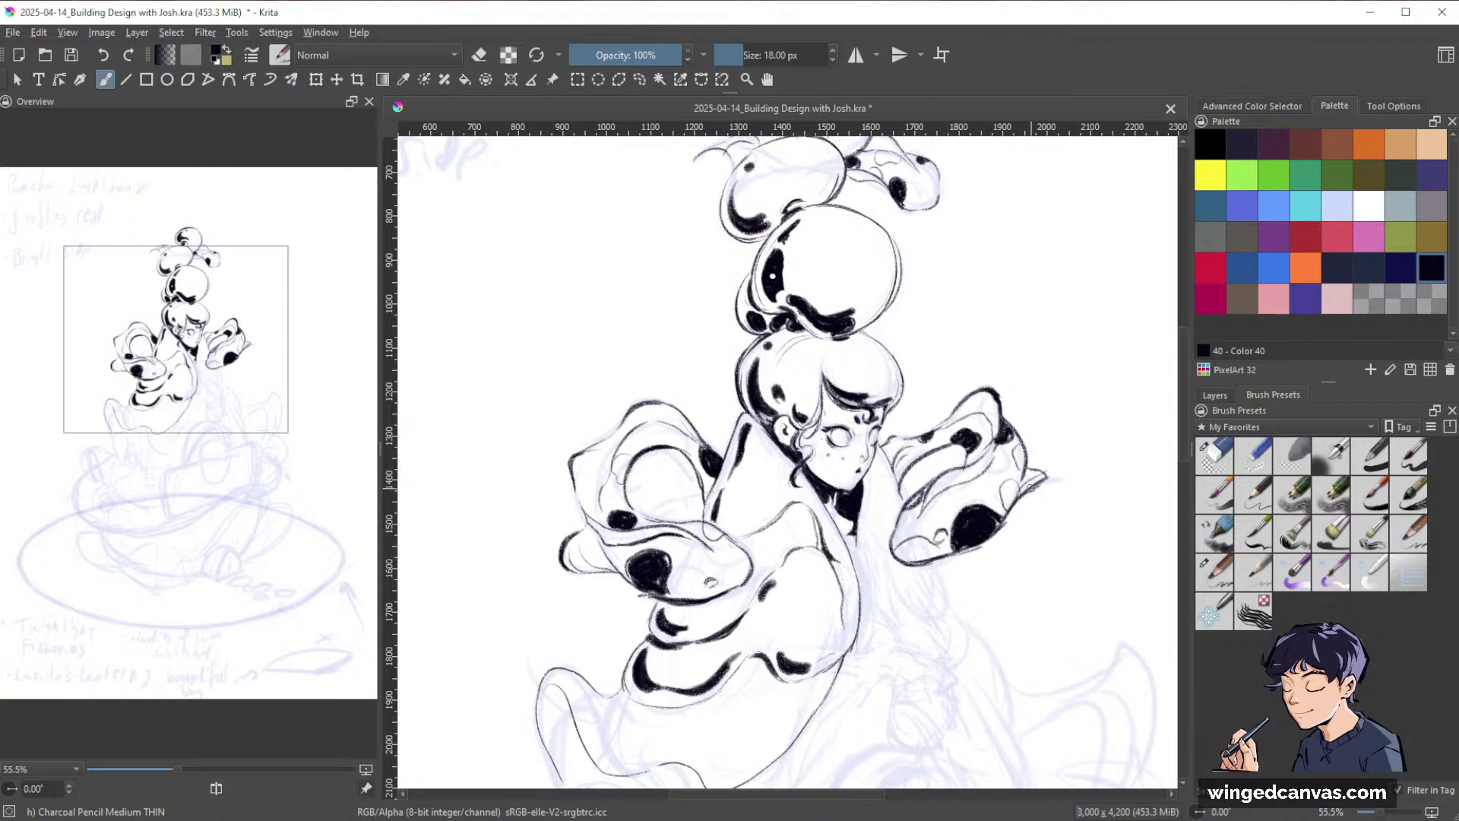
# Ink small fold lines at the second ruffle's pointed outer tip and clean them up with the eraser.
pyautogui.moveTo(1025, 489); pyautogui.dragTo(1043, 462)
pyautogui.press('e')
pyautogui.press('e')
pyautogui.press('e')
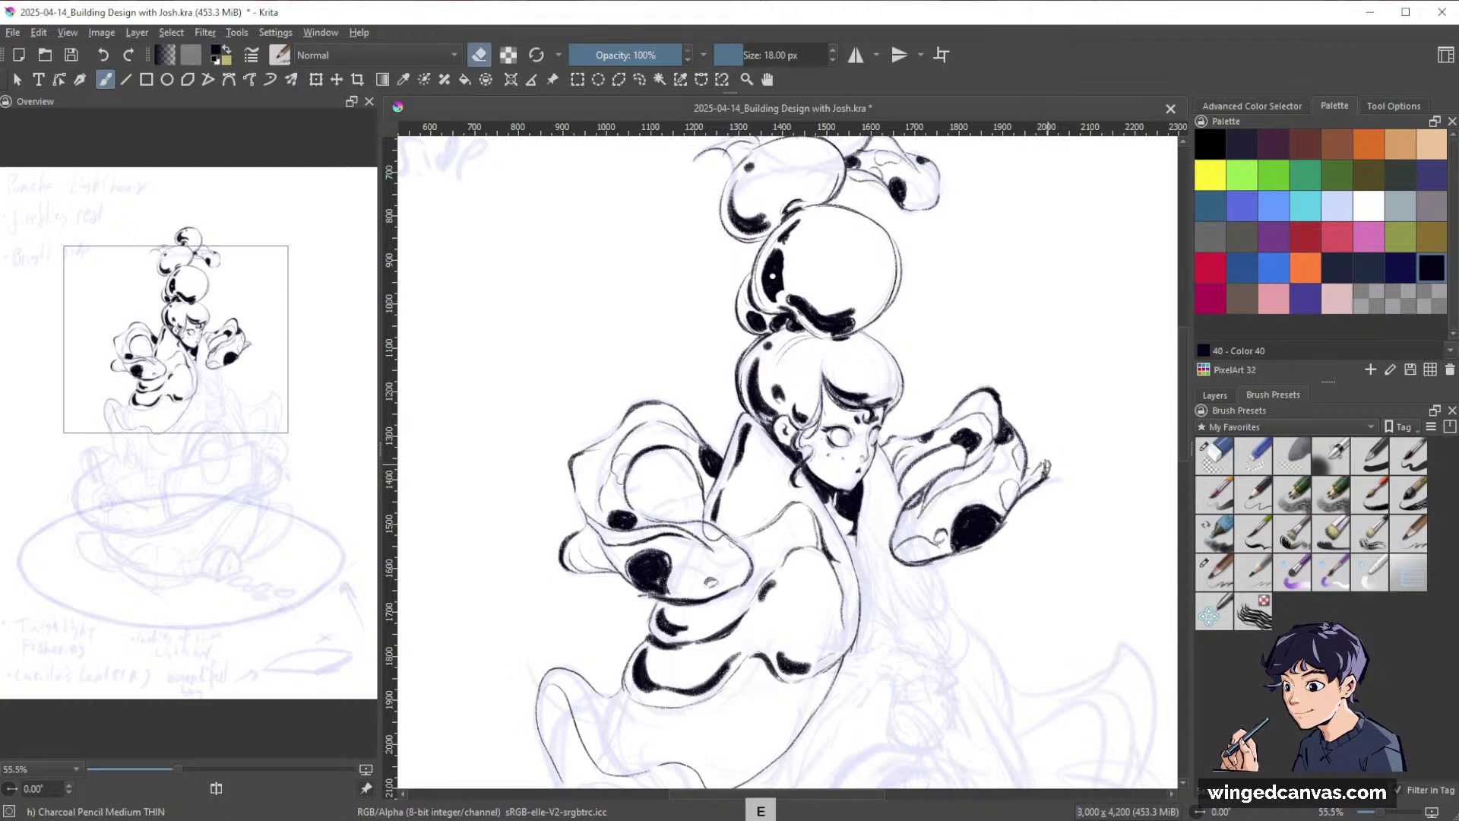
pyautogui.press('space')
pyautogui.moveTo(1083, 479); pyautogui.dragTo(1021, 483)
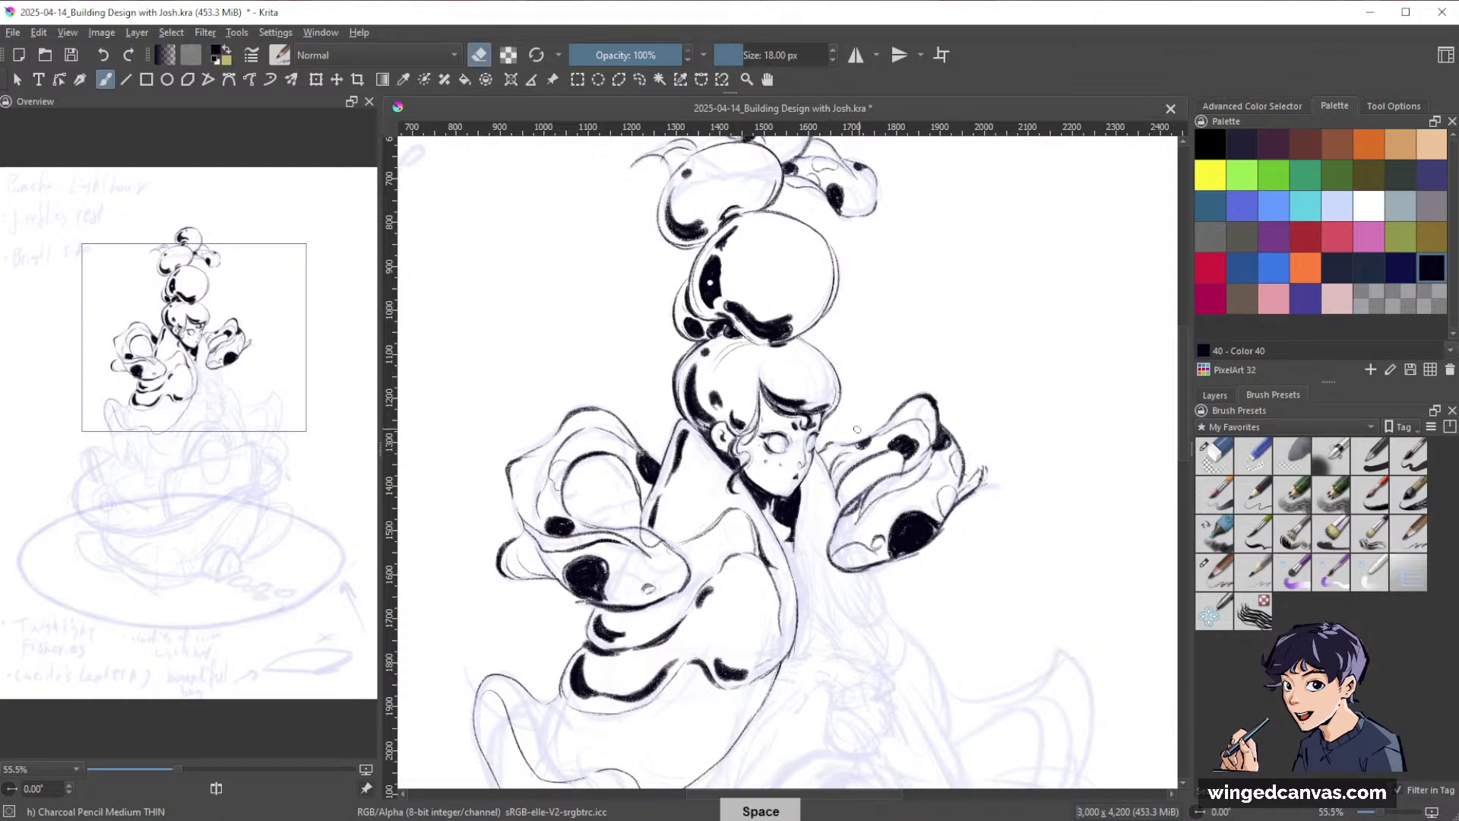
pyautogui.moveTo(902, 524); pyautogui.dragTo(902, 450)
pyautogui.moveTo(845, 372); pyautogui.dragTo(887, 328)
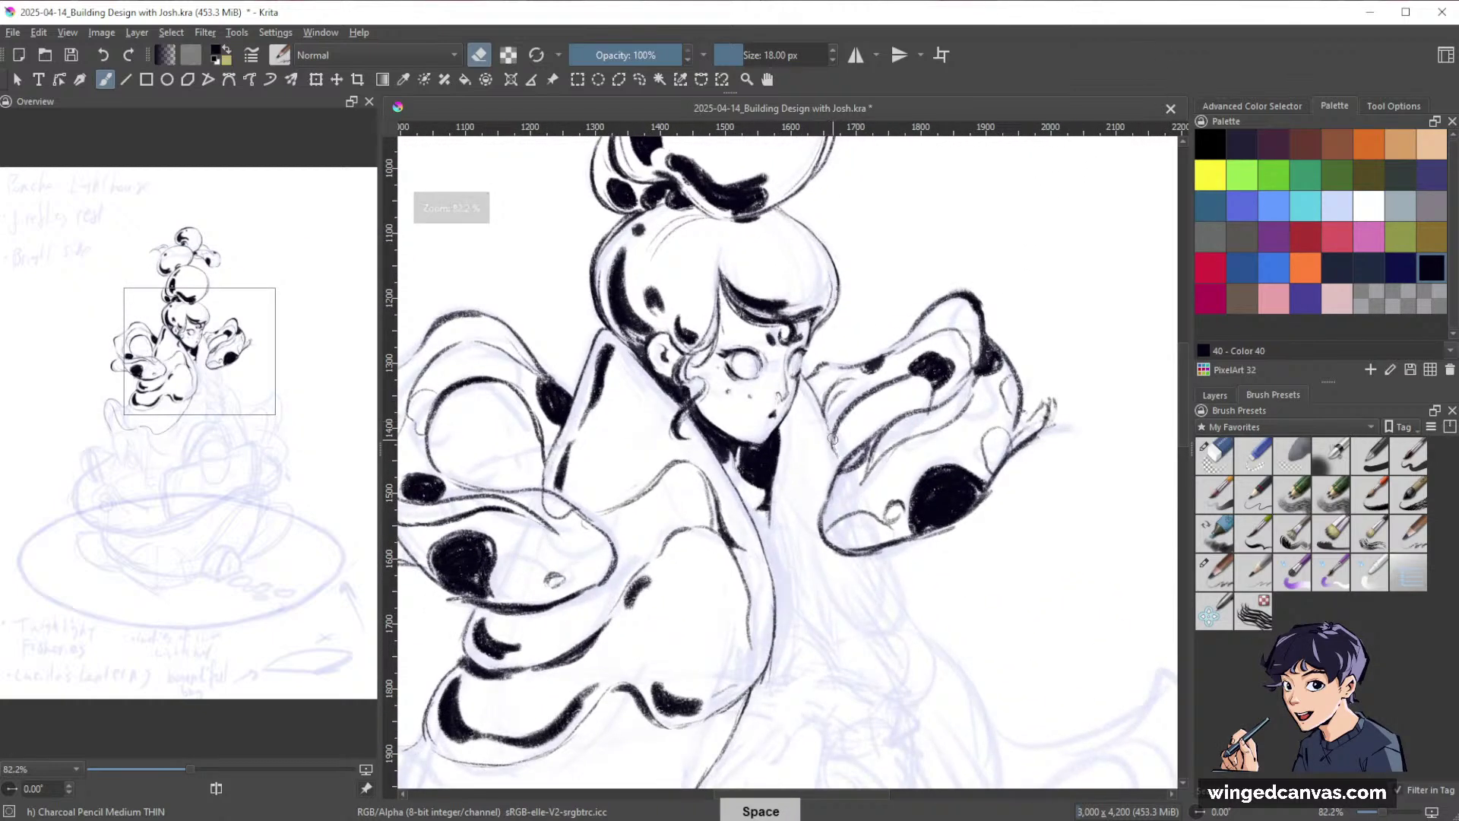
# Switch back to painting and ink the cloak's edge below the second ruffle, ending in a small inward hook.
pyautogui.press('e')
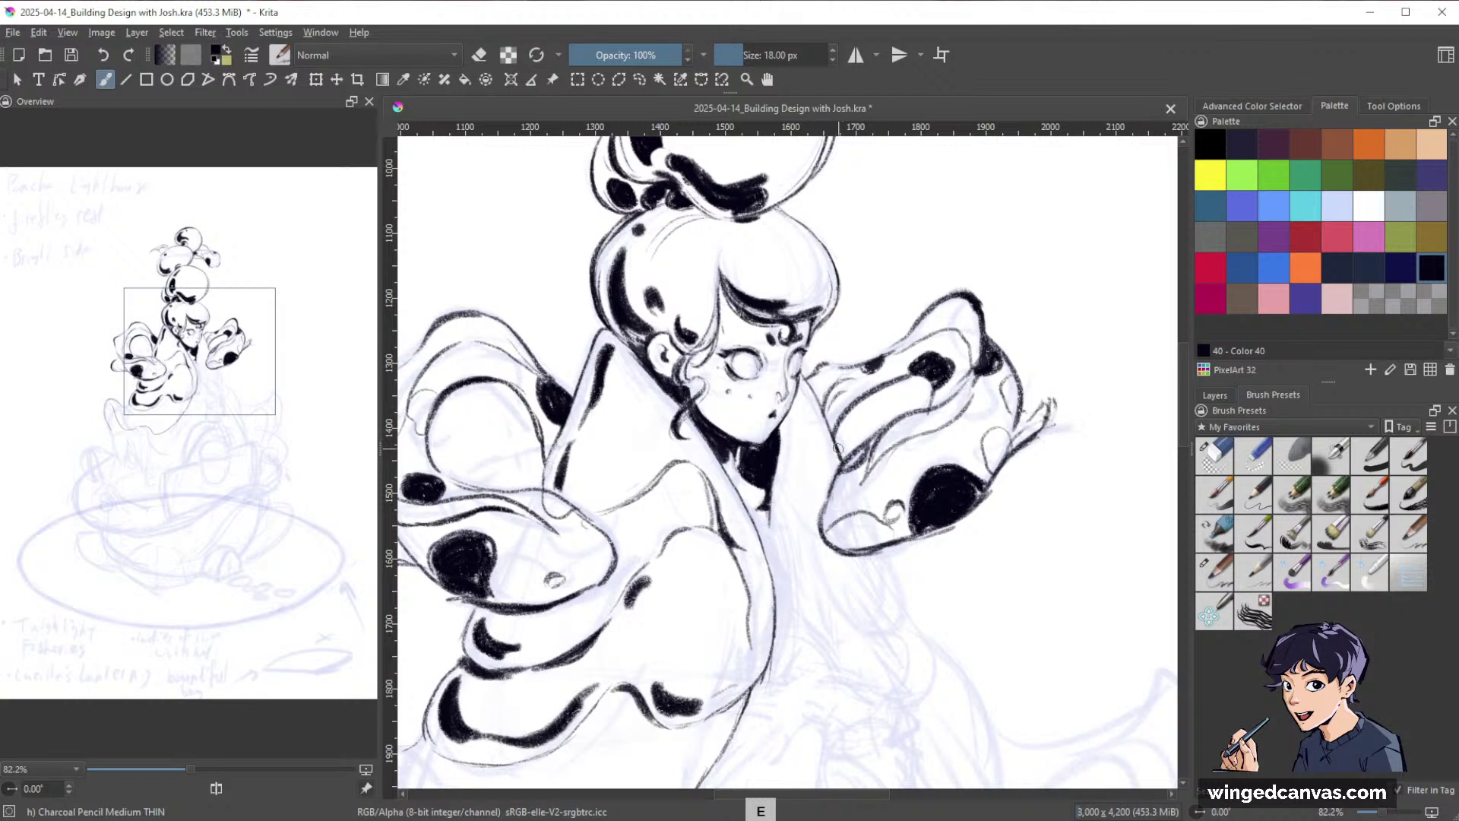
pyautogui.moveTo(840, 453); pyautogui.dragTo(874, 325)
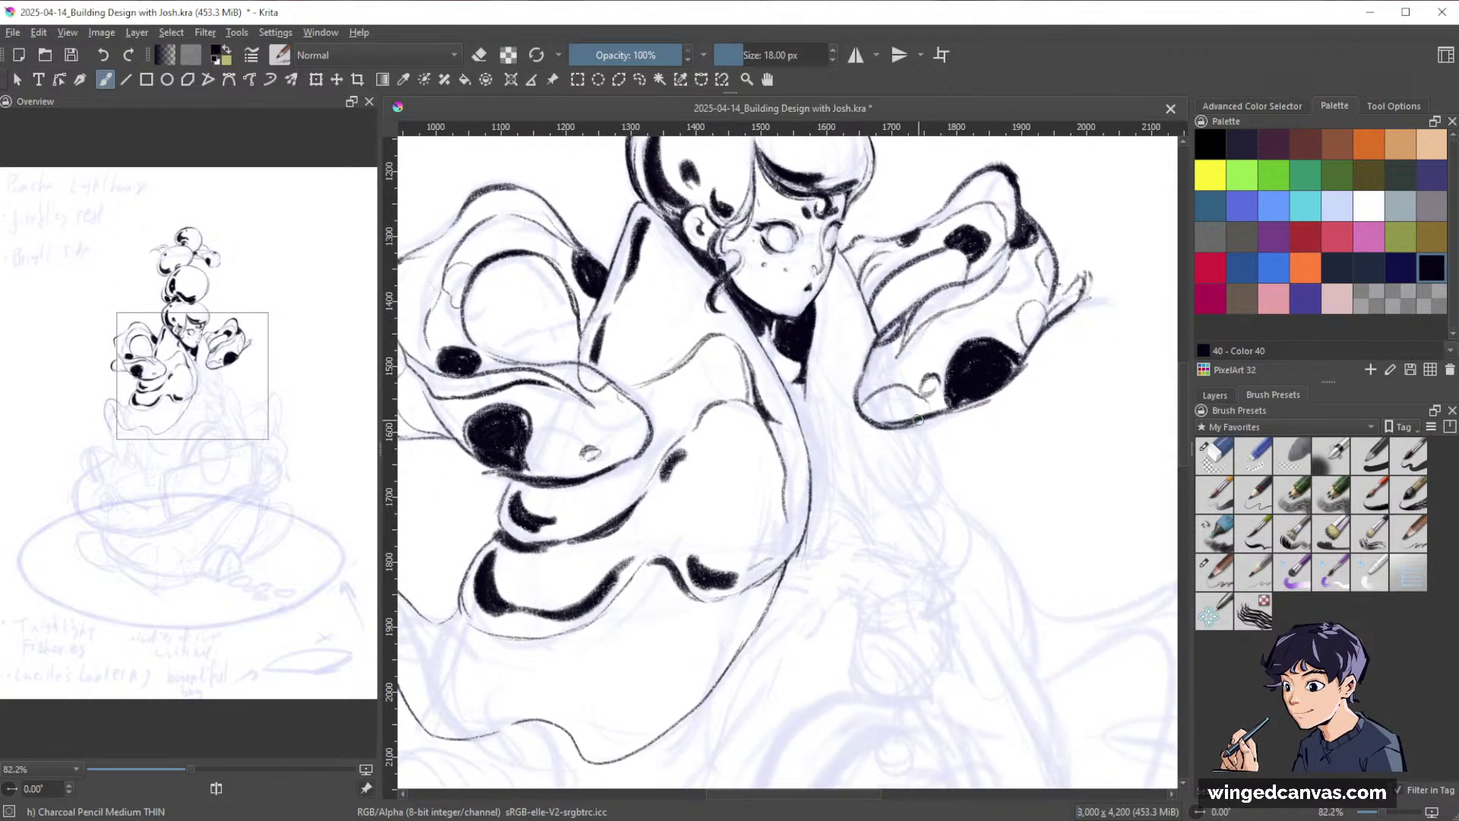
pyautogui.moveTo(922, 423); pyautogui.dragTo(941, 473)
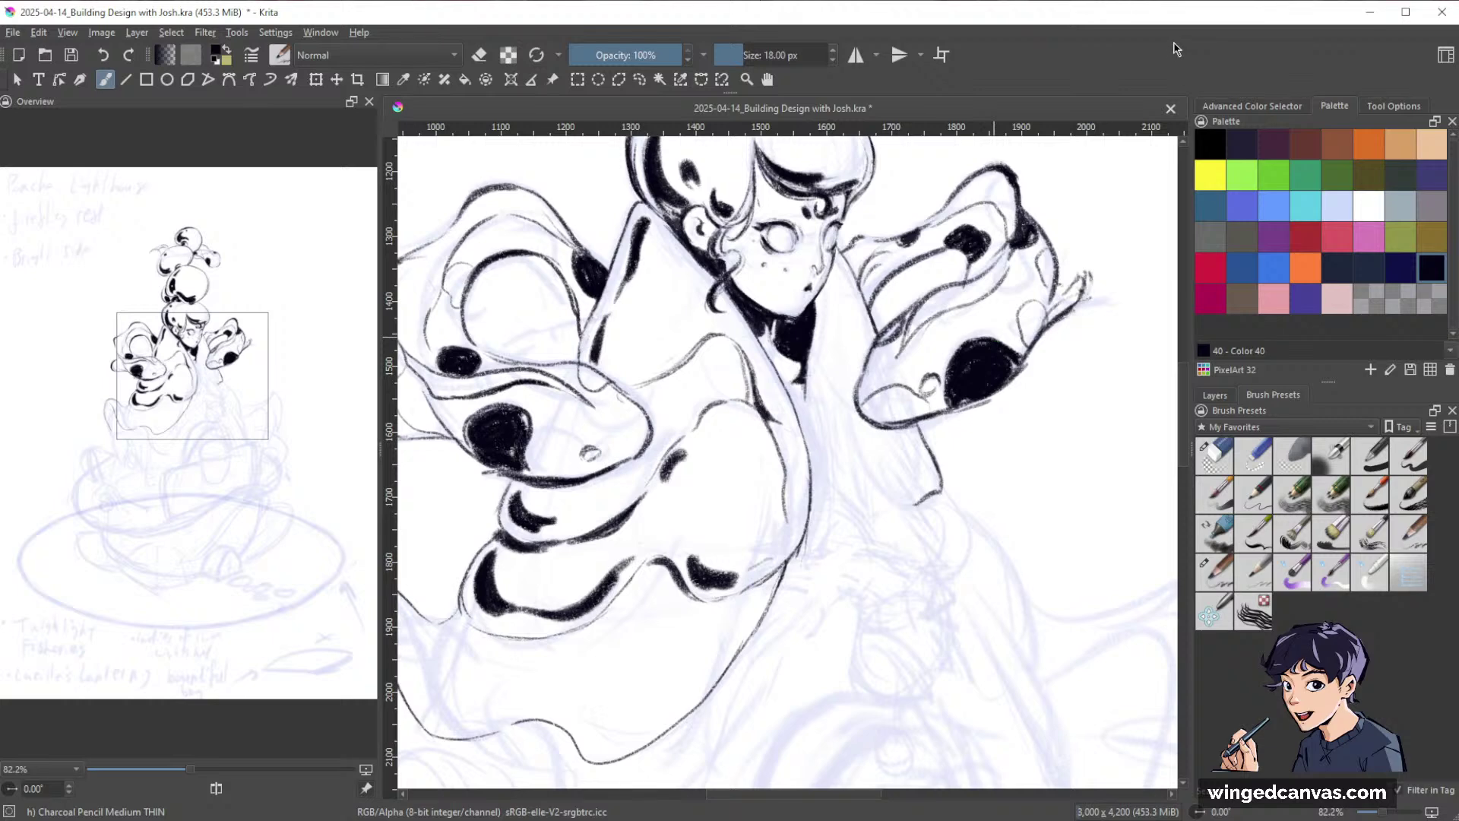
pyautogui.moveTo(999, 493); pyautogui.dragTo(936, 393)
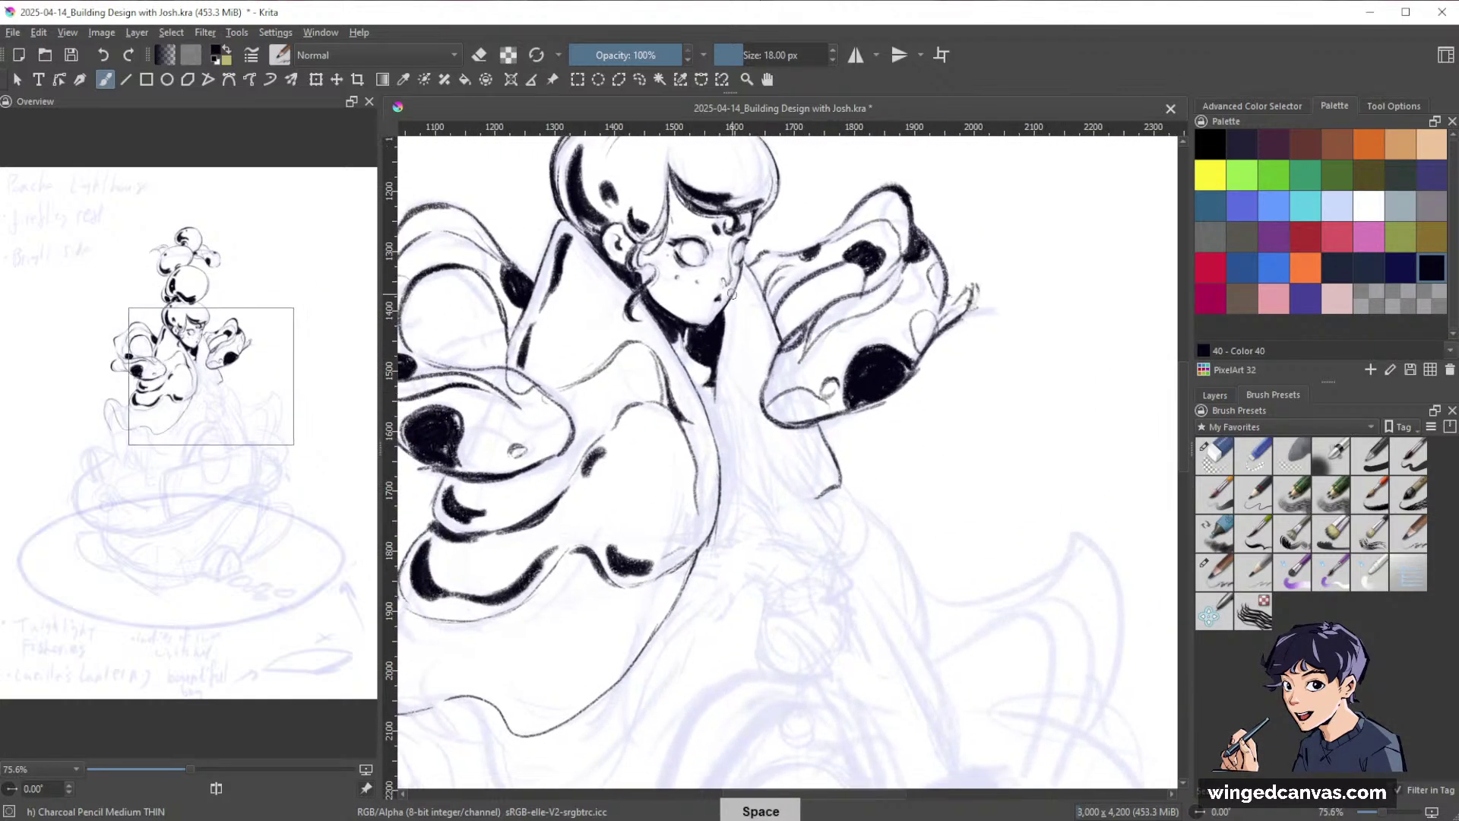
pyautogui.moveTo(1017, 476); pyautogui.dragTo(1047, 579)
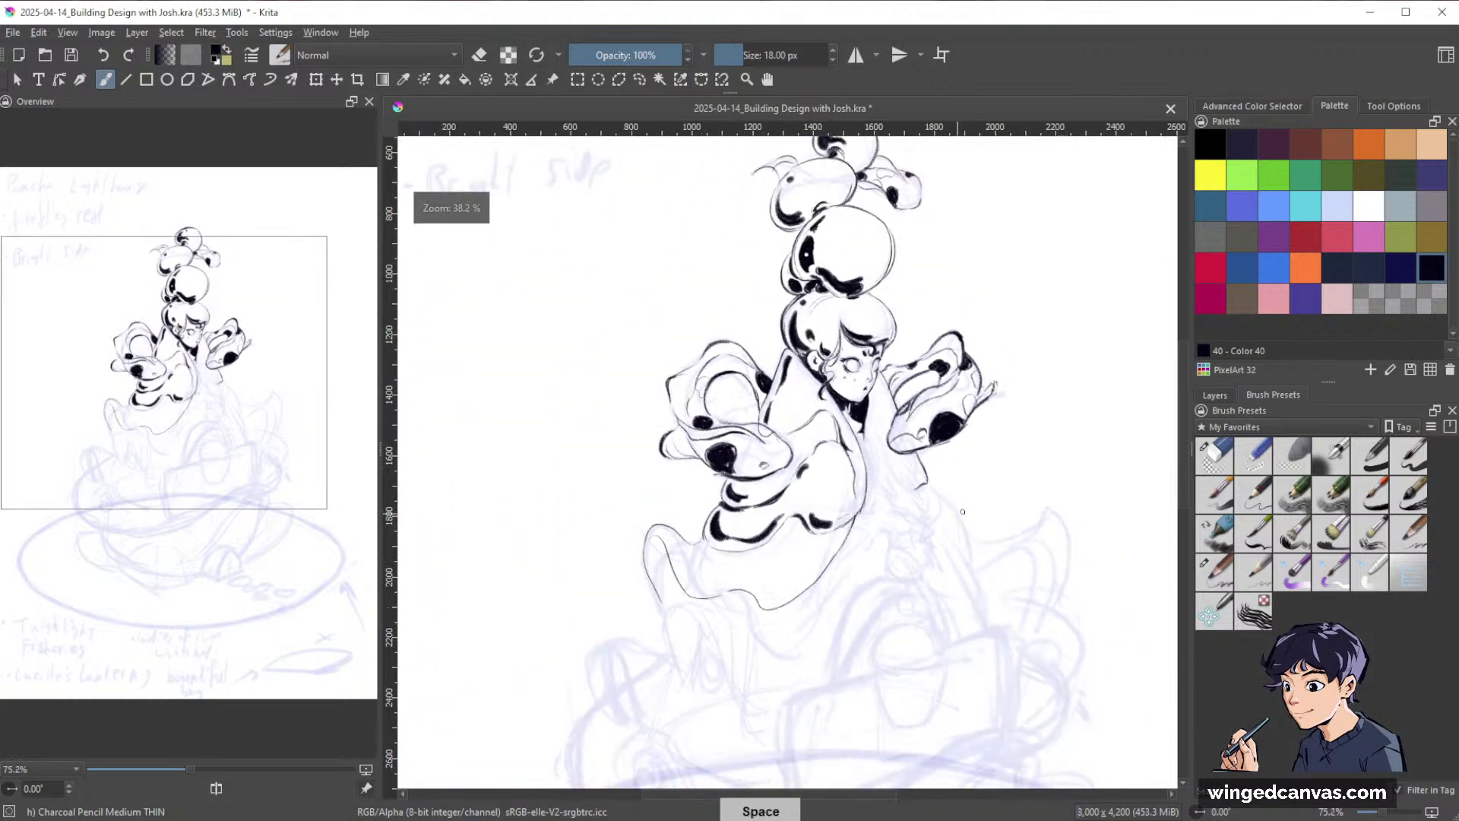
pyautogui.moveTo(1072, 514); pyautogui.dragTo(774, 448)
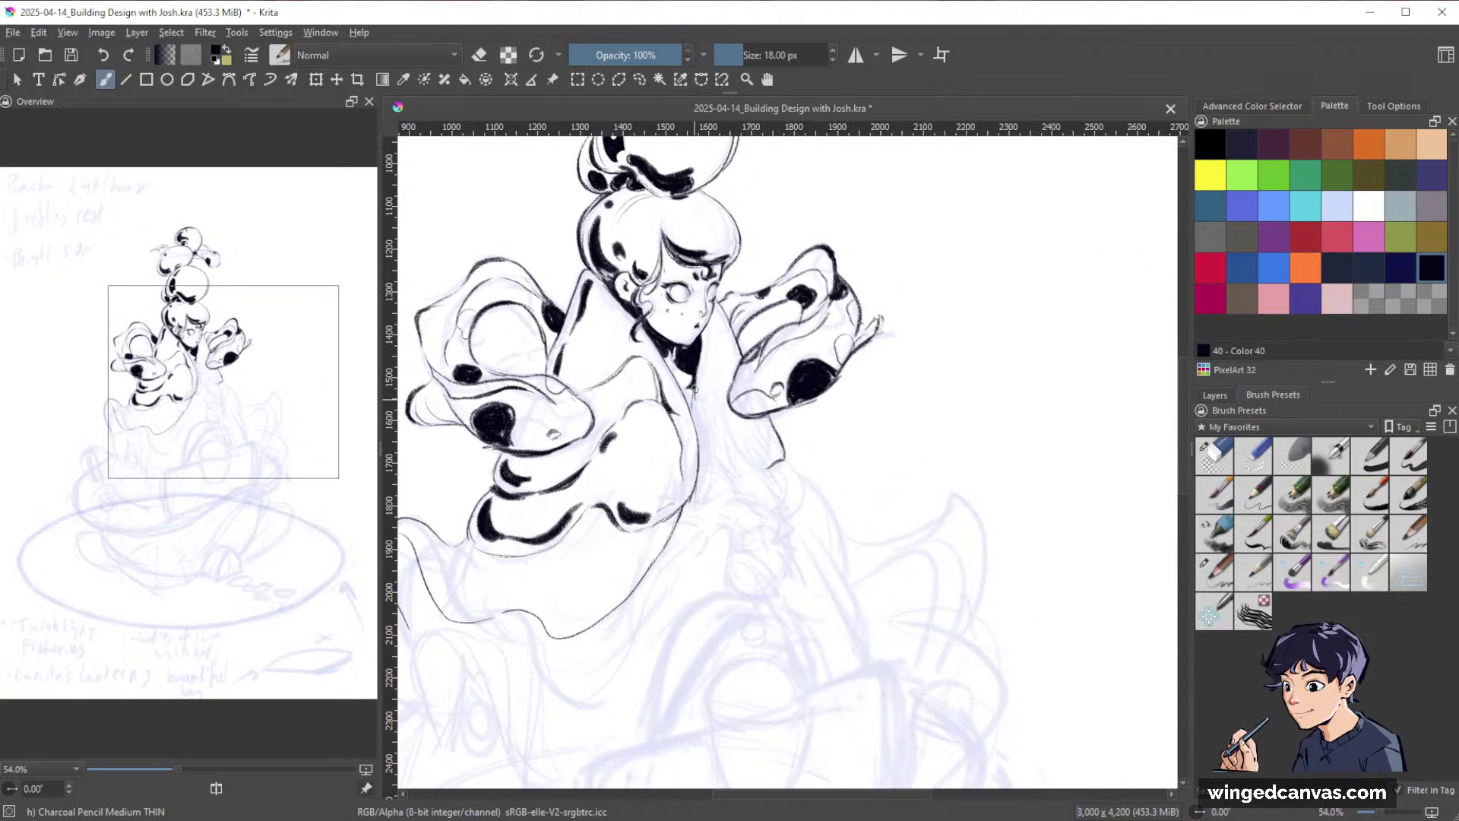
# Extend the black shadow from the neck down the cloak opening and thicken the shadow on the cloak's lower tier.
pyautogui.moveTo(696, 385); pyautogui.dragTo(691, 410)
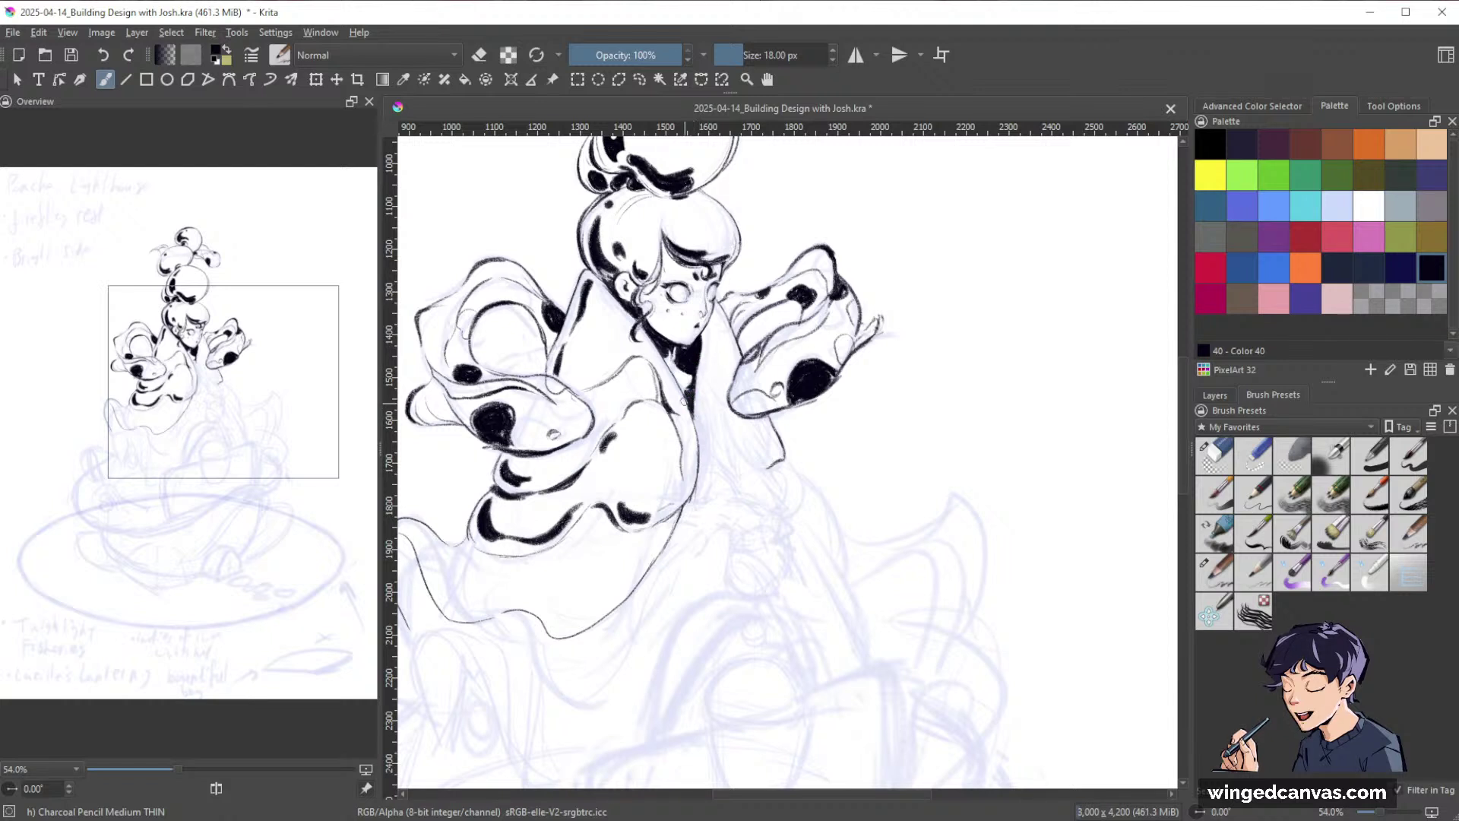
pyautogui.press('e')
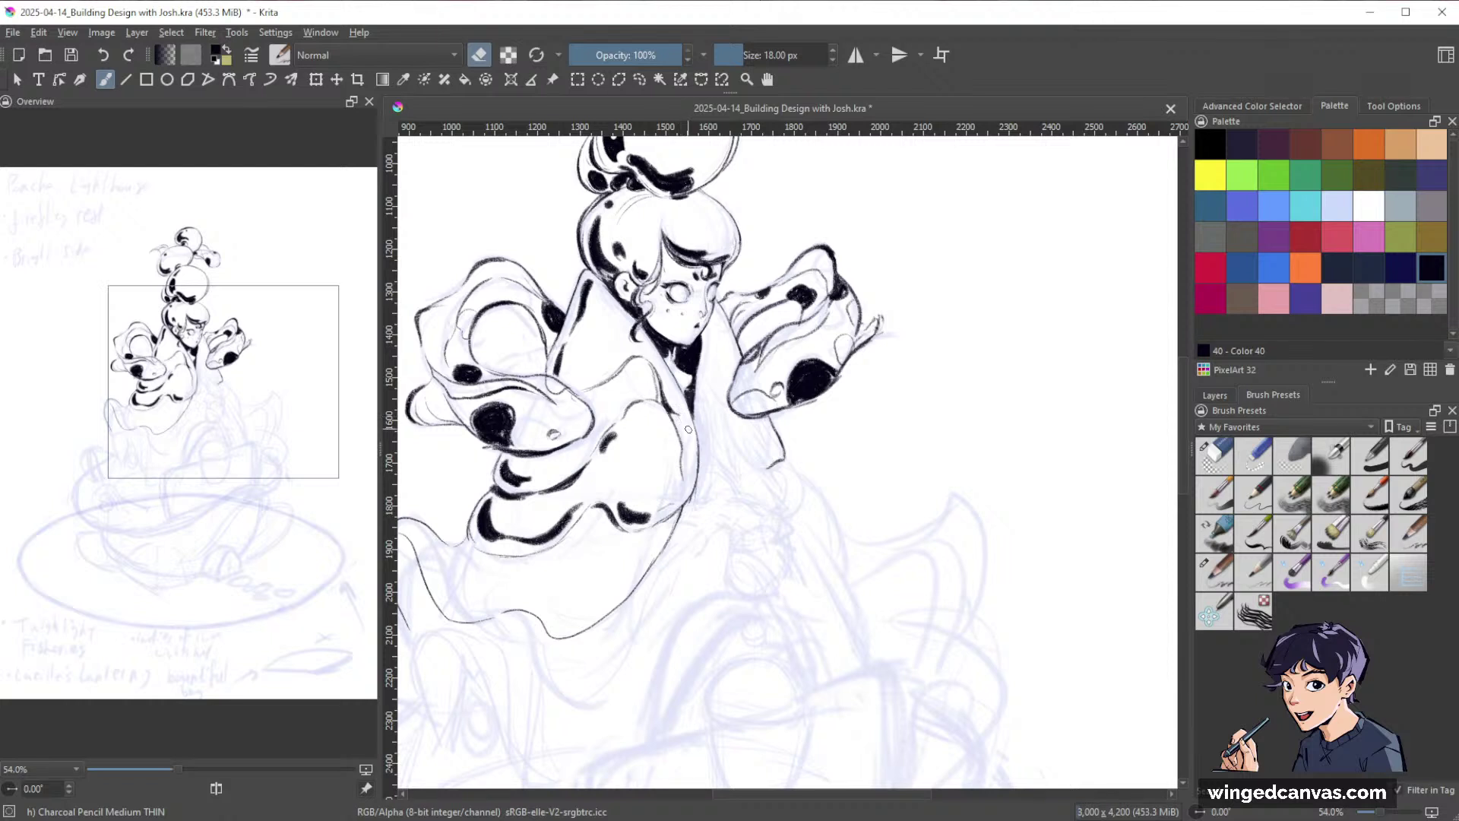
pyautogui.press('e')
pyautogui.moveTo(688, 422); pyautogui.dragTo(696, 423)
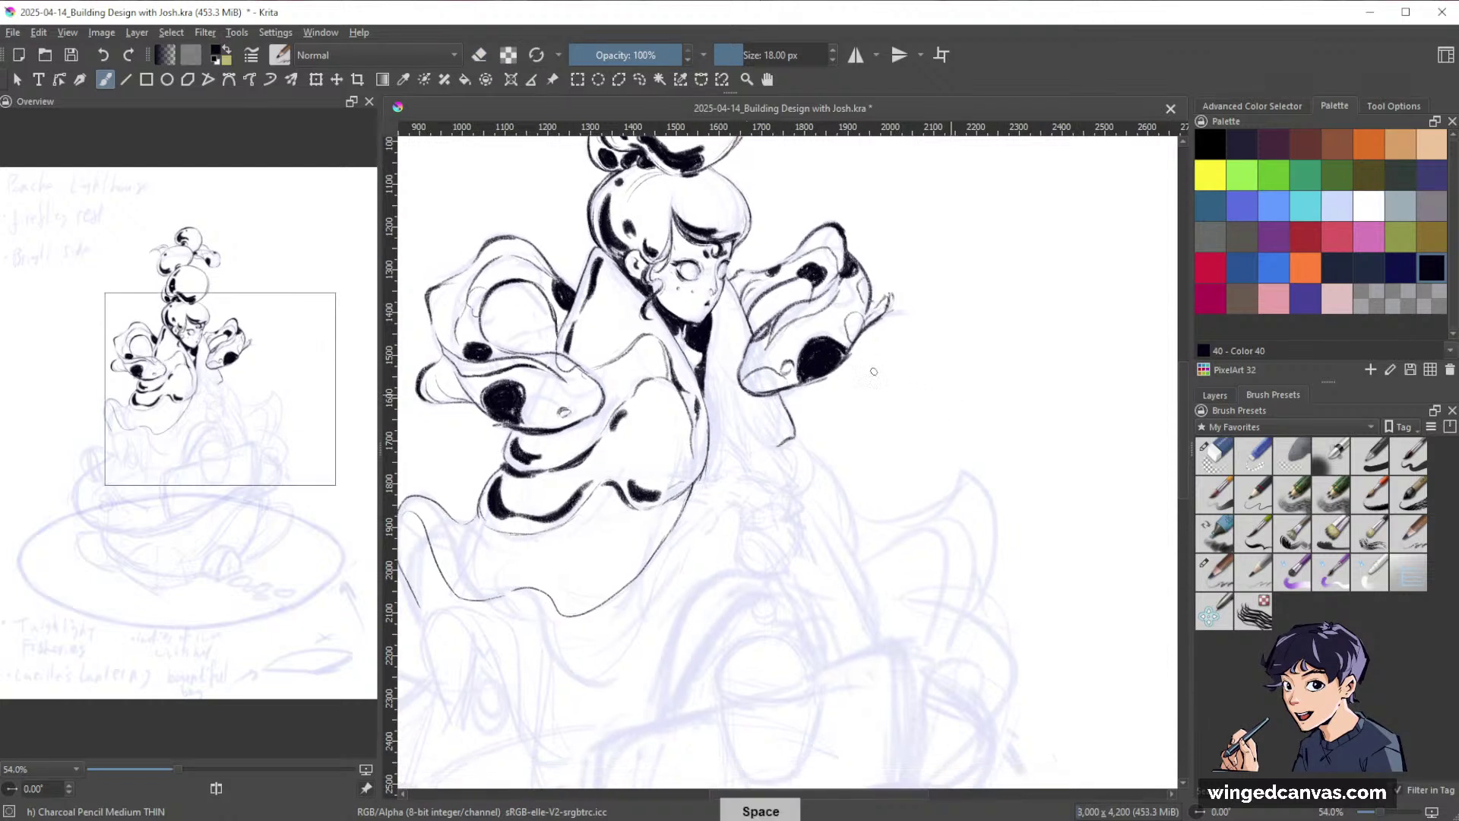
pyautogui.moveTo(643, 508); pyautogui.dragTo(668, 500)
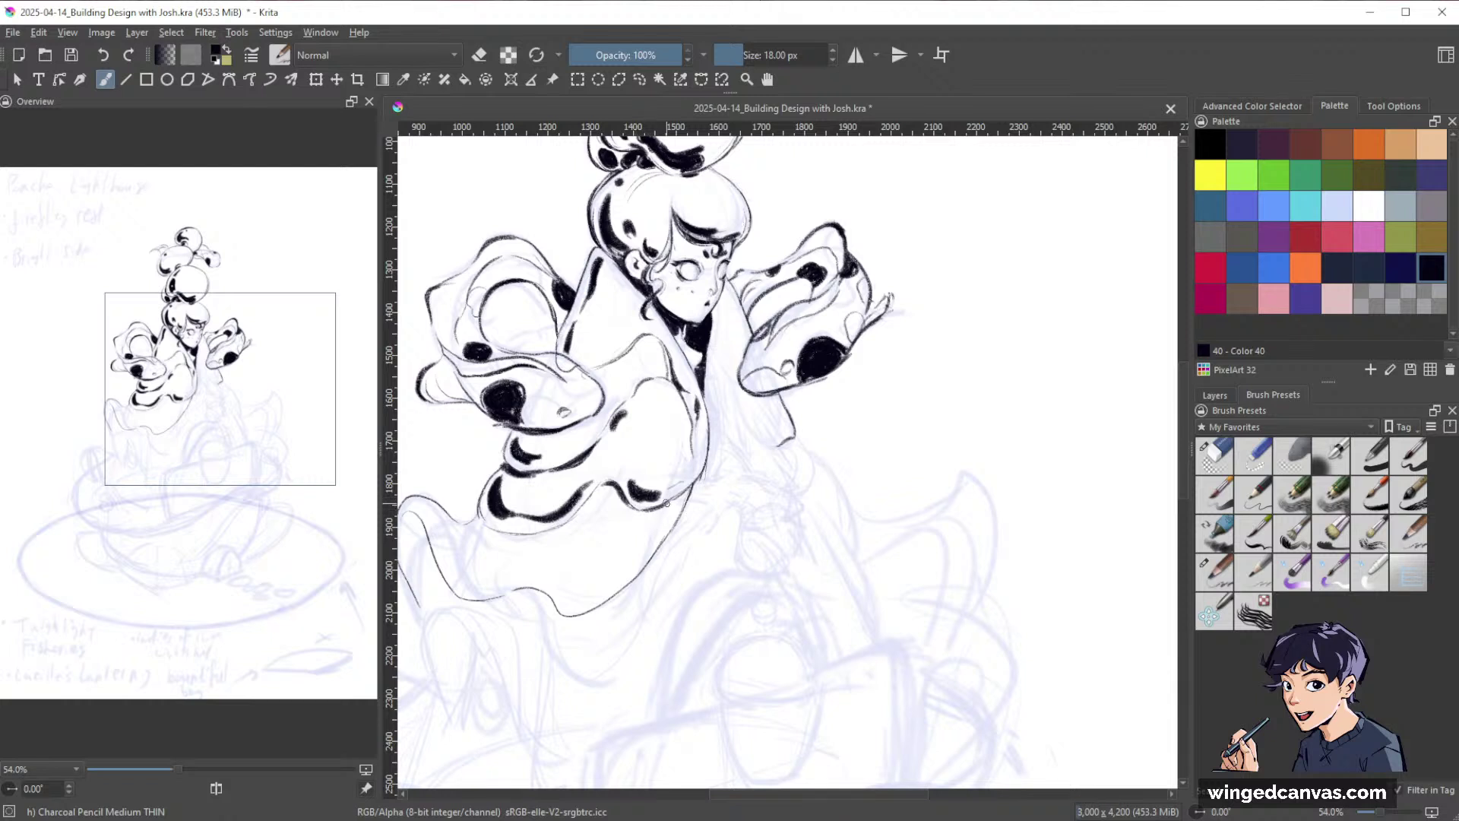
# Ink the outline of the forearm and the back of the hand emerging from the cloak opening.
pyautogui.press('space')
pyautogui.moveTo(965, 516); pyautogui.dragTo(954, 464)
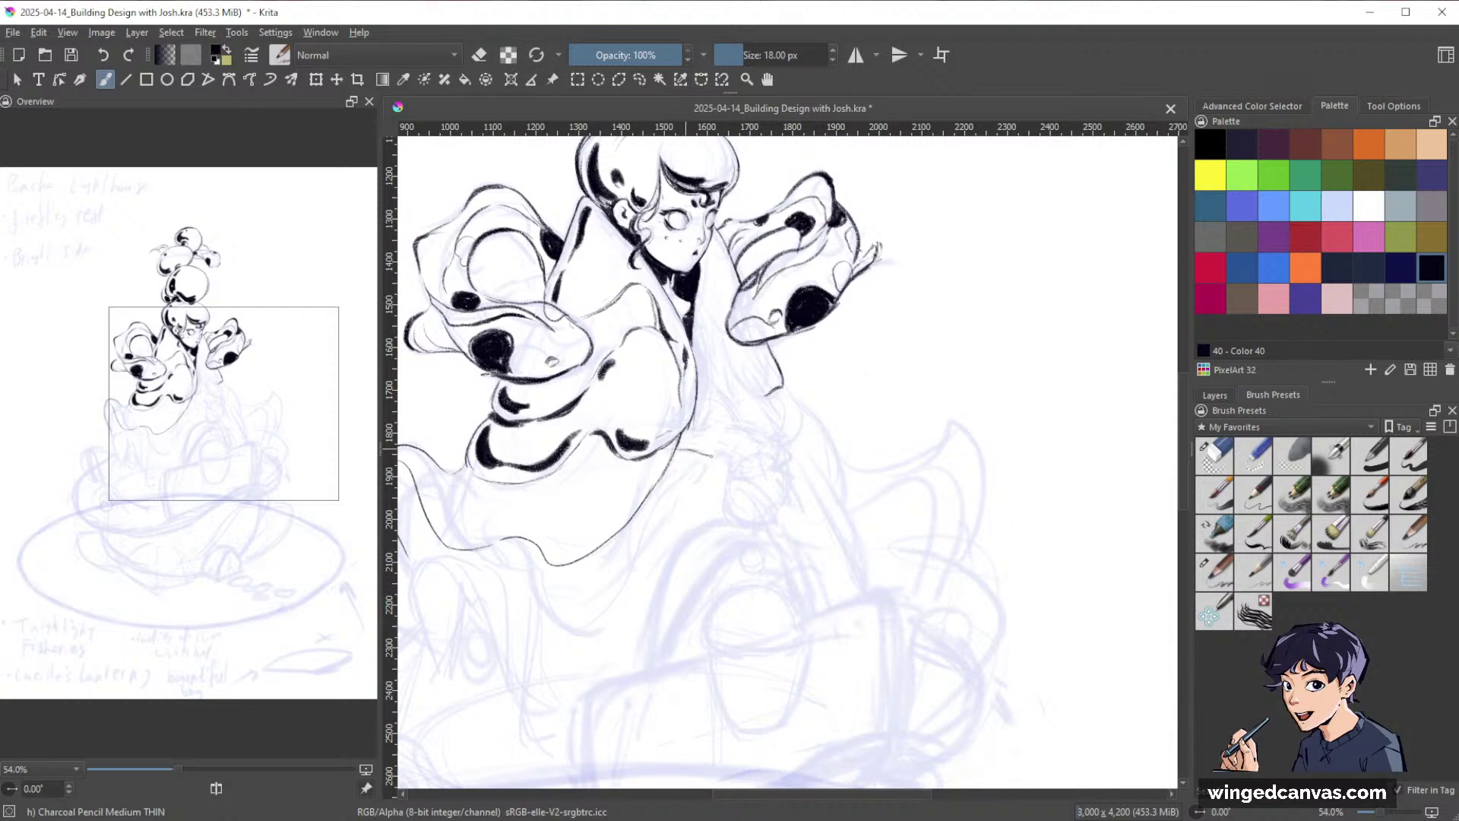
pyautogui.moveTo(677, 447)
pyautogui.mouseDown()
pyautogui.moveTo(719, 454)
pyautogui.moveTo(720, 418)
pyautogui.mouseUp()
pyautogui.moveTo(733, 417)
pyautogui.mouseDown()
pyautogui.moveTo(749, 407)
pyautogui.moveTo(777, 438)
pyautogui.mouseUp()
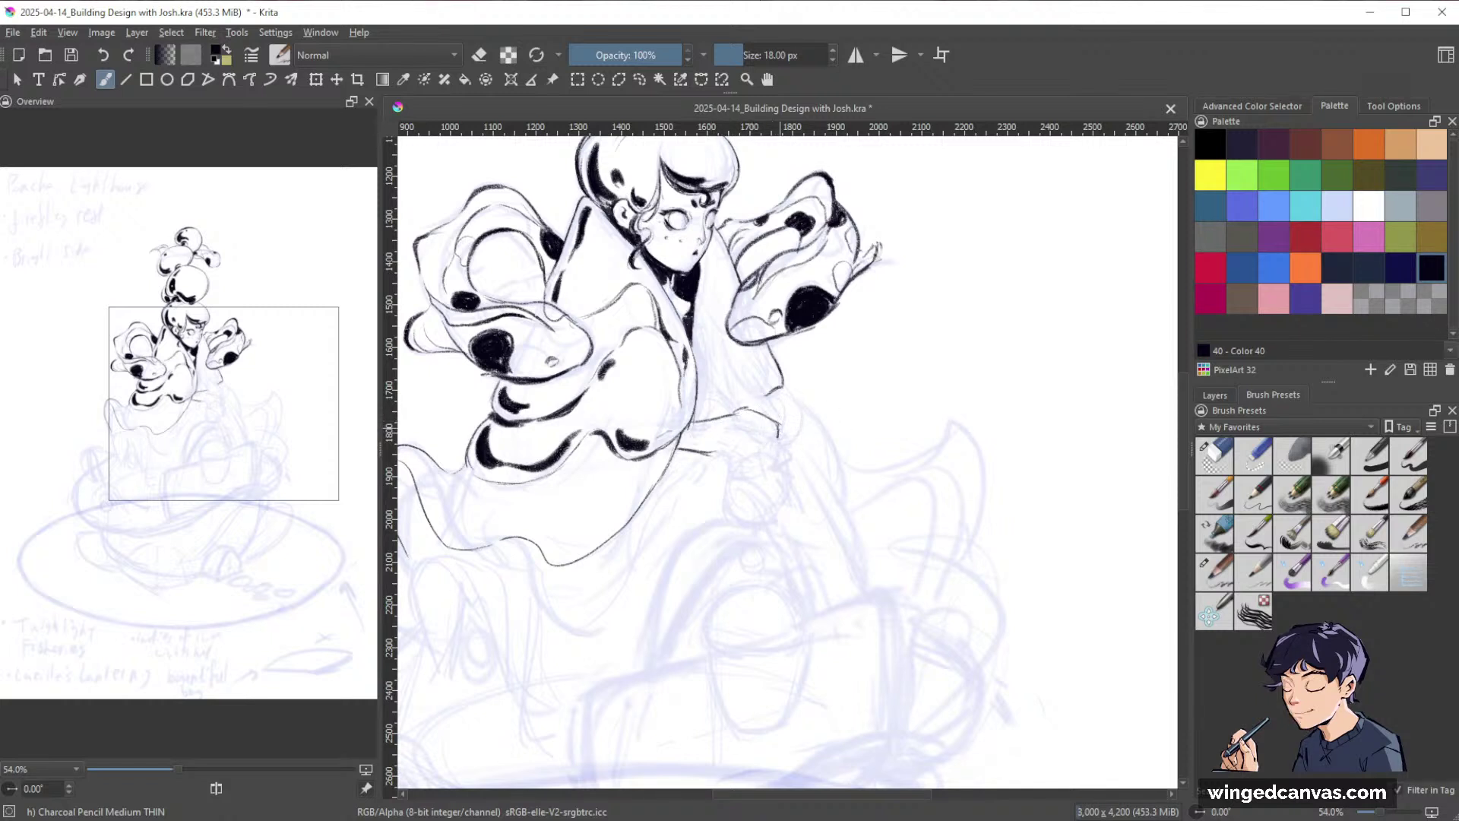
# Strengthen the line along the back of the hand and extend the wrist's underside toward the palm.
pyautogui.press('e')
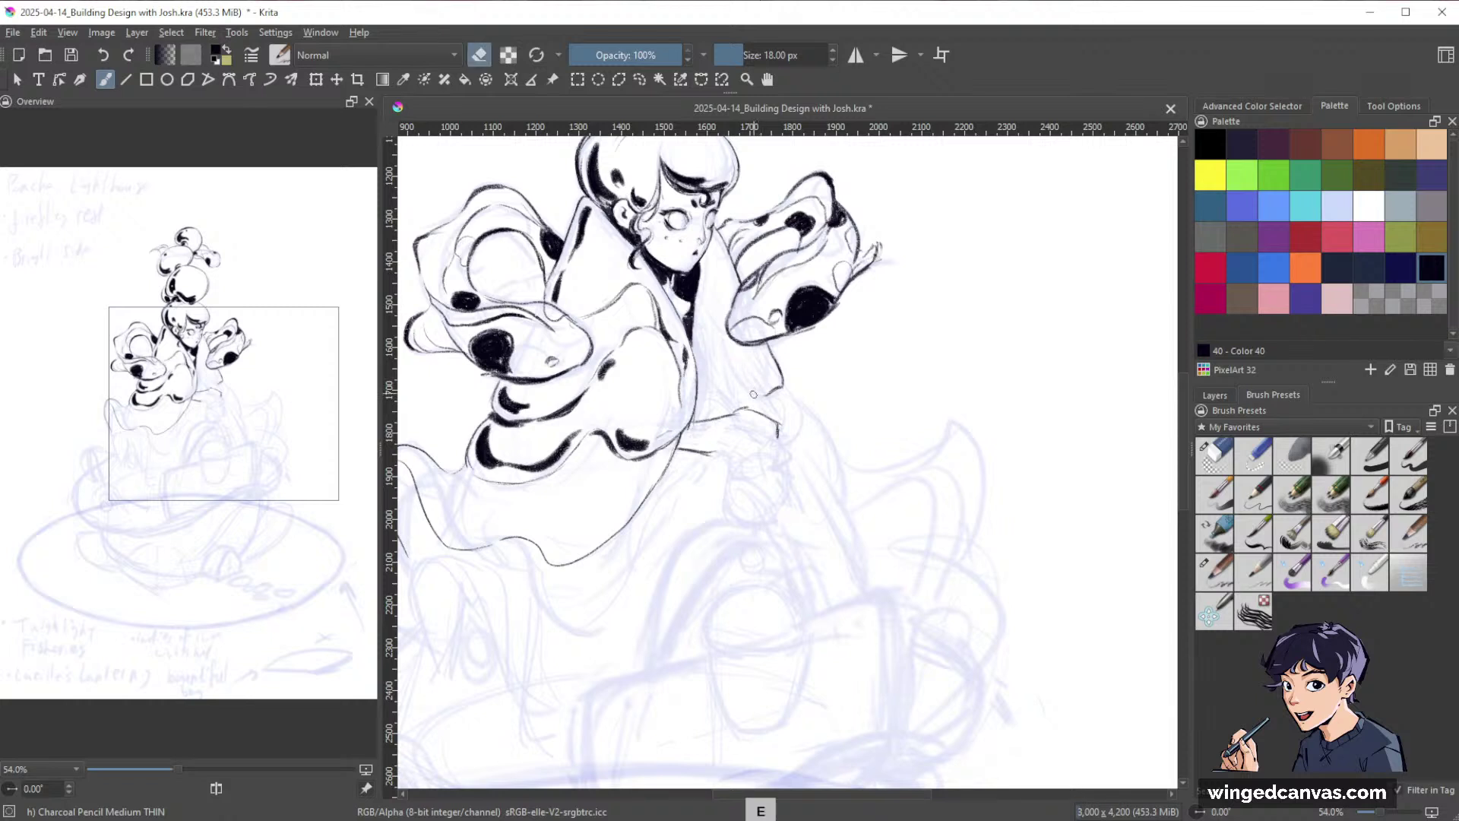
pyautogui.press('e')
pyautogui.moveTo(728, 417); pyautogui.dragTo(756, 406)
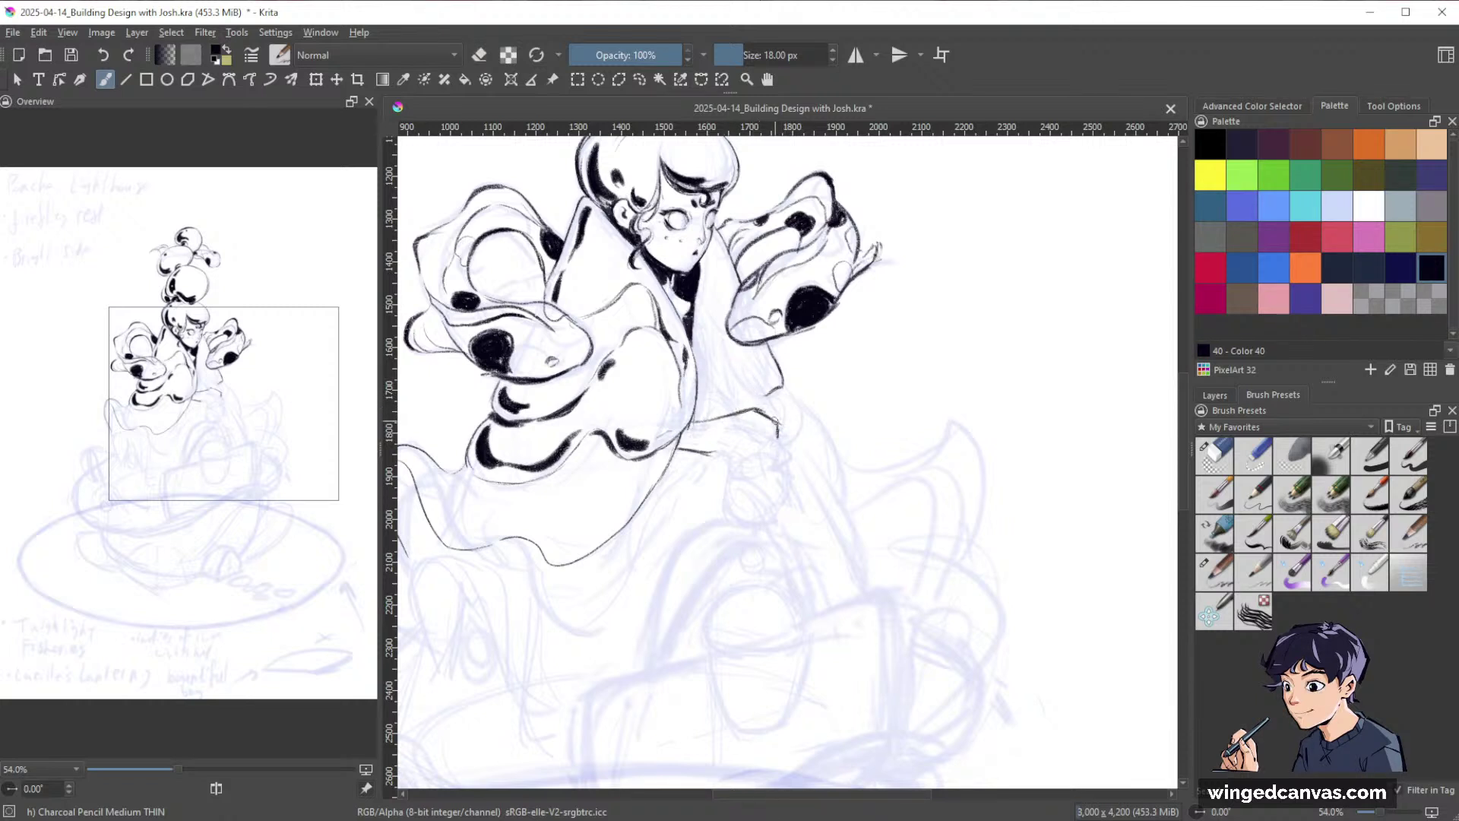
pyautogui.press('e')
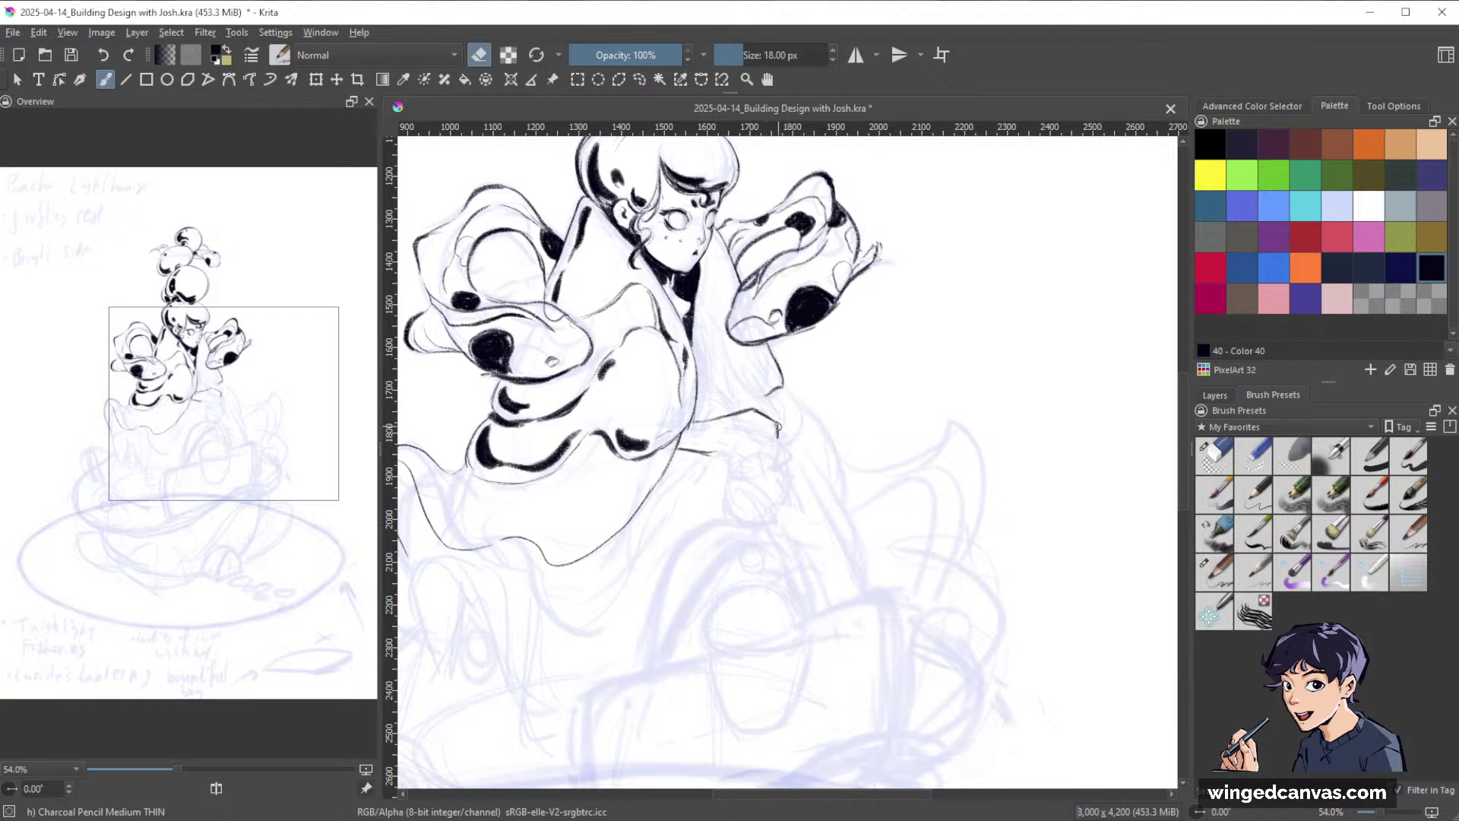
pyautogui.press('e')
pyautogui.moveTo(692, 450)
pyautogui.mouseDown()
pyautogui.moveTo(727, 452)
pyautogui.moveTo(678, 448)
pyautogui.moveTo(725, 455)
pyautogui.mouseUp()
# Ink the hand's curled fingers and refine the knuckle contour with the eraser.
pyautogui.press('e')
pyautogui.press('e')
pyautogui.press('e')
pyautogui.press('e')
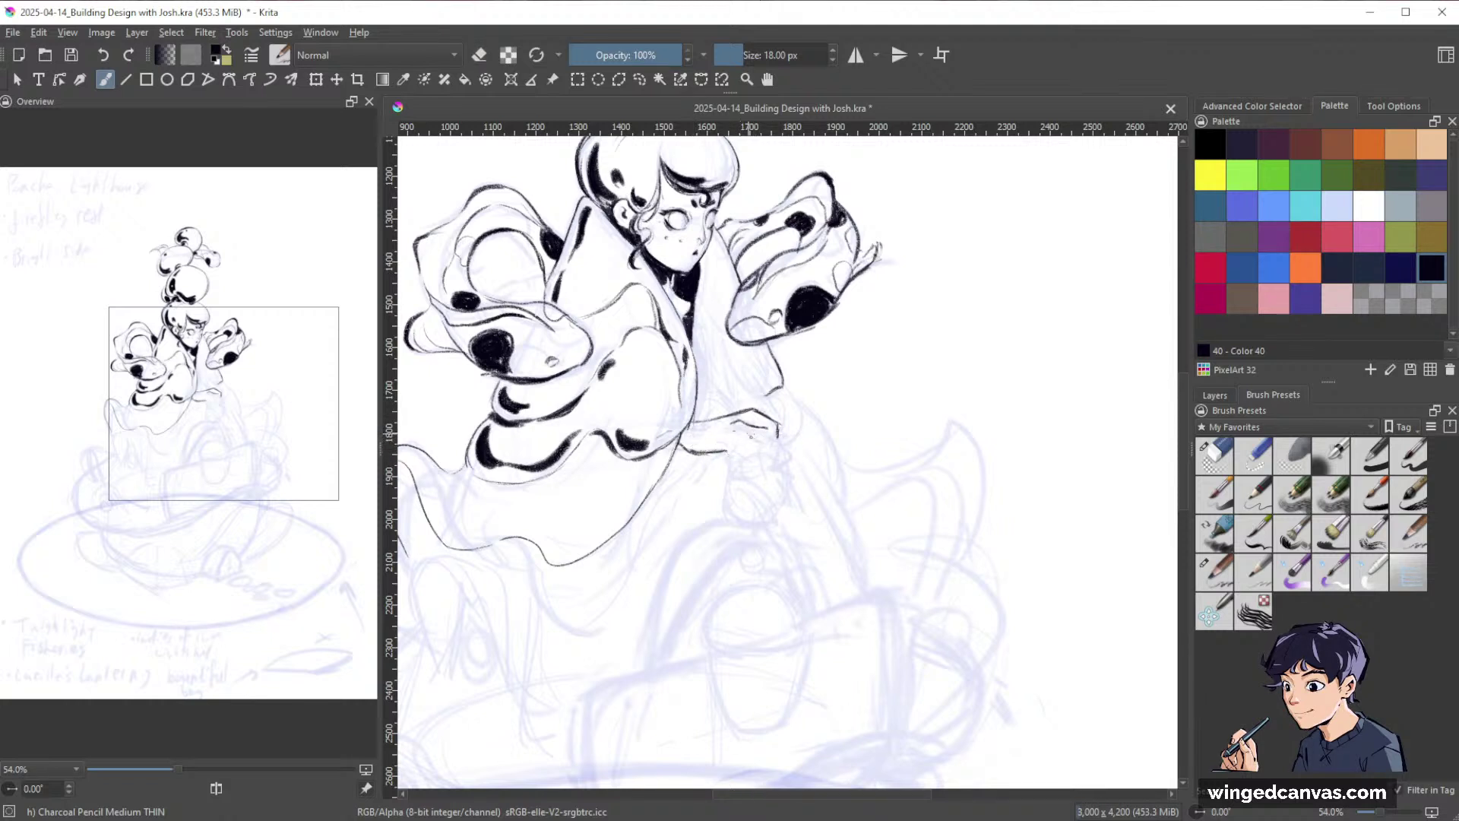
pyautogui.moveTo(749, 435); pyautogui.dragTo(760, 446)
pyautogui.press('e')
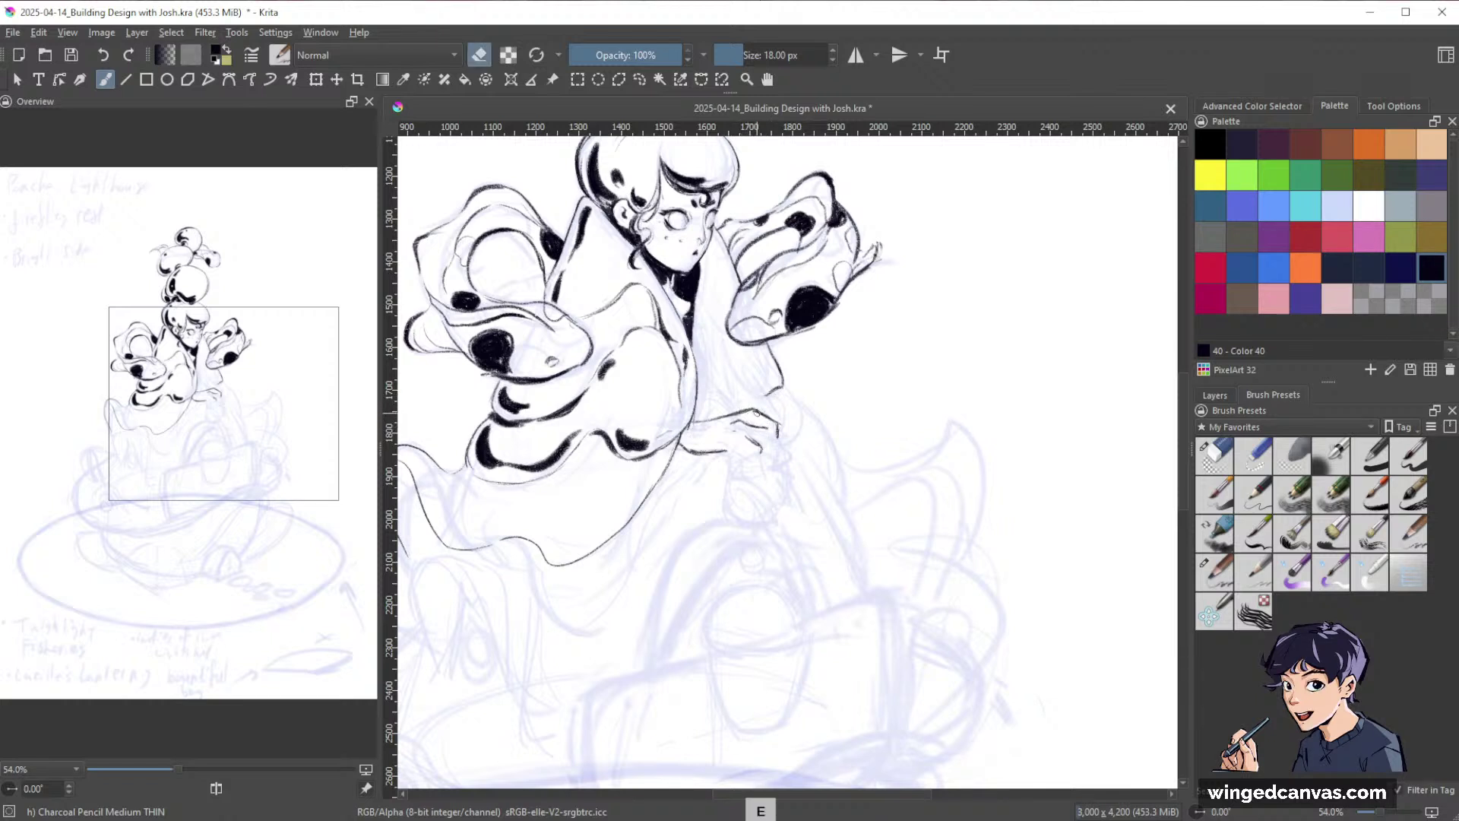
pyautogui.moveTo(751, 411); pyautogui.dragTo(777, 430)
pyautogui.press('e')
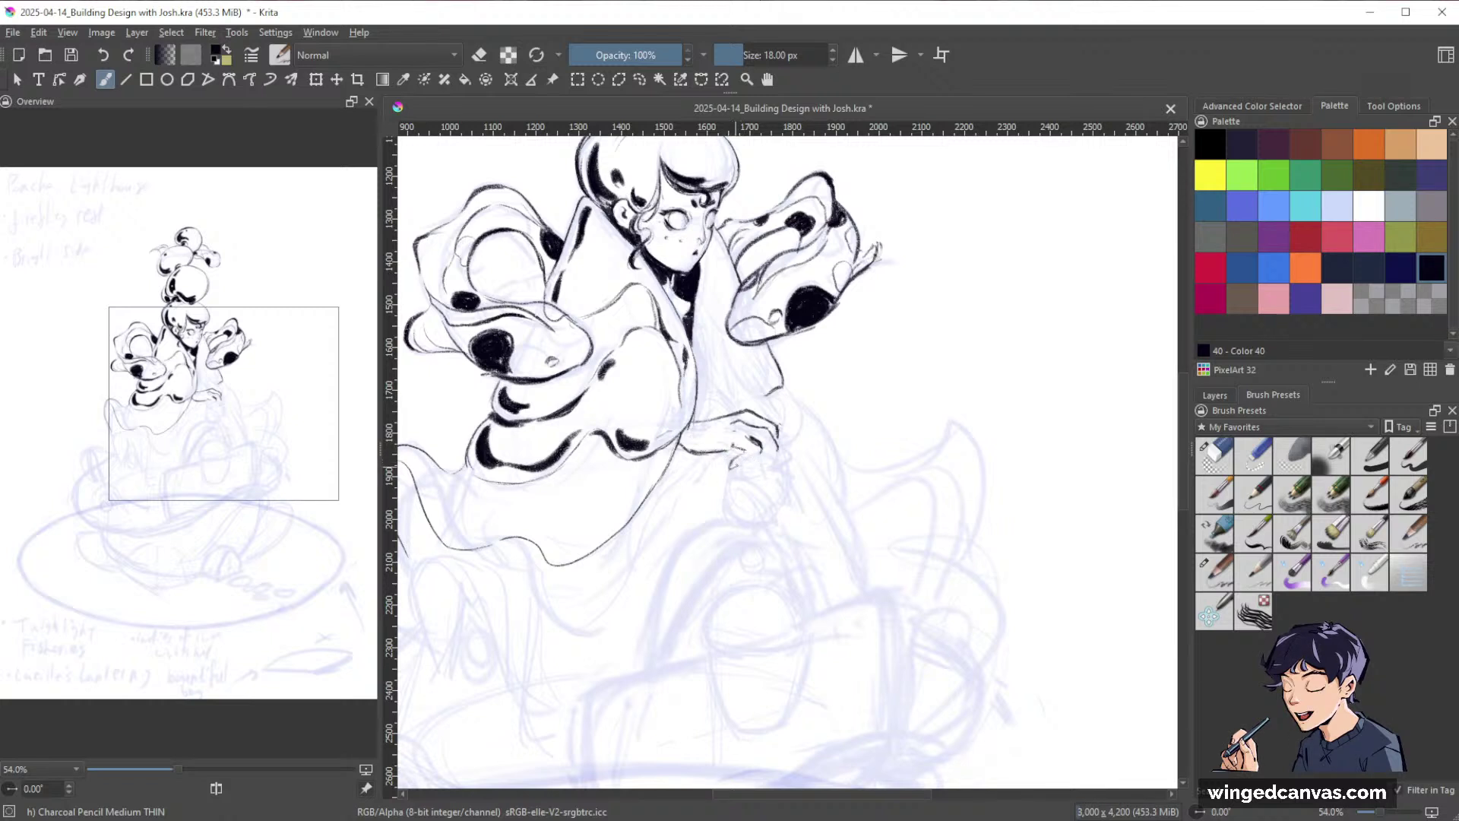
# Clean up the fingertips, alternating eraser and brush, and ink the hand's remaining finger outlines.
pyautogui.press('e')
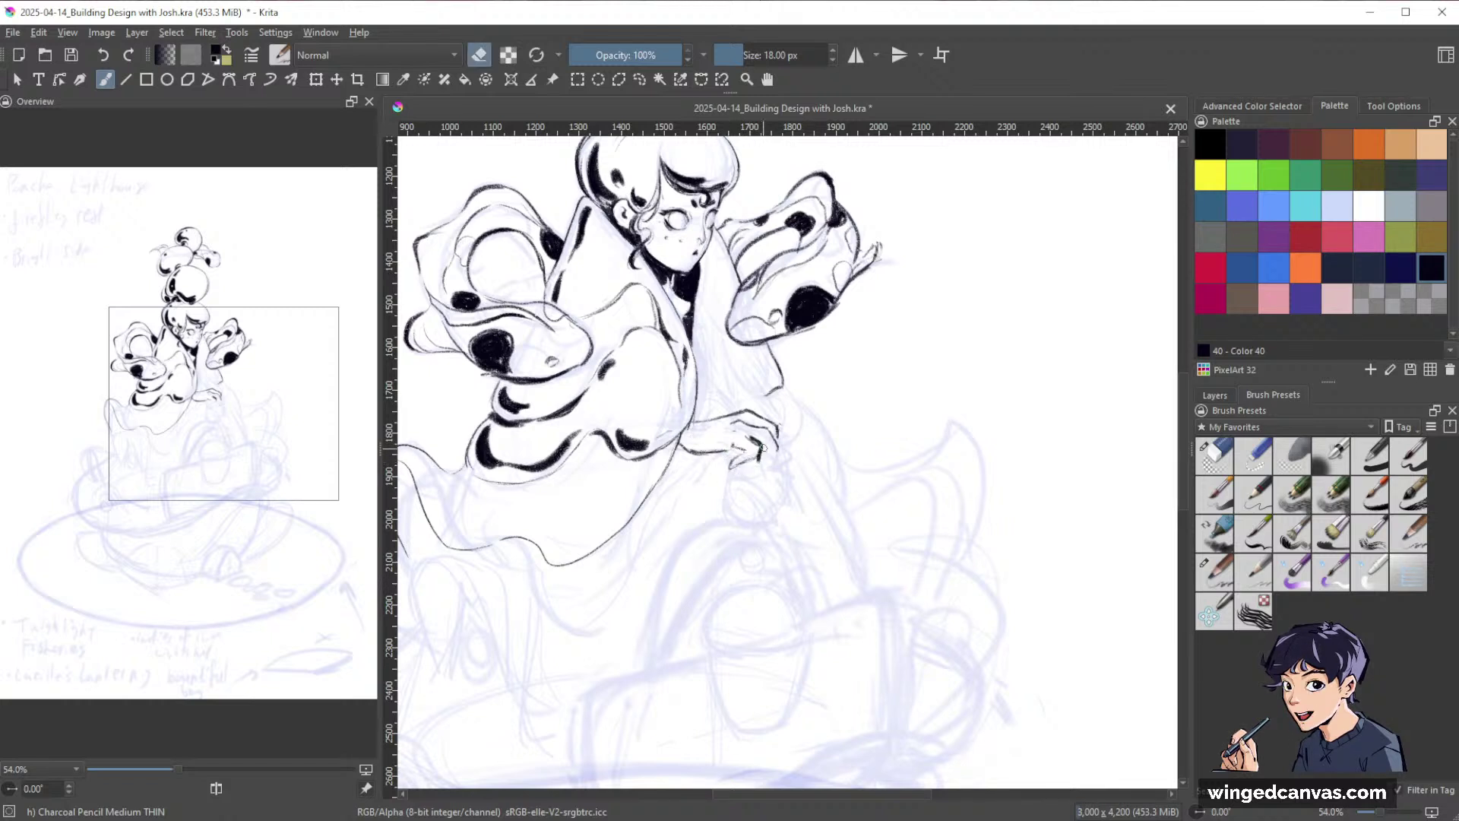
pyautogui.press('e')
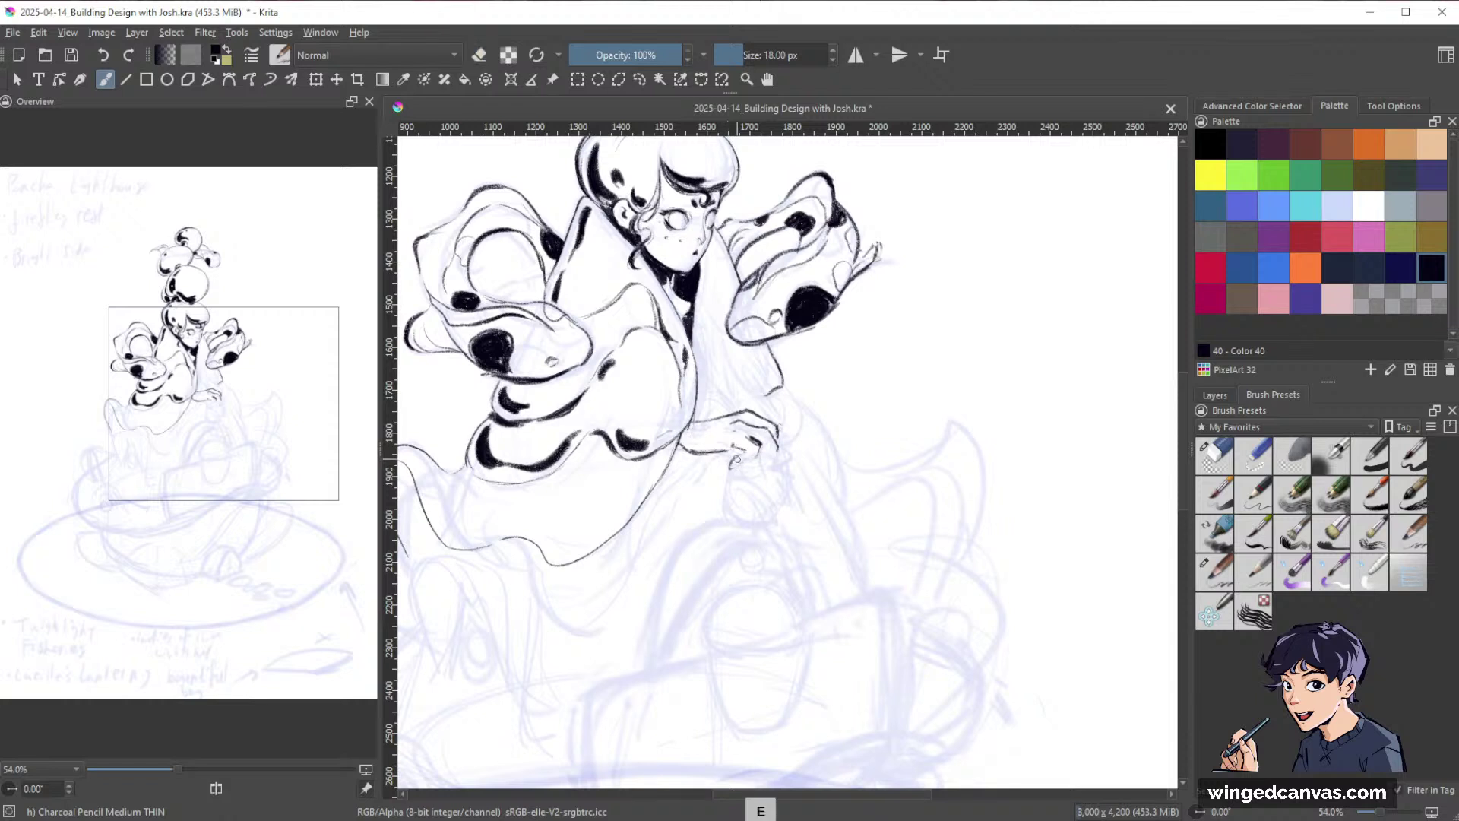
pyautogui.press('e')
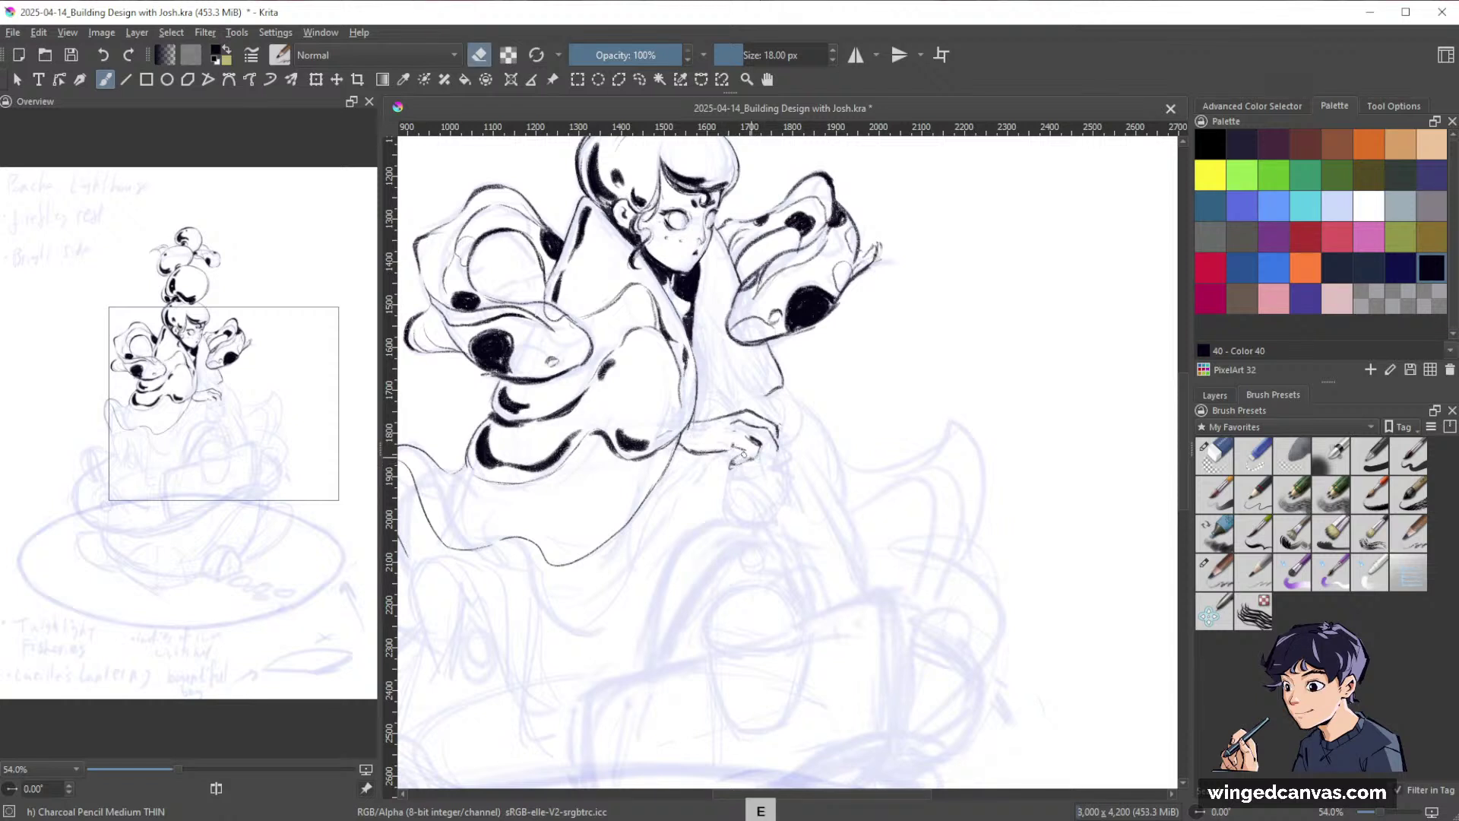
pyautogui.press('e')
pyautogui.moveTo(735, 455); pyautogui.dragTo(732, 465)
pyautogui.press('e')
pyautogui.press('e')
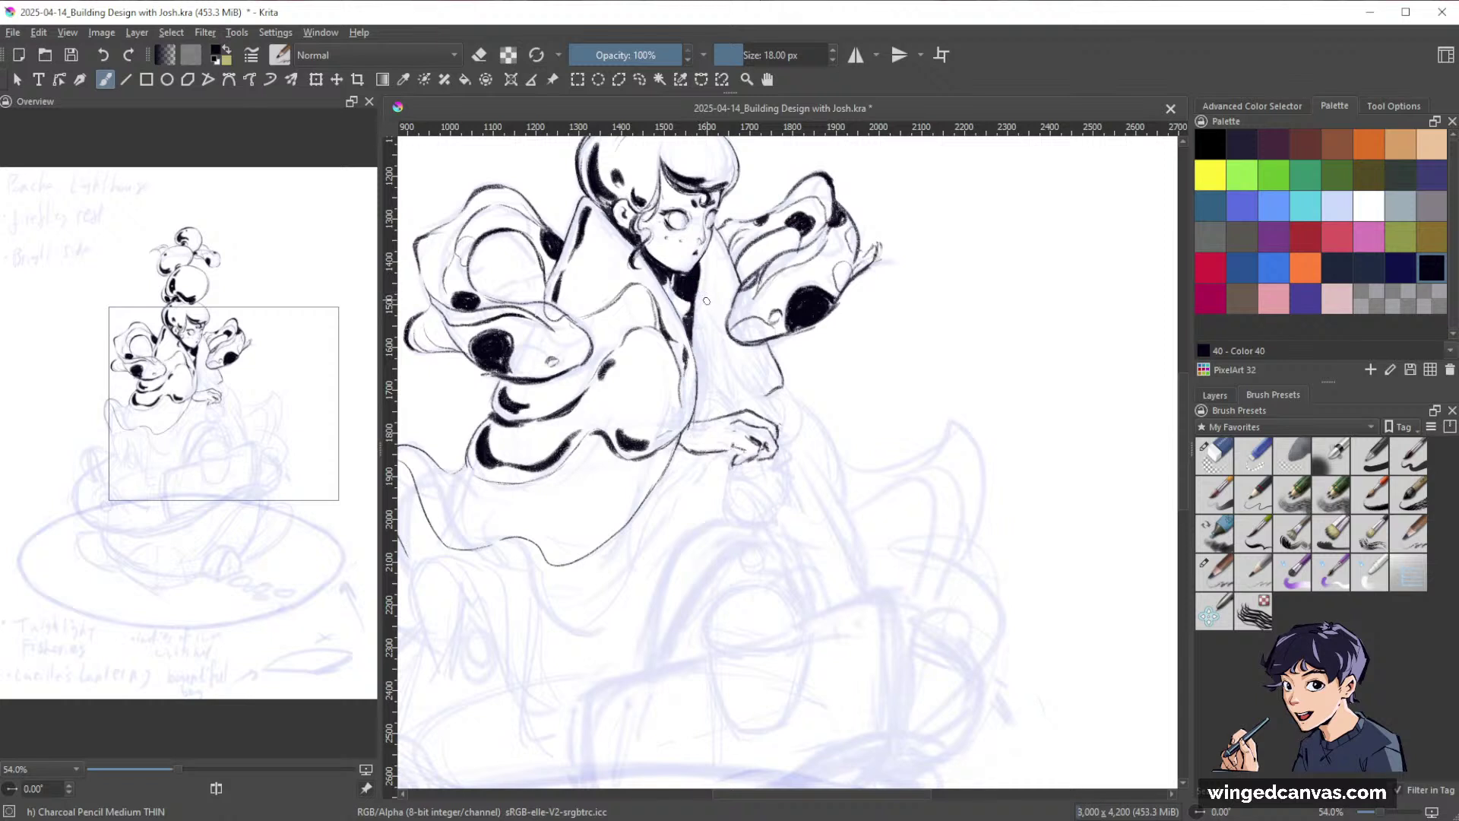
# Ink the cloak's front edge down past the waist, extending its outer contour in a curve beside the hand, and clean it with the eraser.
pyautogui.press('e')
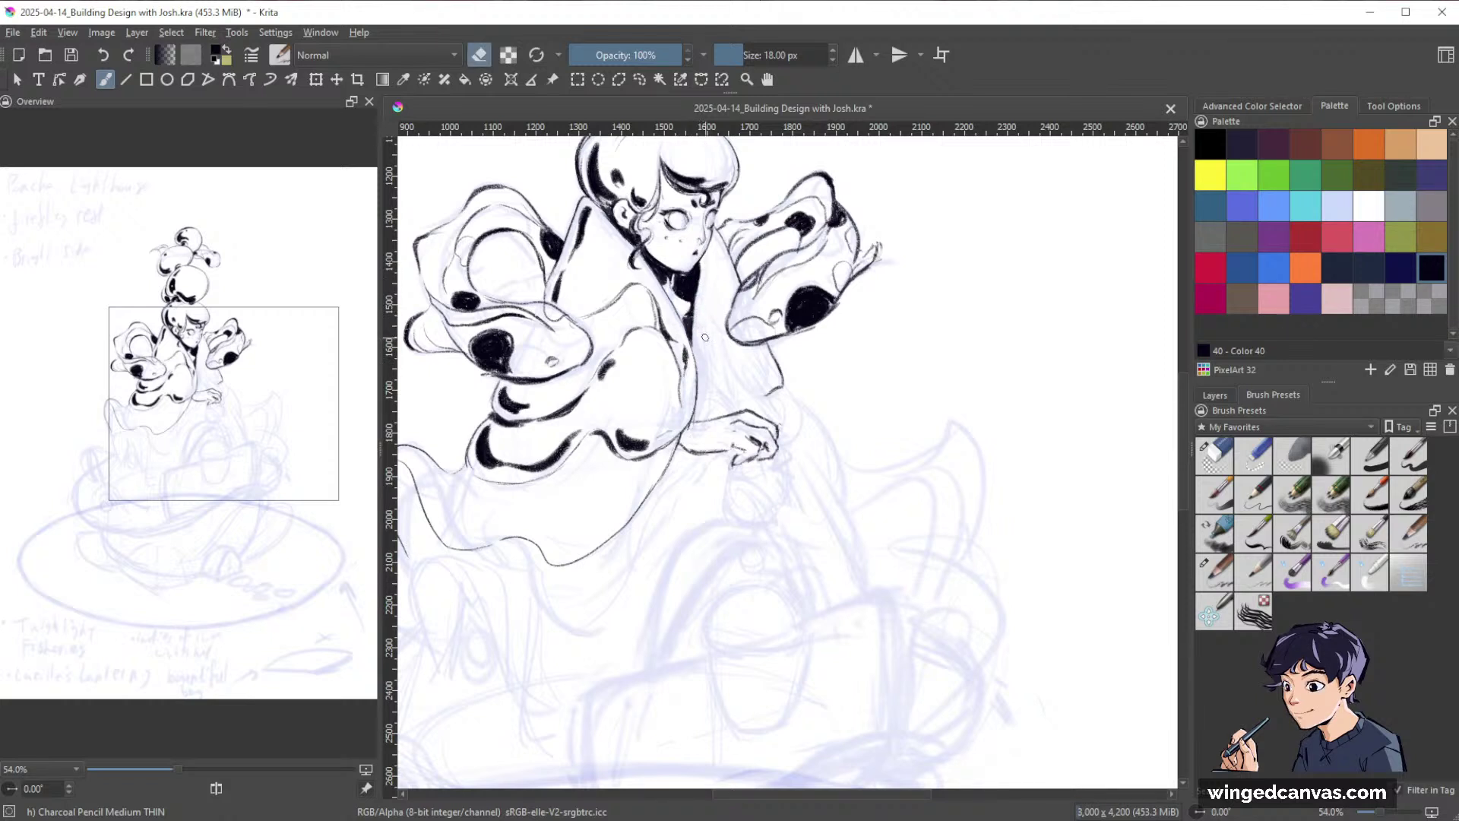
pyautogui.press('e')
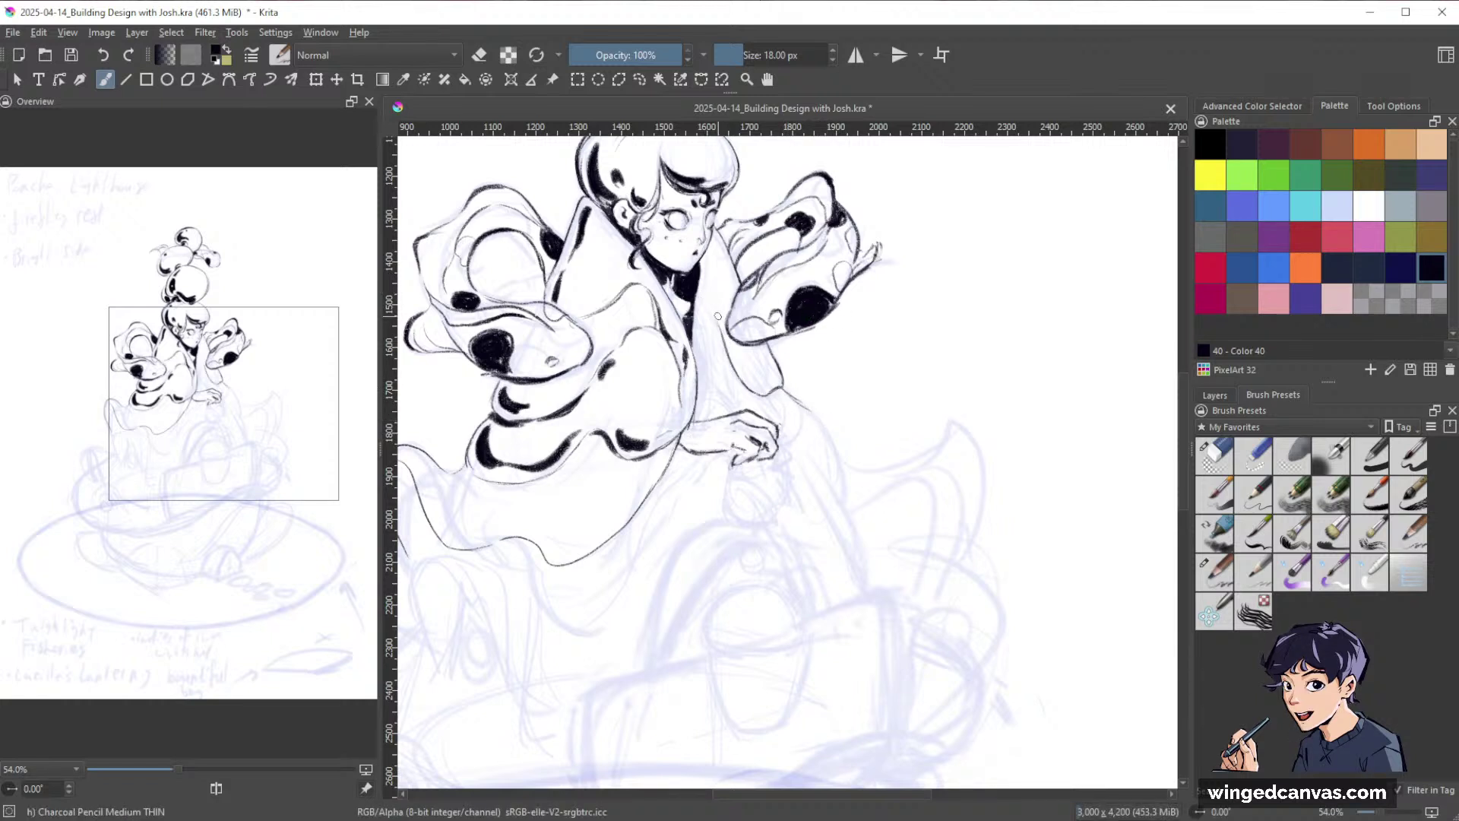
pyautogui.press('e')
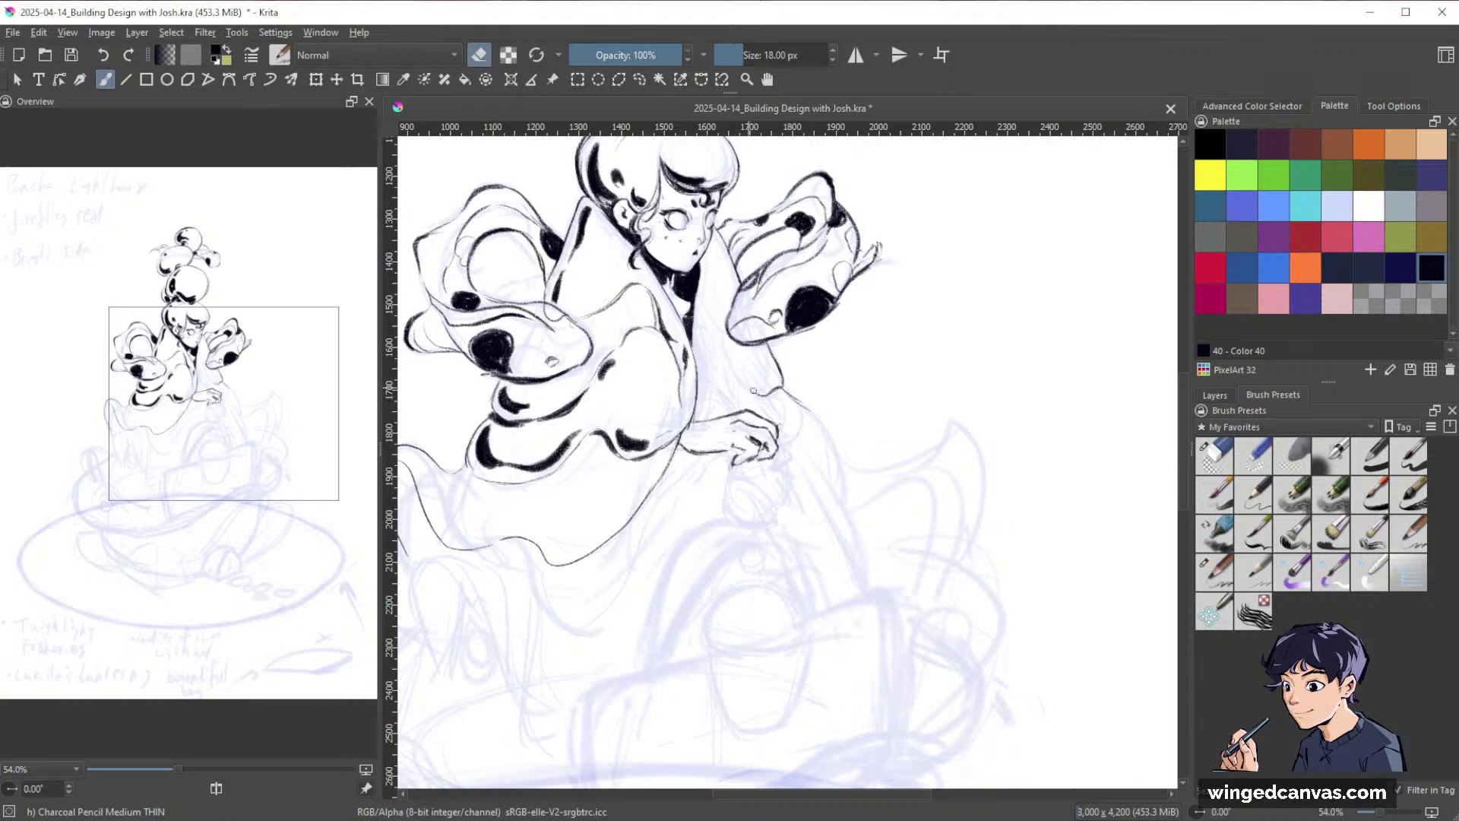
pyautogui.press('e')
pyautogui.moveTo(786, 392); pyautogui.dragTo(817, 418)
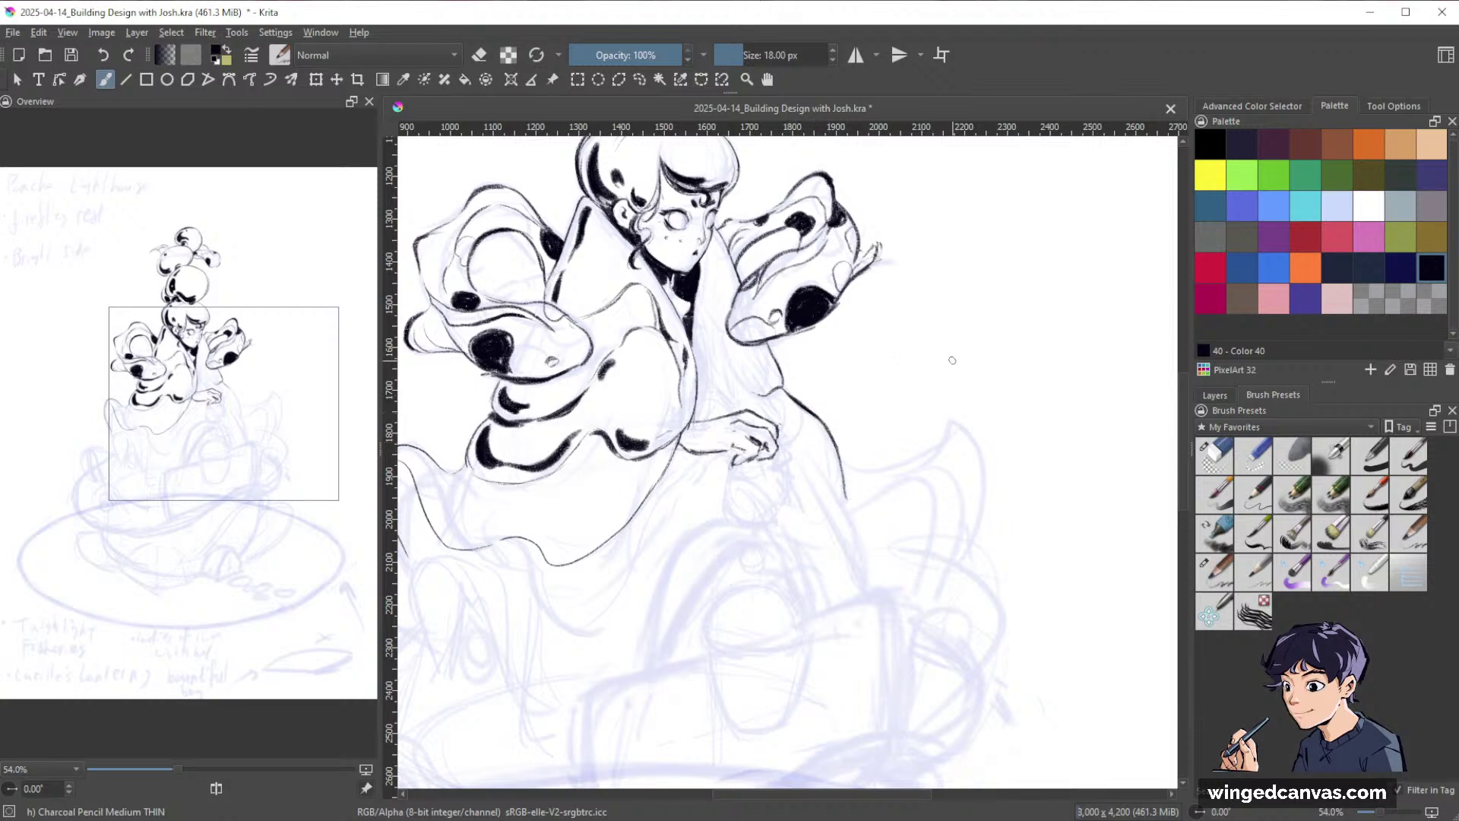
# Ink the left bar of the lantern handle as a double line hanging beneath the fingers with a 16 px brush.
pyautogui.press('[')
pyautogui.press('space')
pyautogui.moveTo(880, 379)
pyautogui.mouseDown()
pyautogui.moveTo(828, 460)
pyautogui.moveTo(987, 273)
pyautogui.mouseUp()
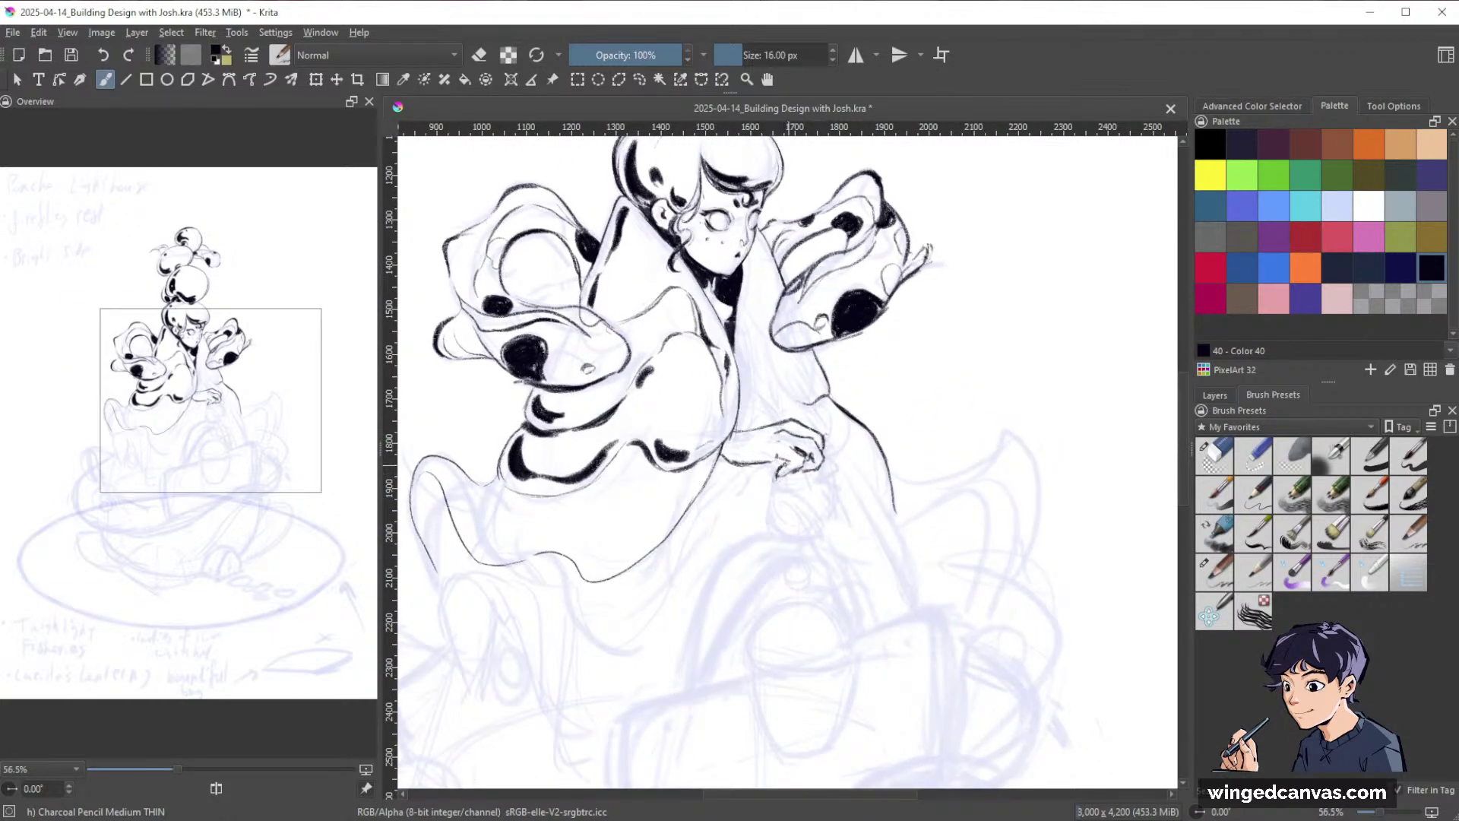
pyautogui.moveTo(786, 465)
pyautogui.mouseDown()
pyautogui.moveTo(775, 529)
pyautogui.moveTo(780, 465)
pyautogui.moveTo(775, 541)
pyautogui.mouseUp()
pyautogui.press('e')
pyautogui.press('e')
pyautogui.press('e')
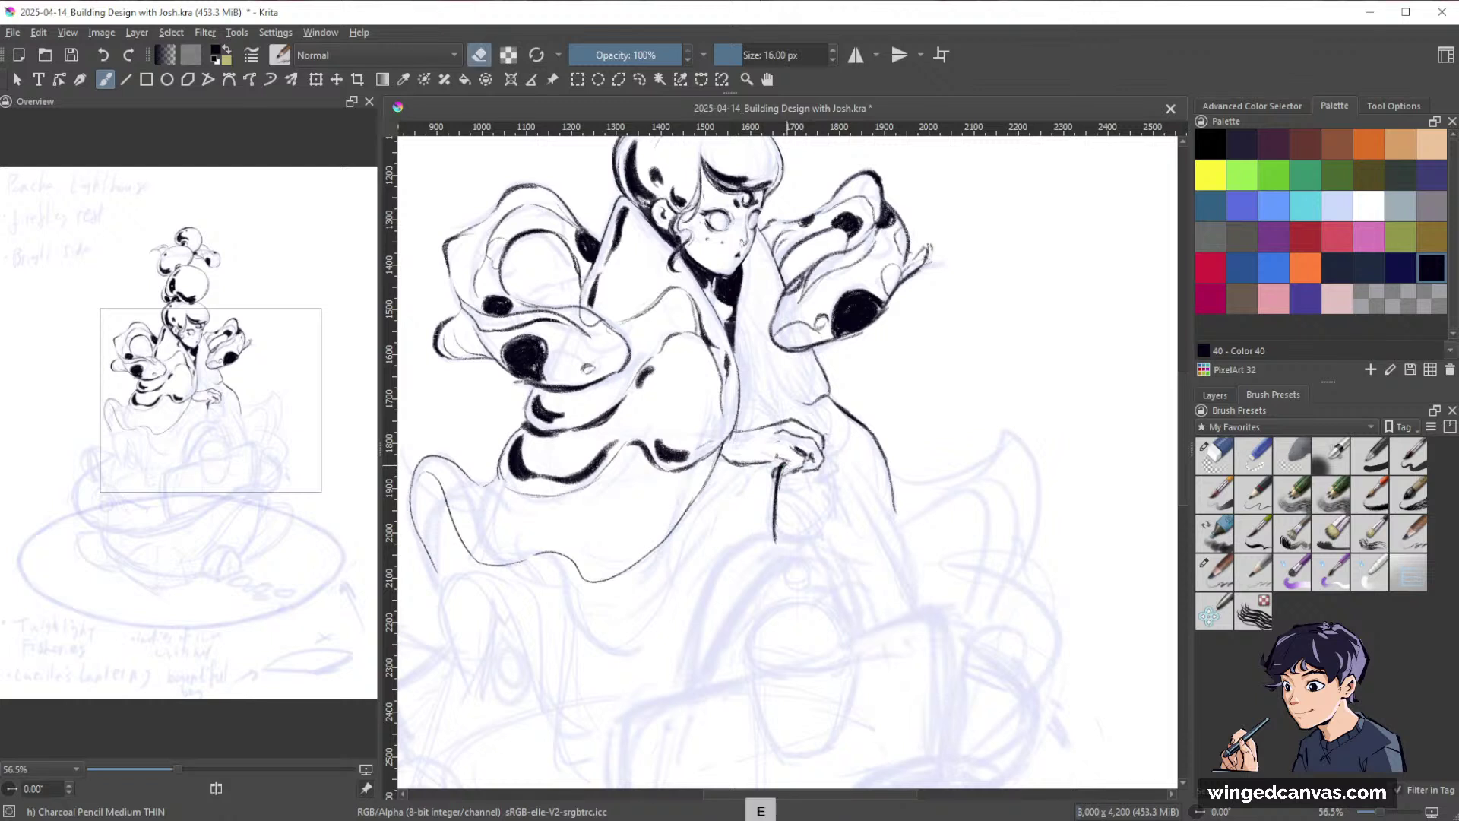
pyautogui.moveTo(781, 466); pyautogui.dragTo(776, 540)
pyautogui.press('e')
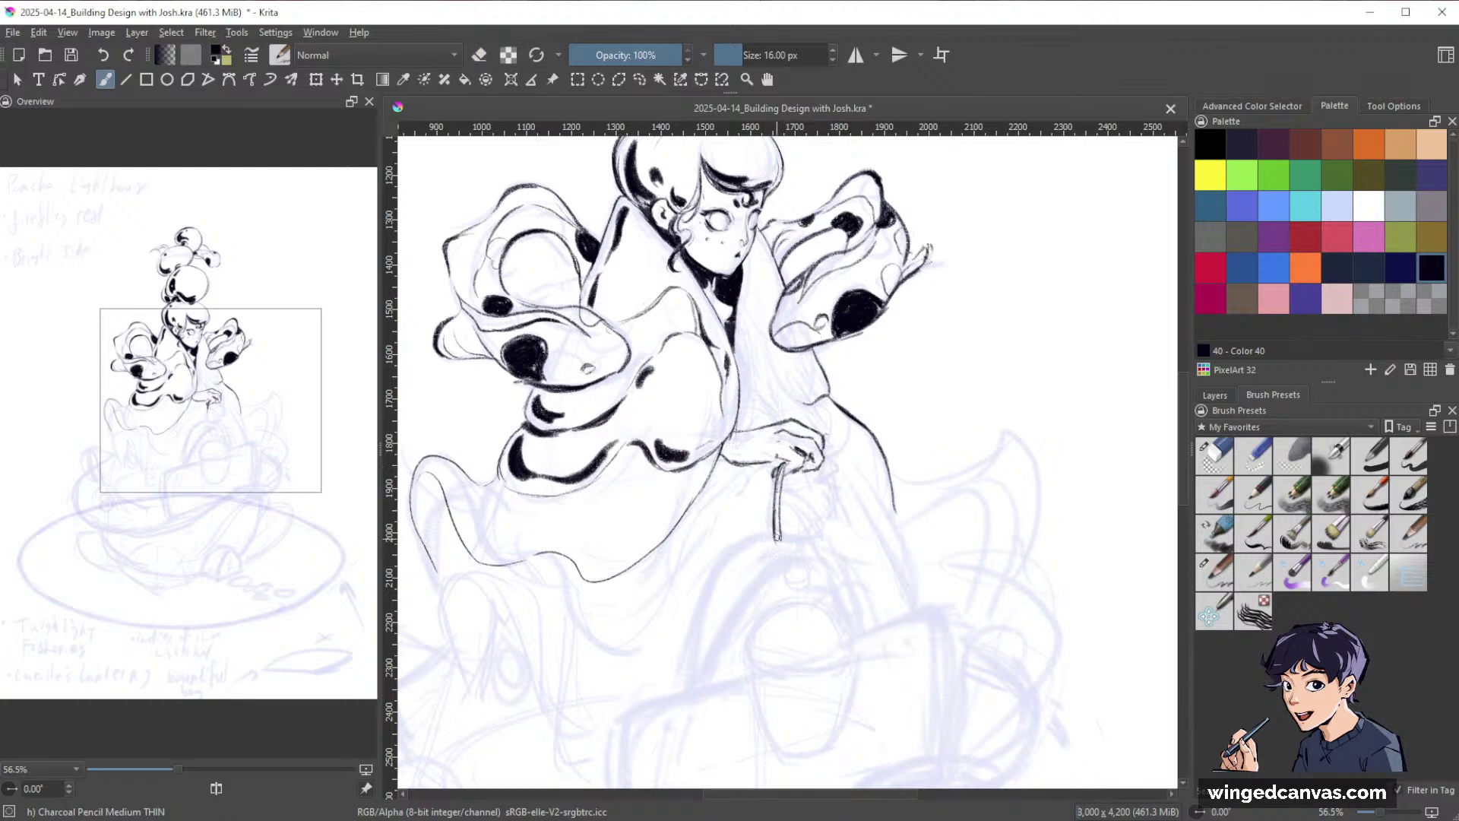
# Close the lower end of the left handle bar and ink the matching right bar beside it.
pyautogui.moveTo(775, 537); pyautogui.dragTo(781, 546)
pyautogui.press('e')
pyautogui.press('e')
pyautogui.moveTo(988, 538)
pyautogui.mouseDown()
pyautogui.moveTo(1003, 473)
pyautogui.moveTo(992, 497)
pyautogui.moveTo(879, 429)
pyautogui.moveTo(882, 499)
pyautogui.mouseUp()
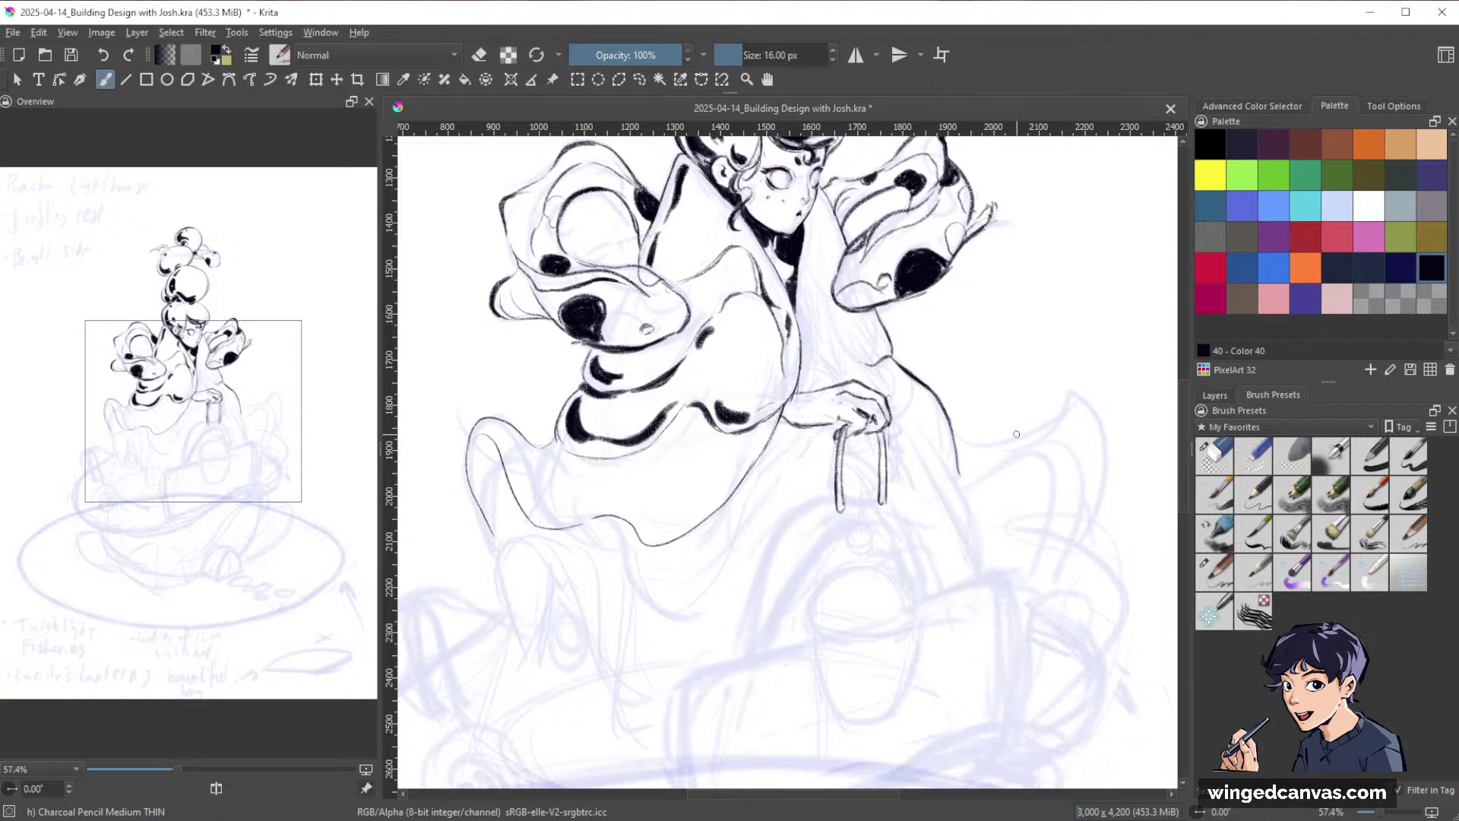
# Show the perspective box guide on Paint Layer 3.
pyautogui.moveTo(1016, 434); pyautogui.dragTo(1020, 416)
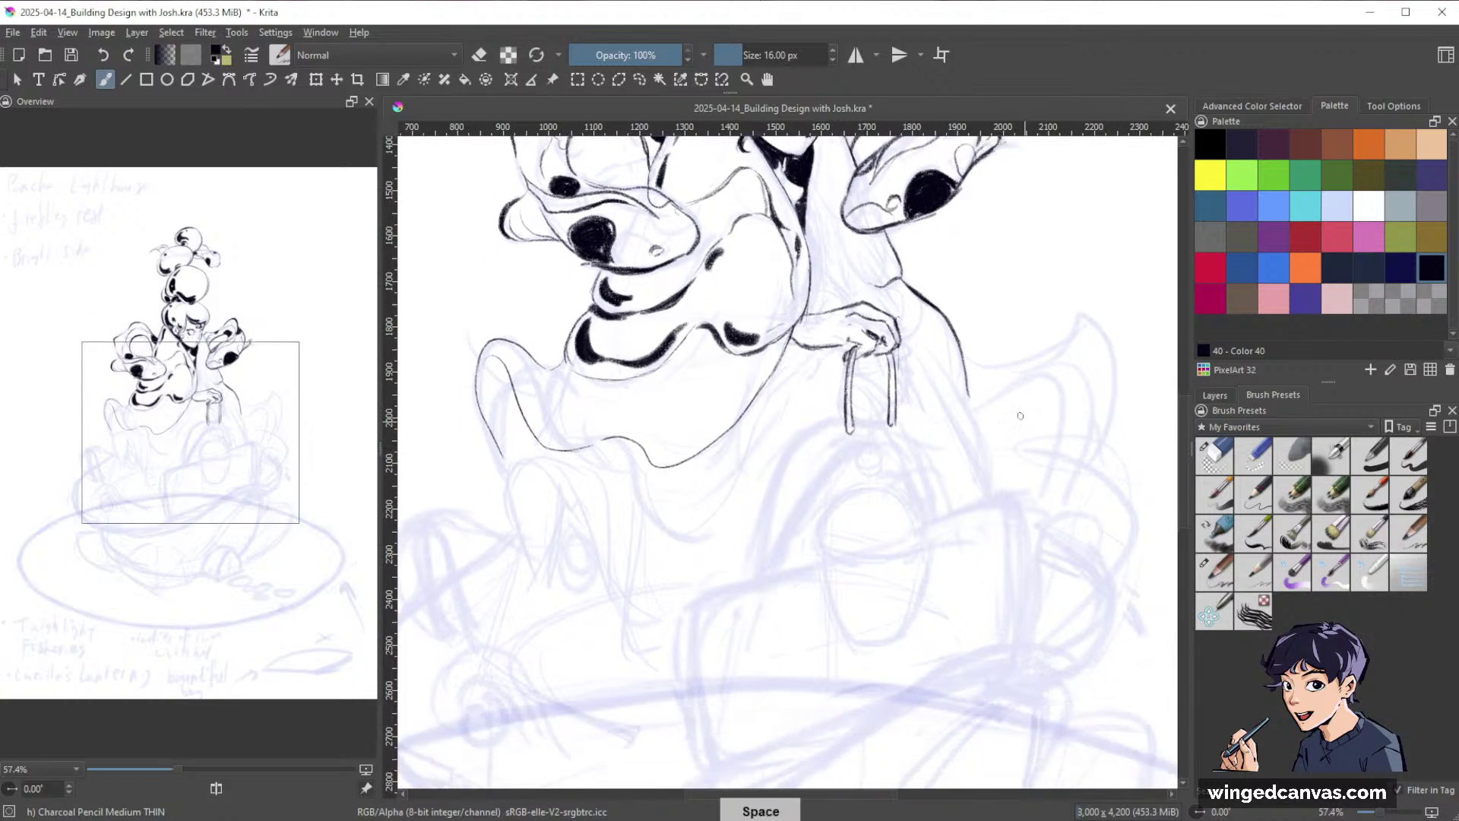
pyautogui.press('space')
pyautogui.click(1226, 393)
pyautogui.click(1204, 546)
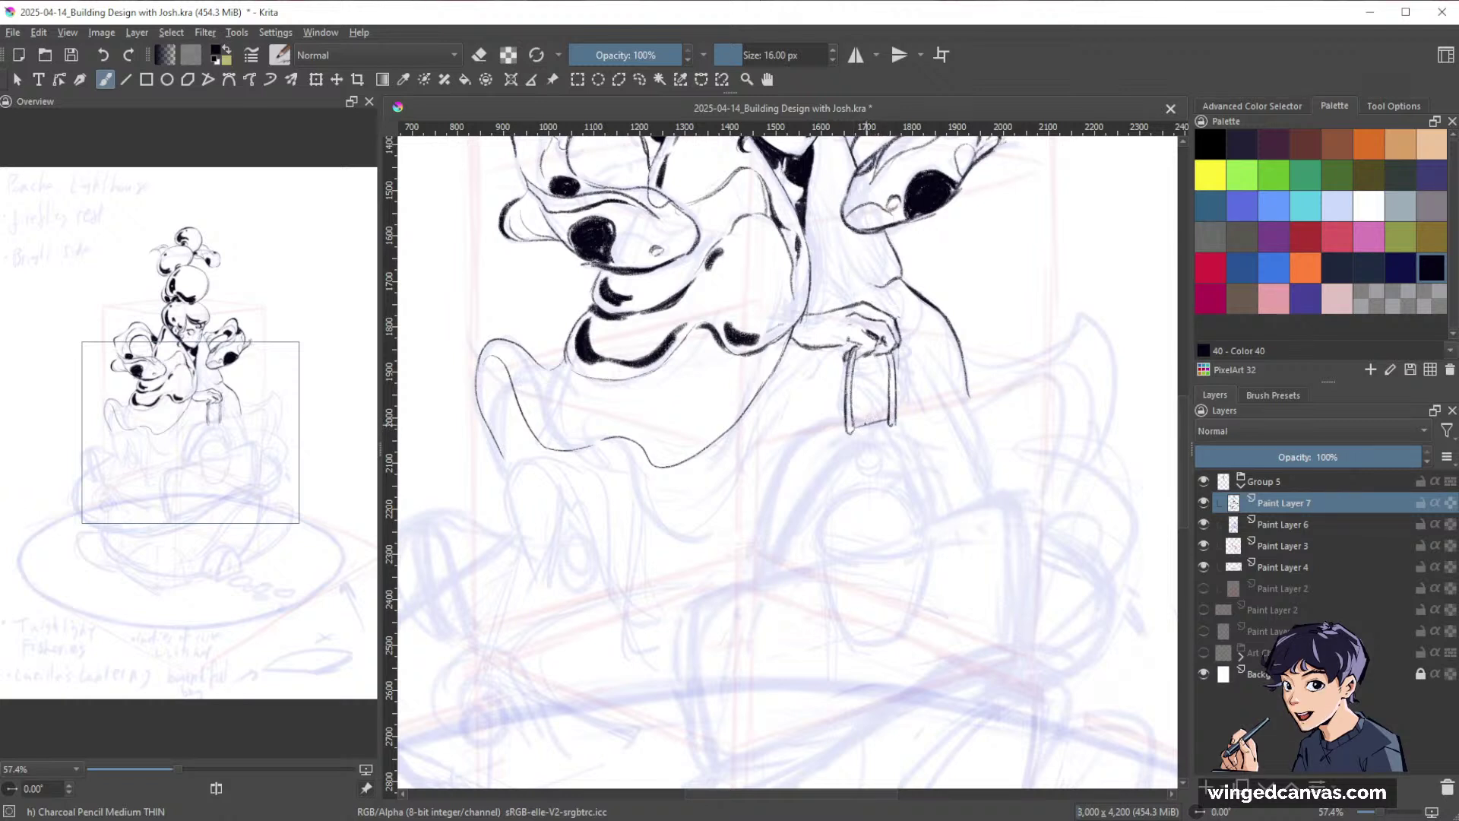
# Ink a ring looped over the handle's lower crossbar and a round bead beneath it, erasing the overlapping lines.
pyautogui.moveTo(866, 424); pyautogui.dragTo(872, 427)
pyautogui.press('e')
pyautogui.press('e')
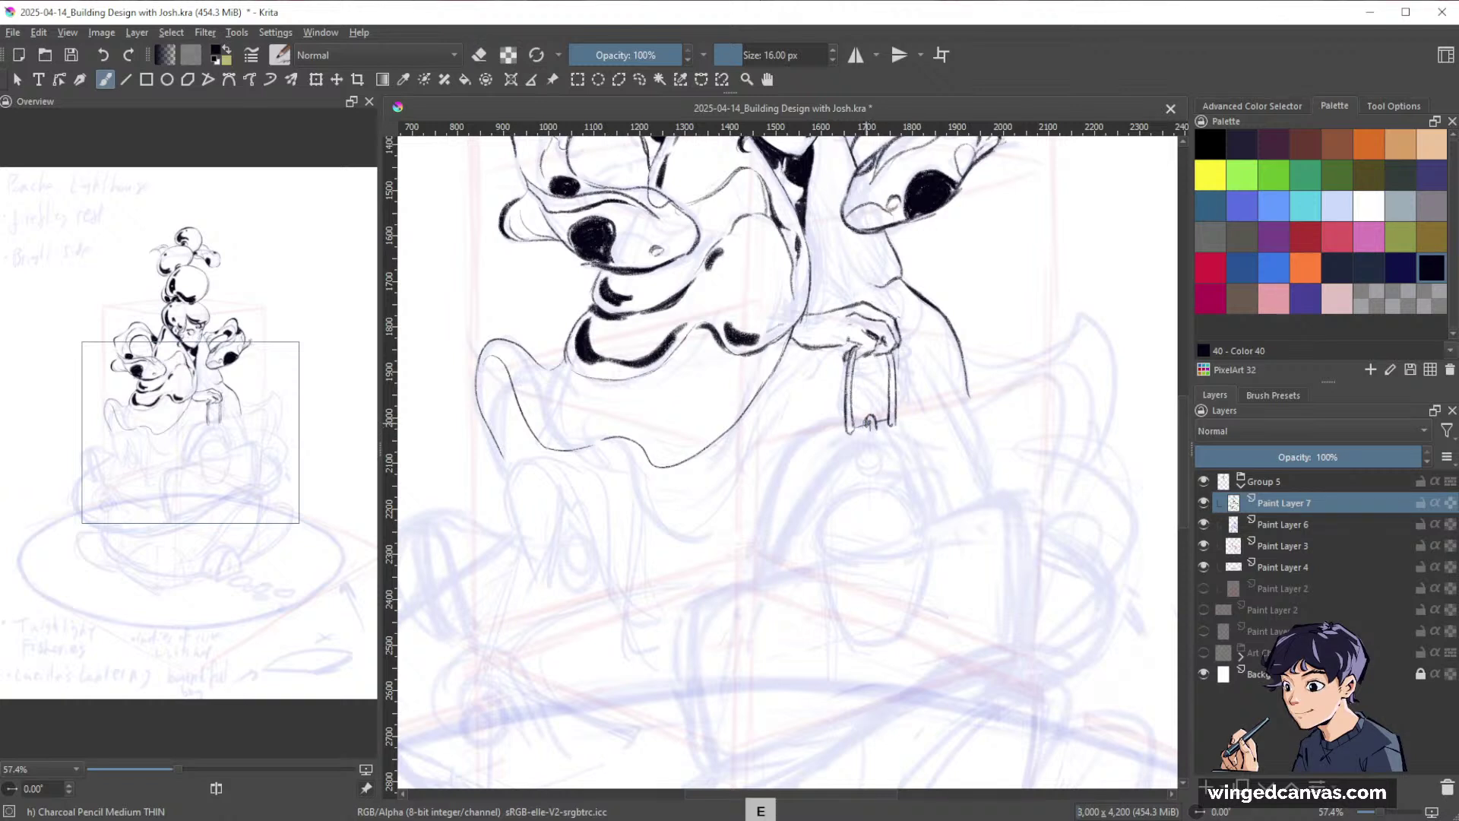
pyautogui.moveTo(866, 422)
pyautogui.mouseDown()
pyautogui.moveTo(863, 450)
pyautogui.moveTo(884, 456)
pyautogui.moveTo(871, 473)
pyautogui.moveTo(882, 465)
pyautogui.mouseUp()
pyautogui.press('e')
pyautogui.press('e')
pyautogui.press('e')
pyautogui.press('e')
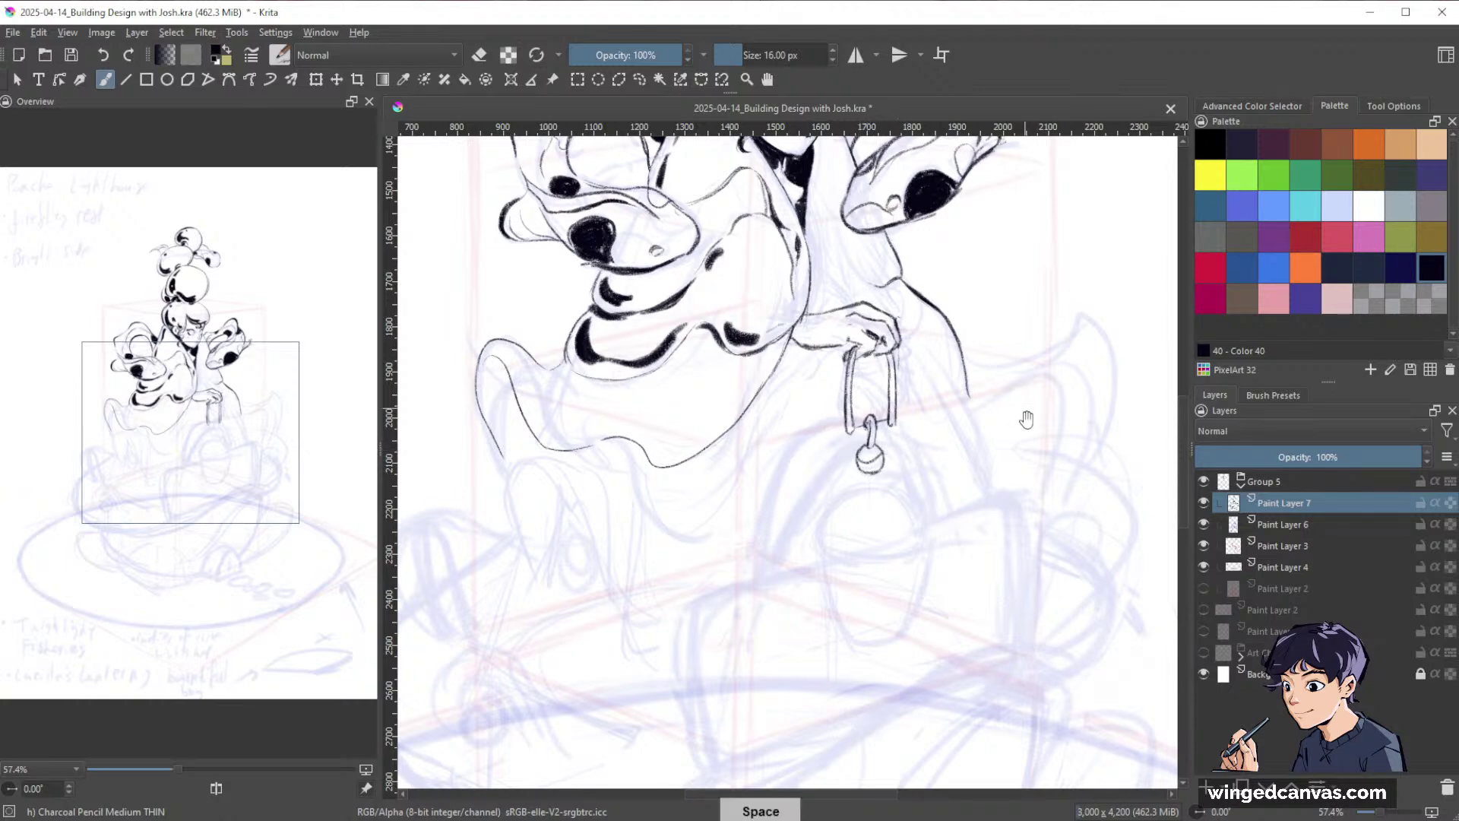
# Refine the lantern handle's lower end and corners with a 14 px brush, tidying them with the eraser.
pyautogui.moveTo(1012, 366); pyautogui.dragTo(946, 486)
pyautogui.scroll(3, 975, 329)
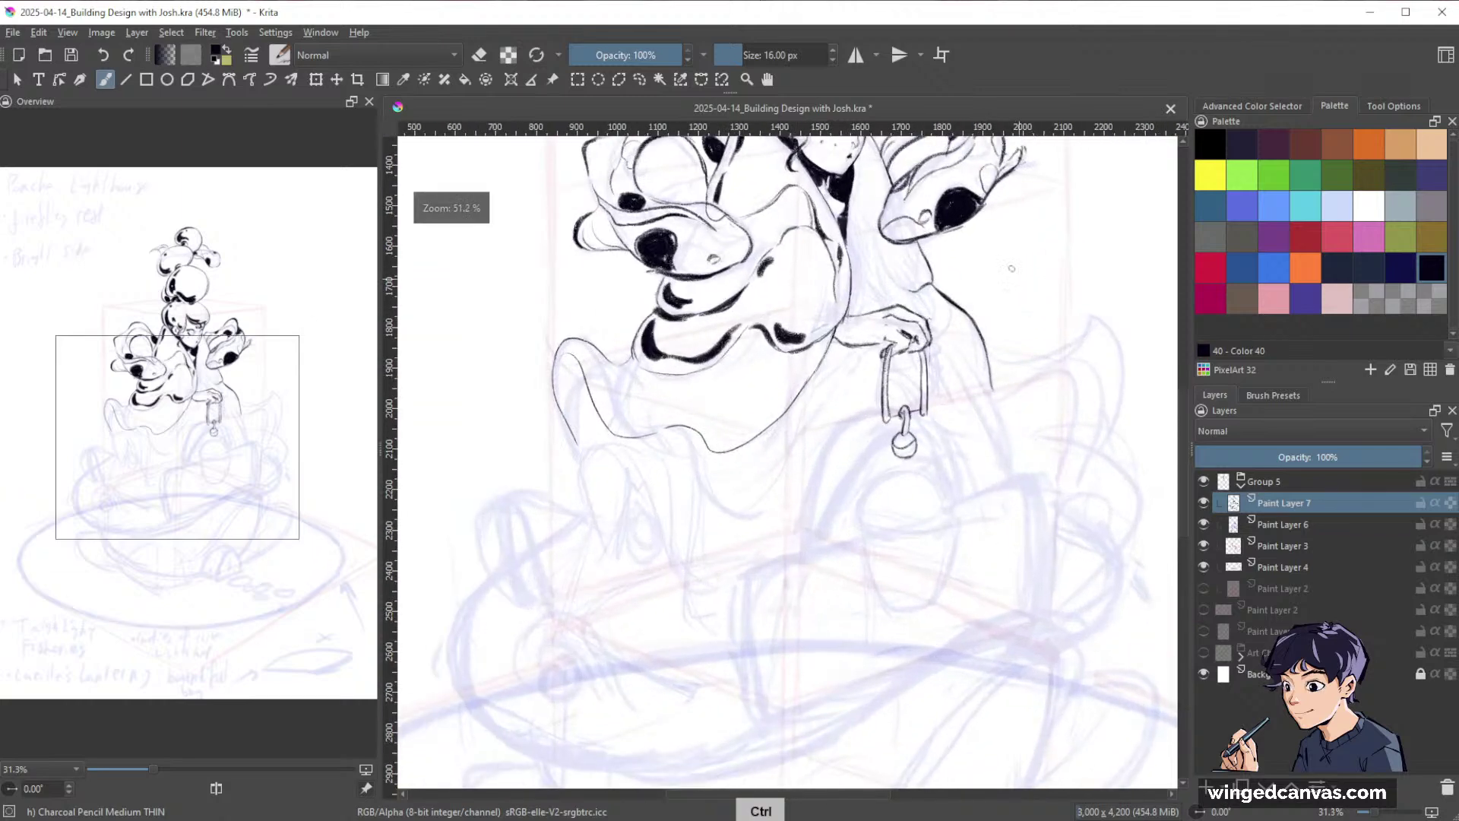
pyautogui.press('[')
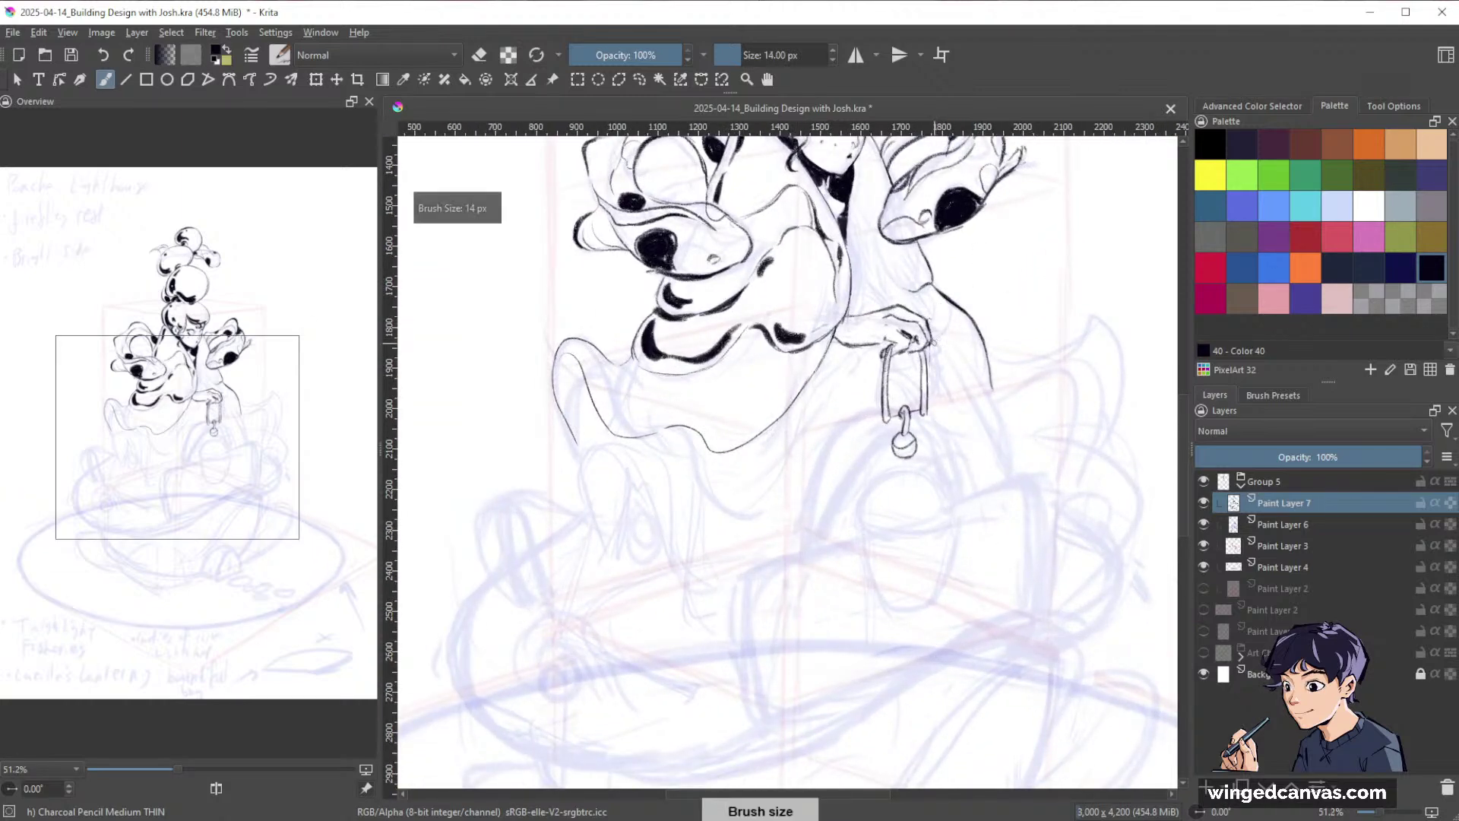
pyautogui.moveTo(935, 346); pyautogui.dragTo(944, 342)
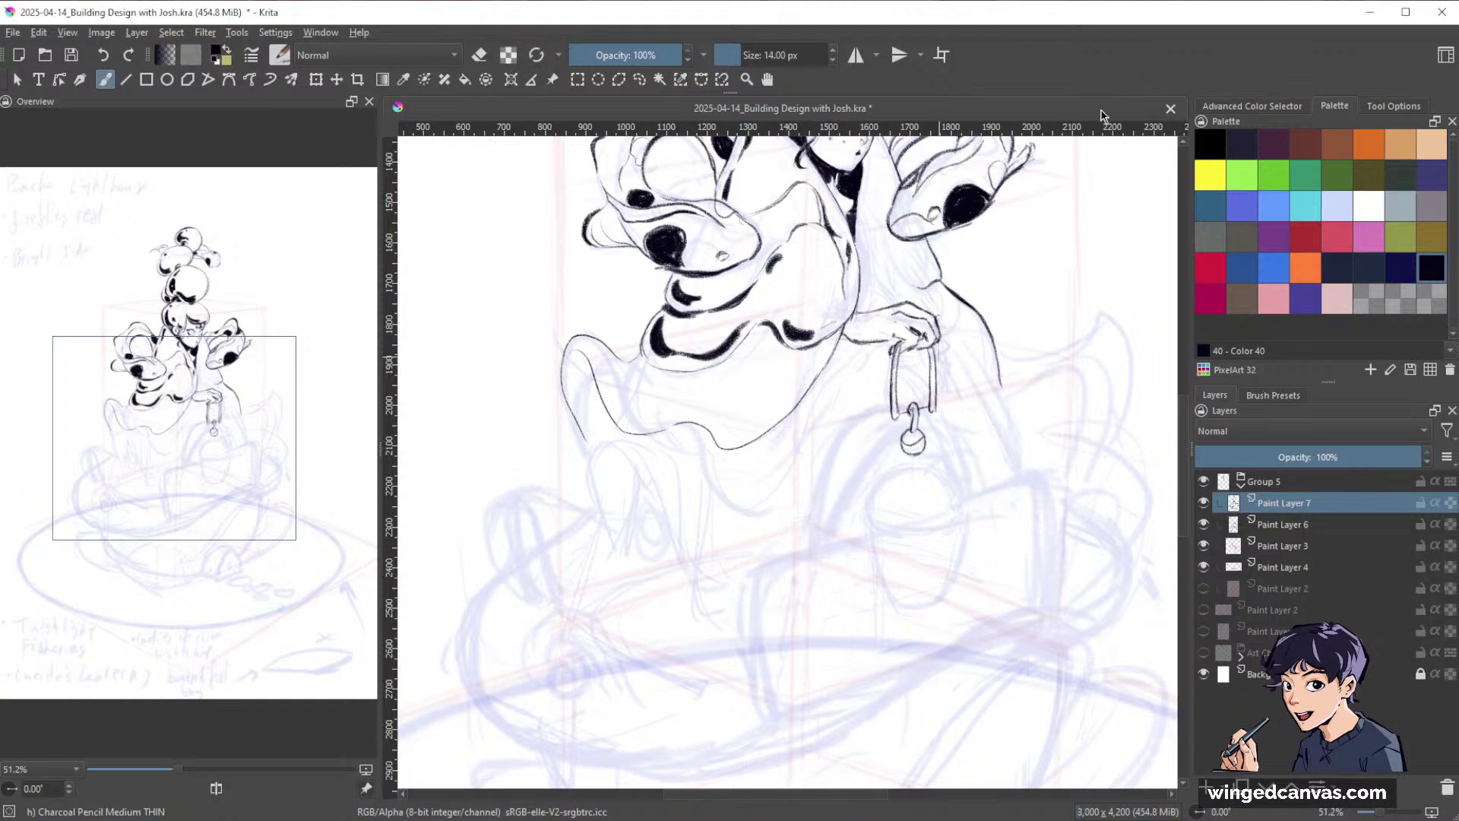
pyautogui.moveTo(932, 419)
pyautogui.mouseDown()
pyautogui.moveTo(938, 384)
pyautogui.moveTo(928, 401)
pyautogui.mouseUp()
pyautogui.press('e')
pyautogui.press('e')
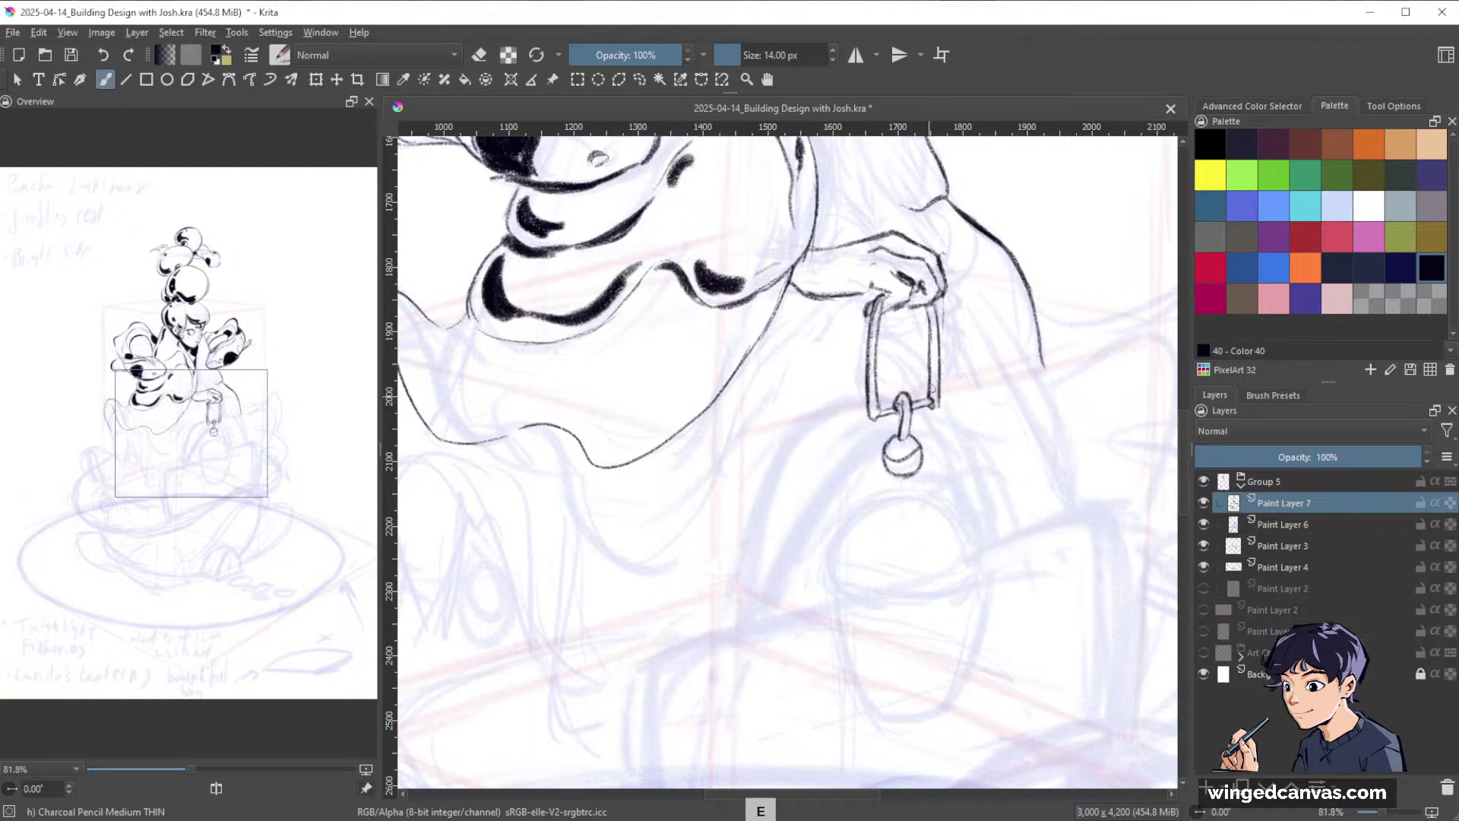
# Ink a short stem below the bead and begin the curved top of the lantern cap.
pyautogui.press('space')
pyautogui.moveTo(869, 323)
pyautogui.mouseDown()
pyautogui.moveTo(968, 592)
pyautogui.moveTo(948, 456)
pyautogui.moveTo(823, 494)
pyautogui.moveTo(820, 511)
pyautogui.mouseUp()
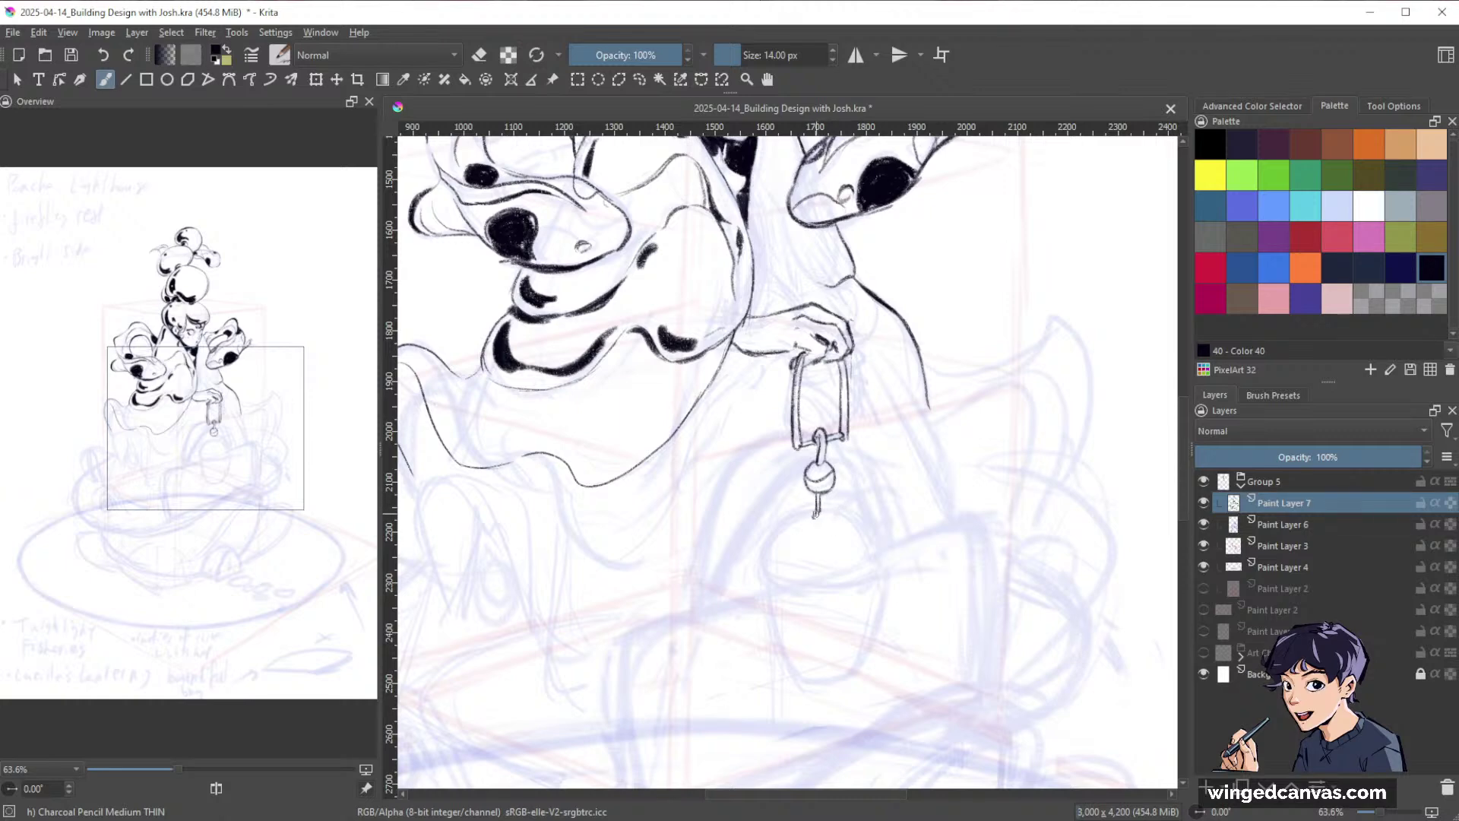
pyautogui.moveTo(818, 506); pyautogui.dragTo(818, 517)
pyautogui.scroll(-5, 960, 484)
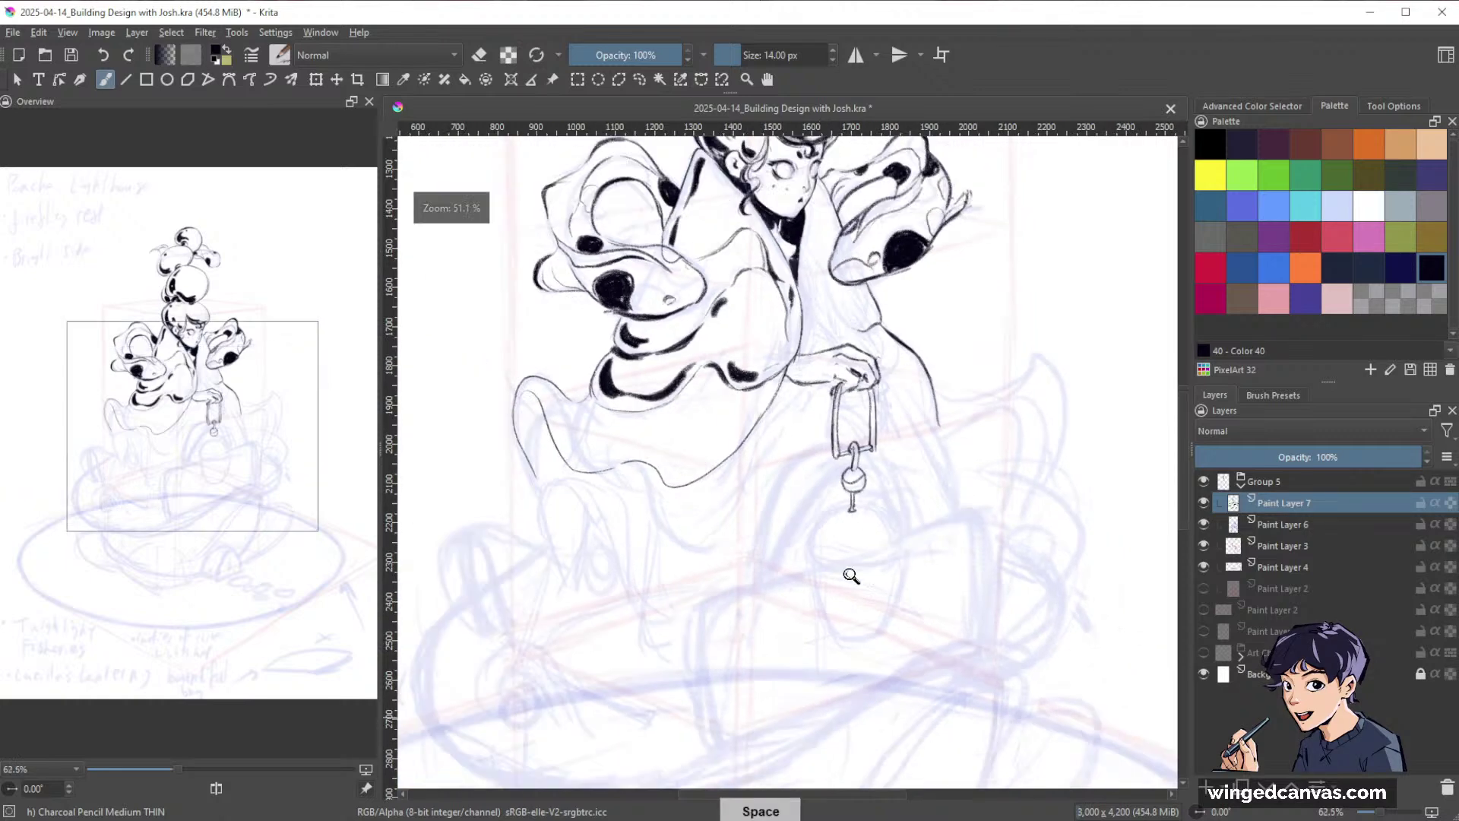
pyautogui.scroll(3, 960, 484)
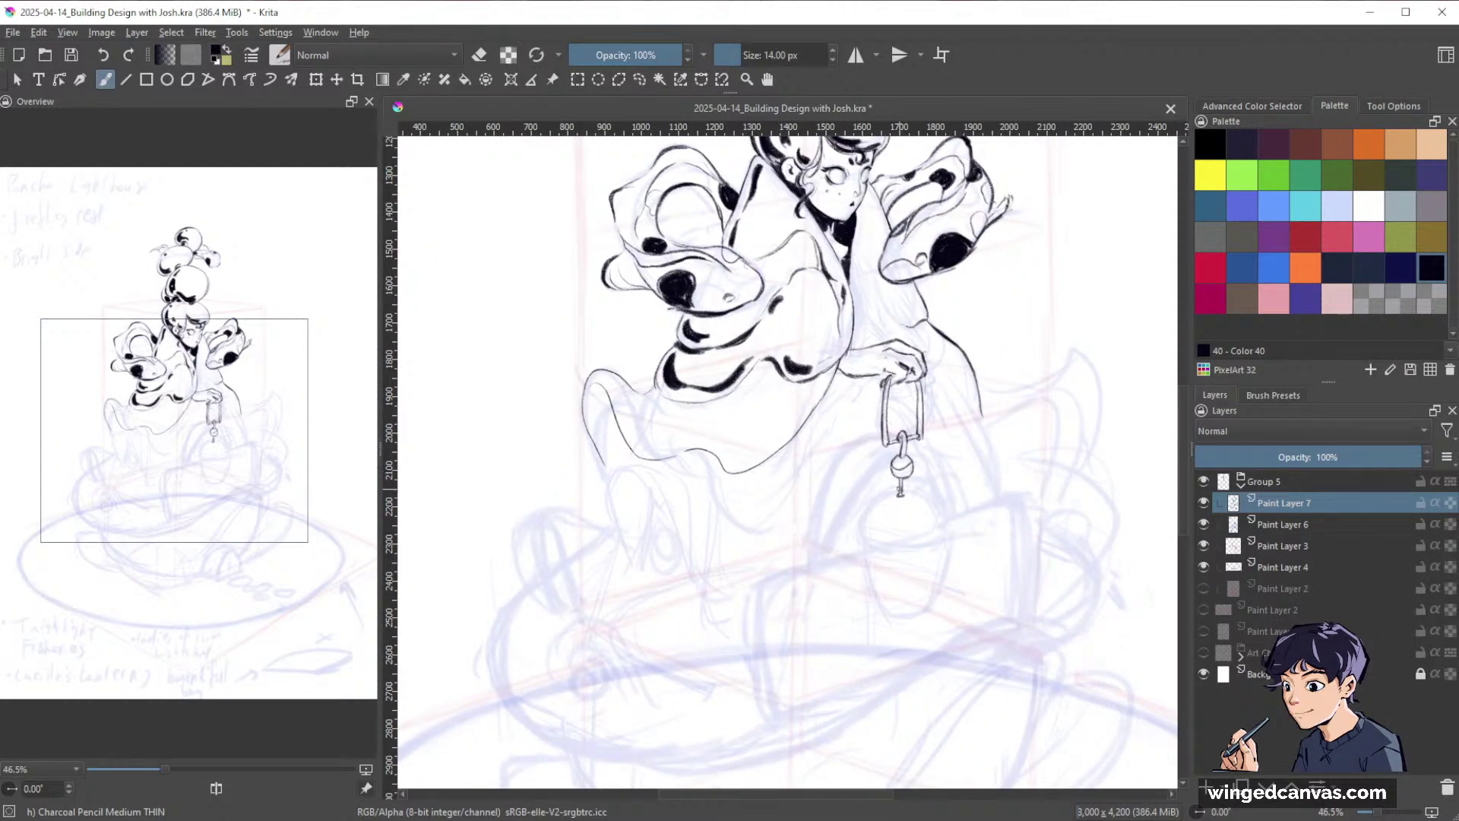
pyautogui.moveTo(897, 487); pyautogui.dragTo(873, 495)
# Fill the shadow inside the cloak opening with solid black from the neck down to the wrist using a 26 px brush.
pyautogui.press('space')
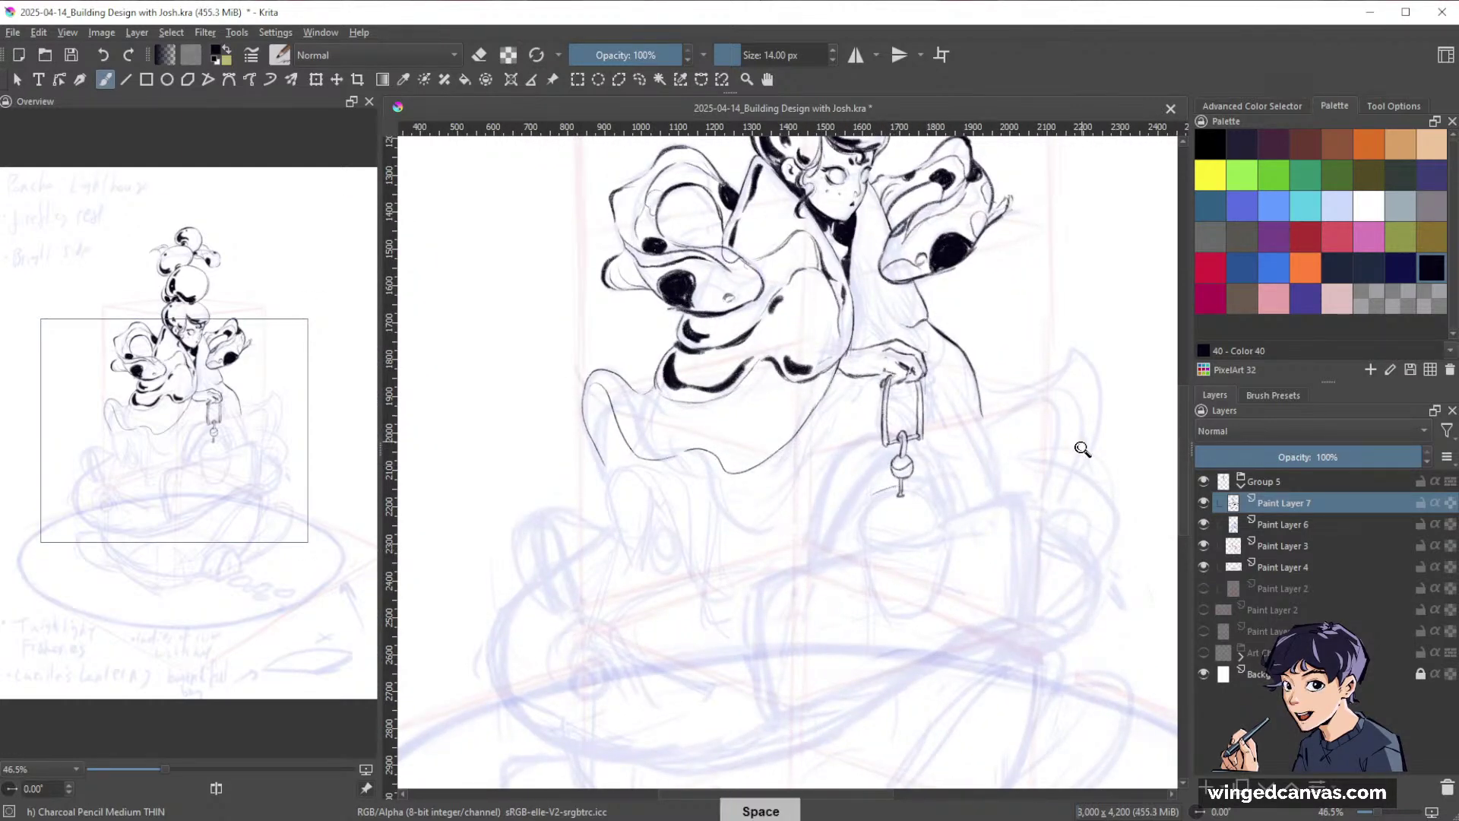
pyautogui.scroll(-3, 1082, 449)
pyautogui.moveTo(1075, 505); pyautogui.dragTo(955, 505)
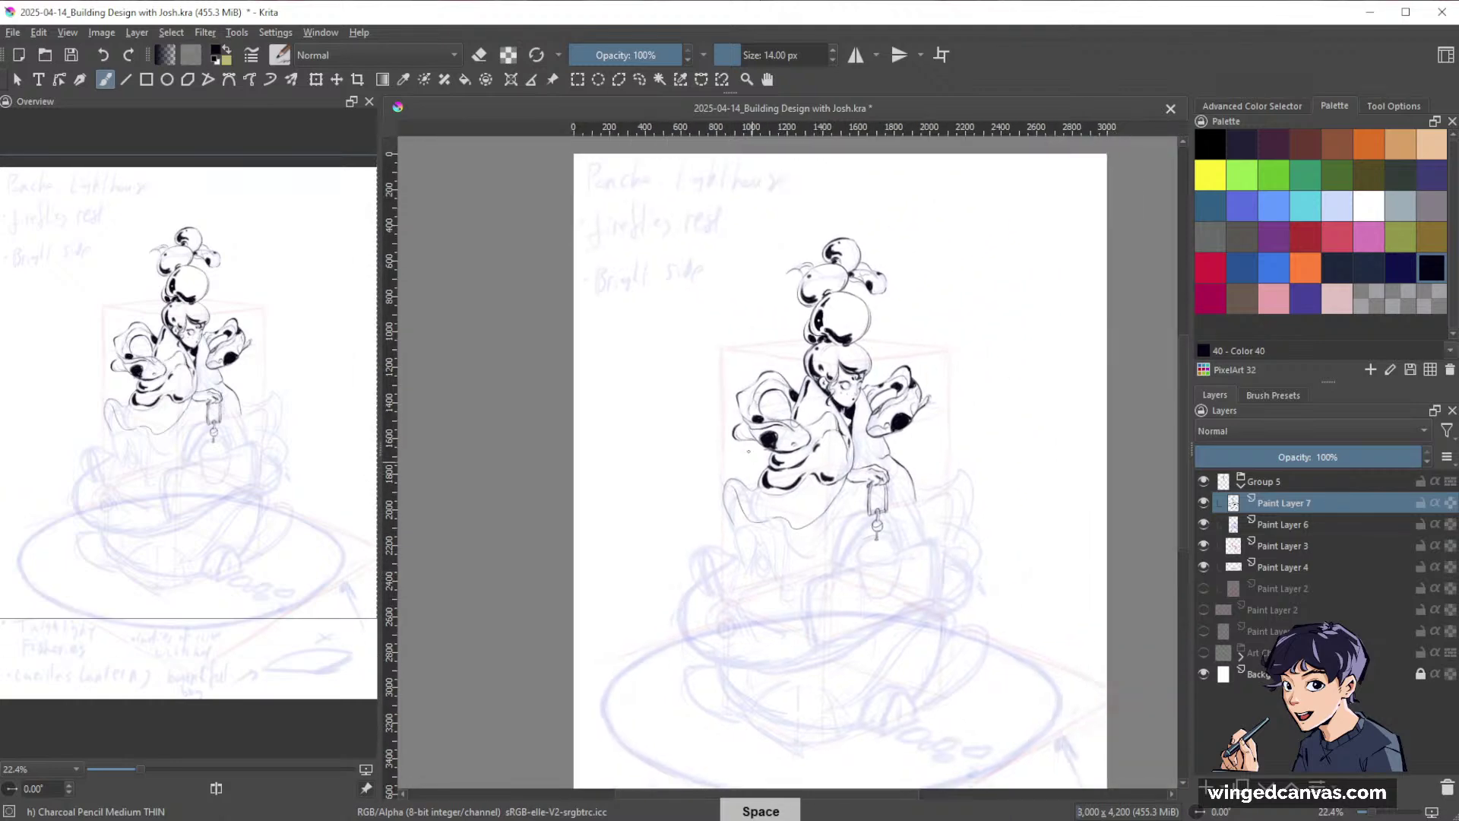
pyautogui.scroll(4, 938, 576)
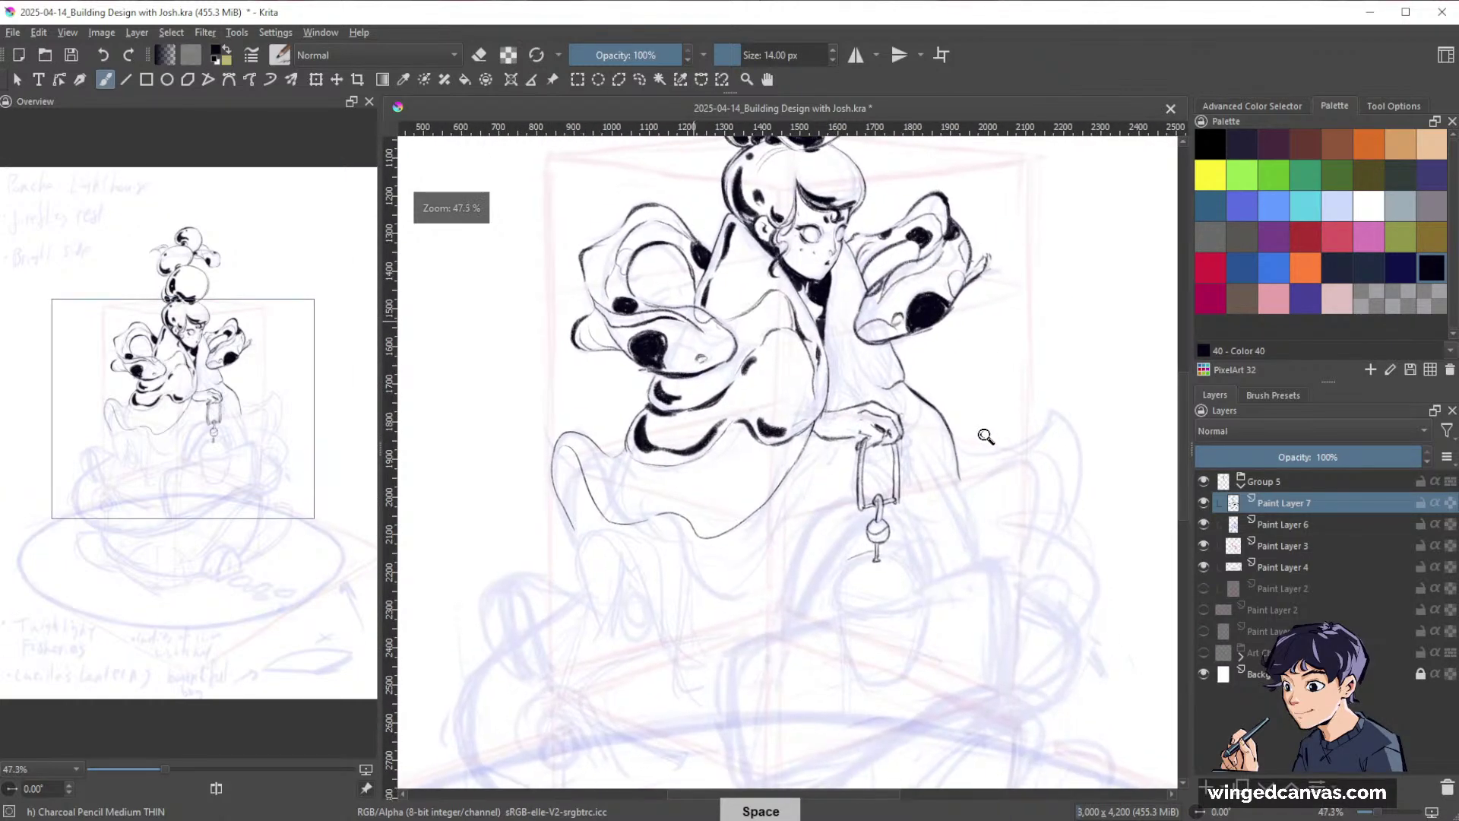
pyautogui.moveTo(976, 300); pyautogui.dragTo(965, 456)
pyautogui.press(']')
pyautogui.press(']')
pyautogui.press(']')
pyautogui.press(']')
pyautogui.press(']')
pyautogui.press(']')
pyautogui.press(']')
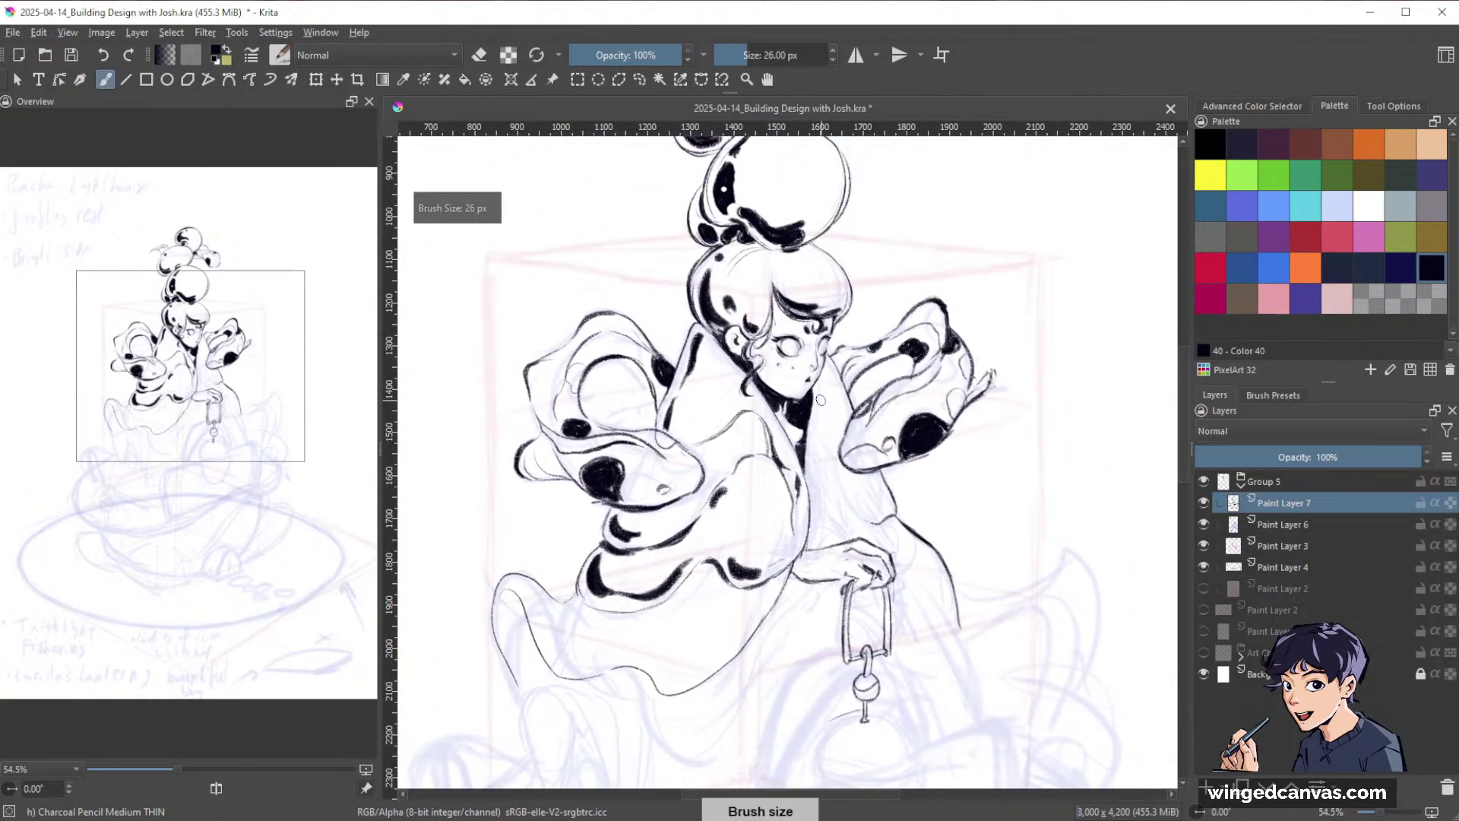
pyautogui.moveTo(817, 402)
pyautogui.mouseDown()
pyautogui.moveTo(818, 441)
pyautogui.moveTo(820, 387)
pyautogui.moveTo(814, 476)
pyautogui.mouseUp()
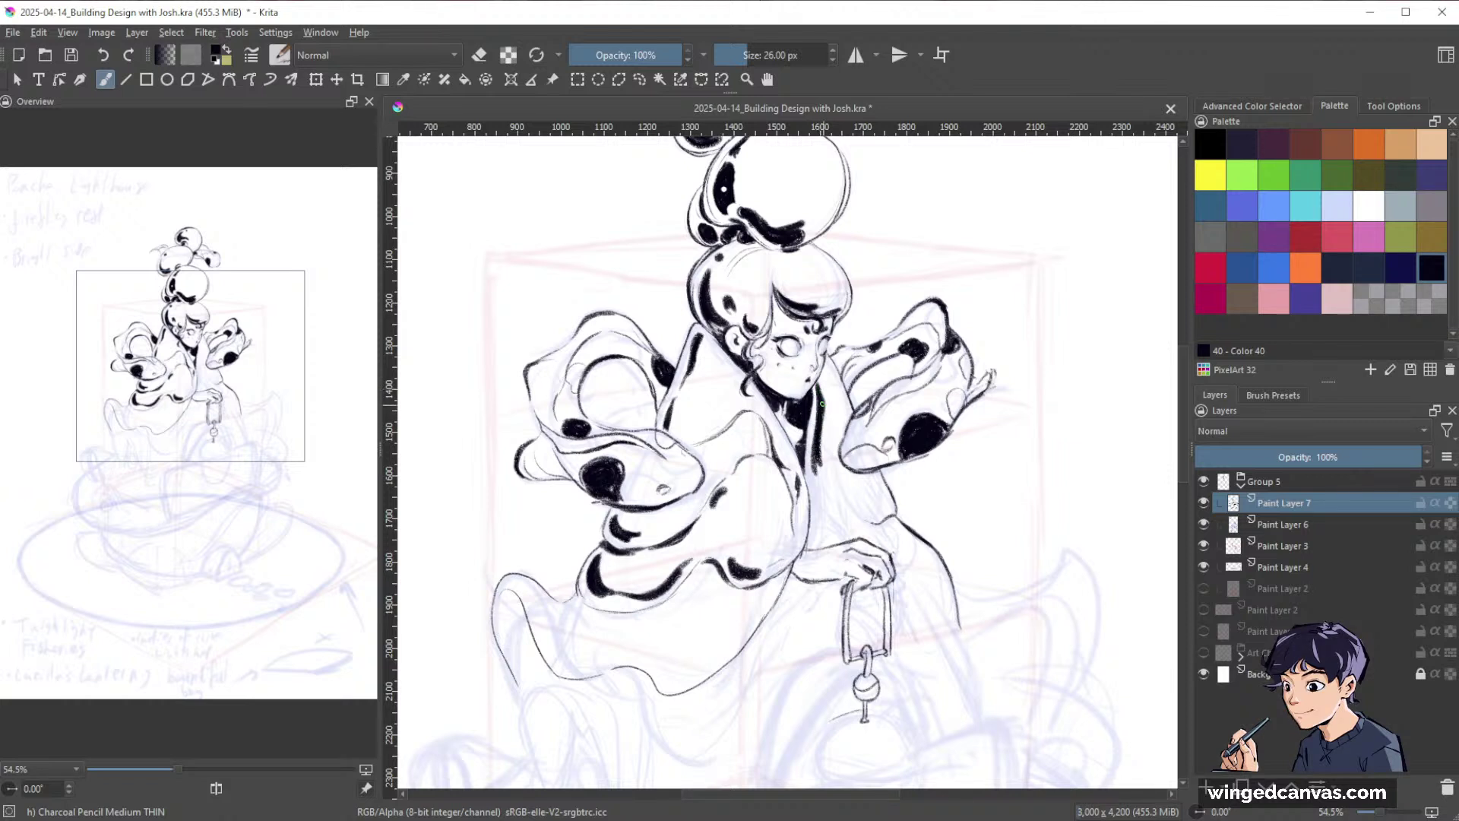
pyautogui.moveTo(821, 398)
pyautogui.mouseDown()
pyautogui.moveTo(816, 498)
pyautogui.moveTo(833, 538)
pyautogui.mouseUp()
pyautogui.moveTo(811, 490)
pyautogui.mouseDown()
pyautogui.moveTo(824, 526)
pyautogui.moveTo(811, 471)
pyautogui.moveTo(813, 547)
pyautogui.moveTo(863, 522)
pyautogui.mouseUp()
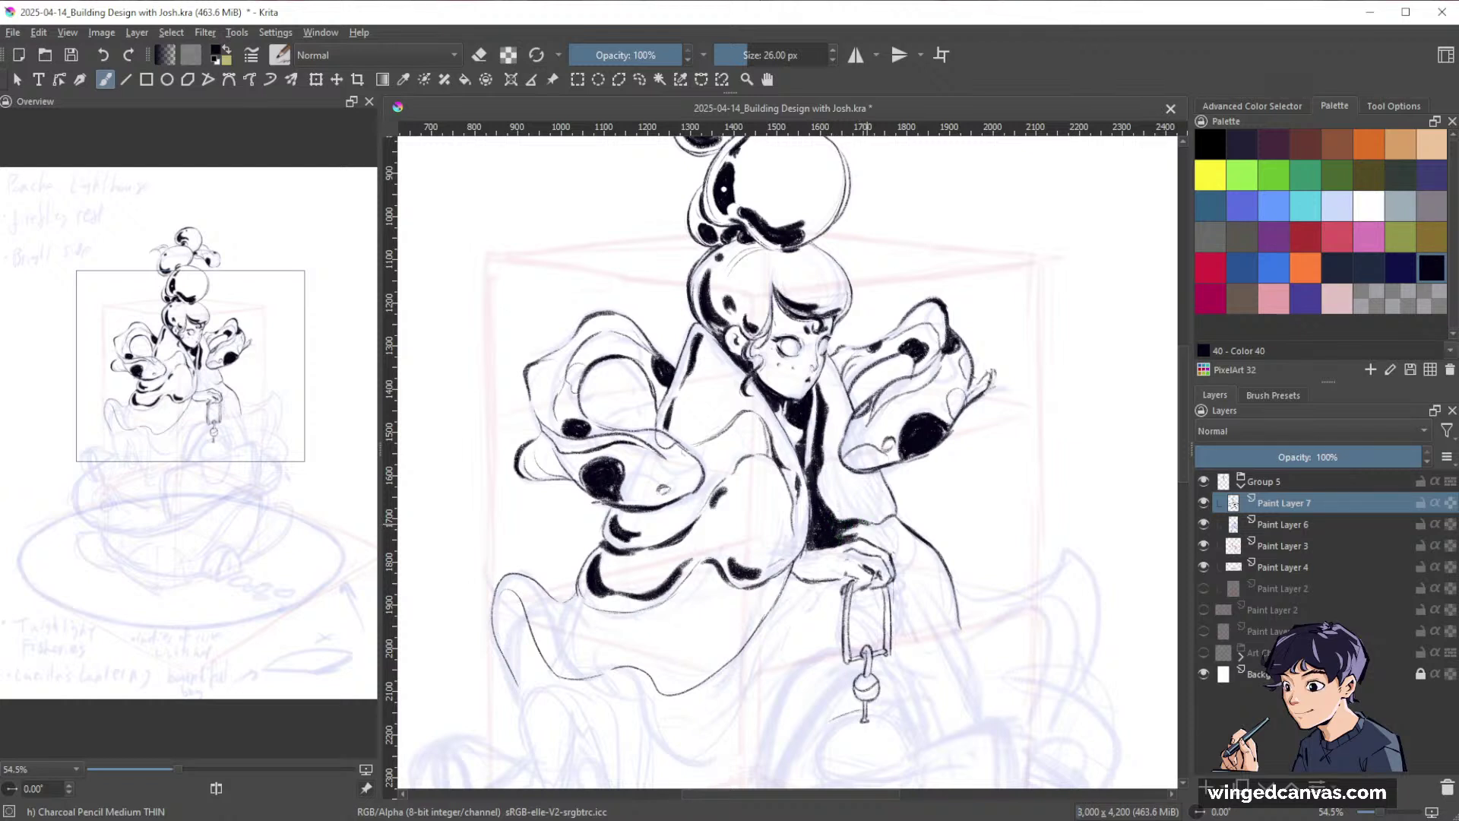
# Erase the tentative cap stroke and ink the lantern cap's domed outline below the stem with a 16 px brush.
pyautogui.press('e')
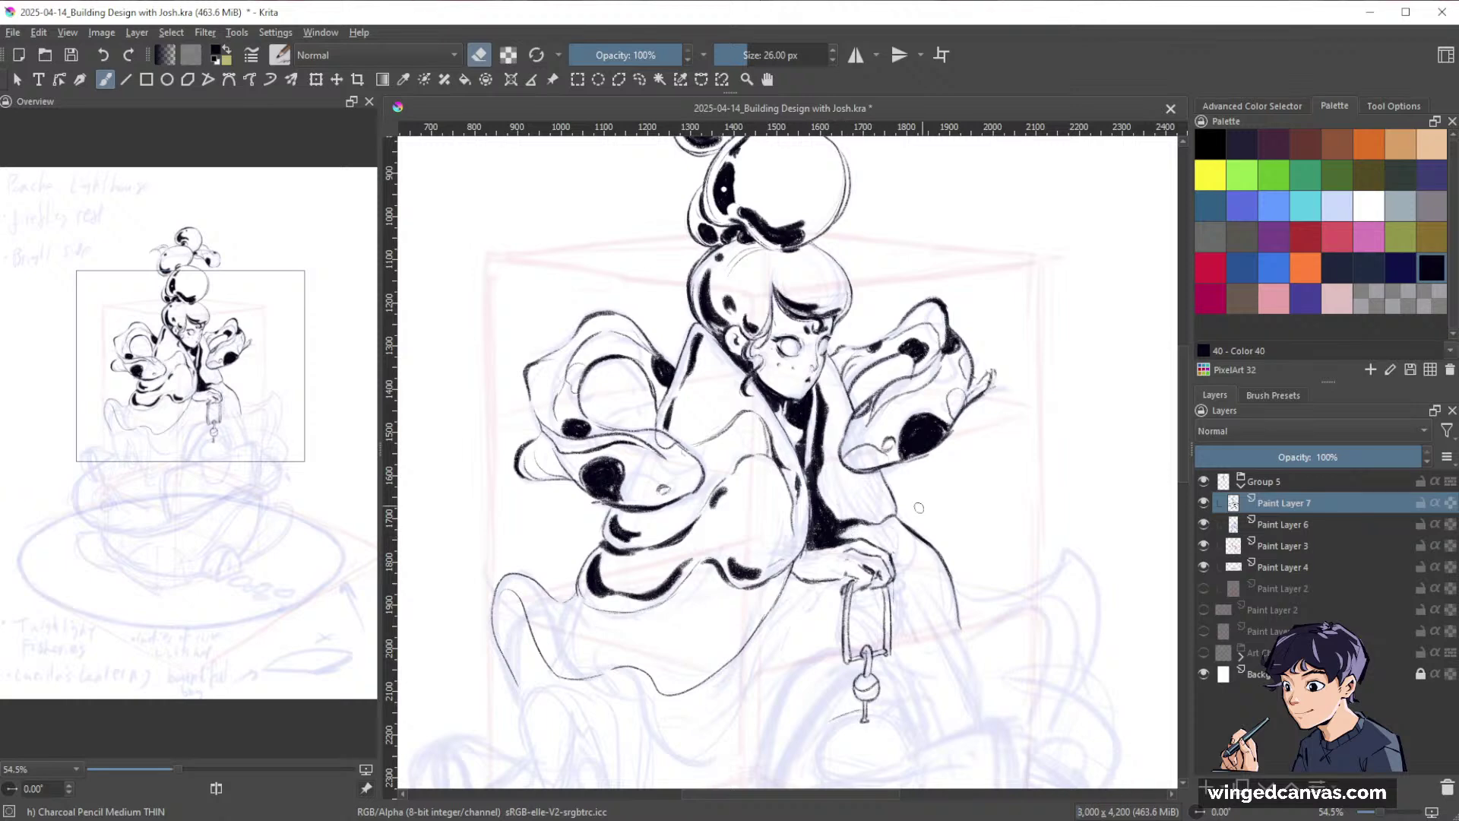
pyautogui.moveTo(1068, 468); pyautogui.dragTo(971, 566)
pyautogui.moveTo(1006, 454); pyautogui.dragTo(1063, 364)
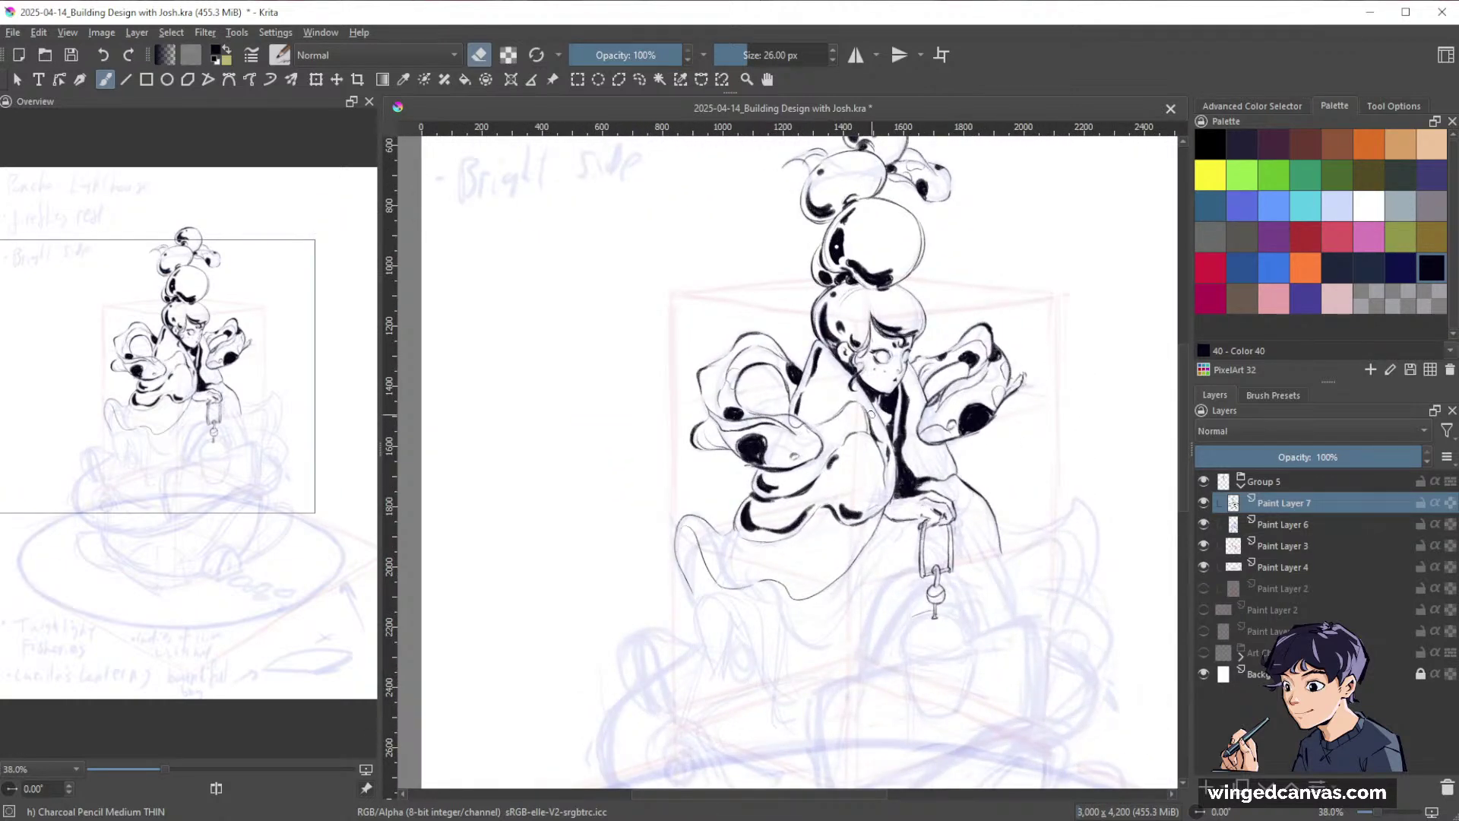
pyautogui.moveTo(872, 413); pyautogui.dragTo(884, 518)
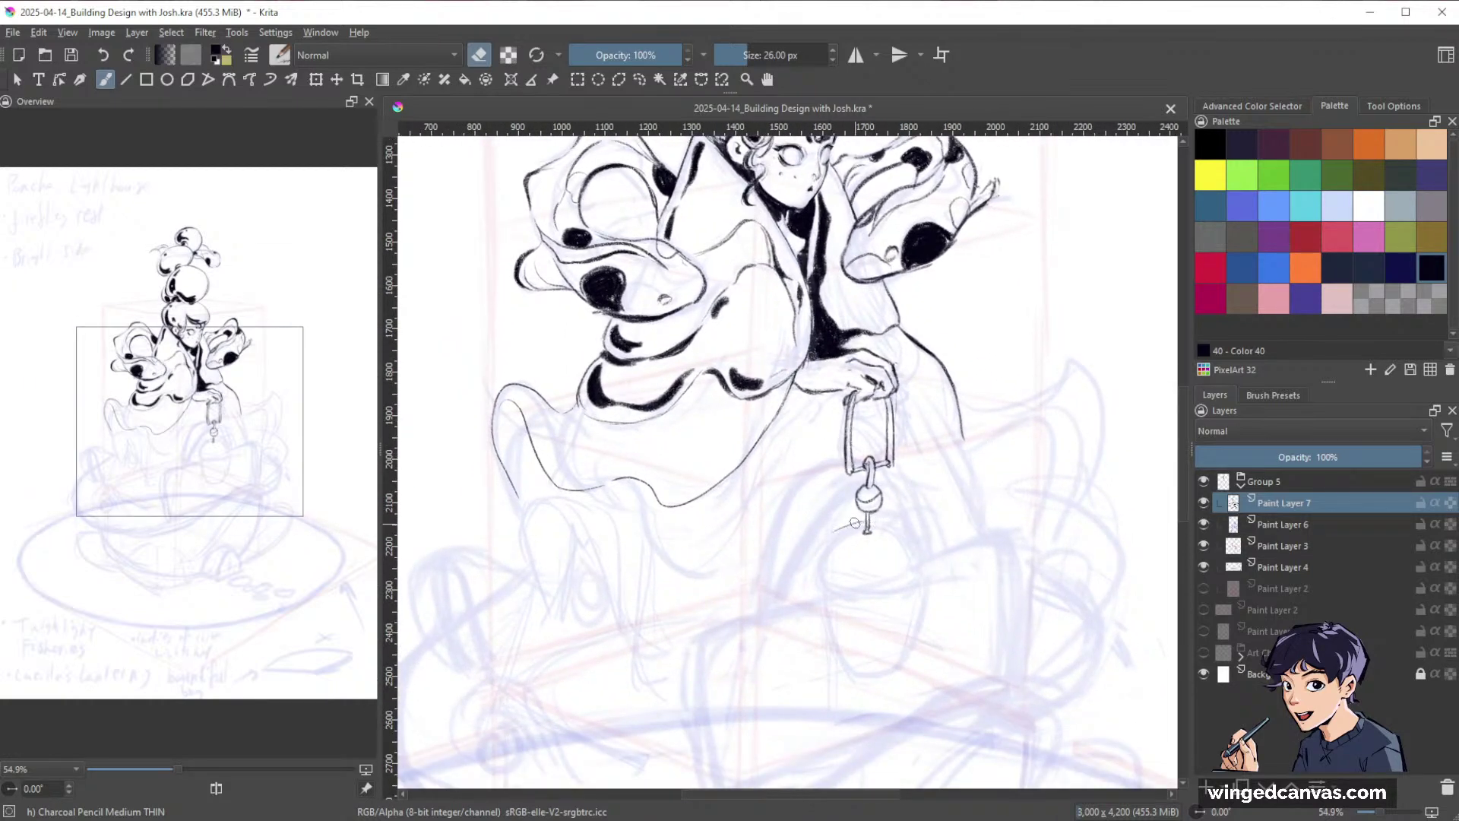
pyautogui.press('e')
pyautogui.press('[')
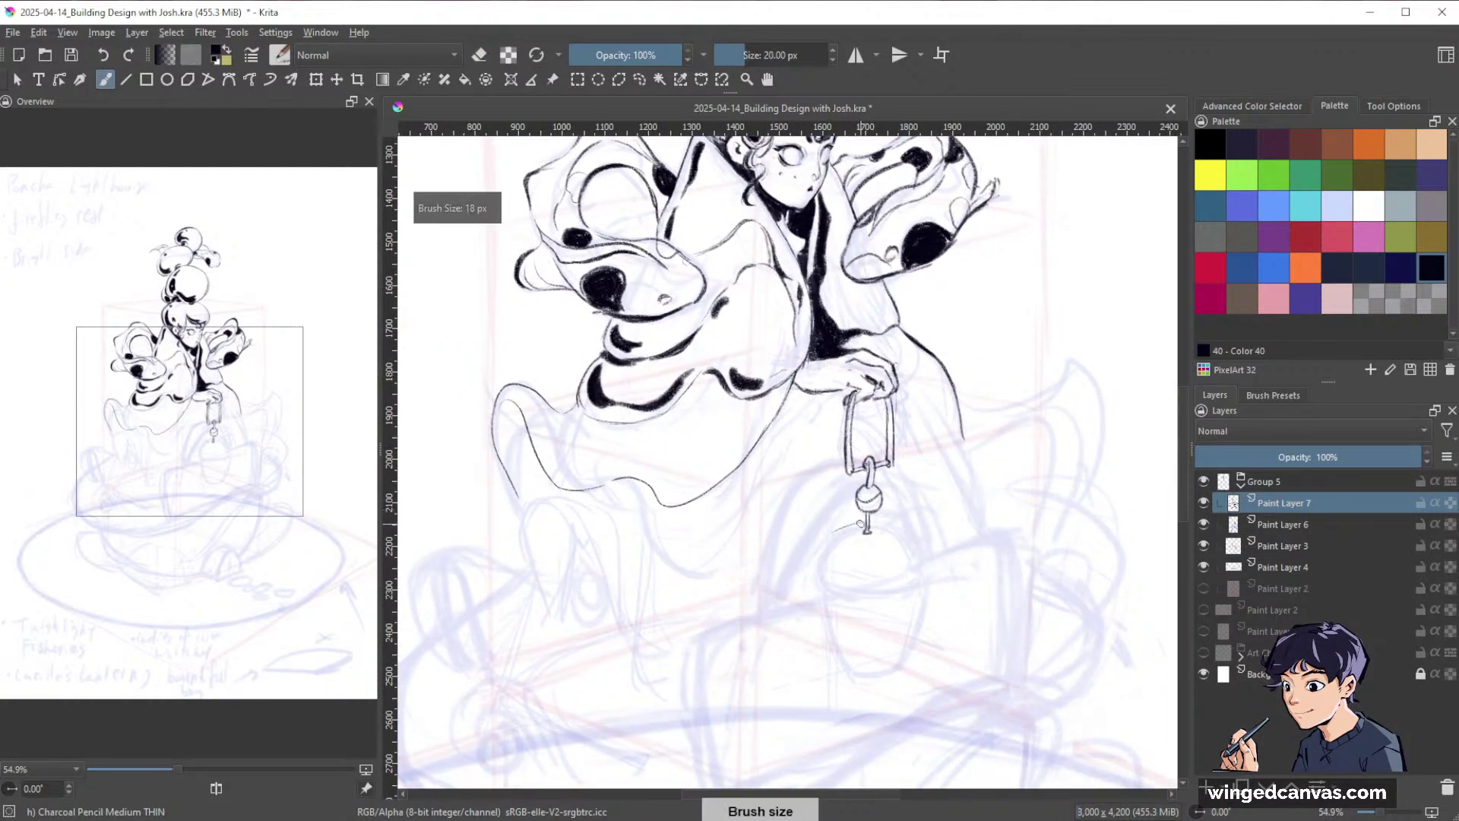
pyautogui.press('[')
pyautogui.moveTo(850, 523)
pyautogui.mouseDown()
pyautogui.moveTo(817, 548)
pyautogui.moveTo(819, 581)
pyautogui.moveTo(874, 524)
pyautogui.moveTo(917, 576)
pyautogui.mouseUp()
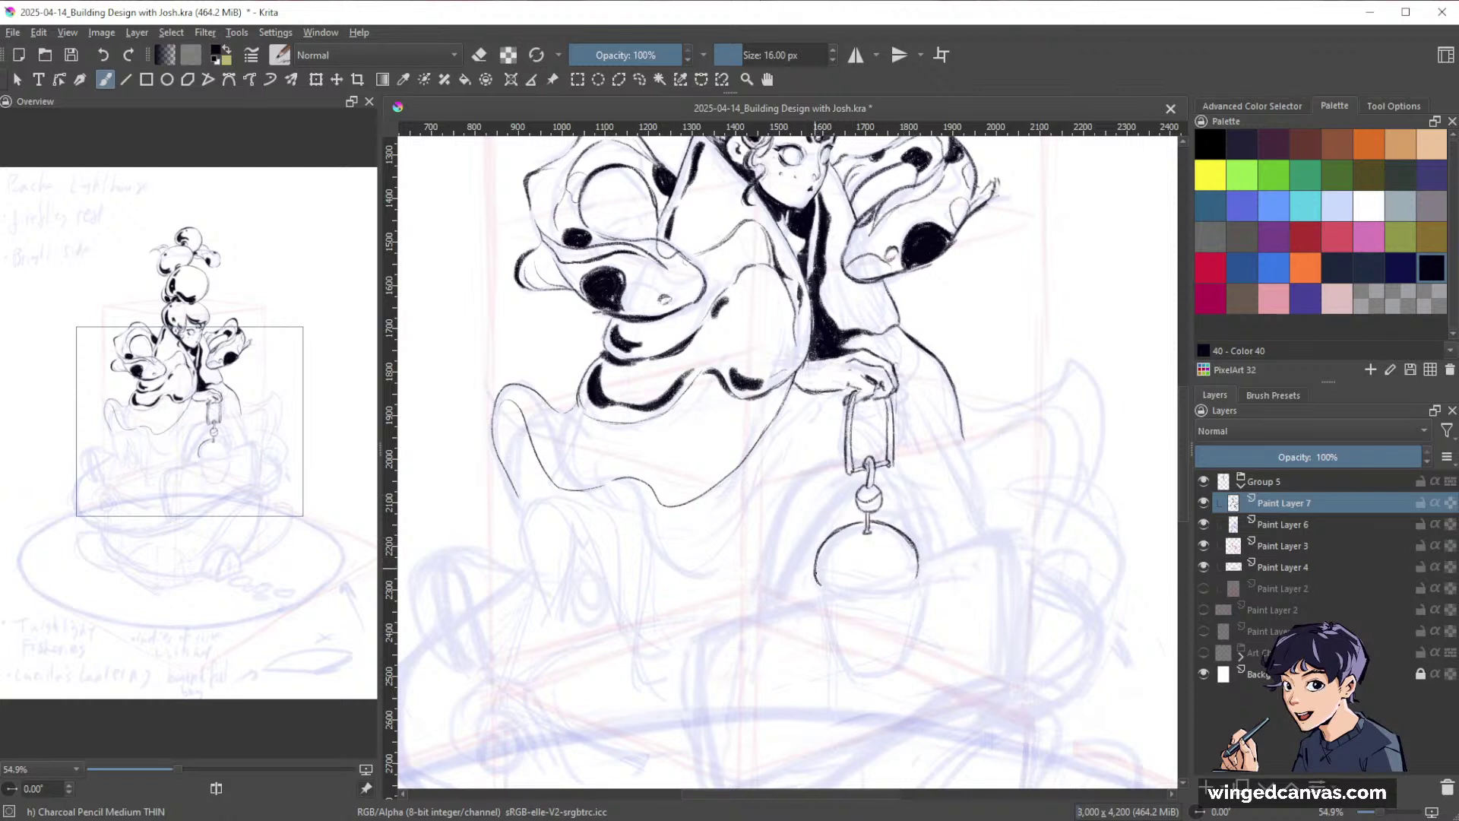
# Ink flowing swirl bands across the lantern's domed cap and close the cap's lower edge.
pyautogui.moveTo(853, 578); pyautogui.dragTo(910, 536)
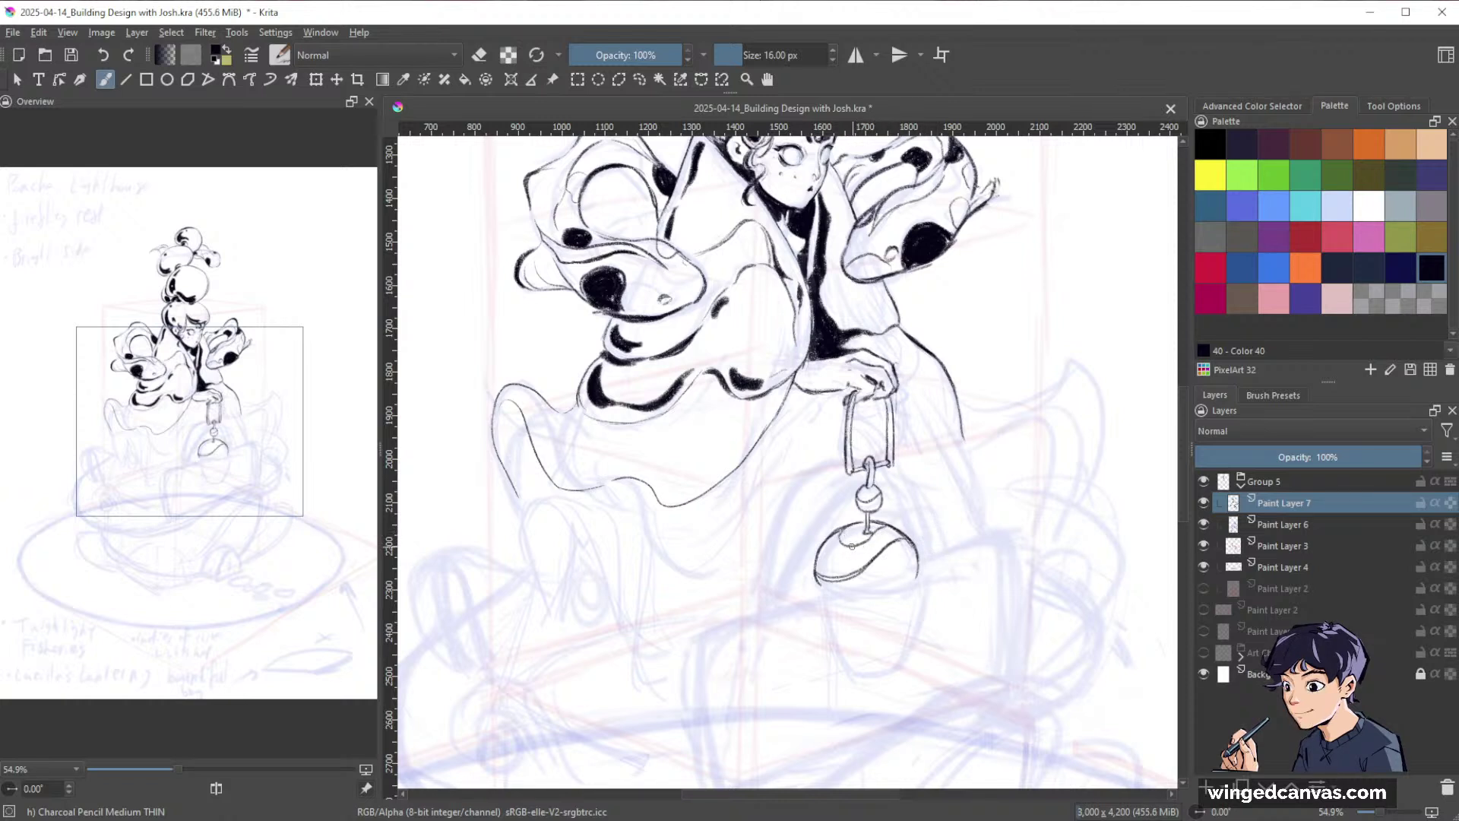
pyautogui.moveTo(857, 548); pyautogui.dragTo(882, 534)
pyautogui.moveTo(1037, 506); pyautogui.dragTo(1015, 617)
pyautogui.moveTo(983, 517); pyautogui.dragTo(1075, 417)
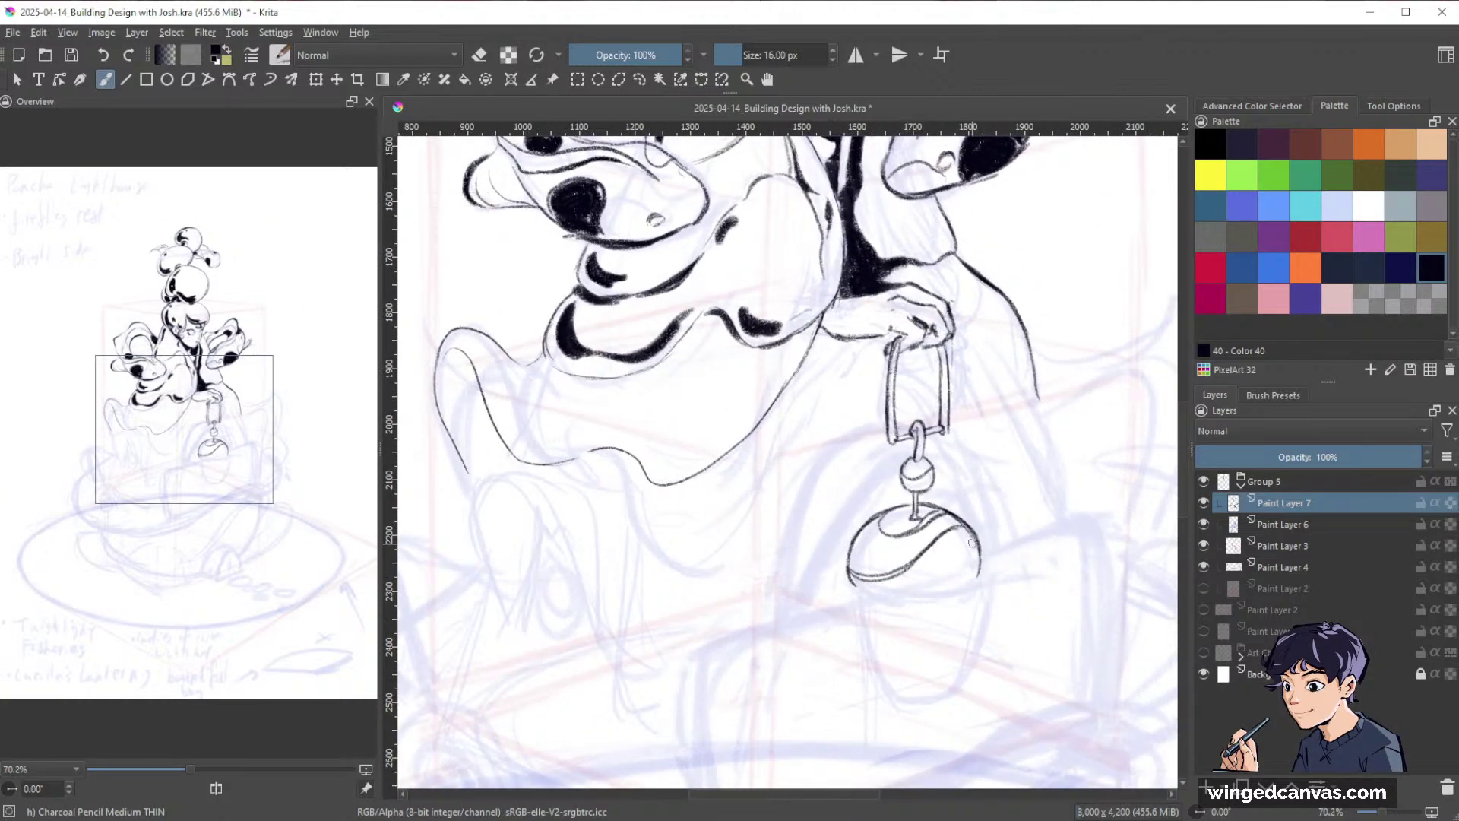
pyautogui.moveTo(975, 537)
pyautogui.mouseDown()
pyautogui.moveTo(947, 546)
pyautogui.moveTo(1004, 563)
pyautogui.moveTo(944, 547)
pyautogui.moveTo(918, 566)
pyautogui.moveTo(979, 569)
pyautogui.moveTo(1015, 543)
pyautogui.mouseUp()
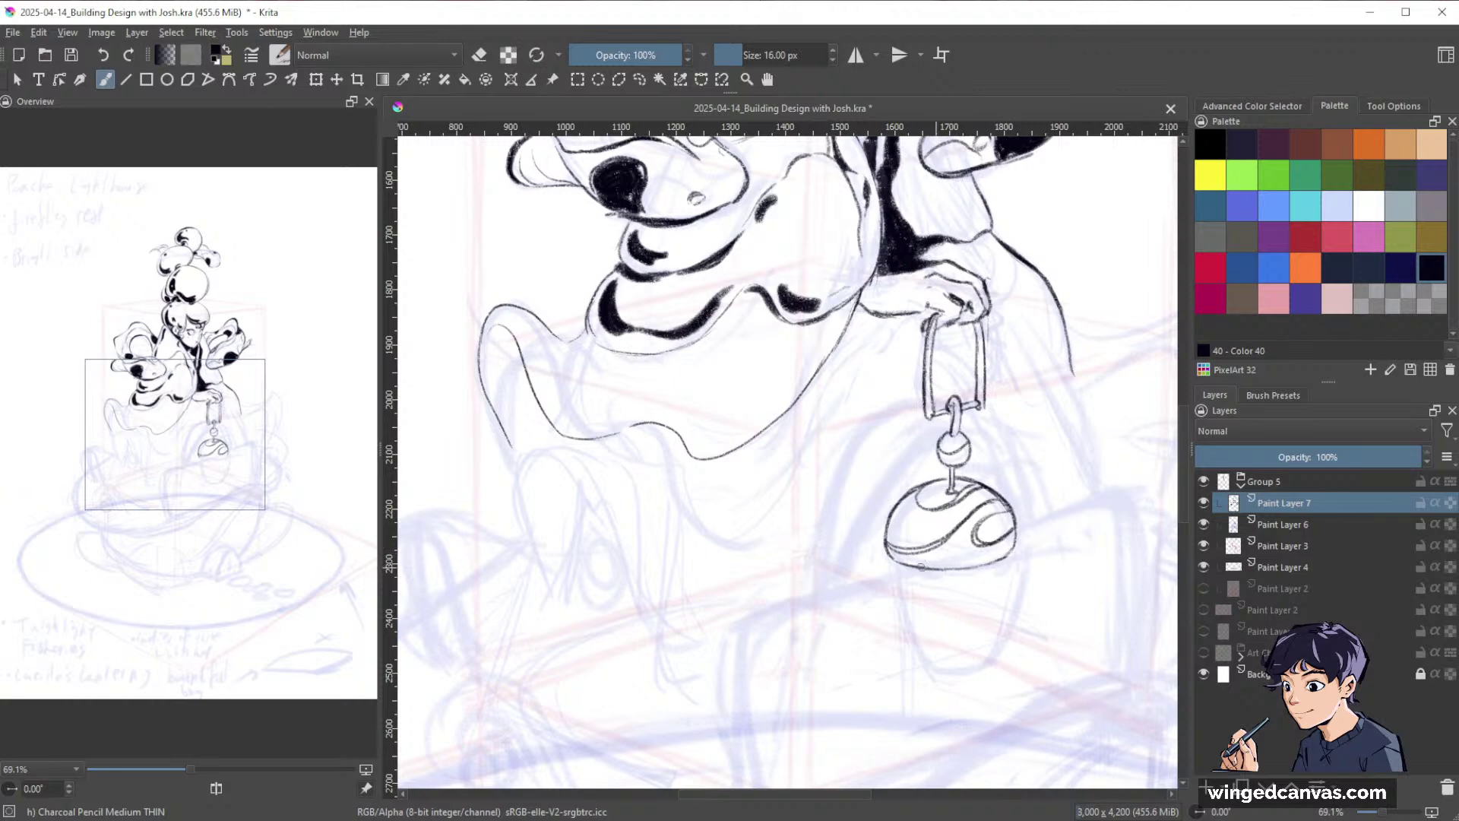
# Ink the two tapering sides of the lantern body beneath the domed cap.
pyautogui.moveTo(921, 566); pyautogui.dragTo(1013, 403)
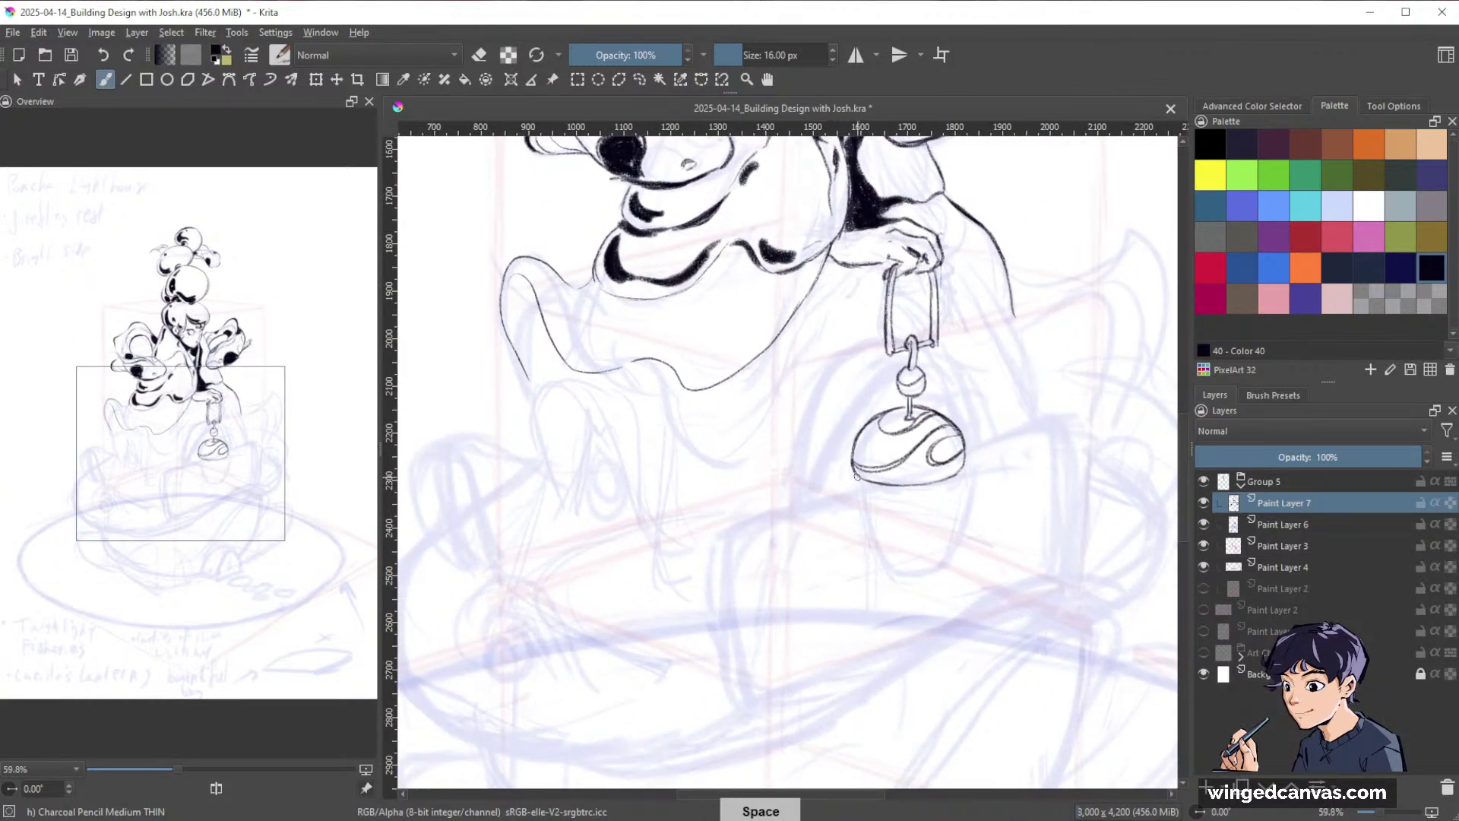
pyautogui.moveTo(856, 478); pyautogui.dragTo(885, 576)
pyautogui.moveTo(958, 473); pyautogui.dragTo(934, 569)
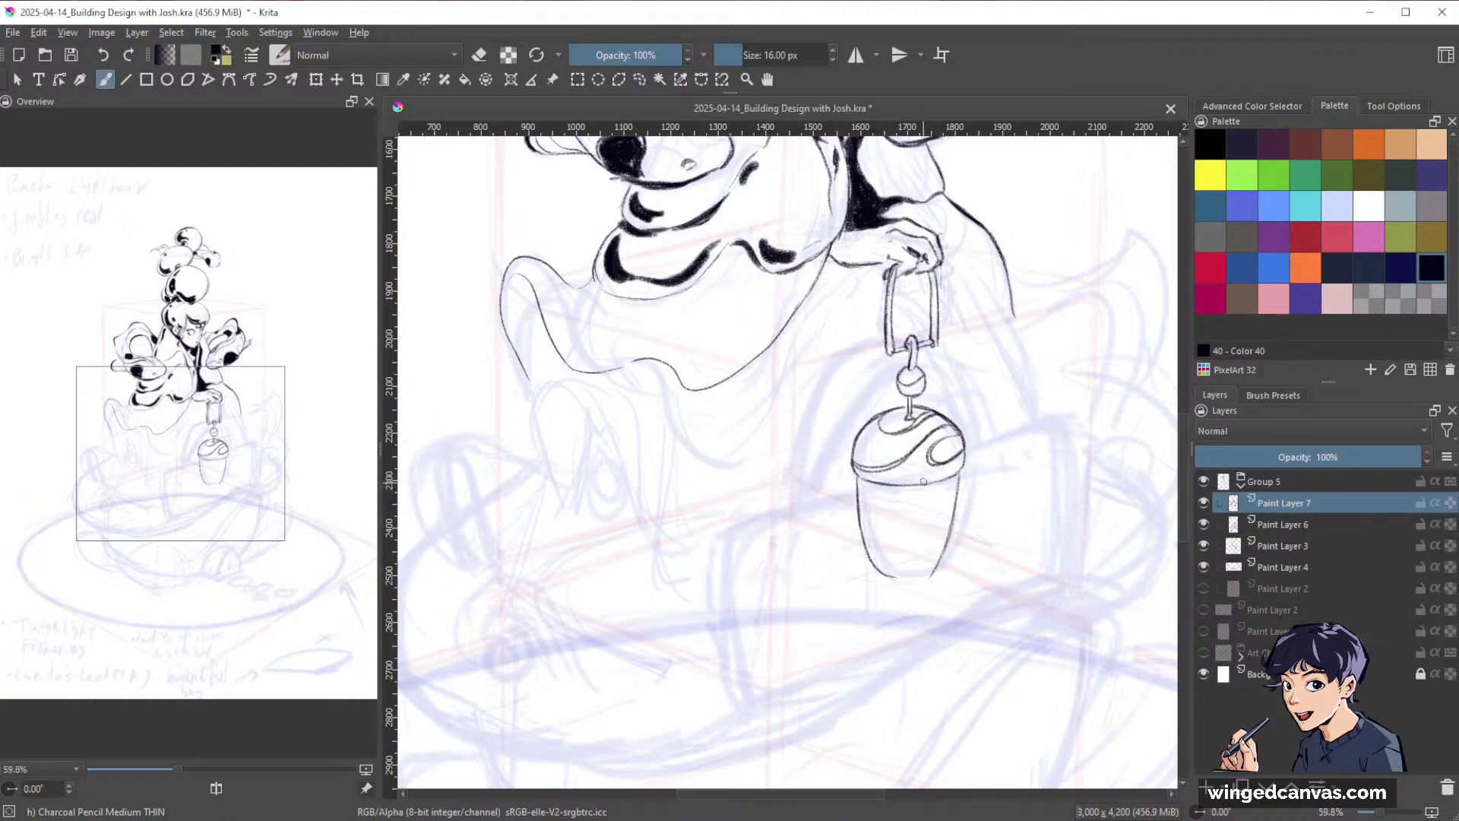
pyautogui.moveTo(919, 486); pyautogui.dragTo(909, 568)
pyautogui.press('/')
pyautogui.moveTo(919, 515); pyautogui.dragTo(910, 575)
pyautogui.moveTo(916, 524); pyautogui.dragTo(907, 576)
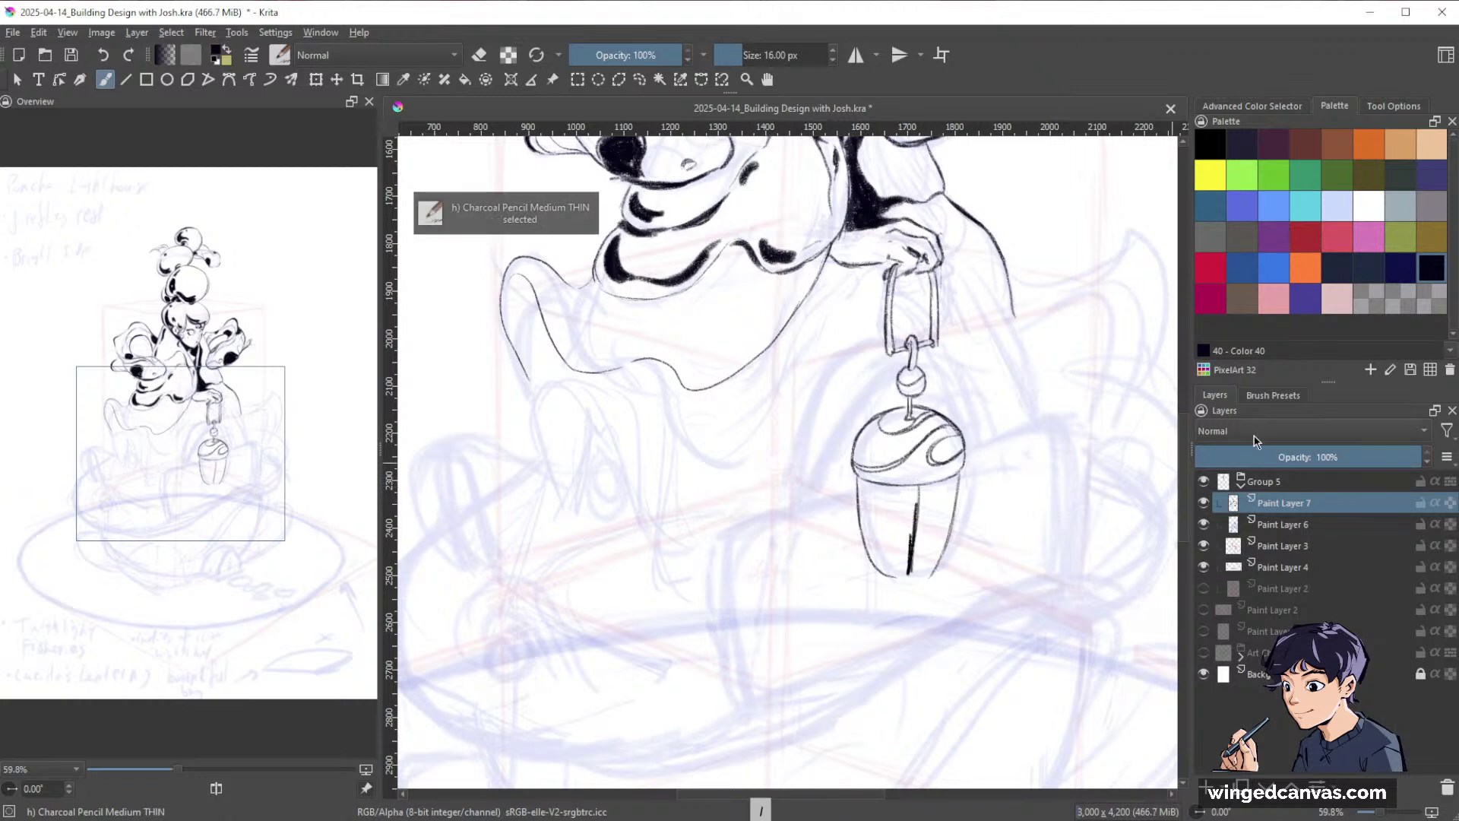
pyautogui.click(1273, 394)
pyautogui.click(1214, 456)
pyautogui.moveTo(915, 507)
pyautogui.mouseDown()
pyautogui.moveTo(911, 575)
pyautogui.moveTo(903, 555)
pyautogui.mouseUp()
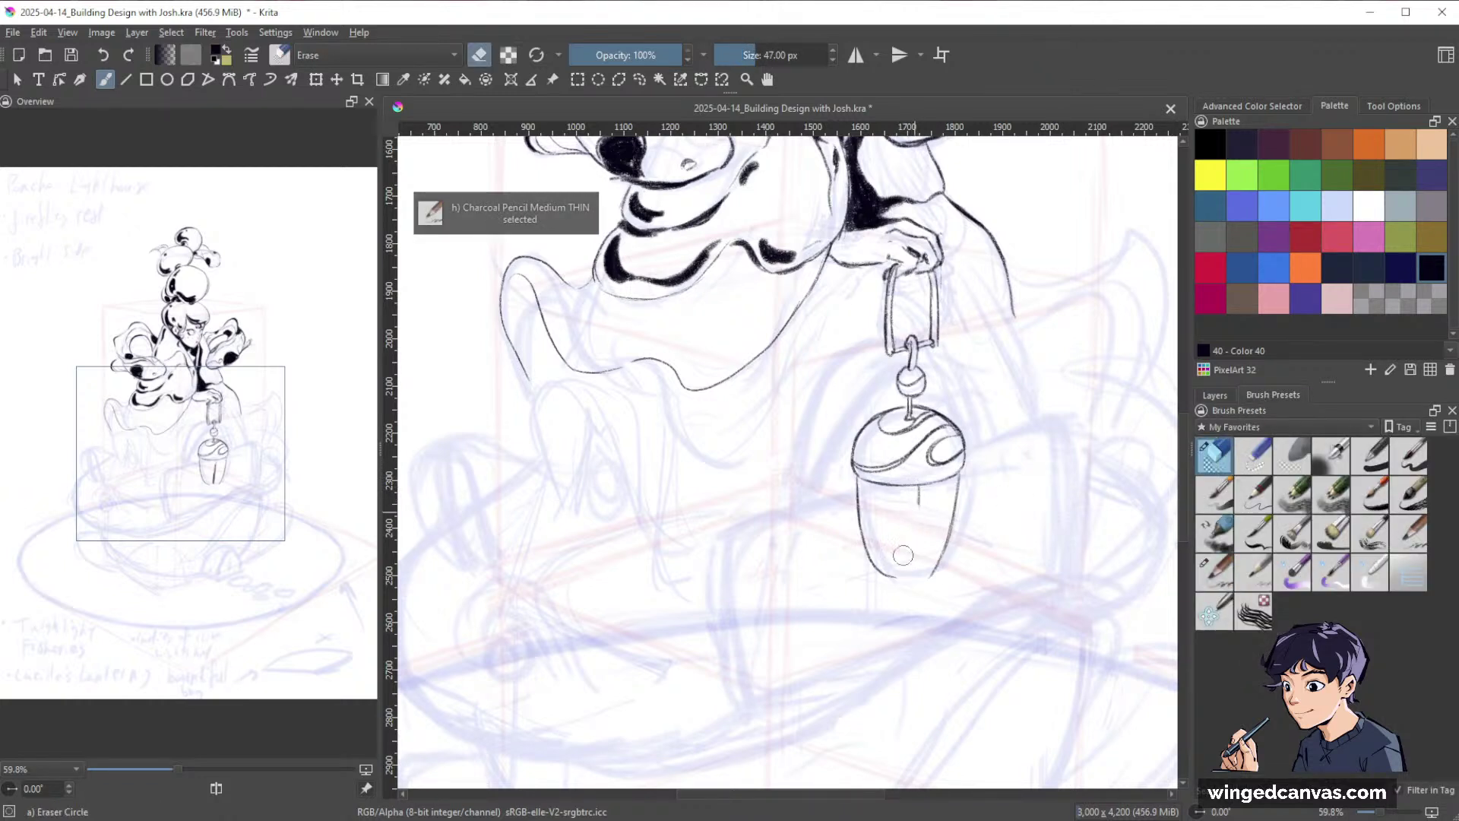
pyautogui.press('/')
pyautogui.press('/')
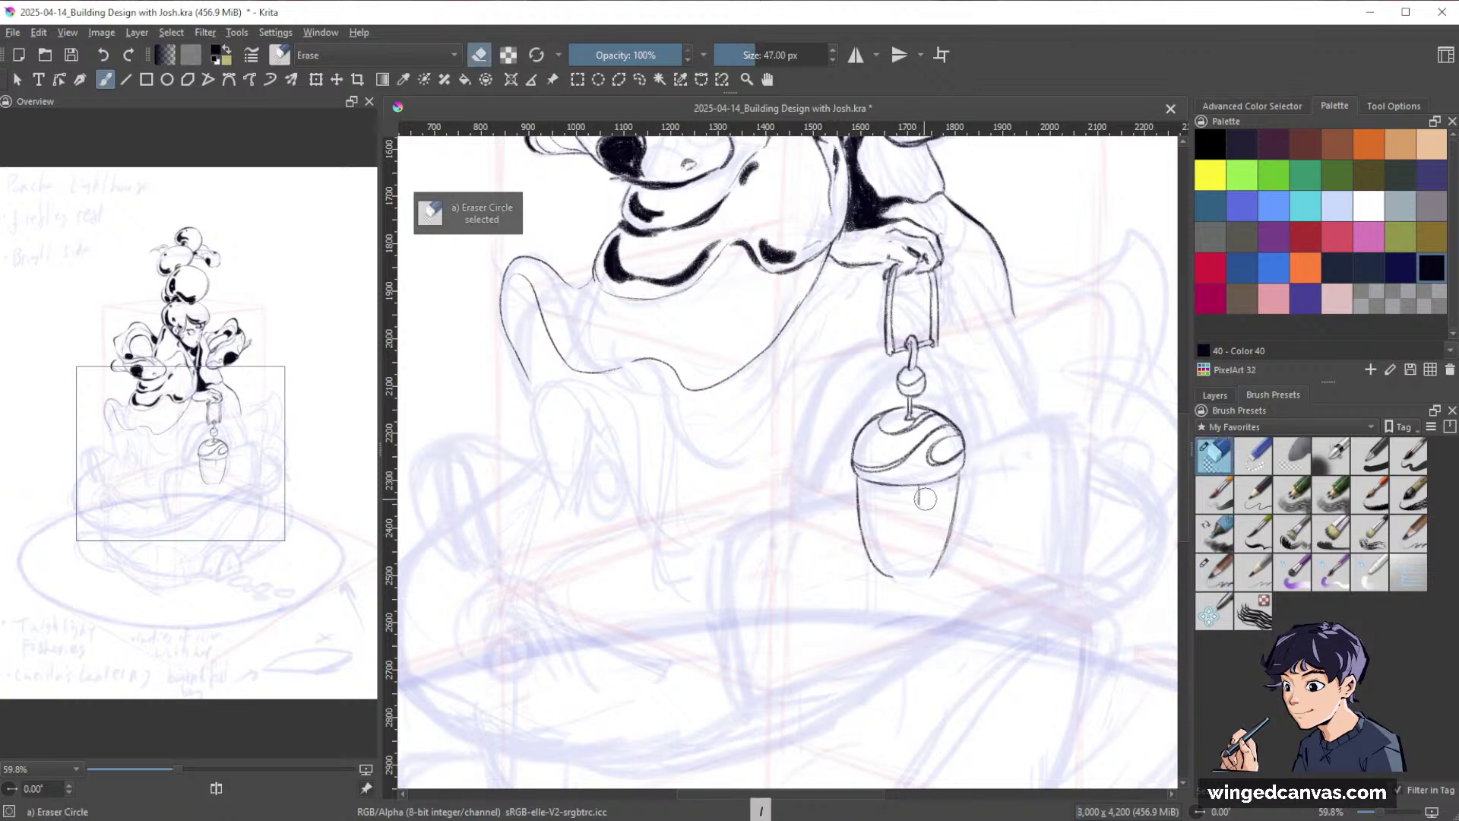
# Ink the rounded bottom of the lantern body and reinforce its right side with the 16 px charcoal pencil.
pyautogui.press('/')
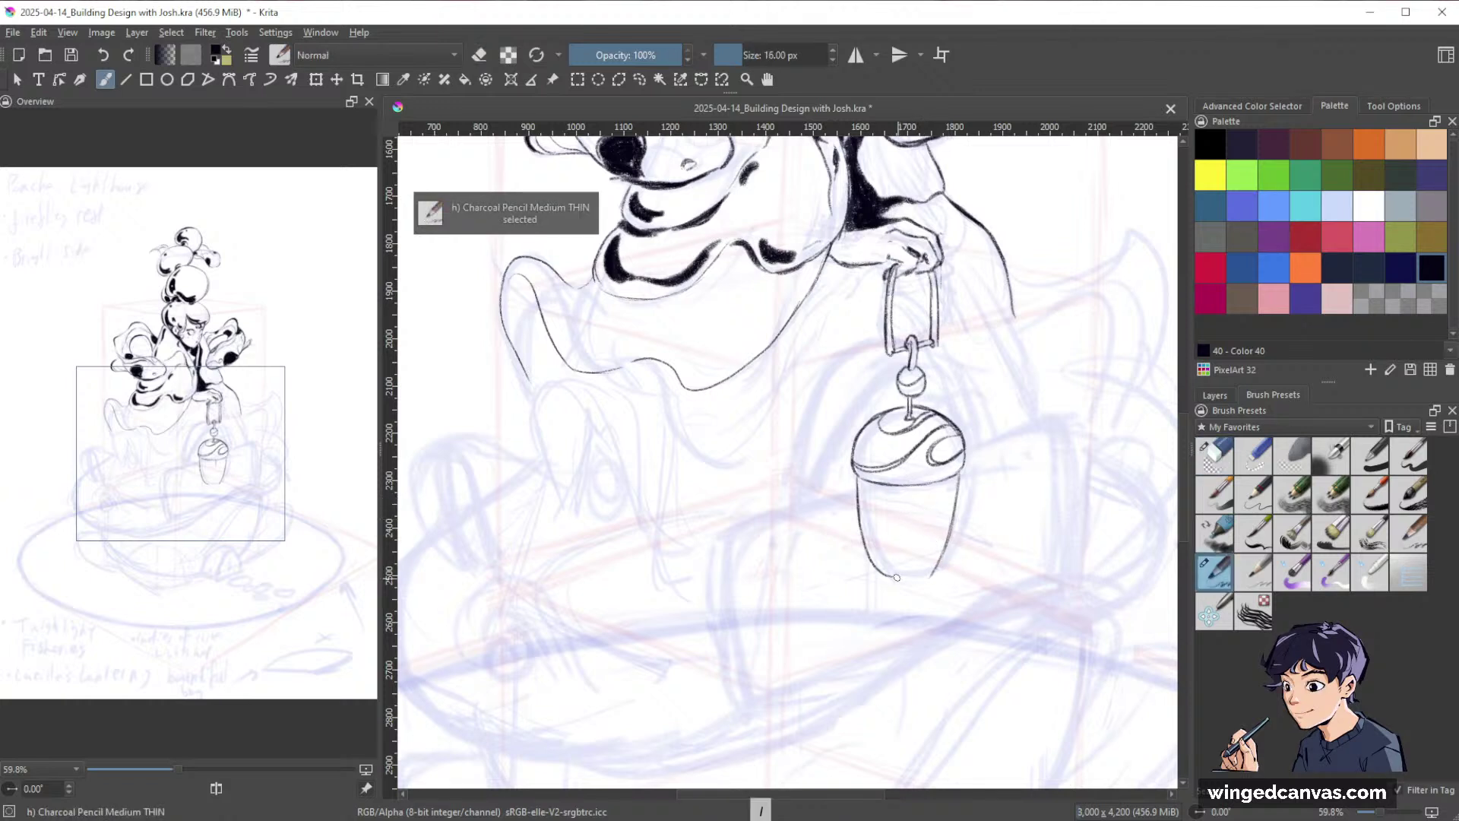
pyautogui.moveTo(889, 574); pyautogui.dragTo(934, 570)
pyautogui.moveTo(959, 477)
pyautogui.mouseDown()
pyautogui.moveTo(928, 586)
pyautogui.moveTo(902, 586)
pyautogui.moveTo(909, 564)
pyautogui.moveTo(887, 578)
pyautogui.moveTo(931, 578)
pyautogui.moveTo(936, 561)
pyautogui.moveTo(904, 575)
pyautogui.moveTo(941, 561)
pyautogui.mouseUp()
pyautogui.press('e')
pyautogui.press('e')
pyautogui.press('e')
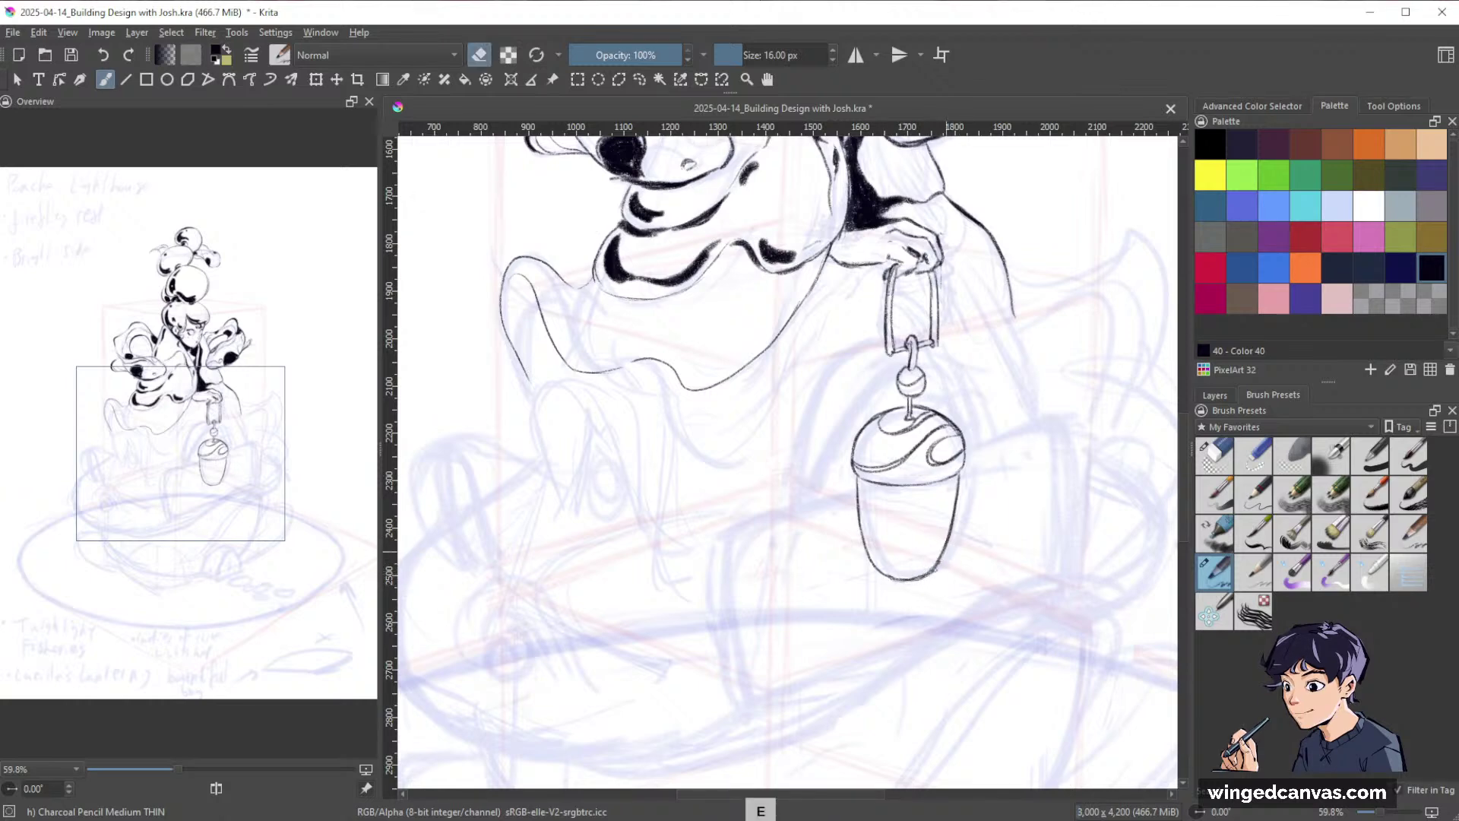
# Rework the right side of the lantern body, erasing the old contour and inking a slightly wider edge.
pyautogui.moveTo(1061, 477)
pyautogui.mouseDown()
pyautogui.moveTo(1042, 567)
pyautogui.moveTo(864, 583)
pyautogui.moveTo(919, 446)
pyautogui.mouseUp()
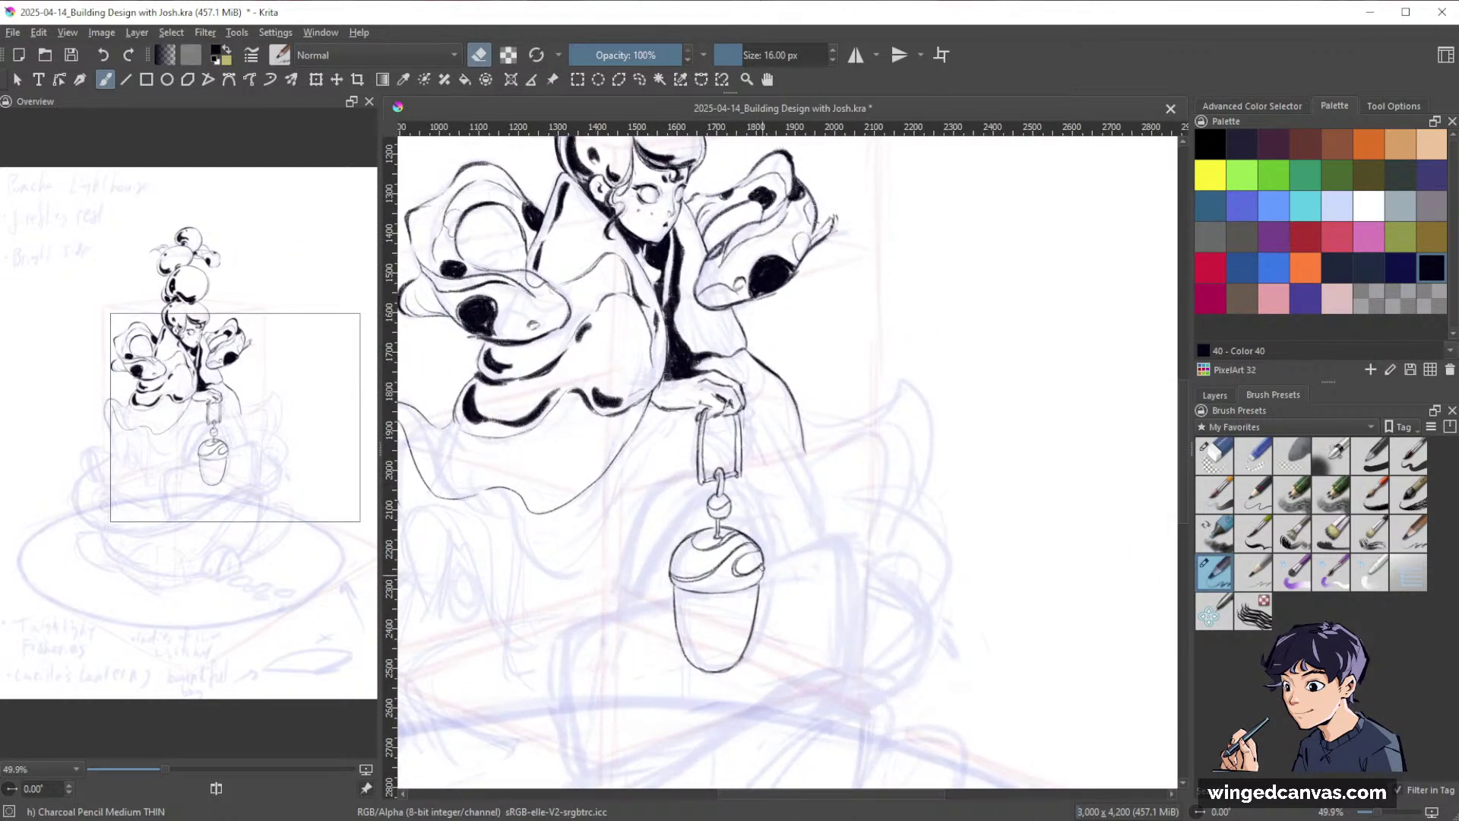
pyautogui.press('e')
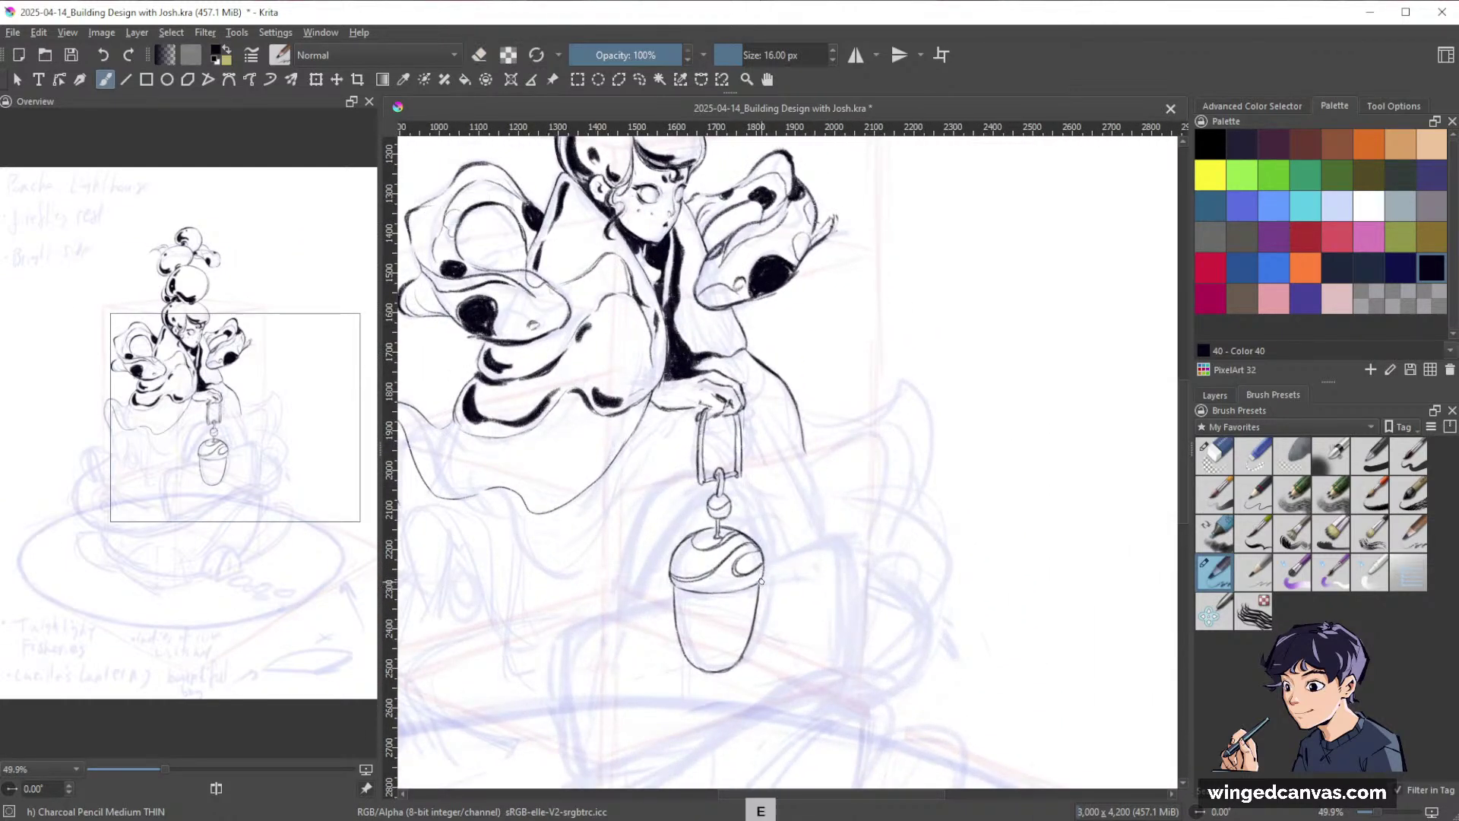
pyautogui.moveTo(758, 622); pyautogui.dragTo(750, 652)
pyautogui.press('e')
pyautogui.moveTo(759, 592)
pyautogui.mouseDown()
pyautogui.moveTo(748, 650)
pyautogui.moveTo(753, 629)
pyautogui.mouseUp()
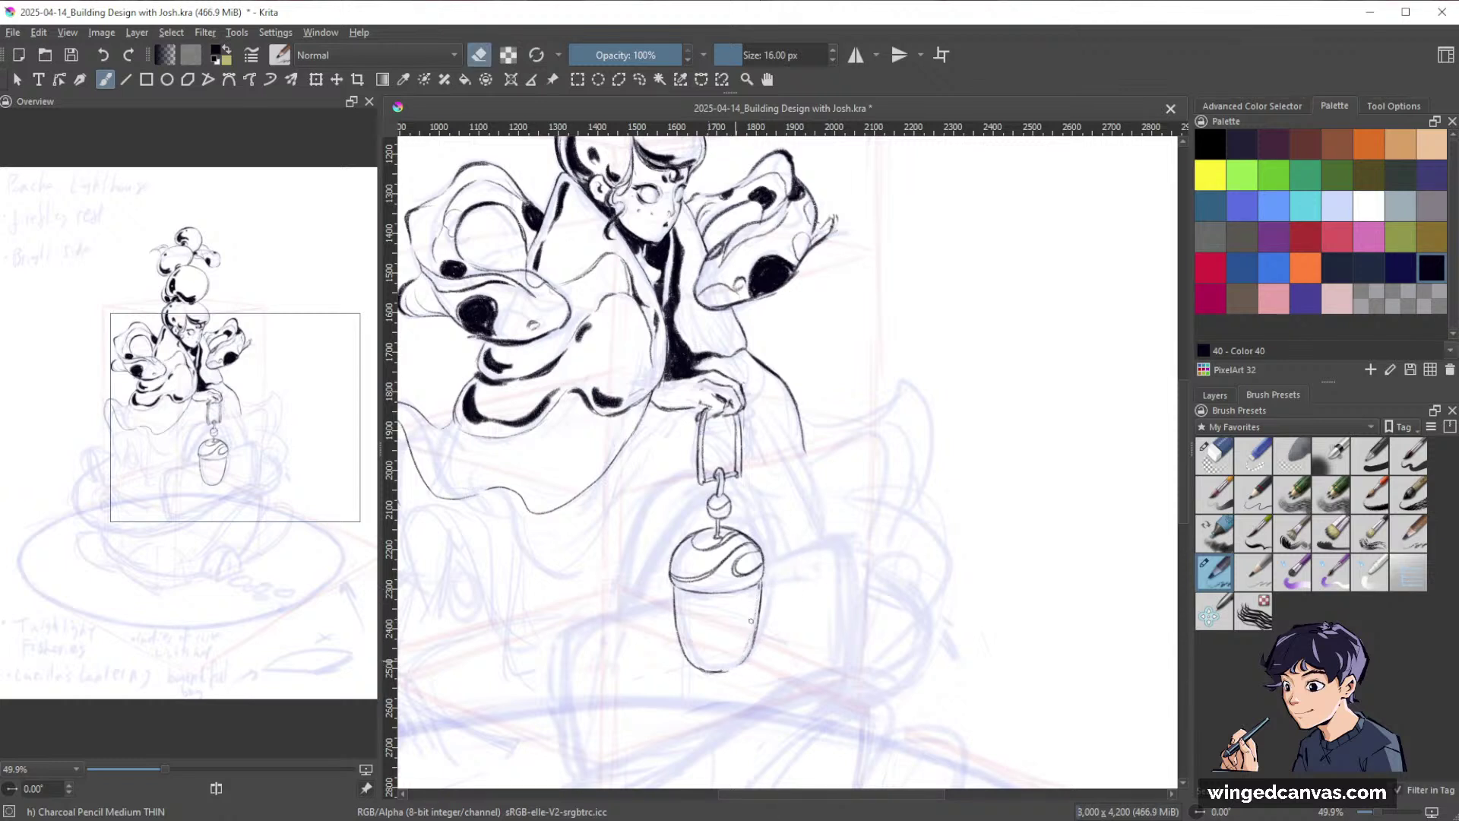
pyautogui.press('e')
pyautogui.moveTo(756, 613)
pyautogui.mouseDown()
pyautogui.moveTo(727, 623)
pyautogui.moveTo(715, 667)
pyautogui.moveTo(699, 668)
pyautogui.moveTo(727, 650)
pyautogui.moveTo(748, 654)
pyautogui.moveTo(700, 673)
pyautogui.moveTo(743, 666)
pyautogui.mouseUp()
# Erase the lower-right rim of the lantern body and ink a wavy melting edge with a swirl line above it.
pyautogui.press('e')
pyautogui.press('e')
pyautogui.moveTo(737, 654); pyautogui.dragTo(755, 647)
pyautogui.press('e')
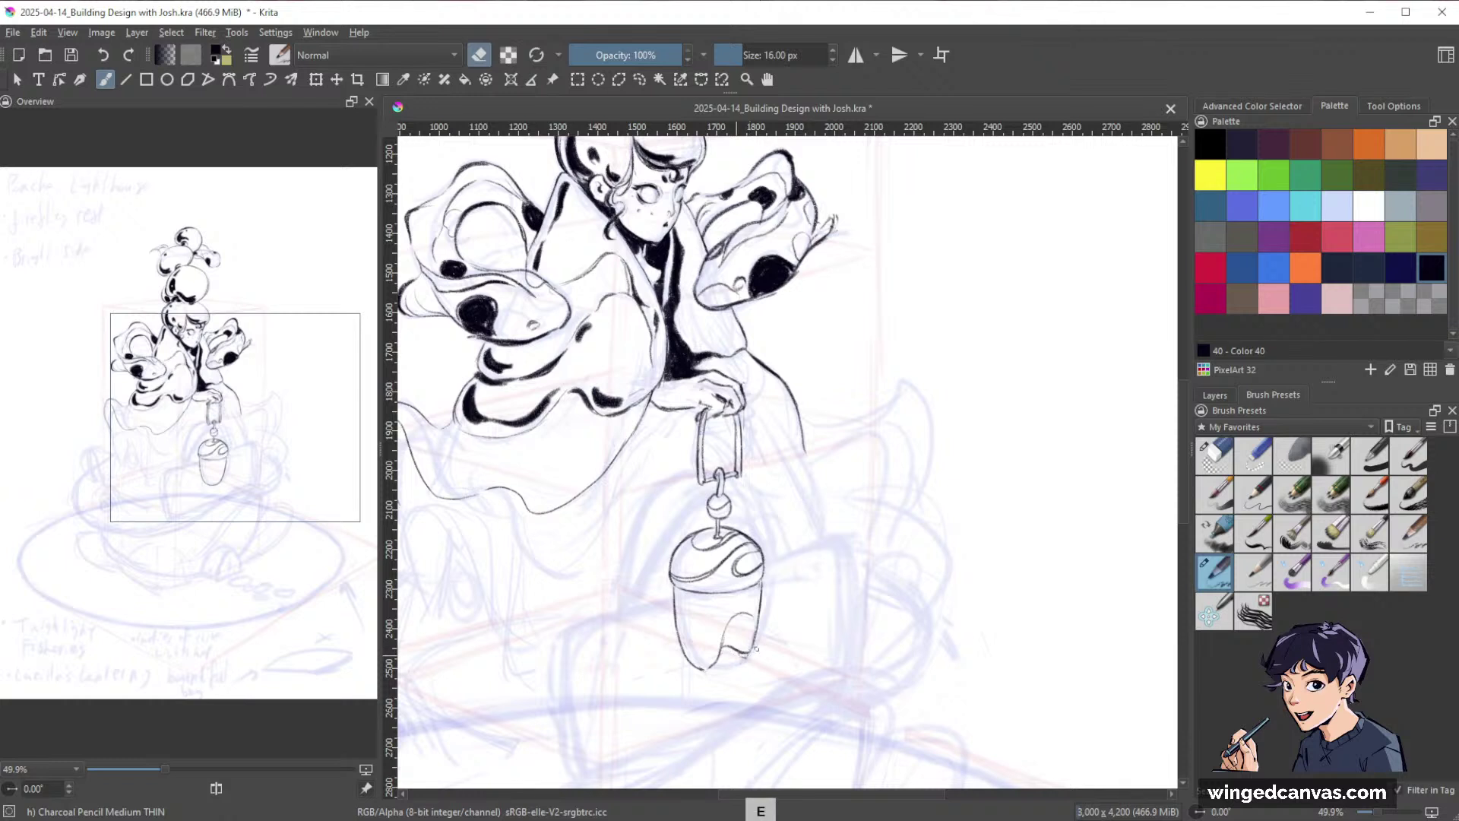
pyautogui.press('e')
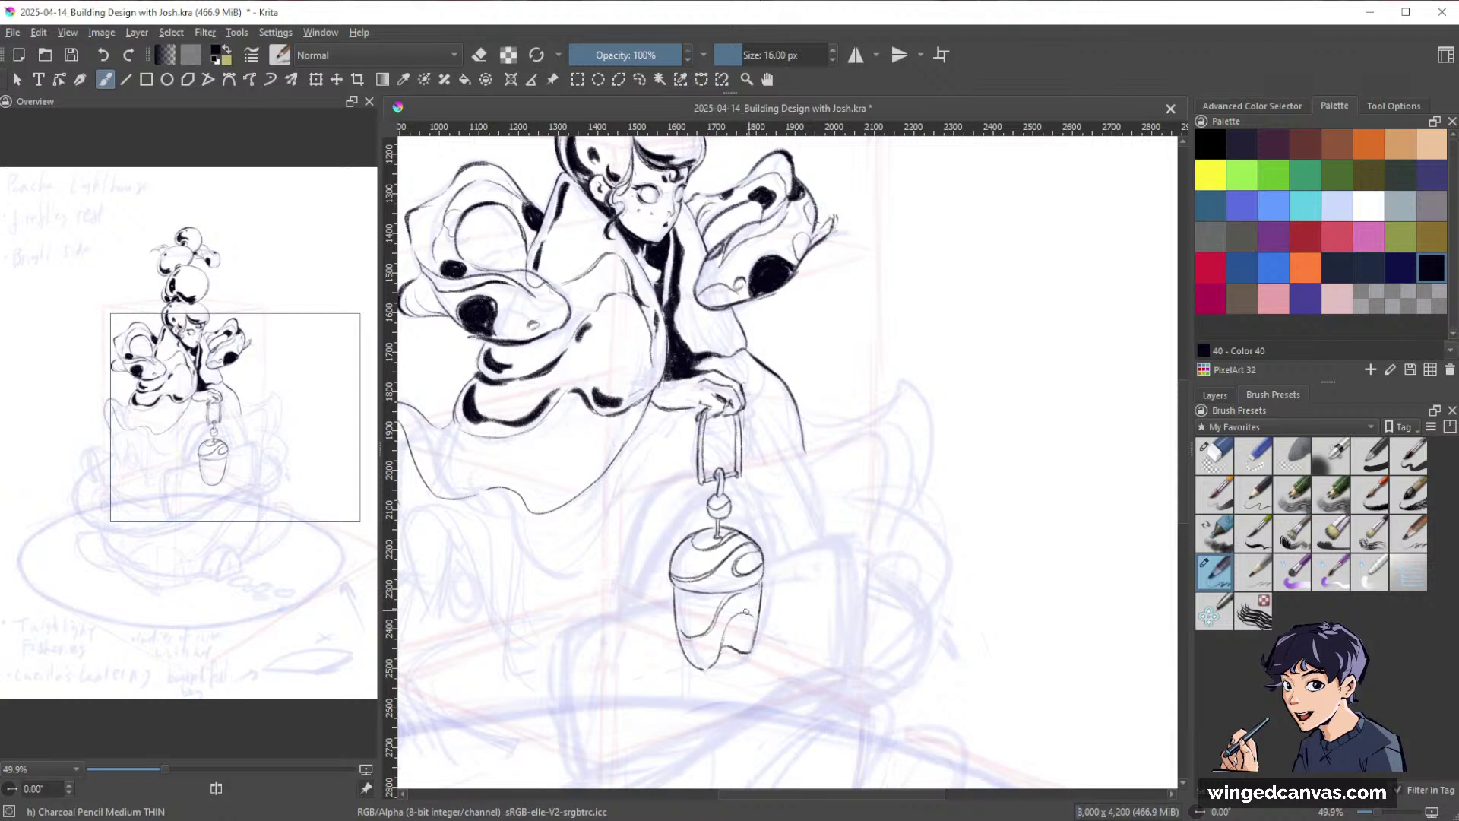
# Ink flowing swirl bands across the lantern body and clean up the wavy notch at its lower-right edge.
pyautogui.press('e')
pyautogui.press('e')
pyautogui.moveTo(677, 601); pyautogui.dragTo(697, 589)
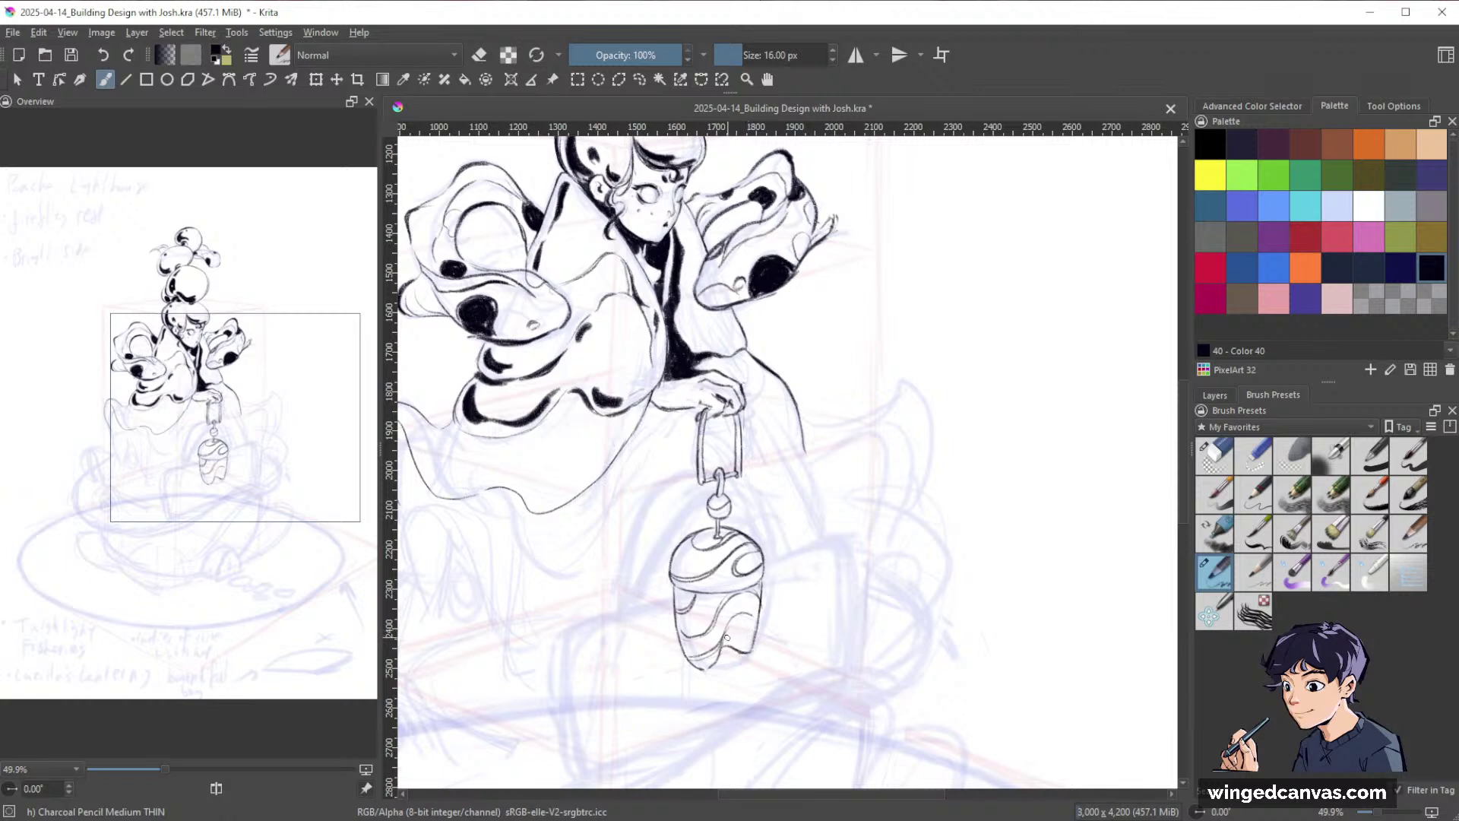
pyautogui.press('e')
pyautogui.press('e')
pyautogui.moveTo(727, 640); pyautogui.dragTo(753, 649)
pyautogui.press('e')
pyautogui.press('e')
# Thicken both side bars of the lantern's rectangular handle and the ring hanging beneath it.
pyautogui.moveTo(1002, 534)
pyautogui.mouseDown()
pyautogui.moveTo(1045, 452)
pyautogui.moveTo(891, 629)
pyautogui.mouseUp()
pyautogui.moveTo(973, 415); pyautogui.dragTo(1017, 328)
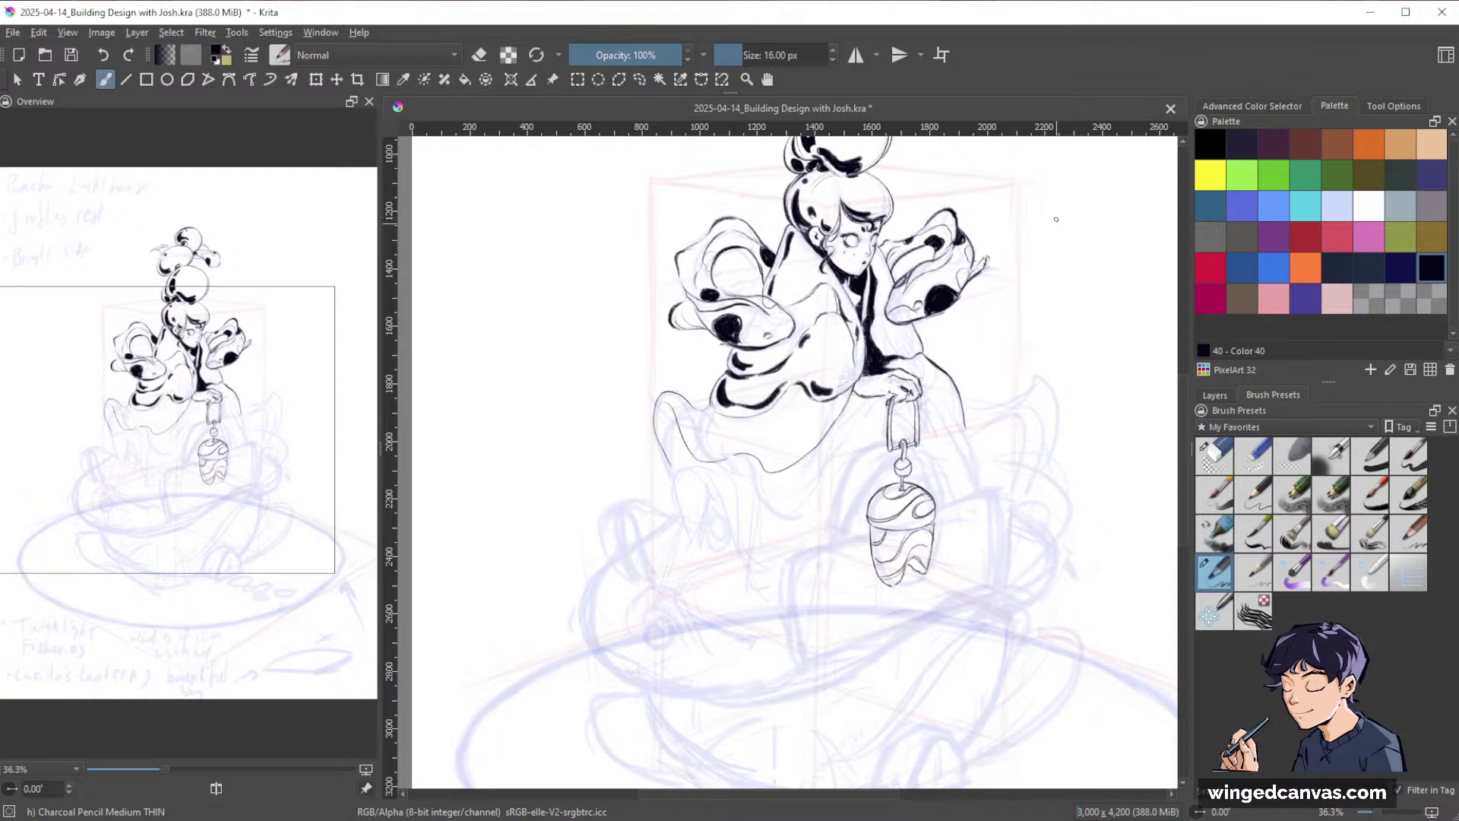
pyautogui.moveTo(900, 515); pyautogui.dragTo(998, 463)
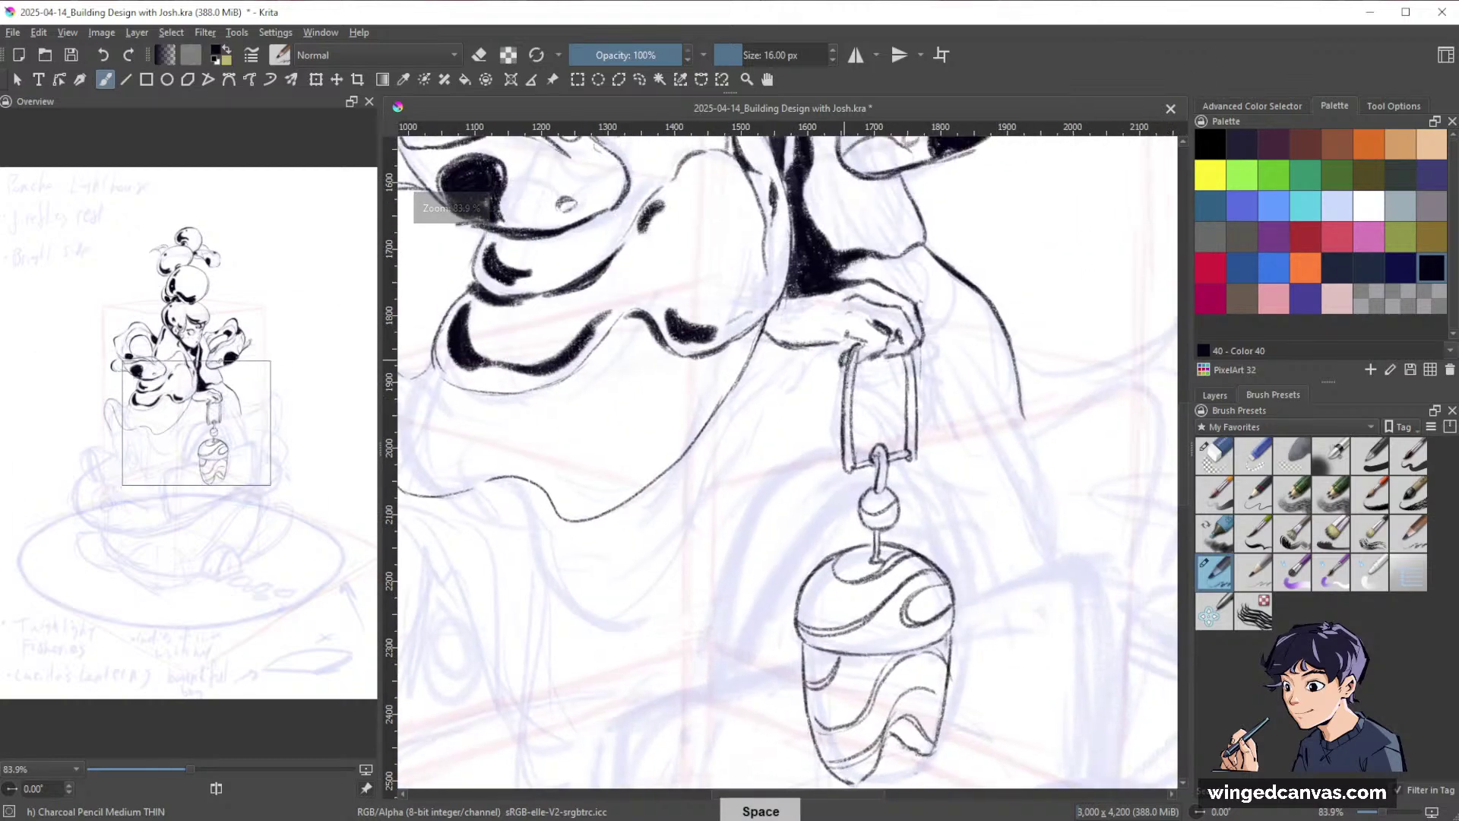
pyautogui.moveTo(855, 348); pyautogui.dragTo(846, 465)
pyautogui.moveTo(905, 355)
pyautogui.mouseDown()
pyautogui.moveTo(910, 454)
pyautogui.moveTo(916, 434)
pyautogui.moveTo(878, 485)
pyautogui.mouseUp()
# Reduce the brush to 9 px and darken the underside of the wrist leading to the lantern handle.
pyautogui.press('[')
pyautogui.press('[')
pyautogui.press('[')
pyautogui.press('[')
pyautogui.press('[')
pyautogui.press('[')
pyautogui.press('[')
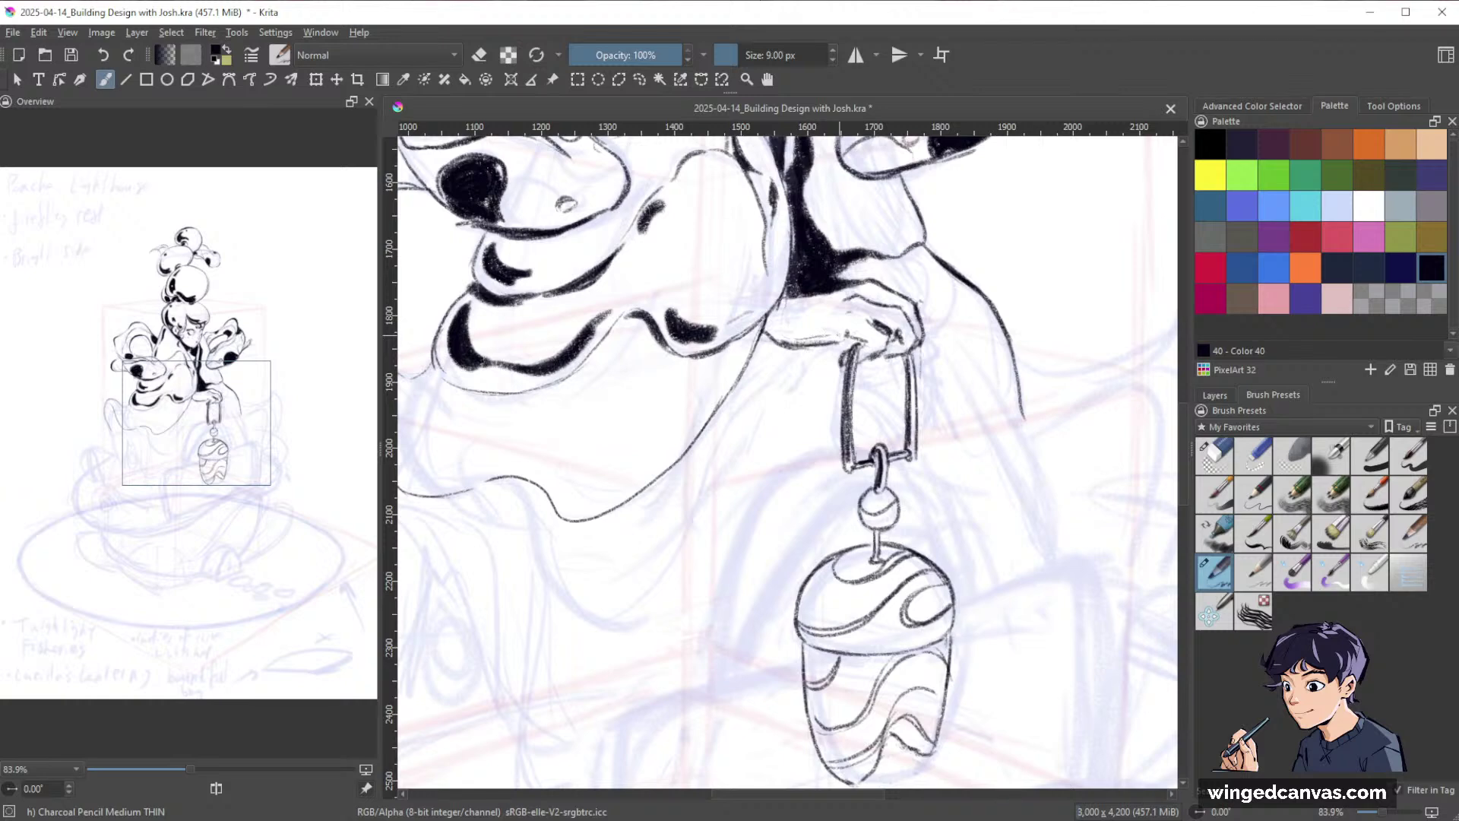
pyautogui.press('space')
pyautogui.moveTo(1019, 376); pyautogui.dragTo(1004, 502)
pyautogui.moveTo(988, 422); pyautogui.dragTo(952, 342)
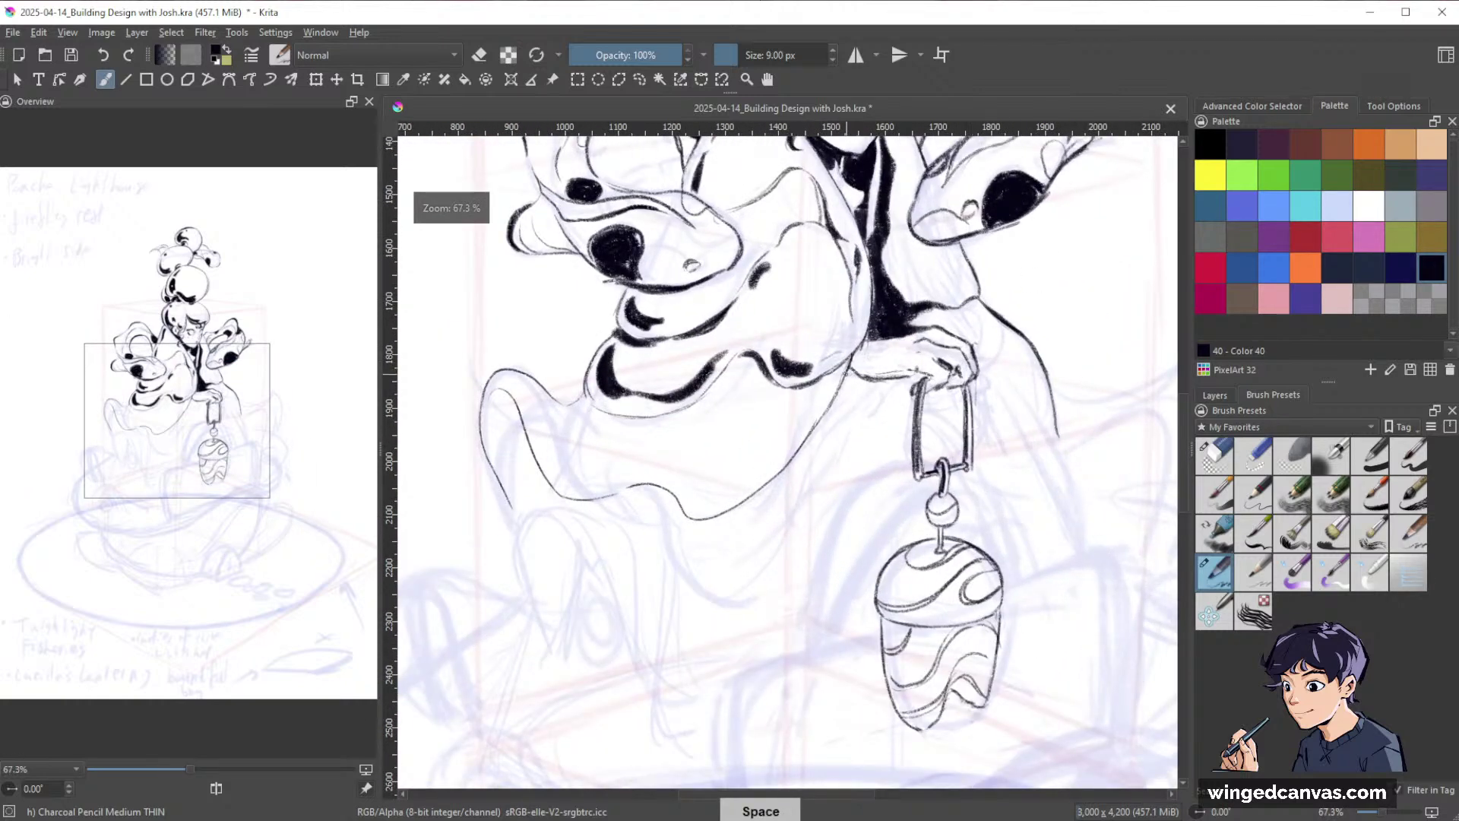
pyautogui.moveTo(860, 378); pyautogui.dragTo(908, 376)
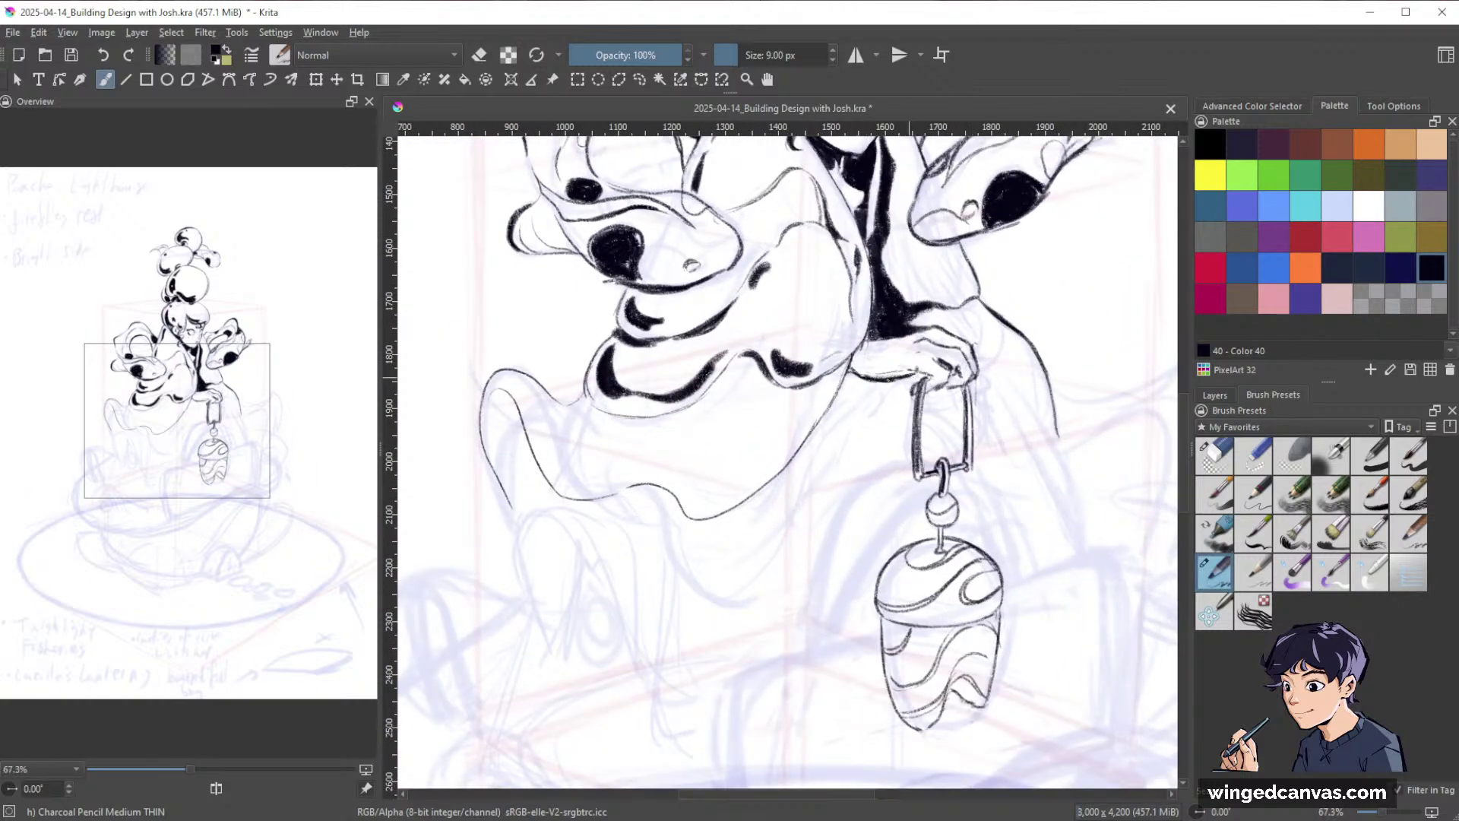
# Refine the fingers gripping the lantern handle, alternately erasing stray marks and re-inking their contours with the 9 px brush.
pyautogui.press('e')
pyautogui.press('e')
pyautogui.press('e')
pyautogui.press('e')
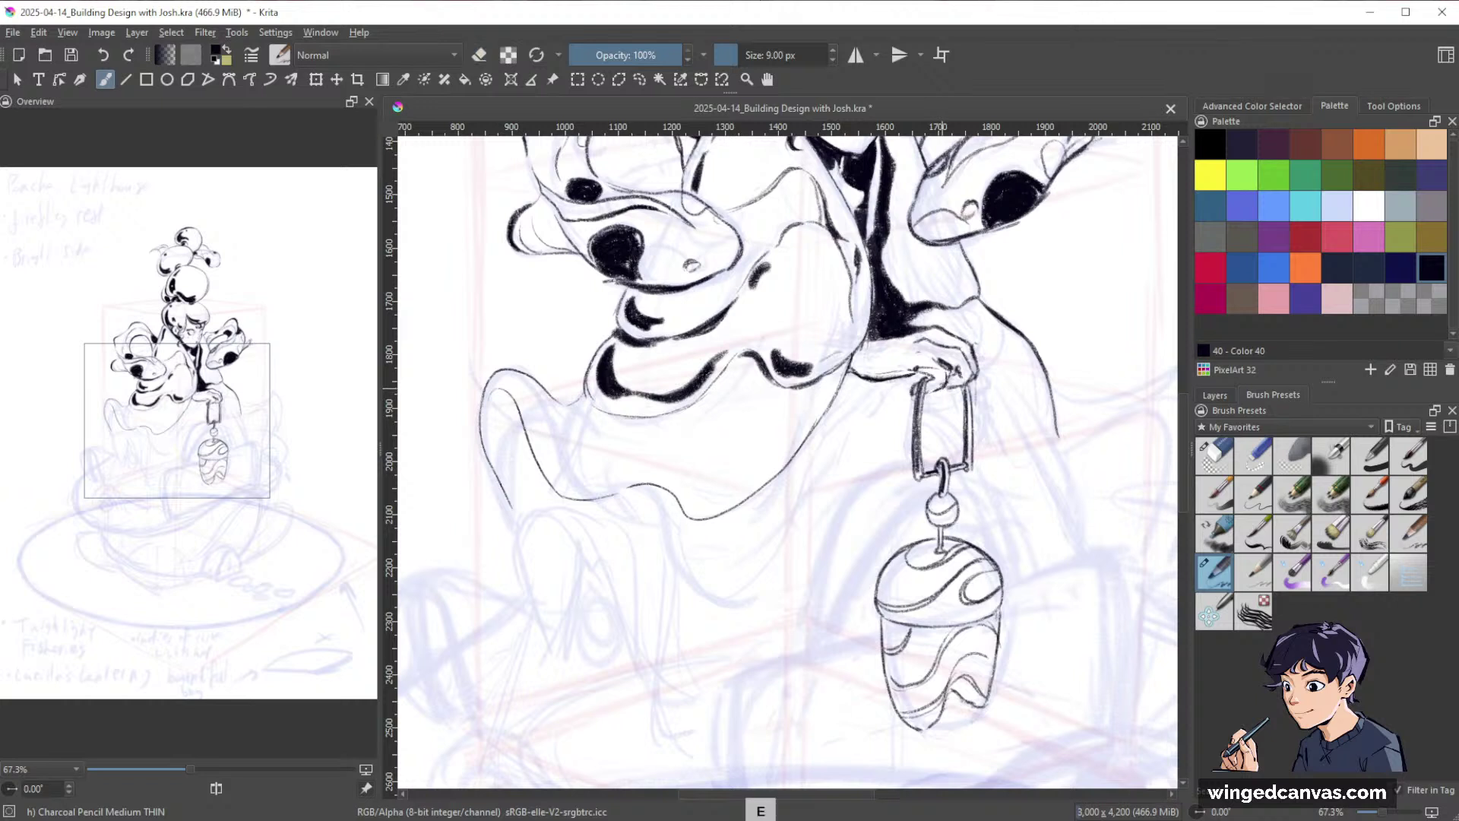
pyautogui.press('e')
pyautogui.press('e')
pyautogui.press('e')
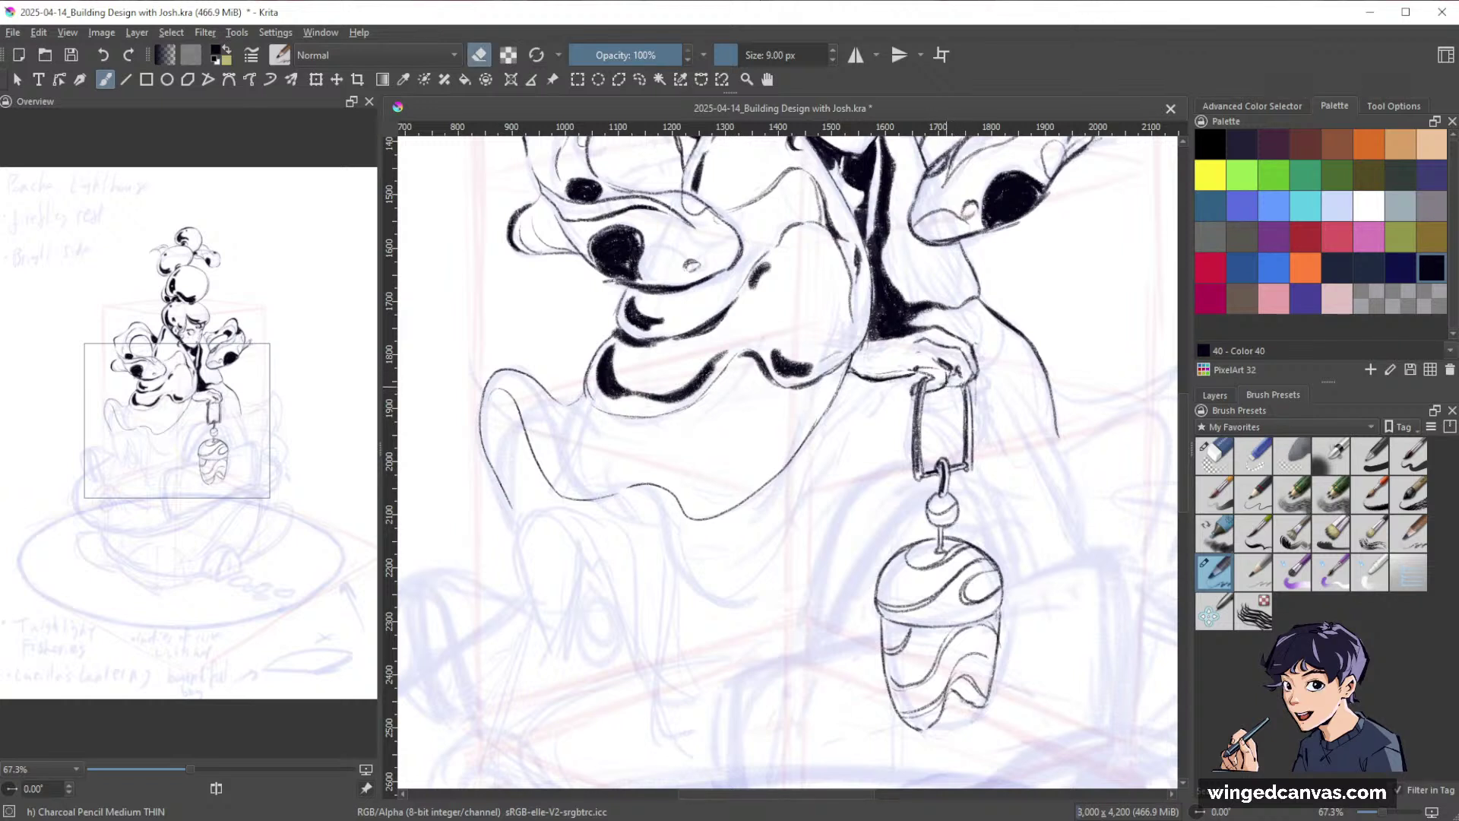
pyautogui.press('e')
pyautogui.moveTo(1040, 367); pyautogui.dragTo(1023, 393)
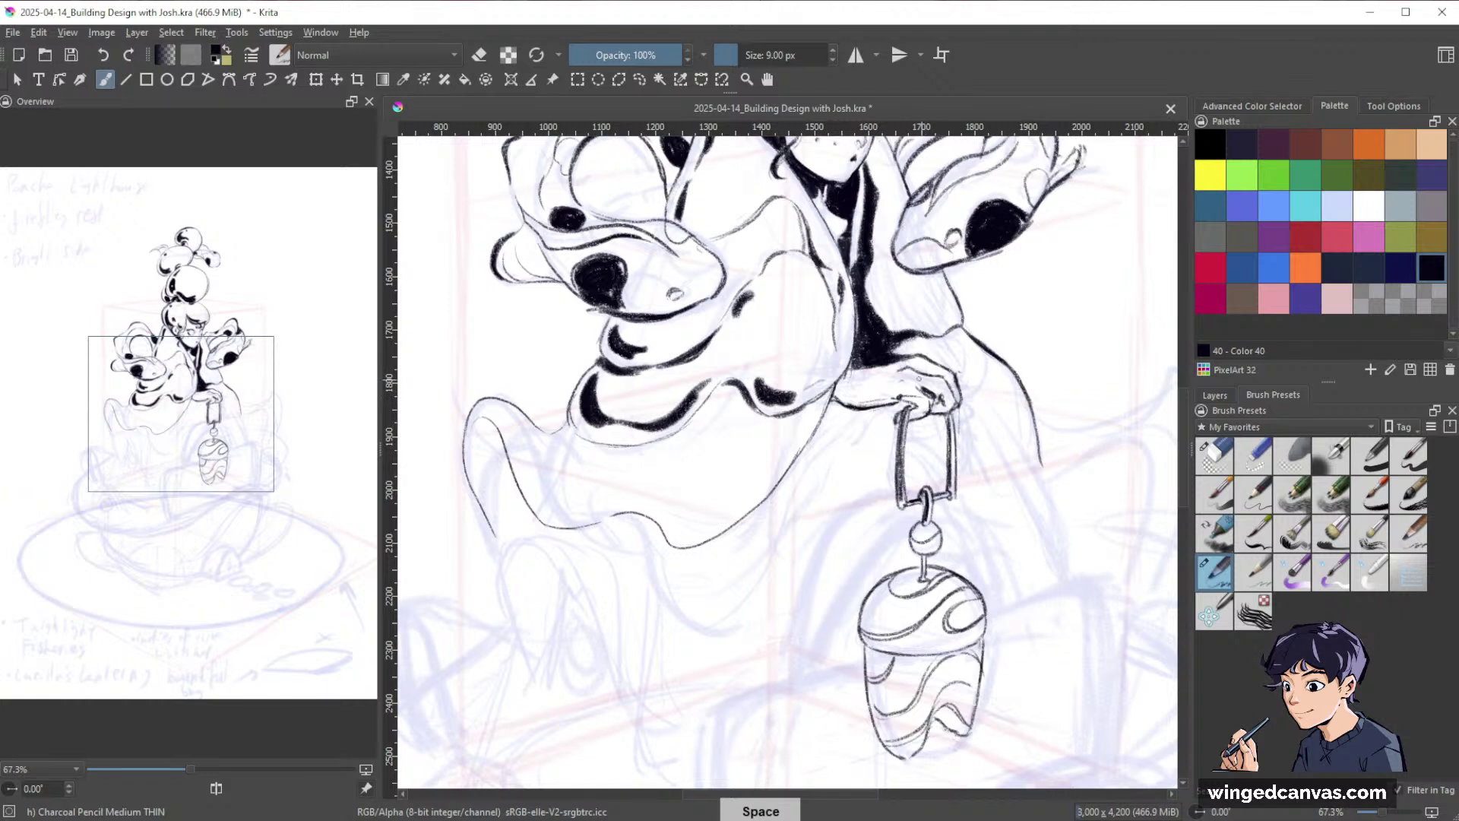
pyautogui.press('e')
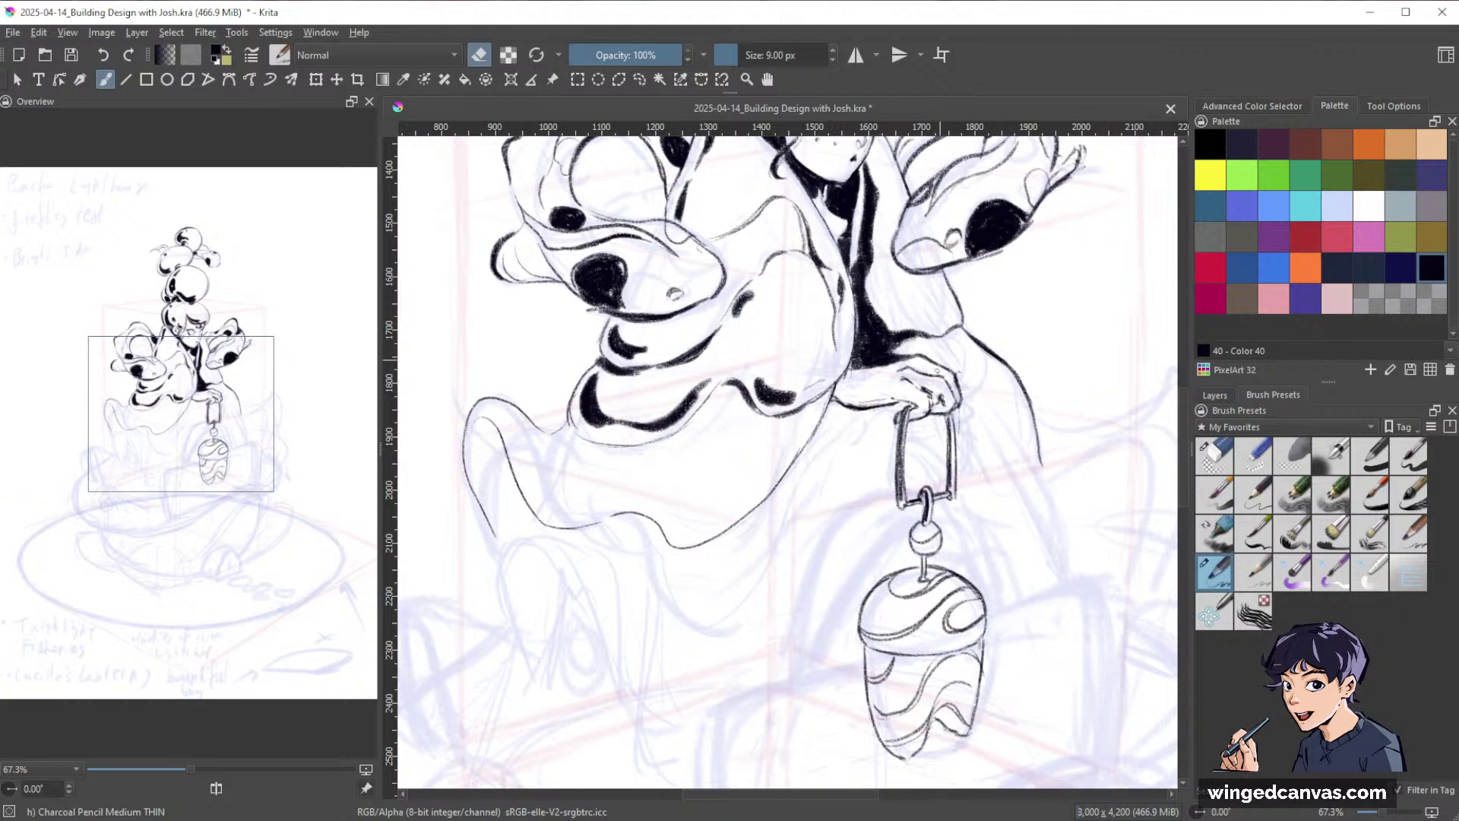
pyautogui.press('e')
pyautogui.press('e')
pyautogui.press('e')
pyautogui.moveTo(932, 391); pyautogui.dragTo(941, 386)
pyautogui.press('e')
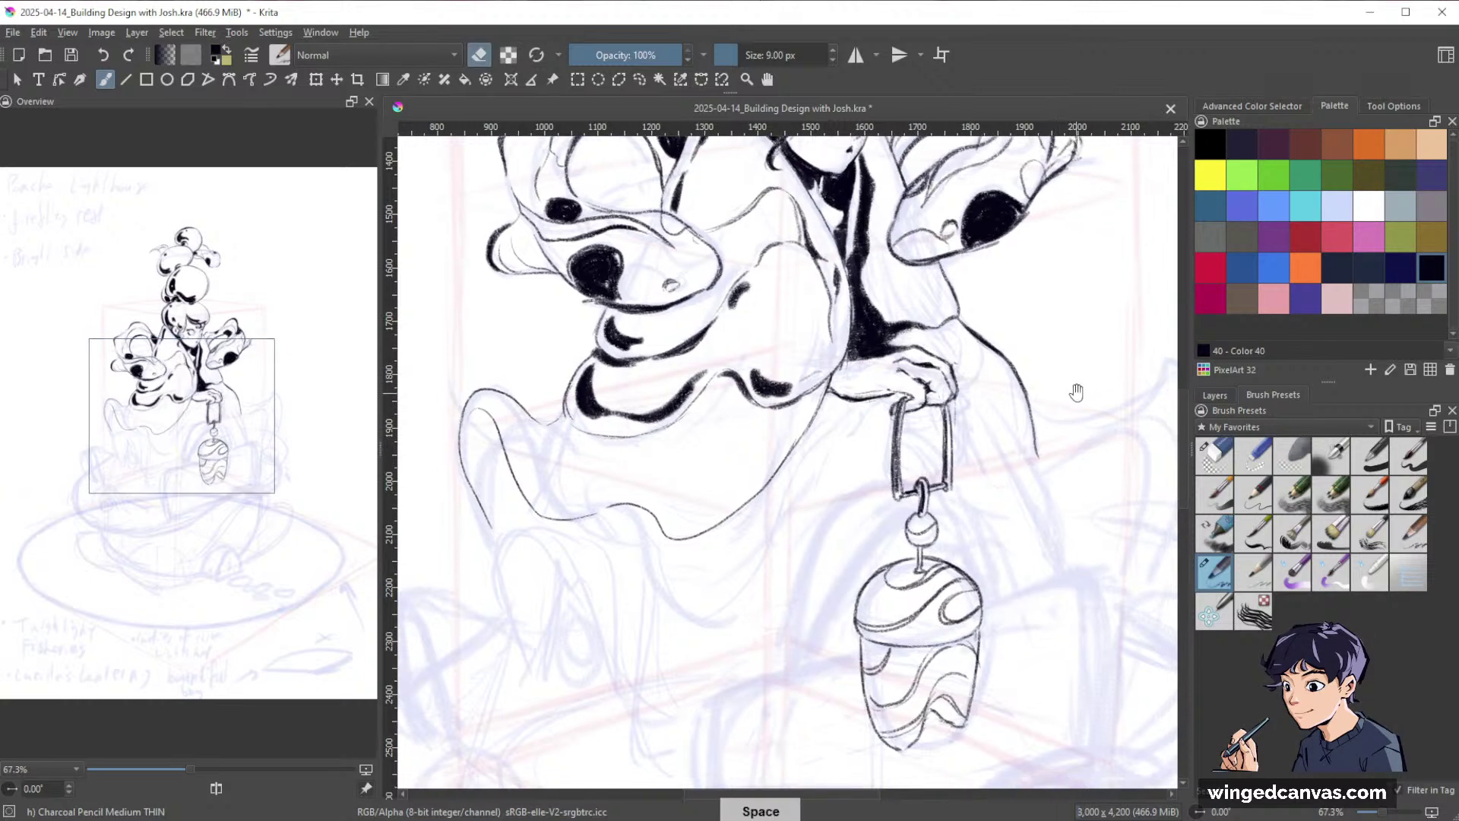
# Touch up the outer-left corner where the two lower cloak tiers meet, alternating inking and erasing at 26 px.
pyautogui.scroll(-3, 1074, 390)
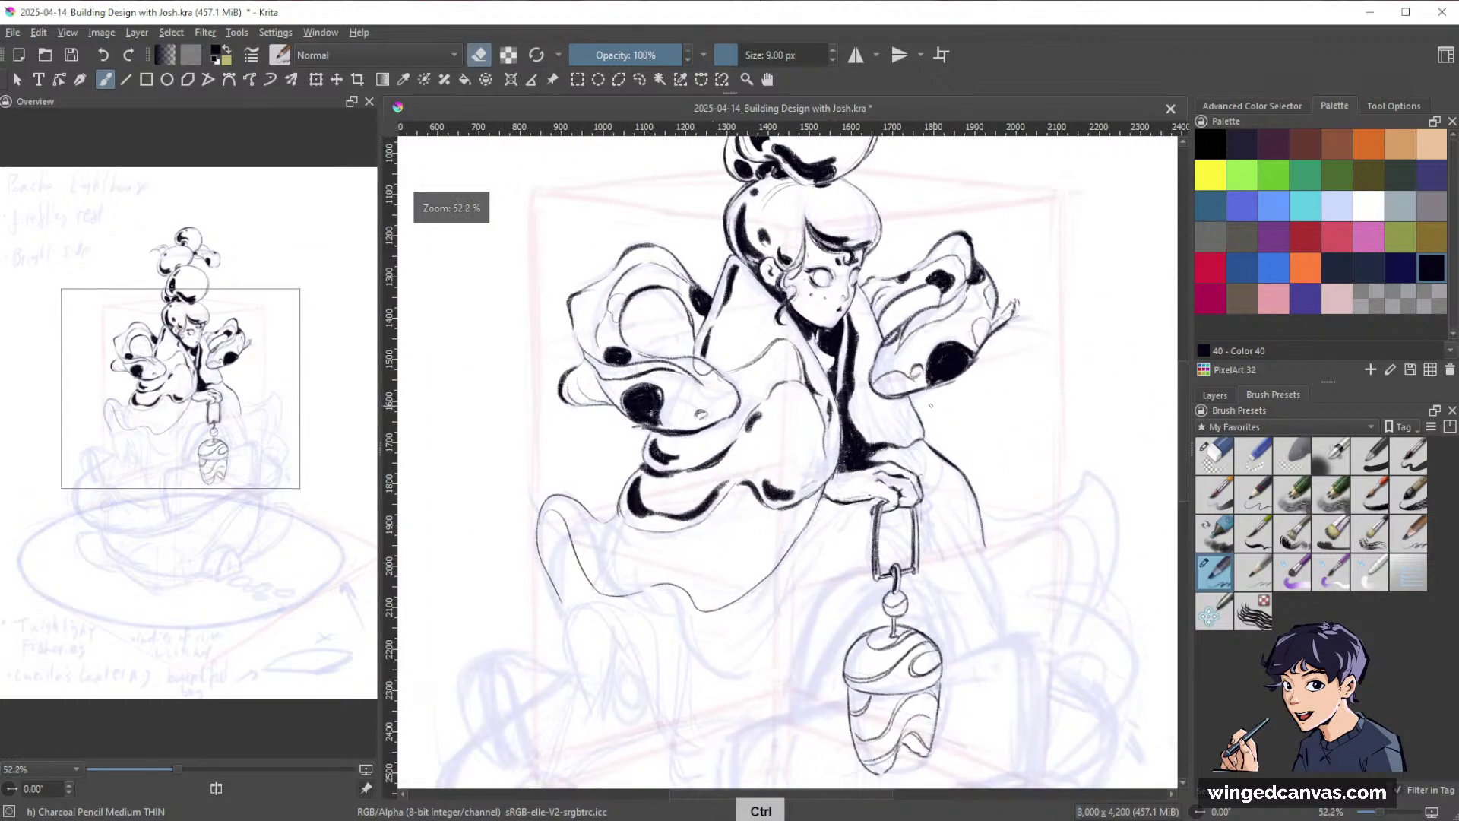
pyautogui.moveTo(1065, 431)
pyautogui.mouseDown()
pyautogui.moveTo(1070, 371)
pyautogui.moveTo(897, 426)
pyautogui.moveTo(894, 377)
pyautogui.mouseUp()
pyautogui.press(']')
pyautogui.press(']')
pyautogui.press(']')
pyautogui.press(']')
pyautogui.press(']')
pyautogui.press(']')
pyautogui.press(']')
pyautogui.press(']')
pyautogui.press(']')
pyautogui.press(']')
pyautogui.press(']')
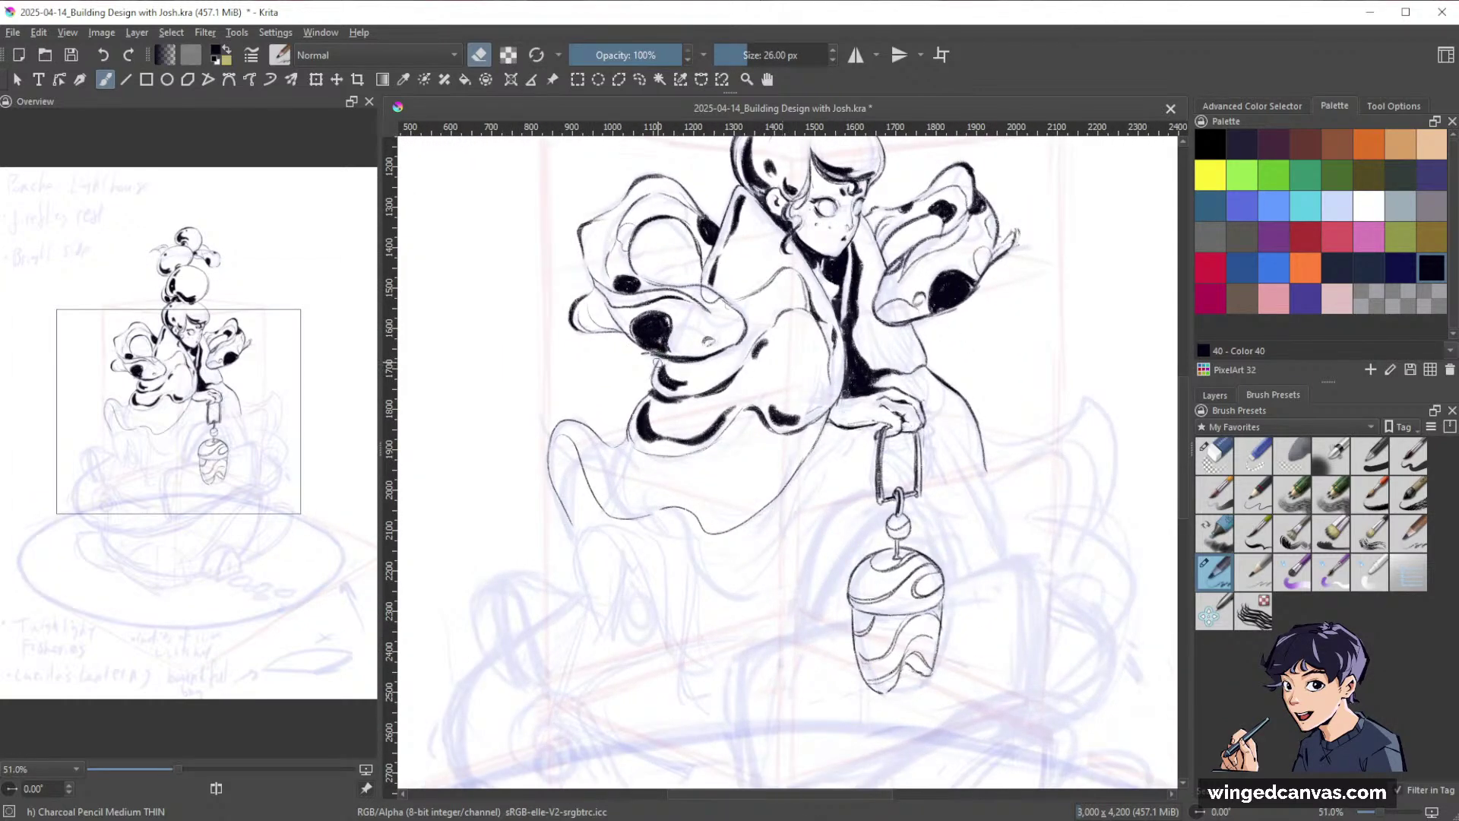
pyautogui.press('e')
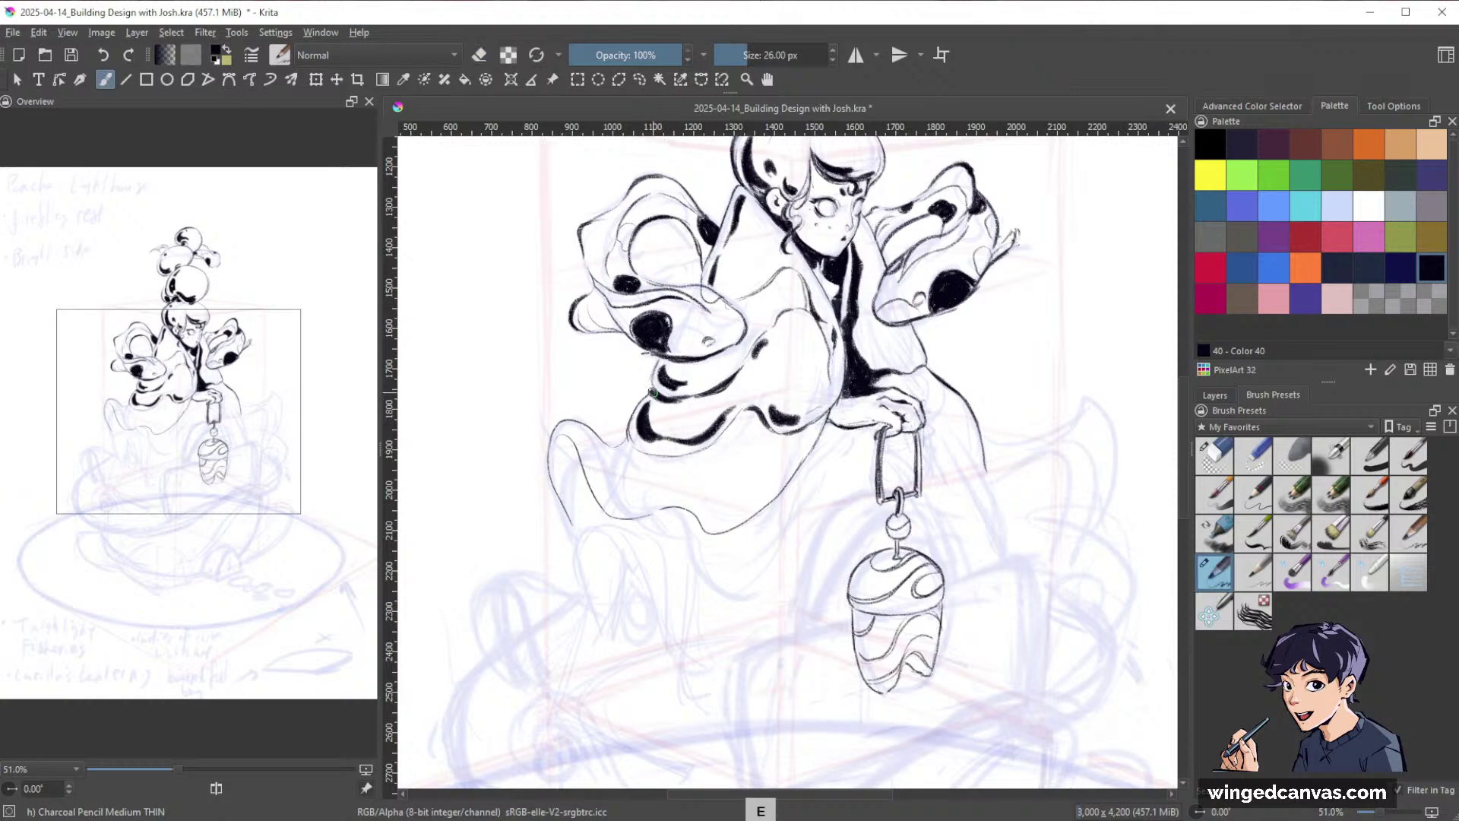
pyautogui.press('e')
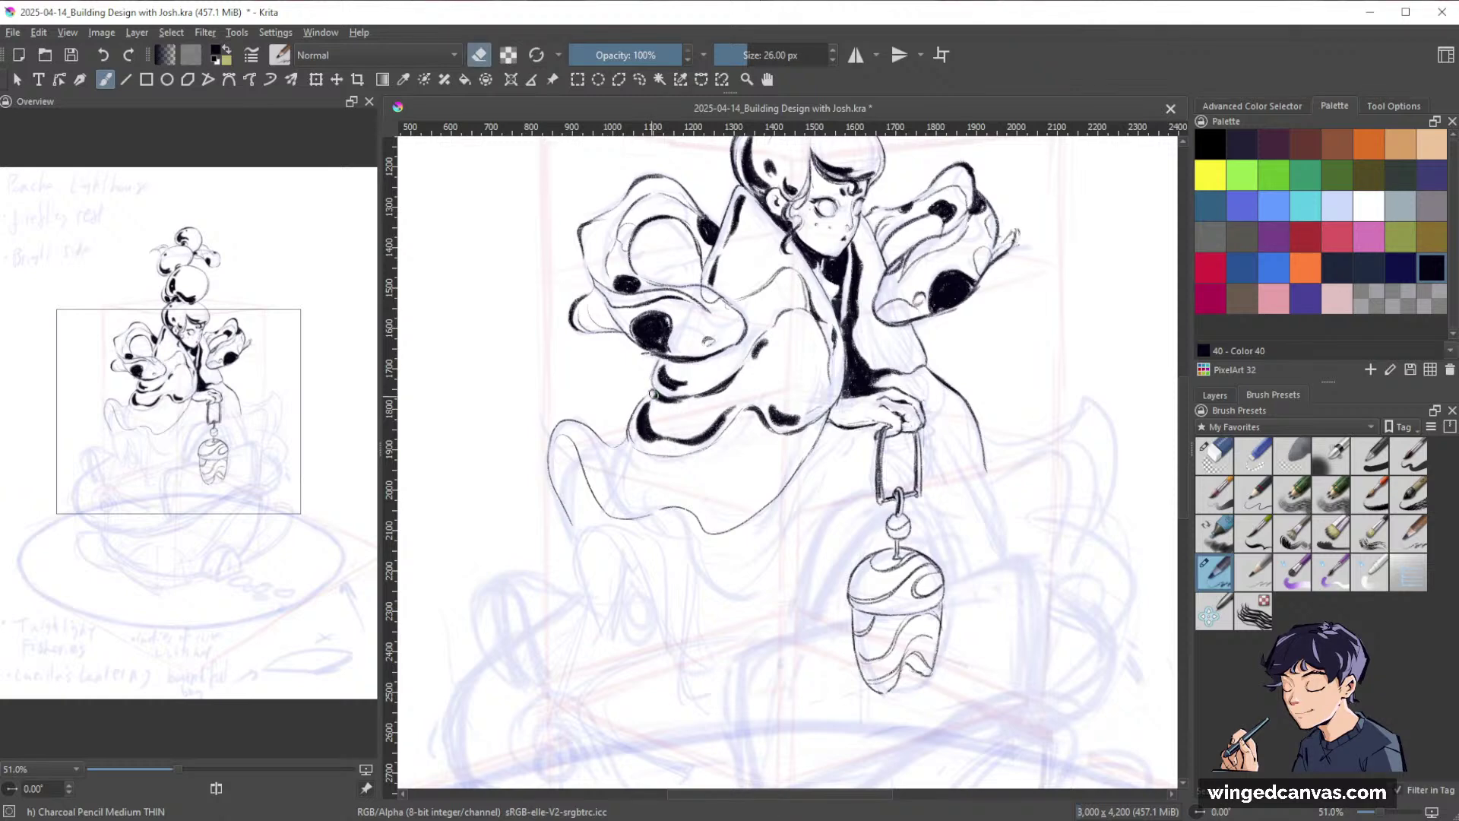
pyautogui.press('e')
pyautogui.press('e')
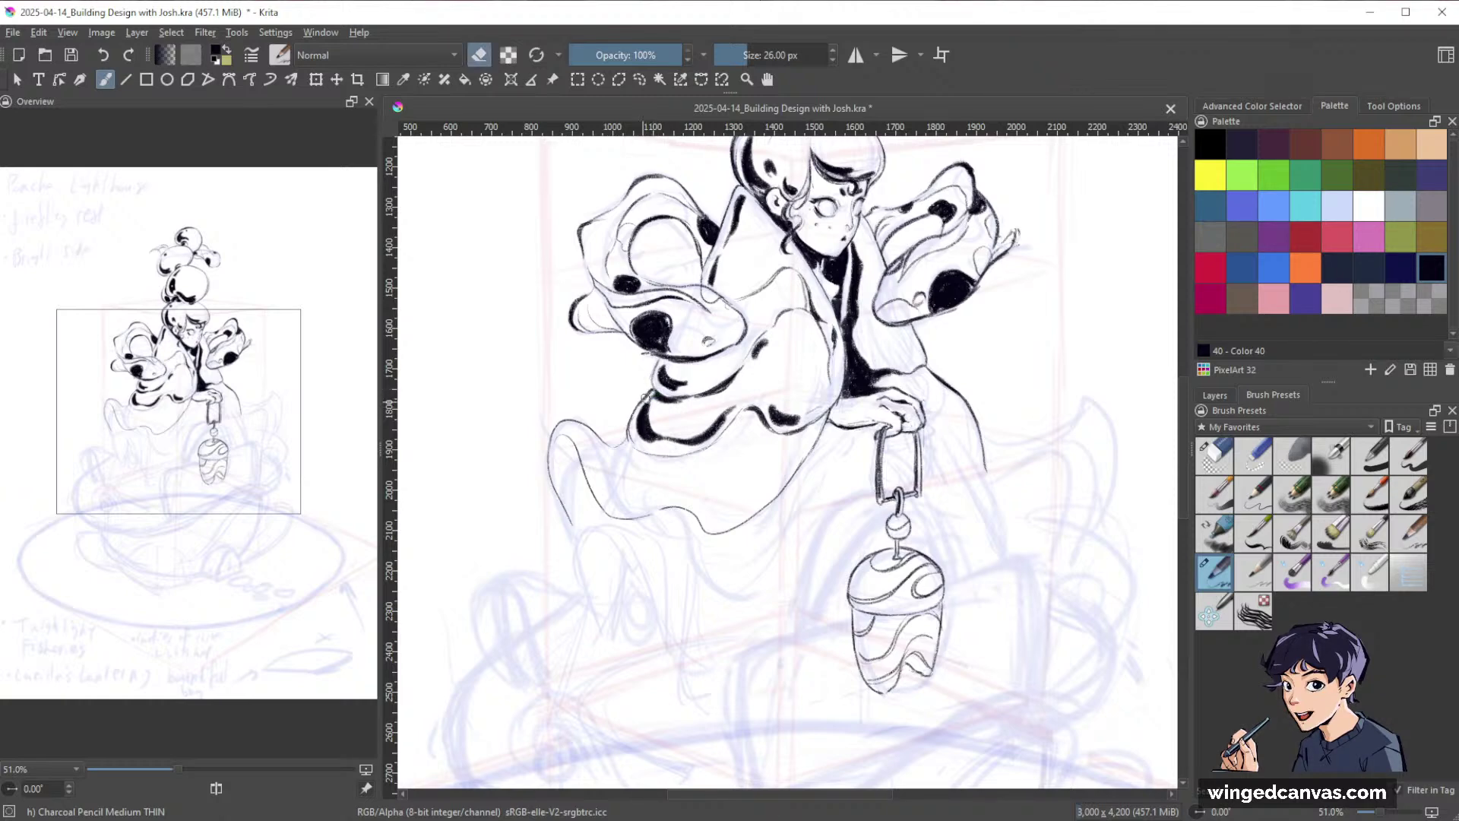
# Re-ink the left contour of the lowest ruffled cloak tier with an 11 px brush and tidy its edge.
pyautogui.press('[')
pyautogui.press('[')
pyautogui.press('[')
pyautogui.moveTo(646, 395)
pyautogui.mouseDown()
pyautogui.moveTo(665, 354)
pyautogui.moveTo(615, 417)
pyautogui.mouseUp()
pyautogui.press('e')
pyautogui.press('e')
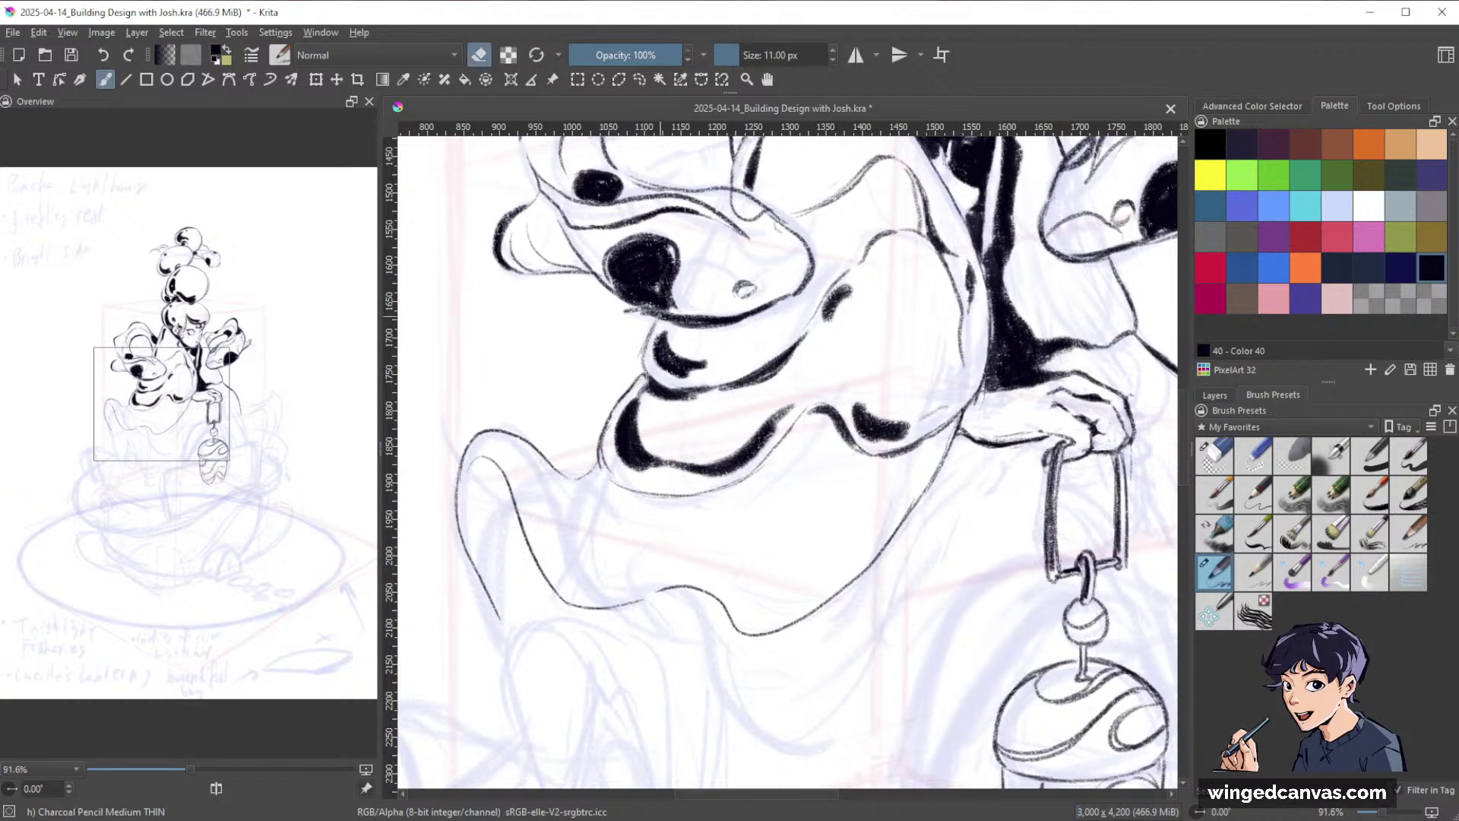
pyautogui.press('e')
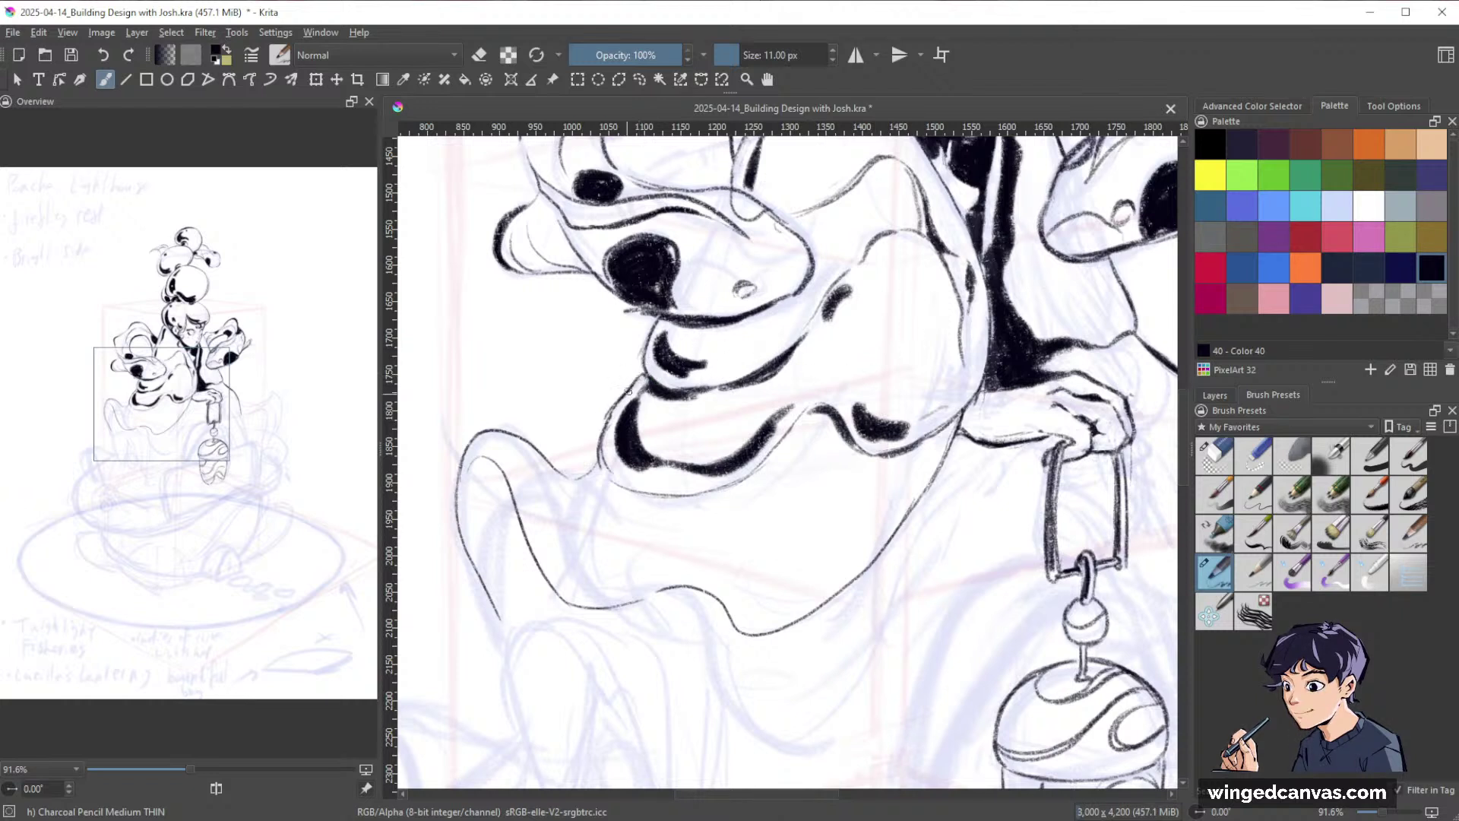
pyautogui.moveTo(625, 396); pyautogui.dragTo(602, 433)
pyautogui.press('e')
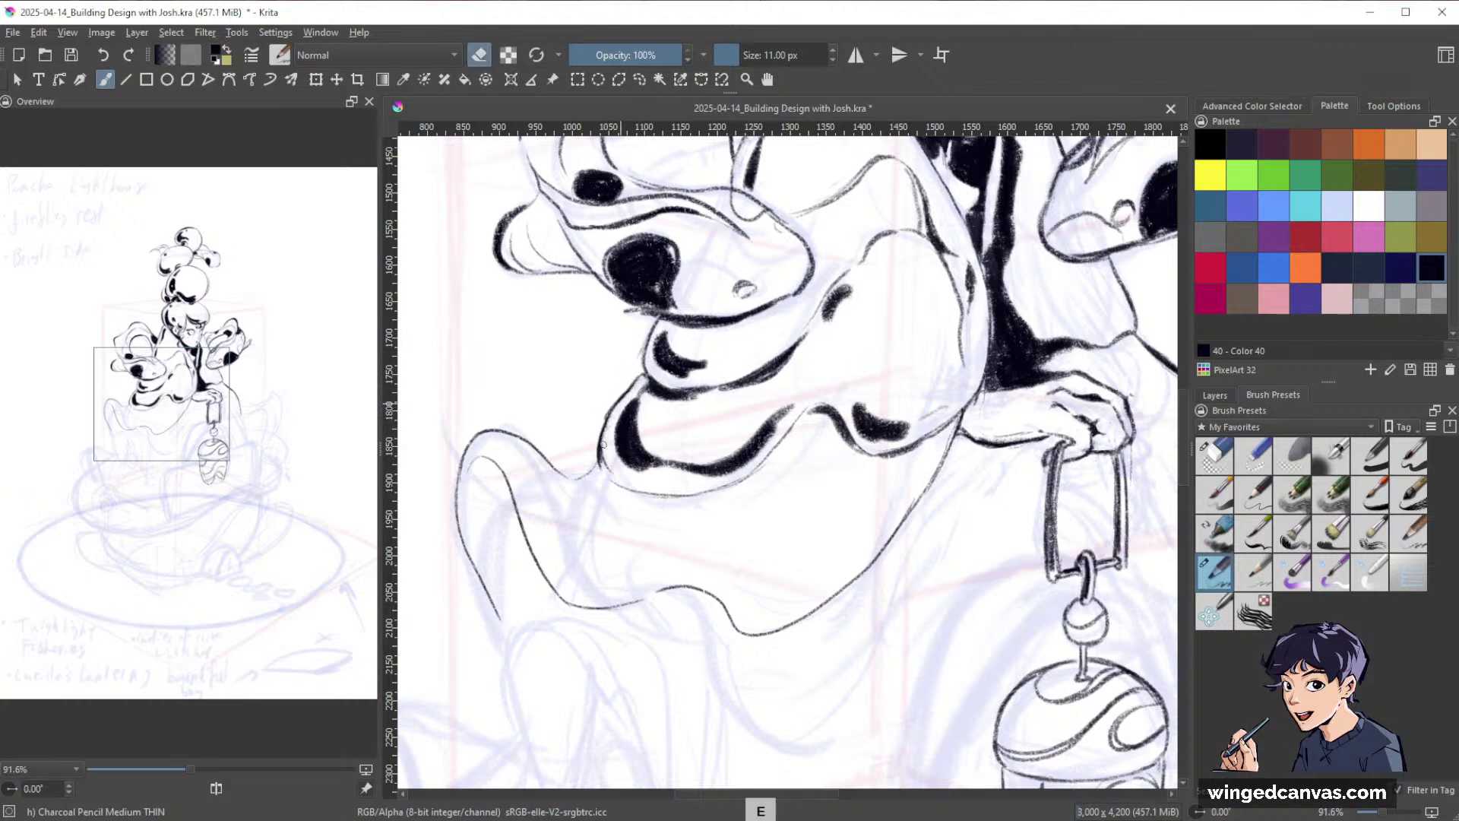
# Thicken the lower hem line of the lowest ruffled cloak tier with the 11 px brush.
pyautogui.press('[')
pyautogui.press('[')
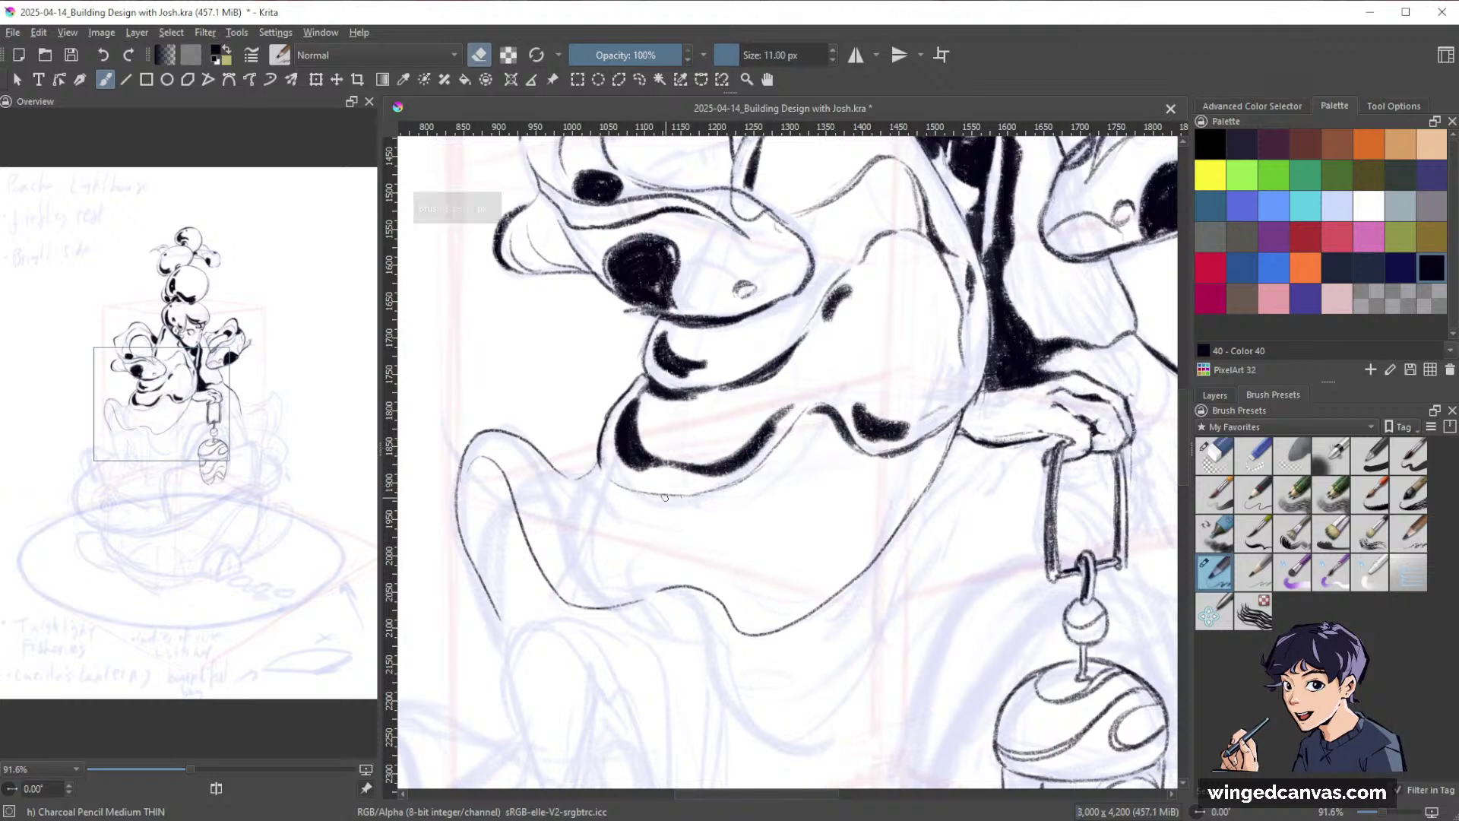
pyautogui.press('e')
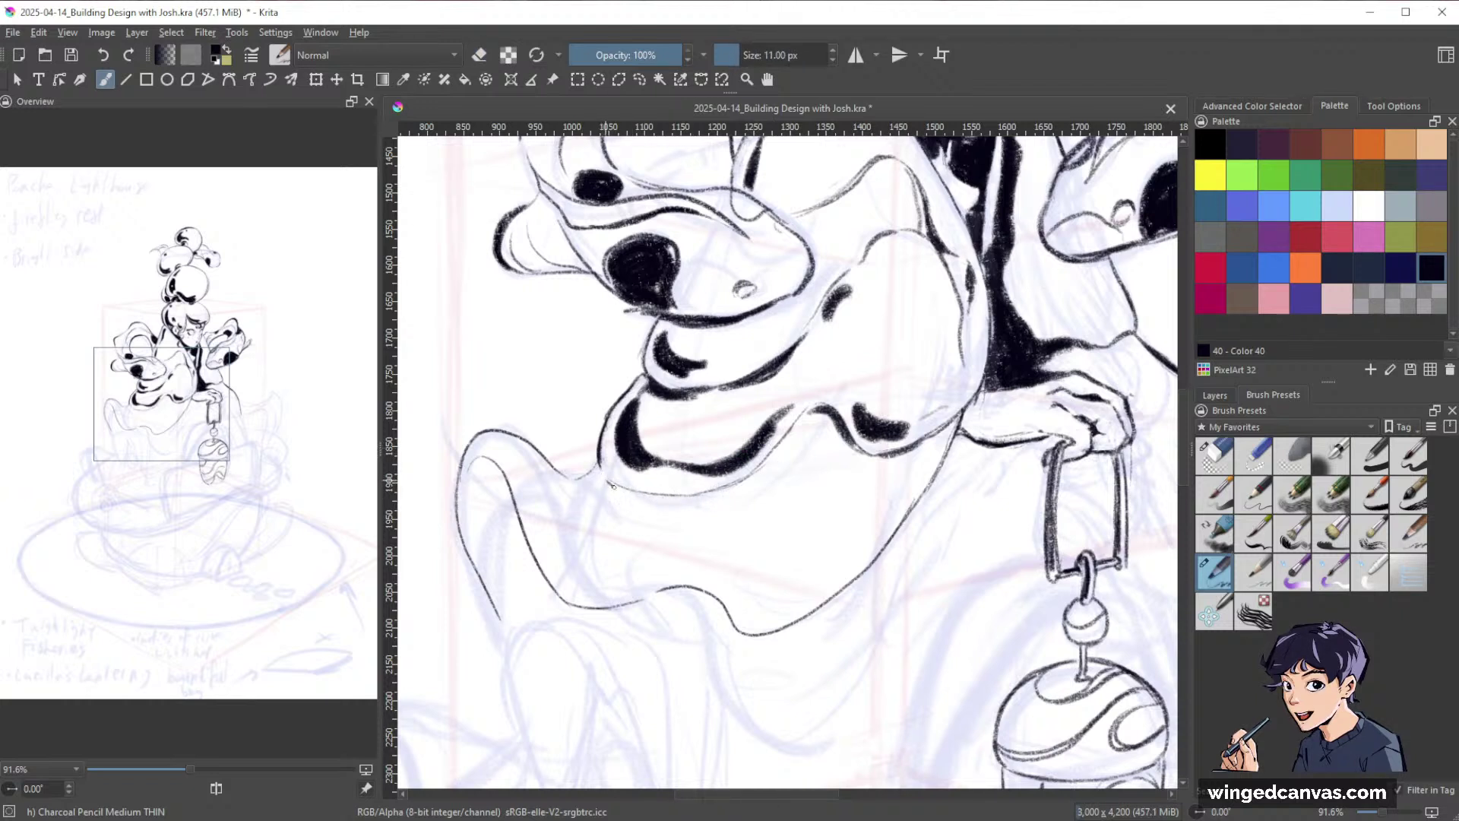
pyautogui.moveTo(611, 484)
pyautogui.mouseDown()
pyautogui.moveTo(661, 501)
pyautogui.moveTo(734, 480)
pyautogui.moveTo(689, 501)
pyautogui.moveTo(740, 483)
pyautogui.moveTo(688, 503)
pyautogui.moveTo(729, 492)
pyautogui.moveTo(620, 490)
pyautogui.moveTo(652, 502)
pyautogui.mouseUp()
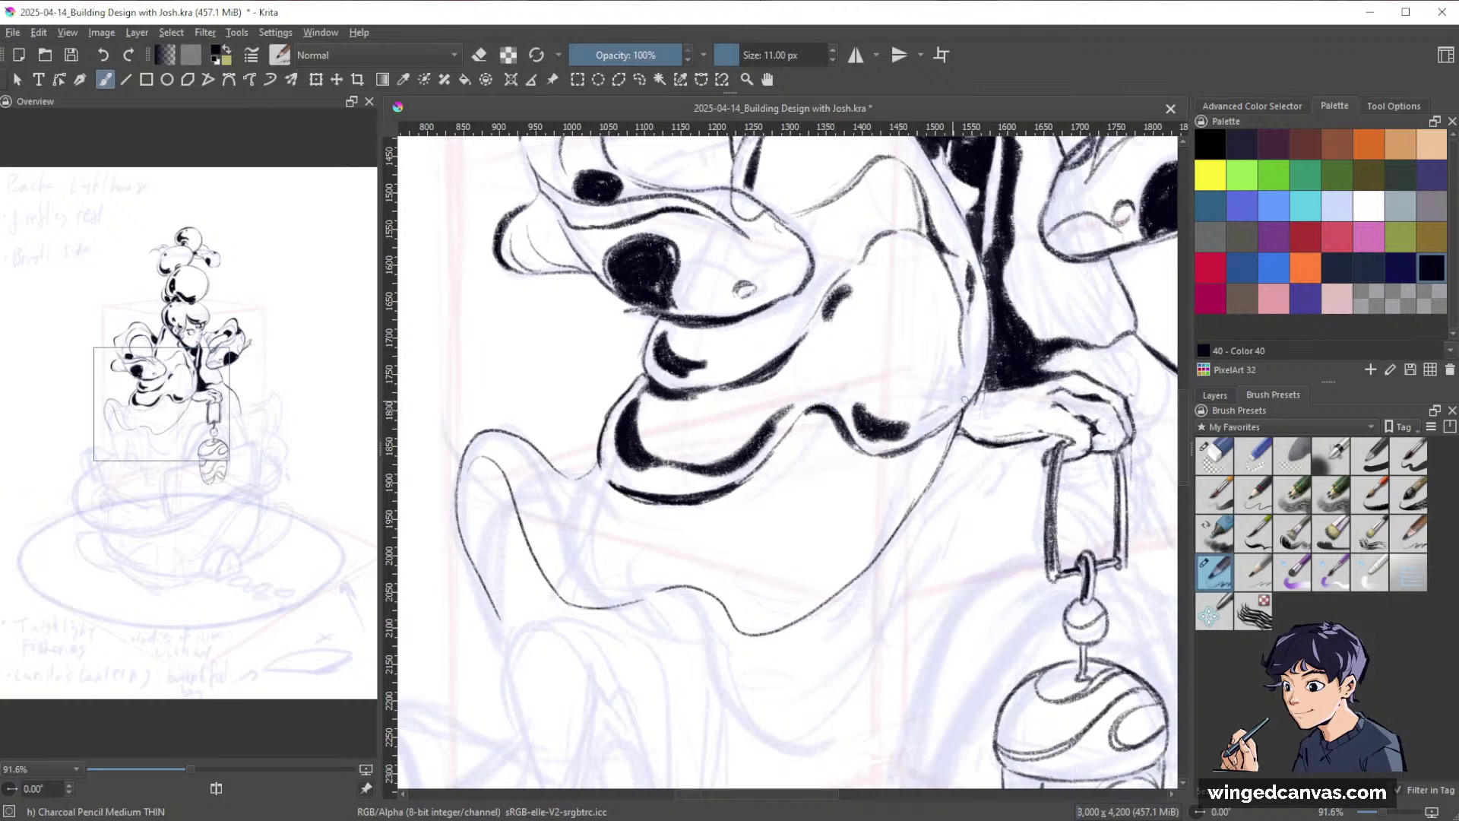
# Enlarge the brush to 26 px and ink a heavy black tip at the outer-left end of the shadowed cloak tier's hem.
pyautogui.moveTo(1068, 419)
pyautogui.mouseDown()
pyautogui.moveTo(969, 478)
pyautogui.moveTo(971, 399)
pyautogui.mouseUp()
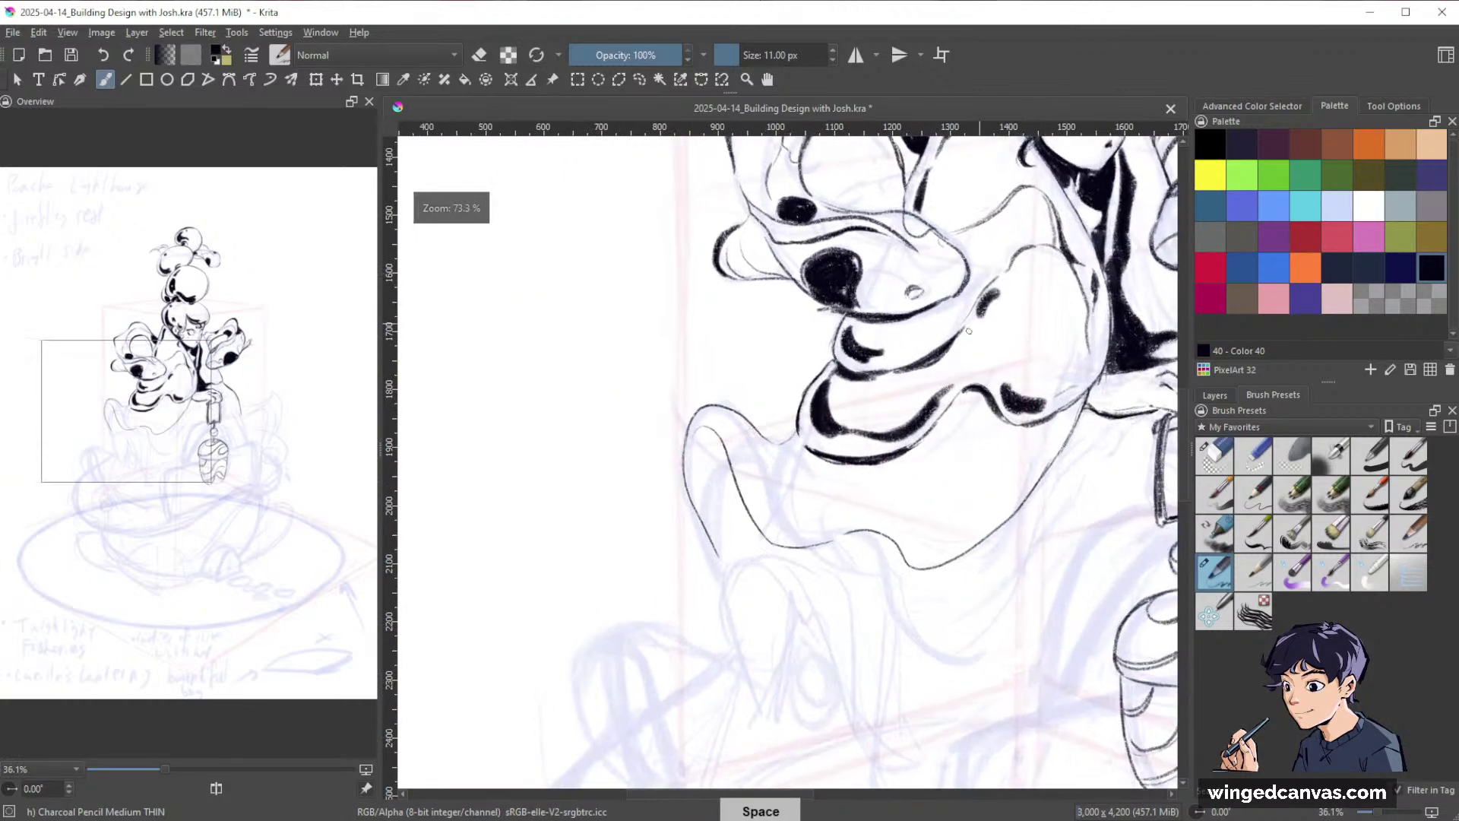
pyautogui.press(']')
pyautogui.press(']')
pyautogui.press(']')
pyautogui.press(']')
pyautogui.press(']')
pyautogui.press(']')
pyautogui.press(']')
pyautogui.press(']')
pyautogui.press(']')
pyautogui.press(']')
pyautogui.moveTo(793, 452); pyautogui.dragTo(811, 454)
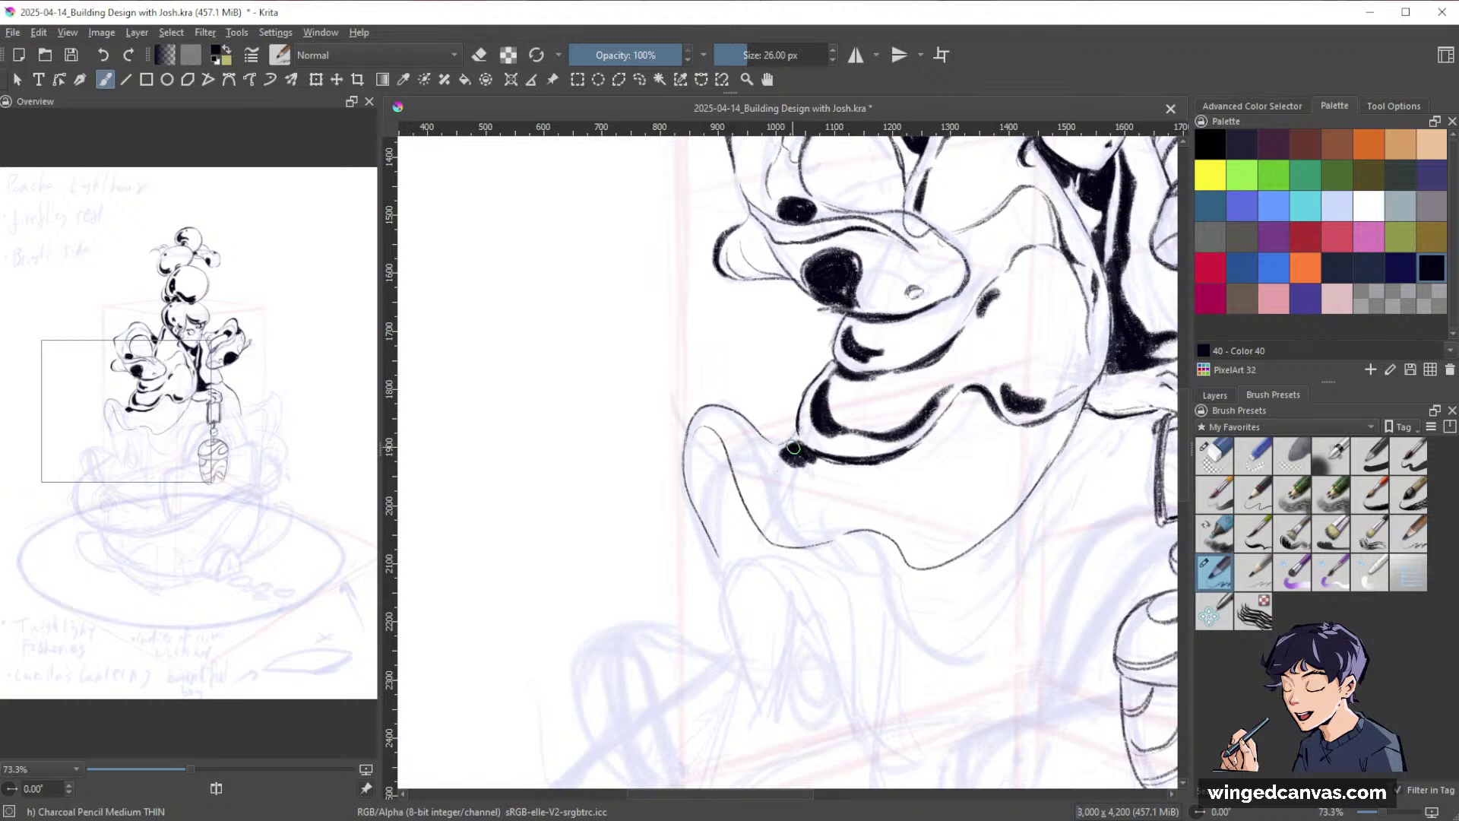
pyautogui.moveTo(814, 458)
pyautogui.mouseDown()
pyautogui.moveTo(882, 458)
pyautogui.moveTo(825, 493)
pyautogui.mouseUp()
# Thicken the rising middle wave of the shadowed tier's hem, alternating between inking and erasing at 26 px.
pyautogui.press('e')
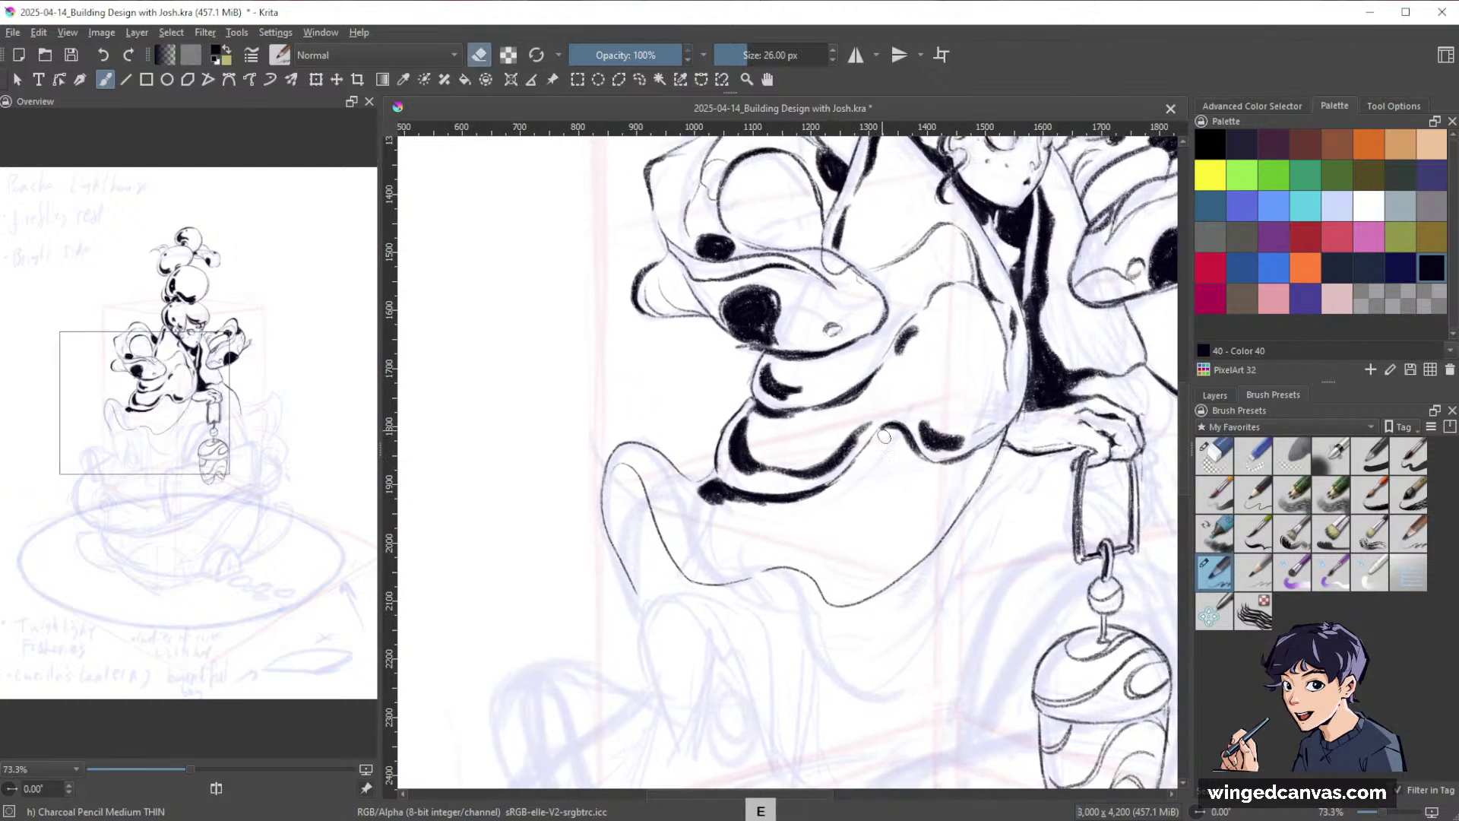
pyautogui.press('e')
pyautogui.moveTo(868, 437)
pyautogui.mouseDown()
pyautogui.moveTo(884, 422)
pyautogui.moveTo(849, 460)
pyautogui.moveTo(861, 452)
pyautogui.mouseUp()
pyautogui.press('e')
pyautogui.press('e')
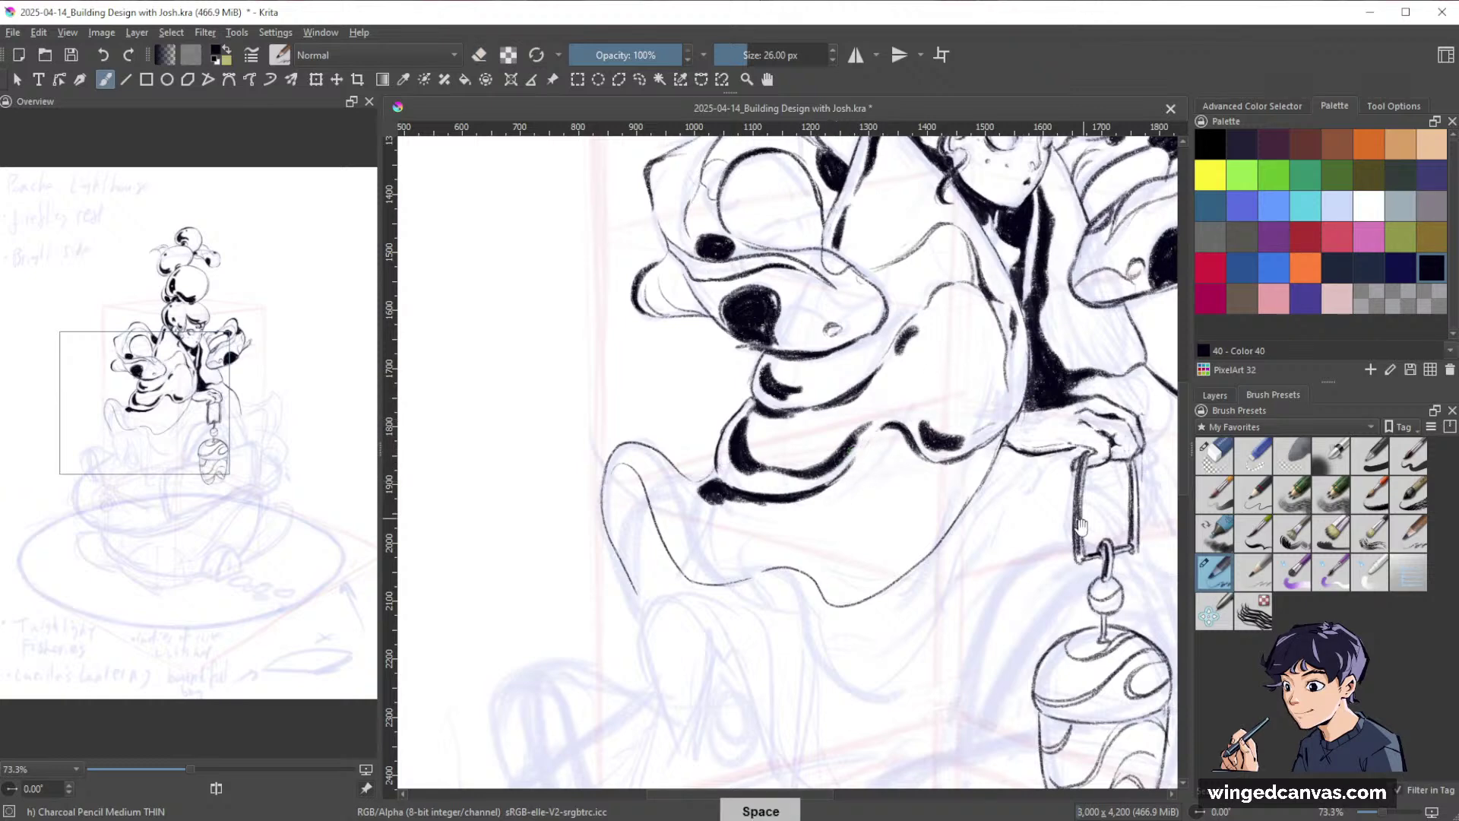
# Ink and tidy black shadow strokes along the cloak's front opening, from below the neck down to the hand, at 26 px.
pyautogui.moveTo(1047, 518); pyautogui.dragTo(866, 661)
pyautogui.moveTo(1051, 551); pyautogui.dragTo(913, 560)
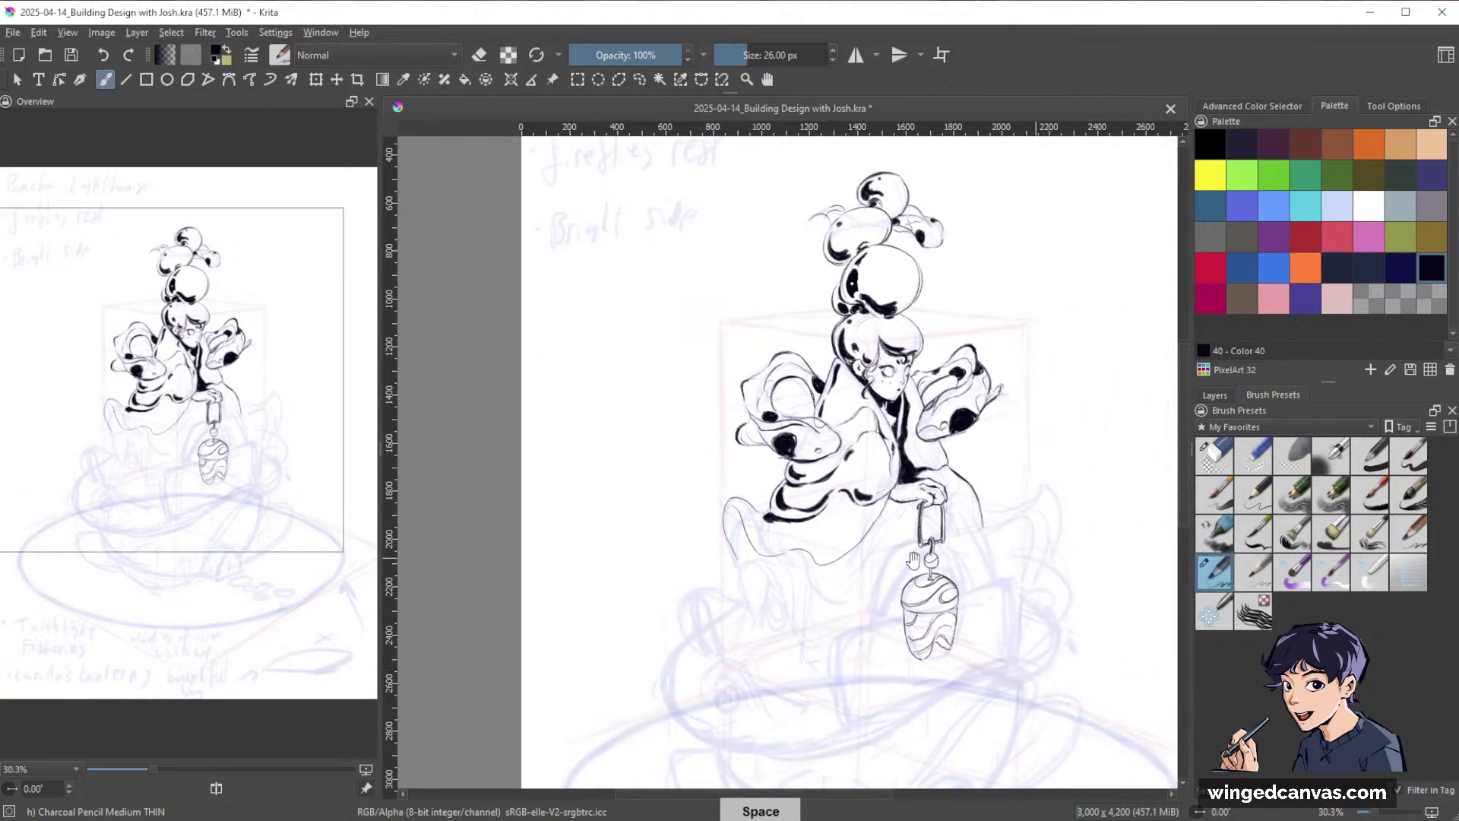
pyautogui.moveTo(990, 444)
pyautogui.mouseDown()
pyautogui.moveTo(904, 444)
pyautogui.moveTo(895, 417)
pyautogui.moveTo(851, 430)
pyautogui.moveTo(877, 507)
pyautogui.moveTo(851, 490)
pyautogui.moveTo(876, 513)
pyautogui.mouseUp()
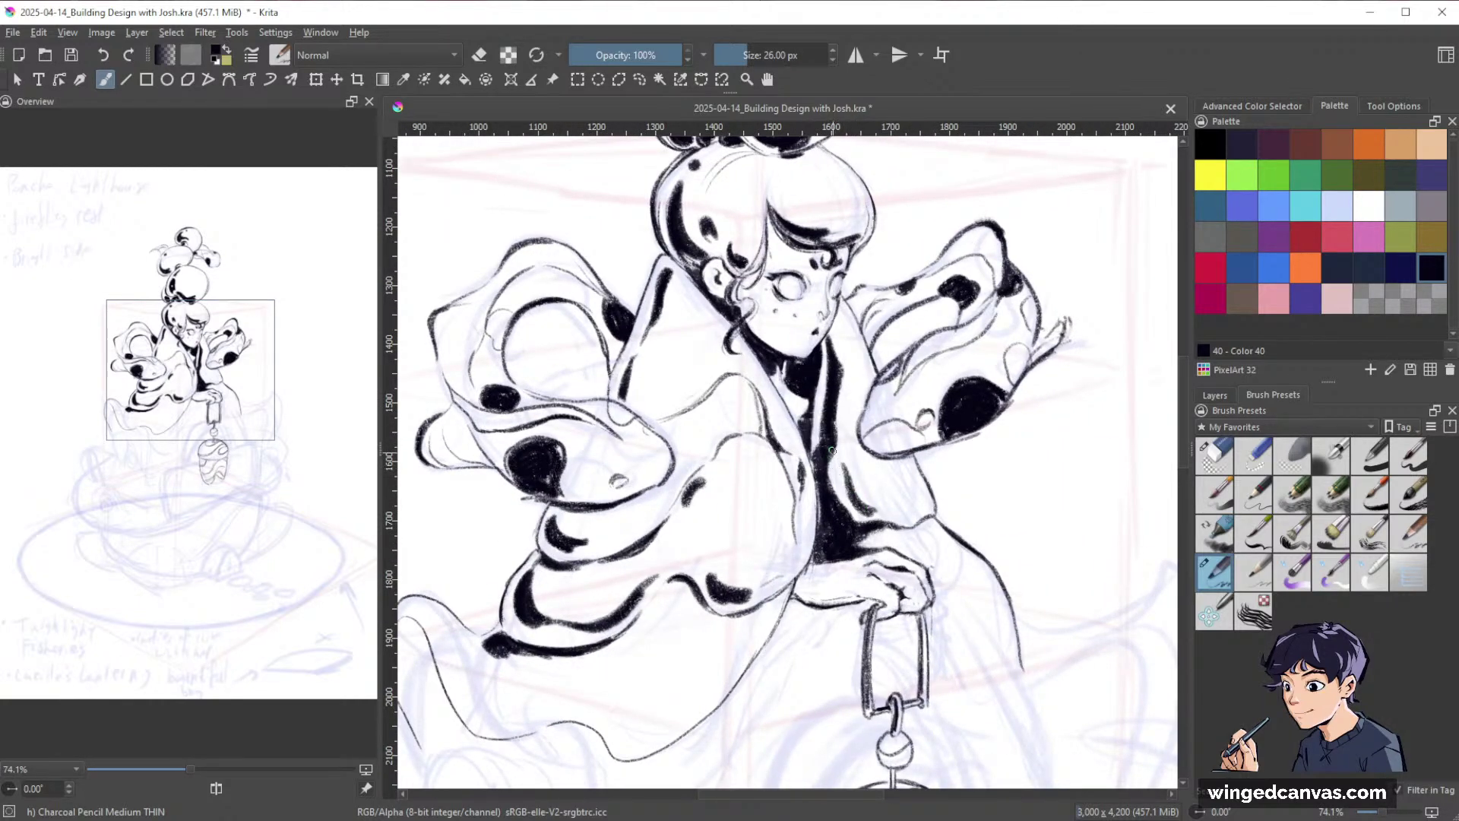
pyautogui.moveTo(832, 451)
pyautogui.mouseDown()
pyautogui.moveTo(832, 498)
pyautogui.moveTo(861, 516)
pyautogui.moveTo(847, 506)
pyautogui.mouseUp()
pyautogui.press('e')
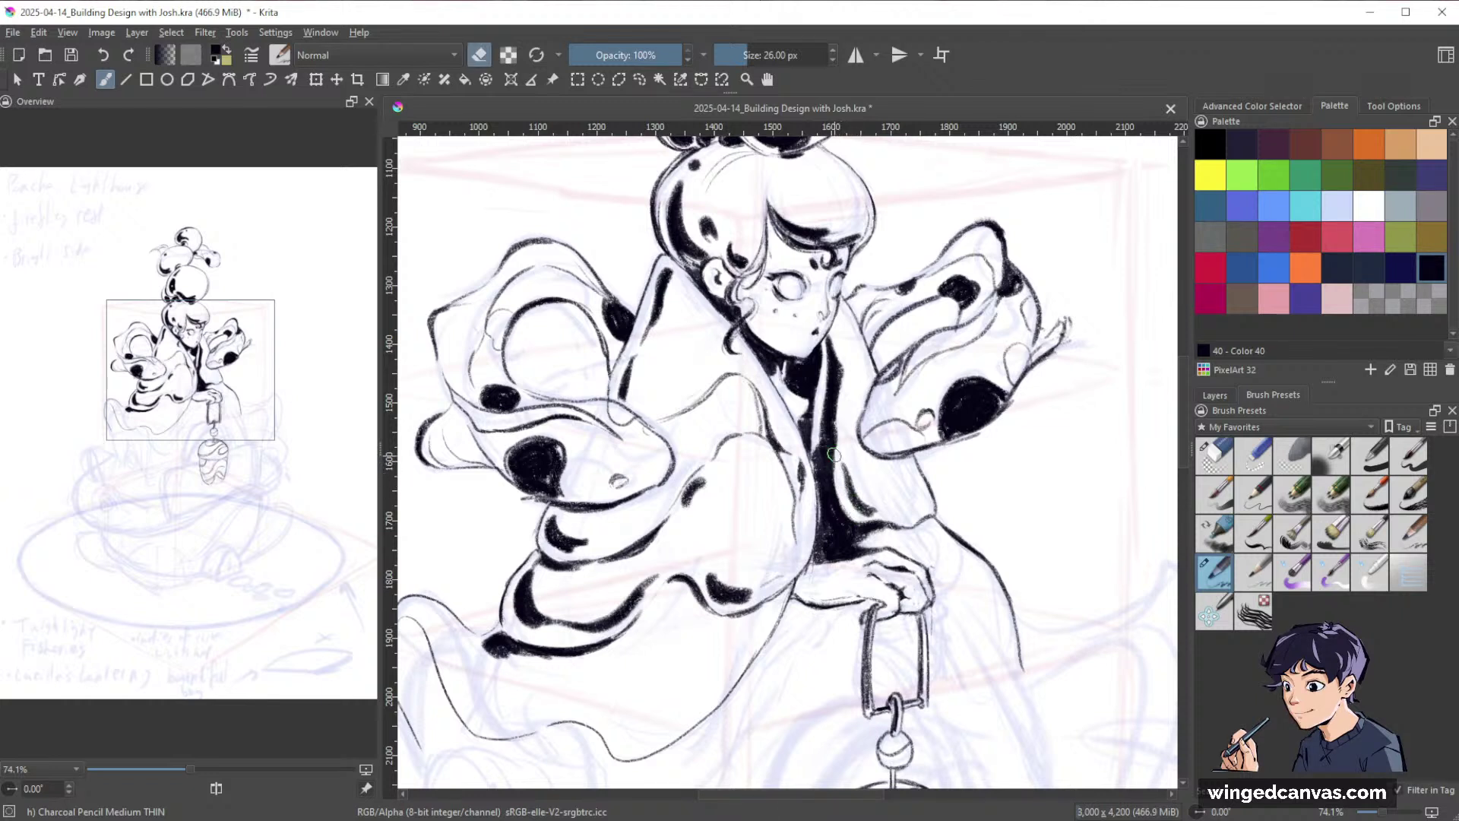
pyautogui.press('e')
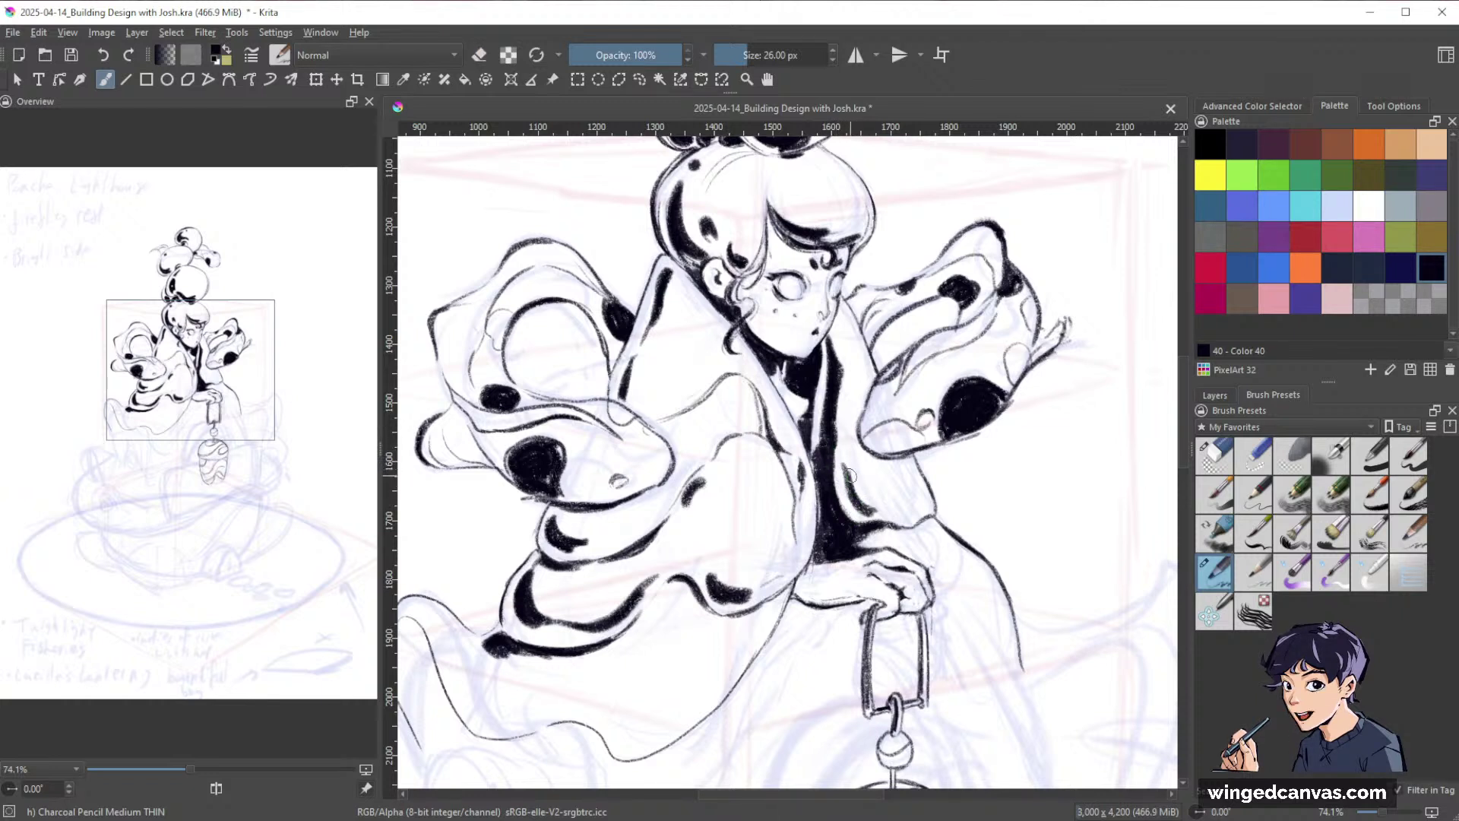
pyautogui.moveTo(851, 467)
pyautogui.mouseDown()
pyautogui.moveTo(867, 507)
pyautogui.moveTo(893, 516)
pyautogui.moveTo(865, 506)
pyautogui.mouseUp()
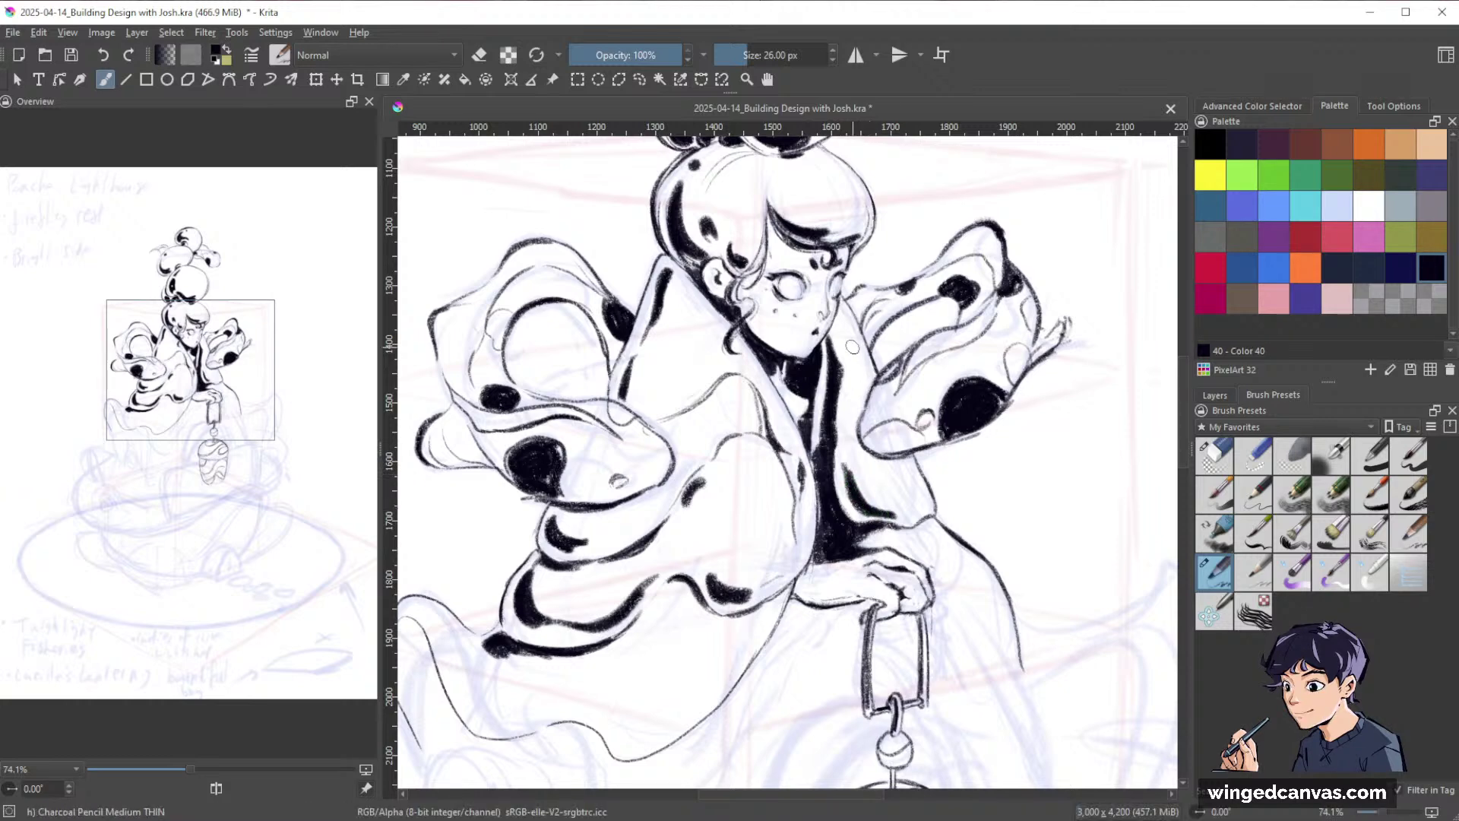
pyautogui.moveTo(840, 329); pyautogui.dragTo(852, 370)
# Ink the contour of the cloak's under-layer running down from below the hand, erasing the rough start and redrawing it at 12 px.
pyautogui.moveTo(1062, 475)
pyautogui.mouseDown()
pyautogui.moveTo(993, 546)
pyautogui.moveTo(994, 525)
pyautogui.mouseUp()
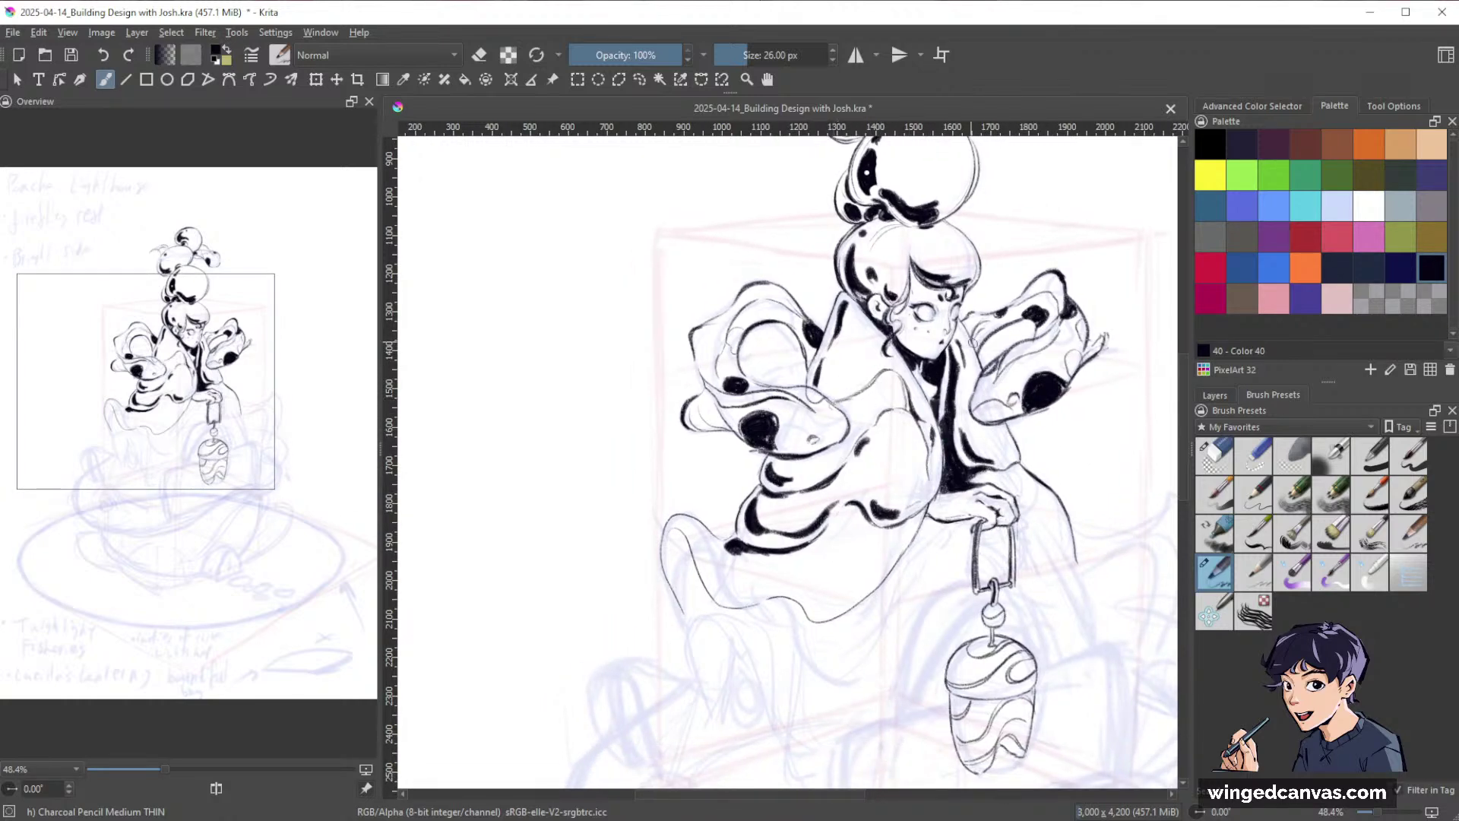
pyautogui.moveTo(992, 468); pyautogui.dragTo(1003, 441)
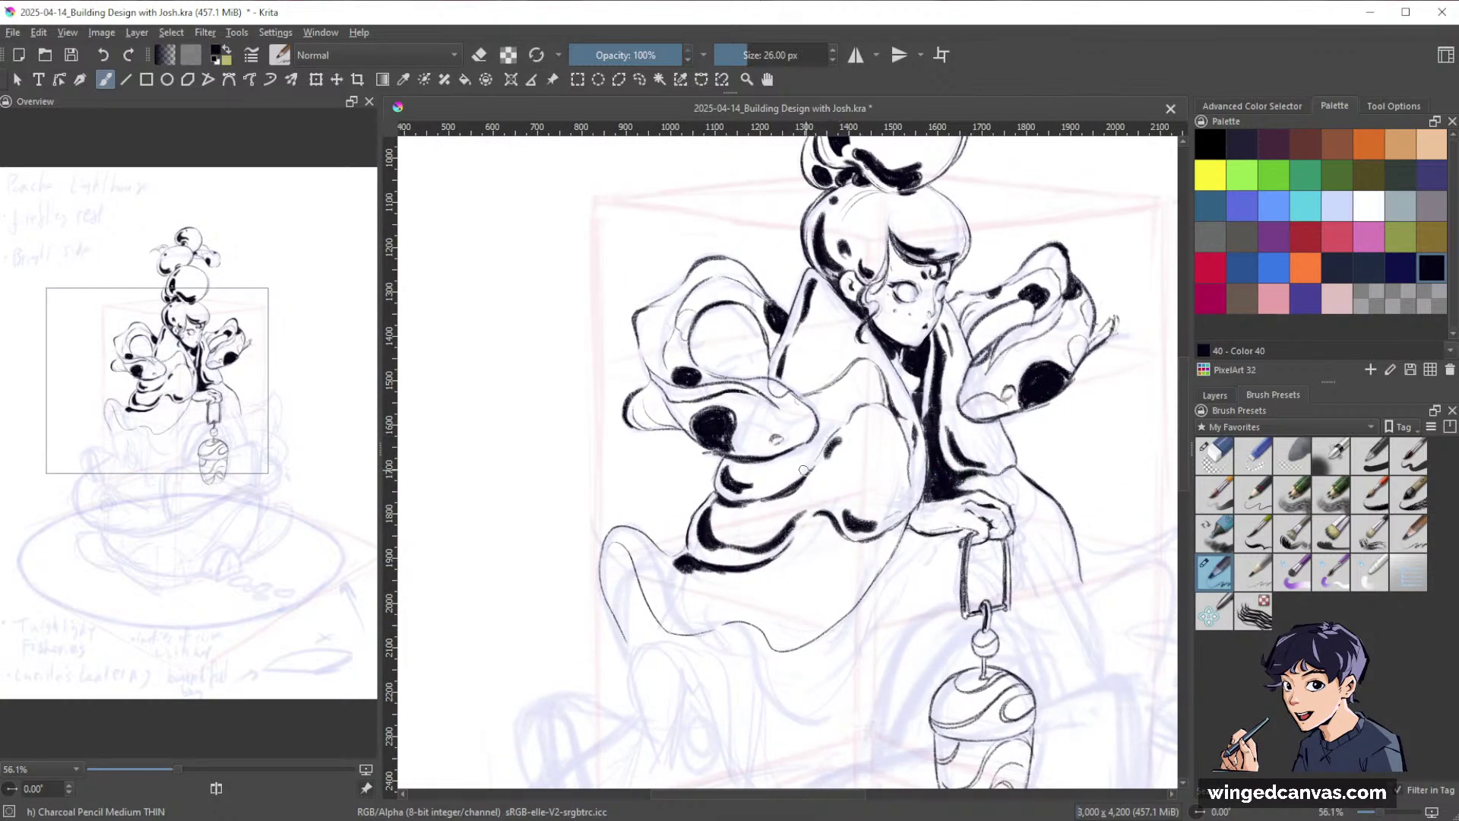
pyautogui.moveTo(1098, 587); pyautogui.dragTo(950, 541)
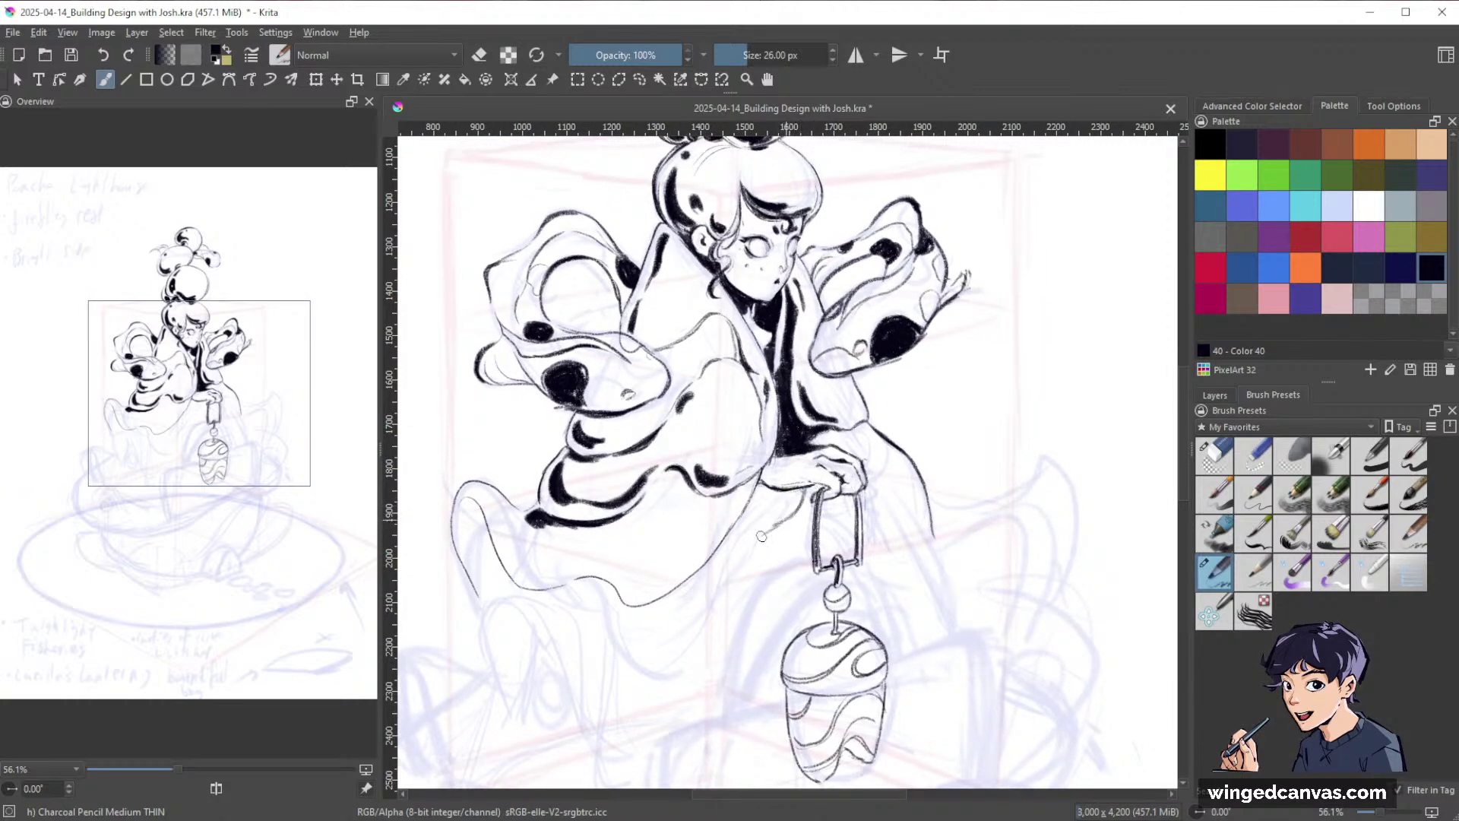
pyautogui.moveTo(956, 498); pyautogui.dragTo(1005, 474)
pyautogui.moveTo(844, 479); pyautogui.dragTo(841, 445)
pyautogui.press('/')
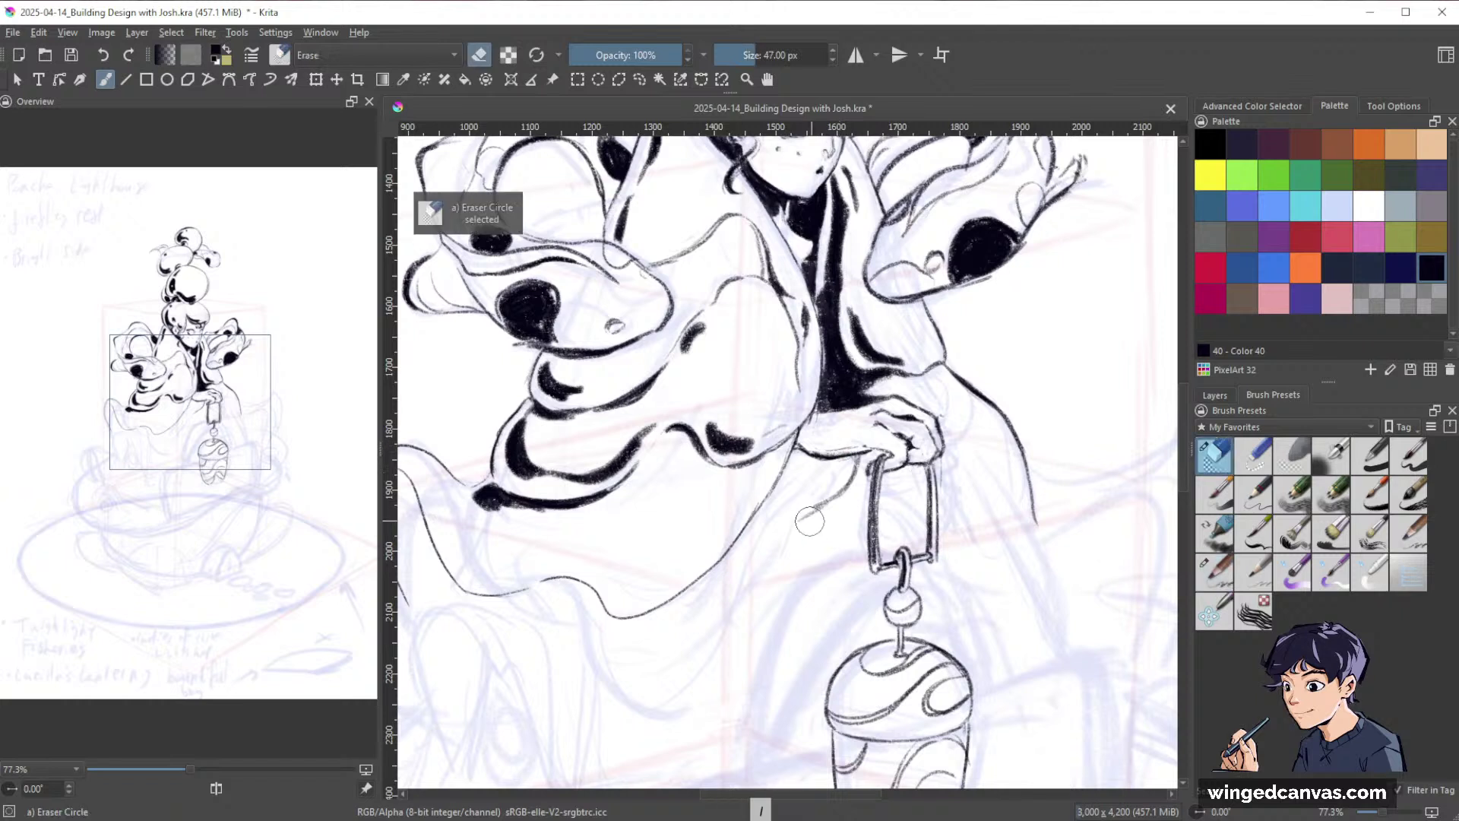
pyautogui.press('/')
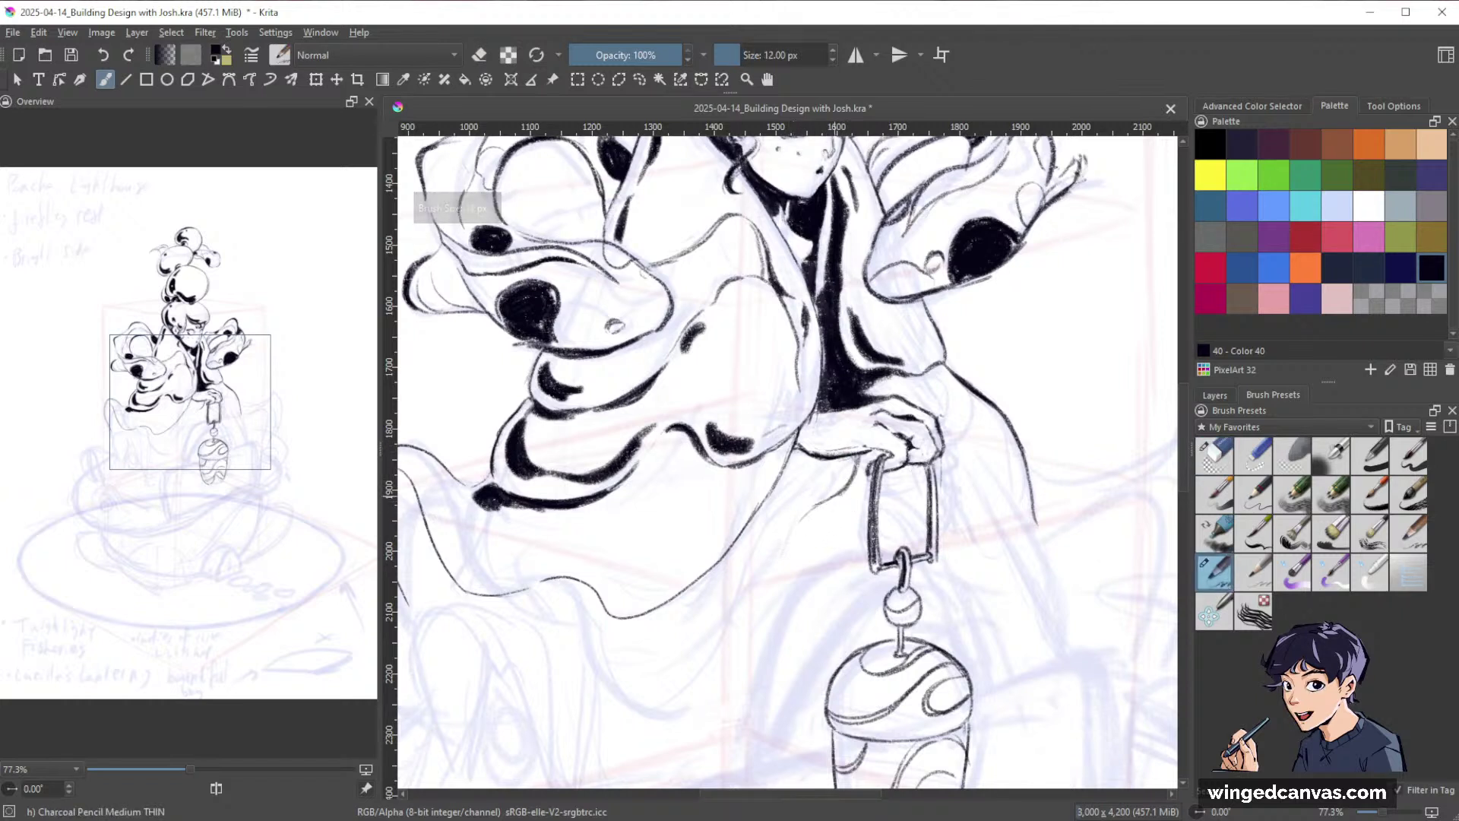
pyautogui.moveTo(828, 497); pyautogui.dragTo(786, 537)
# Continue the under-layer's contour into a rounded hem below the lowest ruffle, joining both sides with the 12 px brush.
pyautogui.moveTo(754, 592); pyautogui.dragTo(744, 602)
pyautogui.moveTo(963, 546)
pyautogui.mouseDown()
pyautogui.moveTo(988, 530)
pyautogui.moveTo(959, 520)
pyautogui.mouseUp()
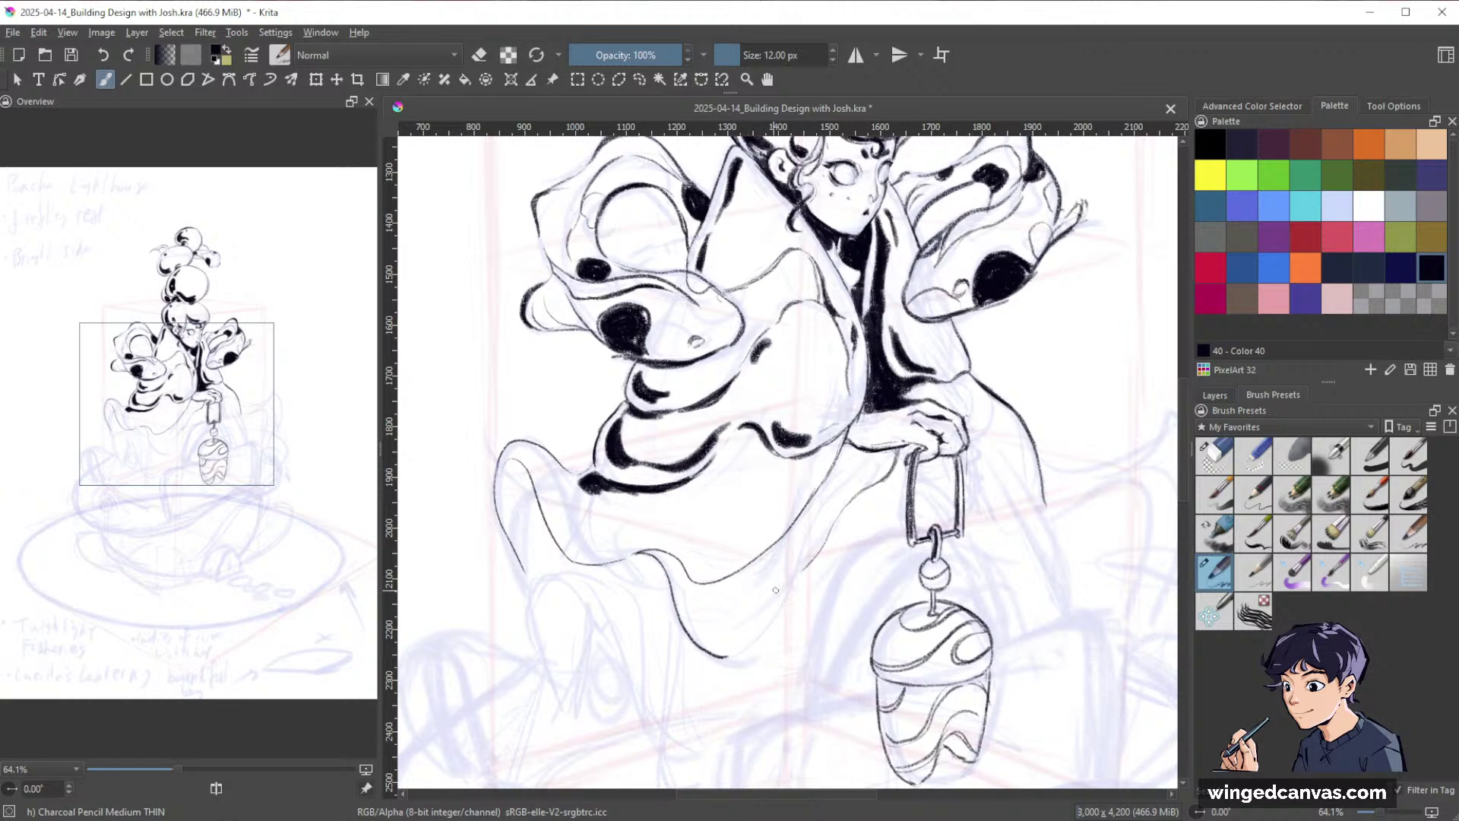
pyautogui.moveTo(758, 643); pyautogui.dragTo(723, 657)
pyautogui.moveTo(1105, 535)
pyautogui.mouseDown()
pyautogui.moveTo(1049, 583)
pyautogui.moveTo(1042, 532)
pyautogui.mouseUp()
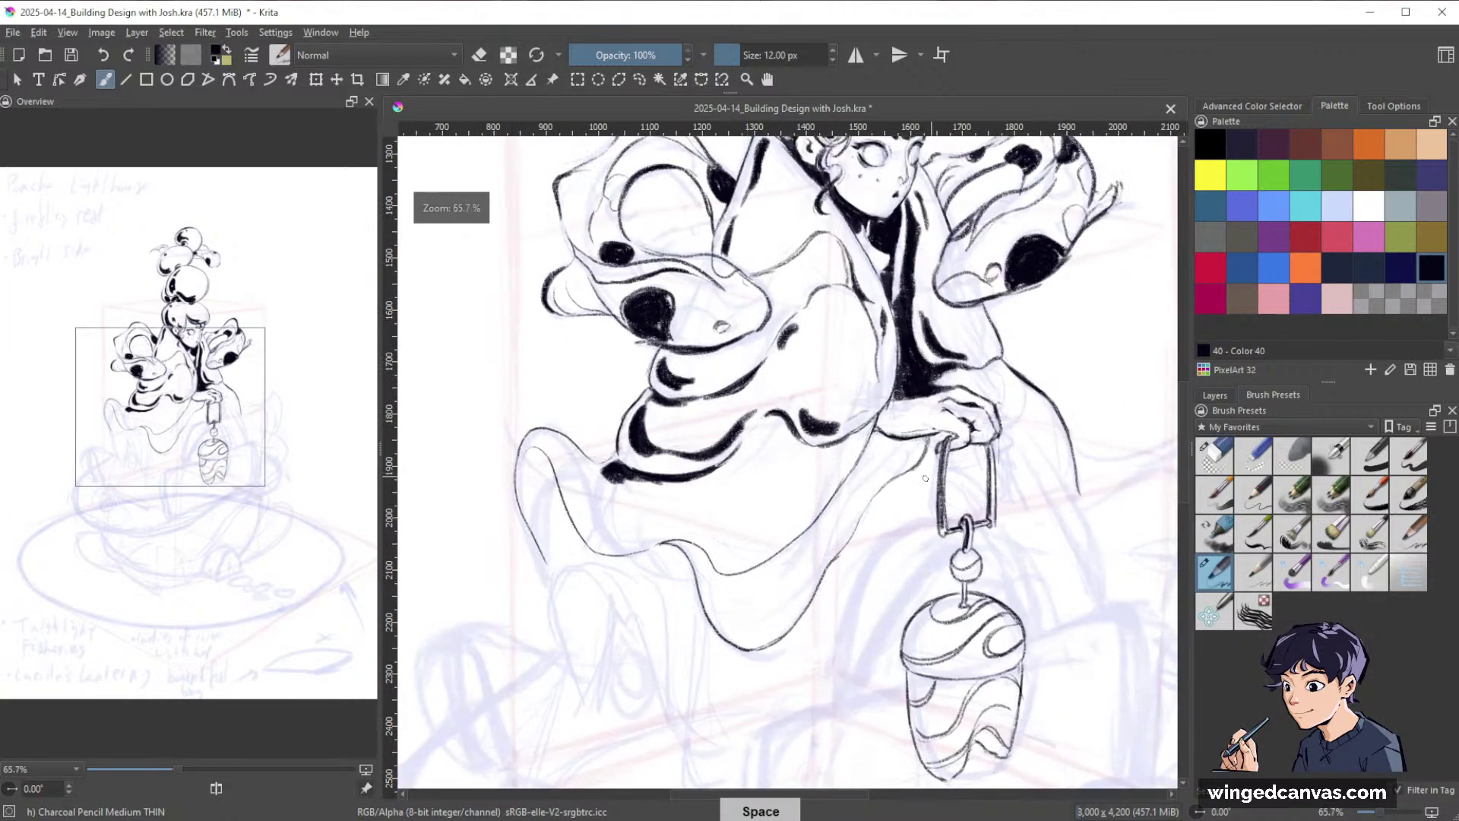
pyautogui.press('e')
pyautogui.press('e')
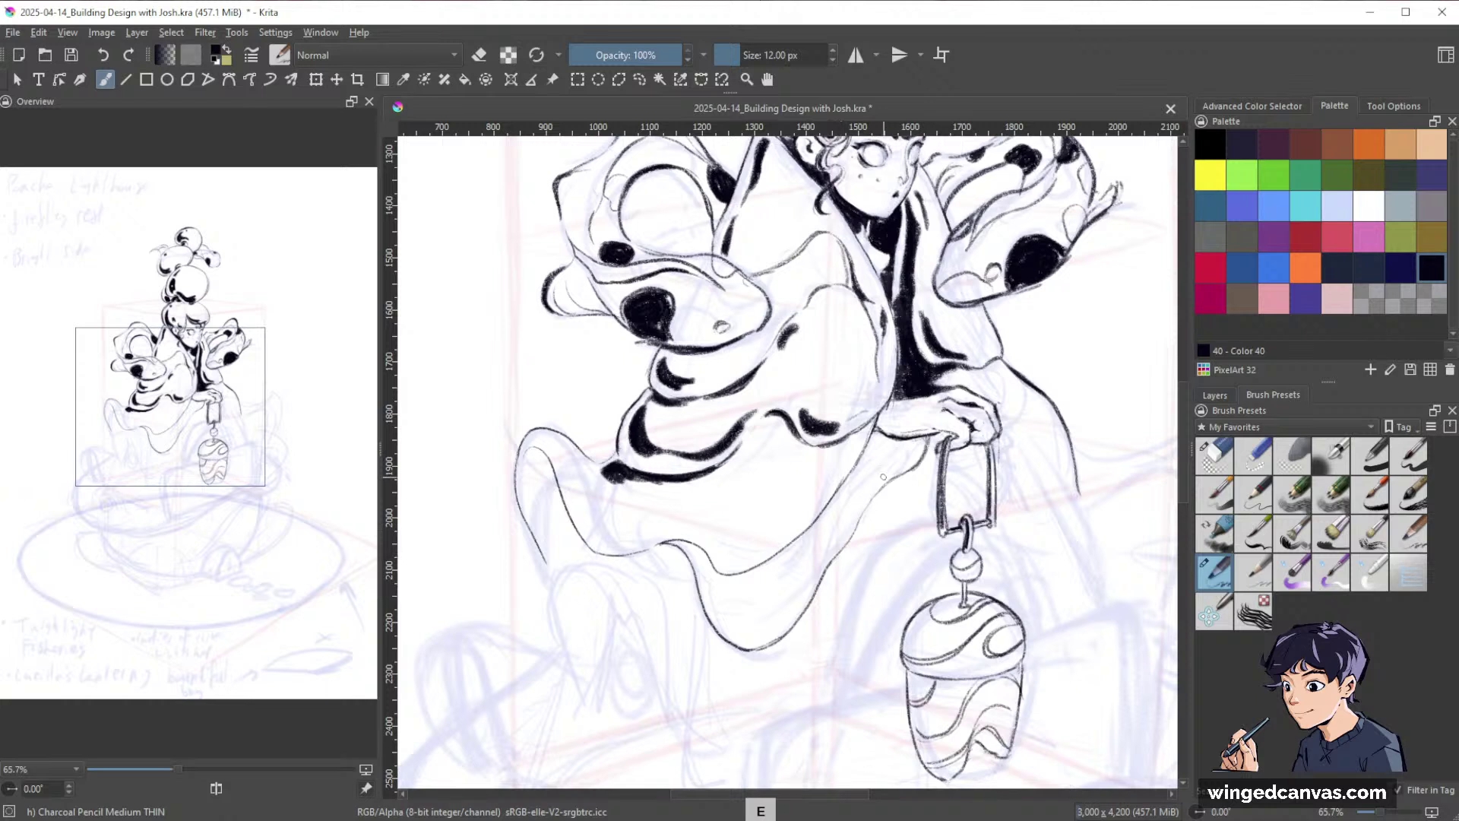
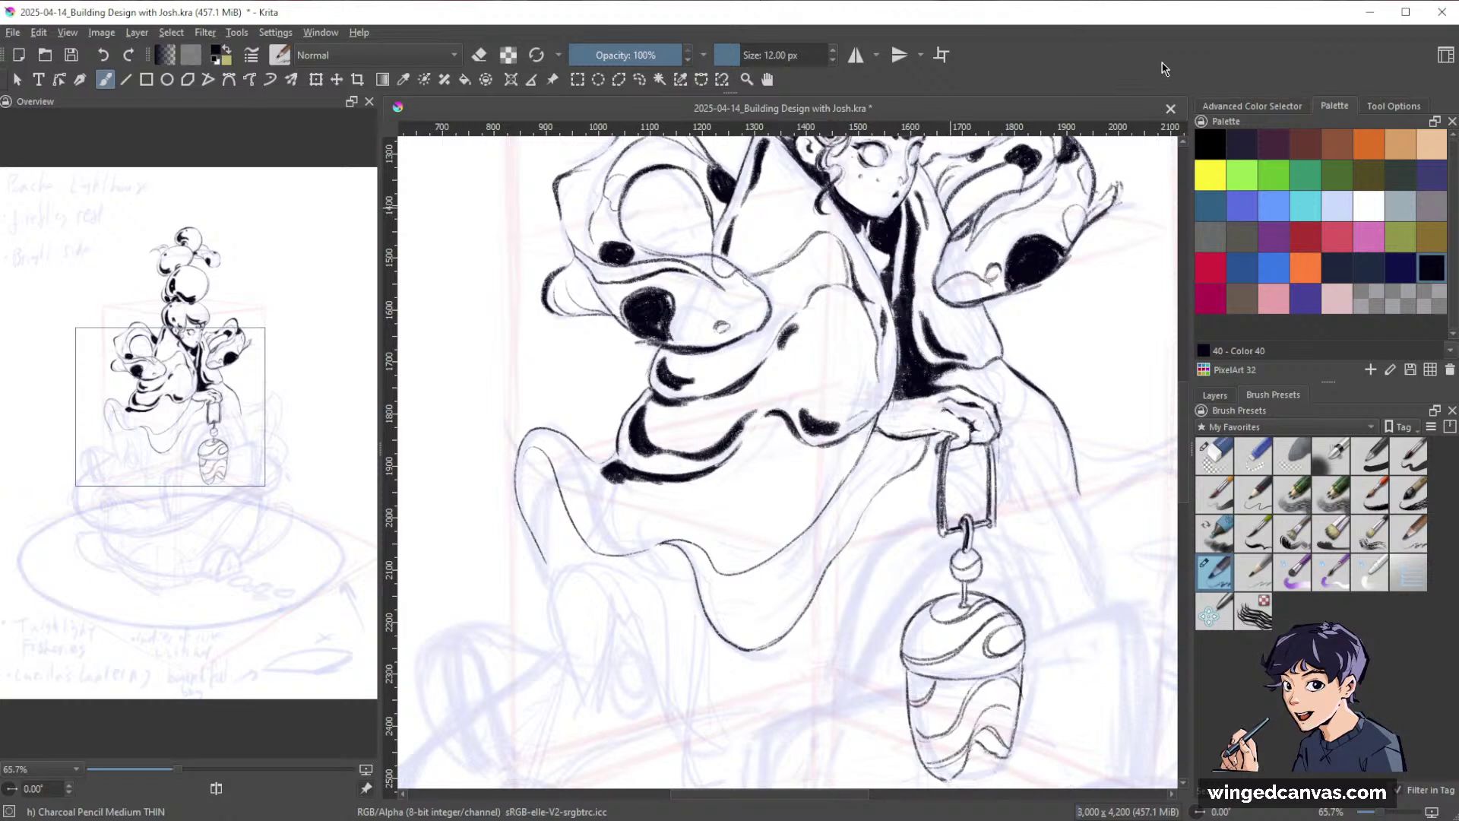
# Erase the inner and outer lines of the lowest ruffle's left curl and re-ink them as a folded edge at 12 px.
pyautogui.moveTo(1073, 441); pyautogui.dragTo(993, 465)
pyautogui.moveTo(844, 456); pyautogui.dragTo(843, 474)
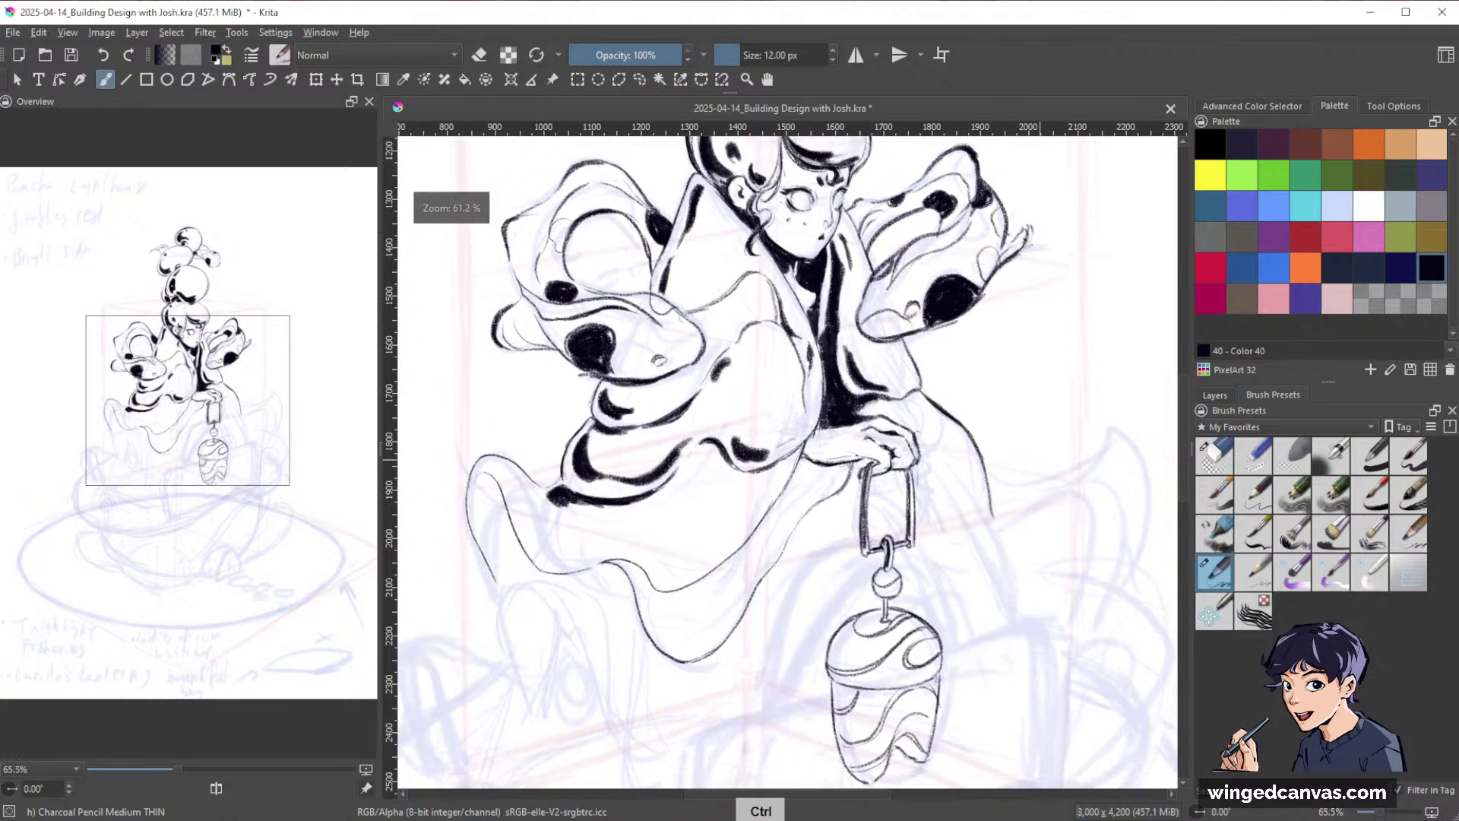
pyautogui.moveTo(549, 457); pyautogui.dragTo(707, 450)
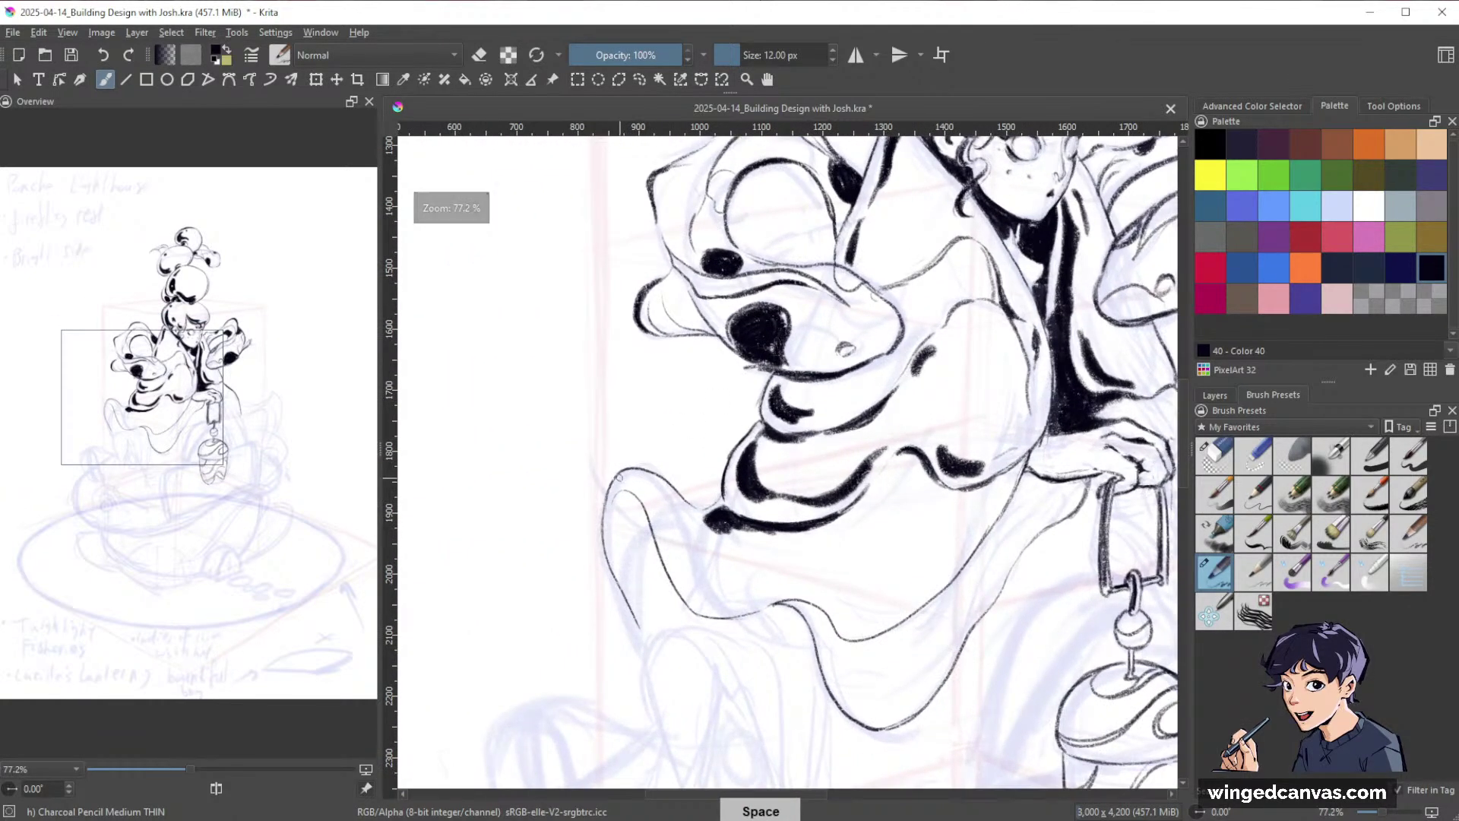
pyautogui.press('/')
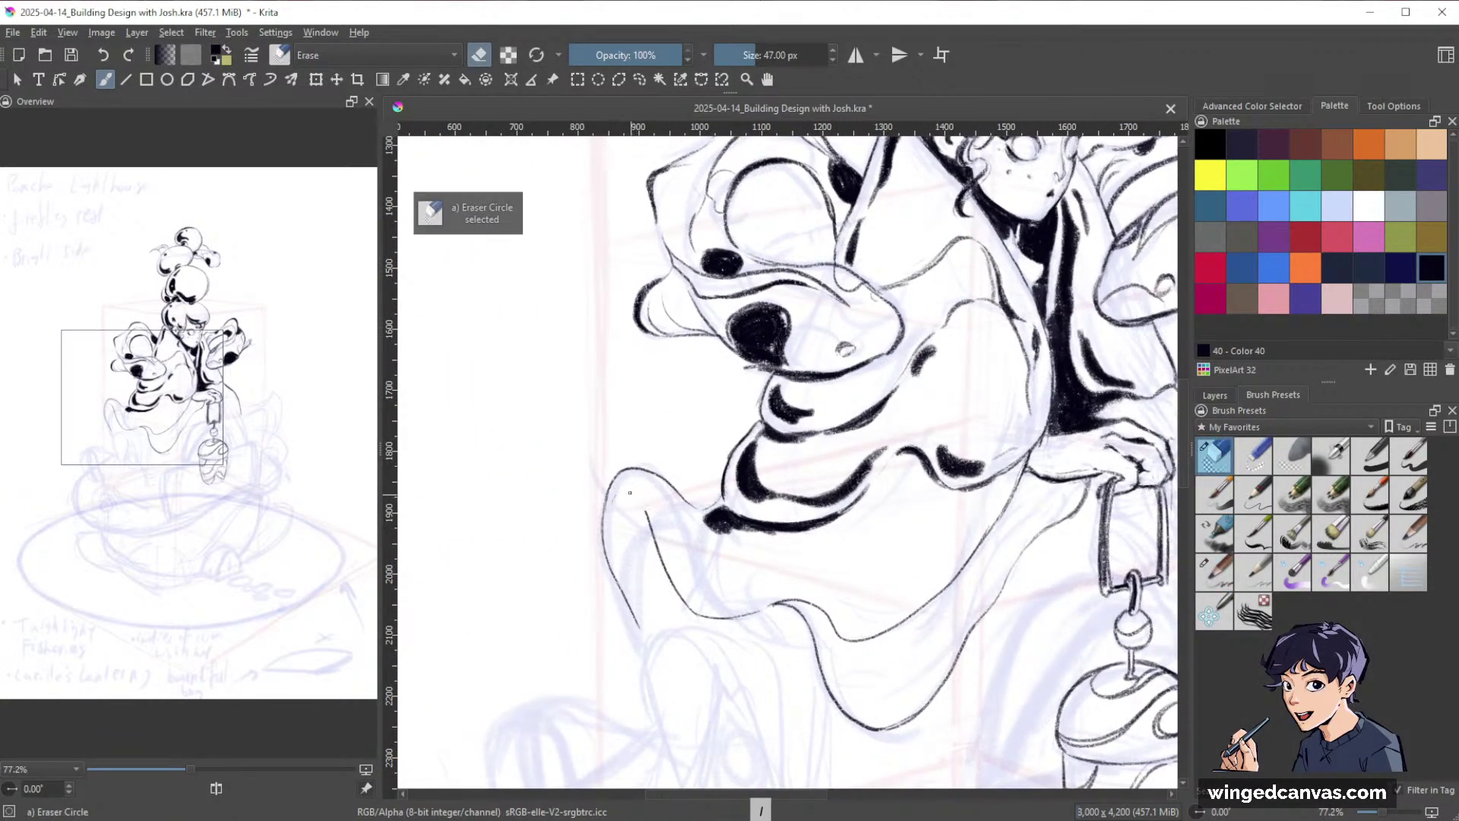
pyautogui.moveTo(634, 497)
pyautogui.mouseDown()
pyautogui.moveTo(613, 586)
pyautogui.moveTo(637, 622)
pyautogui.mouseUp()
pyautogui.press('/')
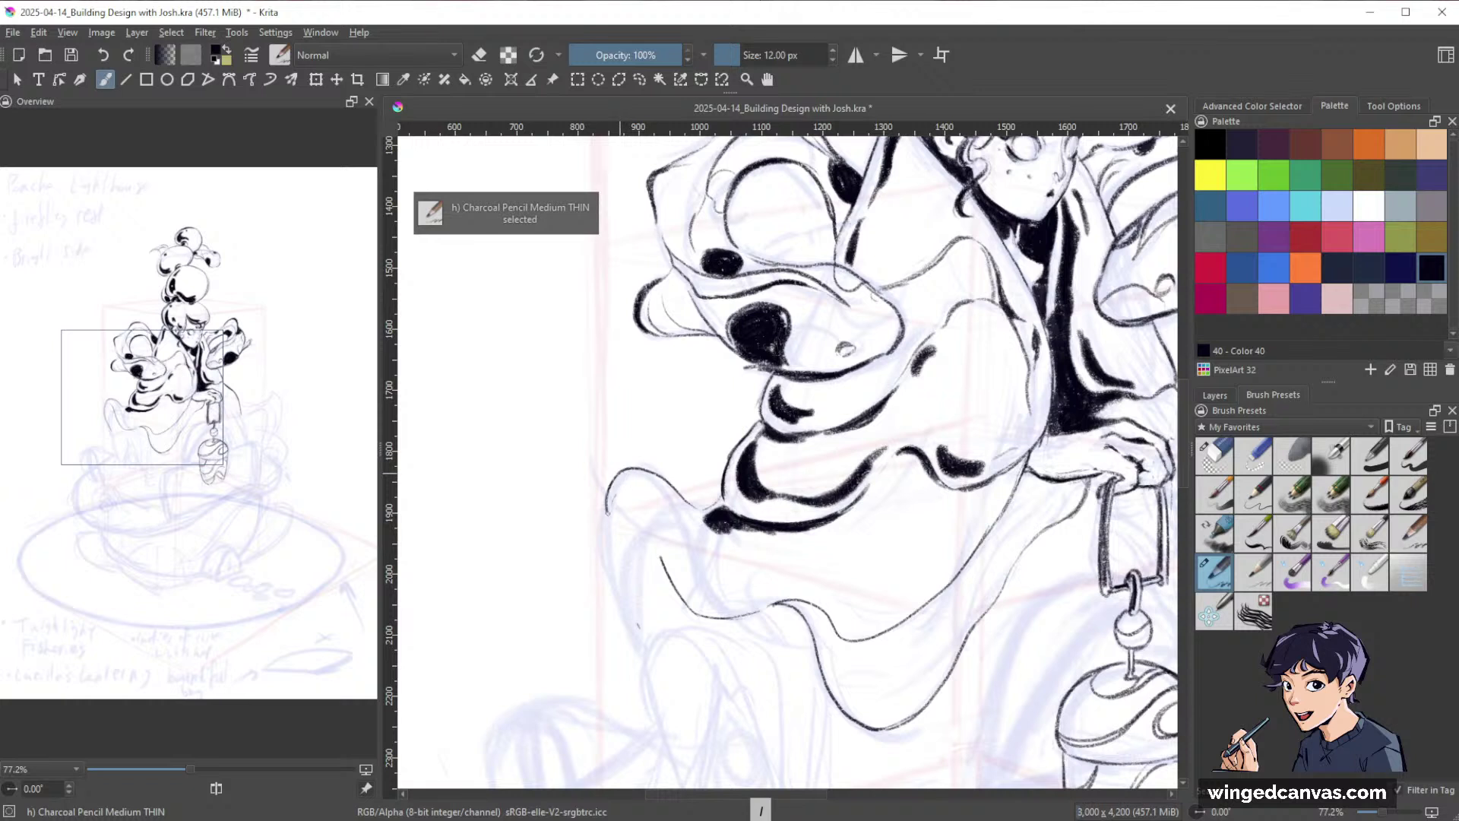
pyautogui.moveTo(619, 521); pyautogui.dragTo(714, 614)
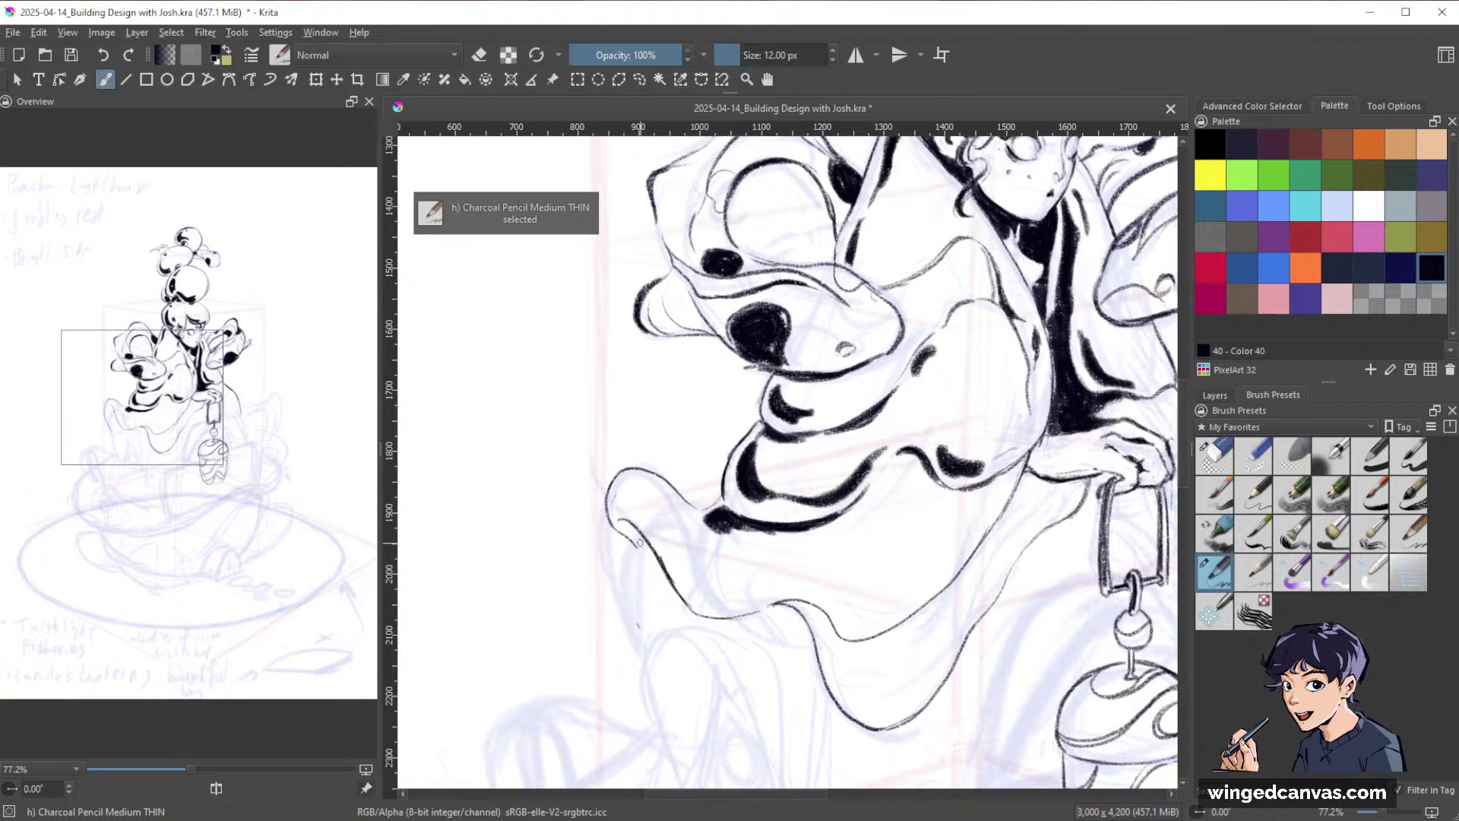
pyautogui.moveTo(619, 524); pyautogui.dragTo(643, 646)
# Reinforce the under-layer's outer contour from its rounded hem up towards the hand with the 12 px brush.
pyautogui.moveTo(969, 480); pyautogui.dragTo(850, 447)
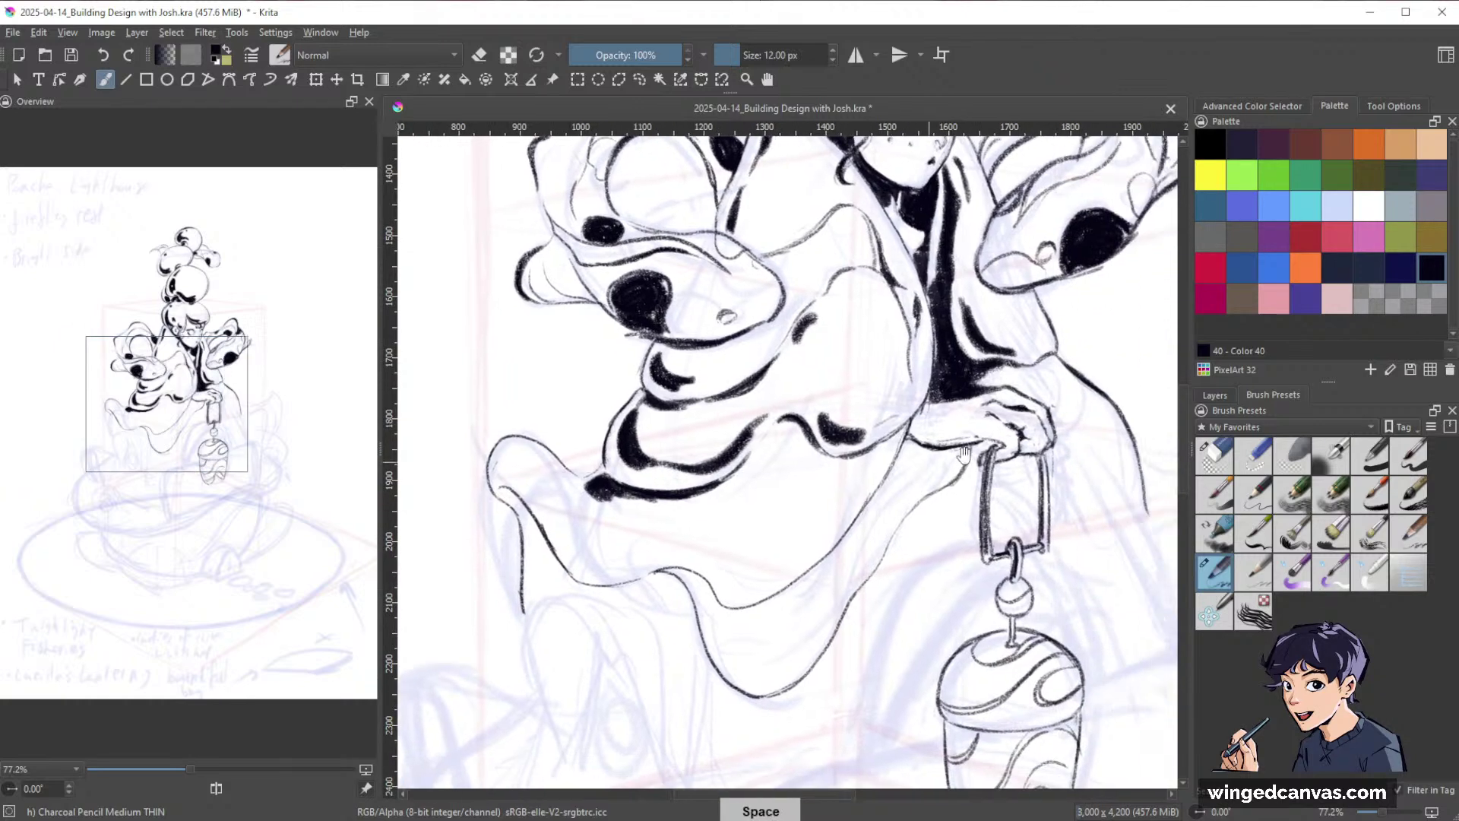
pyautogui.keyDown('ctrl'); pyautogui.moveTo(1054, 484); pyautogui.dragTo(917, 499); pyautogui.keyUp('ctrl')
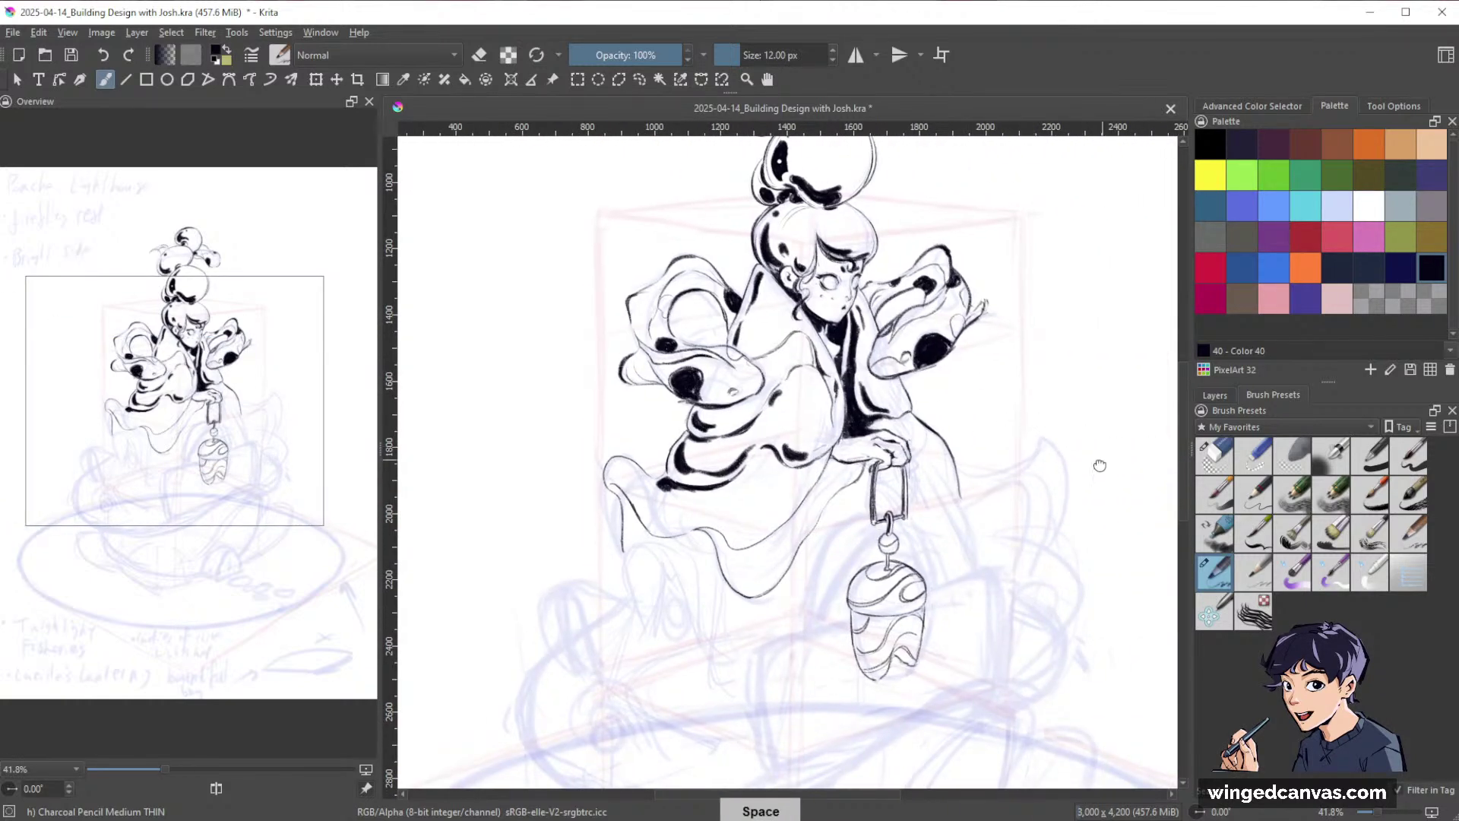
pyautogui.moveTo(1099, 465); pyautogui.dragTo(1066, 372)
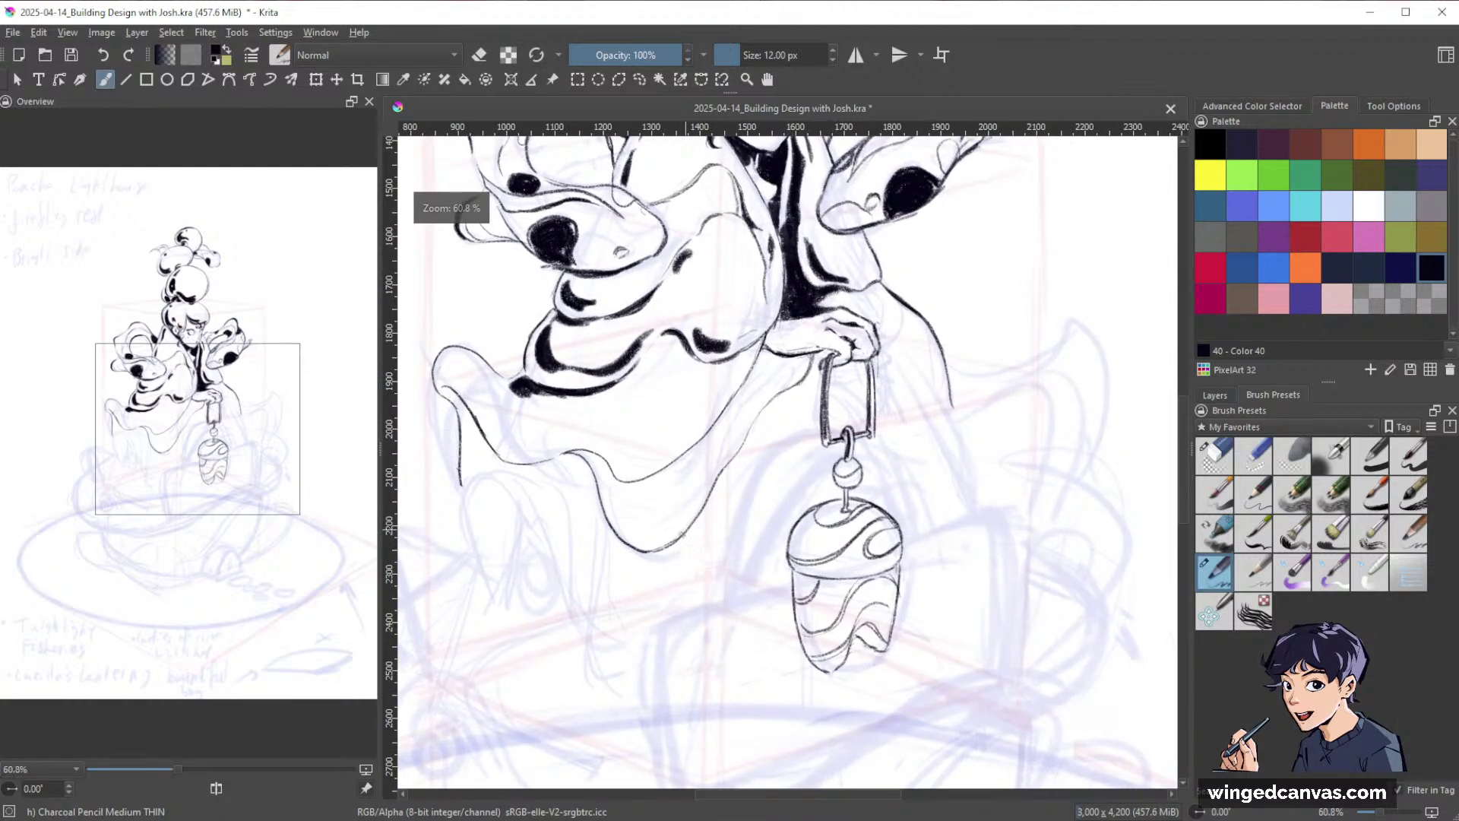
pyautogui.moveTo(672, 546)
pyautogui.mouseDown()
pyautogui.moveTo(708, 529)
pyautogui.moveTo(770, 418)
pyautogui.mouseUp()
# Rework the sleeve beside the lantern hand, erasing part of the outer contour and inking a rounded cuff around the wrist at 12 px.
pyautogui.press('space')
pyautogui.moveTo(1058, 402); pyautogui.dragTo(975, 450)
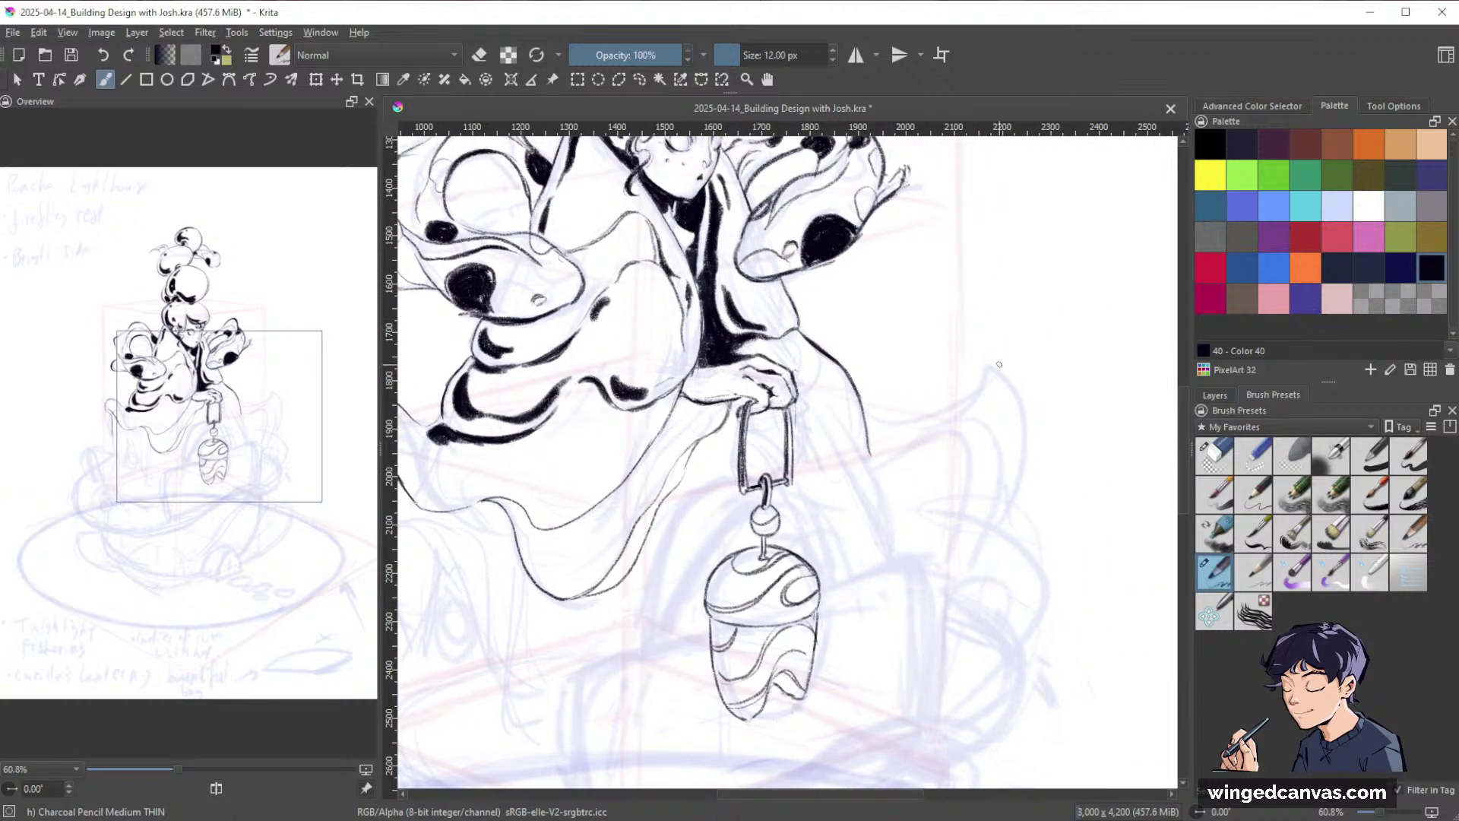
pyautogui.press('space')
pyautogui.moveTo(988, 387); pyautogui.dragTo(921, 420)
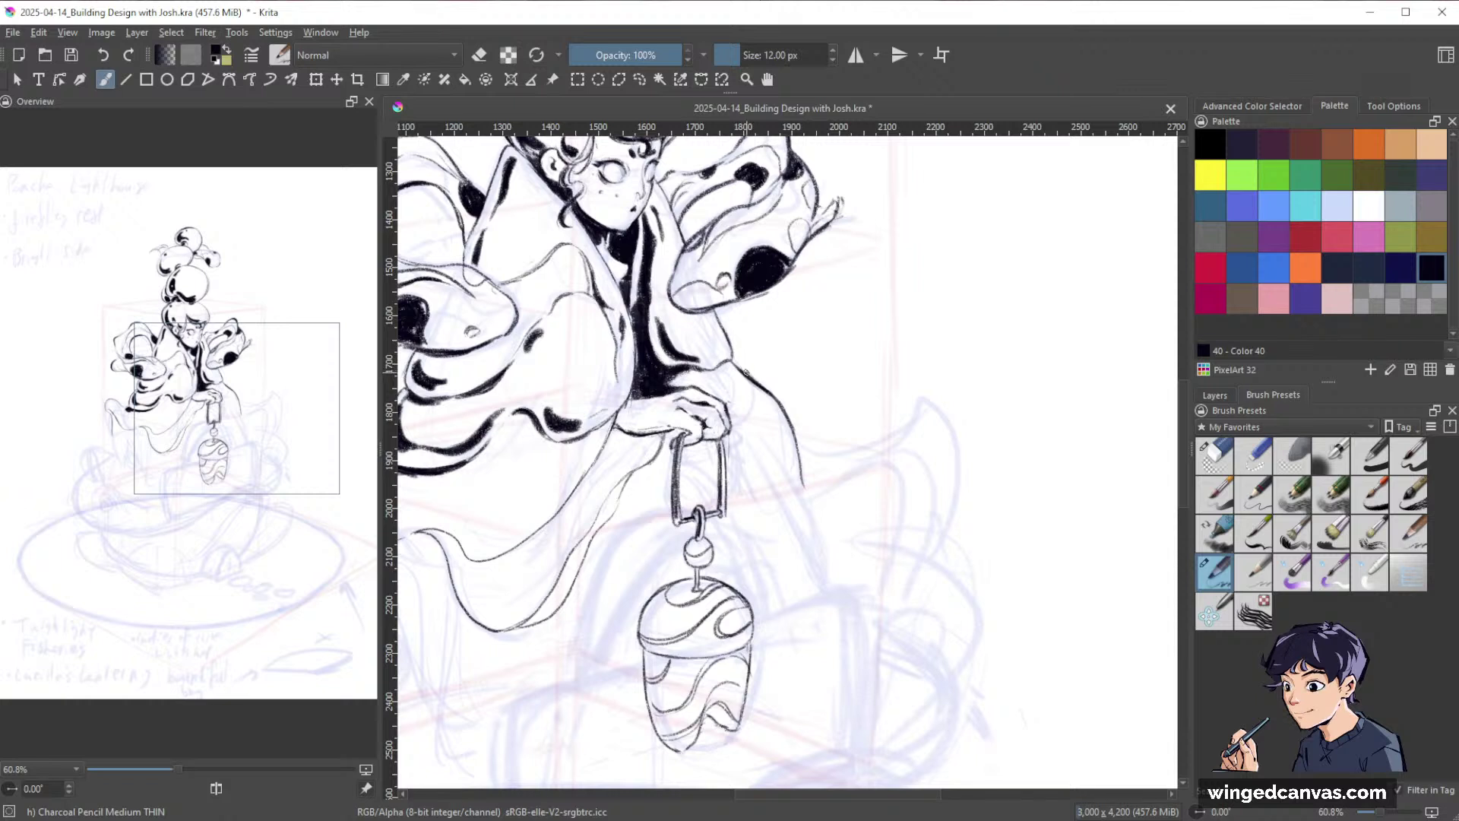
pyautogui.press('e')
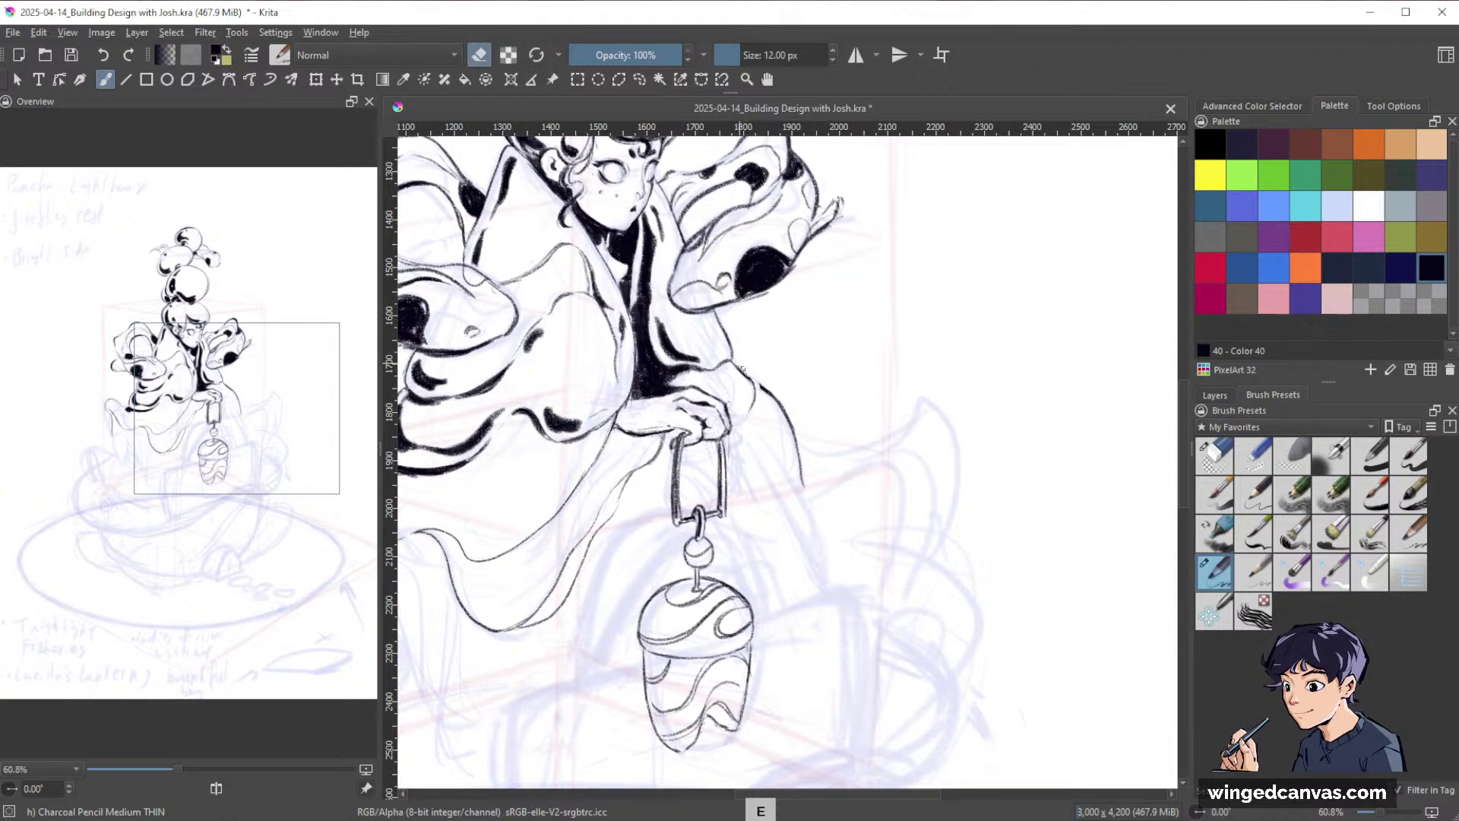
pyautogui.press('e')
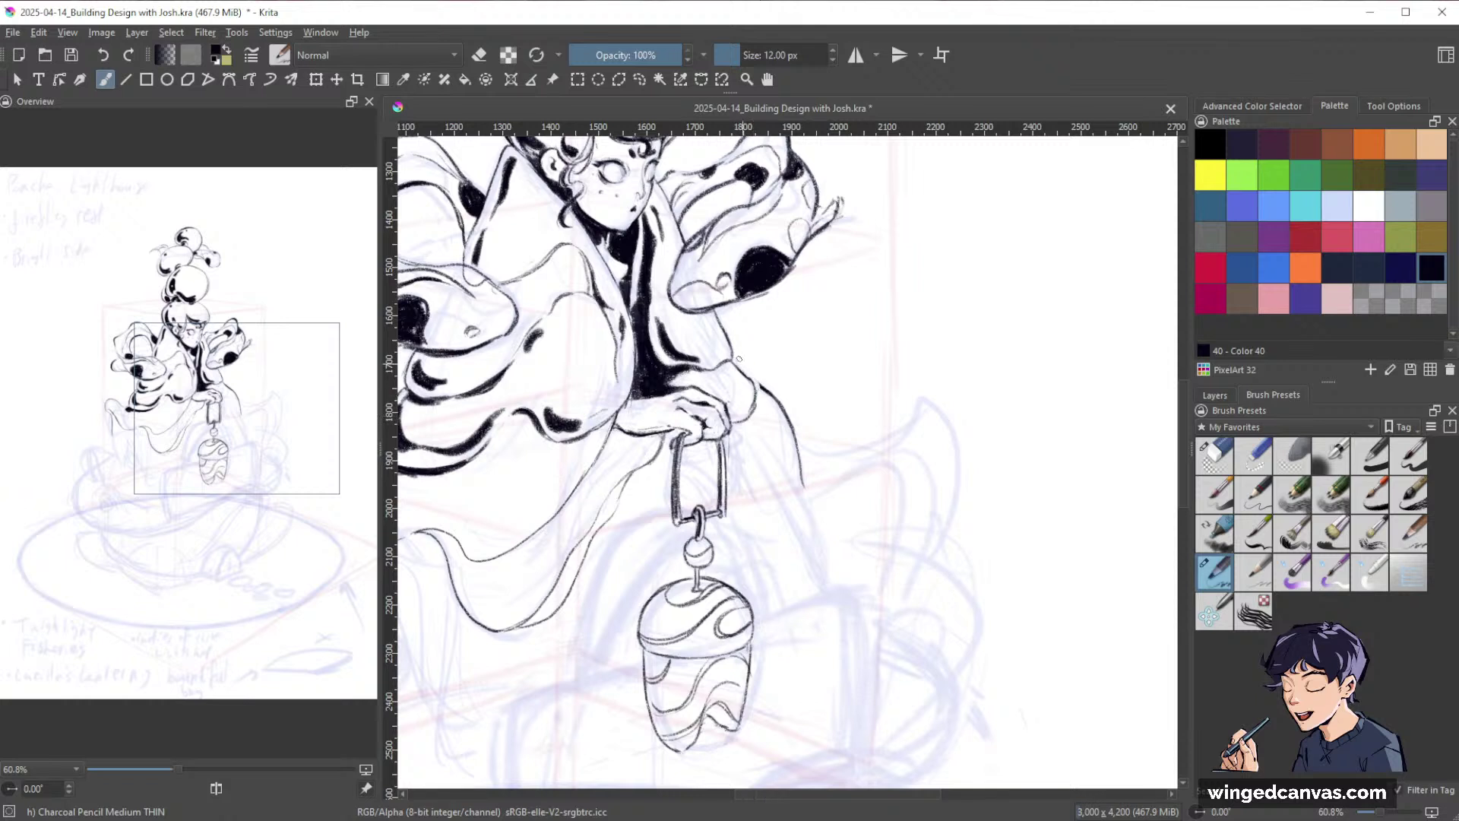
pyautogui.press('e')
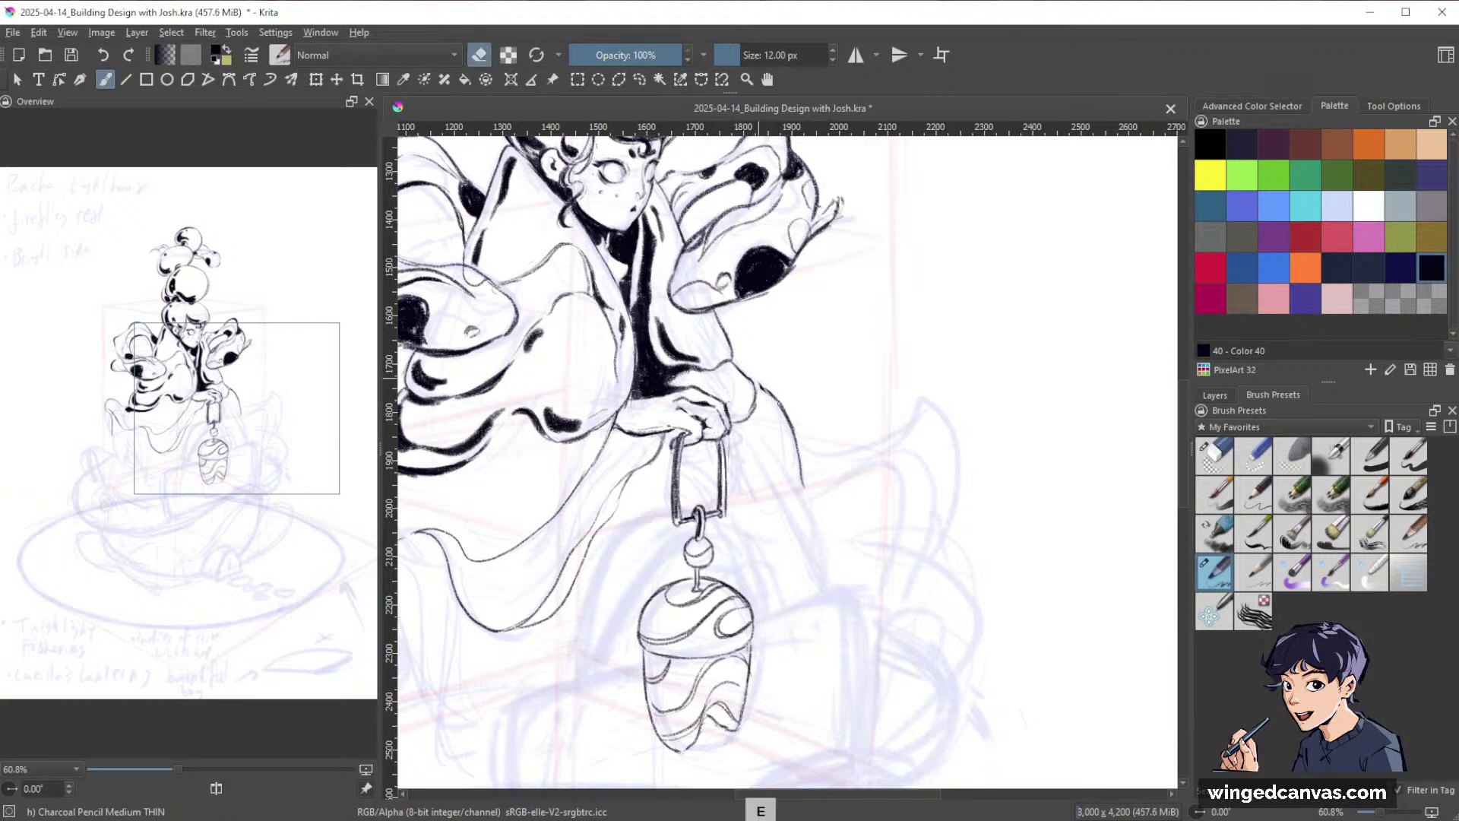
pyautogui.press('e')
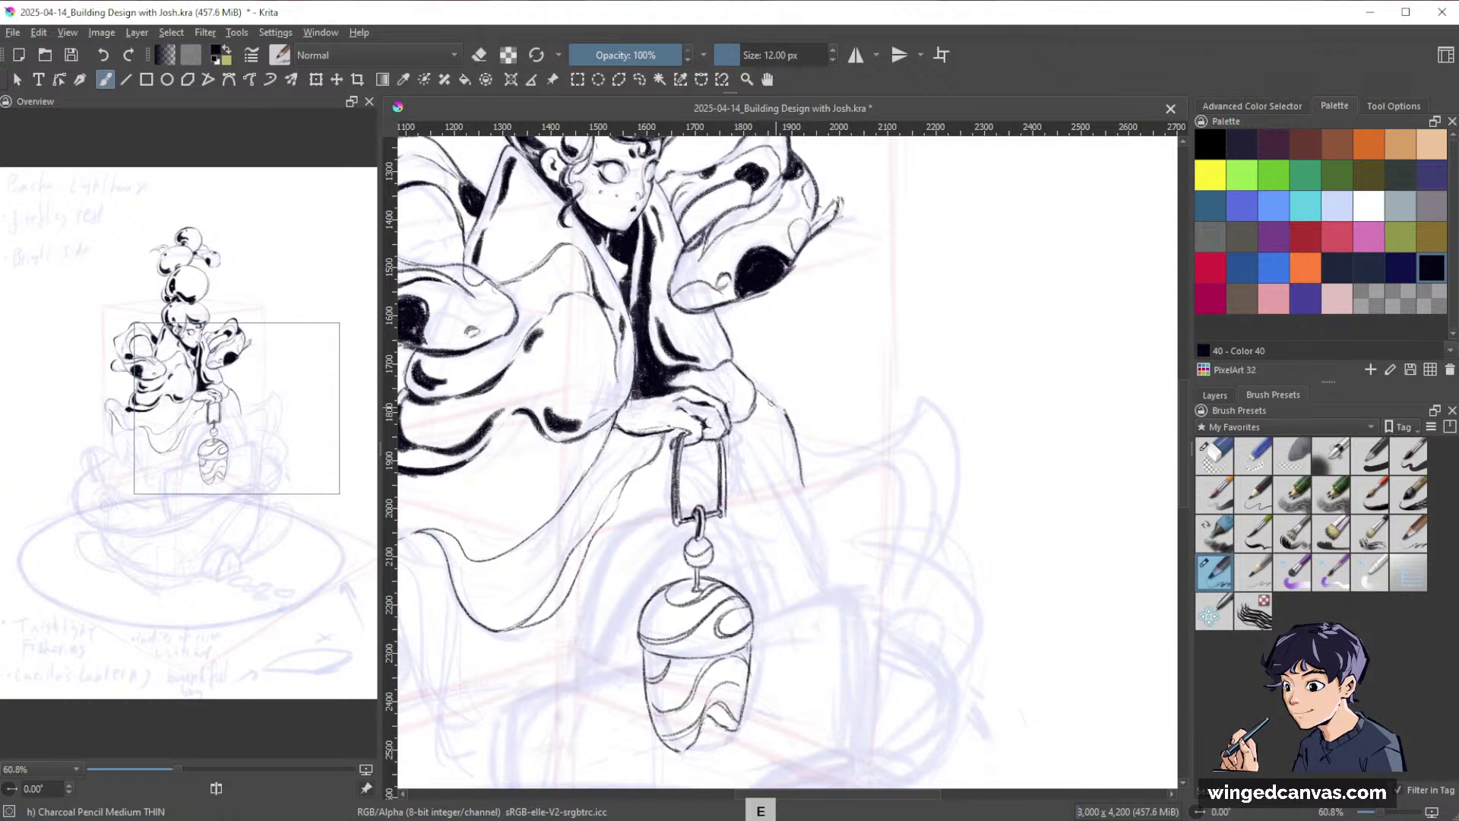
# Erase the loose inner line hanging from the lowest ruffle's left curl and redraw the curl's outer edge at 12 px.
pyautogui.press('space')
pyautogui.moveTo(963, 478); pyautogui.dragTo(877, 565)
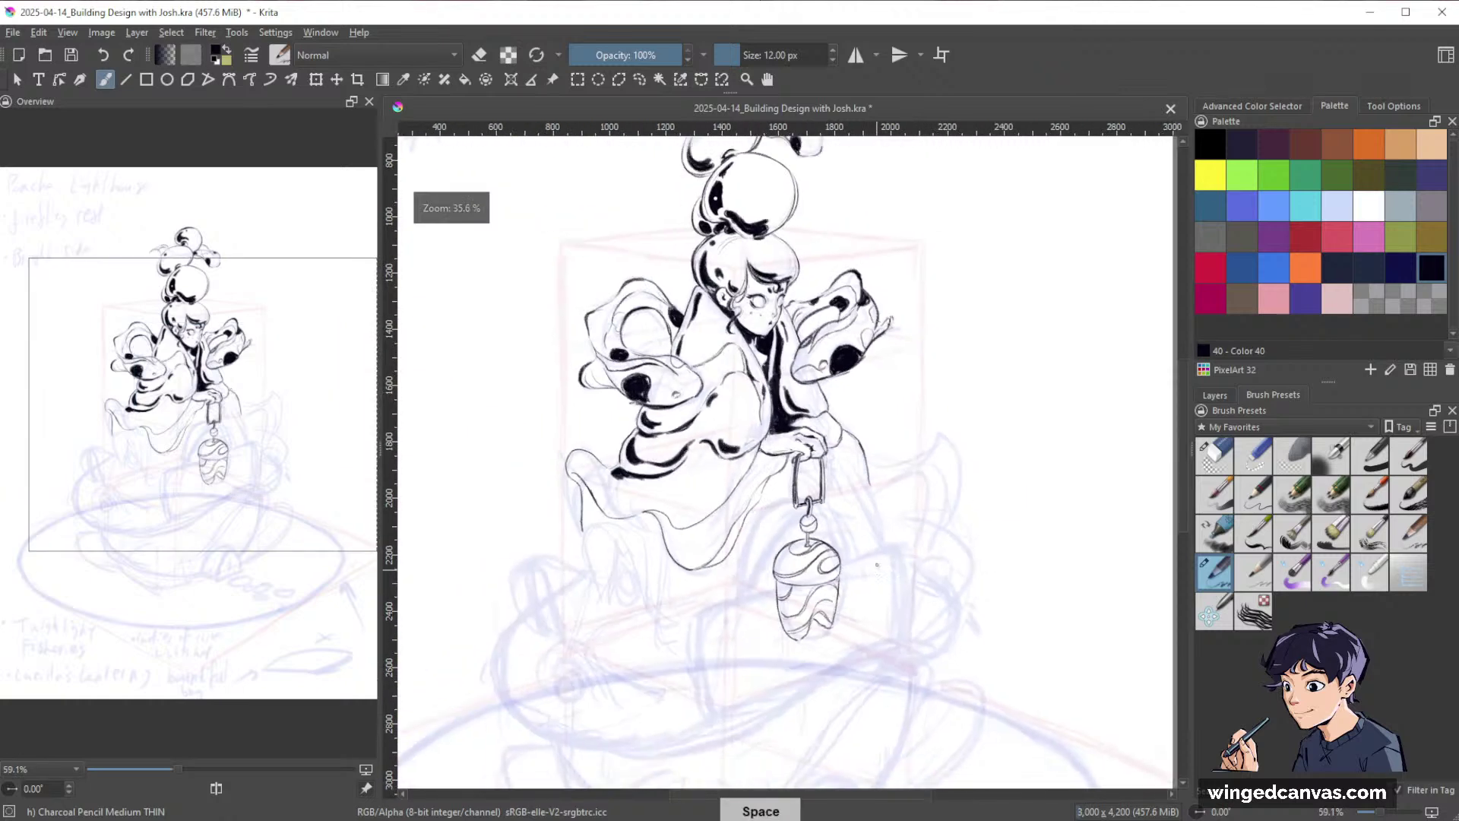
pyautogui.moveTo(925, 487); pyautogui.dragTo(636, 415)
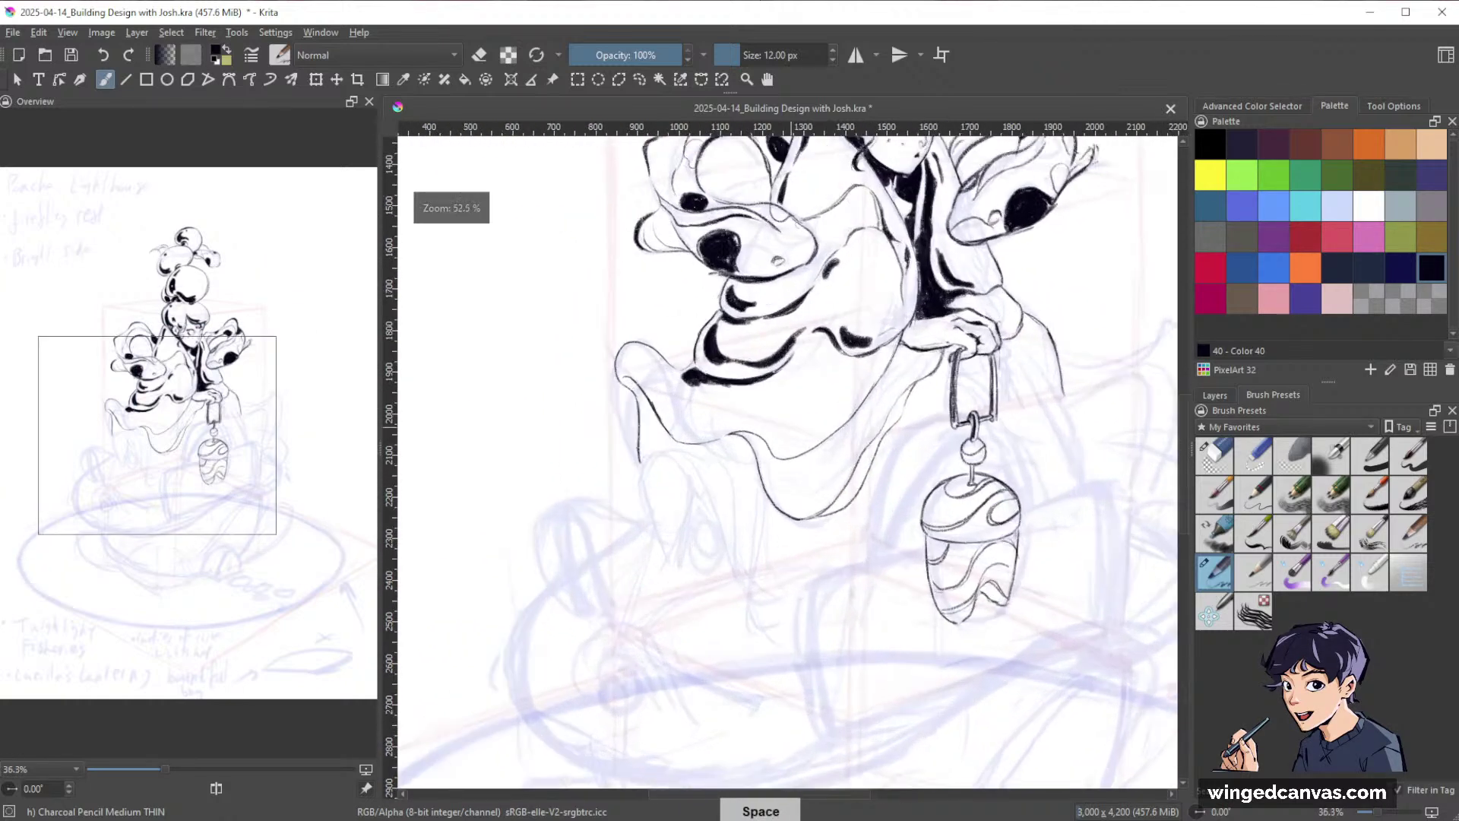
pyautogui.press('/')
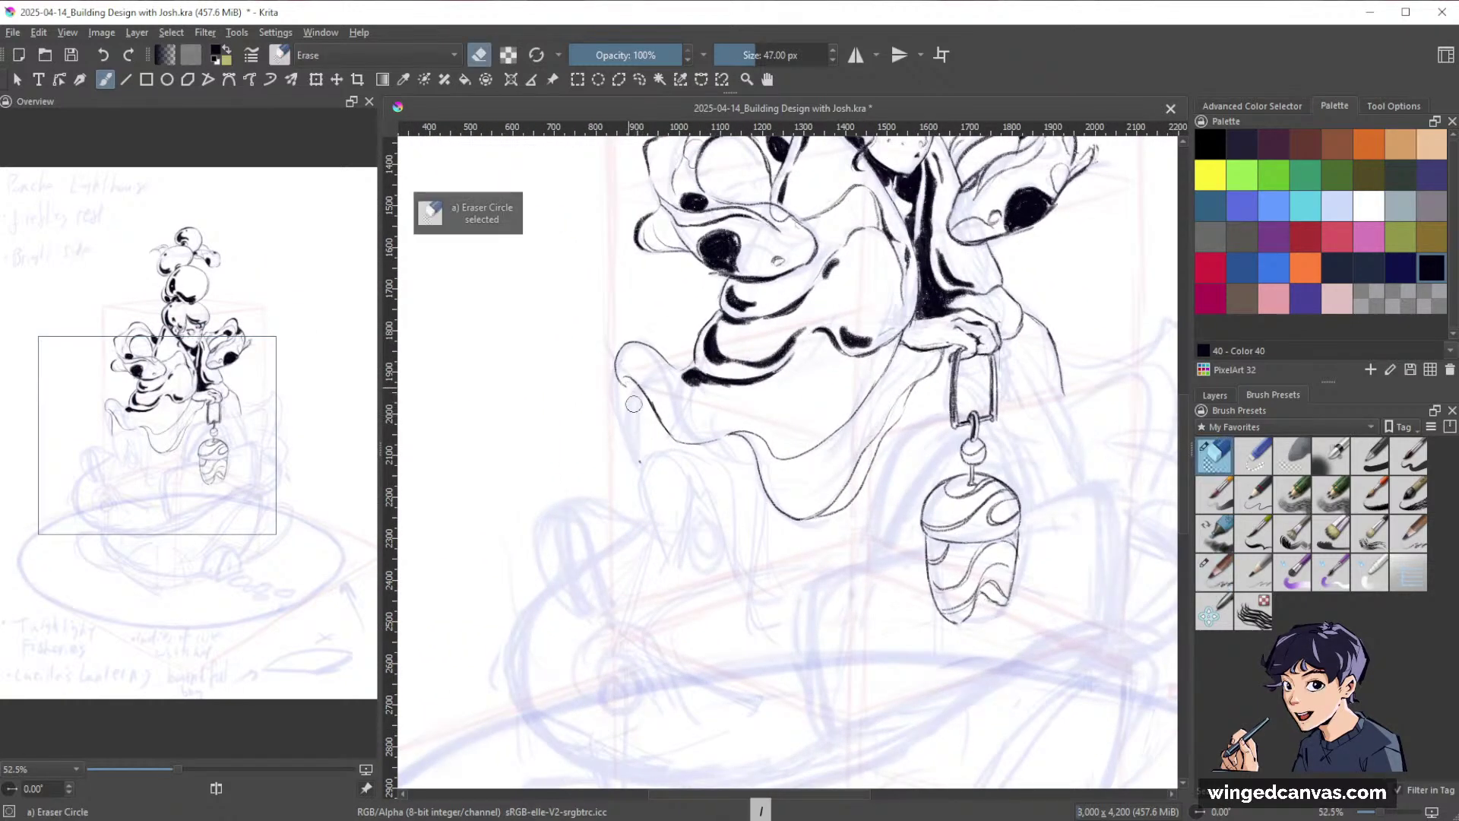
pyautogui.press('/')
pyautogui.press('/')
pyautogui.press('/')
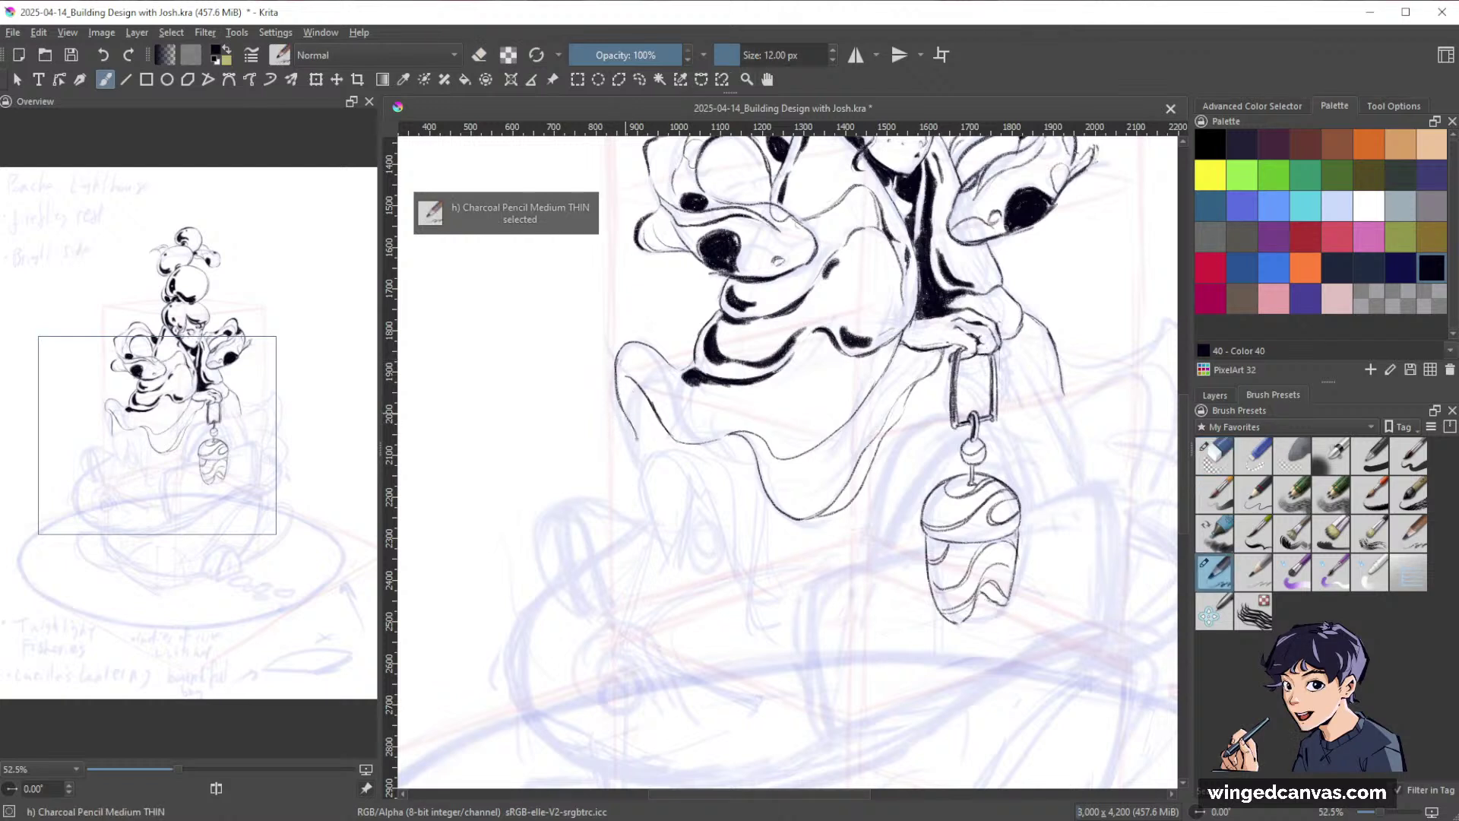
# Paint black shadows inside the left curl of the lowest ruffle and along the adjoining hem with the 32 px brush.
pyautogui.moveTo(939, 602); pyautogui.dragTo(818, 617)
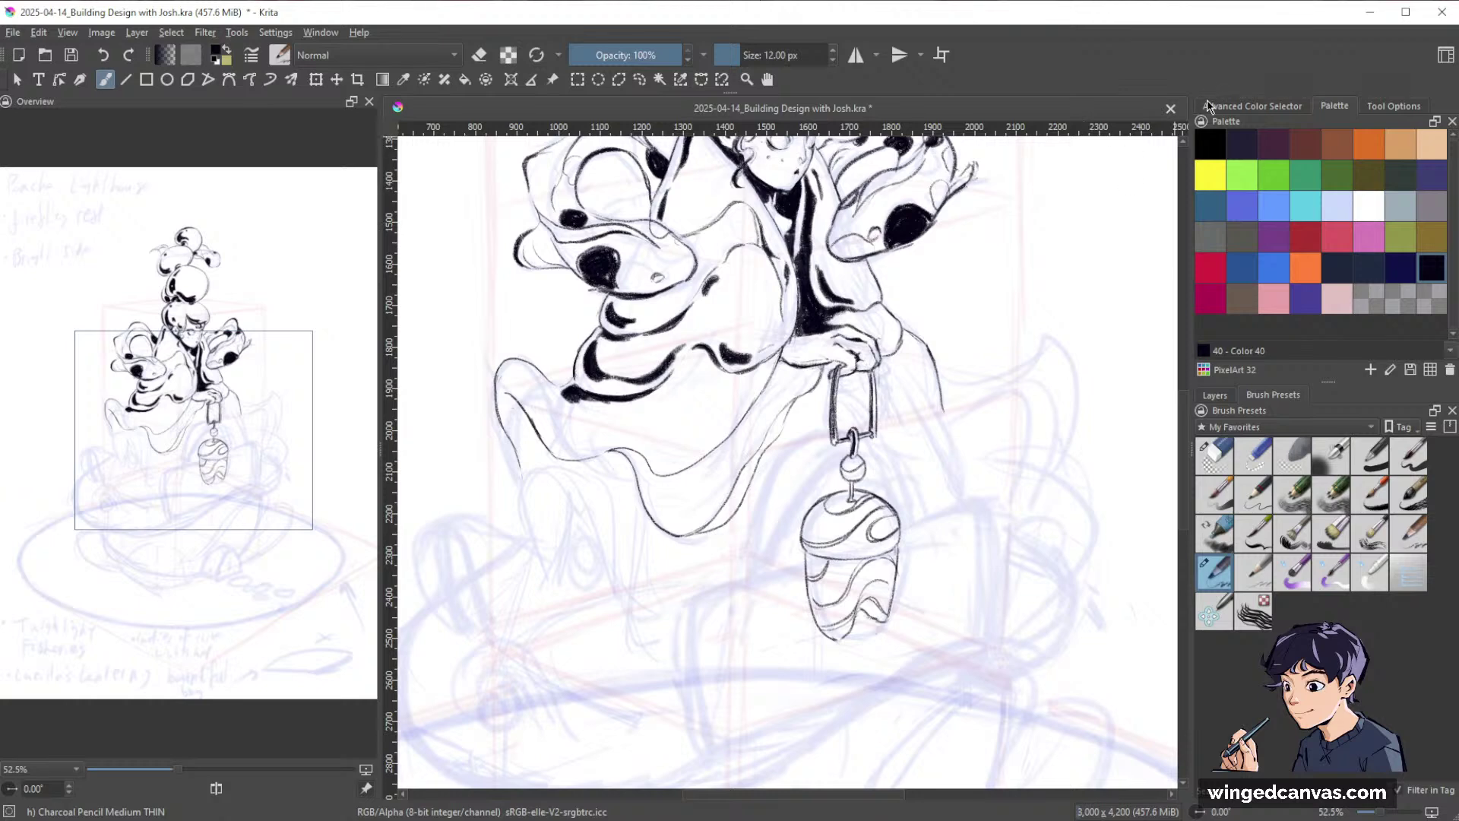
pyautogui.moveTo(1100, 329); pyautogui.dragTo(834, 397)
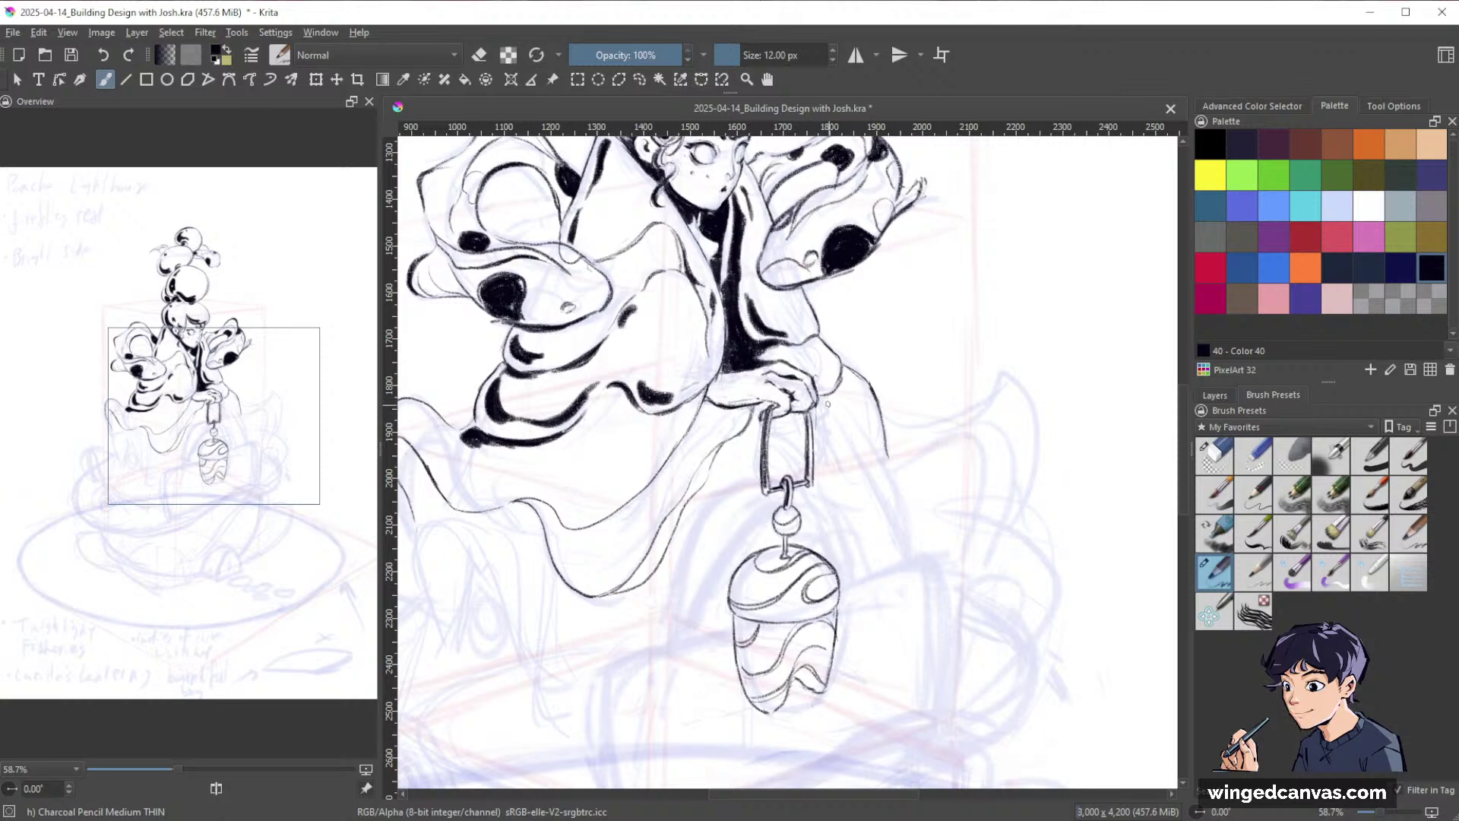
pyautogui.press('ctrl')
pyautogui.moveTo(1000, 363); pyautogui.dragTo(1003, 467)
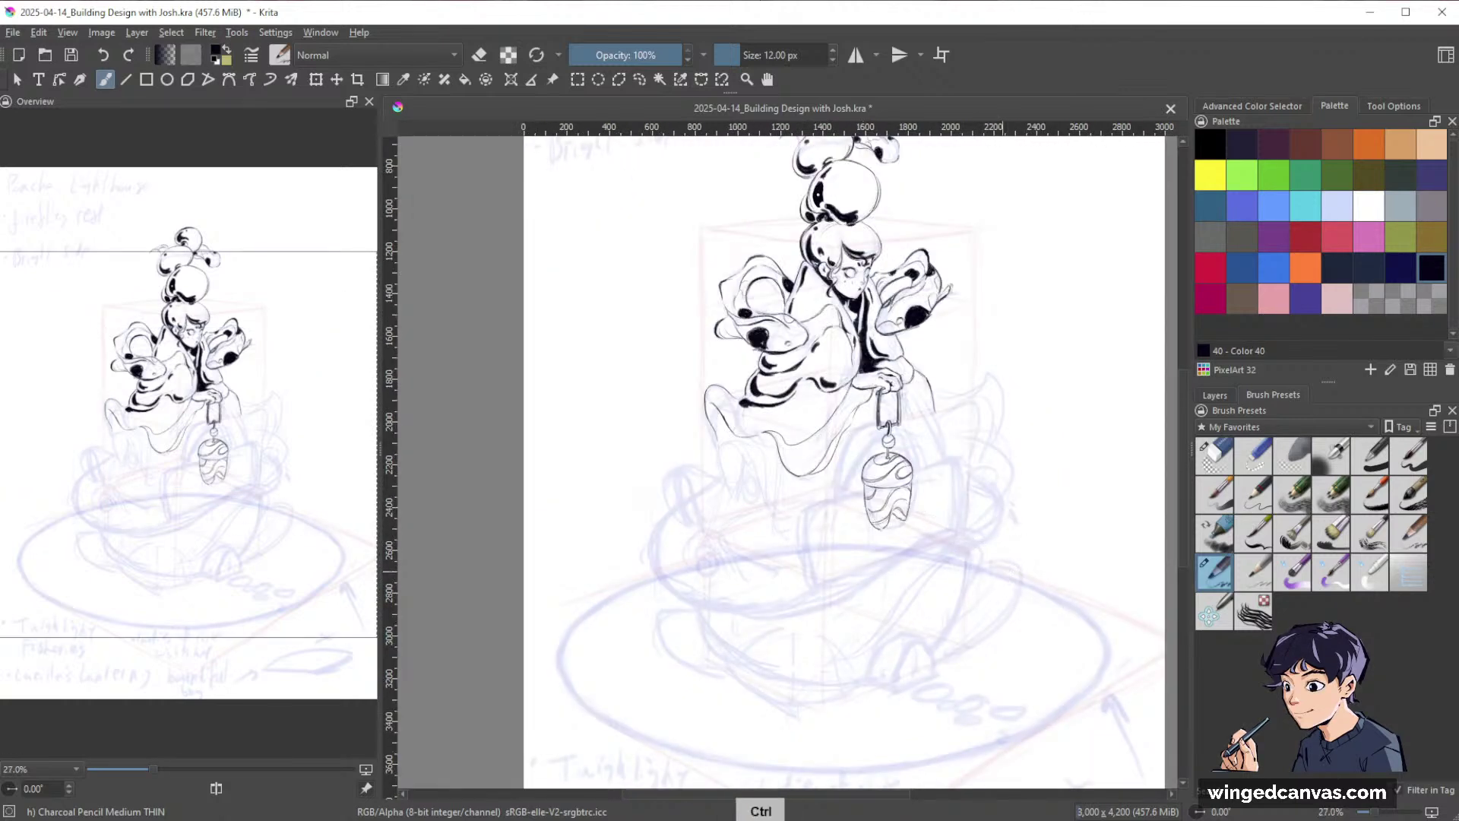
pyautogui.moveTo(893, 410); pyautogui.dragTo(908, 320)
pyautogui.moveTo(521, 391)
pyautogui.mouseDown()
pyautogui.moveTo(546, 449)
pyautogui.moveTo(522, 401)
pyautogui.moveTo(526, 360)
pyautogui.moveTo(584, 447)
pyautogui.mouseUp()
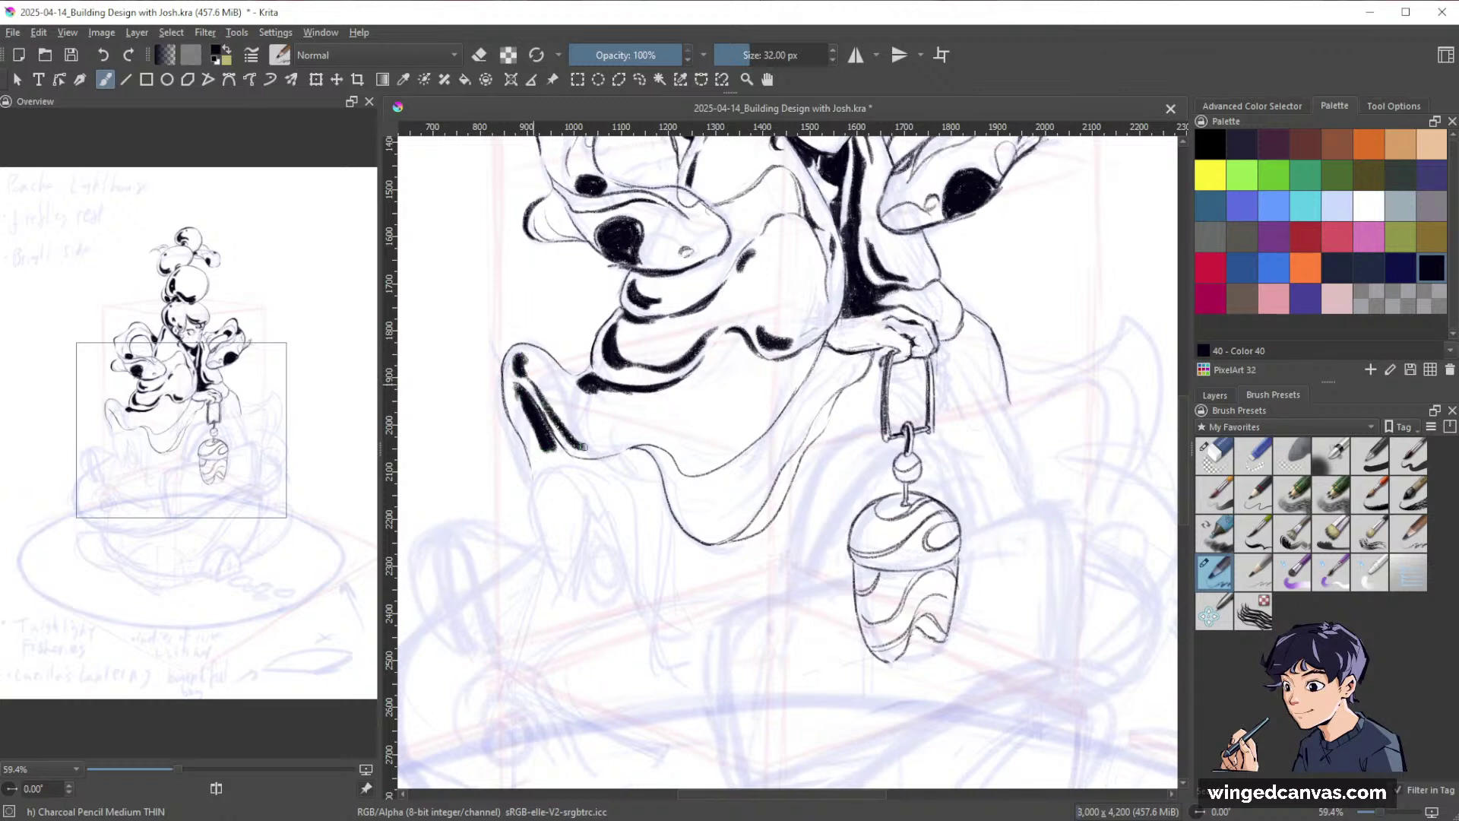
pyautogui.press('e')
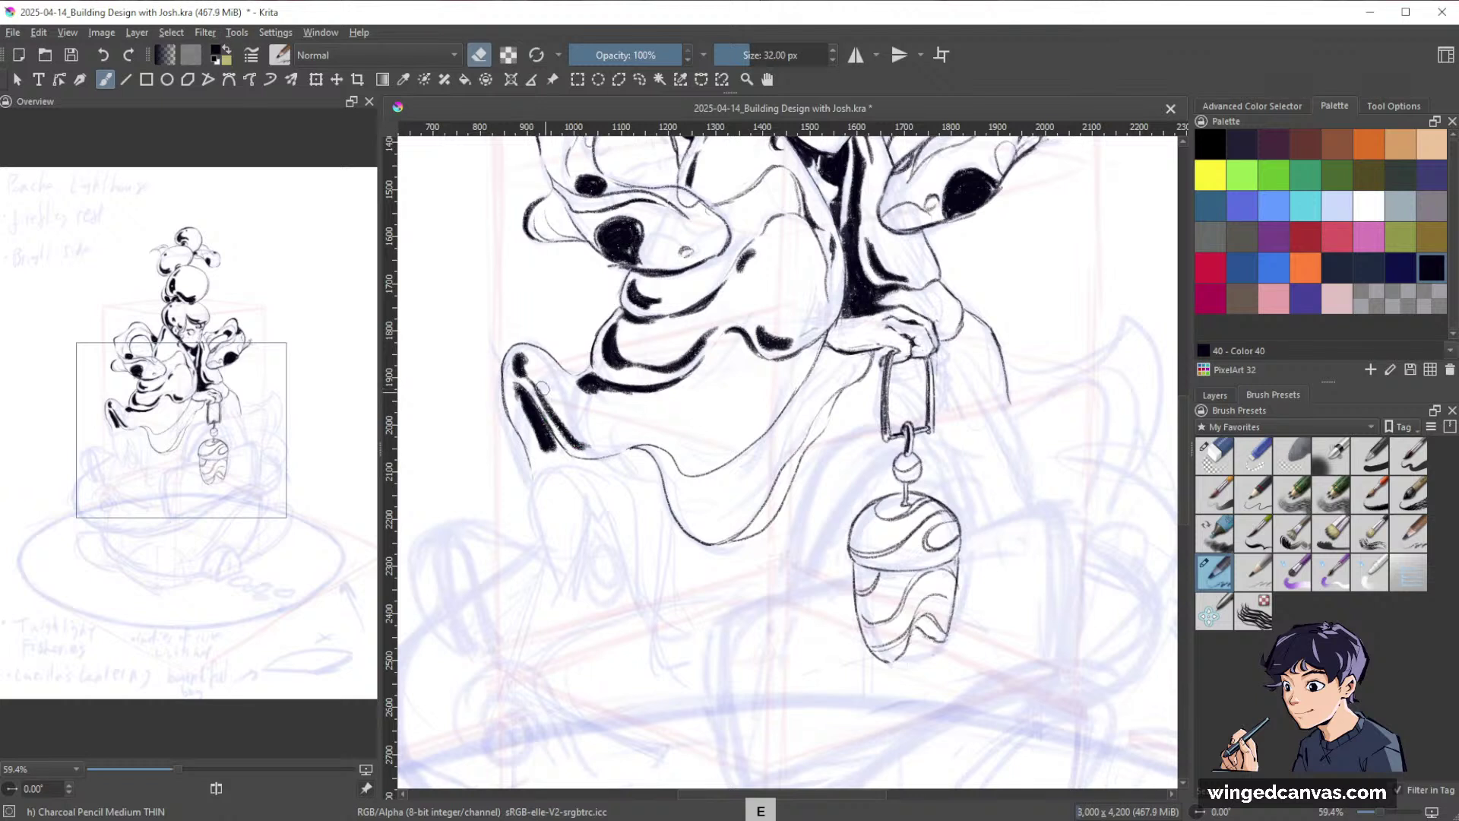
pyautogui.press('e')
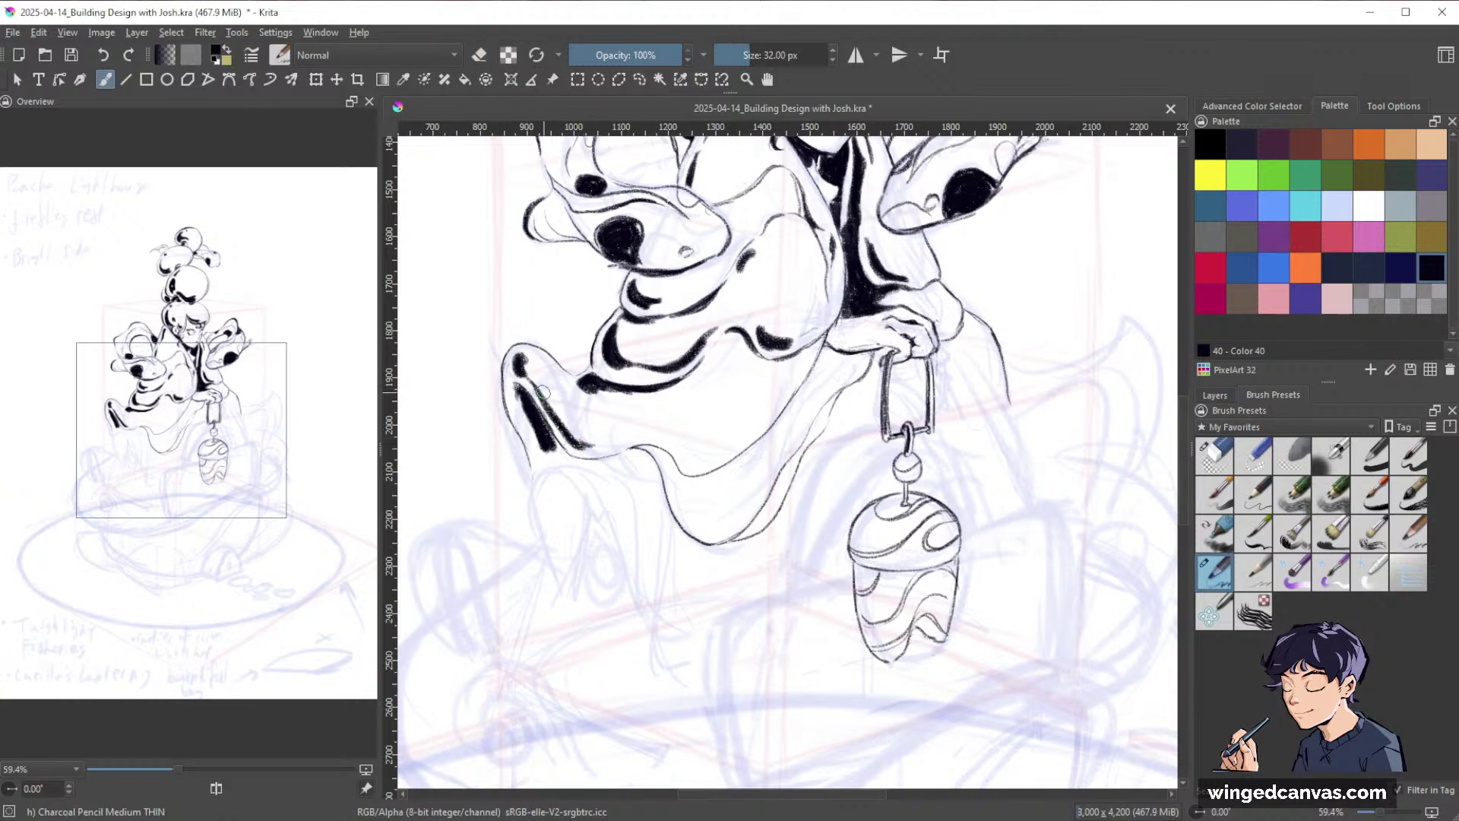
pyautogui.moveTo(564, 423)
pyautogui.mouseDown()
pyautogui.moveTo(552, 402)
pyautogui.moveTo(574, 437)
pyautogui.moveTo(598, 439)
pyautogui.mouseUp()
pyautogui.moveTo(541, 395); pyautogui.dragTo(656, 470)
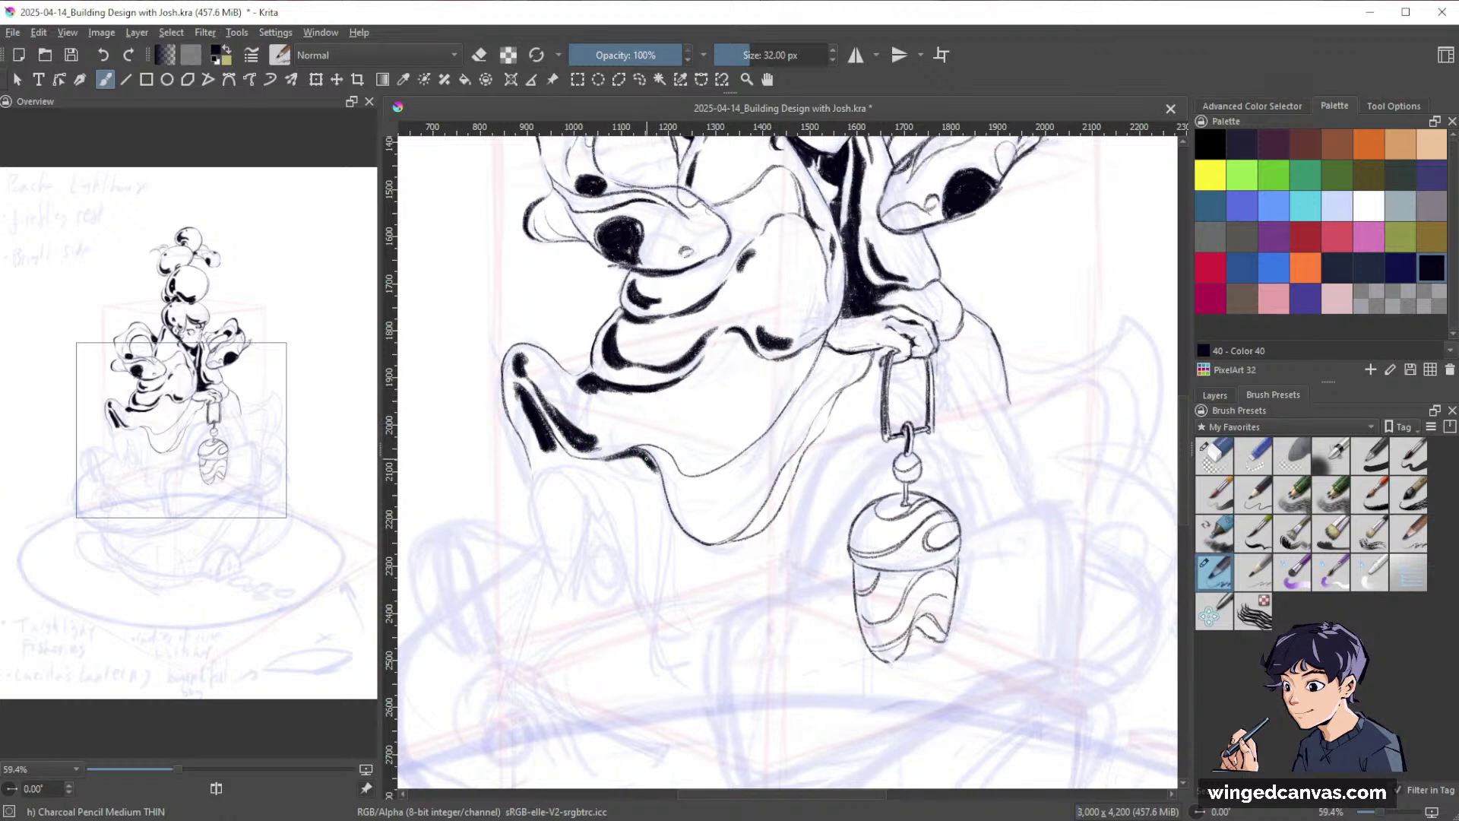
# Carry the black hem shadow over the wave and down the fold, adding a short accent stroke above it at 32 px.
pyautogui.moveTo(650, 459); pyautogui.dragTo(667, 502)
pyautogui.press('e')
pyautogui.press('e')
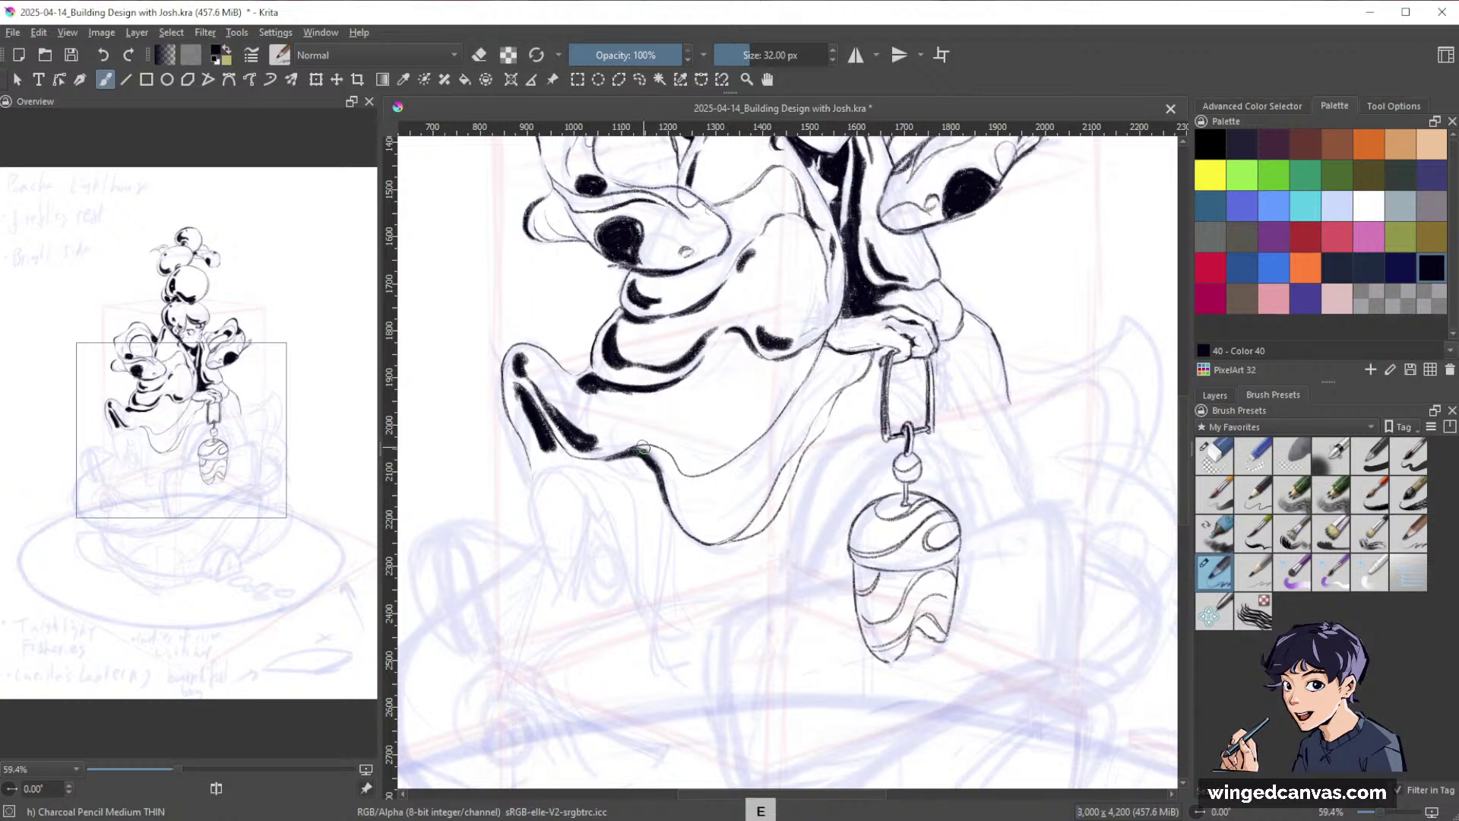
pyautogui.moveTo(648, 451)
pyautogui.mouseDown()
pyautogui.moveTo(682, 477)
pyautogui.moveTo(690, 445)
pyautogui.mouseUp()
# Reshape the left curl's shadow by erasing its ragged lower tips and filling it out to the curl's bottom edge at 32 px.
pyautogui.press('e')
pyautogui.moveTo(966, 478); pyautogui.dragTo(980, 513)
pyautogui.moveTo(858, 419); pyautogui.dragTo(922, 340)
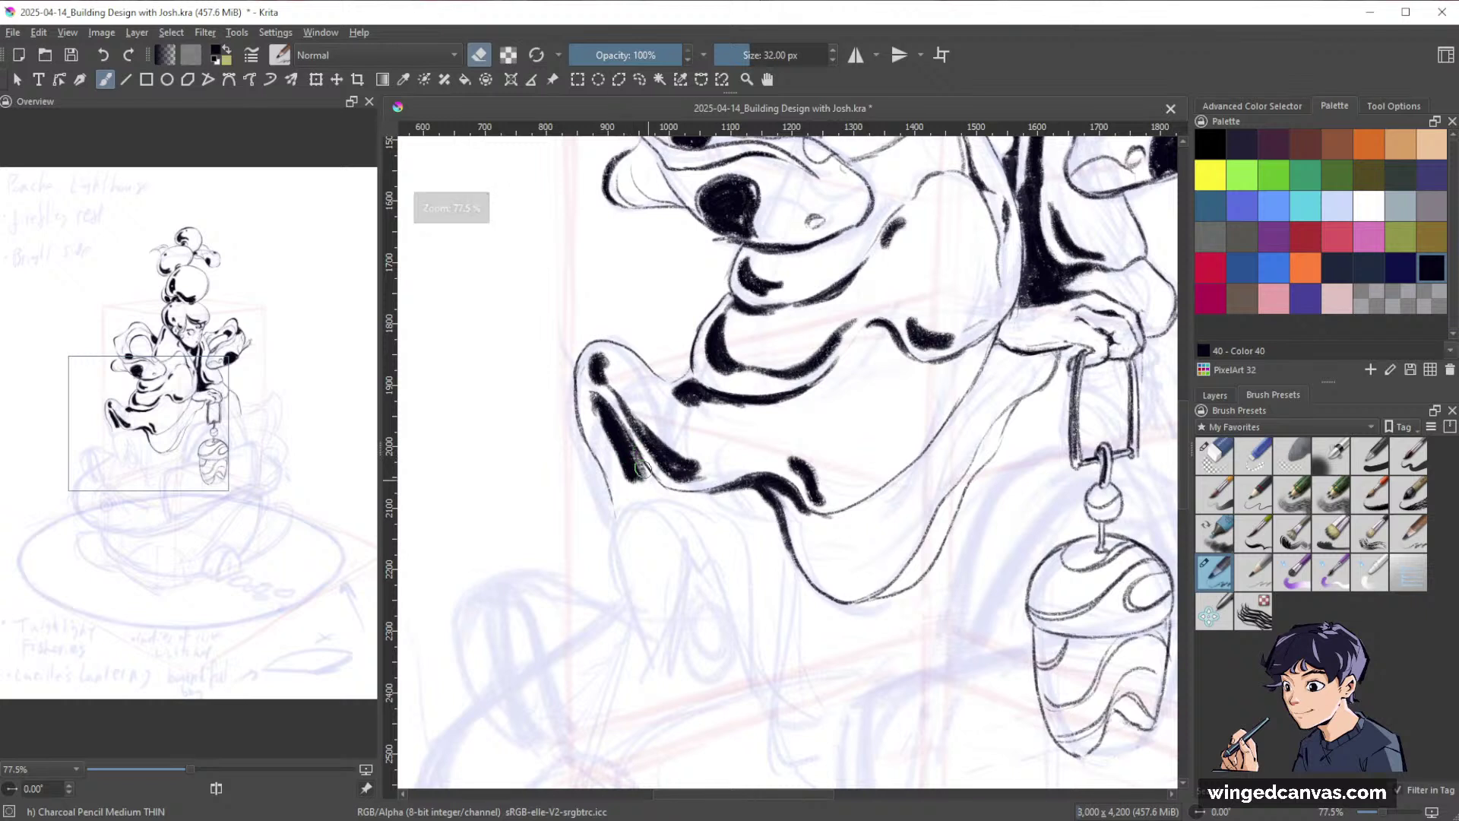
pyautogui.moveTo(630, 444); pyautogui.dragTo(652, 484)
pyautogui.press('e')
pyautogui.moveTo(596, 393)
pyautogui.mouseDown()
pyautogui.moveTo(627, 475)
pyautogui.moveTo(617, 465)
pyautogui.mouseUp()
pyautogui.moveTo(588, 395)
pyautogui.mouseDown()
pyautogui.moveTo(621, 474)
pyautogui.moveTo(587, 388)
pyautogui.moveTo(623, 477)
pyautogui.moveTo(616, 403)
pyautogui.moveTo(644, 485)
pyautogui.moveTo(642, 467)
pyautogui.moveTo(625, 466)
pyautogui.moveTo(635, 497)
pyautogui.moveTo(686, 507)
pyautogui.mouseUp()
pyautogui.press('e')
pyautogui.press('e')
# Extend the fold shadow down into the rounded hem, trim its lower end and give it a forked inner tip at 32 px.
pyautogui.moveTo(1058, 541)
pyautogui.mouseDown()
pyautogui.moveTo(943, 617)
pyautogui.moveTo(618, 691)
pyautogui.mouseUp()
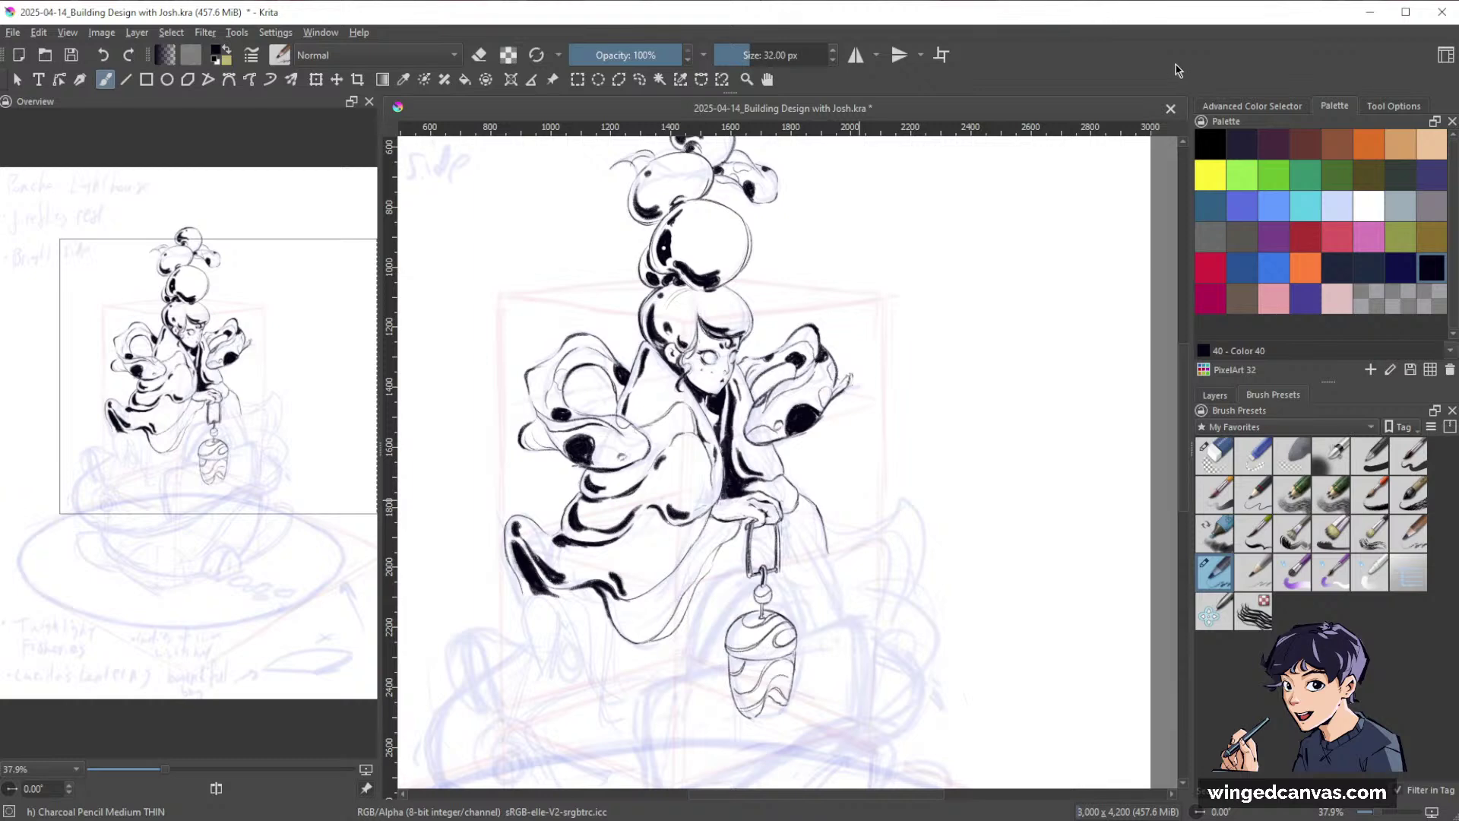
pyautogui.moveTo(973, 573); pyautogui.dragTo(962, 485)
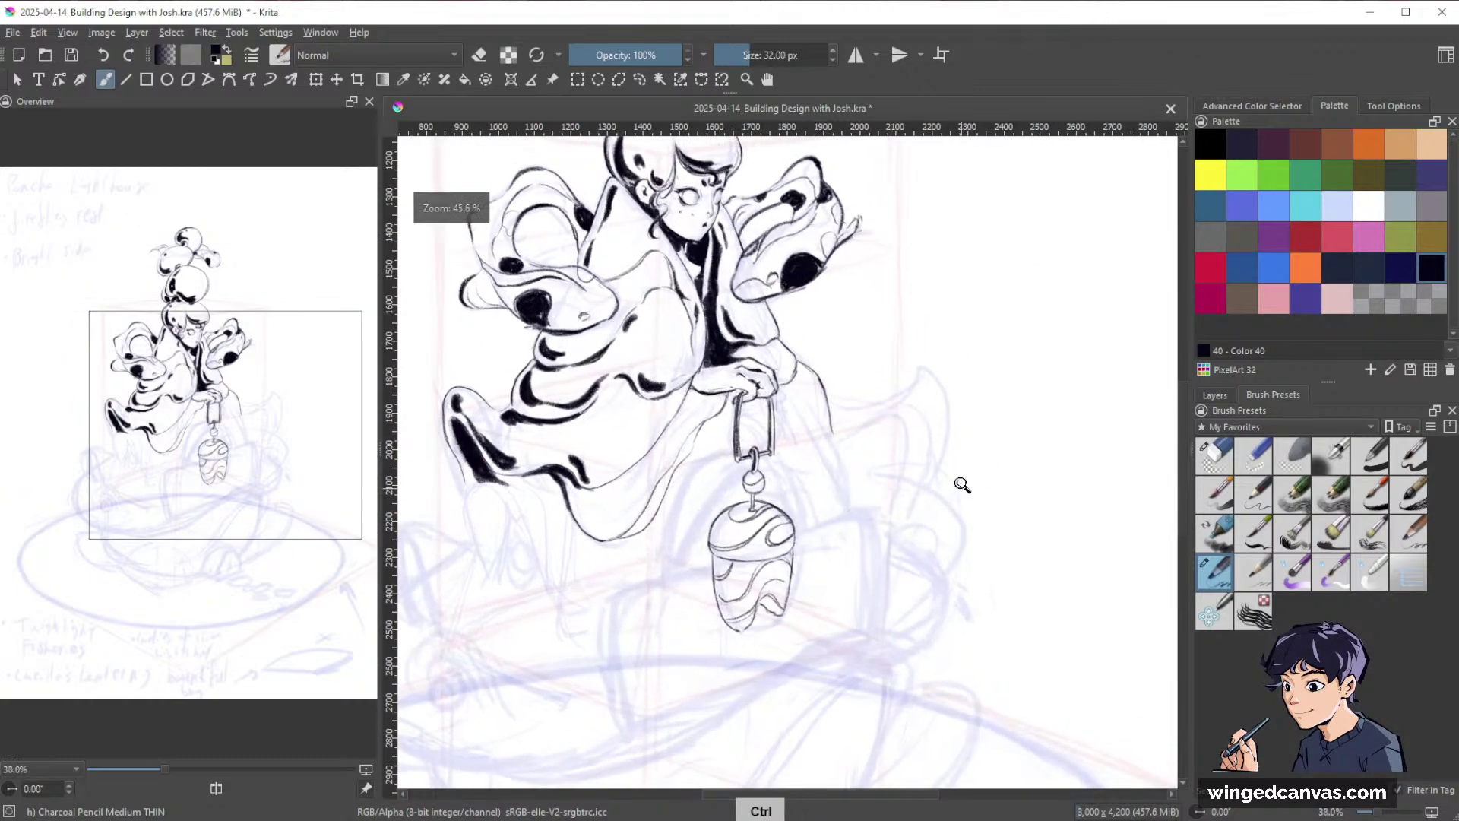
pyautogui.moveTo(874, 551); pyautogui.dragTo(1026, 606)
pyautogui.moveTo(980, 531); pyautogui.dragTo(903, 487)
pyautogui.moveTo(880, 513)
pyautogui.mouseDown()
pyautogui.moveTo(840, 425)
pyautogui.moveTo(918, 491)
pyautogui.mouseUp()
pyautogui.moveTo(614, 554)
pyautogui.mouseDown()
pyautogui.moveTo(654, 633)
pyautogui.moveTo(630, 559)
pyautogui.moveTo(669, 622)
pyautogui.moveTo(625, 574)
pyautogui.mouseUp()
pyautogui.press('e')
pyautogui.moveTo(669, 638)
pyautogui.mouseDown()
pyautogui.moveTo(663, 608)
pyautogui.moveTo(642, 595)
pyautogui.moveTo(668, 639)
pyautogui.mouseUp()
pyautogui.press('e')
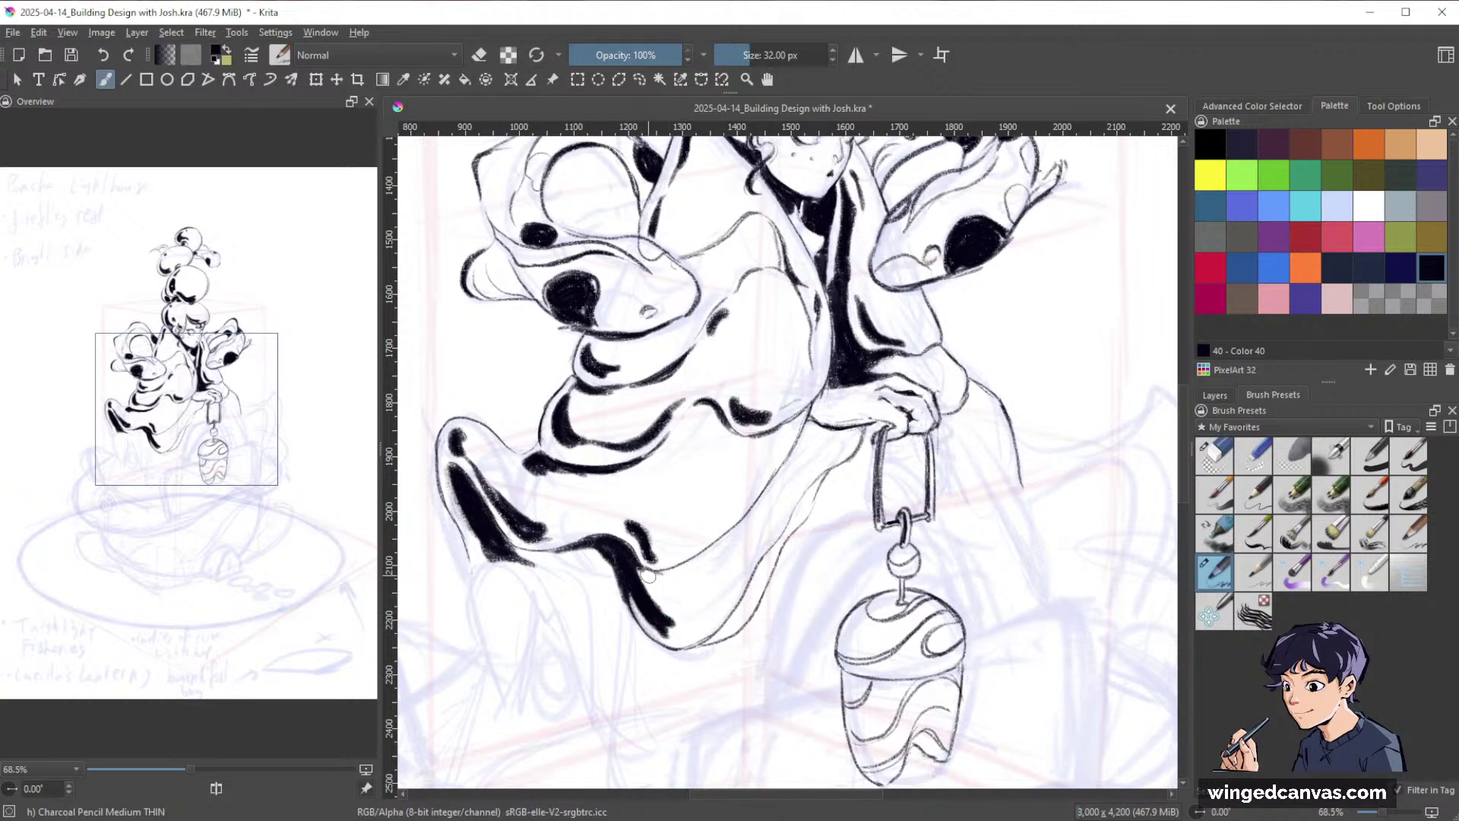
pyautogui.moveTo(657, 580)
pyautogui.mouseDown()
pyautogui.moveTo(667, 590)
pyautogui.moveTo(642, 593)
pyautogui.mouseUp()
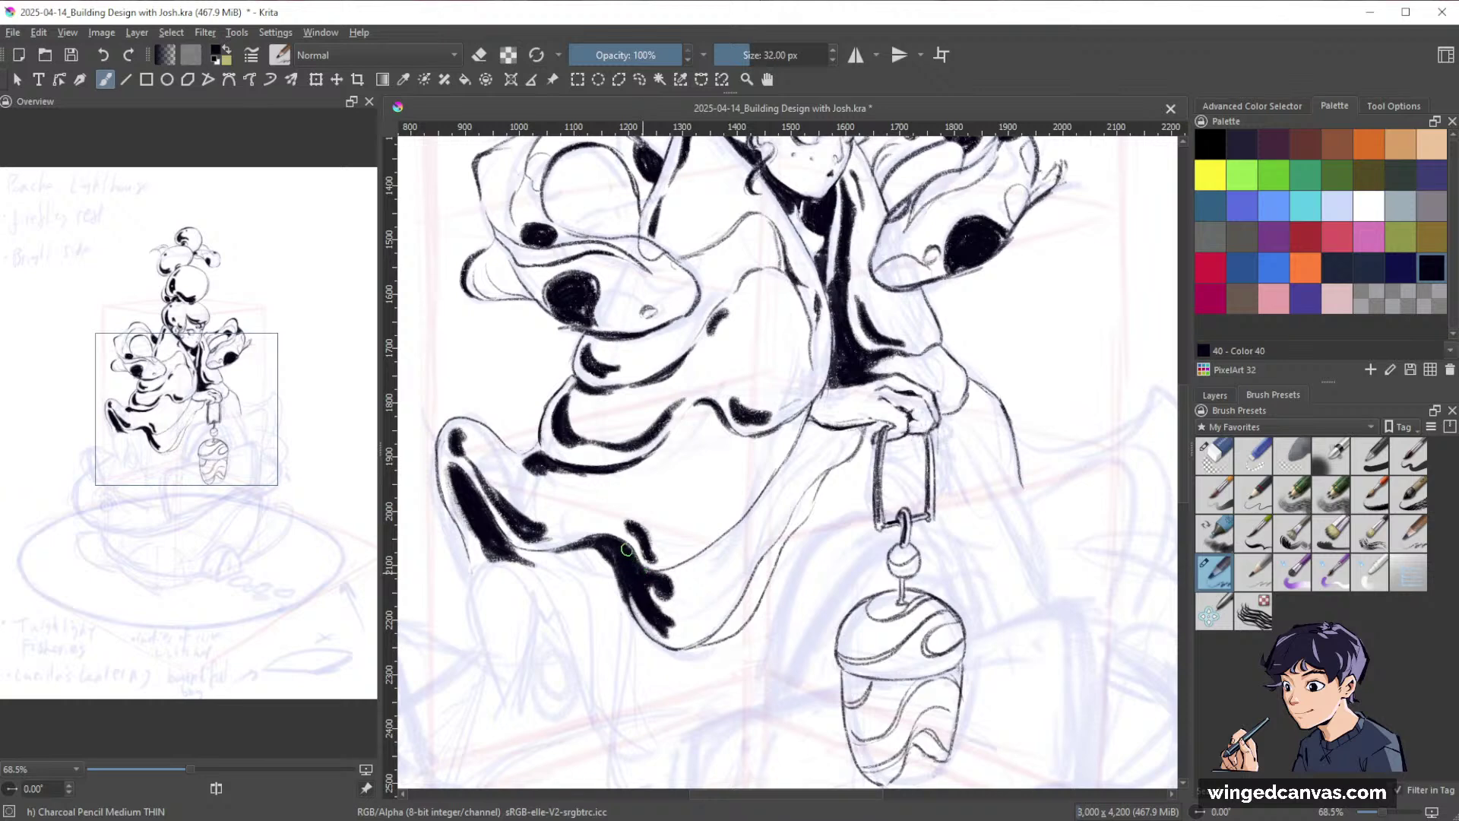
# Add a small black accent on the under-layer's inner line between the rounded hem and the hand at 32 px.
pyautogui.moveTo(994, 534); pyautogui.dragTo(993, 580)
pyautogui.moveTo(1048, 536); pyautogui.dragTo(1045, 490)
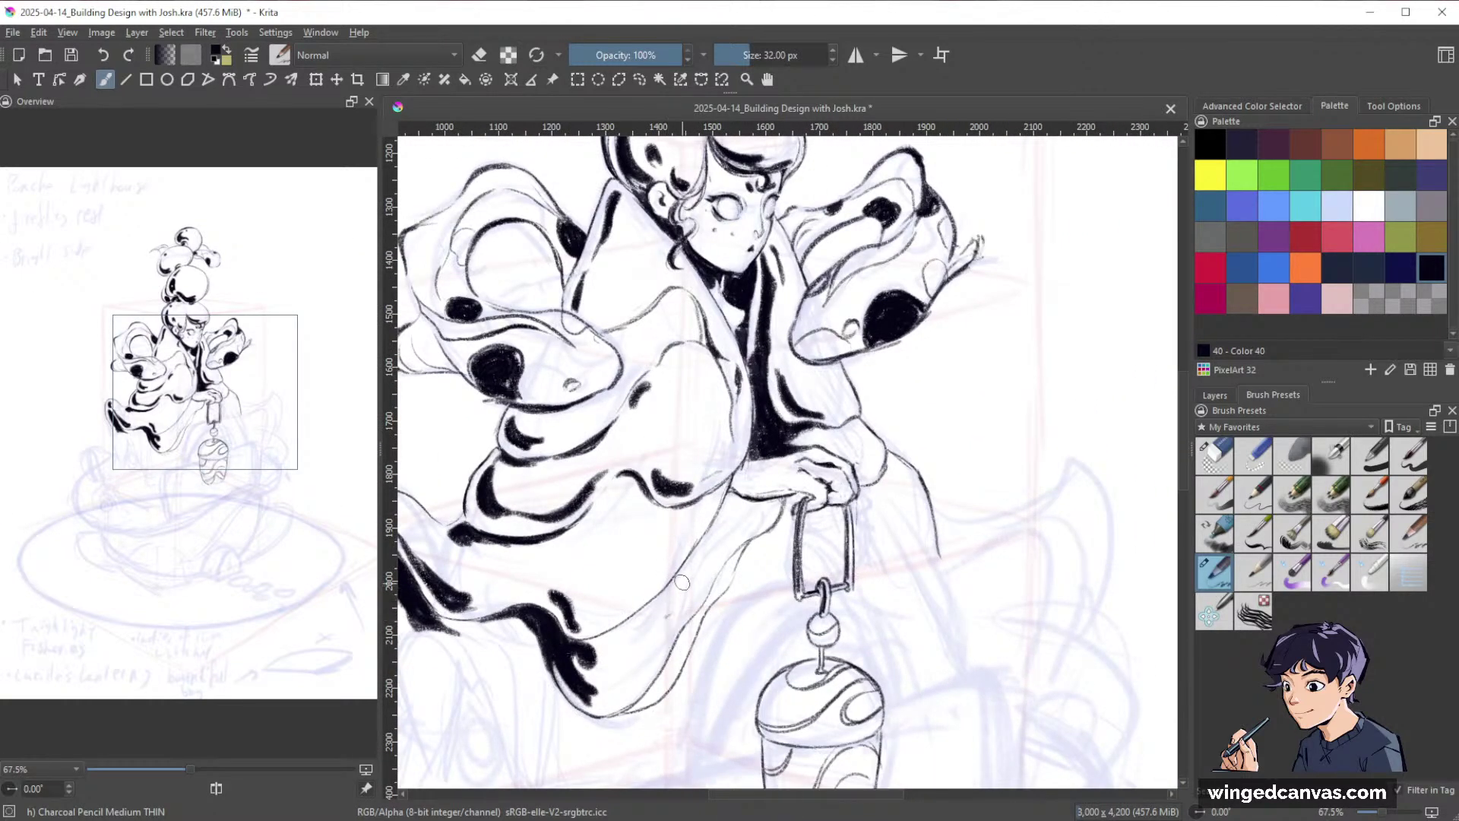
pyautogui.moveTo(682, 582); pyautogui.dragTo(677, 601)
# Paint a black shadow beneath the wrist, refine it with the brush reduced to 16 px, and erase excess from the under-layer's inner line.
pyautogui.moveTo(784, 494)
pyautogui.mouseDown()
pyautogui.moveTo(751, 512)
pyautogui.moveTo(776, 498)
pyautogui.mouseUp()
pyautogui.press('[')
pyautogui.press('[')
pyautogui.press('[')
pyautogui.press('[')
pyautogui.press('[')
pyautogui.press('[')
pyautogui.press('[')
pyautogui.press('[')
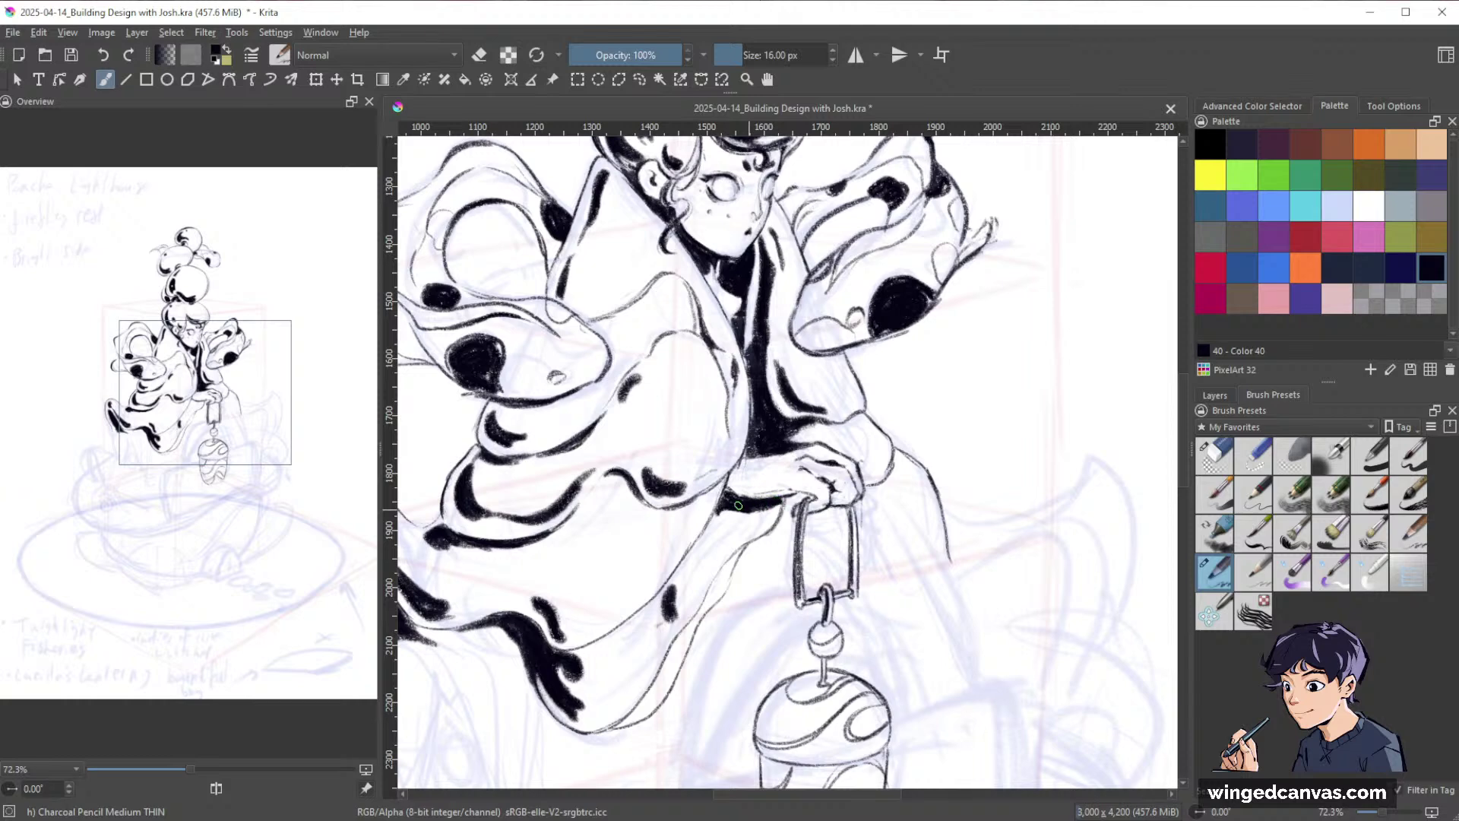
pyautogui.press('e')
pyautogui.moveTo(719, 496); pyautogui.dragTo(678, 557)
pyautogui.press('e')
# Ink a curved contour arching out below the hem's left fold and running down towards the teacup at 16 px.
pyautogui.moveTo(570, 644)
pyautogui.mouseDown()
pyautogui.moveTo(651, 602)
pyautogui.moveTo(916, 544)
pyautogui.mouseUp()
pyautogui.press('space')
pyautogui.moveTo(915, 544)
pyautogui.mouseDown()
pyautogui.moveTo(882, 565)
pyautogui.moveTo(933, 614)
pyautogui.moveTo(990, 514)
pyautogui.moveTo(977, 488)
pyautogui.mouseUp()
pyautogui.press('space')
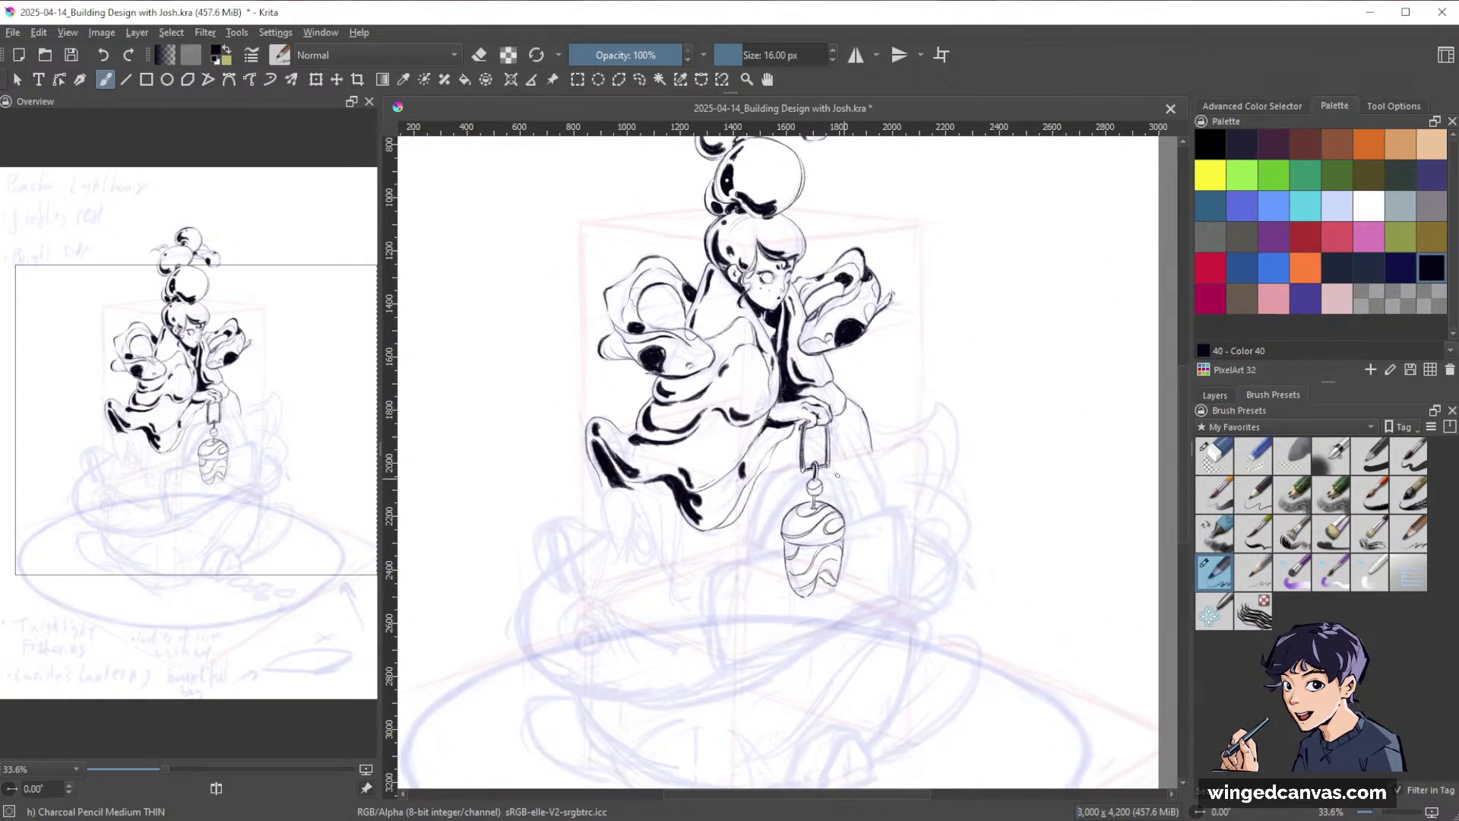
pyautogui.press('space')
pyautogui.moveTo(664, 483); pyautogui.dragTo(677, 427)
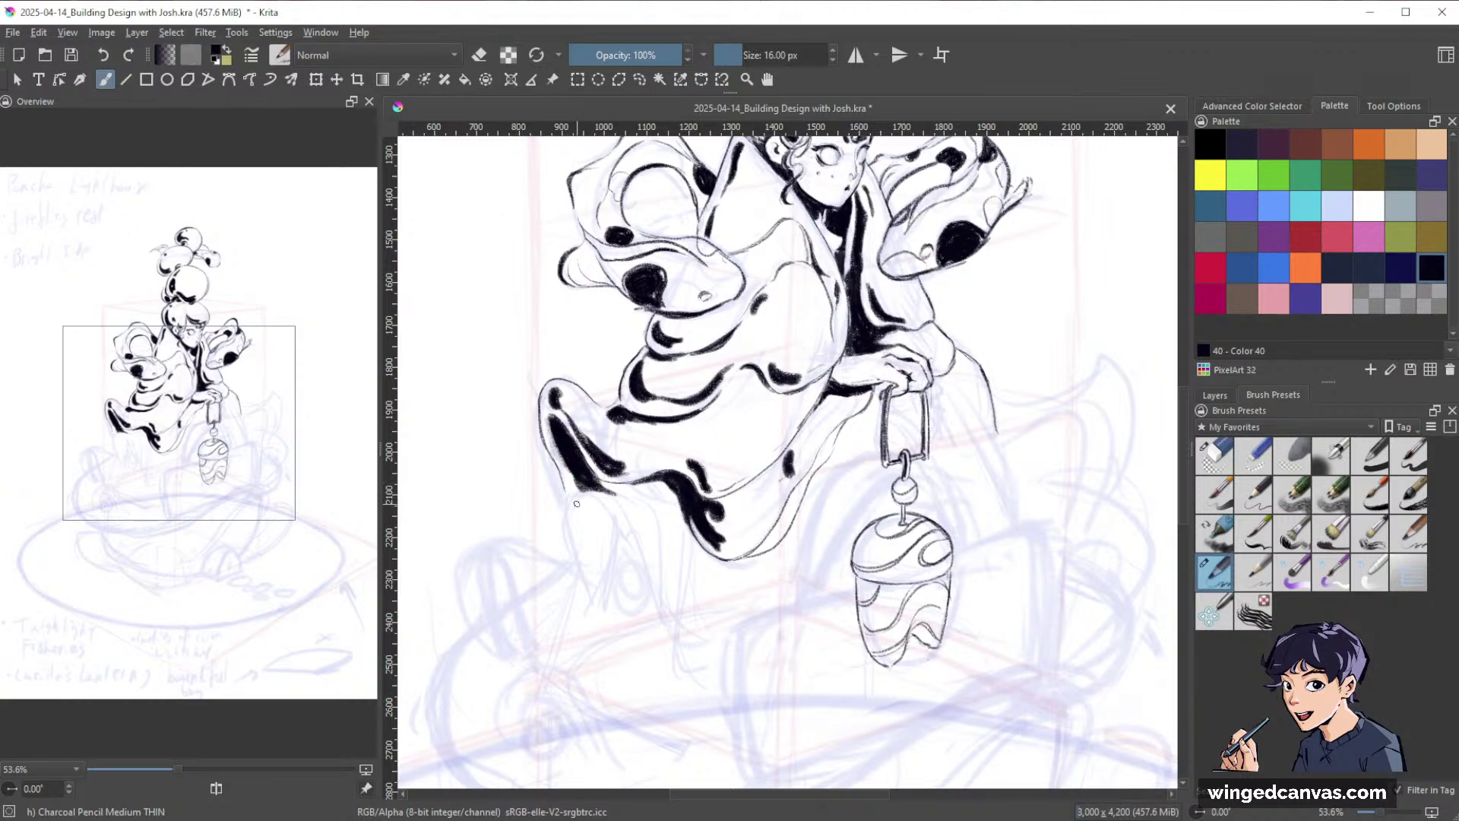
pyautogui.moveTo(576, 518)
pyautogui.mouseDown()
pyautogui.moveTo(612, 503)
pyautogui.moveTo(669, 624)
pyautogui.mouseUp()
# Thin the new curved contour below the hem by erasing along its inner side at 16 px.
pyautogui.press('e')
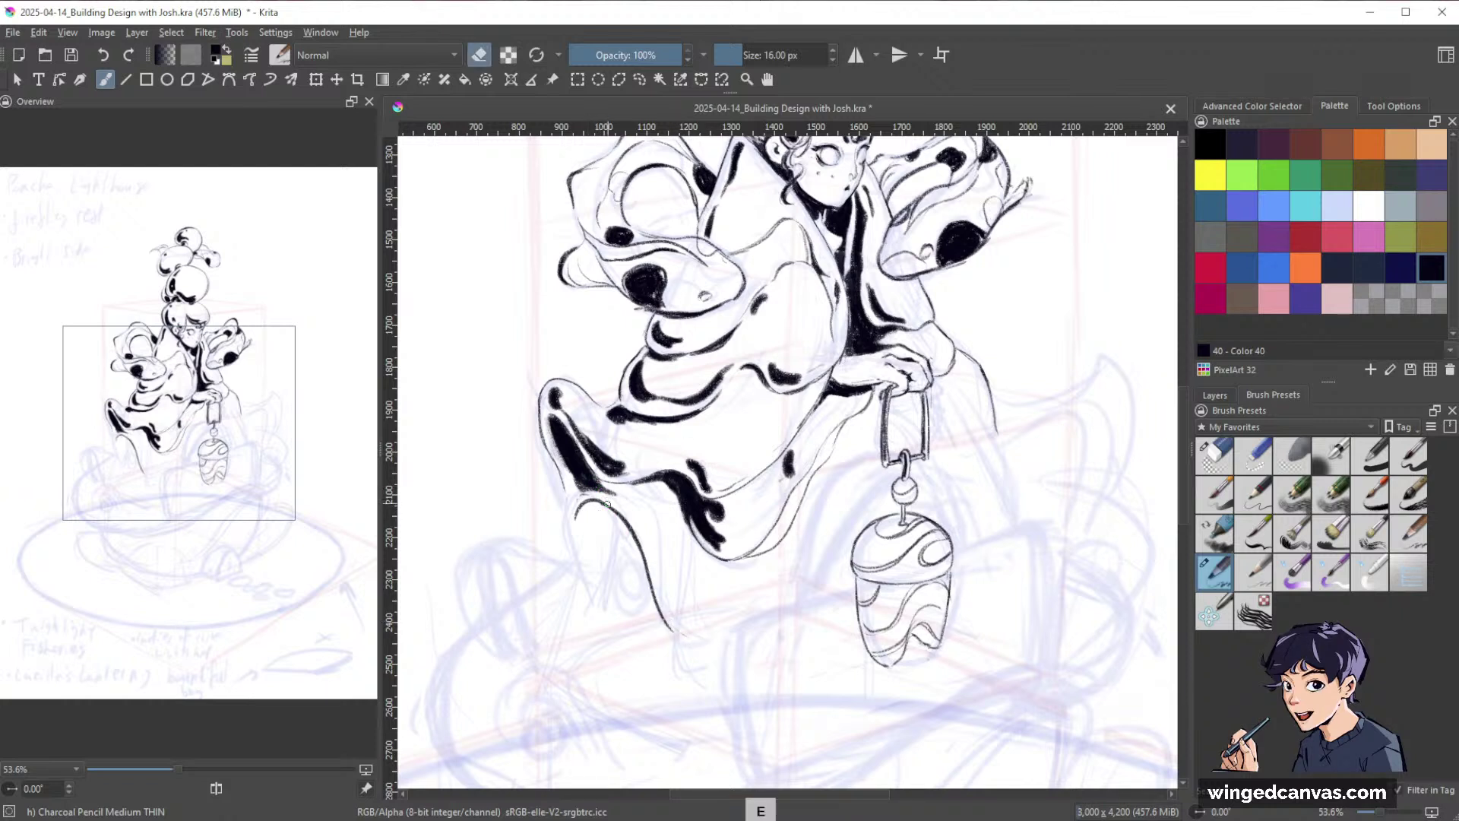
pyautogui.moveTo(626, 523); pyautogui.dragTo(649, 566)
pyautogui.moveTo(617, 510); pyautogui.dragTo(656, 598)
pyautogui.moveTo(624, 519); pyautogui.dragTo(640, 544)
pyautogui.press('e')
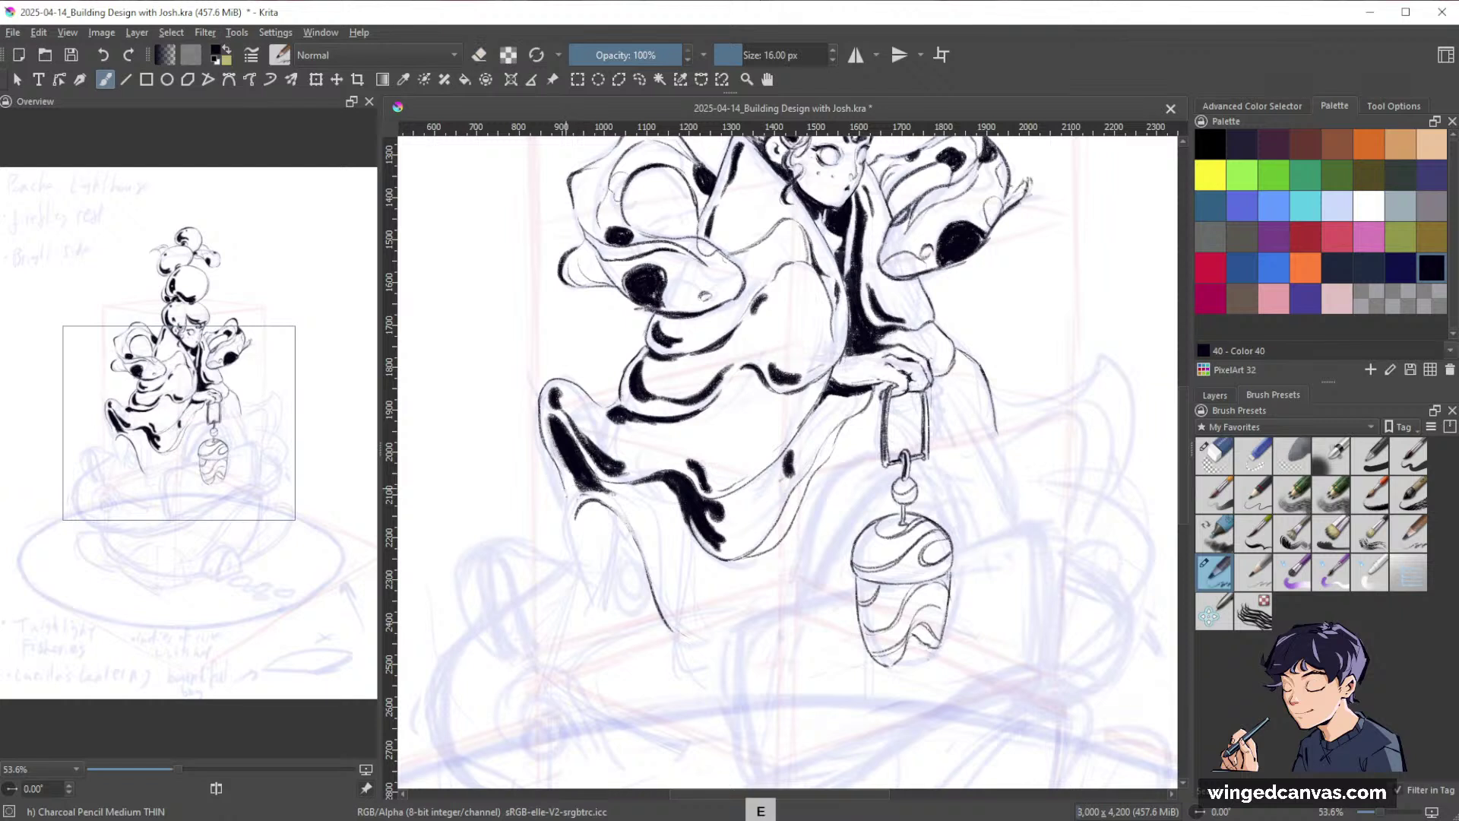
# Ink the opposite, outer side of the narrow form hanging below the left curl at 16 px.
pyautogui.press('e')
pyautogui.moveTo(564, 481); pyautogui.dragTo(588, 602)
pyautogui.press('e')
# Enlarge the brush to 30 px and fill the top of the narrow form below the hem with a black shadow.
pyautogui.press('space')
pyautogui.moveTo(1016, 593); pyautogui.dragTo(1010, 602)
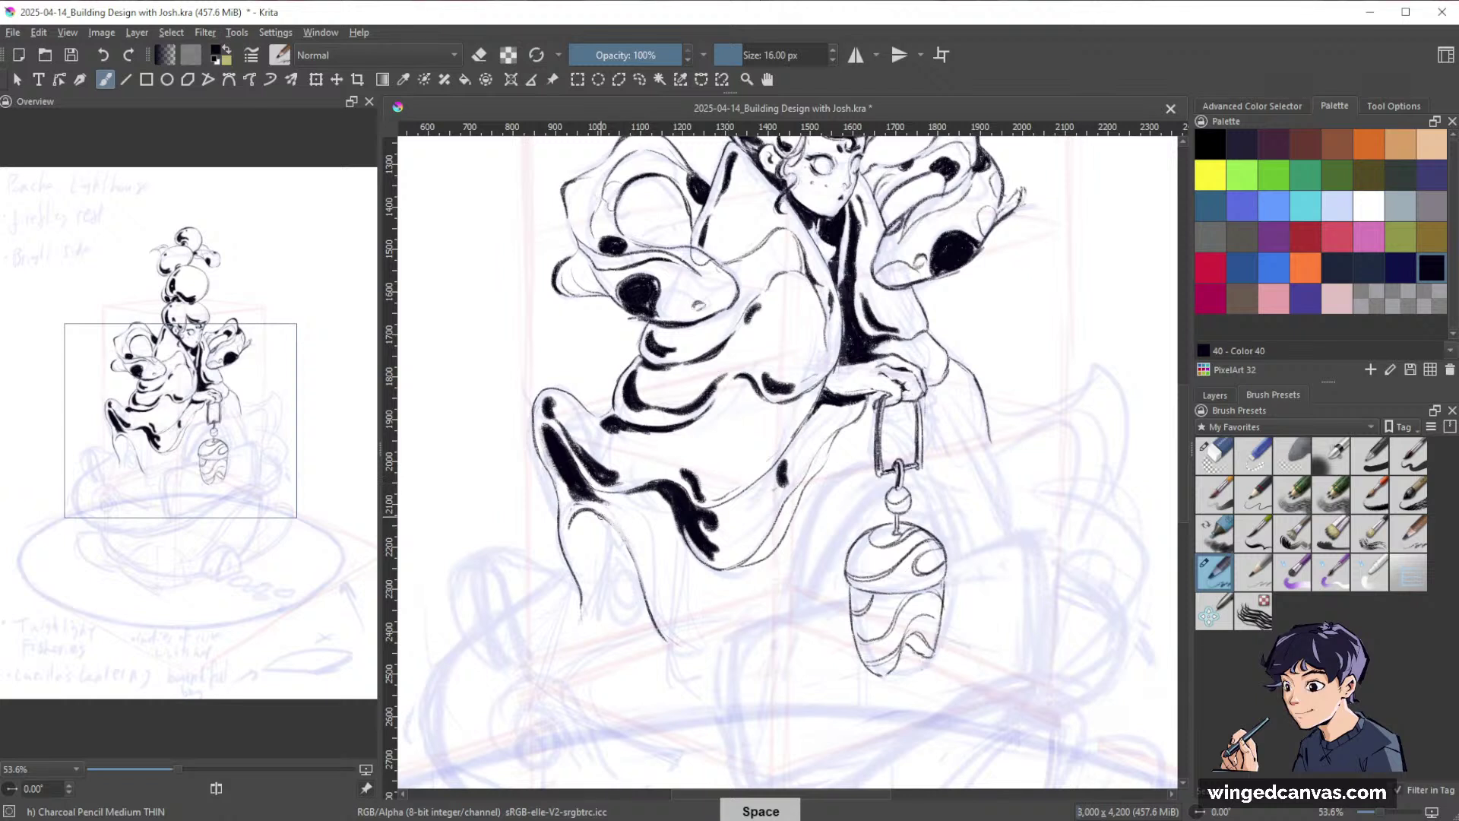
pyautogui.press(']')
pyautogui.press(']')
pyautogui.press(']')
pyautogui.press(']')
pyautogui.press(']')
pyautogui.press(']')
pyautogui.press(']')
pyautogui.moveTo(601, 526)
pyautogui.mouseDown()
pyautogui.moveTo(608, 562)
pyautogui.moveTo(582, 534)
pyautogui.moveTo(601, 548)
pyautogui.moveTo(585, 519)
pyautogui.moveTo(604, 531)
pyautogui.moveTo(620, 564)
pyautogui.moveTo(608, 524)
pyautogui.moveTo(617, 541)
pyautogui.moveTo(596, 553)
pyautogui.mouseUp()
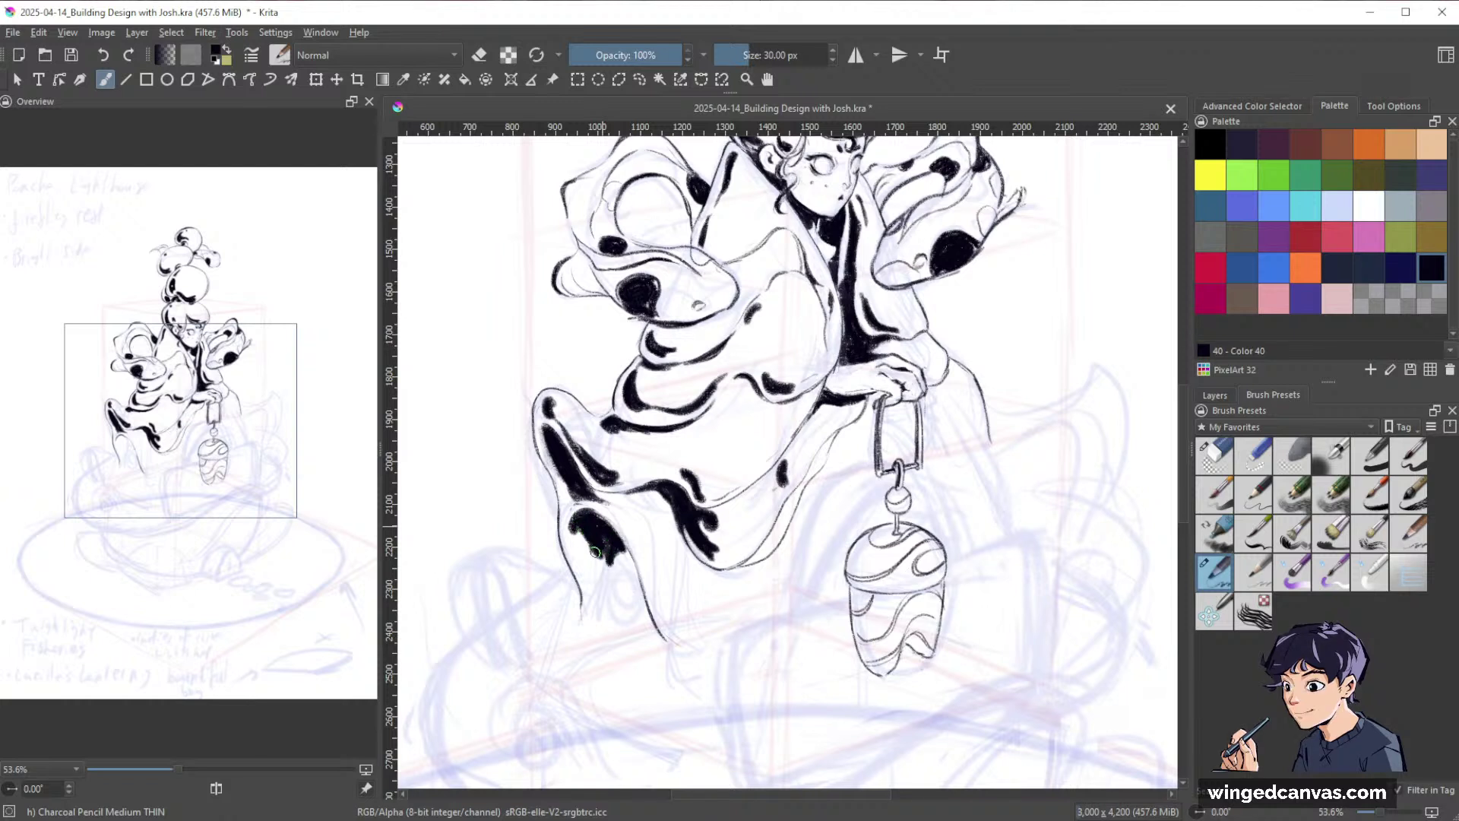
# Draw an oval with a concentric swirl inside the narrow form, directly beneath its black shadow, at 30 px.
pyautogui.press('space')
pyautogui.moveTo(620, 504); pyautogui.dragTo(659, 499)
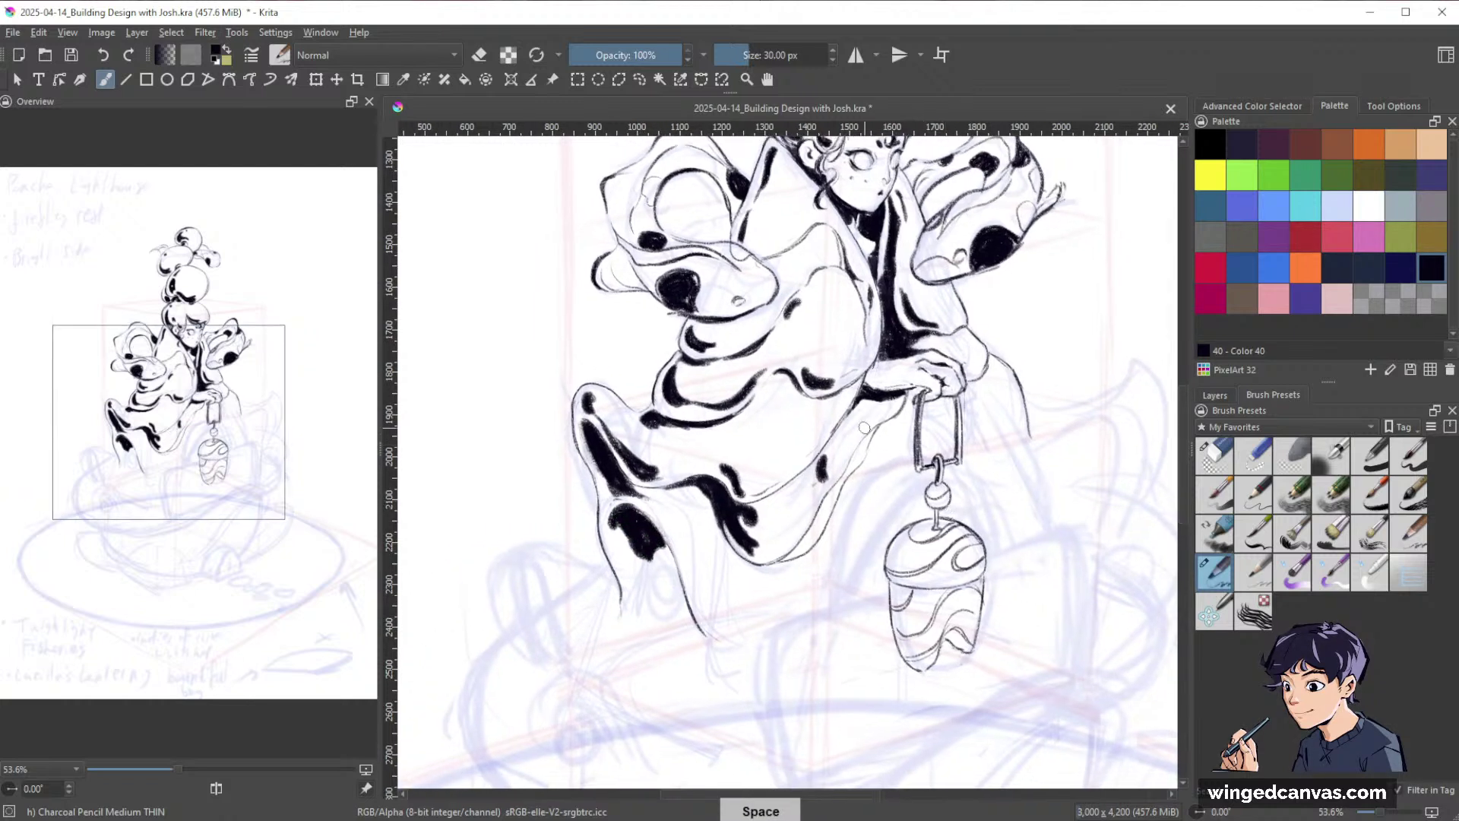
pyautogui.moveTo(865, 407); pyautogui.dragTo(944, 372)
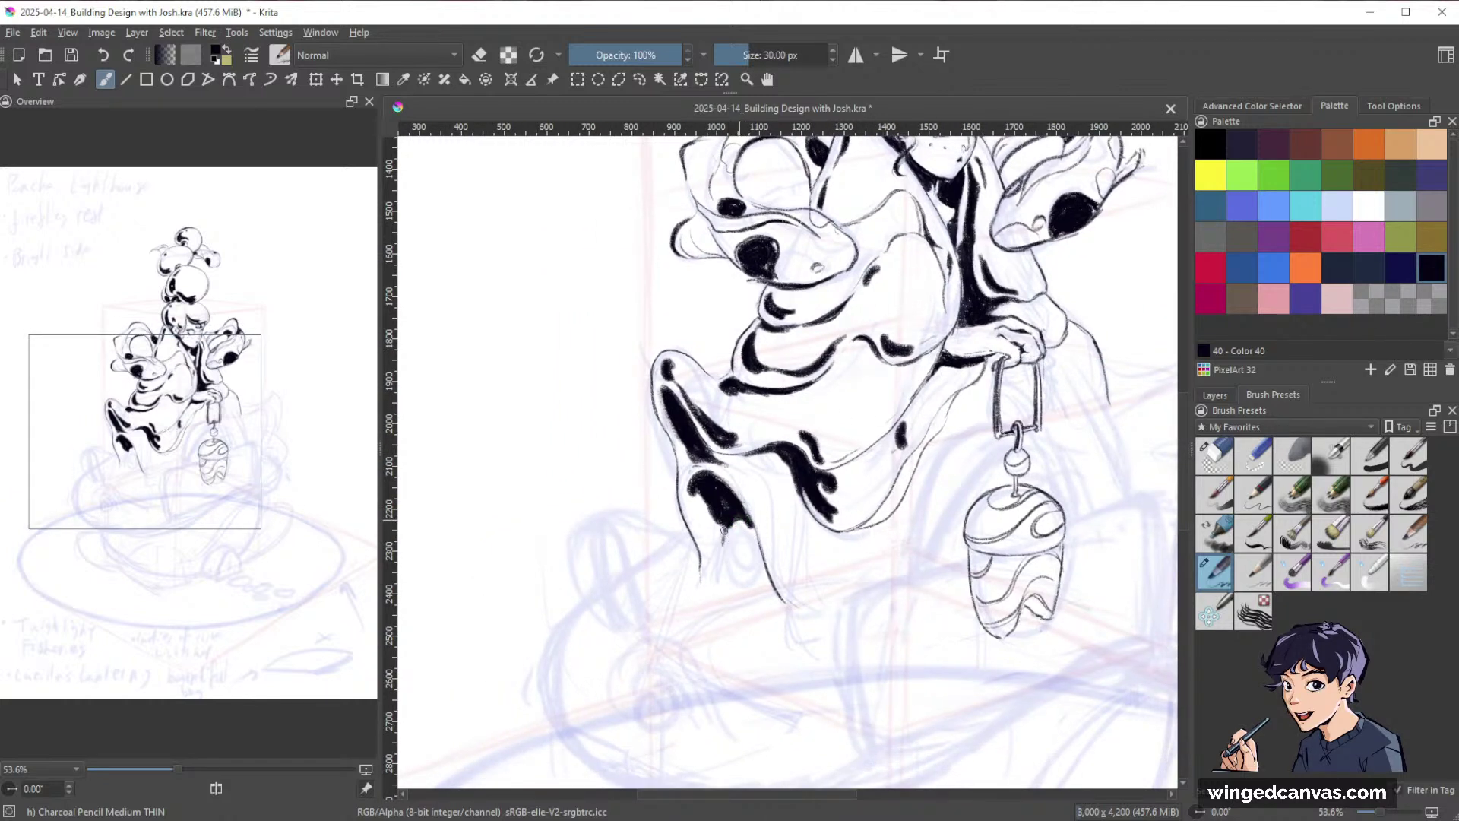
pyautogui.moveTo(721, 569)
pyautogui.mouseDown()
pyautogui.moveTo(728, 522)
pyautogui.moveTo(733, 573)
pyautogui.mouseUp()
pyautogui.press('e')
pyautogui.press('e')
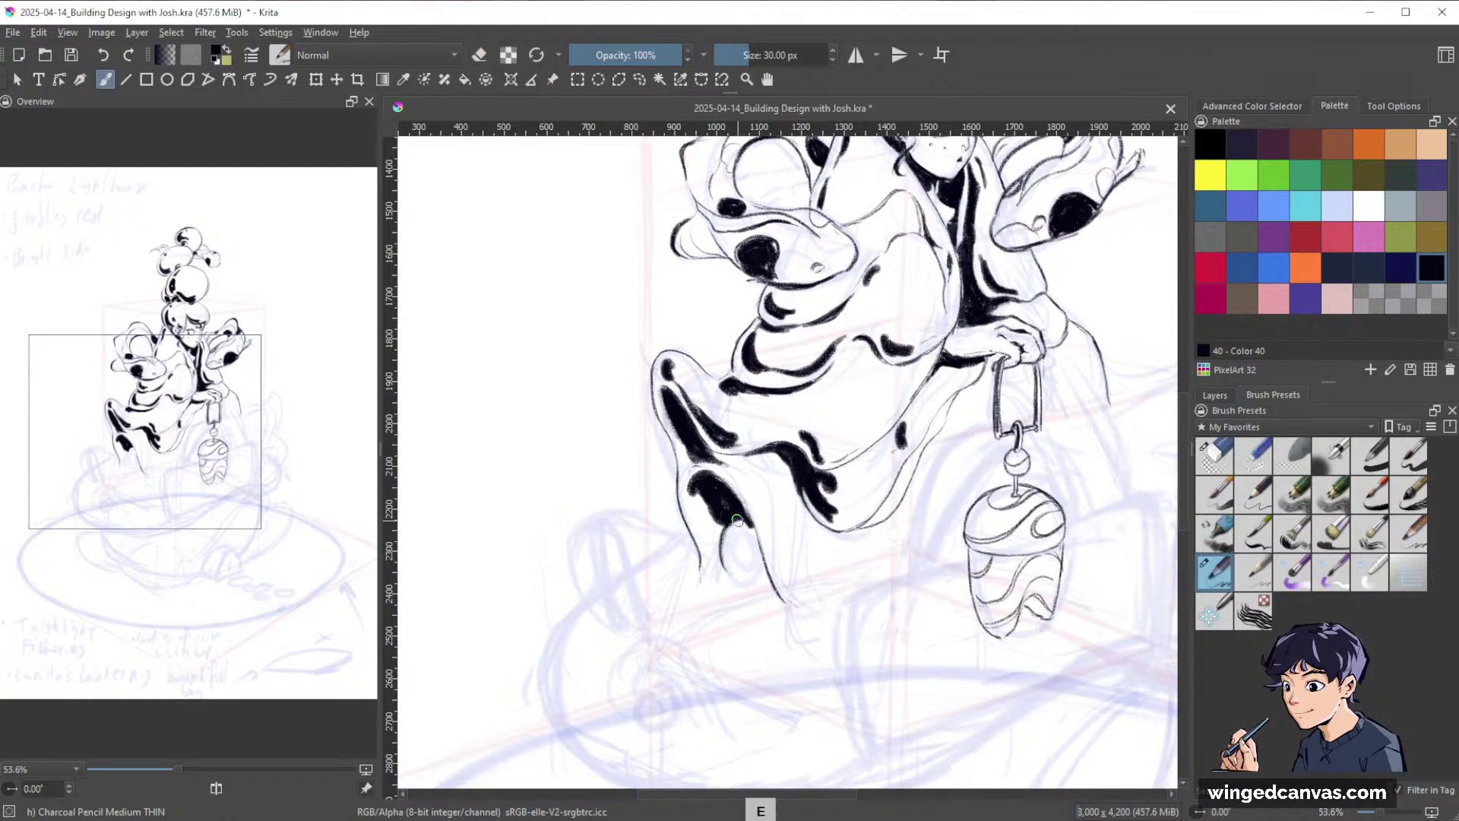
pyautogui.moveTo(729, 532)
pyautogui.mouseDown()
pyautogui.moveTo(734, 567)
pyautogui.moveTo(741, 537)
pyautogui.moveTo(745, 550)
pyautogui.moveTo(739, 567)
pyautogui.moveTo(726, 560)
pyautogui.moveTo(735, 572)
pyautogui.moveTo(736, 541)
pyautogui.moveTo(755, 552)
pyautogui.moveTo(744, 580)
pyautogui.moveTo(729, 576)
pyautogui.mouseUp()
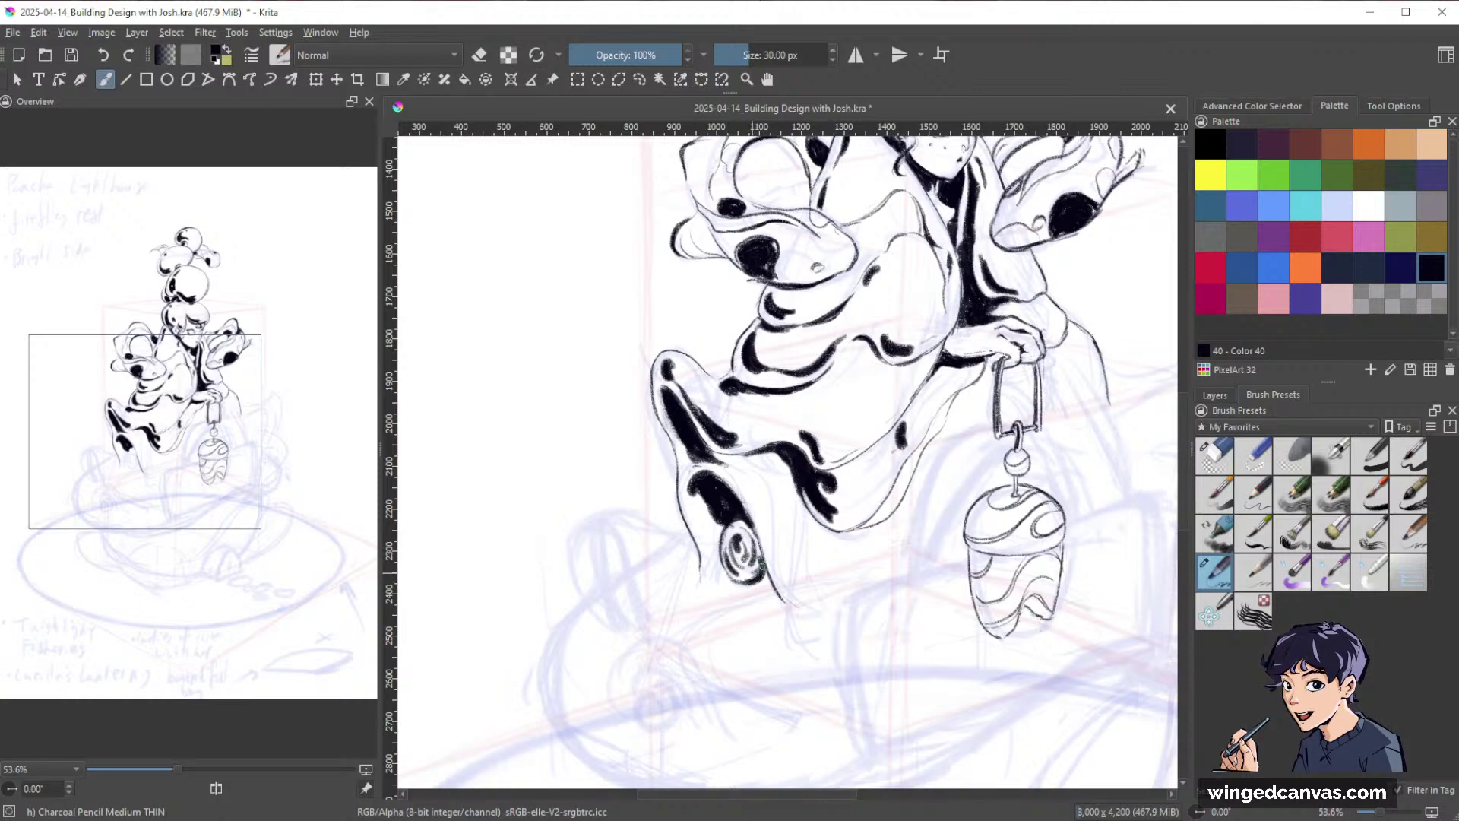
# Extend the black shadow down the outer side of the swirl oval with the 30 px brush.
pyautogui.moveTo(1004, 492); pyautogui.dragTo(915, 579)
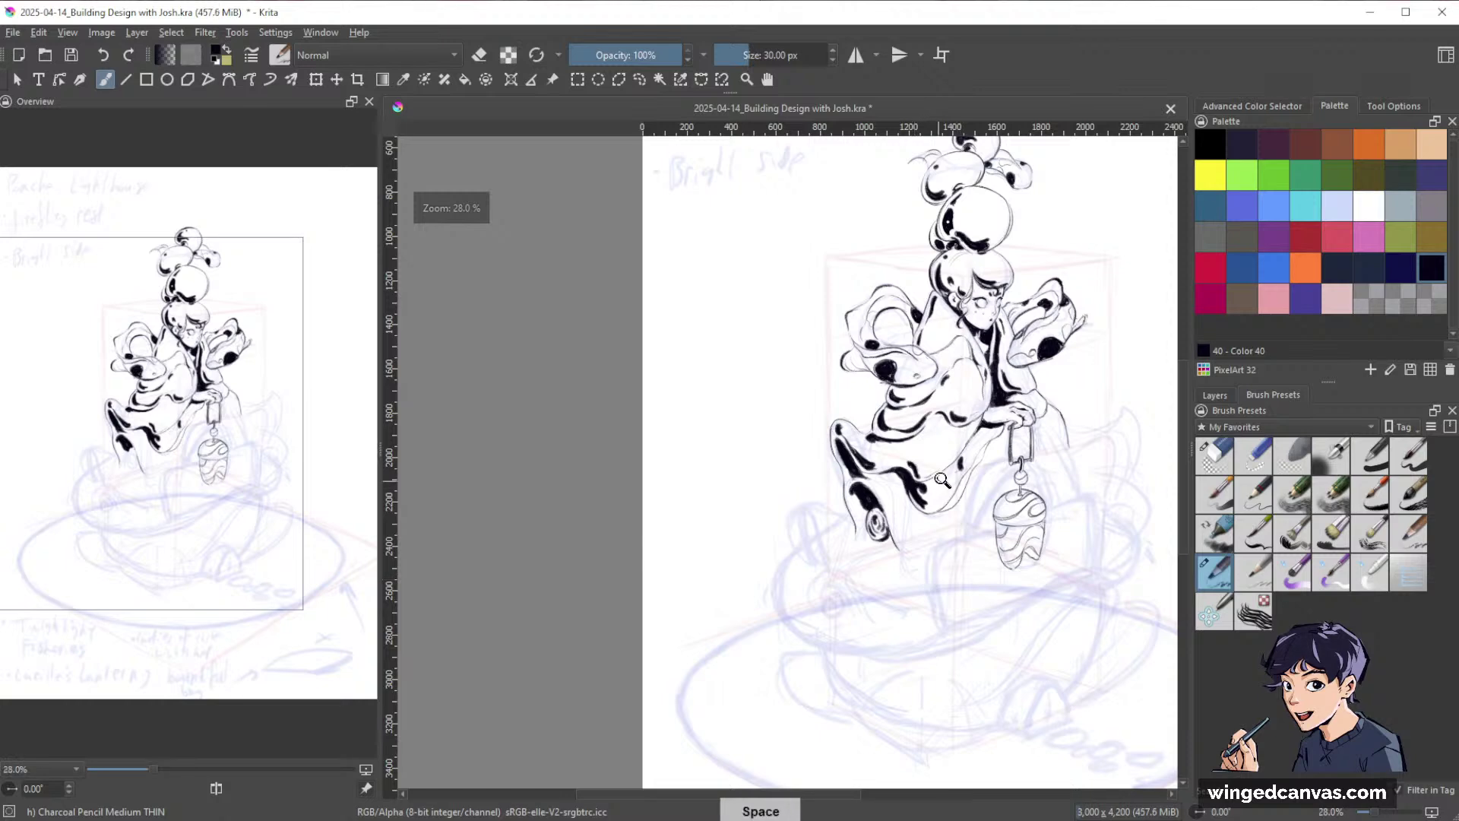
pyautogui.moveTo(959, 431); pyautogui.dragTo(965, 354)
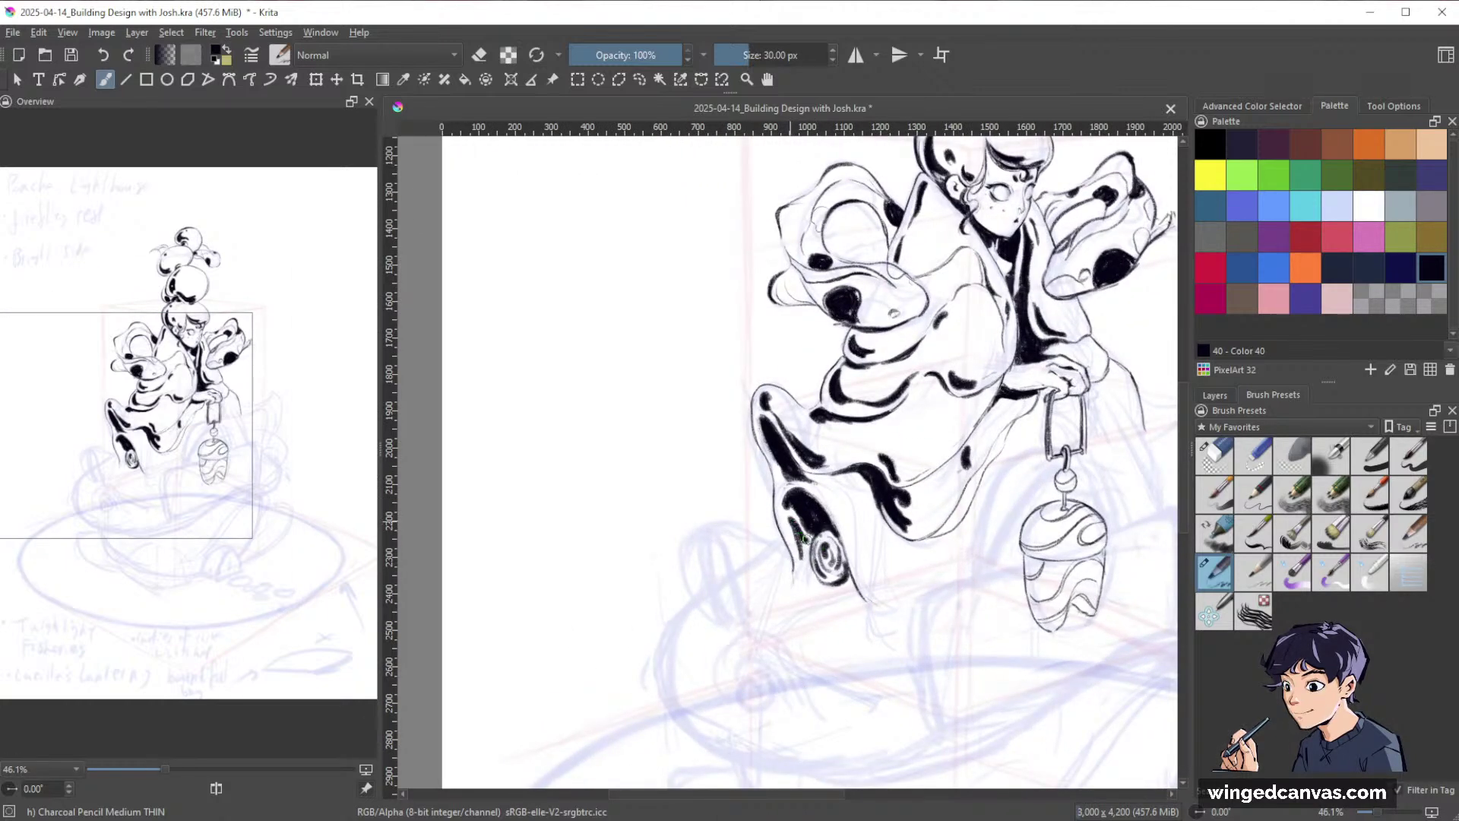
pyautogui.moveTo(800, 540); pyautogui.dragTo(804, 564)
pyautogui.press('space')
pyautogui.moveTo(1006, 518); pyautogui.dragTo(810, 637)
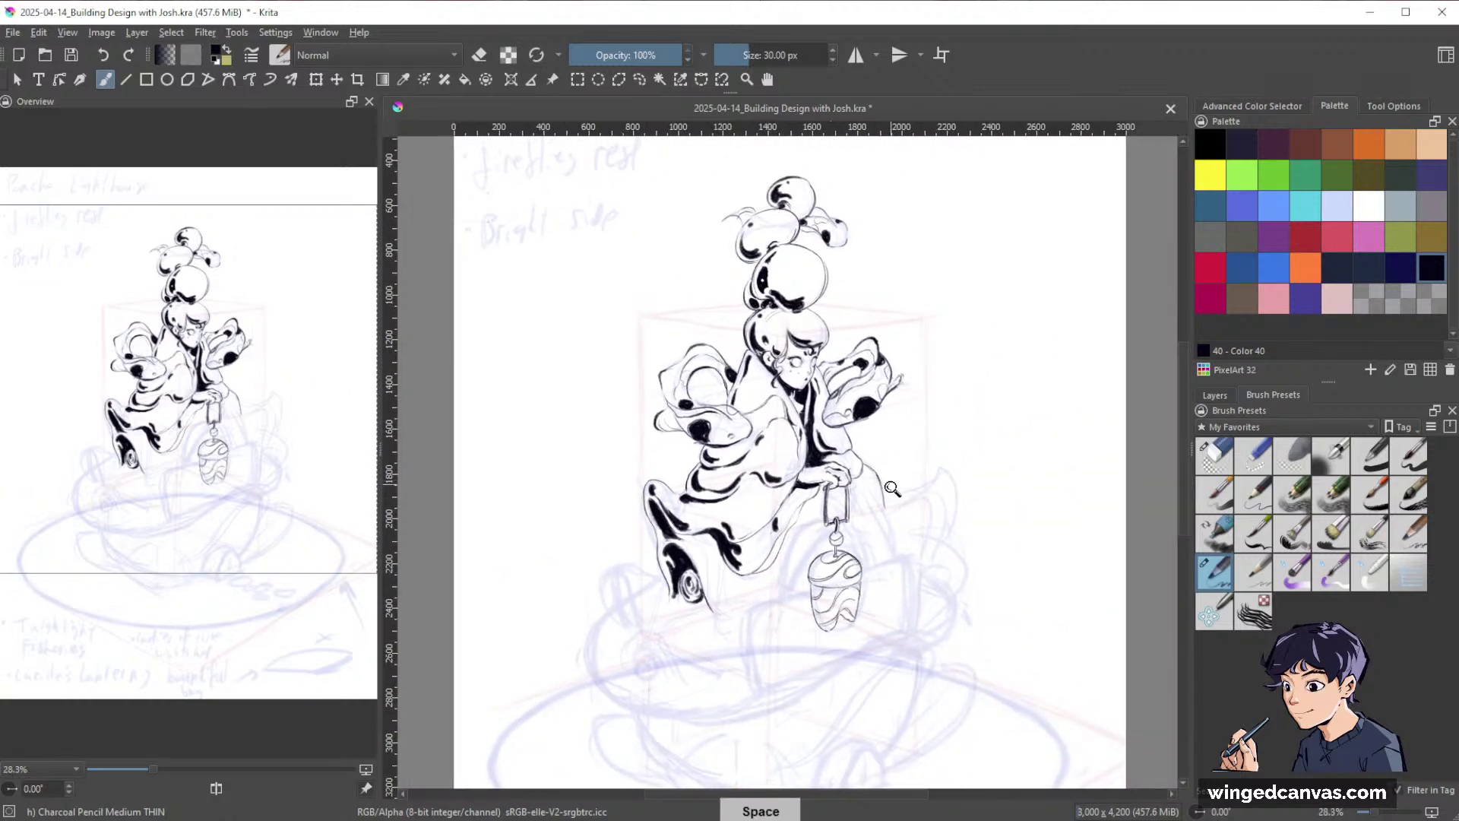
# Ink a curved robe line sweeping down from the swirled sleeve end at the figure's lower left.
pyautogui.moveTo(893, 489); pyautogui.dragTo(961, 431)
pyautogui.moveTo(885, 553); pyautogui.dragTo(952, 418)
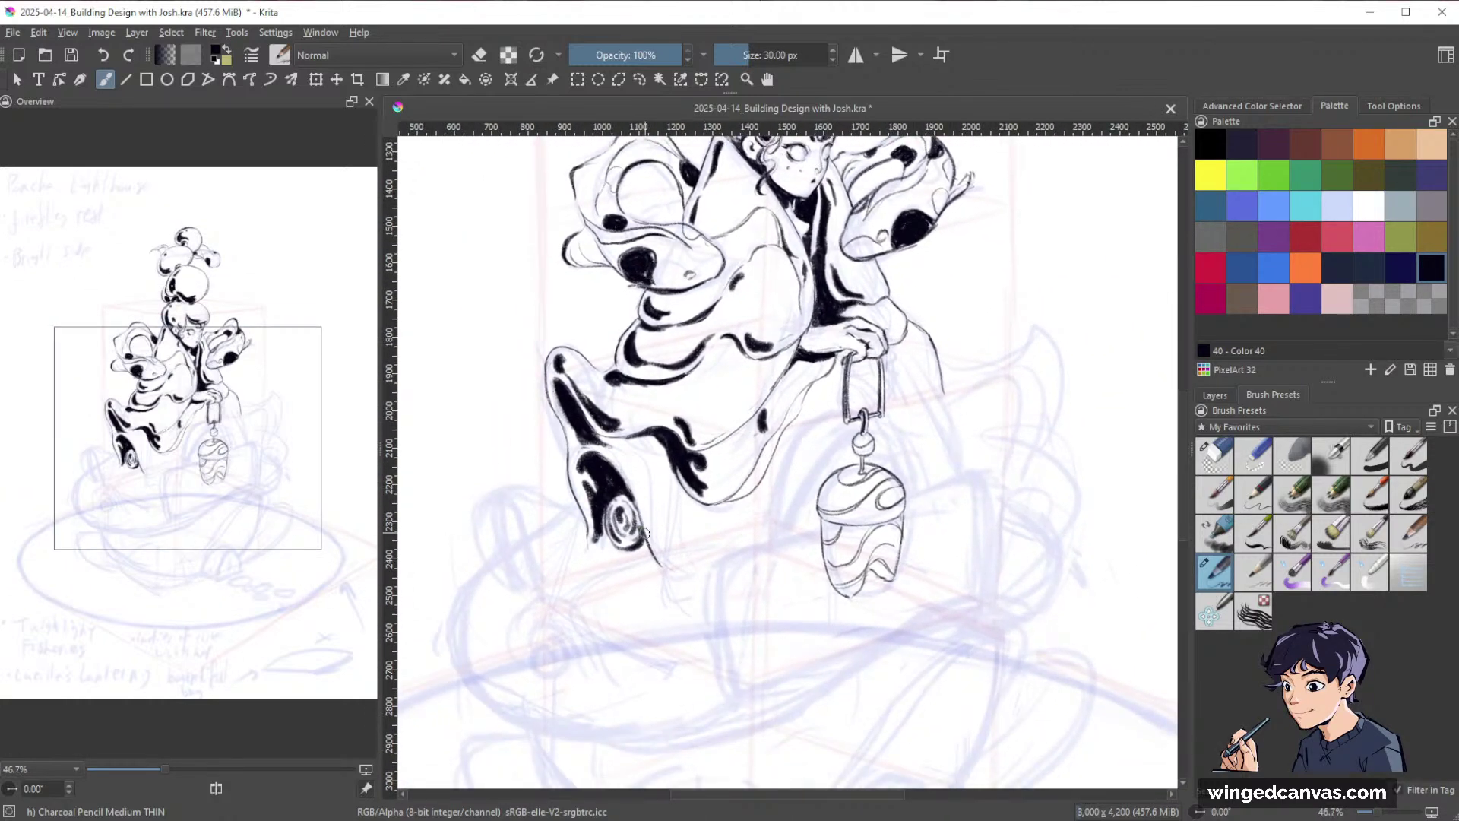
pyautogui.moveTo(643, 527); pyautogui.dragTo(707, 599)
pyautogui.press('space')
pyautogui.moveTo(673, 454); pyautogui.dragTo(782, 472)
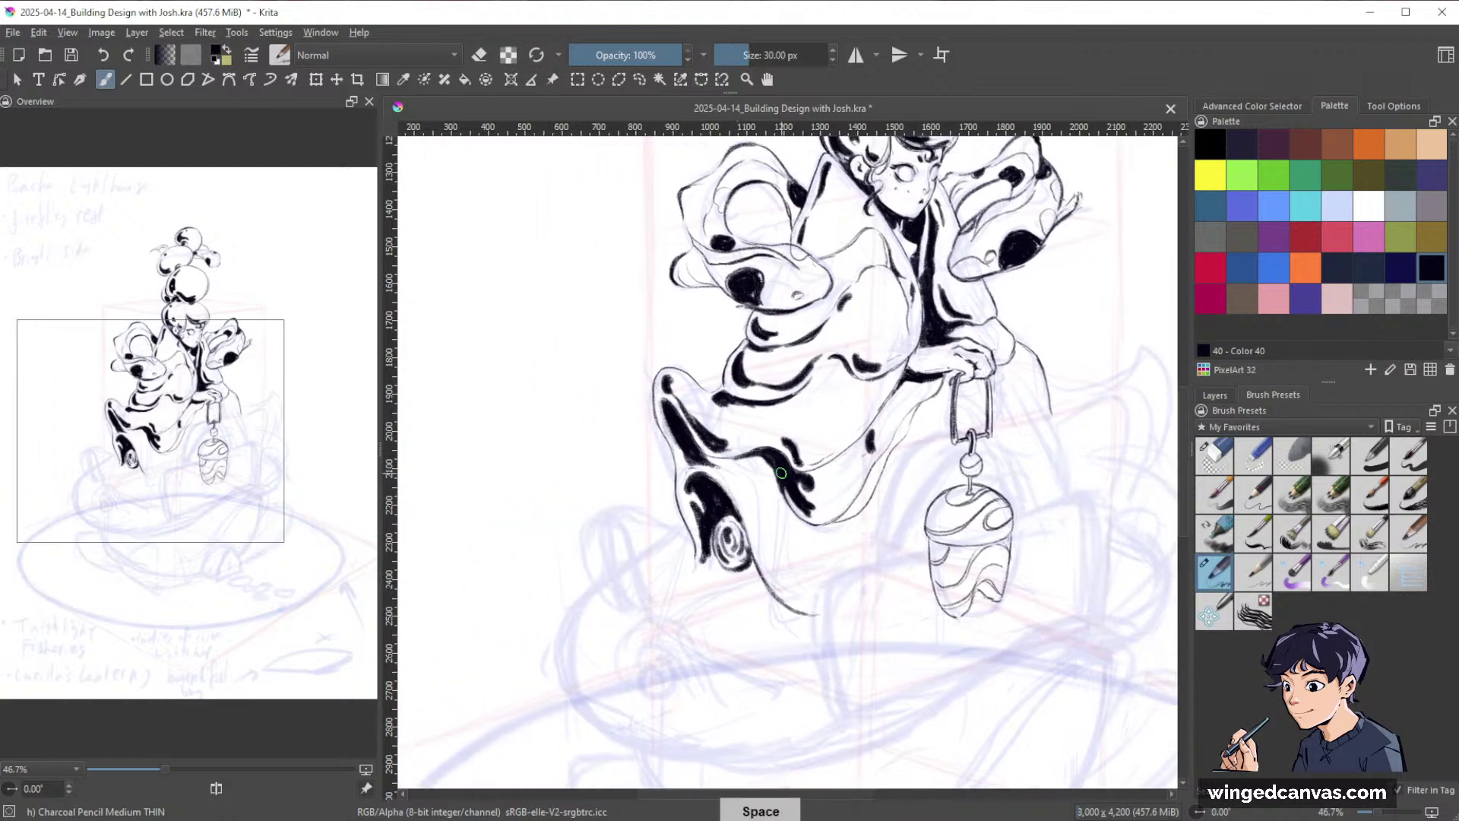
# Clean up the outer edge of the swirled sleeve and ink a wavy hem line curling outward on its left side.
pyautogui.press('e')
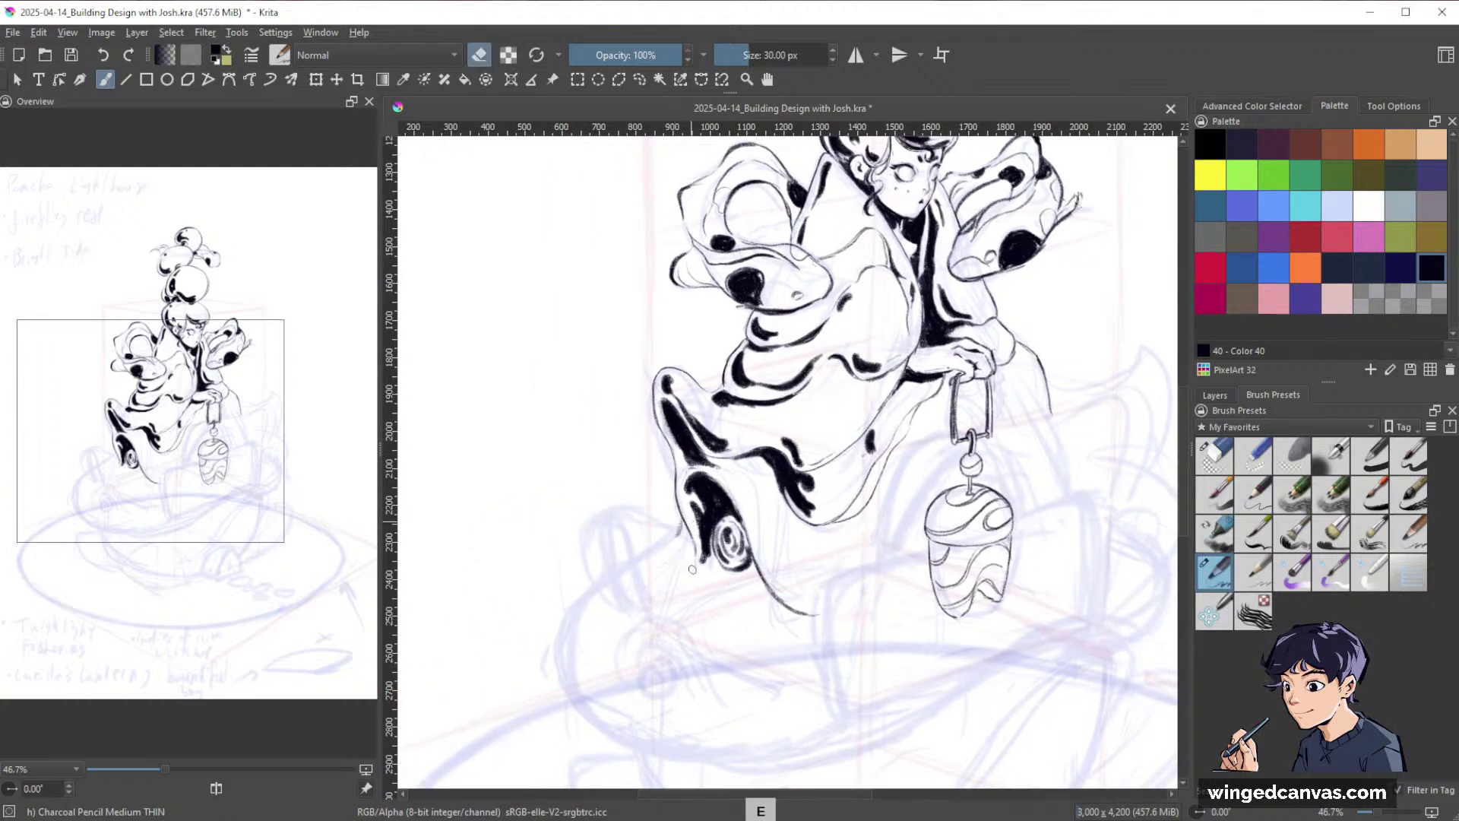
pyautogui.press('e')
pyautogui.moveTo(674, 542); pyautogui.dragTo(684, 520)
pyautogui.moveTo(664, 544); pyautogui.dragTo(683, 523)
pyautogui.moveTo(593, 535)
pyautogui.mouseDown()
pyautogui.moveTo(625, 509)
pyautogui.moveTo(680, 527)
pyautogui.moveTo(646, 513)
pyautogui.moveTo(608, 513)
pyautogui.moveTo(732, 587)
pyautogui.moveTo(799, 601)
pyautogui.mouseUp()
pyautogui.press('e')
pyautogui.press('space')
pyautogui.press('e')
pyautogui.press('e')
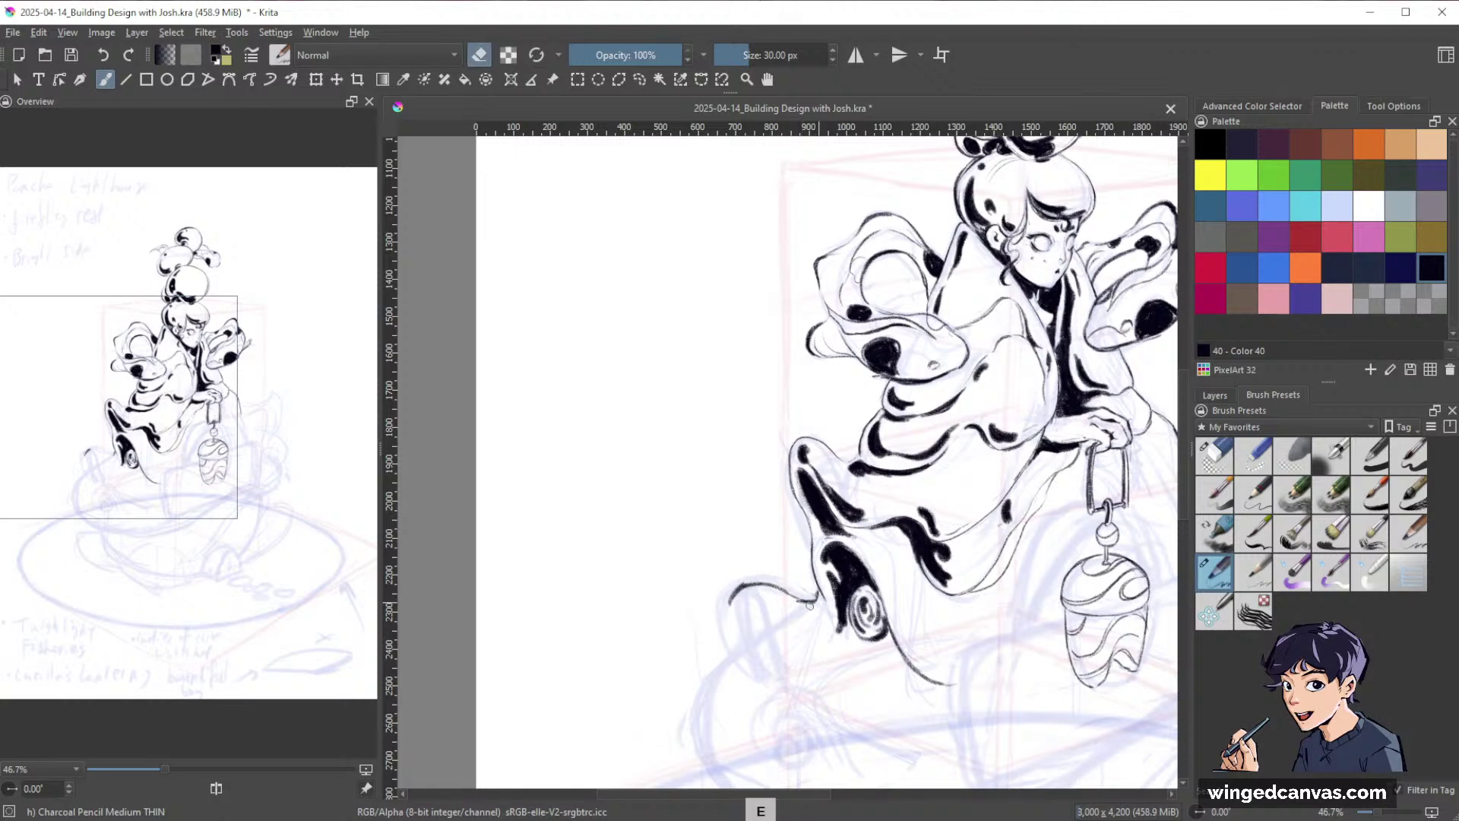
# Ink the robe fold lines falling from the lantern-holding hand and round off the end of the right-hand fold.
pyautogui.press('space')
pyautogui.moveTo(970, 561); pyautogui.dragTo(746, 423)
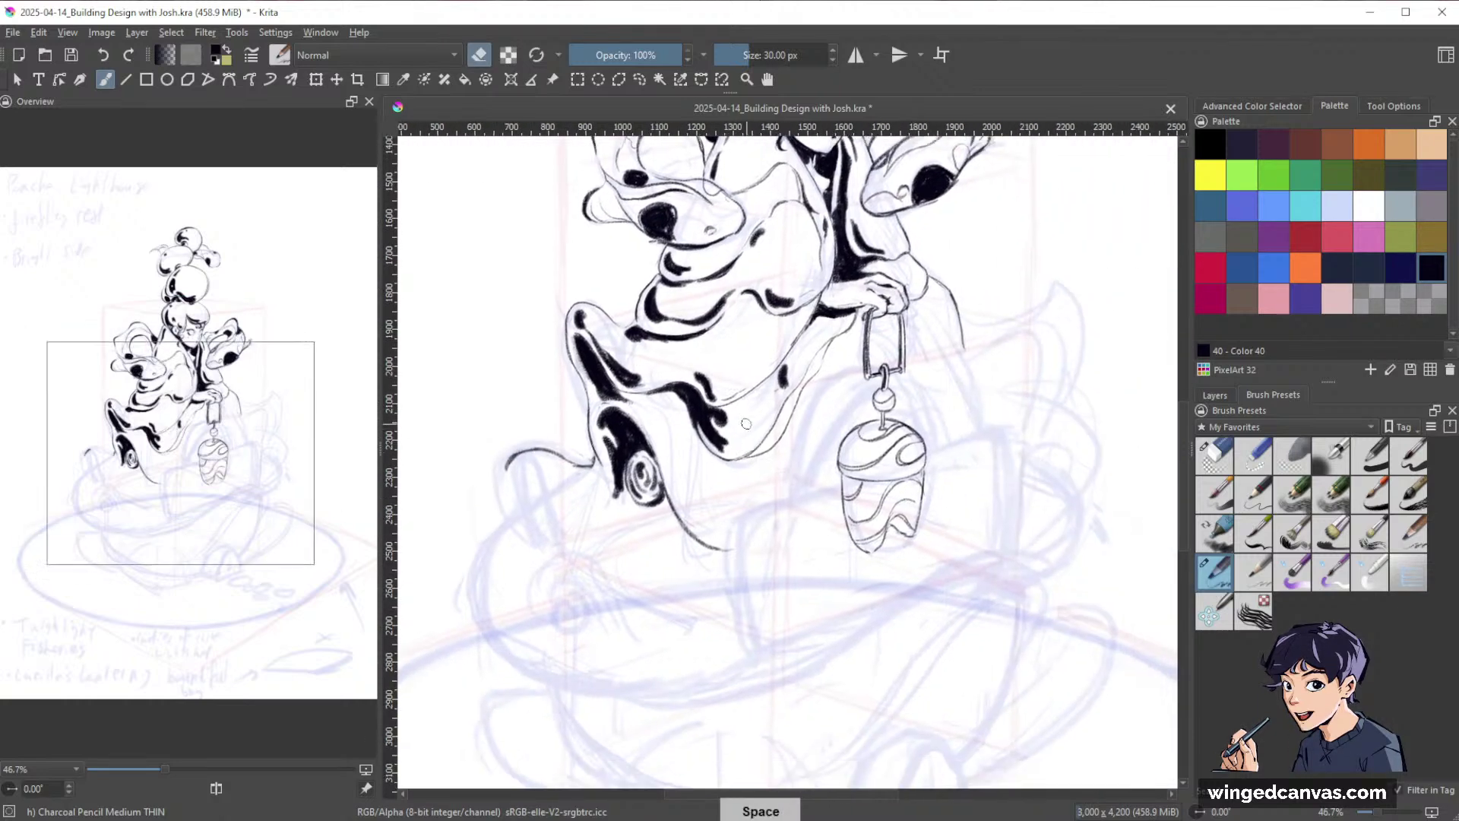
pyautogui.moveTo(1044, 316); pyautogui.dragTo(738, 456)
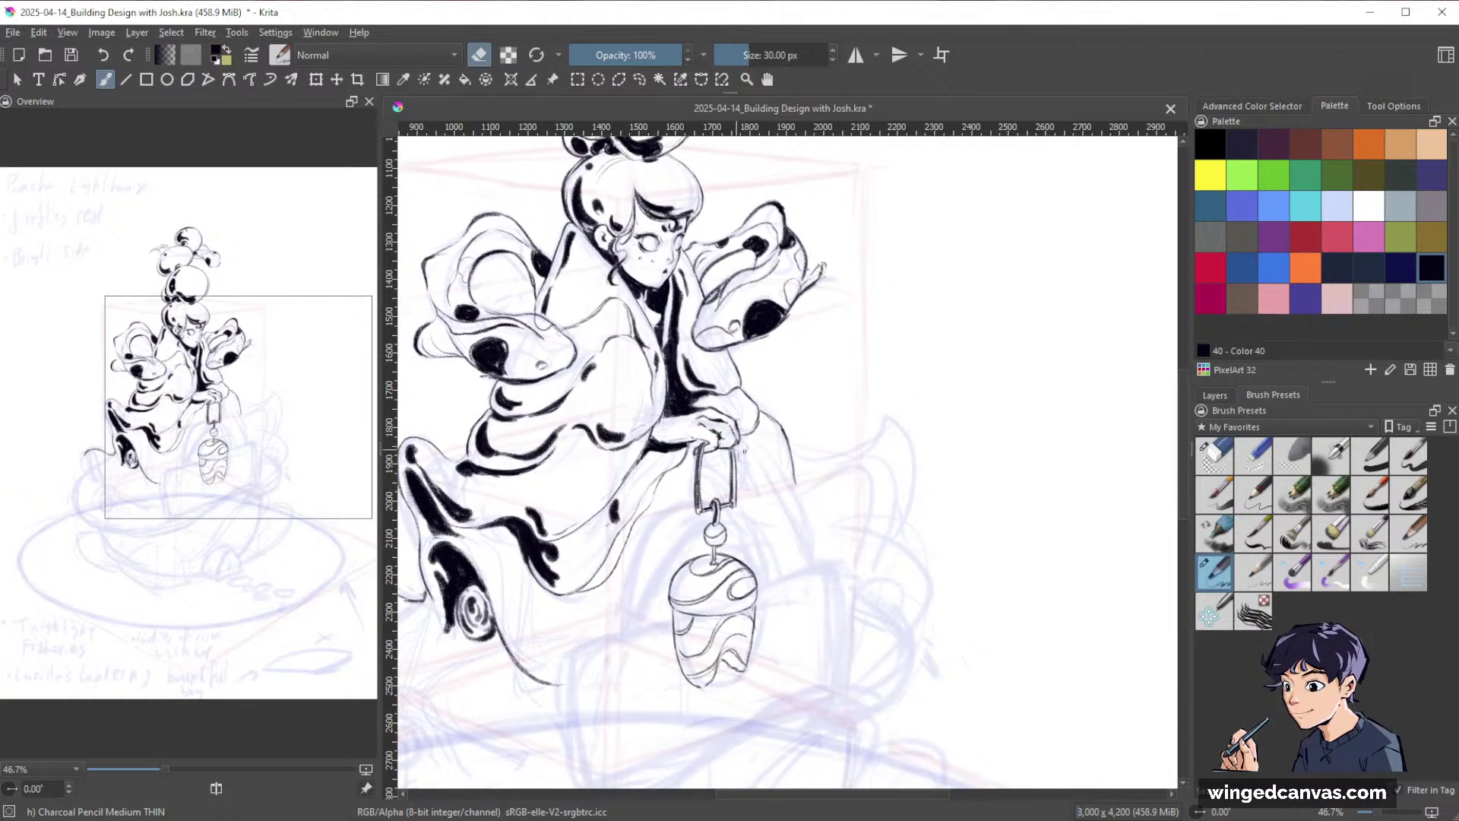
pyautogui.press('e')
pyautogui.moveTo(744, 454); pyautogui.dragTo(756, 476)
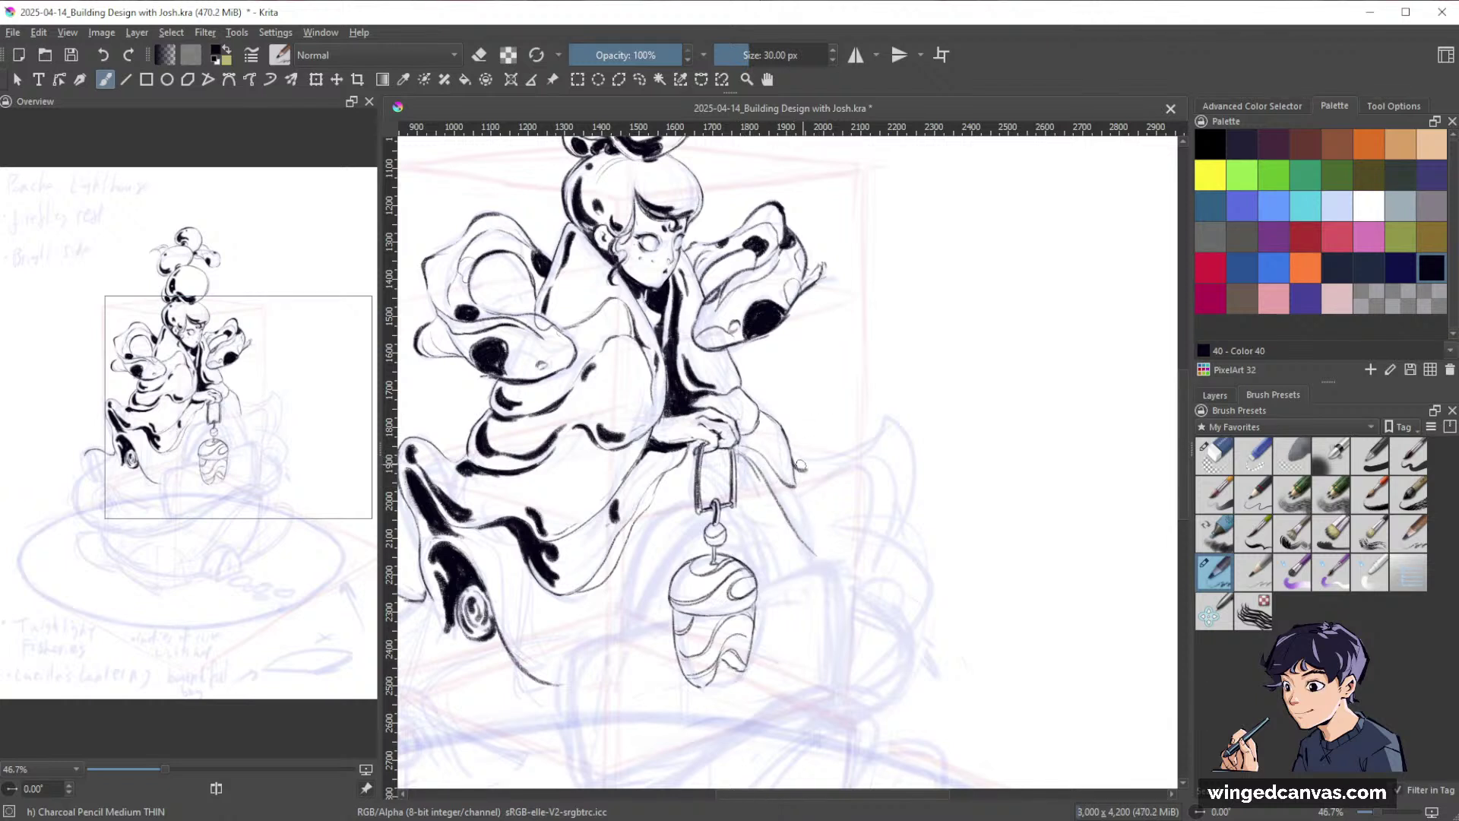
pyautogui.press('e')
pyautogui.press('e')
pyautogui.moveTo(810, 477); pyautogui.dragTo(808, 469)
# Reduce the brush to 22 px and ink the flared, curling hem flap on the robe's right side.
pyautogui.press('[')
pyautogui.press('[')
pyautogui.press('[')
pyautogui.press('[')
pyautogui.moveTo(843, 458); pyautogui.dragTo(874, 432)
pyautogui.moveTo(903, 432)
pyautogui.mouseDown()
pyautogui.moveTo(918, 454)
pyautogui.moveTo(950, 408)
pyautogui.mouseUp()
pyautogui.moveTo(859, 430); pyautogui.dragTo(914, 408)
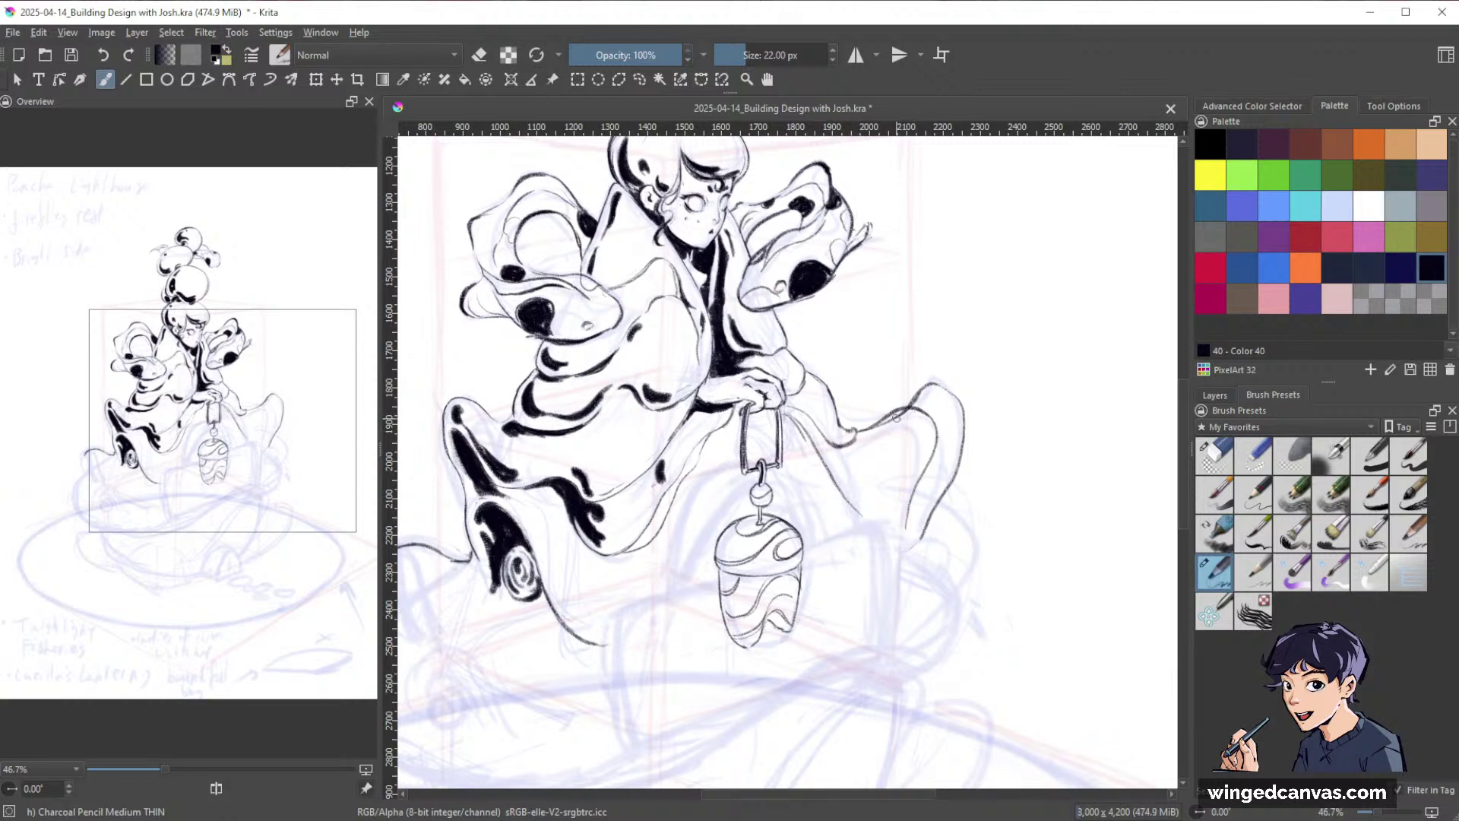
pyautogui.press('e')
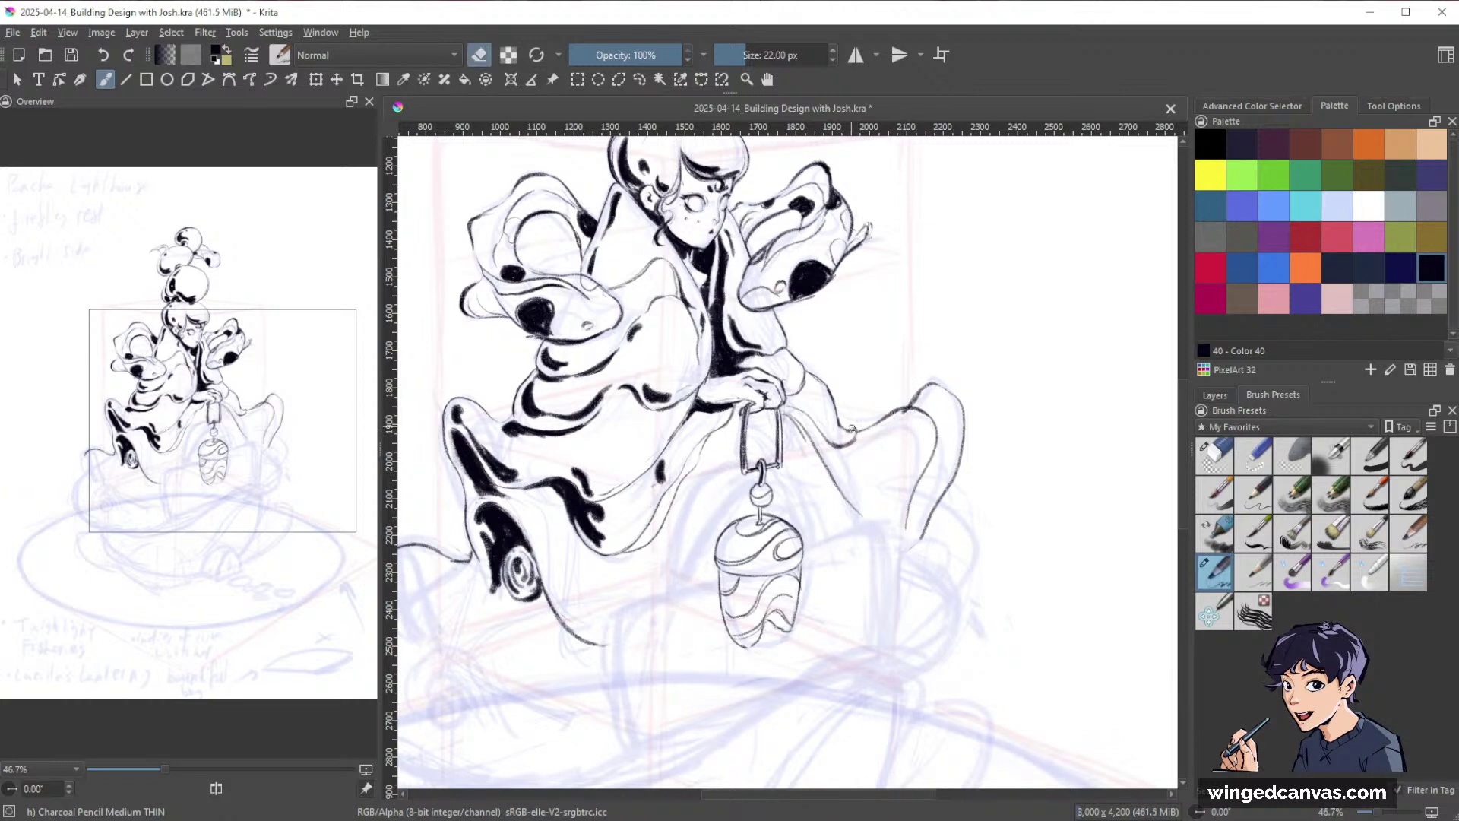
pyautogui.press('e')
# Refine the outline of the right hem flap and close it into a pointed lower tip.
pyautogui.moveTo(1070, 457); pyautogui.dragTo(986, 519)
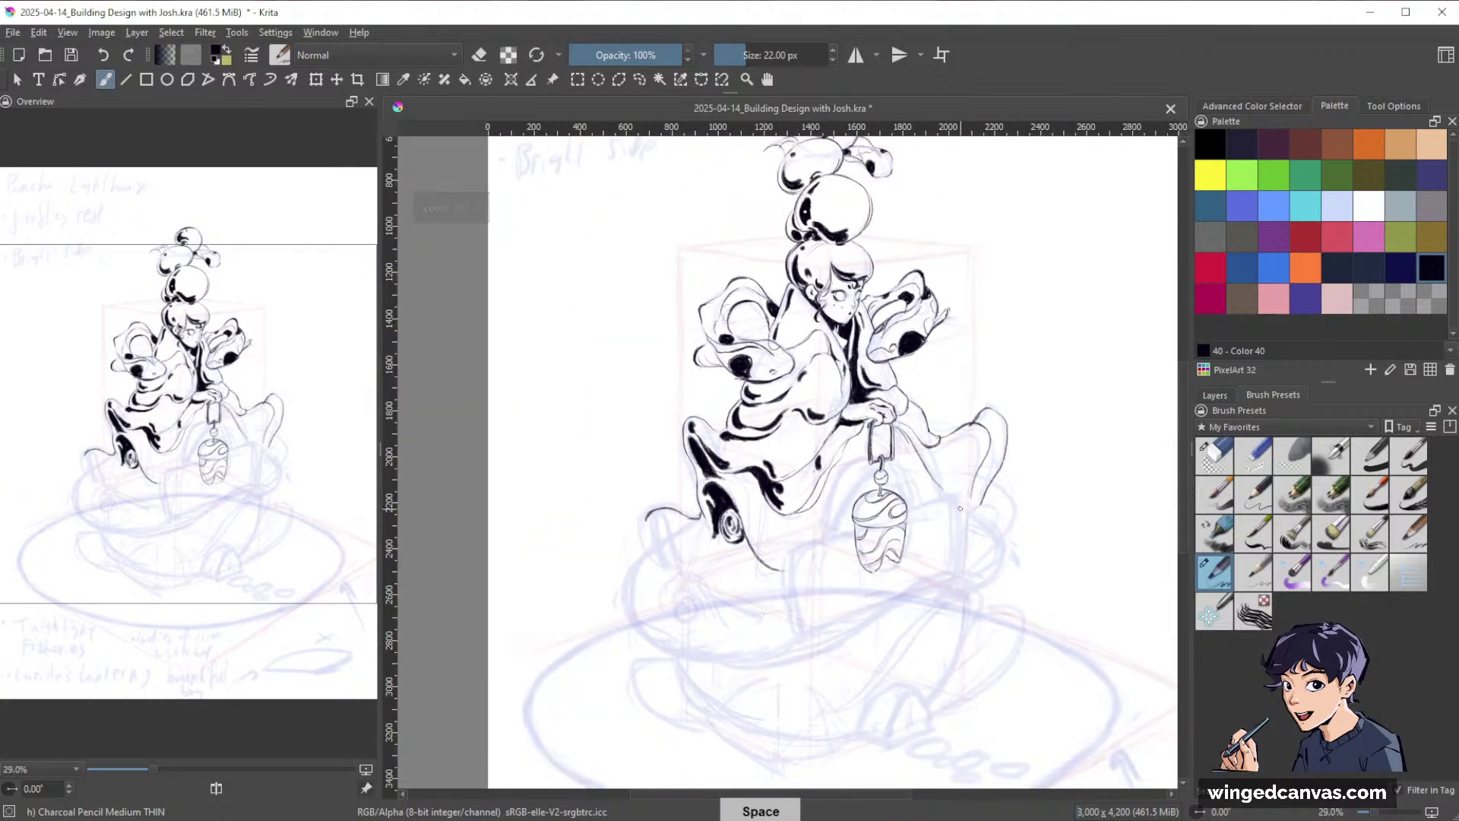
pyautogui.moveTo(1075, 482); pyautogui.dragTo(1017, 477)
pyautogui.moveTo(1009, 475); pyautogui.dragTo(1039, 436)
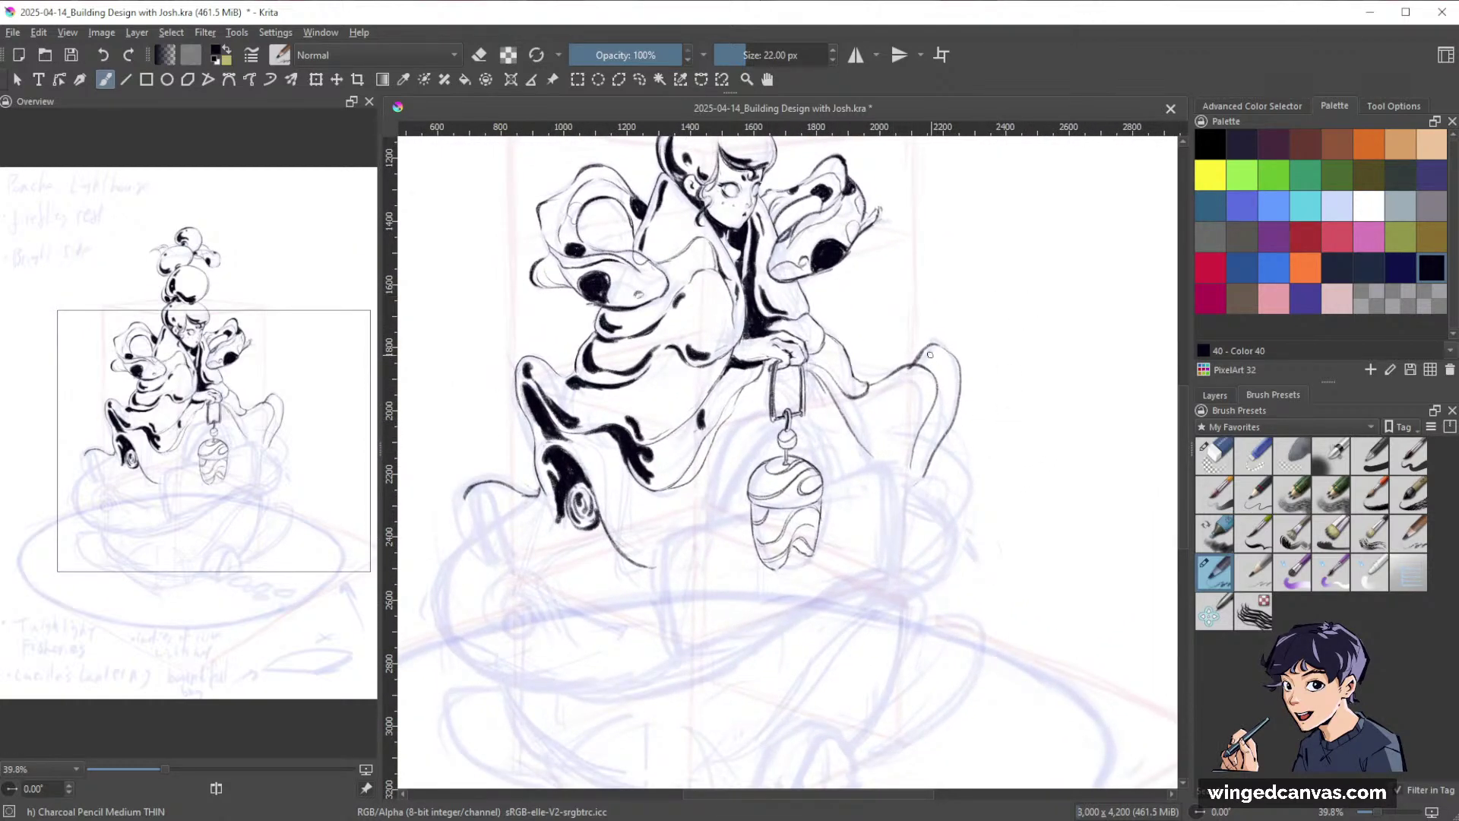
pyautogui.press('e')
pyautogui.press('e')
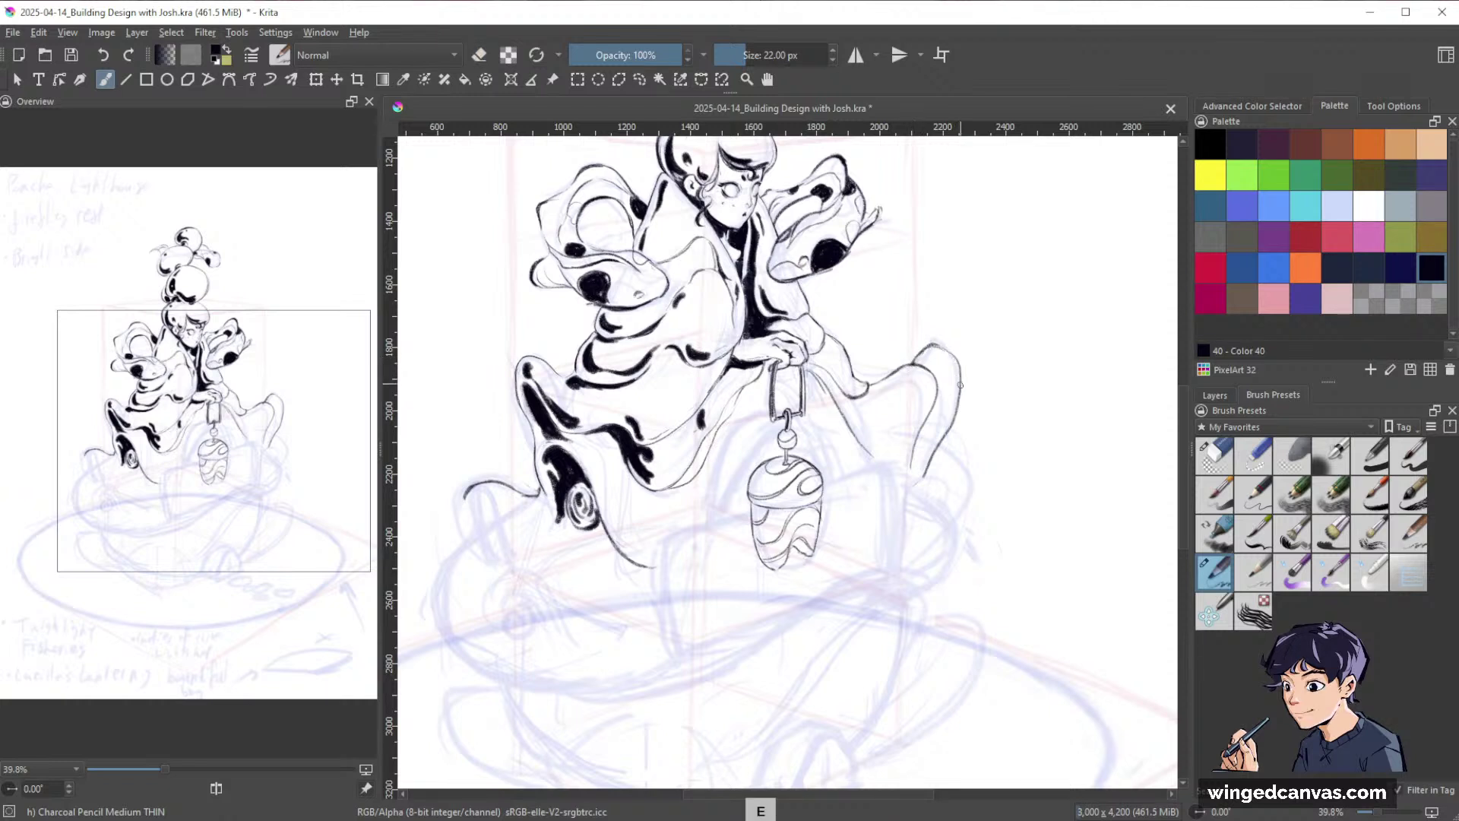
pyautogui.moveTo(997, 400); pyautogui.dragTo(977, 411)
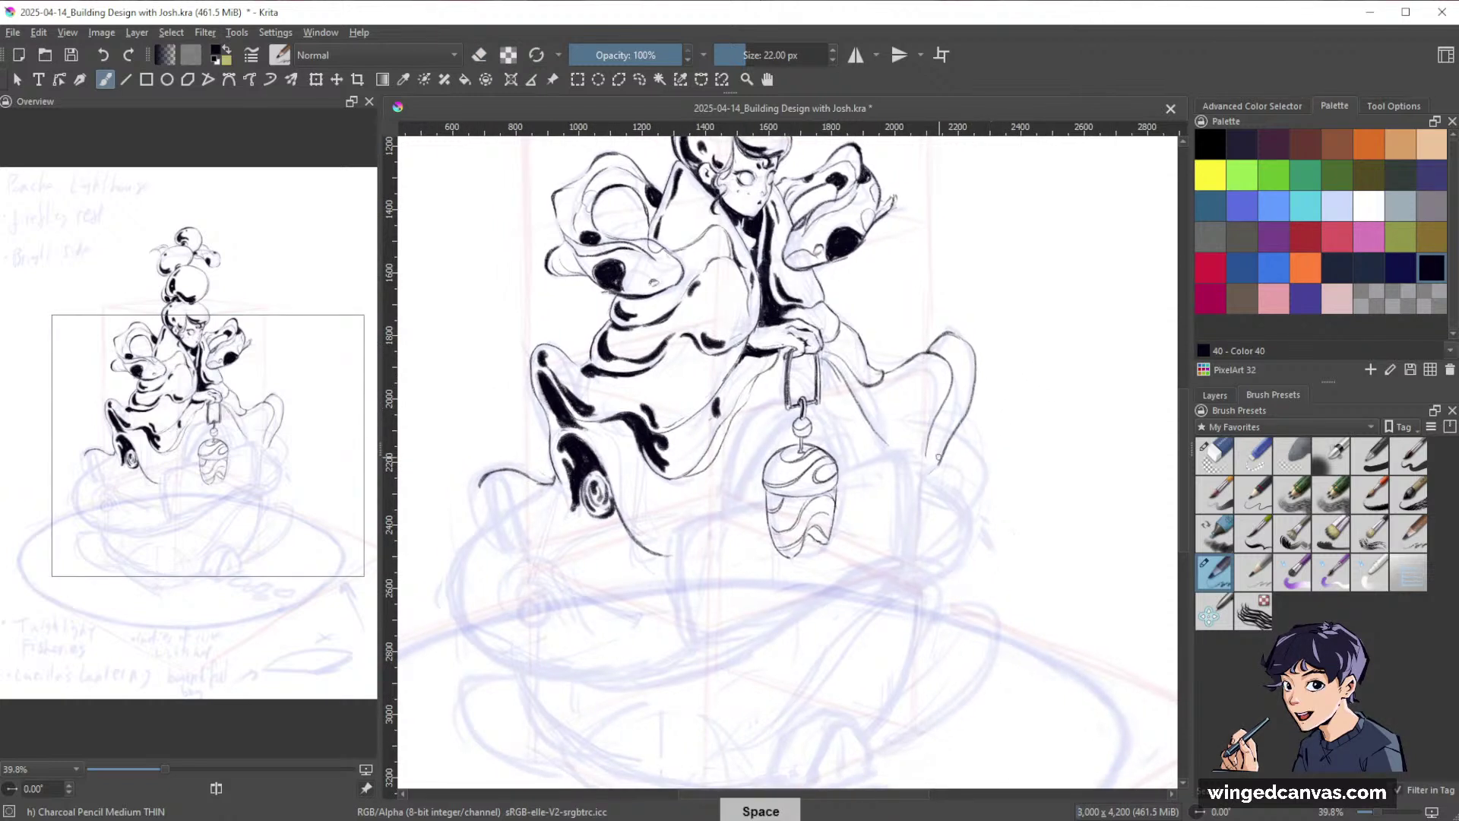
pyautogui.moveTo(942, 460); pyautogui.dragTo(910, 480)
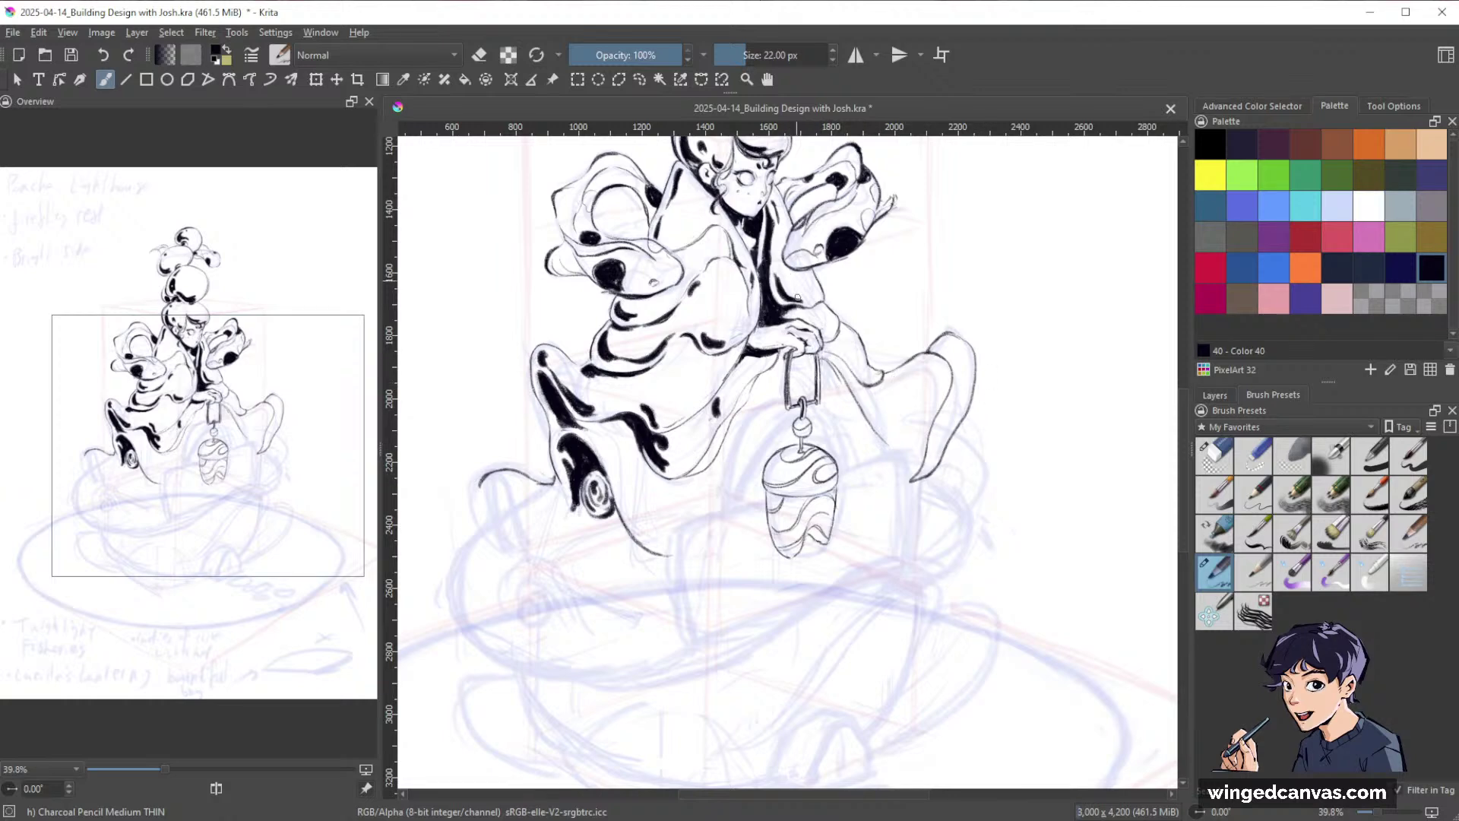
# Add black shadows to the fingers and underside of the lantern-holding hand, and save the drawing.
pyautogui.moveTo(793, 355); pyautogui.dragTo(821, 292)
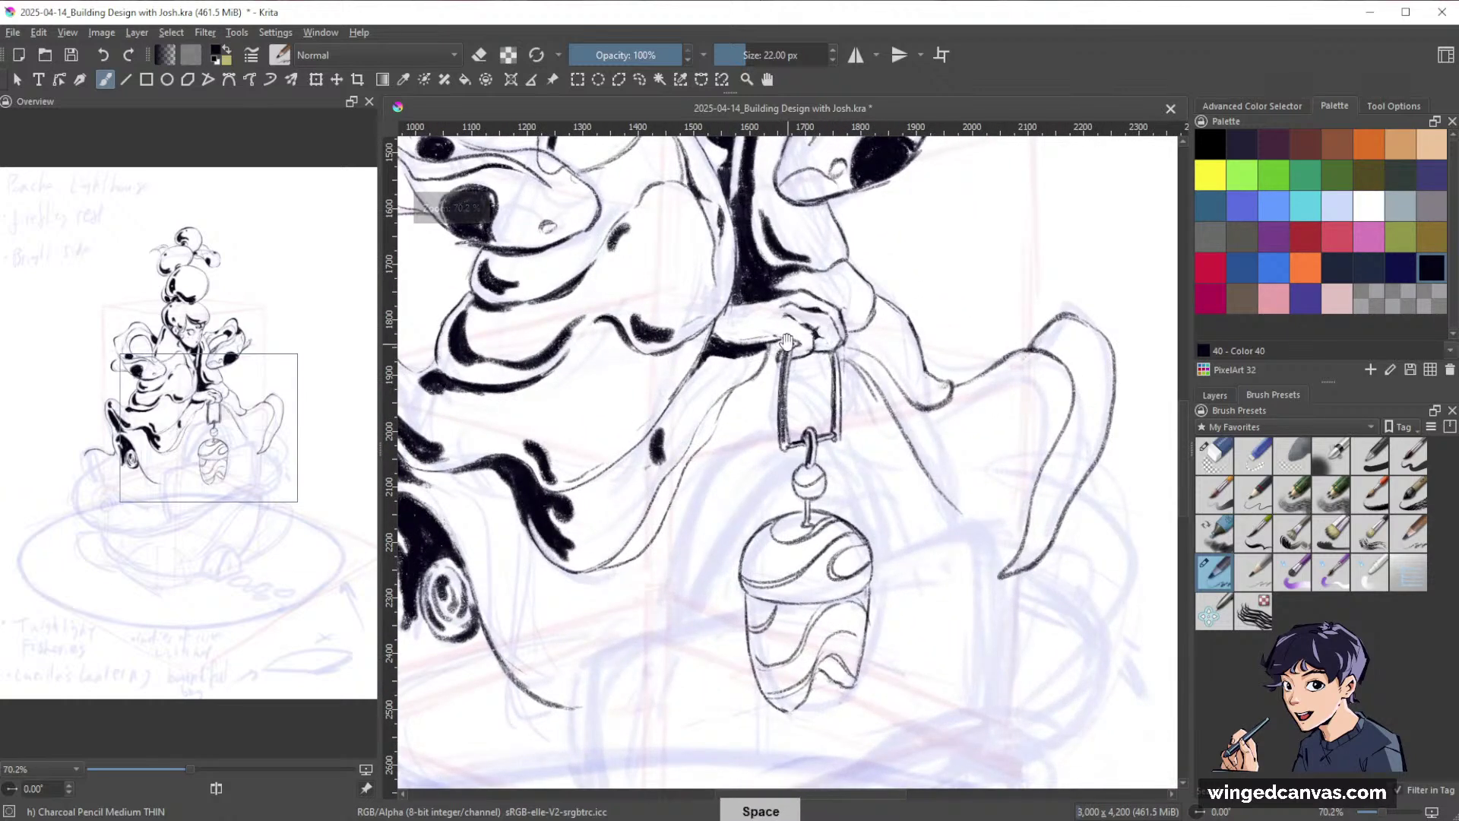
pyautogui.moveTo(778, 344)
pyautogui.mouseDown()
pyautogui.moveTo(738, 312)
pyautogui.moveTo(736, 328)
pyautogui.moveTo(766, 326)
pyautogui.moveTo(723, 324)
pyautogui.moveTo(801, 323)
pyautogui.moveTo(760, 331)
pyautogui.mouseUp()
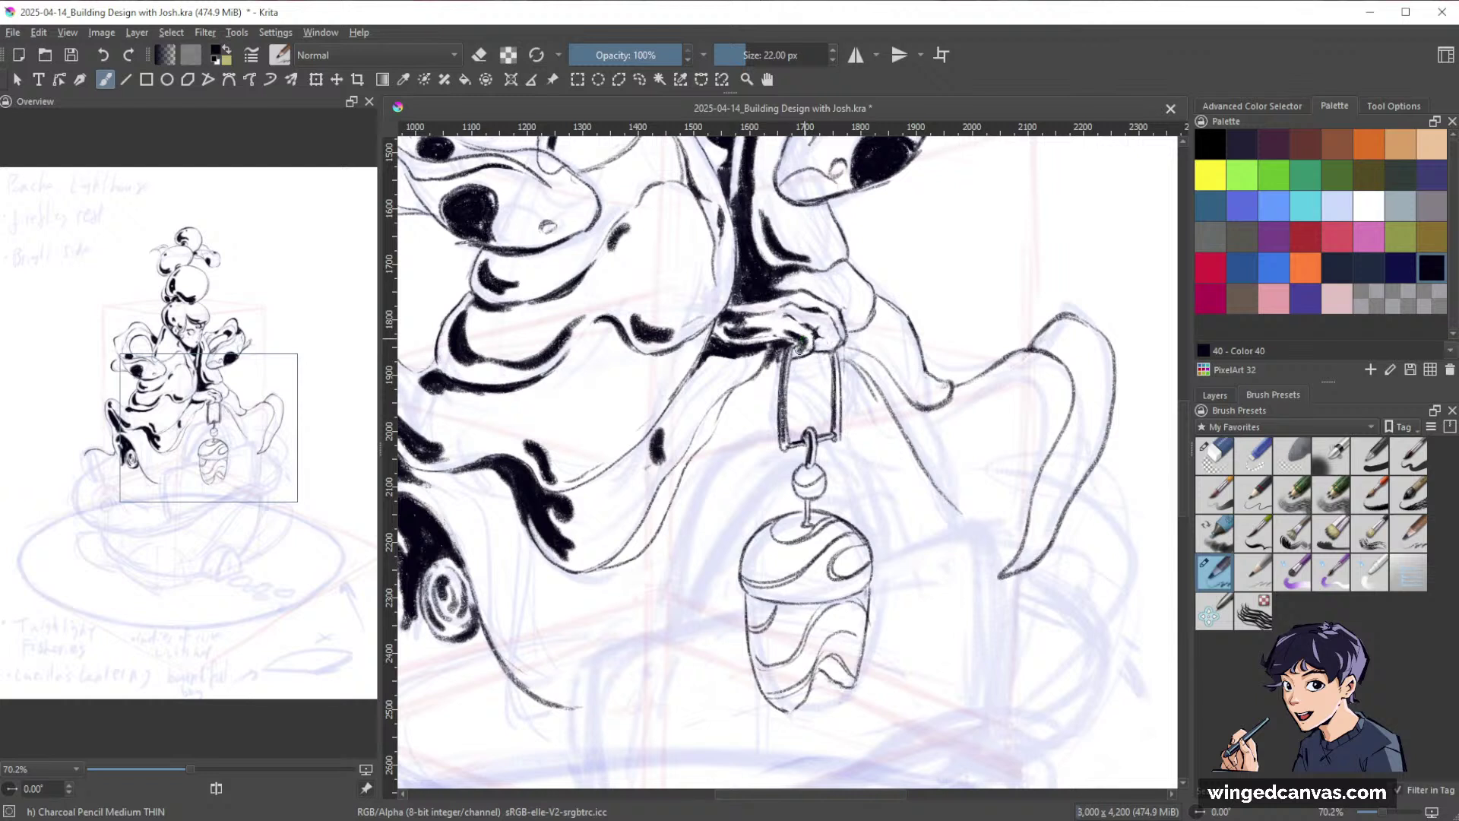
pyautogui.moveTo(798, 344)
pyautogui.mouseDown()
pyautogui.moveTo(790, 356)
pyautogui.moveTo(811, 325)
pyautogui.mouseUp()
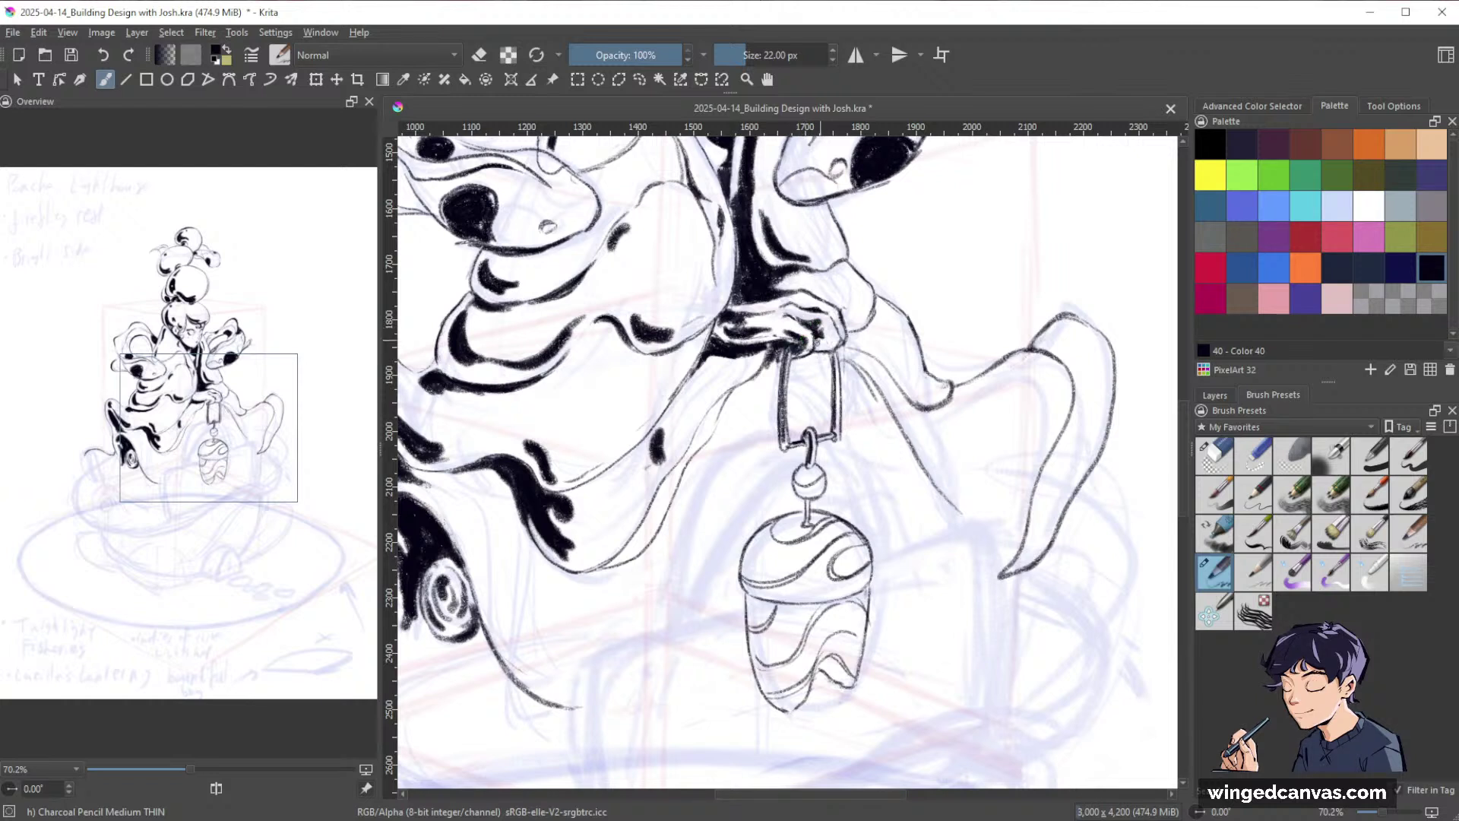
pyautogui.moveTo(1053, 395); pyautogui.dragTo(895, 551)
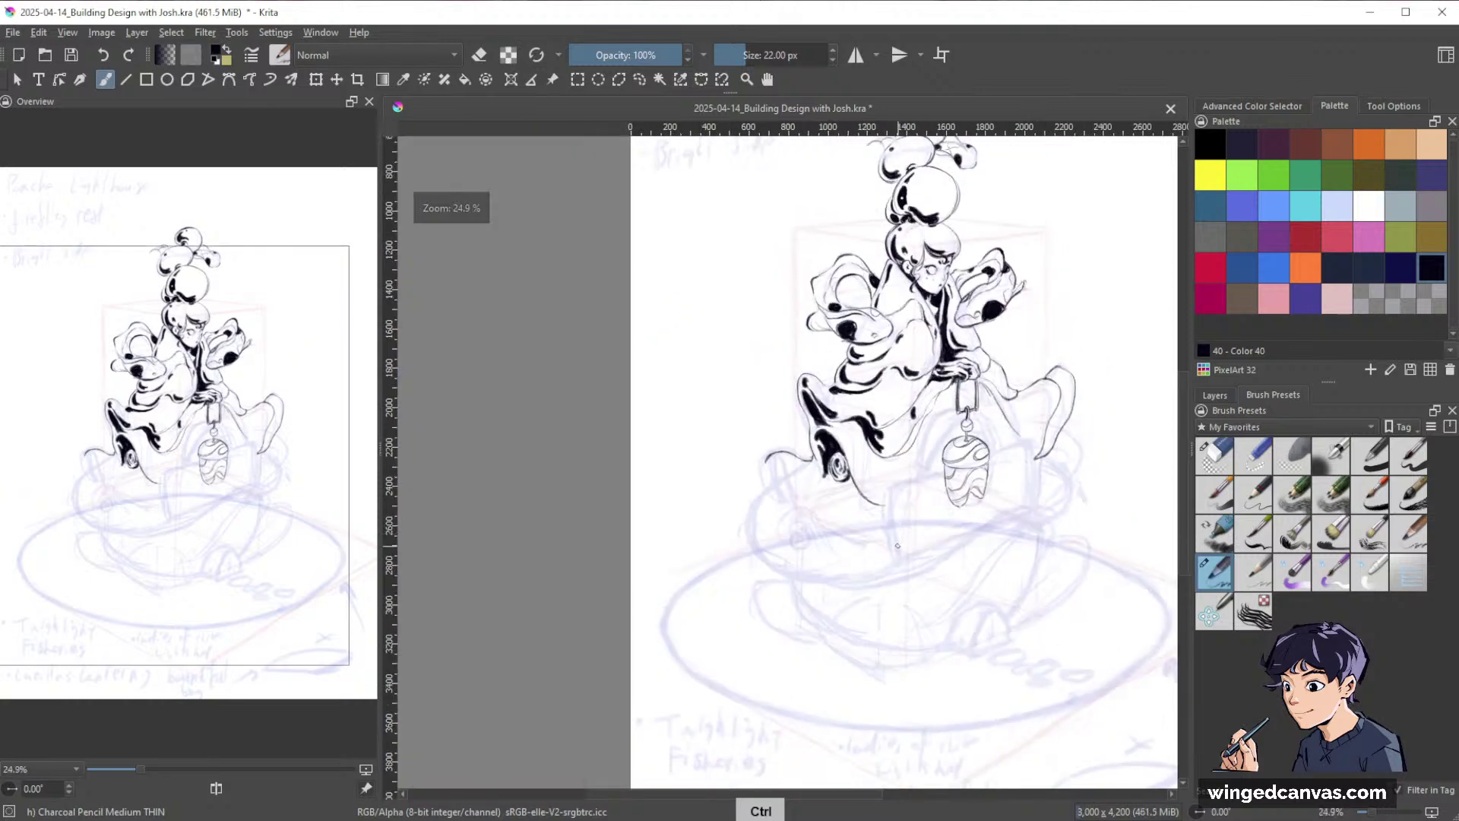
pyautogui.hotkey('ctrl', 's')
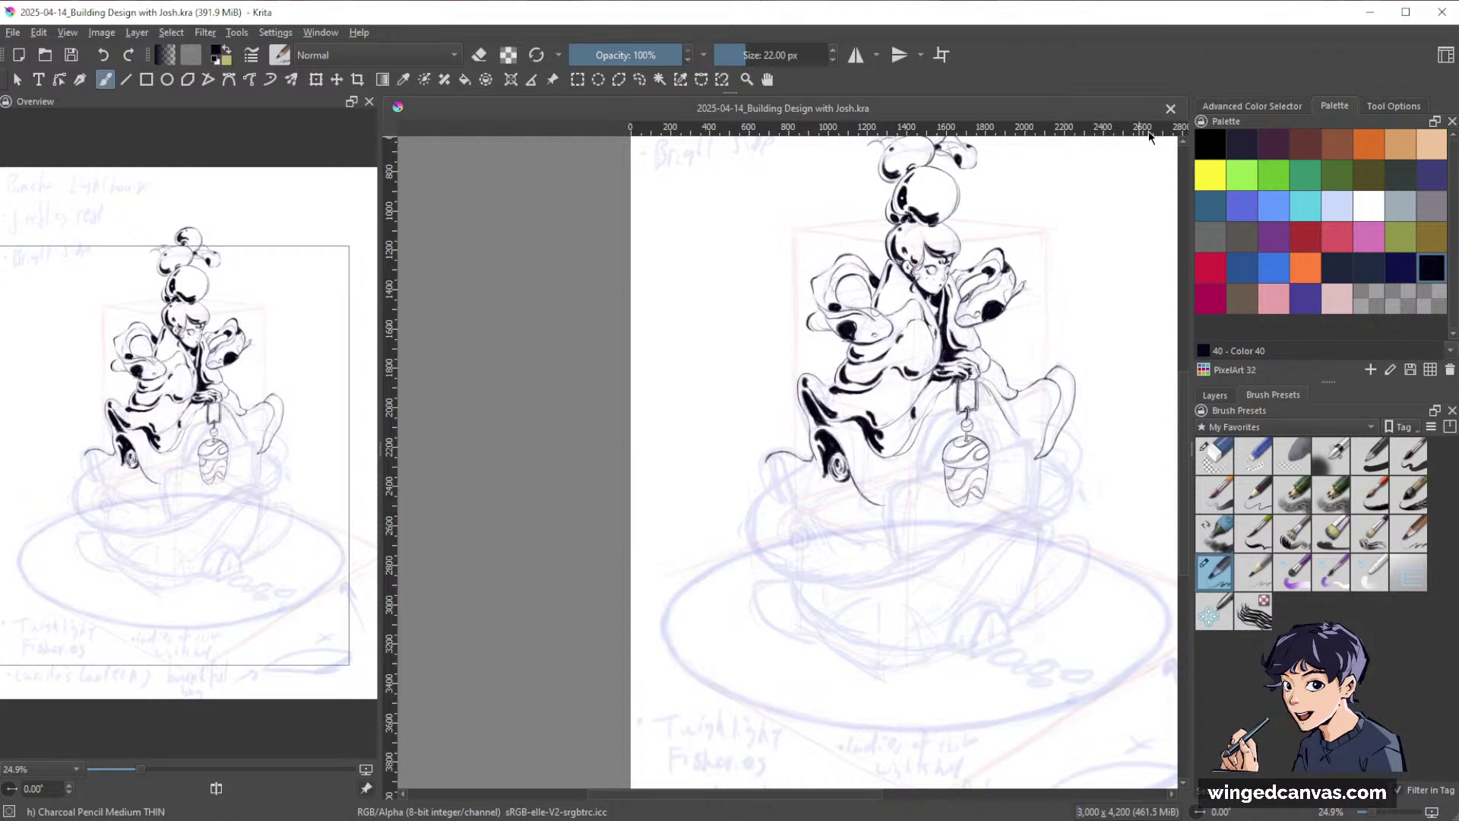
# Extend the solid black of the robe's front opening down to the back of the lantern-holding hand.
pyautogui.scroll(1, 1025, 450)
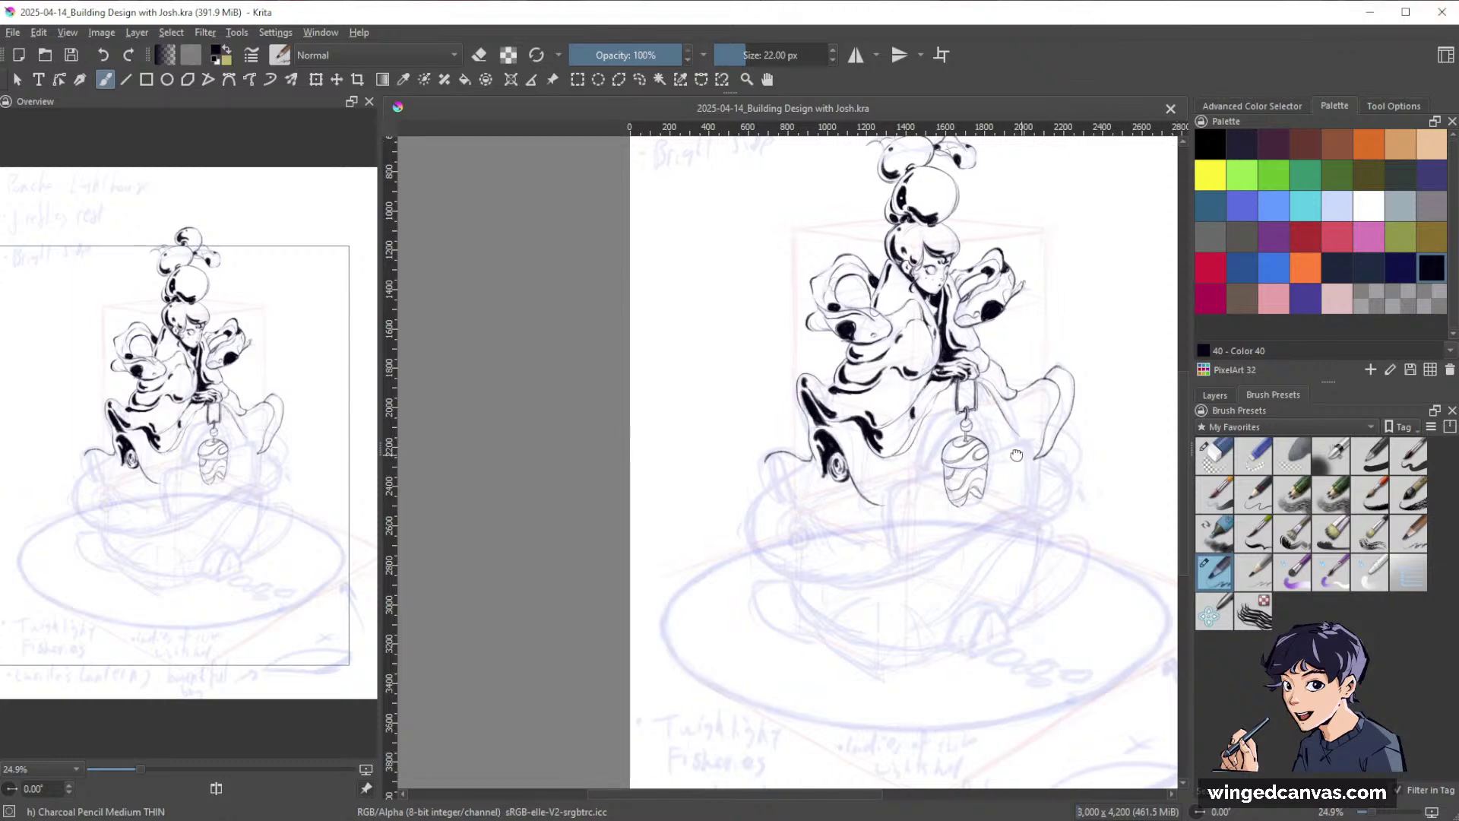
pyautogui.moveTo(1025, 449); pyautogui.dragTo(802, 448)
pyautogui.scroll(1, 802, 449)
pyautogui.scroll(2, 802, 449)
pyautogui.moveTo(717, 278)
pyautogui.mouseDown()
pyautogui.moveTo(714, 340)
pyautogui.moveTo(691, 347)
pyautogui.moveTo(726, 356)
pyautogui.mouseUp()
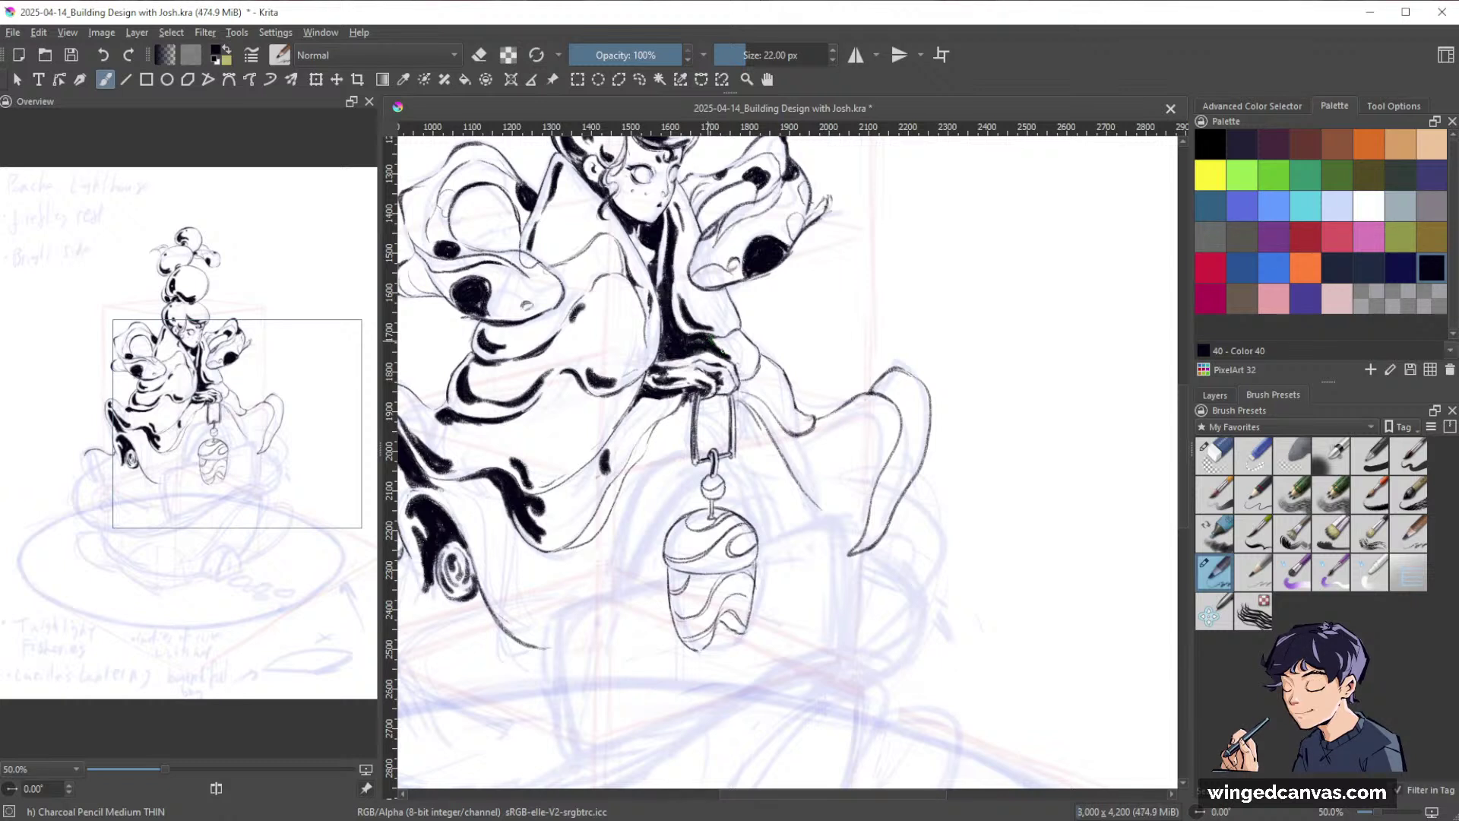
# Enlarge the brush to 38 px and lay black shadows along the robe fold right of the lantern handle.
pyautogui.press(']')
pyautogui.press(']')
pyautogui.press(']')
pyautogui.press(']')
pyautogui.press(']')
pyautogui.press(']')
pyautogui.press(']')
pyautogui.moveTo(753, 385)
pyautogui.mouseDown()
pyautogui.moveTo(787, 419)
pyautogui.moveTo(741, 393)
pyautogui.moveTo(803, 467)
pyautogui.mouseUp()
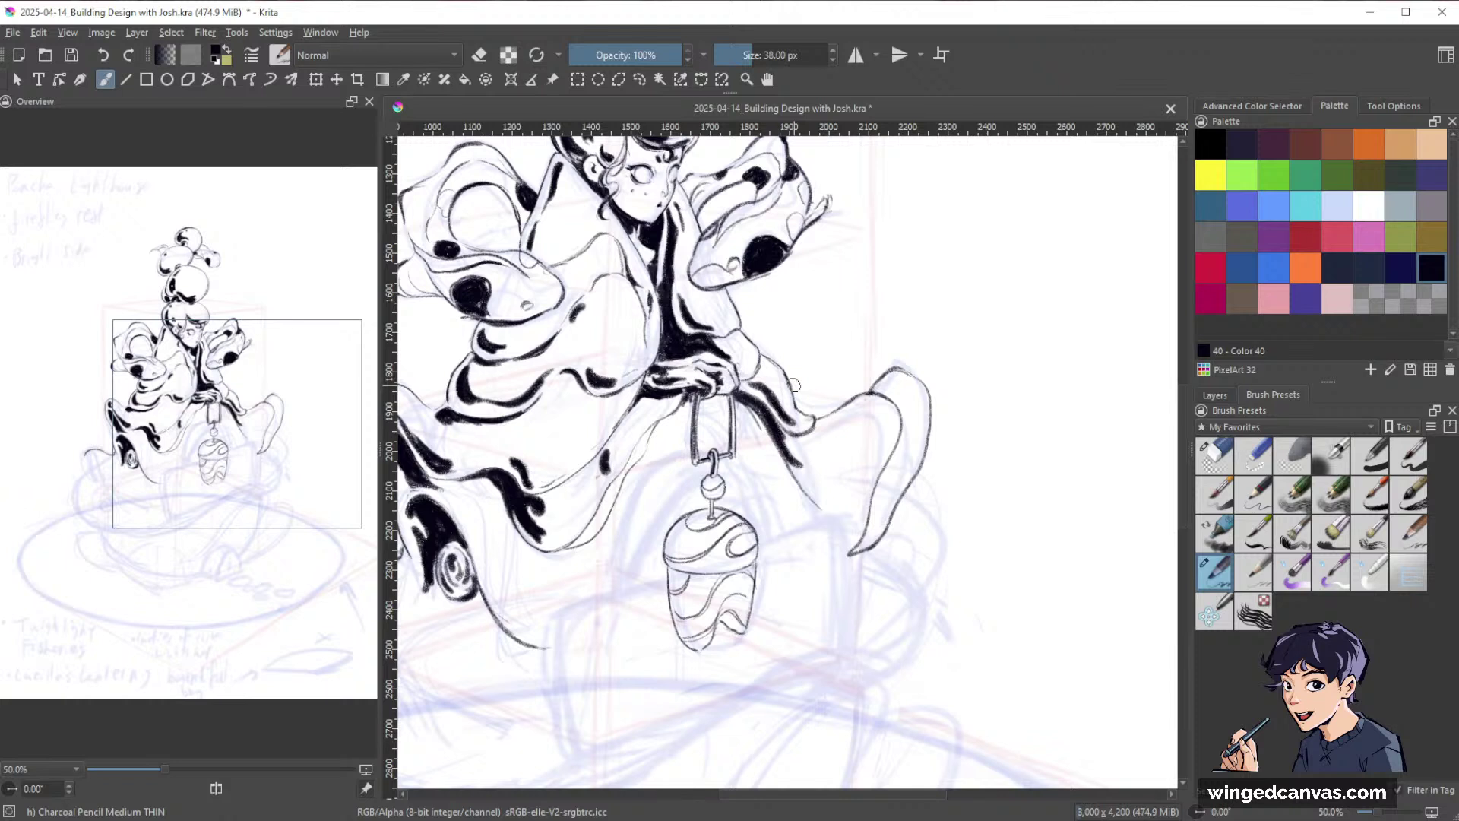
# Fill the lower folds of the robe left of the lantern with a broad black shadow.
pyautogui.moveTo(552, 495)
pyautogui.mouseDown()
pyautogui.moveTo(604, 453)
pyautogui.moveTo(532, 500)
pyautogui.moveTo(606, 469)
pyautogui.mouseUp()
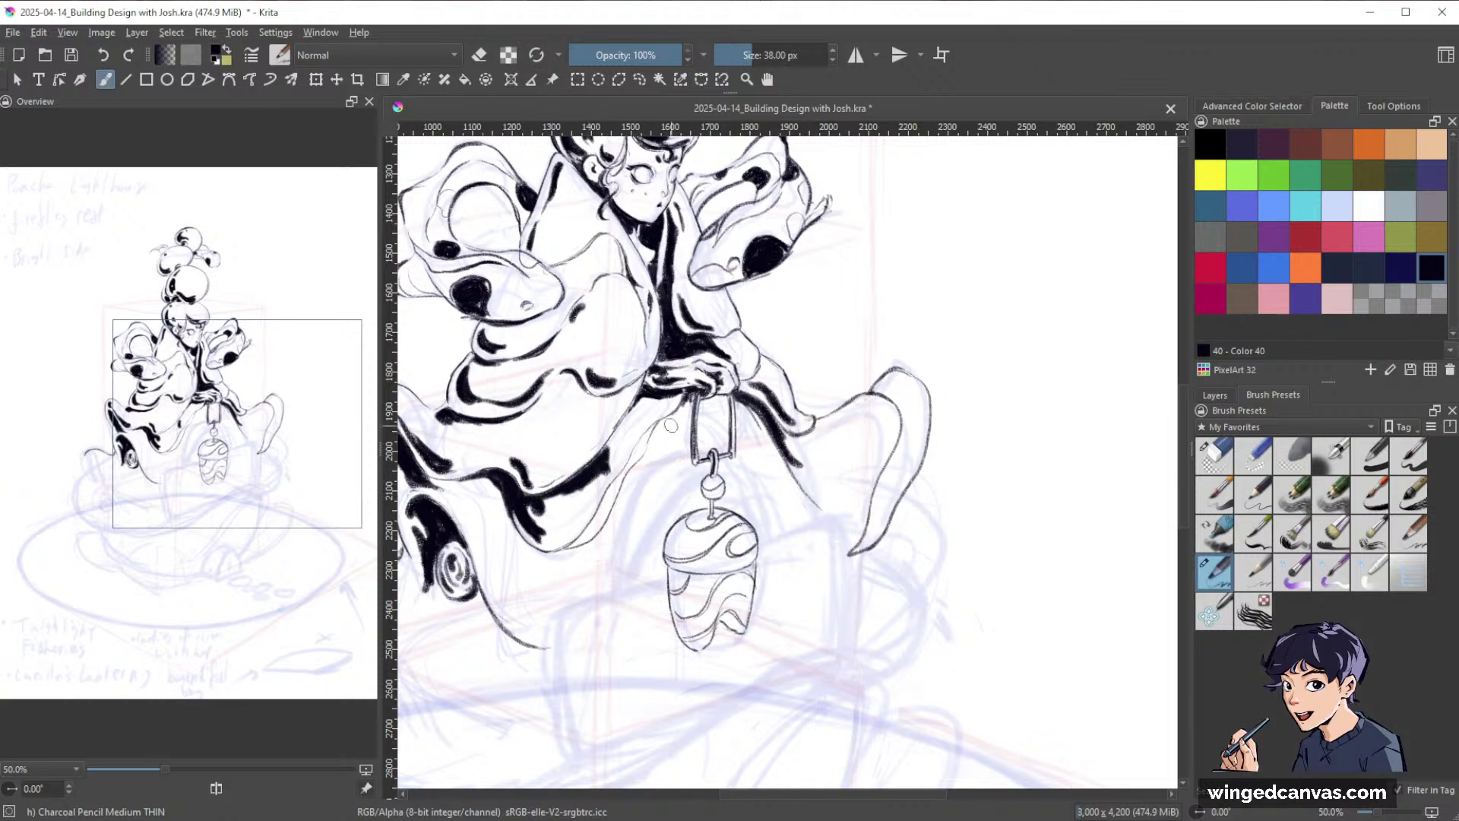
pyautogui.moveTo(1049, 446); pyautogui.dragTo(1040, 462)
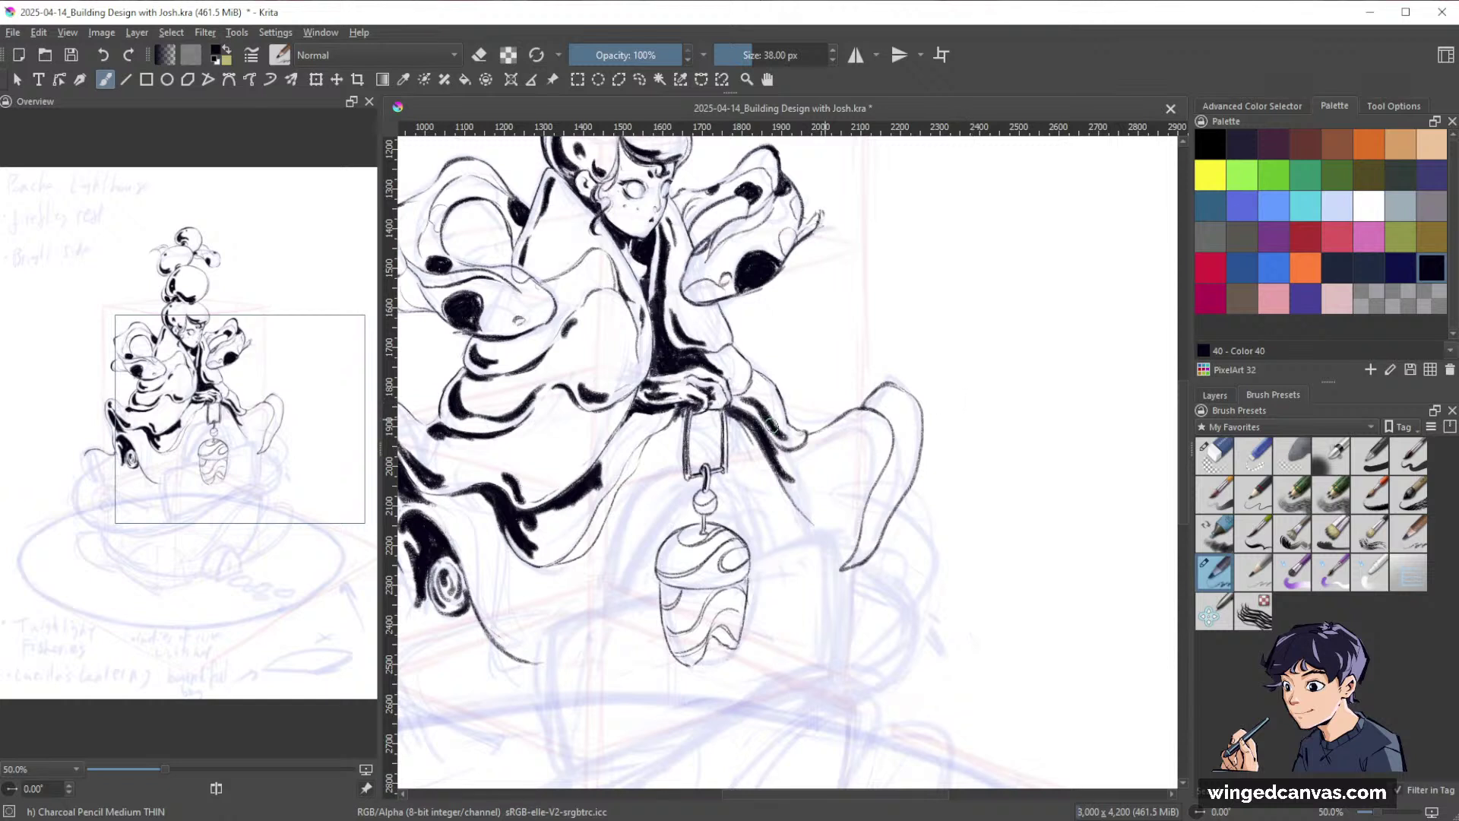
pyautogui.moveTo(545, 514)
pyautogui.mouseDown()
pyautogui.moveTo(528, 541)
pyautogui.moveTo(541, 523)
pyautogui.moveTo(538, 550)
pyautogui.mouseUp()
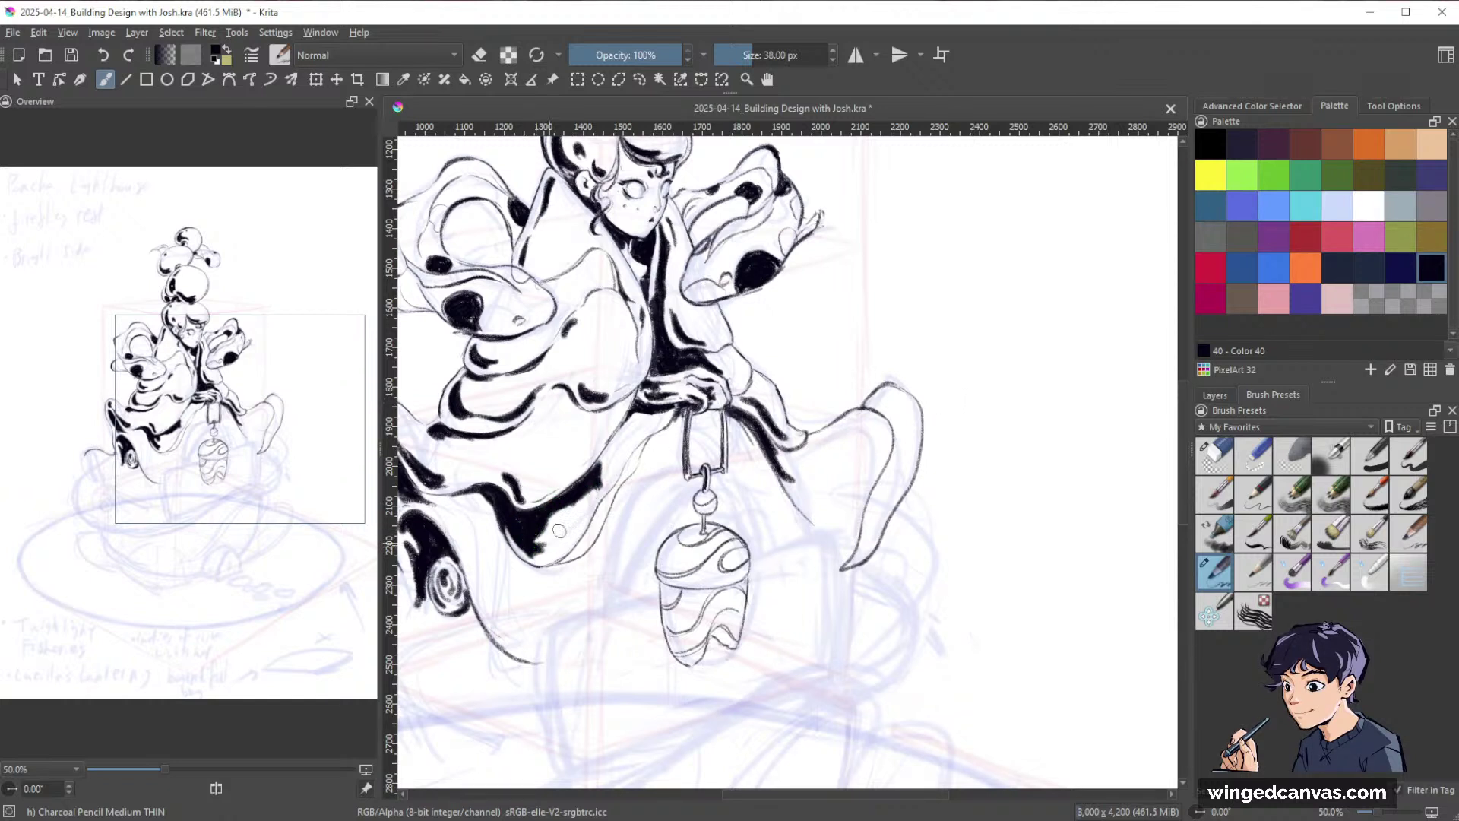
# Set the brush to 35 px, fill the right robe fold down to its end in black, and shade the curled hem's upper edge.
pyautogui.moveTo(1005, 506); pyautogui.dragTo(999, 519)
pyautogui.press('[')
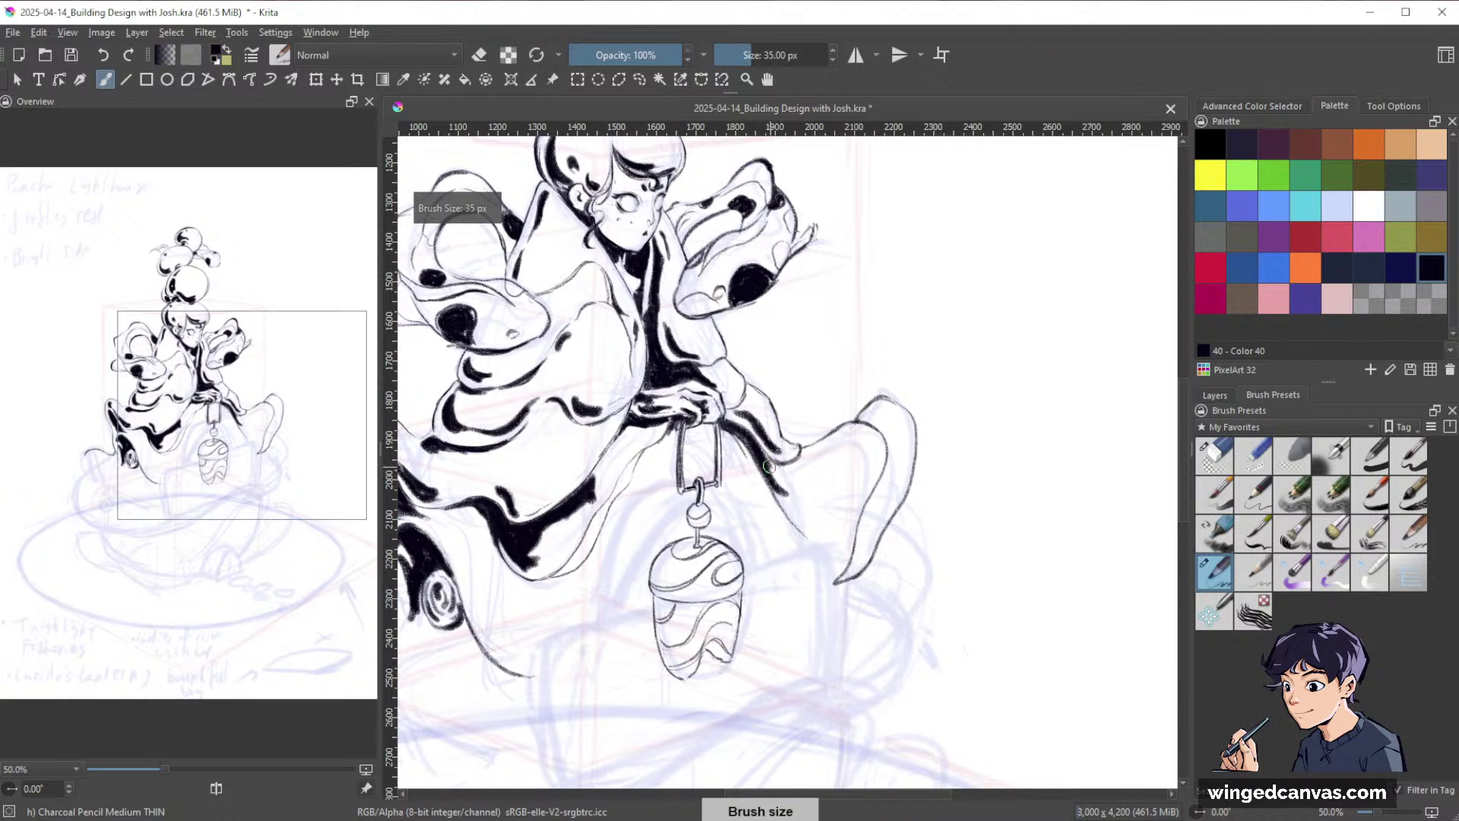
pyautogui.moveTo(766, 465)
pyautogui.mouseDown()
pyautogui.moveTo(814, 535)
pyautogui.moveTo(769, 462)
pyautogui.moveTo(815, 514)
pyautogui.moveTo(764, 457)
pyautogui.moveTo(809, 509)
pyautogui.moveTo(832, 505)
pyautogui.moveTo(796, 493)
pyautogui.moveTo(828, 513)
pyautogui.mouseUp()
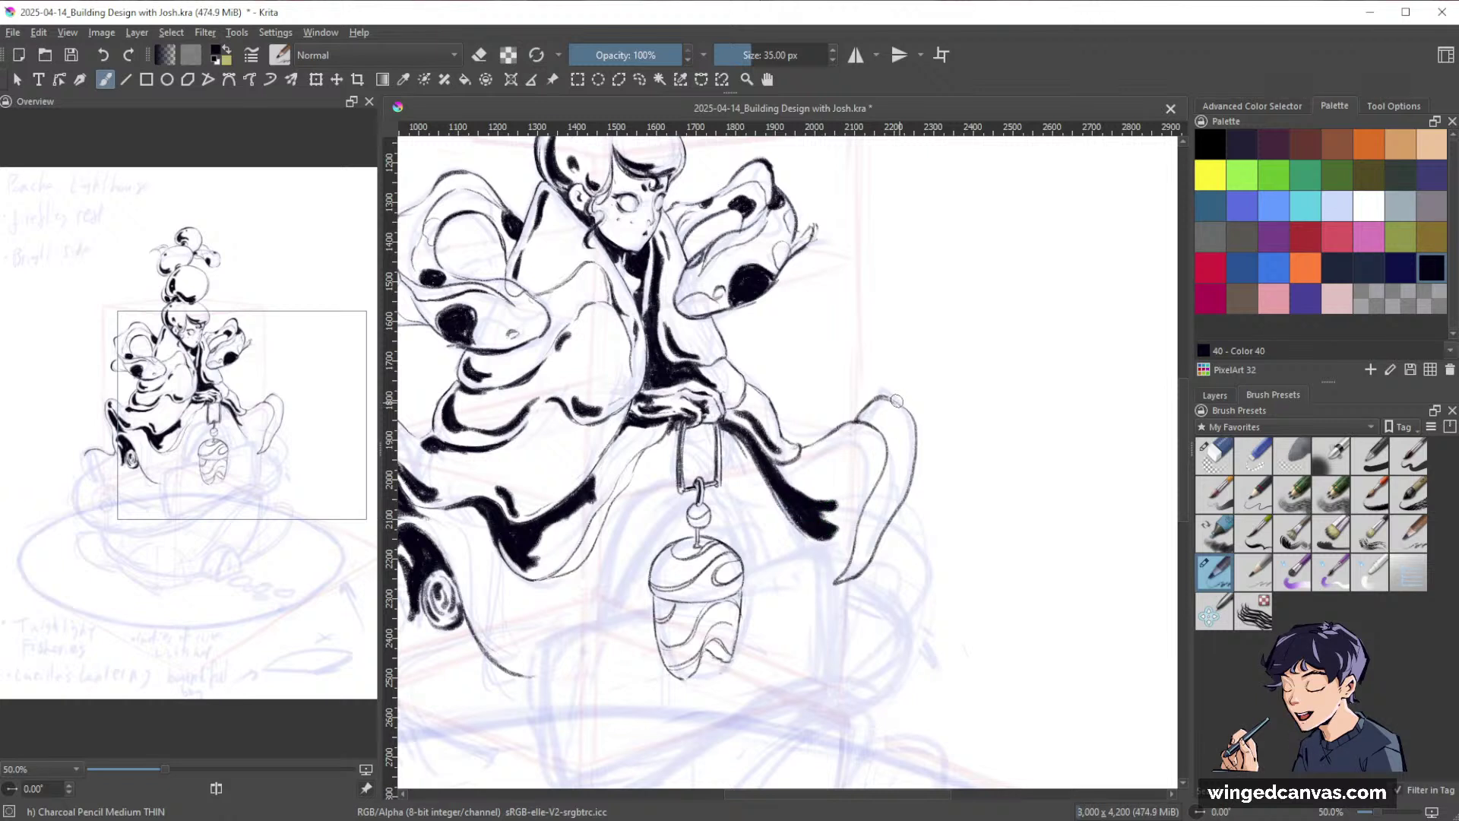
pyautogui.moveTo(865, 417); pyautogui.dragTo(889, 446)
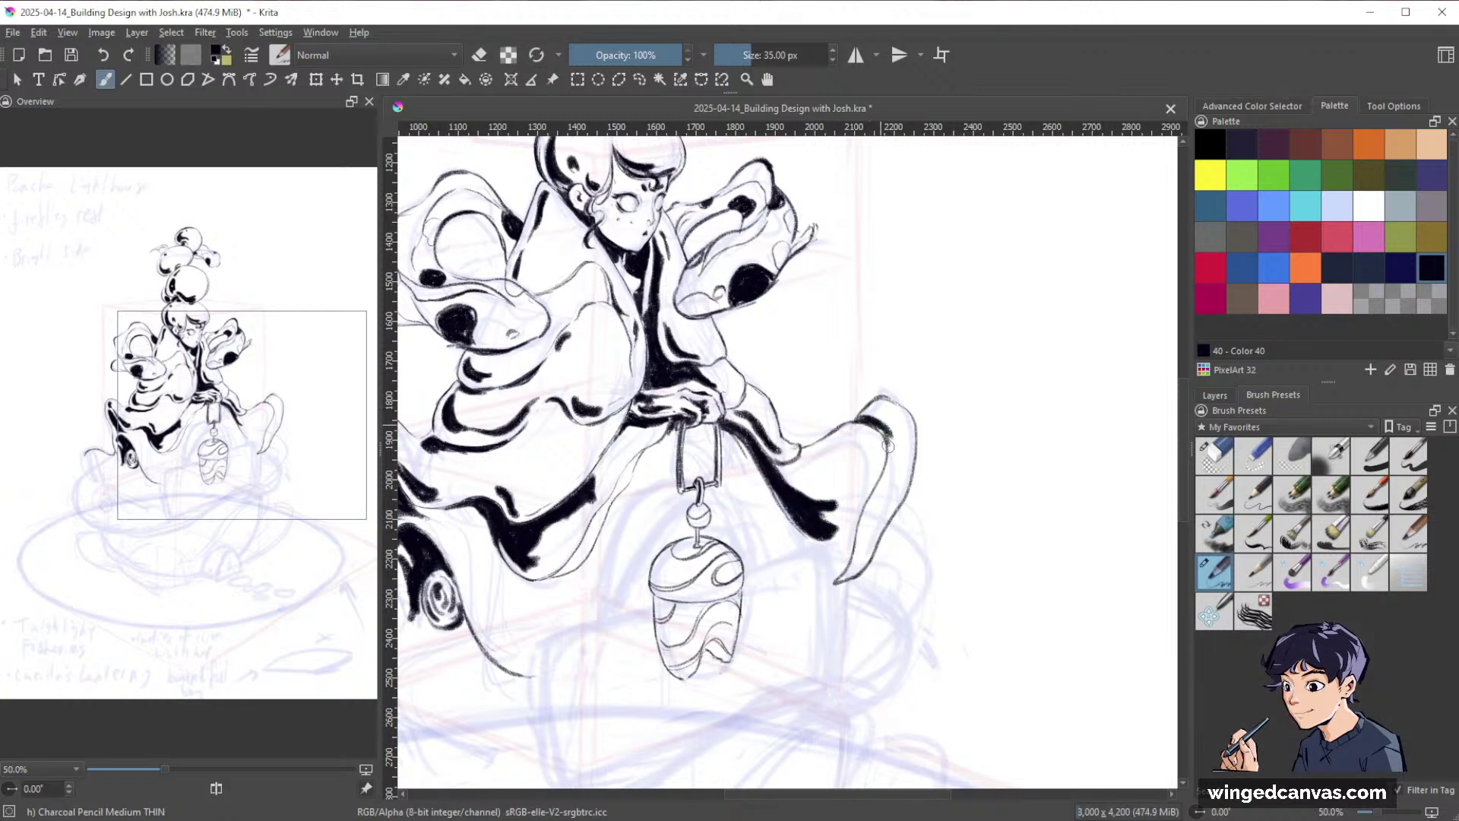
pyautogui.press('e')
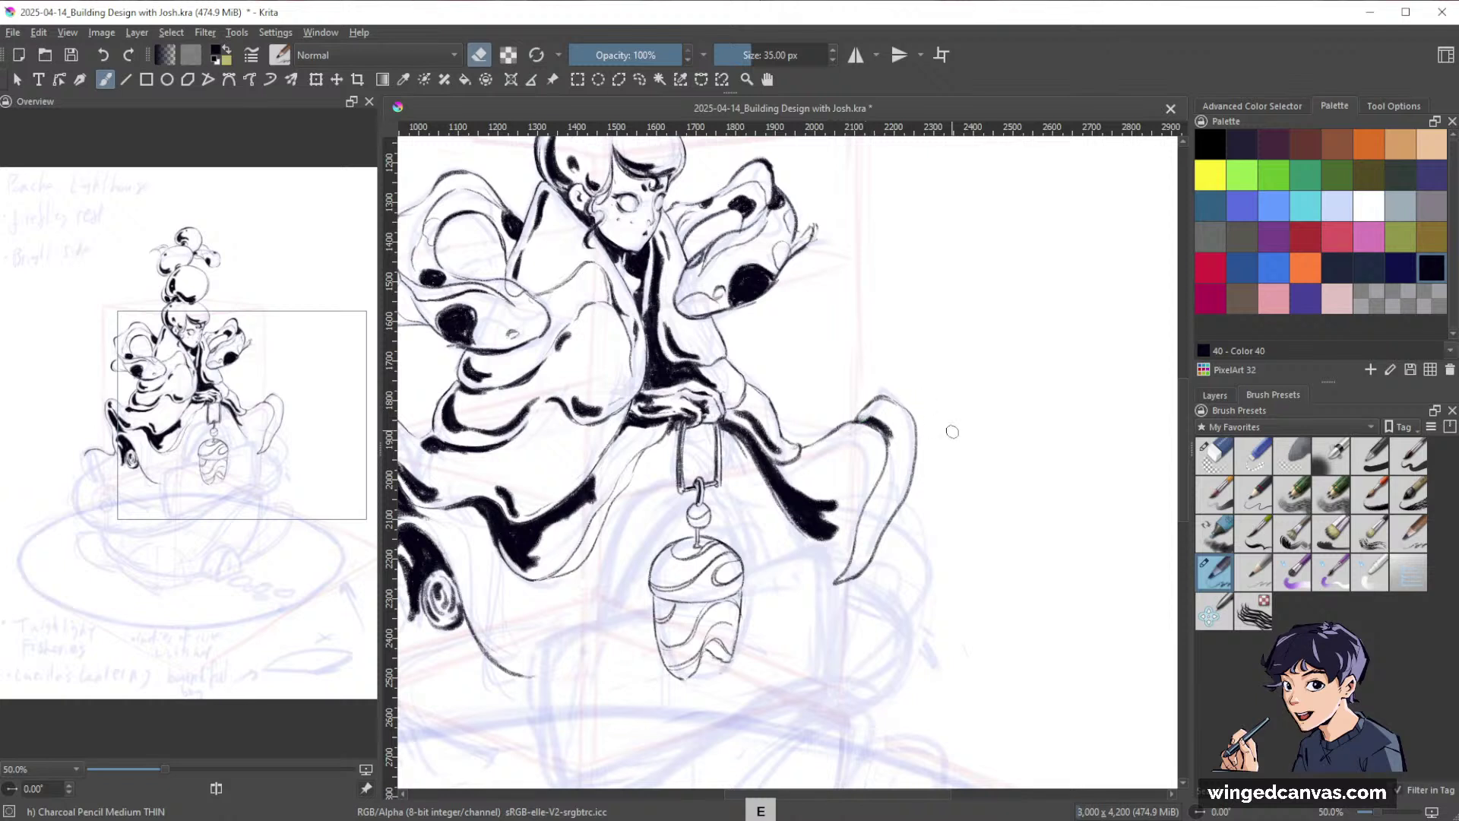
pyautogui.press('e')
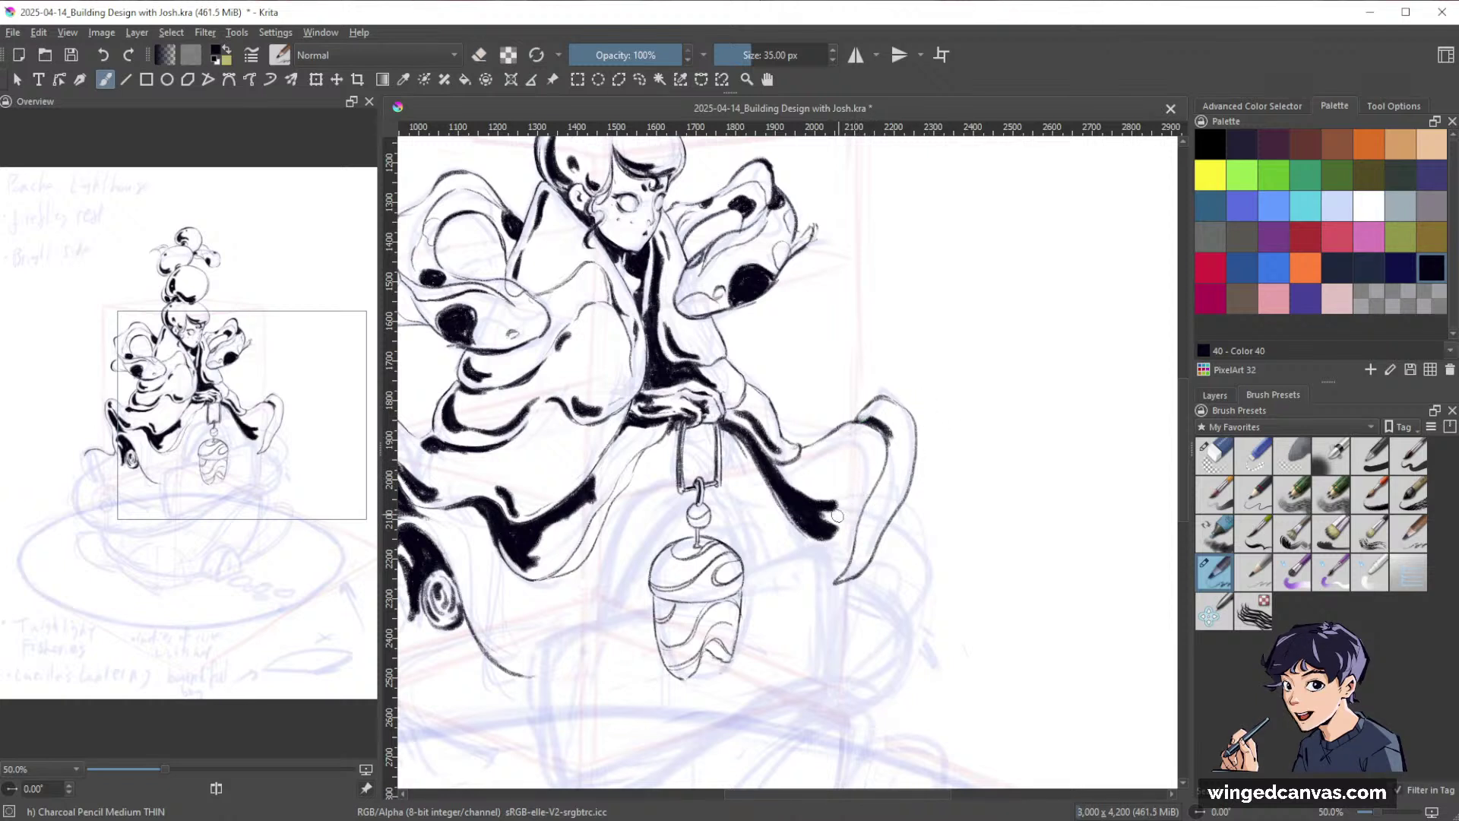
pyautogui.moveTo(808, 536); pyautogui.dragTo(830, 561)
# Trim the lower outline of the right flared hem with the eraser at 18 px.
pyautogui.moveTo(1048, 437)
pyautogui.mouseDown()
pyautogui.moveTo(984, 468)
pyautogui.moveTo(1075, 375)
pyautogui.mouseUp()
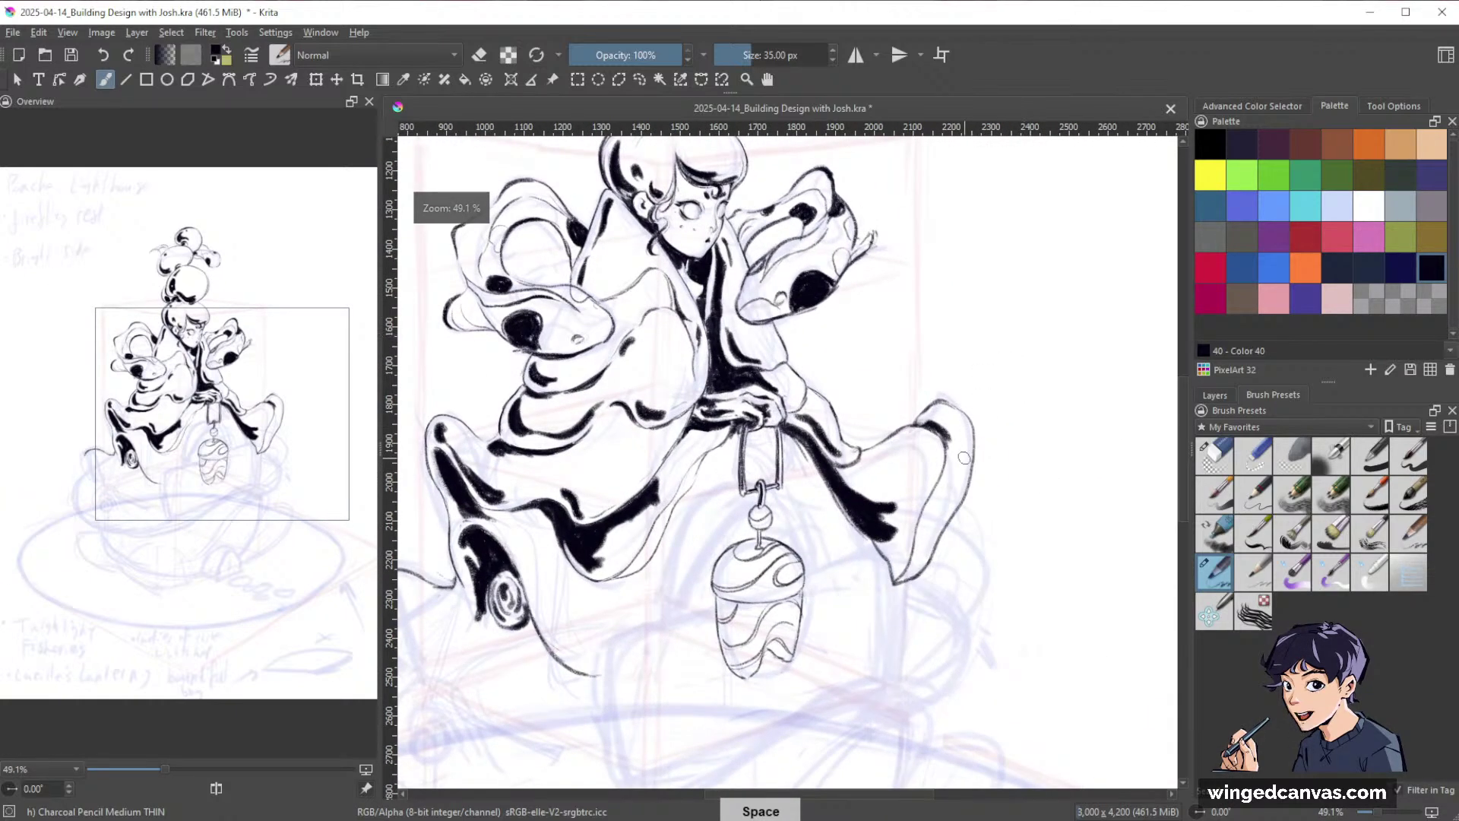
pyautogui.press('e')
pyautogui.moveTo(941, 528); pyautogui.dragTo(920, 566)
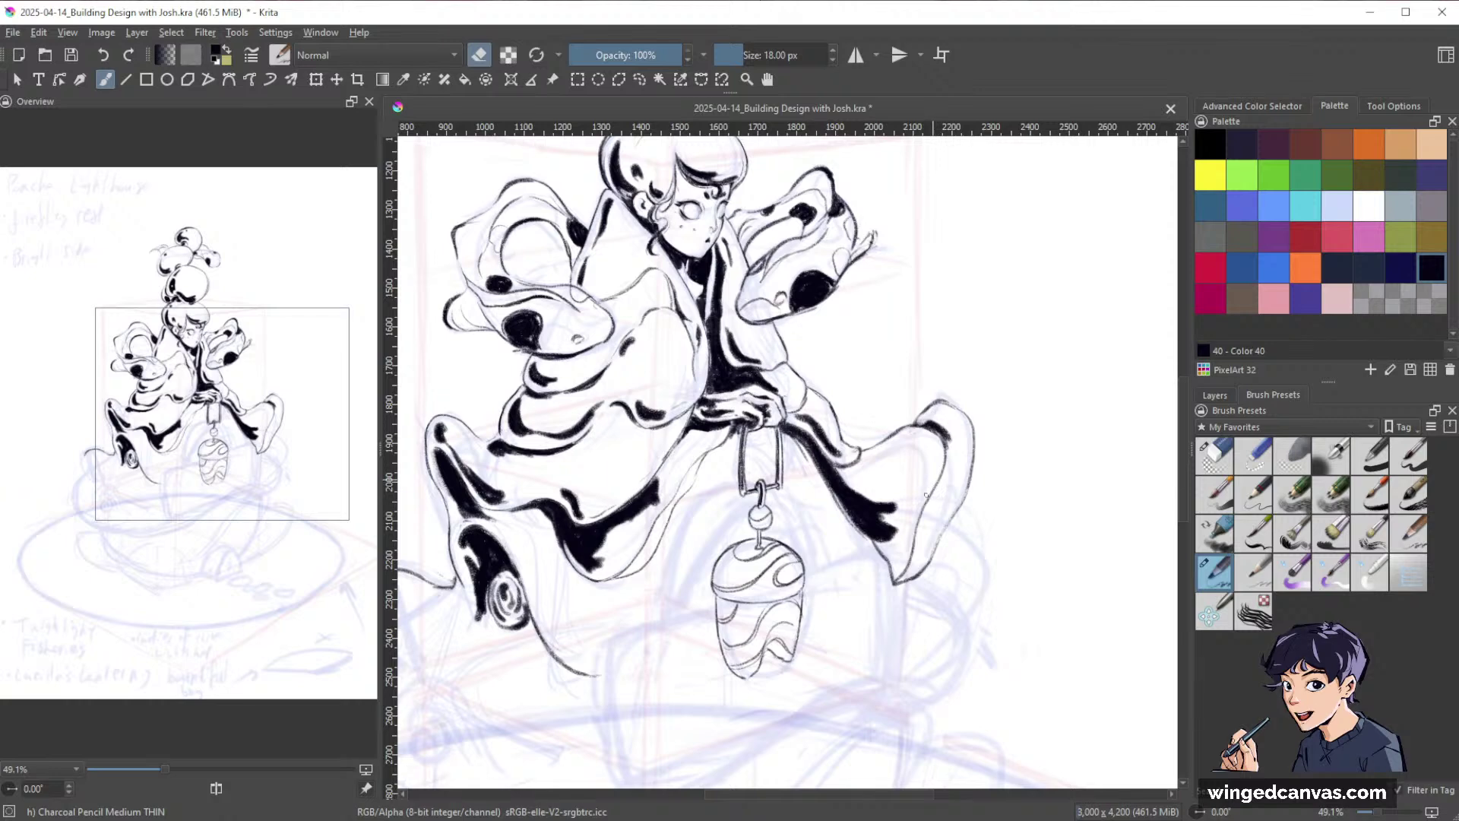
pyautogui.moveTo(1064, 542)
pyautogui.mouseDown()
pyautogui.moveTo(948, 651)
pyautogui.moveTo(947, 670)
pyautogui.mouseUp()
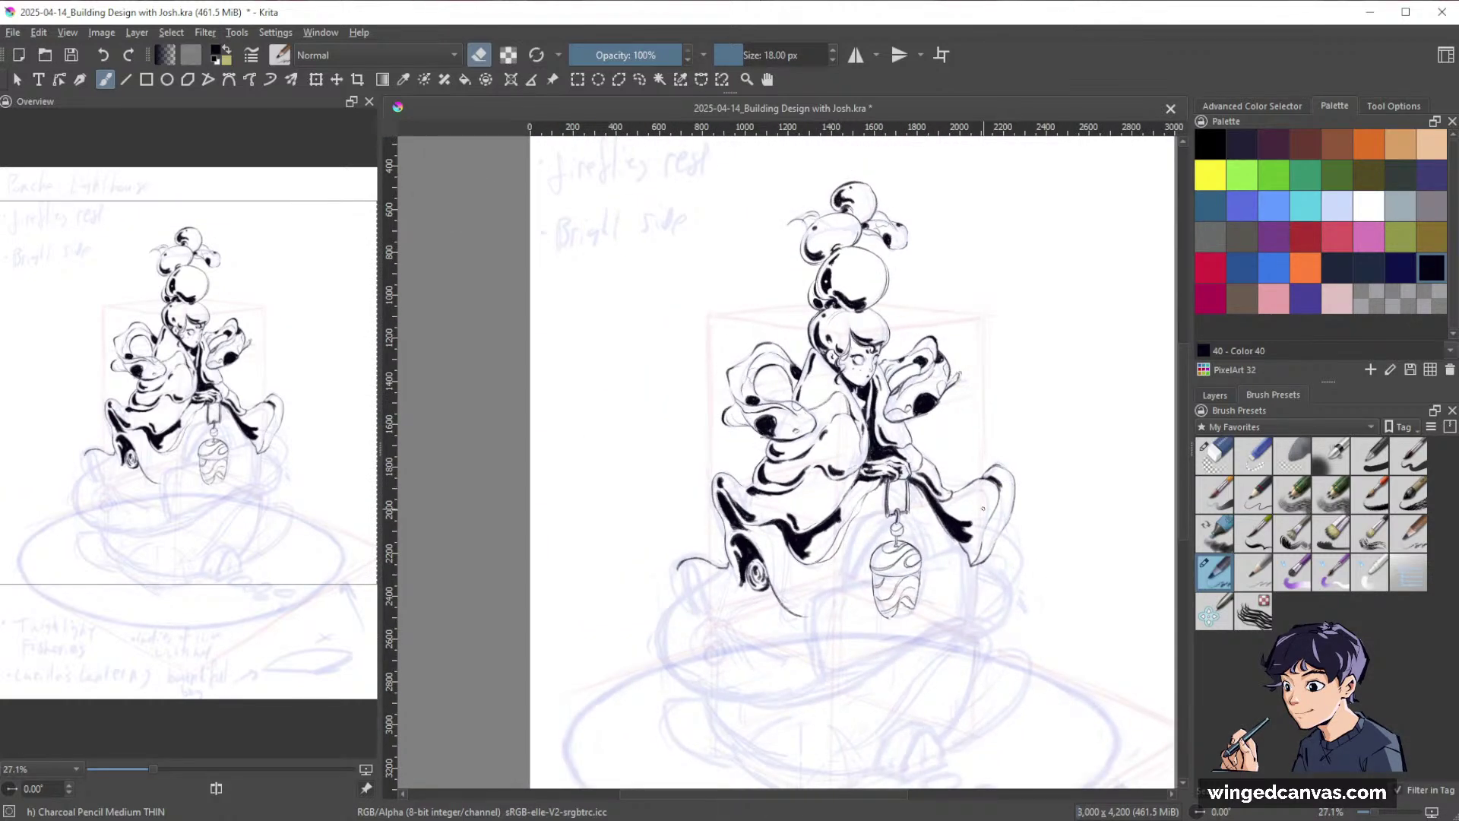
# Set the brush to 30 px and ink the right edge of the robe's lower hem, left of the lantern.
pyautogui.press(']')
pyautogui.press(']')
pyautogui.press(']')
pyautogui.press(']')
pyautogui.press(']')
pyautogui.press(']')
pyautogui.press(']')
pyautogui.press(']')
pyautogui.press(']')
pyautogui.press(']')
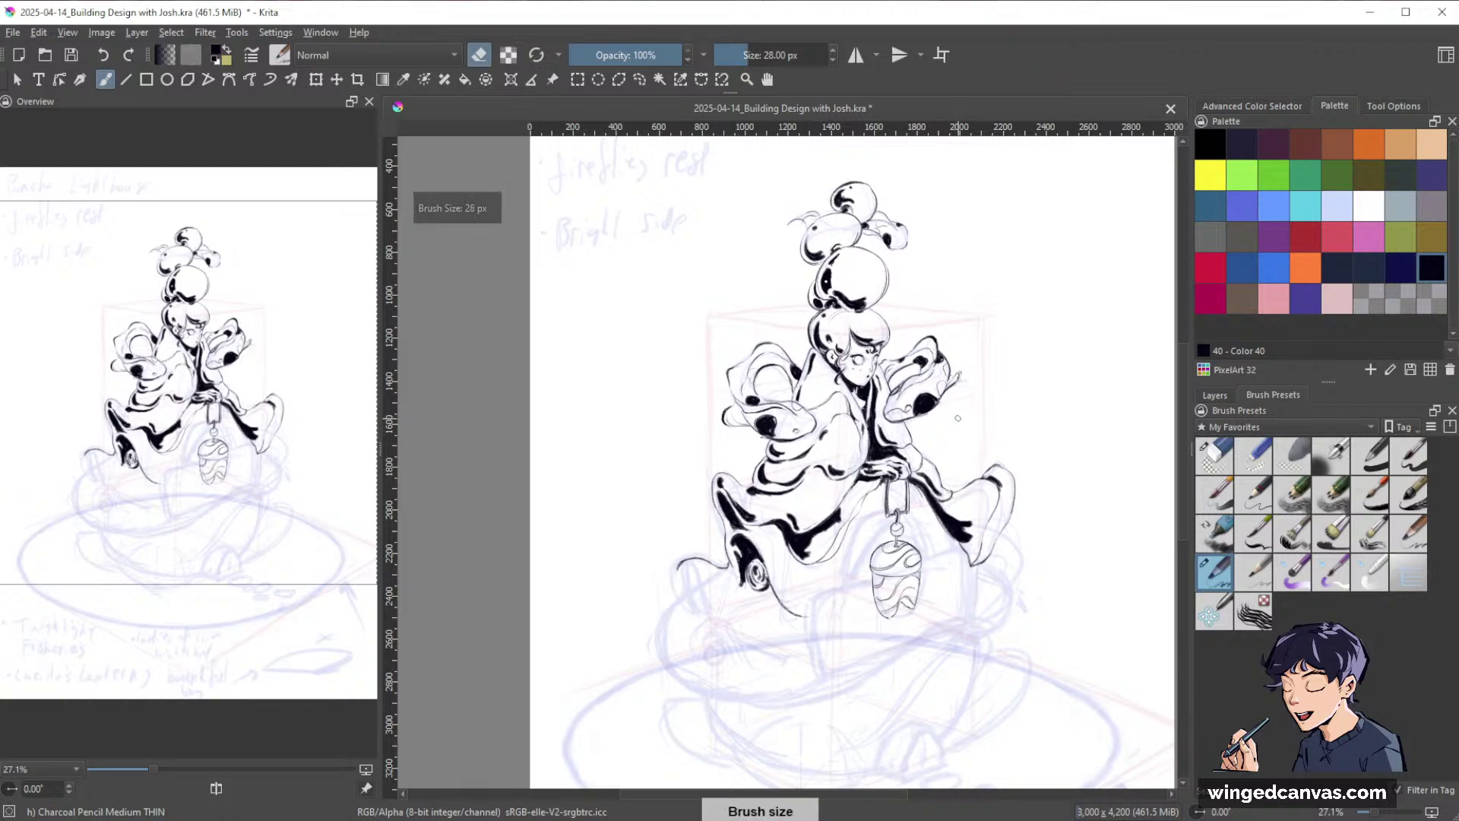
pyautogui.moveTo(1023, 525); pyautogui.dragTo(947, 441)
pyautogui.moveTo(943, 537); pyautogui.dragTo(973, 542)
pyautogui.press('[')
pyautogui.press('[')
pyautogui.press('[')
pyautogui.press('[')
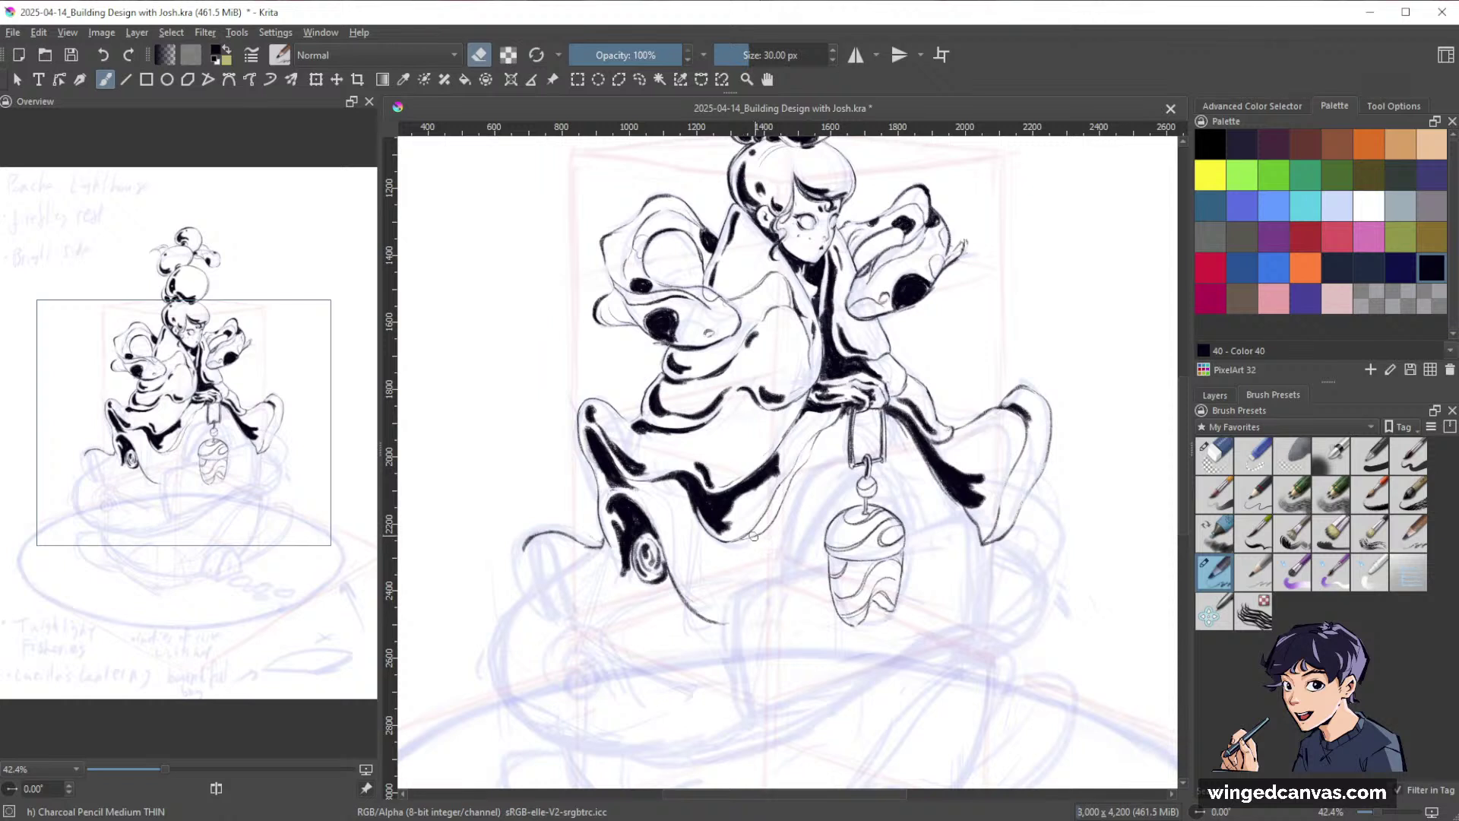
pyautogui.press('e')
pyautogui.moveTo(755, 536); pyautogui.dragTo(792, 484)
pyautogui.press('space')
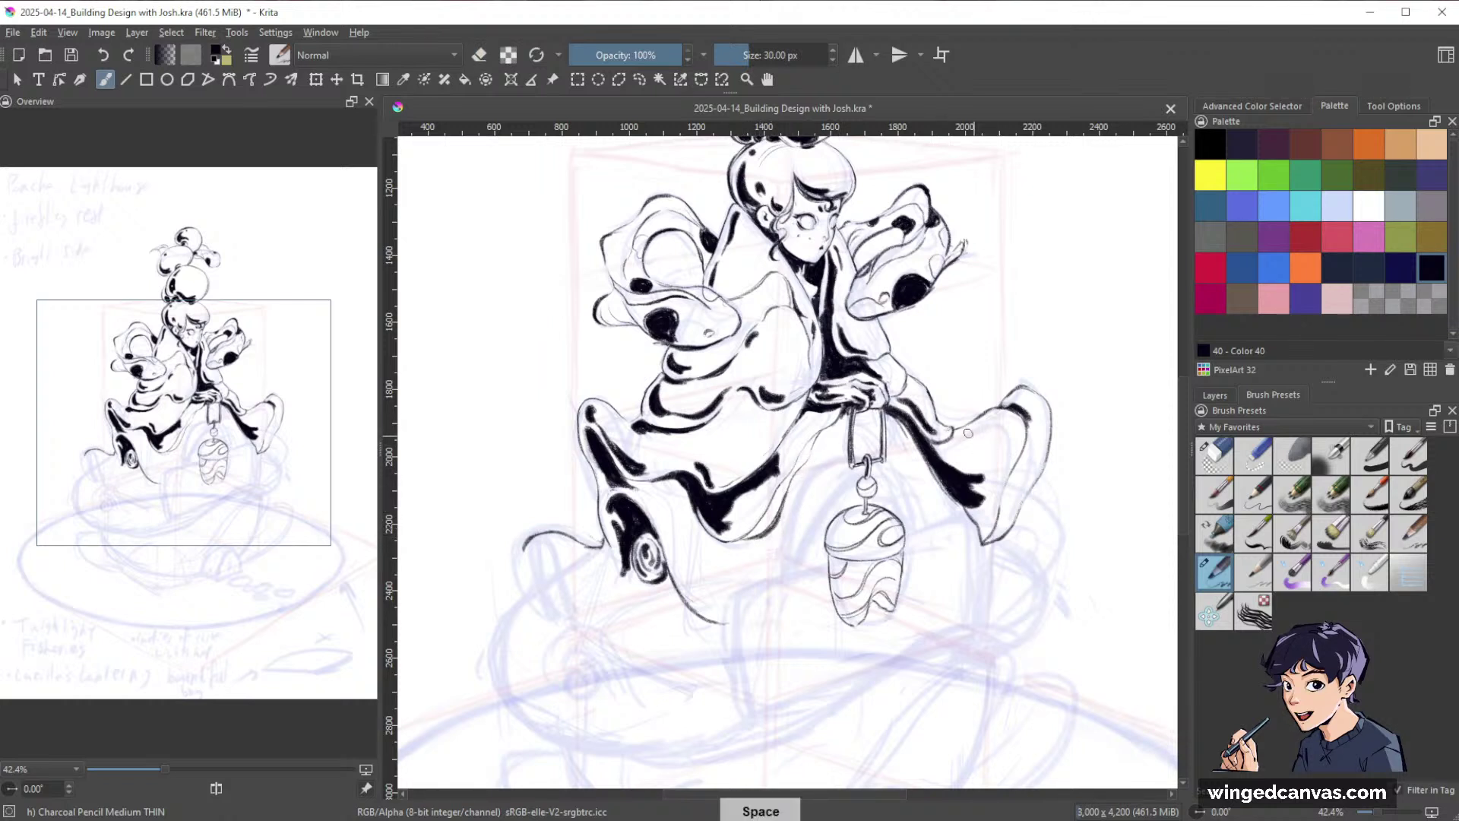
pyautogui.moveTo(1049, 486); pyautogui.dragTo(1020, 455)
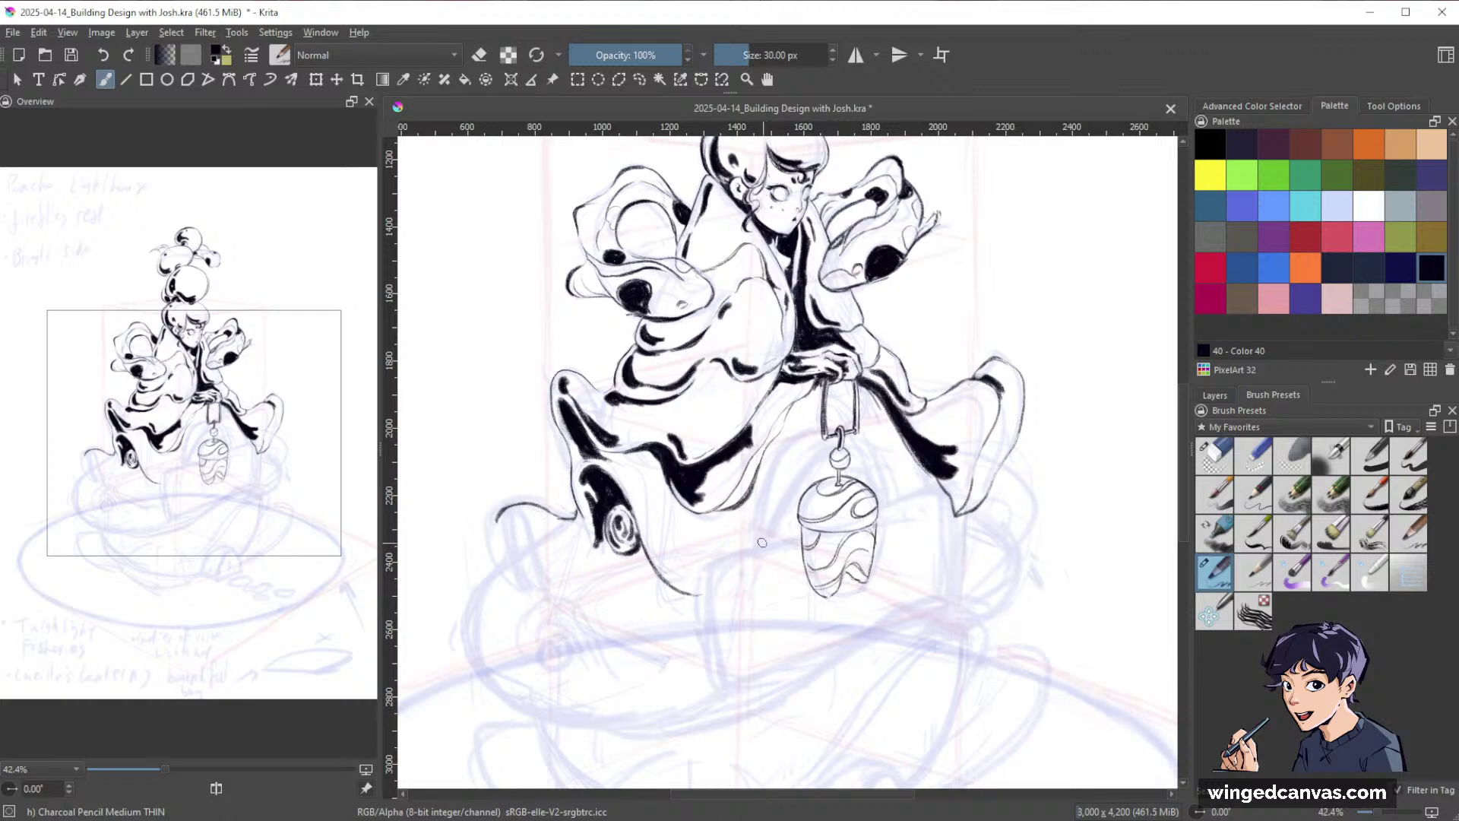
pyautogui.moveTo(763, 545); pyautogui.dragTo(832, 443)
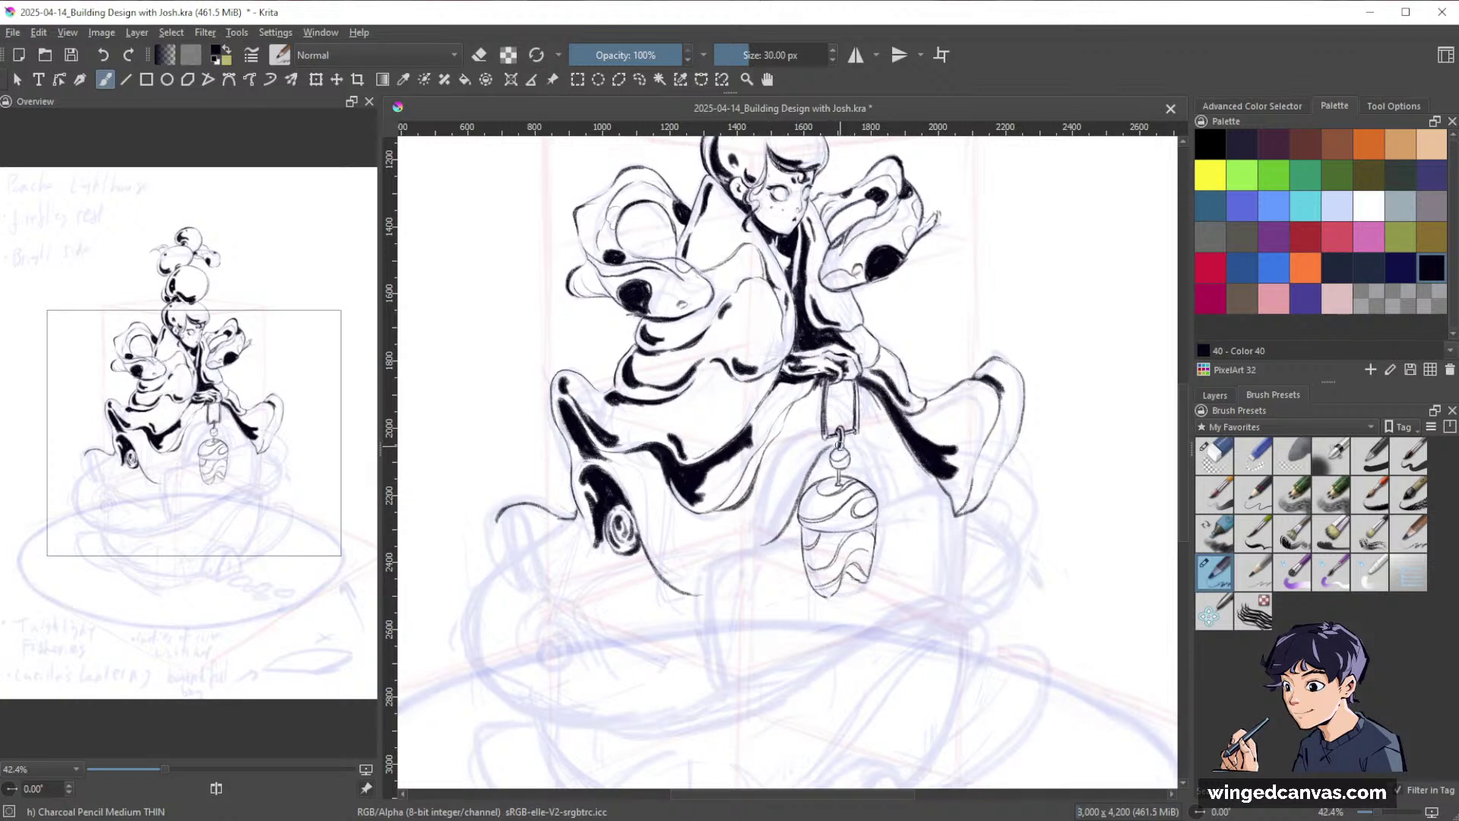
pyautogui.press('e')
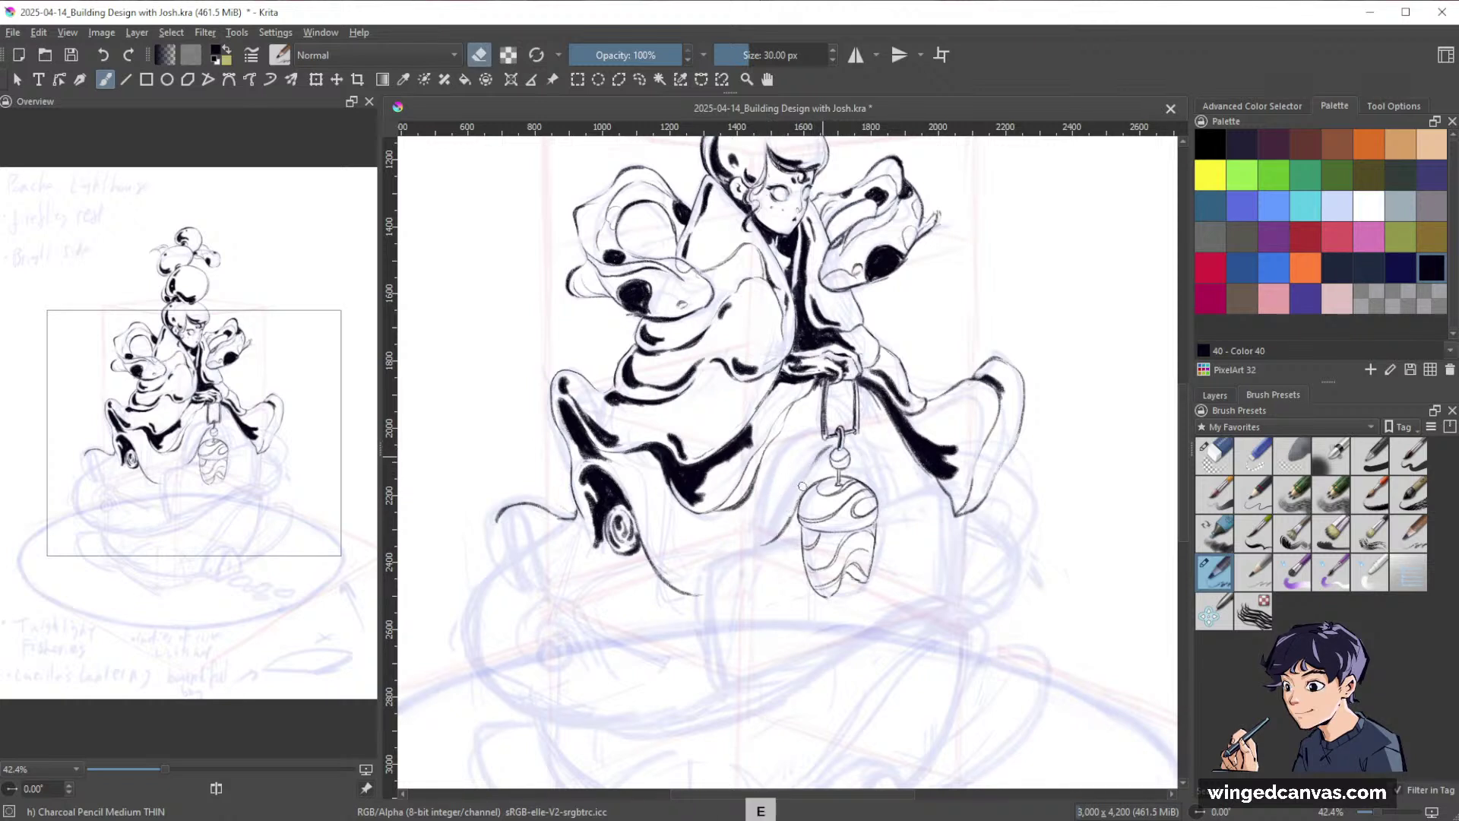
pyautogui.moveTo(799, 492); pyautogui.dragTo(776, 537)
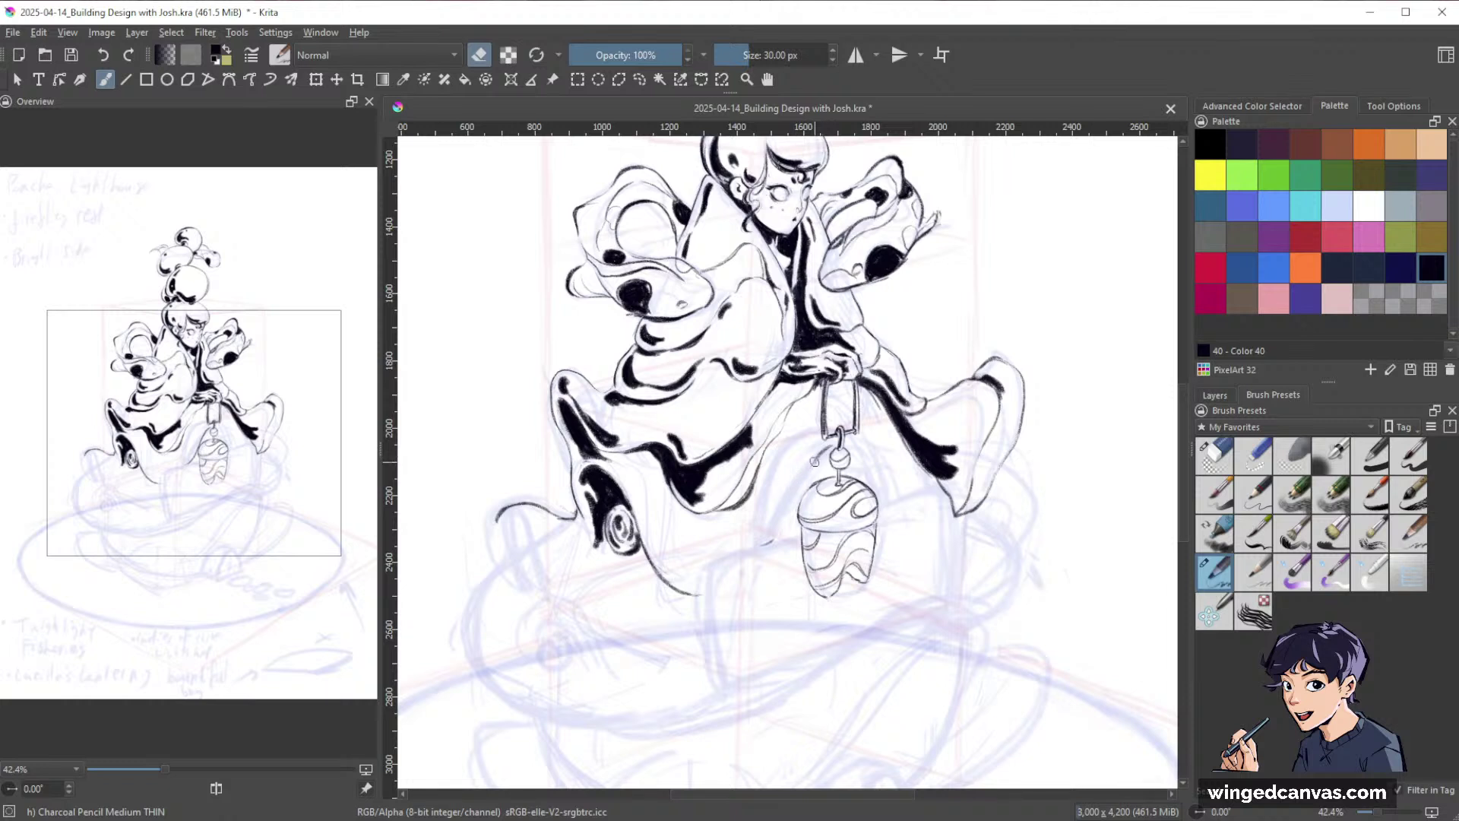
# Ink the curved inner robe fold behind the lantern and double its left edge with the brush at 24 px.
pyautogui.press('e')
pyautogui.moveTo(823, 453); pyautogui.dragTo(763, 544)
pyautogui.press('[')
pyautogui.press('[')
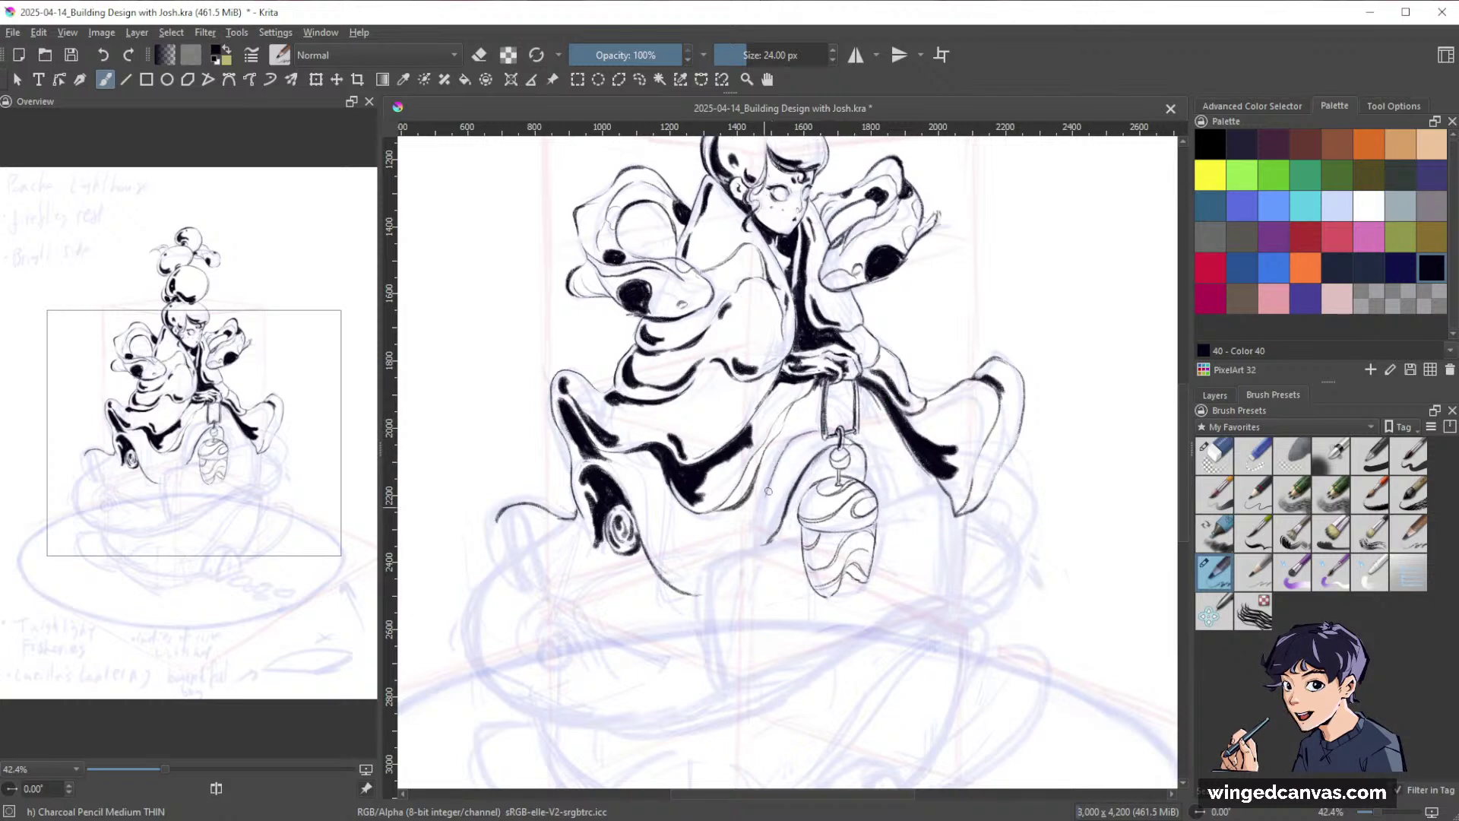
pyautogui.moveTo(772, 473); pyautogui.dragTo(758, 535)
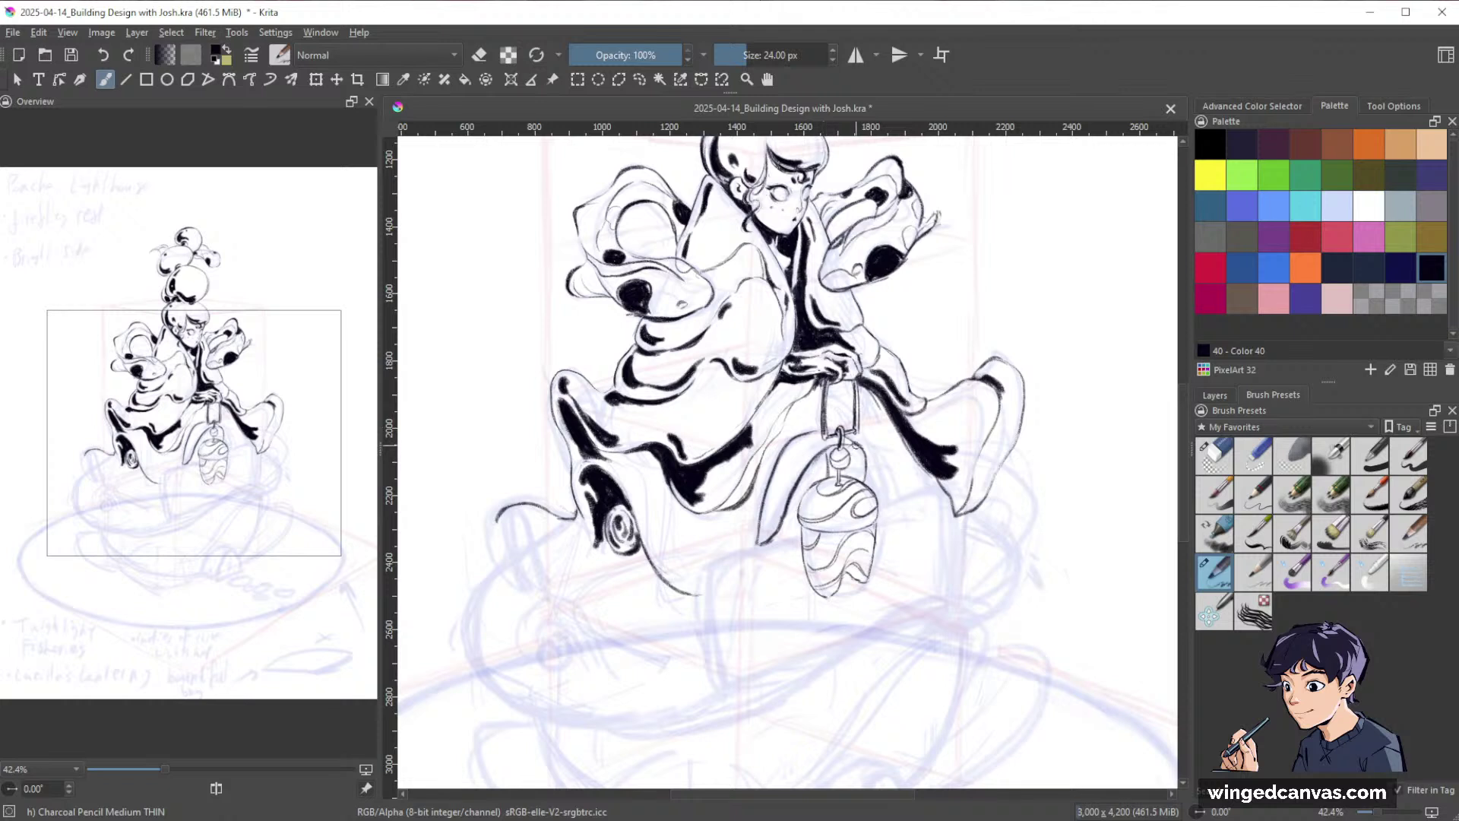
# Trim the inner fold line beside the lantern's bead with the eraser at 24 px.
pyautogui.press('e')
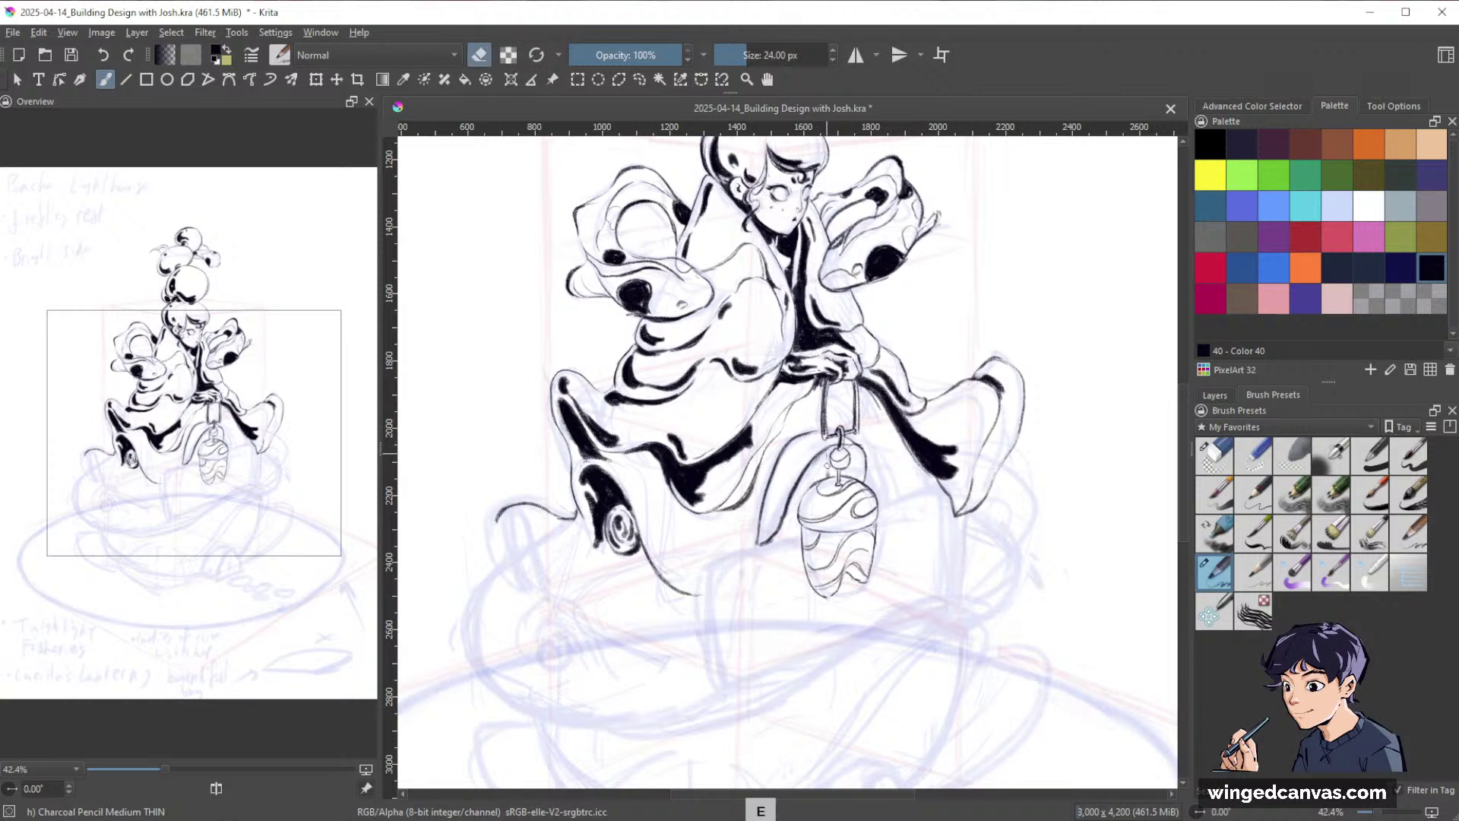
pyautogui.press('e')
pyautogui.press('e')
pyautogui.moveTo(828, 456); pyautogui.dragTo(827, 464)
pyautogui.press('e')
# Thicken the lower outline of the hem left of the lantern and trim the fold line above it.
pyautogui.moveTo(1061, 467); pyautogui.dragTo(975, 548)
pyautogui.moveTo(965, 448); pyautogui.dragTo(1030, 354)
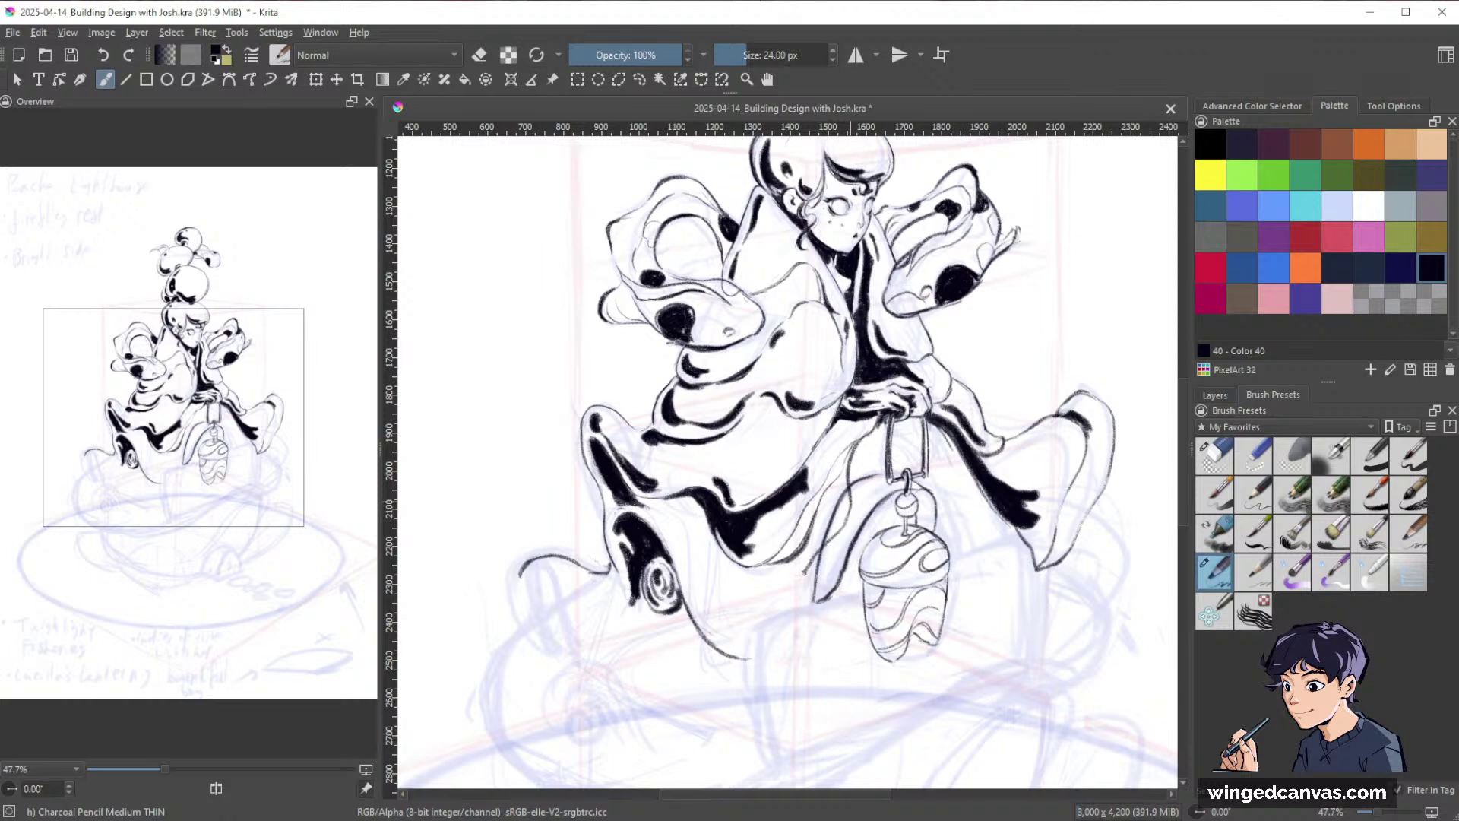
pyautogui.moveTo(805, 572)
pyautogui.mouseDown()
pyautogui.moveTo(744, 561)
pyautogui.moveTo(768, 591)
pyautogui.mouseUp()
pyautogui.press('e')
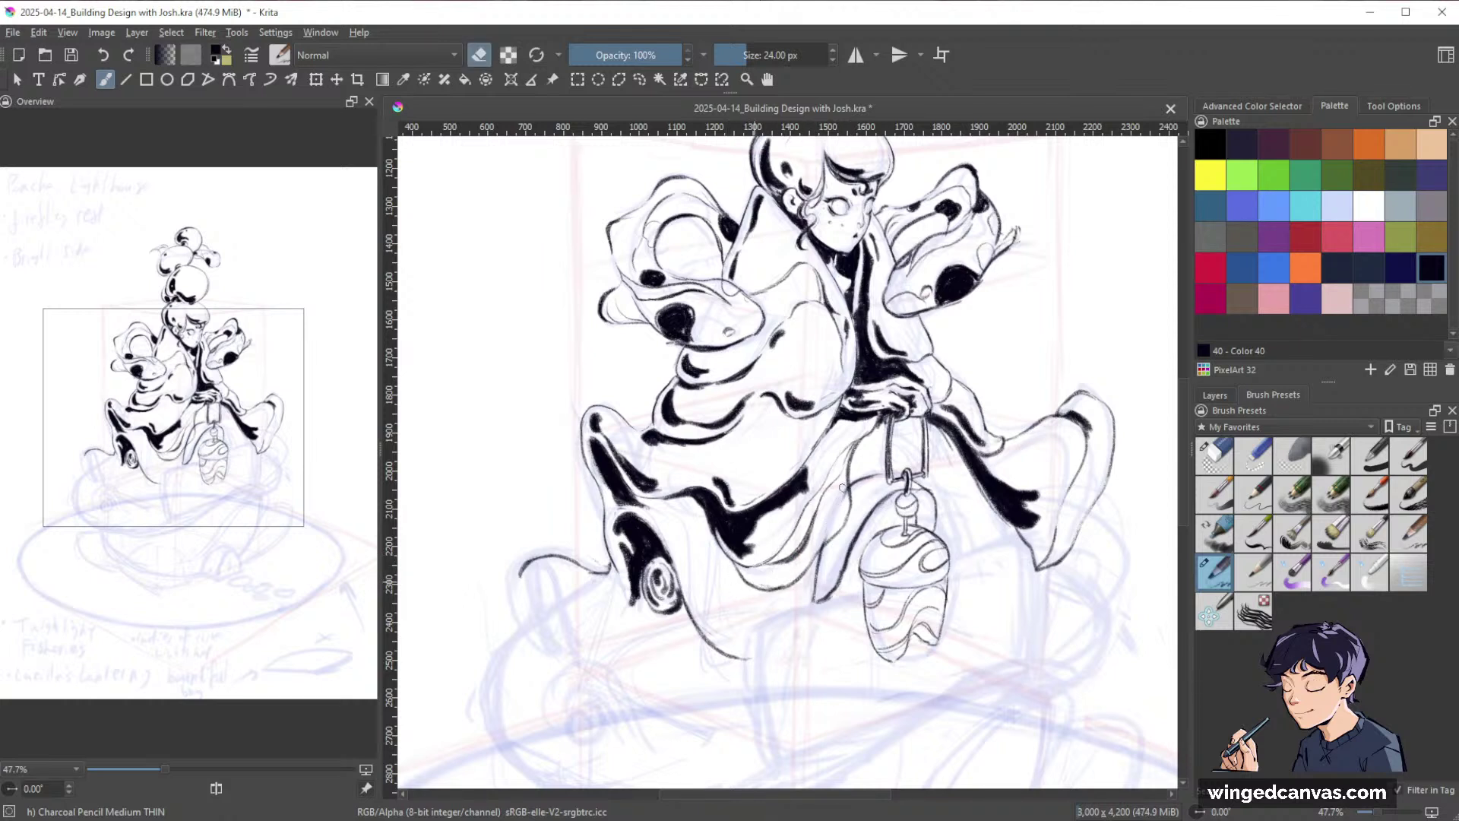
pyautogui.moveTo(851, 458); pyautogui.dragTo(844, 475)
# Add small black shadows to the hem's lowest curve and inside the narrow fold left of the lantern.
pyautogui.press('e')
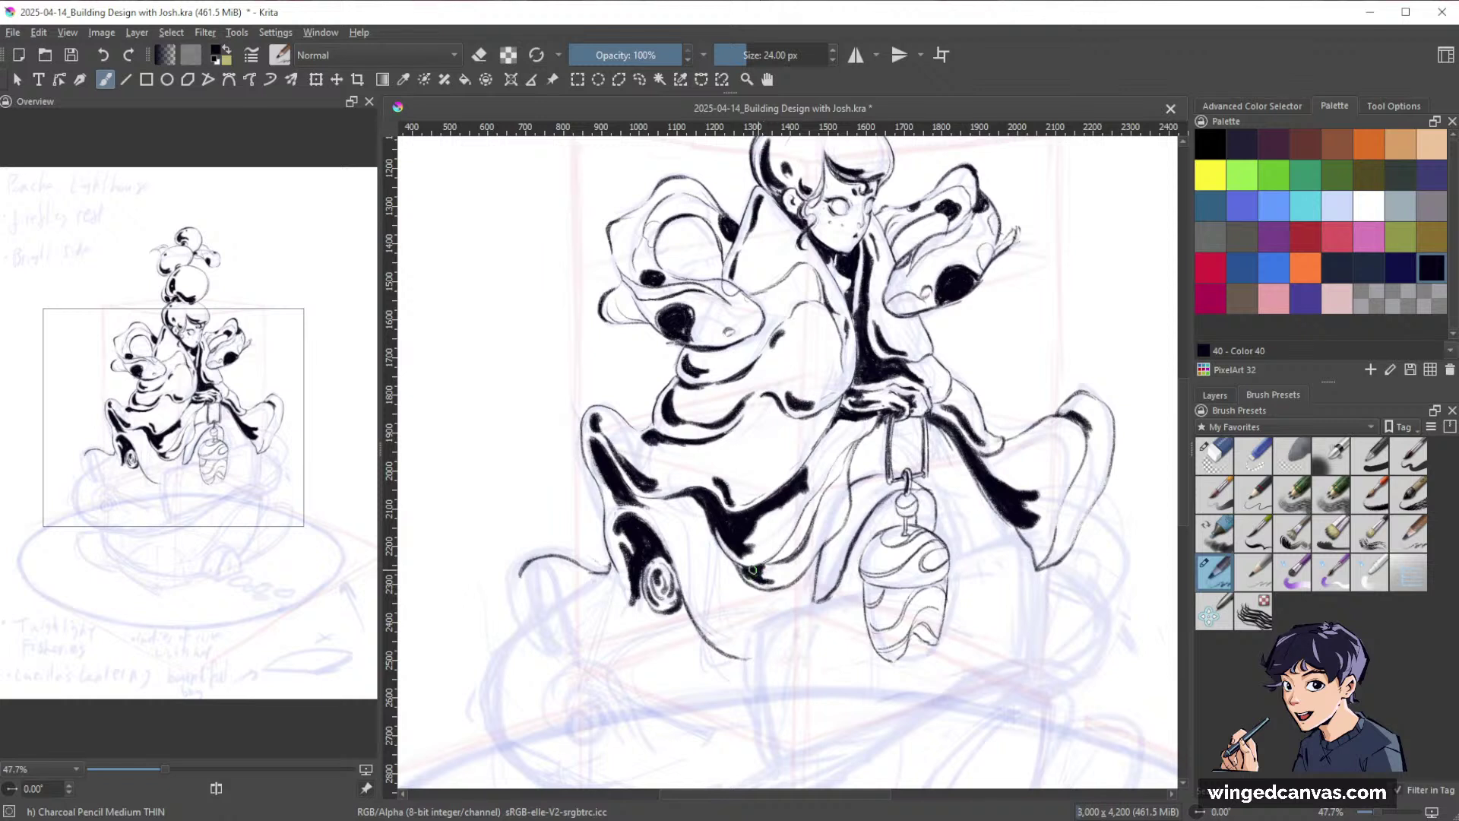
pyautogui.press('e')
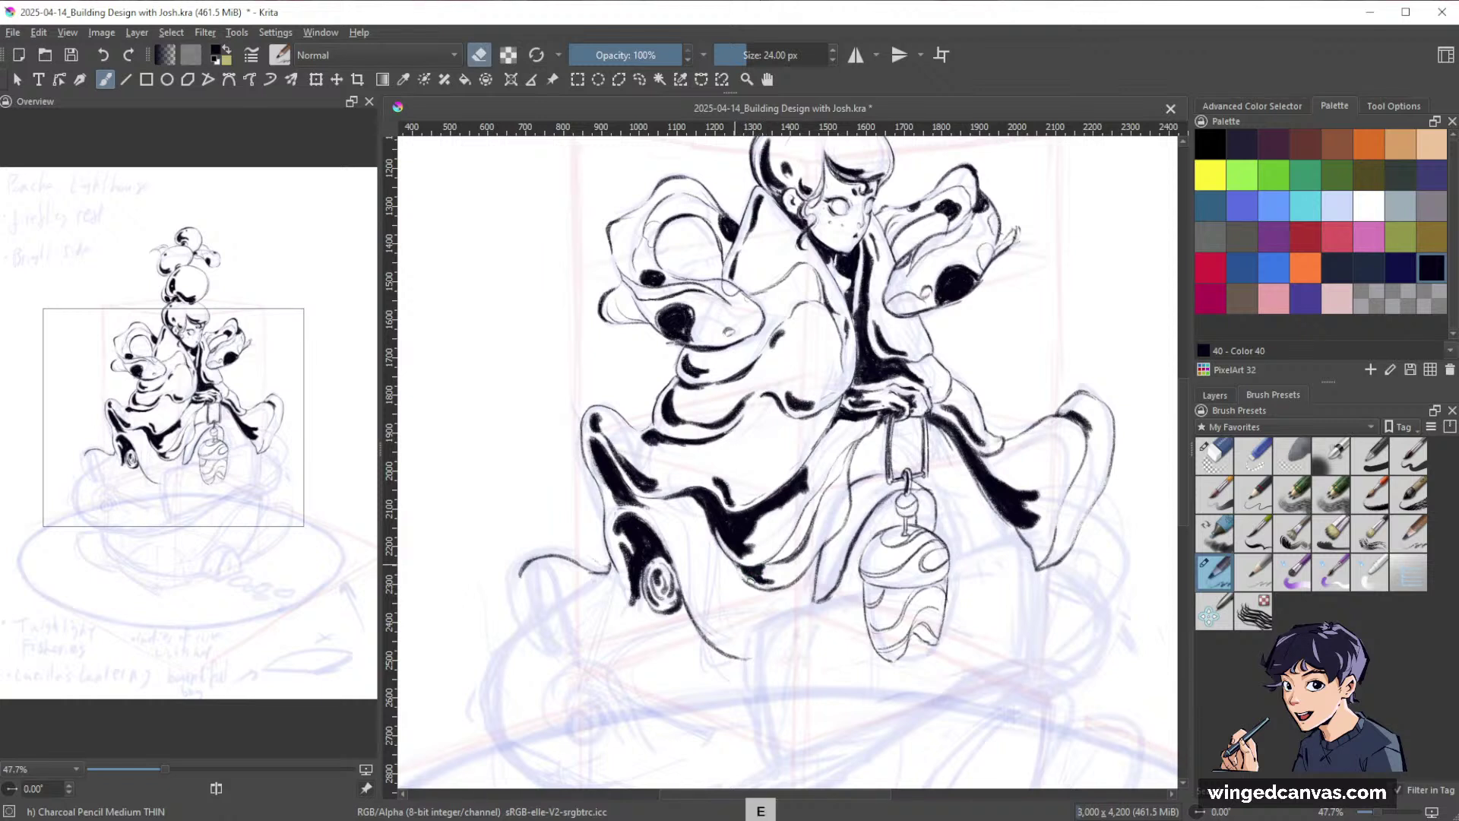
pyautogui.press('e')
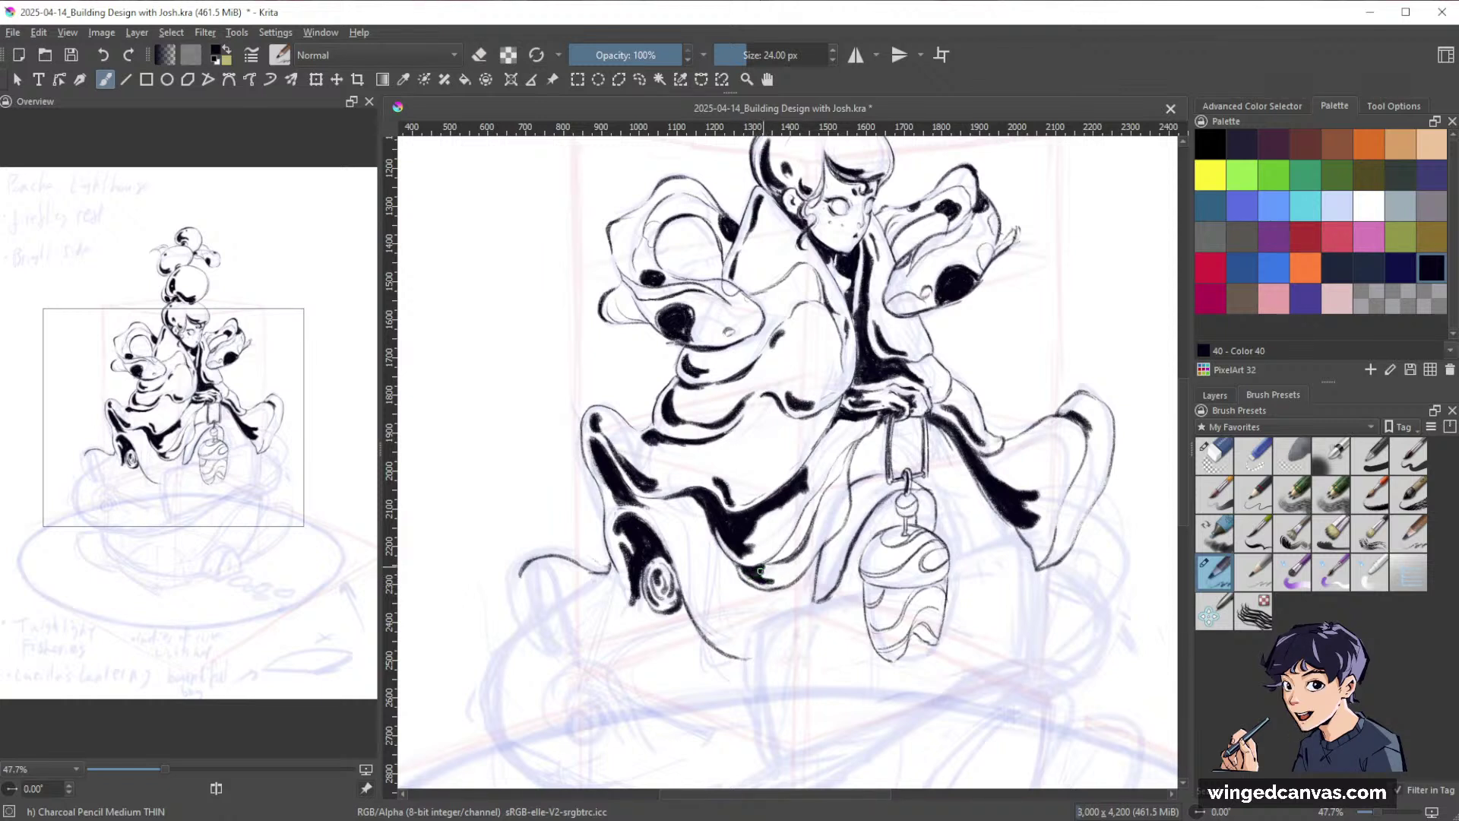
pyautogui.moveTo(1050, 563); pyautogui.dragTo(964, 595)
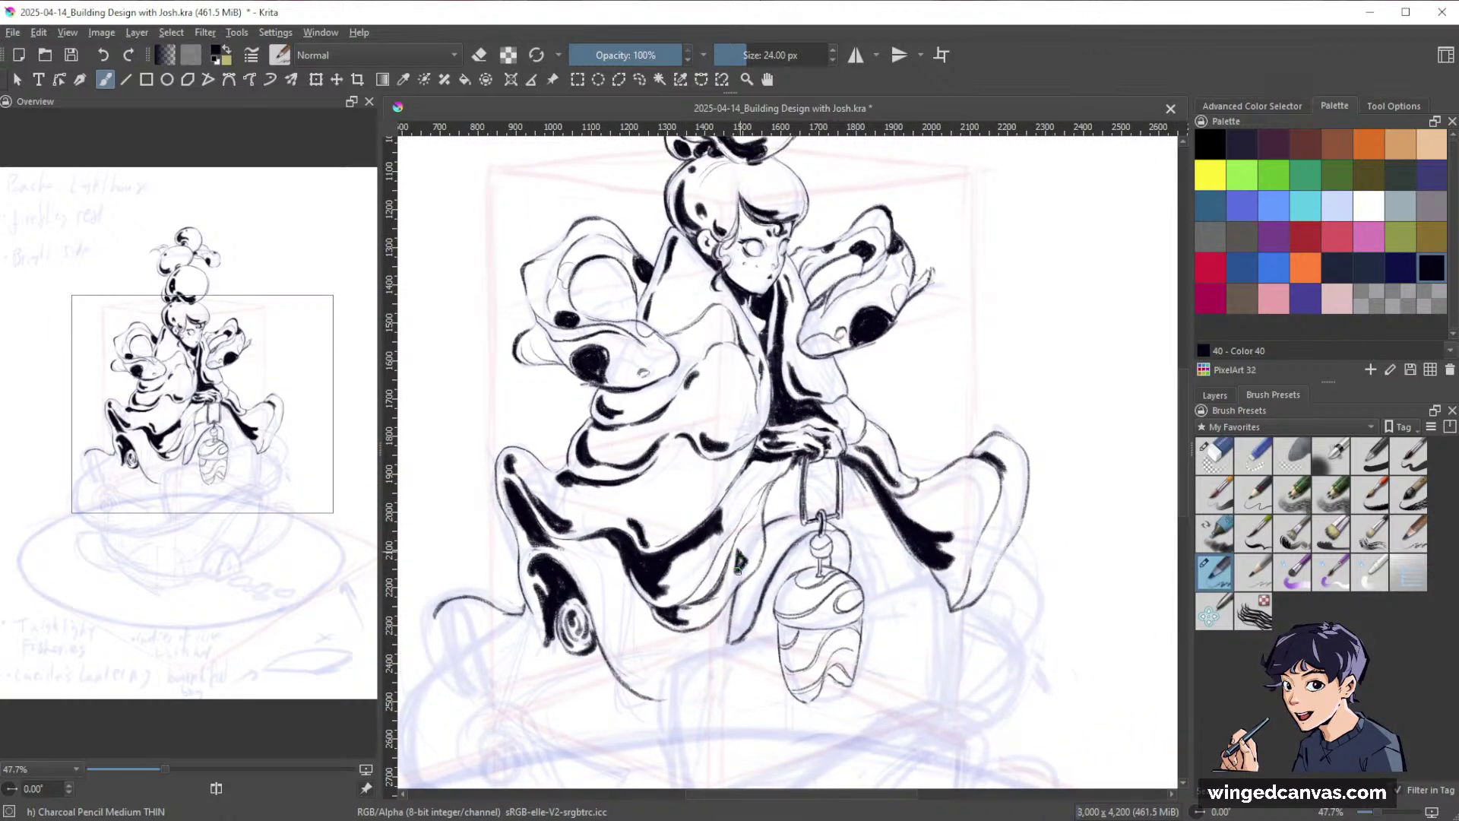
# Fill the robe gap left of the lantern handle with black, cleaning its edge with a 10 px eraser and painting at 22 px.
pyautogui.moveTo(1074, 482)
pyautogui.mouseDown()
pyautogui.moveTo(1066, 553)
pyautogui.moveTo(1067, 464)
pyautogui.mouseUp()
pyautogui.moveTo(766, 578)
pyautogui.mouseDown()
pyautogui.moveTo(803, 509)
pyautogui.moveTo(798, 562)
pyautogui.moveTo(804, 508)
pyautogui.moveTo(795, 559)
pyautogui.mouseUp()
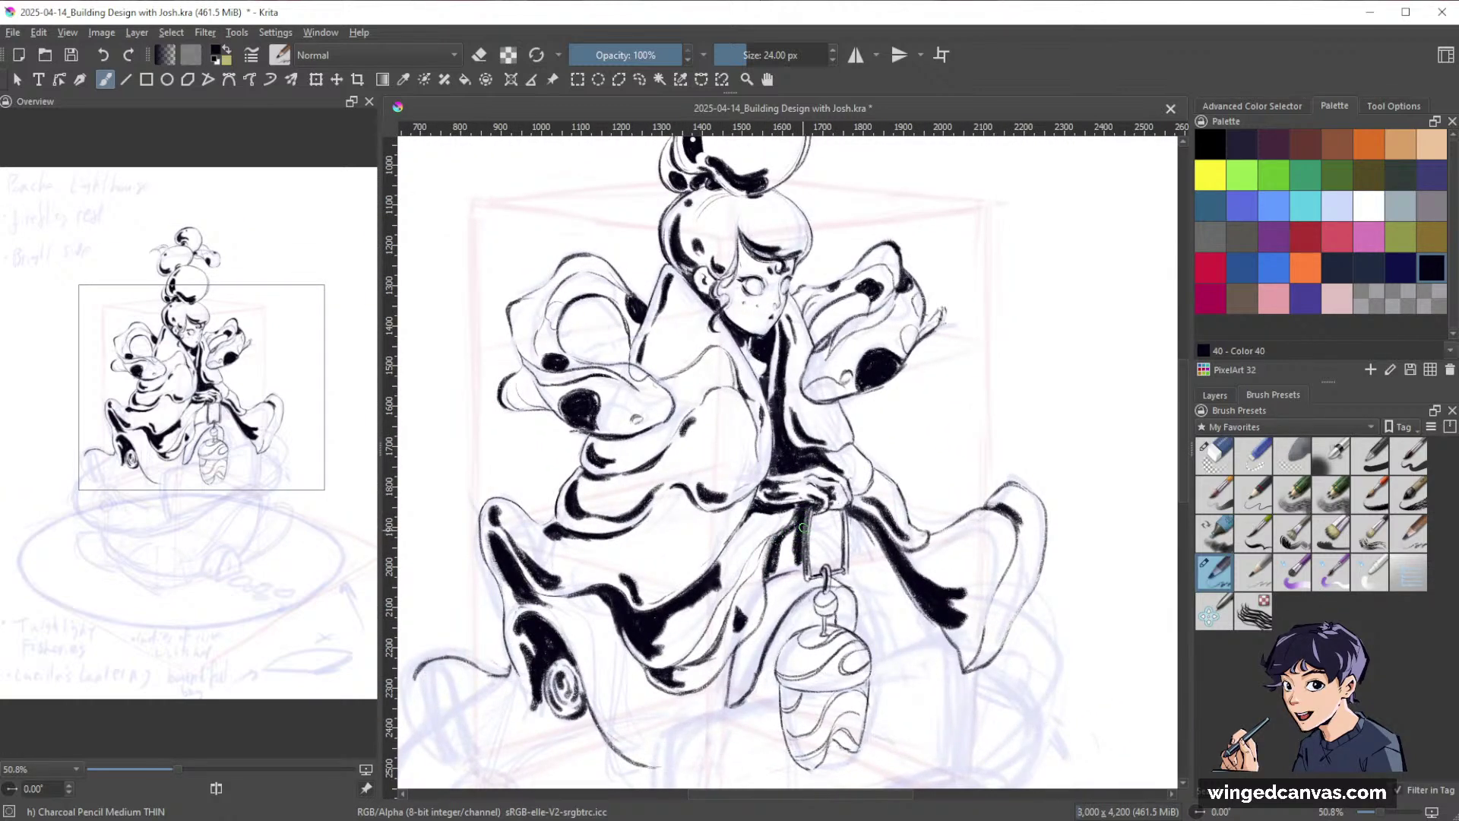
pyautogui.press('e')
pyautogui.press('[')
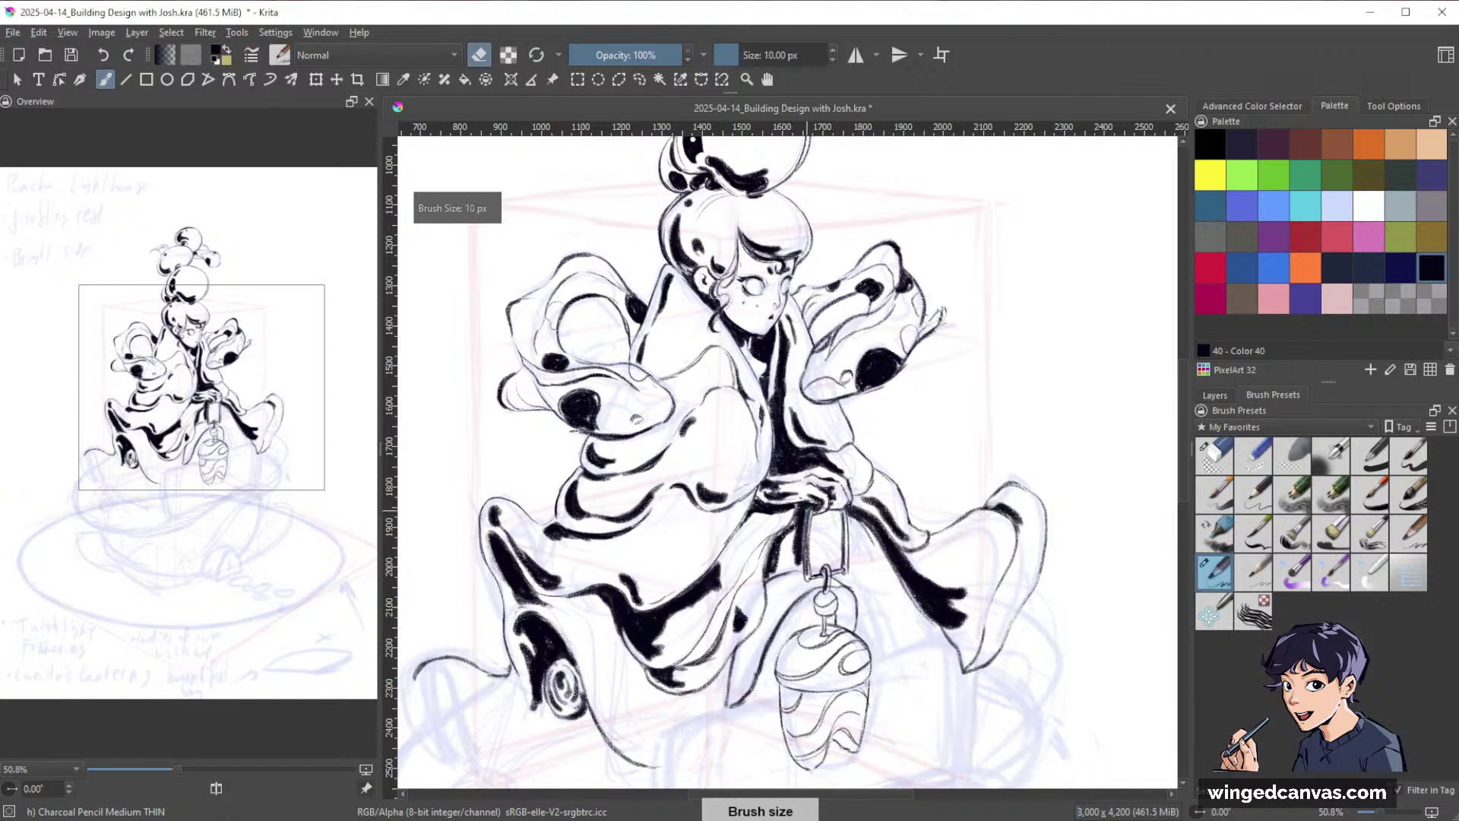
pyautogui.moveTo(804, 570)
pyautogui.mouseDown()
pyautogui.moveTo(803, 524)
pyautogui.moveTo(781, 570)
pyautogui.moveTo(791, 547)
pyautogui.moveTo(798, 567)
pyautogui.mouseUp()
pyautogui.press('e')
pyautogui.press(']')
pyautogui.press(']')
pyautogui.moveTo(802, 539); pyautogui.dragTo(802, 476)
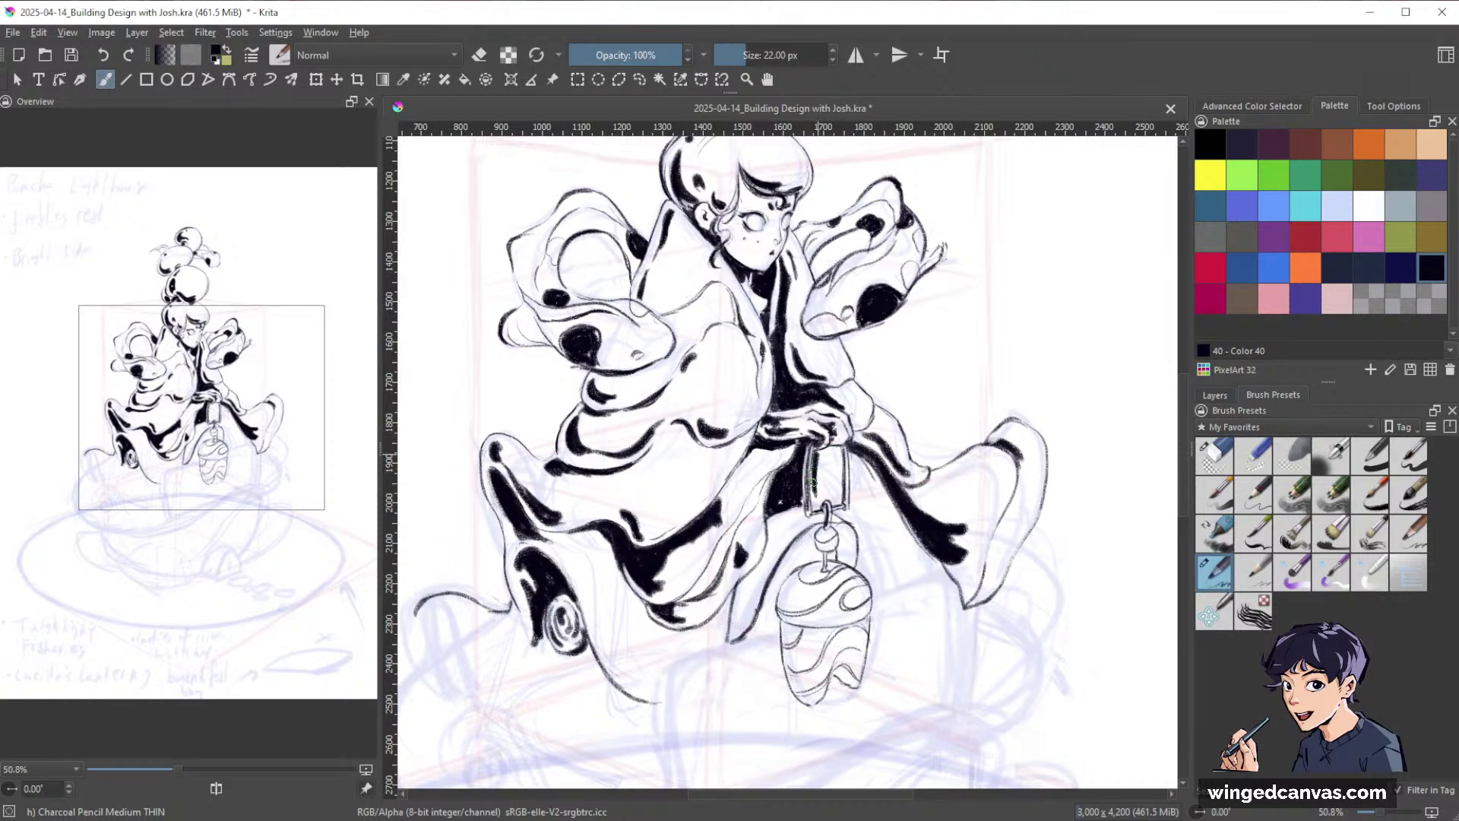
# Fill the space inside the lantern's rectangular handle with black at 22 px.
pyautogui.moveTo(820, 456)
pyautogui.mouseDown()
pyautogui.moveTo(817, 496)
pyautogui.moveTo(828, 455)
pyautogui.moveTo(782, 498)
pyautogui.moveTo(830, 449)
pyautogui.moveTo(831, 496)
pyautogui.moveTo(840, 466)
pyautogui.mouseUp()
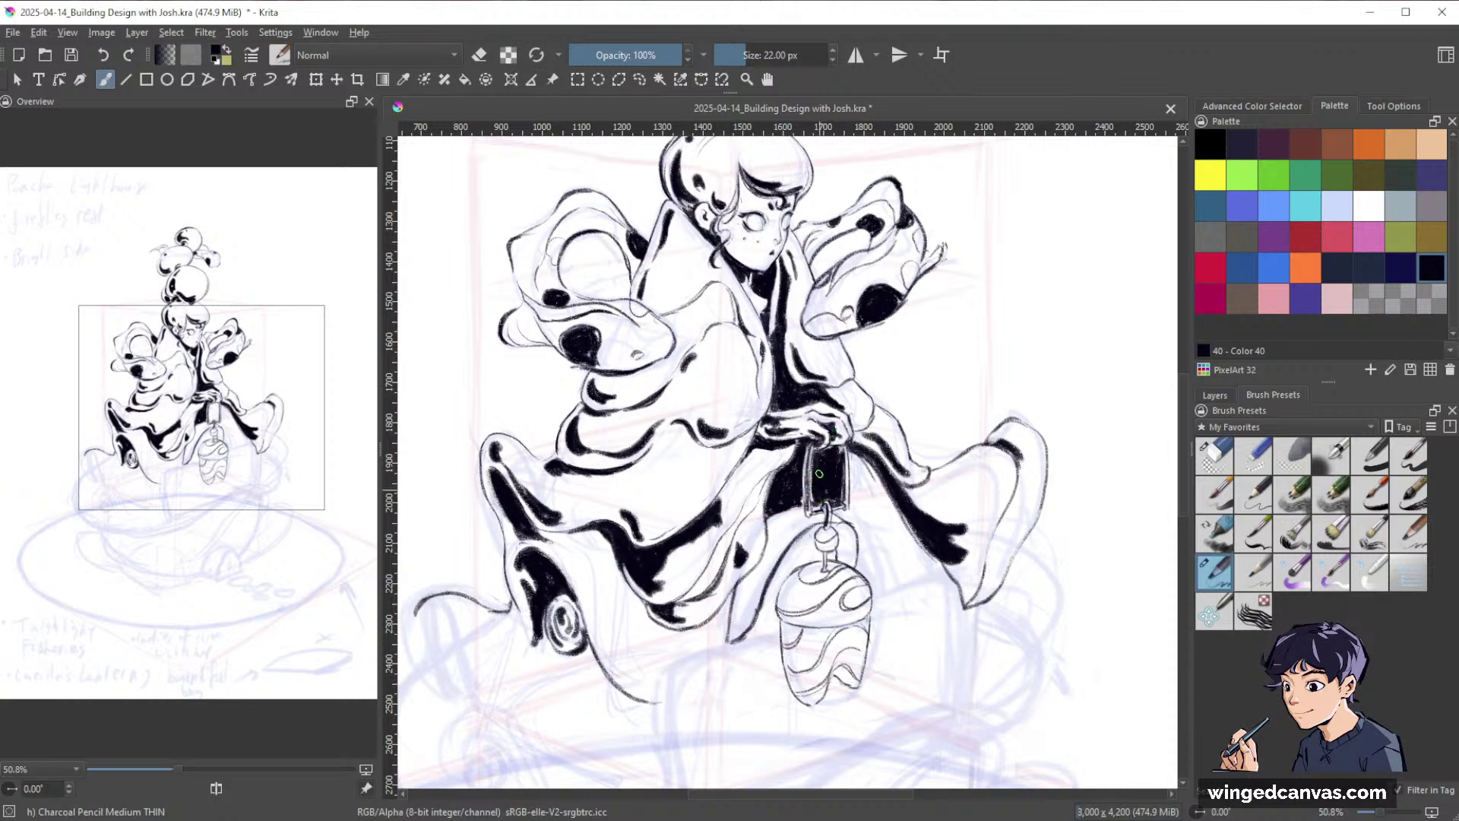
pyautogui.press('e')
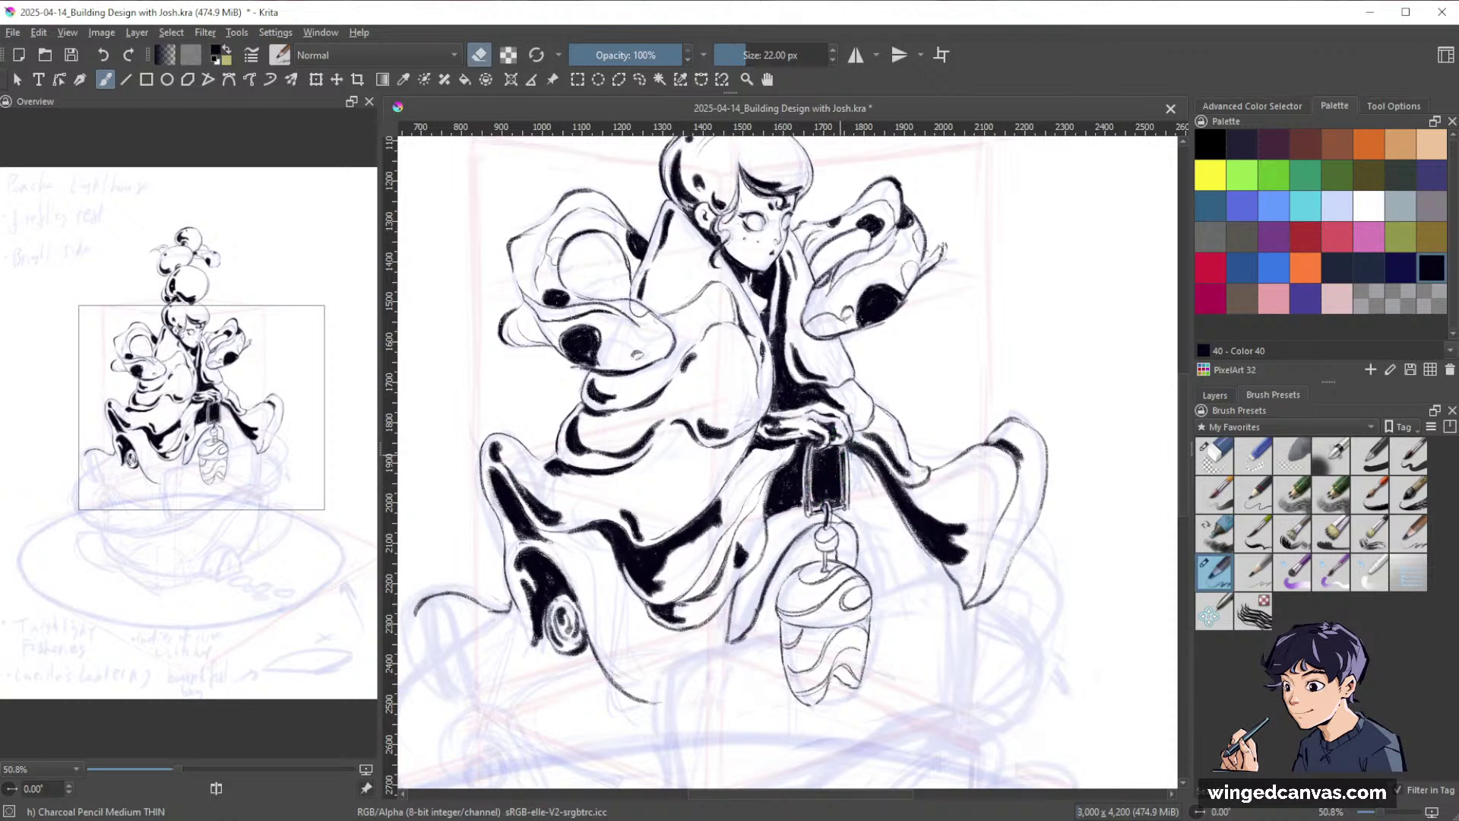
pyautogui.press('e')
# Fill the robe's underside right of the lantern with solid black down to the hem, enlarging the brush to 32 px.
pyautogui.moveTo(852, 456)
pyautogui.mouseDown()
pyautogui.moveTo(888, 521)
pyautogui.moveTo(854, 485)
pyautogui.moveTo(847, 513)
pyautogui.moveTo(852, 456)
pyautogui.moveTo(891, 532)
pyautogui.mouseUp()
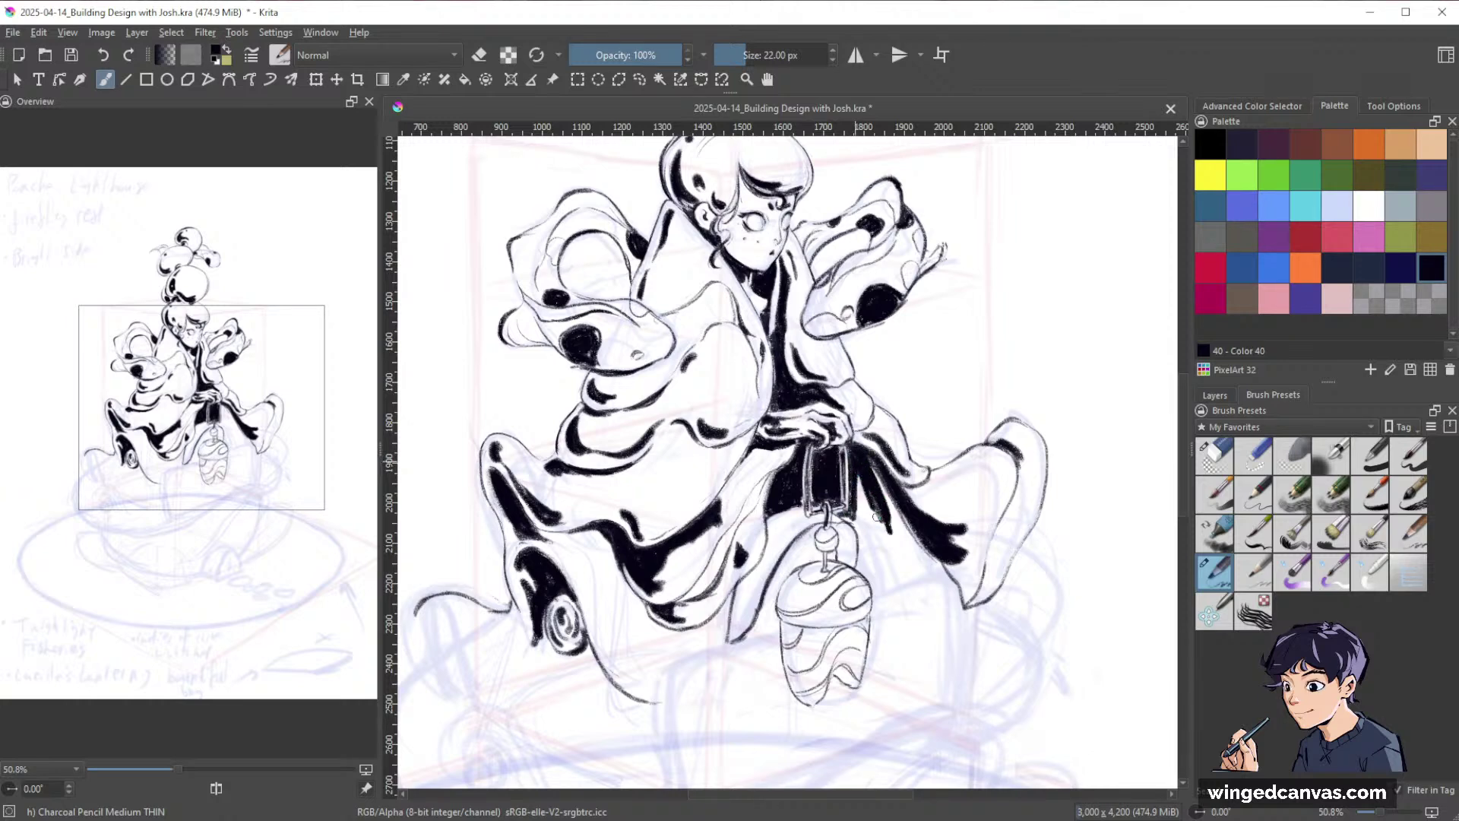
pyautogui.press('2')
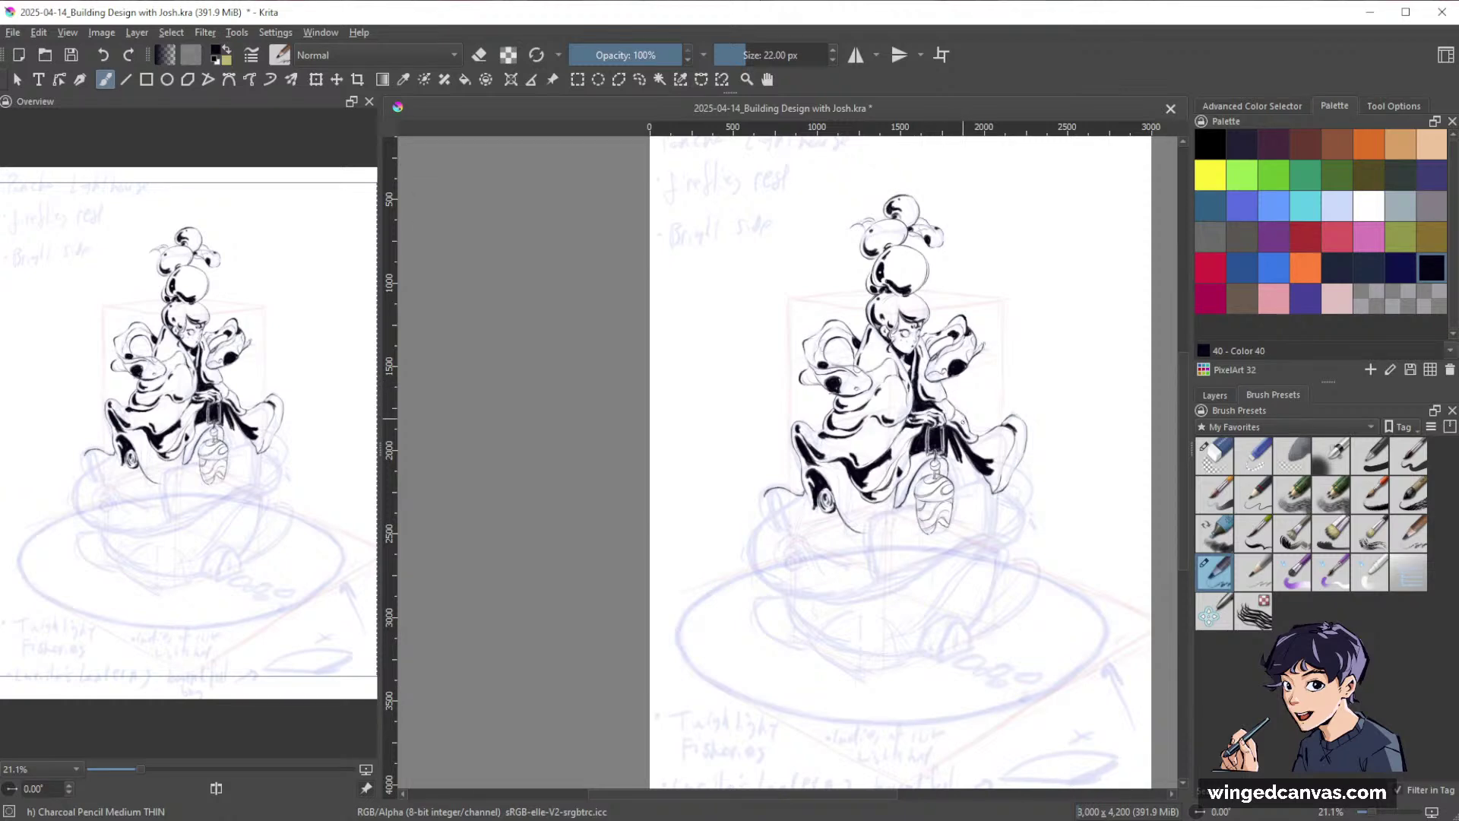
pyautogui.moveTo(1003, 461); pyautogui.dragTo(965, 354)
pyautogui.moveTo(881, 430); pyautogui.dragTo(989, 399)
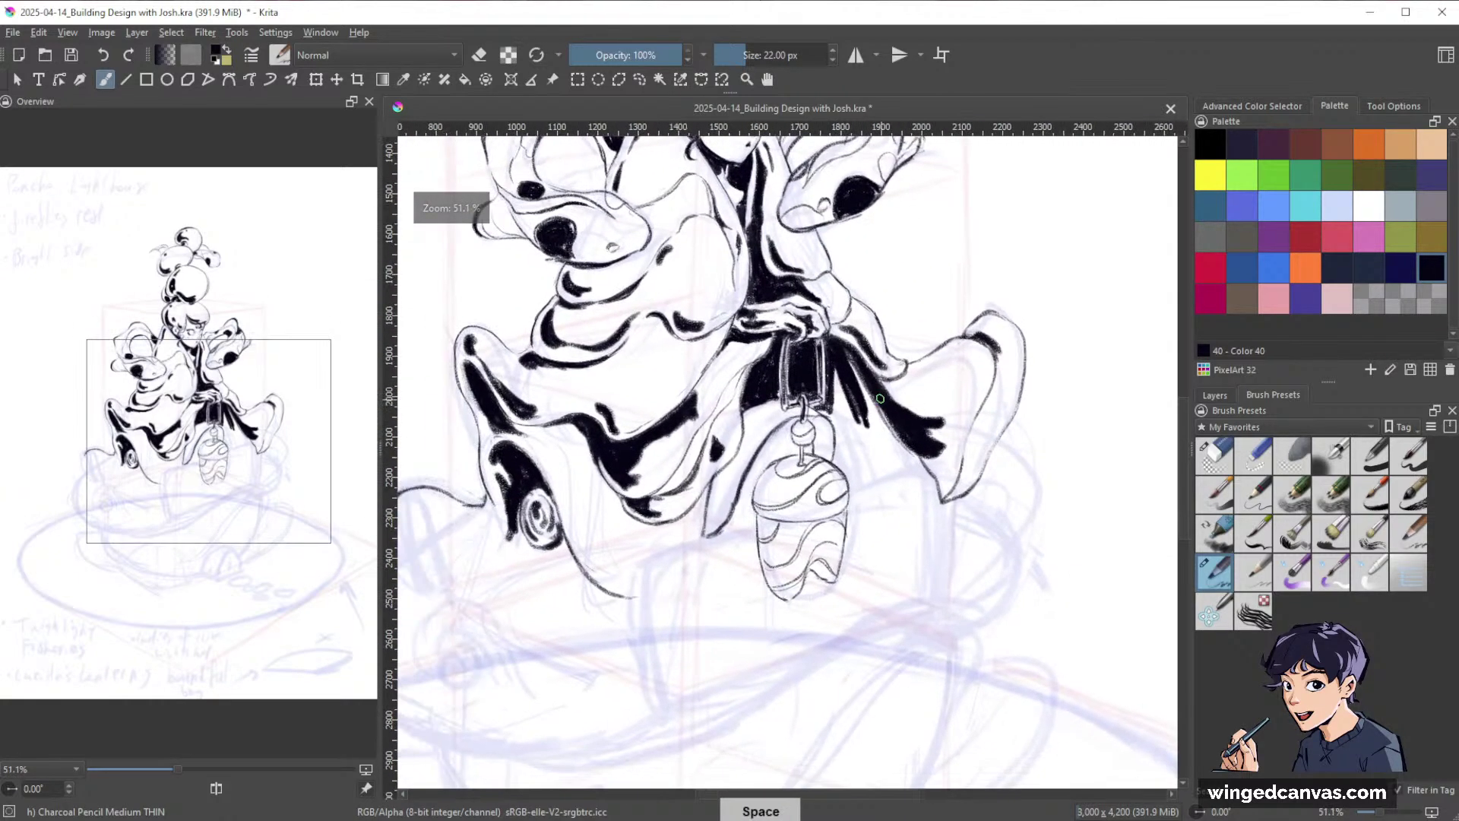
pyautogui.press(']')
pyautogui.moveTo(869, 411)
pyautogui.mouseDown()
pyautogui.moveTo(836, 375)
pyautogui.moveTo(855, 441)
pyautogui.moveTo(841, 355)
pyautogui.moveTo(871, 437)
pyautogui.moveTo(856, 414)
pyautogui.moveTo(844, 433)
pyautogui.moveTo(822, 409)
pyautogui.moveTo(829, 376)
pyautogui.moveTo(839, 461)
pyautogui.moveTo(875, 464)
pyautogui.moveTo(861, 398)
pyautogui.moveTo(886, 465)
pyautogui.mouseUp()
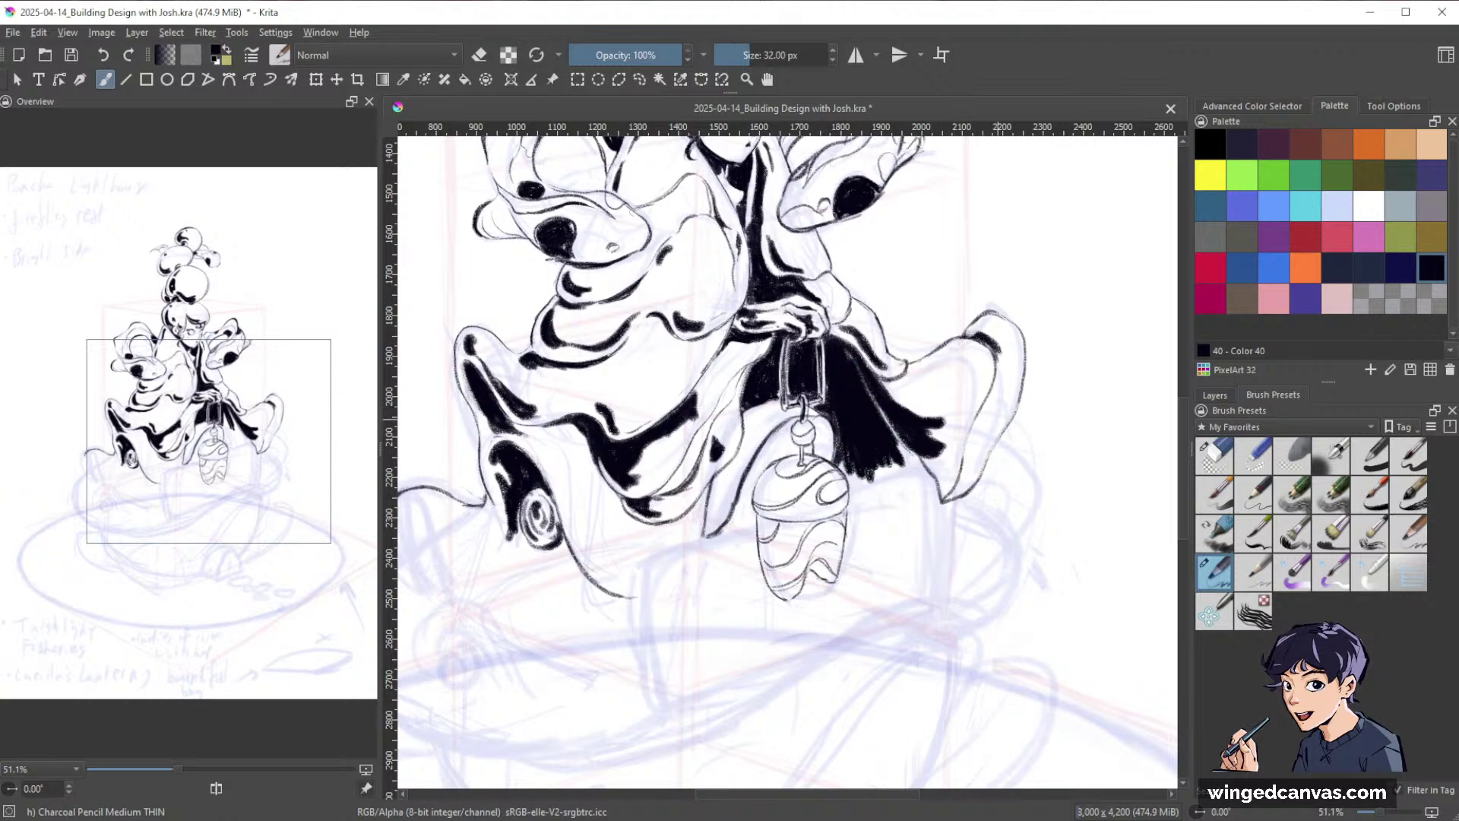
pyautogui.moveTo(1068, 416); pyautogui.dragTo(933, 473)
pyautogui.moveTo(994, 387)
pyautogui.mouseDown()
pyautogui.moveTo(1079, 366)
pyautogui.moveTo(1098, 339)
pyautogui.mouseUp()
pyautogui.moveTo(924, 484)
pyautogui.mouseDown()
pyautogui.moveTo(964, 477)
pyautogui.moveTo(943, 481)
pyautogui.moveTo(958, 448)
pyautogui.moveTo(966, 472)
pyautogui.moveTo(952, 447)
pyautogui.moveTo(977, 471)
pyautogui.moveTo(913, 477)
pyautogui.mouseUp()
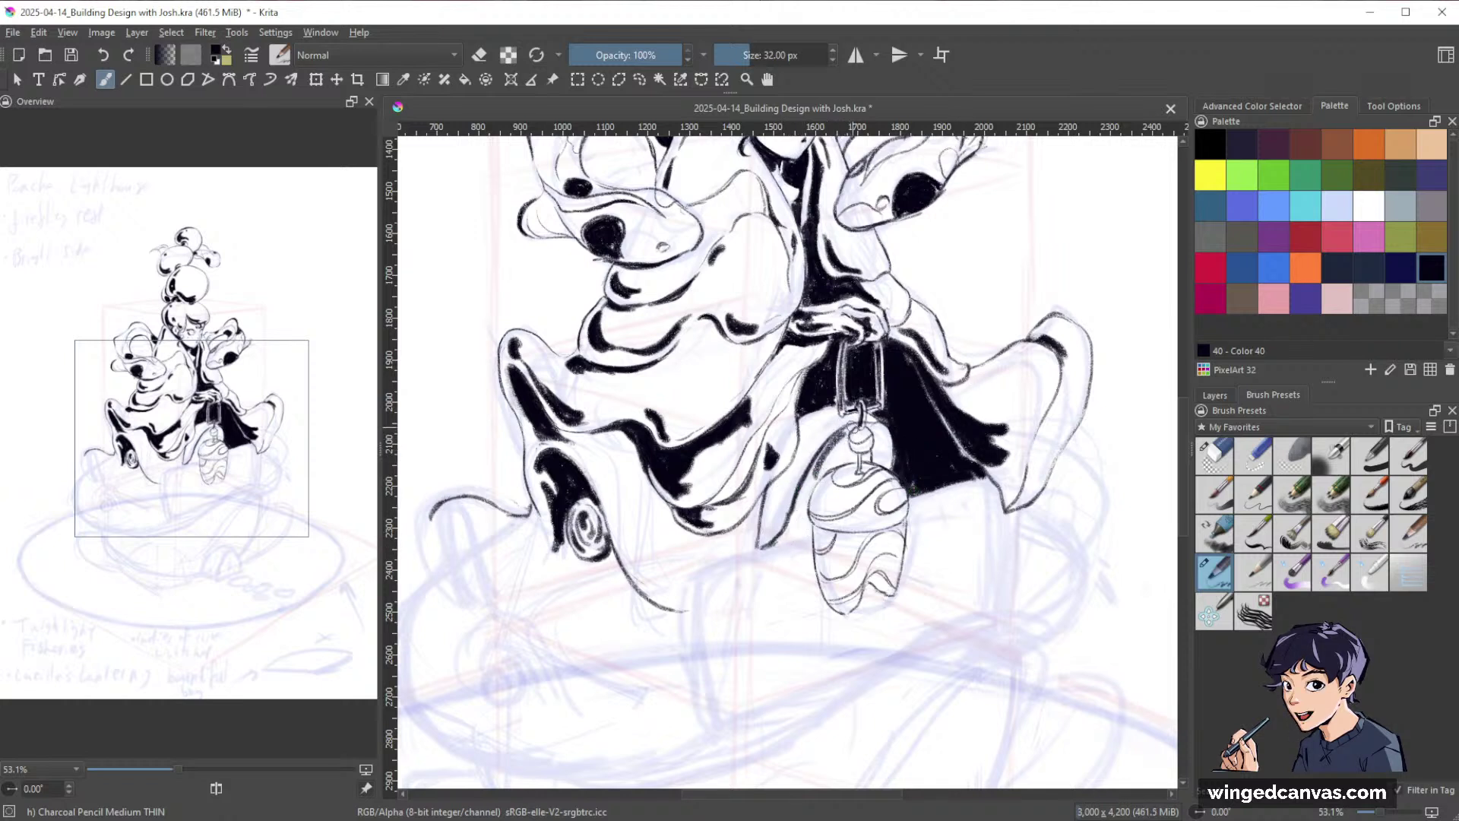
# Fill the robe's underside left of the lantern and around its chain with black, reducing the brush to 22 px.
pyautogui.moveTo(812, 477)
pyautogui.mouseDown()
pyautogui.moveTo(794, 514)
pyautogui.moveTo(820, 462)
pyautogui.moveTo(775, 546)
pyautogui.moveTo(798, 530)
pyautogui.moveTo(815, 471)
pyautogui.moveTo(780, 539)
pyautogui.moveTo(792, 513)
pyautogui.moveTo(808, 532)
pyautogui.moveTo(792, 535)
pyautogui.moveTo(846, 448)
pyautogui.mouseUp()
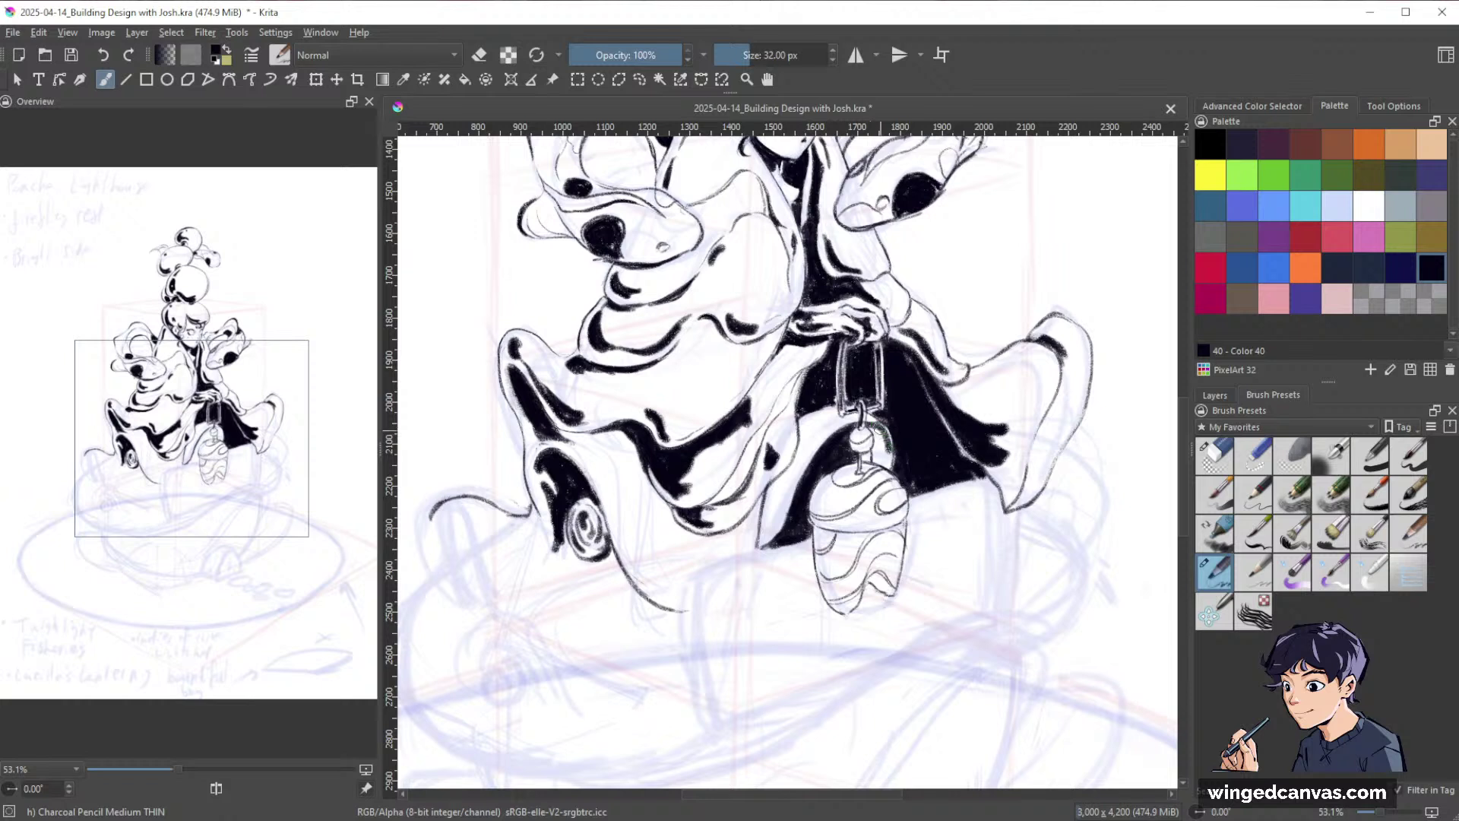
pyautogui.moveTo(886, 443)
pyautogui.mouseDown()
pyautogui.moveTo(888, 459)
pyautogui.moveTo(871, 457)
pyautogui.moveTo(886, 466)
pyautogui.mouseUp()
pyautogui.press('[')
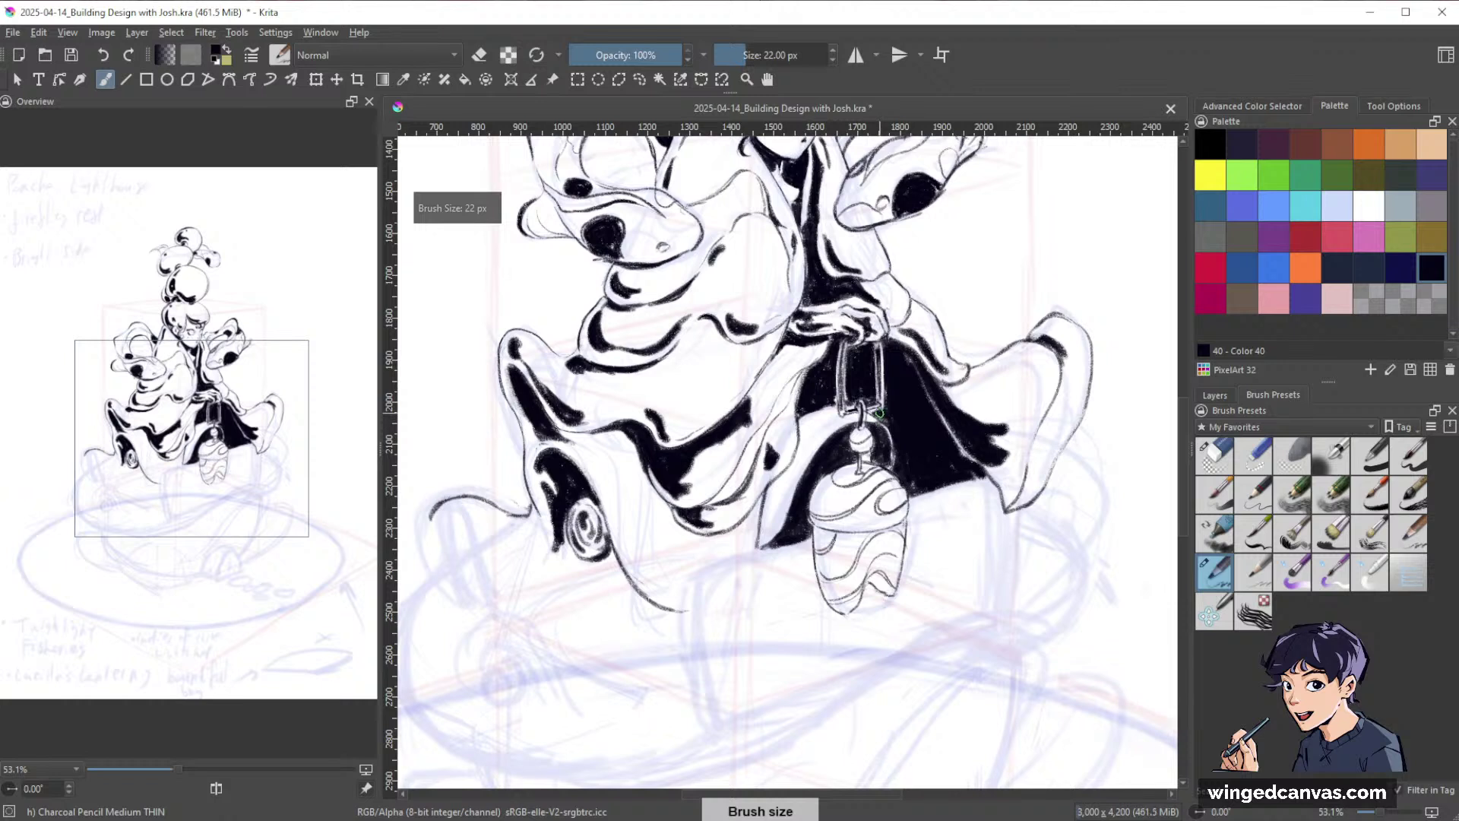
pyautogui.press('e')
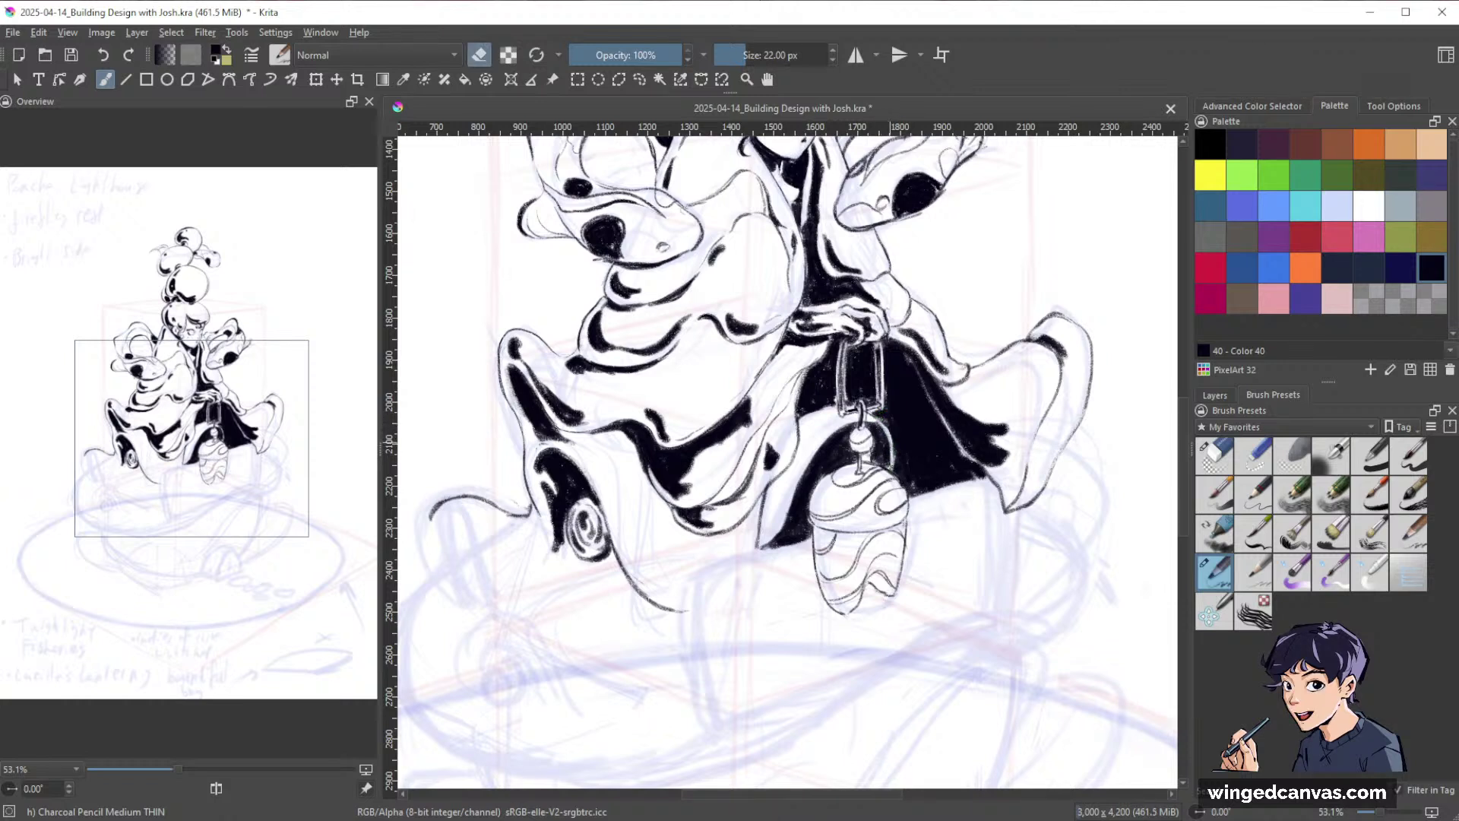
pyautogui.press('e')
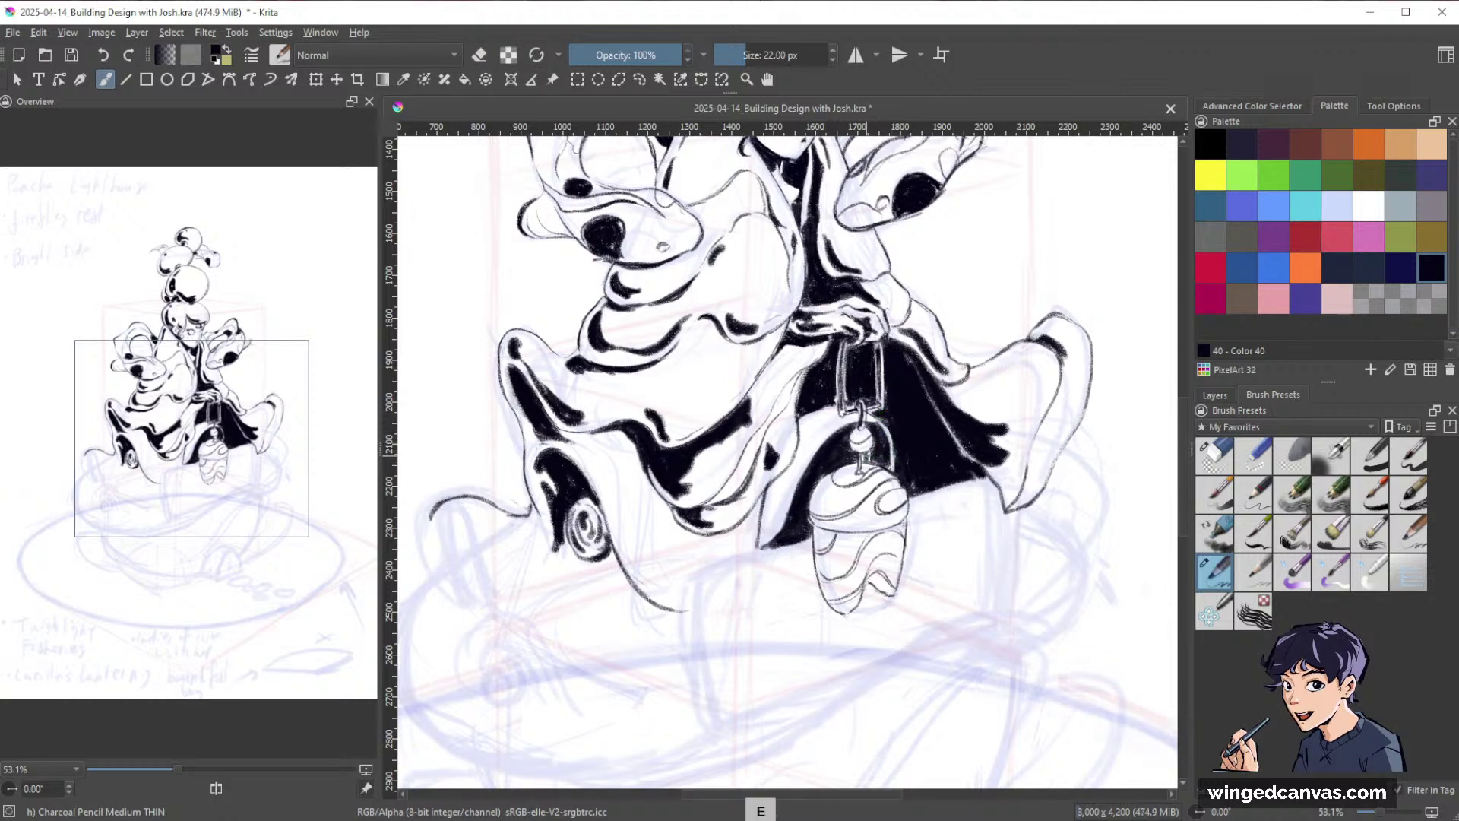
# Shade the lantern's bead and the left edge of its cap in black, sizing the brush to 26 px.
pyautogui.moveTo(860, 436); pyautogui.dragTo(858, 434)
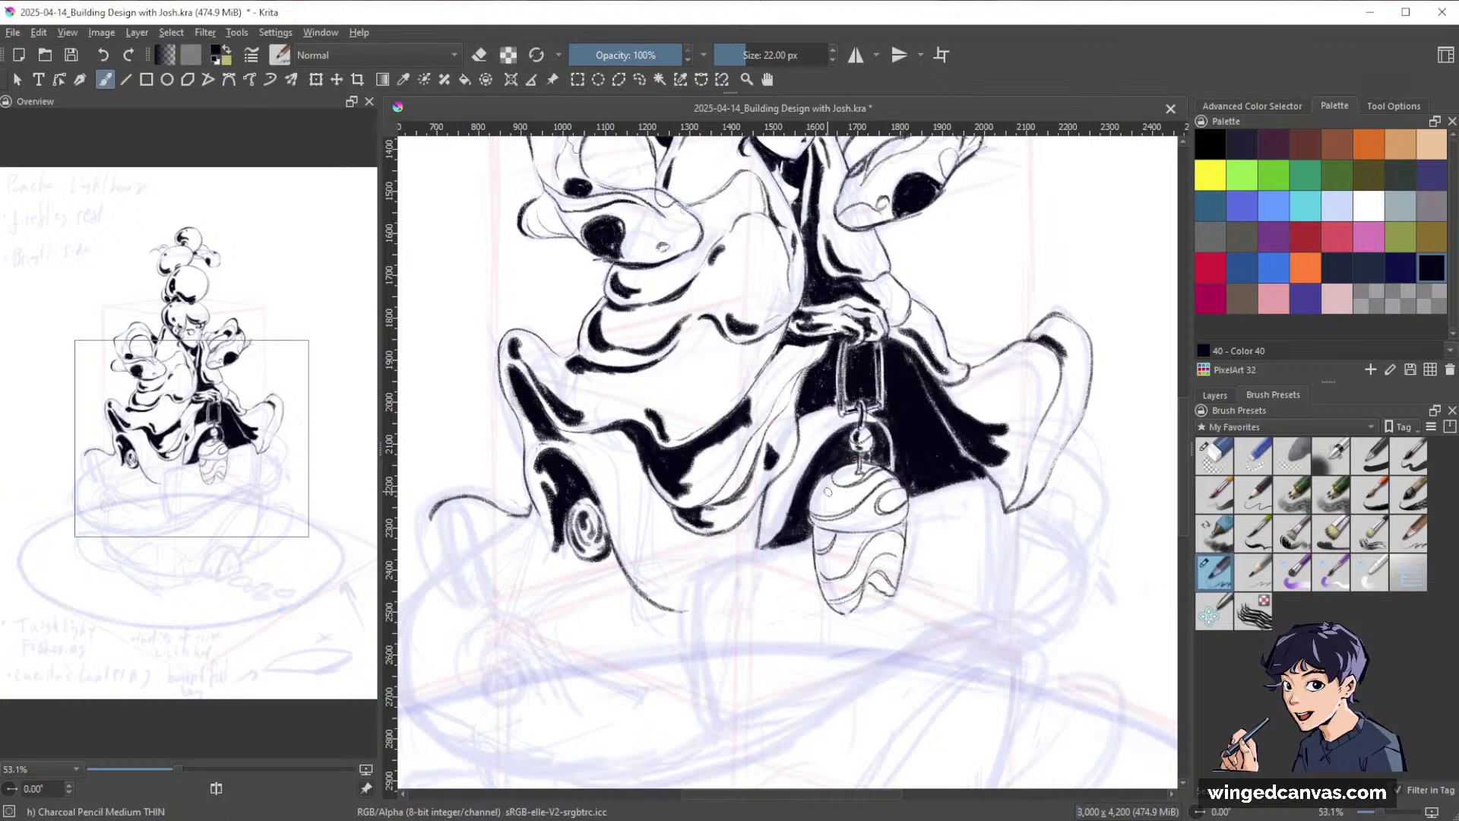
pyautogui.moveTo(828, 488); pyautogui.dragTo(820, 502)
pyautogui.press('[')
pyautogui.press('[')
pyautogui.press('[')
pyautogui.press('[')
pyautogui.press(']')
pyautogui.press(']')
pyautogui.press(']')
pyautogui.press(']')
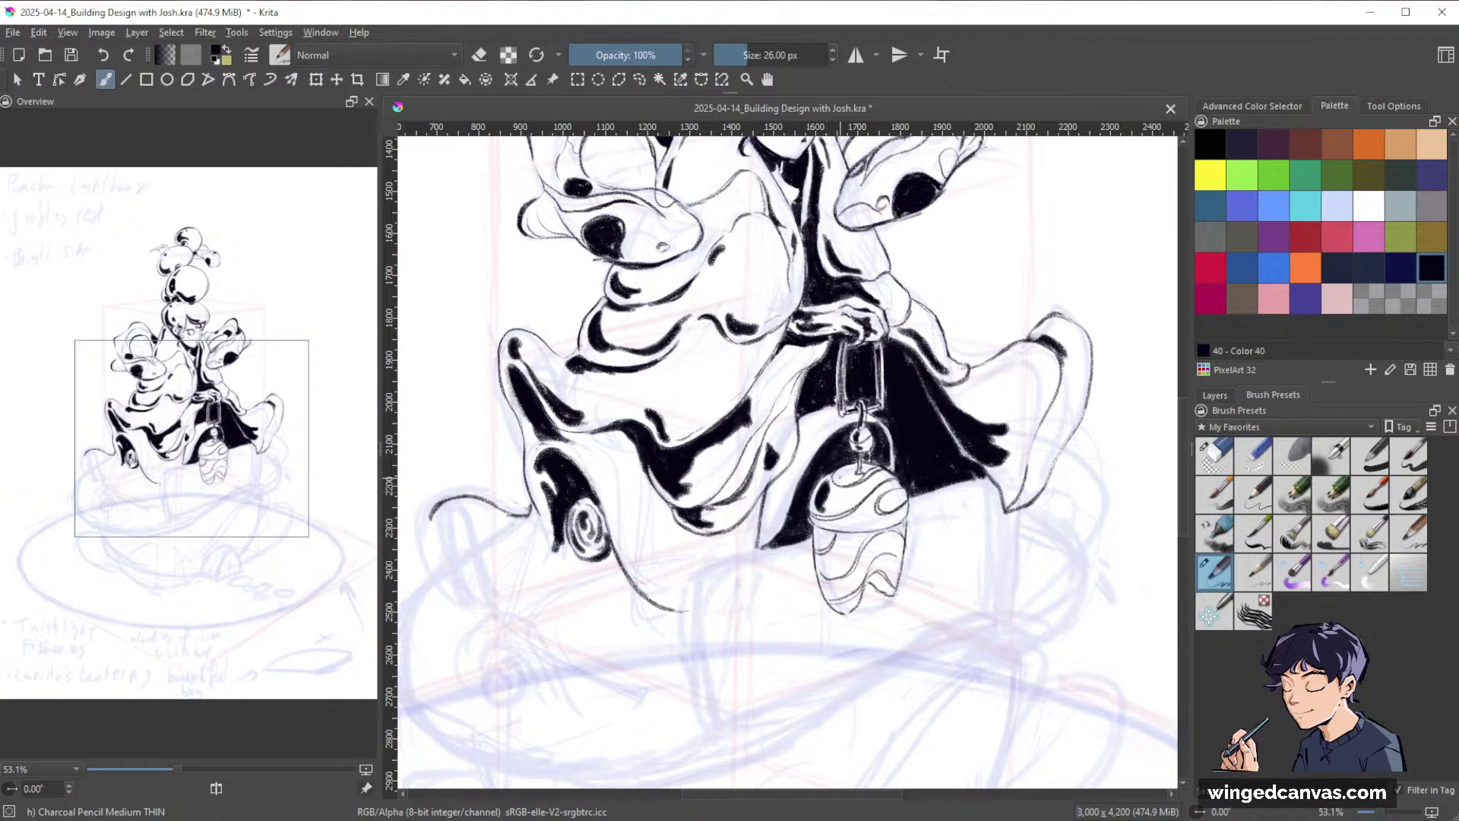
# Add black accents to the lantern cap's swirls and shade the left part of its lower rim.
pyautogui.press('e')
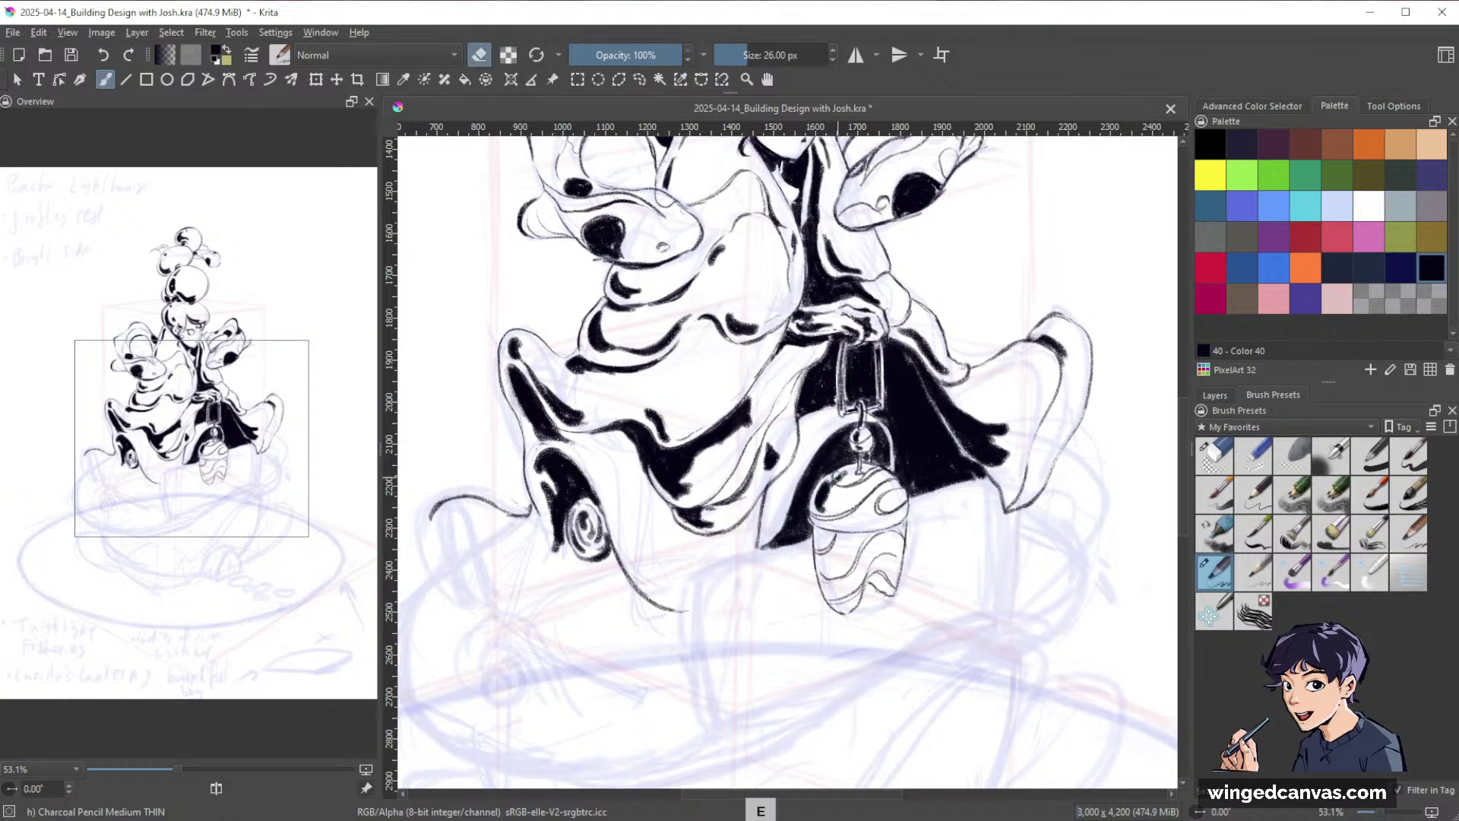
pyautogui.press('e')
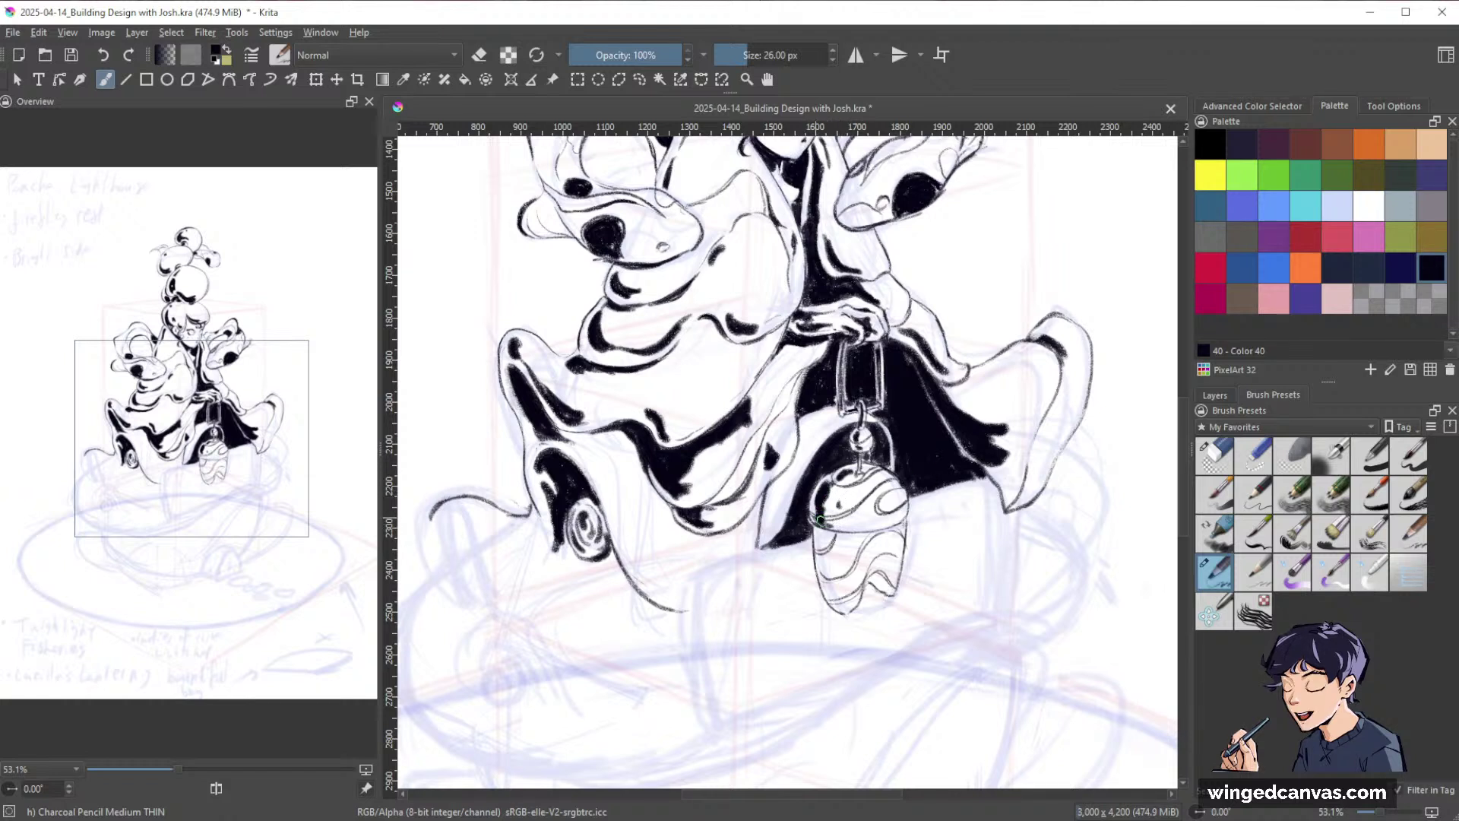
pyautogui.moveTo(824, 523)
pyautogui.mouseDown()
pyautogui.moveTo(857, 526)
pyautogui.moveTo(843, 525)
pyautogui.mouseUp()
# Shade the left side of the lantern's body with black at 26 px.
pyautogui.press('space')
pyautogui.moveTo(961, 452); pyautogui.dragTo(973, 428)
pyautogui.moveTo(835, 511)
pyautogui.mouseDown()
pyautogui.moveTo(844, 573)
pyautogui.moveTo(837, 511)
pyautogui.moveTo(852, 582)
pyautogui.mouseUp()
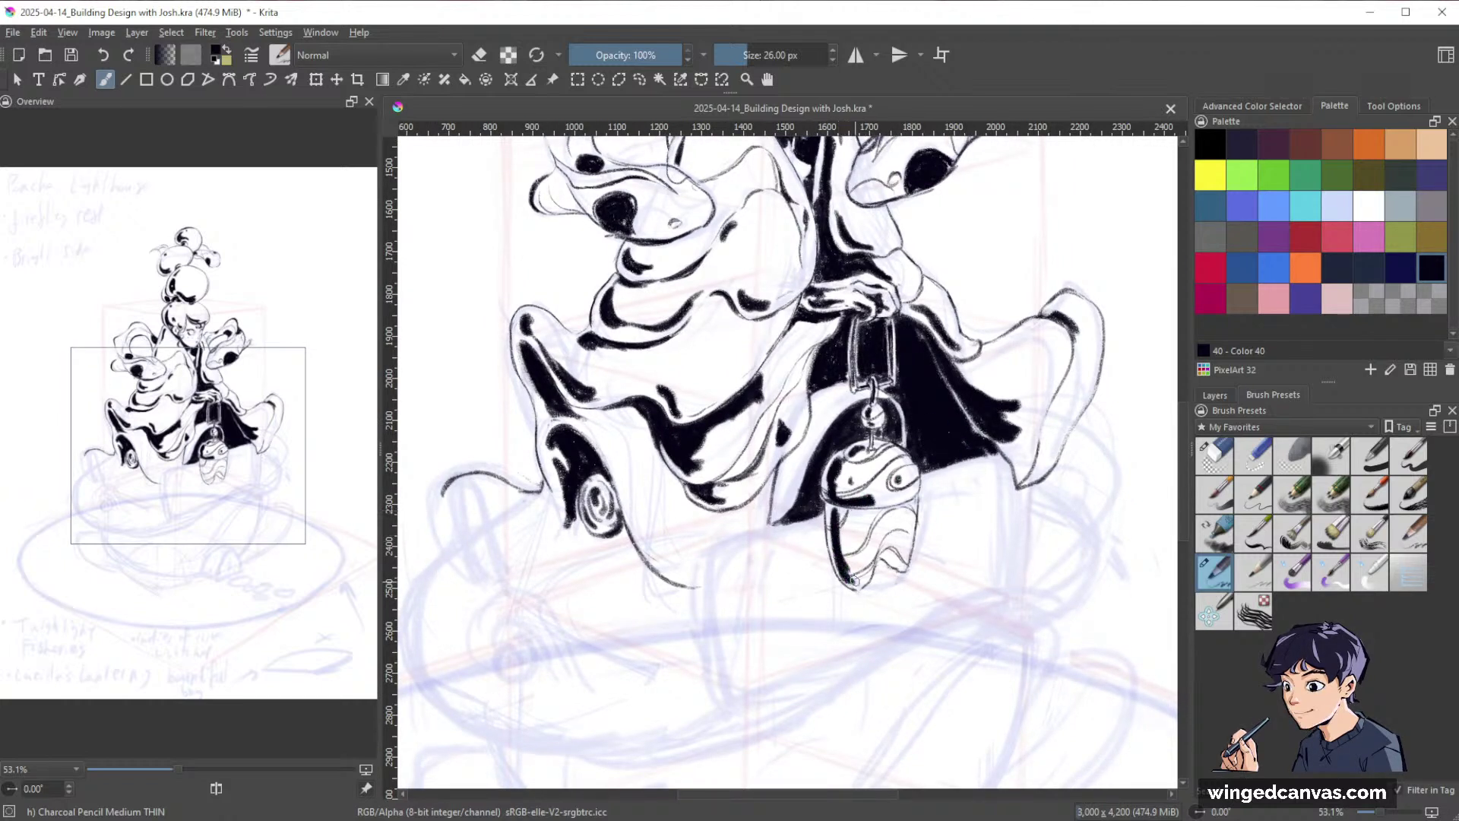
# Touch up the shading on the lantern's lower body with the eraser and a short black stroke, reducing the brush to 16 px.
pyautogui.press('e')
pyautogui.press('[')
pyautogui.press('[')
pyautogui.press('[')
pyautogui.press('[')
pyautogui.press('[')
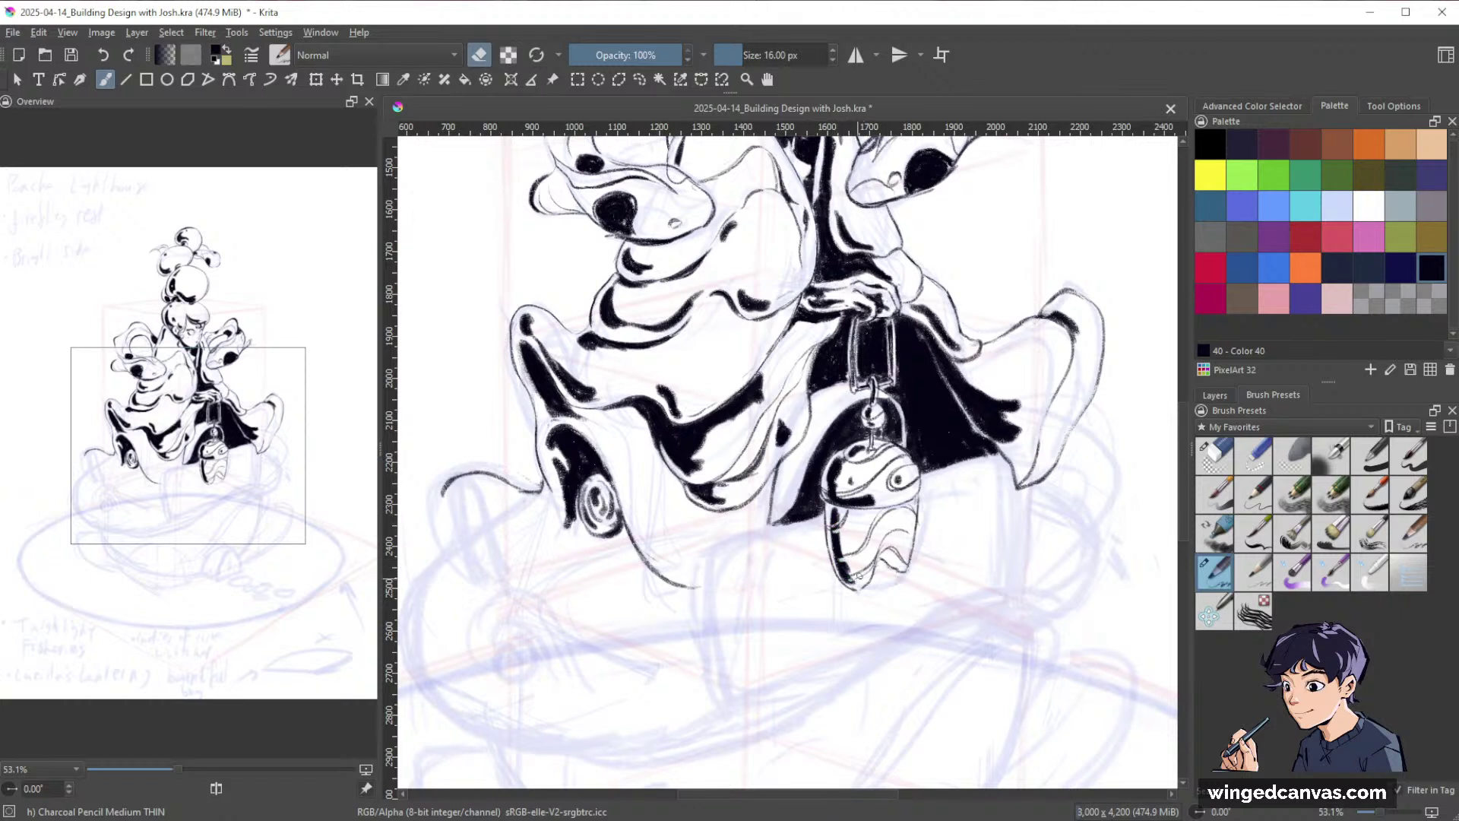
pyautogui.press('e')
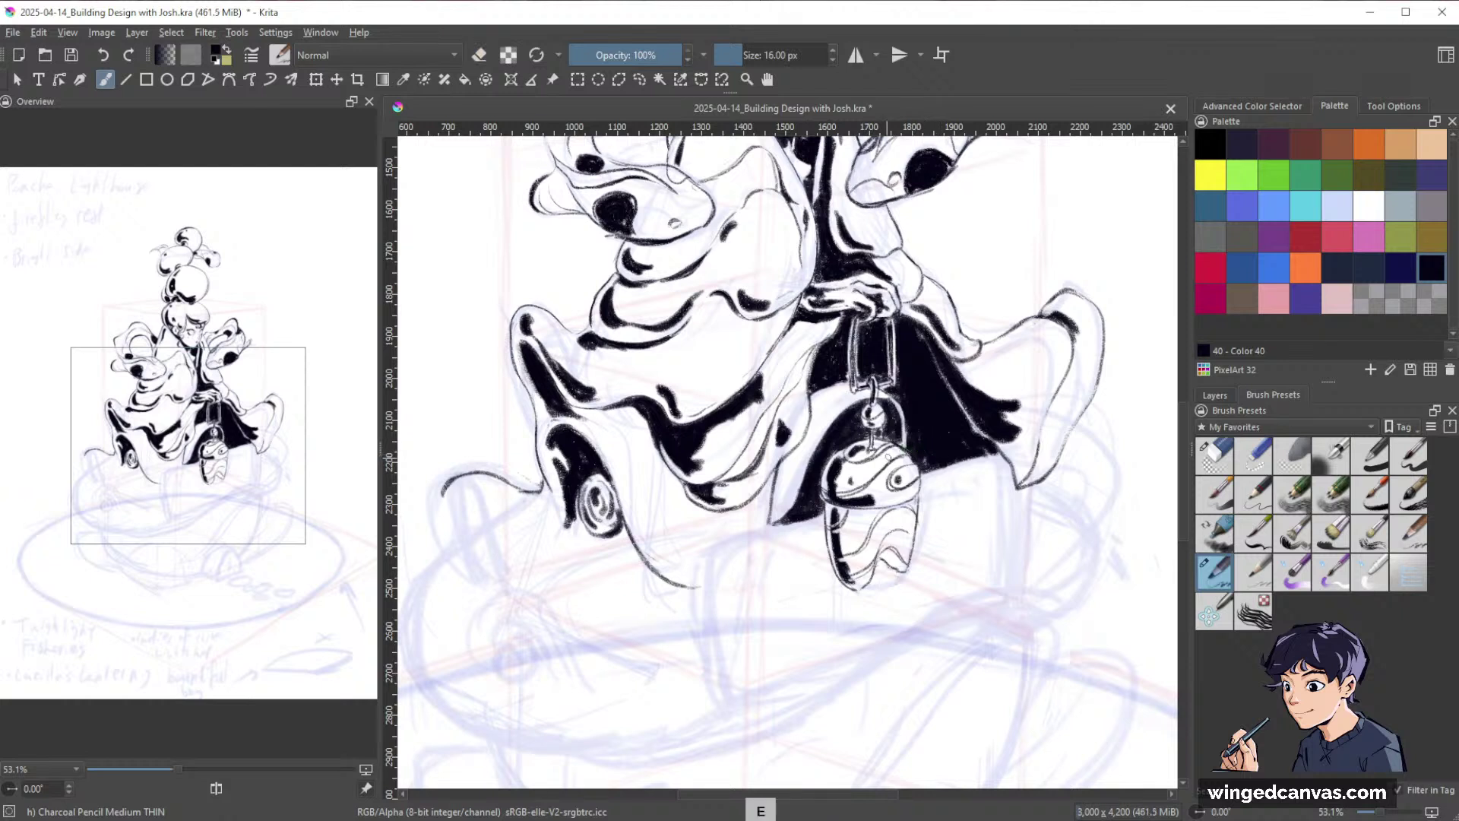
pyautogui.moveTo(848, 530); pyautogui.dragTo(845, 553)
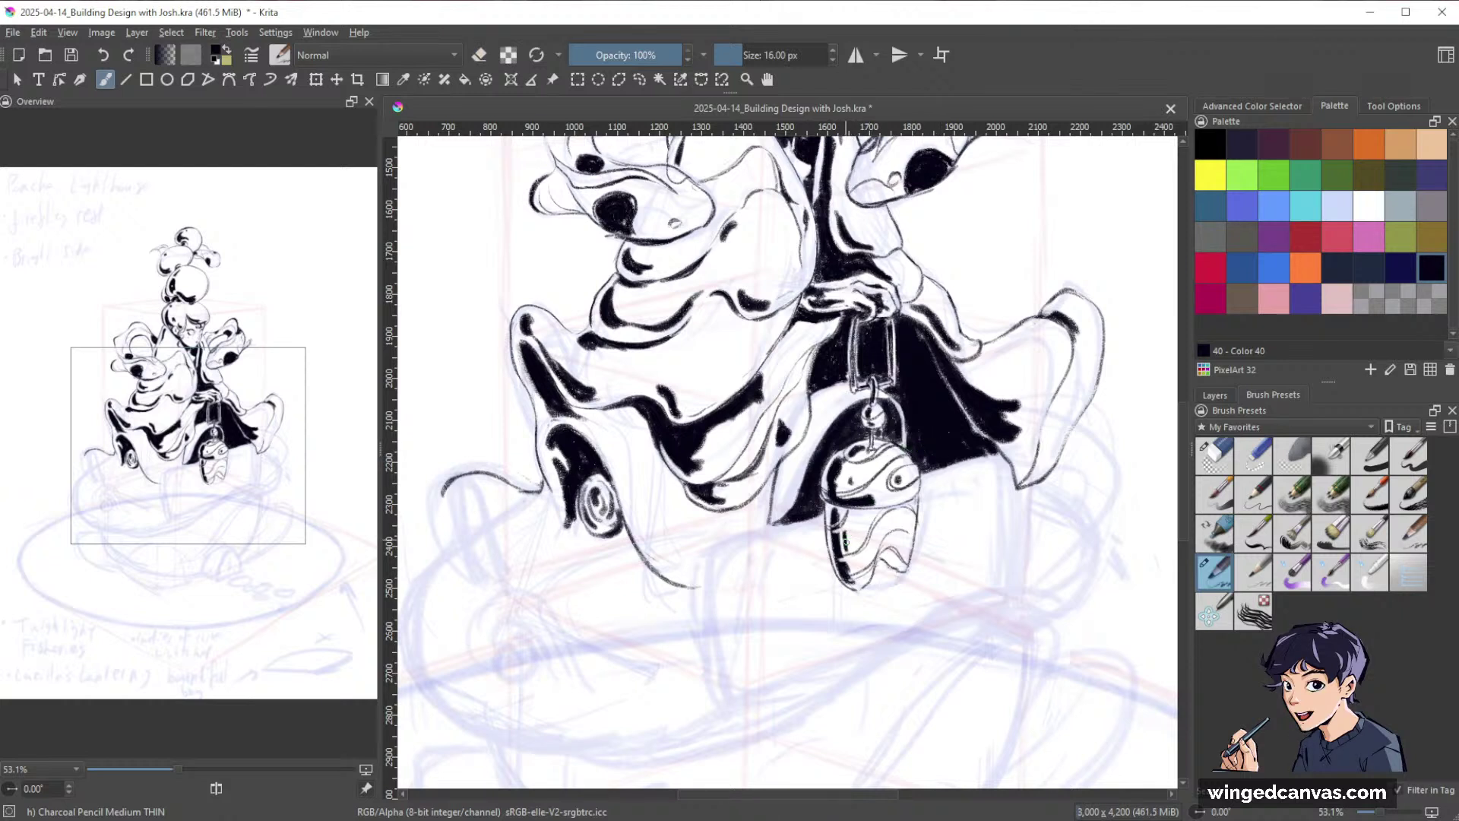
# Fill the swirl at the lower right of the lantern's body with black at 20 px and save the drawing.
pyautogui.press(']')
pyautogui.press('space')
pyautogui.moveTo(904, 503); pyautogui.dragTo(840, 503)
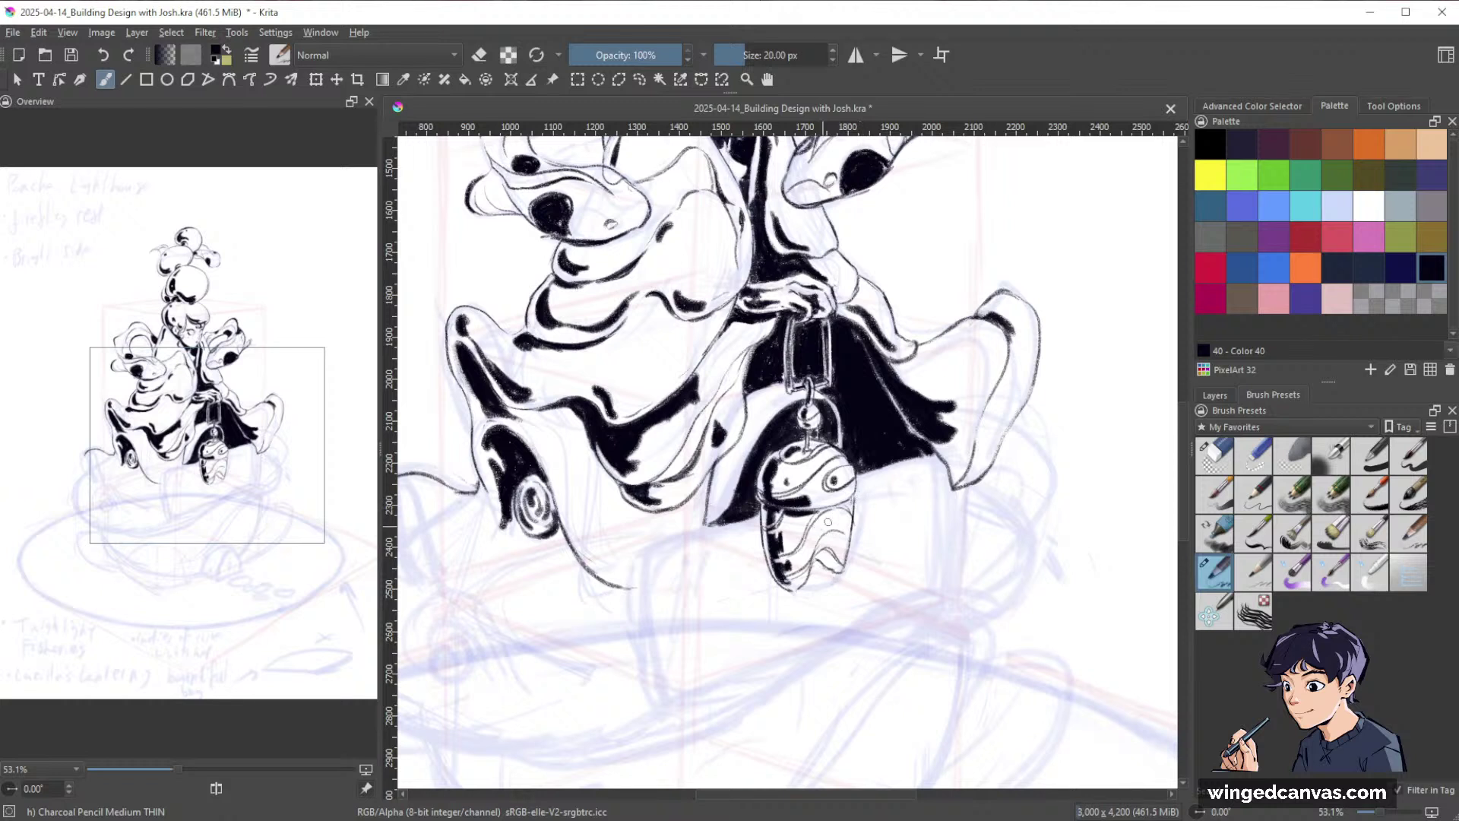
pyautogui.moveTo(830, 532)
pyautogui.mouseDown()
pyautogui.moveTo(816, 555)
pyautogui.moveTo(836, 538)
pyautogui.moveTo(820, 553)
pyautogui.moveTo(838, 554)
pyautogui.mouseUp()
pyautogui.moveTo(1039, 432); pyautogui.dragTo(964, 520)
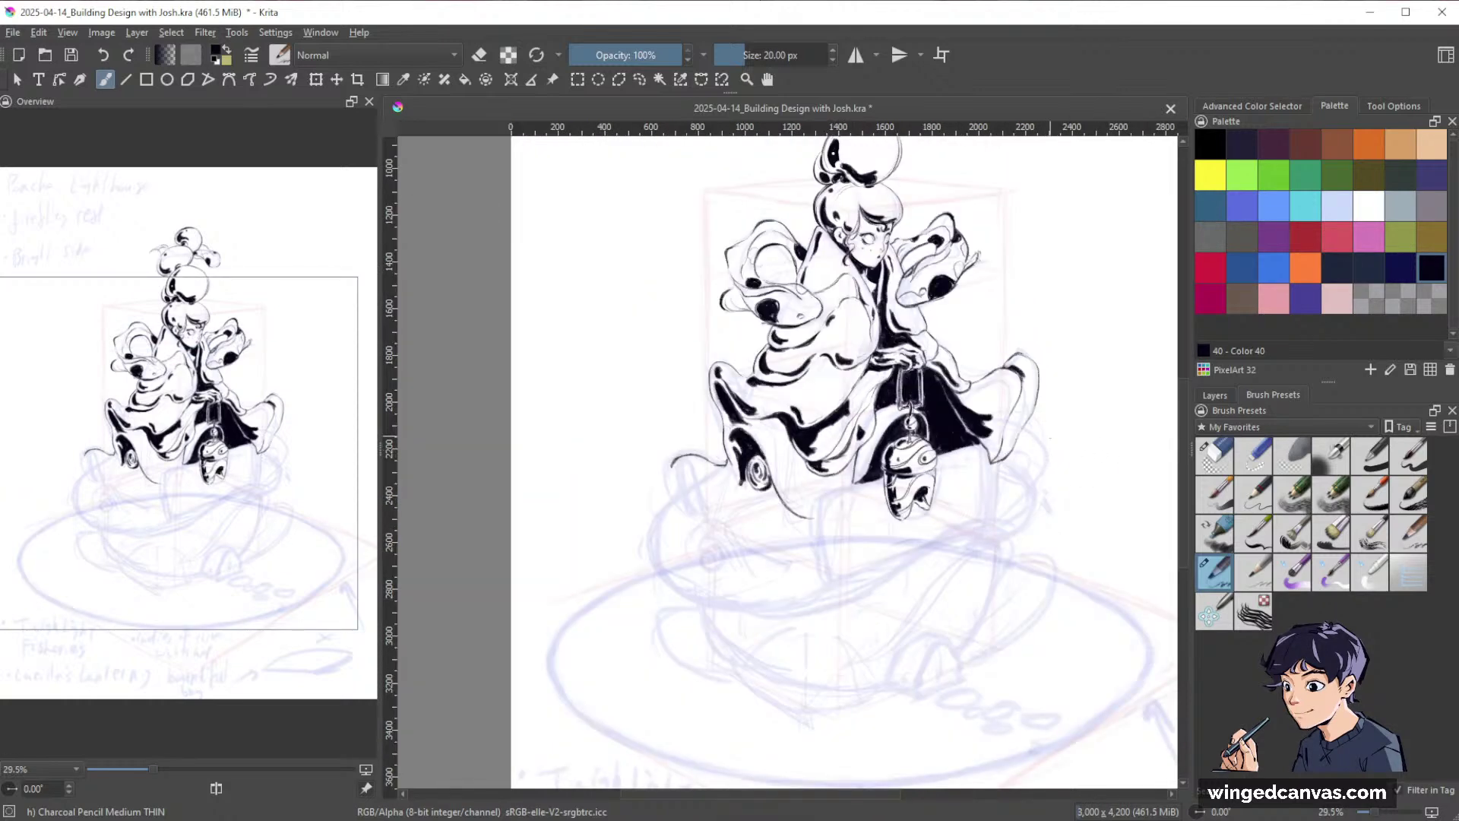
pyautogui.hotkey('ctrl', 's')
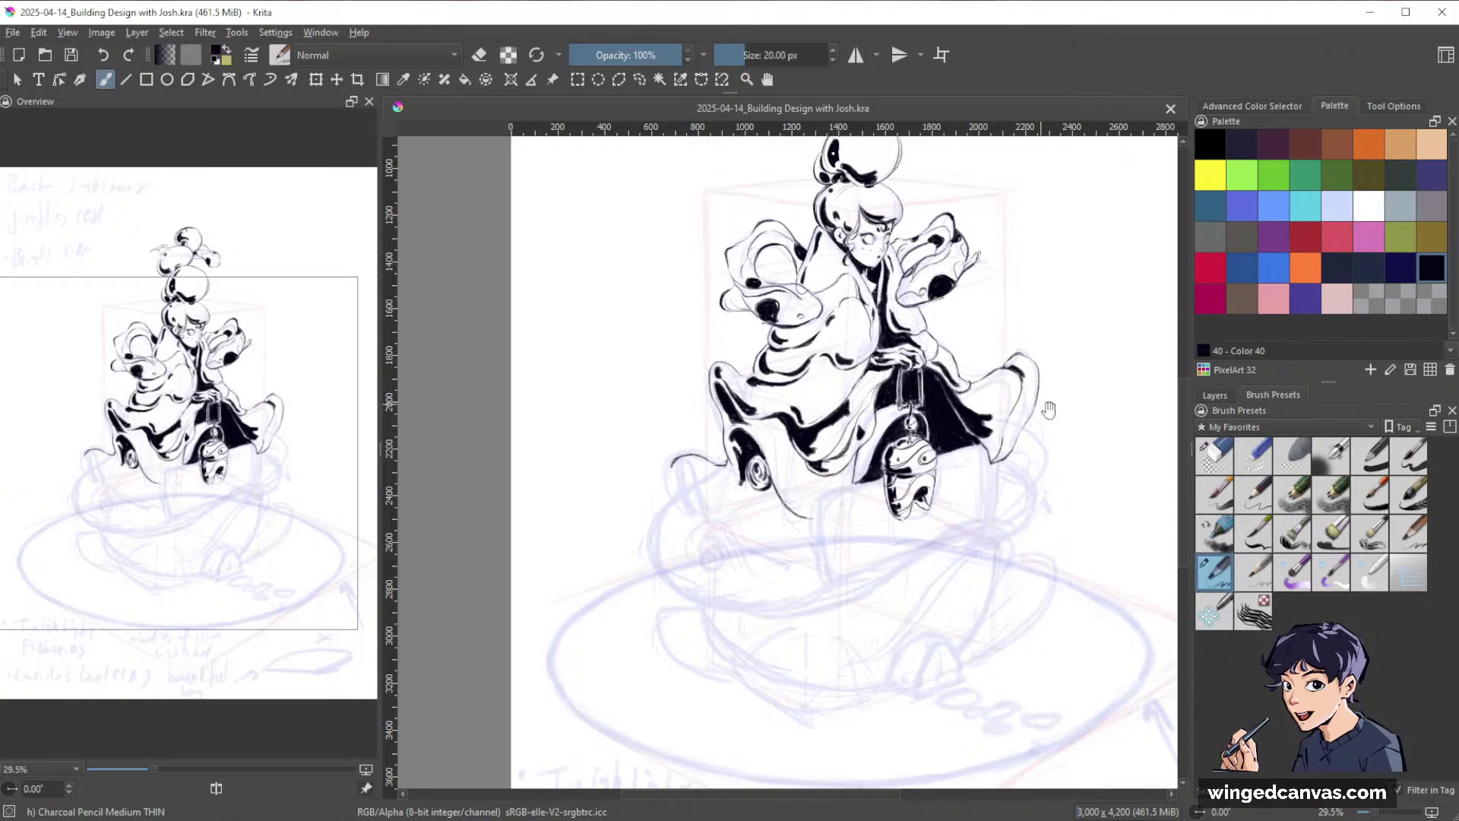
# Shade the inner fold of the robe's flared right hem in black, sizing the brush to 28 px.
pyautogui.press('space')
pyautogui.moveTo(1016, 378)
pyautogui.mouseDown()
pyautogui.moveTo(952, 424)
pyautogui.moveTo(951, 380)
pyautogui.mouseUp()
pyautogui.press(']')
pyautogui.press(']')
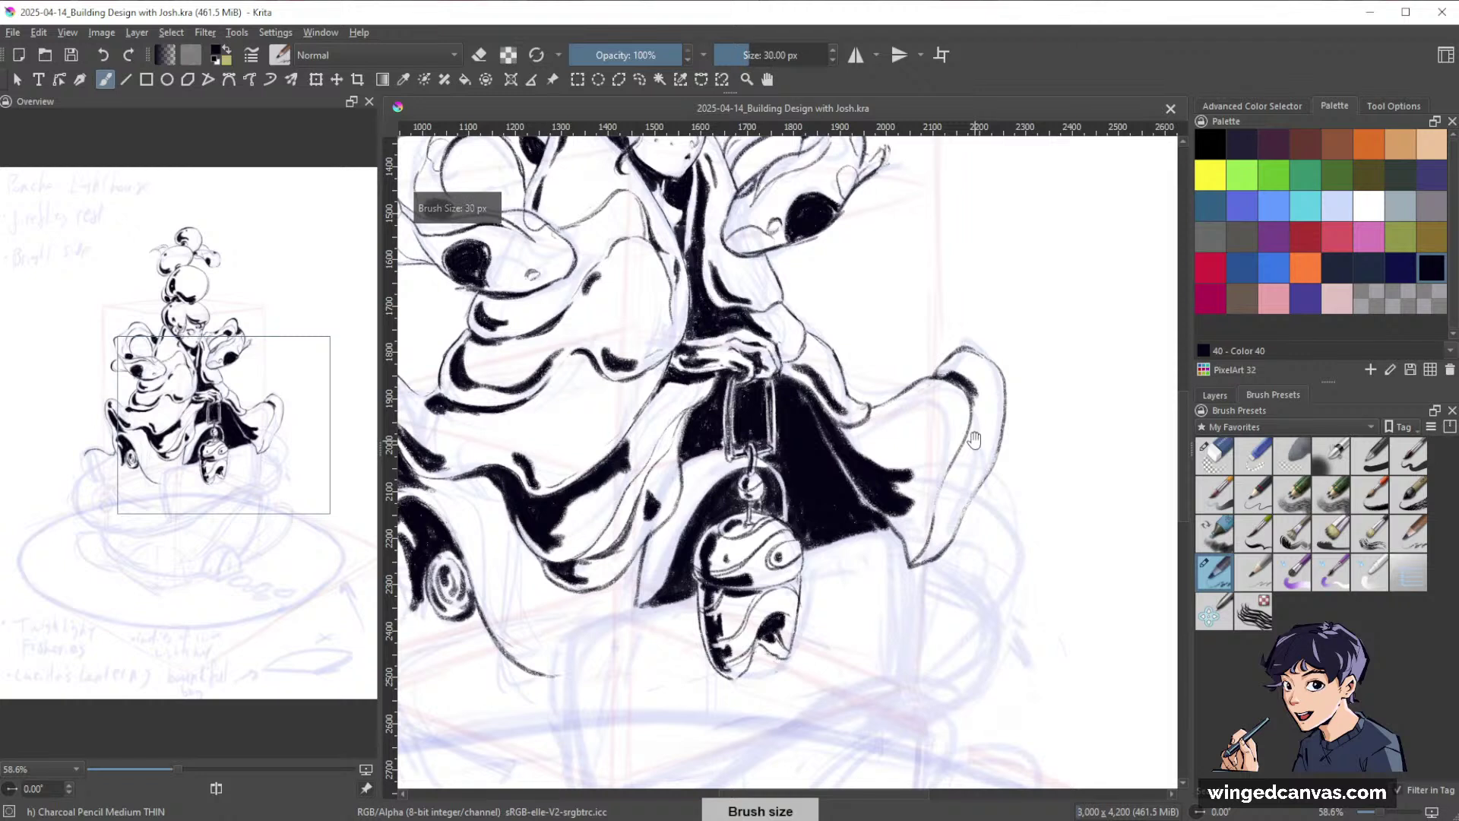
pyautogui.press('space')
pyautogui.moveTo(972, 437)
pyautogui.mouseDown()
pyautogui.moveTo(938, 538)
pyautogui.moveTo(945, 511)
pyautogui.moveTo(940, 540)
pyautogui.mouseUp()
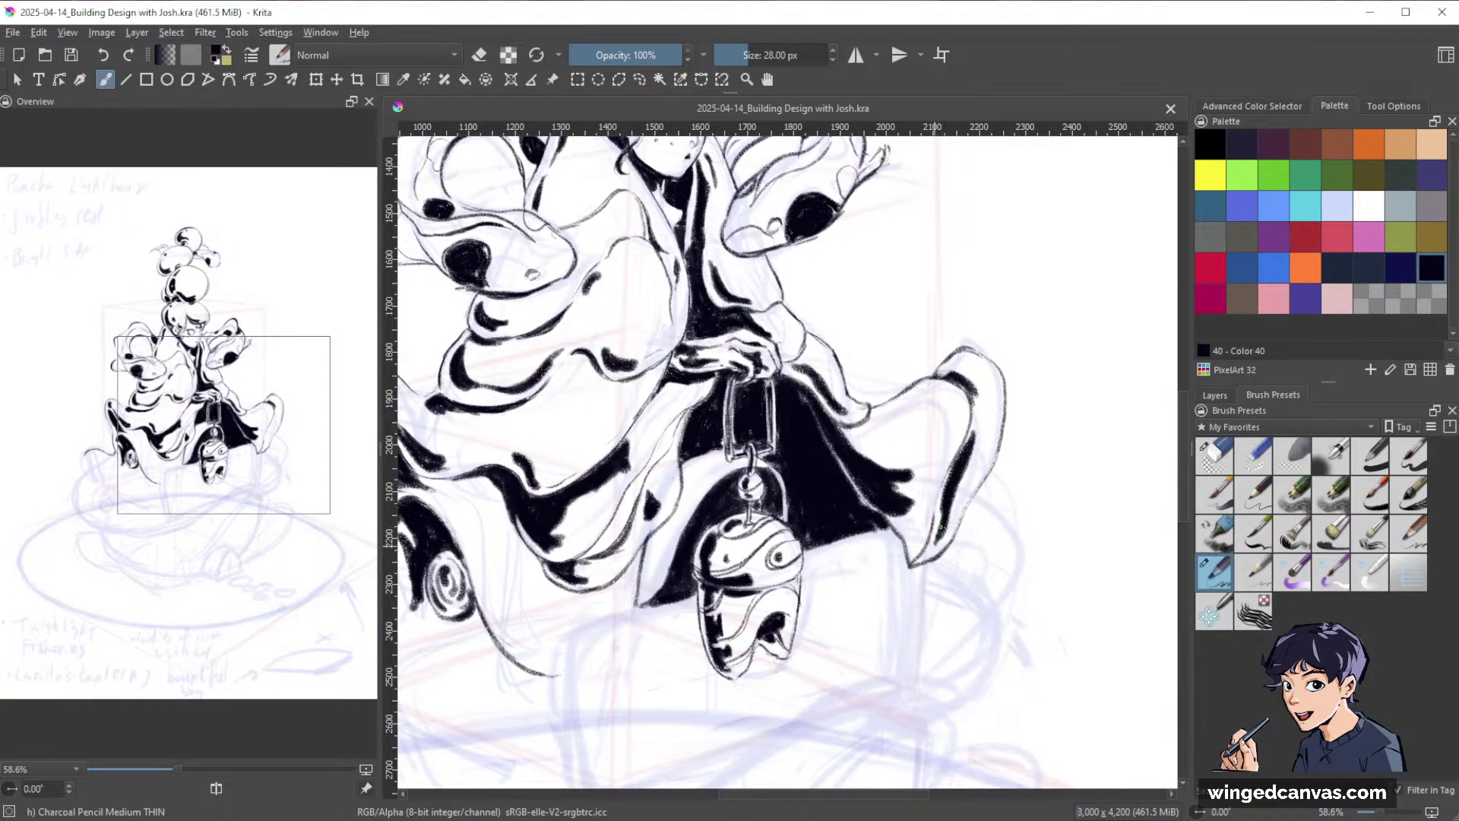
pyautogui.moveTo(967, 358); pyautogui.dragTo(957, 368)
# Refine the right hem's shading with the eraser and extend the black toward the hem's lower corner.
pyautogui.press('e')
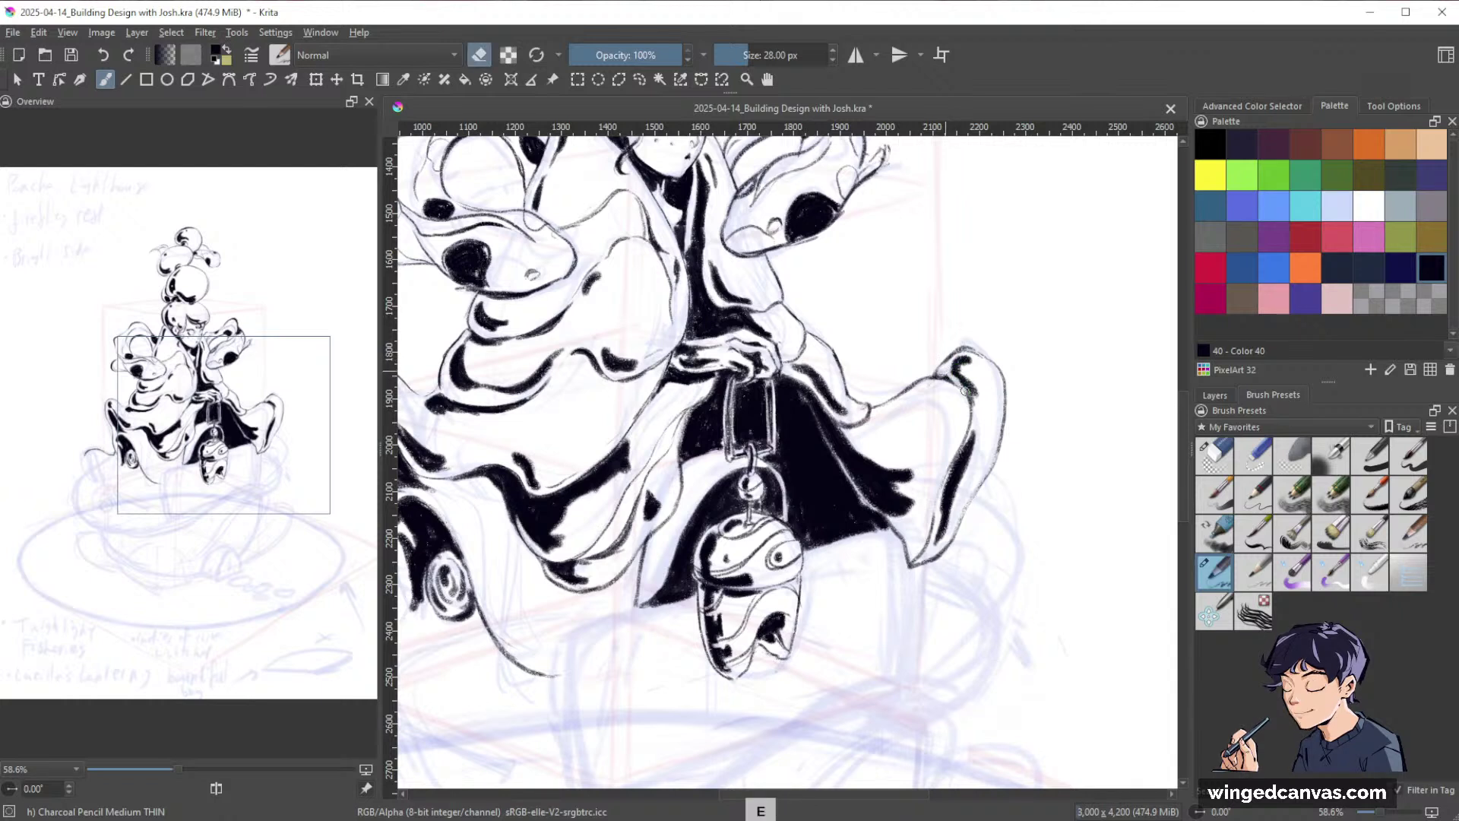
pyautogui.press('e')
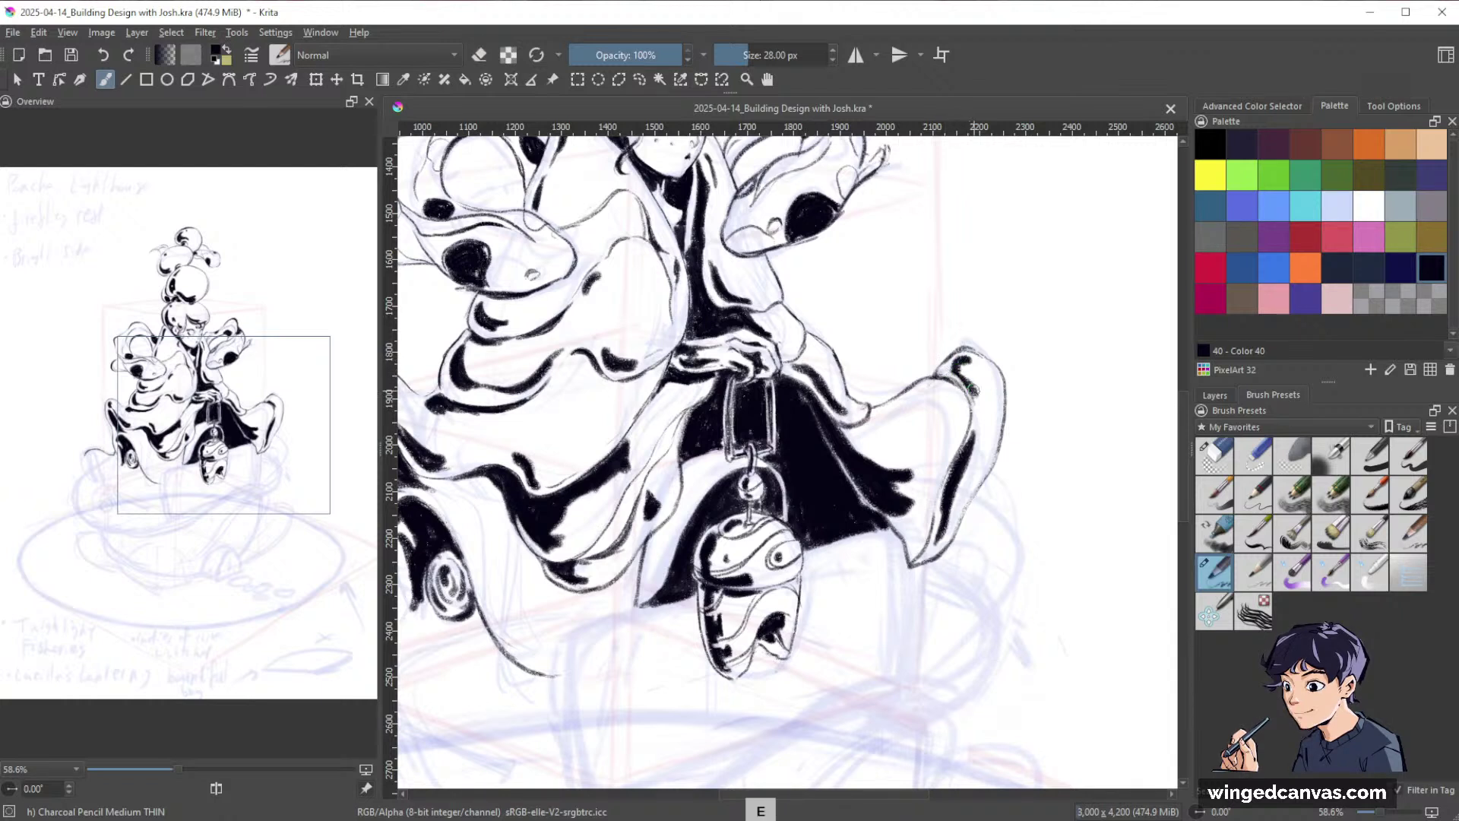
pyautogui.press('e')
pyautogui.moveTo(966, 438)
pyautogui.mouseDown()
pyautogui.moveTo(948, 488)
pyautogui.moveTo(968, 439)
pyautogui.moveTo(949, 492)
pyautogui.moveTo(961, 433)
pyautogui.moveTo(913, 530)
pyautogui.moveTo(906, 516)
pyautogui.moveTo(916, 535)
pyautogui.moveTo(912, 504)
pyautogui.moveTo(900, 506)
pyautogui.moveTo(913, 536)
pyautogui.mouseUp()
pyautogui.press('e')
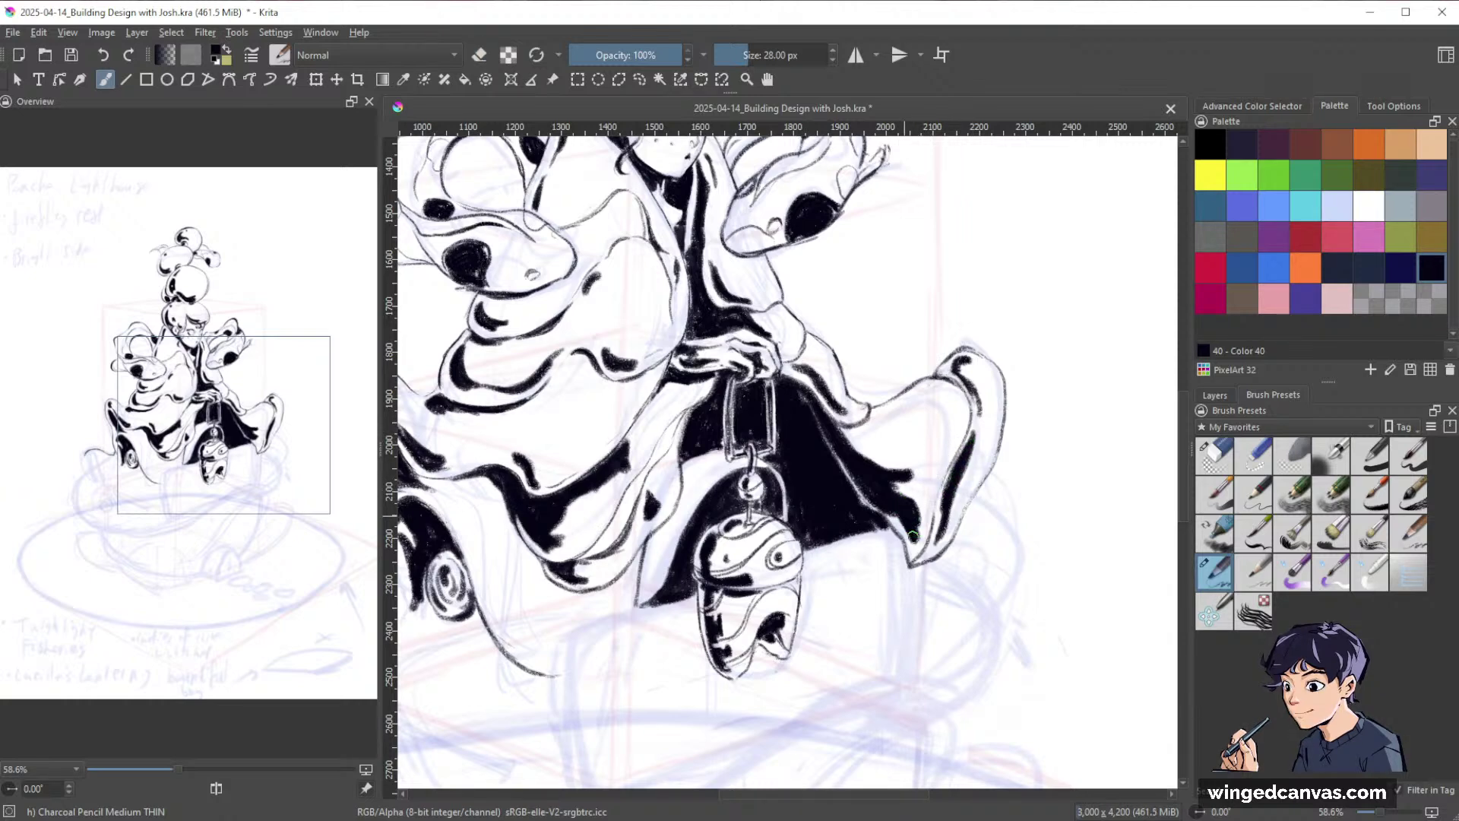
# Add black accents at 28 px to the fold on the robe's left hem and the fold just left of the lantern.
pyautogui.scroll(-3, 1042, 431)
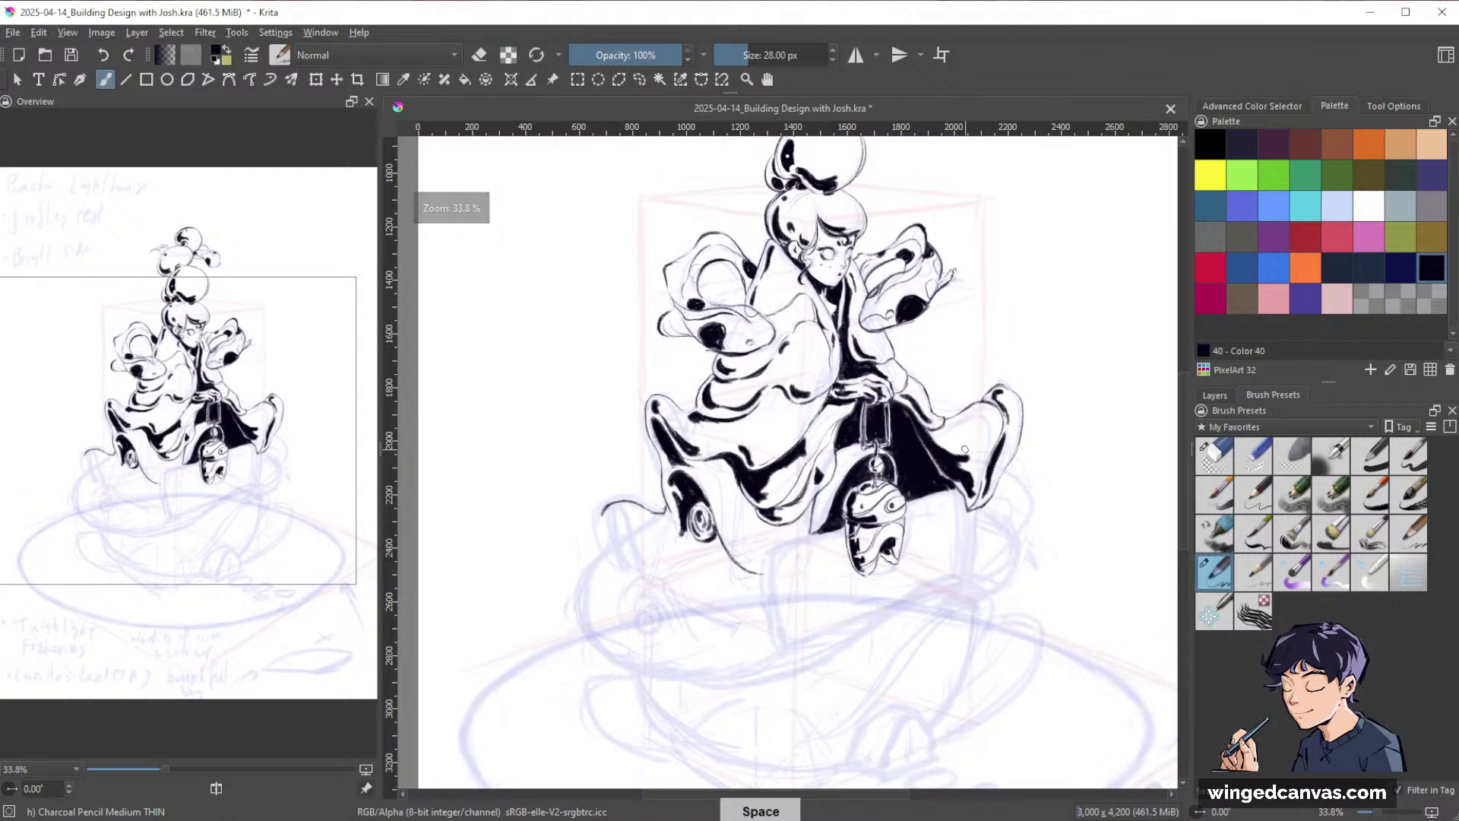
pyautogui.moveTo(1081, 296); pyautogui.dragTo(990, 337)
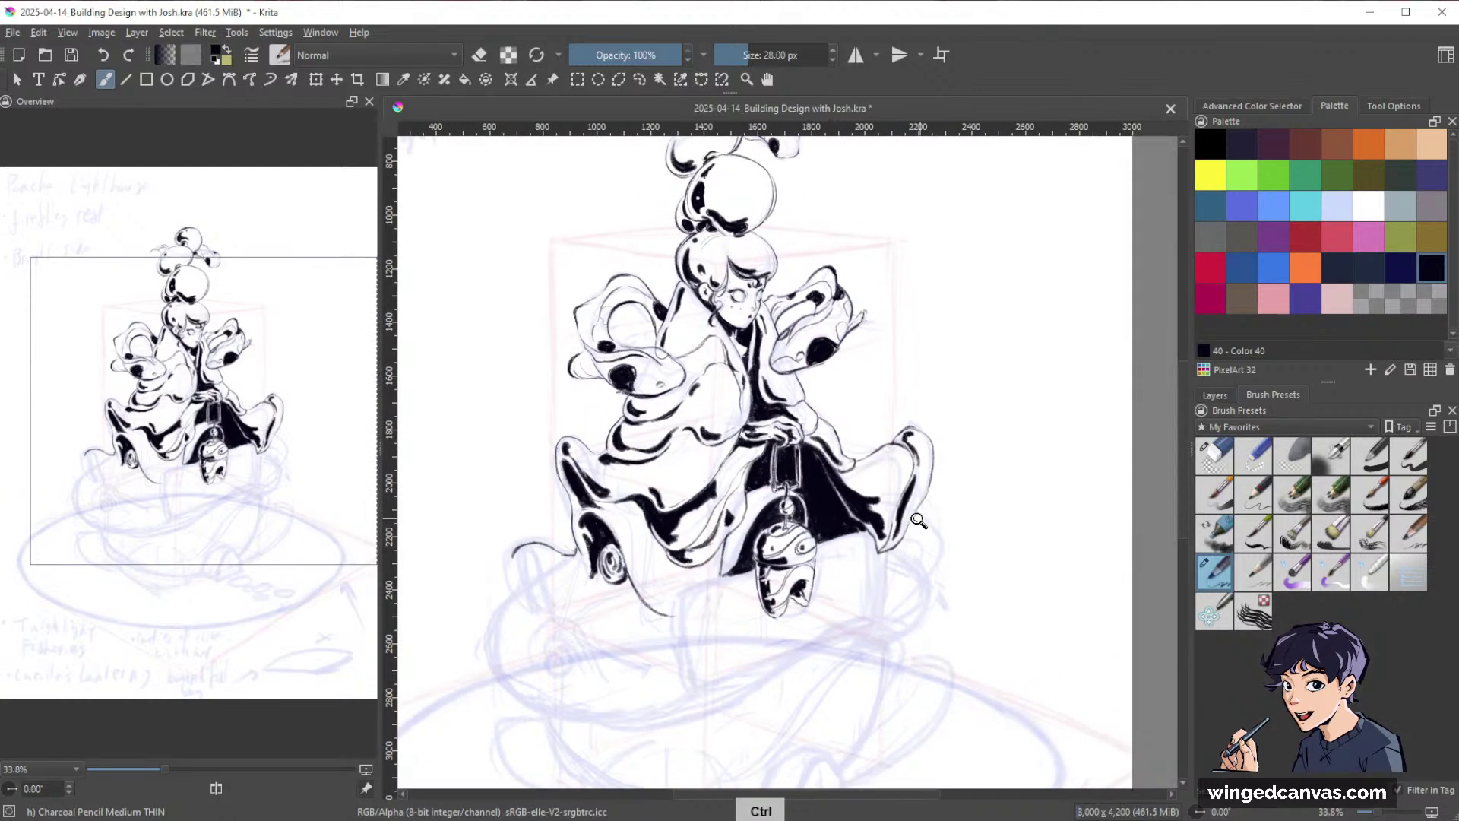
pyautogui.moveTo(931, 528); pyautogui.dragTo(1048, 524)
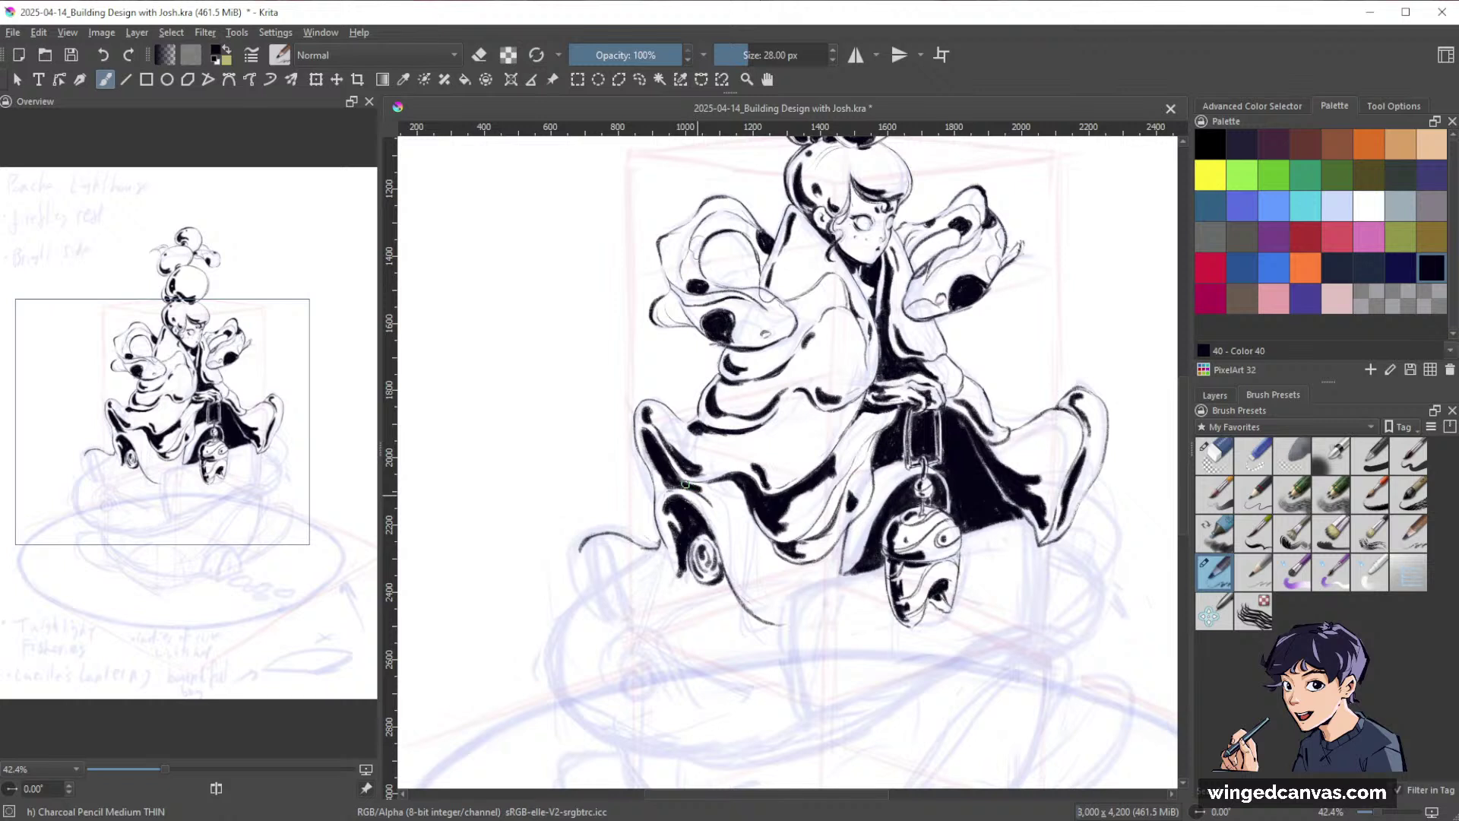
pyautogui.moveTo(684, 484); pyautogui.dragTo(700, 482)
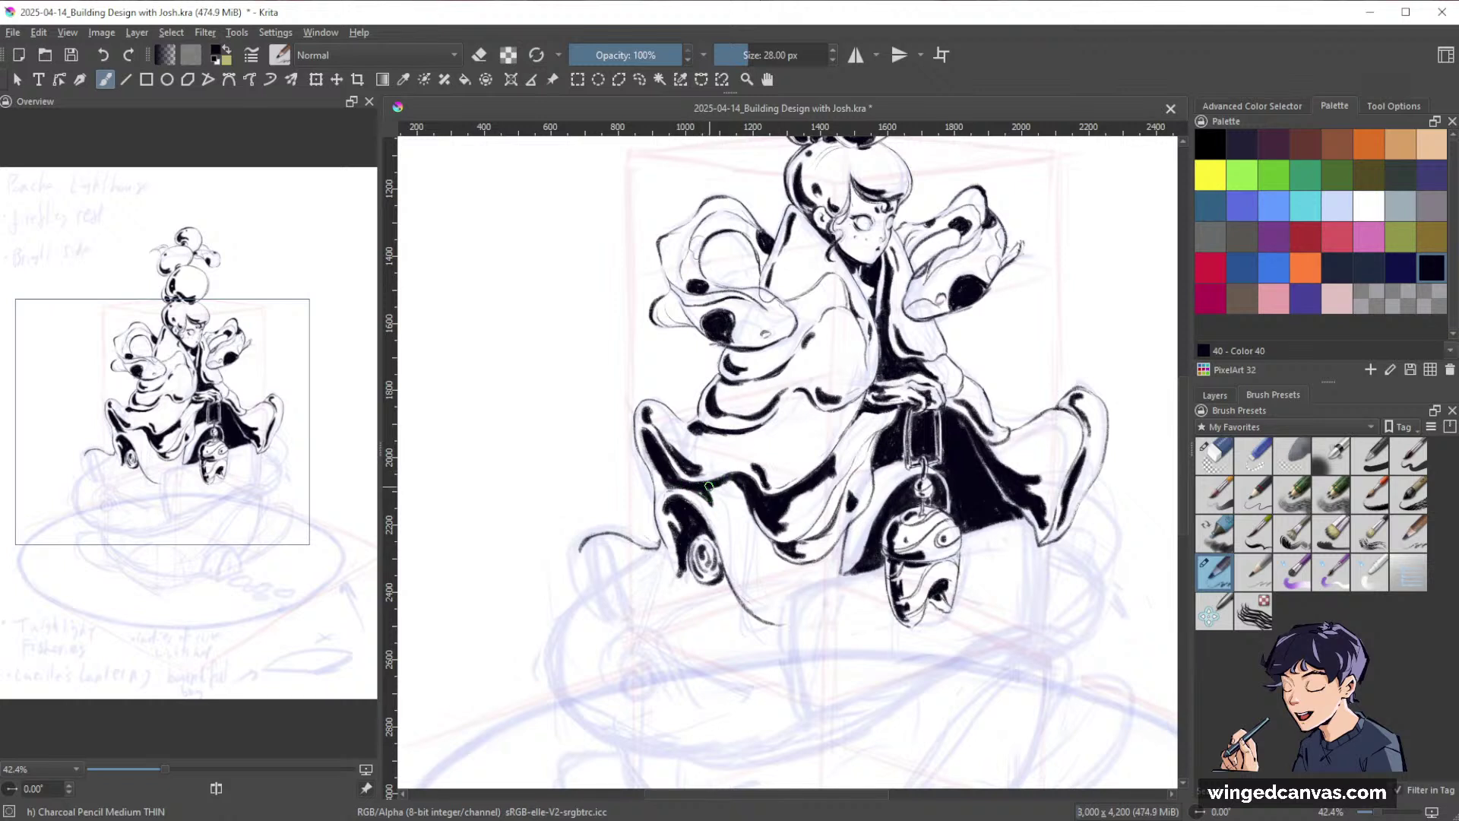
pyautogui.moveTo(993, 469); pyautogui.dragTo(920, 462)
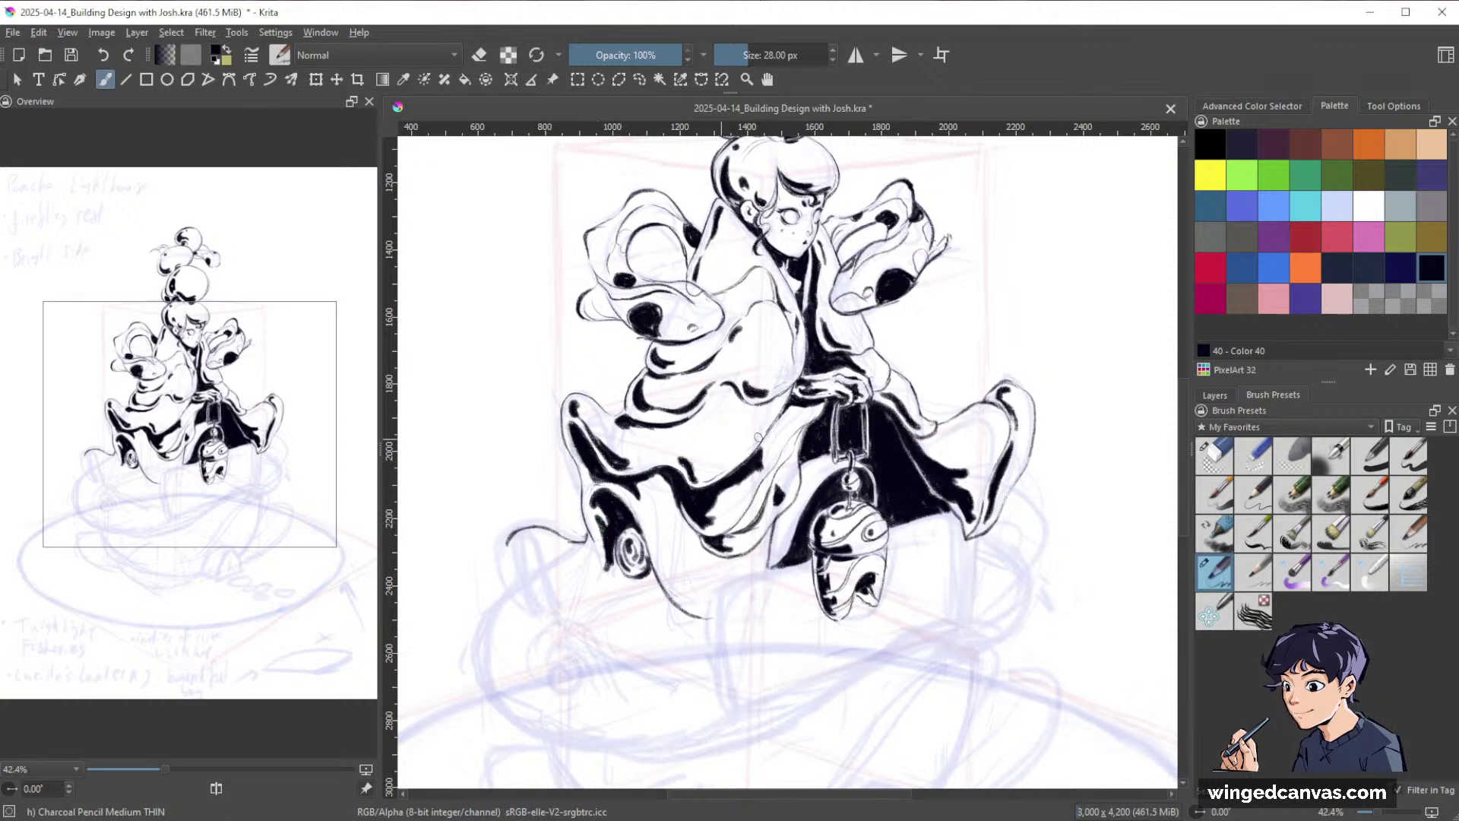
pyautogui.moveTo(1035, 509)
pyautogui.mouseDown()
pyautogui.moveTo(1060, 506)
pyautogui.moveTo(1013, 493)
pyautogui.mouseUp()
pyautogui.moveTo(918, 438); pyautogui.dragTo(981, 431)
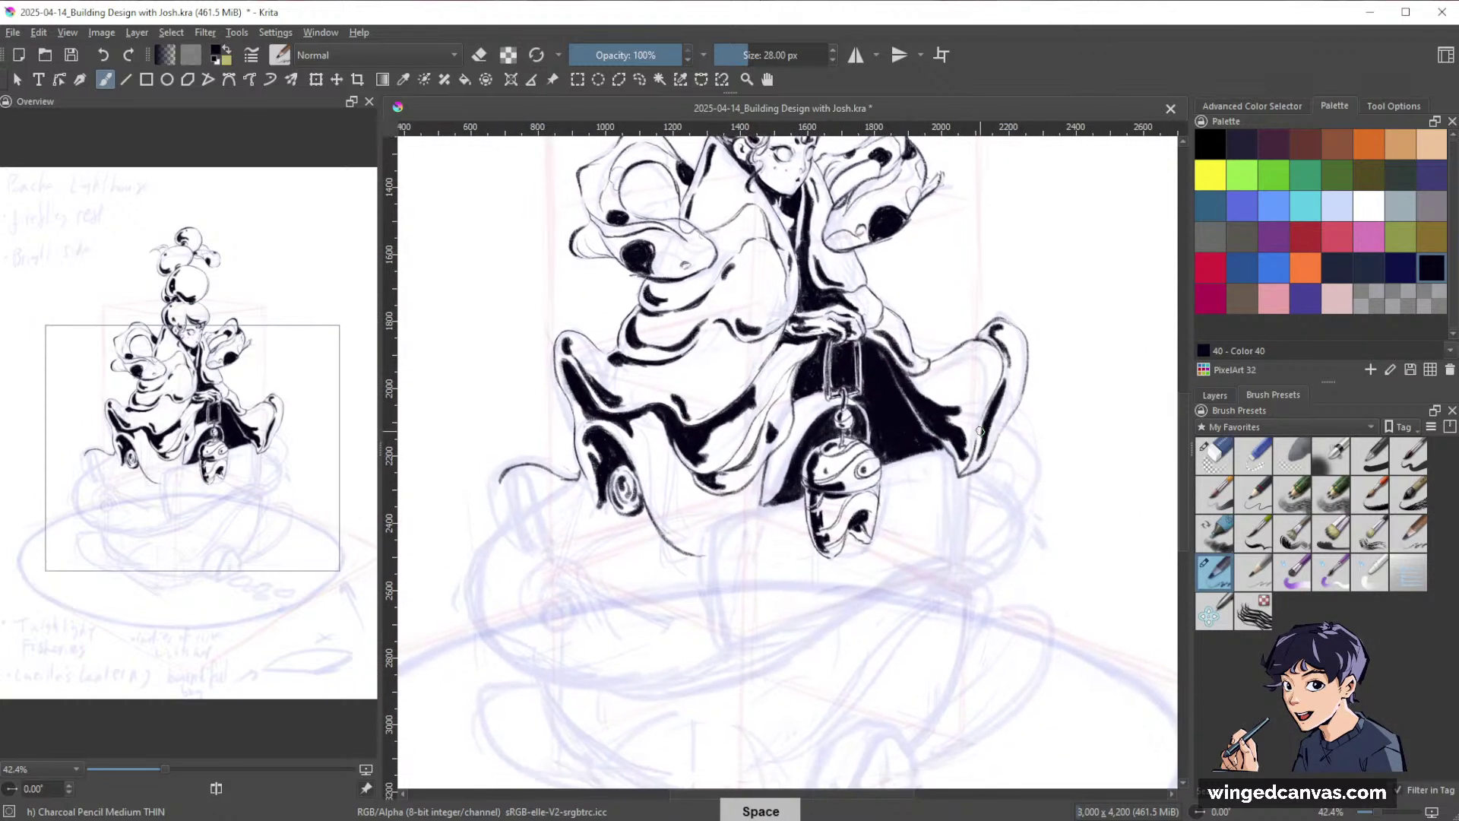
pyautogui.moveTo(775, 469); pyautogui.dragTo(763, 503)
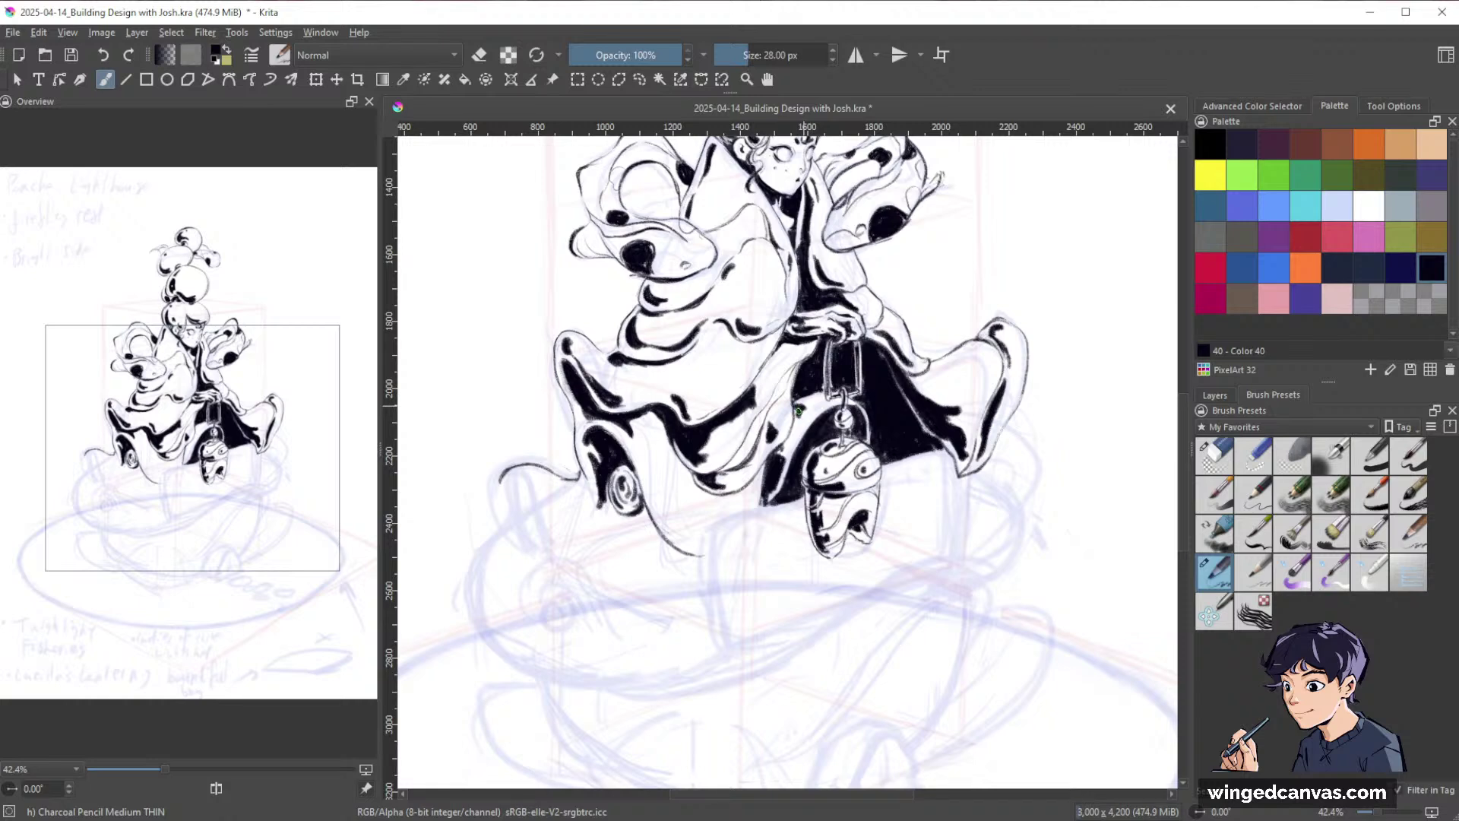
# Ink the left edge of the rounded block beneath the robe and fill a narrow black accent near its upper end.
pyautogui.scroll(-3, 820, 403)
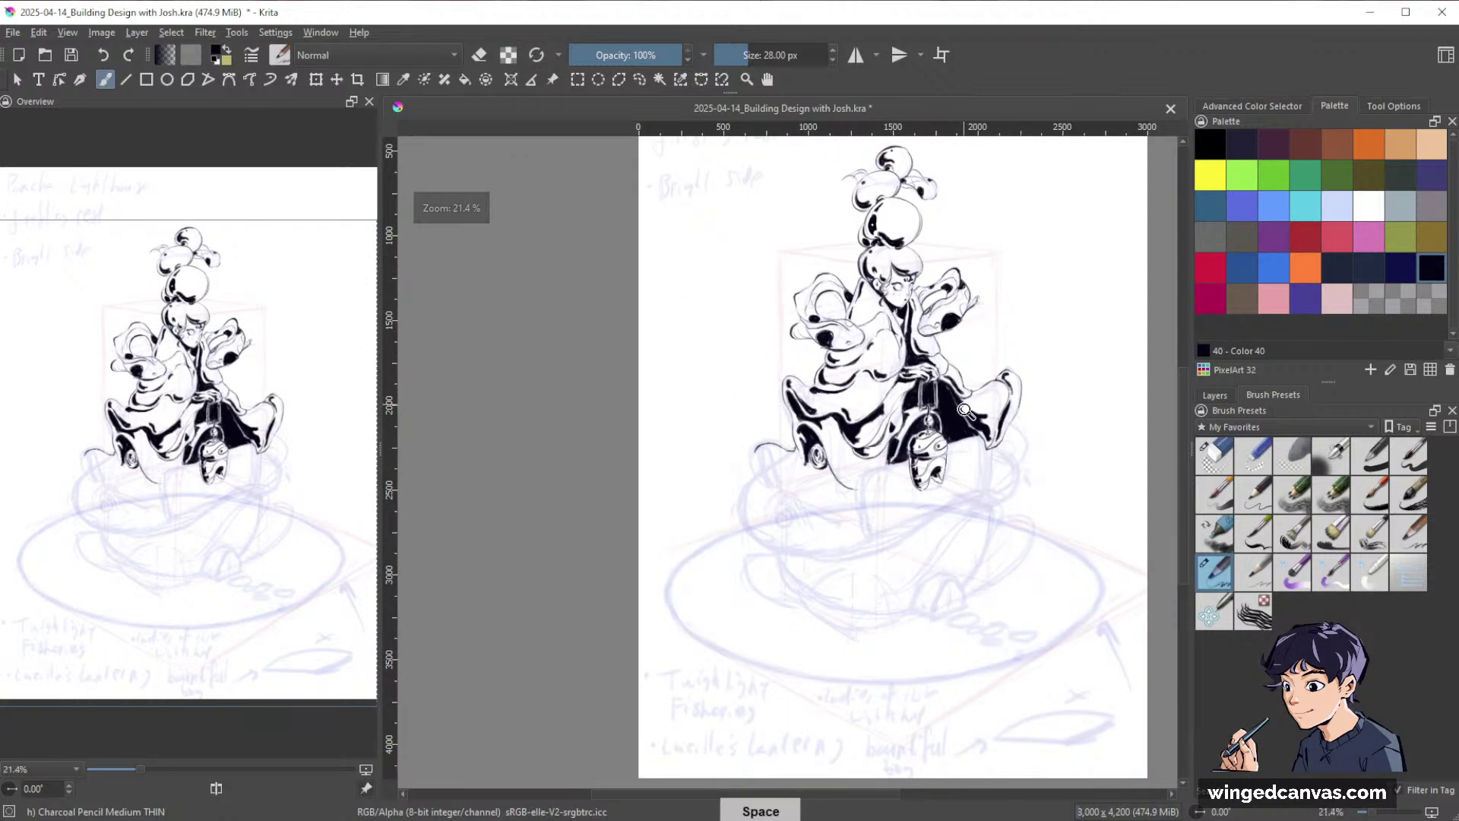
pyautogui.scroll(3, 796, 544)
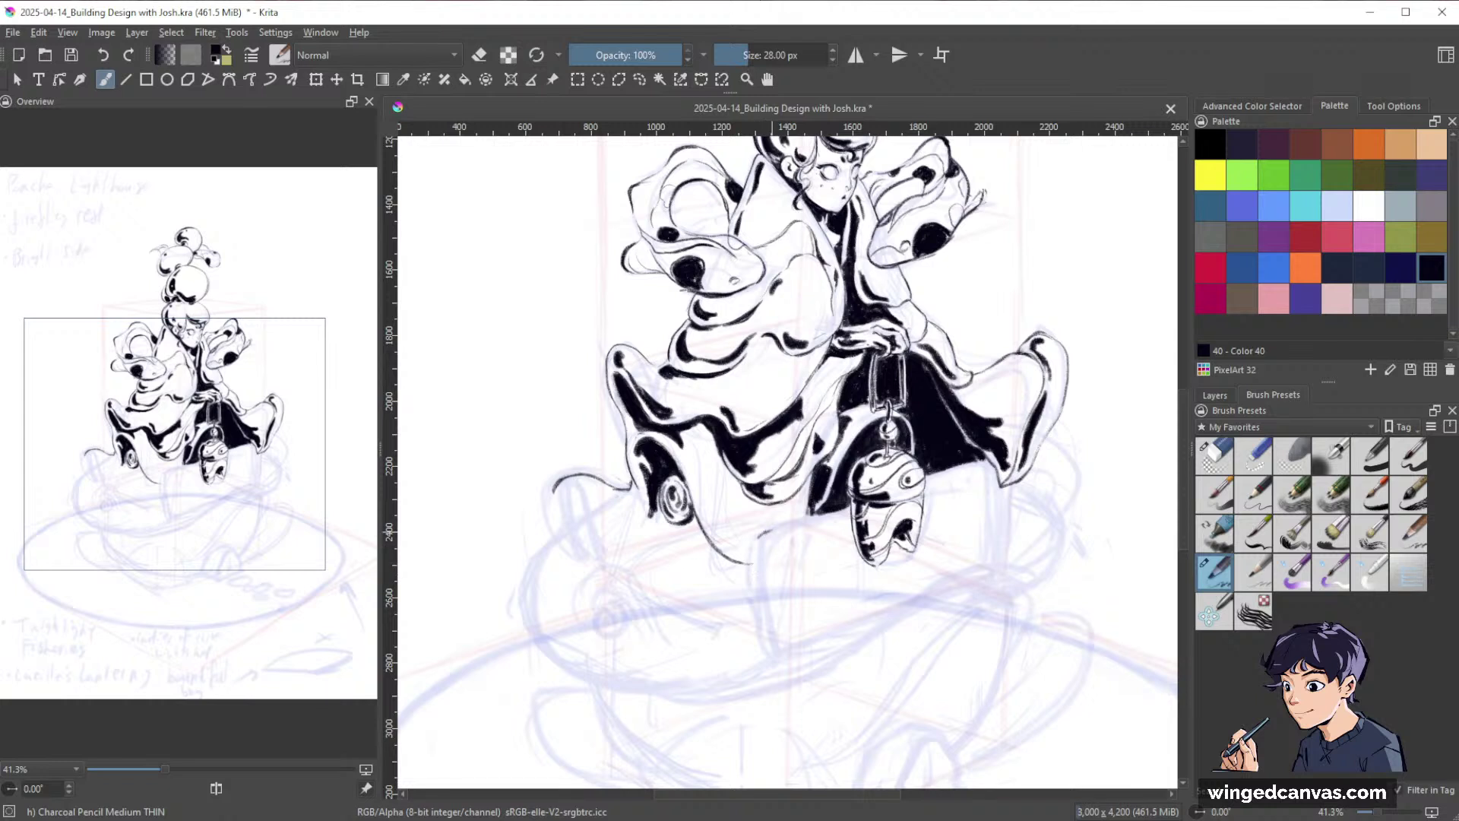
pyautogui.moveTo(764, 540); pyautogui.dragTo(768, 639)
pyautogui.moveTo(759, 565); pyautogui.dragTo(763, 574)
pyautogui.moveTo(752, 570); pyautogui.dragTo(752, 581)
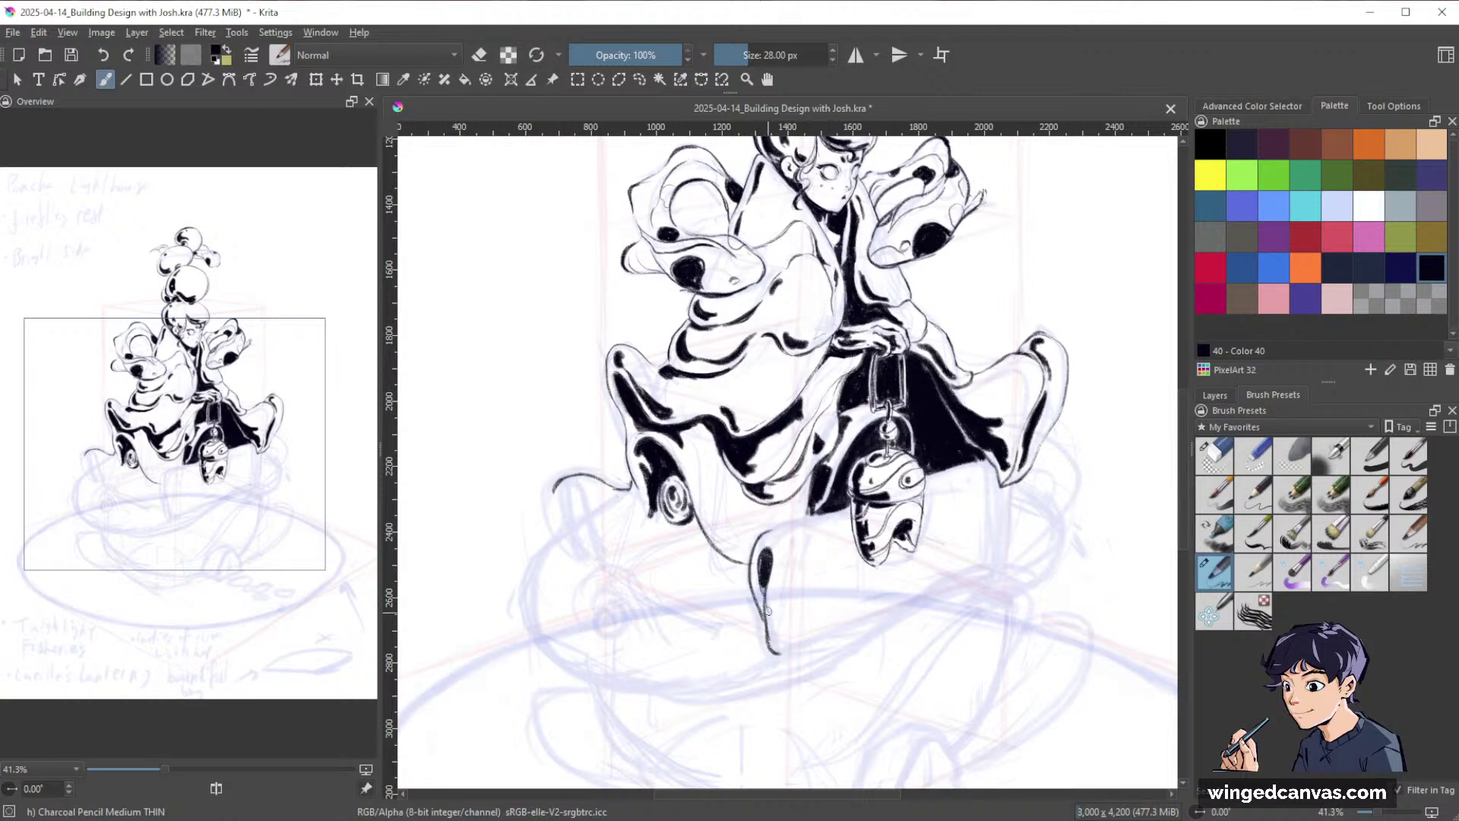
# Ink the bottom, right and top edges of the block under the lantern to close its outline.
pyautogui.moveTo(766, 642)
pyautogui.mouseDown()
pyautogui.moveTo(853, 636)
pyautogui.moveTo(989, 585)
pyautogui.mouseUp()
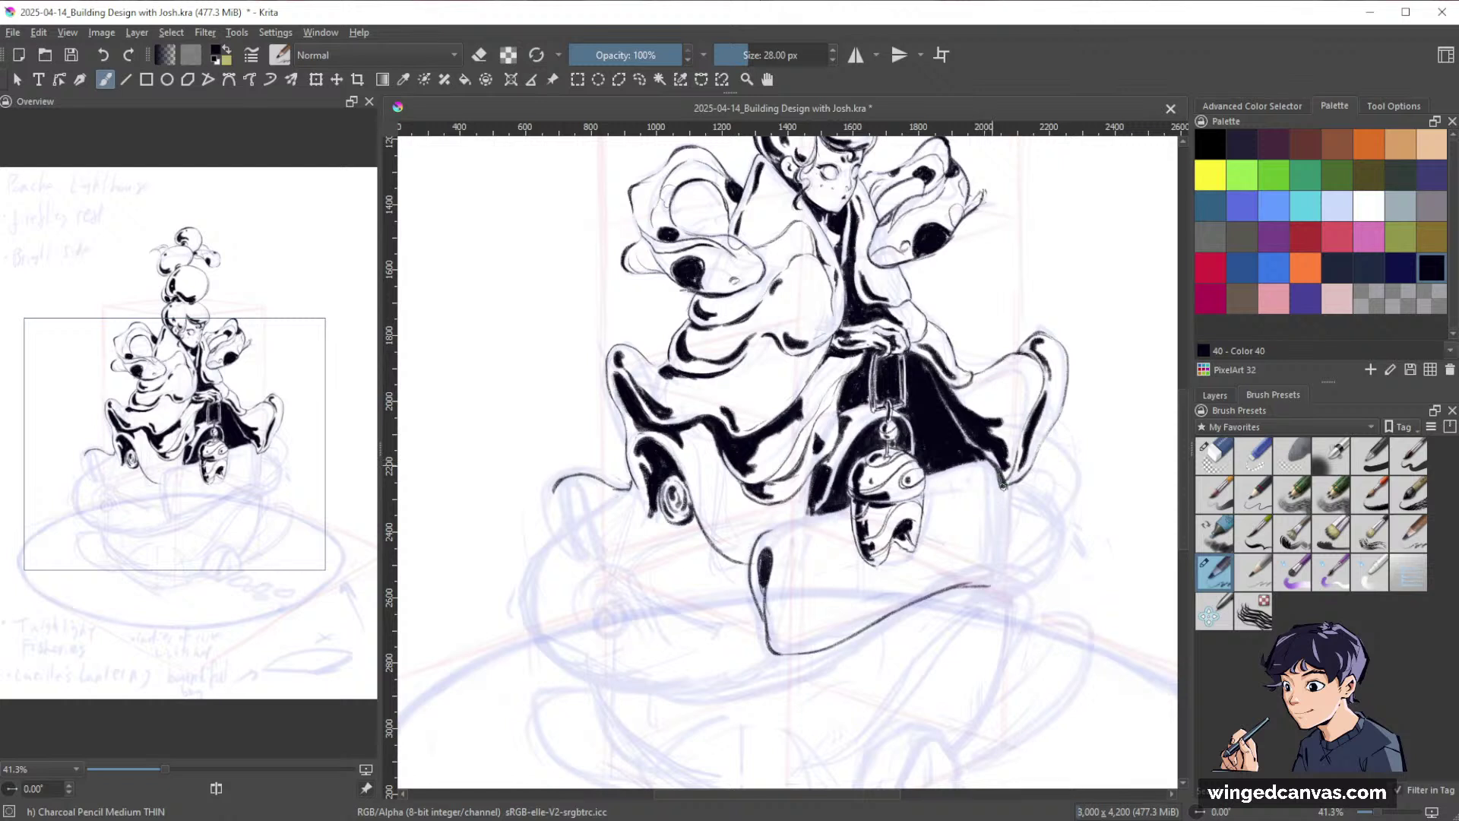
pyautogui.moveTo(1001, 485); pyautogui.dragTo(990, 586)
pyautogui.press('e')
pyautogui.press('e')
pyautogui.press('e')
pyautogui.press('e')
pyautogui.moveTo(760, 535); pyautogui.dragTo(814, 517)
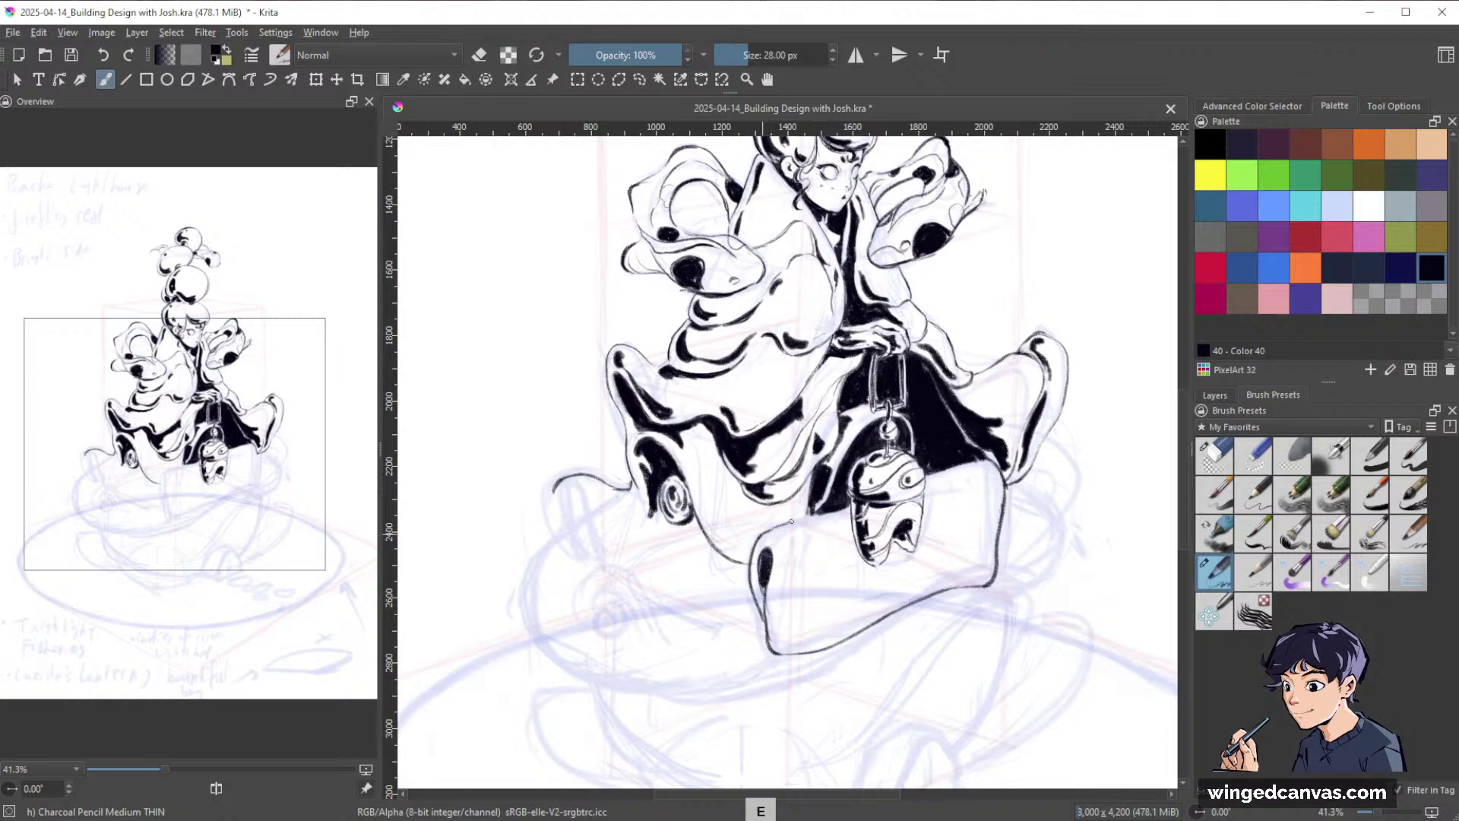
pyautogui.press('e')
pyautogui.press('e')
# Hide Paint Layer 3, Paint Layer 4 and Paint Layer 6 to examine the inked figure without the sketch.
pyautogui.moveTo(1107, 494); pyautogui.dragTo(960, 625)
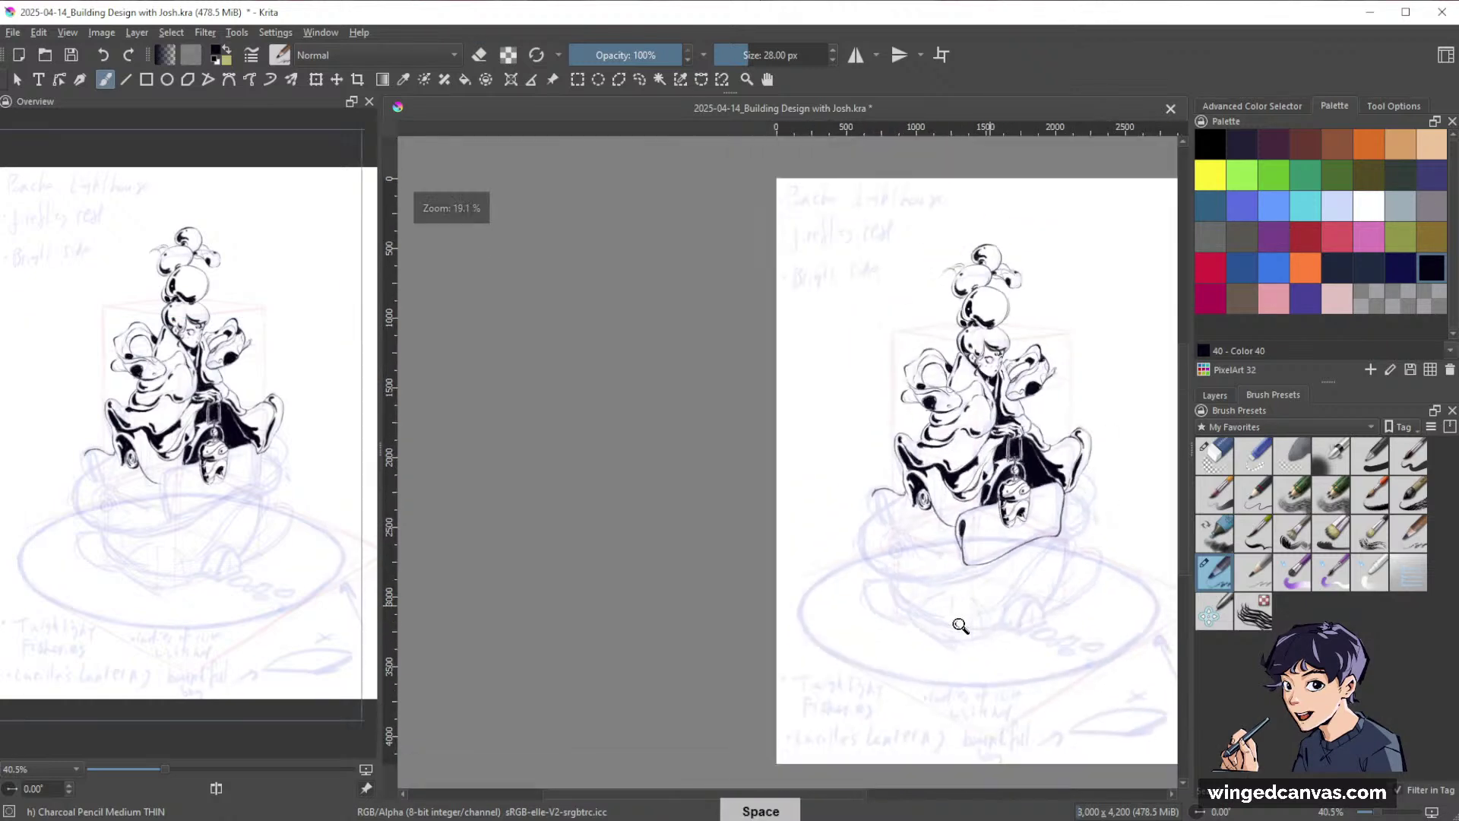
pyautogui.moveTo(1101, 533); pyautogui.dragTo(965, 590)
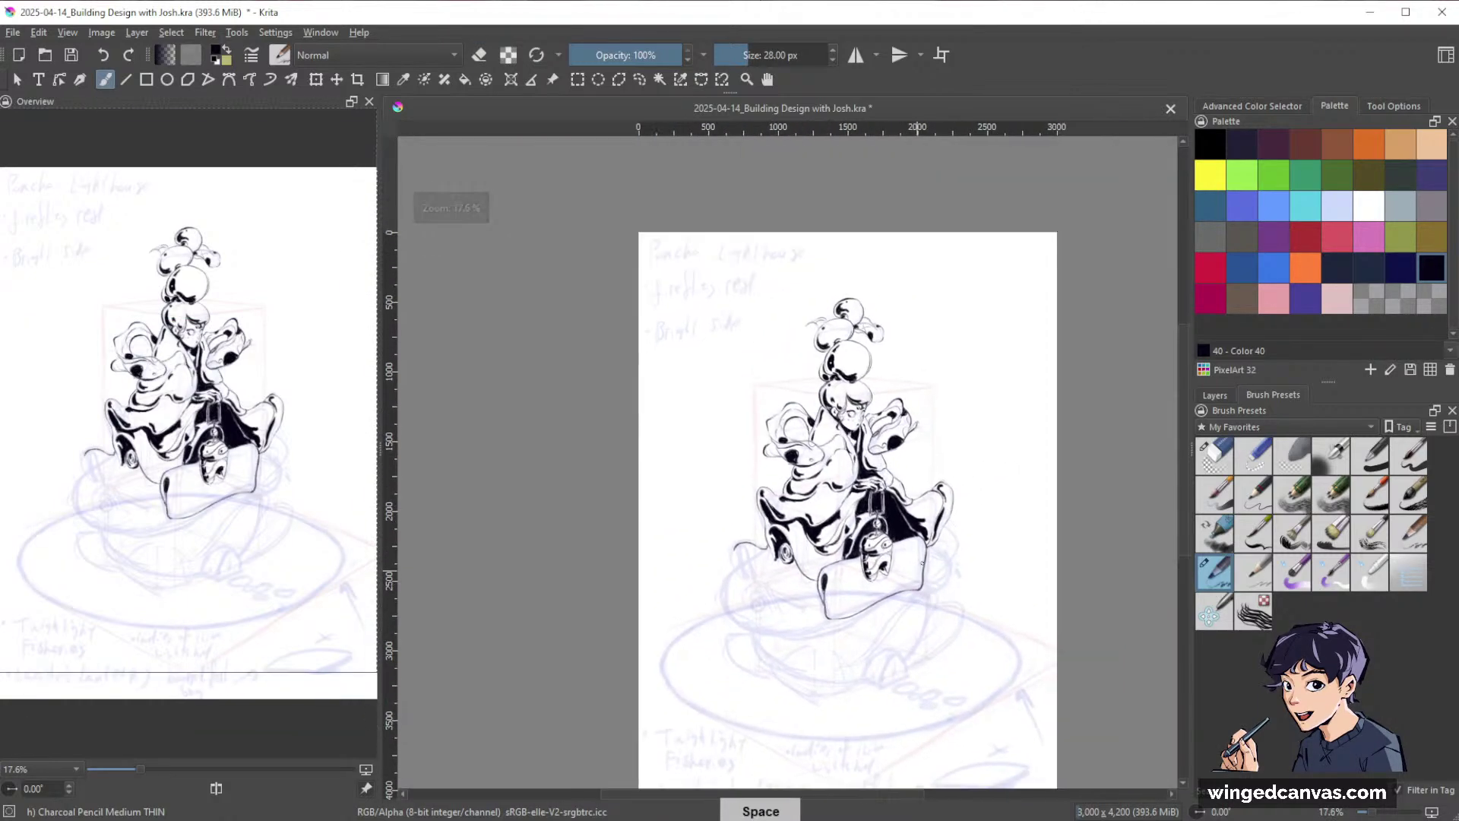
pyautogui.click(1216, 397)
pyautogui.click(1205, 546)
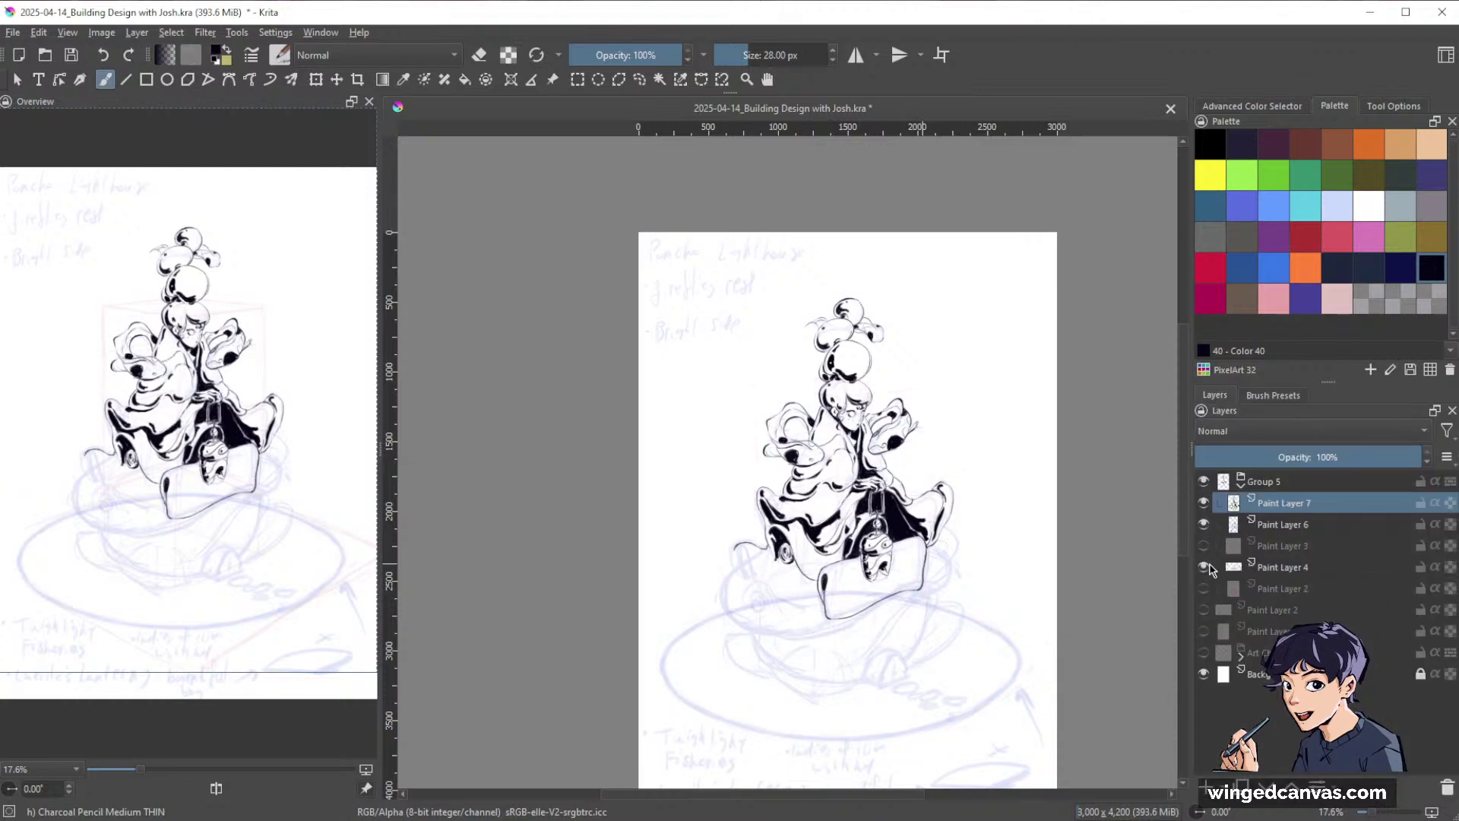
pyautogui.click(1207, 567)
pyautogui.click(1206, 524)
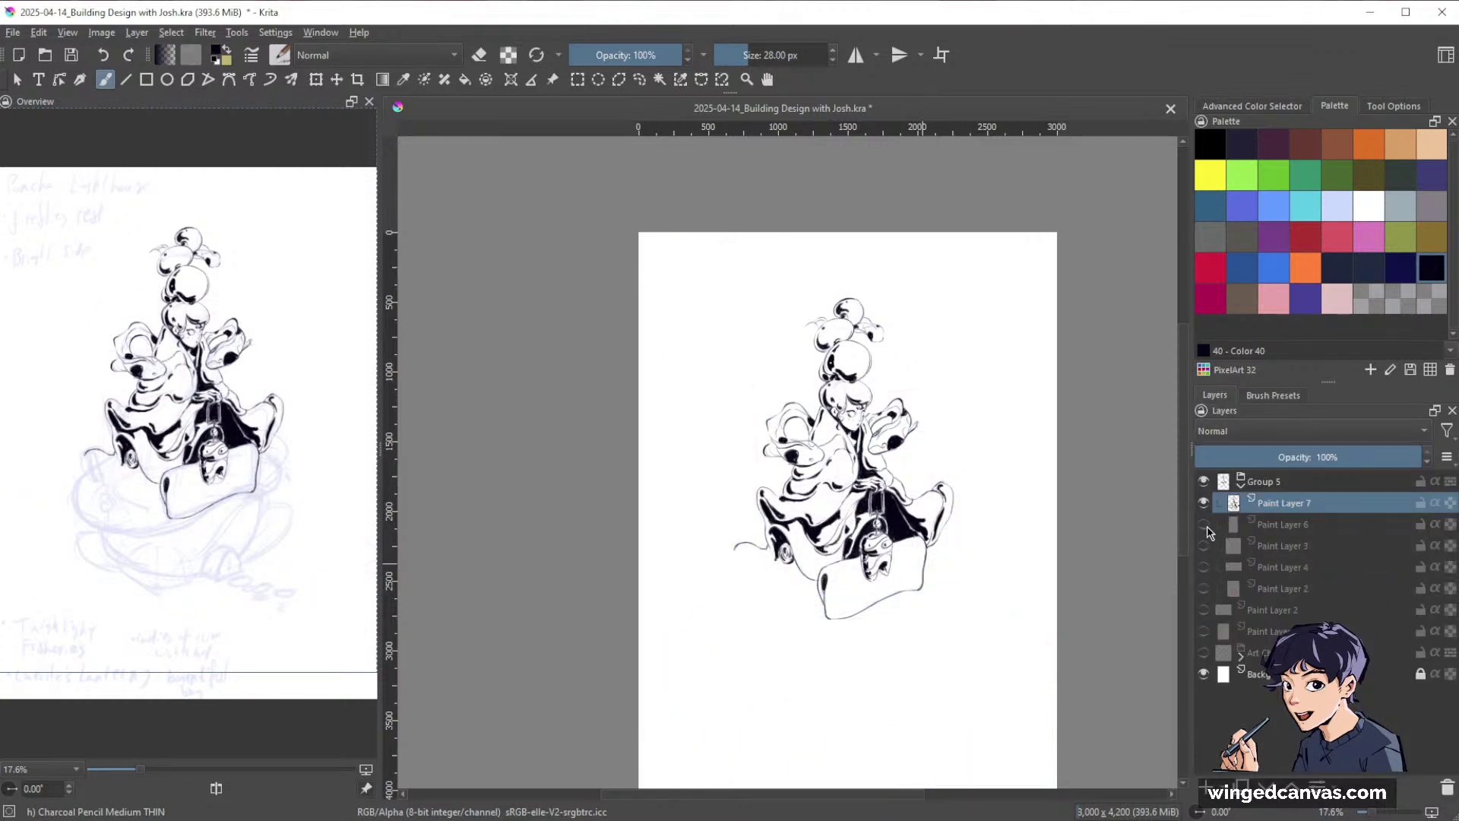
pyautogui.moveTo(978, 552); pyautogui.dragTo(1030, 511)
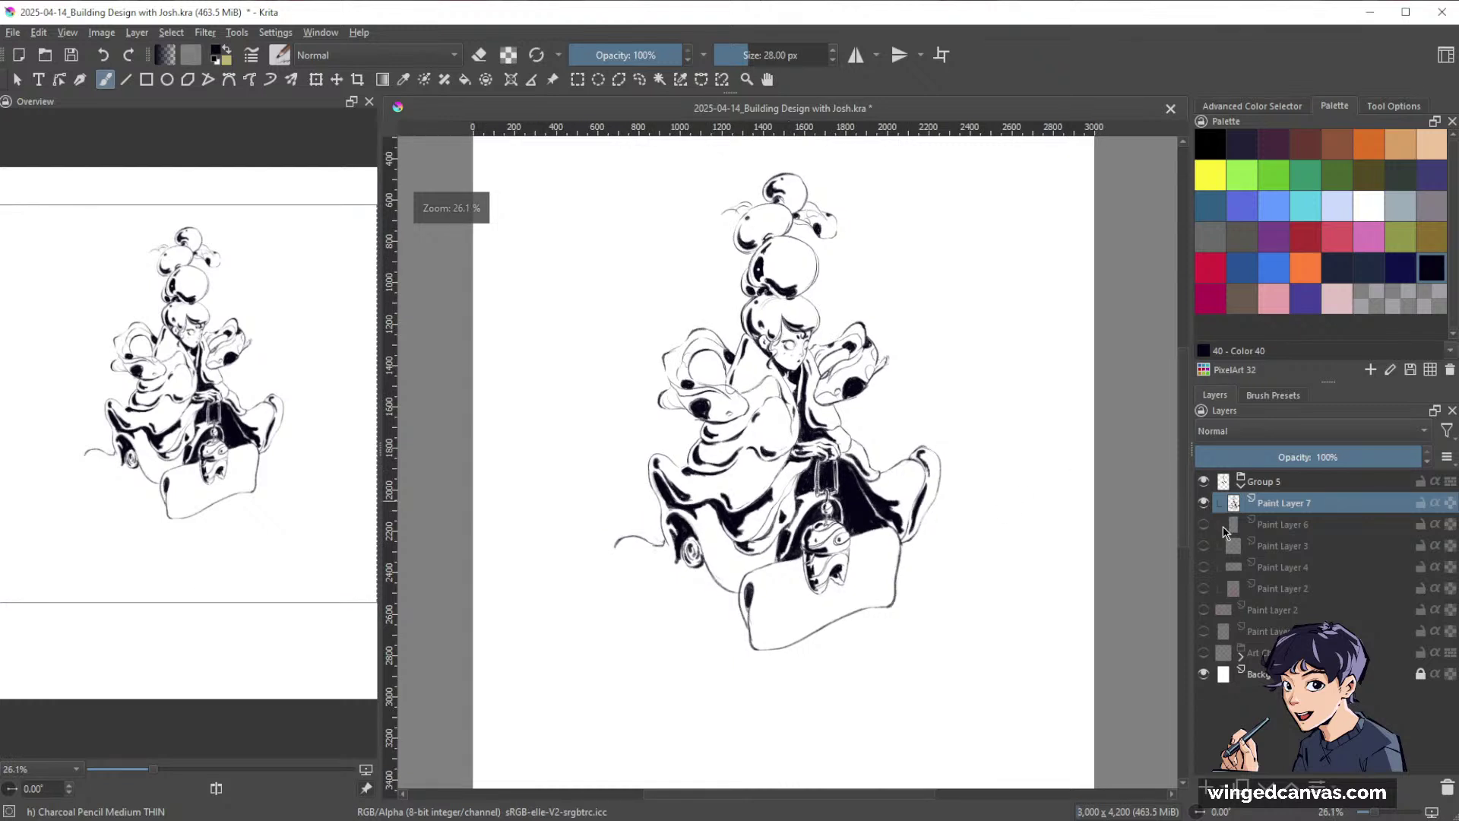
# Show Paint Layer 6, Paint Layer 3, Paint Layer 4 and the Paint Layer 2 inside Group 5.
pyautogui.click(1205, 525)
pyautogui.click(1205, 546)
pyautogui.click(1207, 567)
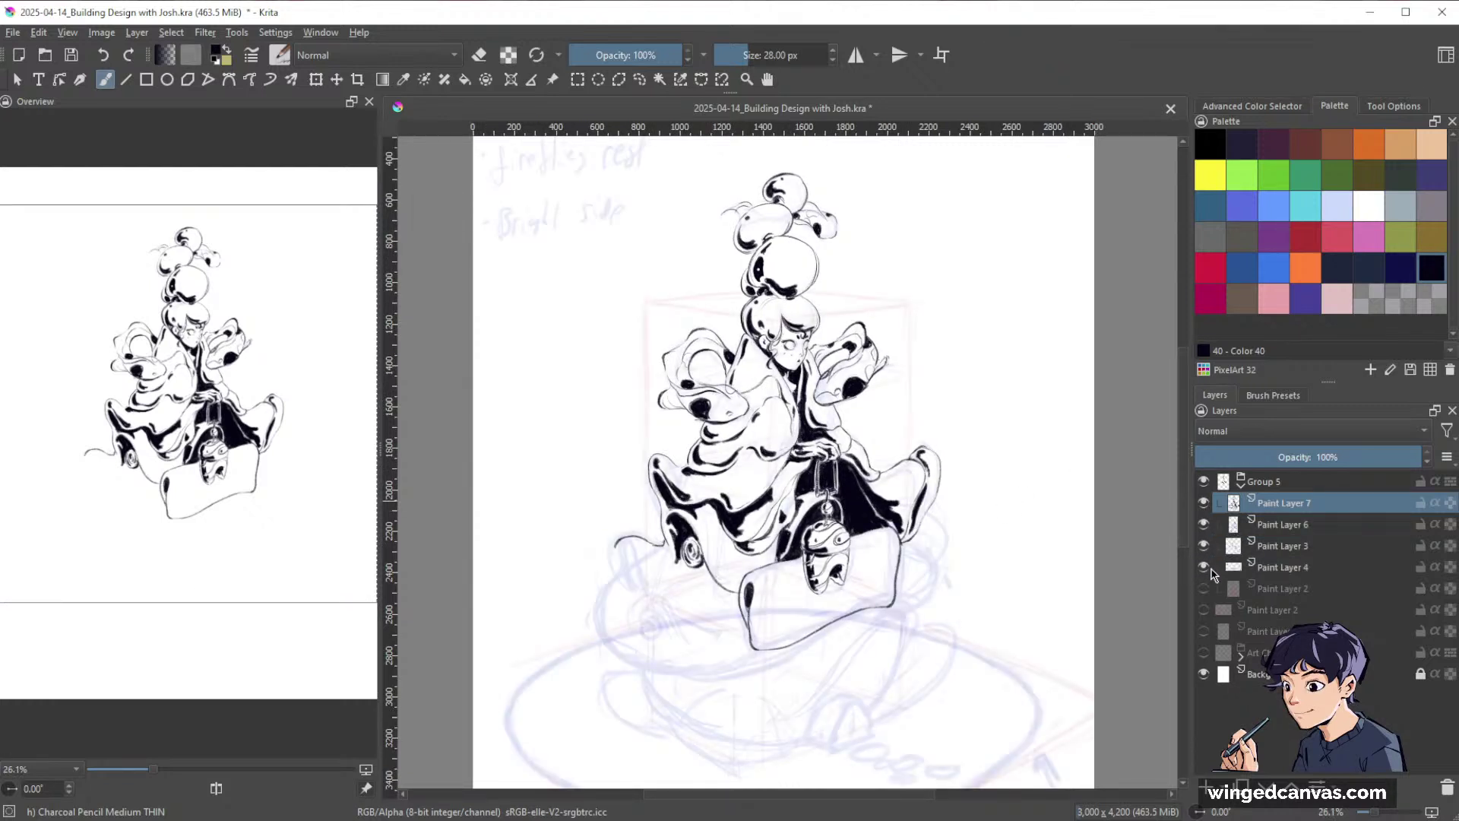
pyautogui.click(1205, 588)
# Raise the opacity of the Paint Layer 6 sketch to 73% and examine it under the inked figure.
pyautogui.click(1285, 567)
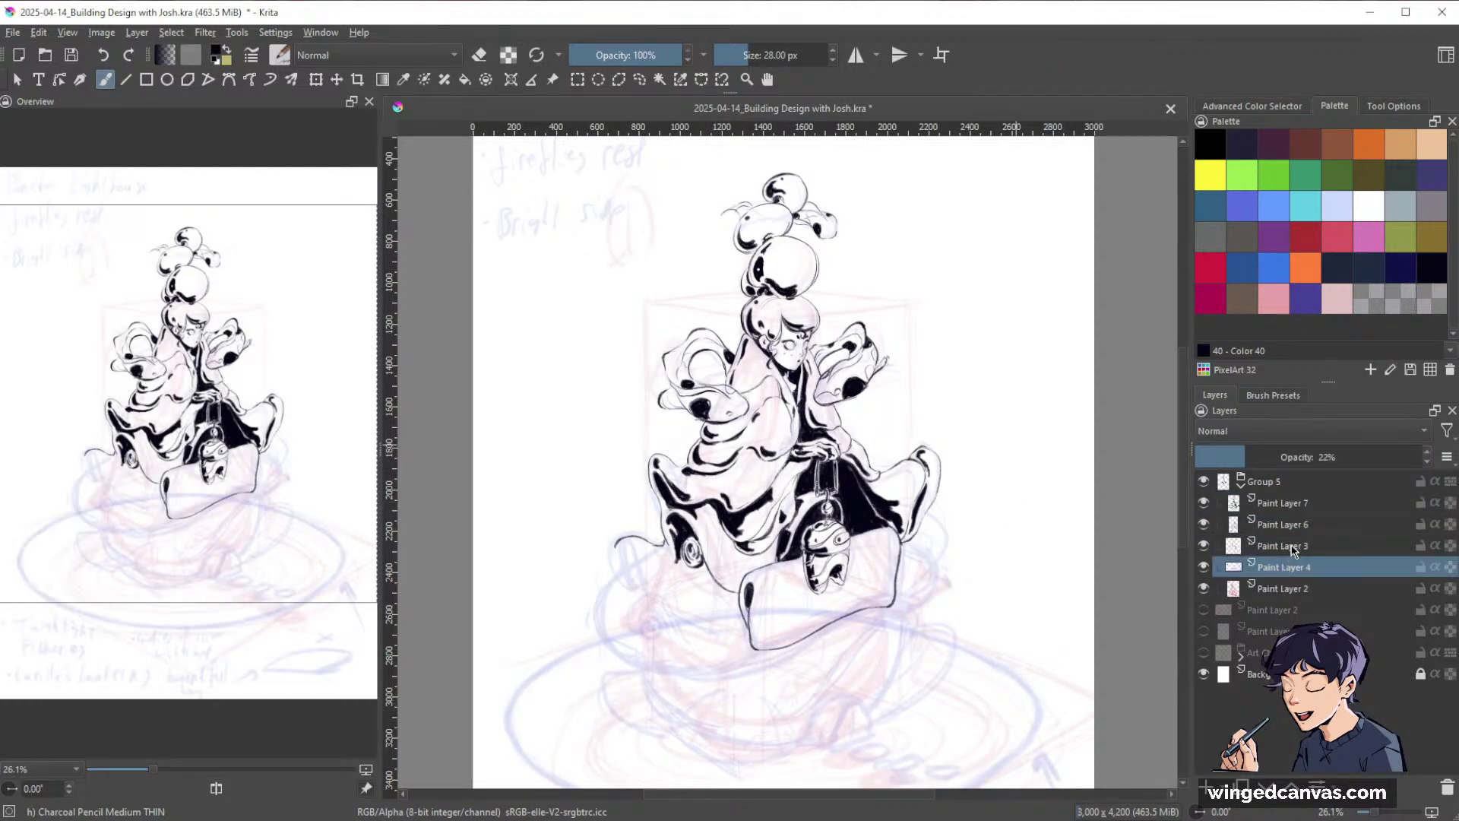
pyautogui.click(1292, 524)
pyautogui.moveTo(1330, 457); pyautogui.dragTo(1359, 456)
pyautogui.press('space')
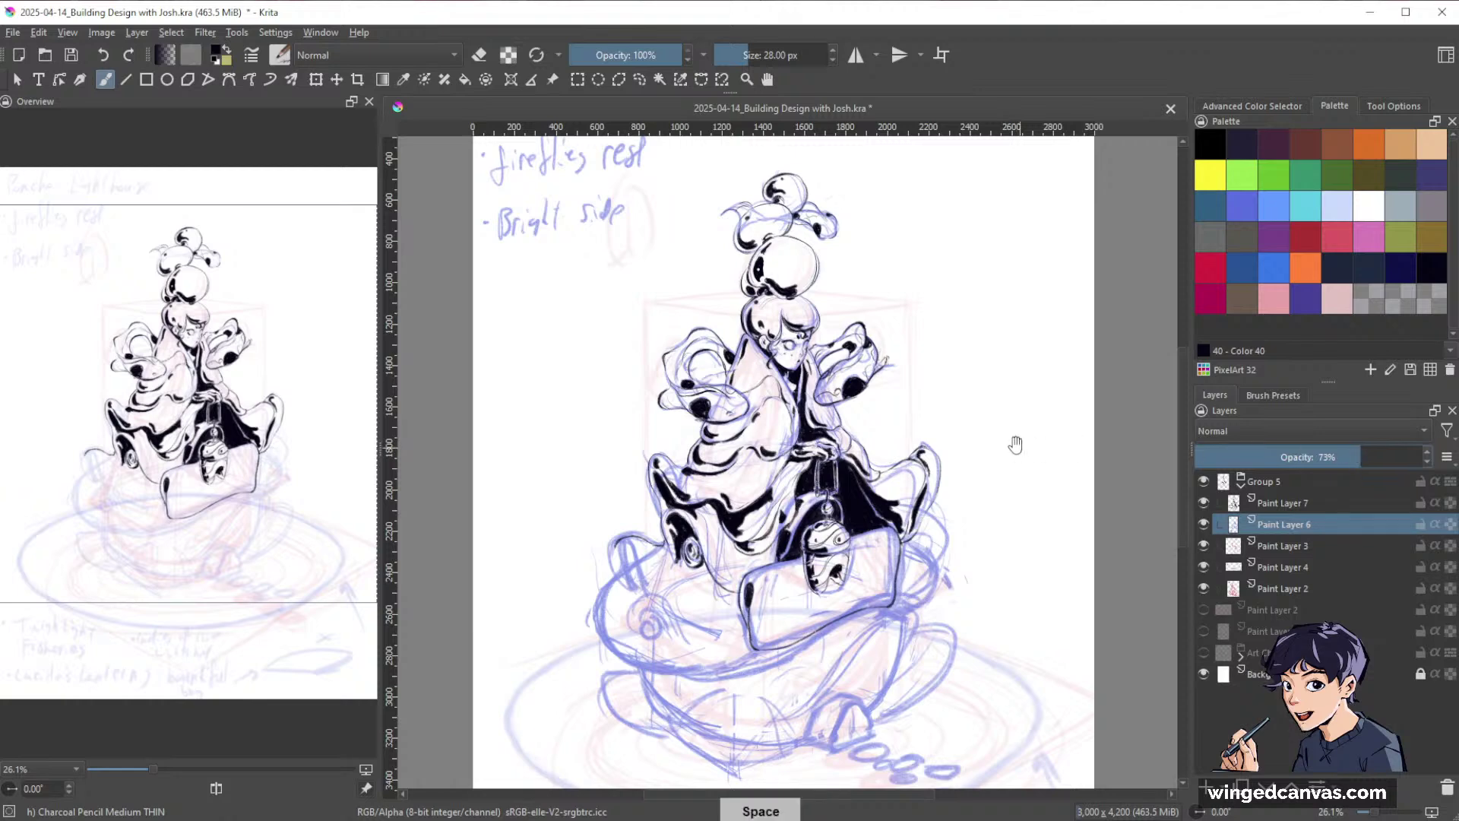
pyautogui.moveTo(1016, 444)
pyautogui.mouseDown()
pyautogui.moveTo(1023, 560)
pyautogui.moveTo(1008, 471)
pyautogui.mouseUp()
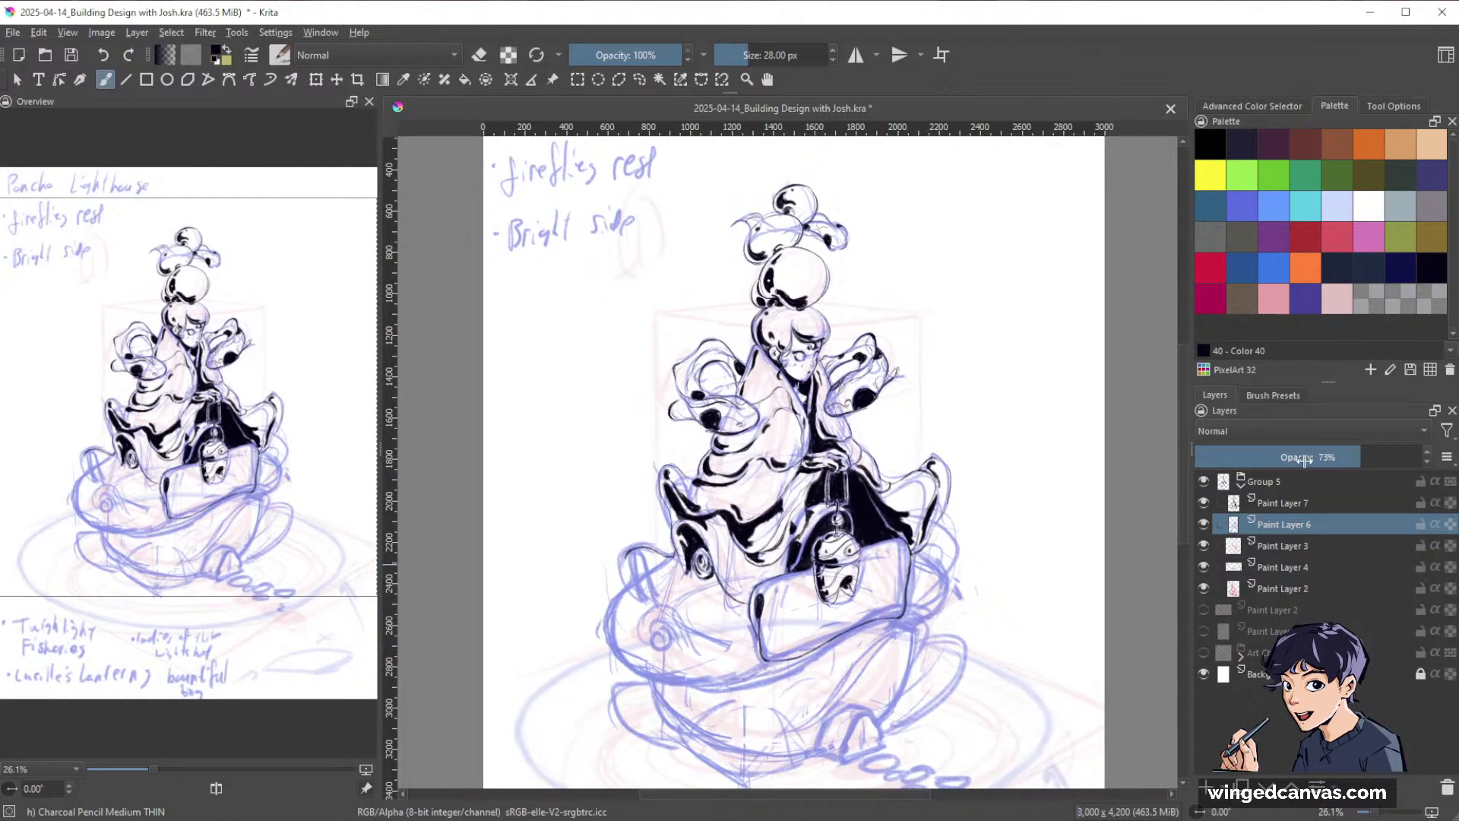
# Set the opacity of Paint Layer 6 to 17% and frame the figure with the sketch below it.
pyautogui.click(1235, 457)
pyautogui.scroll(-2, 1075, 560)
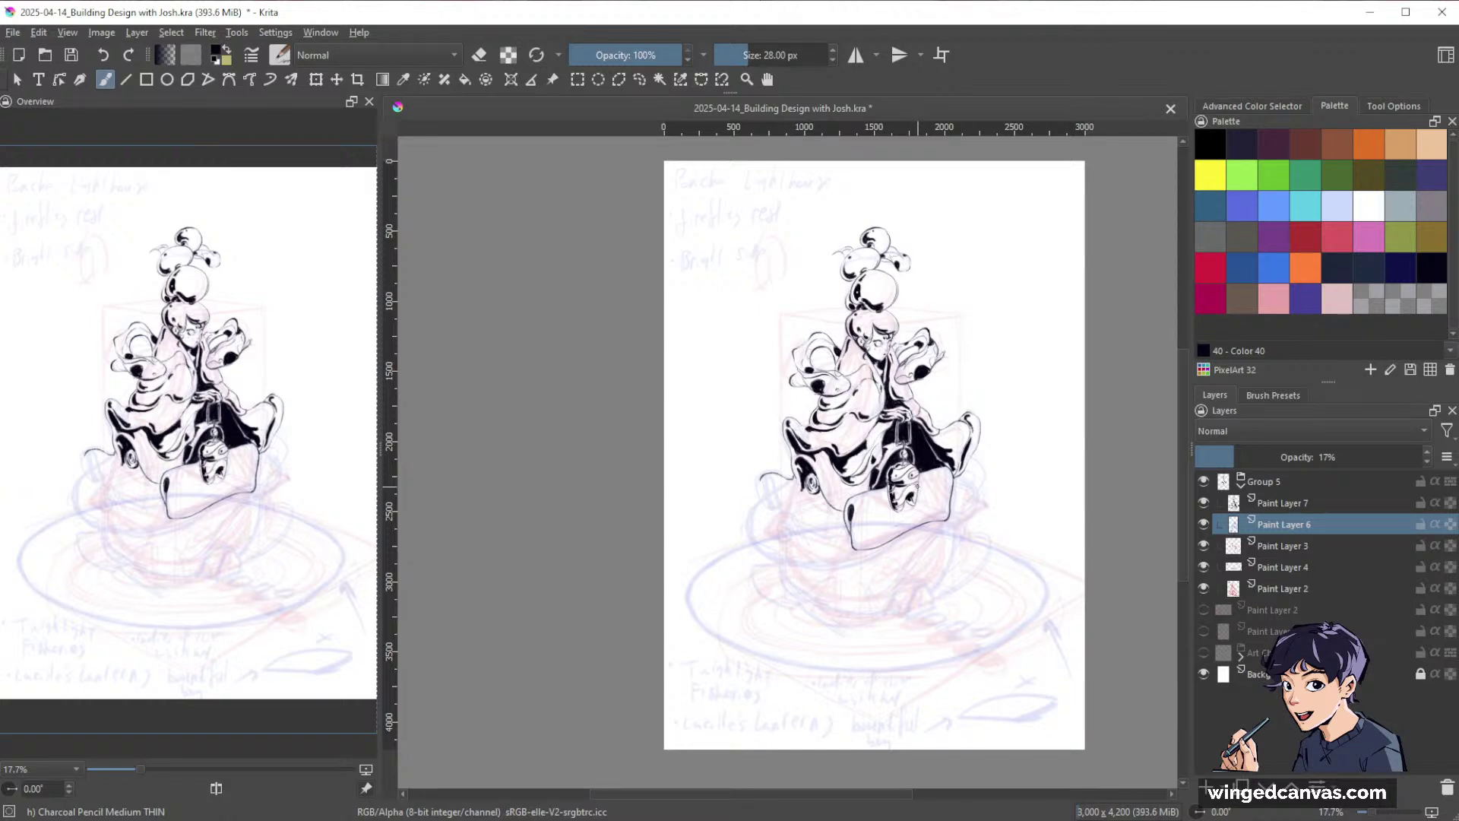
pyautogui.moveTo(1065, 570); pyautogui.dragTo(1032, 580)
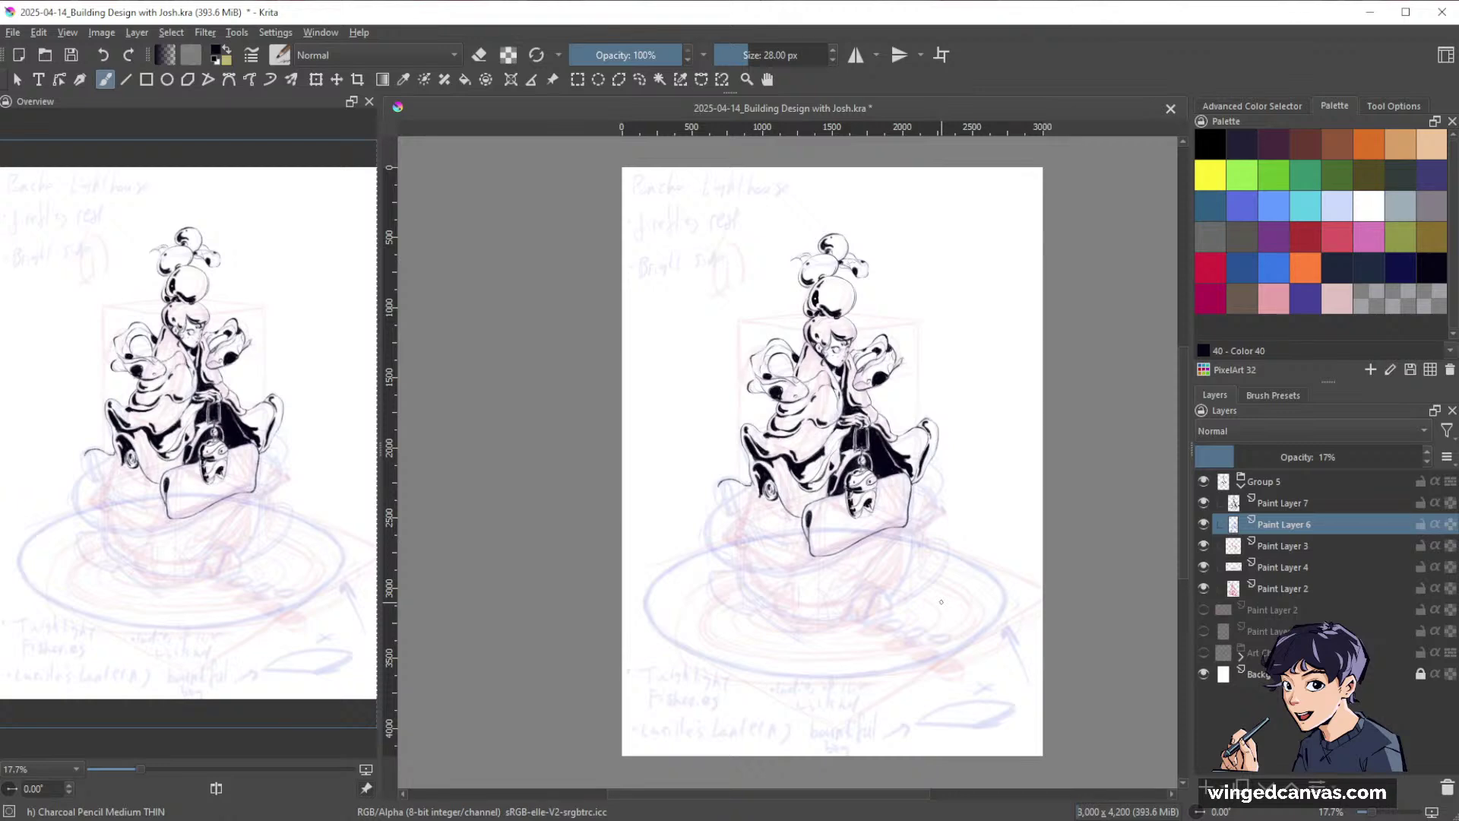
pyautogui.moveTo(986, 646); pyautogui.dragTo(991, 386)
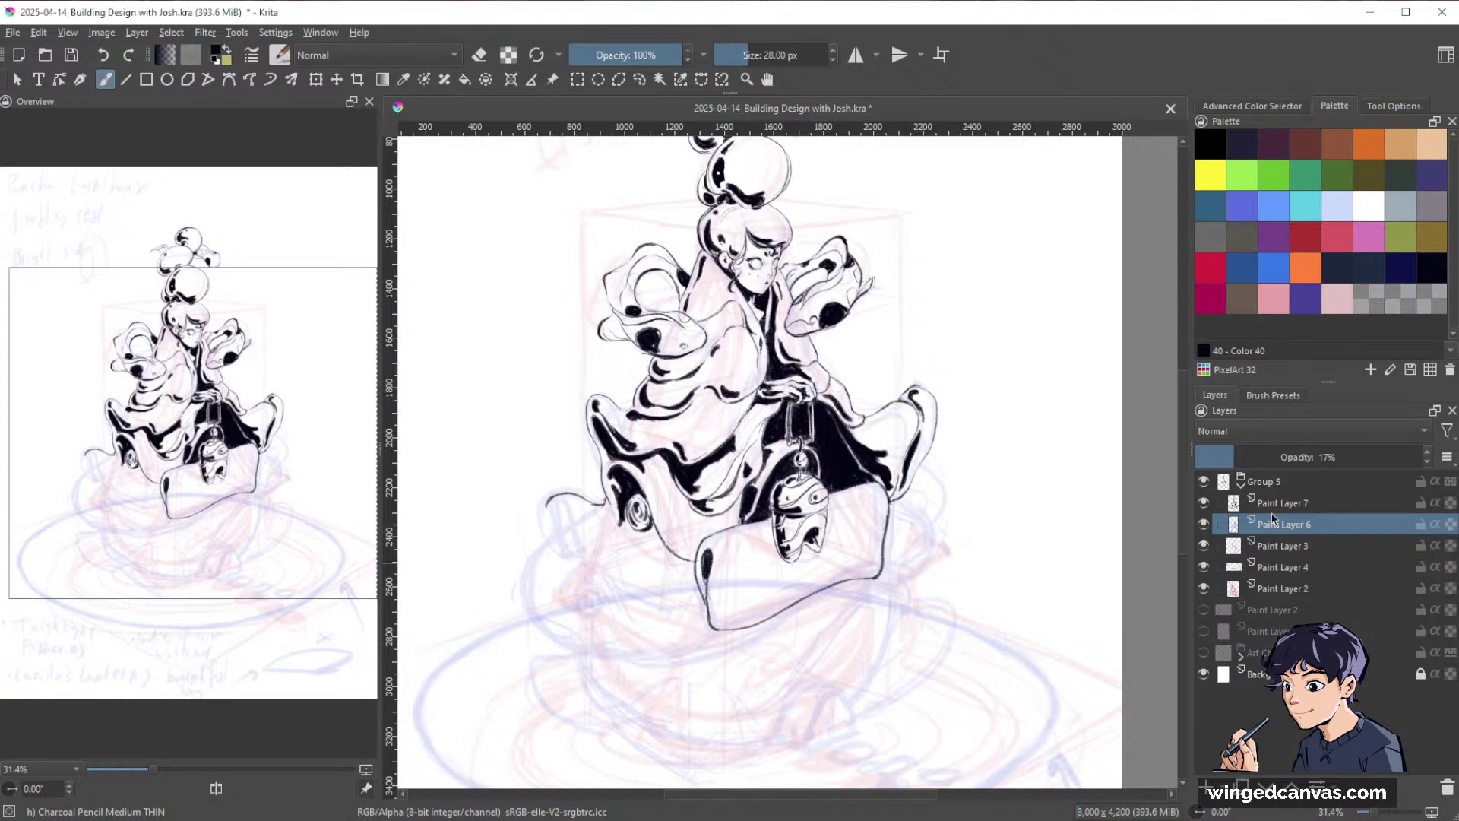
# On Paint Layer 7, extend the curled line beside the robe's left hem downward and clean up its end.
pyautogui.click(1242, 506)
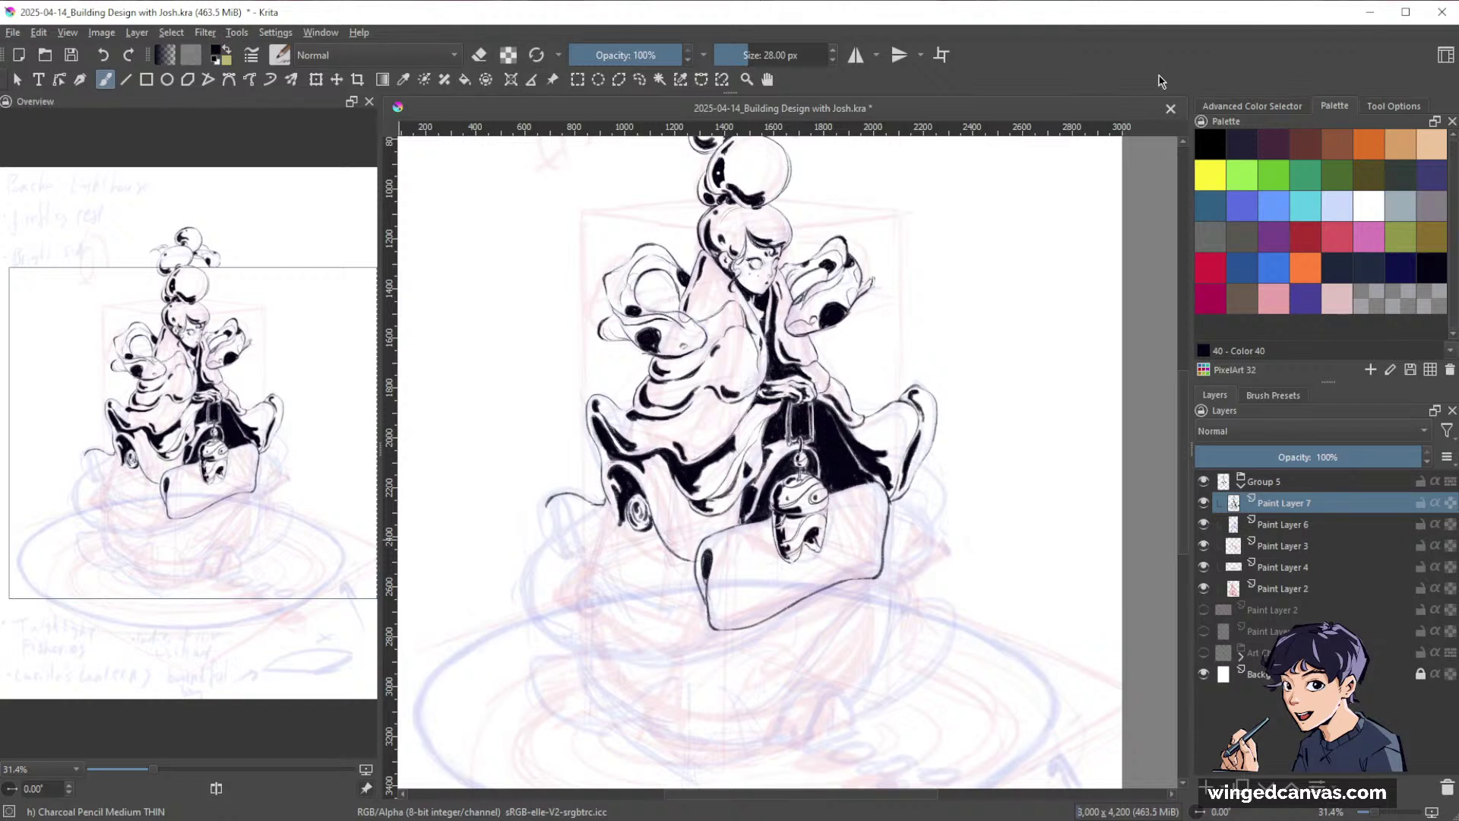
pyautogui.scroll(-2, 895, 318)
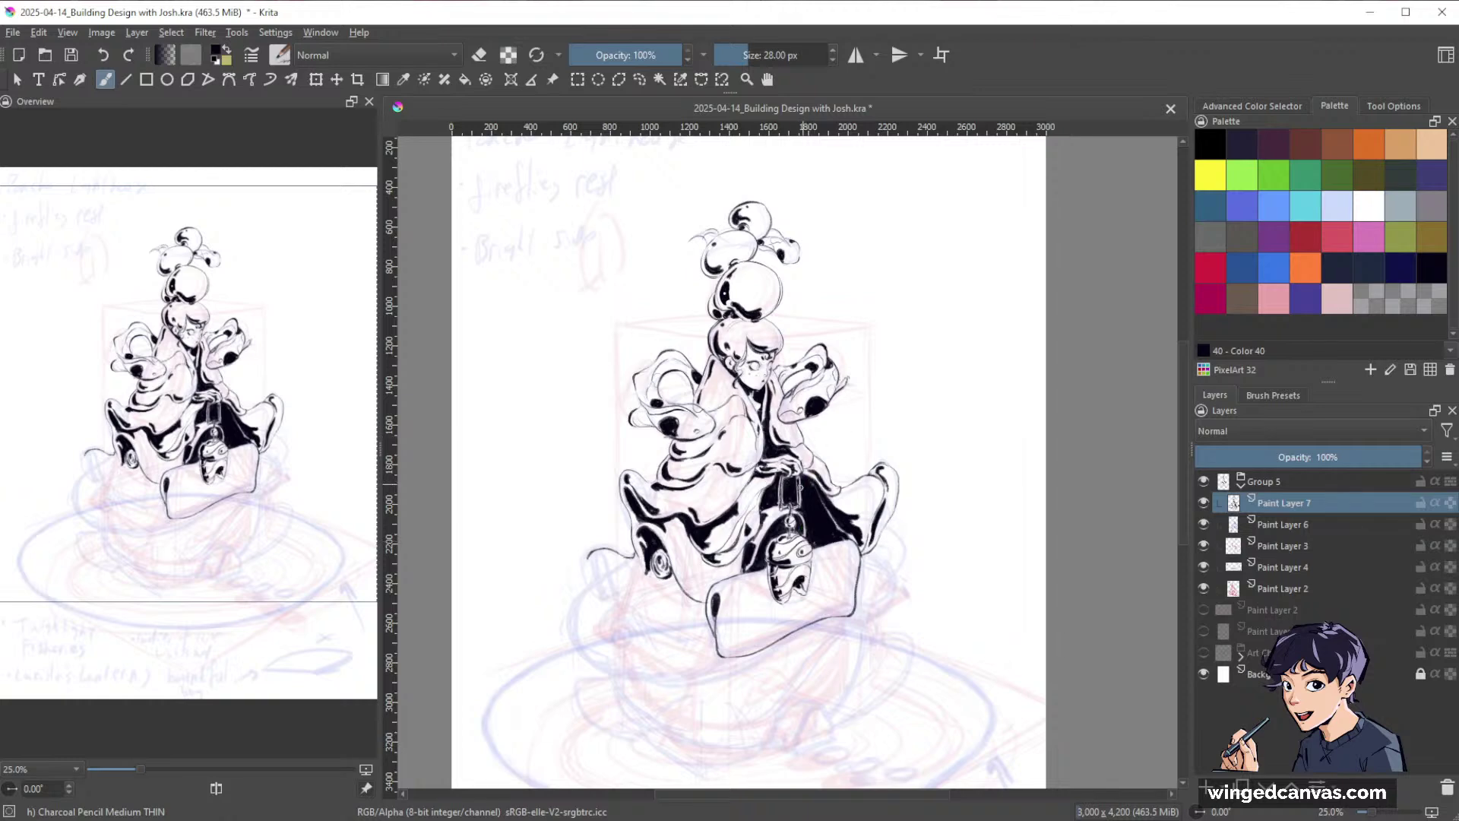
pyautogui.scroll(-1, 854, 568)
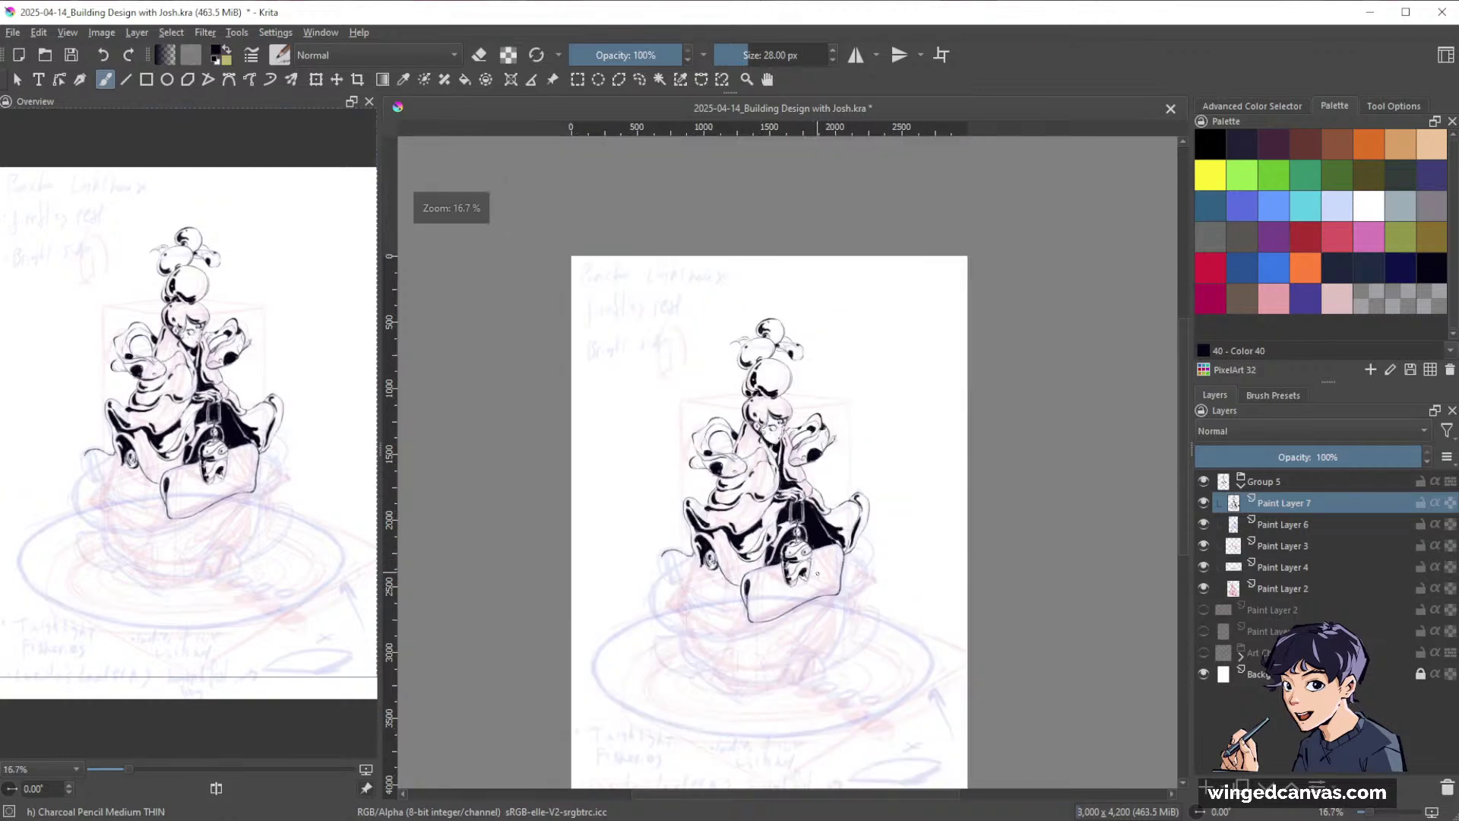
pyautogui.scroll(1, 861, 591)
pyautogui.moveTo(861, 591); pyautogui.dragTo(886, 548)
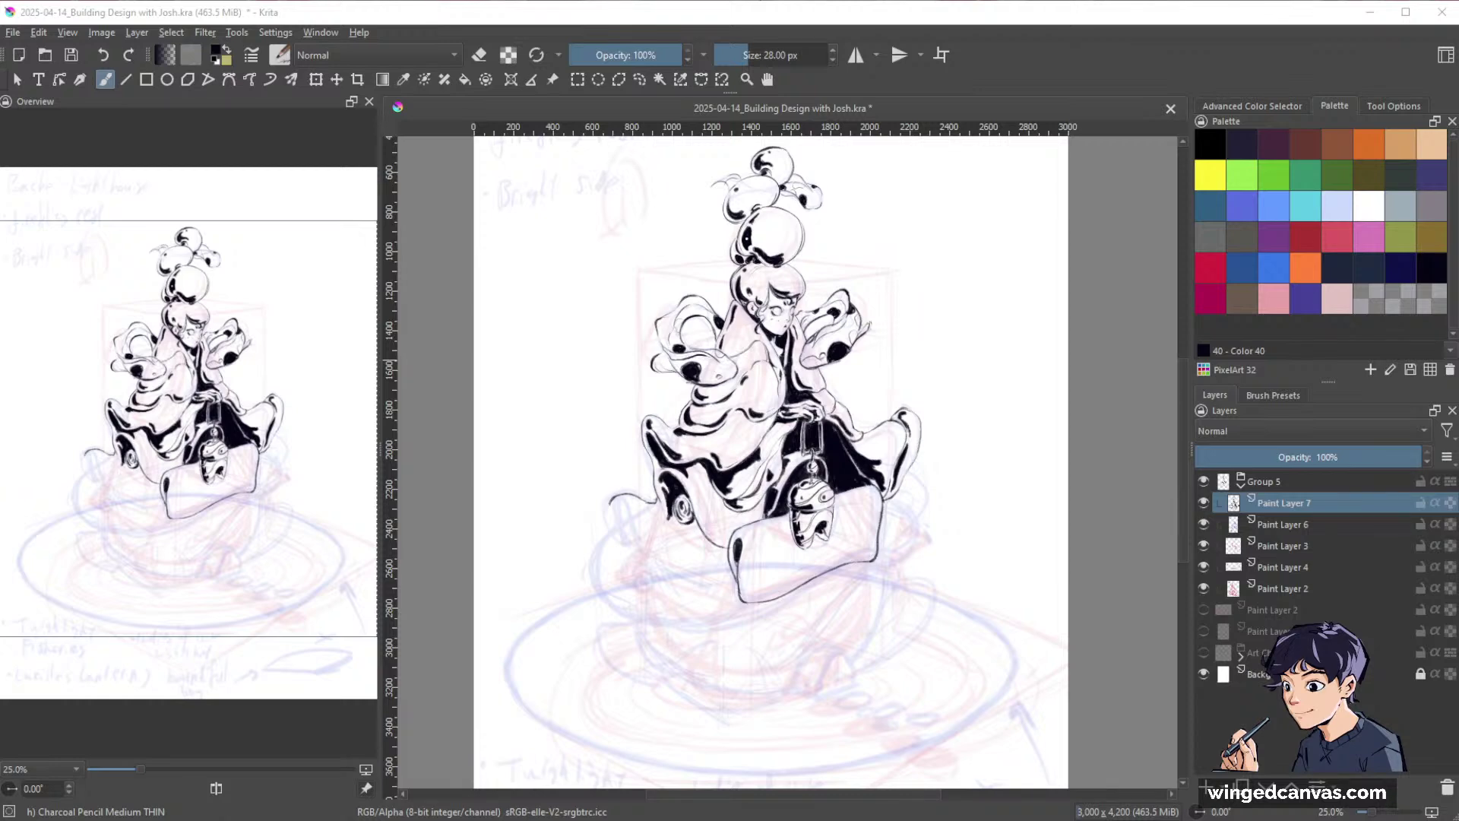
pyautogui.press('space')
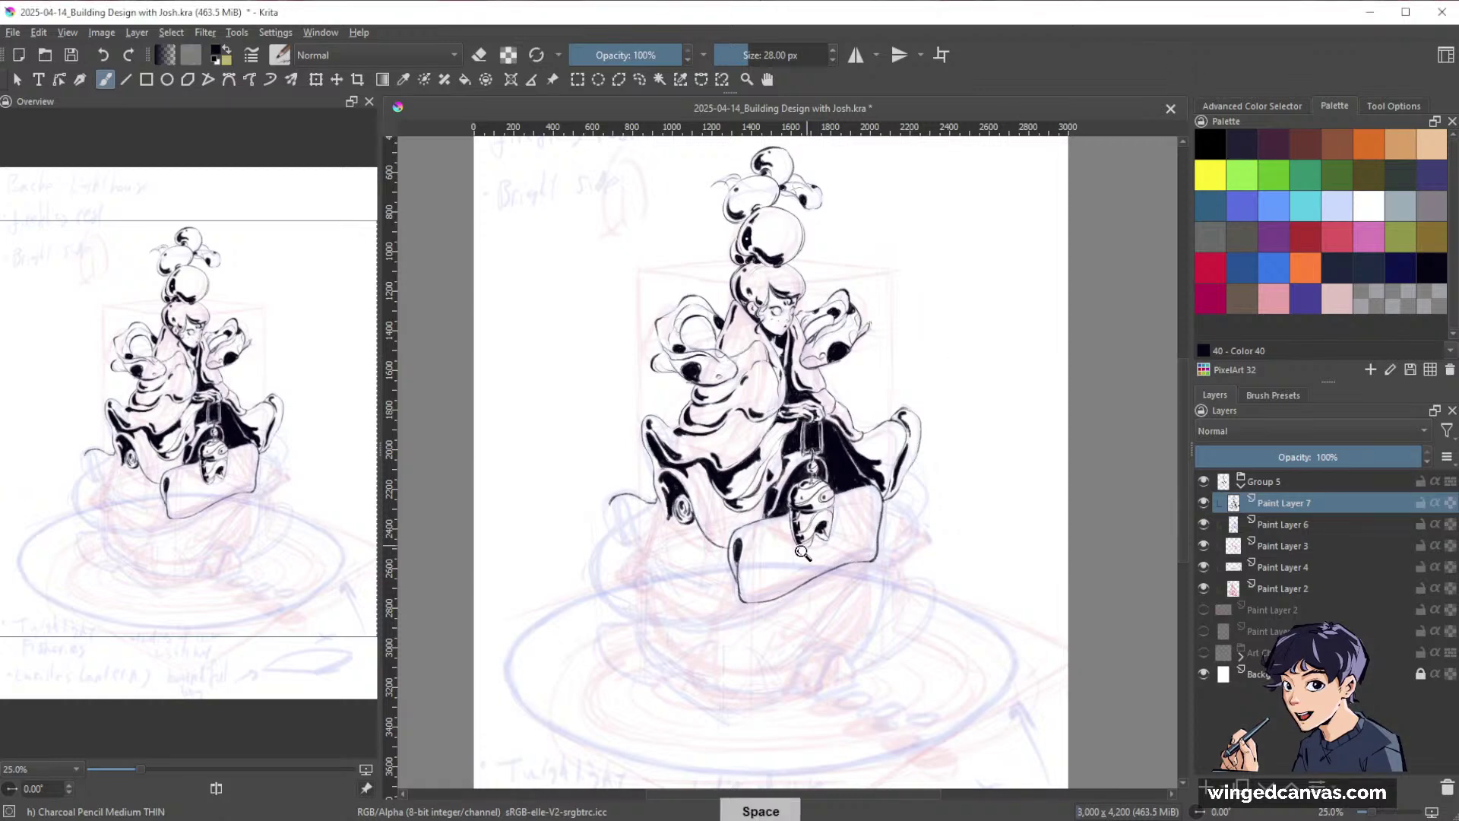
pyautogui.moveTo(830, 553); pyautogui.dragTo(873, 488)
pyautogui.moveTo(872, 575); pyautogui.dragTo(754, 511)
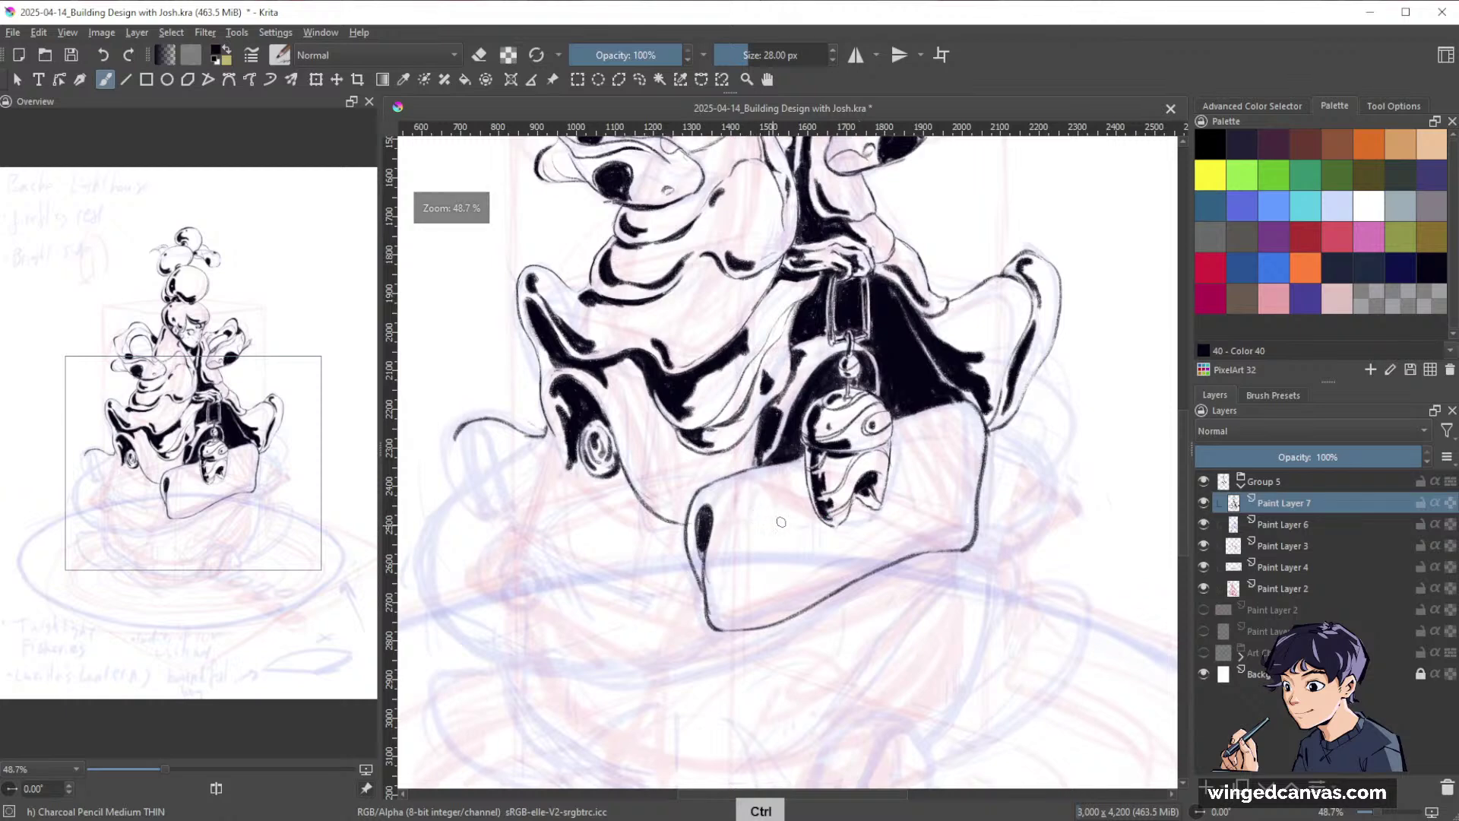
pyautogui.moveTo(967, 501); pyautogui.dragTo(976, 566)
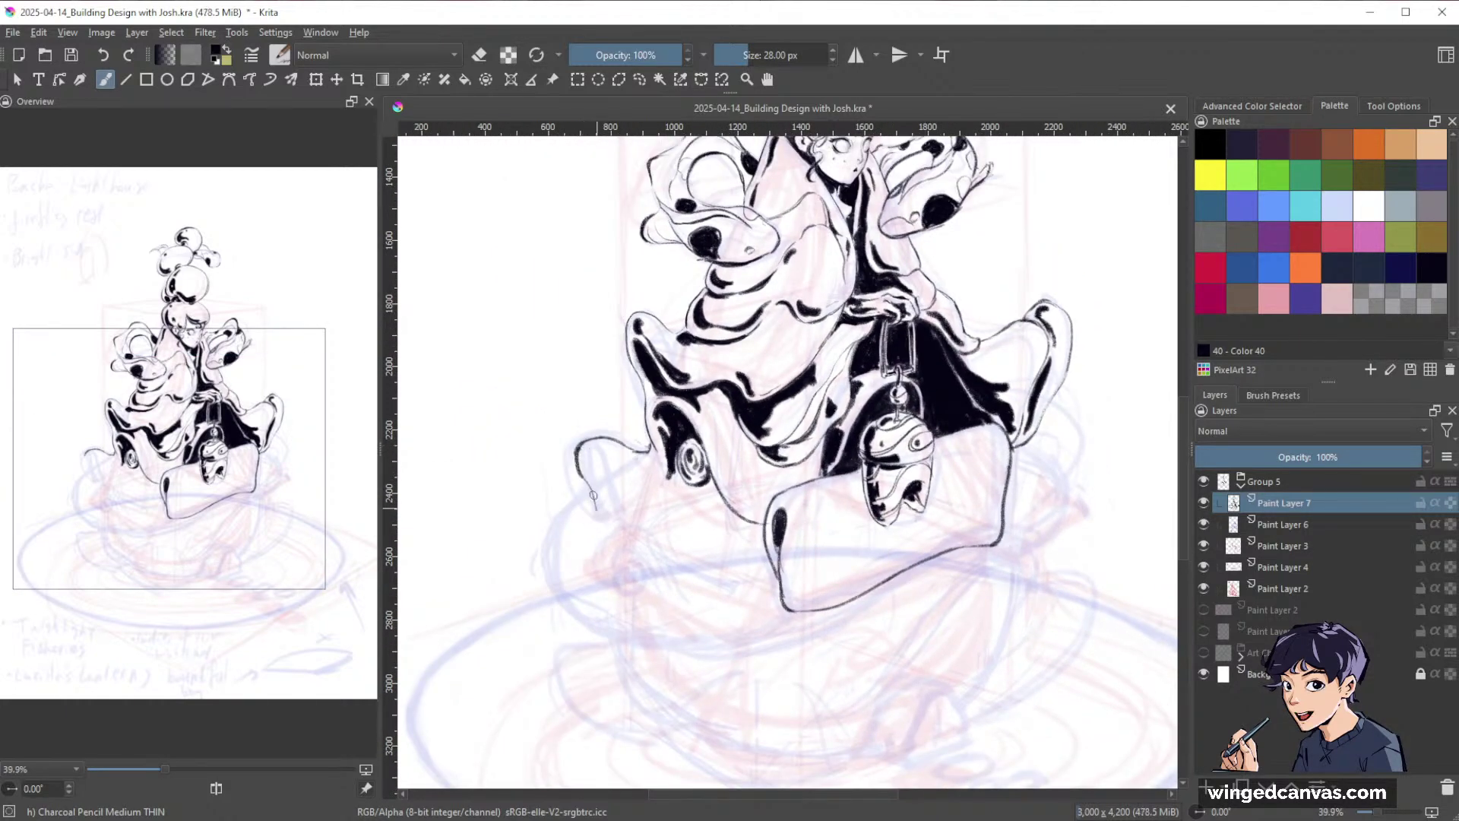
pyautogui.moveTo(594, 496); pyautogui.dragTo(598, 510)
pyautogui.moveTo(600, 453); pyautogui.dragTo(607, 515)
pyautogui.press('e')
pyautogui.moveTo(585, 454)
pyautogui.mouseDown()
pyautogui.moveTo(610, 516)
pyautogui.moveTo(595, 457)
pyautogui.moveTo(597, 504)
pyautogui.mouseUp()
pyautogui.press('e')
pyautogui.press('e')
pyautogui.press('e')
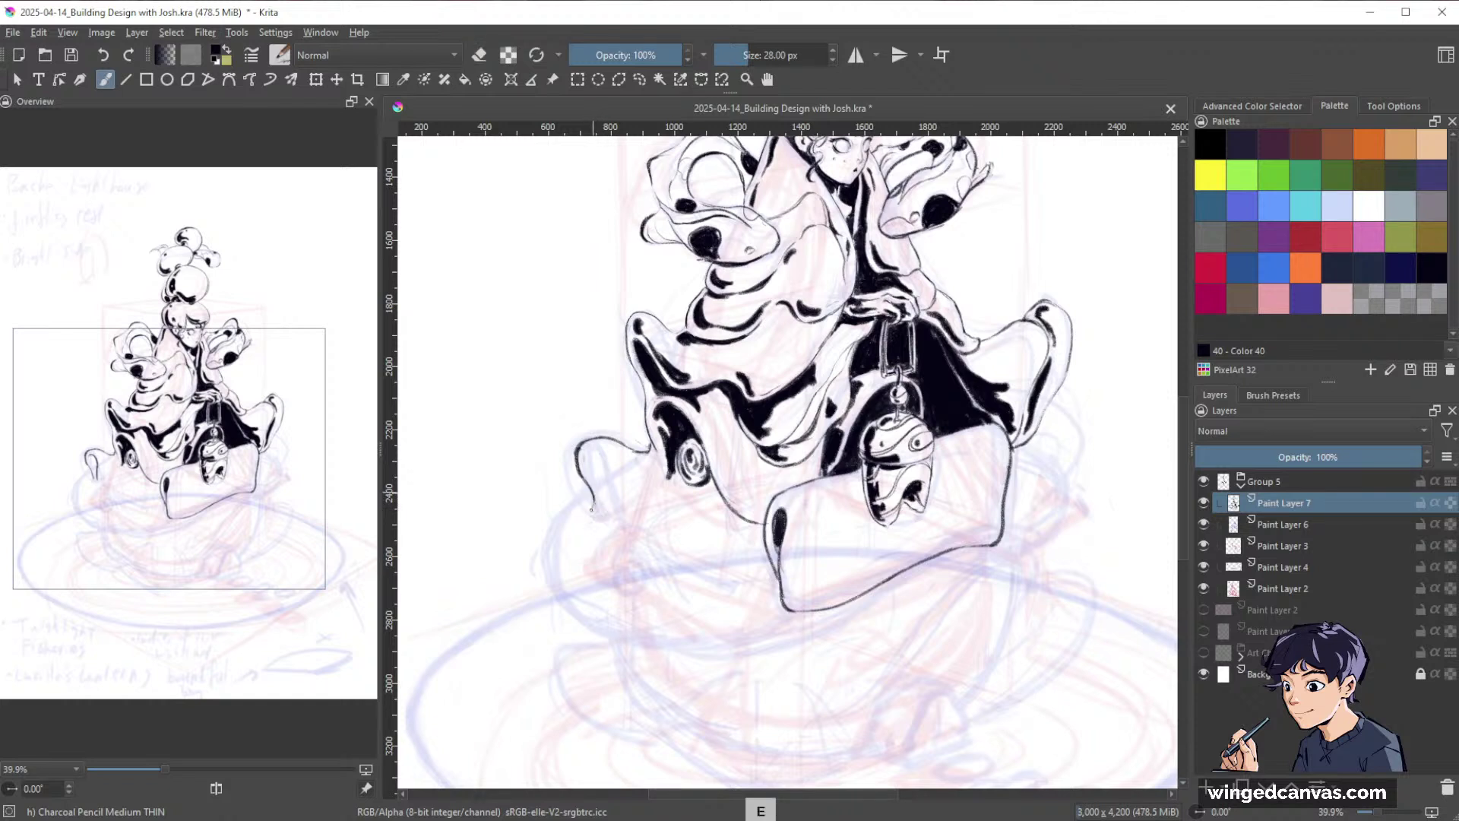
# Ink the irises and dark details of the figure's eyes.
pyautogui.press('space')
pyautogui.moveTo(1067, 429); pyautogui.dragTo(972, 487)
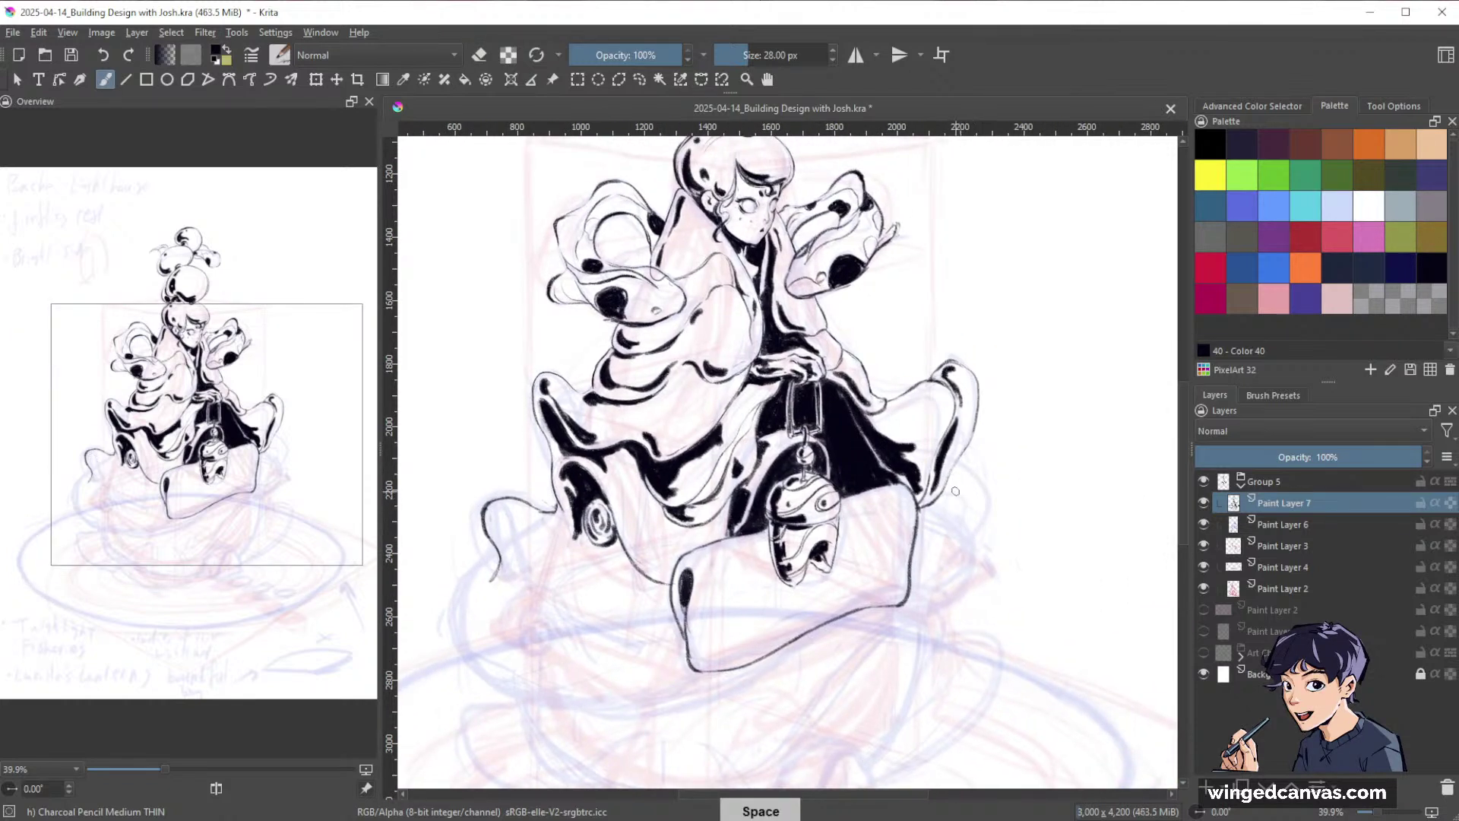
pyautogui.press('space')
pyautogui.moveTo(858, 494); pyautogui.dragTo(1053, 473)
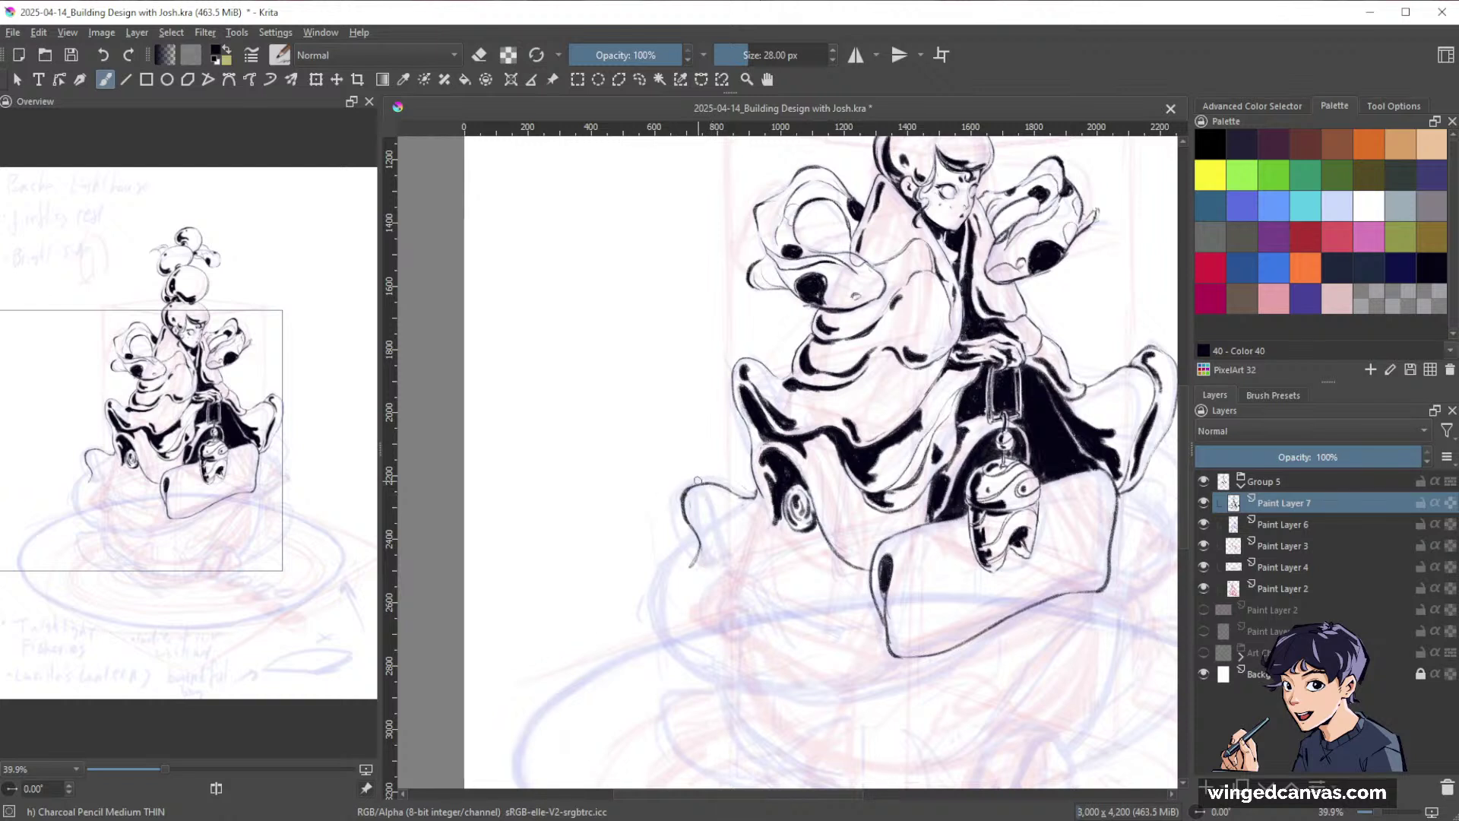
pyautogui.press('e')
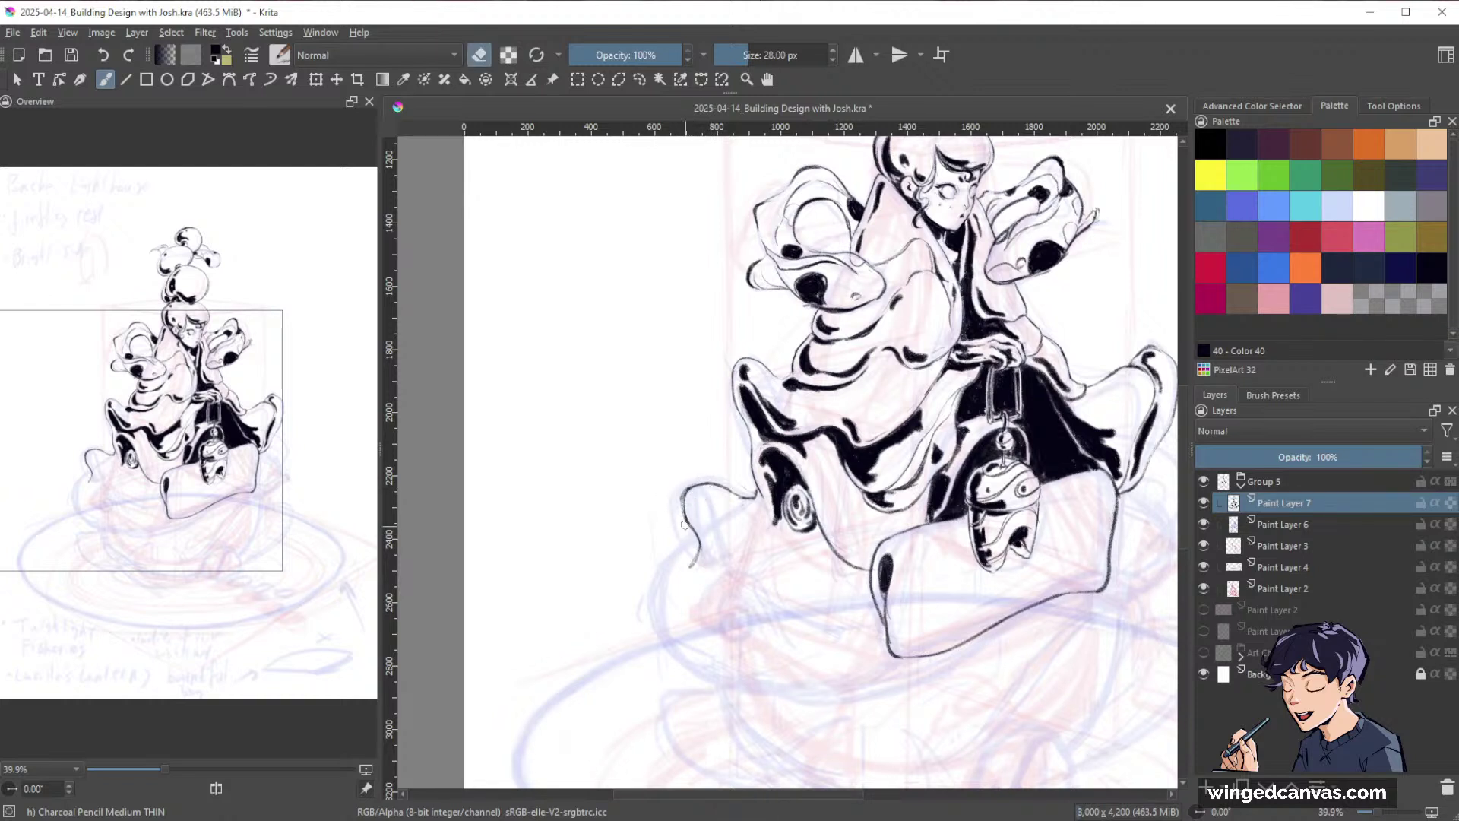
pyautogui.press('e')
pyautogui.press('space')
pyautogui.moveTo(972, 595); pyautogui.dragTo(726, 587)
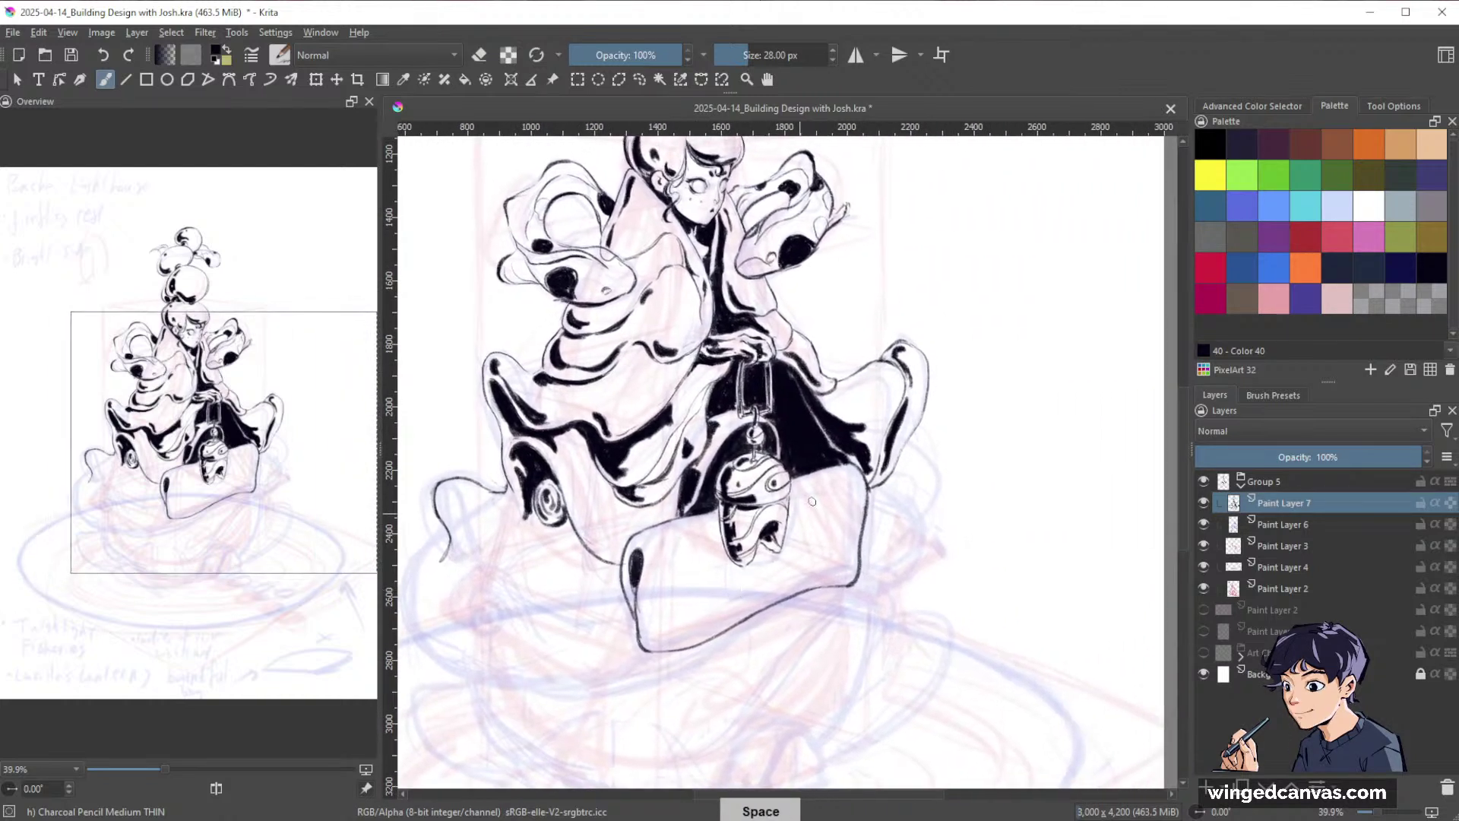
pyautogui.press('space')
pyautogui.moveTo(983, 453); pyautogui.dragTo(1040, 610)
pyautogui.rightClick(752, 339)
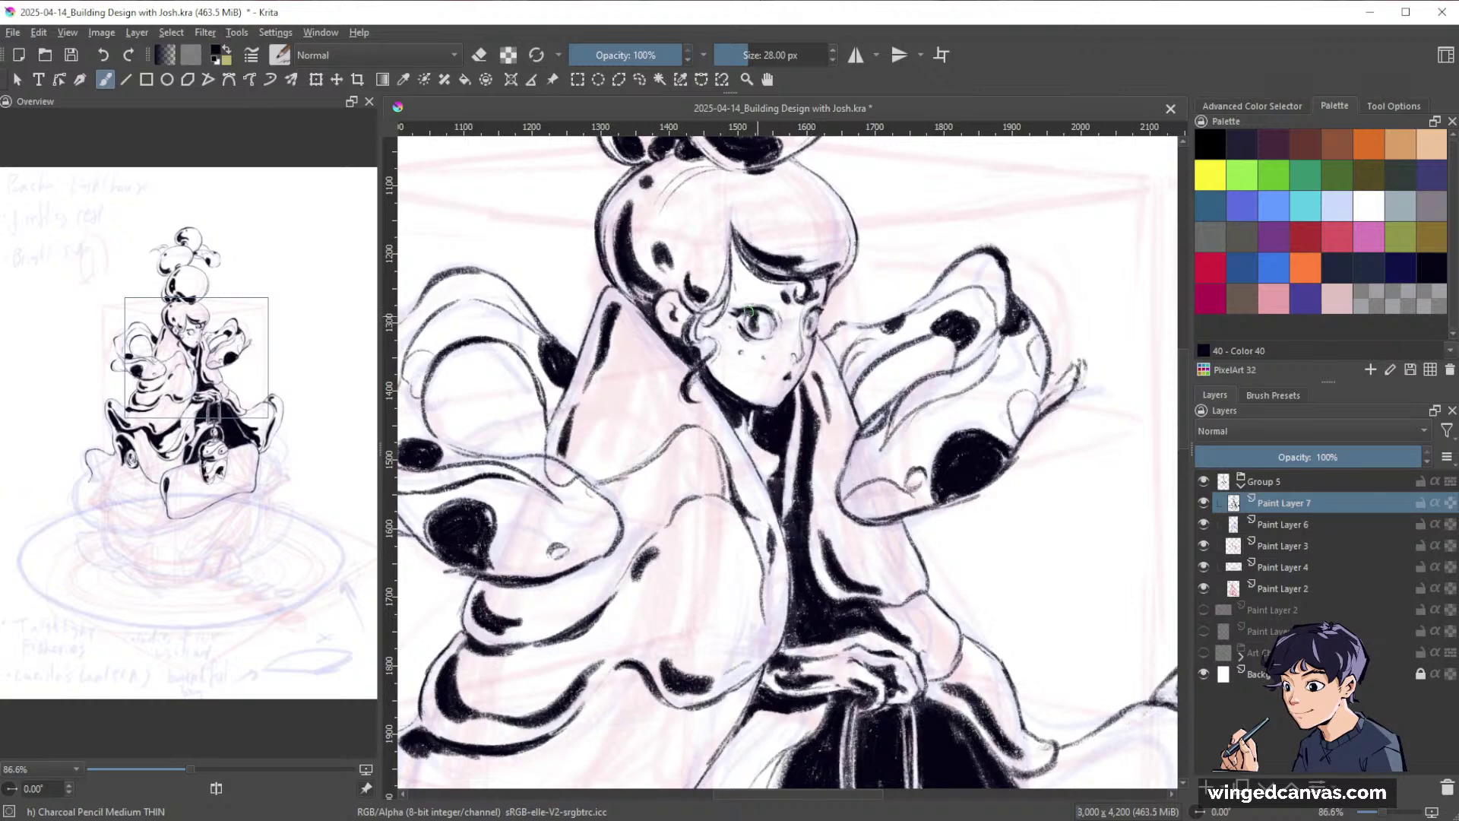
# Reduce the brush size to 16 px and ink thin curled locks of hair on both sides of the figure's face.
pyautogui.press('[')
pyautogui.press('[')
pyautogui.press('[')
pyautogui.press('[')
pyautogui.press('[')
pyautogui.press('[')
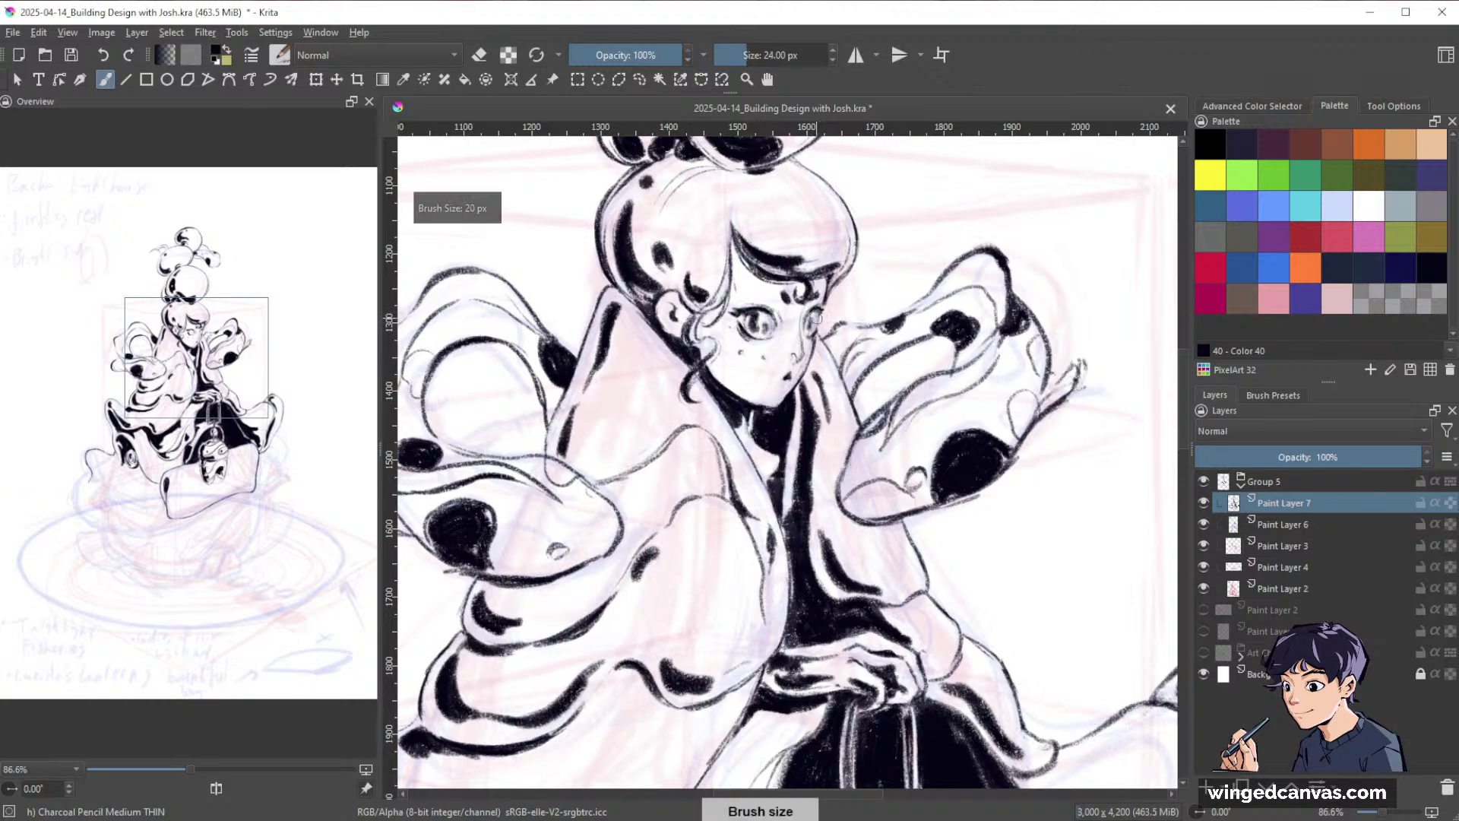
pyautogui.moveTo(988, 417)
pyautogui.keyDown('ctrl'); pyautogui.mouseDown()
pyautogui.moveTo(1025, 524)
pyautogui.moveTo(1000, 402)
pyautogui.mouseUp(); pyautogui.keyUp('ctrl')
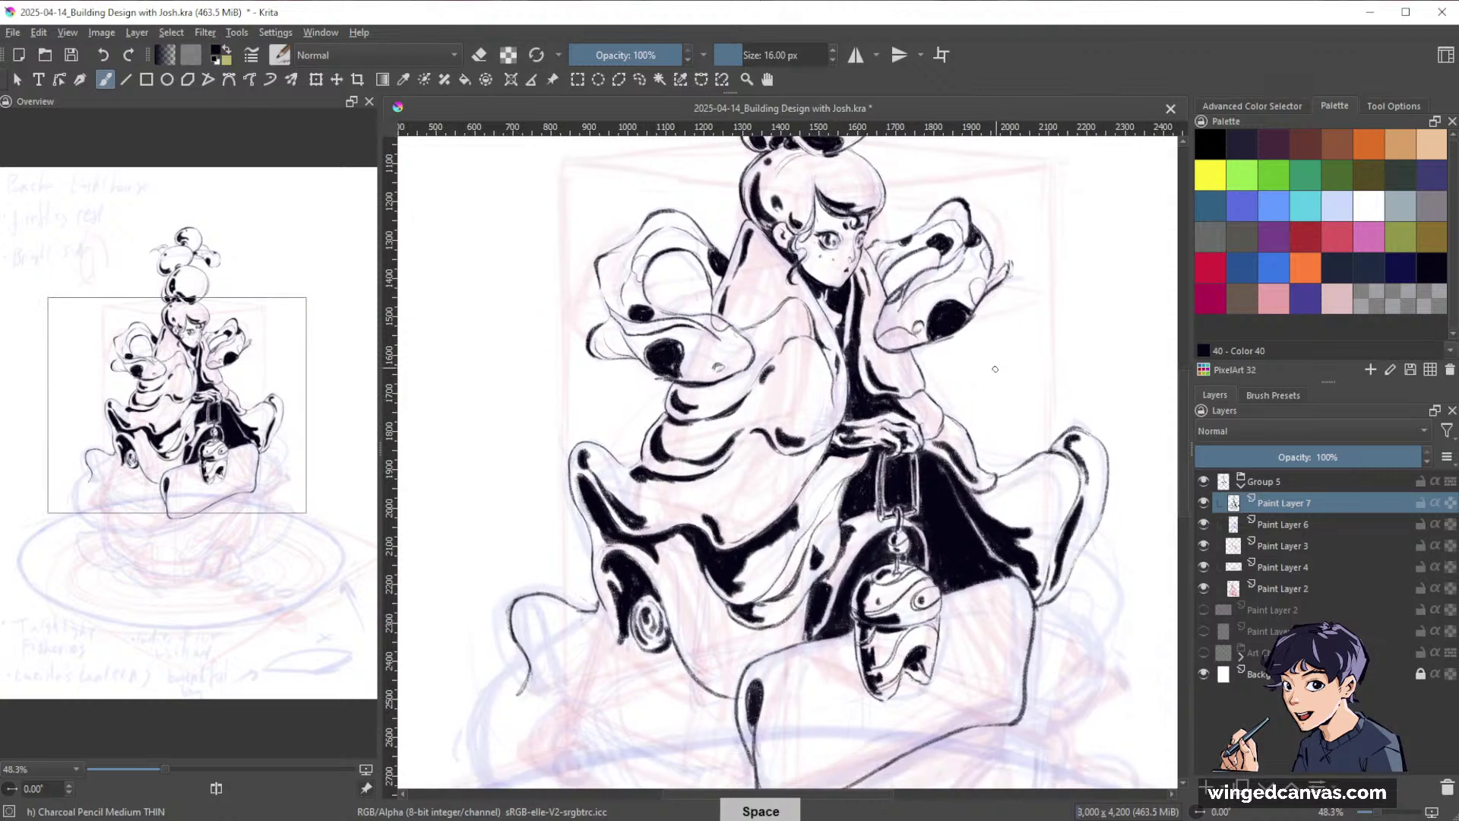
pyautogui.keyDown('ctrl'); pyautogui.moveTo(888, 257); pyautogui.dragTo(935, 190); pyautogui.keyUp('ctrl')
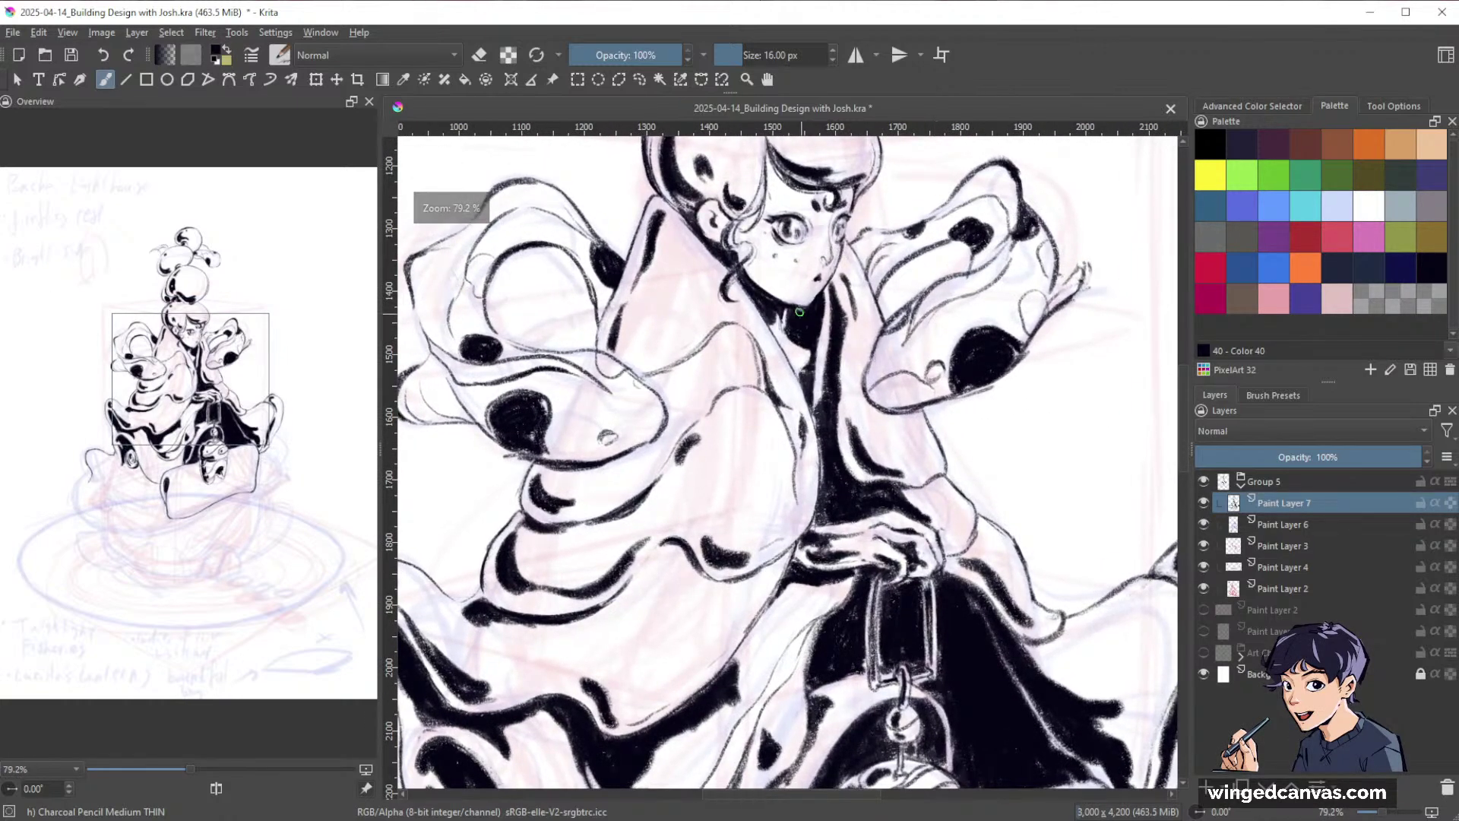
pyautogui.moveTo(743, 244)
pyautogui.mouseDown()
pyautogui.moveTo(747, 256)
pyautogui.moveTo(733, 235)
pyautogui.mouseUp()
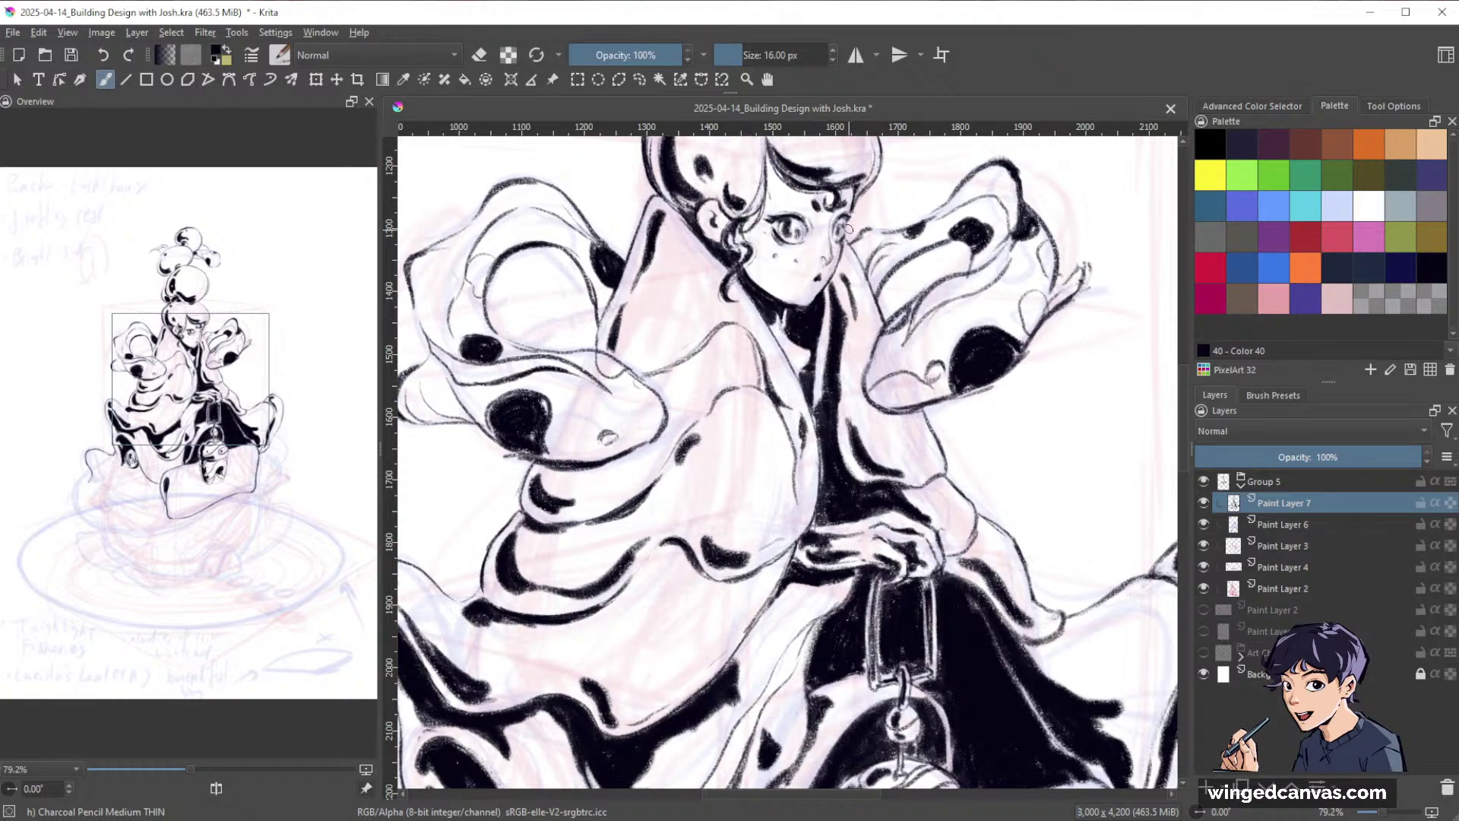
pyautogui.moveTo(740, 269); pyautogui.dragTo(731, 296)
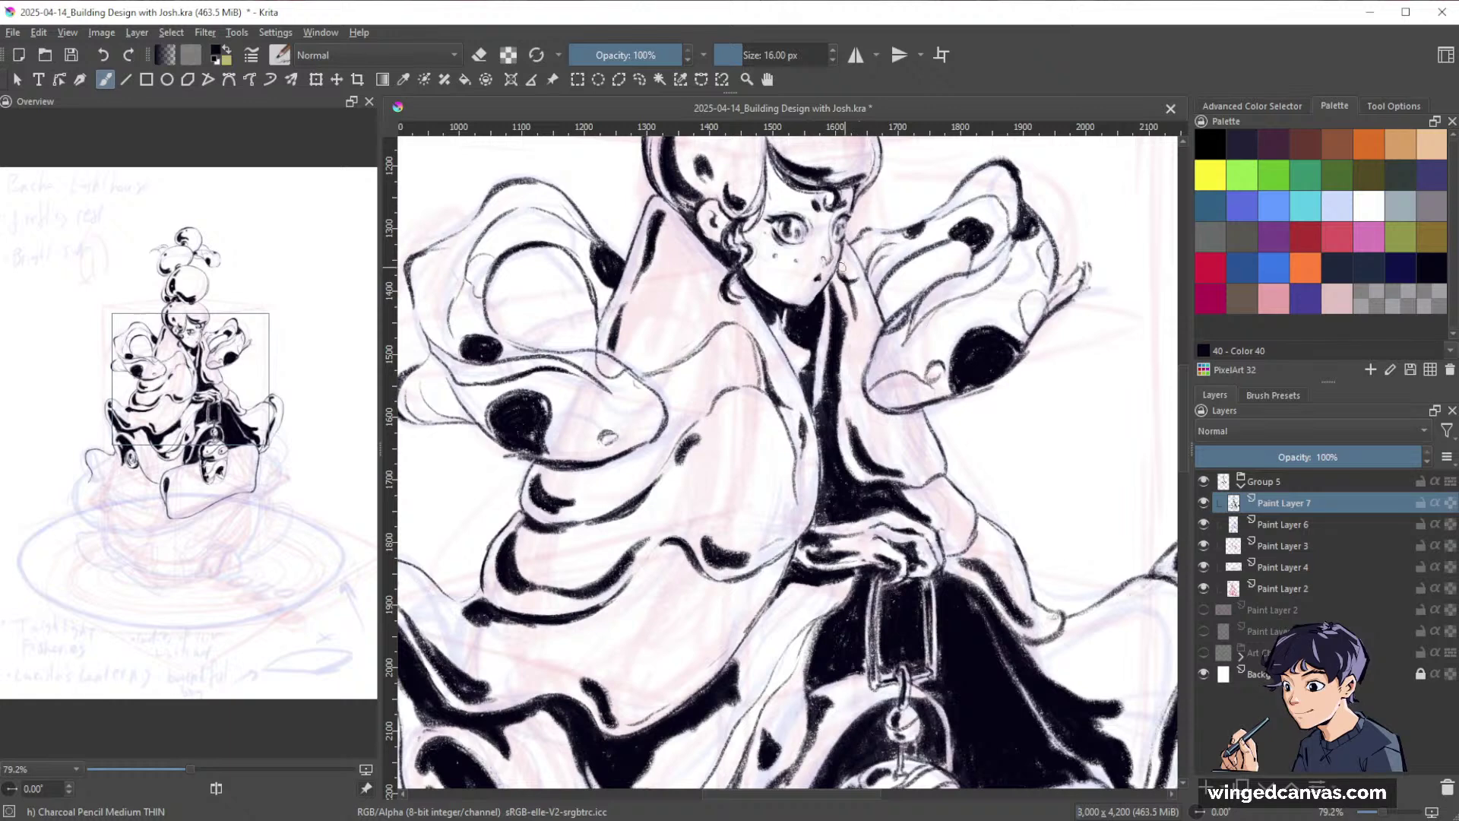
pyautogui.press('e')
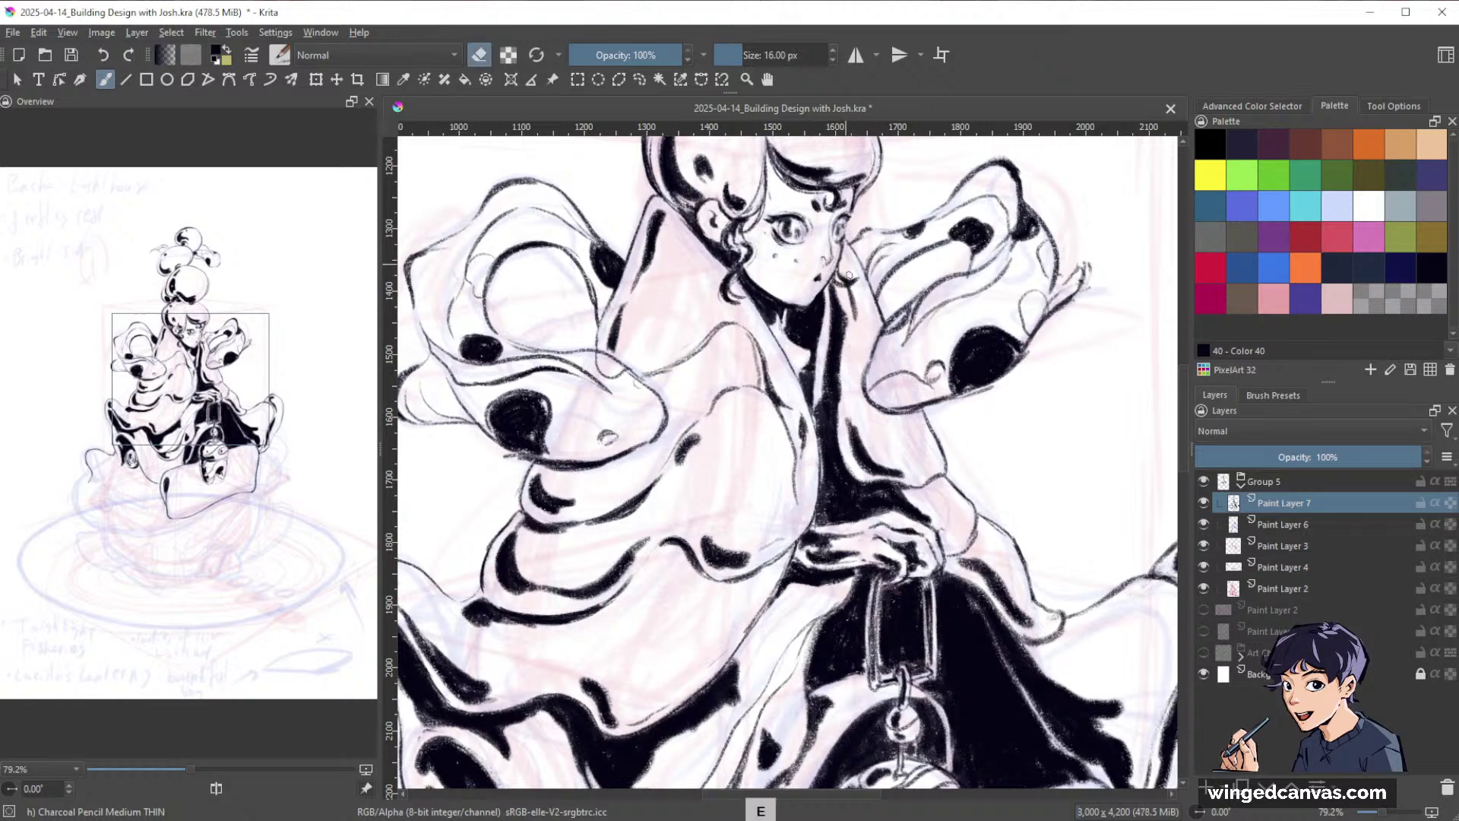
pyautogui.press('e')
pyautogui.moveTo(1051, 463)
pyautogui.mouseDown()
pyautogui.moveTo(1048, 523)
pyautogui.moveTo(995, 435)
pyautogui.moveTo(1000, 452)
pyautogui.mouseUp()
pyautogui.moveTo(952, 356); pyautogui.dragTo(946, 318)
# Raise the brush size to 30 px and fill the robe's shoulder fold behind the head with solid black shadow.
pyautogui.press(']')
pyautogui.press(']')
pyautogui.press(']')
pyautogui.press(']')
pyautogui.press(']')
pyautogui.press(']')
pyautogui.moveTo(736, 220)
pyautogui.mouseDown()
pyautogui.moveTo(728, 269)
pyautogui.moveTo(736, 217)
pyautogui.moveTo(755, 243)
pyautogui.moveTo(738, 214)
pyautogui.moveTo(759, 252)
pyautogui.moveTo(738, 260)
pyautogui.moveTo(796, 210)
pyautogui.moveTo(729, 251)
pyautogui.moveTo(700, 322)
pyautogui.moveTo(716, 325)
pyautogui.moveTo(718, 283)
pyautogui.moveTo(717, 323)
pyautogui.moveTo(722, 333)
pyautogui.mouseUp()
pyautogui.press(']')
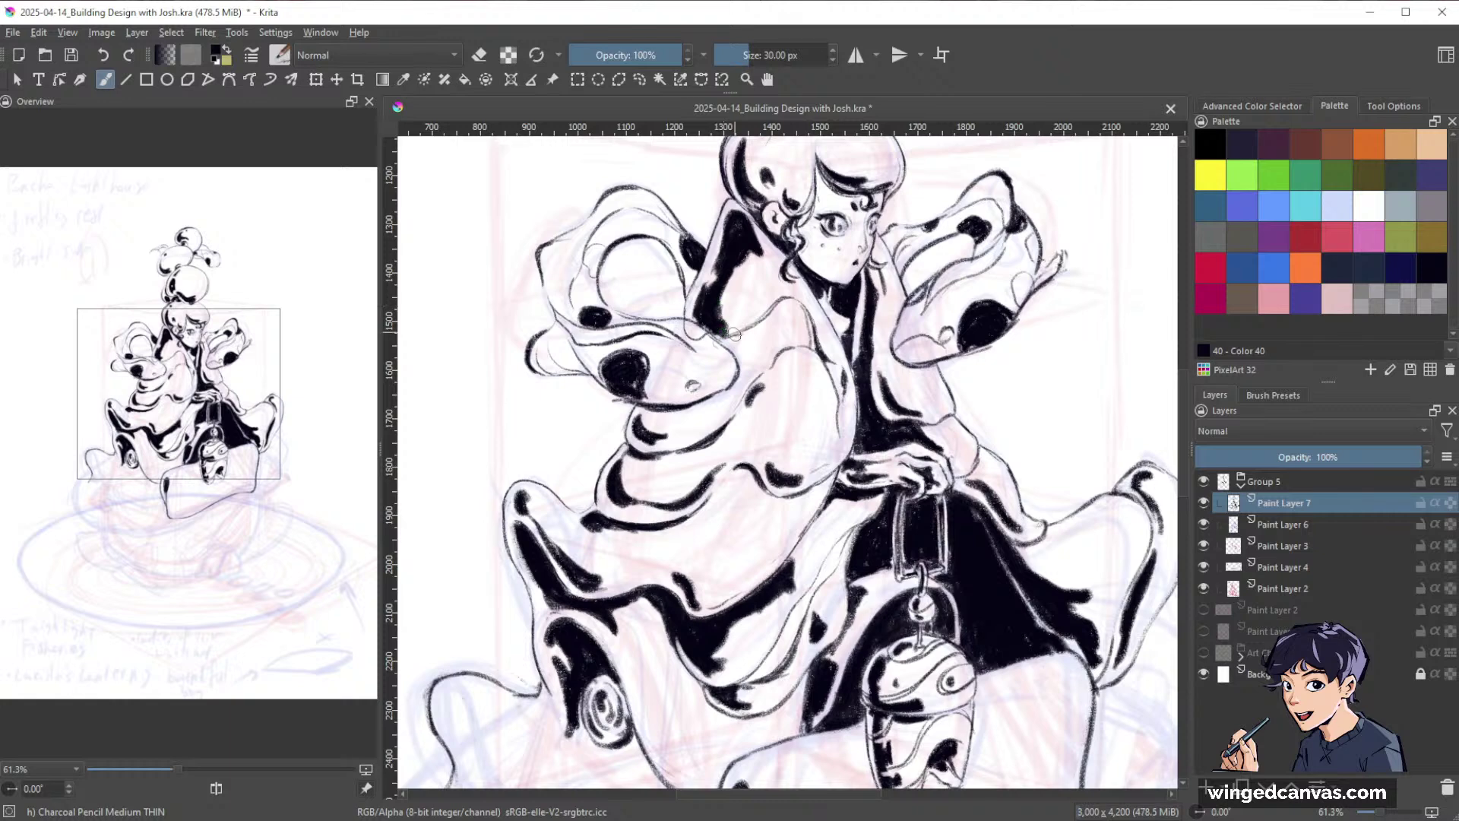
# Strengthen the black accents on the folds below the left sleeve and save the drawing.
pyautogui.moveTo(652, 414)
pyautogui.mouseDown()
pyautogui.moveTo(648, 430)
pyautogui.moveTo(661, 411)
pyautogui.mouseUp()
pyautogui.moveTo(641, 461); pyautogui.dragTo(628, 482)
pyautogui.moveTo(1023, 407)
pyautogui.mouseDown()
pyautogui.moveTo(909, 514)
pyautogui.moveTo(1071, 523)
pyautogui.moveTo(882, 587)
pyautogui.mouseUp()
pyautogui.hotkey('ctrl', 's')
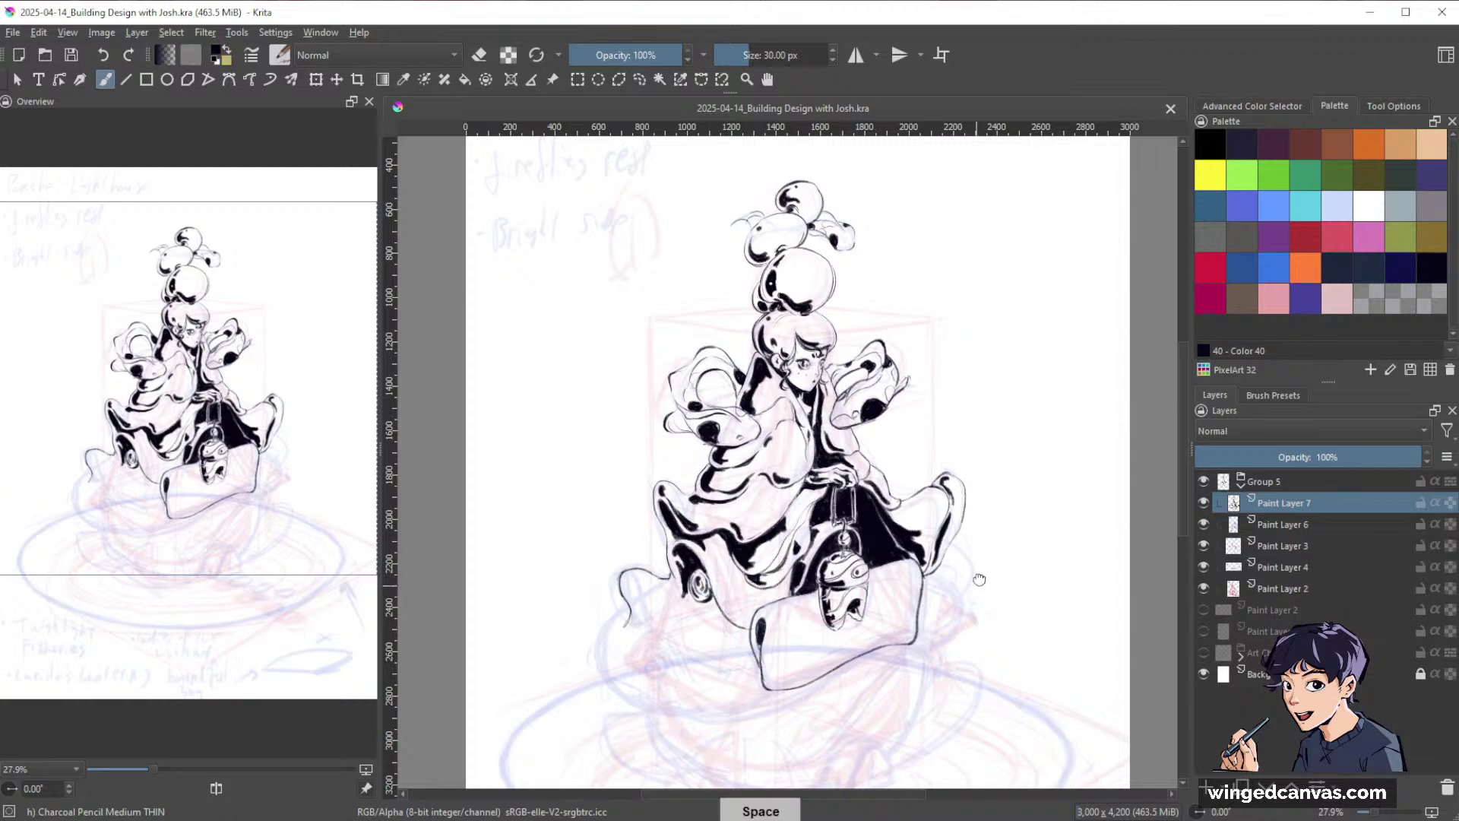
# Ink a looped handle shape with outer and inner curves behind the block's right end.
pyautogui.moveTo(978, 582); pyautogui.dragTo(994, 472)
pyautogui.moveTo(993, 473)
pyautogui.mouseDown()
pyautogui.moveTo(1026, 403)
pyautogui.moveTo(940, 378)
pyautogui.moveTo(976, 418)
pyautogui.moveTo(966, 460)
pyautogui.moveTo(1062, 424)
pyautogui.moveTo(1058, 440)
pyautogui.mouseUp()
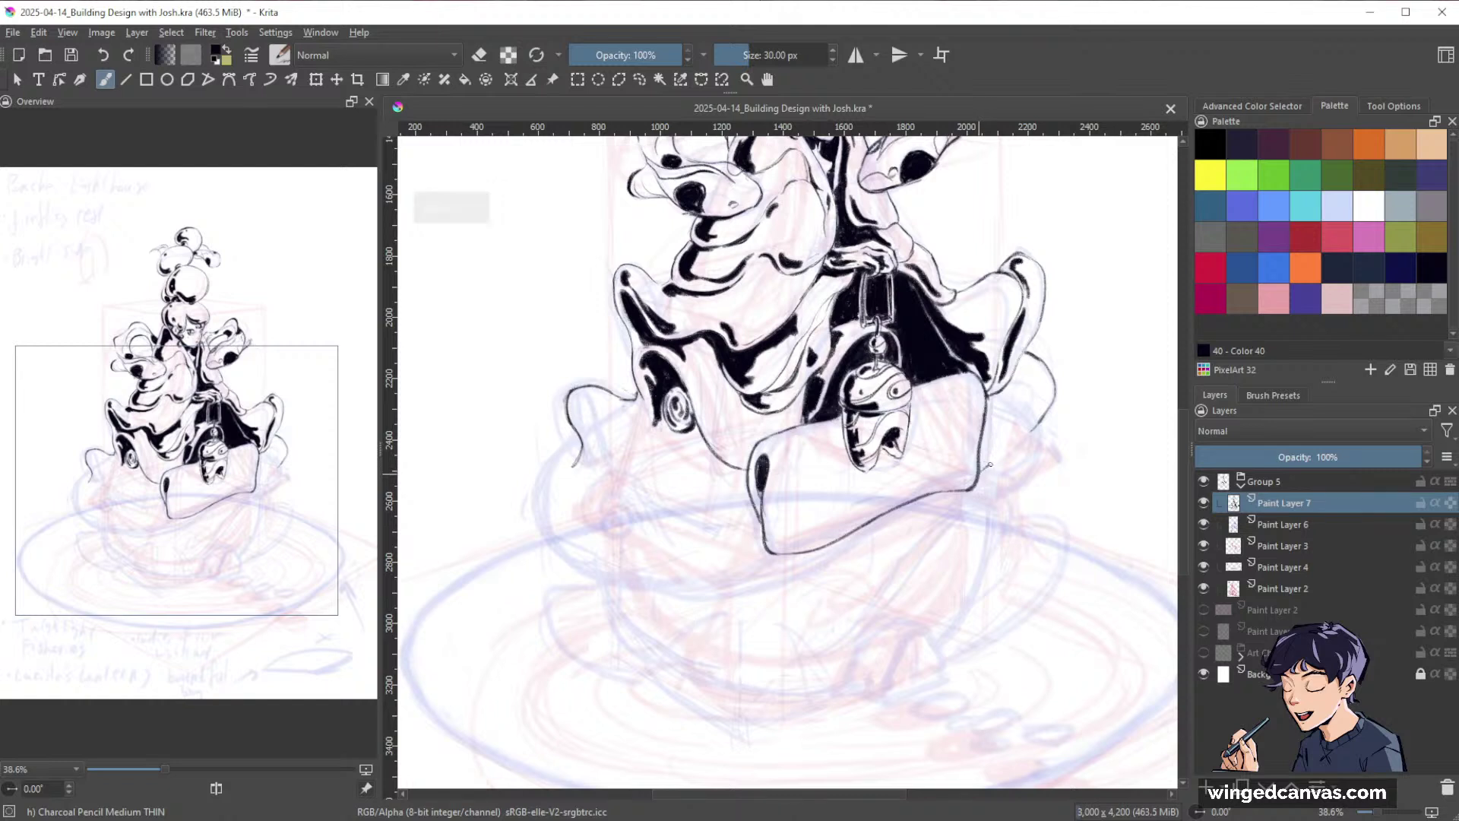
pyautogui.moveTo(980, 471)
pyautogui.mouseDown()
pyautogui.moveTo(1044, 410)
pyautogui.moveTo(1037, 365)
pyautogui.moveTo(1014, 371)
pyautogui.moveTo(1029, 380)
pyautogui.moveTo(1010, 435)
pyautogui.mouseUp()
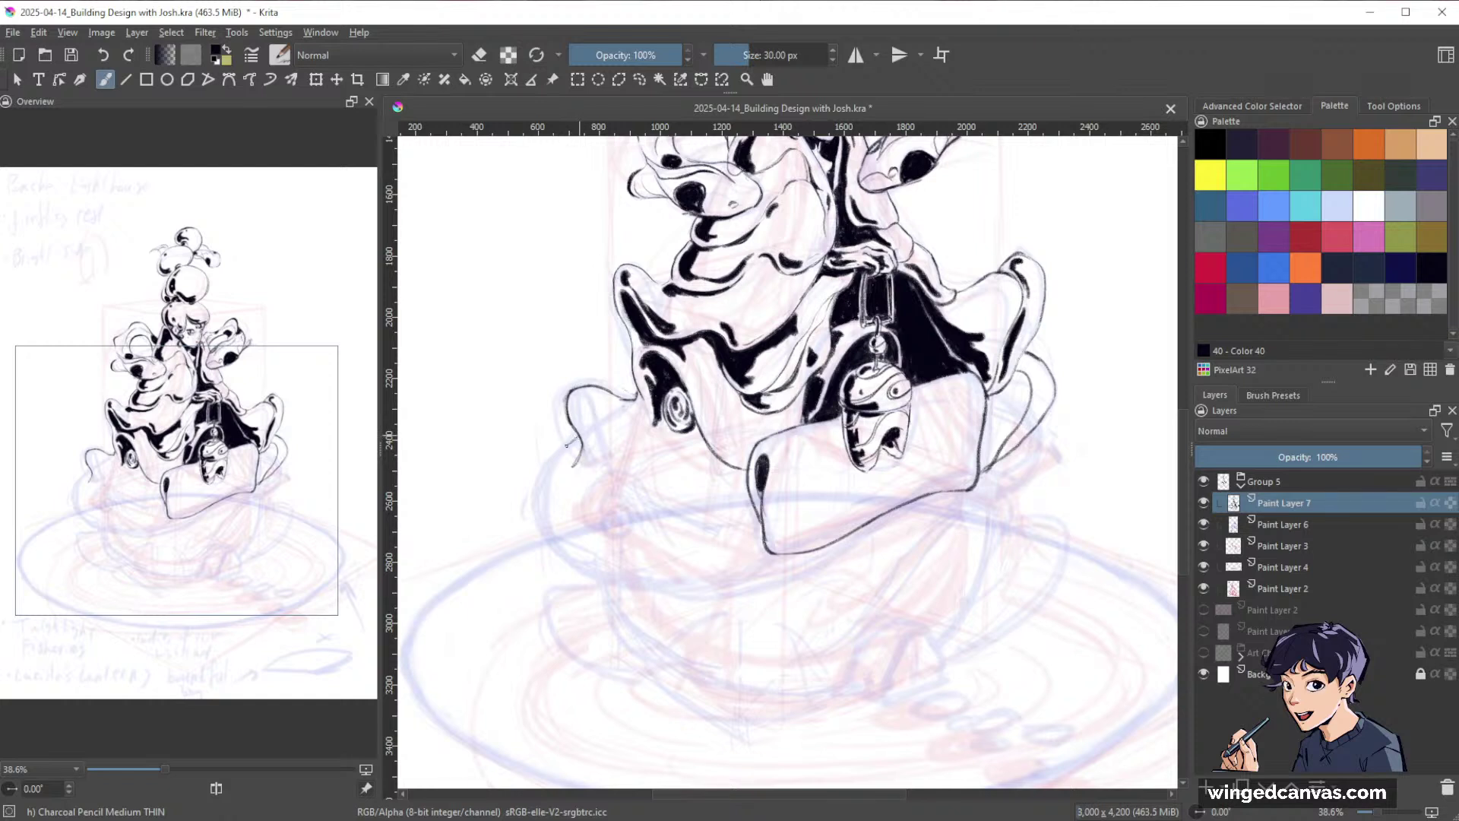
# Ink the base's rounded outline from below the left curl around and underneath the block.
pyautogui.moveTo(544, 540)
pyautogui.mouseDown()
pyautogui.moveTo(626, 584)
pyautogui.moveTo(800, 562)
pyautogui.mouseUp()
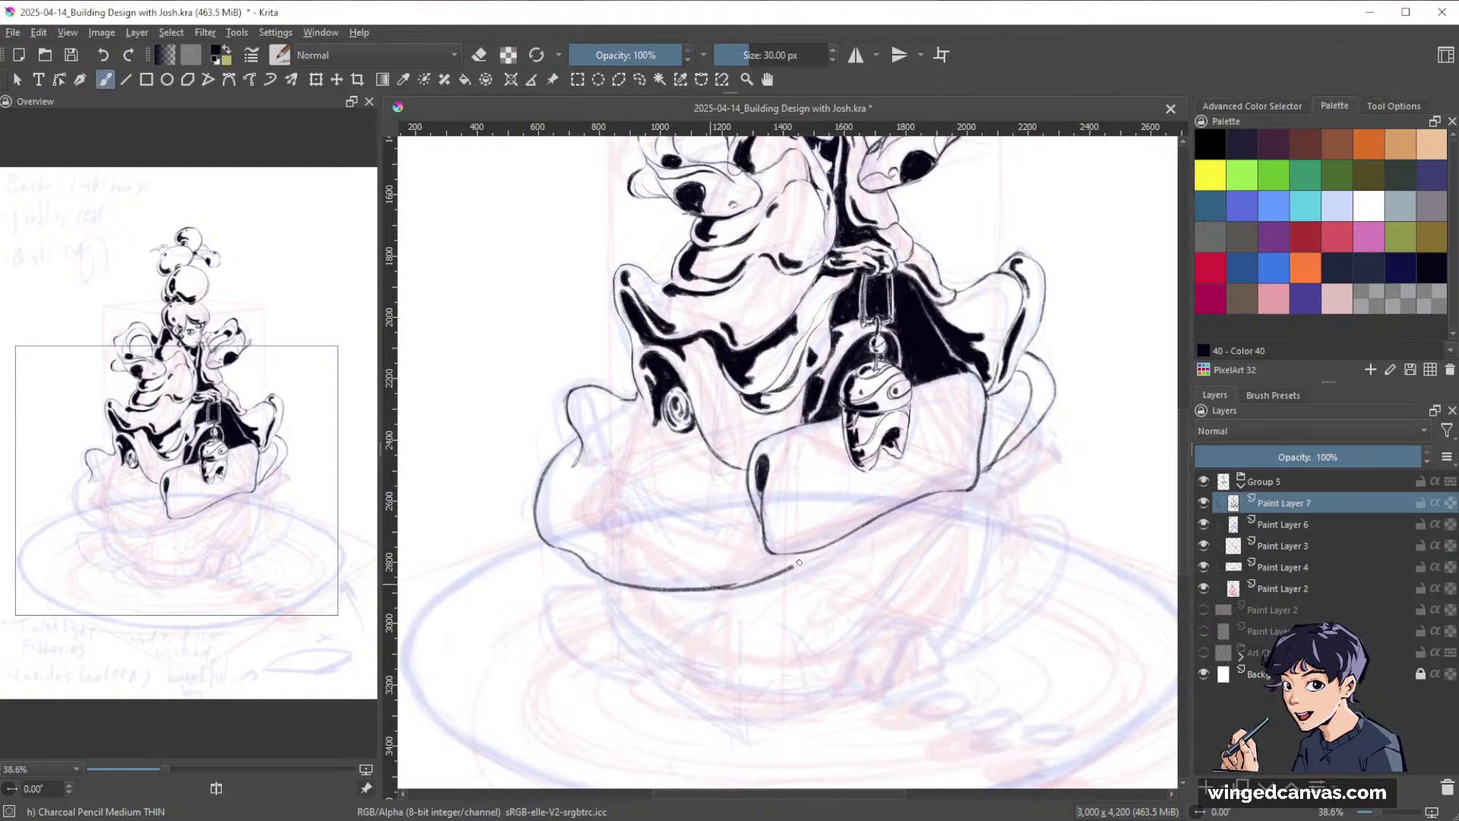
pyautogui.press('/')
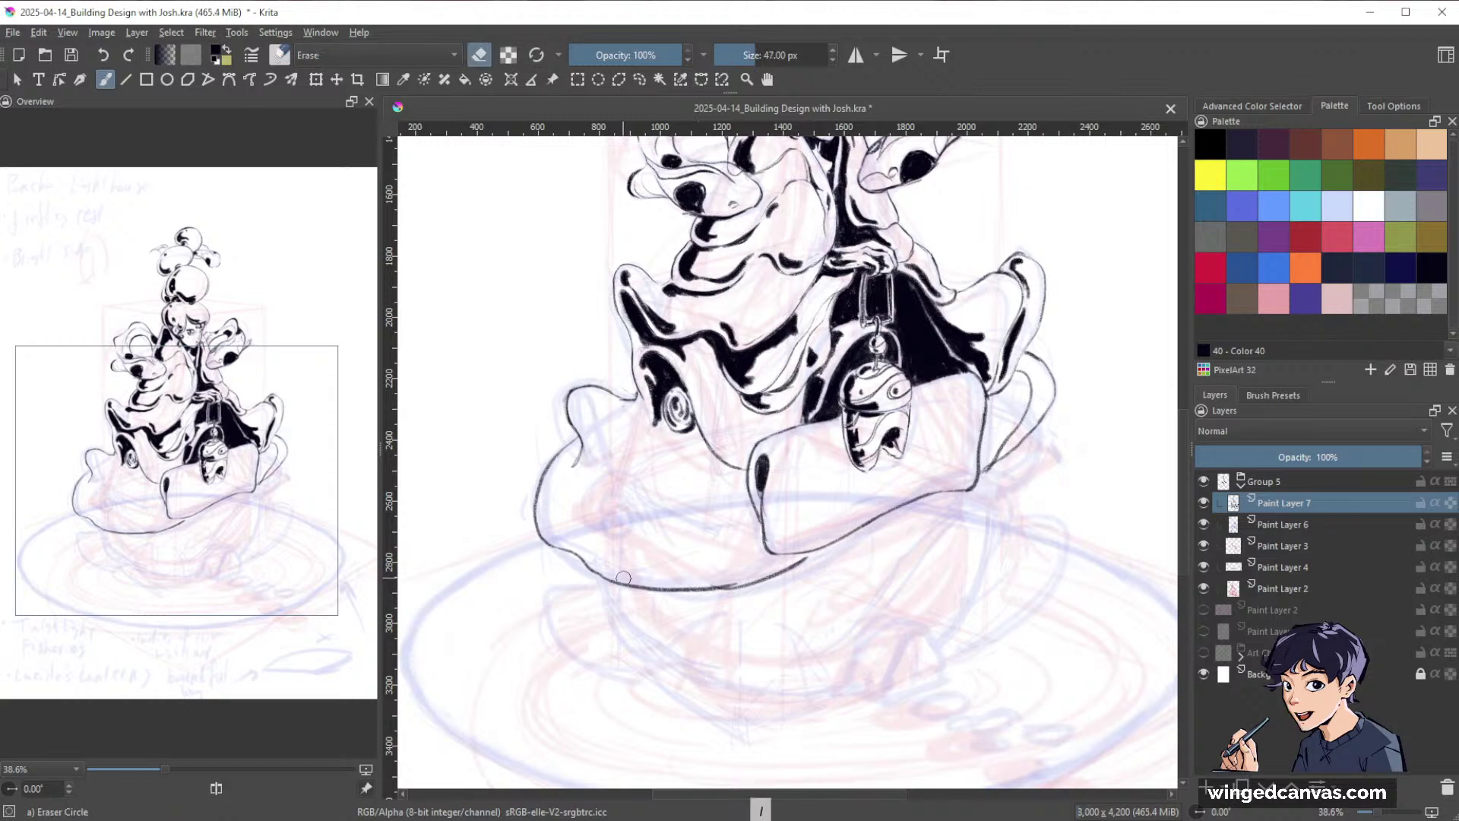
pyautogui.press('/')
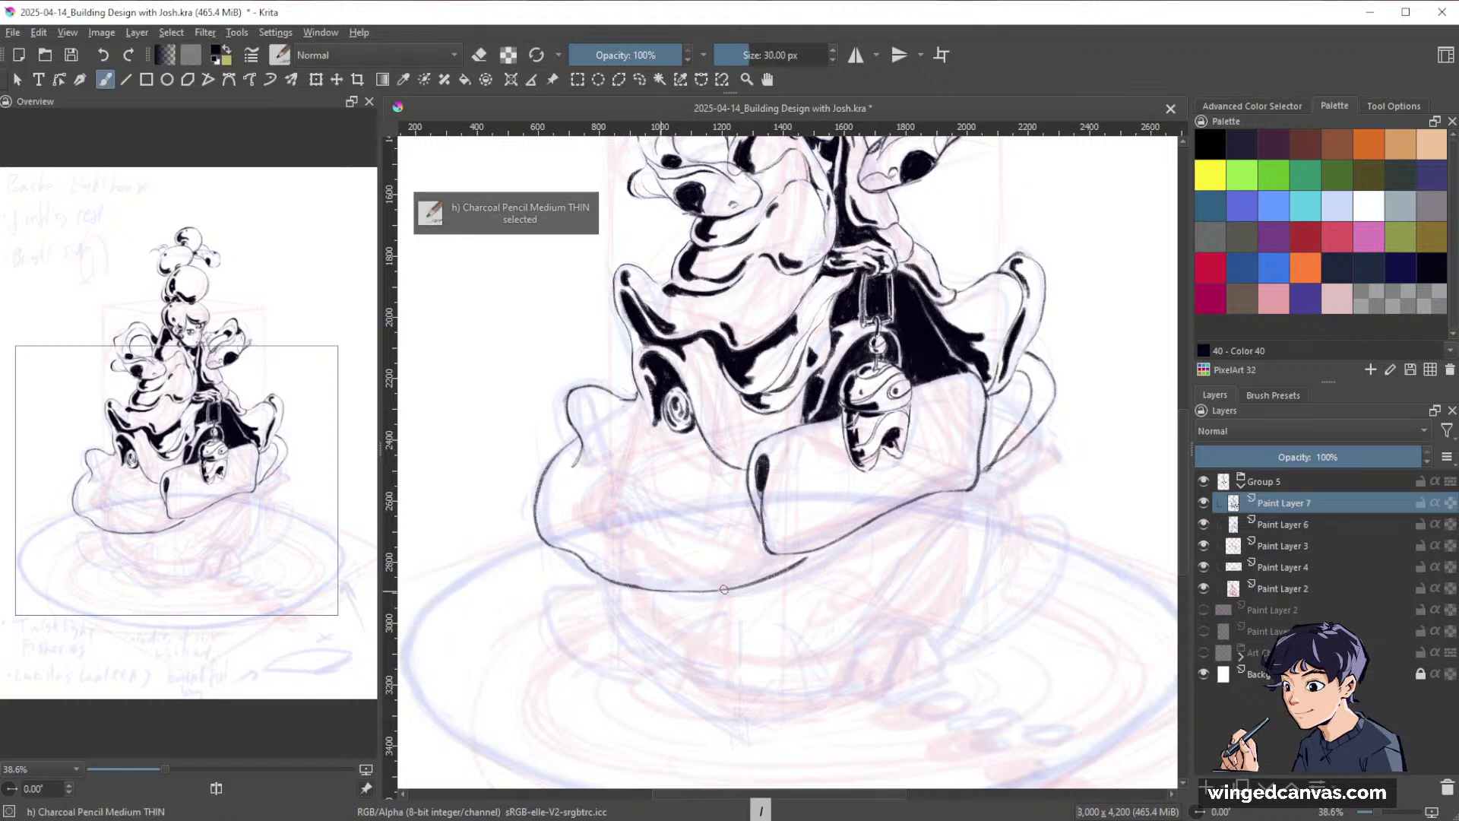
# Fill the block's left end with a solid black shadow running down to its lower corner.
pyautogui.moveTo(769, 553)
pyautogui.mouseDown()
pyautogui.moveTo(804, 556)
pyautogui.moveTo(788, 557)
pyautogui.mouseUp()
pyautogui.moveTo(779, 455); pyautogui.dragTo(771, 506)
pyautogui.moveTo(781, 463); pyautogui.dragTo(778, 541)
pyautogui.moveTo(779, 490); pyautogui.dragTo(784, 547)
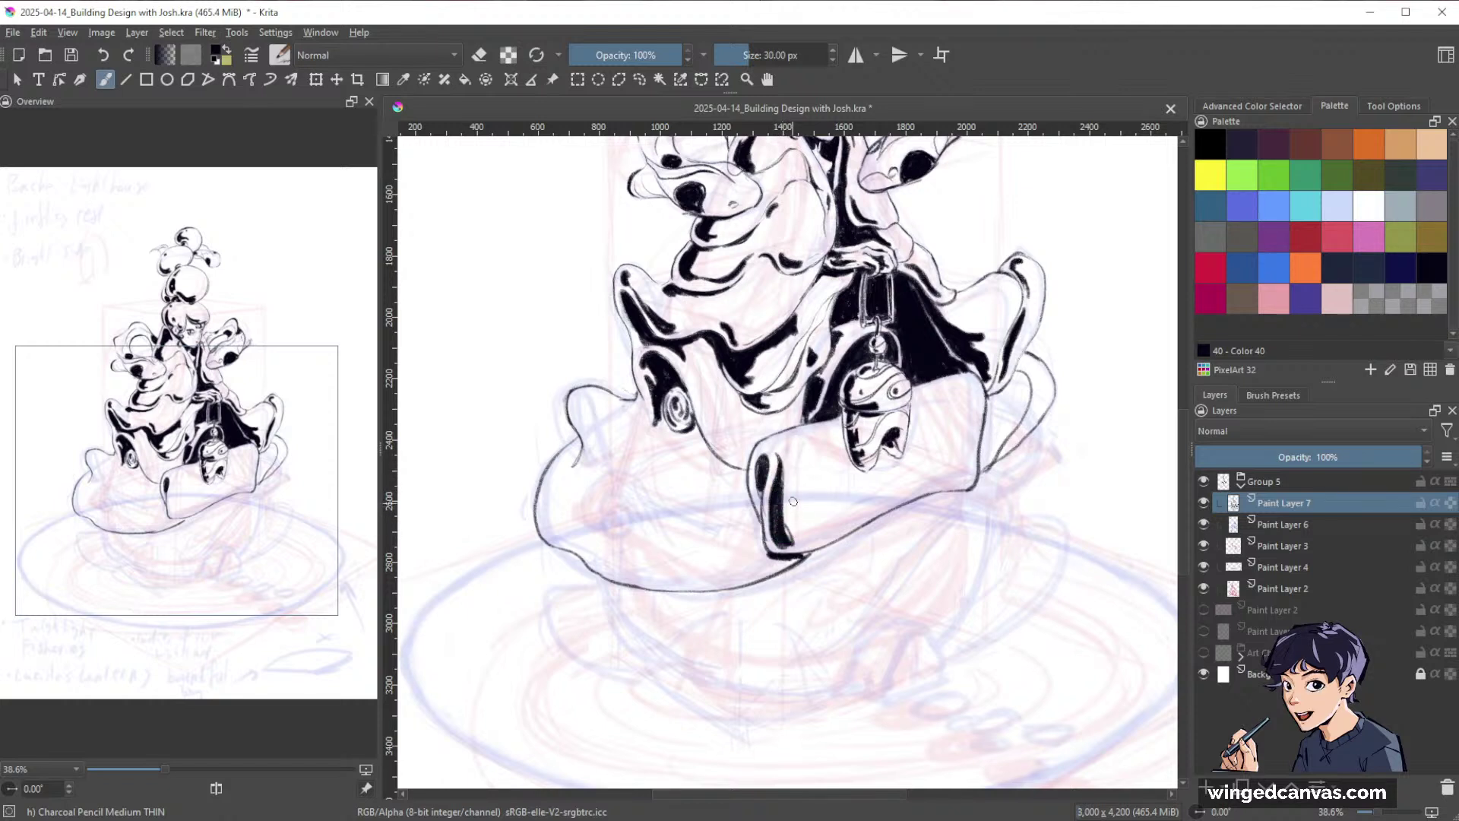
# Refine the block's left and lower edges with thin strokes, using a 16 px brush.
pyautogui.press('e')
pyautogui.press('e')
pyautogui.press('e')
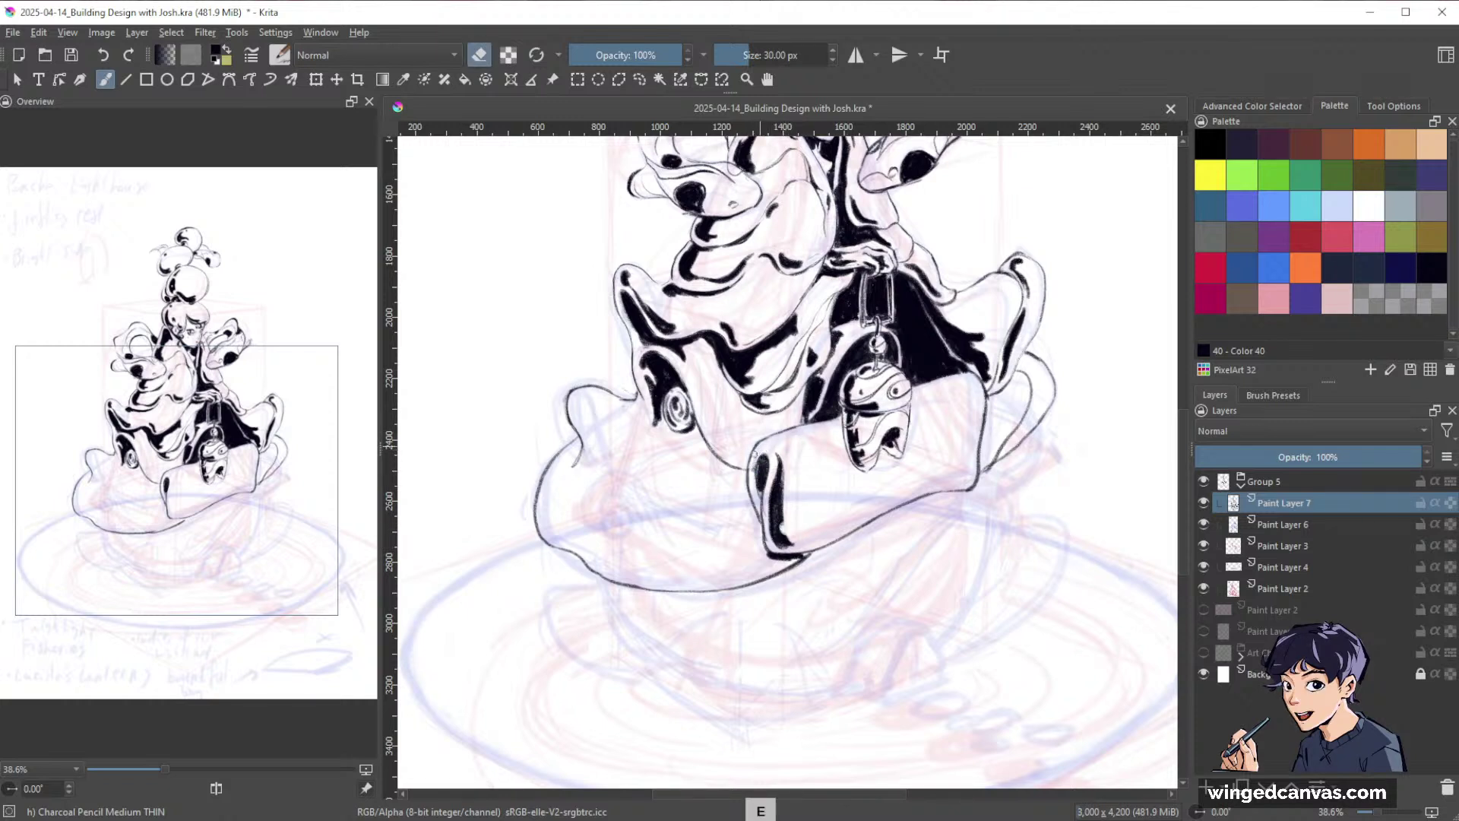
pyautogui.press('[')
pyautogui.press('[')
pyautogui.press('[')
pyautogui.press('[')
pyautogui.press('[')
pyautogui.press('[')
pyautogui.press('[')
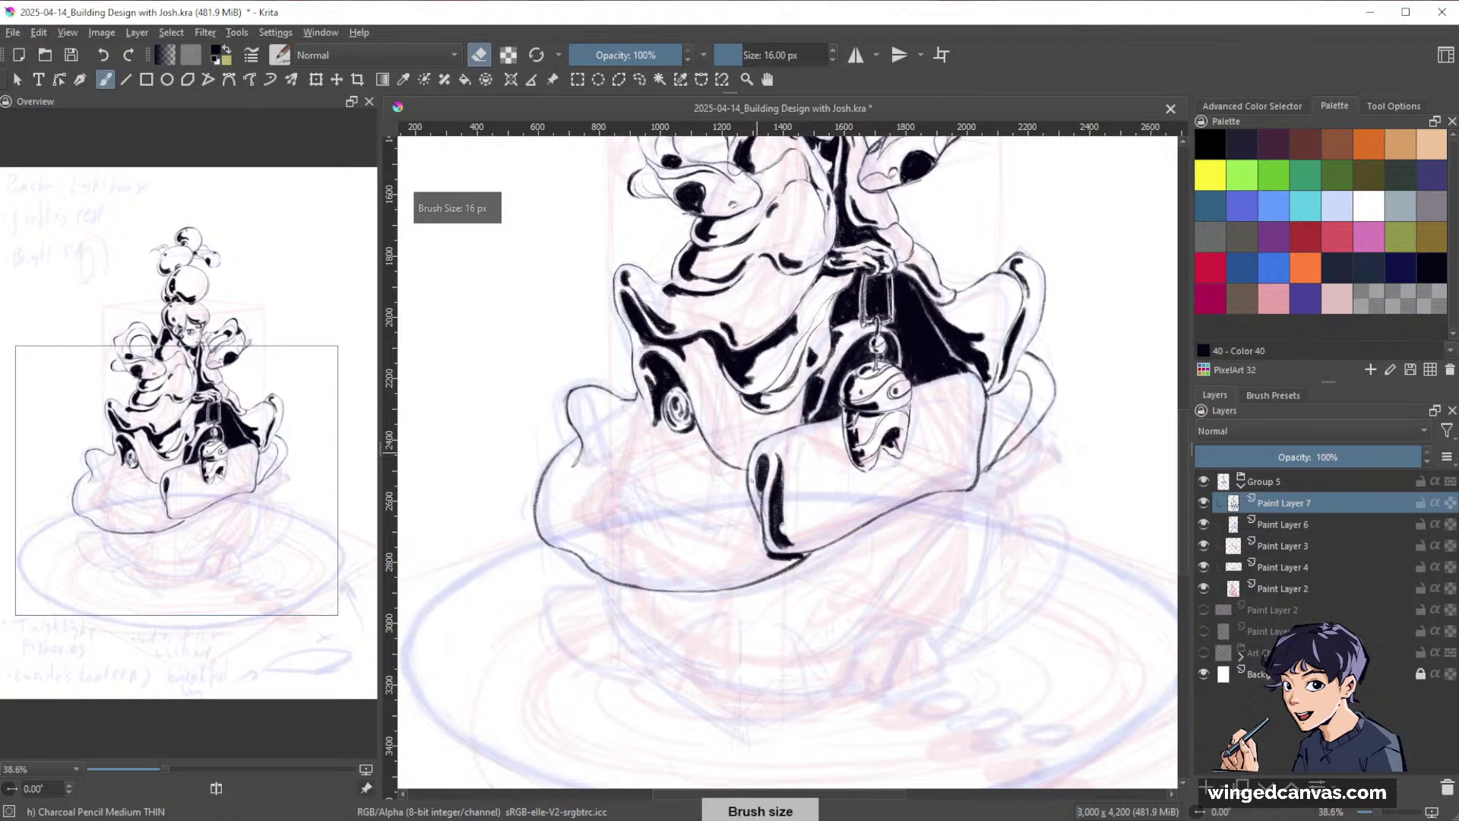
pyautogui.press('e')
pyautogui.moveTo(754, 461); pyautogui.dragTo(757, 496)
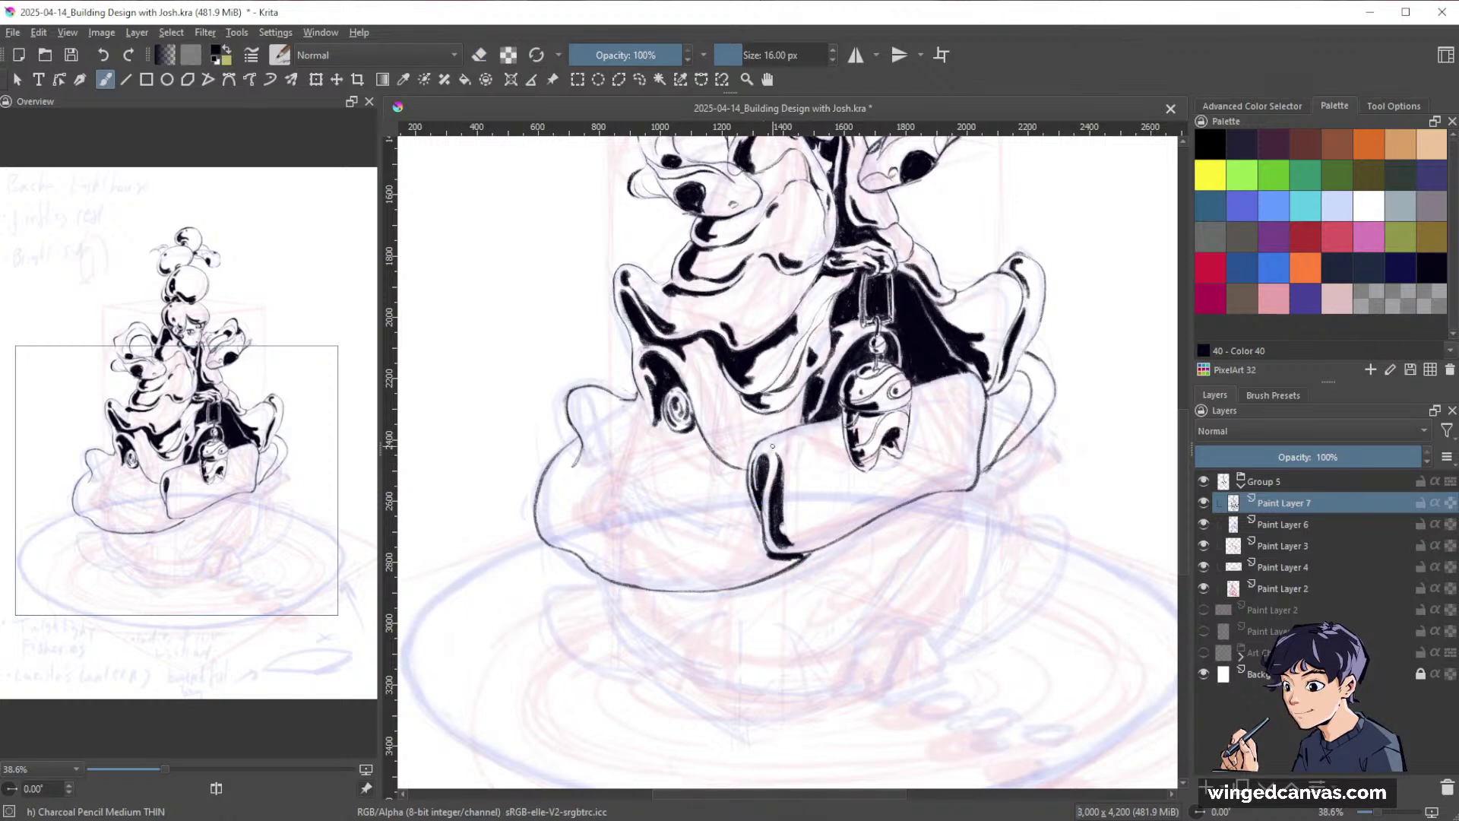
pyautogui.moveTo(808, 538)
pyautogui.mouseDown()
pyautogui.moveTo(762, 561)
pyautogui.moveTo(820, 536)
pyautogui.mouseUp()
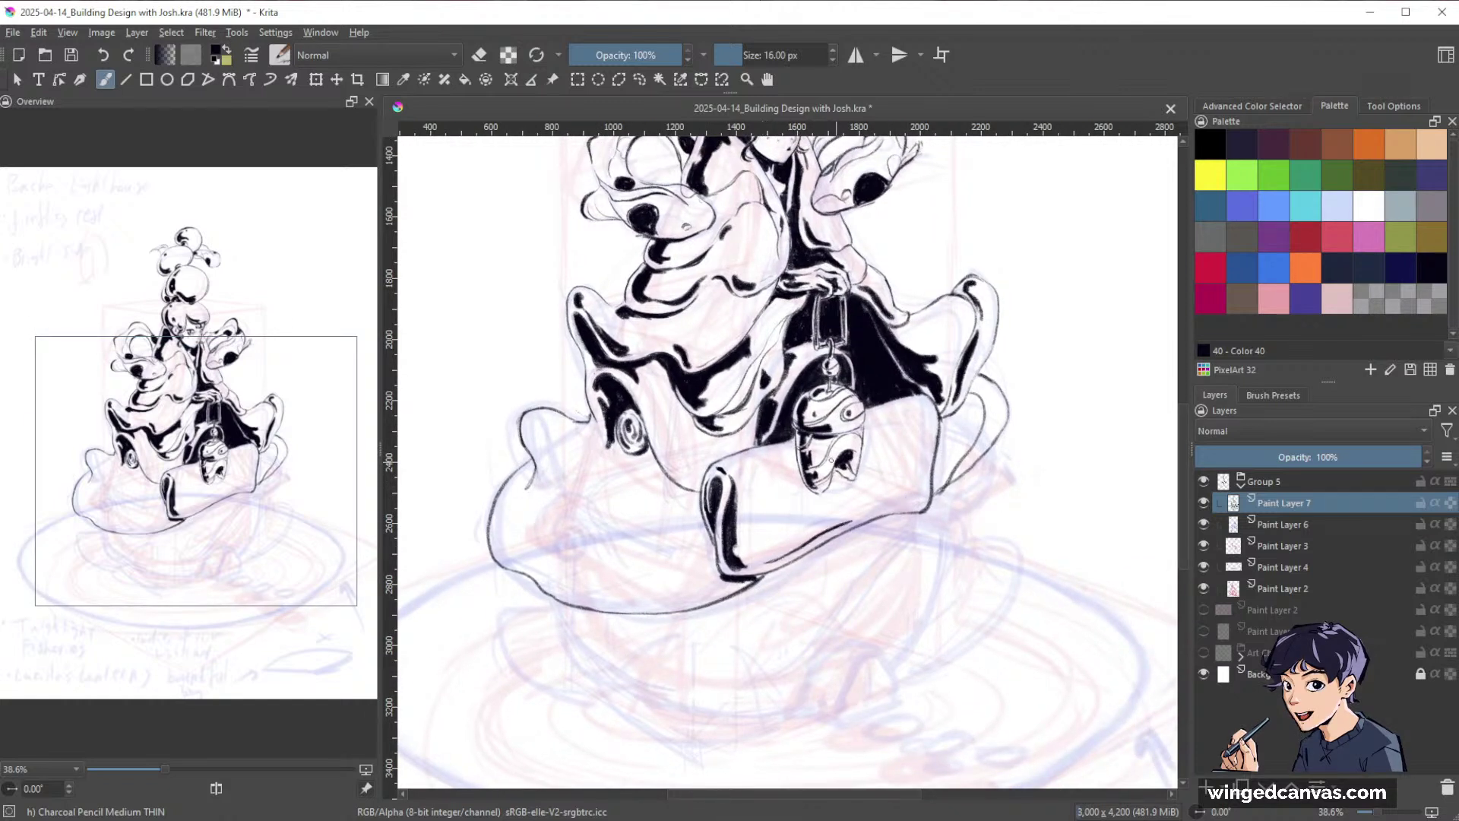
# Raise the brush size to 30 px and add solid black shading inside the left curl and along its connecting line.
pyautogui.press(']')
pyautogui.moveTo(525, 418)
pyautogui.mouseDown()
pyautogui.moveTo(540, 461)
pyautogui.moveTo(584, 436)
pyautogui.mouseUp()
pyautogui.press(']')
pyautogui.press(']')
pyautogui.press(']')
pyautogui.press(']')
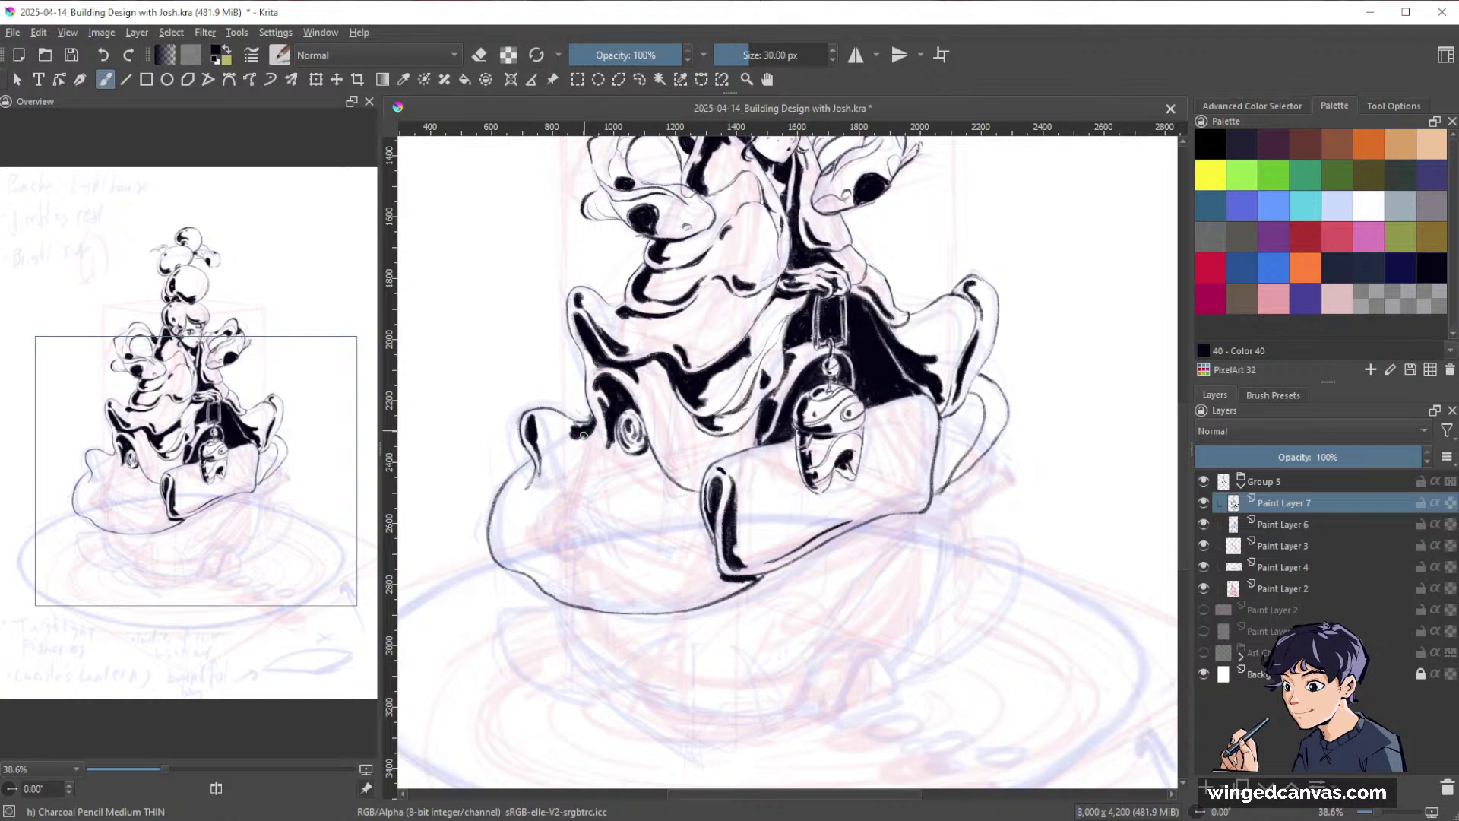
pyautogui.press('e')
pyautogui.press('e')
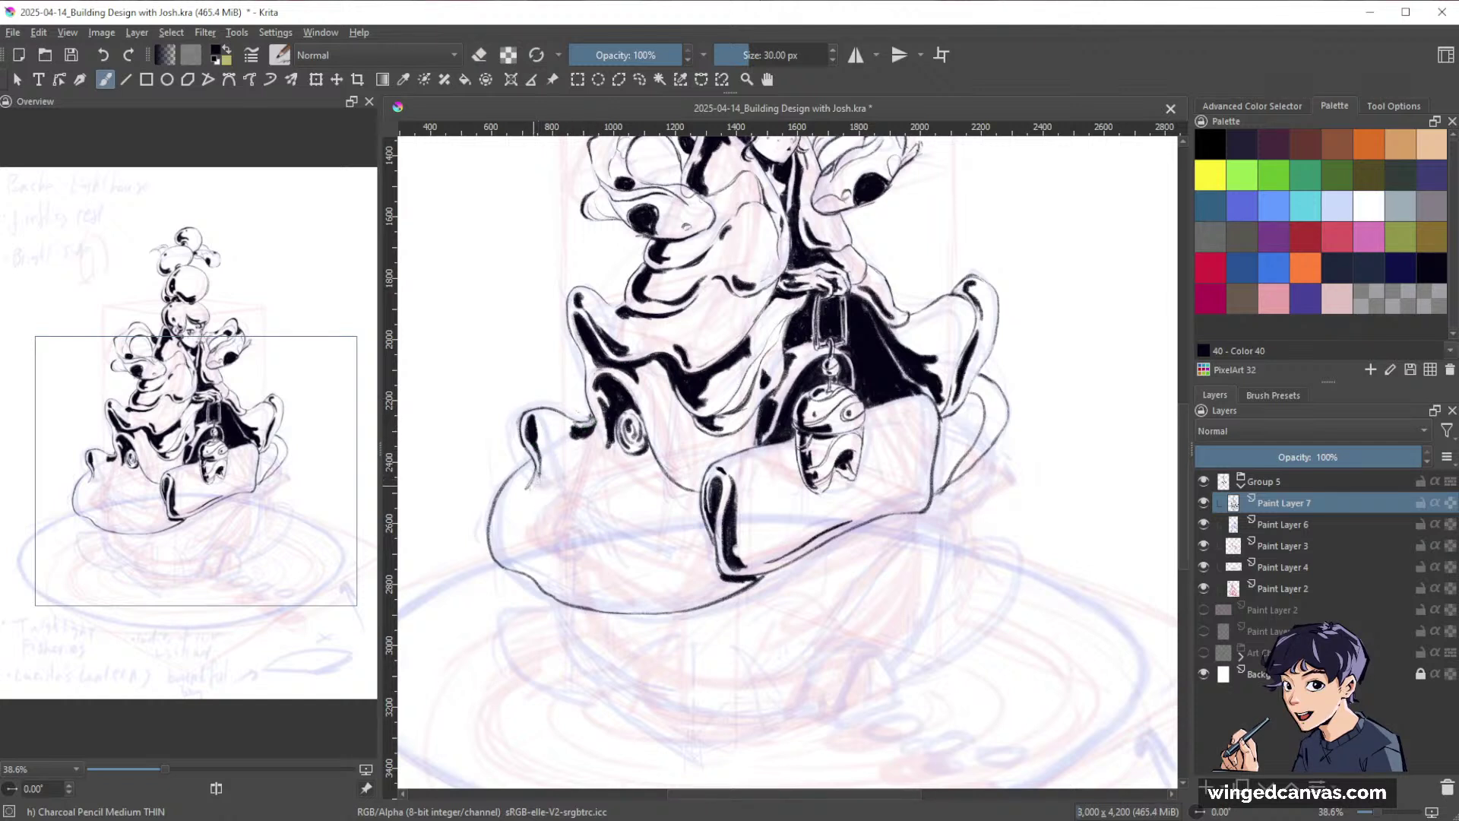
# Shade the rounded base's left edge in solid black and ink a spiral ornament under a dark arch on its side.
pyautogui.moveTo(532, 469)
pyautogui.mouseDown()
pyautogui.moveTo(507, 497)
pyautogui.moveTo(525, 545)
pyautogui.mouseUp()
pyautogui.moveTo(507, 493)
pyautogui.mouseDown()
pyautogui.moveTo(515, 547)
pyautogui.moveTo(506, 509)
pyautogui.moveTo(527, 554)
pyautogui.moveTo(582, 520)
pyautogui.moveTo(557, 528)
pyautogui.moveTo(590, 543)
pyautogui.moveTo(587, 555)
pyautogui.mouseUp()
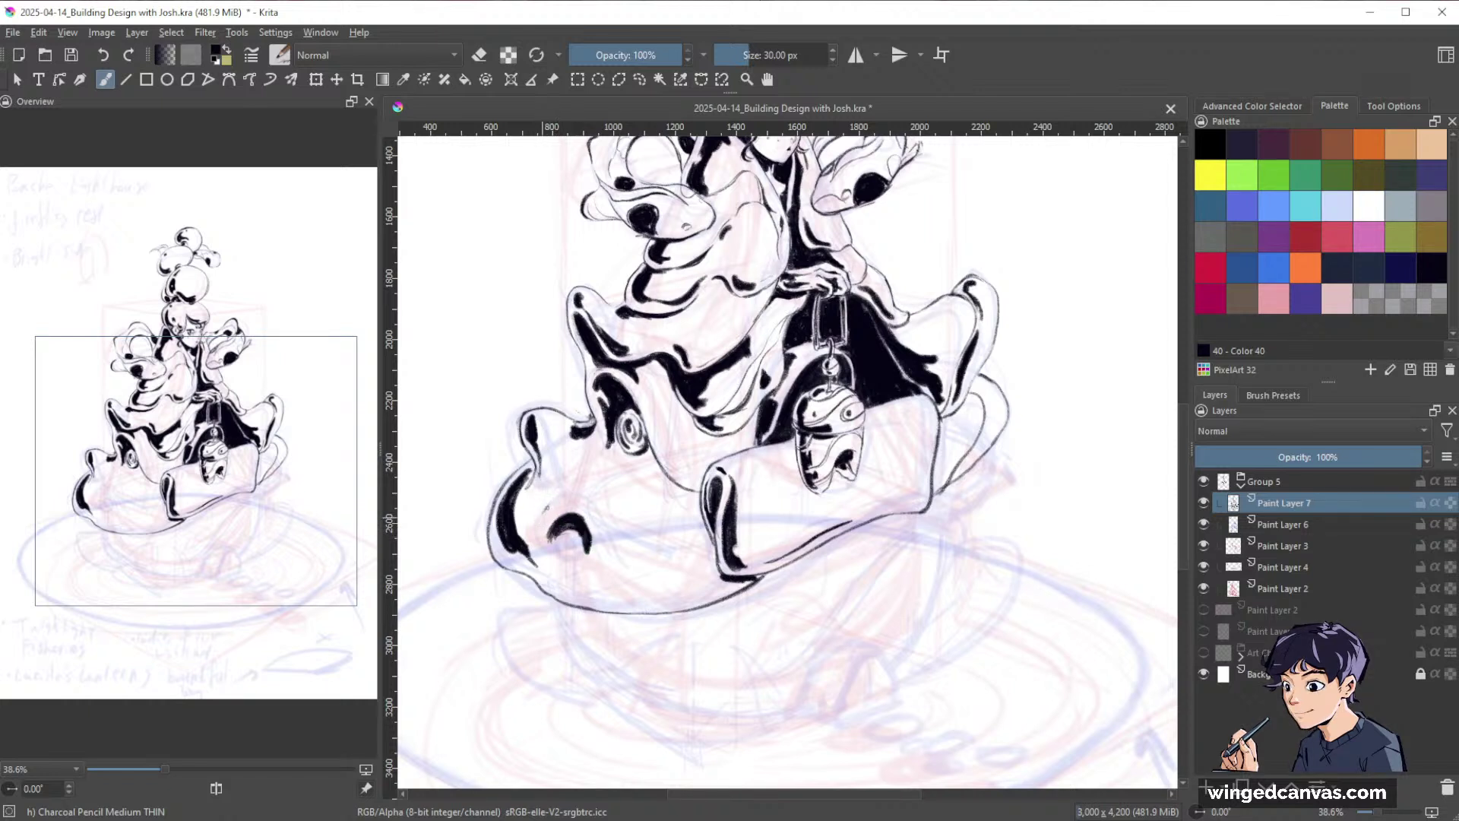
pyautogui.moveTo(544, 507)
pyautogui.mouseDown()
pyautogui.moveTo(569, 494)
pyautogui.moveTo(615, 526)
pyautogui.mouseUp()
pyautogui.press('[')
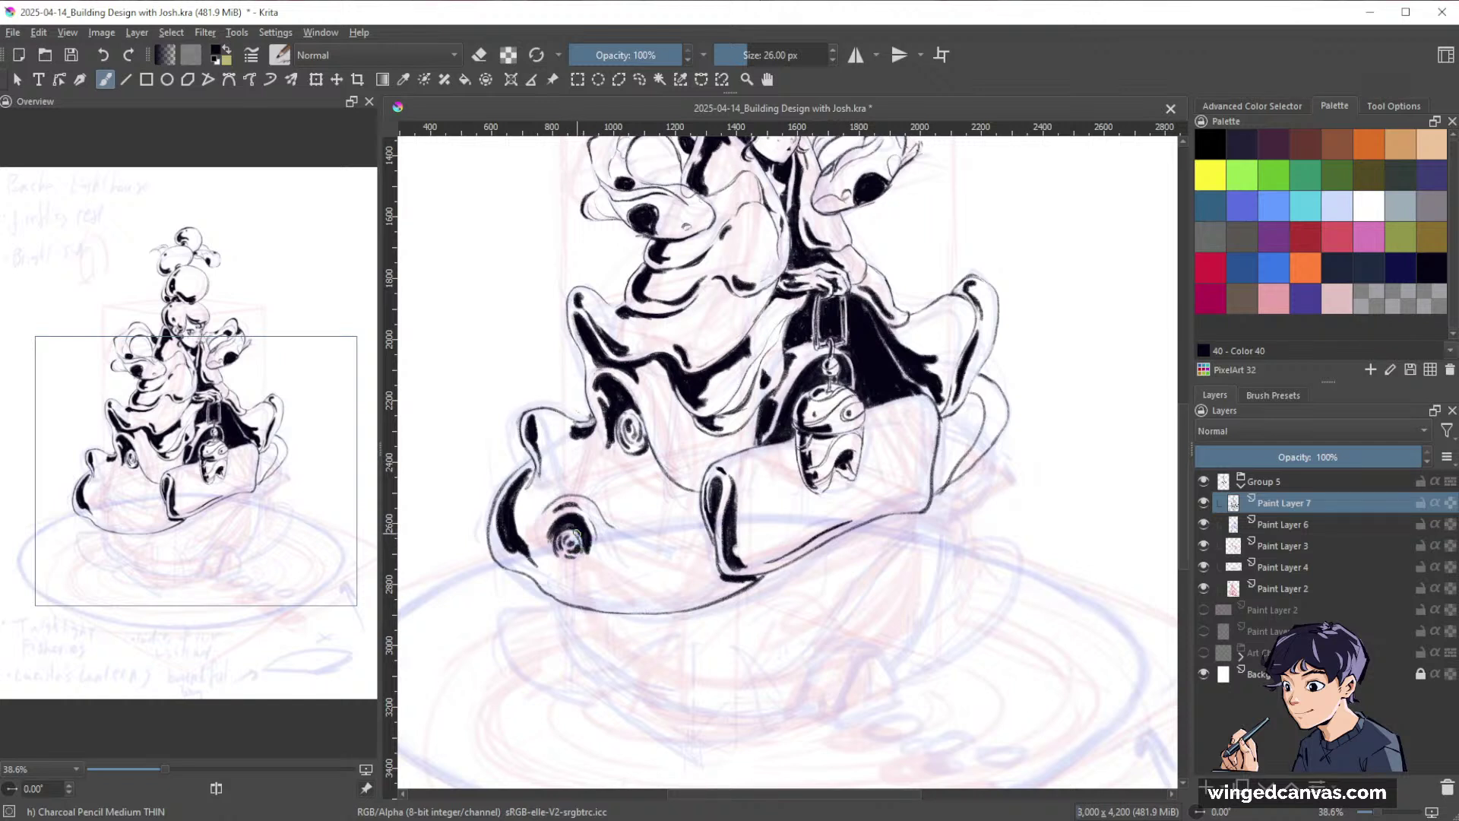
# Deepen the black ring around the spiral ornament on the rounded base's left side.
pyautogui.press('e')
pyautogui.press('e')
pyautogui.moveTo(560, 559); pyautogui.dragTo(582, 556)
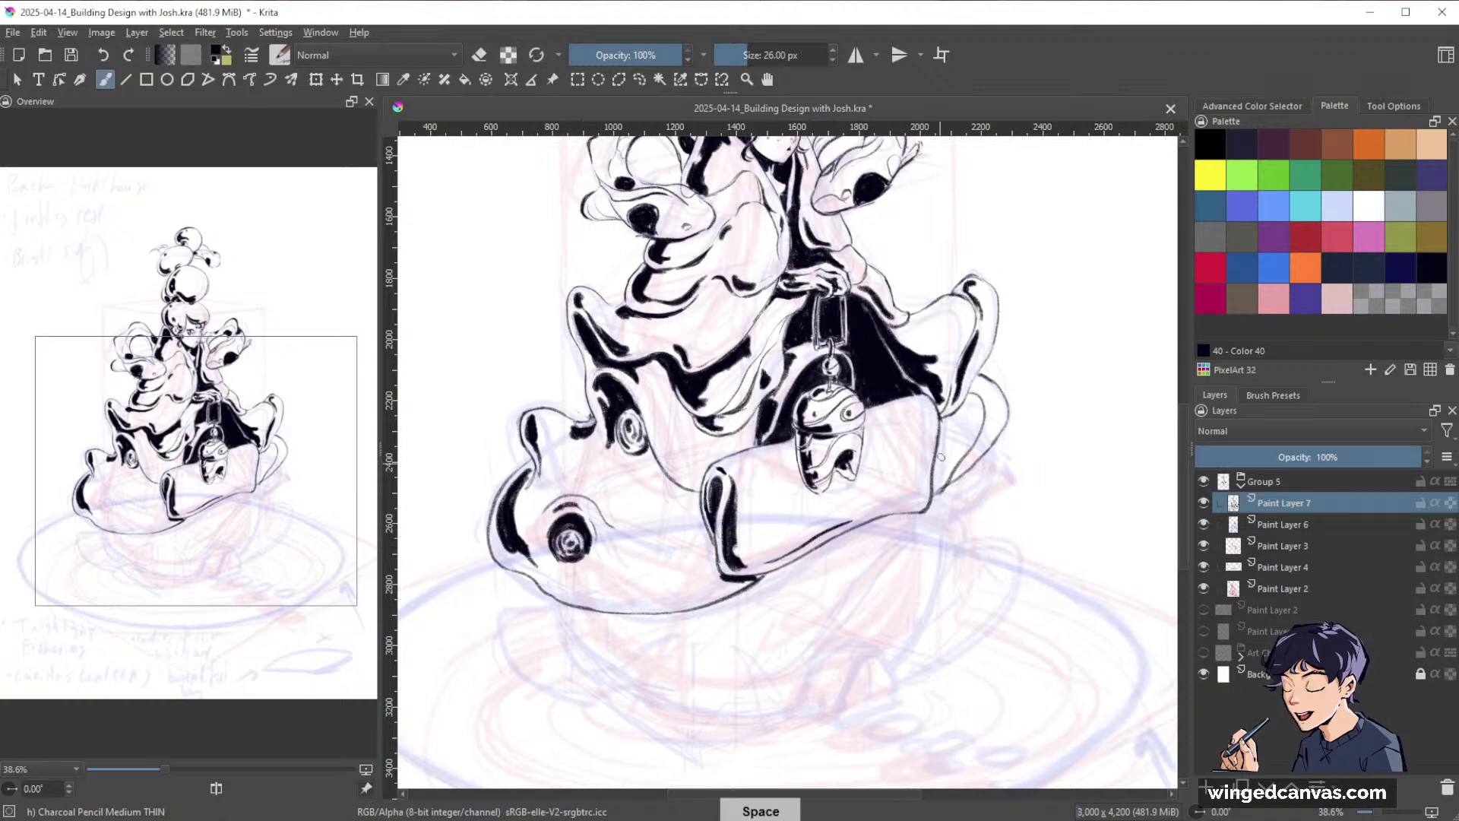
pyautogui.moveTo(980, 458); pyautogui.dragTo(977, 503)
pyautogui.moveTo(821, 403); pyautogui.dragTo(821, 357)
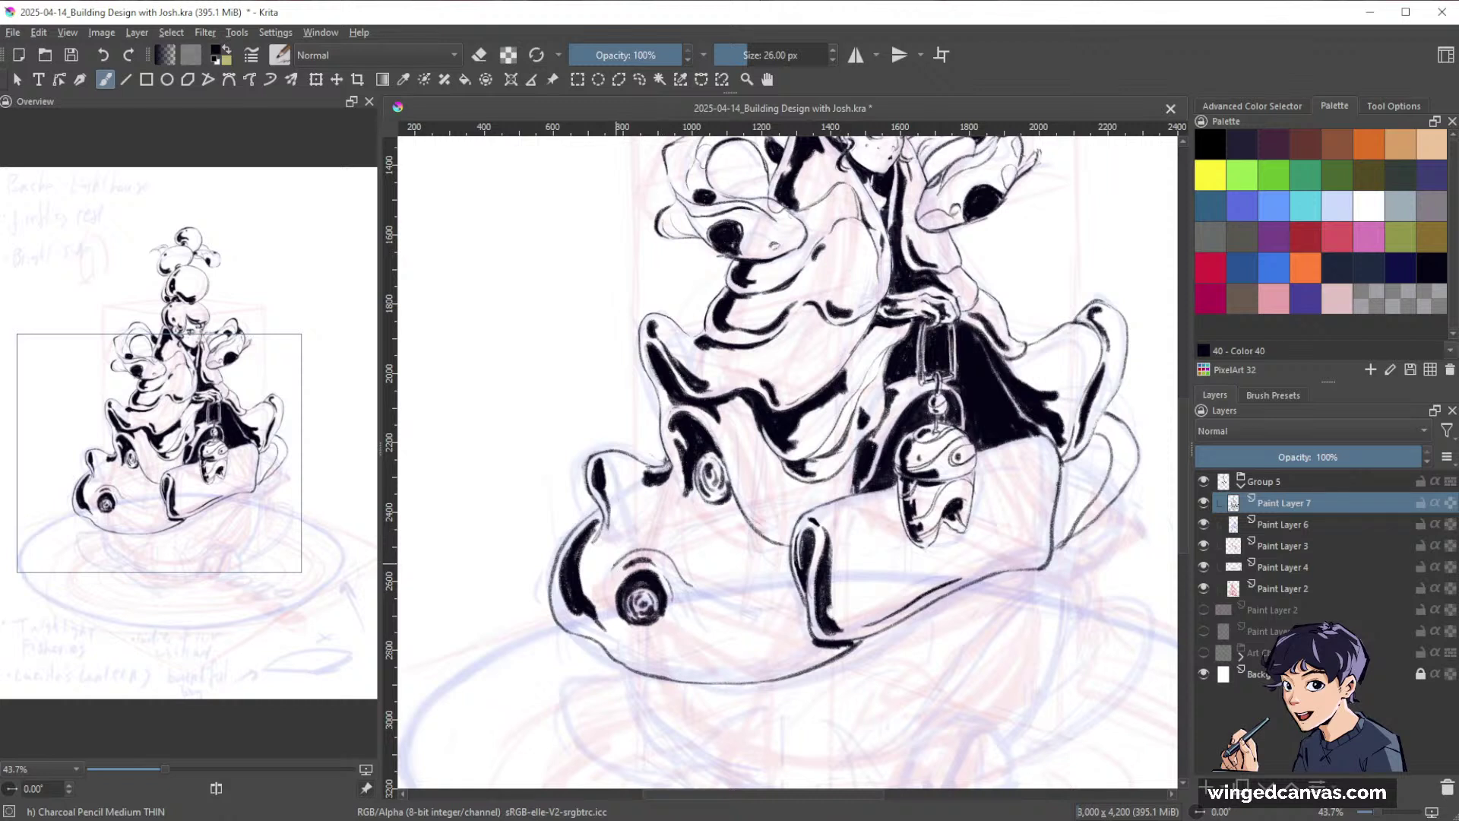
# Thicken the dark arch around the lower spiral ornament in solid black and clean its outer edge with the eraser.
pyautogui.moveTo(625, 564)
pyautogui.mouseDown()
pyautogui.moveTo(610, 600)
pyautogui.moveTo(633, 559)
pyautogui.moveTo(674, 606)
pyautogui.mouseUp()
pyautogui.press('e')
pyautogui.moveTo(625, 559); pyautogui.dragTo(612, 576)
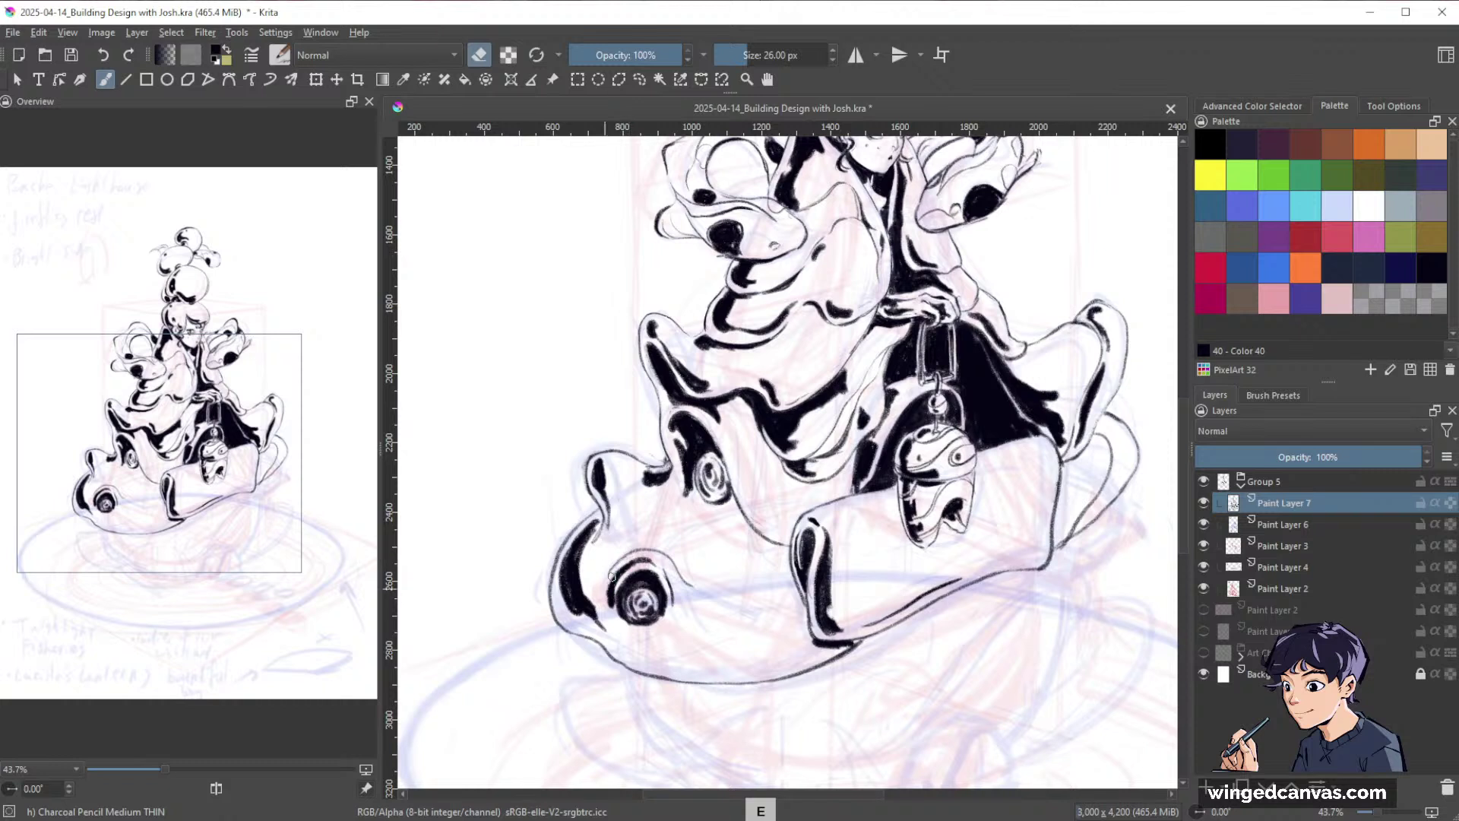
pyautogui.press('e')
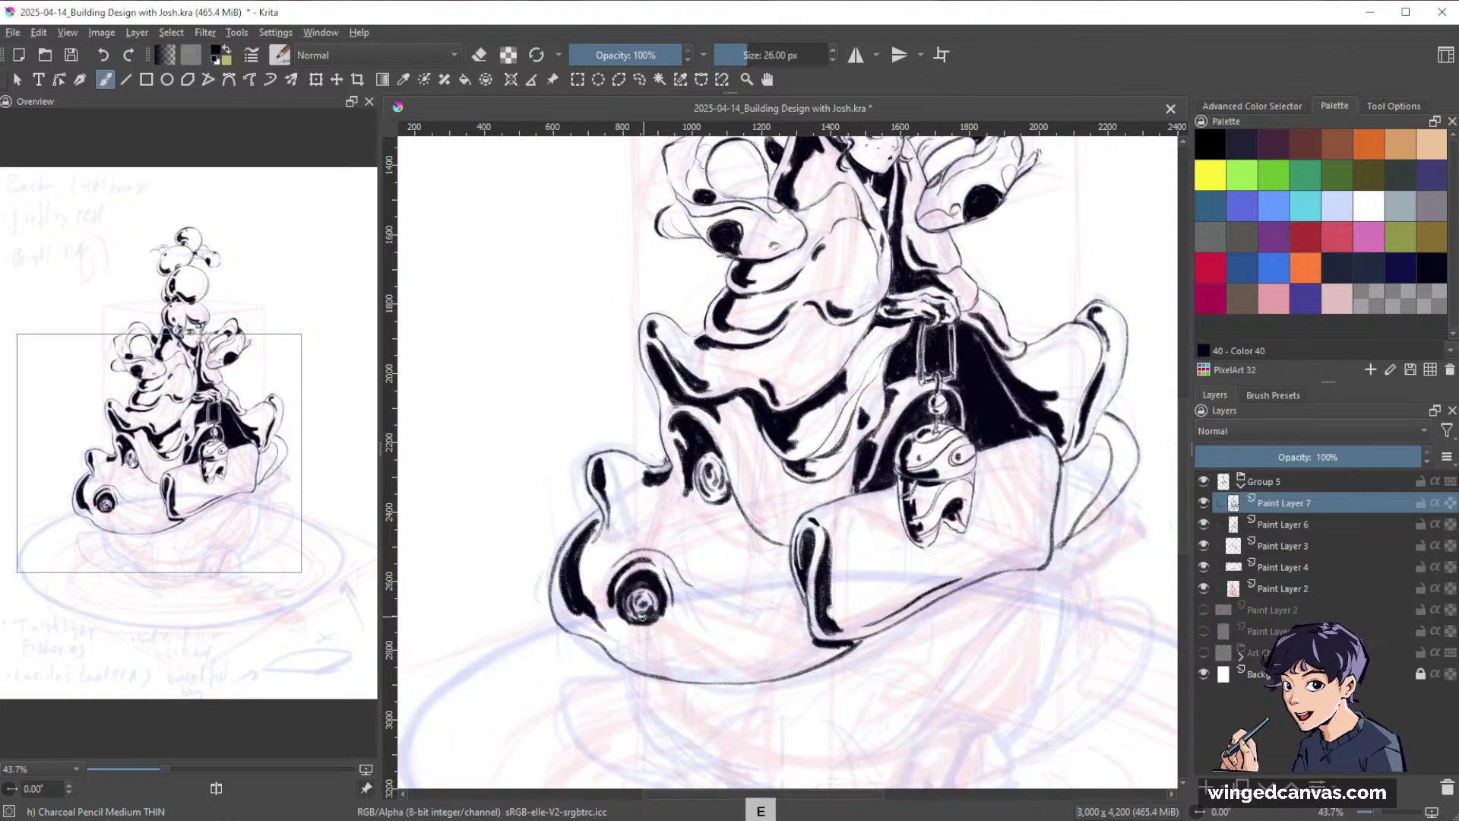
pyautogui.press('e')
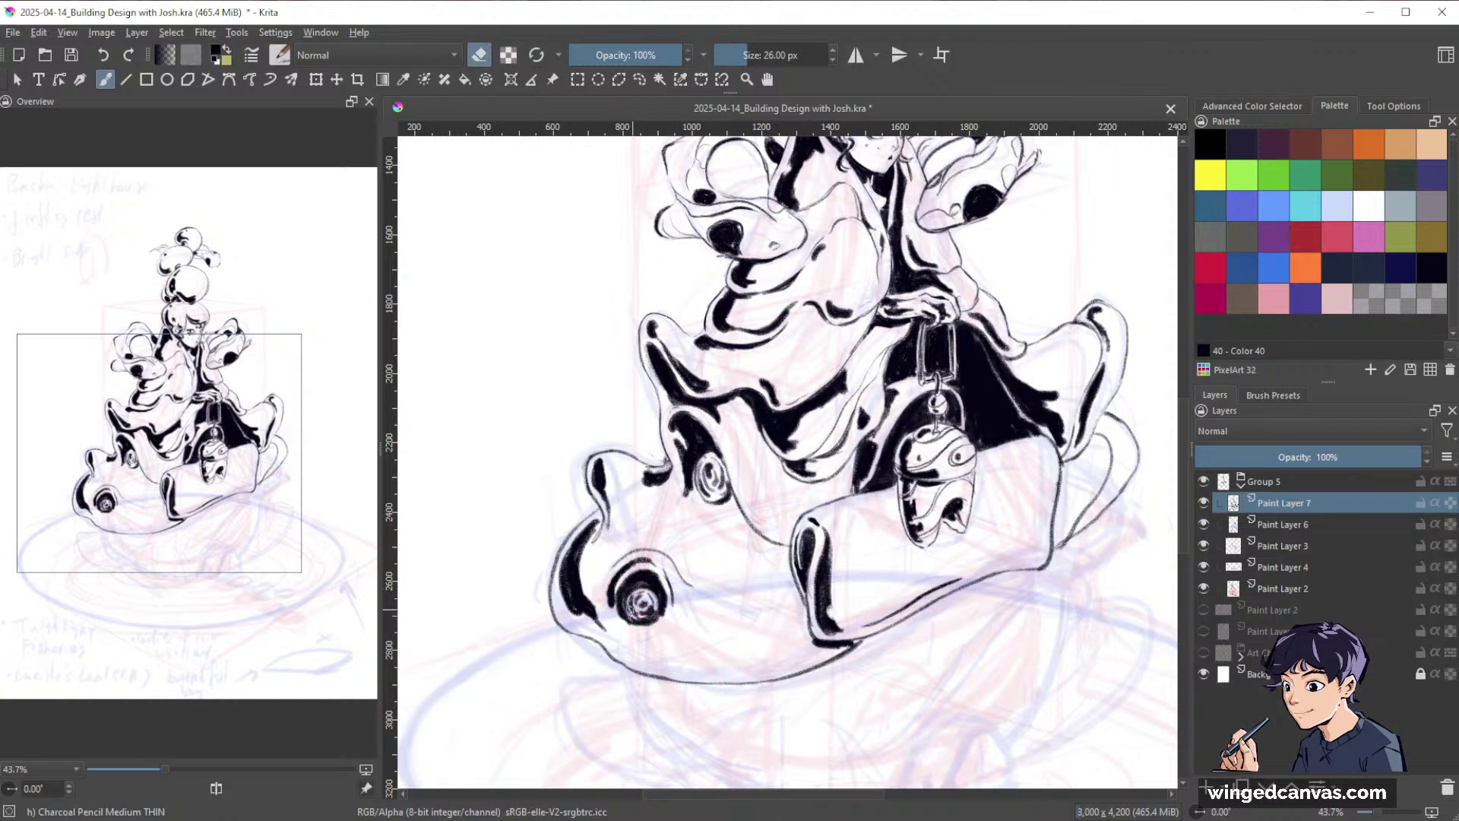
pyautogui.press('e')
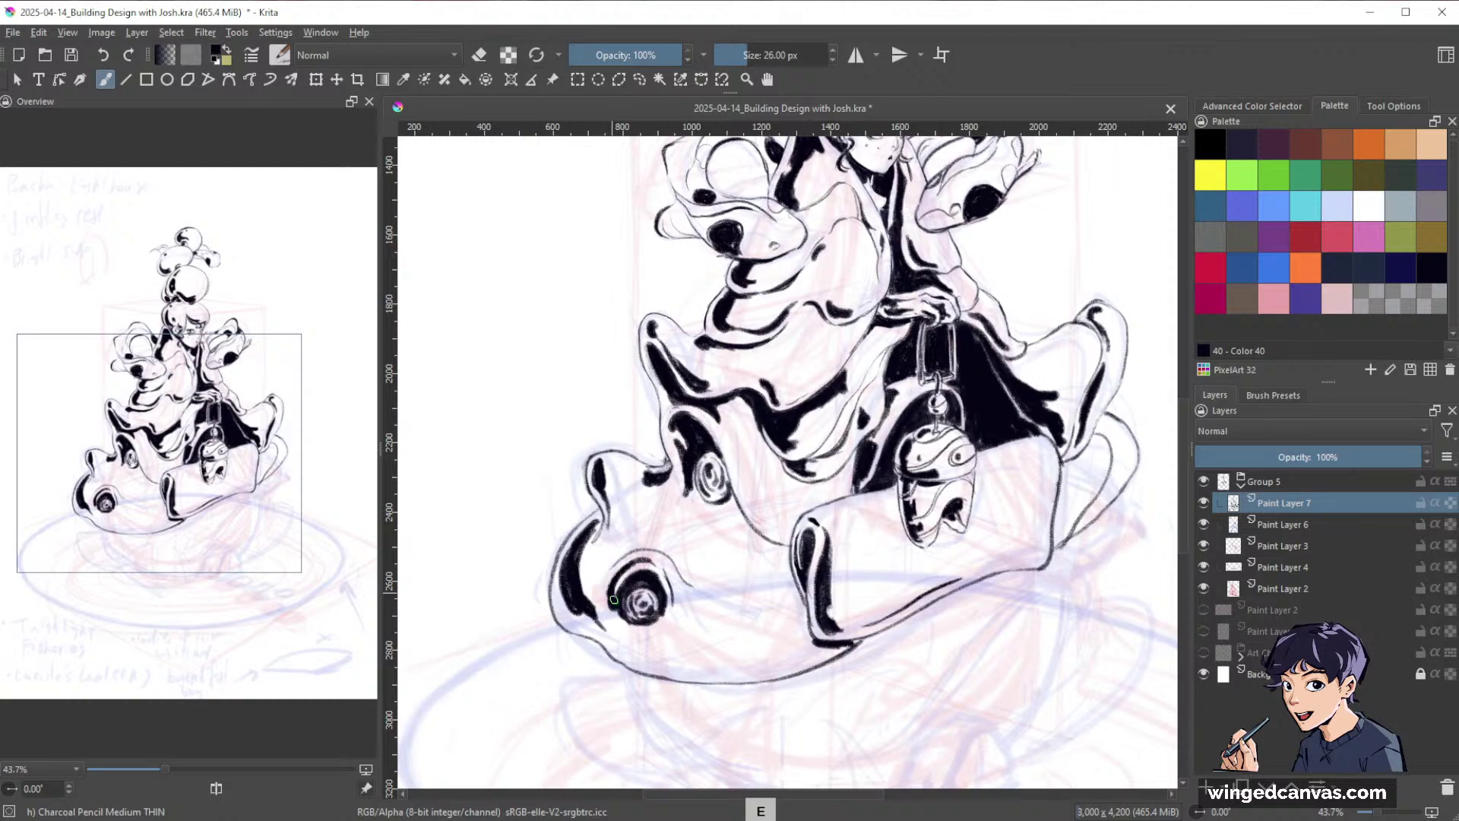
pyautogui.moveTo(612, 604); pyautogui.dragTo(652, 618)
# With a 38 px brush, ink a thick shadow along the base's lower left rim and fill between its left edge and the spiral.
pyautogui.keyDown('ctrl'); pyautogui.scroll(-3, 861, 601); pyautogui.keyUp('ctrl')
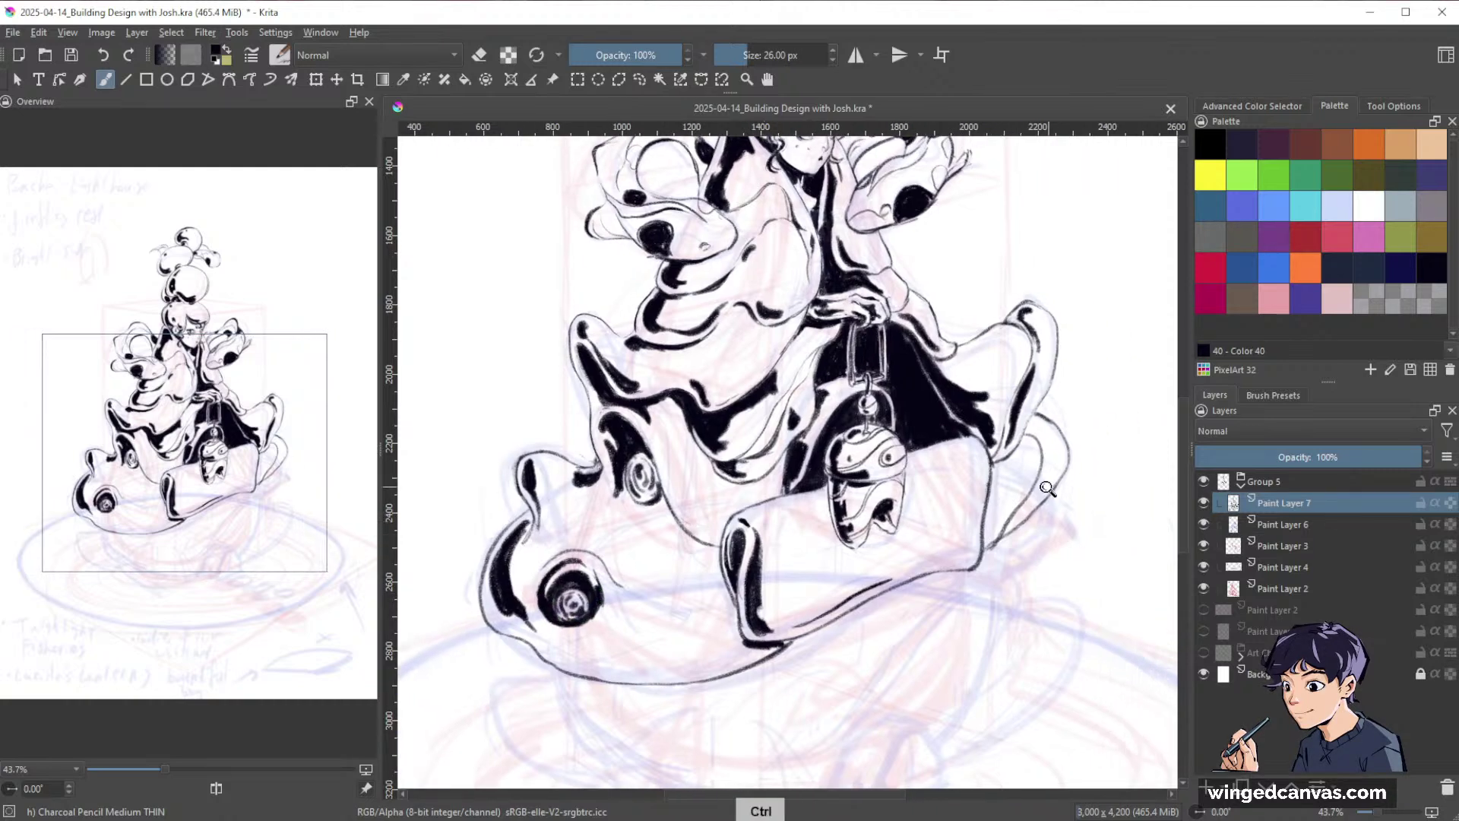
pyautogui.keyDown('ctrl'); pyautogui.scroll(2, 862, 600); pyautogui.keyUp('ctrl')
pyautogui.press(']')
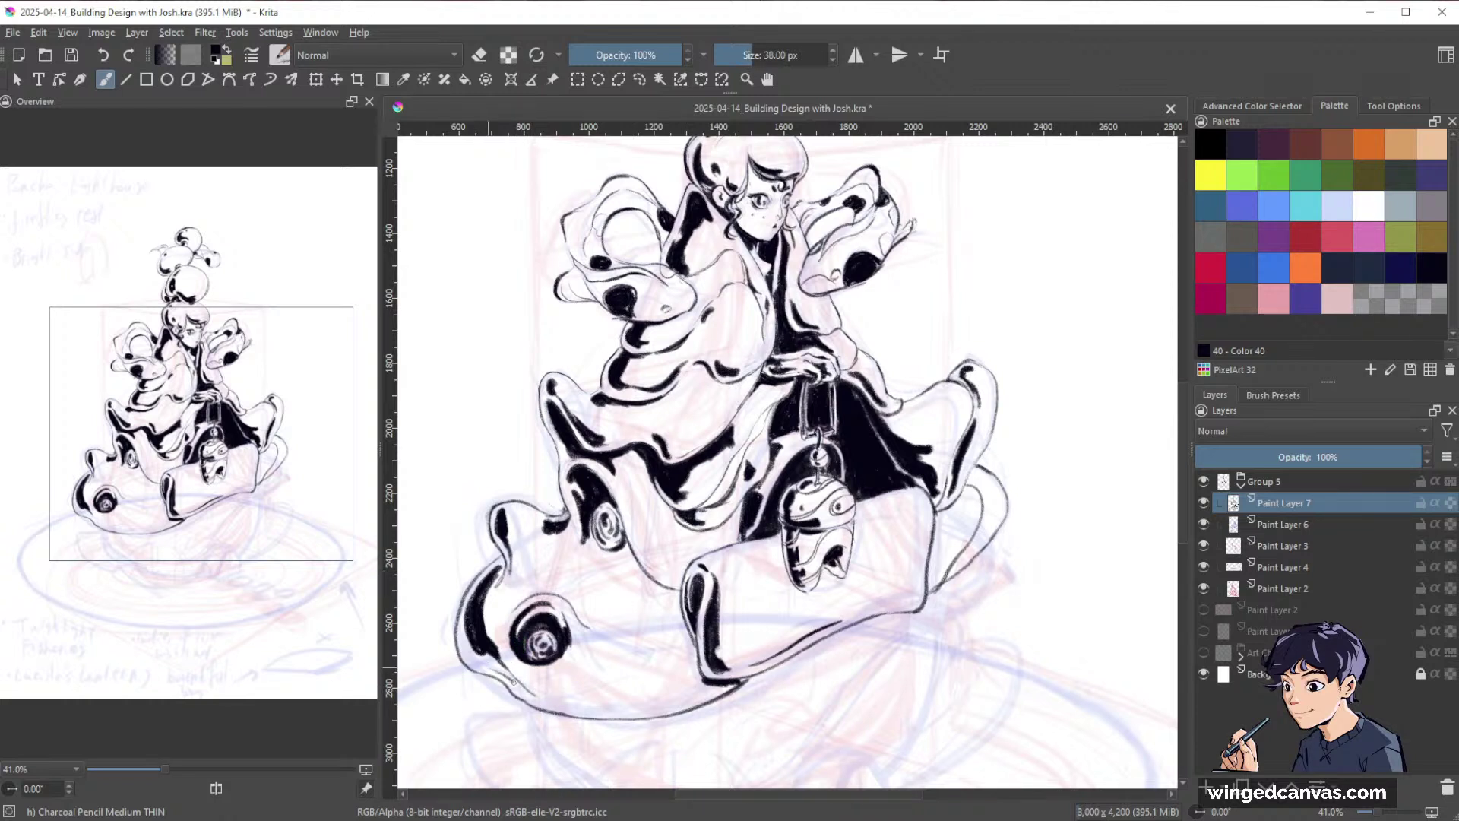
pyautogui.moveTo(518, 682); pyautogui.dragTo(595, 704)
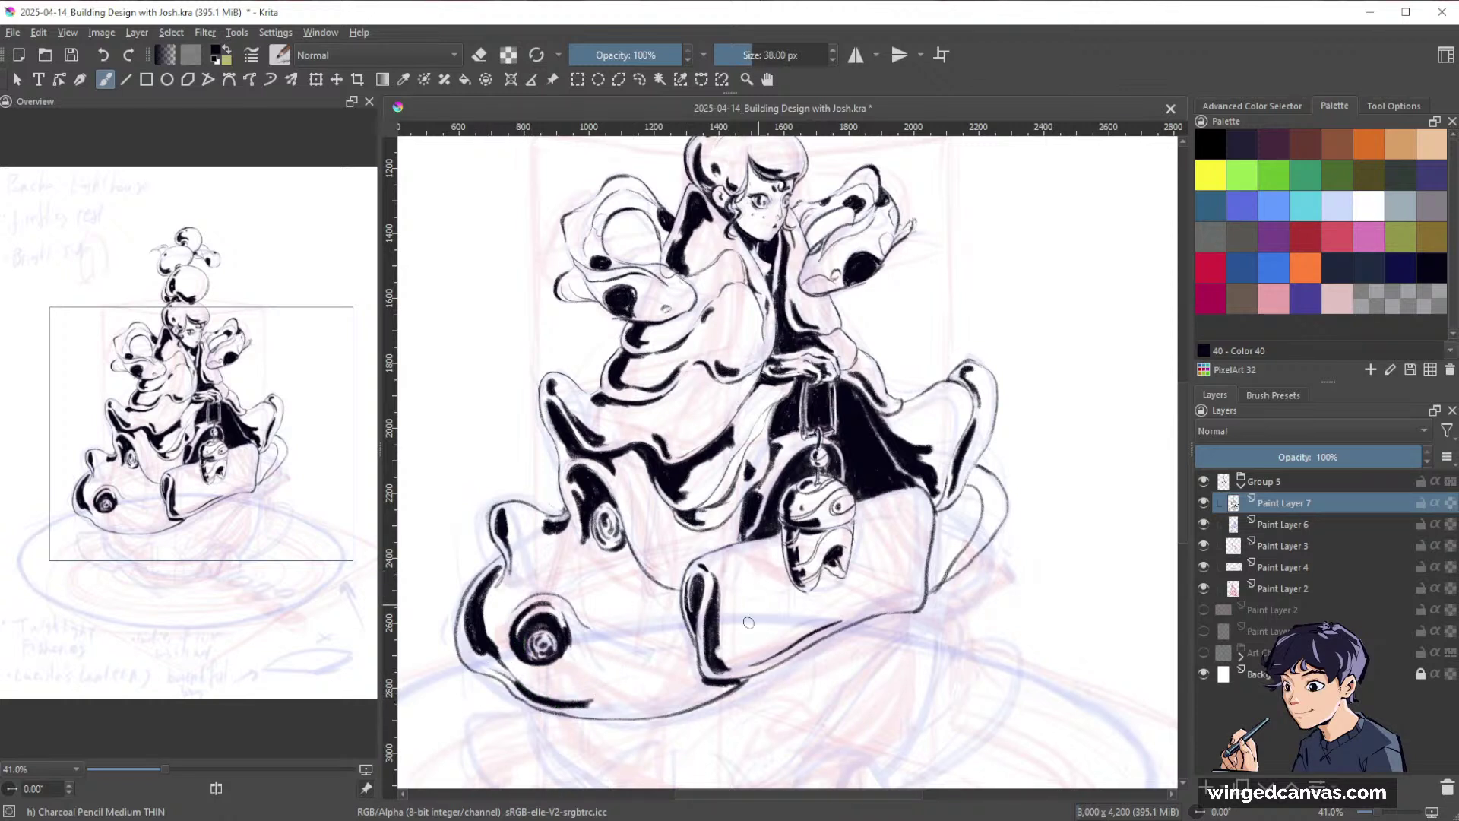
pyautogui.moveTo(492, 643)
pyautogui.mouseDown()
pyautogui.moveTo(506, 655)
pyautogui.moveTo(483, 619)
pyautogui.moveTo(491, 634)
pyautogui.moveTo(495, 621)
pyautogui.mouseUp()
pyautogui.rightClick(495, 621)
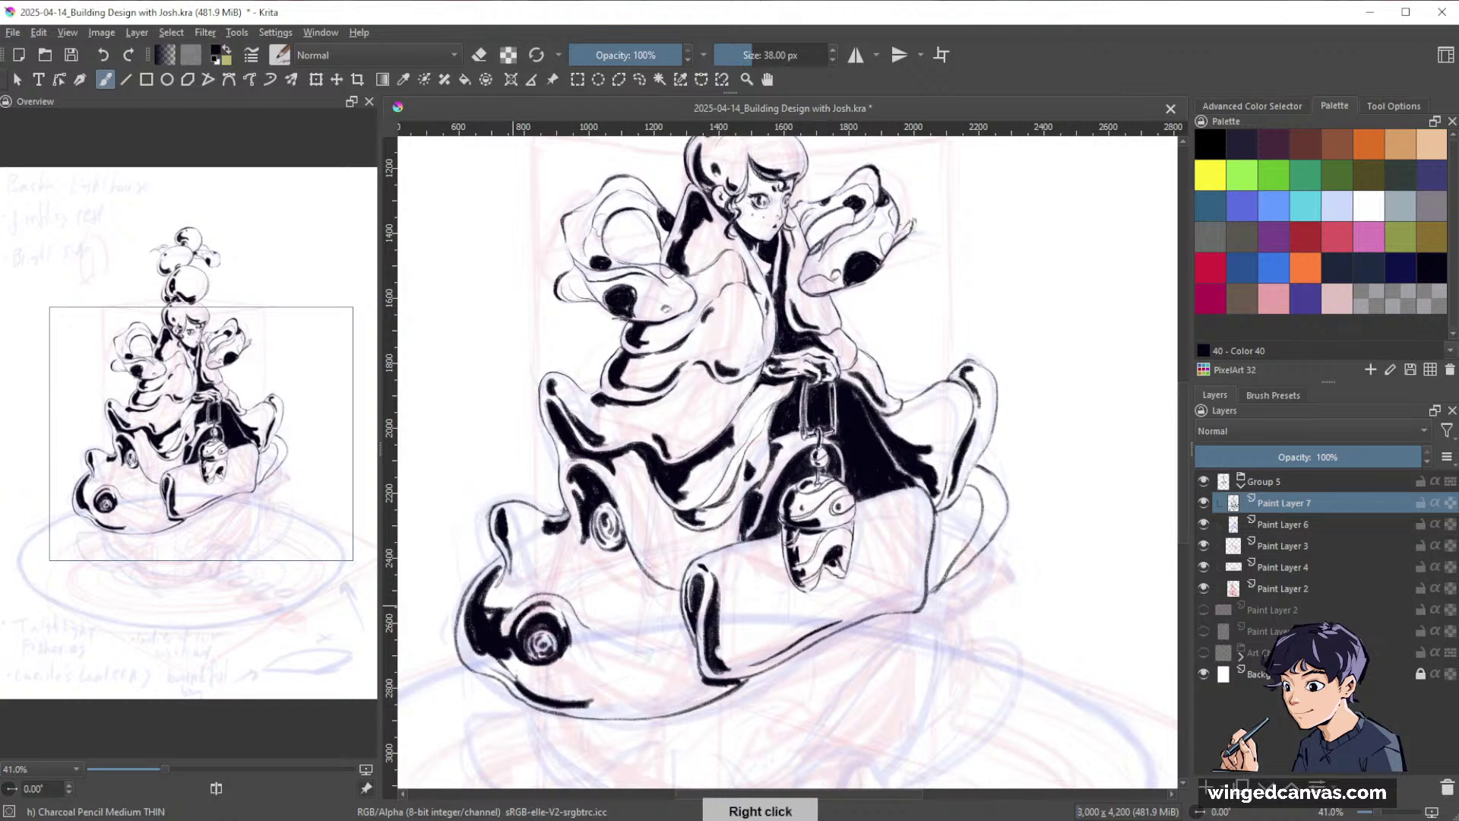
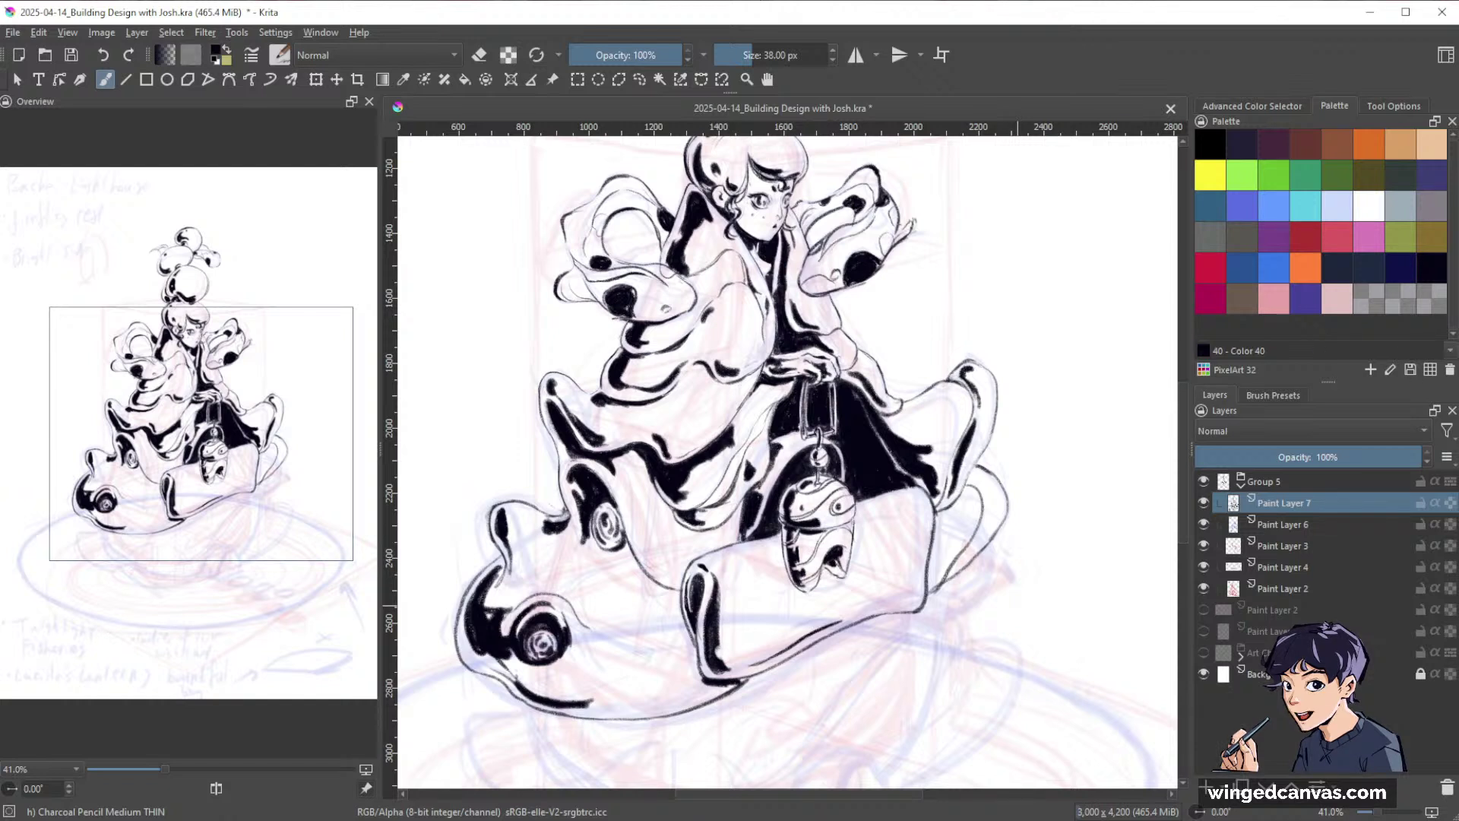
# Save the drawing.
pyautogui.rightClick(846, 304)
pyautogui.click(1075, 263)
pyautogui.scroll(-1, 795, 527)
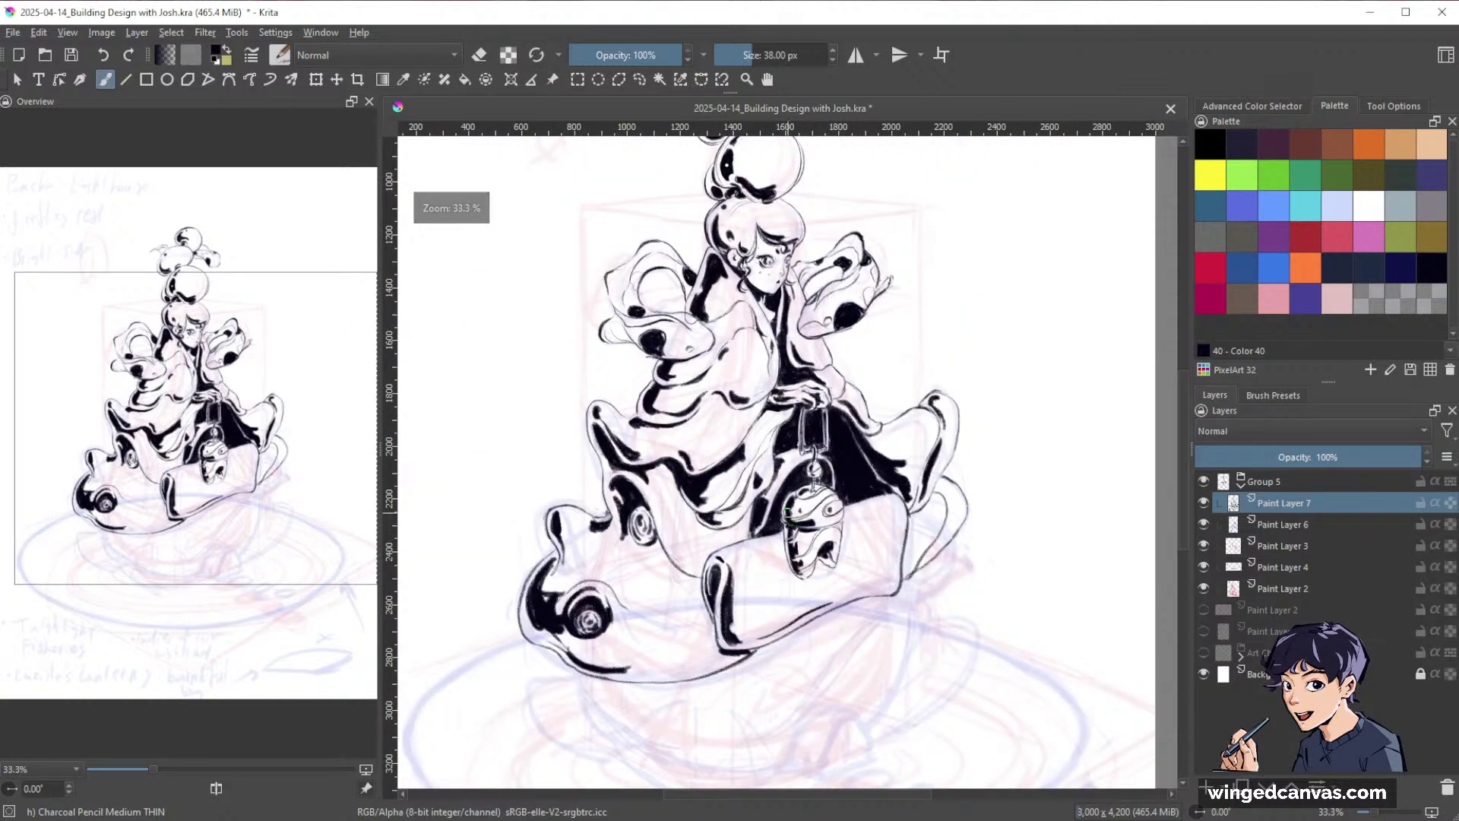
pyautogui.hotkey('ctrl', 's')
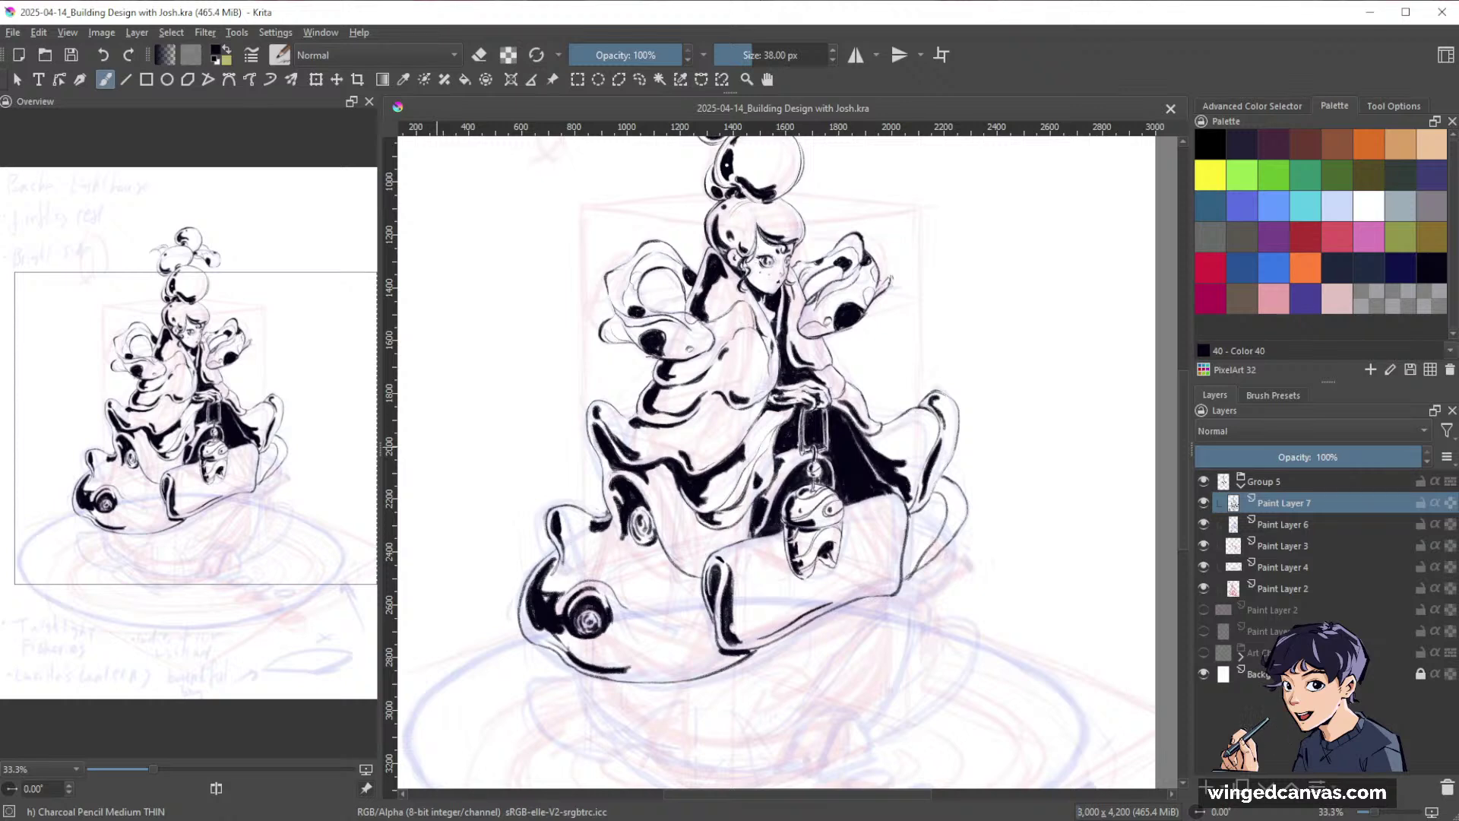
# Fill out the solid black shadow along the rounded base's left outline, beside the lower spiral ornament.
pyautogui.press('space')
pyautogui.moveTo(590, 617); pyautogui.dragTo(632, 524)
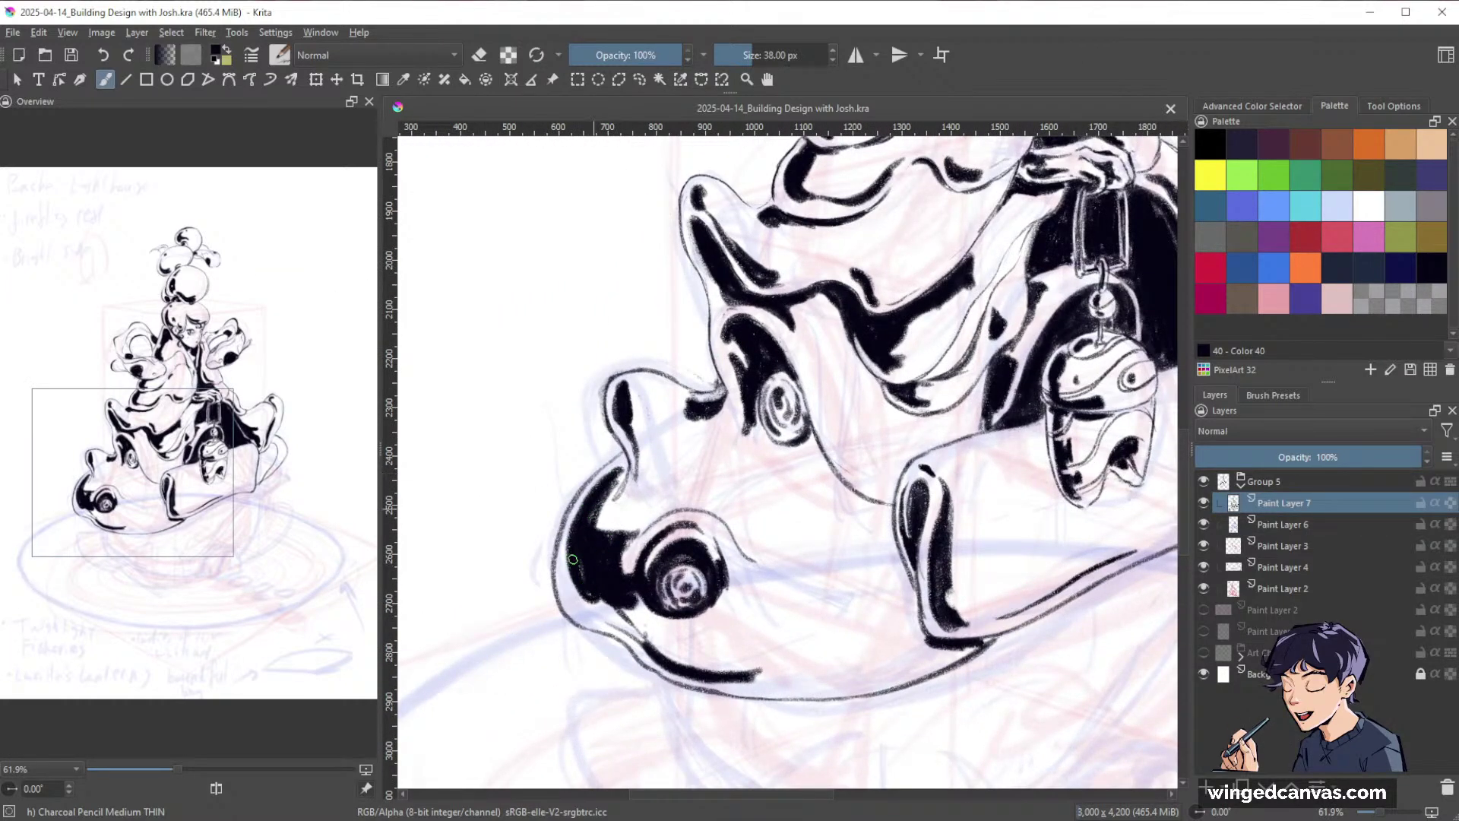
pyautogui.moveTo(621, 448)
pyautogui.mouseDown()
pyautogui.moveTo(555, 553)
pyautogui.moveTo(579, 503)
pyautogui.moveTo(556, 580)
pyautogui.moveTo(555, 561)
pyautogui.moveTo(599, 635)
pyautogui.mouseUp()
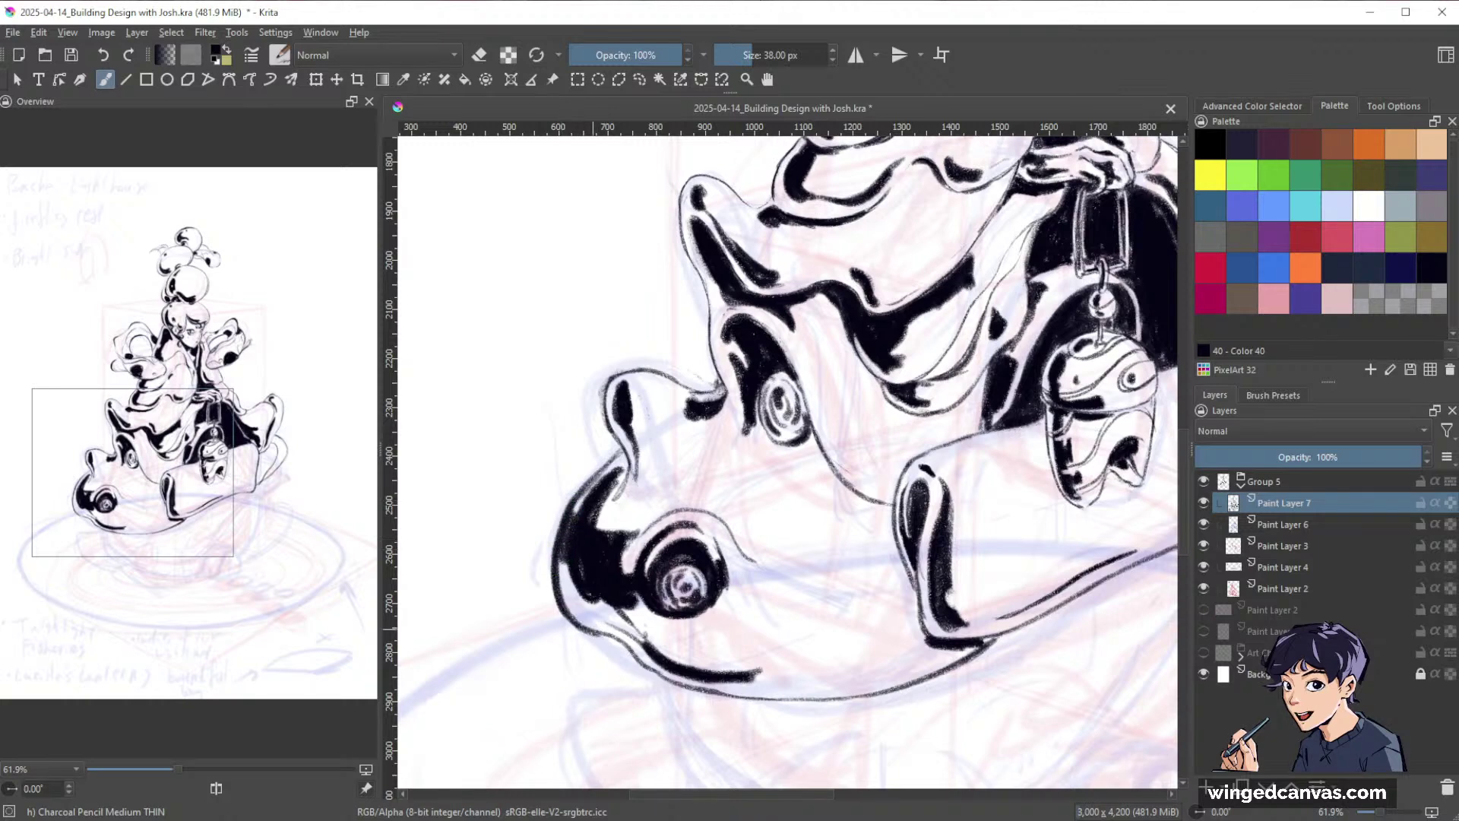
# Touch up the shadow along the rounded base's lower rim with short strokes and undo the last one.
pyautogui.press('space')
pyautogui.moveTo(1036, 548)
pyautogui.mouseDown()
pyautogui.moveTo(1018, 569)
pyautogui.moveTo(764, 632)
pyautogui.mouseUp()
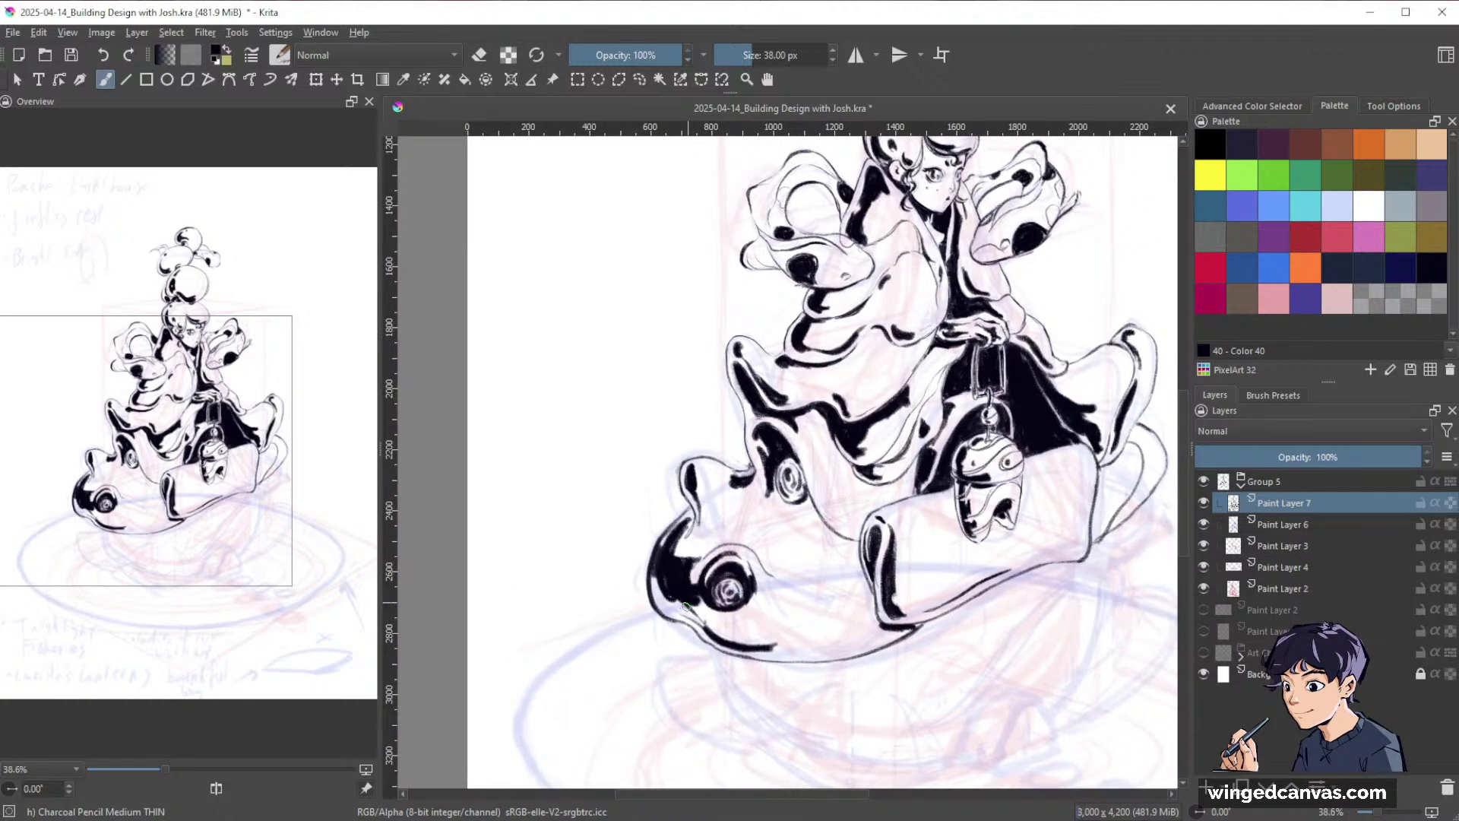
pyautogui.moveTo(684, 610)
pyautogui.mouseDown()
pyautogui.moveTo(703, 627)
pyautogui.moveTo(688, 616)
pyautogui.mouseUp()
pyautogui.moveTo(760, 648)
pyautogui.mouseDown()
pyautogui.moveTo(891, 630)
pyautogui.moveTo(774, 641)
pyautogui.mouseUp()
pyautogui.hotkey('ctrl', 'z')
# Ink a tapering solid black shadow from the upper spiral ornament down to the block's left end.
pyautogui.press('e')
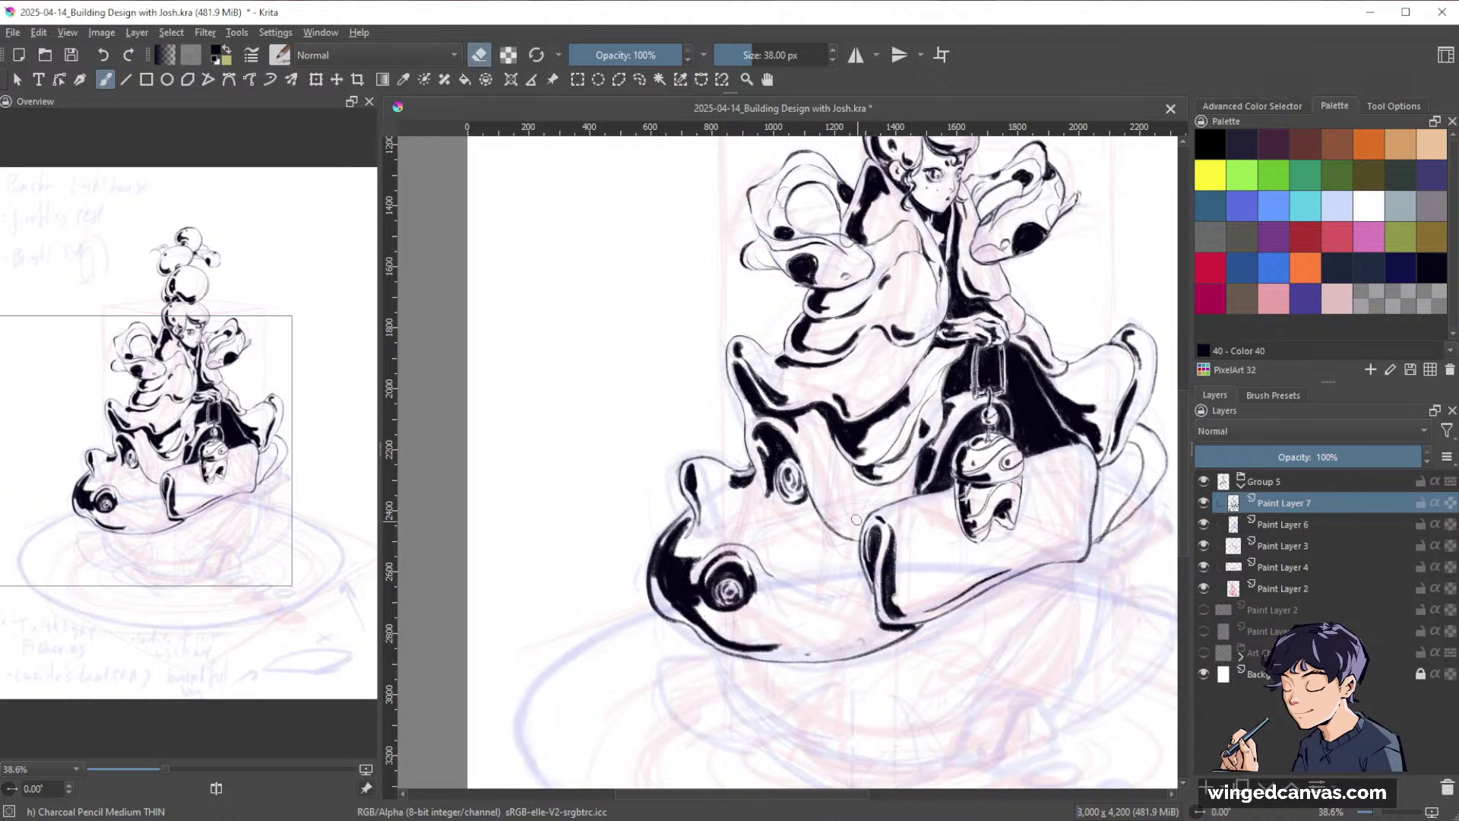
pyautogui.press('e')
pyautogui.moveTo(810, 499)
pyautogui.mouseDown()
pyautogui.moveTo(839, 538)
pyautogui.moveTo(783, 506)
pyautogui.moveTo(852, 541)
pyautogui.mouseUp()
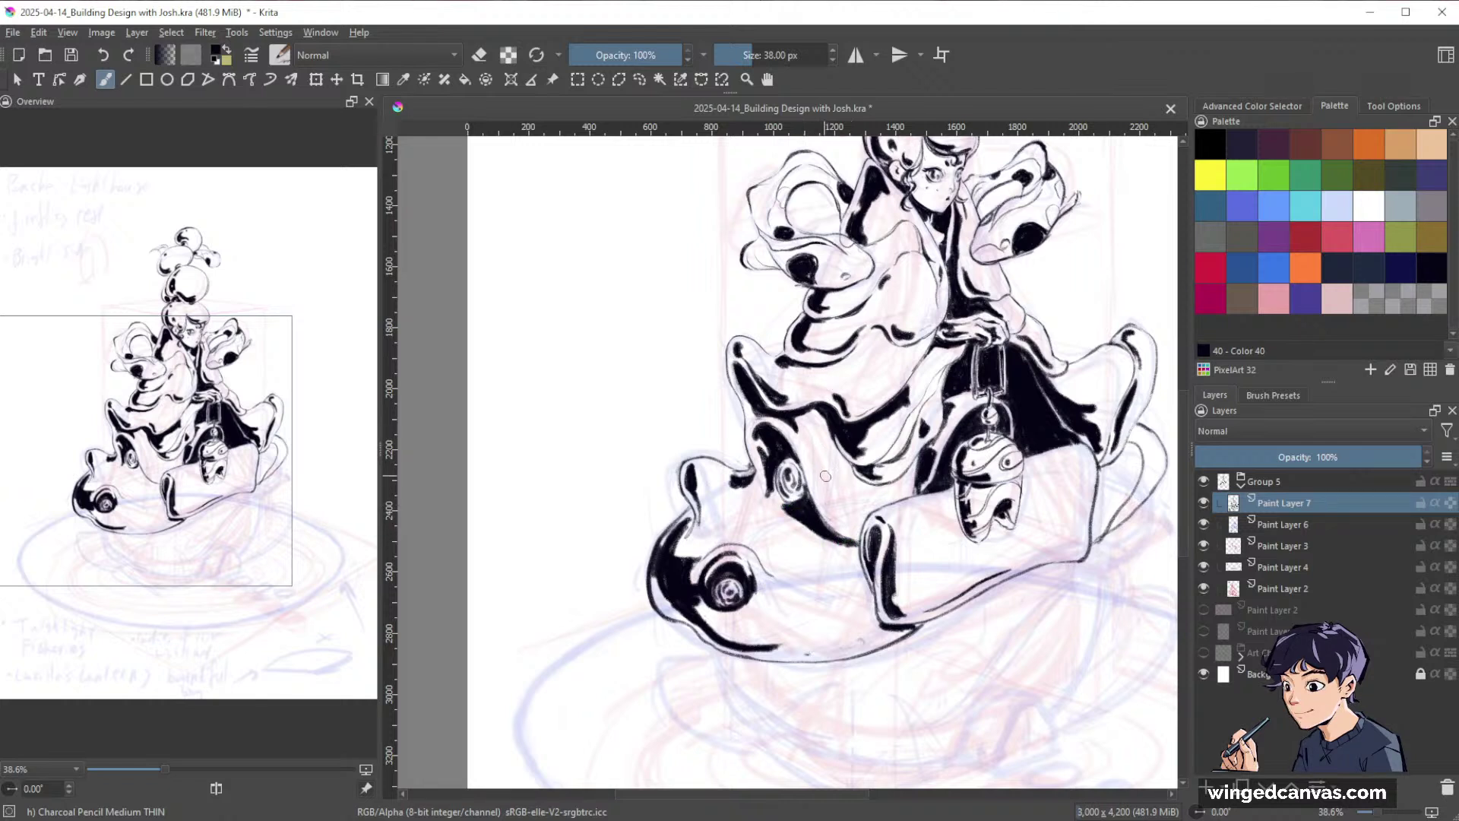
# Add solid black shading inside the curled loop at the right of the block.
pyautogui.press('space')
pyautogui.moveTo(1094, 599); pyautogui.dragTo(908, 635)
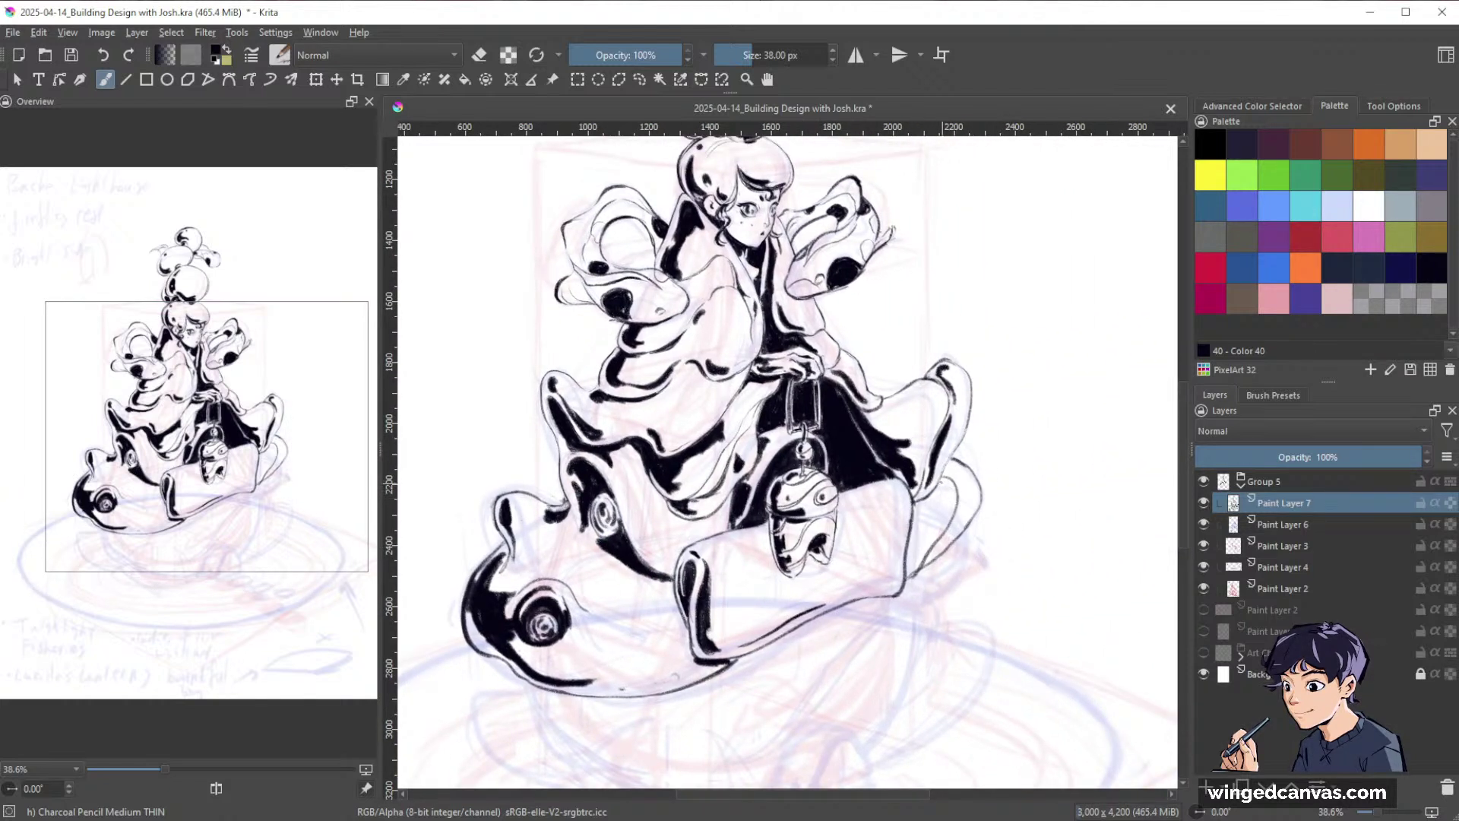
pyautogui.moveTo(956, 475); pyautogui.dragTo(946, 526)
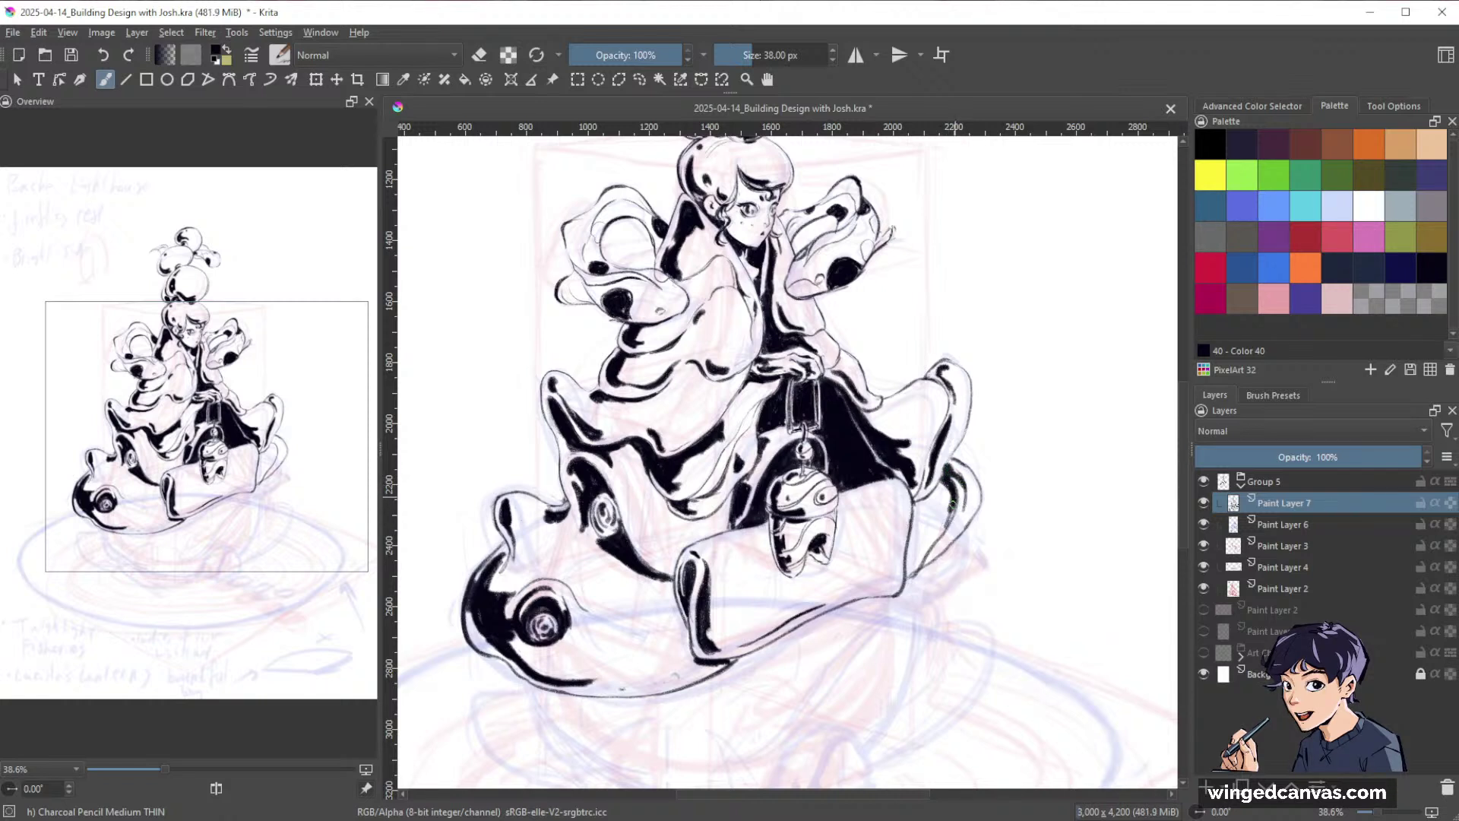
pyautogui.moveTo(954, 483); pyautogui.dragTo(943, 528)
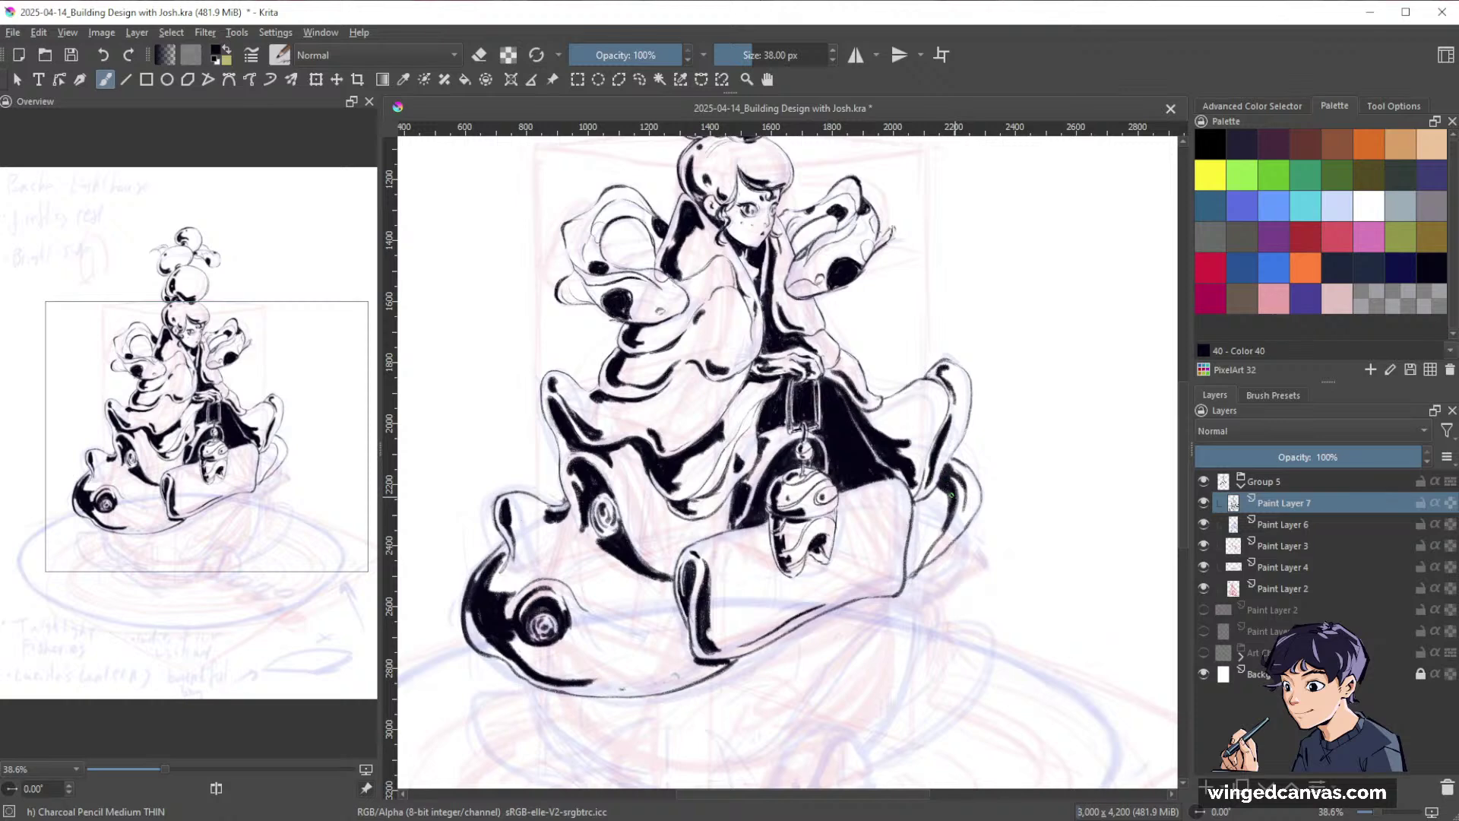
# Ink the first strokes of the cup's right side and inner curve below the block, using a 35 px brush.
pyautogui.scroll(-3, 914, 500)
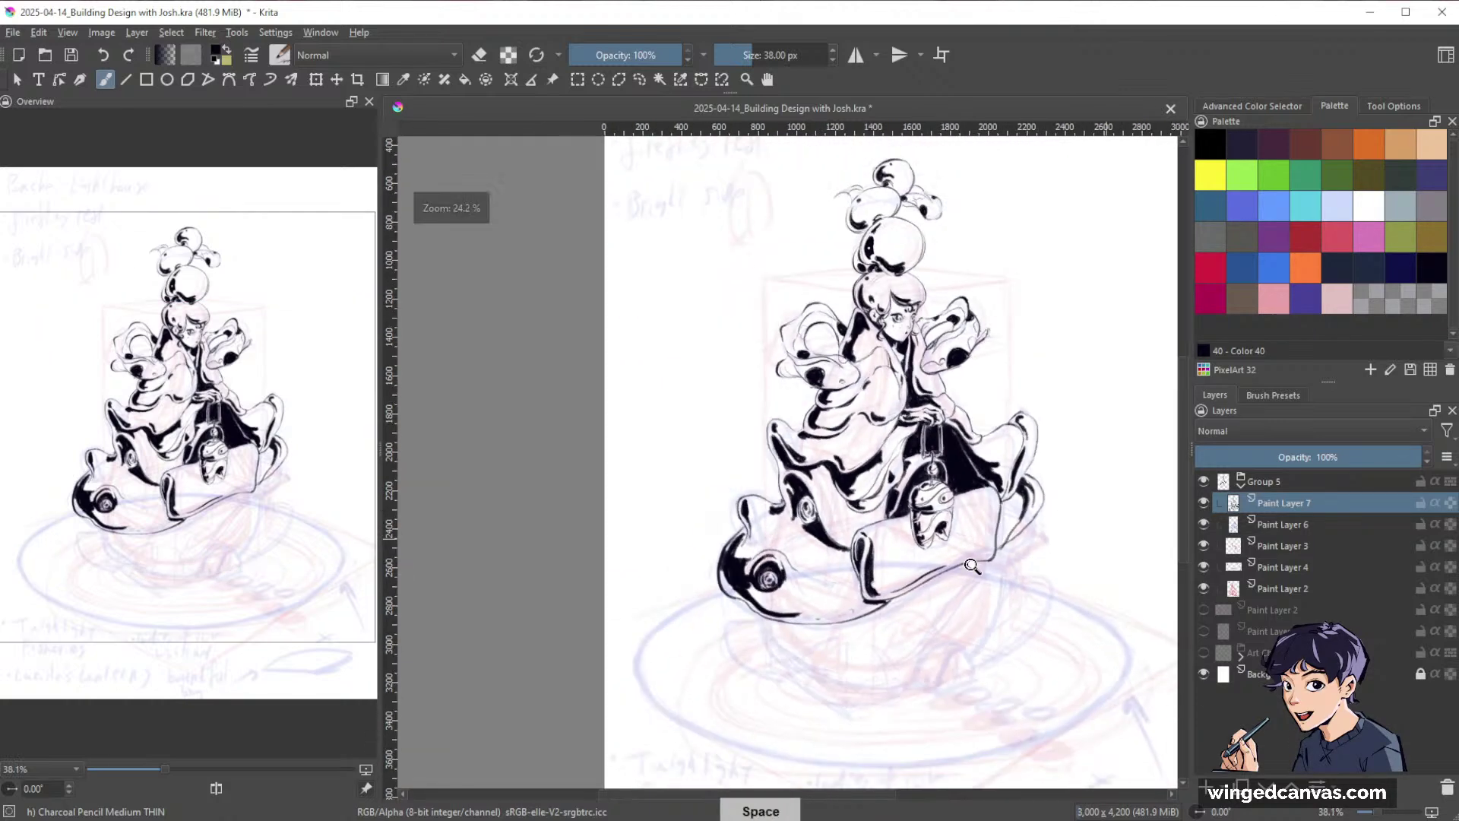
pyautogui.moveTo(985, 566); pyautogui.dragTo(1013, 442)
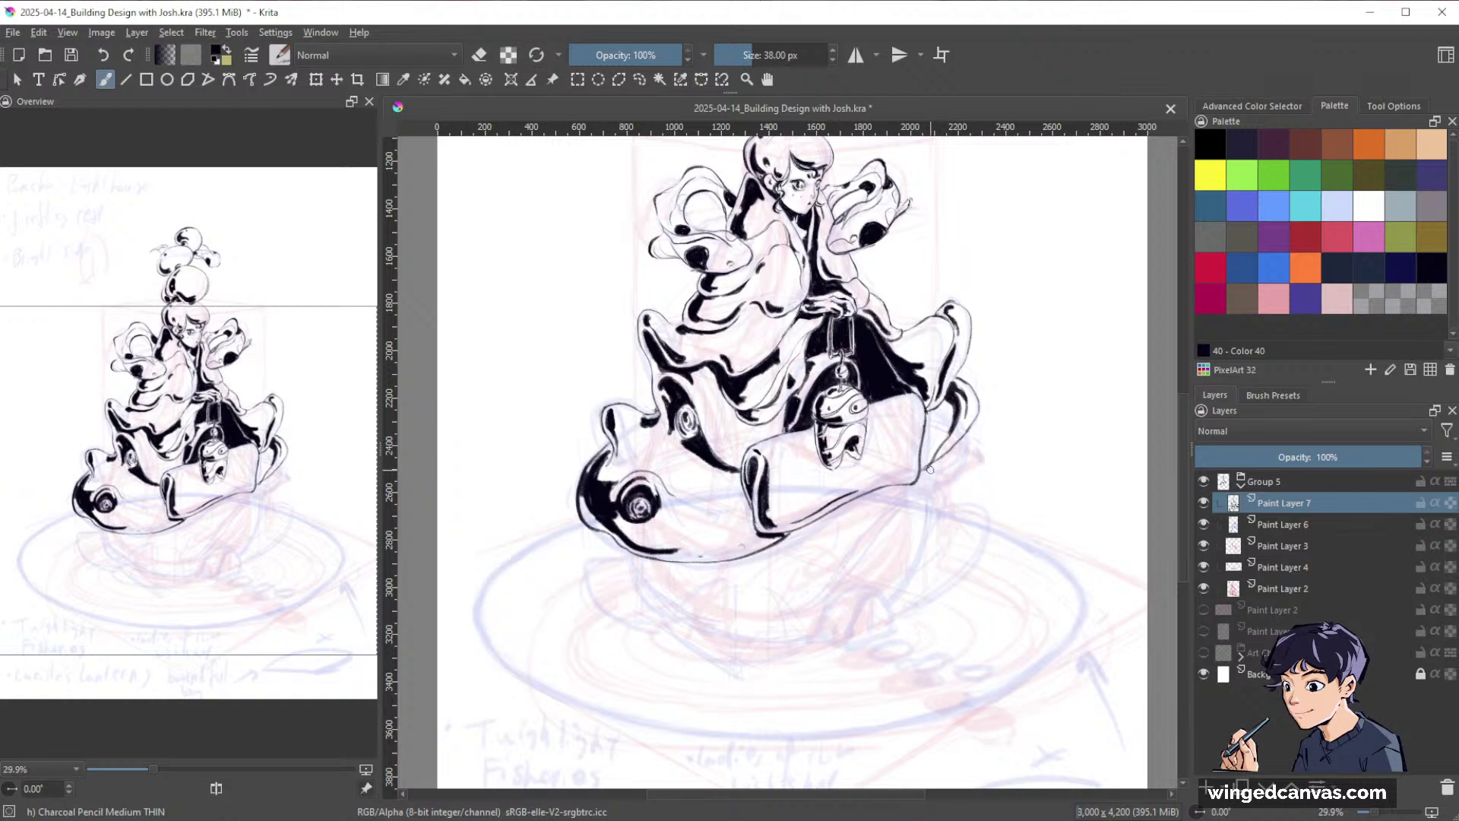
pyautogui.moveTo(933, 471); pyautogui.dragTo(926, 518)
pyautogui.press('/')
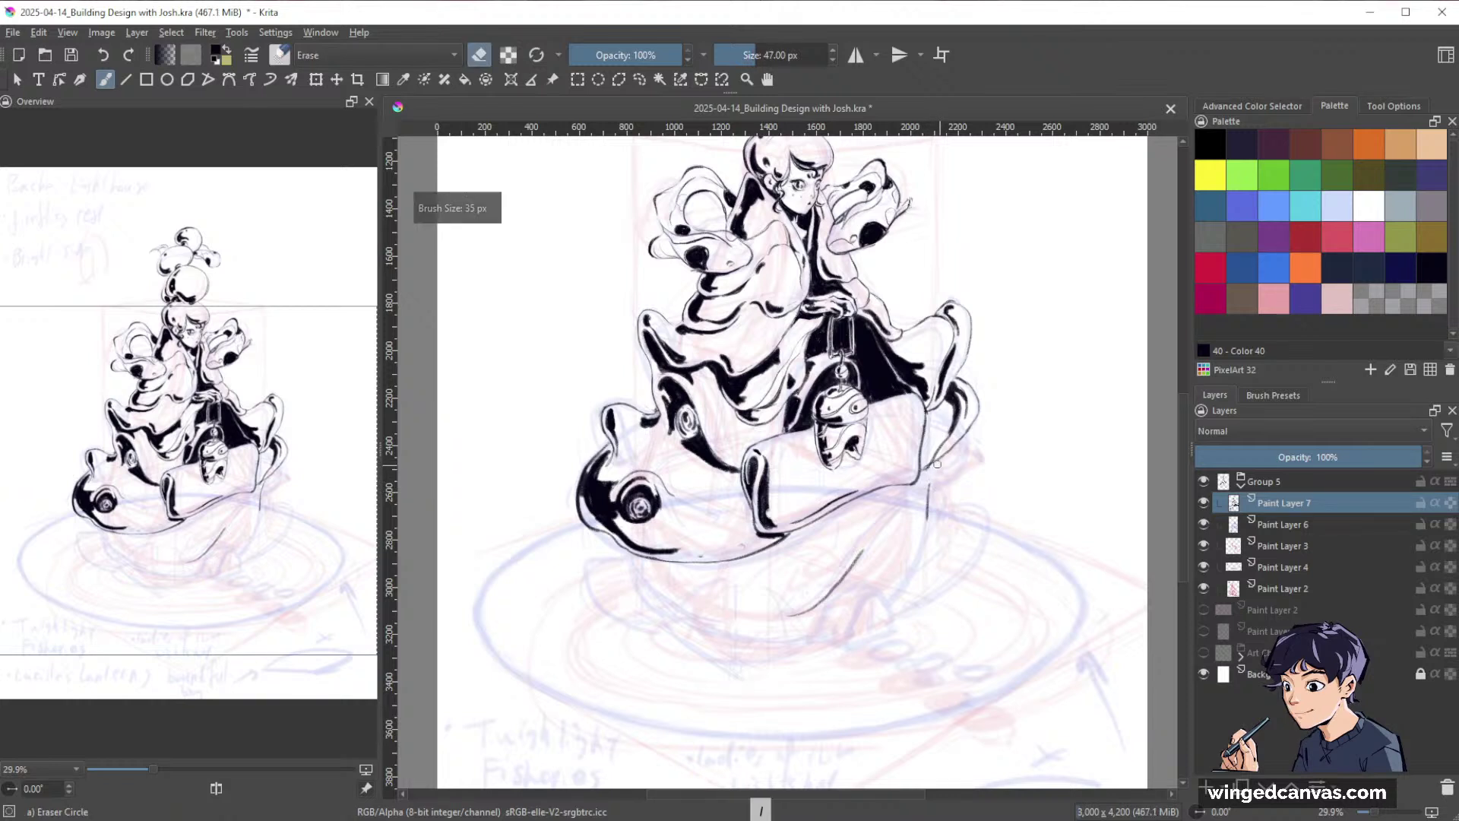
pyautogui.press('/')
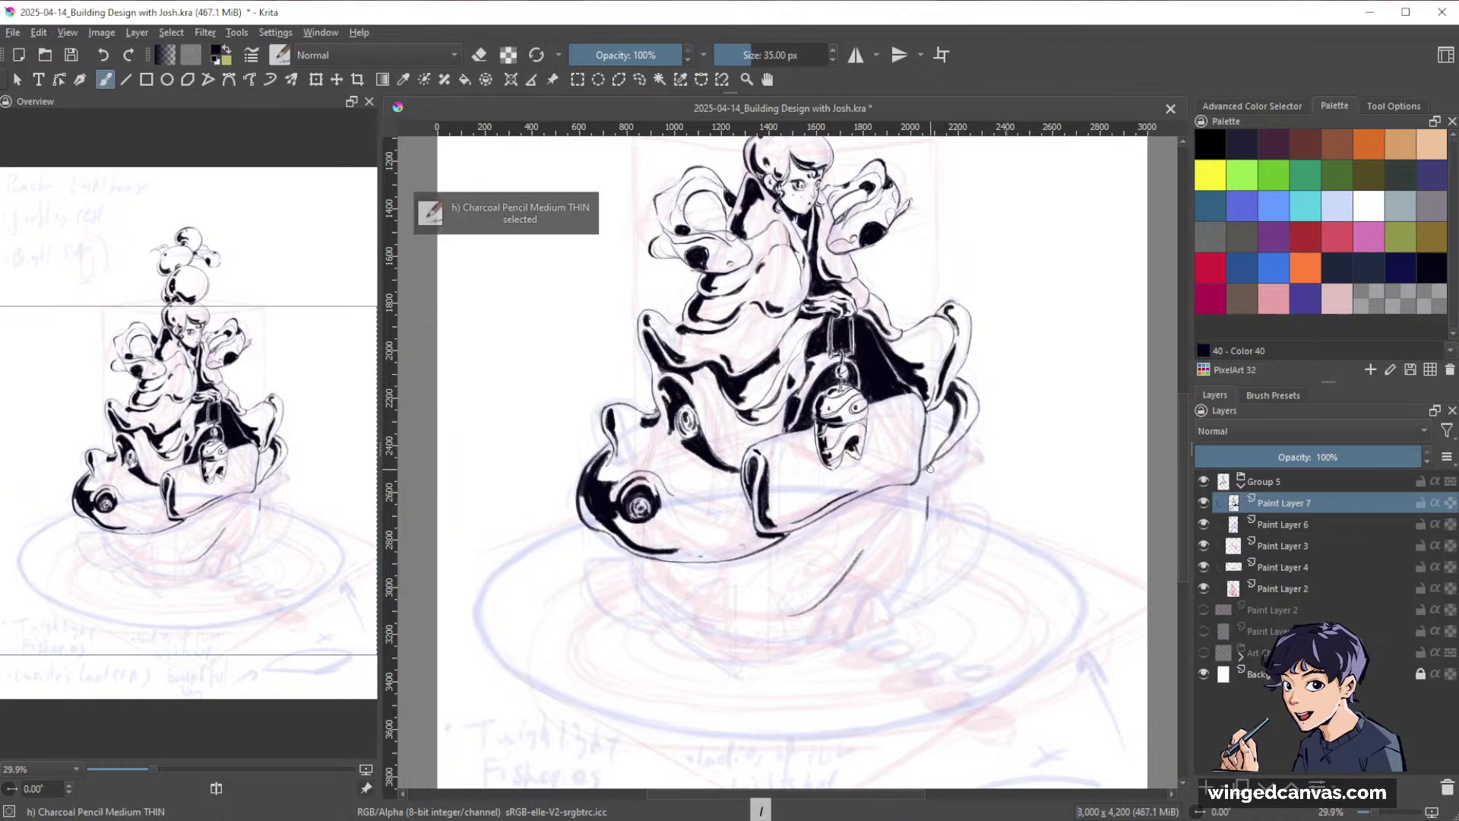
# Join the cup's right outline to the block, extend it downward and ink the cup's left side curve.
pyautogui.moveTo(929, 467); pyautogui.dragTo(927, 488)
pyautogui.press('e')
pyautogui.press('e')
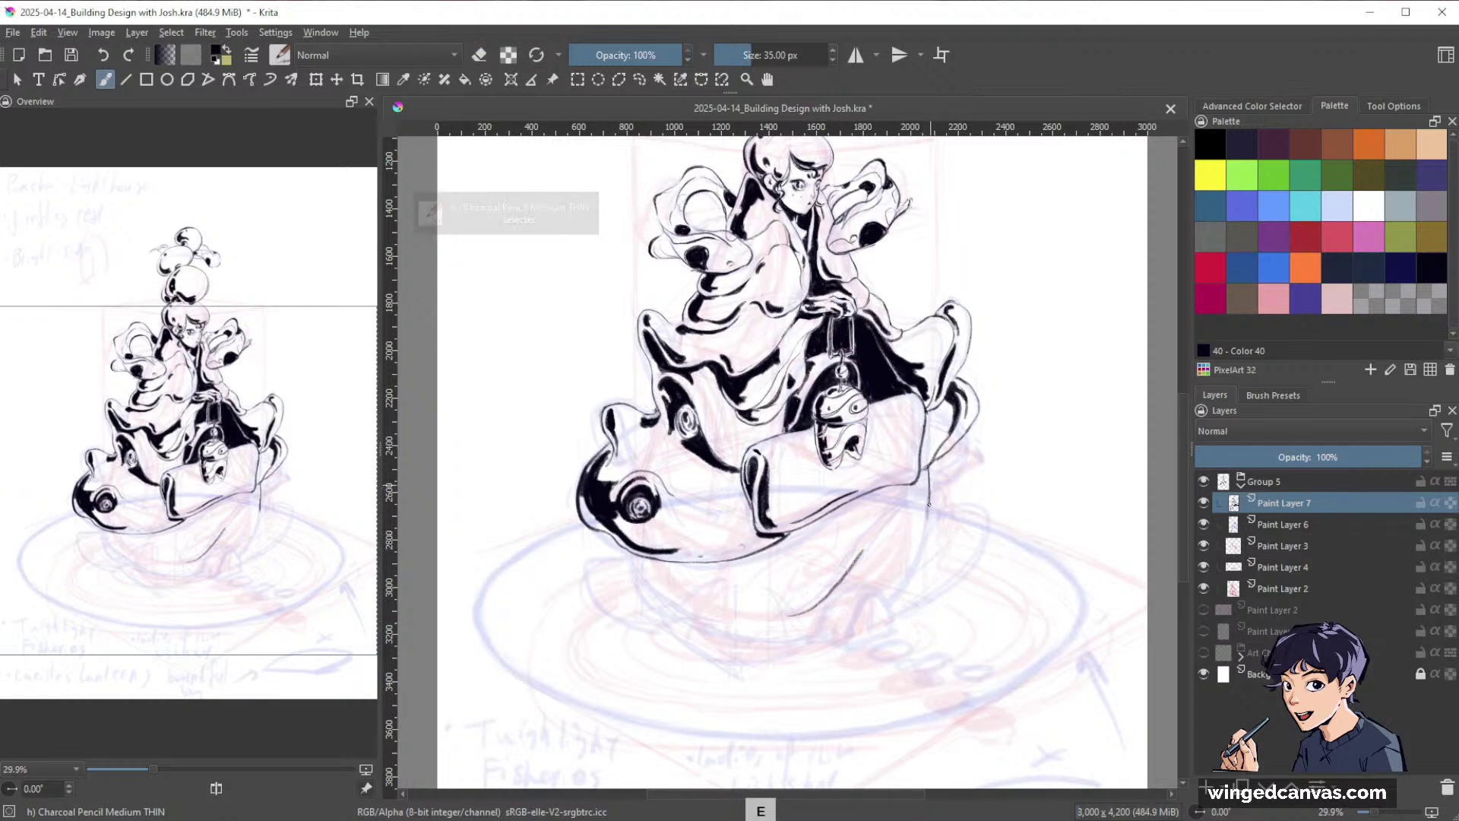
pyautogui.moveTo(927, 508); pyautogui.dragTo(906, 583)
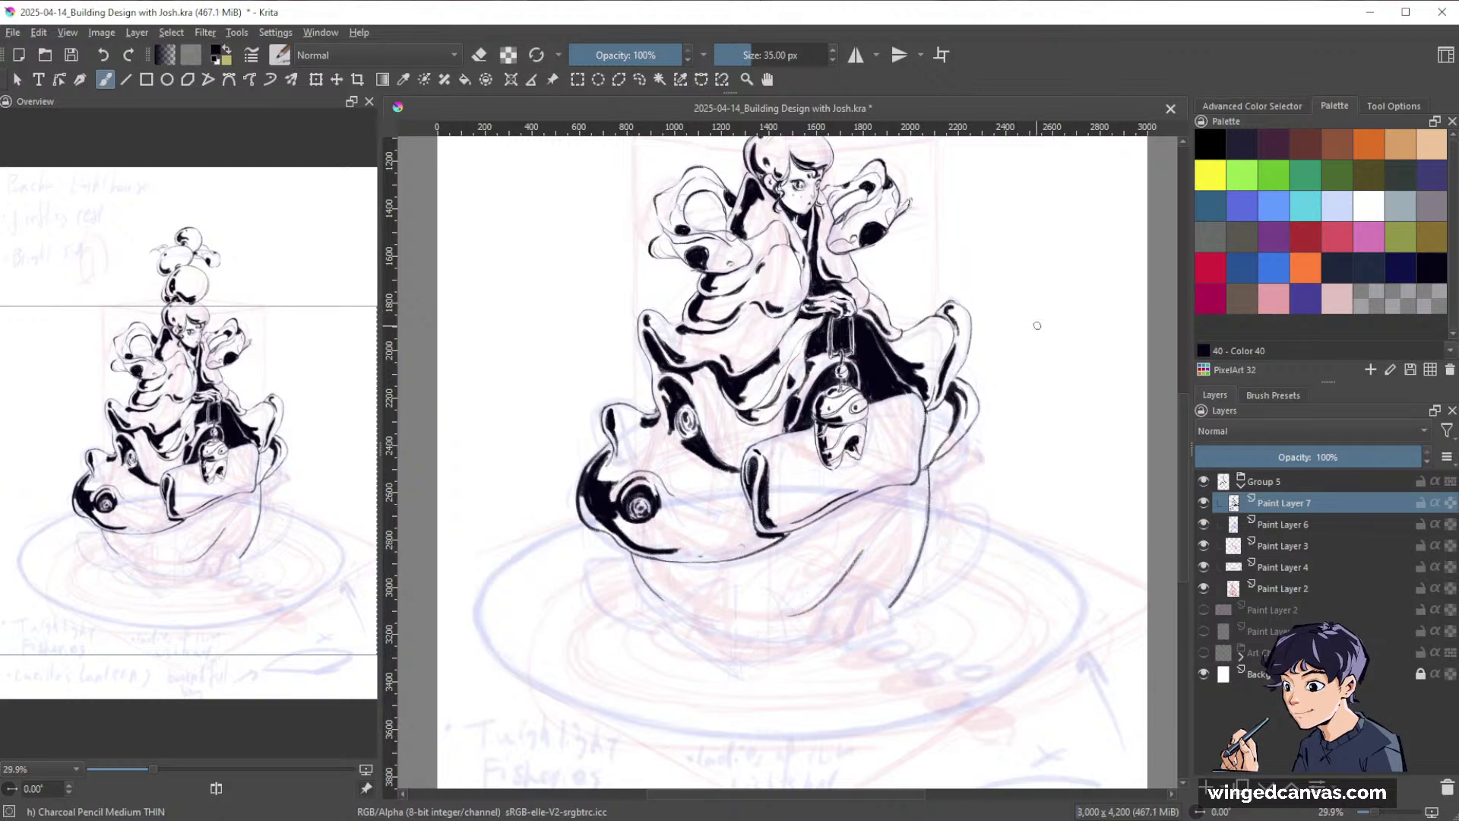
# Ink the curve joining the cup's left side to its bottom.
pyautogui.hotkey('shift', 'space')
pyautogui.moveTo(1036, 326); pyautogui.dragTo(827, 630)
pyautogui.press('space')
pyautogui.moveTo(866, 501); pyautogui.dragTo(917, 637)
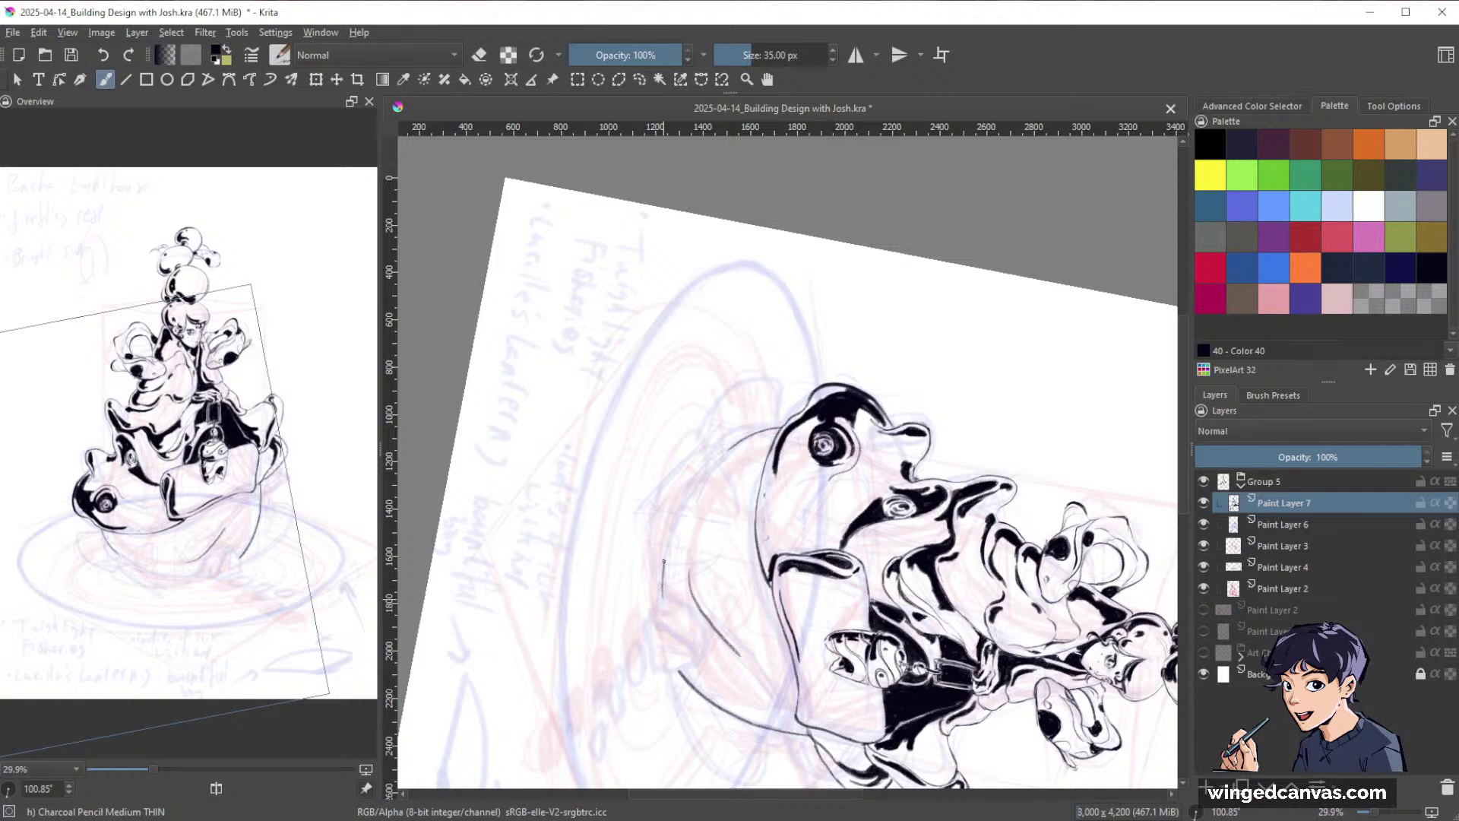
pyautogui.moveTo(663, 563); pyautogui.dragTo(730, 448)
# Smooth the cup's lower left outline by alternately erasing its edge and redrawing the curve.
pyautogui.hotkey('shift', 'space')
pyautogui.moveTo(952, 529)
pyautogui.mouseDown()
pyautogui.moveTo(961, 666)
pyautogui.moveTo(712, 469)
pyautogui.moveTo(737, 426)
pyautogui.moveTo(706, 416)
pyautogui.moveTo(663, 578)
pyautogui.moveTo(668, 645)
pyautogui.moveTo(668, 508)
pyautogui.moveTo(723, 423)
pyautogui.mouseUp()
pyautogui.hotkey('ctrl', 'space')
pyautogui.press('e')
pyautogui.press('e')
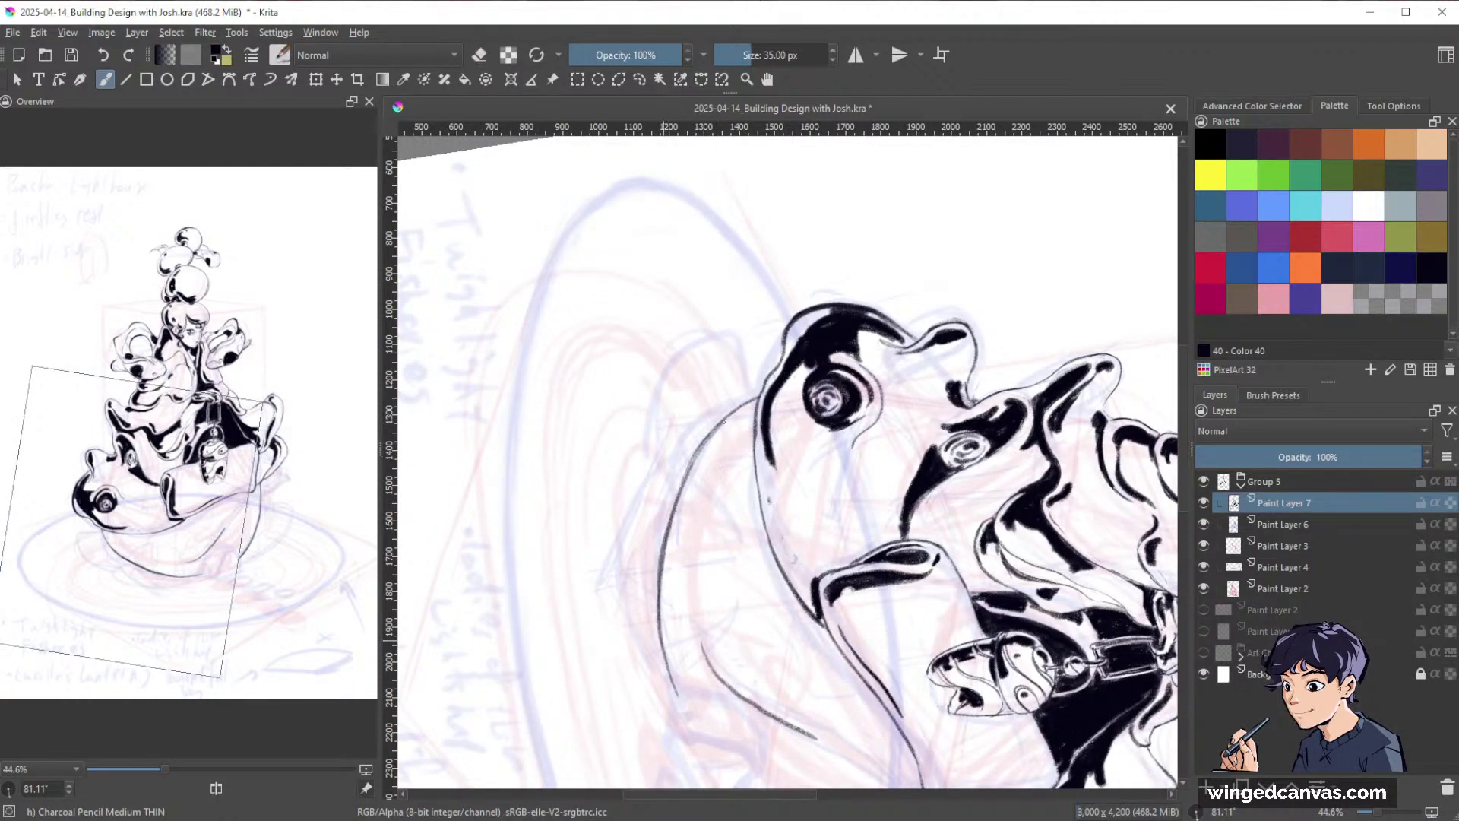
pyautogui.press('e')
pyautogui.moveTo(659, 608)
pyautogui.mouseDown()
pyautogui.moveTo(687, 479)
pyautogui.moveTo(728, 423)
pyautogui.mouseUp()
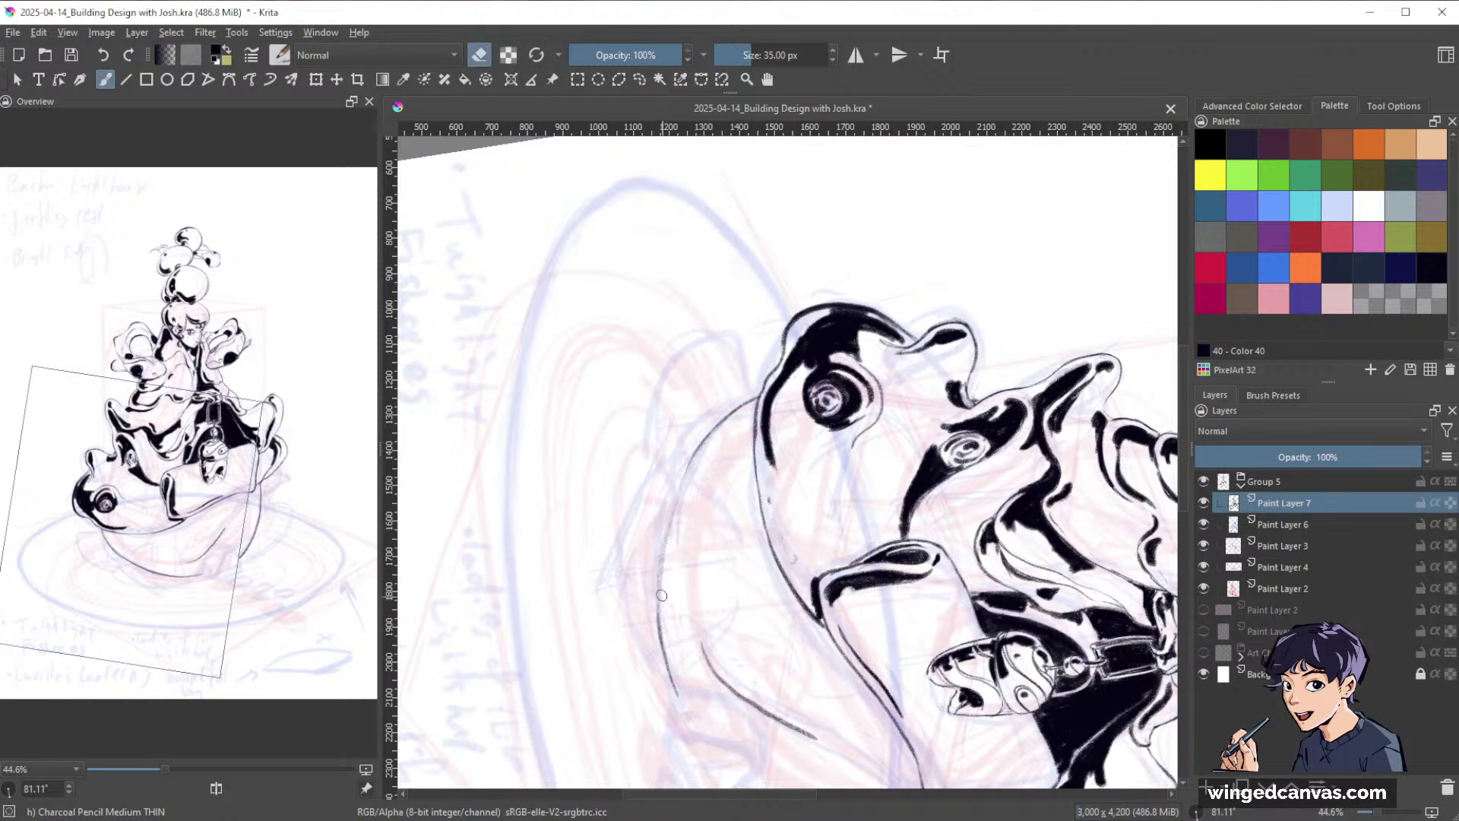
pyautogui.press('e')
pyautogui.moveTo(659, 621)
pyautogui.mouseDown()
pyautogui.moveTo(702, 441)
pyautogui.moveTo(668, 526)
pyautogui.mouseUp()
# Reduce the brush size to 26 px and touch up the cup's lower outline with fine ink and eraser strokes.
pyautogui.press('[')
pyautogui.press('[')
pyautogui.press('[')
pyautogui.press('[')
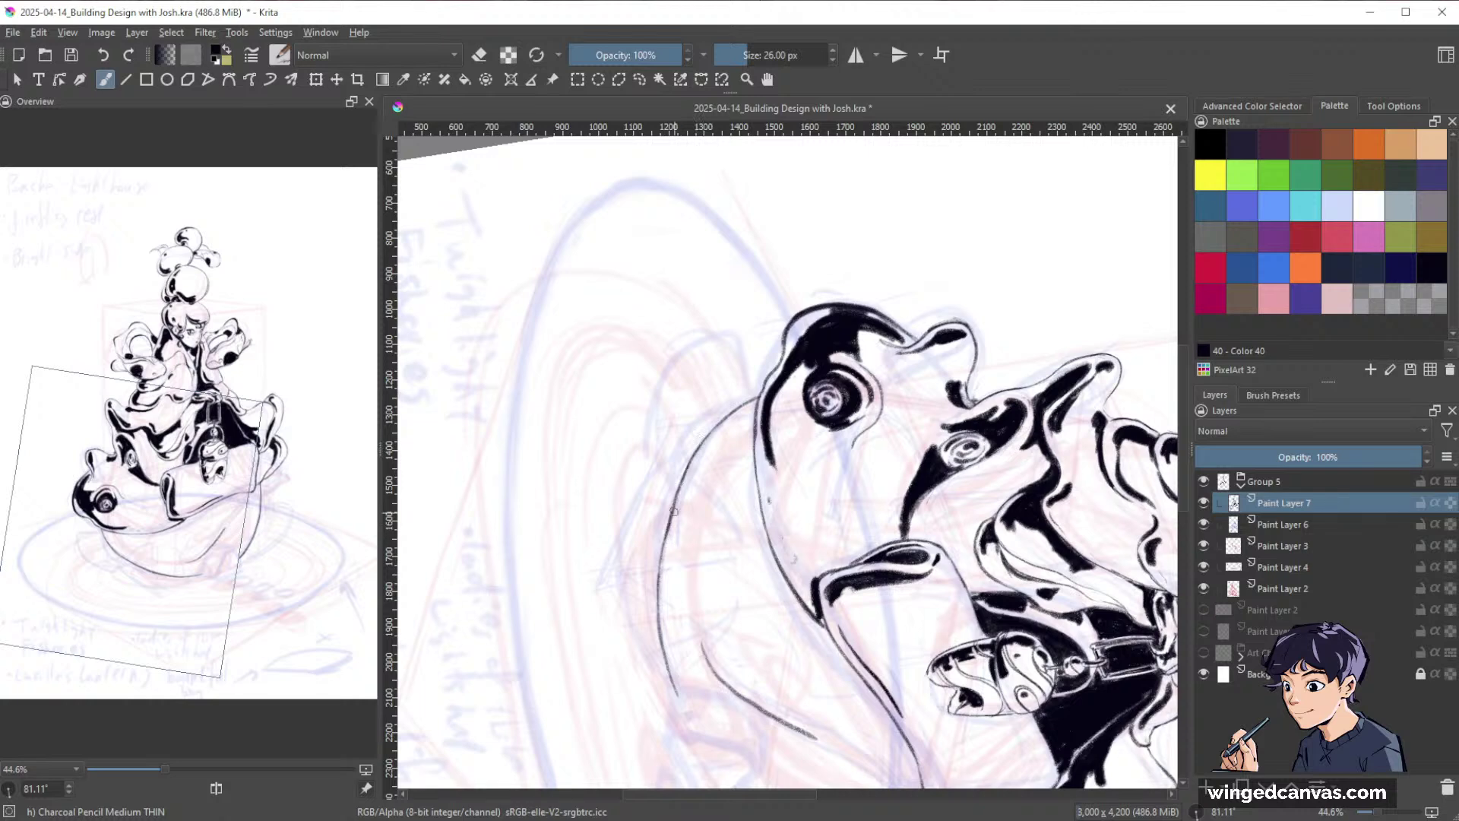
pyautogui.moveTo(935, 627)
pyautogui.mouseDown()
pyautogui.moveTo(964, 339)
pyautogui.moveTo(985, 352)
pyautogui.moveTo(888, 408)
pyautogui.mouseUp()
pyautogui.press('e')
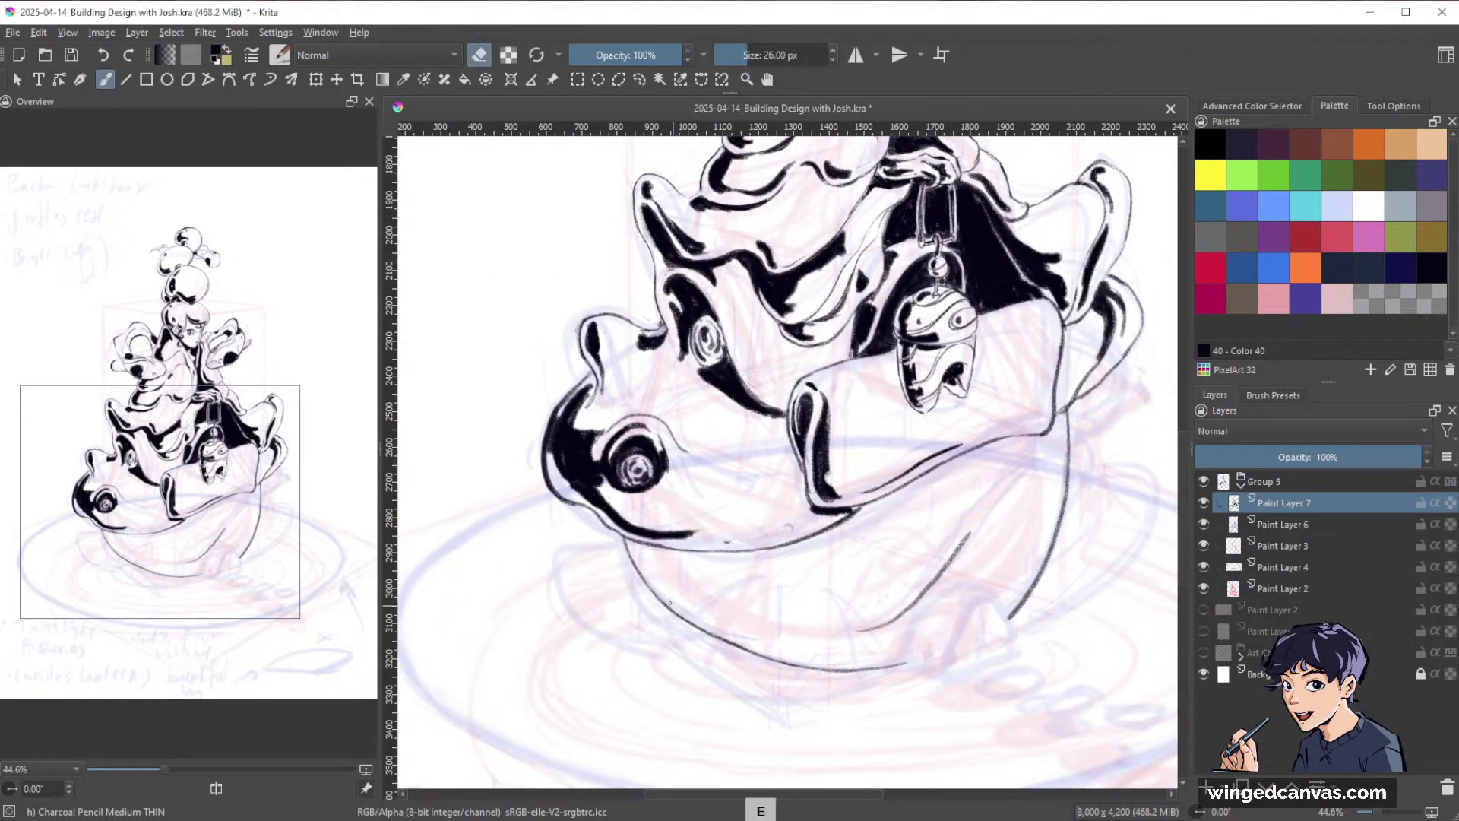
pyautogui.press('e')
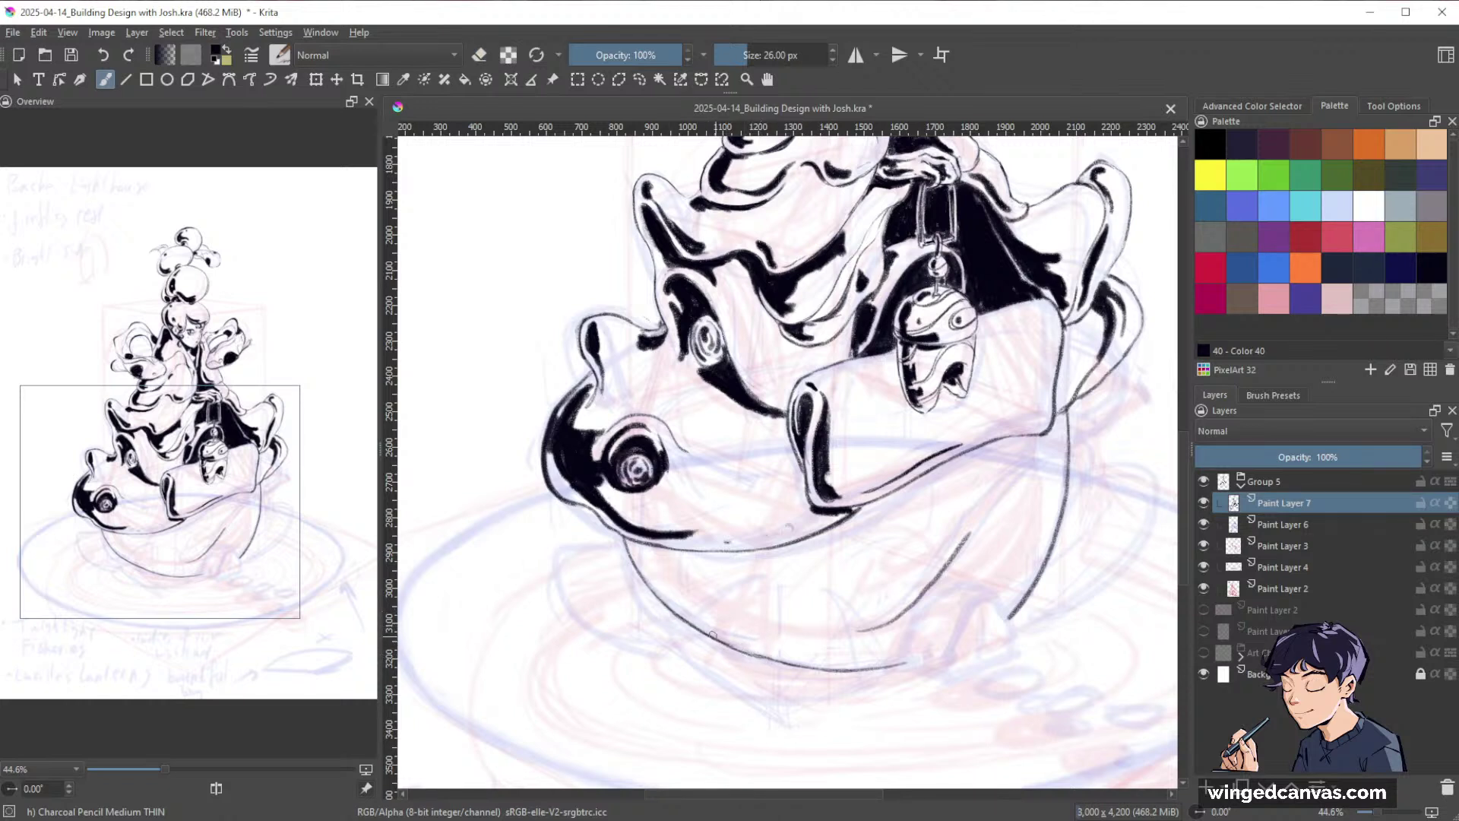
pyautogui.press('space')
pyautogui.moveTo(1068, 603); pyautogui.dragTo(915, 647)
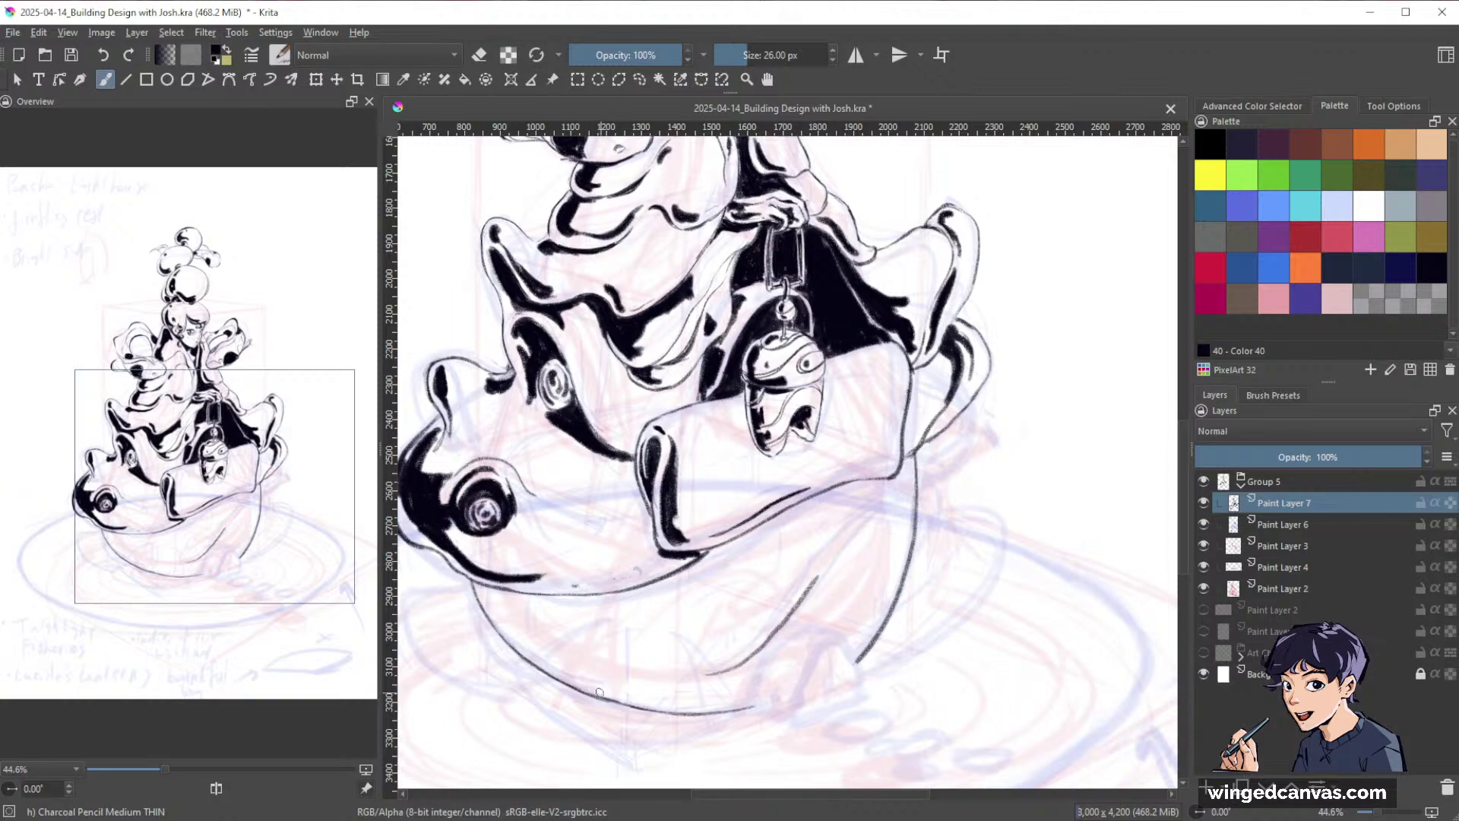
pyautogui.press('e')
pyautogui.press('e')
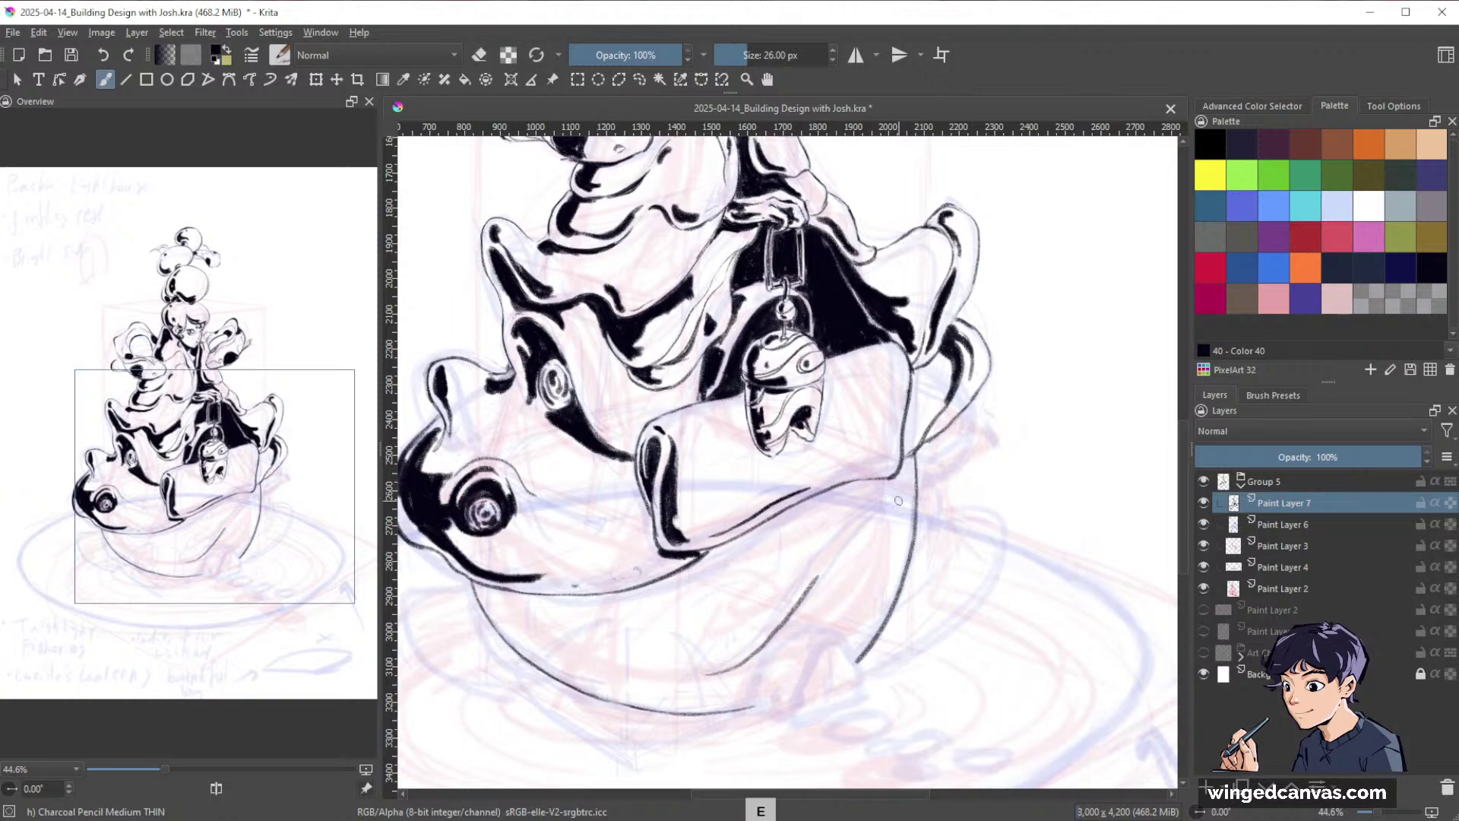
# Ink an upright oval against the cup's right outline, just below the block's lower right corner.
pyautogui.press('space')
pyautogui.moveTo(913, 611)
pyautogui.mouseDown()
pyautogui.moveTo(987, 554)
pyautogui.moveTo(941, 606)
pyautogui.moveTo(951, 560)
pyautogui.mouseUp()
pyautogui.hotkey('ctrl', 'space')
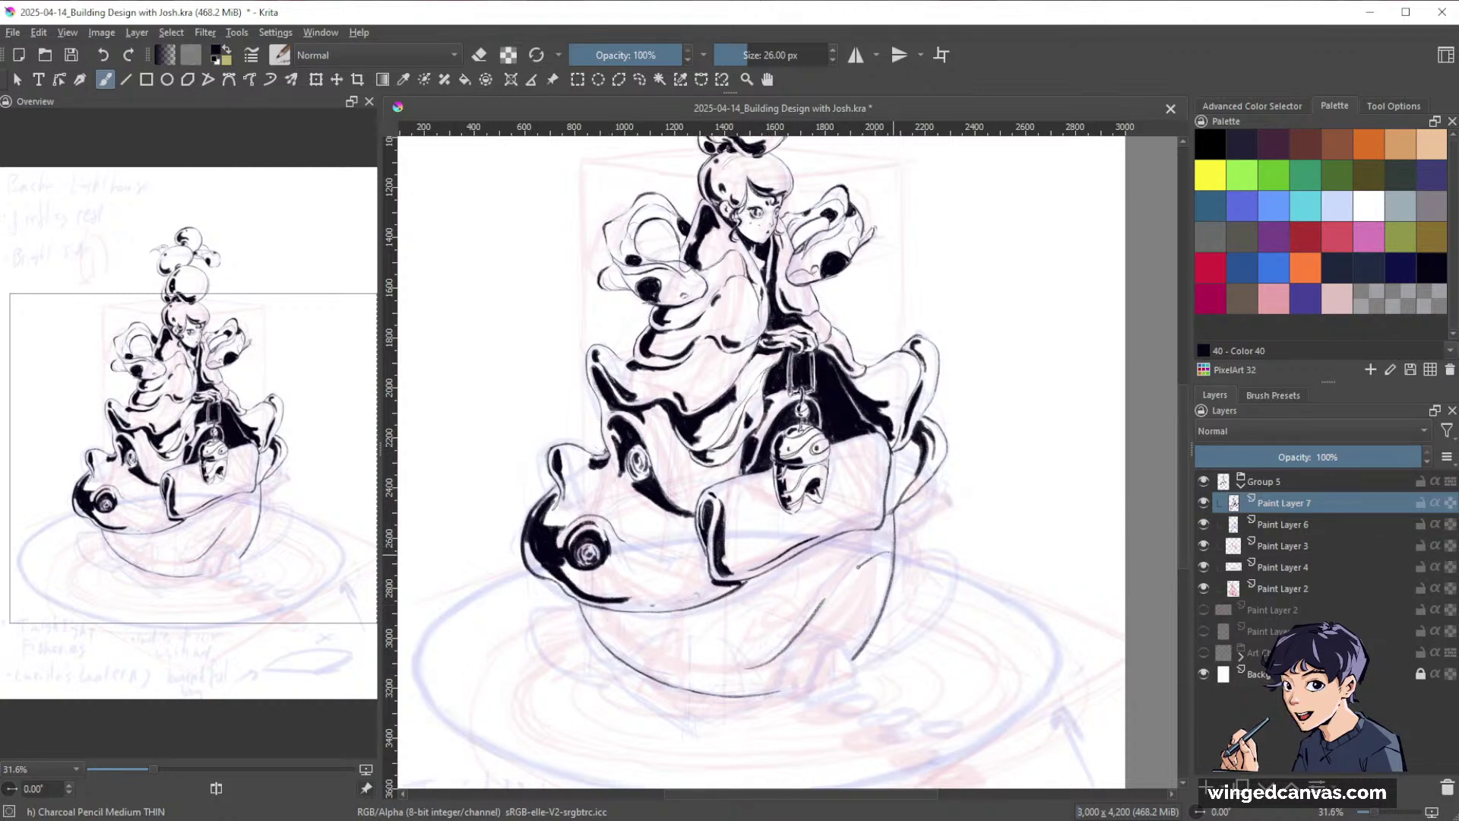
pyautogui.moveTo(846, 587); pyautogui.dragTo(839, 614)
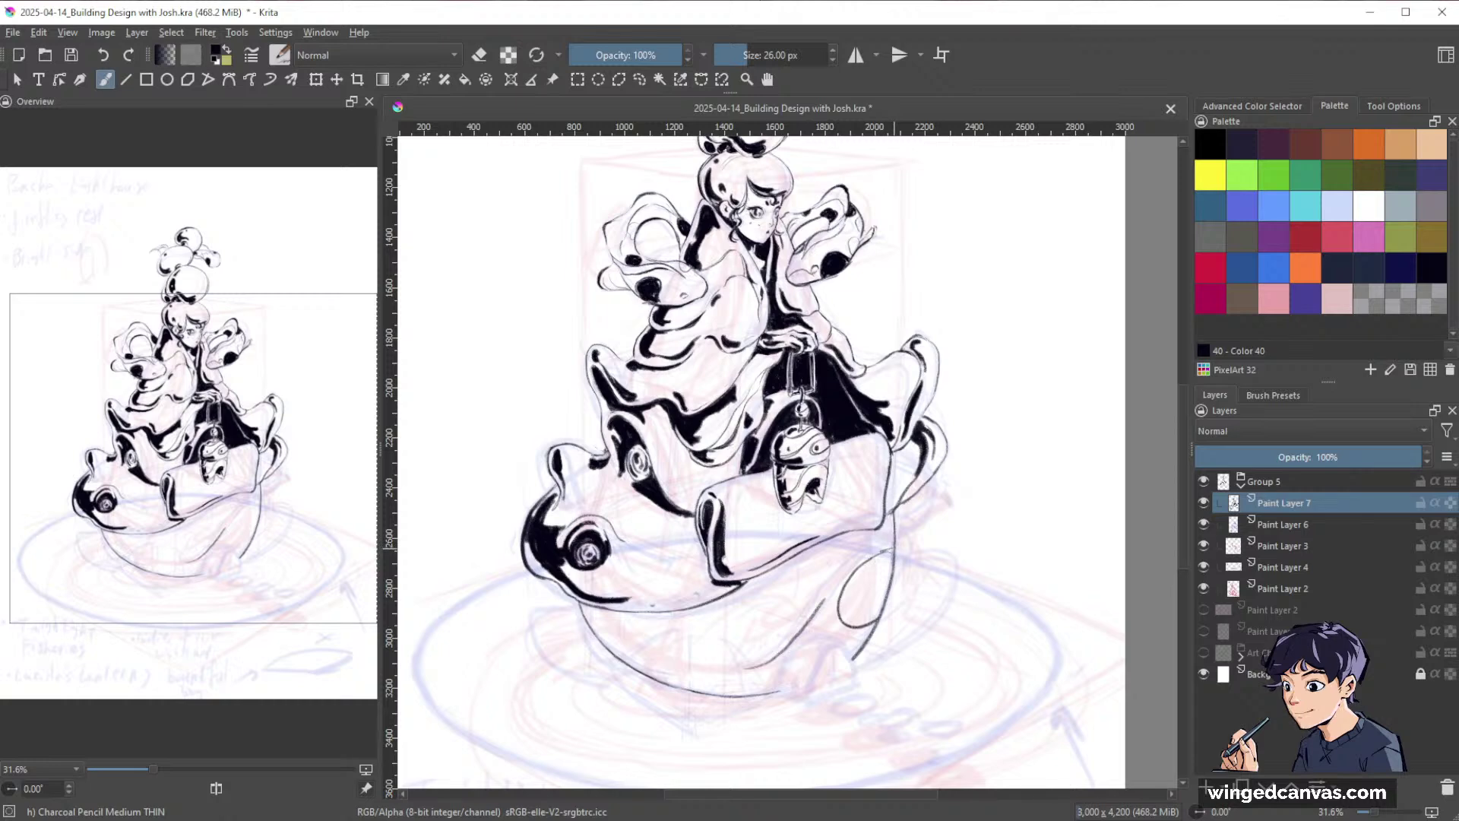
pyautogui.moveTo(914, 577); pyautogui.dragTo(972, 528)
pyautogui.moveTo(850, 536)
pyautogui.mouseDown()
pyautogui.moveTo(887, 524)
pyautogui.moveTo(805, 571)
pyautogui.moveTo(882, 529)
pyautogui.mouseUp()
pyautogui.press('e')
pyautogui.press('e')
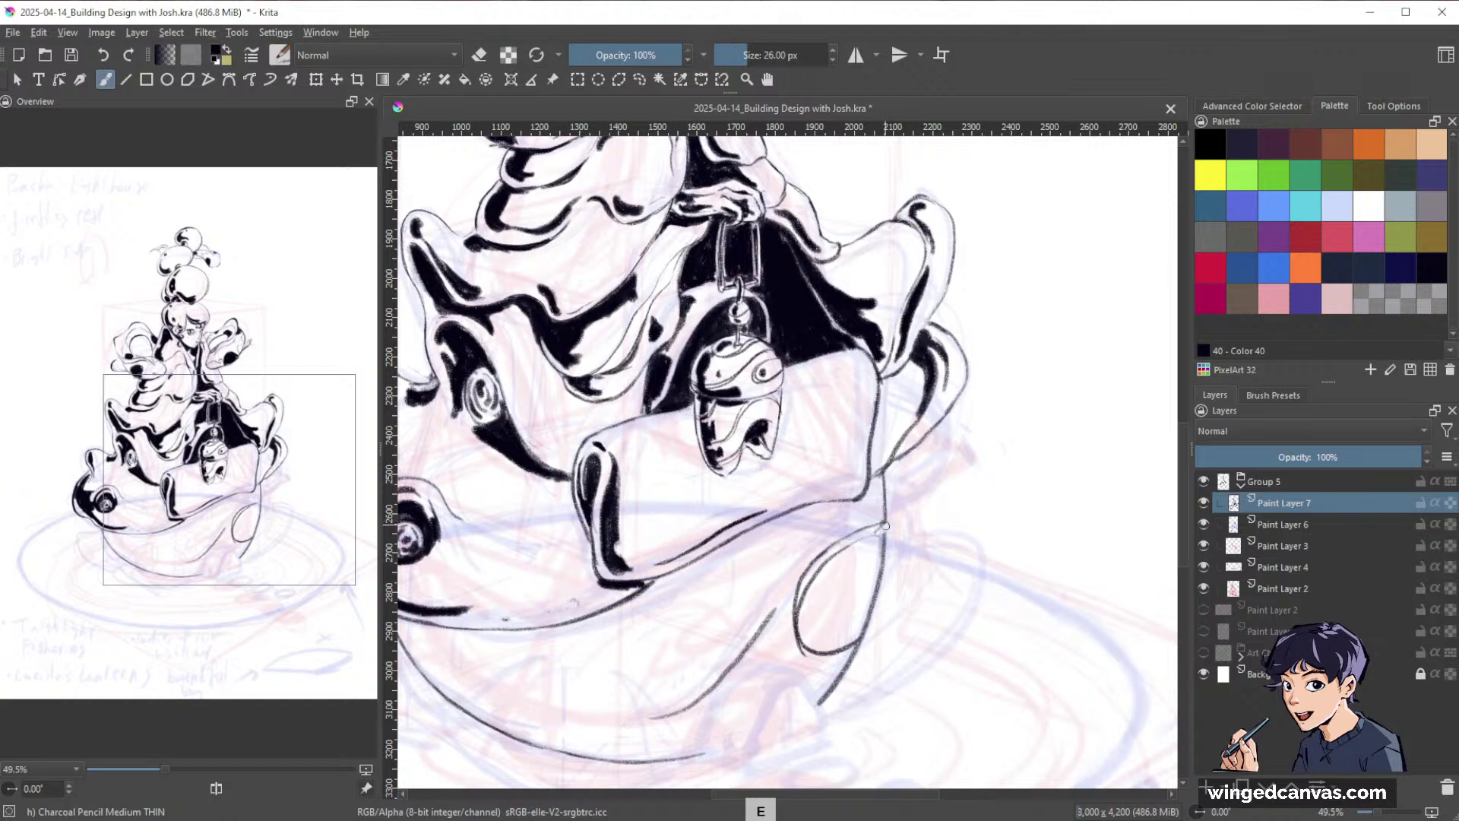
# Reduce the brush size to 20 px and refine the oval's outline with alternating eraser and ink strokes.
pyautogui.press('e')
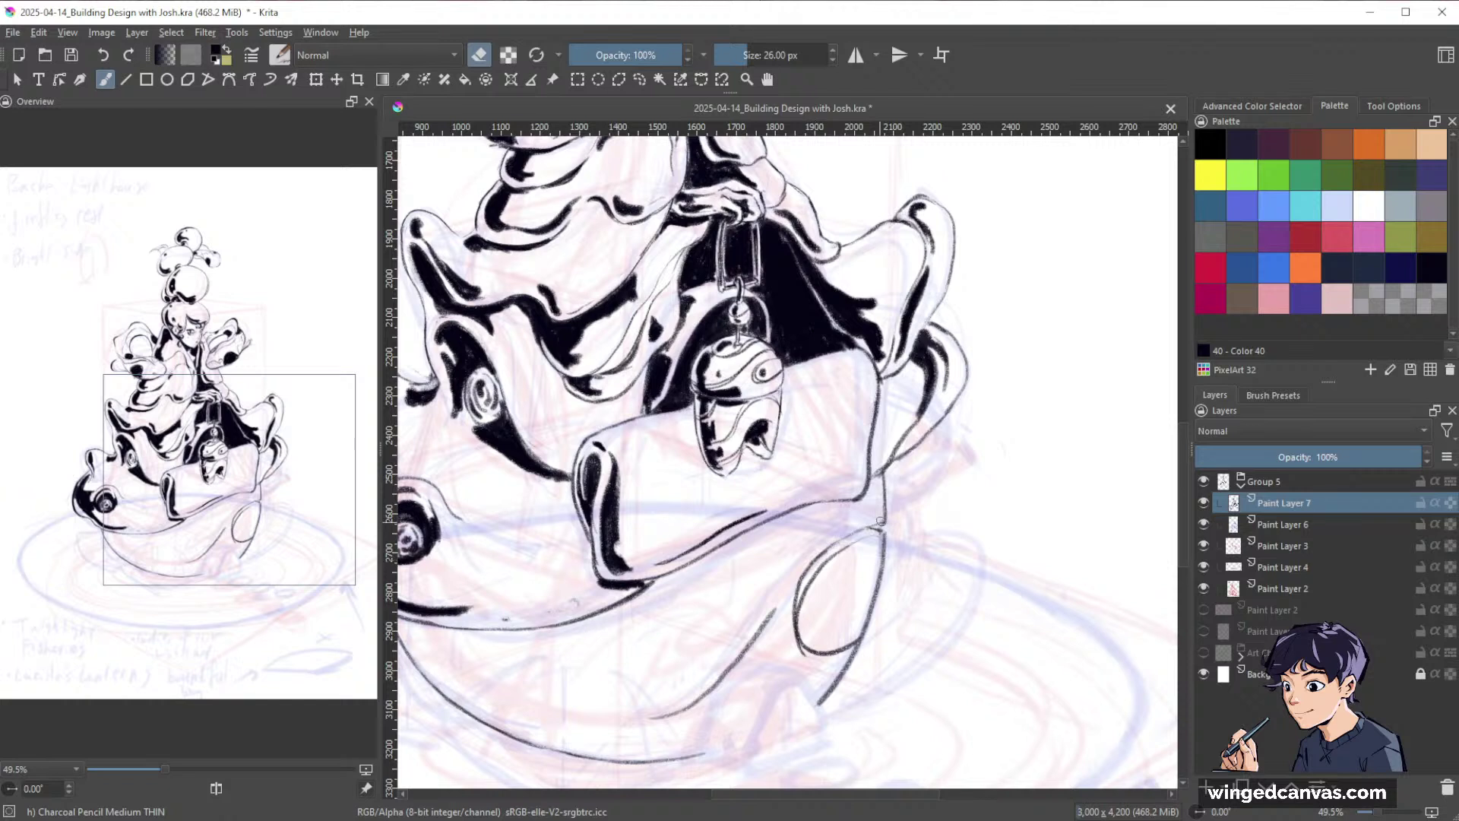
pyautogui.press('e')
pyautogui.press('e')
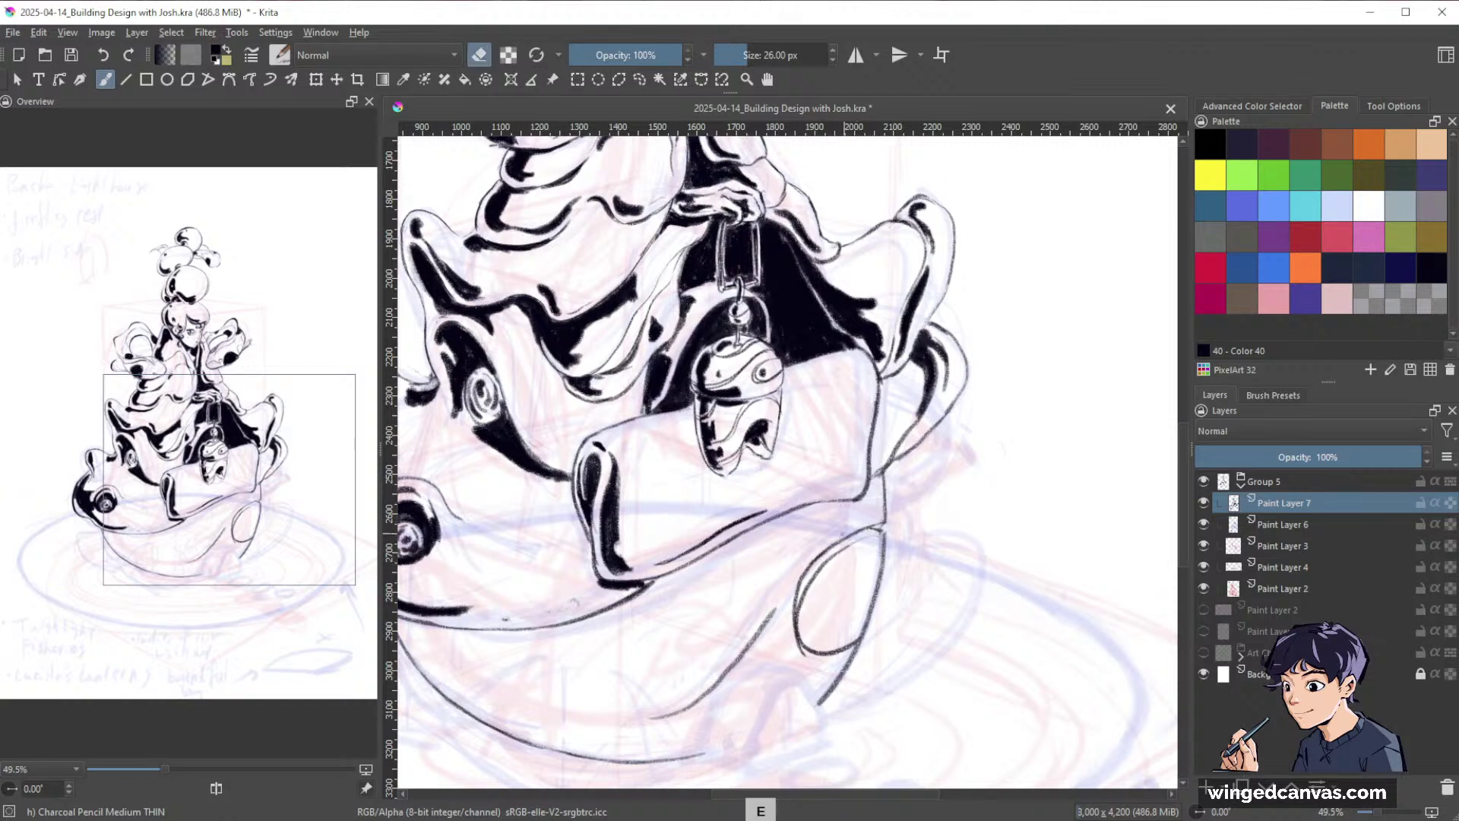
pyautogui.press('e')
pyautogui.press('[')
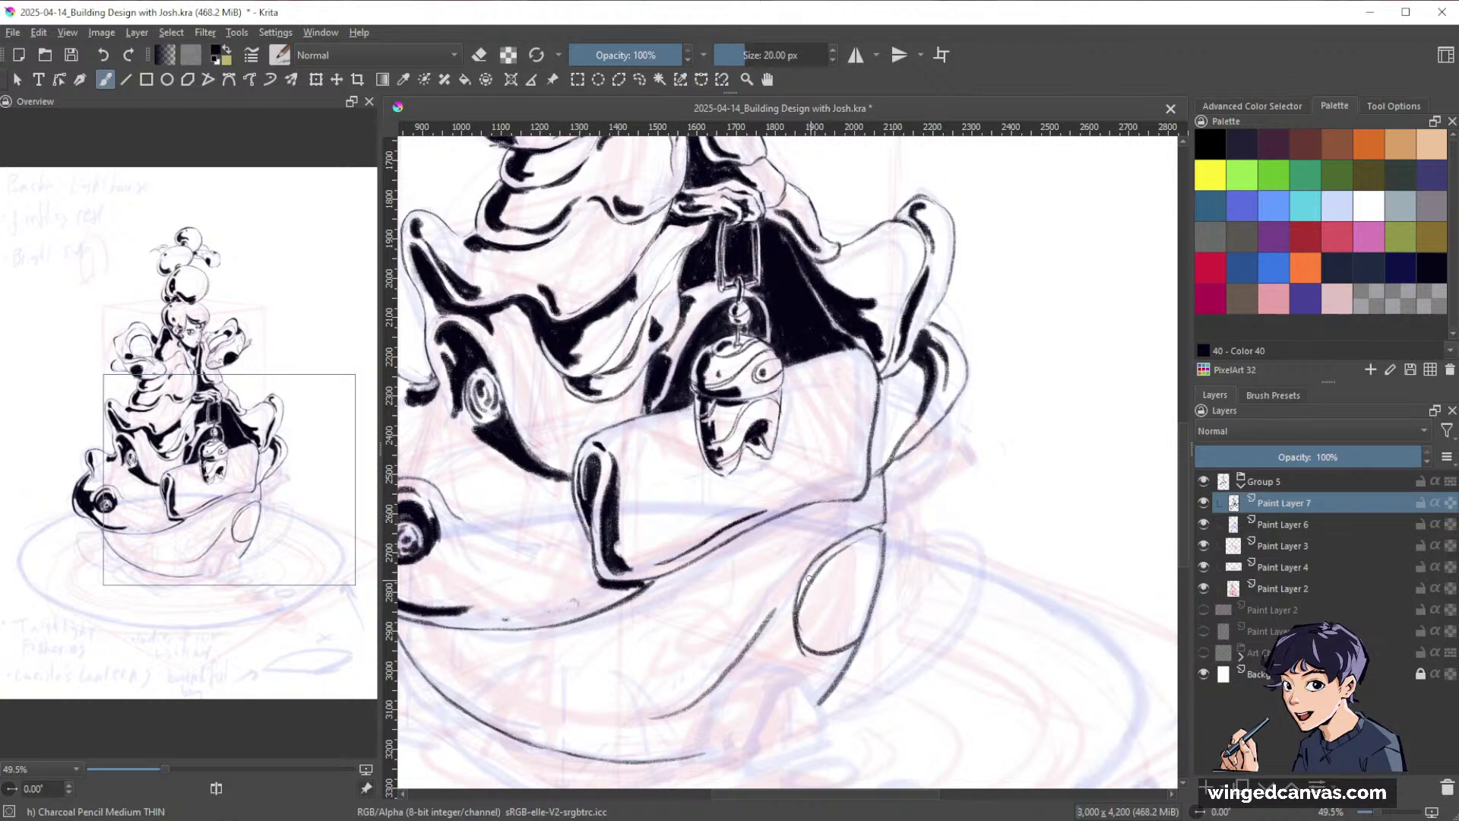
pyautogui.press('e')
pyautogui.press('e')
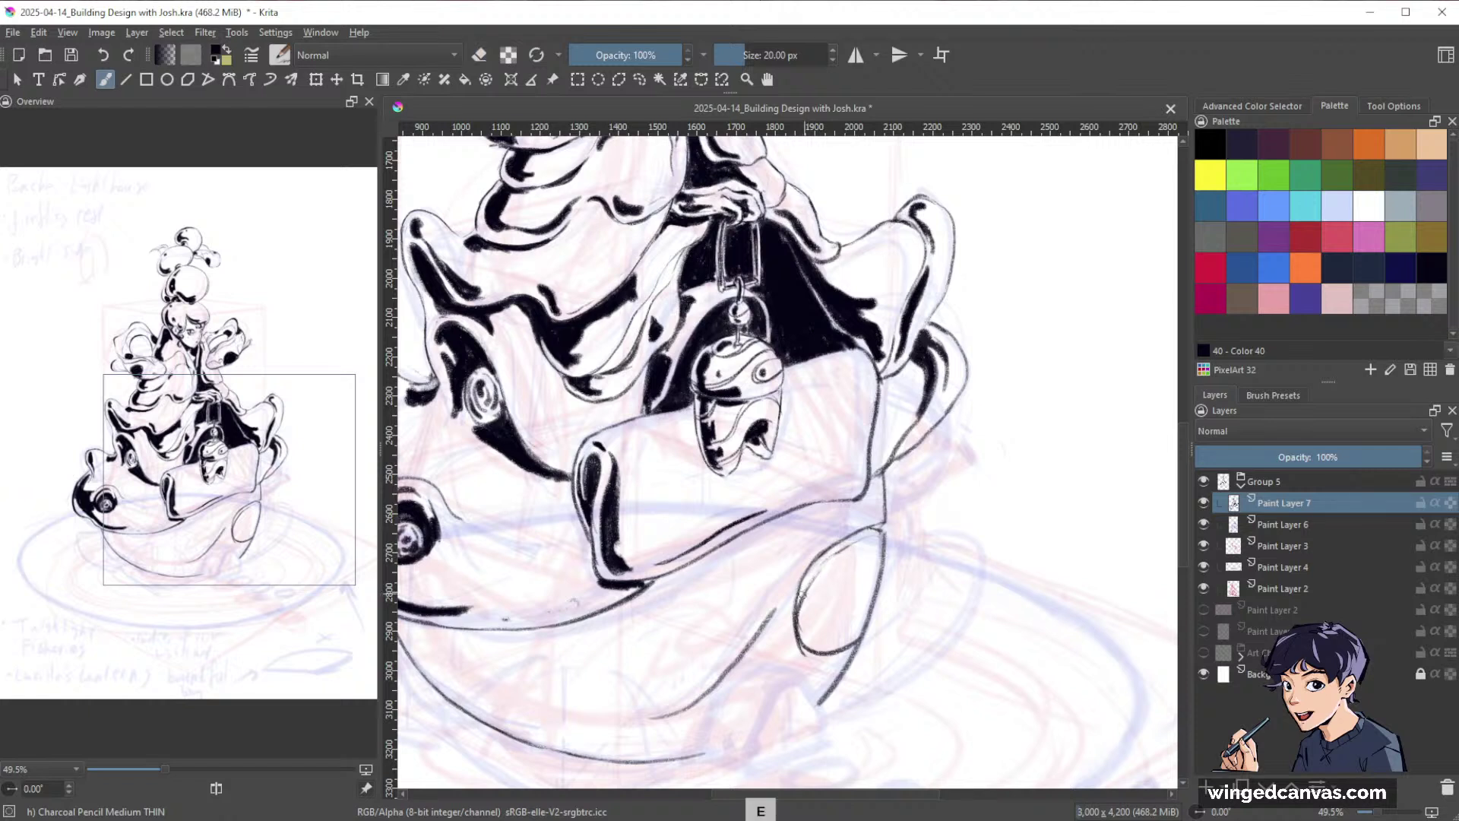
# Clean and thin the oval's left edge by alternately erasing and re-inking it.
pyautogui.moveTo(819, 570); pyautogui.dragTo(961, 483)
pyautogui.press('e')
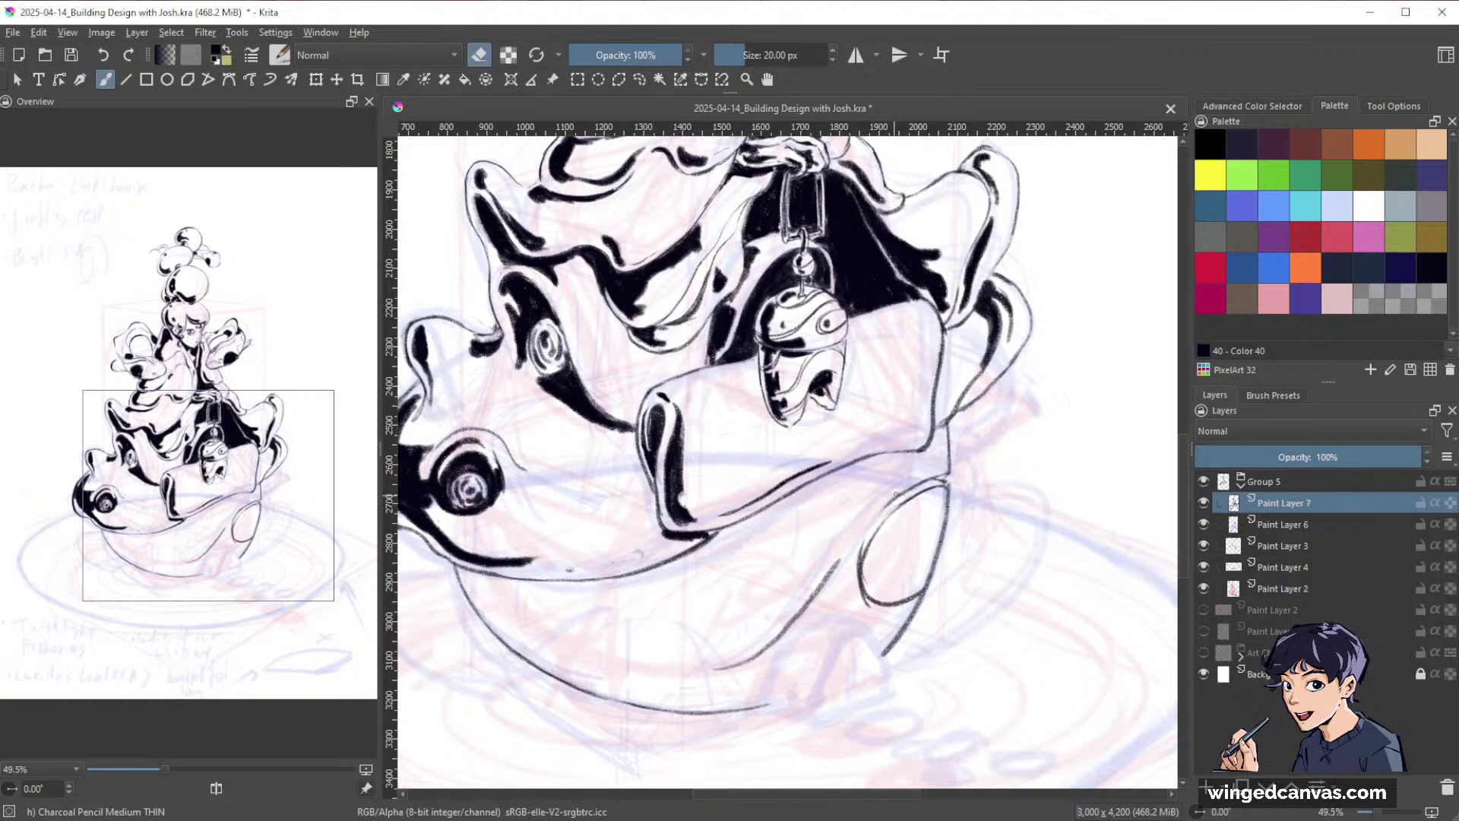
pyautogui.press('e')
pyautogui.press('e')
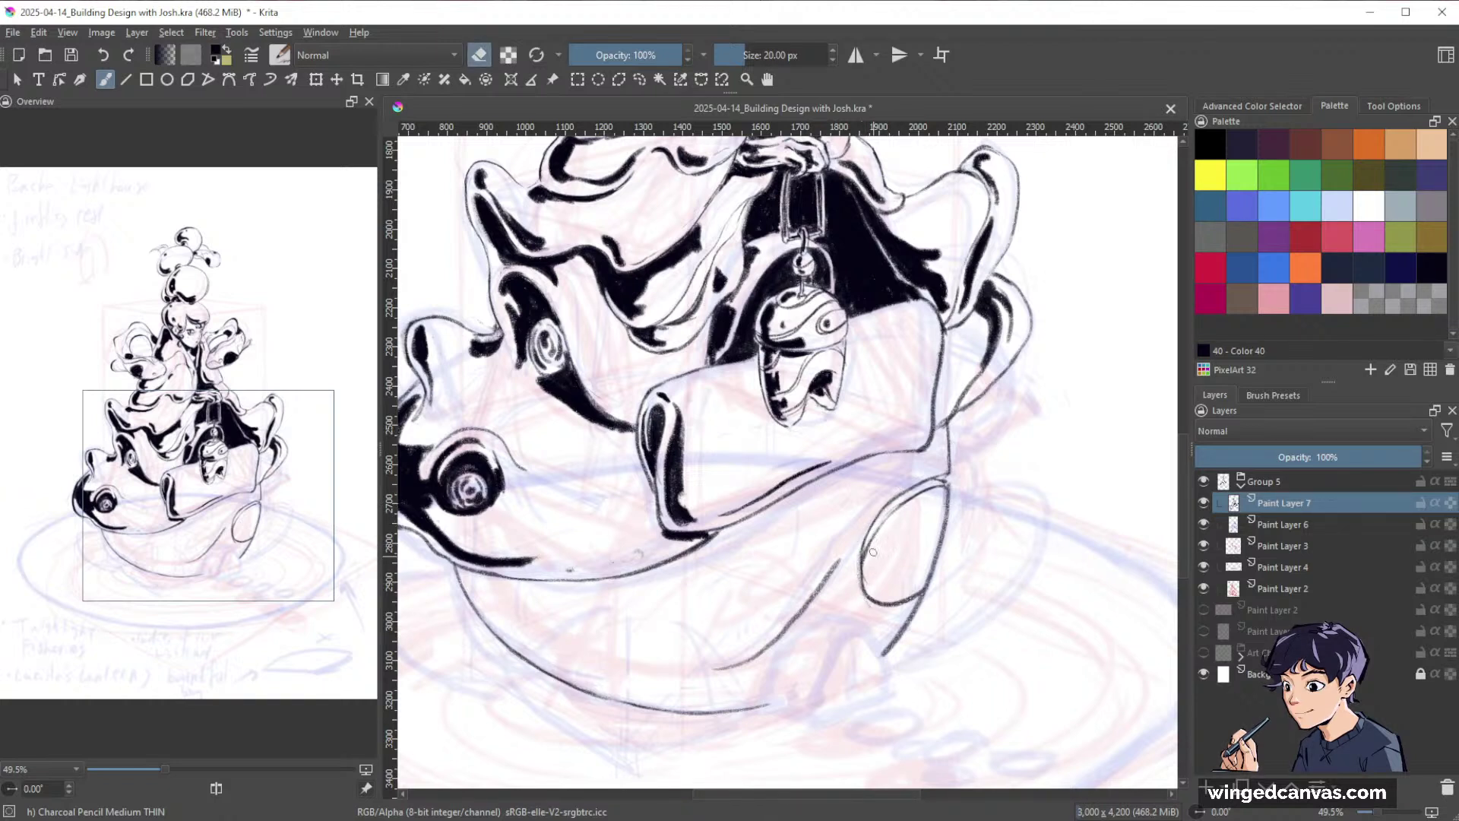
pyautogui.press('space')
pyautogui.moveTo(867, 591); pyautogui.dragTo(854, 542)
pyautogui.press('e')
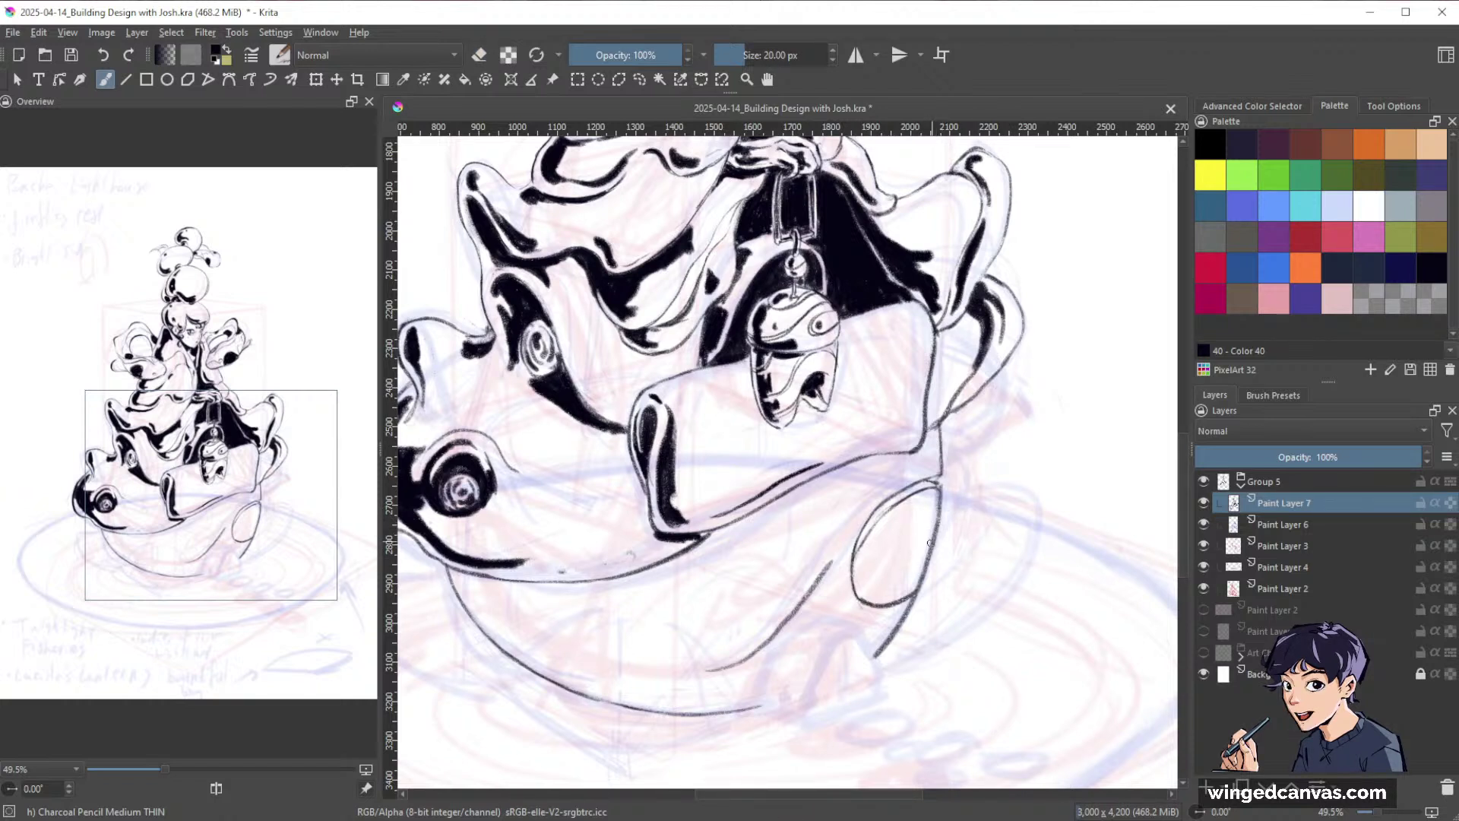
# Ink concentric curves inside the oval on the cup's right side and tidy them with the eraser.
pyautogui.moveTo(935, 514)
pyautogui.mouseDown()
pyautogui.moveTo(883, 550)
pyautogui.moveTo(879, 587)
pyautogui.mouseUp()
pyautogui.moveTo(897, 533); pyautogui.dragTo(888, 595)
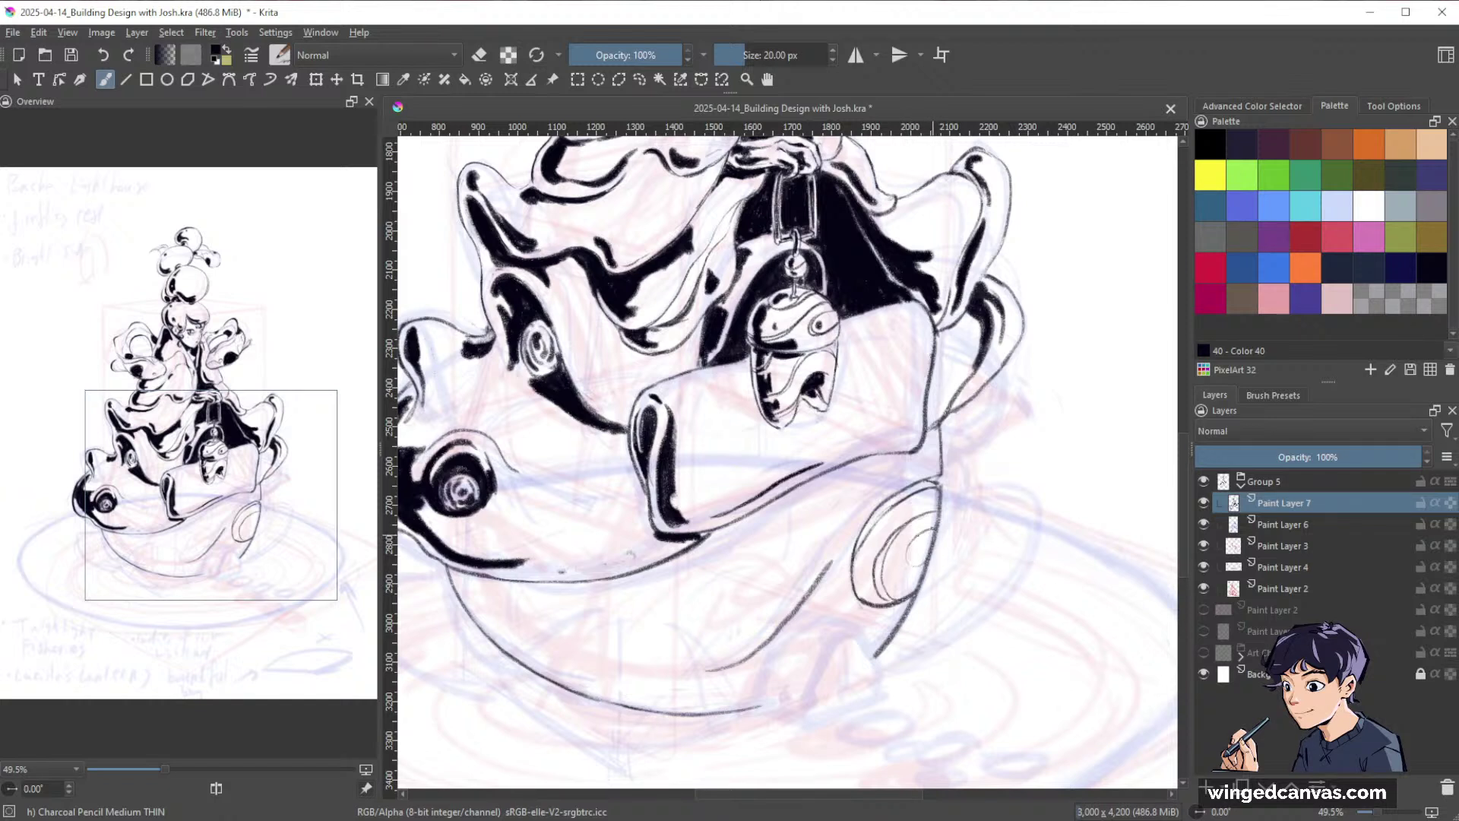
pyautogui.press('e')
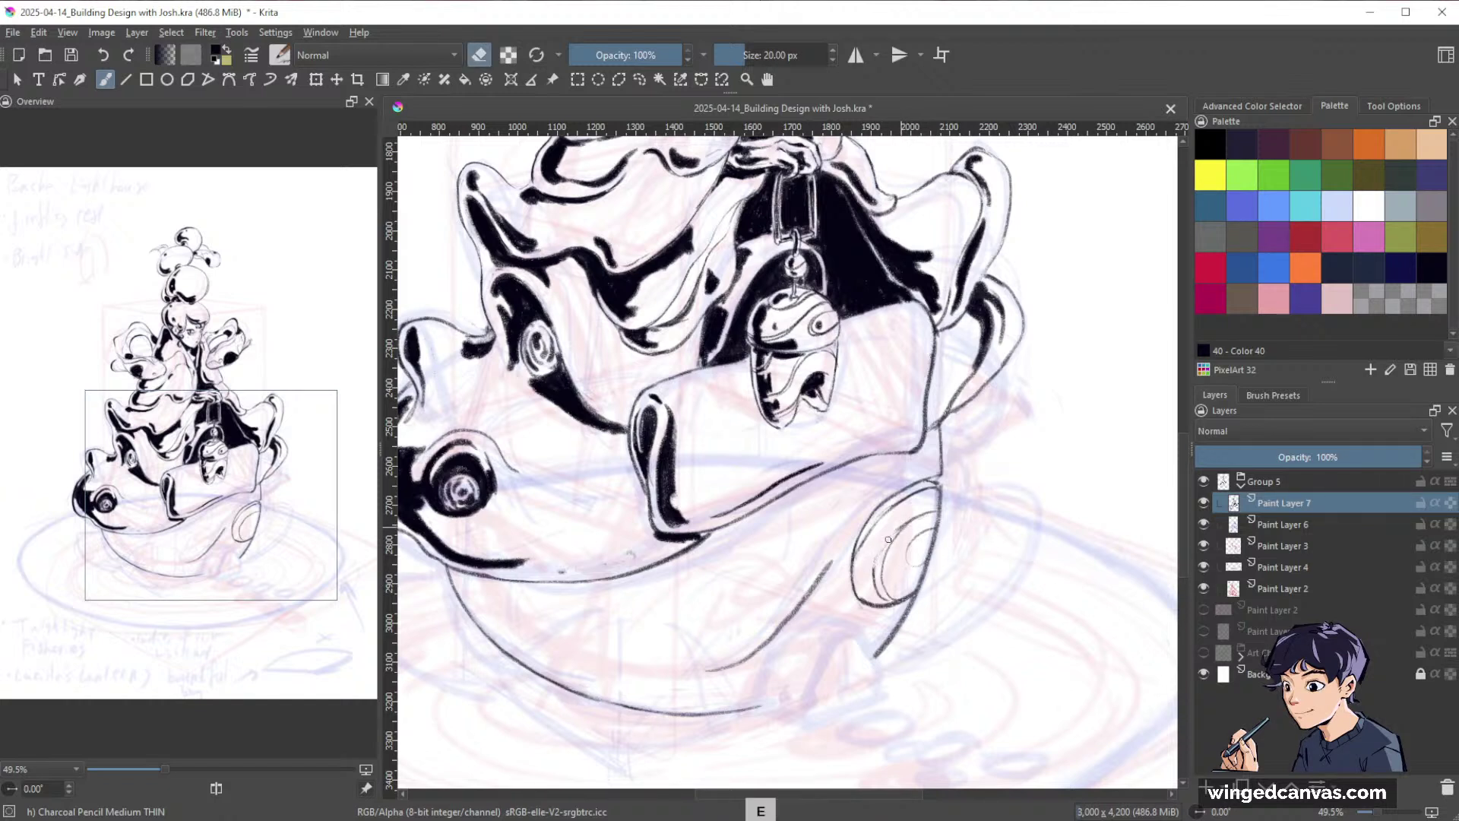
pyautogui.press('e')
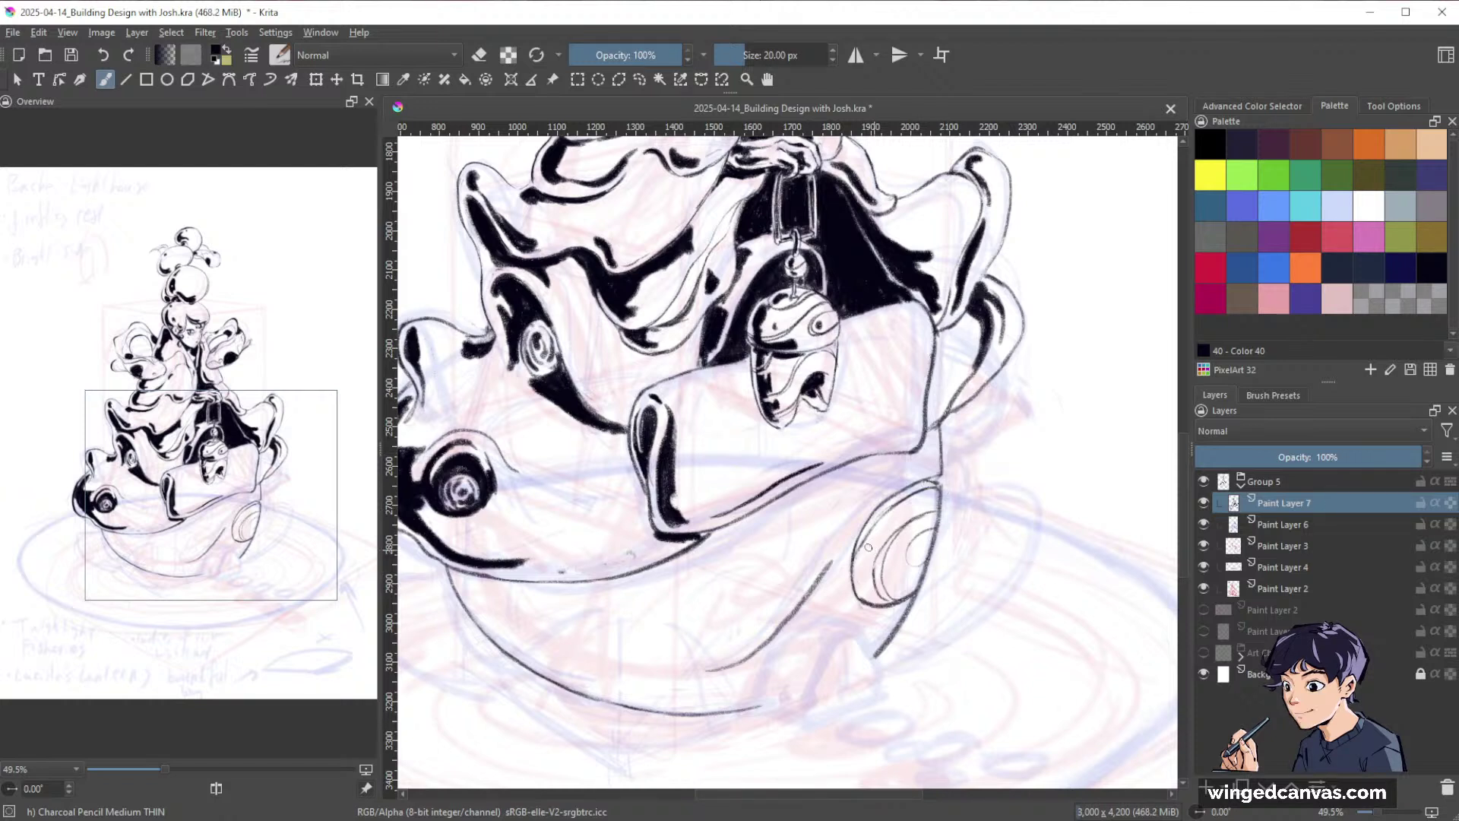
# Erase and redraw the oval's lower left outline, and thicken its upper left edge.
pyautogui.press('e')
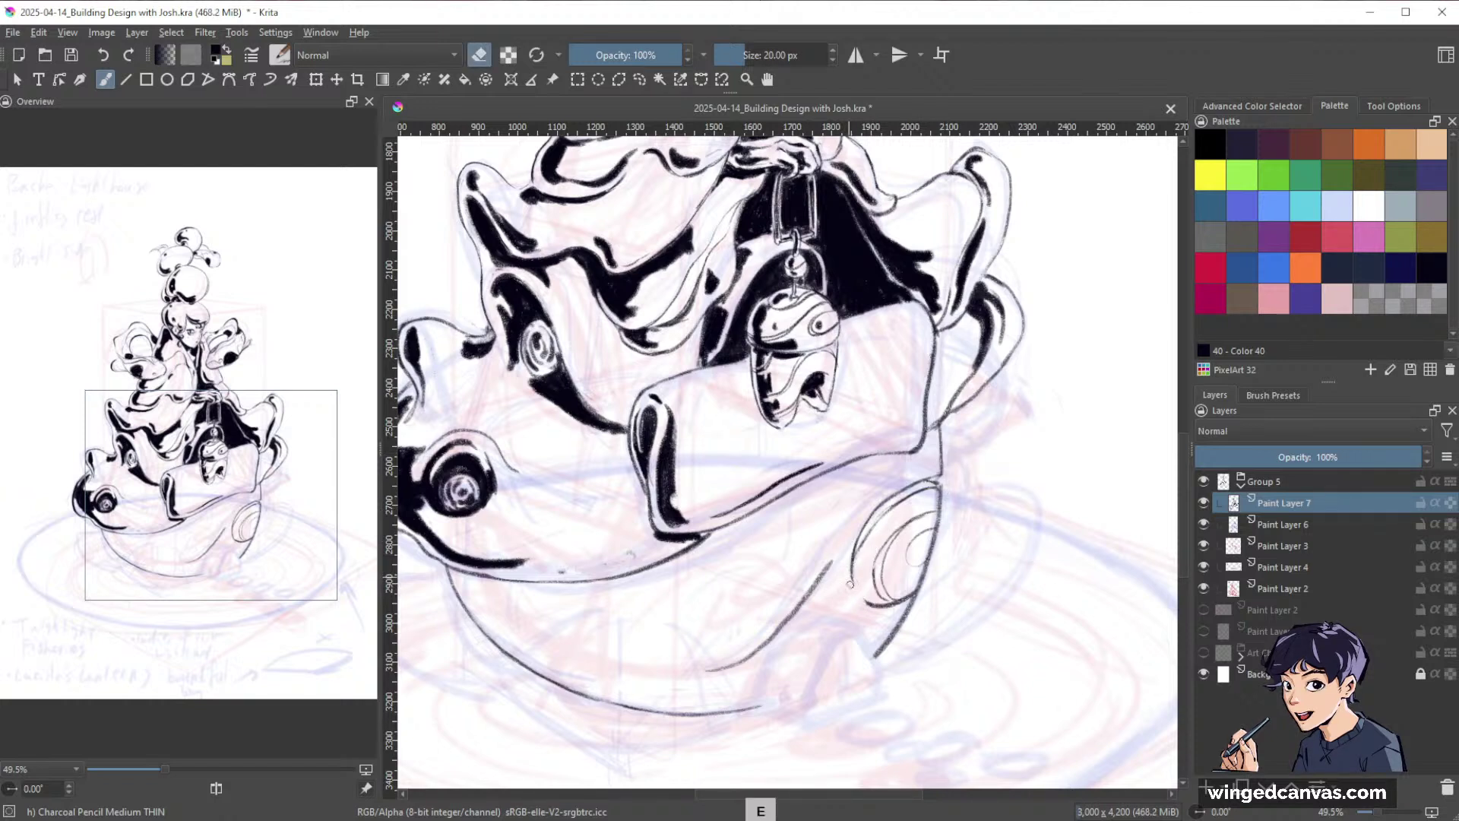
pyautogui.press('e')
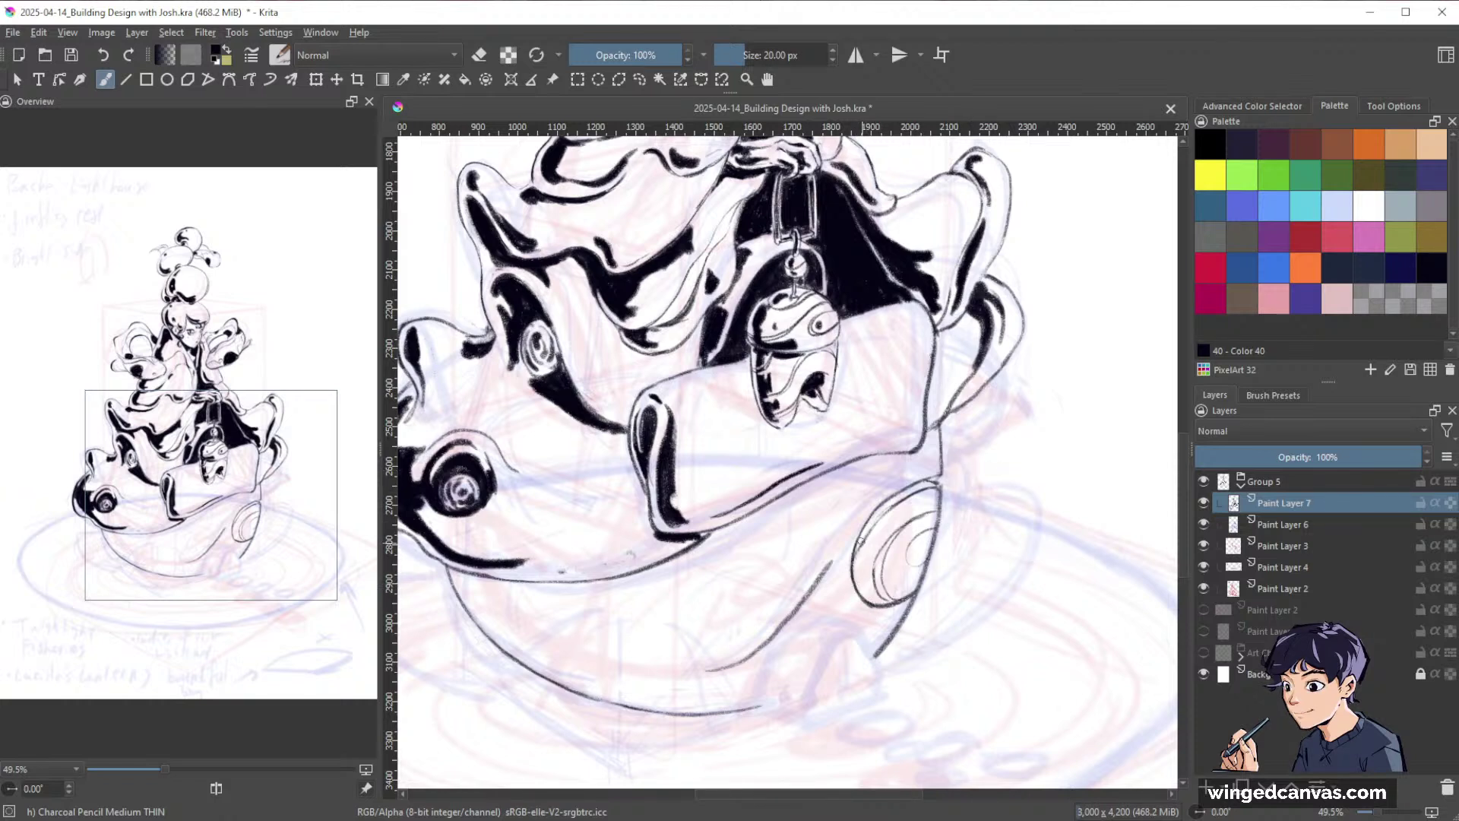
pyautogui.press('e')
pyautogui.press('e')
pyautogui.moveTo(858, 548); pyautogui.dragTo(898, 493)
pyautogui.press('space')
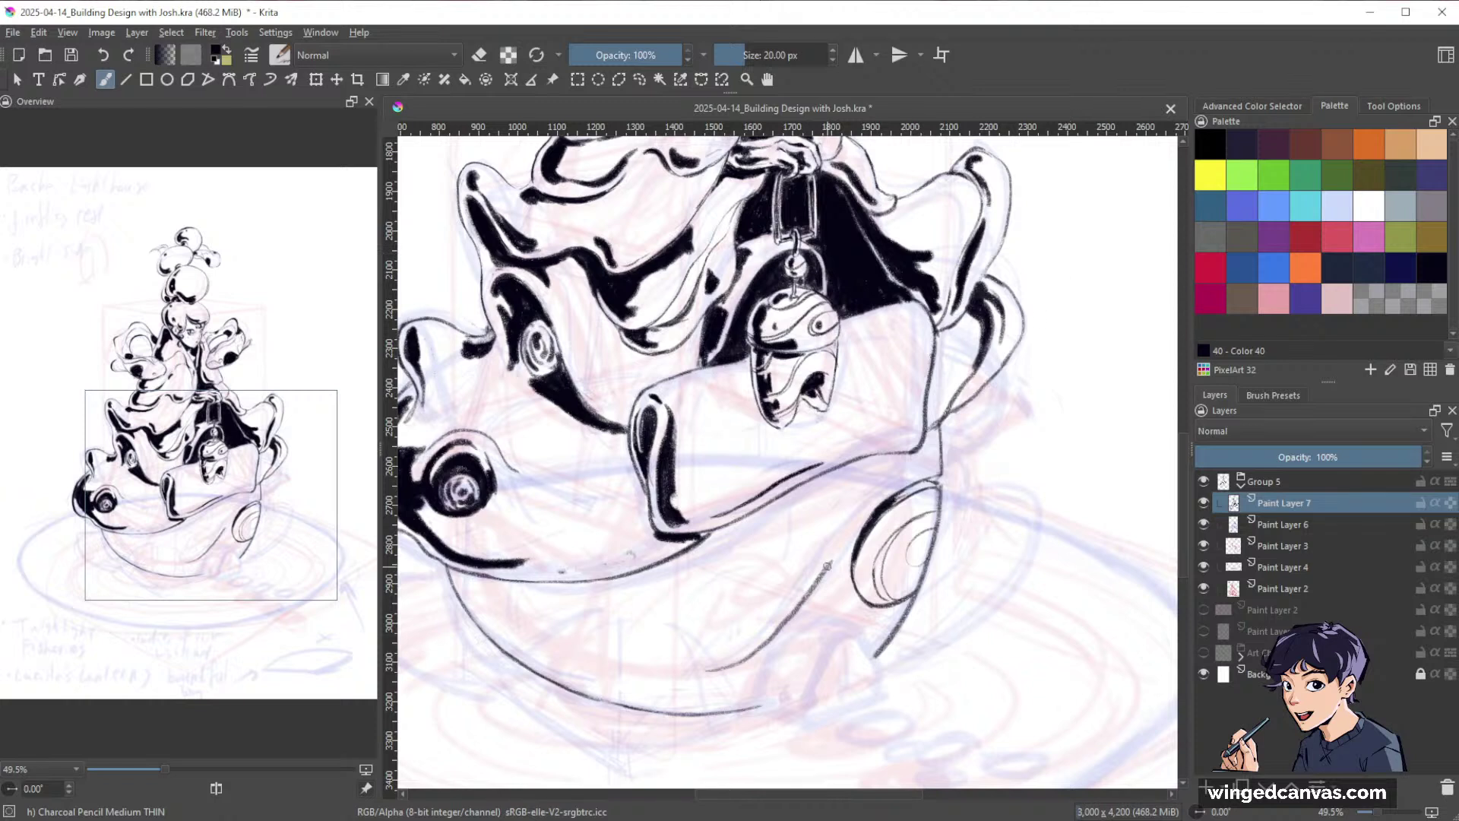
# Erase the cup's inner diagonal curve and redraw it with a 15 px brush, passing the oval up to the cup's right rim.
pyautogui.press('[')
pyautogui.press('e')
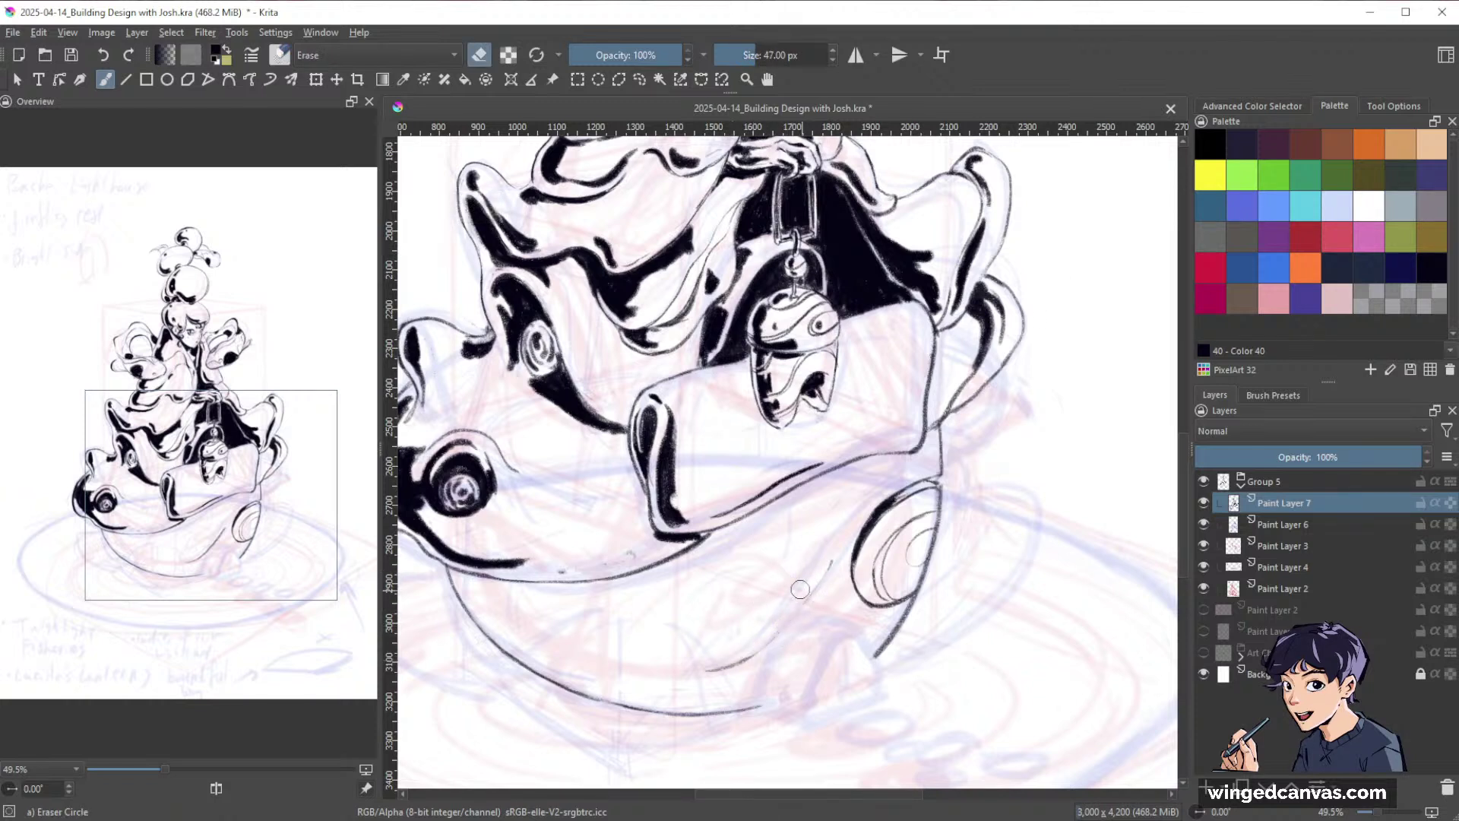
pyautogui.press('e')
pyautogui.moveTo(822, 571); pyautogui.dragTo(929, 453)
pyautogui.press('e')
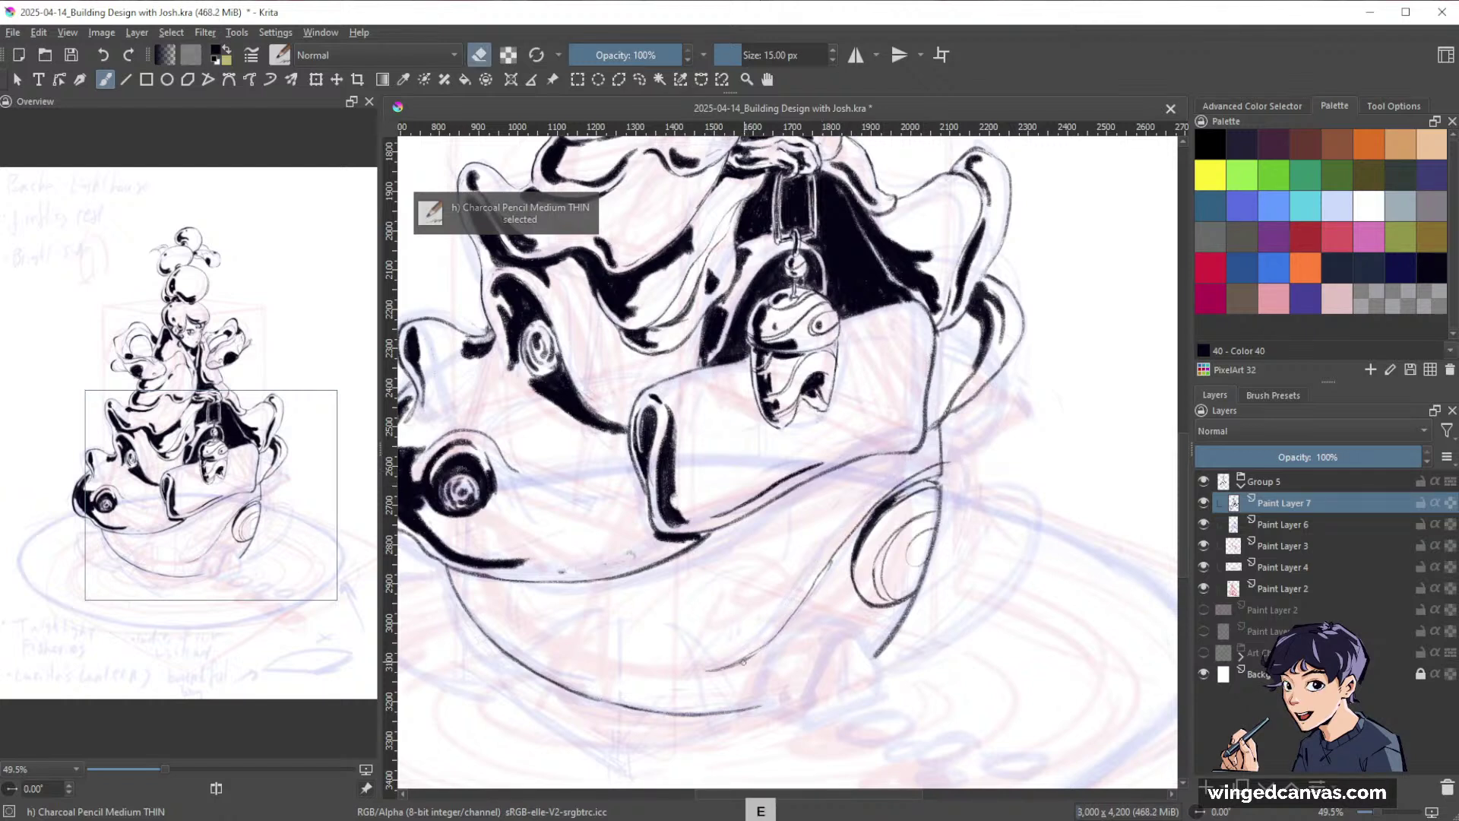
pyautogui.hotkey('ctrl', 'z')
pyautogui.press('e')
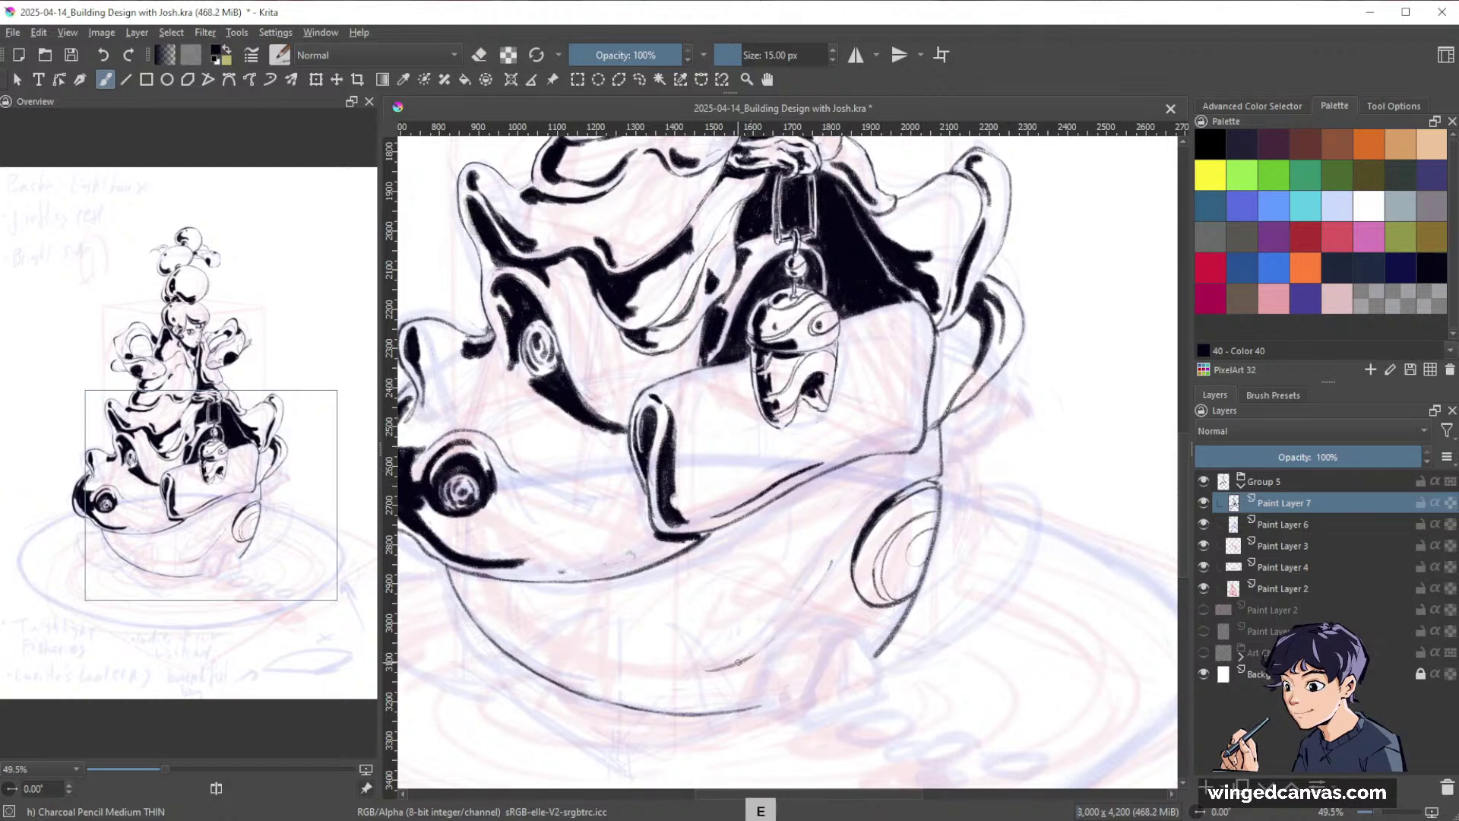
pyautogui.moveTo(776, 634)
pyautogui.mouseDown()
pyautogui.moveTo(865, 510)
pyautogui.moveTo(936, 450)
pyautogui.mouseUp()
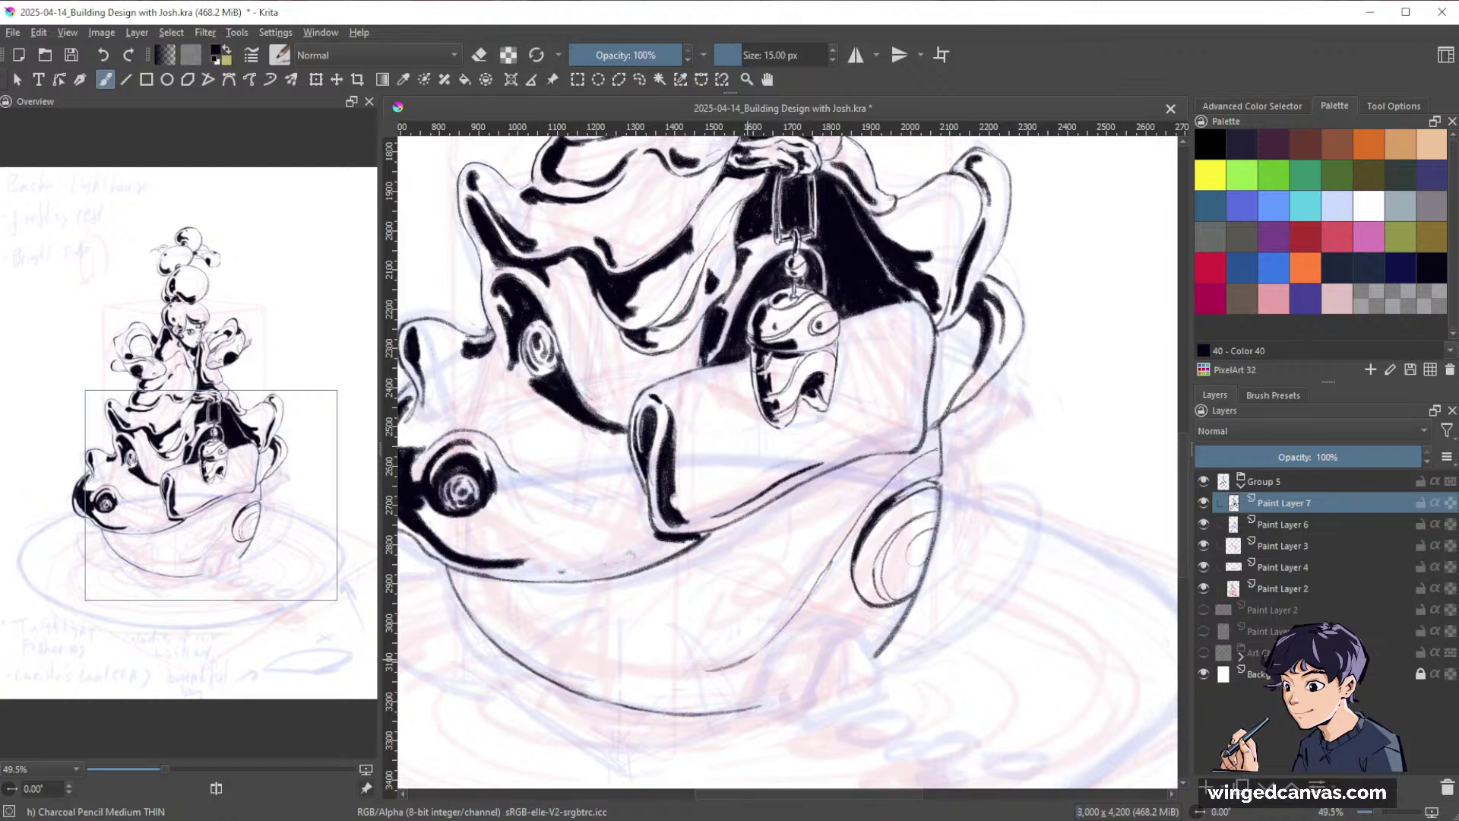
# Clean the redrawn diagonal curve, set the brush to 18 px and thicken the curve beside the oval.
pyautogui.press('e')
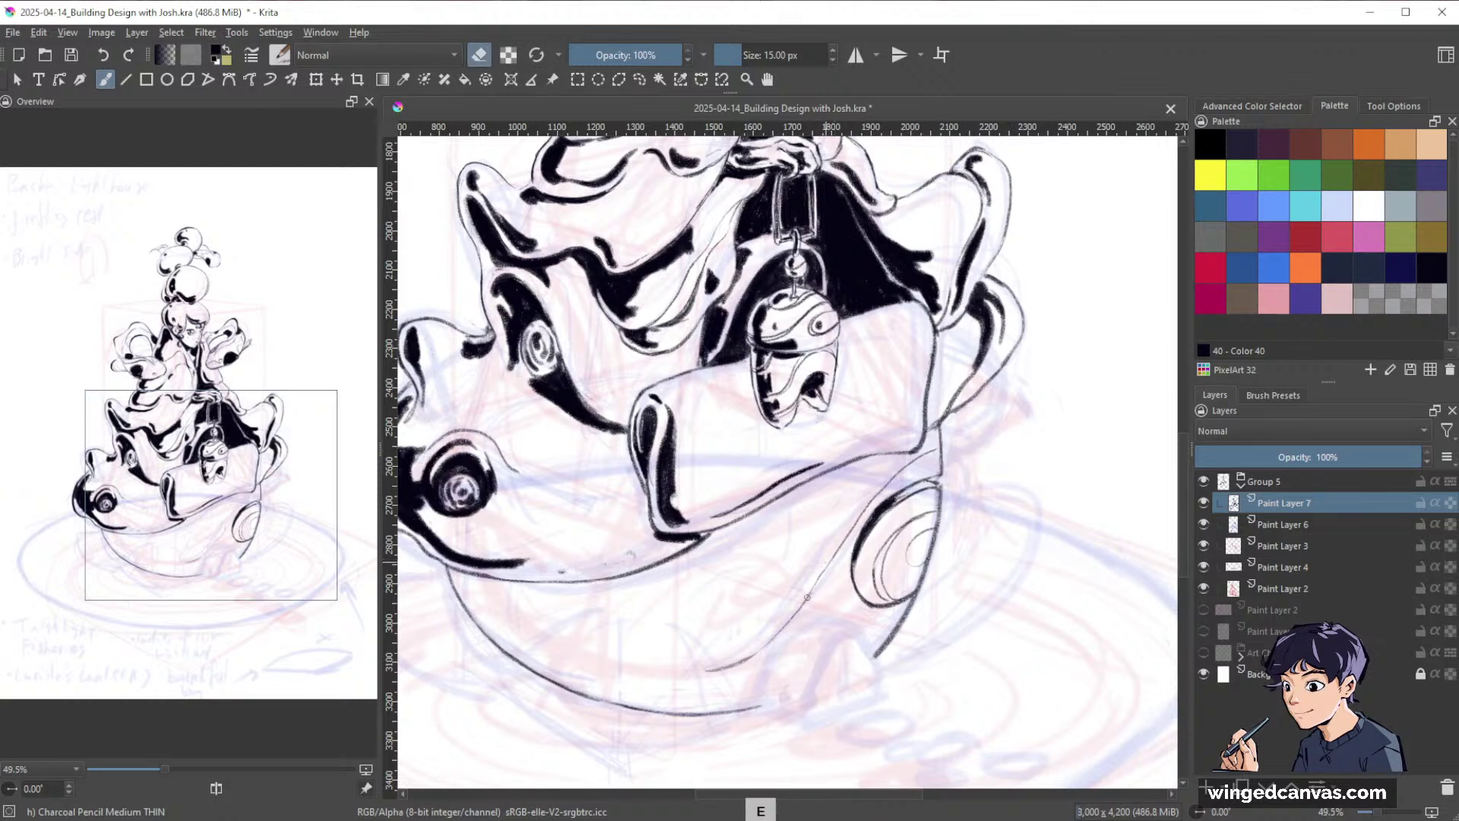
pyautogui.press('e')
pyautogui.press('e')
pyautogui.press('e')
pyautogui.press(']')
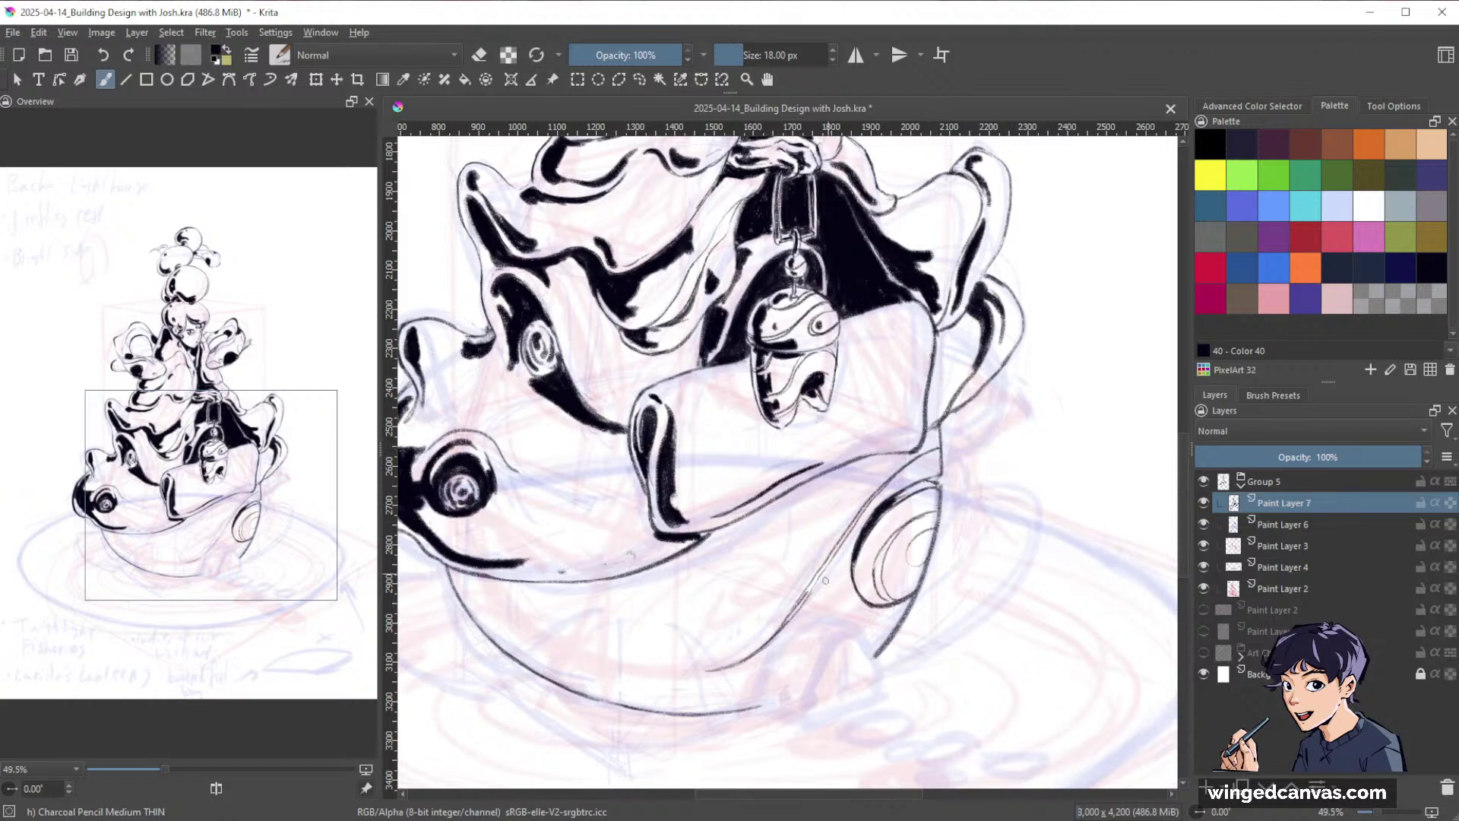
pyautogui.moveTo(784, 628); pyautogui.dragTo(860, 519)
pyautogui.press('e')
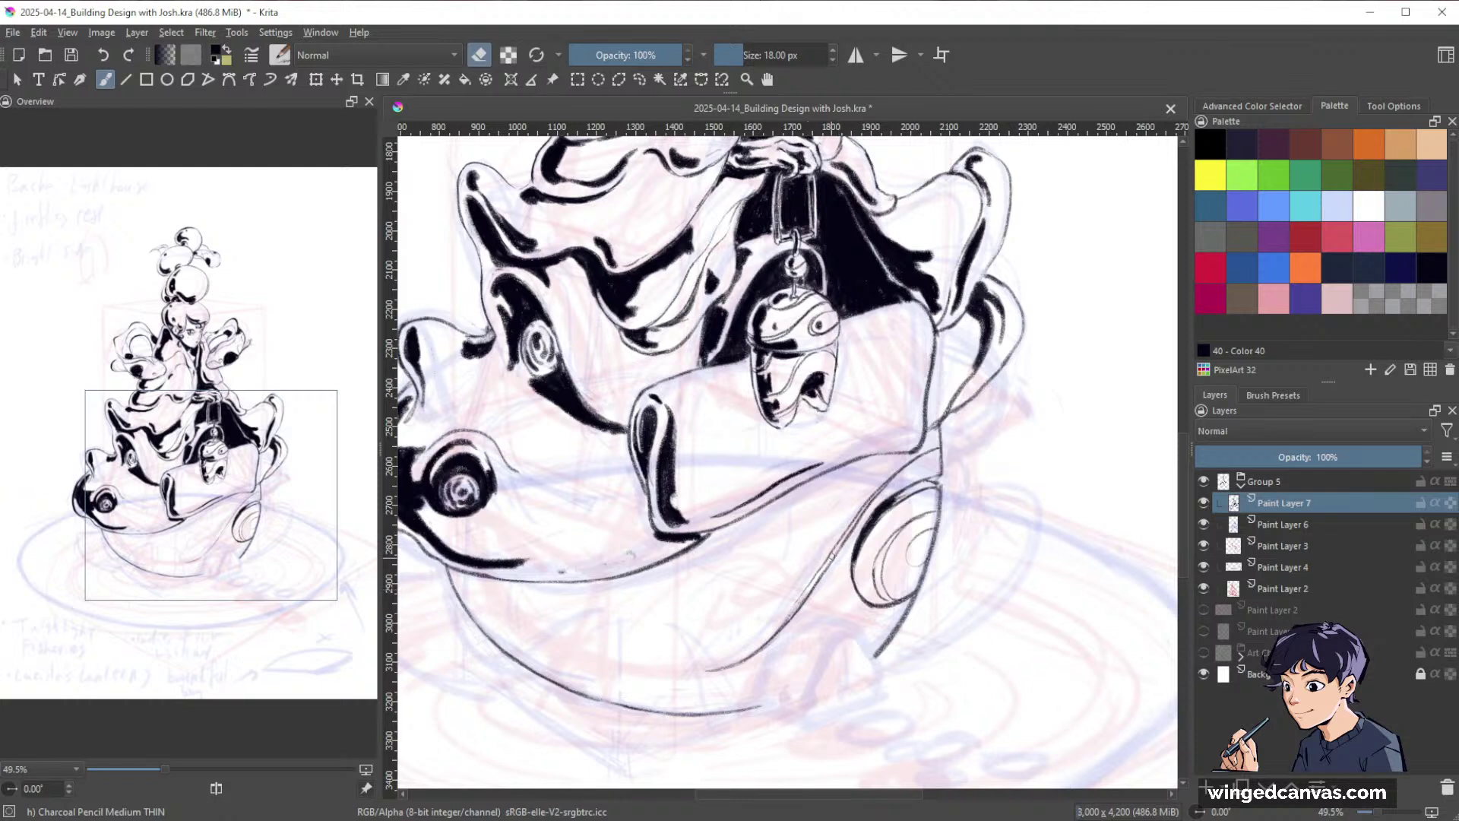
# Touch up the diagonal curve's thickness near the oval with short eraser and ink strokes.
pyautogui.press('e')
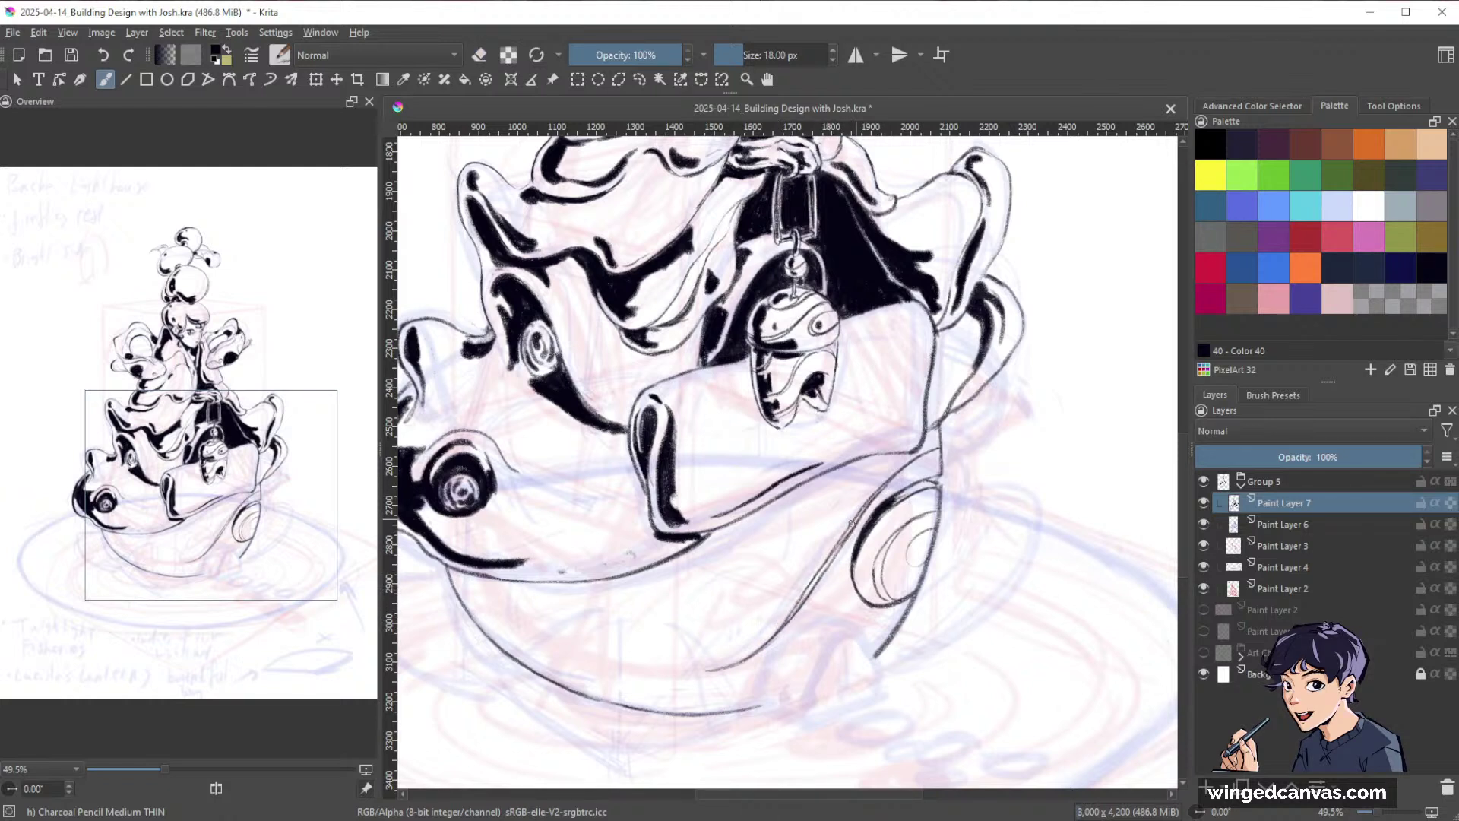
pyautogui.press('e')
pyautogui.press('e')
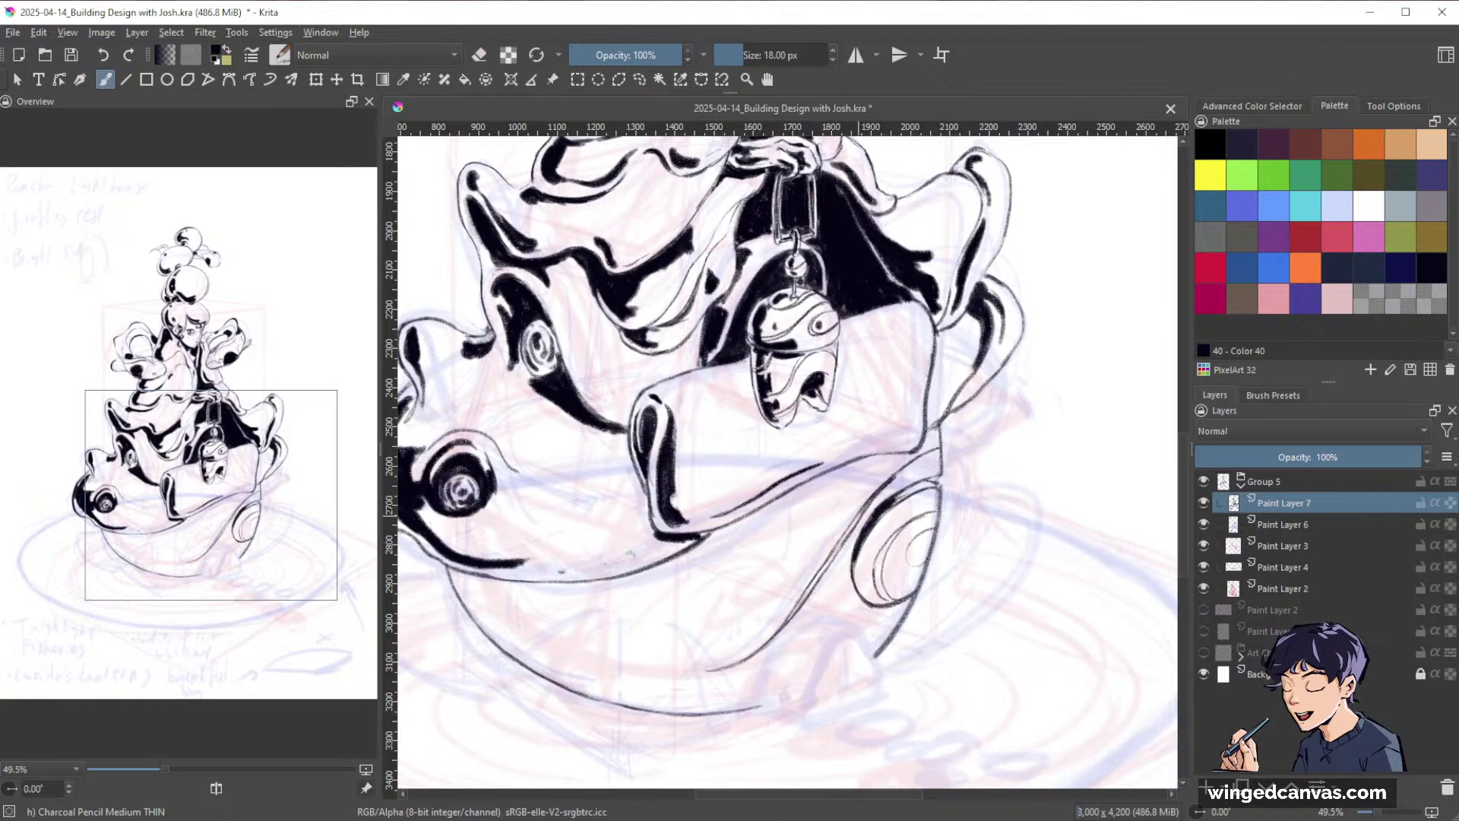
pyautogui.press('e')
pyautogui.press('e')
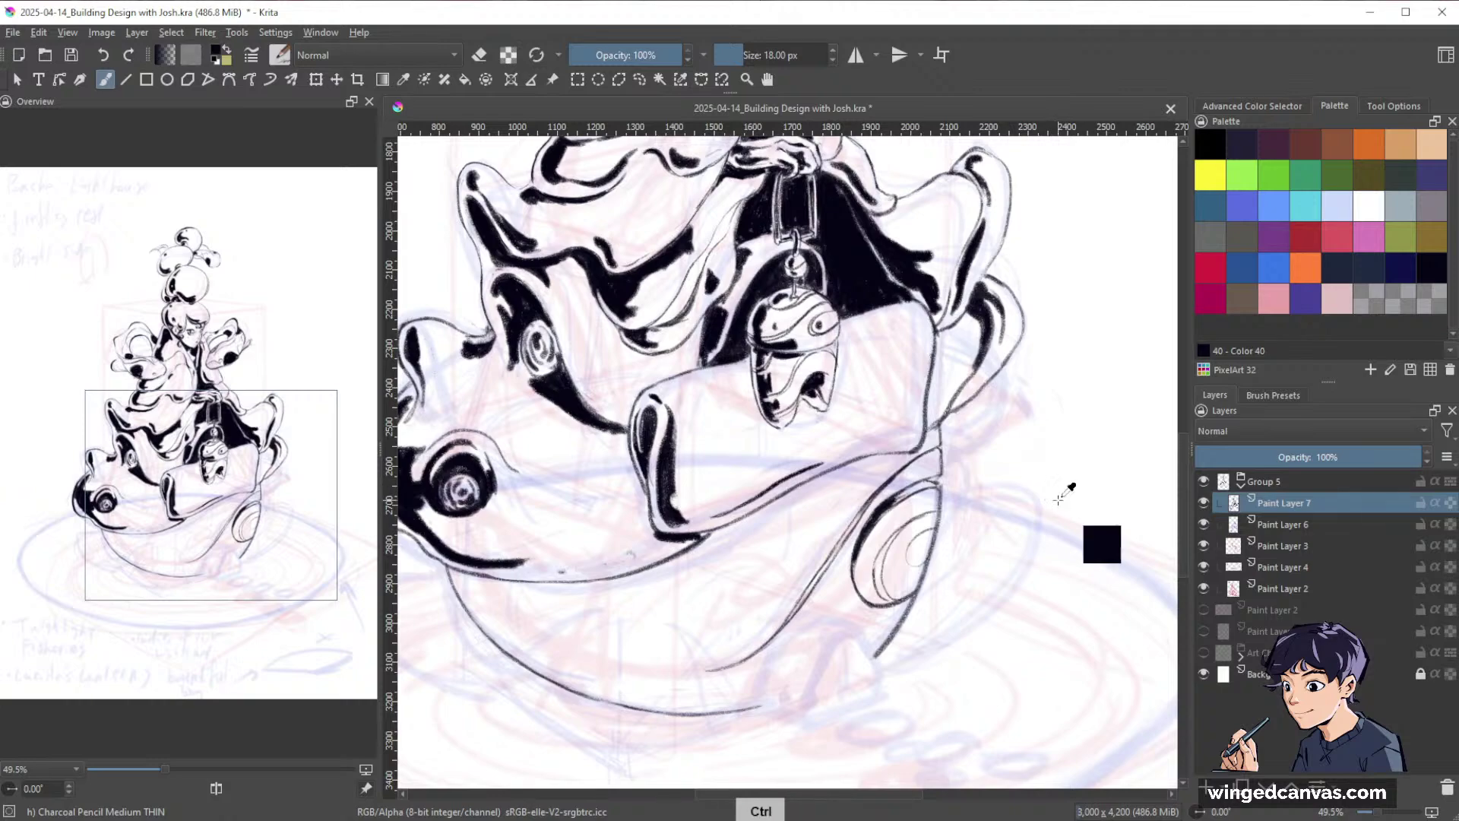
# Rotate the canvas and extend the inner curve along the cup's left side to the rounded base, adding a parallel second line.
pyautogui.moveTo(1068, 482)
pyautogui.mouseDown()
pyautogui.moveTo(1020, 517)
pyautogui.moveTo(1049, 483)
pyautogui.mouseUp()
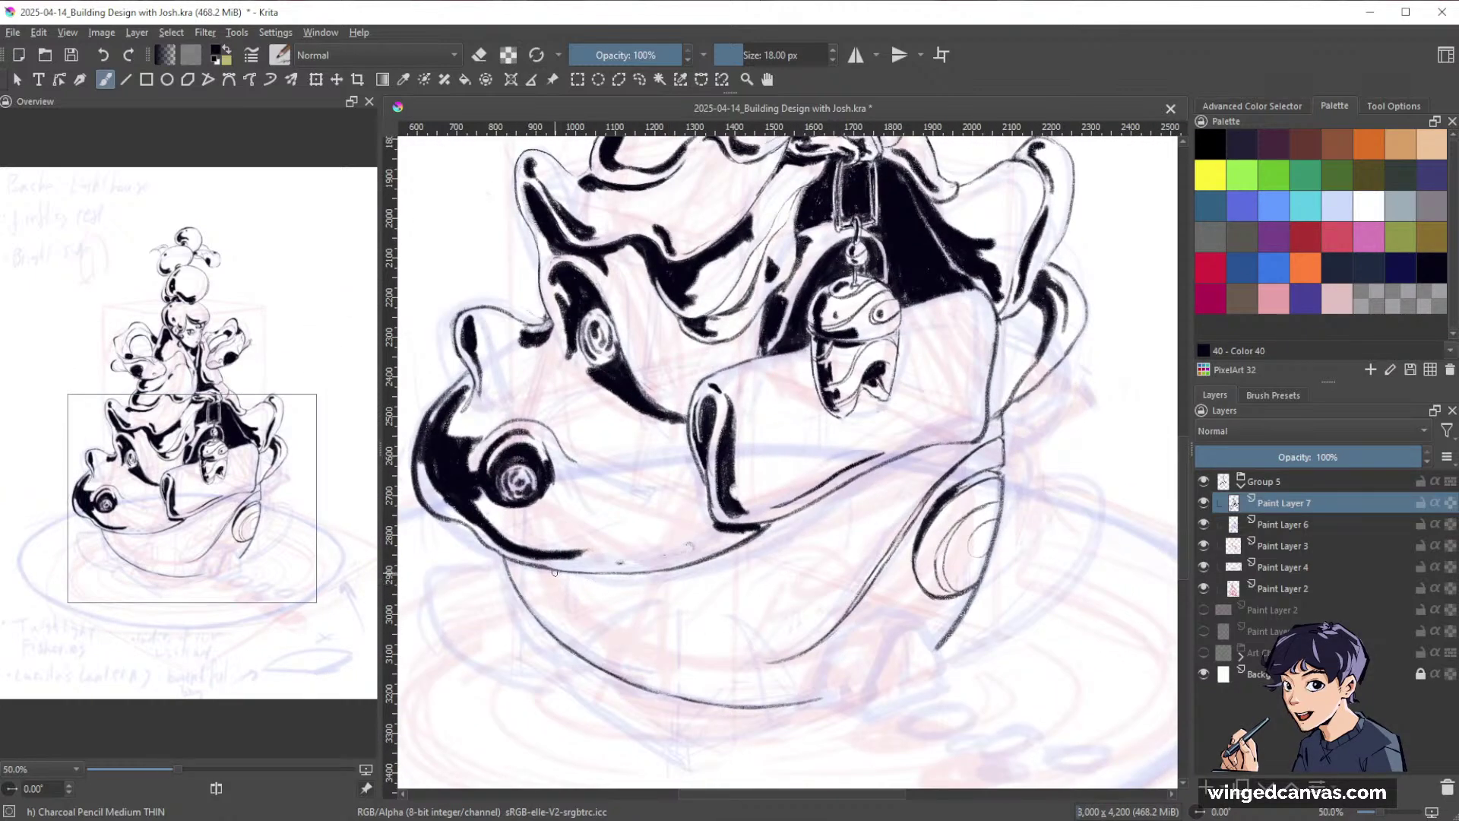
pyautogui.moveTo(886, 296); pyautogui.dragTo(655, 580)
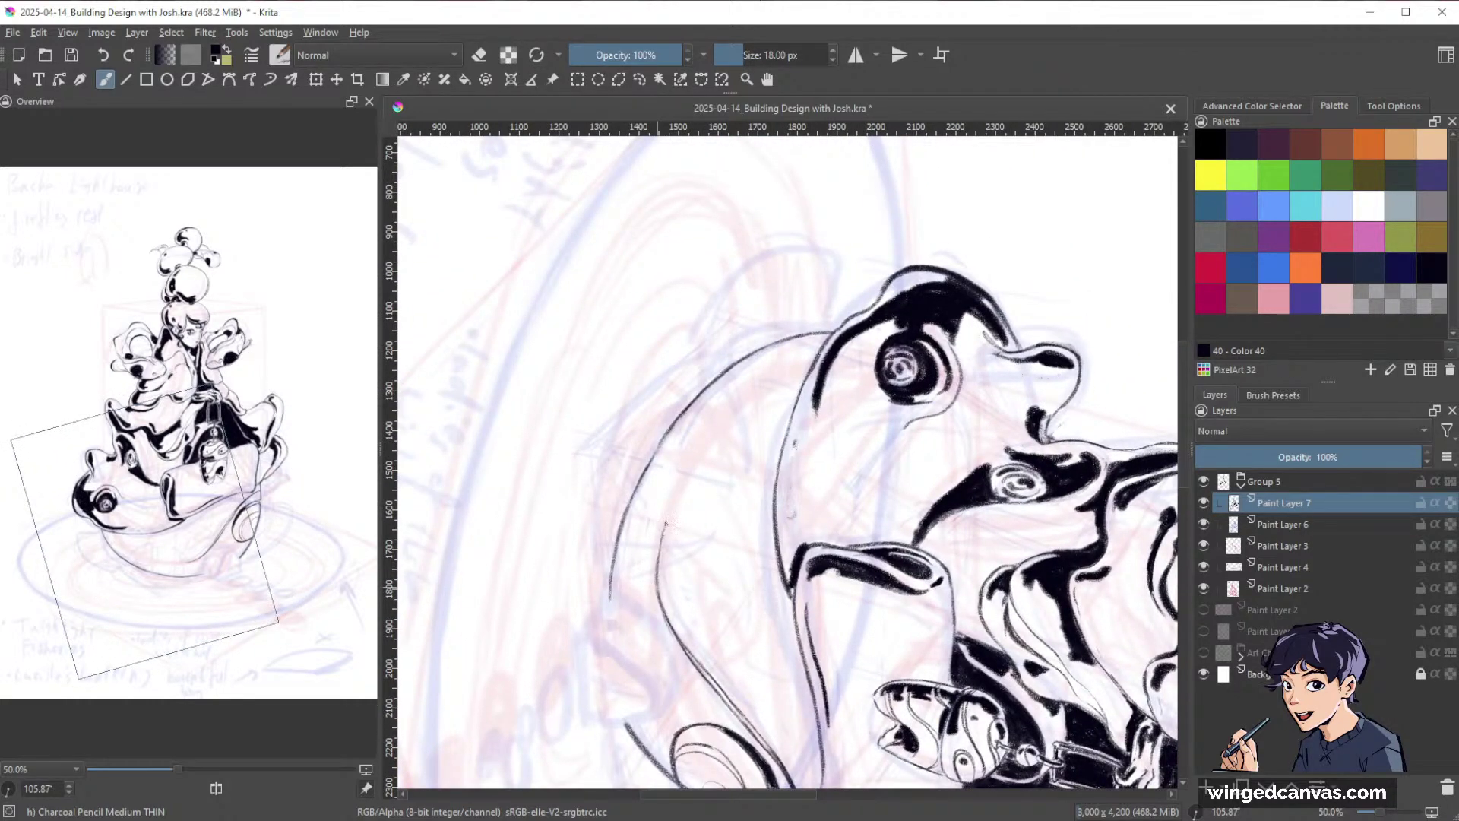
pyautogui.moveTo(709, 445); pyautogui.dragTo(810, 378)
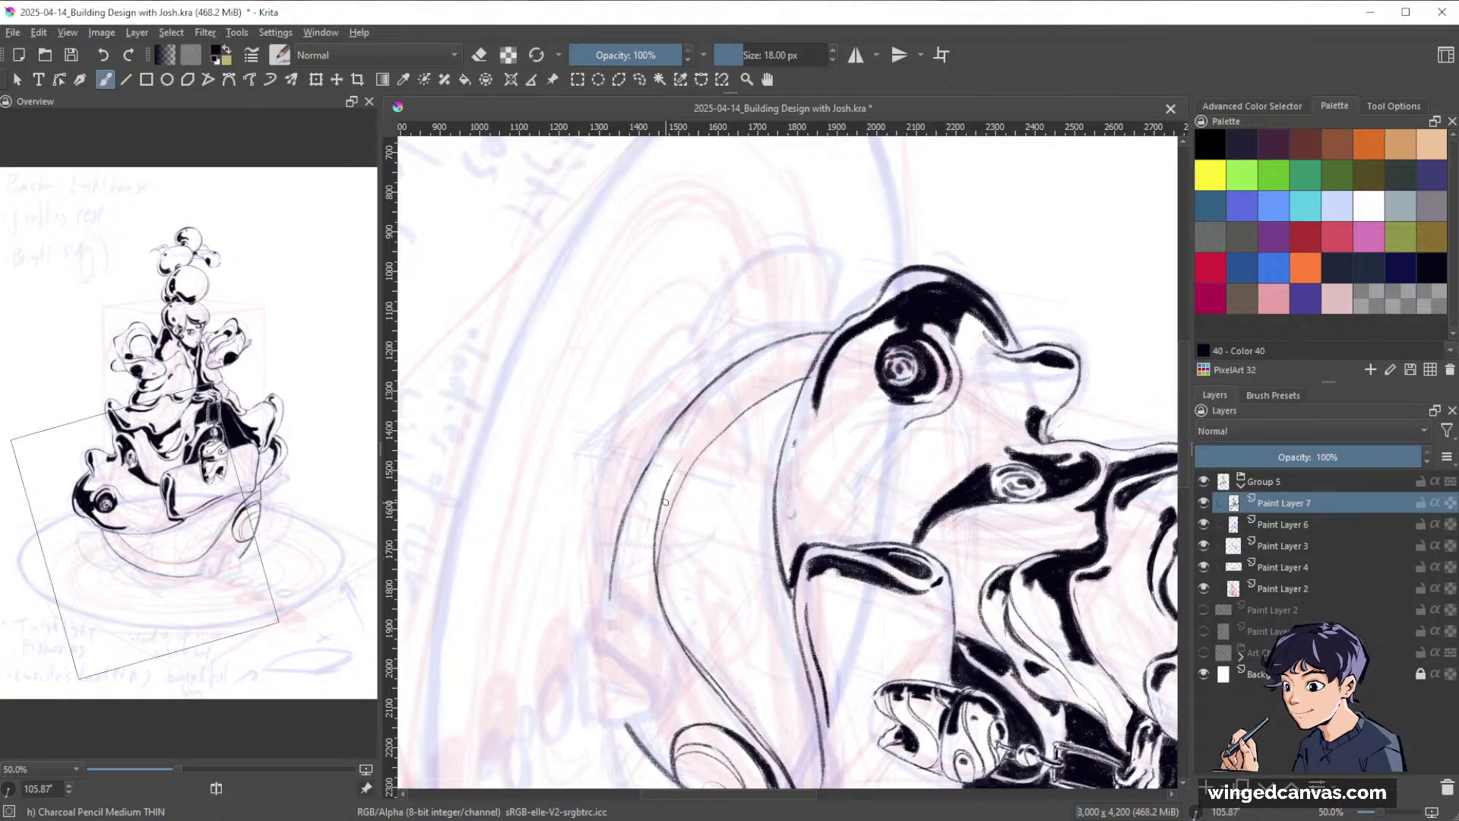
pyautogui.moveTo(681, 459); pyautogui.dragTo(816, 355)
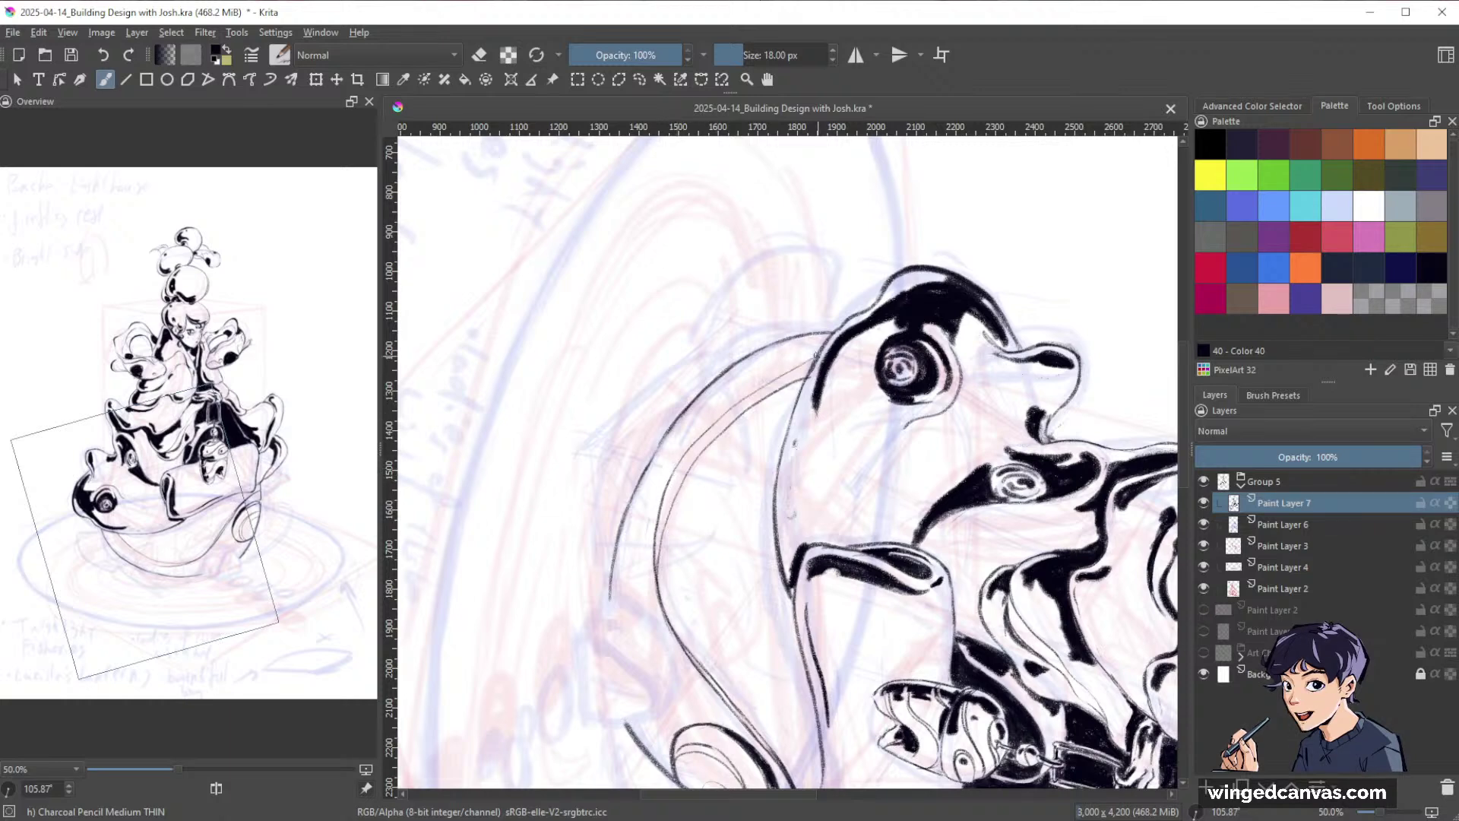
# Erase the innermost of the two parallel lines inside the cup and redraw it thinner with a 14 px brush.
pyautogui.moveTo(1003, 541); pyautogui.dragTo(957, 403)
pyautogui.moveTo(737, 402); pyautogui.dragTo(804, 414)
pyautogui.moveTo(803, 414); pyautogui.dragTo(883, 453)
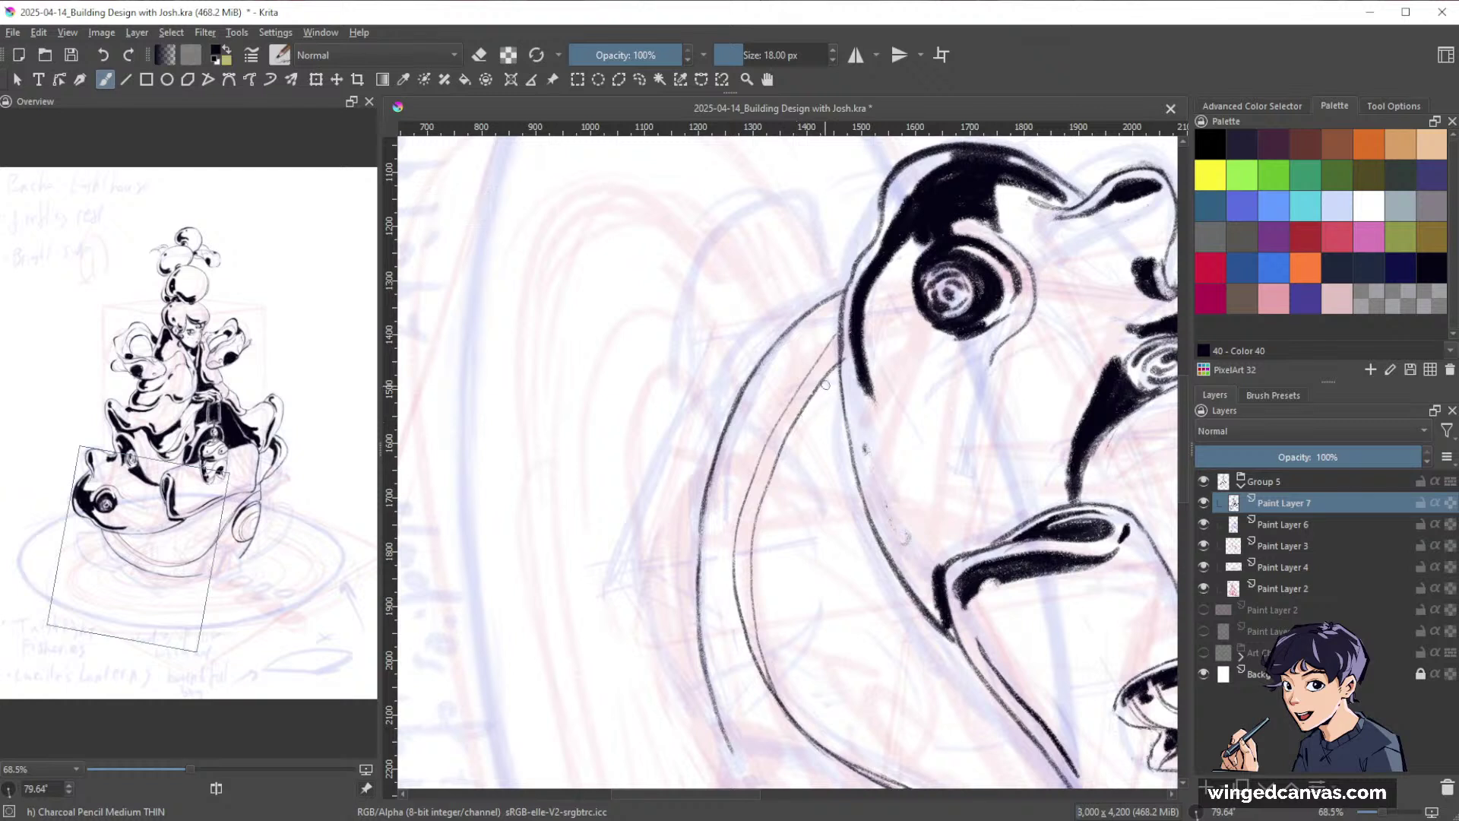
pyautogui.press('/')
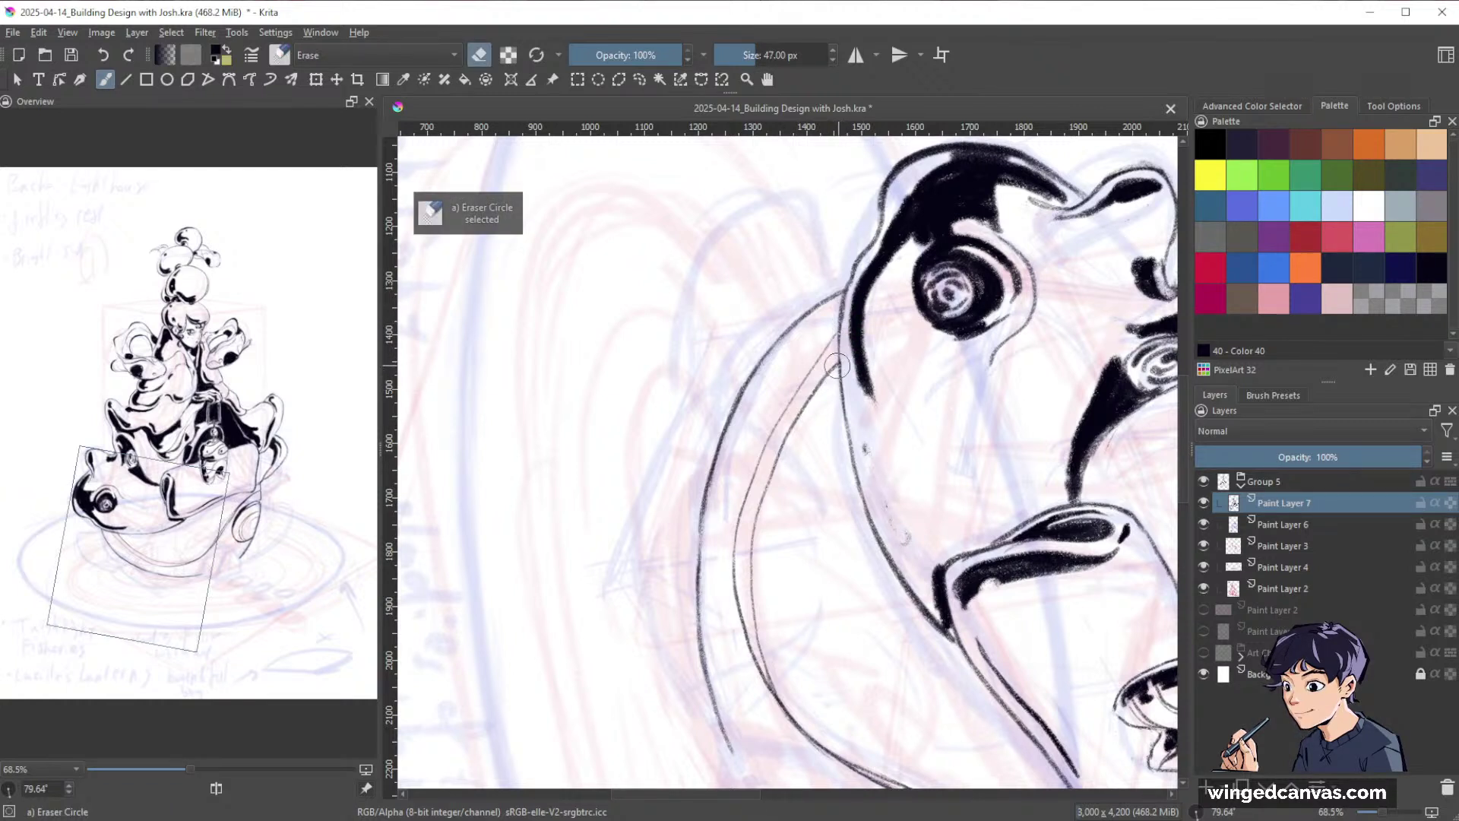
pyautogui.moveTo(792, 427); pyautogui.dragTo(764, 536)
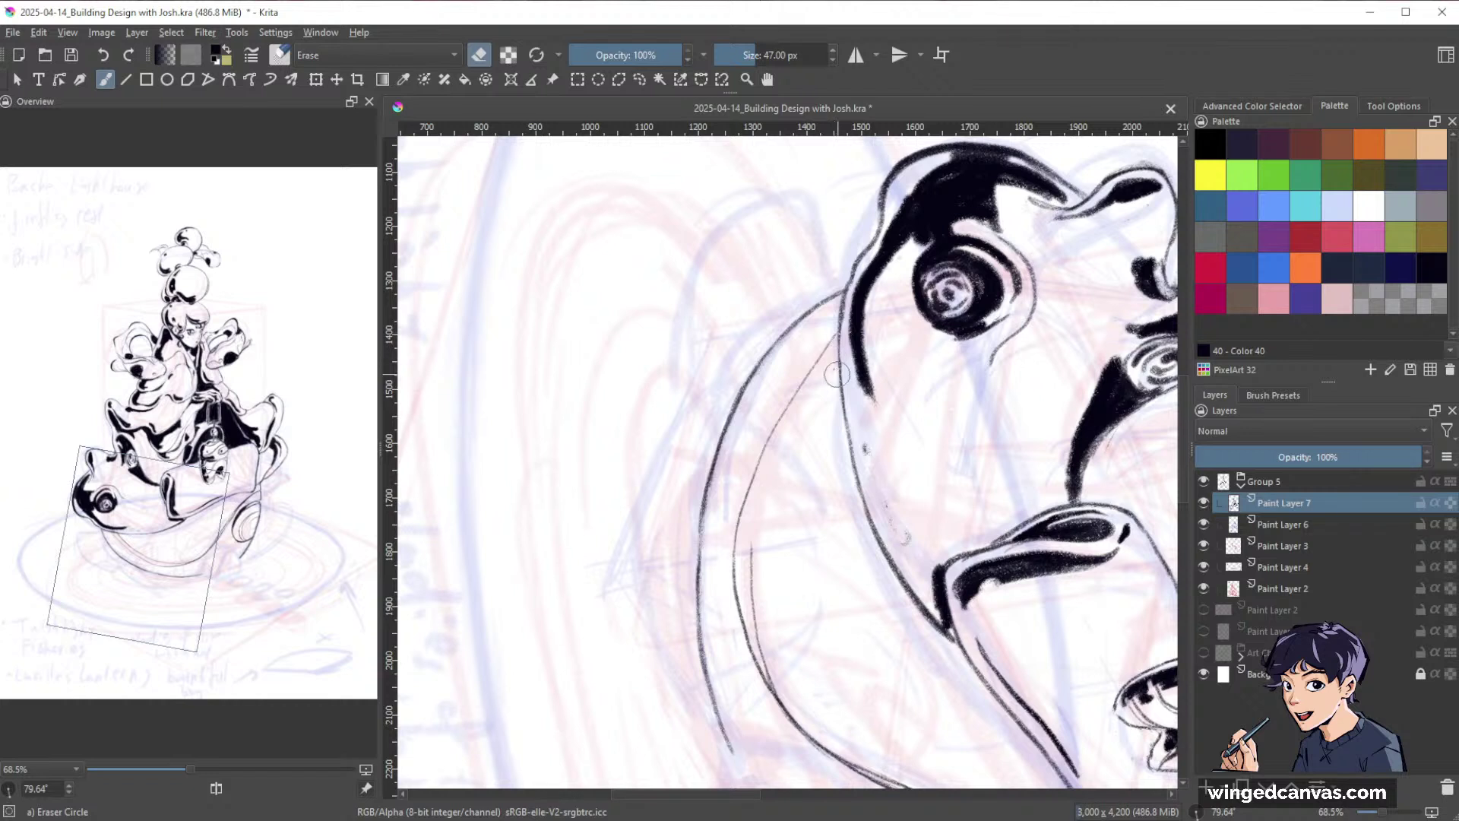
pyautogui.press('/')
pyautogui.press(']')
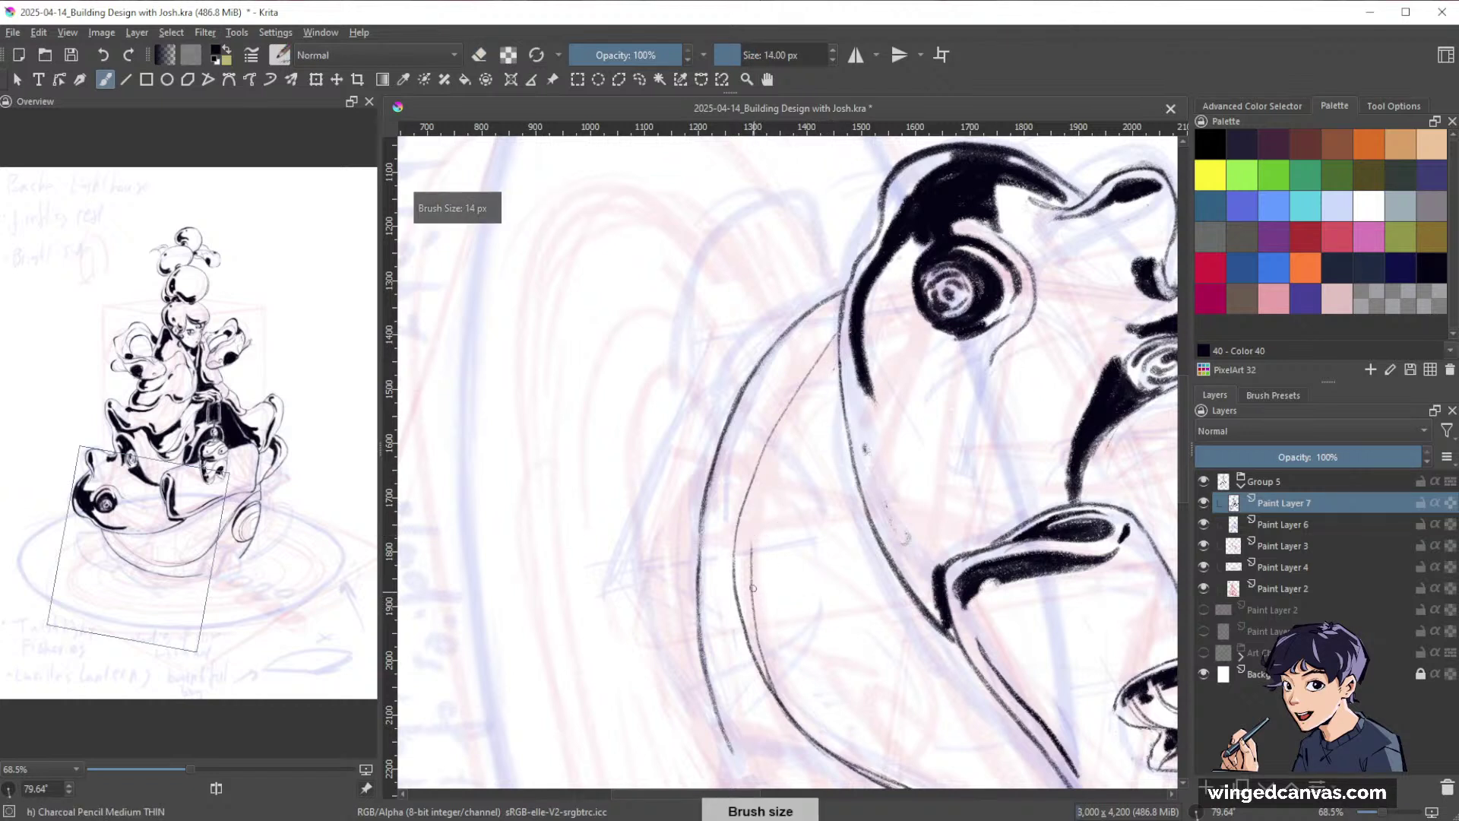
pyautogui.moveTo(756, 536); pyautogui.dragTo(836, 357)
pyautogui.moveTo(759, 643); pyautogui.dragTo(777, 694)
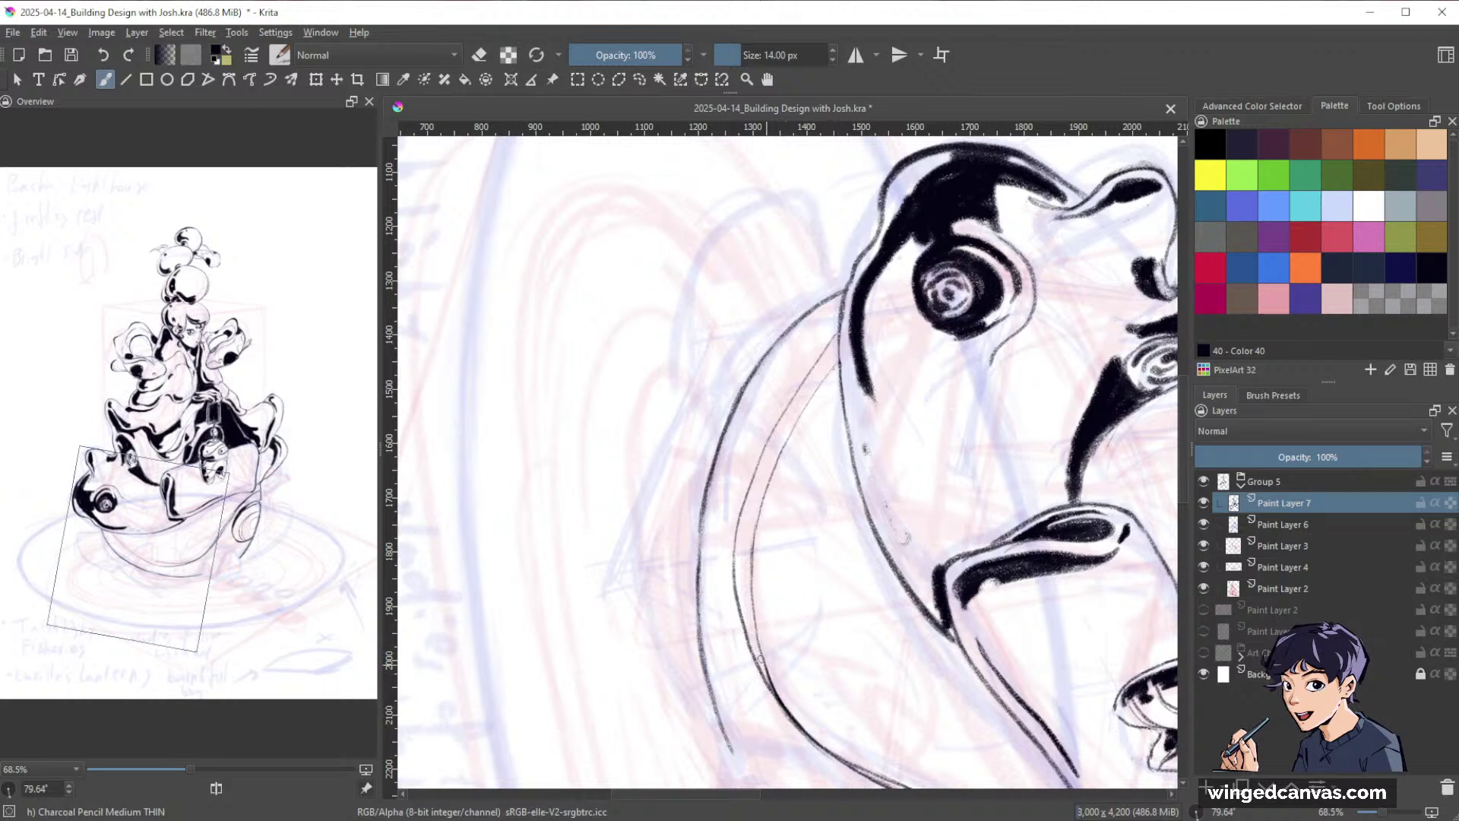
# Refine the inner line along the cup's left side with an ink stroke and a short eraser pass.
pyautogui.moveTo(744, 508); pyautogui.dragTo(747, 650)
pyautogui.press('e')
pyautogui.moveTo(739, 499); pyautogui.dragTo(738, 613)
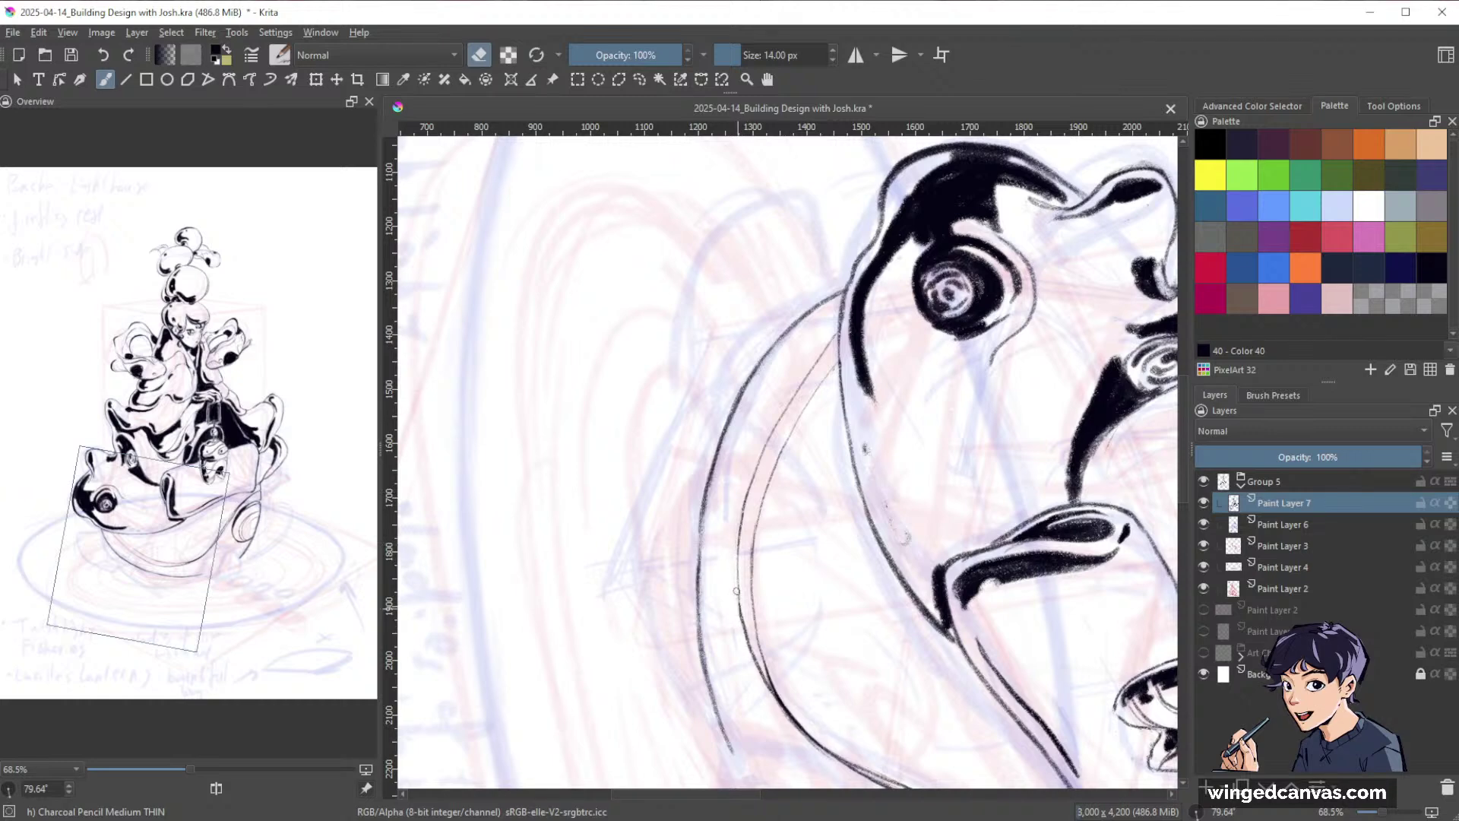
# Fill the narrow gap between the two diagonal lines beside the oval to make one thick curve.
pyautogui.moveTo(1029, 632)
pyautogui.mouseDown()
pyautogui.moveTo(894, 298)
pyautogui.moveTo(870, 302)
pyautogui.moveTo(716, 450)
pyautogui.mouseUp()
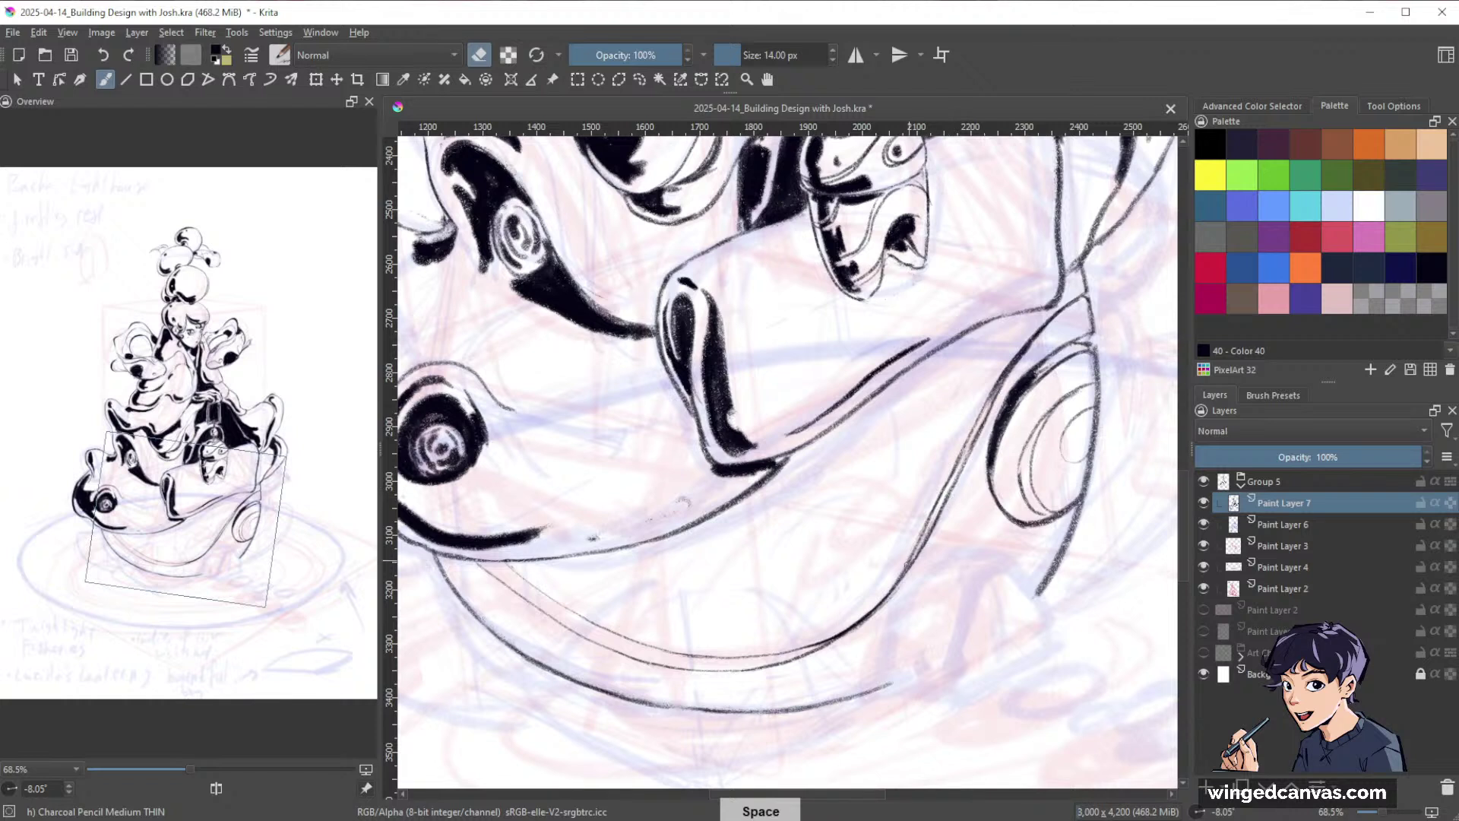
pyautogui.press('e')
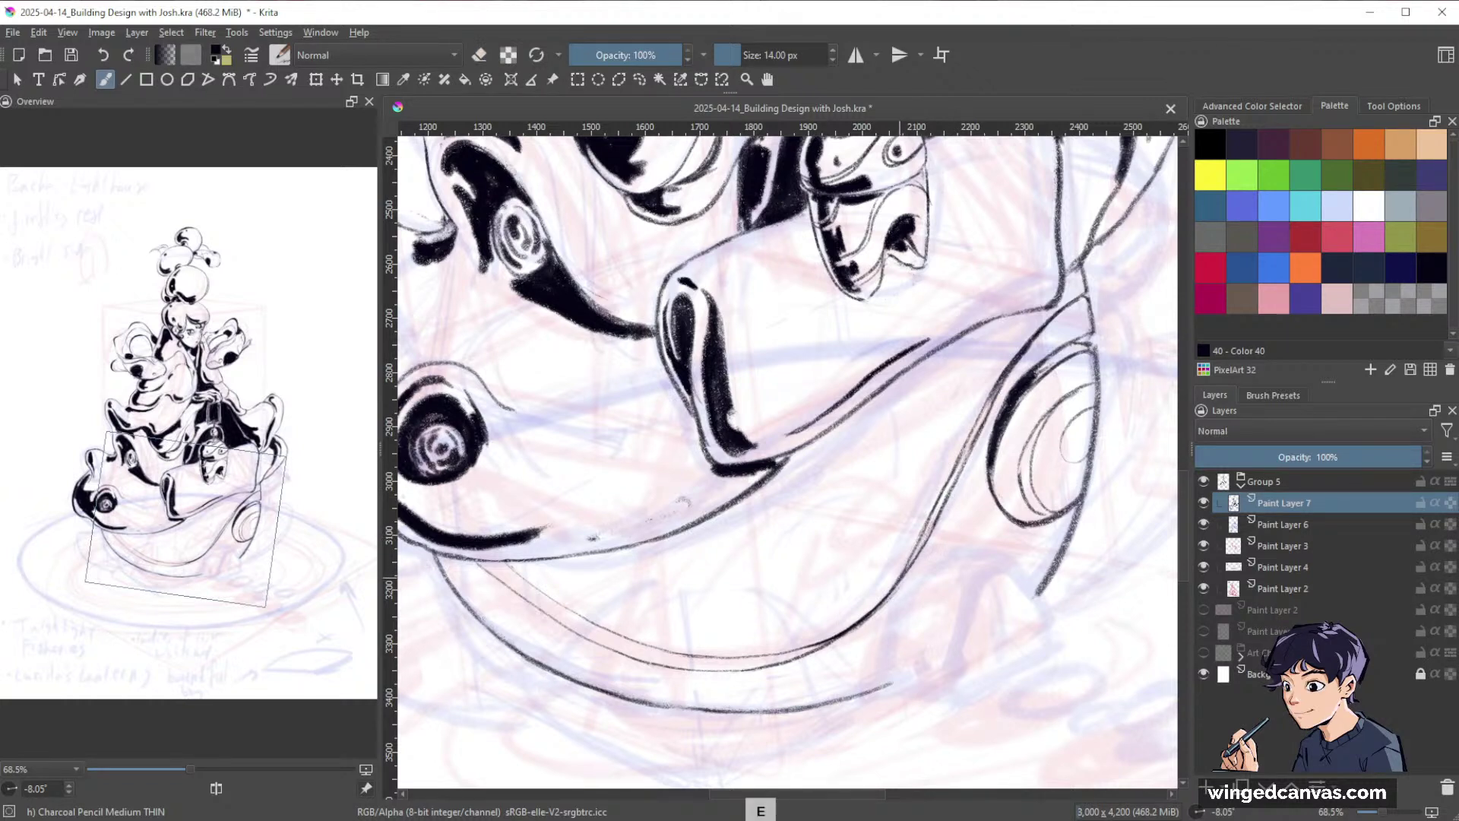
pyautogui.moveTo(912, 571); pyautogui.dragTo(966, 453)
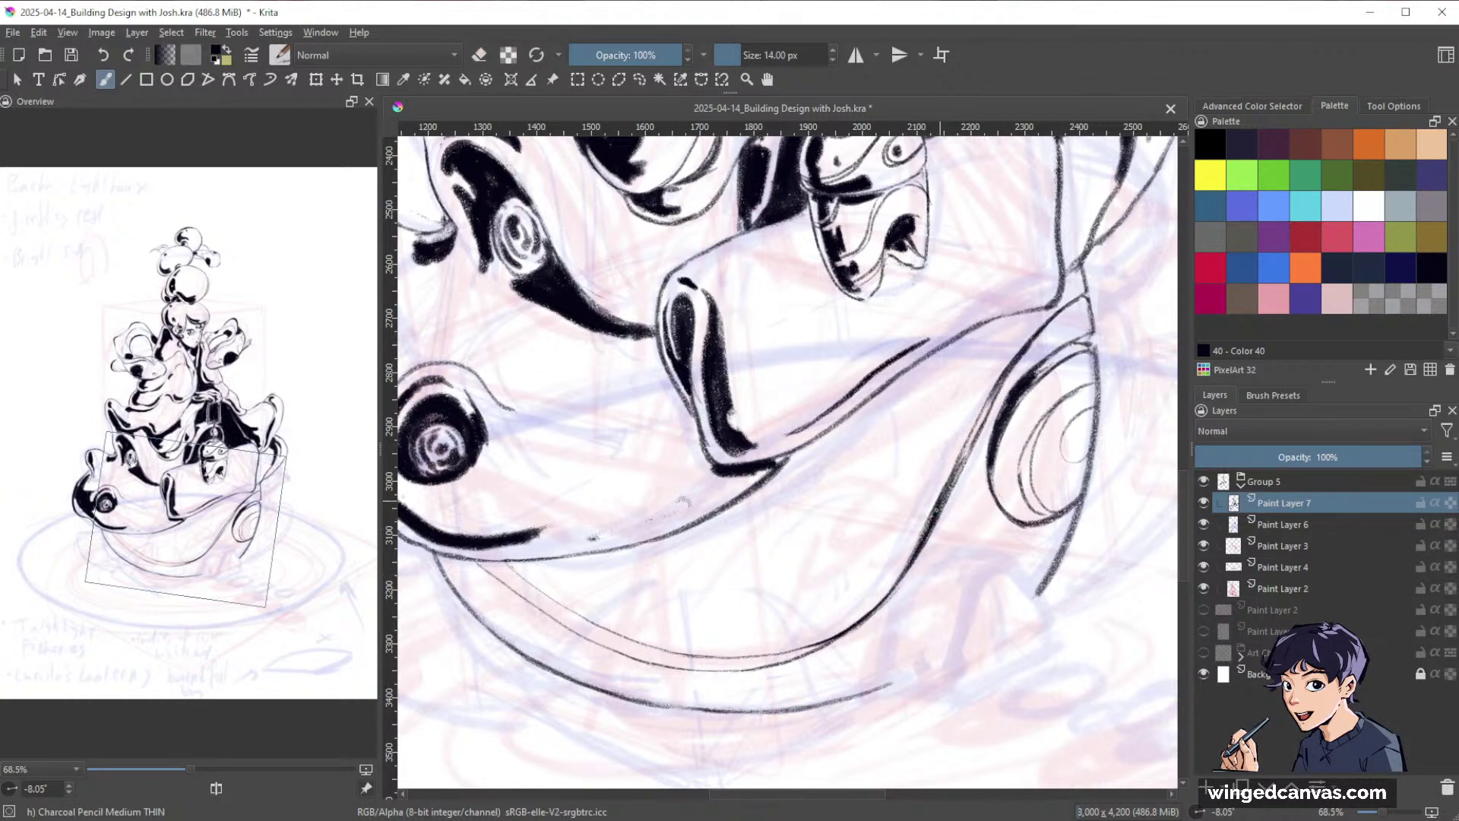
pyautogui.moveTo(938, 509)
pyautogui.mouseDown()
pyautogui.moveTo(999, 384)
pyautogui.moveTo(978, 427)
pyautogui.mouseUp()
pyautogui.press('alt')
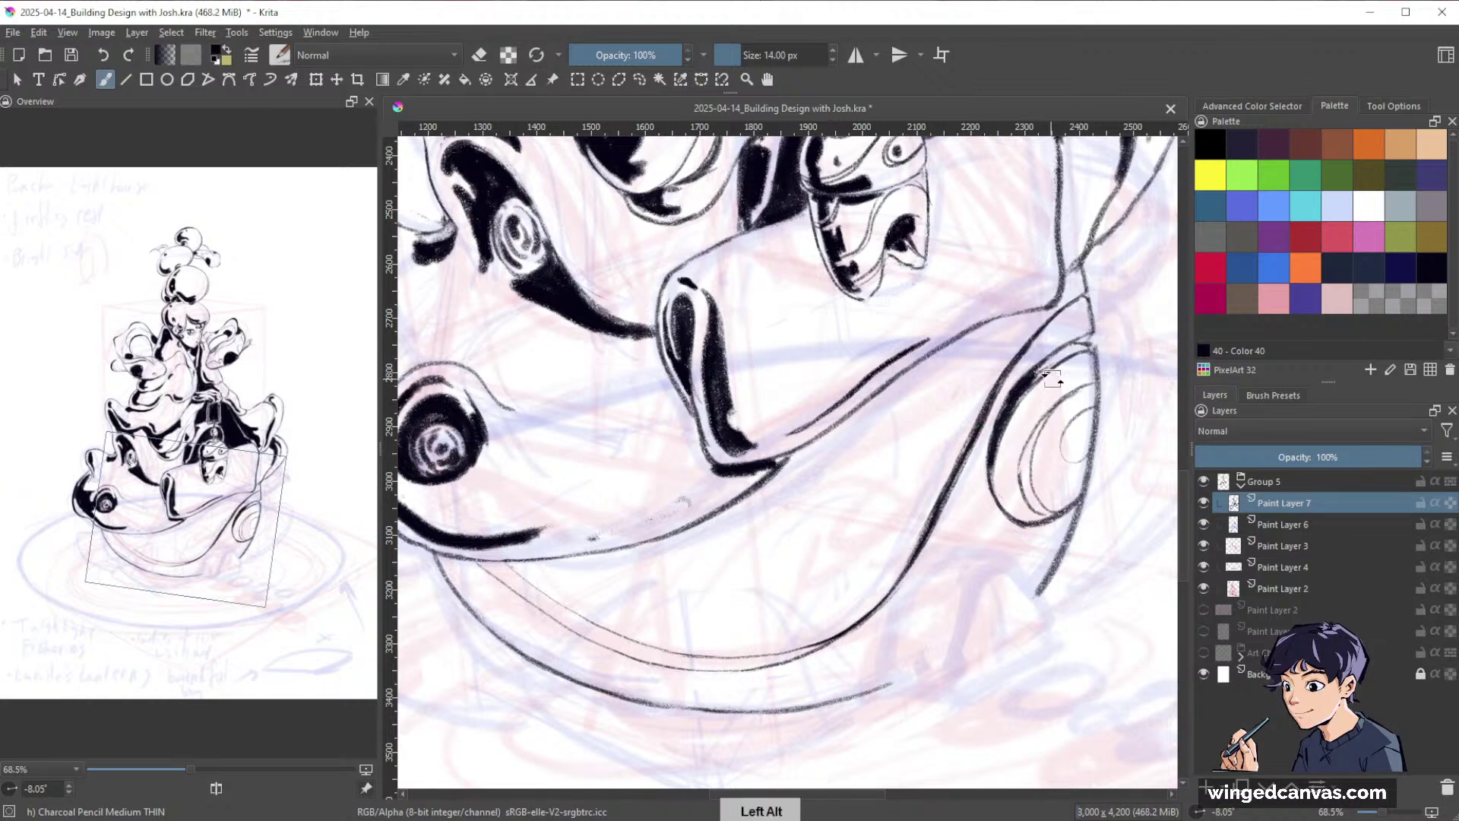
pyautogui.moveTo(1052, 377); pyautogui.dragTo(1074, 441)
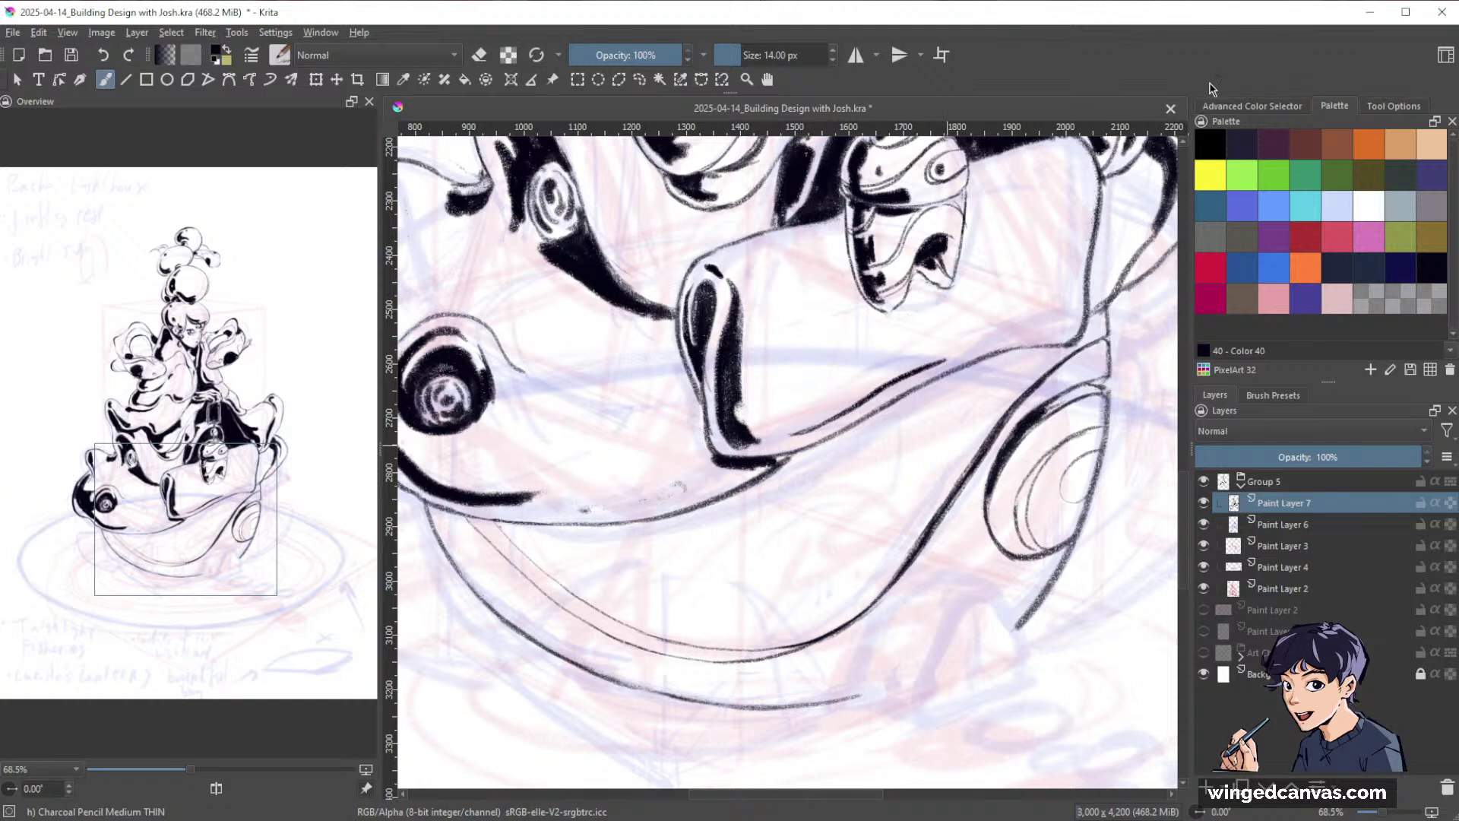
# Set the brush to 30 px and ink between the two parallel lines on the upper part of the cup's left inner band.
pyautogui.press('e')
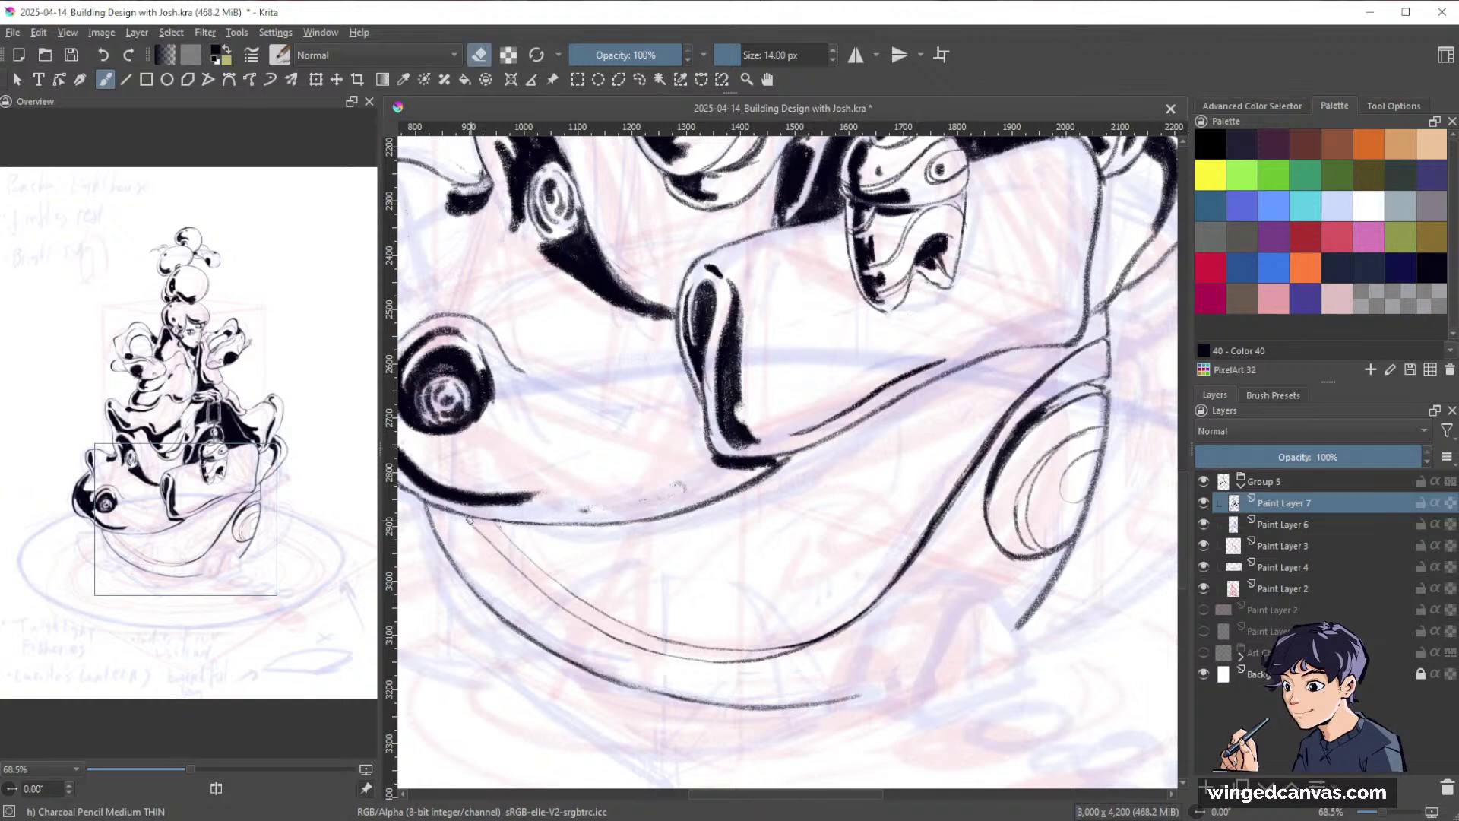
pyautogui.moveTo(1016, 344); pyautogui.dragTo(933, 557)
pyautogui.moveTo(934, 390); pyautogui.dragTo(941, 467)
pyautogui.press(']')
pyautogui.press(']')
pyautogui.press(']')
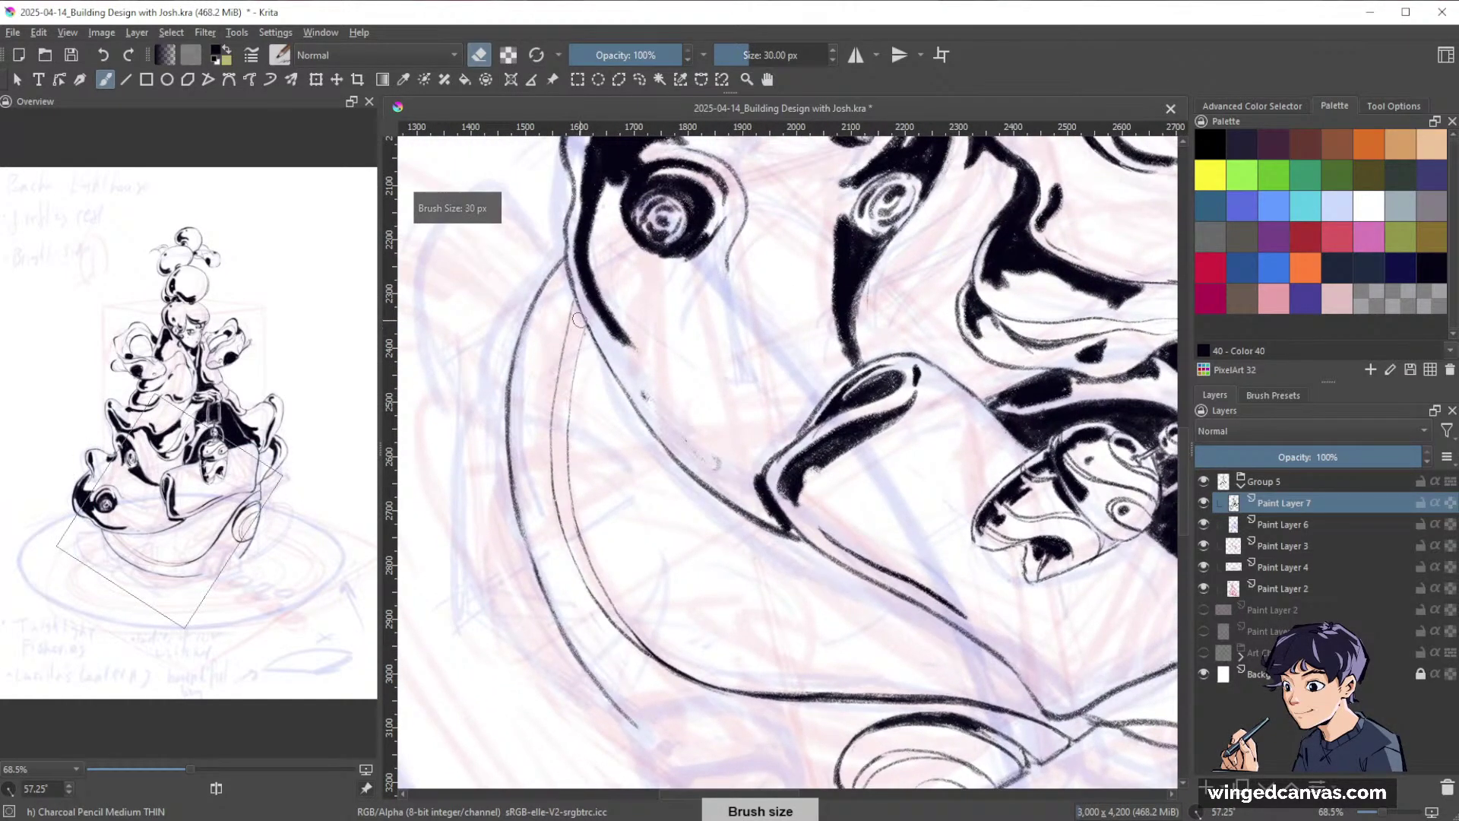
pyautogui.press('e')
pyautogui.moveTo(579, 325); pyautogui.dragTo(565, 484)
pyautogui.moveTo(563, 391)
pyautogui.mouseDown()
pyautogui.moveTo(566, 524)
pyautogui.moveTo(593, 585)
pyautogui.mouseUp()
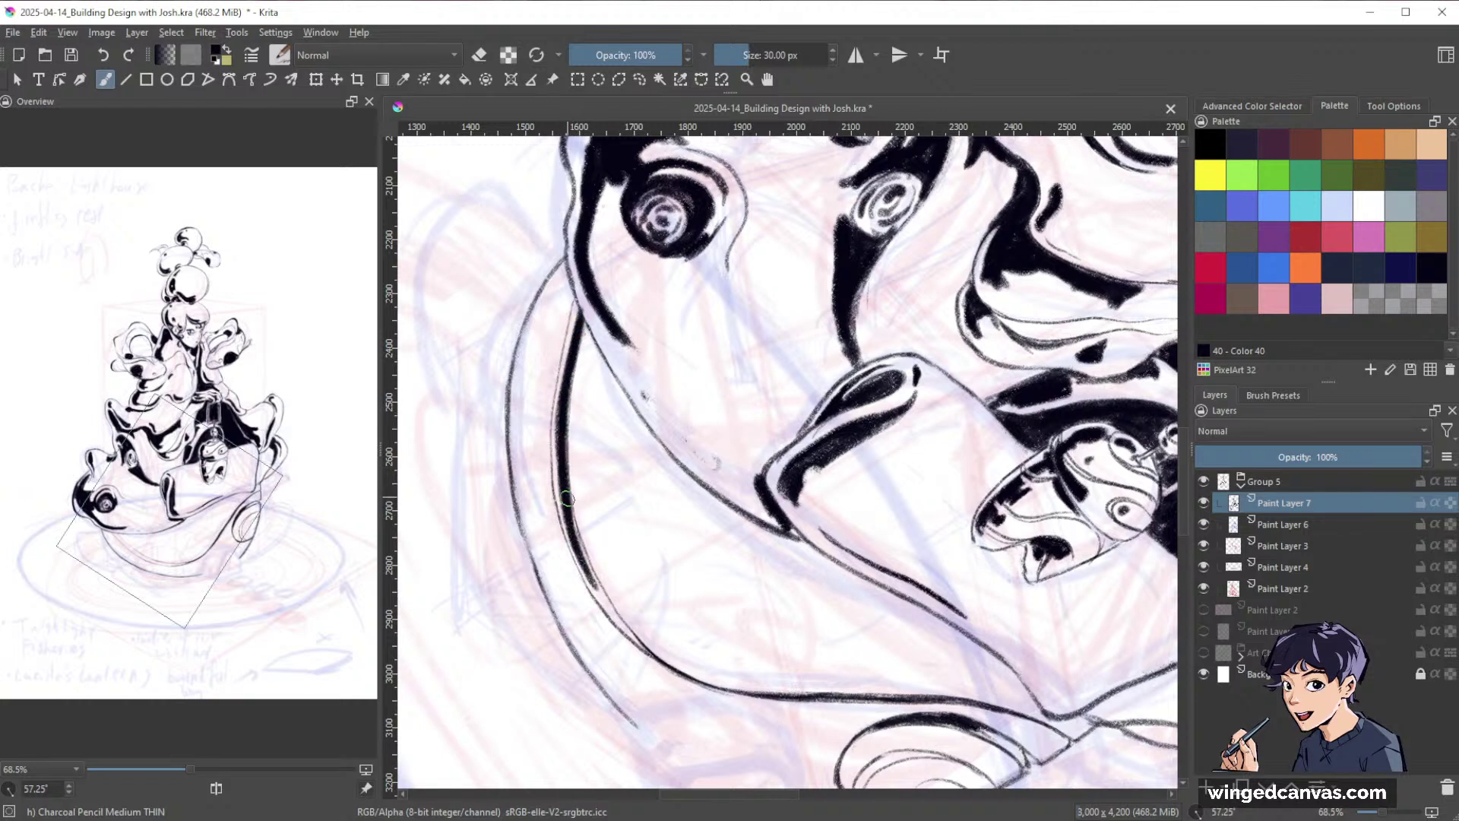
# Extend the thick black fill down the inner band and taper it into the curve along the cup's bottom.
pyautogui.moveTo(570, 516); pyautogui.dragTo(597, 590)
pyautogui.moveTo(567, 490); pyautogui.dragTo(598, 591)
pyautogui.moveTo(568, 517)
pyautogui.mouseDown()
pyautogui.moveTo(597, 587)
pyautogui.moveTo(589, 576)
pyautogui.mouseUp()
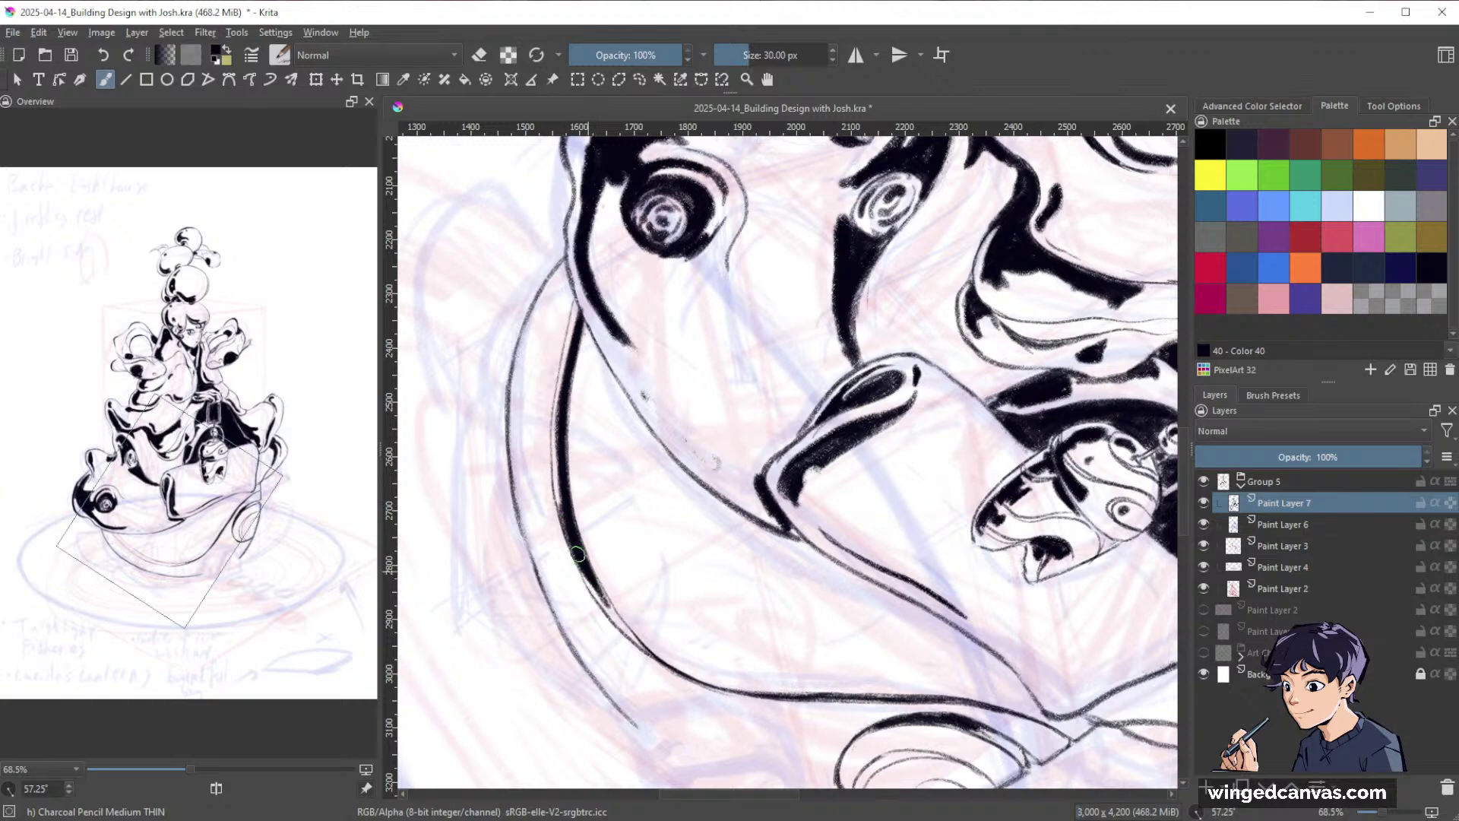
pyautogui.moveTo(563, 477); pyautogui.dragTo(596, 595)
pyautogui.moveTo(572, 545); pyautogui.dragTo(643, 645)
# Set the brush to 18 px and draw a wavy, looping contour inside the cup from the rounded base to the diagonal curve.
pyautogui.press('[')
pyautogui.press('[')
pyautogui.press('[')
pyautogui.press('[')
pyautogui.press('[')
pyautogui.press('[')
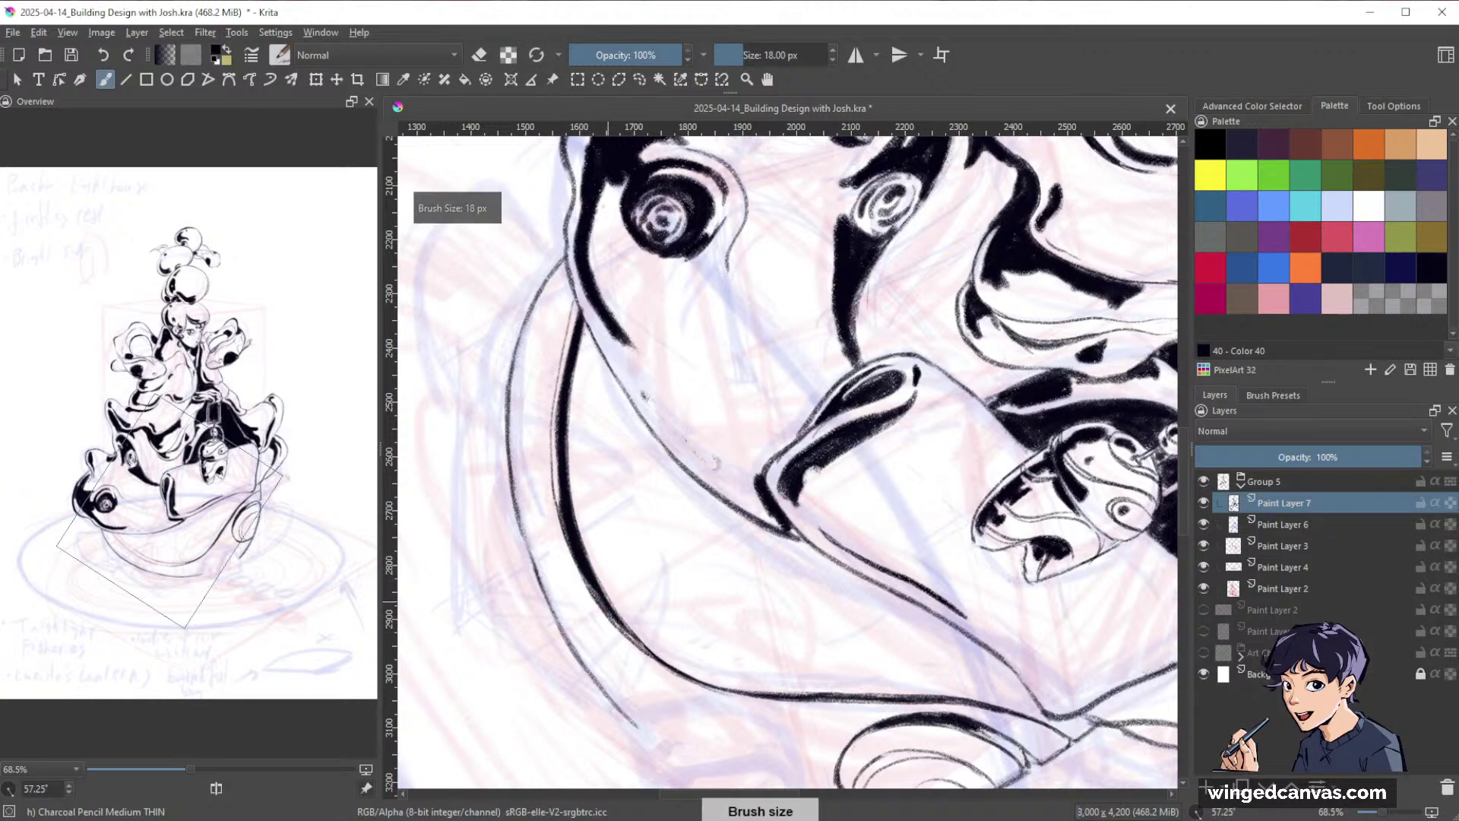
pyautogui.hotkey('ctrl', 'space')
pyautogui.moveTo(998, 622)
pyautogui.mouseDown()
pyautogui.moveTo(1061, 428)
pyautogui.moveTo(882, 687)
pyautogui.mouseUp()
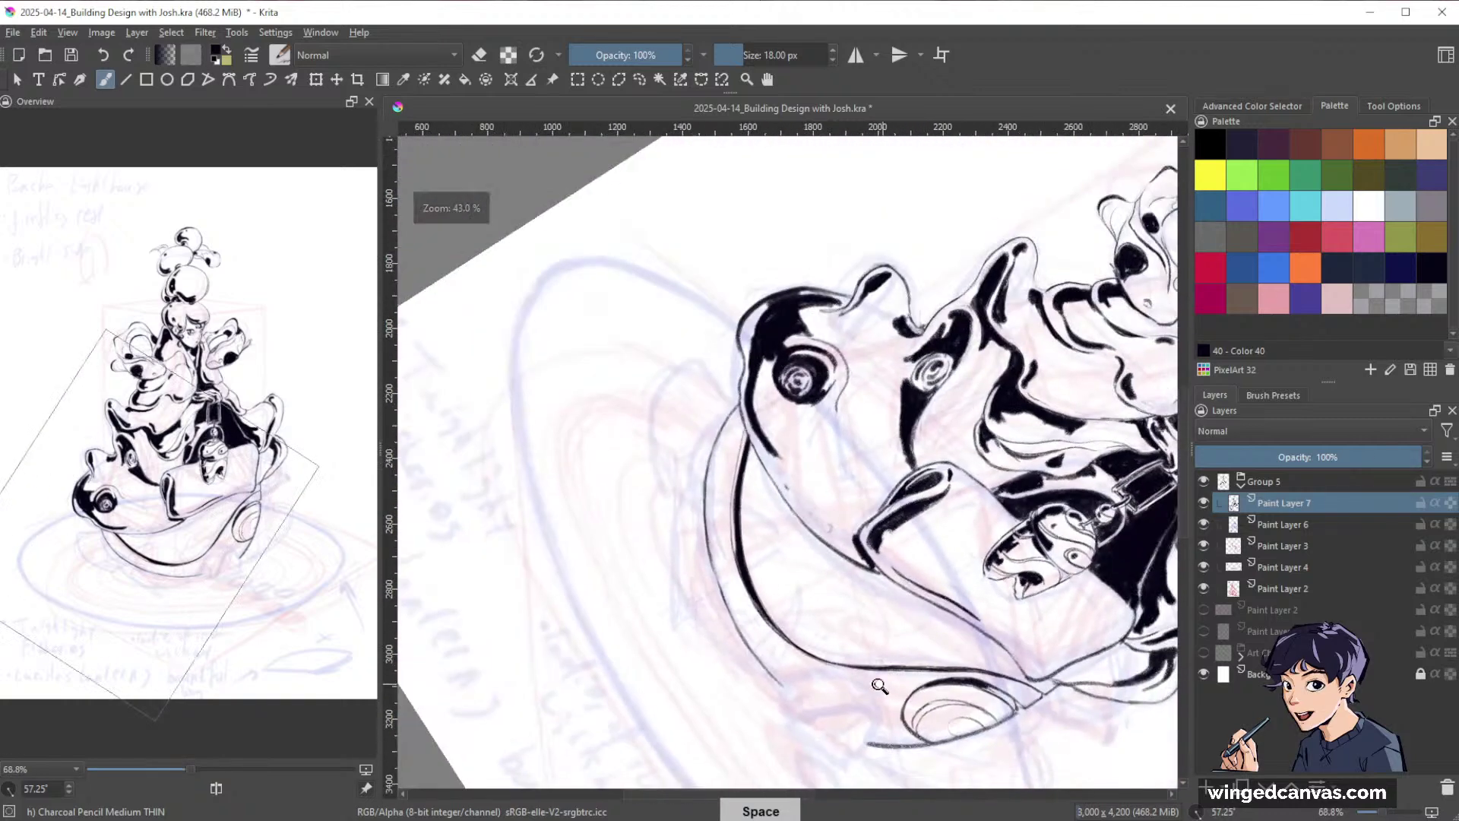
pyautogui.hotkey('shift', 'space')
pyautogui.moveTo(1056, 608); pyautogui.dragTo(994, 469)
pyautogui.hotkey('ctrl', 'space')
pyautogui.moveTo(940, 513); pyautogui.dragTo(1007, 466)
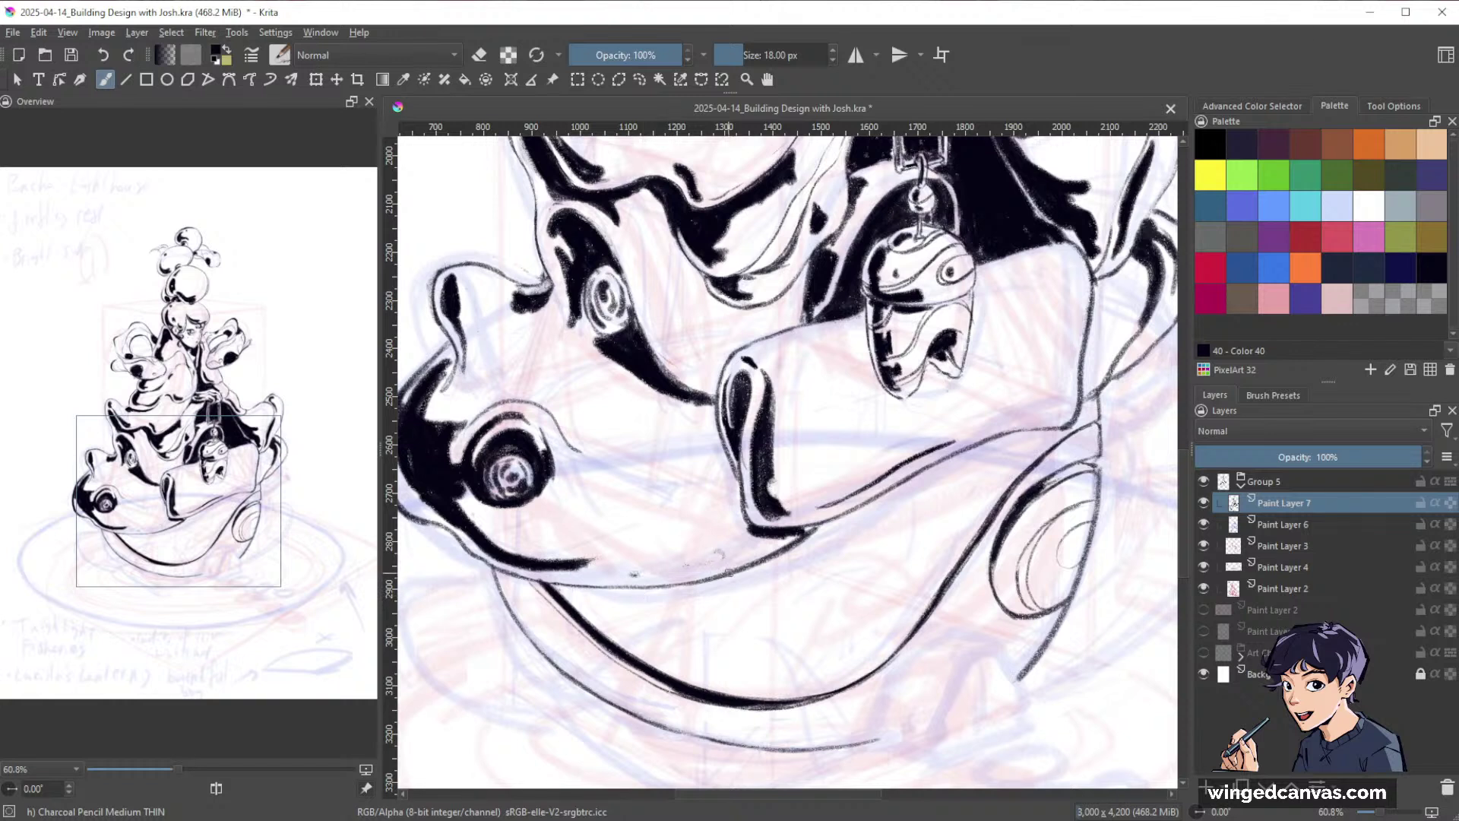
pyautogui.moveTo(692, 625)
pyautogui.mouseDown()
pyautogui.moveTo(812, 648)
pyautogui.moveTo(934, 475)
pyautogui.moveTo(1012, 471)
pyautogui.mouseUp()
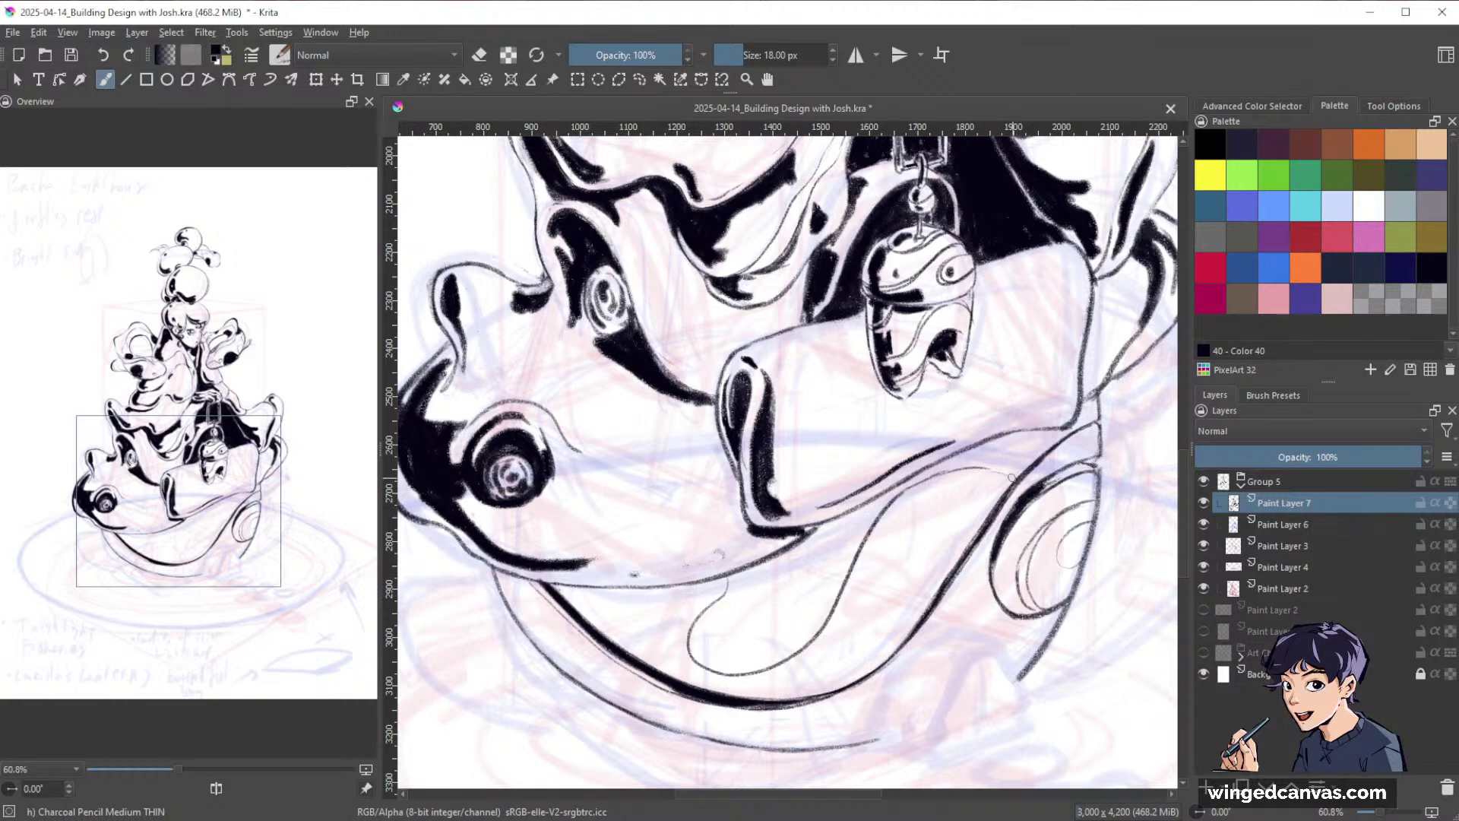
pyautogui.moveTo(887, 507)
pyautogui.mouseDown()
pyautogui.moveTo(949, 475)
pyautogui.moveTo(1008, 479)
pyautogui.moveTo(1005, 497)
pyautogui.mouseUp()
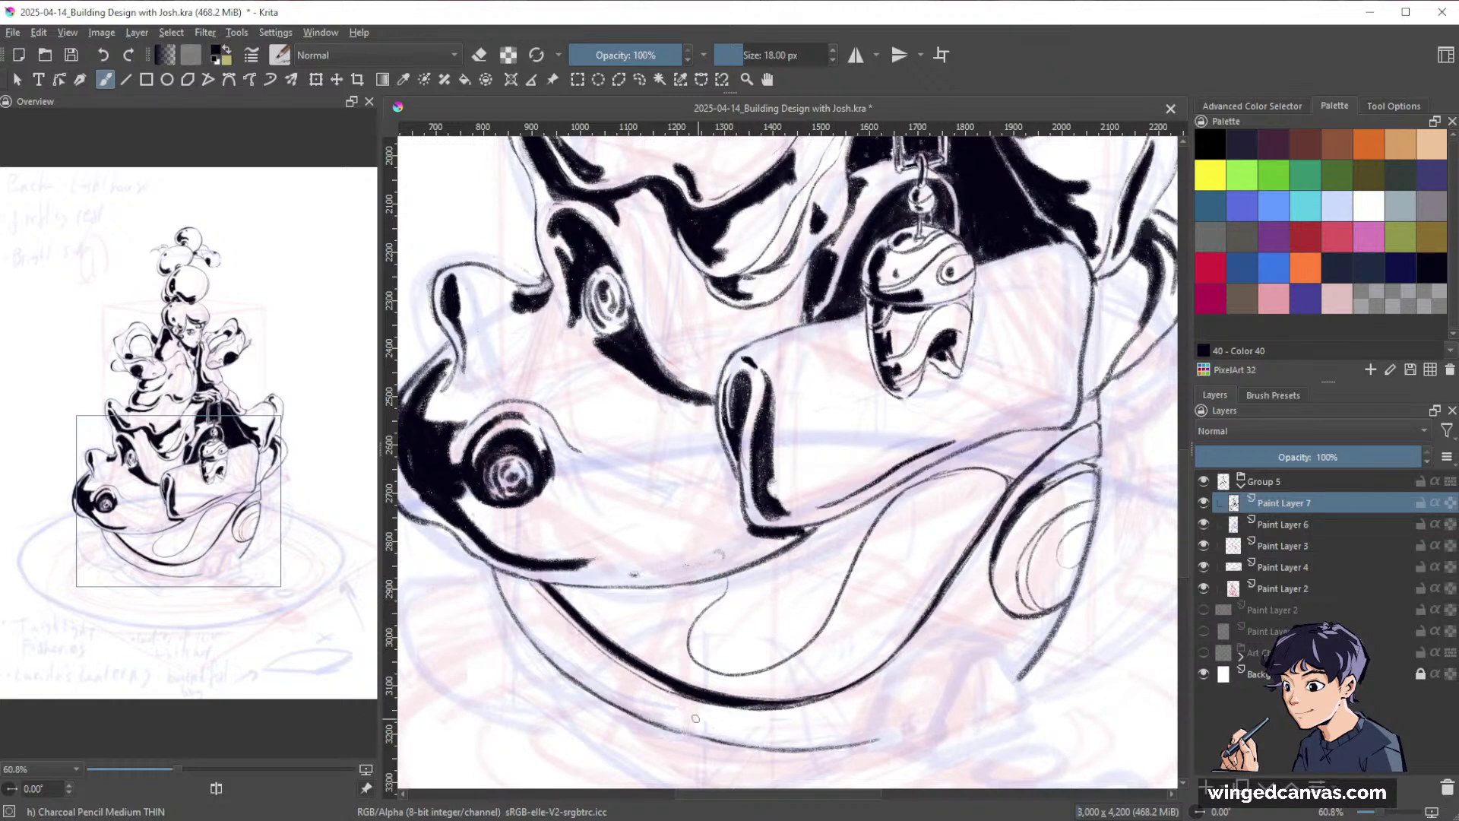
# Draw an S-shaped curve from the cup's bottom edge up to a rounded hook at its lower right side.
pyautogui.moveTo(838, 744); pyautogui.dragTo(1004, 629)
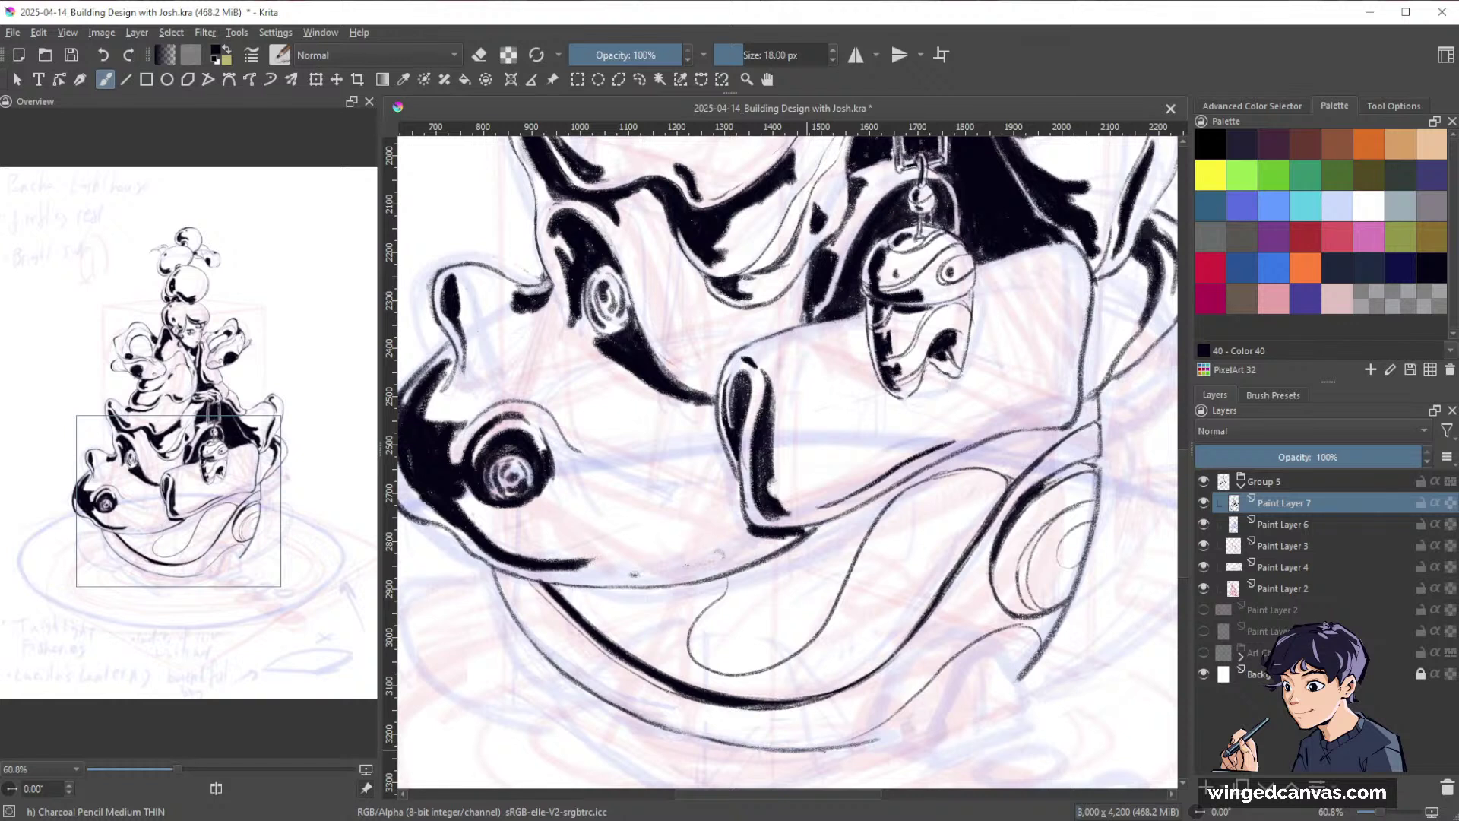
pyautogui.moveTo(880, 719); pyautogui.dragTo(932, 676)
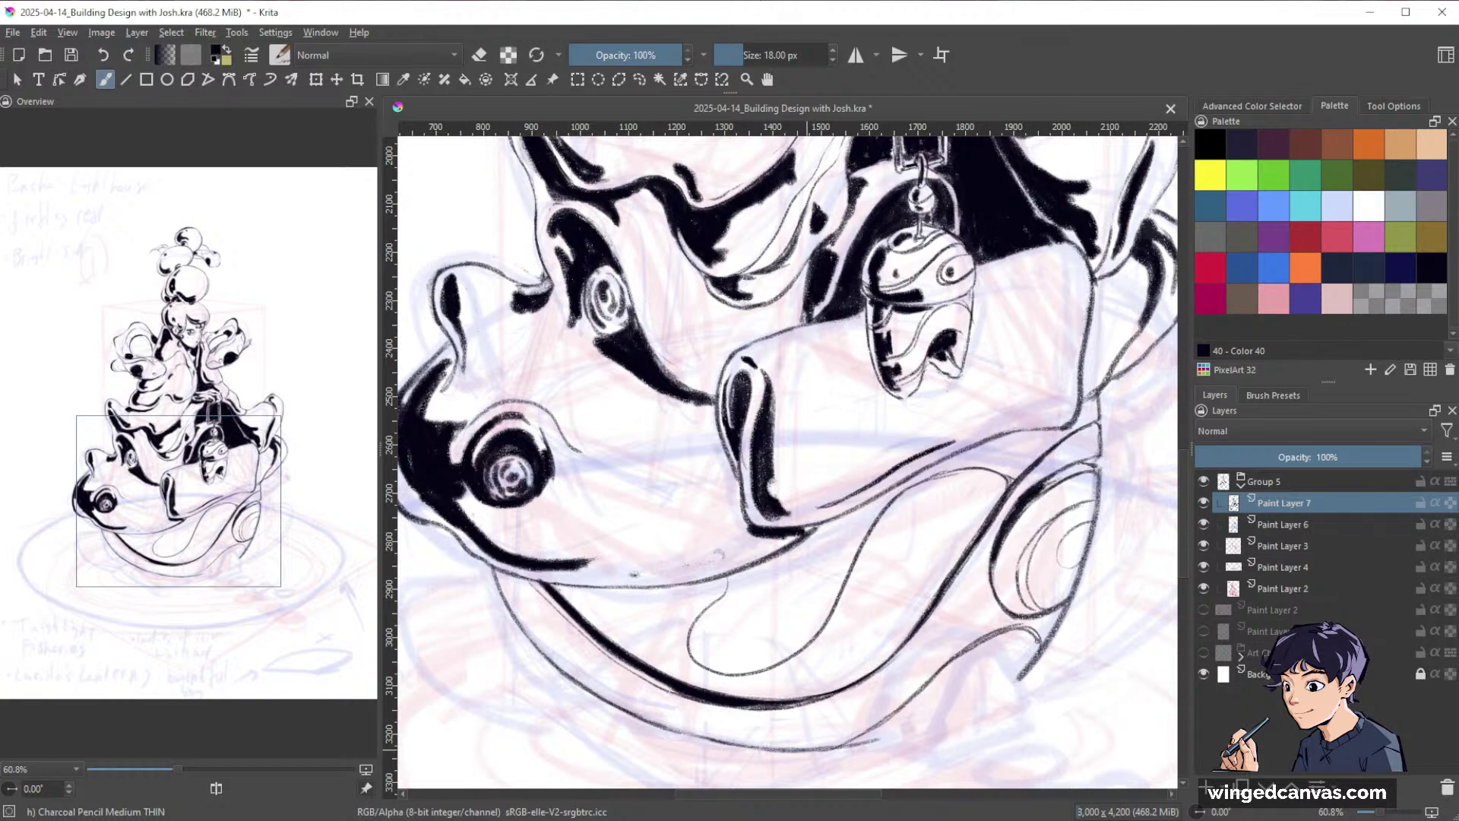
pyautogui.moveTo(1034, 637); pyautogui.dragTo(1039, 665)
# Thicken the wavy contour's upper arch and reinforce its start beneath the rounded base.
pyautogui.moveTo(848, 572)
pyautogui.mouseDown()
pyautogui.moveTo(896, 496)
pyautogui.moveTo(965, 462)
pyautogui.moveTo(1024, 487)
pyautogui.mouseUp()
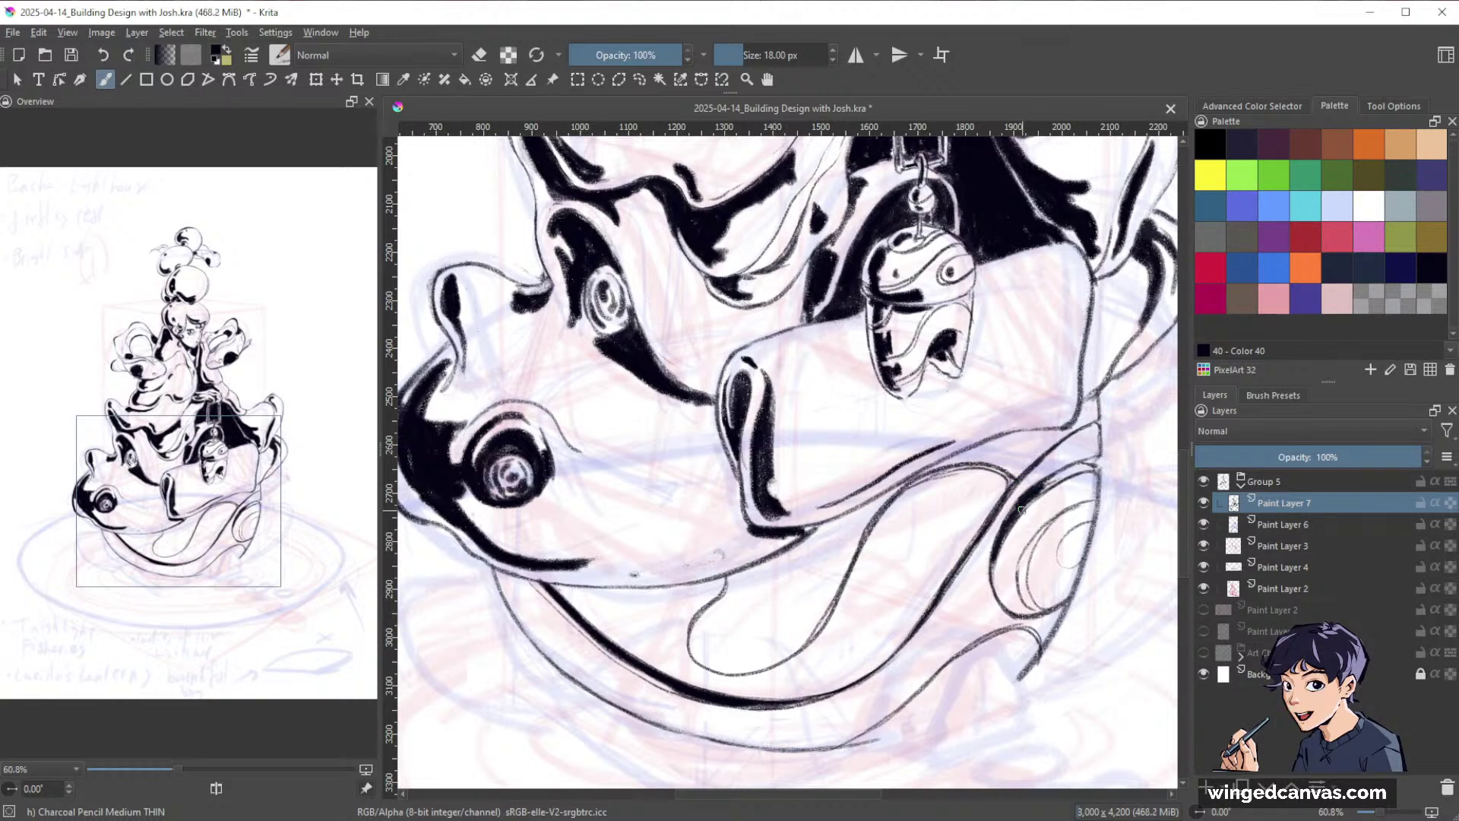
pyautogui.moveTo(862, 546)
pyautogui.mouseDown()
pyautogui.moveTo(904, 484)
pyautogui.moveTo(895, 496)
pyautogui.moveTo(981, 462)
pyautogui.moveTo(1013, 482)
pyautogui.mouseUp()
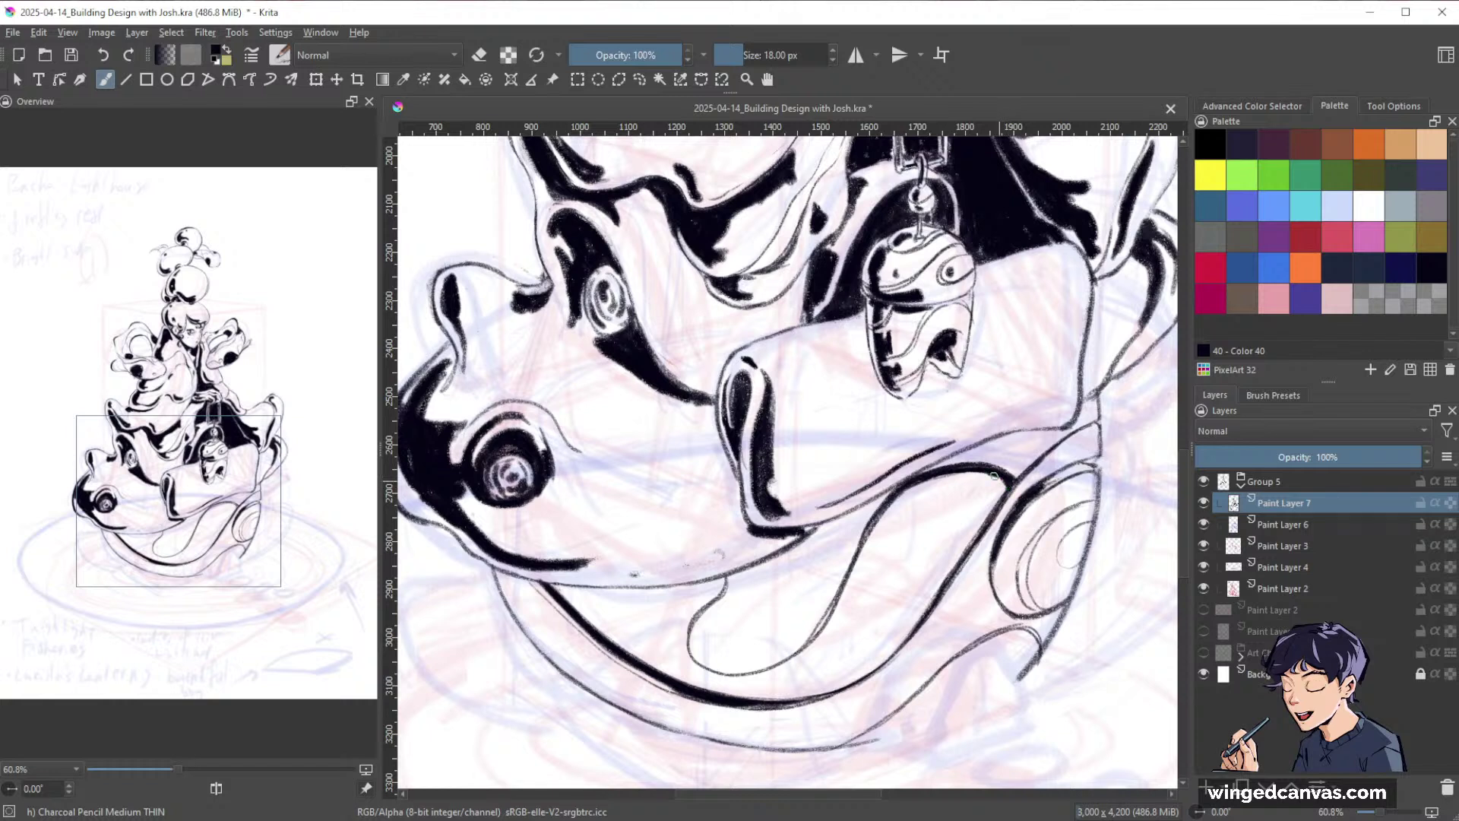
pyautogui.moveTo(985, 471)
pyautogui.mouseDown()
pyautogui.moveTo(1001, 498)
pyautogui.moveTo(983, 473)
pyautogui.mouseUp()
pyautogui.moveTo(722, 576); pyautogui.dragTo(705, 604)
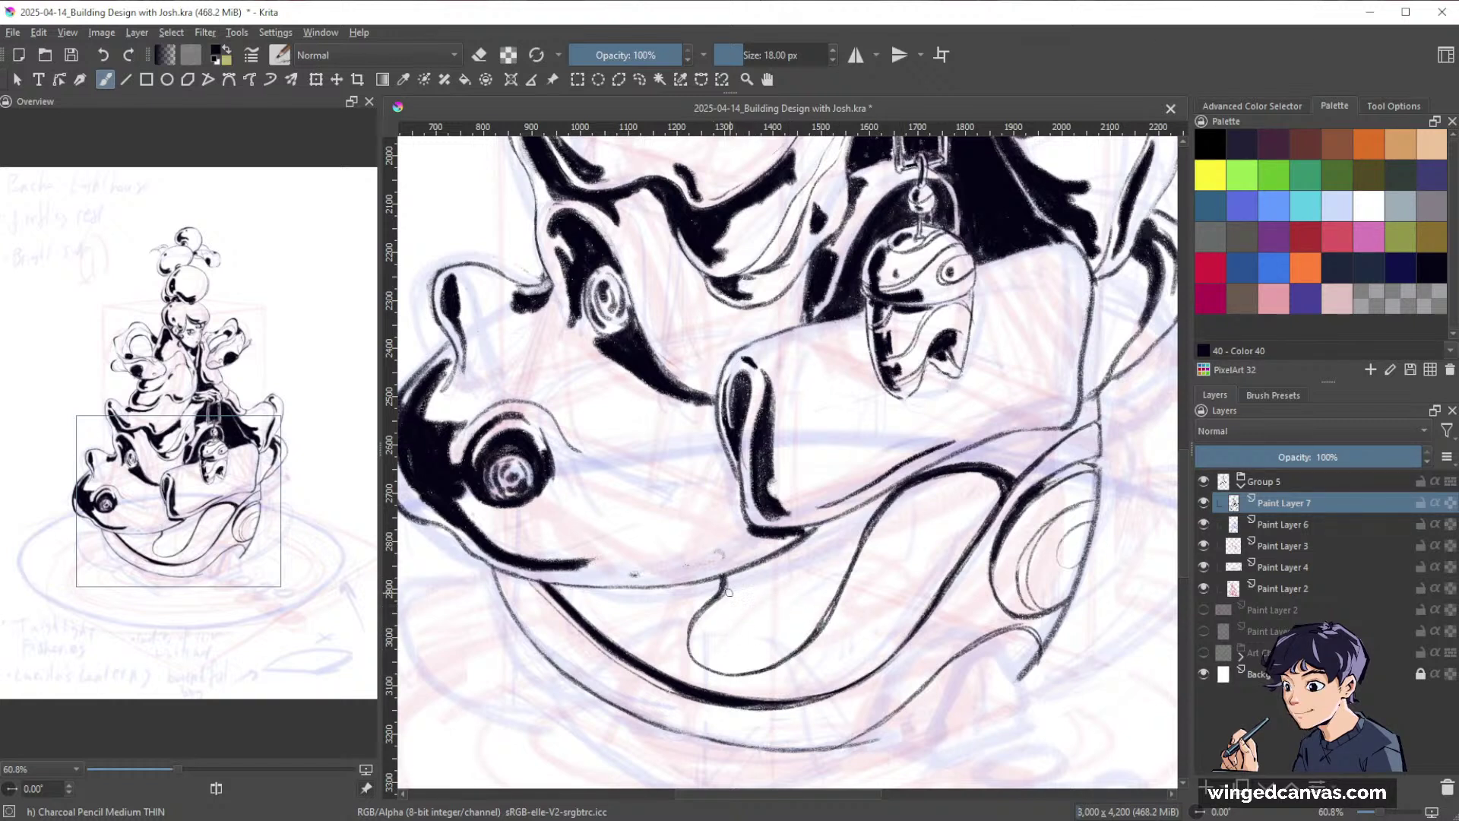
pyautogui.moveTo(726, 592)
pyautogui.mouseDown()
pyautogui.moveTo(704, 629)
pyautogui.moveTo(714, 654)
pyautogui.moveTo(822, 623)
pyautogui.moveTo(795, 631)
pyautogui.moveTo(836, 598)
pyautogui.mouseUp()
# Thicken the lower right bend of the wavy contour and darken the S-shaped curve along the cup's bottom.
pyautogui.press('space')
pyautogui.moveTo(994, 522); pyautogui.dragTo(950, 485)
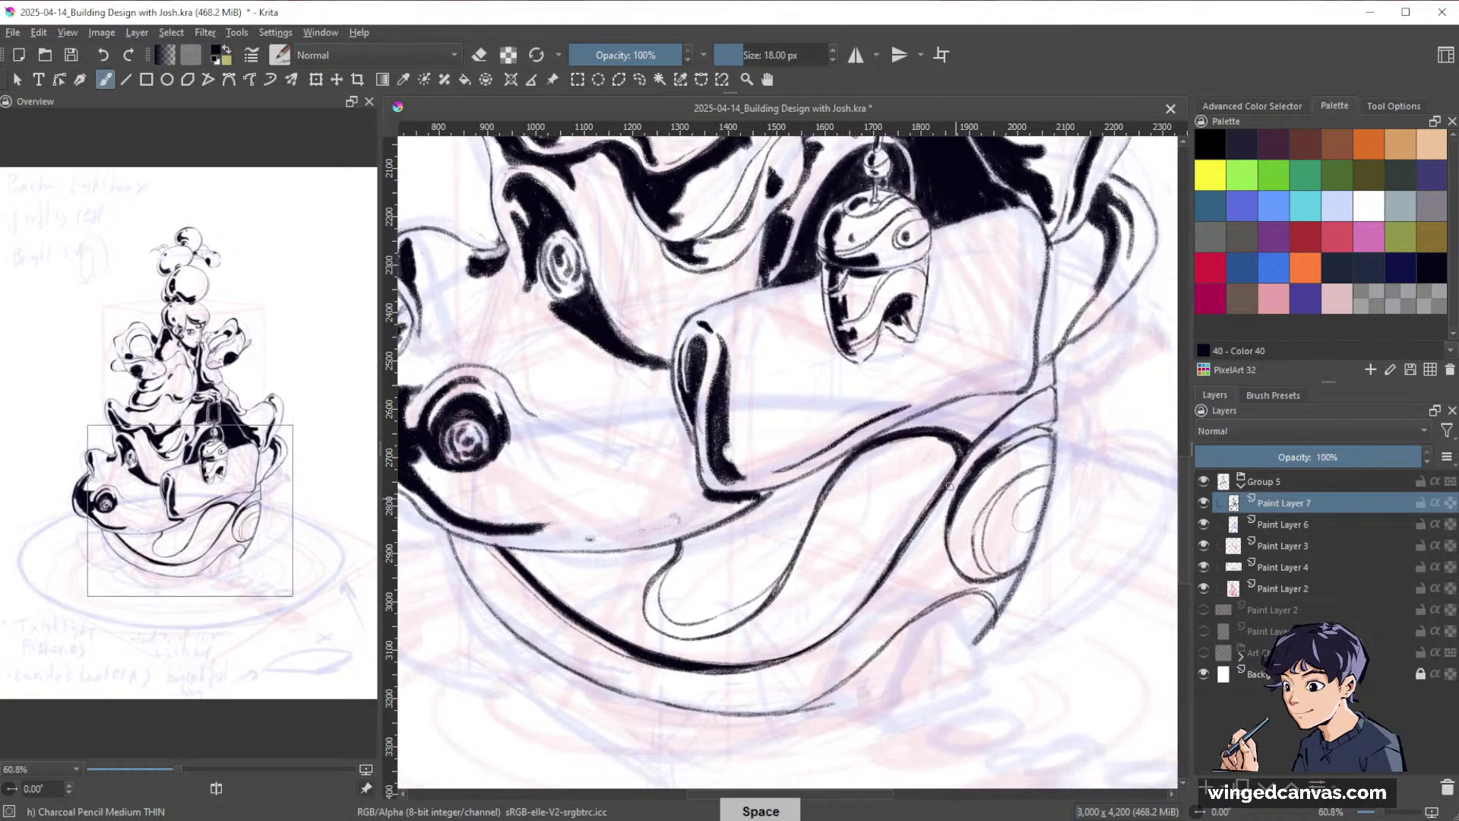
pyautogui.press('e')
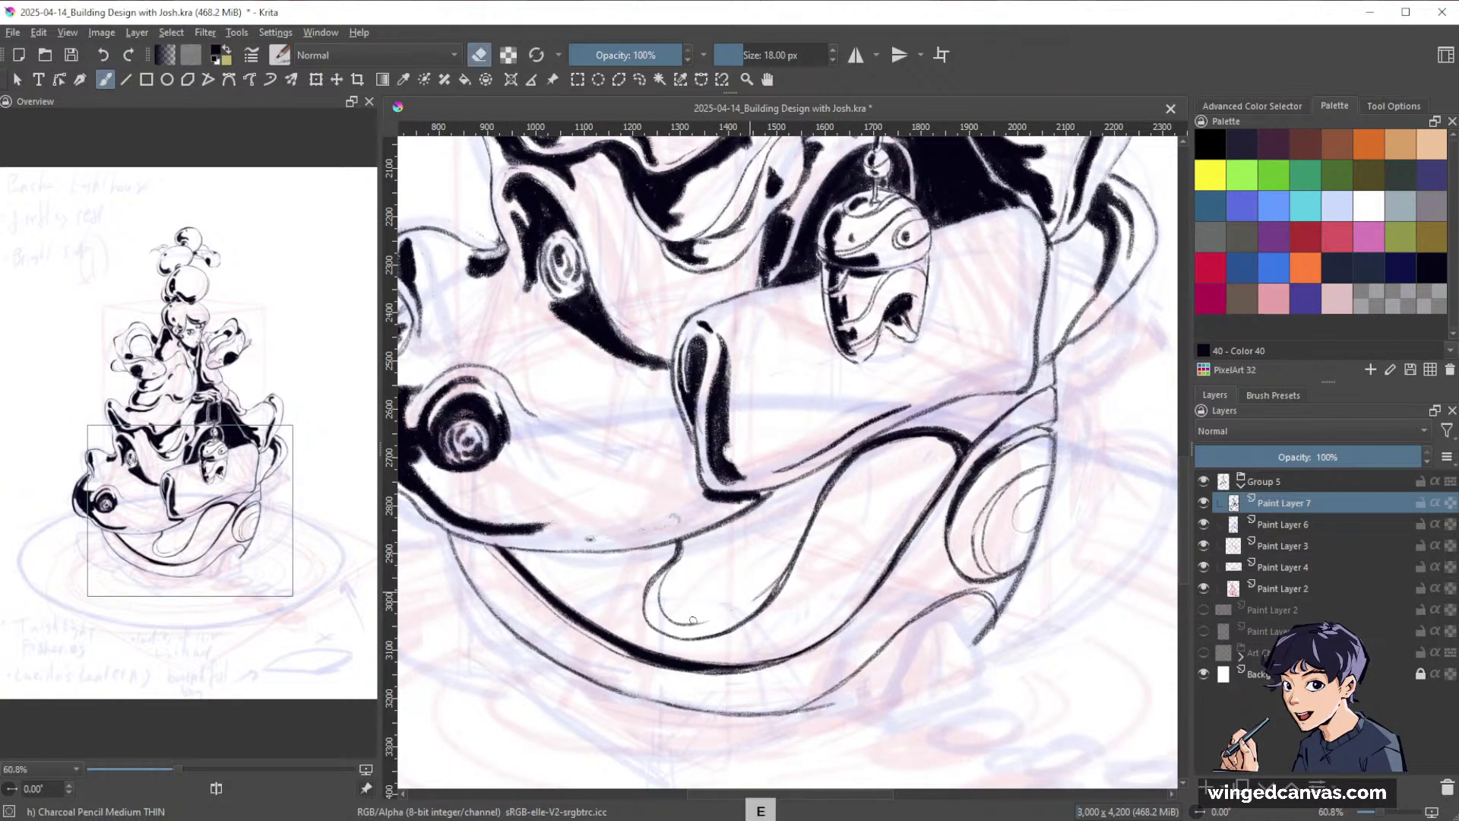
pyautogui.press('e')
pyautogui.moveTo(703, 621); pyautogui.dragTo(760, 595)
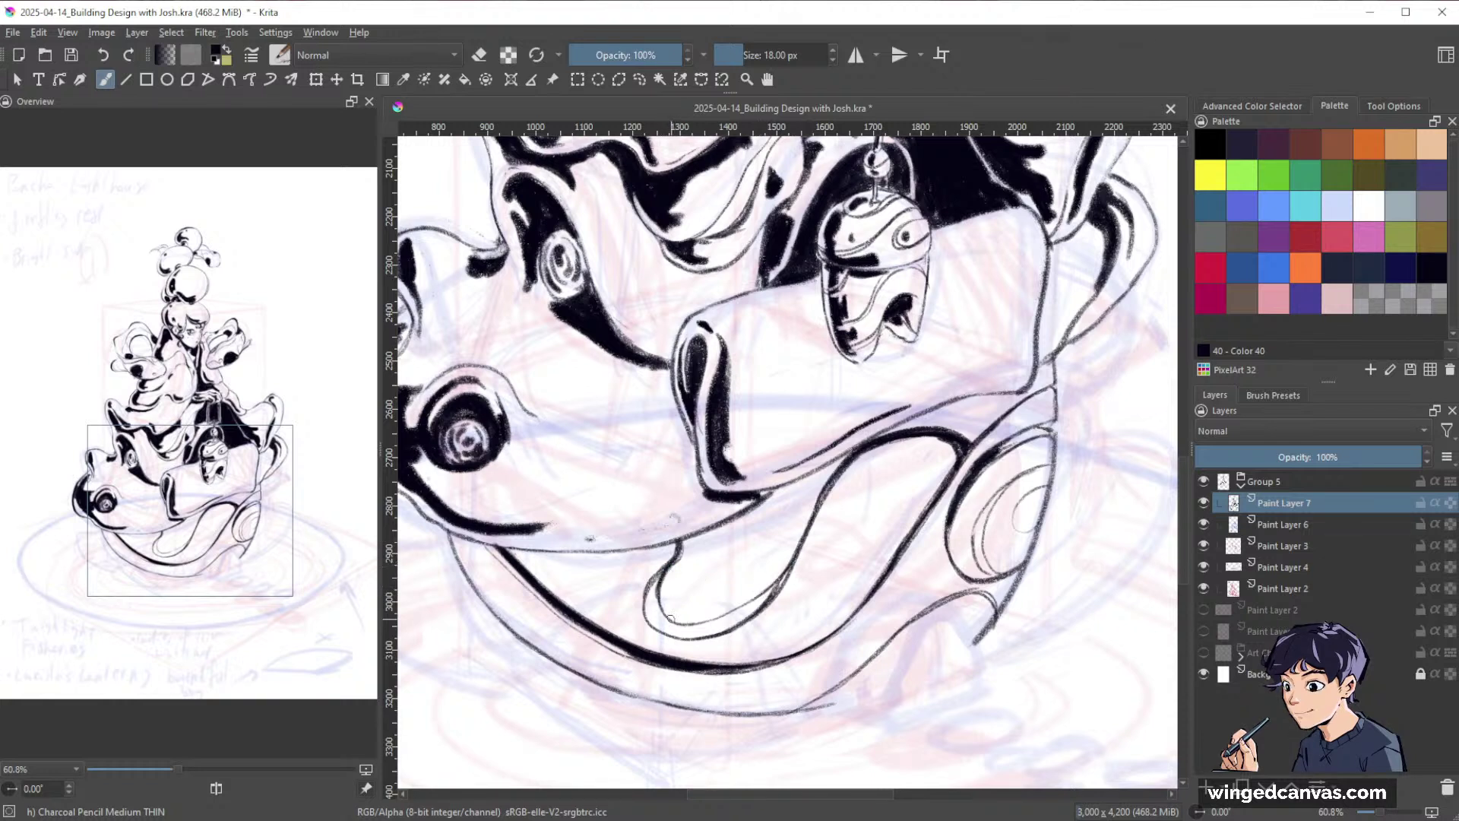
pyautogui.moveTo(740, 607); pyautogui.dragTo(788, 570)
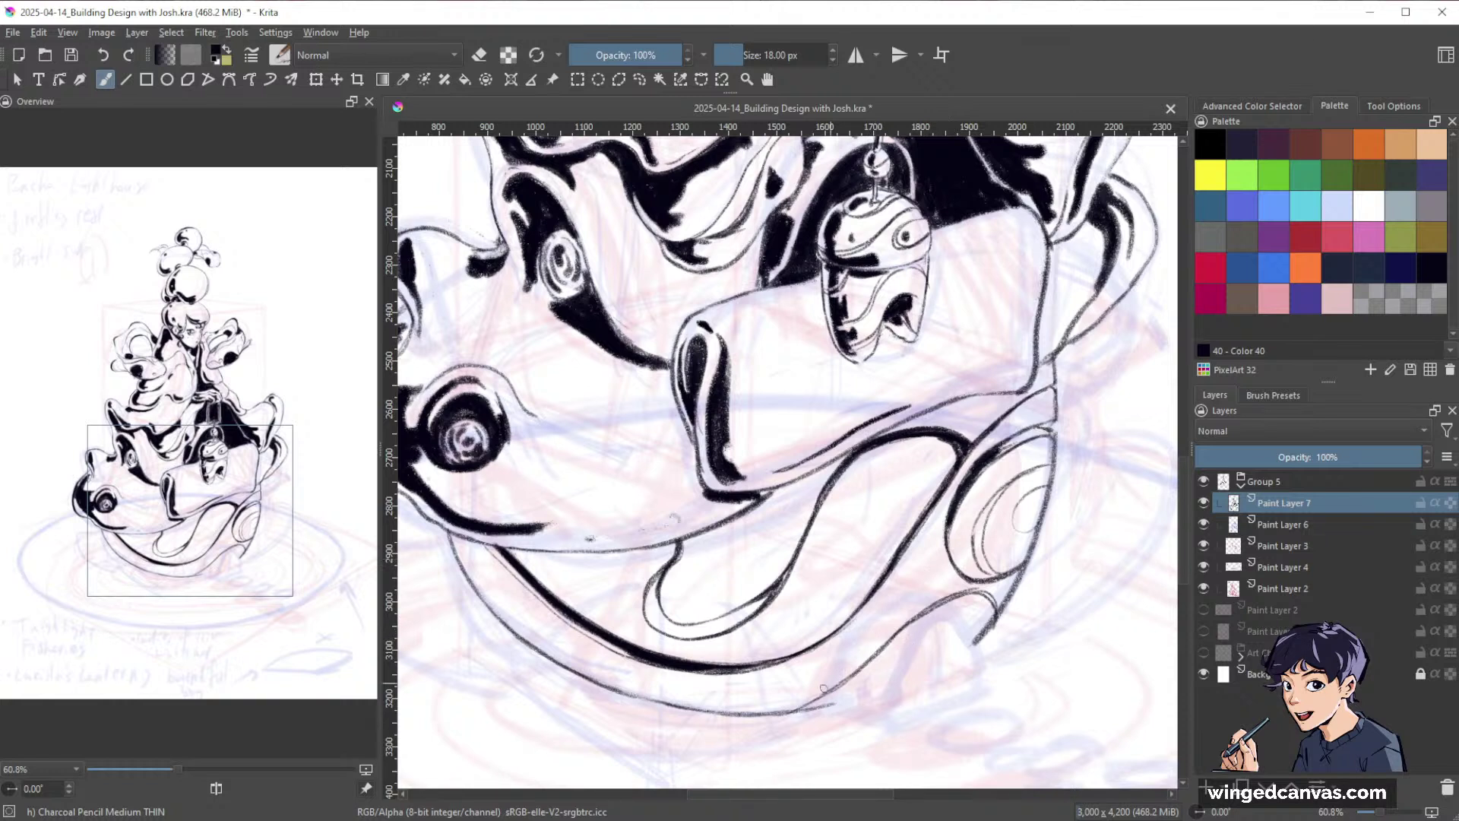
pyautogui.moveTo(785, 711)
pyautogui.mouseDown()
pyautogui.moveTo(967, 589)
pyautogui.moveTo(992, 632)
pyautogui.mouseUp()
# Round off the left end of the cup's lower band and add an inner contour inside the wavy shape.
pyautogui.moveTo(1044, 568); pyautogui.dragTo(923, 609)
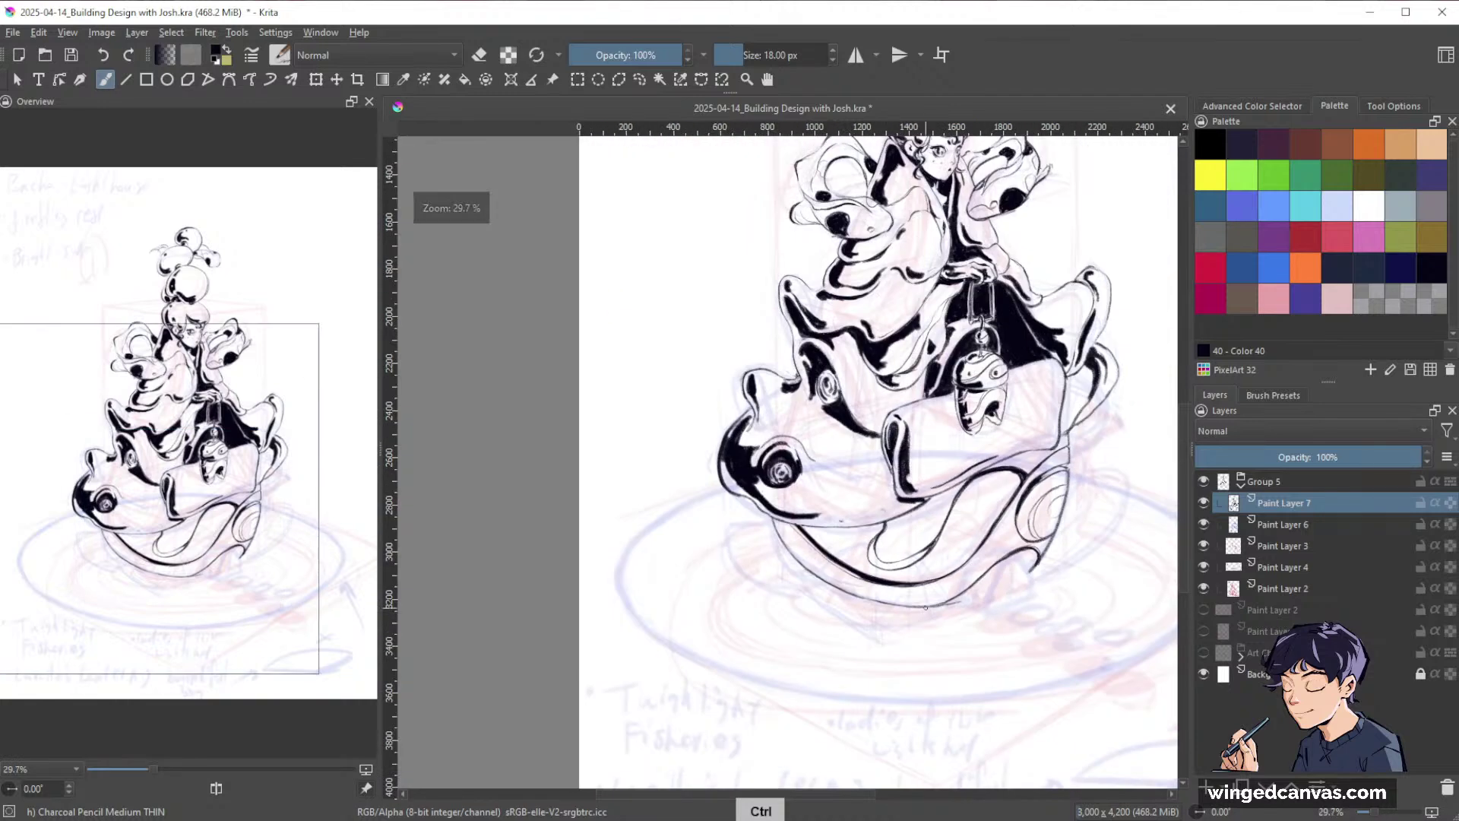
pyautogui.moveTo(1001, 497); pyautogui.dragTo(998, 437)
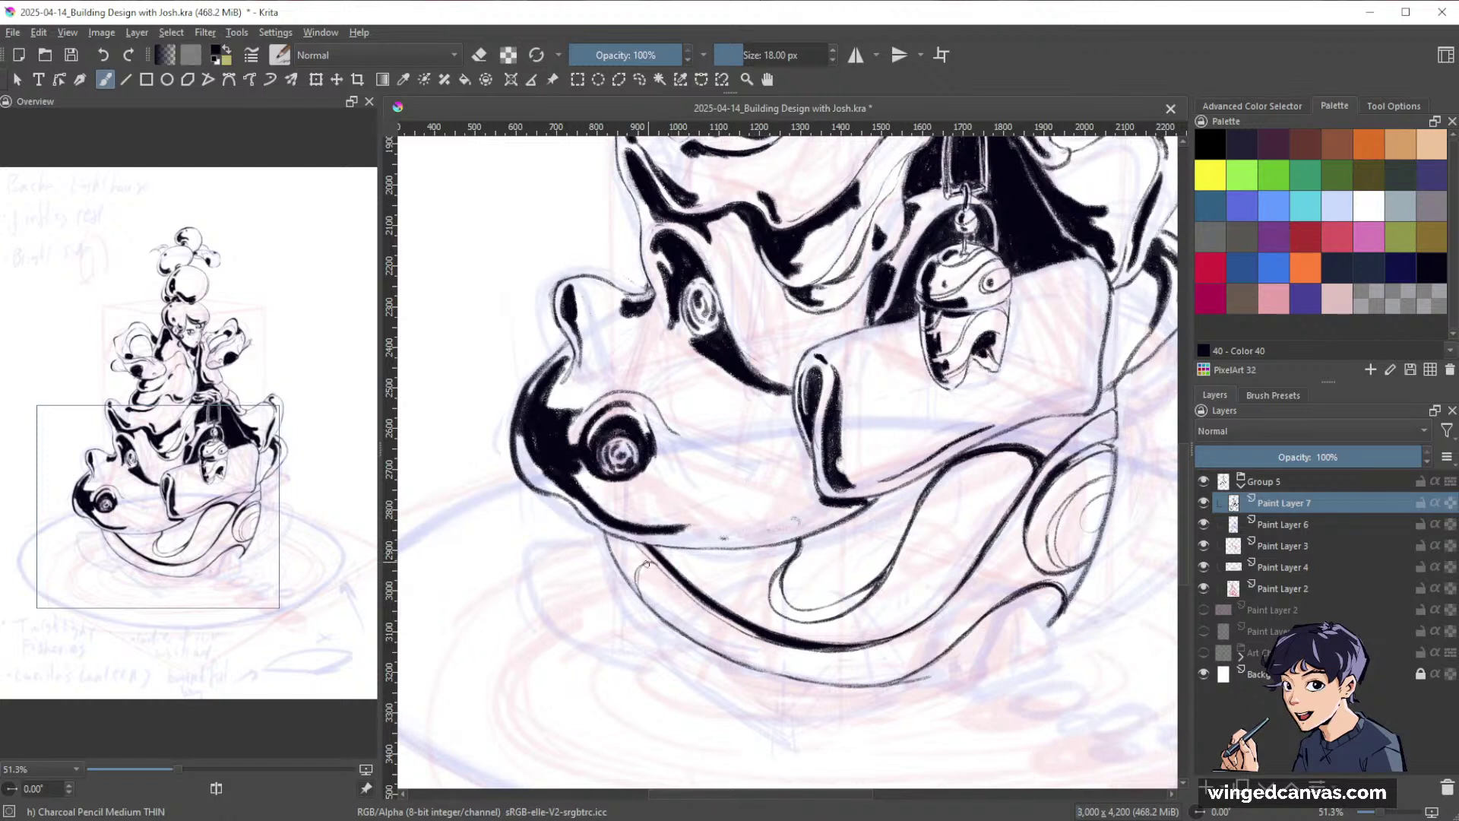
pyautogui.moveTo(654, 562); pyautogui.dragTo(643, 600)
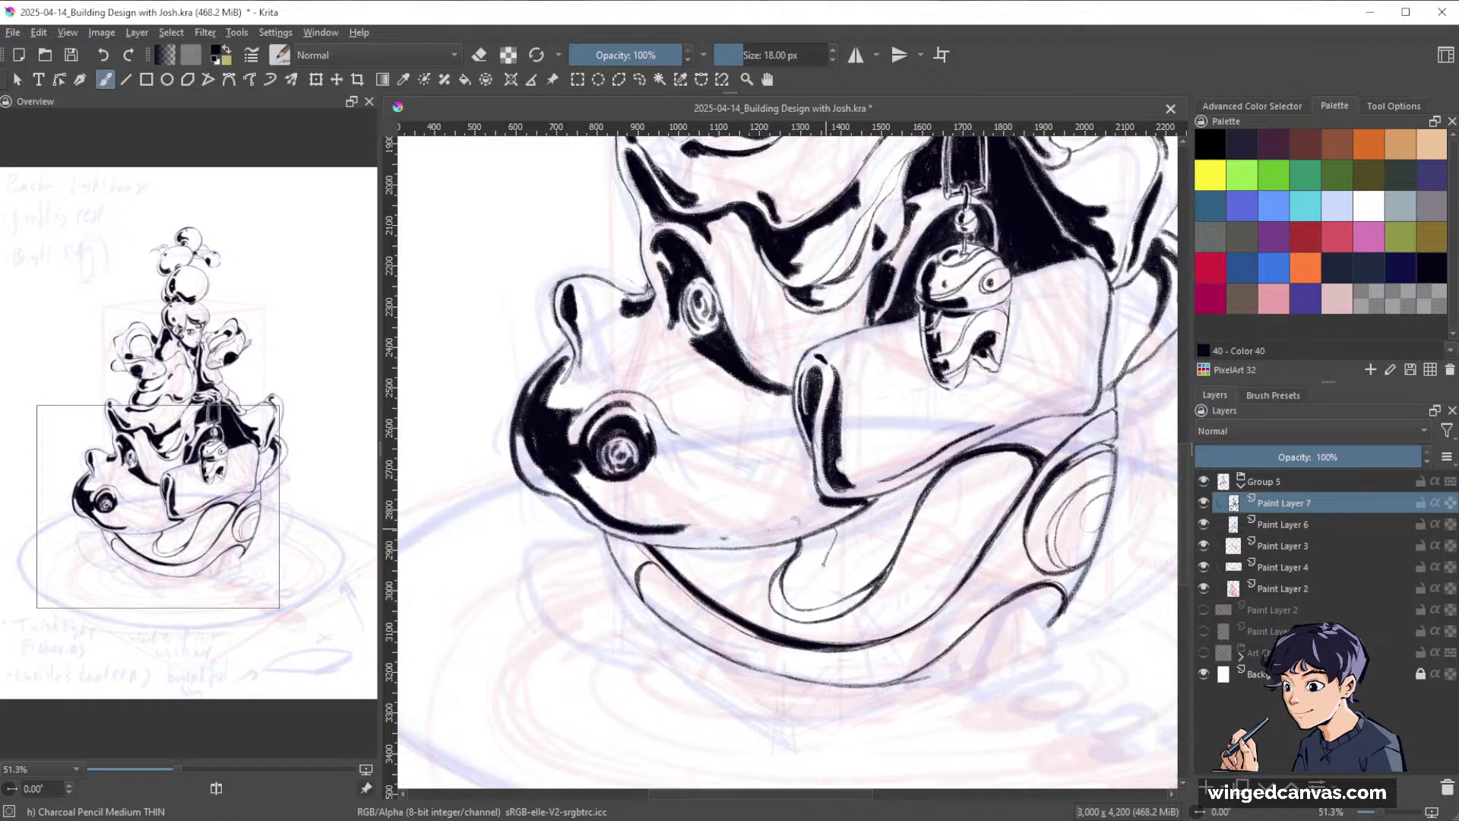
pyautogui.press('space')
pyautogui.moveTo(934, 512)
pyautogui.mouseDown()
pyautogui.moveTo(878, 554)
pyautogui.moveTo(916, 511)
pyautogui.mouseUp()
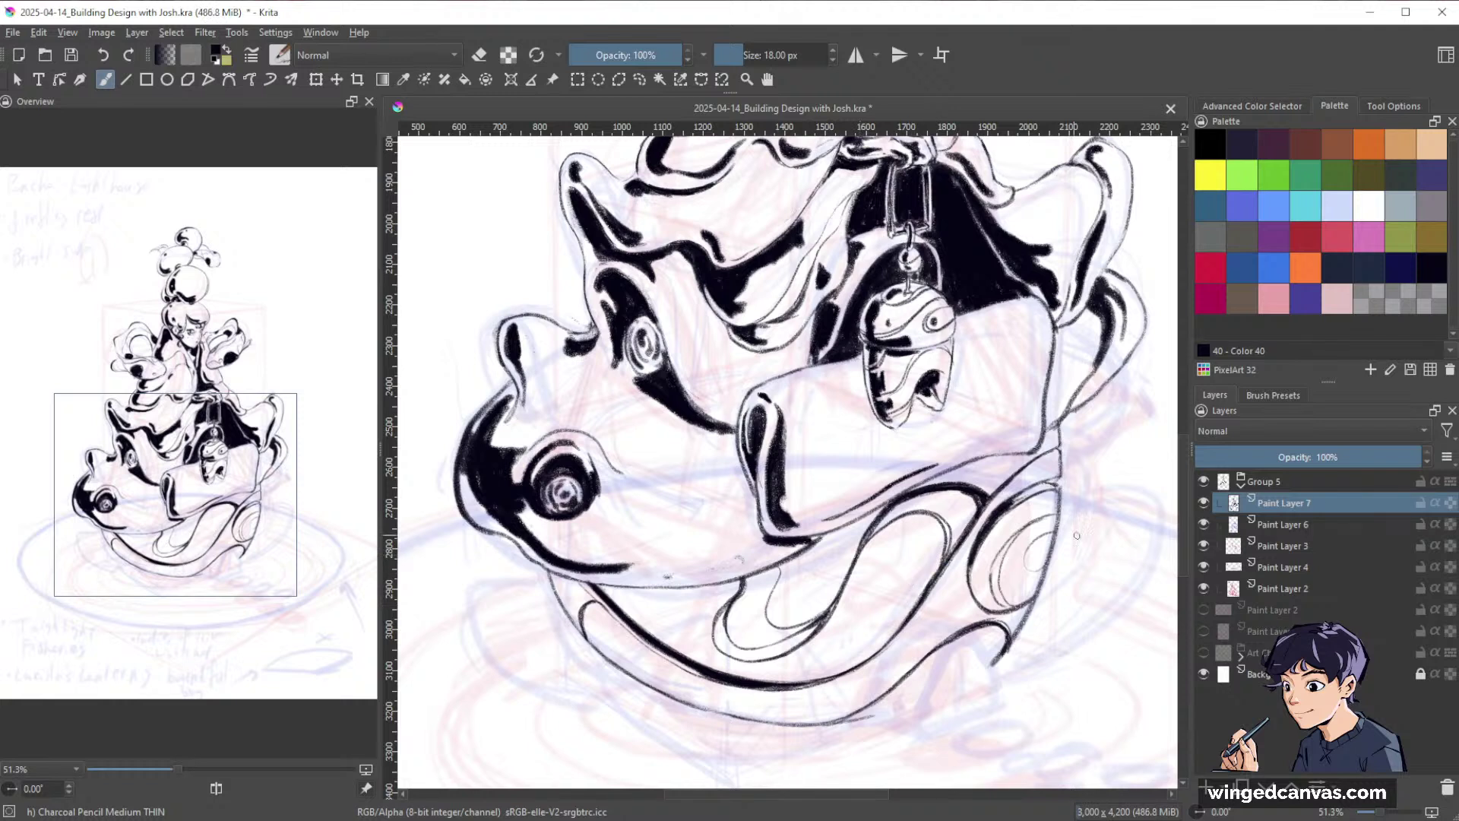
# Set the brush to 20 px and thicken the cup's left outline just below the rounded base.
pyautogui.press('space')
pyautogui.moveTo(1076, 535); pyautogui.dragTo(1049, 505)
pyautogui.press(']')
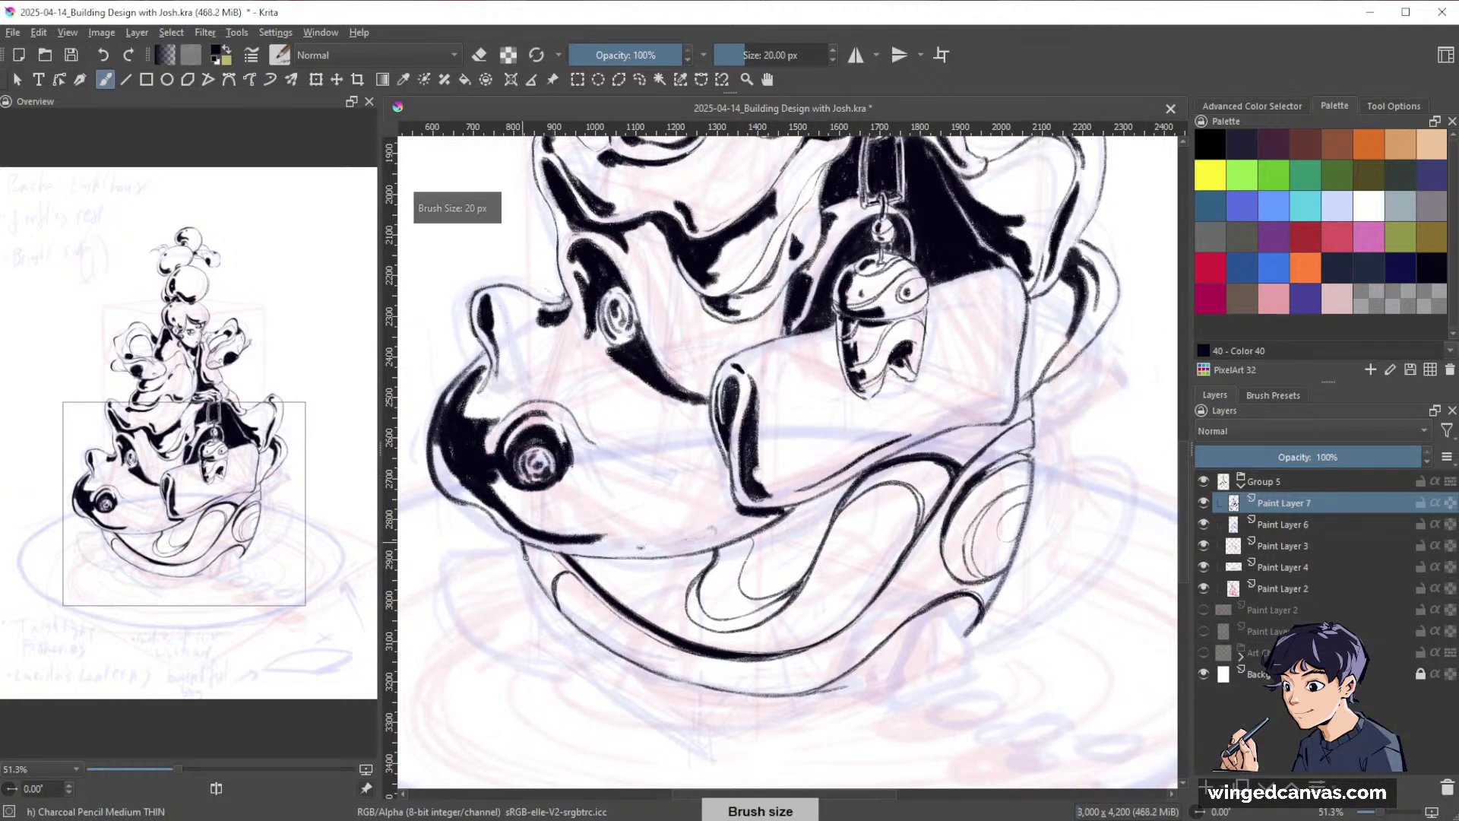
pyautogui.moveTo(524, 545); pyautogui.dragTo(567, 619)
pyautogui.moveTo(519, 542); pyautogui.dragTo(577, 631)
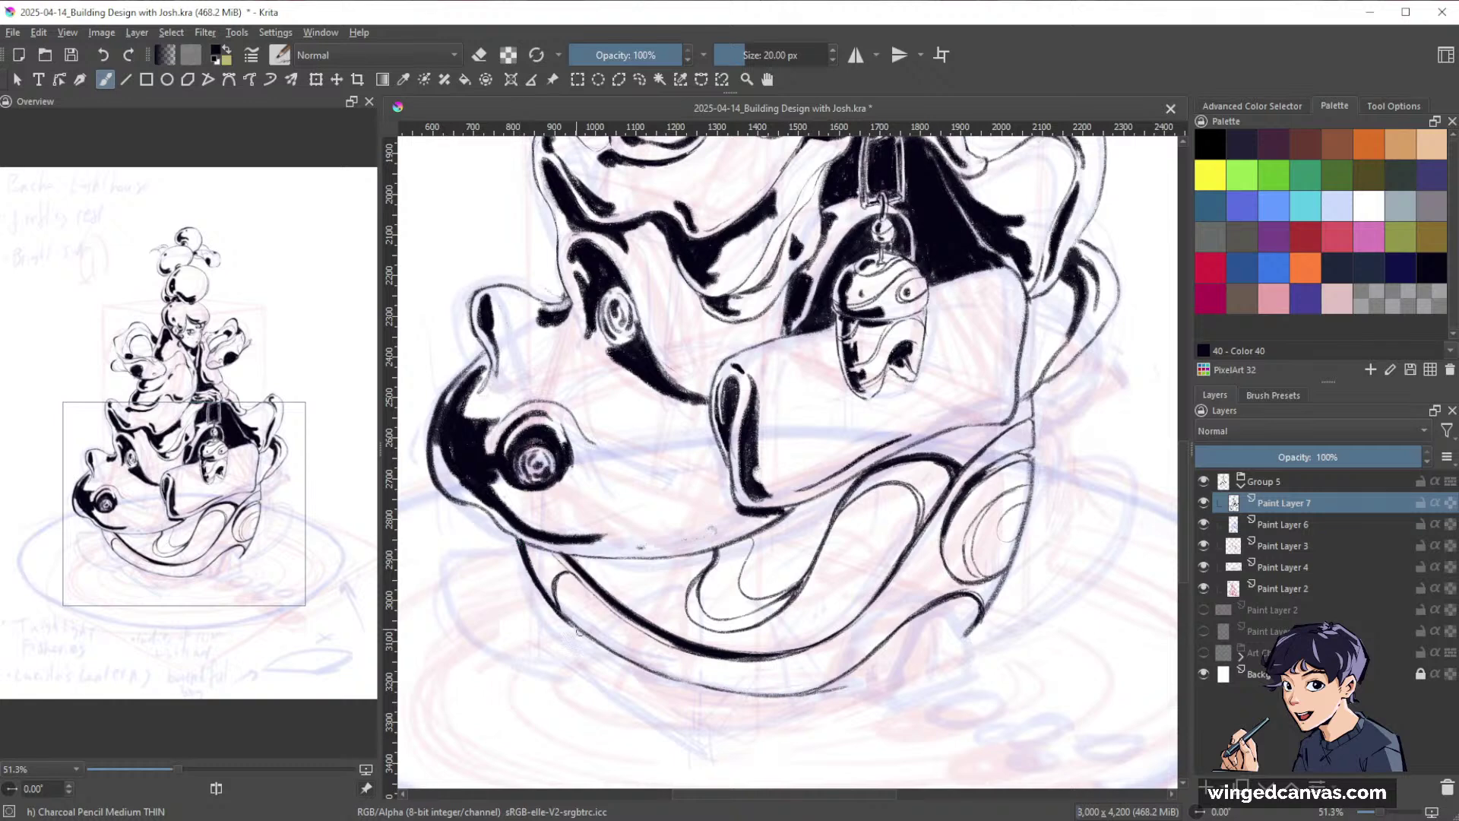
# Close the cup's lower right outline and add a small oval with a dot inside the hooked shape.
pyautogui.scroll(-3, 578, 631)
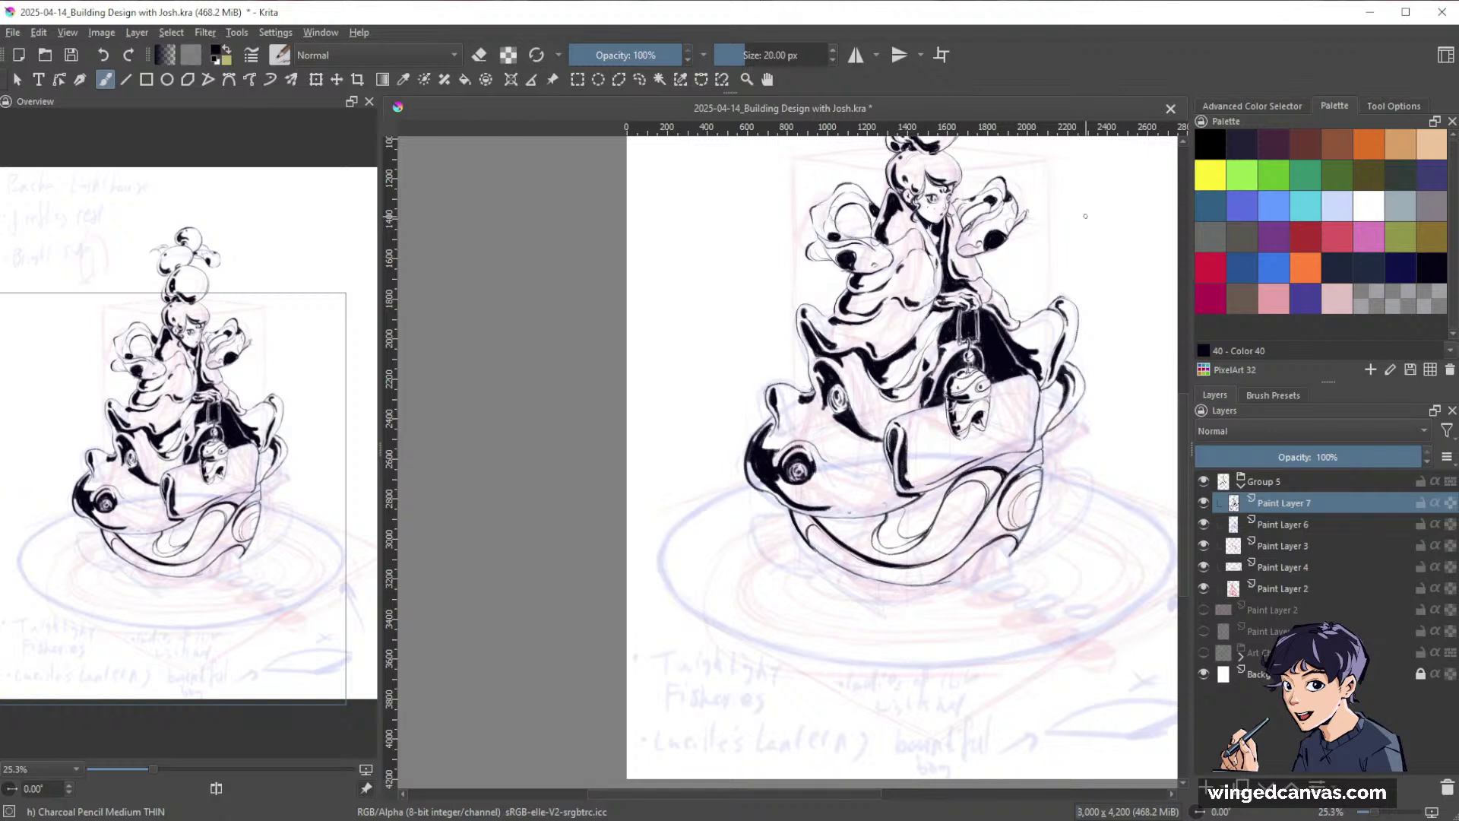
pyautogui.moveTo(1016, 537); pyautogui.dragTo(1089, 441)
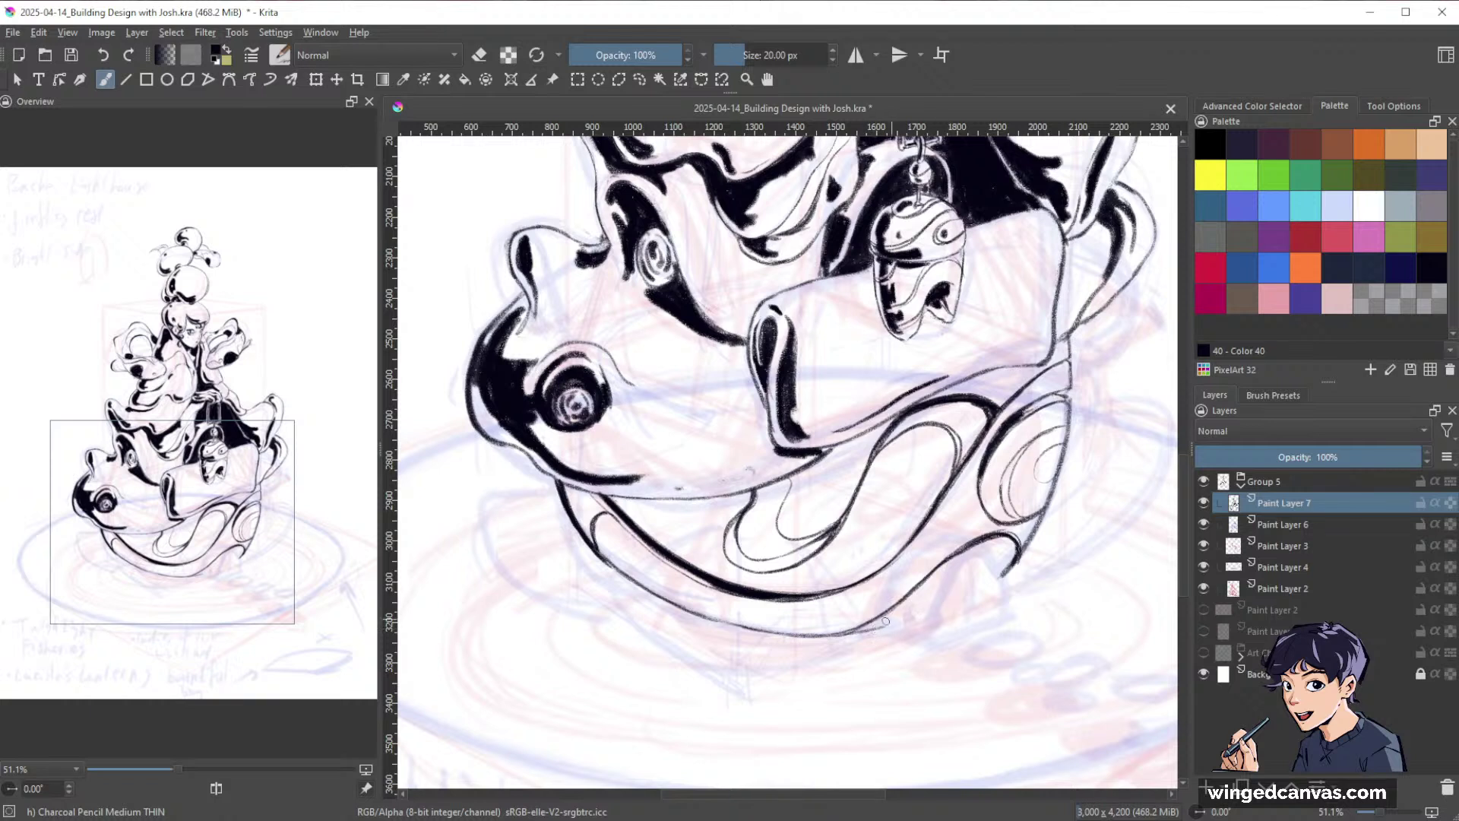
pyautogui.moveTo(882, 626); pyautogui.dragTo(989, 581)
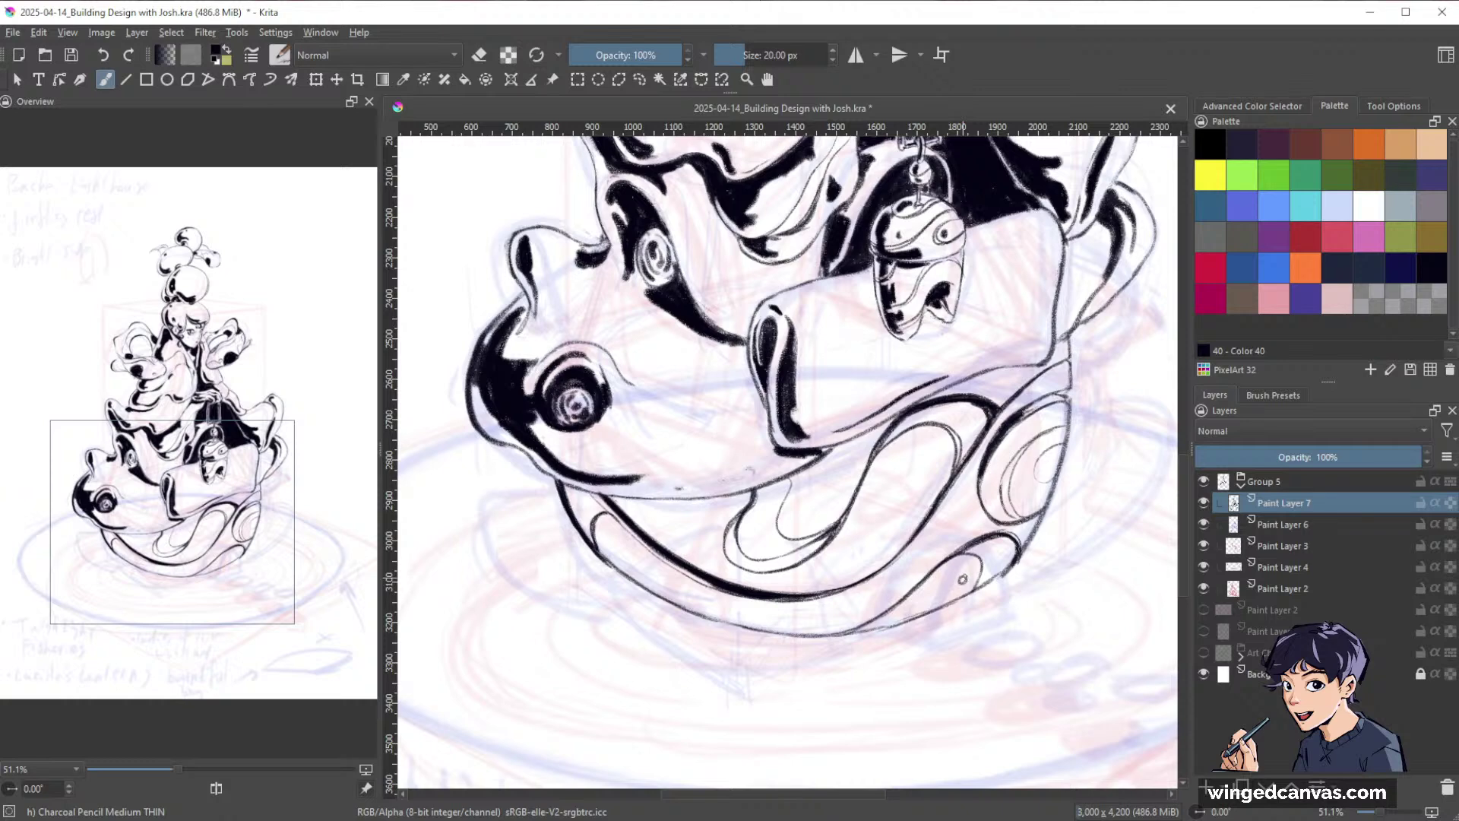
pyautogui.moveTo(962, 579); pyautogui.dragTo(962, 576)
pyautogui.press('space')
pyautogui.moveTo(1095, 479); pyautogui.dragTo(1001, 607)
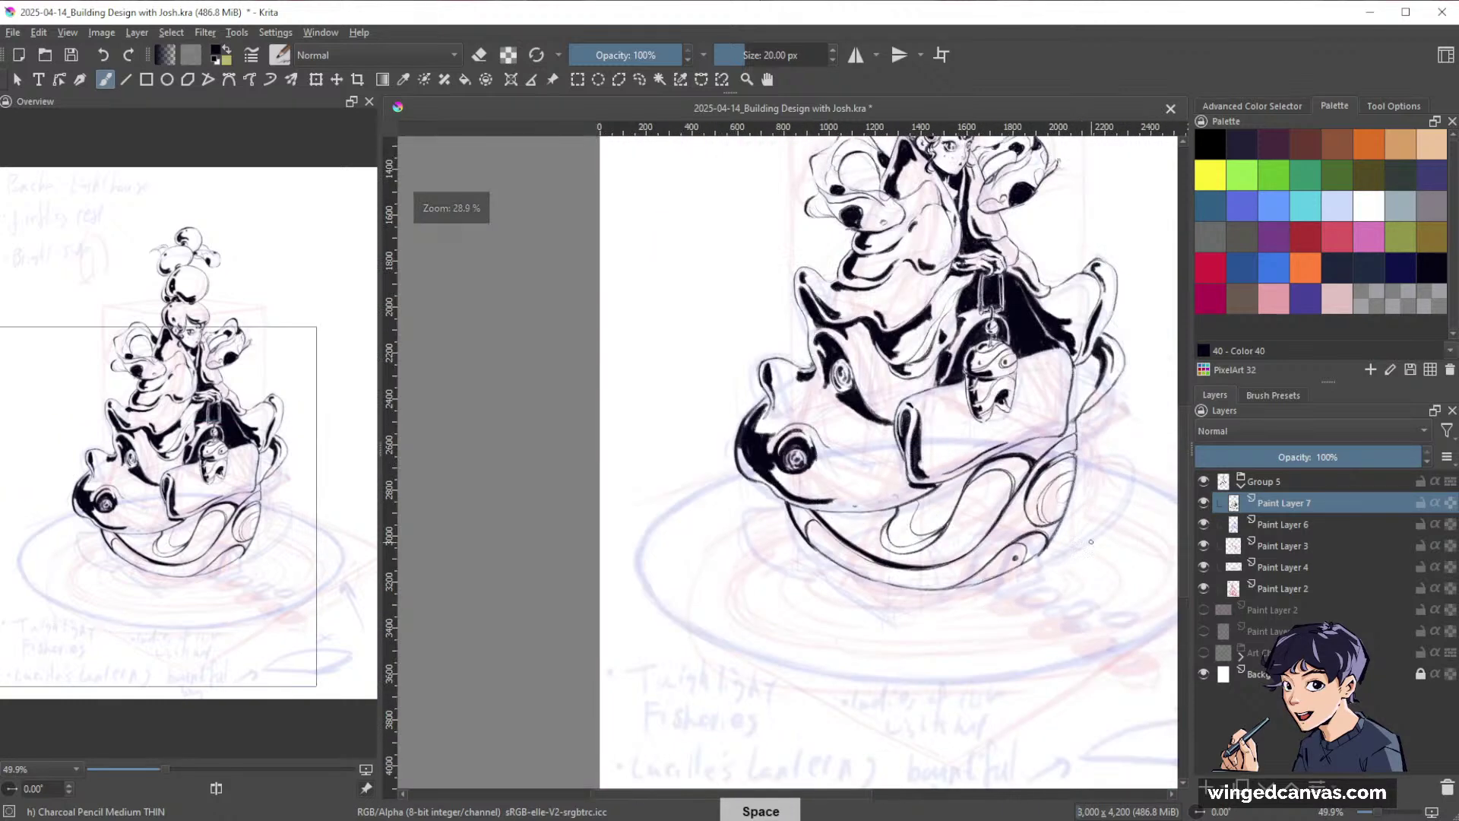
pyautogui.moveTo(1036, 530); pyautogui.dragTo(941, 587)
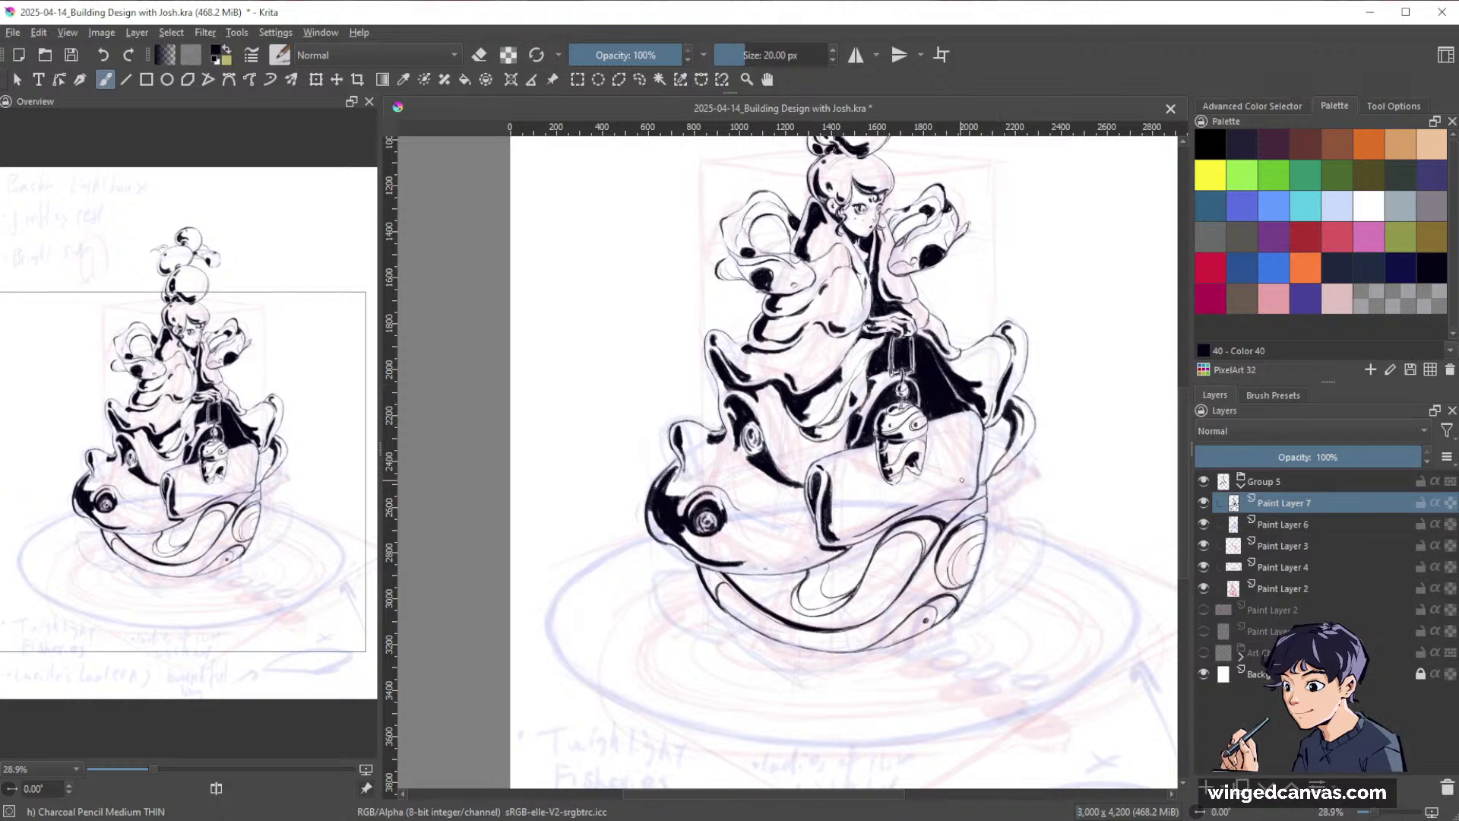
# Enlarge the brush to 41 px and thicken the contour between the rounded base and the cup's upper left.
pyautogui.press(']')
pyautogui.press(']')
pyautogui.press(']')
pyautogui.press(']')
pyautogui.press(']')
pyautogui.press(']')
pyautogui.press(']')
pyautogui.press(']')
pyautogui.press(']')
pyautogui.press('space')
pyautogui.moveTo(852, 599)
pyautogui.mouseDown()
pyautogui.moveTo(743, 558)
pyautogui.moveTo(636, 557)
pyautogui.moveTo(769, 549)
pyautogui.mouseUp()
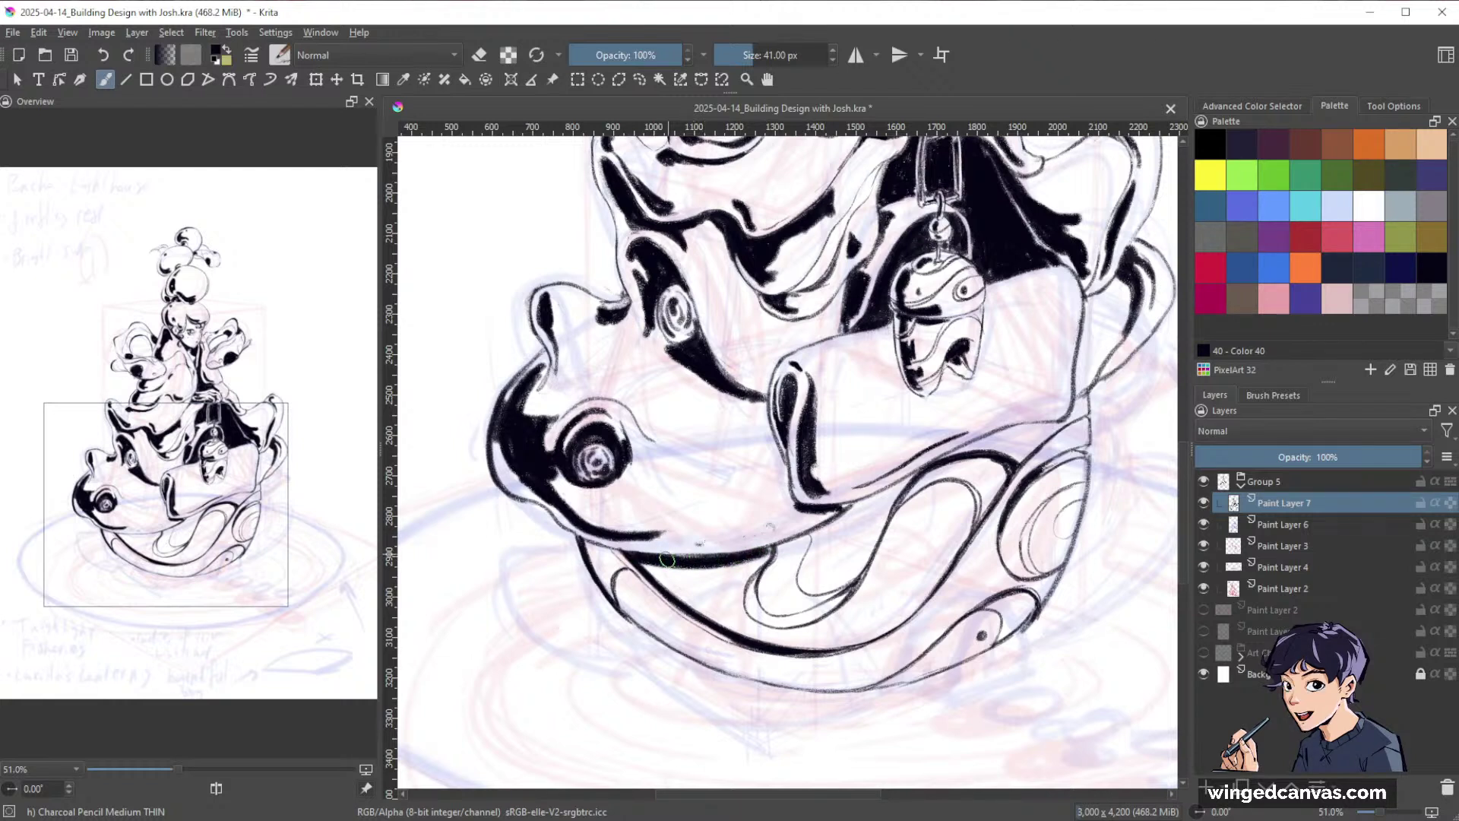
pyautogui.moveTo(620, 555)
pyautogui.mouseDown()
pyautogui.moveTo(583, 541)
pyautogui.moveTo(634, 556)
pyautogui.mouseUp()
# Fill the left end of the cup's lower band with black at 30 px and clean up its edges by erasing.
pyautogui.press('e')
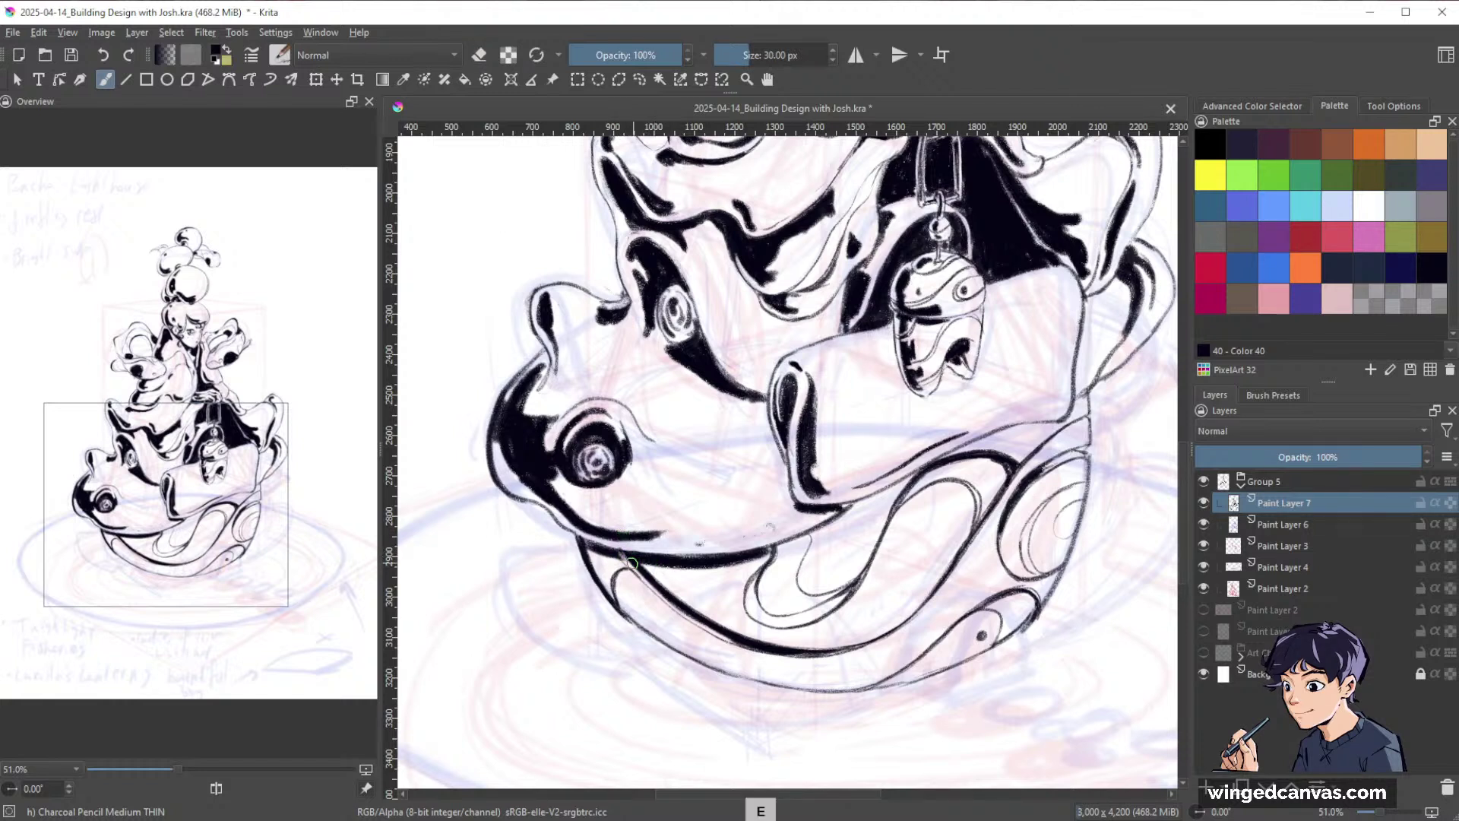
pyautogui.moveTo(620, 558)
pyautogui.mouseDown()
pyautogui.moveTo(627, 608)
pyautogui.moveTo(615, 555)
pyautogui.moveTo(645, 622)
pyautogui.moveTo(616, 559)
pyautogui.moveTo(632, 610)
pyautogui.moveTo(615, 586)
pyautogui.moveTo(619, 572)
pyautogui.moveTo(659, 627)
pyautogui.moveTo(615, 586)
pyautogui.moveTo(617, 607)
pyautogui.moveTo(561, 521)
pyautogui.moveTo(577, 560)
pyautogui.moveTo(630, 599)
pyautogui.moveTo(562, 555)
pyautogui.moveTo(653, 611)
pyautogui.mouseUp()
pyautogui.press('e')
pyautogui.press('e')
pyautogui.press('e')
pyautogui.press('e')
pyautogui.press('e')
pyautogui.press('e')
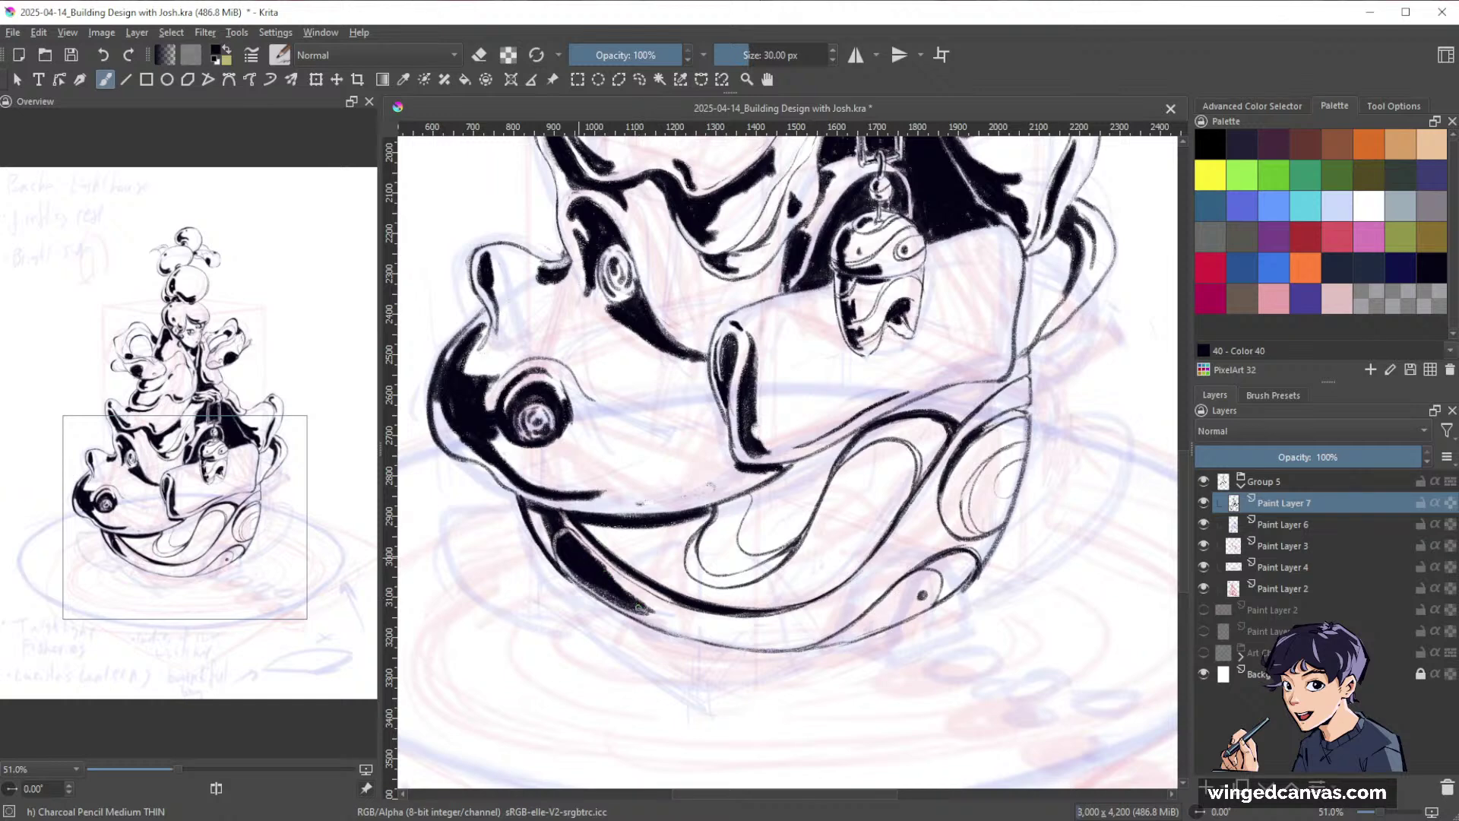
pyautogui.press('e')
pyautogui.moveTo(561, 560); pyautogui.dragTo(647, 613)
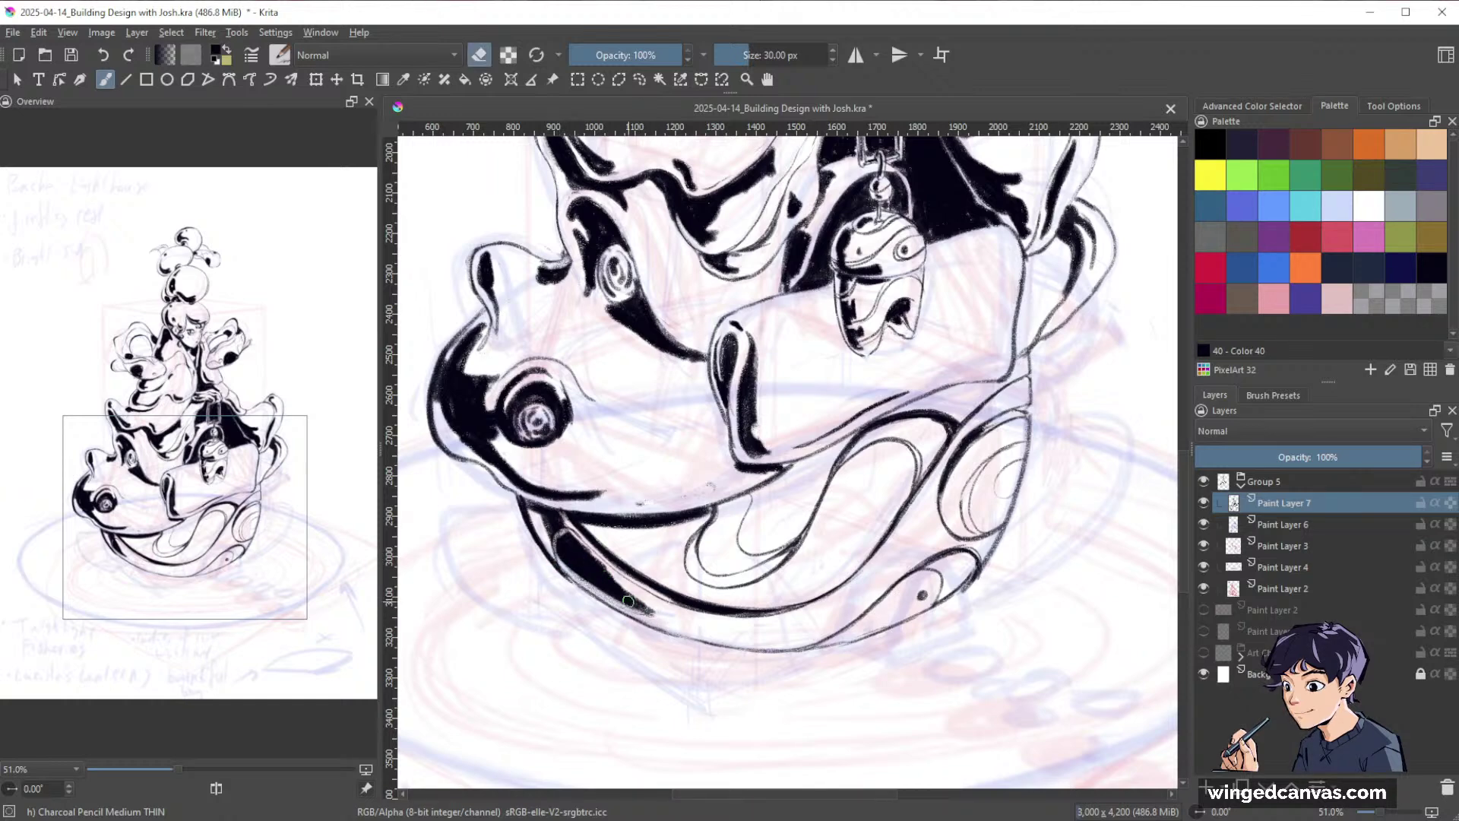
pyautogui.press('e')
pyautogui.moveTo(562, 564); pyautogui.dragTo(672, 617)
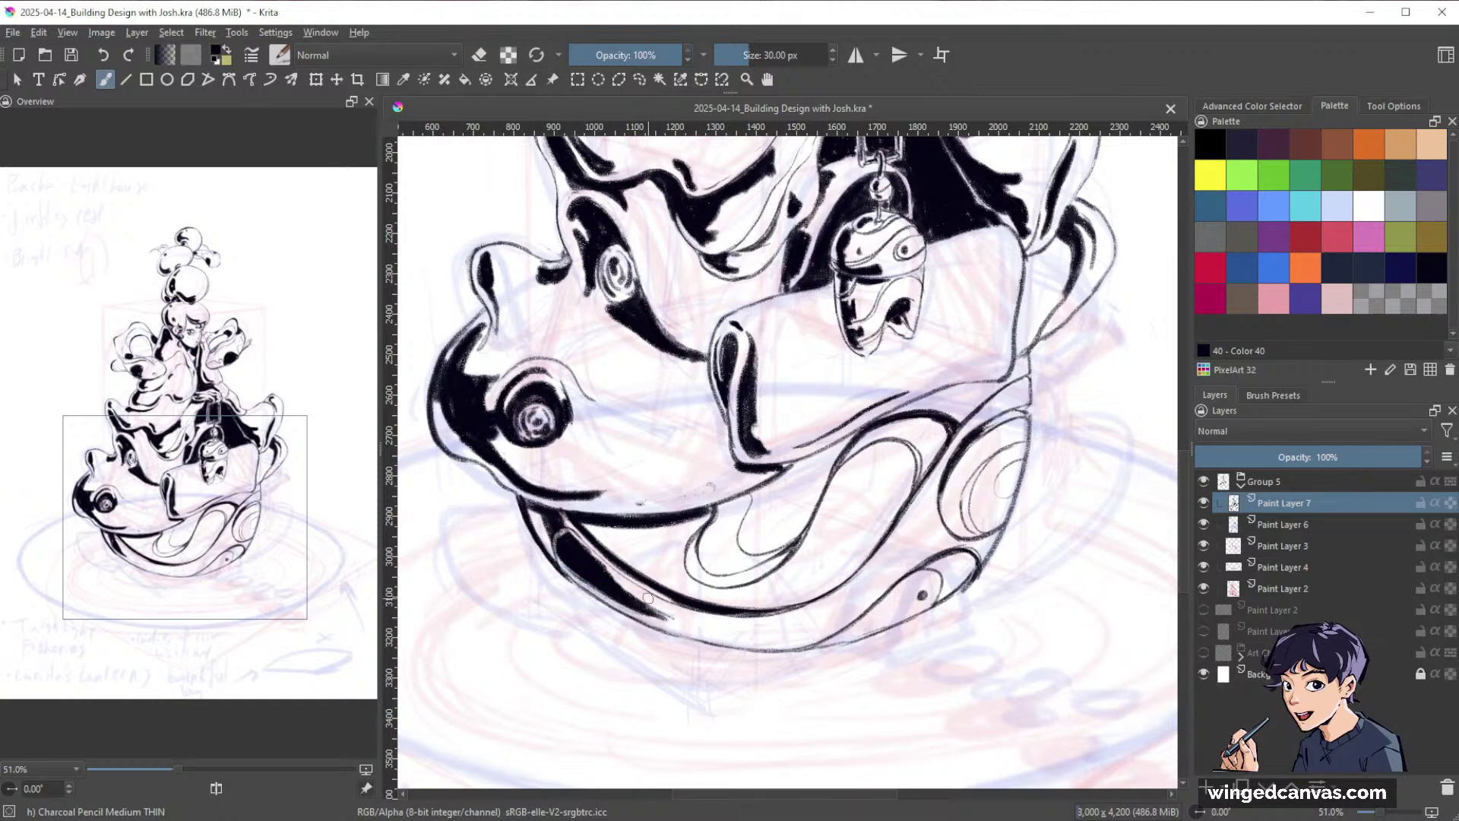
# Trim the lower band's black fill and extend it as a tapering stroke along the cup's bottom curve.
pyautogui.press('space')
pyautogui.moveTo(1038, 627); pyautogui.dragTo(1046, 430)
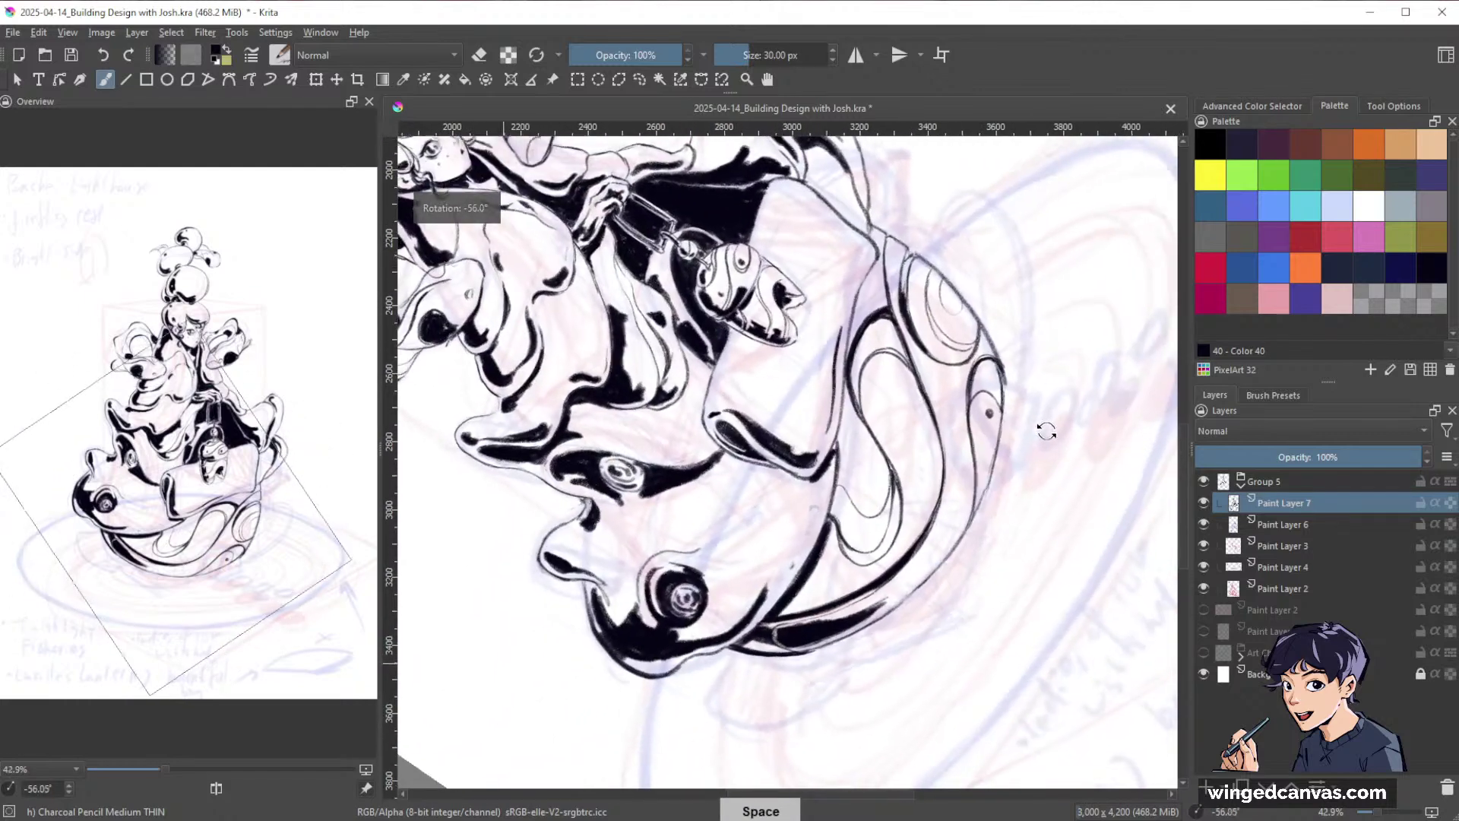
pyautogui.moveTo(889, 600); pyautogui.dragTo(957, 503)
pyautogui.press('e')
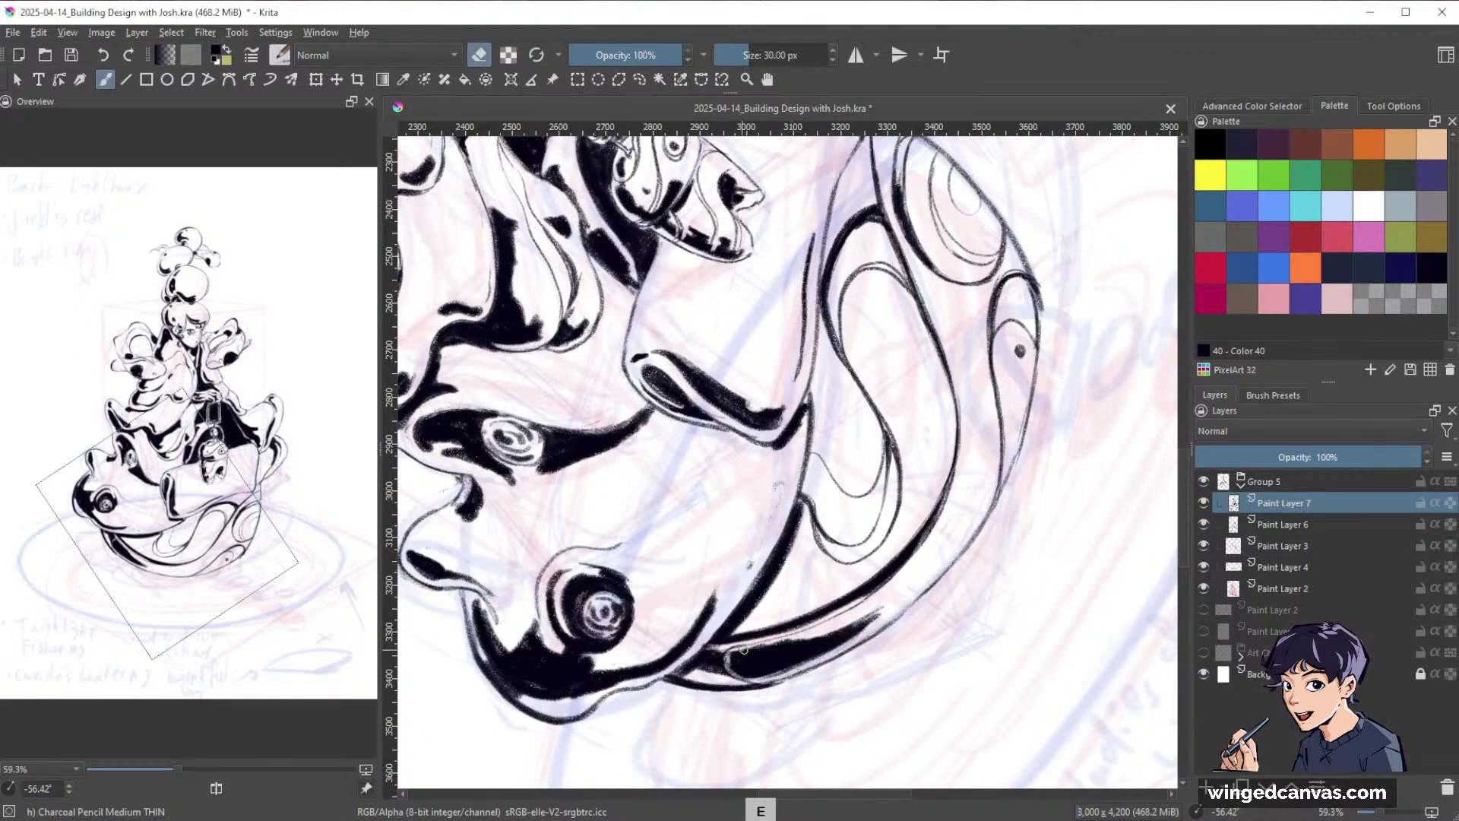
pyautogui.moveTo(748, 647); pyautogui.dragTo(899, 596)
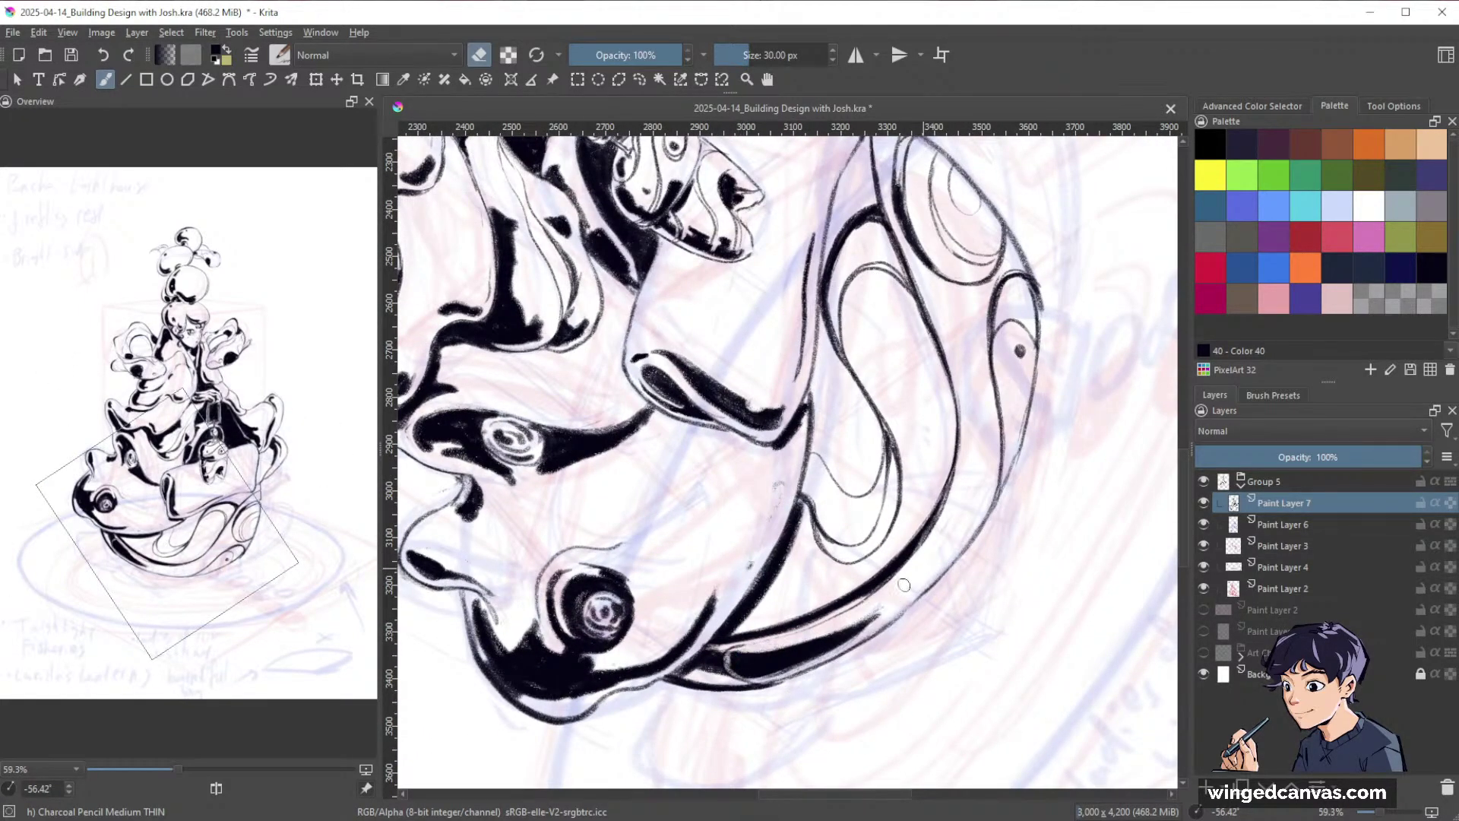
pyautogui.press('e')
pyautogui.moveTo(814, 652); pyautogui.dragTo(931, 571)
pyautogui.moveTo(868, 622); pyautogui.dragTo(944, 556)
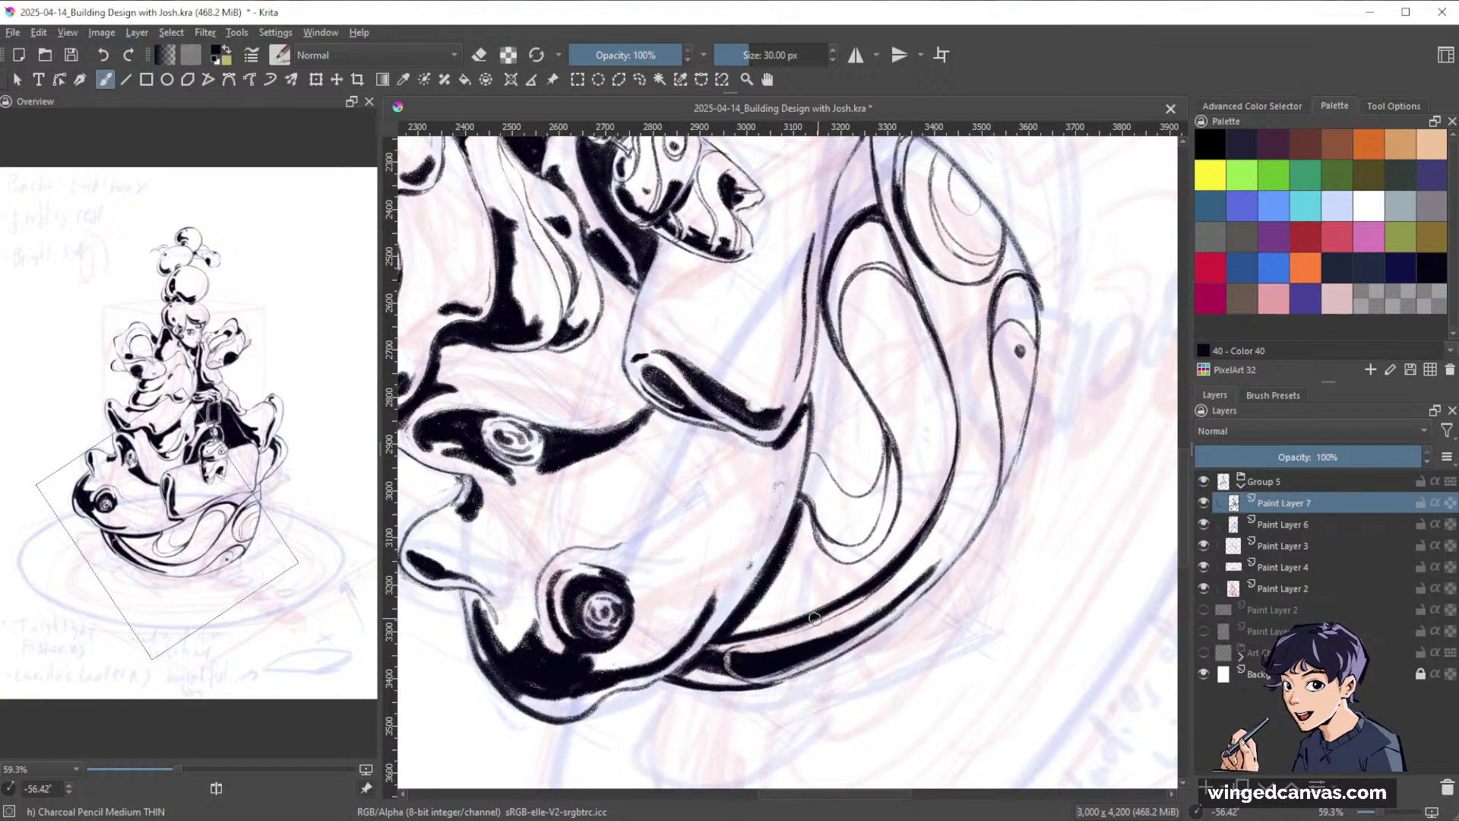
pyautogui.moveTo(814, 618)
pyautogui.mouseDown()
pyautogui.moveTo(903, 558)
pyautogui.moveTo(932, 574)
pyautogui.moveTo(799, 656)
pyautogui.moveTo(969, 528)
pyautogui.mouseUp()
# Thicken the cup's left outer outline and erase its rough edge down towards the bottom.
pyautogui.press('space')
pyautogui.moveTo(1048, 379); pyautogui.dragTo(767, 695)
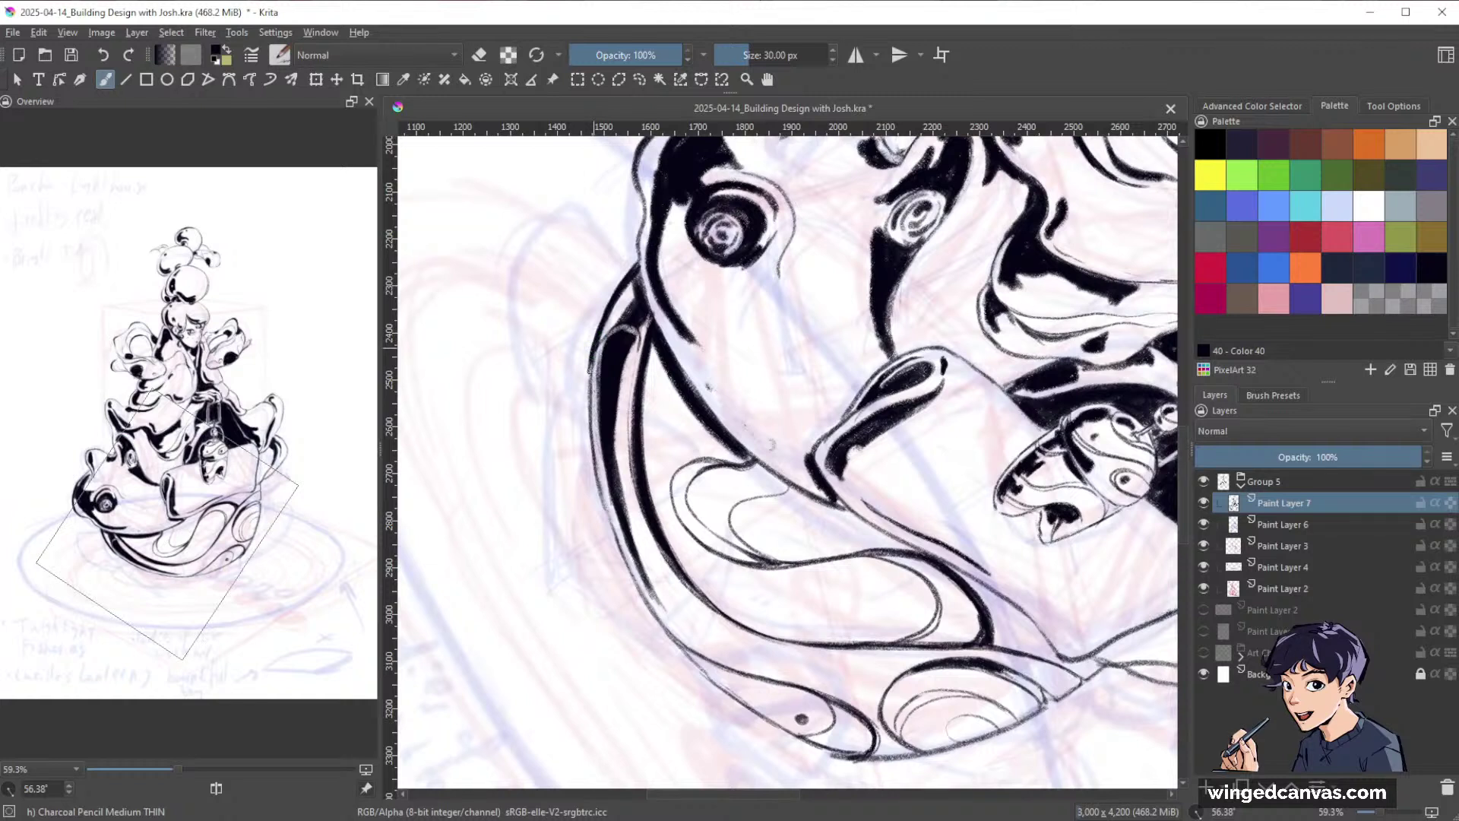
pyautogui.moveTo(591, 356)
pyautogui.mouseDown()
pyautogui.moveTo(599, 502)
pyautogui.moveTo(590, 432)
pyautogui.moveTo(629, 575)
pyautogui.mouseUp()
pyautogui.press('e')
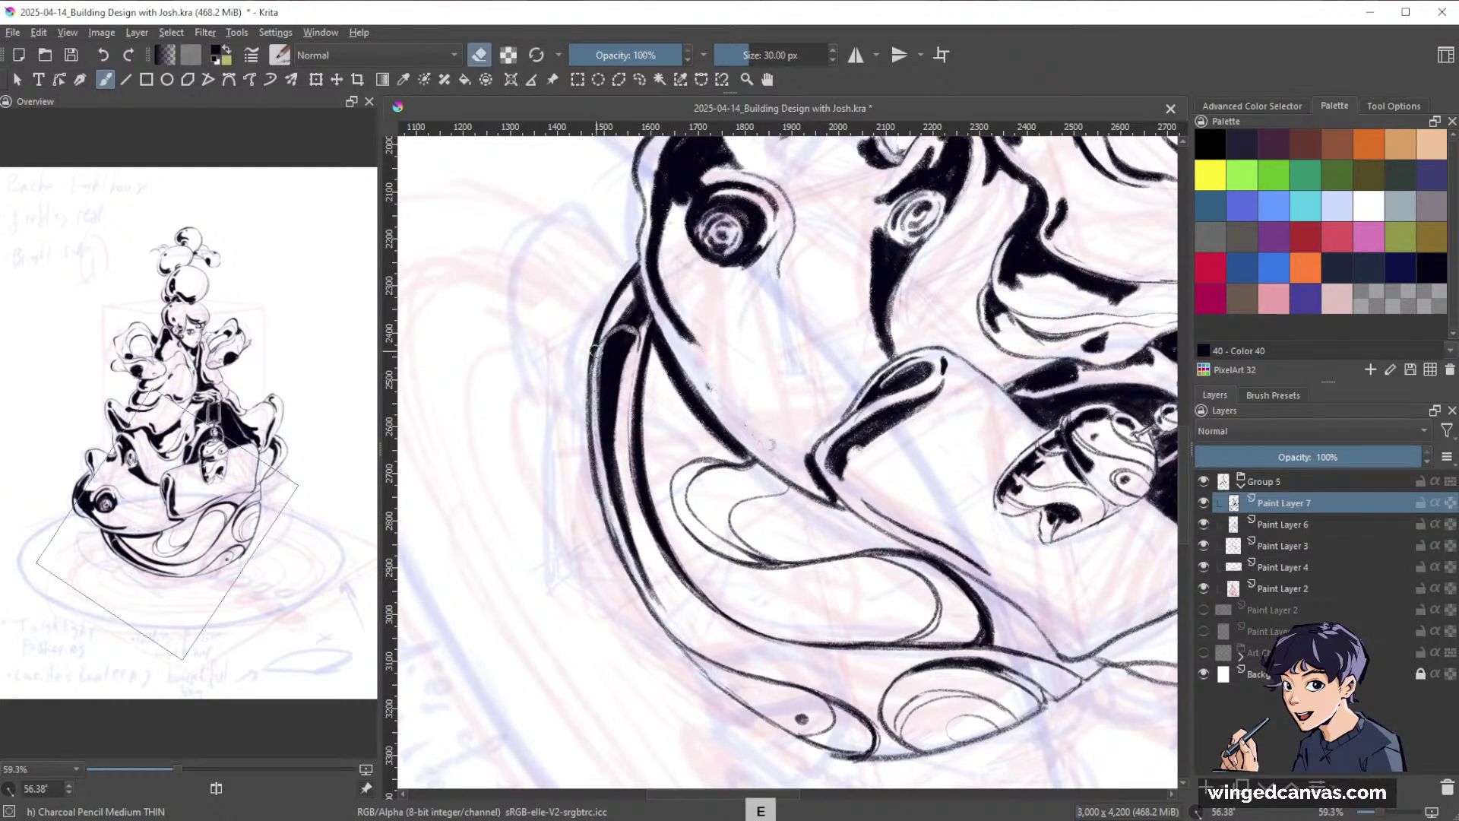
pyautogui.moveTo(594, 447)
pyautogui.mouseDown()
pyautogui.moveTo(619, 547)
pyautogui.moveTo(673, 631)
pyautogui.mouseUp()
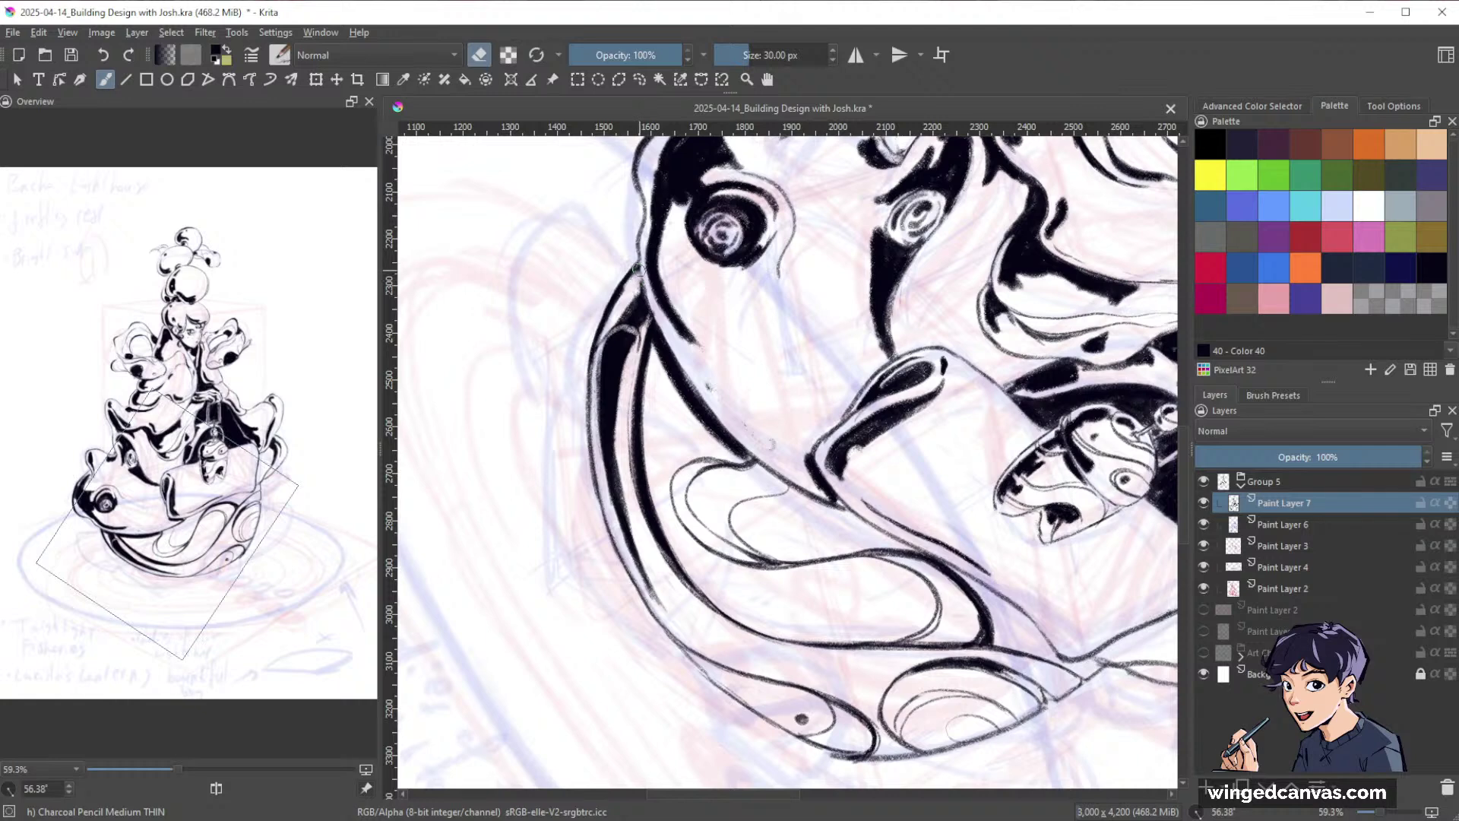
pyautogui.press('e')
# Thicken the contour below the rounded base and continue it along the block's lower edge.
pyautogui.moveTo(769, 475); pyautogui.dragTo(807, 482)
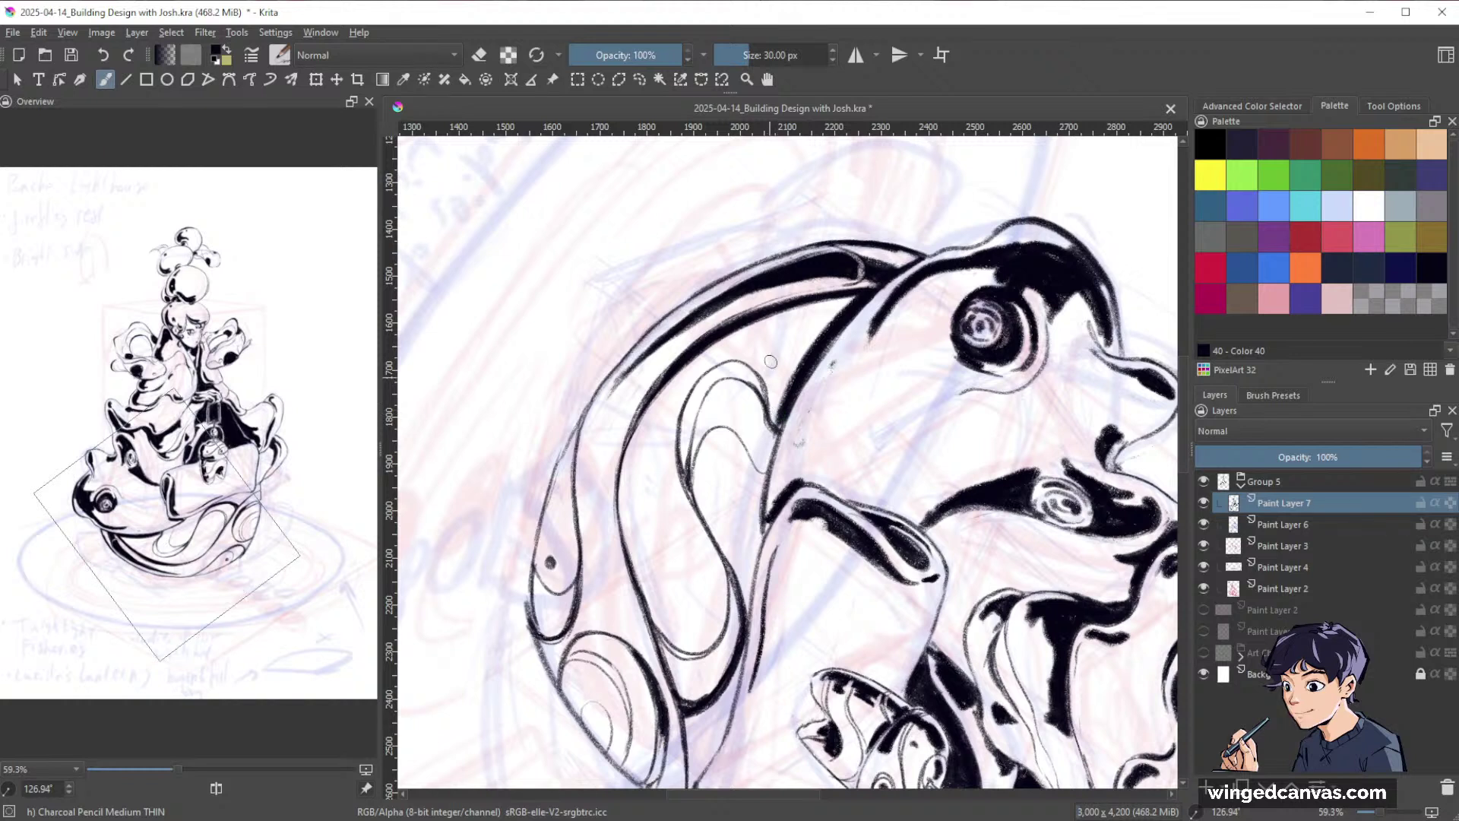
pyautogui.moveTo(773, 435)
pyautogui.mouseDown()
pyautogui.moveTo(745, 608)
pyautogui.moveTo(760, 536)
pyautogui.moveTo(748, 575)
pyautogui.mouseUp()
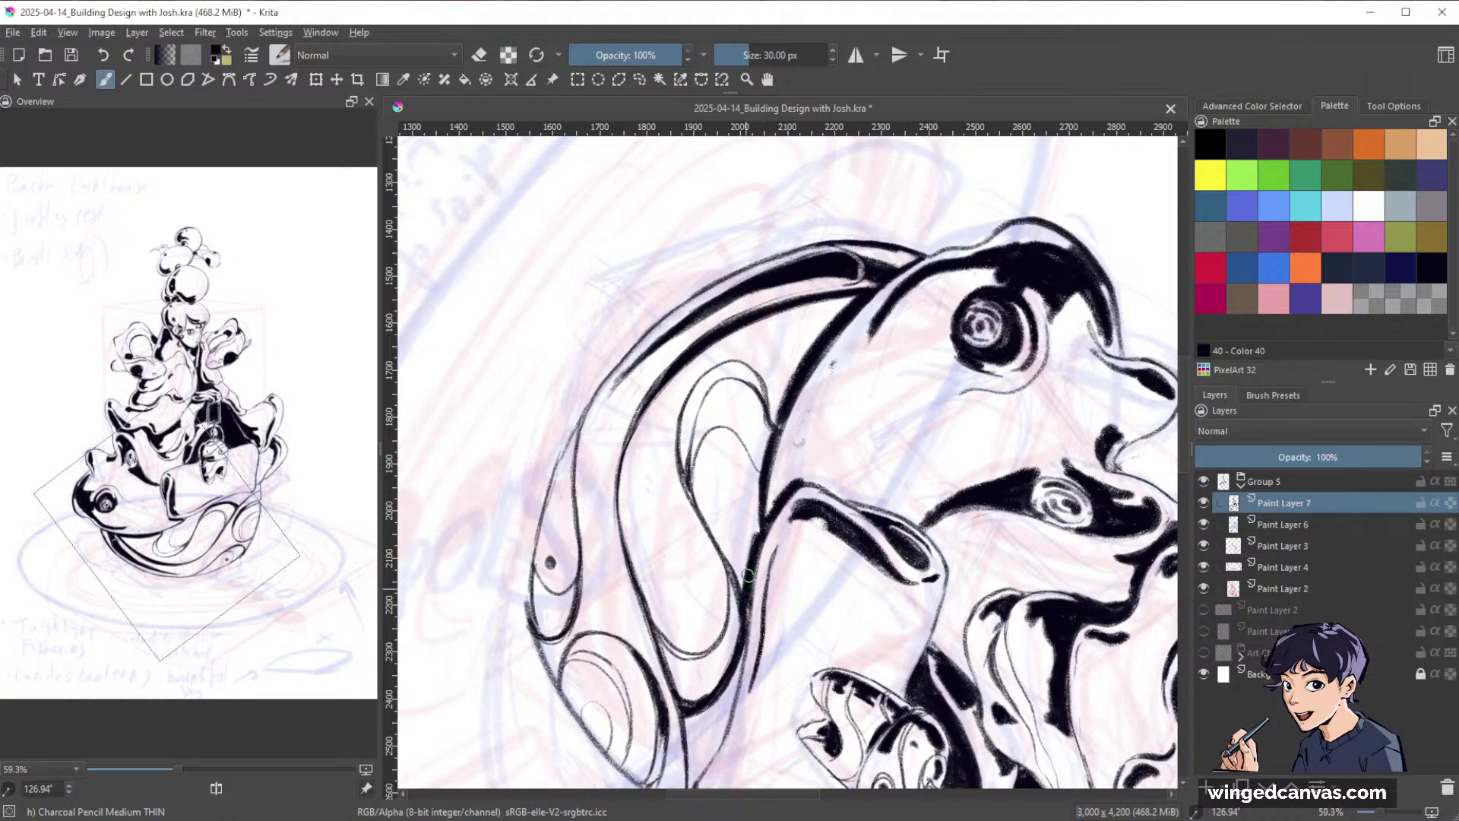
pyautogui.moveTo(760, 522)
pyautogui.mouseDown()
pyautogui.moveTo(785, 501)
pyautogui.moveTo(763, 523)
pyautogui.moveTo(745, 614)
pyautogui.moveTo(760, 538)
pyautogui.moveTo(748, 596)
pyautogui.moveTo(960, 504)
pyautogui.moveTo(855, 300)
pyautogui.mouseUp()
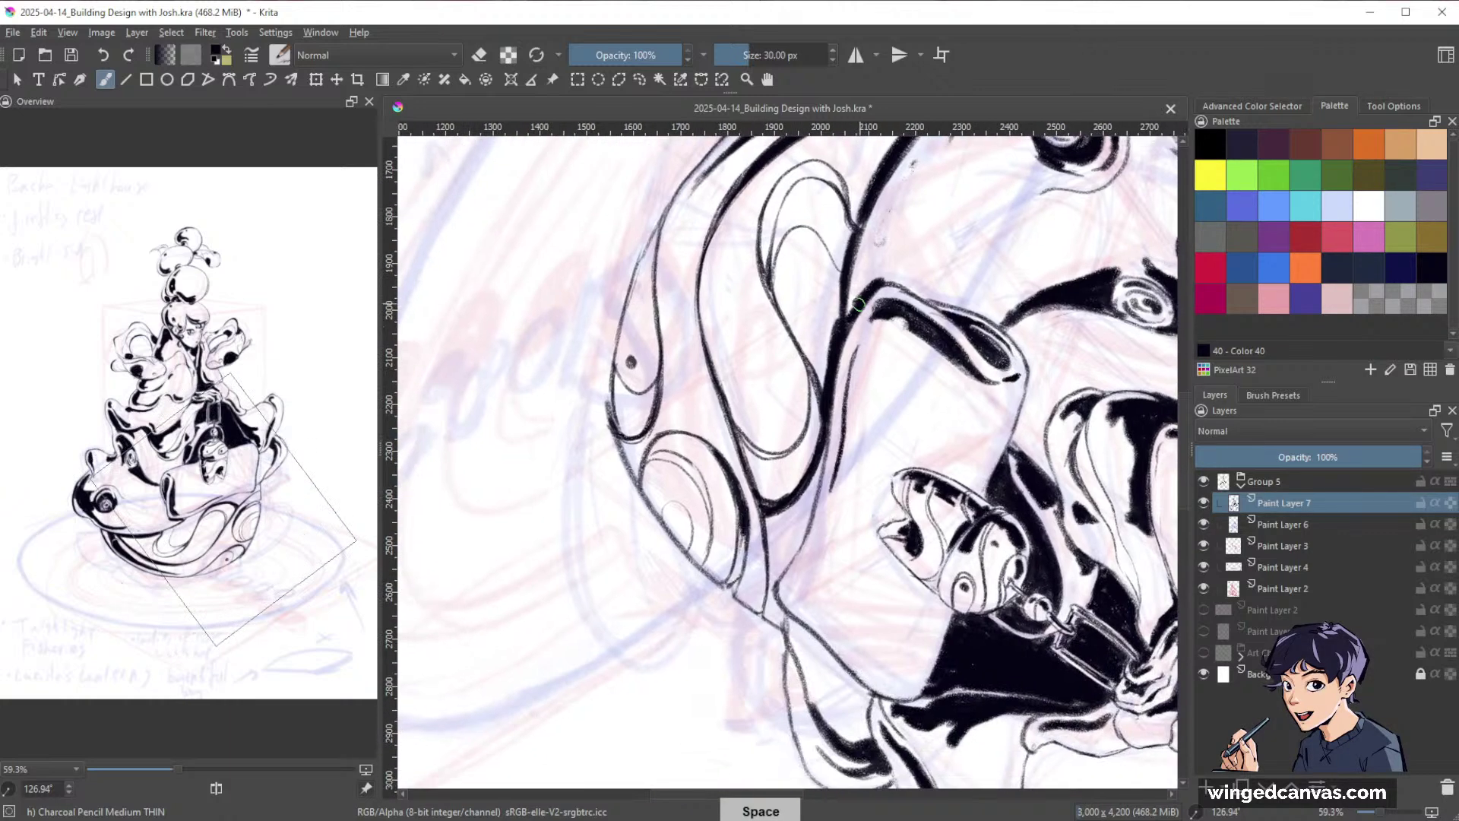
pyautogui.moveTo(931, 349); pyautogui.dragTo(942, 348)
pyautogui.moveTo(842, 429); pyautogui.dragTo(813, 529)
pyautogui.moveTo(826, 469); pyautogui.dragTo(807, 540)
pyautogui.moveTo(827, 443); pyautogui.dragTo(794, 574)
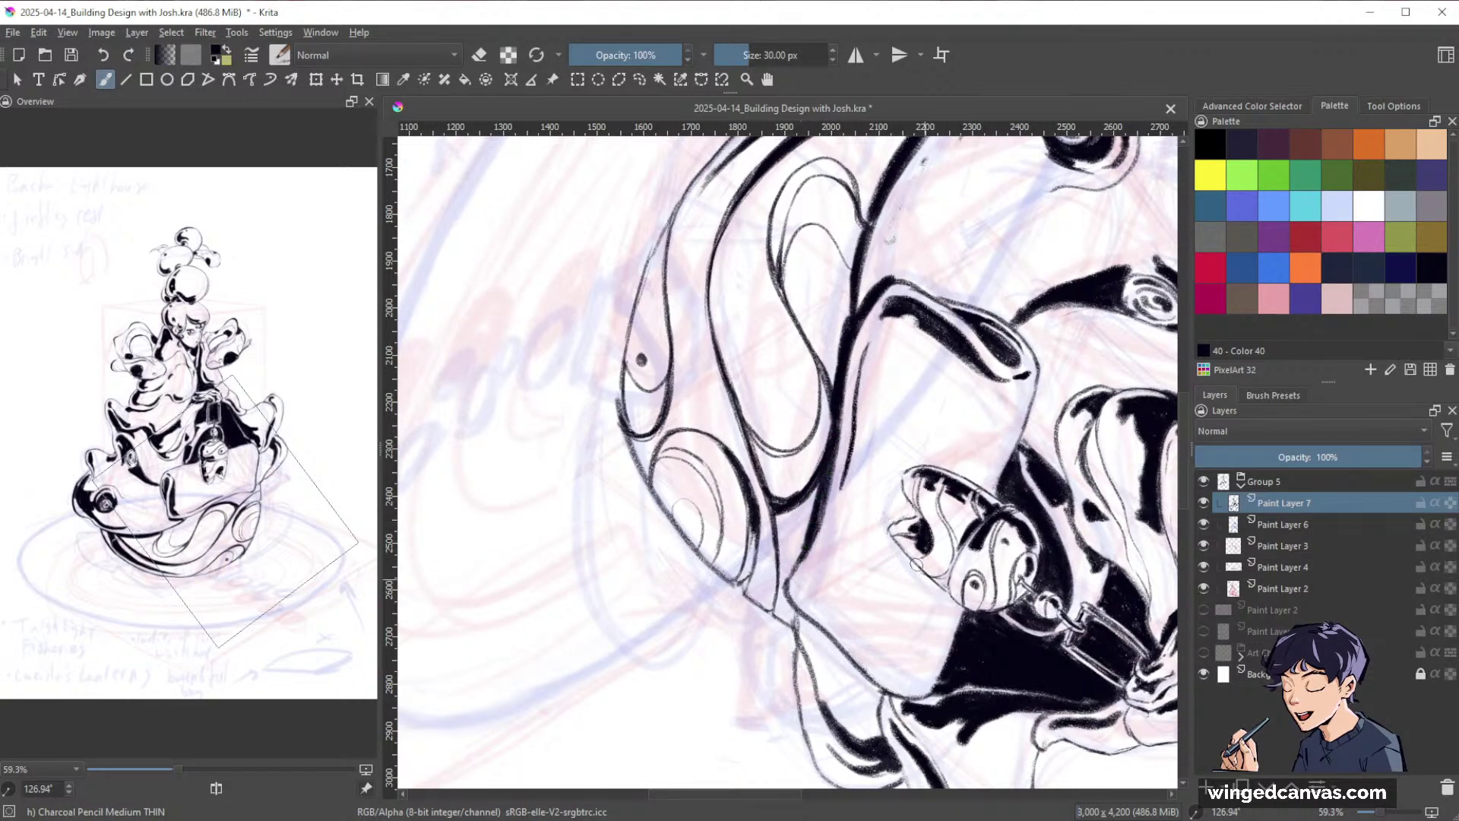
# Deepen the black in the lower band's left end and fill the cup area above it, below the base, as a cast shadow.
pyautogui.keyDown('shift'); pyautogui.moveTo(956, 657); pyautogui.dragTo(814, 217); pyautogui.keyUp('shift')
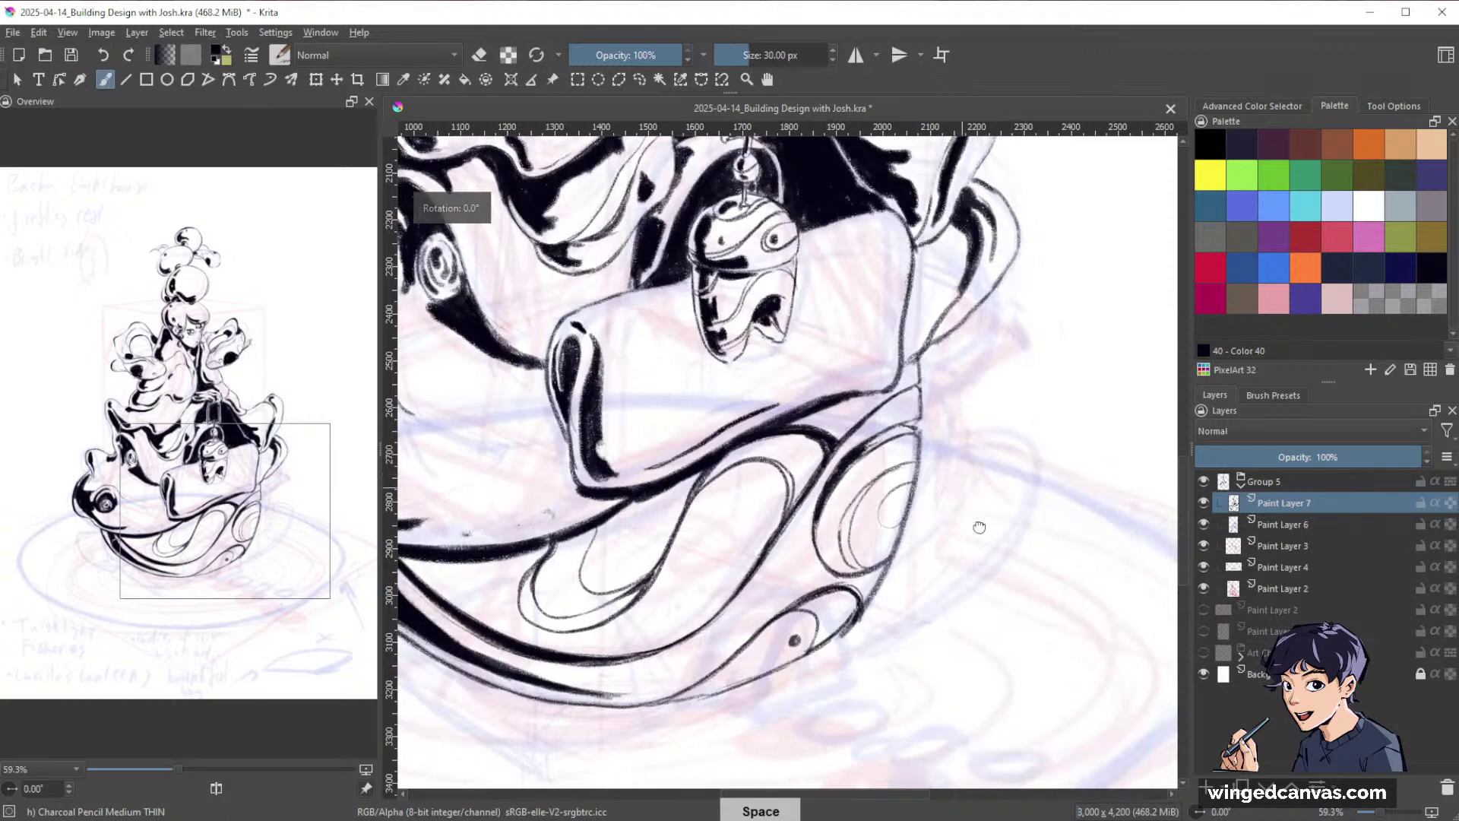
pyautogui.moveTo(979, 527); pyautogui.dragTo(1122, 525)
pyautogui.moveTo(1076, 542)
pyautogui.keyDown('ctrl'); pyautogui.mouseDown()
pyautogui.moveTo(1058, 530)
pyautogui.moveTo(964, 612)
pyautogui.moveTo(1062, 544)
pyautogui.mouseUp(); pyautogui.keyUp('ctrl')
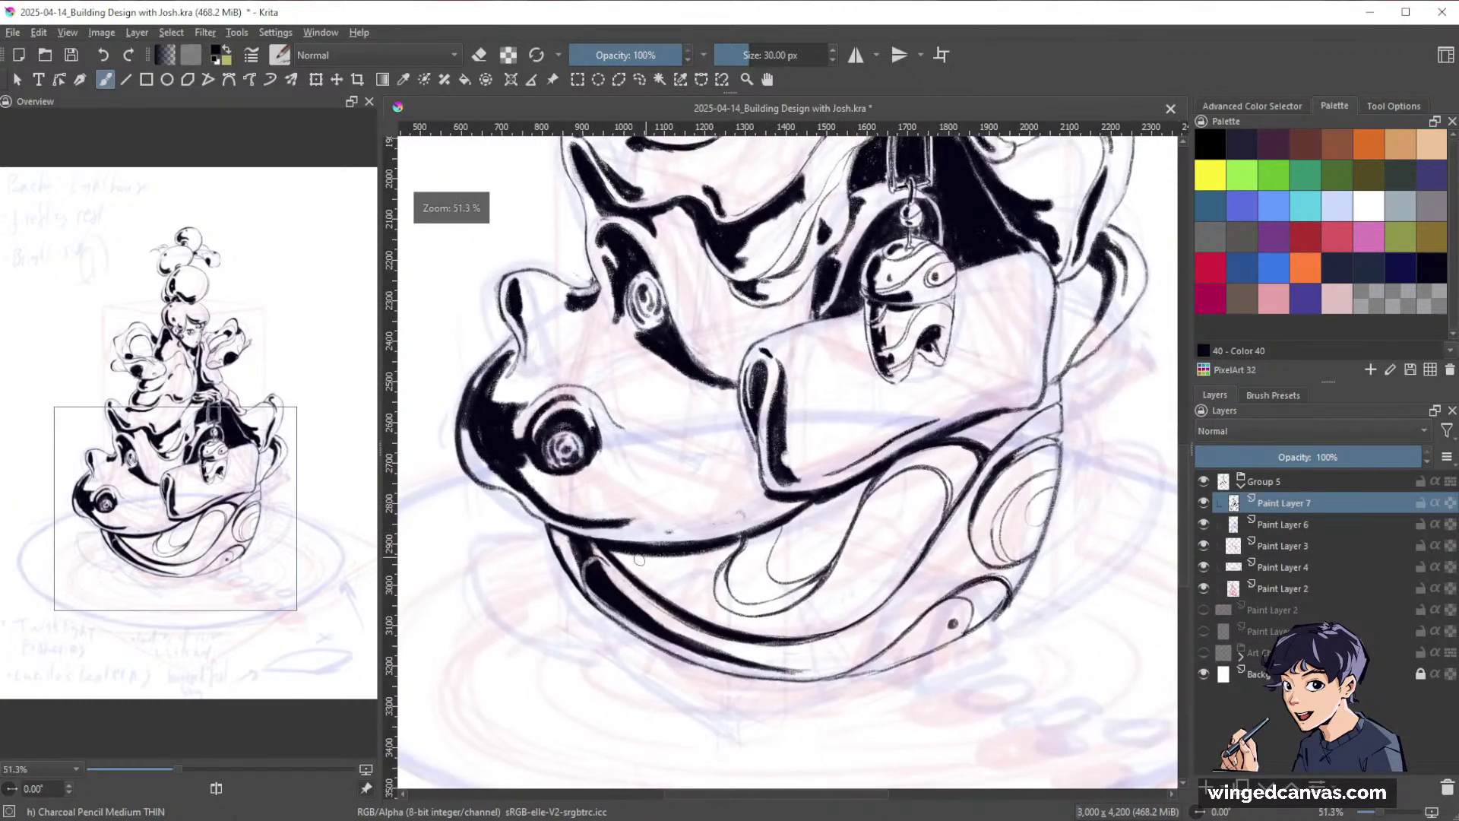
pyautogui.moveTo(600, 564)
pyautogui.mouseDown()
pyautogui.moveTo(632, 598)
pyautogui.moveTo(603, 566)
pyautogui.moveTo(592, 579)
pyautogui.moveTo(608, 572)
pyautogui.moveTo(662, 625)
pyautogui.moveTo(628, 600)
pyautogui.moveTo(734, 659)
pyautogui.mouseUp()
pyautogui.moveTo(635, 597); pyautogui.dragTo(690, 633)
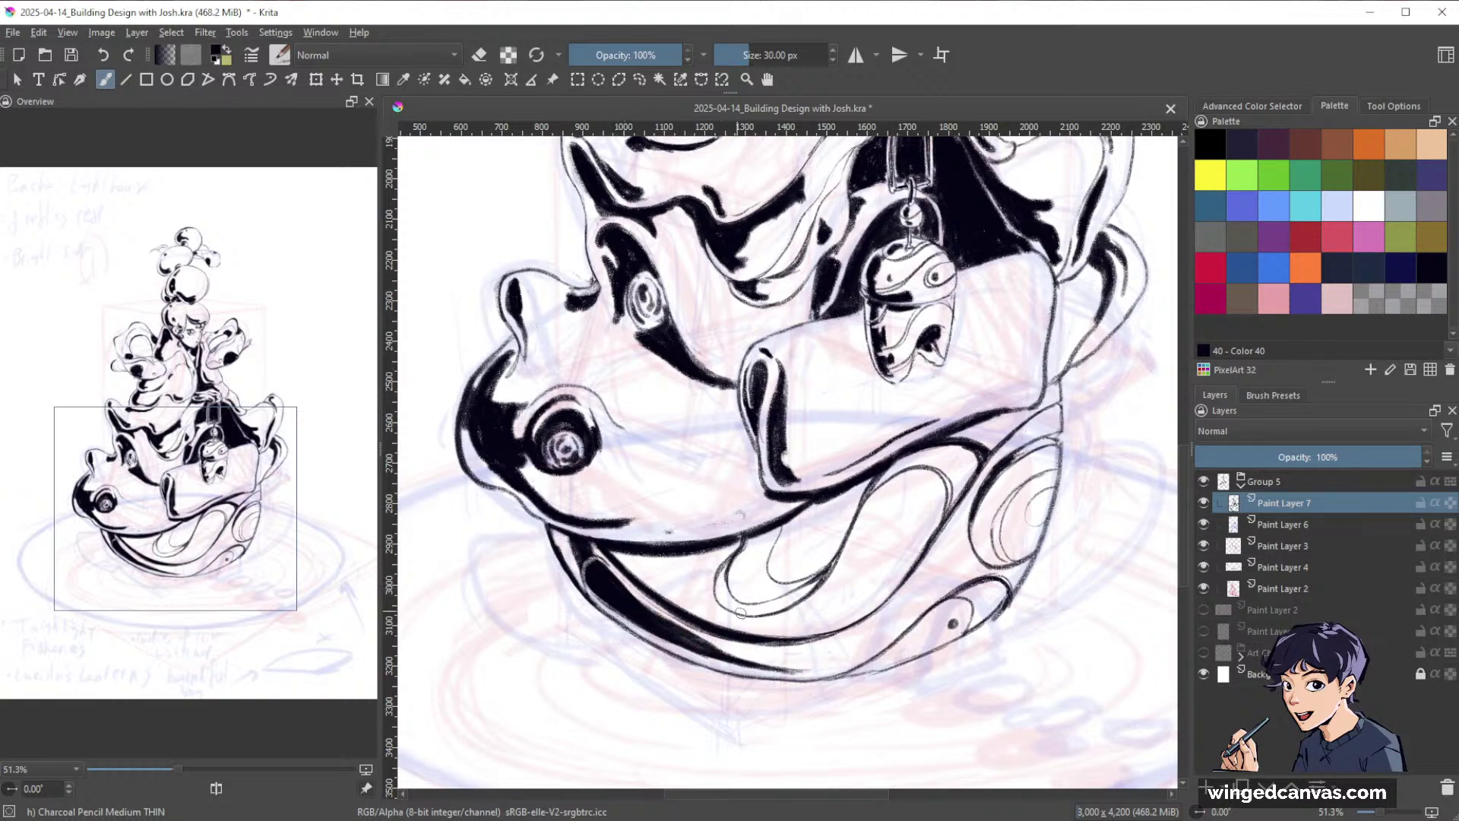
pyautogui.moveTo(626, 556)
pyautogui.mouseDown()
pyautogui.moveTo(630, 607)
pyautogui.moveTo(591, 546)
pyautogui.moveTo(630, 606)
pyautogui.mouseUp()
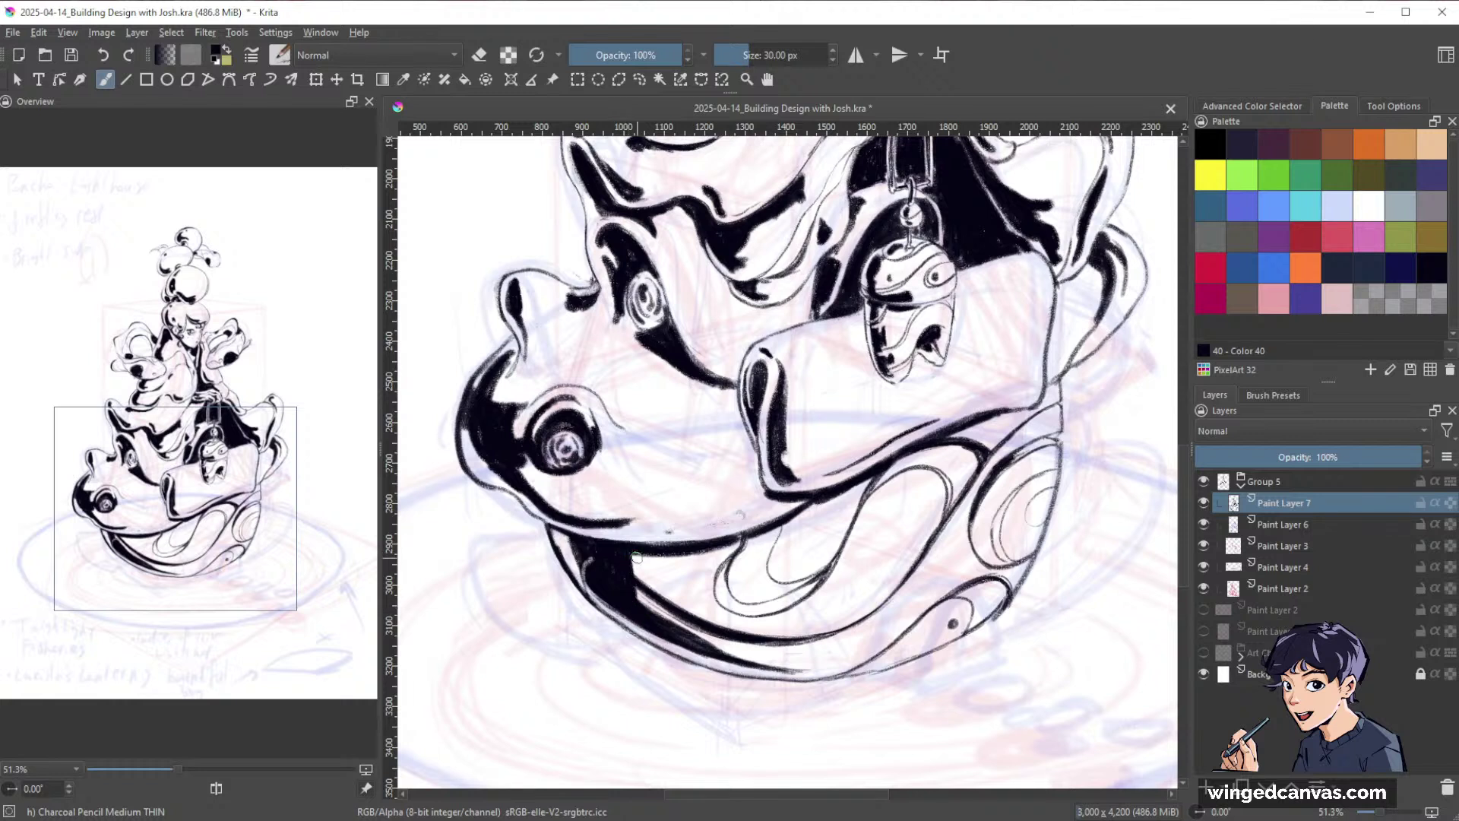
pyautogui.moveTo(637, 558); pyautogui.dragTo(659, 636)
pyautogui.moveTo(647, 565)
pyautogui.mouseDown()
pyautogui.moveTo(647, 552)
pyautogui.moveTo(649, 611)
pyautogui.mouseUp()
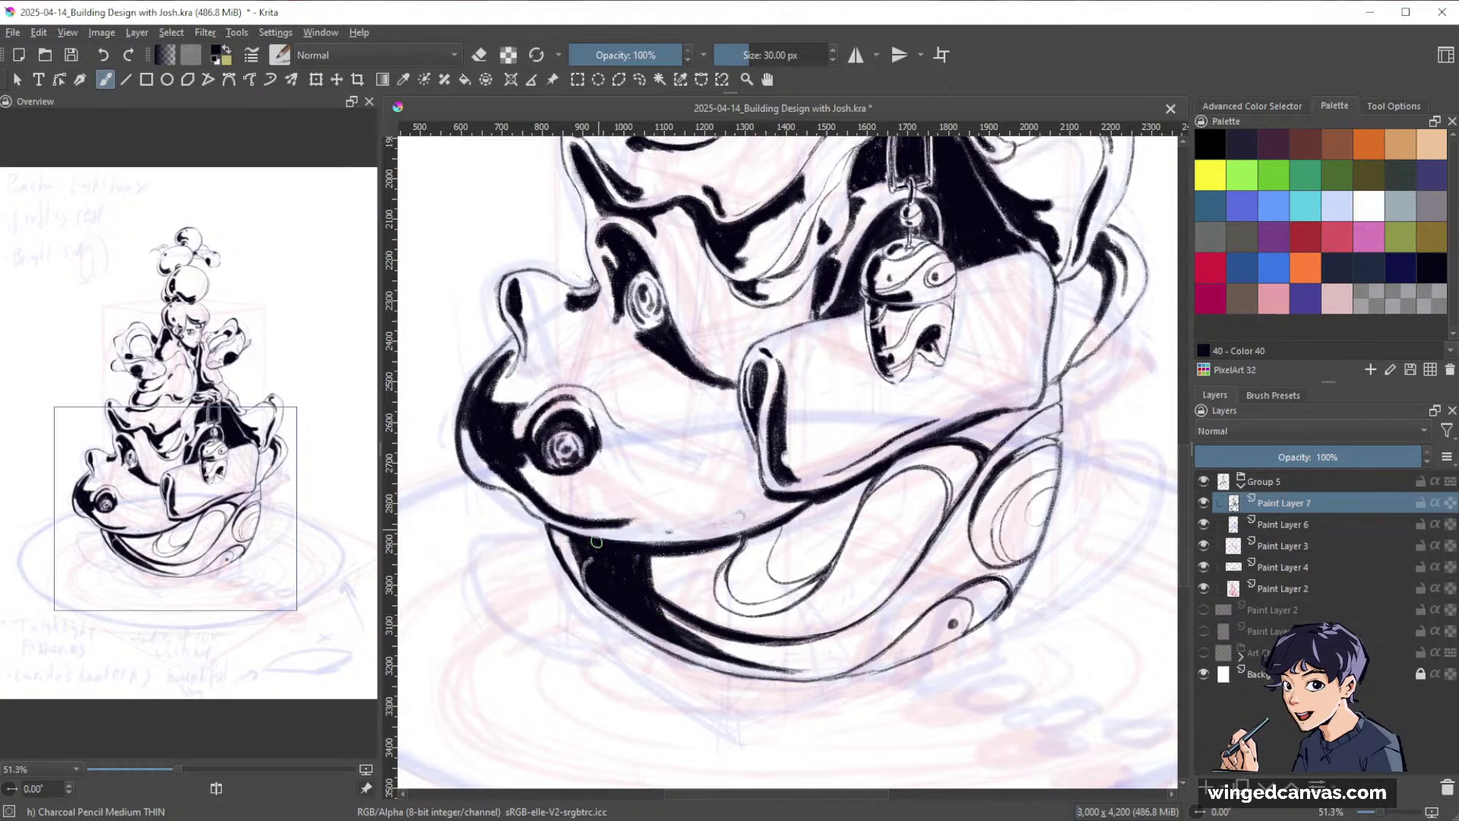
# Erase a thin highlight line at 16 px along the lower band's upper edge through the black shadow.
pyautogui.press('e')
pyautogui.press('[')
pyautogui.press('[')
pyautogui.press('[')
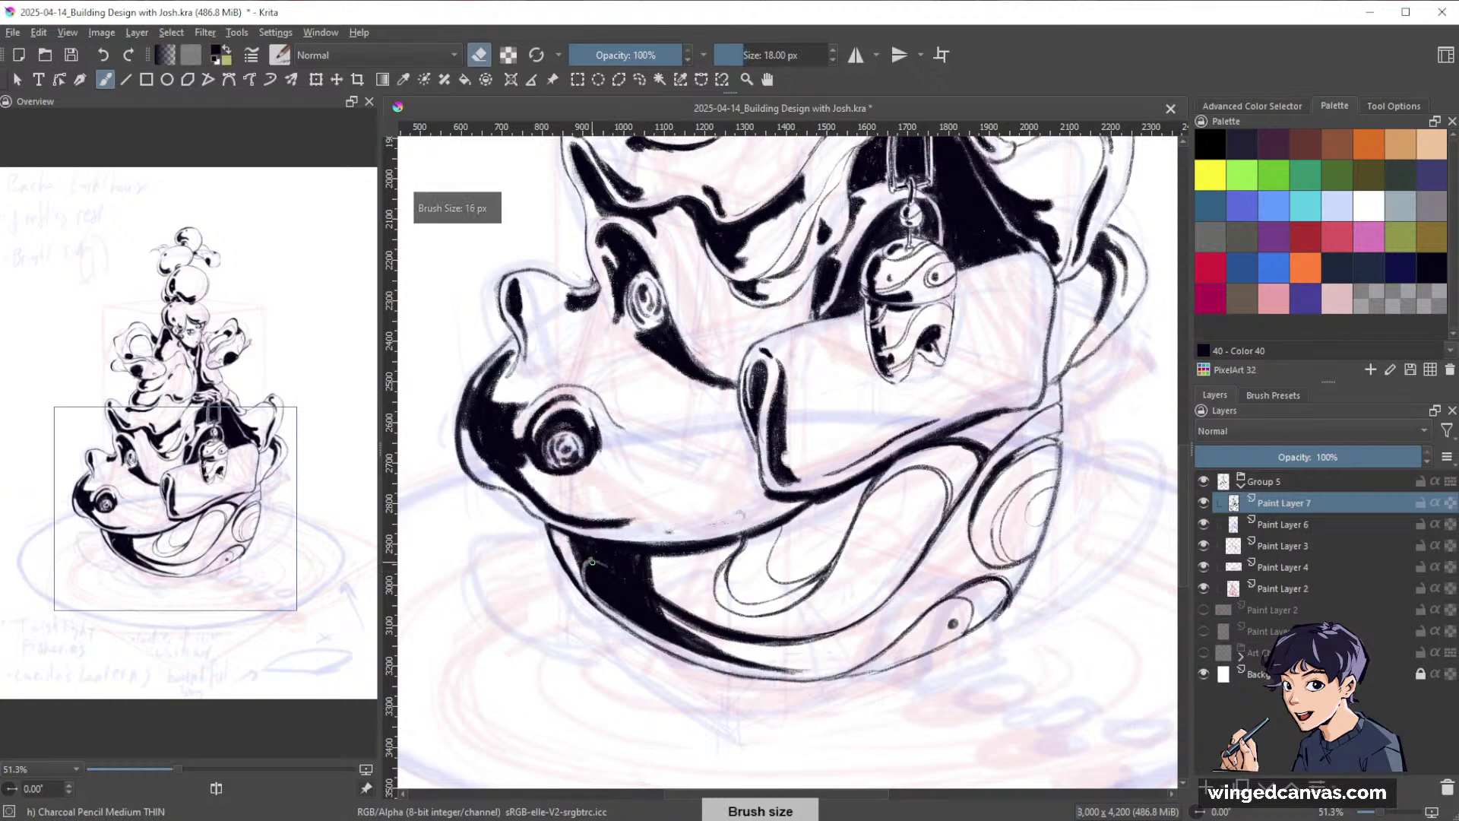
pyautogui.moveTo(588, 564)
pyautogui.mouseDown()
pyautogui.moveTo(676, 607)
pyautogui.moveTo(658, 593)
pyautogui.mouseUp()
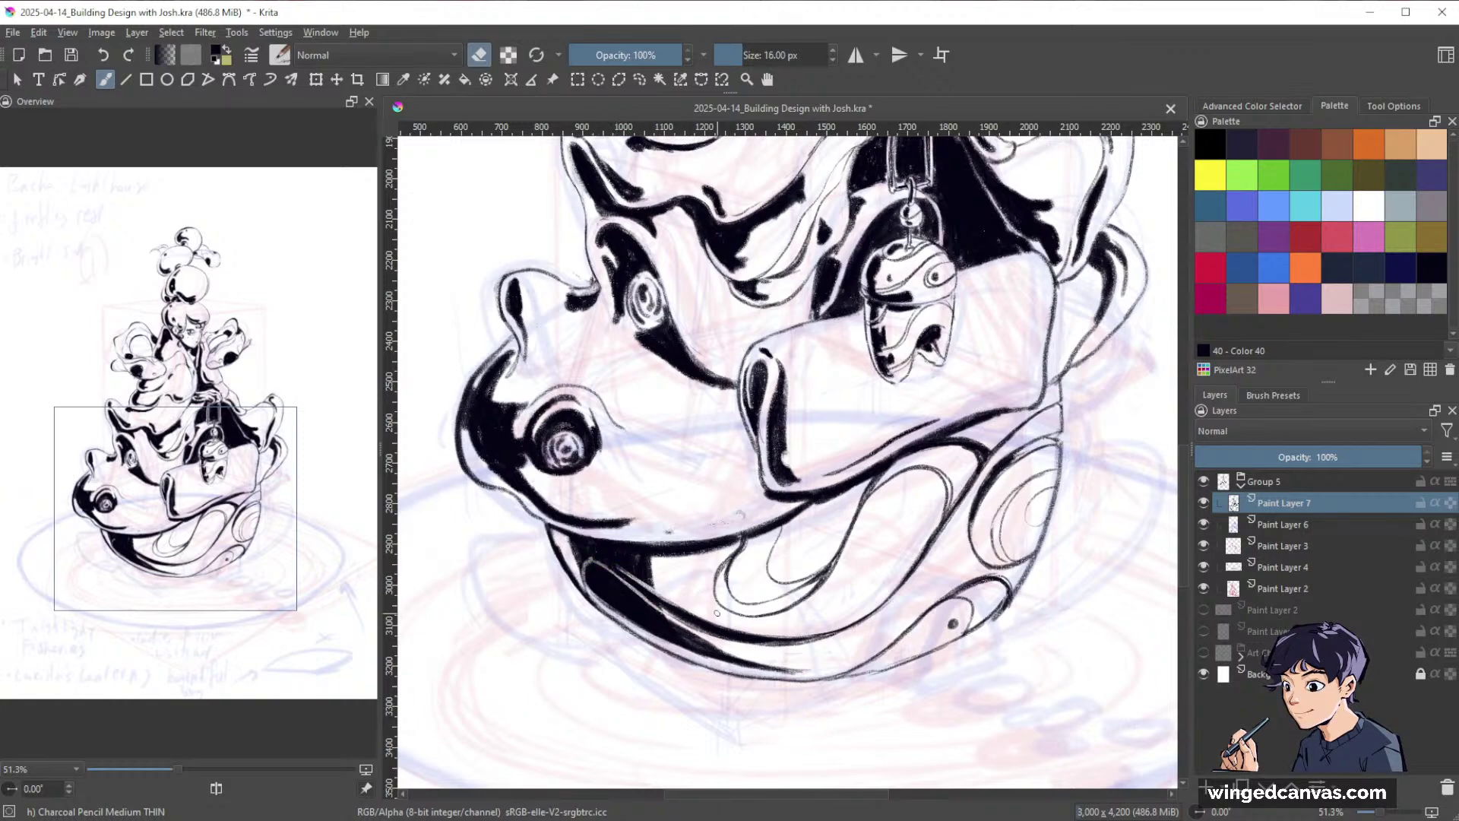
# Undo the last stroke and cut back the right end of the lower band's black fill with a 44 px eraser.
pyautogui.moveTo(1015, 545); pyautogui.dragTo(932, 632)
pyautogui.moveTo(956, 534); pyautogui.dragTo(959, 434)
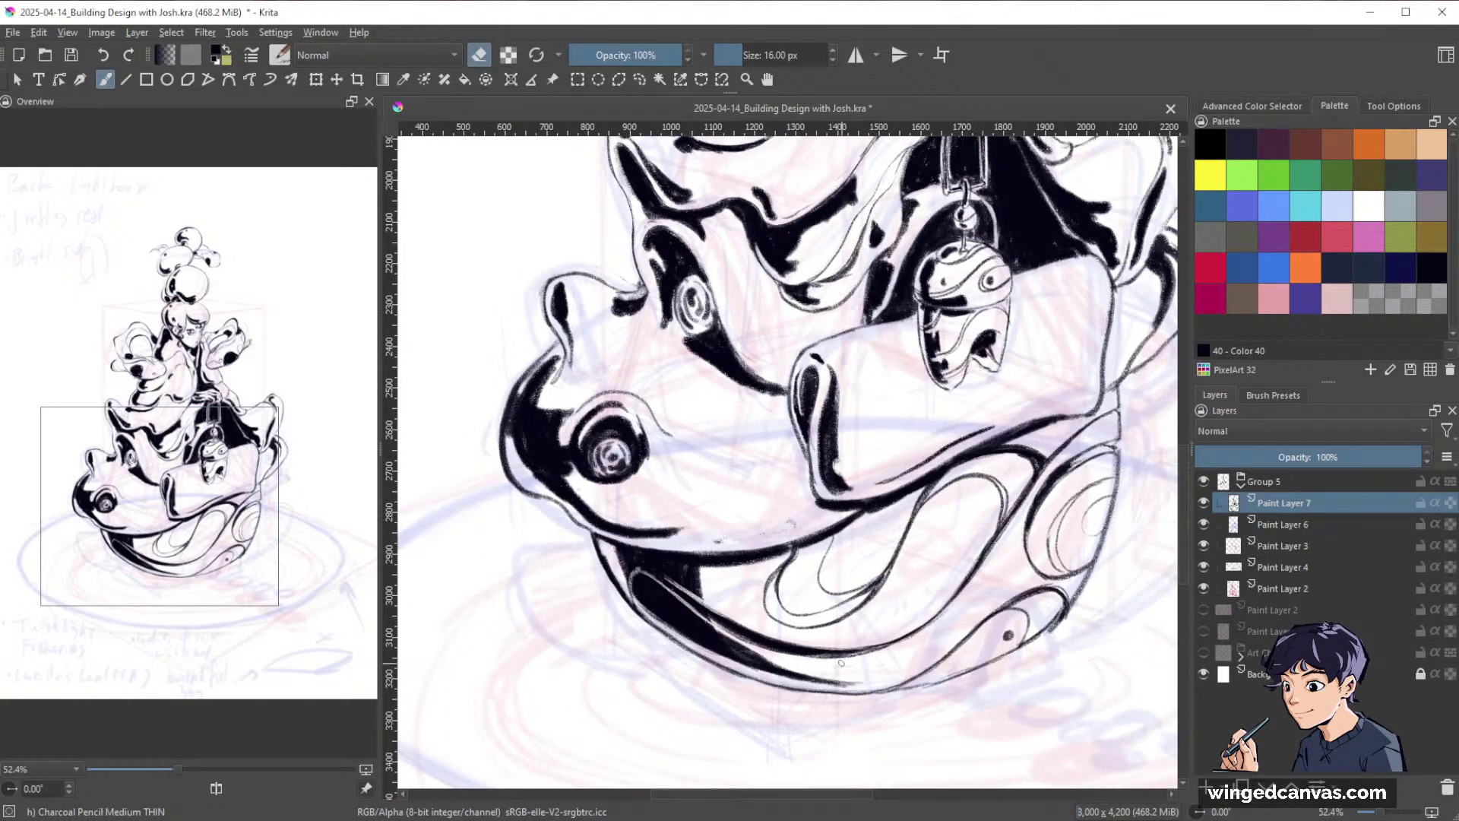
pyautogui.hotkey('ctrl', 'z')
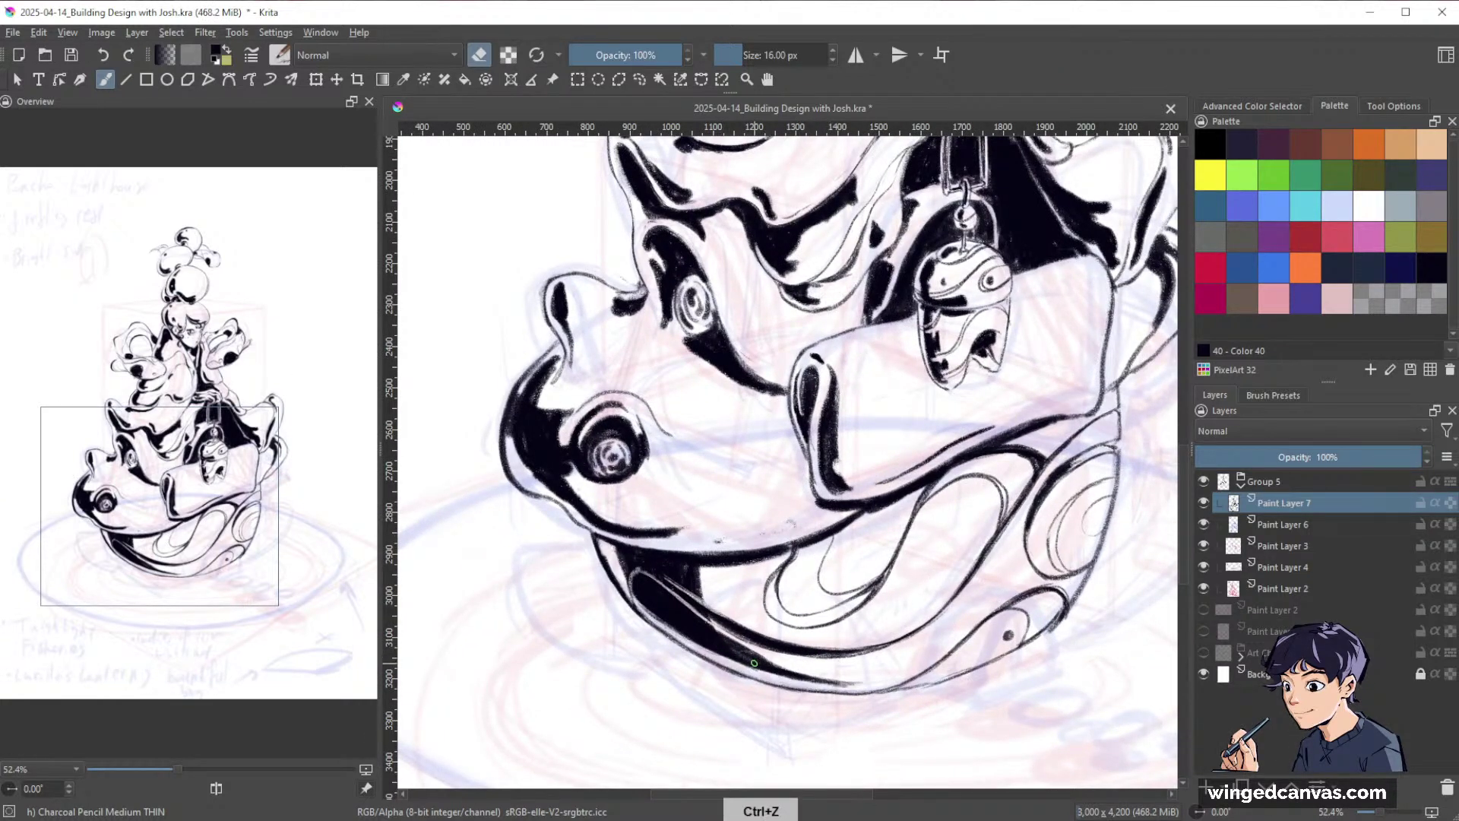
pyautogui.press('e')
pyautogui.press('e')
pyautogui.press(']')
pyautogui.press(']')
pyautogui.press(']')
pyautogui.press(']')
pyautogui.press(']')
pyautogui.press(']')
pyautogui.press(']')
pyautogui.press(']')
pyautogui.press(']')
pyautogui.press(']')
pyautogui.press(']')
pyautogui.press(']')
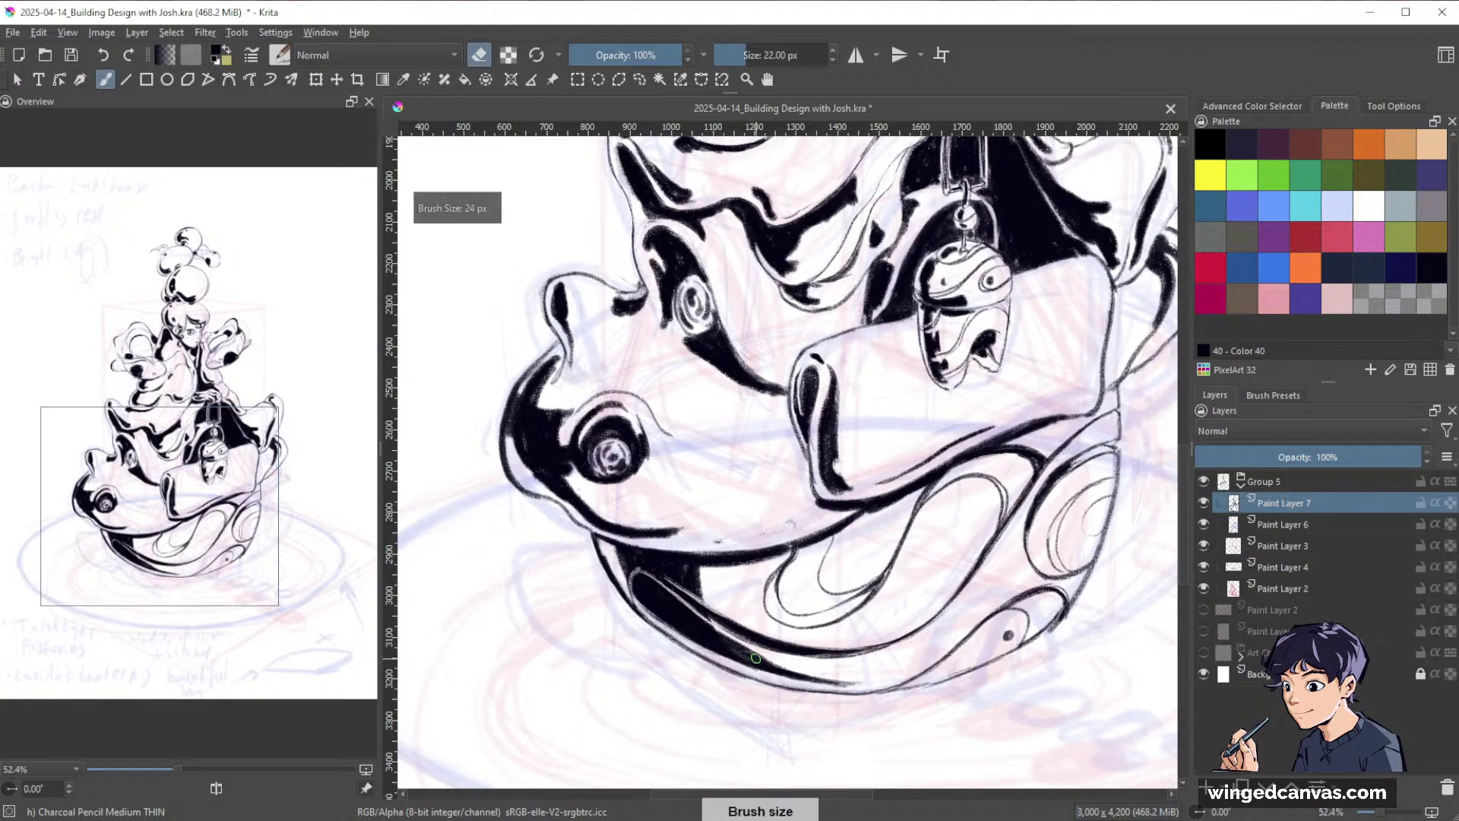
pyautogui.moveTo(736, 651); pyautogui.dragTo(788, 669)
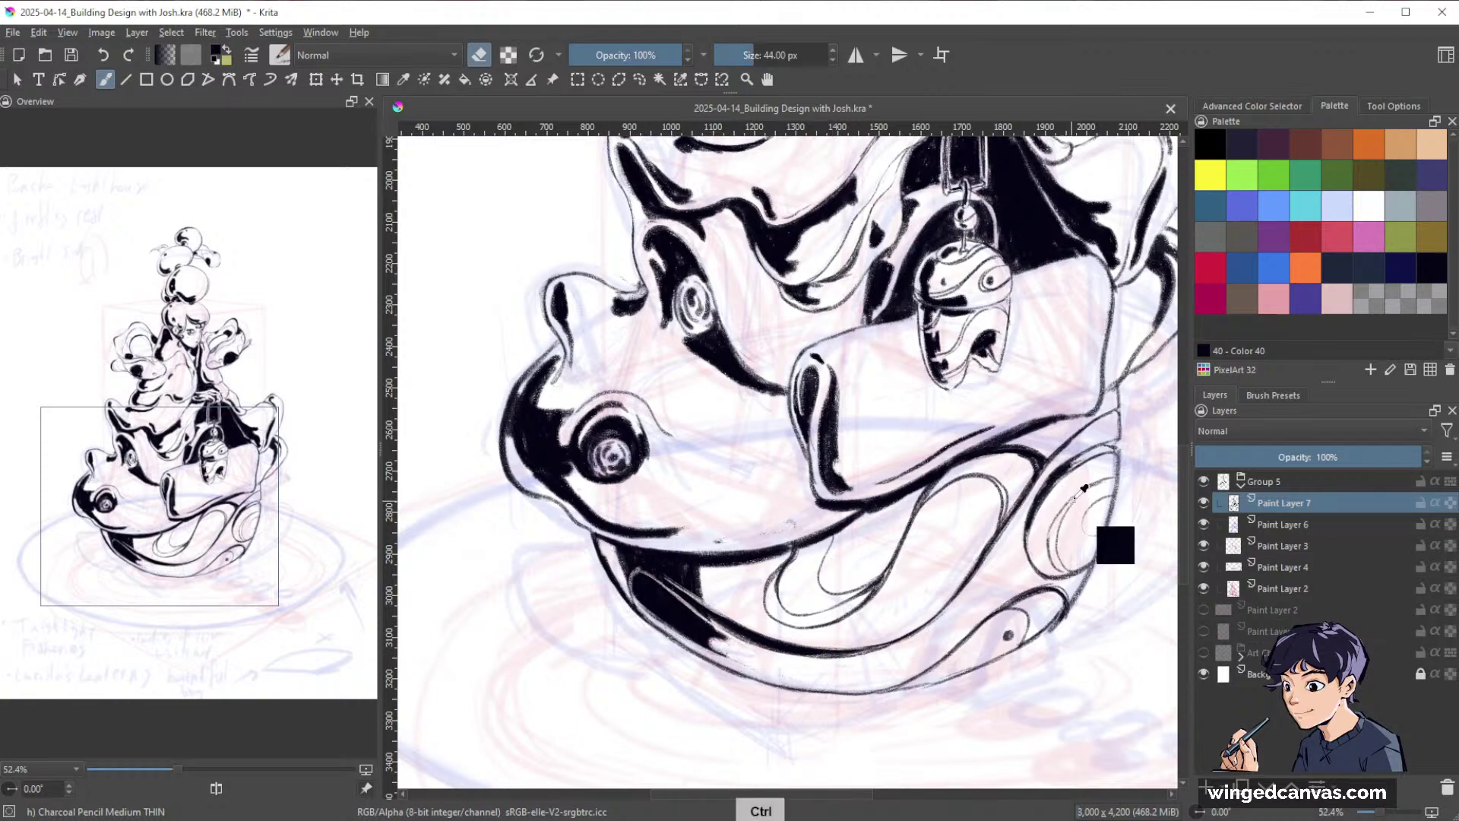
# Reduce the brush to 14 px and add small tick marks near the left end of the hooked shape with the dot.
pyautogui.moveTo(1107, 537)
pyautogui.mouseDown()
pyautogui.moveTo(1064, 525)
pyautogui.moveTo(1053, 600)
pyautogui.moveTo(1036, 593)
pyautogui.moveTo(1057, 555)
pyautogui.mouseUp()
pyautogui.moveTo(966, 622); pyautogui.dragTo(950, 504)
pyautogui.press('[')
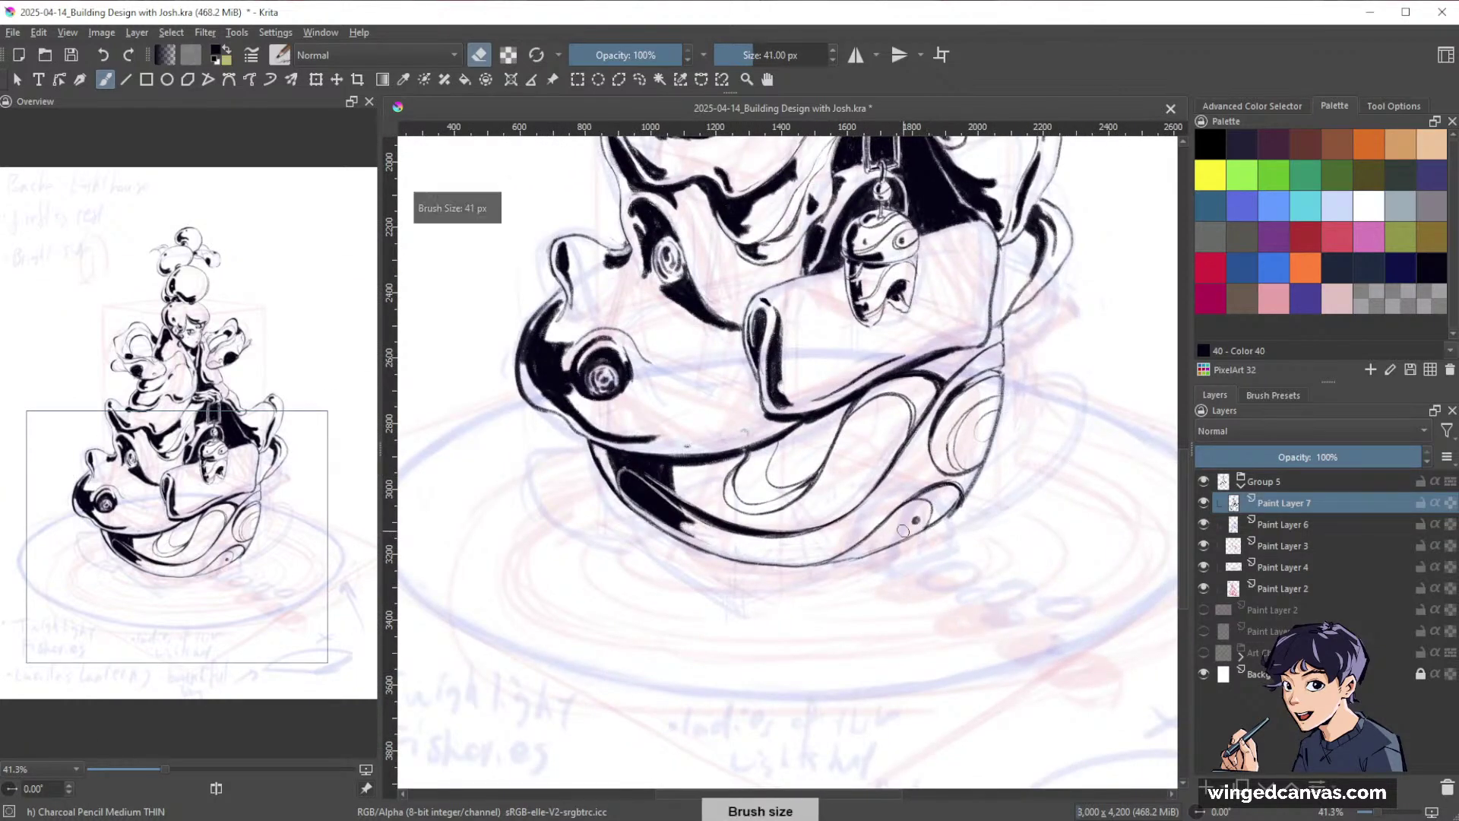
pyautogui.press('[')
pyautogui.press('[')
pyautogui.press('[')
pyautogui.press('[')
pyautogui.press('[')
pyautogui.press('[')
pyautogui.press('[')
pyautogui.press('[')
pyautogui.press('[')
pyautogui.press('[')
pyautogui.press('e')
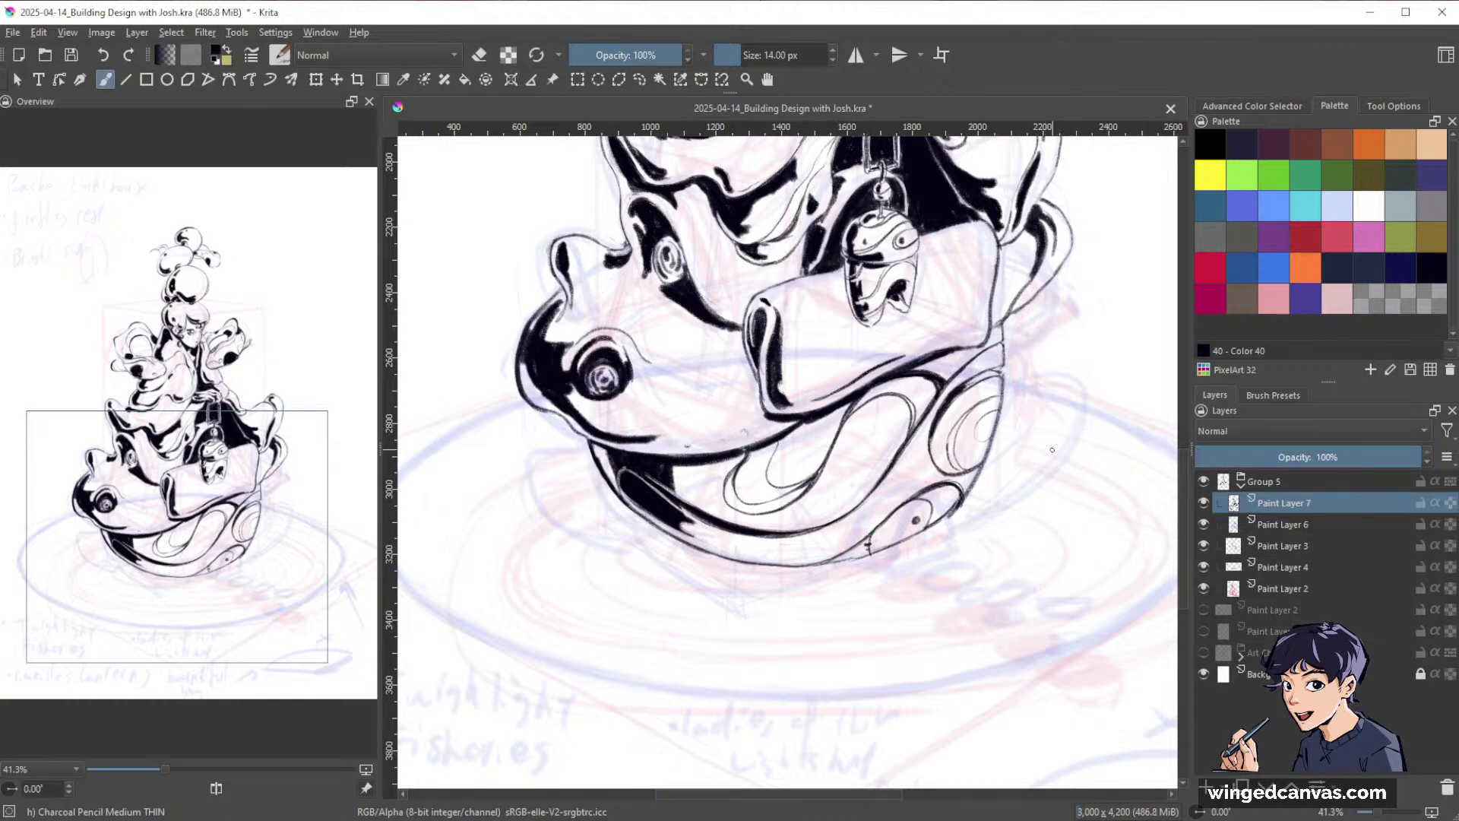
# Set the brush to 26 px and thicken the cup's bottom outline below the lower band.
pyautogui.moveTo(1082, 421)
pyautogui.mouseDown()
pyautogui.moveTo(1091, 479)
pyautogui.moveTo(782, 573)
pyautogui.moveTo(860, 570)
pyautogui.moveTo(922, 513)
pyautogui.mouseUp()
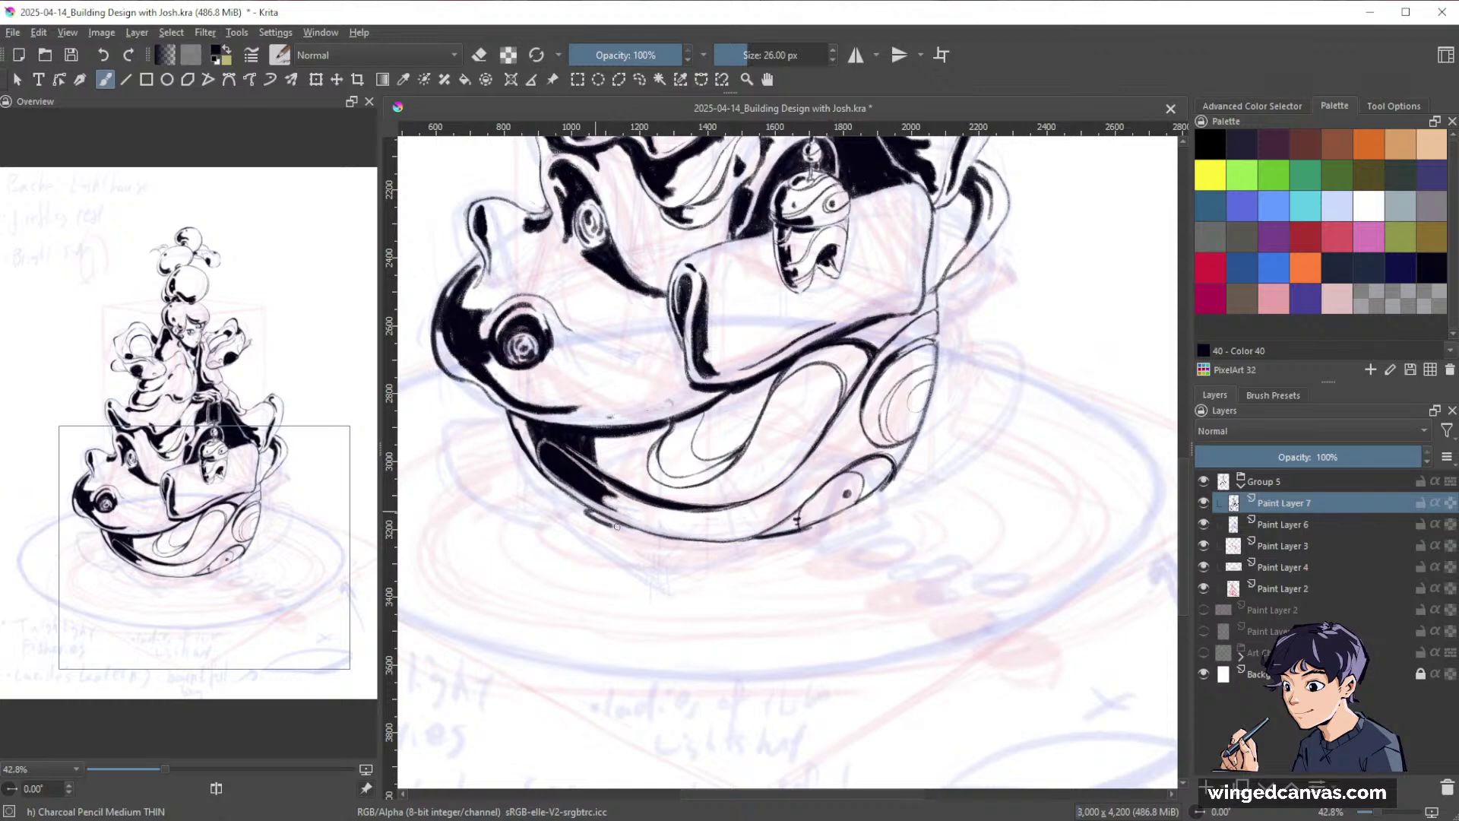
pyautogui.moveTo(617, 526)
pyautogui.mouseDown()
pyautogui.moveTo(589, 516)
pyautogui.moveTo(630, 527)
pyautogui.mouseUp()
pyautogui.moveTo(706, 347)
pyautogui.mouseDown()
pyautogui.moveTo(1016, 456)
pyautogui.moveTo(760, 642)
pyautogui.moveTo(829, 547)
pyautogui.moveTo(800, 604)
pyautogui.mouseUp()
pyautogui.moveTo(840, 530)
pyautogui.mouseDown()
pyautogui.moveTo(810, 594)
pyautogui.moveTo(840, 532)
pyautogui.mouseUp()
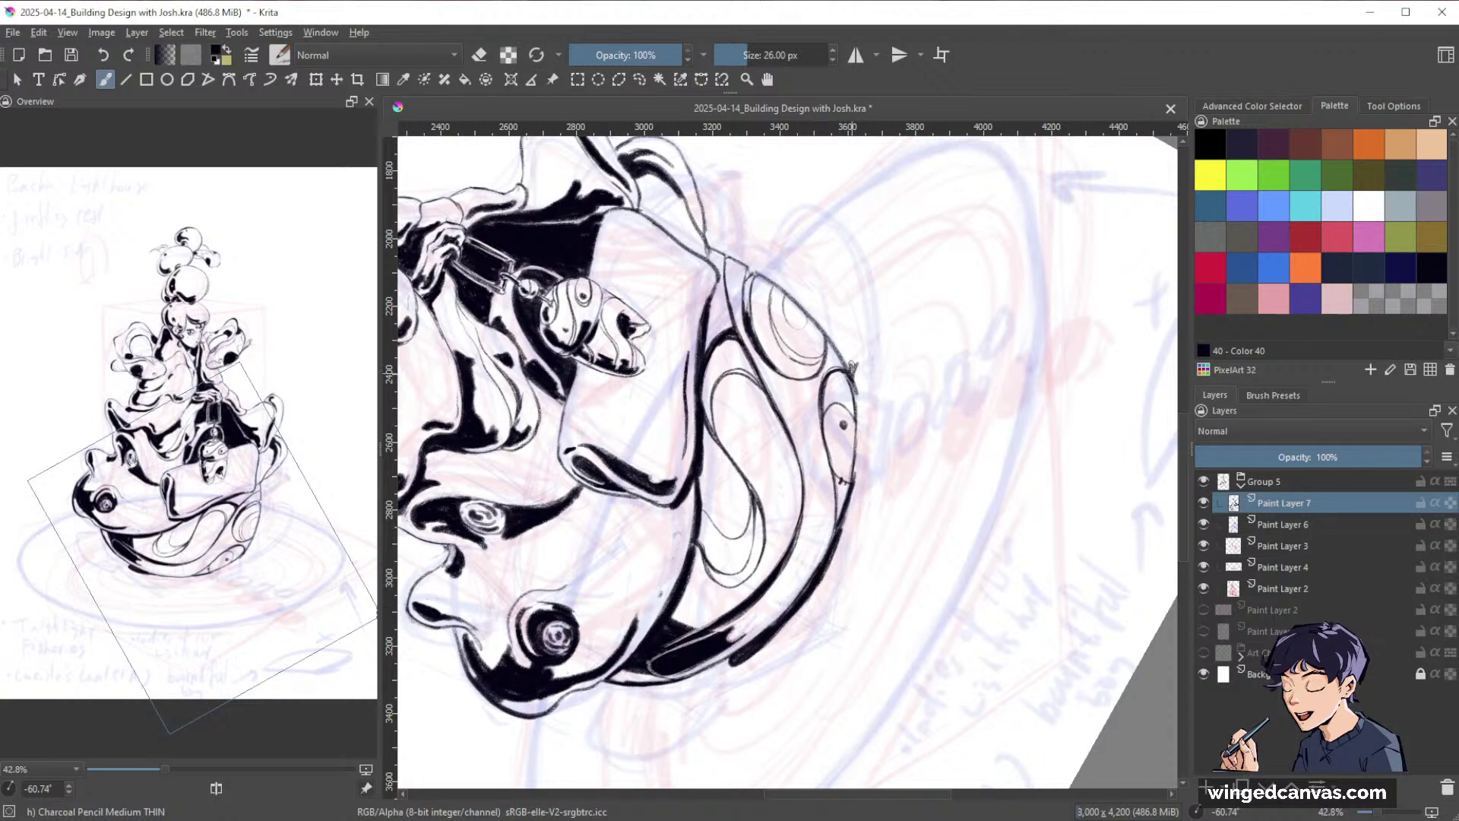
# Thicken the cup's lower right outline alongside the hooked shape, with a rounded heavy end at its upper tip.
pyautogui.moveTo(861, 355); pyautogui.dragTo(860, 422)
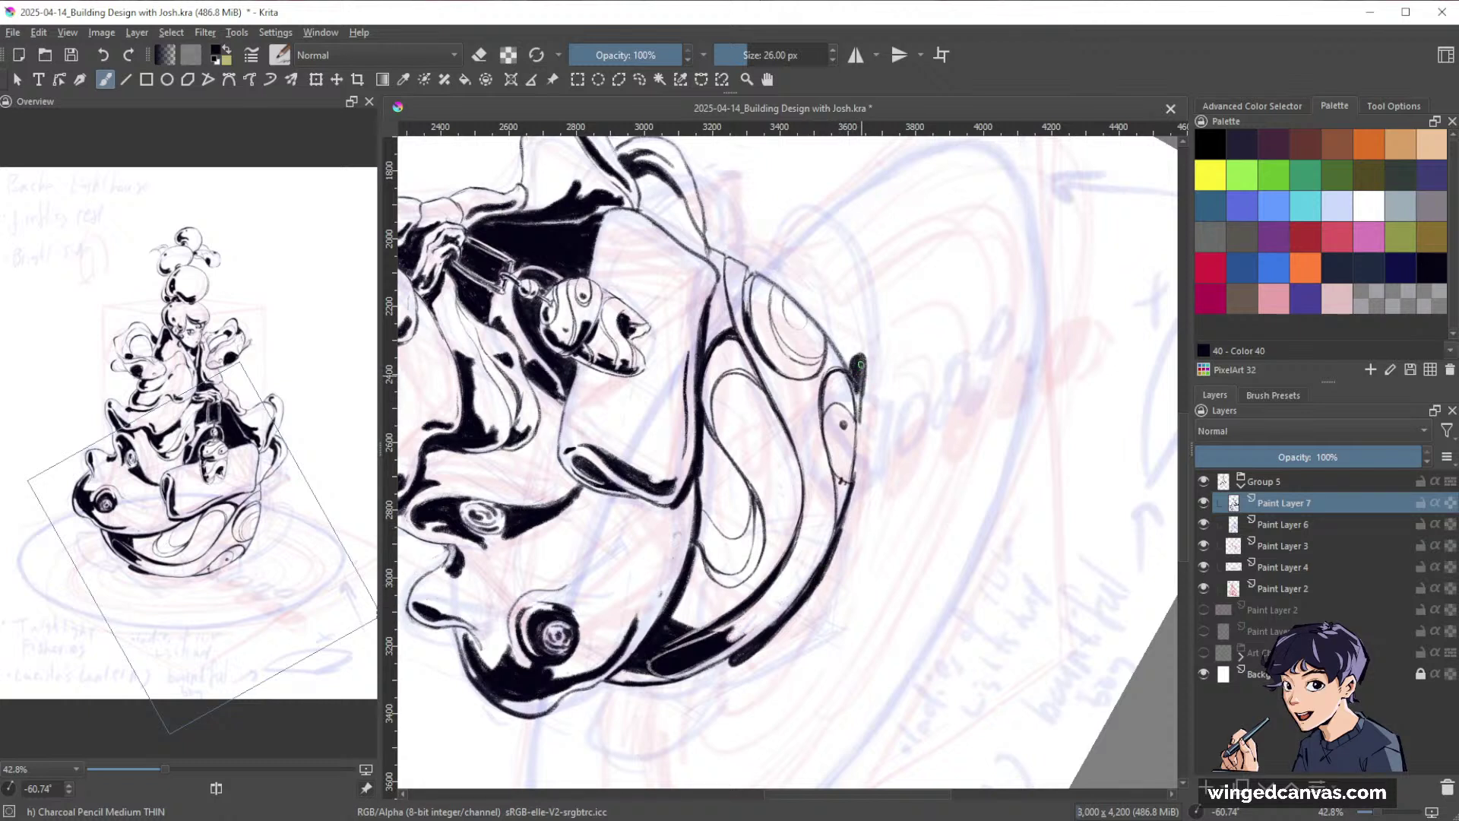
pyautogui.moveTo(866, 366)
pyautogui.mouseDown()
pyautogui.moveTo(862, 439)
pyautogui.moveTo(857, 373)
pyautogui.moveTo(861, 403)
pyautogui.mouseUp()
pyautogui.moveTo(856, 476); pyautogui.dragTo(857, 426)
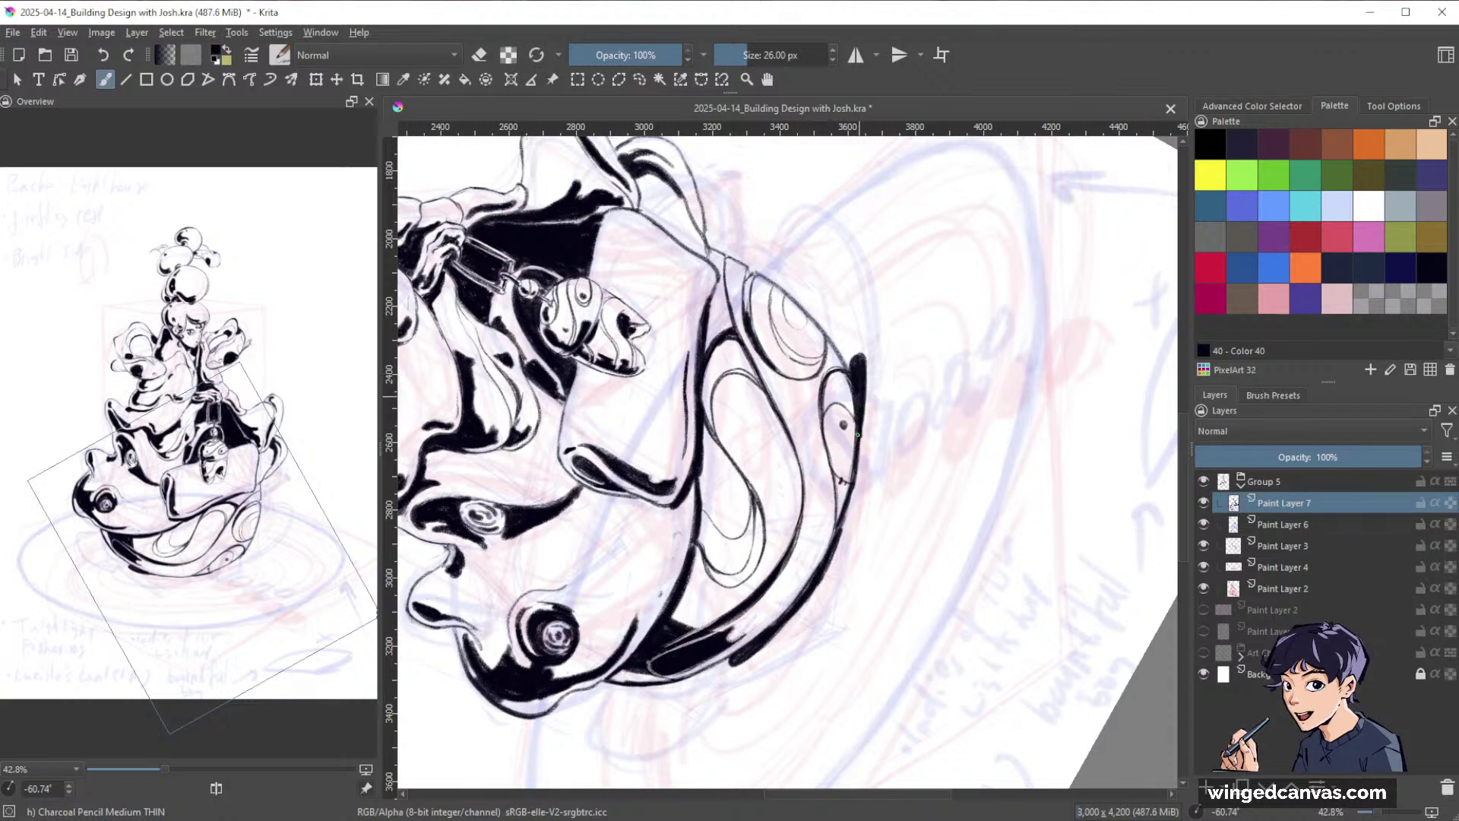
pyautogui.moveTo(856, 486); pyautogui.dragTo(858, 431)
pyautogui.press('e')
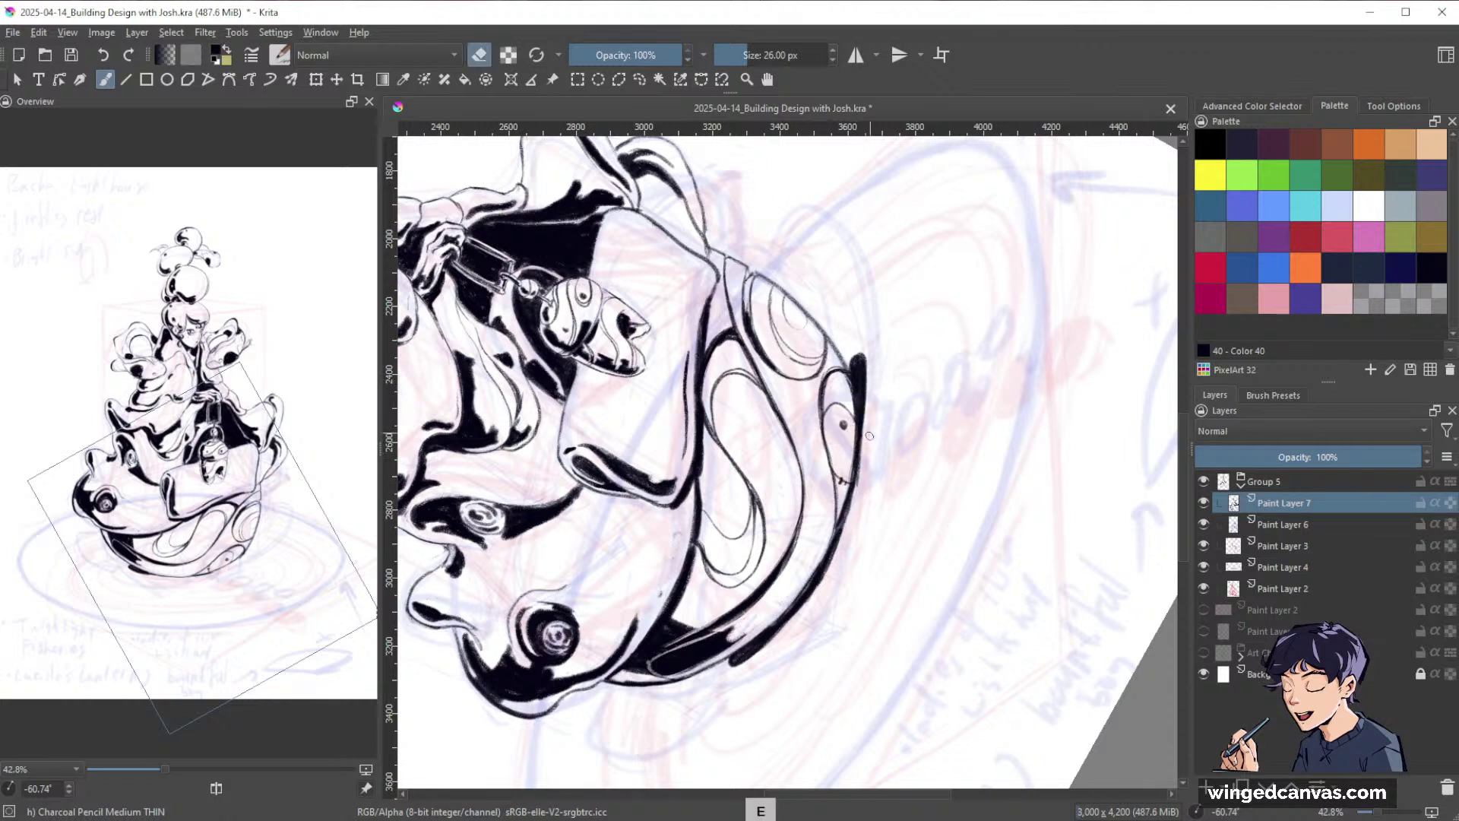
pyautogui.press('e')
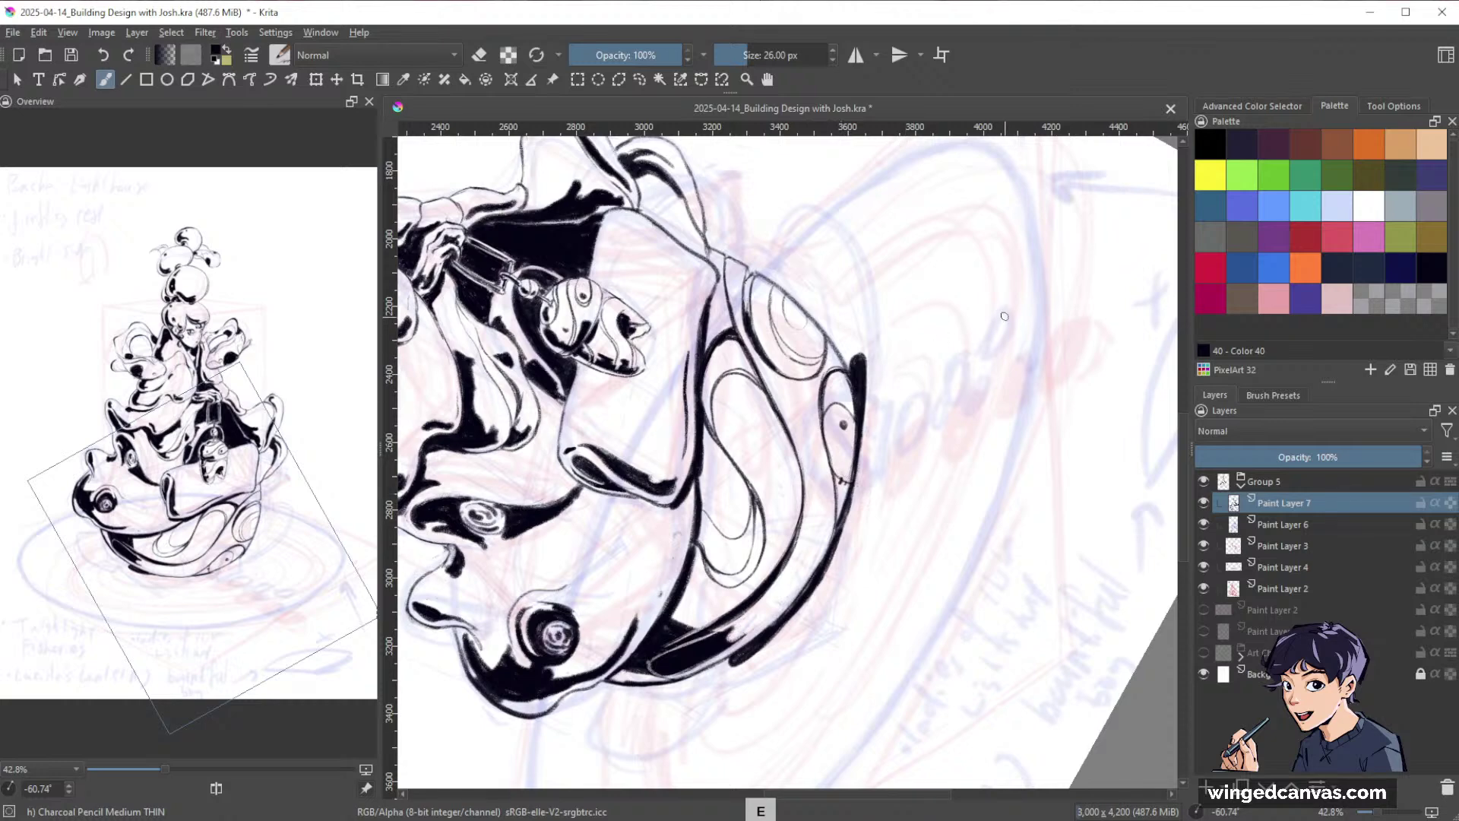
# Ink a diagonal row of small pebble shapes with black shadows below the cup's lower right edge, using the 26 px brush.
pyautogui.moveTo(1003, 332); pyautogui.dragTo(1003, 500)
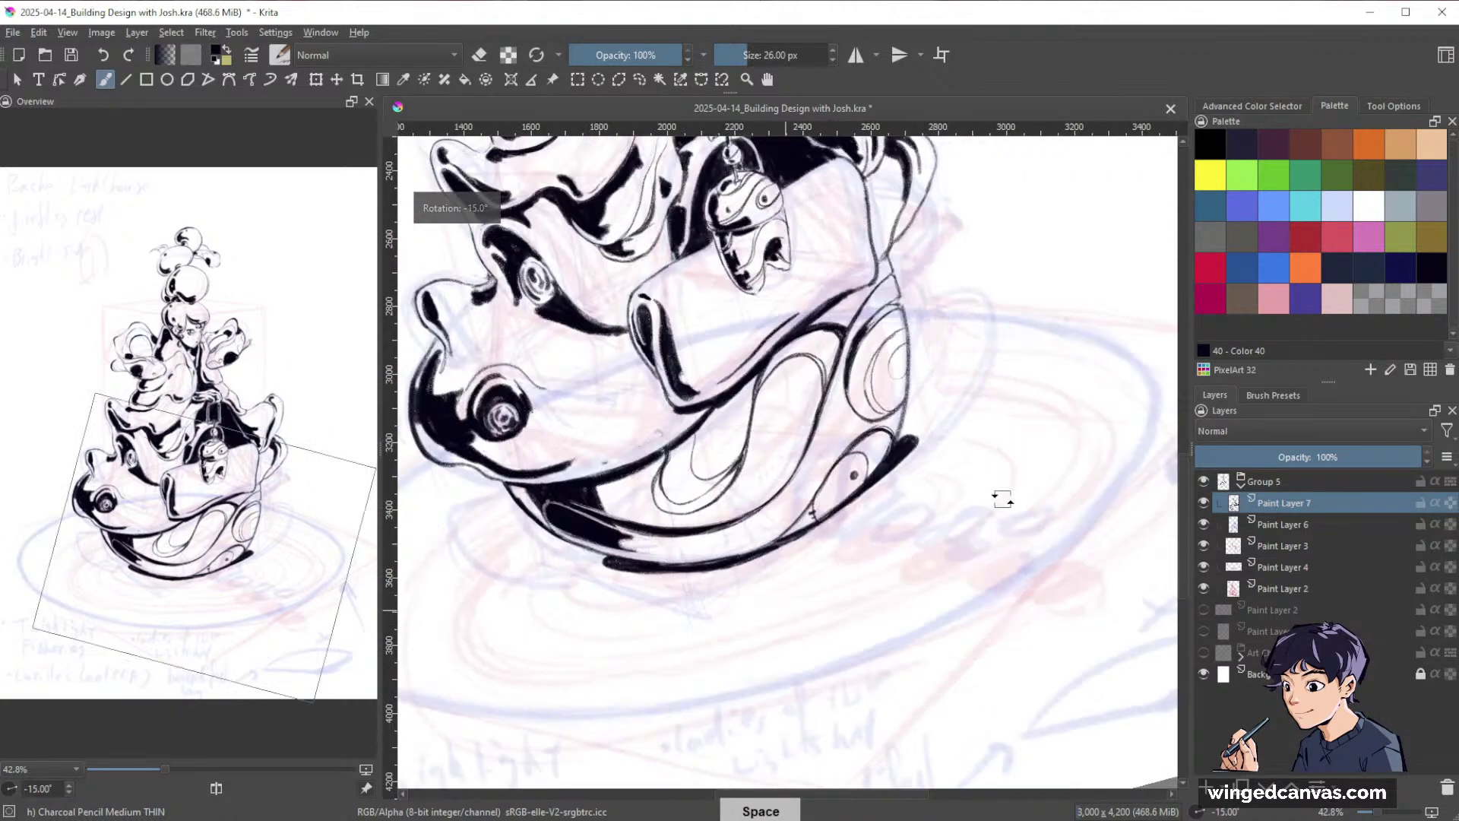
pyautogui.moveTo(874, 505); pyautogui.dragTo(851, 512)
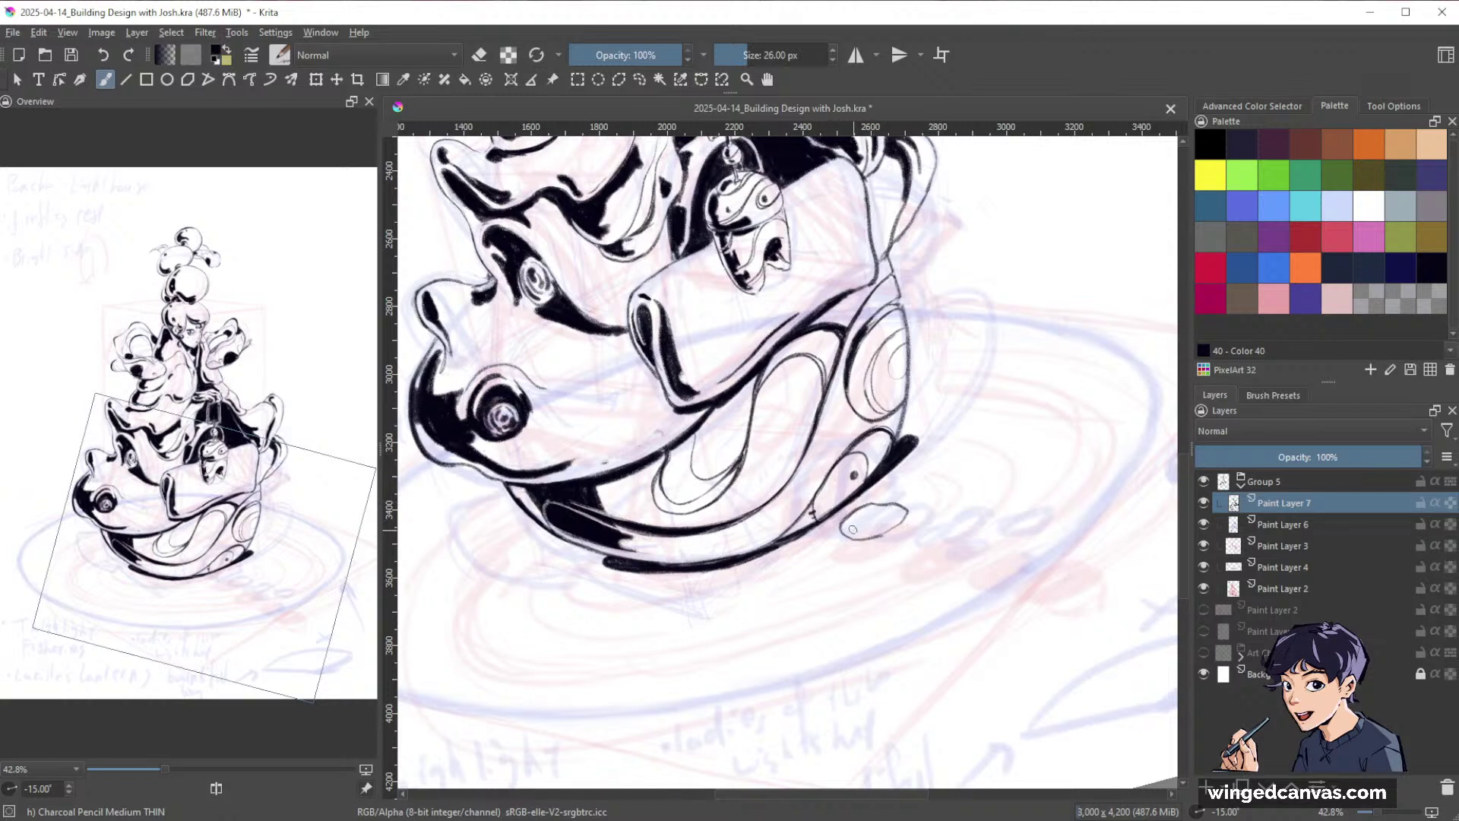
pyautogui.moveTo(850, 526); pyautogui.dragTo(886, 520)
pyautogui.moveTo(947, 519)
pyautogui.mouseDown()
pyautogui.moveTo(909, 532)
pyautogui.moveTo(968, 531)
pyautogui.moveTo(946, 546)
pyautogui.moveTo(1009, 531)
pyautogui.moveTo(1023, 556)
pyautogui.moveTo(979, 558)
pyautogui.moveTo(1014, 564)
pyautogui.mouseUp()
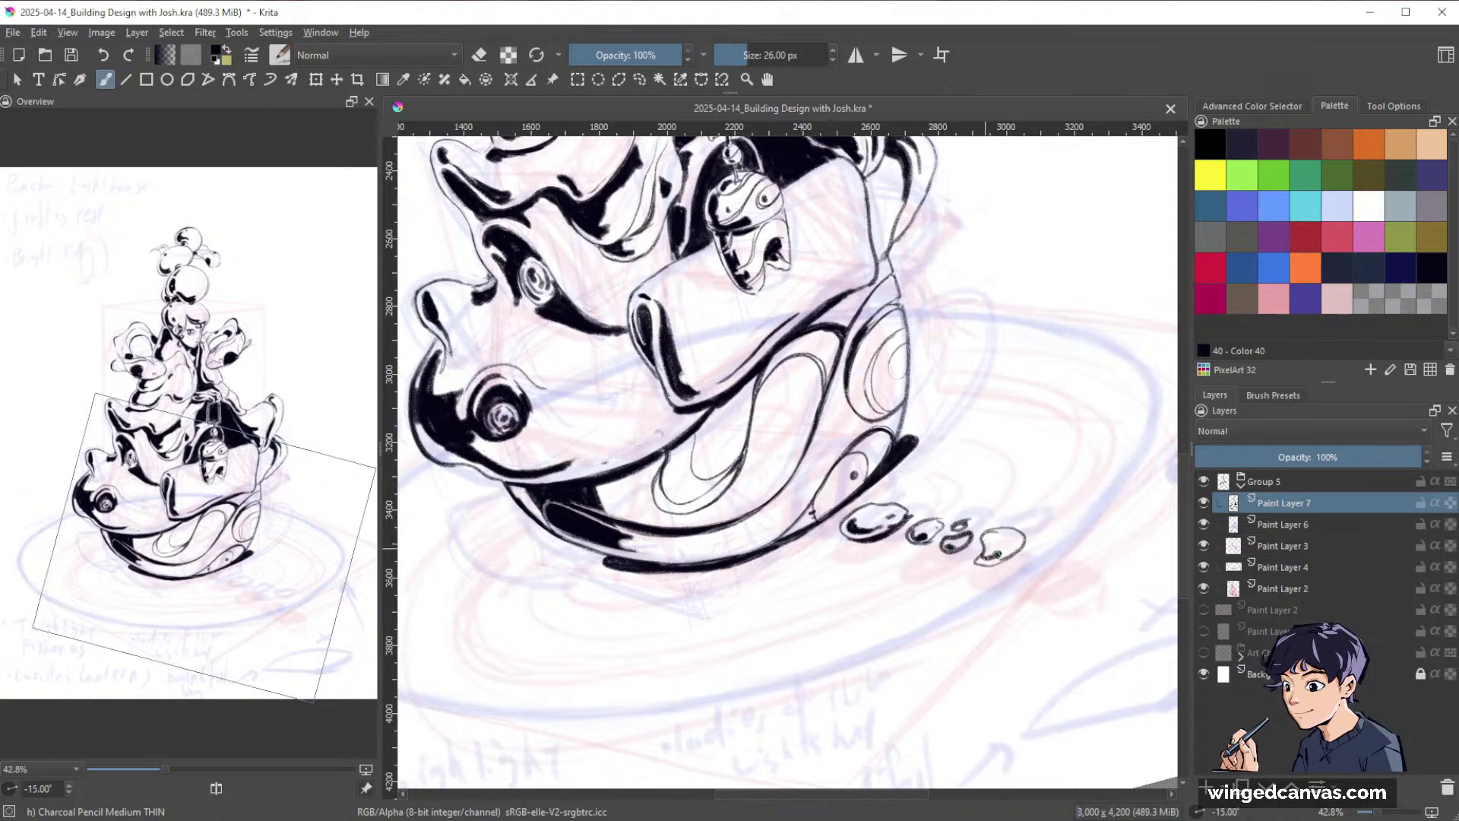
pyautogui.scroll(-4, 1000, 550)
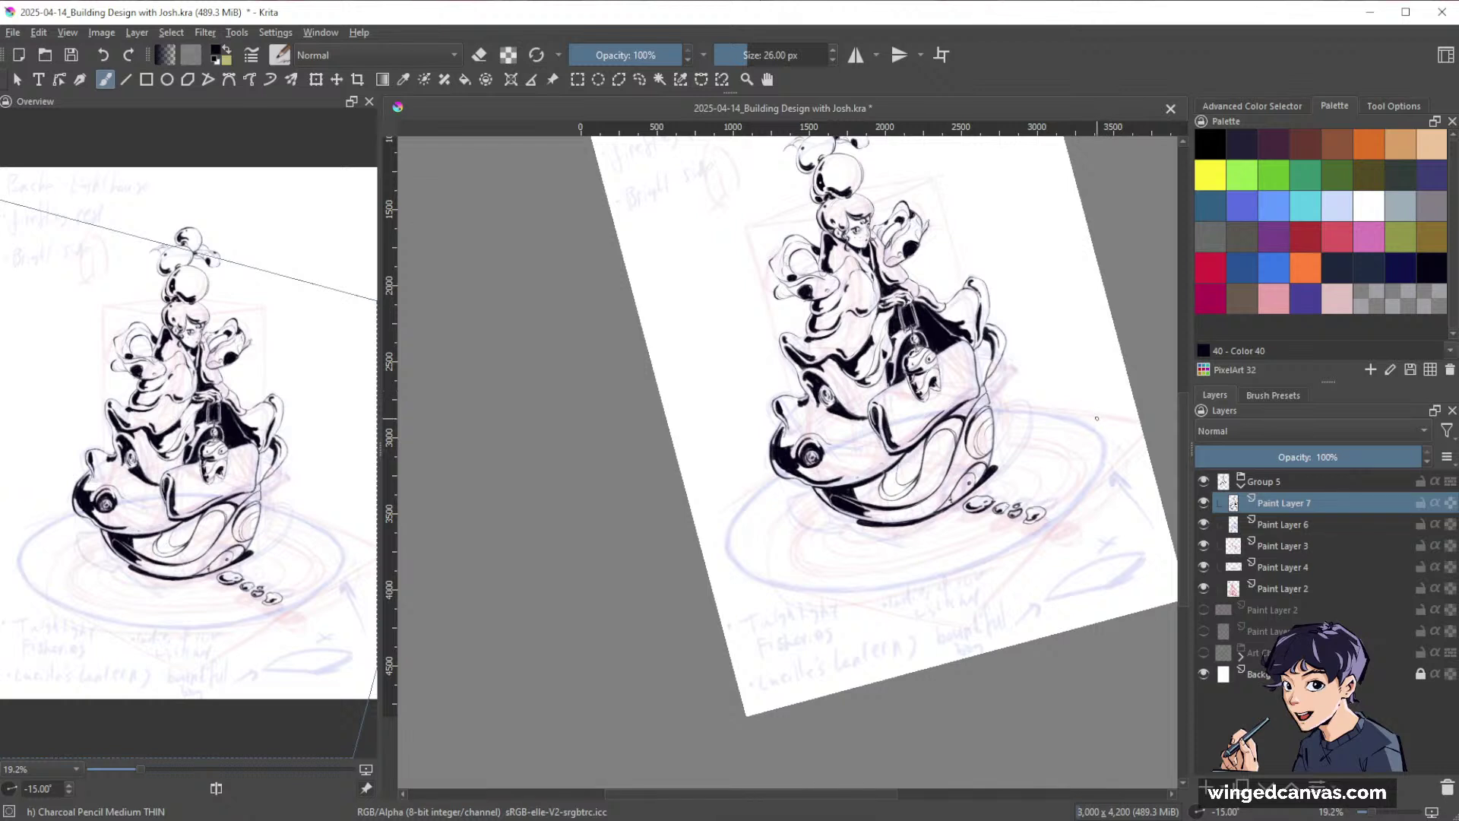
pyautogui.press('5')
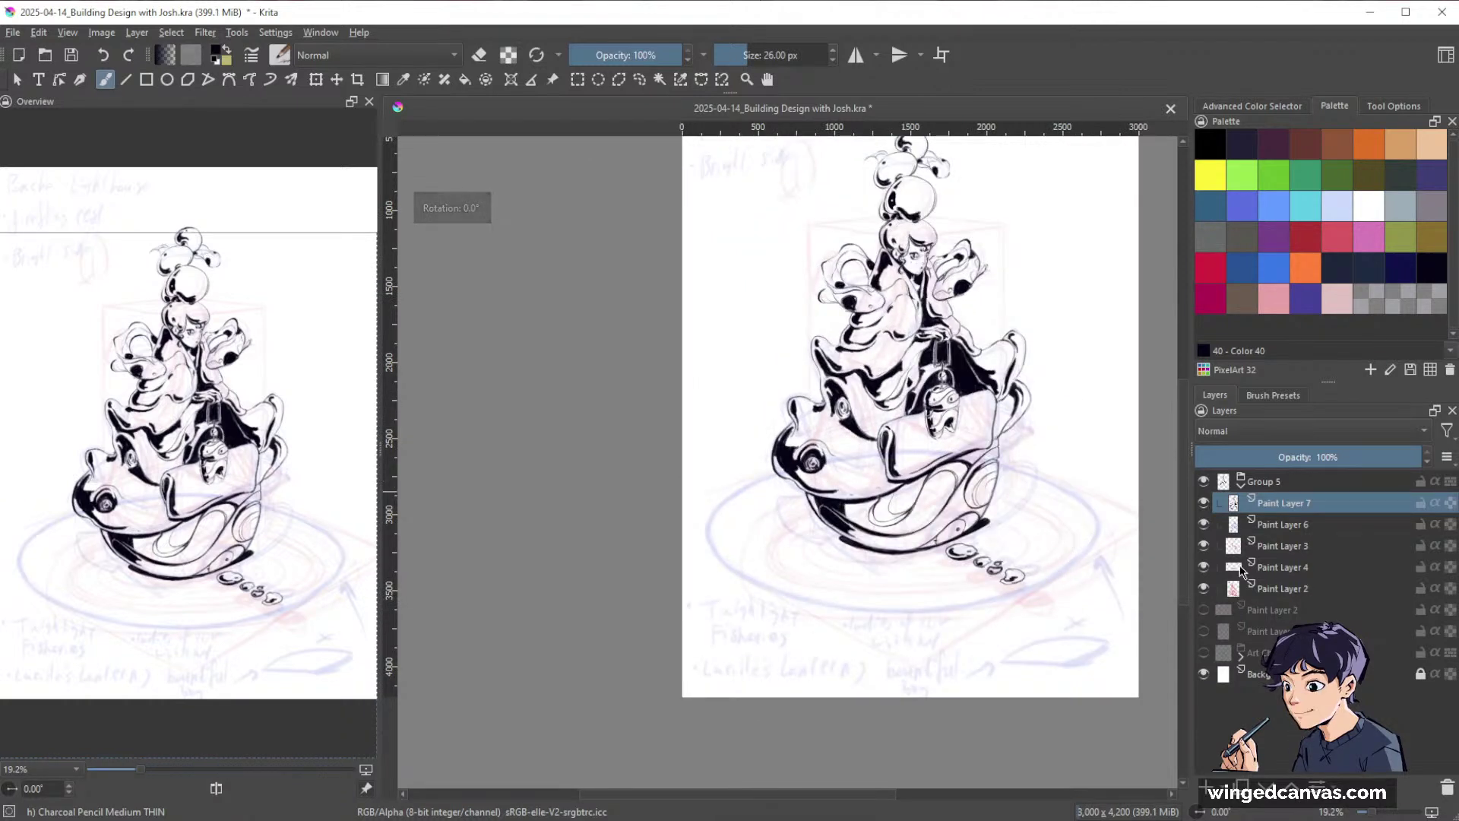
# Hide Paint Layer 6, Paint Layer 3 and the group's Paint Layer 2, keep Paint Layer 4 visible, and select Paint Layer 7.
pyautogui.click(1205, 567)
pyautogui.click(1205, 567)
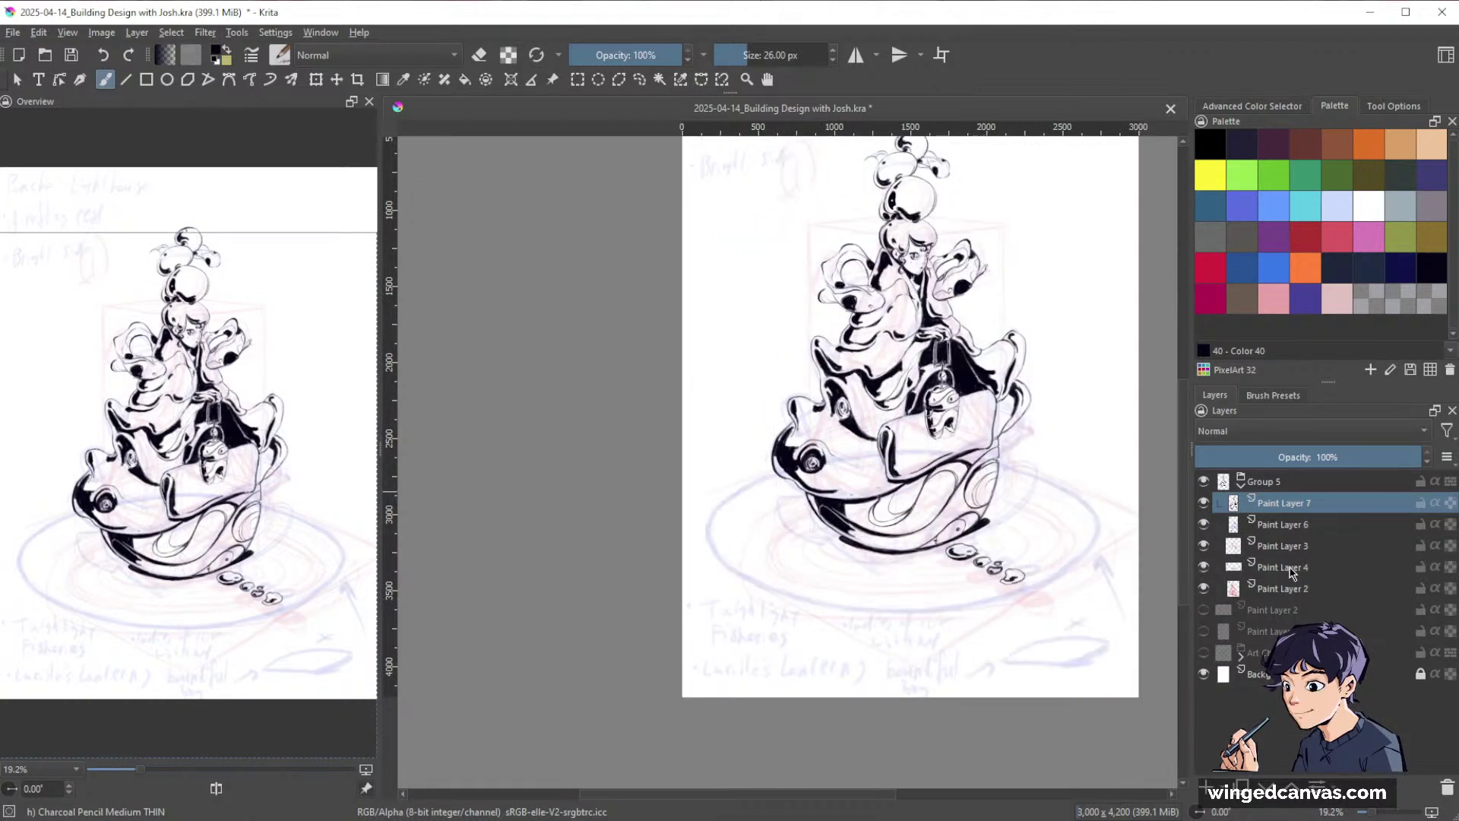
pyautogui.click(1205, 589)
pyautogui.click(1204, 524)
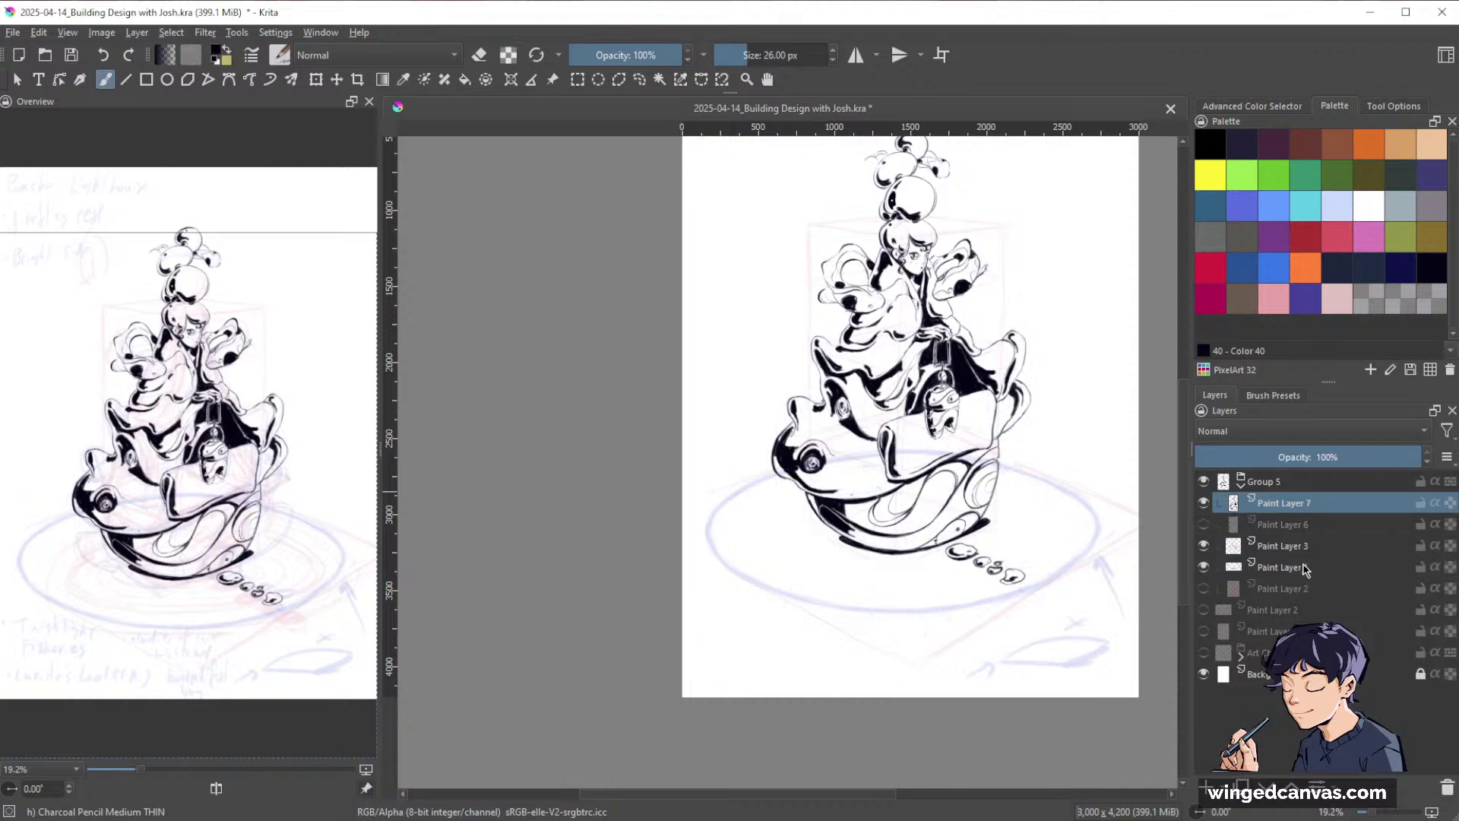
pyautogui.click(1204, 546)
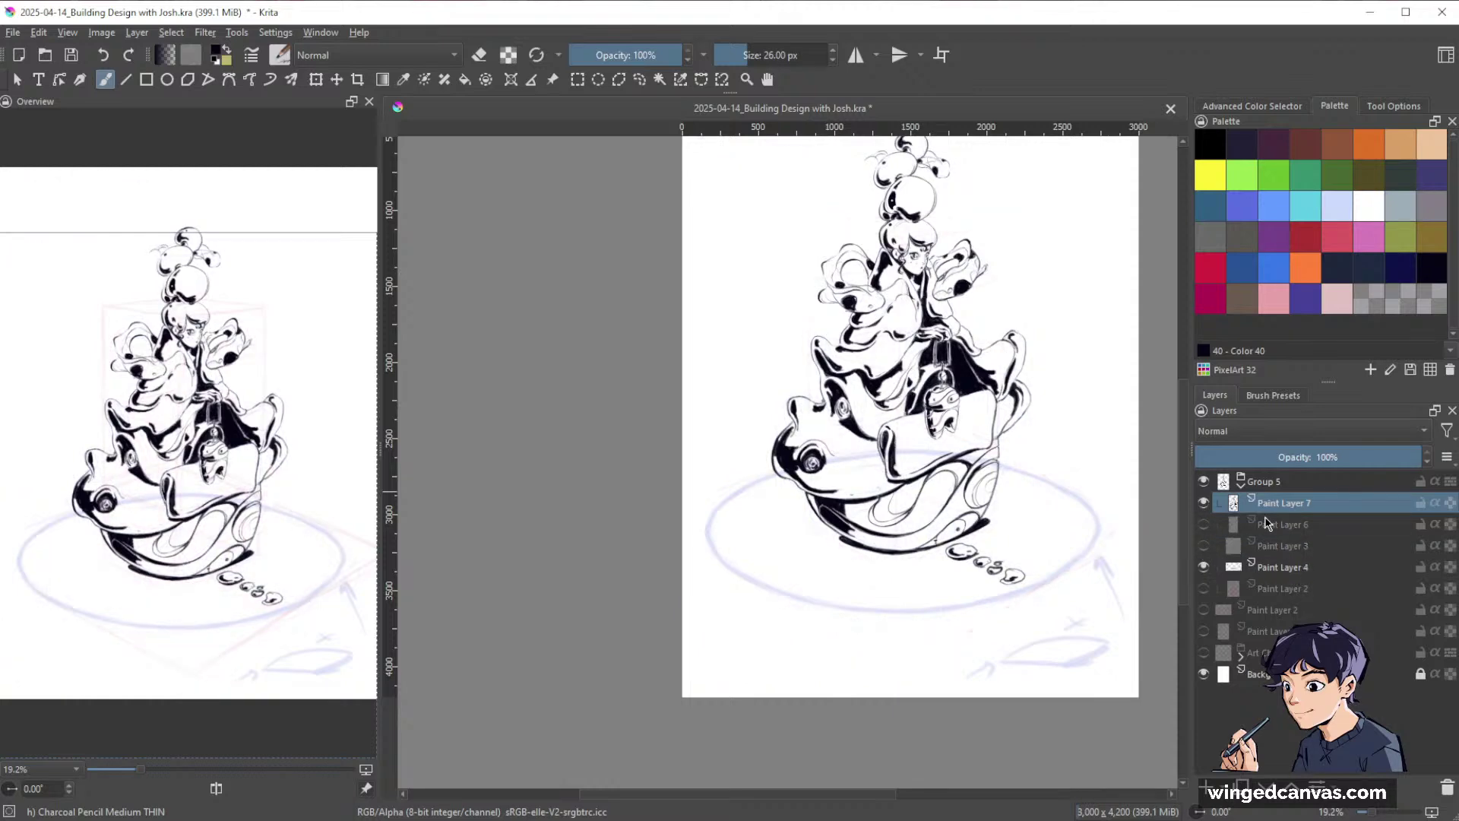
pyautogui.click(1316, 479)
pyautogui.click(1308, 503)
# Set the brush to 20 px and ink the left end of the large ellipse around the cup, following the blue guide.
pyautogui.moveTo(942, 503)
pyautogui.mouseDown()
pyautogui.moveTo(1036, 429)
pyautogui.moveTo(1046, 349)
pyautogui.mouseUp()
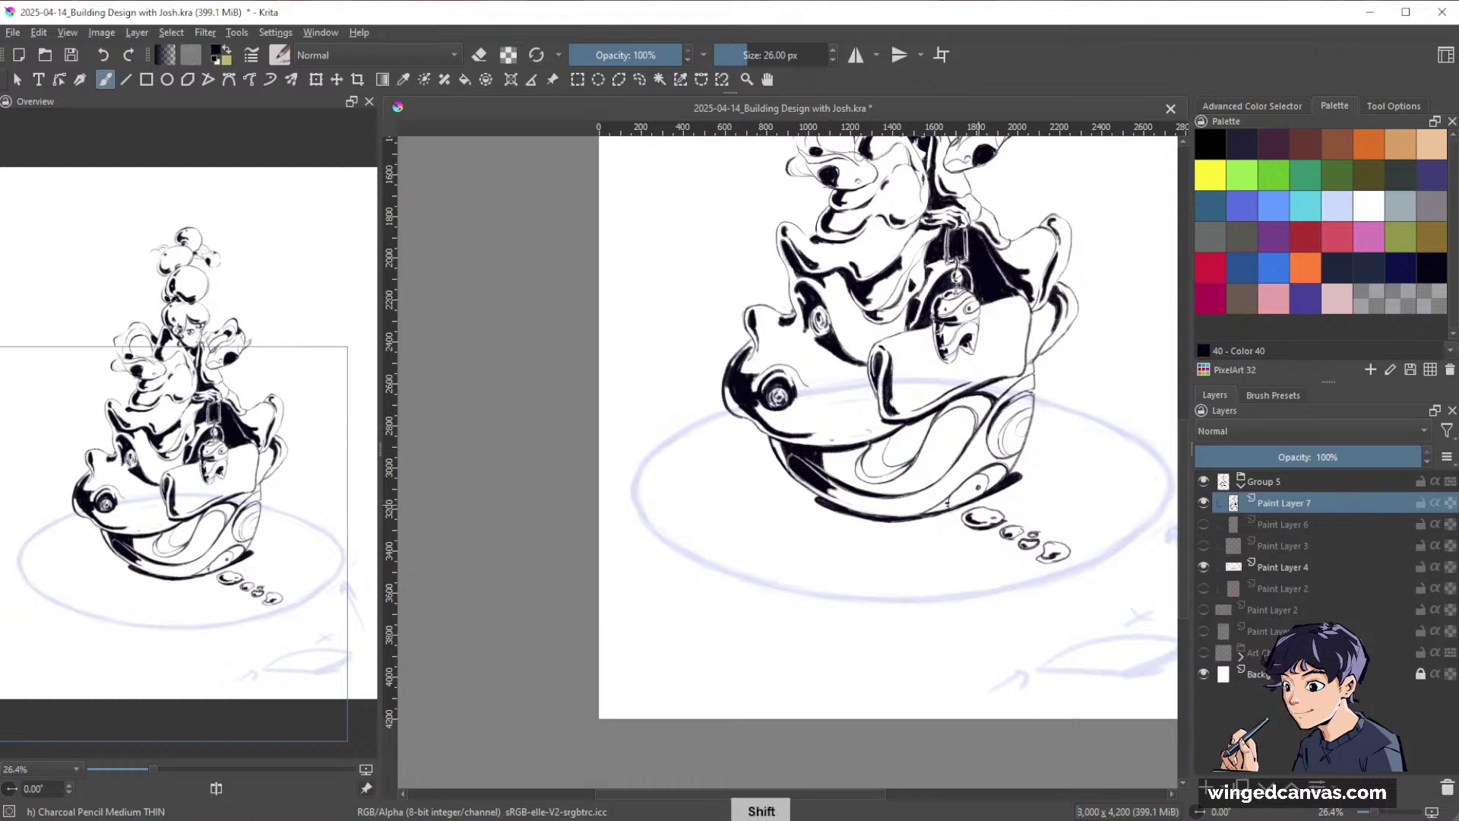
pyautogui.moveTo(1056, 486); pyautogui.dragTo(1004, 297)
pyautogui.moveTo(720, 461); pyautogui.dragTo(779, 370)
pyautogui.press(']')
pyautogui.press(']')
pyautogui.press(']')
pyautogui.press(']')
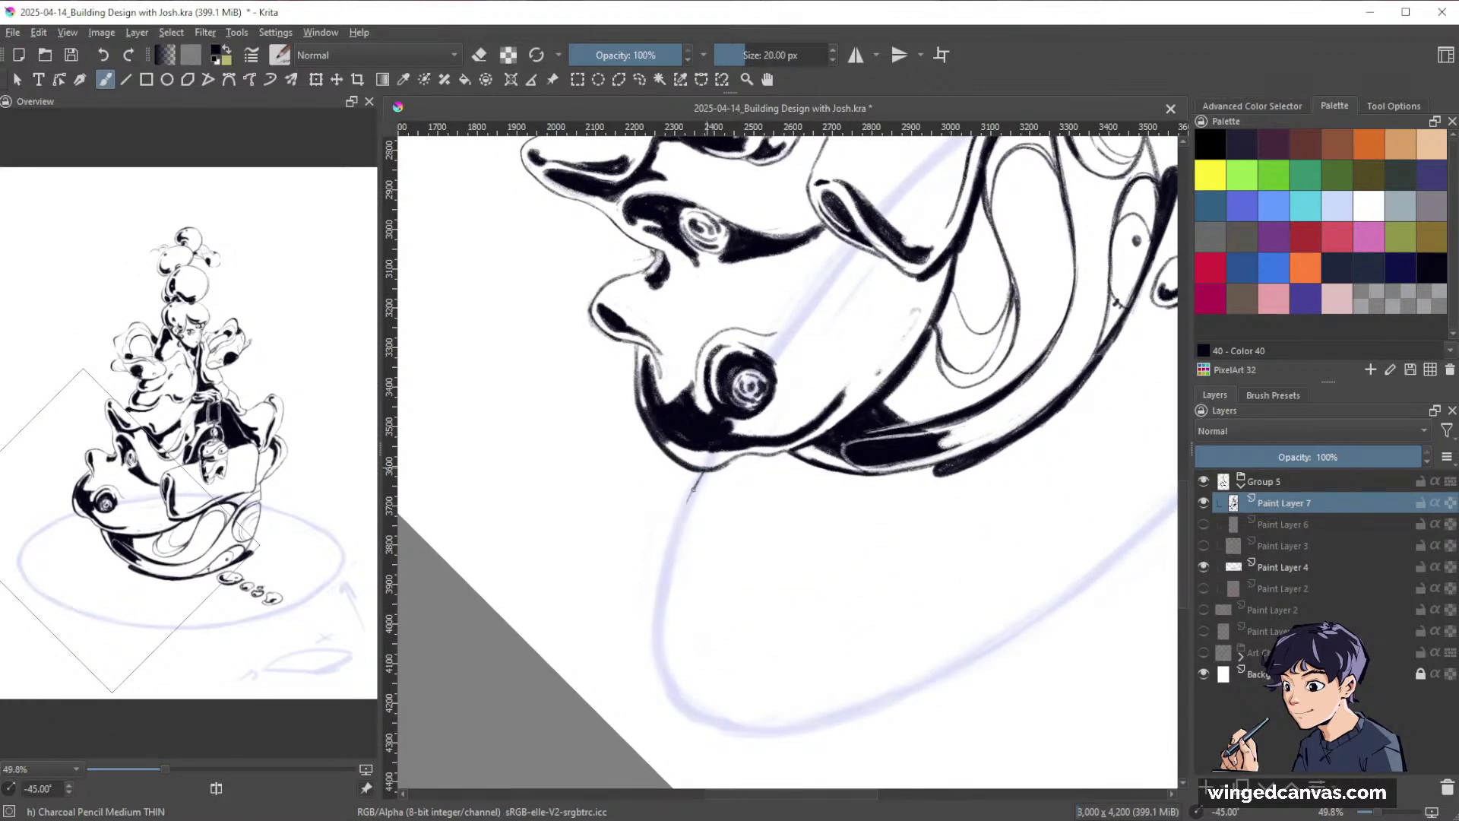
pyautogui.moveTo(671, 686); pyautogui.dragTo(699, 716)
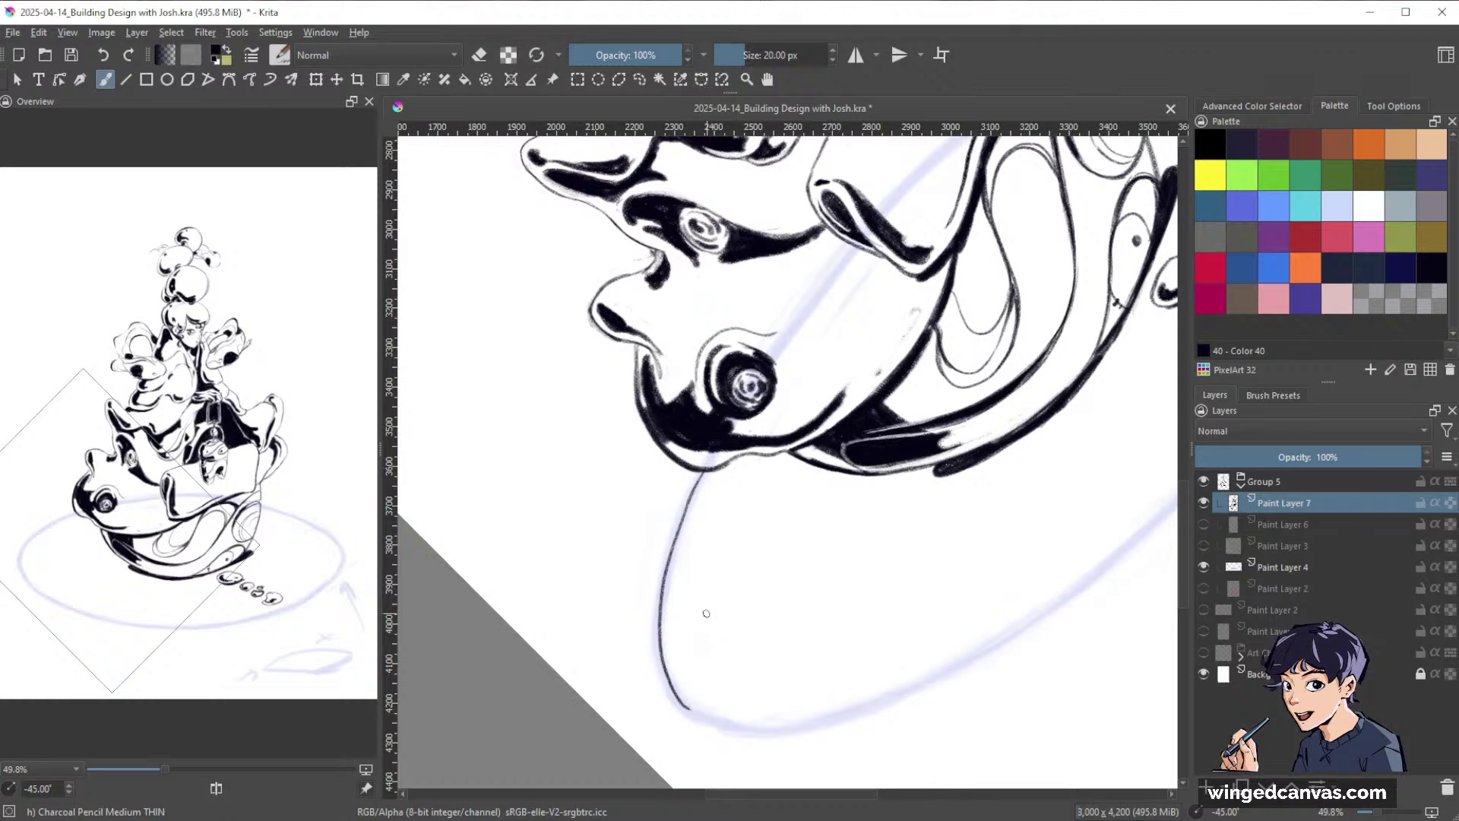
# Ink the ellipse's back arc from the cup's right side and continue the line around its right end.
pyautogui.moveTo(1030, 434); pyautogui.dragTo(870, 673)
pyautogui.press('4')
pyautogui.press('4')
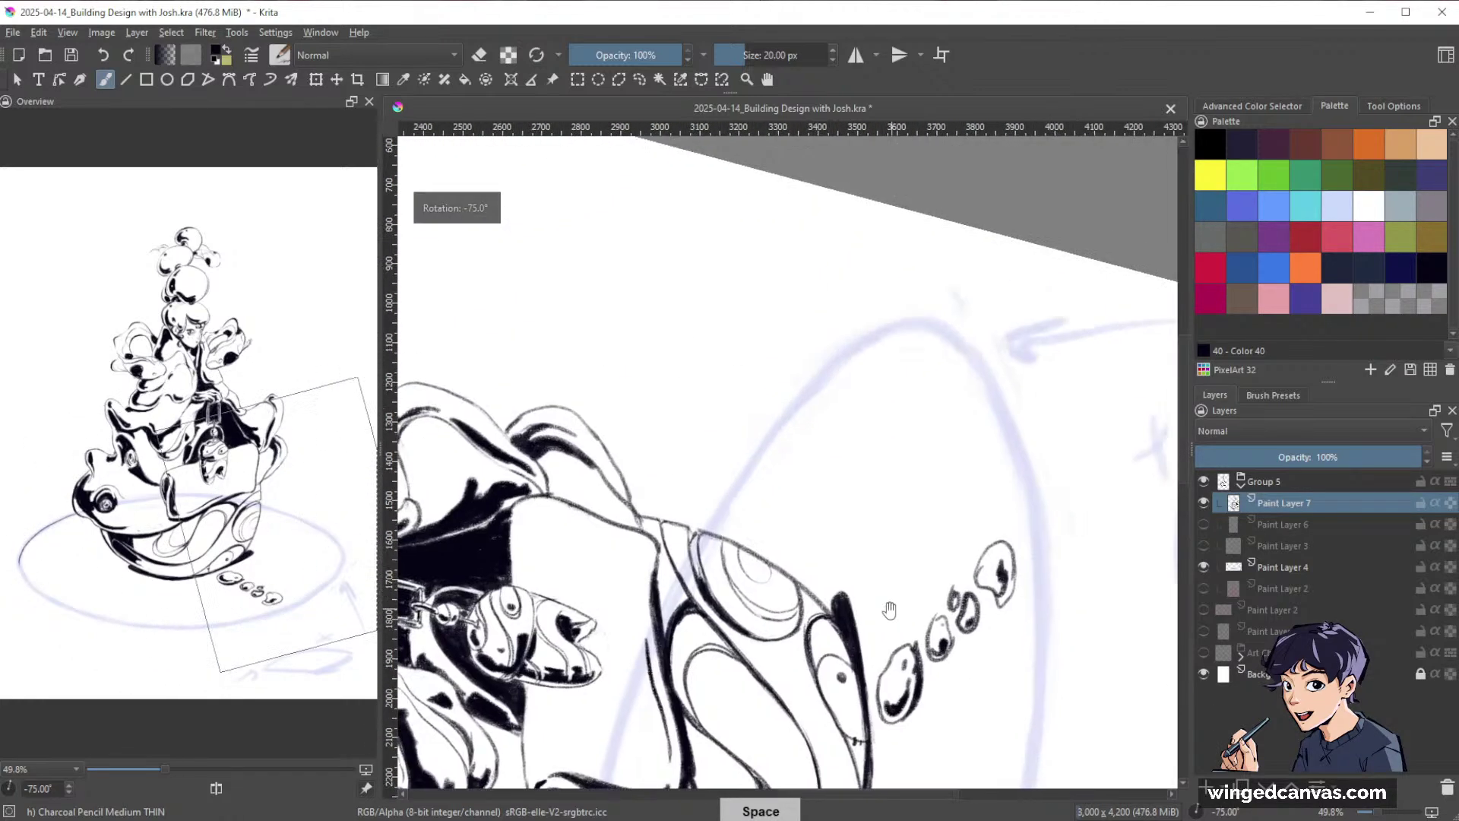
pyautogui.moveTo(707, 526)
pyautogui.mouseDown()
pyautogui.moveTo(779, 422)
pyautogui.moveTo(878, 338)
pyautogui.moveTo(936, 328)
pyautogui.mouseUp()
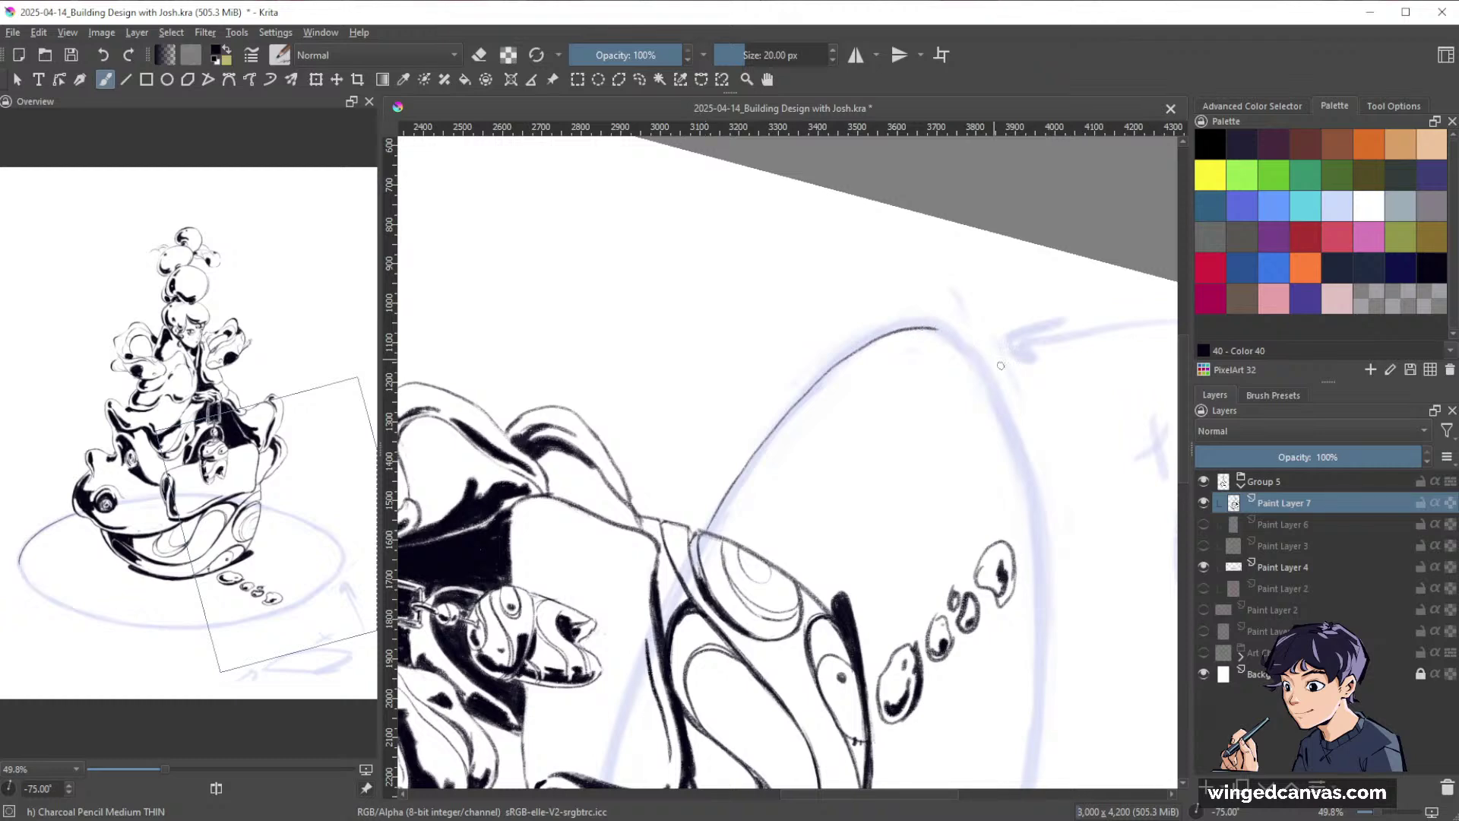
pyautogui.press('space')
pyautogui.moveTo(1039, 638)
pyautogui.mouseDown()
pyautogui.moveTo(687, 349)
pyautogui.moveTo(680, 386)
pyautogui.mouseUp()
pyautogui.moveTo(809, 355); pyautogui.dragTo(853, 447)
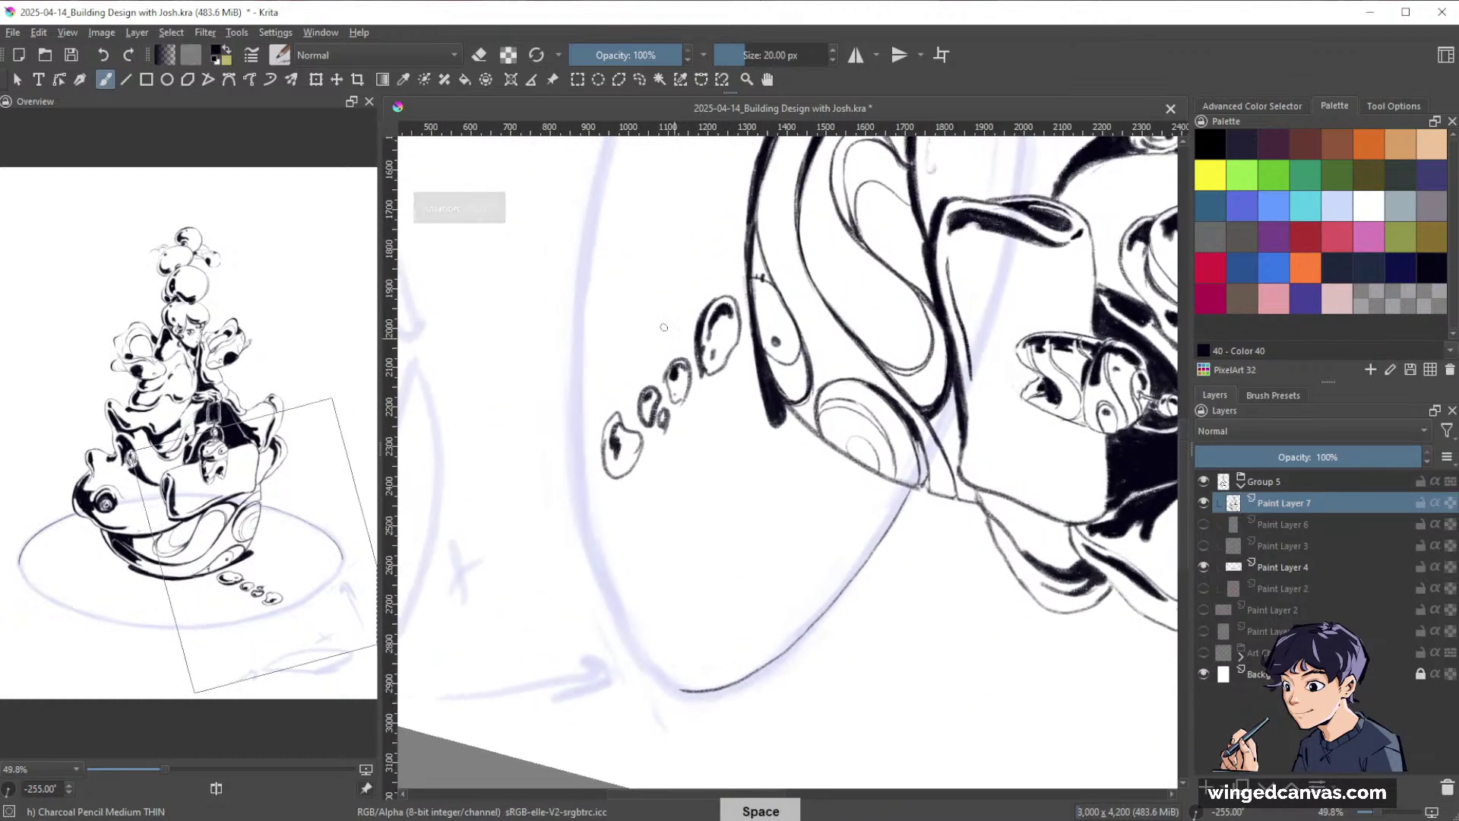
pyautogui.moveTo(597, 198)
pyautogui.mouseDown()
pyautogui.moveTo(572, 434)
pyautogui.moveTo(608, 588)
pyautogui.moveTo(641, 652)
pyautogui.mouseUp()
# Ink the rest of the ellipse's front edge and close the gap at its left end.
pyautogui.press('space')
pyautogui.moveTo(803, 133); pyautogui.dragTo(779, 551)
pyautogui.moveTo(906, 347); pyautogui.dragTo(1011, 429)
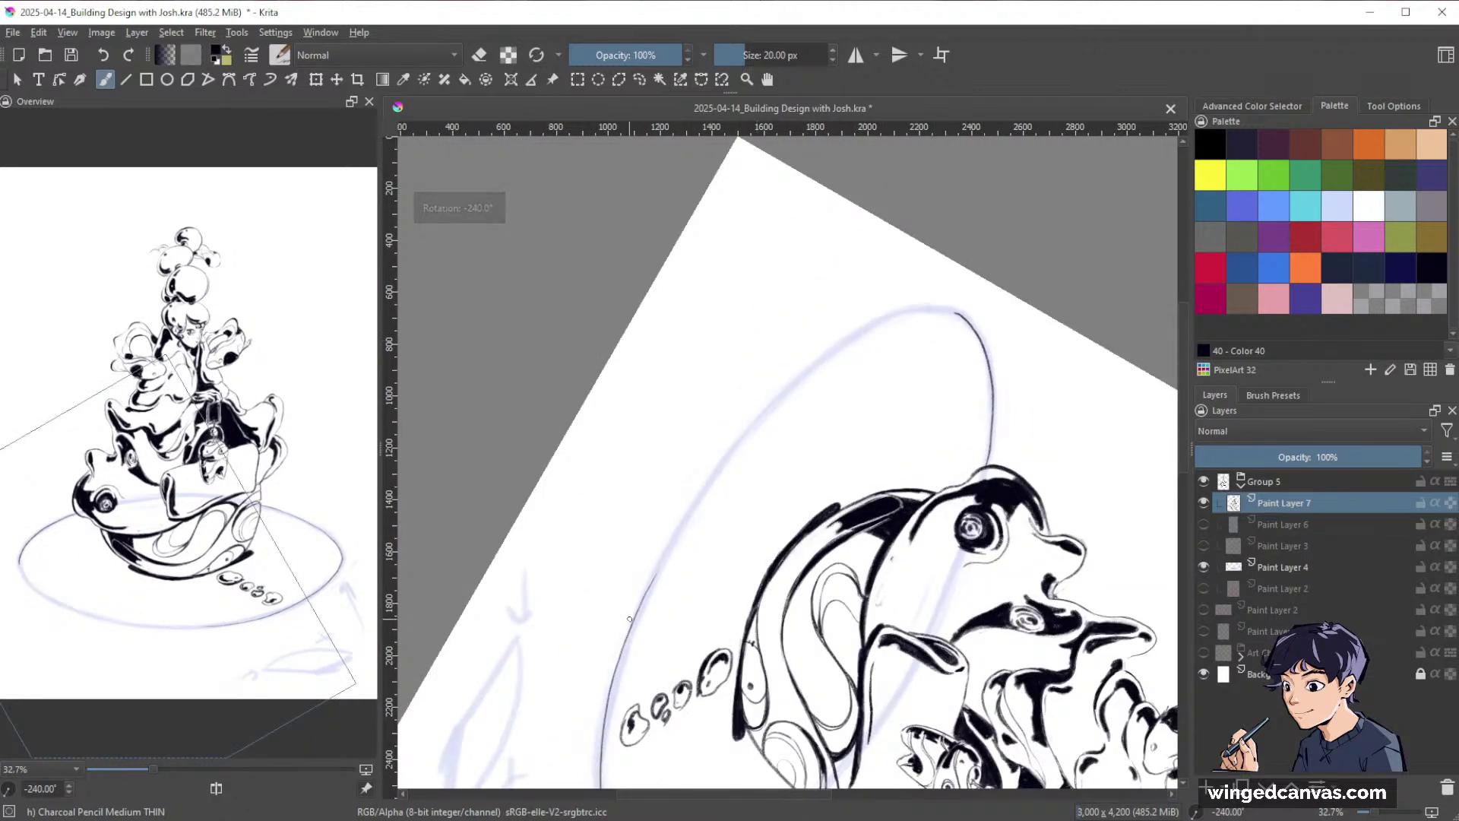
pyautogui.moveTo(663, 560)
pyautogui.mouseDown()
pyautogui.moveTo(731, 450)
pyautogui.moveTo(820, 358)
pyautogui.moveTo(910, 313)
pyautogui.mouseUp()
pyautogui.moveTo(1087, 498); pyautogui.dragTo(840, 206)
pyautogui.moveTo(669, 251); pyautogui.dragTo(711, 337)
pyautogui.moveTo(711, 337); pyautogui.dragTo(725, 204)
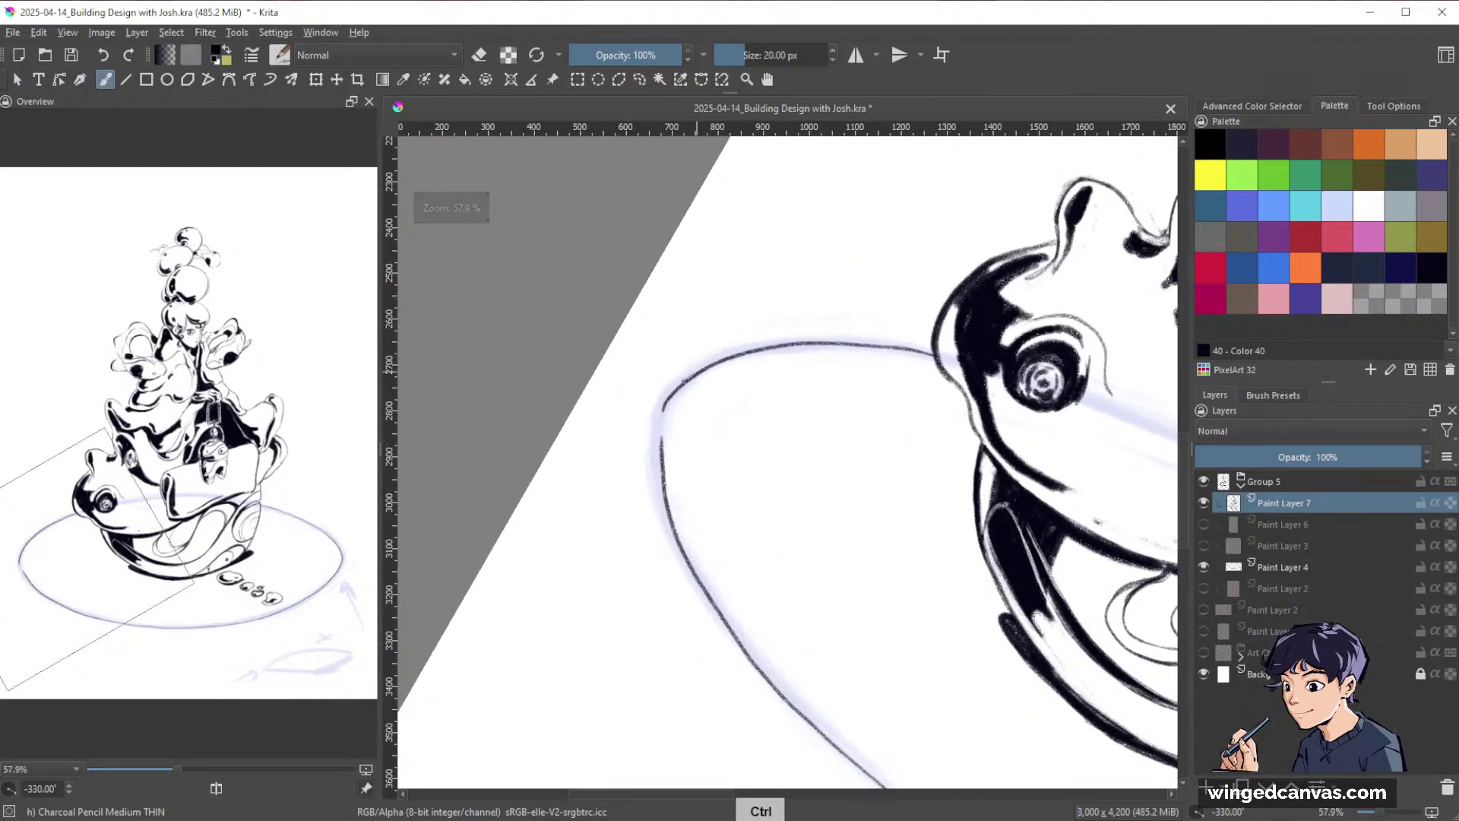
pyautogui.moveTo(694, 374)
pyautogui.mouseDown()
pyautogui.moveTo(658, 473)
pyautogui.moveTo(676, 541)
pyautogui.mouseUp()
pyautogui.moveTo(965, 517)
pyautogui.mouseDown()
pyautogui.moveTo(869, 623)
pyautogui.moveTo(887, 275)
pyautogui.moveTo(955, 415)
pyautogui.moveTo(754, 488)
pyautogui.mouseUp()
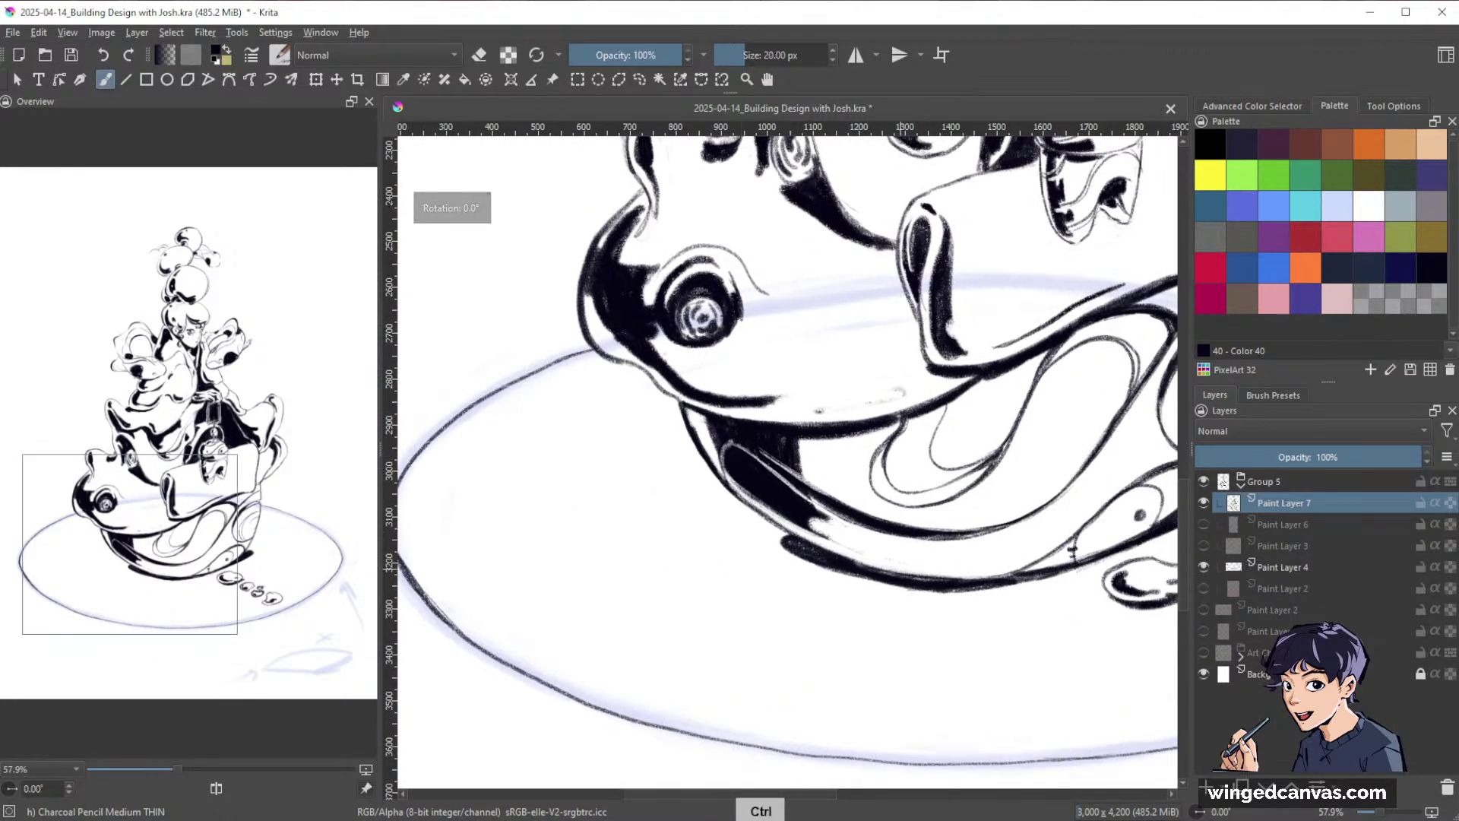
pyautogui.moveTo(1075, 547); pyautogui.dragTo(655, 643)
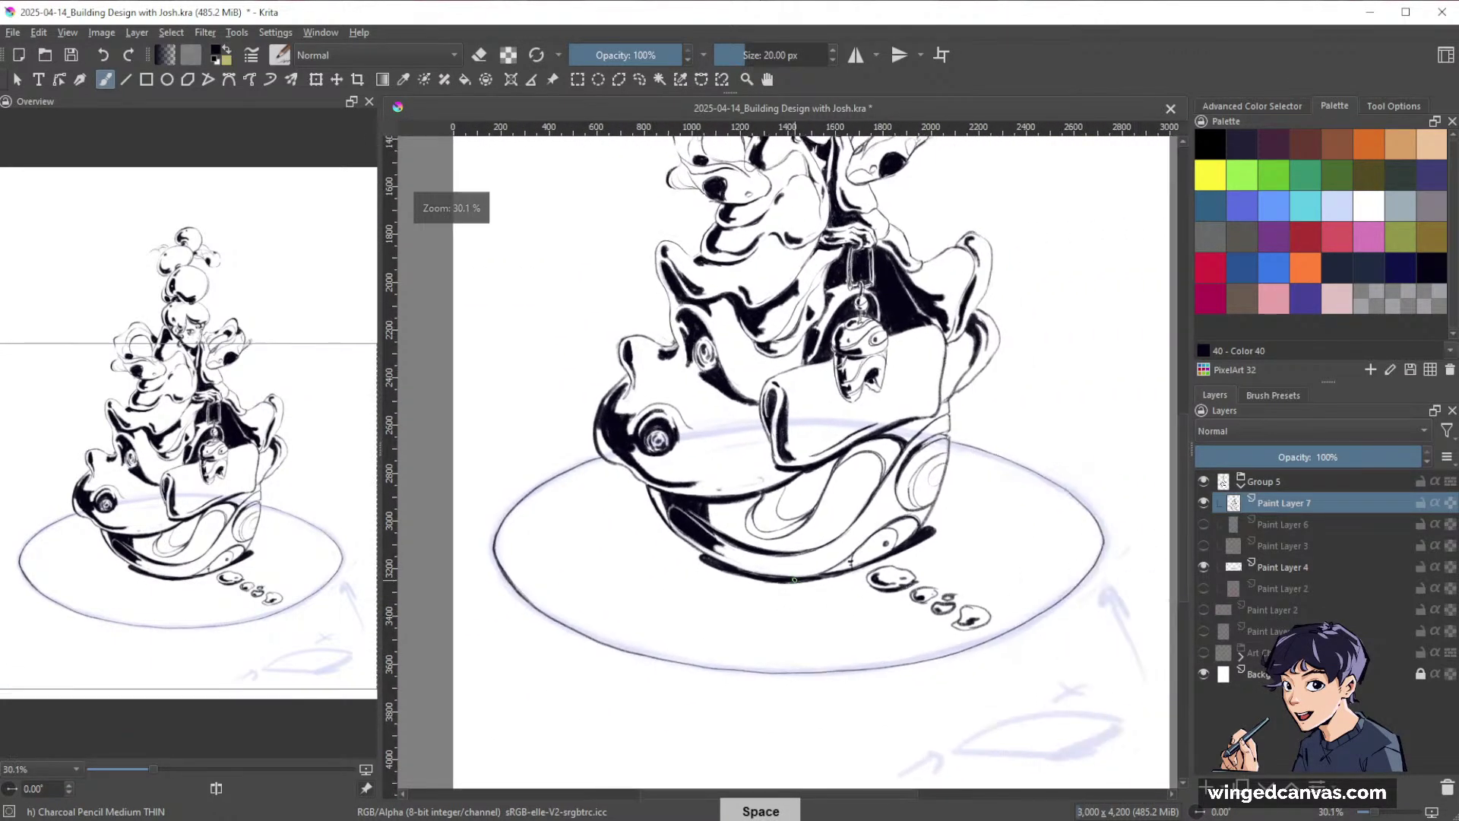
# Add a new paint layer below Paint Layer 7 and draw a small thin ripple curve left of the cup's base.
pyautogui.click(1280, 522)
pyautogui.click(1203, 788)
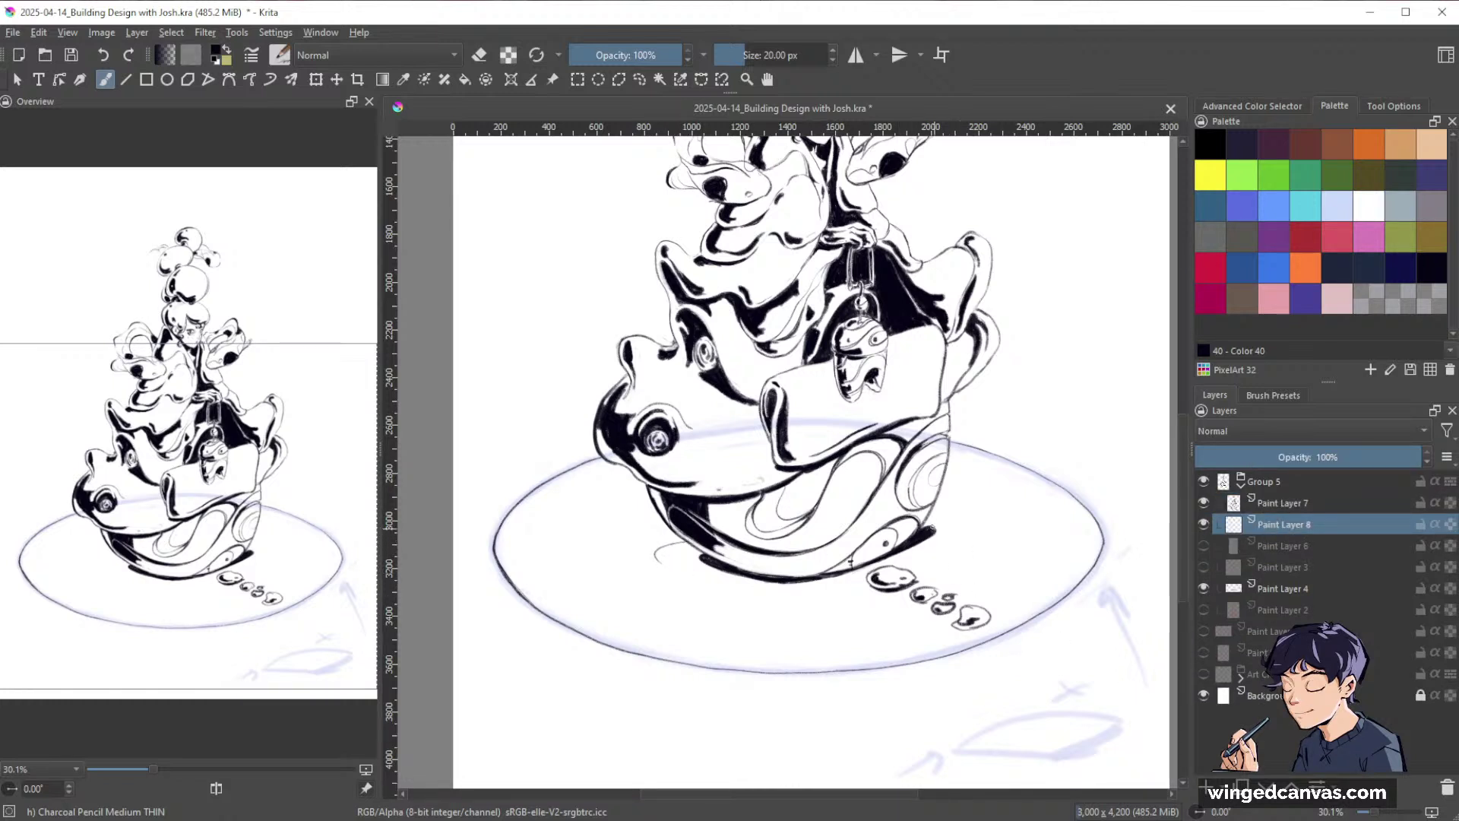
# On Paint Layer 7, erase the cup's heavy lower right outline with a 47 px eraser and ink a flat black tip at 20 px.
pyautogui.press('pageup')
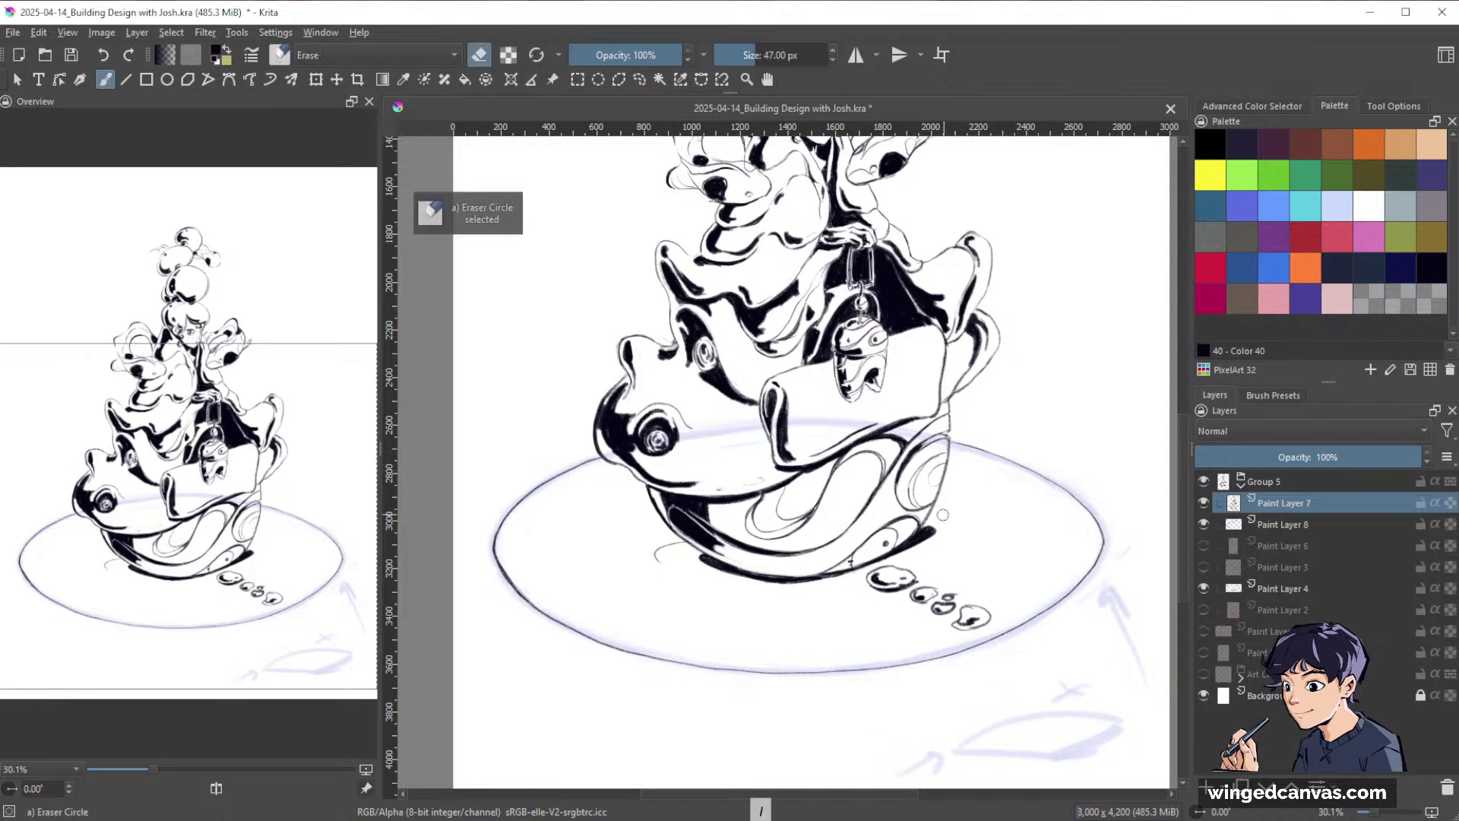
pyautogui.press('e')
pyautogui.moveTo(747, 582); pyautogui.dragTo(824, 587)
pyautogui.press('e')
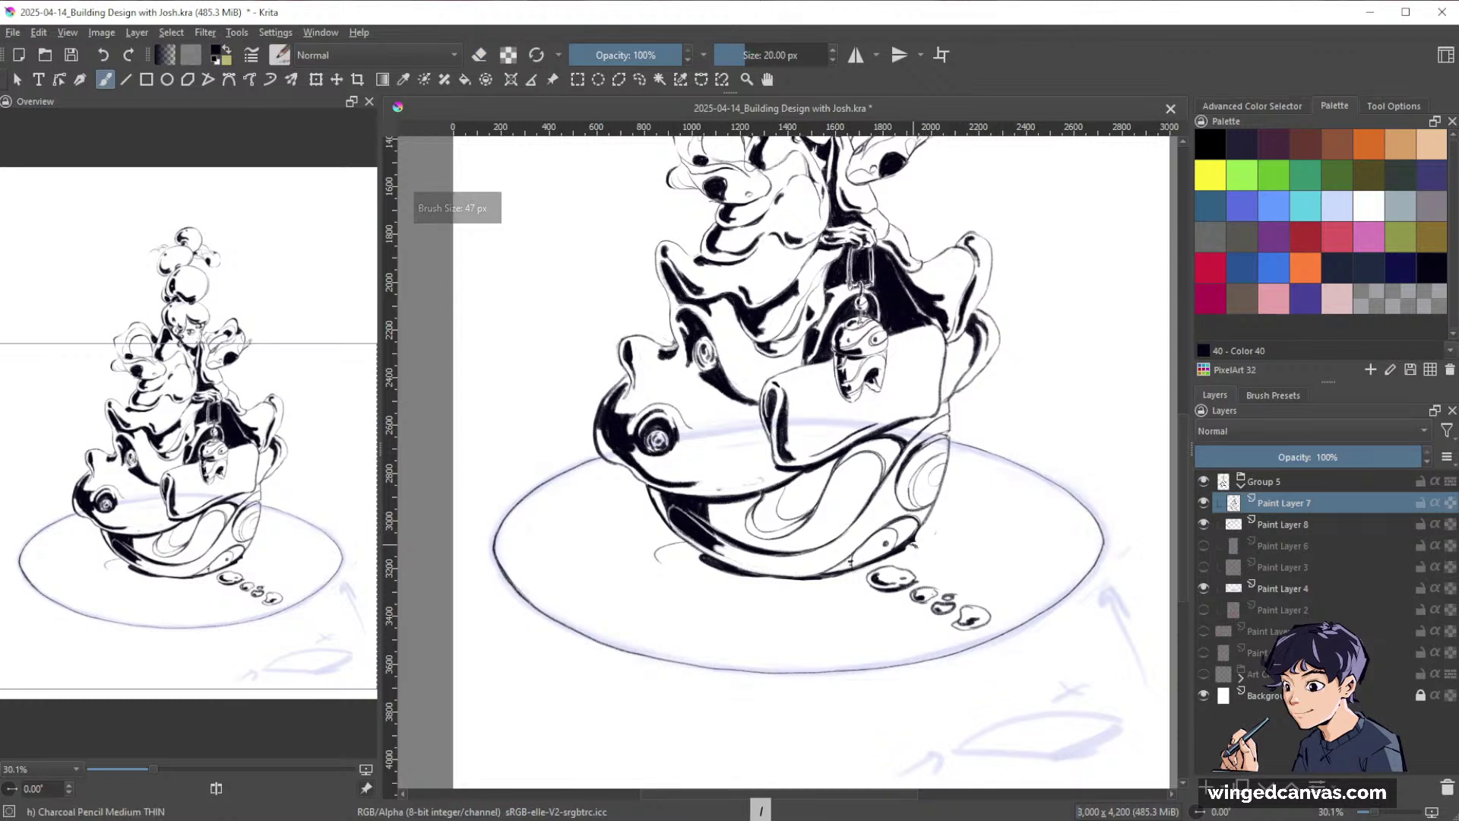
pyautogui.moveTo(900, 561)
pyautogui.mouseDown()
pyautogui.moveTo(836, 571)
pyautogui.moveTo(911, 548)
pyautogui.mouseUp()
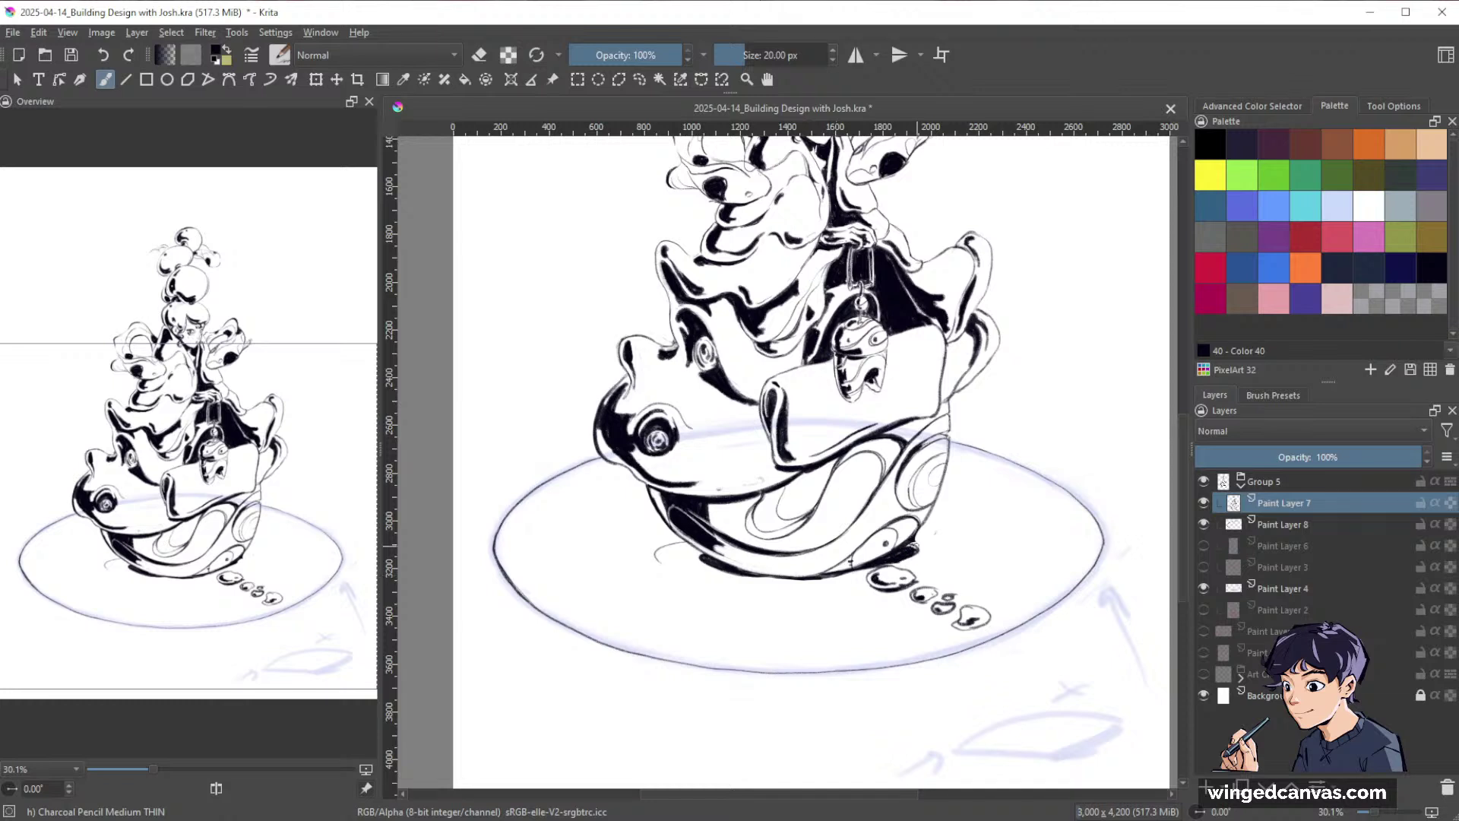
# Refine the pointed black tips at both ends of the cup's bottom shadow, alternating between brush and eraser at 20 px.
pyautogui.press('e')
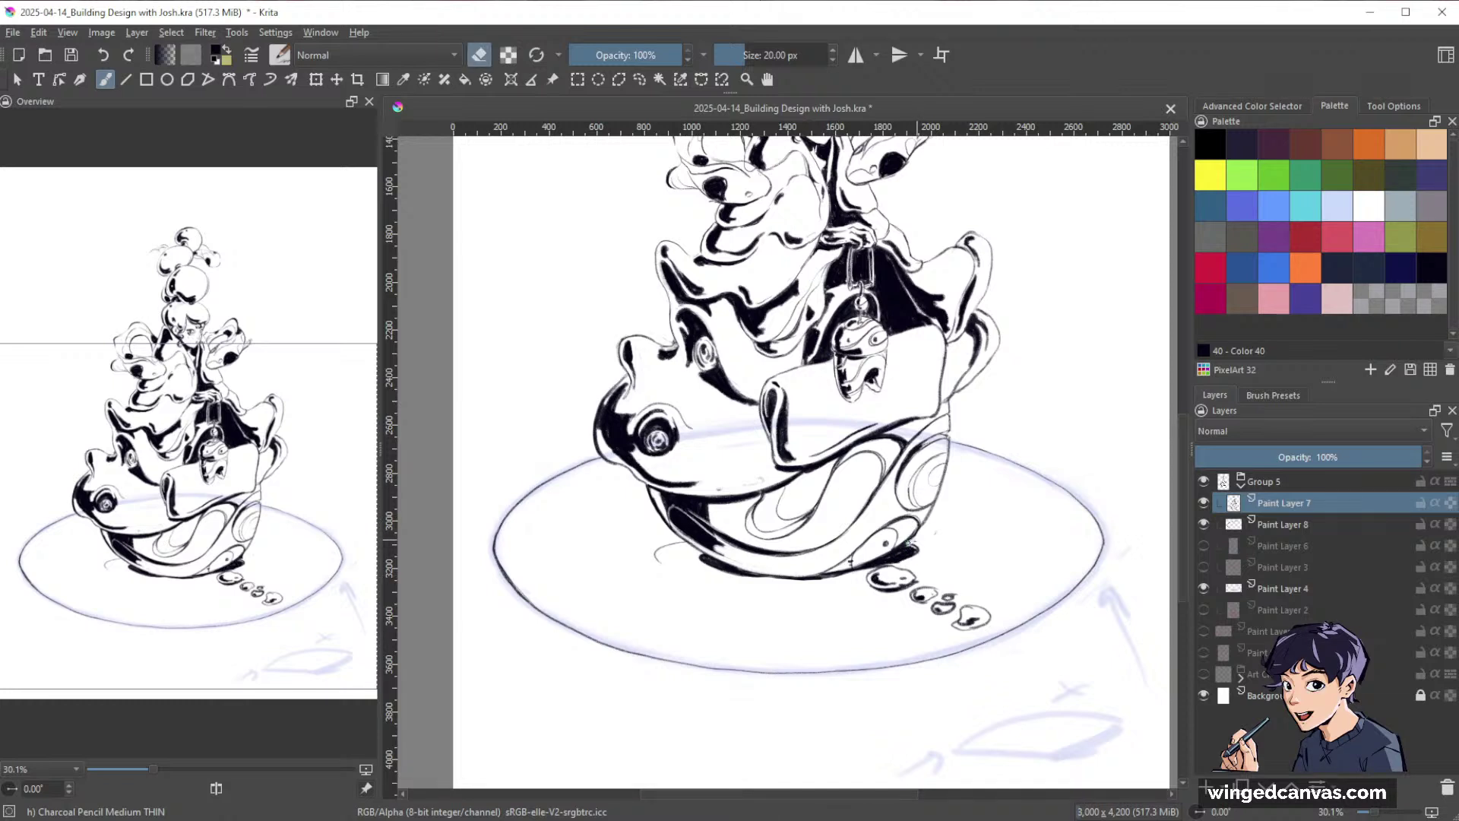
pyautogui.press('e')
pyautogui.press('e')
pyautogui.press('e')
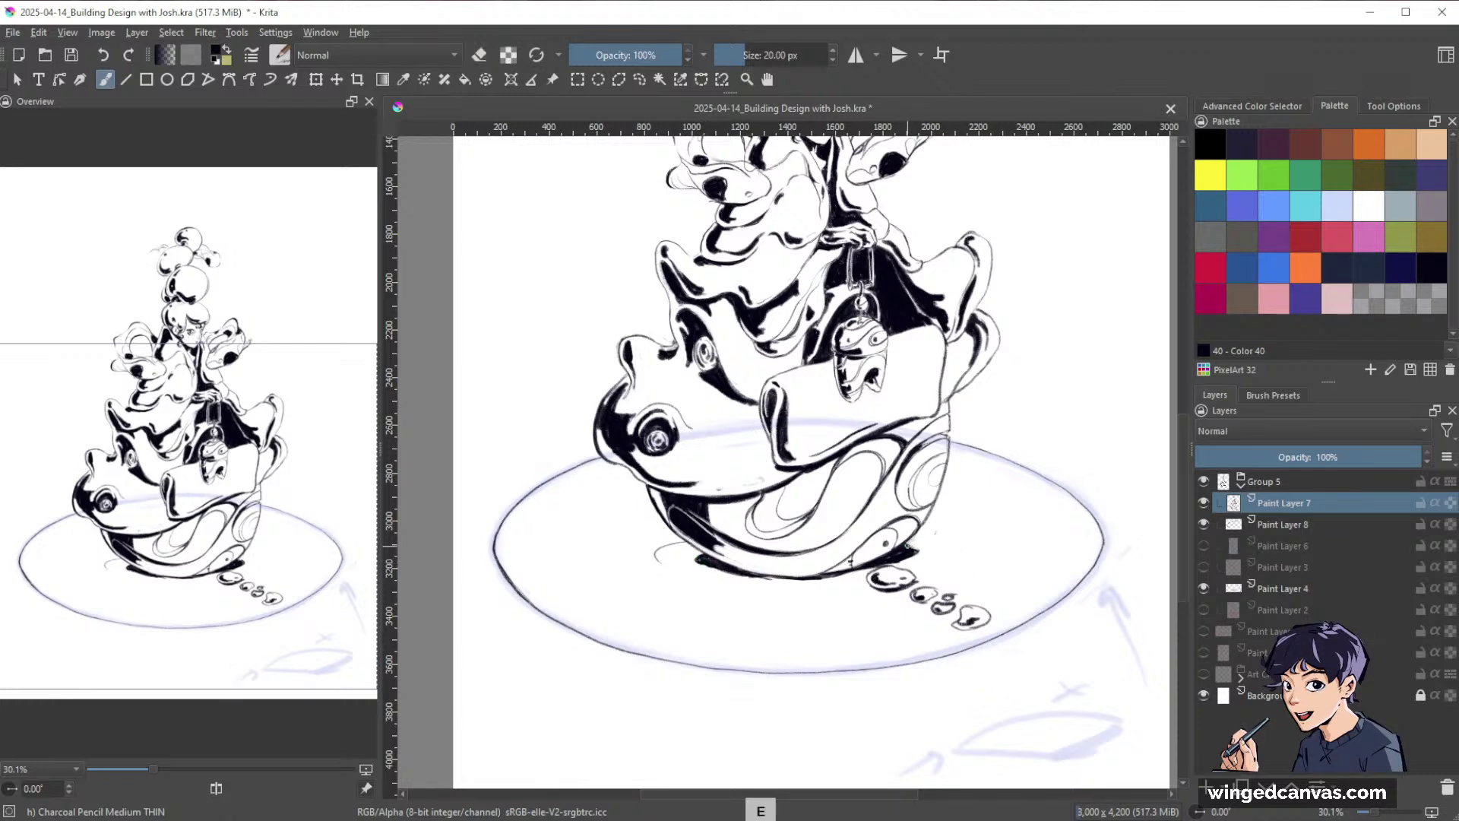
pyautogui.press('e')
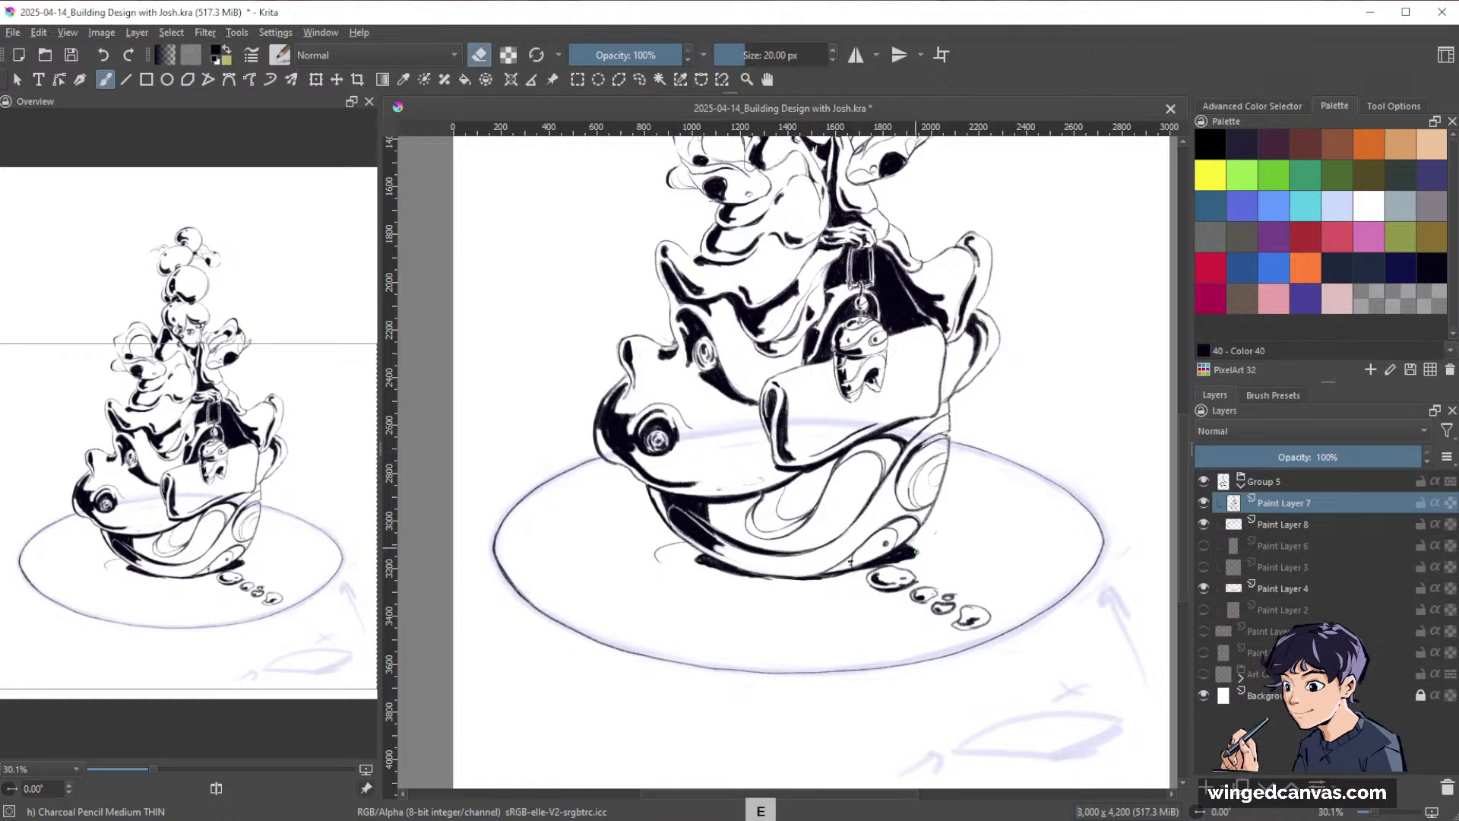
pyautogui.press('e')
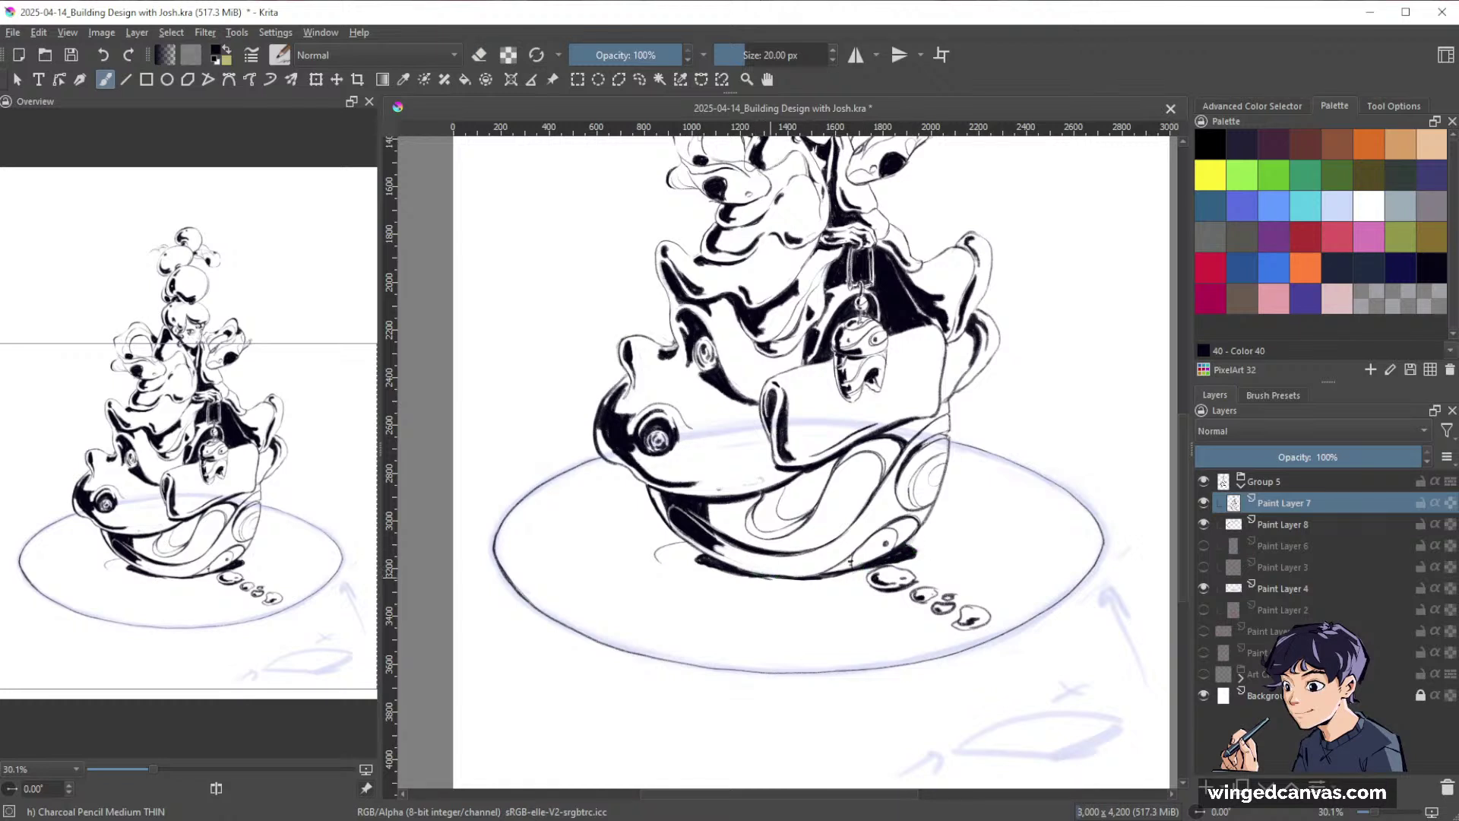
# Ink over the small ripple left of the cup's base, thickening it with a 32 px brush on Paint Layer 8.
pyautogui.moveTo(681, 544); pyautogui.dragTo(648, 561)
pyautogui.press('[')
pyautogui.press('[')
pyautogui.press('[')
pyautogui.press('[')
pyautogui.press('[')
pyautogui.press('[')
pyautogui.press('[')
pyautogui.press('[')
pyautogui.press('[')
pyautogui.press('[')
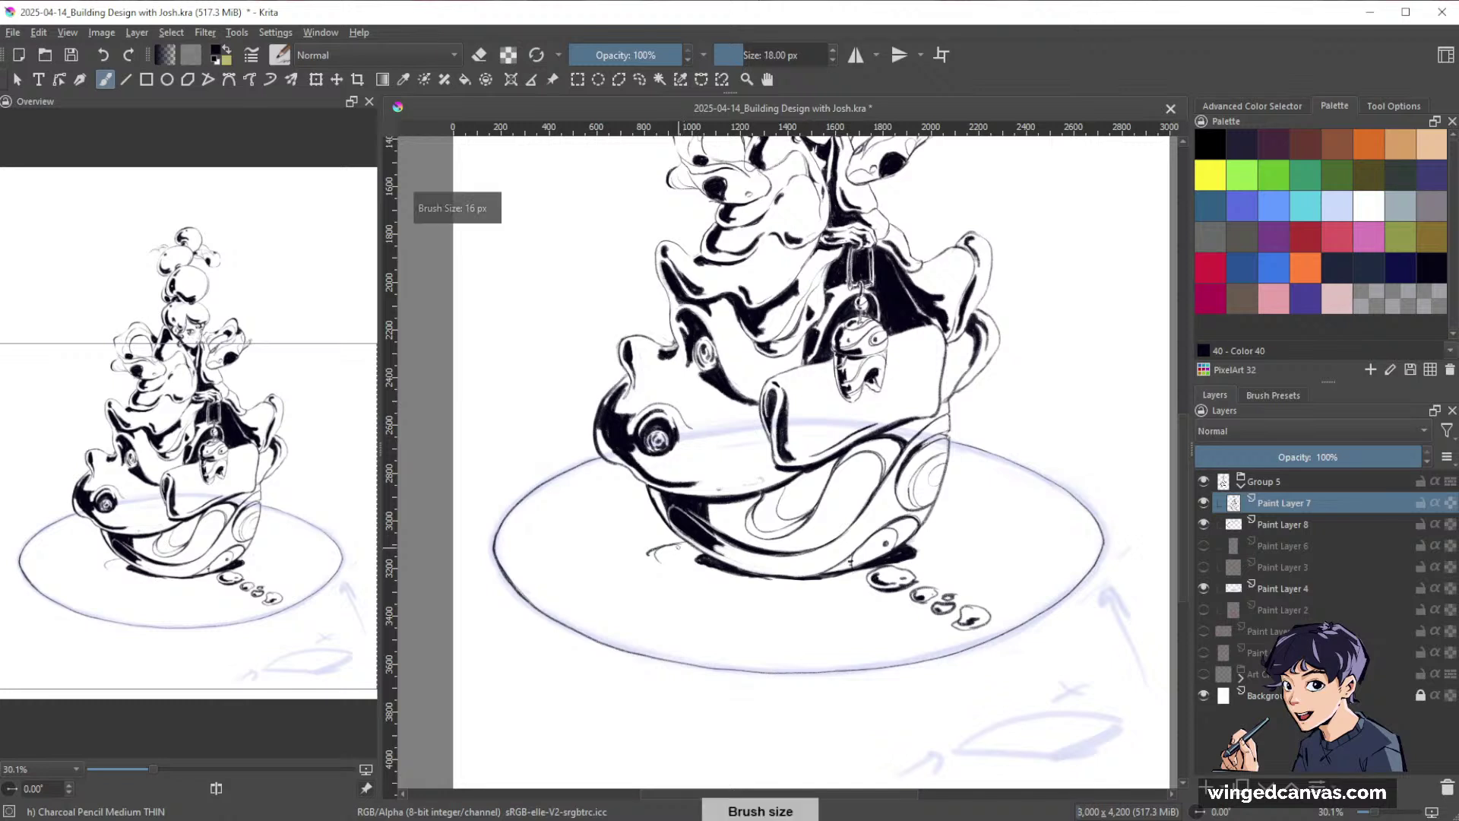
pyautogui.press(']')
pyautogui.press(']')
pyautogui.press(']')
pyautogui.press(']')
pyautogui.press(']')
pyautogui.press(']')
pyautogui.press(']')
pyautogui.press(']')
pyautogui.press(']')
pyautogui.press(']')
pyautogui.press(']')
pyautogui.press(']')
pyautogui.click(1302, 521)
pyautogui.moveTo(670, 546)
pyautogui.mouseDown()
pyautogui.moveTo(648, 555)
pyautogui.moveTo(674, 544)
pyautogui.mouseUp()
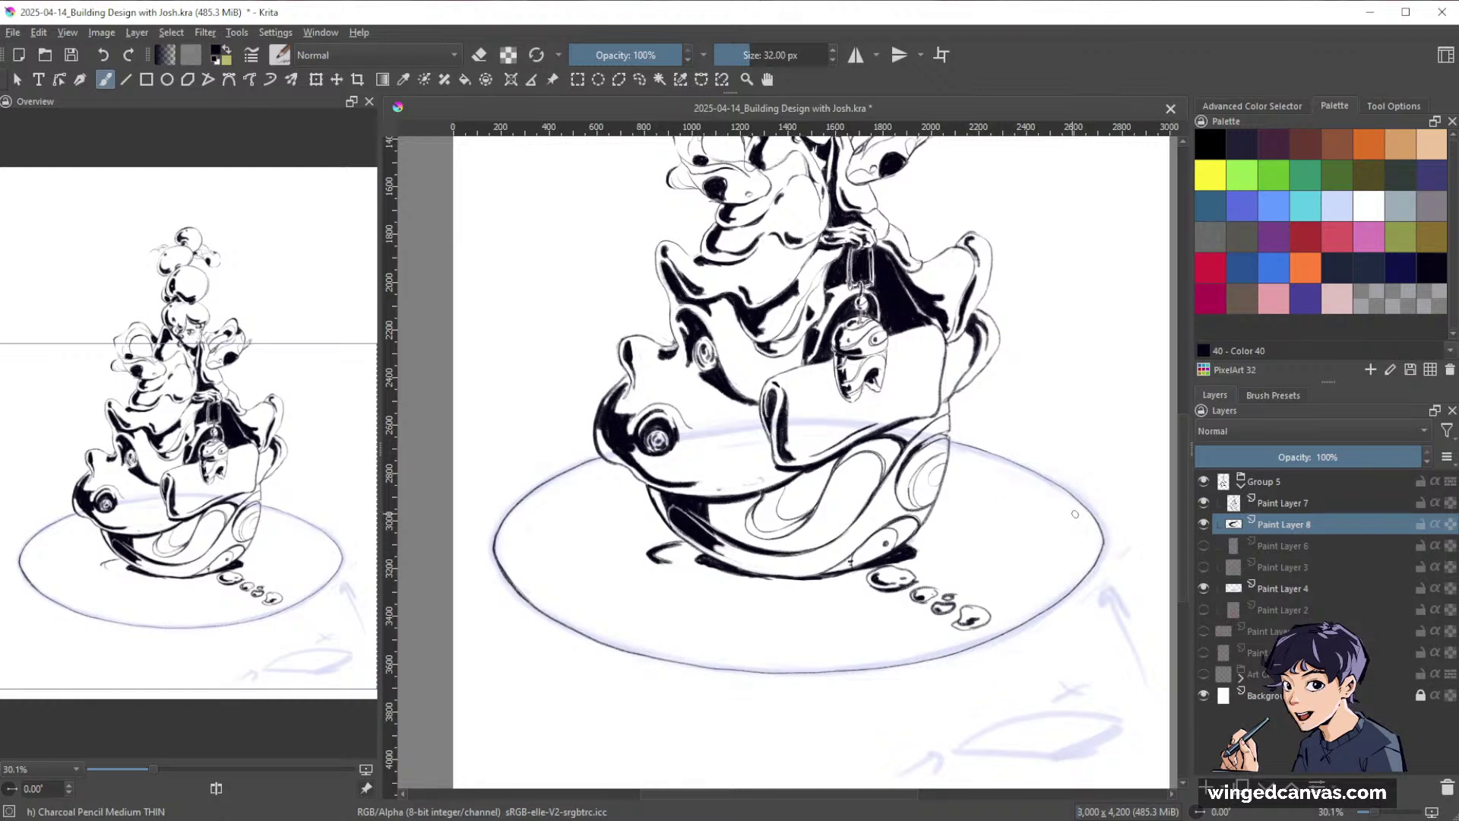
# Draw thin curved water ripples on both sides of the cup's base, inside the large ellipse.
pyautogui.moveTo(1075, 514); pyautogui.dragTo(1057, 465)
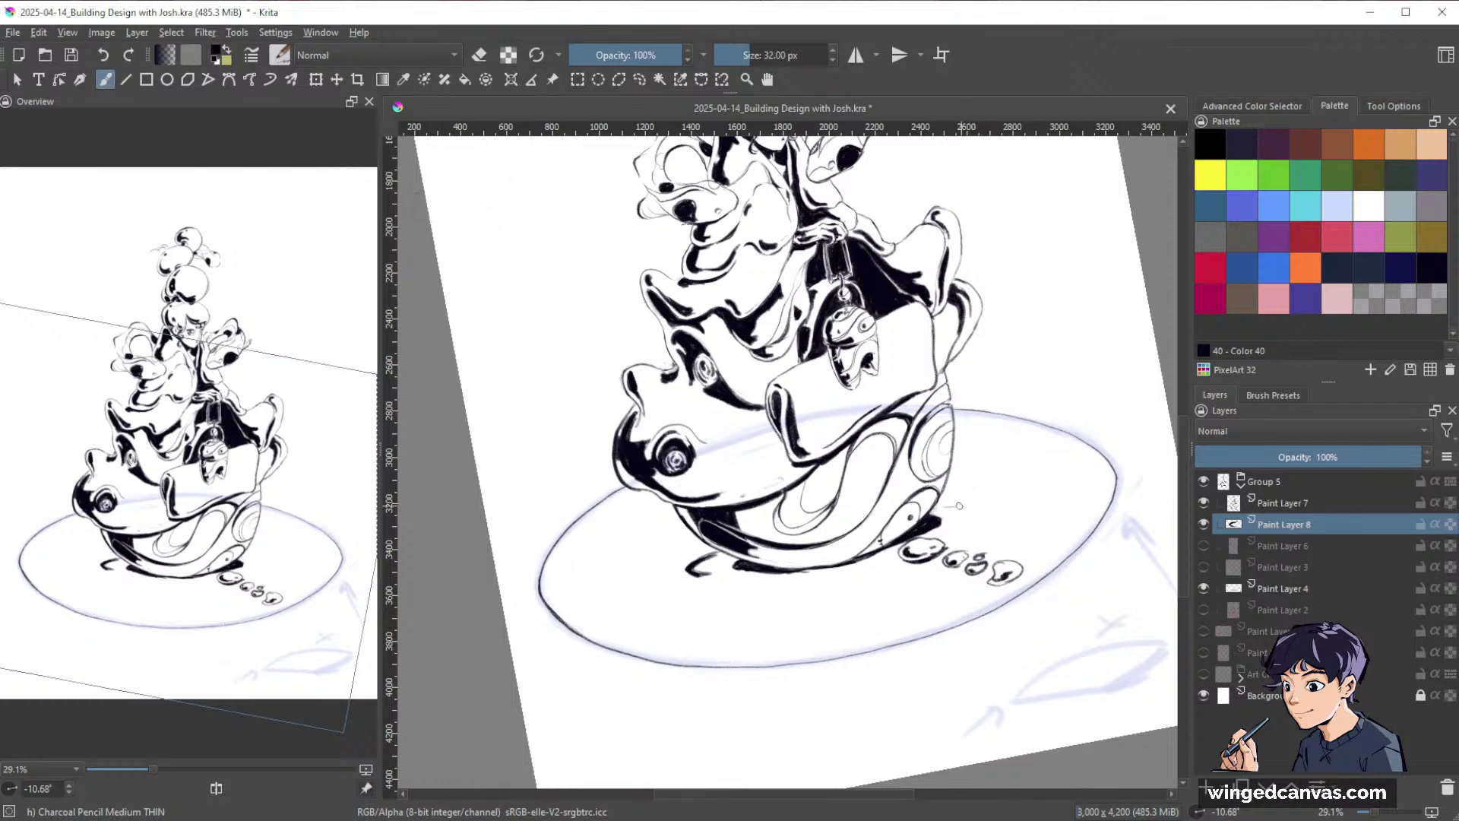
pyautogui.moveTo(954, 505)
pyautogui.mouseDown()
pyautogui.moveTo(990, 488)
pyautogui.moveTo(962, 486)
pyautogui.moveTo(1029, 497)
pyautogui.moveTo(1018, 489)
pyautogui.moveTo(972, 542)
pyautogui.mouseUp()
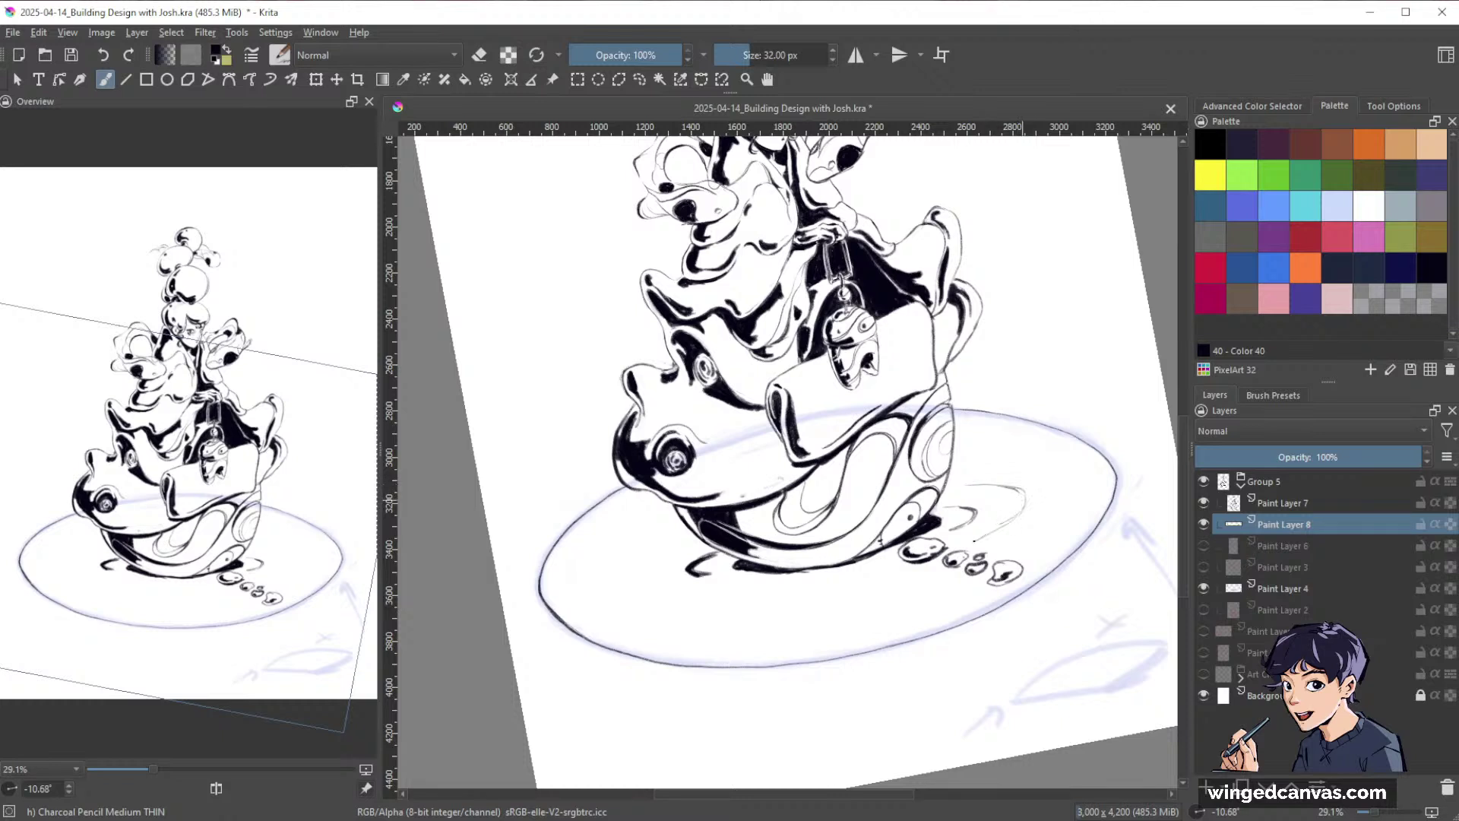
pyautogui.moveTo(674, 550)
pyautogui.mouseDown()
pyautogui.moveTo(636, 580)
pyautogui.moveTo(662, 608)
pyautogui.moveTo(643, 604)
pyautogui.moveTo(691, 599)
pyautogui.mouseUp()
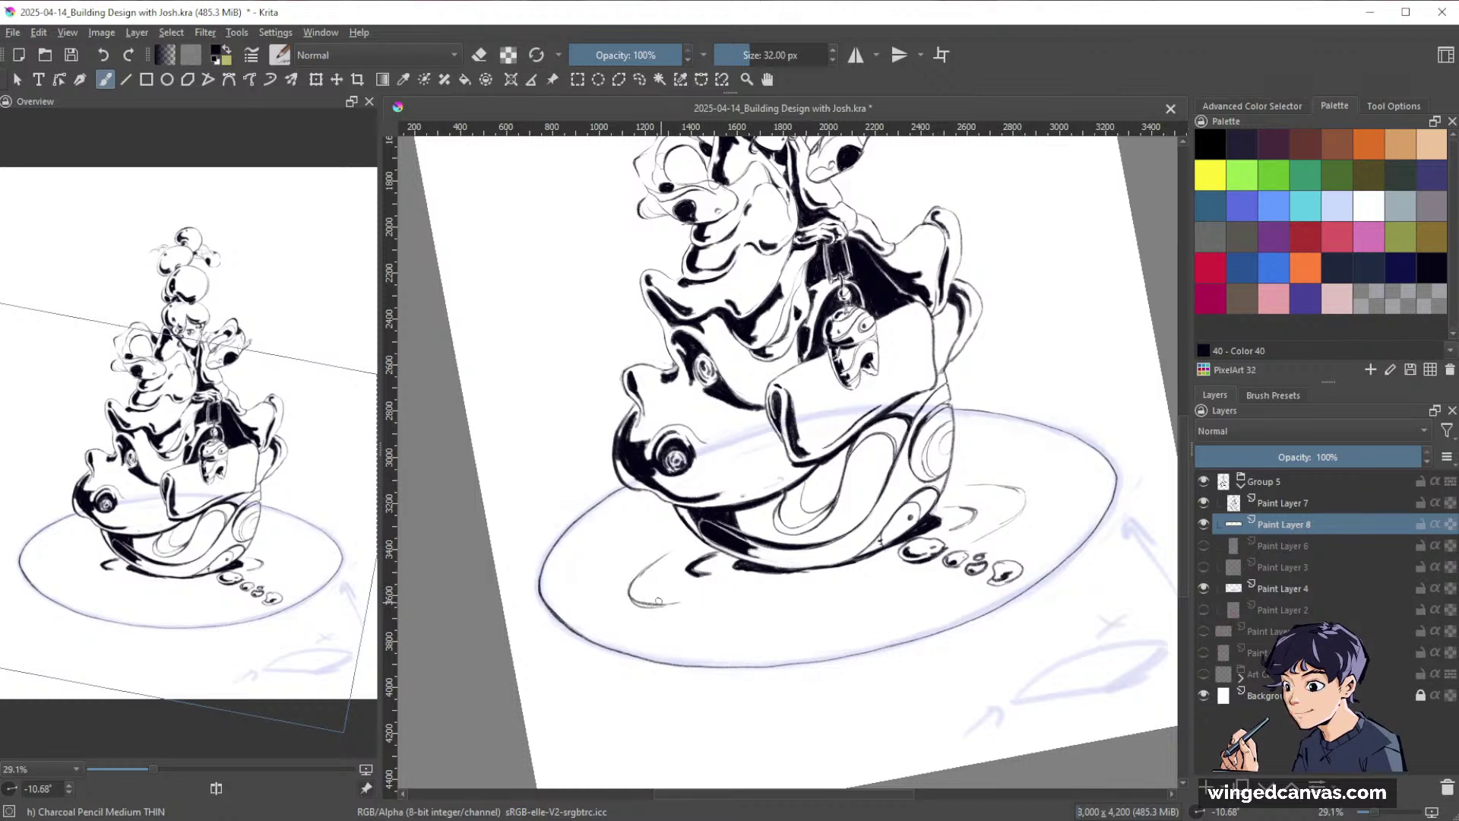
pyautogui.moveTo(1099, 433); pyautogui.dragTo(1124, 502)
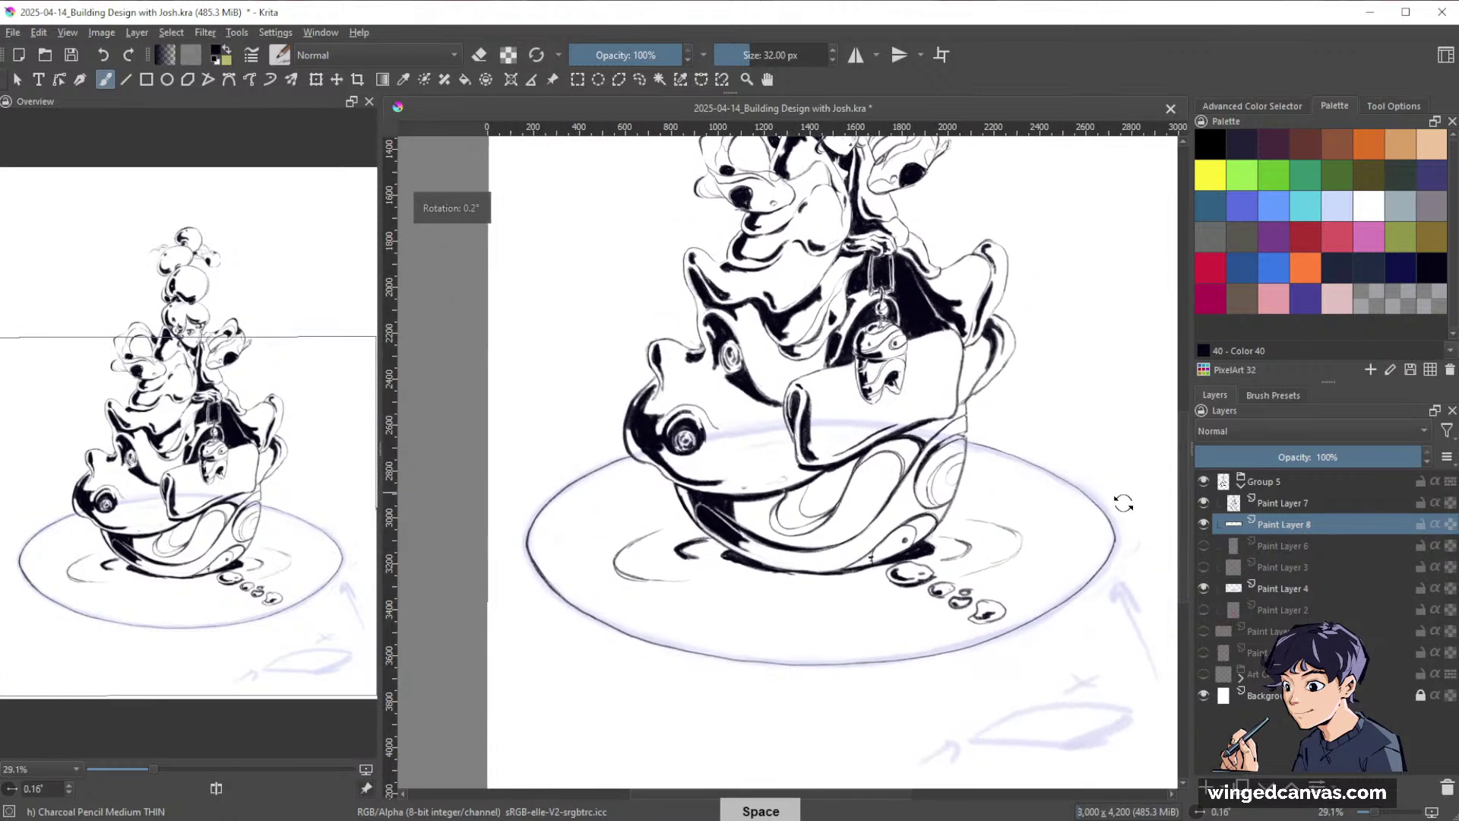
# Hide the blue ellipse guide on Paint Layer 4 and the ripples on Paint Layer 8.
pyautogui.moveTo(1099, 434); pyautogui.dragTo(1092, 541)
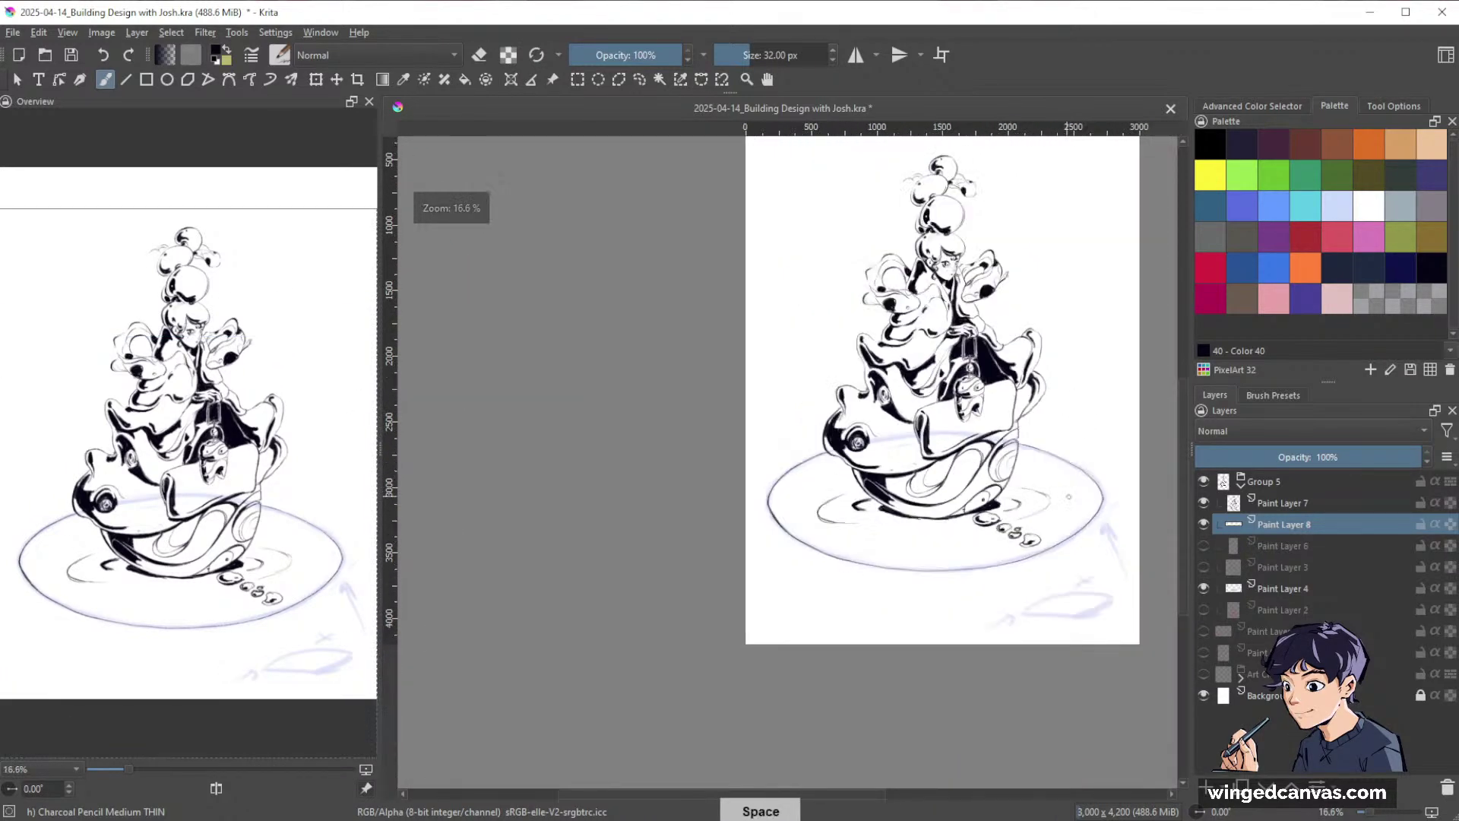
pyautogui.moveTo(1057, 460); pyautogui.dragTo(1101, 388)
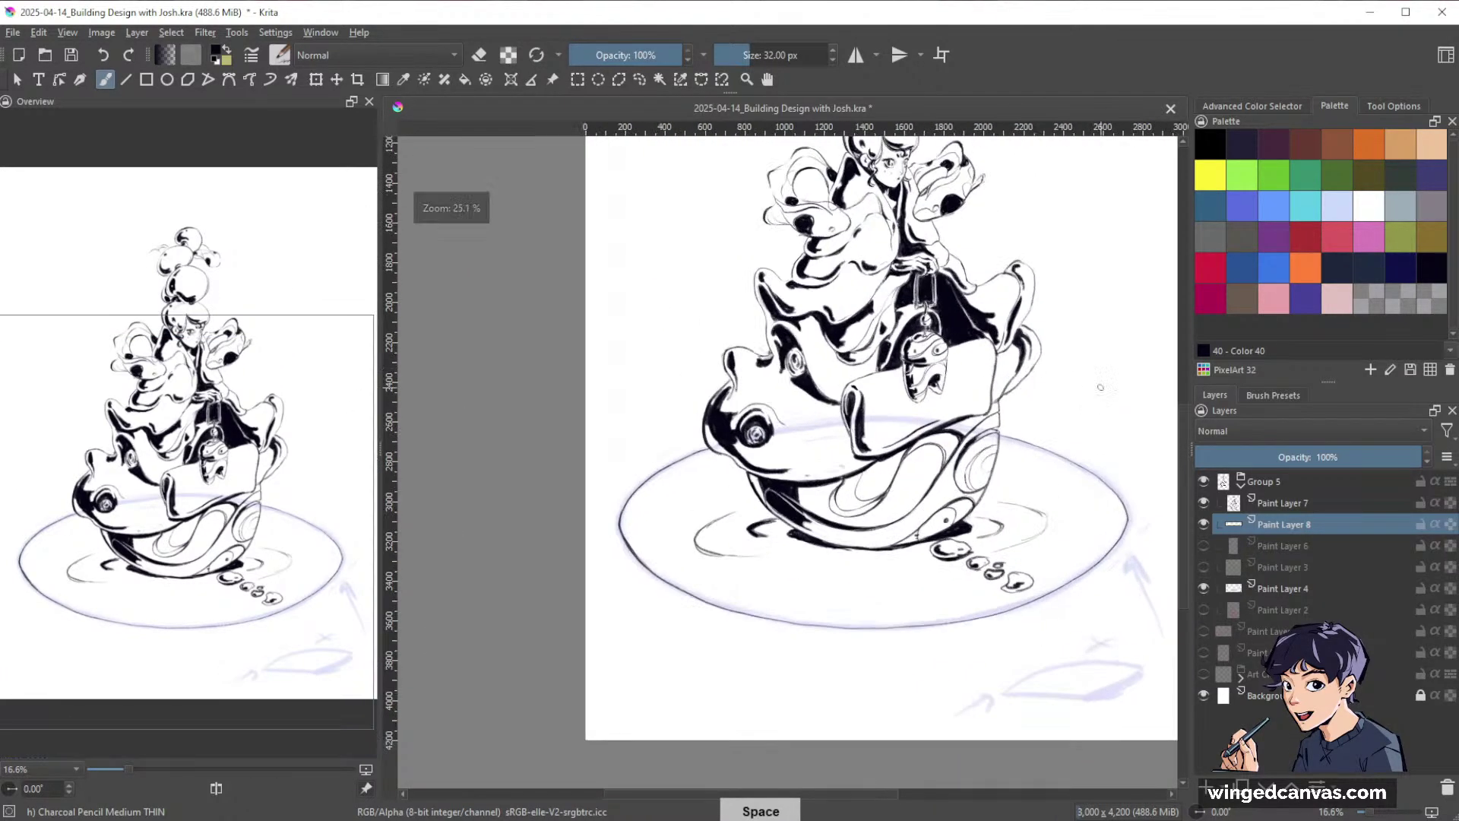
pyautogui.click(1203, 588)
pyautogui.click(1205, 525)
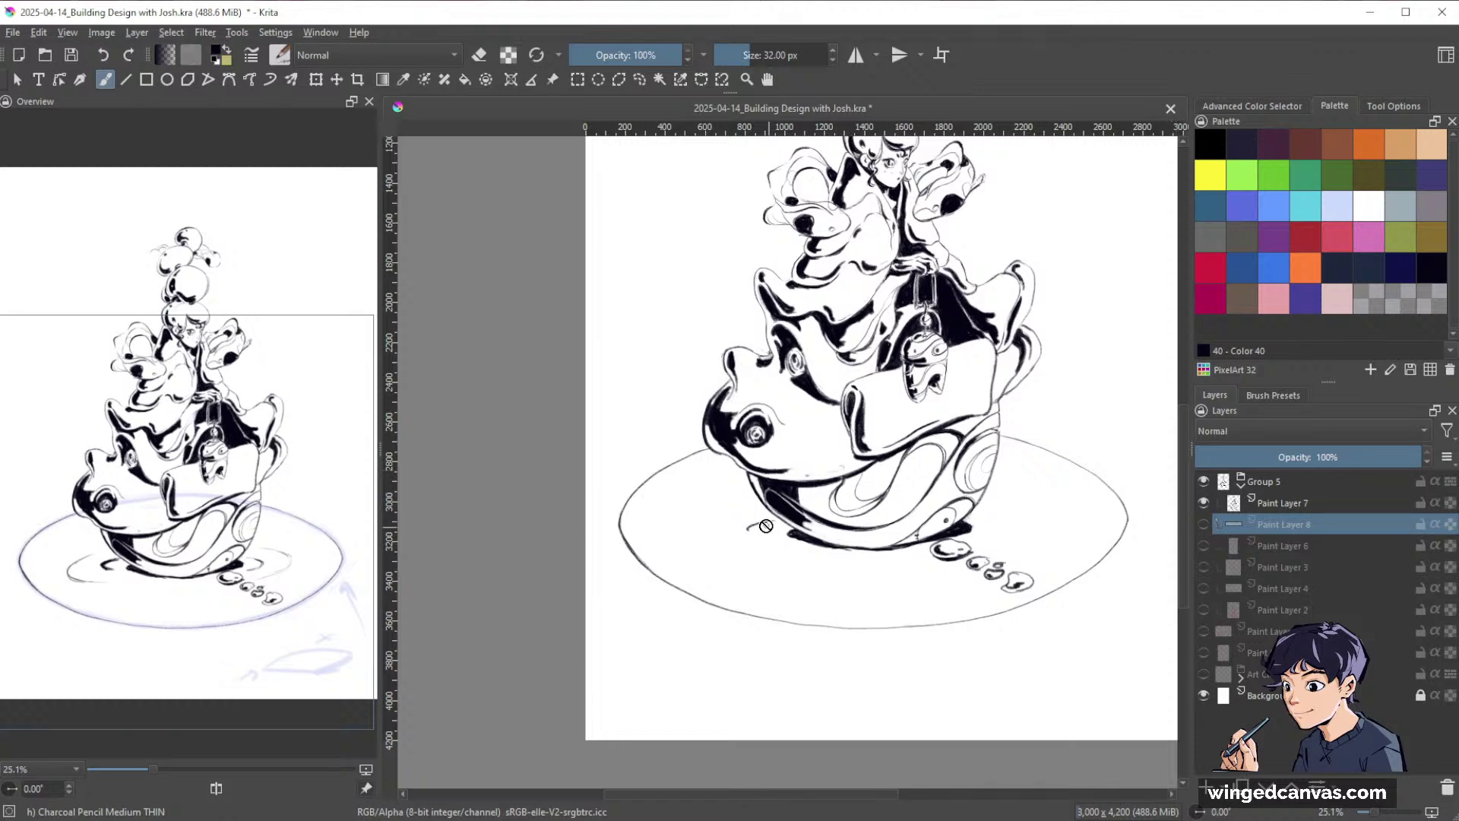
# Erase the stray ripple mark left of the cup's base on Paint Layer 7 with a 59 px eraser.
pyautogui.click(1330, 503)
pyautogui.moveTo(759, 526)
pyautogui.mouseDown()
pyautogui.moveTo(779, 526)
pyautogui.moveTo(756, 527)
pyautogui.moveTo(768, 520)
pyautogui.mouseUp()
pyautogui.press('e')
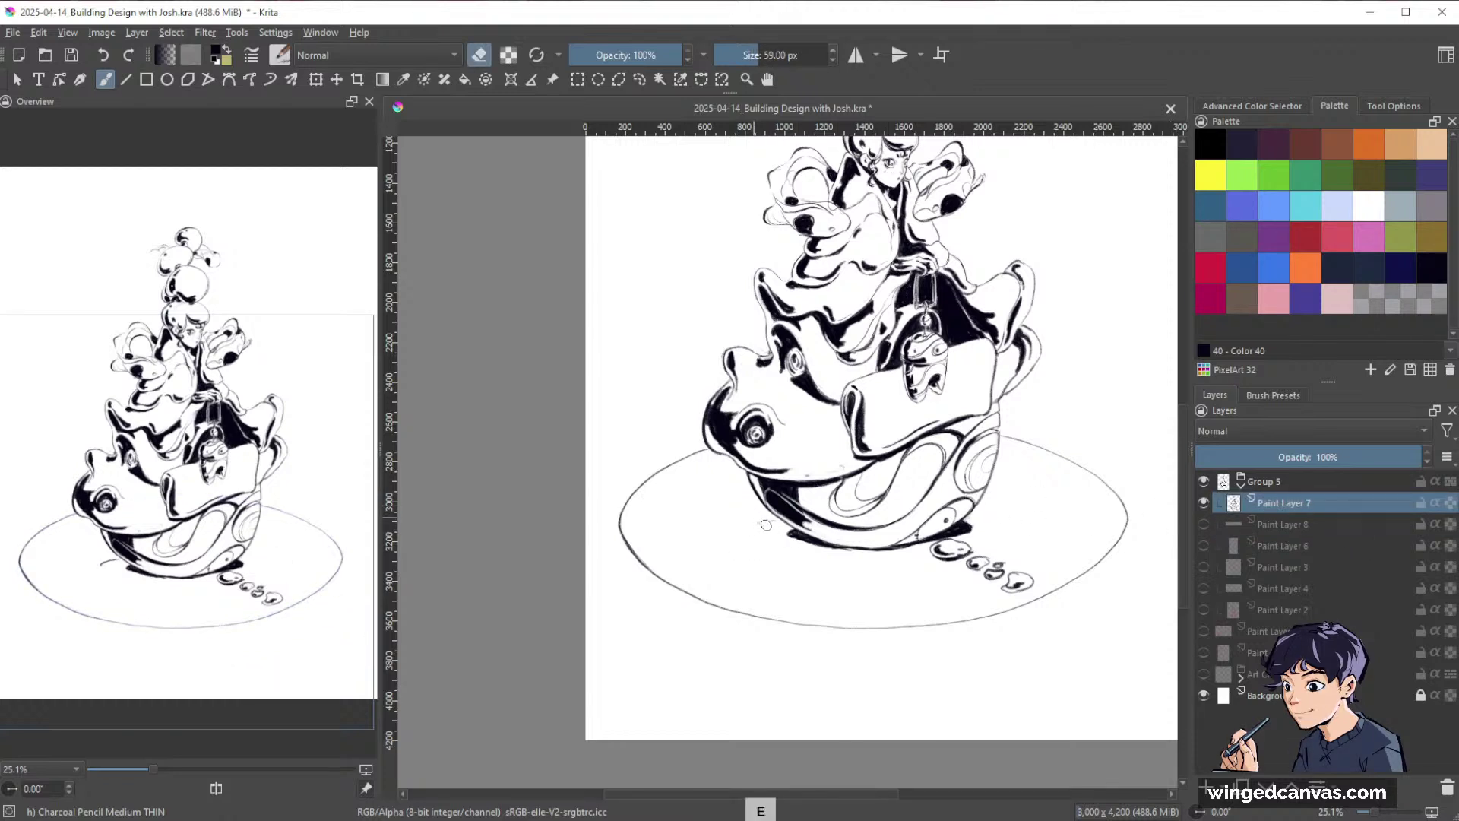
pyautogui.moveTo(1093, 379)
pyautogui.mouseDown()
pyautogui.moveTo(1055, 466)
pyautogui.moveTo(996, 525)
pyautogui.mouseUp()
pyautogui.moveTo(999, 392); pyautogui.dragTo(1036, 322)
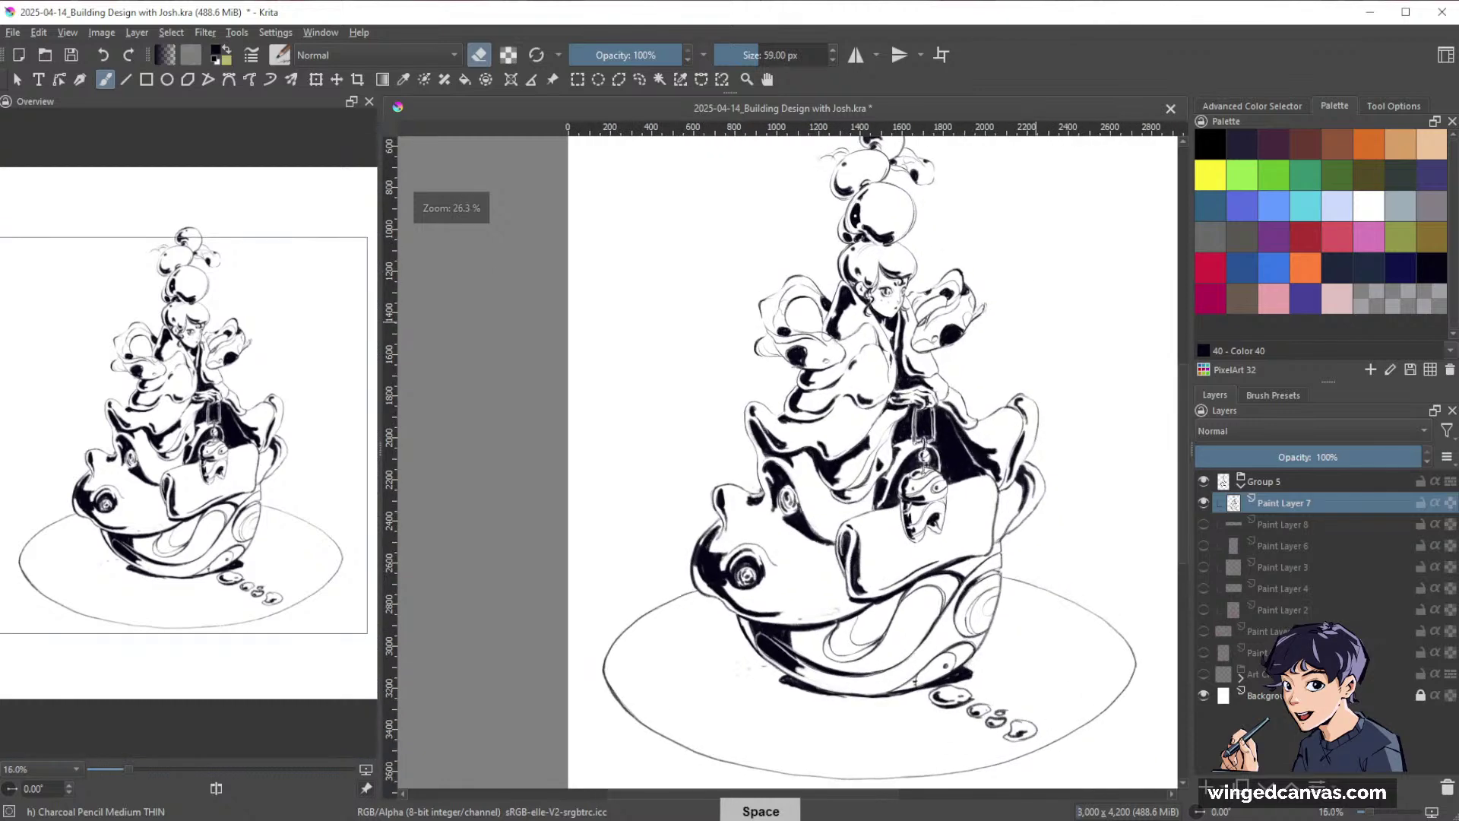
# Add a new paint layer directly above Paint Layer 7 inside Group 5.
pyautogui.click(1284, 485)
pyautogui.click(1293, 505)
pyautogui.moveTo(940, 550); pyautogui.dragTo(977, 479)
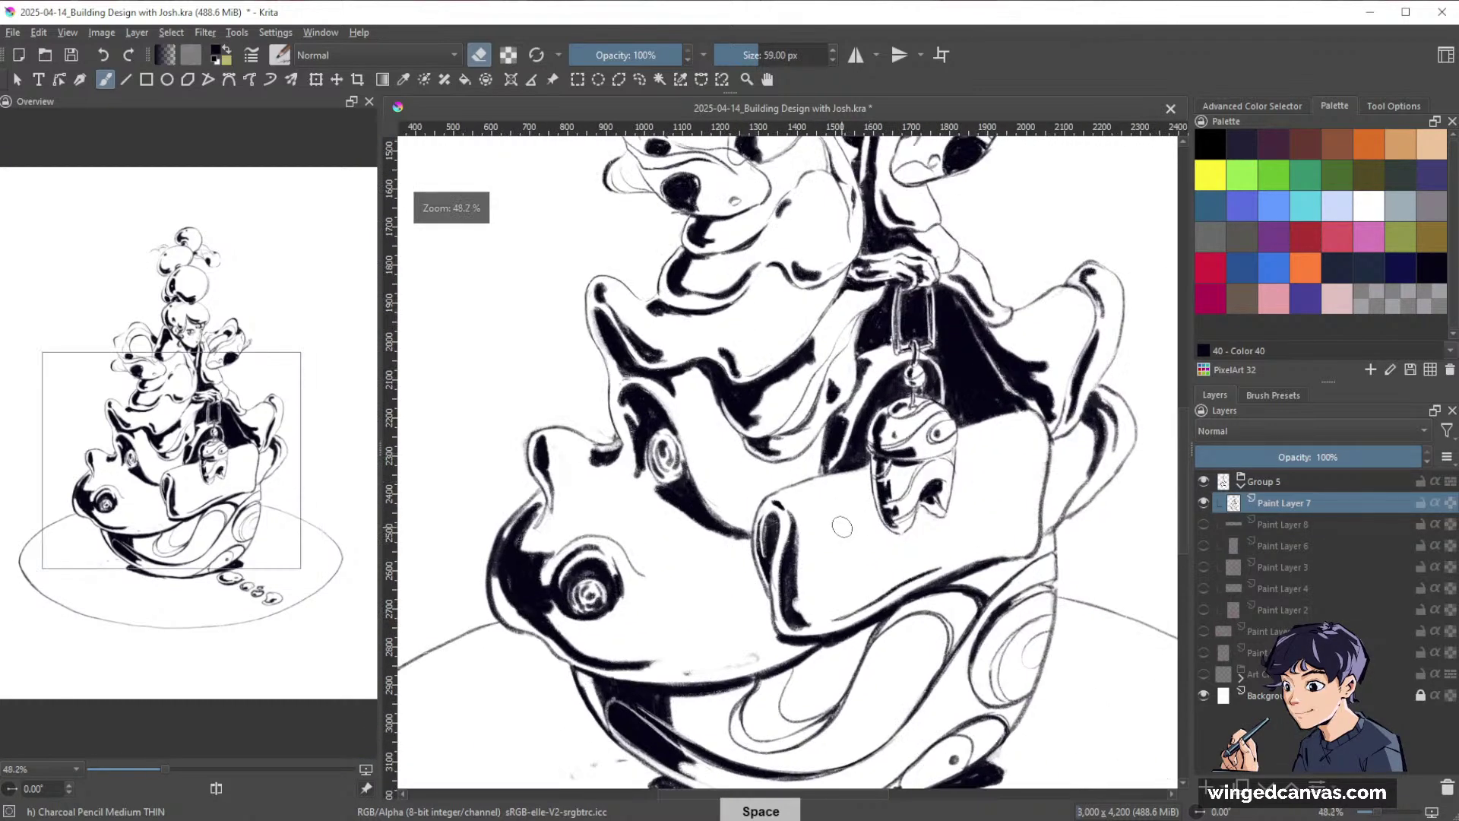
pyautogui.press('[')
pyautogui.press('[')
pyautogui.press('[')
pyautogui.press('[')
pyautogui.press('[')
pyautogui.click(1212, 787)
# Switch from erasing to painting at 24 px and letter a cursive "P" on the sign's upper line.
pyautogui.press('[')
pyautogui.press('[')
pyautogui.press('[')
pyautogui.press('[')
pyautogui.press('[')
pyautogui.press('[')
pyautogui.press('[')
pyautogui.press('[')
pyautogui.press('[')
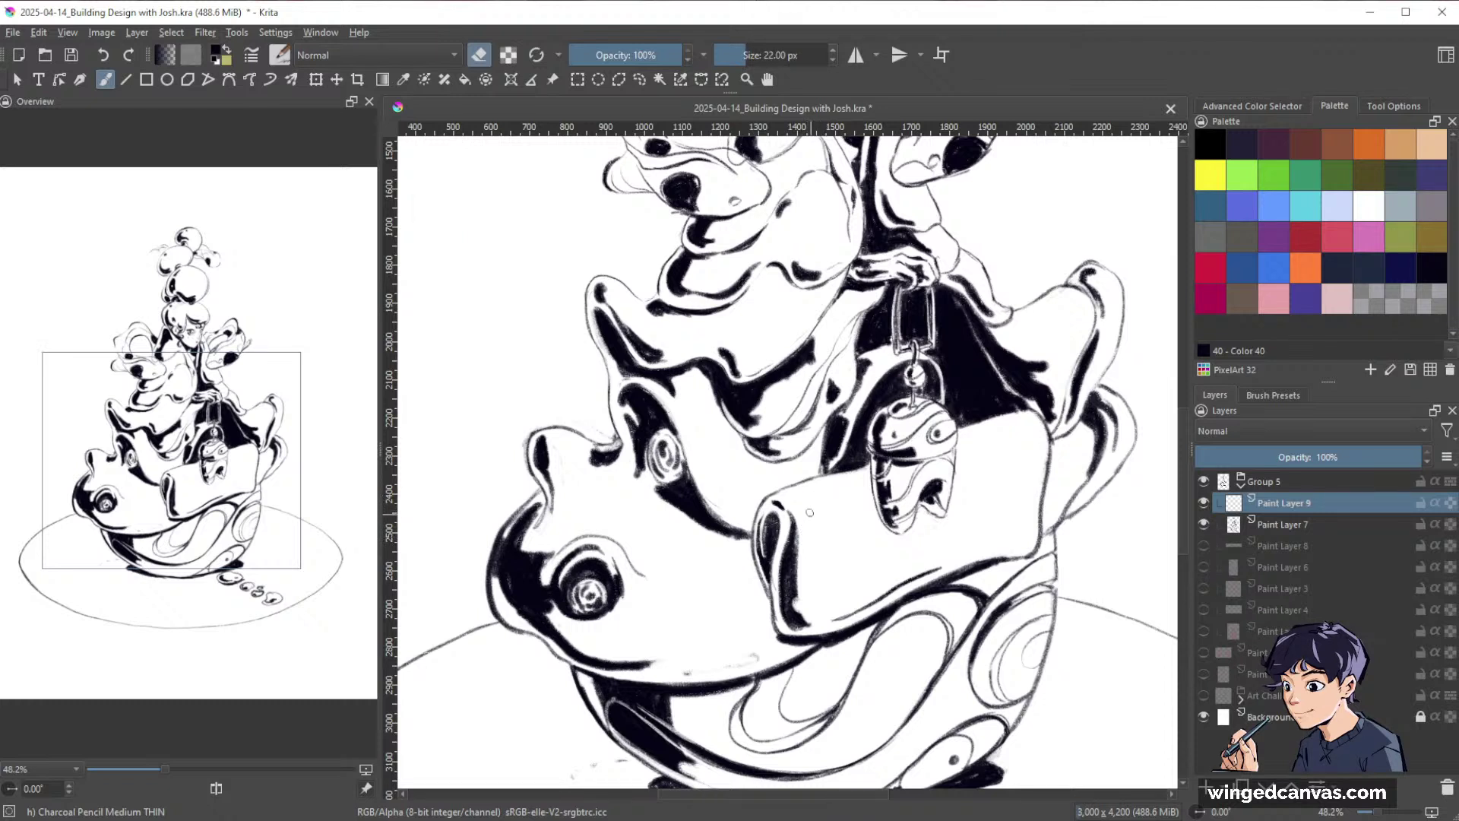
pyautogui.press('e')
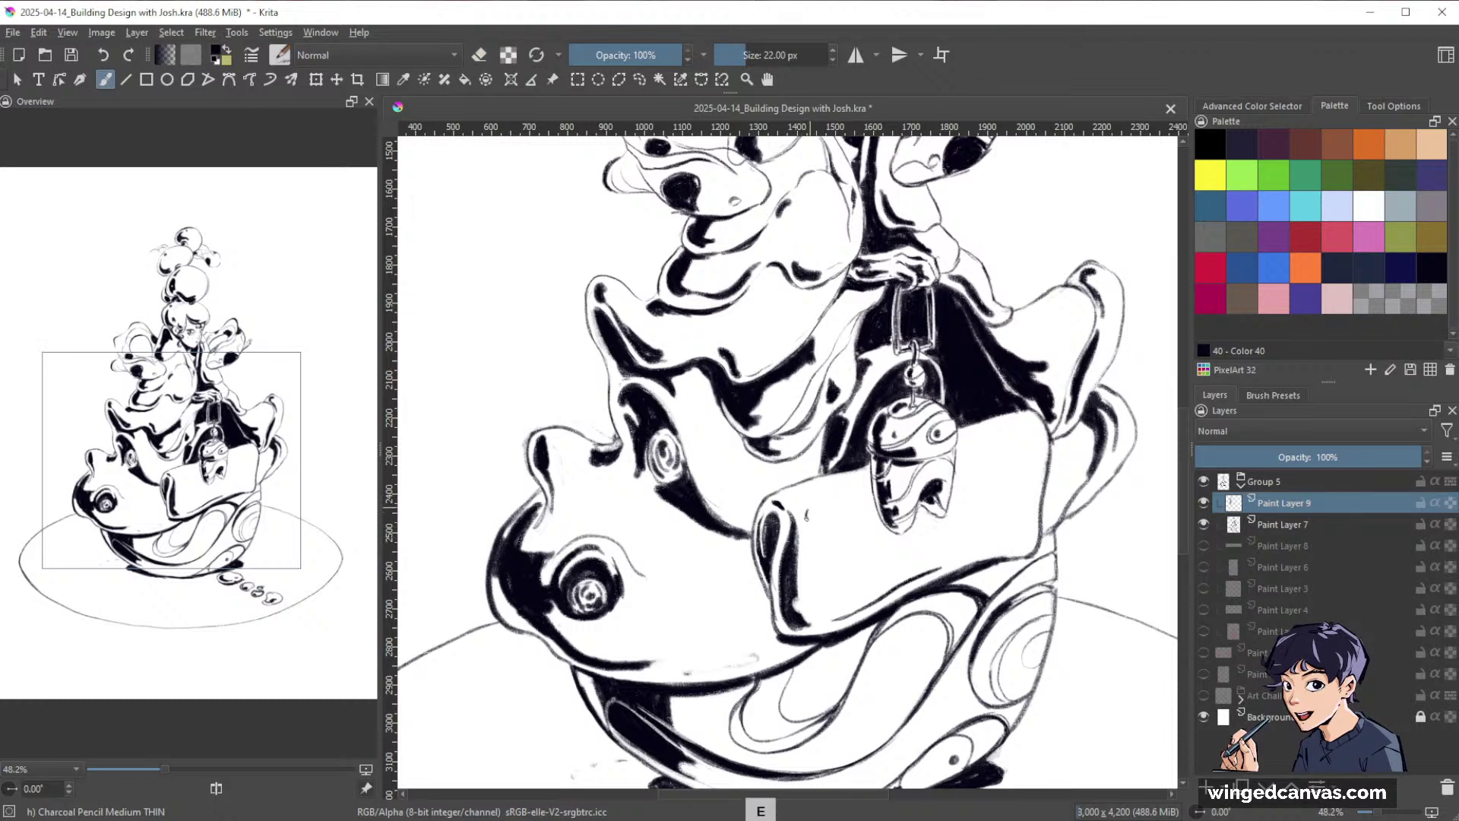
pyautogui.press('[')
pyautogui.press('[')
pyautogui.press('[')
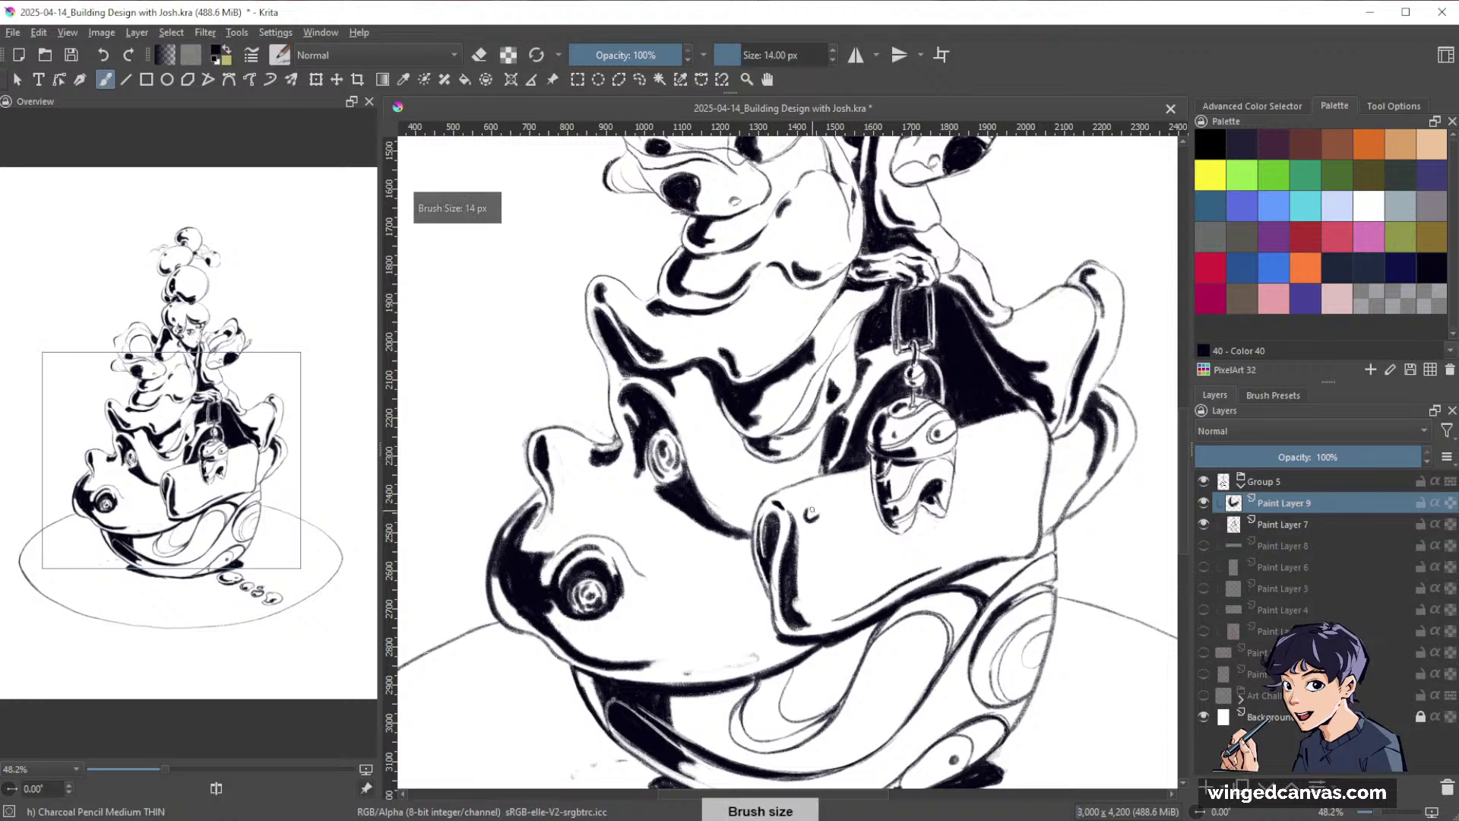
pyautogui.press(']')
pyautogui.press(']')
pyautogui.press(']')
pyautogui.press(']')
pyautogui.moveTo(822, 502)
pyautogui.mouseDown()
pyautogui.moveTo(805, 560)
pyautogui.moveTo(839, 494)
pyautogui.moveTo(824, 531)
pyautogui.mouseUp()
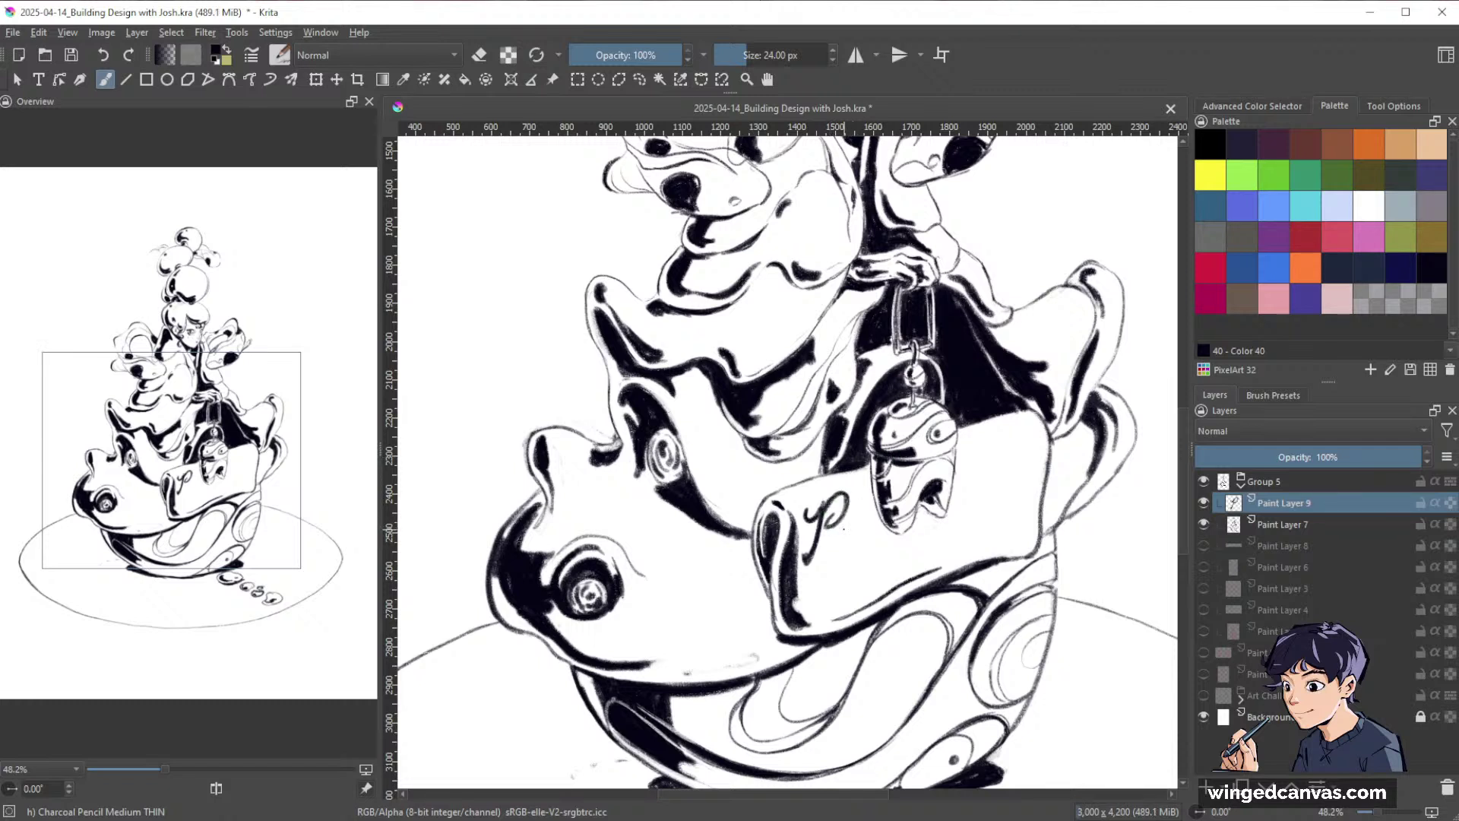
# Hand-letter "on" after the P and "'s" past the lantern to complete the sign's upper line.
pyautogui.moveTo(836, 531); pyautogui.dragTo(834, 544)
pyautogui.press('space')
pyautogui.moveTo(856, 537)
pyautogui.mouseDown()
pyautogui.moveTo(867, 511)
pyautogui.moveTo(873, 532)
pyautogui.moveTo(850, 553)
pyautogui.moveTo(866, 513)
pyautogui.moveTo(878, 526)
pyautogui.mouseUp()
pyautogui.moveTo(925, 520); pyautogui.dragTo(933, 515)
pyautogui.moveTo(965, 460); pyautogui.dragTo(967, 470)
pyautogui.moveTo(960, 505); pyautogui.dragTo(990, 489)
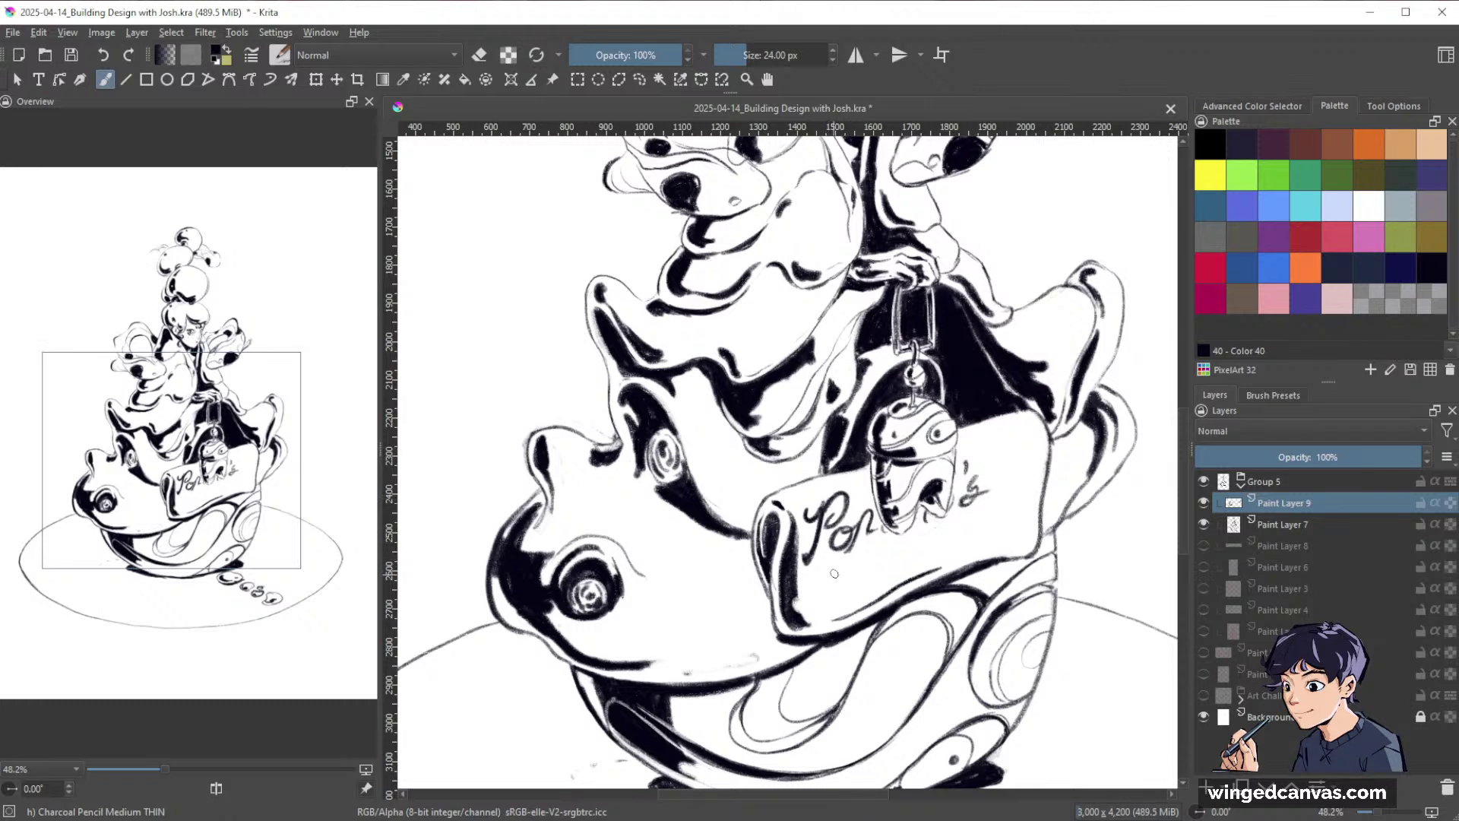
# Hand-letter "Lighthouse" along the sign's lower line, extending the final "e" with an upward tail.
pyautogui.moveTo(834, 563); pyautogui.dragTo(853, 597)
pyautogui.moveTo(881, 570); pyautogui.dragTo(878, 585)
pyautogui.moveTo(884, 570)
pyautogui.mouseDown()
pyautogui.moveTo(879, 583)
pyautogui.moveTo(897, 546)
pyautogui.mouseUp()
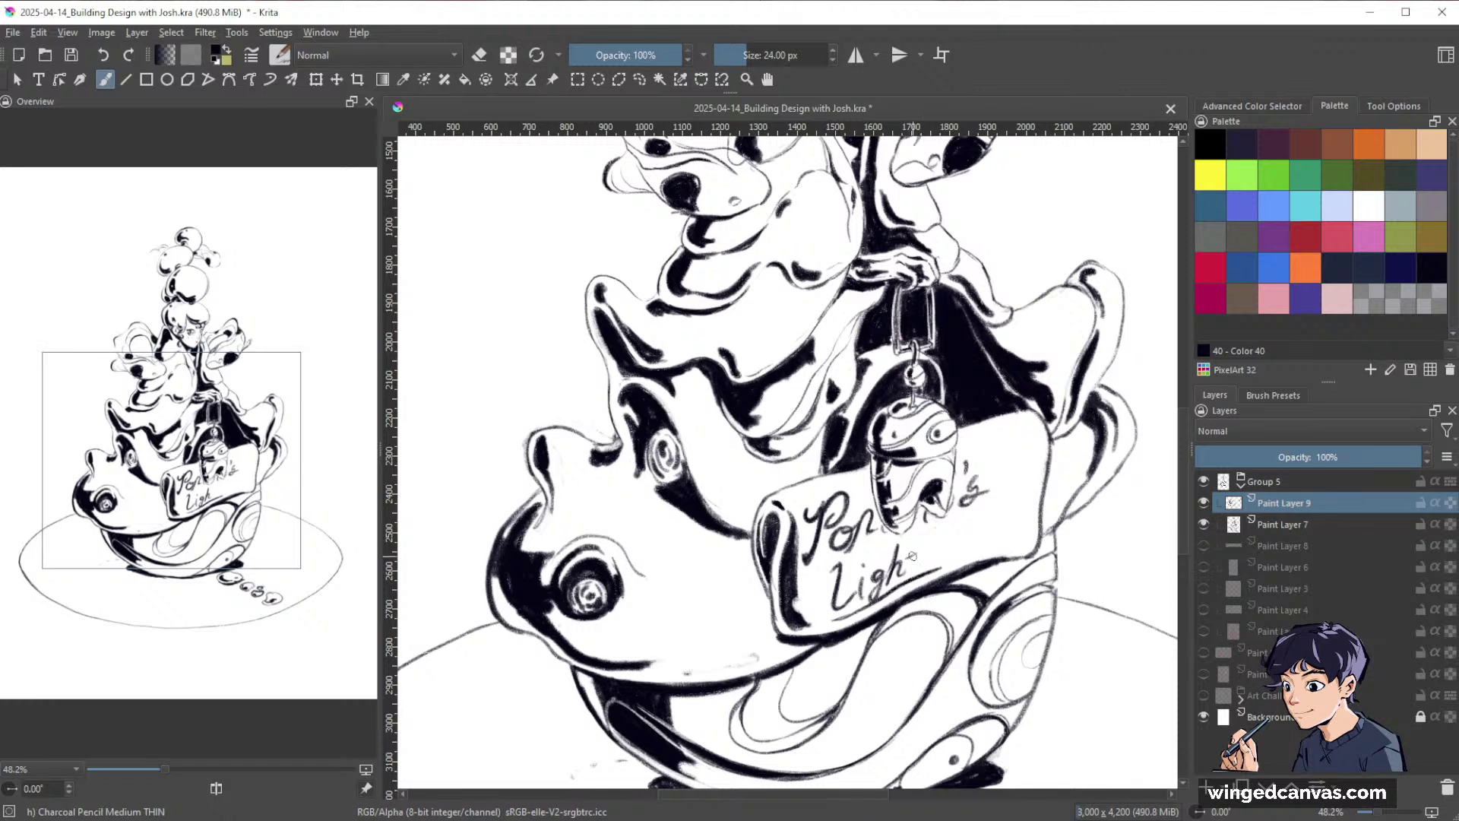
pyautogui.moveTo(918, 538); pyautogui.dragTo(918, 567)
pyautogui.moveTo(936, 529)
pyautogui.mouseDown()
pyautogui.moveTo(928, 569)
pyautogui.moveTo(966, 552)
pyautogui.mouseUp()
pyautogui.moveTo(991, 526); pyautogui.dragTo(1008, 531)
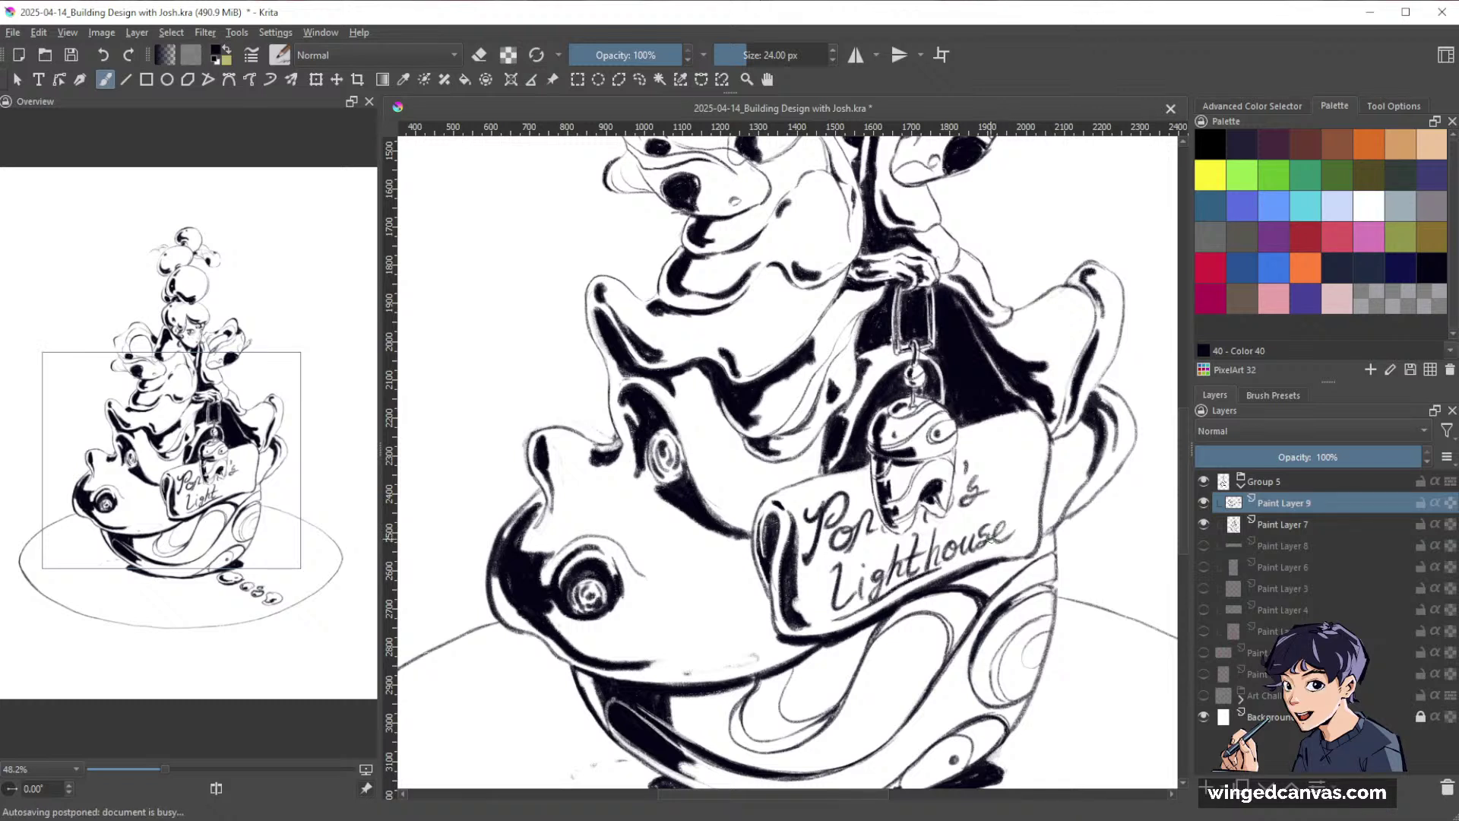
pyautogui.moveTo(1016, 526); pyautogui.dragTo(1037, 496)
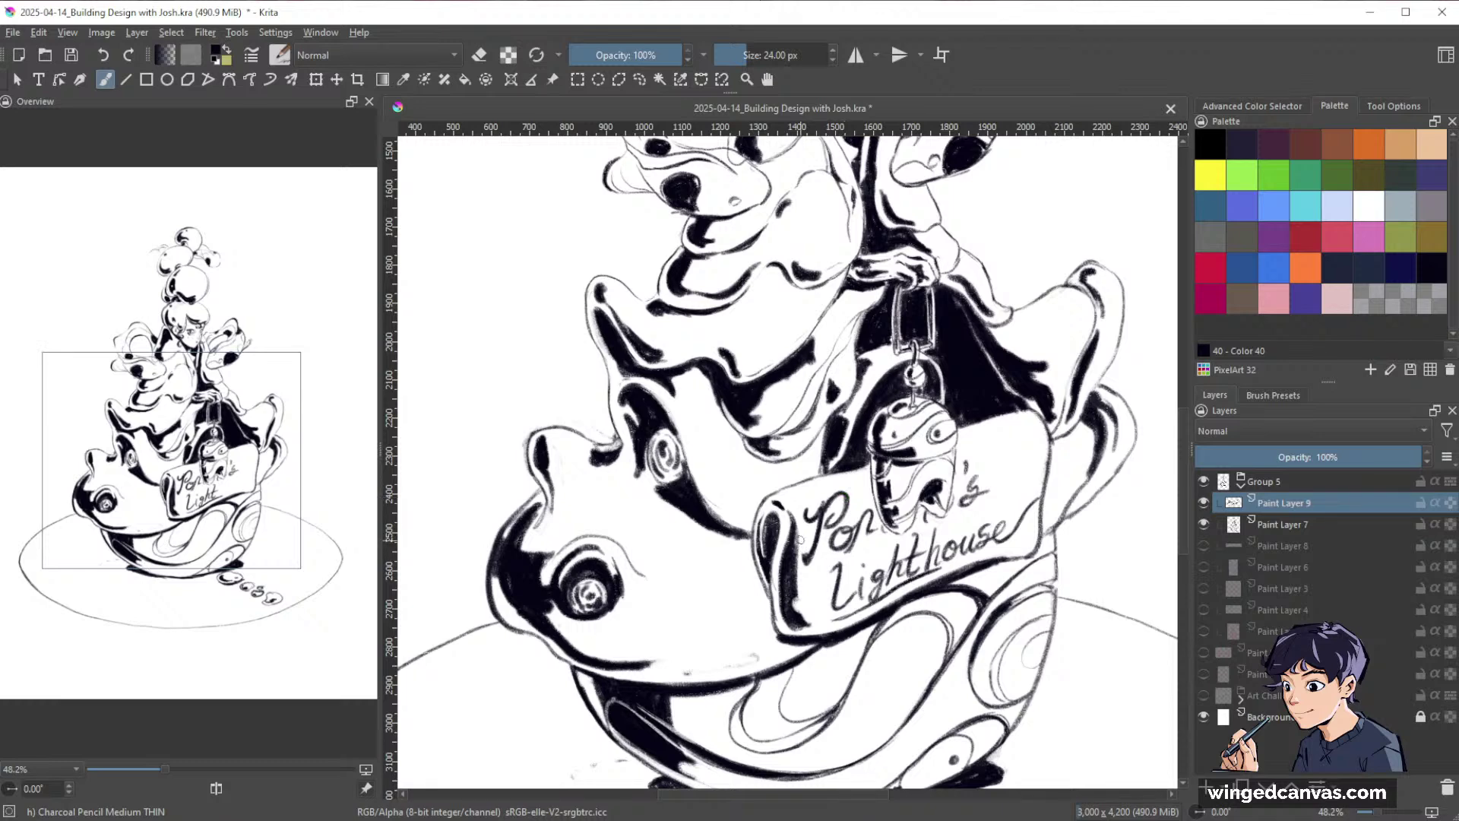
# Erase the large ellipse around the cup and the specks beside its base on Paint Layer 7 with an 84 px eraser.
pyautogui.moveTo(1067, 499); pyautogui.dragTo(942, 618)
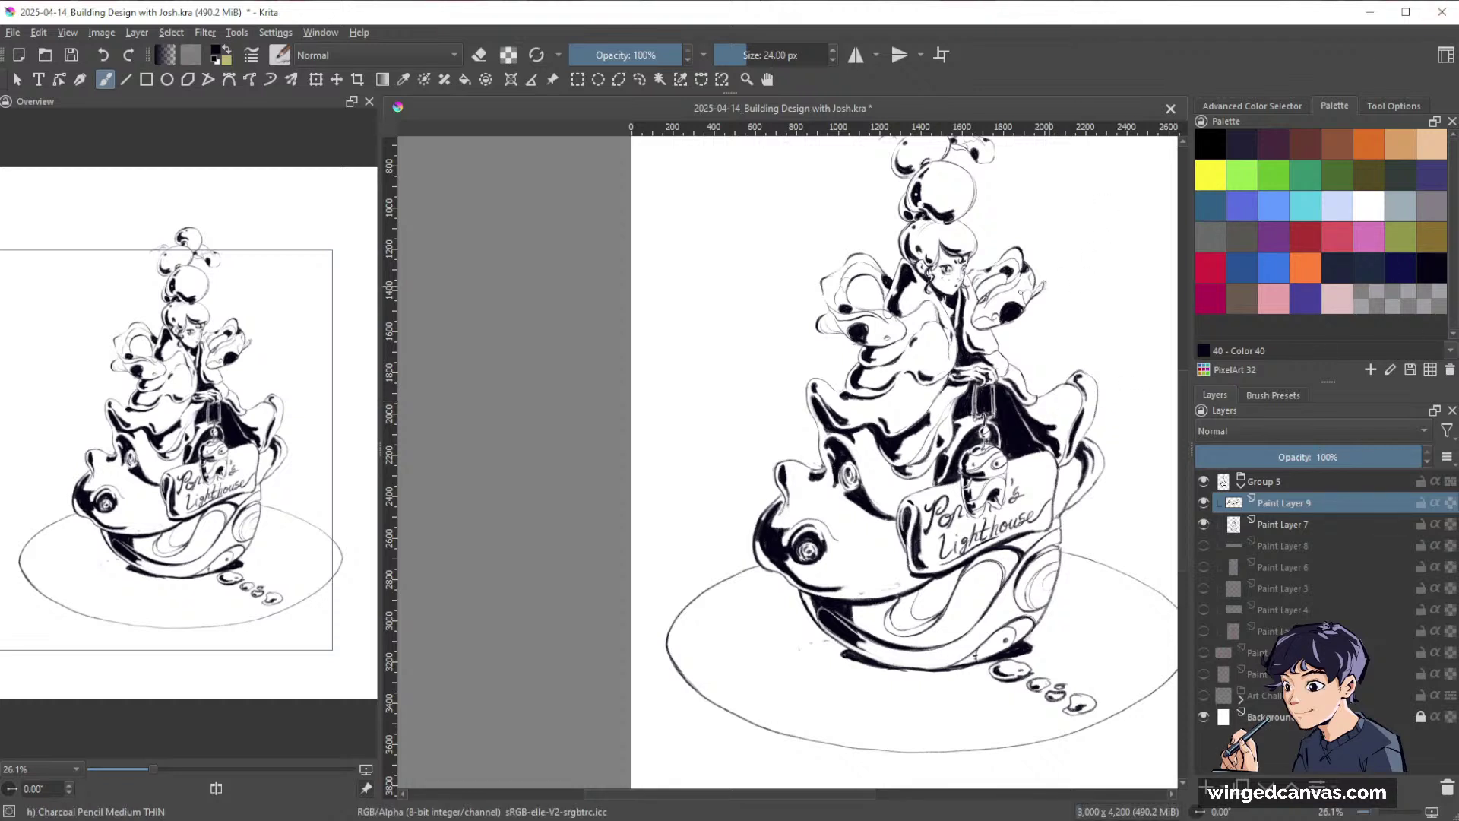
pyautogui.moveTo(1026, 306); pyautogui.dragTo(860, 331)
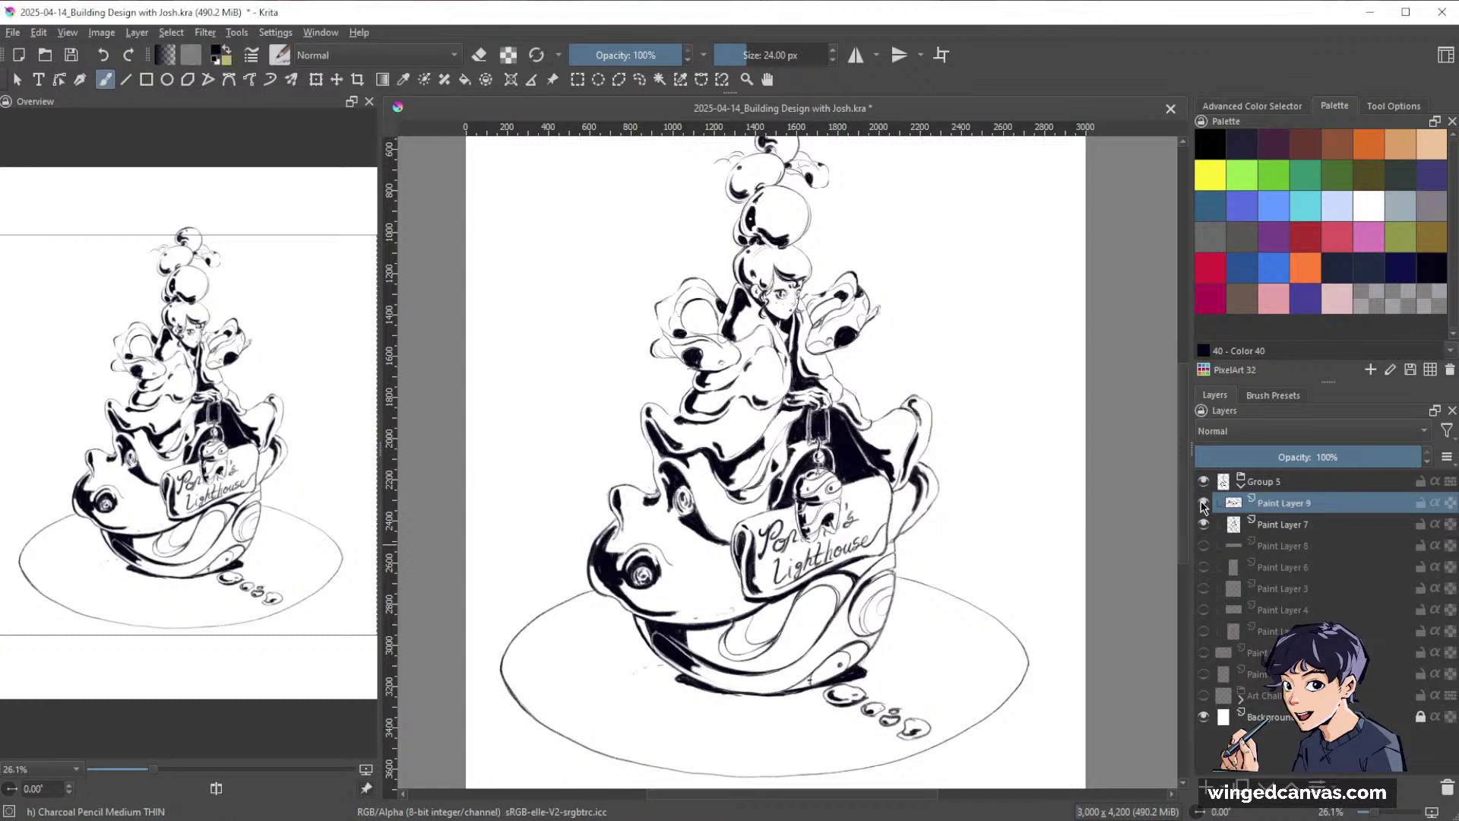
pyautogui.click(1203, 523)
pyautogui.click(1203, 523)
pyautogui.click(1263, 526)
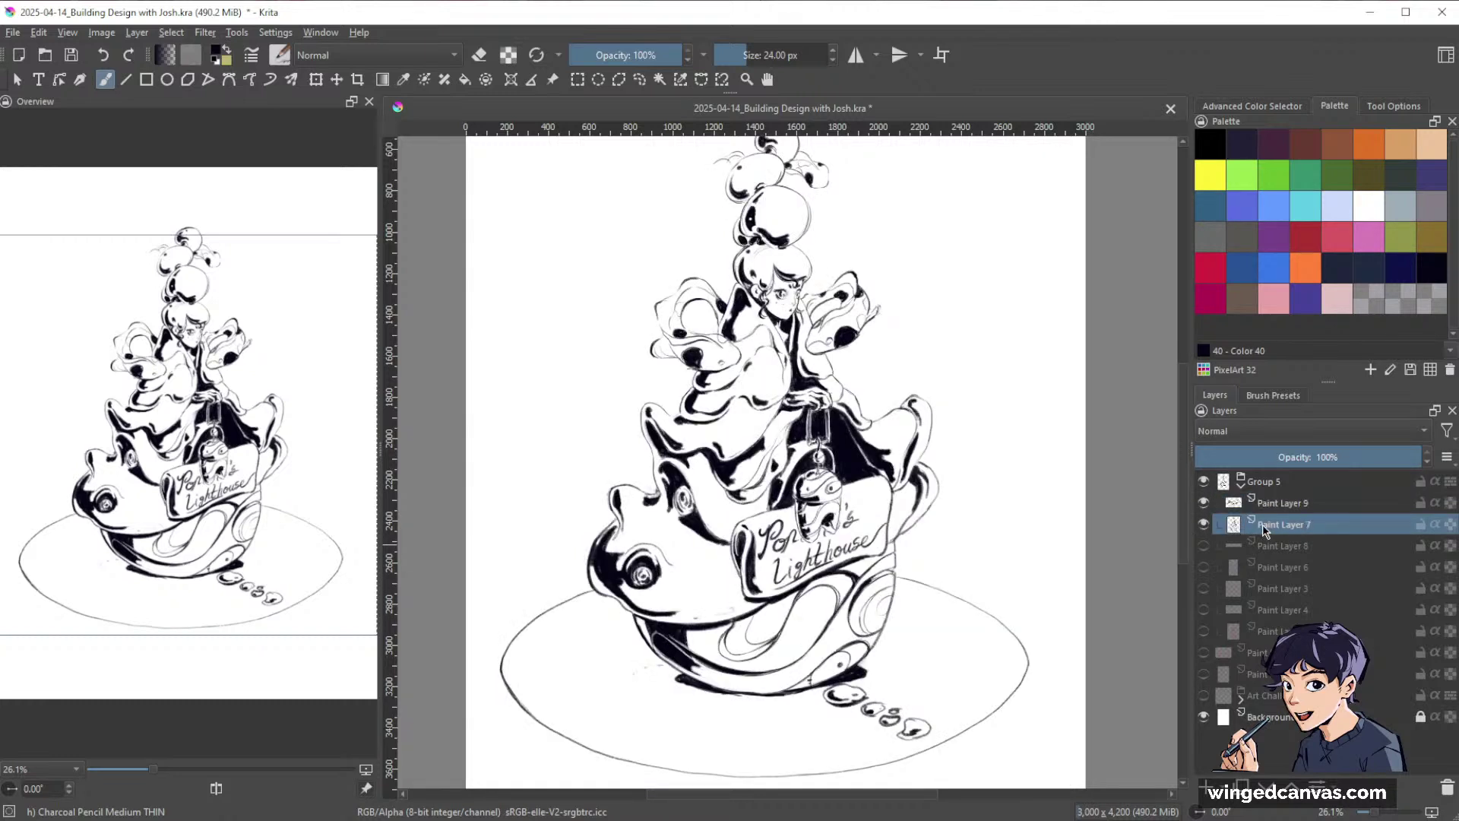
pyautogui.moveTo(682, 573); pyautogui.dragTo(734, 503)
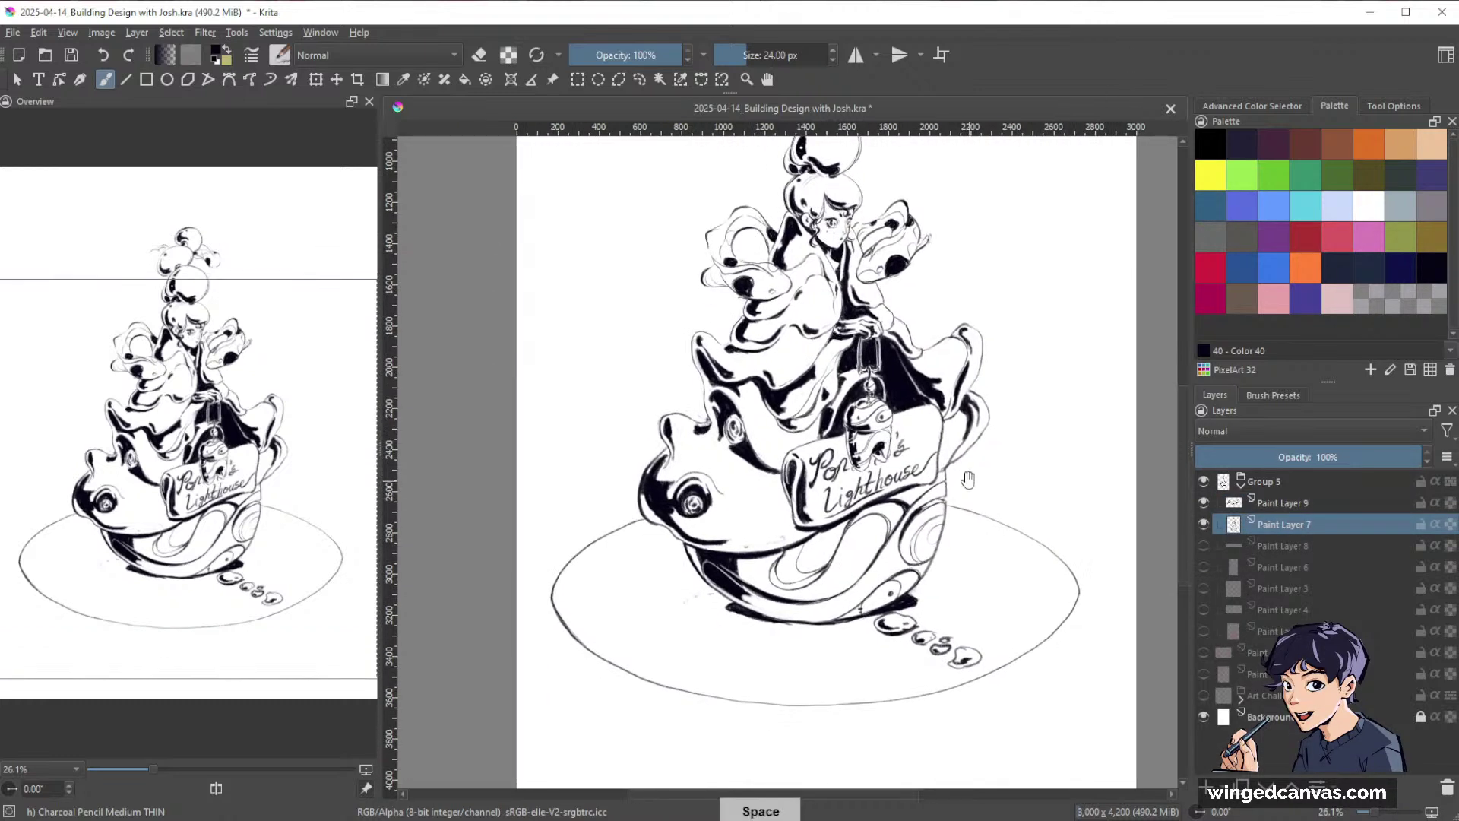
pyautogui.press('/')
pyautogui.press(']')
pyautogui.press(']')
pyautogui.press(']')
pyautogui.moveTo(642, 523)
pyautogui.mouseDown()
pyautogui.moveTo(555, 588)
pyautogui.moveTo(556, 576)
pyautogui.mouseUp()
pyautogui.moveTo(577, 655)
pyautogui.mouseDown()
pyautogui.moveTo(616, 682)
pyautogui.moveTo(750, 707)
pyautogui.moveTo(1029, 671)
pyautogui.moveTo(1004, 684)
pyautogui.moveTo(954, 685)
pyautogui.moveTo(1003, 662)
pyautogui.moveTo(1073, 591)
pyautogui.moveTo(952, 506)
pyautogui.moveTo(1062, 550)
pyautogui.mouseUp()
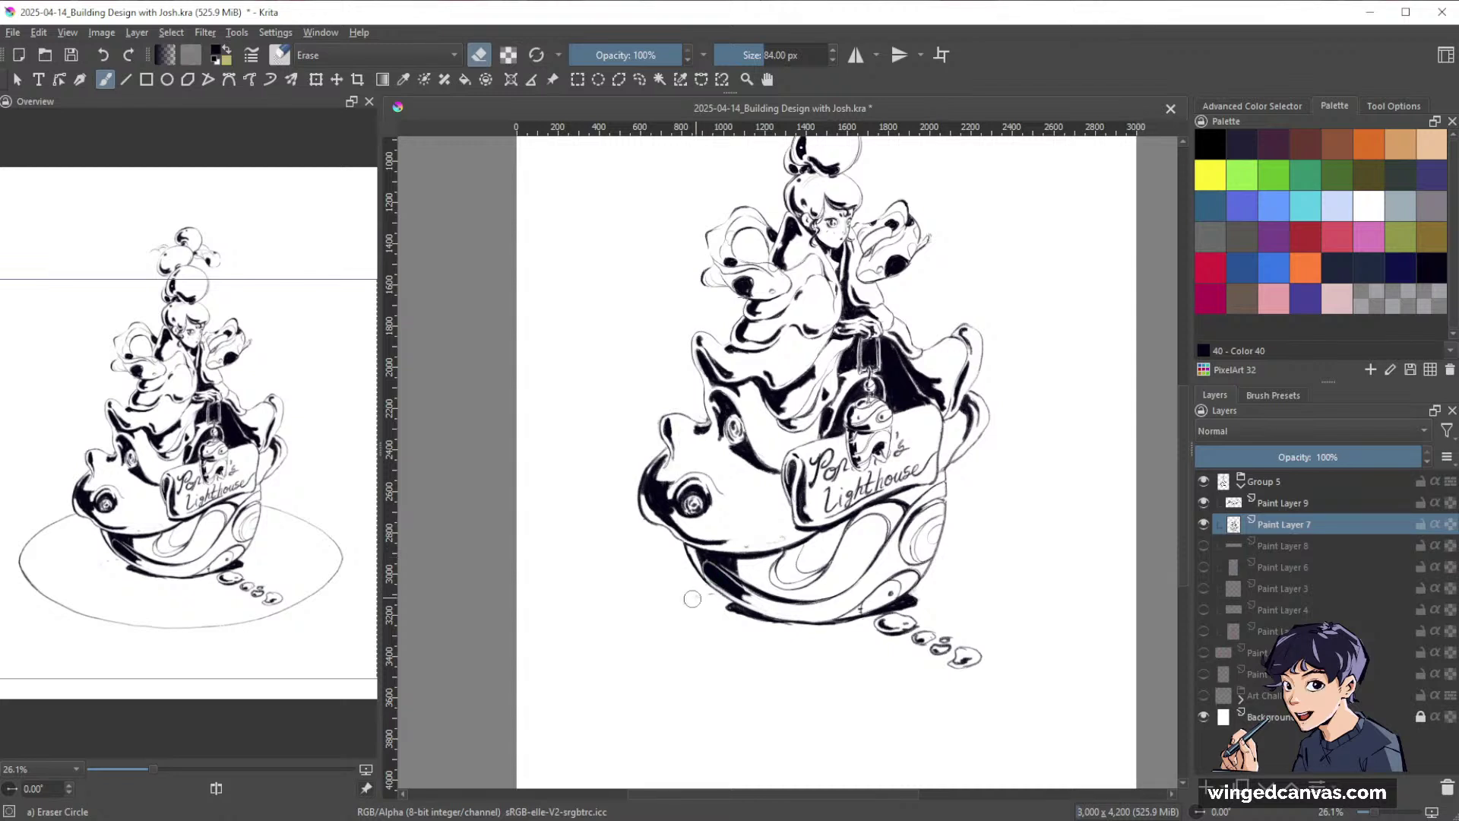
pyautogui.moveTo(711, 600); pyautogui.dragTo(690, 597)
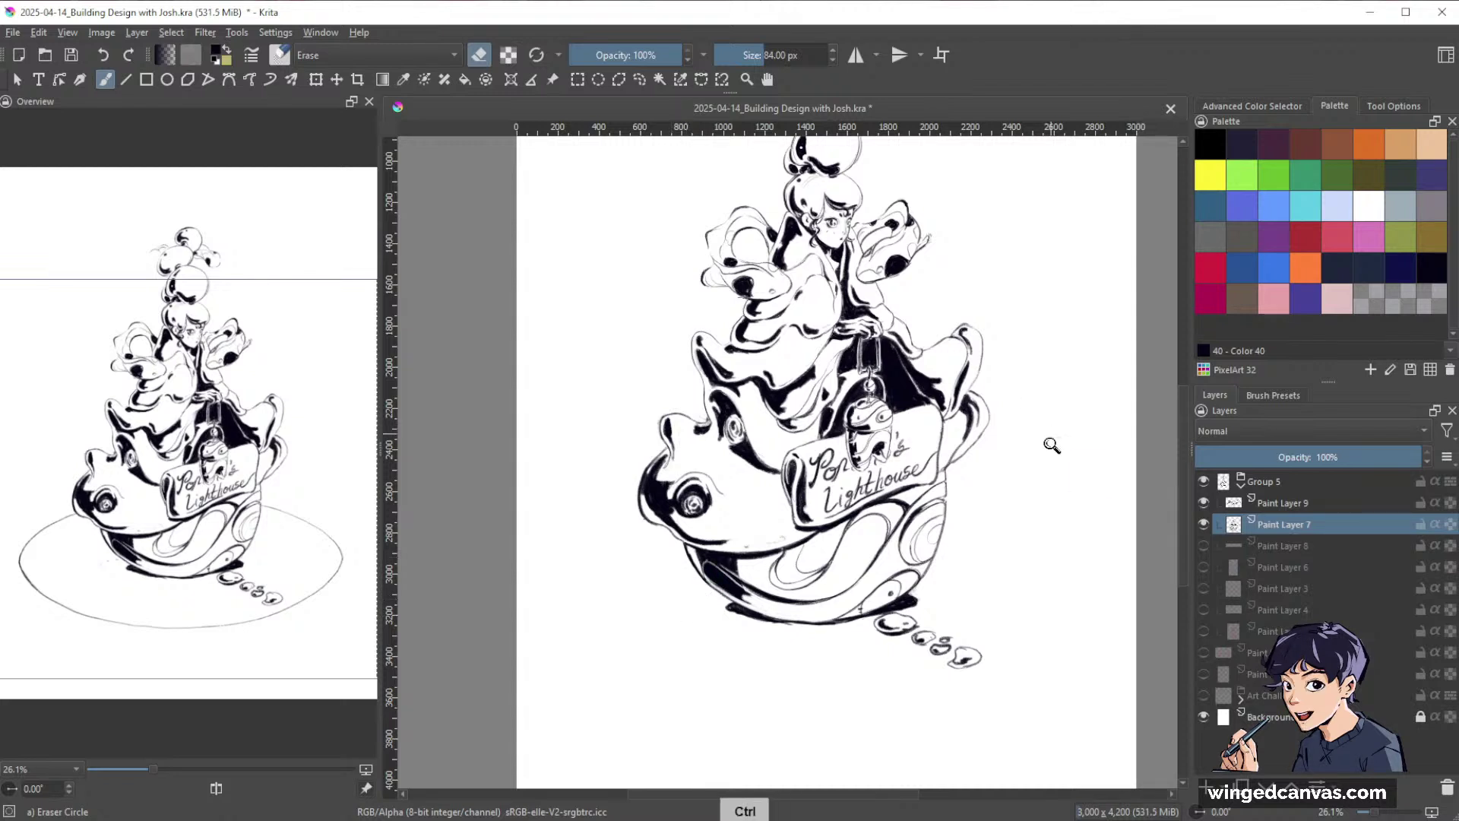
pyautogui.moveTo(1052, 445); pyautogui.dragTo(1058, 504)
pyautogui.moveTo(1057, 504); pyautogui.dragTo(967, 570)
pyautogui.moveTo(1064, 495); pyautogui.dragTo(1043, 543)
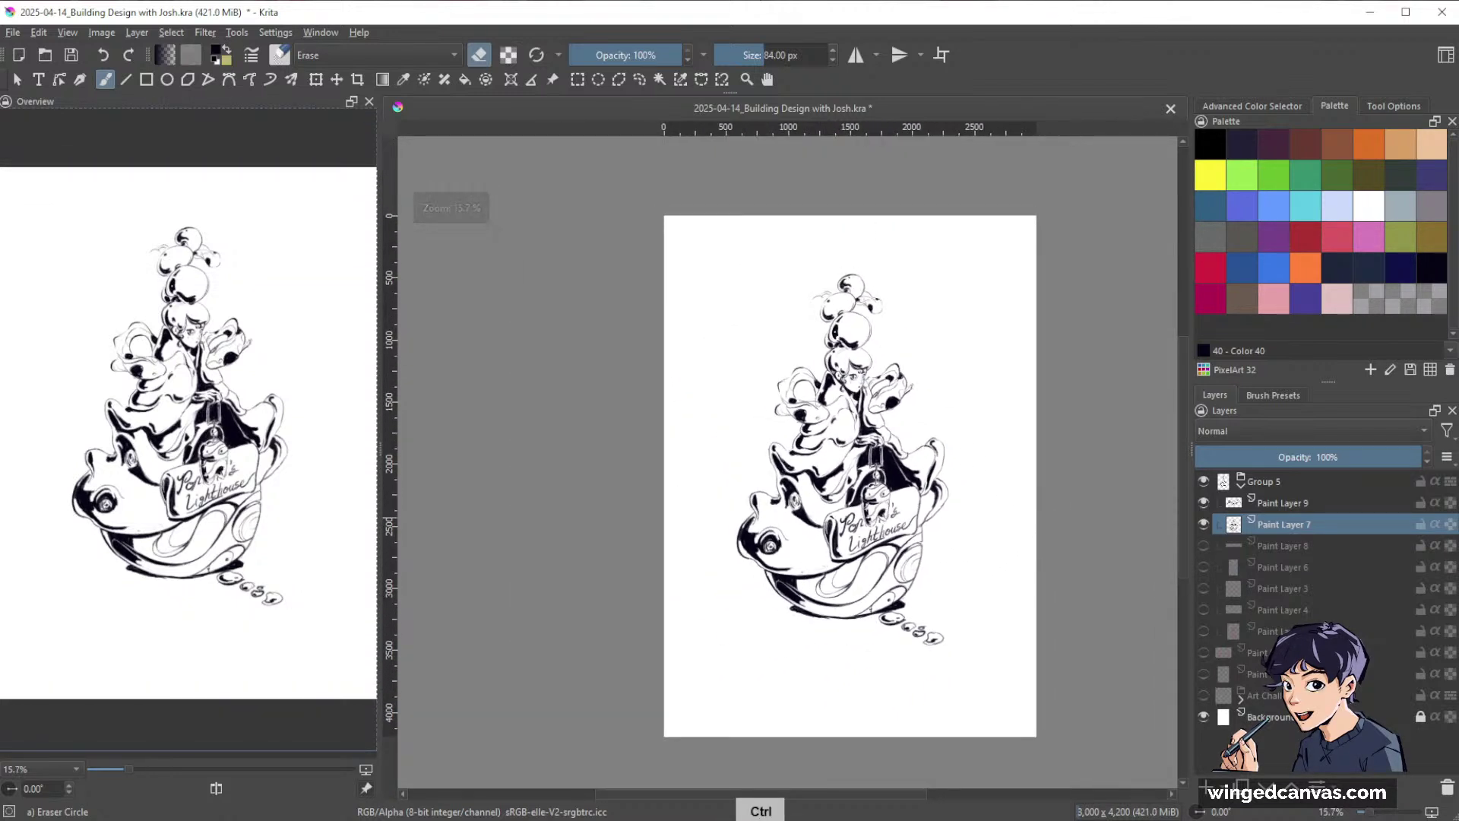
pyautogui.click(1242, 485)
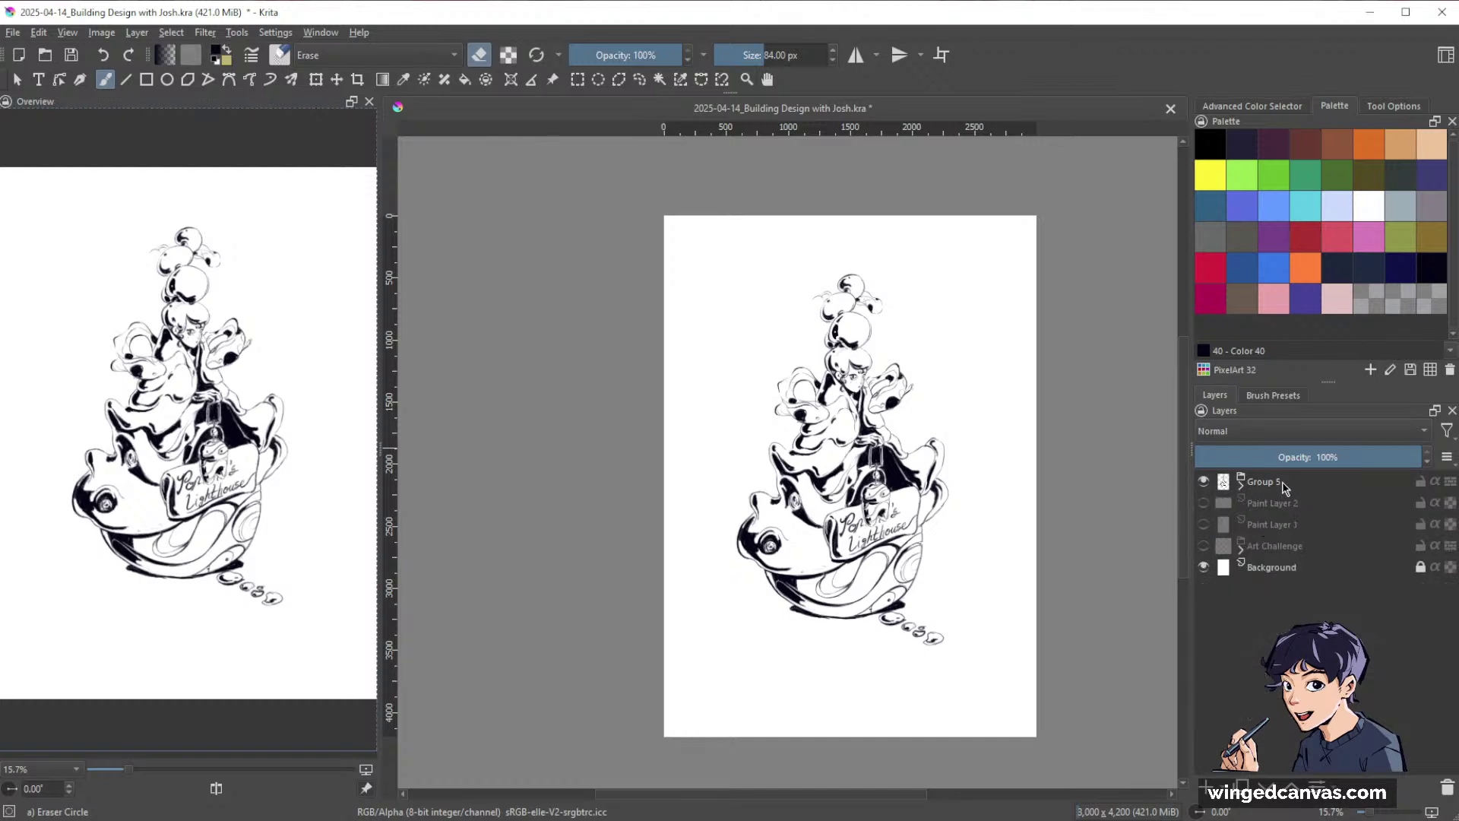
pyautogui.hotkey('ctrl', 't')
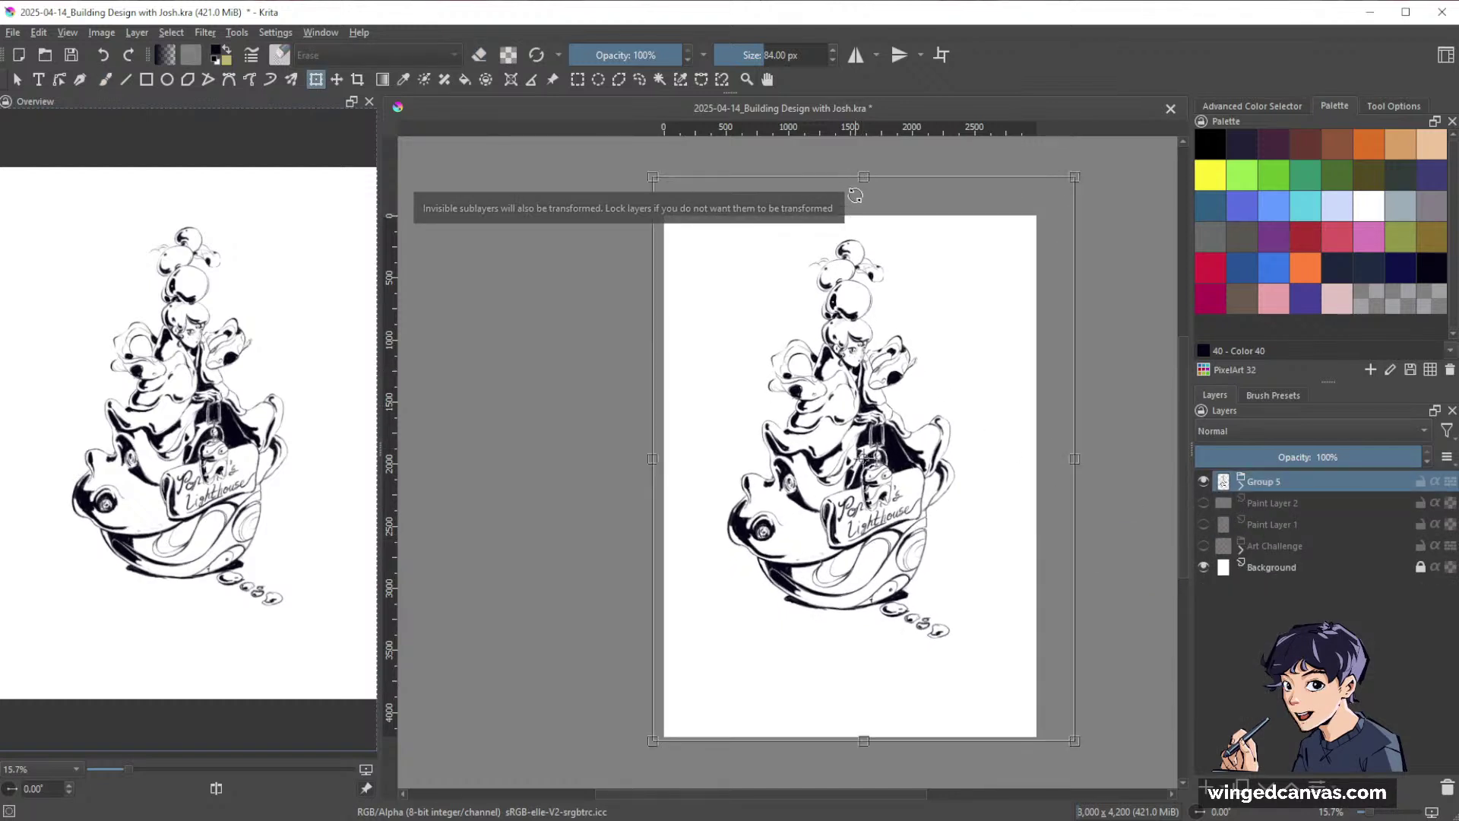
pyautogui.click(1242, 486)
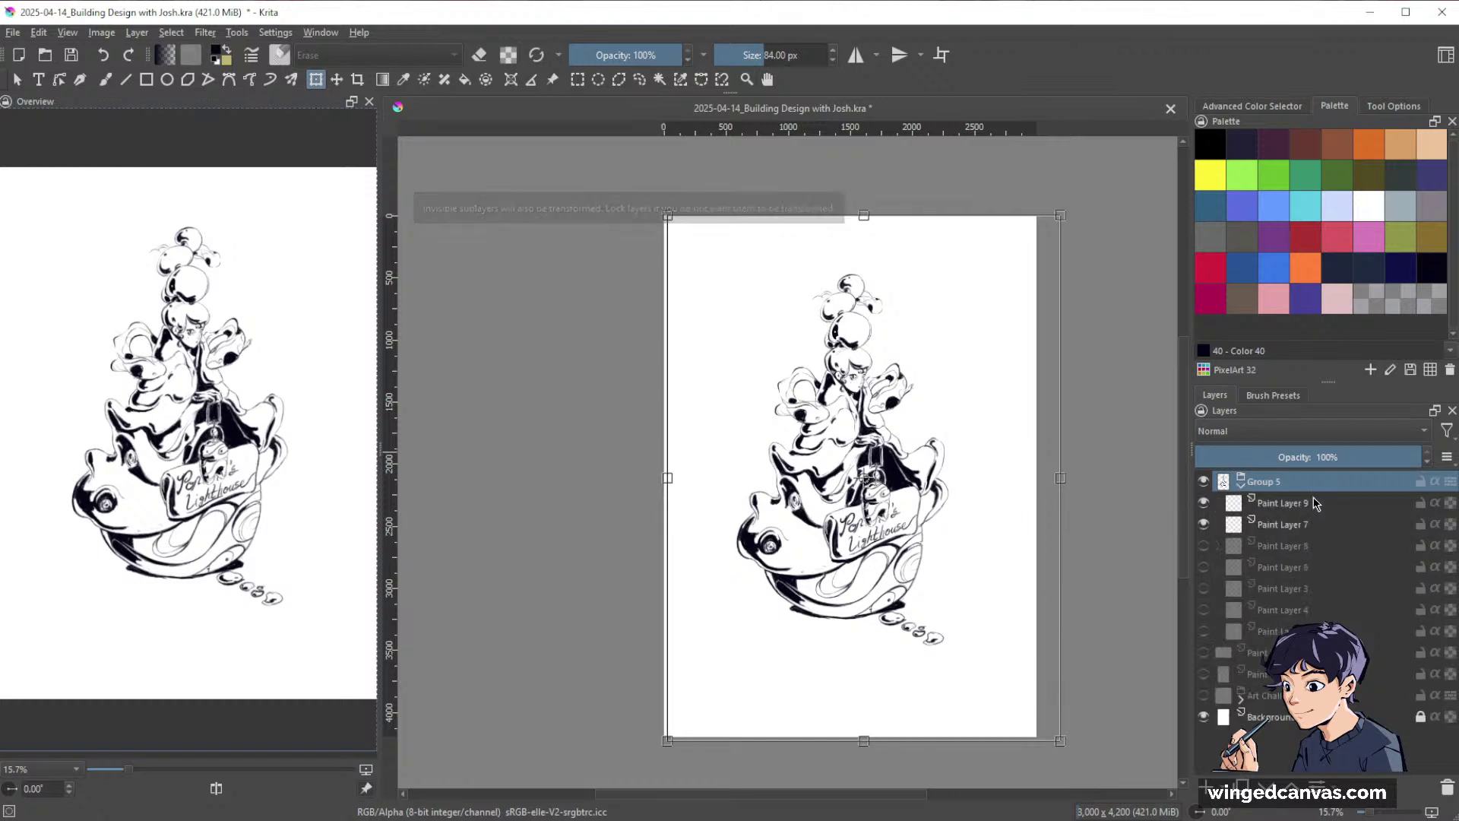
# Group Paint Layer 9 and Paint Layer 7 together inside Group 5.
pyautogui.click(1319, 504)
pyautogui.keyDown('ctrl'); pyautogui.click(1297, 523); pyautogui.keyUp('ctrl')
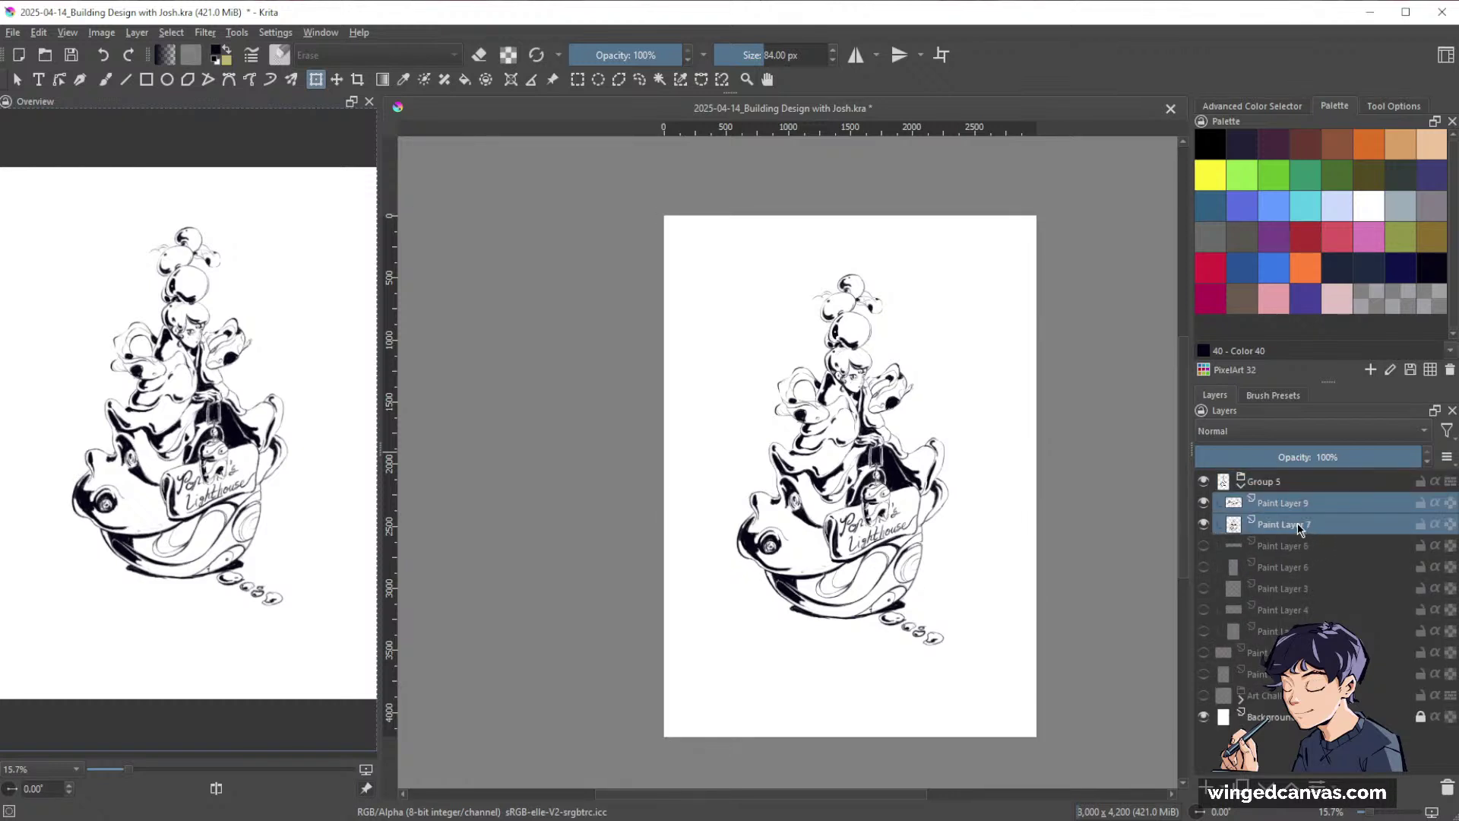
pyautogui.hotkey('ctrl', 'g')
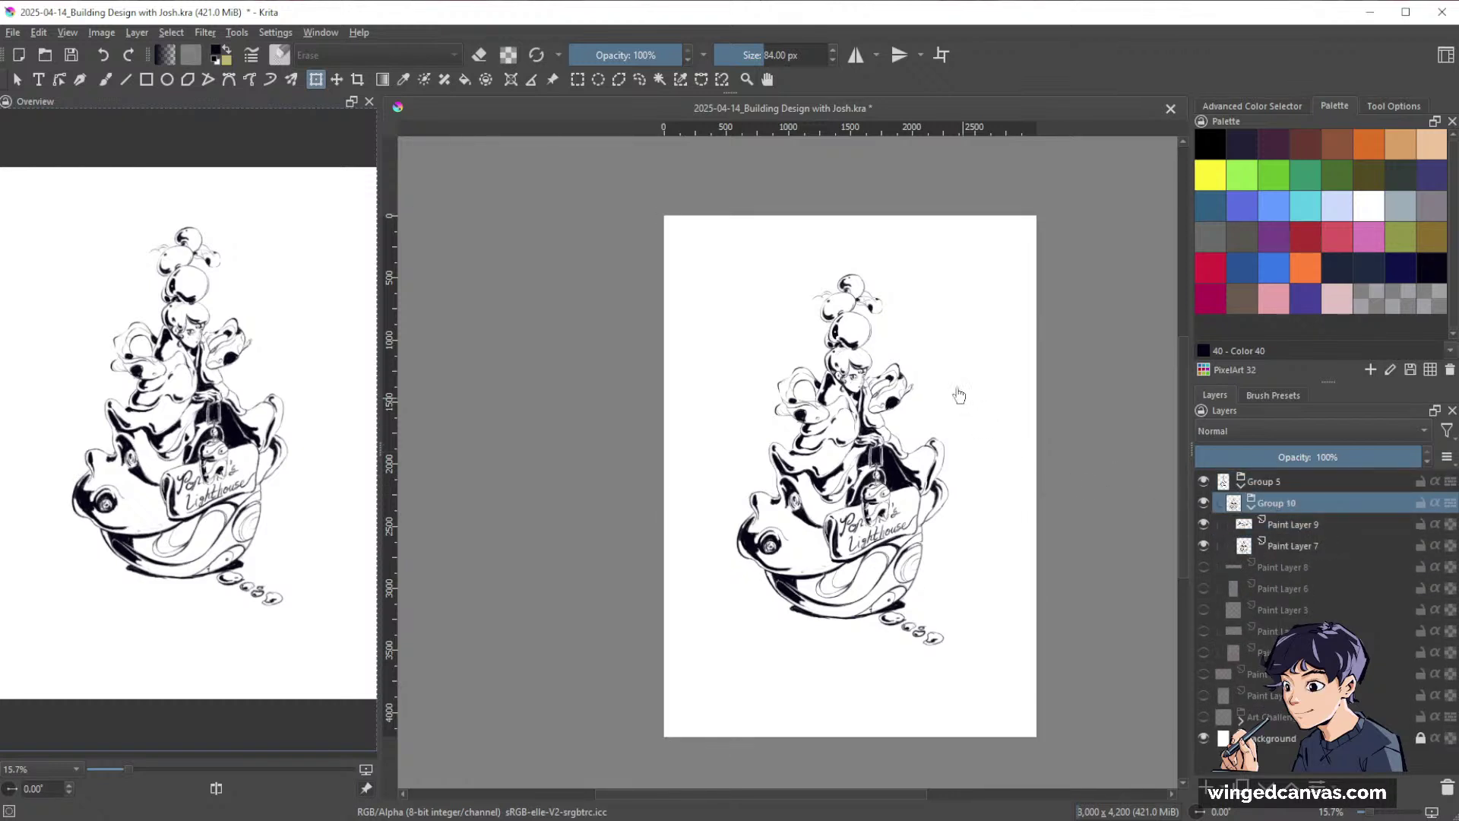
# Enlarge the grouped line art upward and downward so the figure and cup fill more of the page.
pyautogui.moveTo(843, 273); pyautogui.dragTo(843, 241)
pyautogui.moveTo(842, 659); pyautogui.dragTo(843, 722)
pyautogui.press('Return')
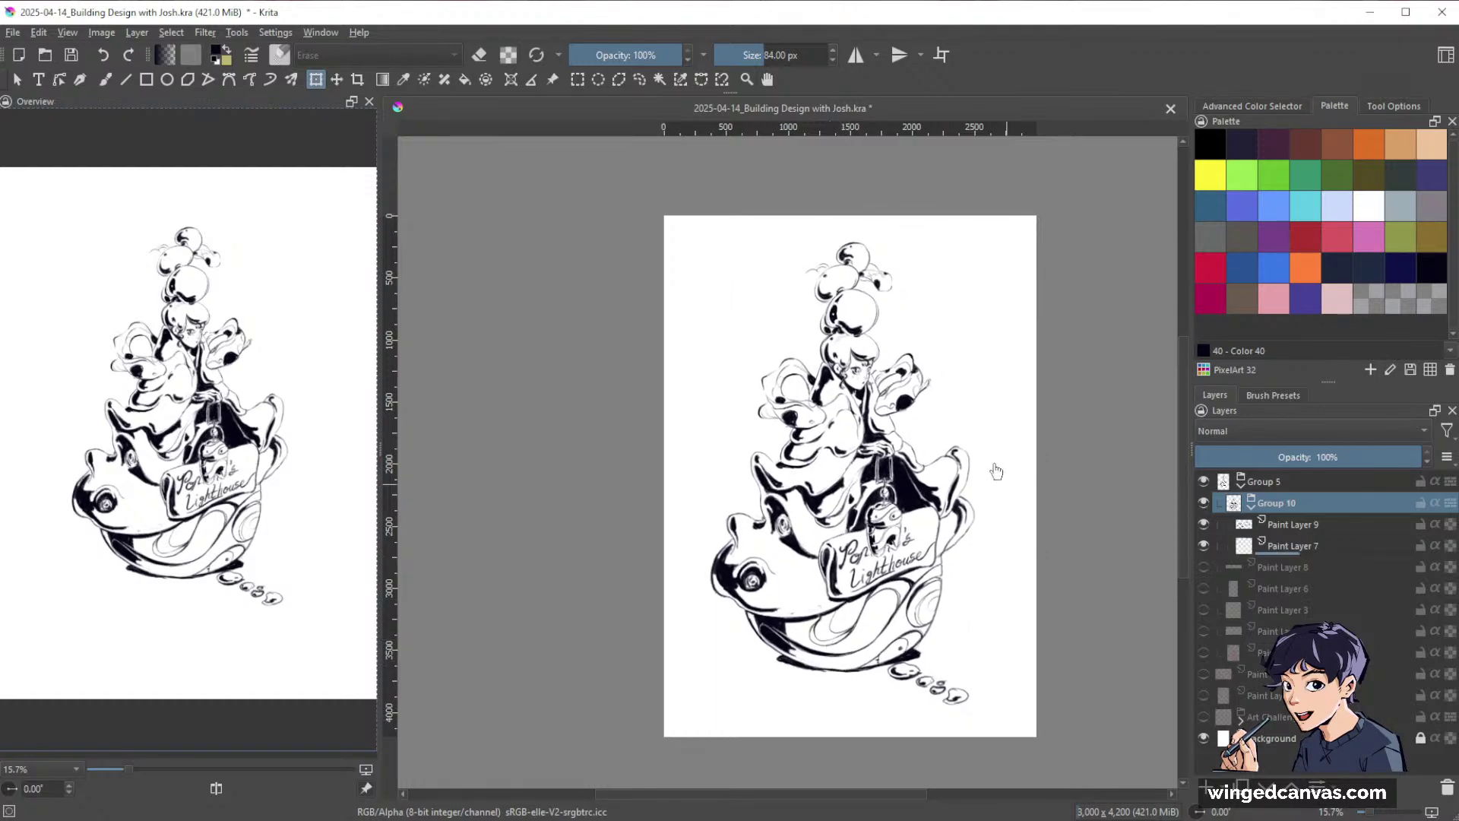
# Examine the enlarged line art both up close and as a whole page.
pyautogui.scroll(2, 884, 450)
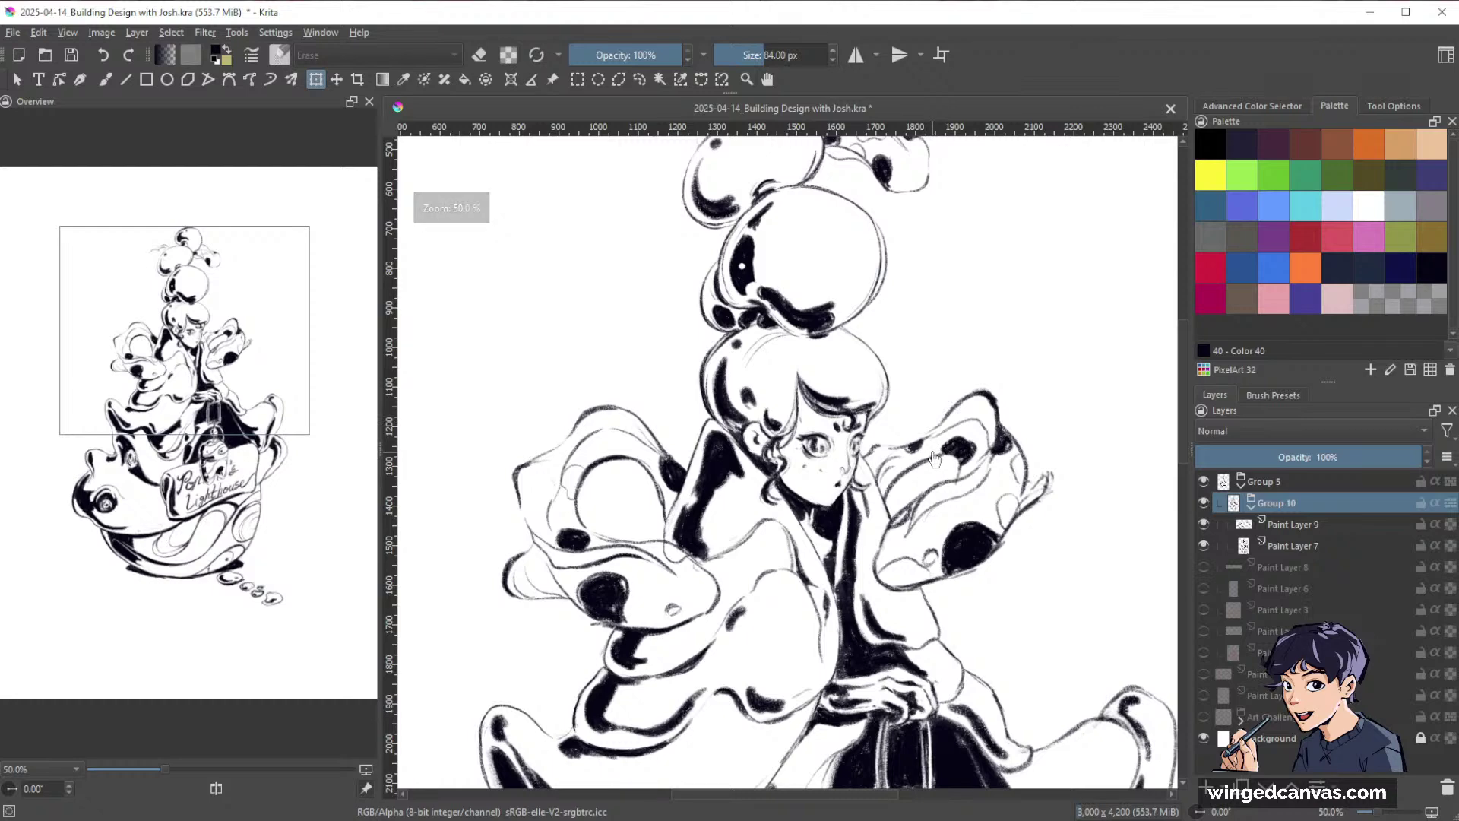
pyautogui.scroll(2, 946, 522)
pyautogui.scroll(-5, 946, 524)
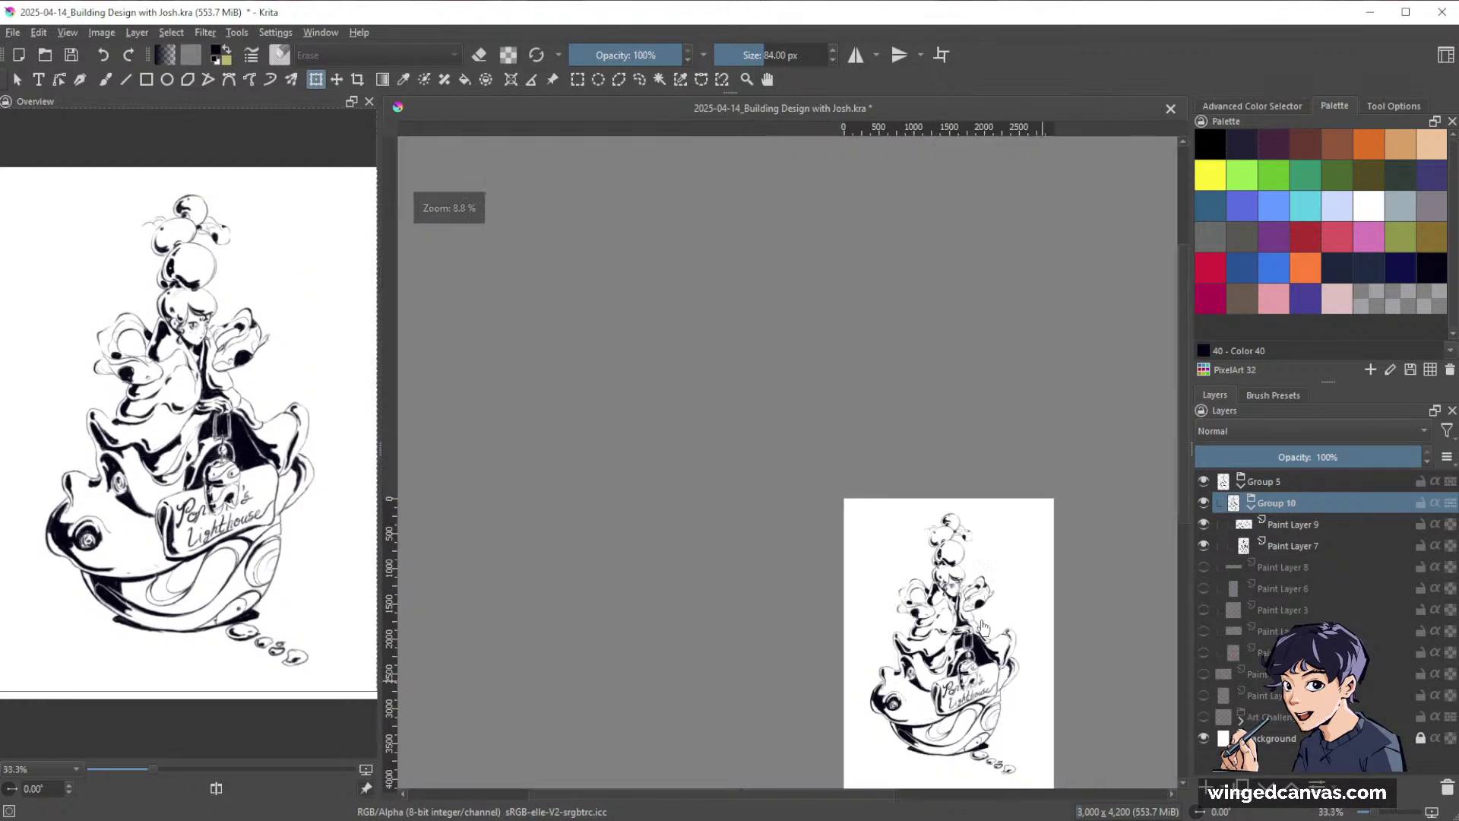
pyautogui.scroll(1, 984, 635)
pyautogui.scroll(1, 985, 635)
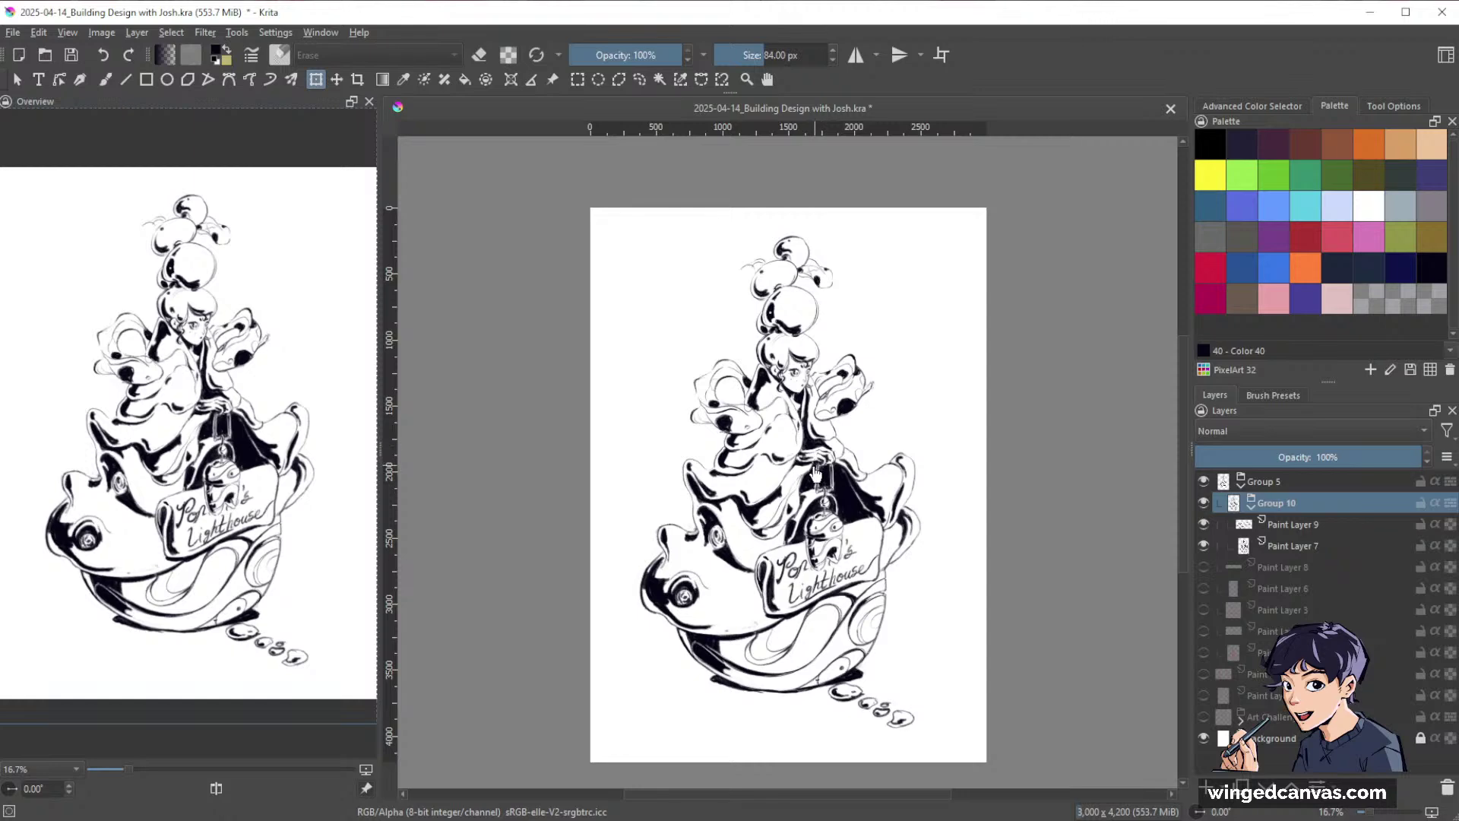
pyautogui.scroll(2, 962, 448)
pyautogui.scroll(-2, 924, 483)
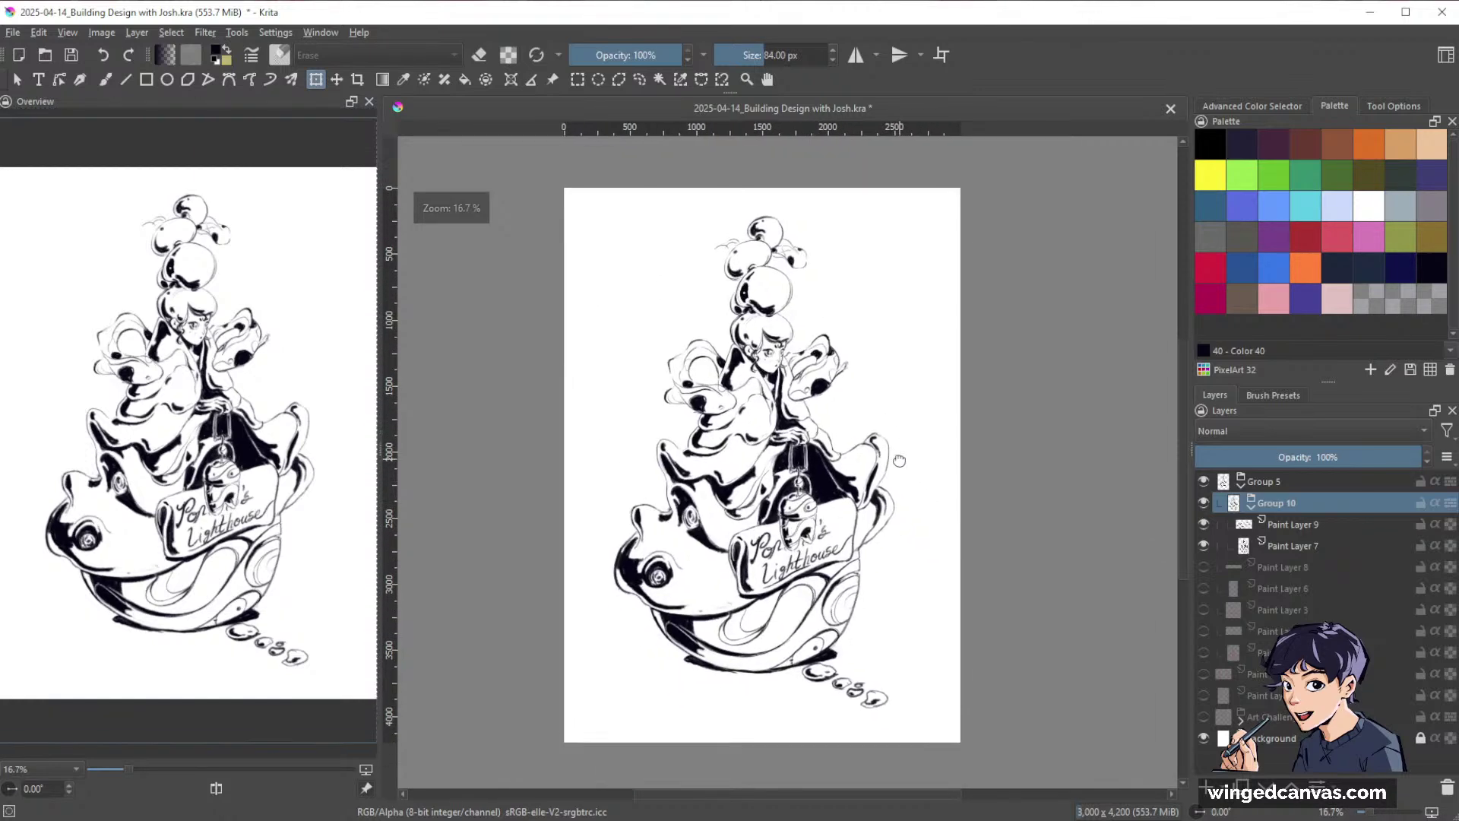
pyautogui.scroll(2, 822, 463)
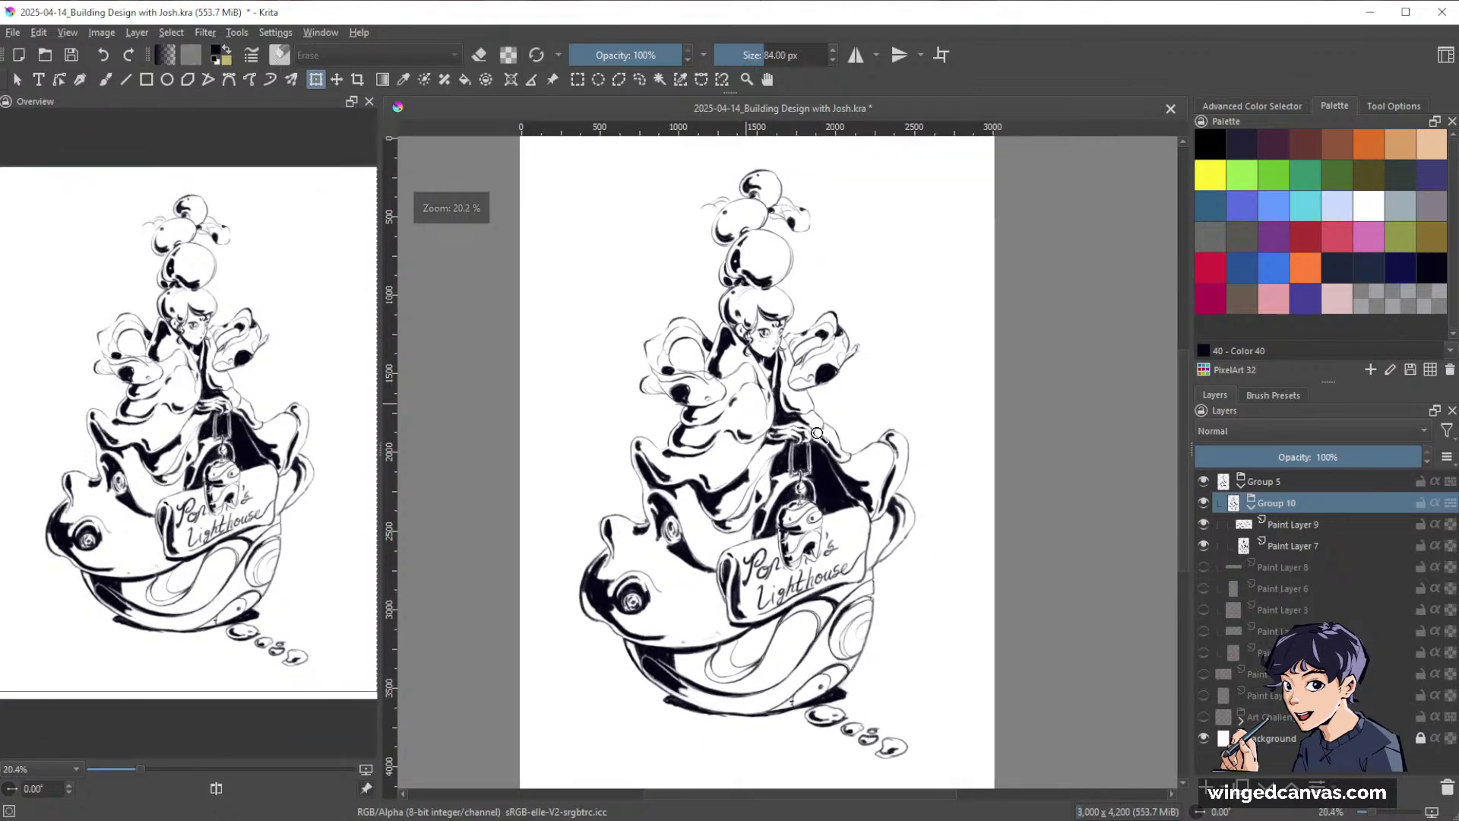